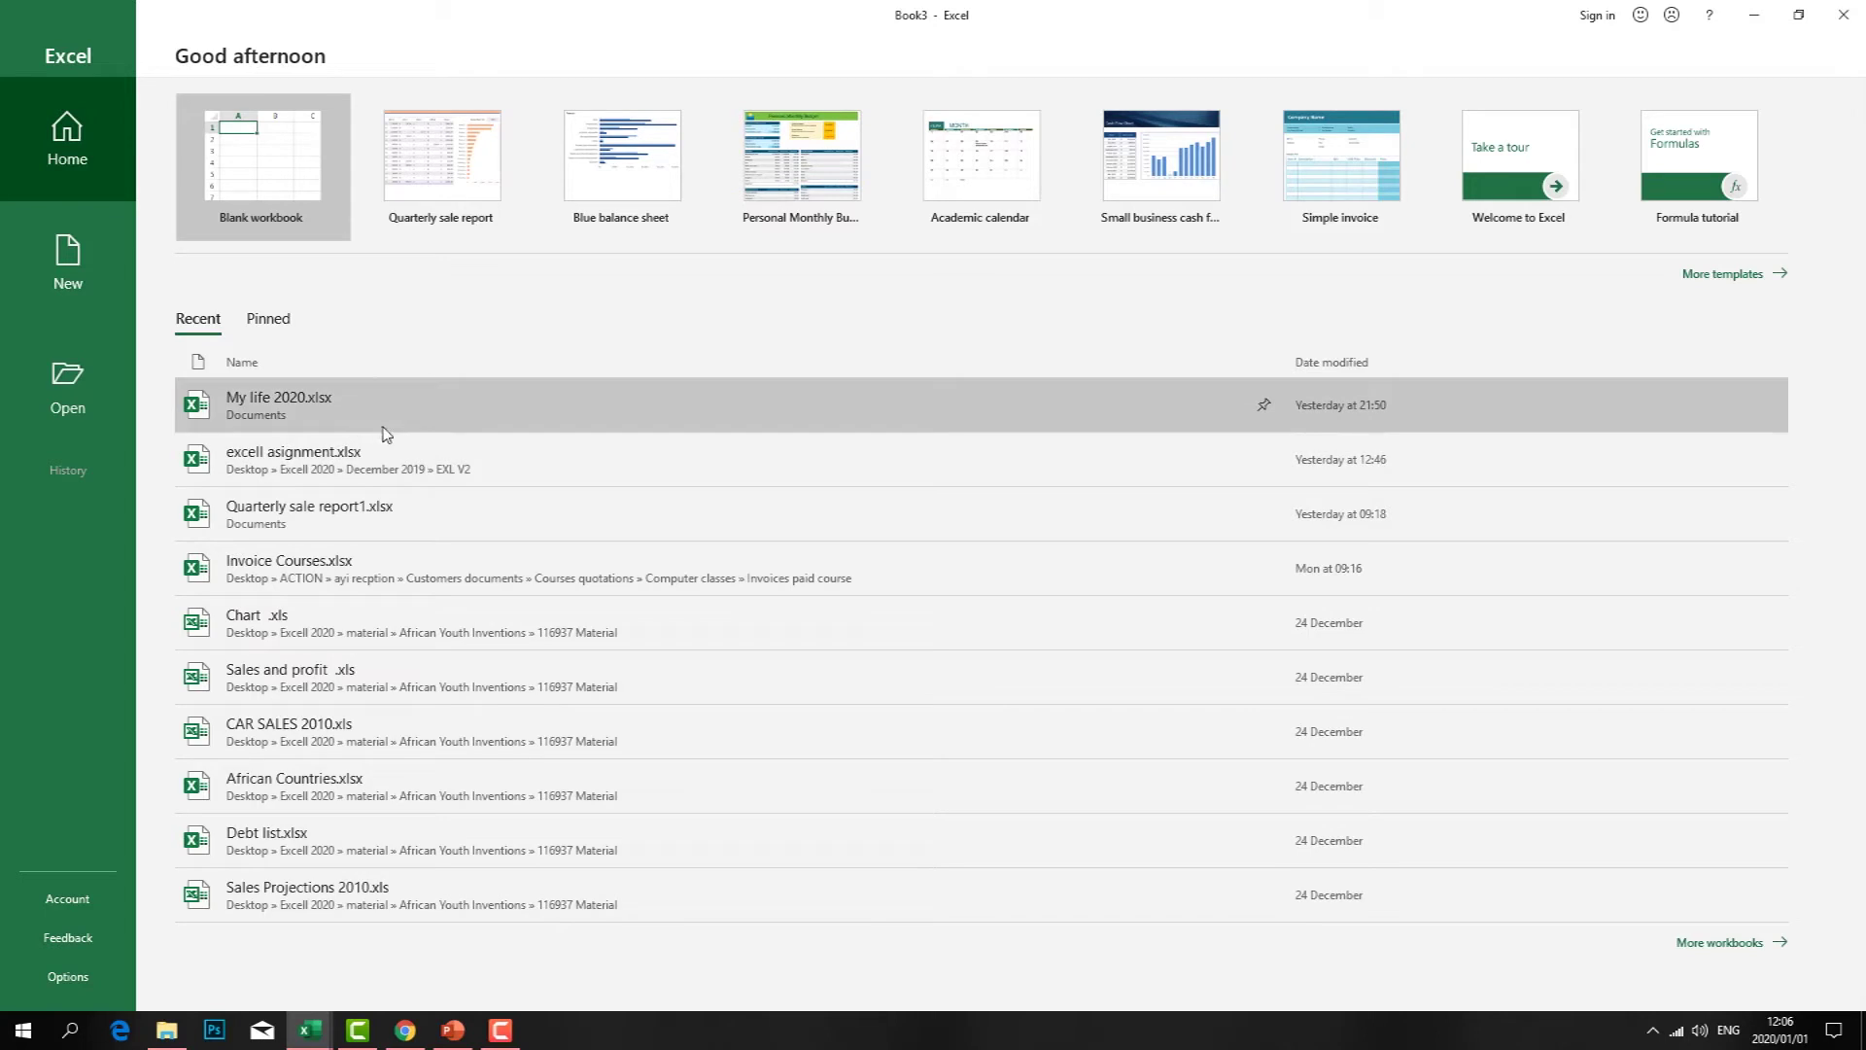
- Switch to the Class 1 presentation in PowerPoint and show the Other Spreadsheet Program slide as a slide show
{"action": "left_click", "coordinate": [80, 277]}
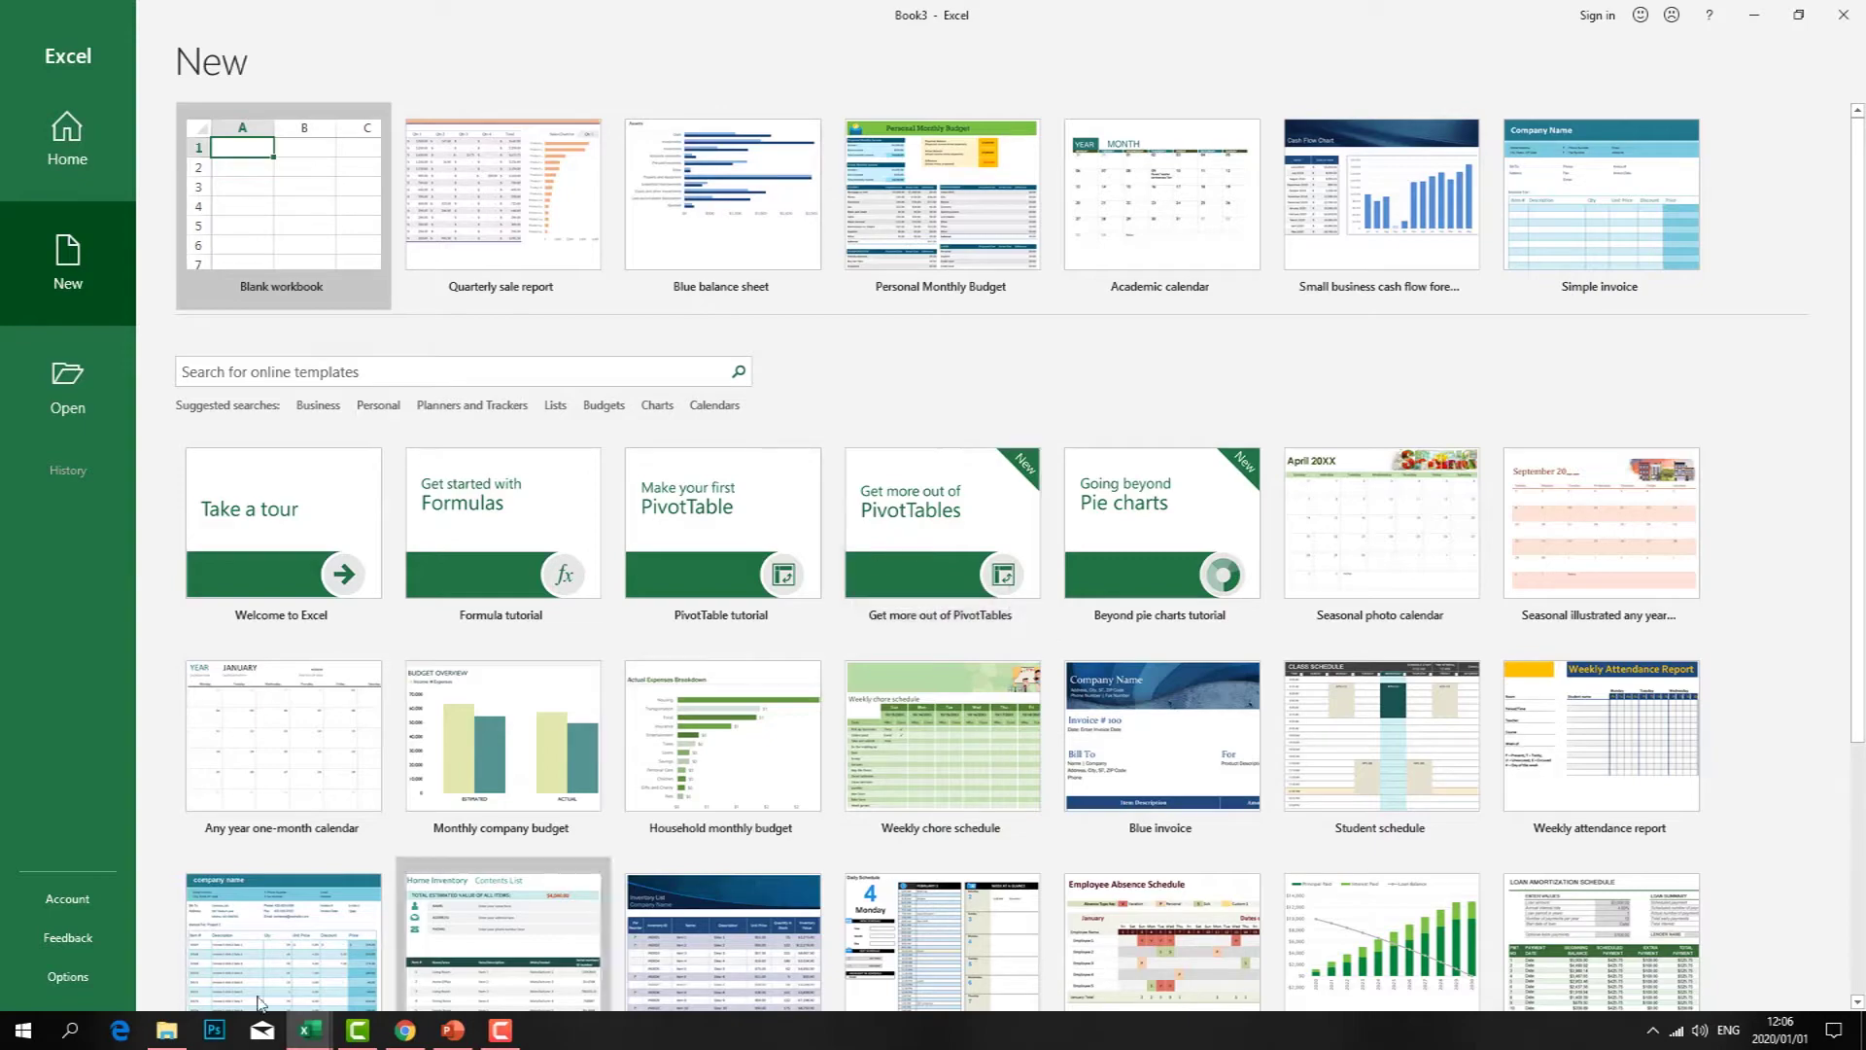
{"action": "left_click", "coordinate": [455, 1042]}
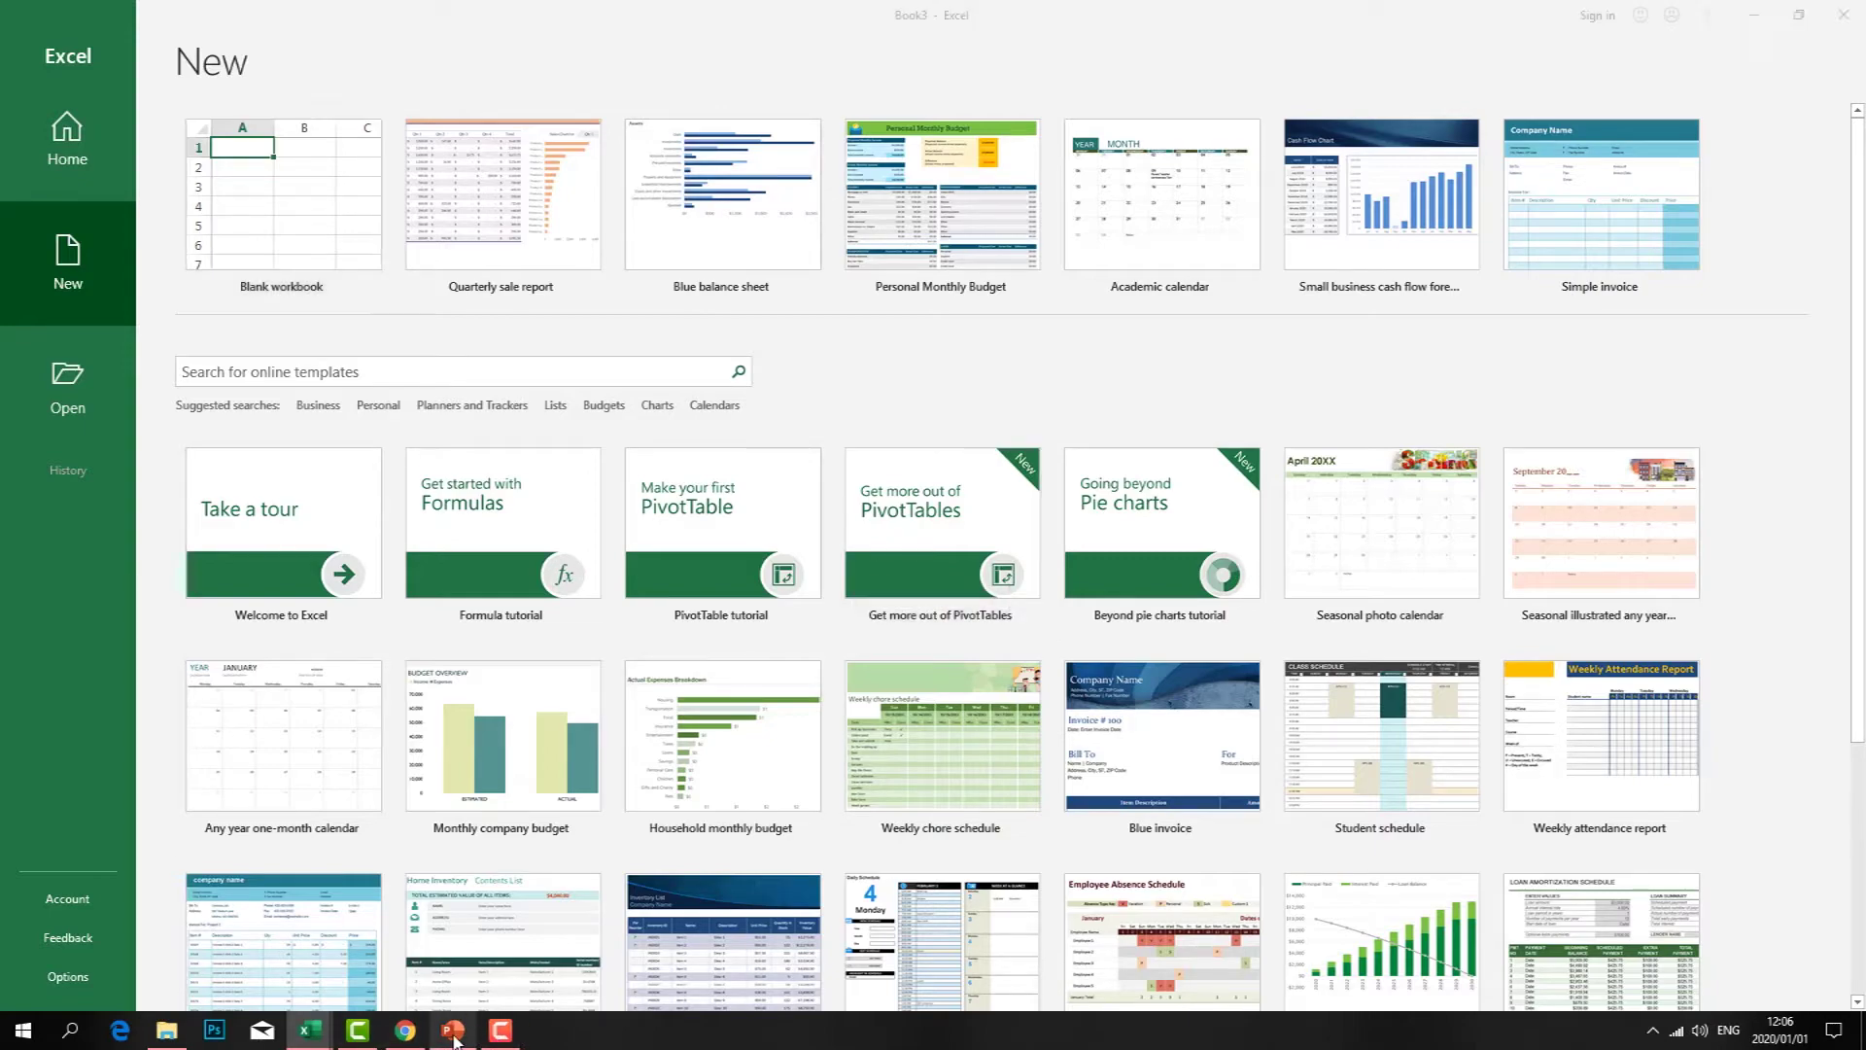
{"action": "key", "text": "shift+F5"}
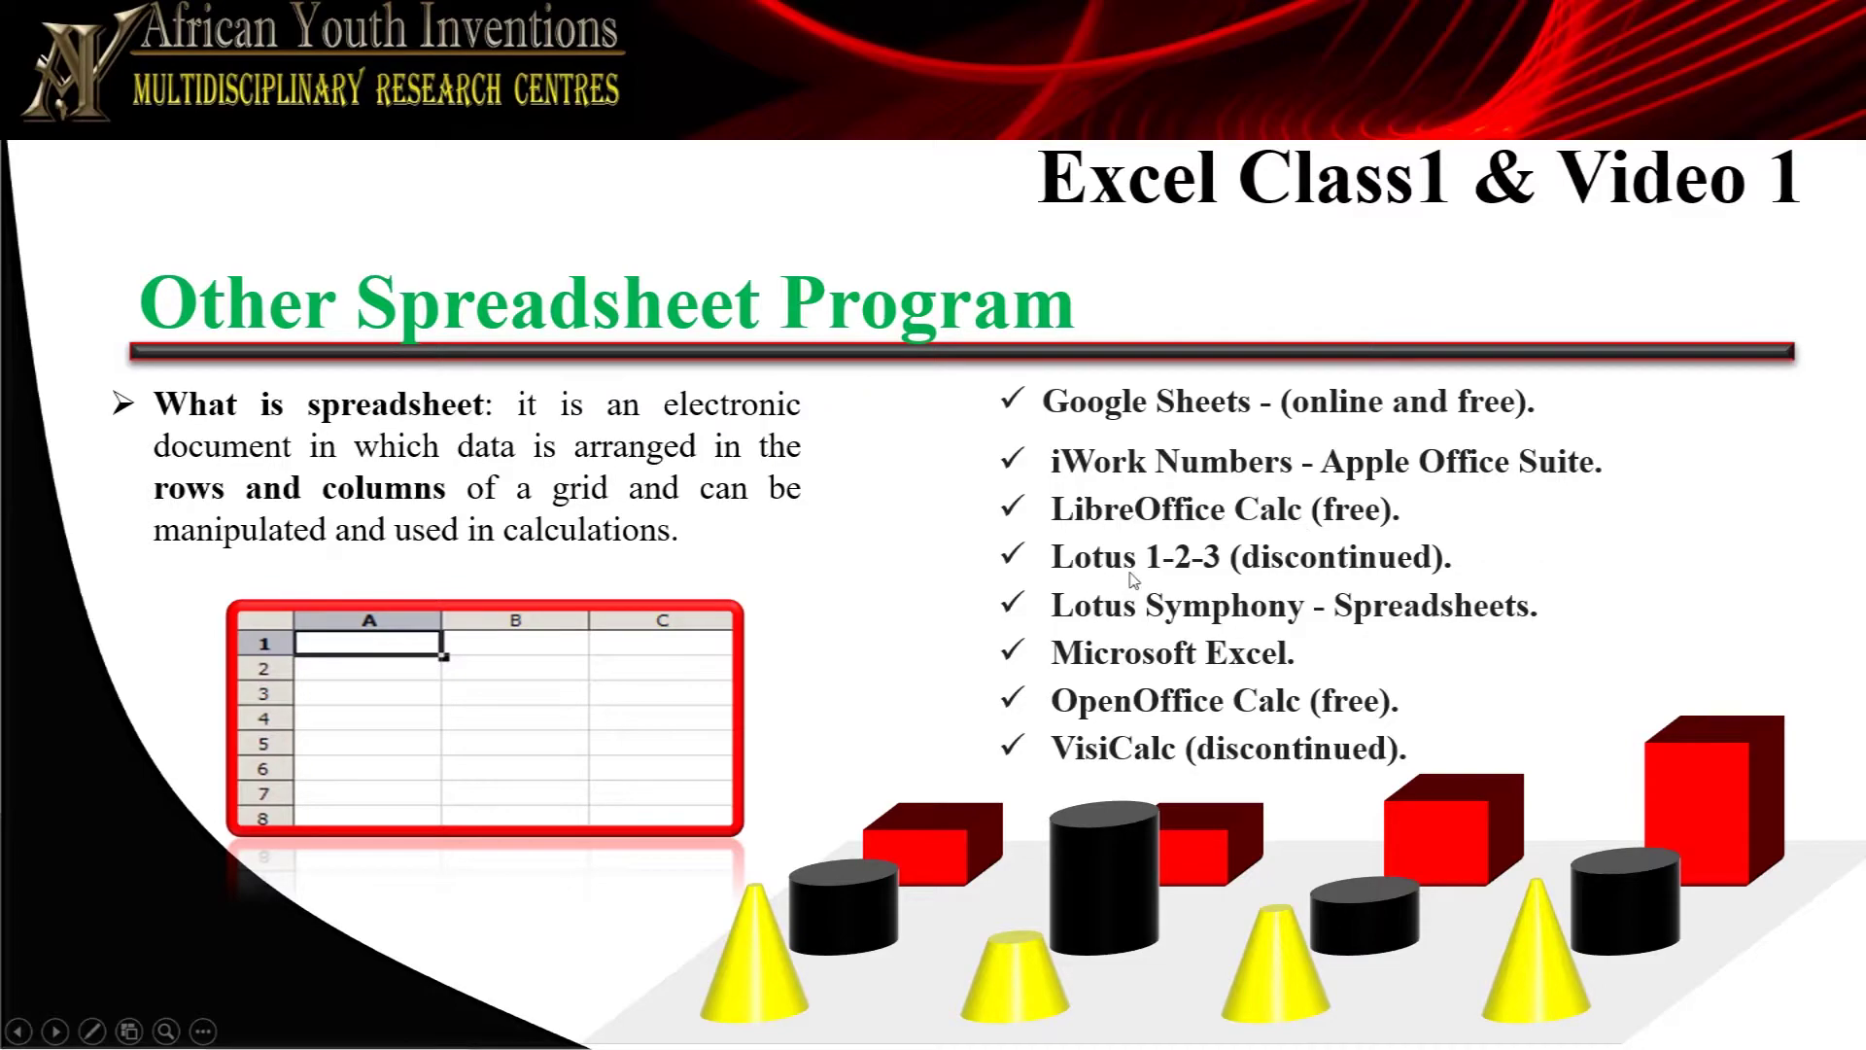
{"action": "key", "text": "Escape"}
- Switch back to the Book3 window in Excel and browse the Business category of online templates
{"action": "mouse_move", "coordinate": [309, 1028]}
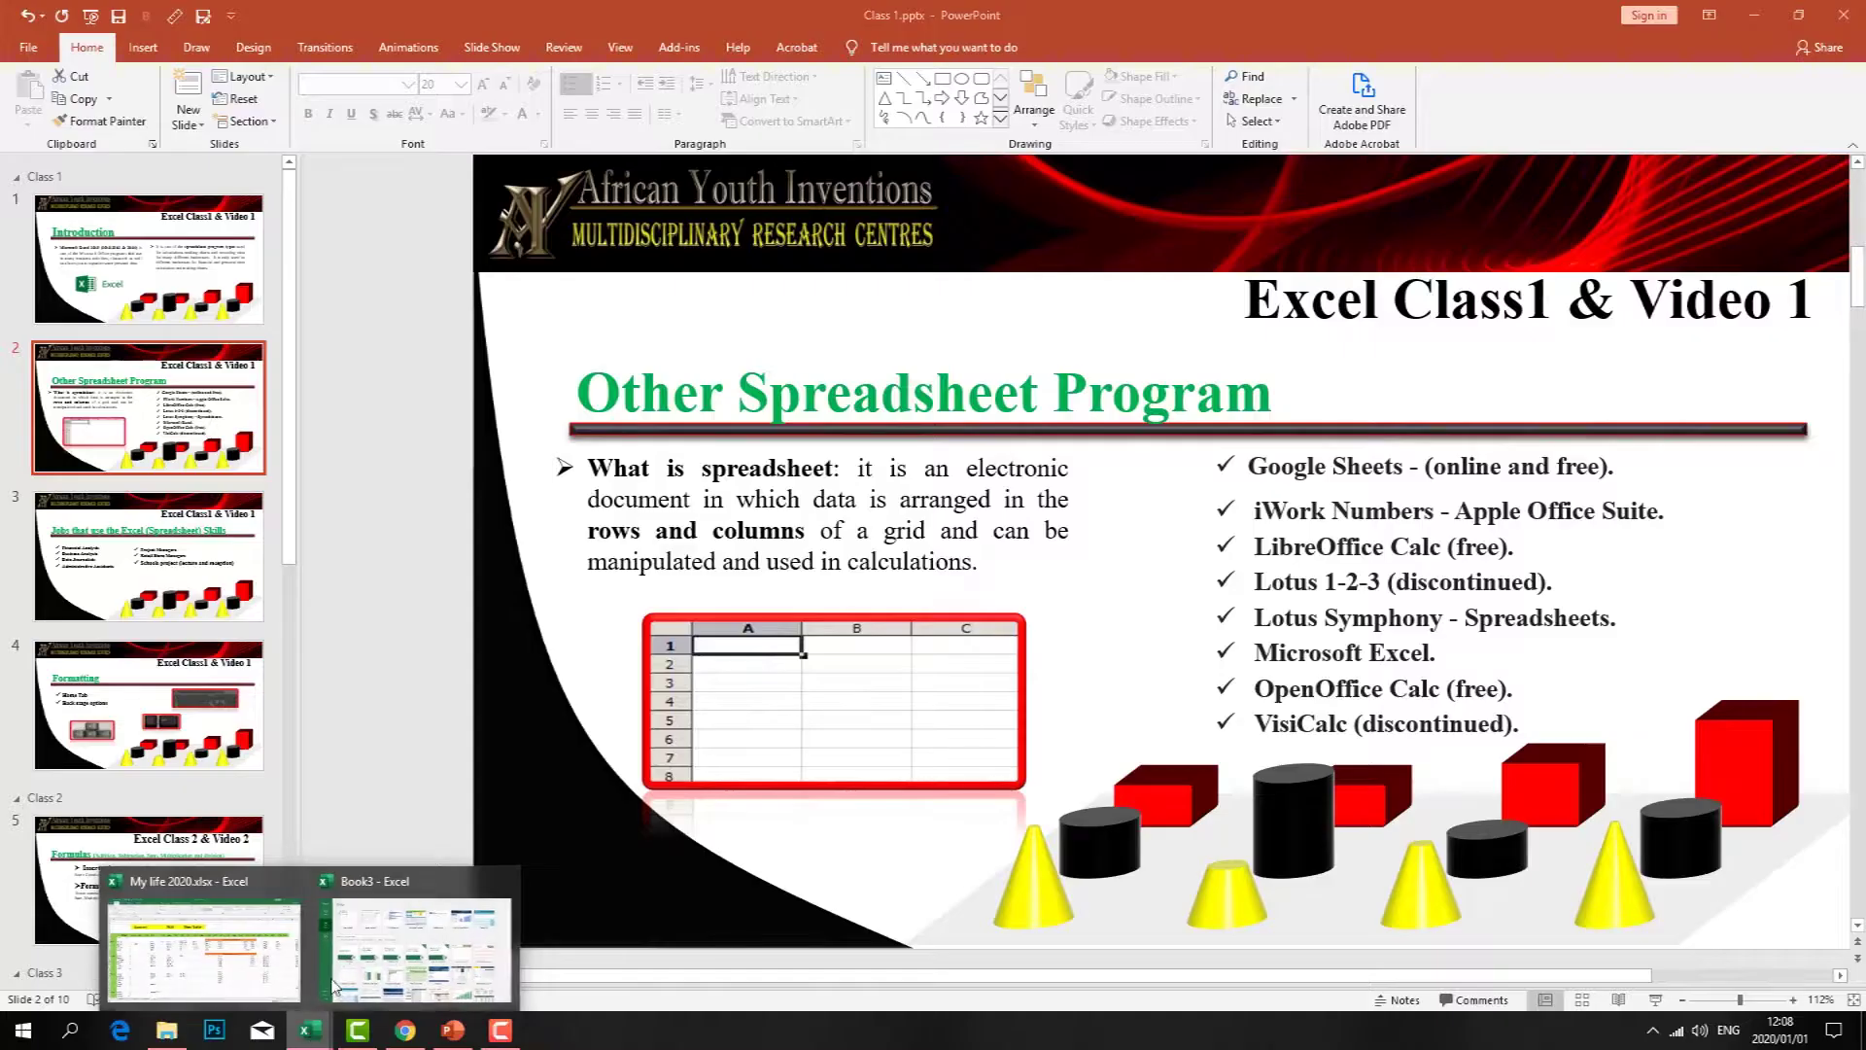
{"action": "left_click", "coordinate": [392, 958]}
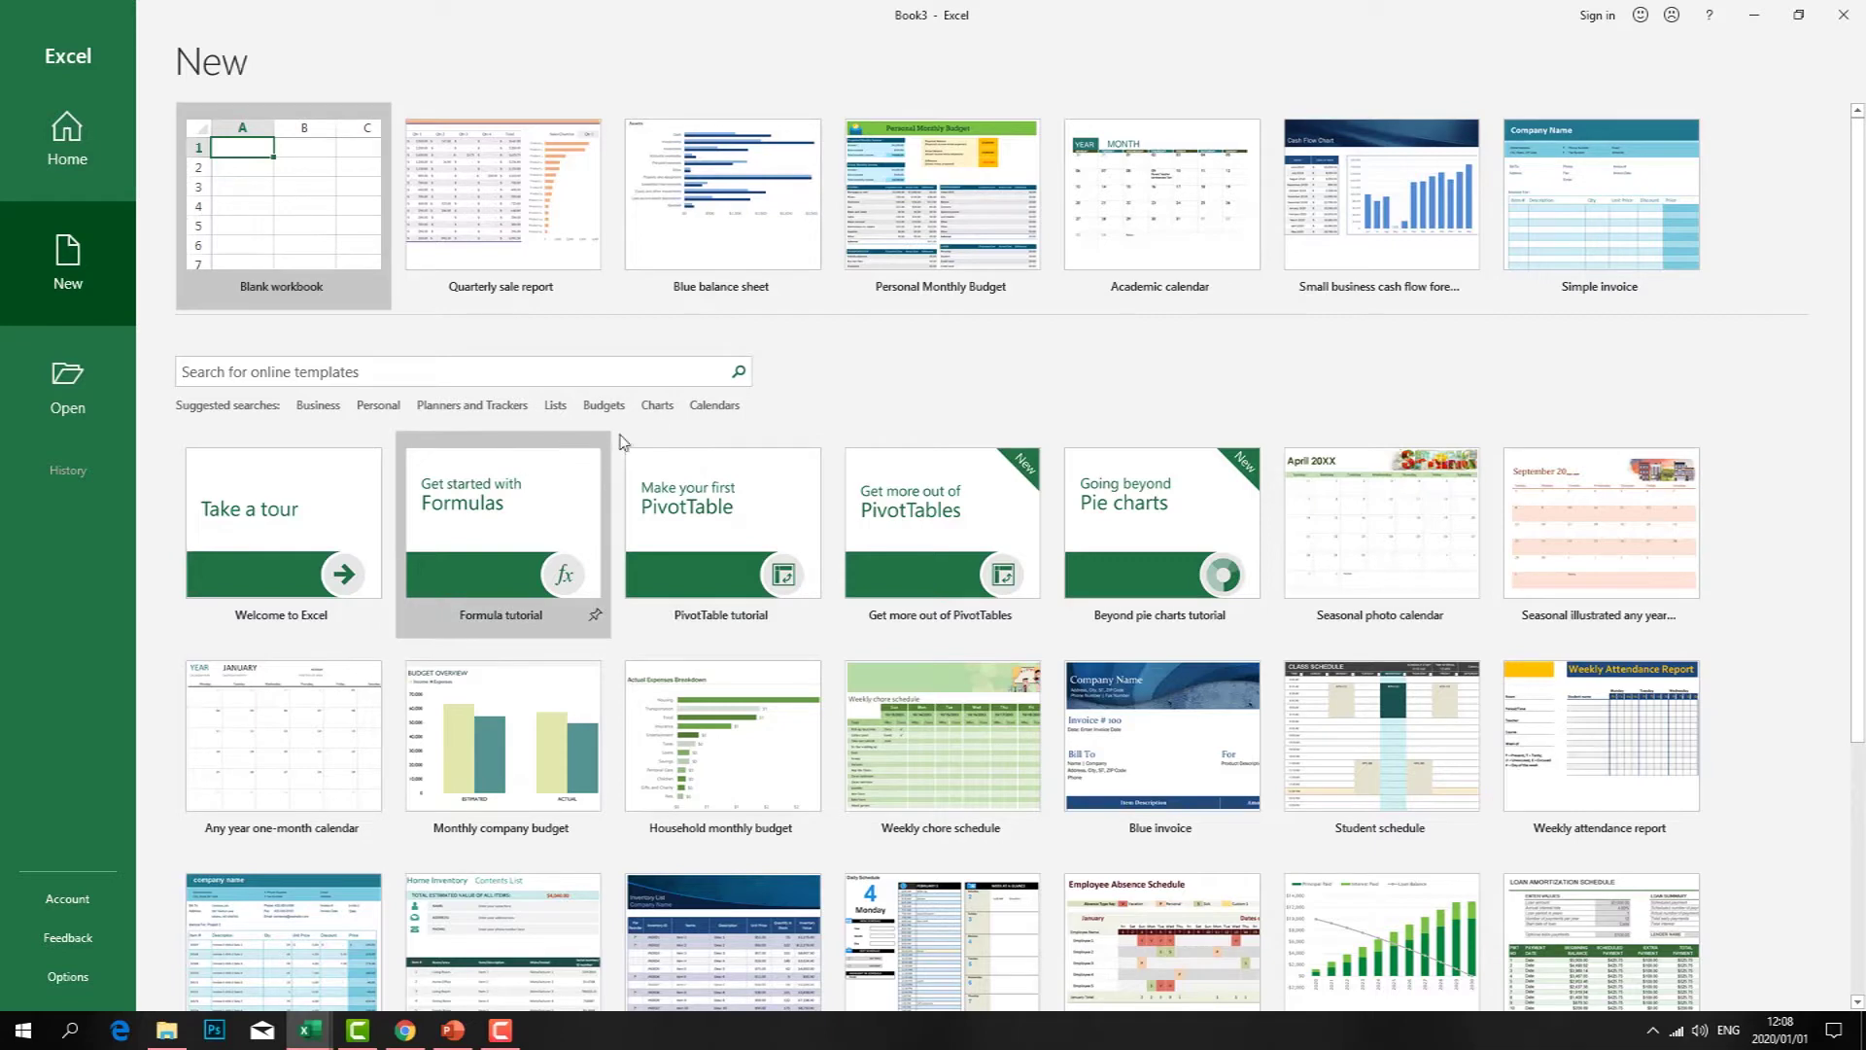
{"action": "left_click", "coordinate": [328, 412]}
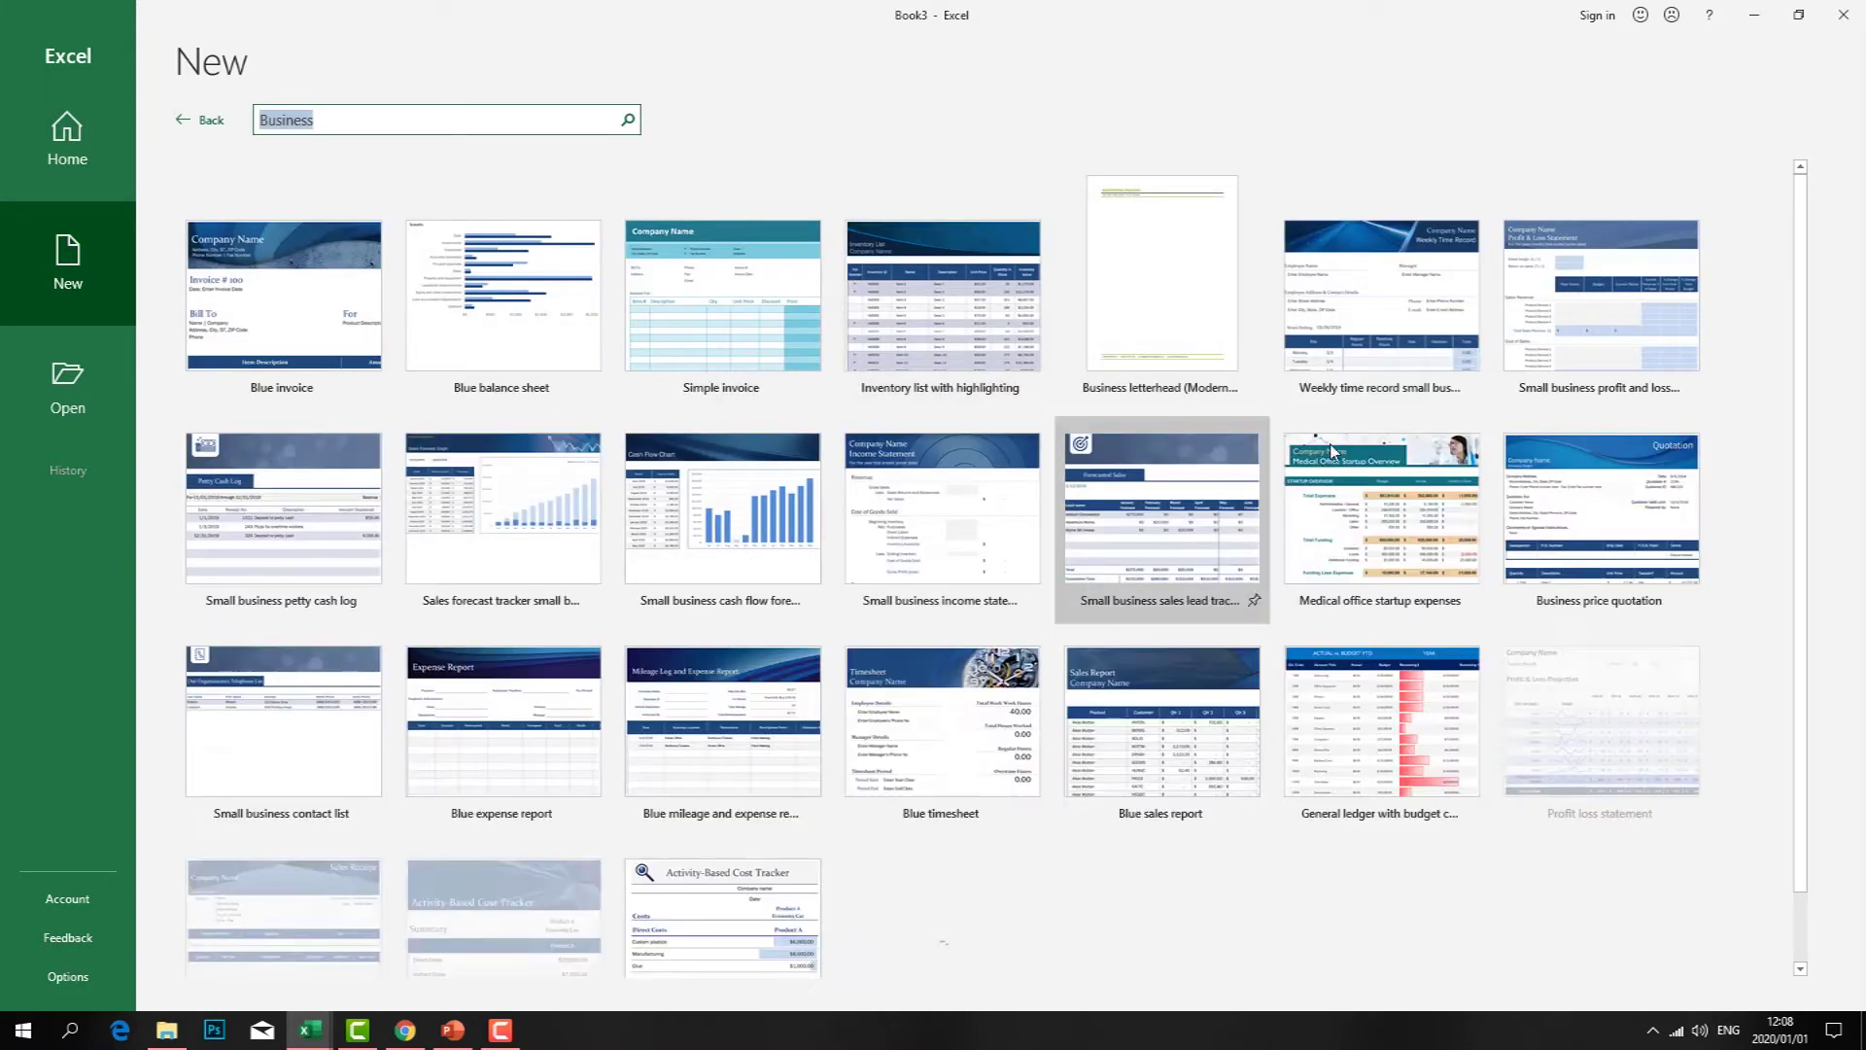
- Review the places for opening a workbook: This PC, Add a Place and Browse, without opening a file
{"action": "left_click", "coordinate": [67, 389]}
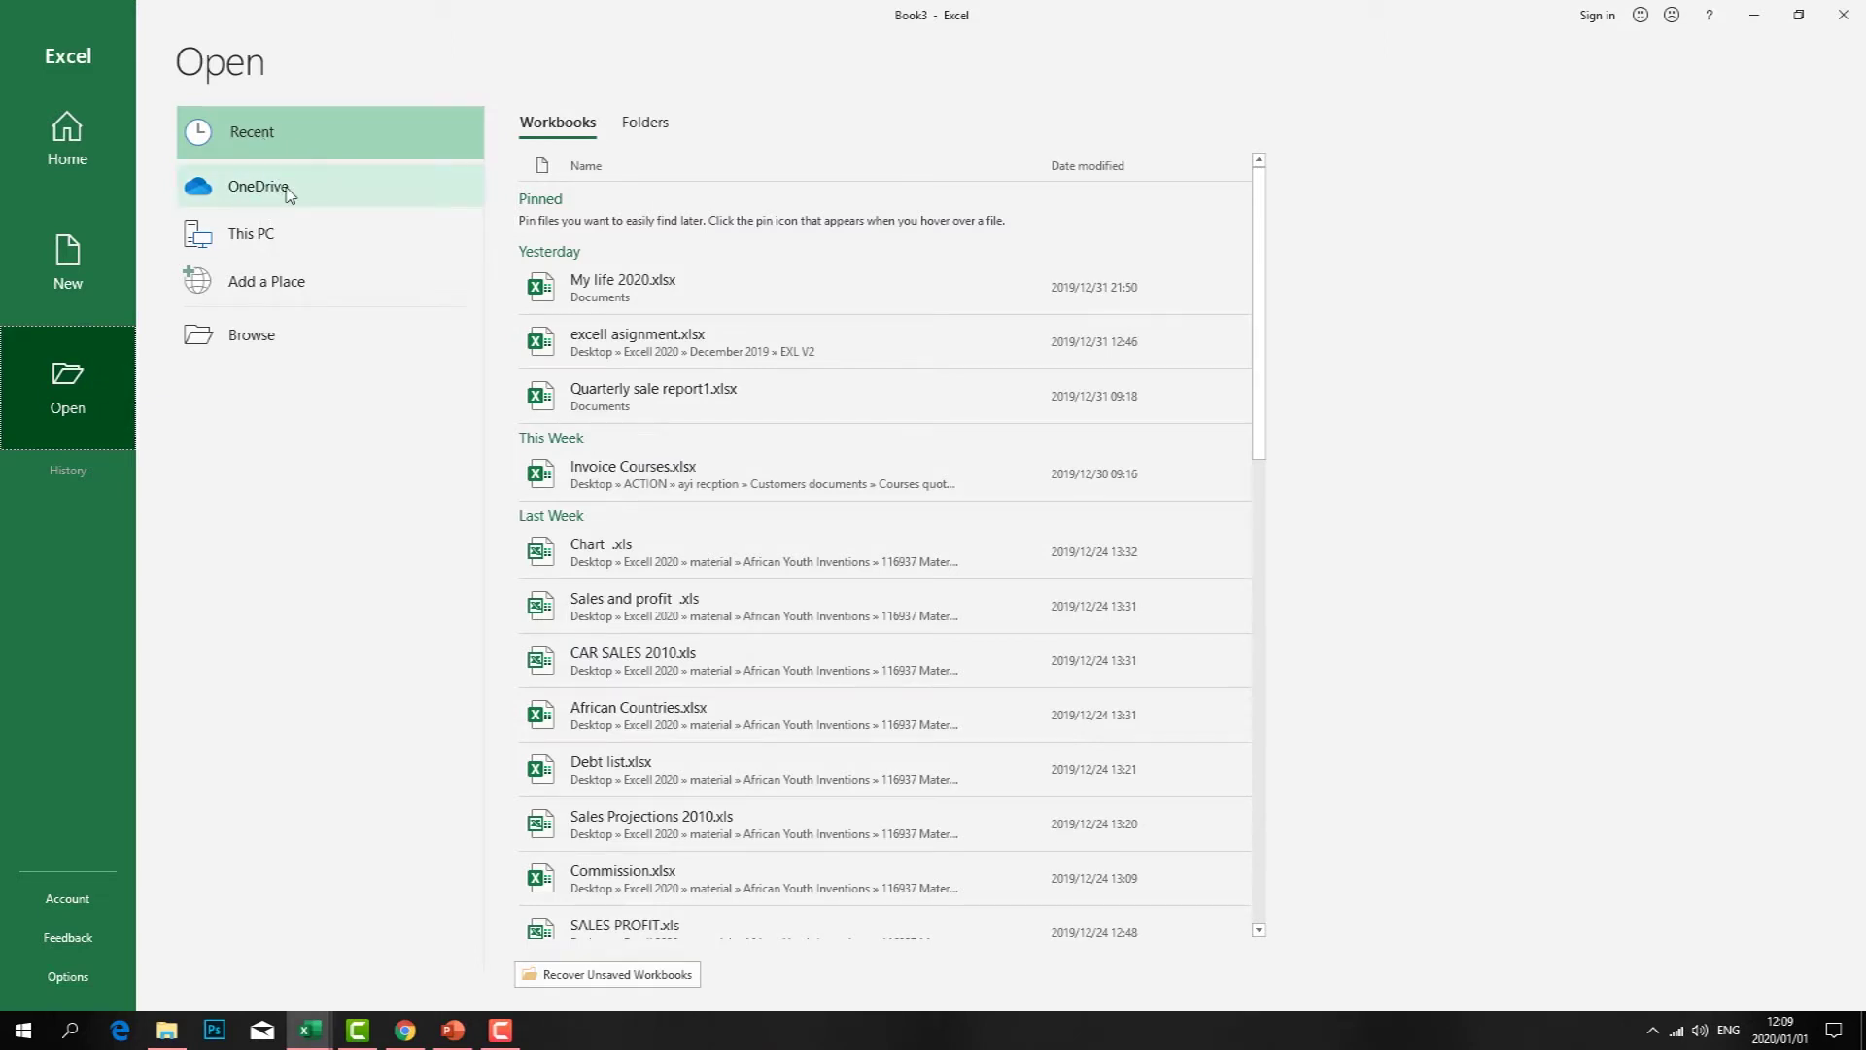
{"action": "left_click", "coordinate": [259, 238]}
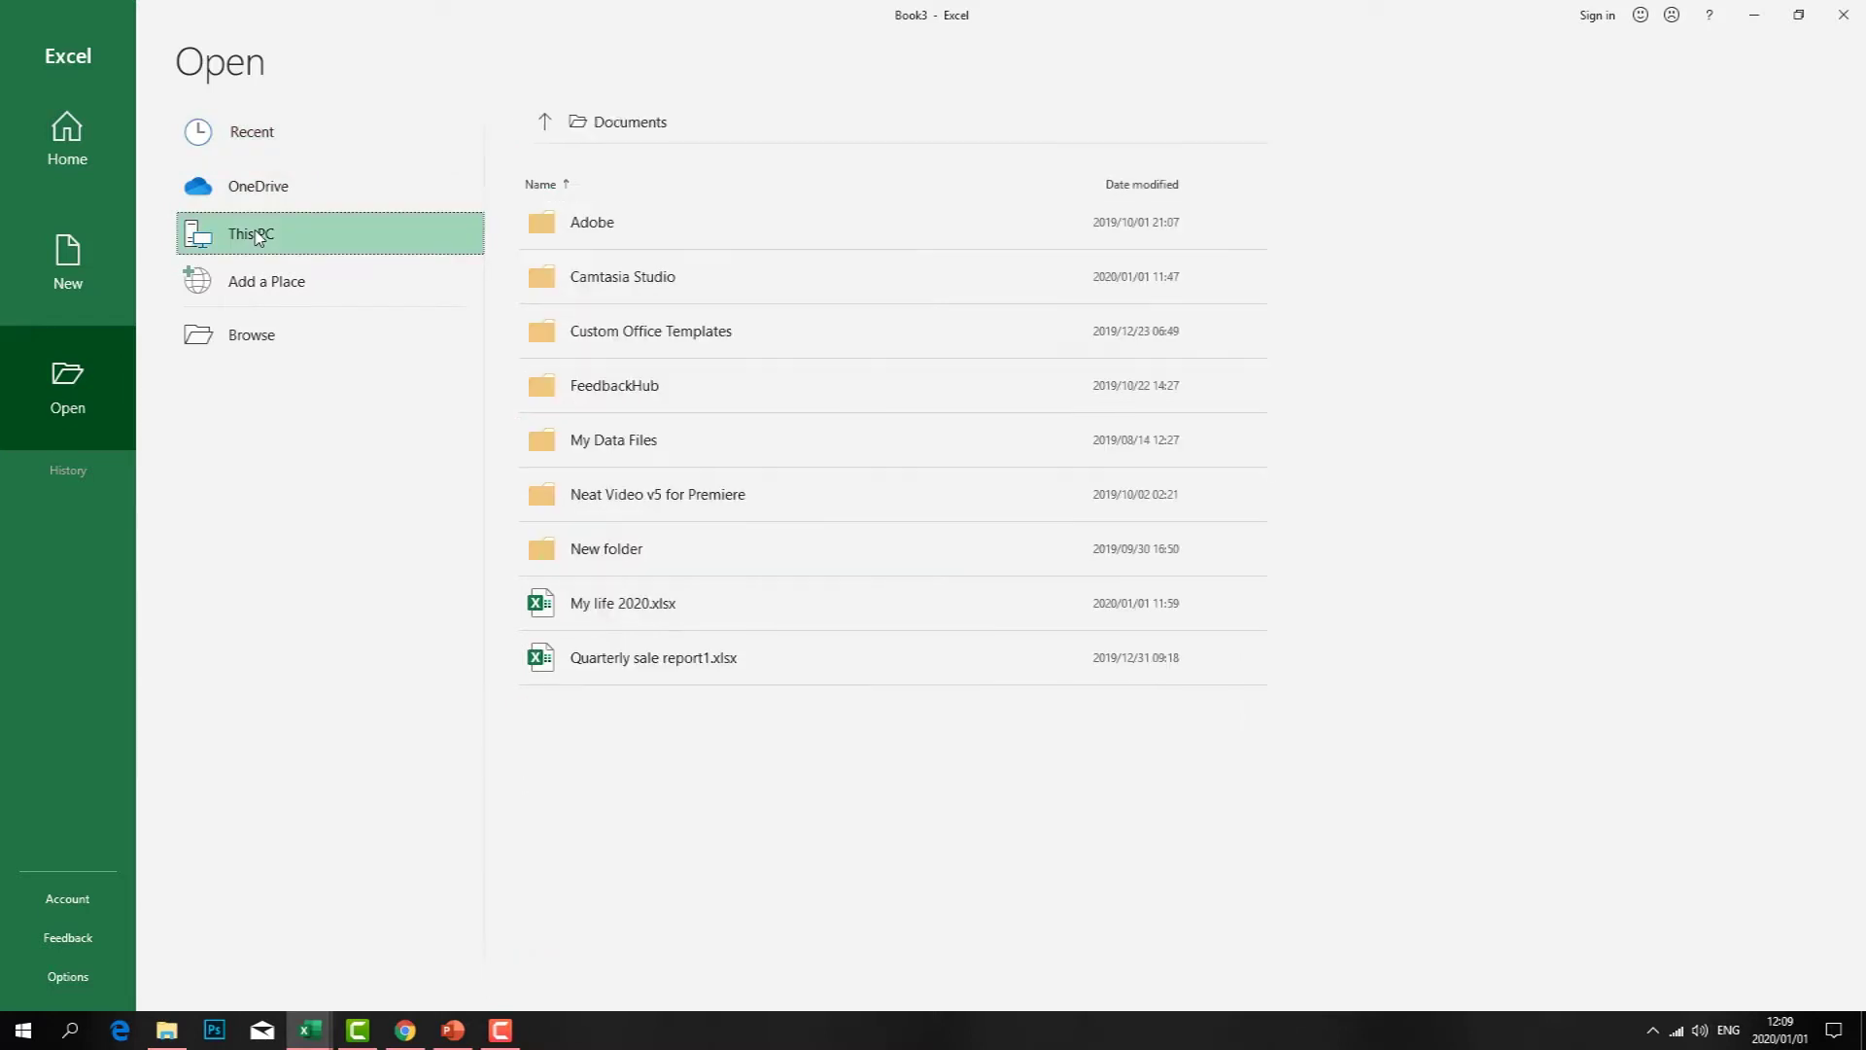
{"action": "left_click", "coordinate": [271, 298]}
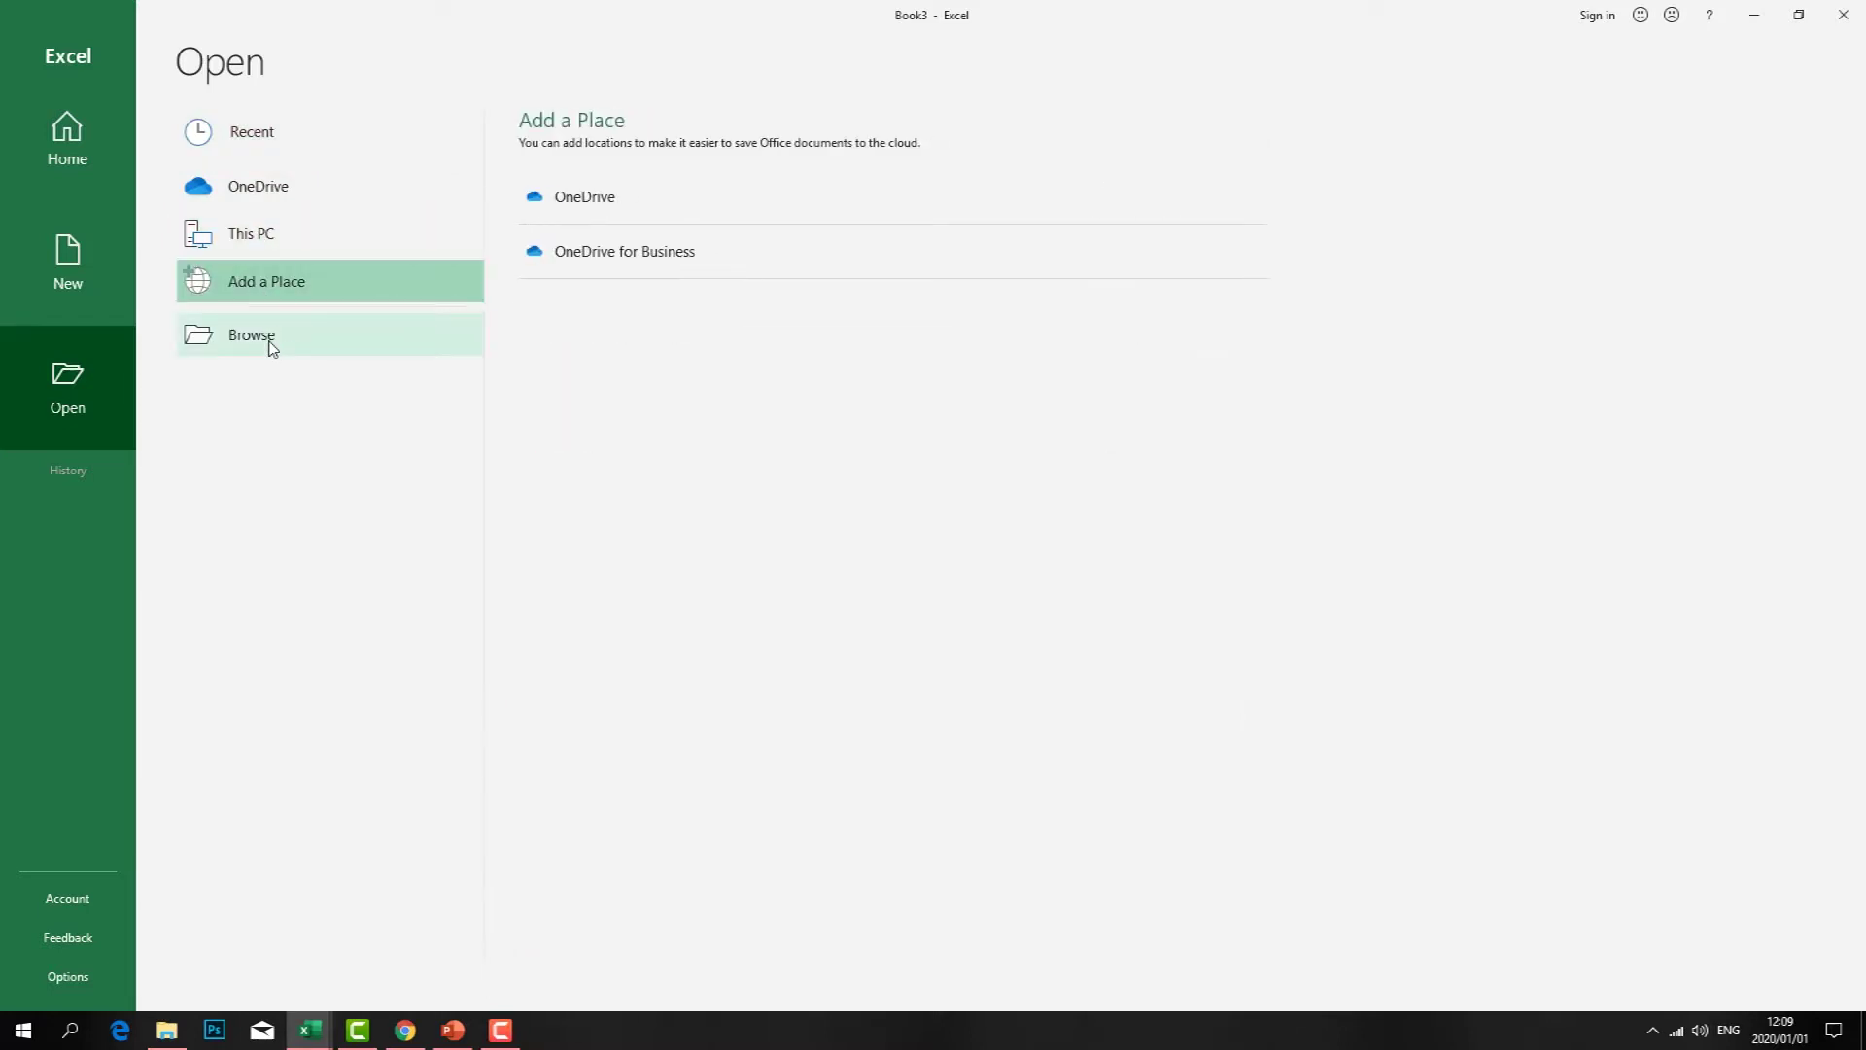
{"action": "left_click", "coordinate": [272, 347]}
{"action": "left_click", "coordinate": [596, 17]}
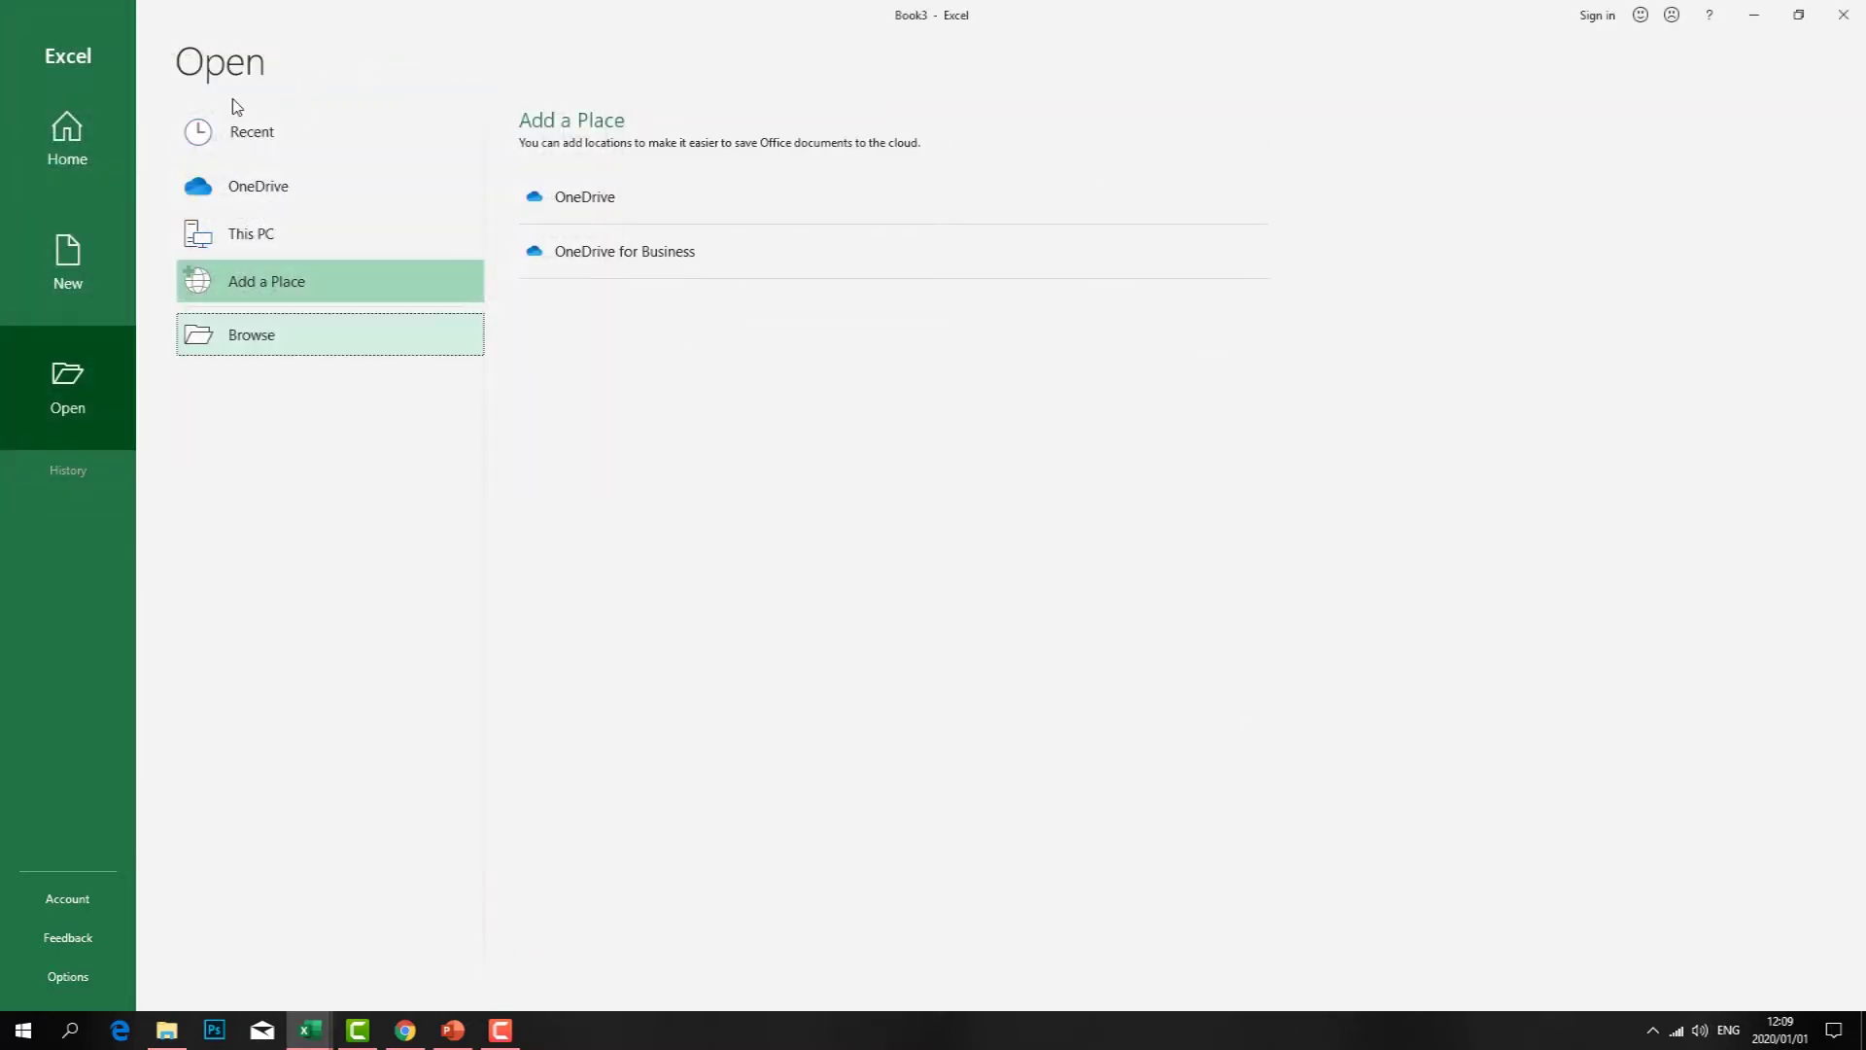
- Return to the new-workbook templates of Book3 and browse the Budgets category
{"action": "left_click", "coordinate": [73, 255]}
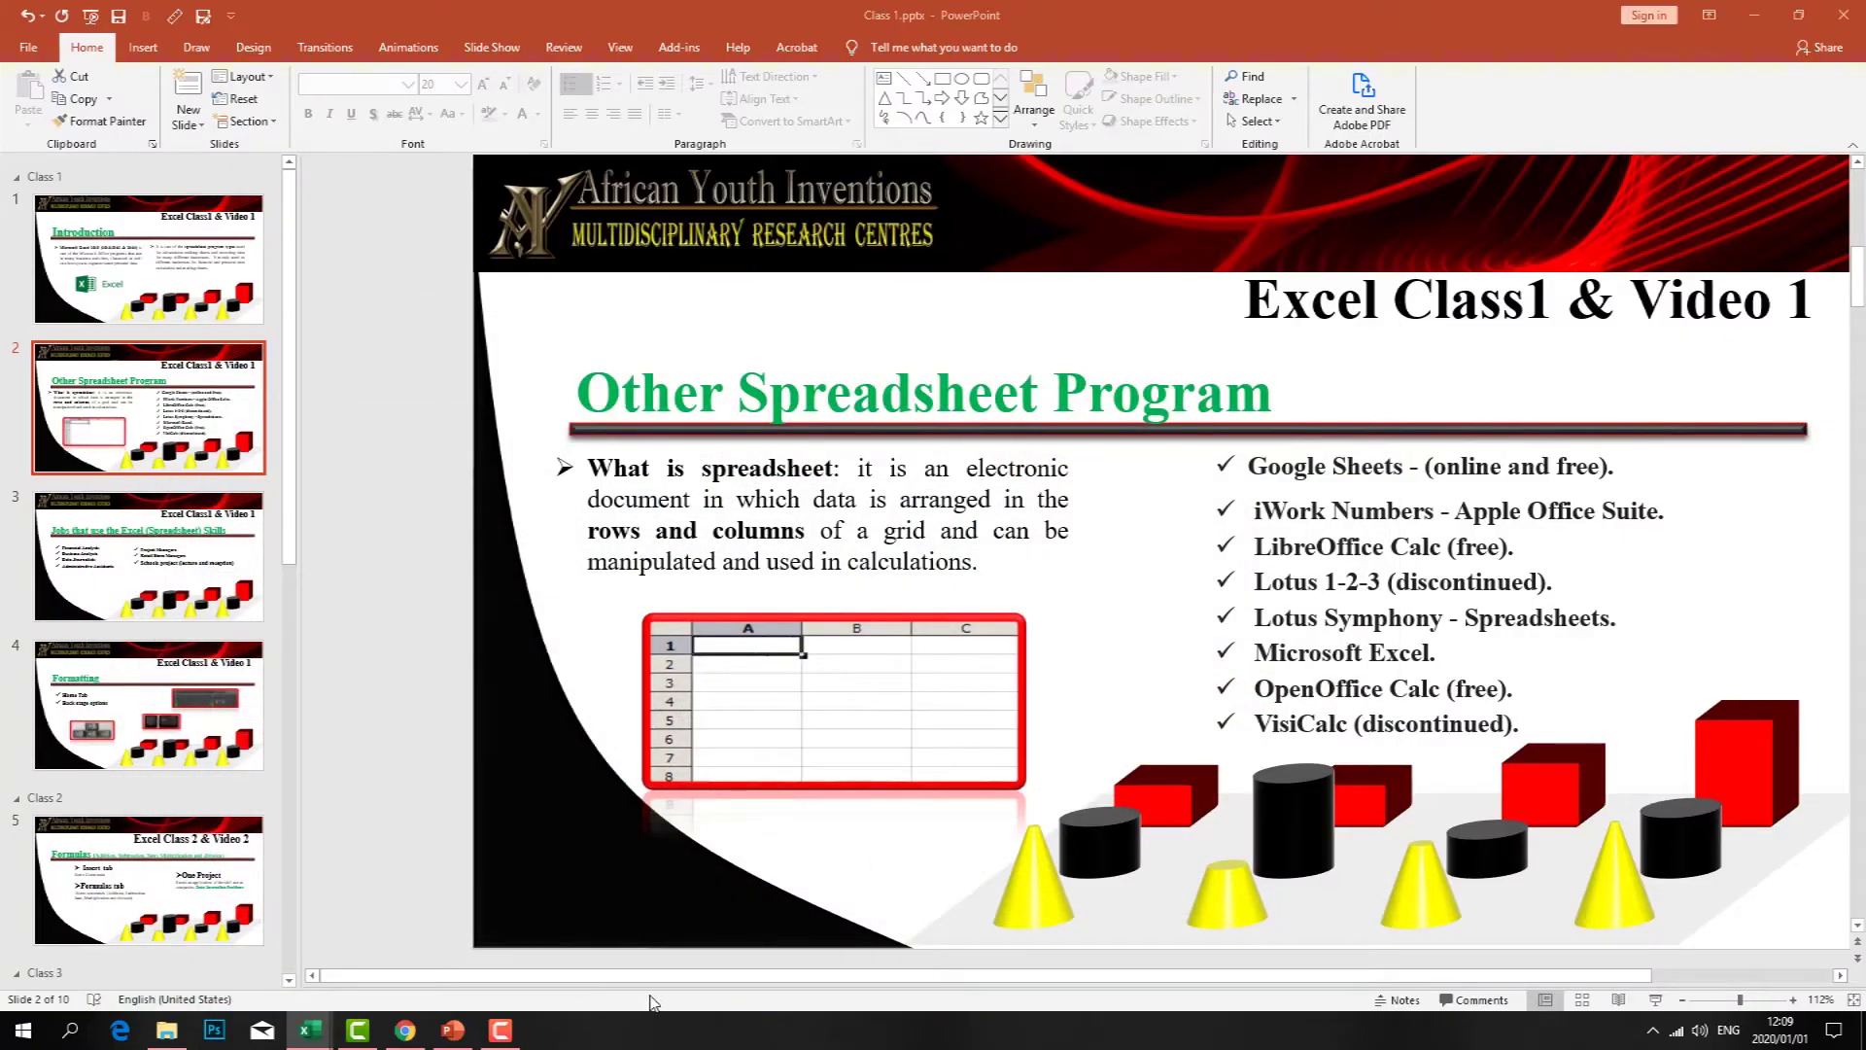
{"action": "mouse_move", "coordinate": [310, 1029]}
{"action": "left_click", "coordinate": [383, 948]}
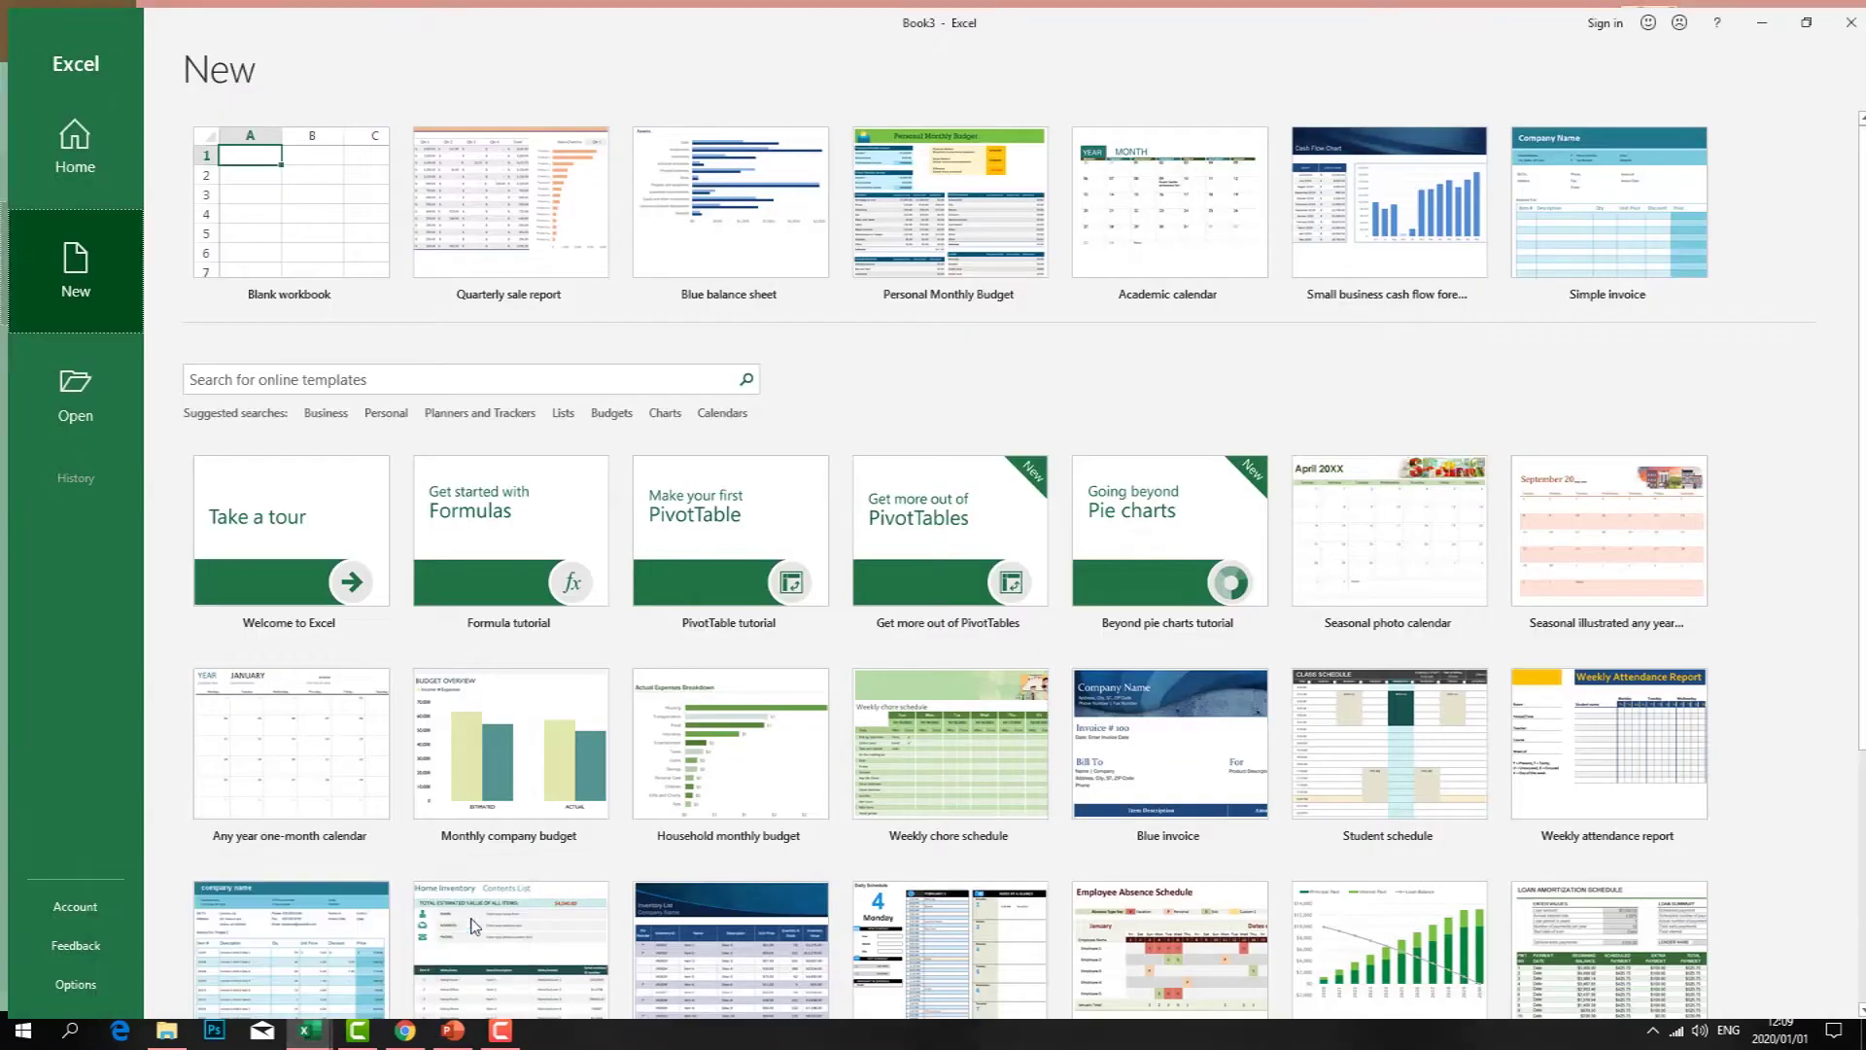
{"action": "scroll", "coordinate": [387, 946], "scroll_direction": "down", "scroll_amount": 3}
{"action": "left_click", "coordinate": [602, 271]}
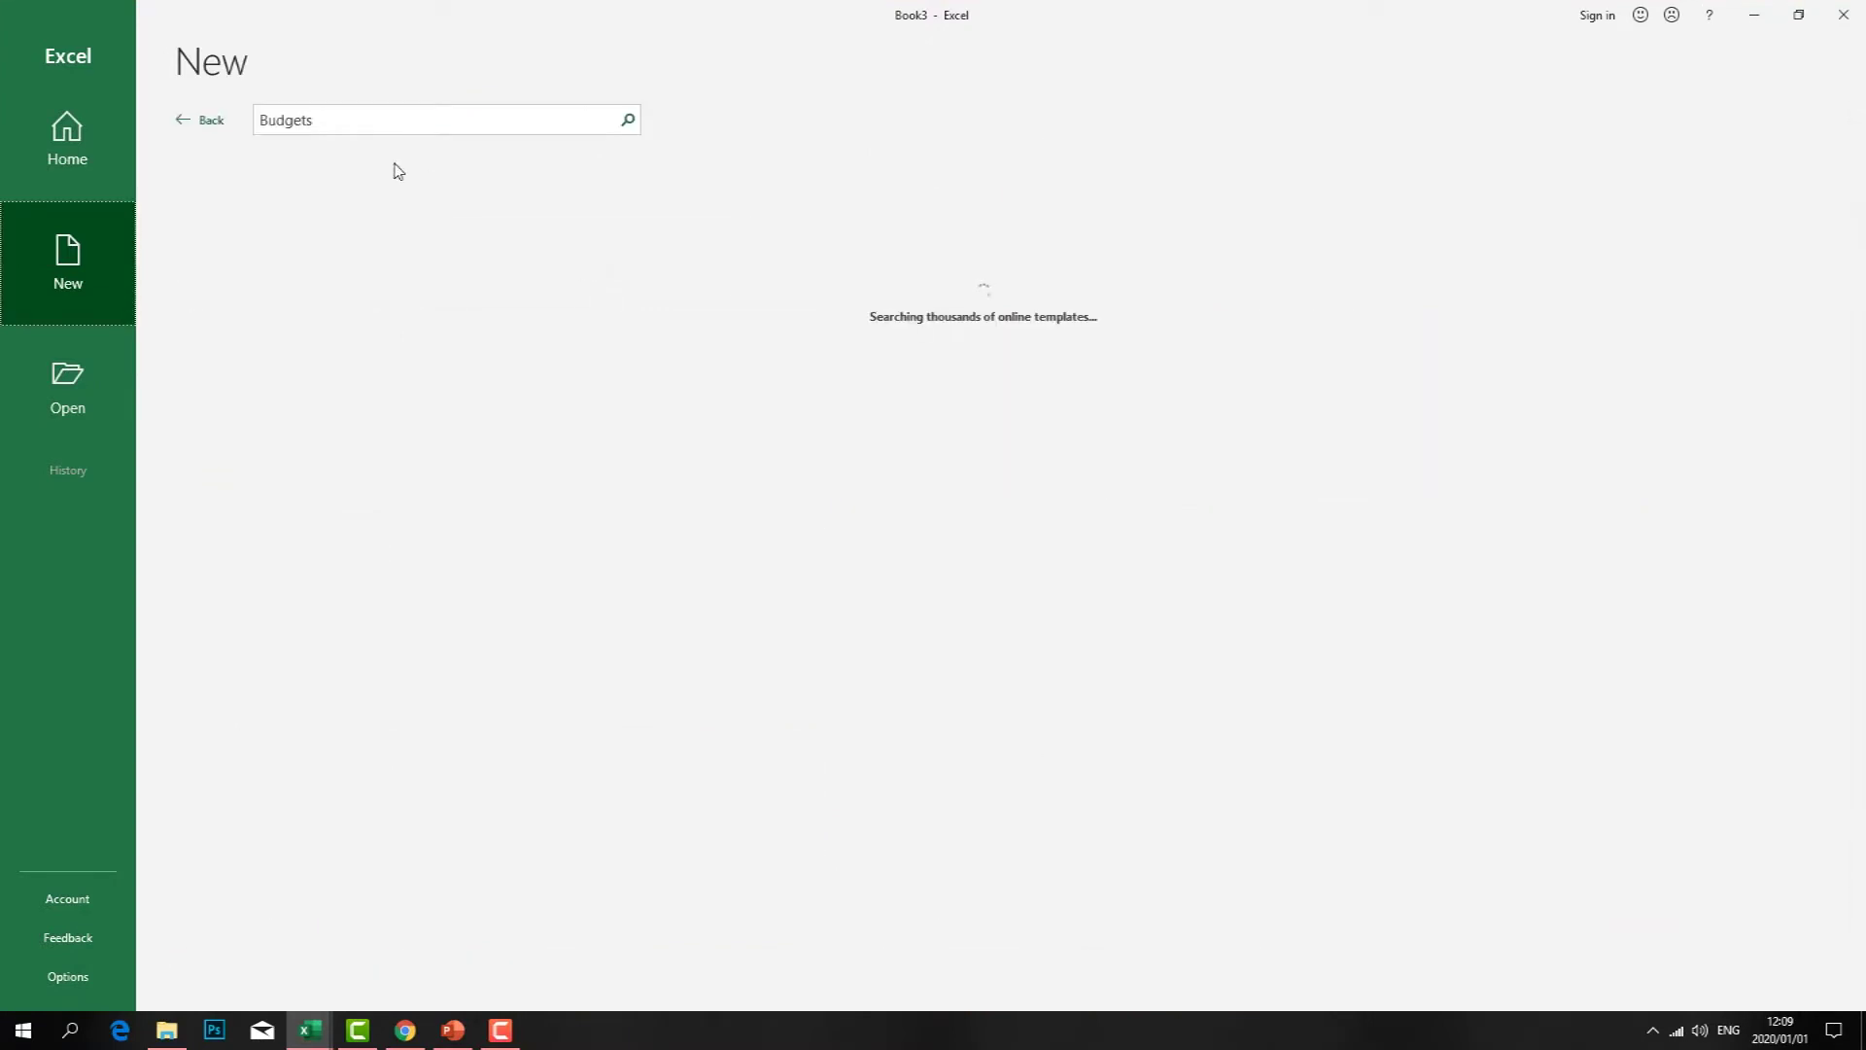
- Search the online templates for "sales" and create a workbook from the Profit loss statement template
{"action": "left_click", "coordinate": [360, 116]}
{"action": "type", "text": "sales"}
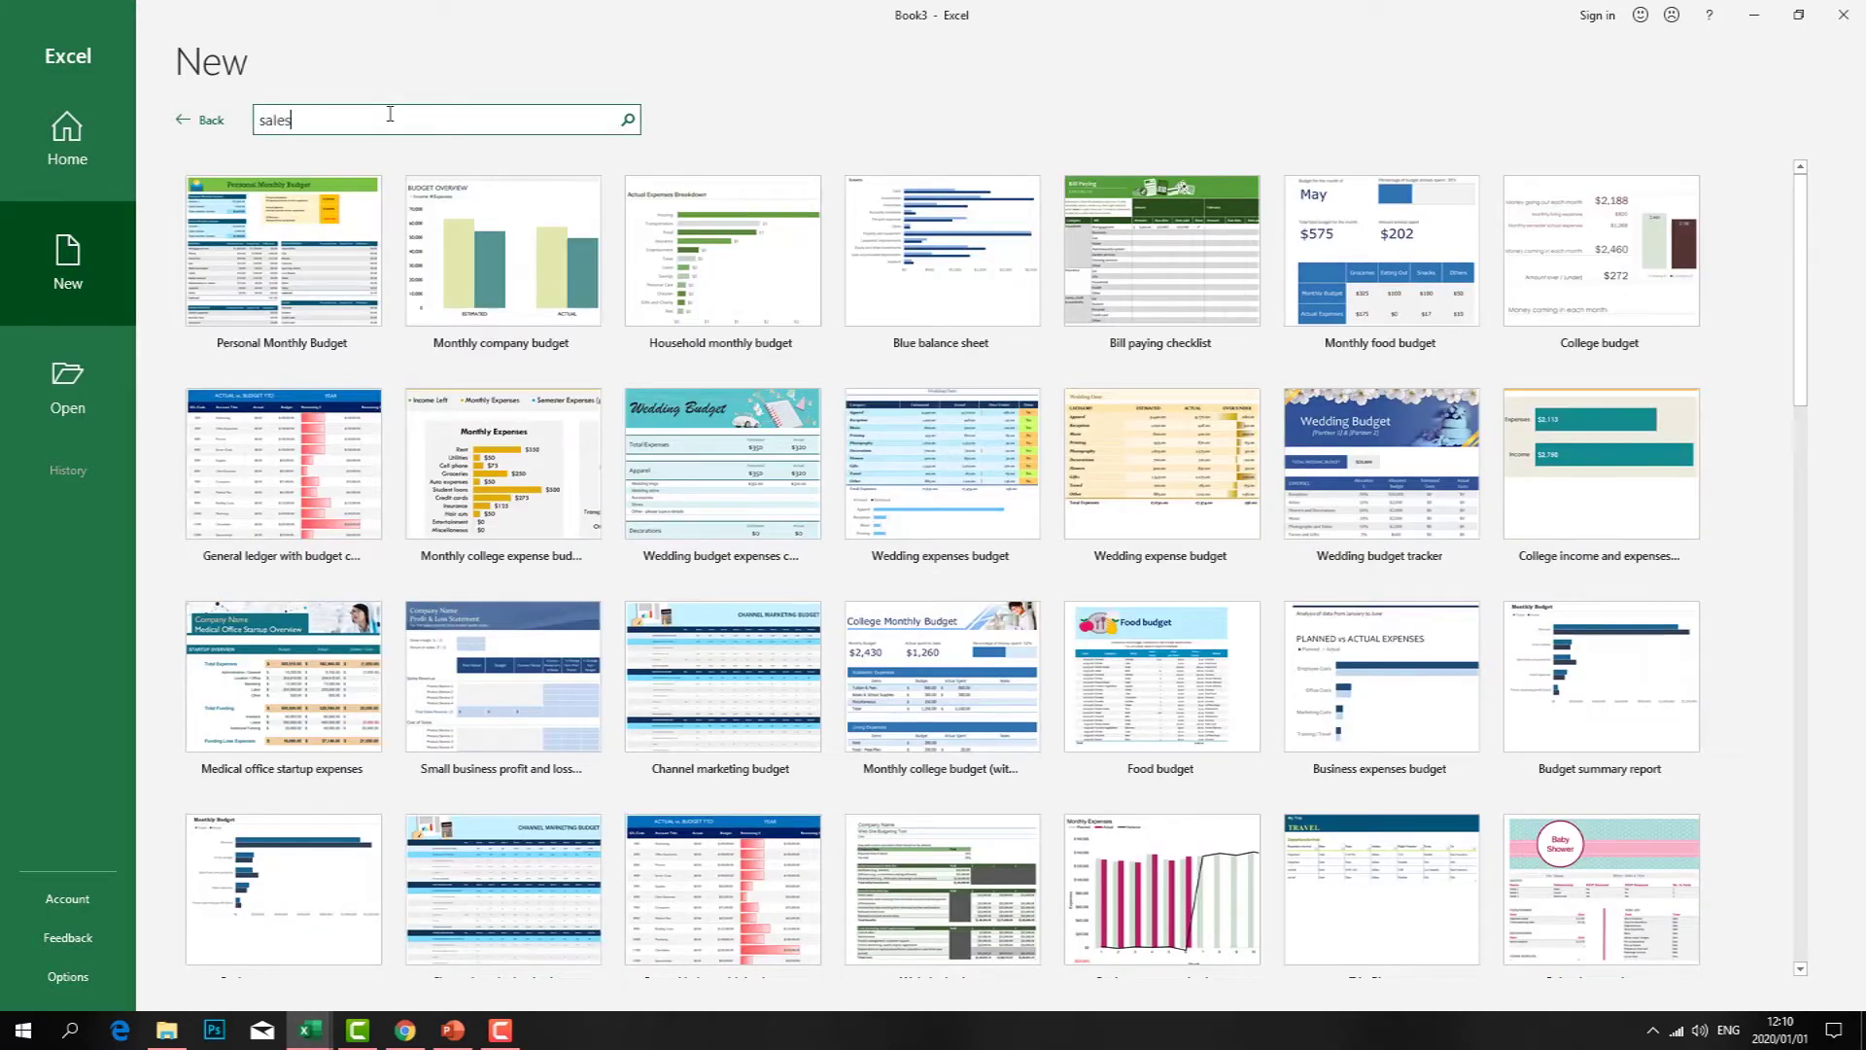
{"action": "key", "text": "Return"}
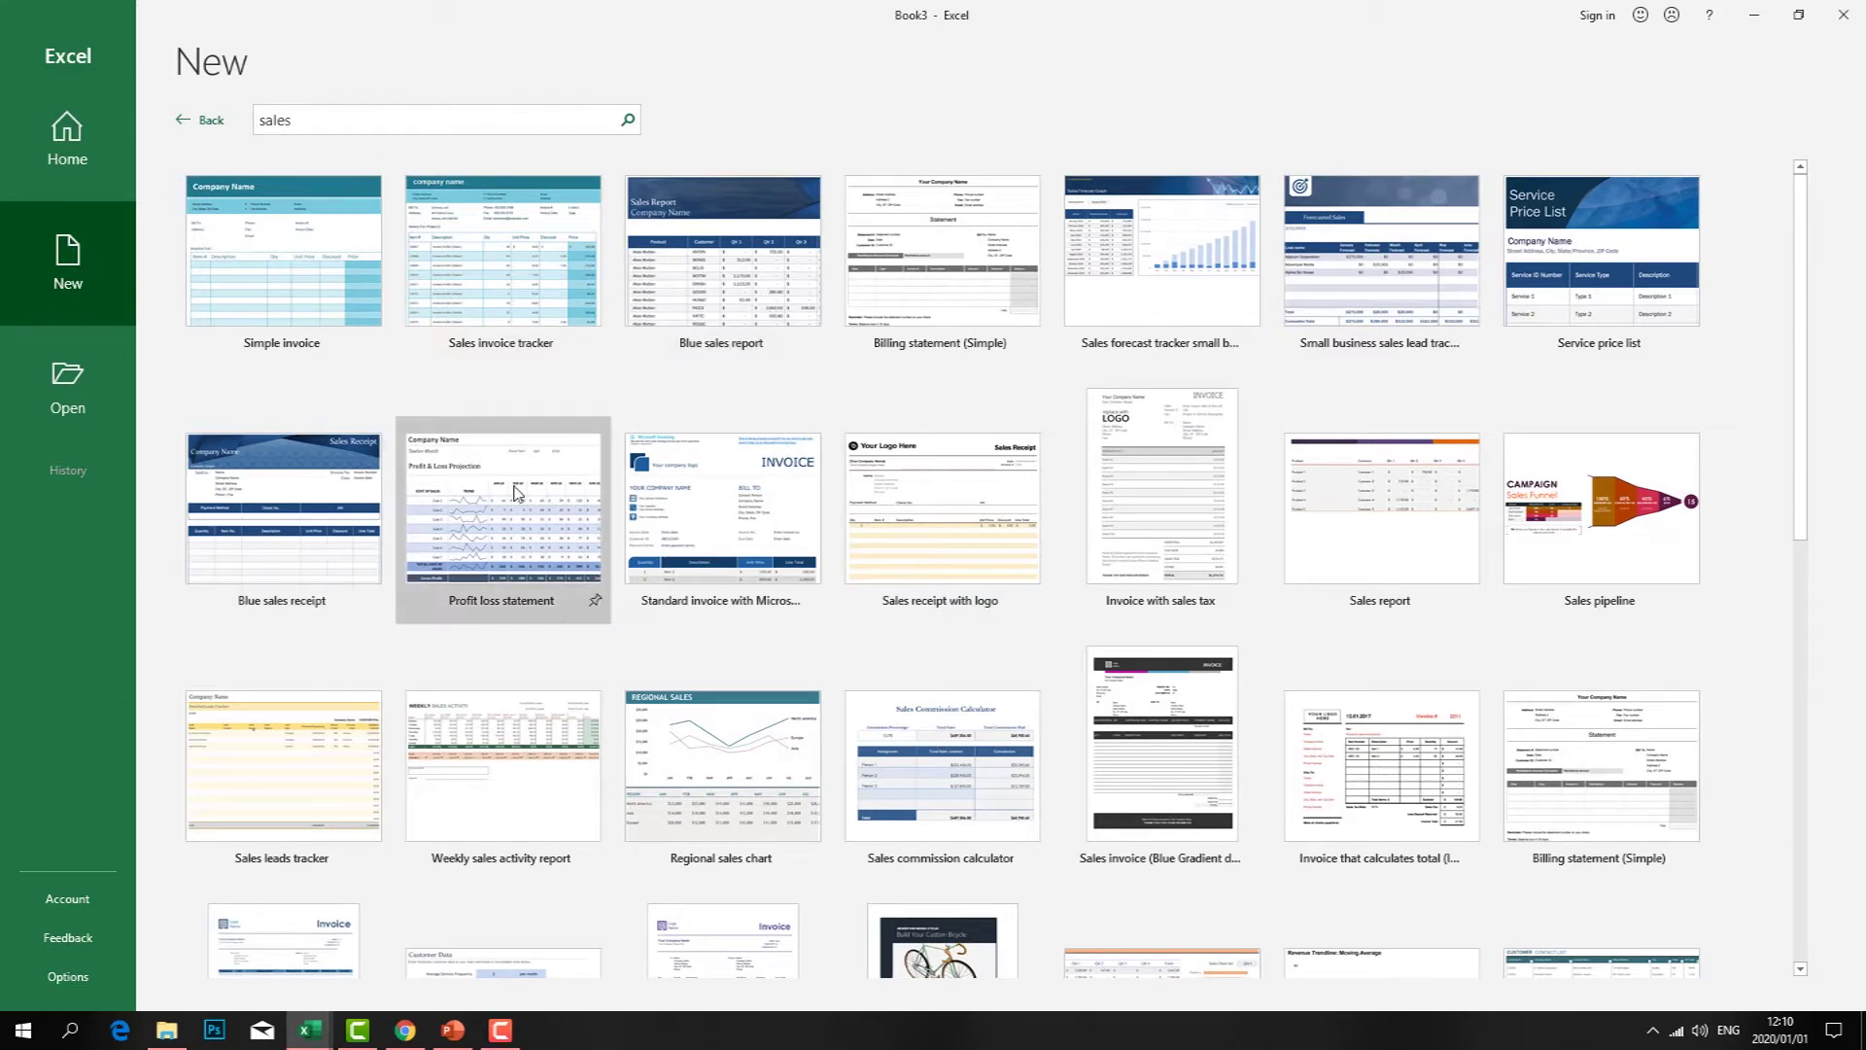
{"action": "left_click", "coordinate": [486, 612]}
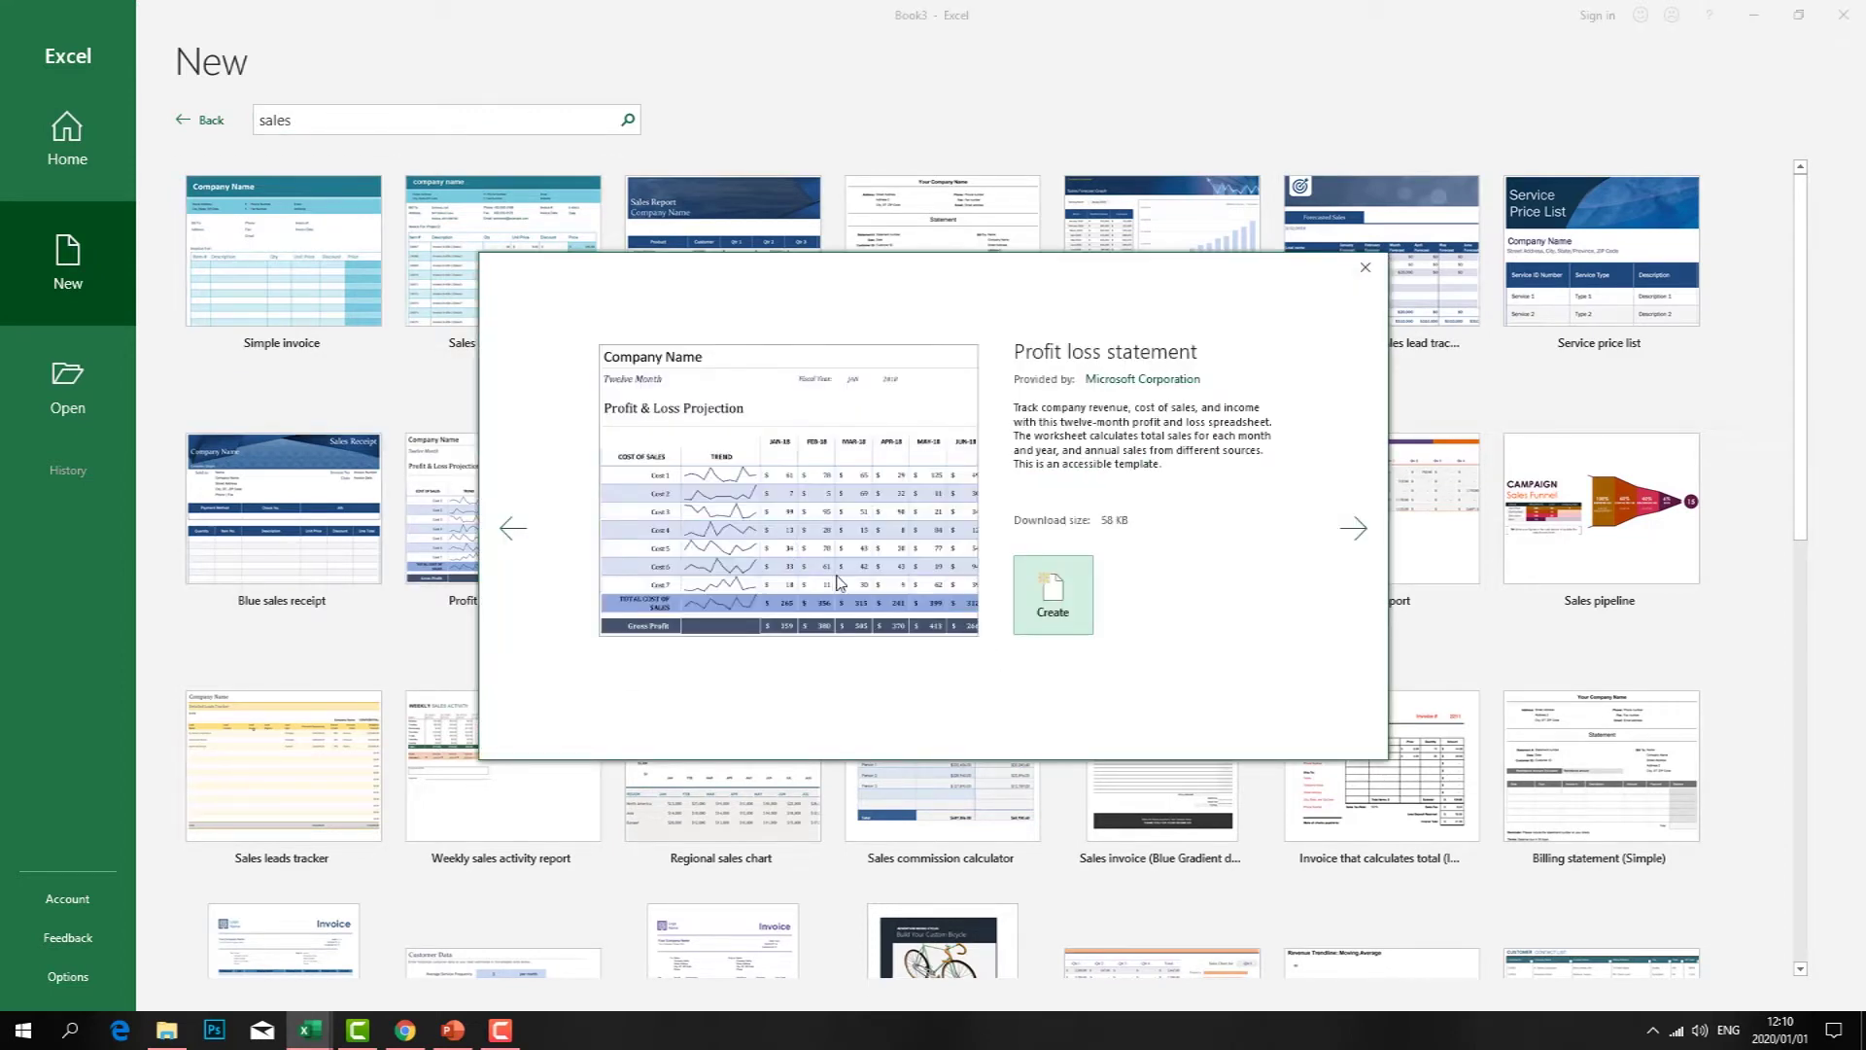
{"action": "left_click", "coordinate": [1058, 622]}
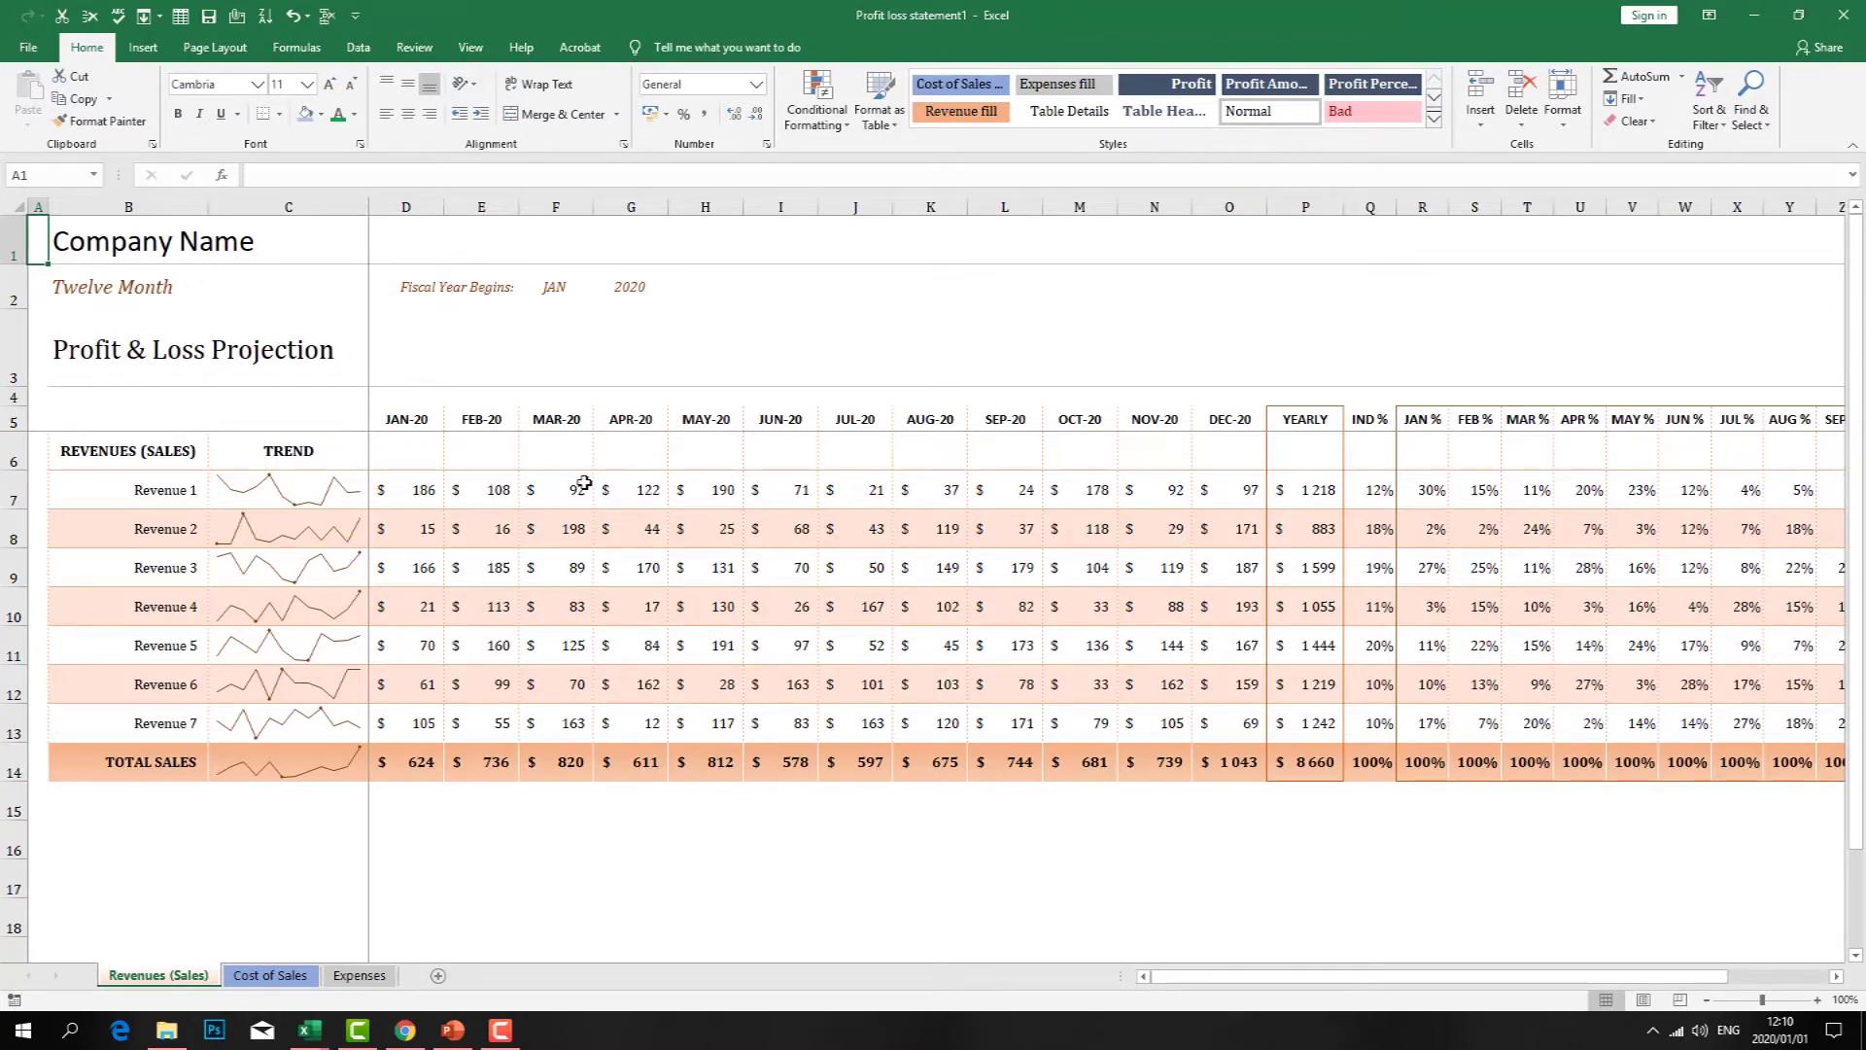
- Examine the monthly revenue figures, trend sparklines and percentage columns on the Revenues (Sales) sheet
{"action": "left_click", "coordinate": [433, 500]}
{"action": "left_click", "coordinate": [491, 498]}
{"action": "left_click", "coordinate": [554, 498]}
{"action": "left_click", "coordinate": [612, 525]}
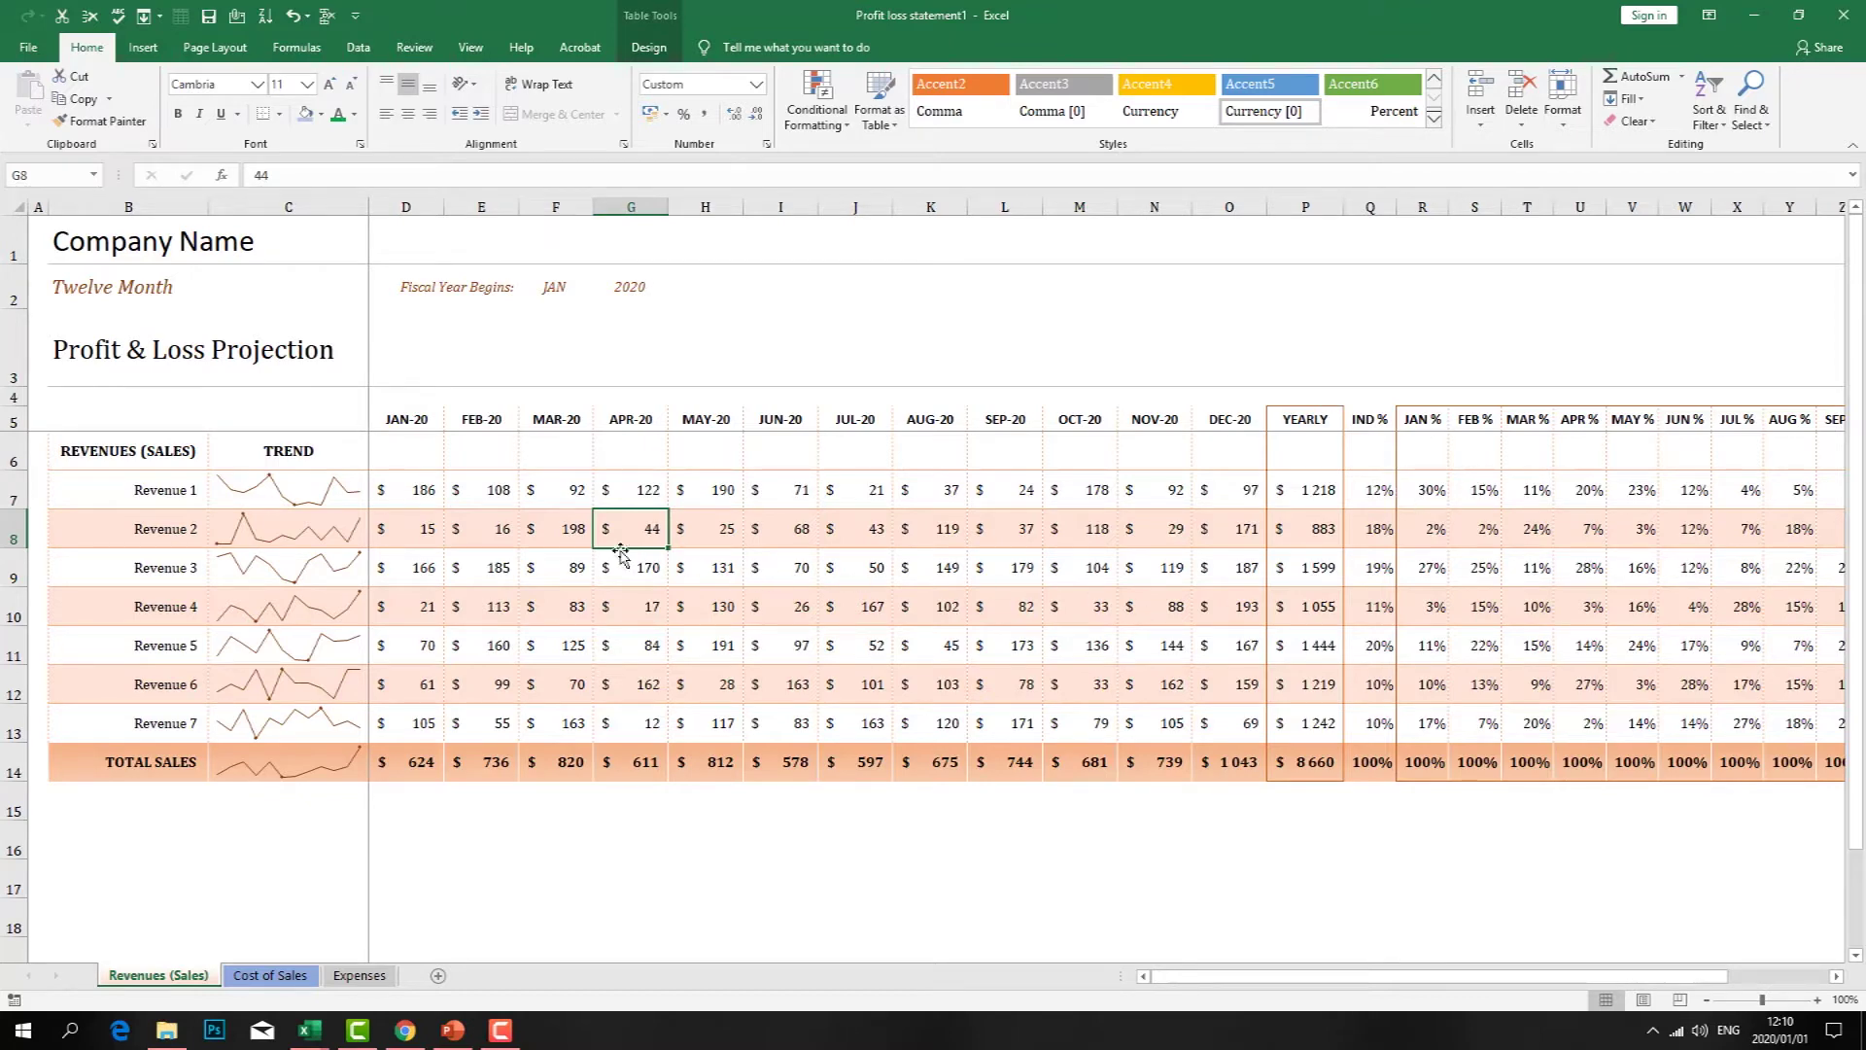
{"action": "left_click", "coordinate": [119, 297]}
{"action": "left_click", "coordinate": [312, 502]}
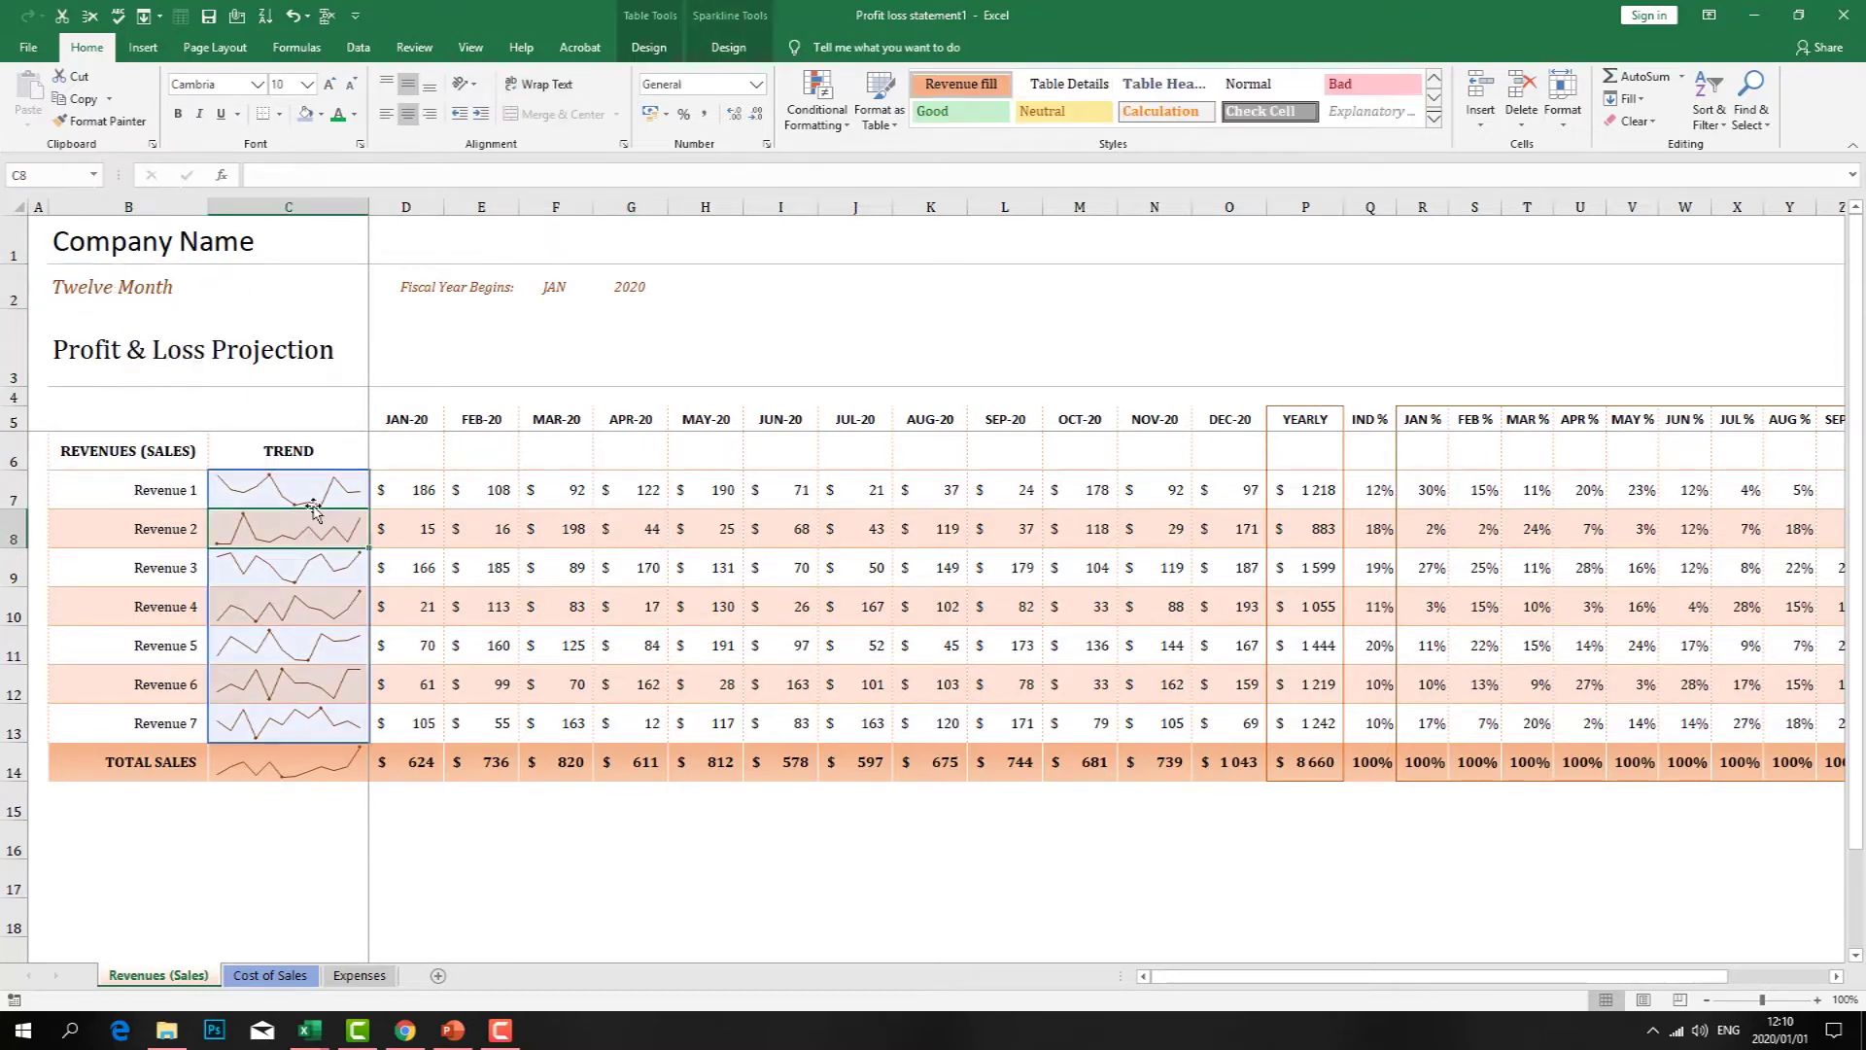
{"action": "left_click", "coordinate": [855, 571]}
{"action": "left_click", "coordinate": [1441, 611]}
{"action": "left_click", "coordinate": [1535, 542]}
{"action": "left_click", "coordinate": [1687, 563]}
{"action": "left_click_drag", "start_coordinate": [1703, 653], "coordinate": [1691, 688]}
{"action": "left_click", "coordinate": [1416, 763]}
{"action": "left_click", "coordinate": [856, 646]}
{"action": "left_click_drag", "start_coordinate": [787, 568], "coordinate": [710, 569]}
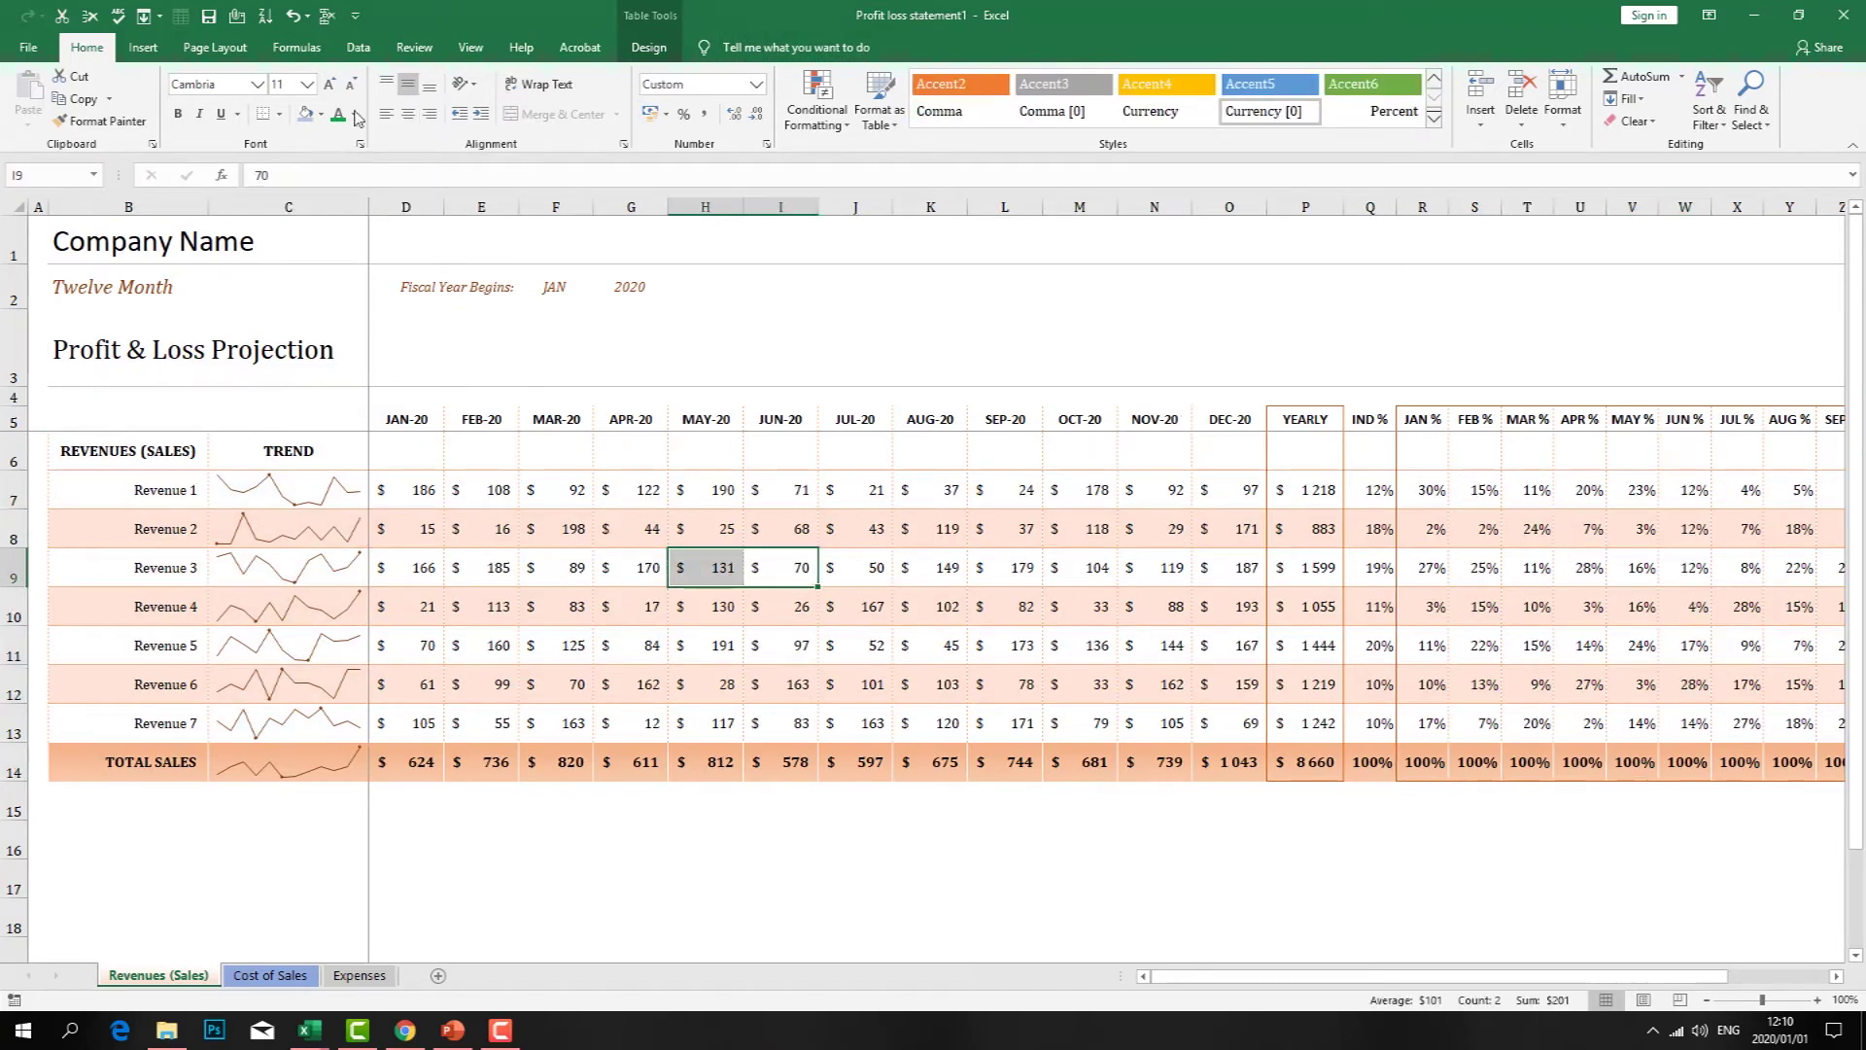
- Create a new blank workbook and select the whole of column C, then the whole of row 1
{"action": "left_click", "coordinate": [29, 48]}
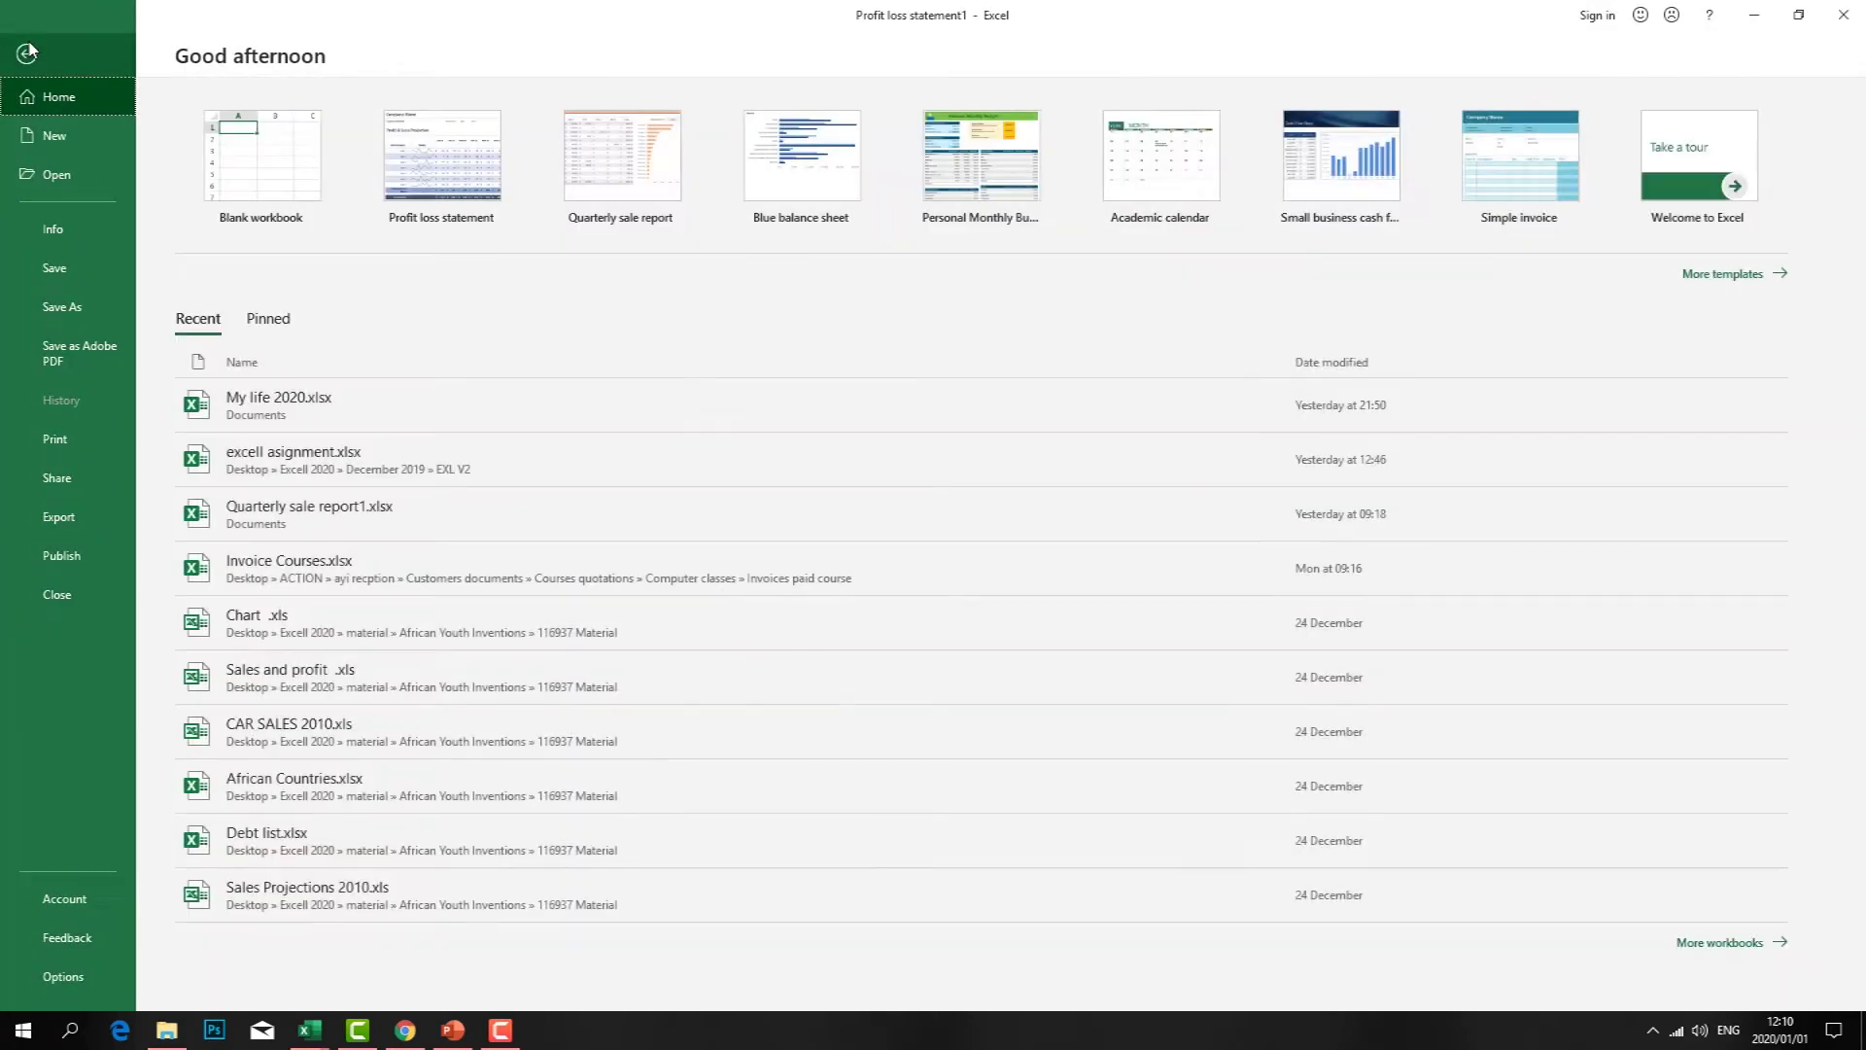
{"action": "left_click", "coordinate": [32, 55]}
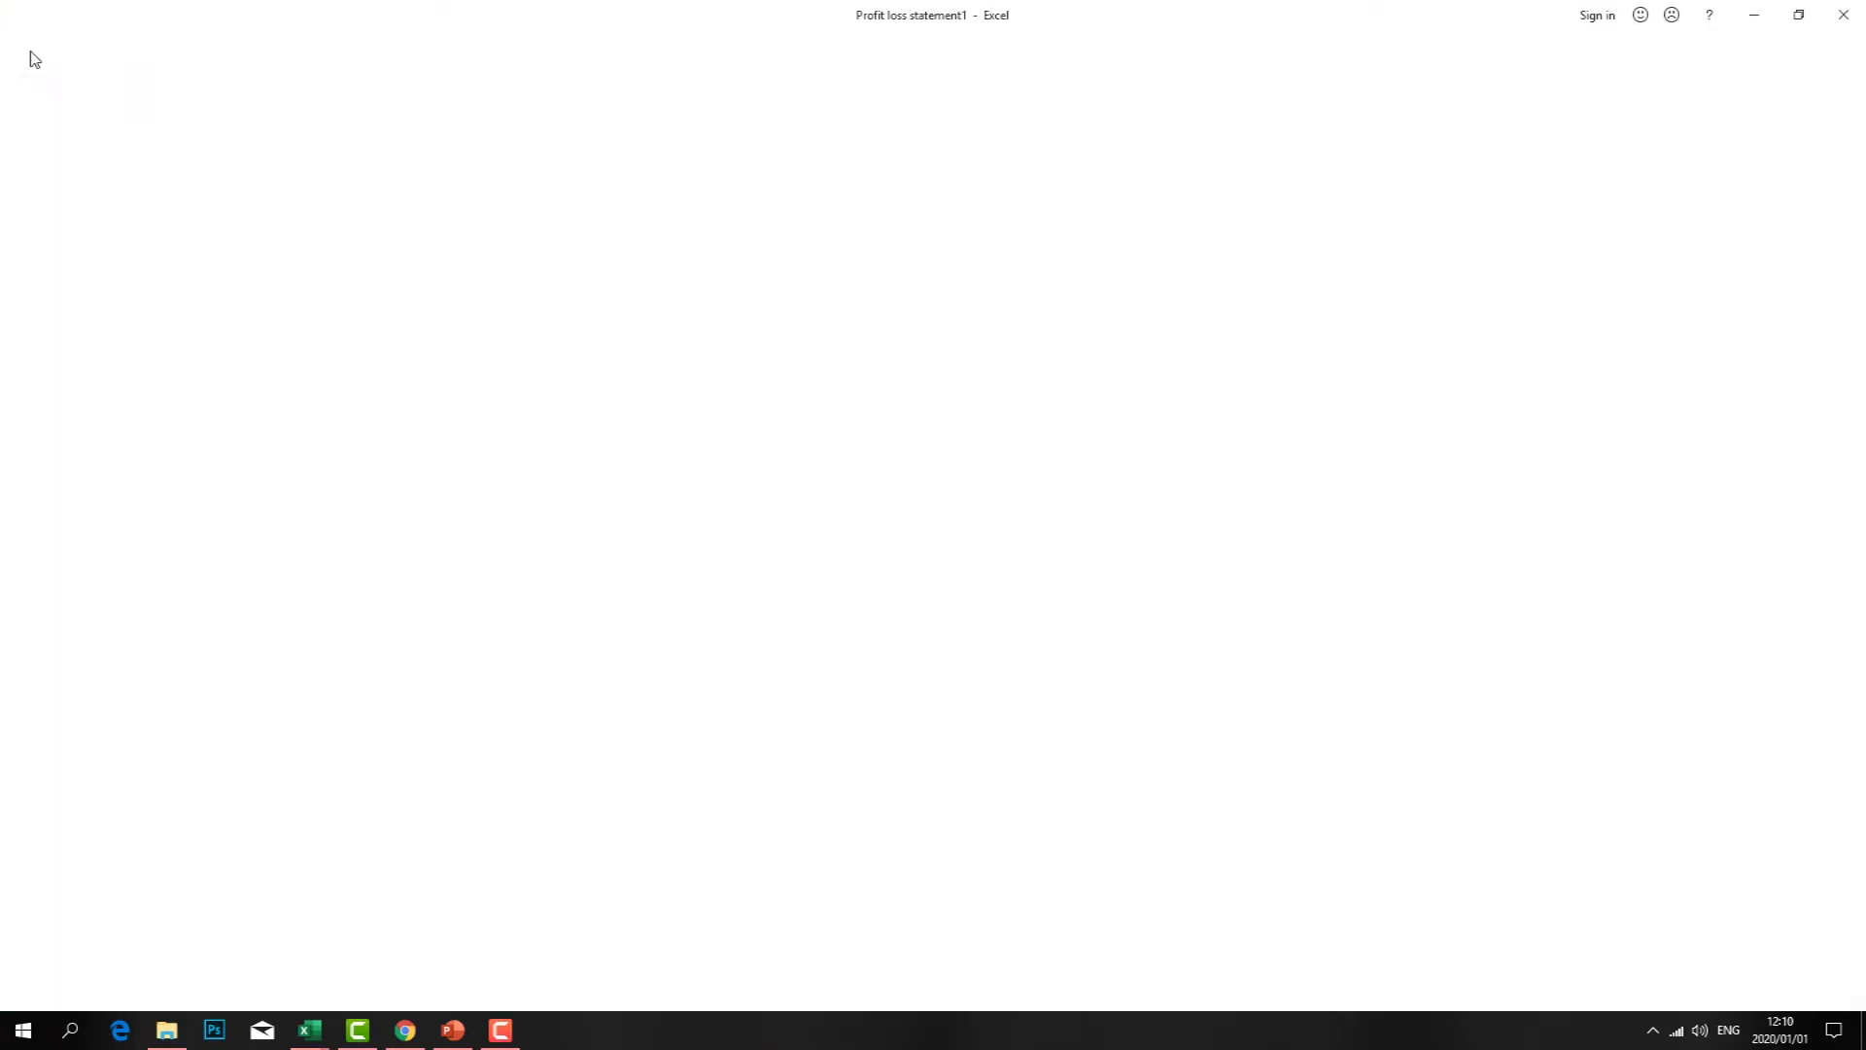
{"action": "left_click", "coordinate": [30, 49]}
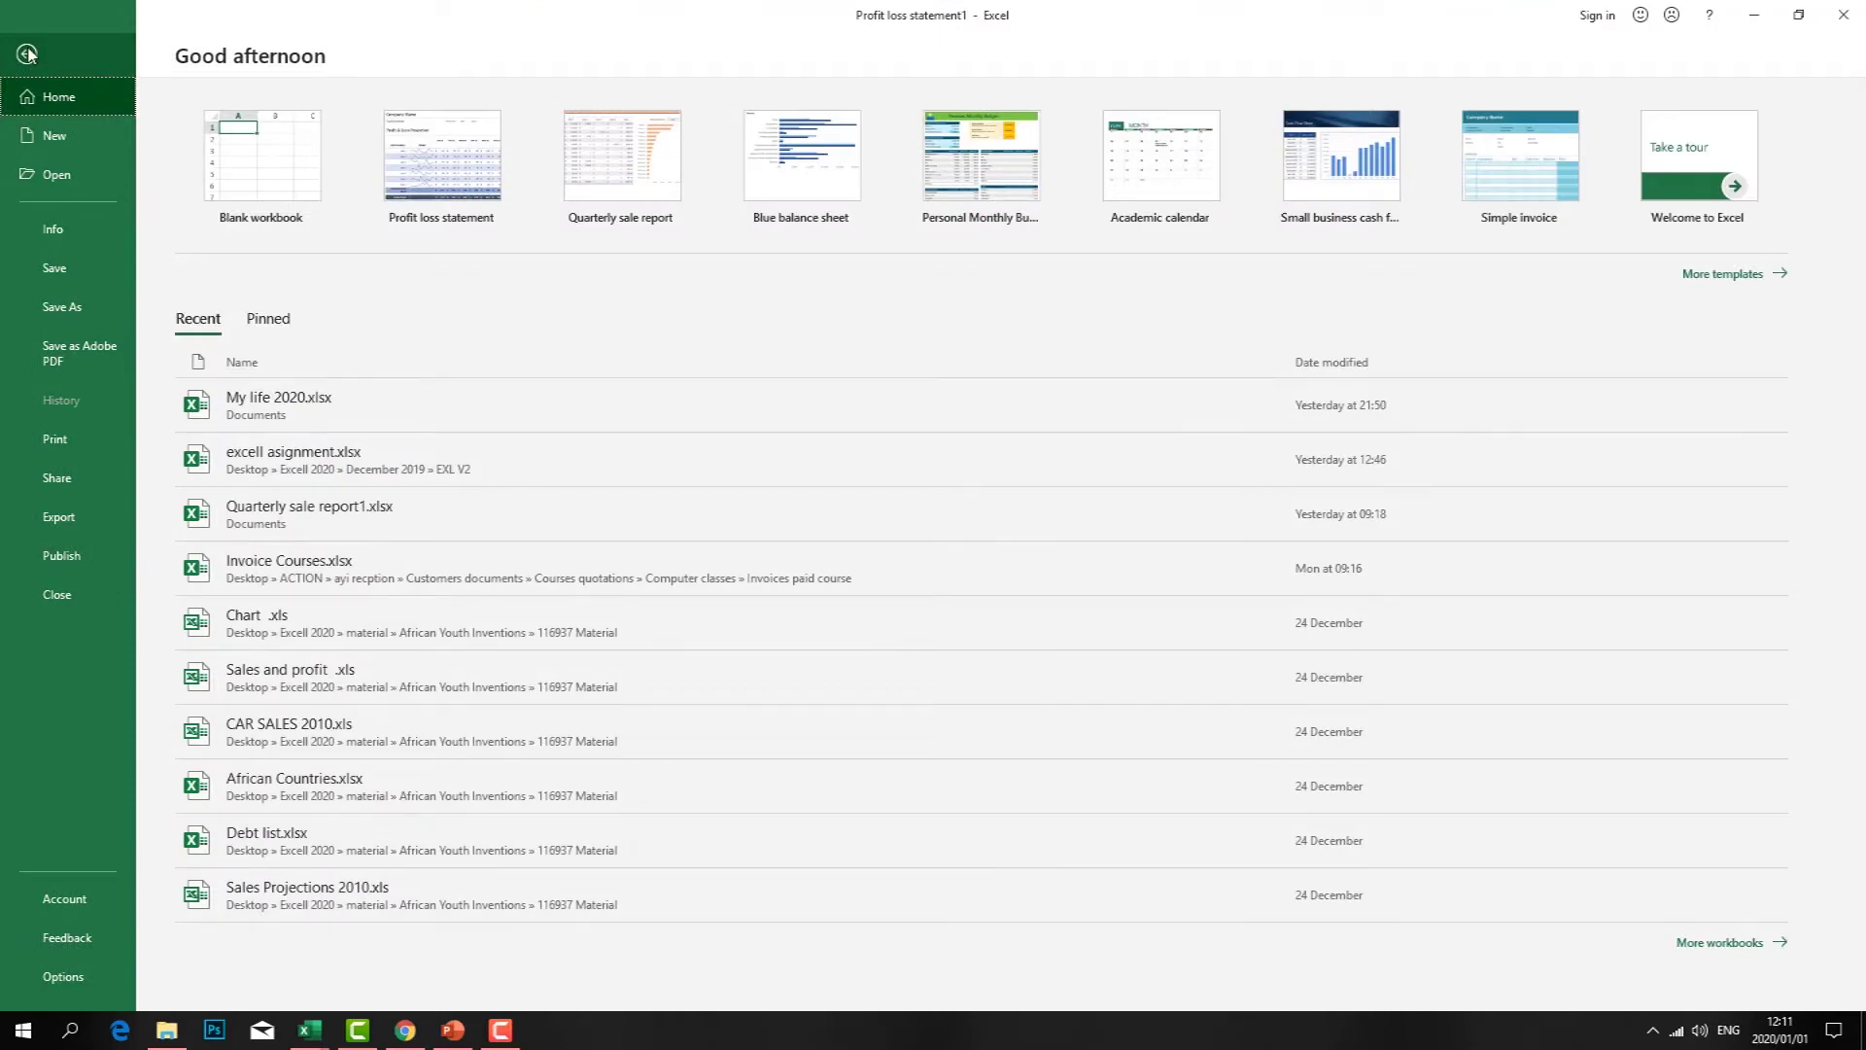
{"action": "left_click", "coordinate": [65, 139]}
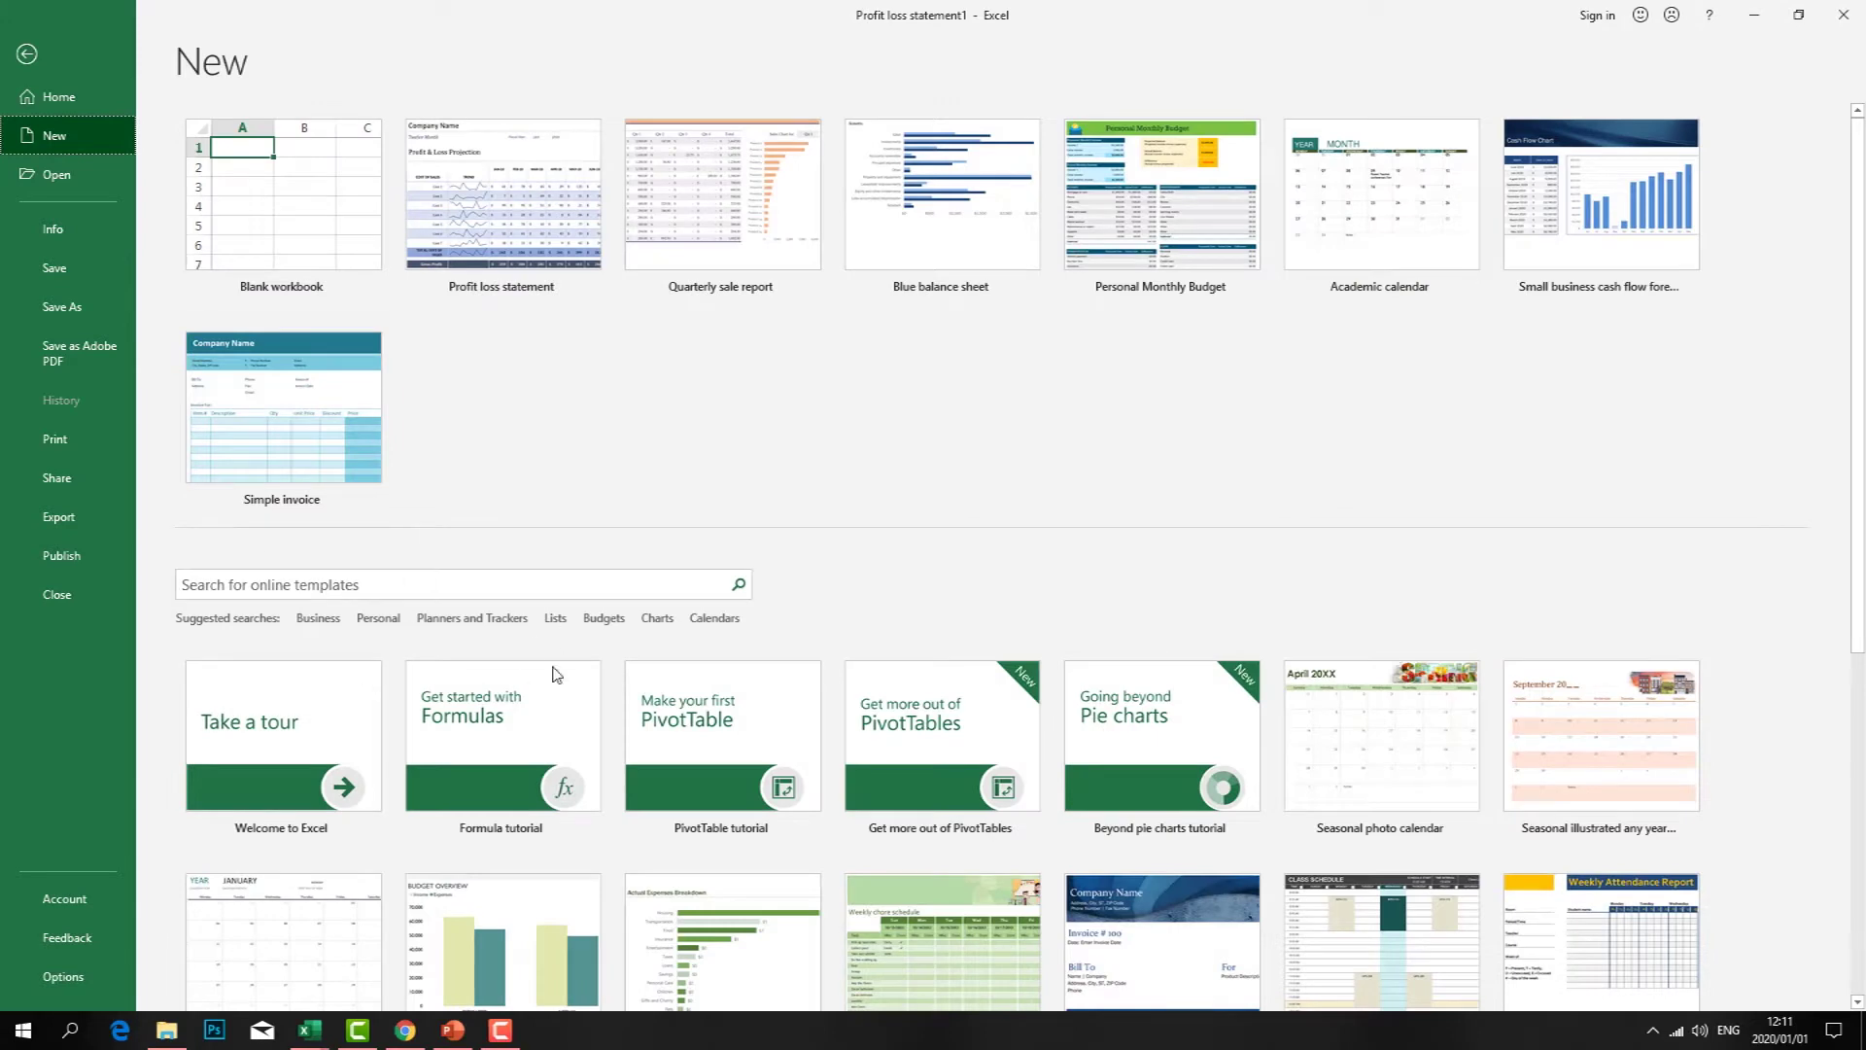
{"action": "scroll", "coordinate": [1316, 809], "scroll_direction": "down", "scroll_amount": 4}
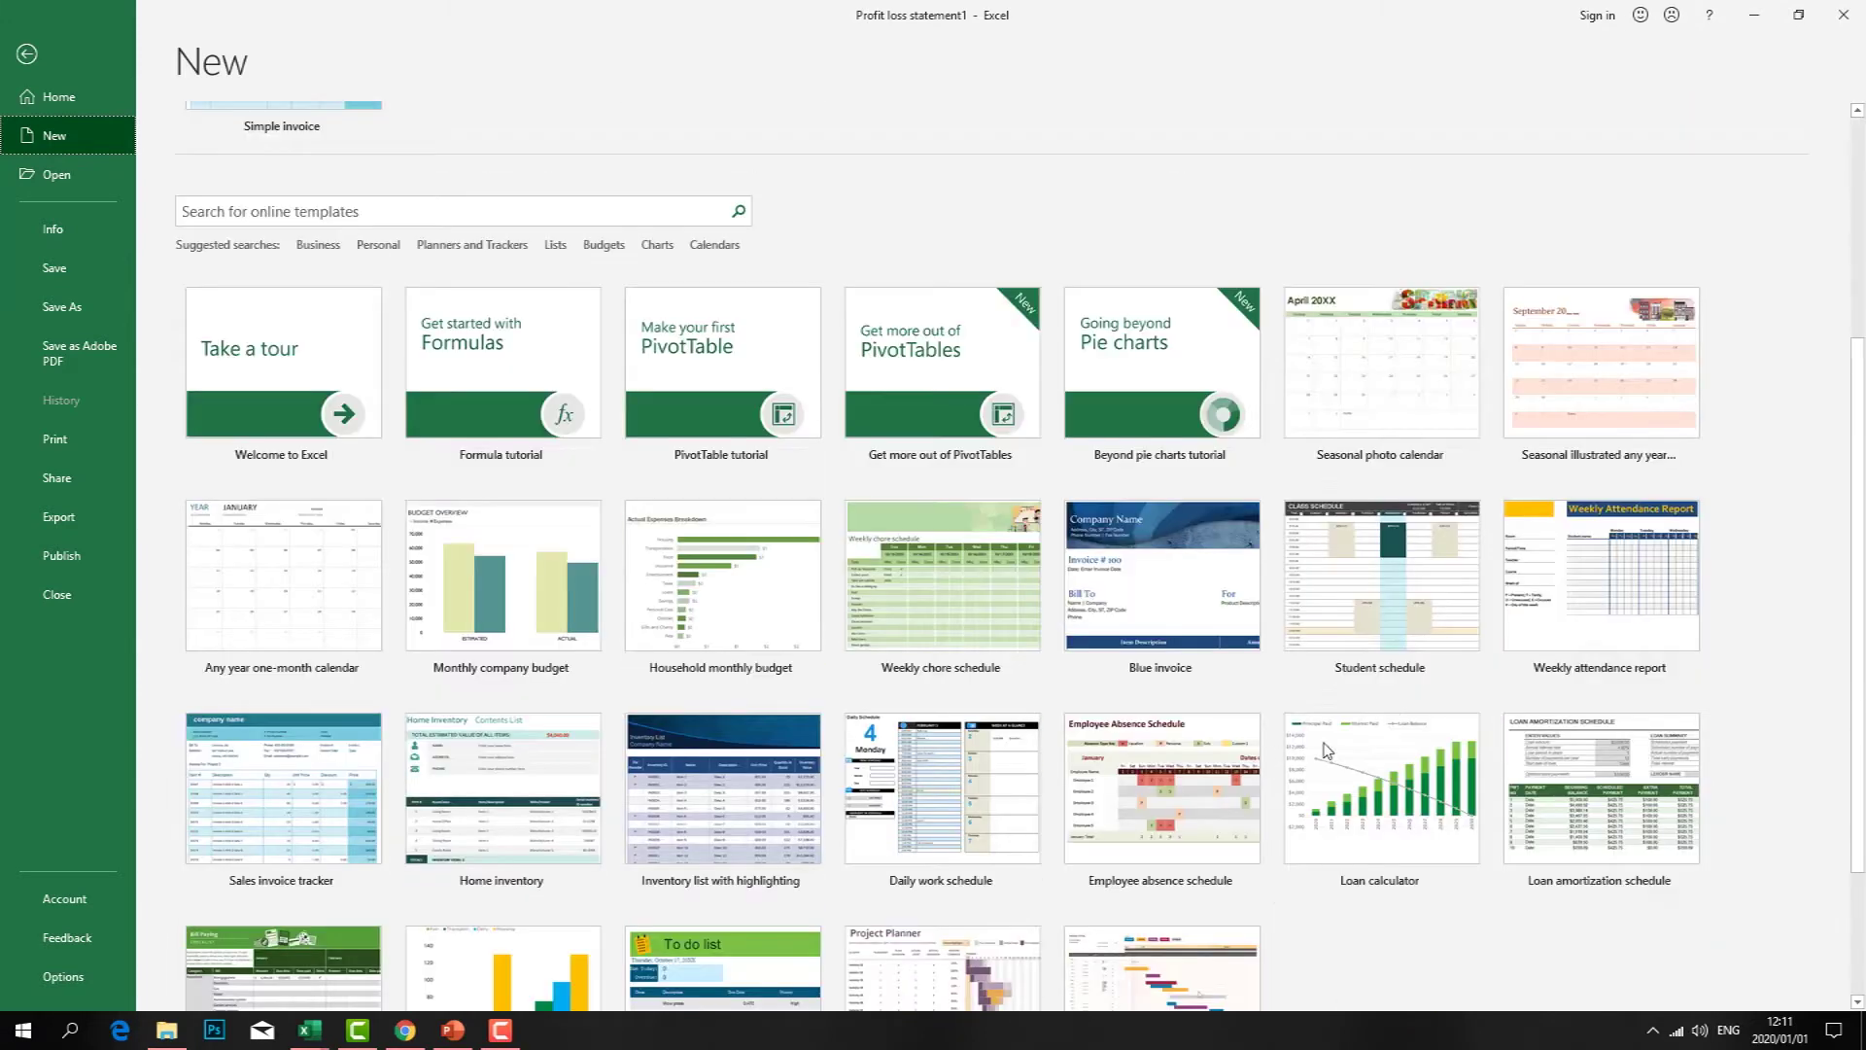
{"action": "scroll", "coordinate": [1082, 630], "scroll_direction": "up", "scroll_amount": 4}
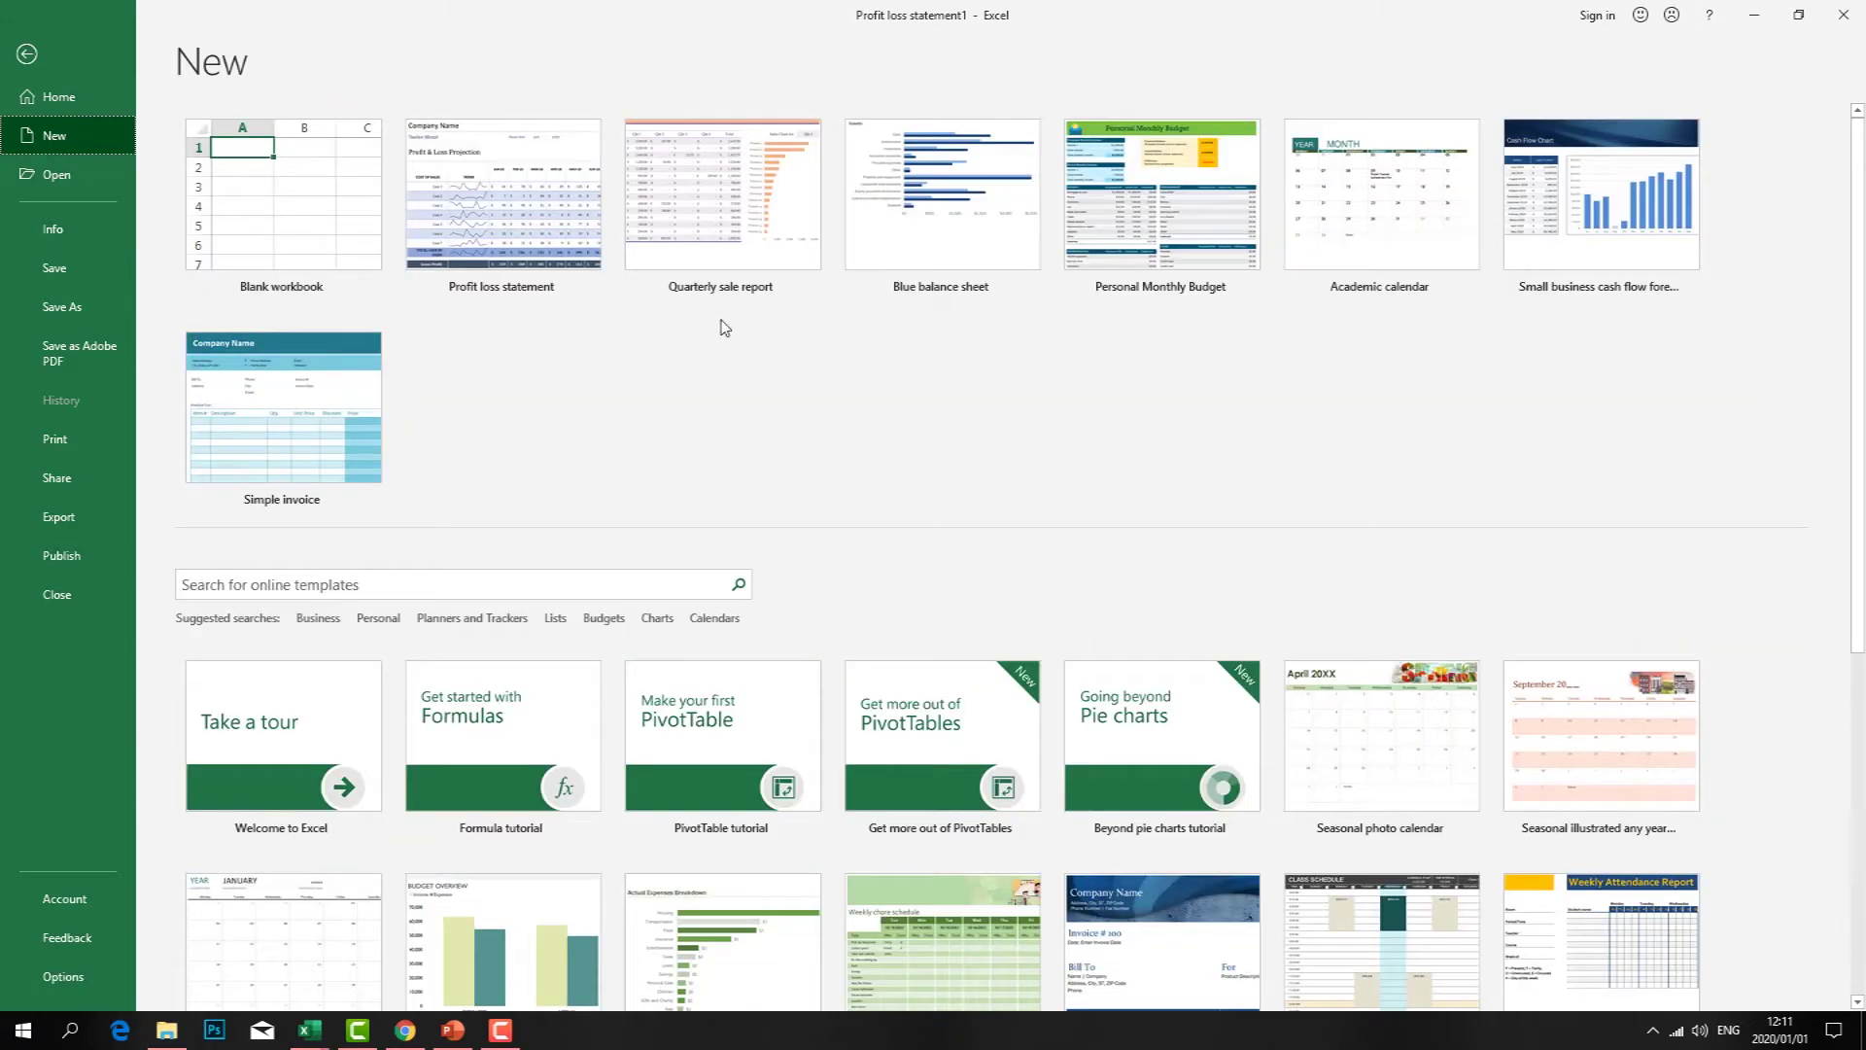
{"action": "left_click", "coordinate": [251, 213]}
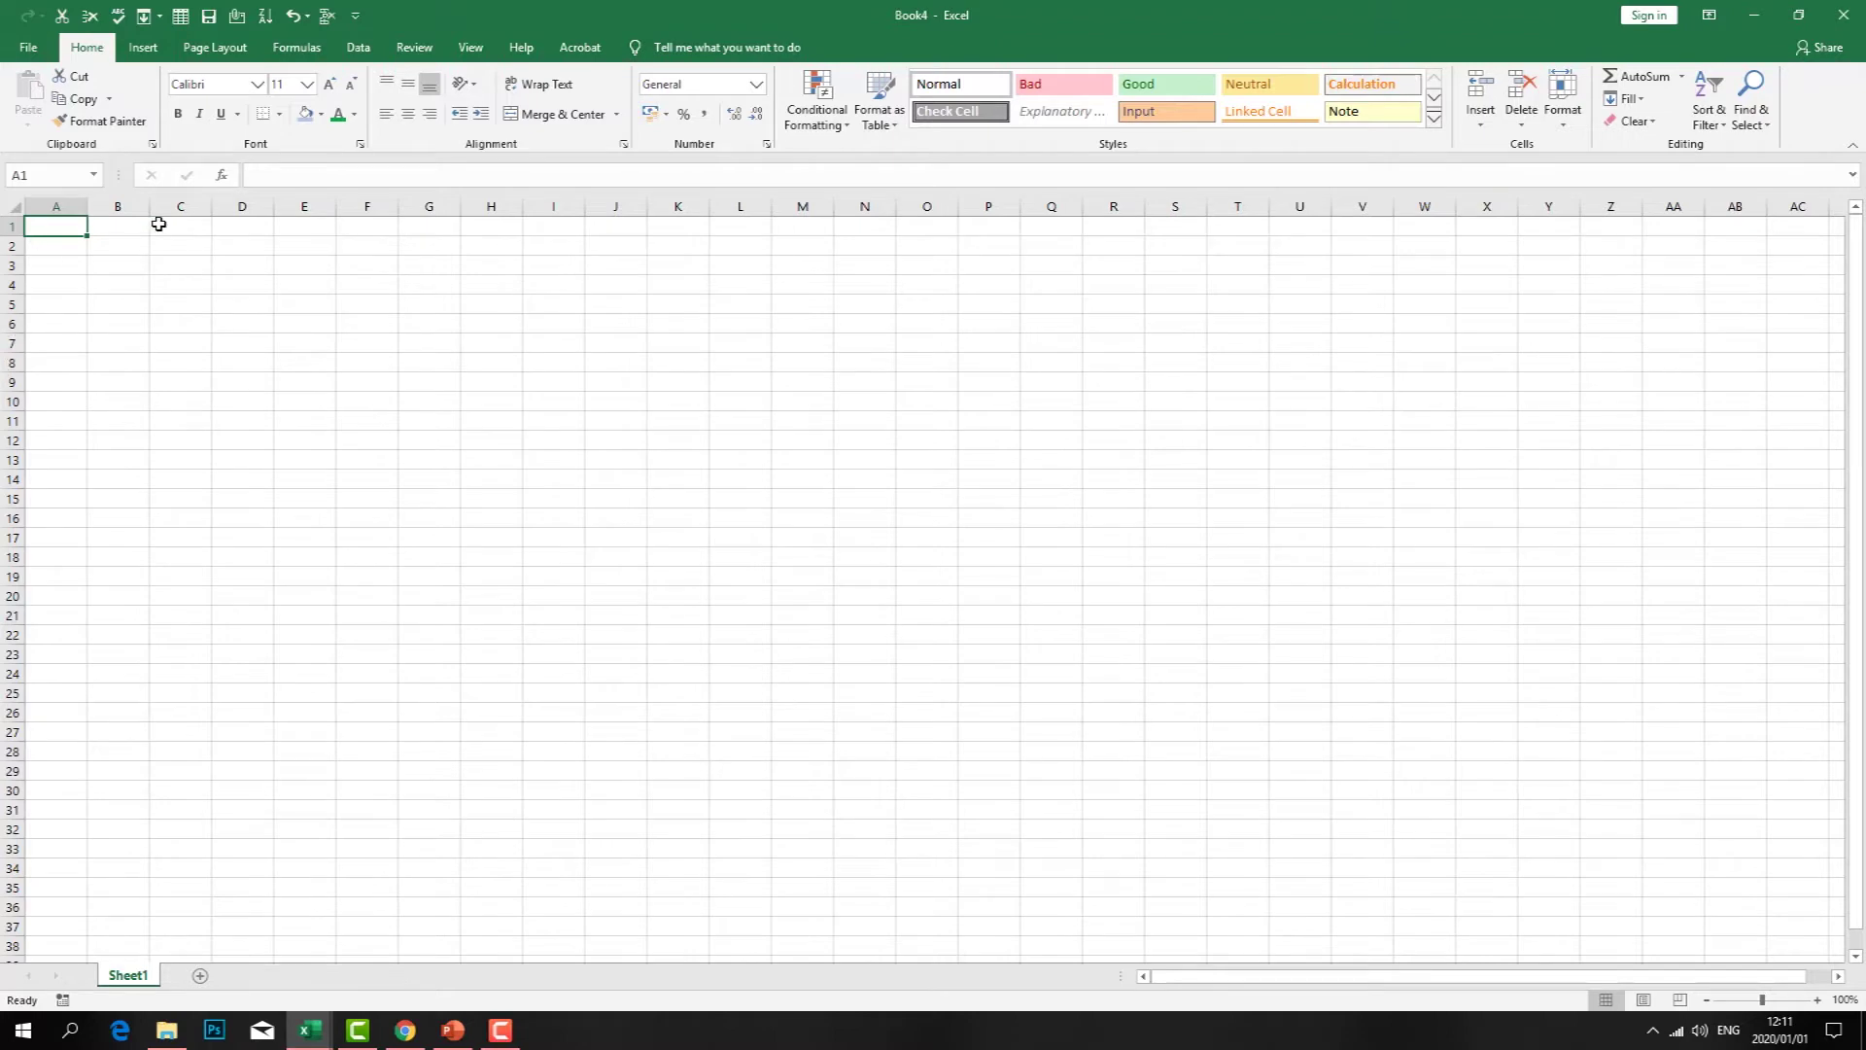
{"action": "left_click", "coordinate": [186, 204]}
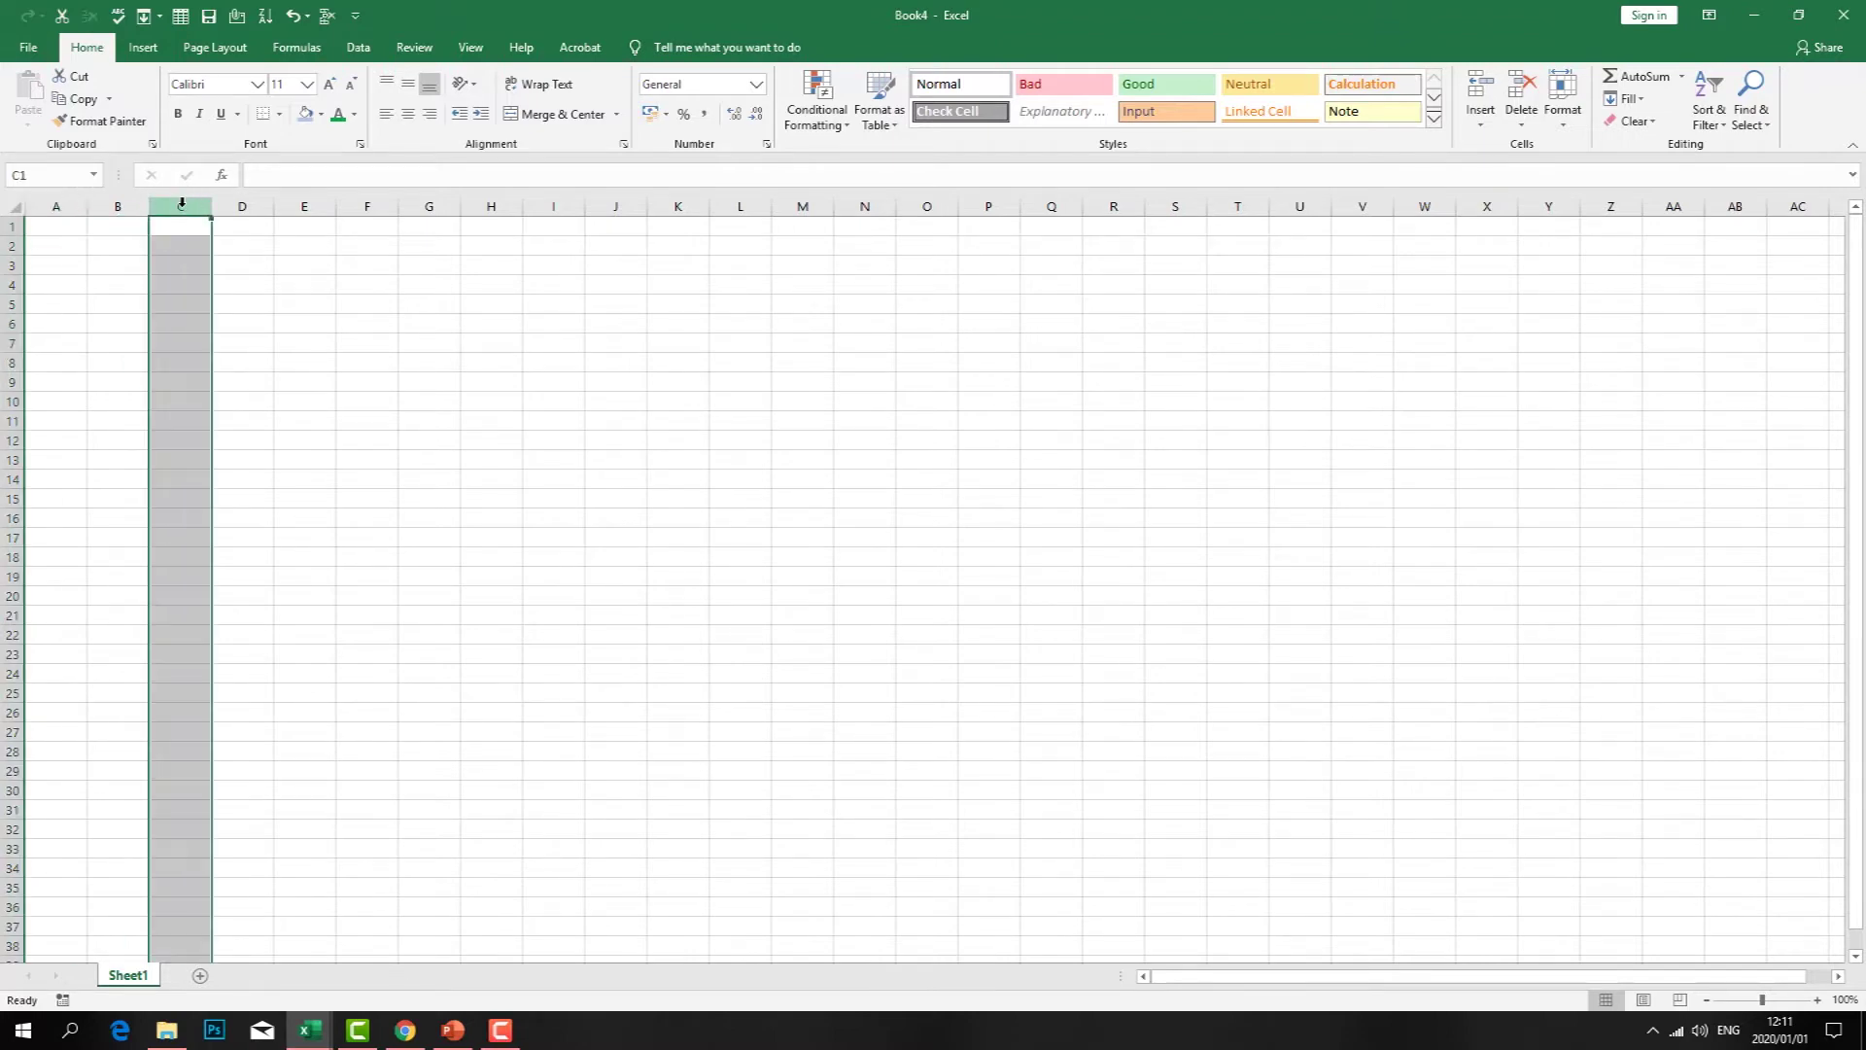
{"action": "left_click", "coordinate": [8, 228]}
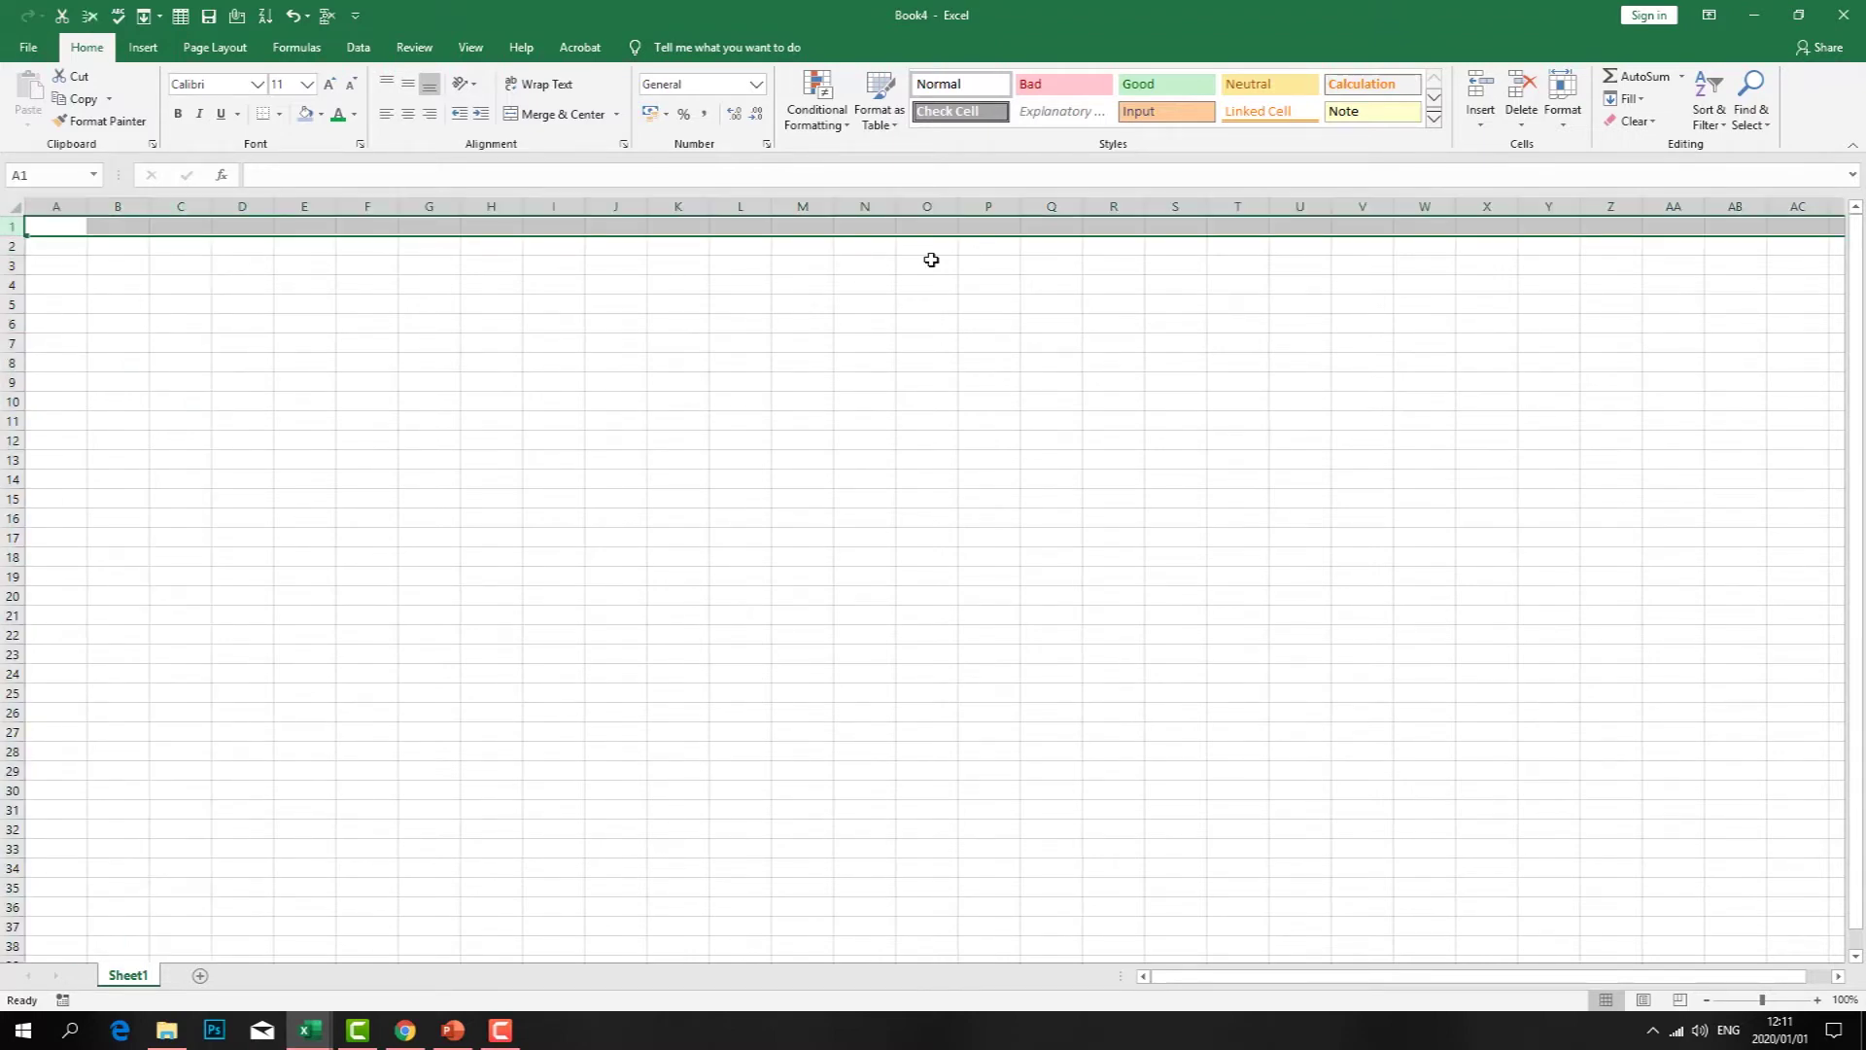
- Minimize the blank workbook and copy the text "Google Sheets" from the Other Spreadsheet Program slide in PowerPoint
{"action": "left_click", "coordinate": [1742, 14]}
{"action": "left_click_drag", "start_coordinate": [1404, 467], "coordinate": [1249, 467]}
{"action": "key", "text": "ctrl+c"}
- Switch to Chrome, search for the copied Google Sheets text in a new tab and open the personal Google Sheets home page
{"action": "left_click", "coordinate": [405, 1030]}
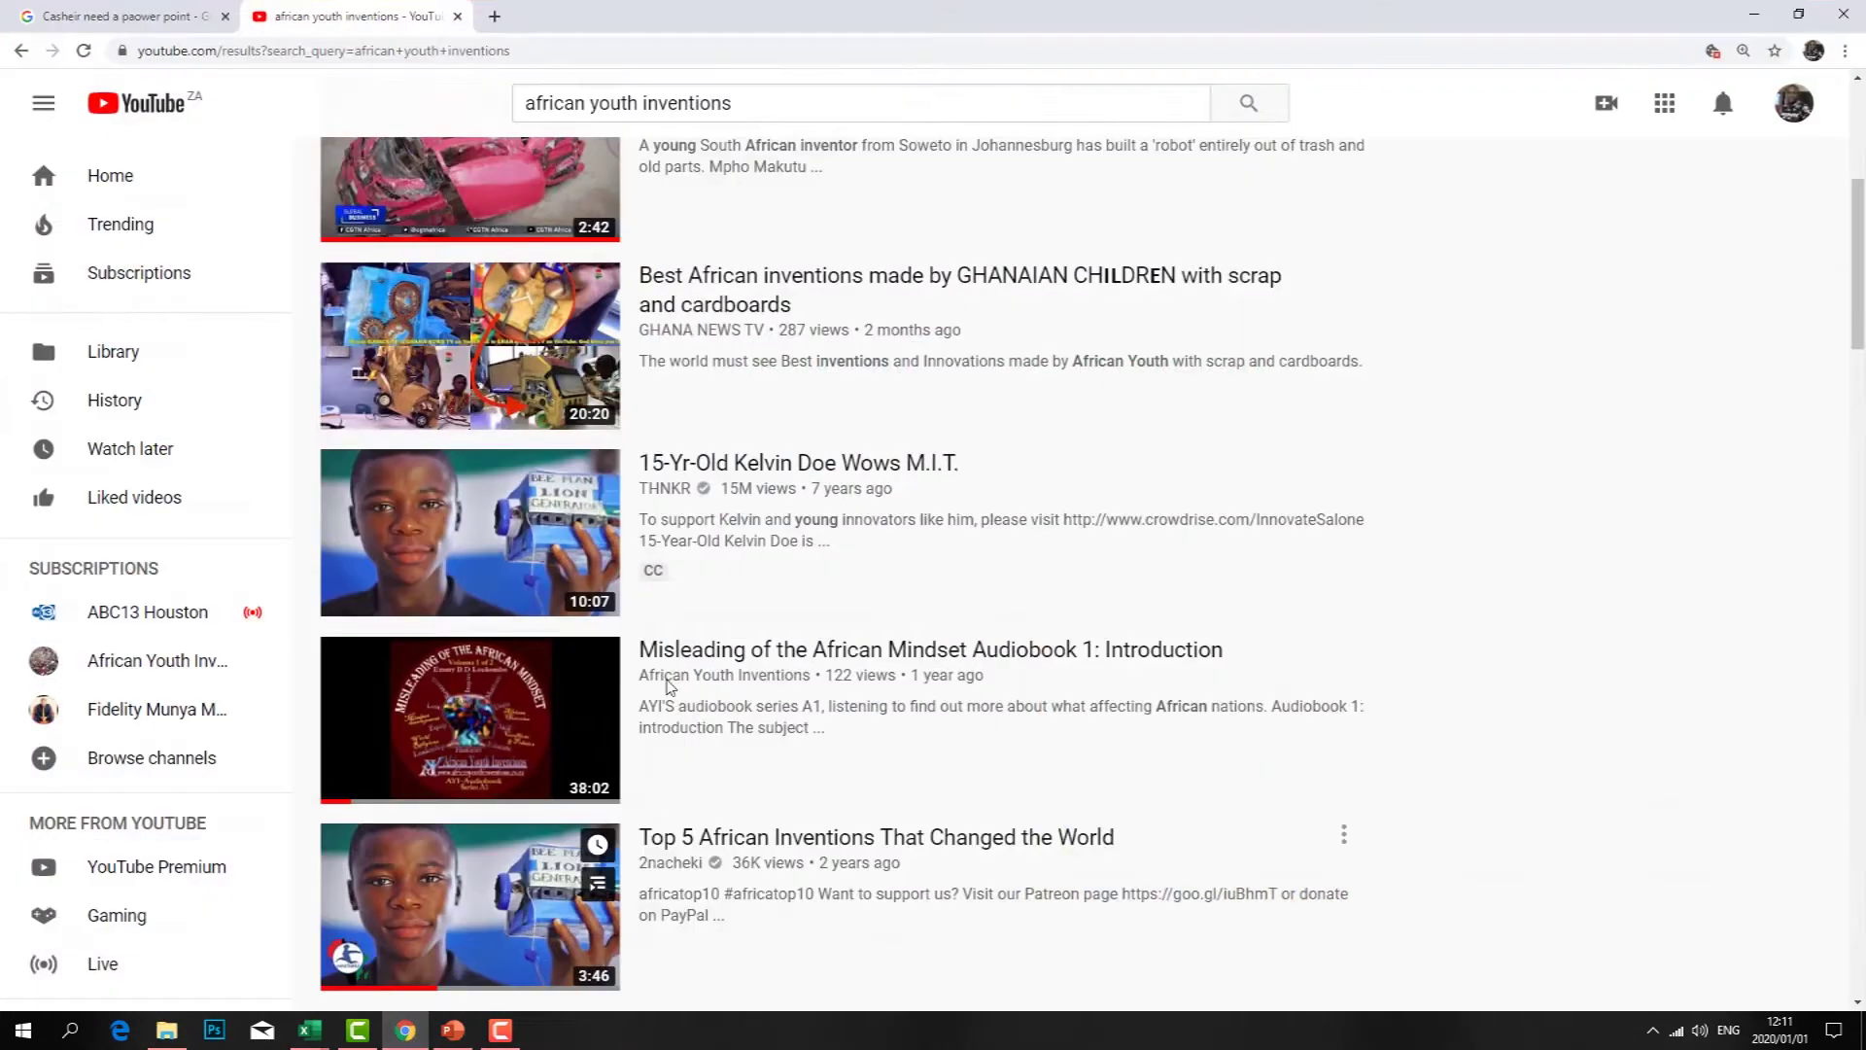
{"action": "left_click", "coordinate": [493, 16]}
{"action": "key", "text": "ctrl+v"}
{"action": "key", "text": "Return"}
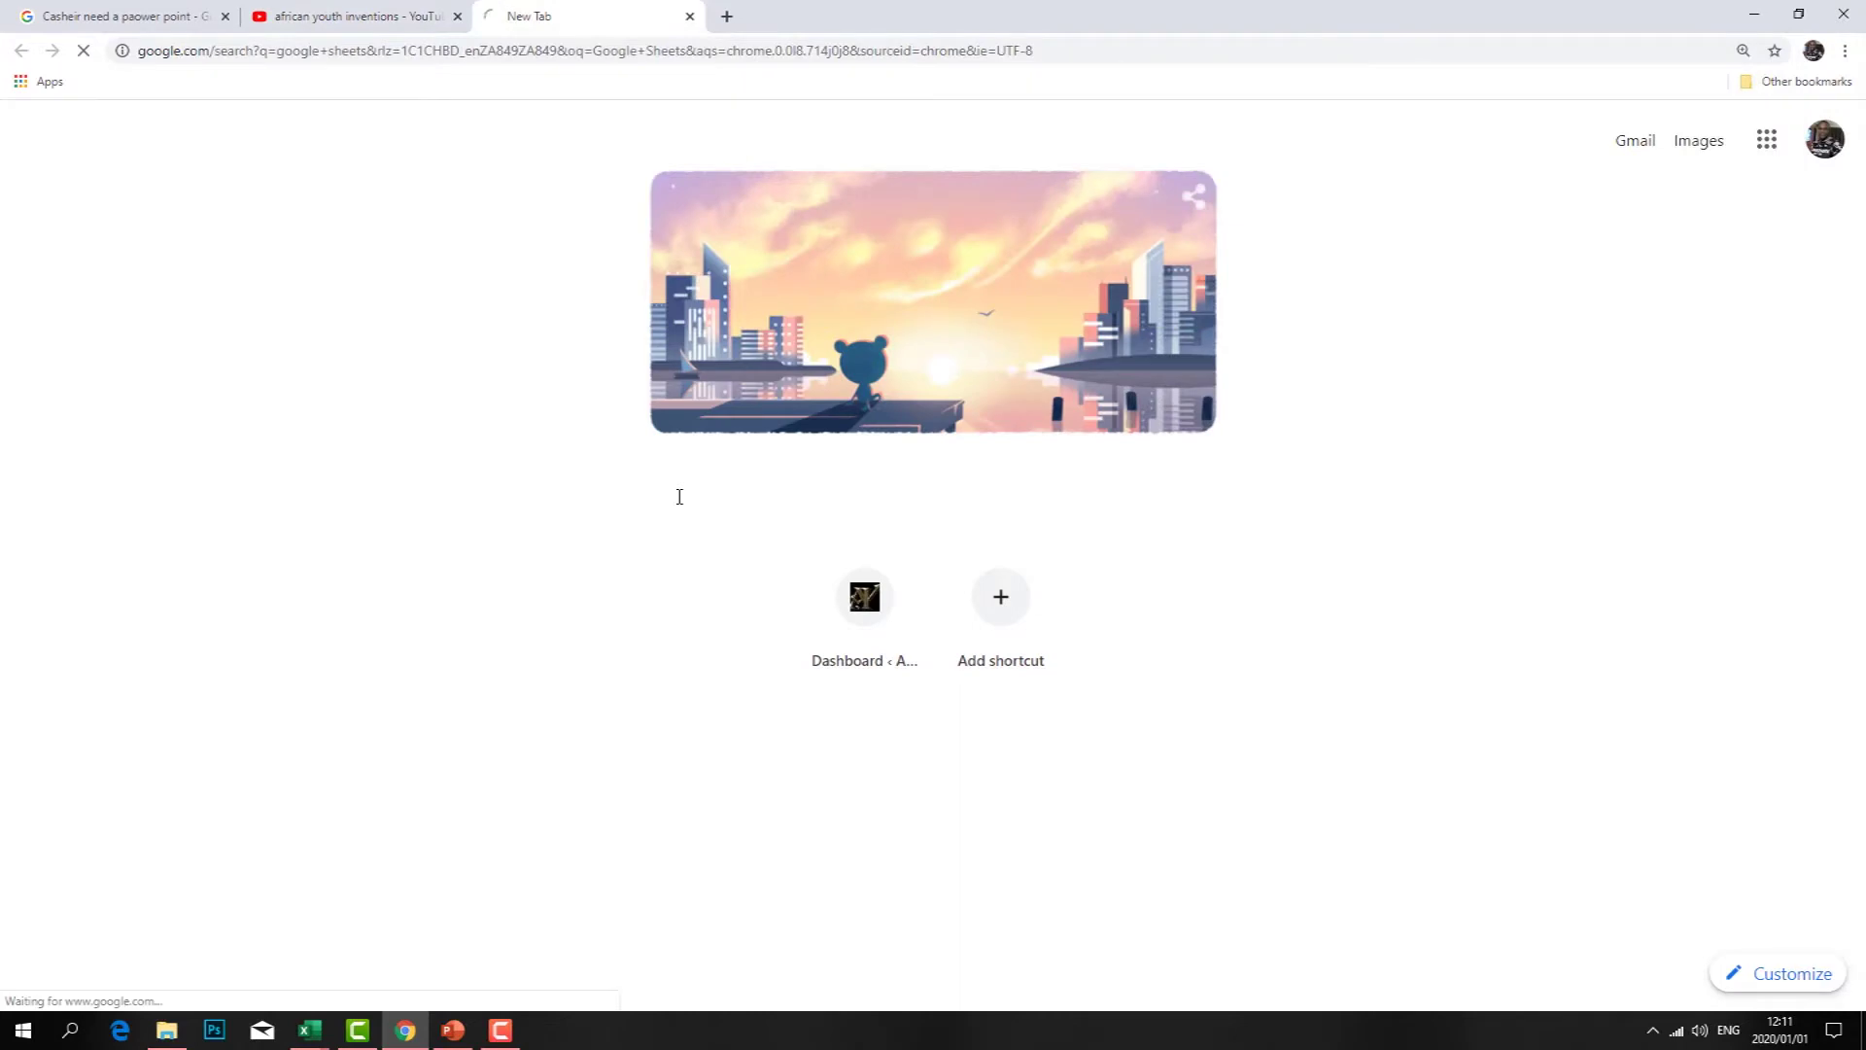
{"action": "left_click", "coordinate": [375, 302]}
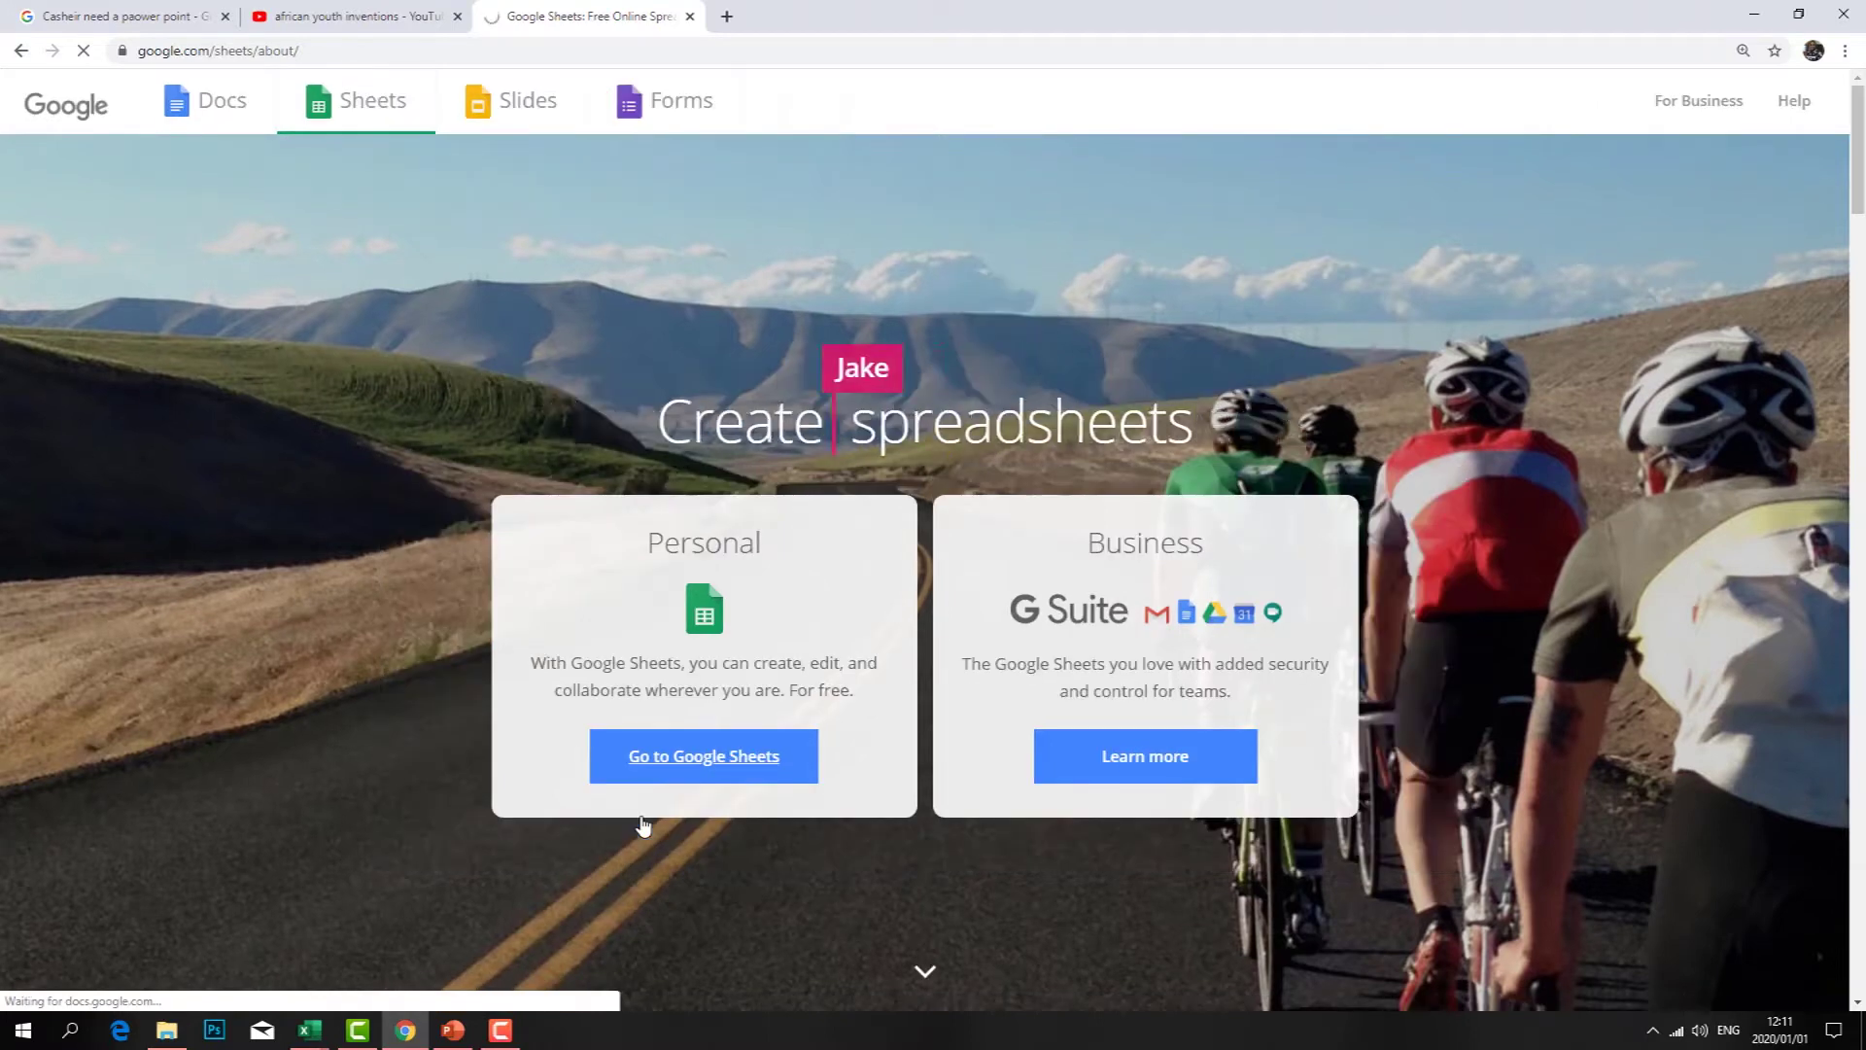
{"action": "left_click", "coordinate": [643, 824]}
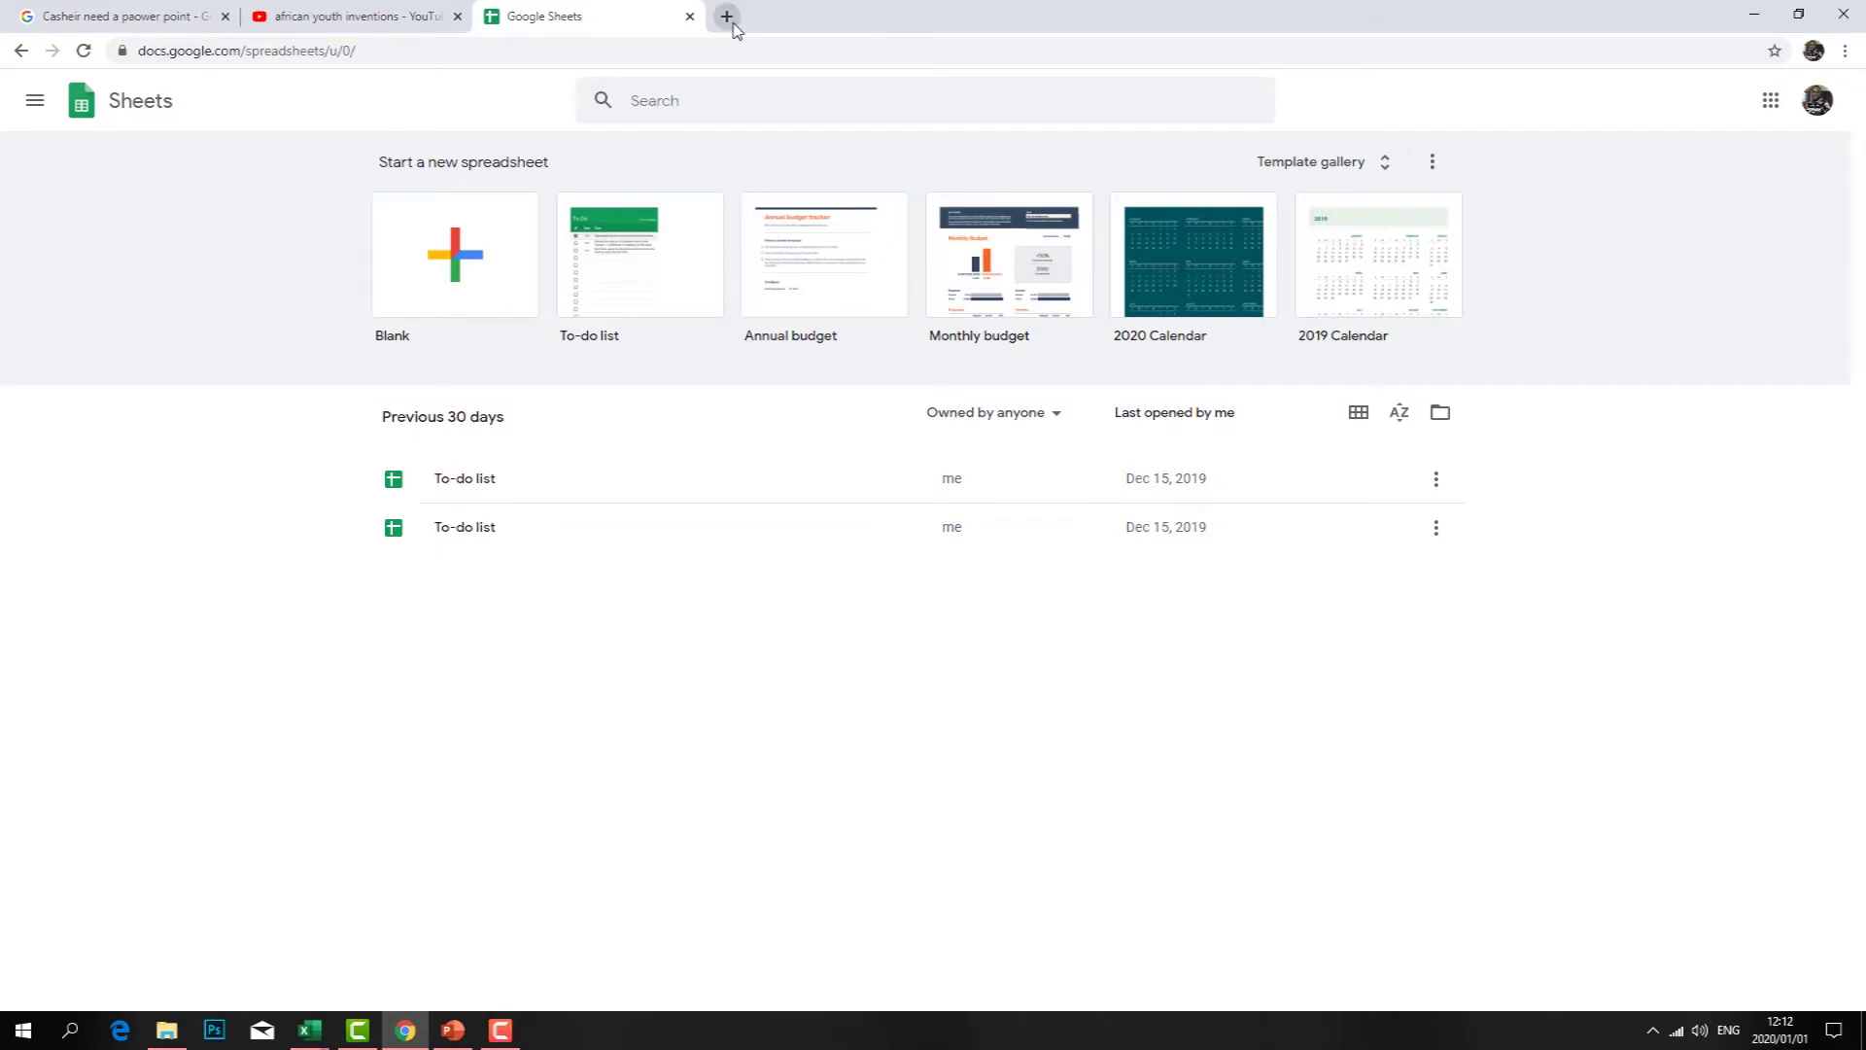
- Search the web for "office 365" in another new browser tab
{"action": "key", "text": "ctrl+t"}
{"action": "left_click", "coordinate": [747, 489]}
{"action": "type", "text": "office"}
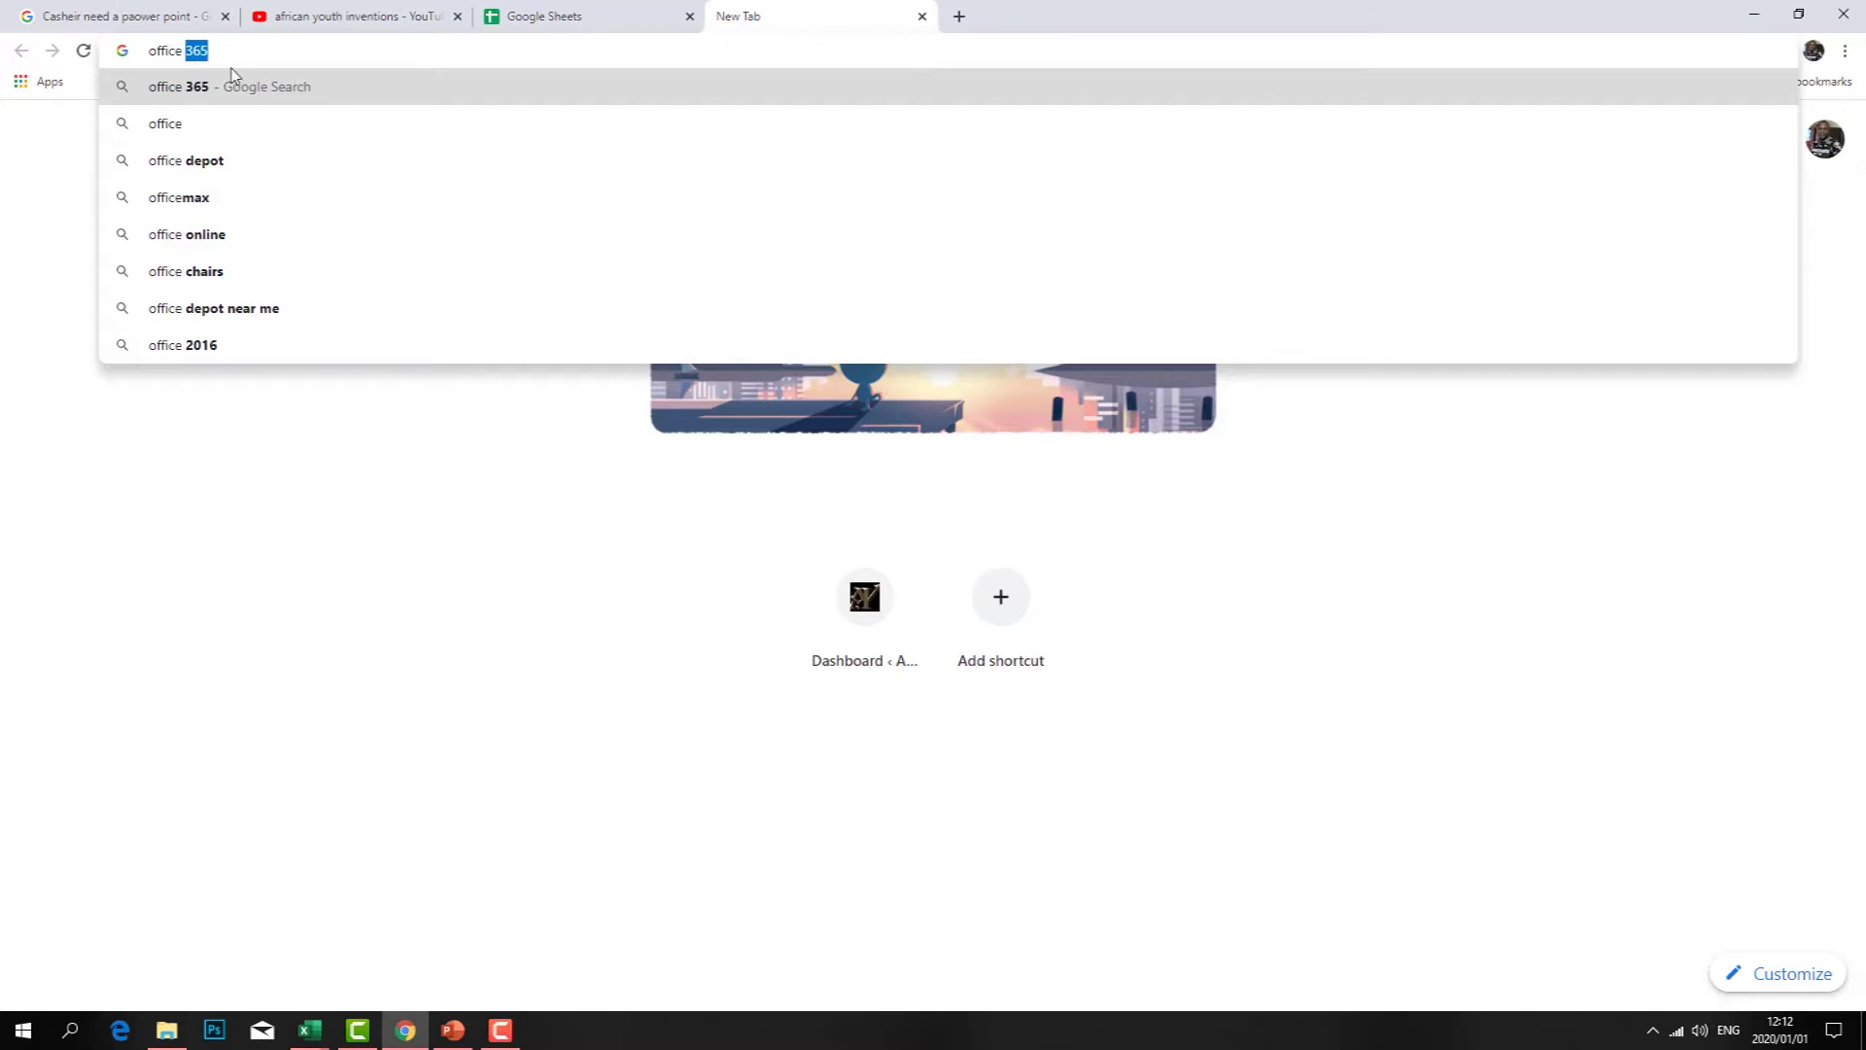
{"action": "left_click", "coordinate": [207, 89]}
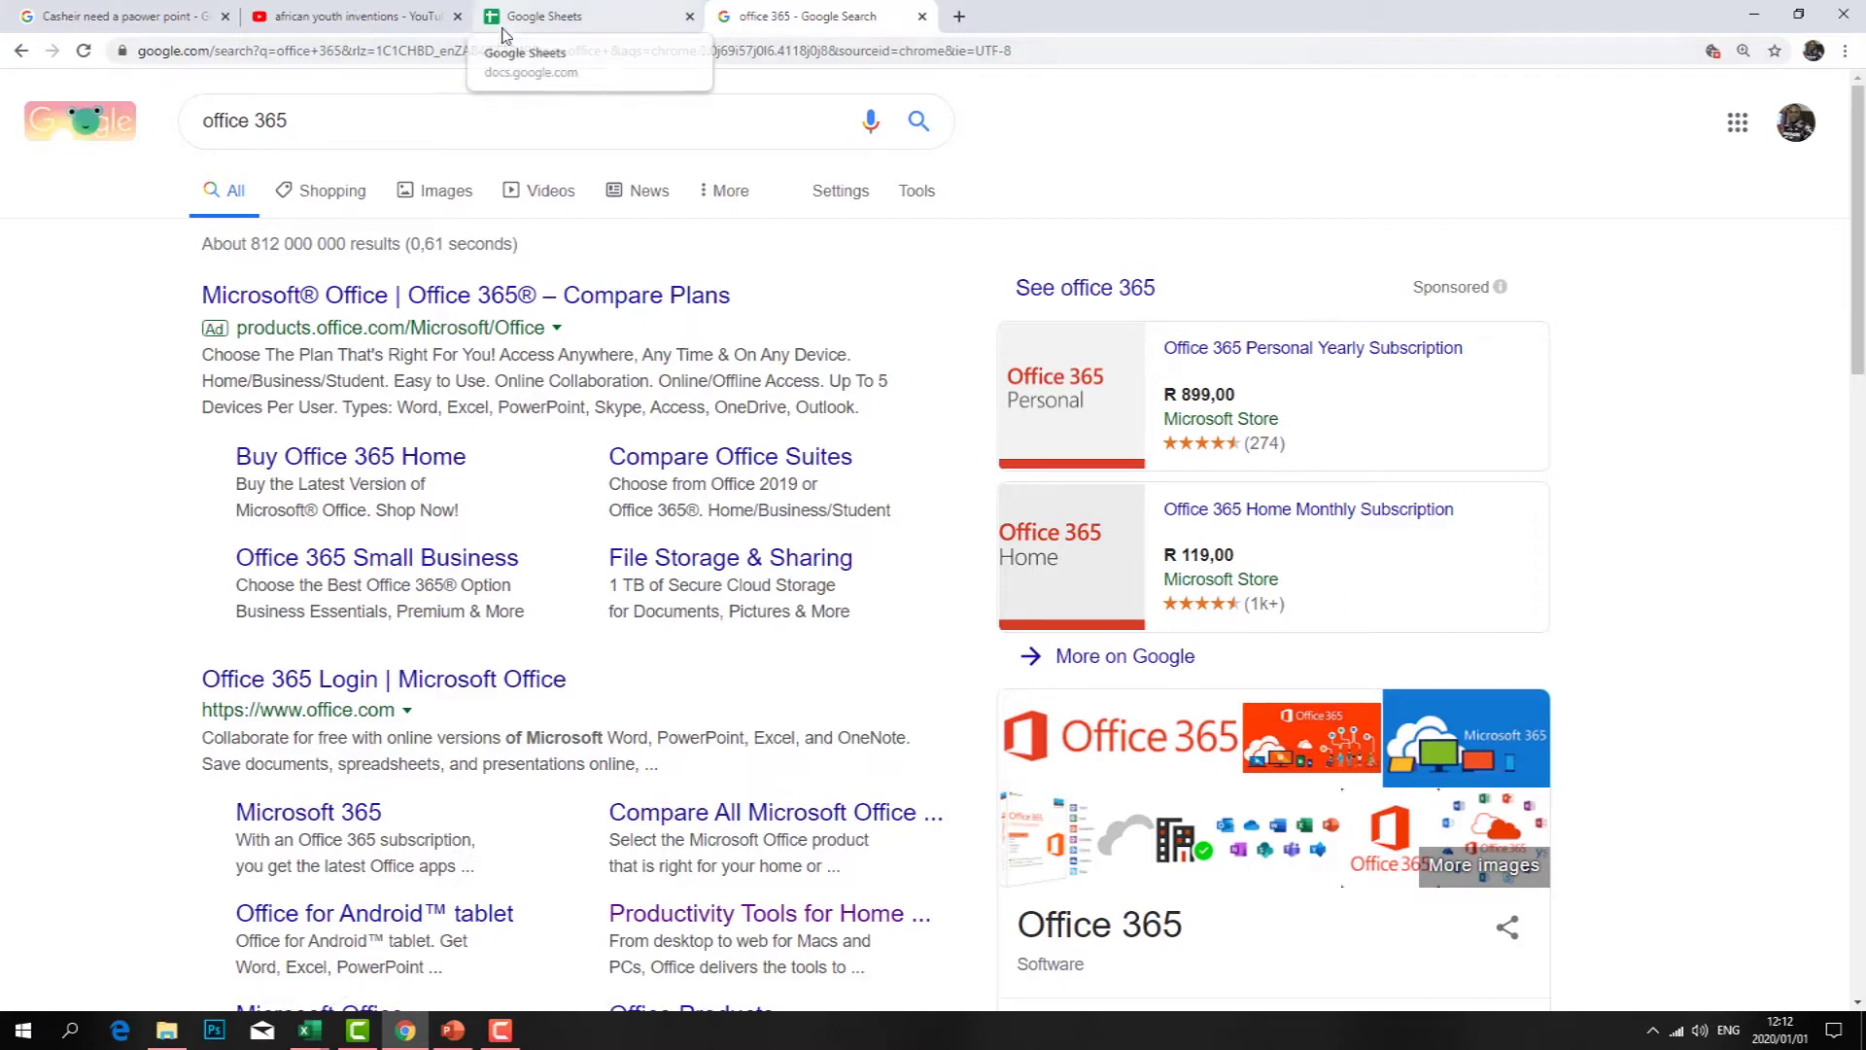
- Return from Chrome to Excel and create a new blank workbook
{"action": "left_click", "coordinate": [1754, 14]}
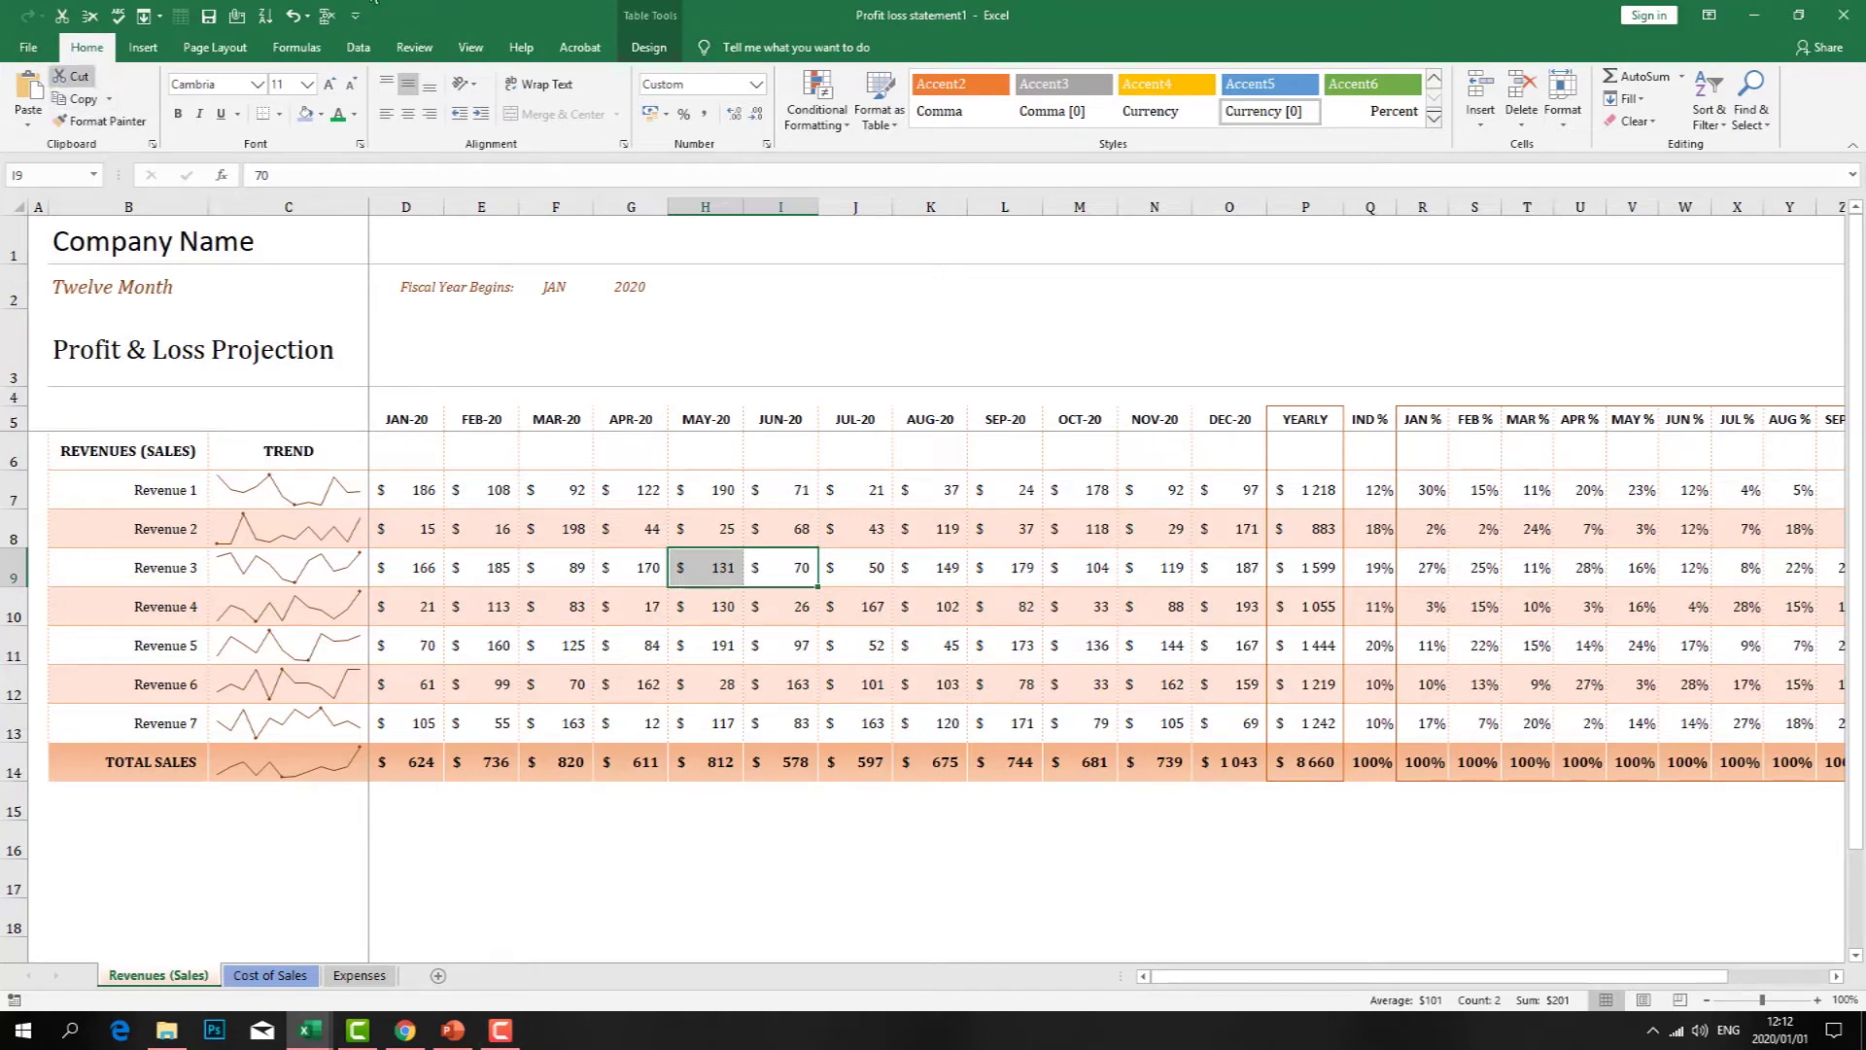
{"action": "left_click", "coordinate": [28, 46]}
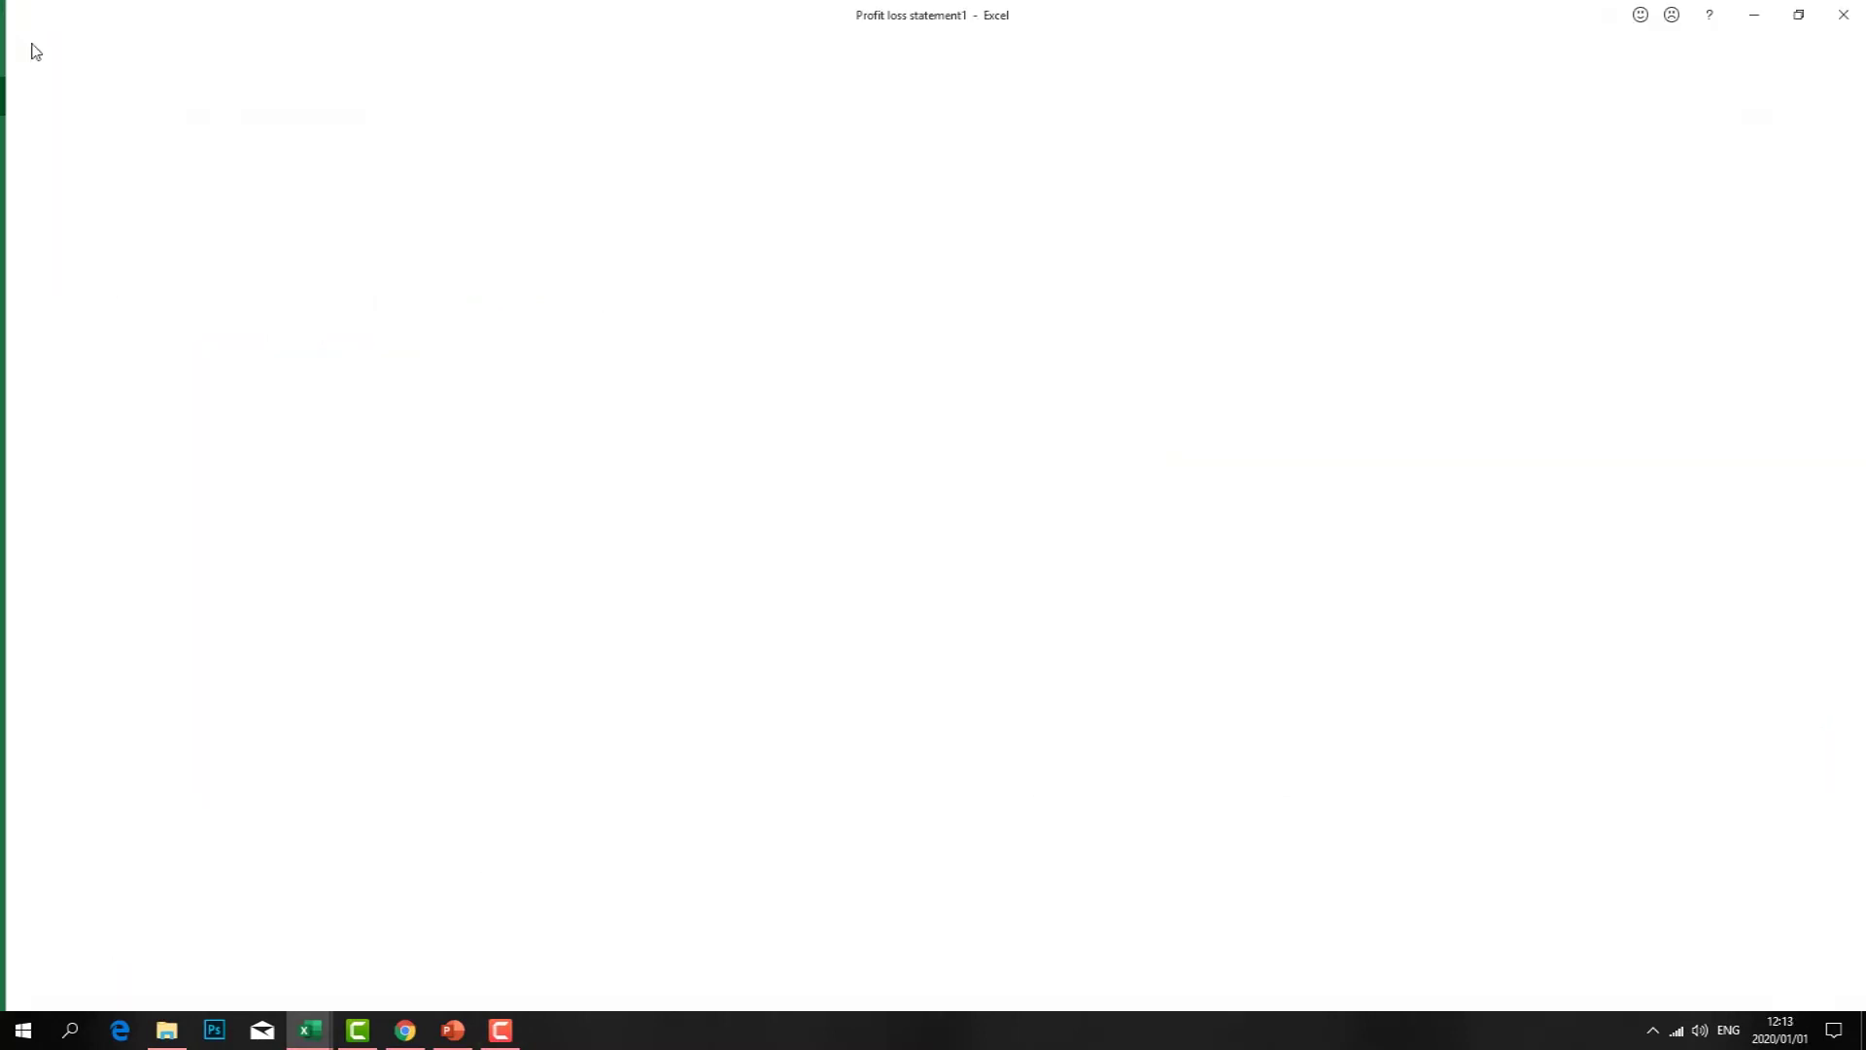
{"action": "left_click", "coordinate": [268, 167]}
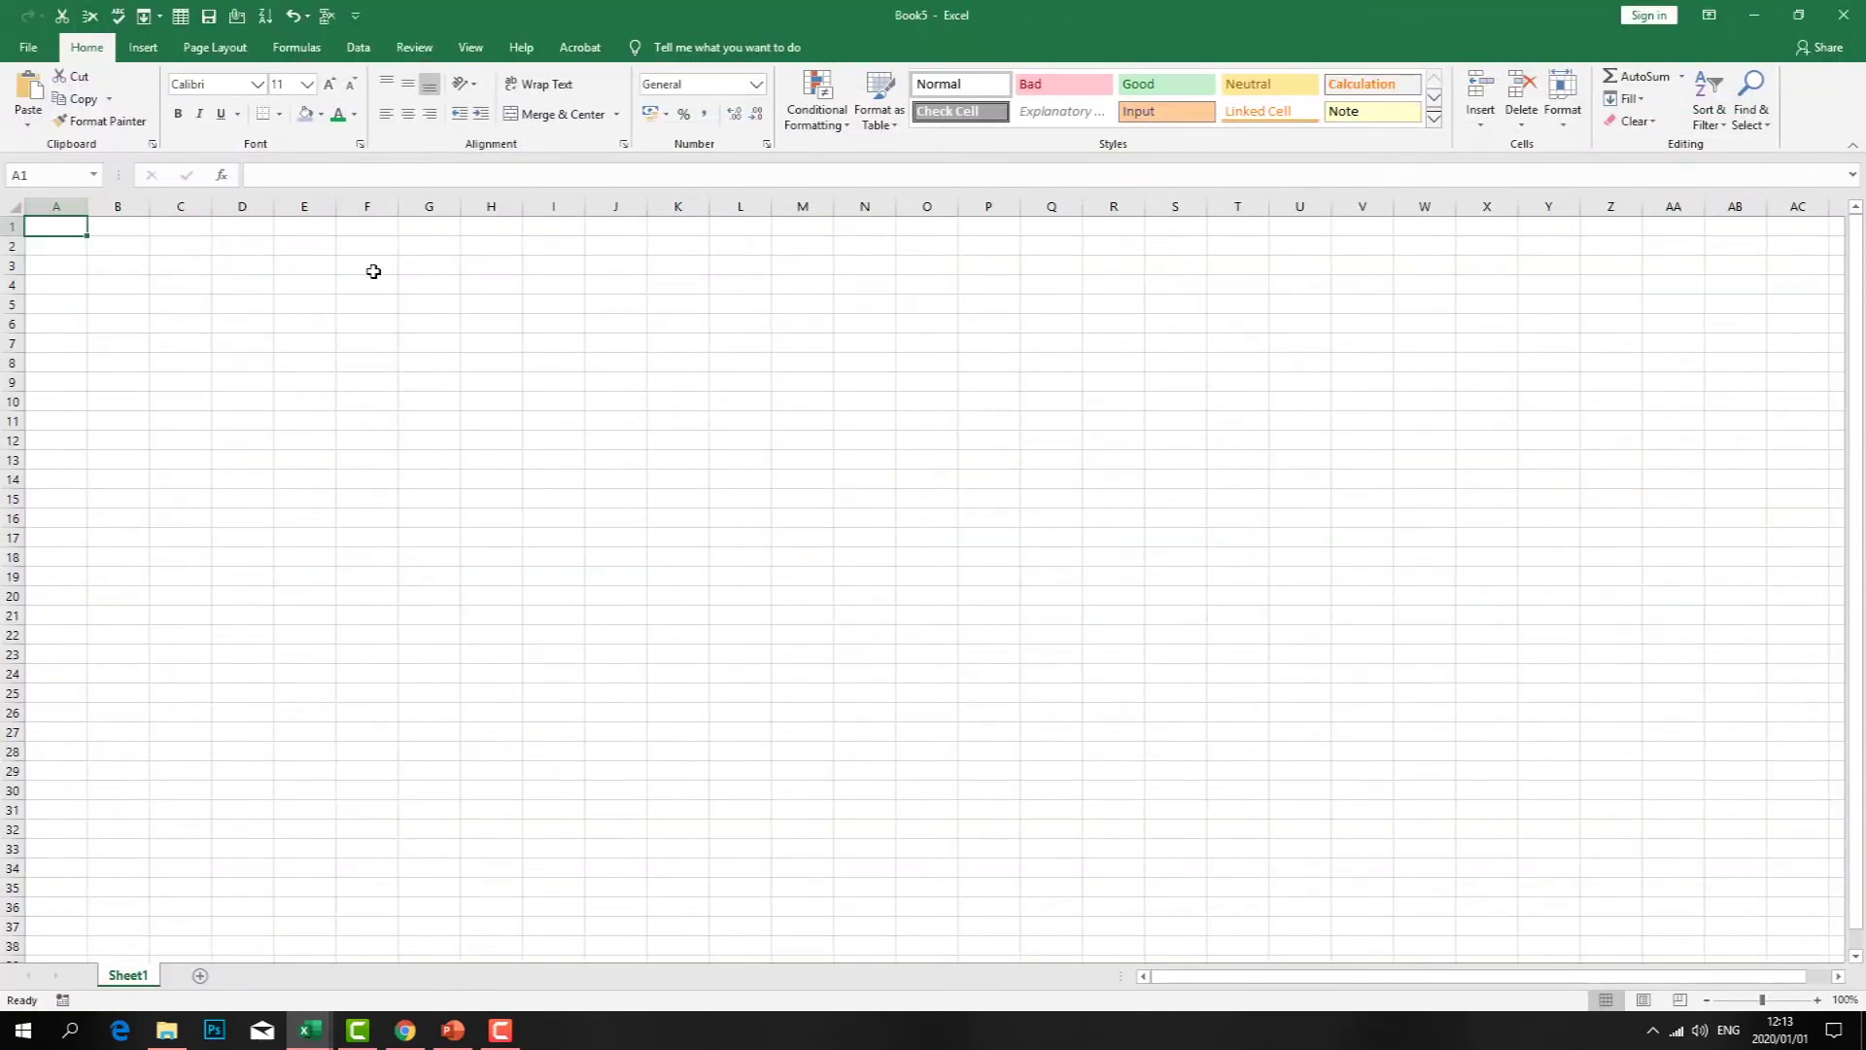
- Save the blank workbook as an Excel workbook named "Video 1" in the EXL V1 folder under December 2019
{"action": "left_click", "coordinate": [28, 49]}
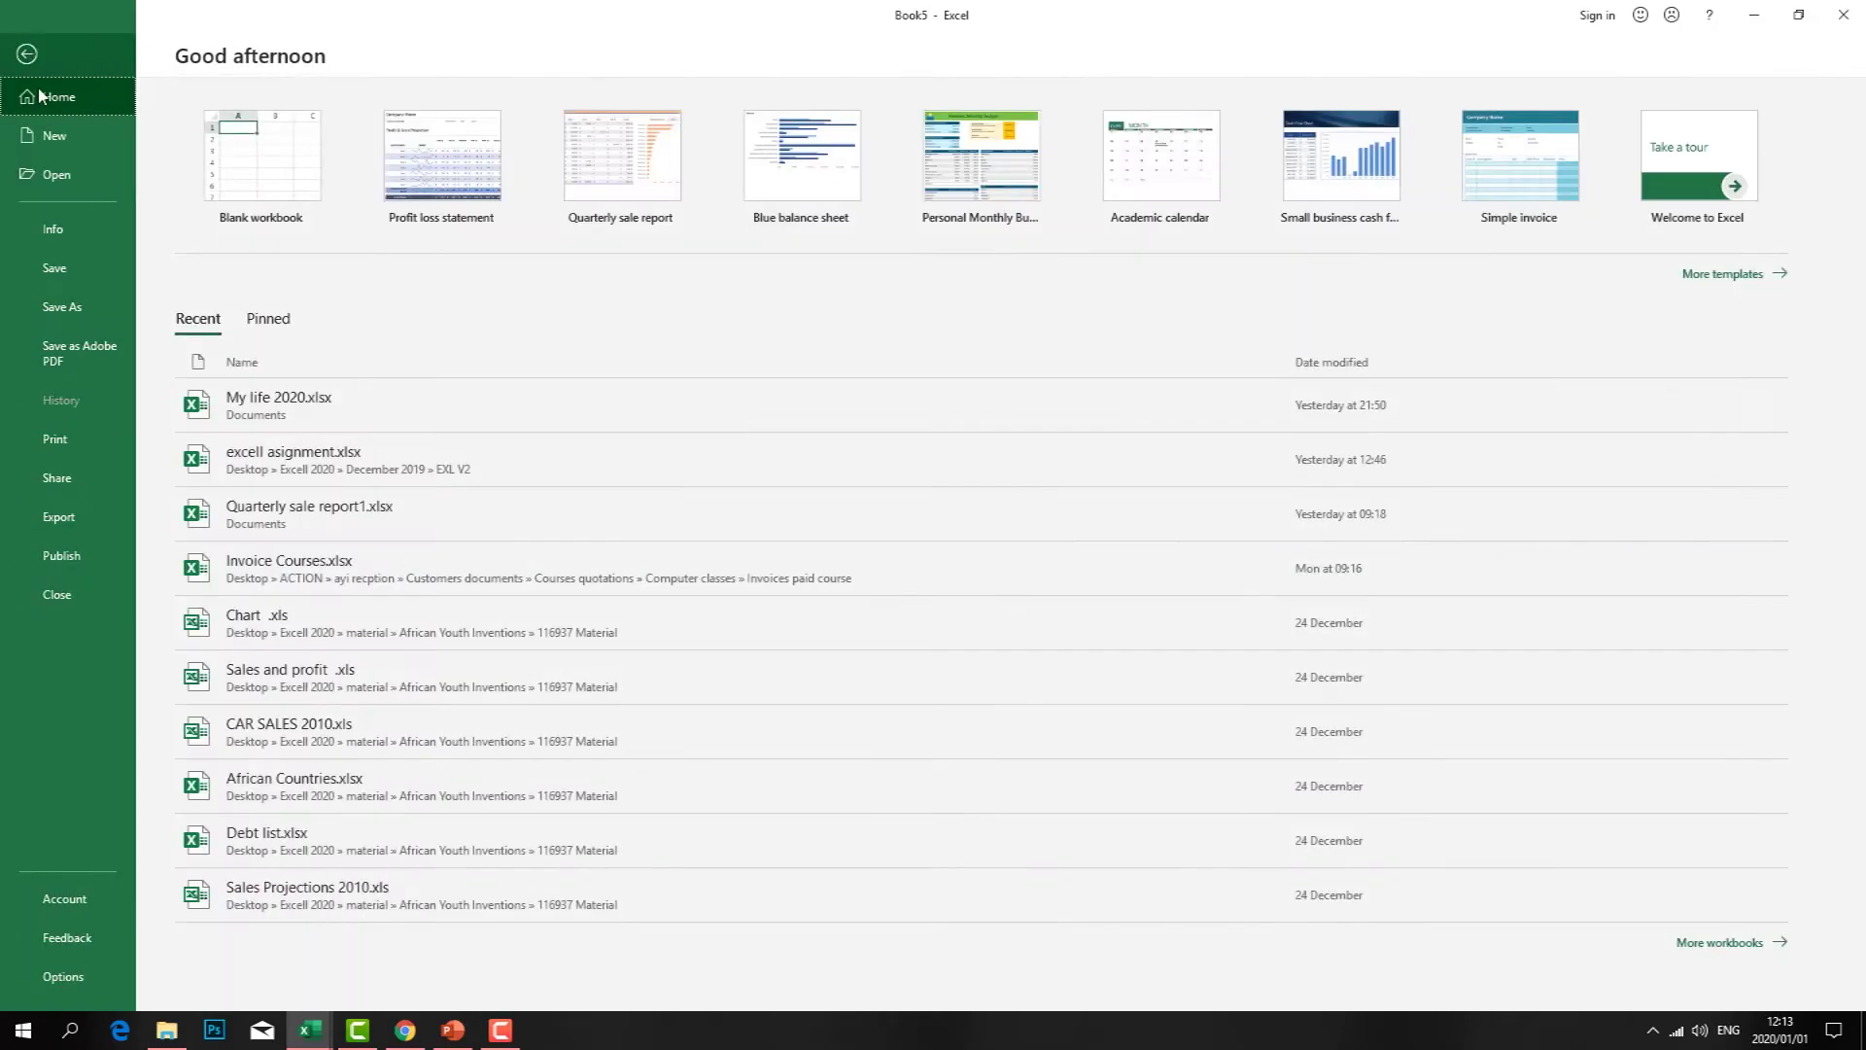
{"action": "left_click", "coordinate": [61, 306]}
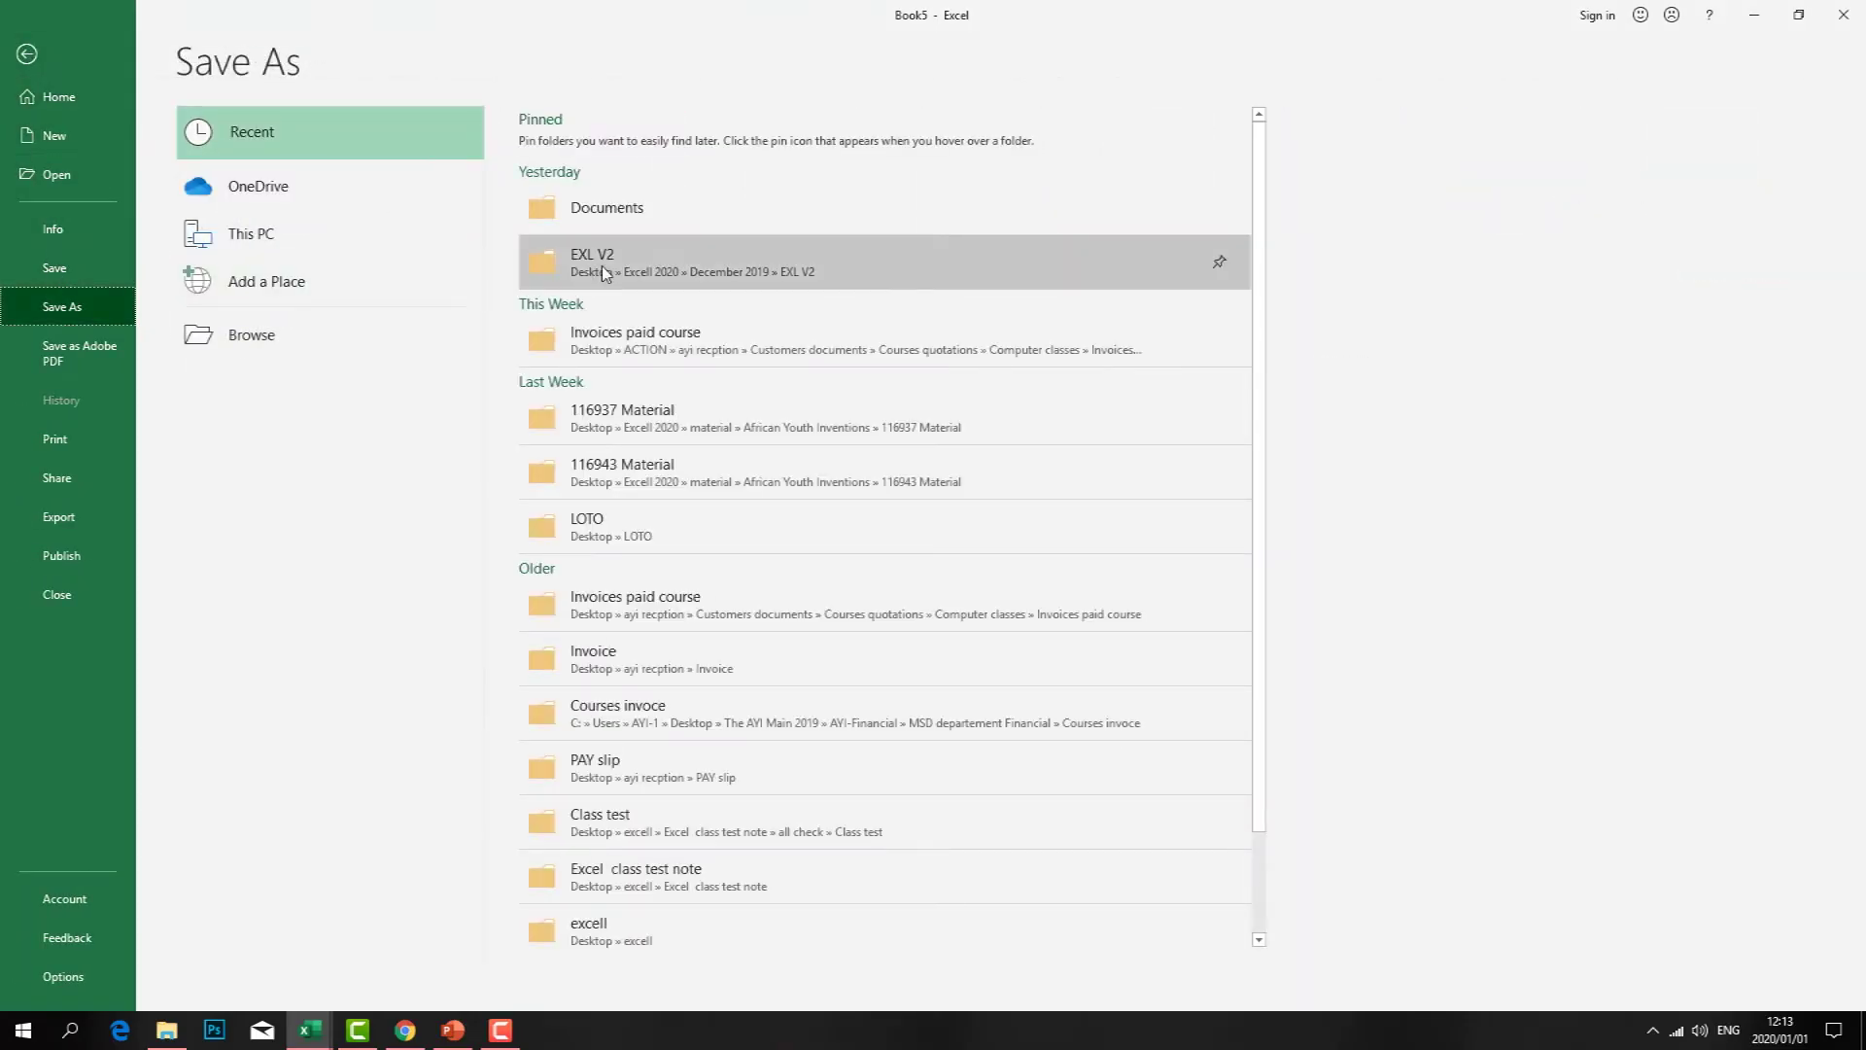
{"action": "left_click", "coordinate": [603, 265]}
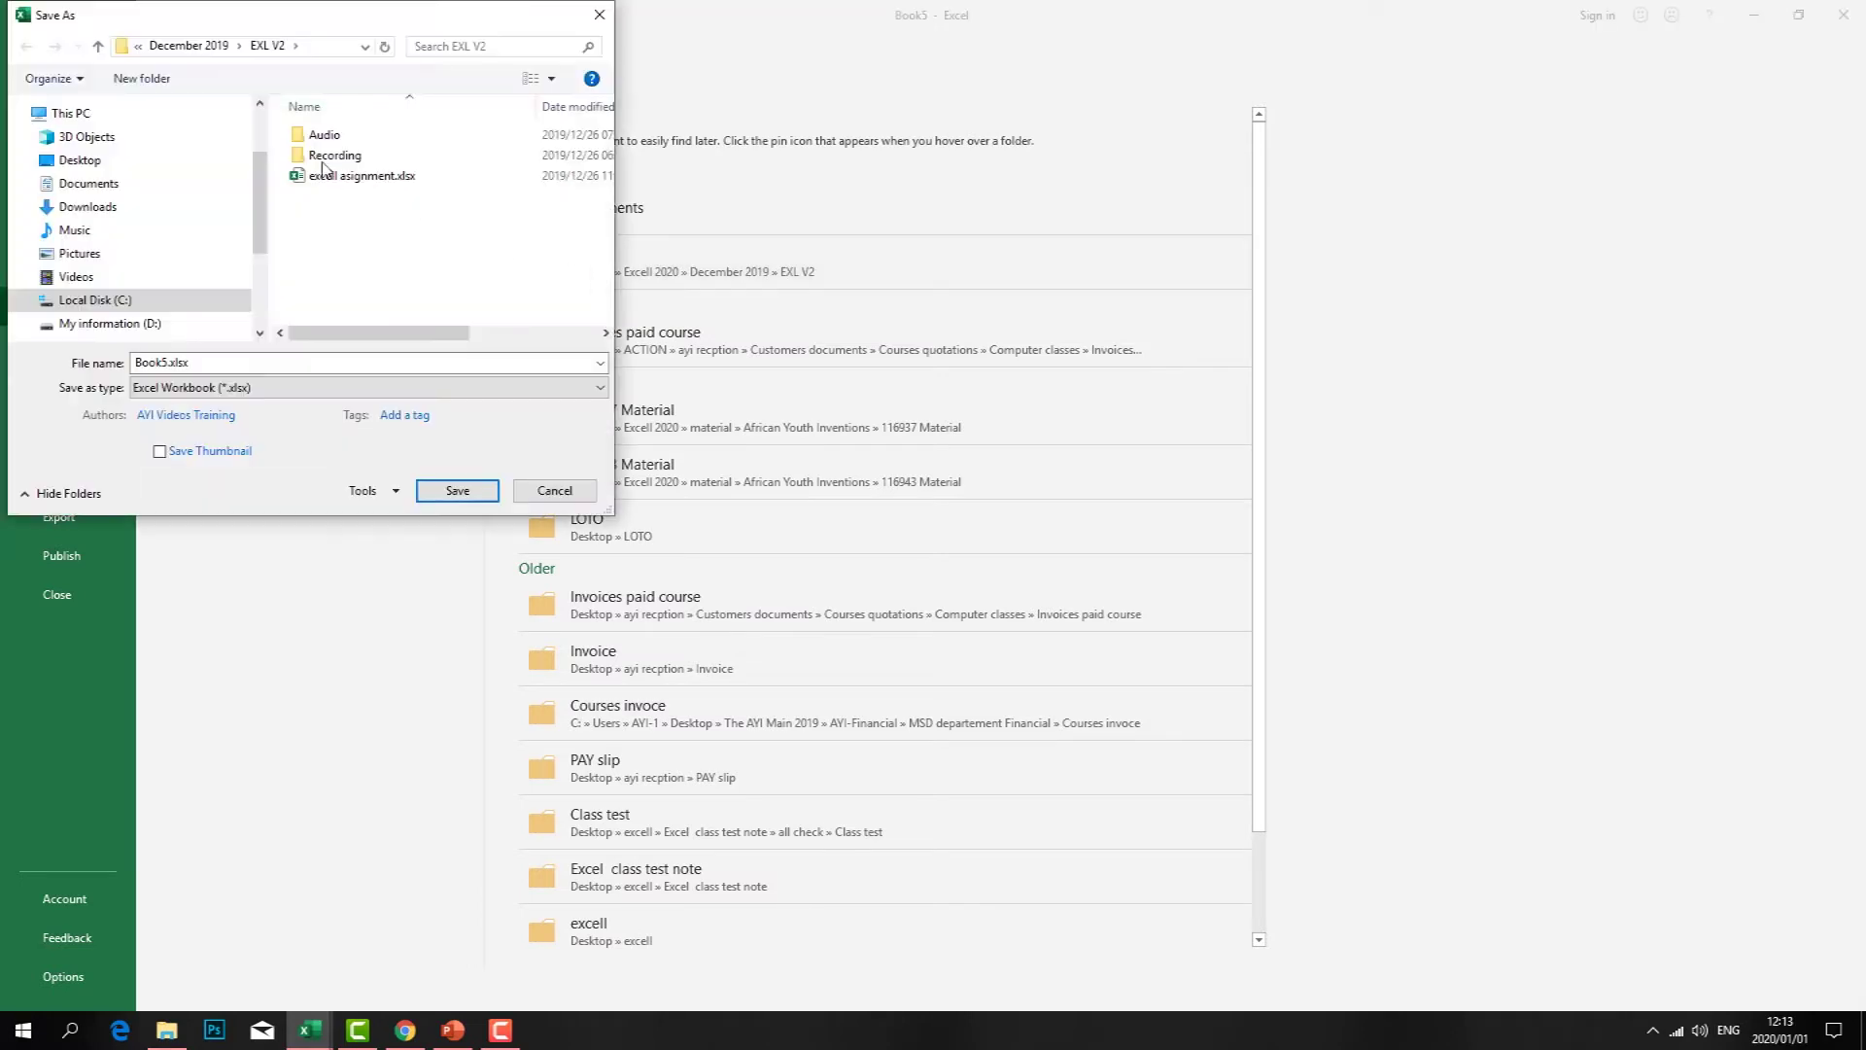
{"action": "left_click", "coordinate": [97, 45]}
{"action": "double_click", "coordinate": [342, 140]}
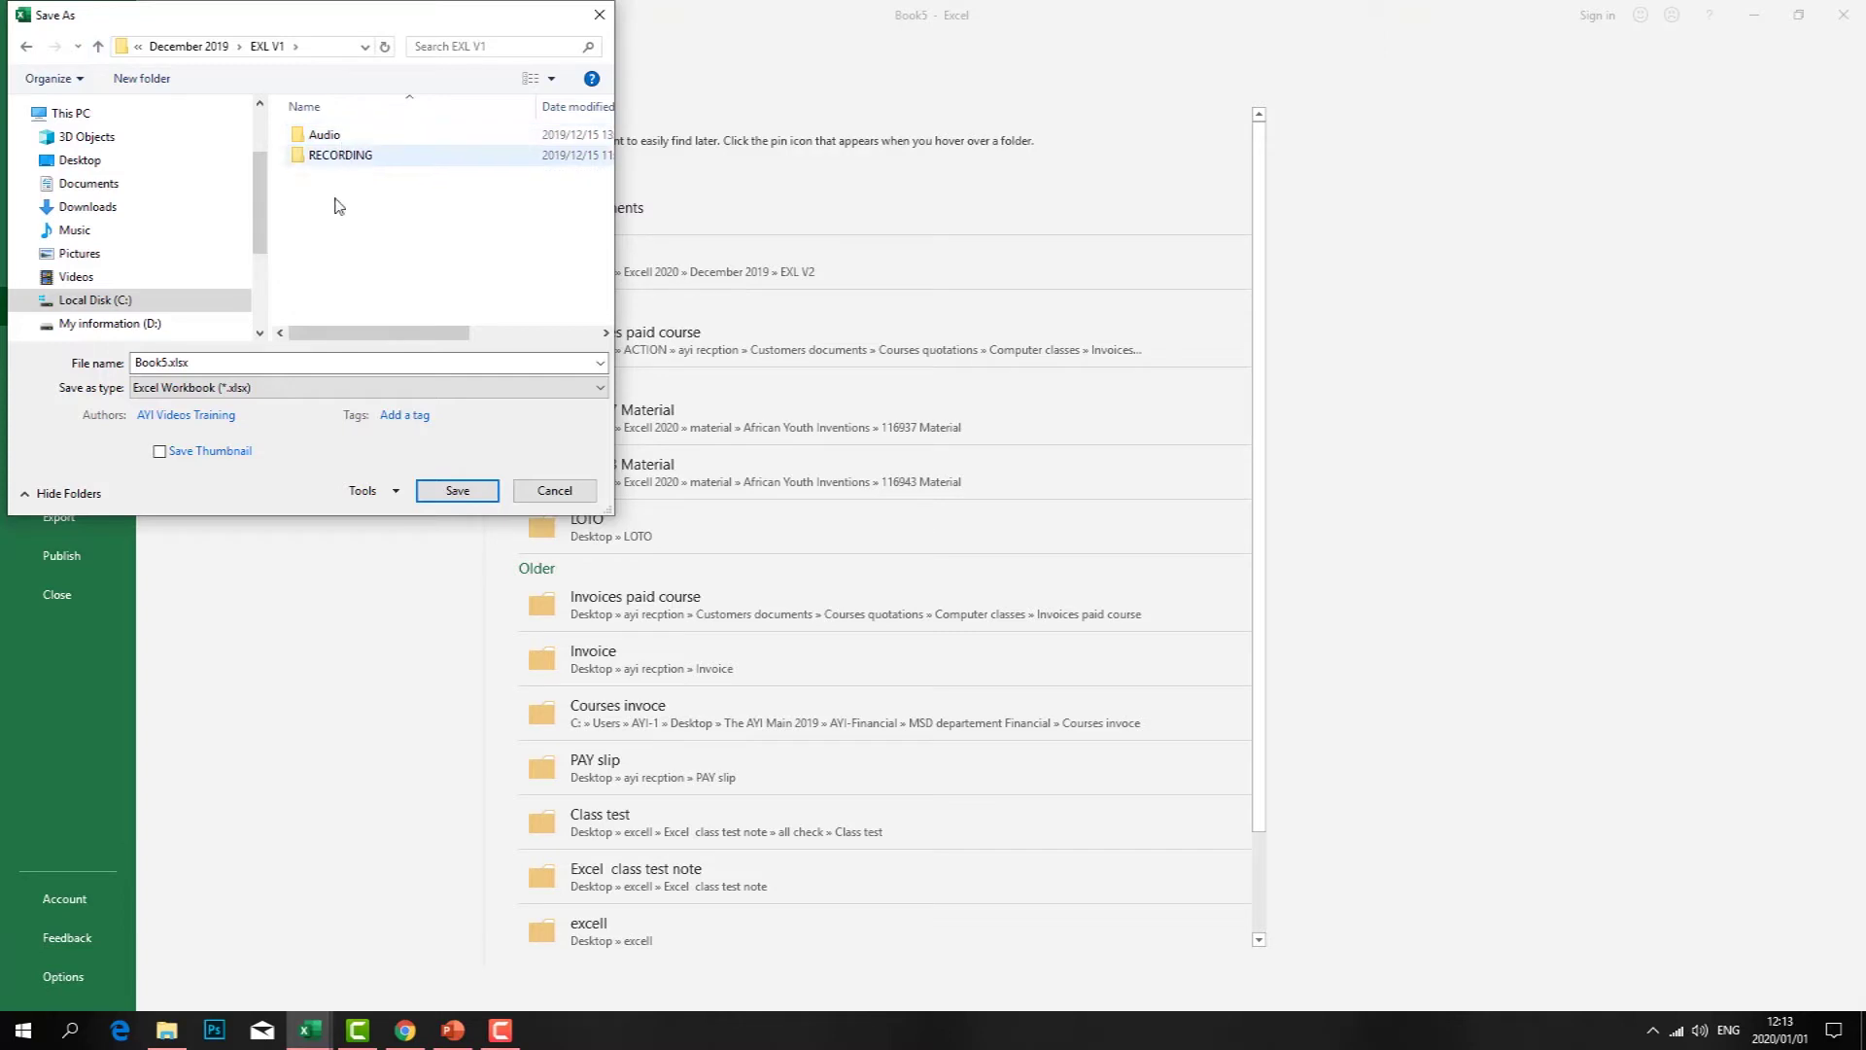
{"action": "left_click", "coordinate": [222, 364]}
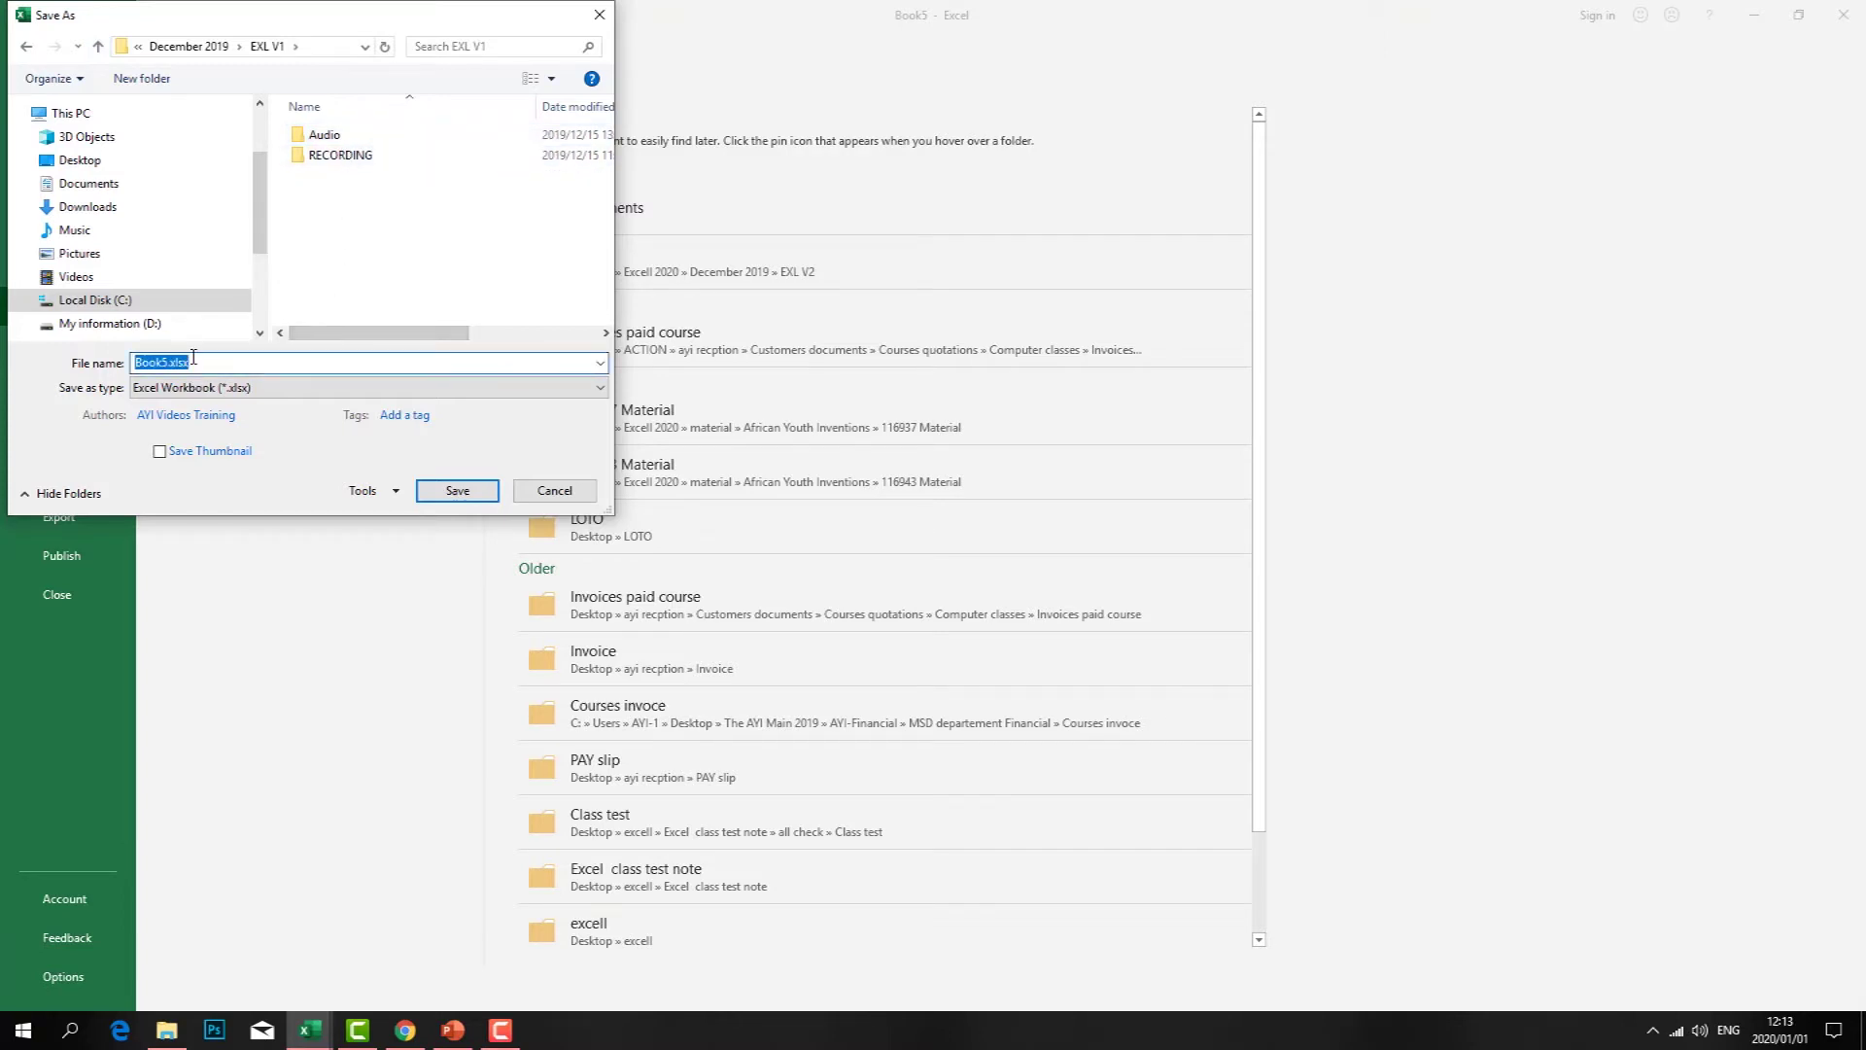
{"action": "type", "text": "Video 1"}
{"action": "left_click", "coordinate": [447, 496]}
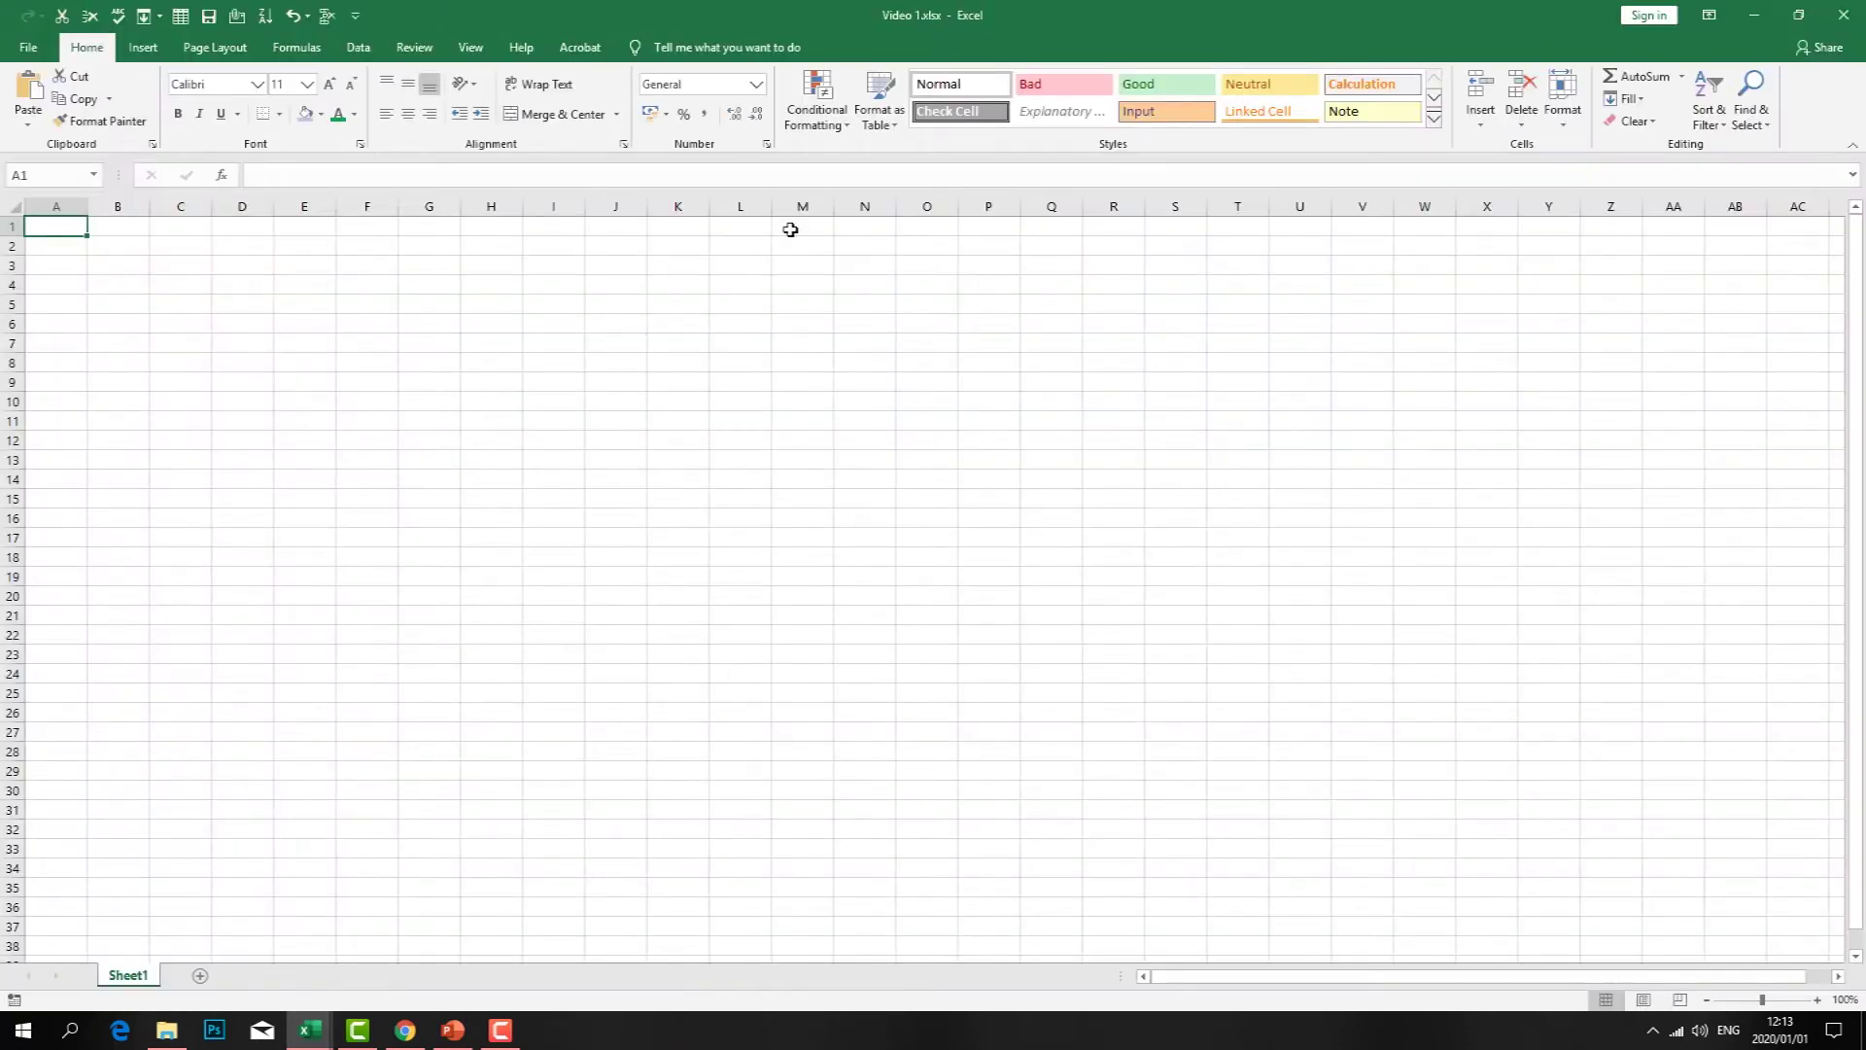
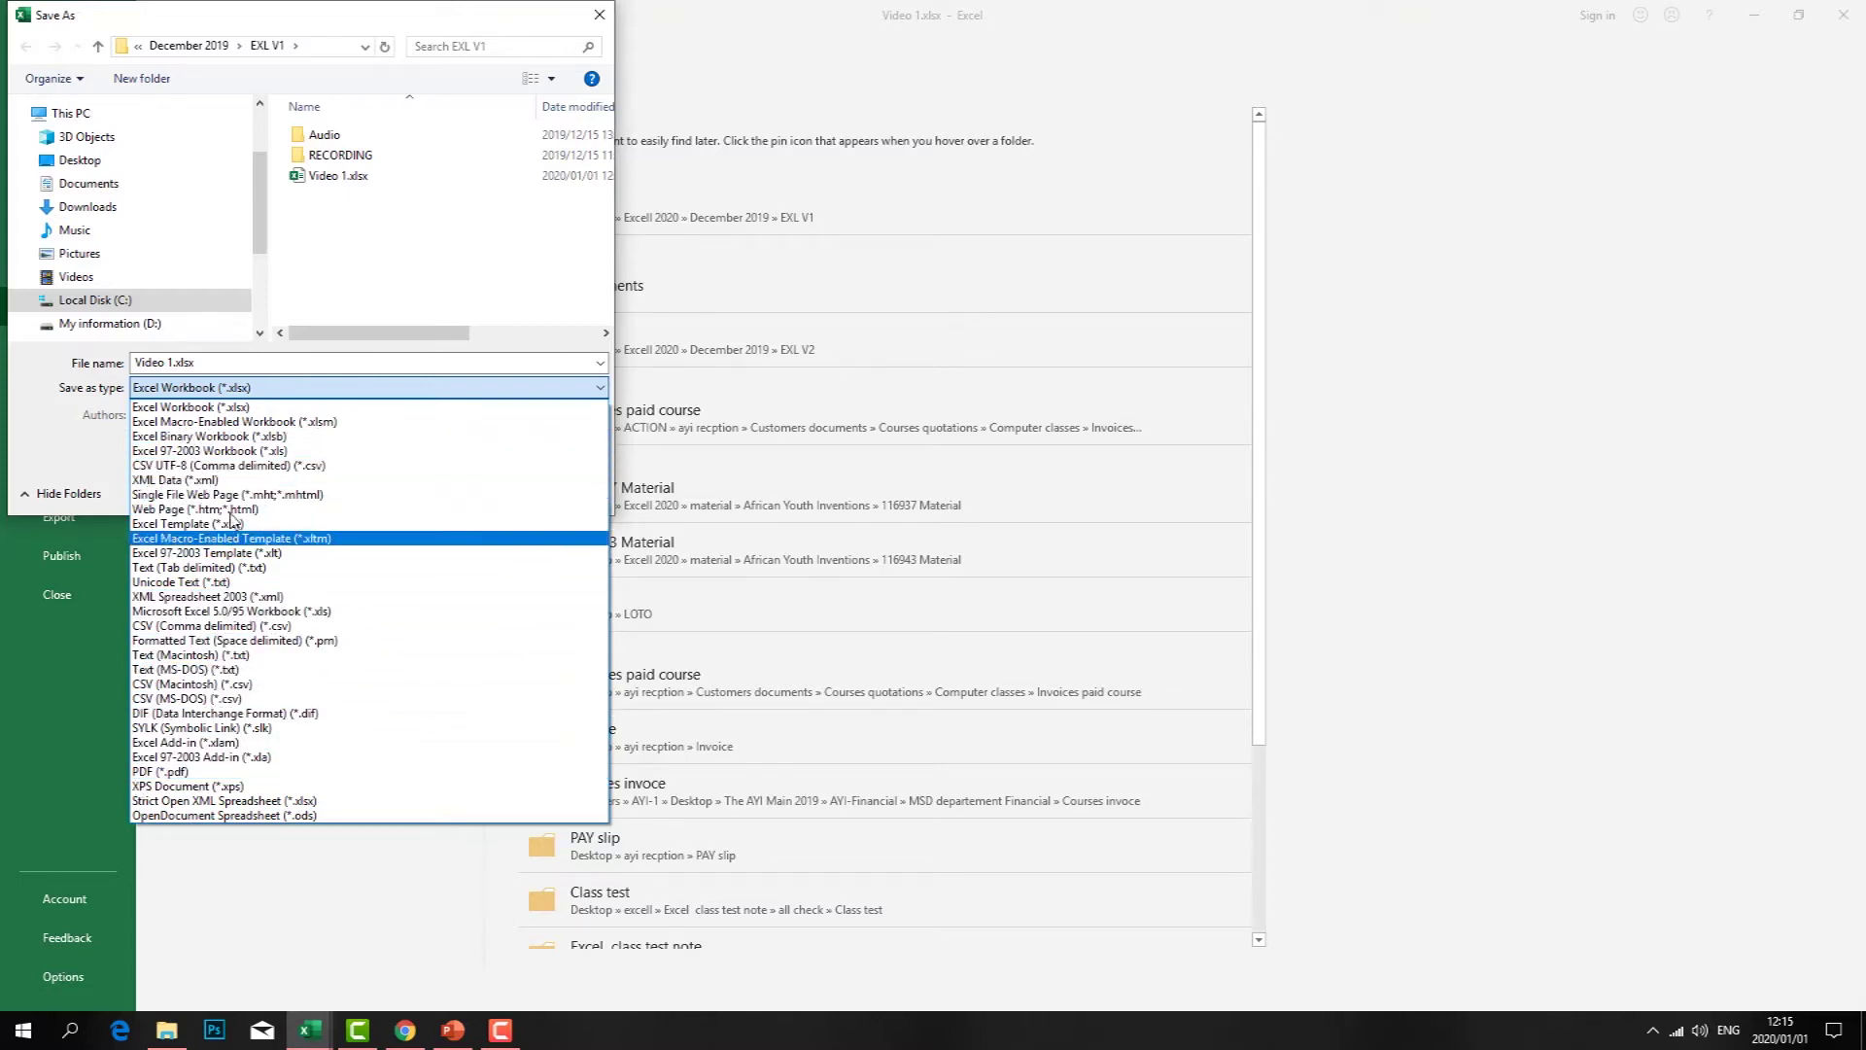
- Close the Save As dialog without saving, view the workbook's print settings and return to the worksheet
{"action": "left_click", "coordinate": [198, 358]}
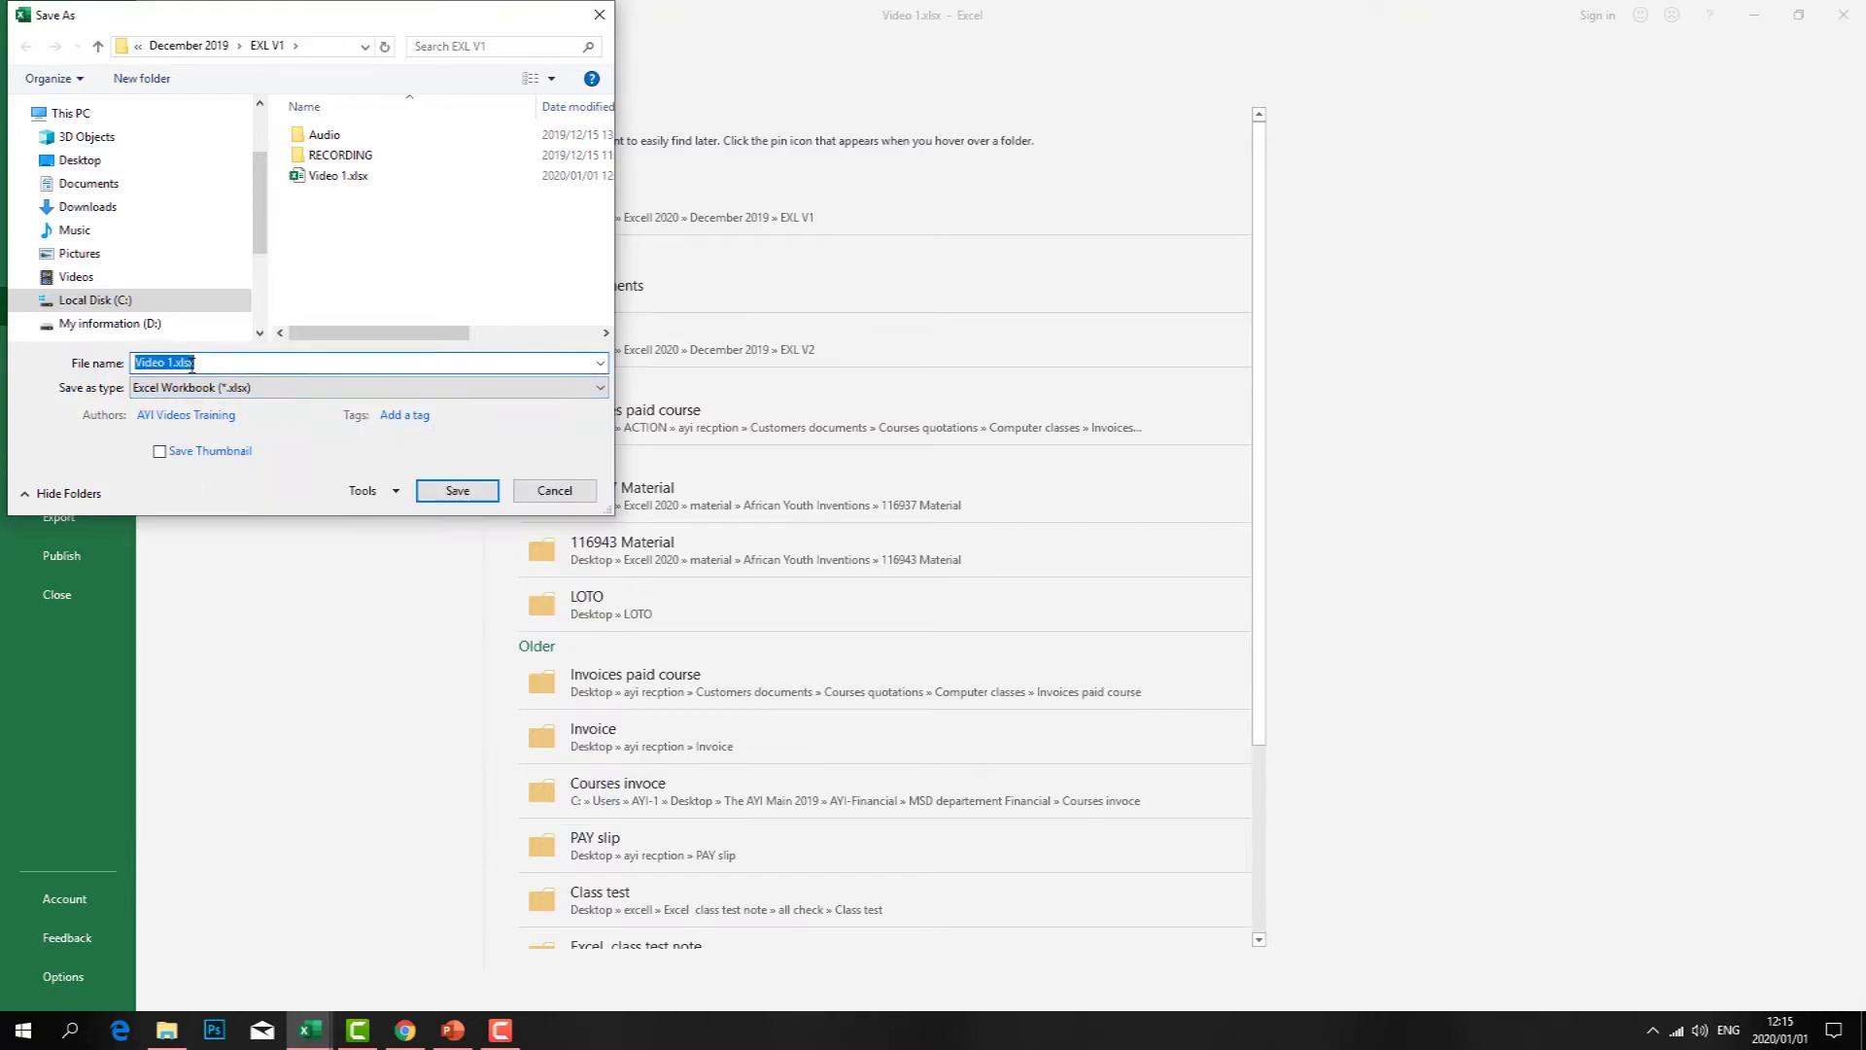
{"action": "left_click", "coordinate": [600, 15]}
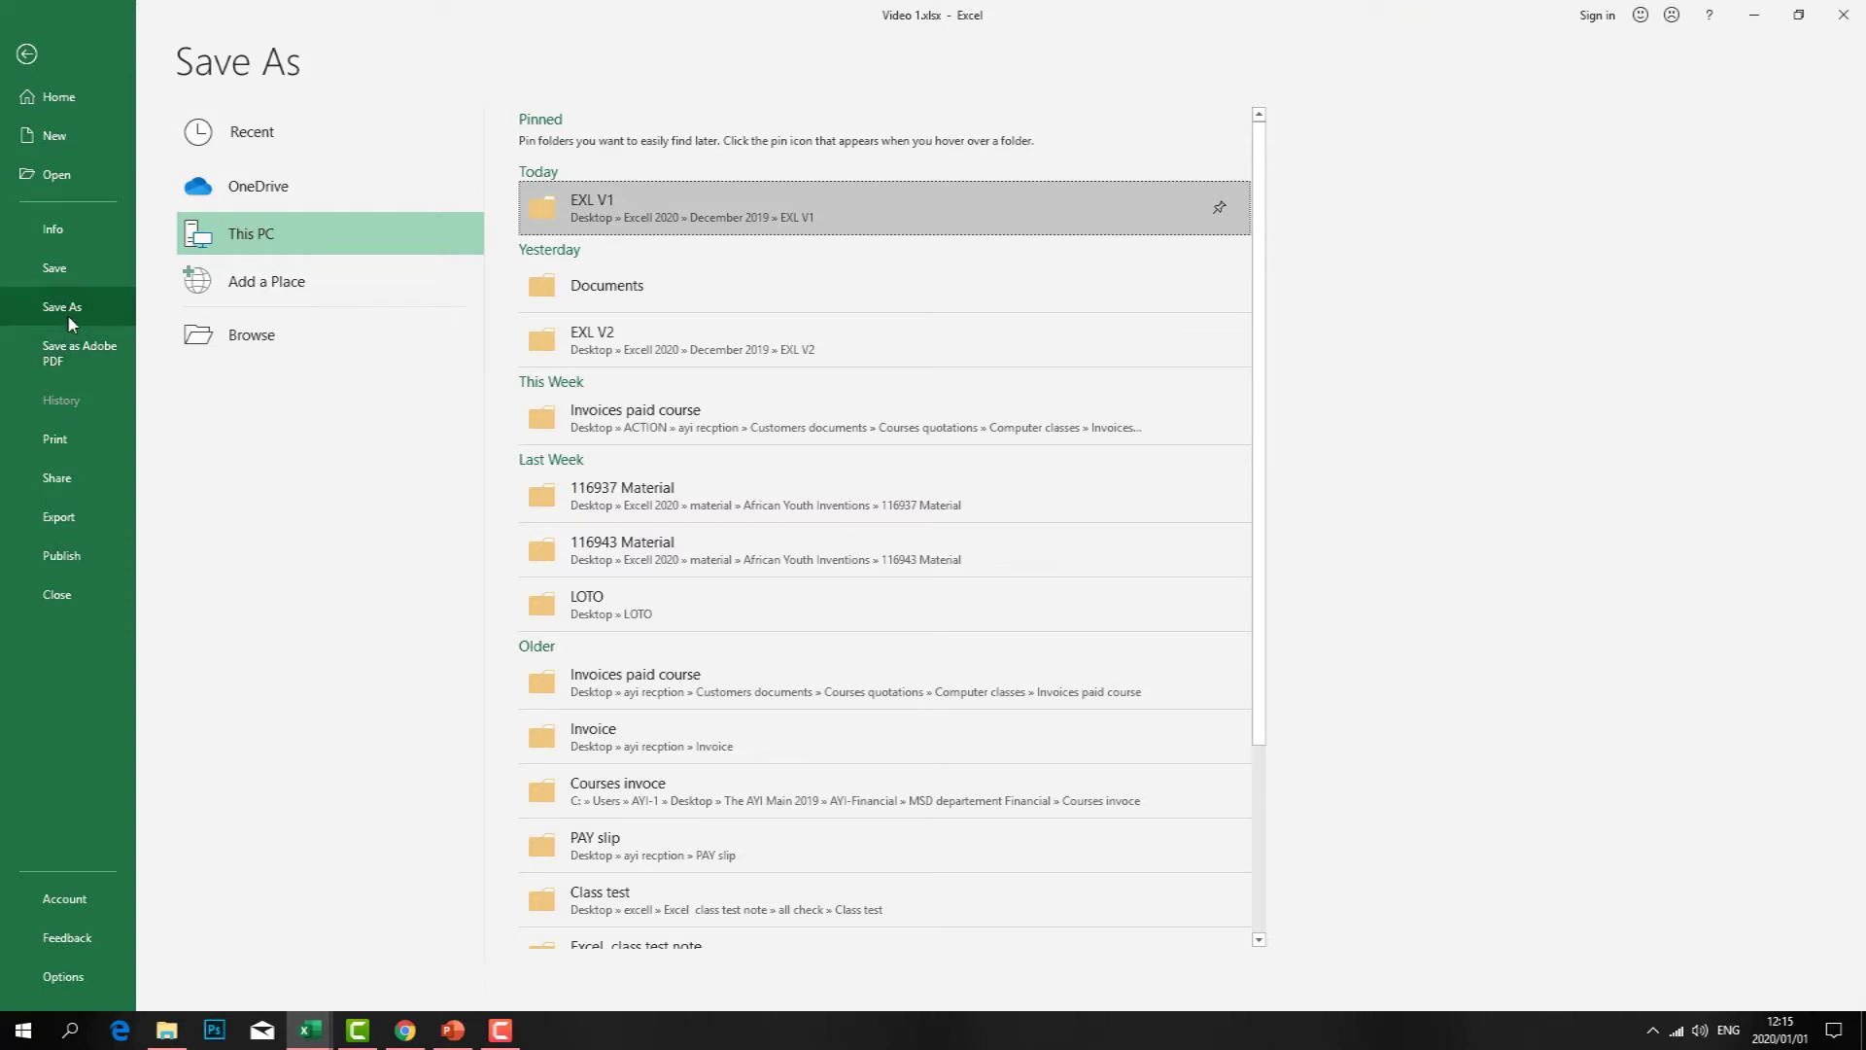
{"action": "left_click", "coordinate": [73, 445]}
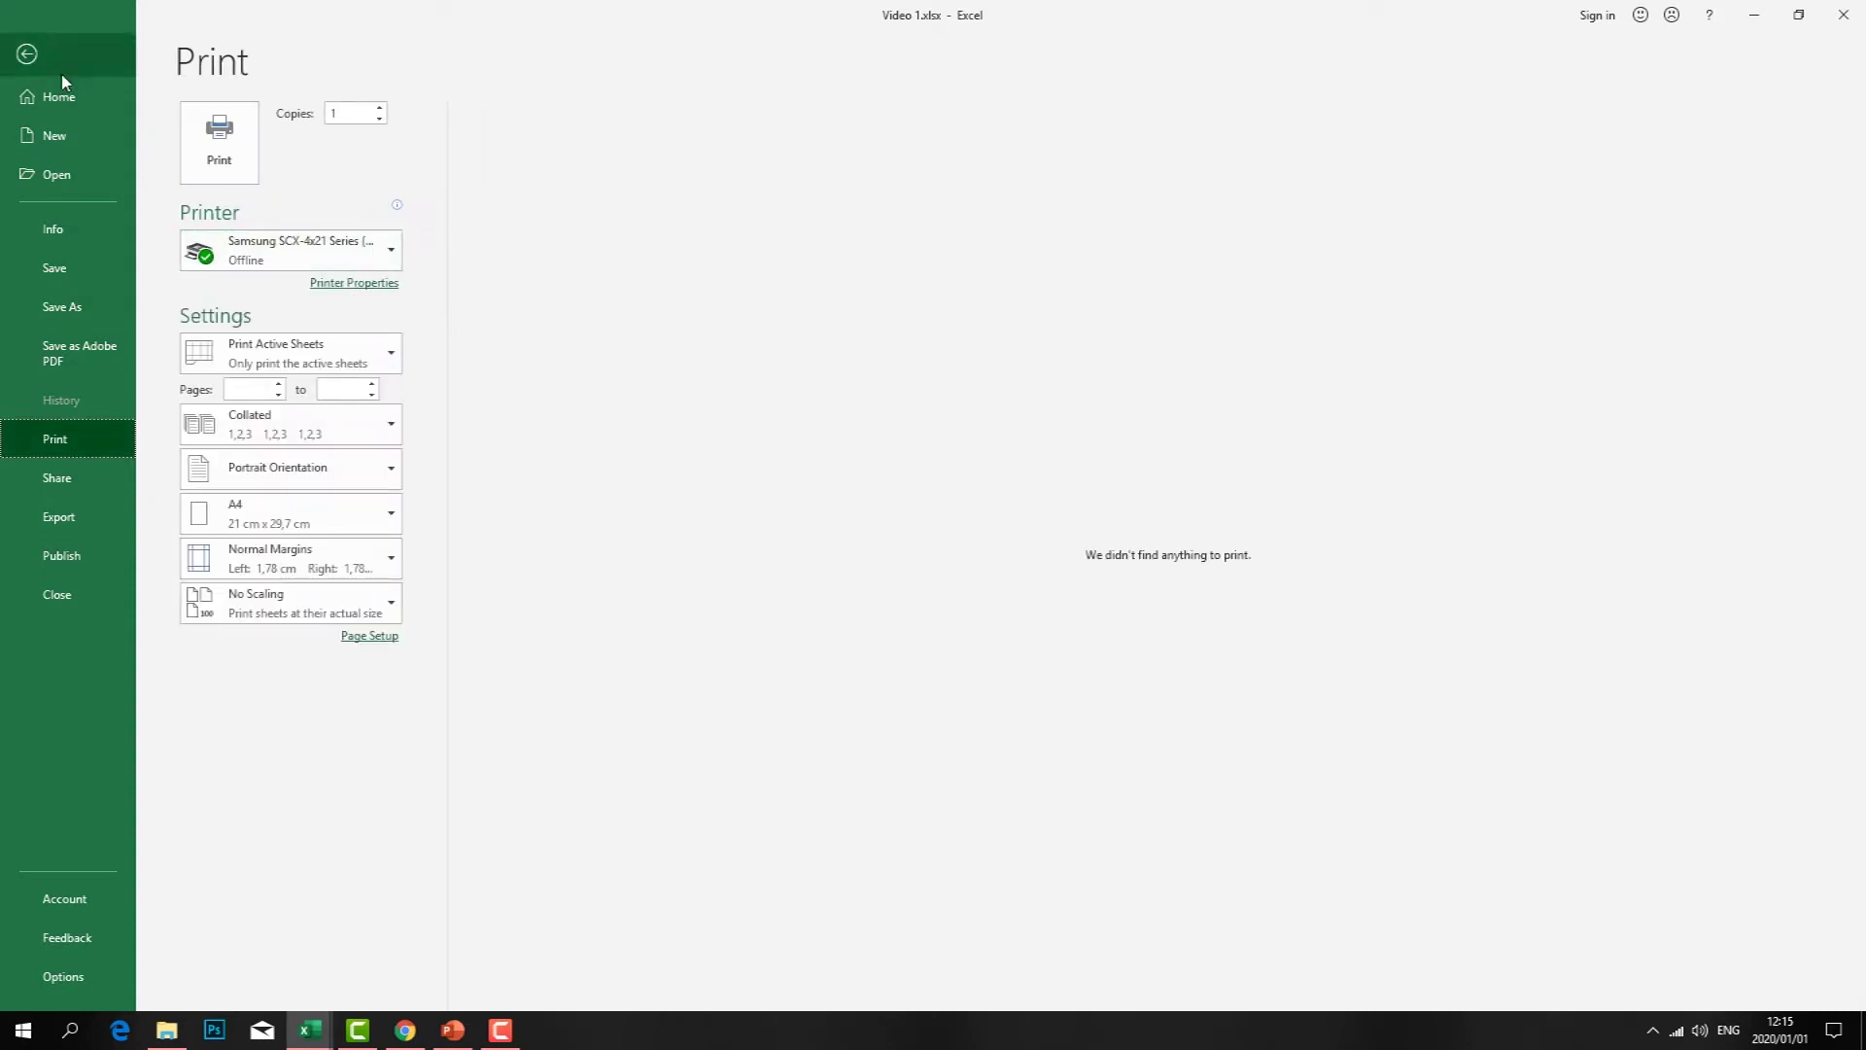
{"action": "left_click", "coordinate": [26, 55]}
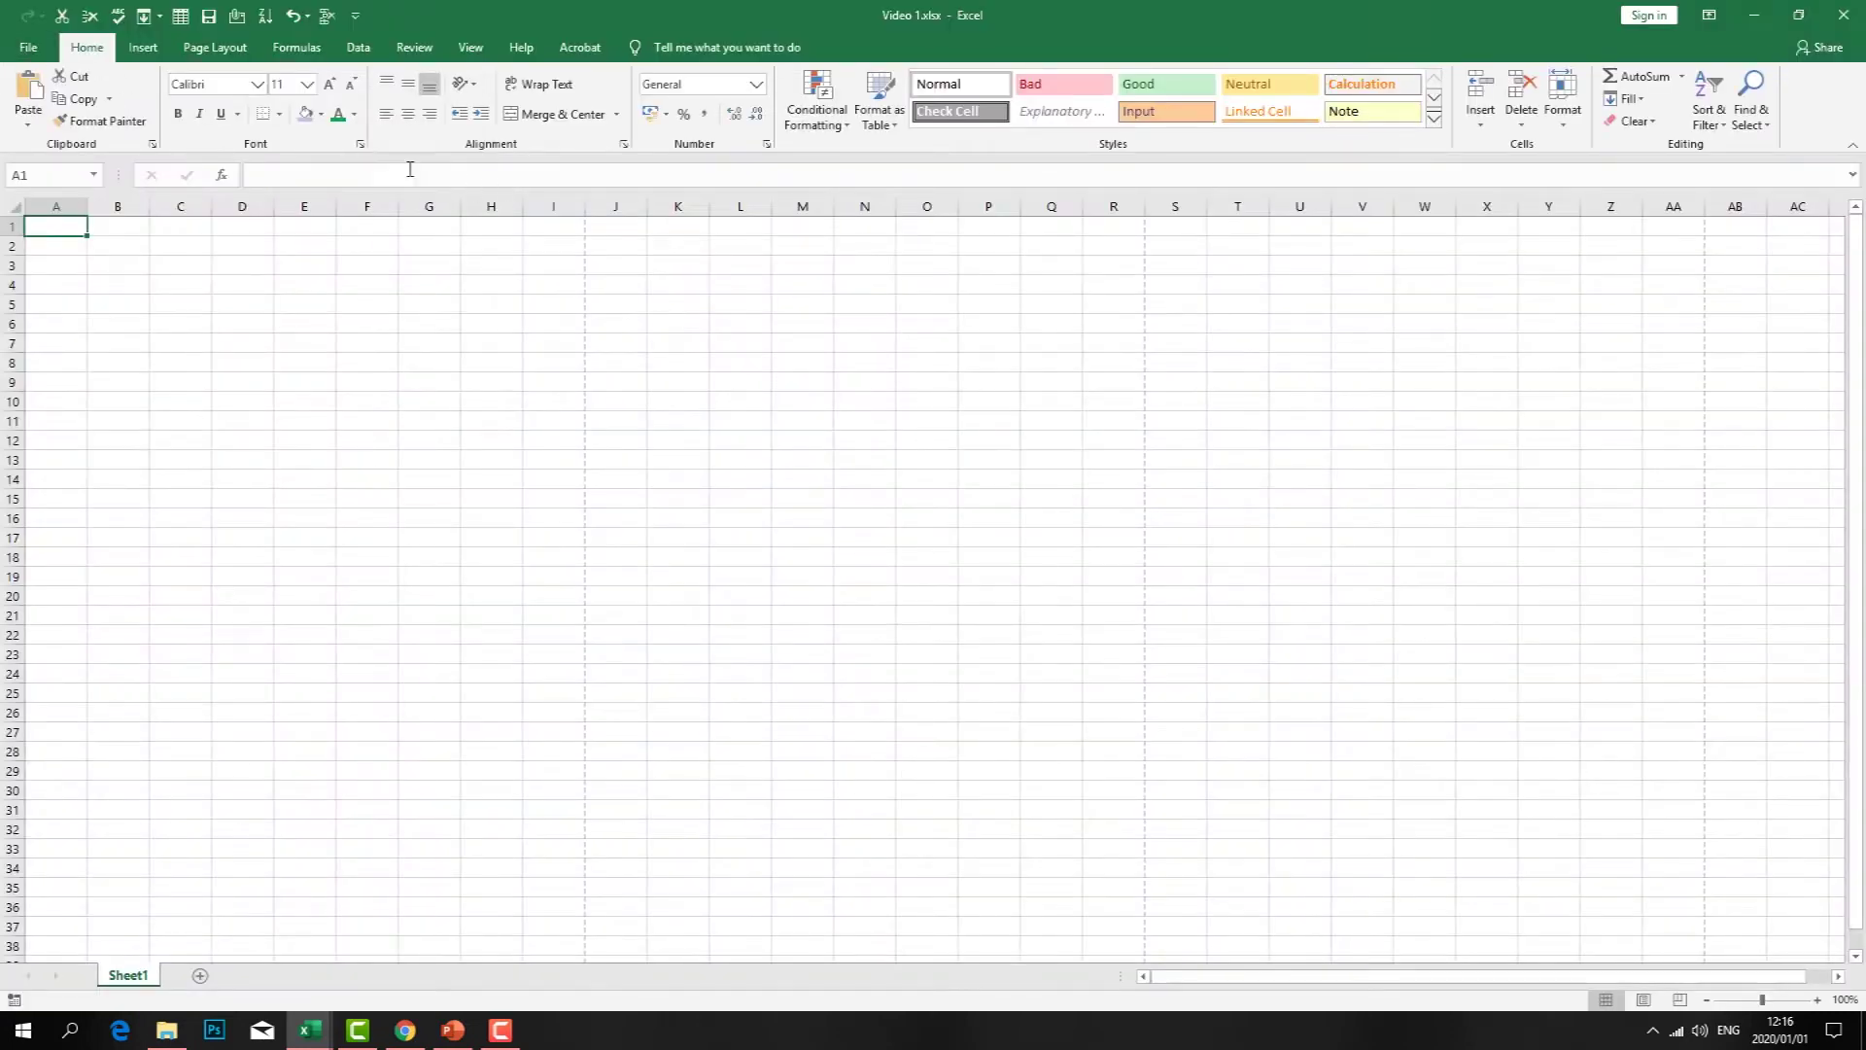
- Insert a 14-column table with a header row over B19:O36 on Sheet1 and show the page layout options
{"action": "scroll", "coordinate": [937, 754], "scroll_direction": "down", "scroll_amount": 5}
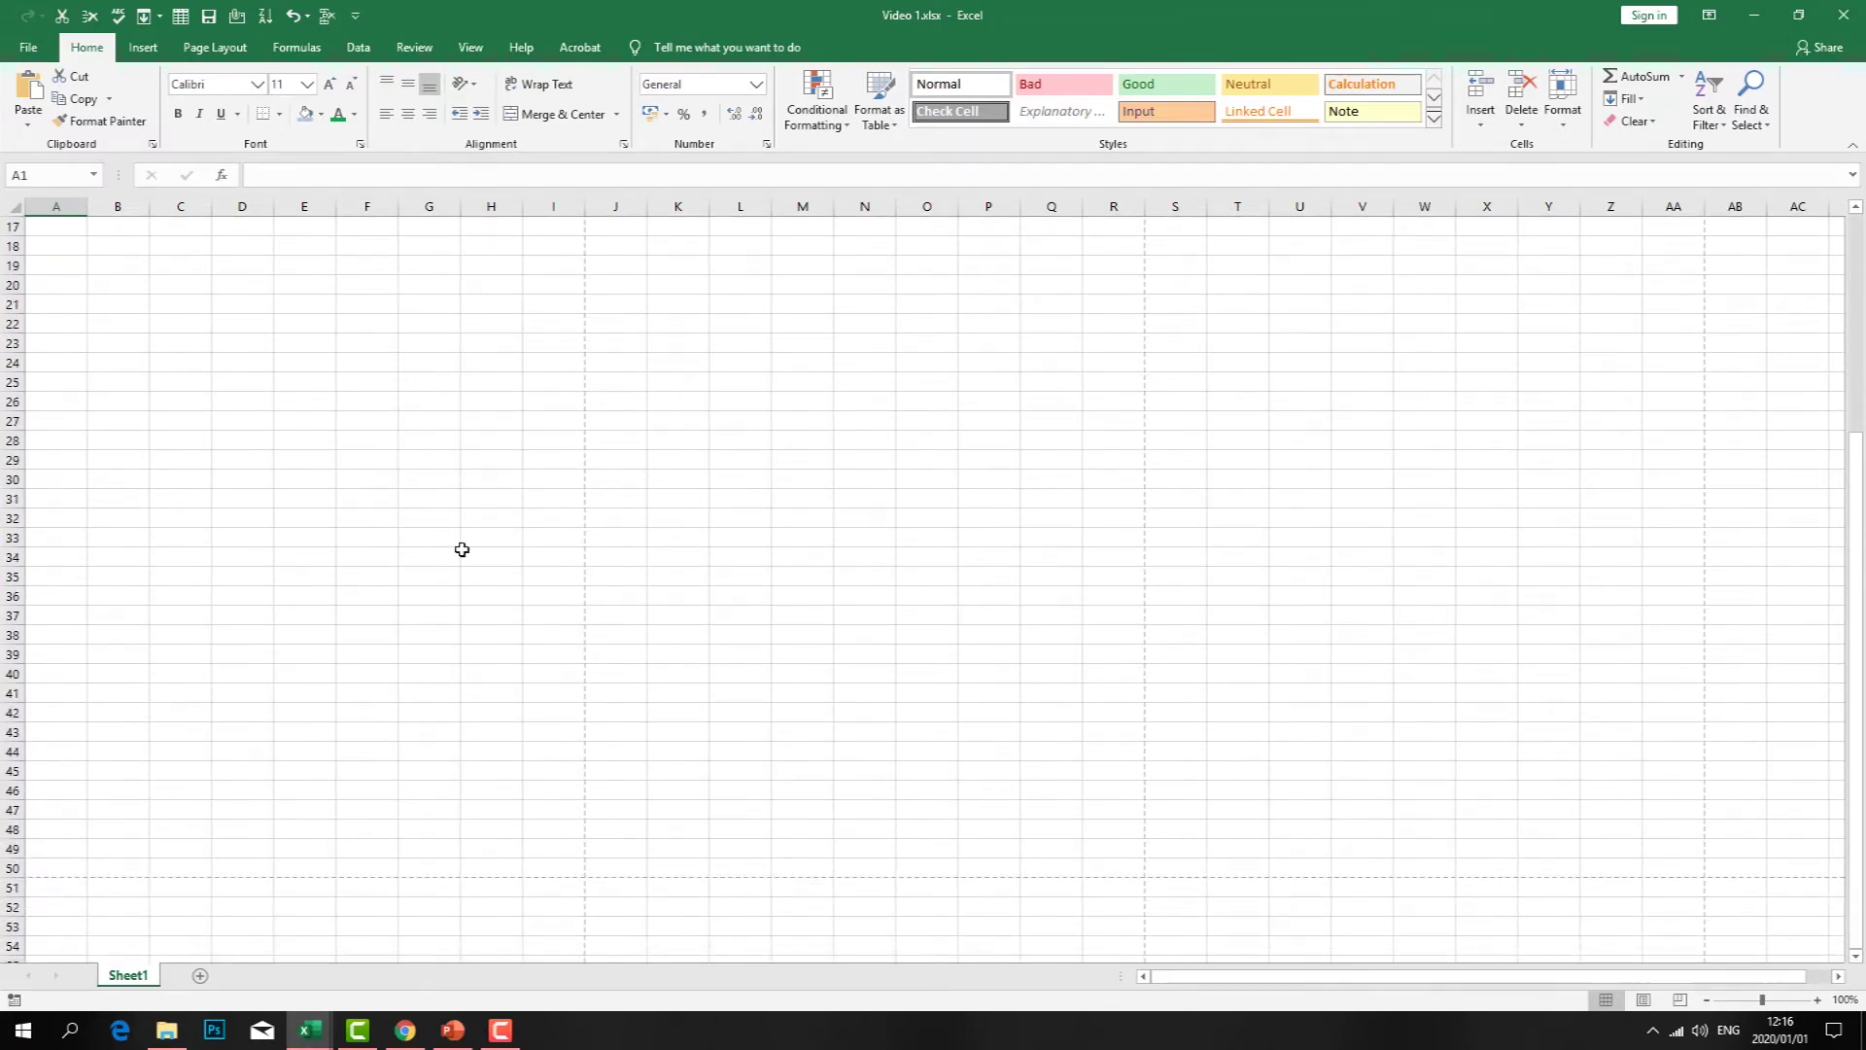
{"action": "left_click", "coordinate": [545, 458]}
{"action": "left_click", "coordinate": [128, 260]}
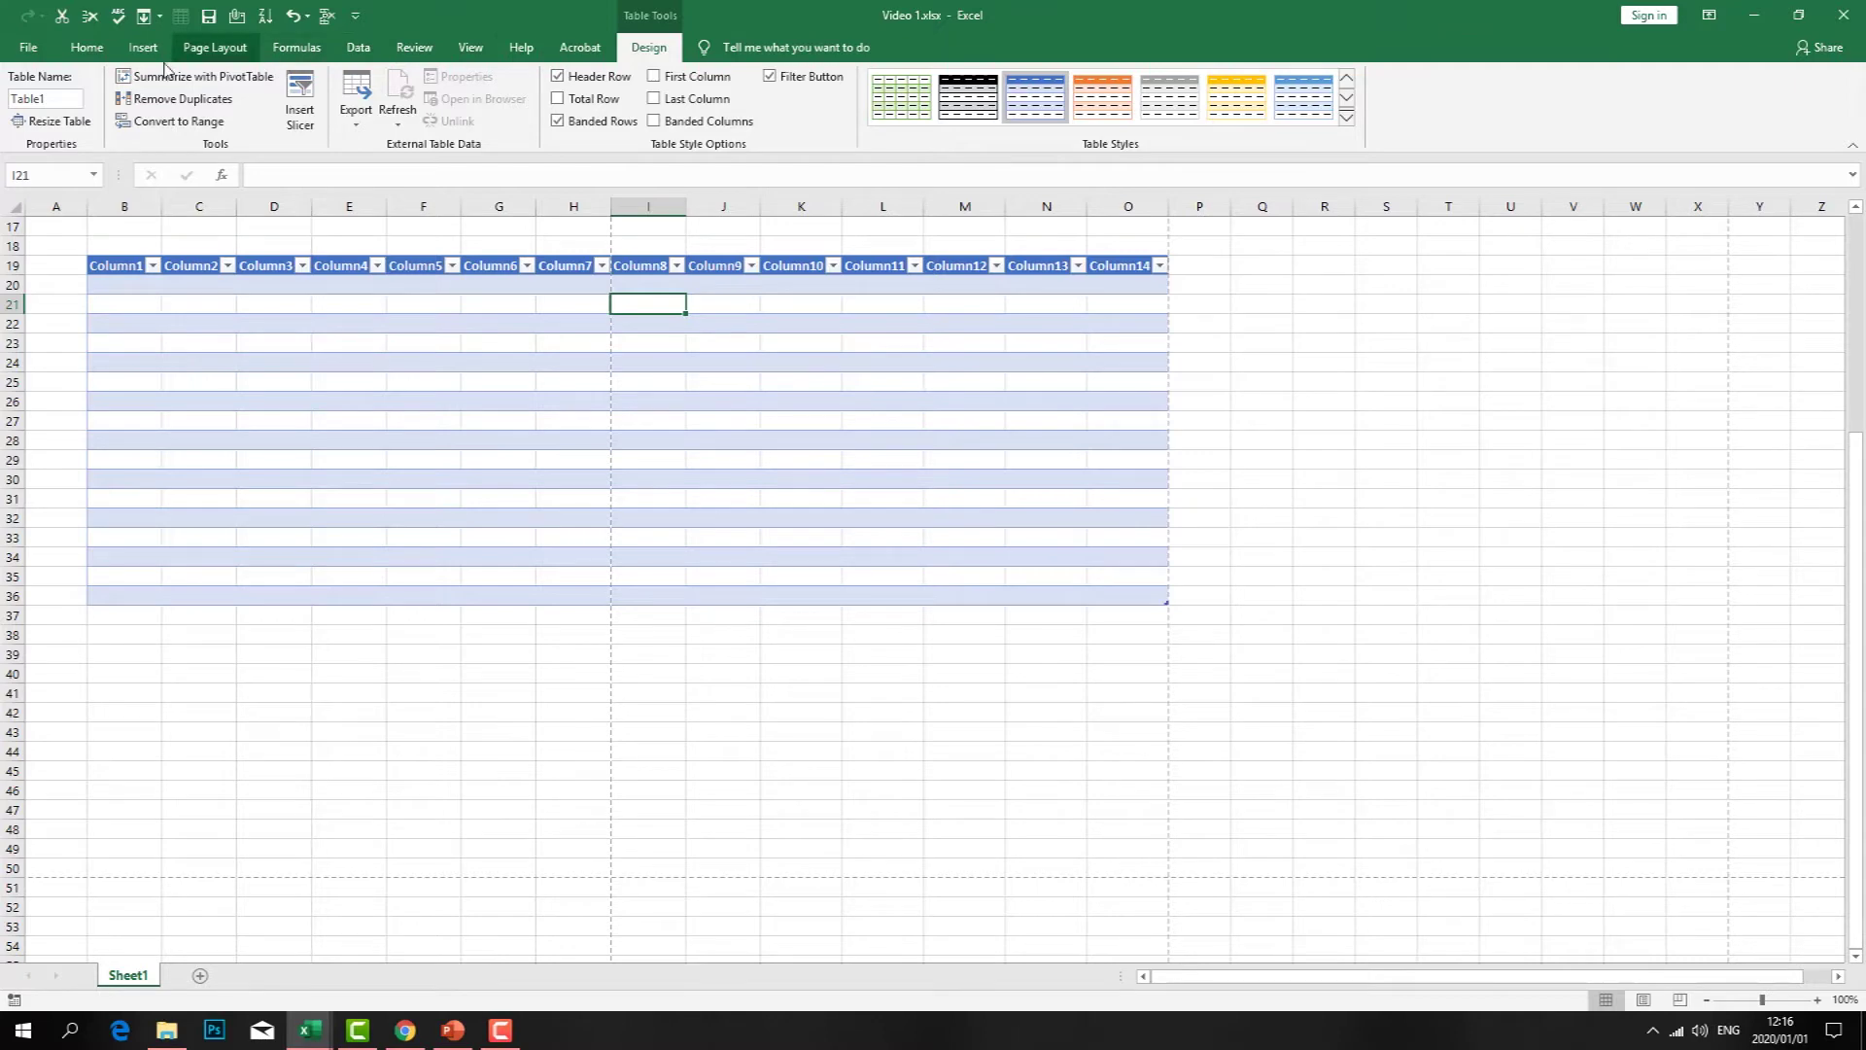
{"action": "left_click", "coordinate": [220, 51]}
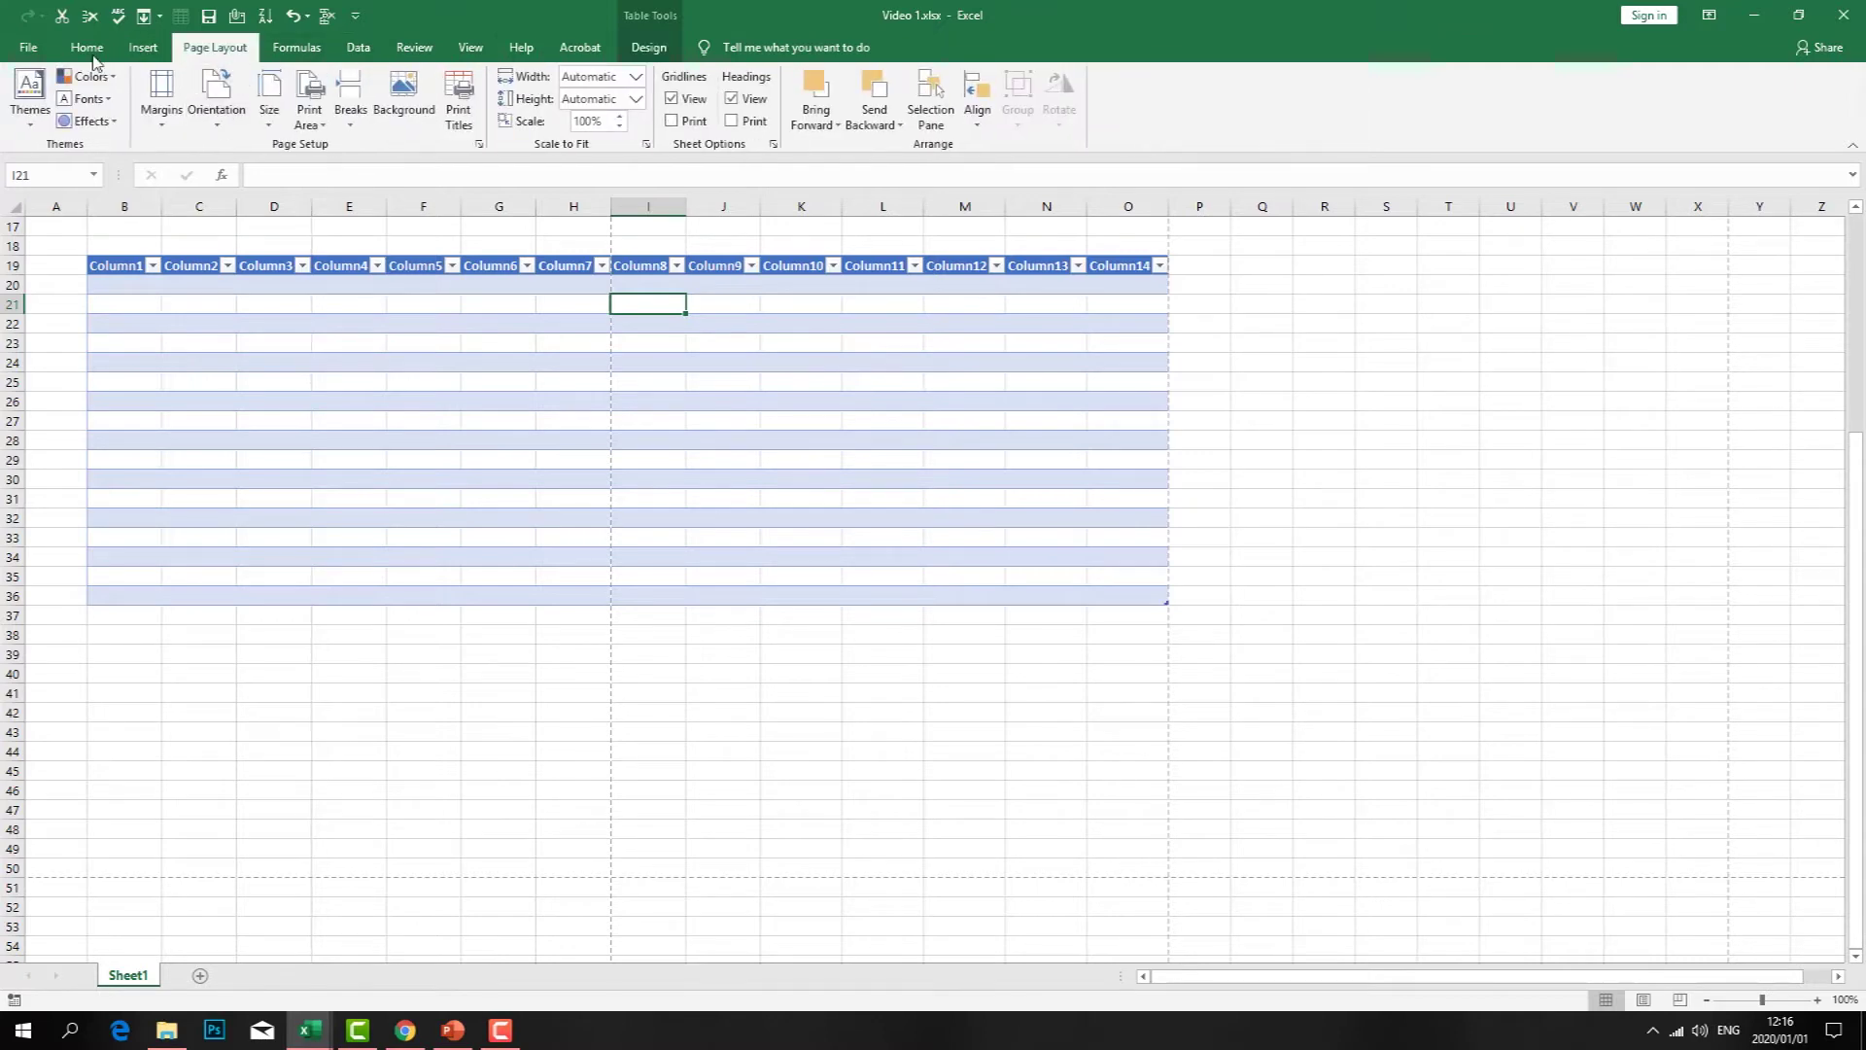
- Examine the print settings and the sharing options for people, email and cloud saving, cancelling the save dialog
{"action": "left_click", "coordinate": [29, 48]}
{"action": "left_click", "coordinate": [55, 438]}
{"action": "left_click", "coordinate": [58, 478]}
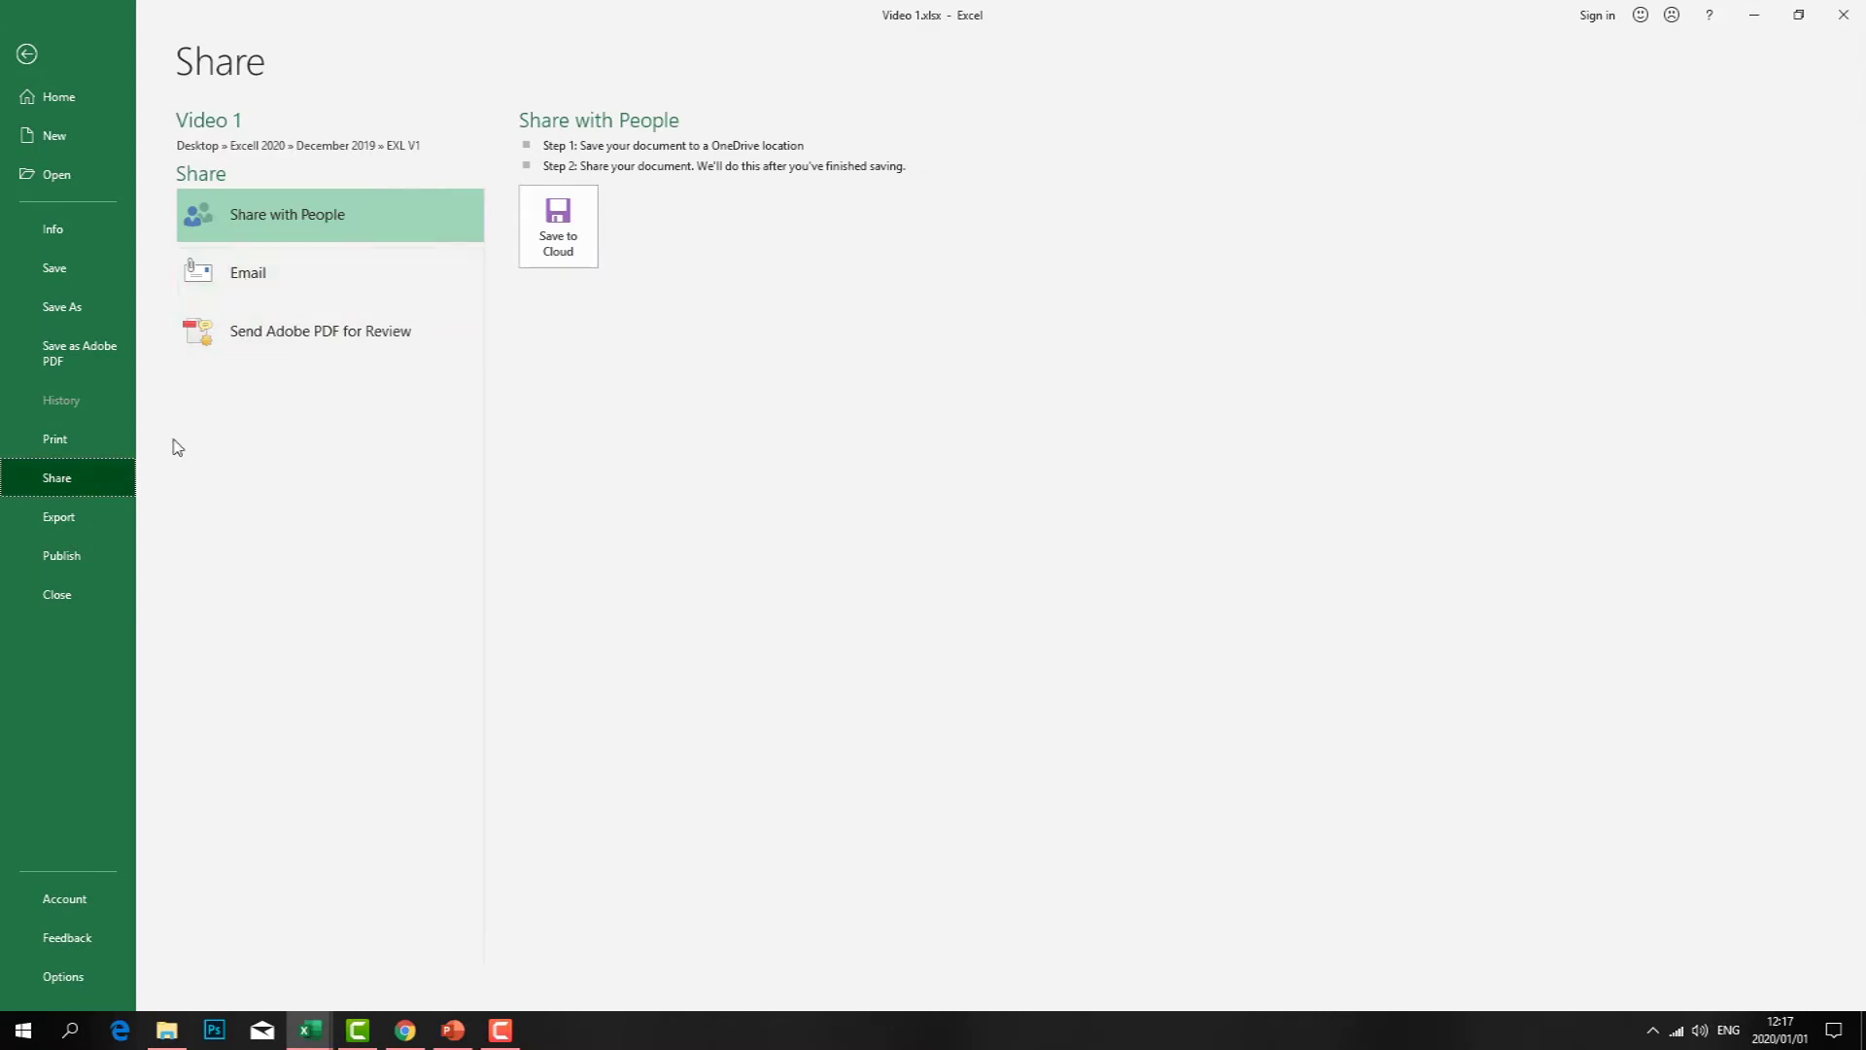
{"action": "left_click", "coordinate": [242, 292]}
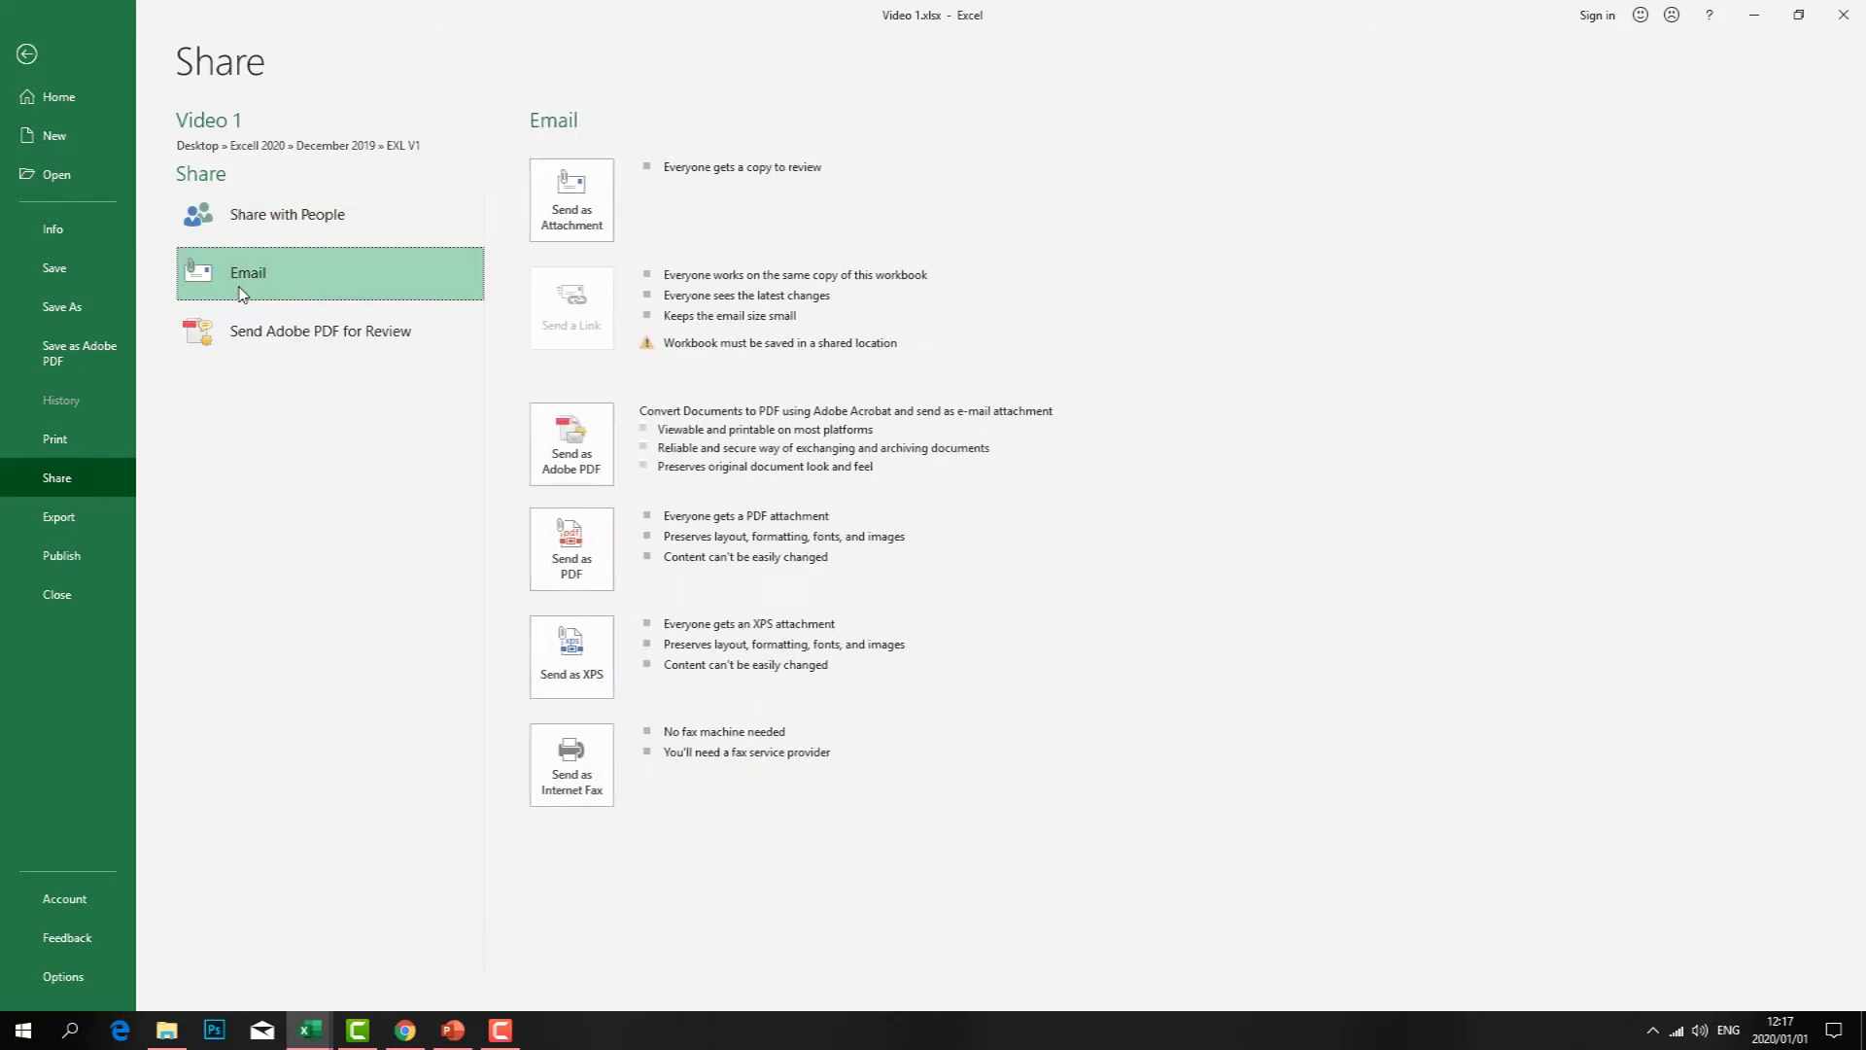
{"action": "left_click", "coordinate": [251, 226]}
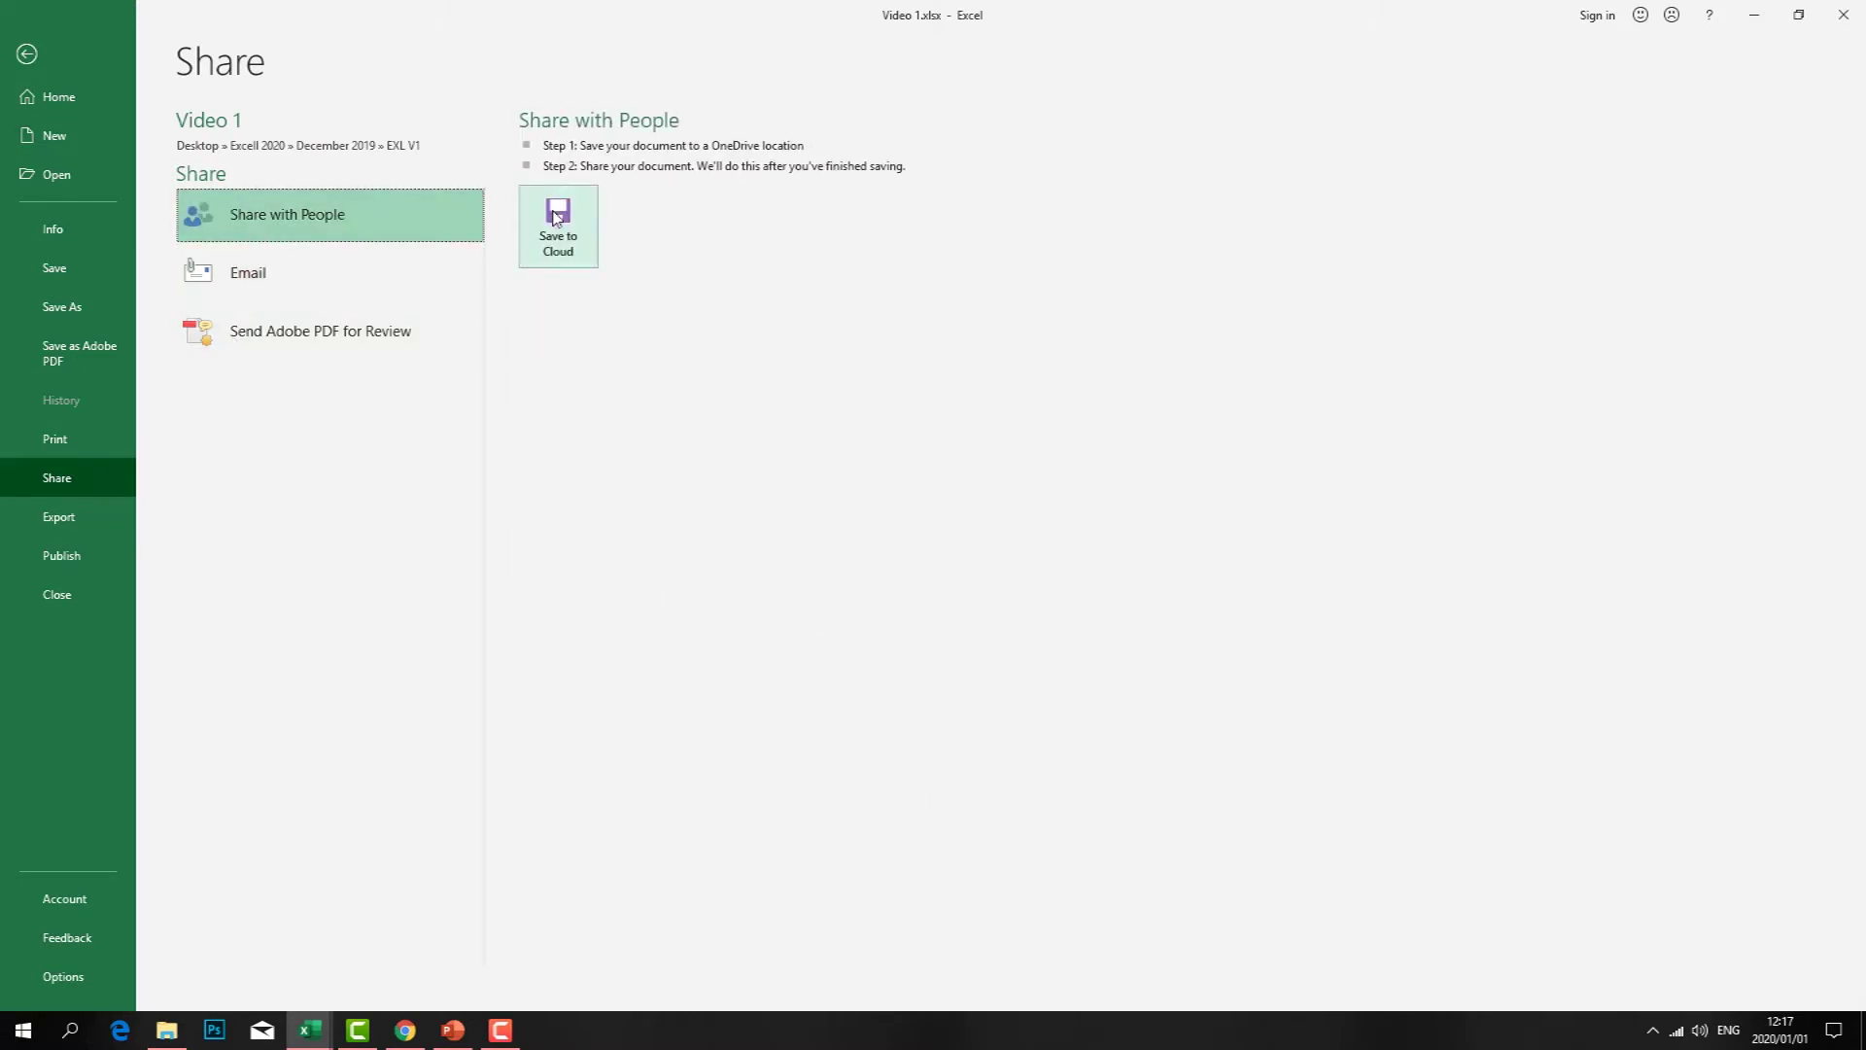
{"action": "left_click", "coordinate": [557, 218]}
{"action": "left_click", "coordinate": [245, 345]}
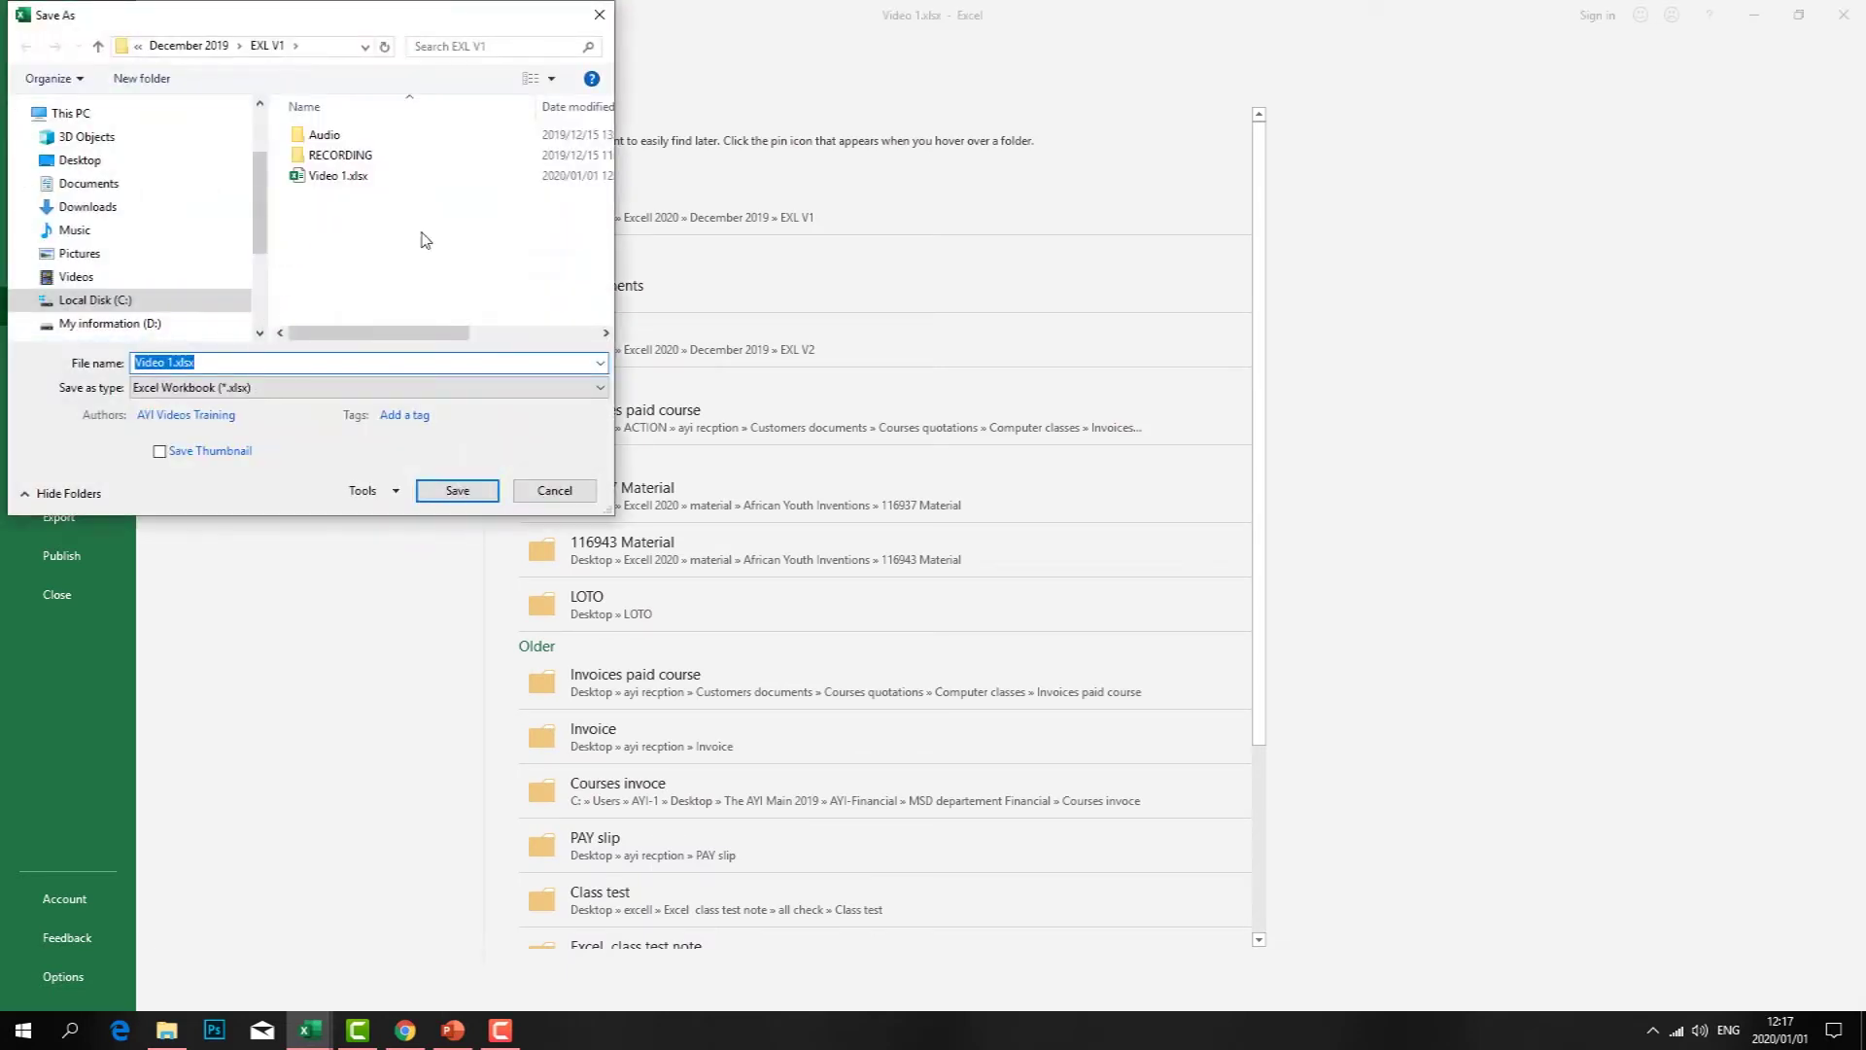
{"action": "left_click", "coordinate": [555, 491]}
- View the workbook's Export, Publish to Power BI and Info pages
{"action": "left_click", "coordinate": [60, 523]}
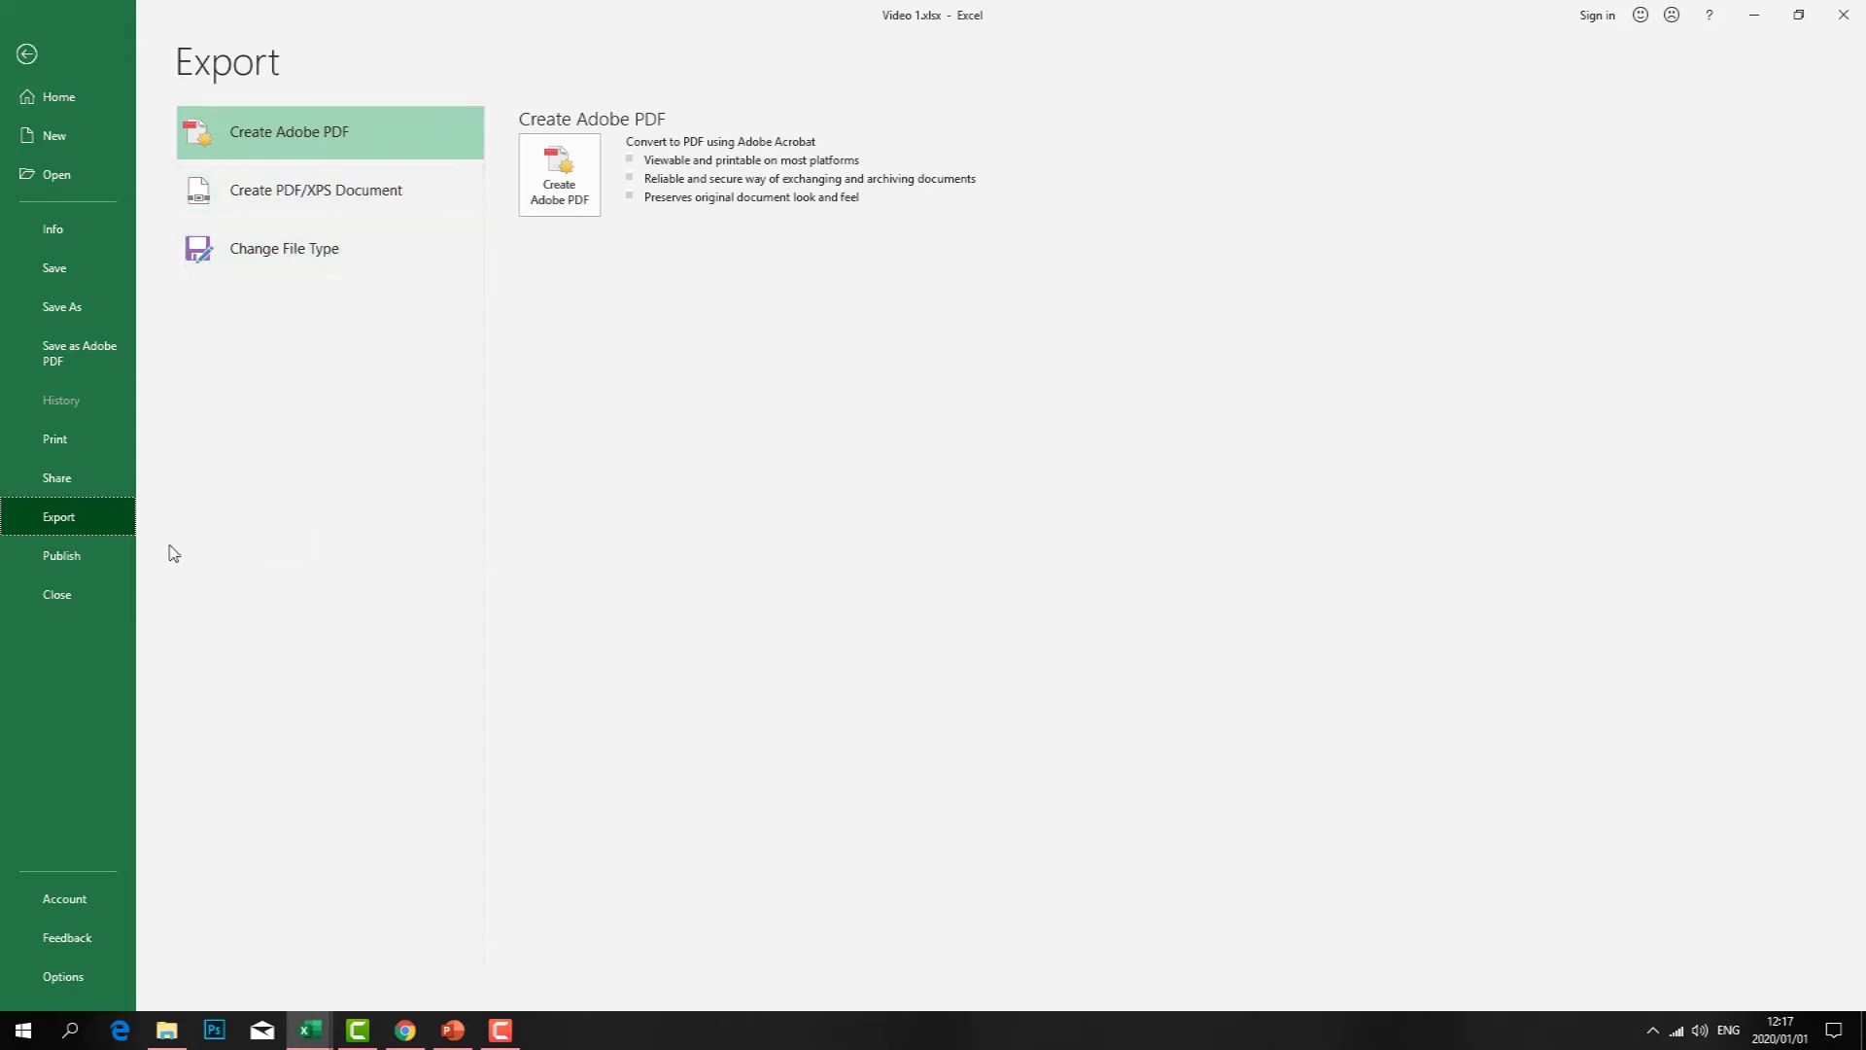
{"action": "left_click", "coordinate": [62, 562]}
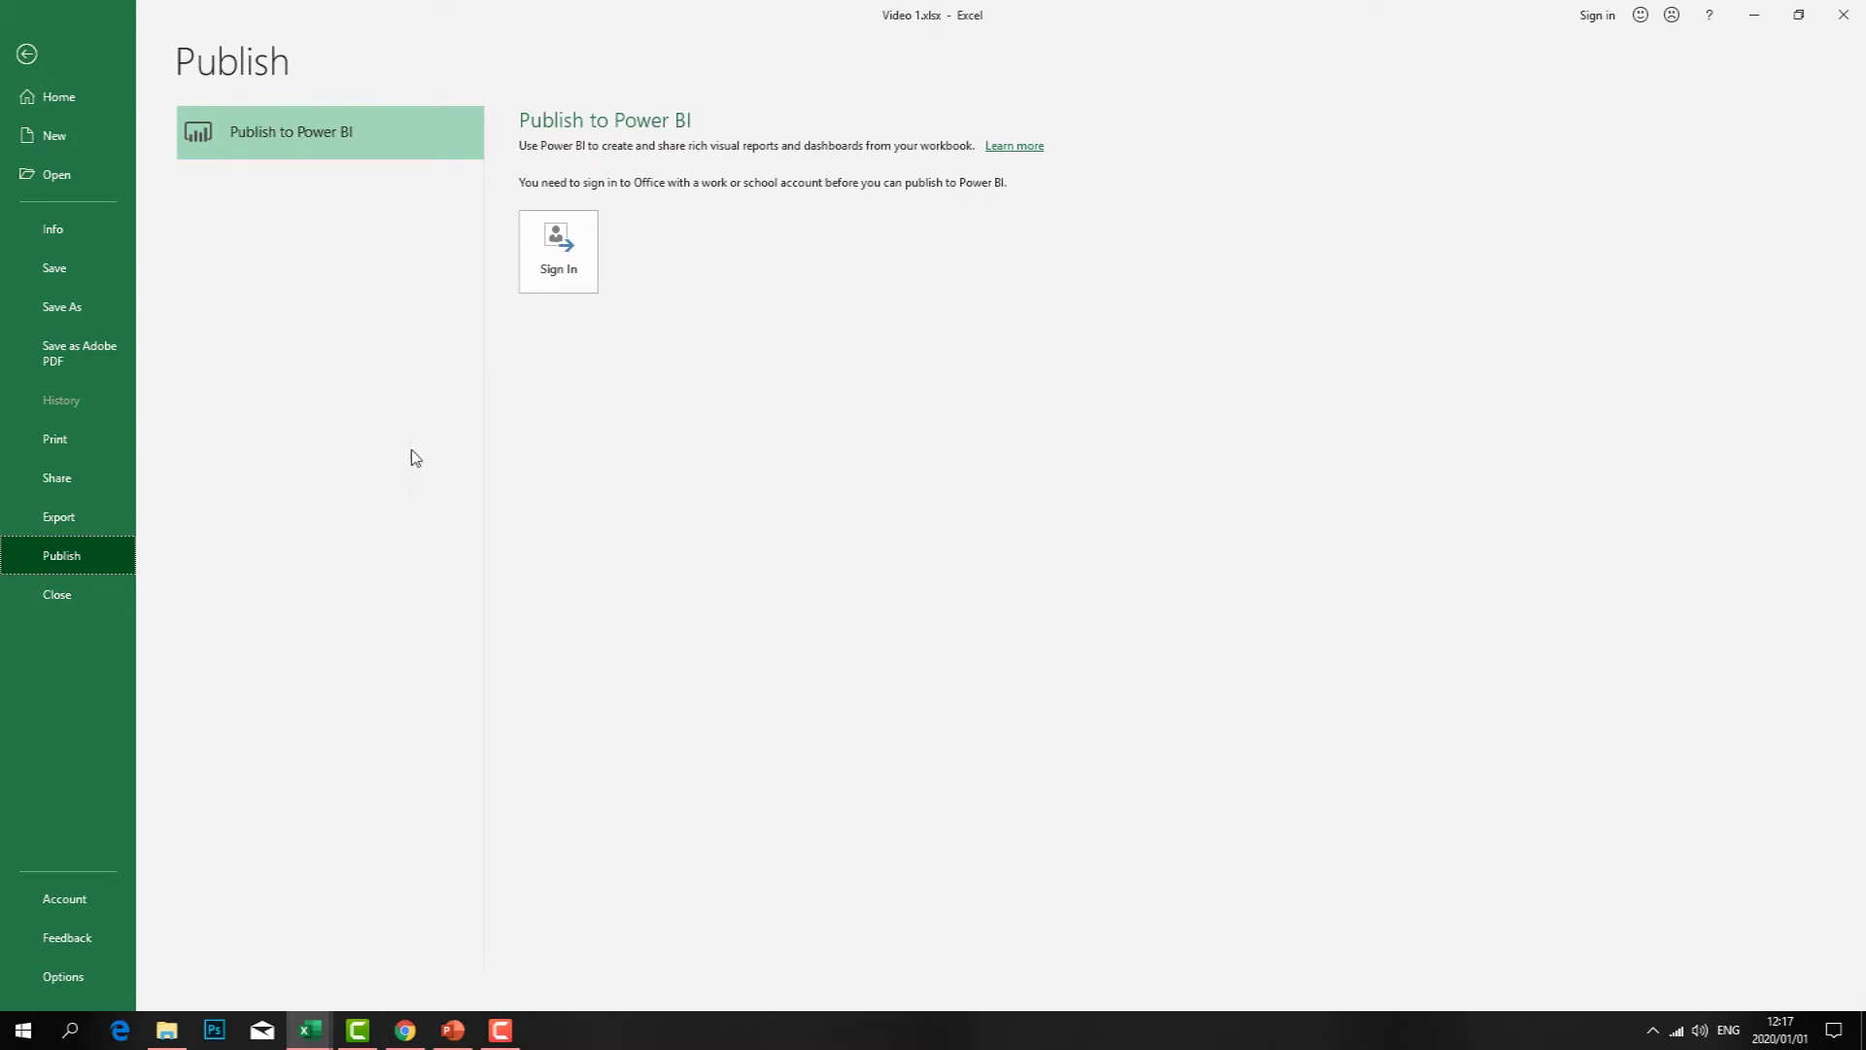
{"action": "left_click", "coordinate": [65, 239]}
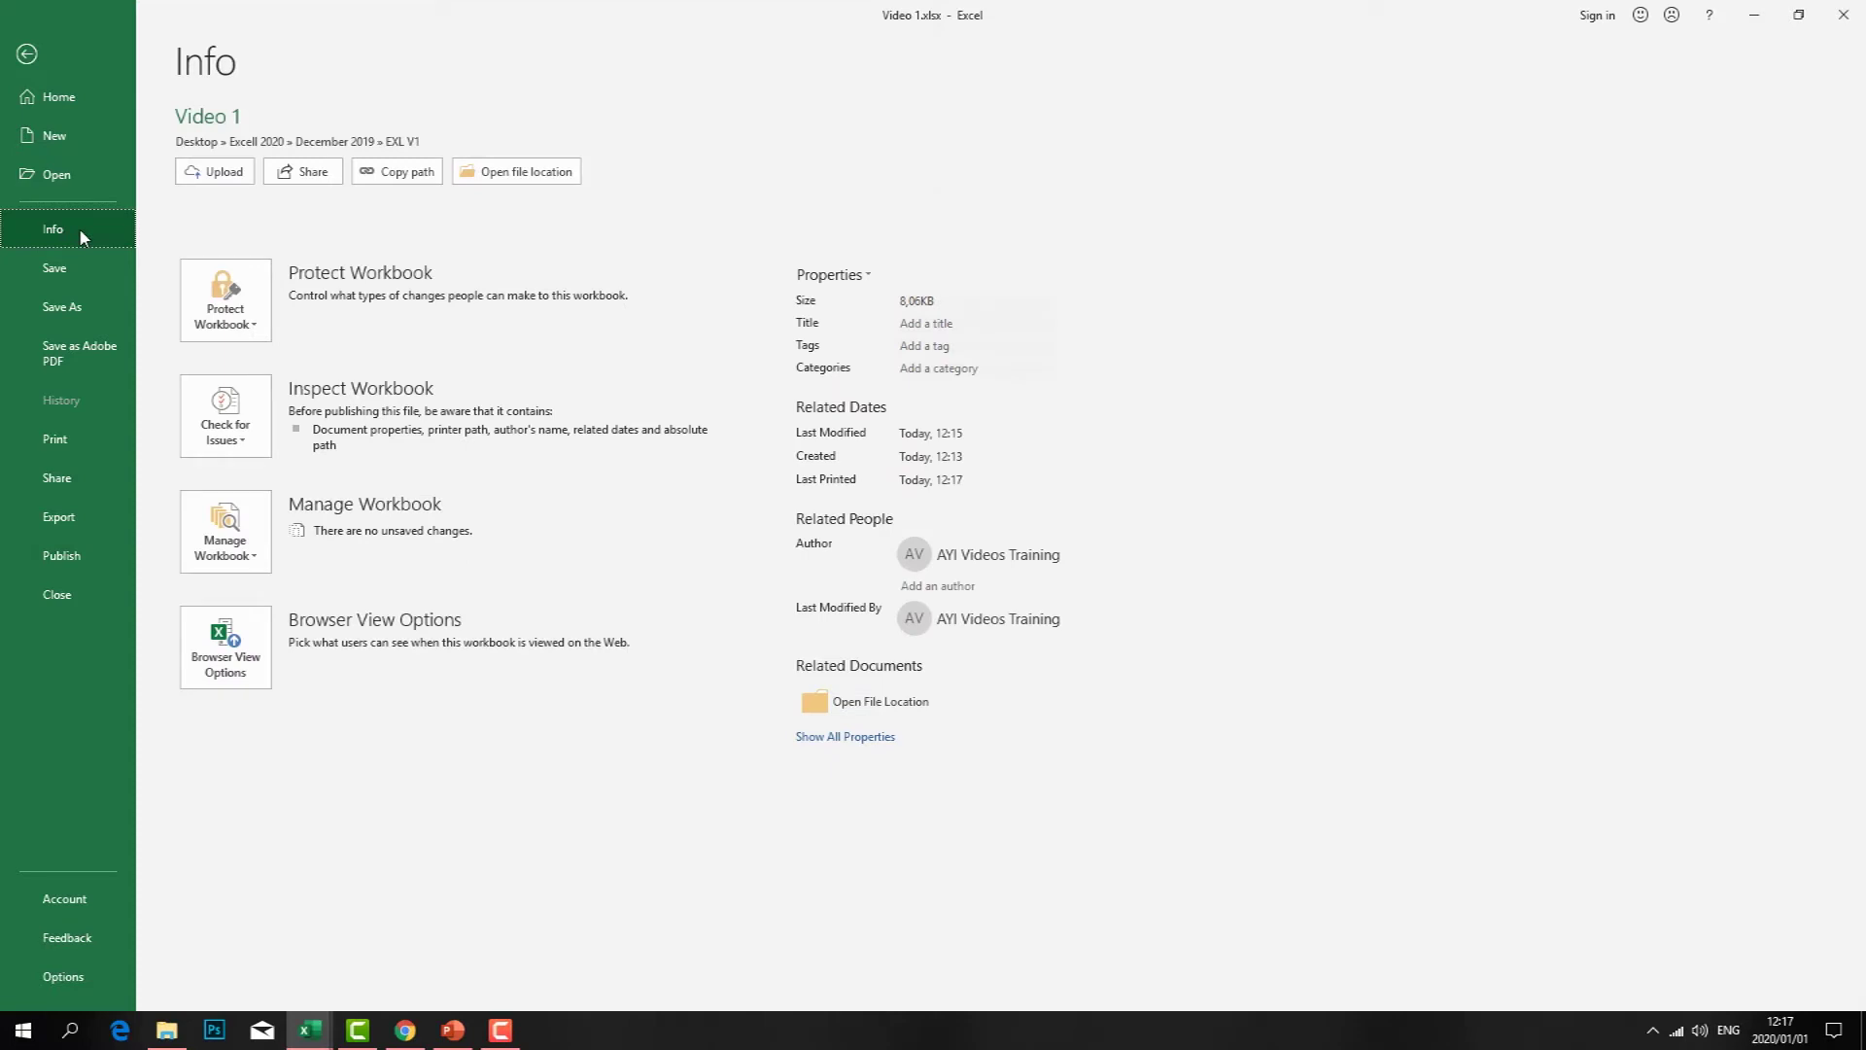
- Show the Encrypt with Password option for the workbook and close its dialog with the password left blank
{"action": "left_click", "coordinate": [252, 328]}
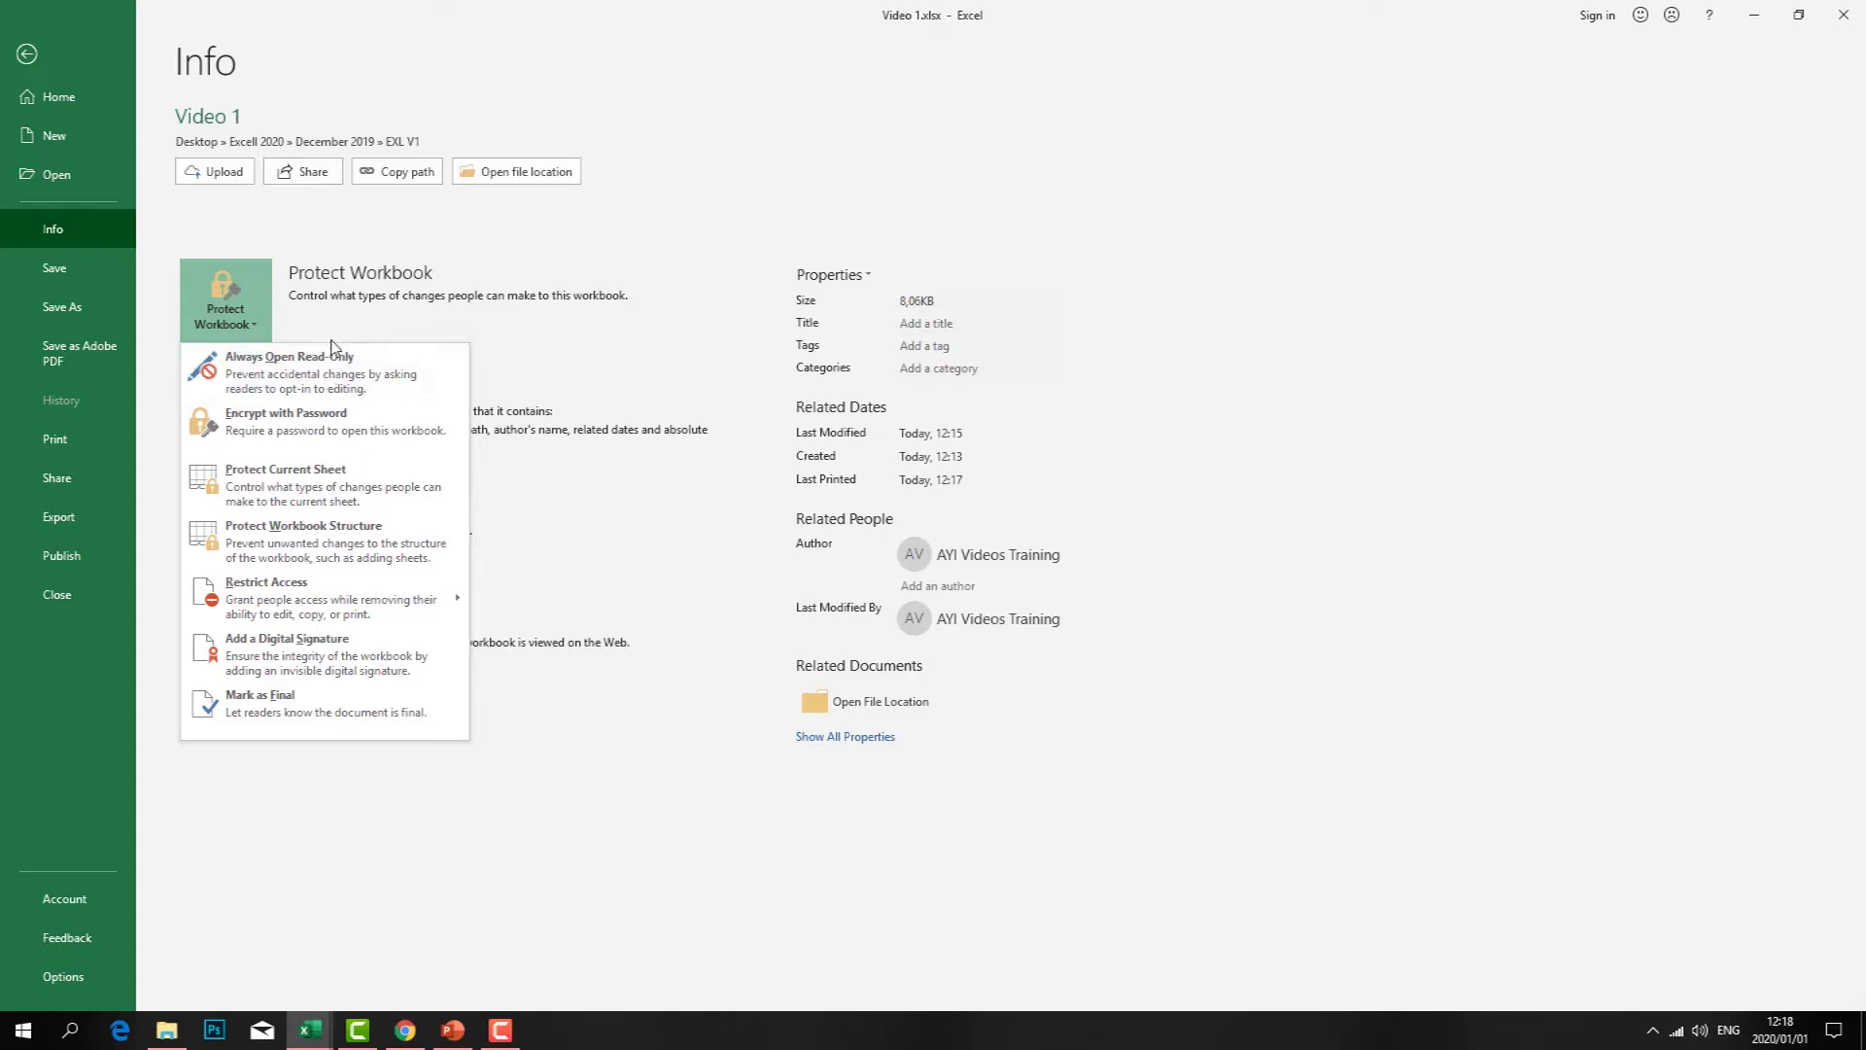
{"action": "left_click", "coordinate": [308, 435]}
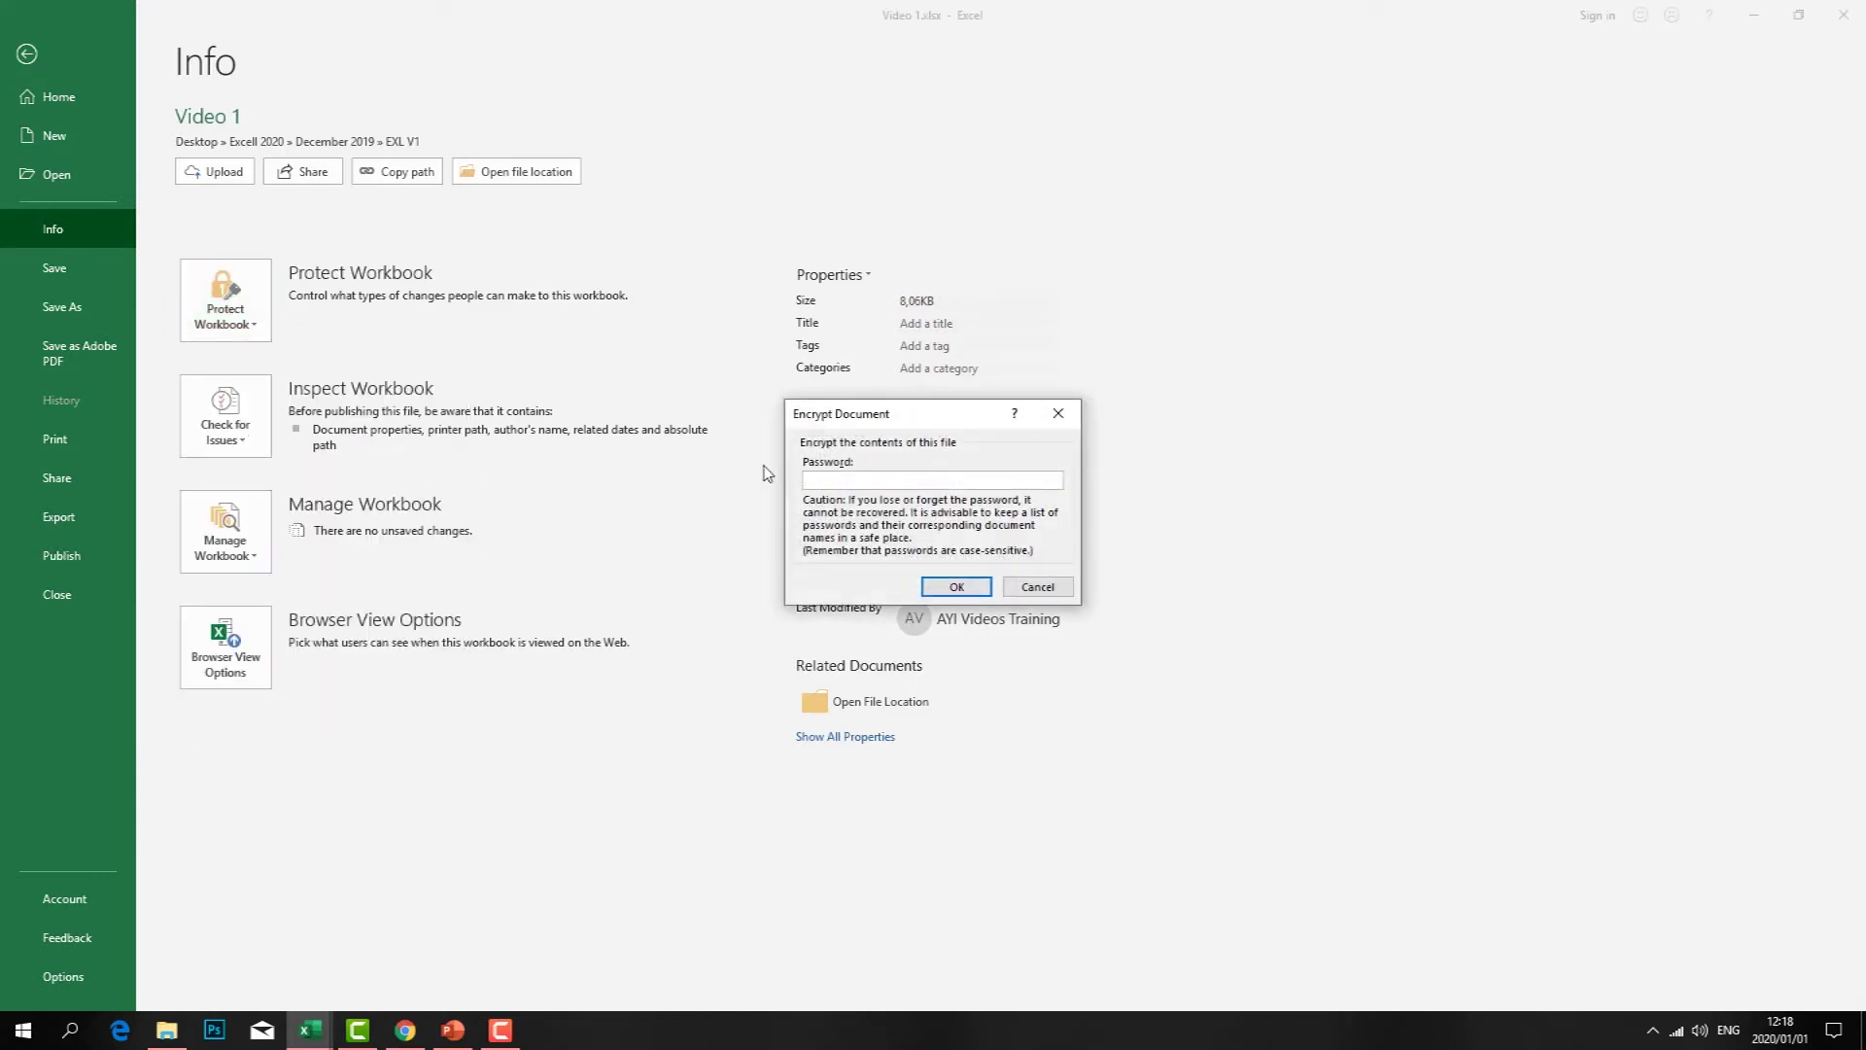
{"action": "left_click", "coordinate": [955, 588]}
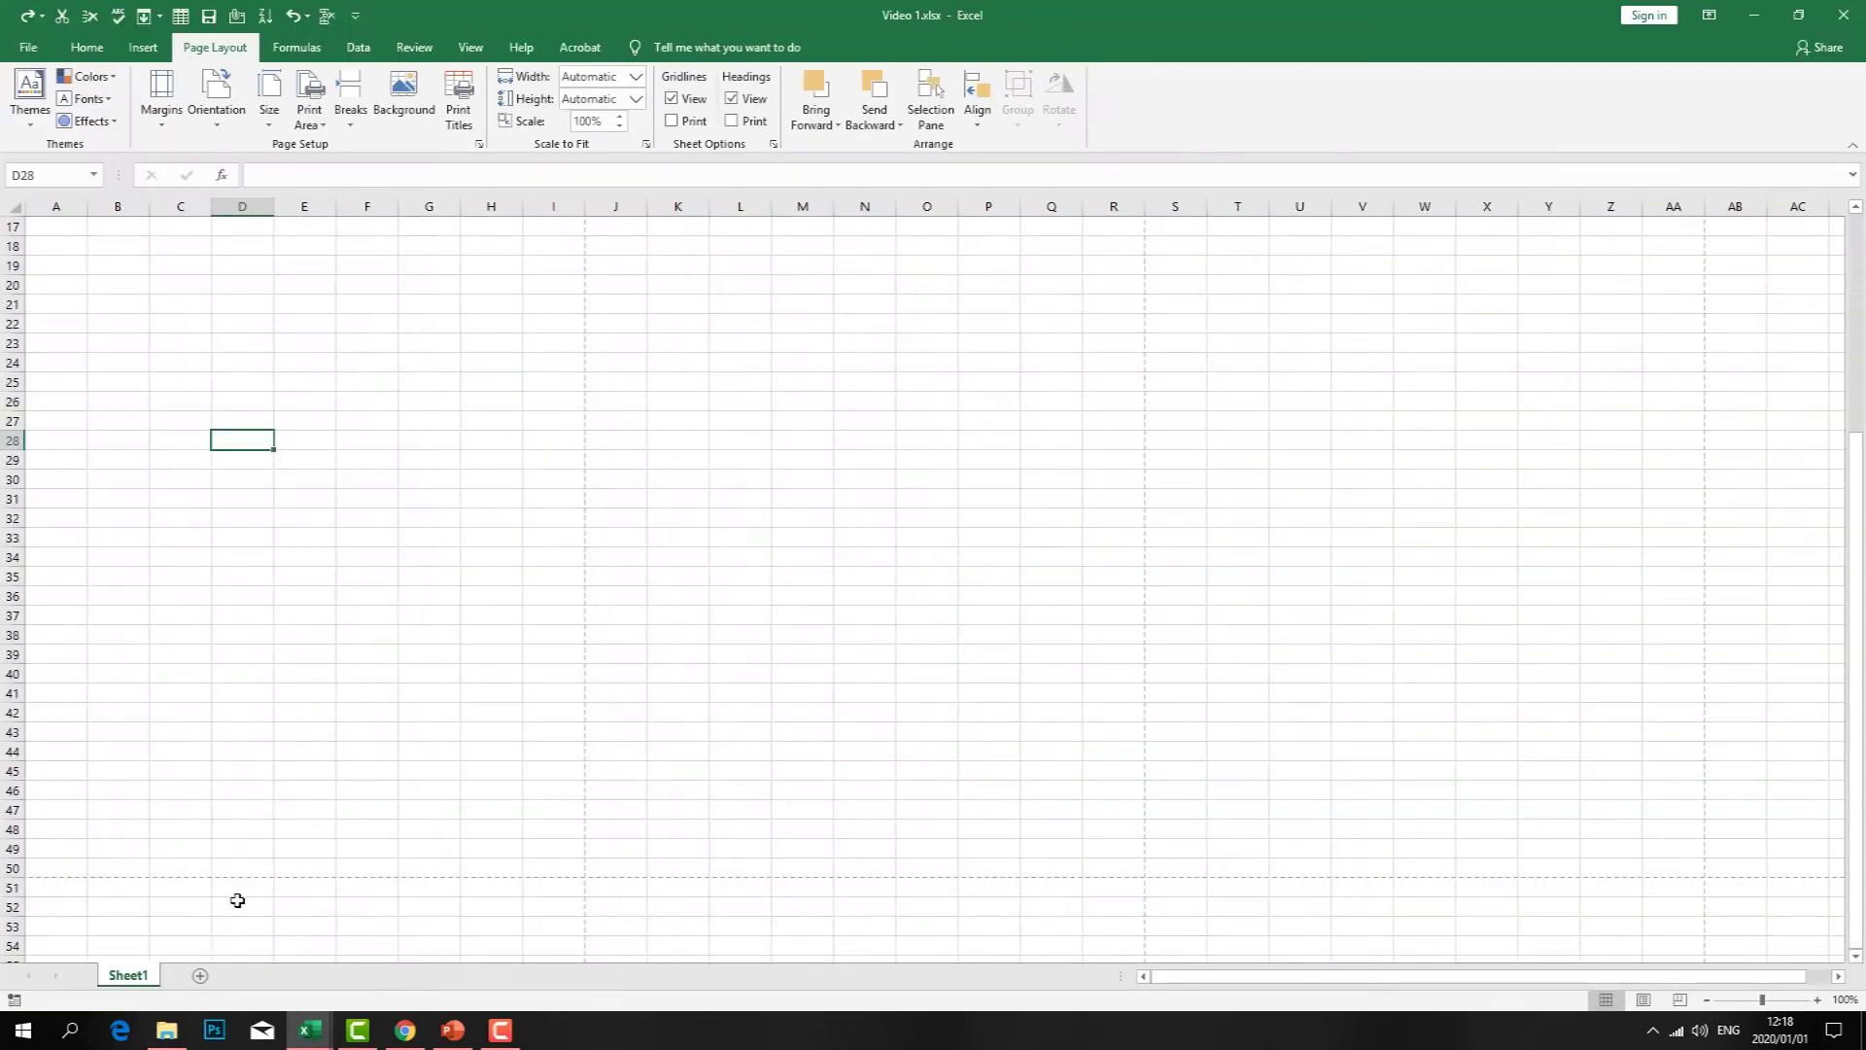
- Add a second worksheet and switch back and forth between Sheet1 and Sheet2, ending on Sheet2
{"action": "left_click", "coordinate": [201, 976]}
{"action": "left_click", "coordinate": [133, 977]}
{"action": "left_click", "coordinate": [191, 976]}
{"action": "left_click", "coordinate": [130, 977]}
{"action": "left_click", "coordinate": [180, 978]}
{"action": "left_click", "coordinate": [132, 977]}
{"action": "left_click", "coordinate": [189, 977]}
{"action": "left_click", "coordinate": [131, 976]}
{"action": "left_click", "coordinate": [191, 976]}
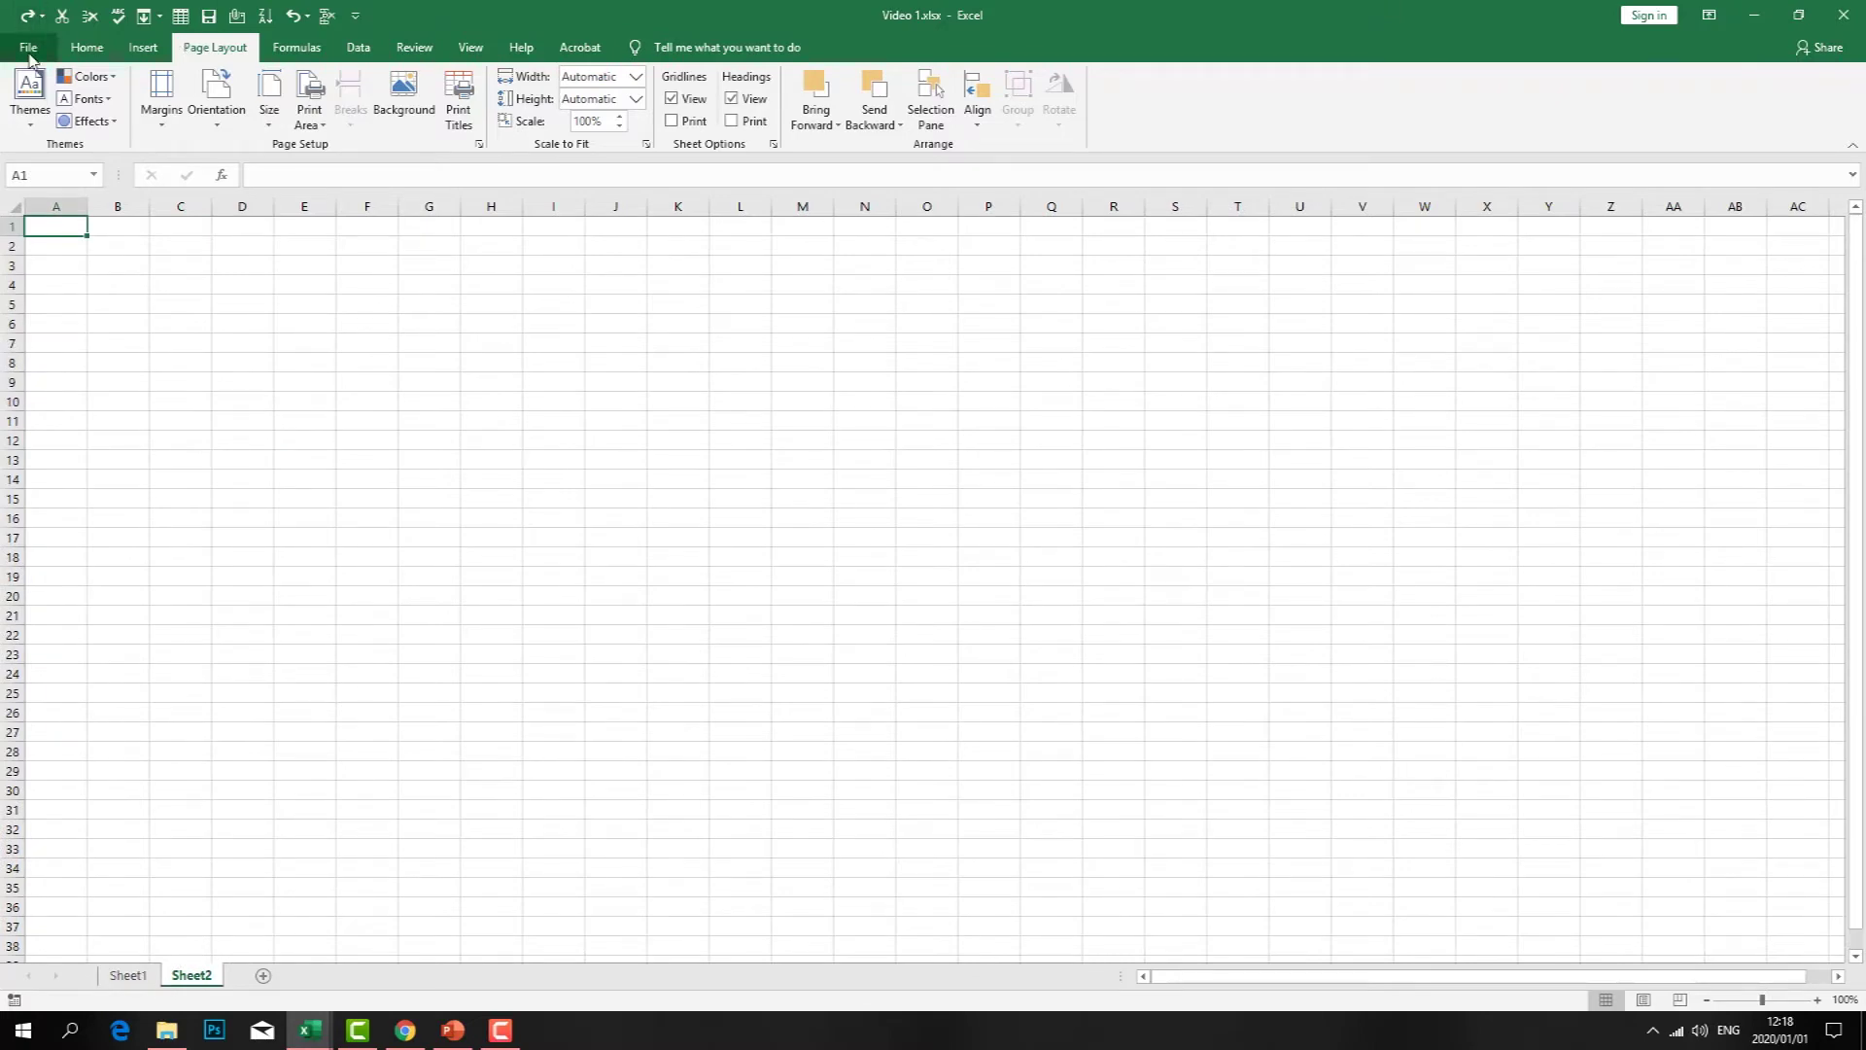
{"action": "left_click", "coordinate": [127, 975]}
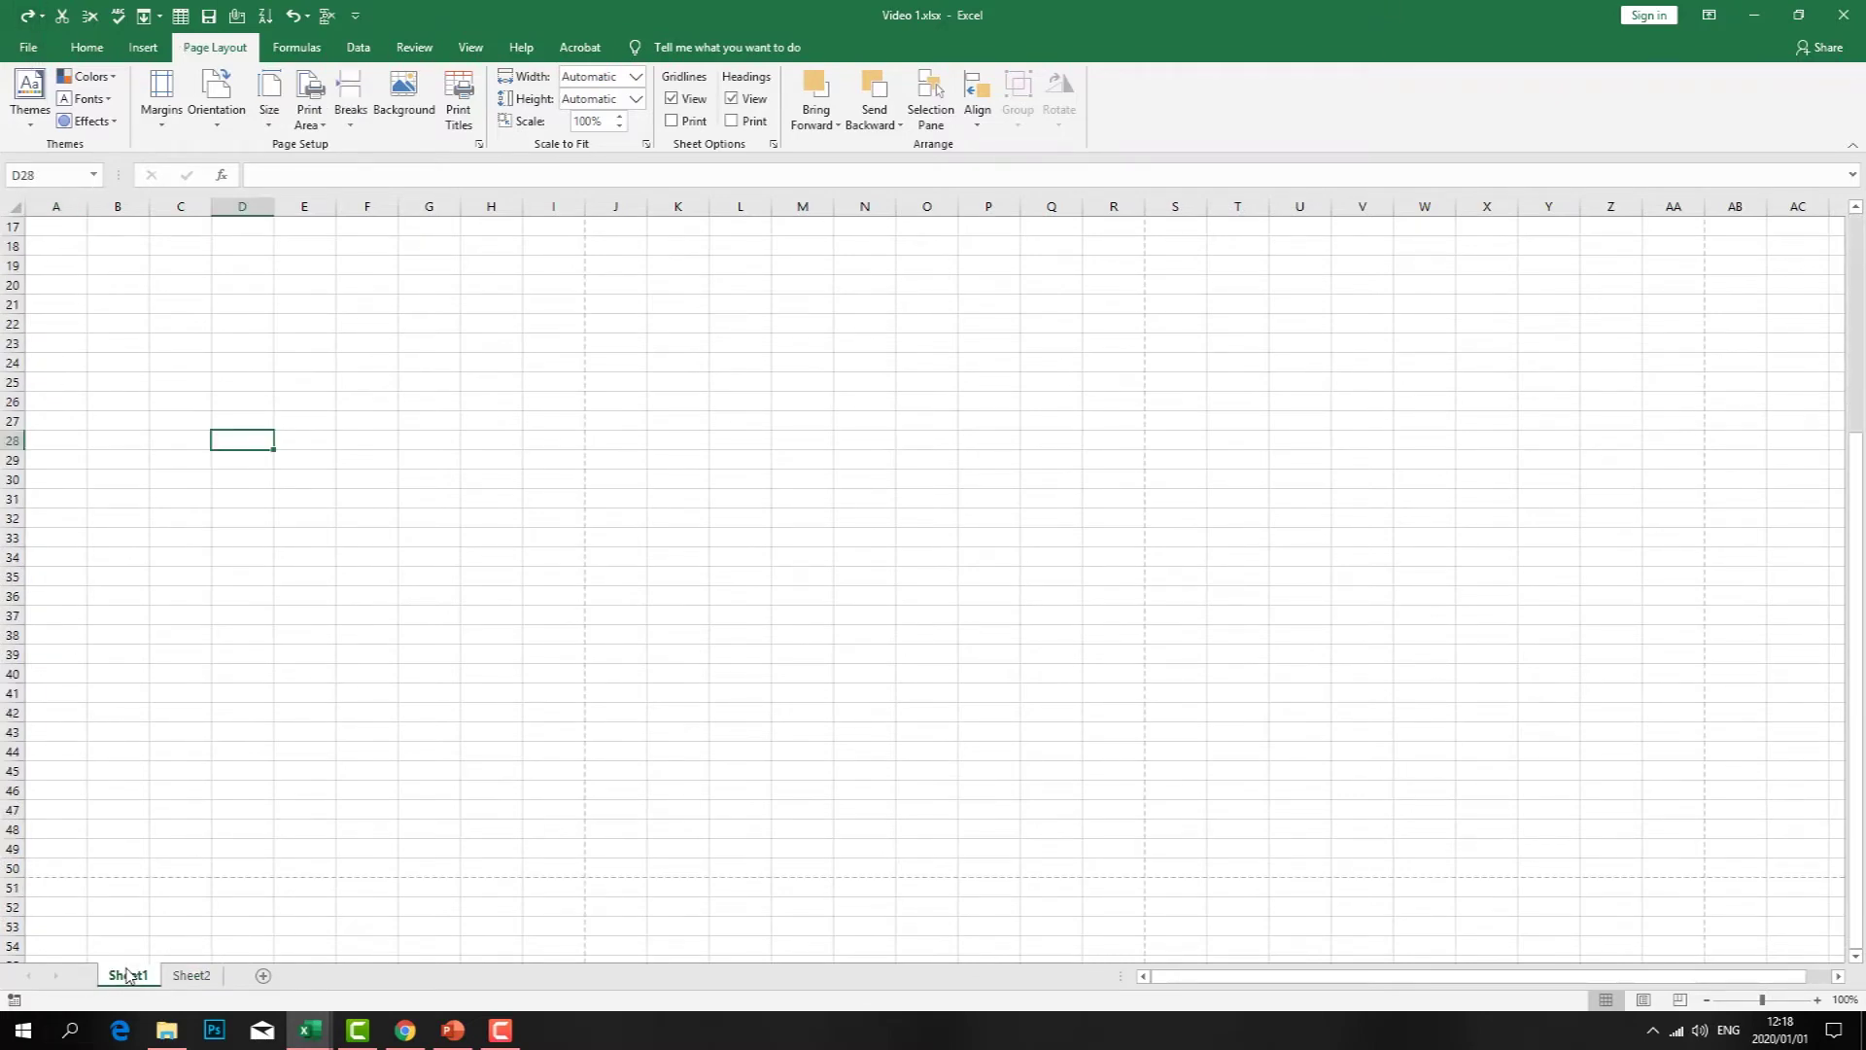
{"action": "left_click", "coordinate": [188, 978]}
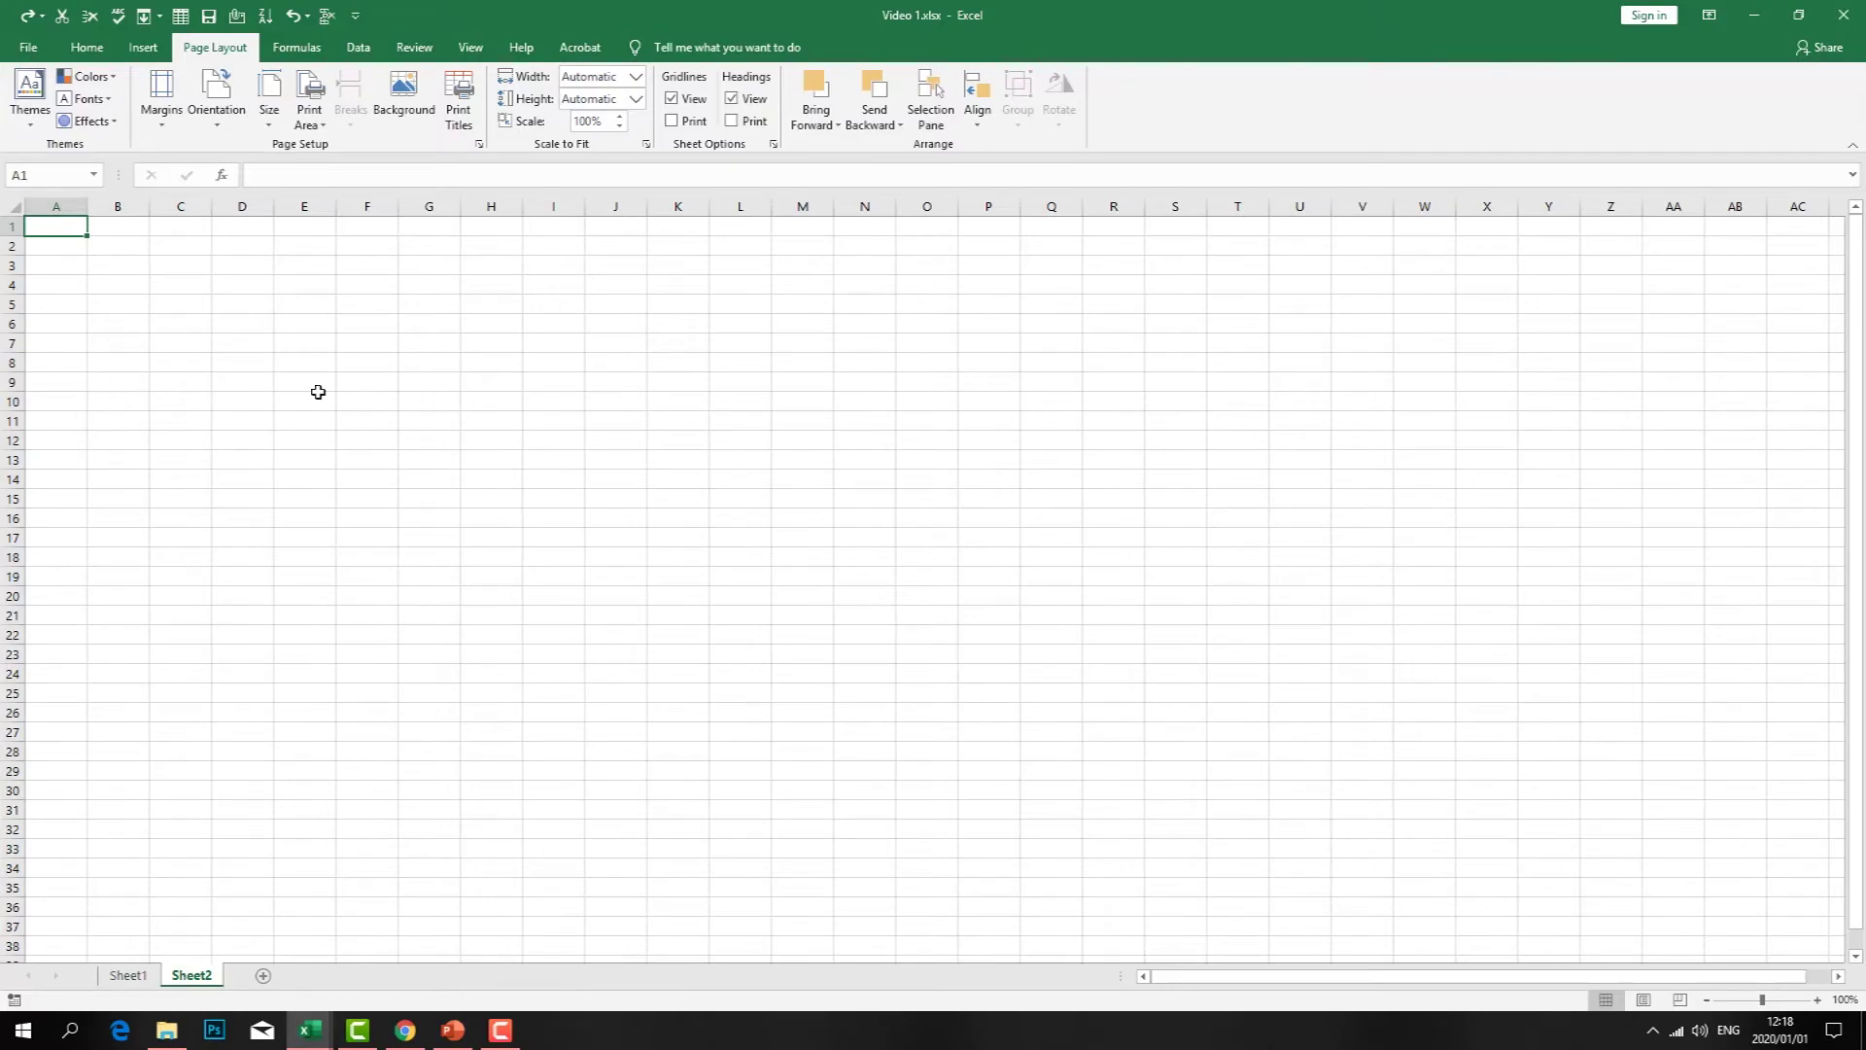
- Examine the Protect Workbook options, open Add a Digital Signature and dismiss the offer to get a digital ID
{"action": "left_click", "coordinate": [24, 49]}
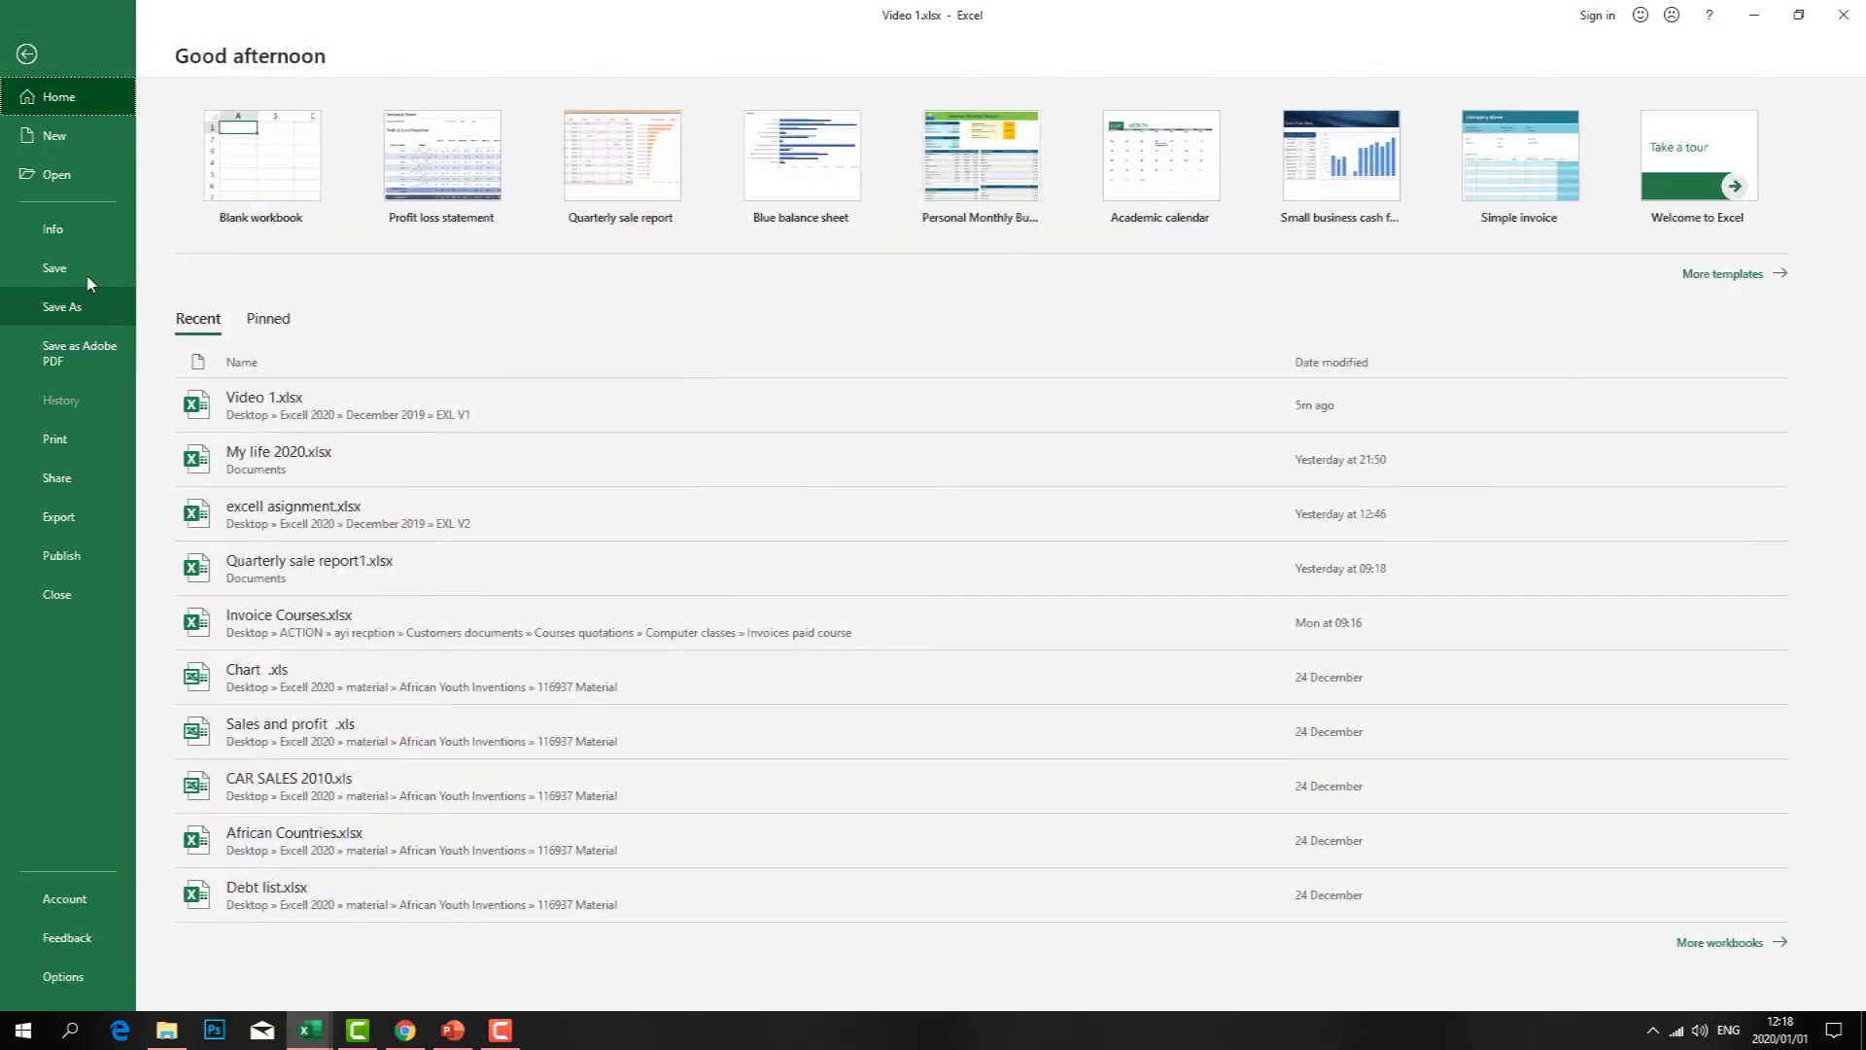
{"action": "left_click", "coordinate": [78, 238]}
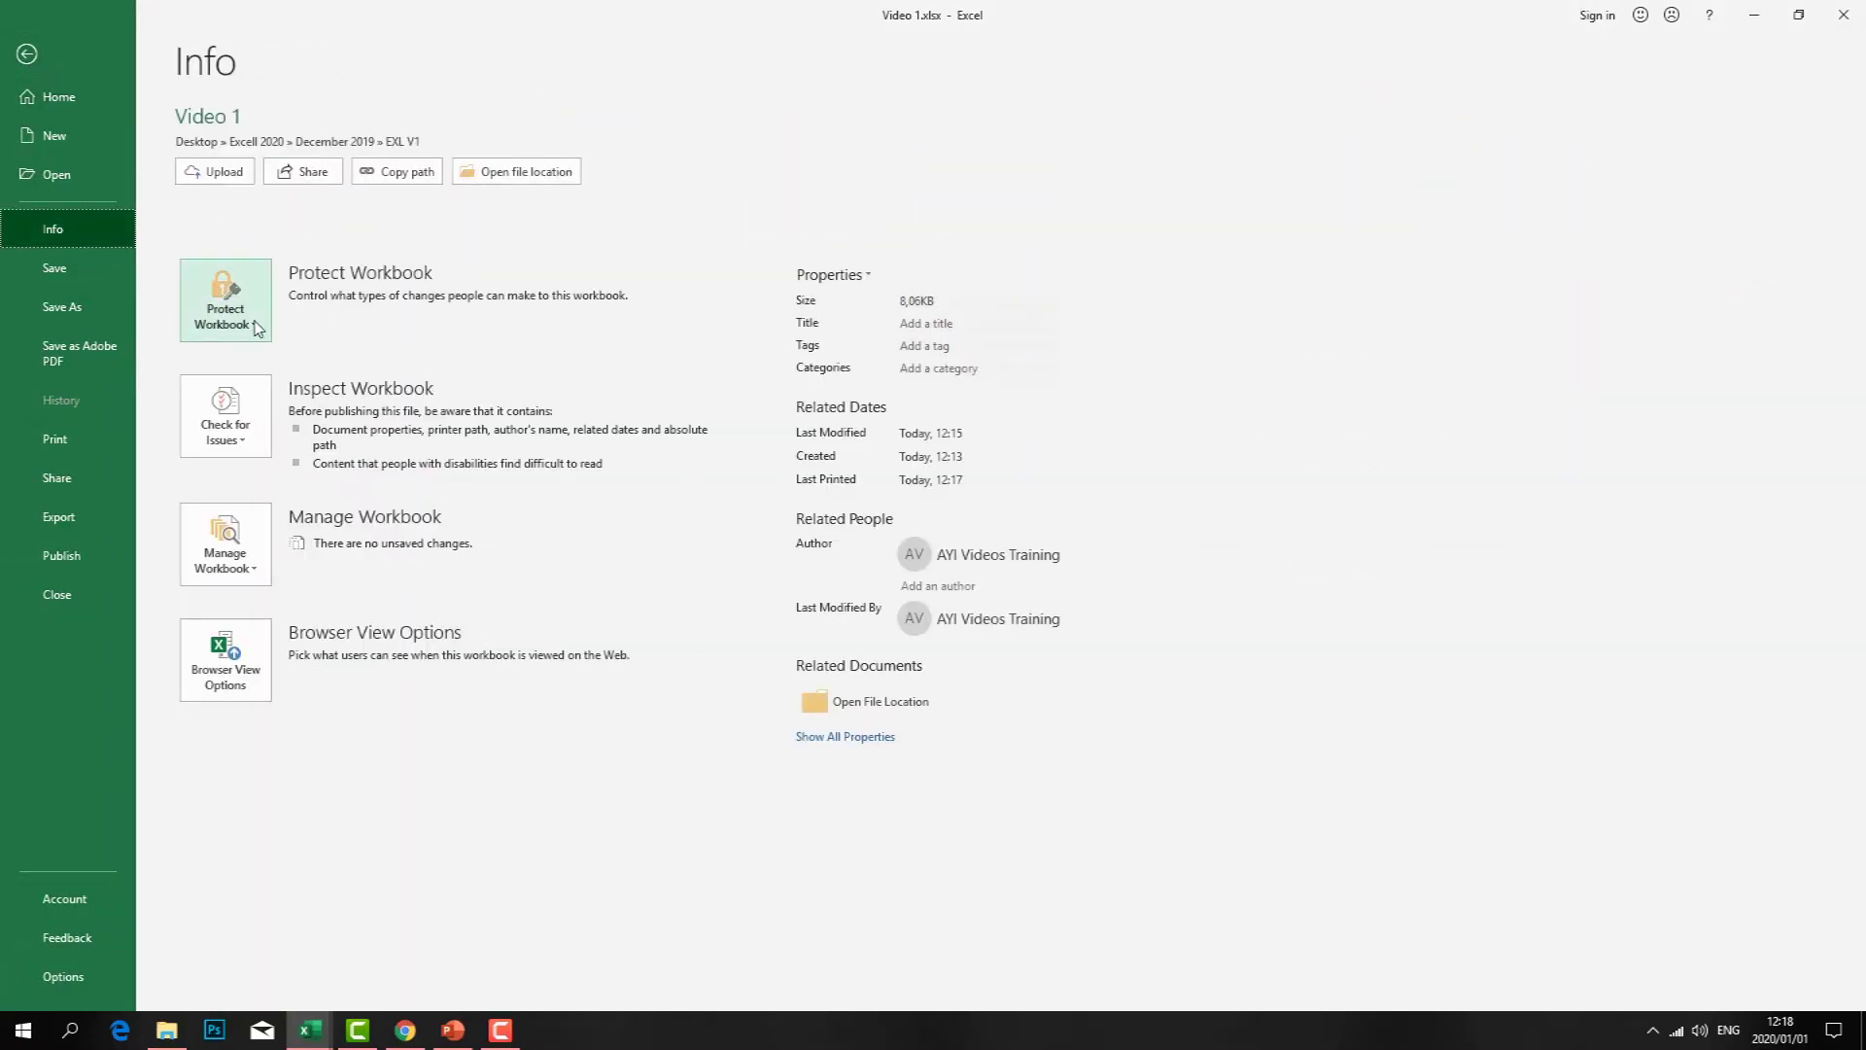
{"action": "left_click", "coordinate": [243, 311]}
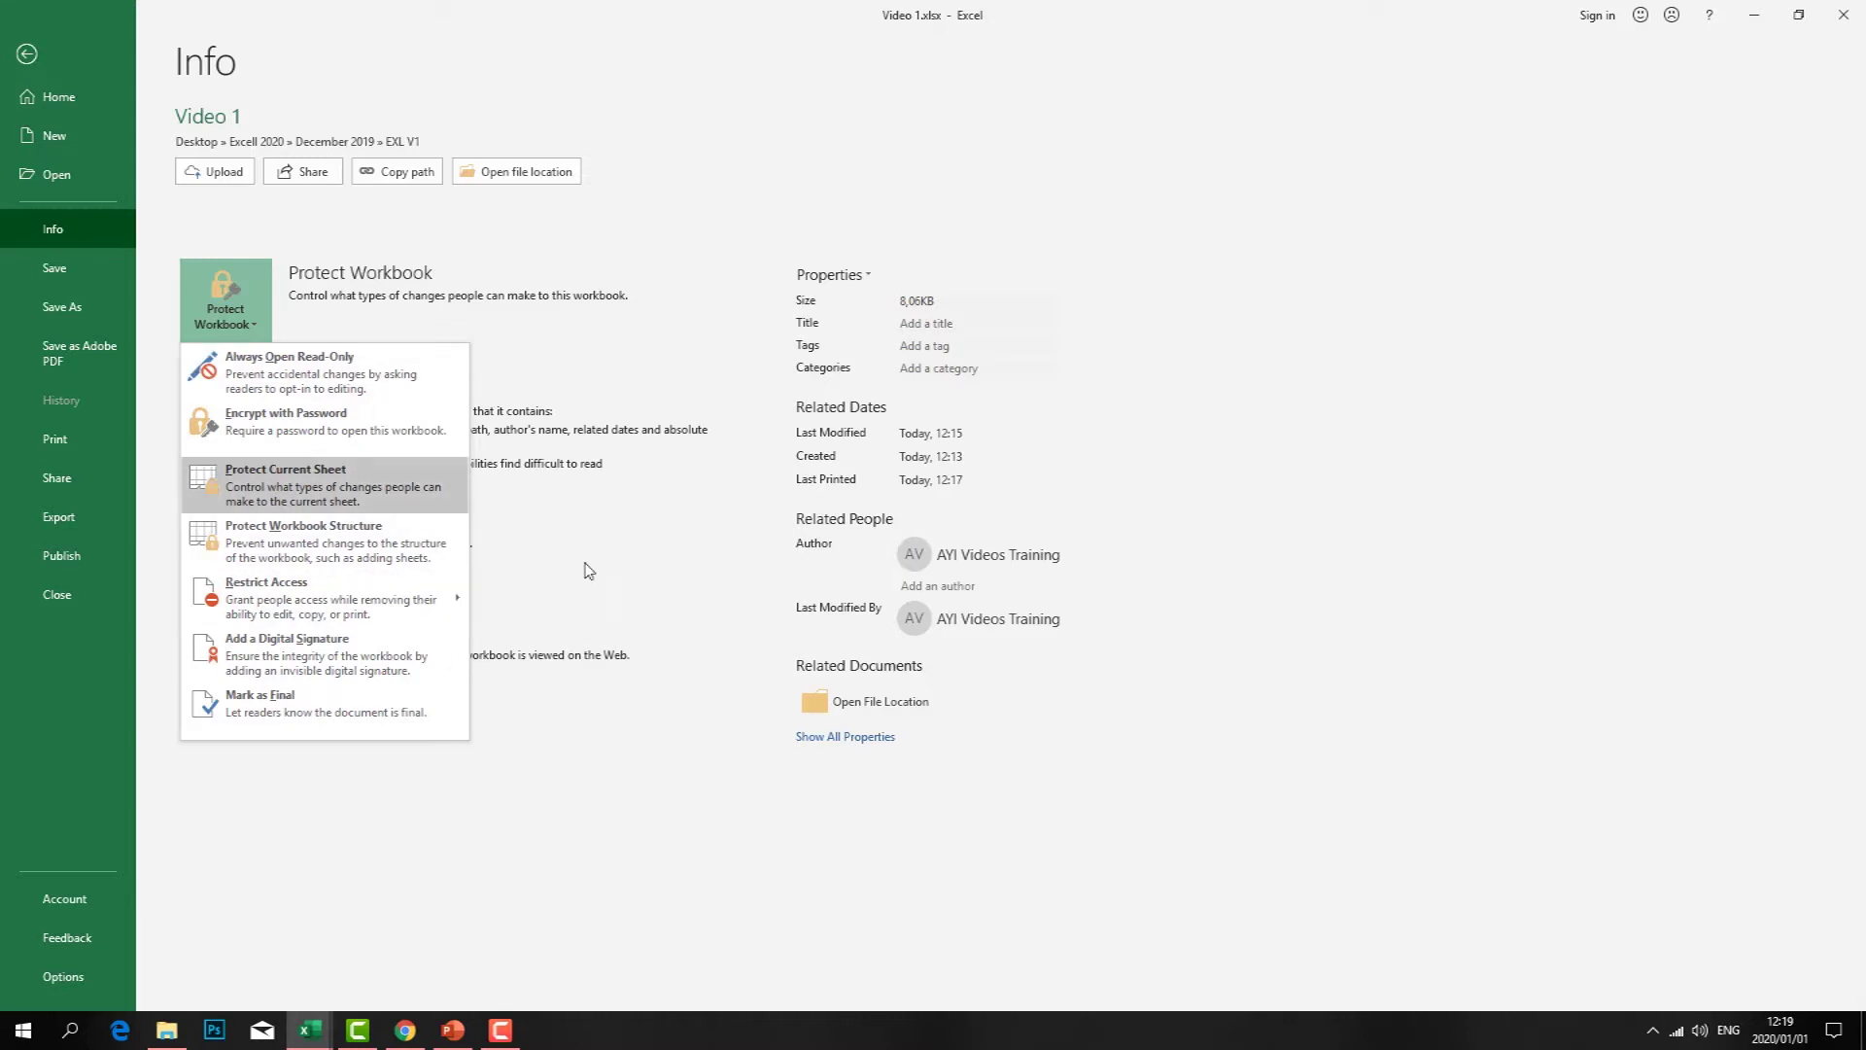
{"action": "mouse_move", "coordinate": [285, 614]}
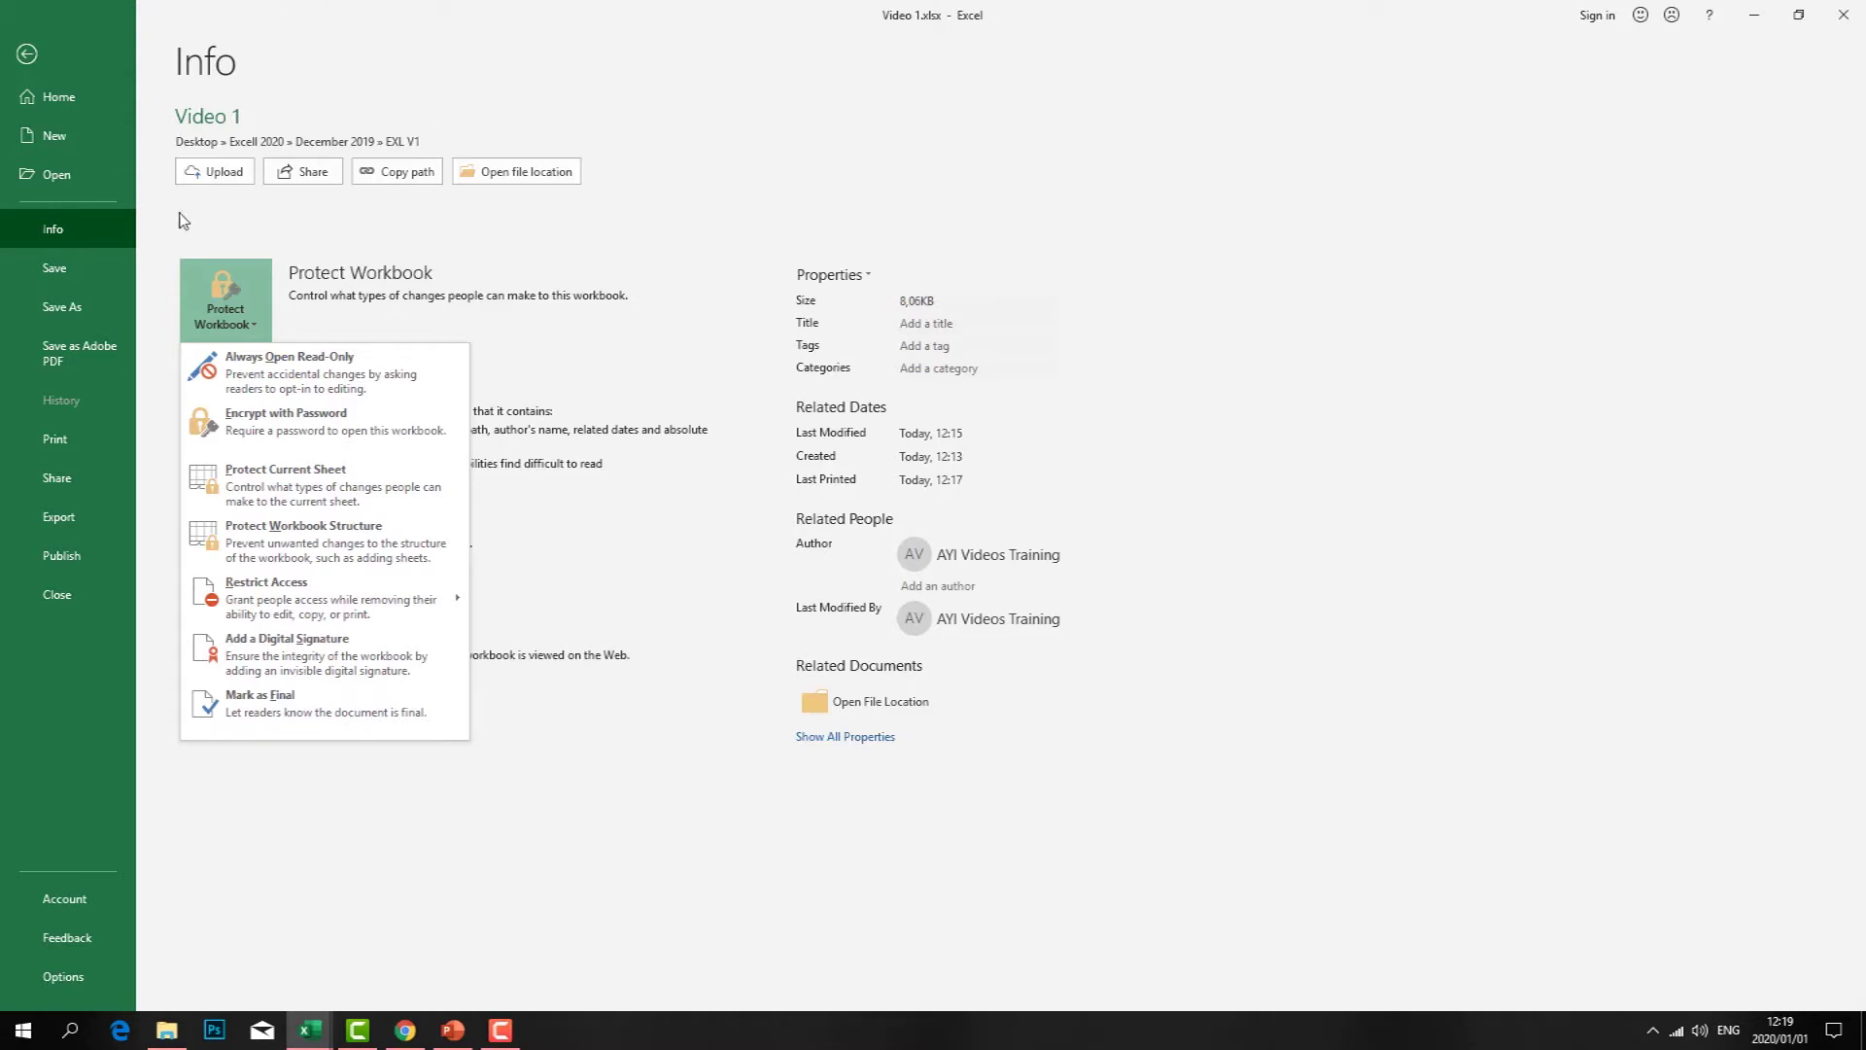
{"action": "left_click", "coordinate": [311, 658]}
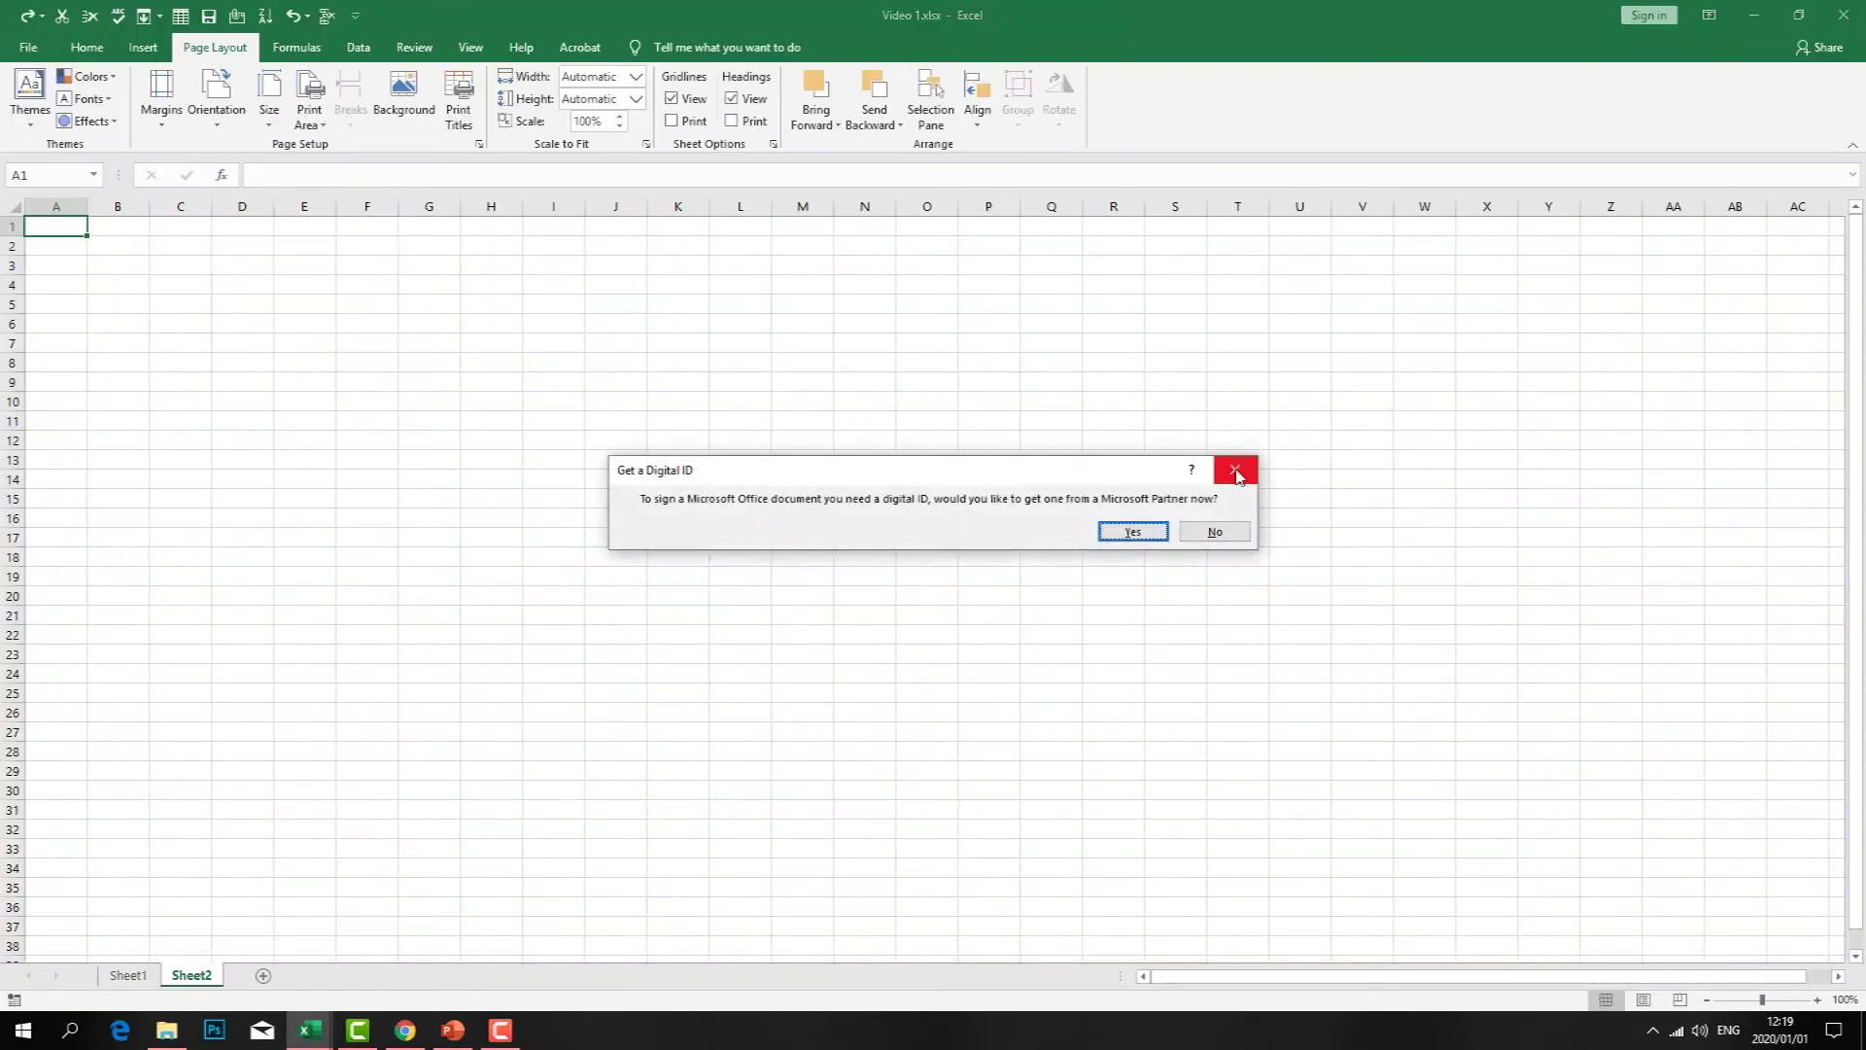
{"action": "left_click", "coordinate": [1235, 469]}
- Return to the workbook's Info page and show the Protect Workbook options again
{"action": "left_click", "coordinate": [29, 50]}
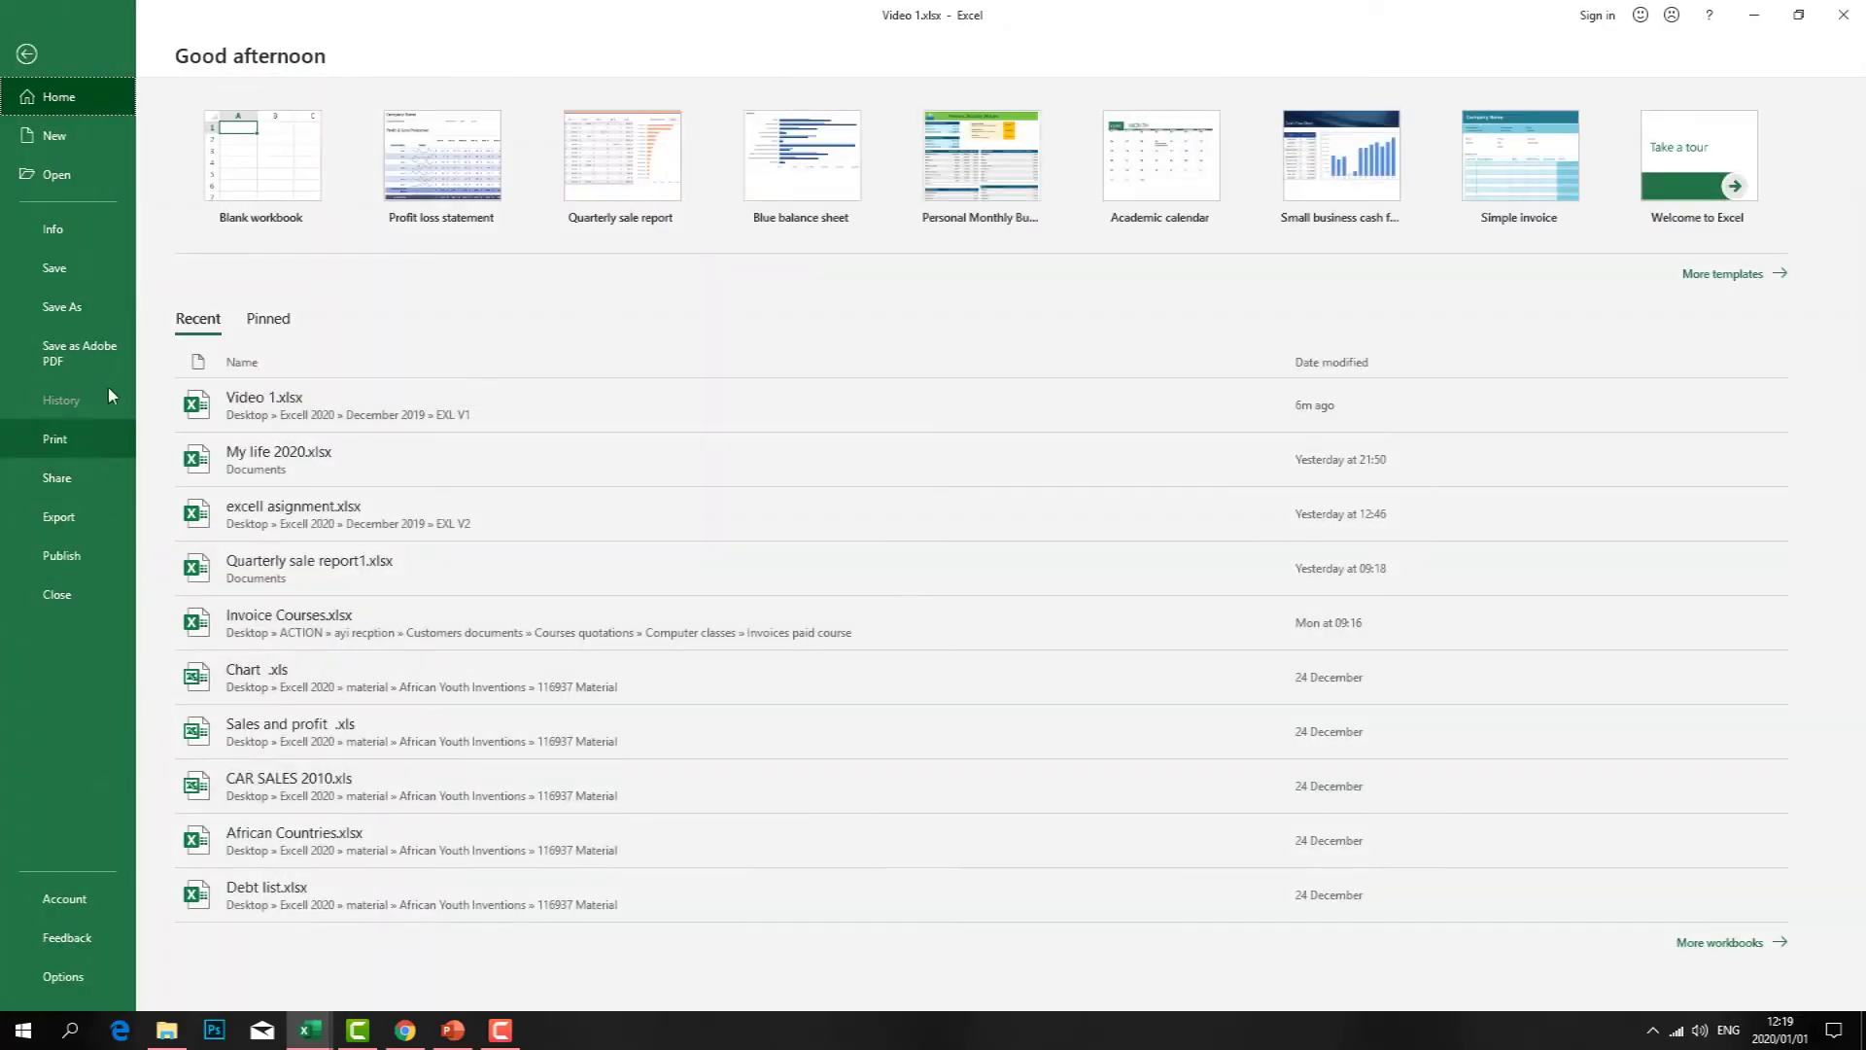
{"action": "left_click", "coordinate": [68, 229]}
{"action": "left_click", "coordinate": [225, 302]}
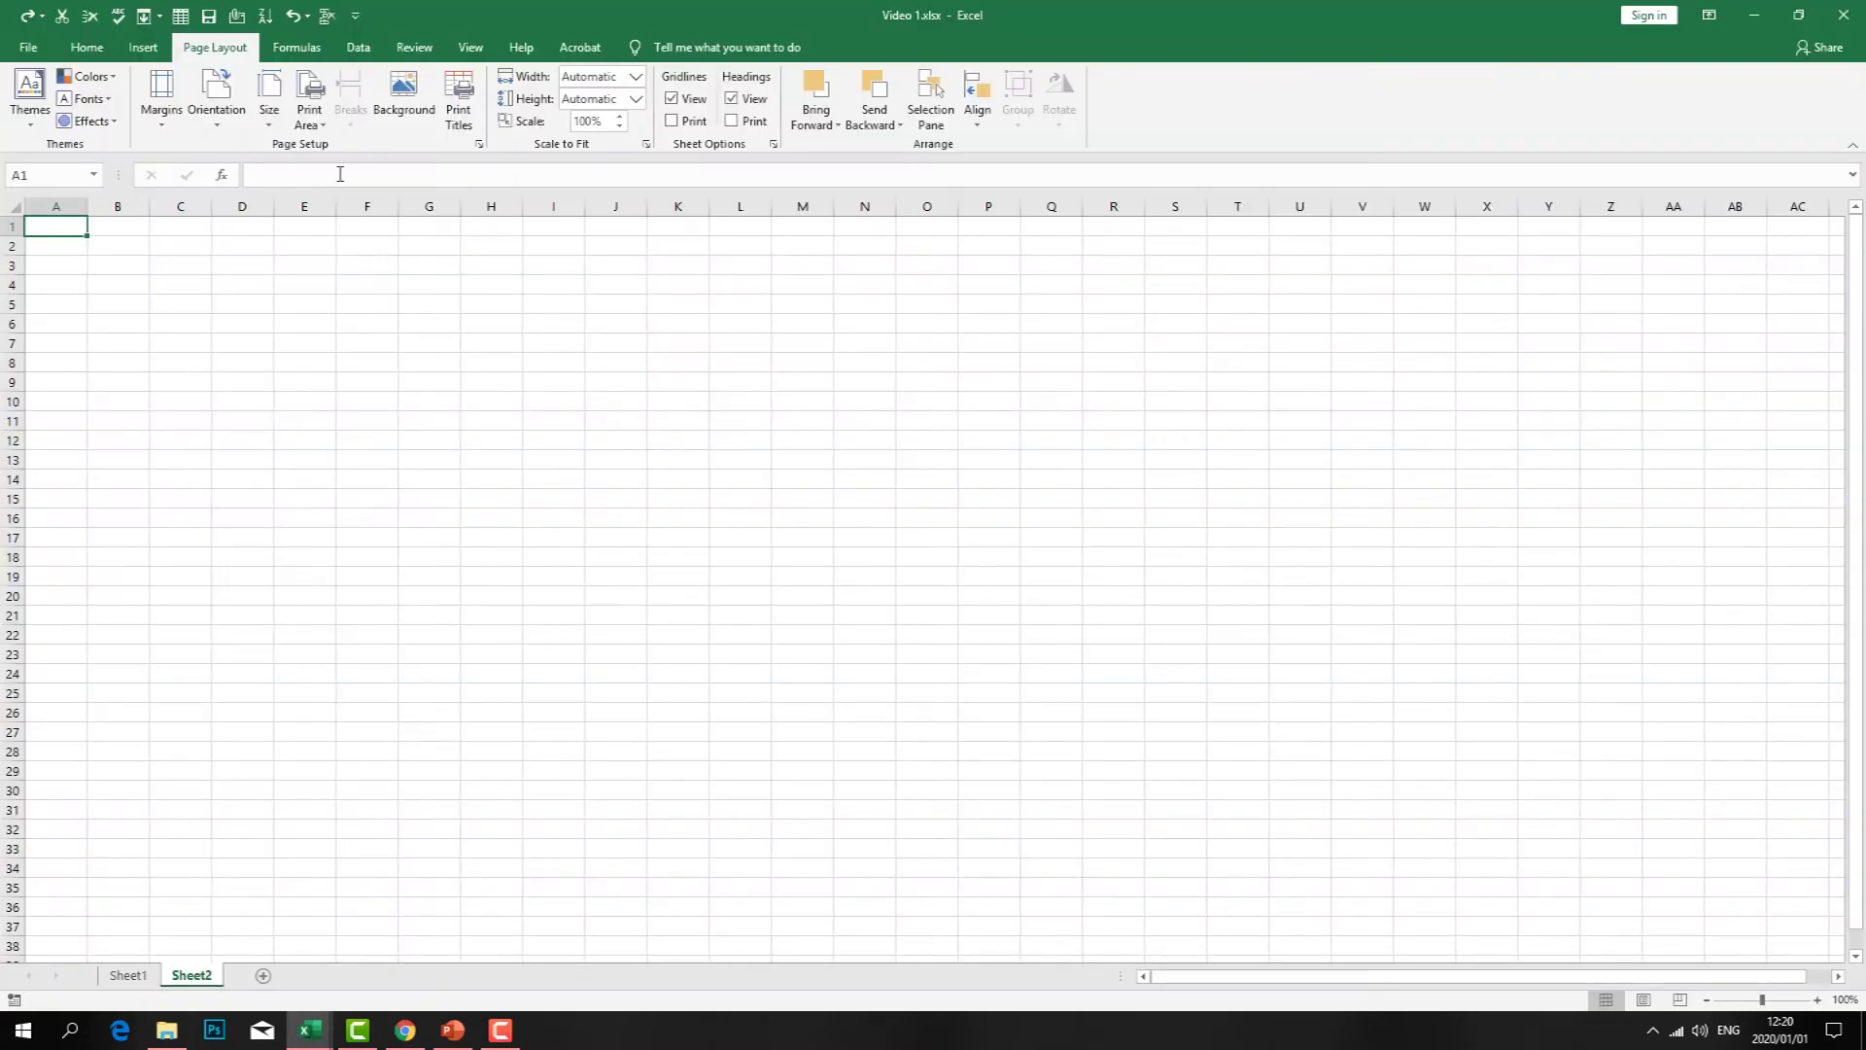
- Run Check Accessibility on the workbook and close the Accessibility Checker results
{"action": "left_click", "coordinate": [28, 46]}
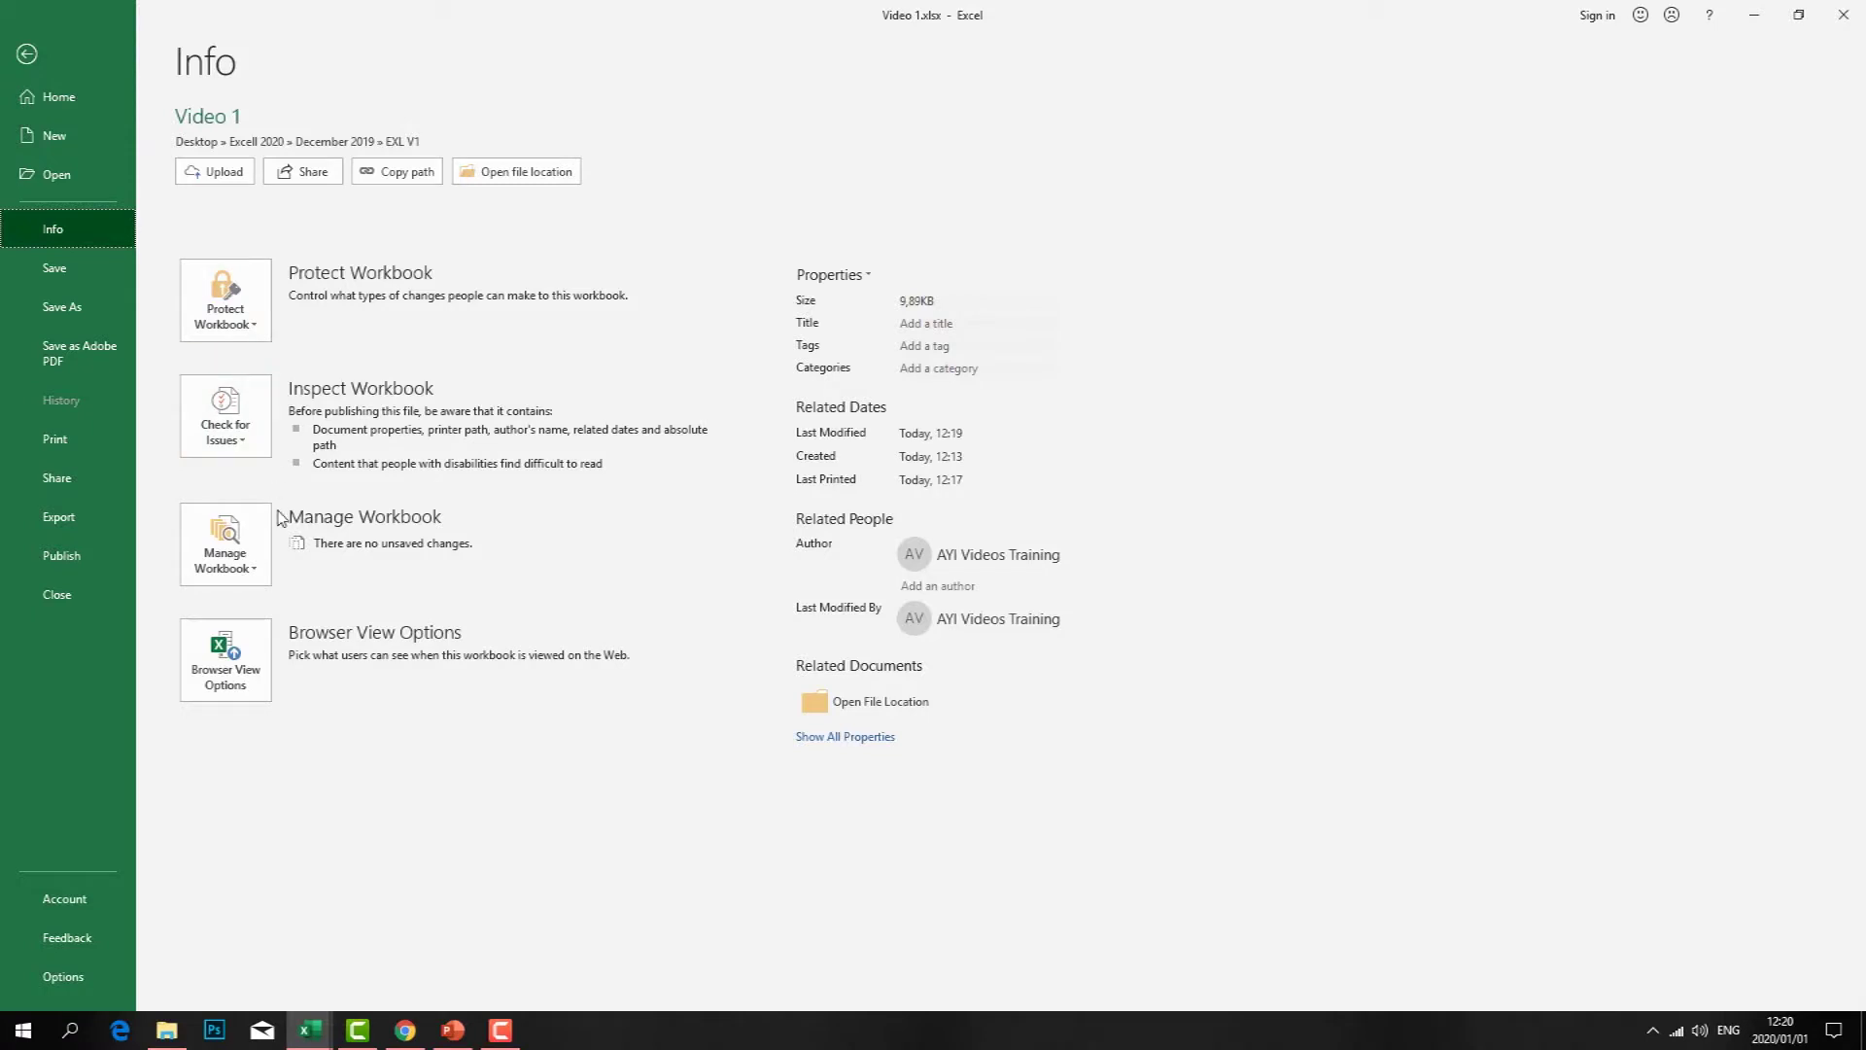
{"action": "left_click", "coordinate": [255, 450]}
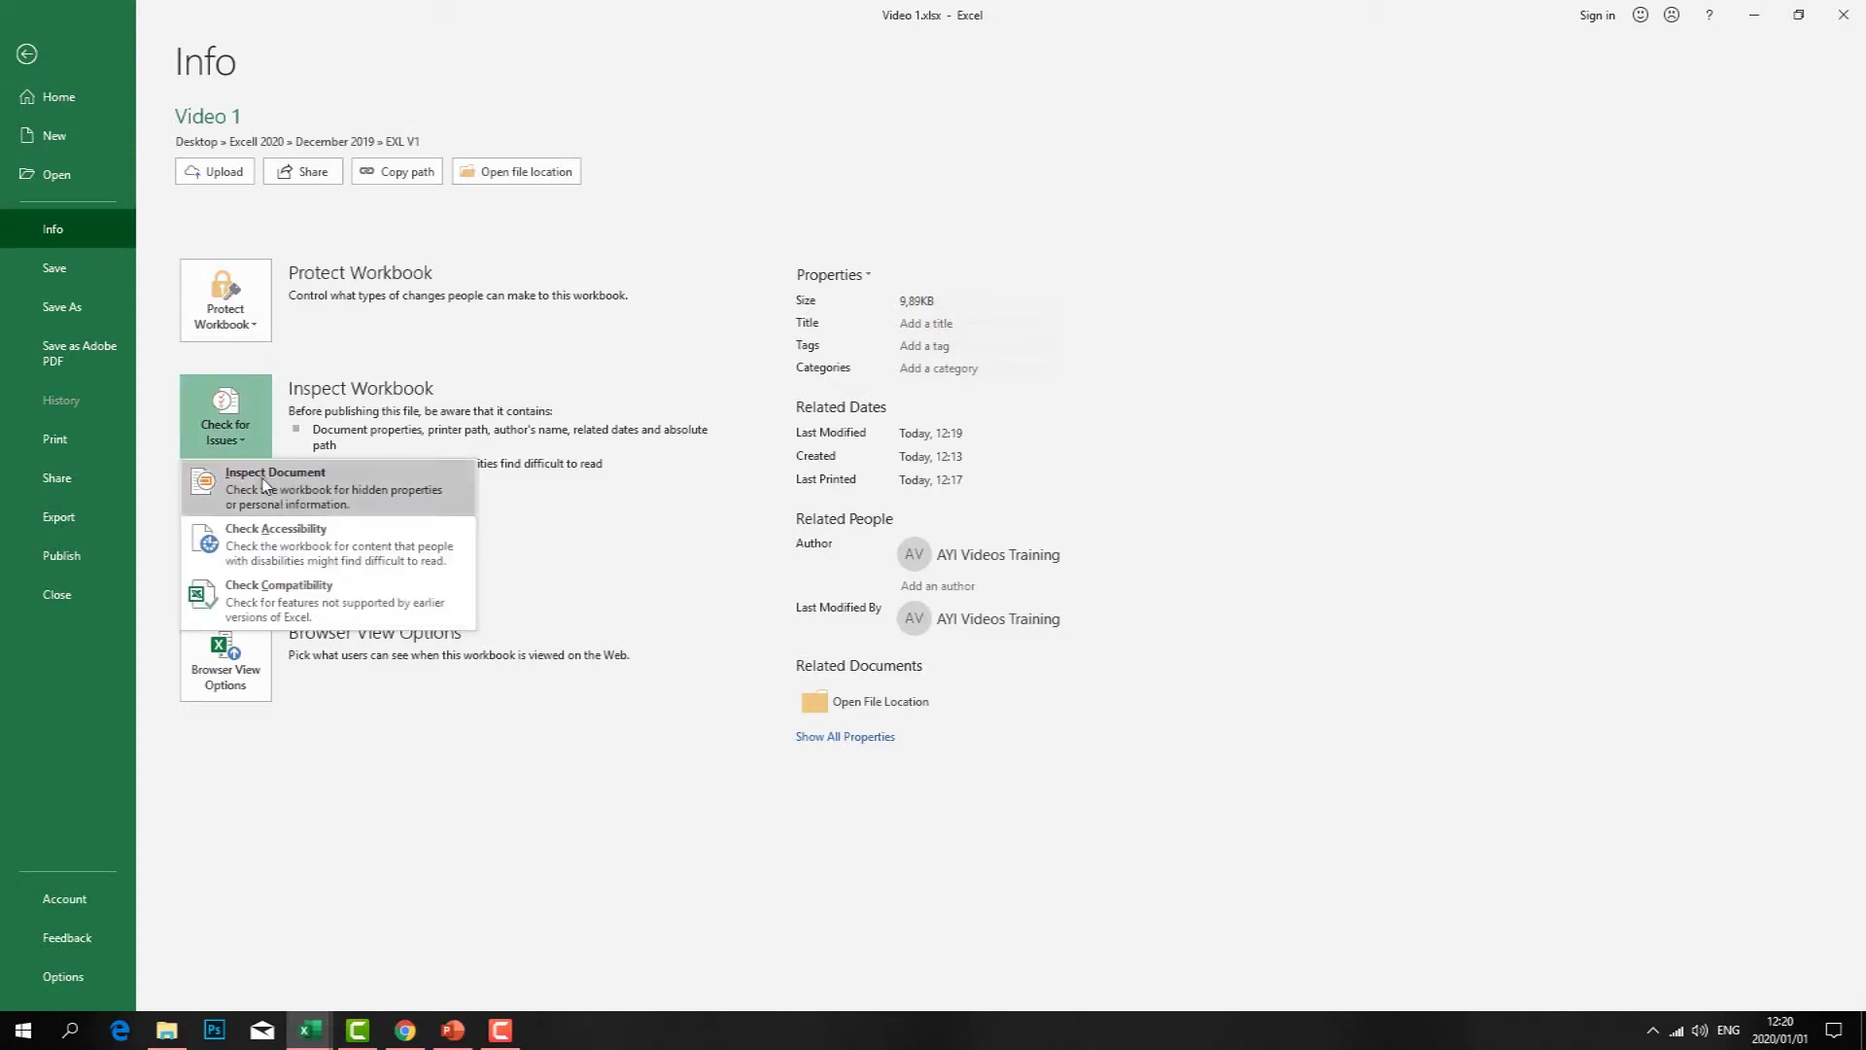
{"action": "left_click", "coordinate": [277, 556]}
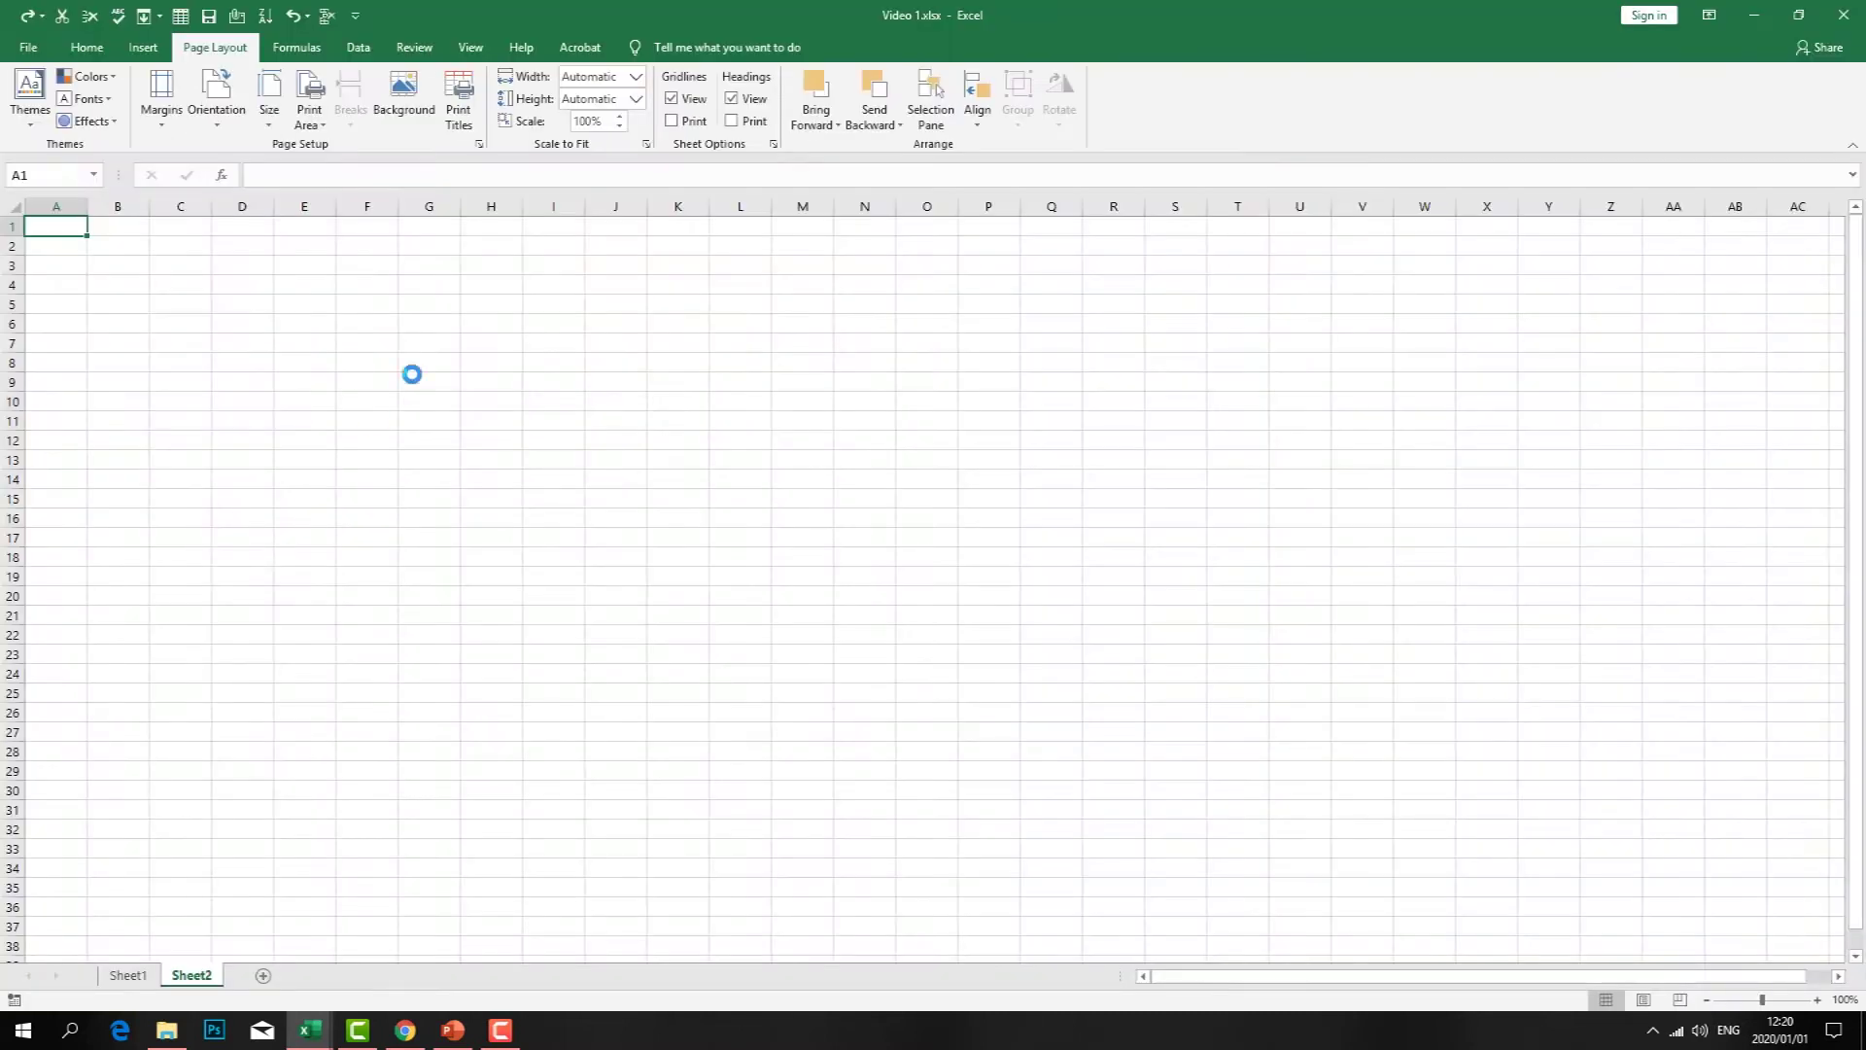
{"action": "left_click", "coordinate": [432, 340]}
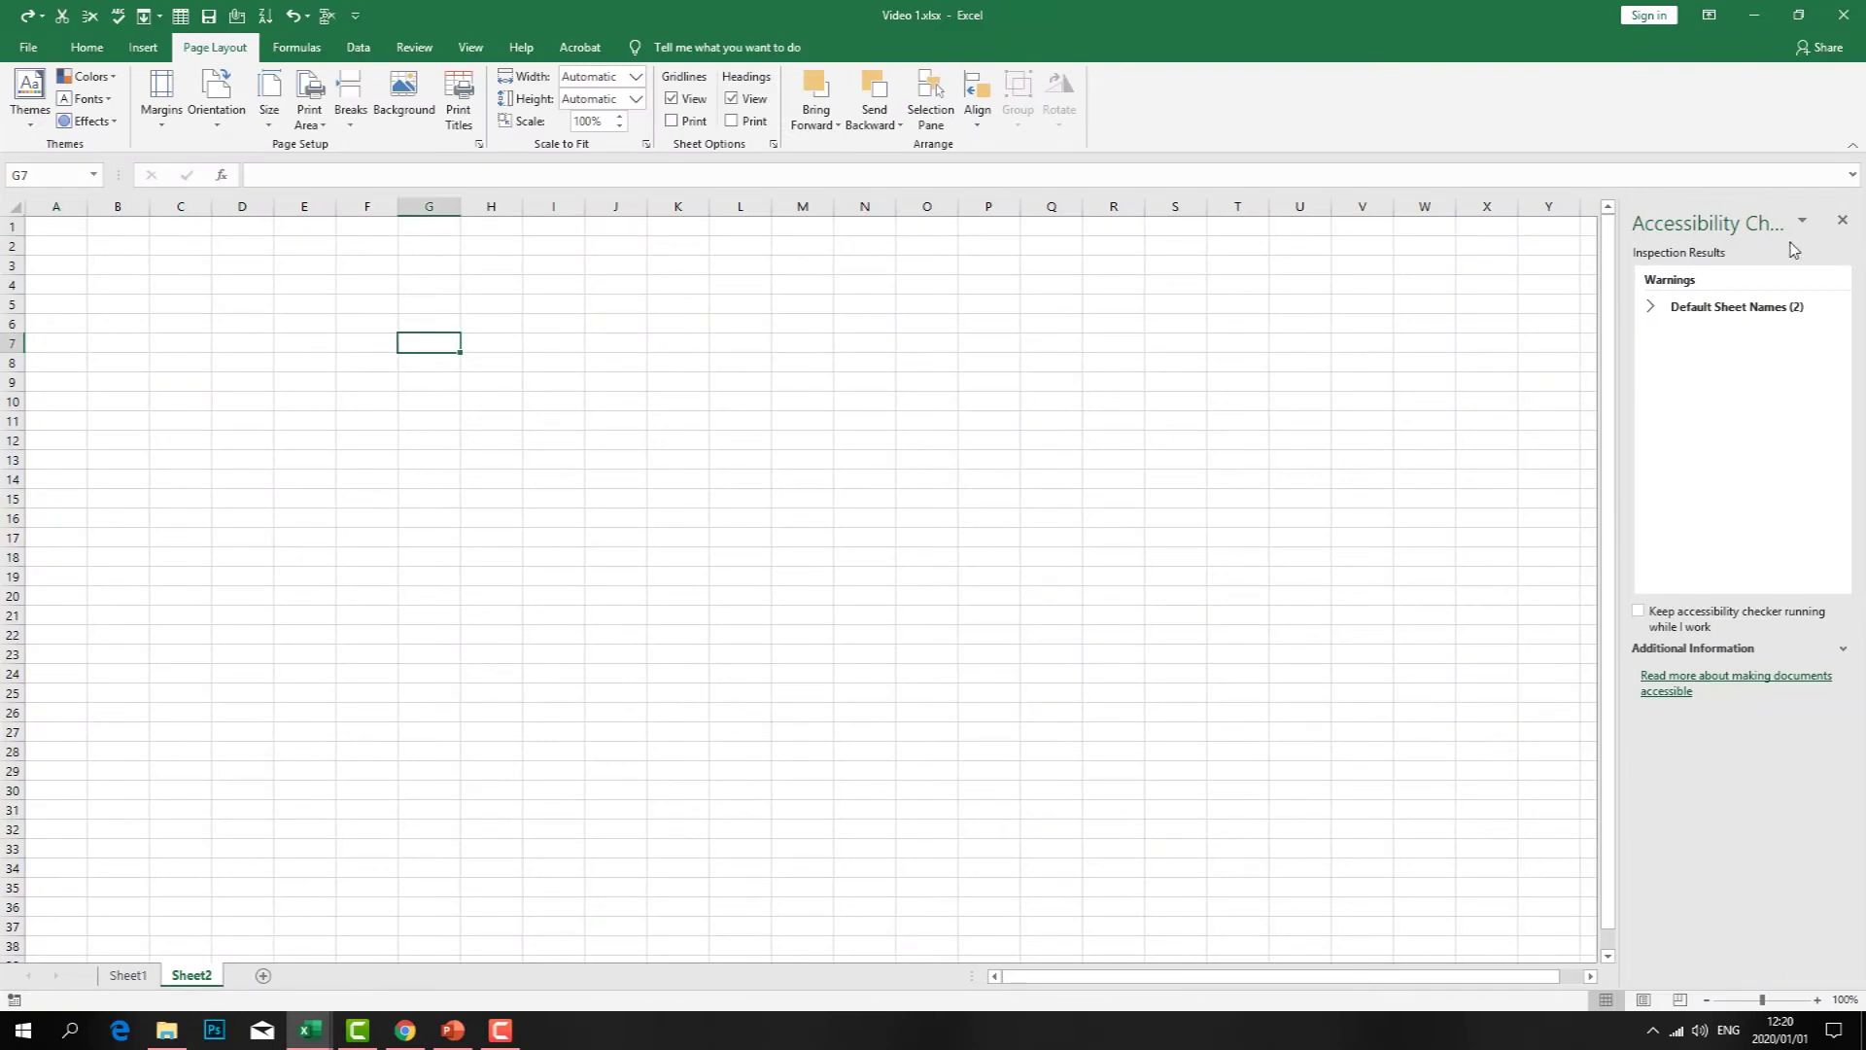
{"action": "left_click", "coordinate": [1853, 222]}
- Enter a short sample name in cell G6 of Sheet2 and select cell G5
{"action": "left_click", "coordinate": [448, 325]}
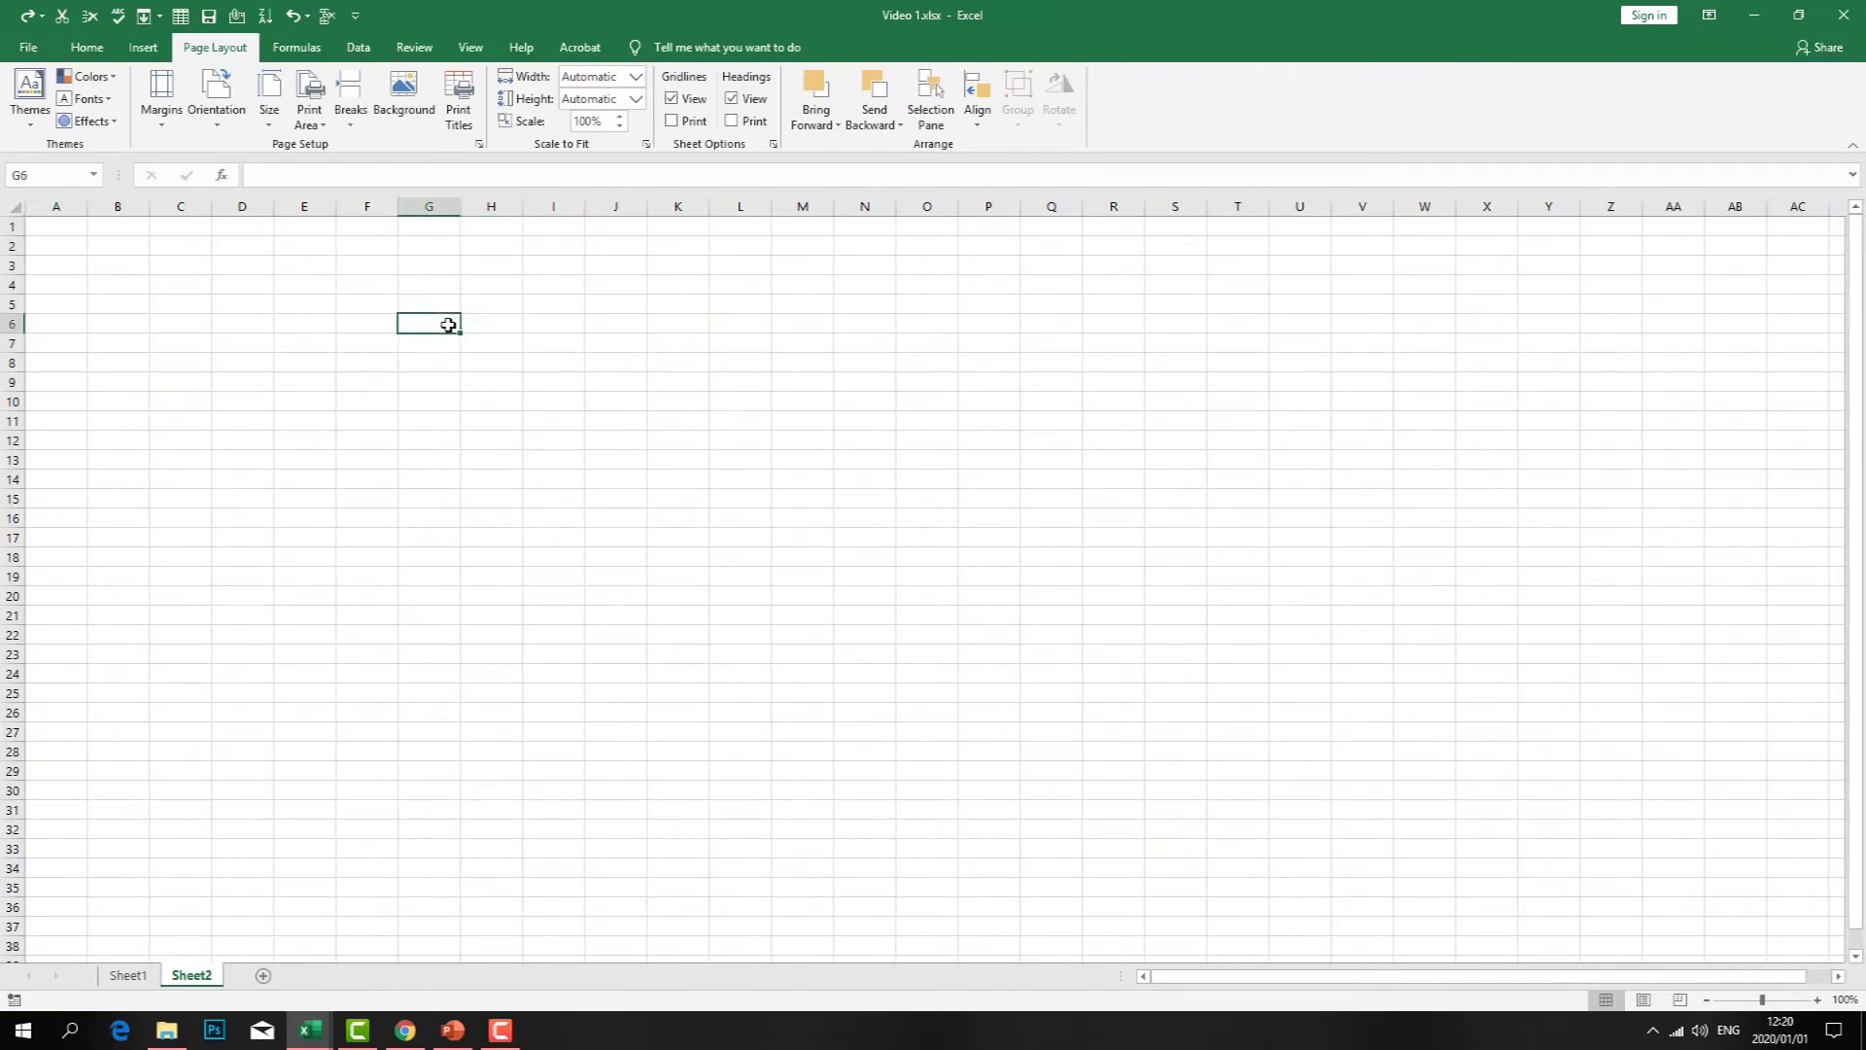
{"action": "type", "text": "bob"}
{"action": "left_click", "coordinate": [417, 335]}
{"action": "left_click", "coordinate": [350, 309]}
{"action": "left_click", "coordinate": [431, 307]}
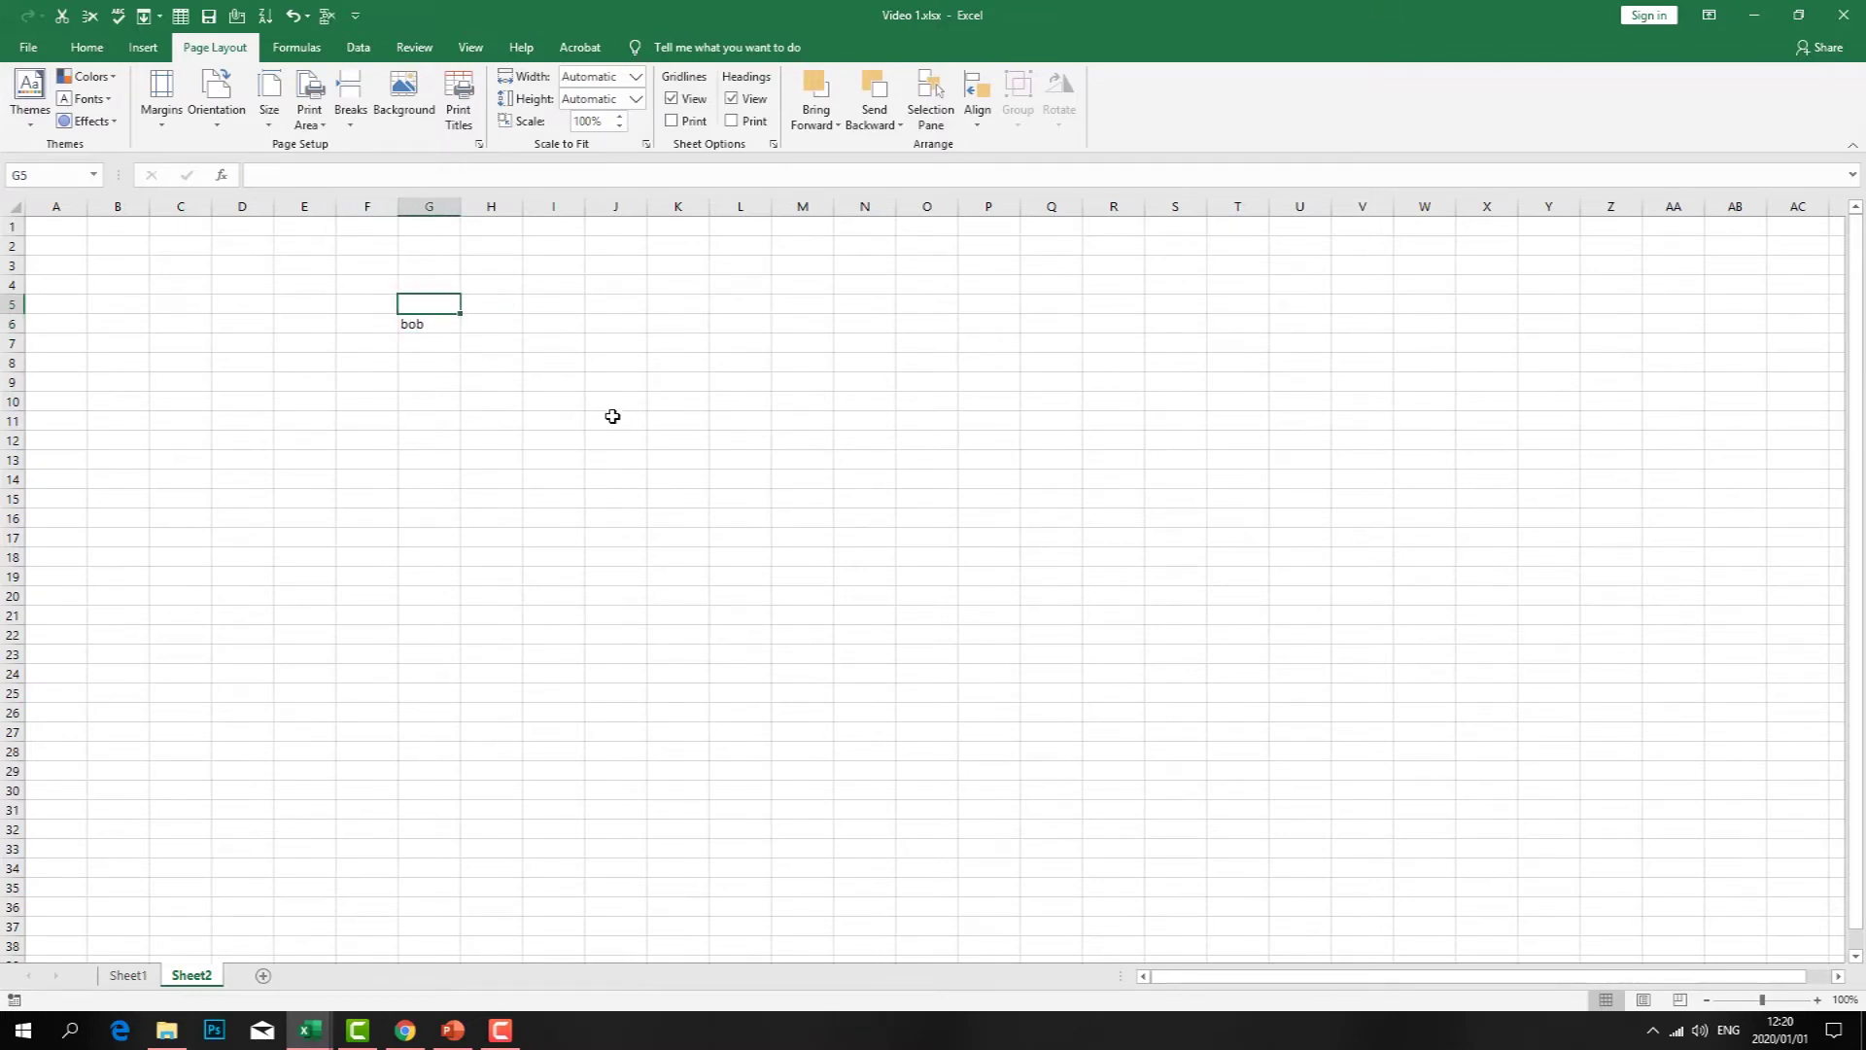
- Review the Check for Issues choices and the Browser View Options dialog on the Info page, leaving both unchanged
{"action": "left_click", "coordinate": [28, 47]}
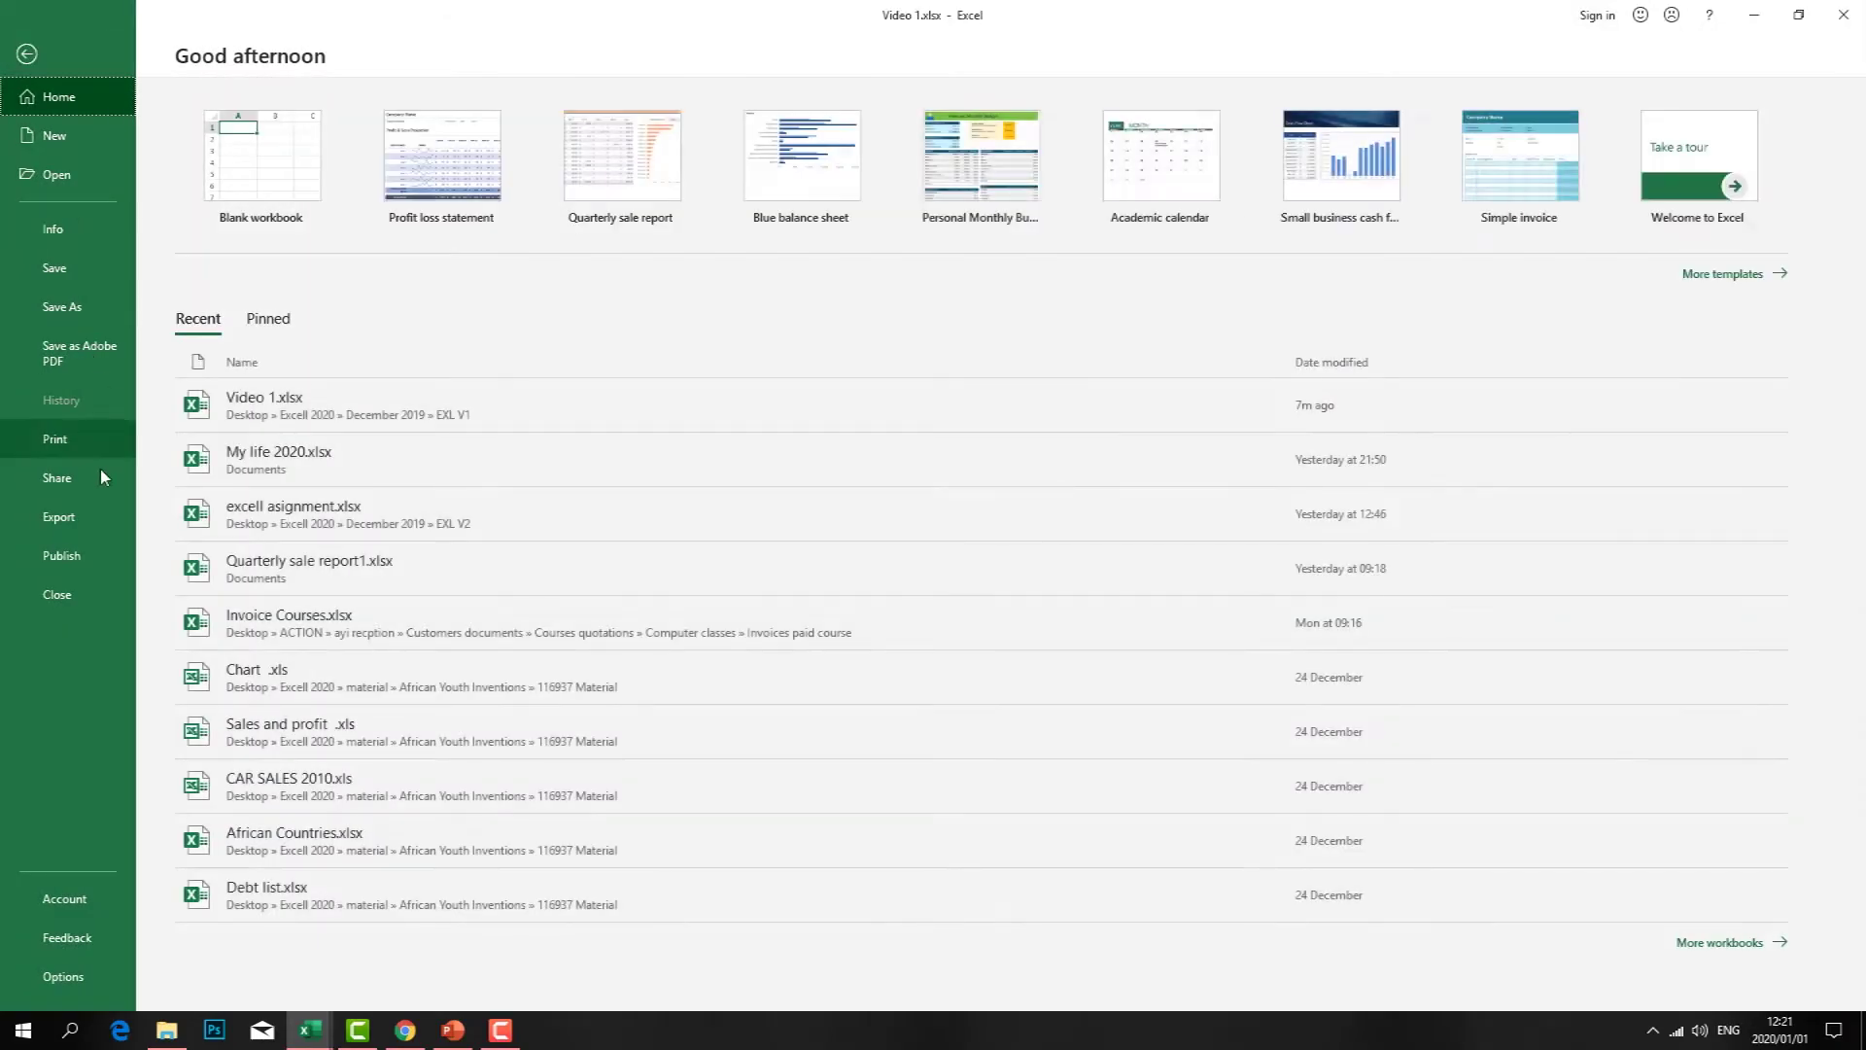
{"action": "left_click", "coordinate": [85, 221]}
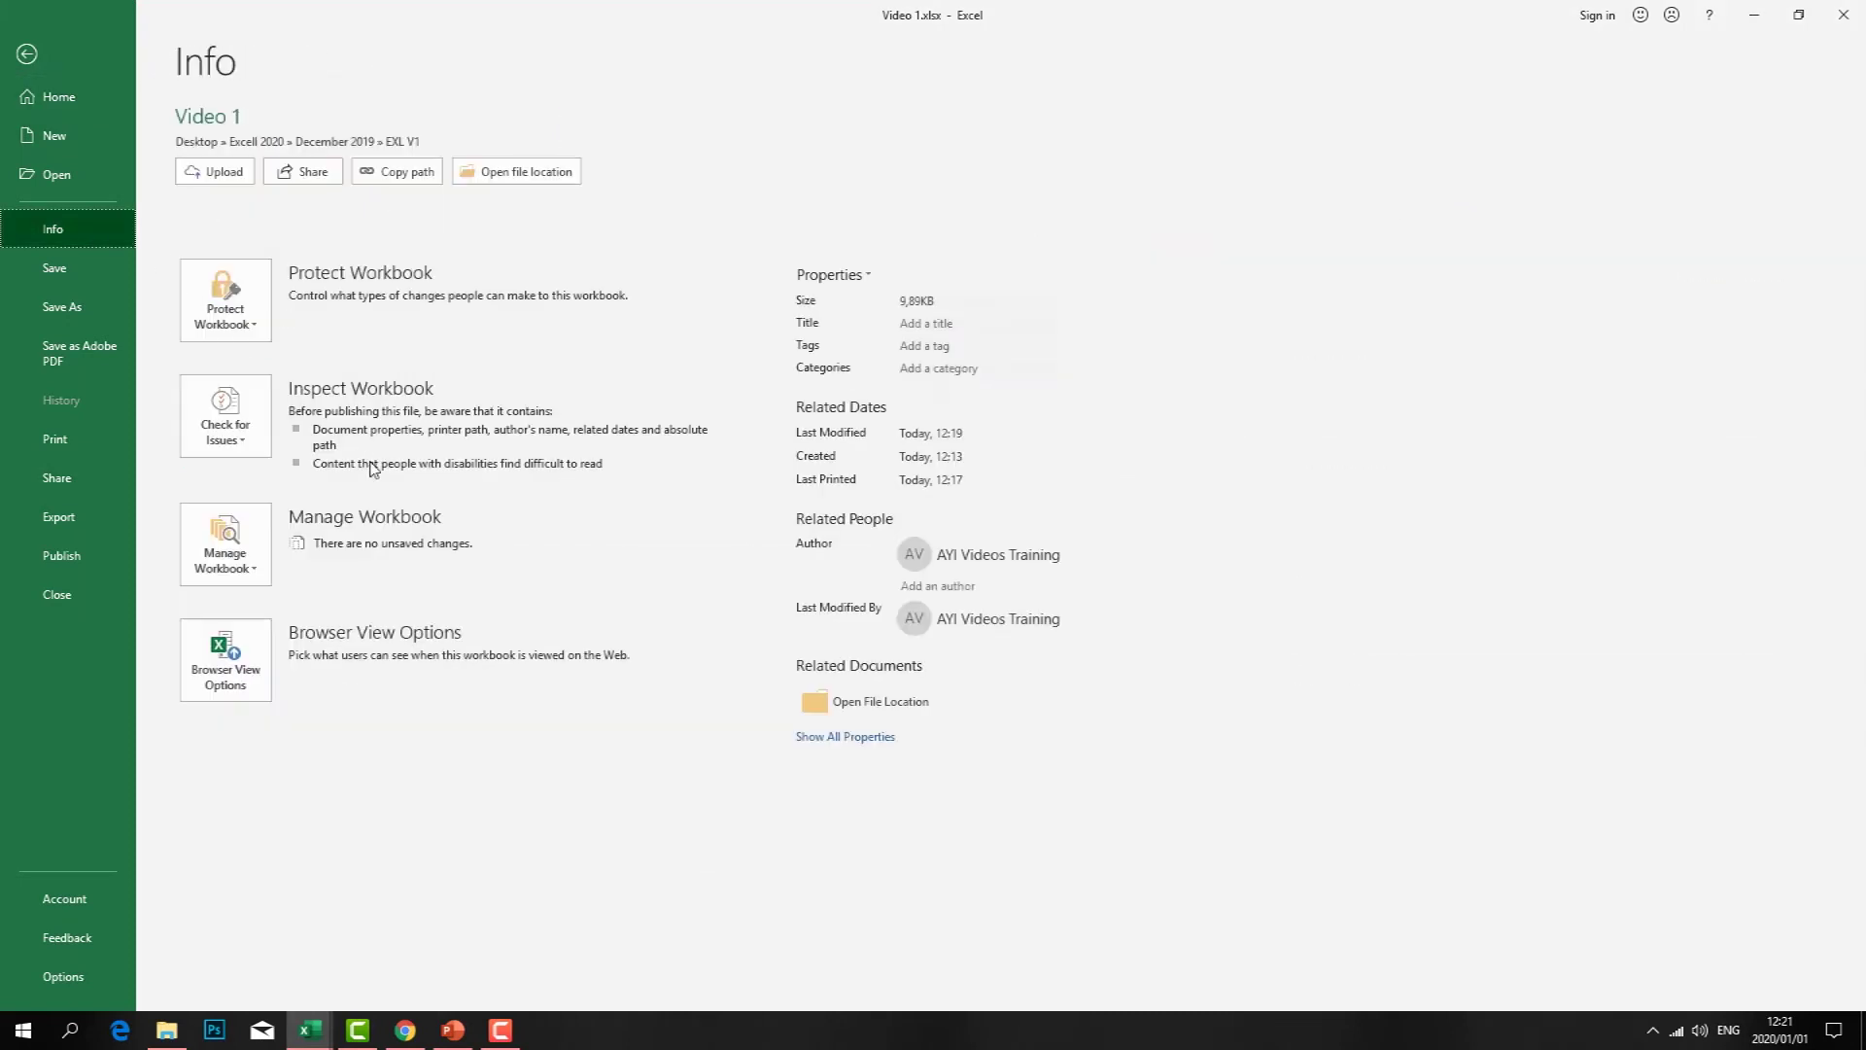
{"action": "left_click", "coordinate": [243, 437]}
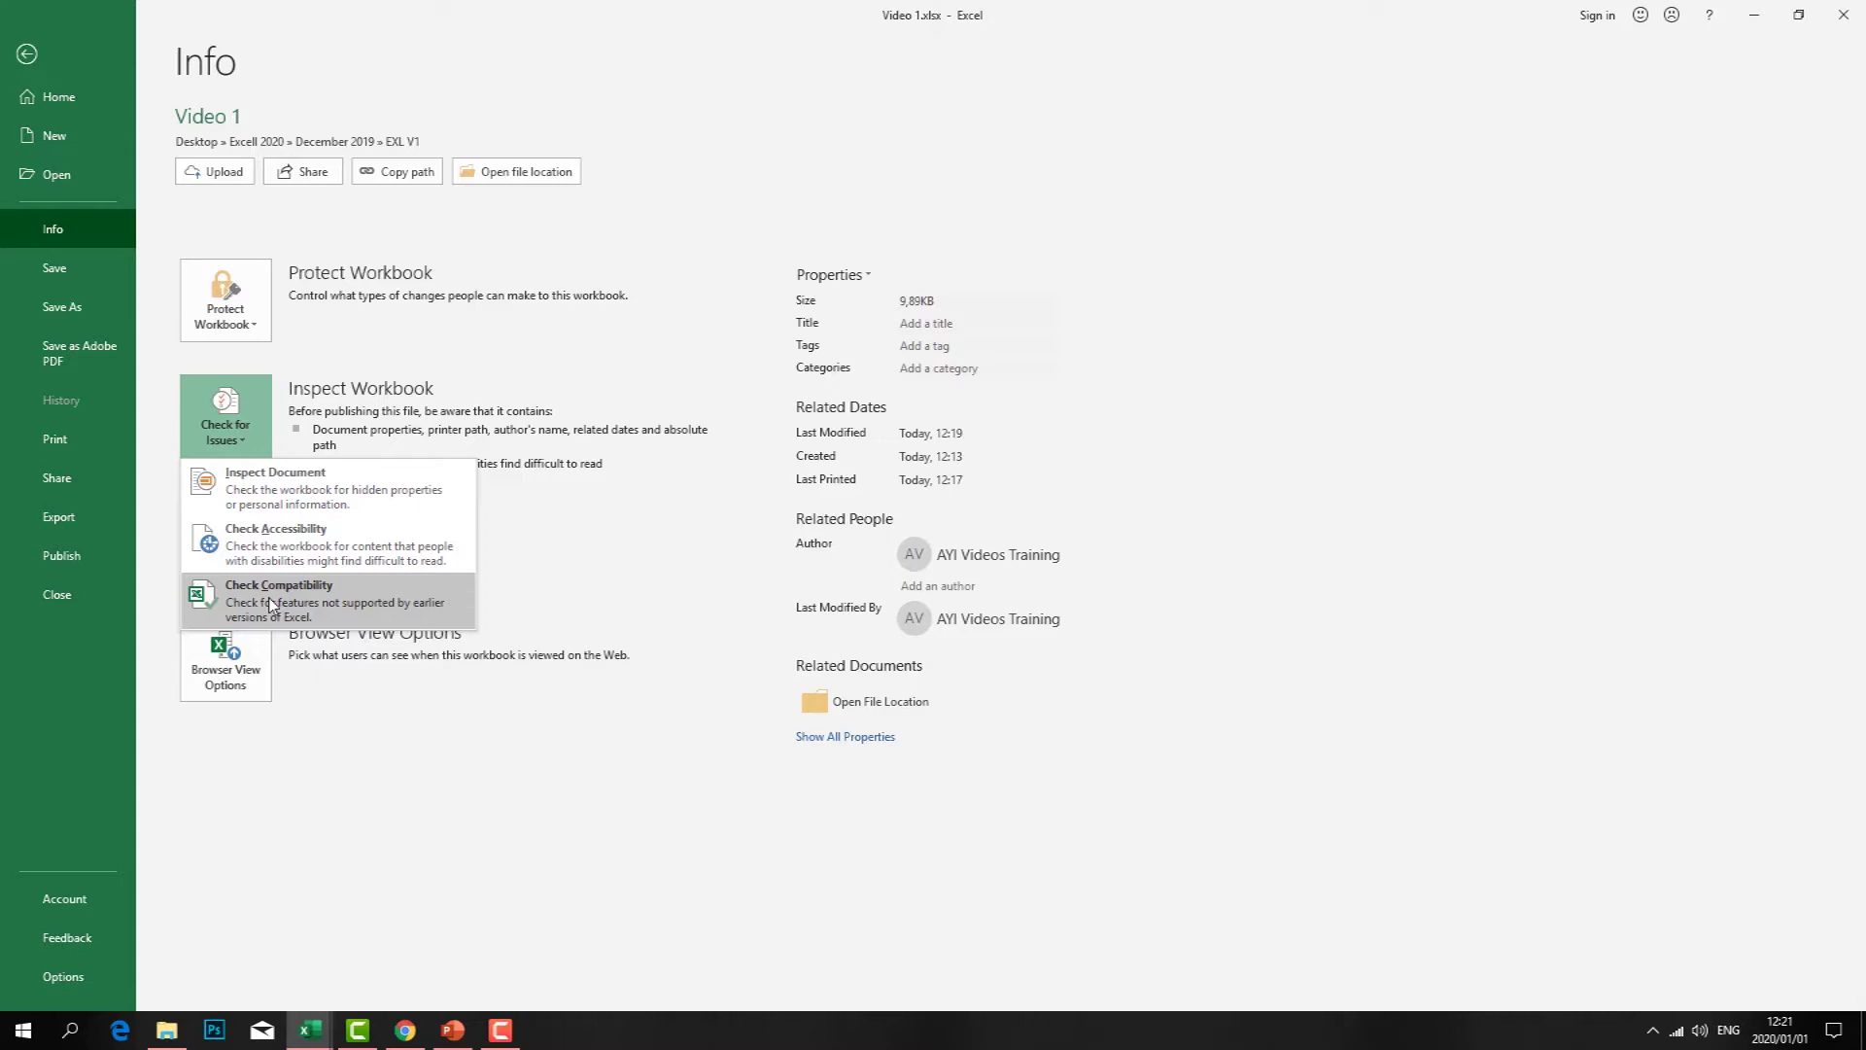
{"action": "left_click", "coordinate": [336, 749]}
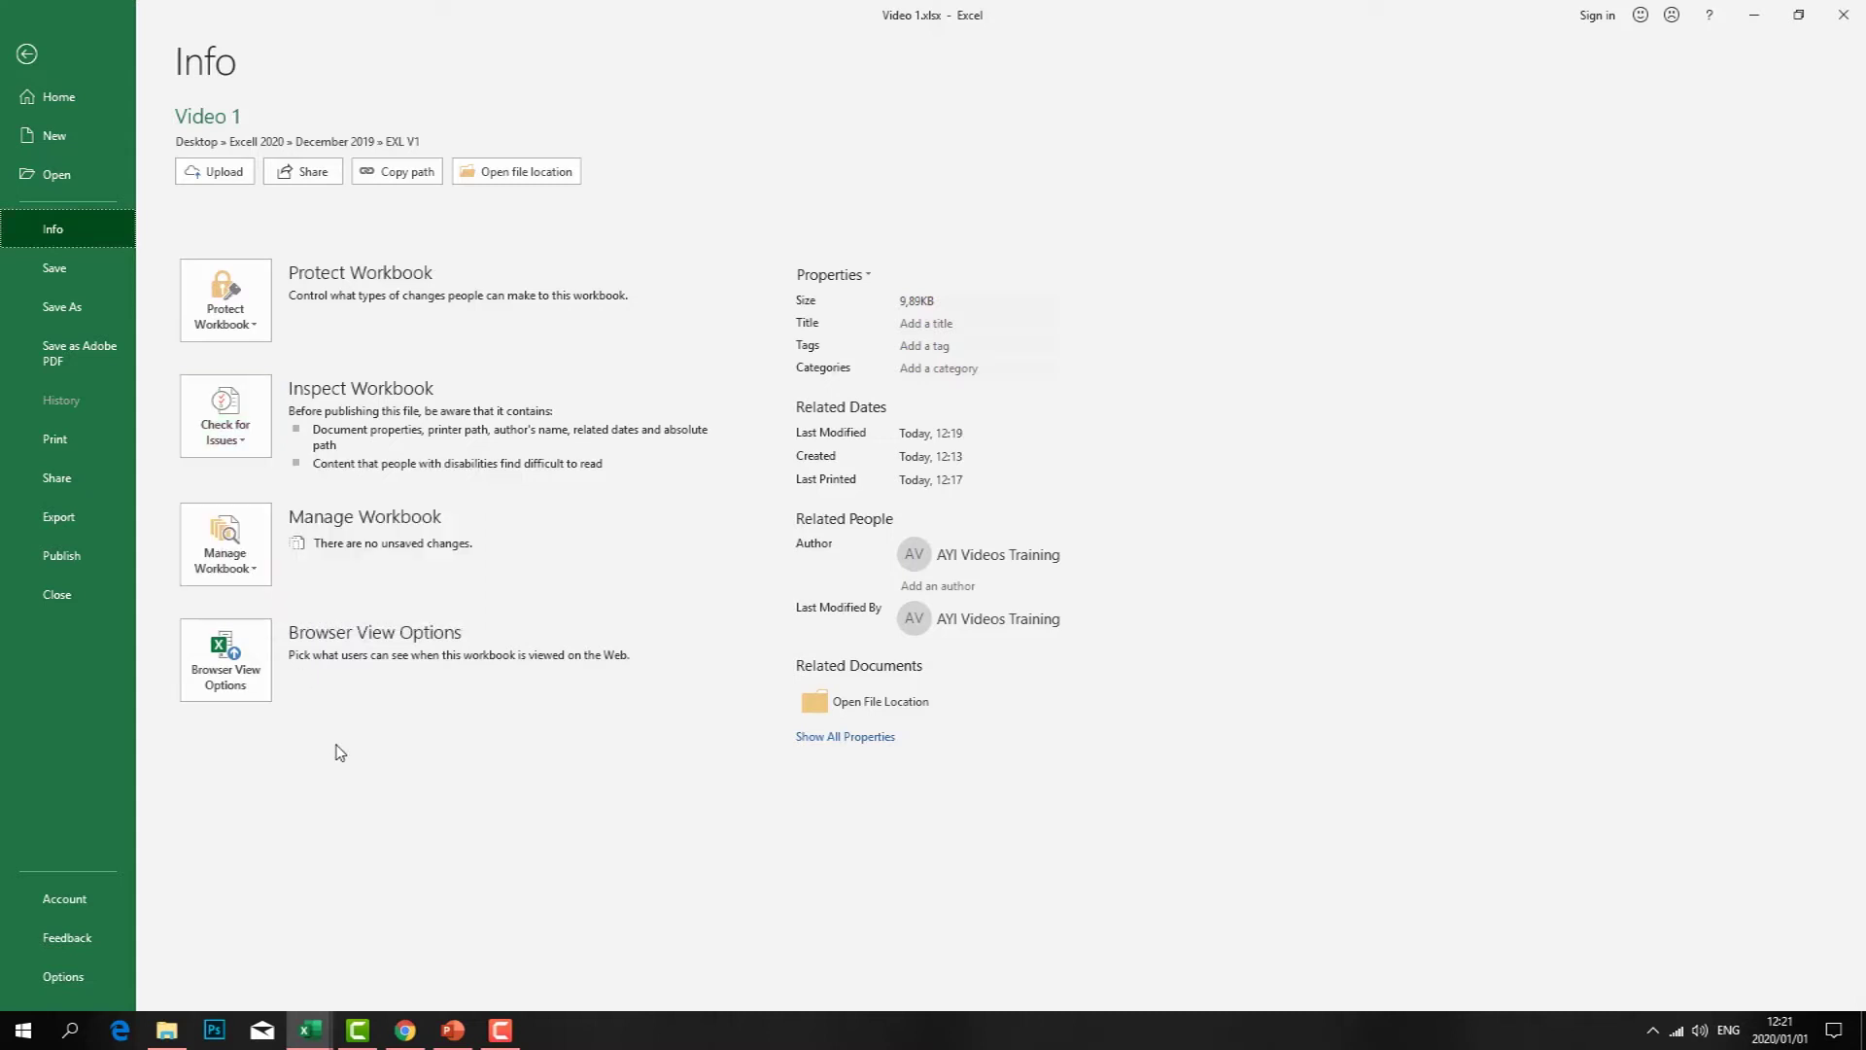
{"action": "left_click", "coordinate": [246, 683]}
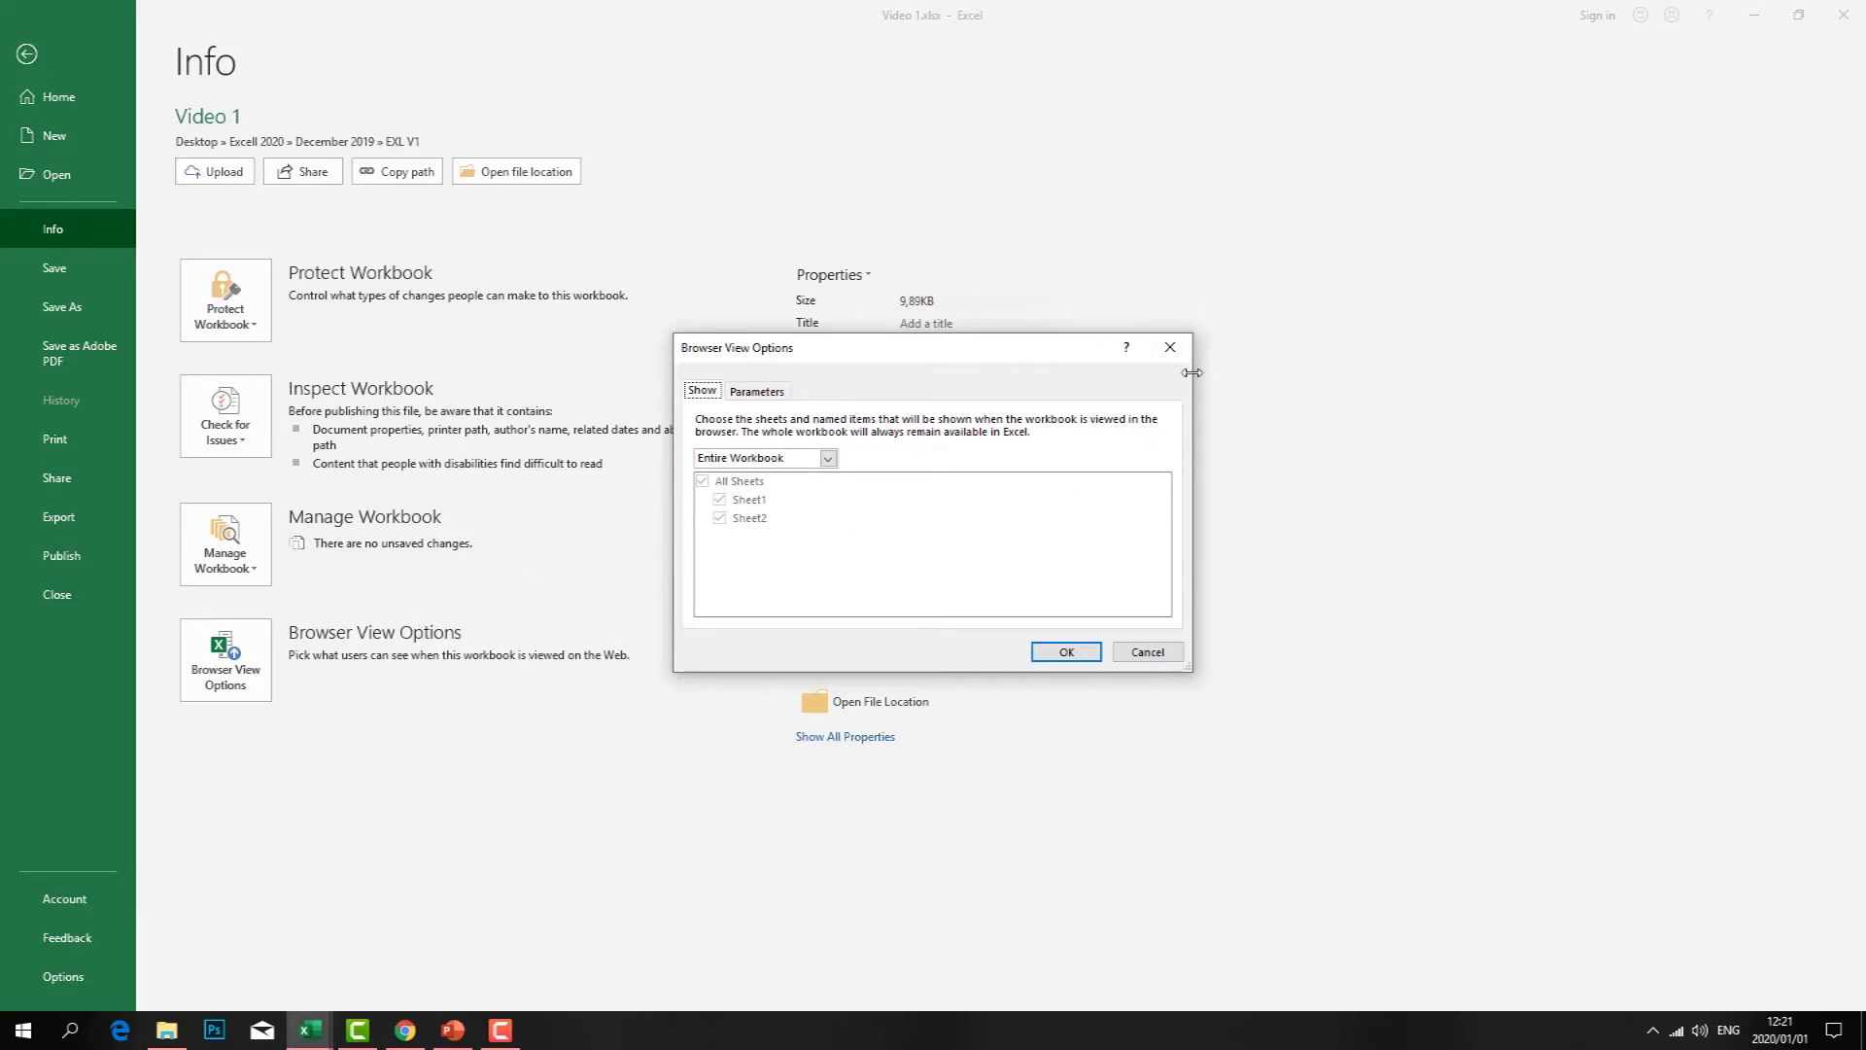
{"action": "left_click", "coordinate": [1170, 347]}
- View the Account page's privacy settings, close them without changes and return to the worksheet
{"action": "left_click", "coordinate": [54, 907]}
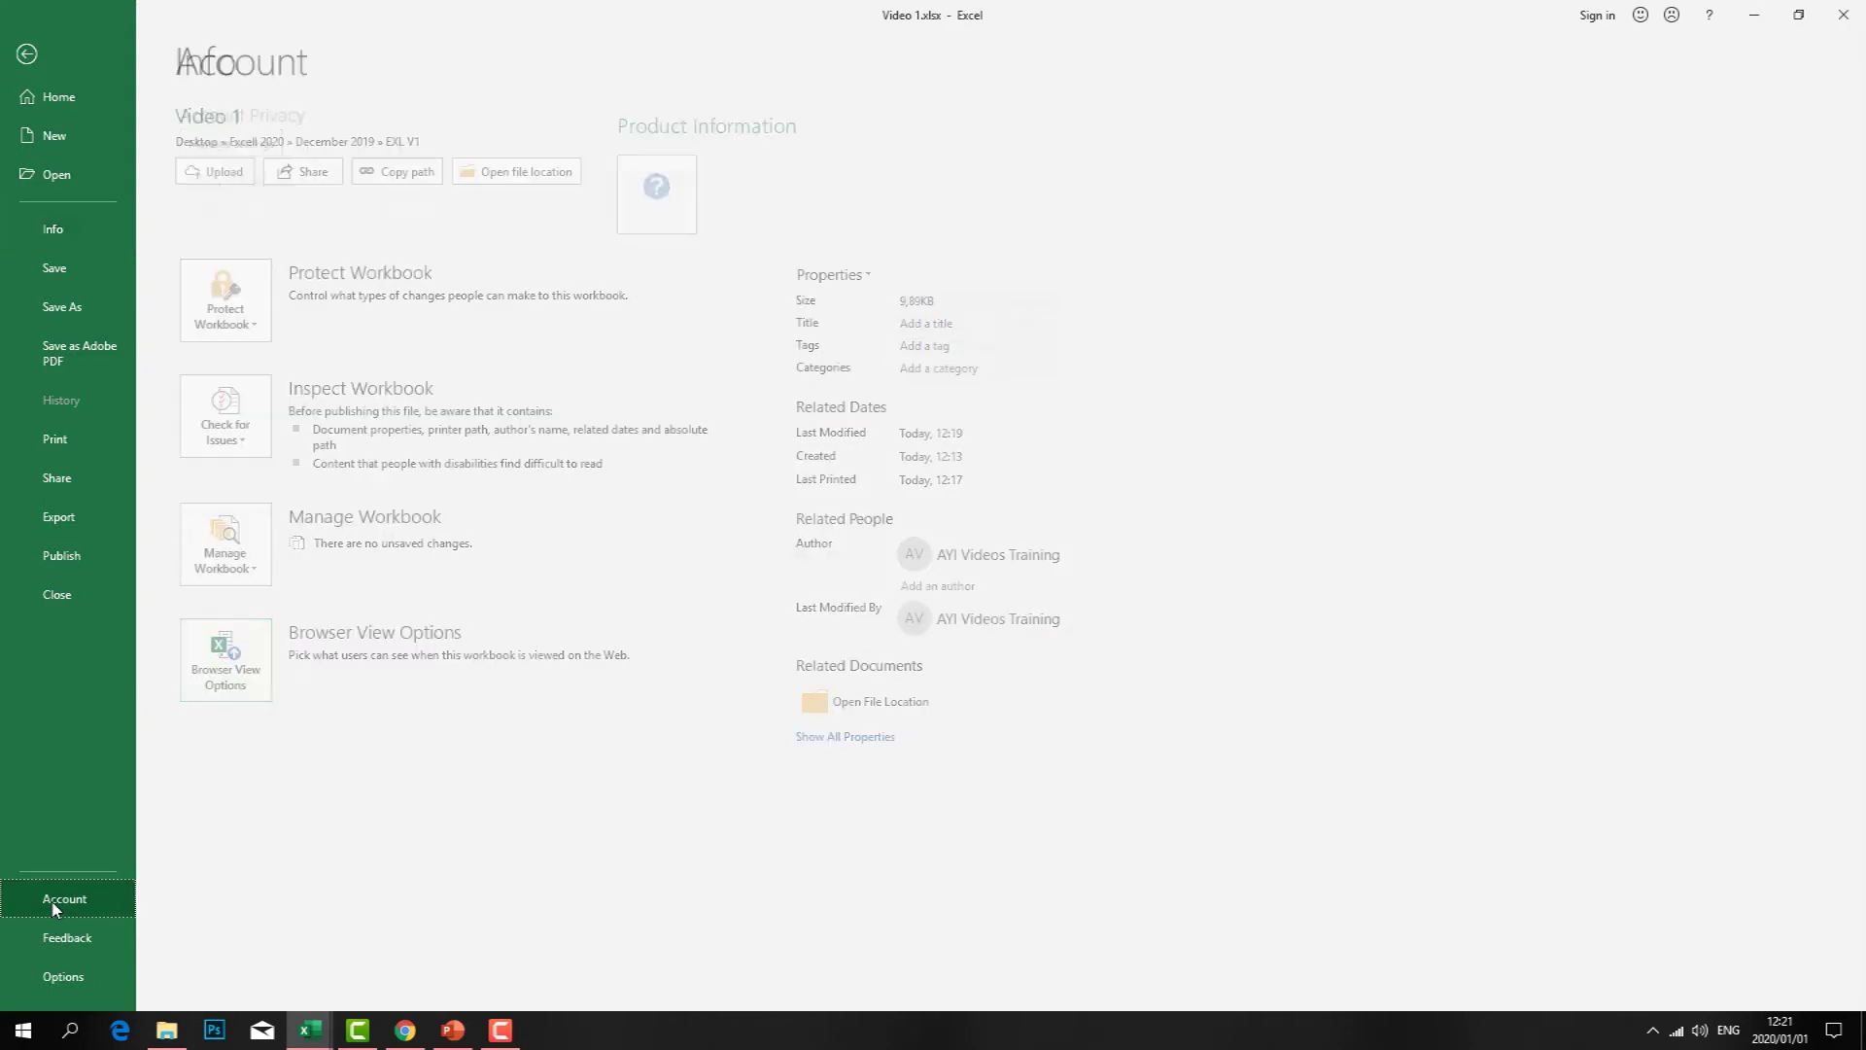
{"action": "left_click", "coordinate": [253, 147]}
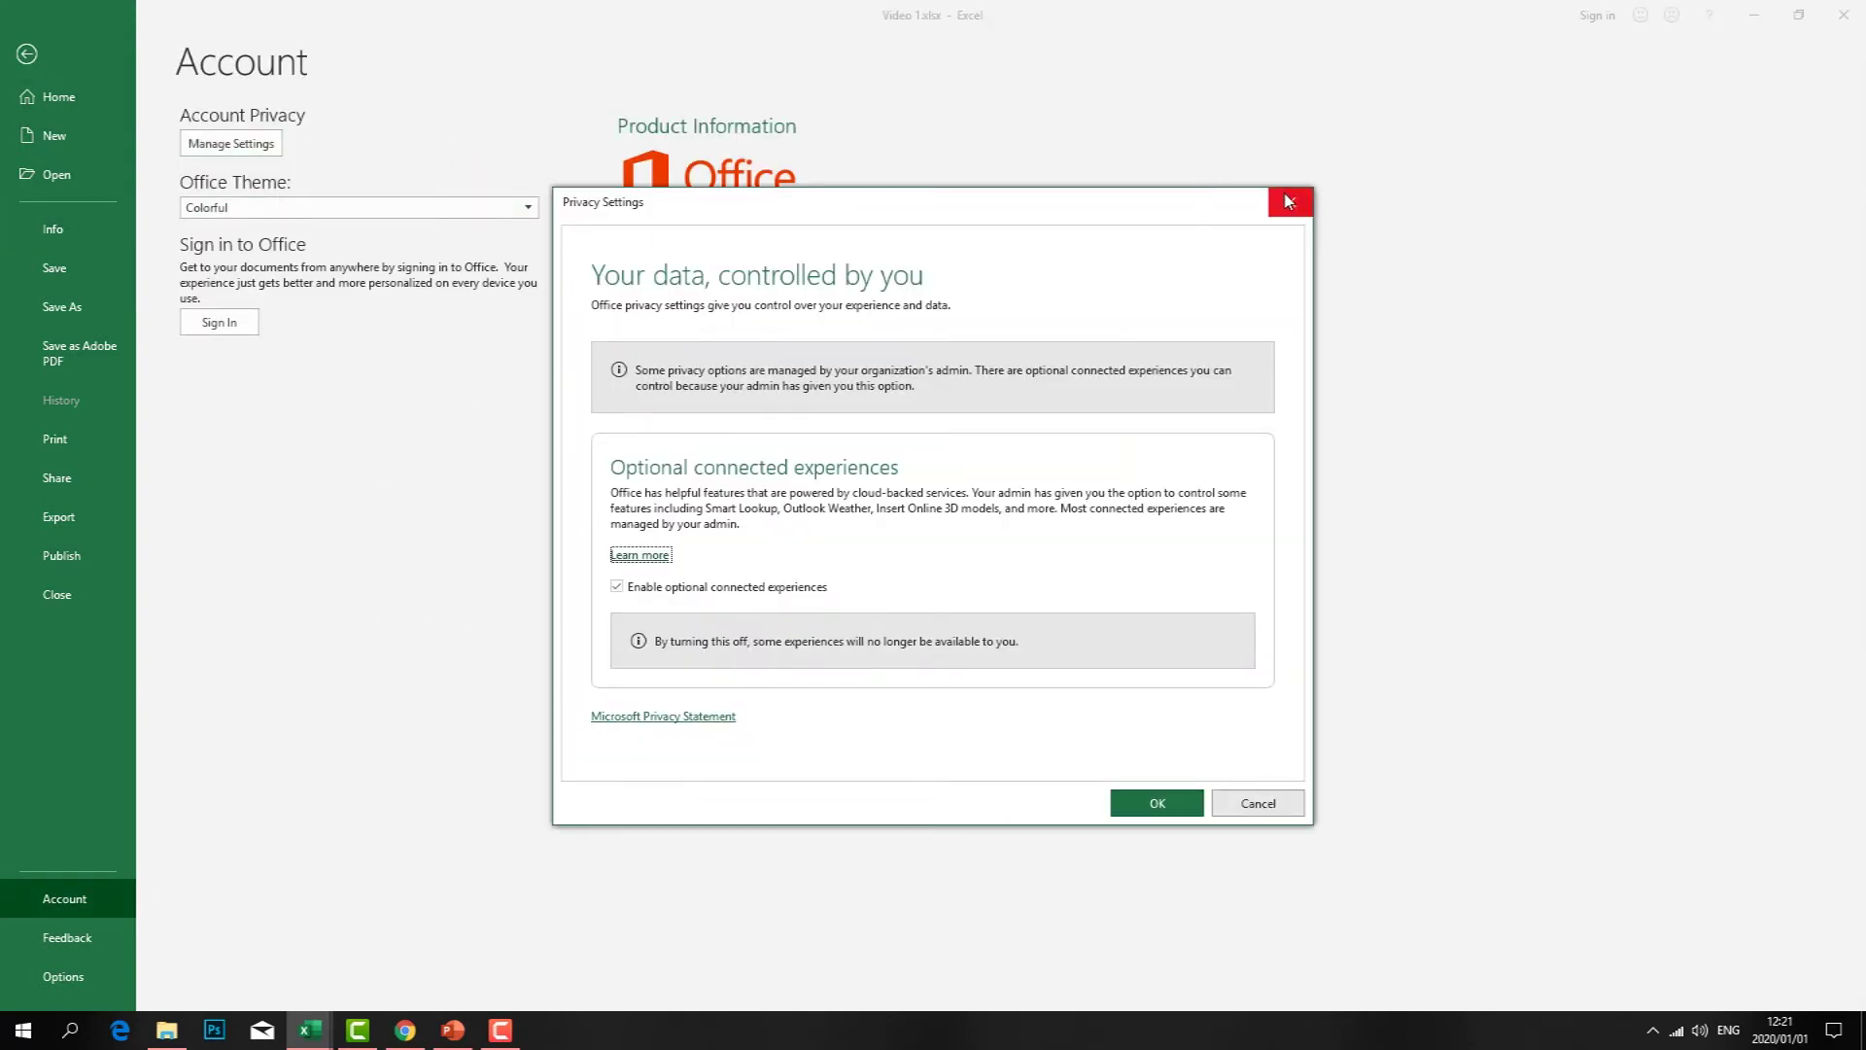
{"action": "left_click", "coordinate": [1289, 203]}
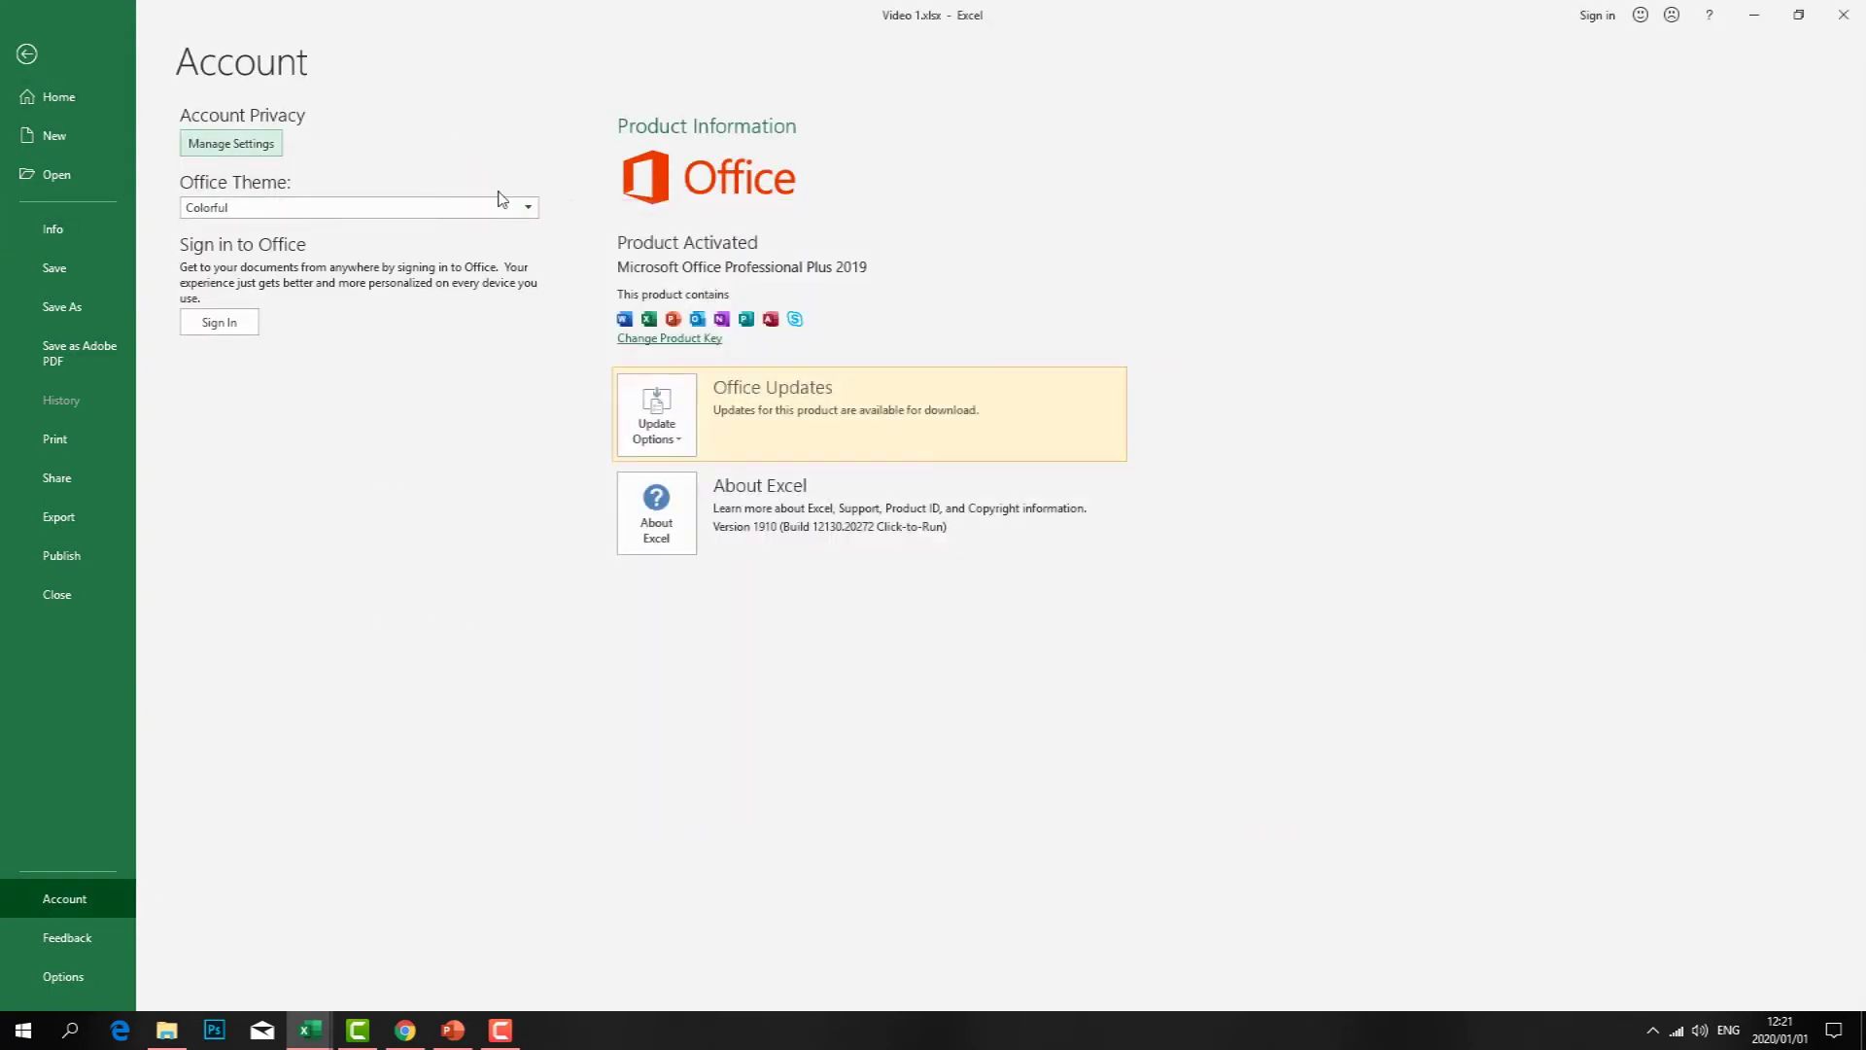
{"action": "left_click", "coordinate": [26, 53]}
- Set the Office theme to Dark Gray and return to the worksheet to view it
{"action": "left_click", "coordinate": [21, 46]}
{"action": "left_click", "coordinate": [52, 904]}
{"action": "left_click", "coordinate": [530, 207]}
{"action": "left_click", "coordinate": [289, 250]}
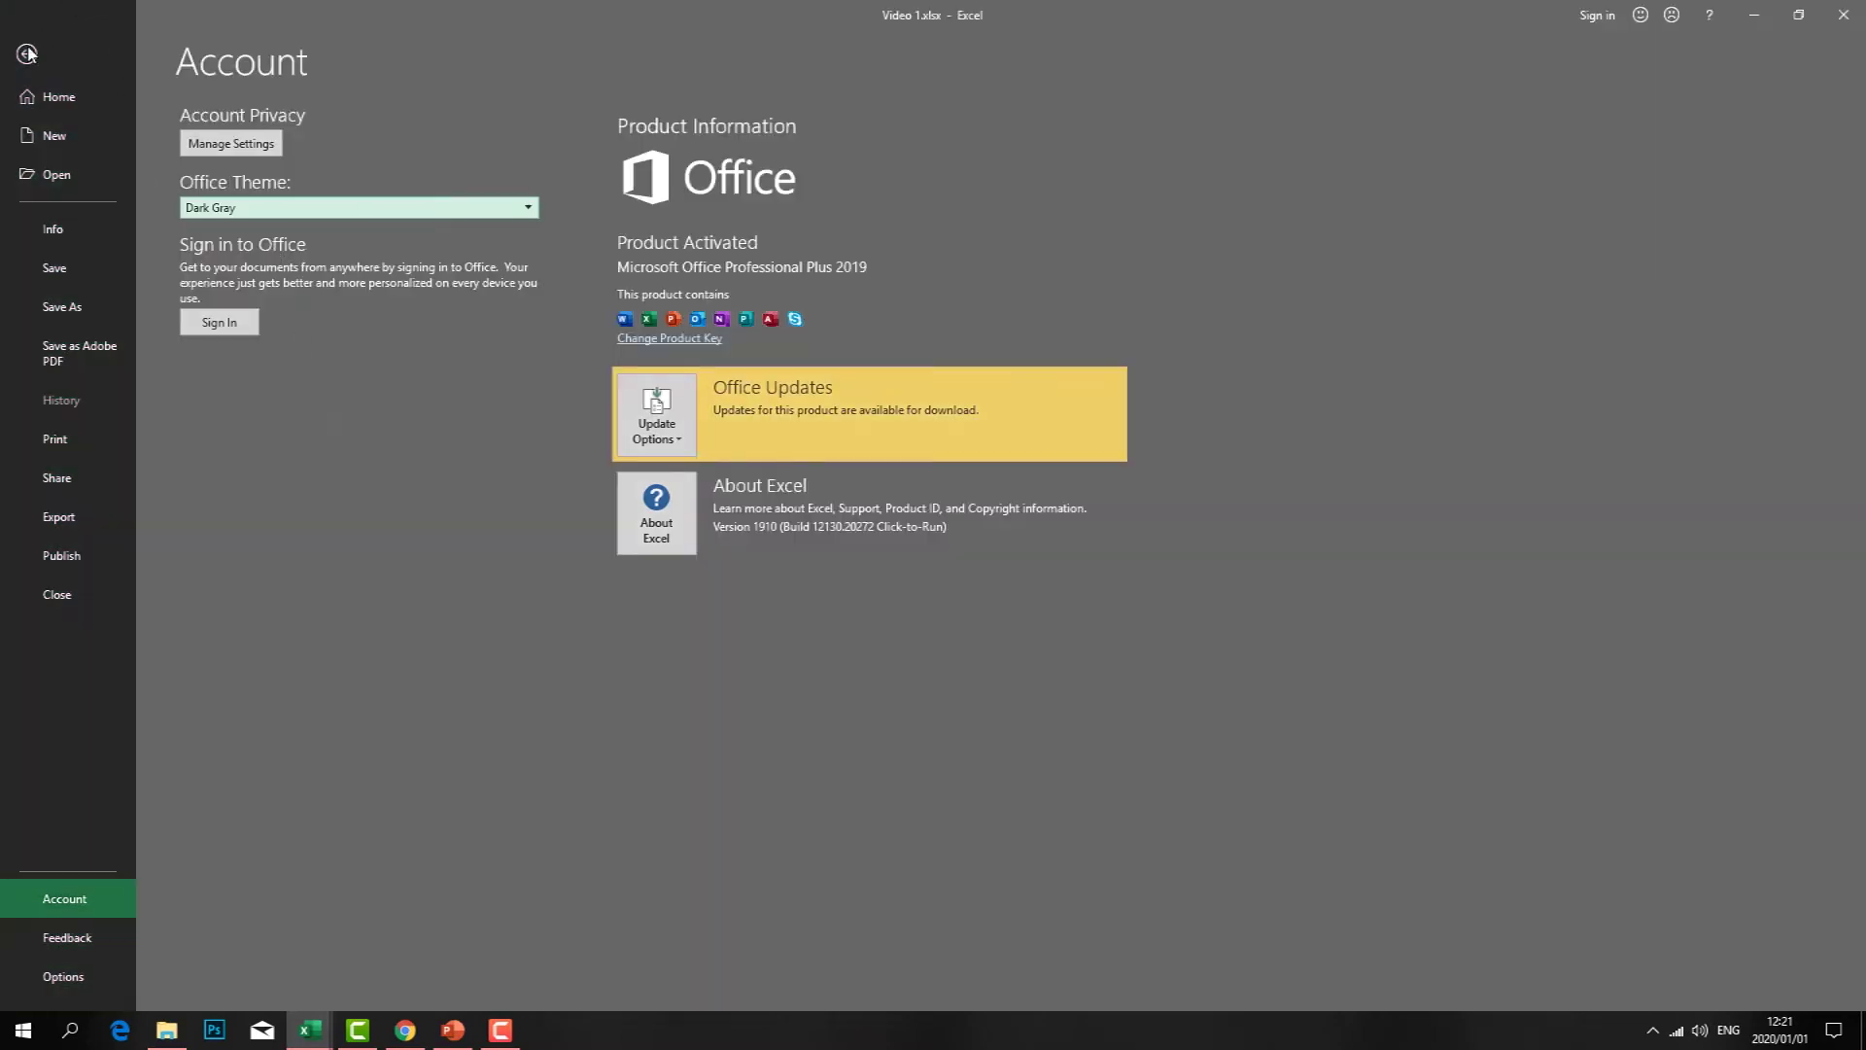
{"action": "left_click", "coordinate": [26, 54]}
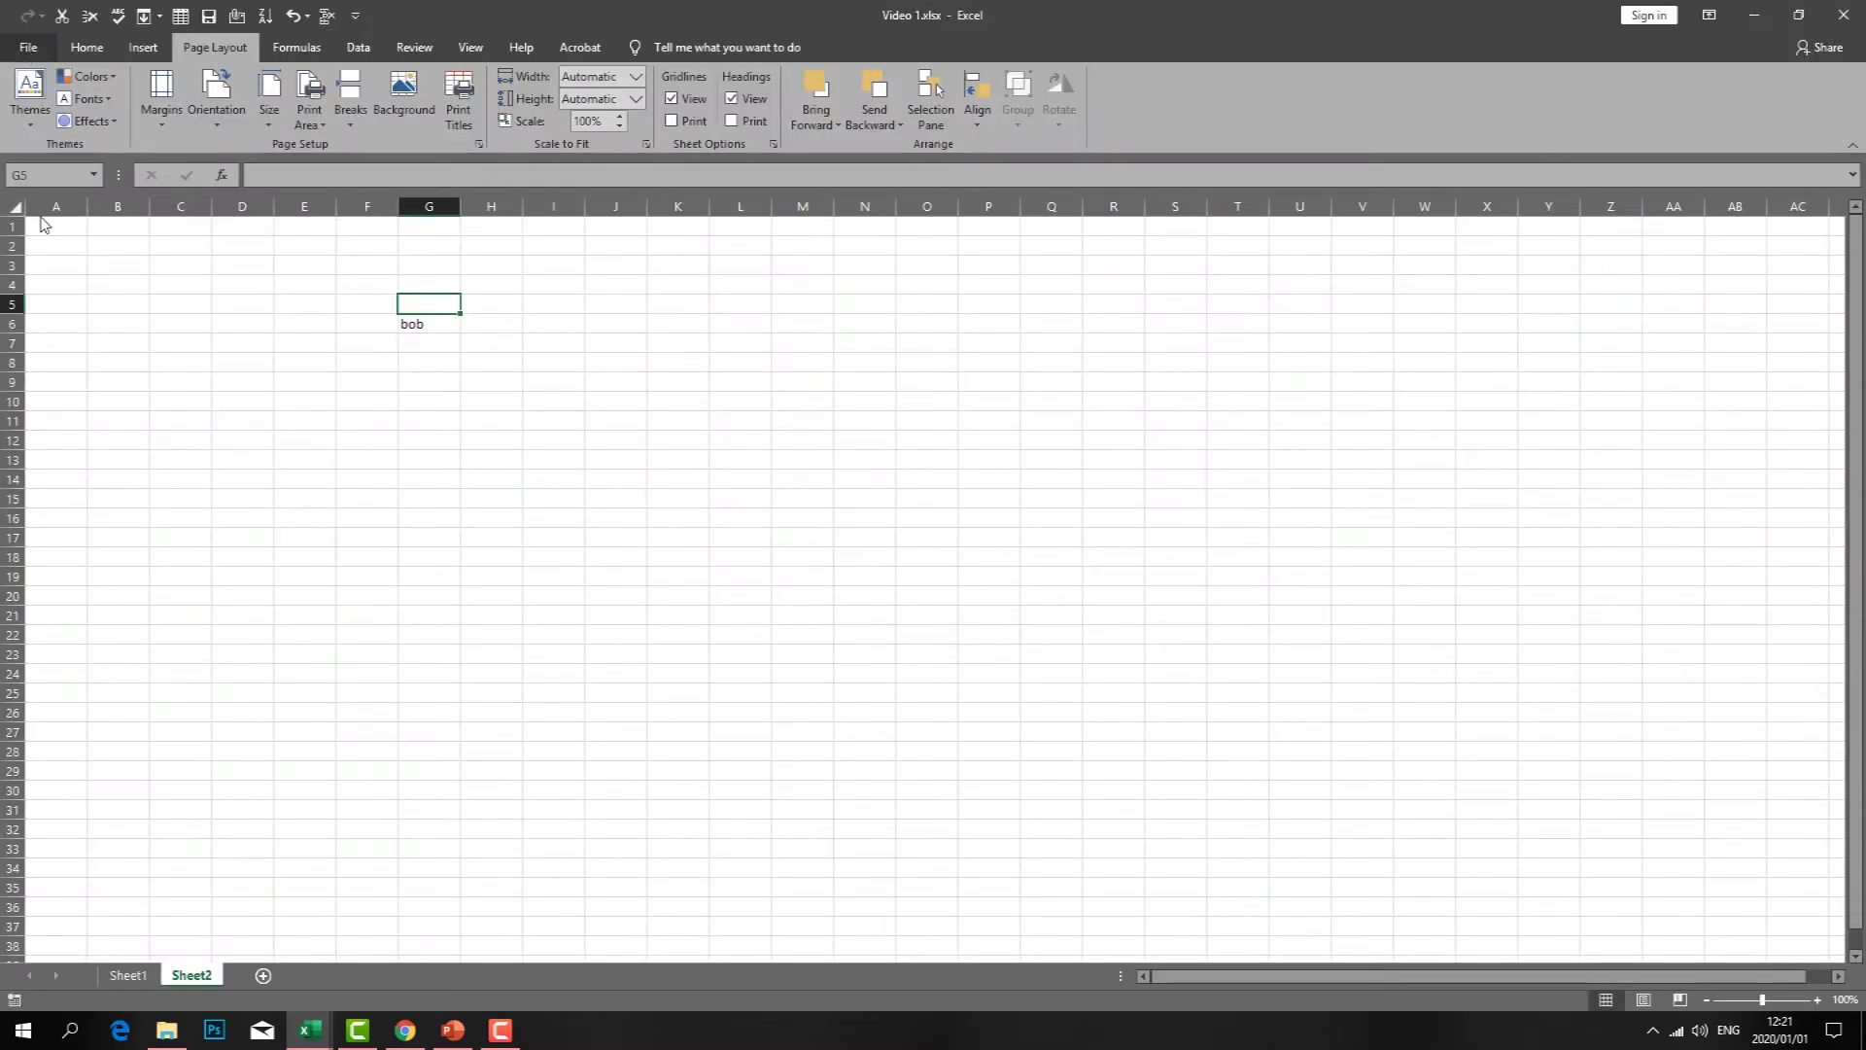
- Set the Office theme to Black and go back to the worksheet
{"action": "left_click", "coordinate": [28, 47]}
{"action": "left_click", "coordinate": [68, 896]}
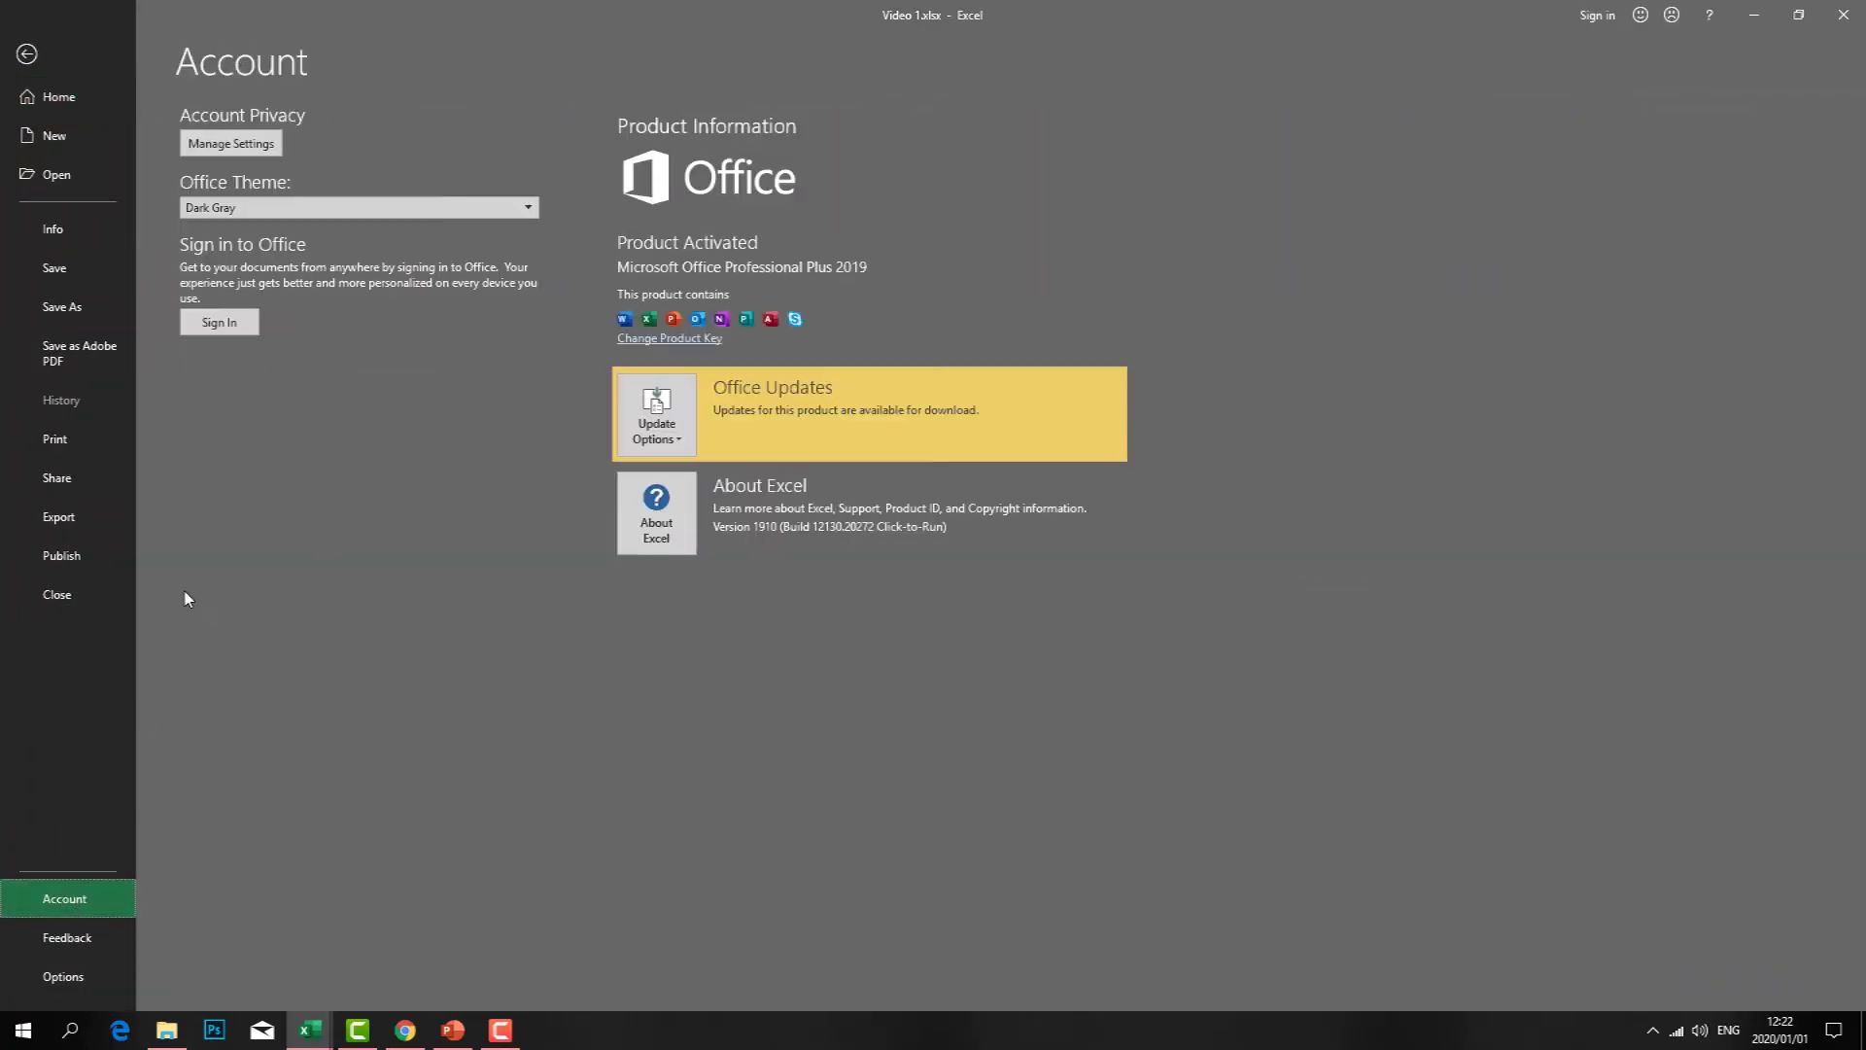
{"action": "left_click", "coordinate": [517, 208]}
{"action": "left_click", "coordinate": [225, 269]}
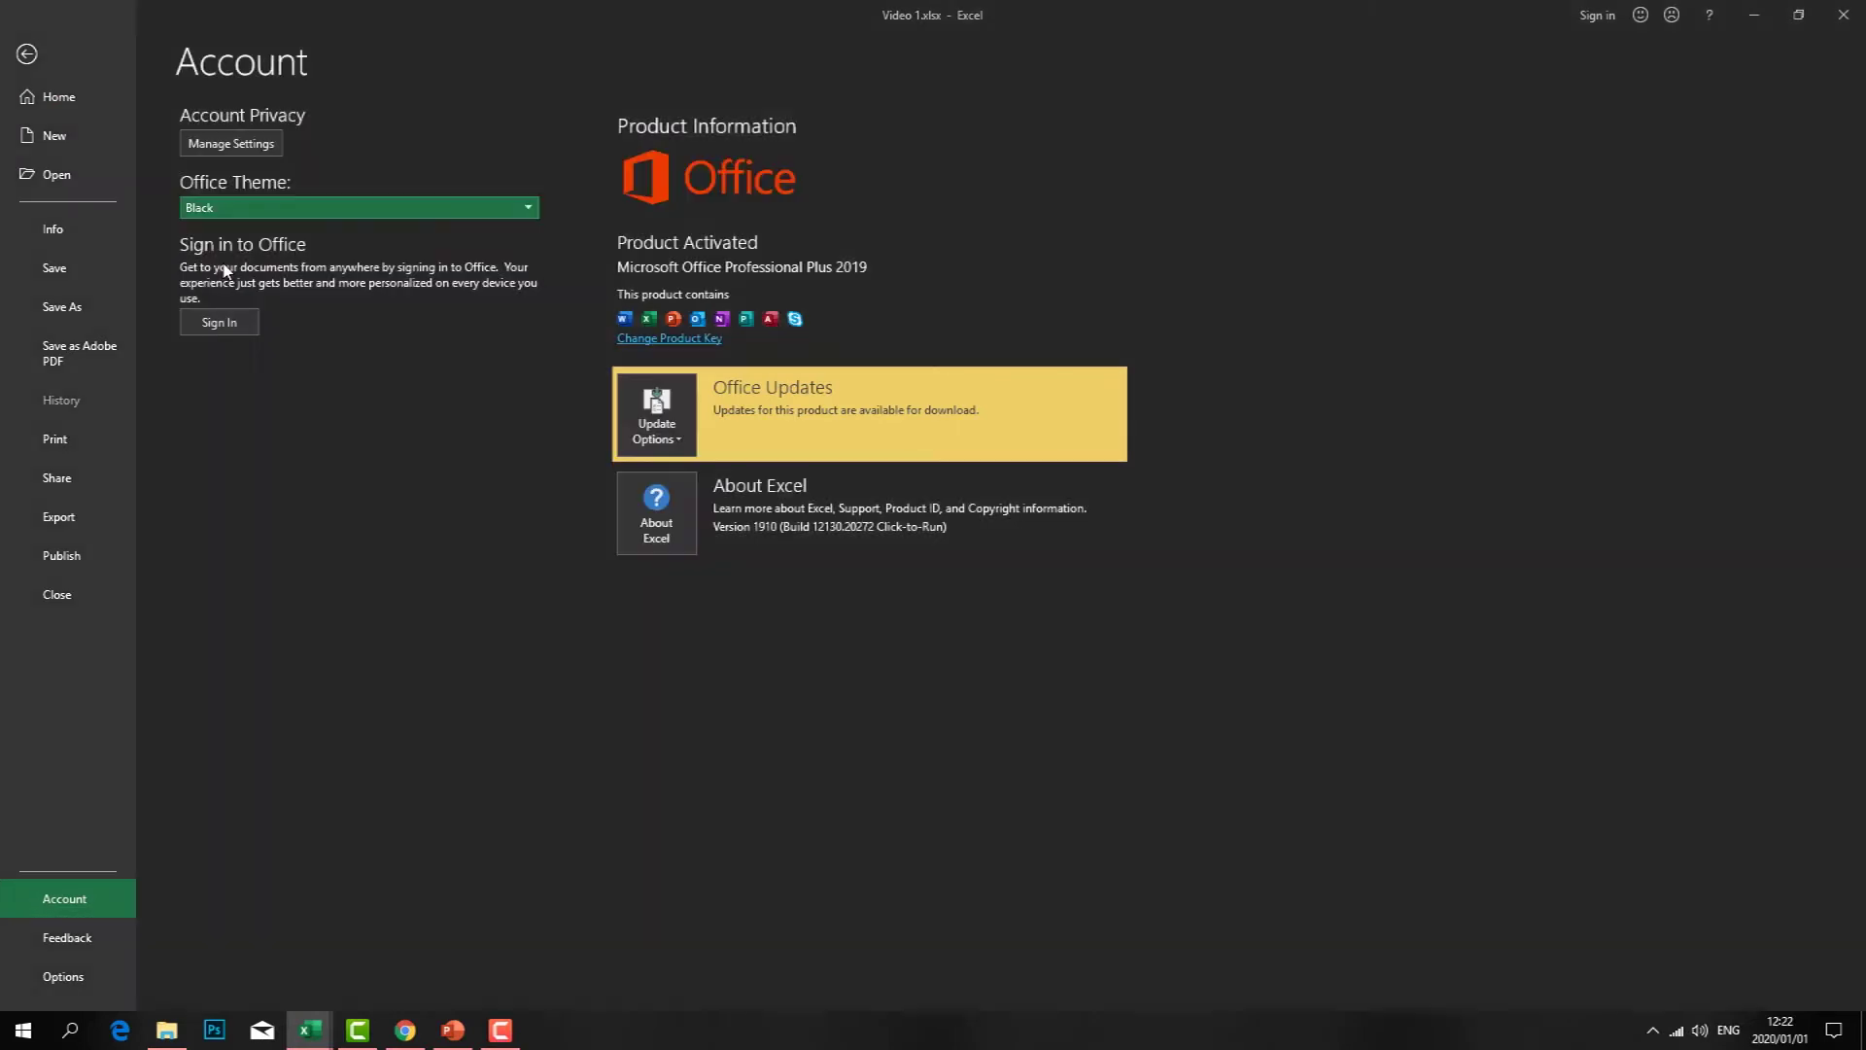
{"action": "left_click", "coordinate": [21, 51]}
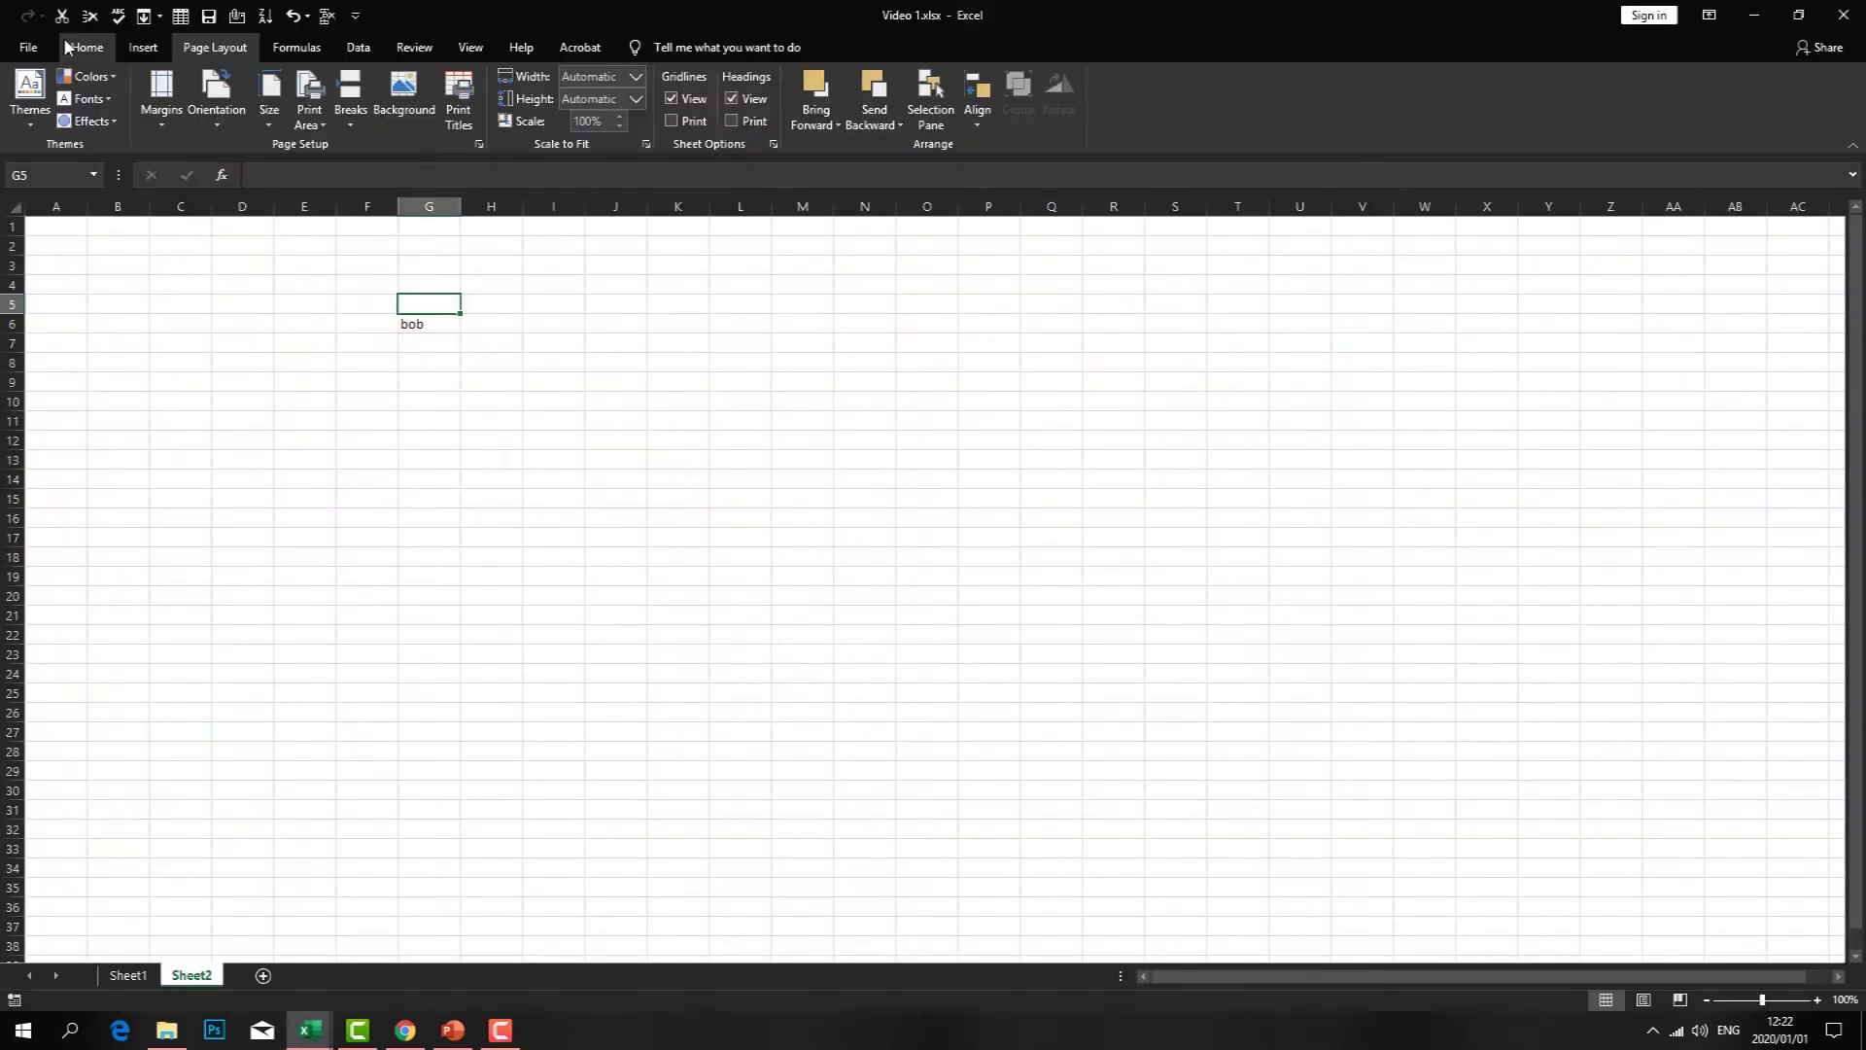
- Switch the Office theme to White and restore it to Colorful
{"action": "left_click", "coordinate": [29, 46]}
{"action": "left_click", "coordinate": [64, 898]}
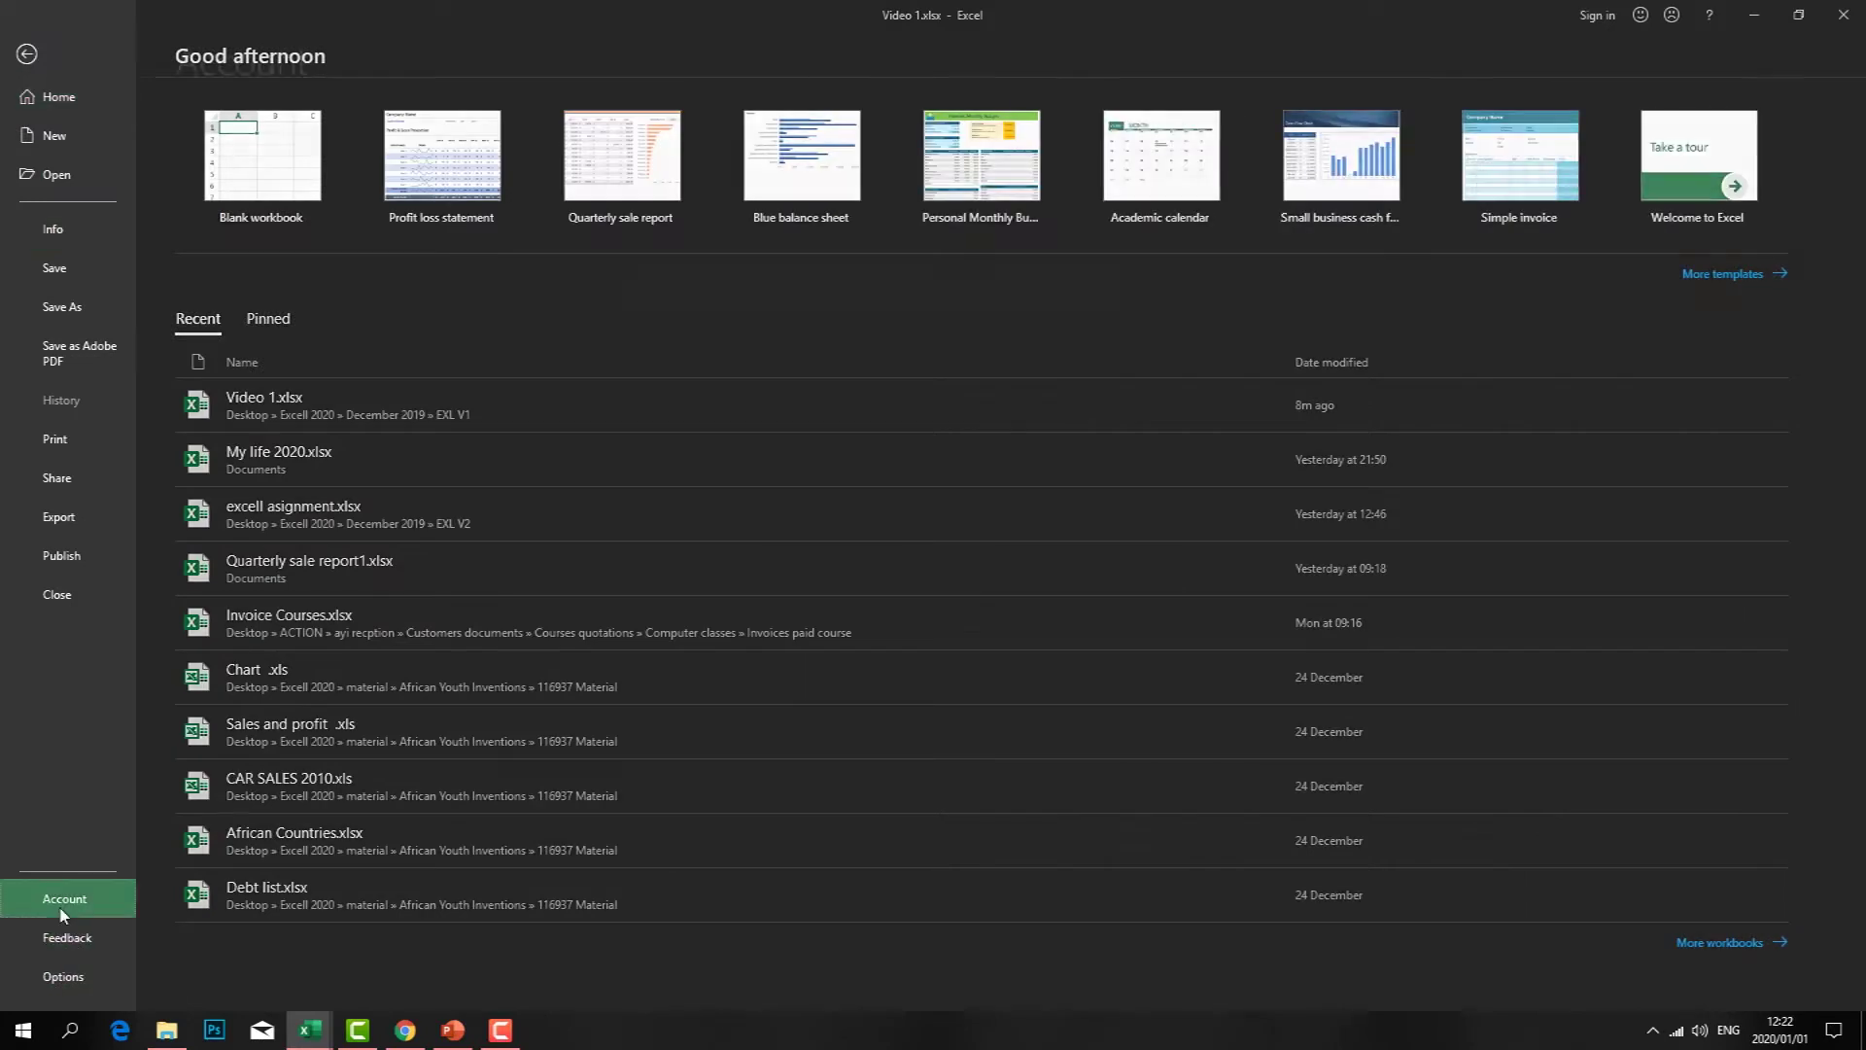
{"action": "left_click", "coordinate": [503, 210]}
{"action": "left_click", "coordinate": [225, 284]}
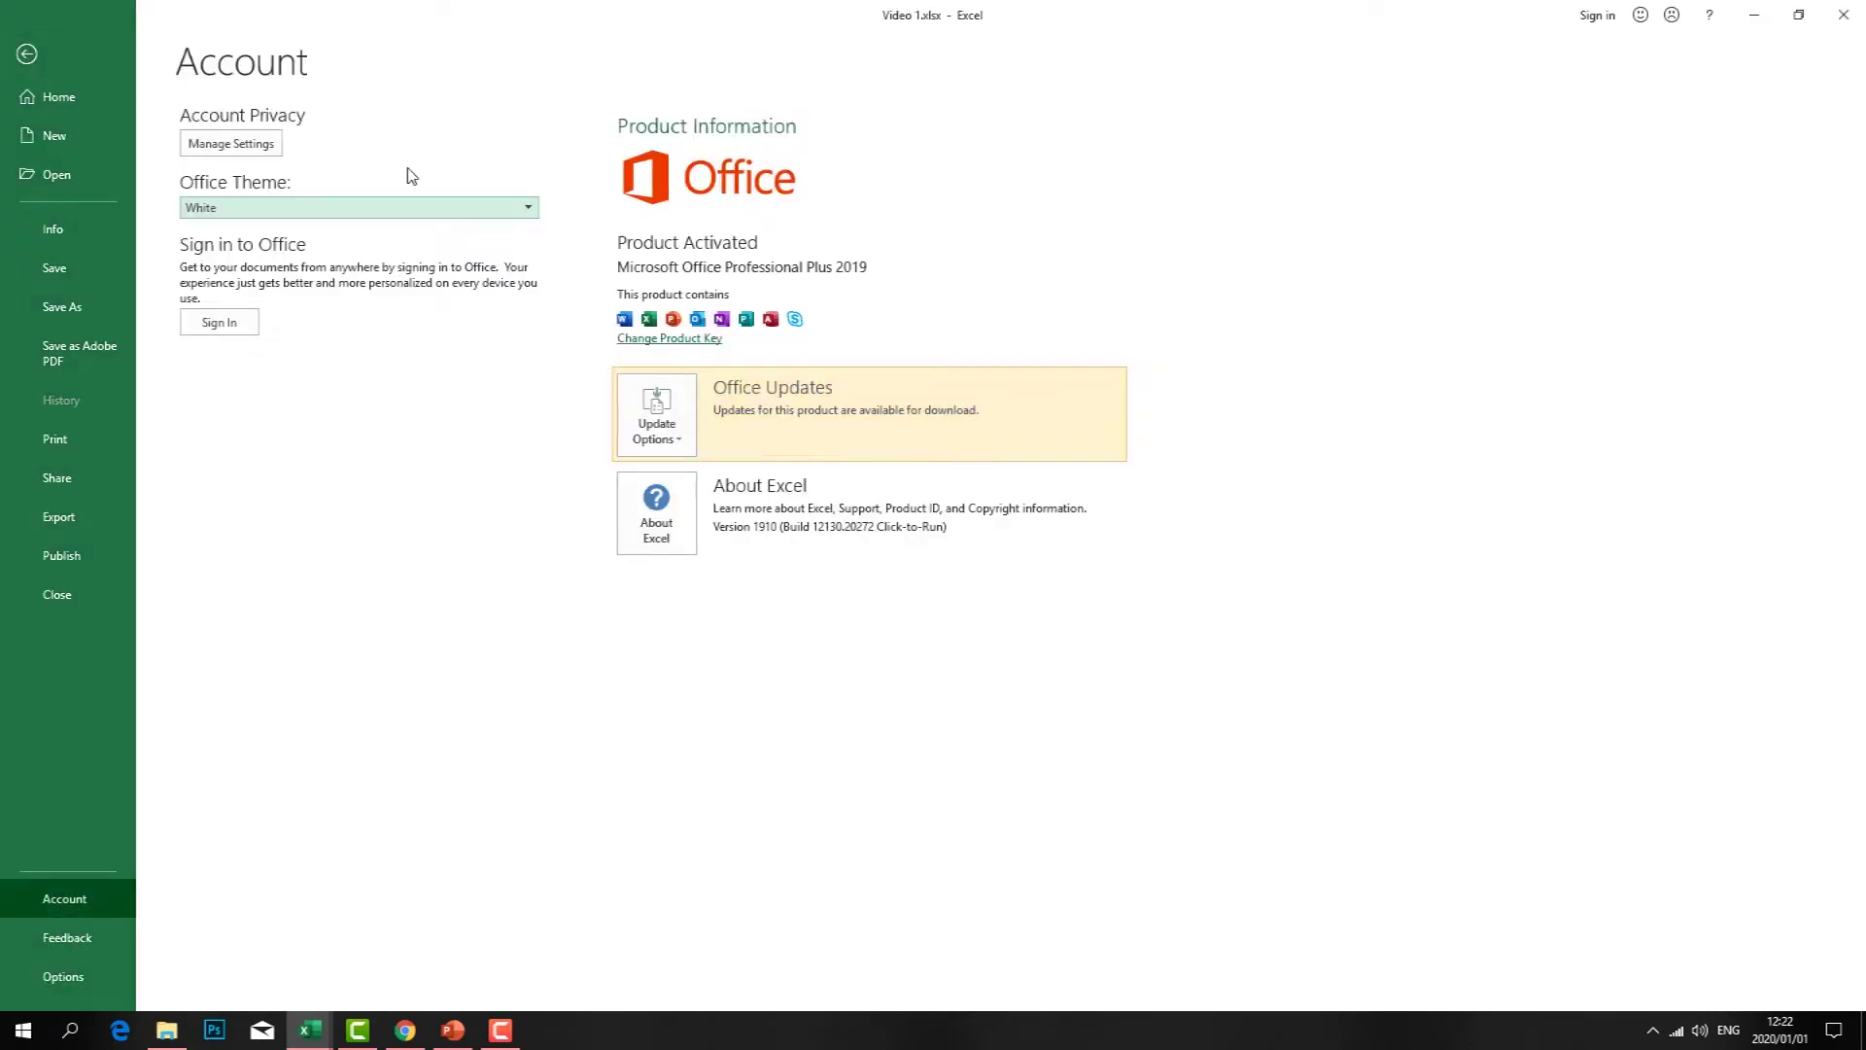
{"action": "left_click", "coordinate": [526, 215]}
{"action": "left_click", "coordinate": [243, 229]}
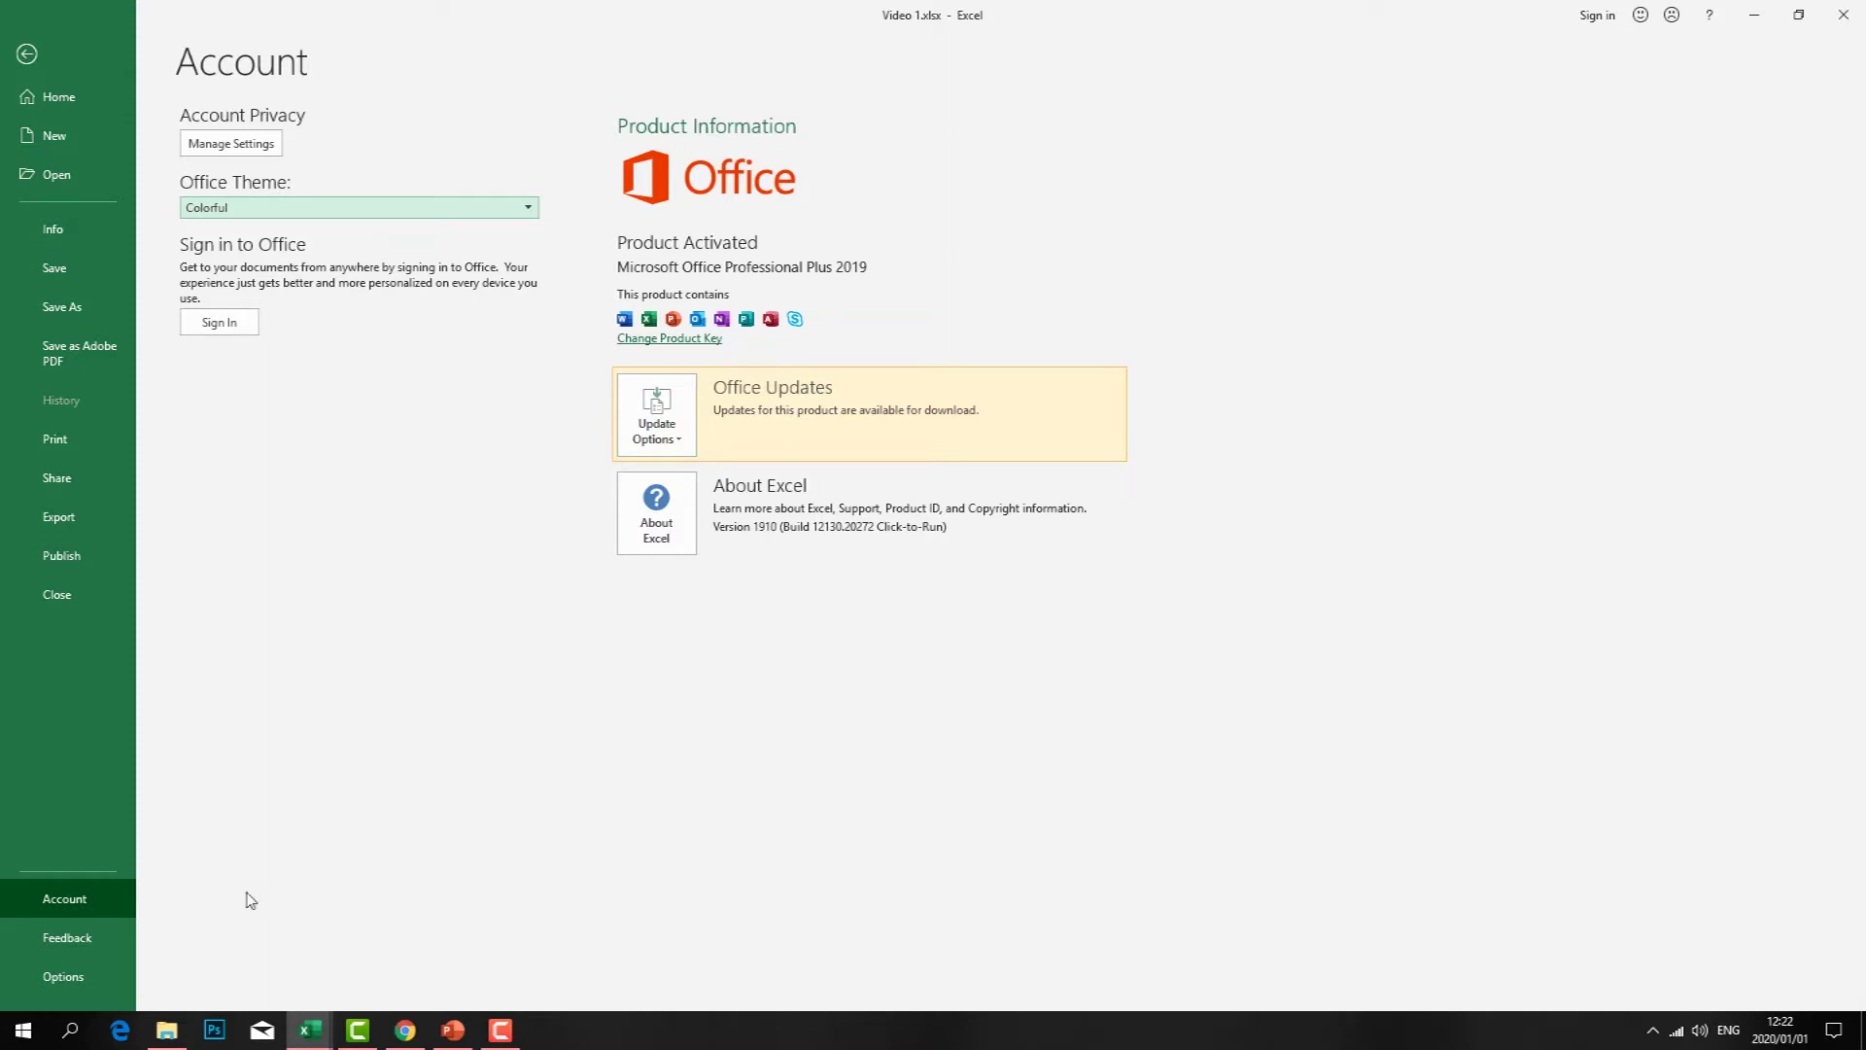
- Write "iam happy for this" in the Send a Smile feedback form and close it without submitting
{"action": "left_click", "coordinate": [67, 937]}
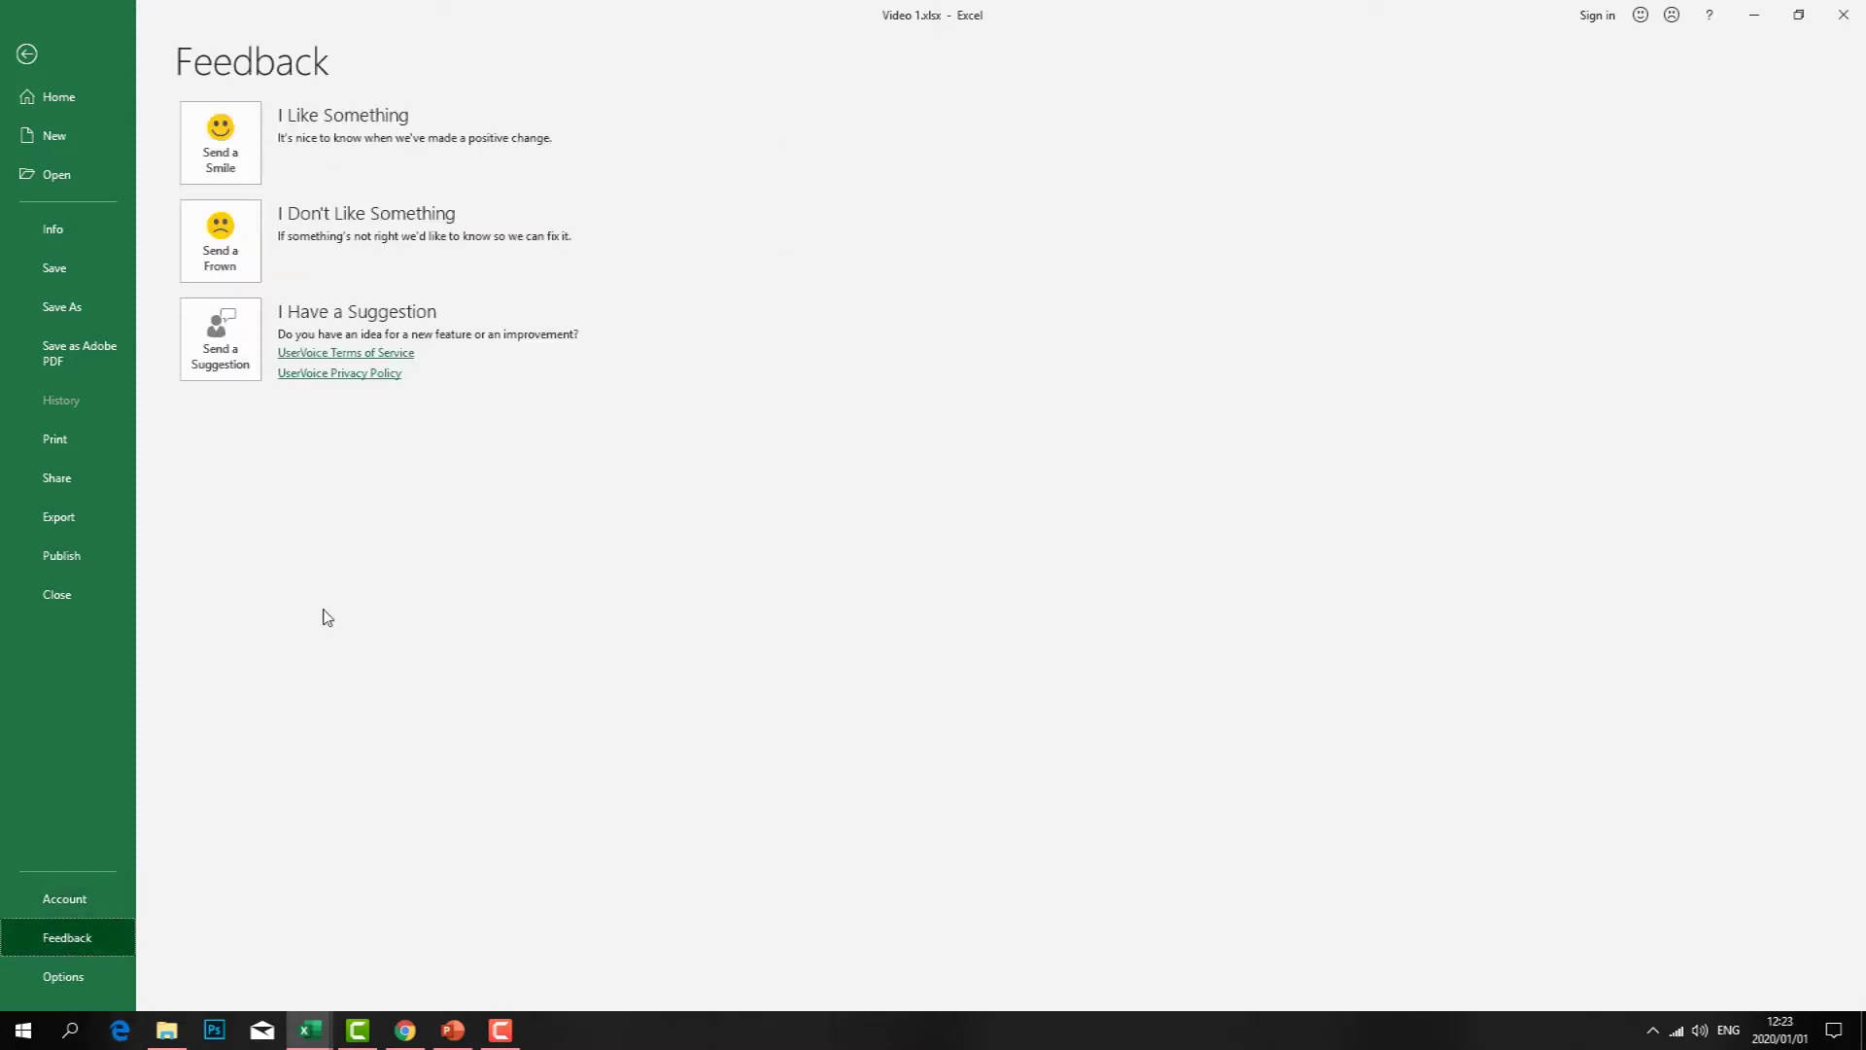
{"action": "left_click", "coordinate": [244, 174]}
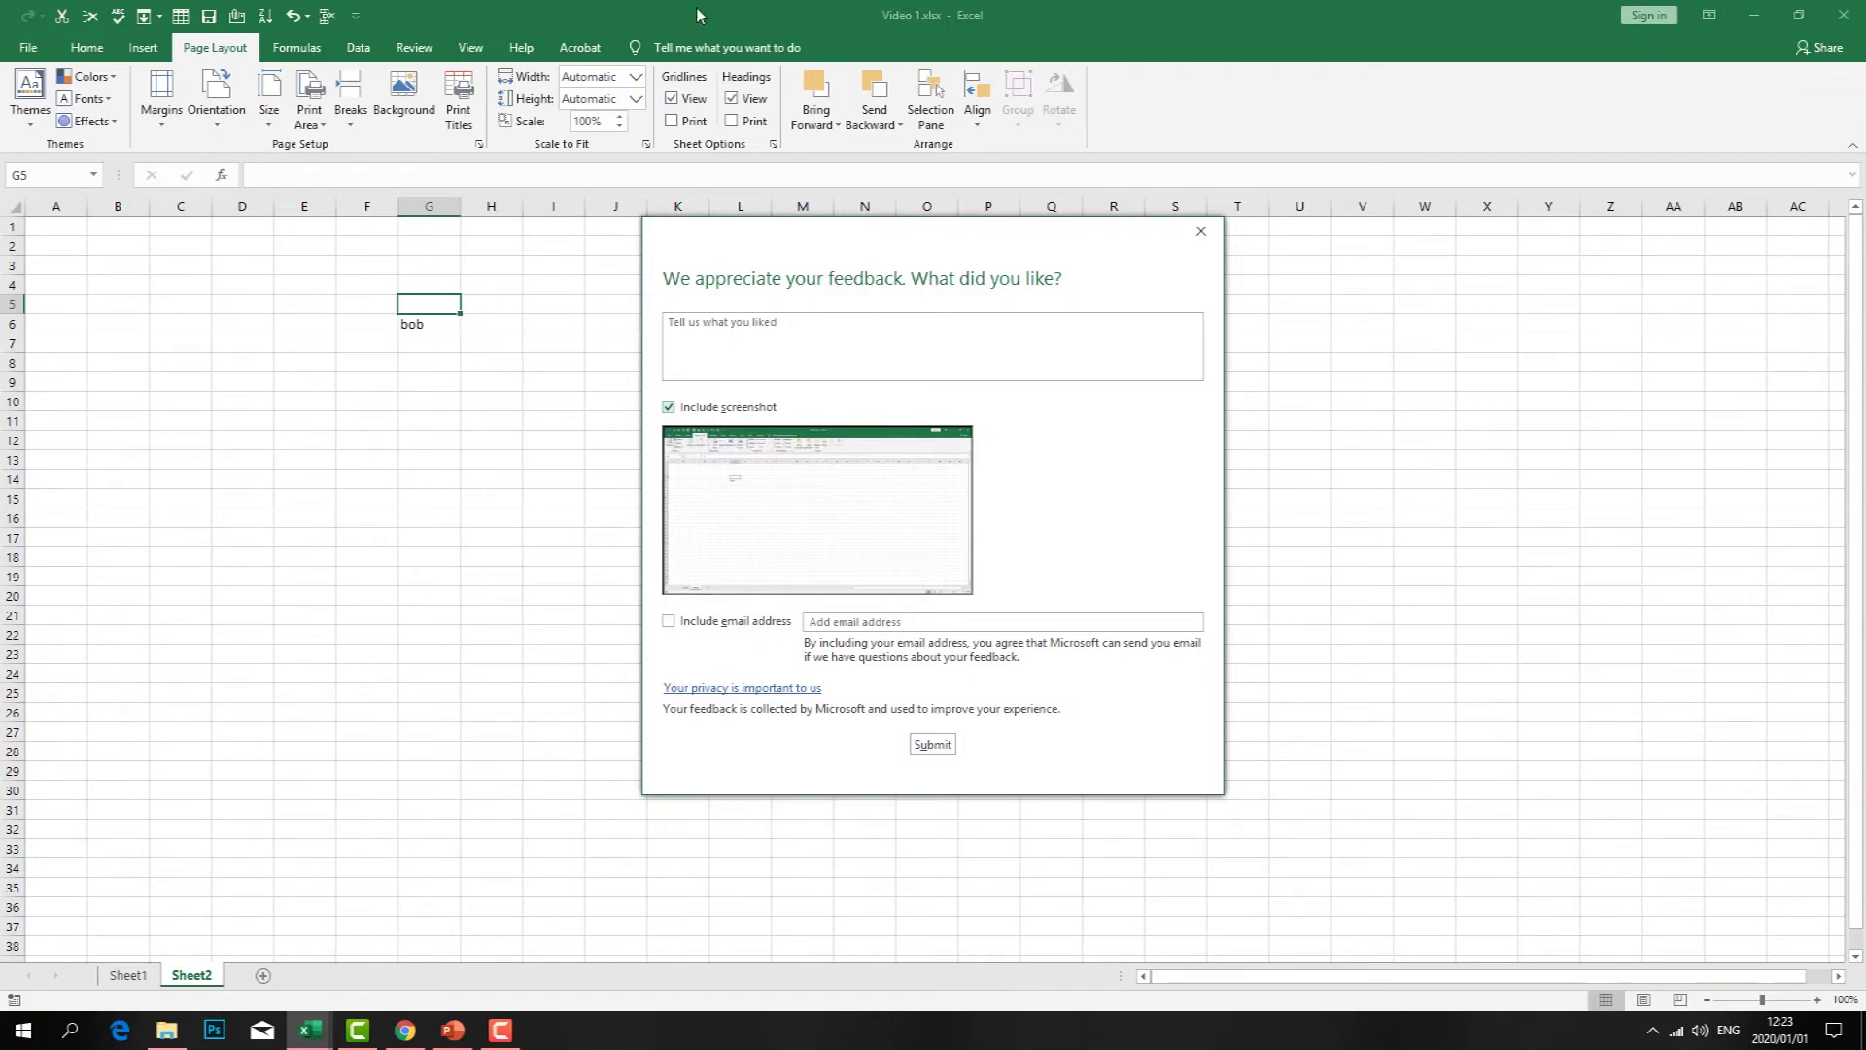
{"action": "left_click", "coordinate": [759, 339]}
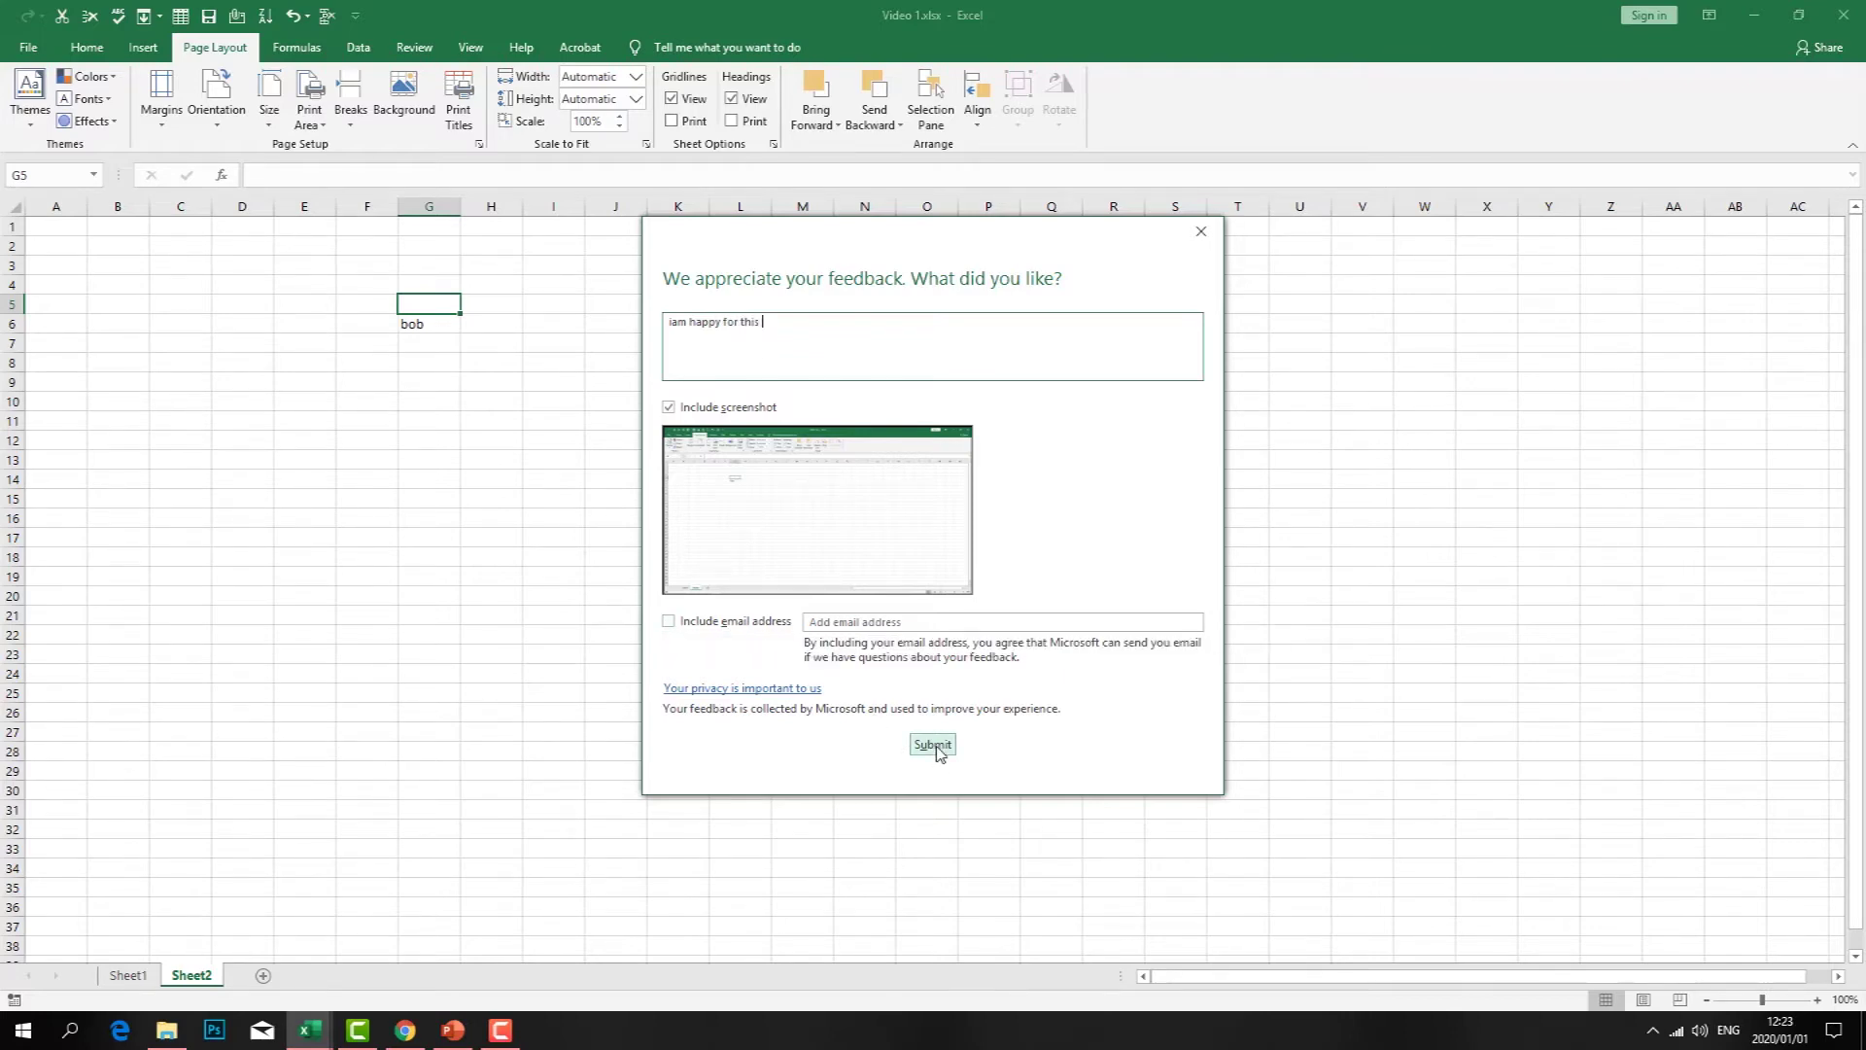
{"action": "left_click", "coordinate": [1202, 232]}
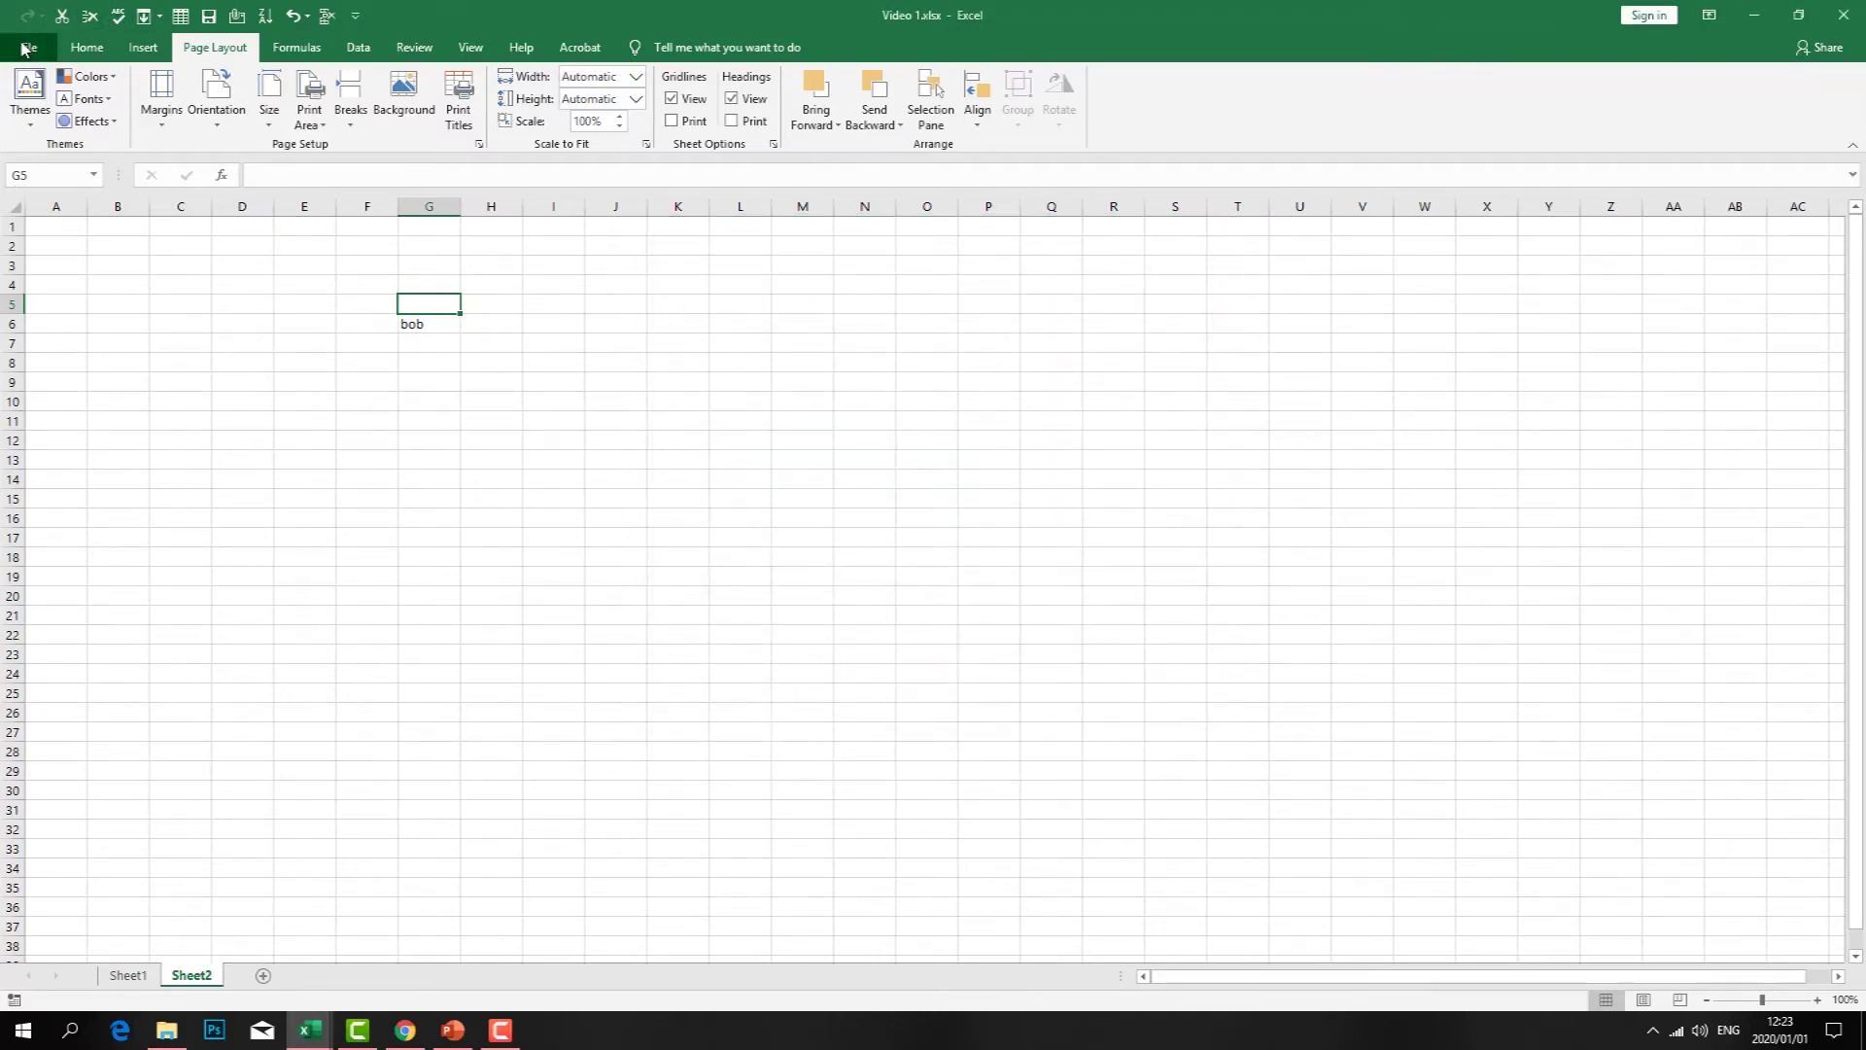
- Write "i mnot ansjhs" in the Send a Frown feedback form, include a screenshot, and close it without submitting
{"action": "left_click", "coordinate": [26, 49]}
{"action": "left_click", "coordinate": [62, 939]}
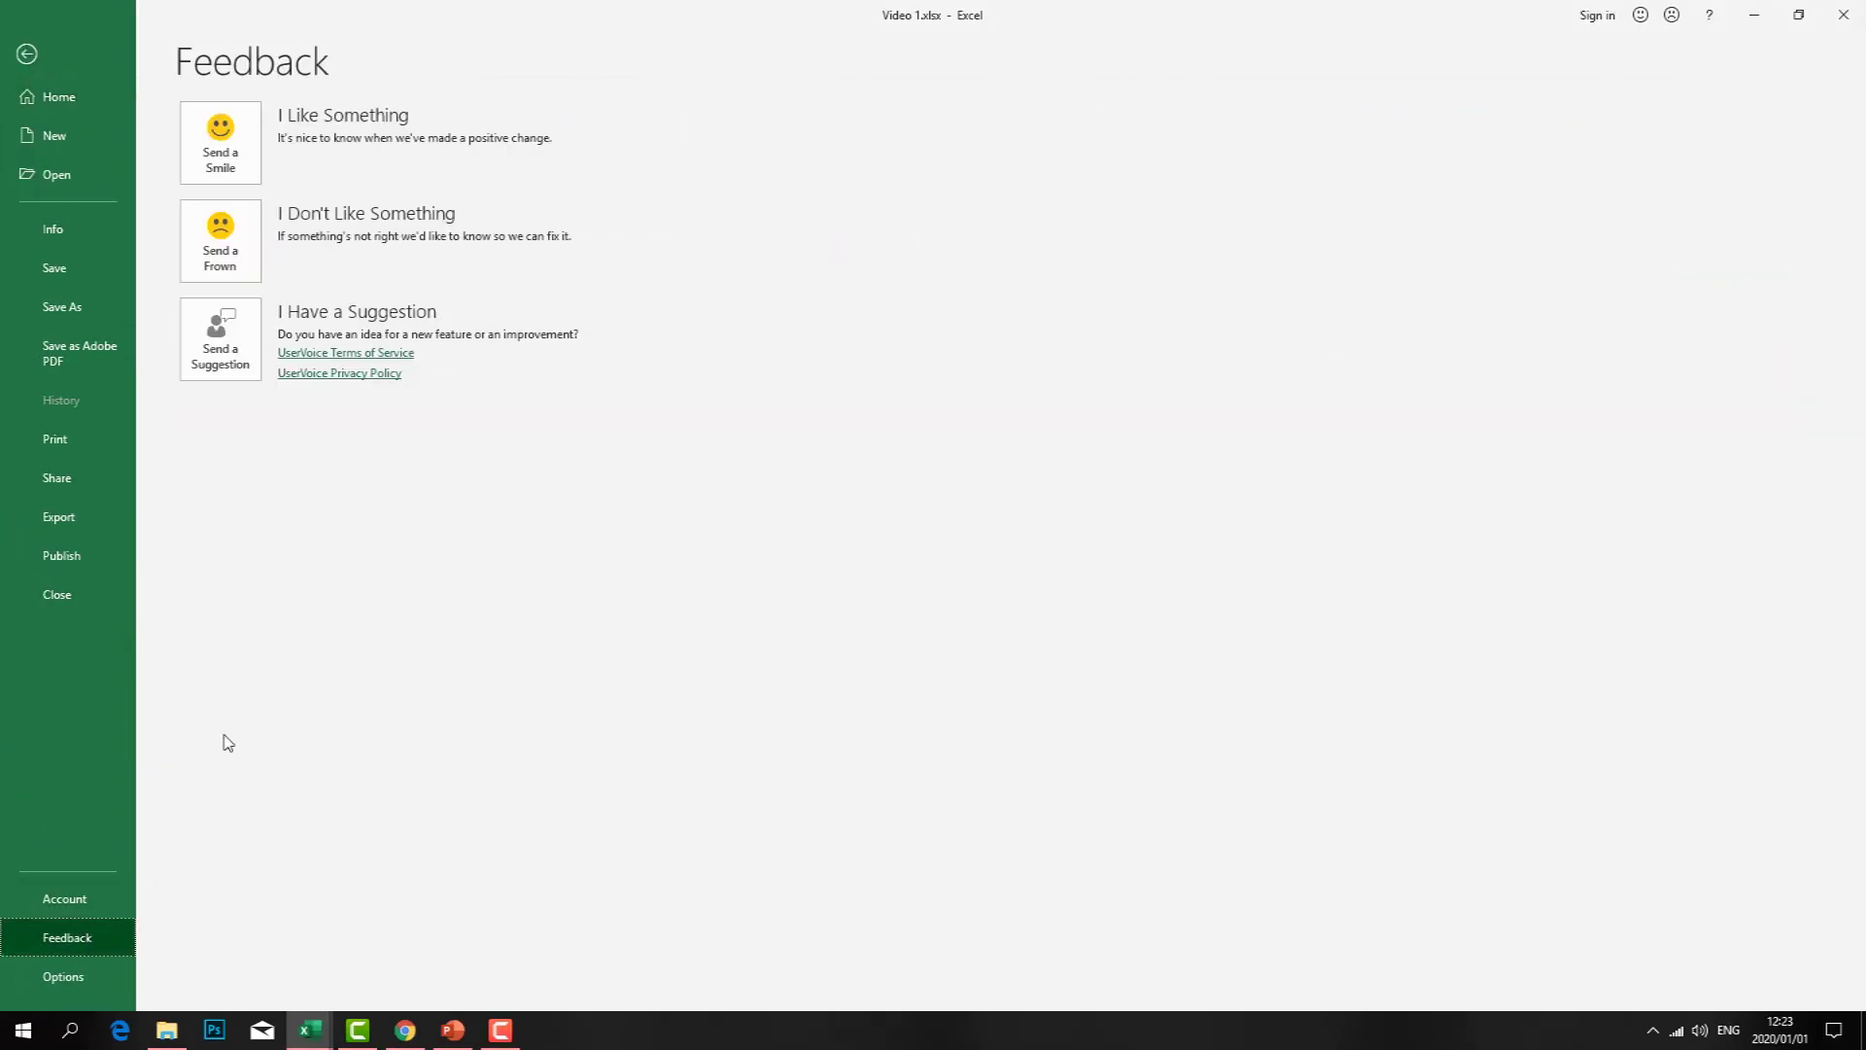
{"action": "left_click", "coordinate": [254, 259]}
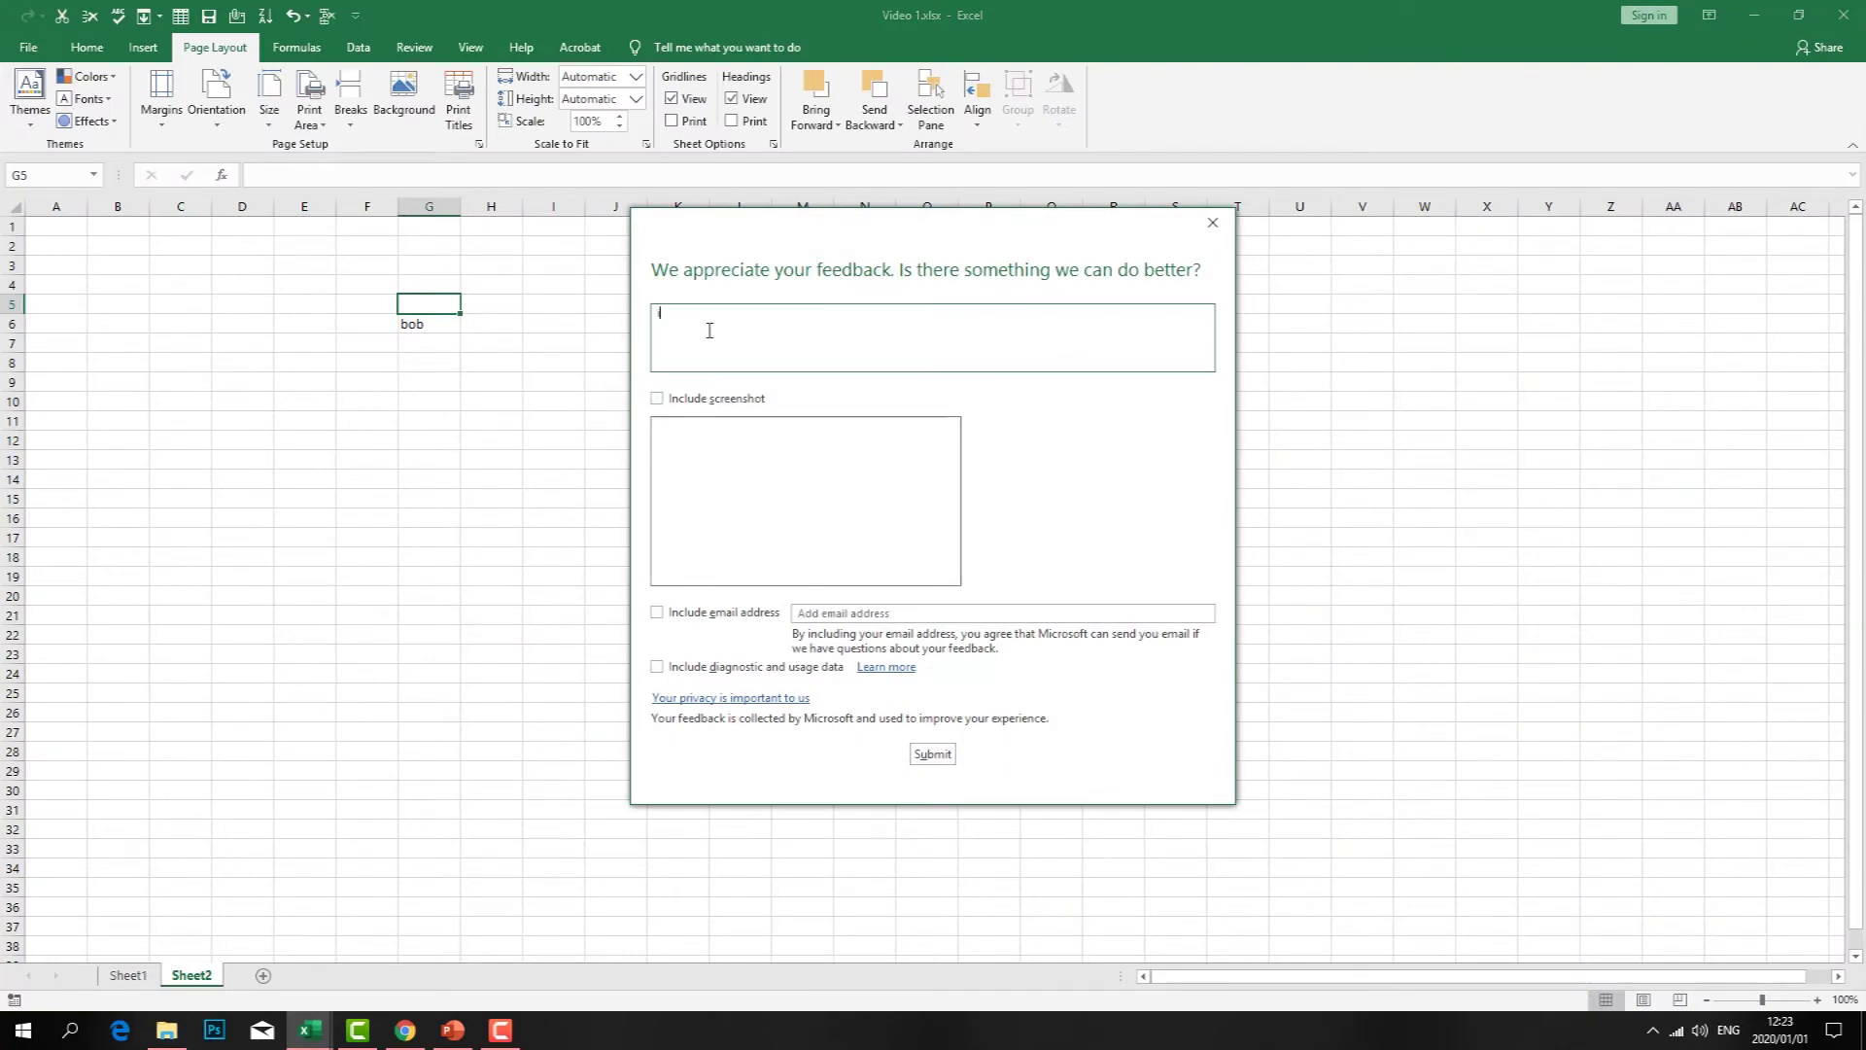
{"action": "type", "text": "i mnot ansjhs"}
{"action": "left_click", "coordinate": [657, 400]}
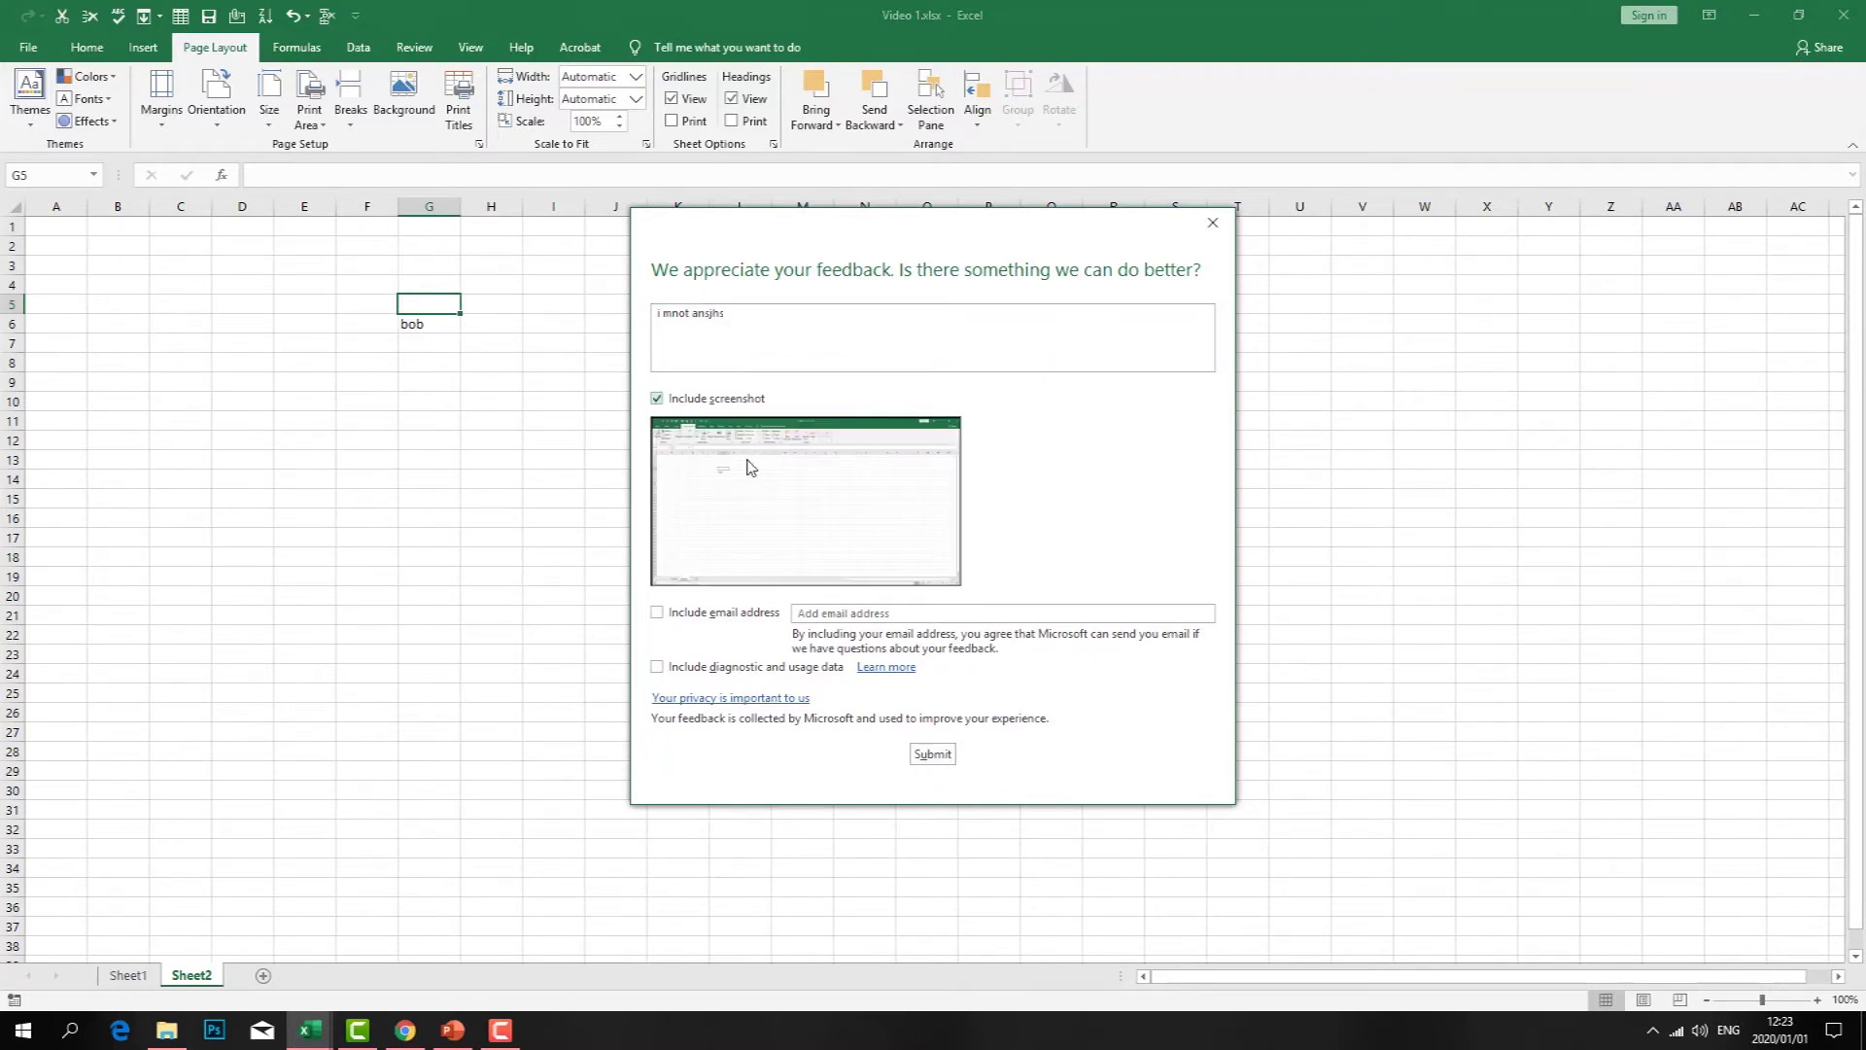
{"action": "left_click", "coordinate": [1212, 222]}
- Review the General settings in Excel Options, close them unchanged, and revisit the File start page before returning to the worksheet
{"action": "left_click", "coordinate": [28, 47]}
{"action": "left_click", "coordinate": [39, 972]}
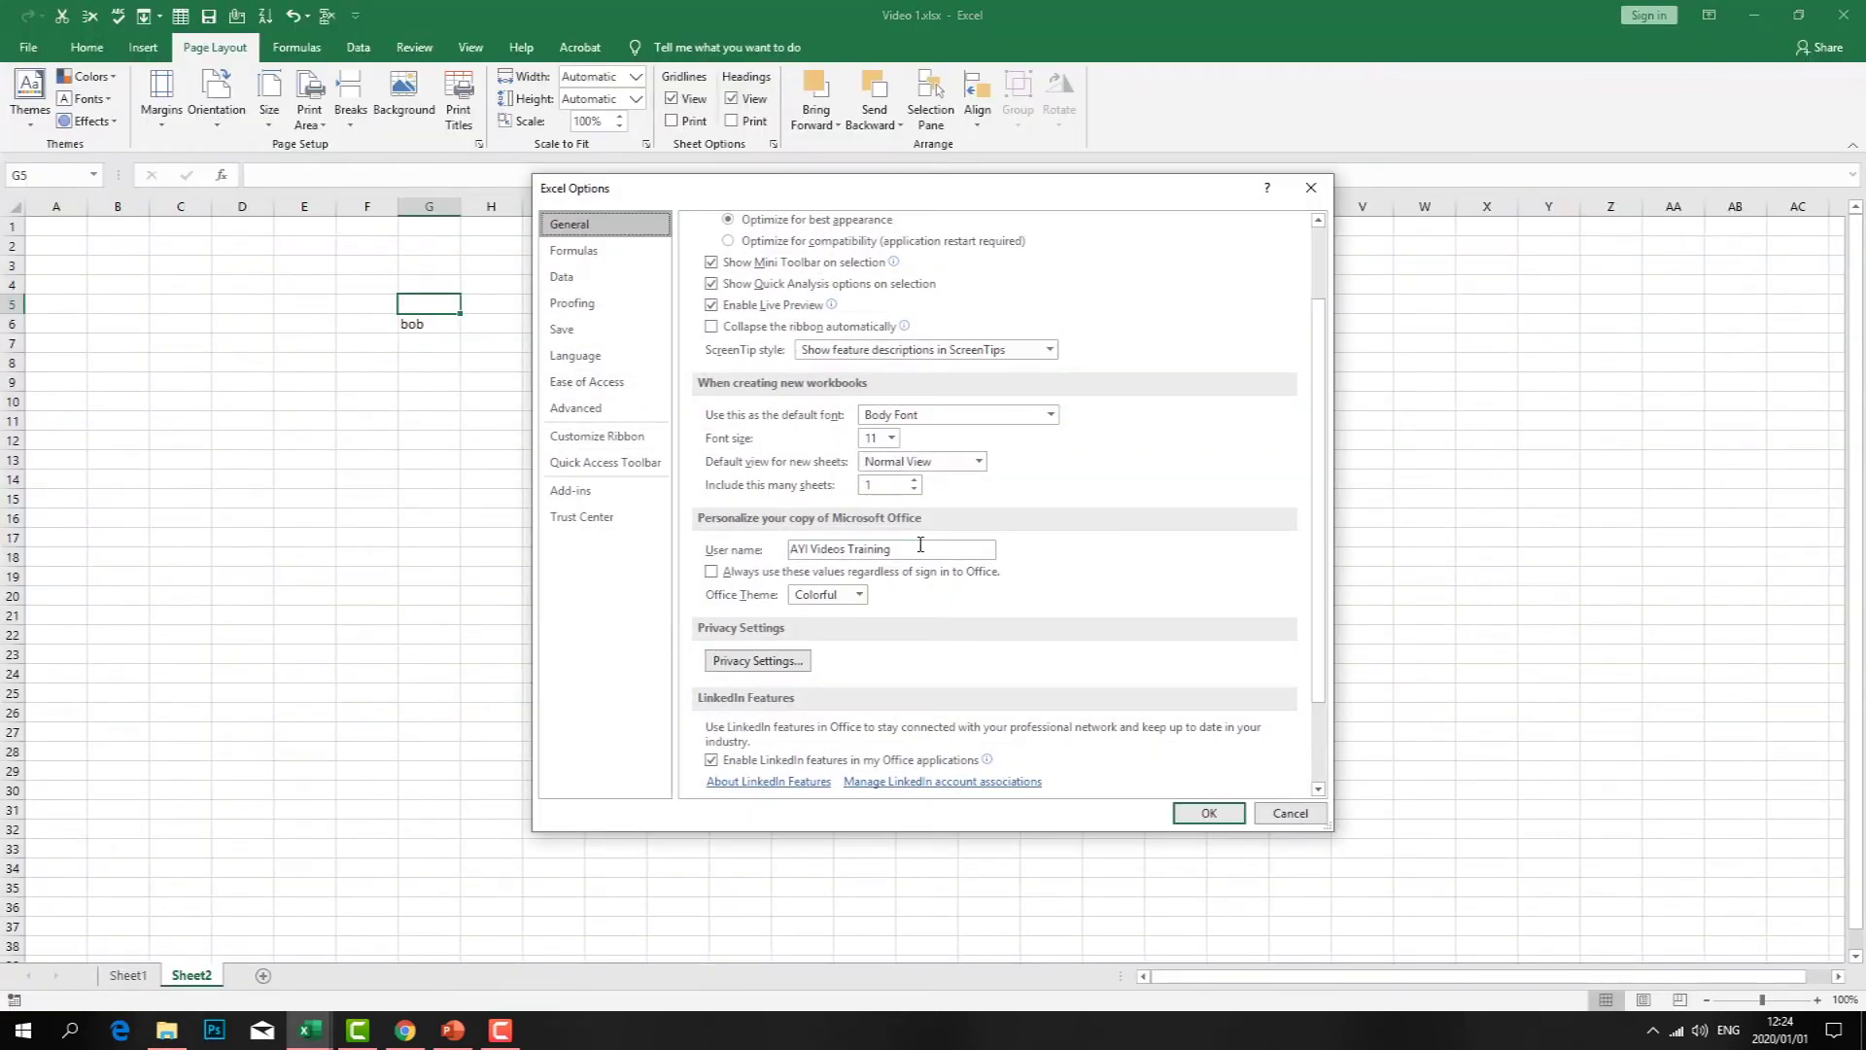
{"action": "left_click", "coordinate": [1310, 187]}
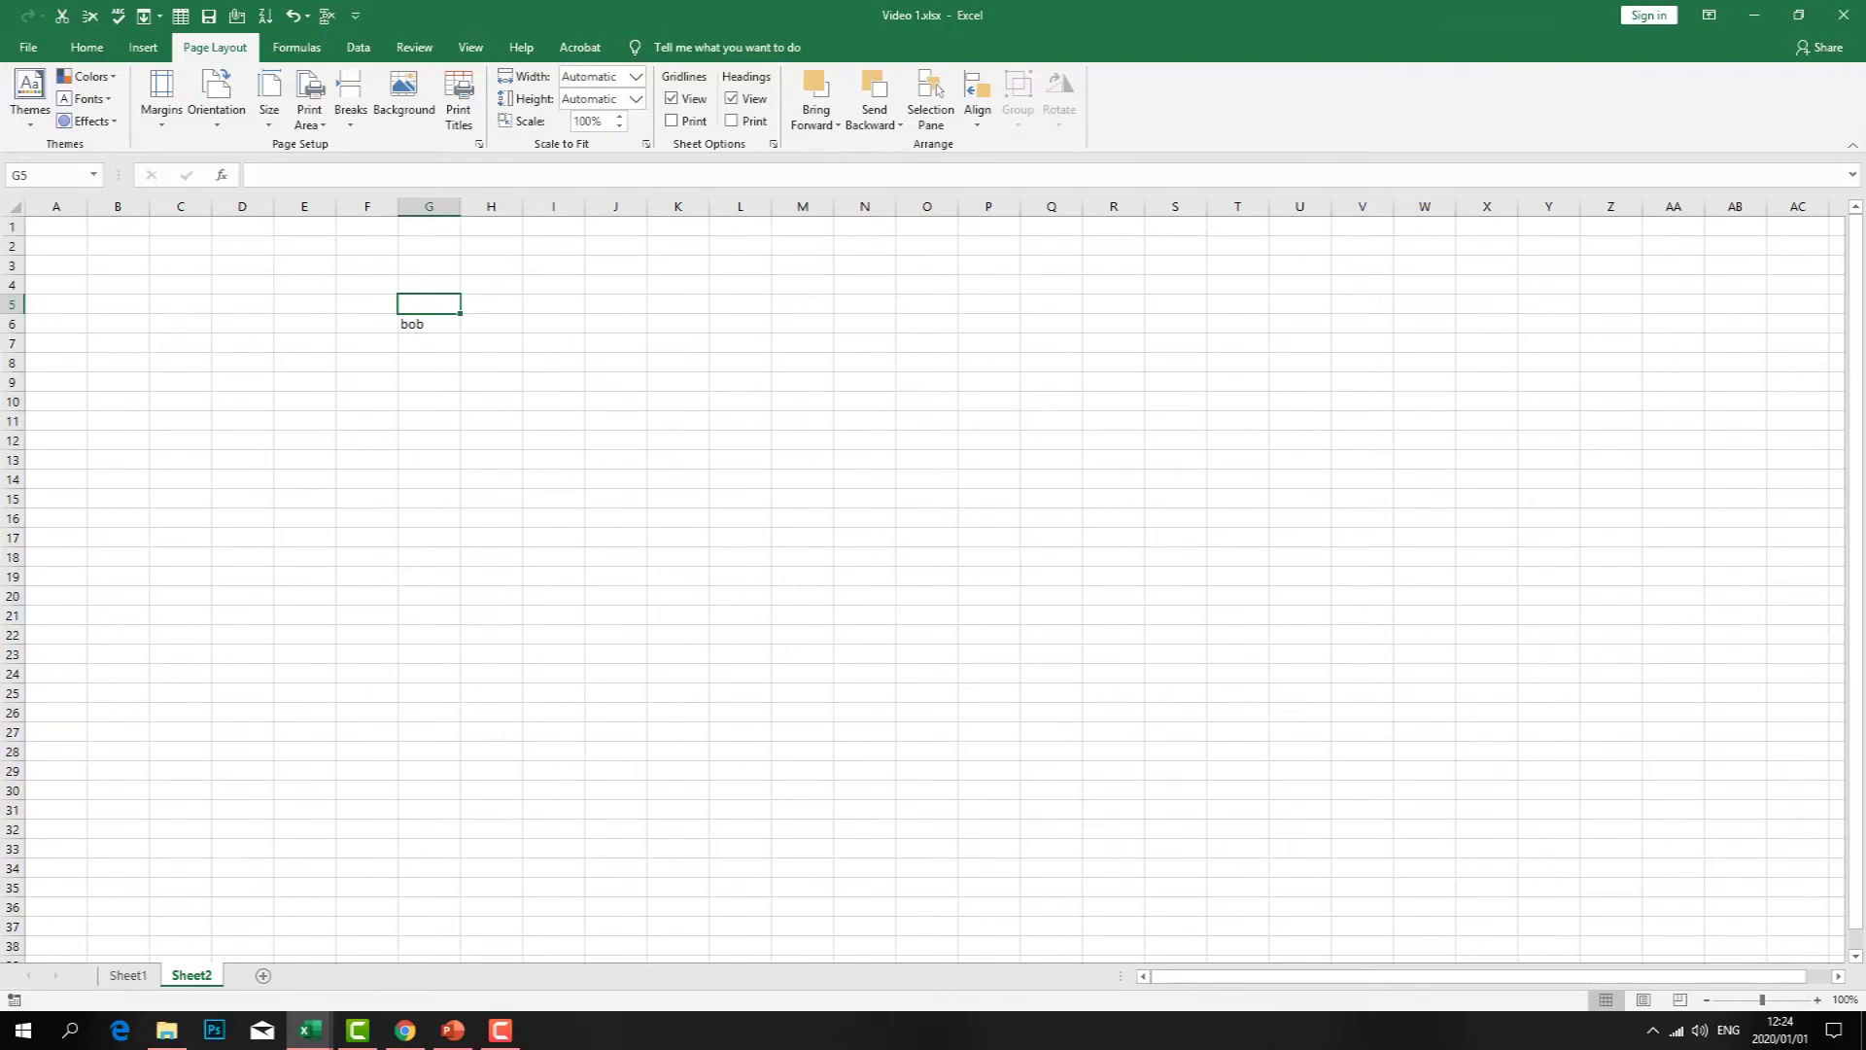
{"action": "left_click", "coordinate": [21, 47]}
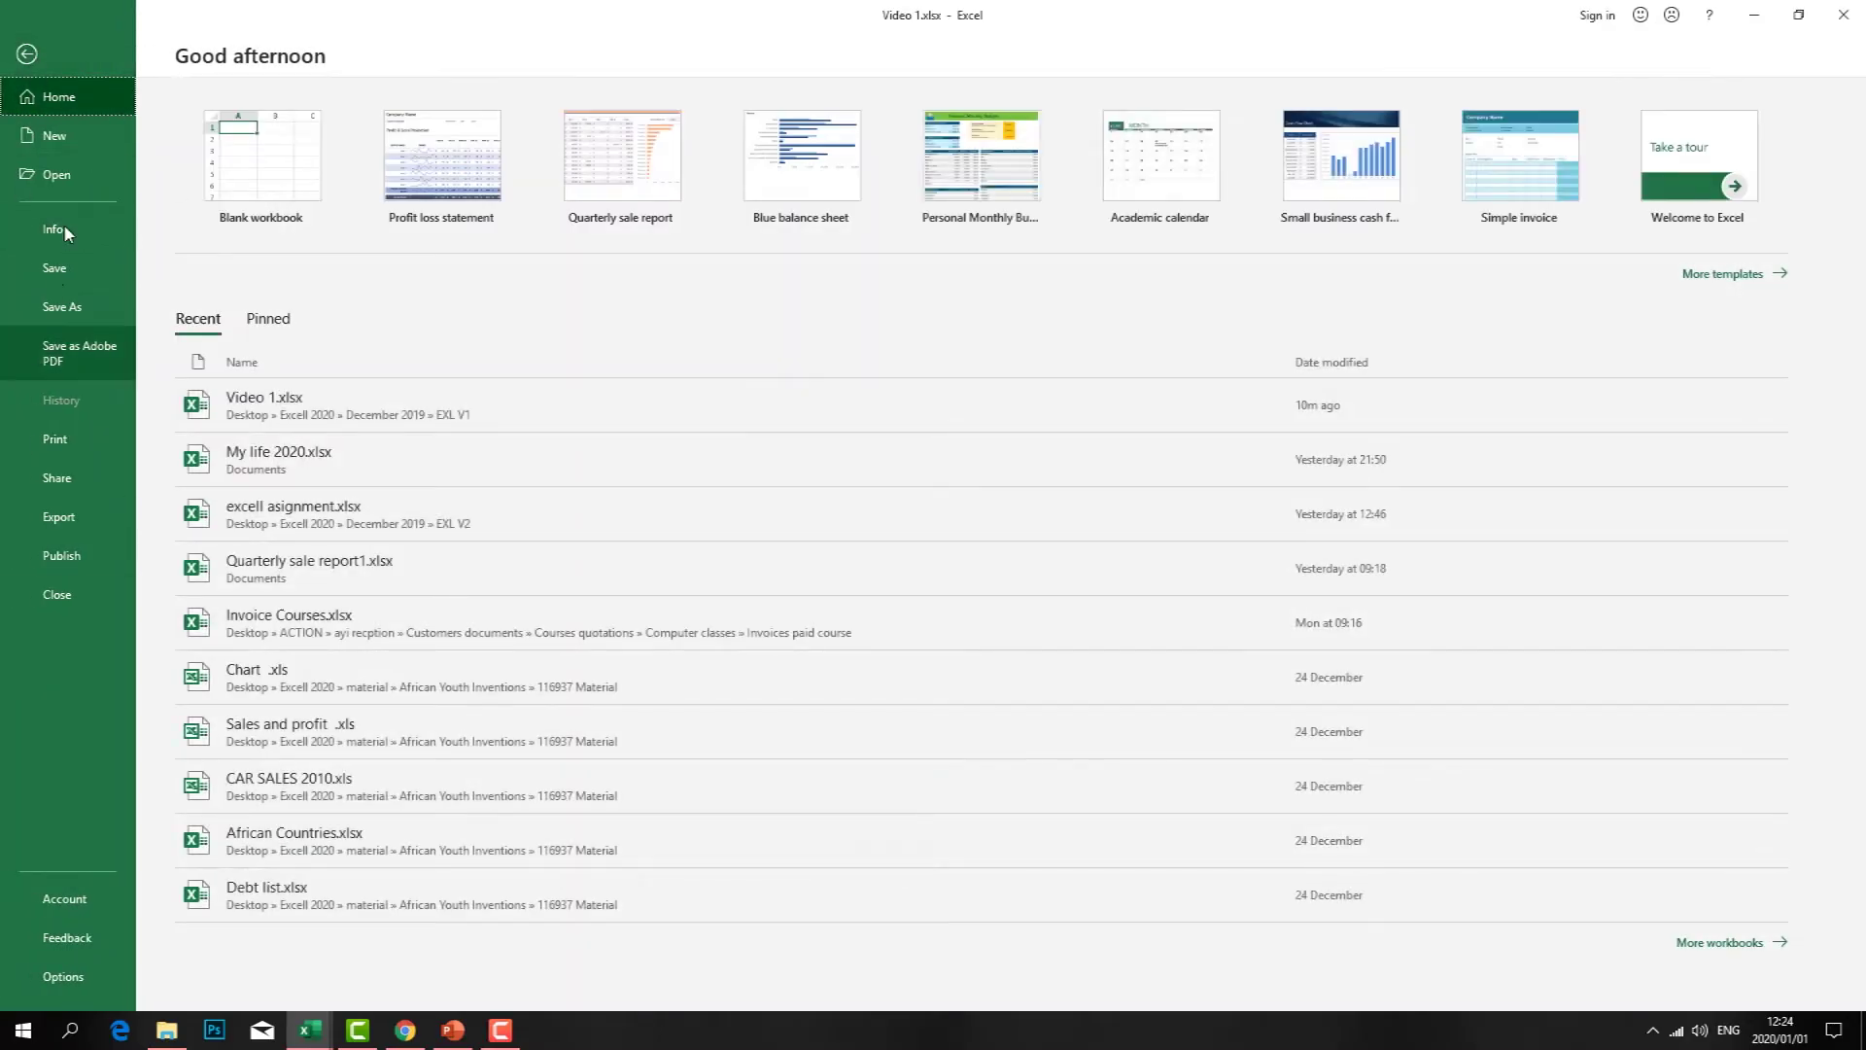
{"action": "left_click", "coordinate": [31, 56]}
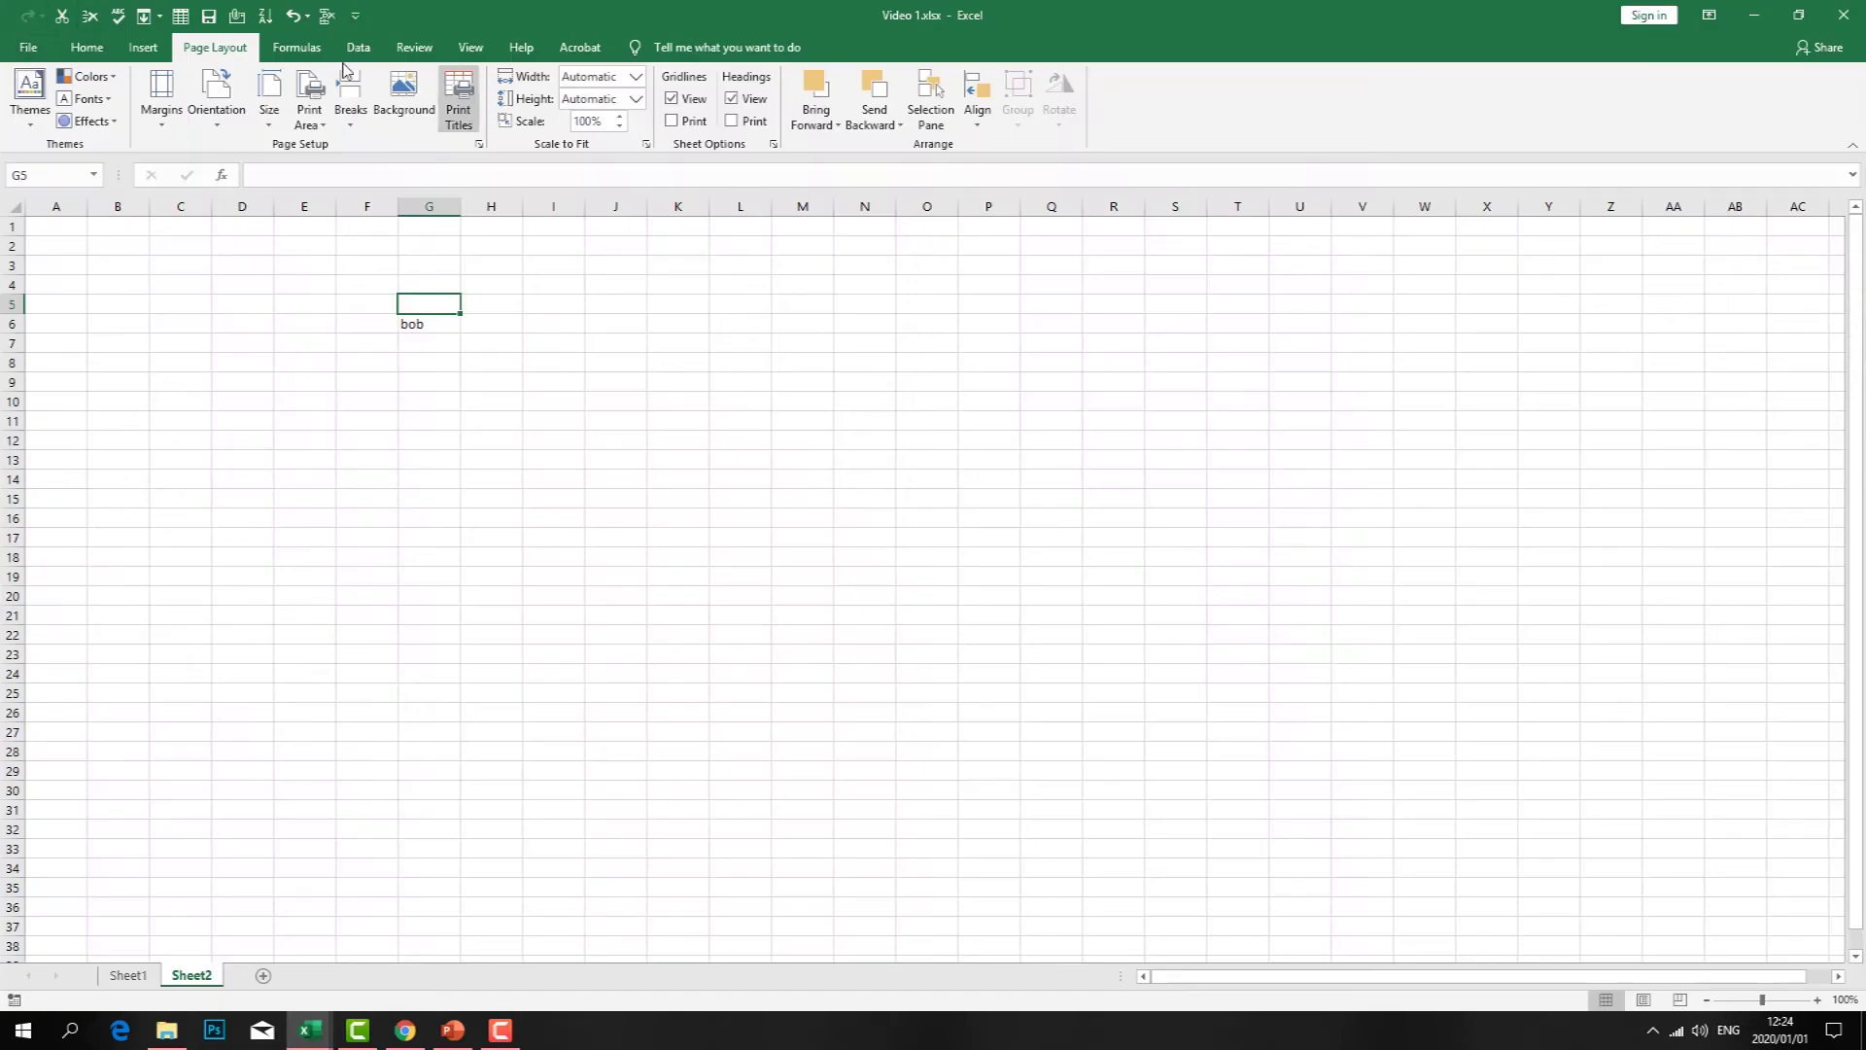
- Examine the Formulas, Data, Review, View and Home ribbon commands, and select cell G6 in the worksheet
{"action": "left_click", "coordinate": [296, 47]}
{"action": "left_click", "coordinate": [359, 47]}
{"action": "left_click", "coordinate": [414, 46]}
{"action": "left_click", "coordinate": [471, 47]}
{"action": "left_click", "coordinate": [86, 47]}
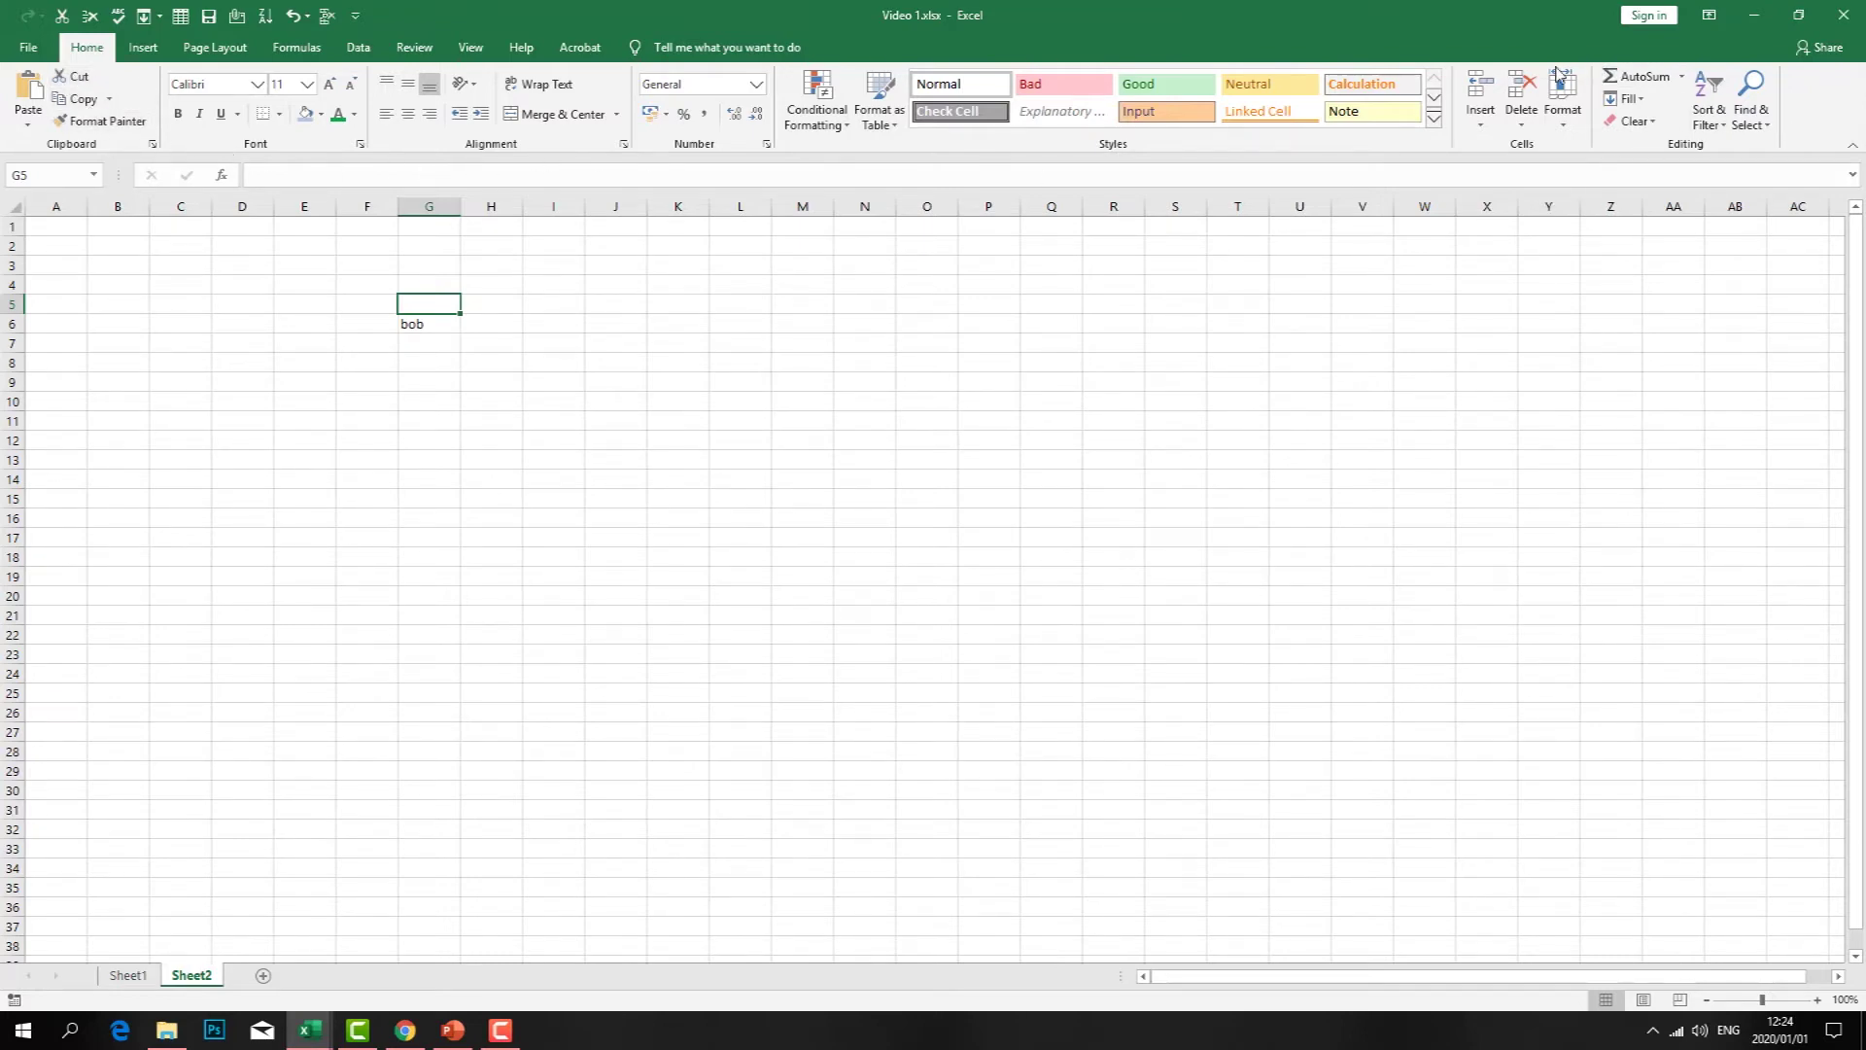
{"action": "left_click", "coordinate": [327, 340]}
{"action": "left_click", "coordinate": [377, 288]}
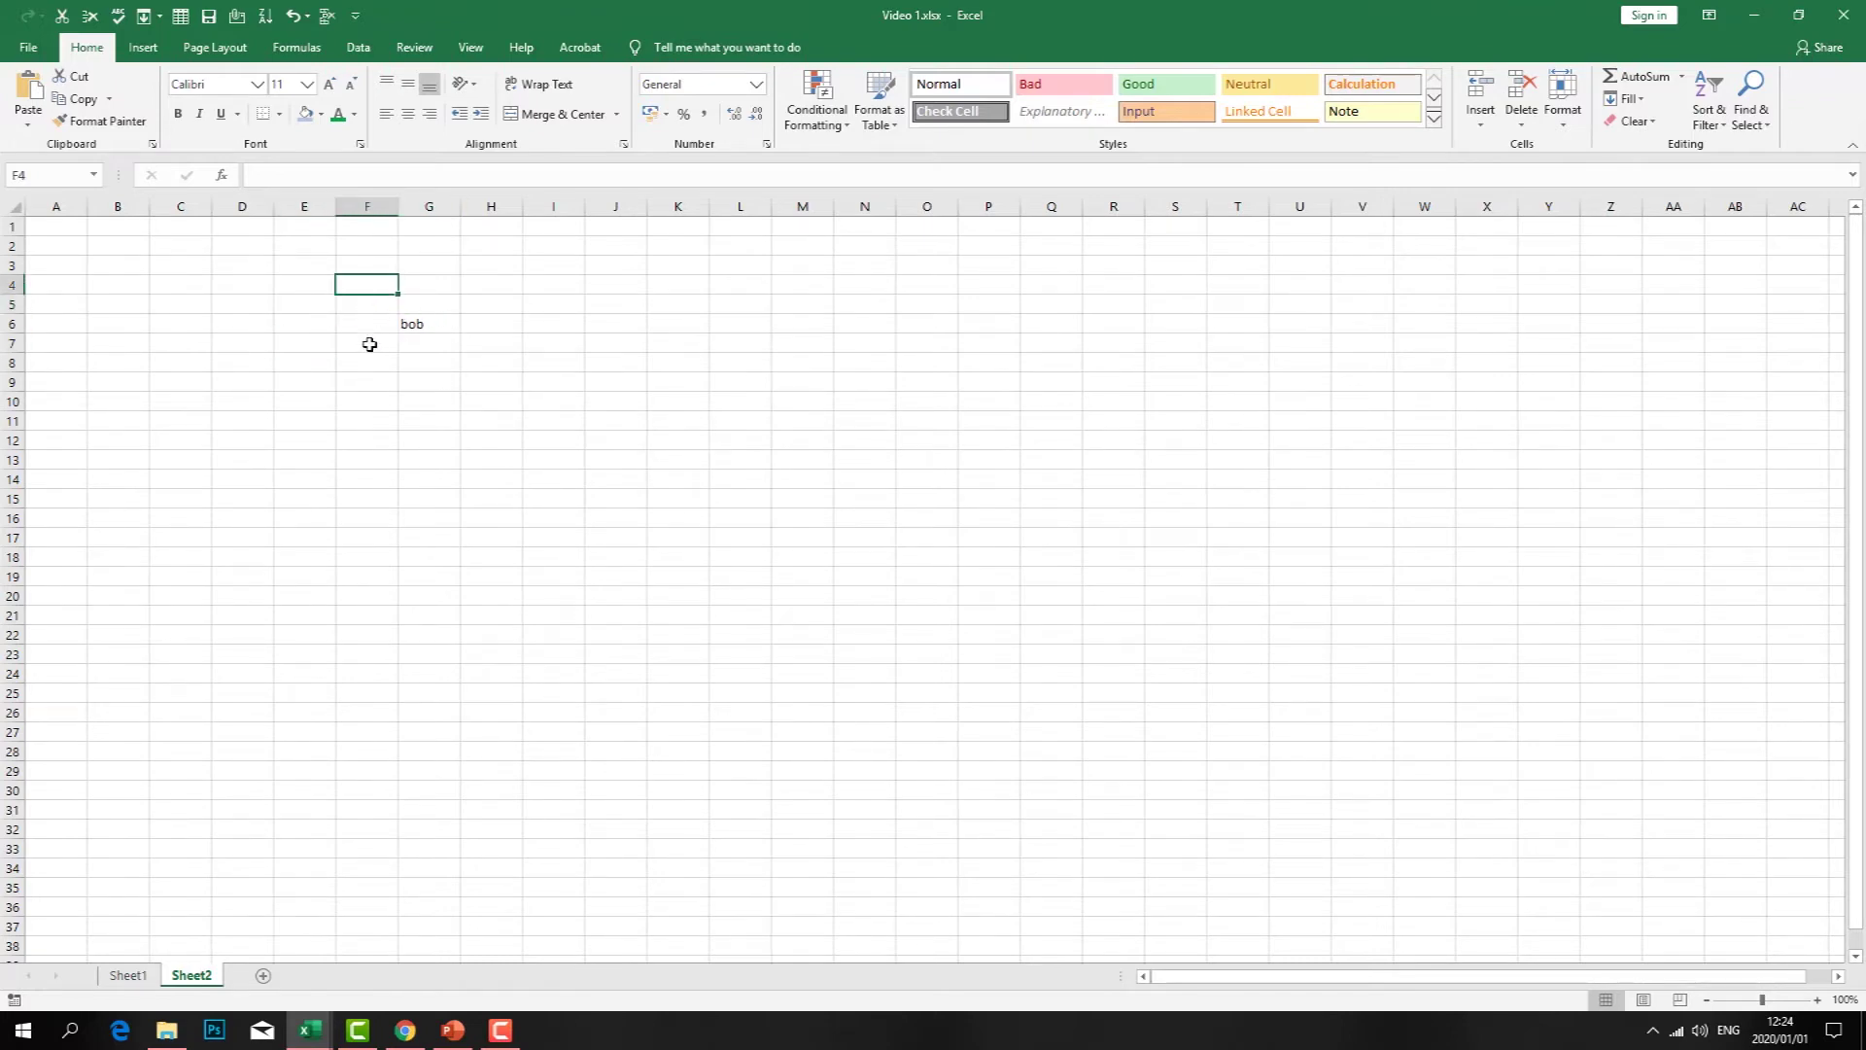
{"action": "left_click", "coordinate": [412, 314]}
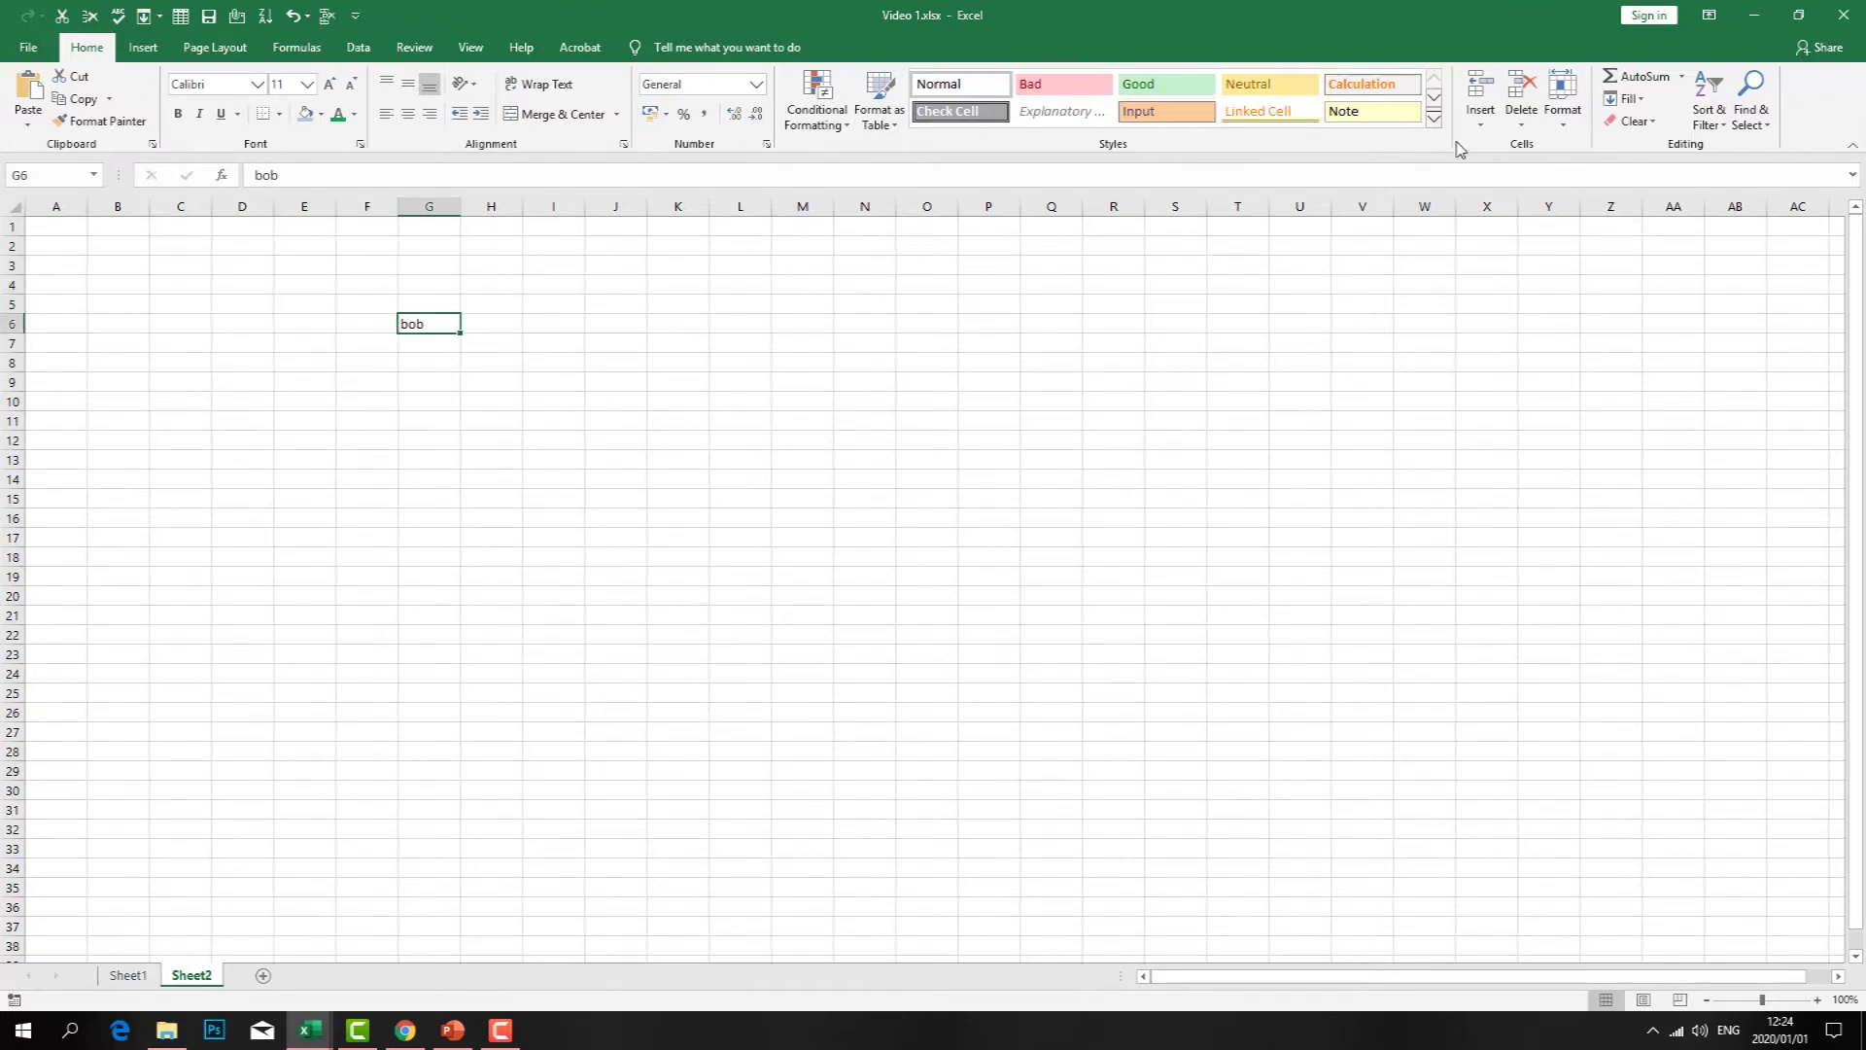
- Examine the Insert, Page Layout, Data, View and Formulas ribbon commands, including the function library categories
{"action": "left_click", "coordinate": [143, 48]}
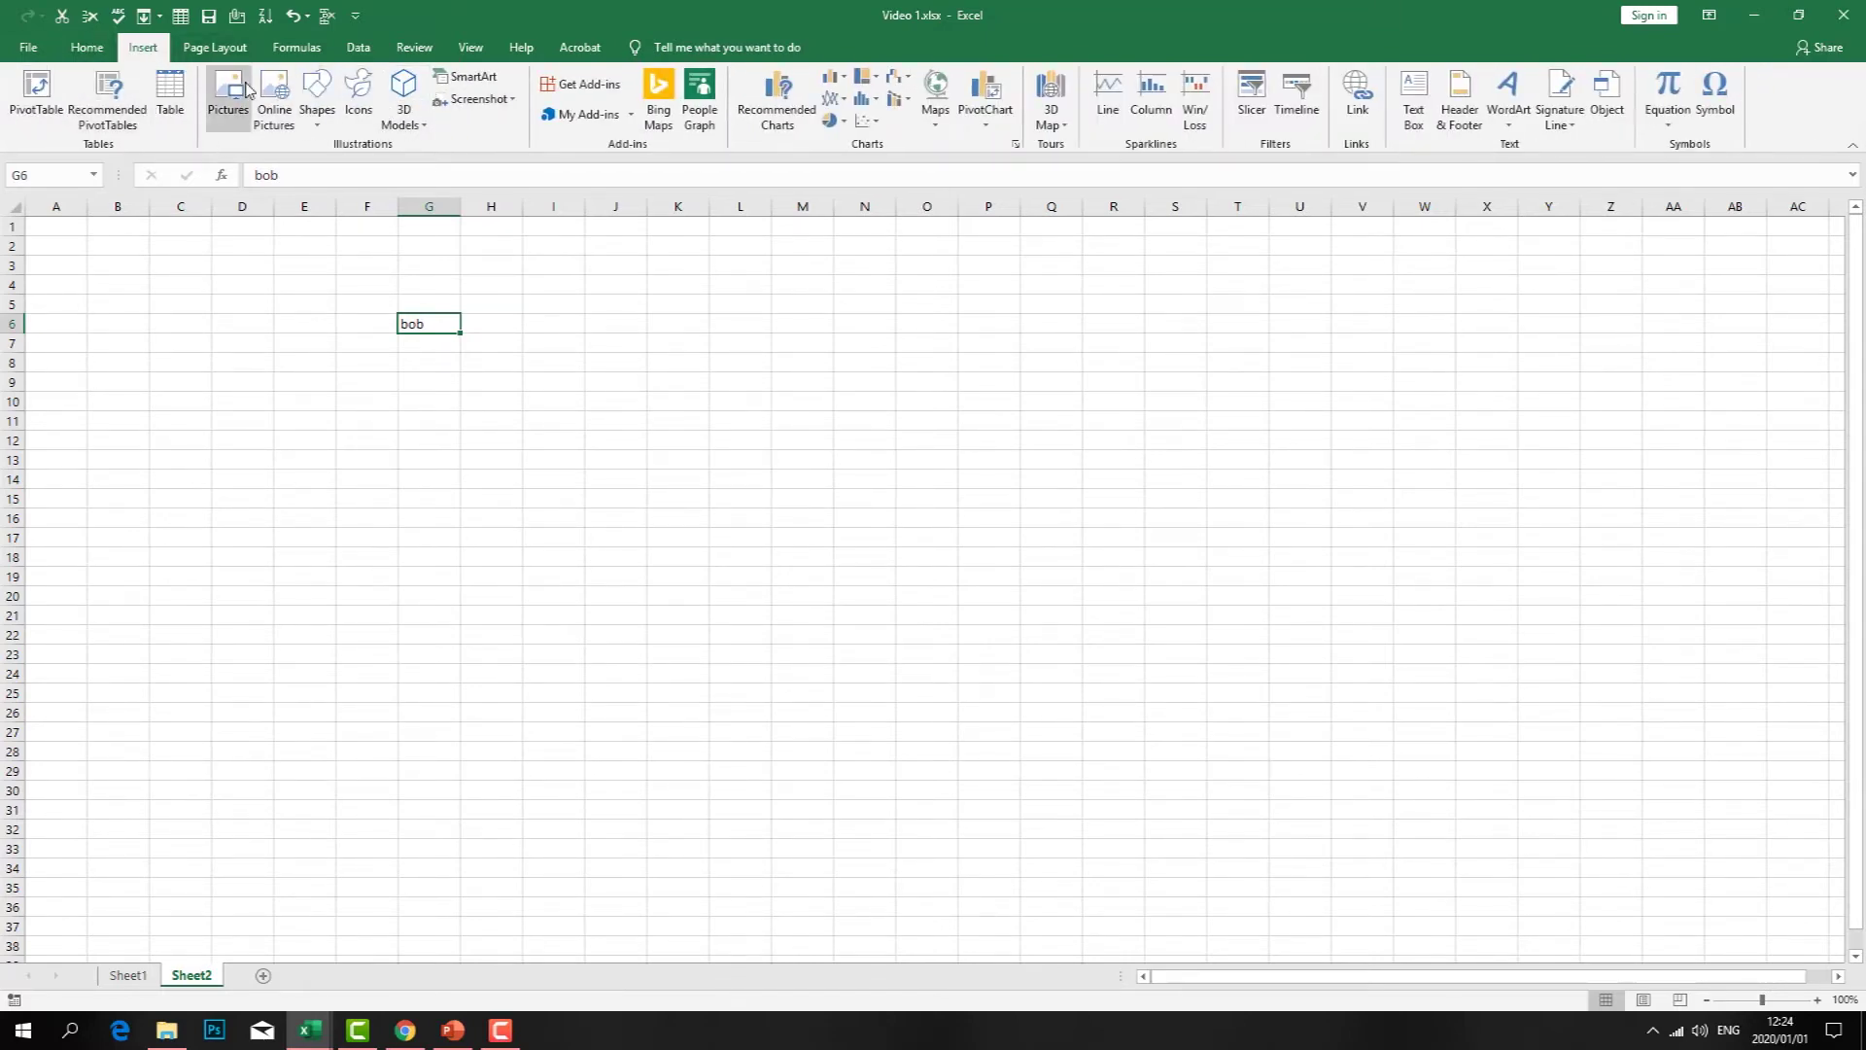
{"action": "left_click", "coordinate": [214, 48]}
{"action": "left_click", "coordinate": [292, 49]}
{"action": "left_click", "coordinate": [358, 48]}
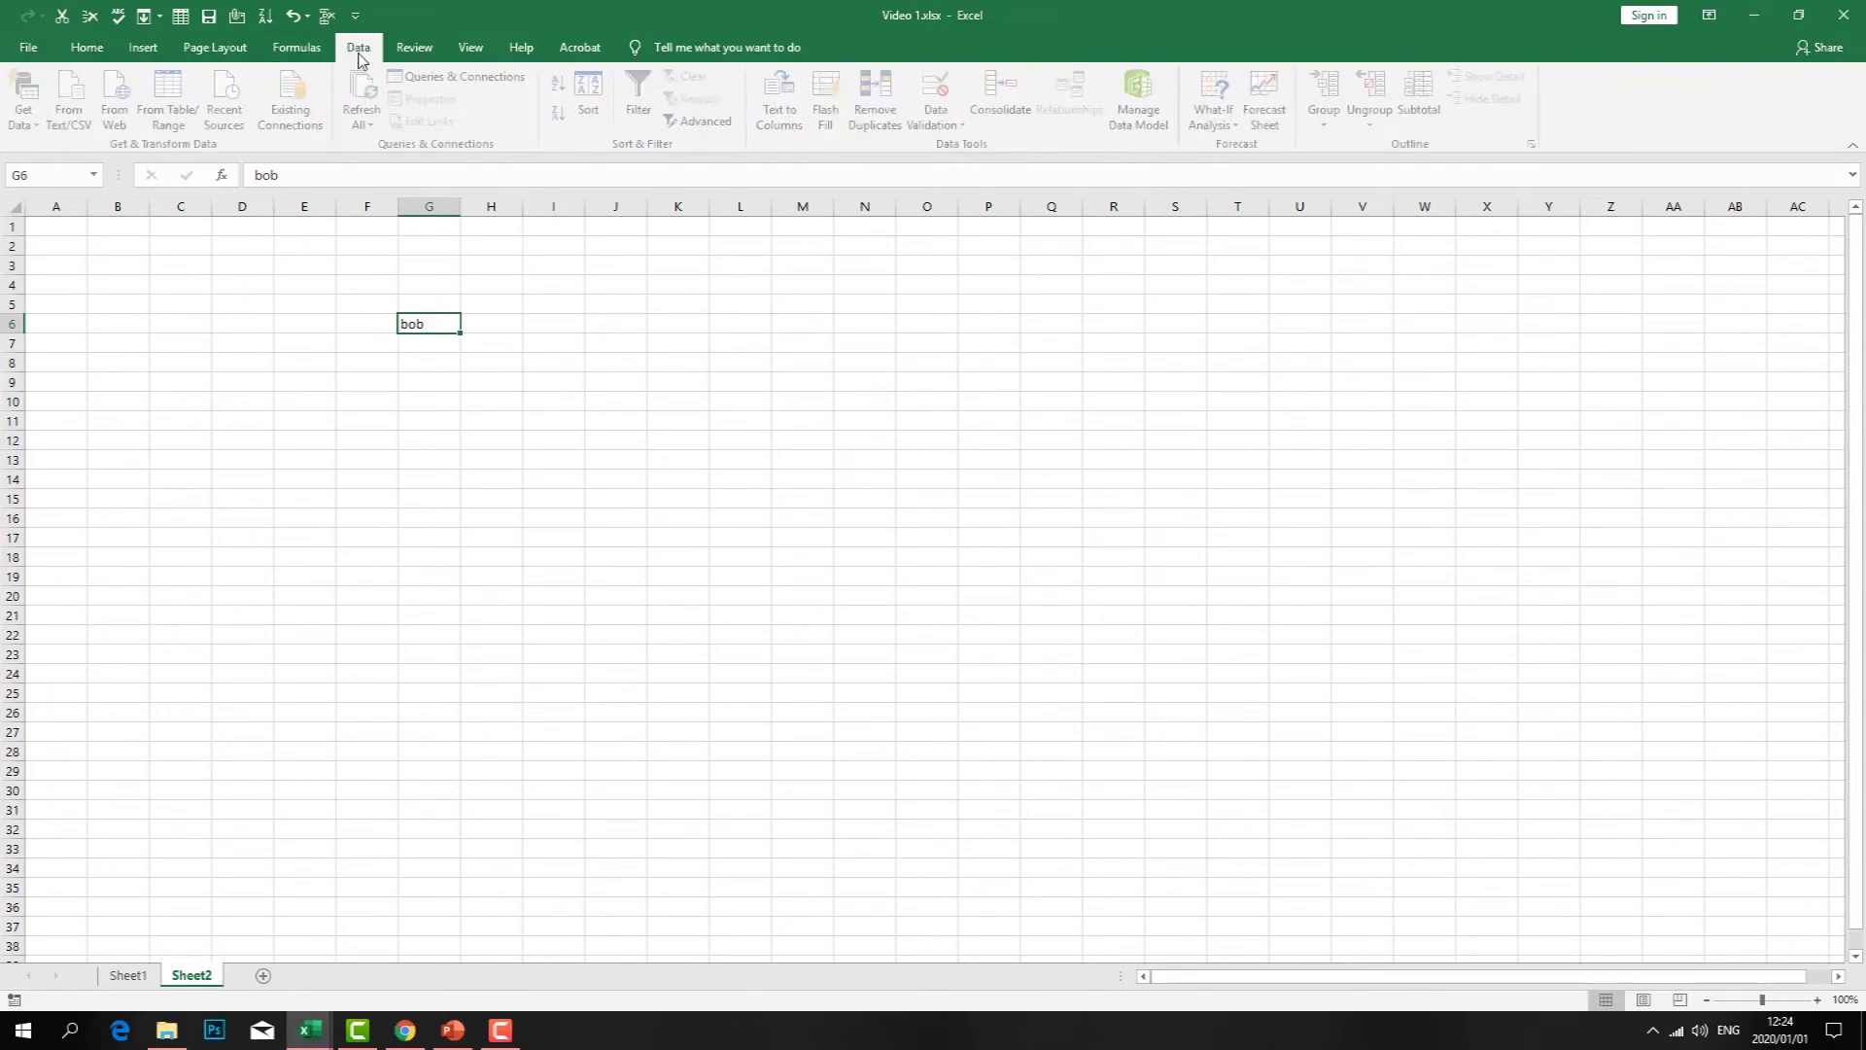
{"action": "left_click", "coordinate": [466, 51]}
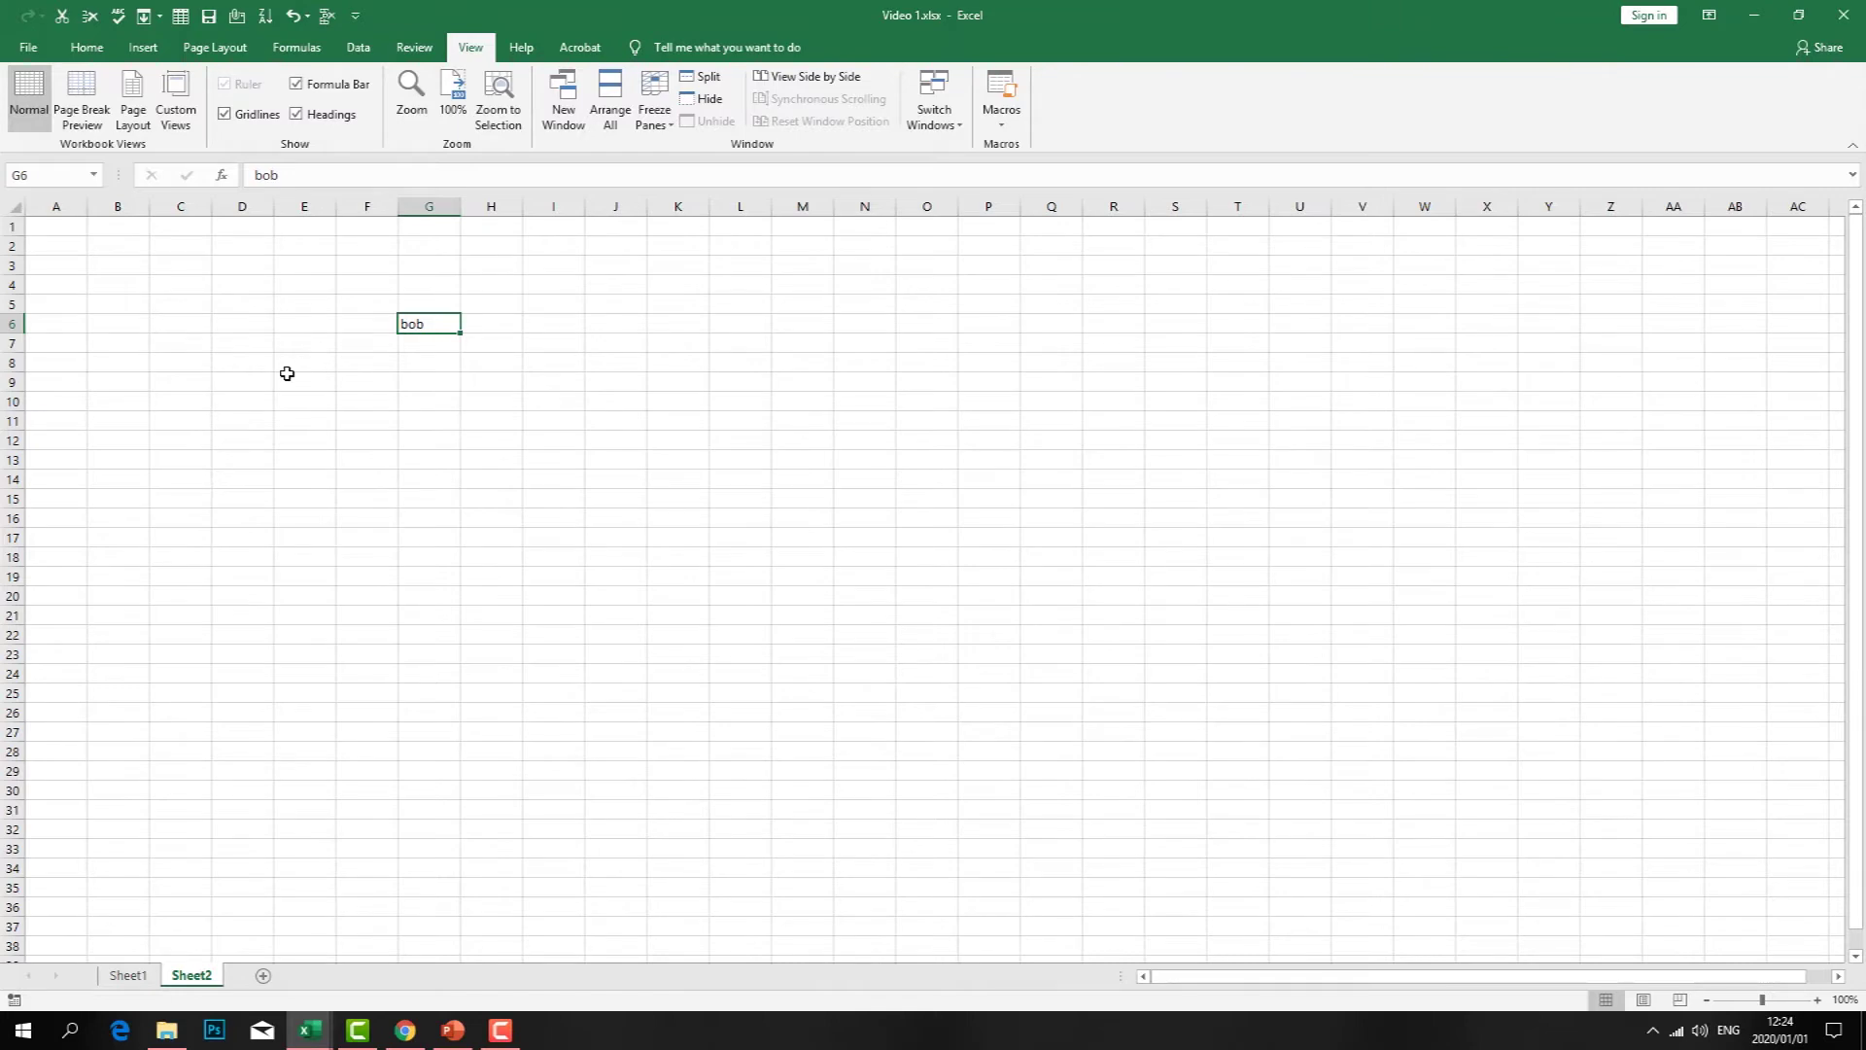
{"action": "left_click", "coordinate": [297, 49]}
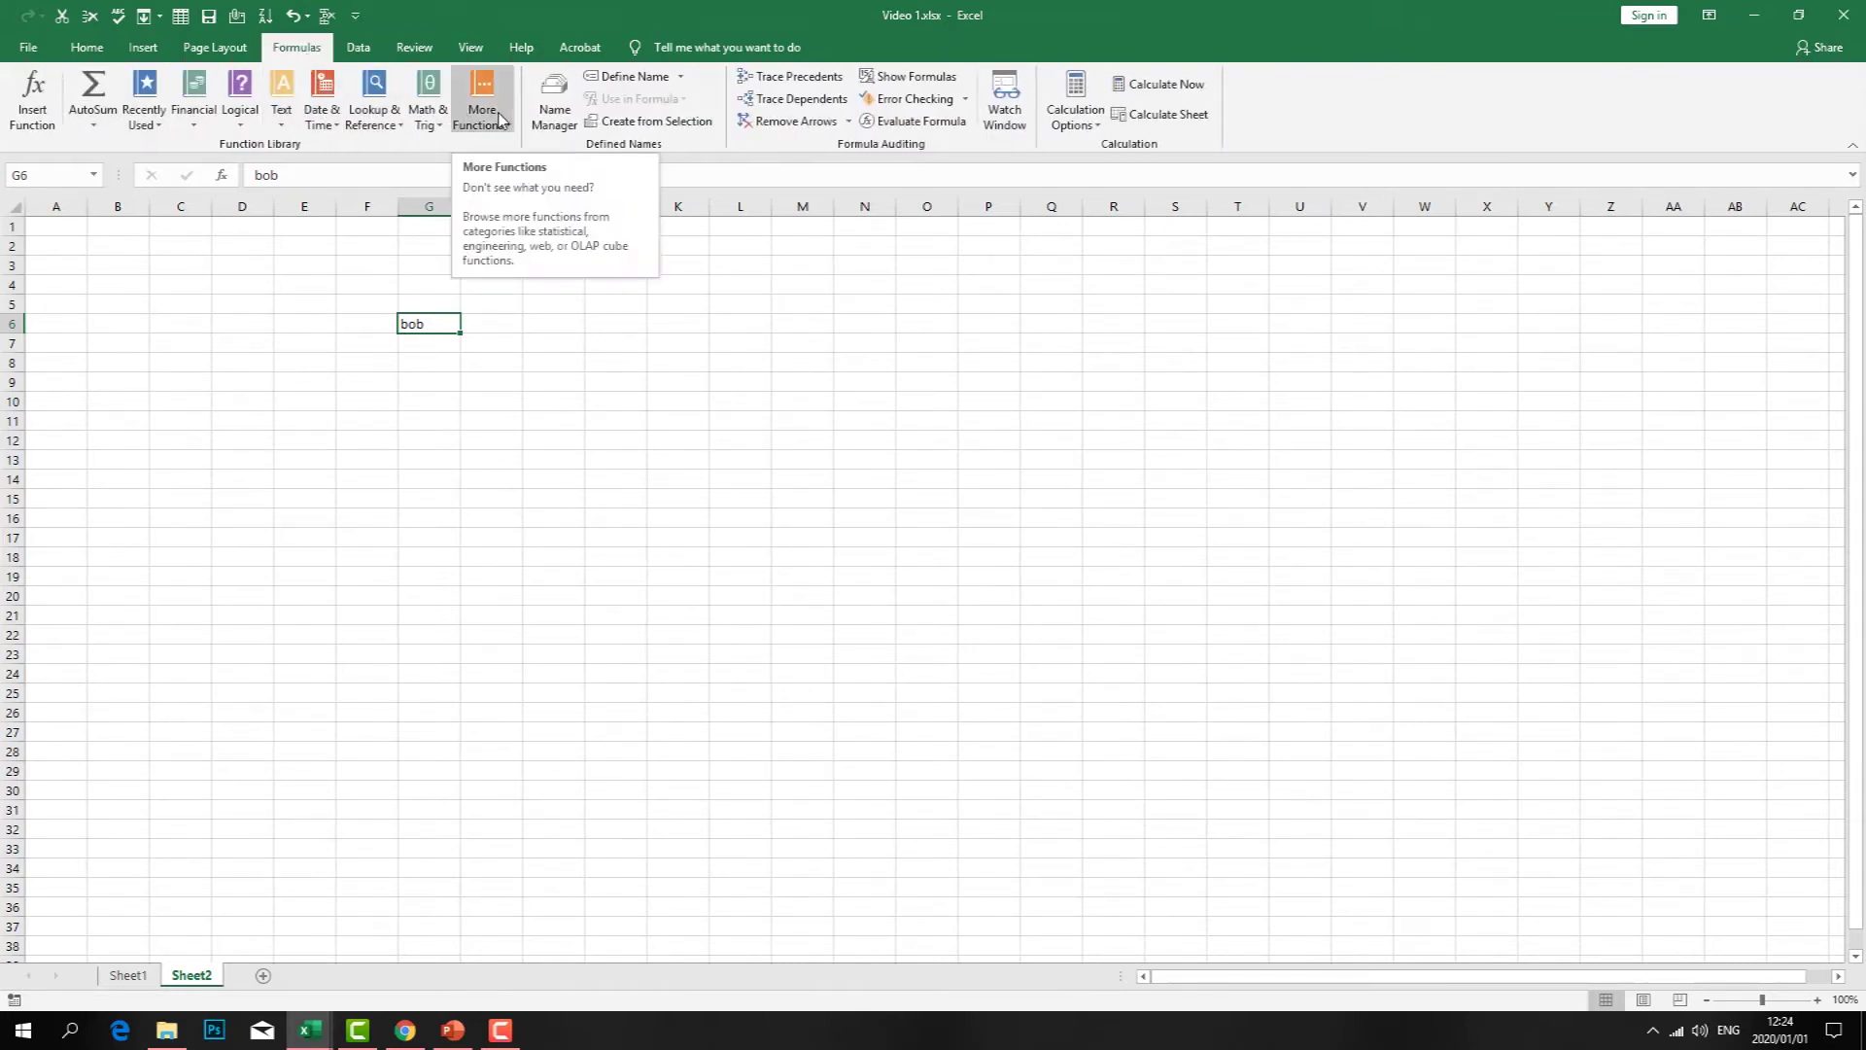
- Enter "vgggggggg" in cell D7 and check its content in the formula bar
{"action": "left_click", "coordinate": [545, 382]}
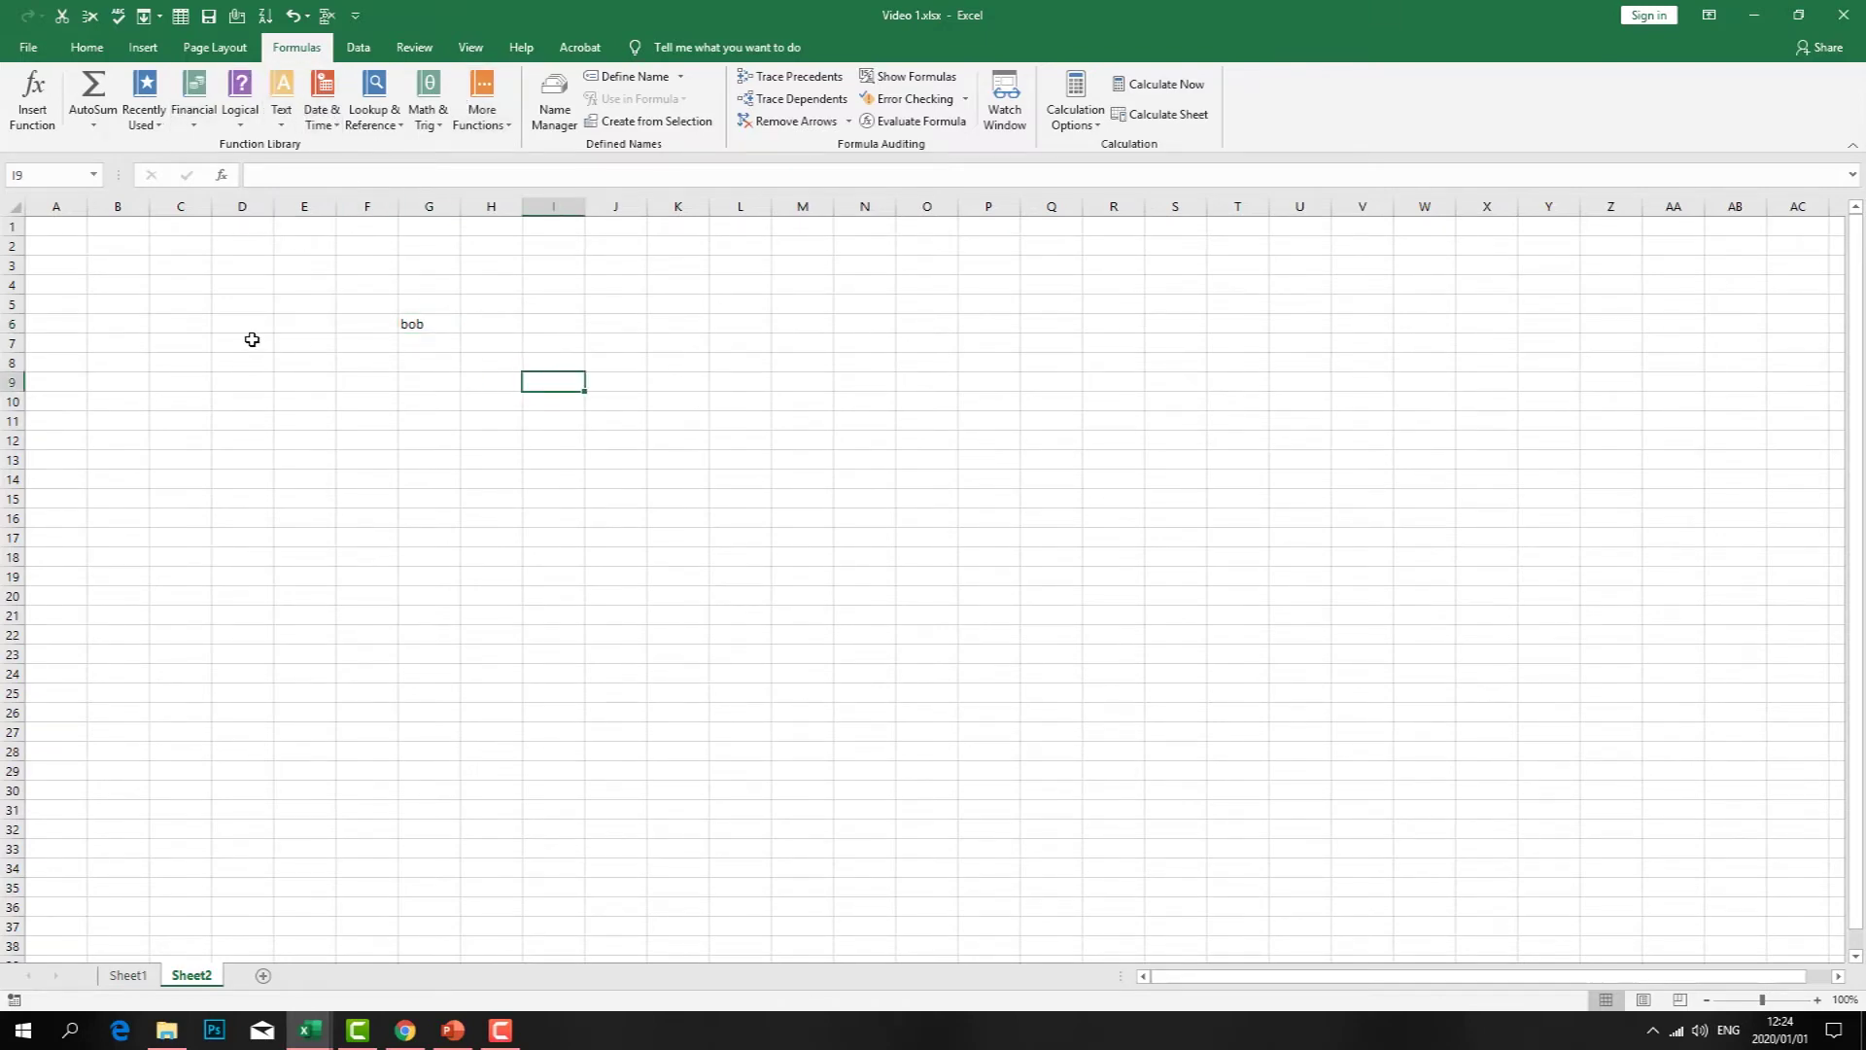
{"action": "left_click", "coordinate": [247, 382]}
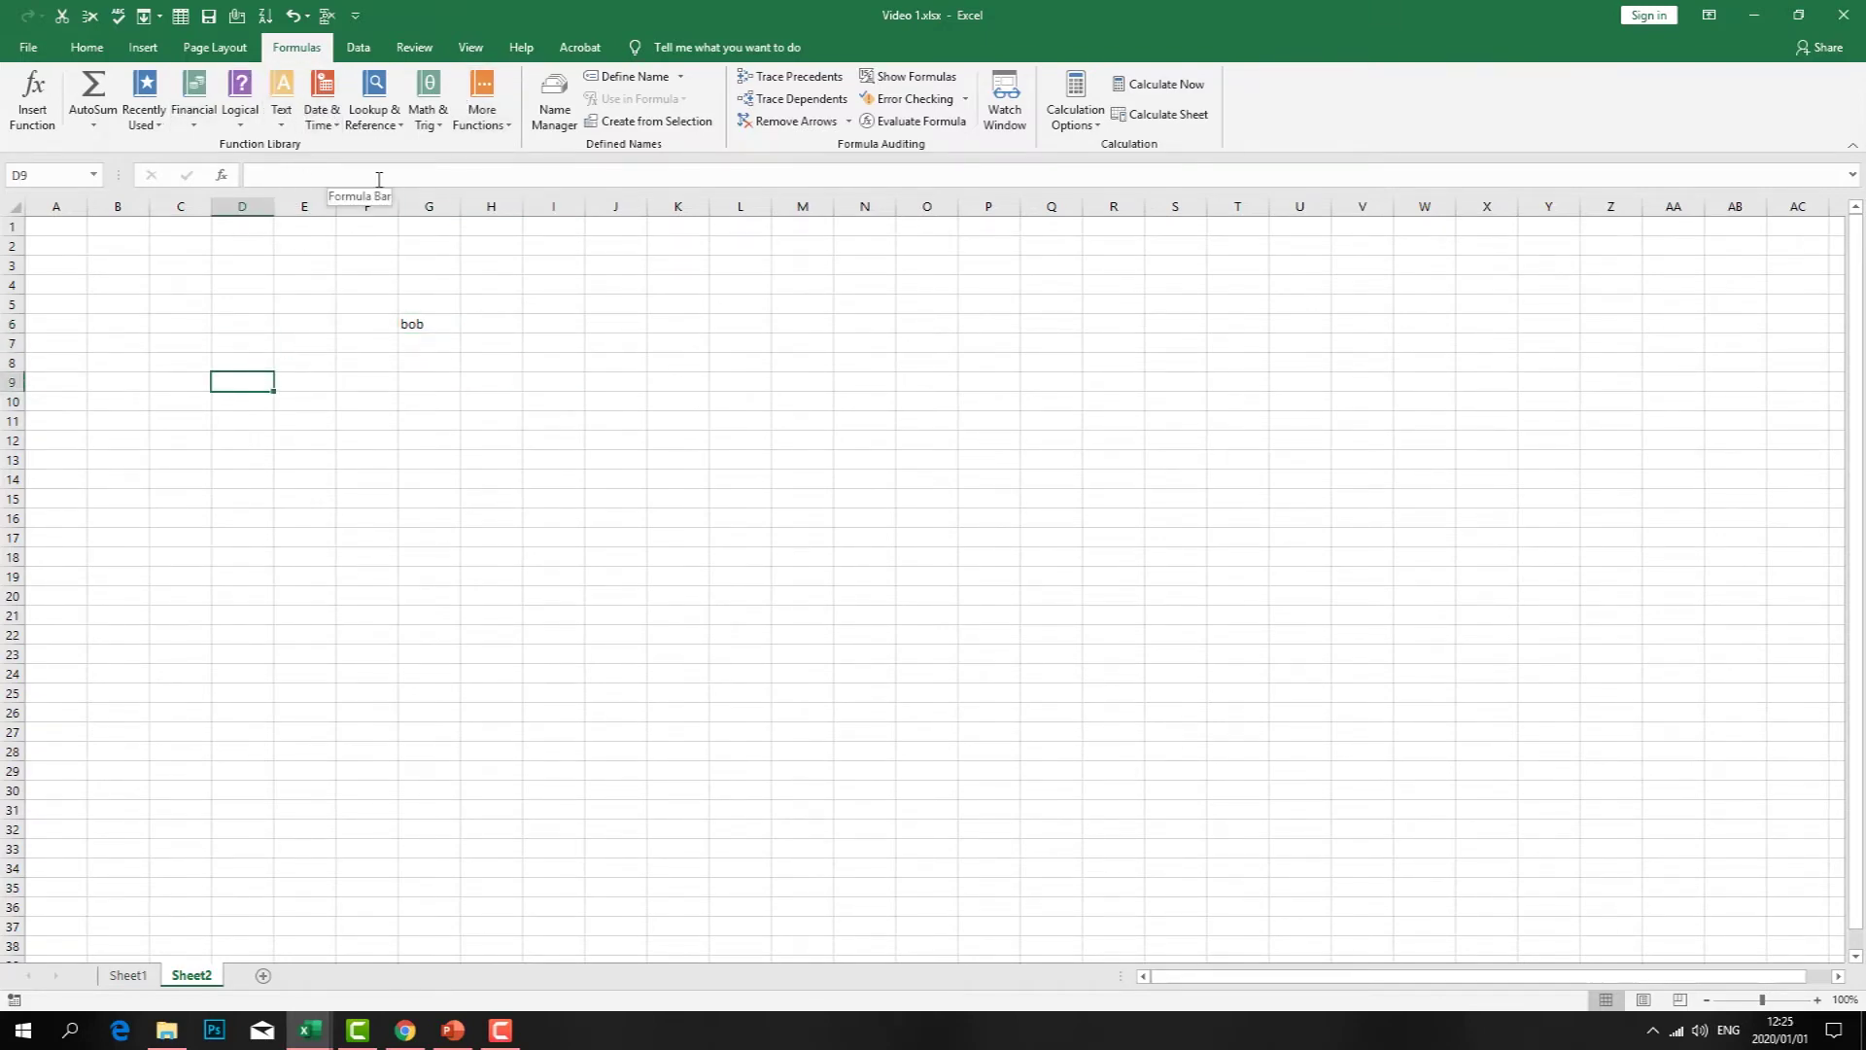
{"action": "left_click", "coordinate": [228, 345]}
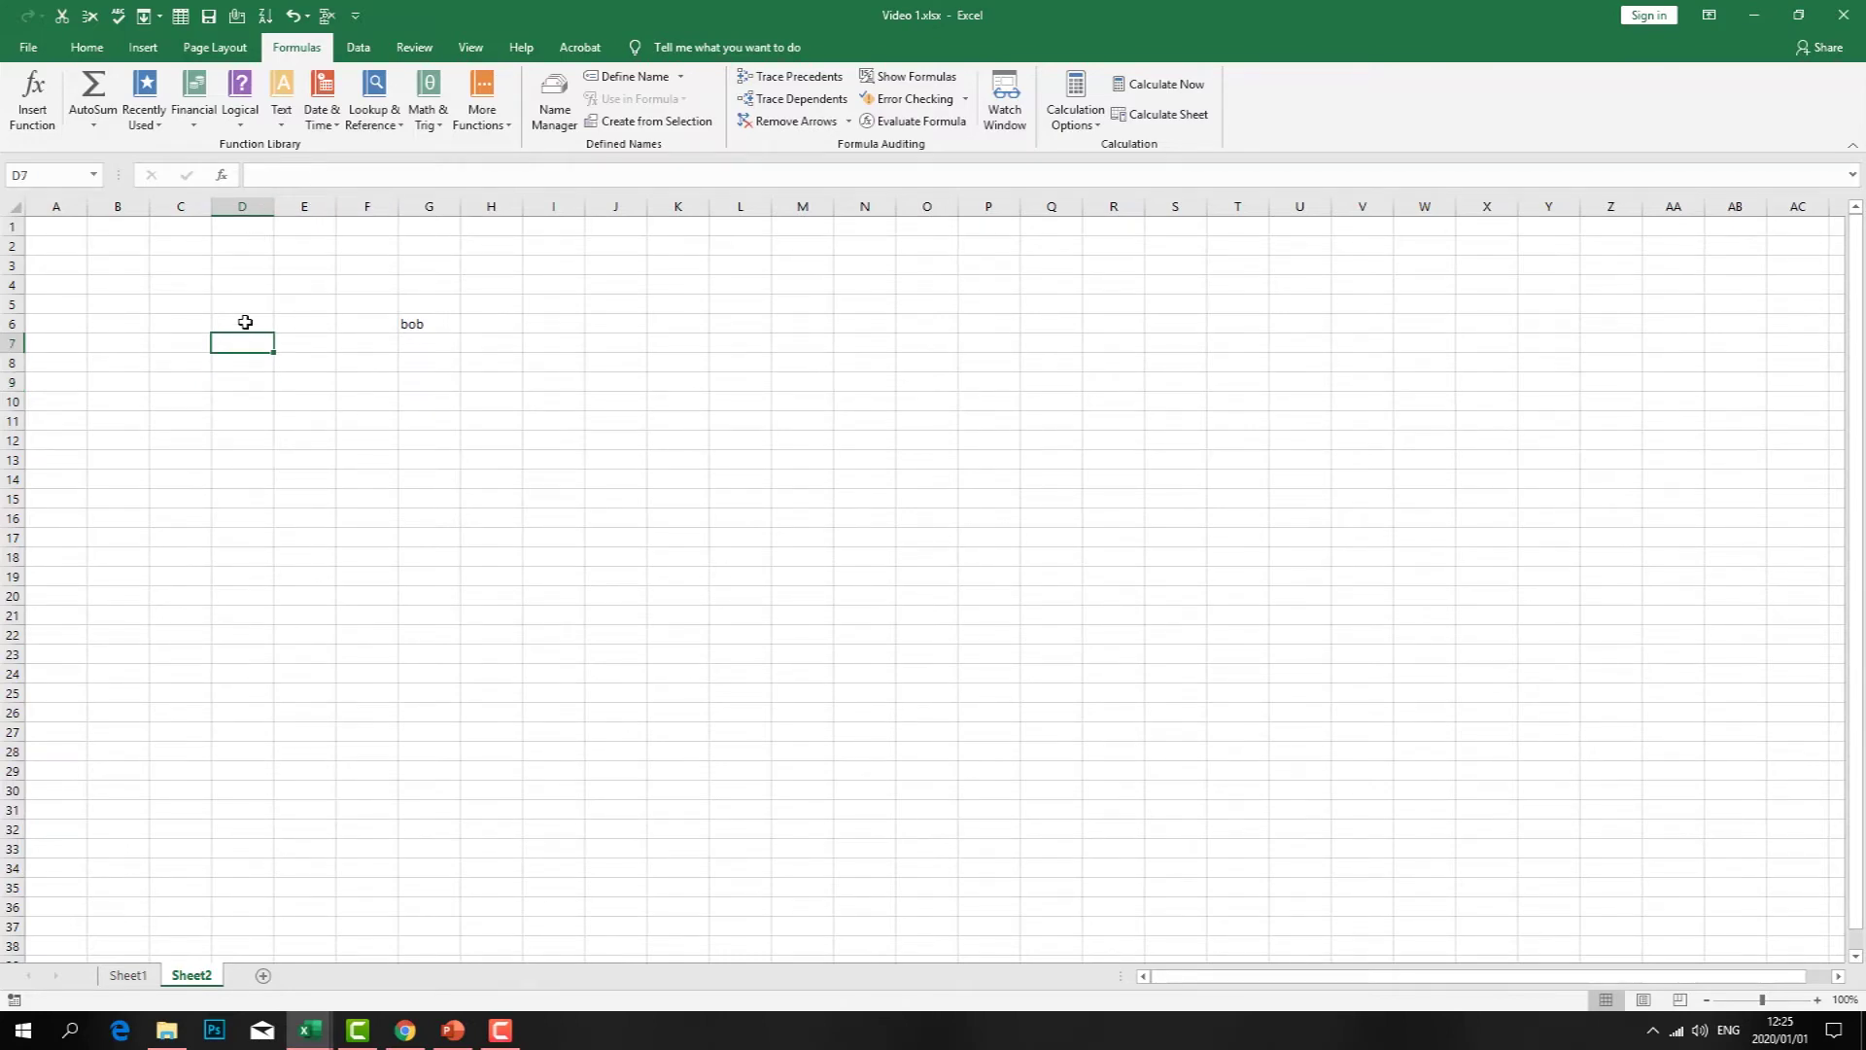
{"action": "double_click", "coordinate": [233, 348]}
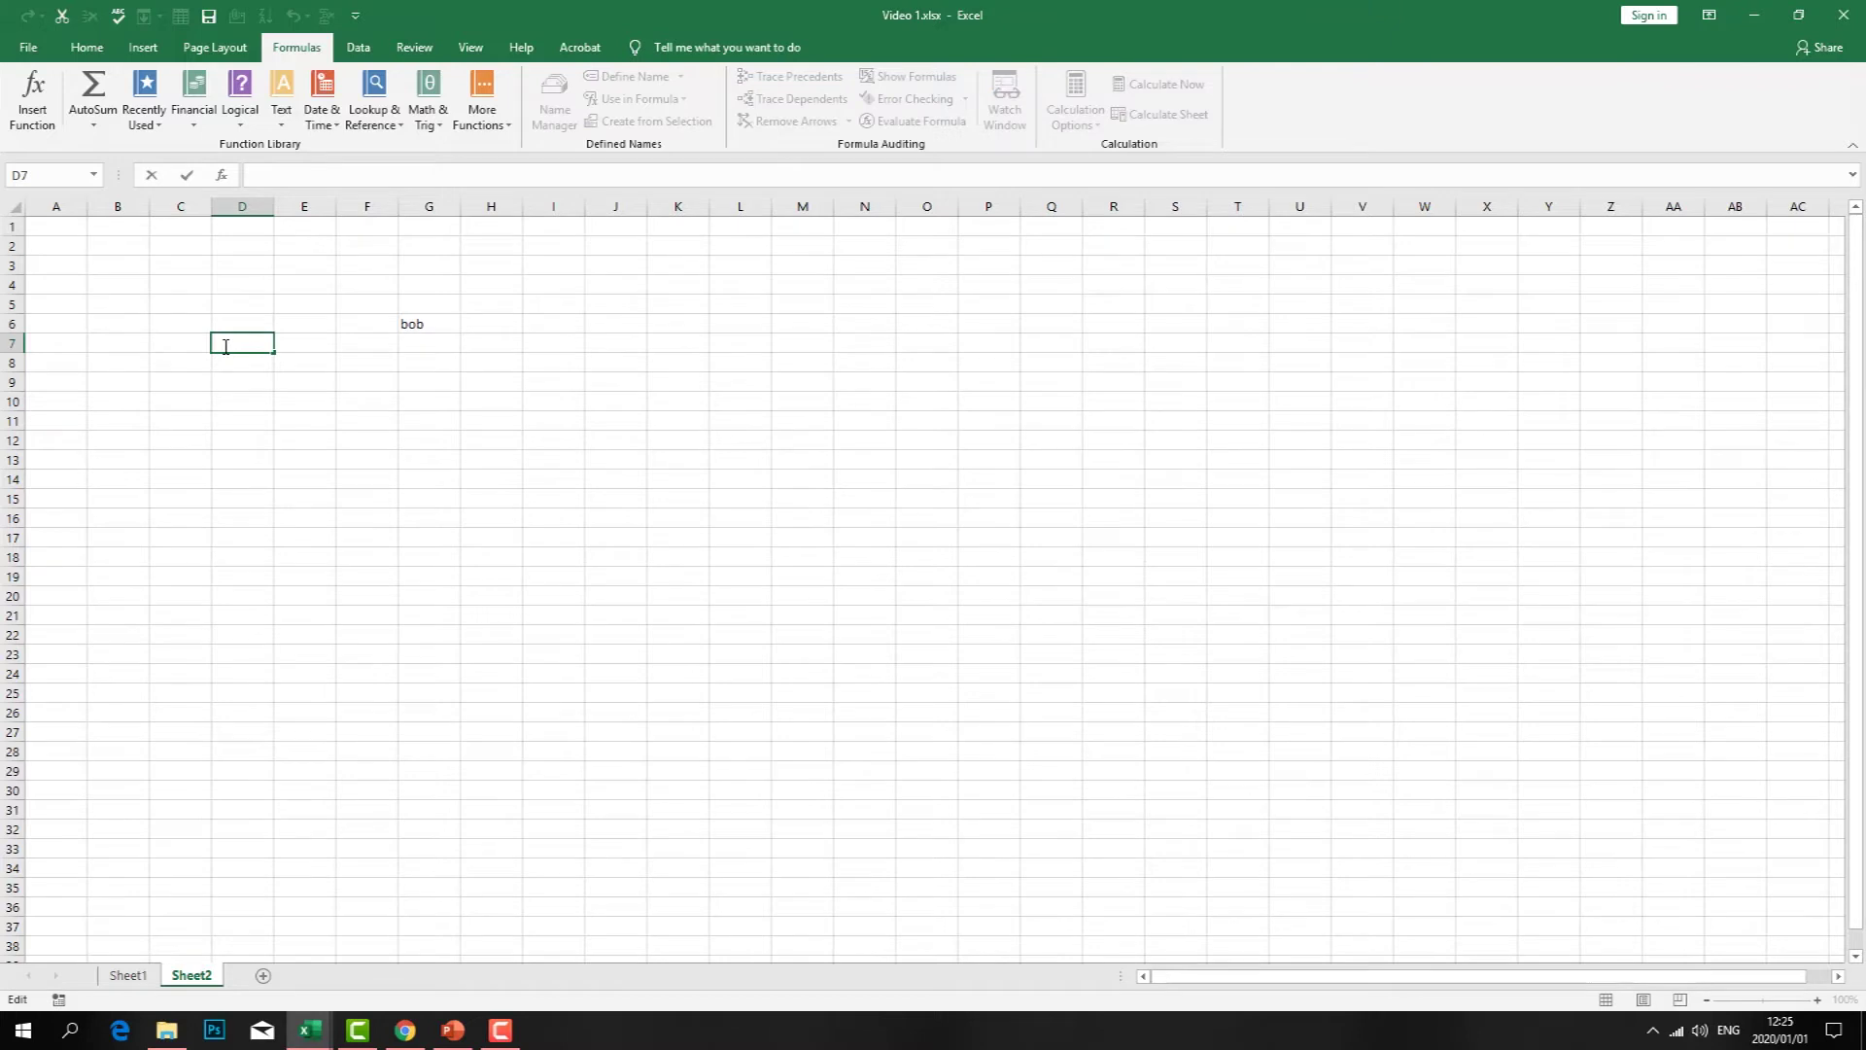
{"action": "type", "text": "v"}
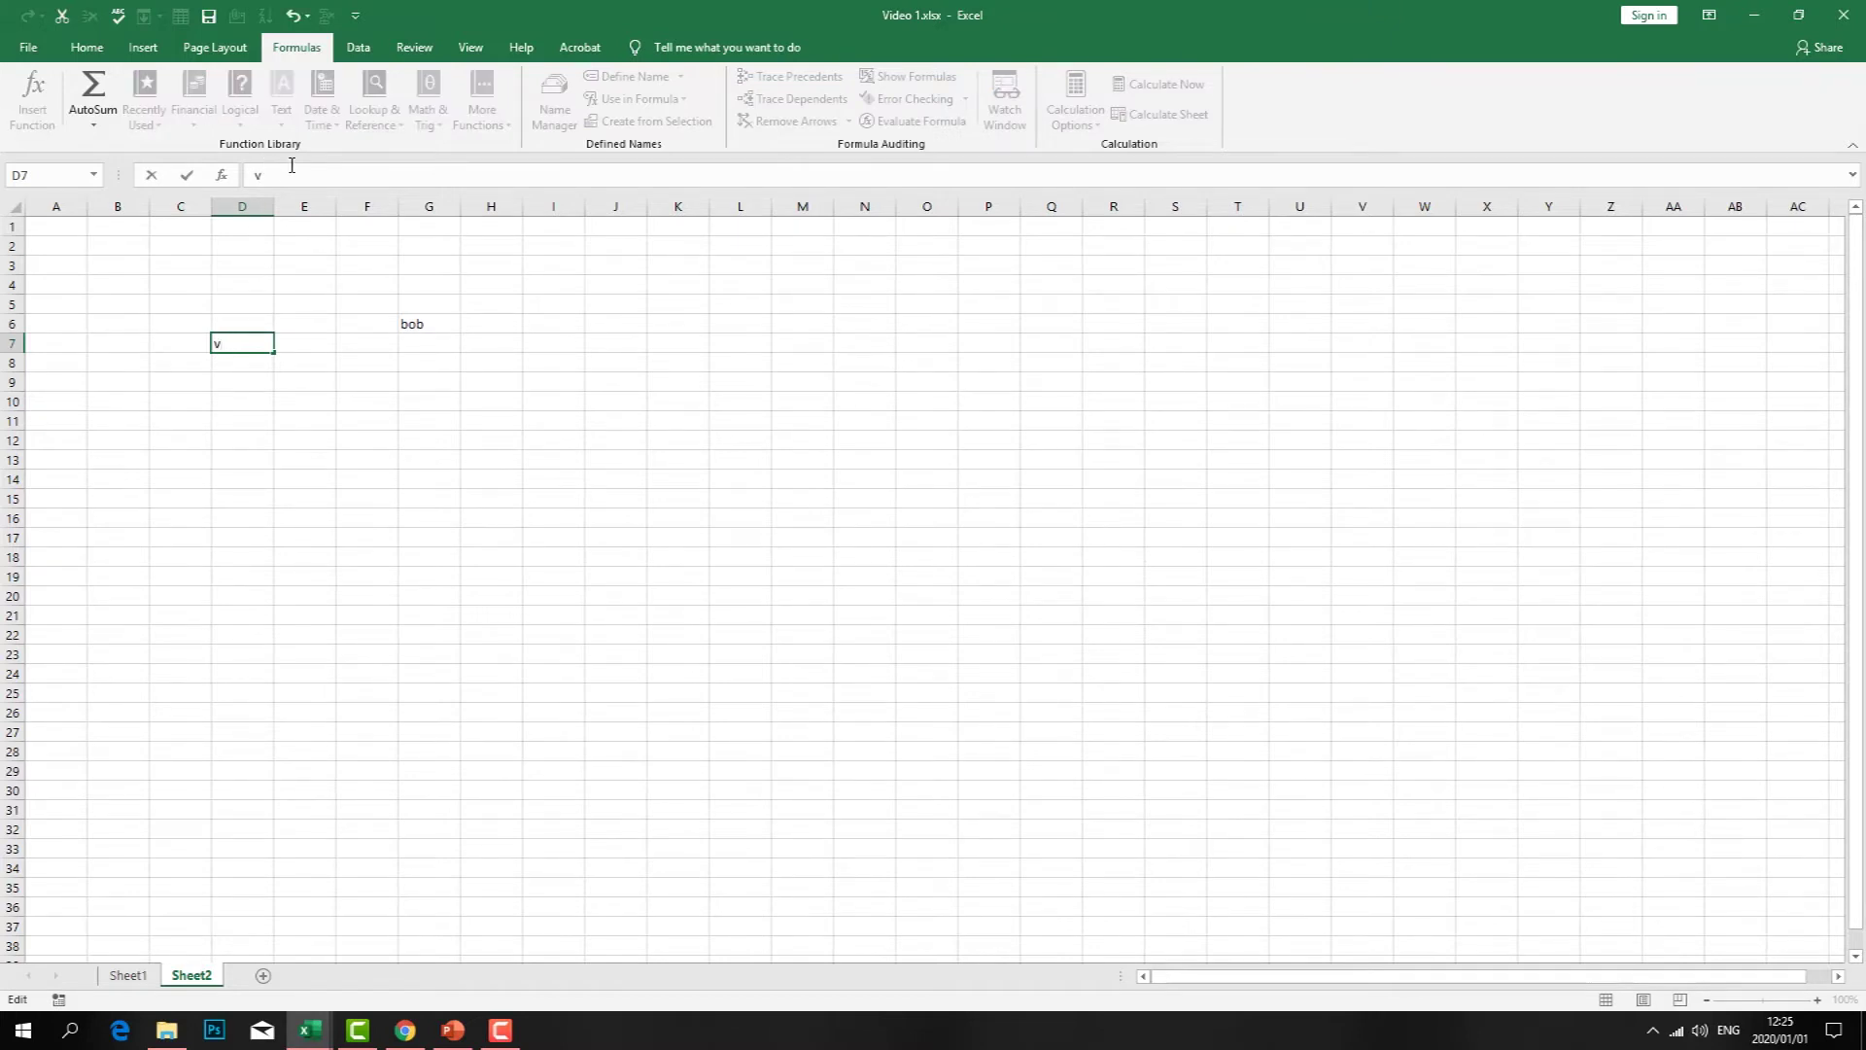
{"action": "type", "text": "gggggggg"}
{"action": "left_click", "coordinate": [187, 175]}
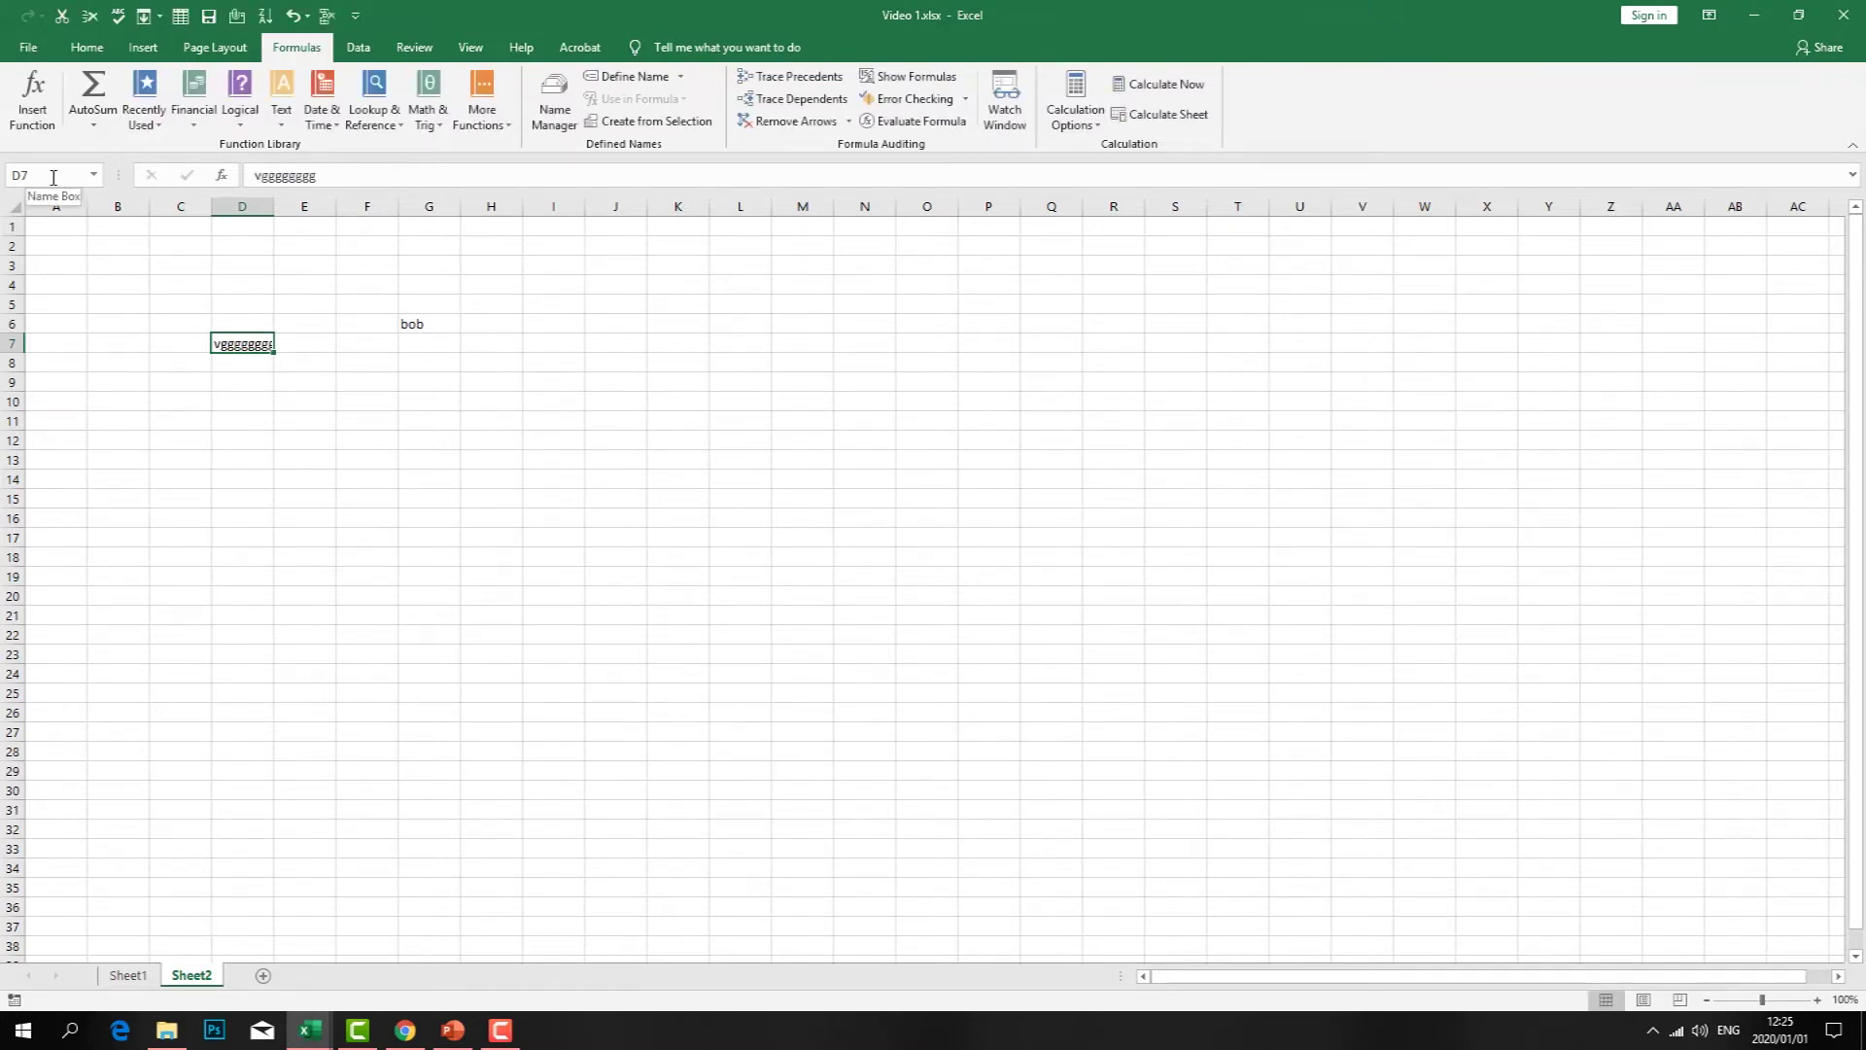
- Examine how cell references combine columns and rows by selecting F9, column E, row 6, and cells E6 and B6
{"action": "left_click", "coordinate": [56, 174]}
{"action": "key", "text": "BackSpace"}
{"action": "left_click", "coordinate": [350, 389]}
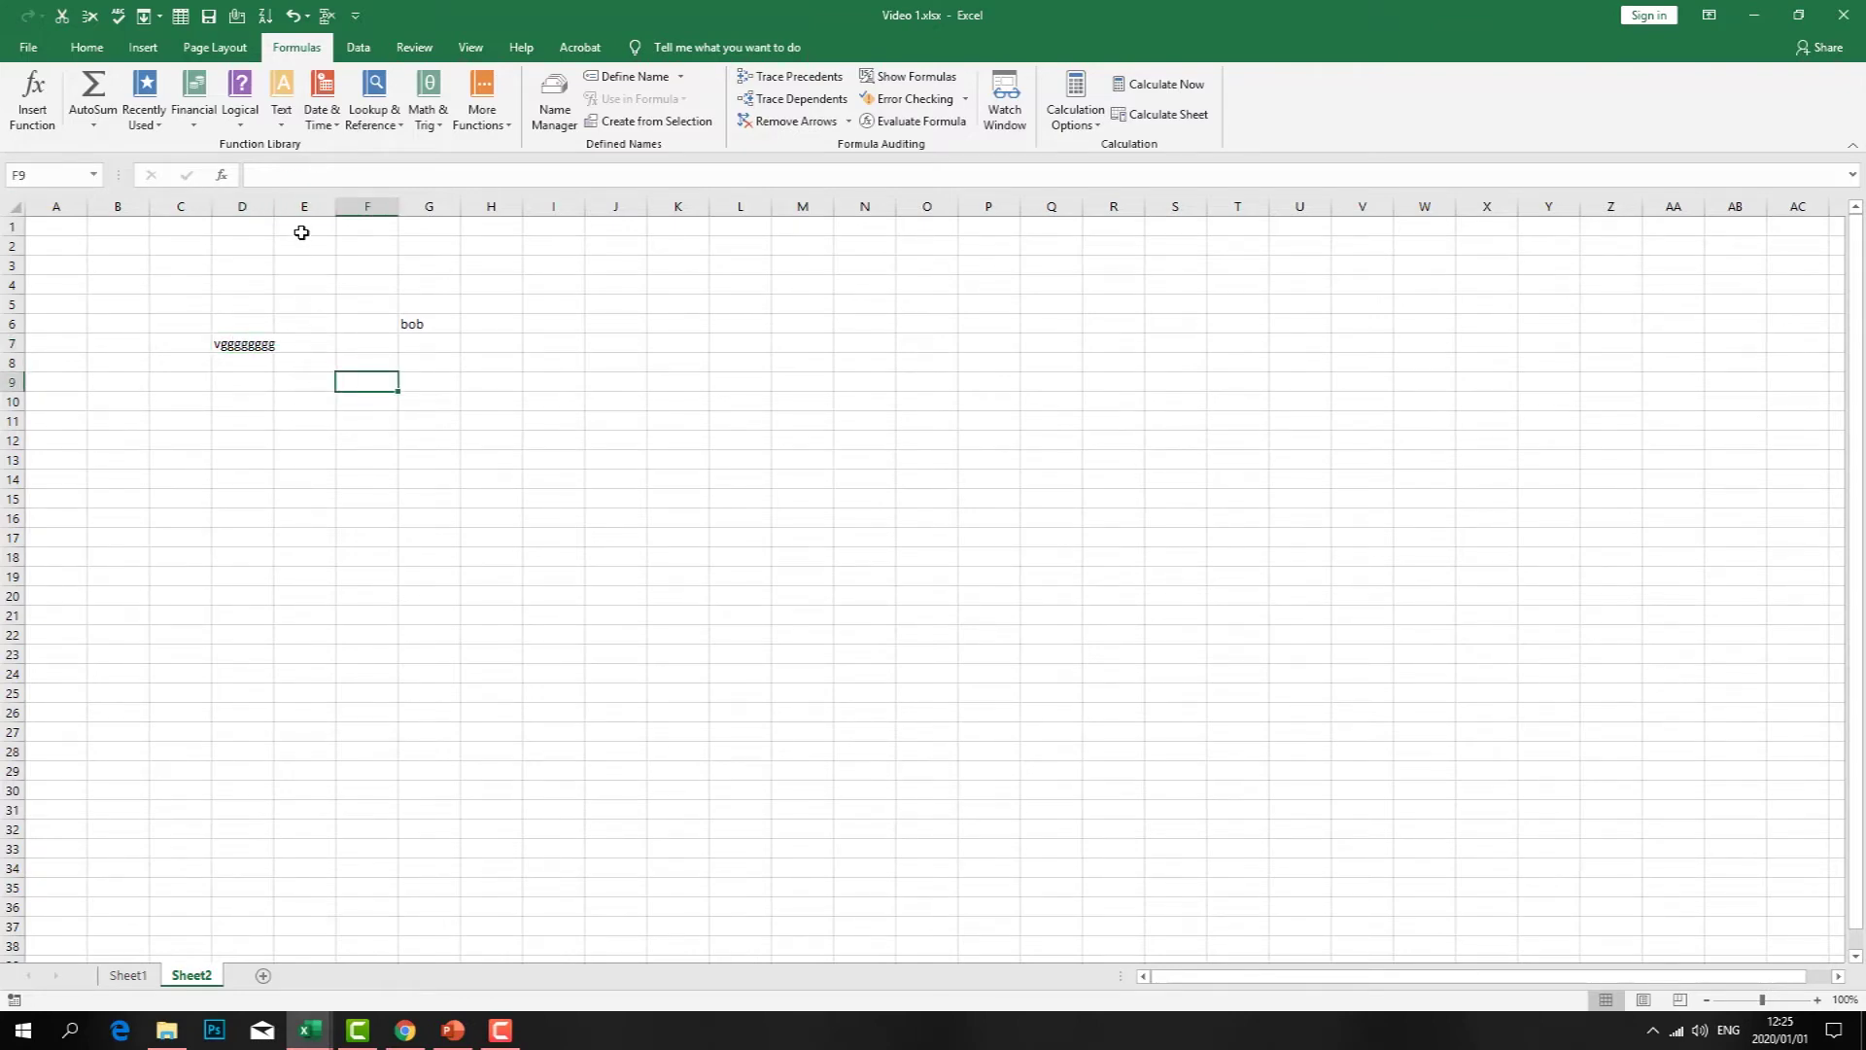
{"action": "left_click", "coordinate": [307, 202]}
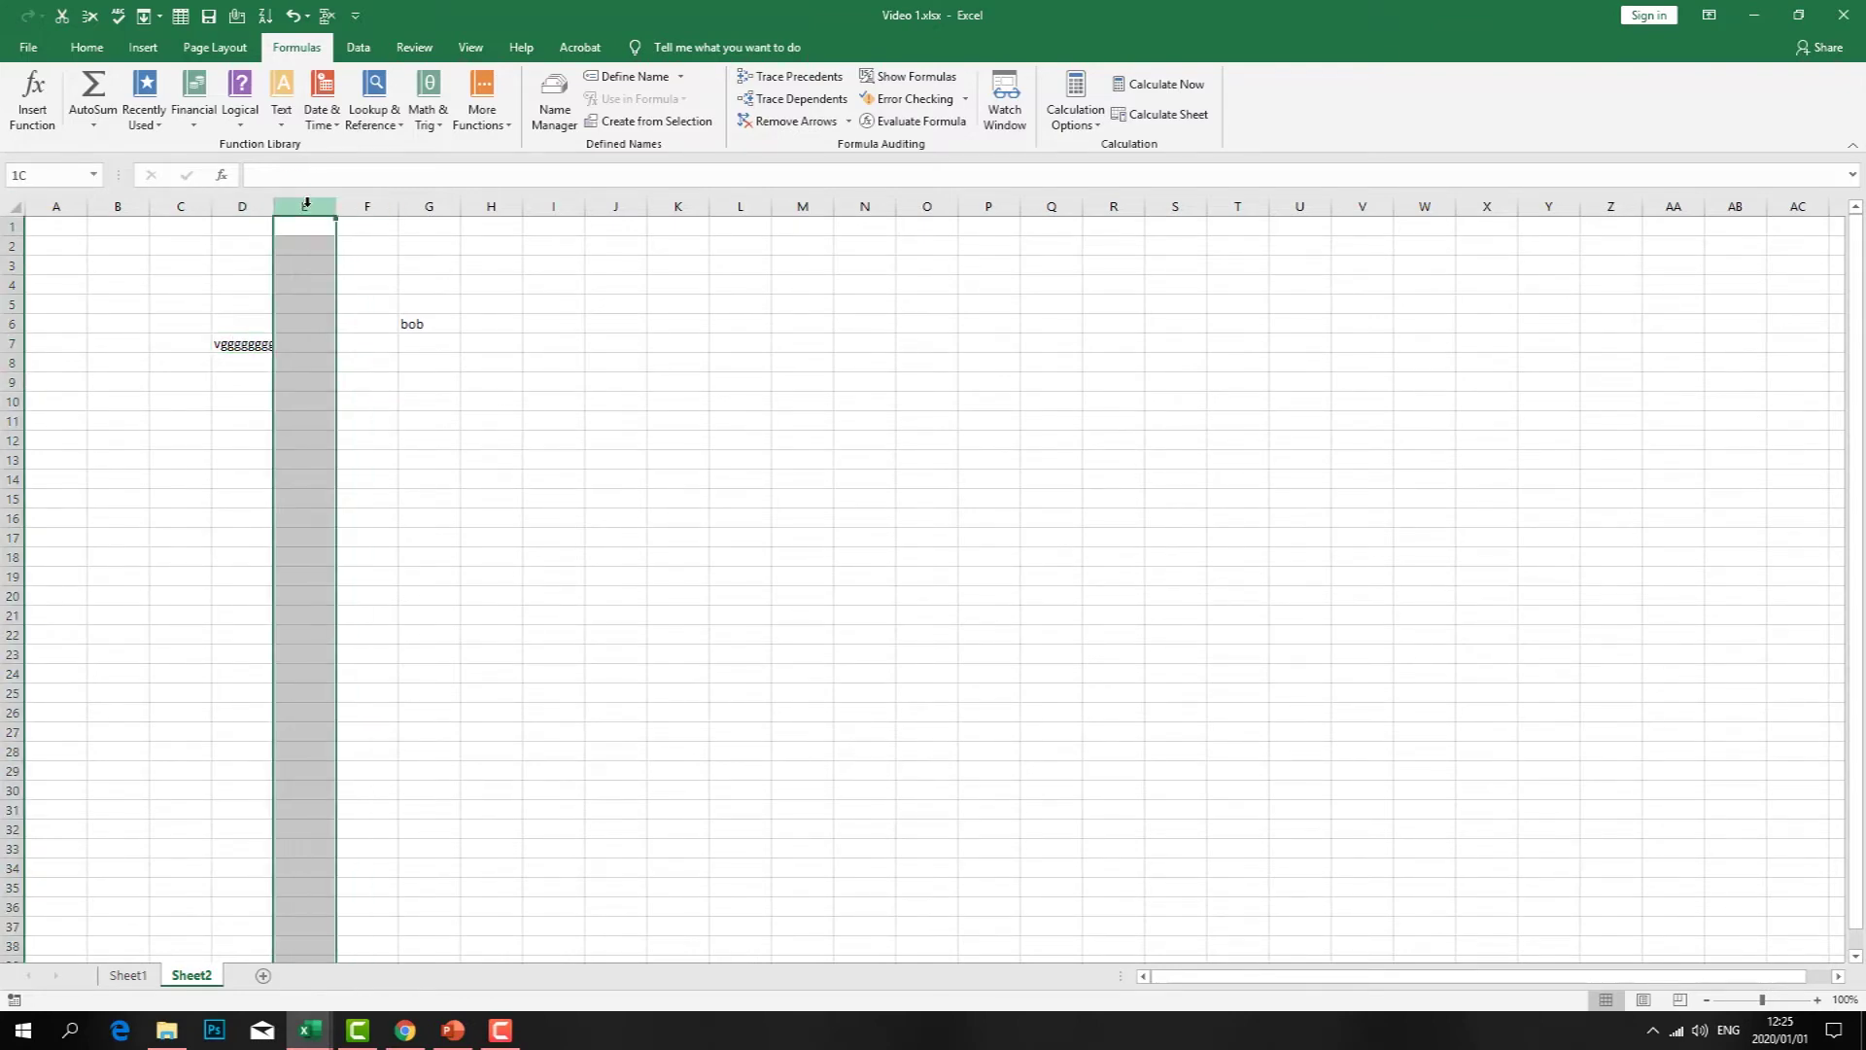
{"action": "left_click", "coordinate": [12, 325]}
{"action": "left_click", "coordinate": [297, 206]}
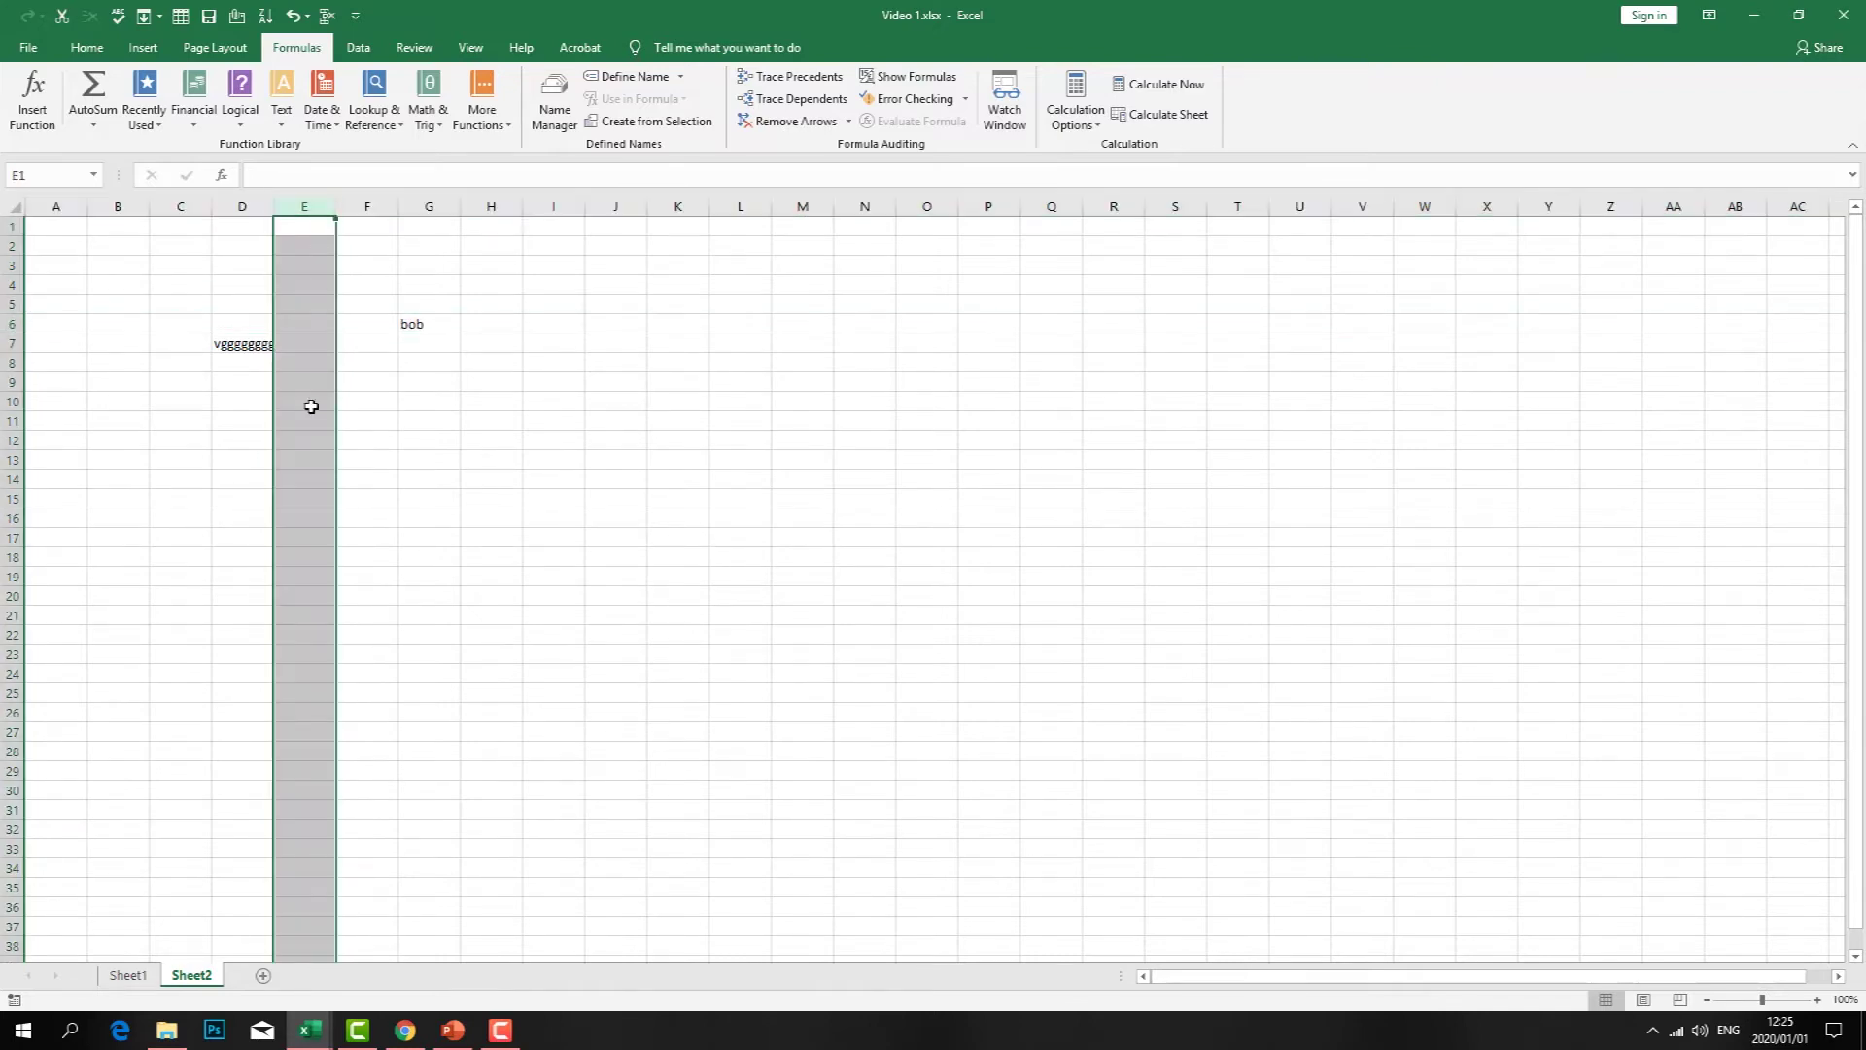
{"action": "left_click", "coordinate": [297, 325]}
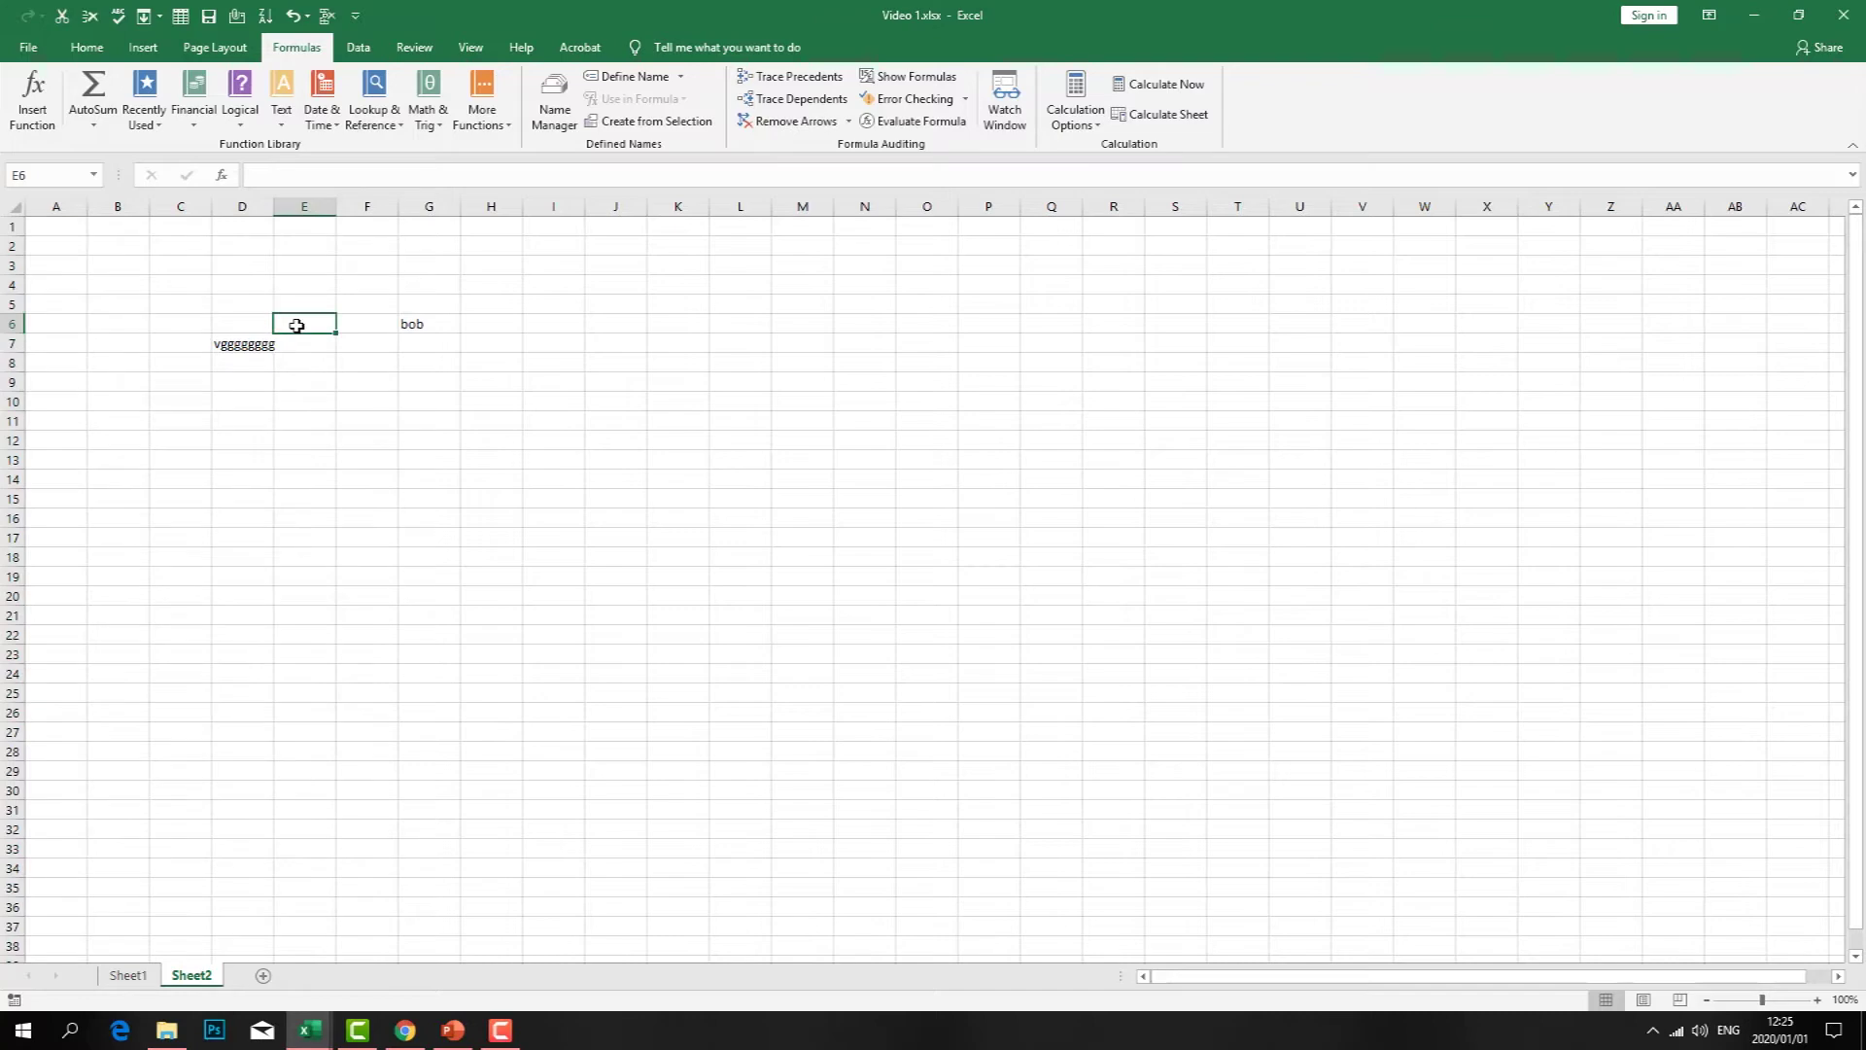
{"action": "left_click", "coordinate": [110, 325]}
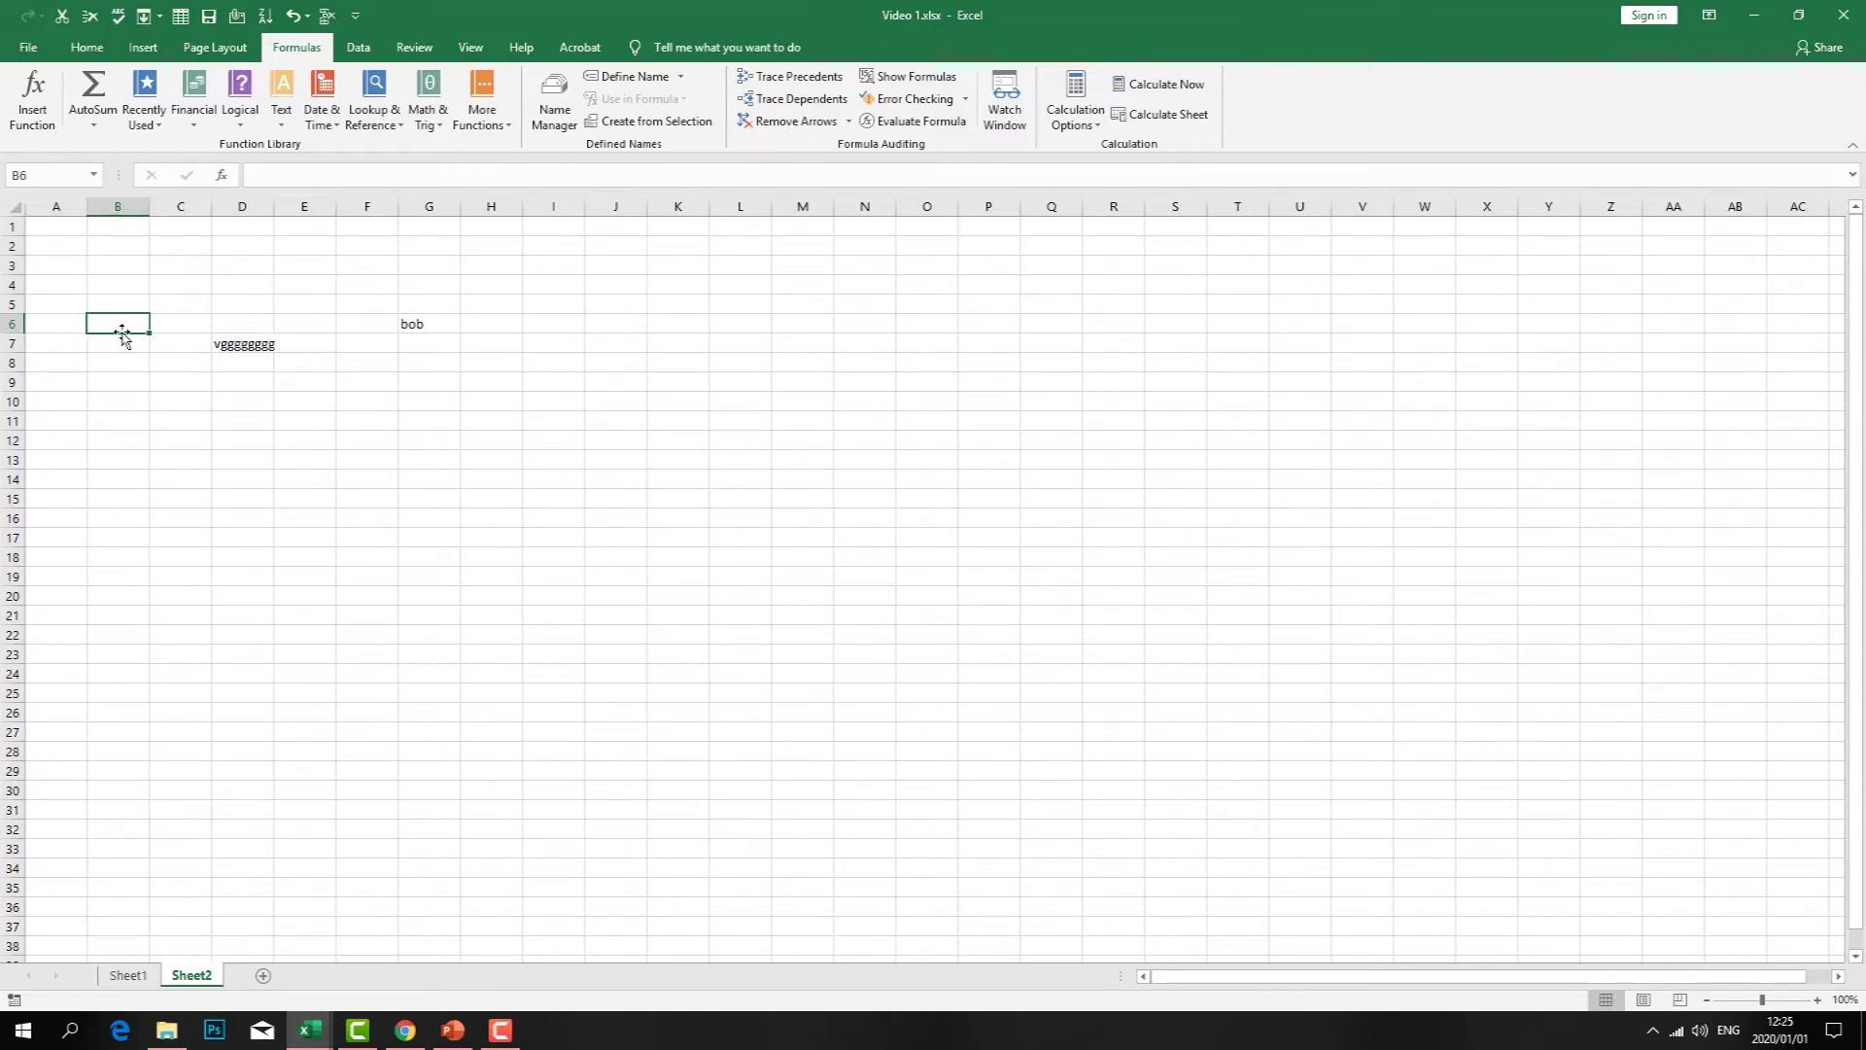
- Enter "bb" in cell B5
{"action": "left_click", "coordinate": [219, 459]}
{"action": "left_click", "coordinate": [126, 310]}
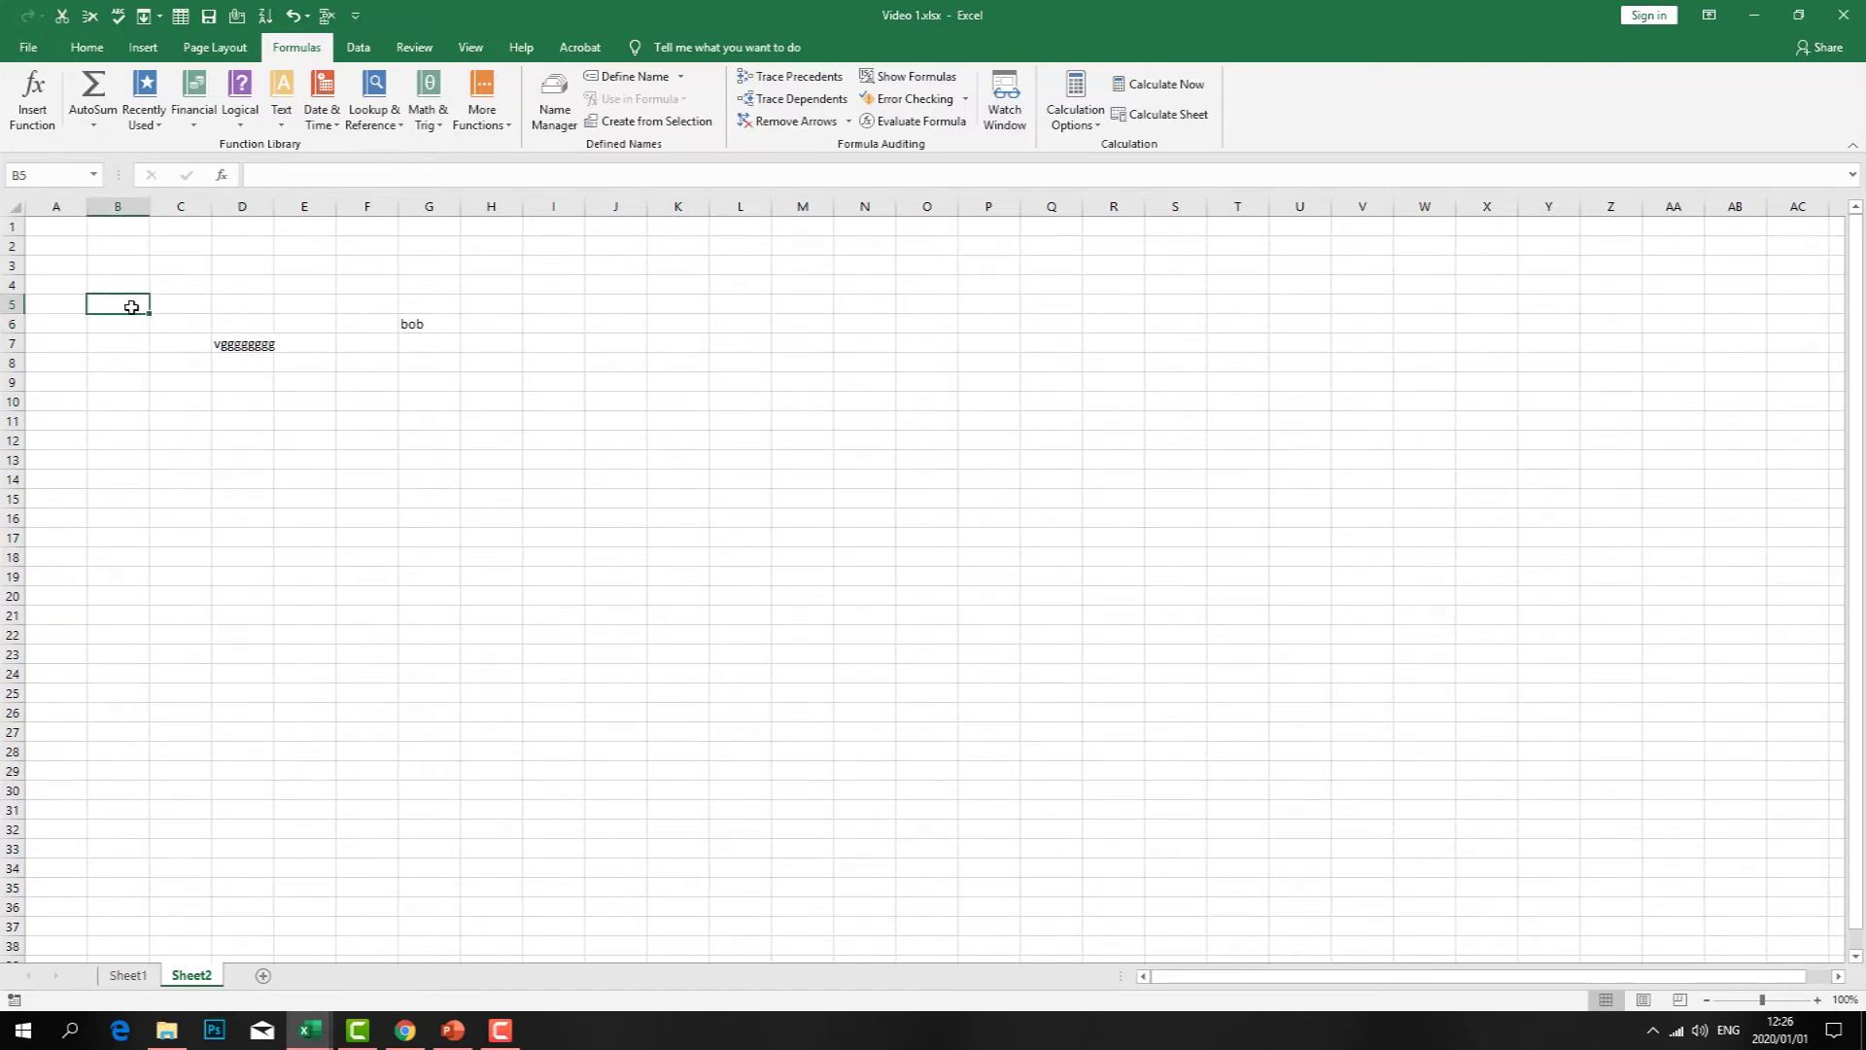
{"action": "type", "text": "bb"}
- Edit cell G6, replacing its sample name with a different one, and leave the cell
{"action": "double_click", "coordinate": [441, 324]}
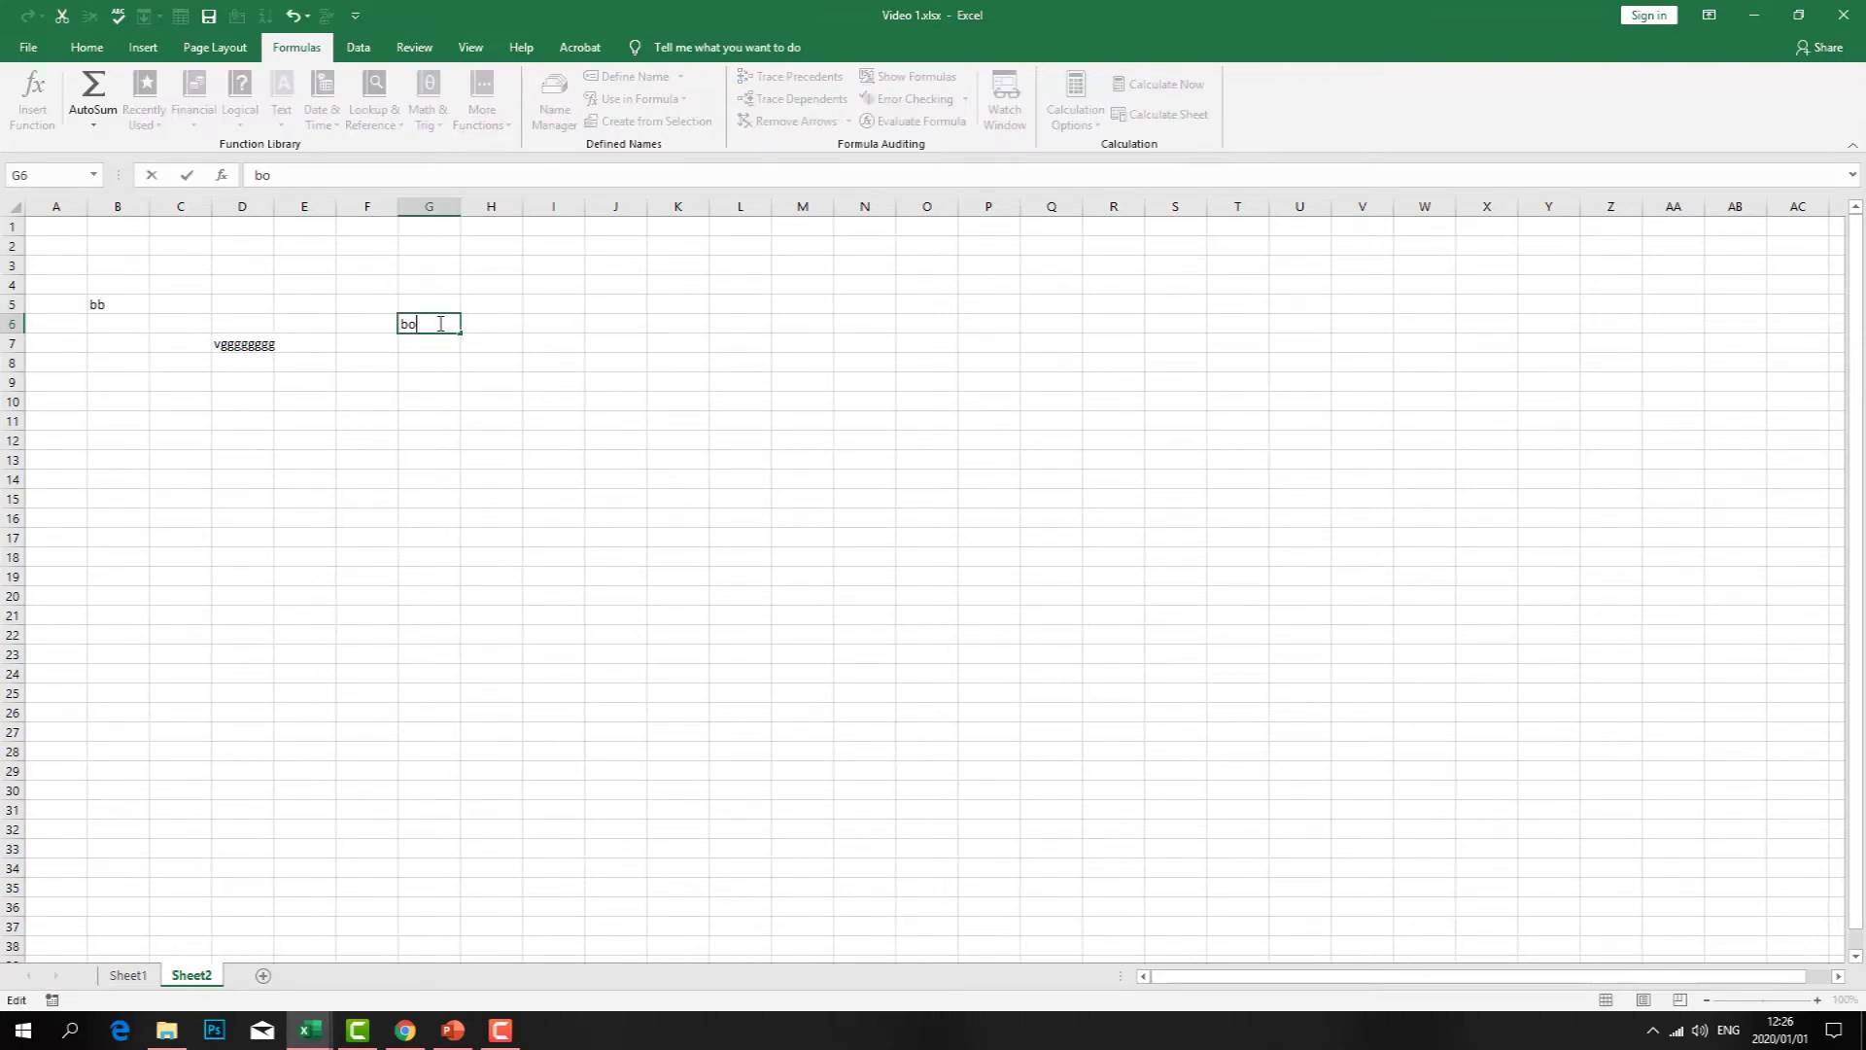
{"action": "key", "text": "Escape"}
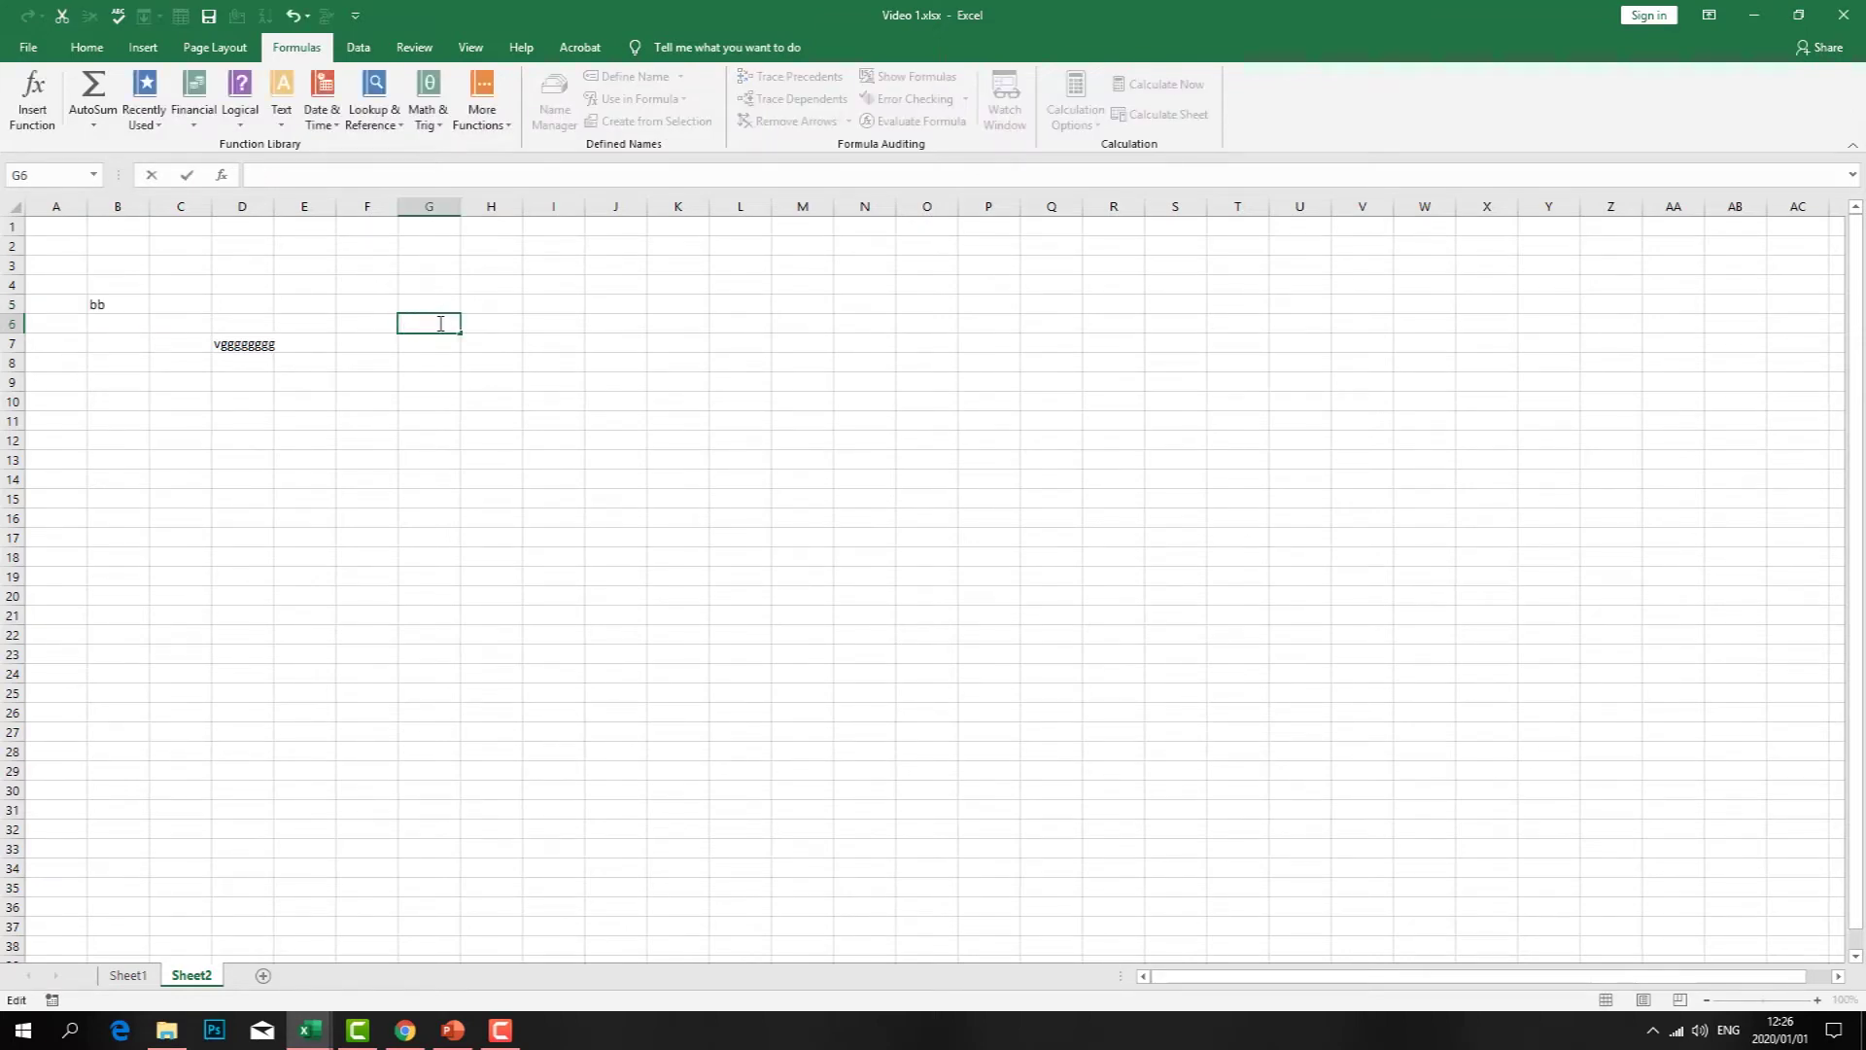
{"action": "left_click", "coordinate": [214, 447]}
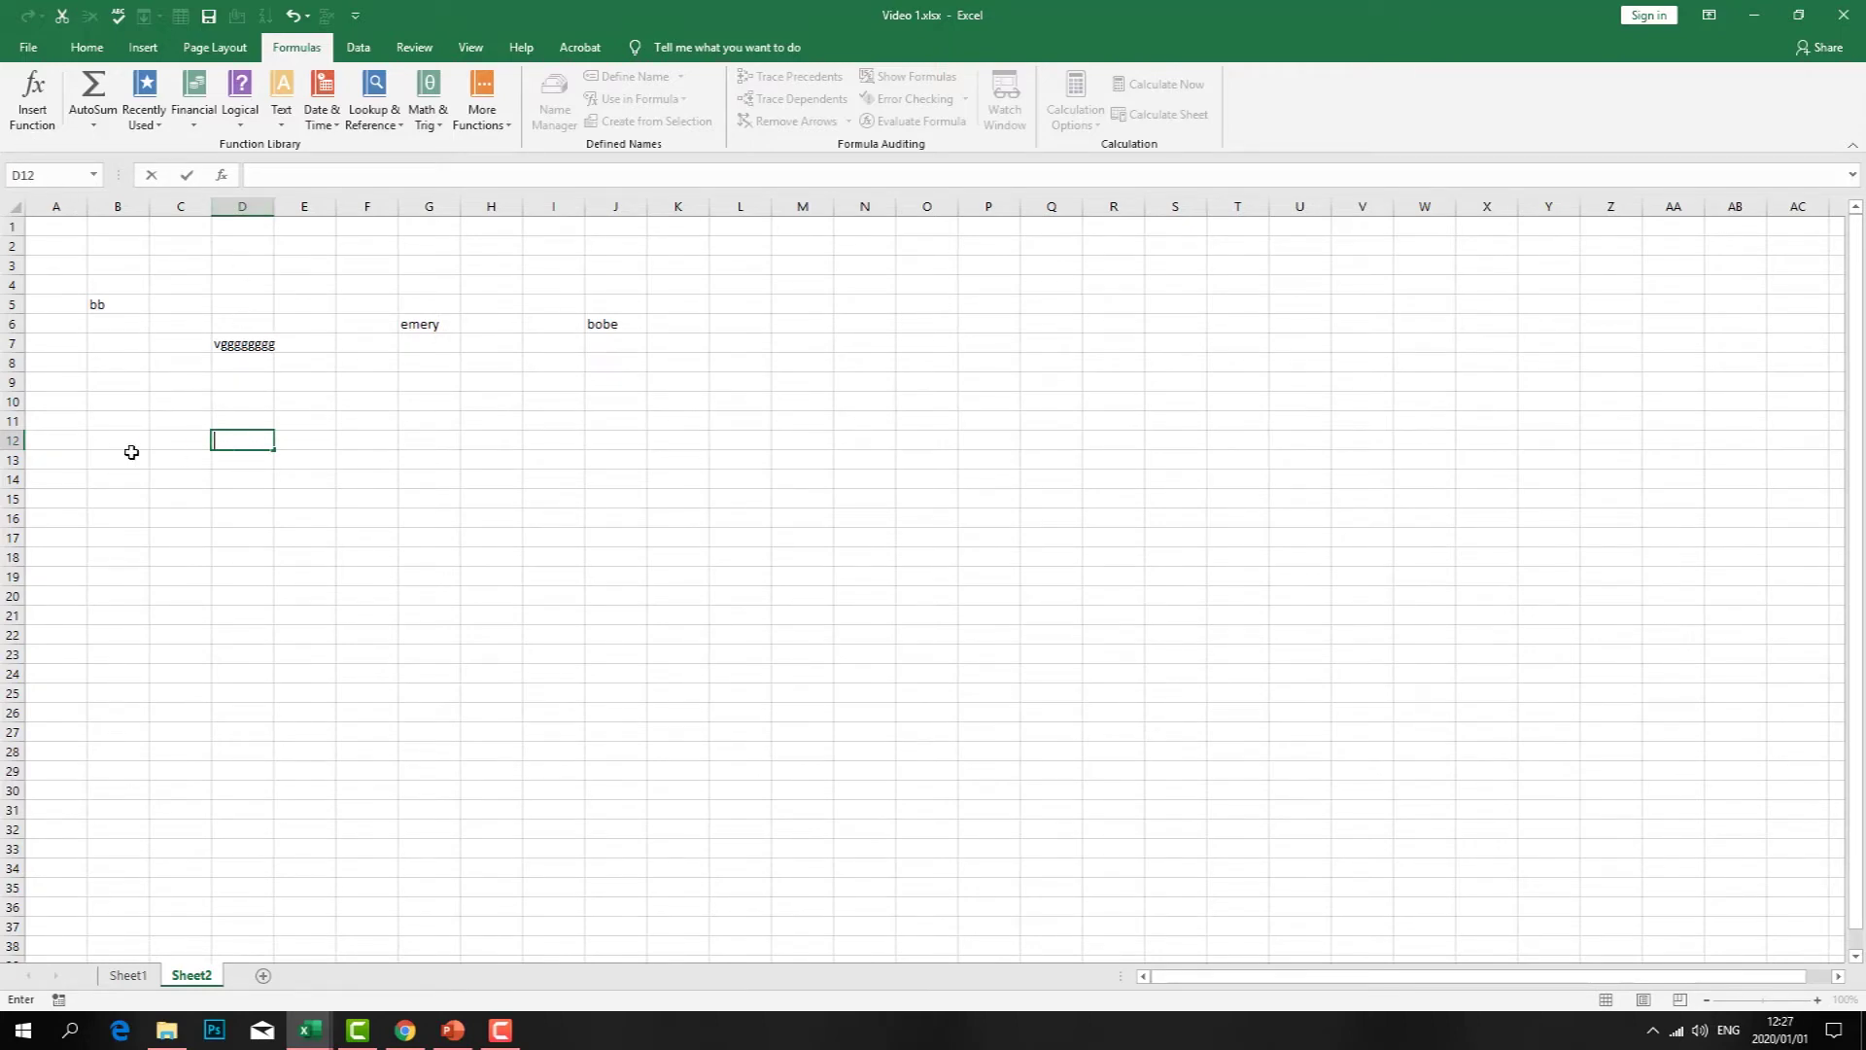
{"action": "left_click", "coordinate": [247, 283]}
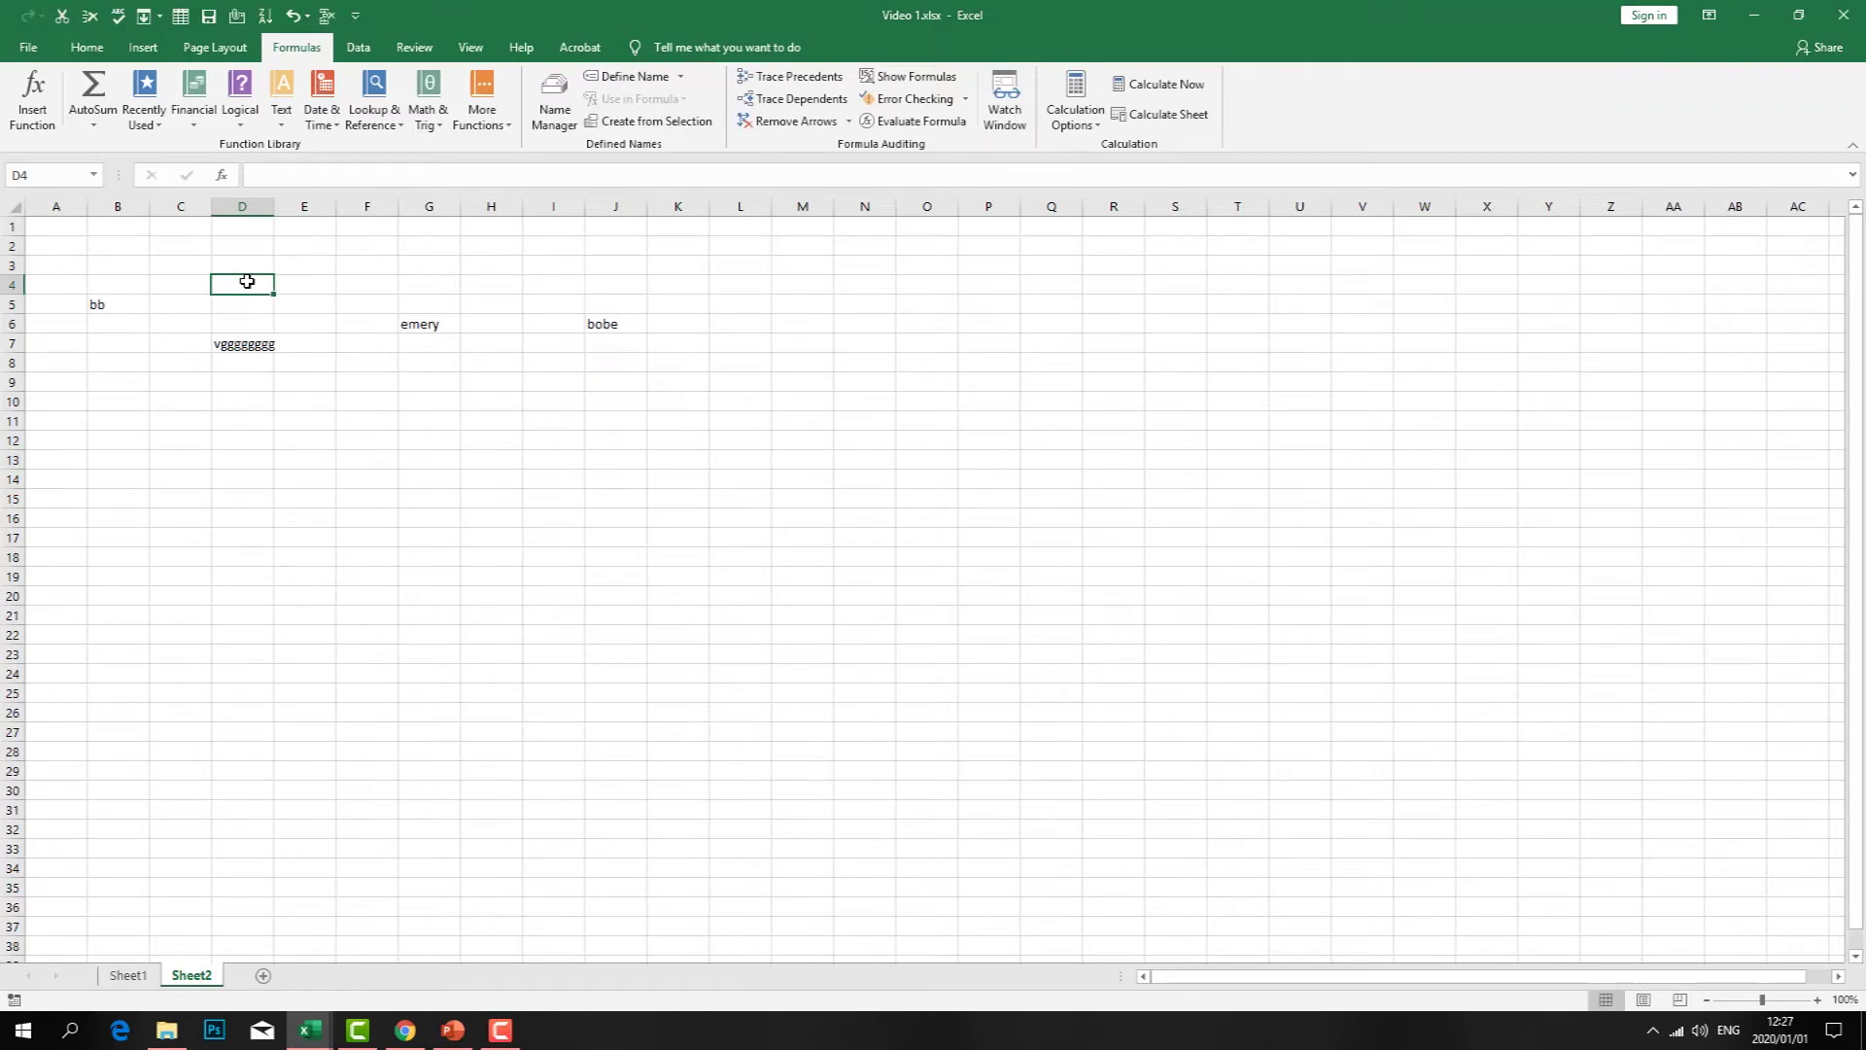
{"action": "left_click", "coordinate": [313, 265]}
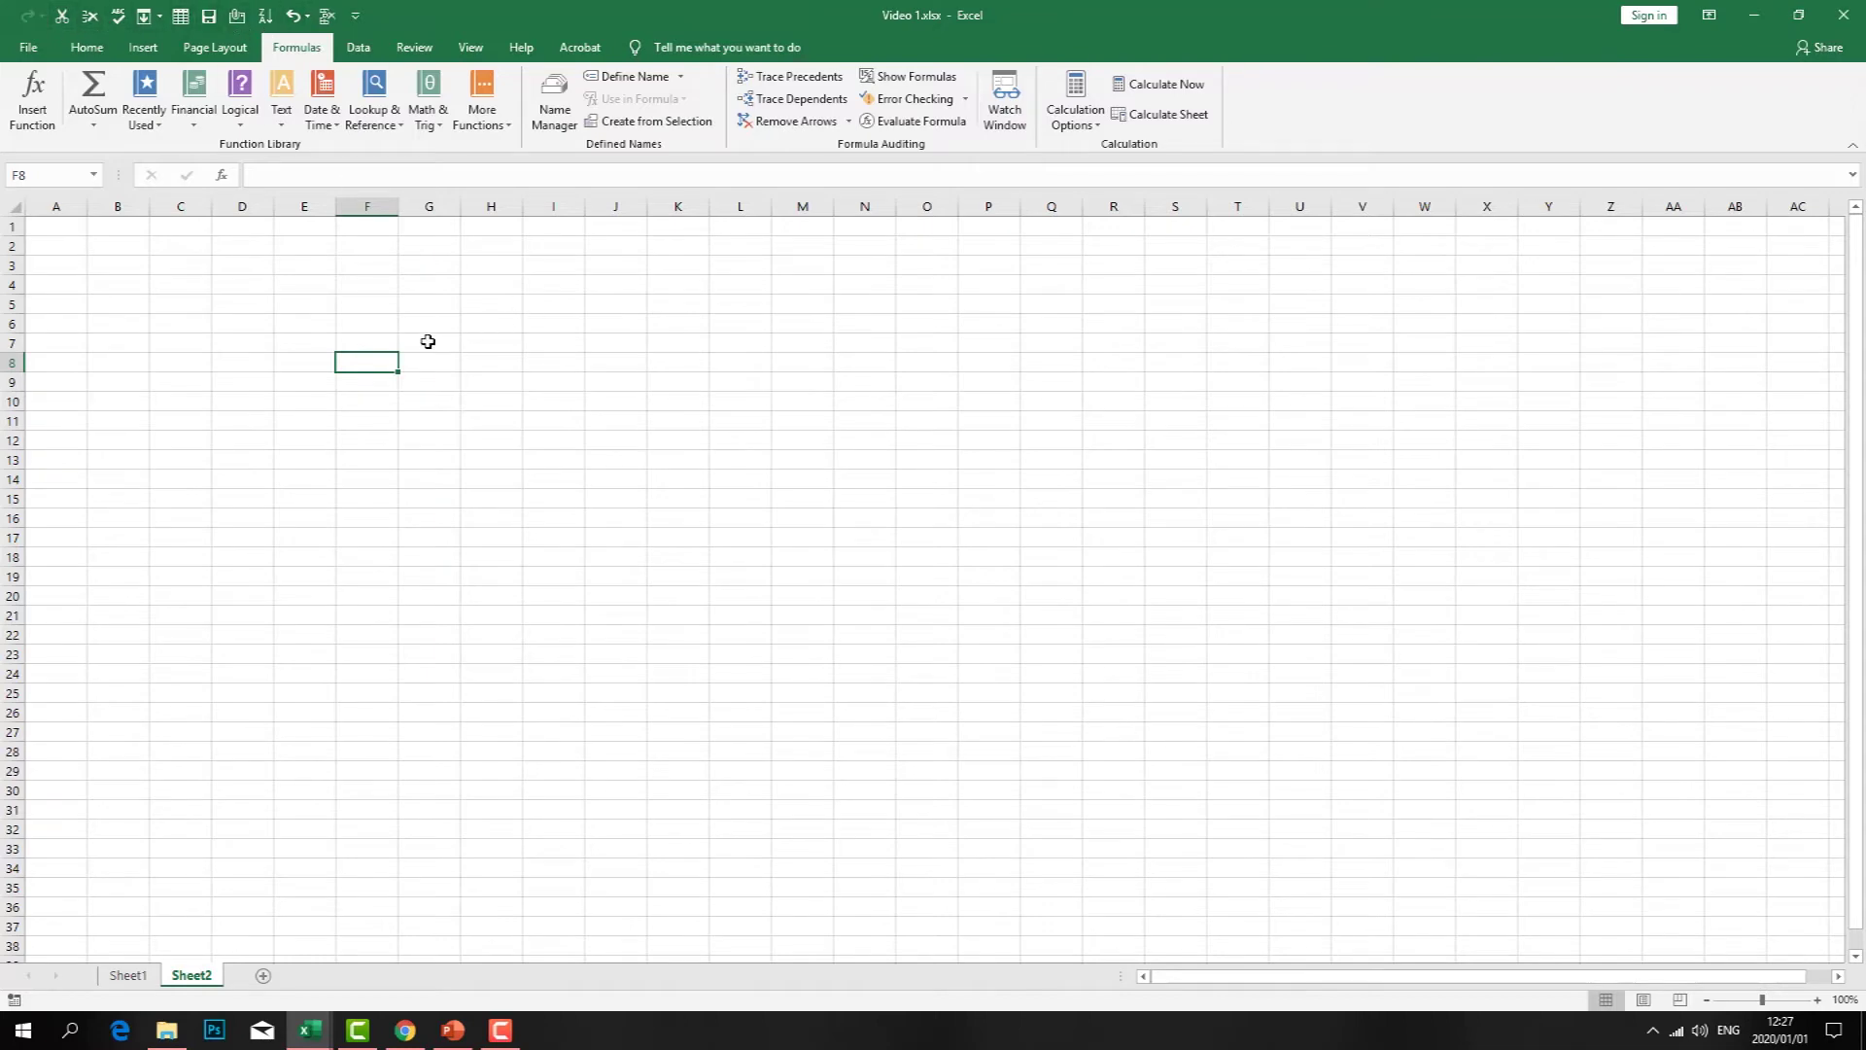
- Enter a sample first name in cell F8 and undo the entry
{"action": "type", "text": "bob"}
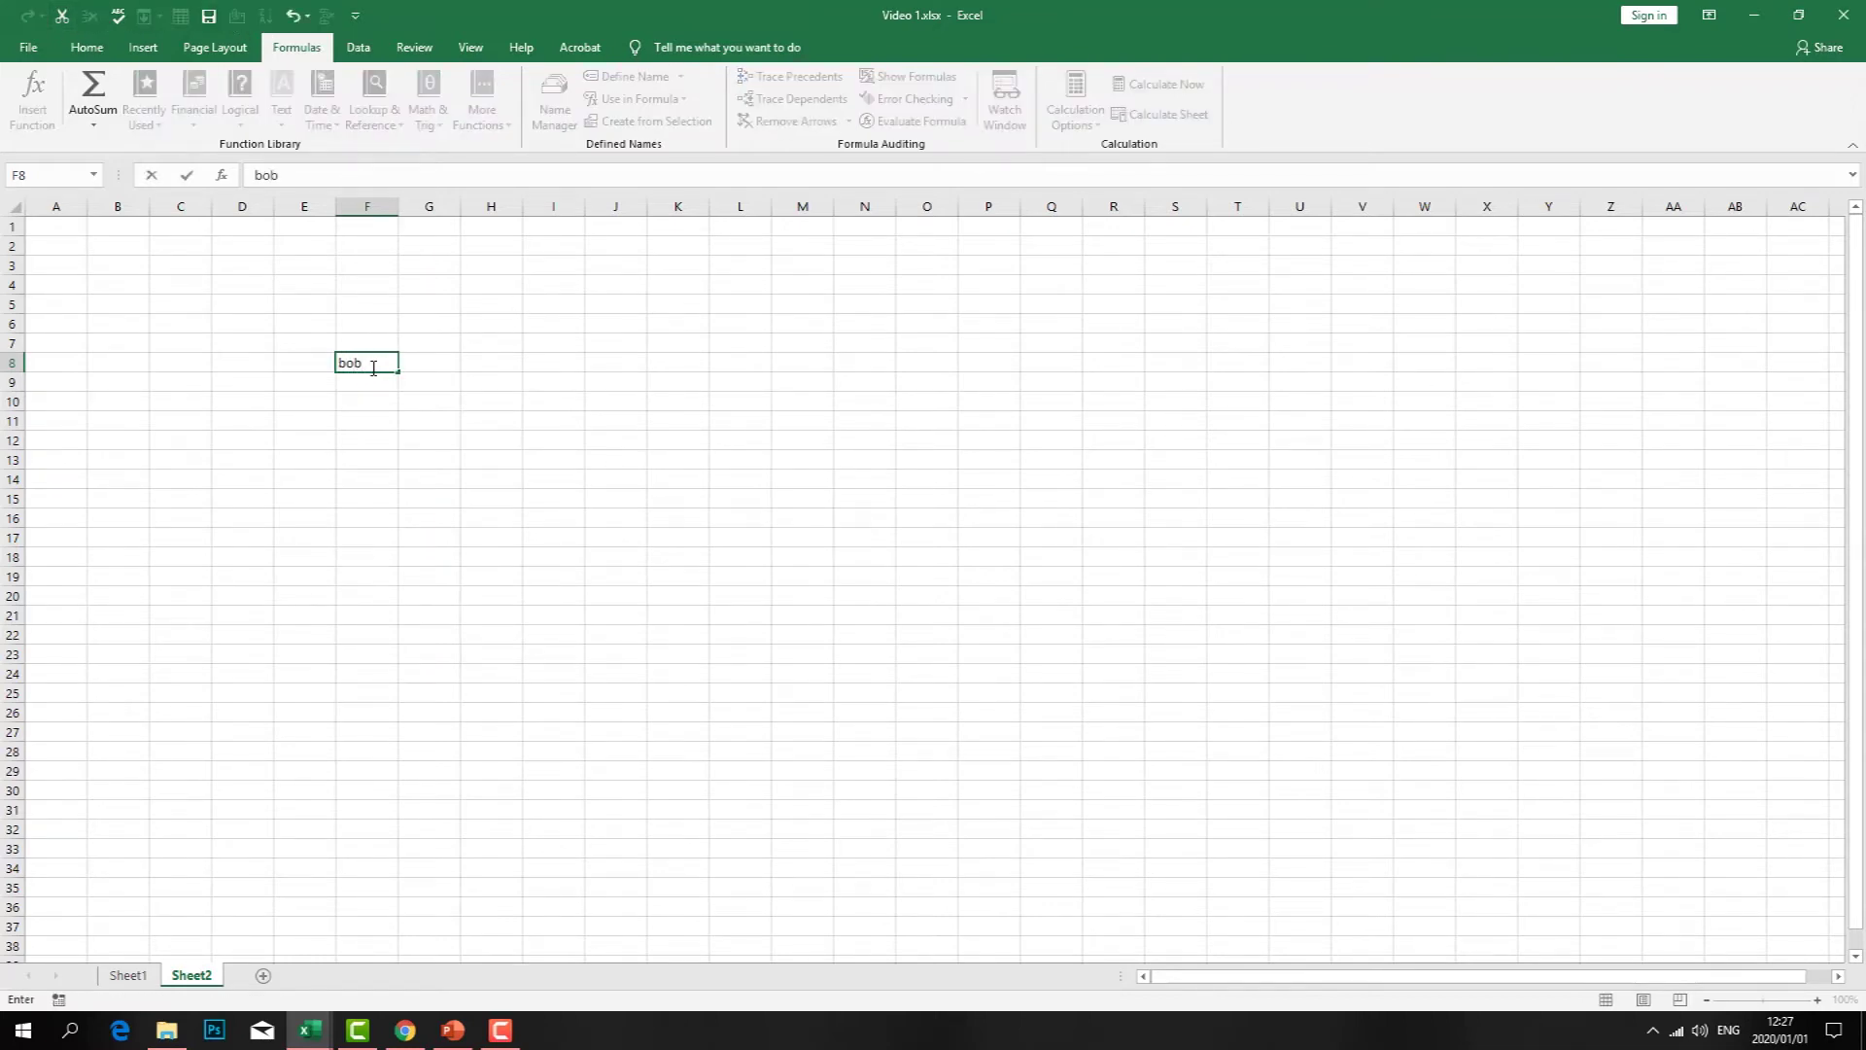
{"action": "left_click", "coordinate": [864, 498]}
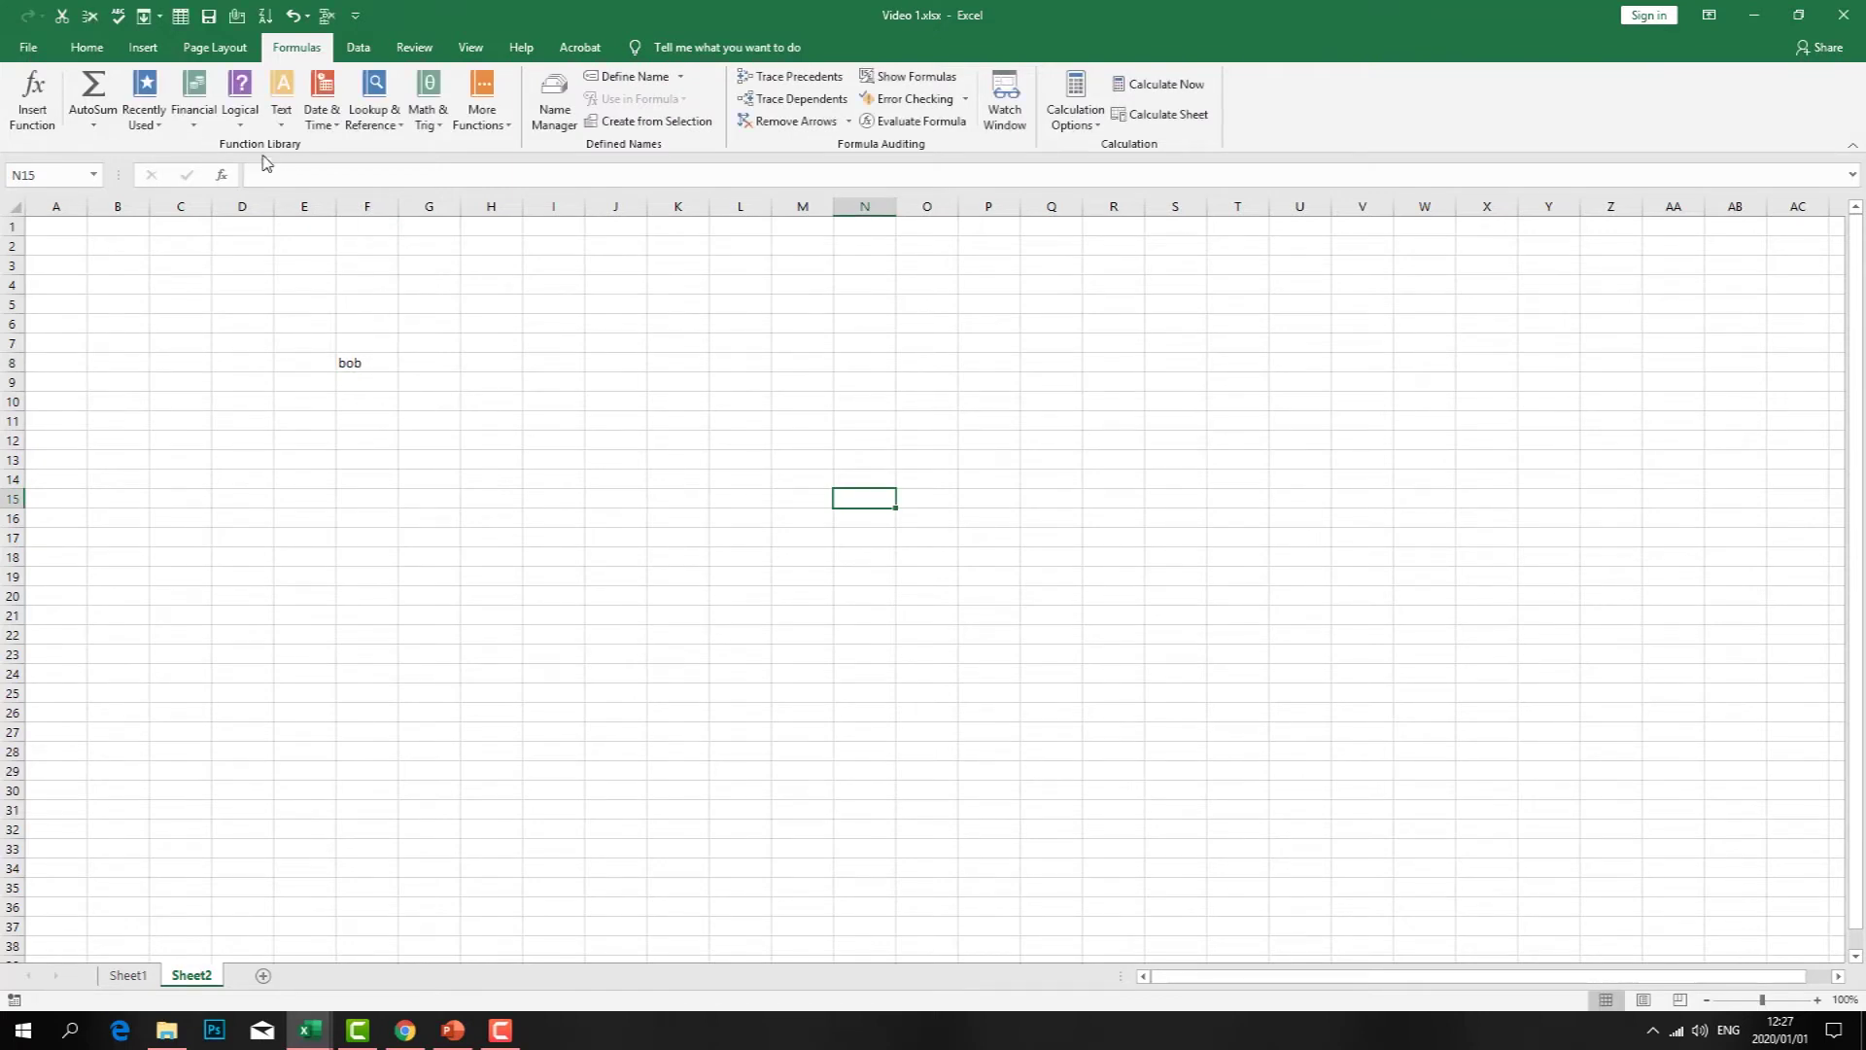
{"action": "left_click", "coordinate": [293, 15]}
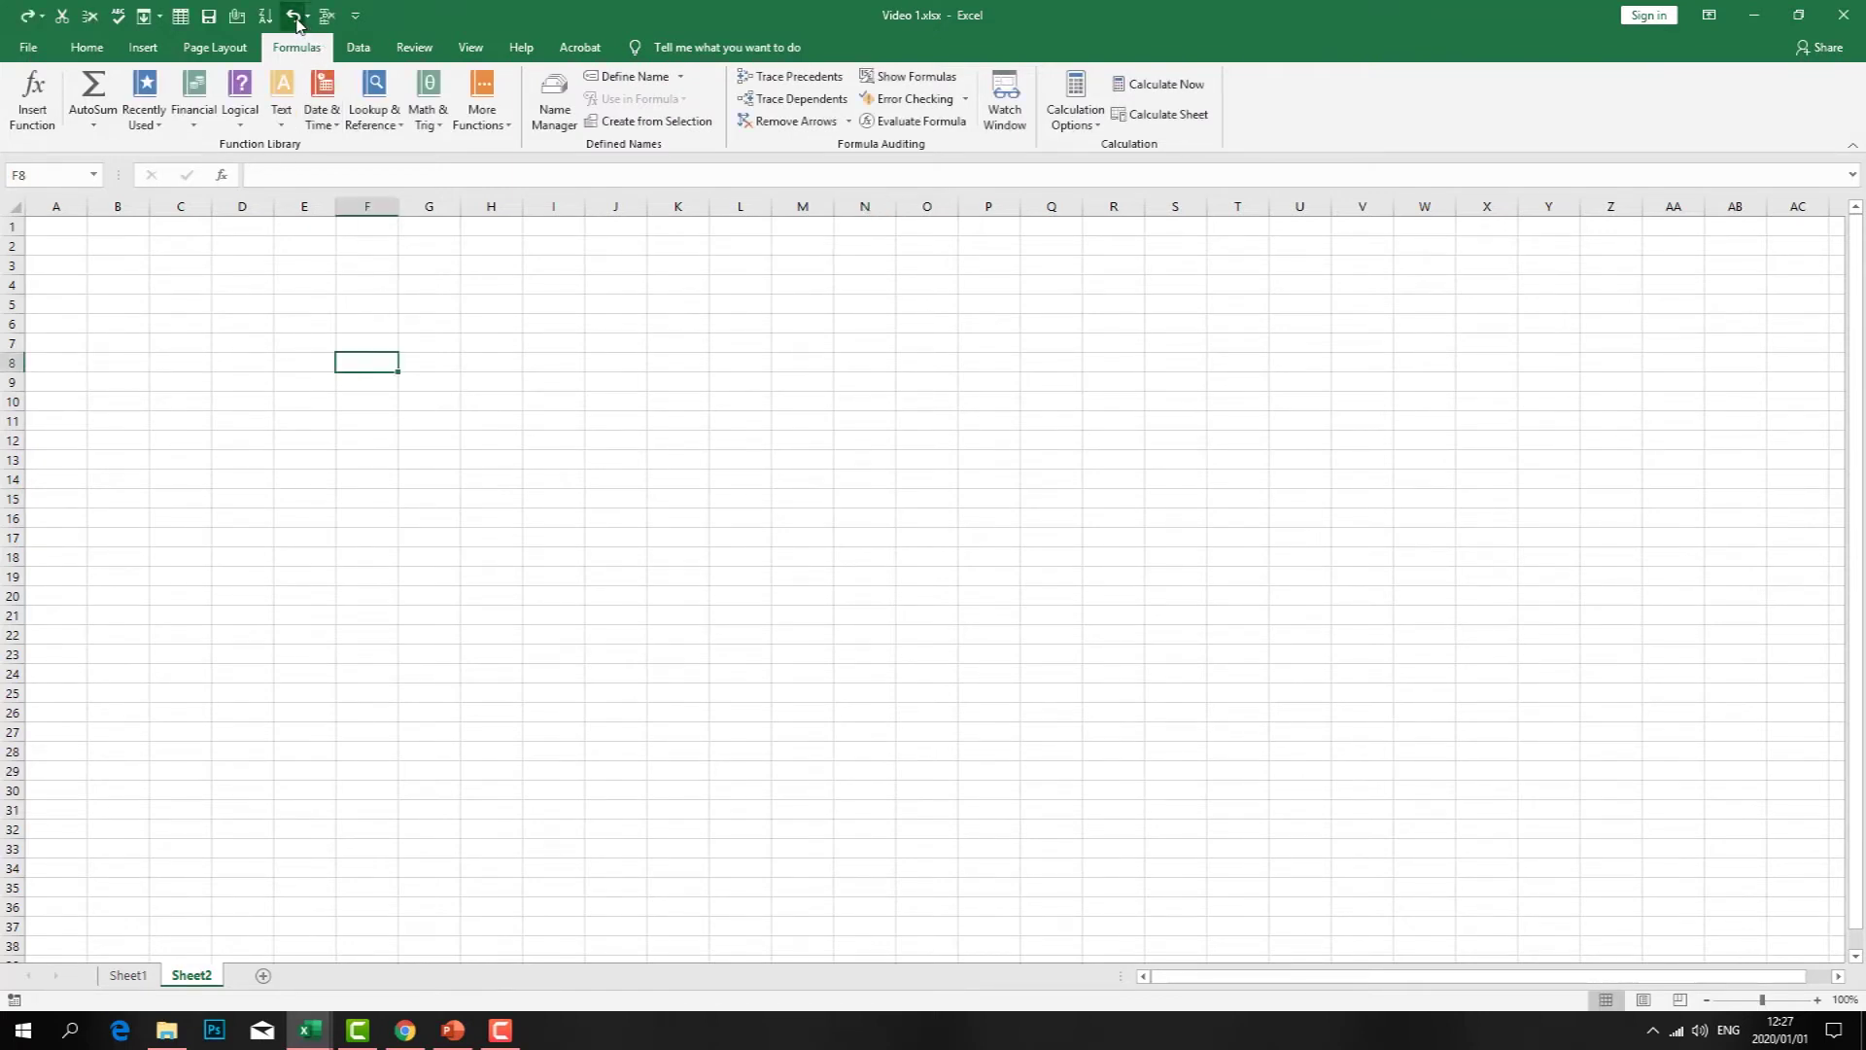
- Remove the Undo command from the Quick Access Toolbar, then add it back
{"action": "left_click", "coordinate": [355, 16]}
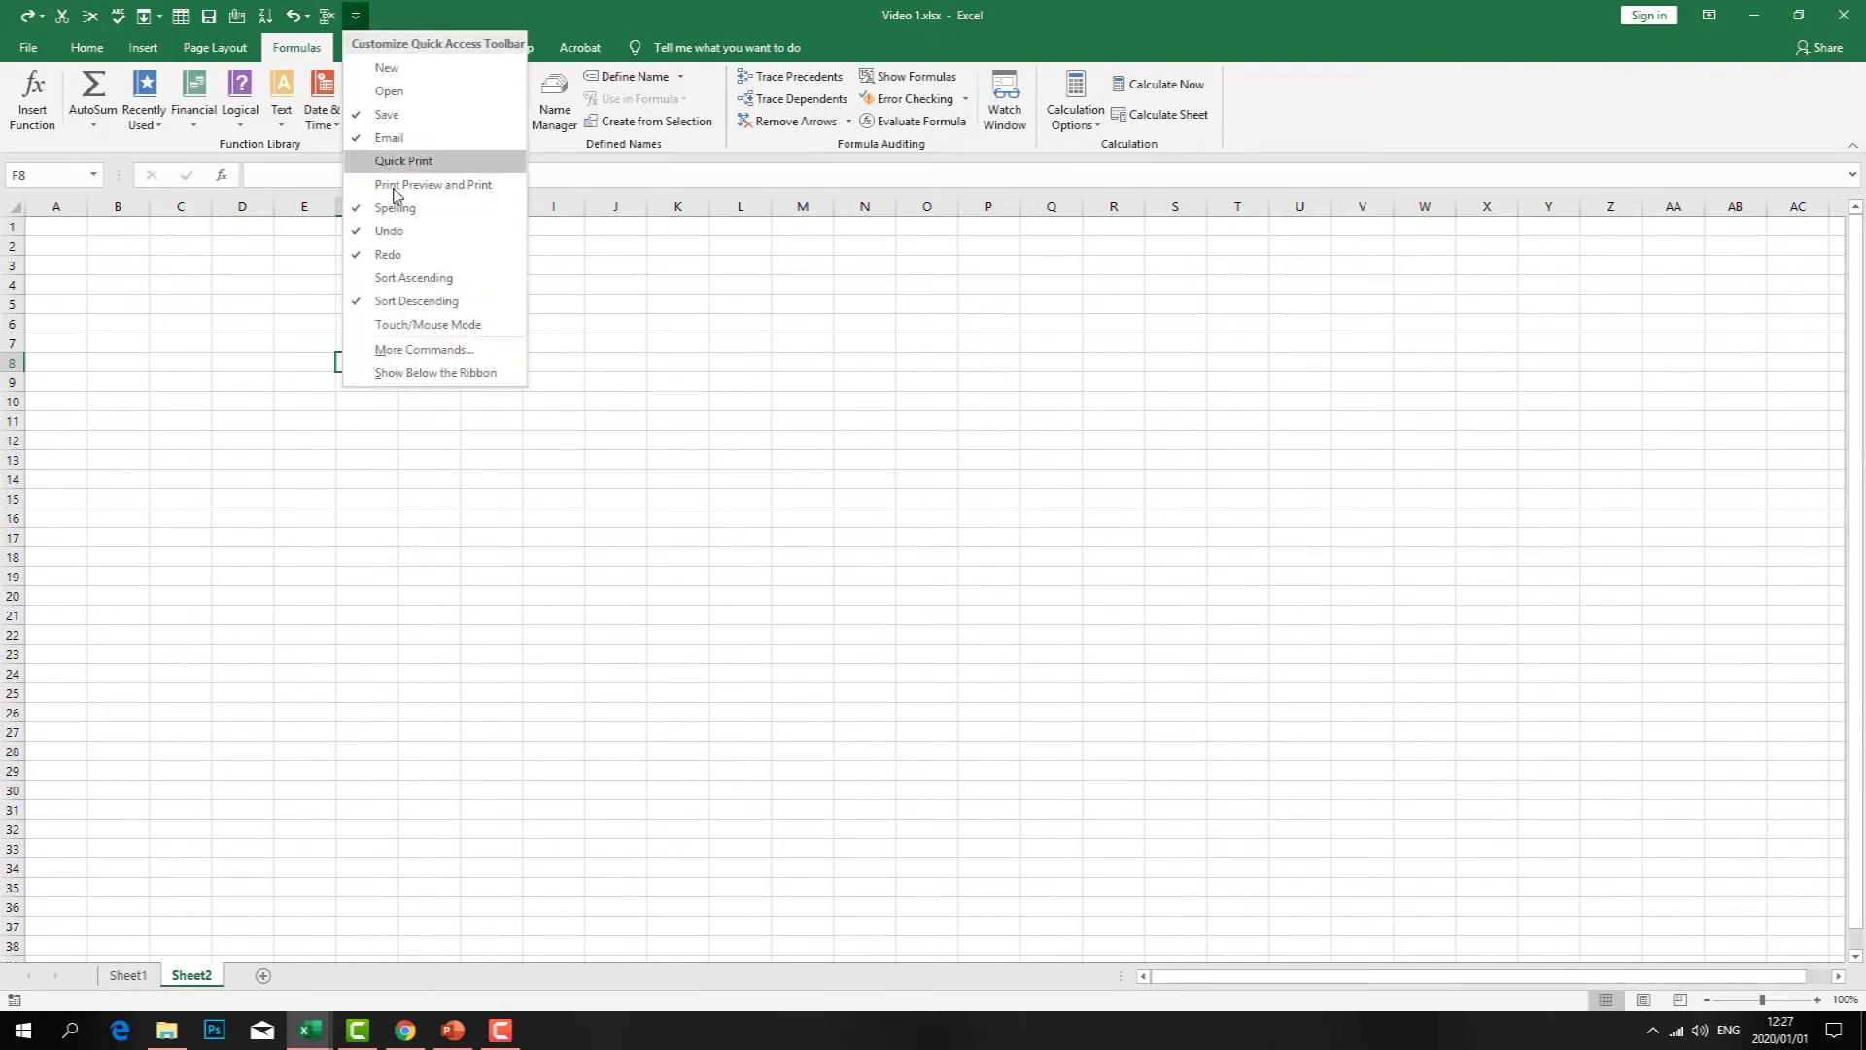
{"action": "left_click", "coordinate": [389, 231]}
{"action": "left_click", "coordinate": [493, 284]}
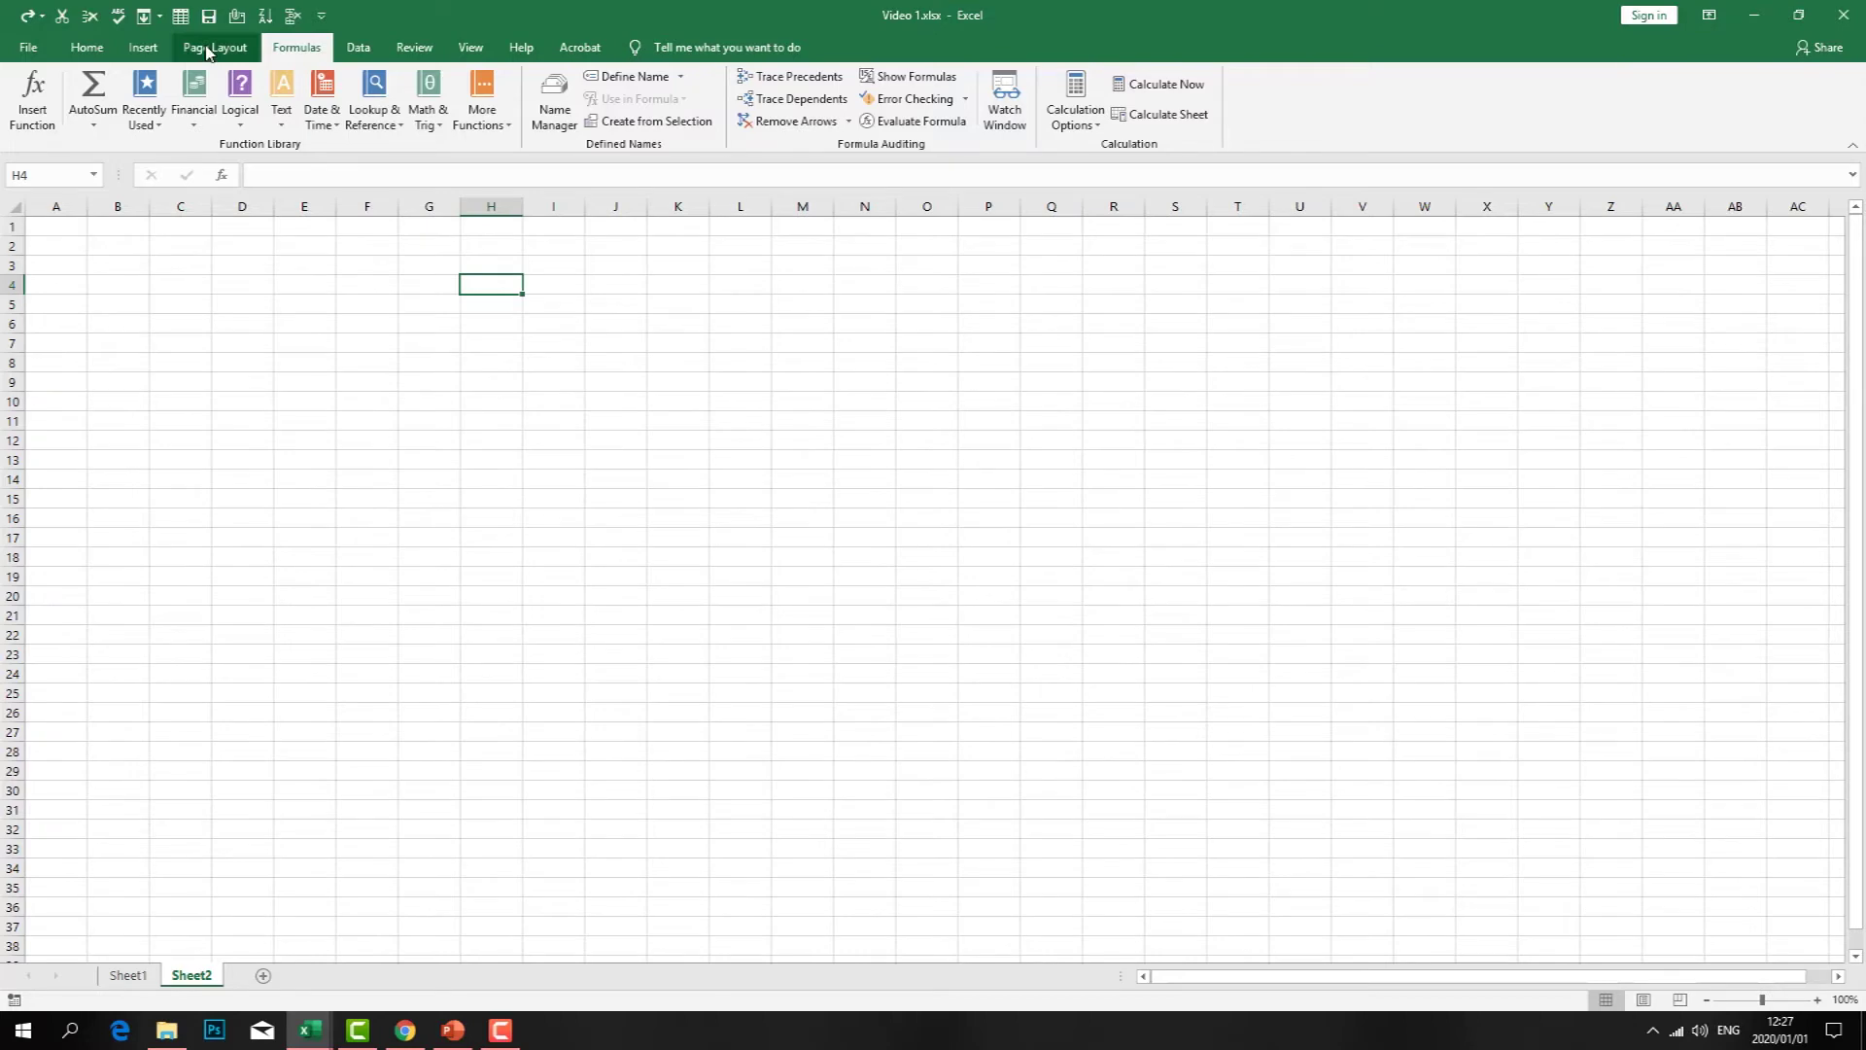
{"action": "scroll", "coordinate": [204, 58], "scroll_direction": "up", "scroll_amount": 3}
{"action": "scroll", "coordinate": [81, 53], "scroll_direction": "down", "scroll_amount": 2}
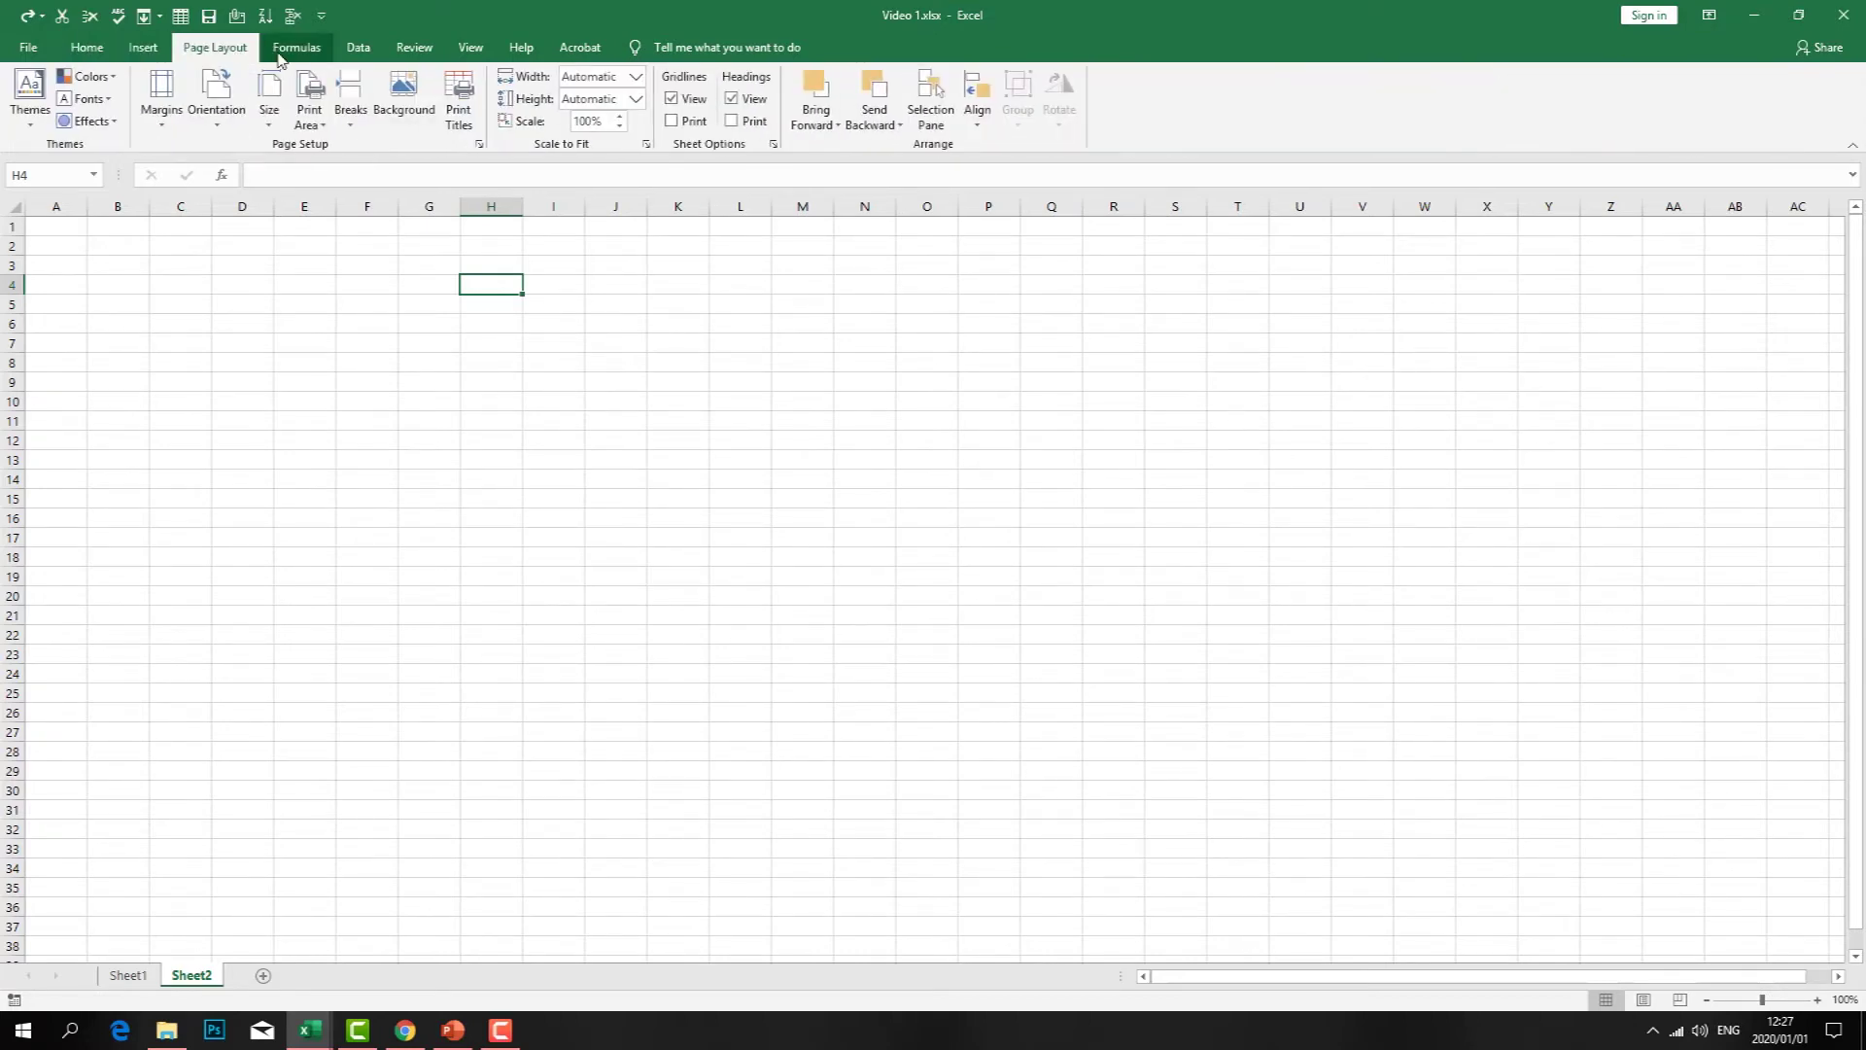
{"action": "left_click", "coordinate": [322, 16]}
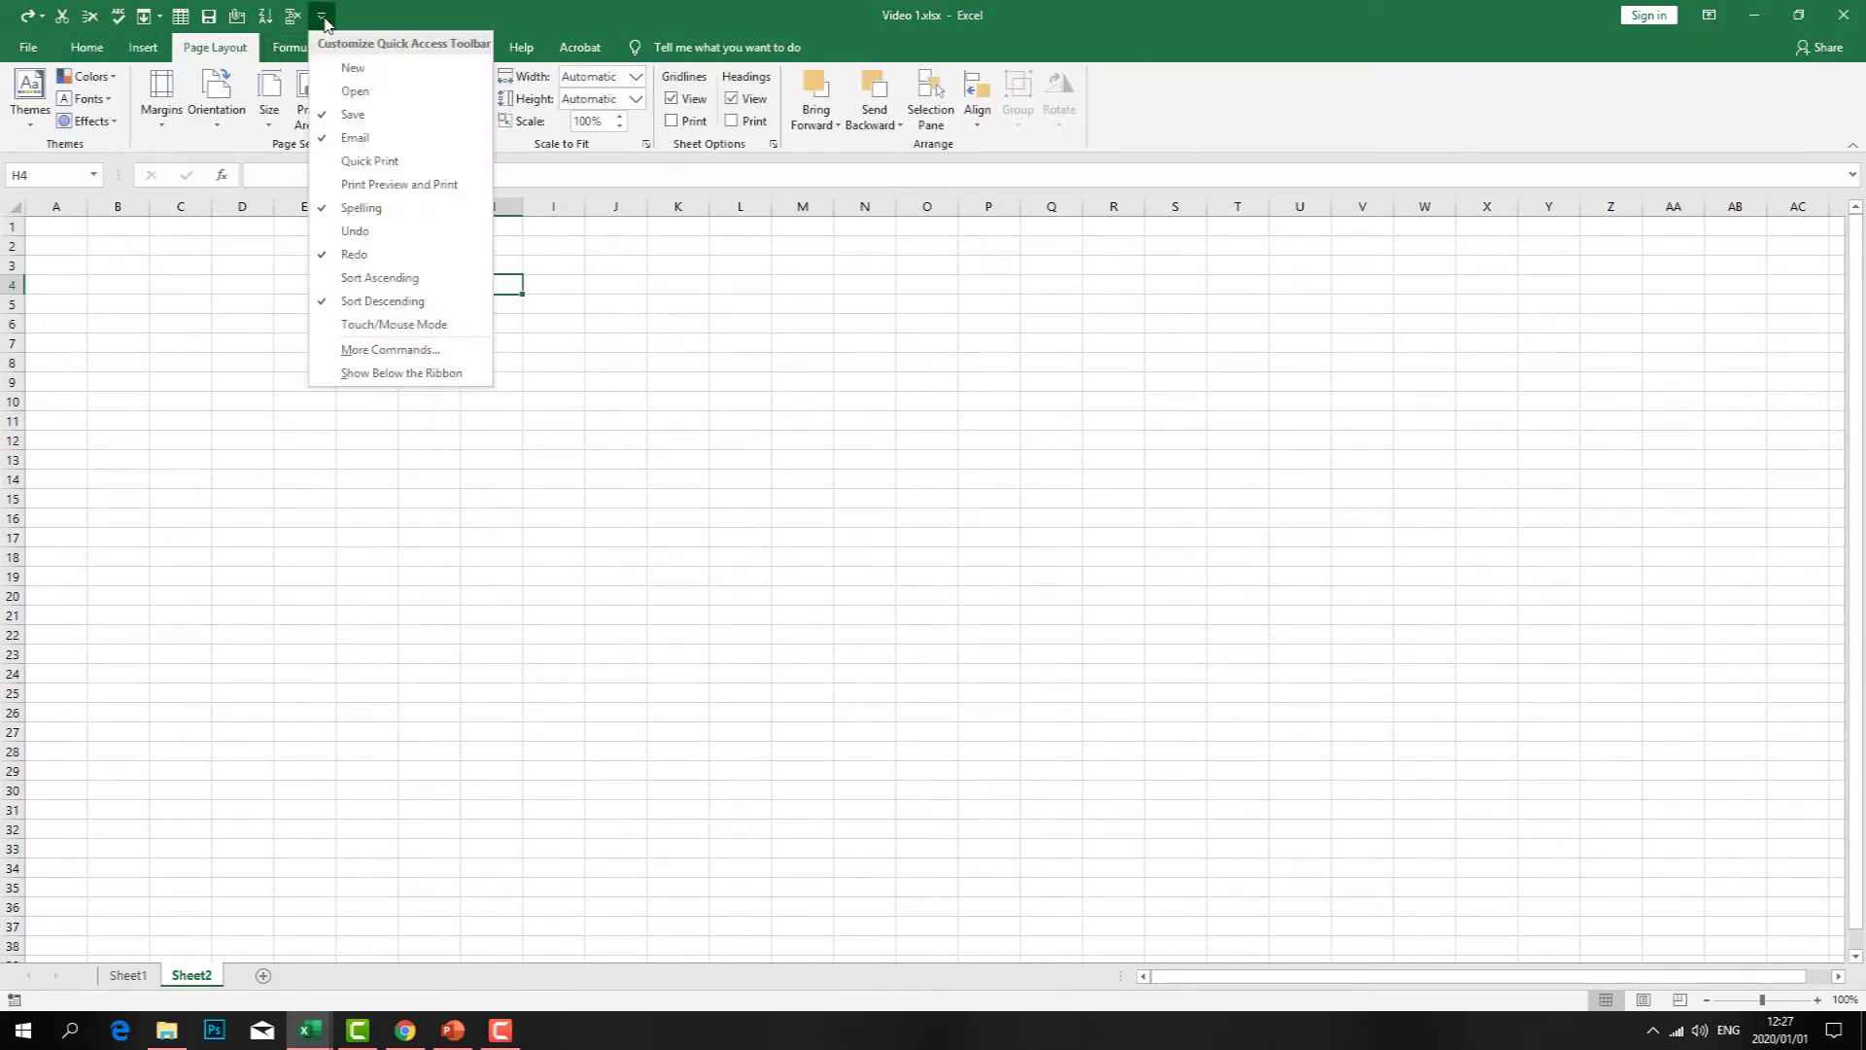
{"action": "left_click", "coordinate": [360, 230]}
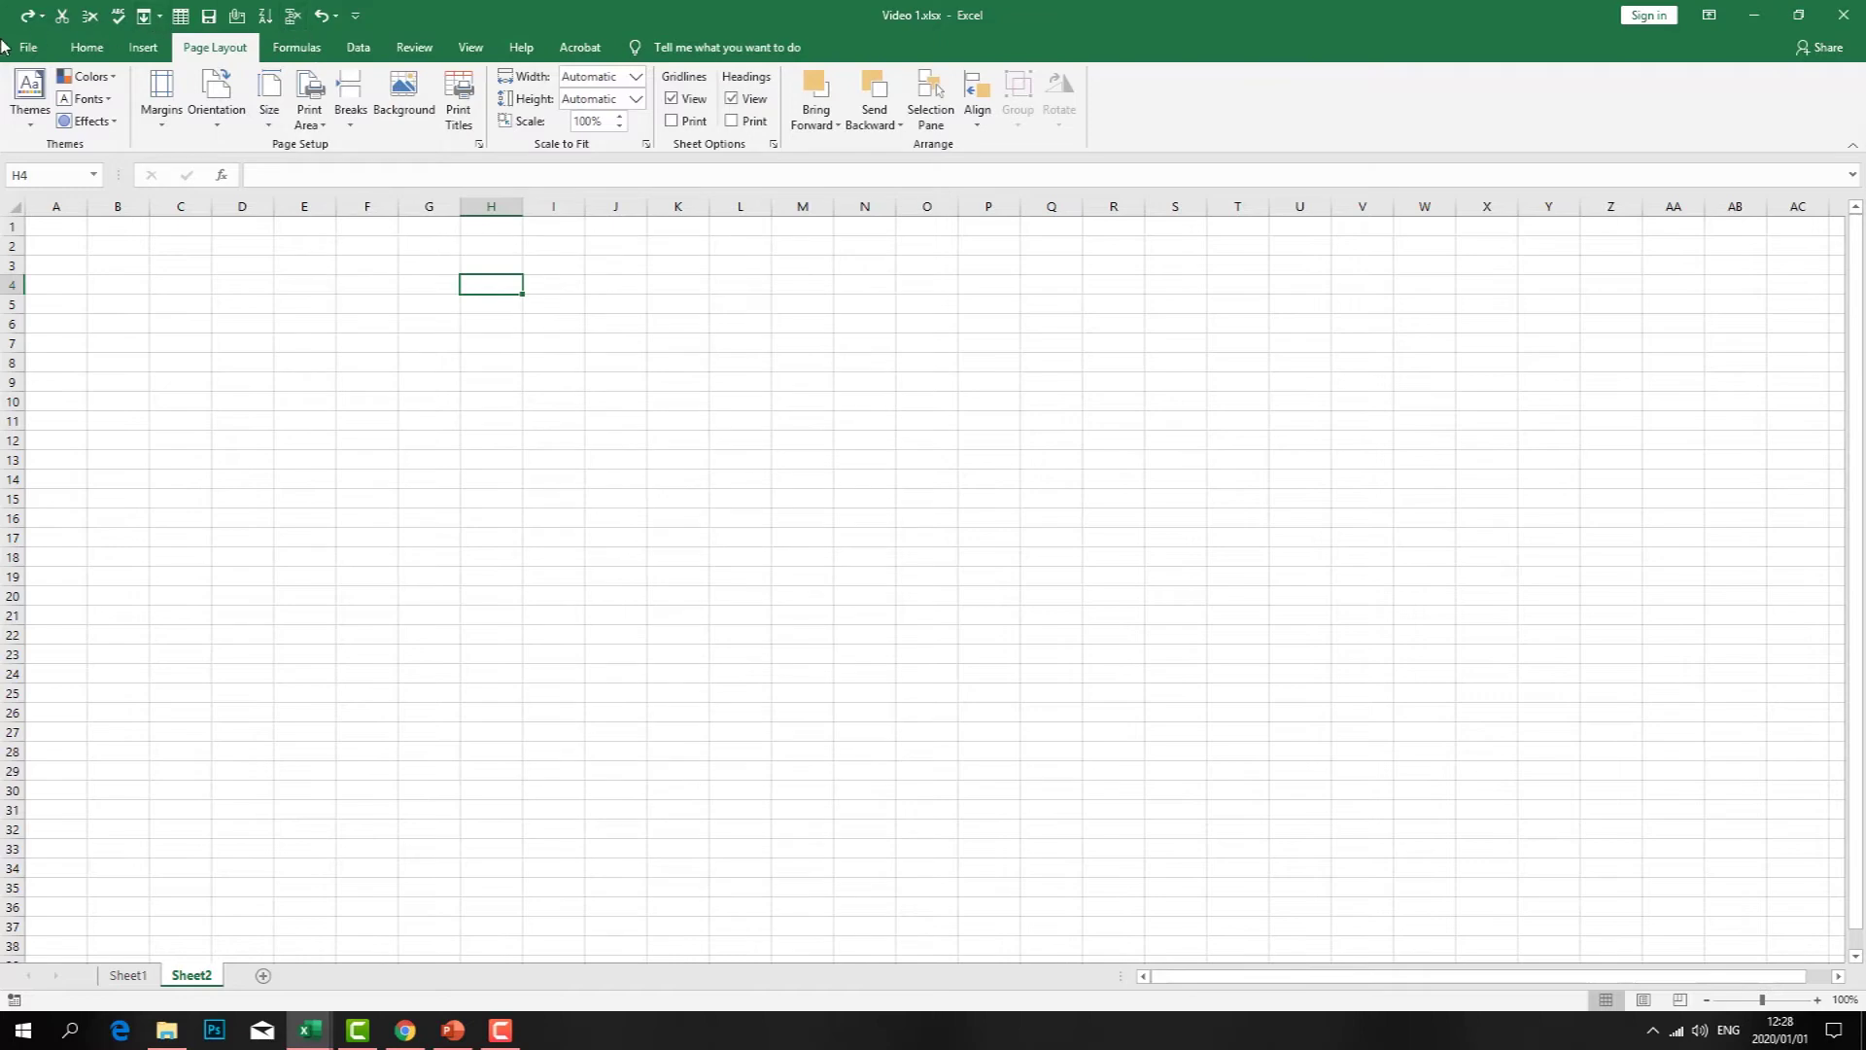
- Add the Fill Color command to the Quick Access Toolbar from the Popular Commands list
{"action": "left_click", "coordinate": [355, 16]}
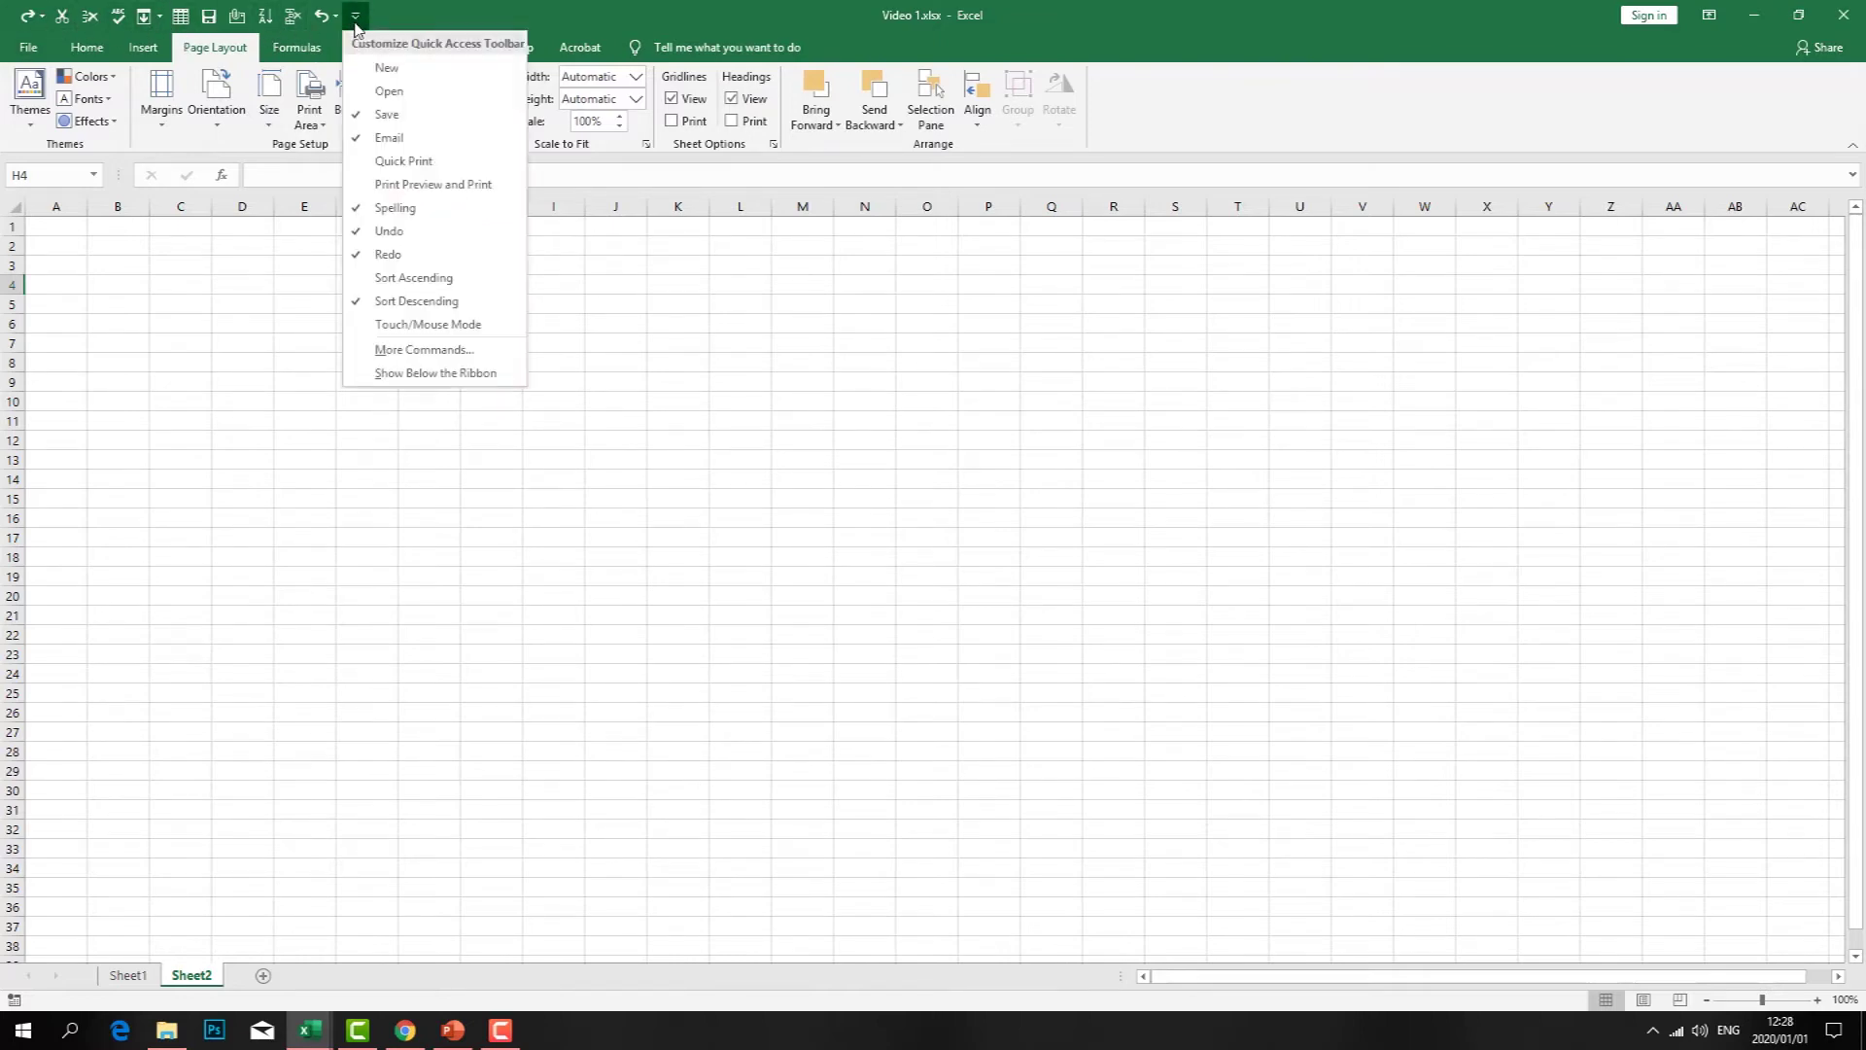
{"action": "left_click", "coordinate": [424, 351]}
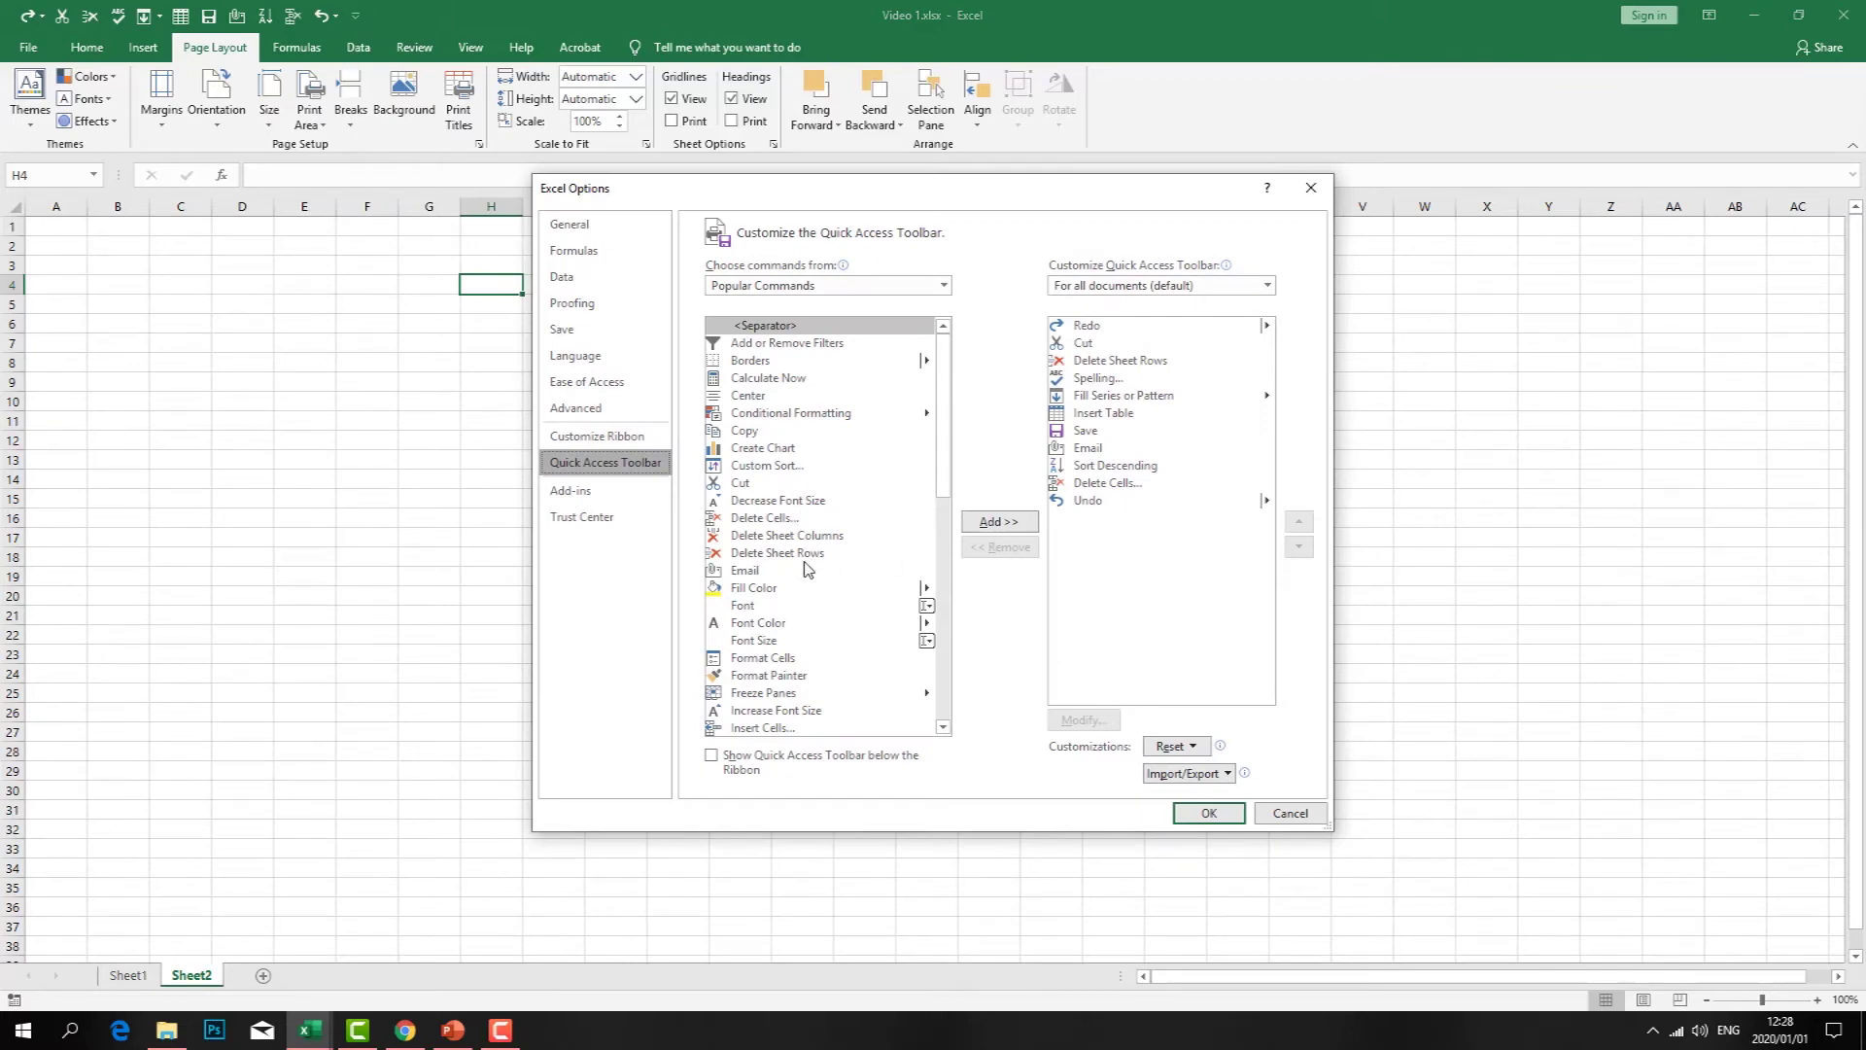
{"action": "left_click", "coordinate": [775, 589]}
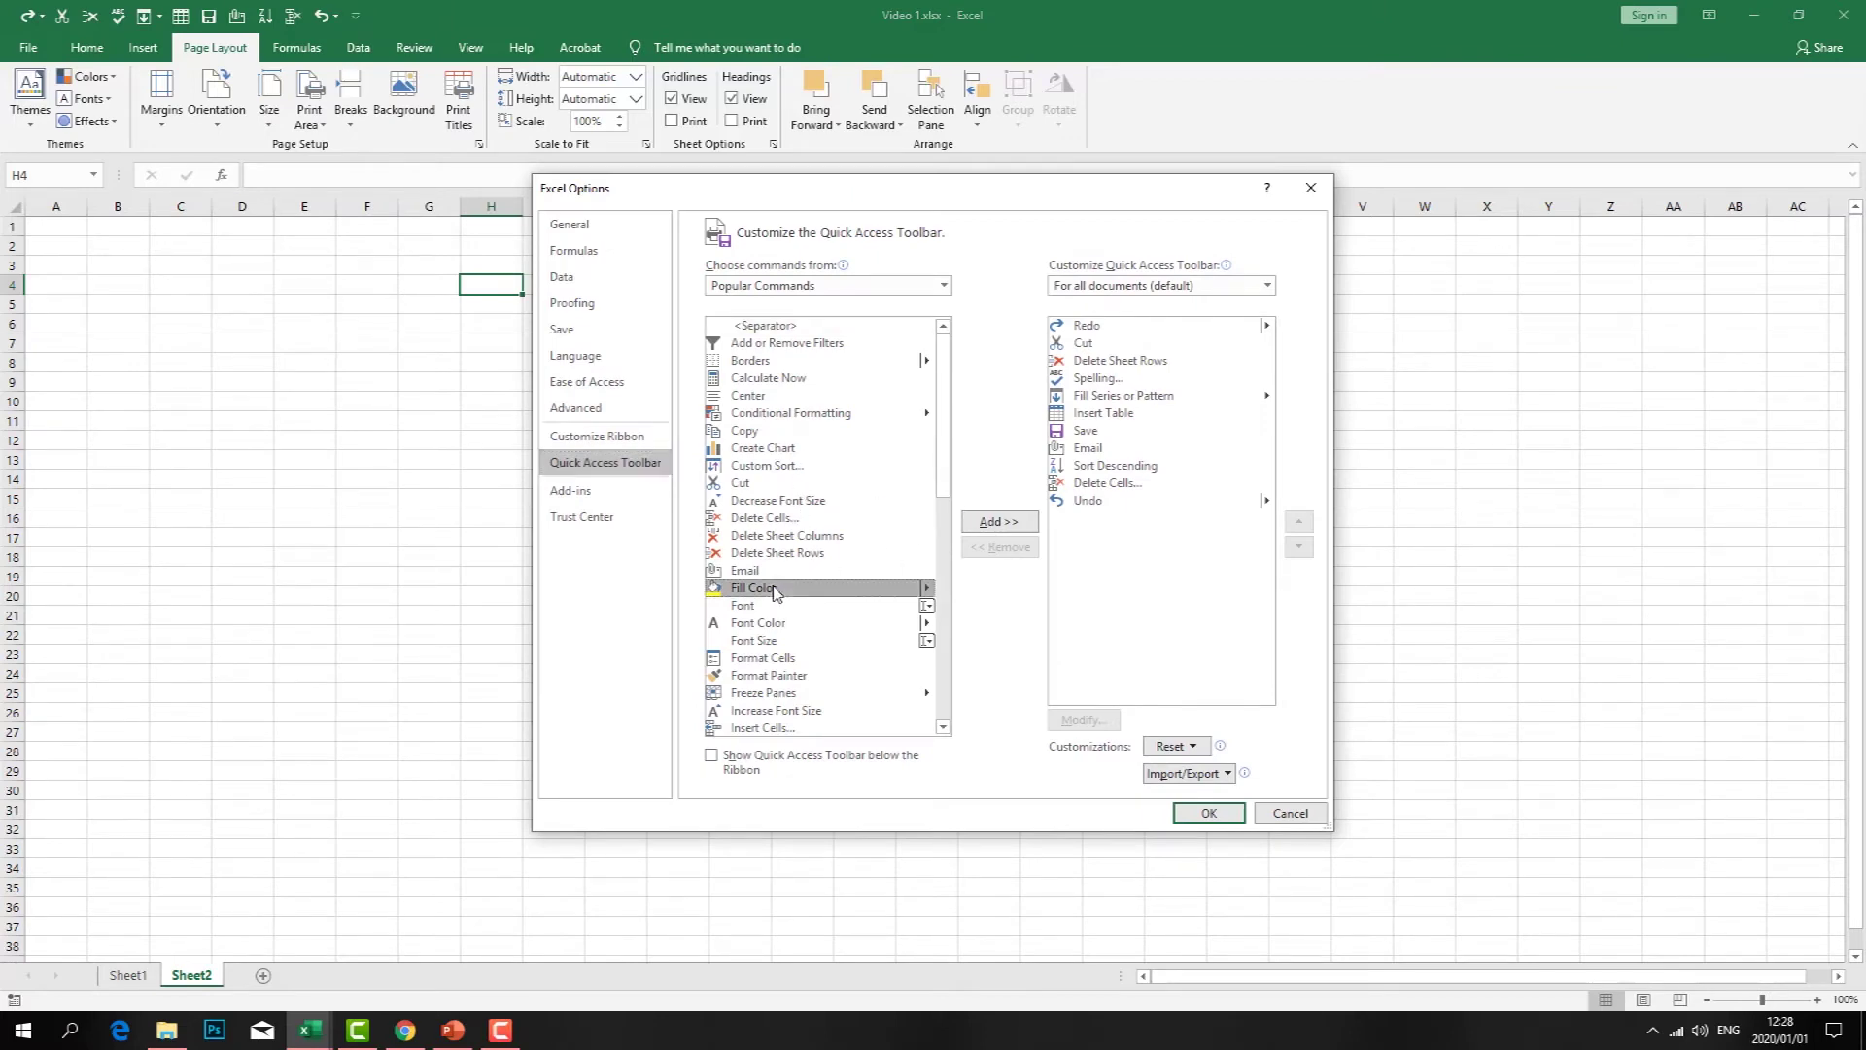
{"action": "left_click", "coordinate": [999, 525]}
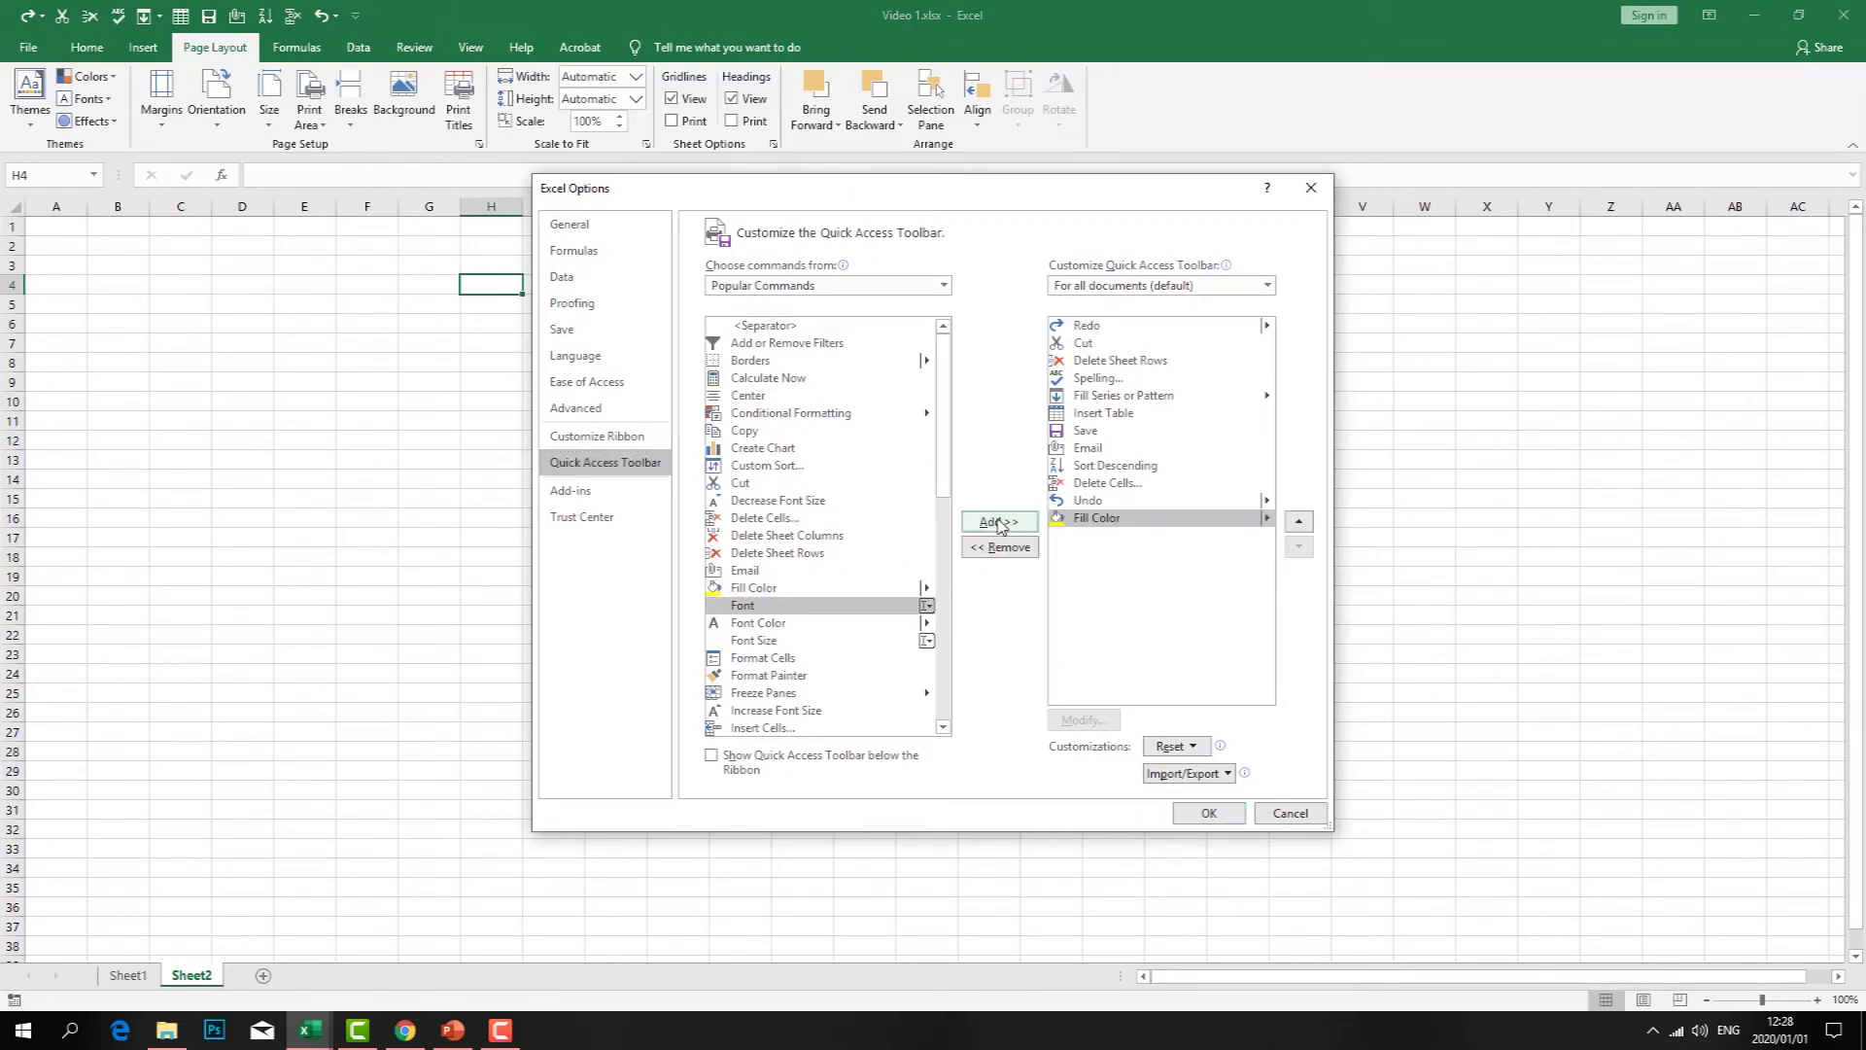
{"action": "left_click", "coordinate": [1206, 815]}
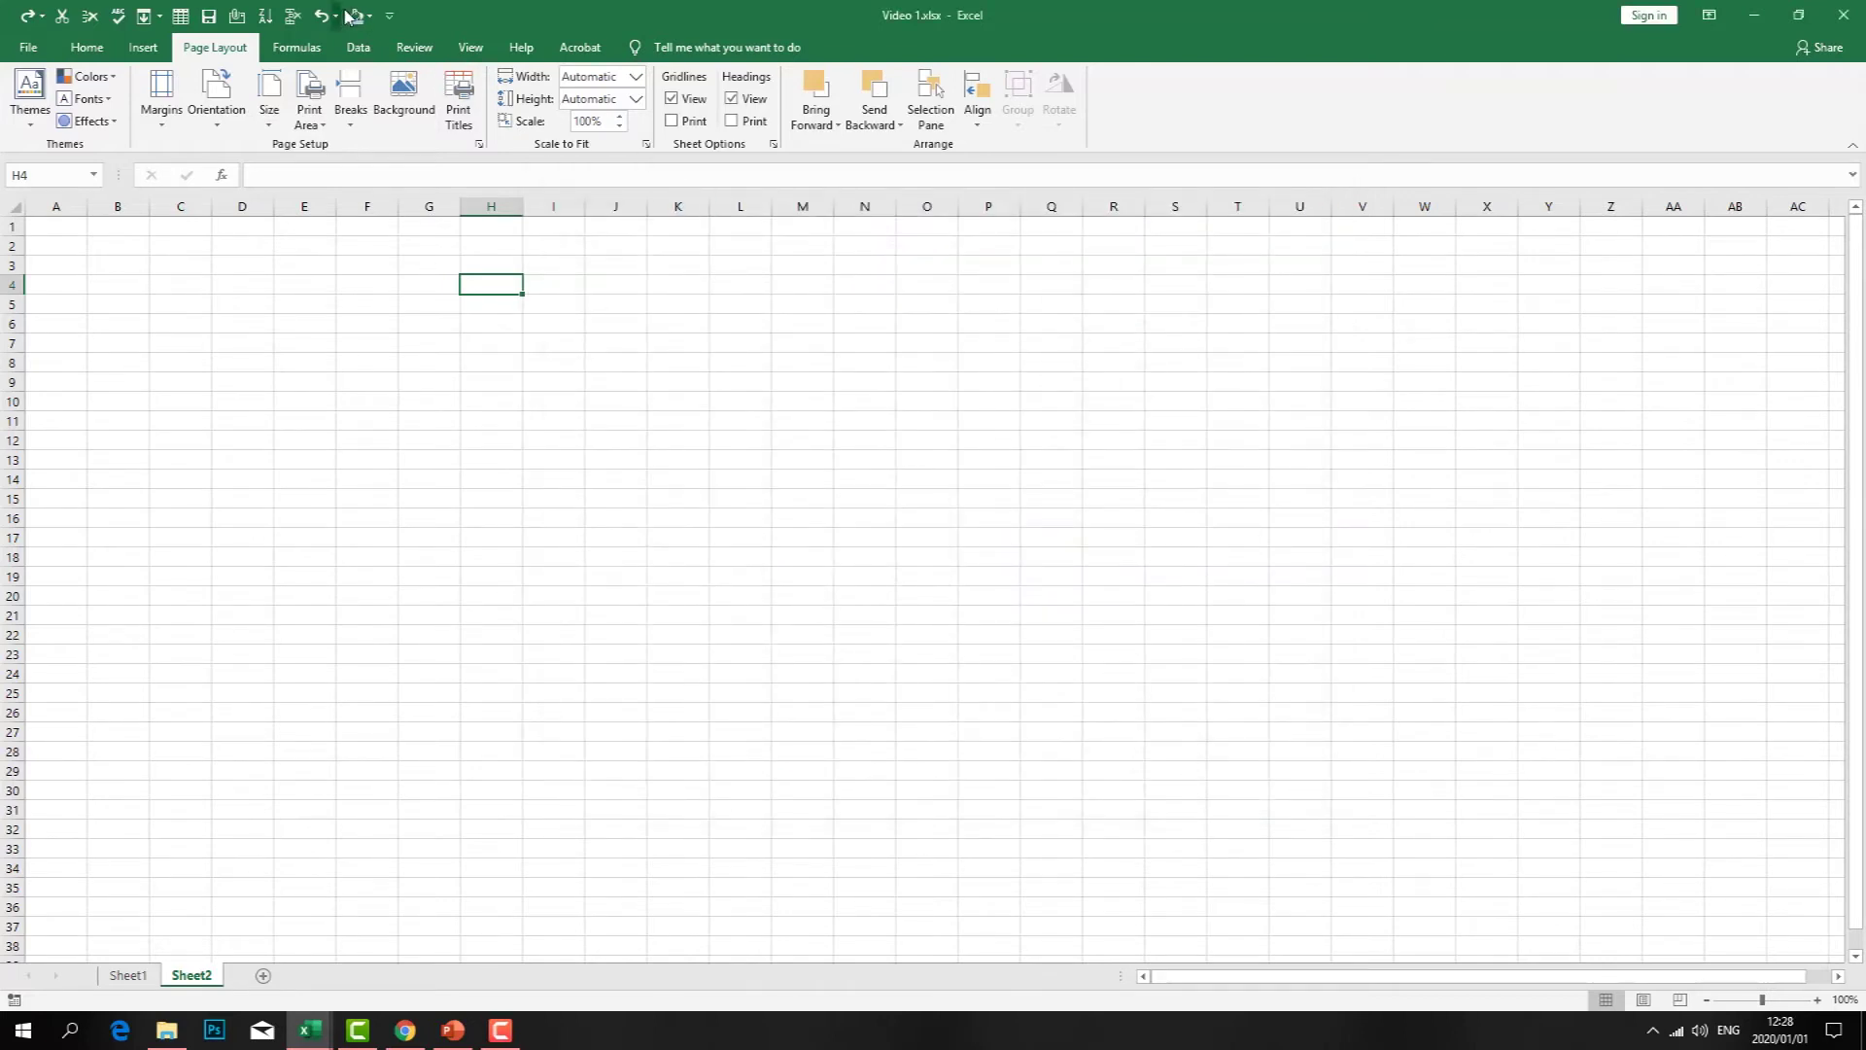
- Select cells H5:H6 and compare the Quick Access Toolbar's Fill Color control with the Home ribbon commands
{"action": "left_click_drag", "start_coordinate": [462, 308], "coordinate": [509, 321]}
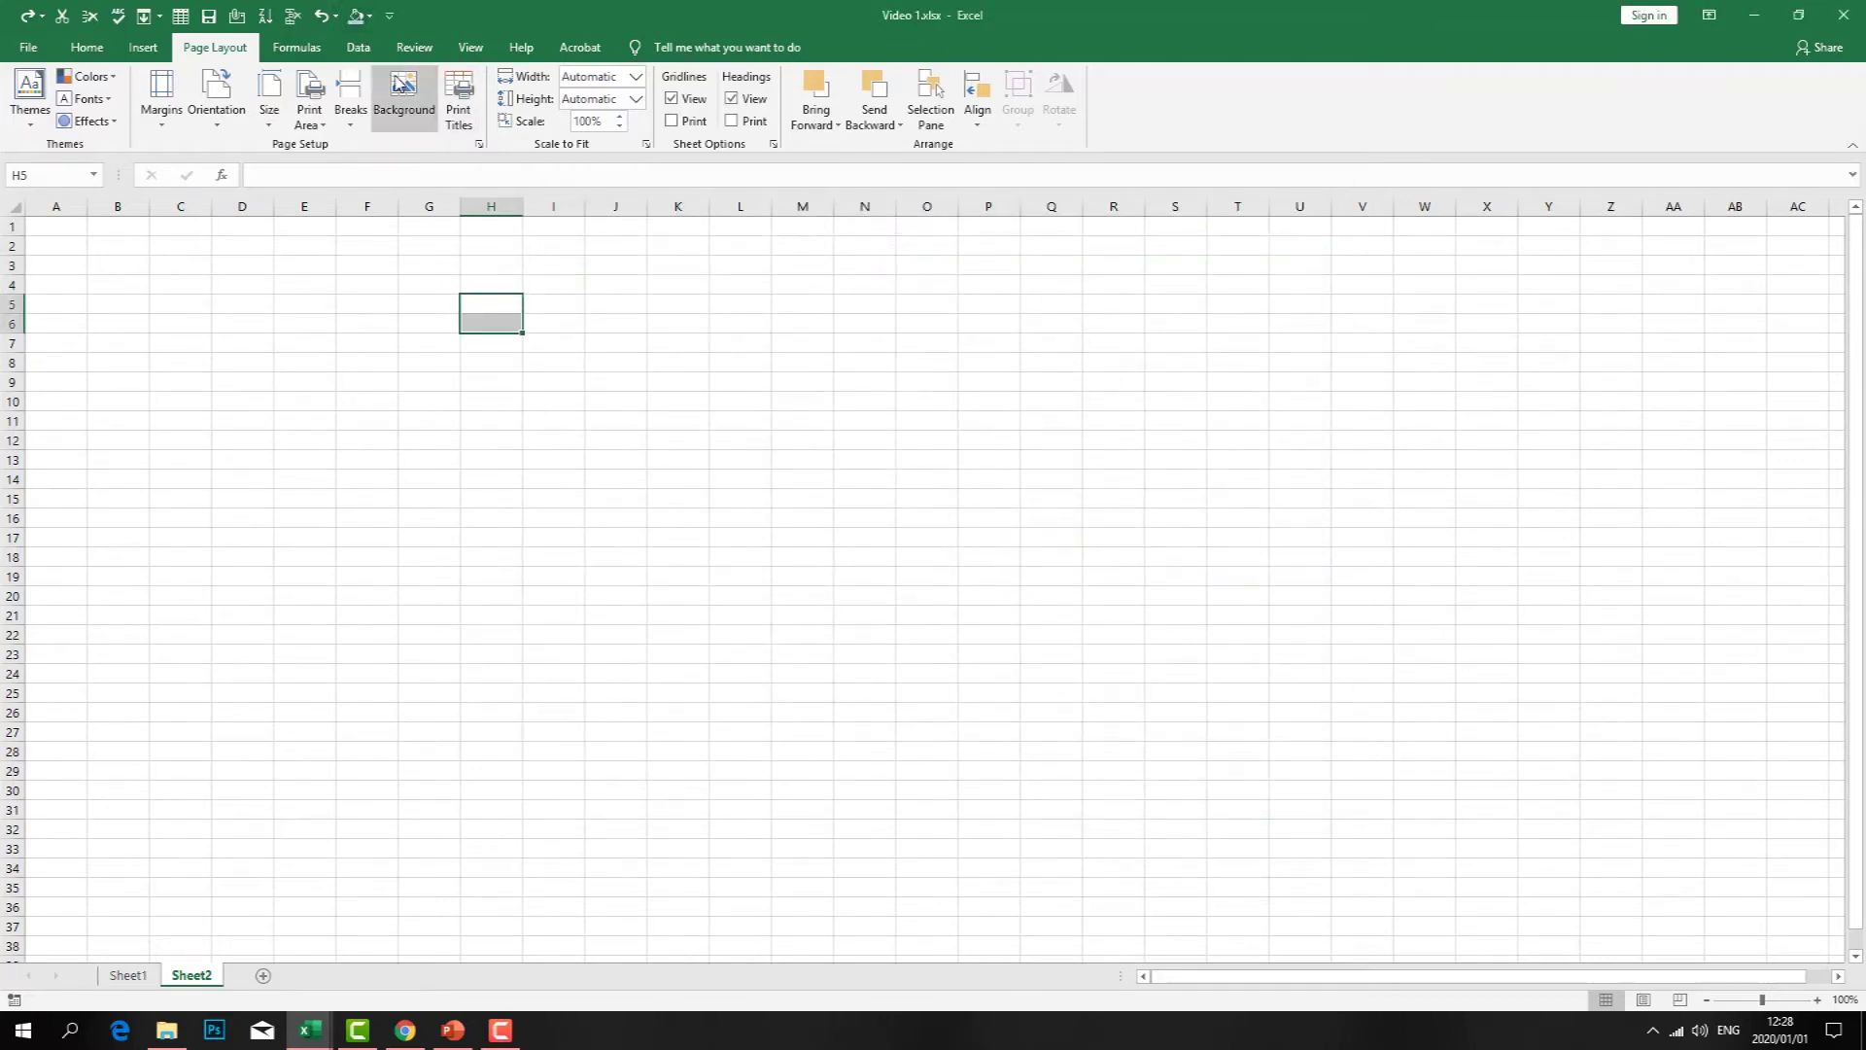
{"action": "left_click", "coordinate": [370, 16]}
{"action": "left_click", "coordinate": [496, 322]}
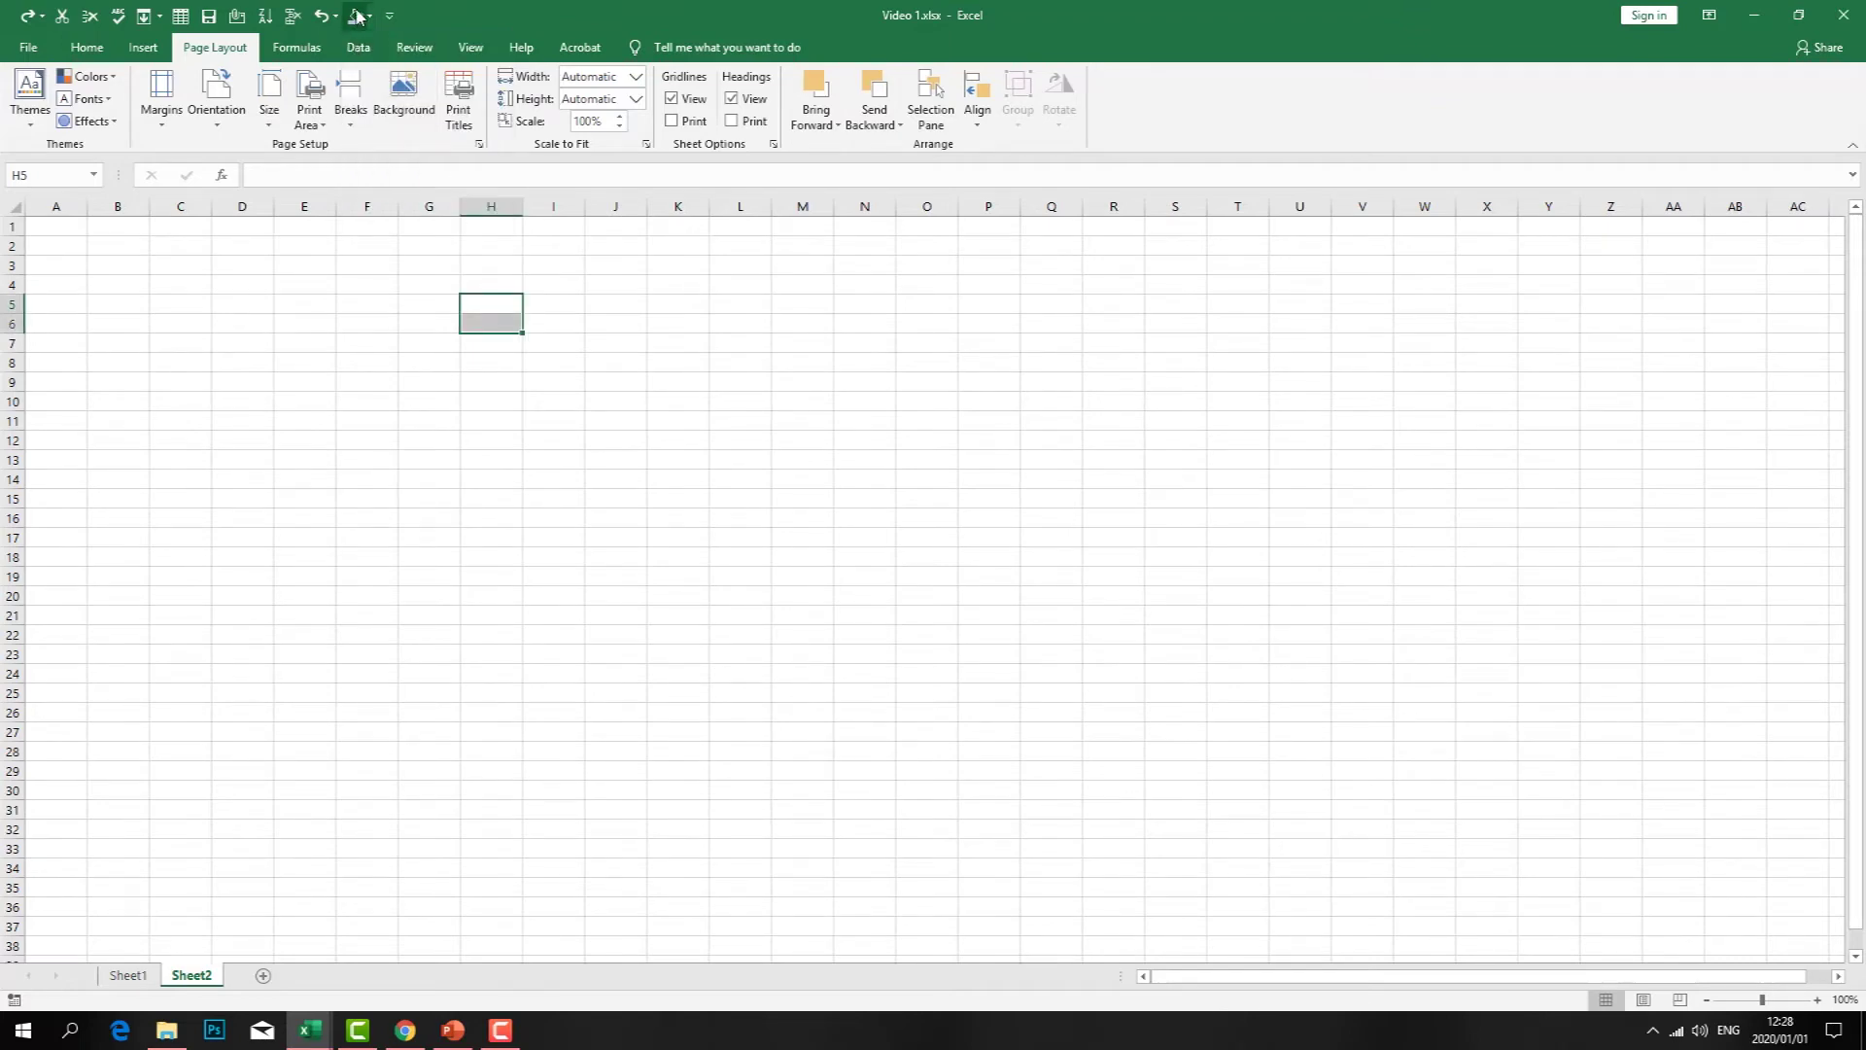
{"action": "left_click", "coordinate": [87, 48]}
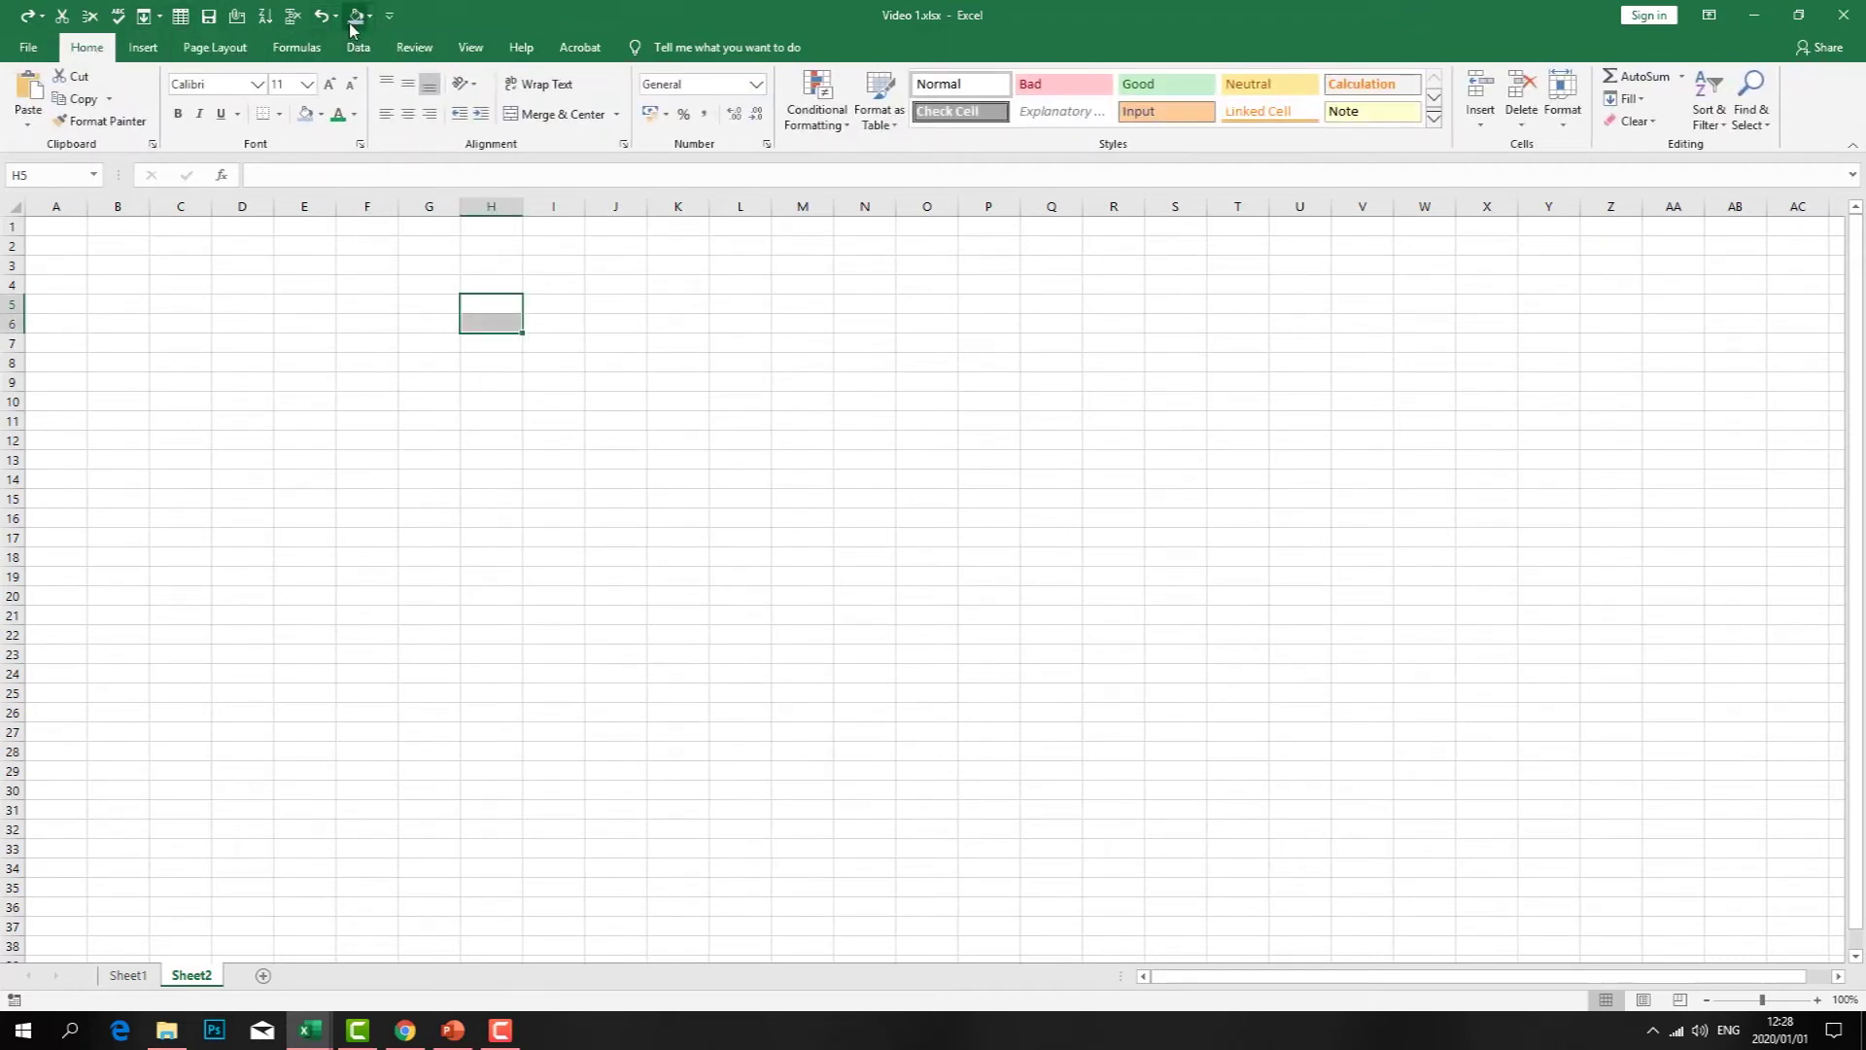
- Remove the Fill Color command from the Quick Access Toolbar
{"action": "left_click", "coordinate": [389, 15]}
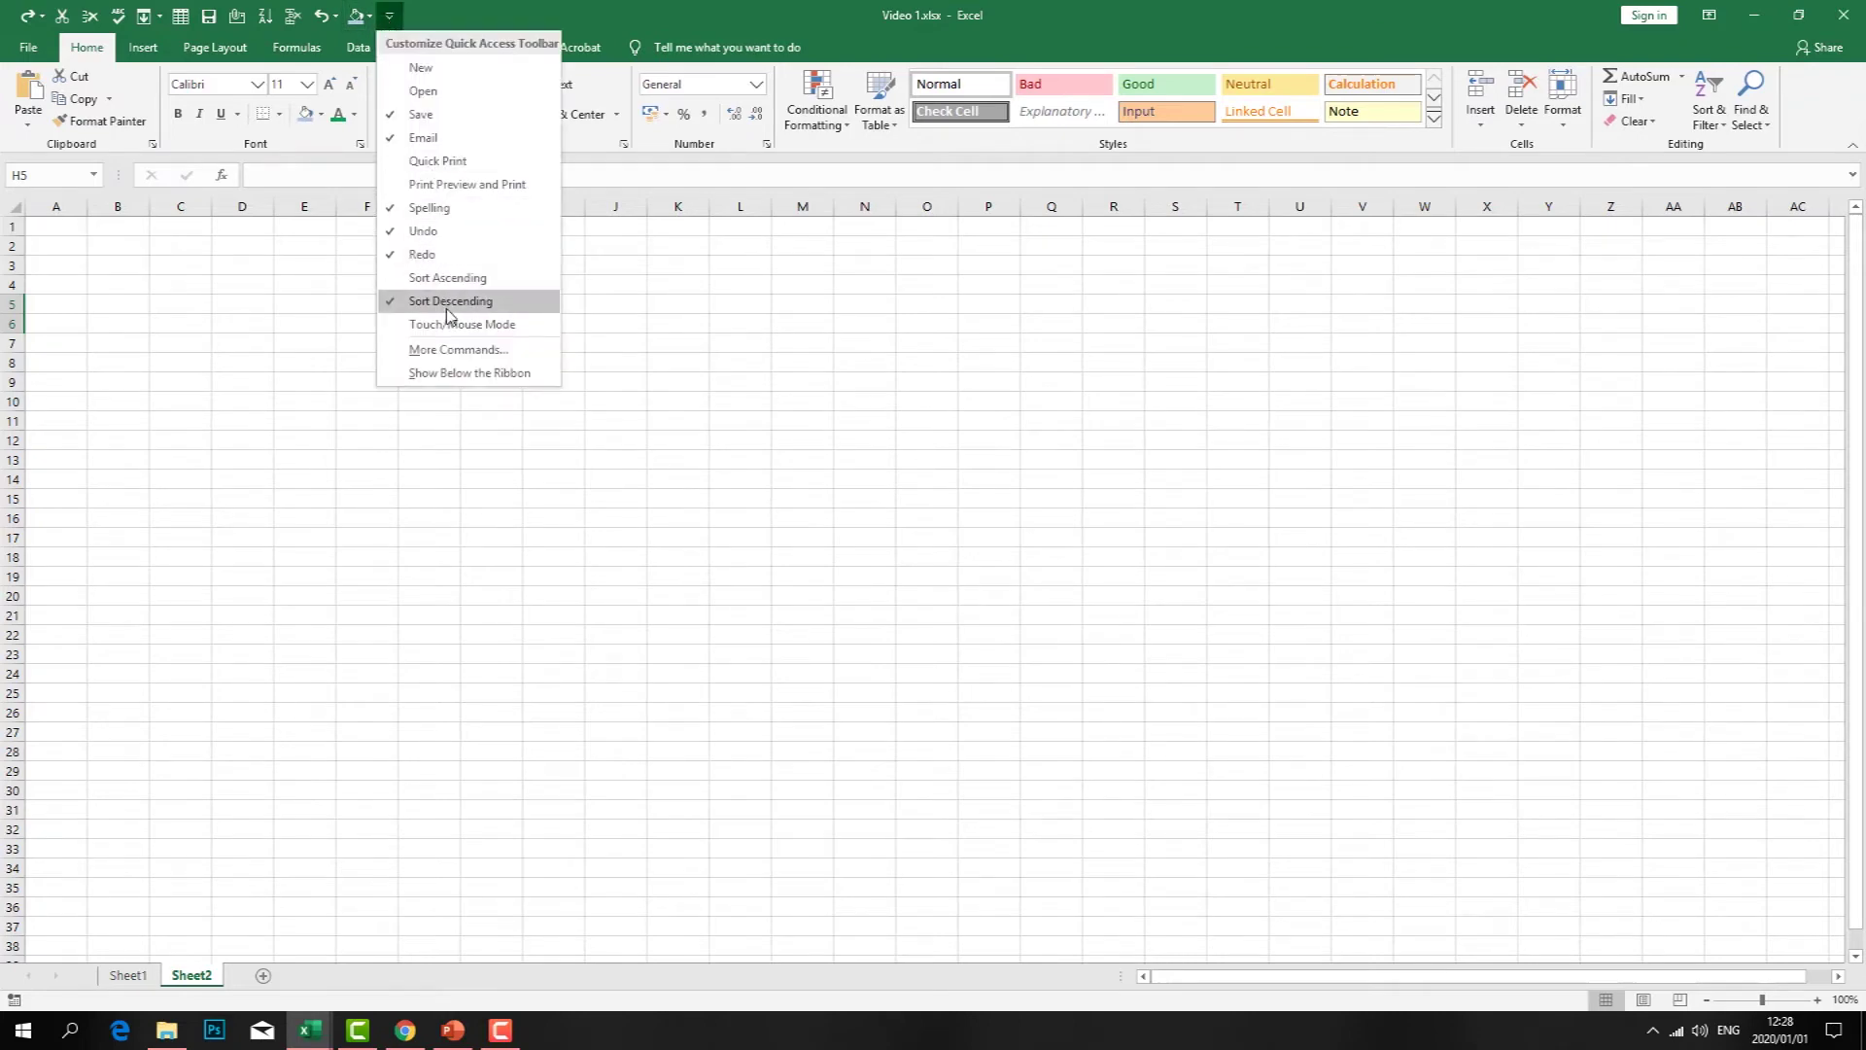
{"action": "left_click", "coordinate": [463, 358]}
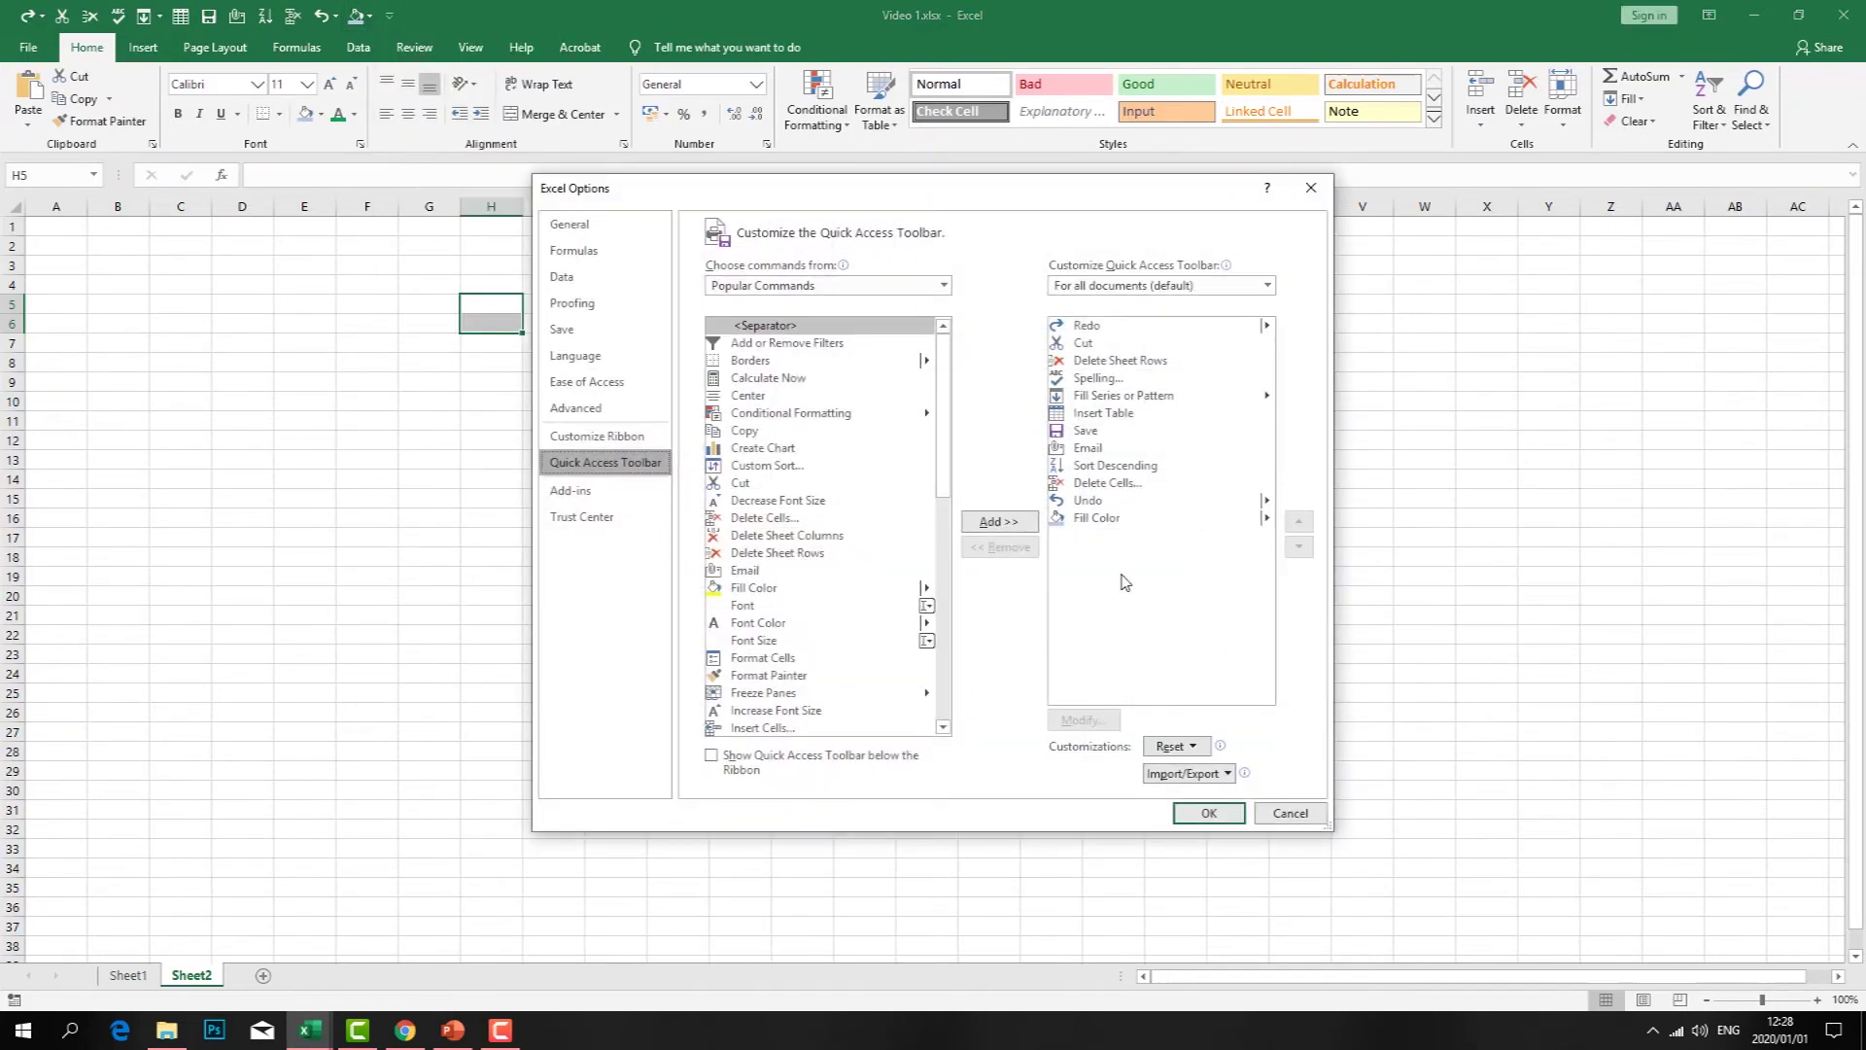
{"action": "left_click", "coordinate": [1095, 519]}
{"action": "left_click", "coordinate": [999, 547]}
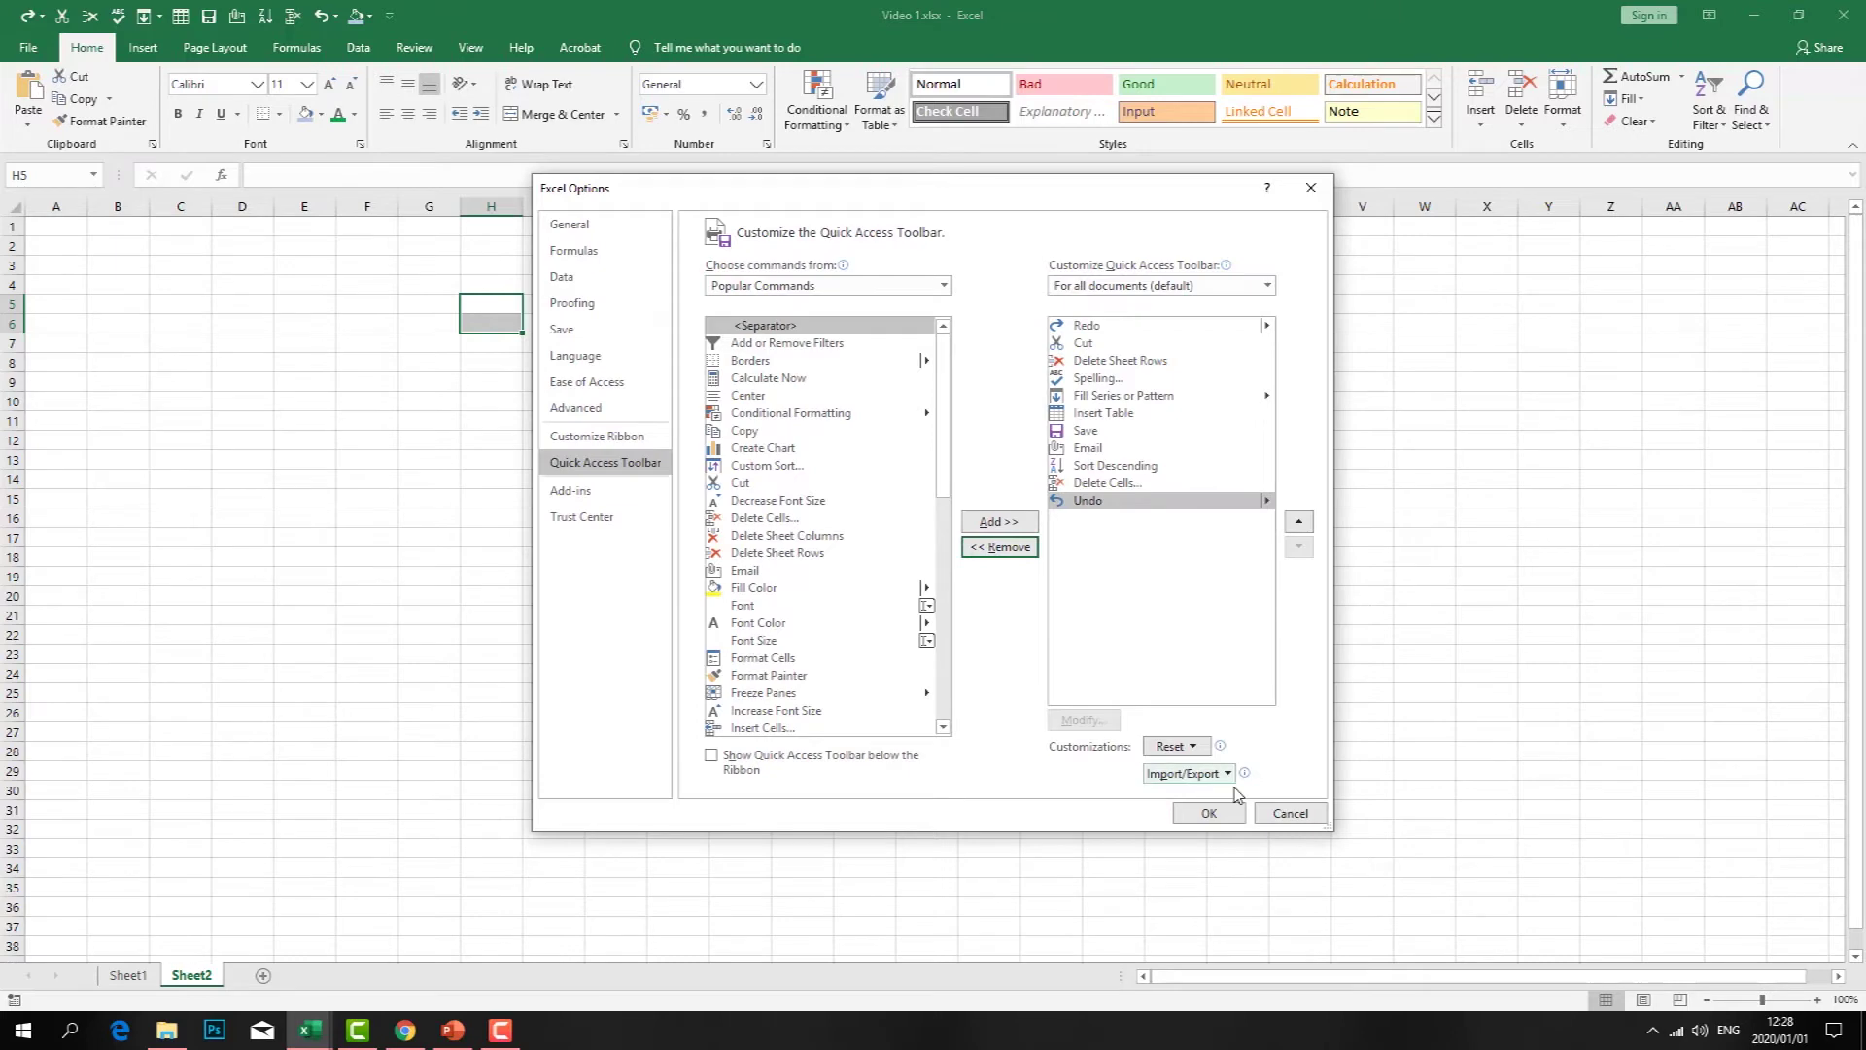
{"action": "left_click", "coordinate": [1223, 815]}
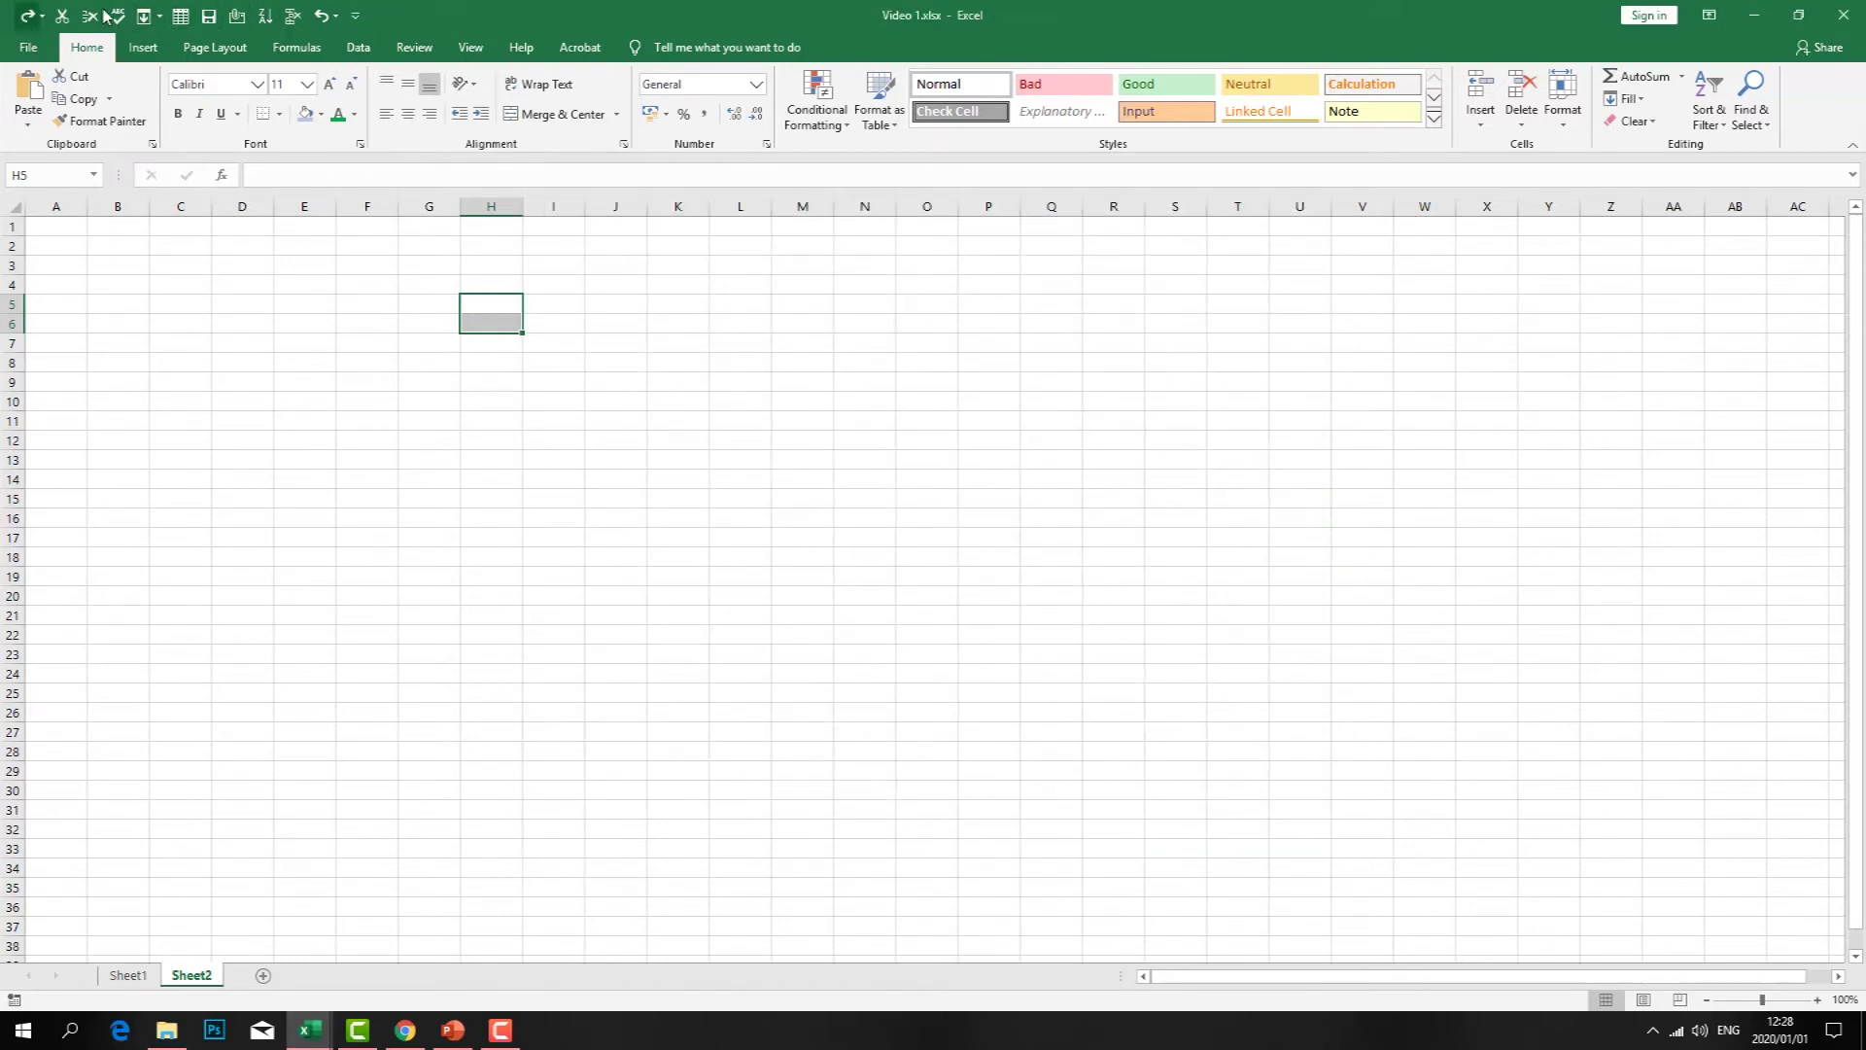
- Show the Quick Access Toolbar below the ribbon, then move it back above the ribbon
{"action": "left_click", "coordinate": [356, 16]}
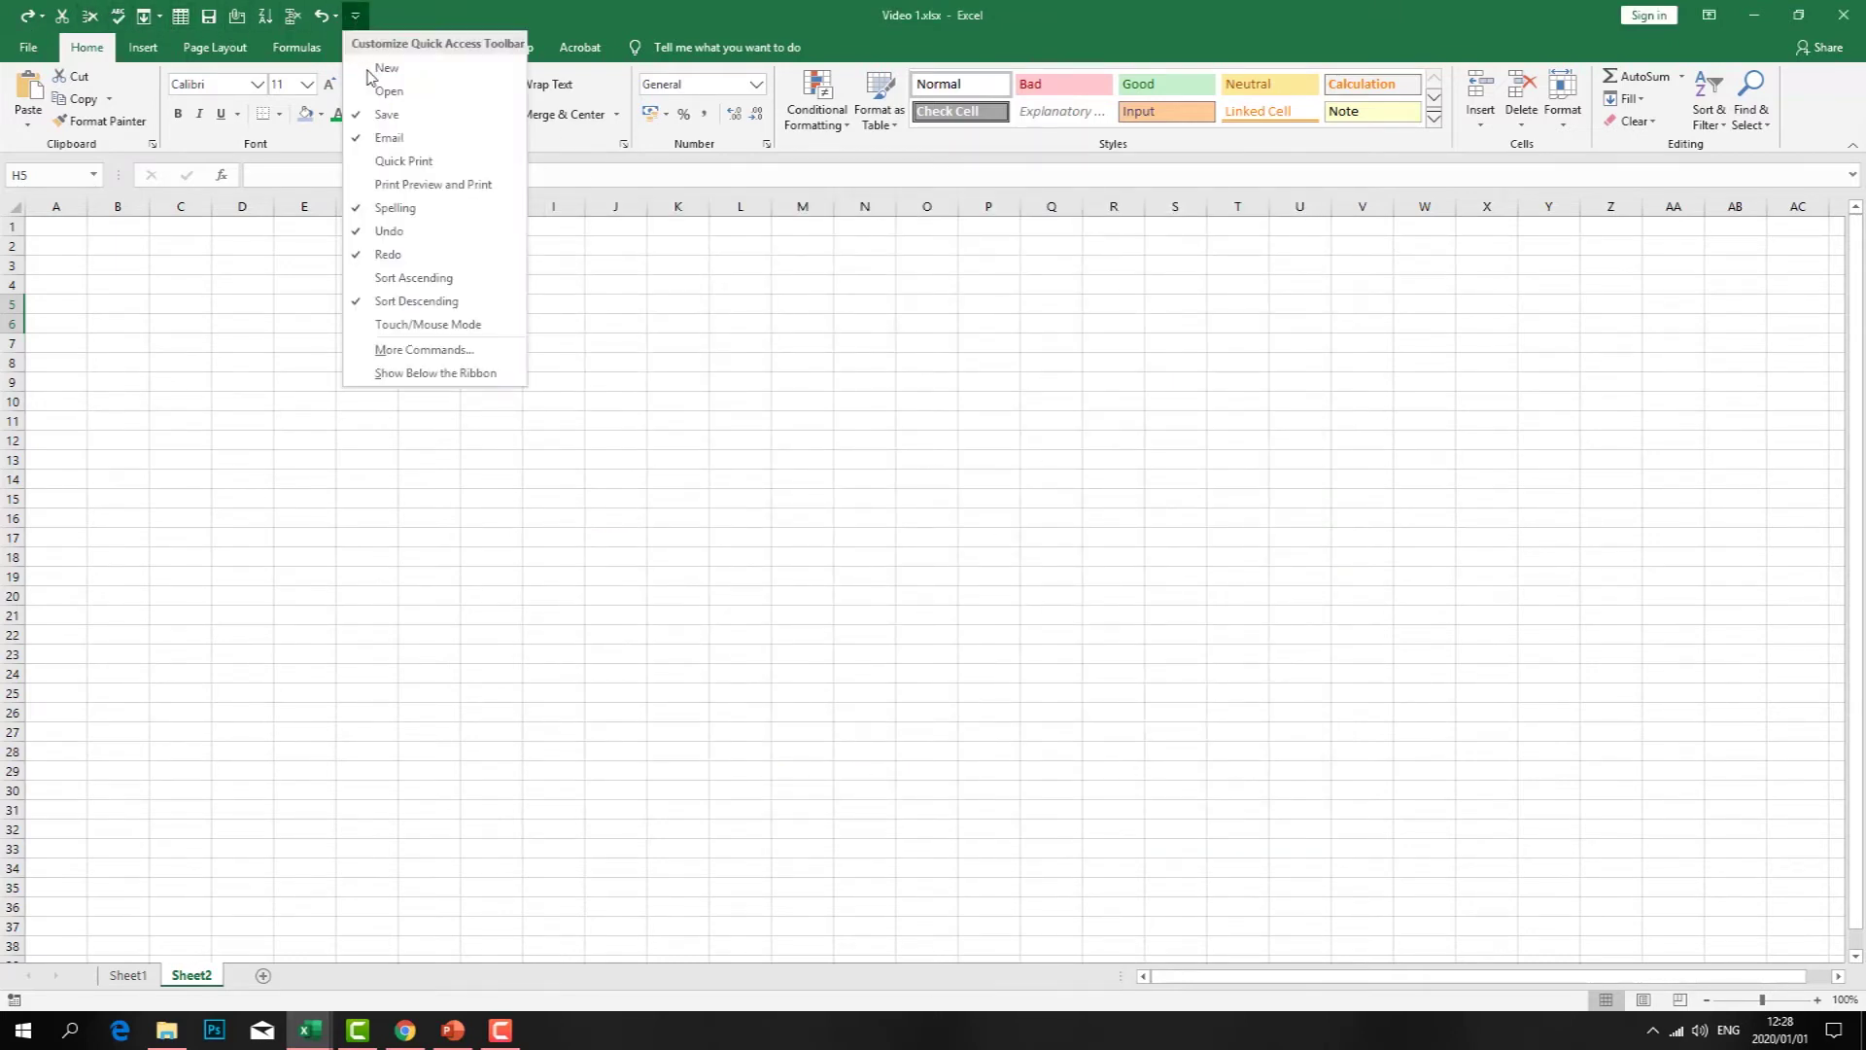
{"action": "left_click", "coordinate": [384, 6]}
{"action": "left_click", "coordinate": [355, 16]}
{"action": "left_click", "coordinate": [449, 373]}
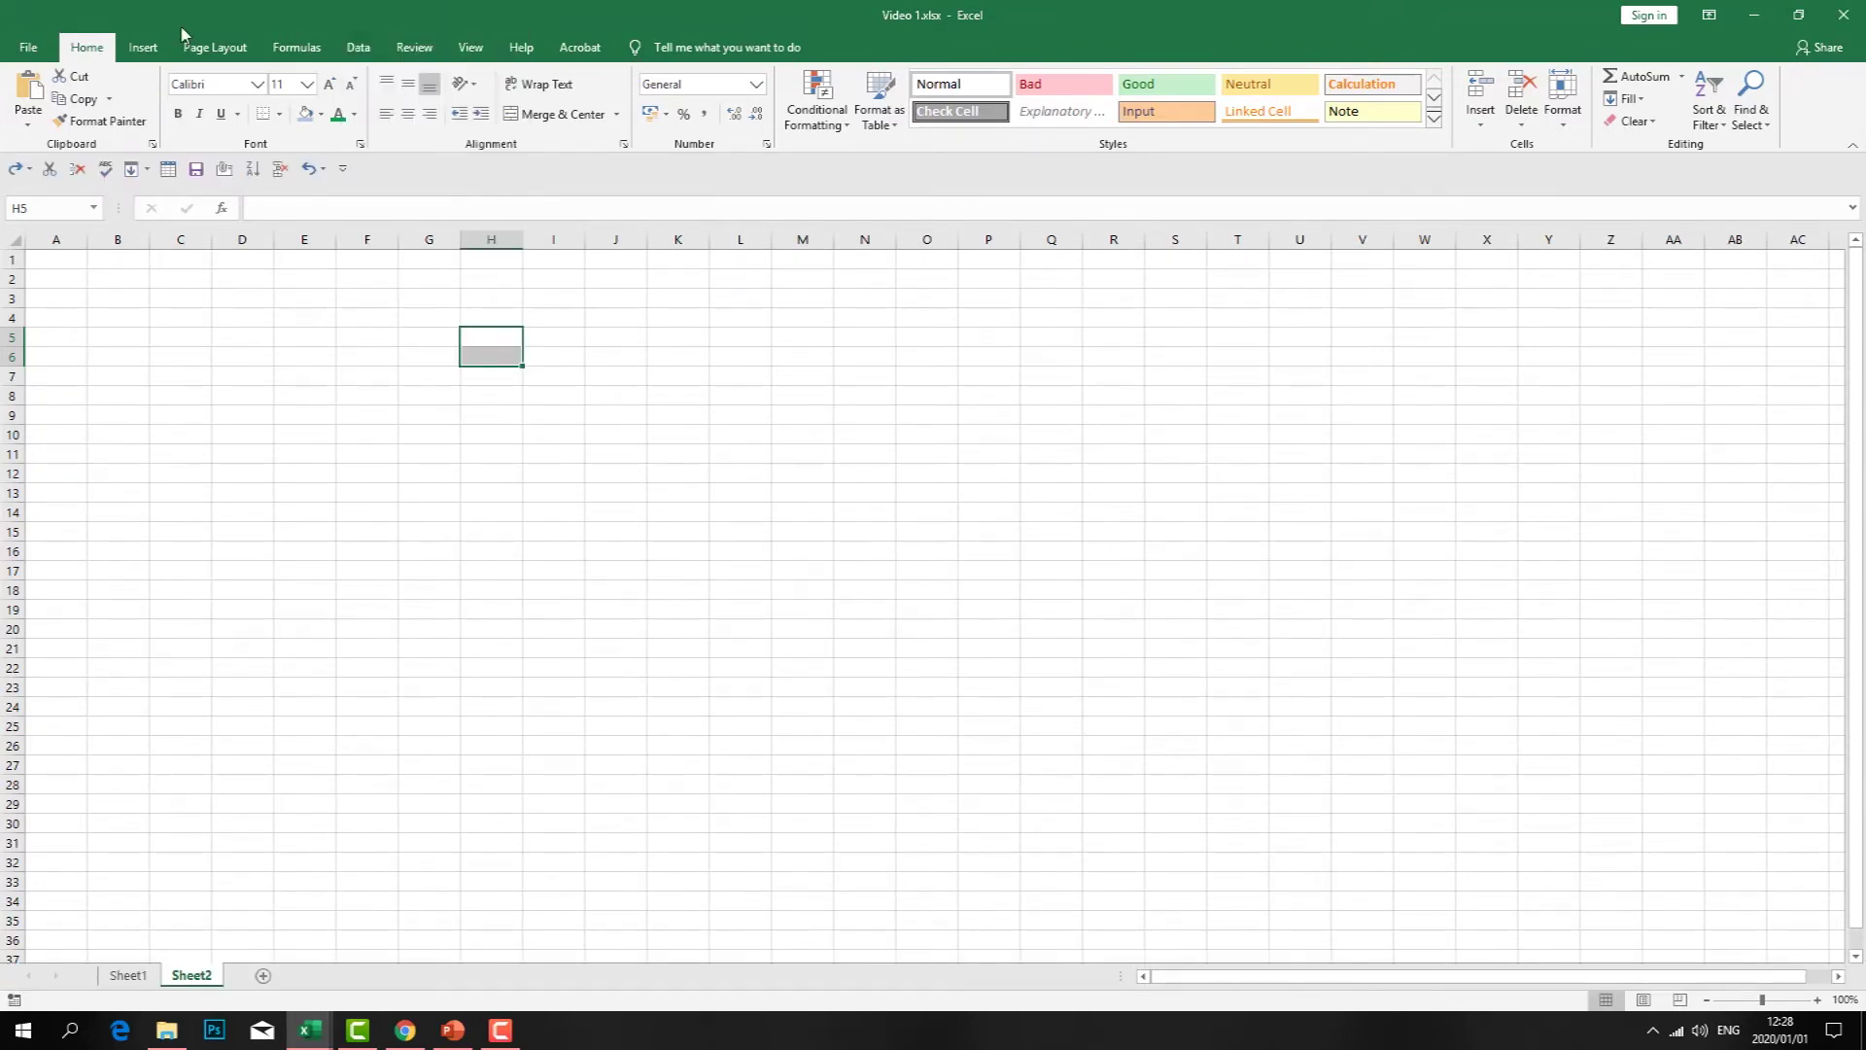
{"action": "left_click", "coordinate": [342, 169]}
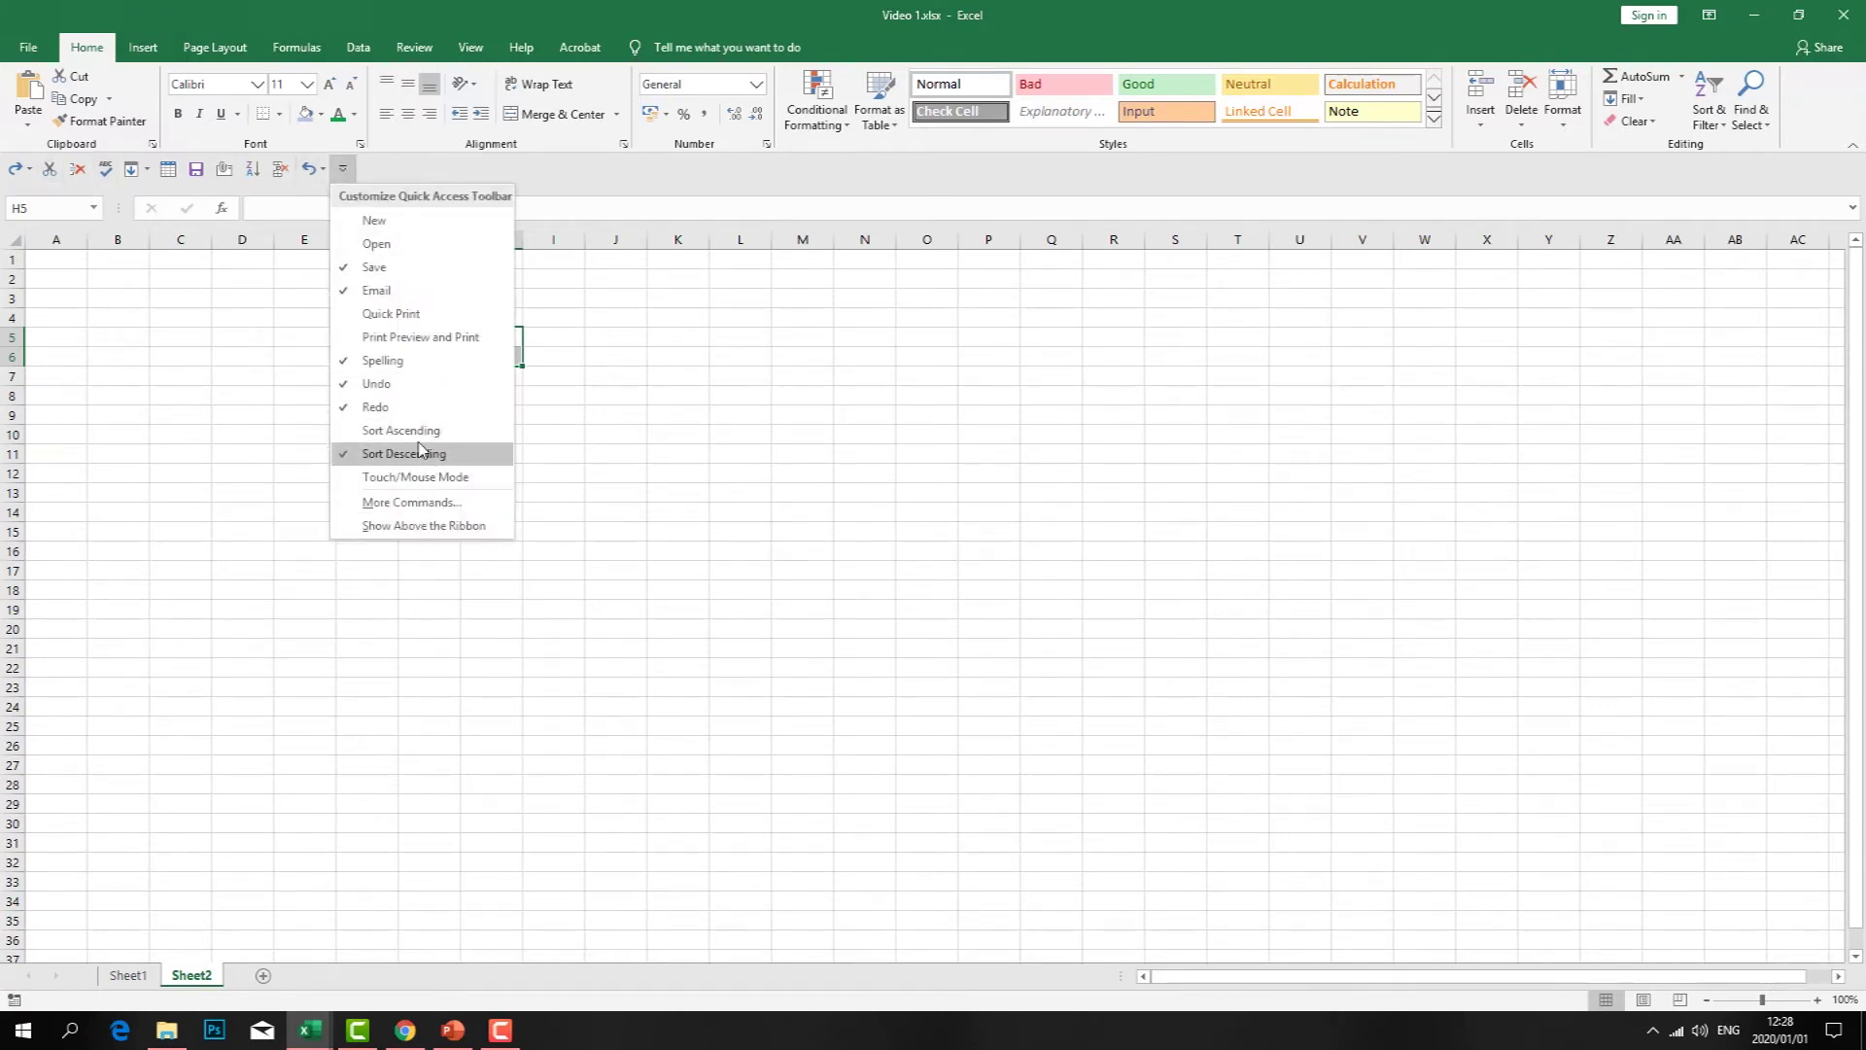
{"action": "left_click", "coordinate": [424, 526]}
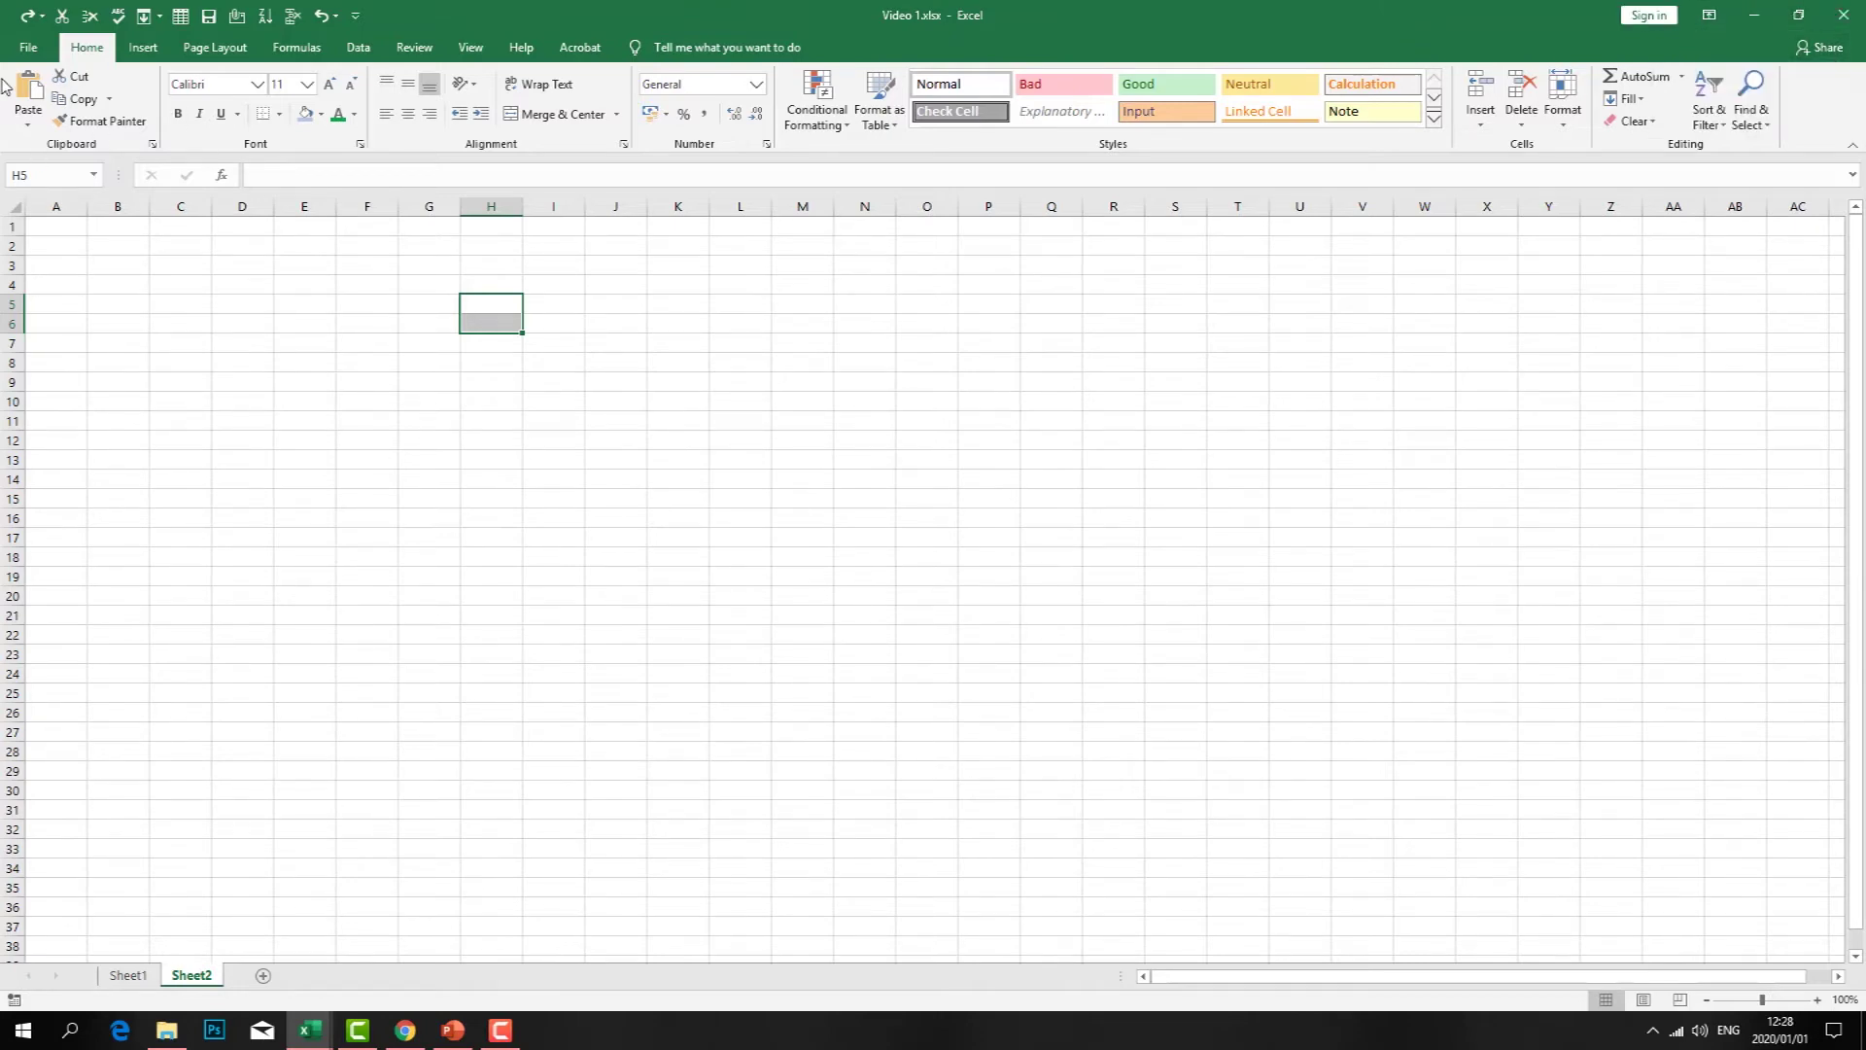
- Look briefly at the File page, return to the worksheet and set the ribbon to Auto-hide Ribbon
{"action": "left_click", "coordinate": [28, 47]}
{"action": "left_click", "coordinate": [27, 54]}
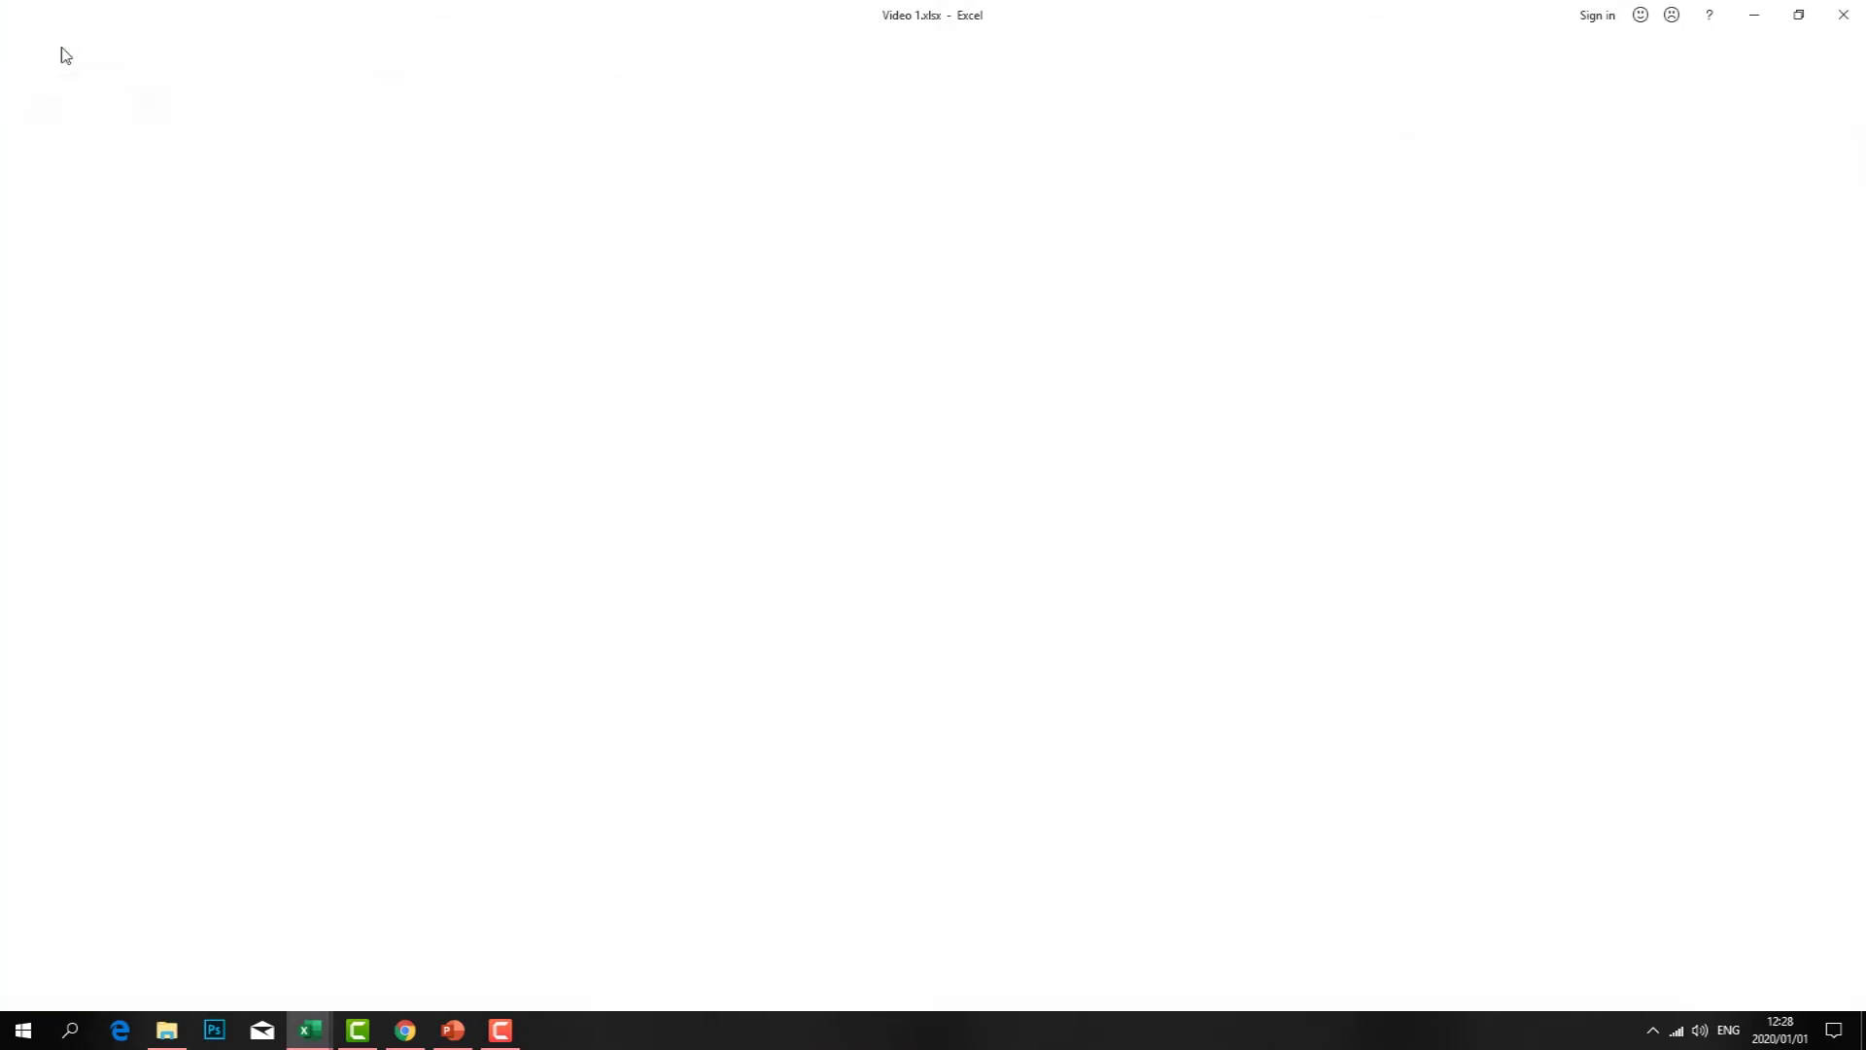
{"action": "left_click", "coordinate": [1710, 17]}
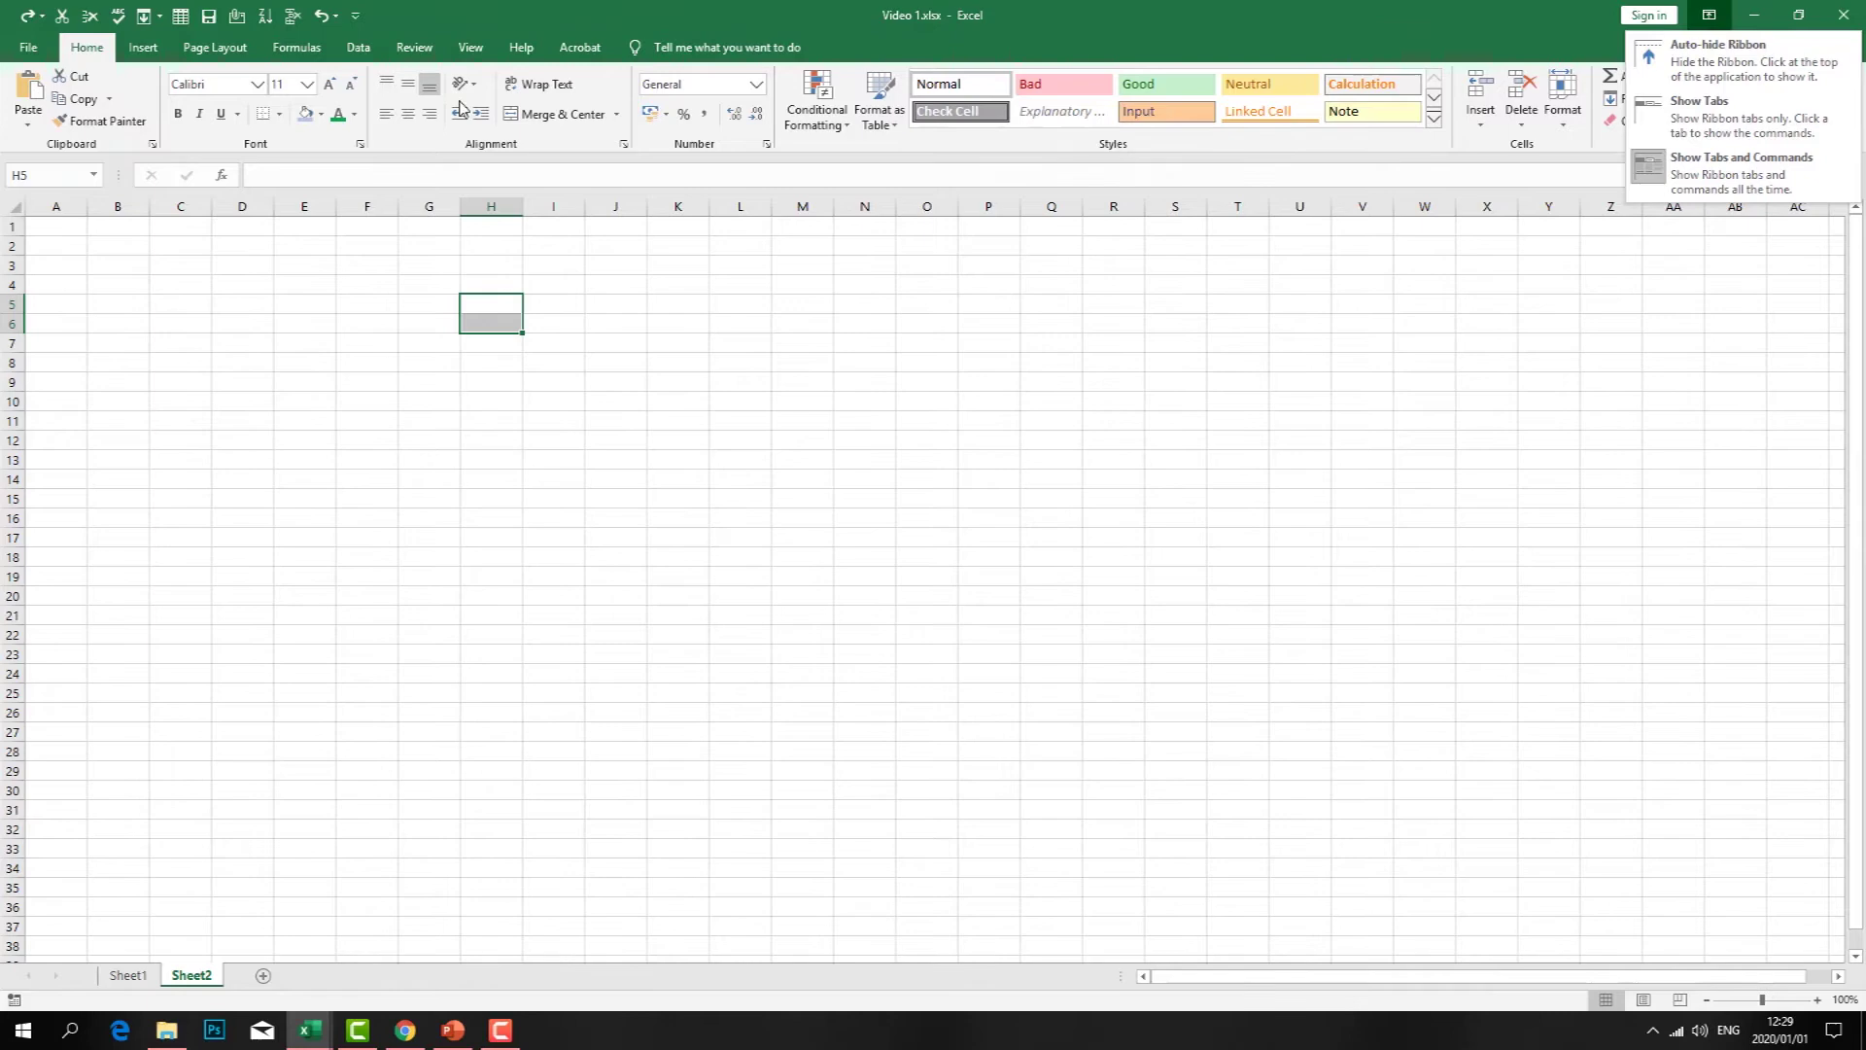
{"action": "left_click", "coordinate": [1717, 70]}
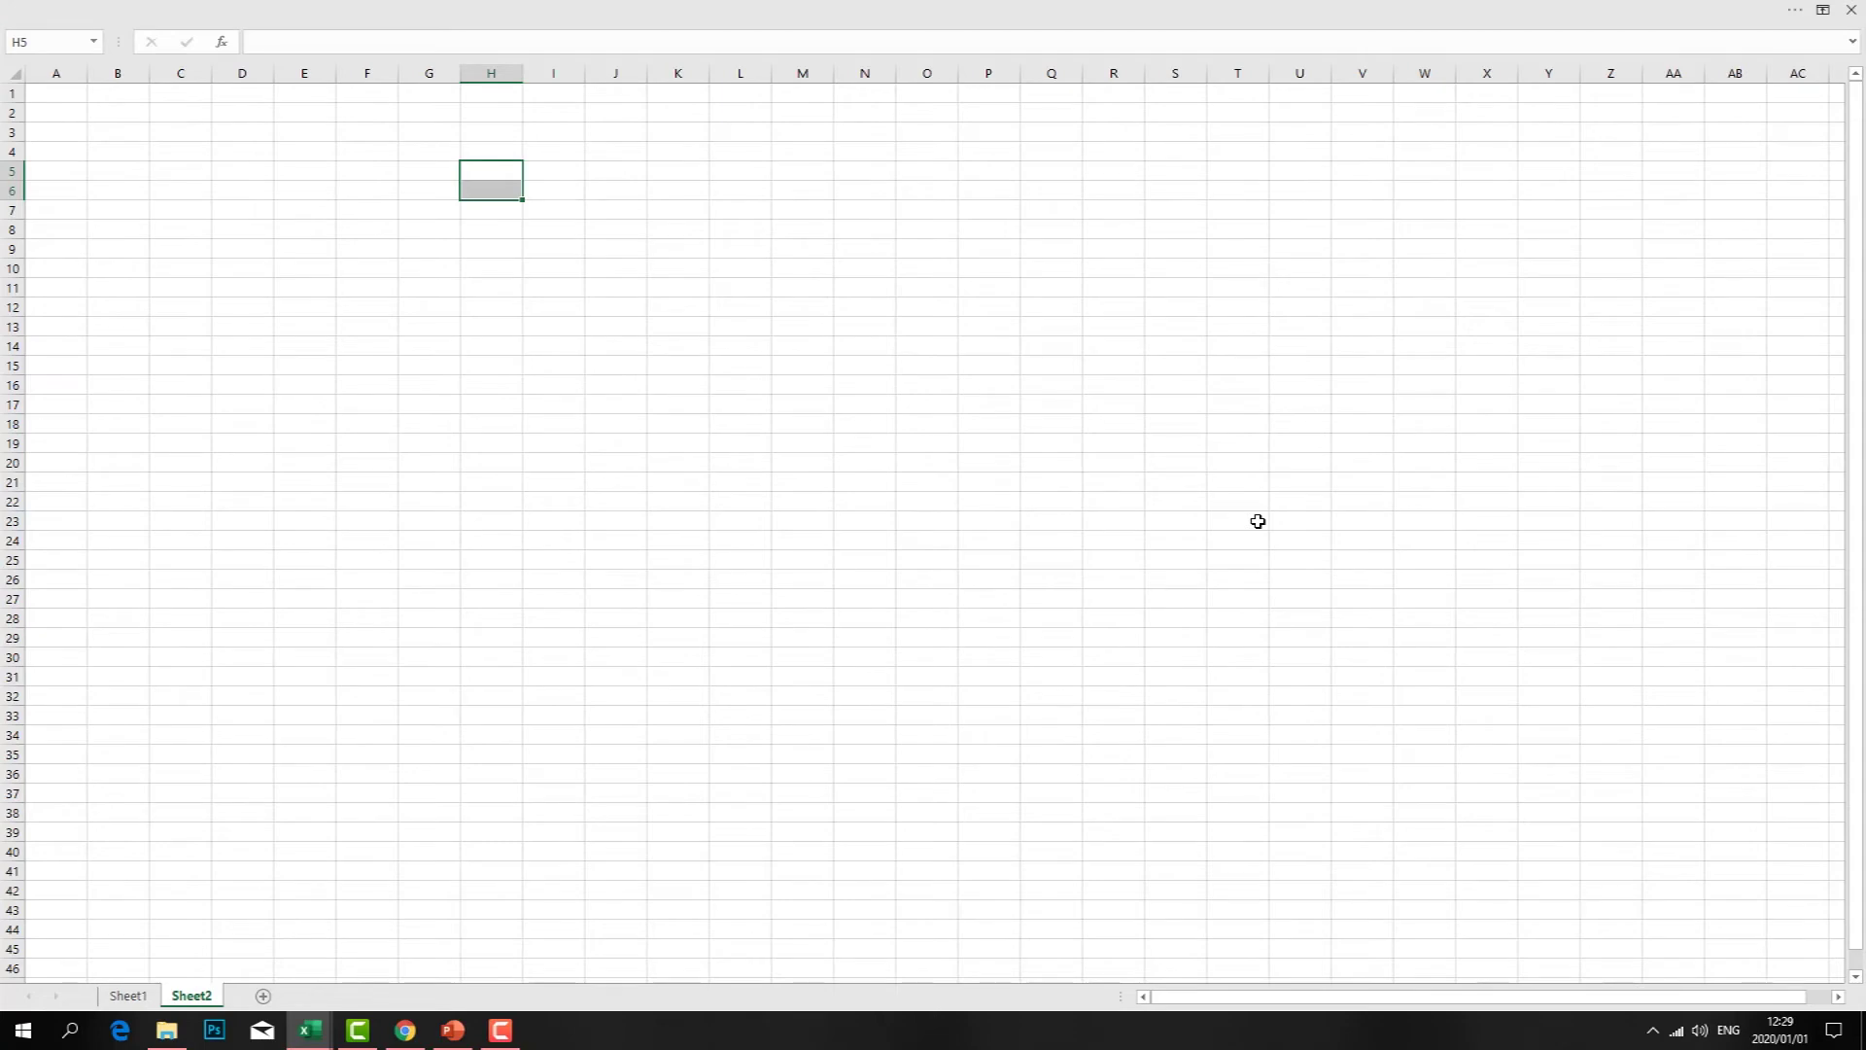
- Type "gfgf" in cell J7 and temporarily reveal the hidden ribbon
{"action": "left_click", "coordinate": [658, 273]}
{"action": "left_click", "coordinate": [610, 205]}
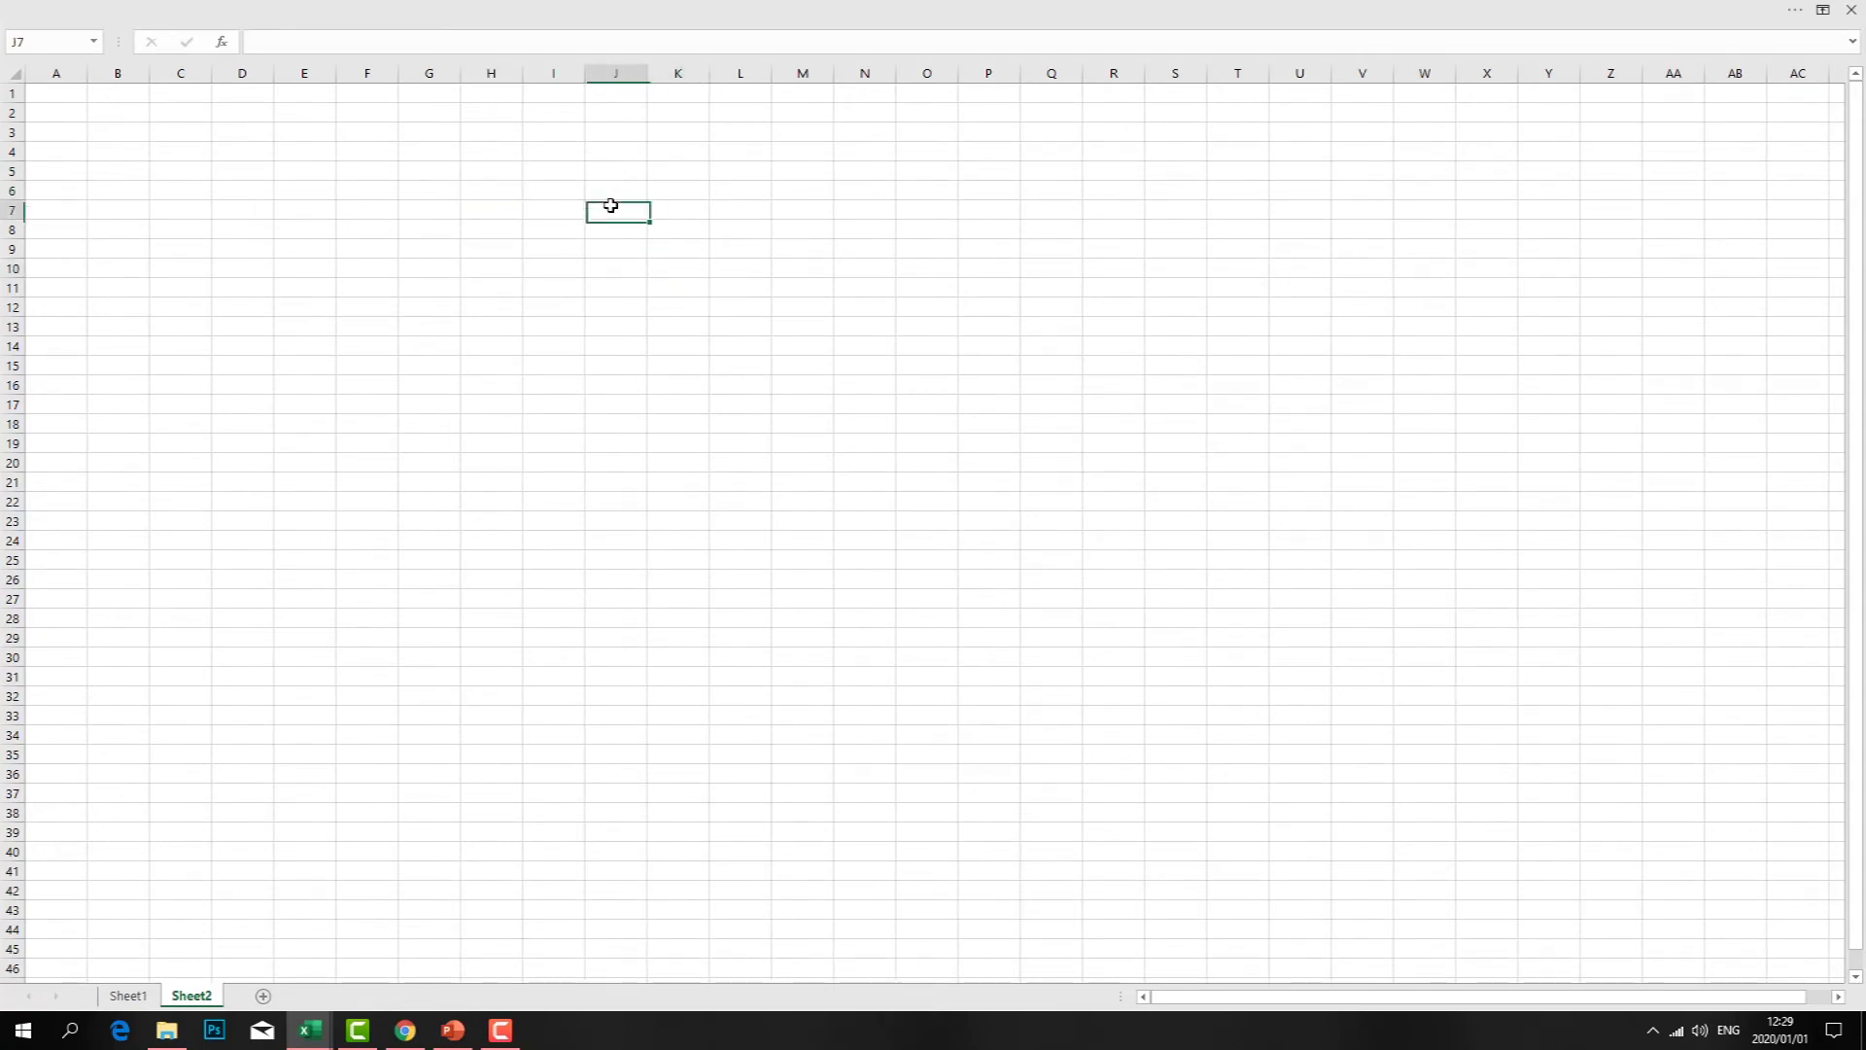
{"action": "type", "text": "gfgf"}
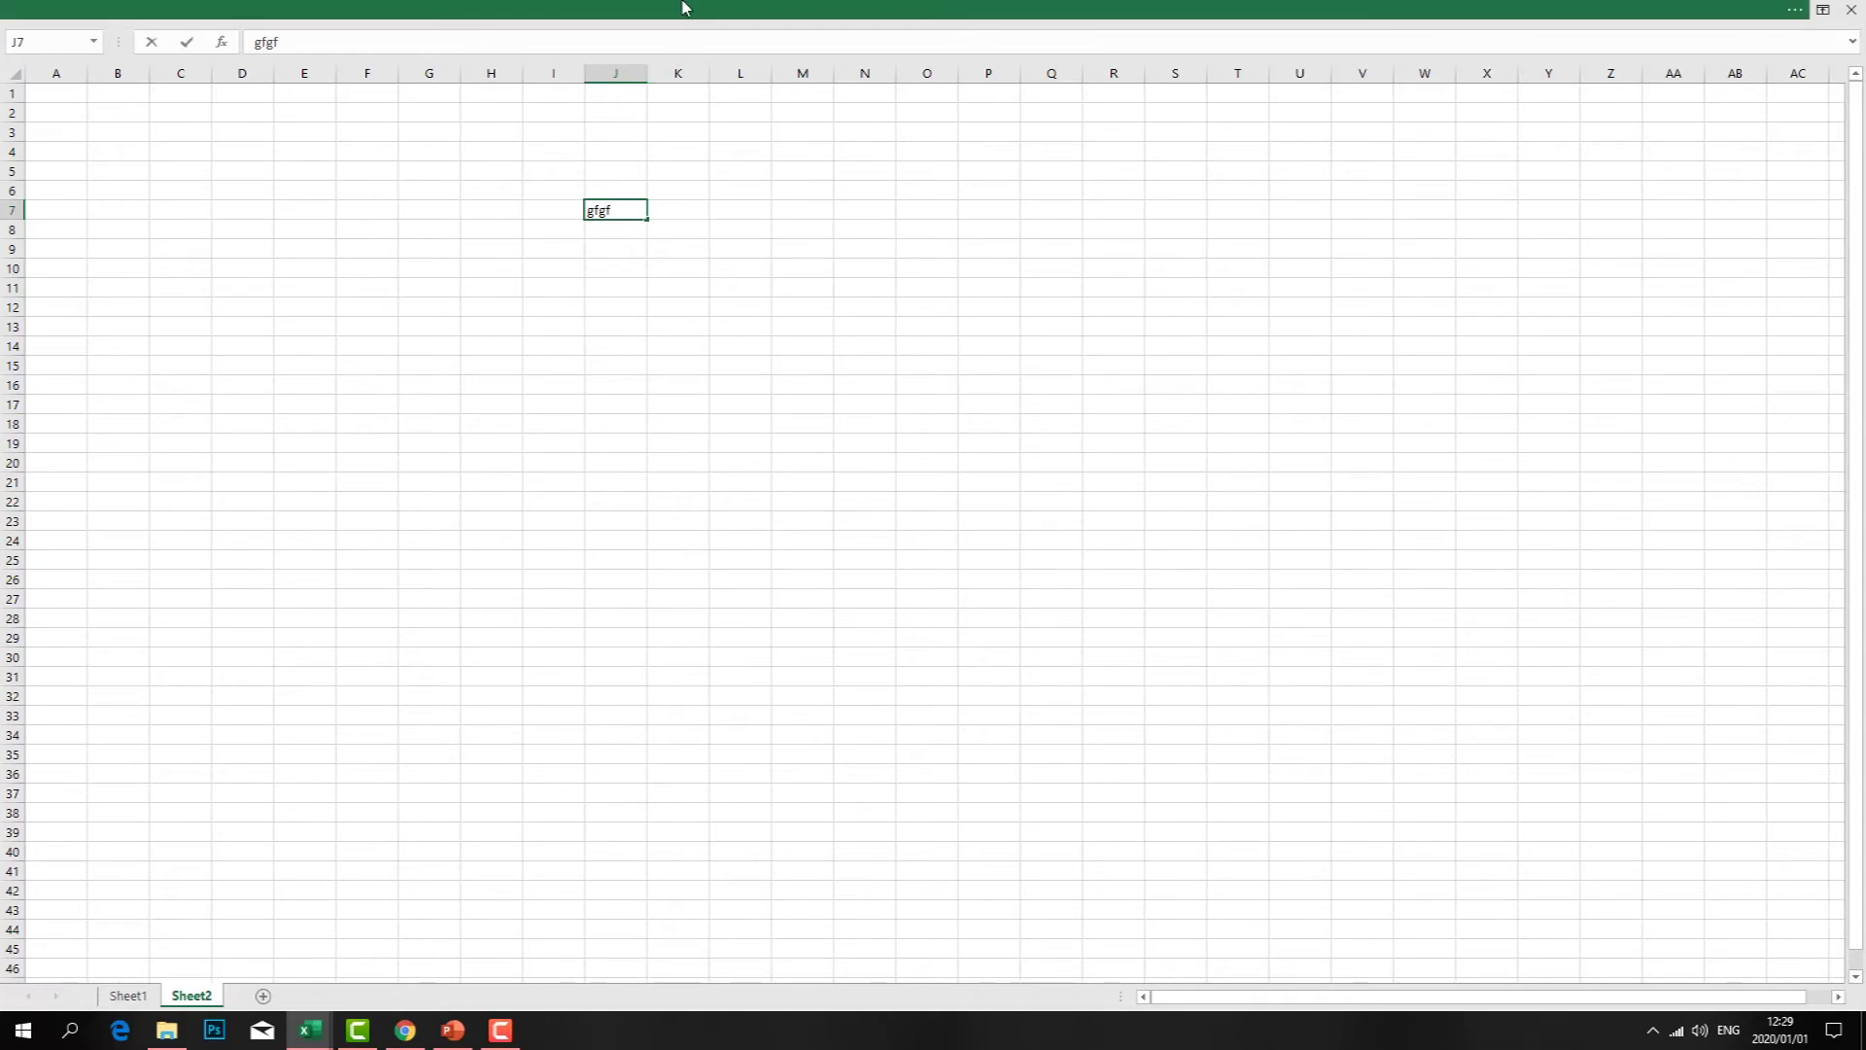
{"action": "left_click", "coordinate": [682, 8]}
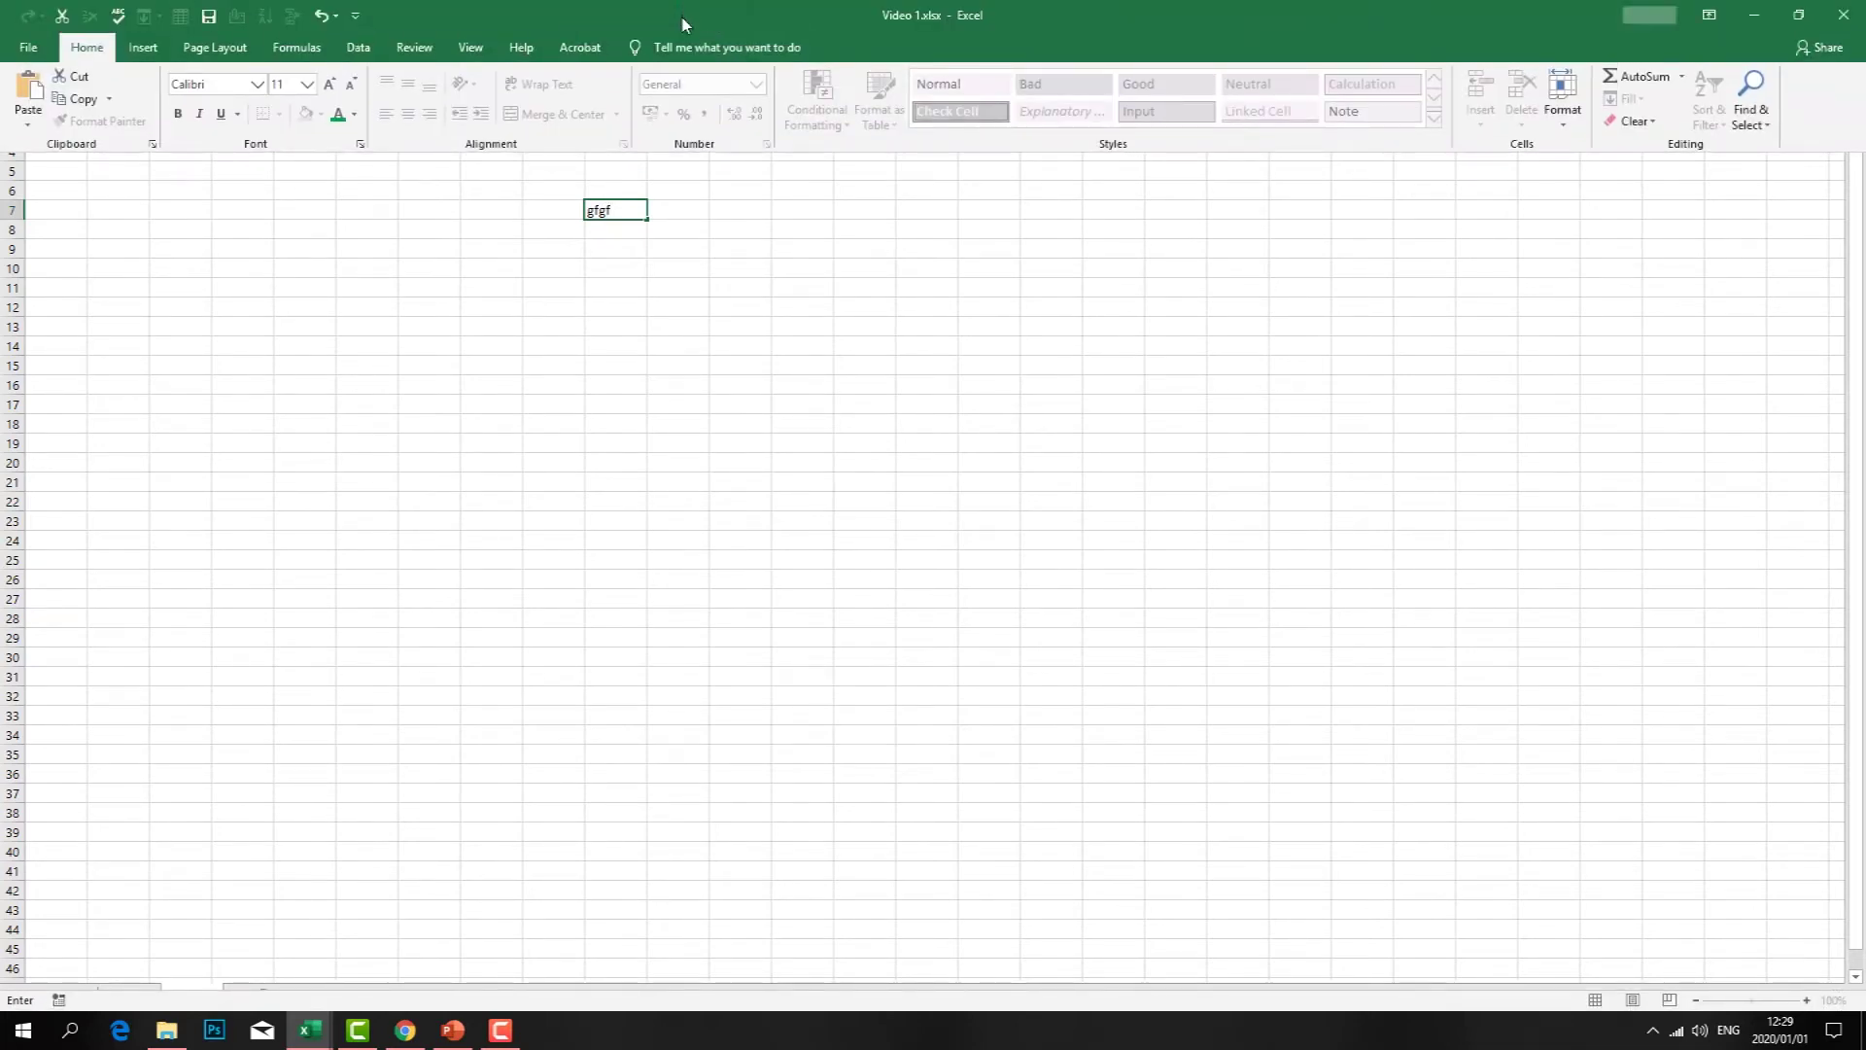
{"action": "left_click", "coordinate": [912, 289]}
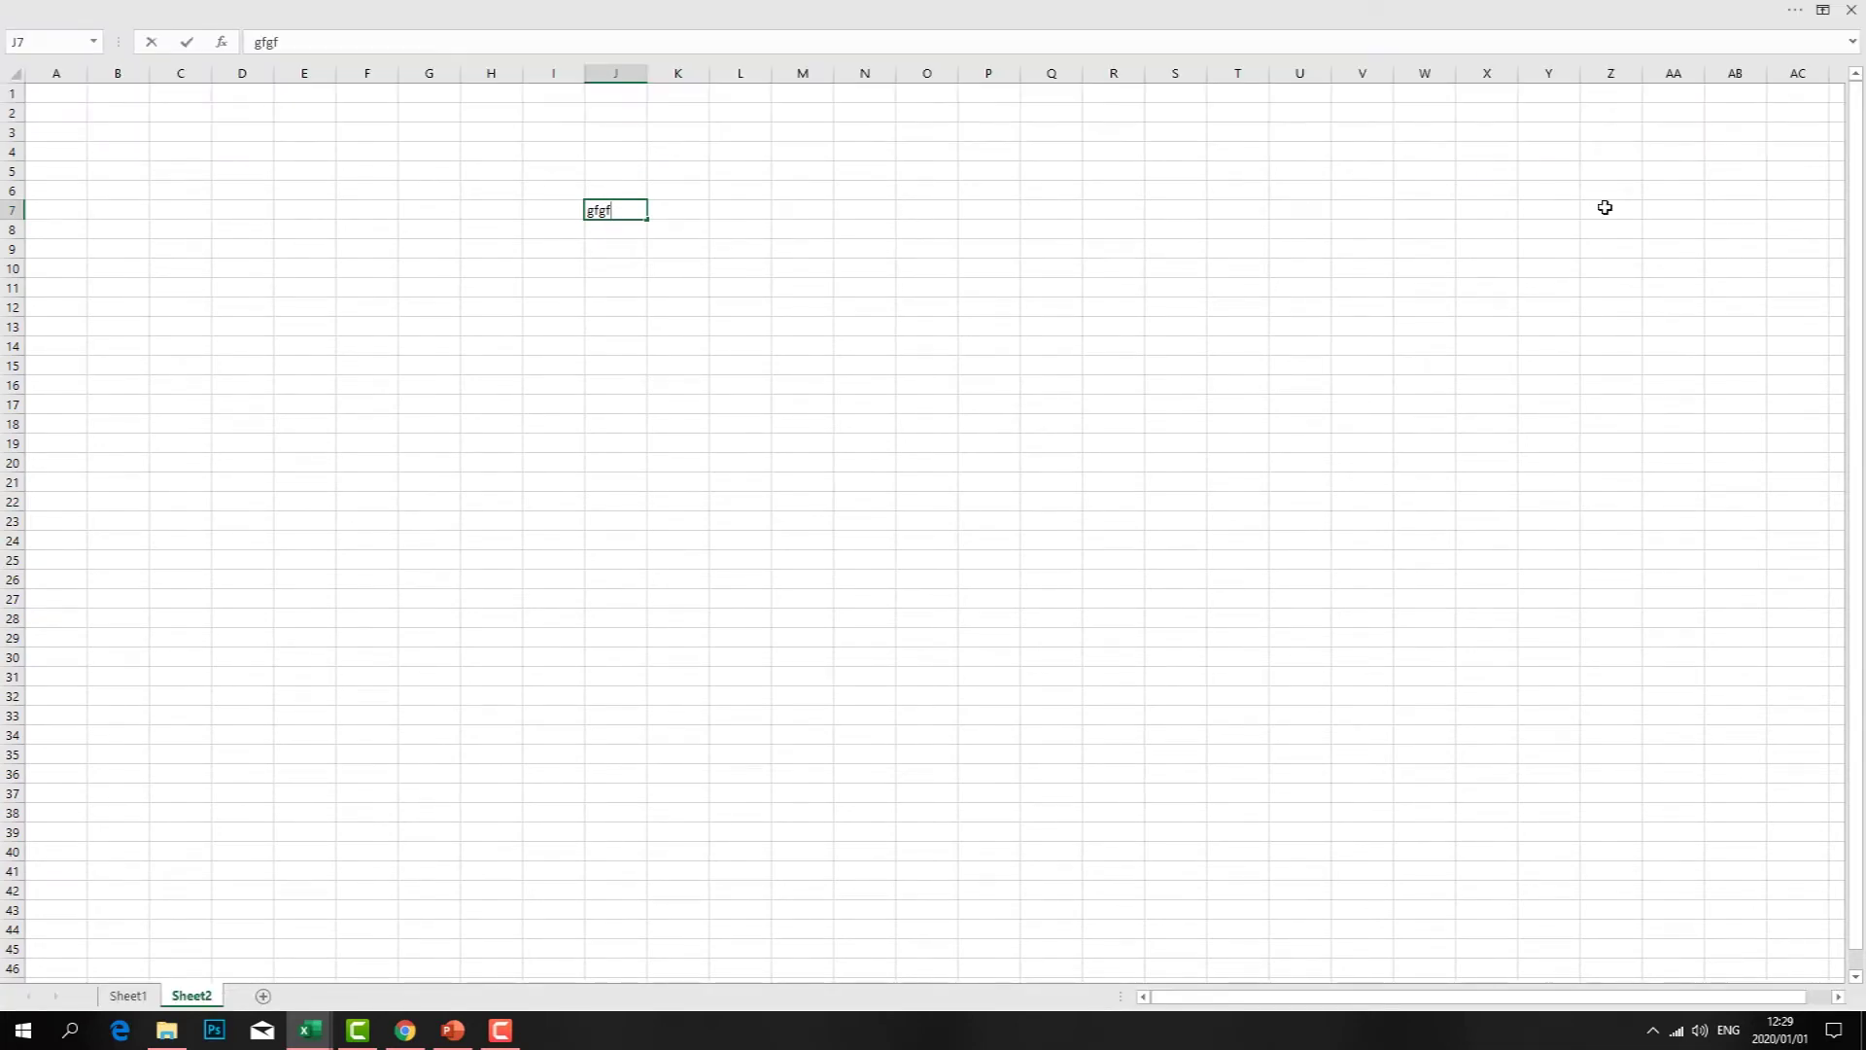
- Set the ribbon to Show Tabs and apply the green font color to the text "gfgf" in cell J7
{"action": "left_click", "coordinate": [1824, 9]}
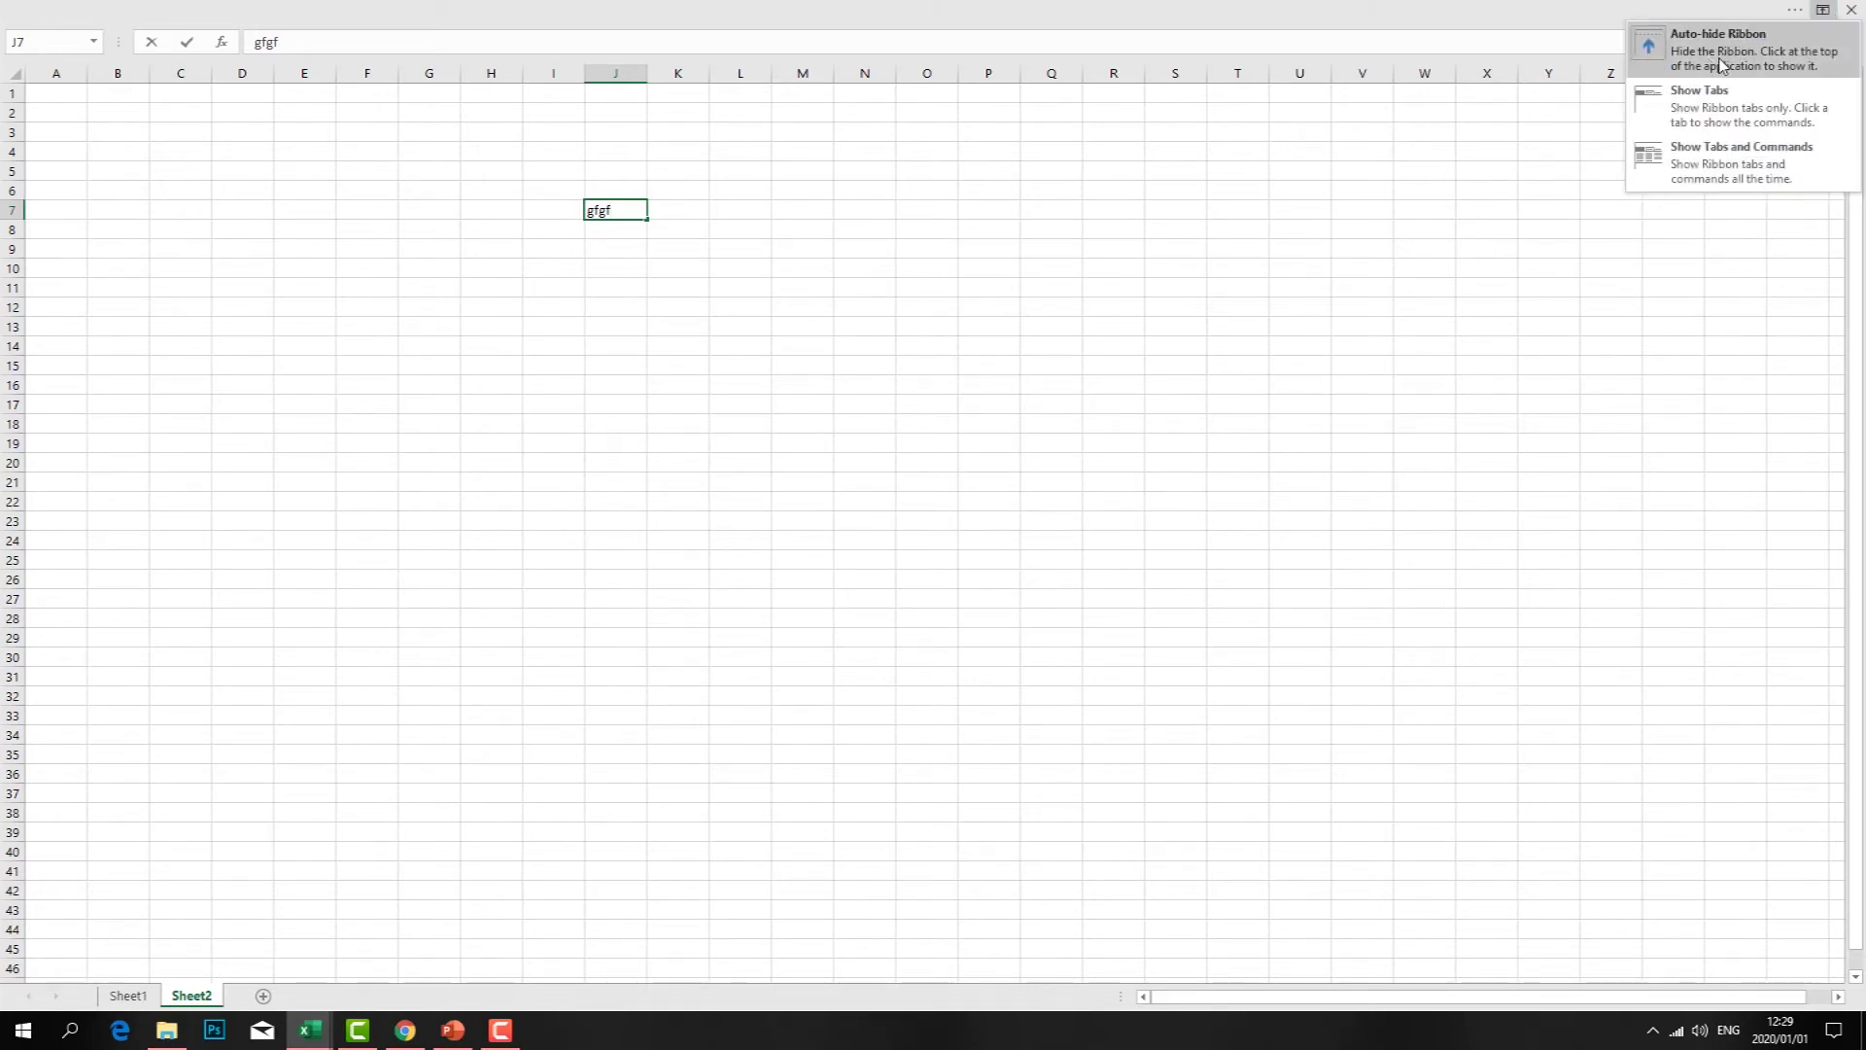
{"action": "left_click", "coordinate": [1714, 115]}
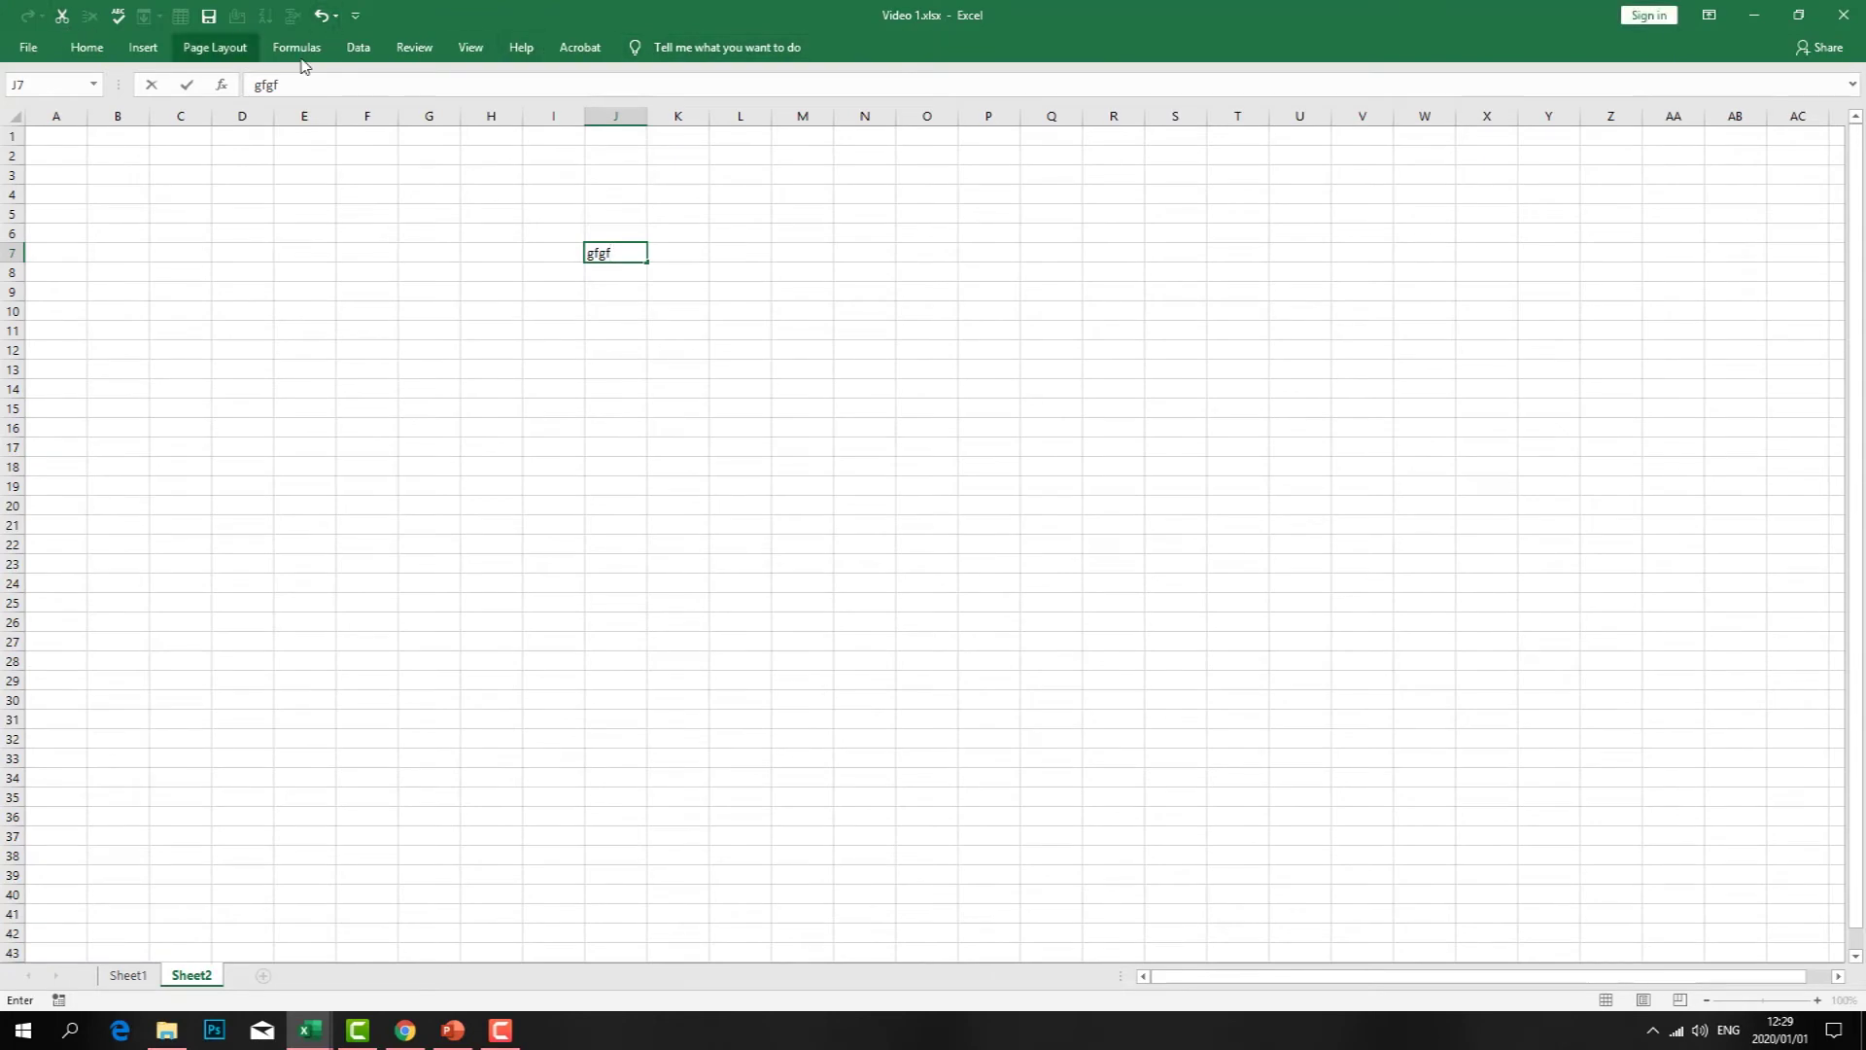
{"action": "left_click_drag", "start_coordinate": [616, 252], "coordinate": [558, 250]}
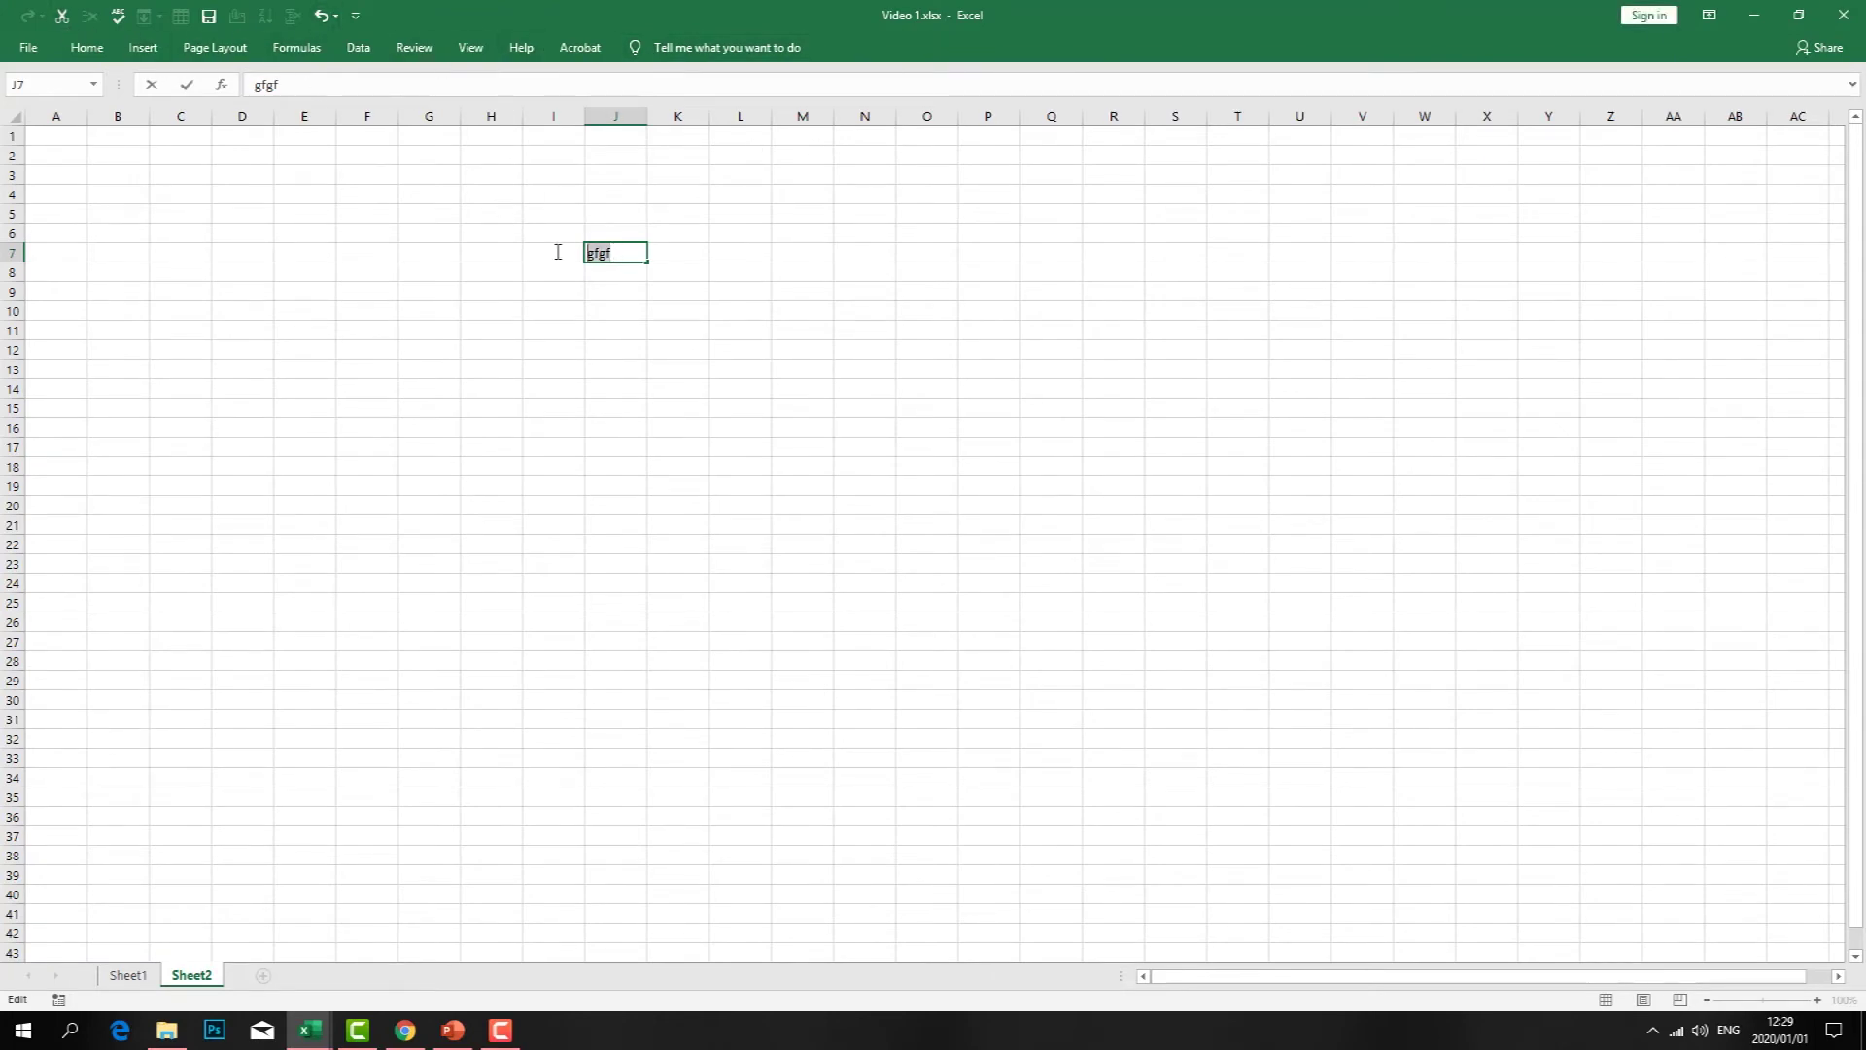
{"action": "left_click", "coordinate": [86, 48]}
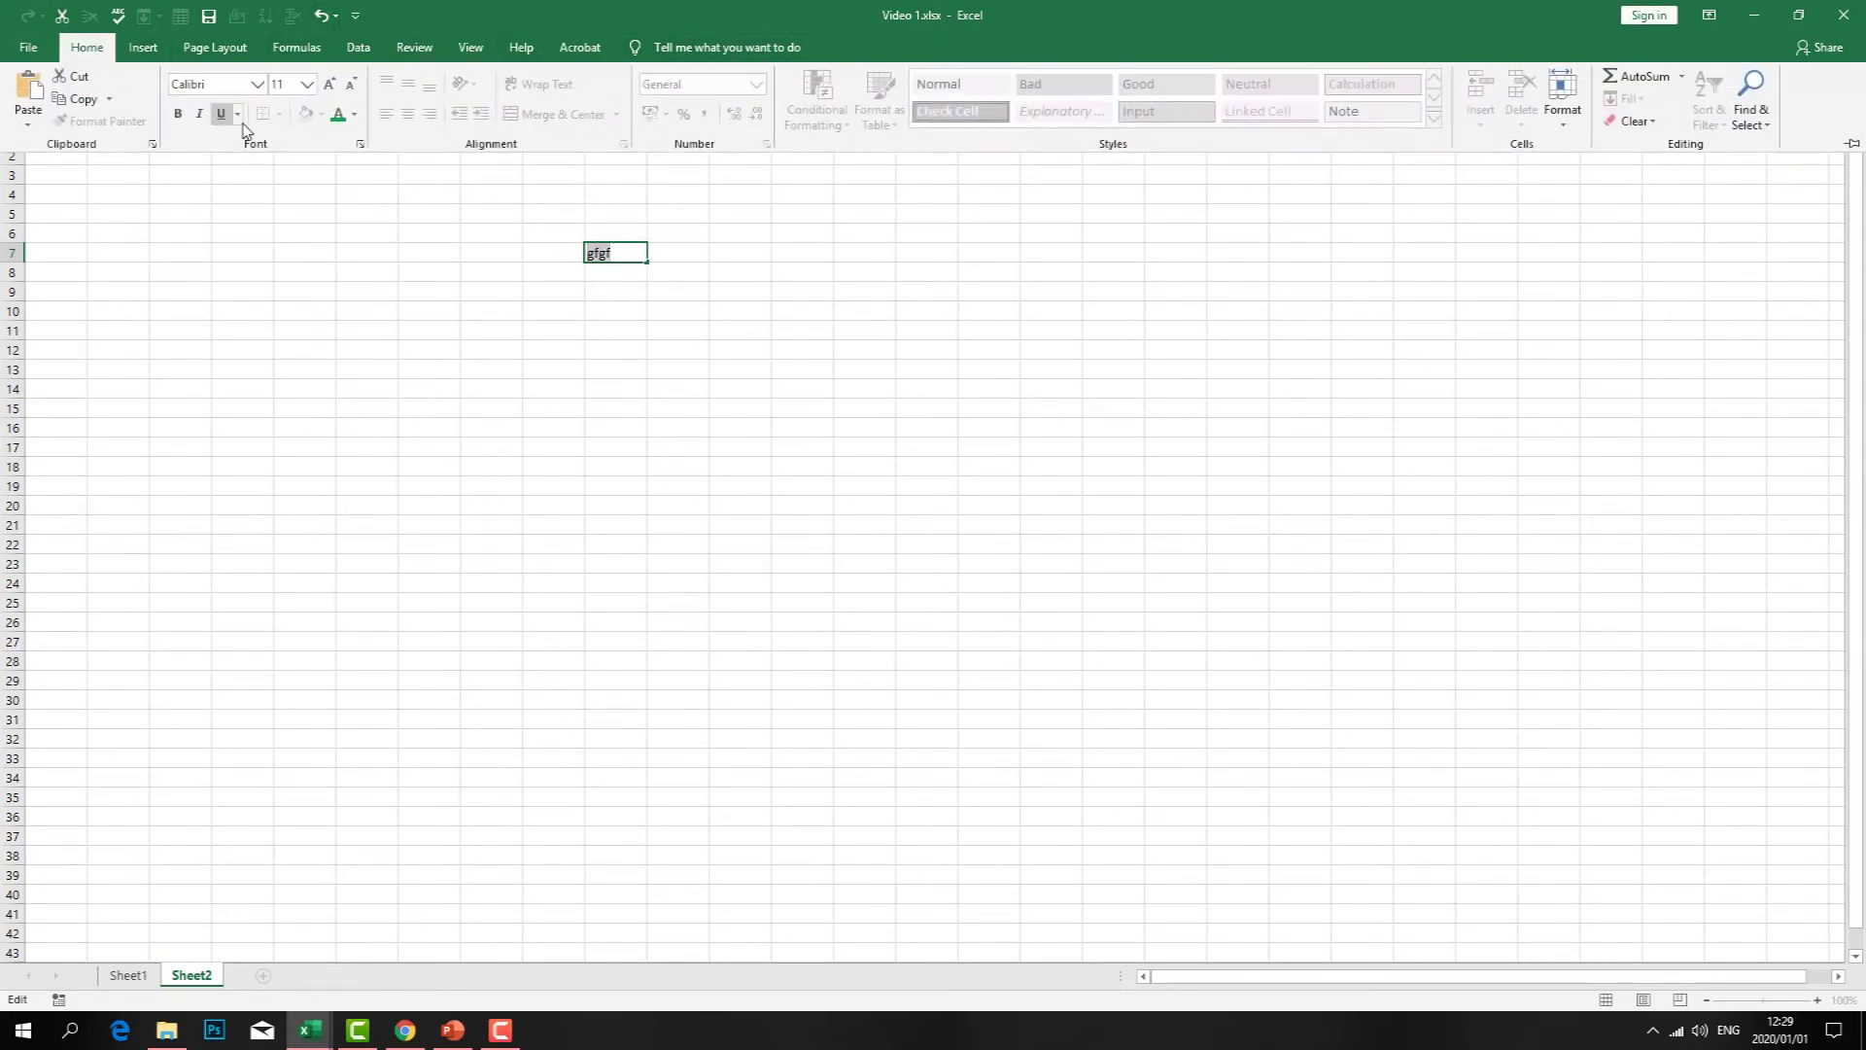
{"action": "left_click", "coordinate": [339, 114]}
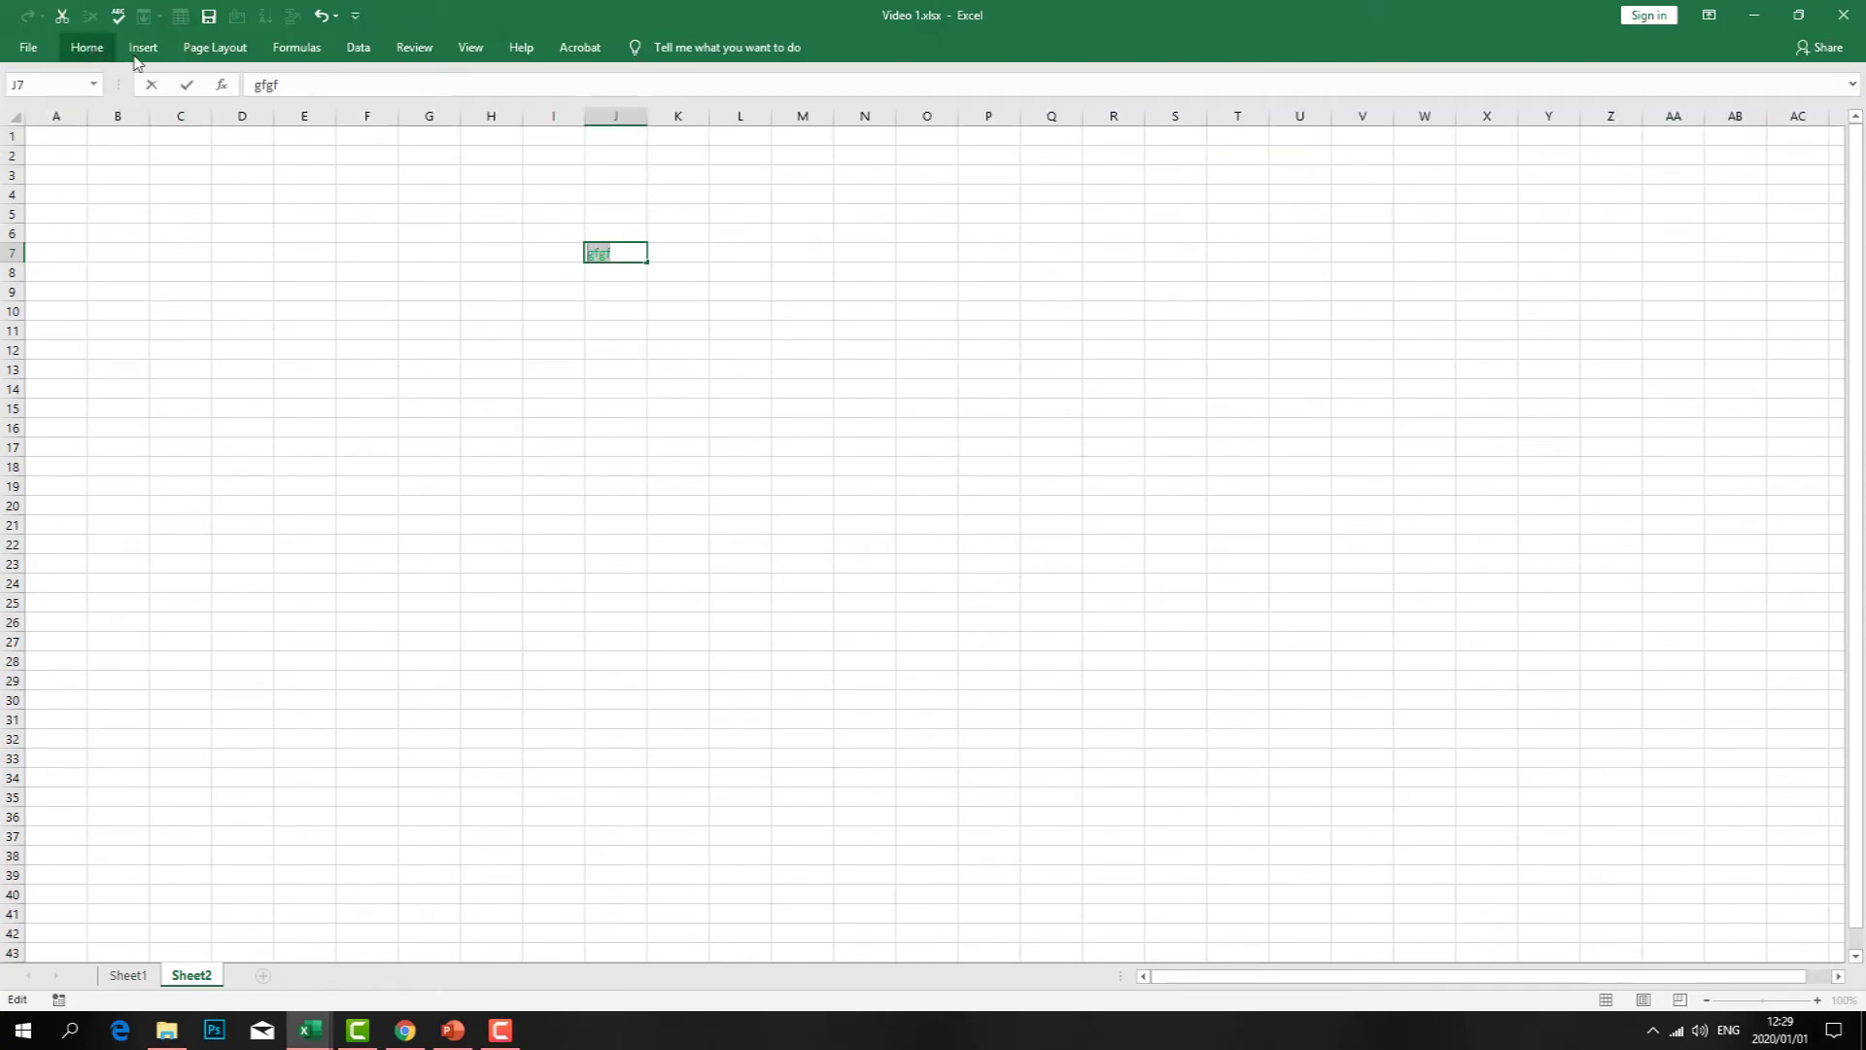
- Set the ribbon display to Show Tabs and Commands
{"action": "left_click", "coordinate": [1711, 17]}
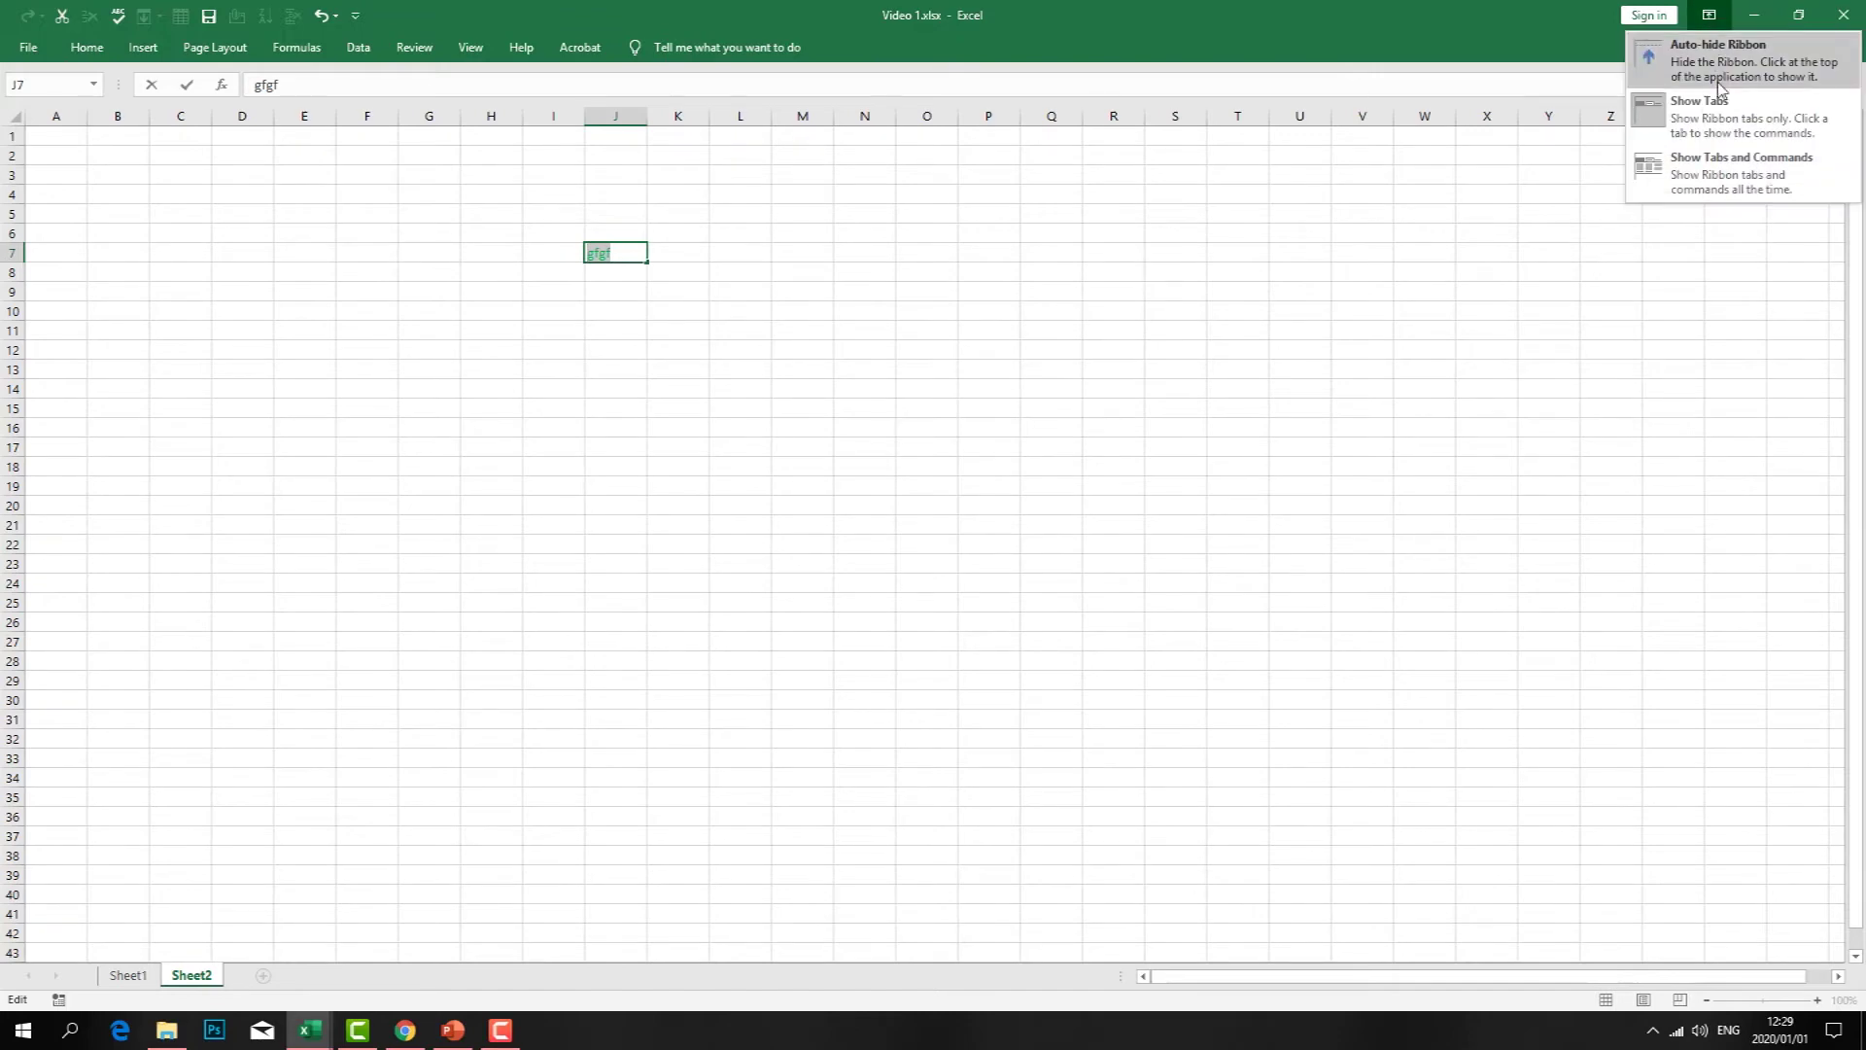
{"action": "left_click", "coordinate": [1713, 172]}
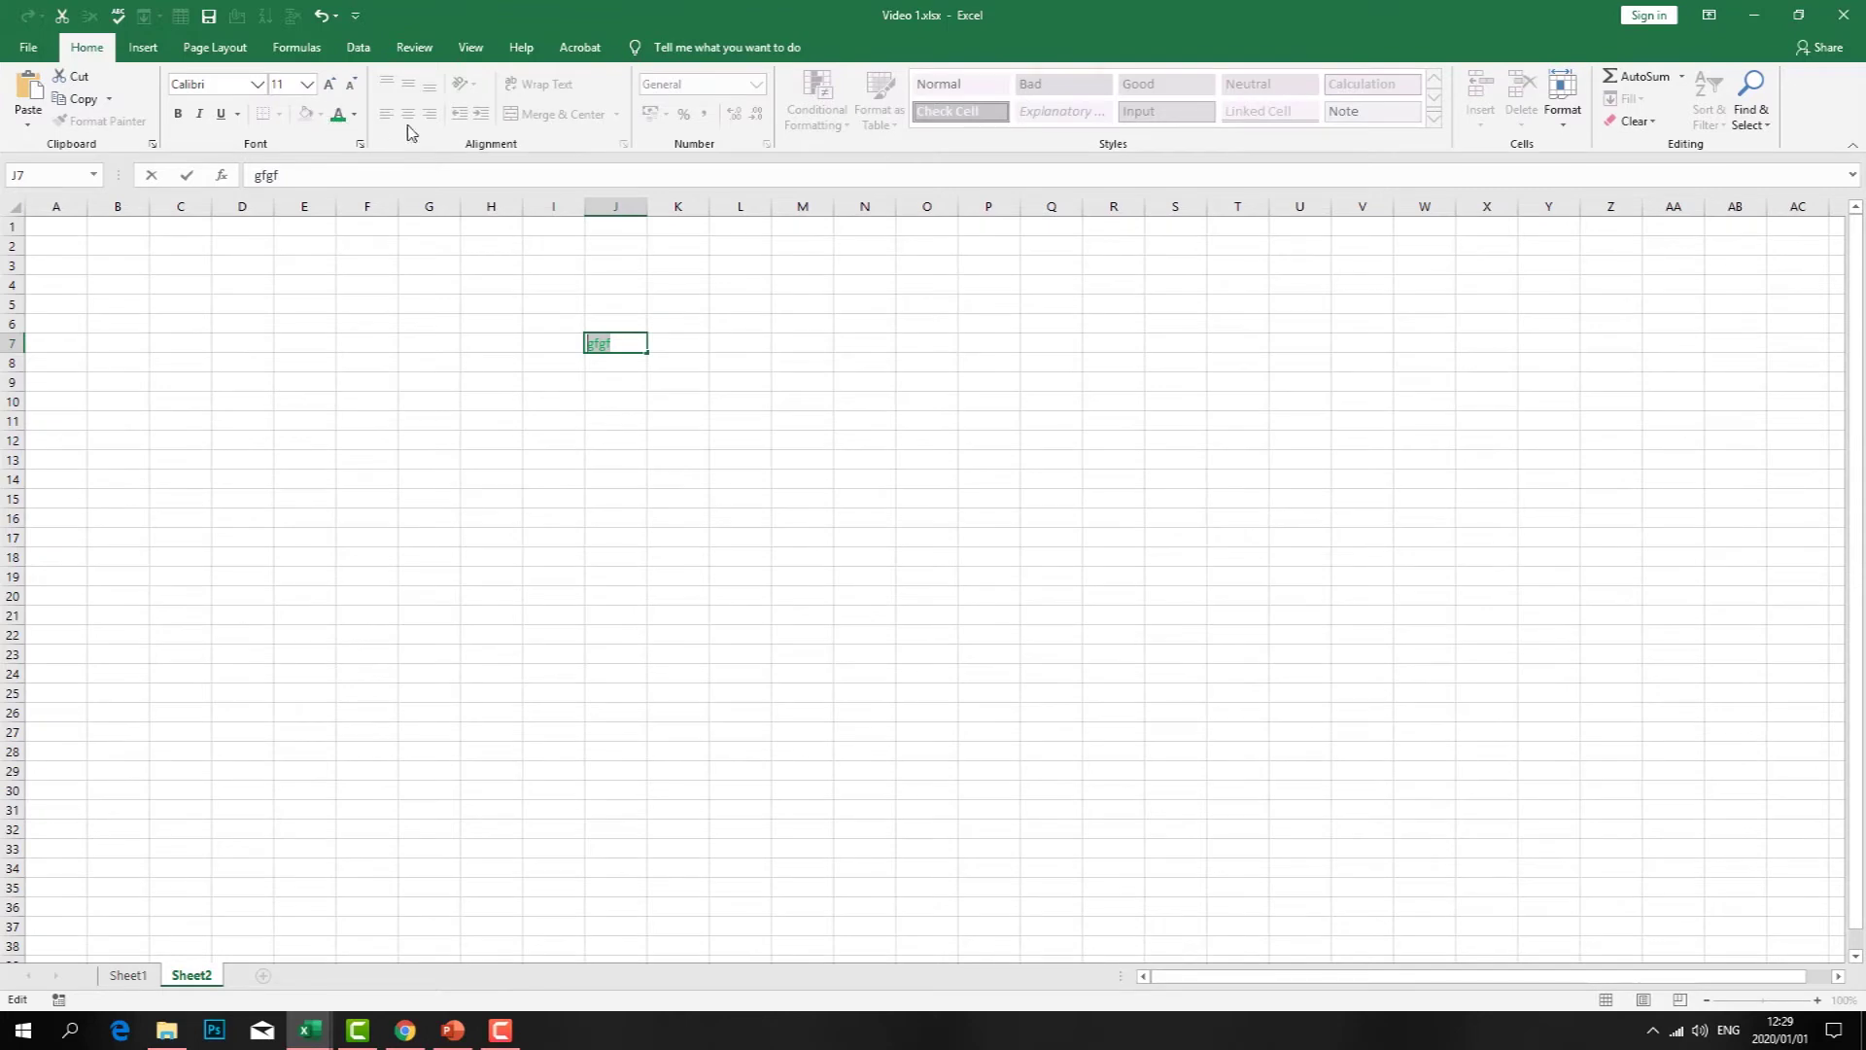
- Collapse the ribbon to Show Tabs, reveal the Insert commands, pin the ribbon open and finish editing cell J7
{"action": "left_click", "coordinate": [1709, 17]}
{"action": "left_click", "coordinate": [1730, 133]}
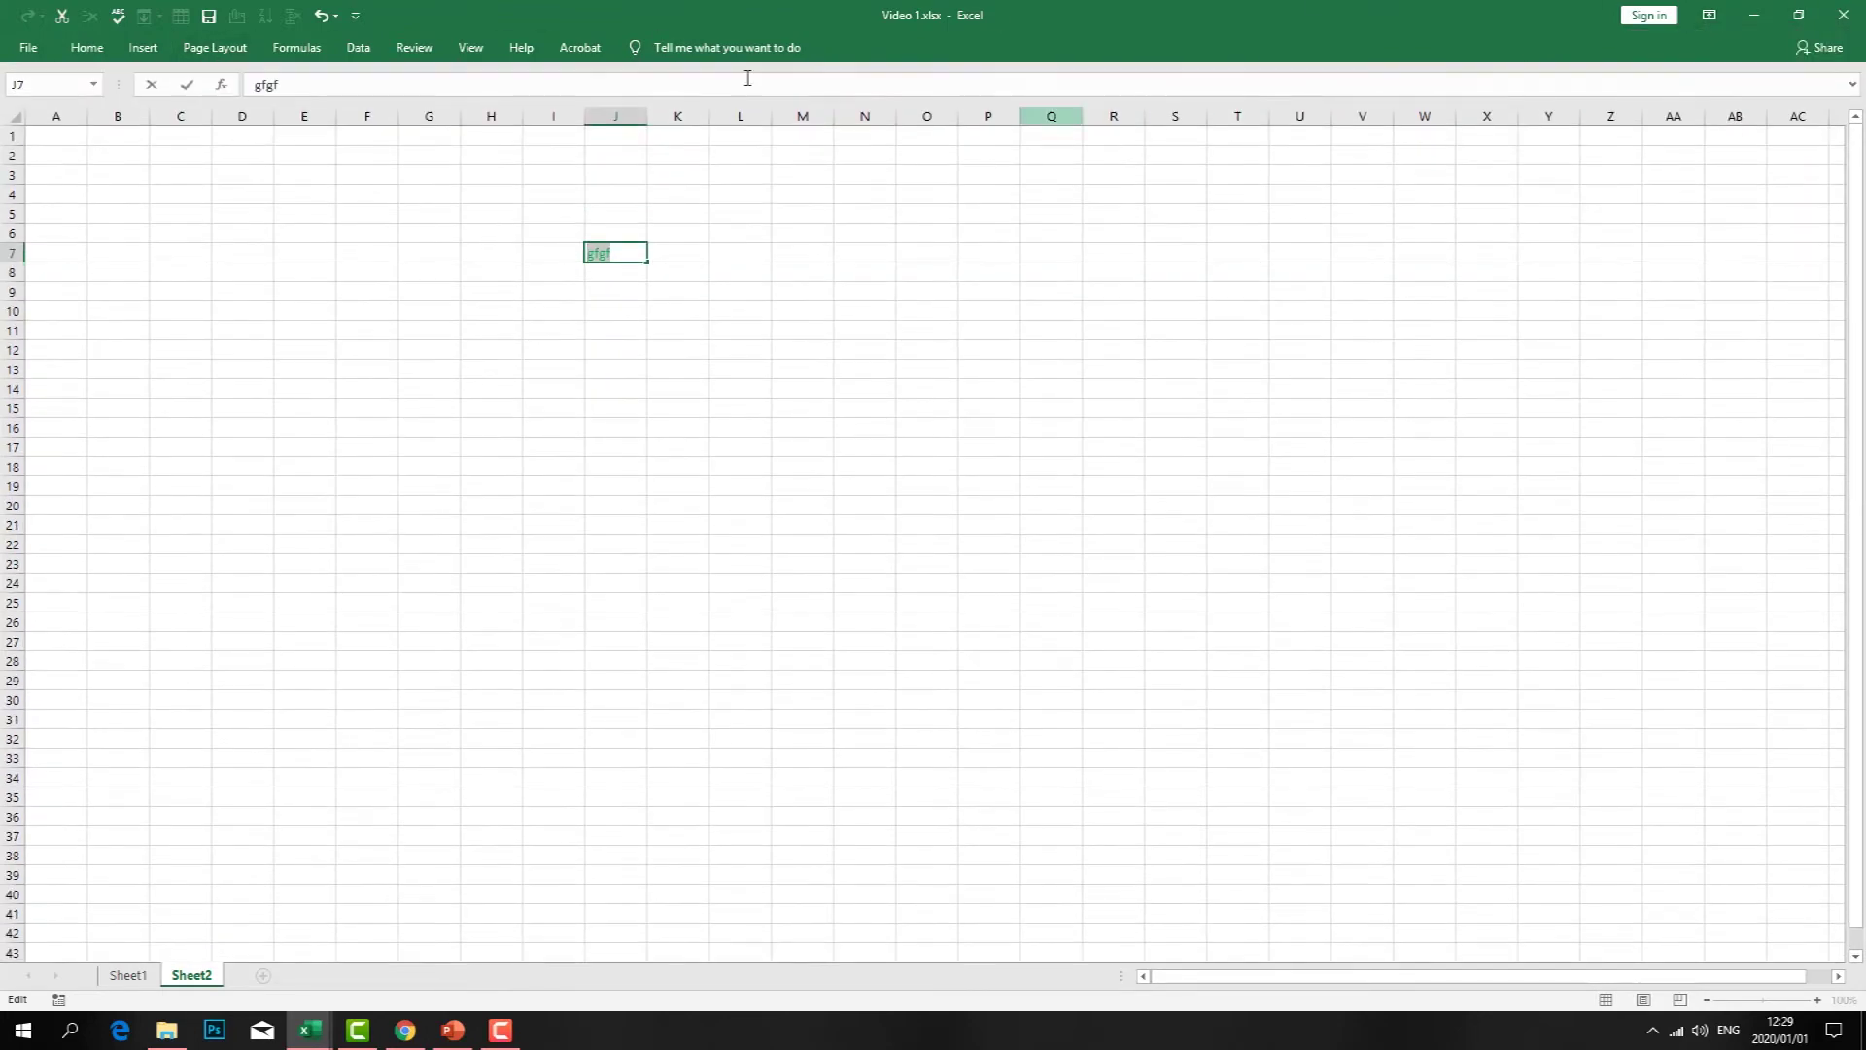
{"action": "left_click", "coordinate": [136, 49]}
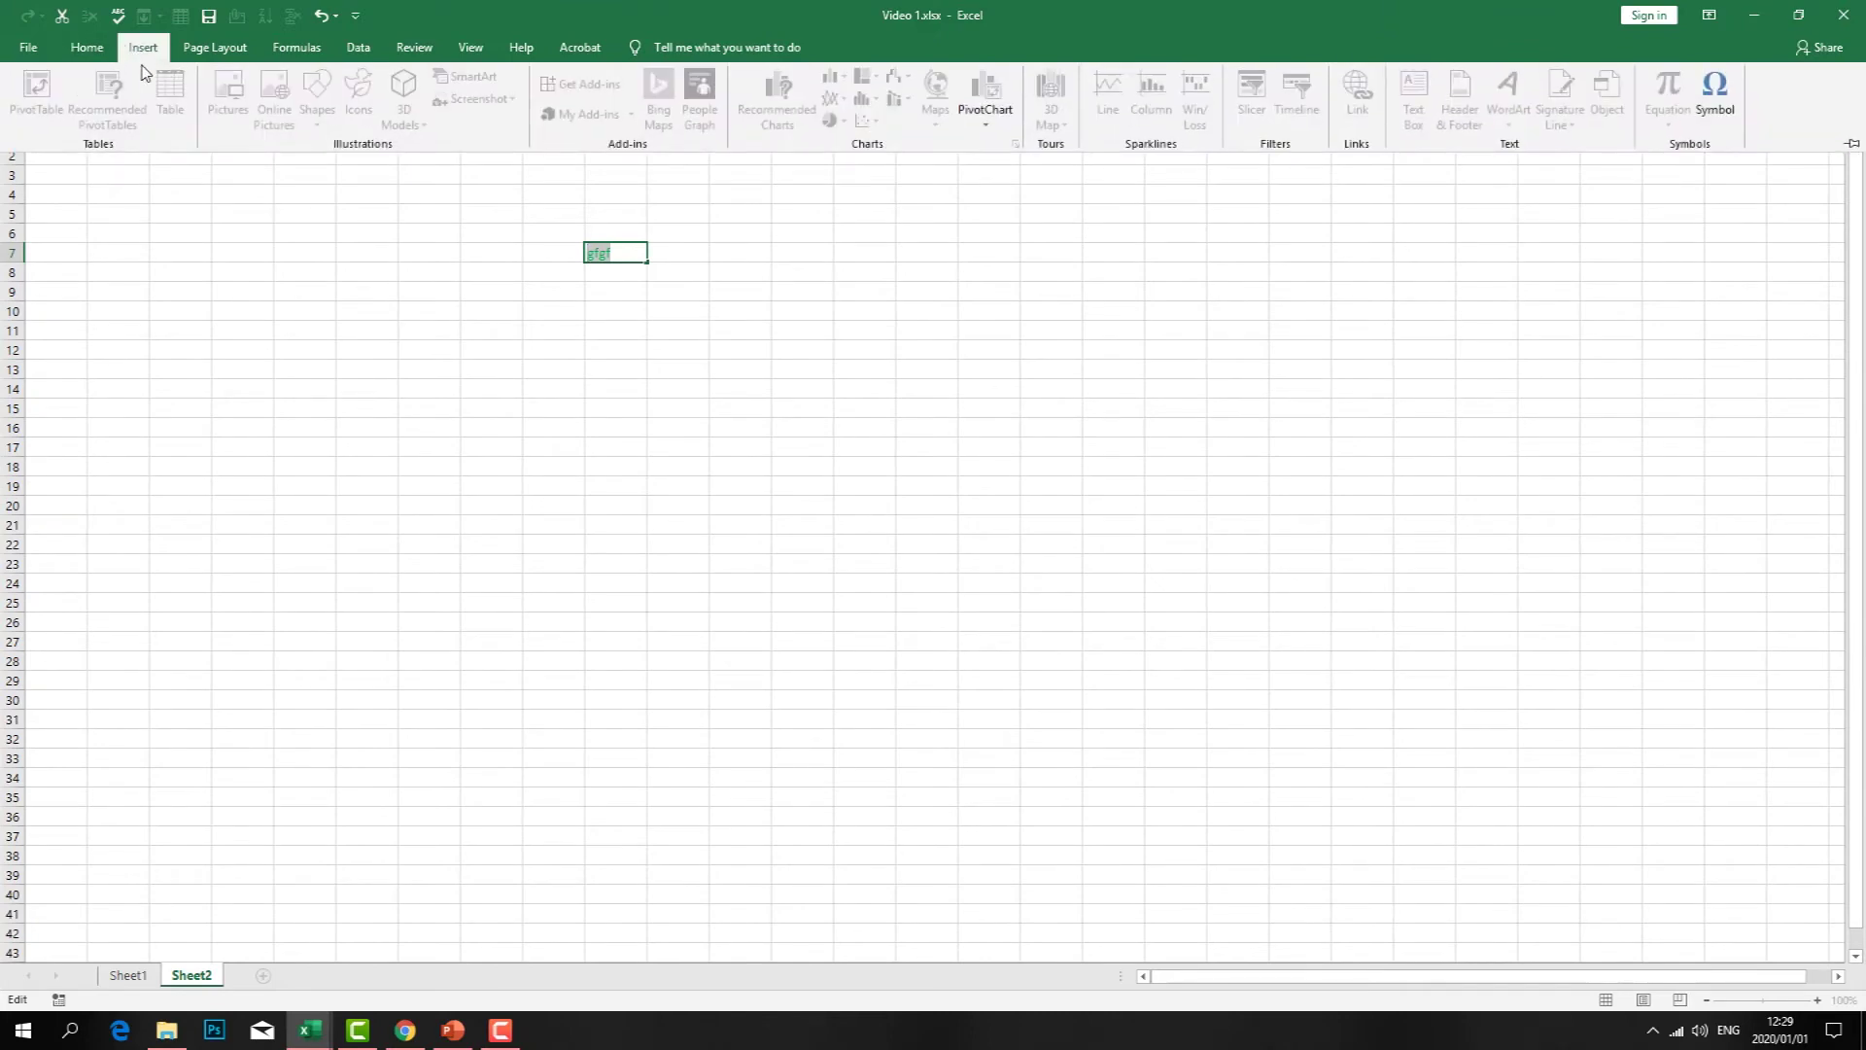
{"action": "left_click", "coordinate": [1853, 142]}
{"action": "left_click", "coordinate": [1573, 322]}
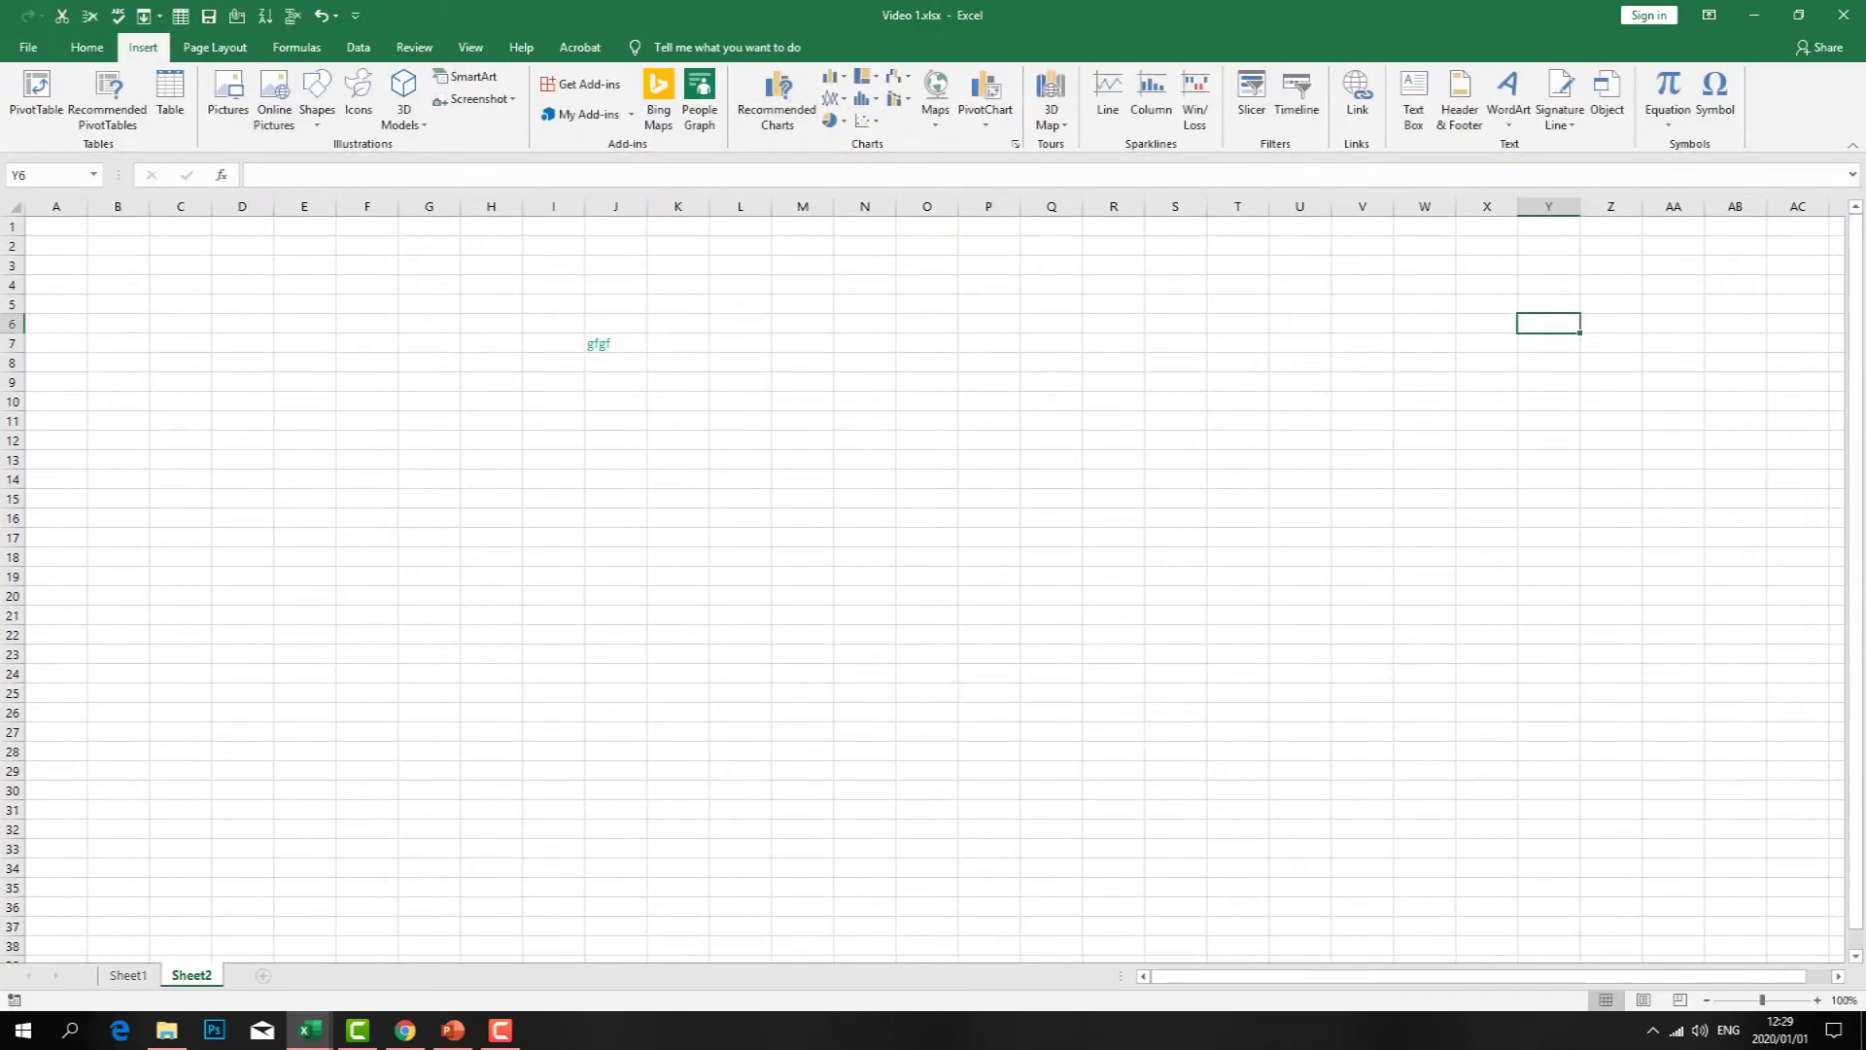
- Collapse the ribbon again, pin it open from the Page Layout commands and return to the Insert commands
{"action": "left_click", "coordinate": [1857, 151]}
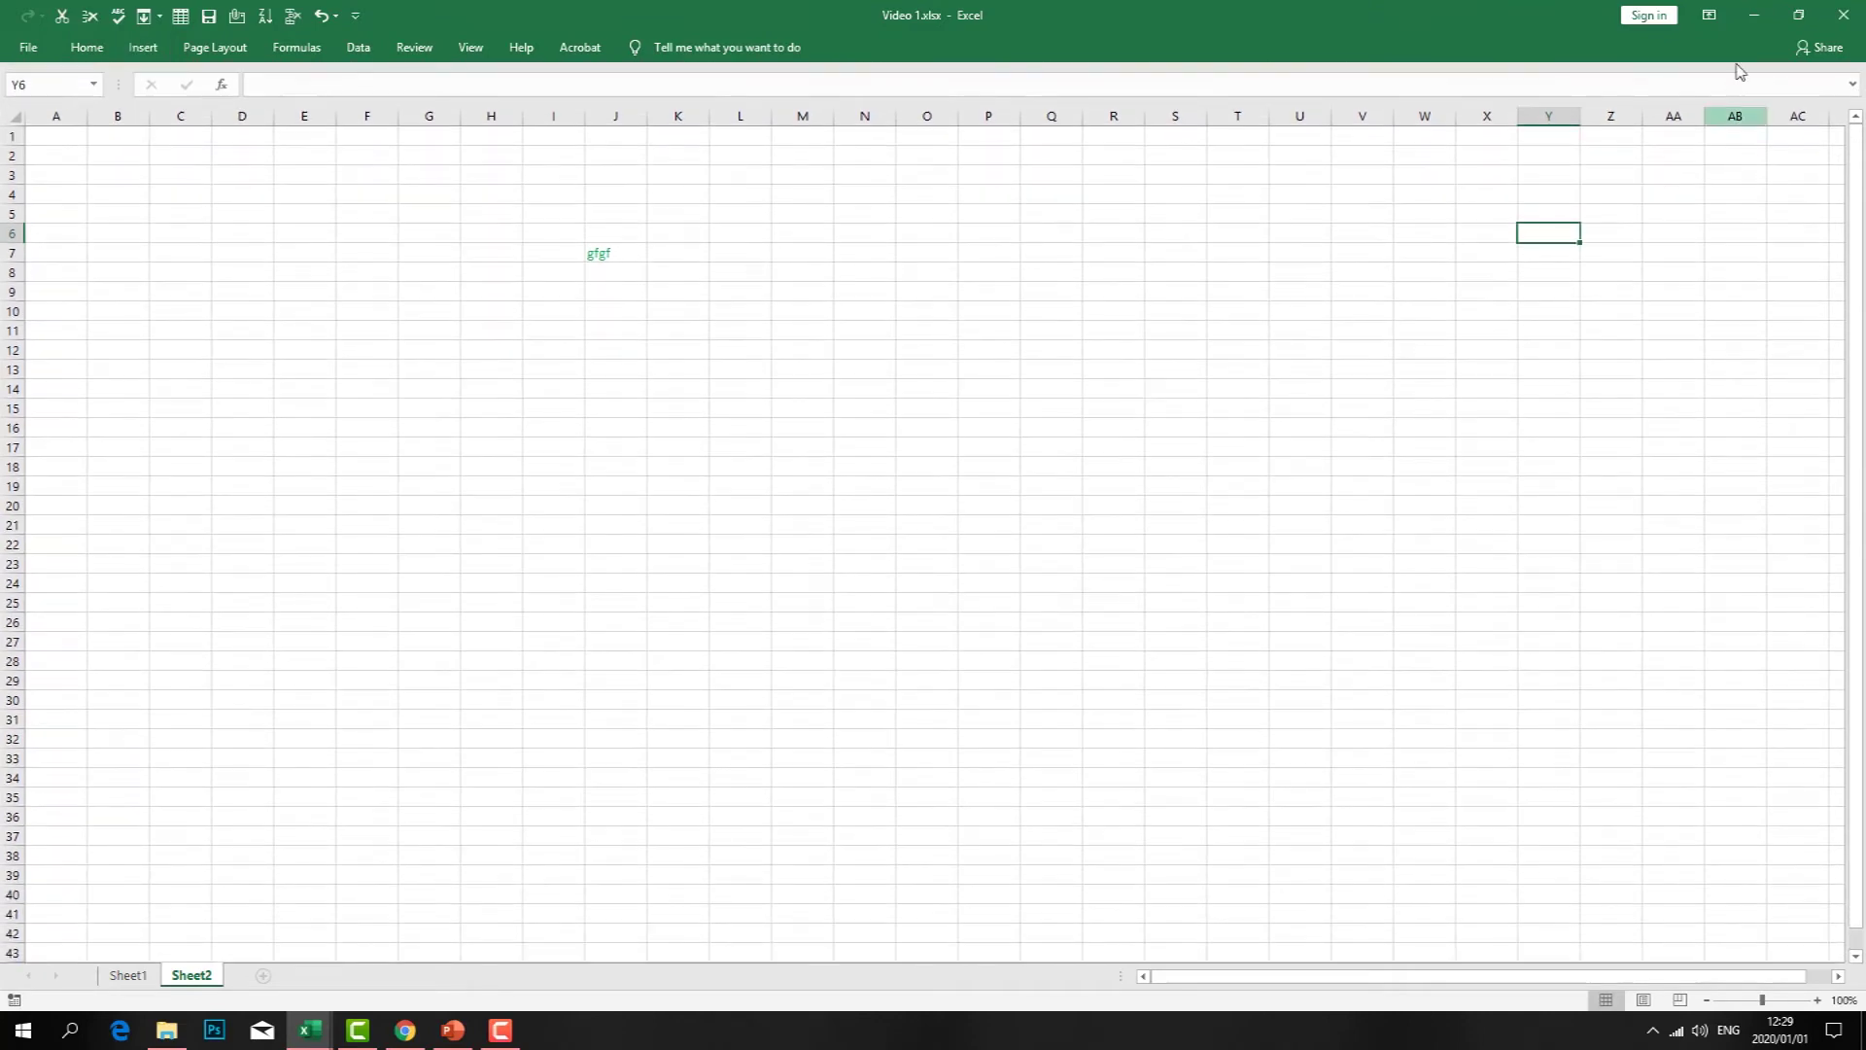
{"action": "left_click", "coordinate": [217, 48]}
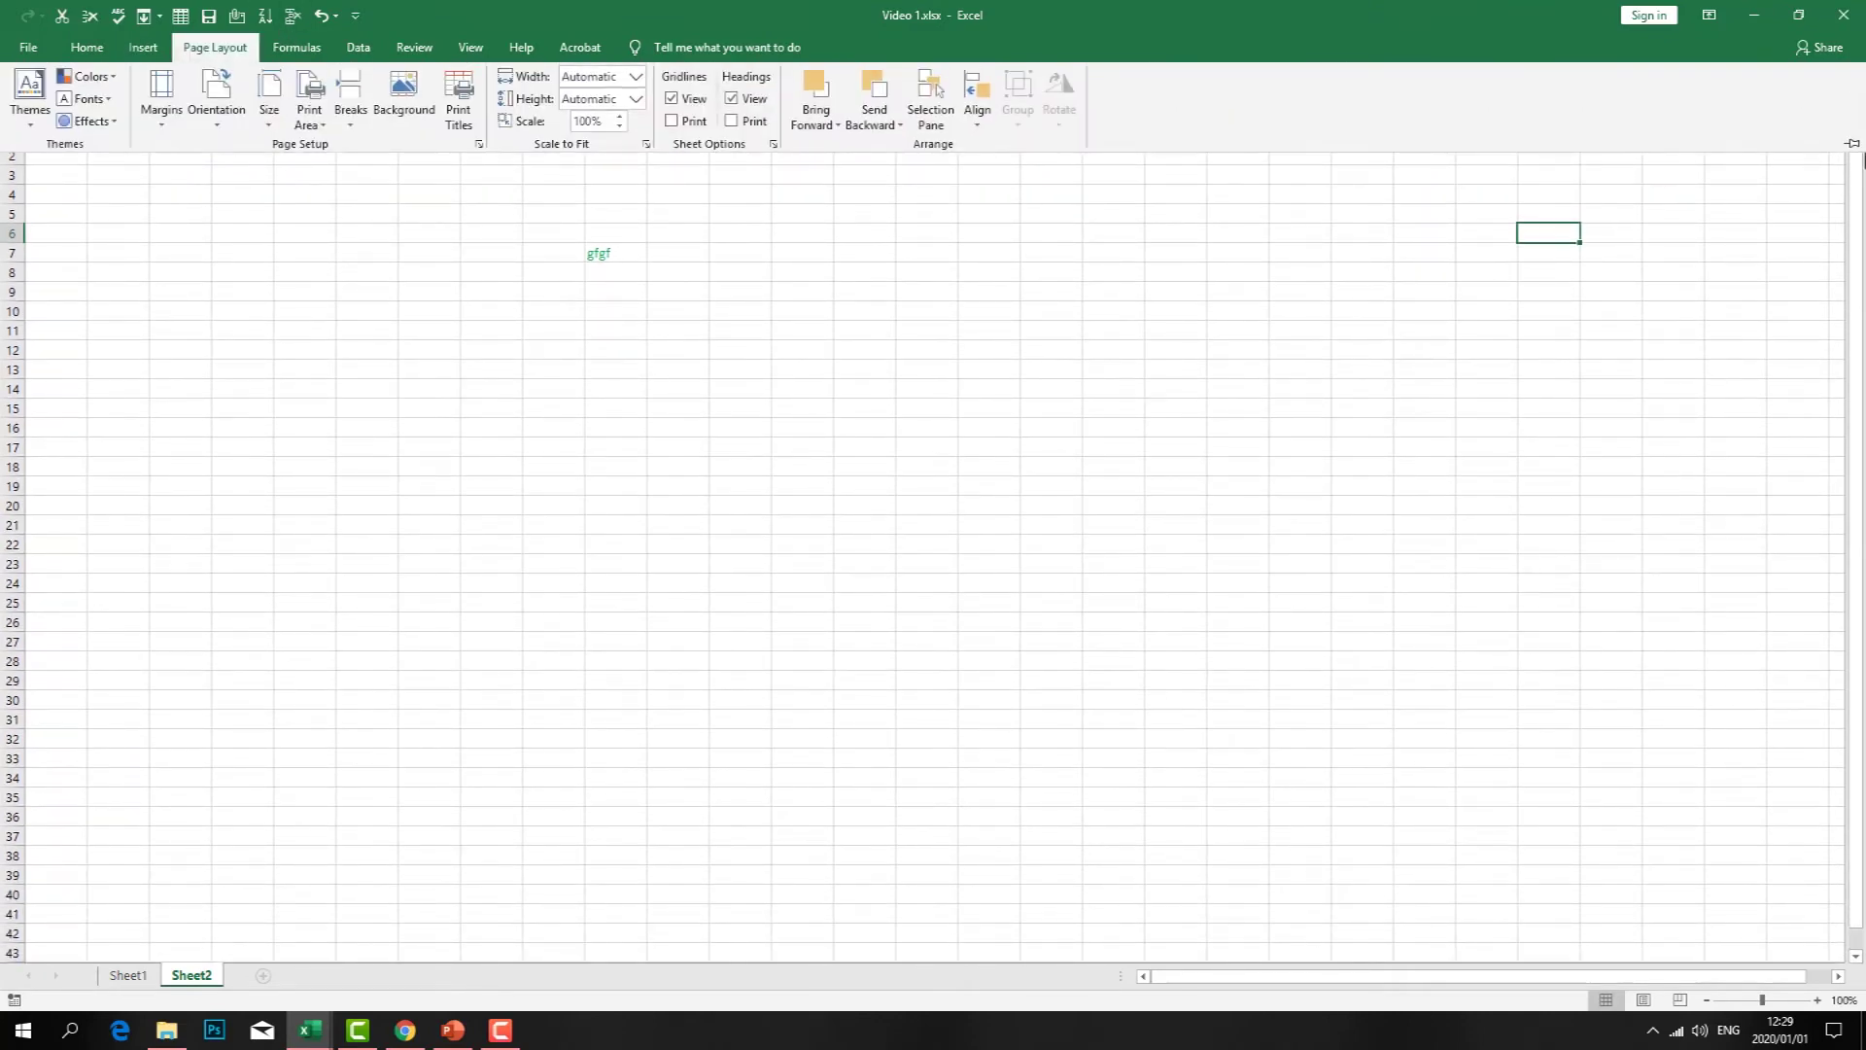
{"action": "left_click", "coordinate": [1853, 143]}
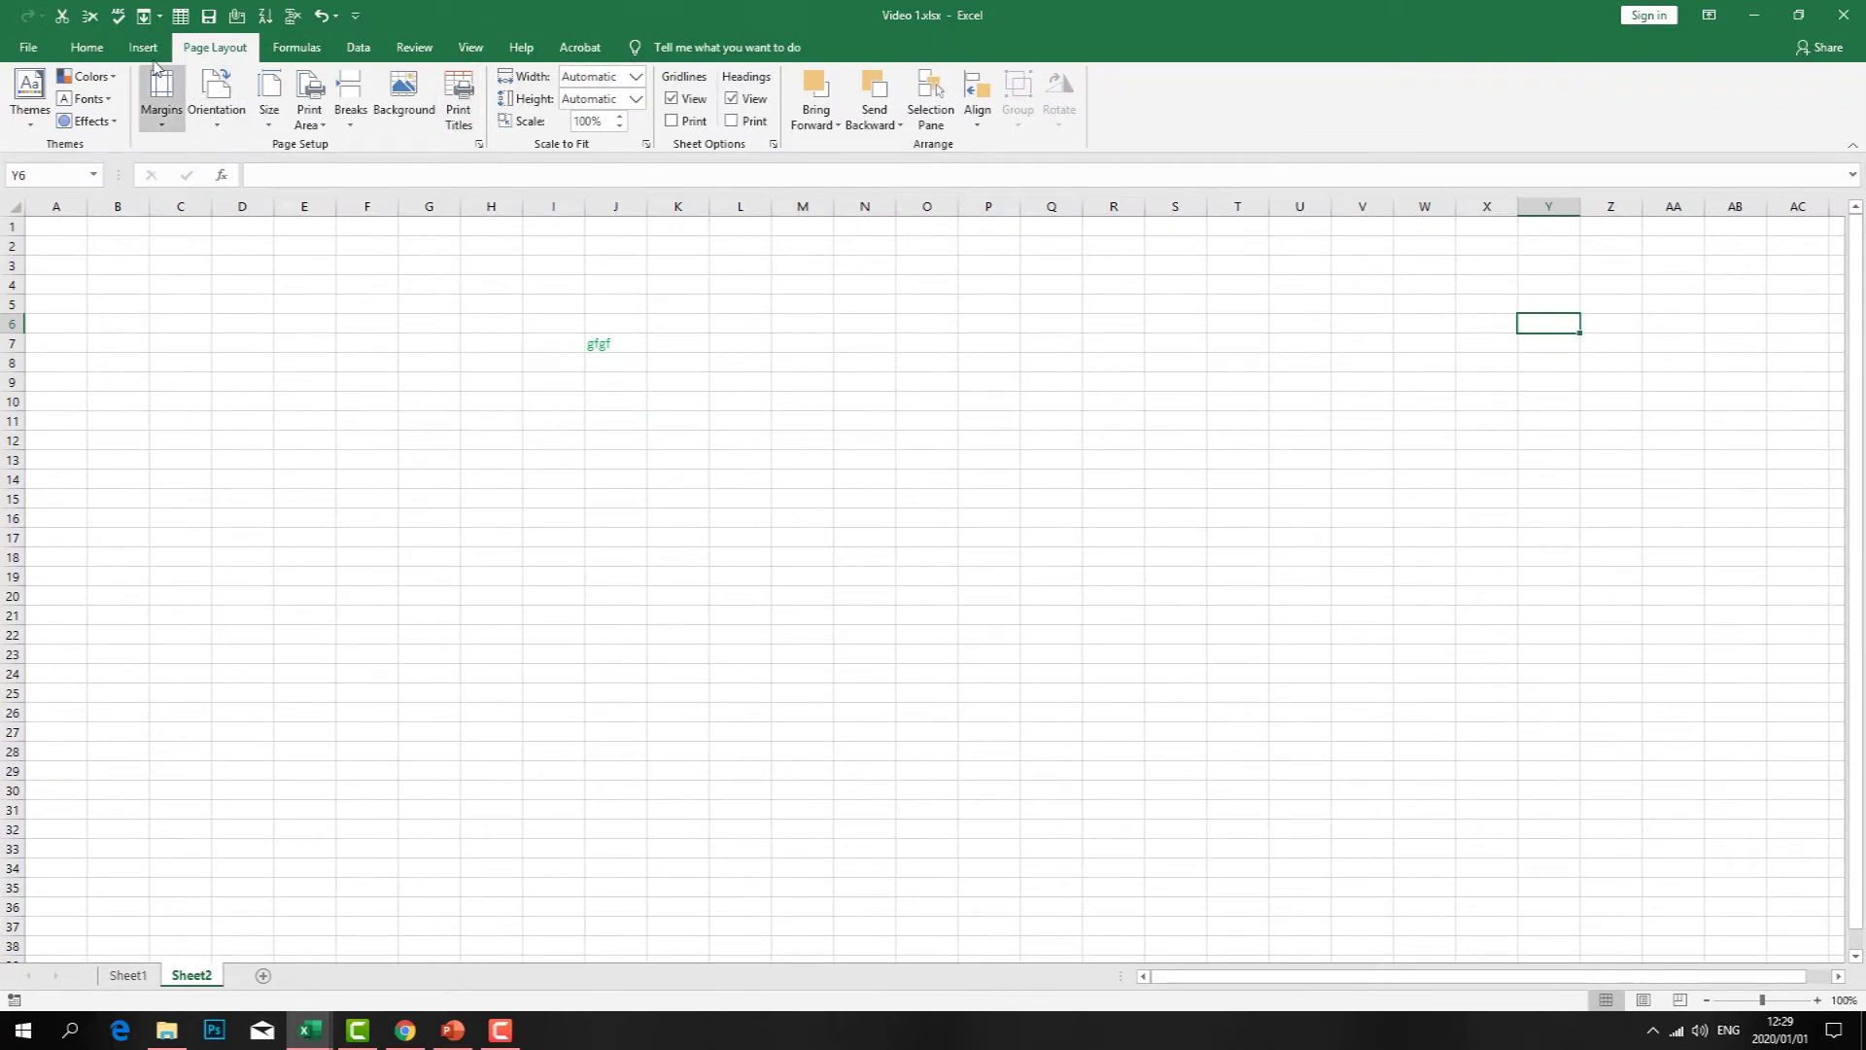
{"action": "left_click", "coordinate": [144, 49]}
- Scroll the worksheet down and back up, zoom in to 270% and zoom back out to 120%
{"action": "left_click_drag", "start_coordinate": [1859, 305], "coordinate": [1859, 476]}
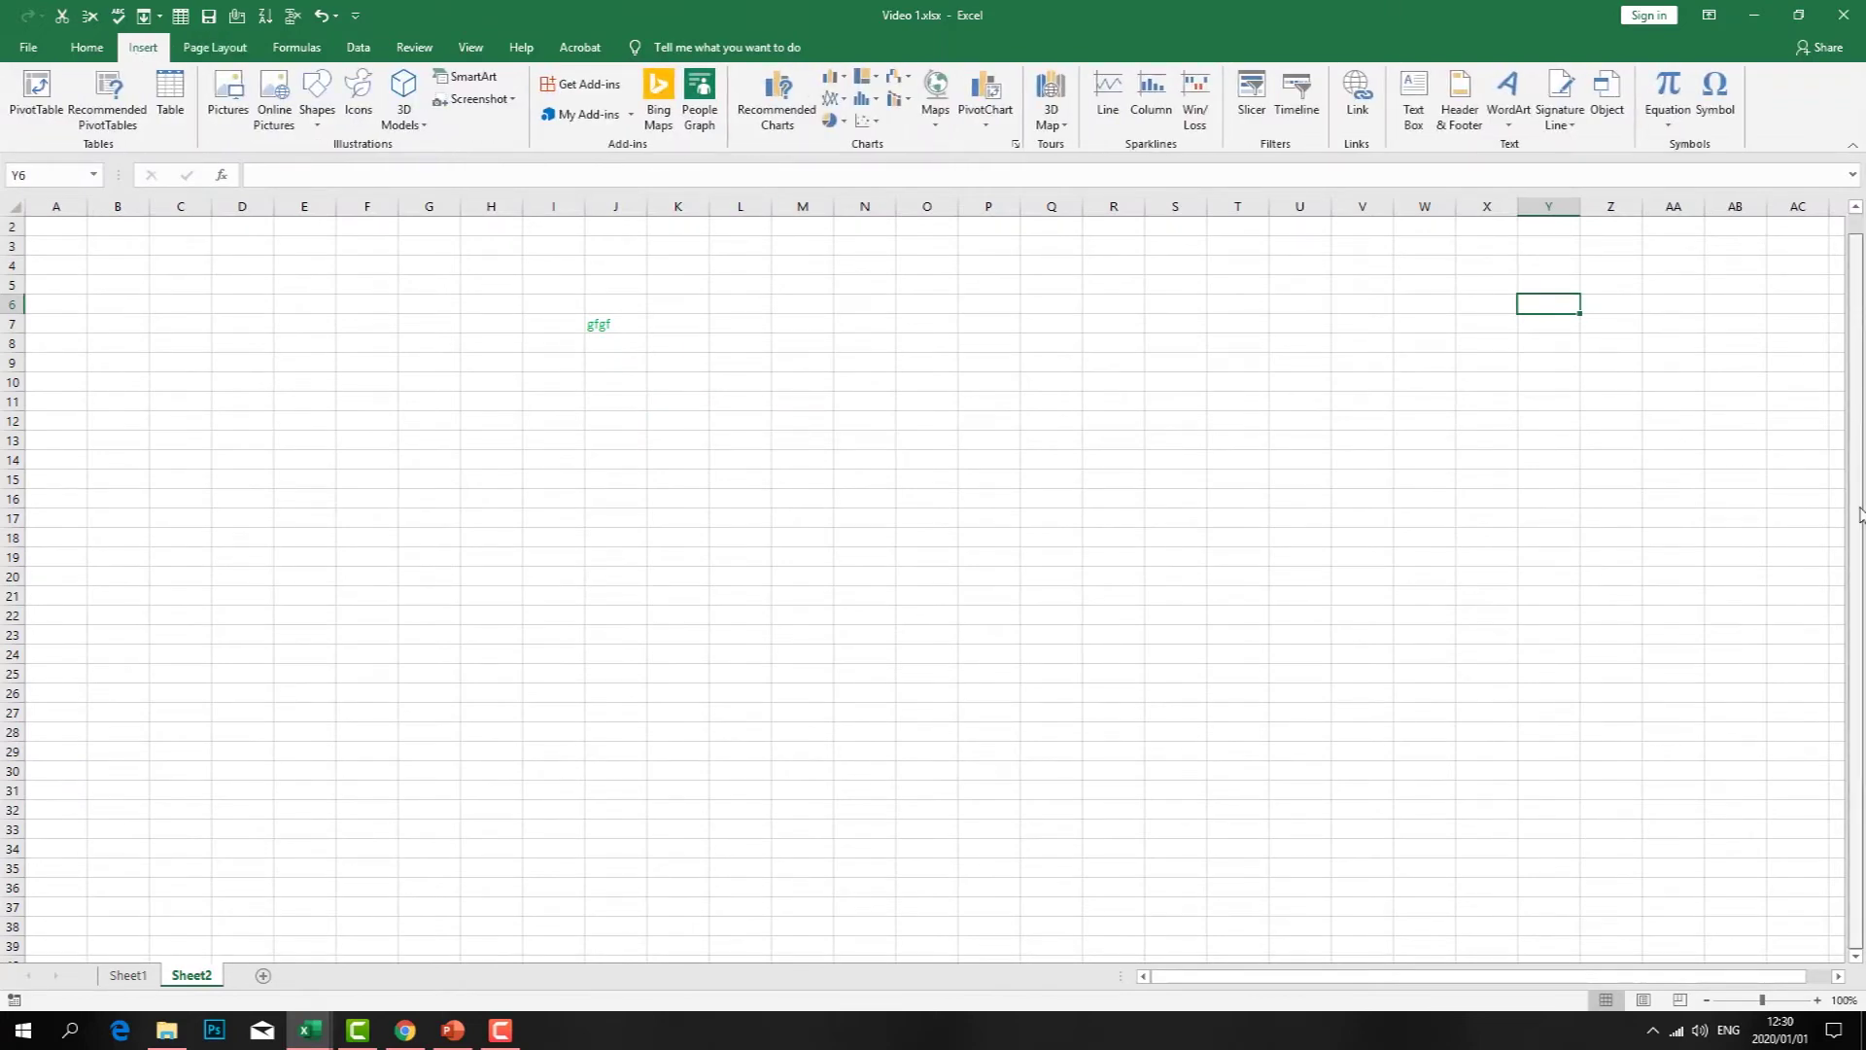
{"action": "left_click_drag", "start_coordinate": [1855, 357], "coordinate": [1796, 301]}
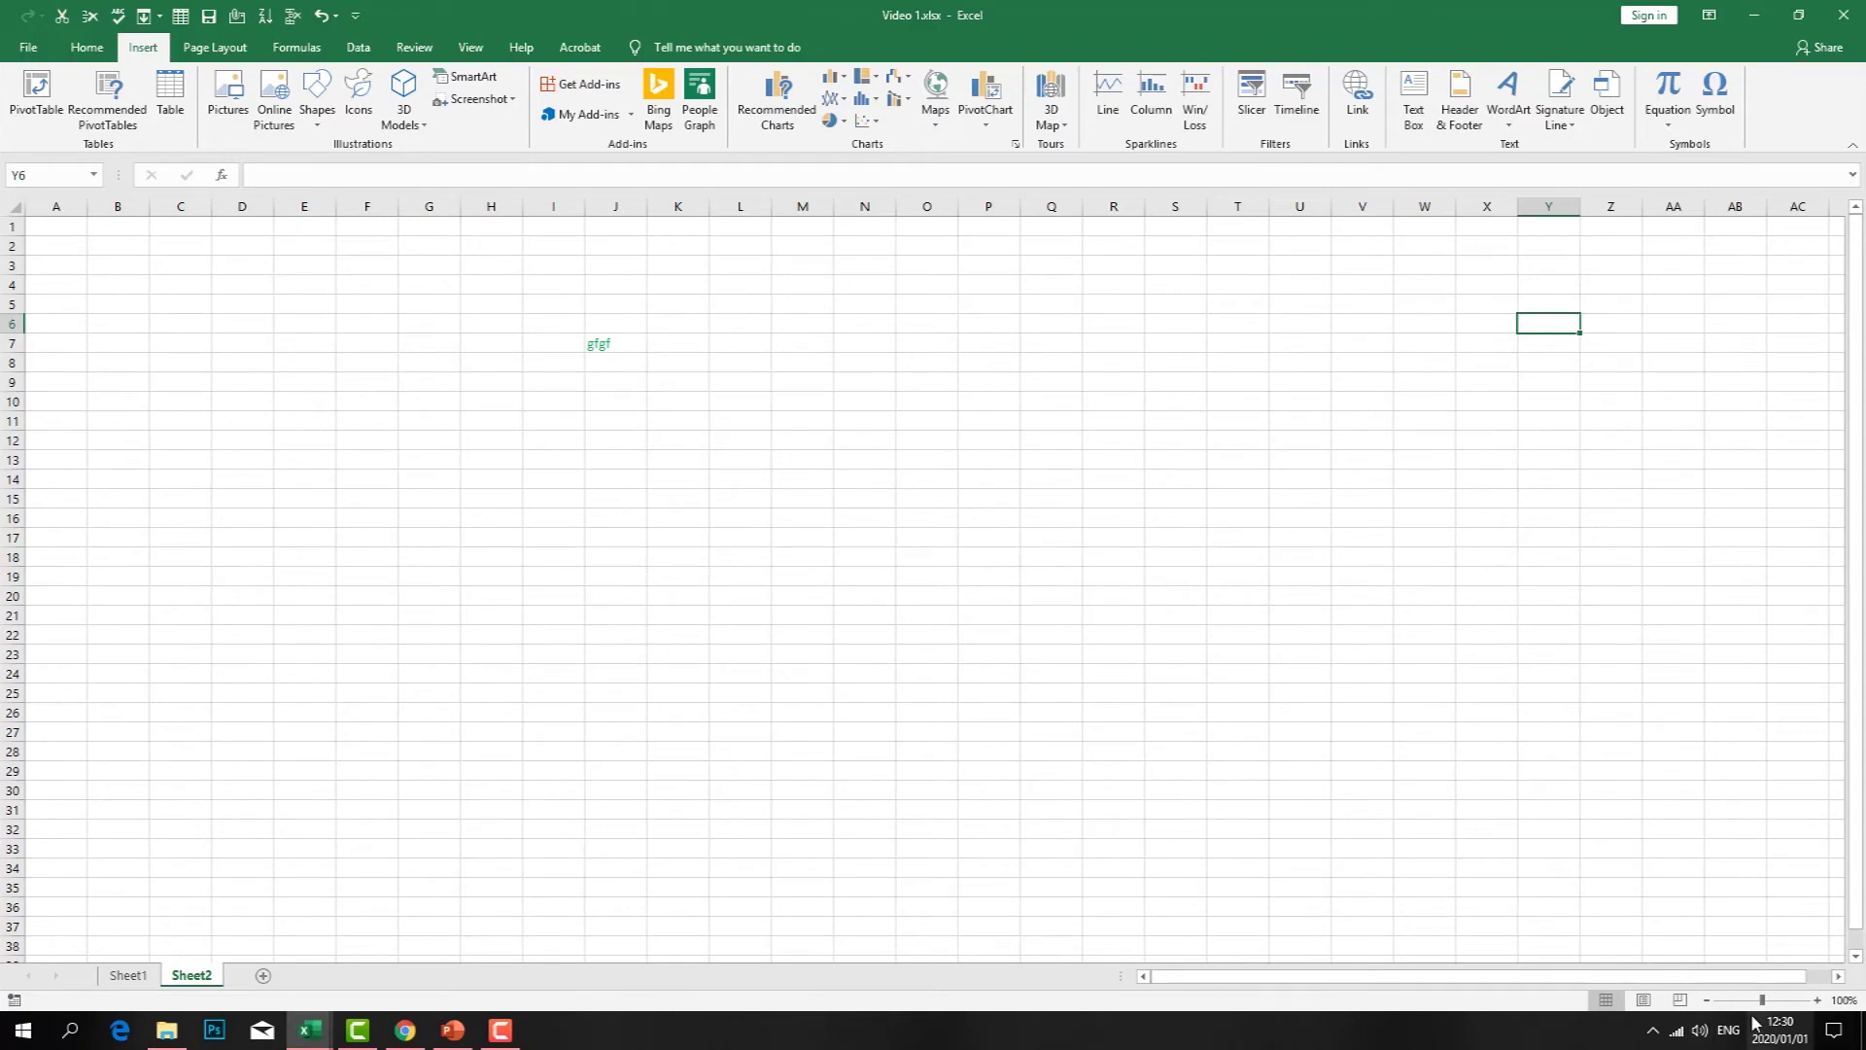
{"action": "mouse_move", "coordinate": [1763, 1004]}
{"action": "left_mouse_down"}
{"action": "mouse_move", "coordinate": [1723, 1002]}
{"action": "mouse_move", "coordinate": [1796, 1003]}
{"action": "mouse_move", "coordinate": [1725, 1007]}
{"action": "mouse_move", "coordinate": [1785, 1013]}
{"action": "left_mouse_up"}
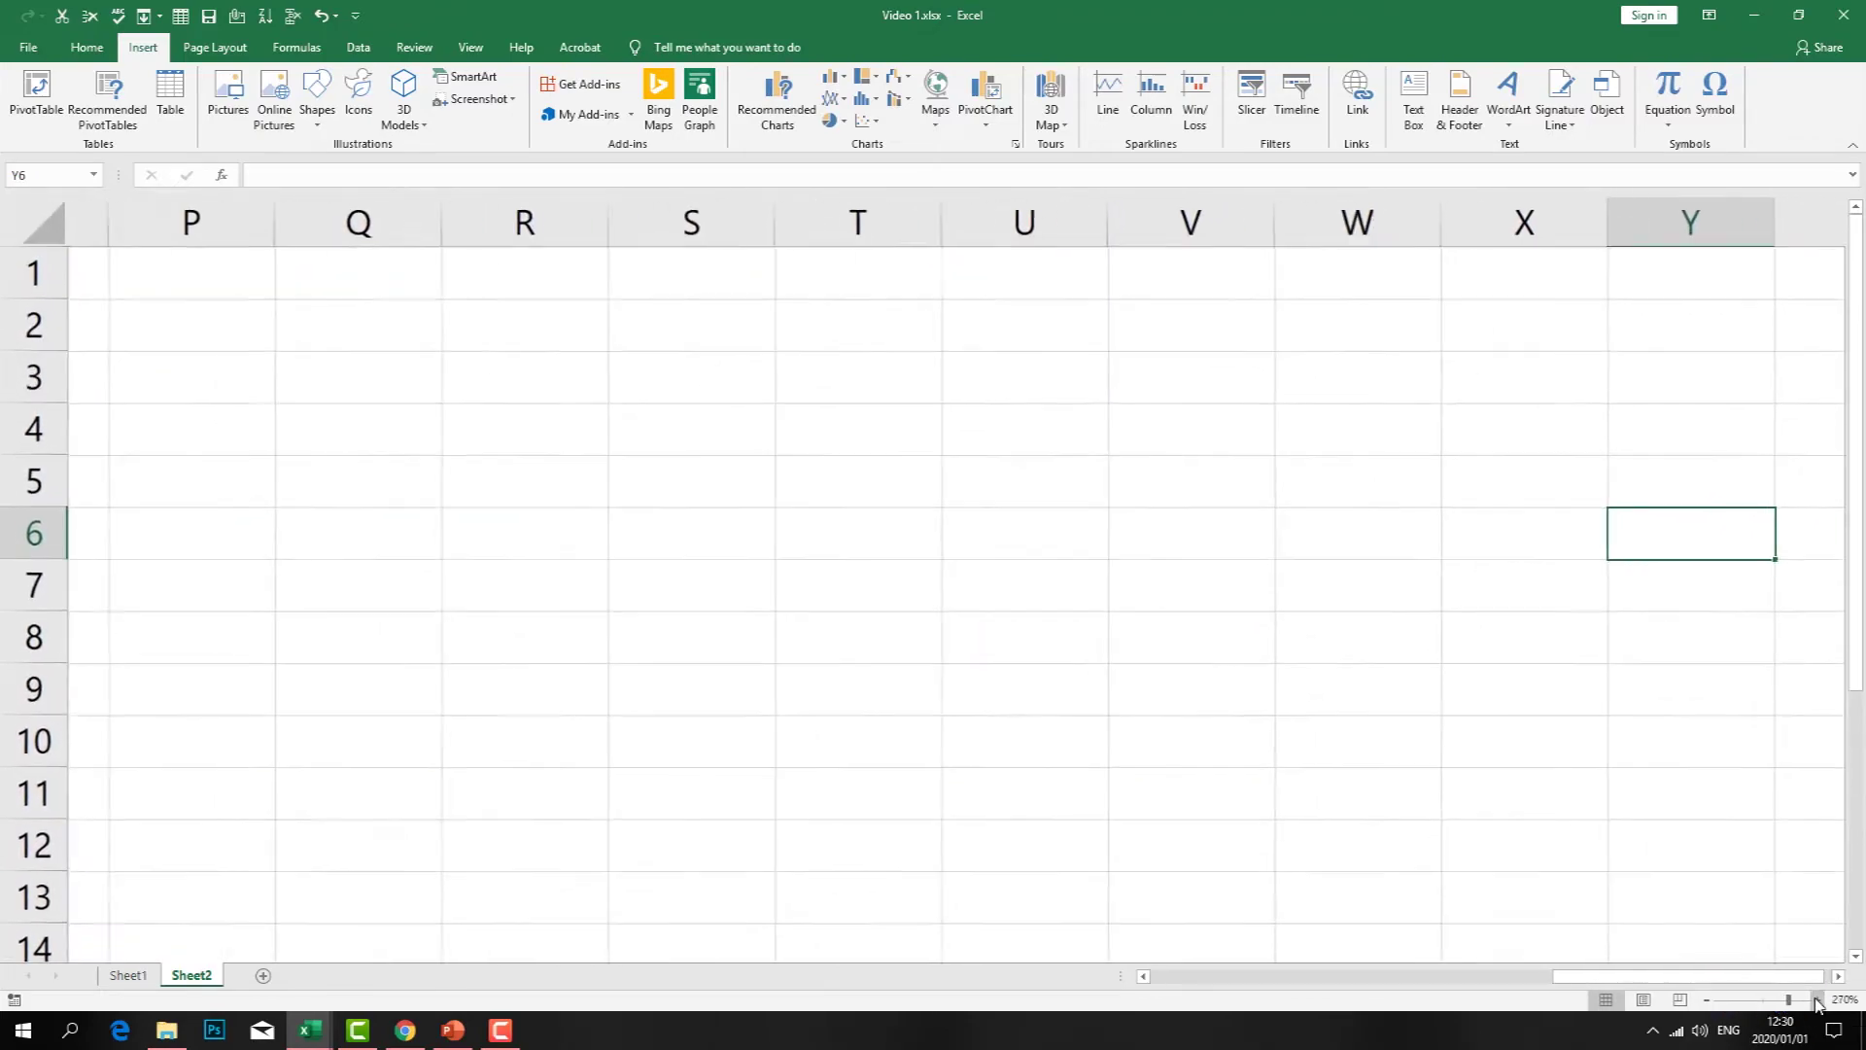
{"action": "left_click", "coordinate": [1707, 1000]}
{"action": "left_click", "coordinate": [1707, 1000]}
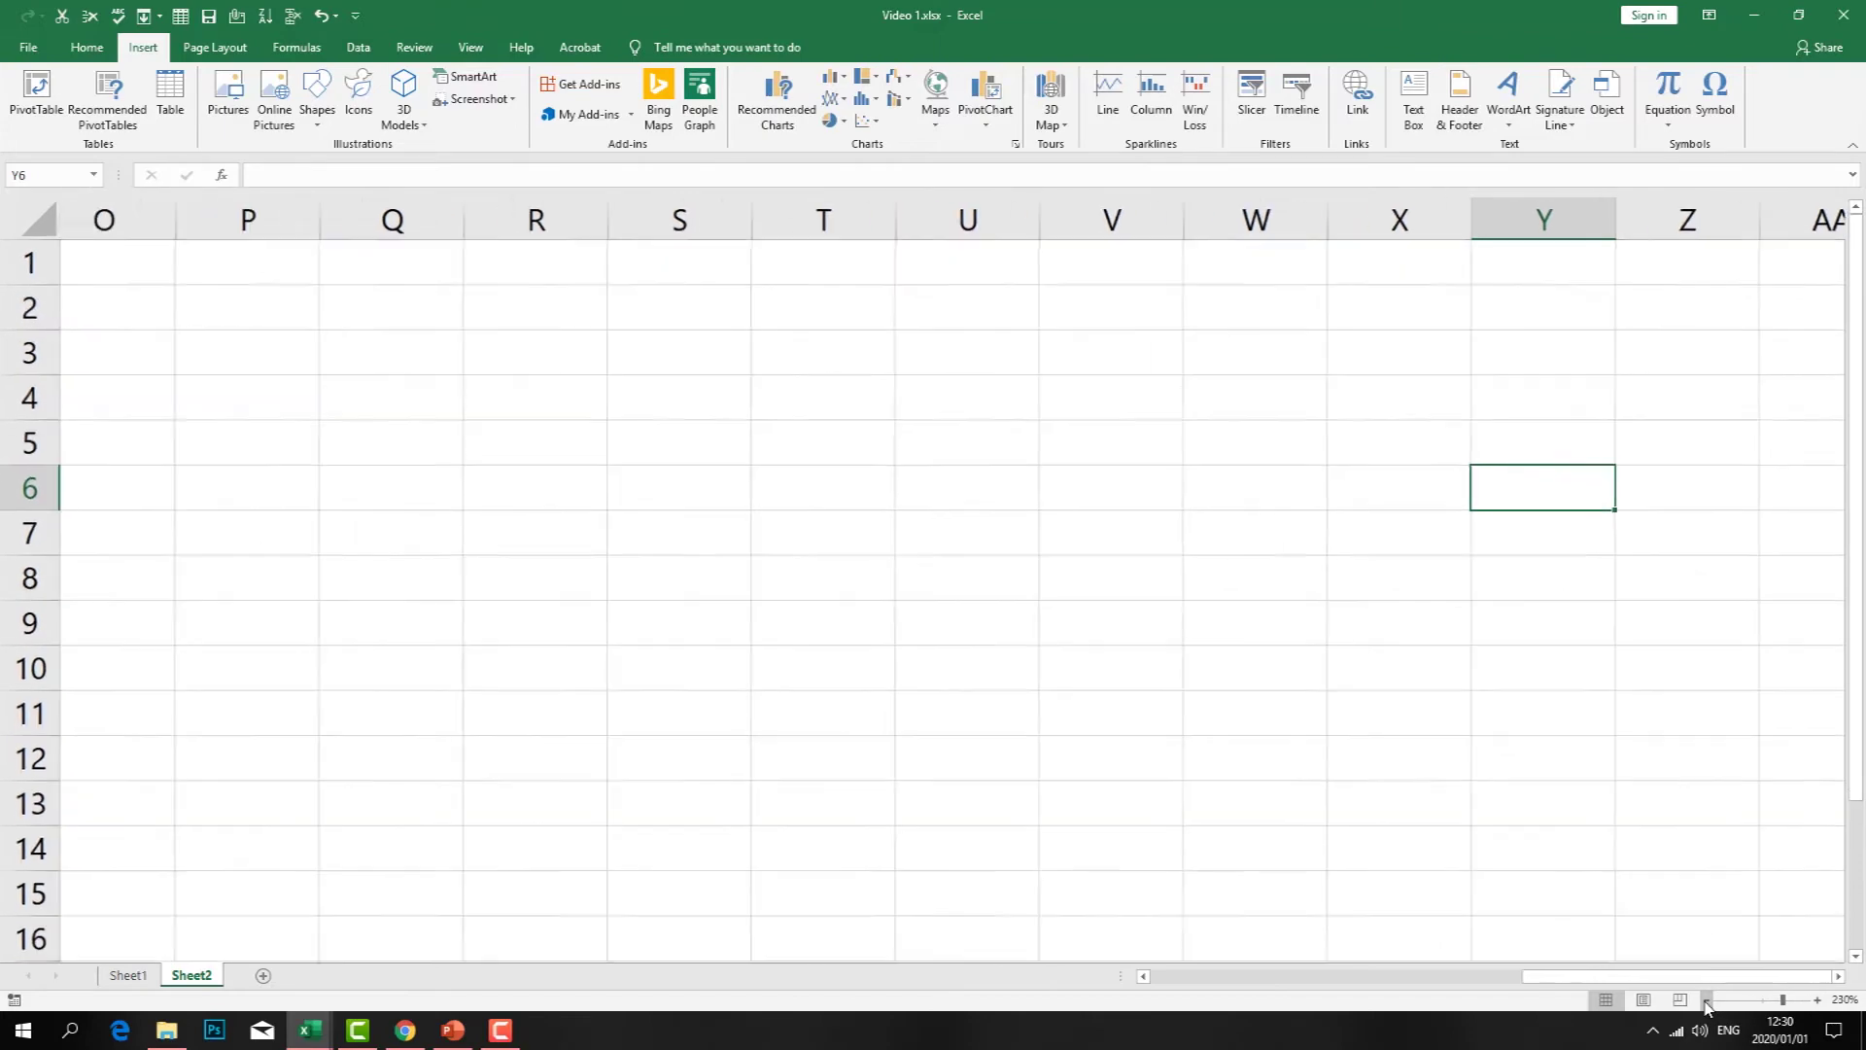
{"action": "left_click", "coordinate": [1707, 1000]}
{"action": "left_click", "coordinate": [1707, 1000]}
{"action": "left_click", "coordinate": [1707, 1000]}
{"action": "left_click", "coordinate": [1704, 1000]}
{"action": "left_click", "coordinate": [1704, 1000]}
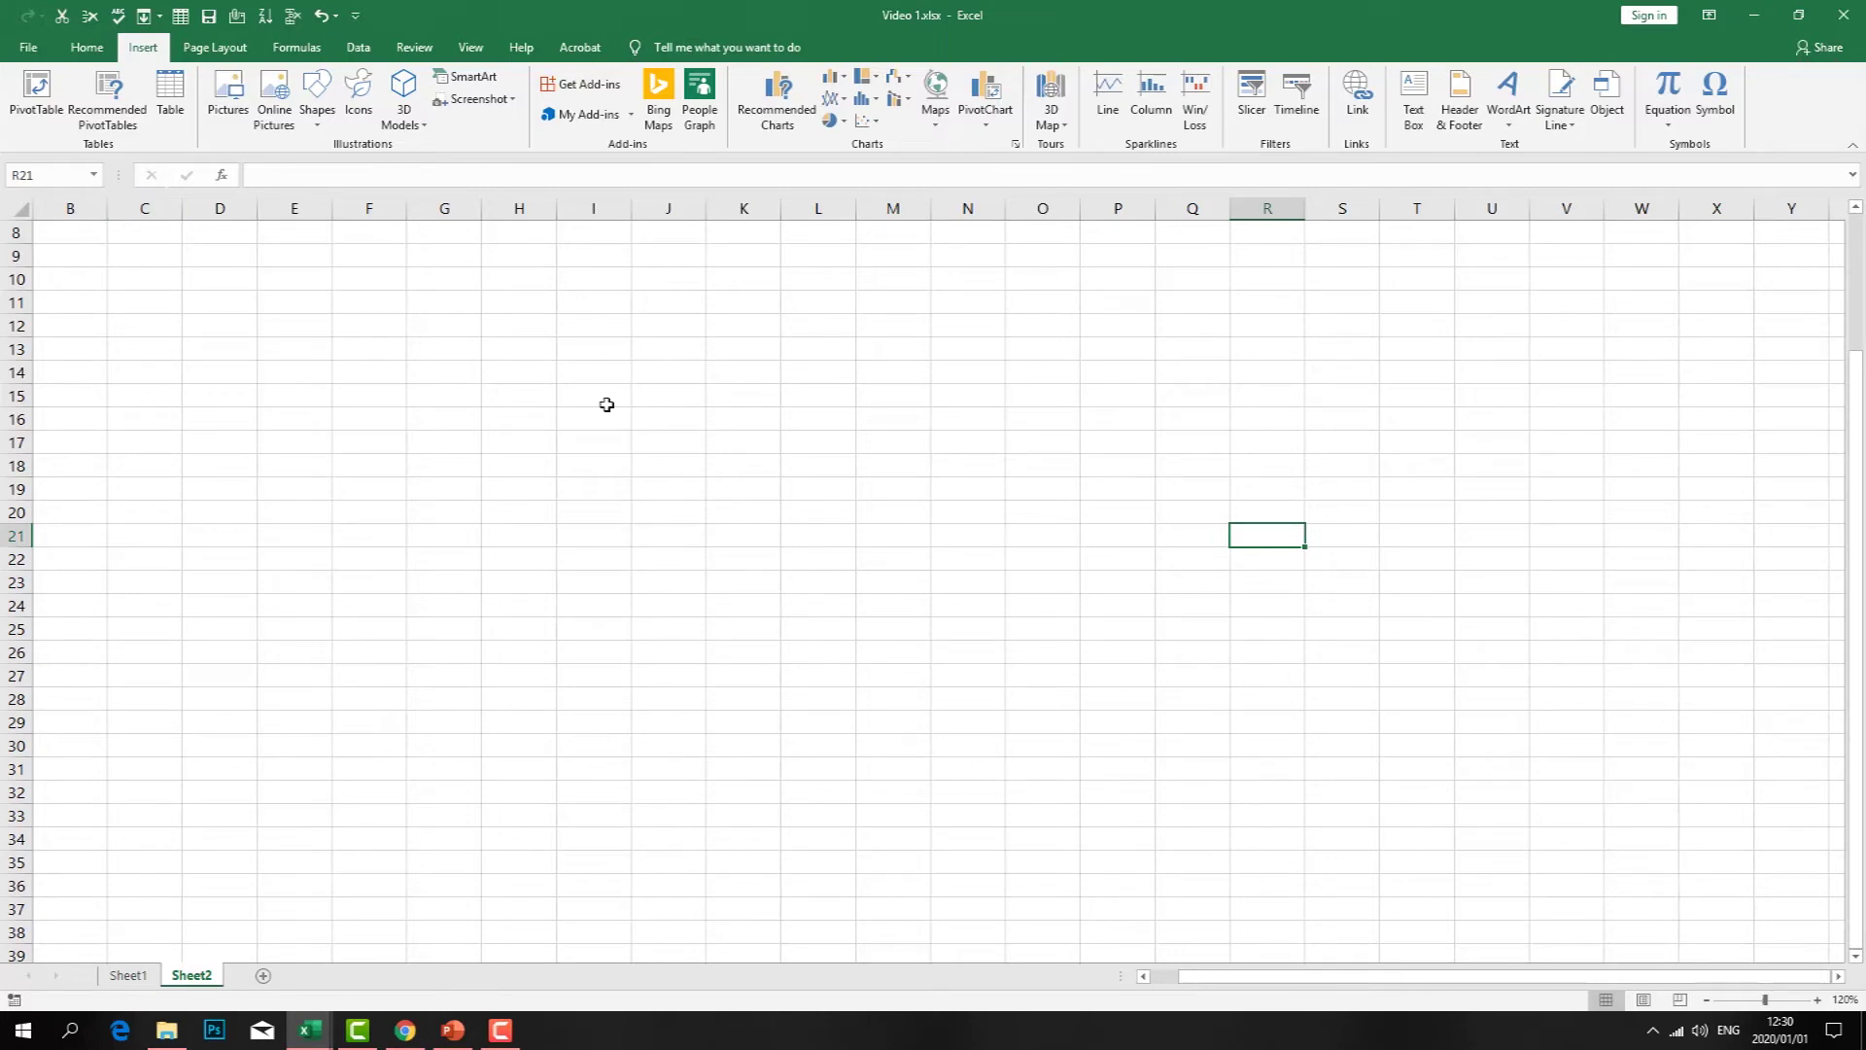
- Show Sheet2 in Page Layout view and select the sample range B9:H19 to demonstrate the area of the first page
{"action": "left_click", "coordinate": [1643, 1000]}
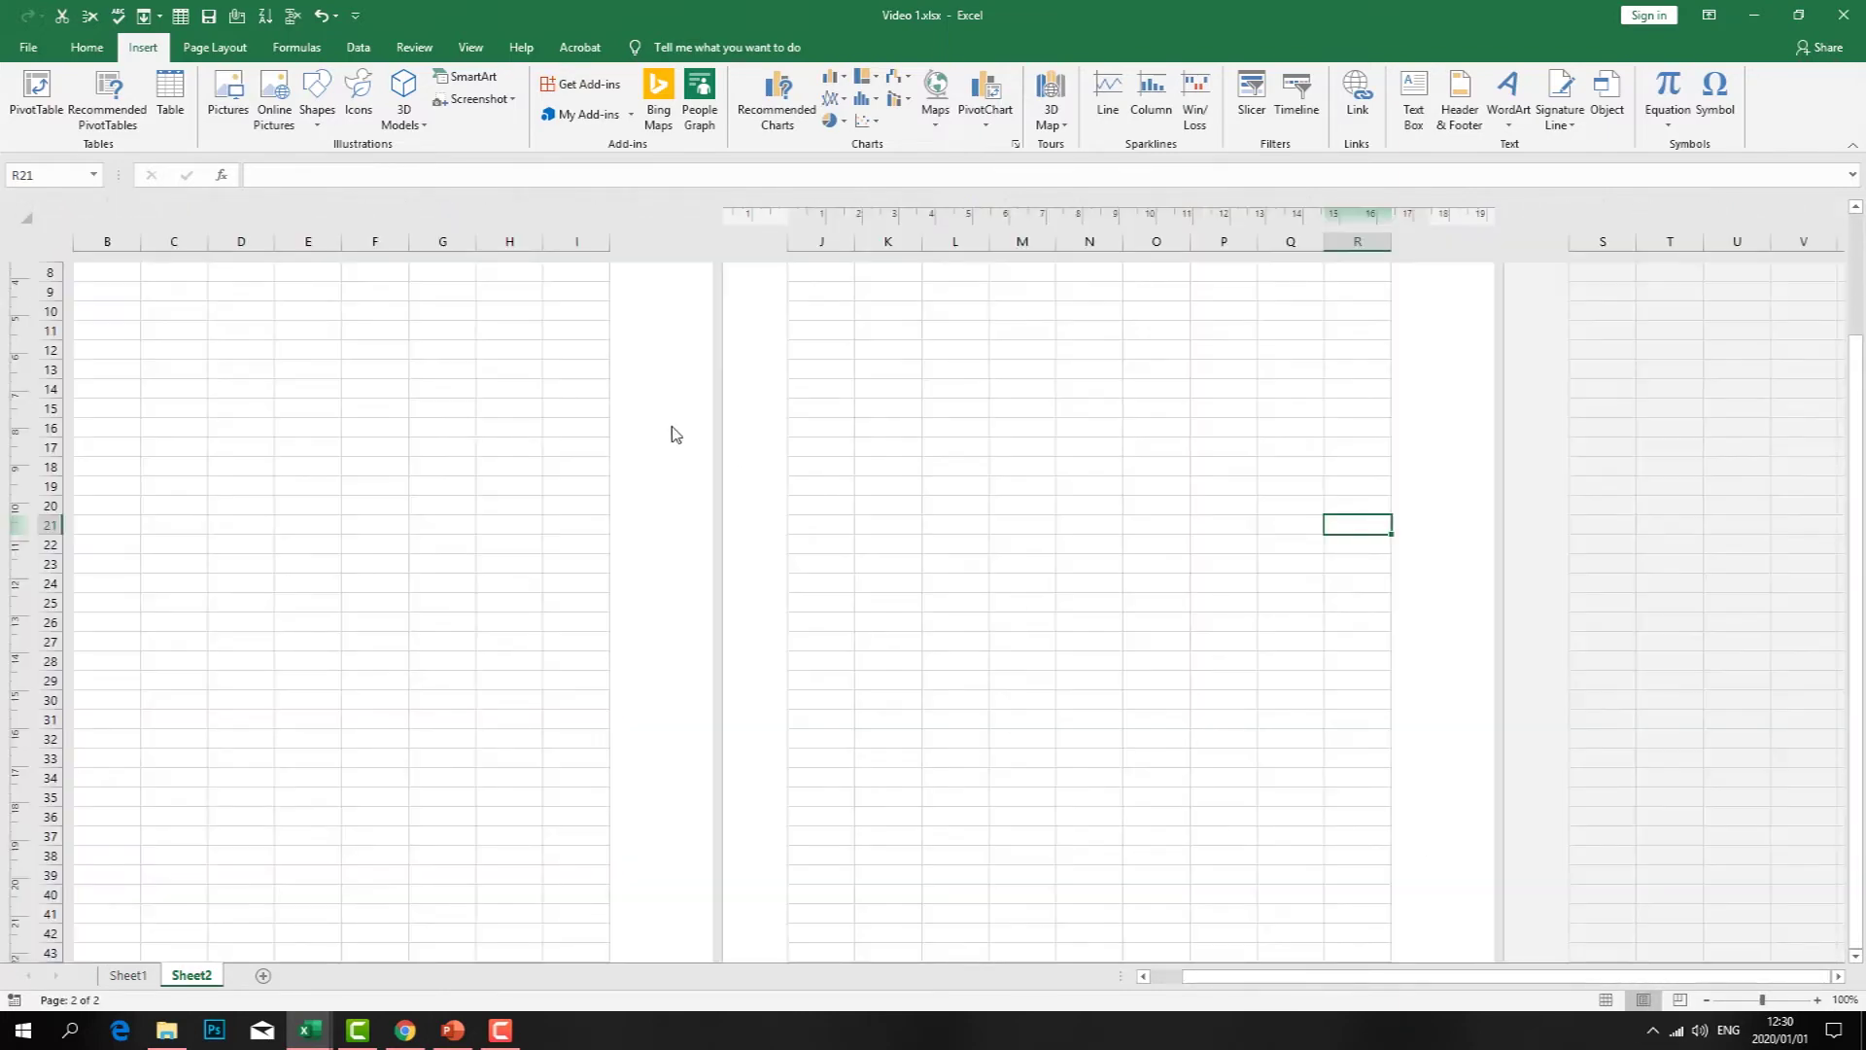
{"action": "left_click", "coordinate": [135, 296]}
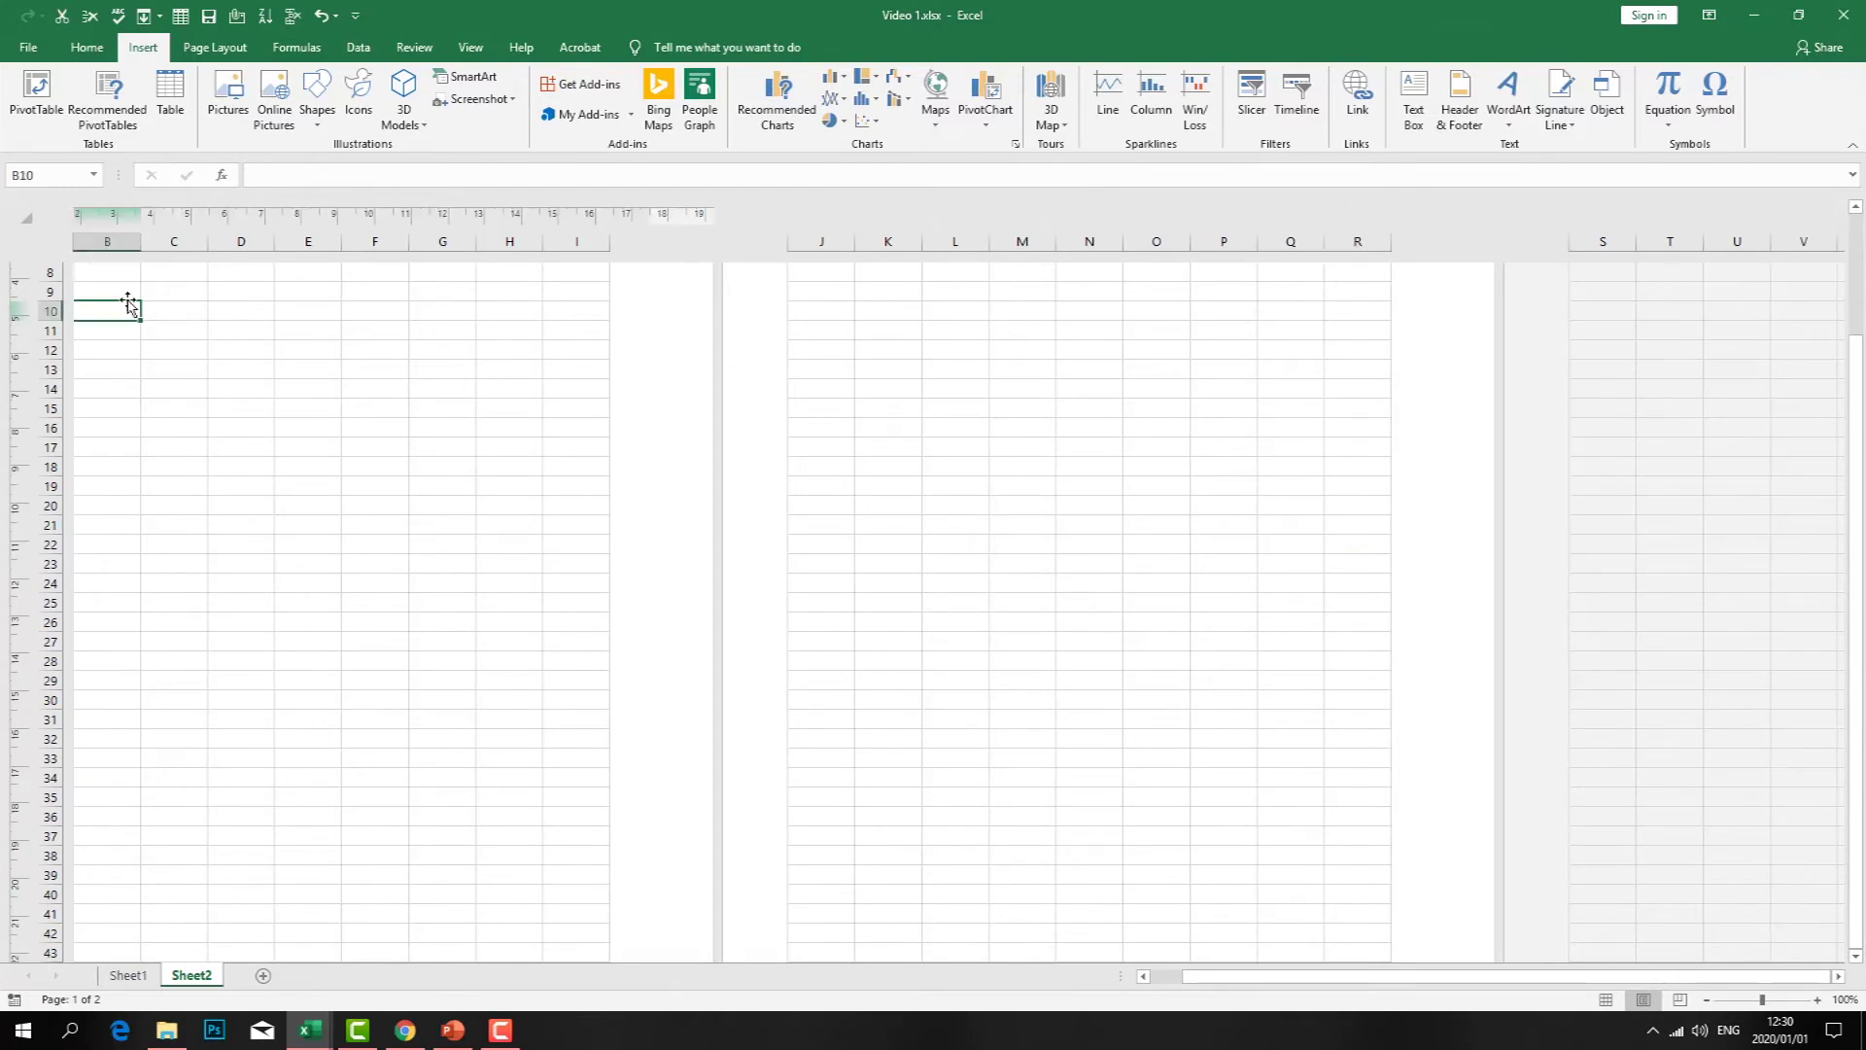
{"action": "left_click_drag", "start_coordinate": [180, 307], "coordinate": [535, 488]}
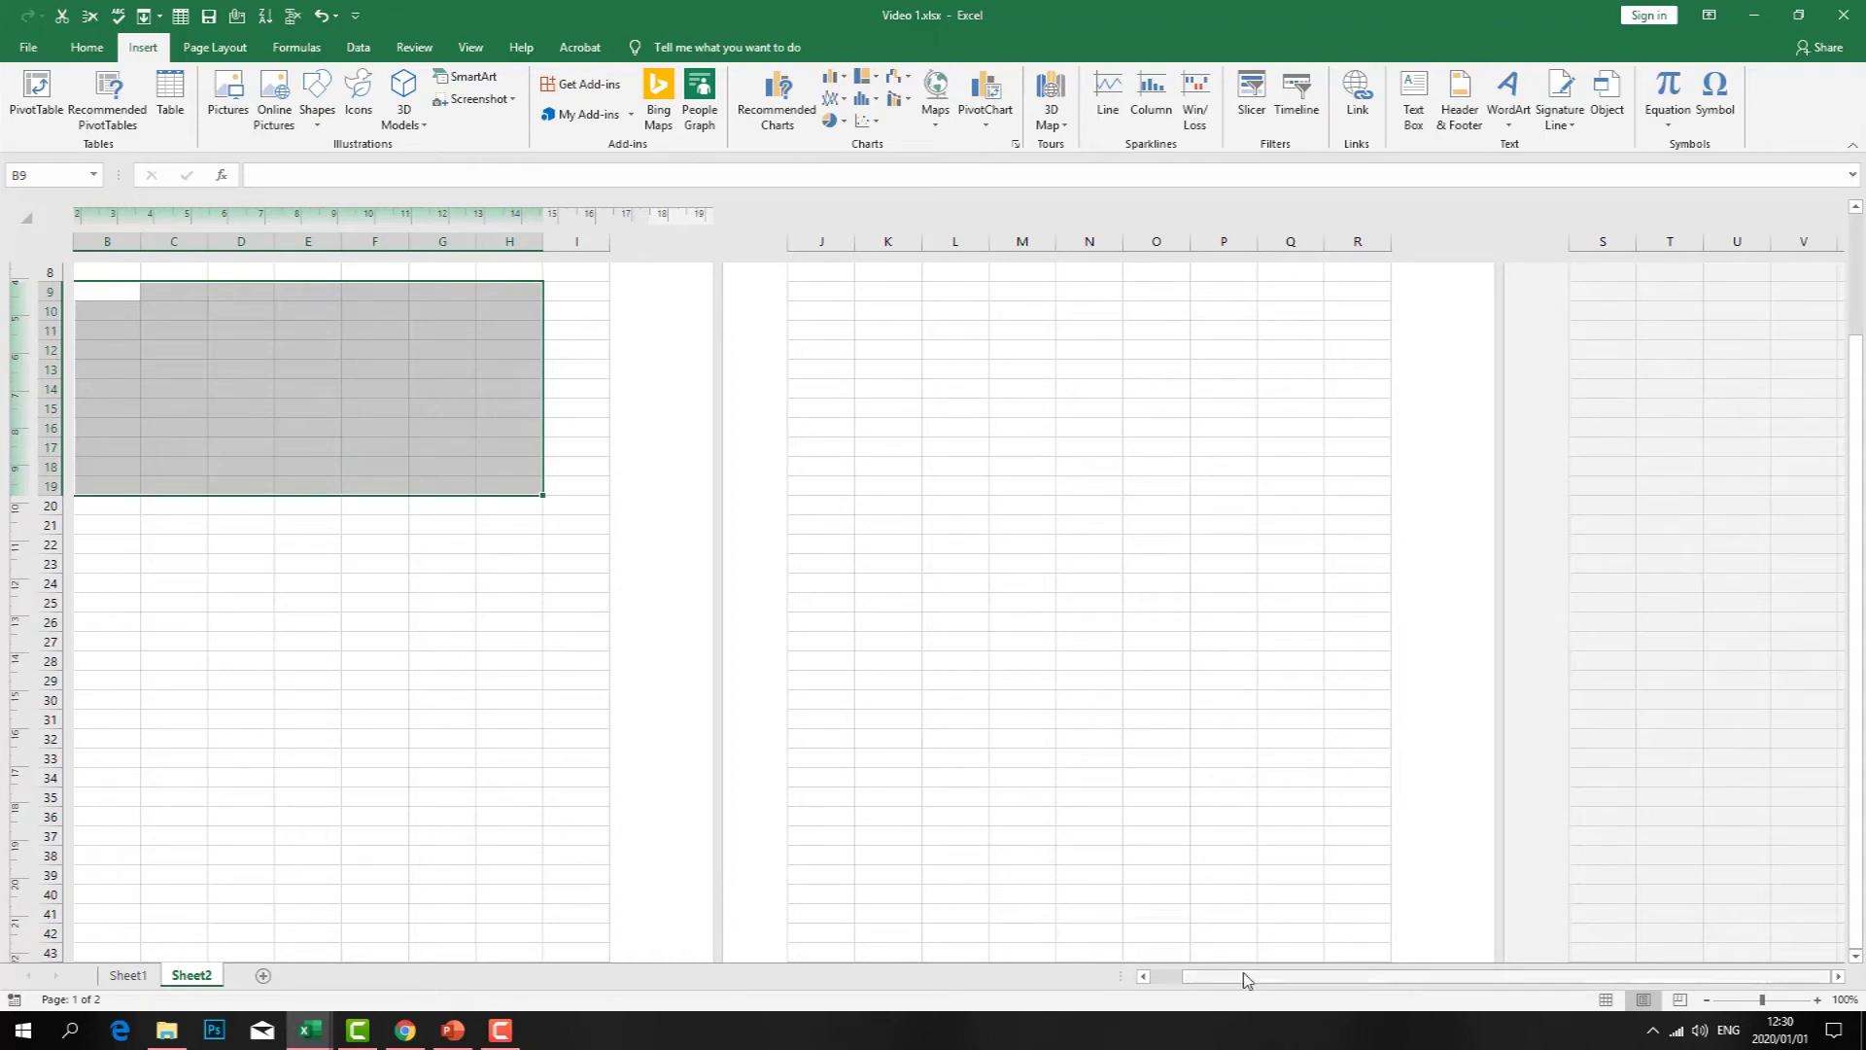
{"action": "left_click_drag", "start_coordinate": [1247, 982], "coordinate": [1212, 988]}
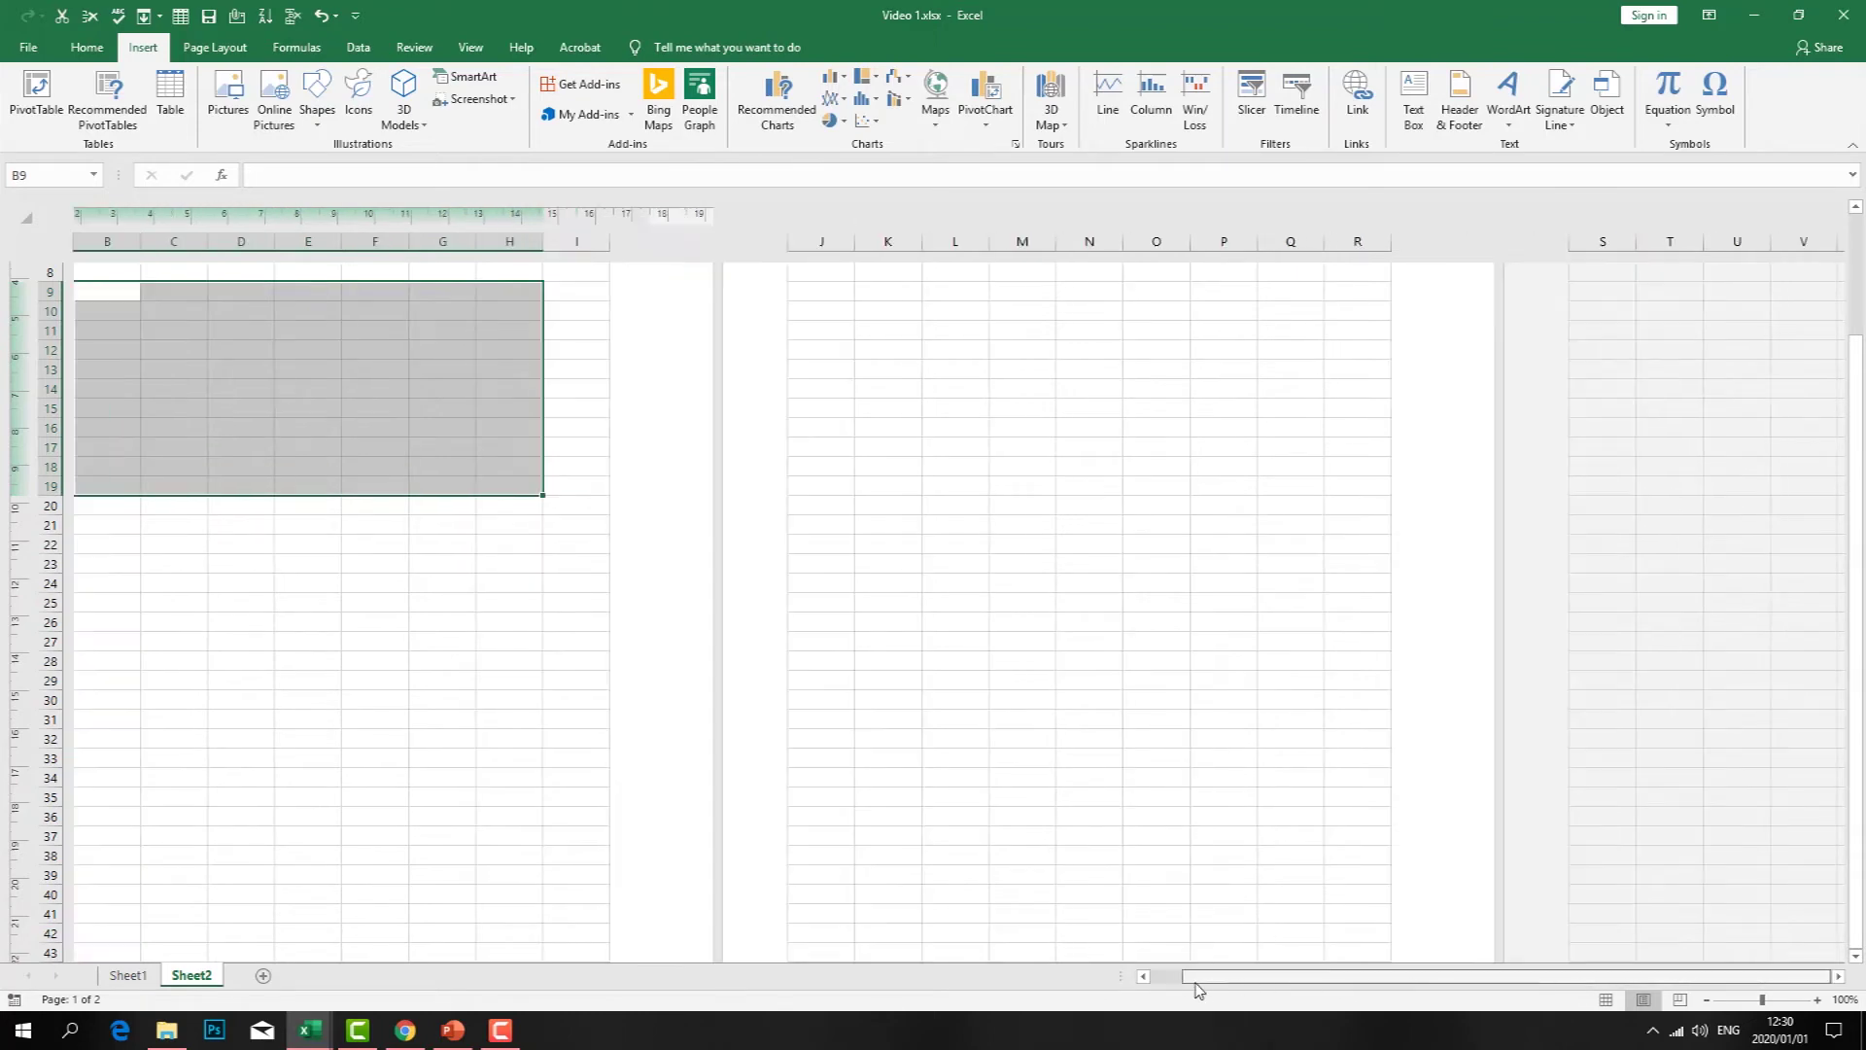
{"action": "left_click_drag", "start_coordinate": [1191, 988], "coordinate": [1162, 987]}
{"action": "left_click", "coordinate": [383, 505]}
- Create a table from the range A11:I31 without marking it as having headers
{"action": "left_click_drag", "start_coordinate": [177, 333], "coordinate": [689, 729]}
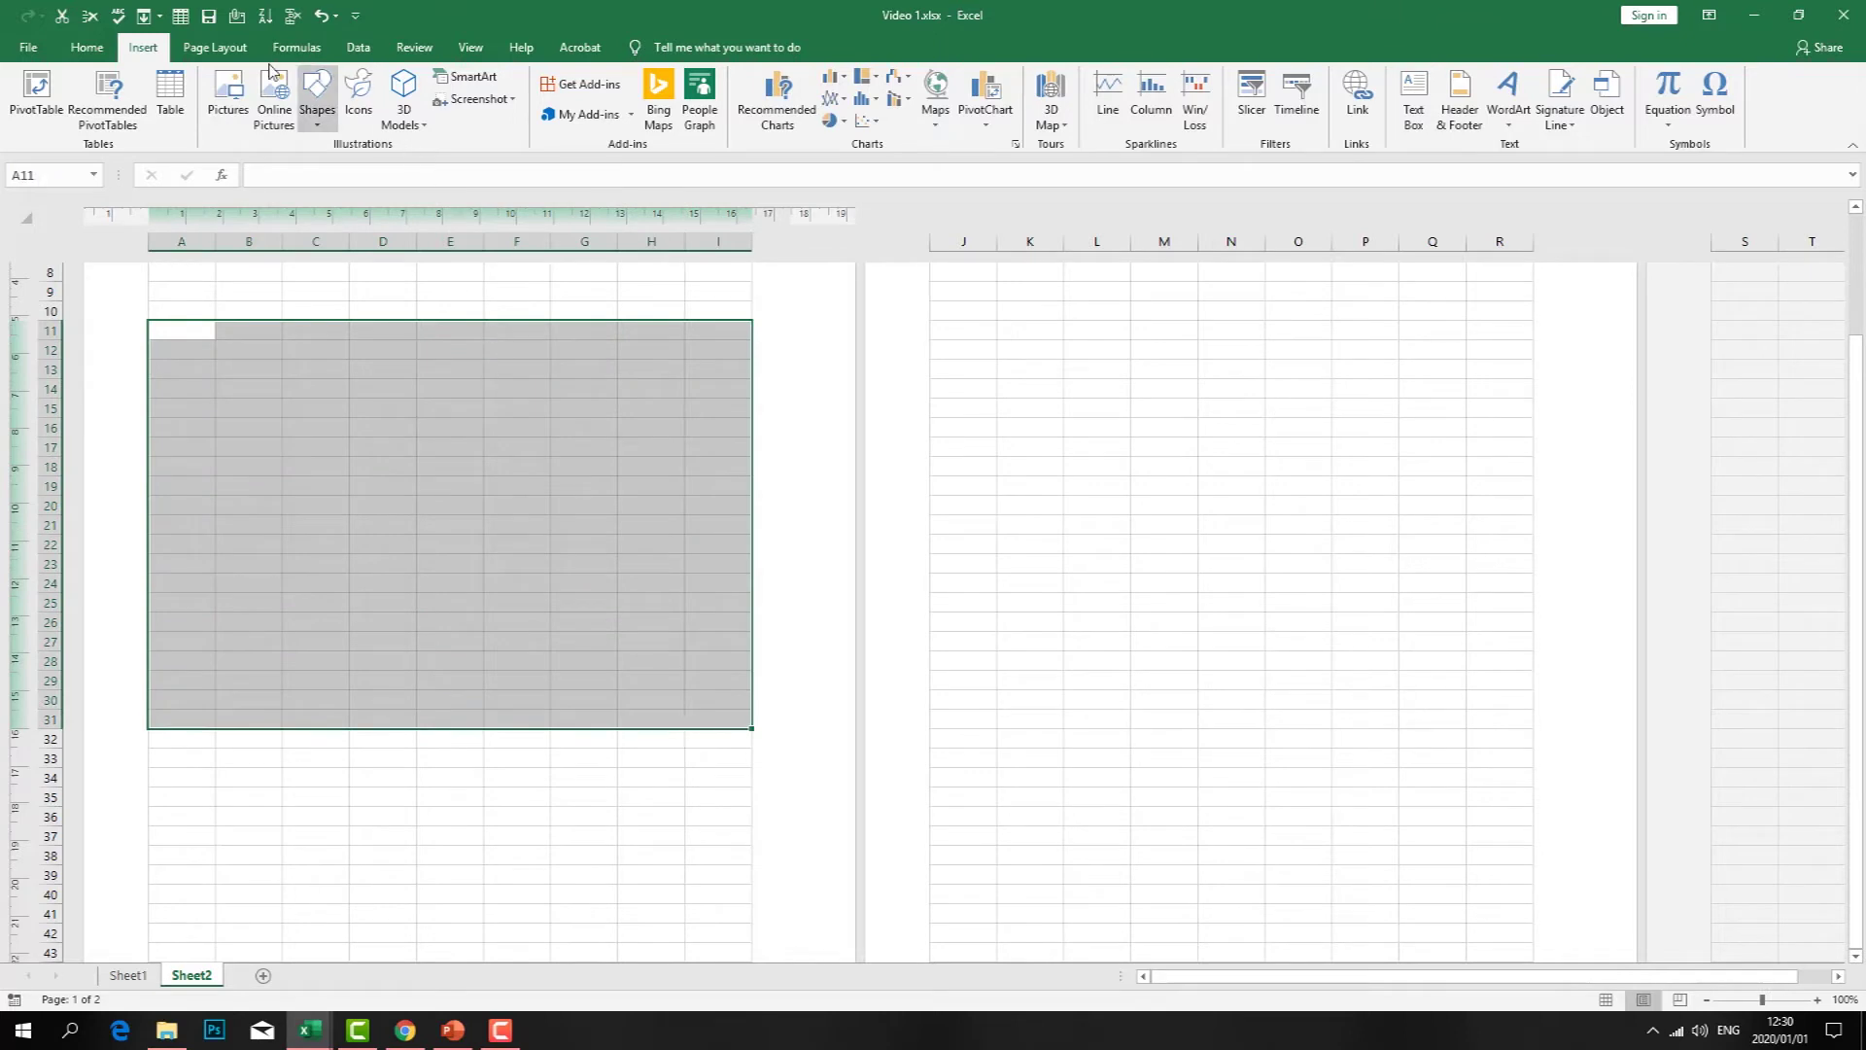
{"action": "left_click", "coordinate": [169, 103]}
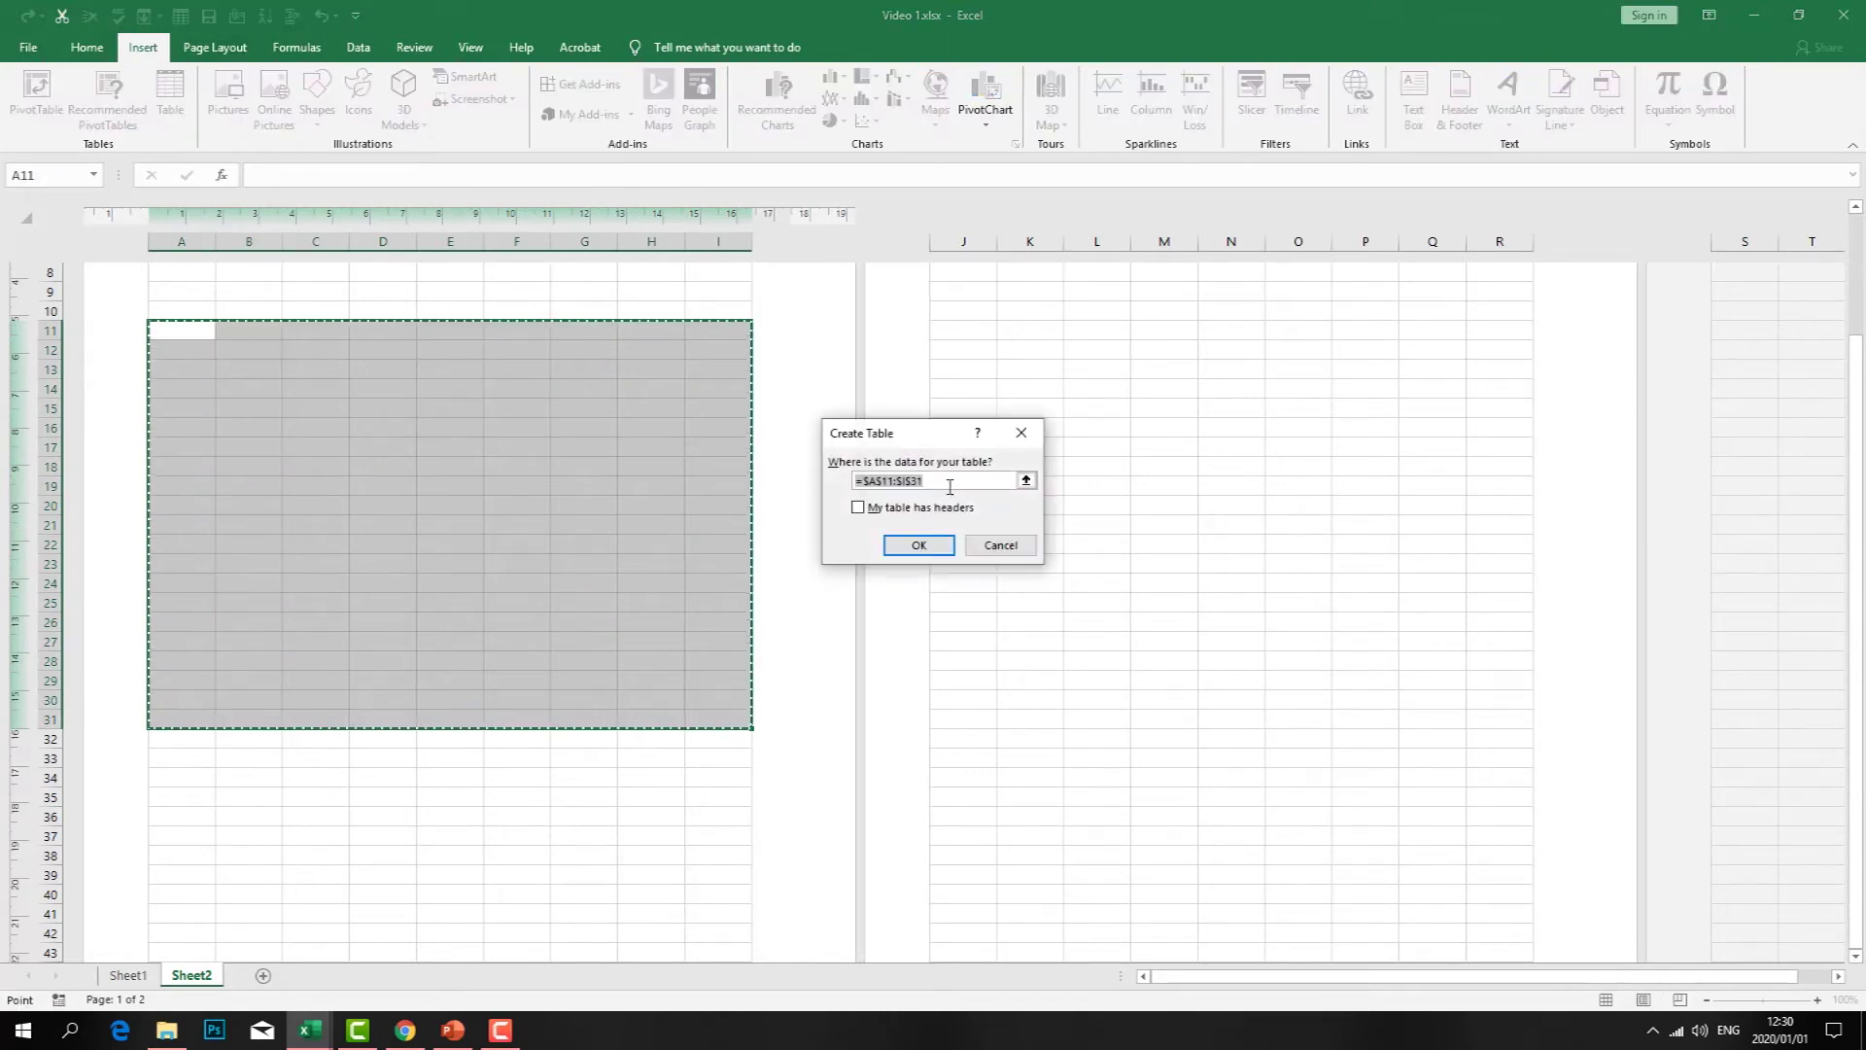
{"action": "left_click", "coordinate": [923, 541]}
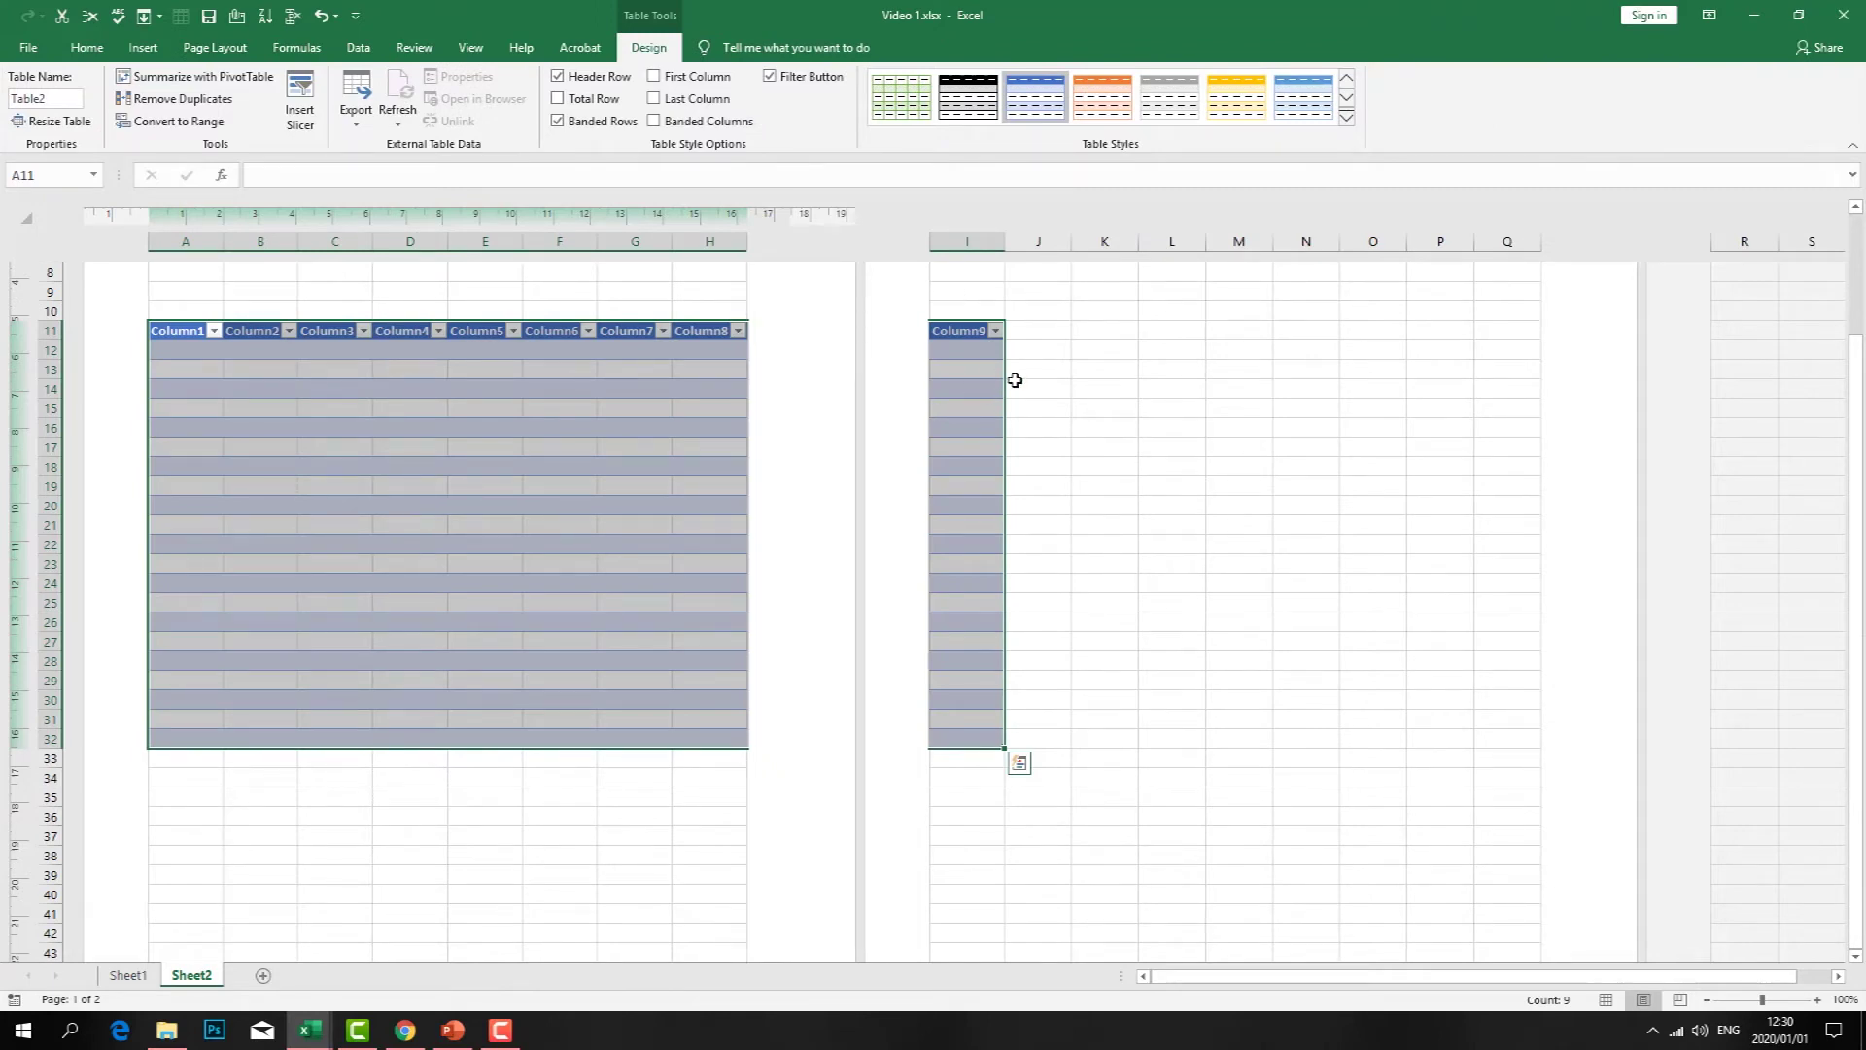
- Delete column I, which holds the table's ninth column on the second page
{"action": "left_click", "coordinate": [738, 330]}
{"action": "key", "text": "Escape"}
{"action": "left_click", "coordinate": [987, 328]}
{"action": "left_click", "coordinate": [958, 319]}
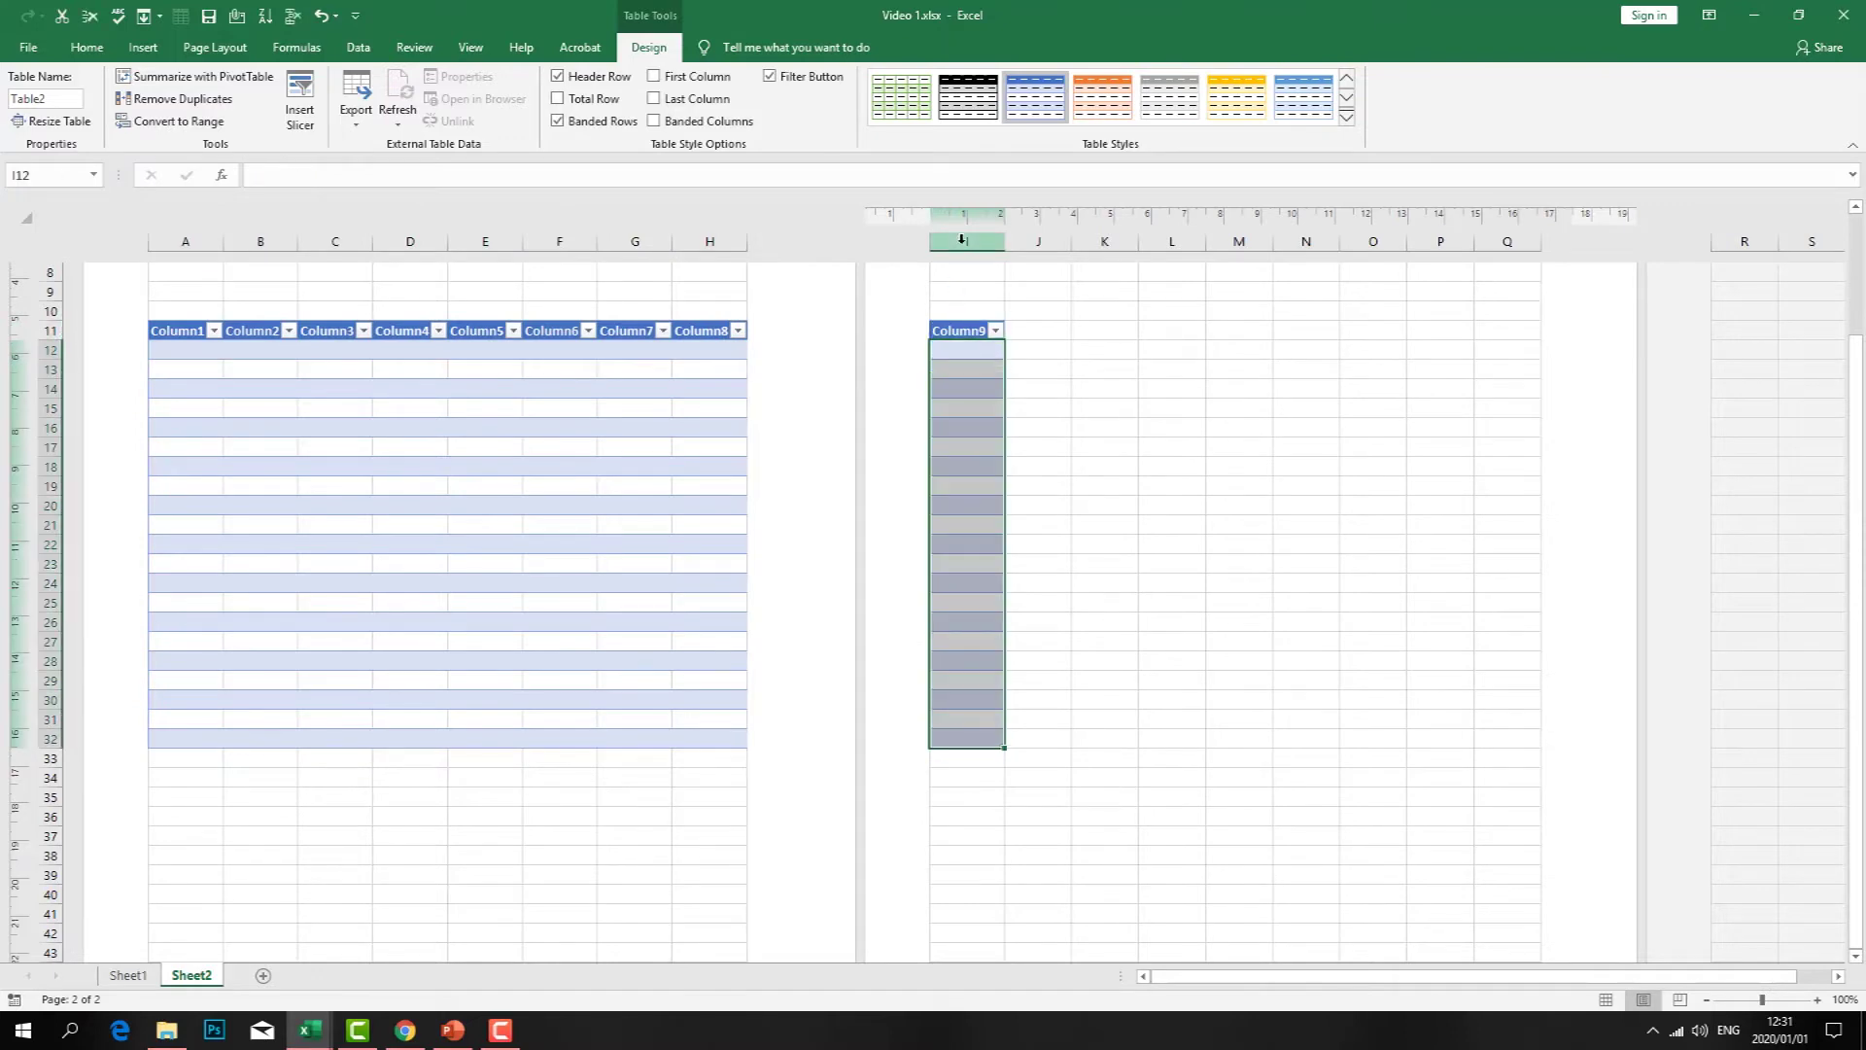
{"action": "left_click", "coordinate": [967, 241]}
{"action": "right_click", "coordinate": [965, 243]}
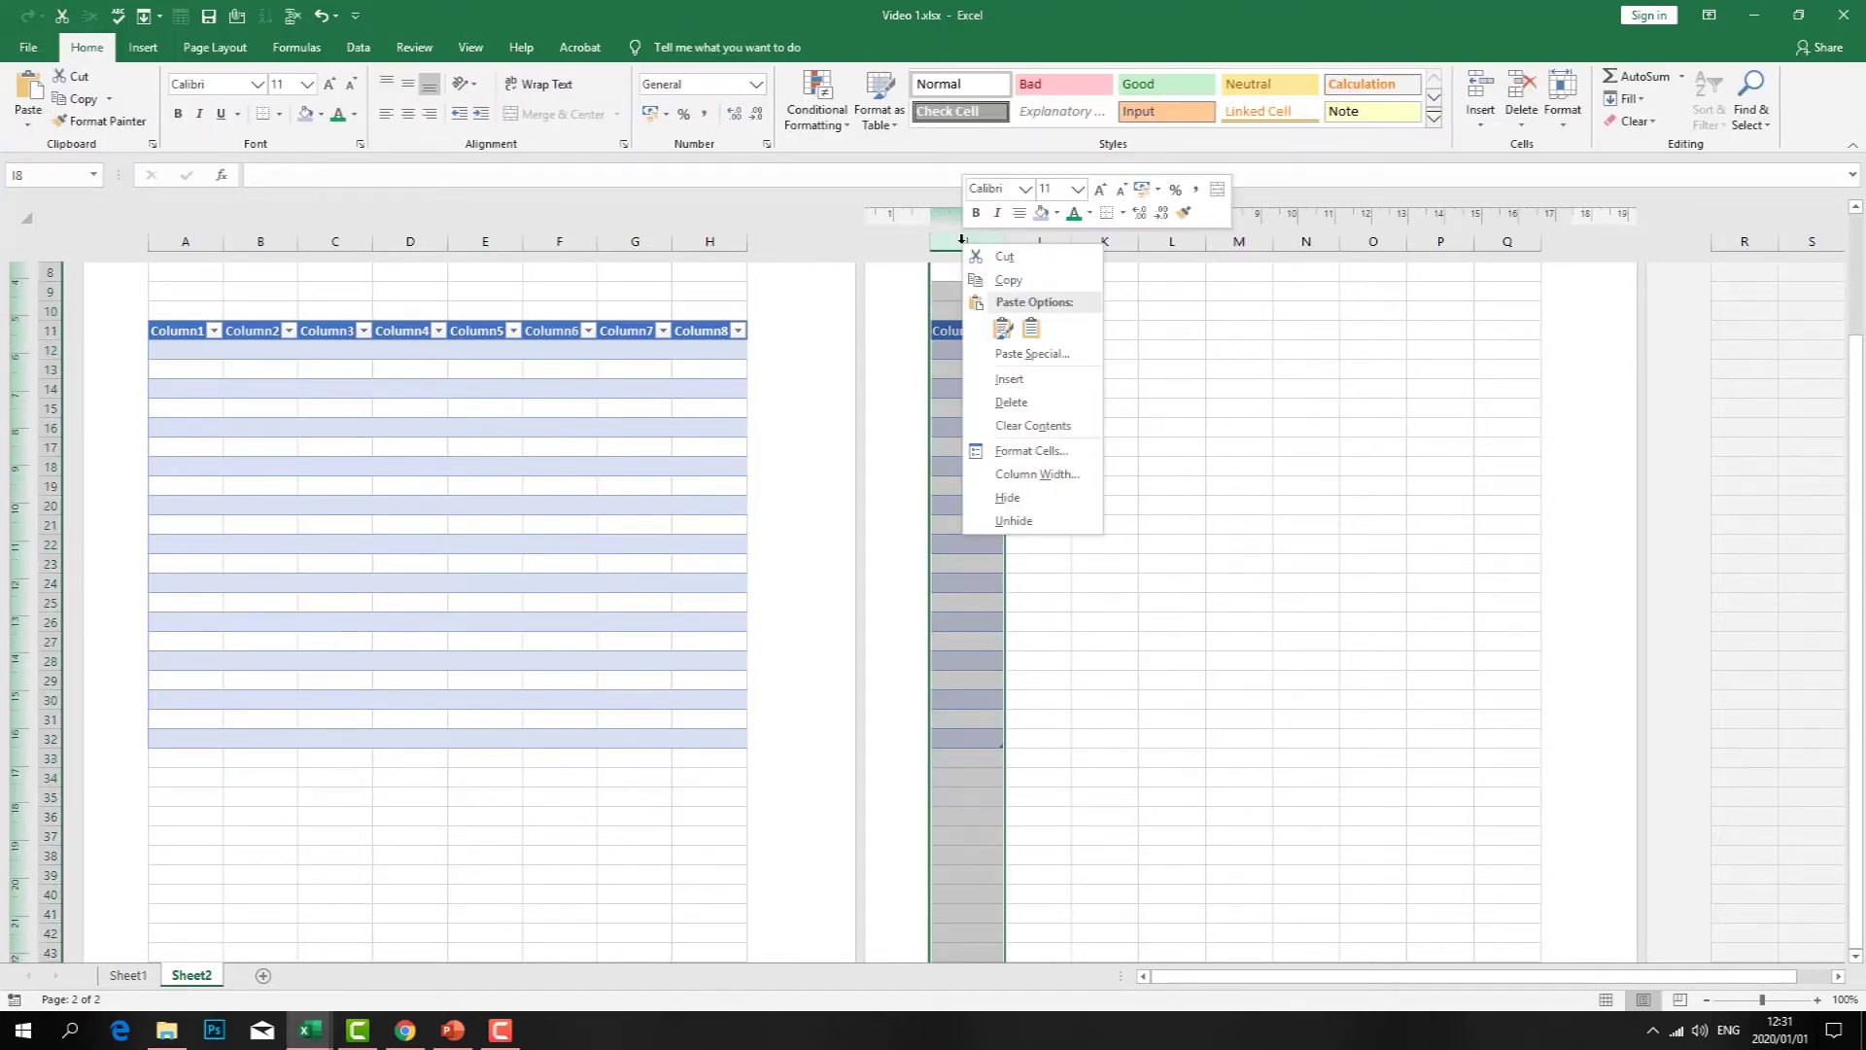
{"action": "left_click", "coordinate": [1011, 402]}
{"action": "left_click", "coordinate": [1063, 348]}
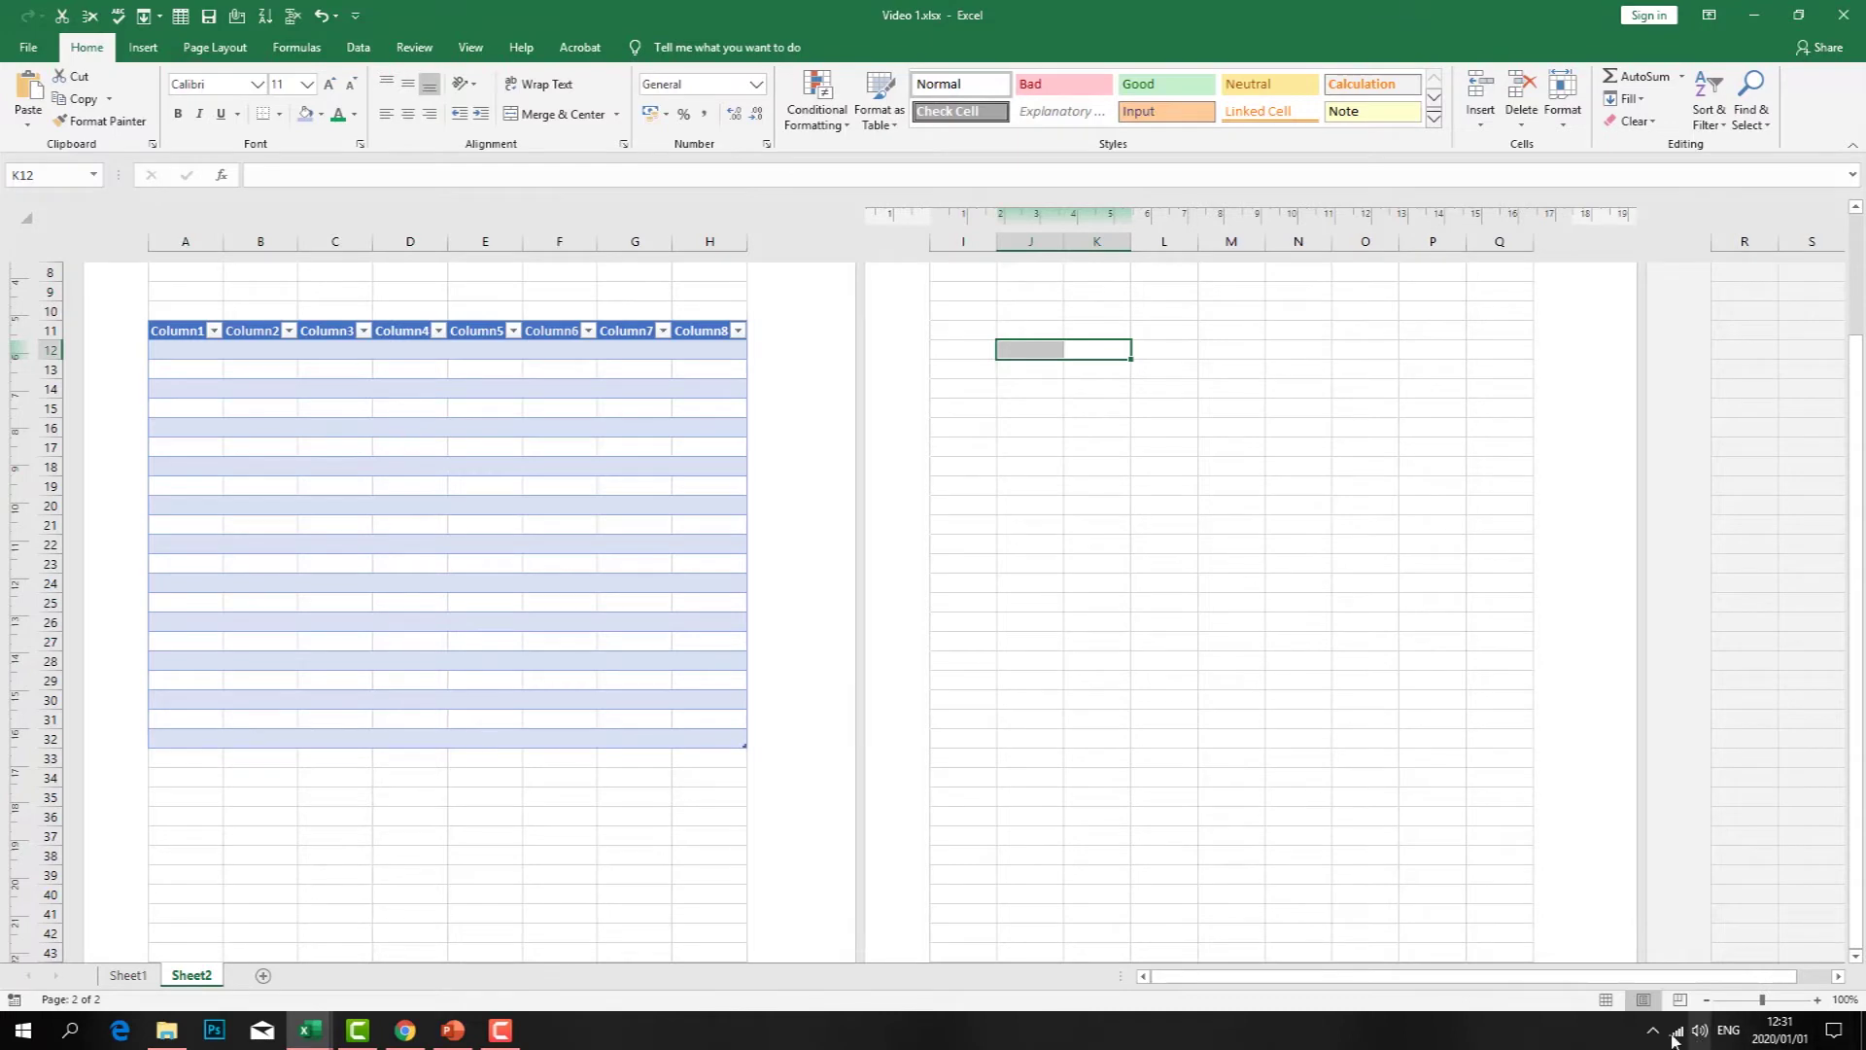
- Show Sheet2 in Page Break Preview, enter "jj" in cell R27 and check the page division
{"action": "left_click", "coordinate": [1680, 1002]}
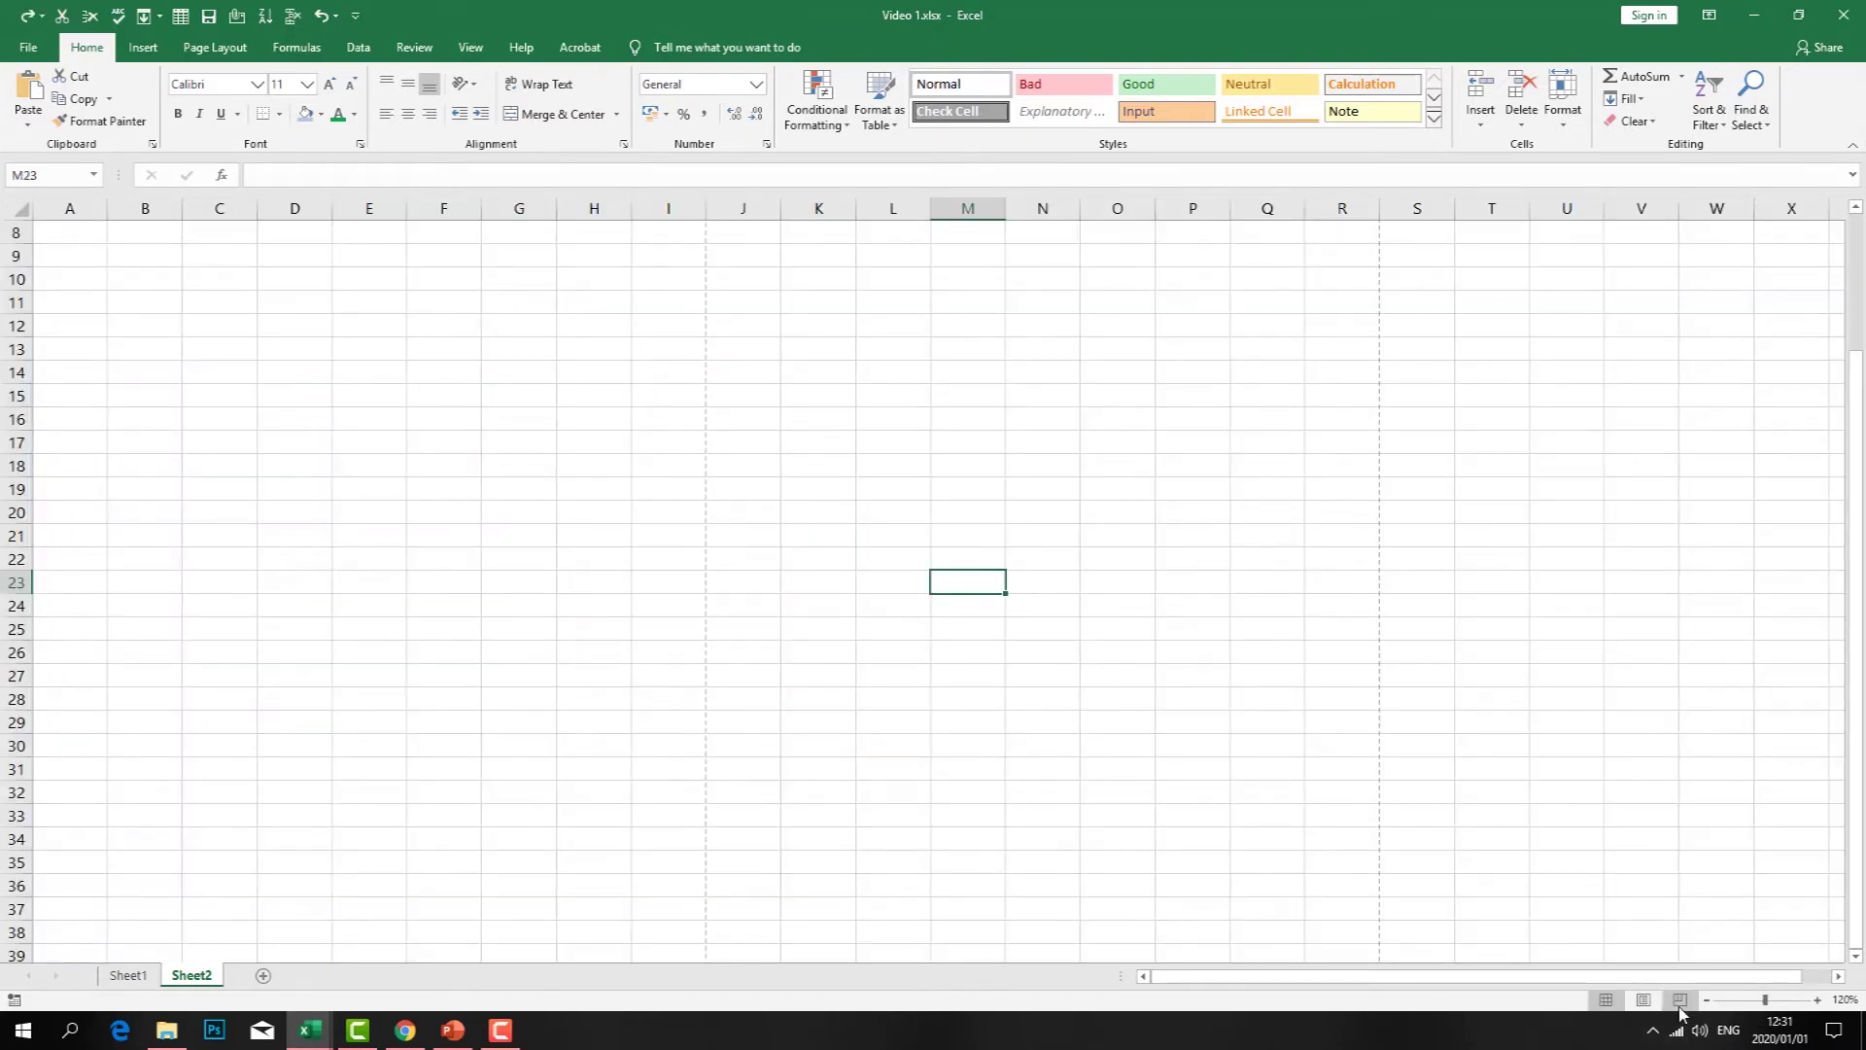
{"action": "left_click", "coordinate": [1680, 1001]}
{"action": "left_click", "coordinate": [657, 439]}
{"action": "type", "text": "j"}
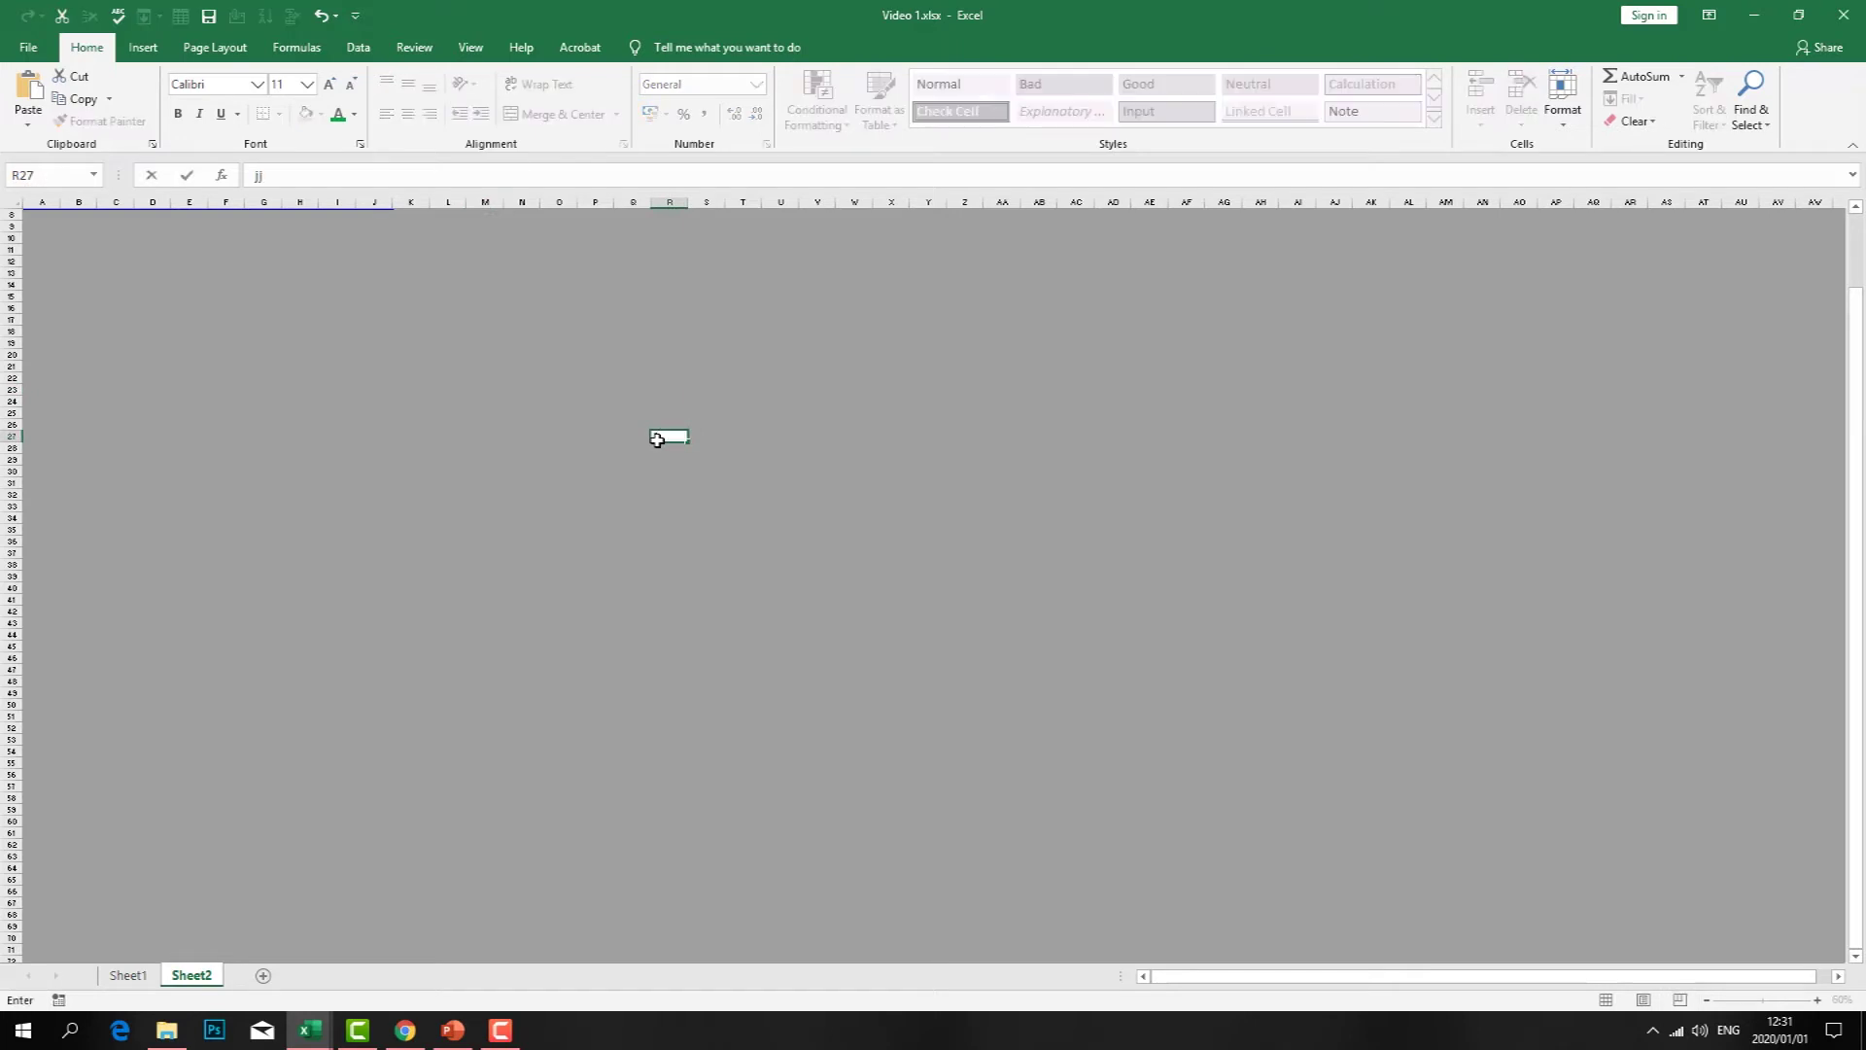
{"action": "type", "text": "j"}
{"action": "key", "text": "Return"}
{"action": "left_click", "coordinate": [117, 225]}
{"action": "left_click", "coordinate": [195, 226]}
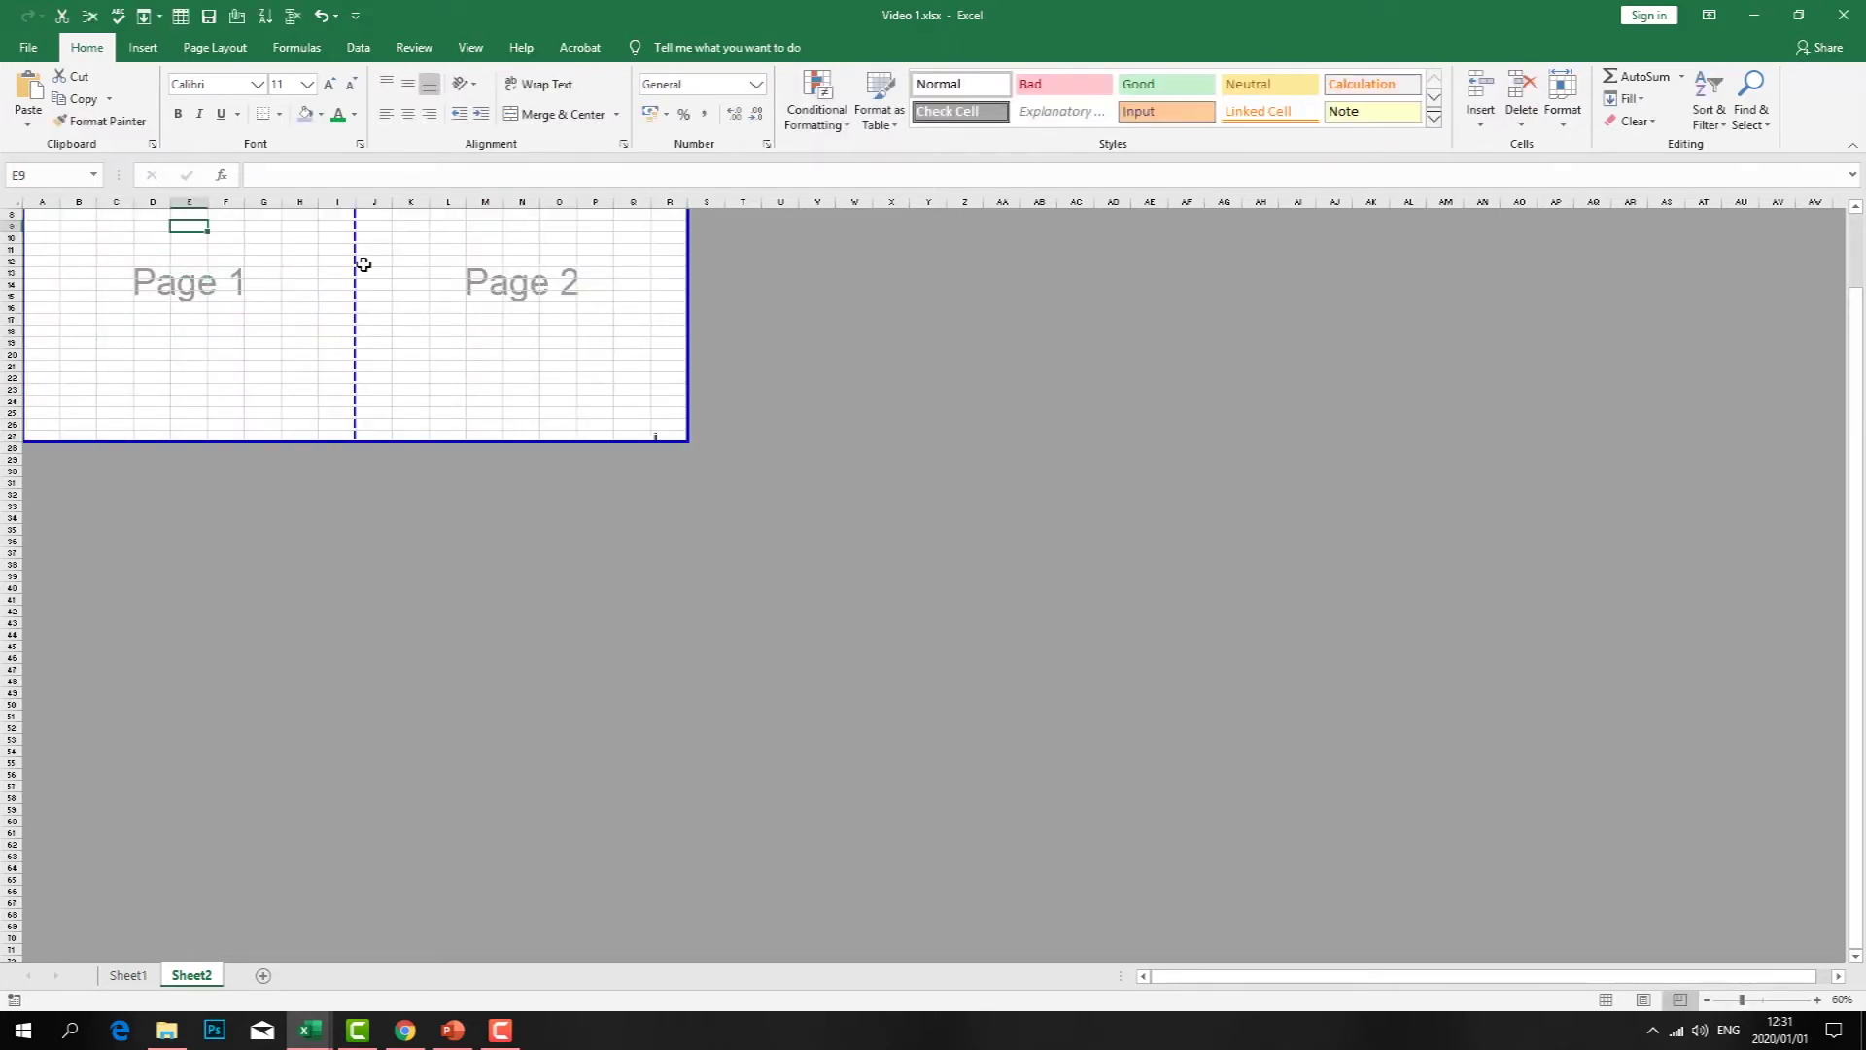
- Compare the worksheet in Normal and Page Layout views, ending in Normal view
{"action": "left_click", "coordinate": [1606, 1001]}
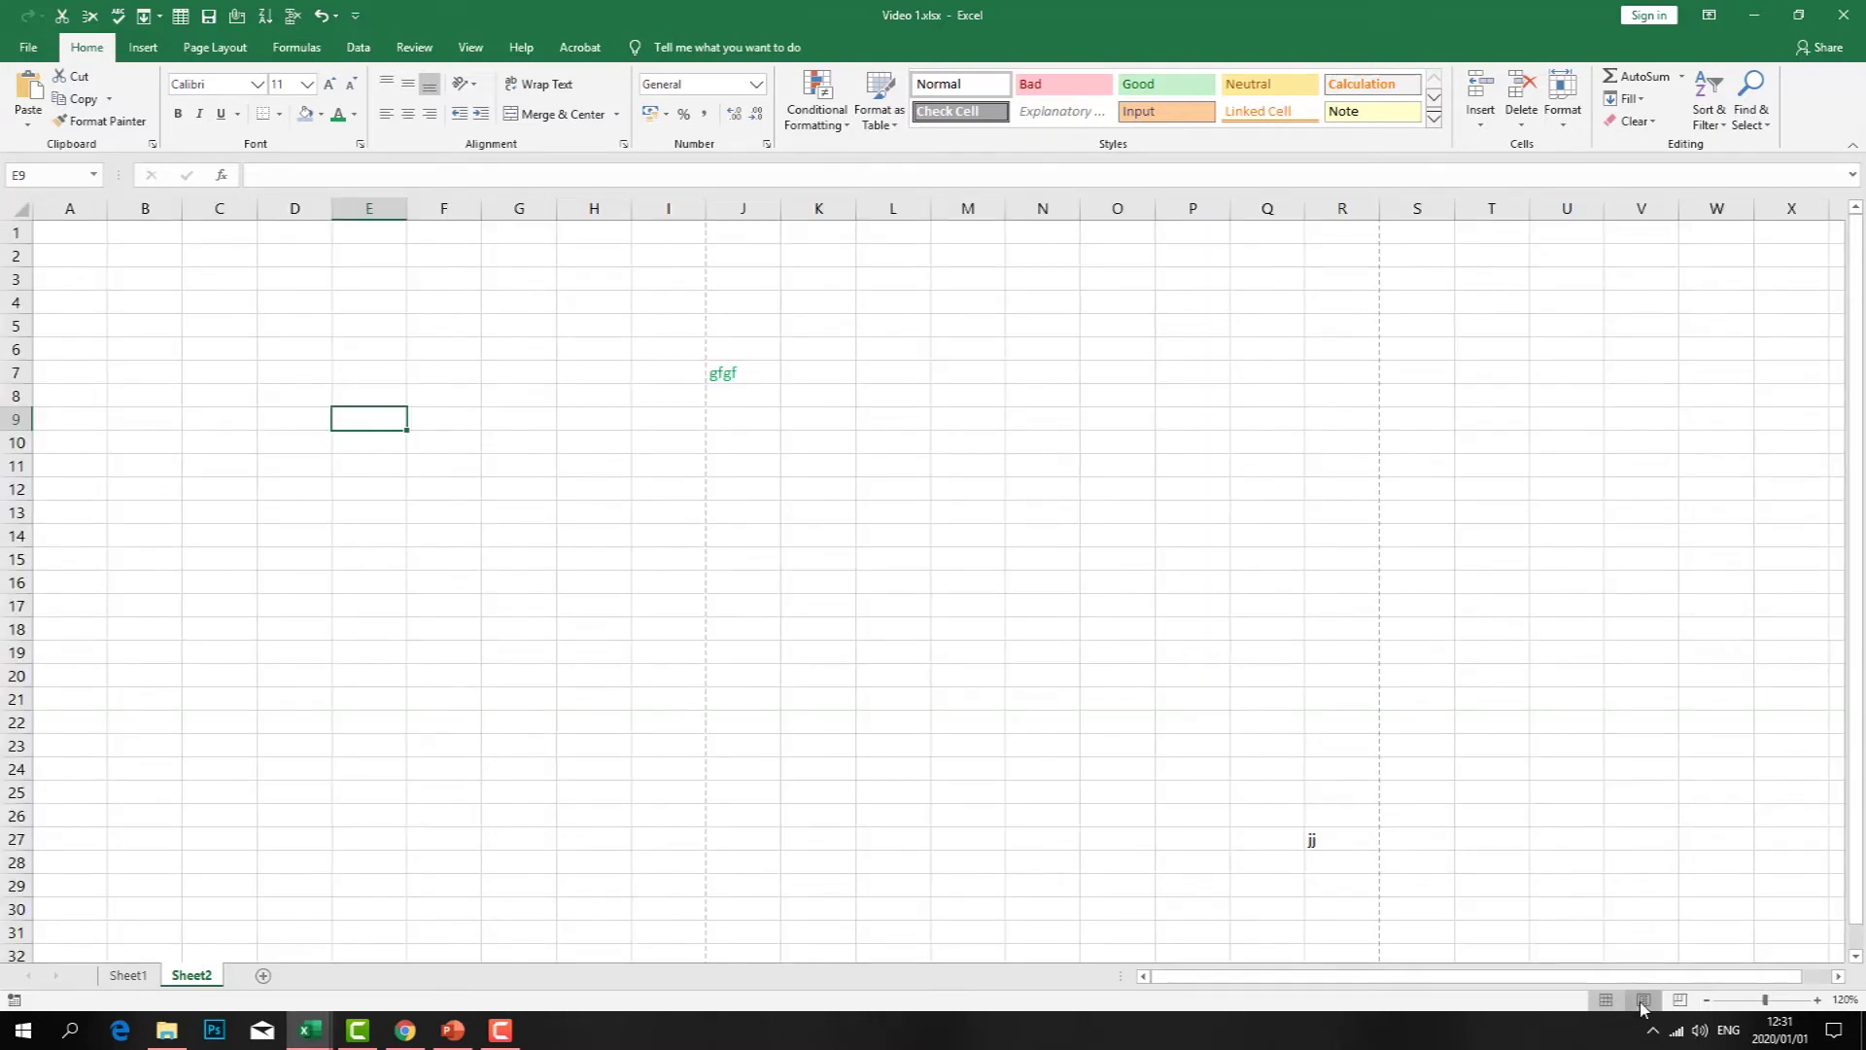
{"action": "left_click", "coordinate": [1643, 1002]}
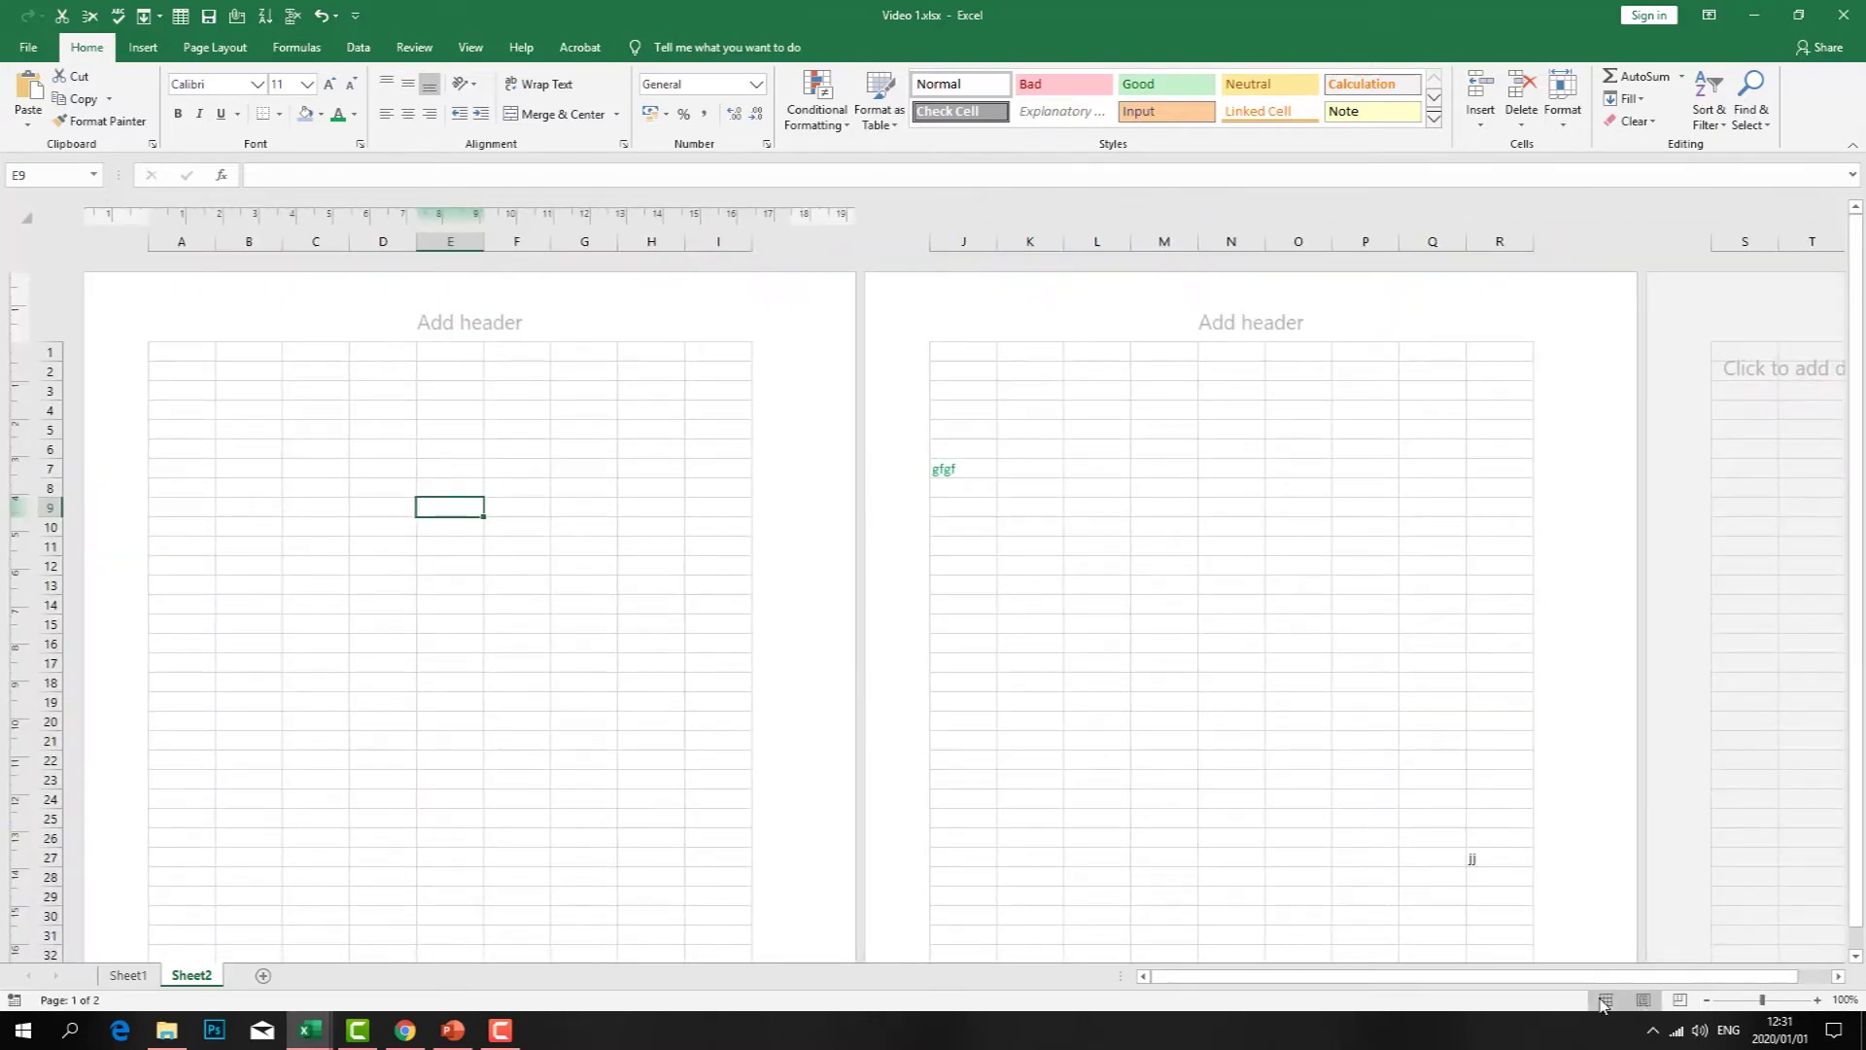
{"action": "left_click", "coordinate": [1607, 1001]}
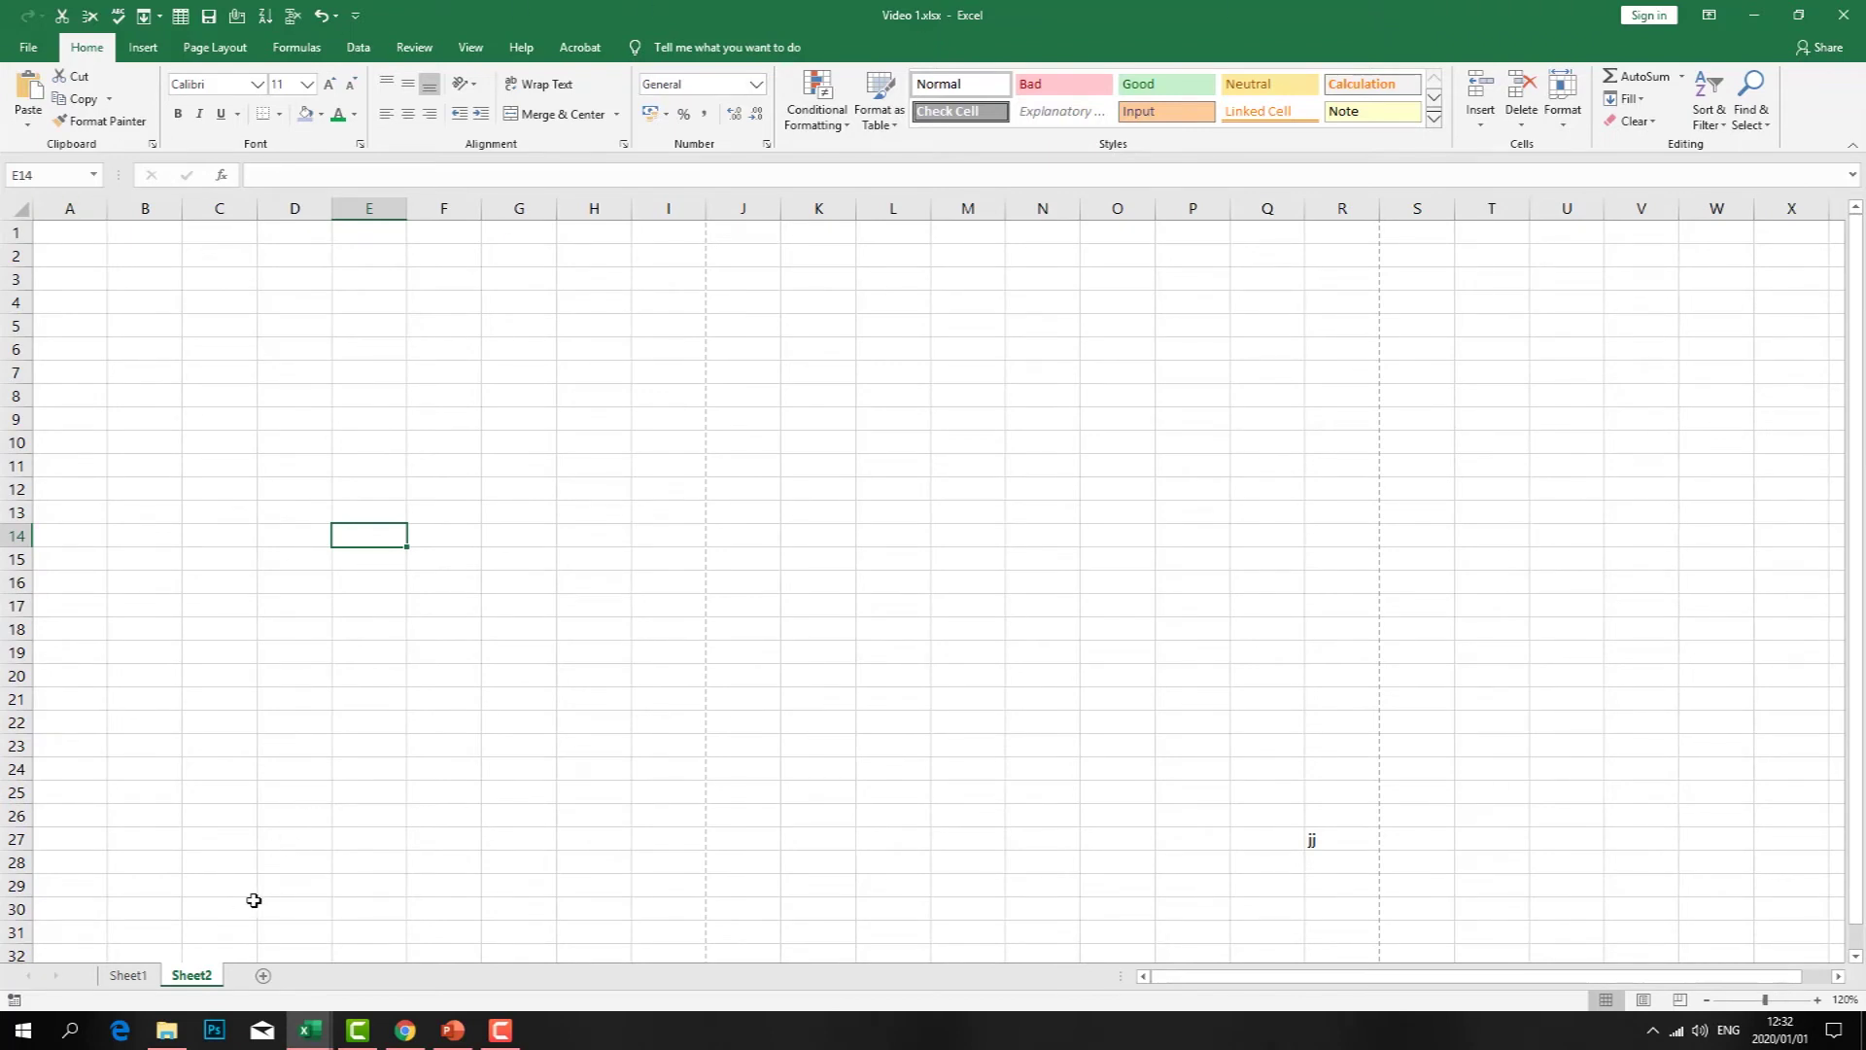
- Add two new worksheets and rename Sheet1 to "Depat 1"
{"action": "left_click", "coordinate": [265, 976]}
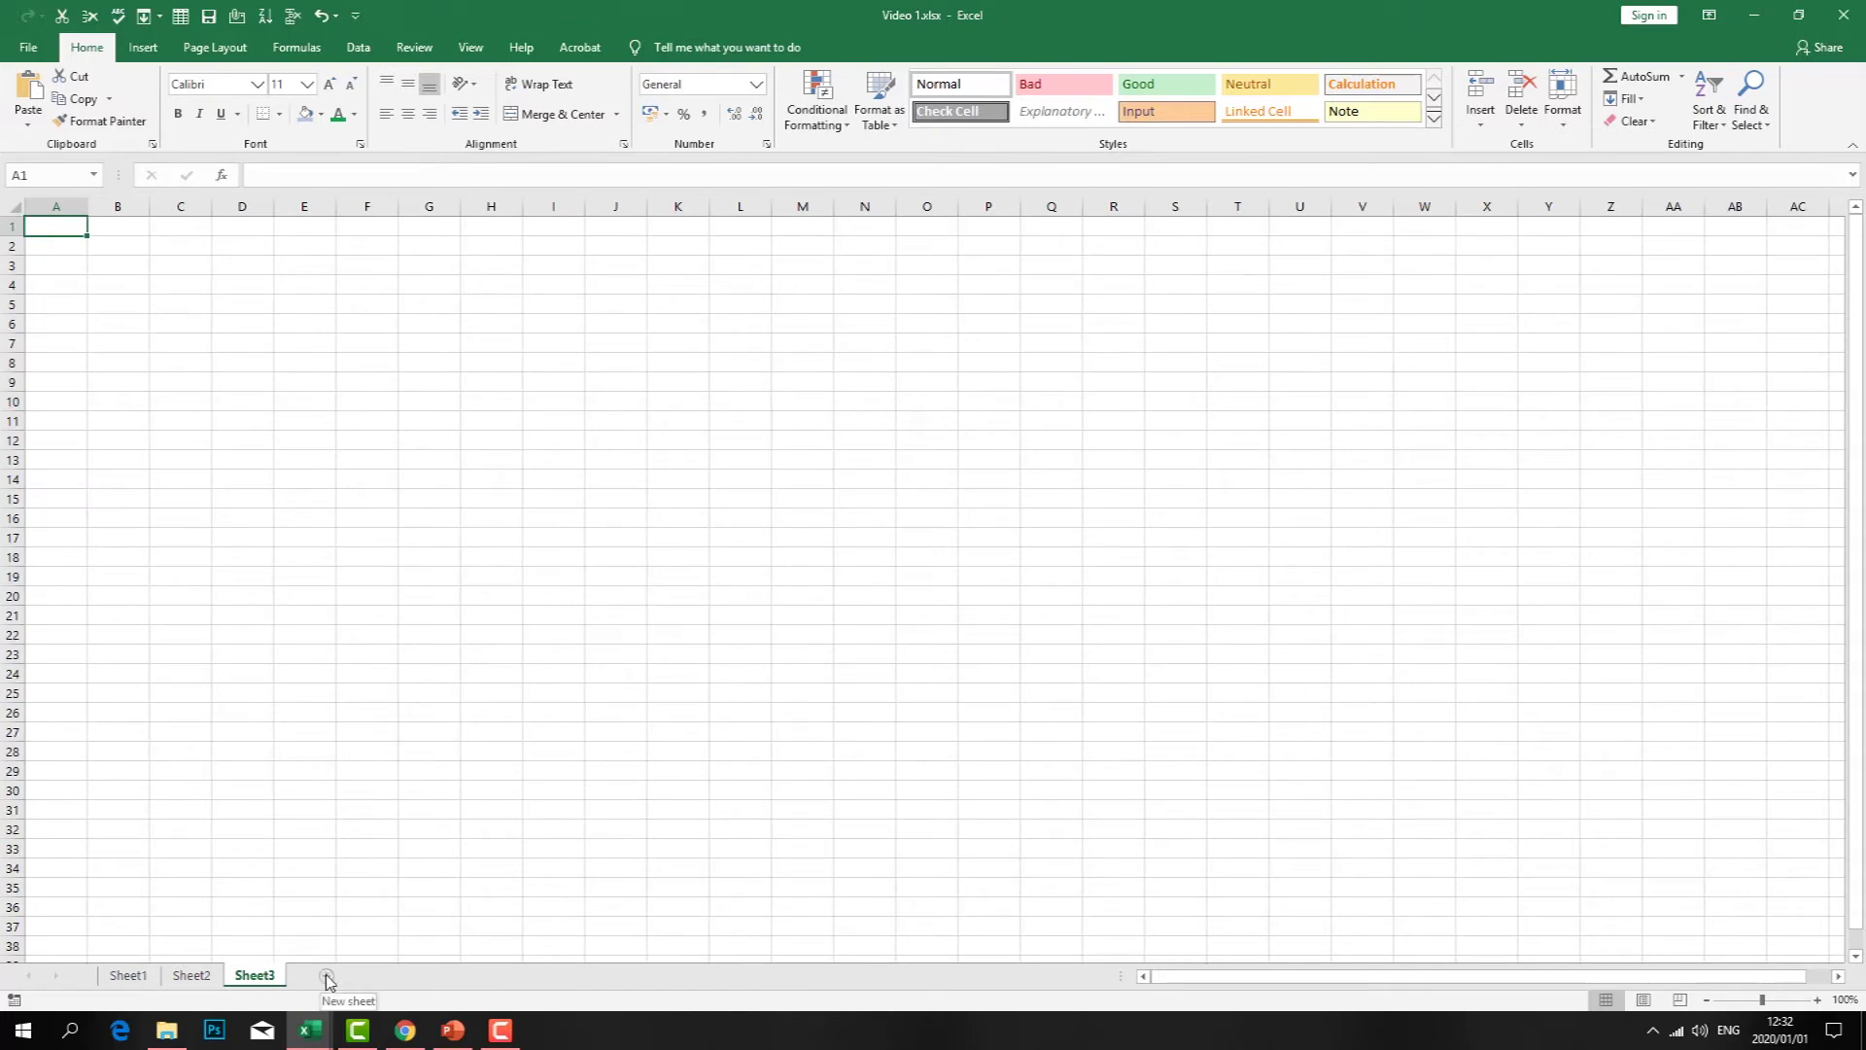
{"action": "left_click", "coordinate": [327, 976]}
{"action": "double_click", "coordinate": [137, 976]}
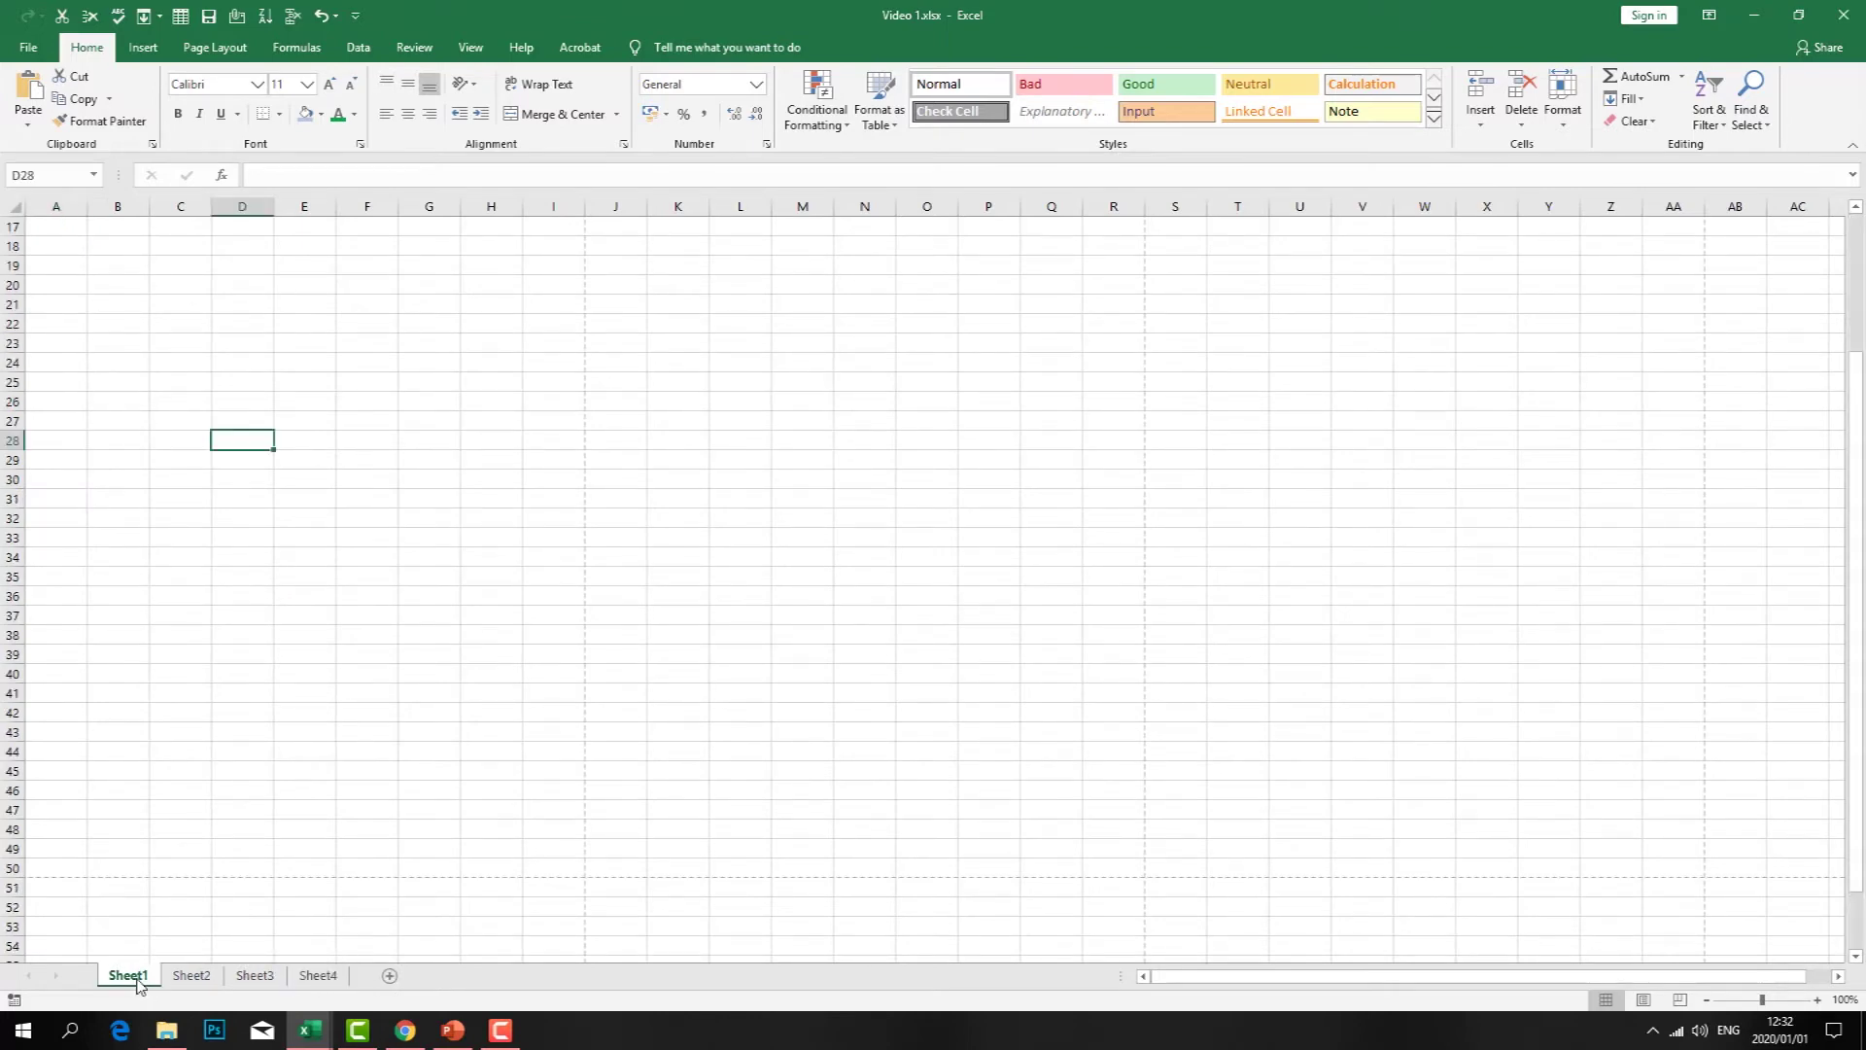
{"action": "key", "text": "Return"}
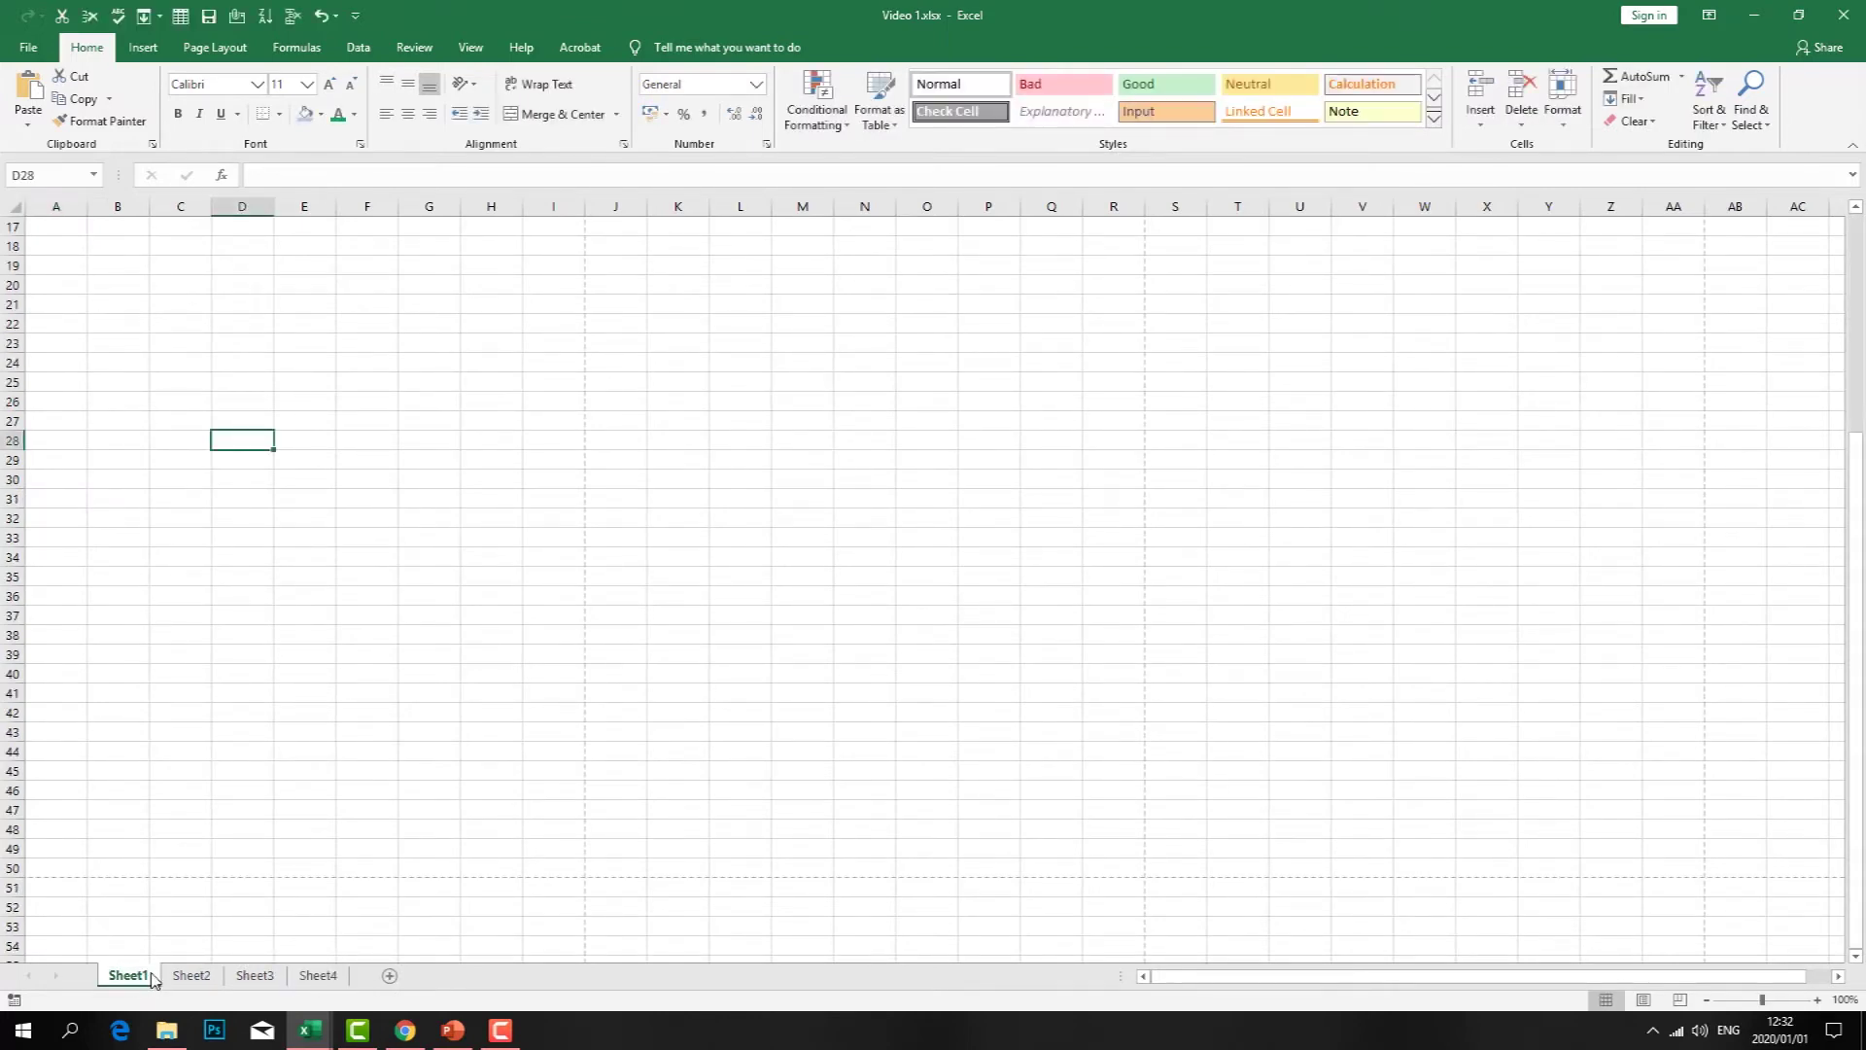
{"action": "double_click", "coordinate": [136, 976]}
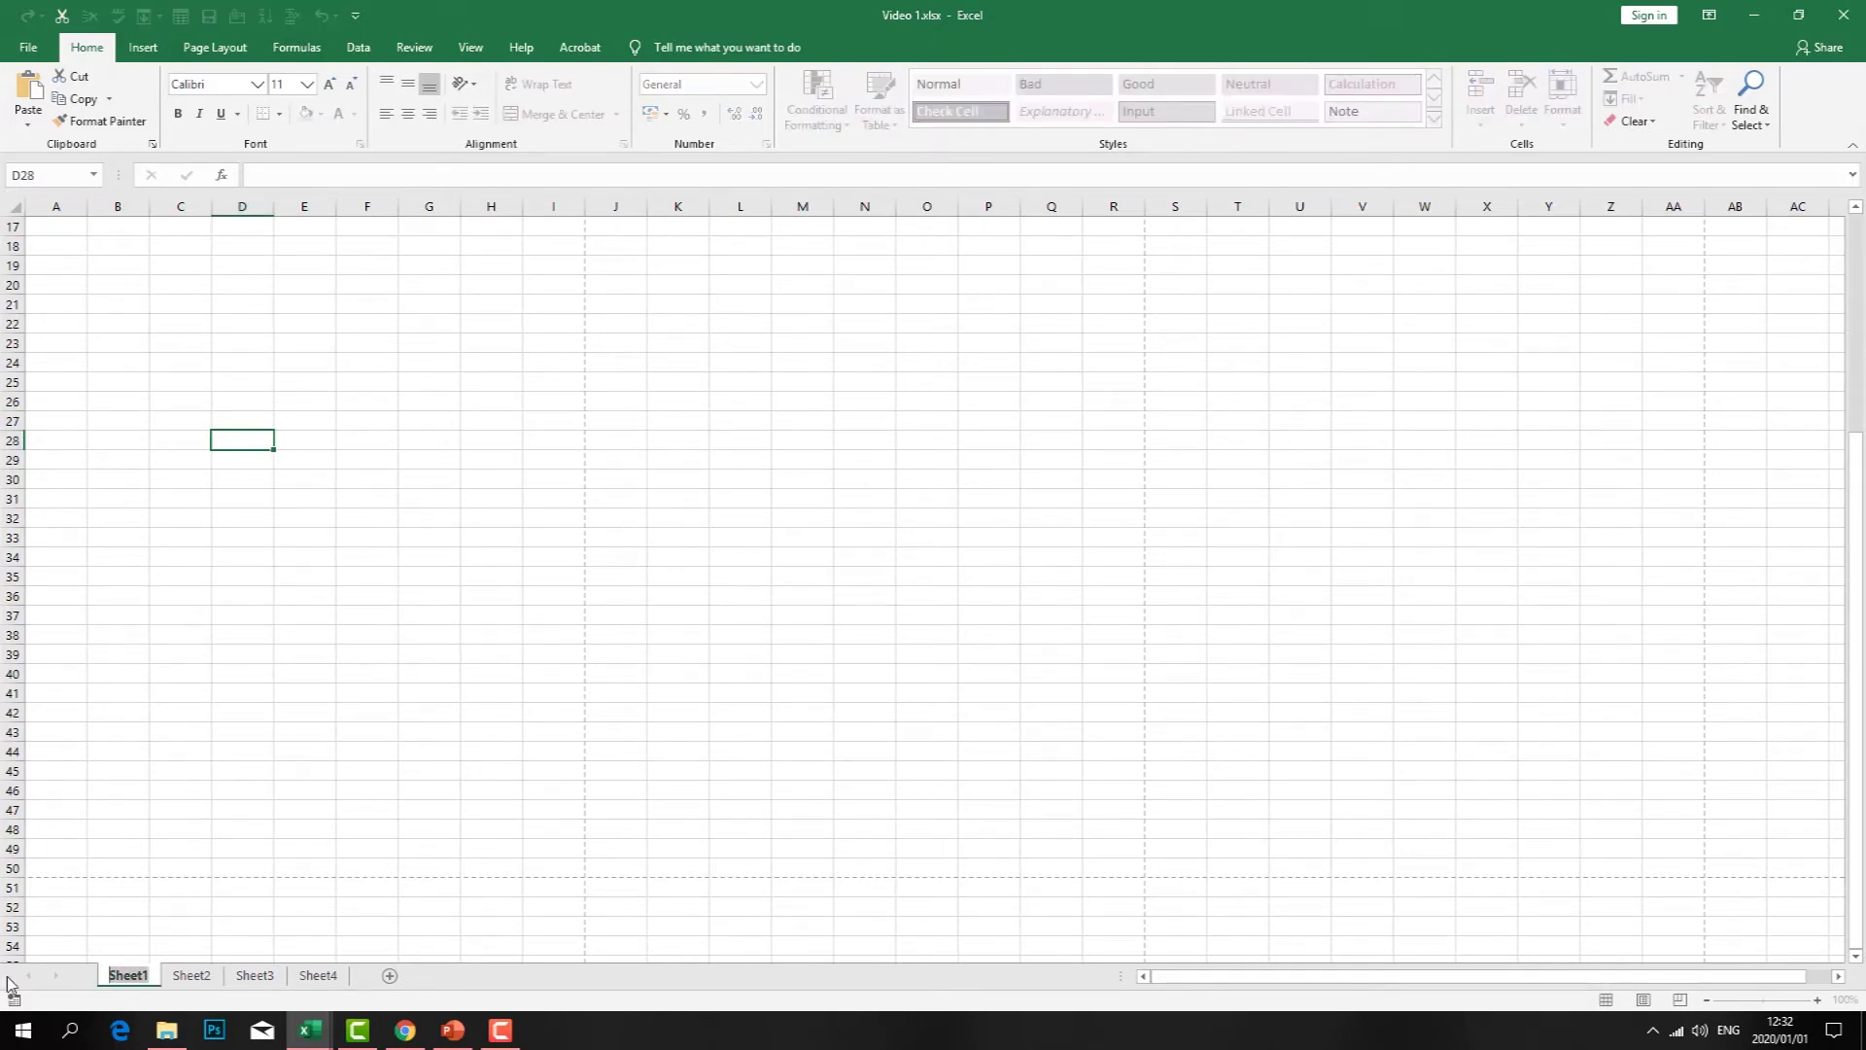
{"action": "type", "text": "Depatr"}
{"action": "key", "text": "BackSpace"}
{"action": "type", "text": "1"}
{"action": "key", "text": "Return"}
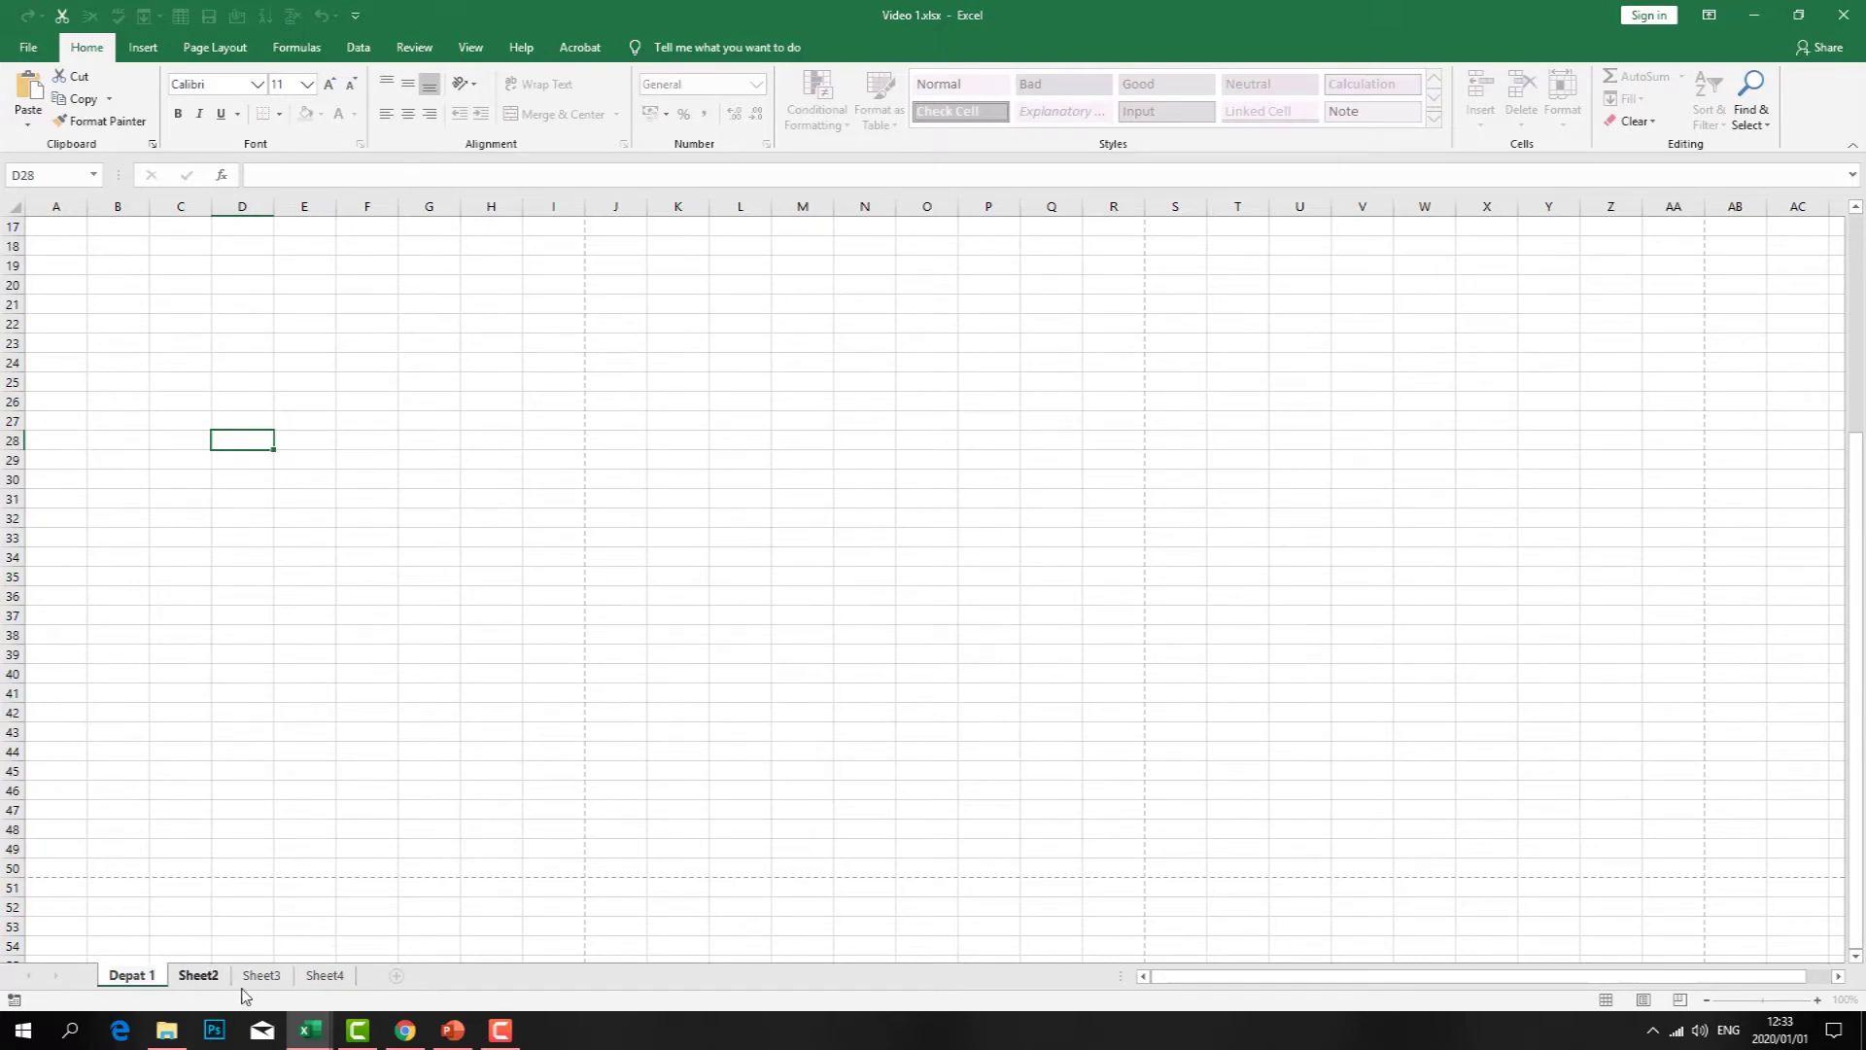
- Rename Sheet2 to "Depat 2"
{"action": "left_click", "coordinate": [204, 976]}
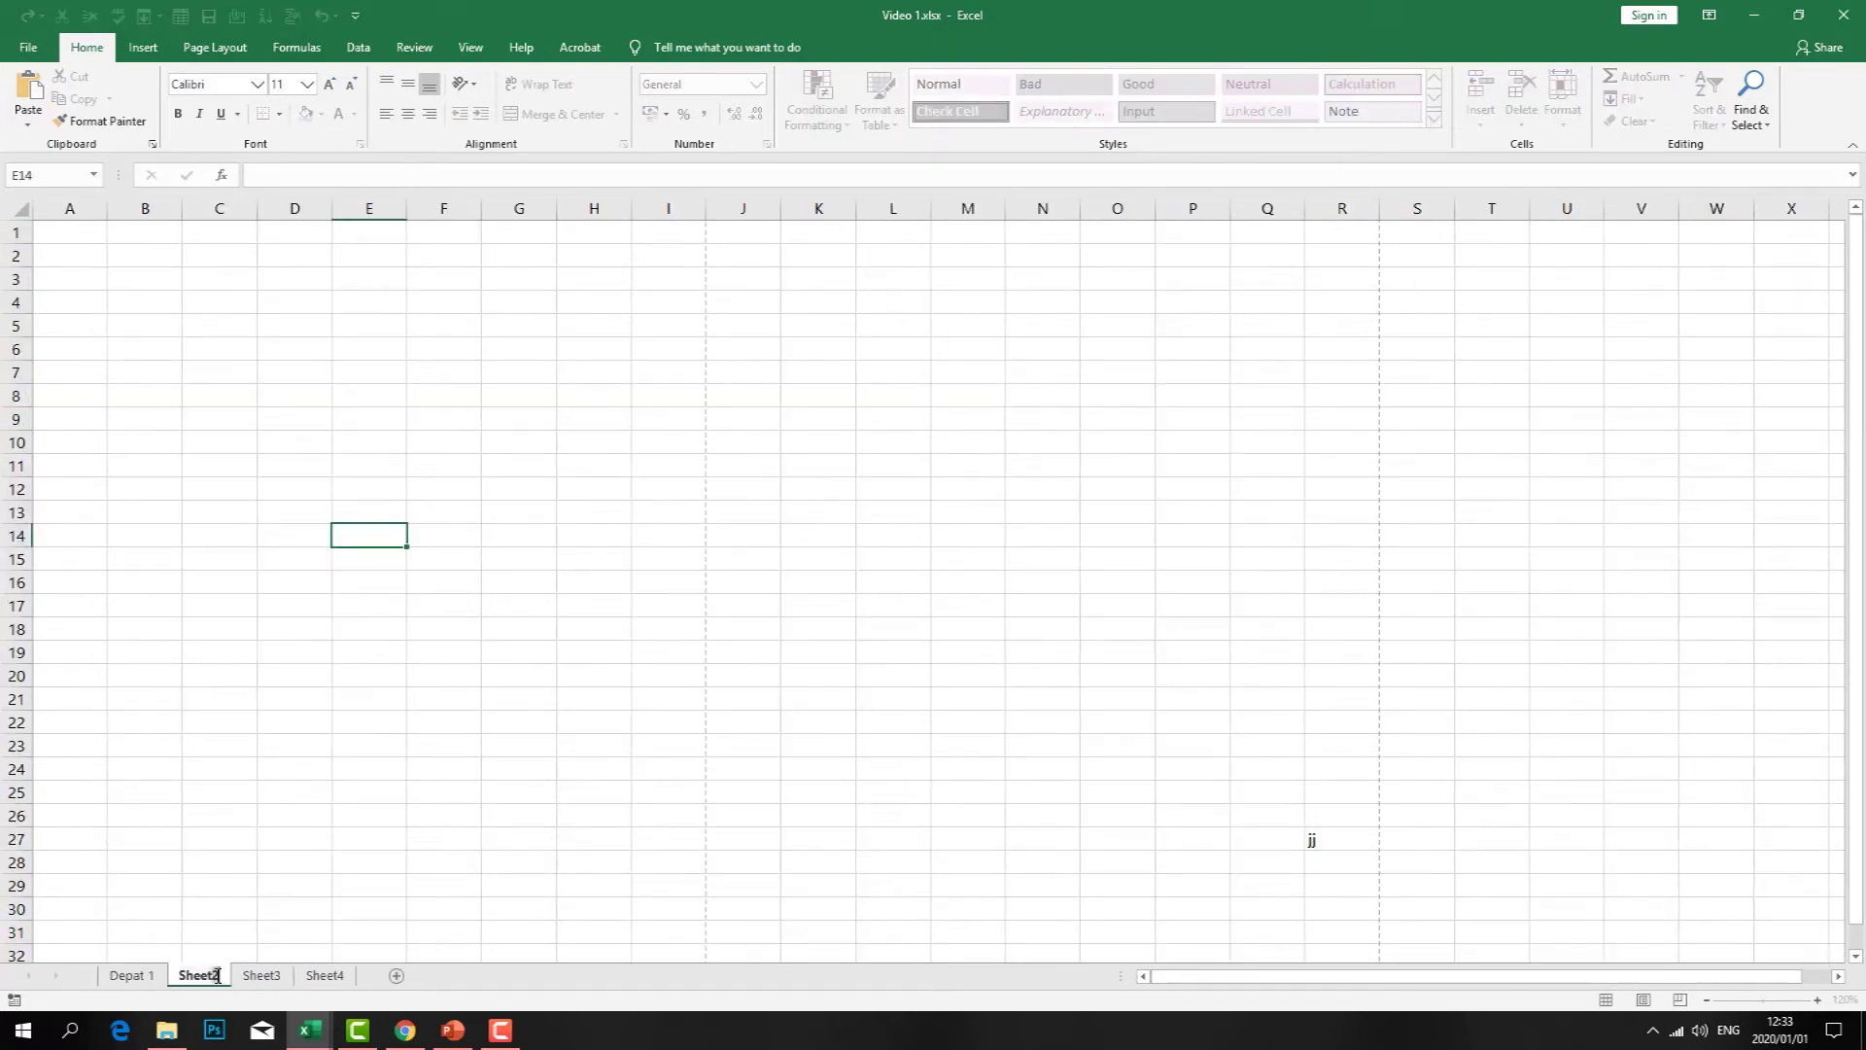
{"action": "left_click", "coordinate": [103, 980], "text": "ctrl"}
{"action": "type", "text": "Depatty2"}
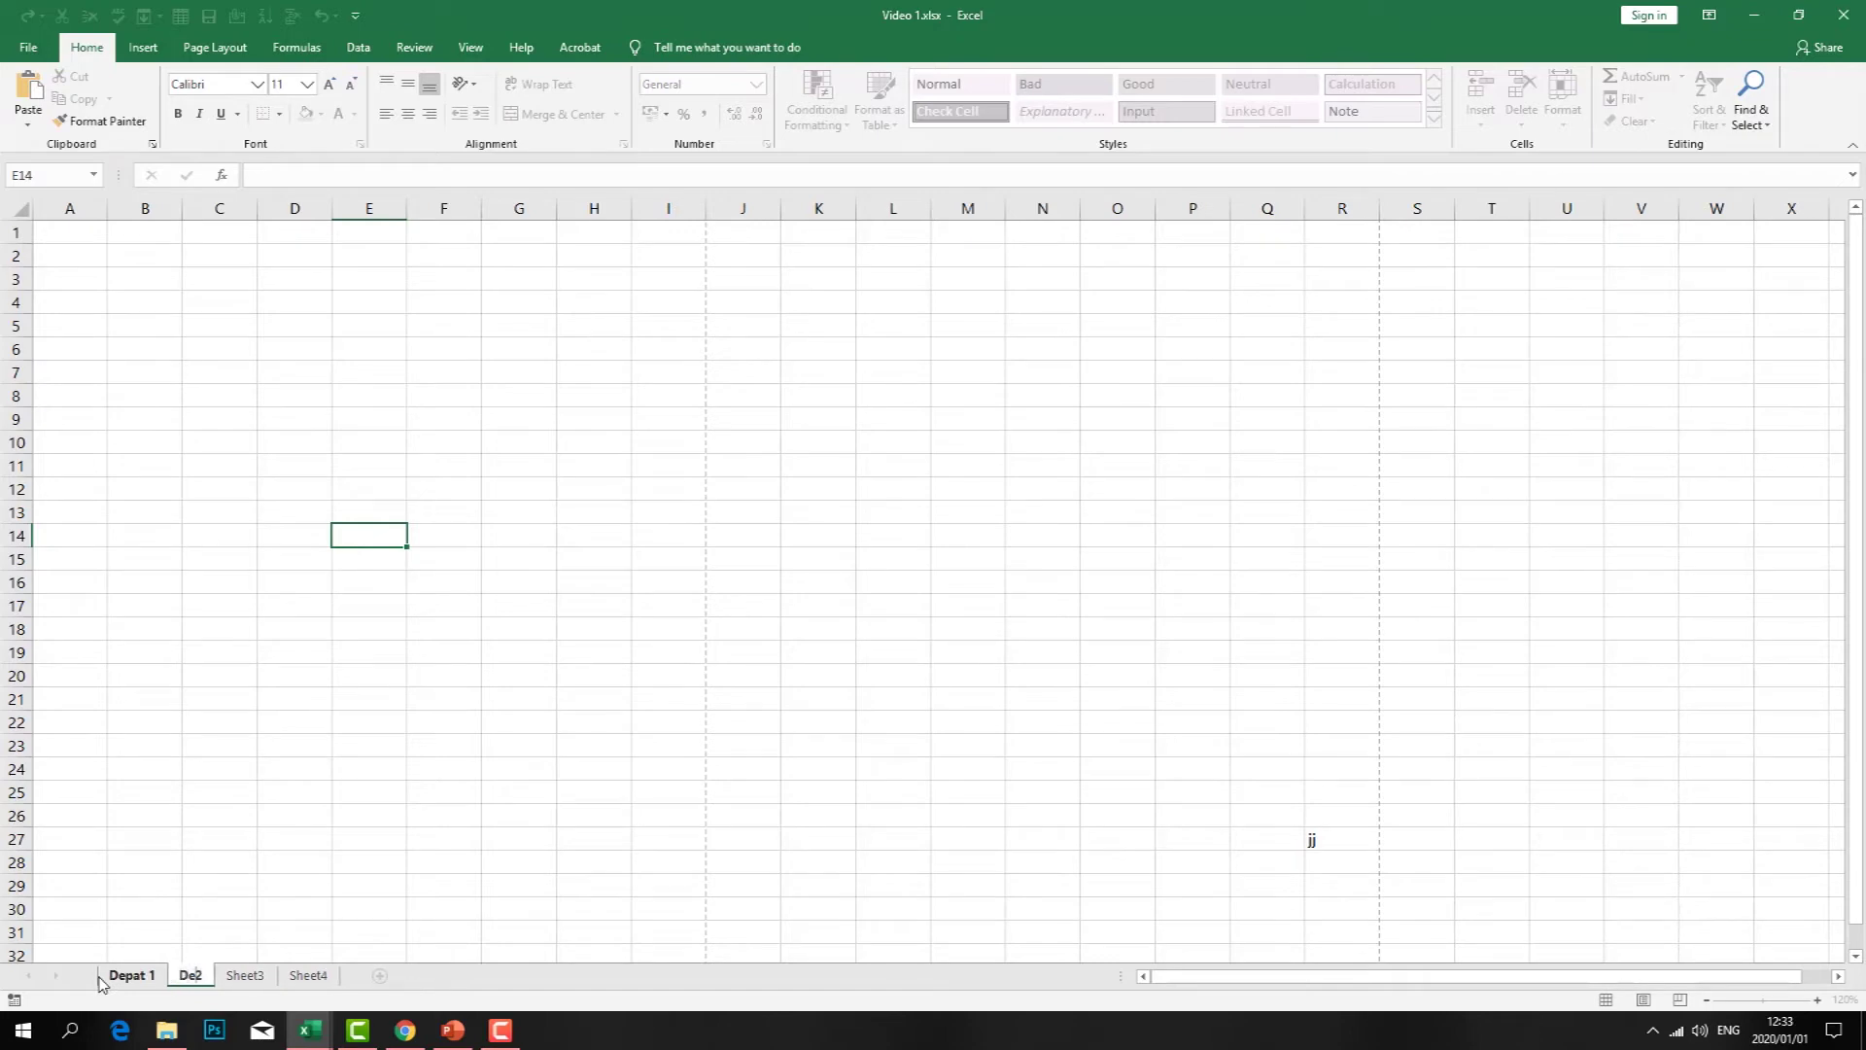
{"action": "key", "text": "BackSpace"}
{"action": "key", "text": "BackSpace"}
{"action": "key", "text": "BackSpace"}
{"action": "type", "text": "2"}
{"action": "left_click", "coordinate": [290, 979]}
- Switch through the existing worksheets one by one and add another new worksheet after Sheet4
{"action": "left_click", "coordinate": [190, 975]}
{"action": "left_click", "coordinate": [146, 976]}
{"action": "left_click", "coordinate": [201, 975]}
{"action": "left_click", "coordinate": [267, 975]}
{"action": "left_click", "coordinate": [330, 975]}
{"action": "left_click", "coordinate": [403, 975]}
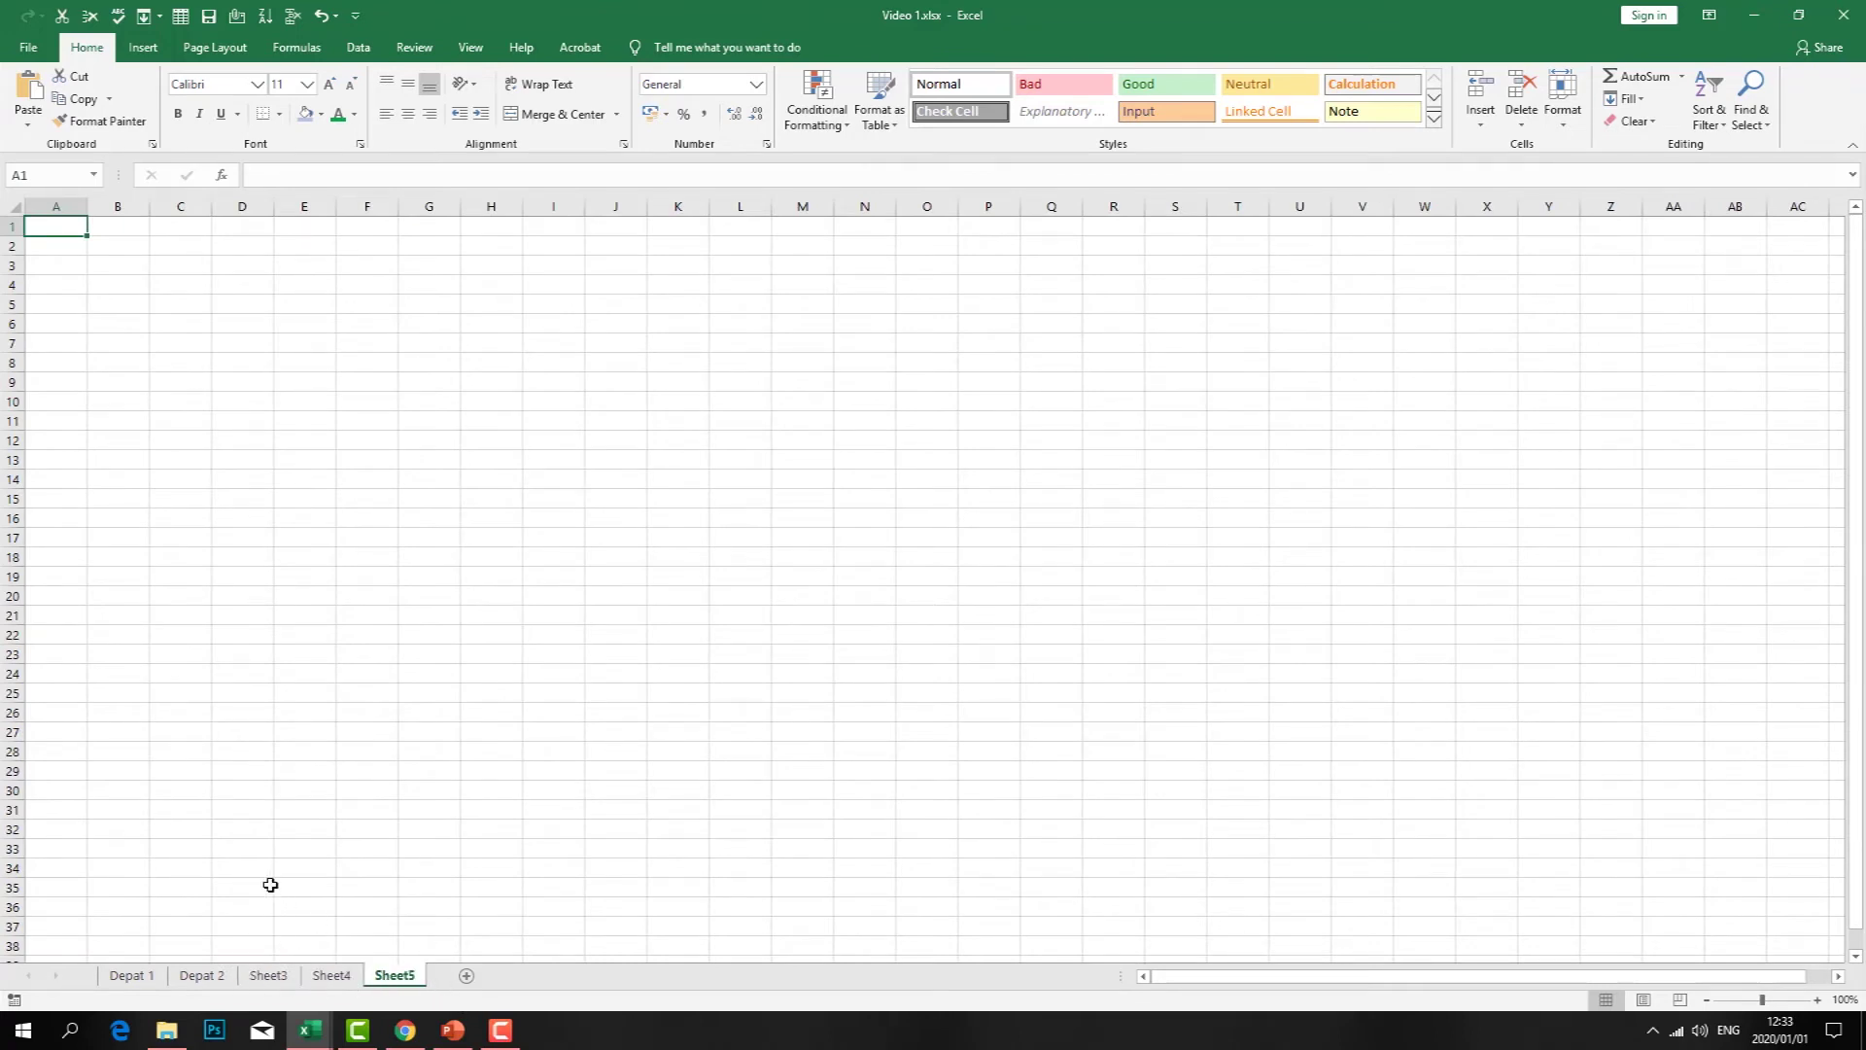
- Select the range A1:P5, then the single cells N6, B2 and C2 on Sheet5 to examine their cell references
{"action": "left_click", "coordinate": [325, 362]}
{"action": "left_click_drag", "start_coordinate": [64, 229], "coordinate": [1001, 307]}
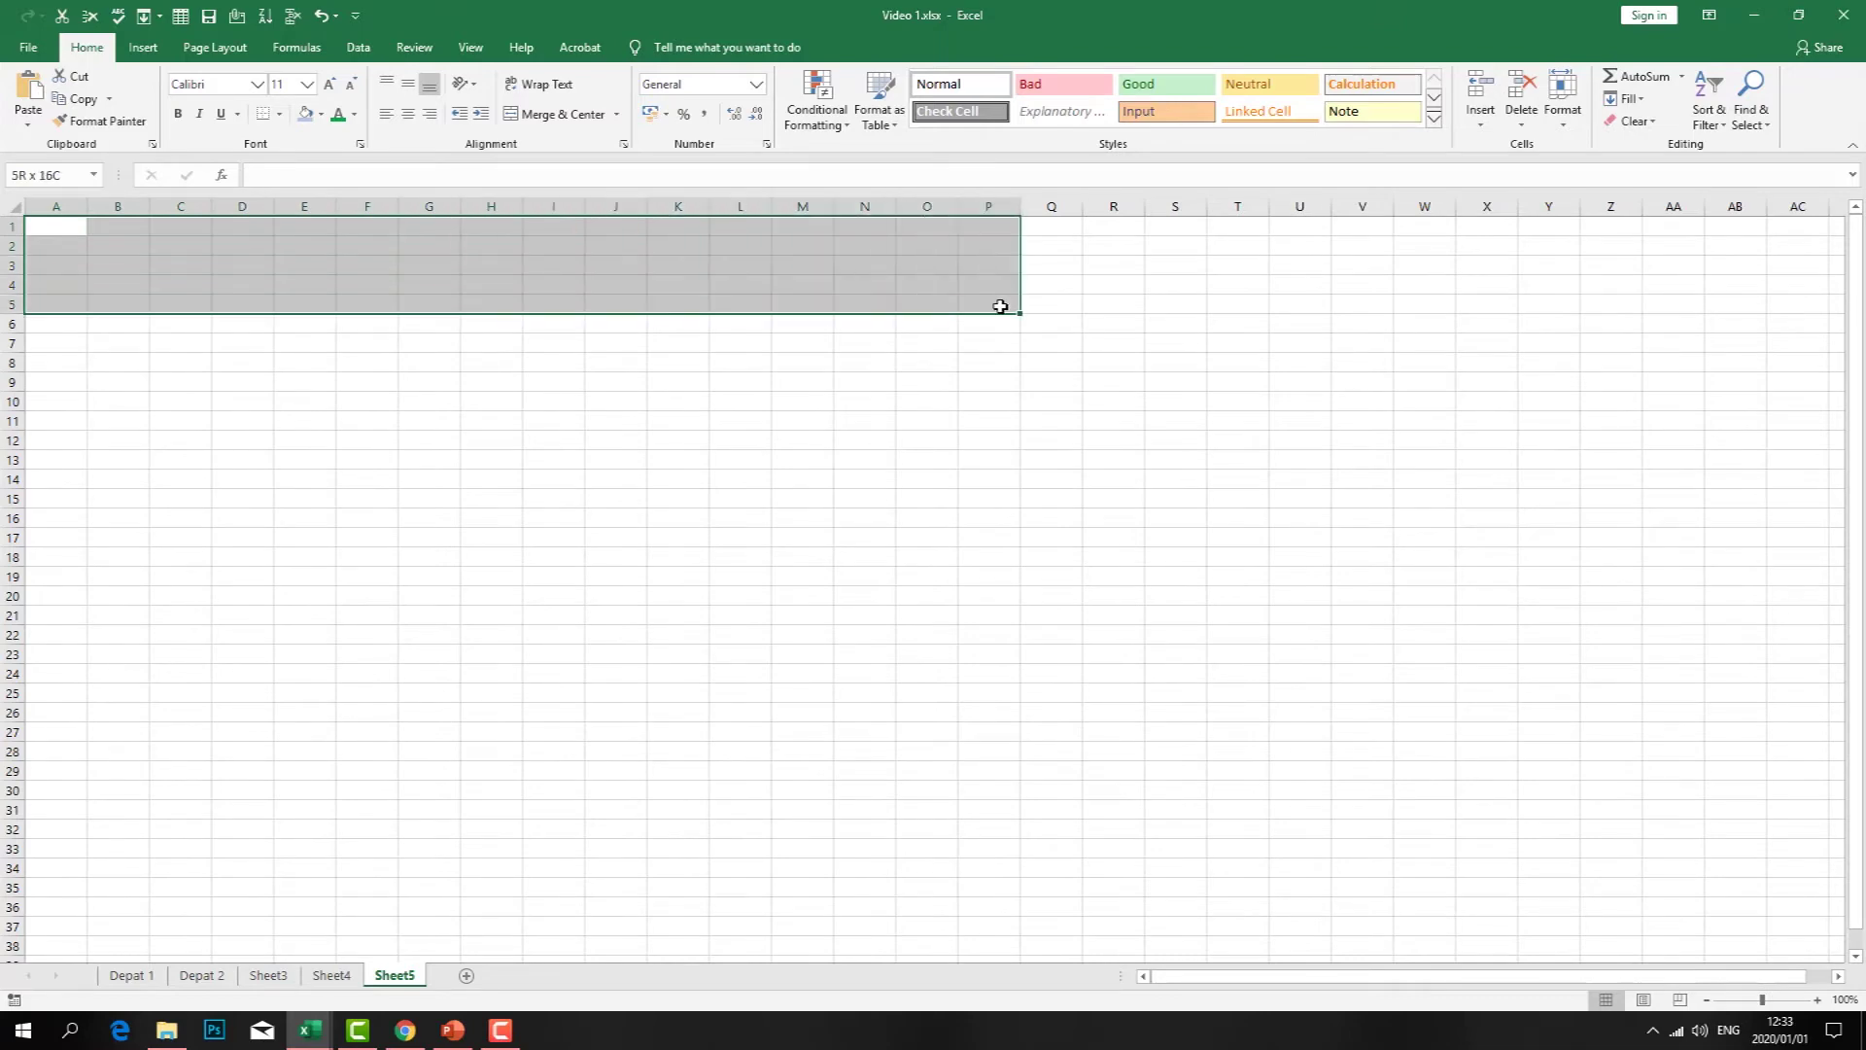
{"action": "left_click", "coordinate": [888, 325]}
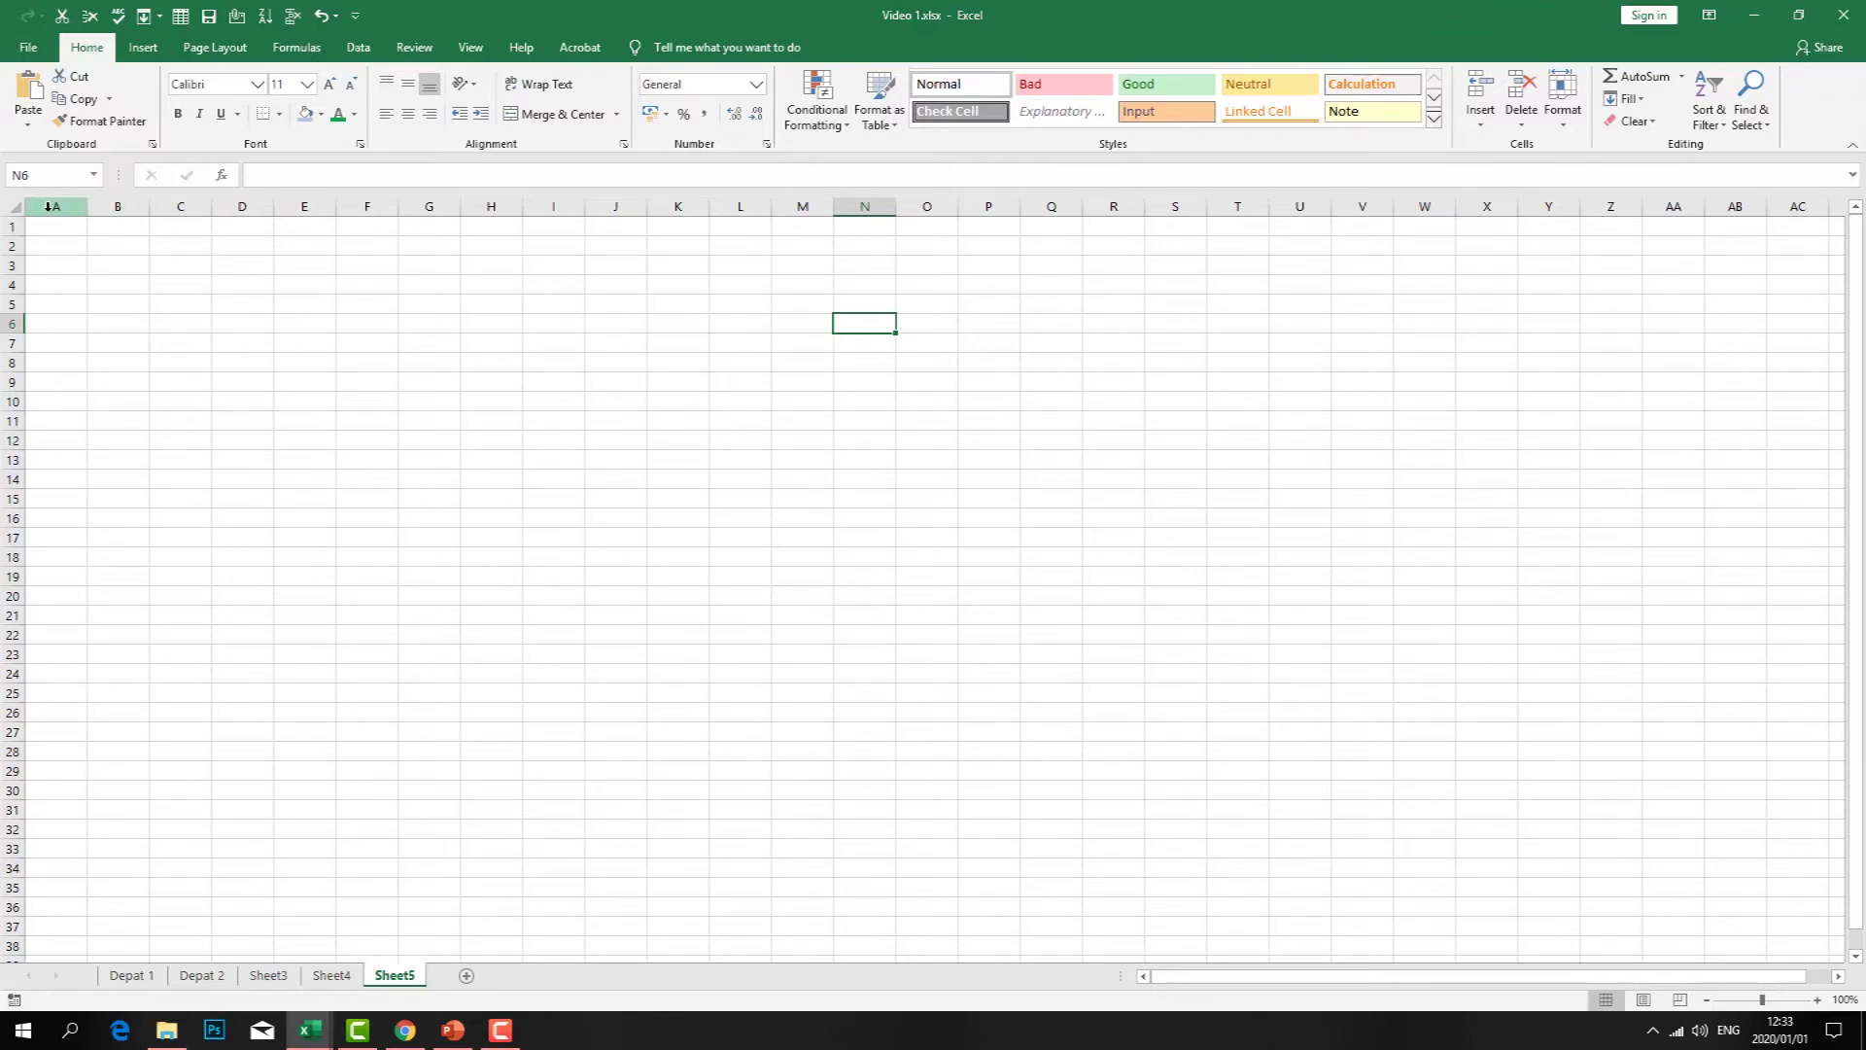
{"action": "left_click", "coordinate": [117, 248]}
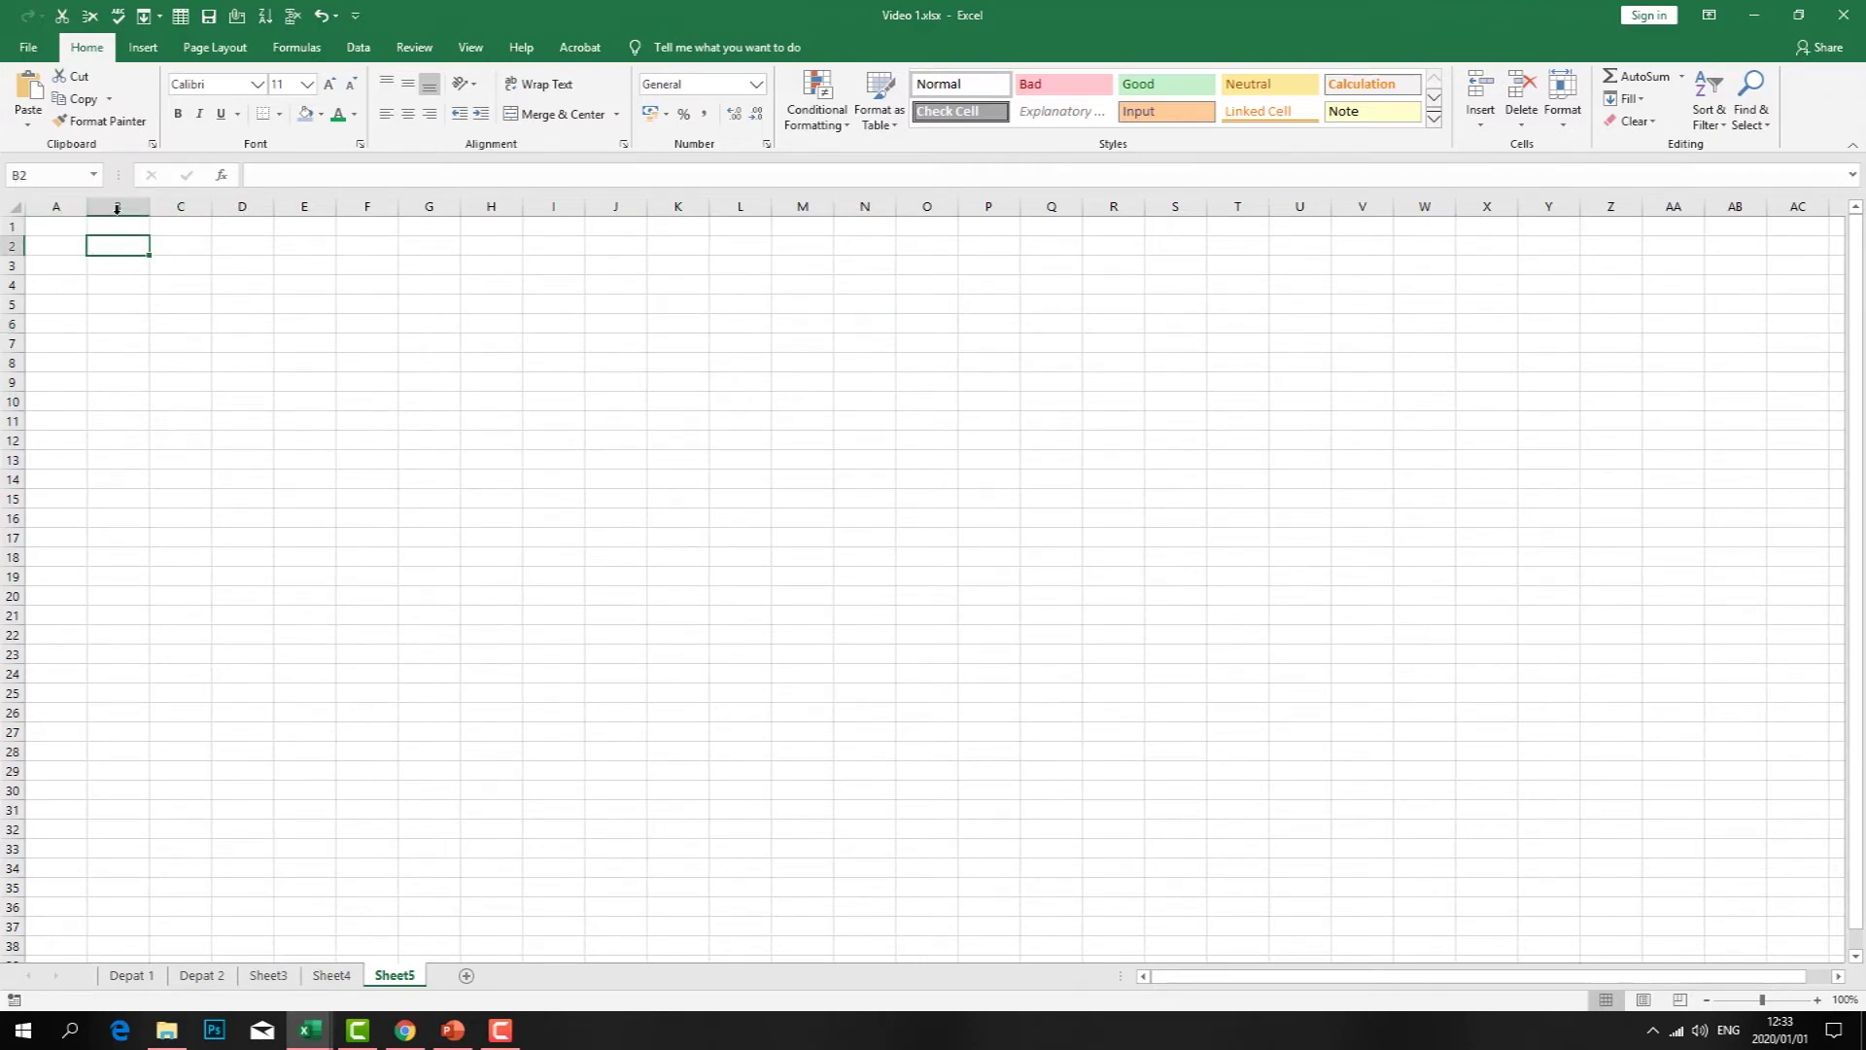
{"action": "left_click", "coordinate": [185, 248]}
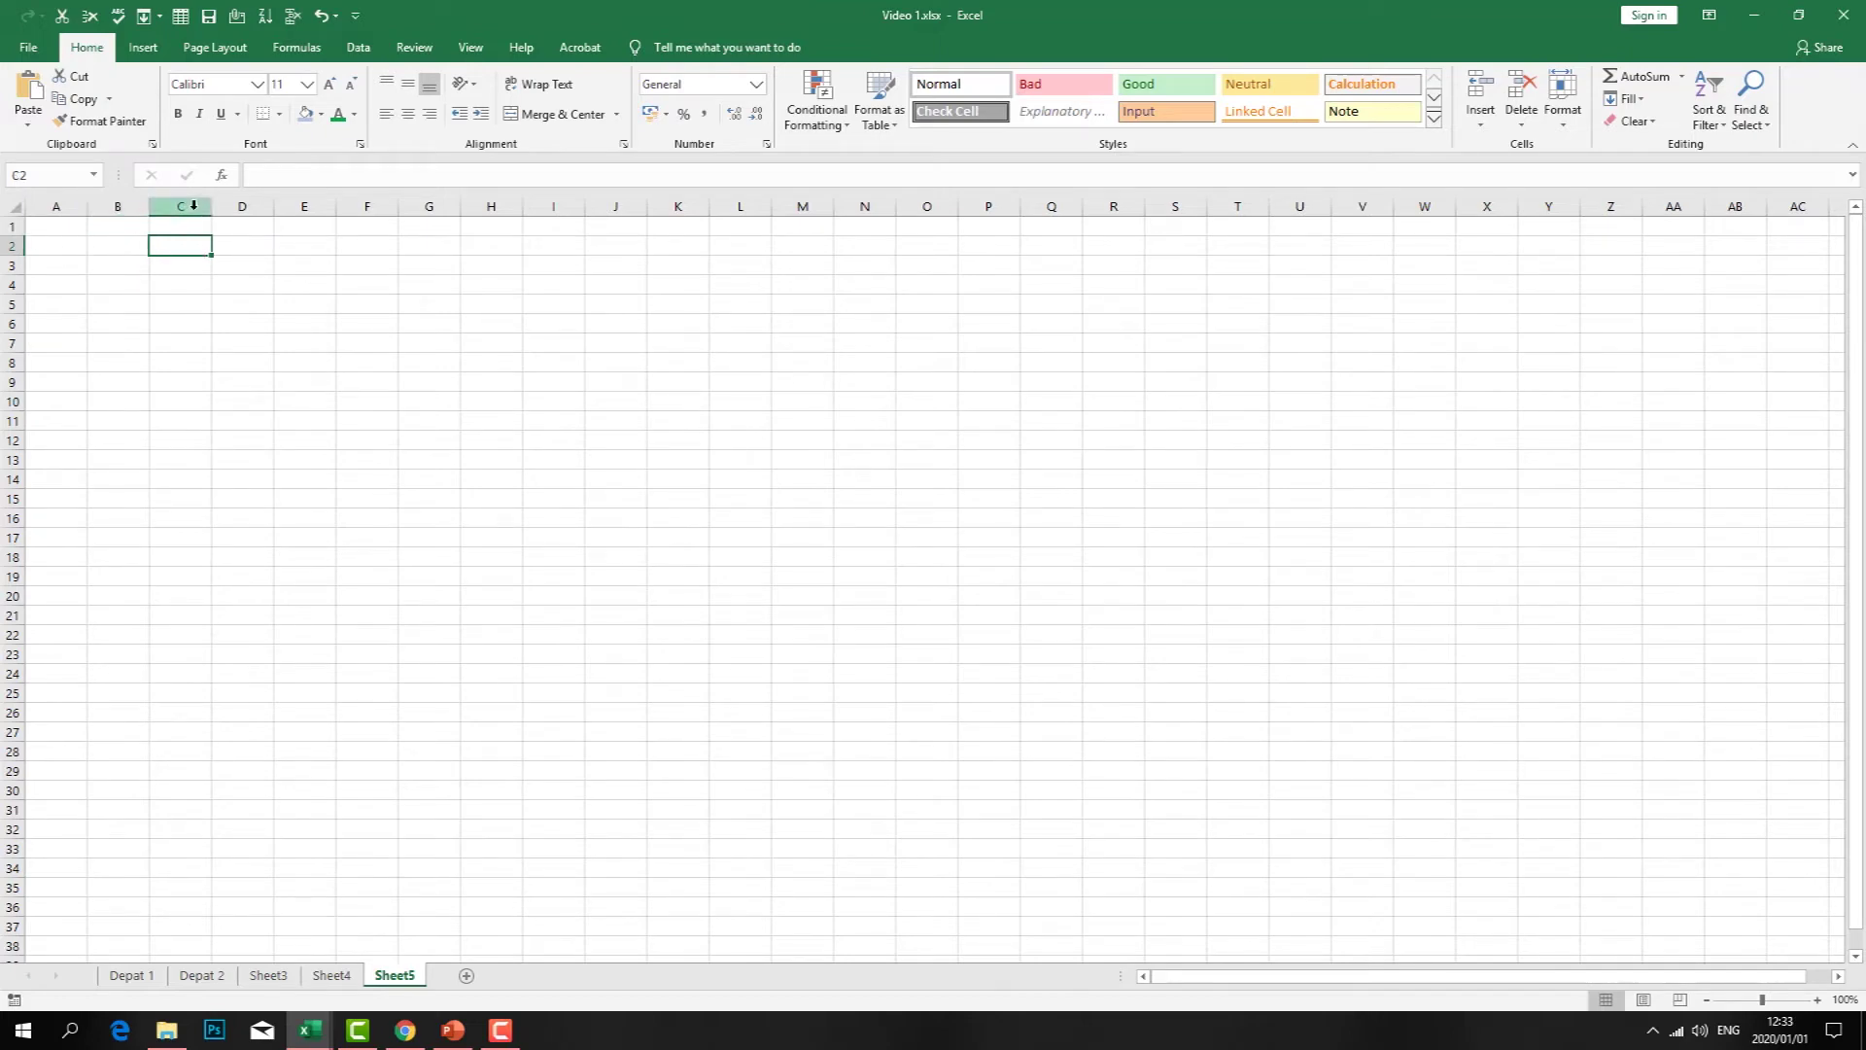
- Enable the R1C1 reference style in the Excel formula options so that columns are labelled with numbers
{"action": "left_click", "coordinate": [29, 47]}
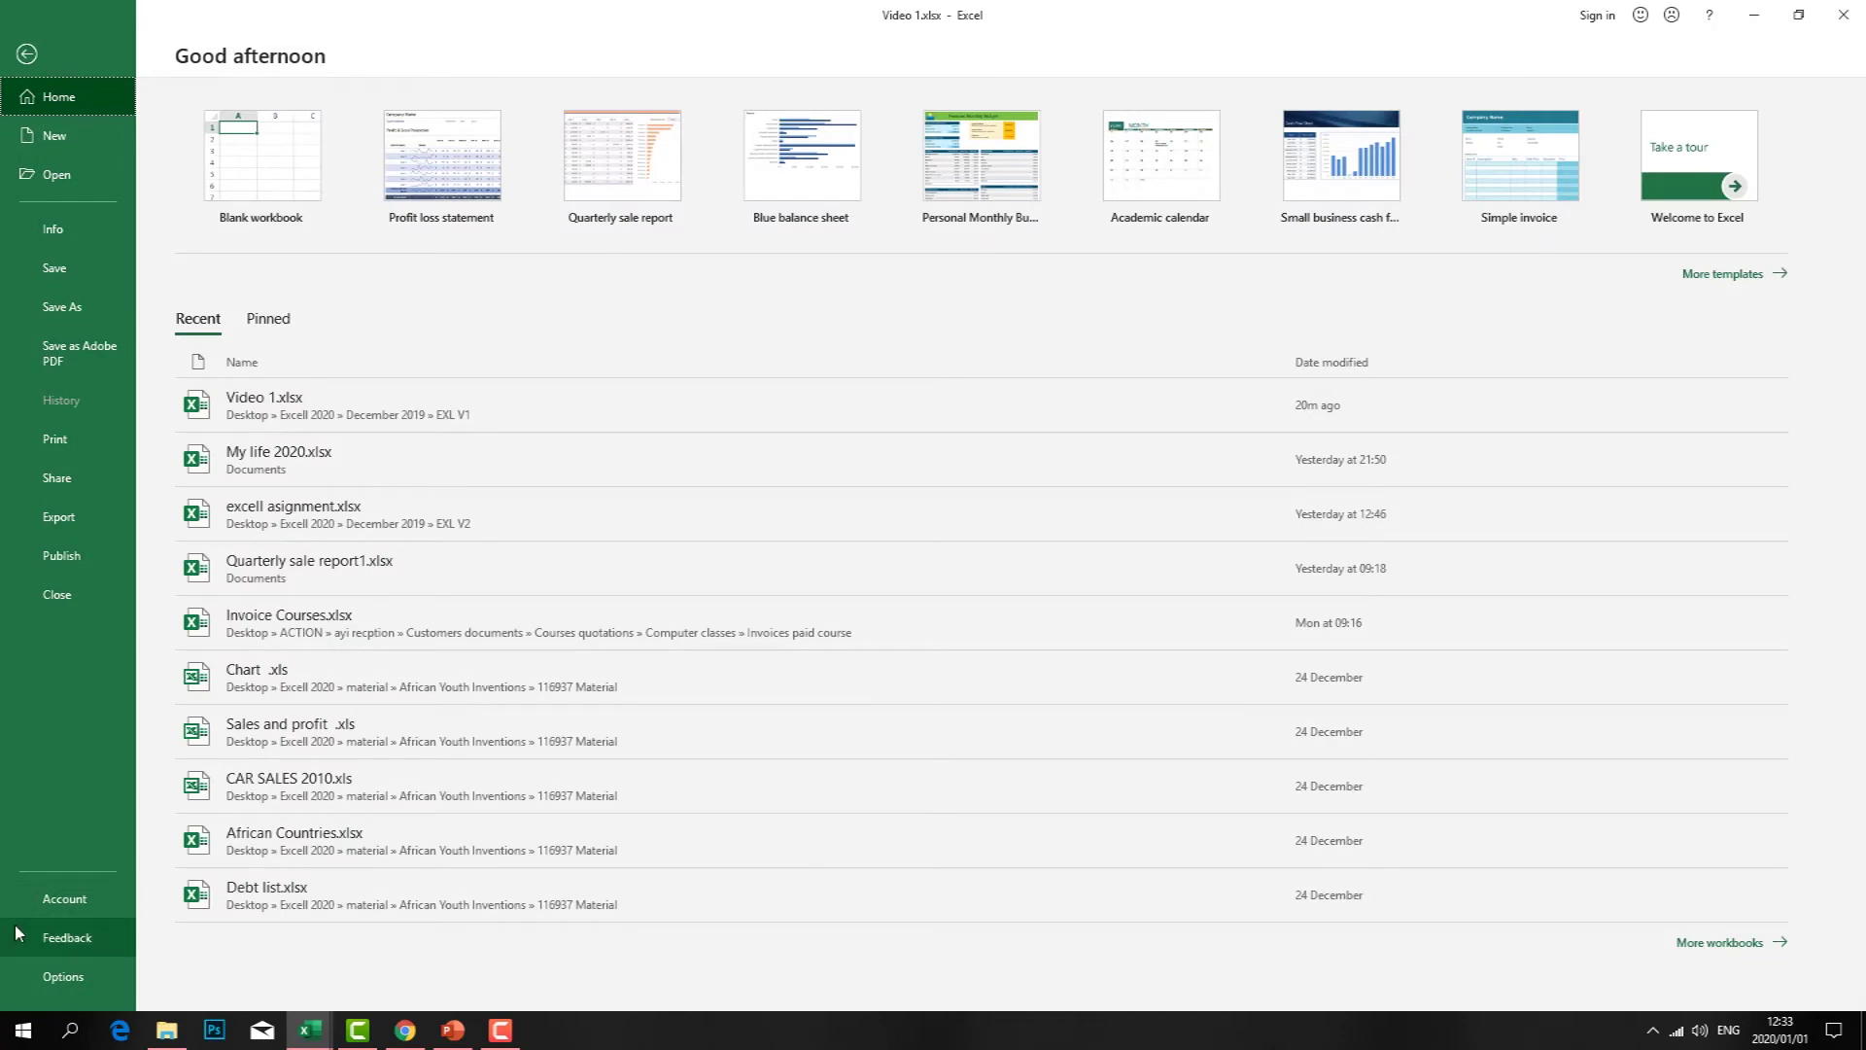
{"action": "left_click", "coordinate": [49, 976]}
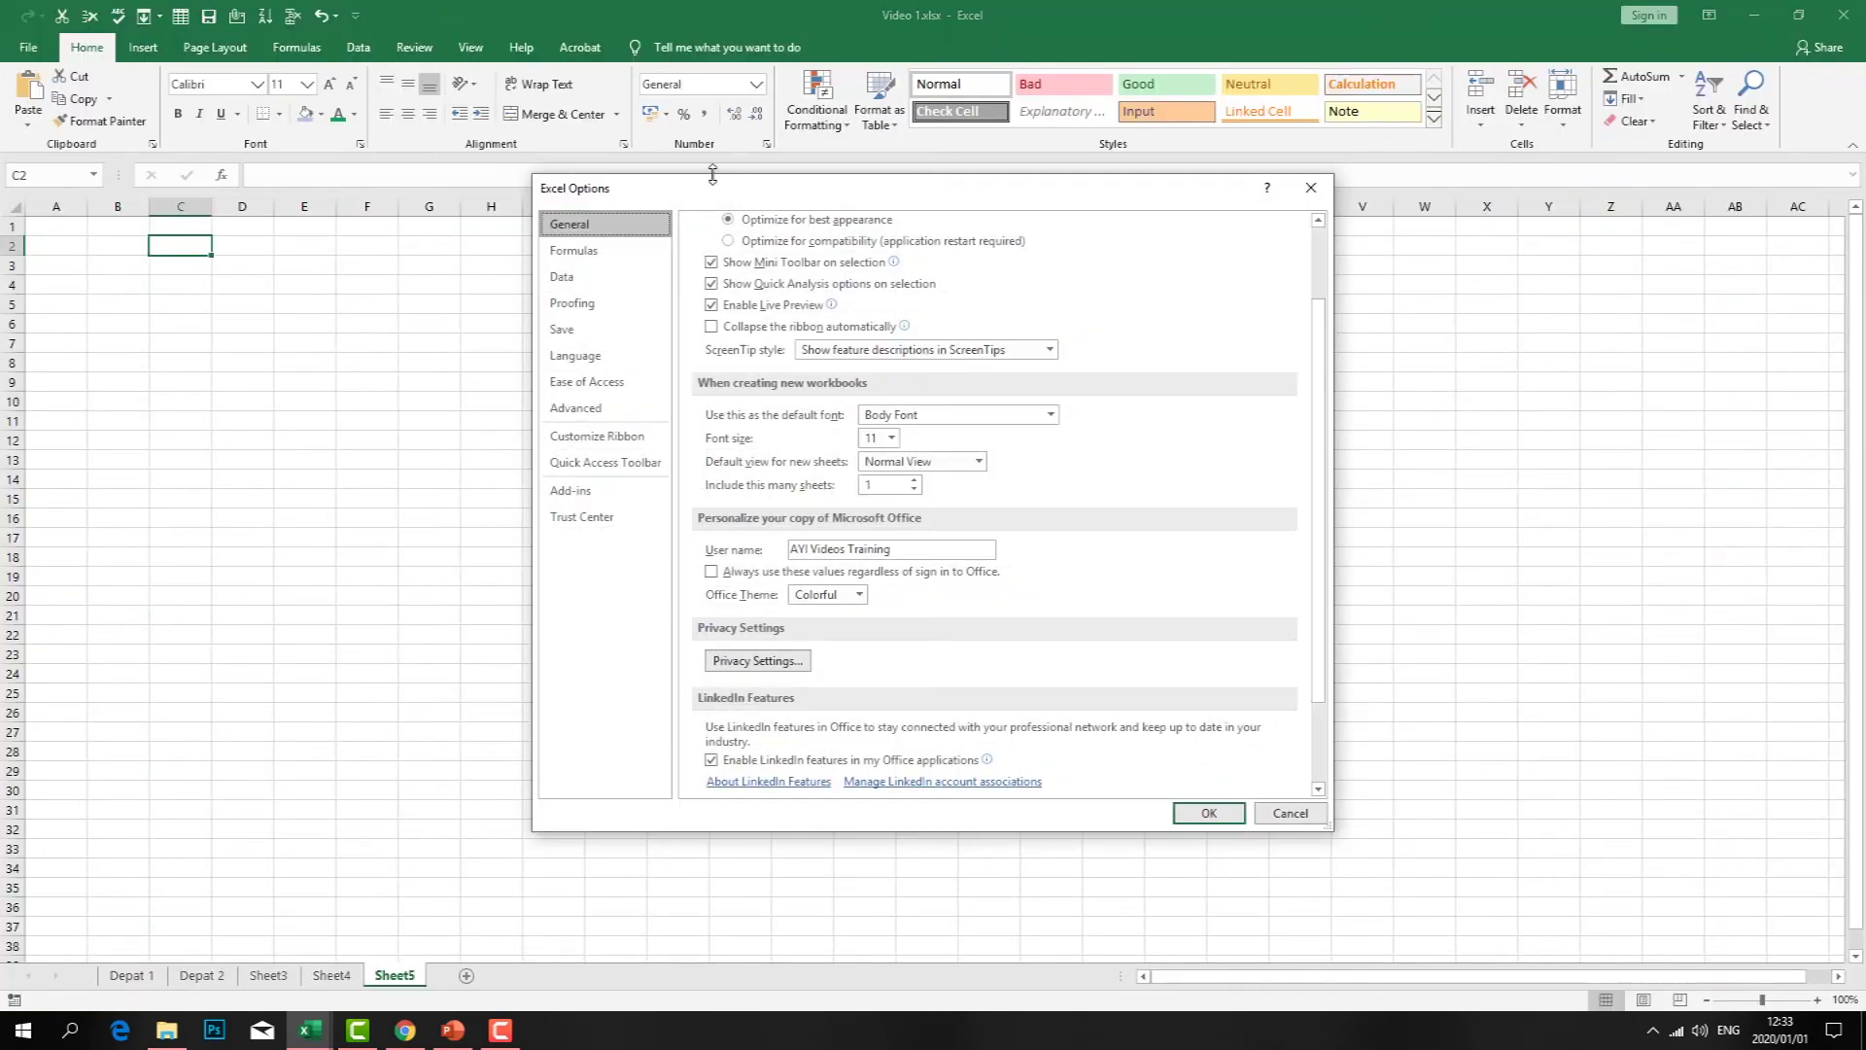
{"action": "left_click", "coordinate": [573, 250]}
{"action": "left_click", "coordinate": [712, 450]}
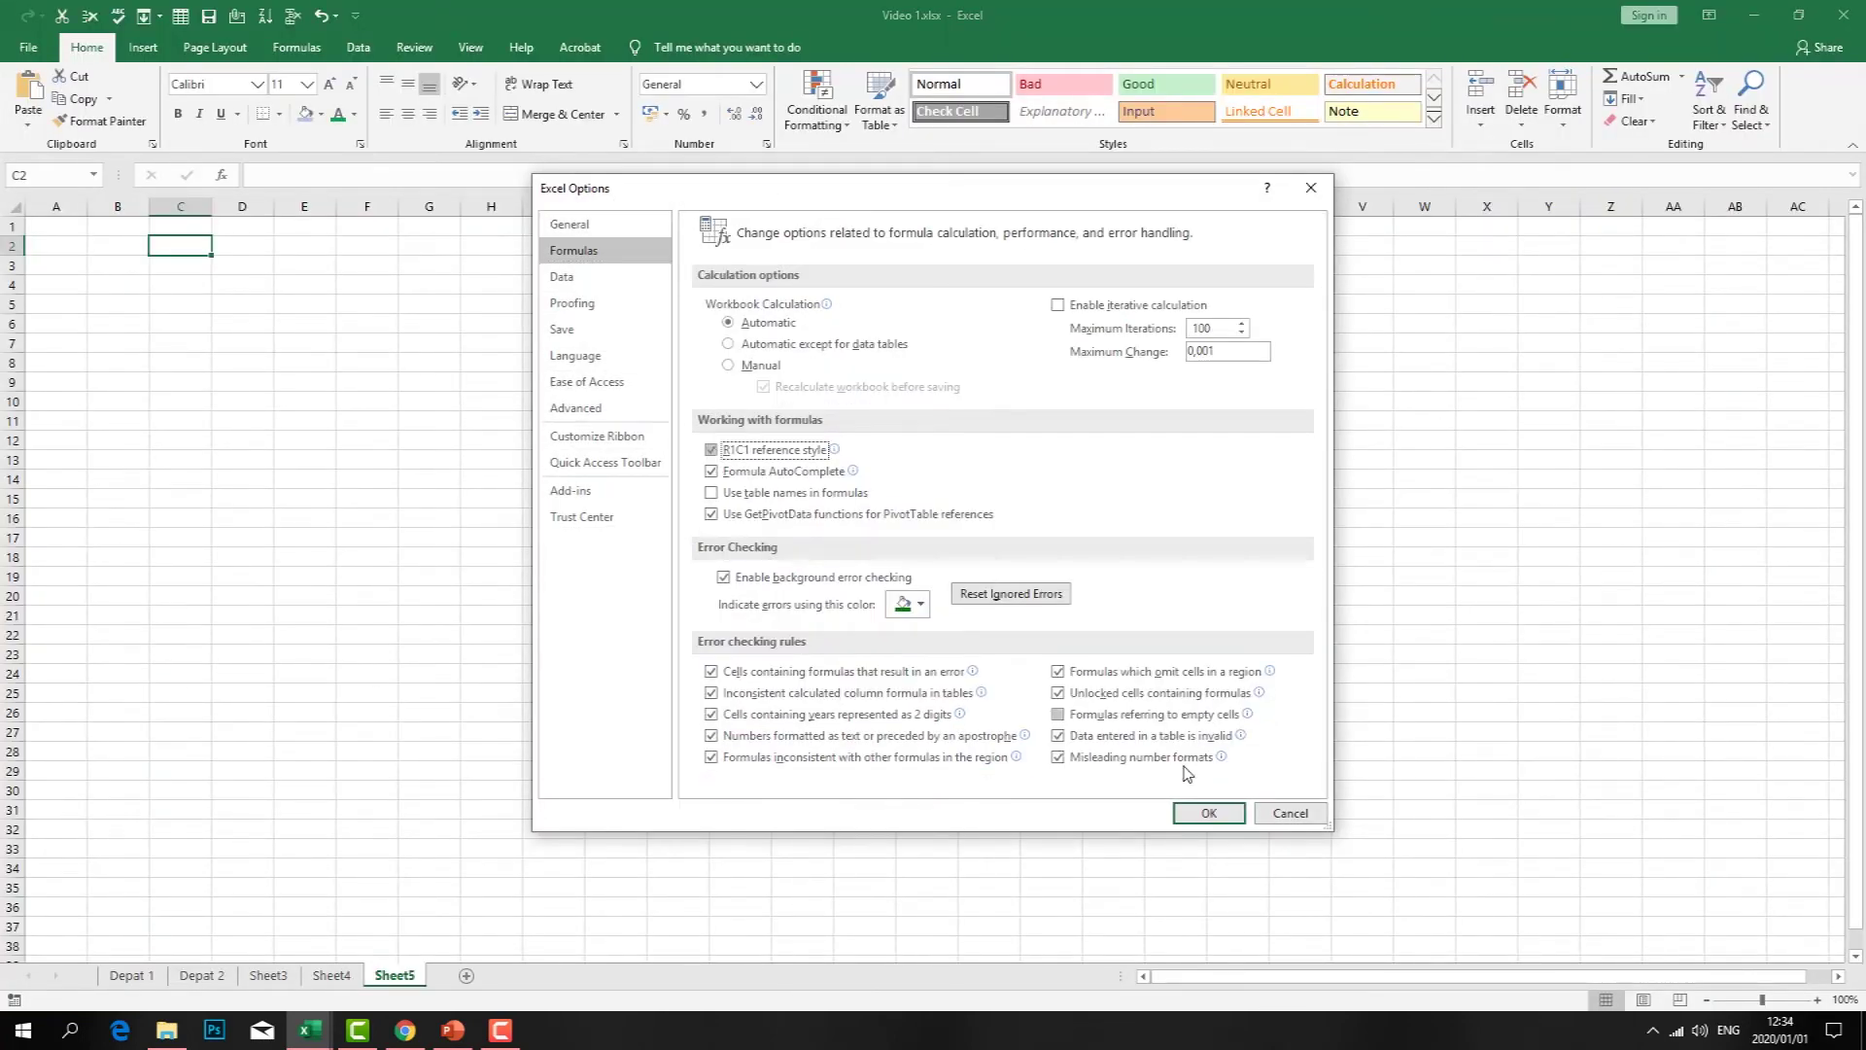
{"action": "left_click", "coordinate": [1205, 817]}
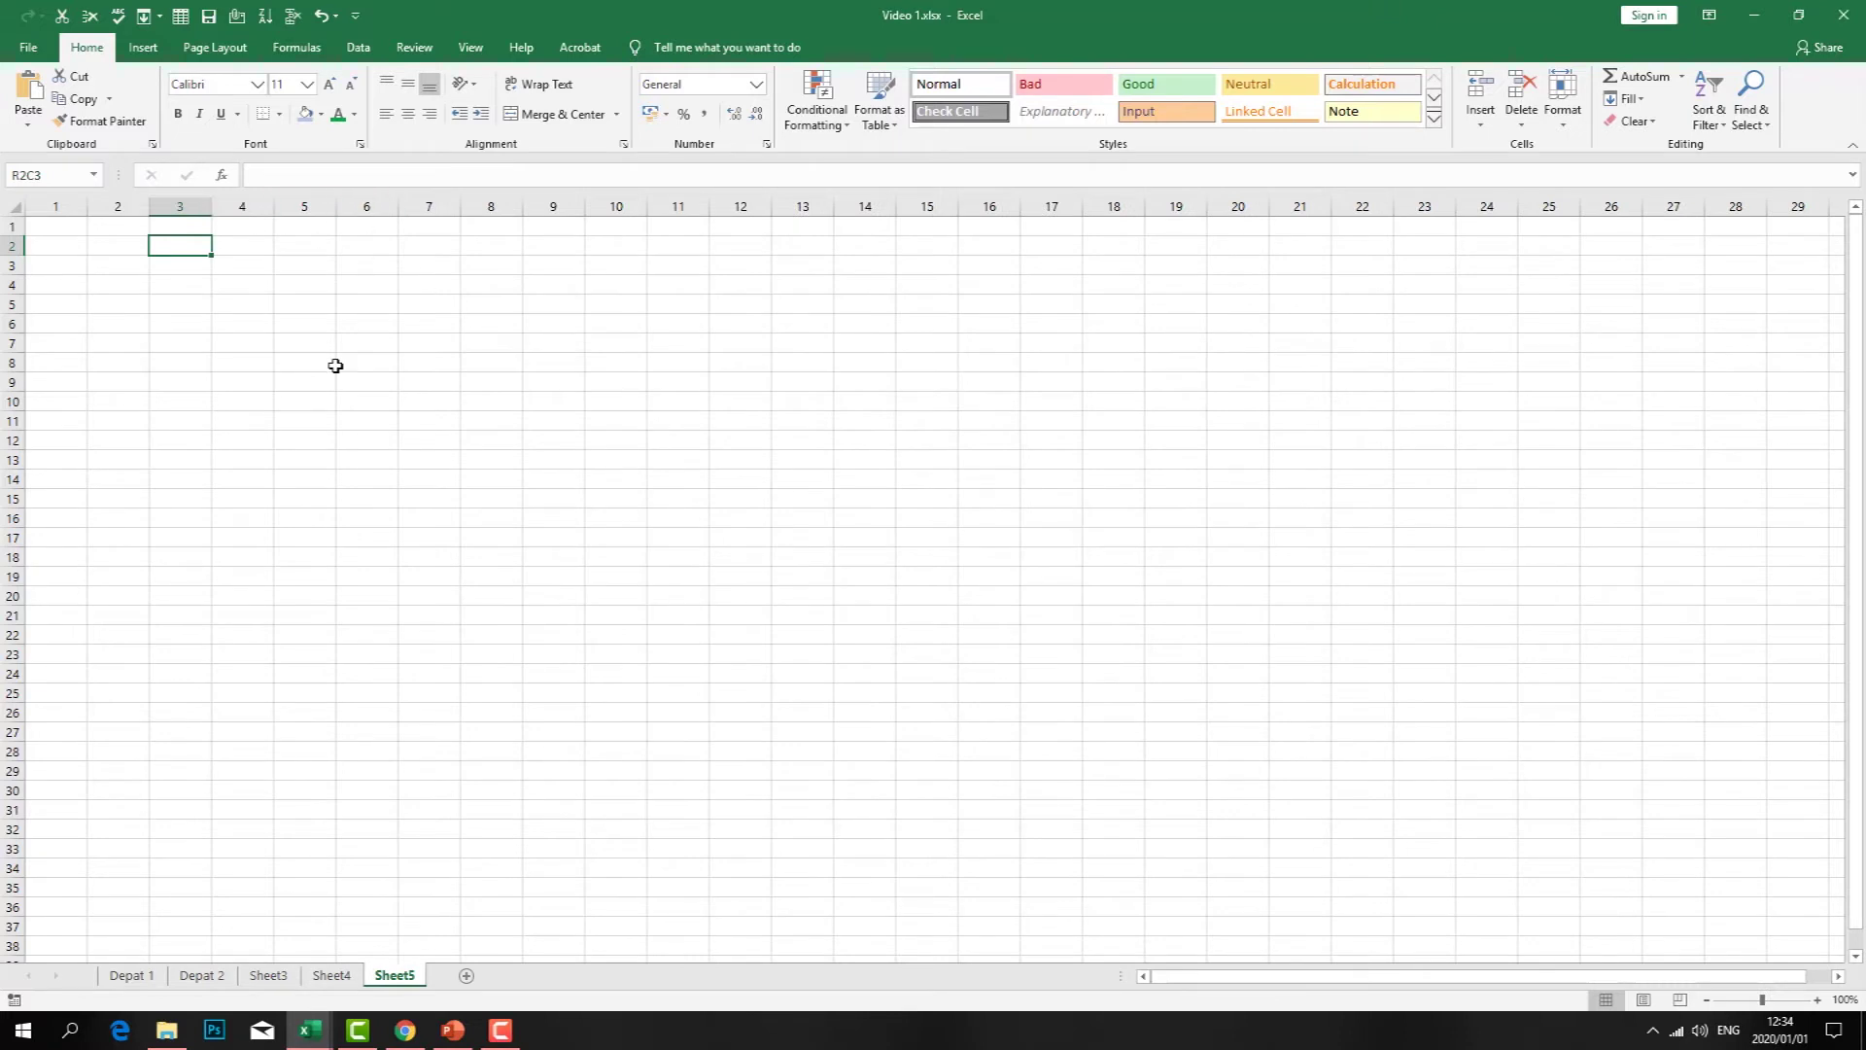
- Select cells R12C6, R4C3 and R3C3 to examine how the Name Box shows their row and column numbers
{"action": "left_click", "coordinate": [360, 438]}
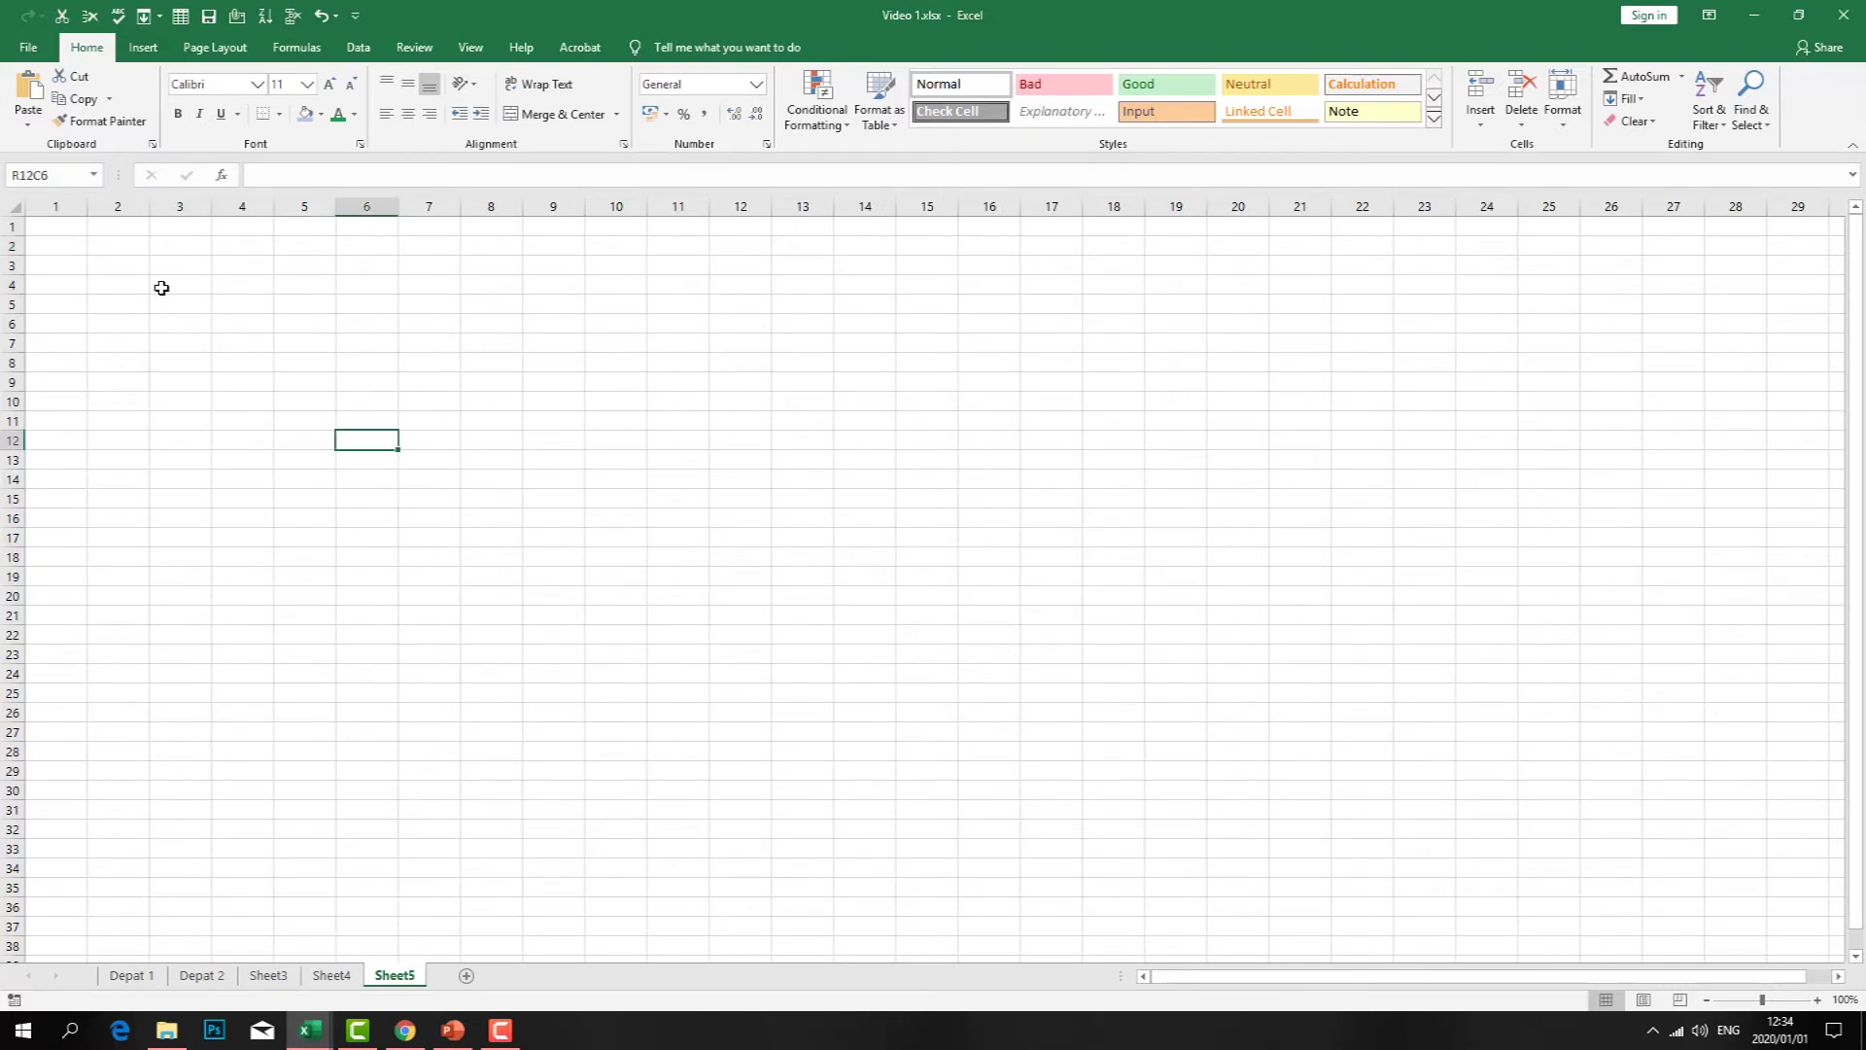
{"action": "left_click", "coordinate": [163, 286]}
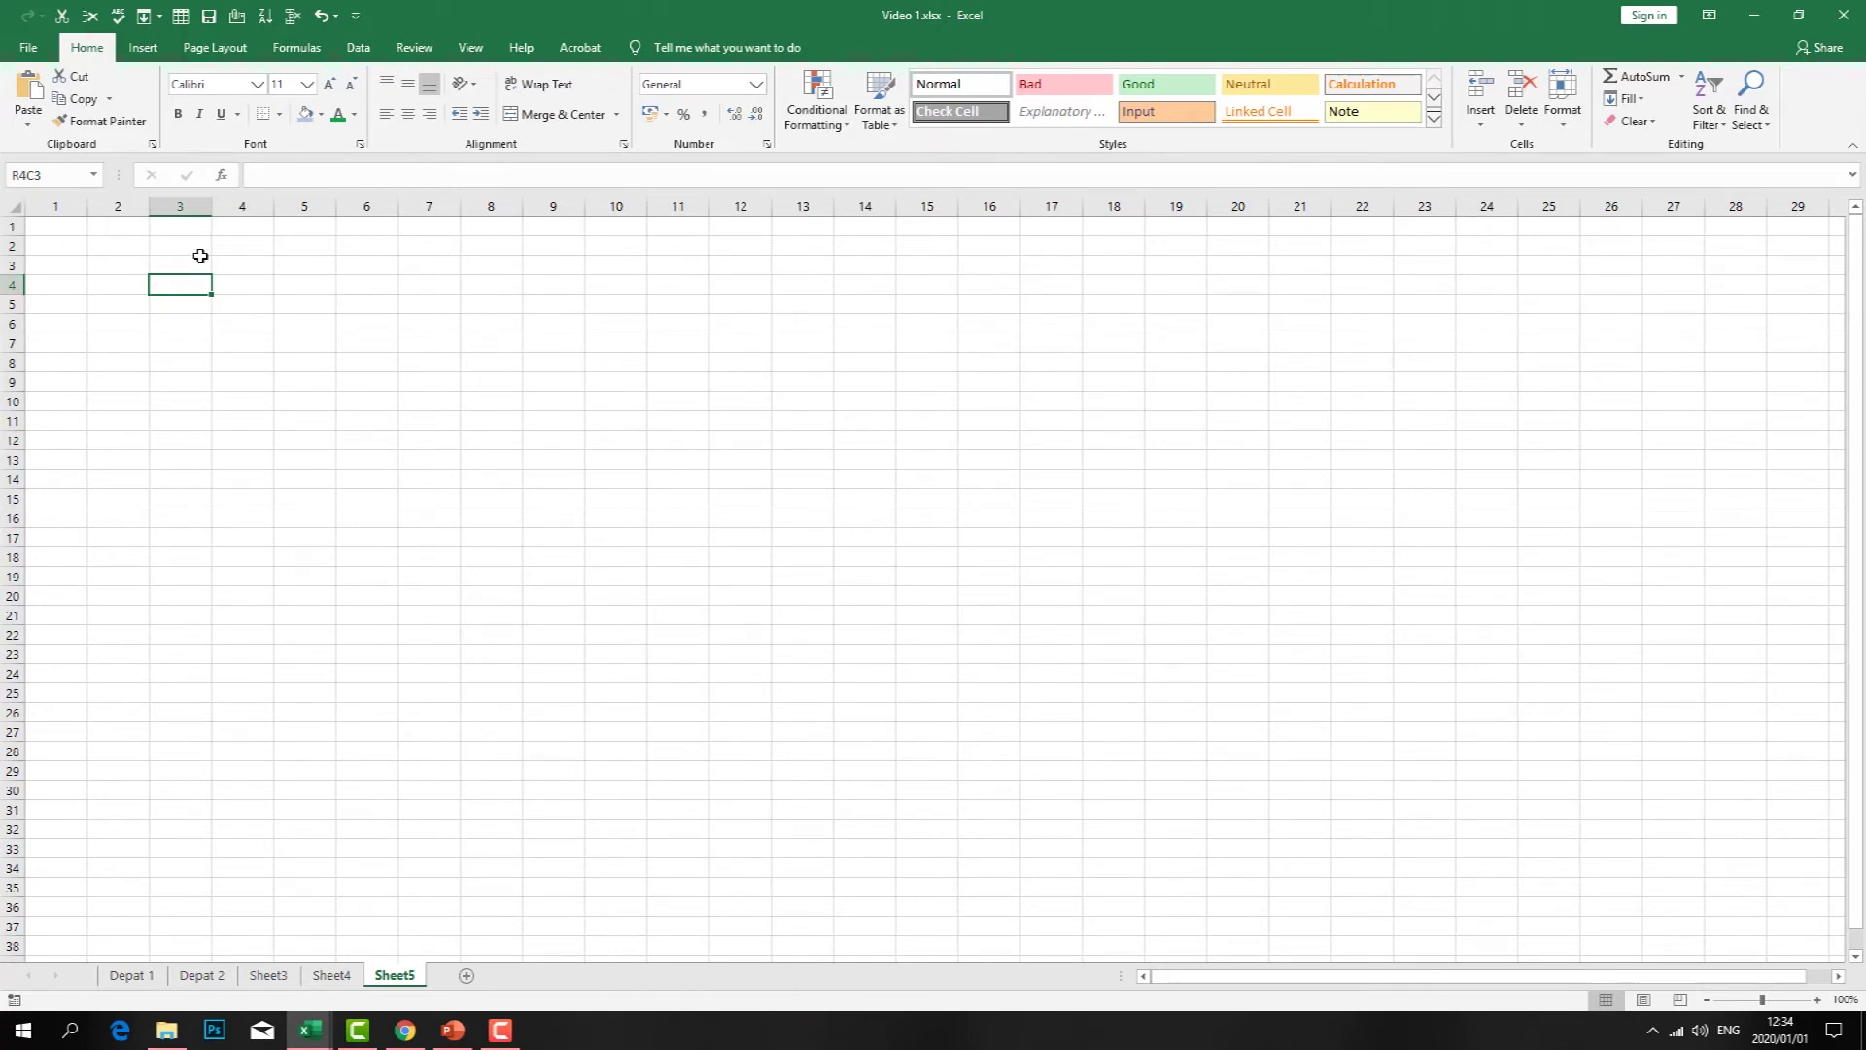
{"action": "left_click", "coordinate": [46, 174]}
{"action": "left_click", "coordinate": [186, 270]}
- Switch to the PowerPoint class presentation and browse its slides to review the Excel Class 1 Formatting slide
{"action": "left_click", "coordinate": [453, 1030]}
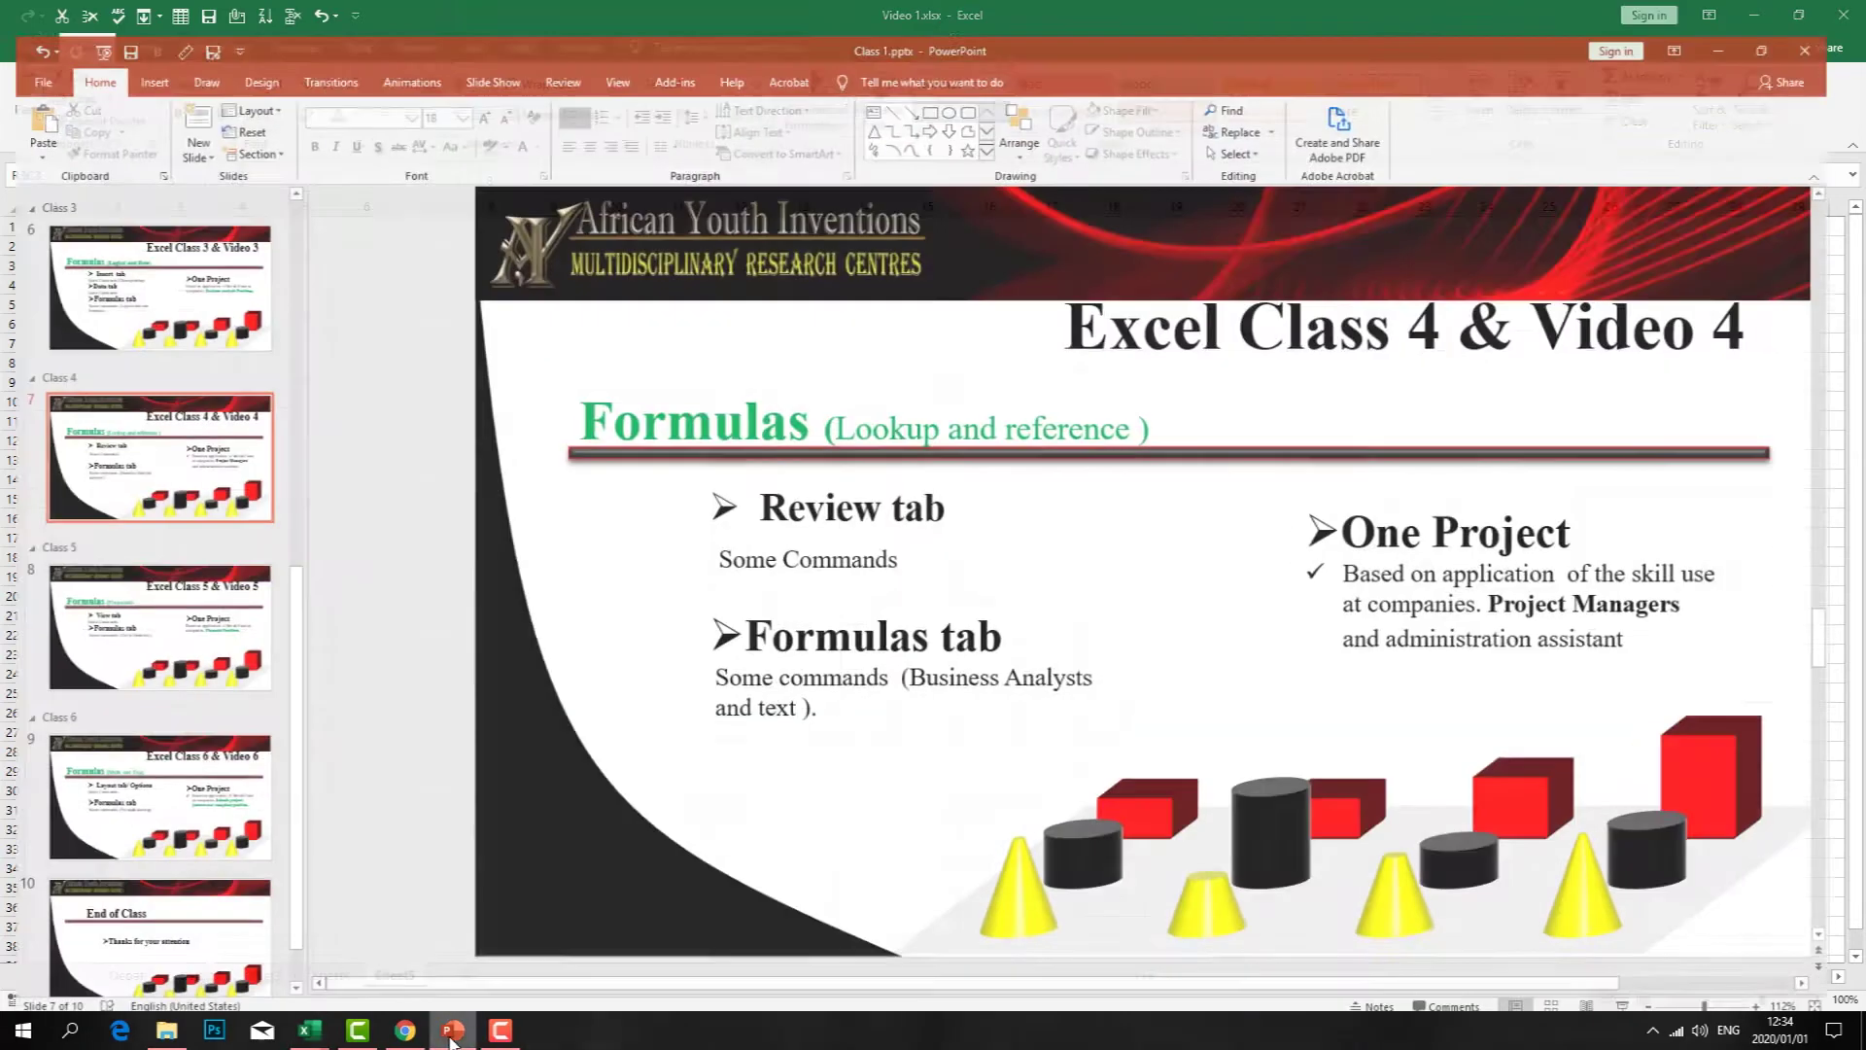
{"action": "scroll", "coordinate": [146, 680], "scroll_direction": "down", "scroll_amount": 1}
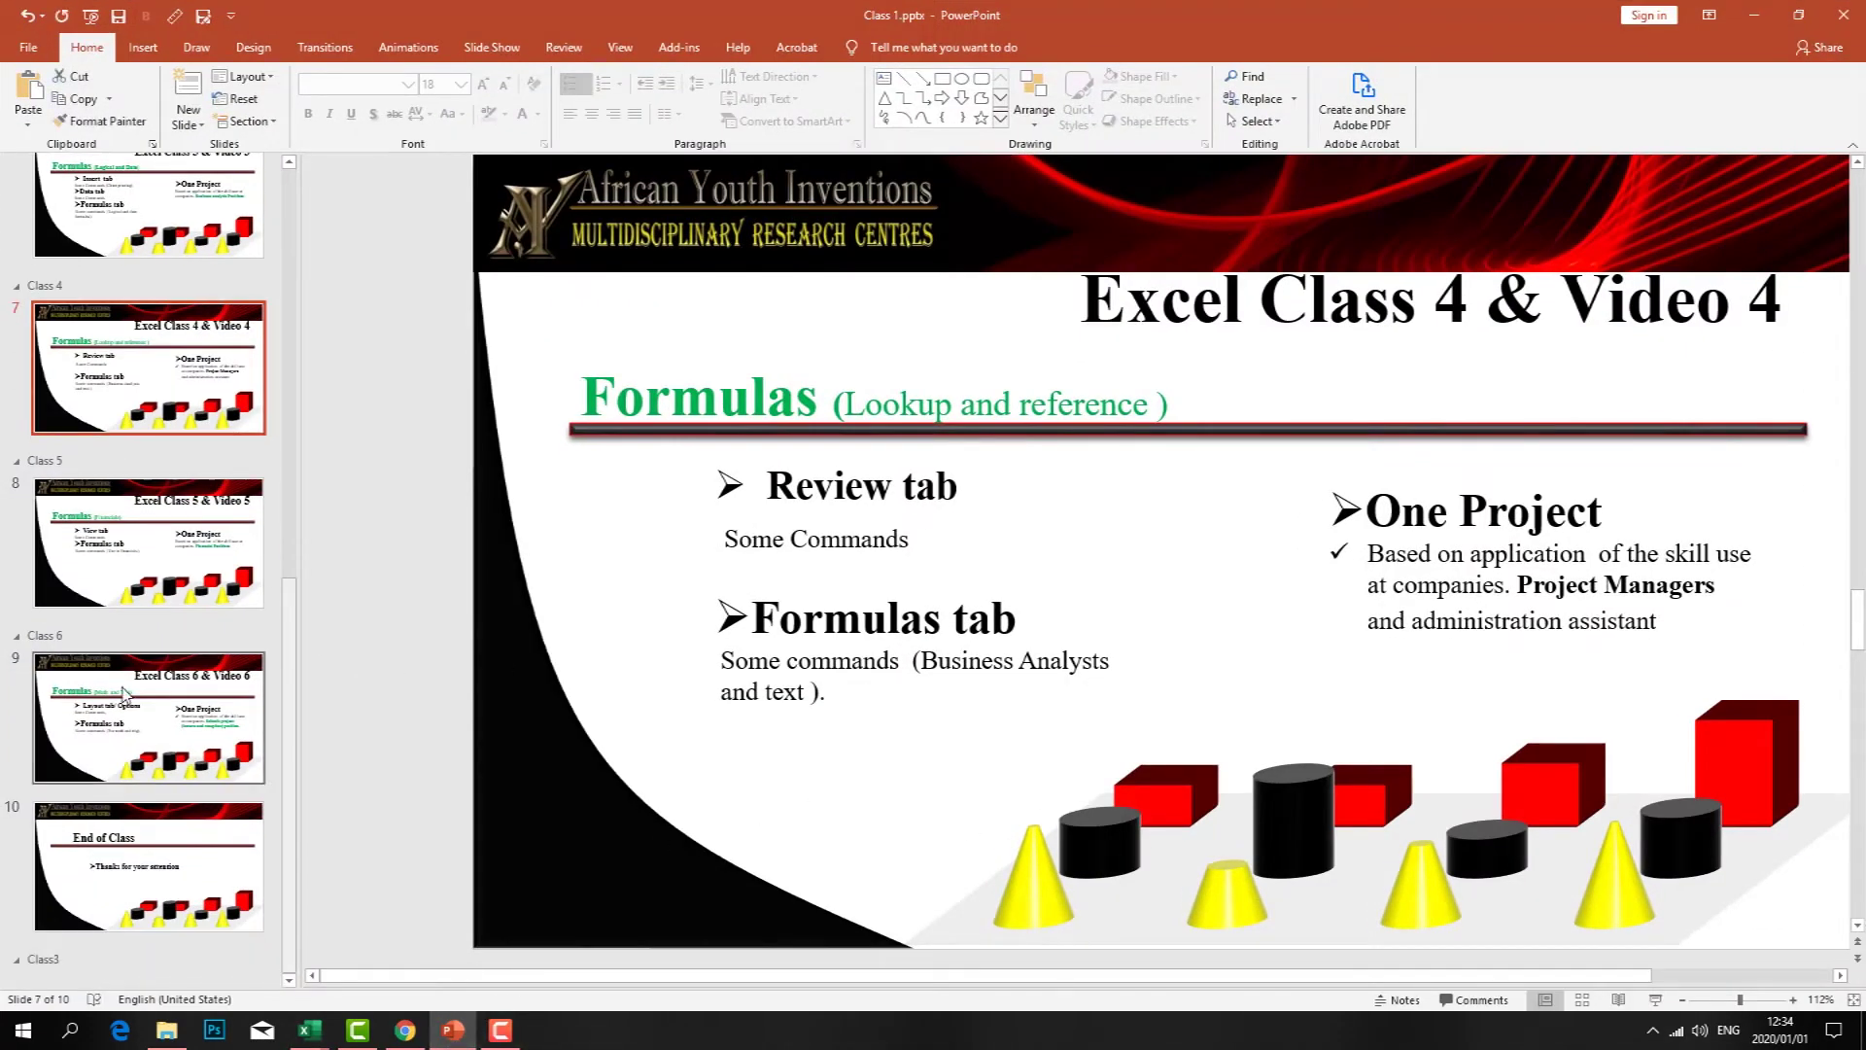
{"action": "left_click", "coordinate": [132, 912]}
{"action": "left_click", "coordinate": [146, 716]}
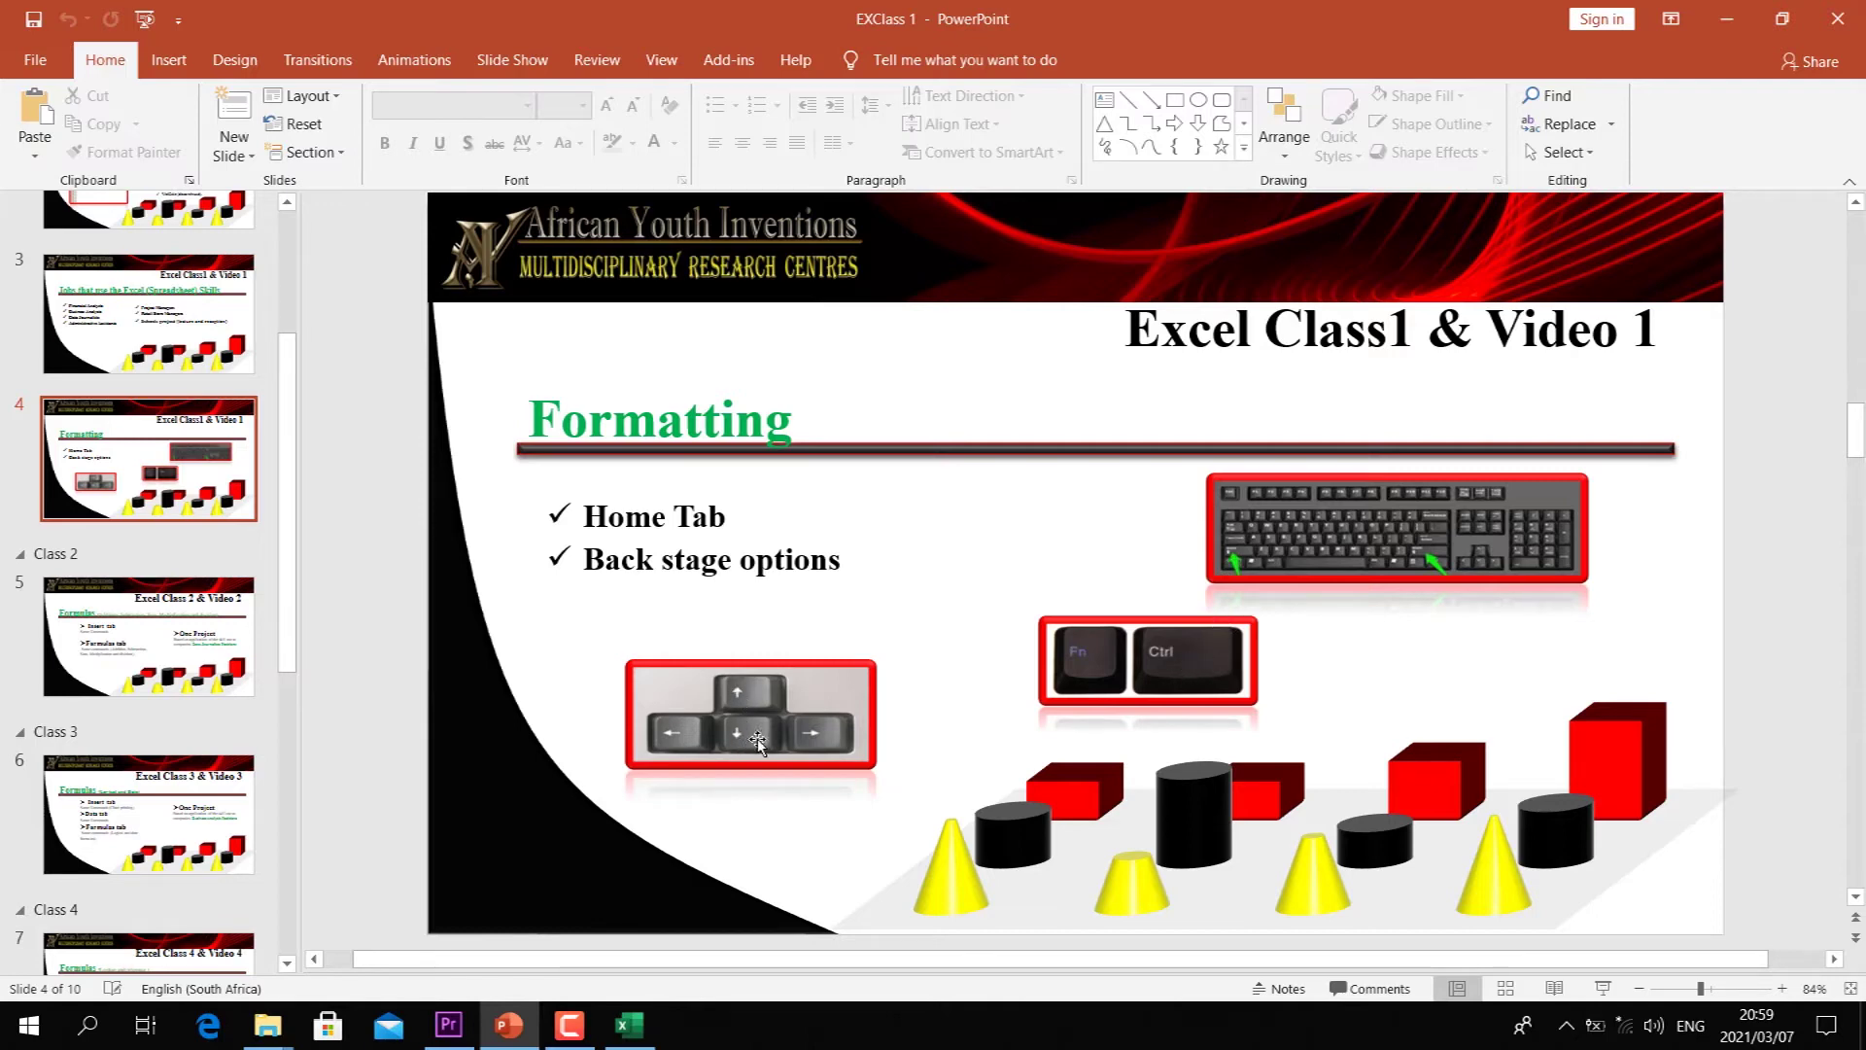
- Switch to Book1 in Excel and jump to the last row of column 15 and back to row 1, checking the keyboard slide in between
{"action": "left_click", "coordinate": [630, 1025]}
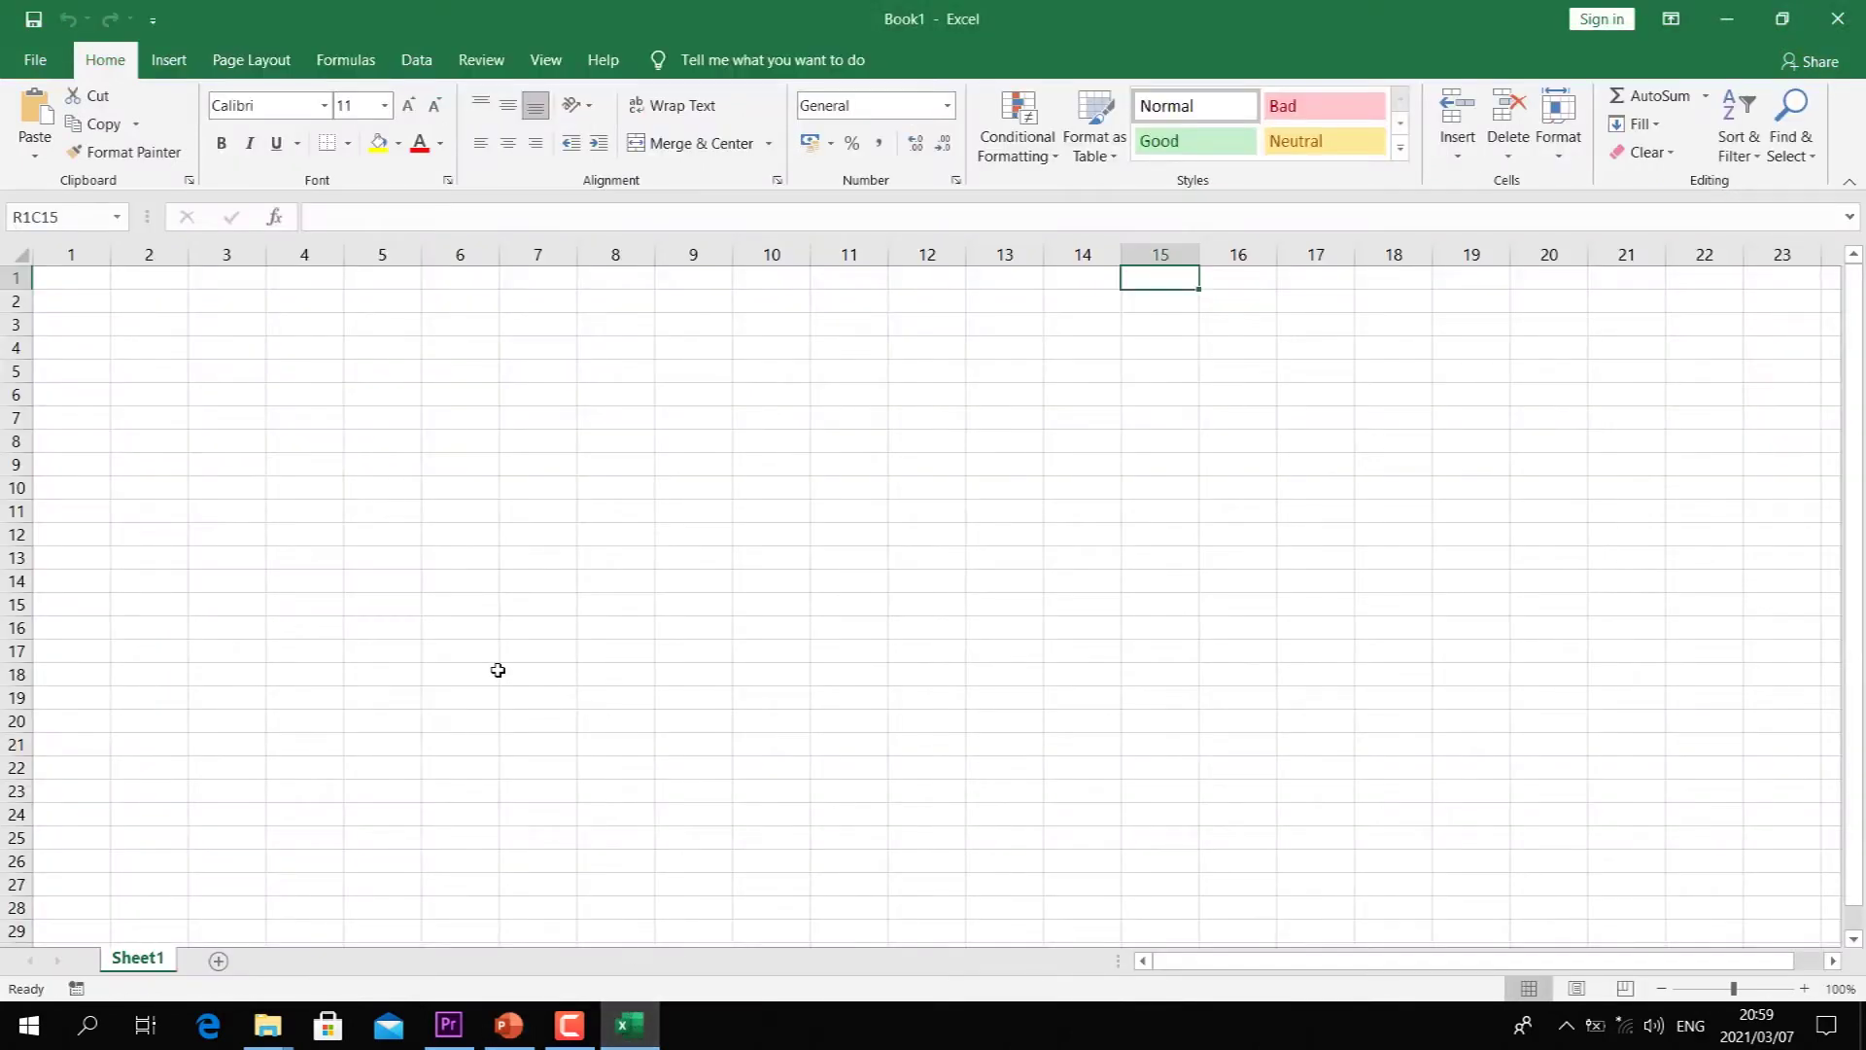
{"action": "key", "text": "ctrl+Down"}
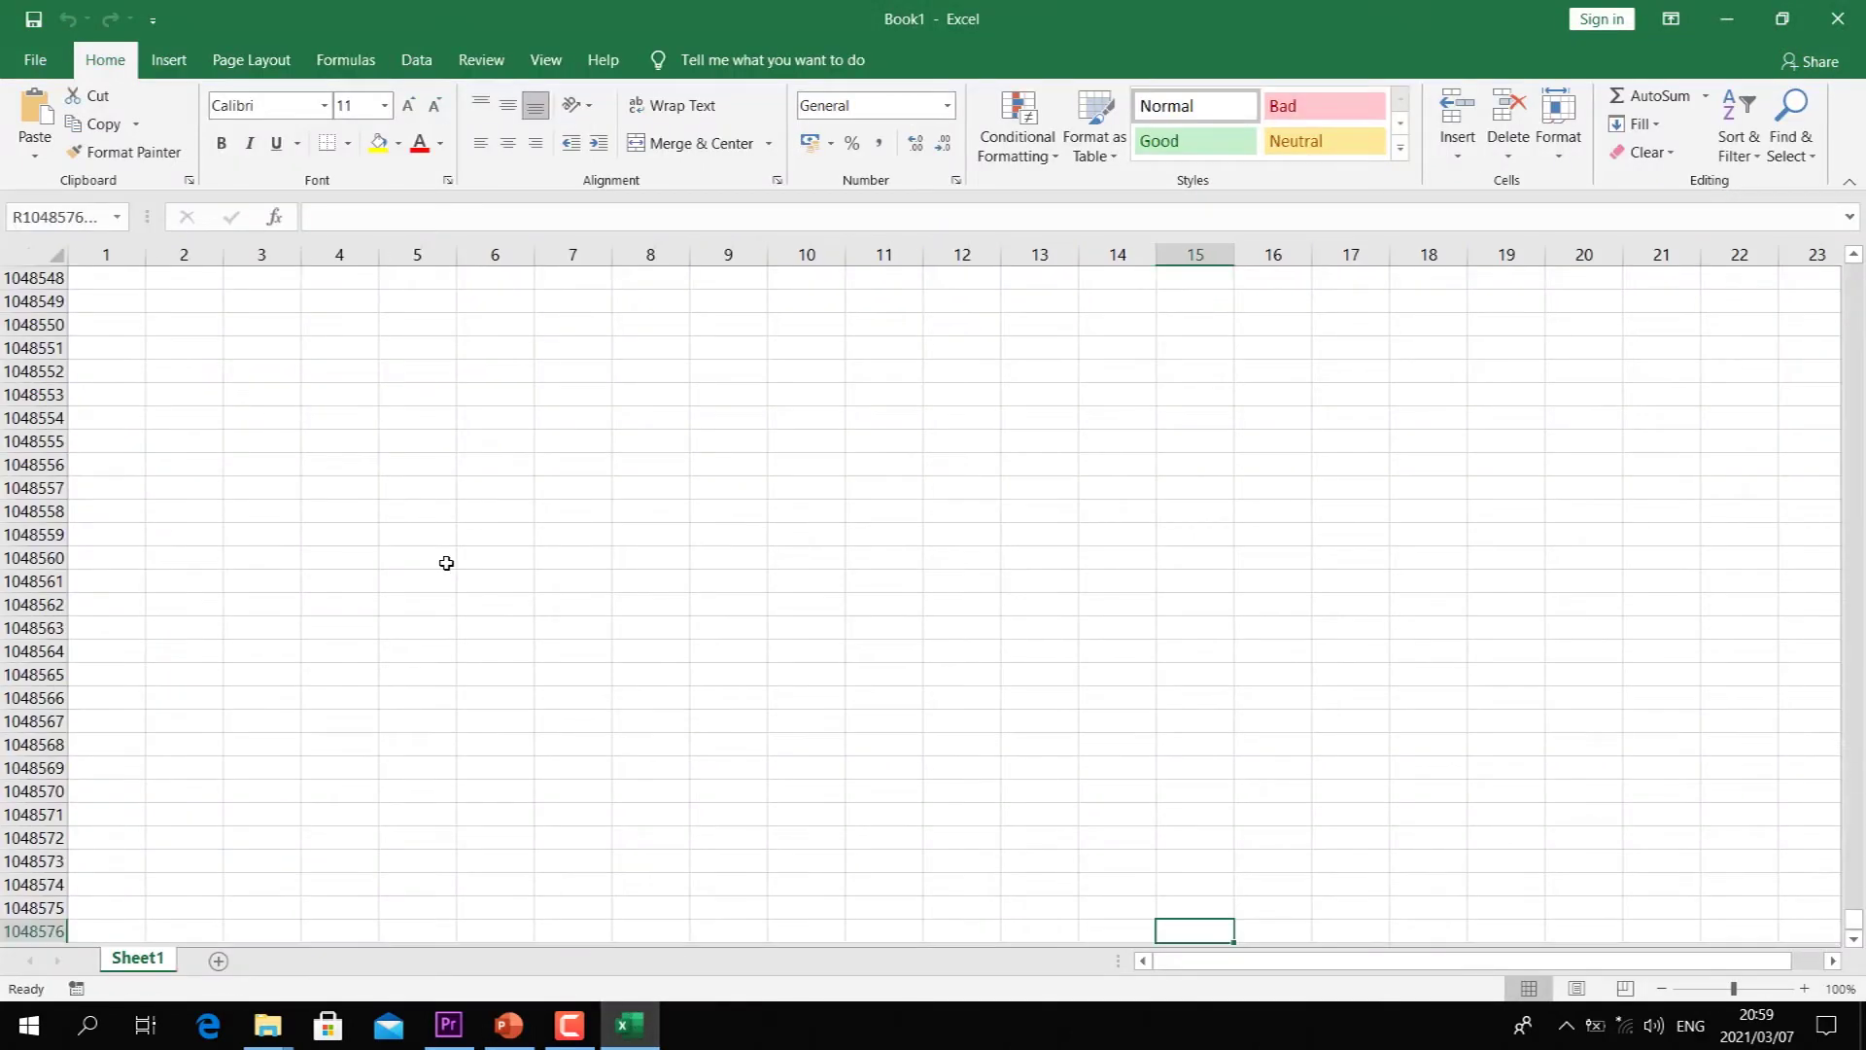
{"action": "left_click", "coordinate": [510, 1025]}
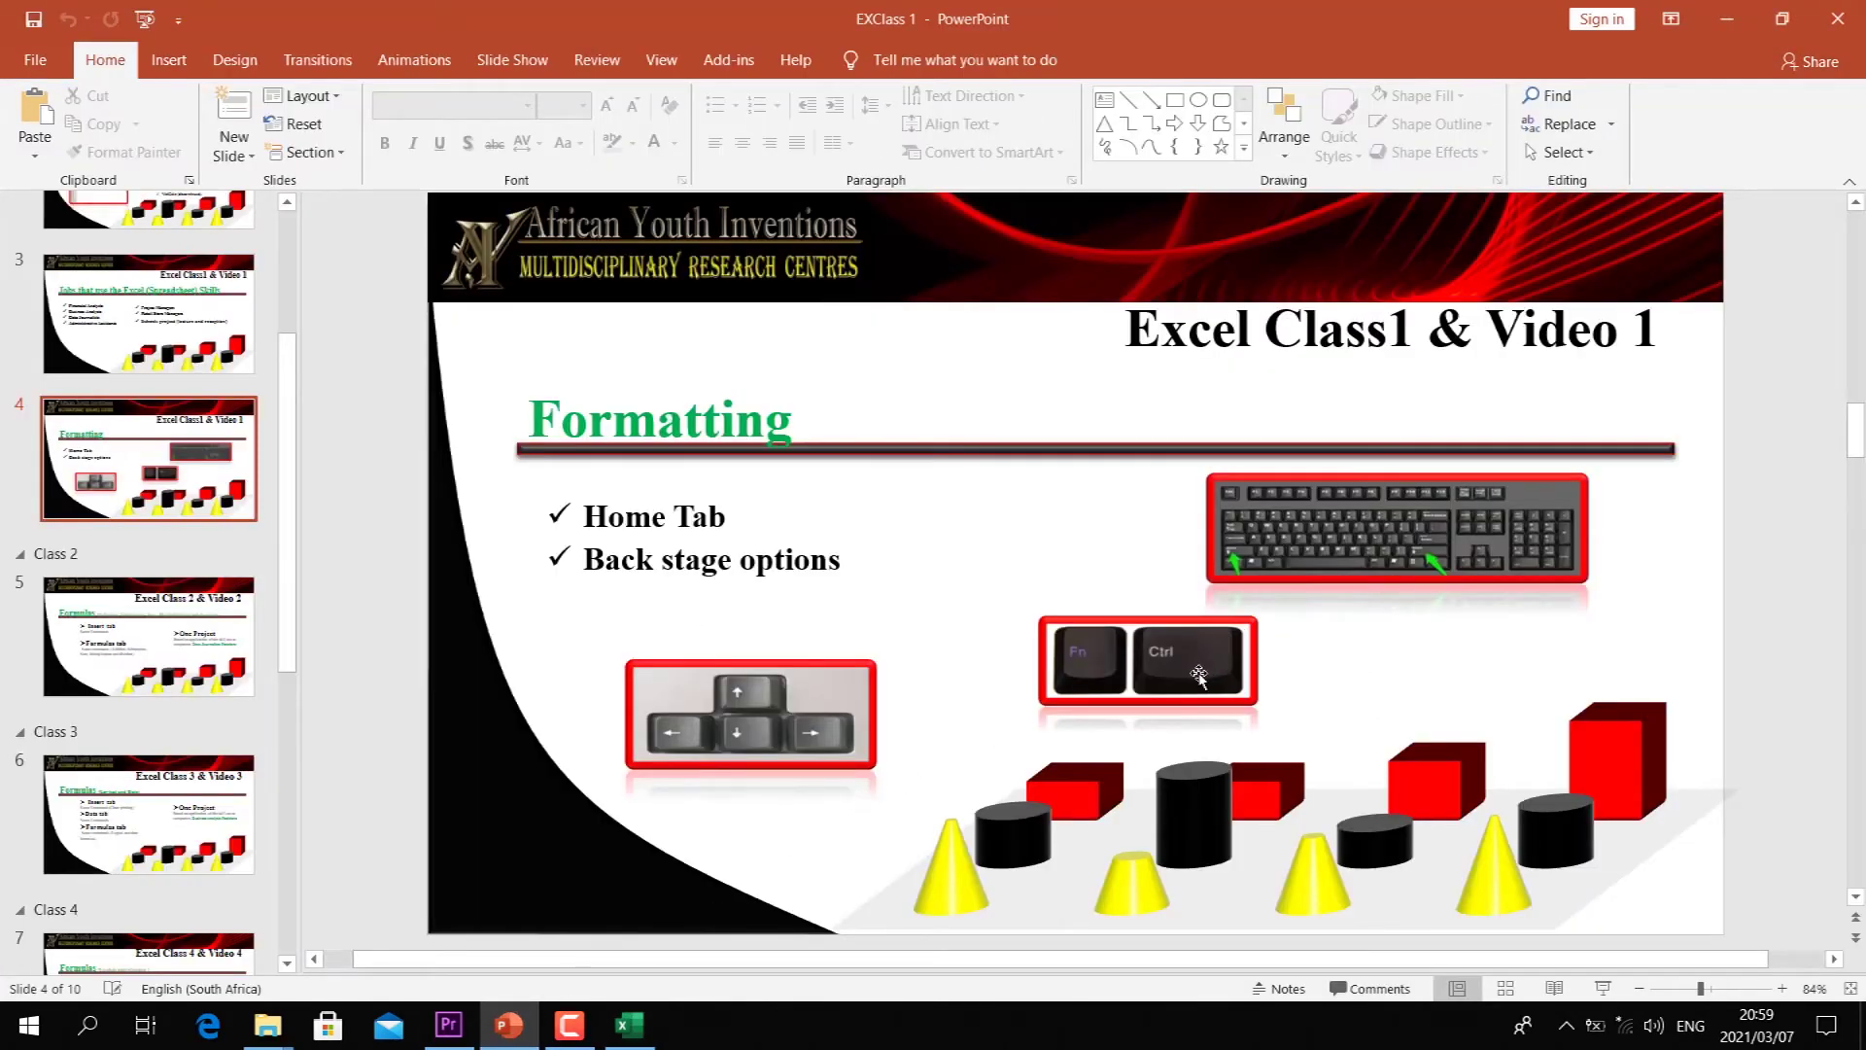
{"action": "left_click", "coordinate": [642, 1022]}
{"action": "key", "text": "ctrl+Up"}
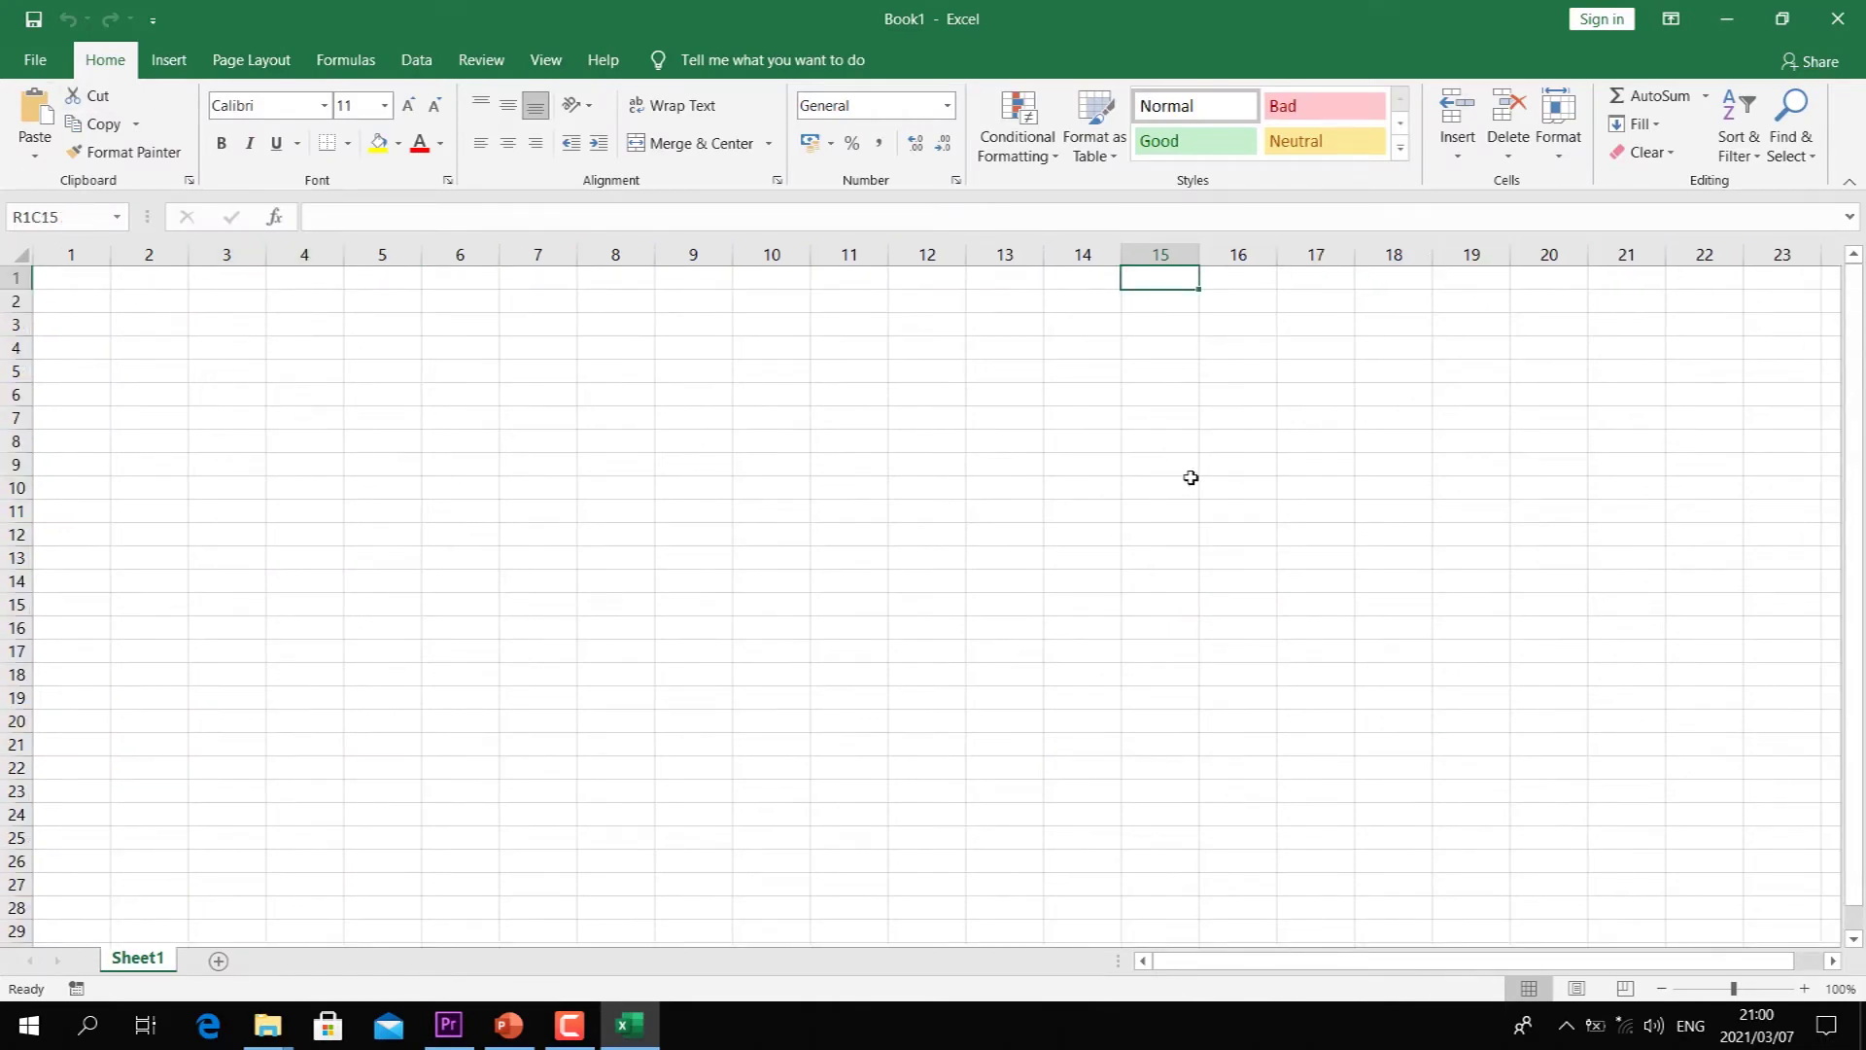
- Jump to the last column of row 1 in Book1, check the arrow-keys slide in PowerPoint, and return to cell R1C1
{"action": "left_click", "coordinate": [634, 1023]}
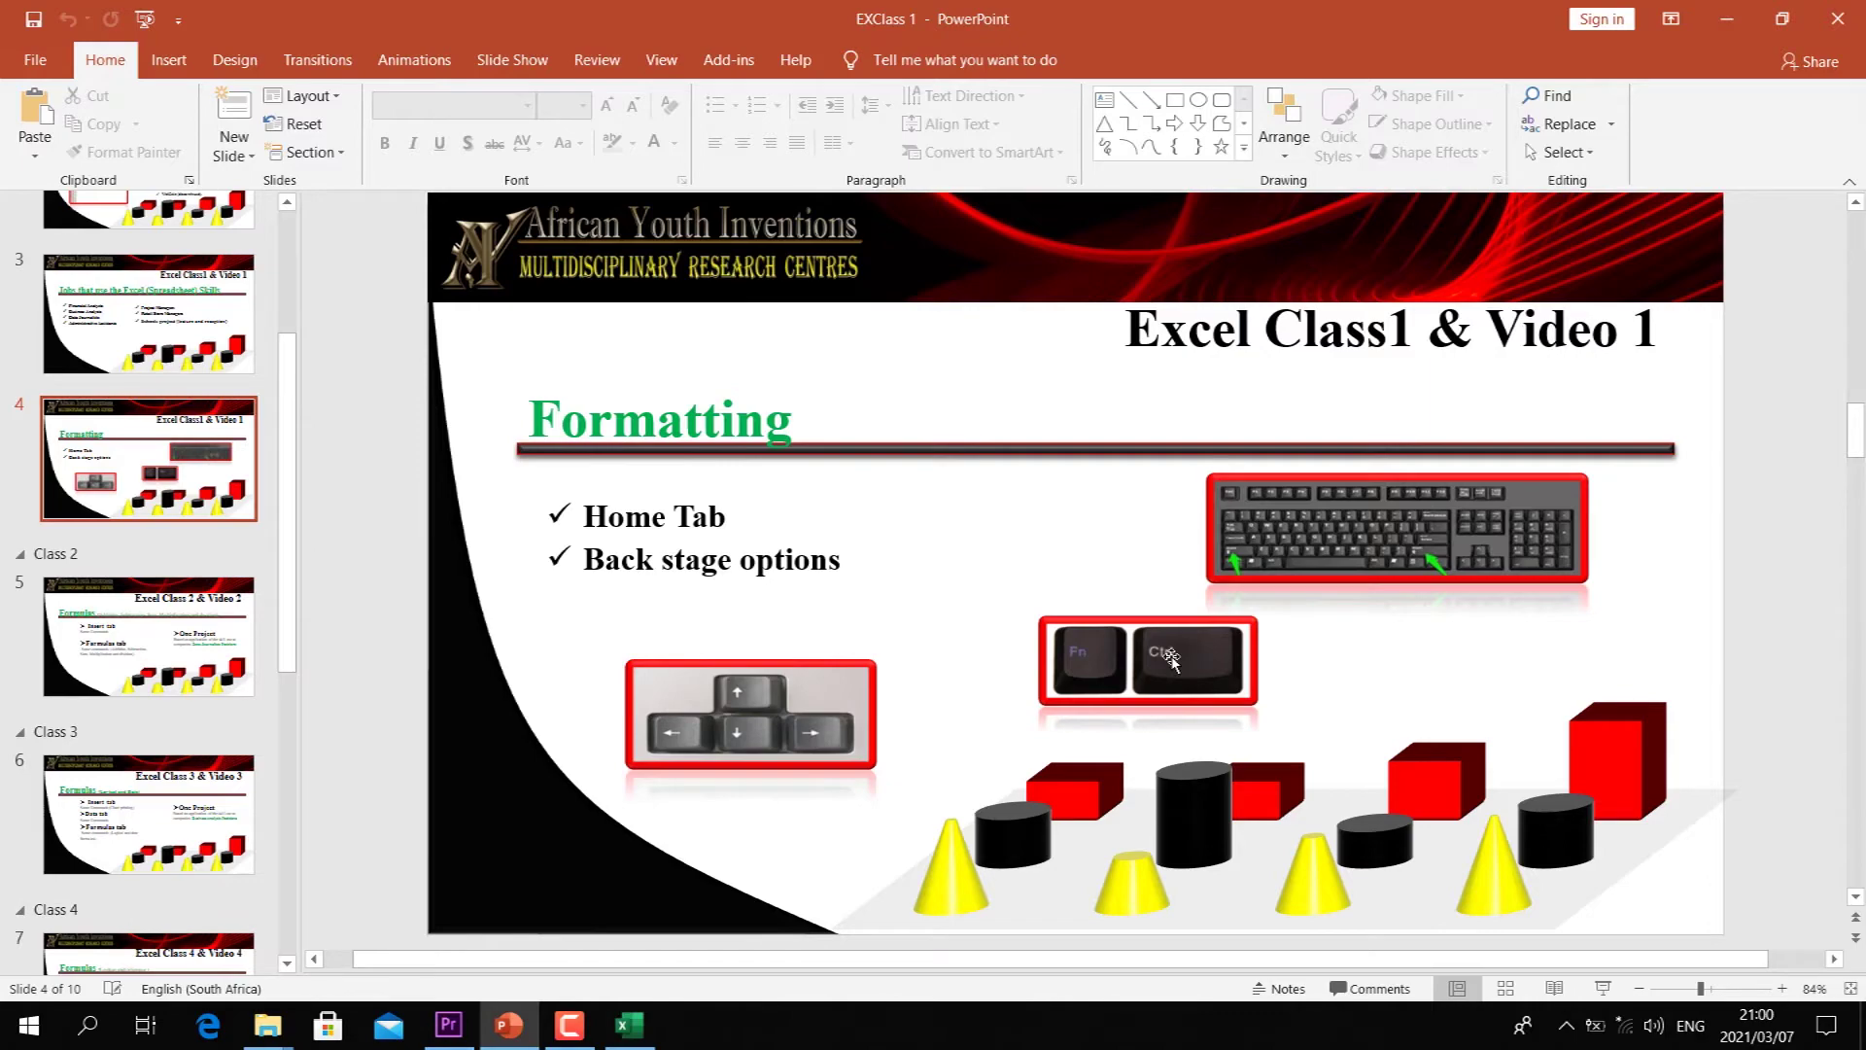
{"action": "left_click", "coordinate": [629, 1024]}
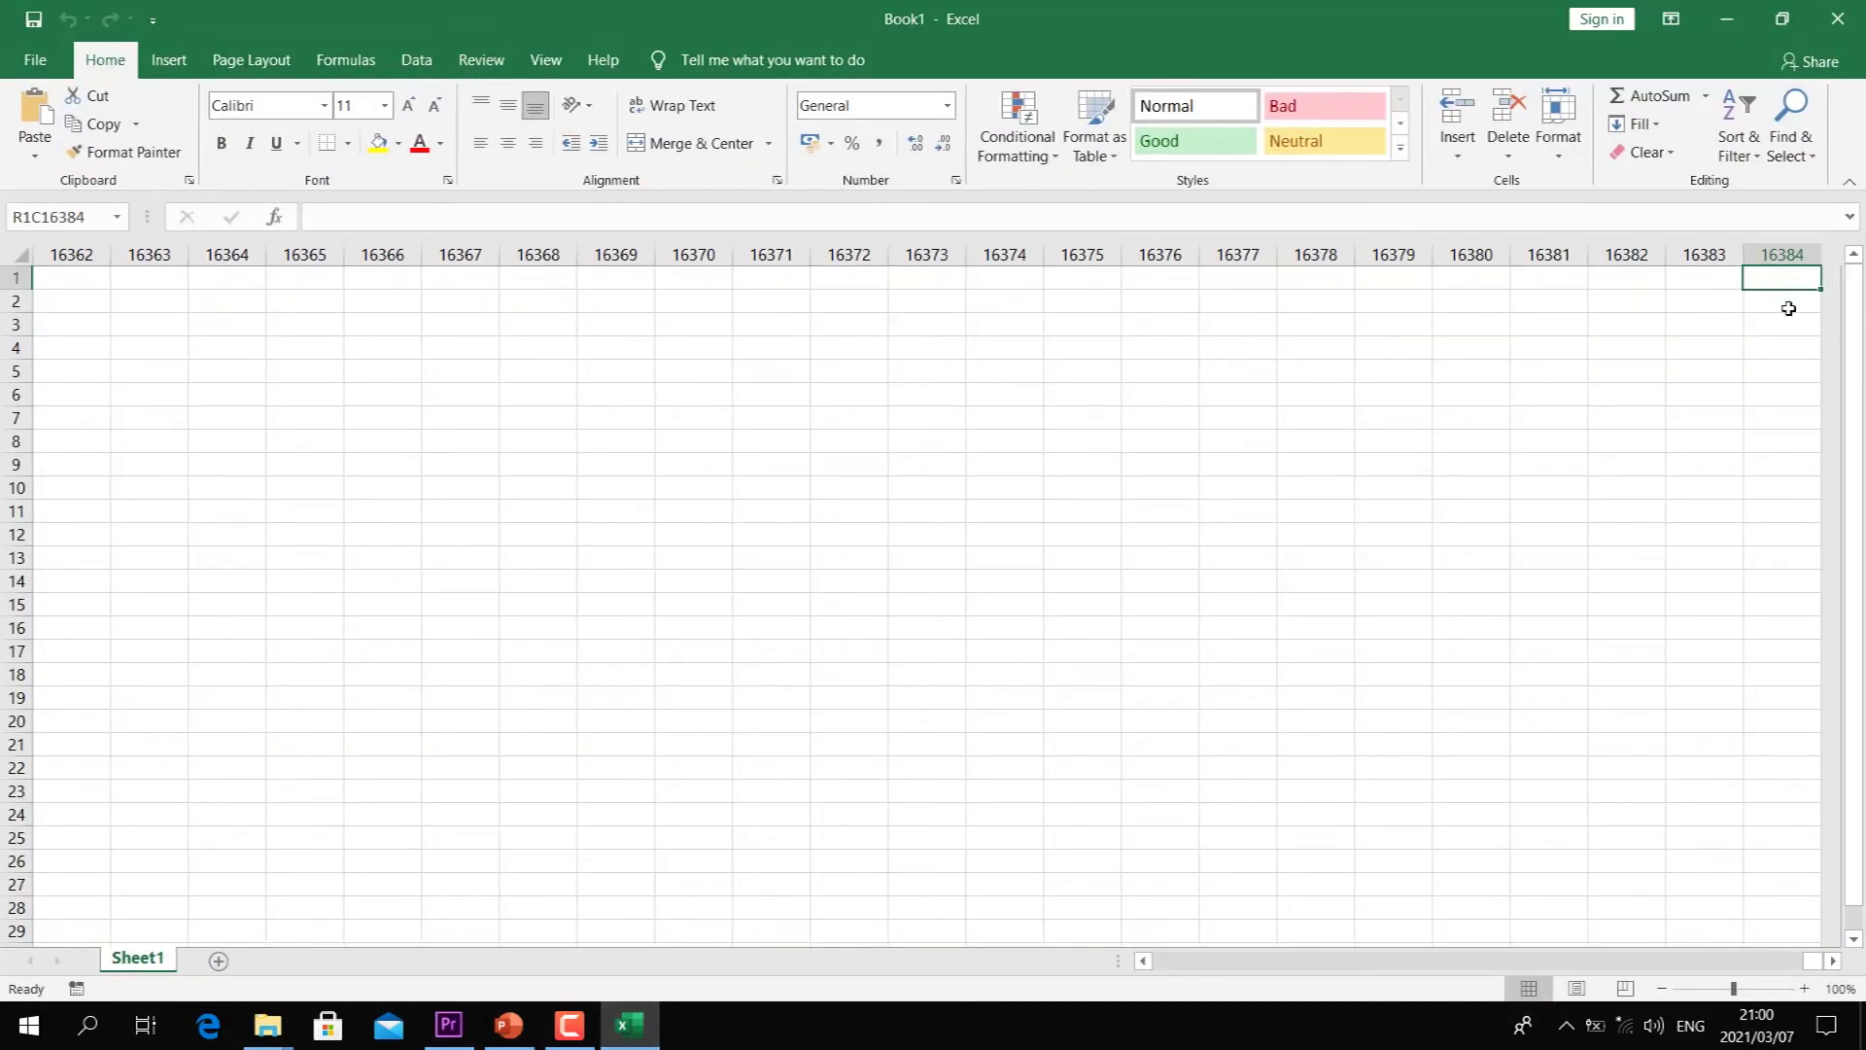
{"action": "key", "text": "alt+Tab"}
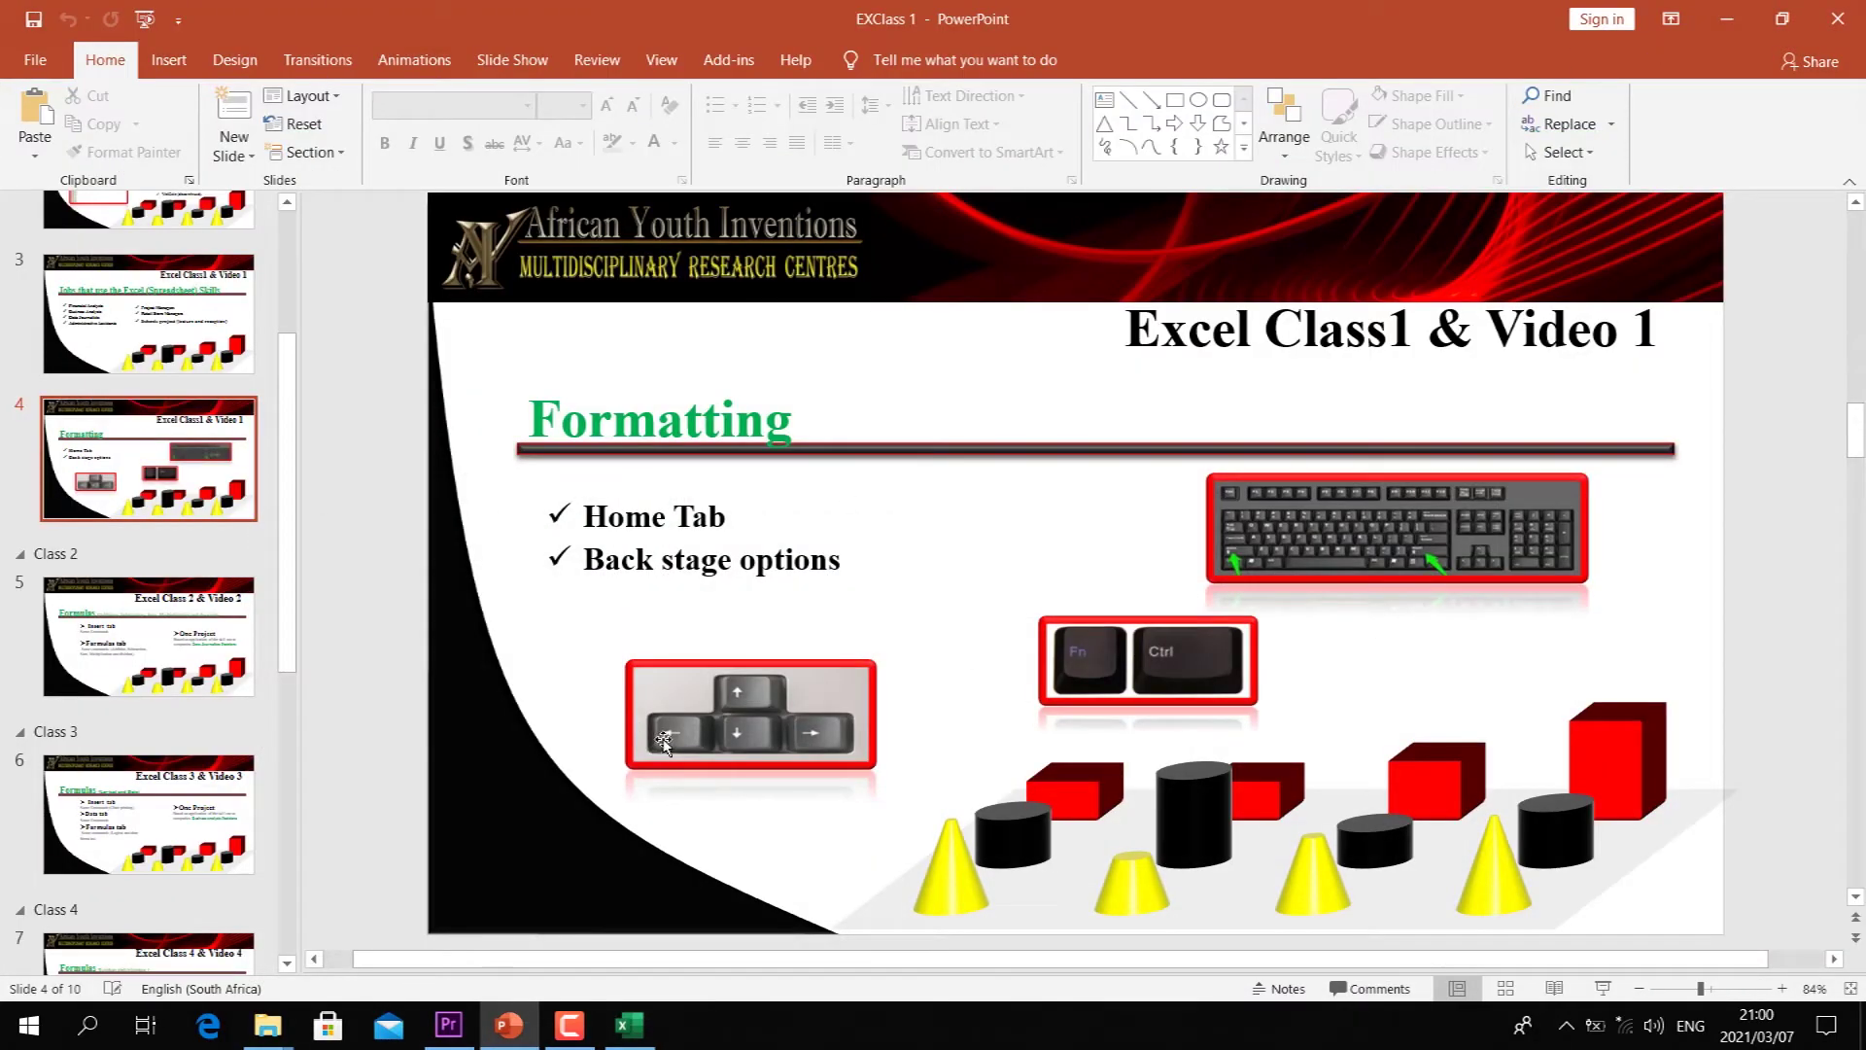
{"action": "key", "text": "alt+Tab"}
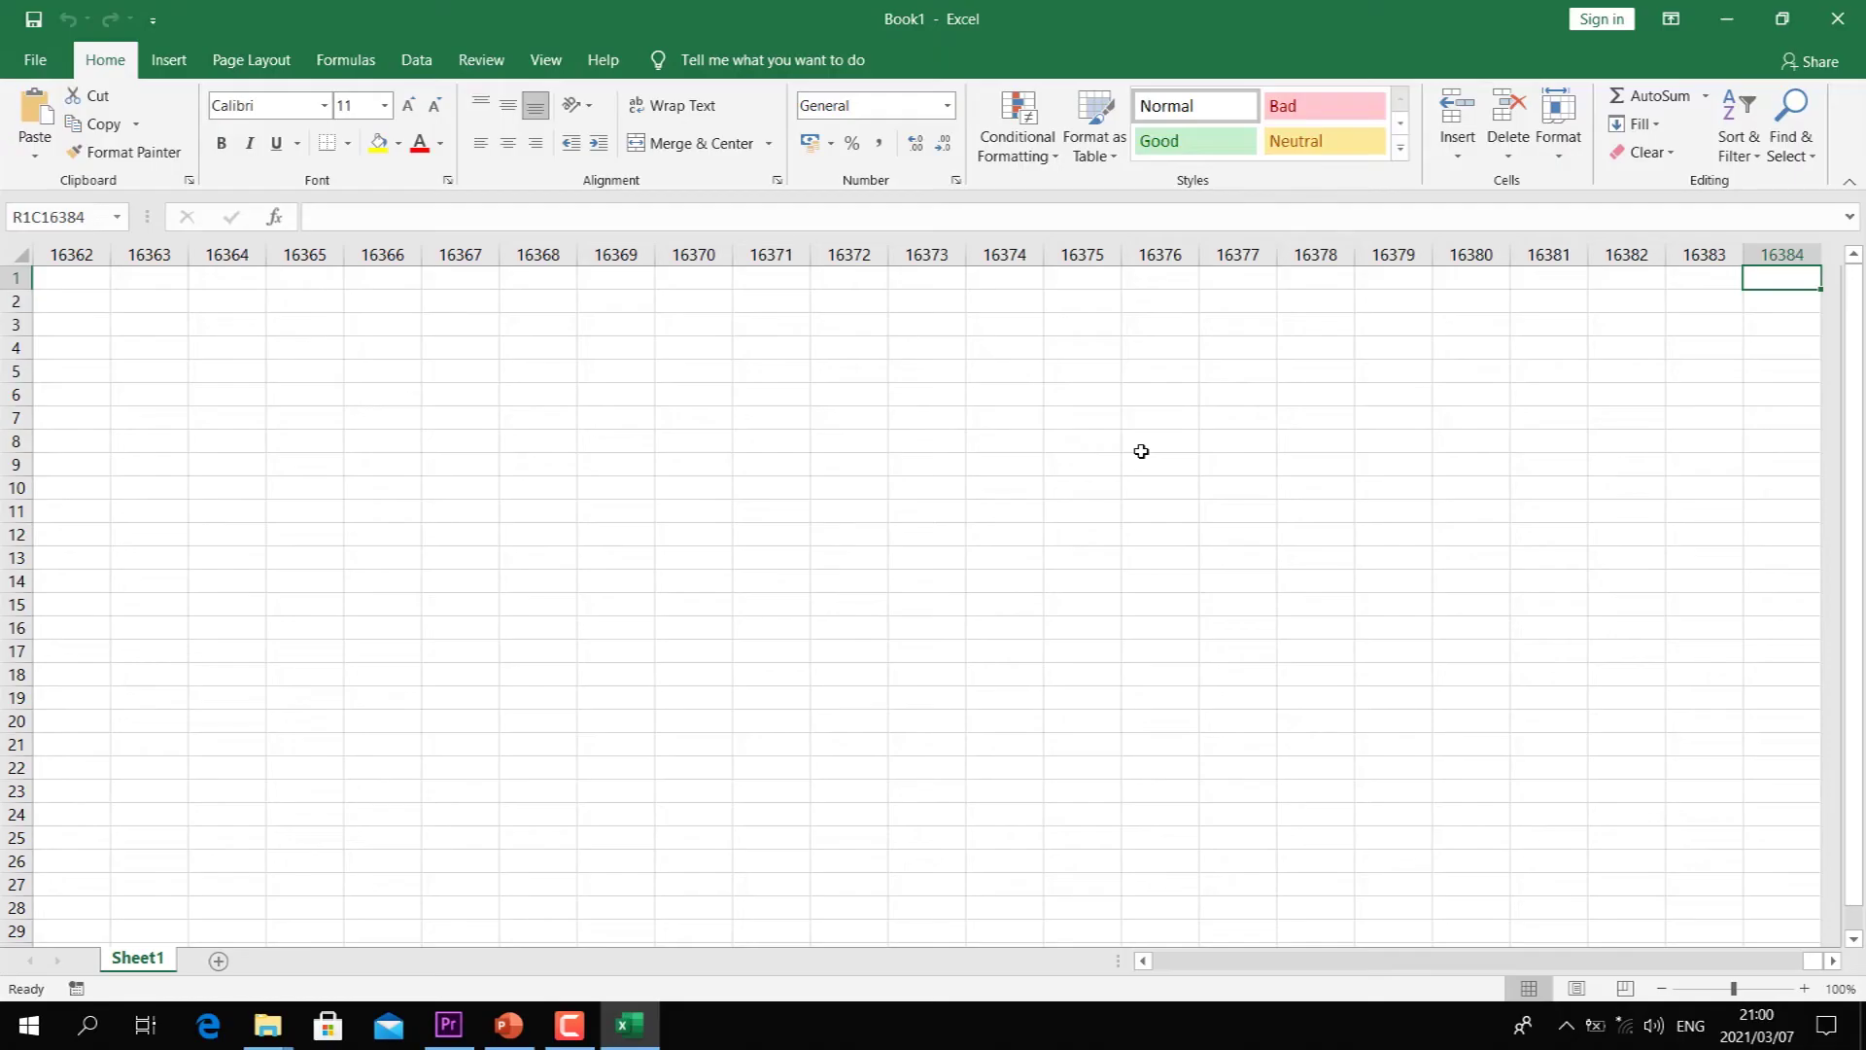
{"action": "key", "text": "ctrl+Home"}
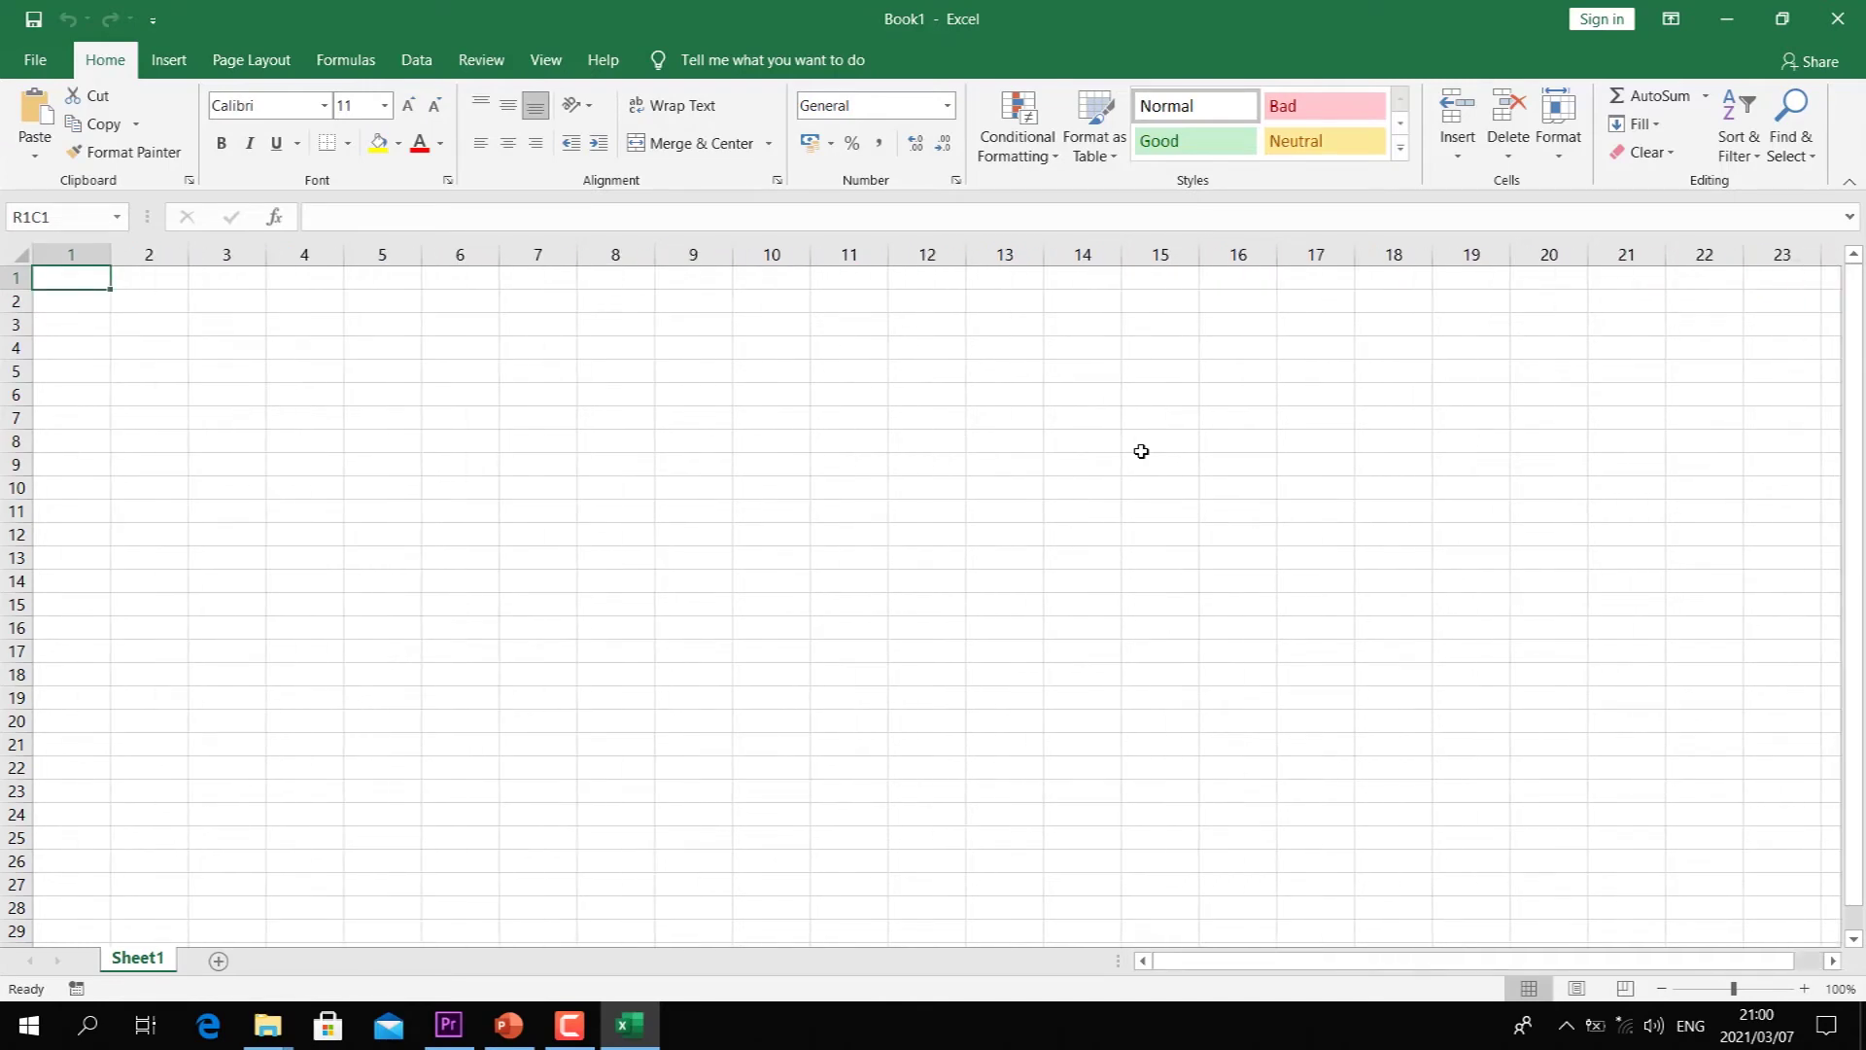
- Go to the sheet's last cell and enter 1048576 in column 16367 and 16384 in column 16369 of row 1048562
{"action": "key", "text": "ctrl+Down"}
{"action": "key", "text": "ctrl+Right"}
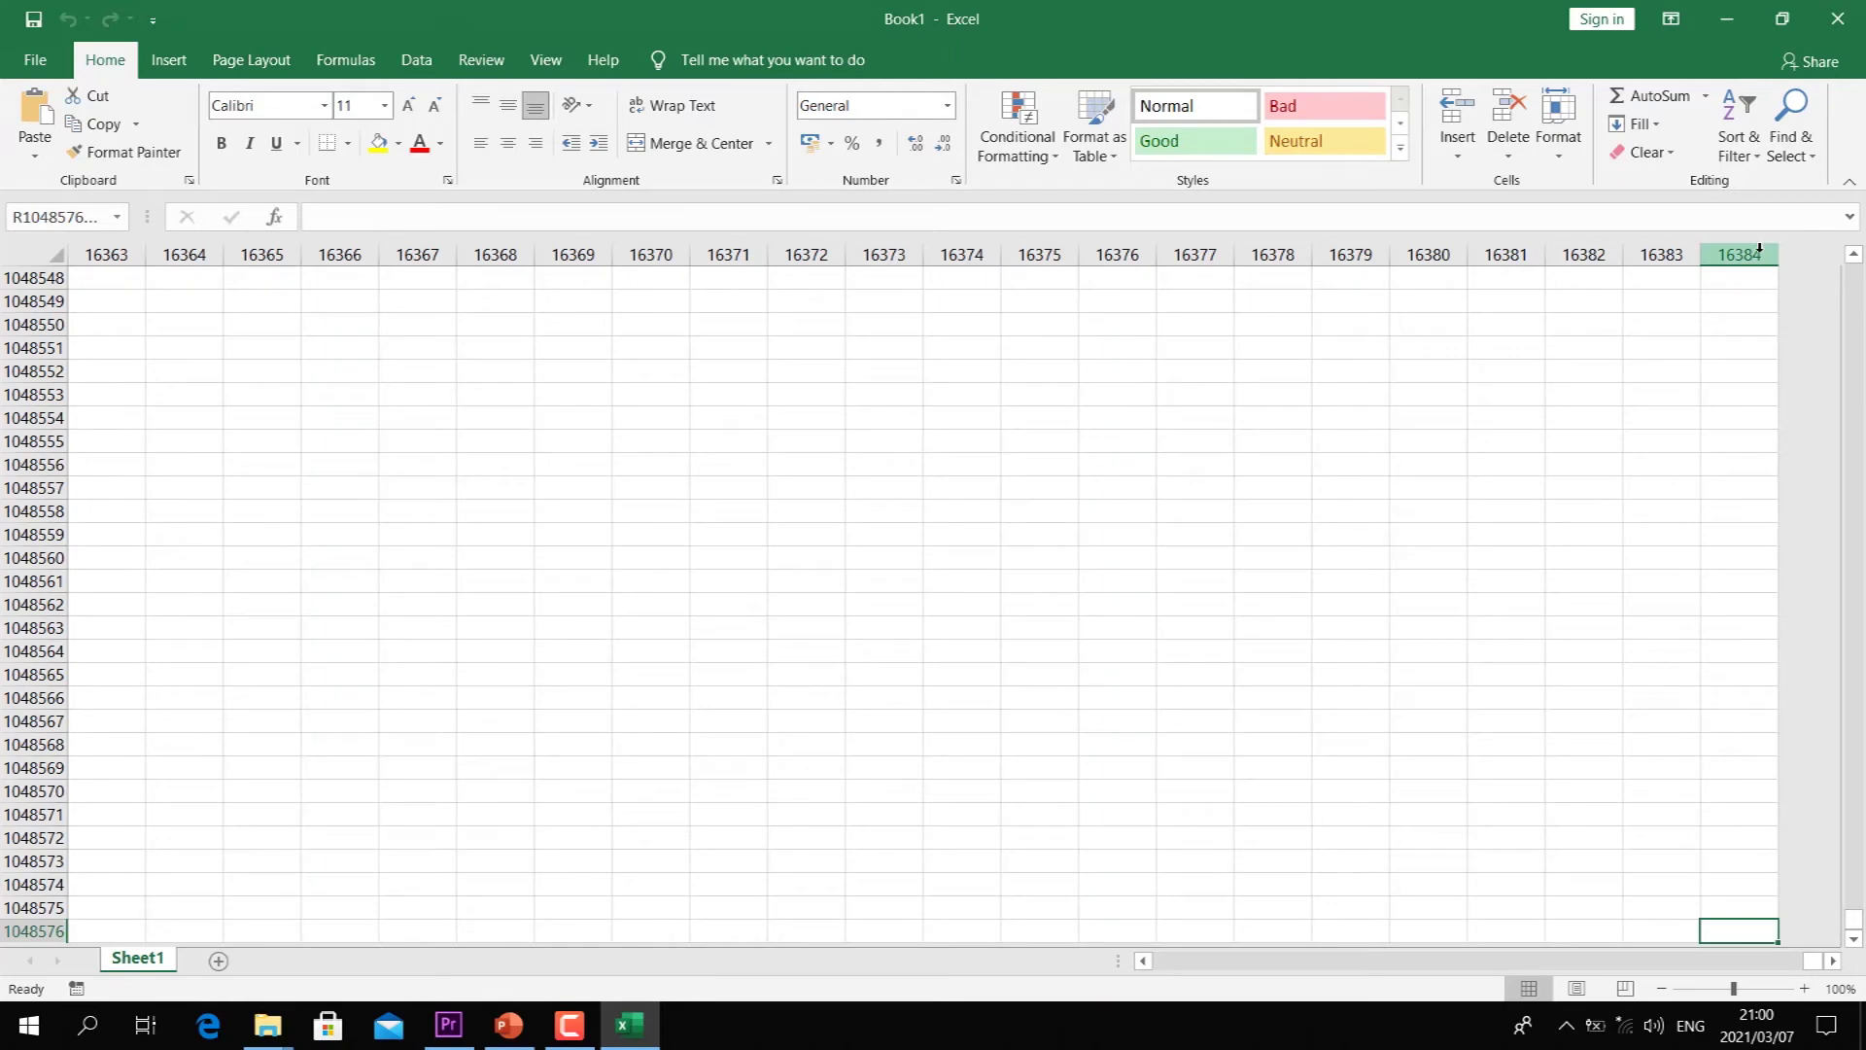
{"action": "left_click", "coordinate": [450, 557]}
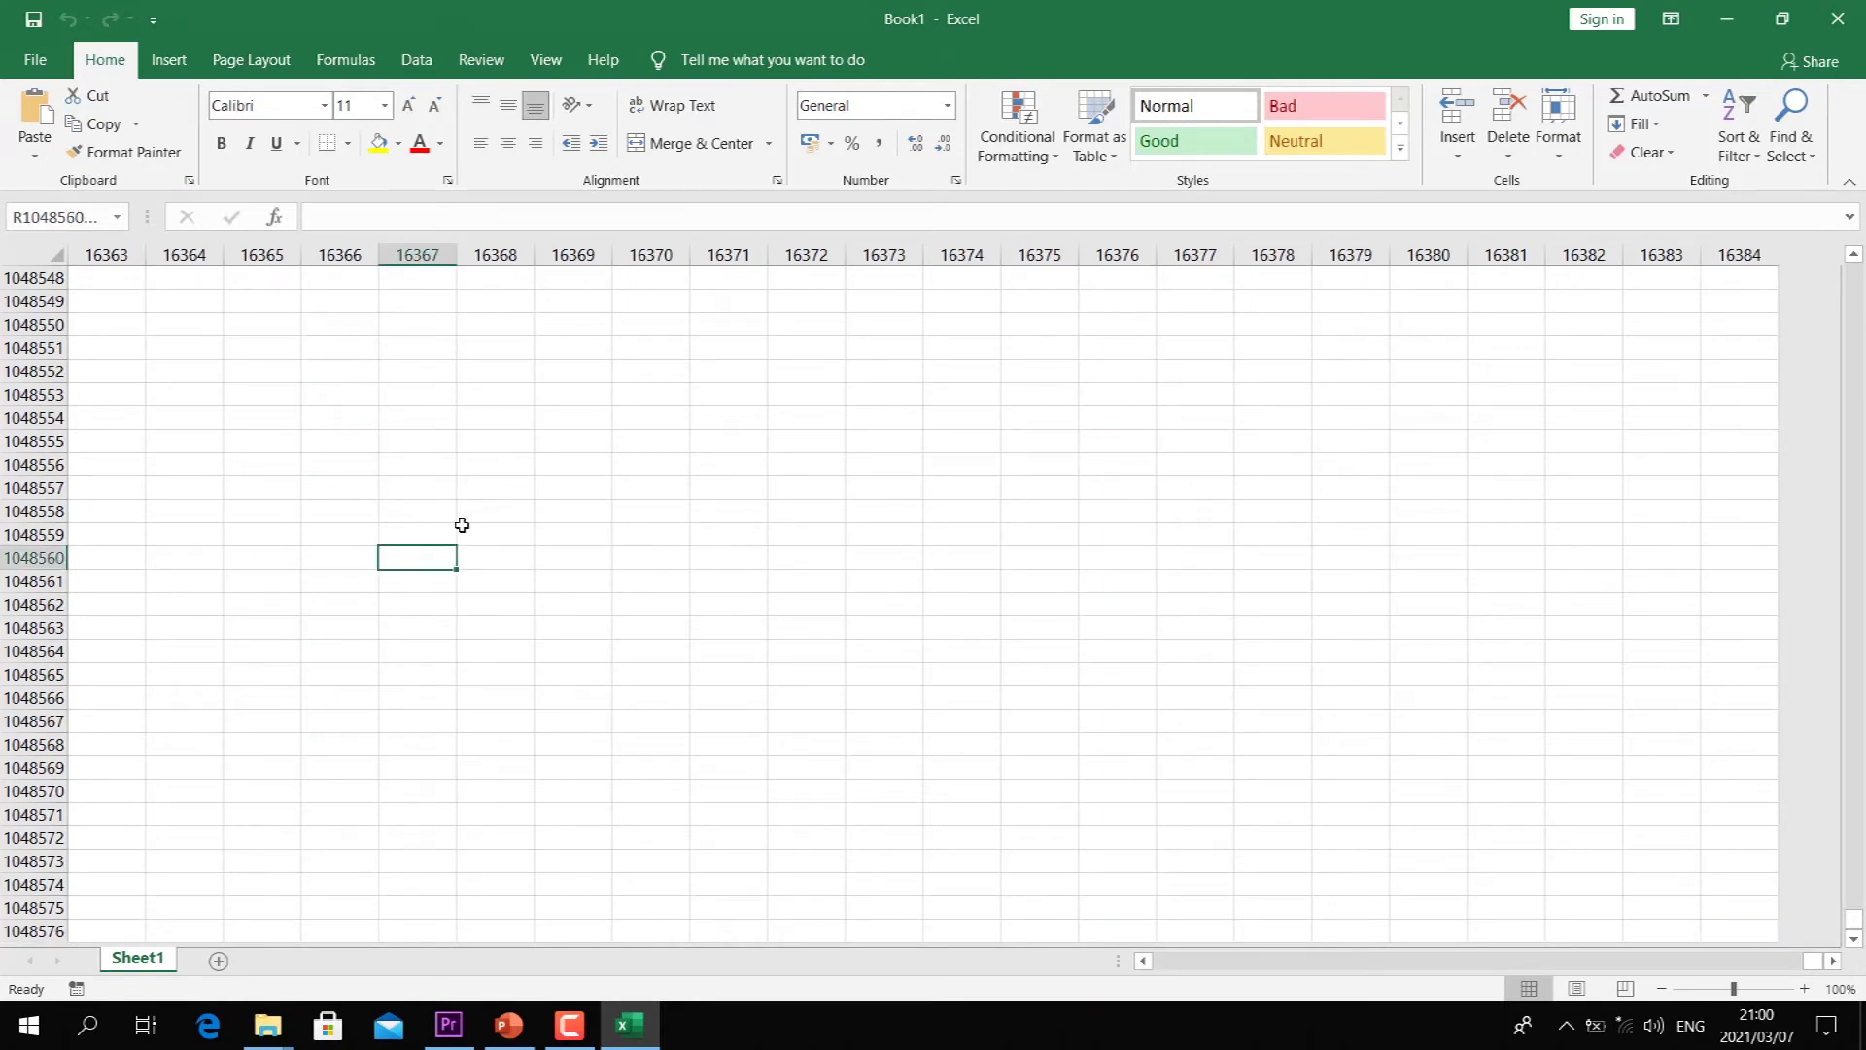
{"action": "type", "text": "4"}
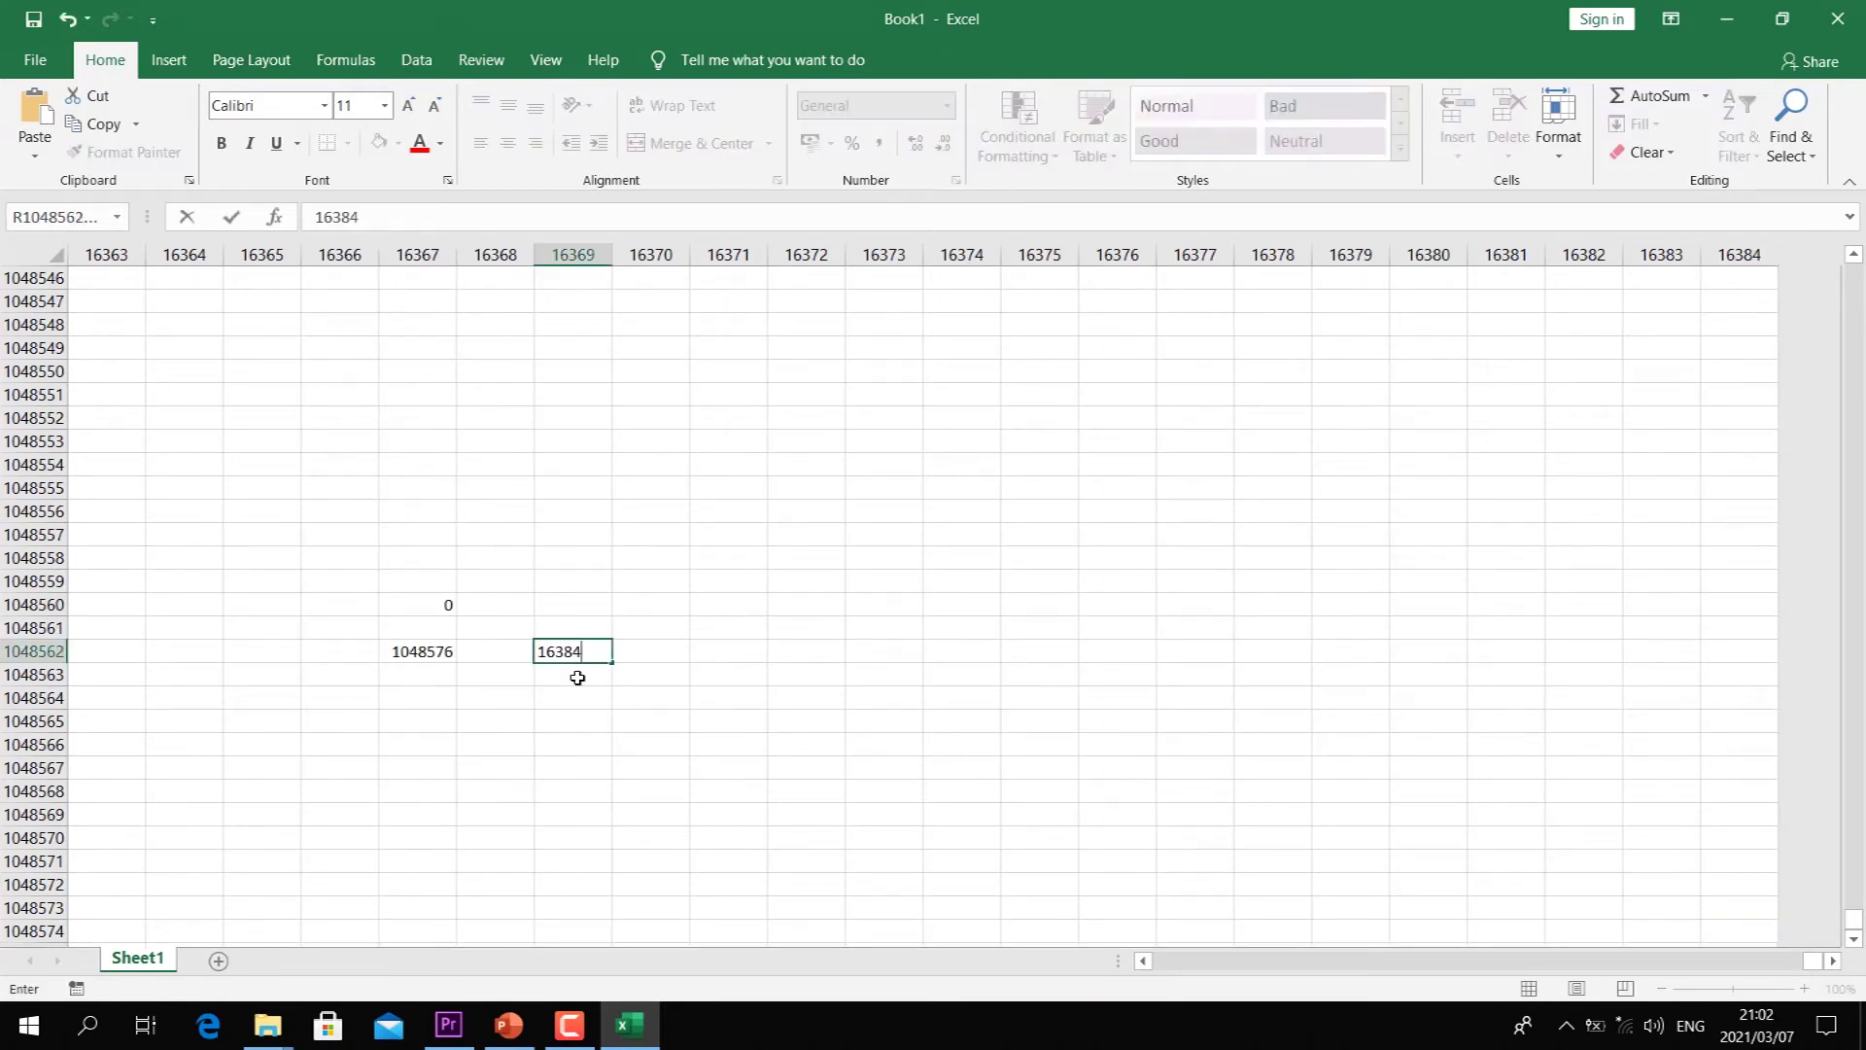
- Label the two numbers by entering "rows" above 1048576 and "colum" above 16384
{"action": "left_click", "coordinate": [428, 630]}
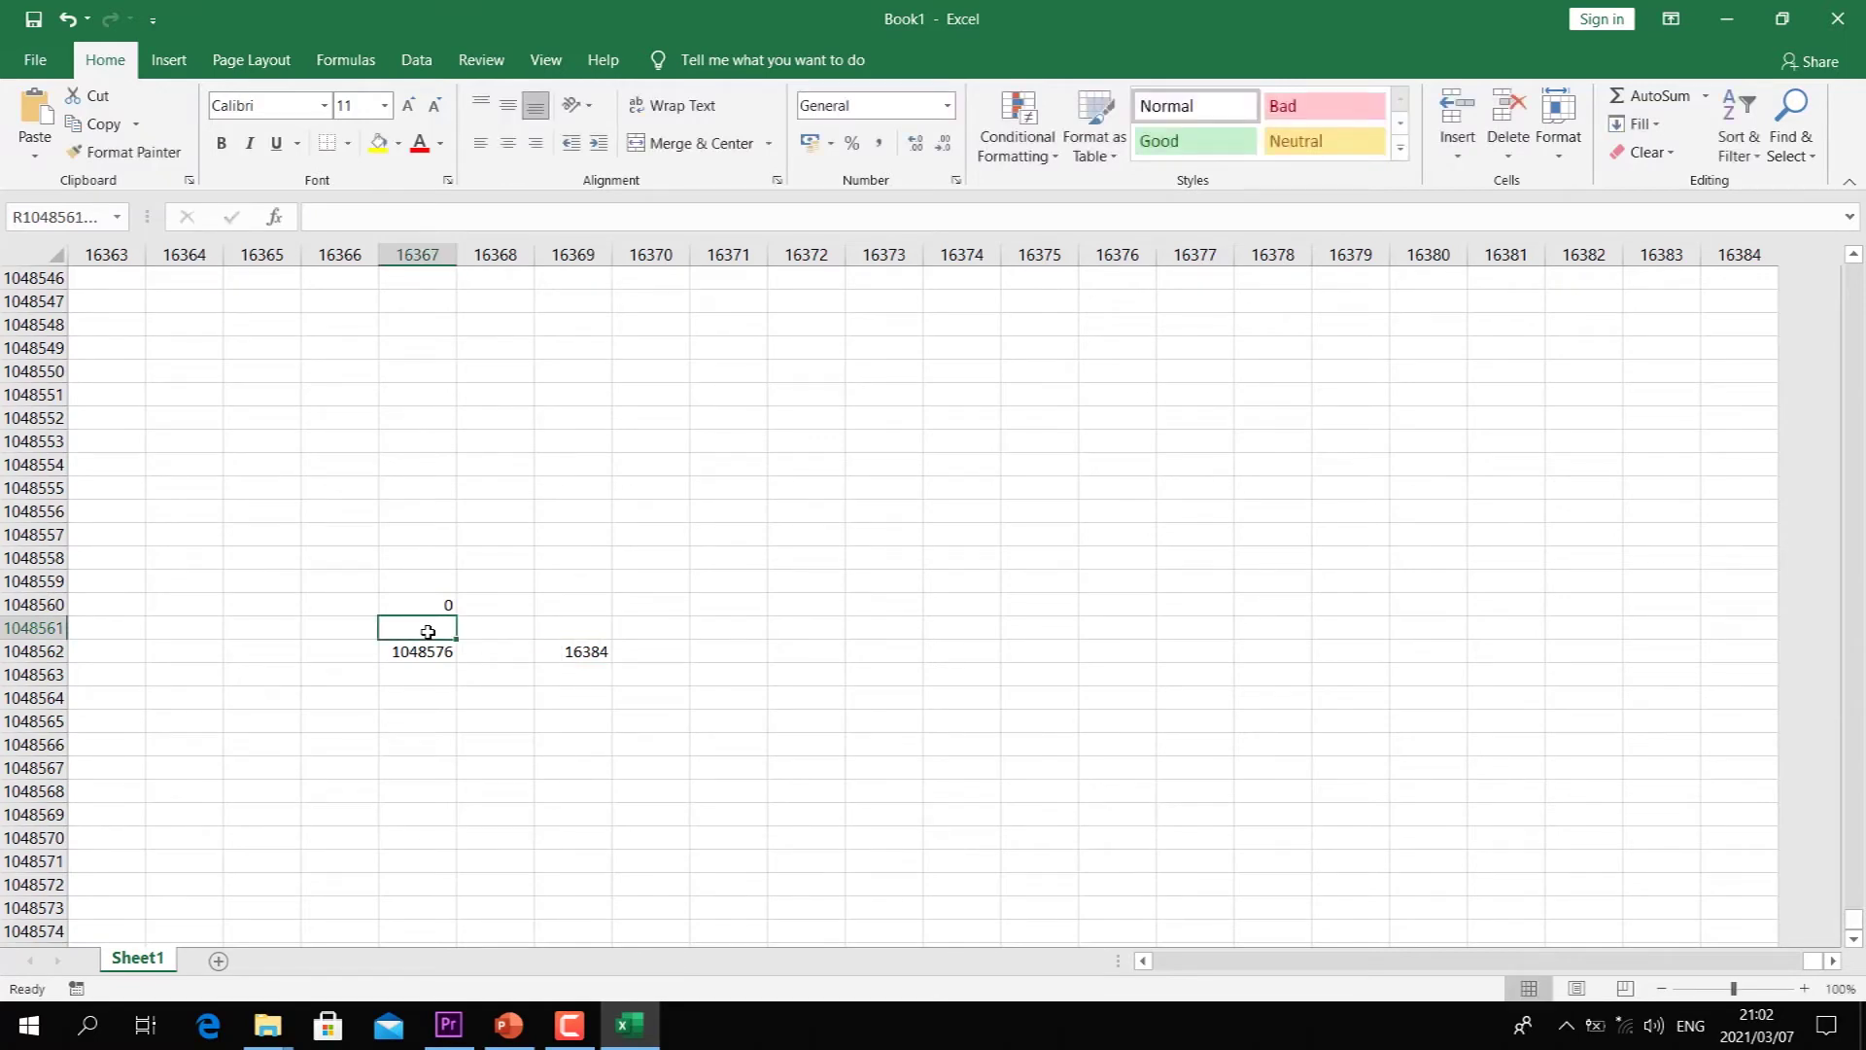
{"action": "type", "text": "r"}
{"action": "type", "text": "ops"}
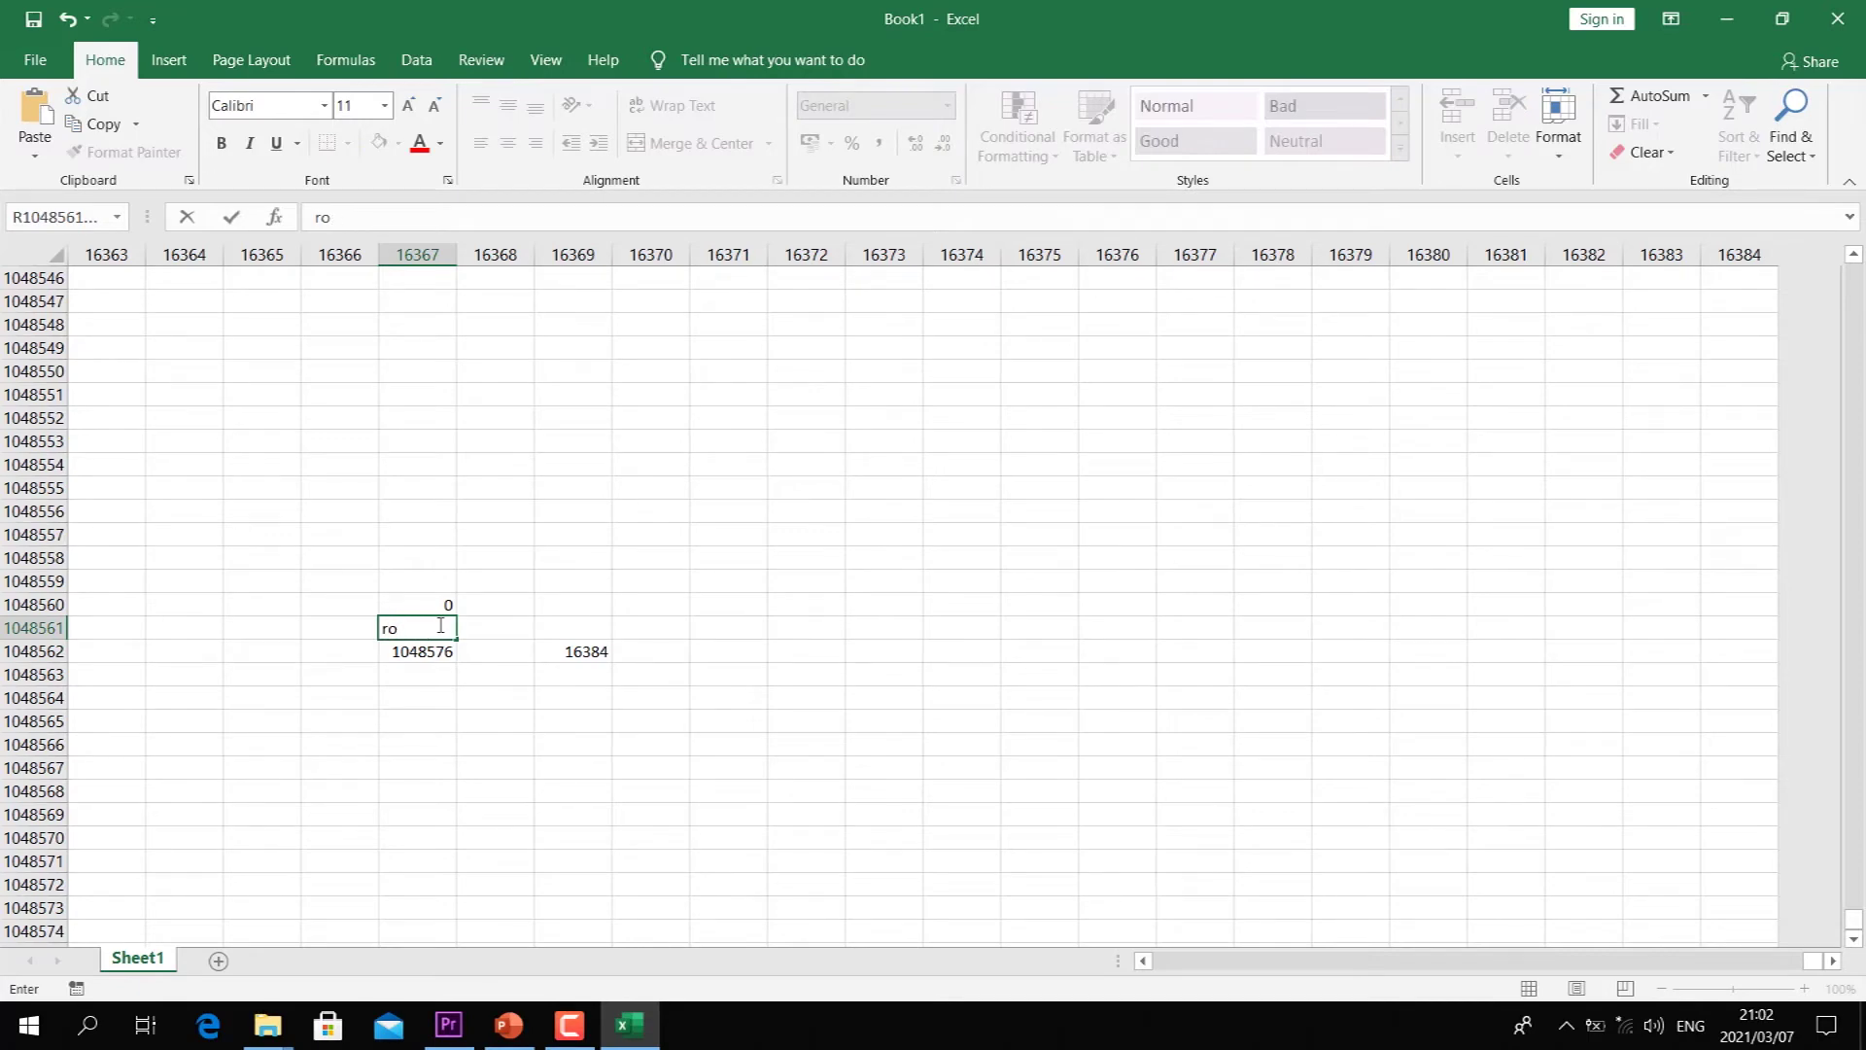
{"action": "left_click", "coordinate": [548, 629]}
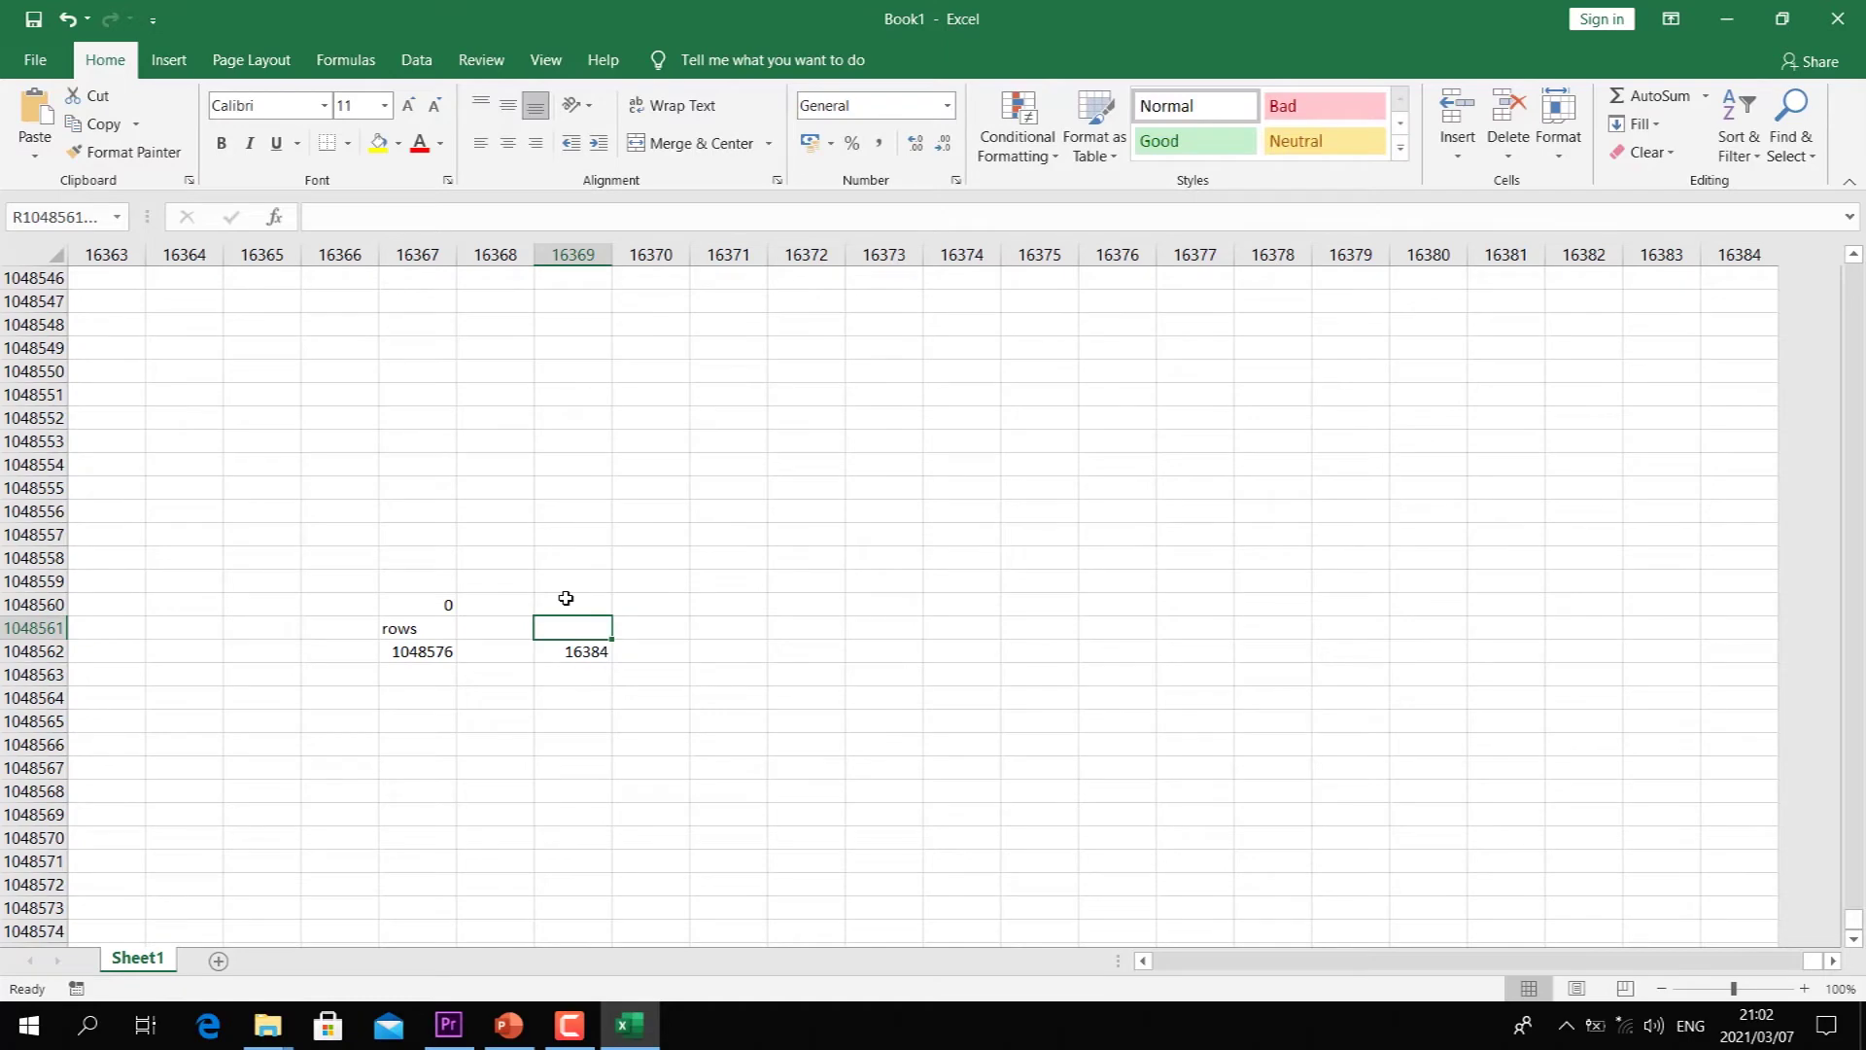
{"action": "type", "text": "colum"}
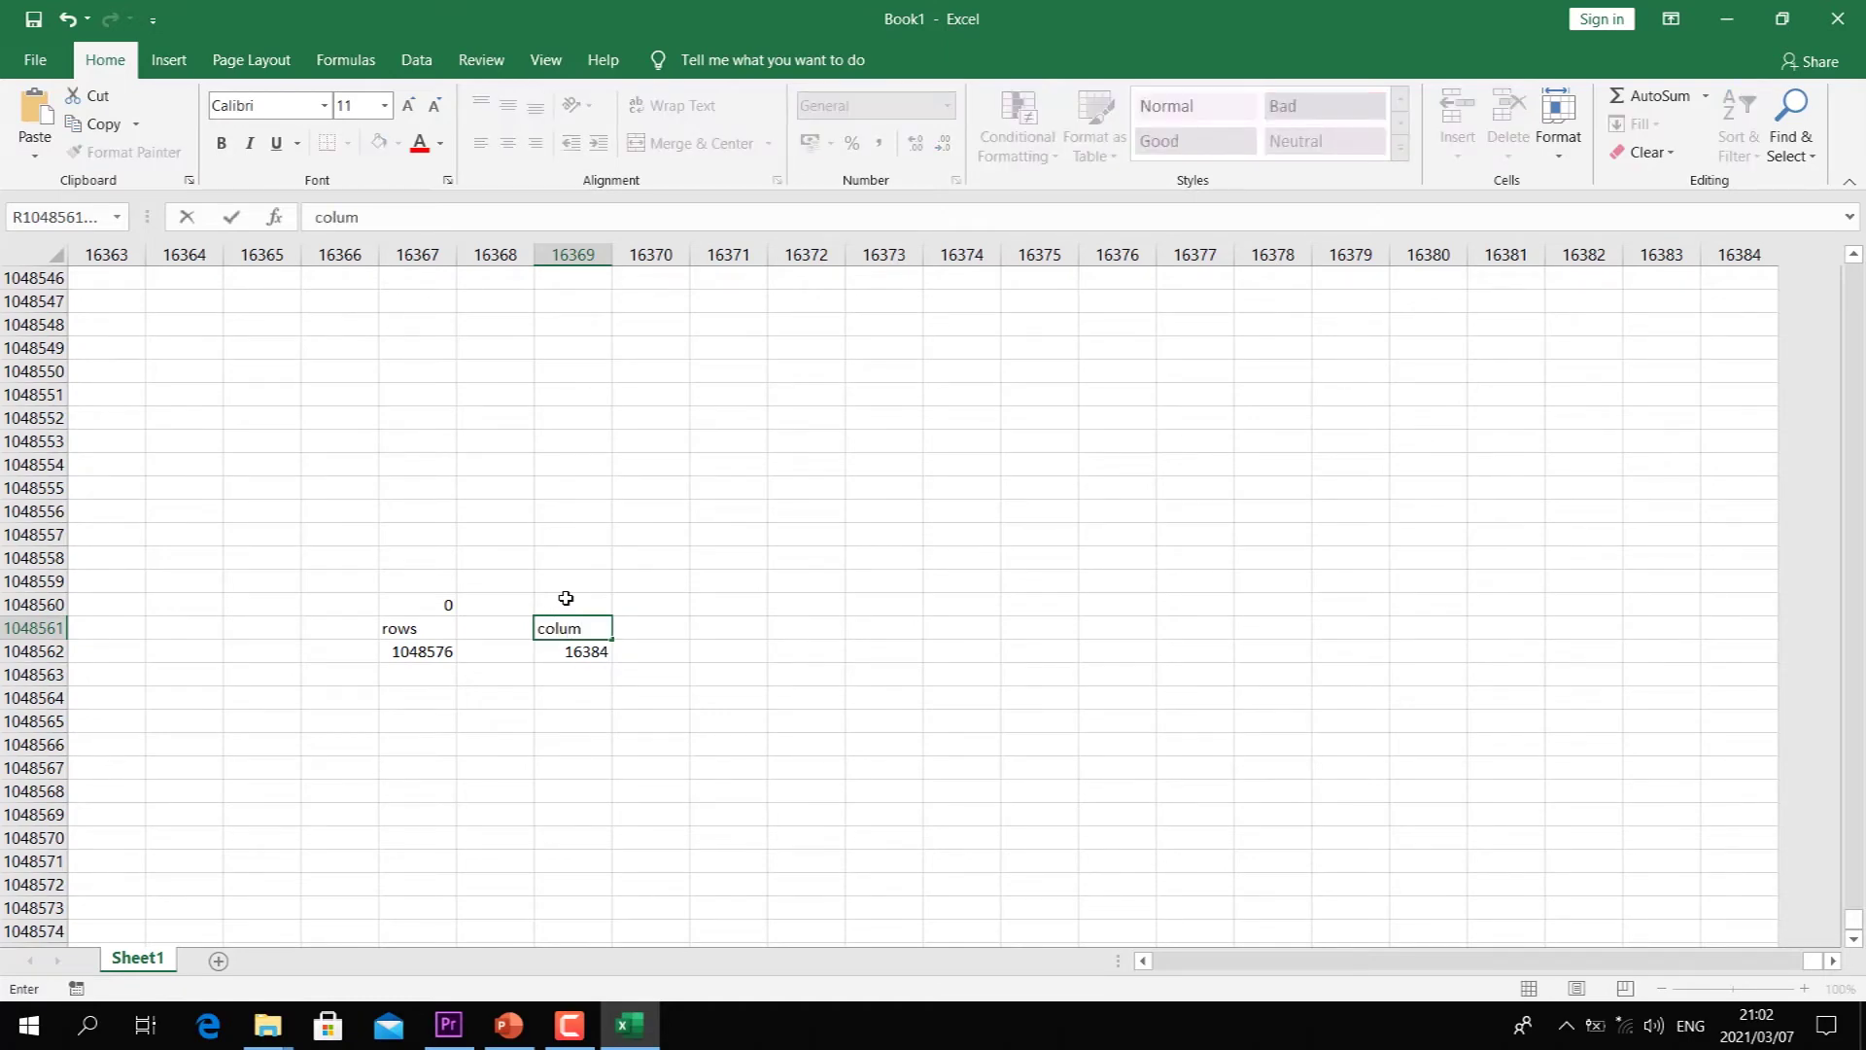
- Multiply the row count by the column count with the formula =RC[-3]*RC[-1] in the cell beside 16384
{"action": "left_click", "coordinate": [661, 652]}
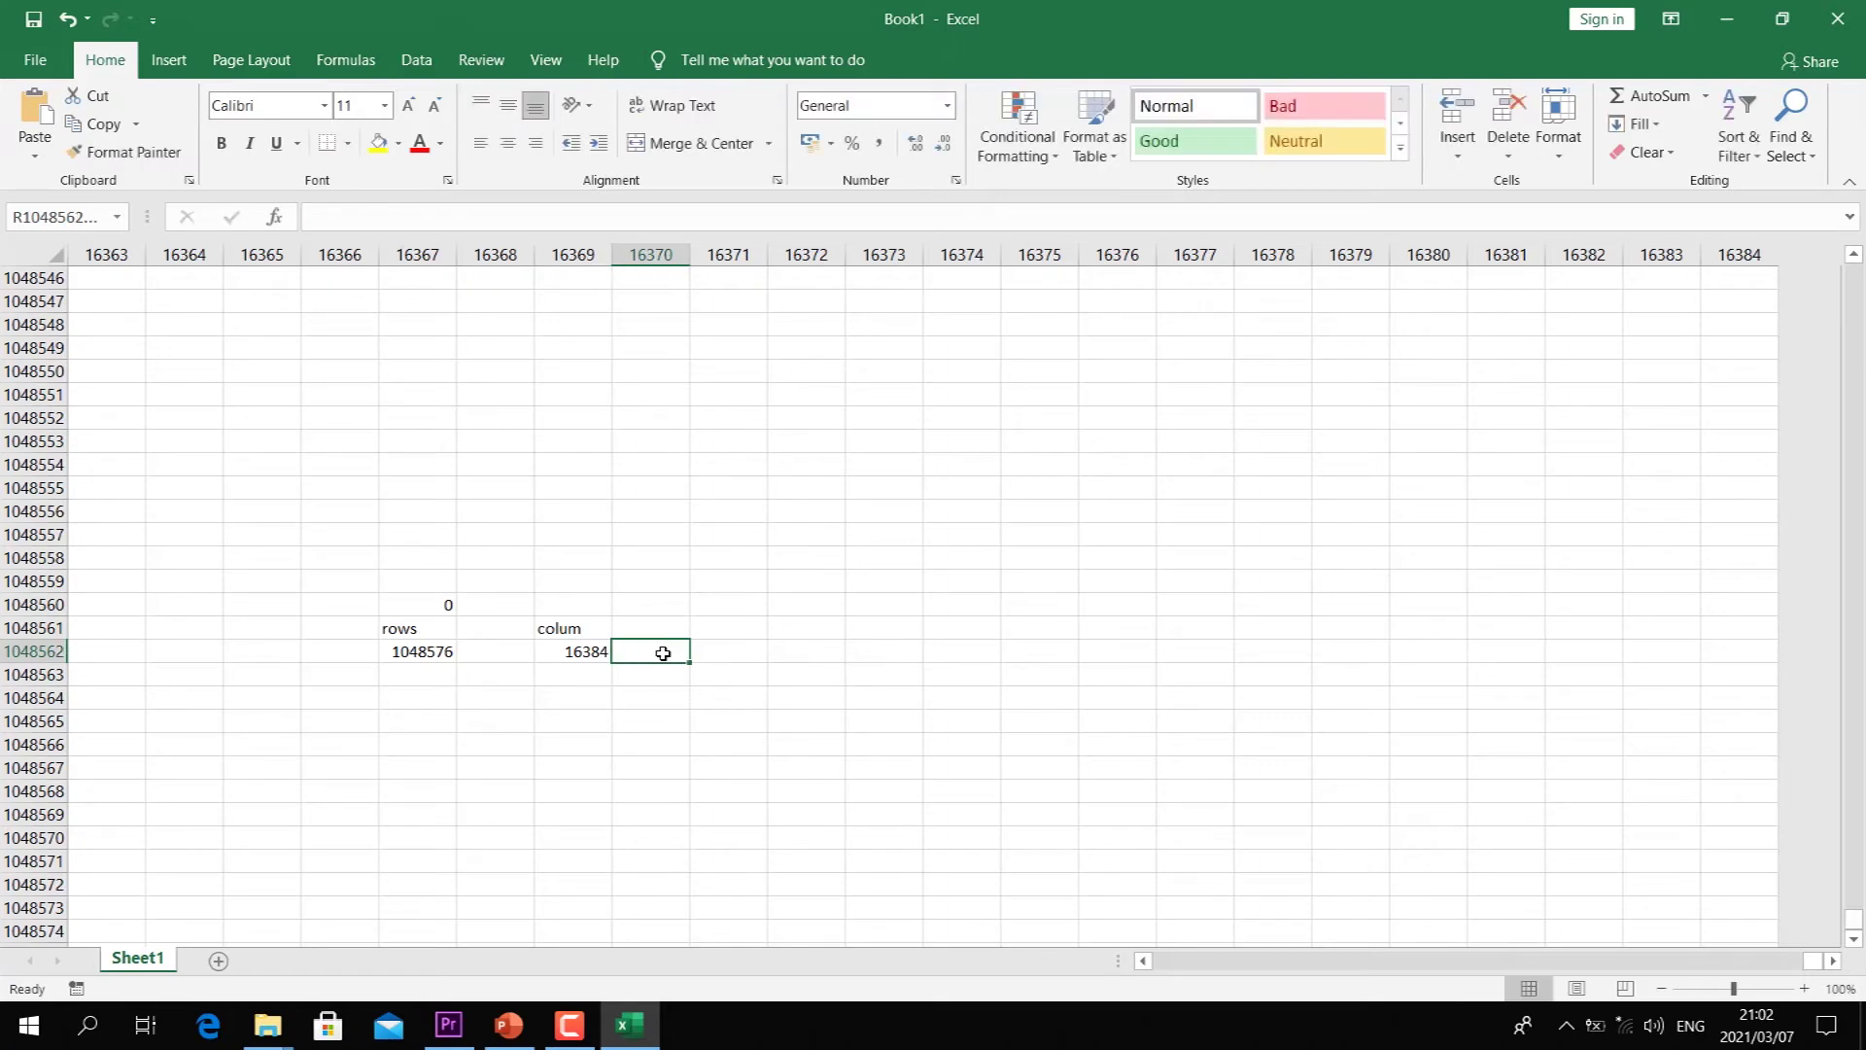
{"action": "type", "text": "="}
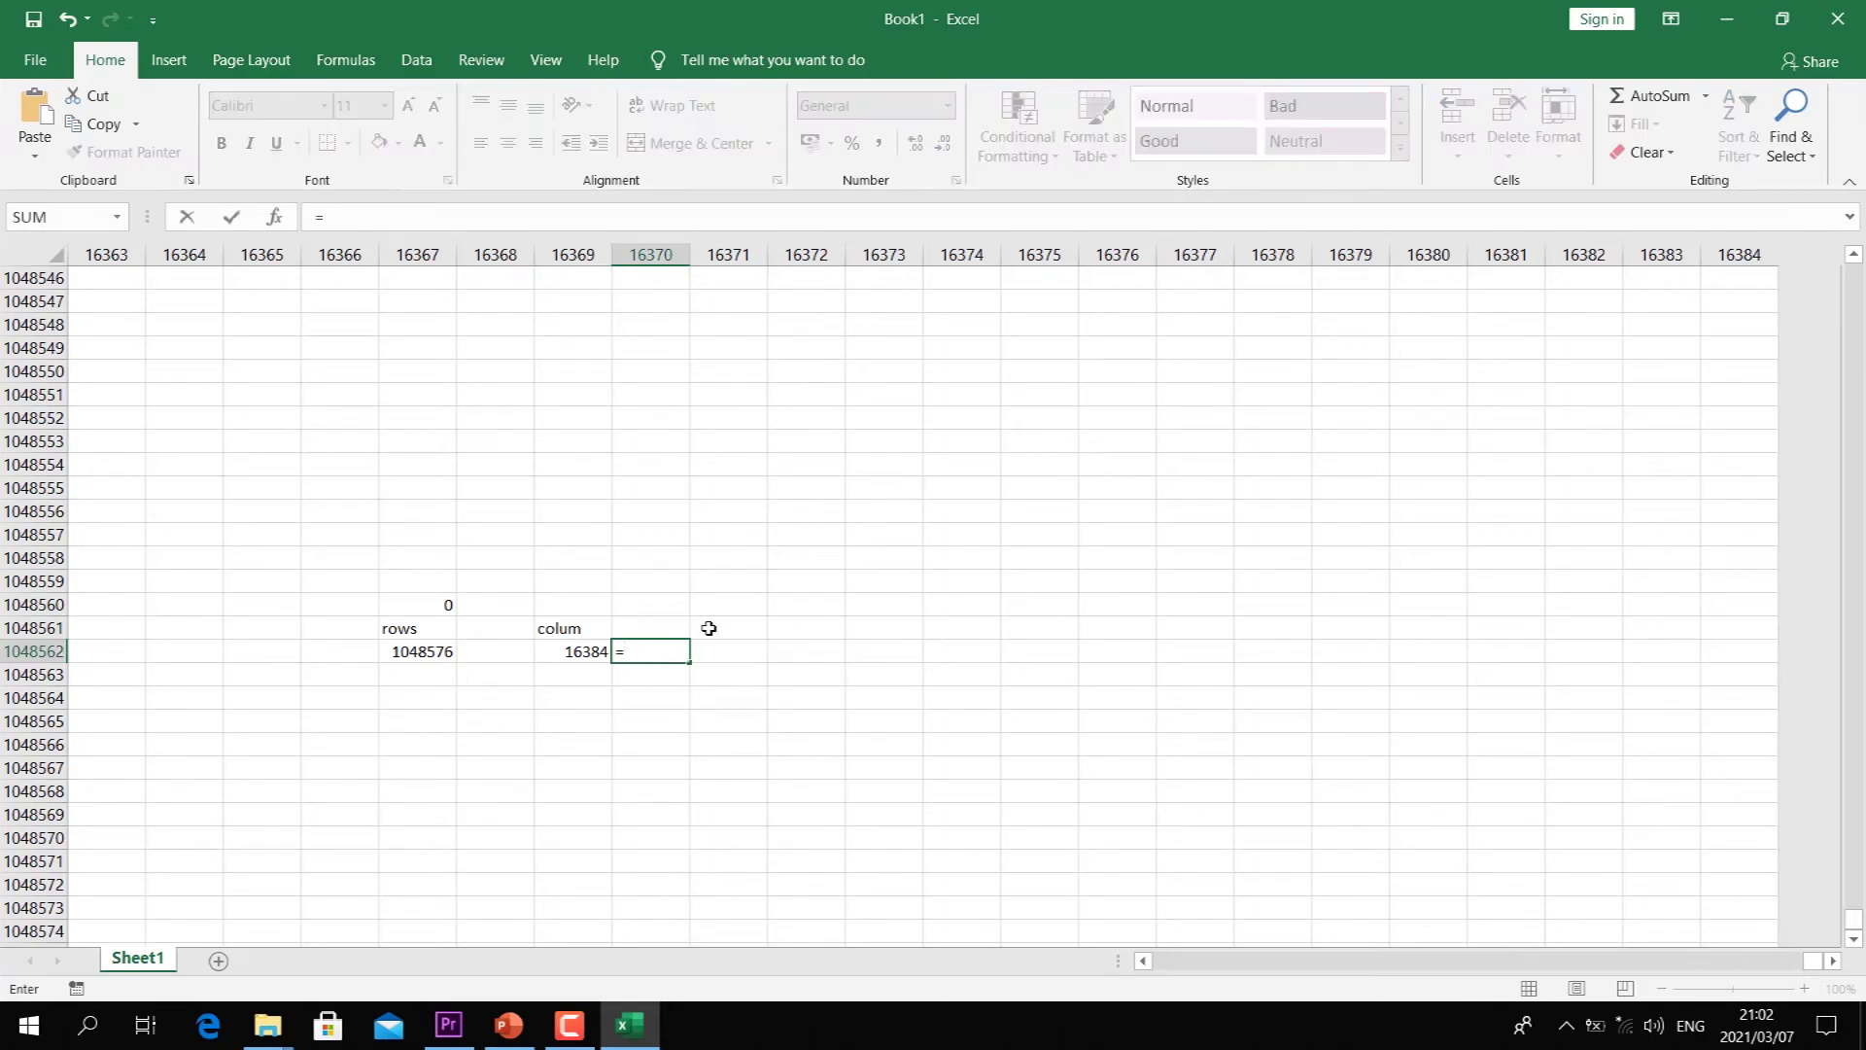
{"action": "left_click", "coordinate": [442, 651]}
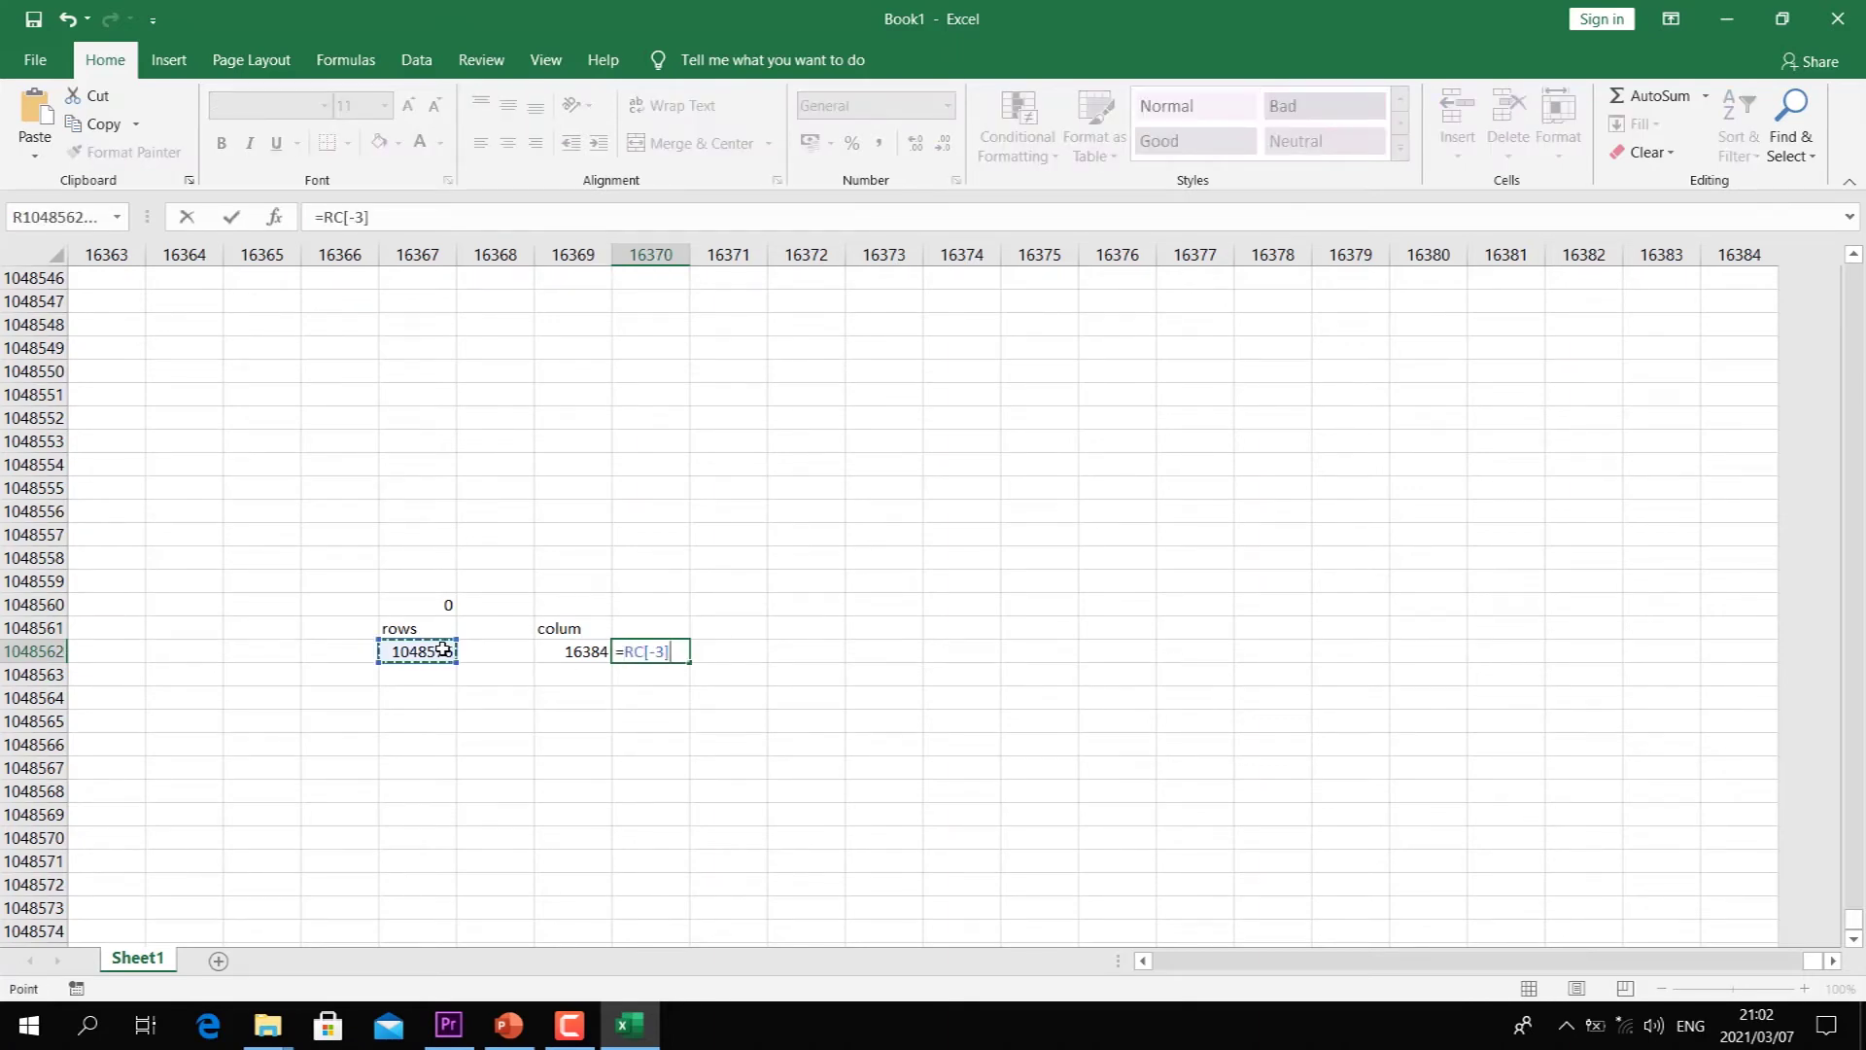
{"action": "type", "text": "*"}
{"action": "left_click", "coordinate": [572, 651]}
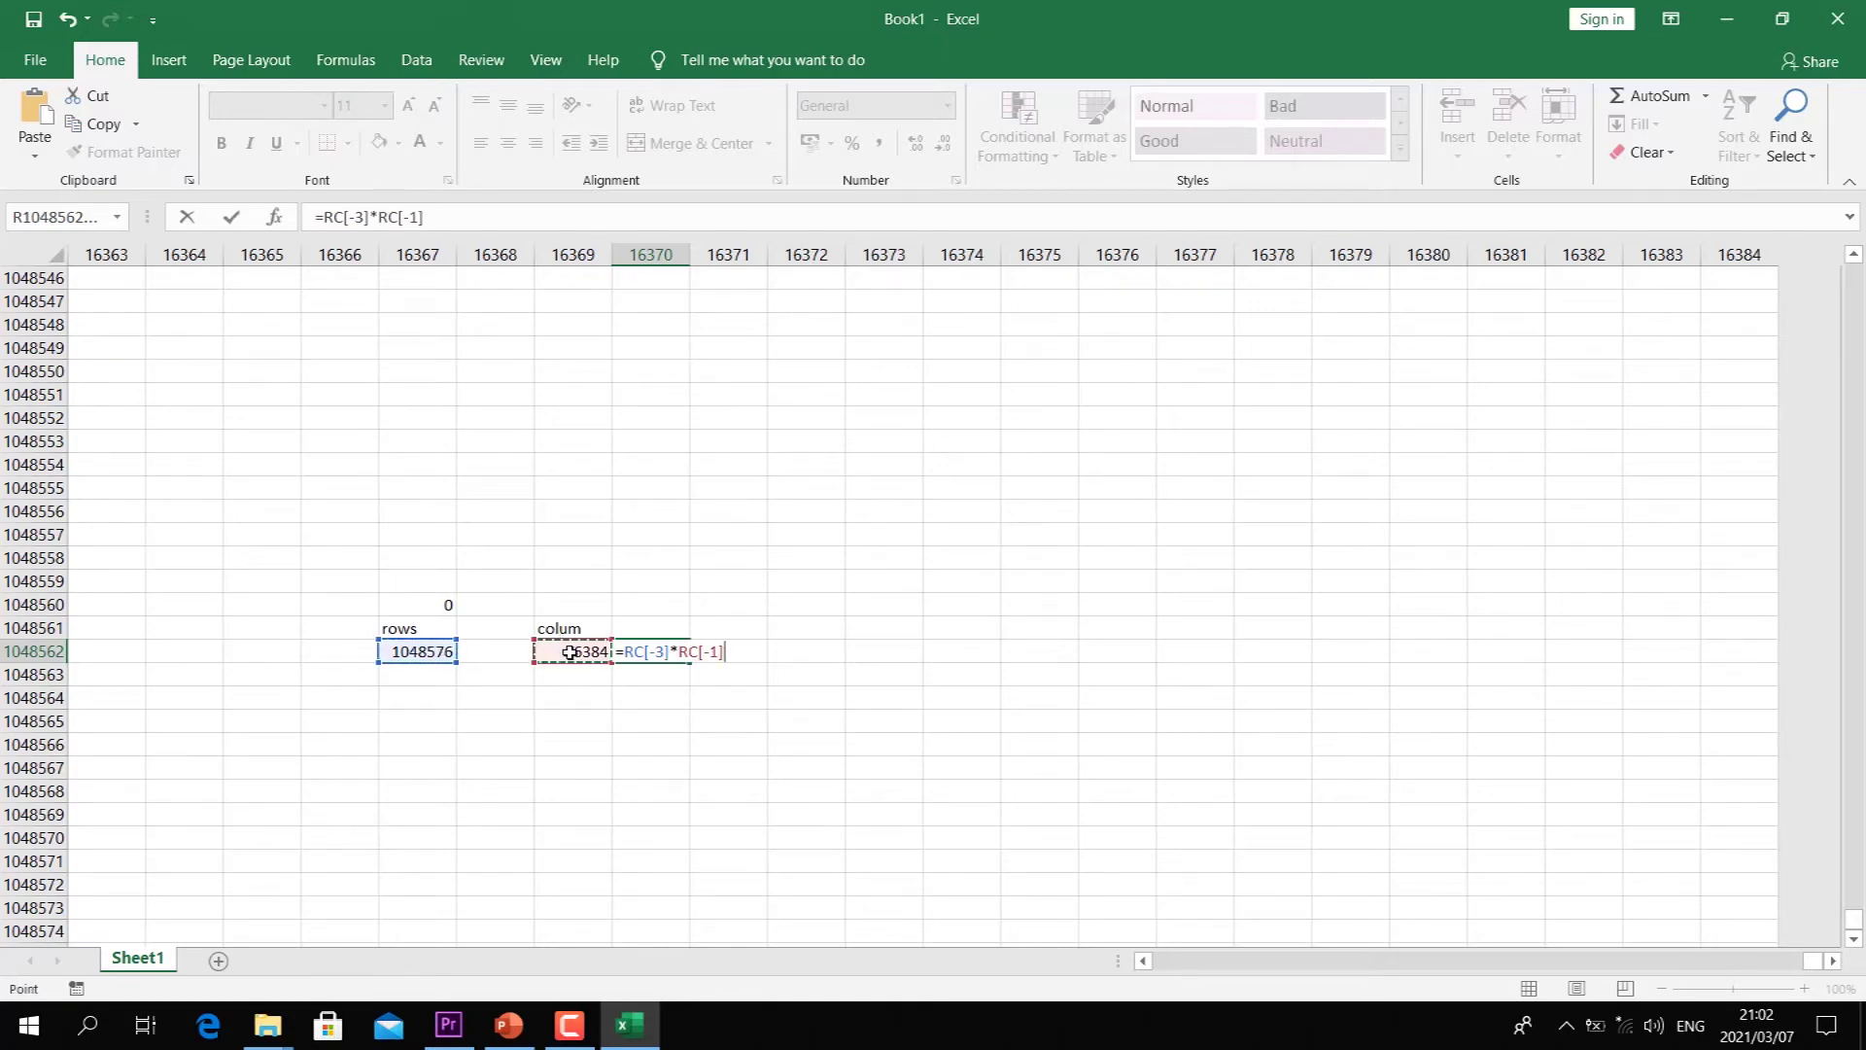
{"action": "key", "text": "Return"}
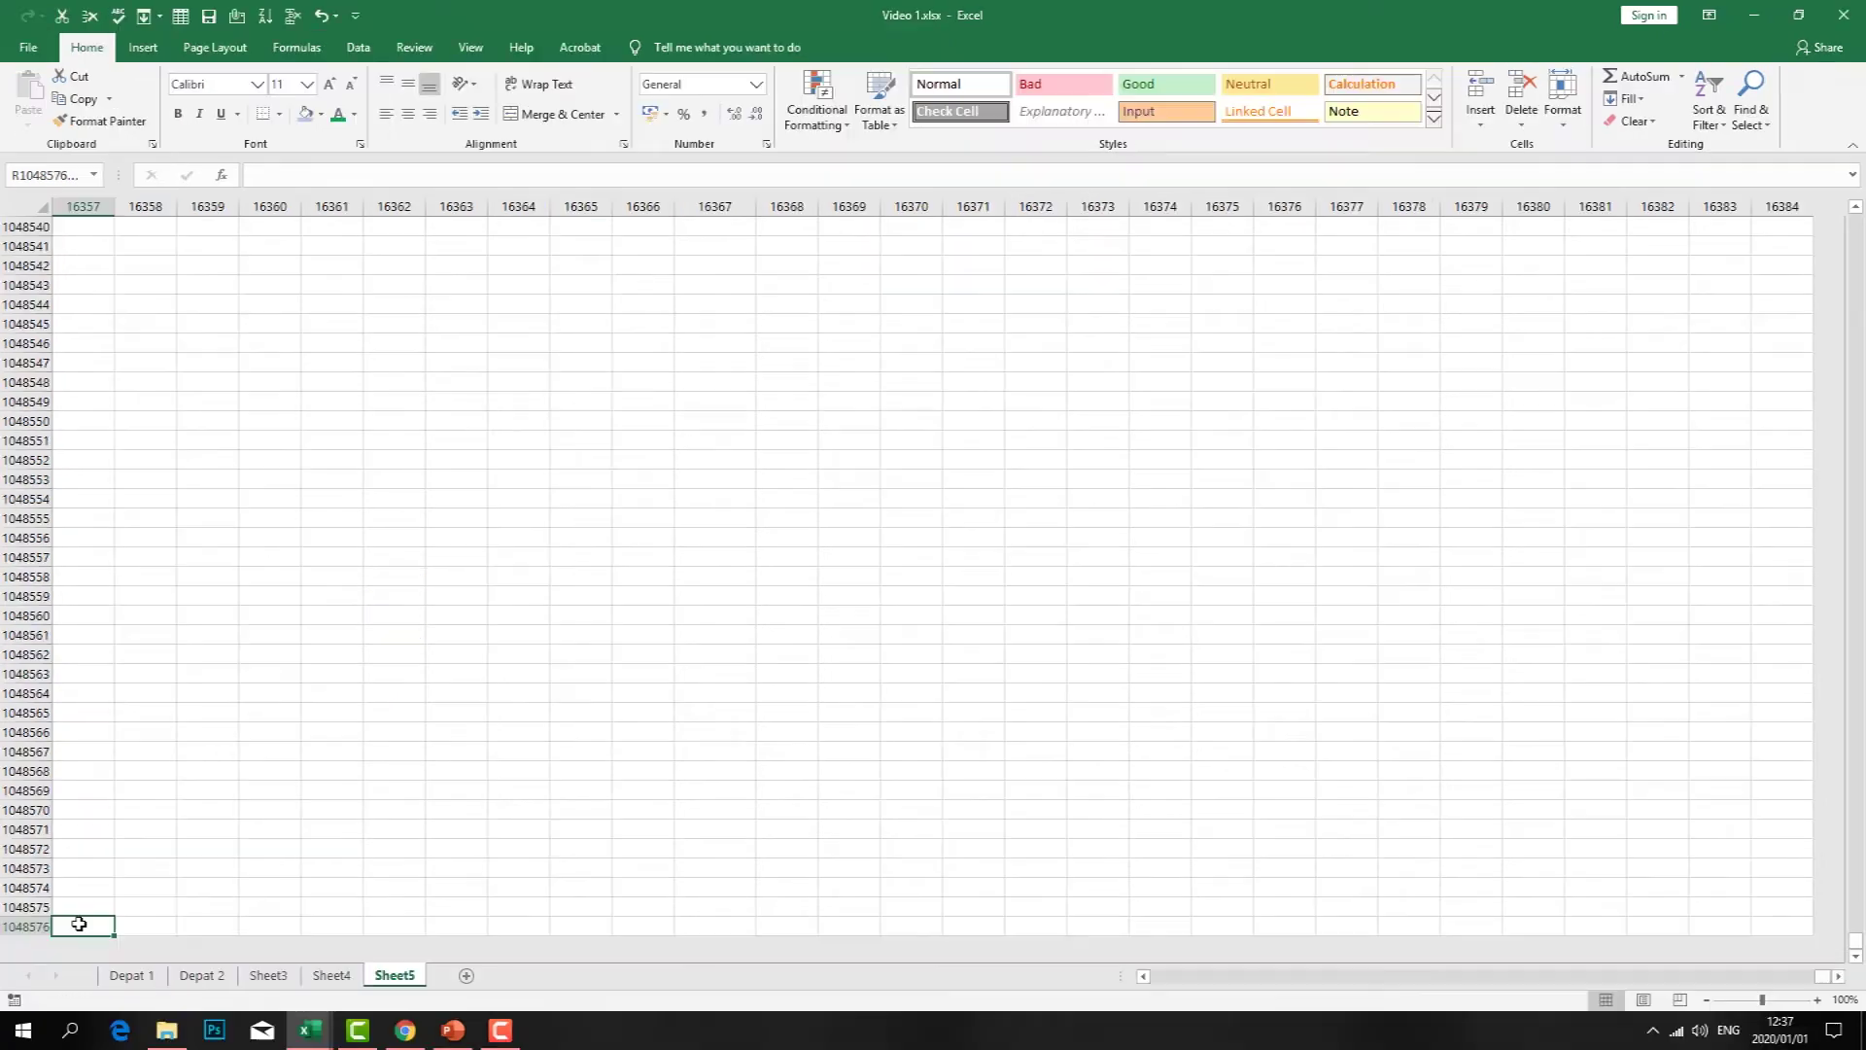
- Jump from the last row to the first row of column 16357 on Sheet5 of Video 1.xlsx
{"action": "key", "text": "ctrl+Up"}
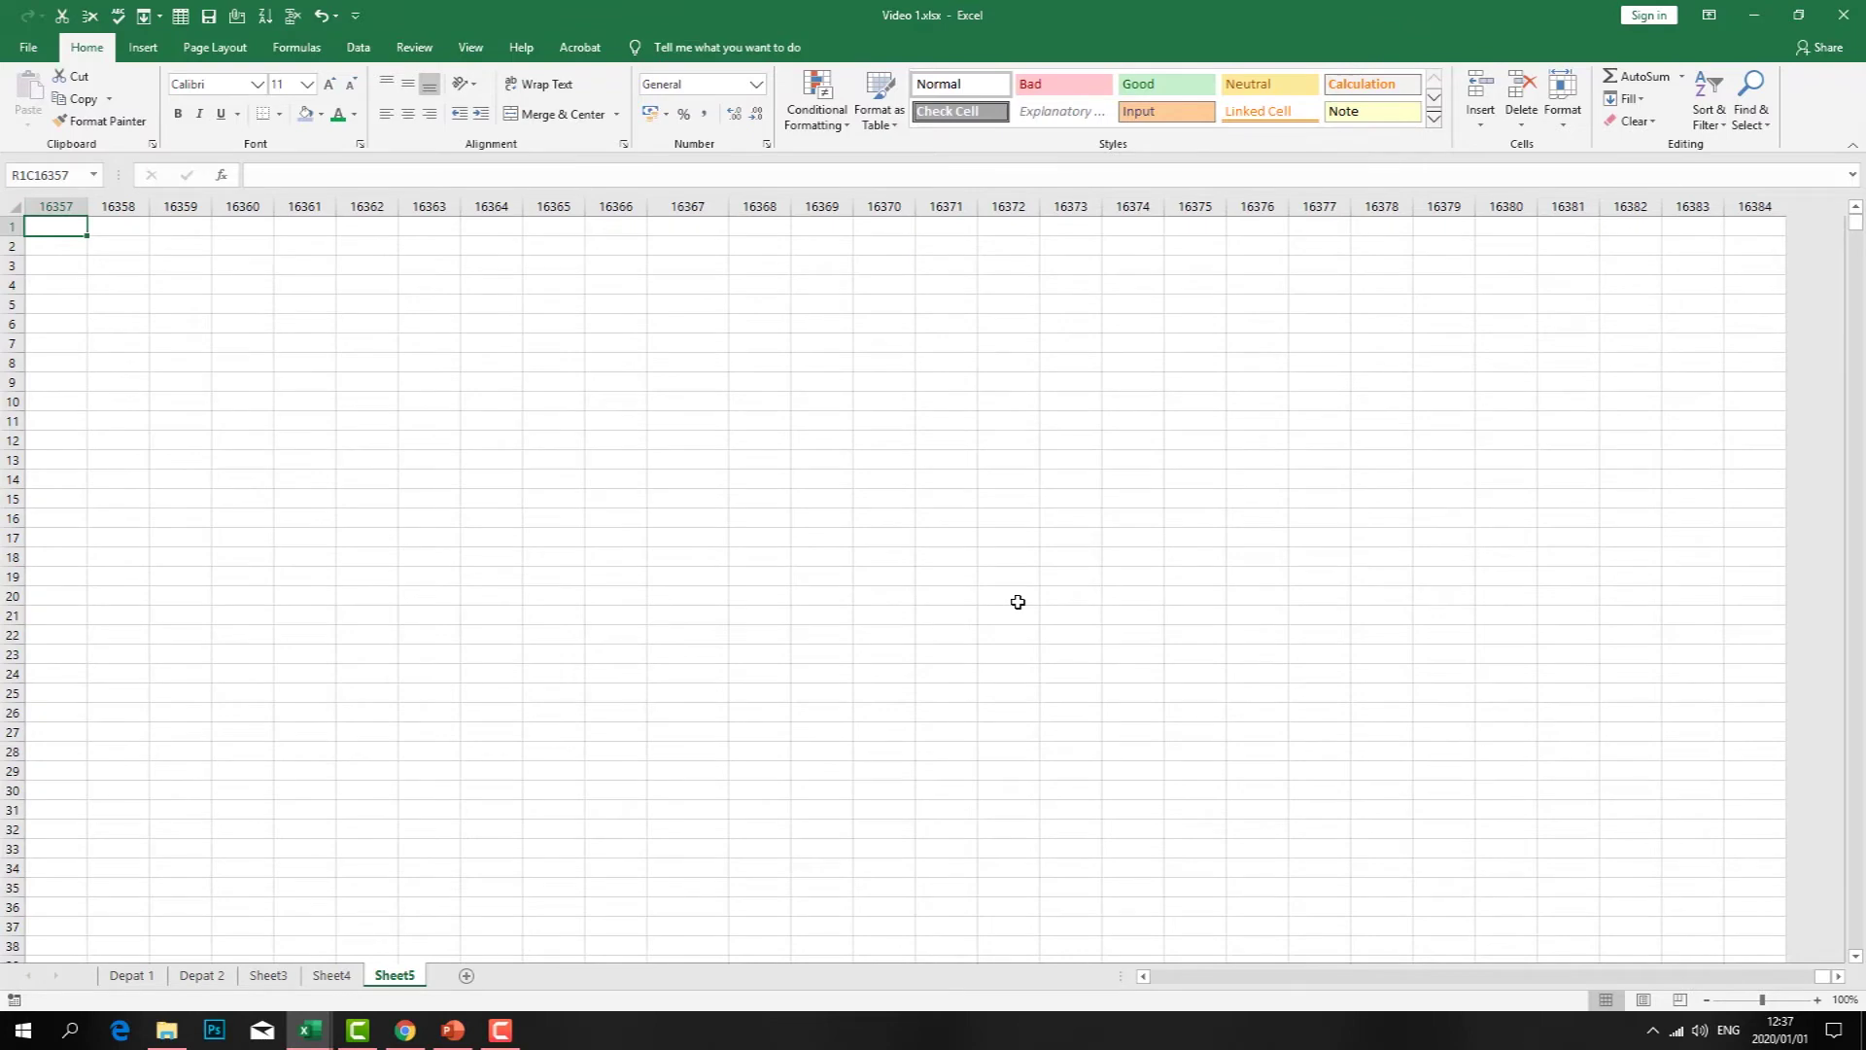
- Return to the first column of Sheet5 and turn off the R1C1 reference style in the formula options
{"action": "key", "text": "ctrl+Left"}
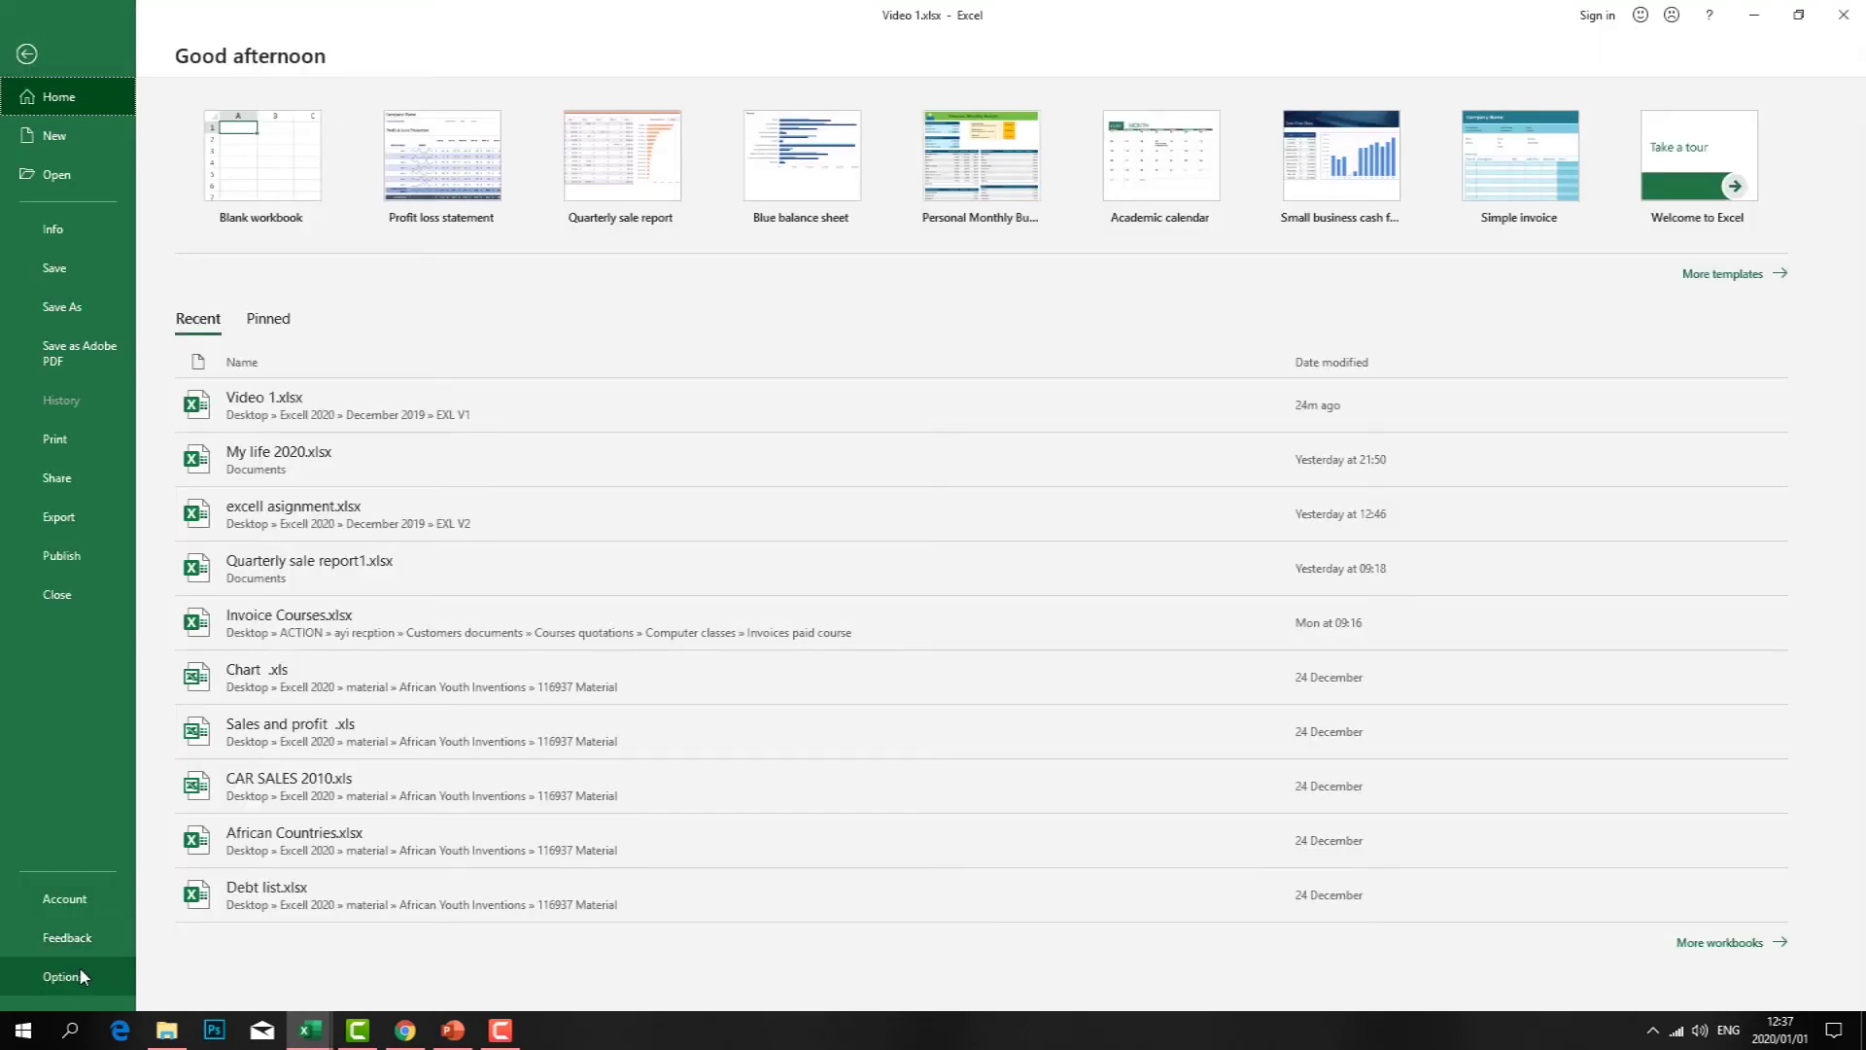
{"action": "left_click", "coordinate": [78, 971]}
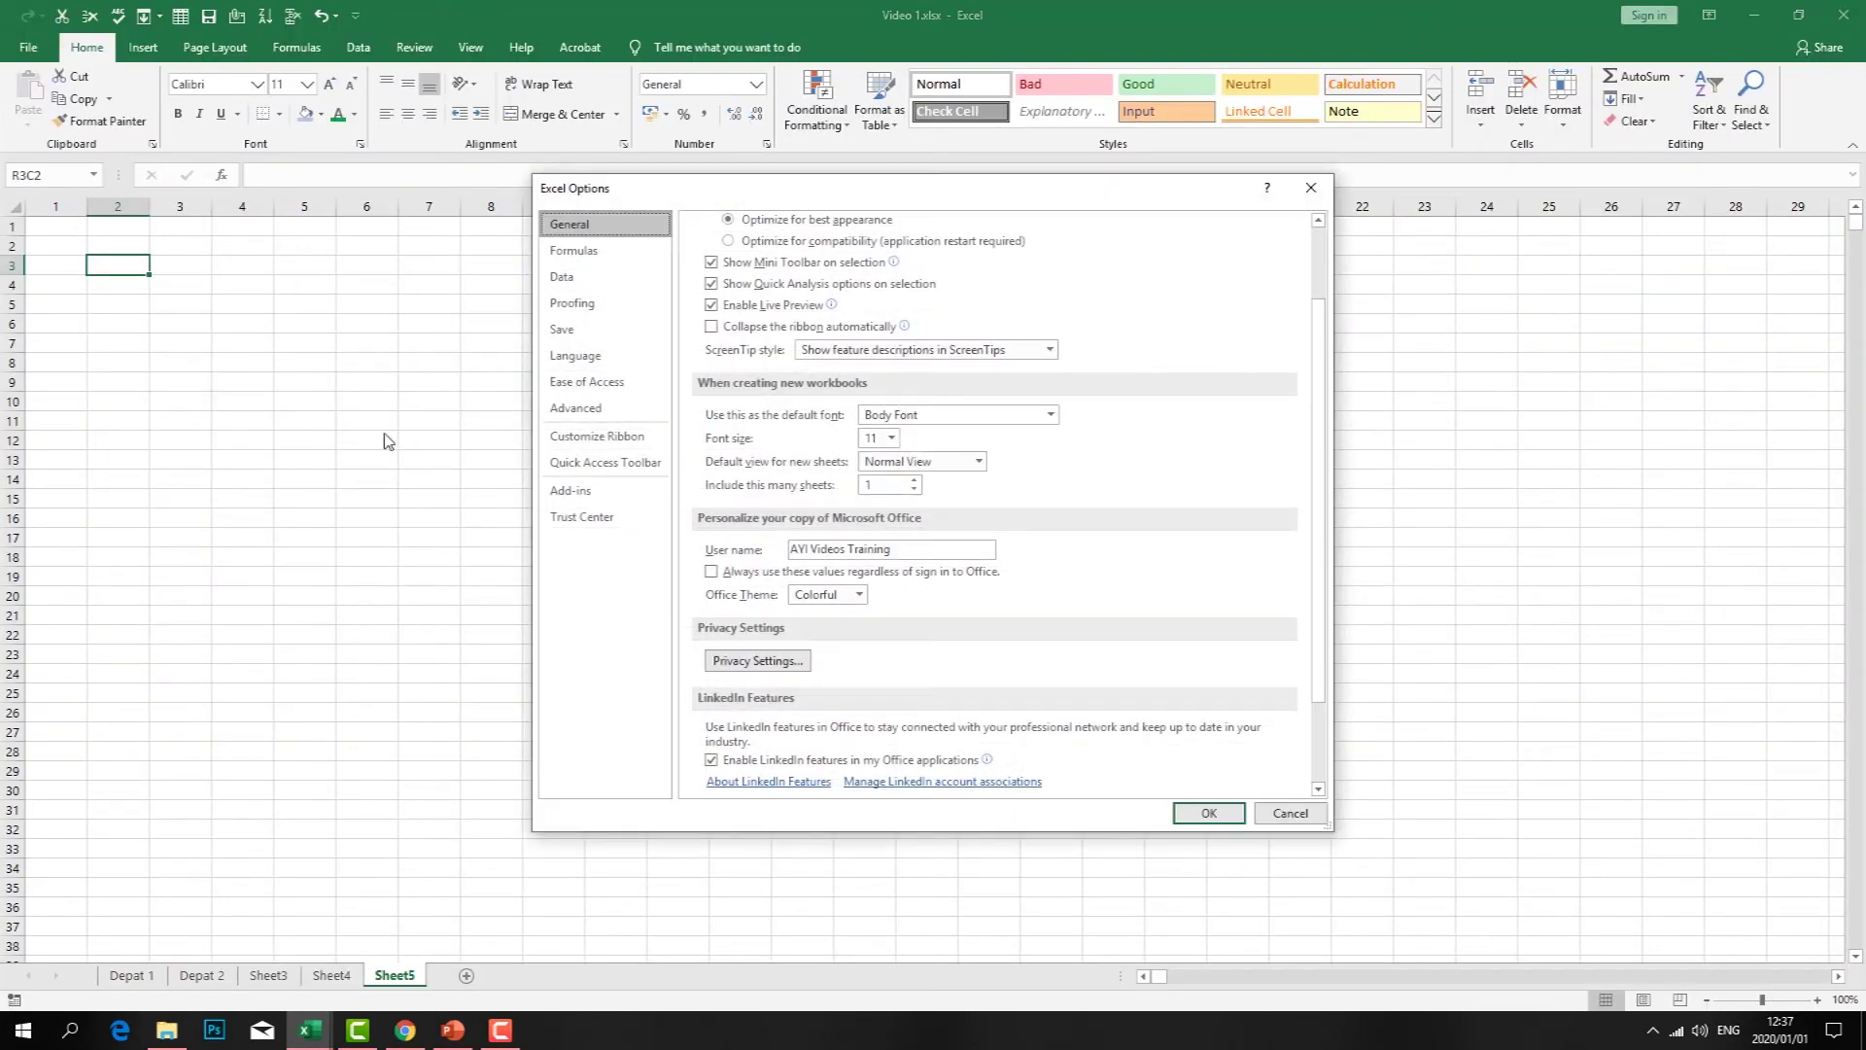
{"action": "left_click", "coordinate": [574, 250]}
{"action": "left_click", "coordinate": [716, 451]}
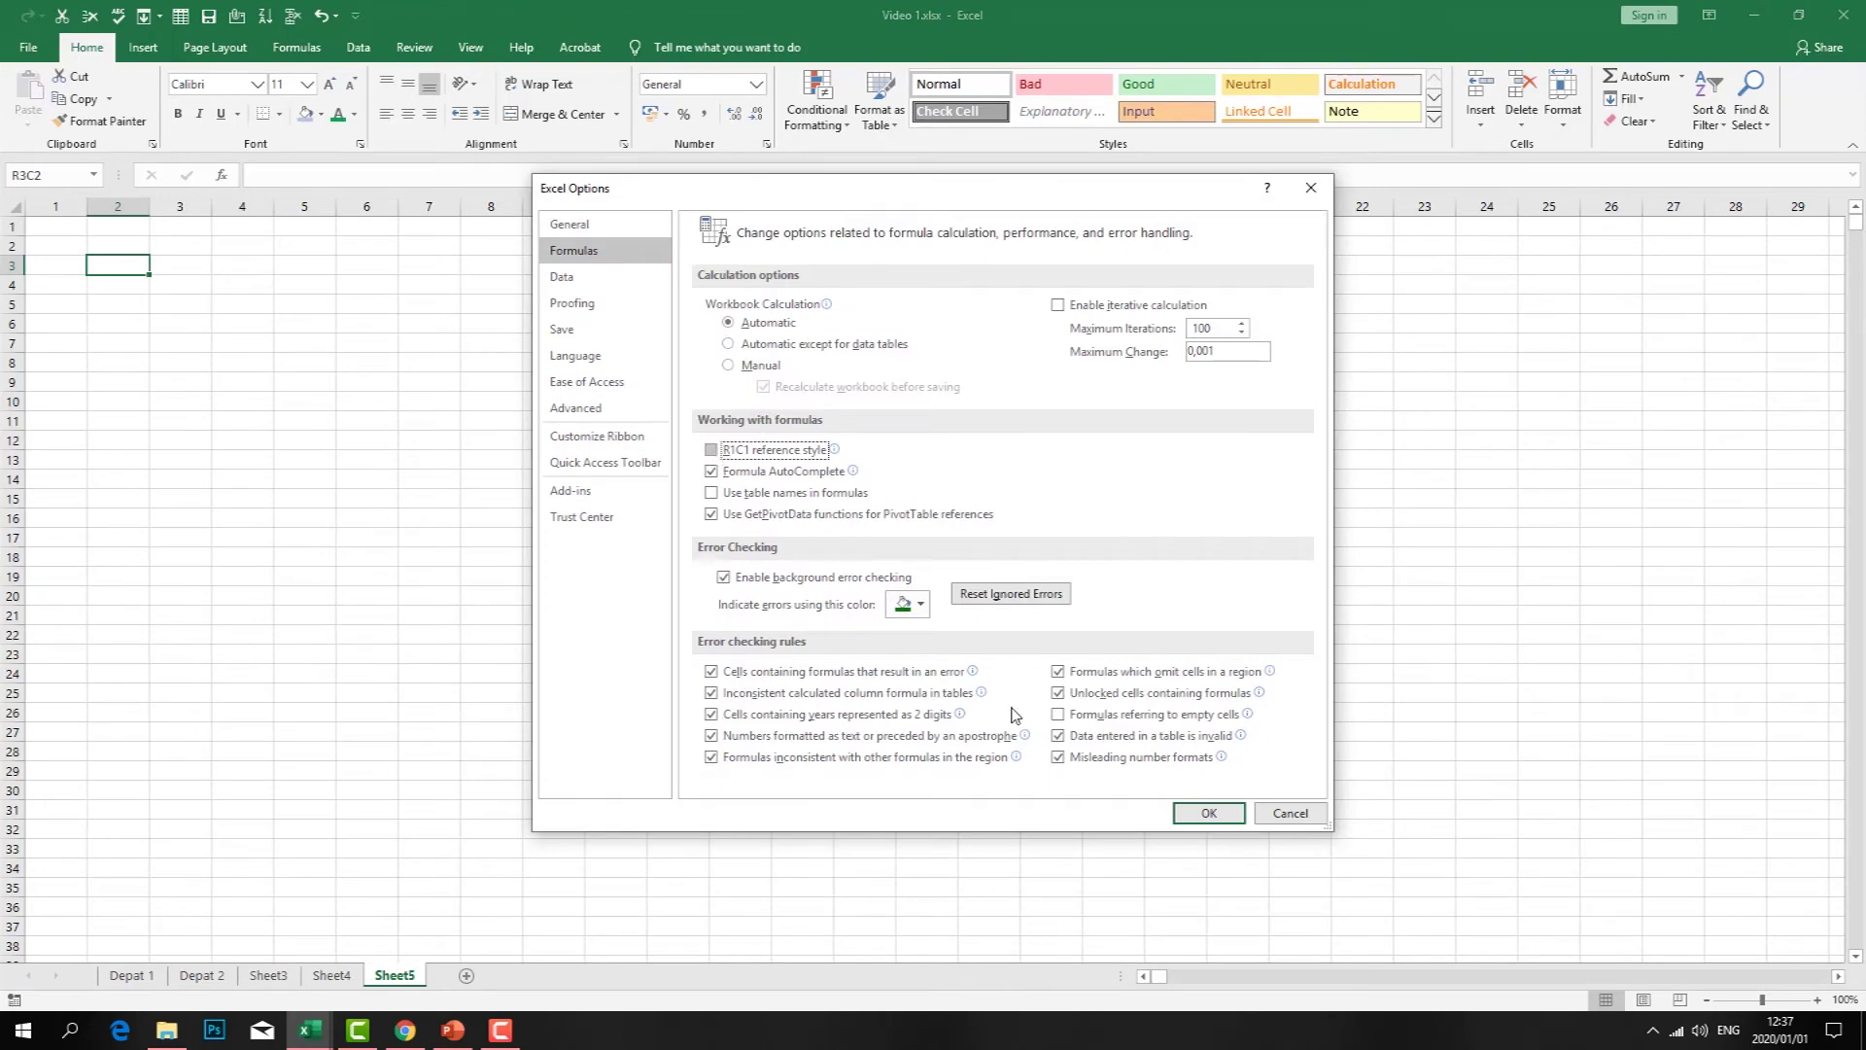
{"action": "left_click", "coordinate": [1207, 813]}
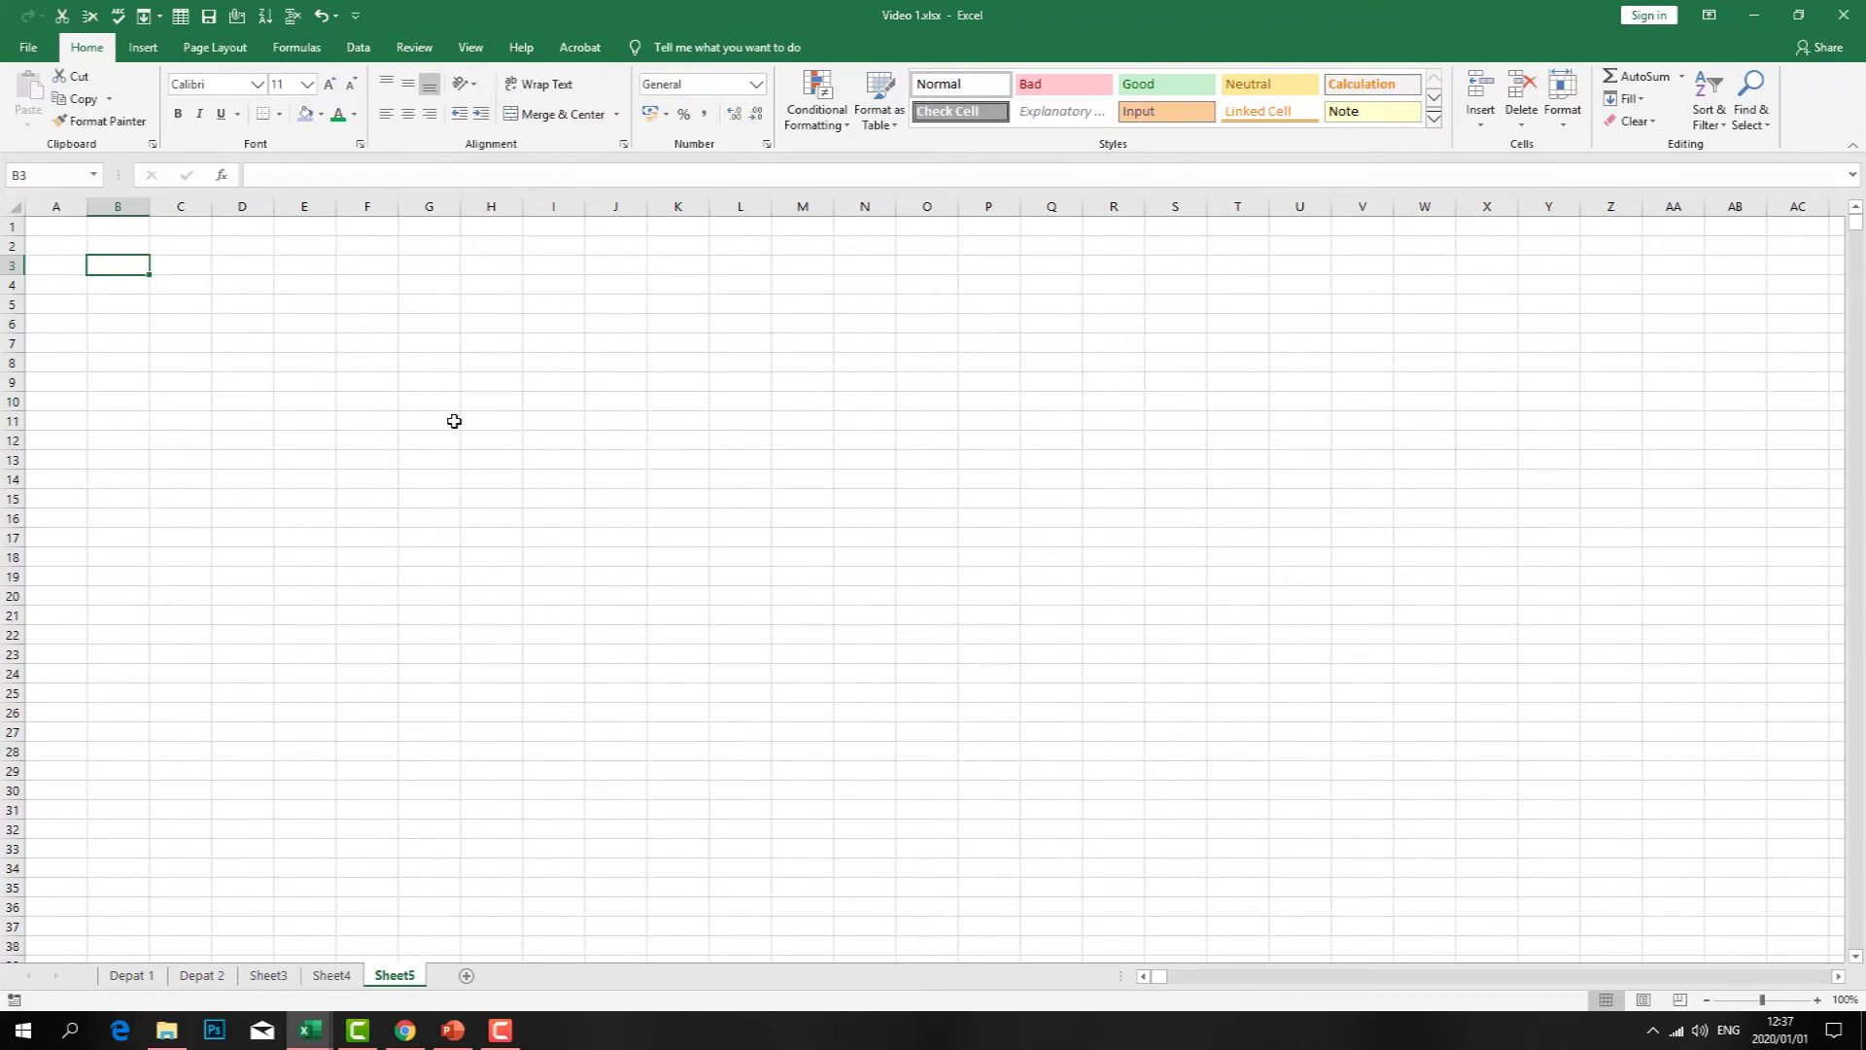
- Enter 1 and 2 in F4 and F5 and fill the number series down to F31
{"action": "left_click", "coordinate": [447, 363]}
{"action": "left_click", "coordinate": [433, 320]}
{"action": "left_click", "coordinate": [384, 288]}
{"action": "type", "text": "1"}
{"action": "key", "text": "Return"}
{"action": "type", "text": "2"}
{"action": "left_click", "coordinate": [487, 305]}
{"action": "left_click_drag", "start_coordinate": [382, 287], "coordinate": [395, 822]}
{"action": "left_click", "coordinate": [612, 595]}
- Enter 1, 2, 4 and 6 down from H4 and continue the even-number series to H31
{"action": "left_click", "coordinate": [498, 292]}
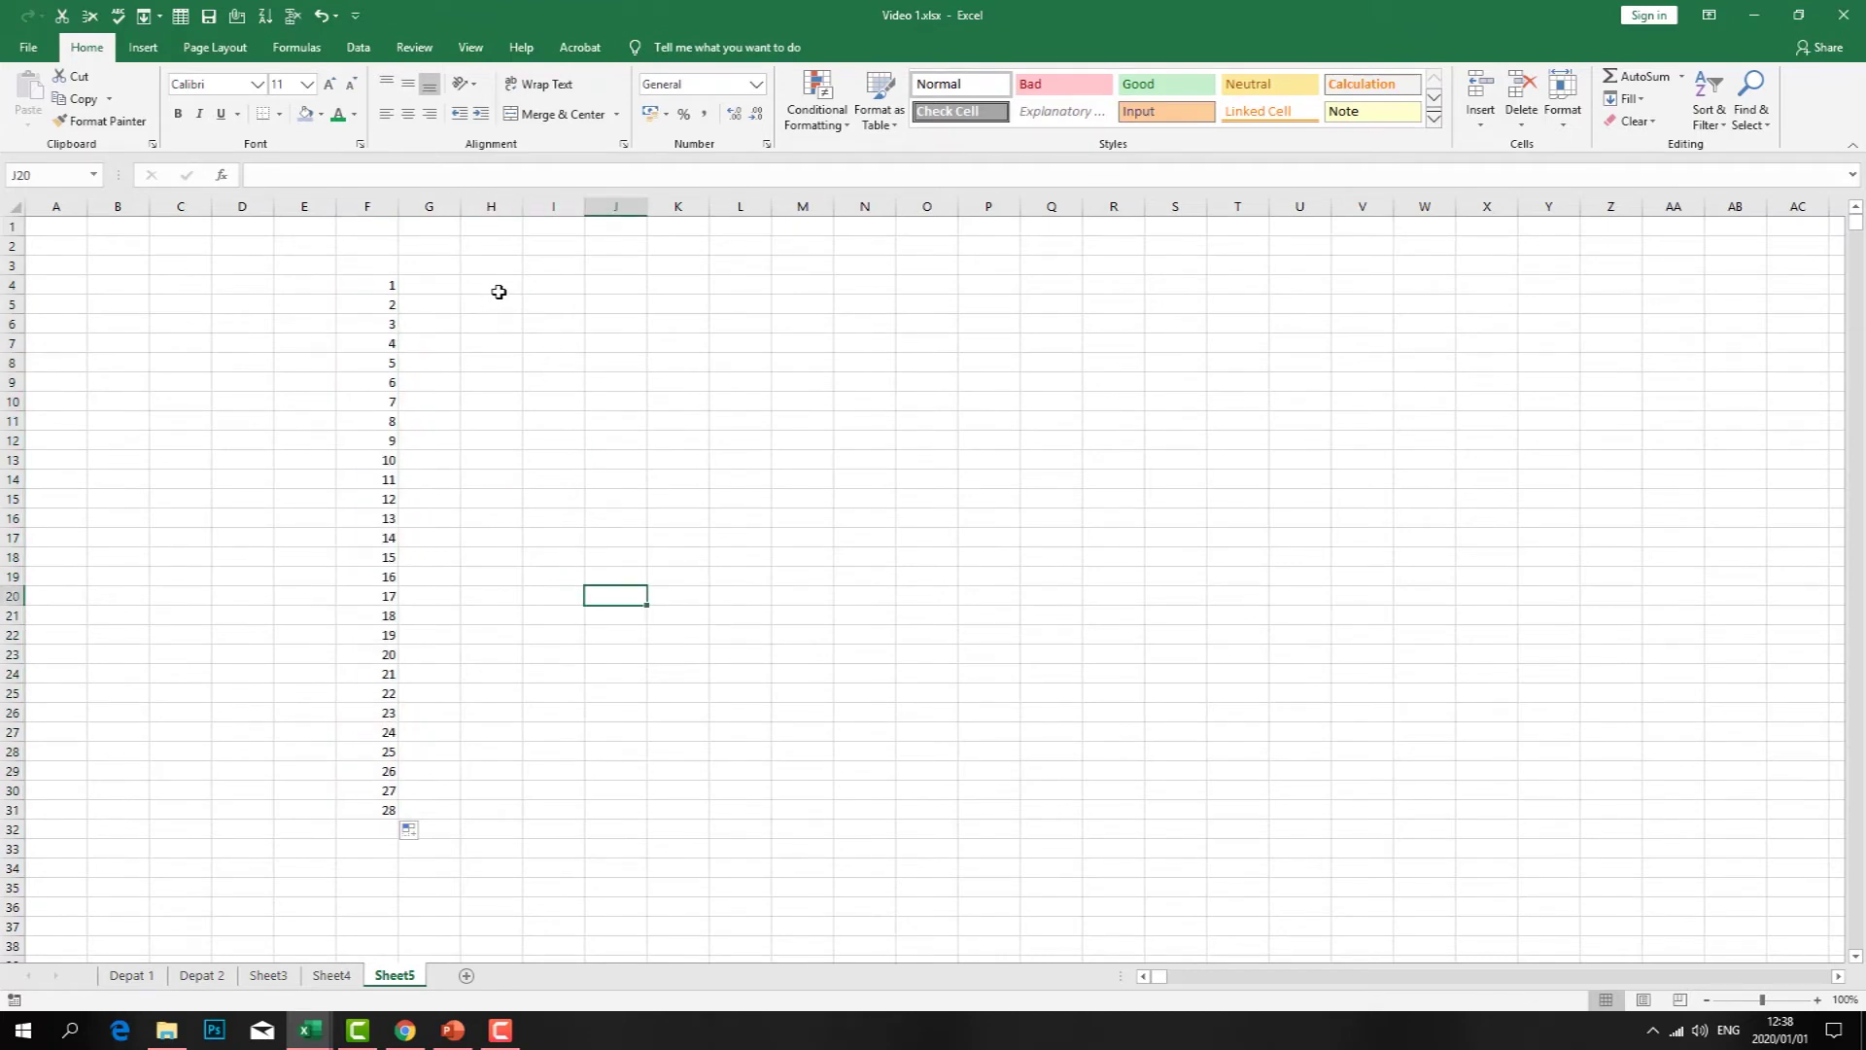
{"action": "left_click", "coordinate": [499, 292]}
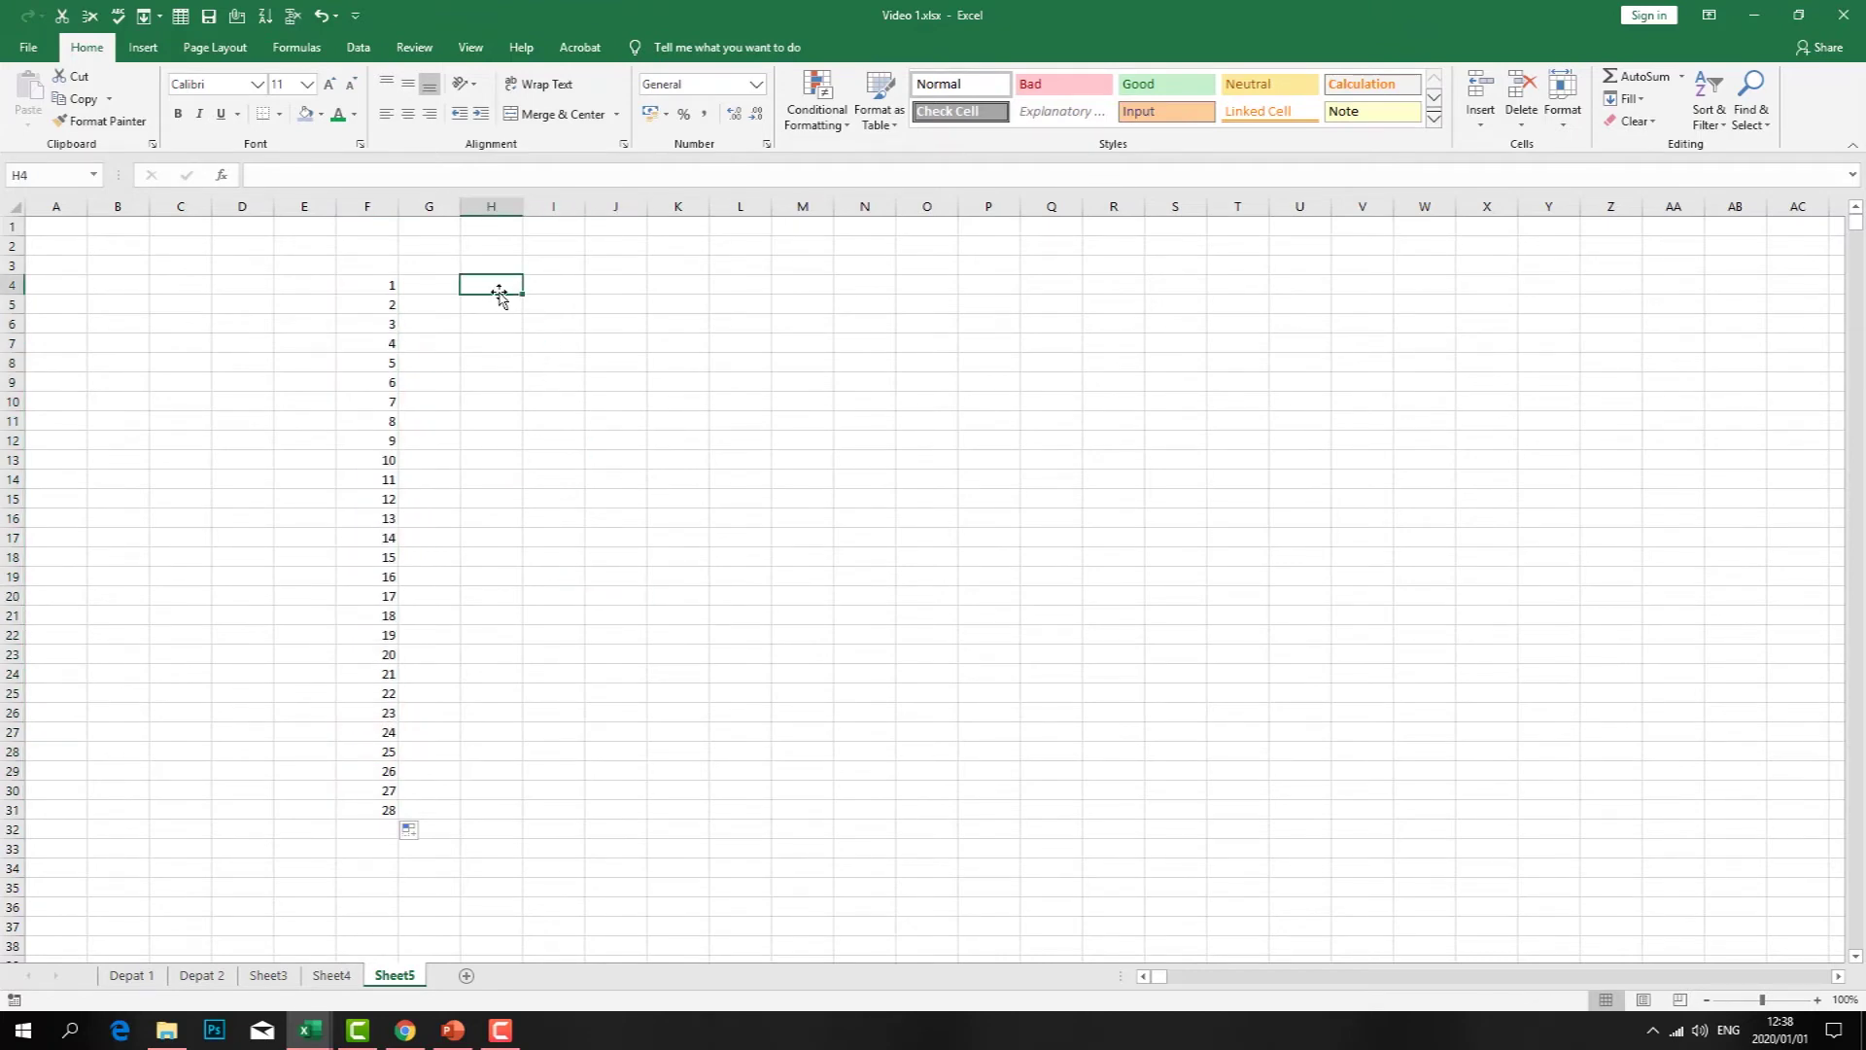
{"action": "type", "text": "1"}
{"action": "key", "text": "Return"}
{"action": "type", "text": "2"}
{"action": "key", "text": "Return"}
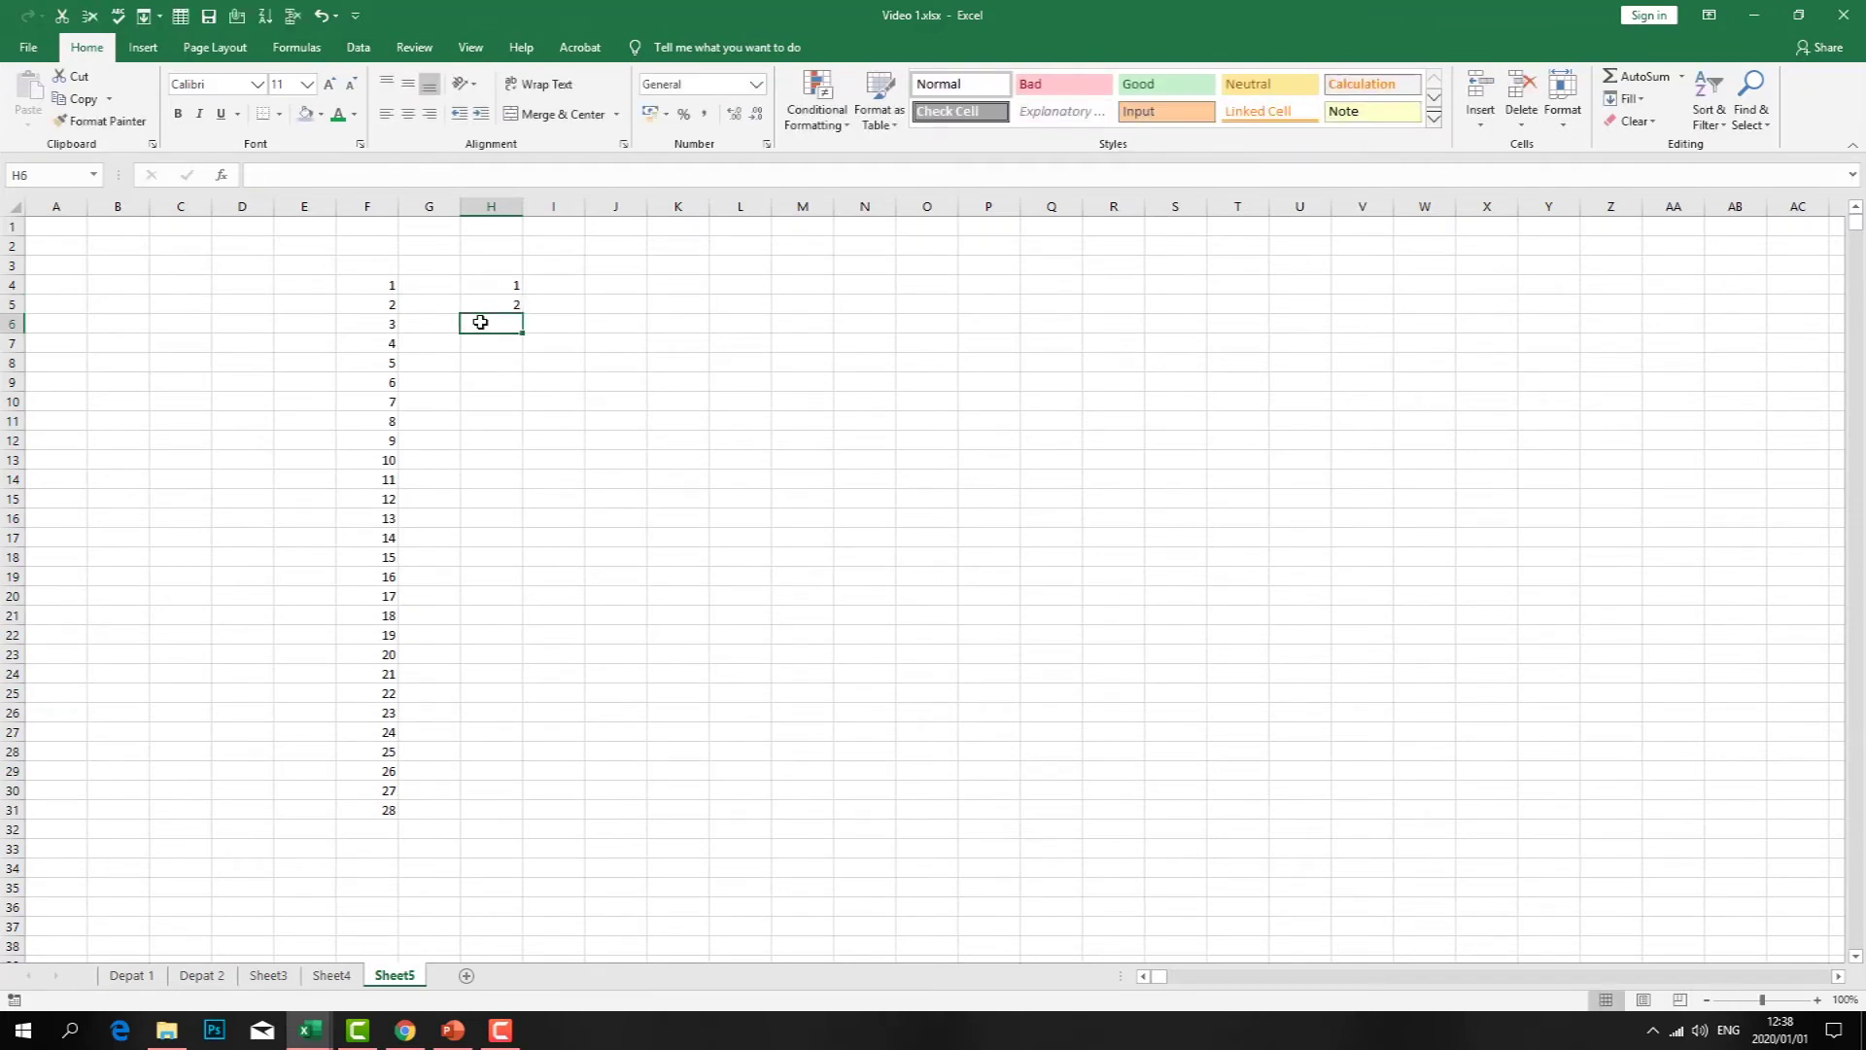
{"action": "type", "text": "3"}
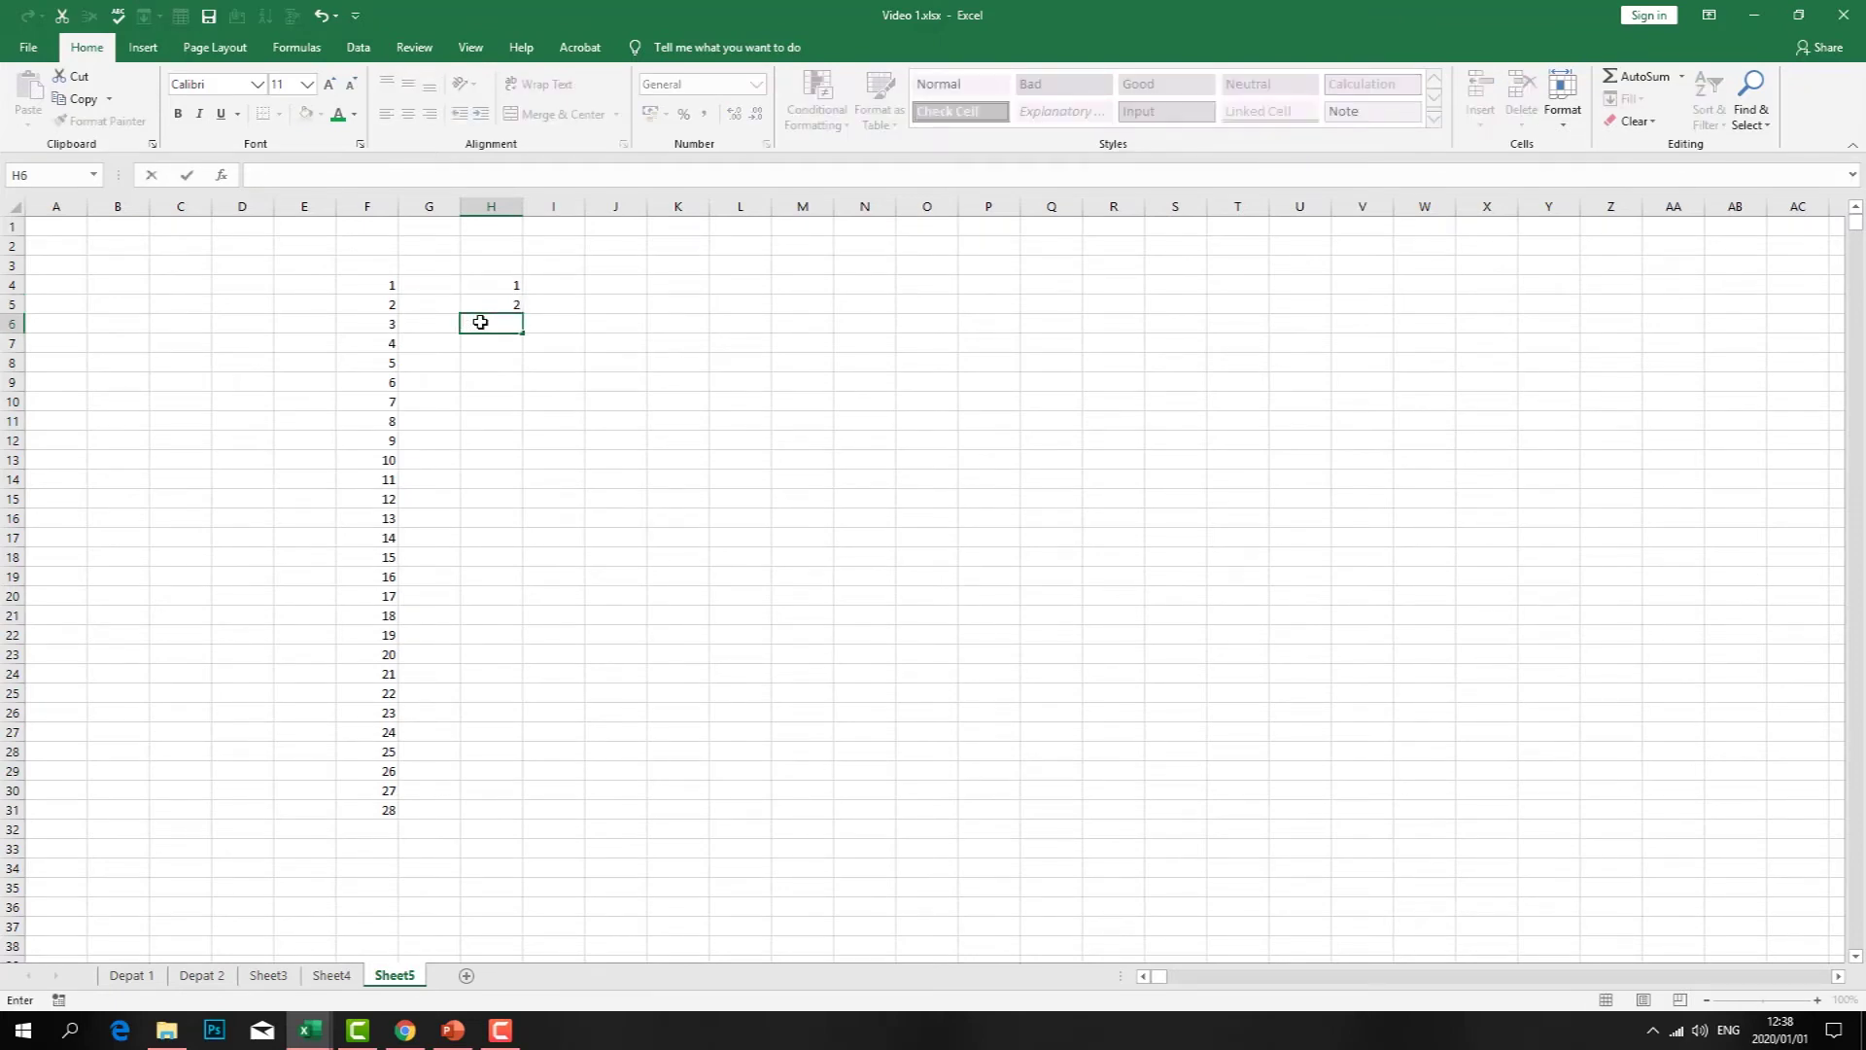
{"action": "key", "text": "Return"}
{"action": "type", "text": "6"}
{"action": "left_click", "coordinate": [581, 375]}
{"action": "left_click_drag", "start_coordinate": [495, 301], "coordinate": [517, 817]}
{"action": "left_click", "coordinate": [616, 576]}
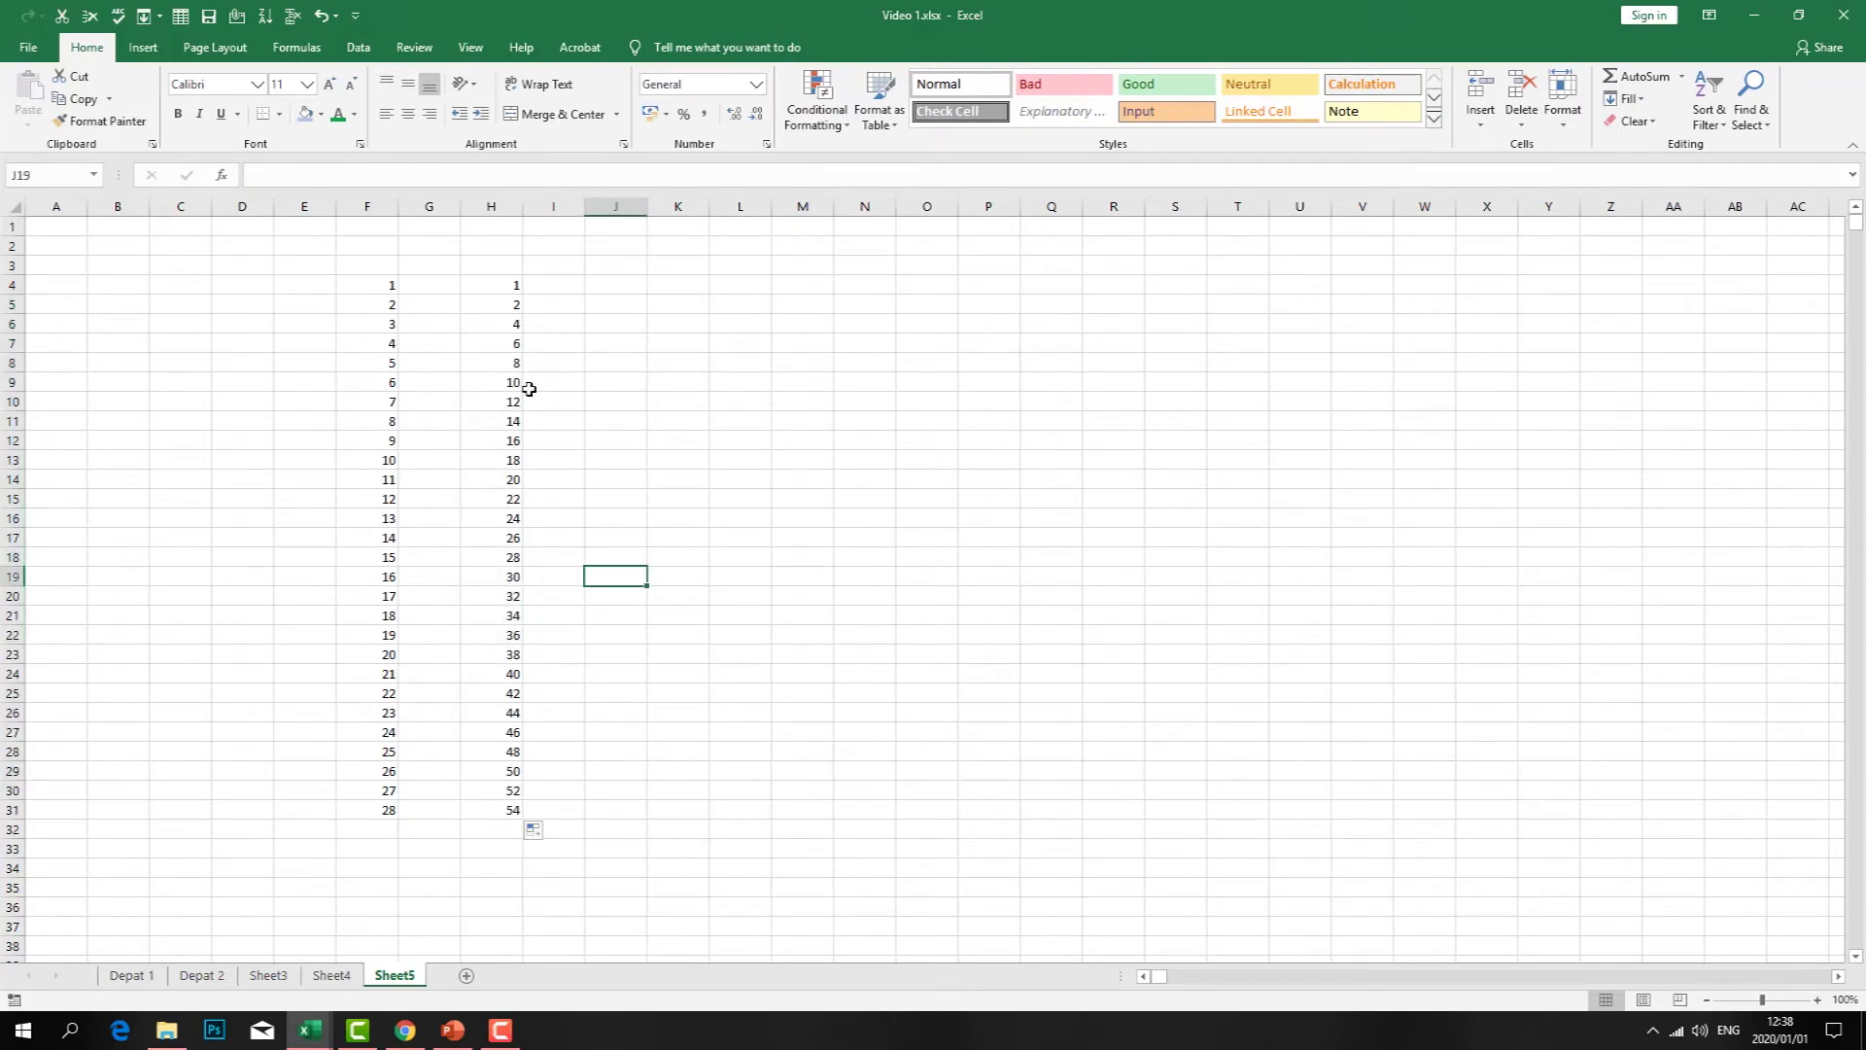
- Enter 1, 3 and 6 down from J4 and continue the series in steps of three to J31
{"action": "left_click", "coordinate": [630, 344]}
{"action": "left_click", "coordinate": [625, 285]}
{"action": "type", "text": "1"}
{"action": "left_click", "coordinate": [614, 298]}
{"action": "type", "text": "3"}
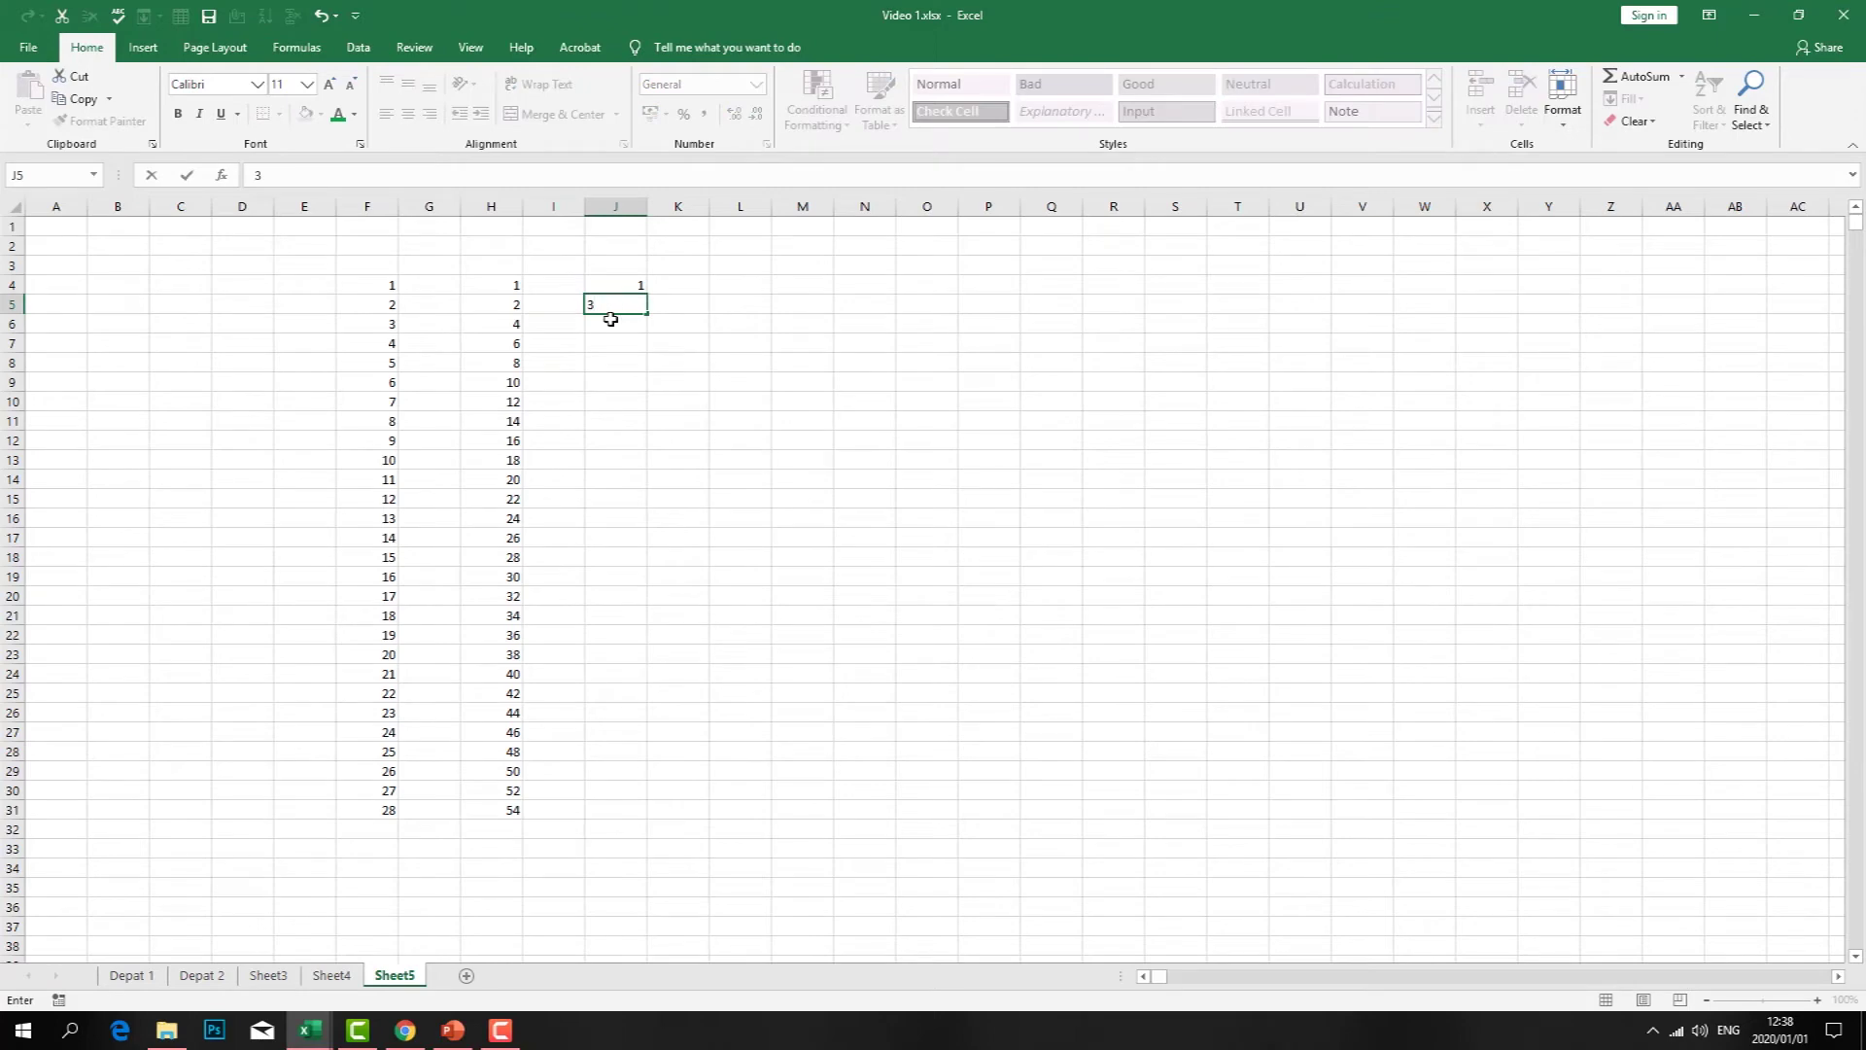
{"action": "left_click", "coordinate": [610, 320]}
{"action": "type", "text": "6"}
{"action": "left_click", "coordinate": [673, 338]}
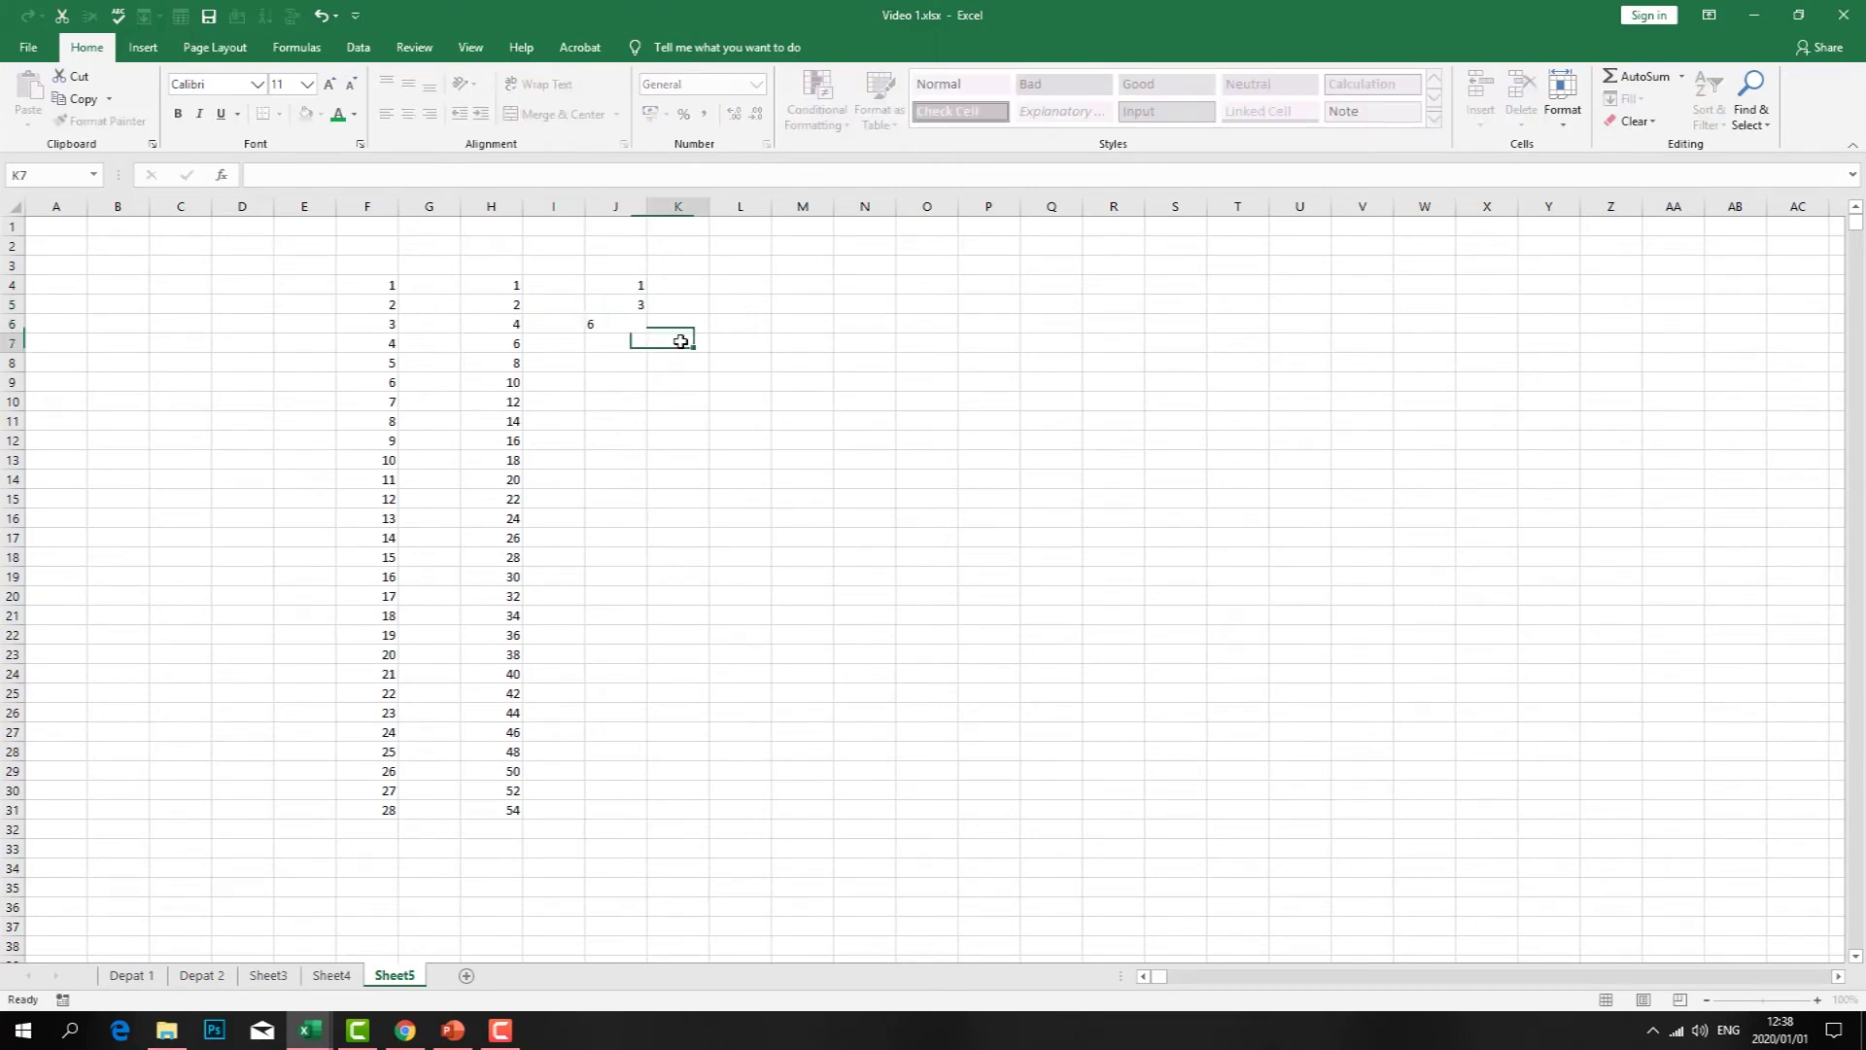
{"action": "left_click_drag", "start_coordinate": [637, 304], "coordinate": [645, 818]}
{"action": "left_click", "coordinate": [803, 518]}
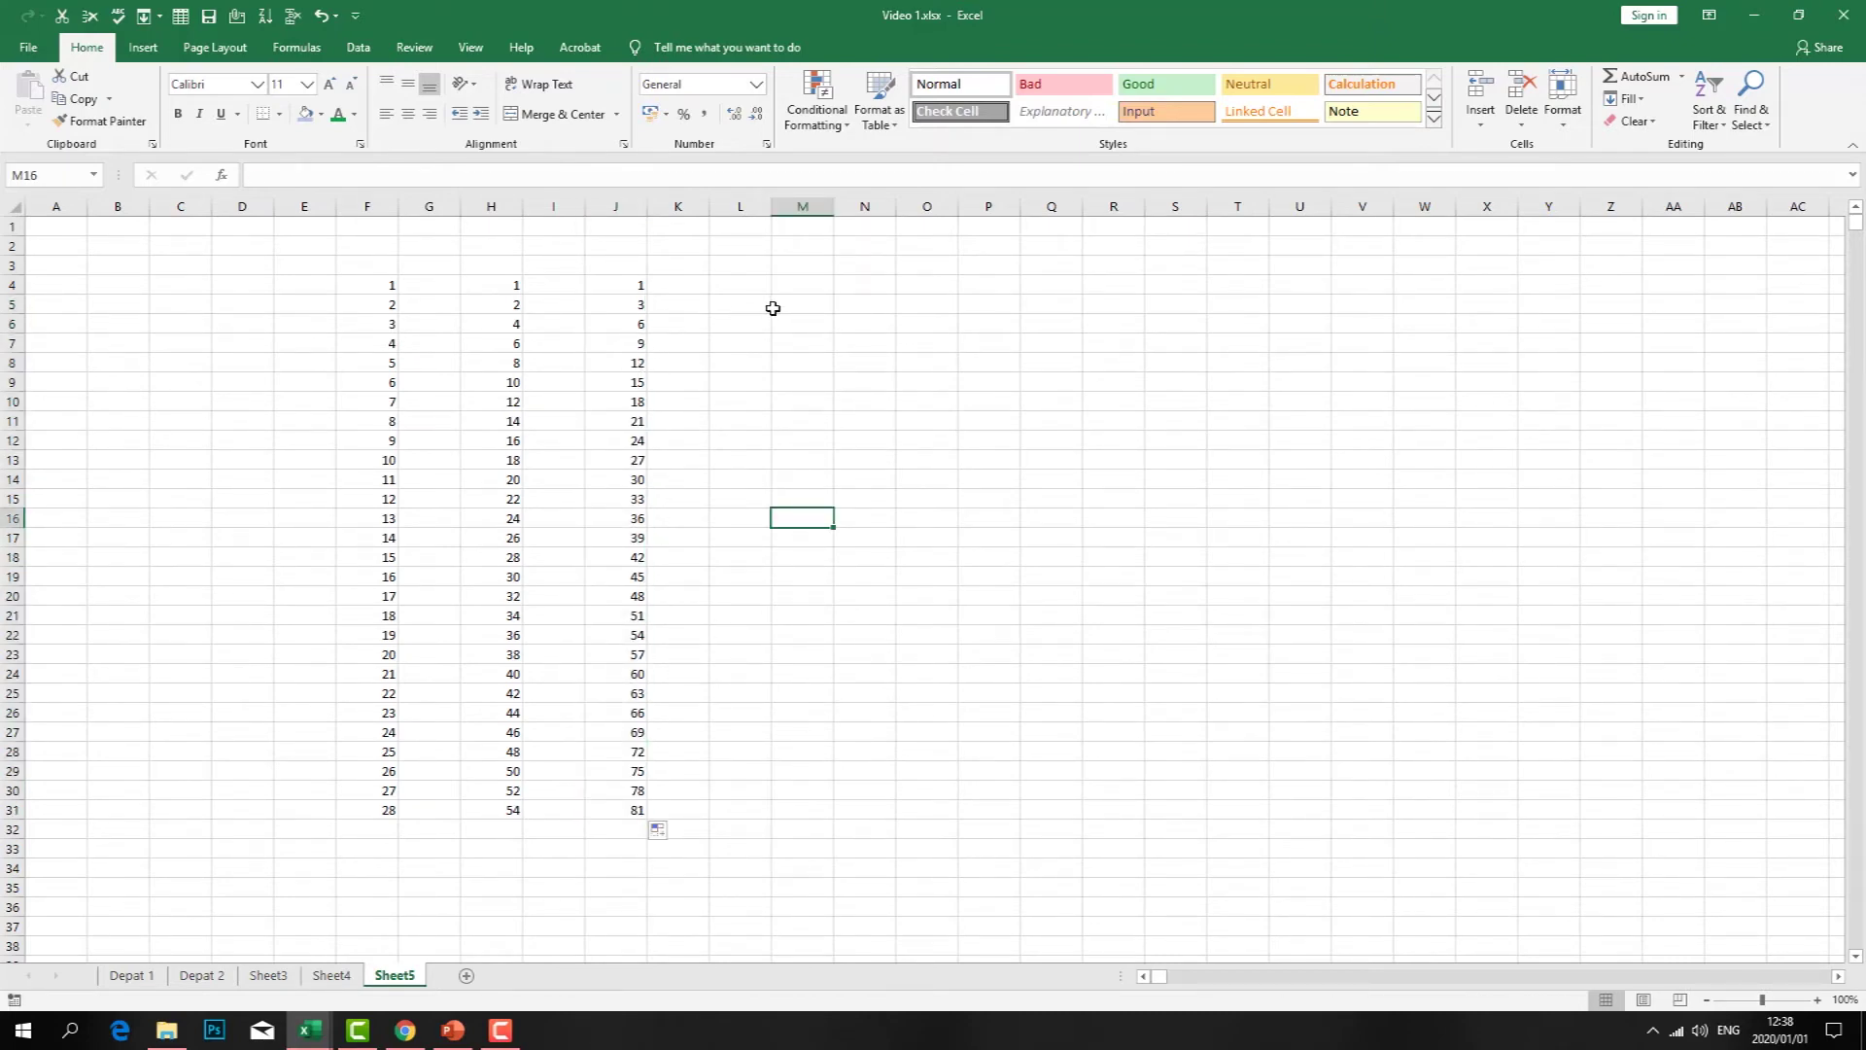
- Enter jan in L3 and feb in M3 and fill the month names across to dec in W3
{"action": "left_click_drag", "start_coordinate": [772, 308], "coordinate": [707, 642]}
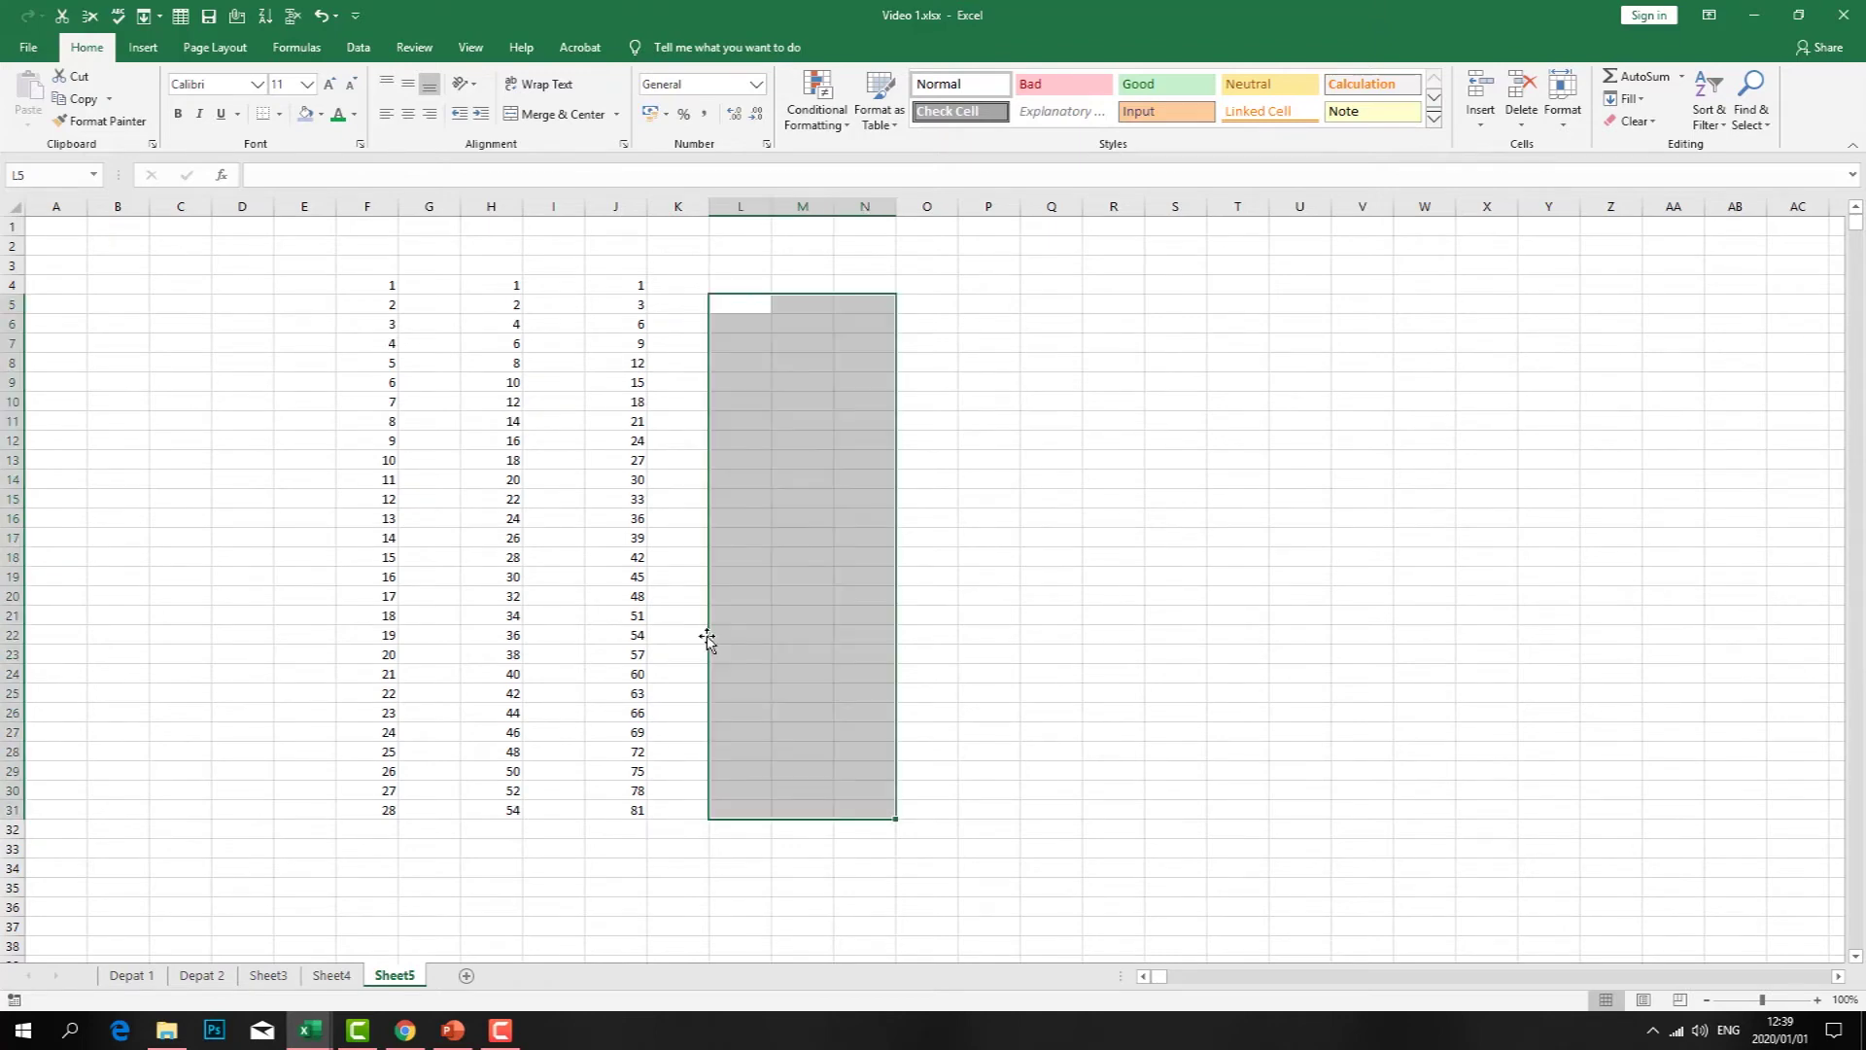
{"action": "left_click", "coordinate": [907, 500]}
{"action": "left_click", "coordinate": [754, 263]}
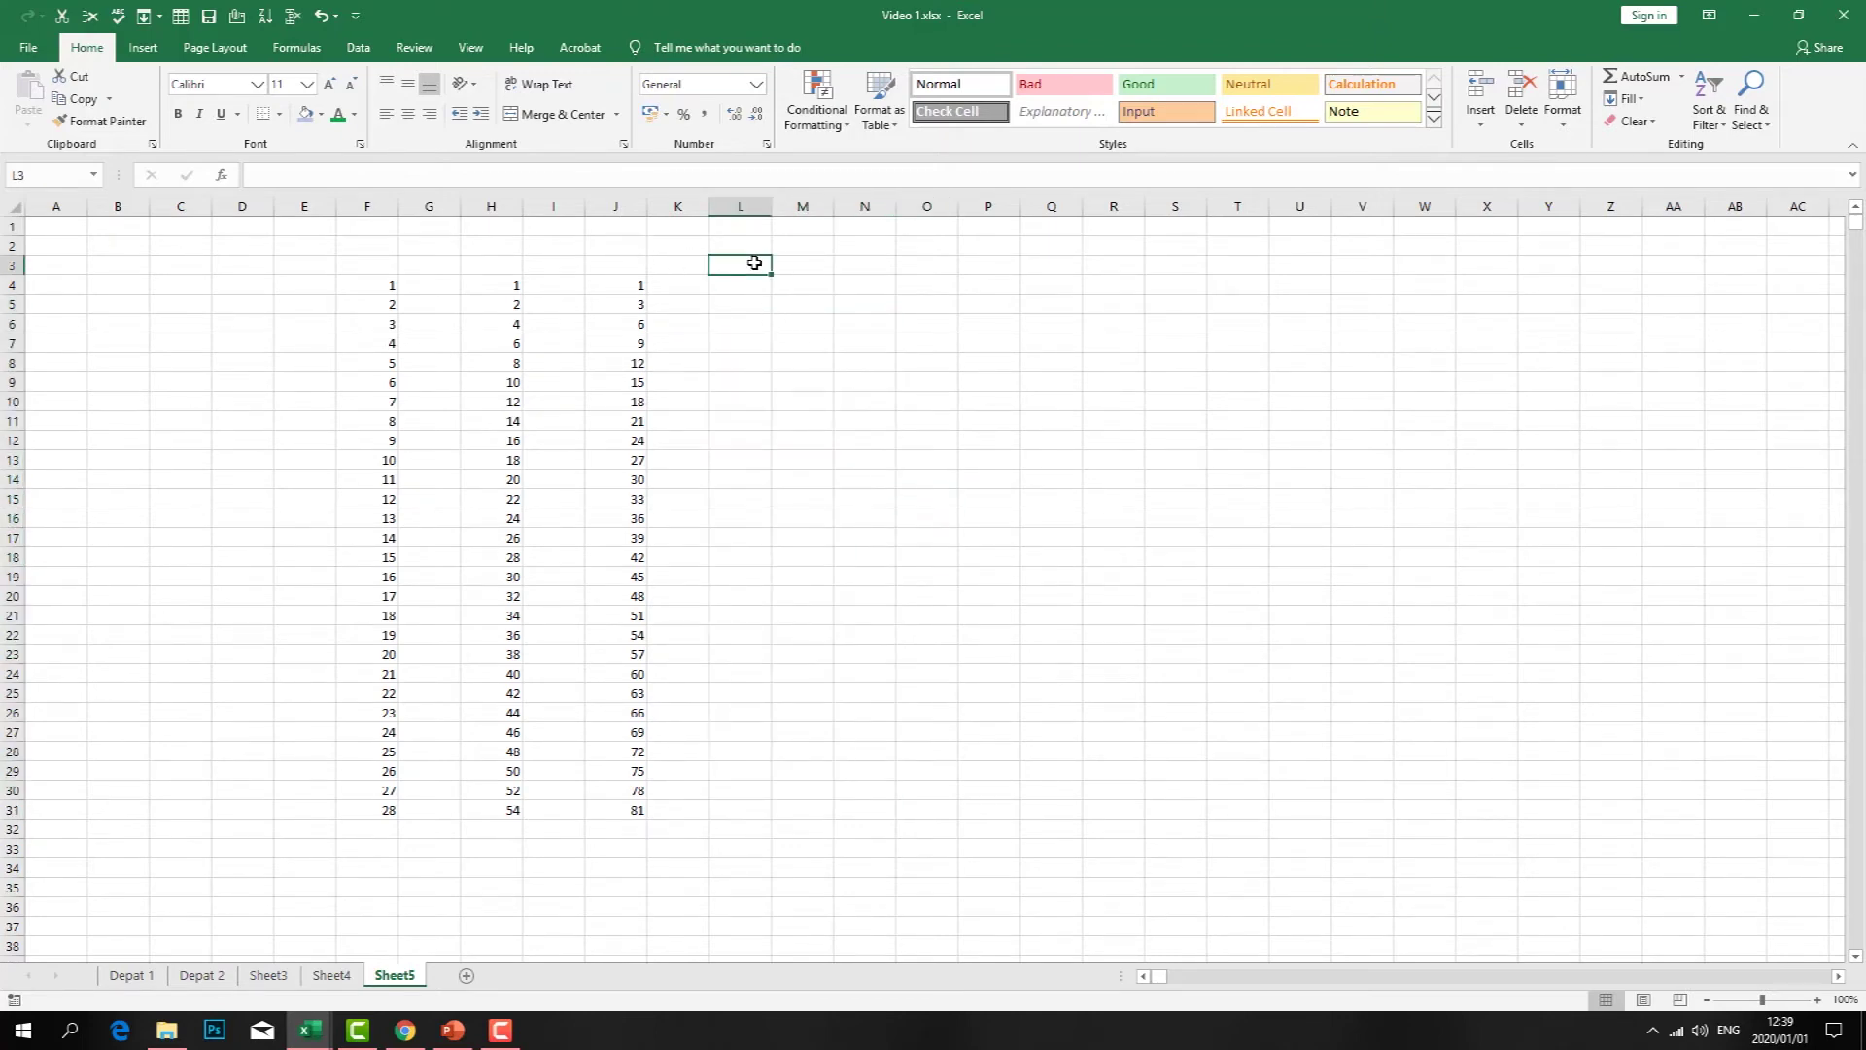
{"action": "type", "text": "jan"}
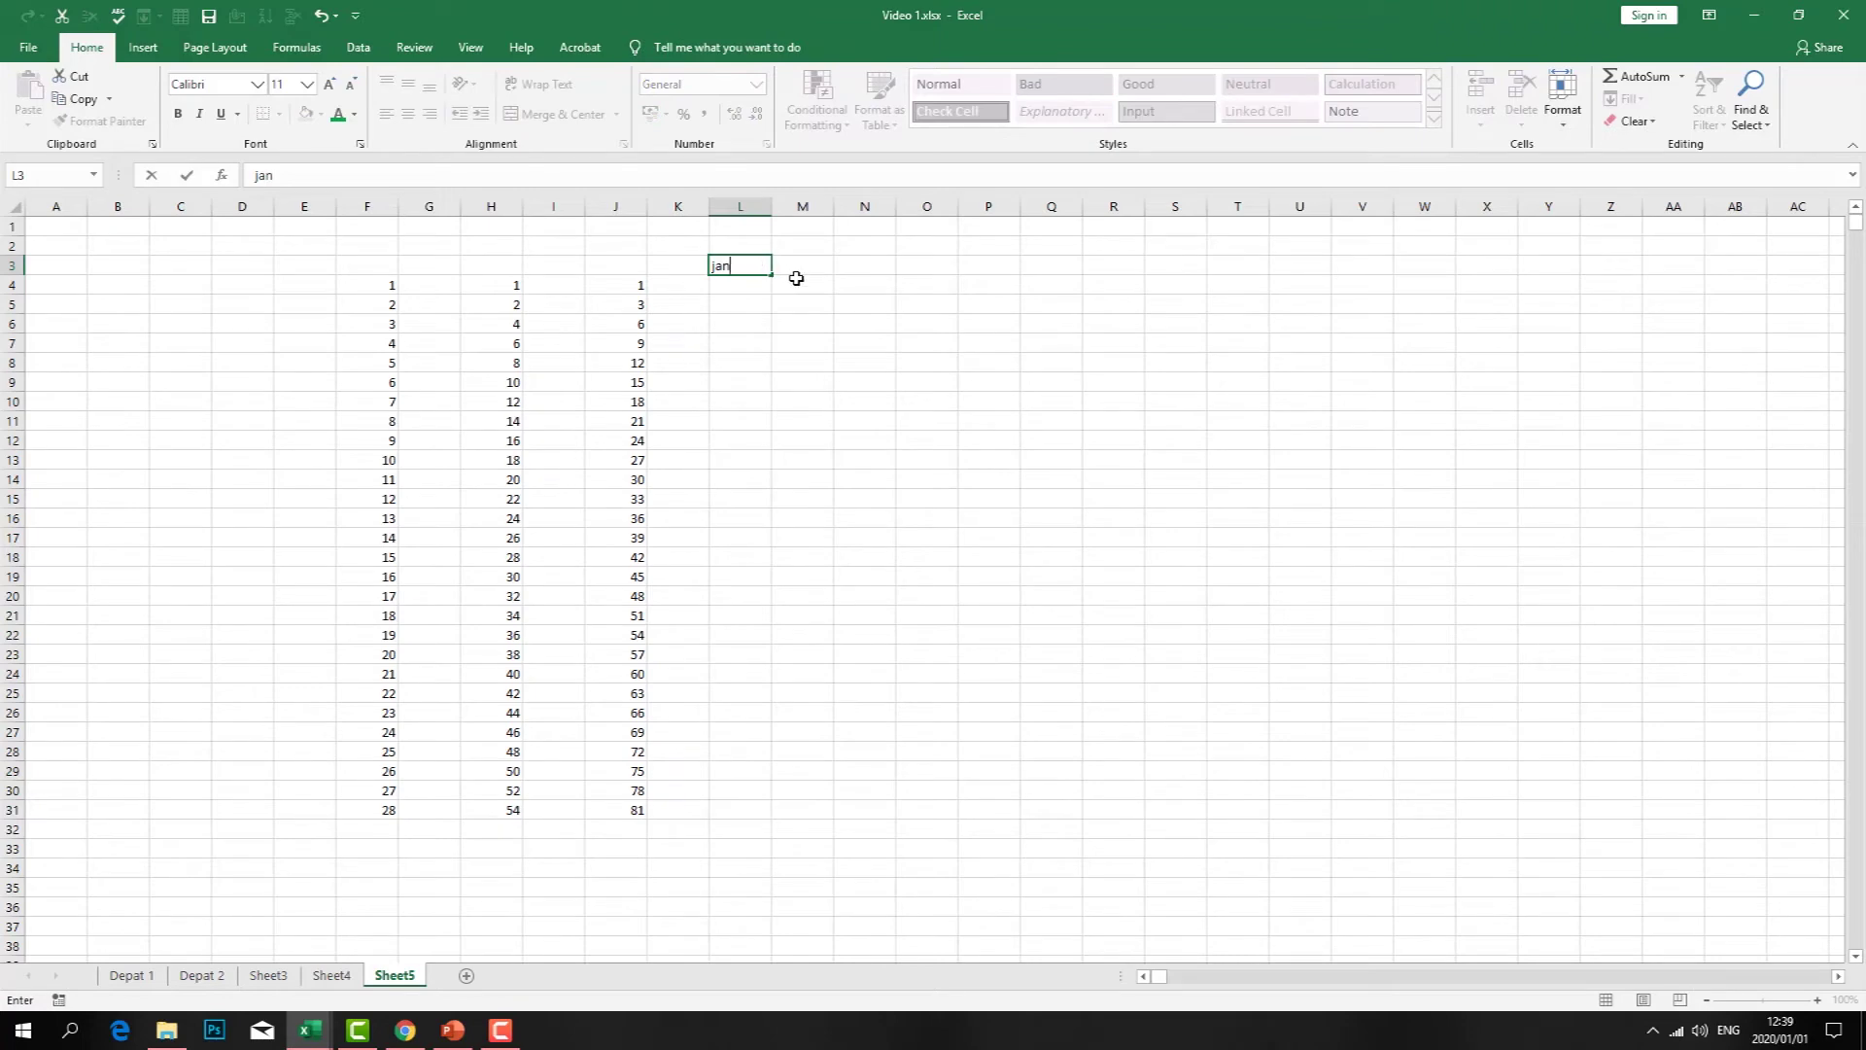
{"action": "left_click", "coordinate": [793, 272]}
{"action": "type", "text": "fe"}
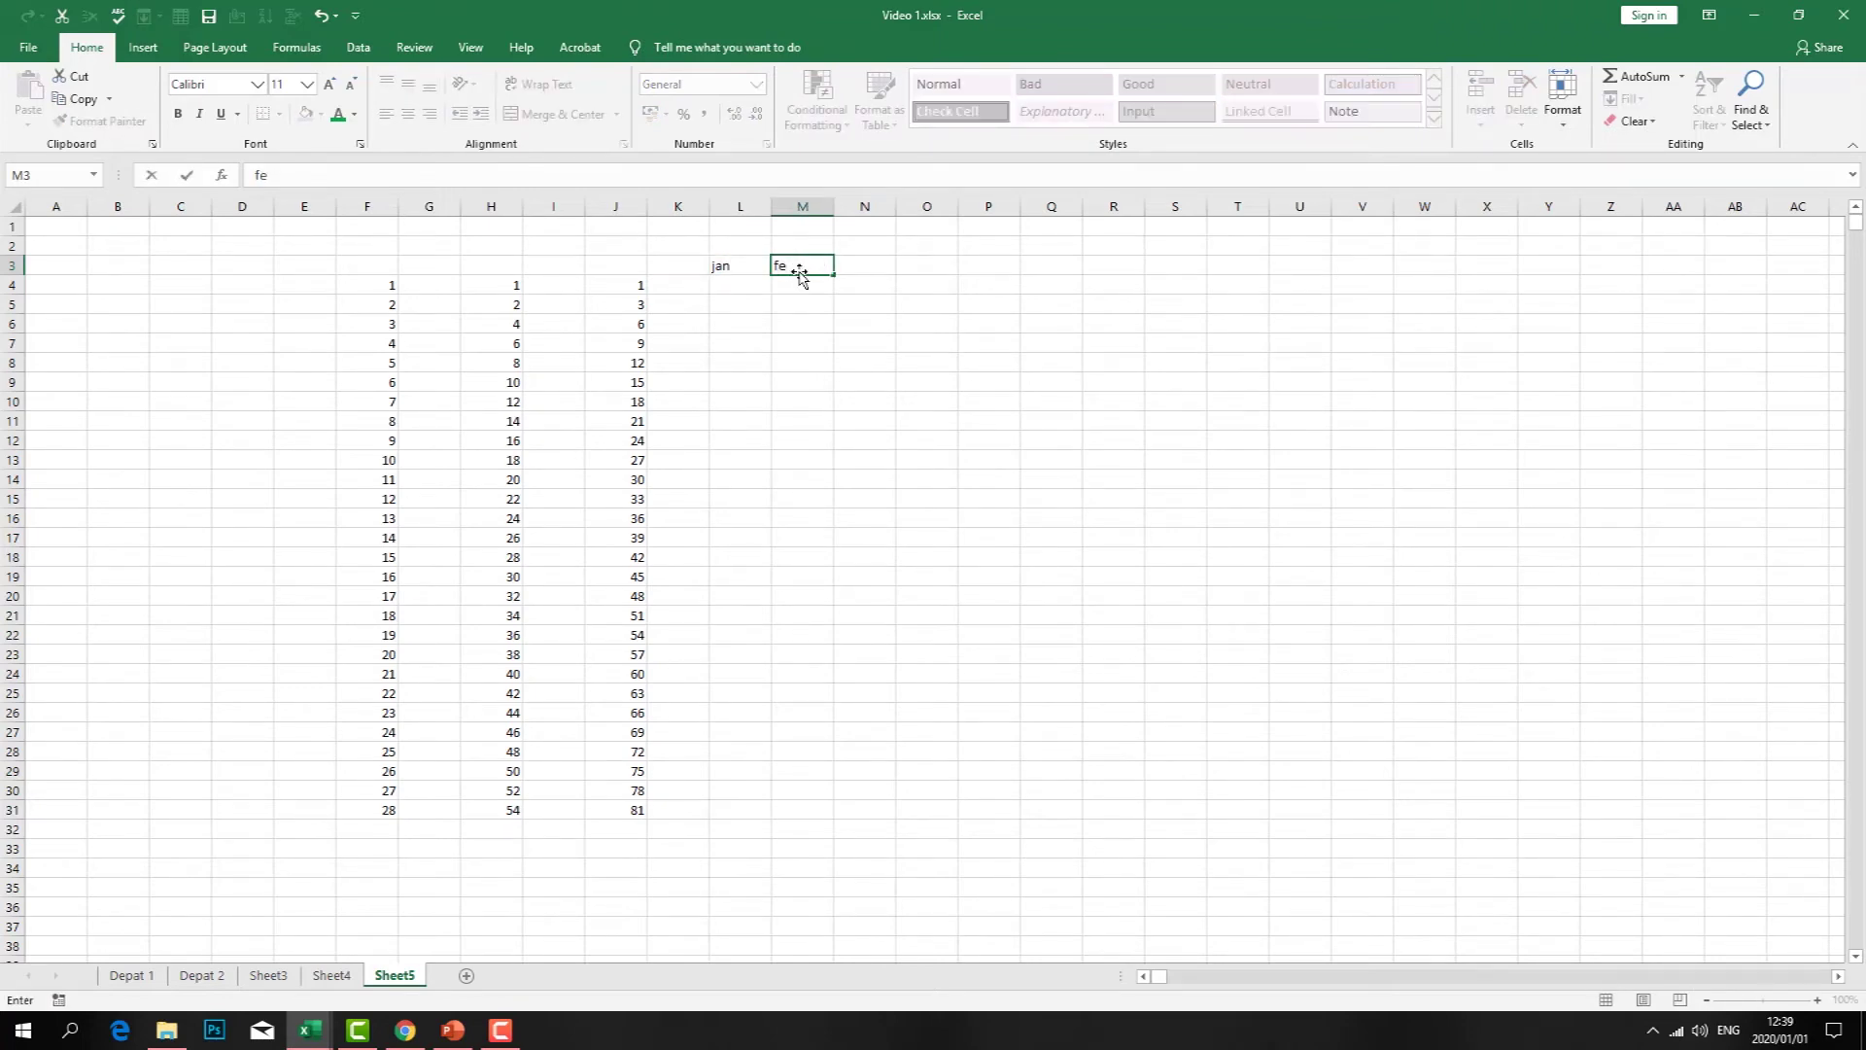
{"action": "type", "text": "b"}
{"action": "key", "text": "Return"}
{"action": "left_click_drag", "start_coordinate": [721, 269], "coordinate": [1484, 283]}
{"action": "left_click", "coordinate": [1303, 437]}
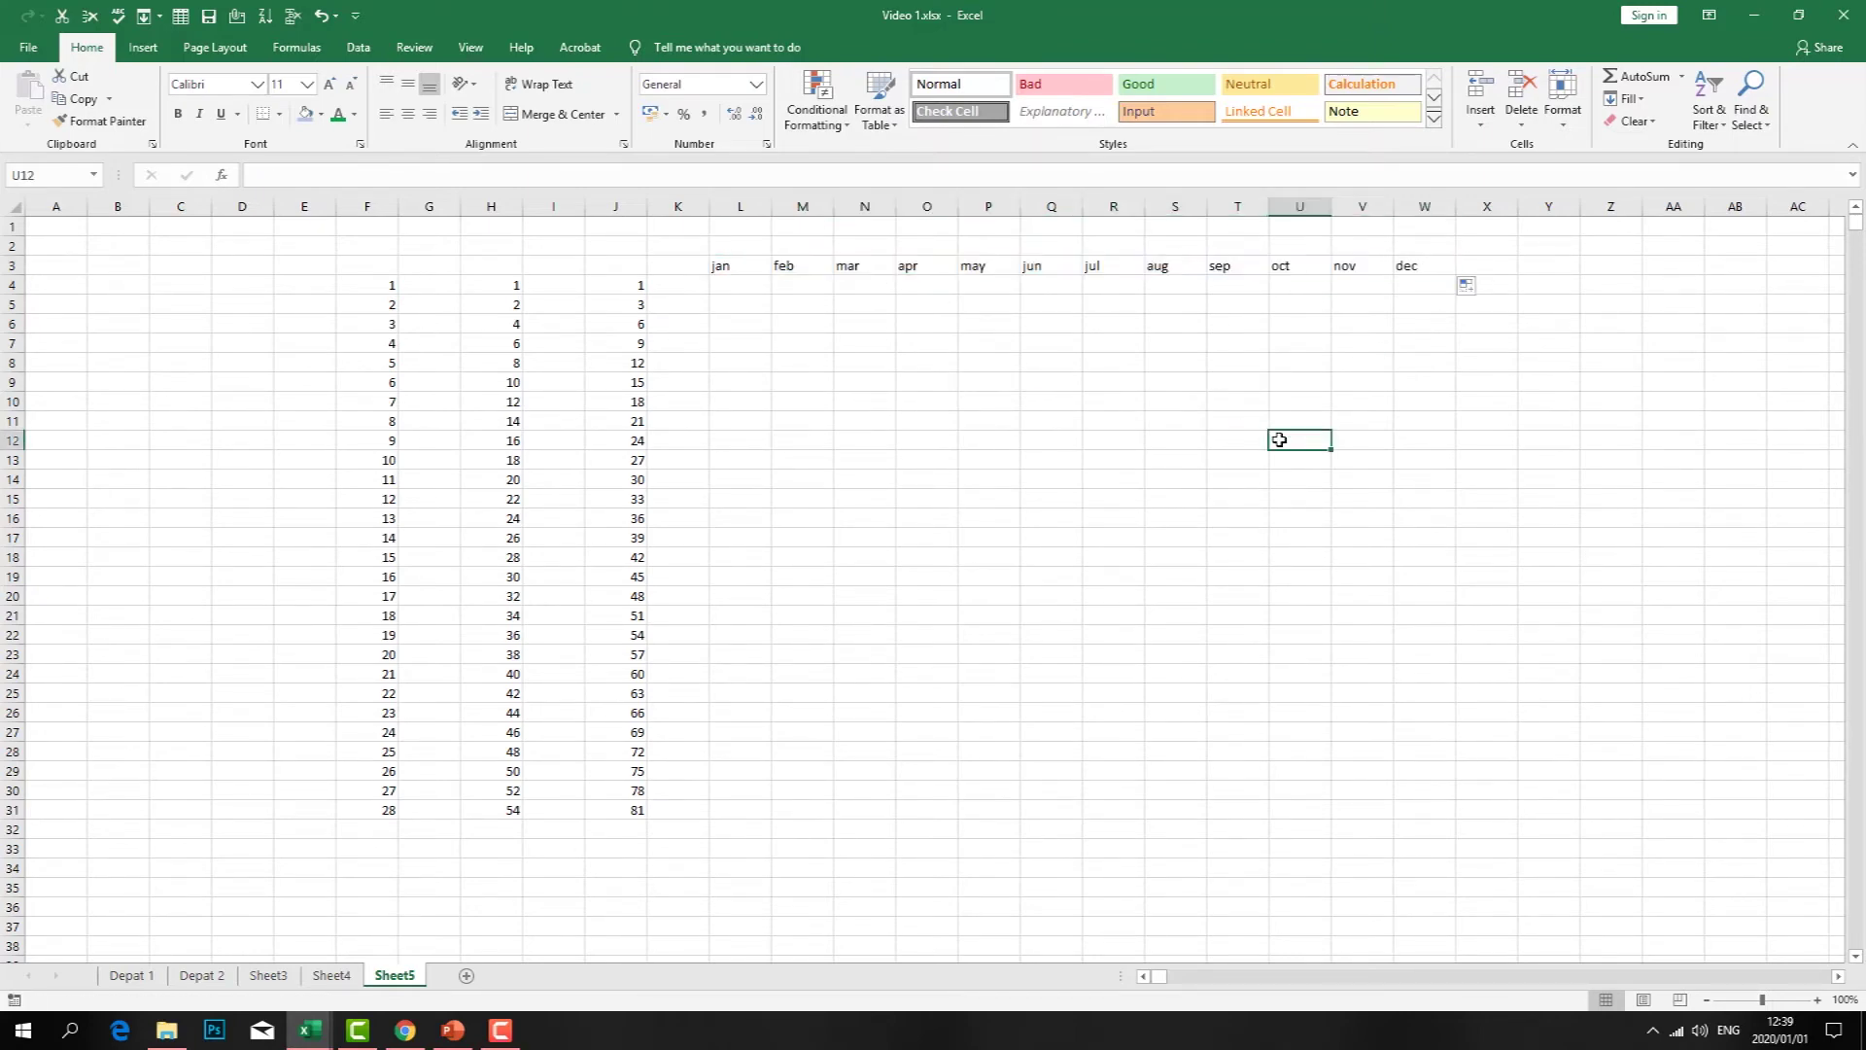
- Enter Monday in L5 and Tuesday in L6 and fill the weekday names down to L30
{"action": "left_click", "coordinate": [755, 309]}
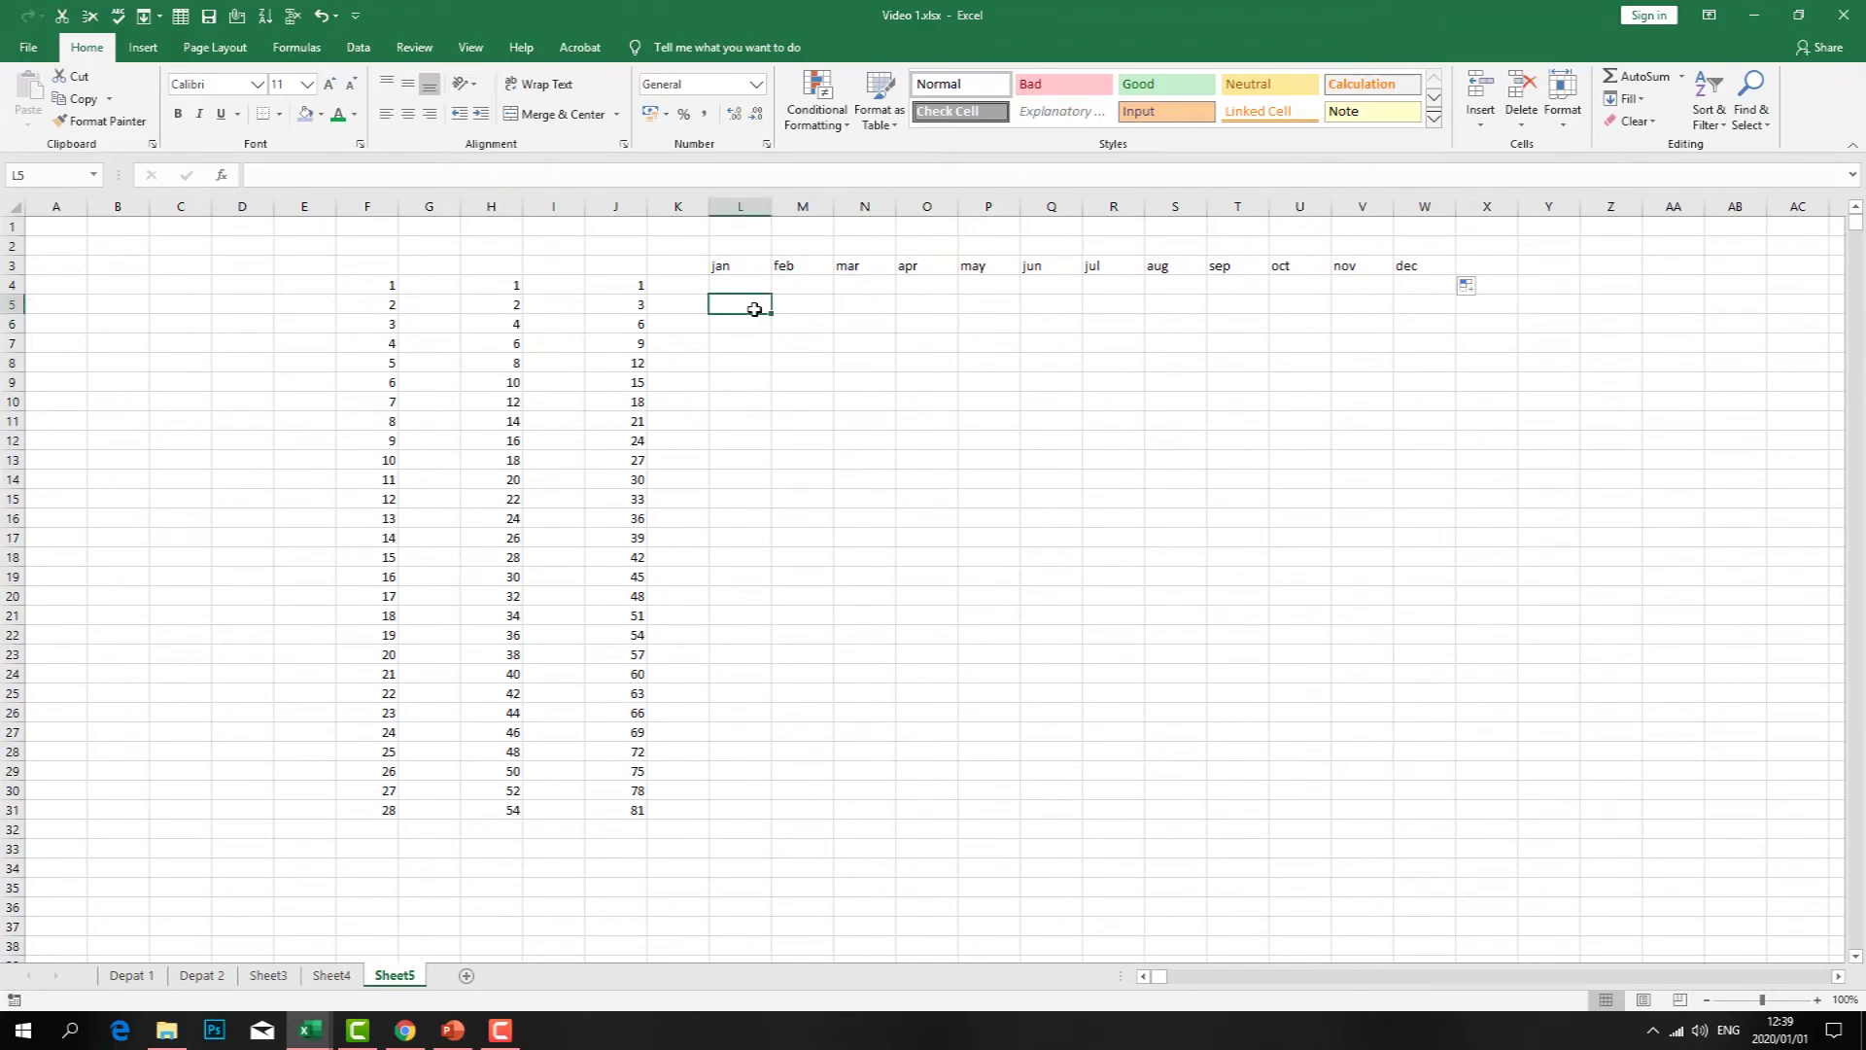
{"action": "type", "text": "Monad"}
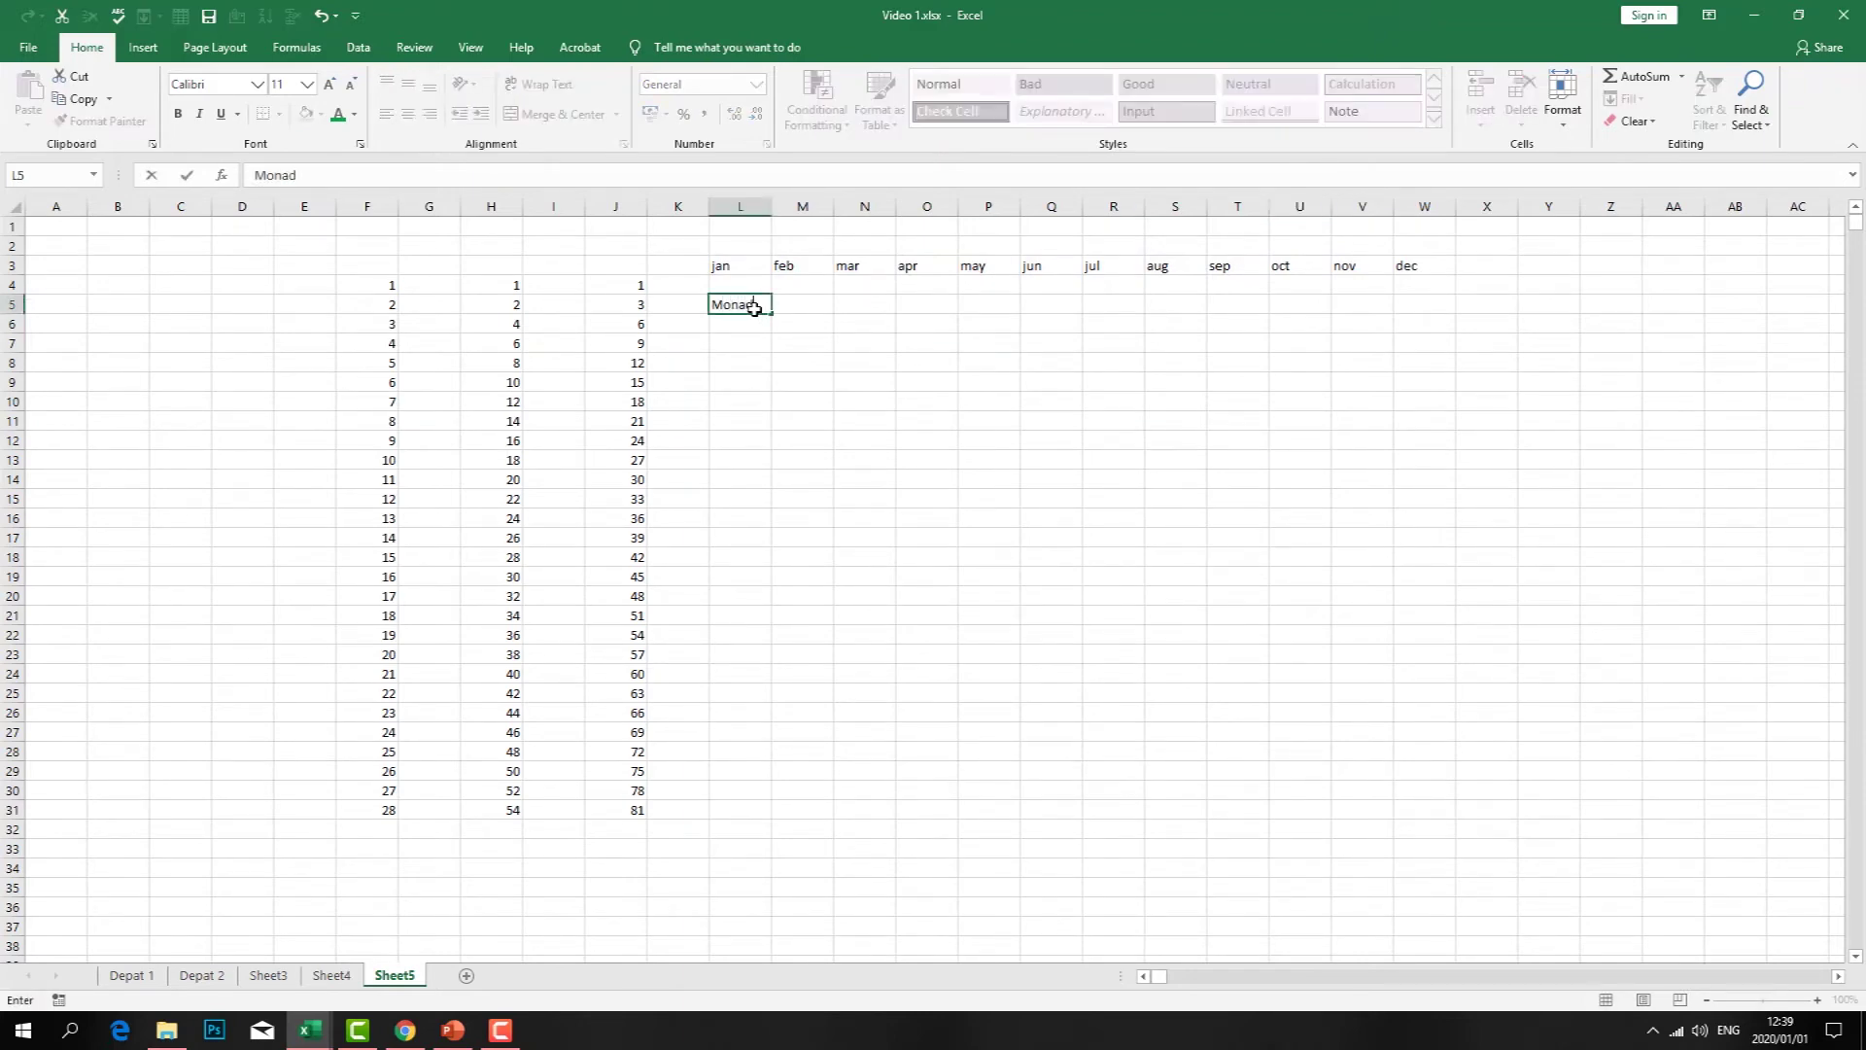
{"action": "type", "text": "onday"}
{"action": "key", "text": "Return"}
{"action": "type", "text": "Tu"}
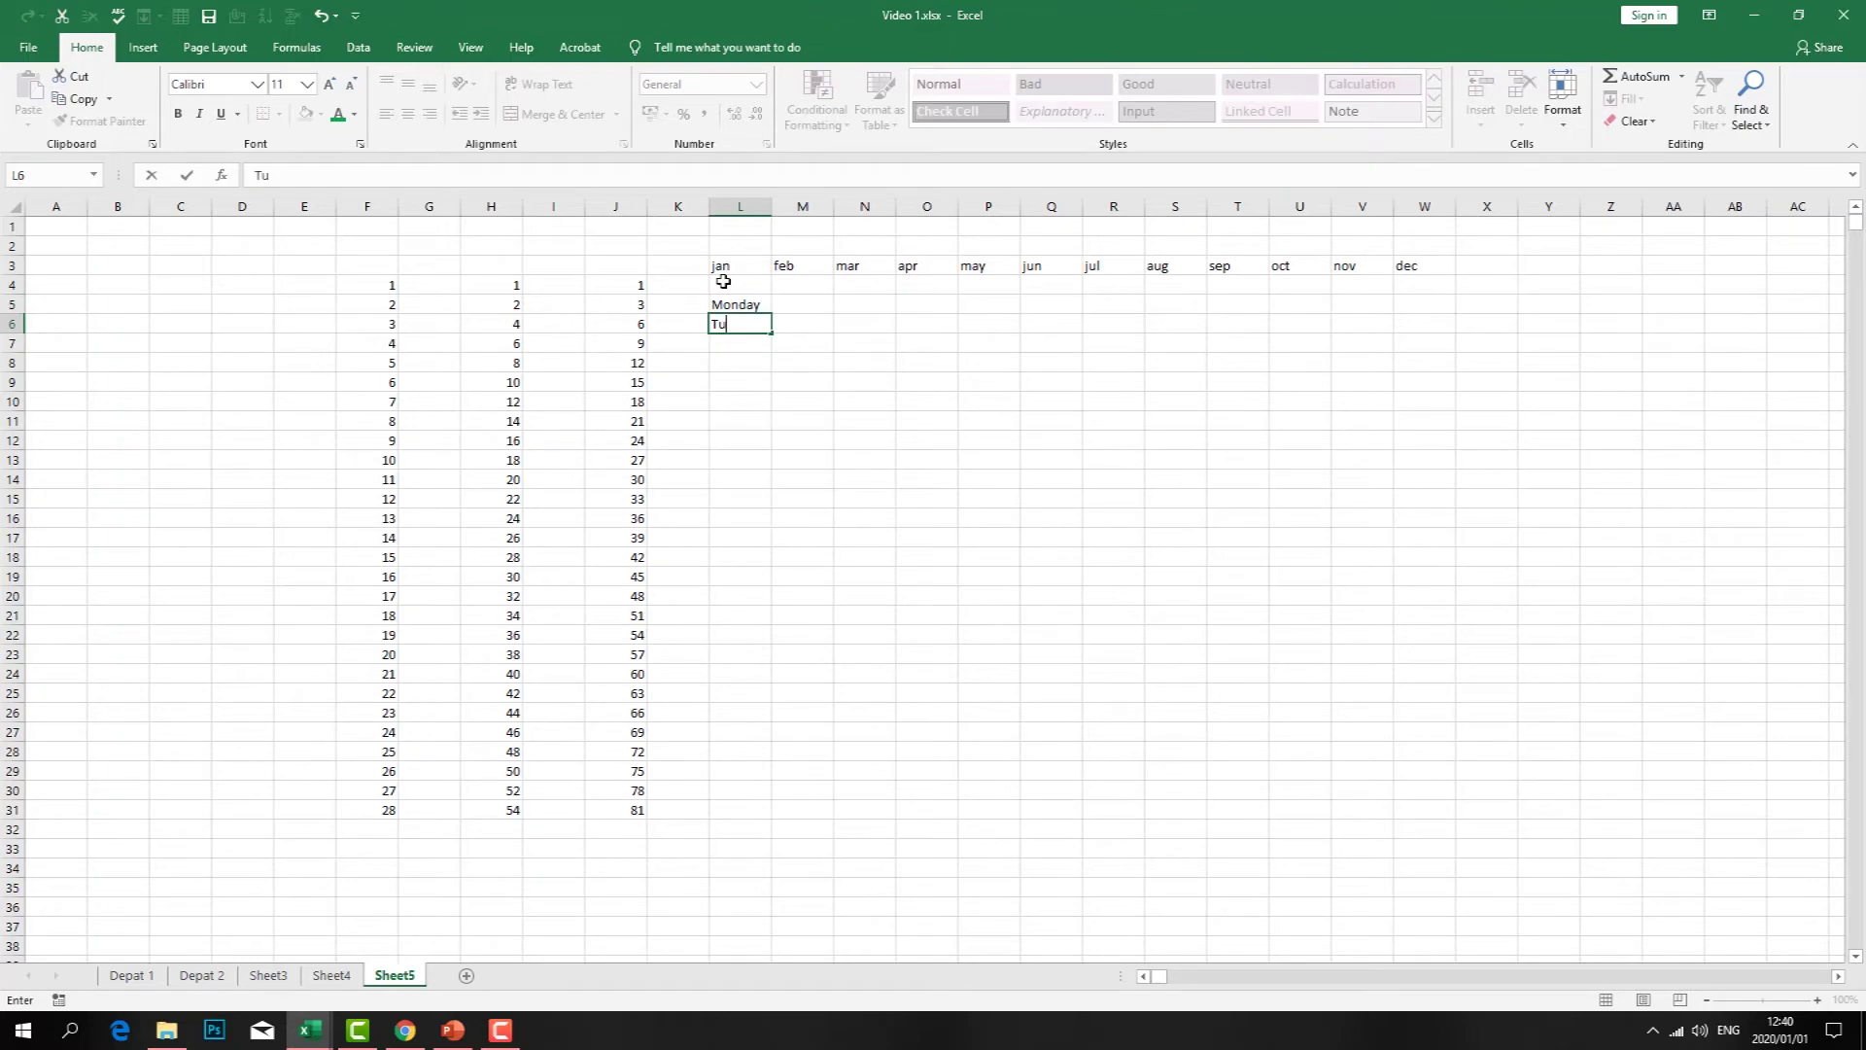
{"action": "type", "text": "esday"}
{"action": "left_click", "coordinate": [778, 340]}
{"action": "left_click_drag", "start_coordinate": [744, 304], "coordinate": [778, 799]}
{"action": "left_click", "coordinate": [965, 598]}
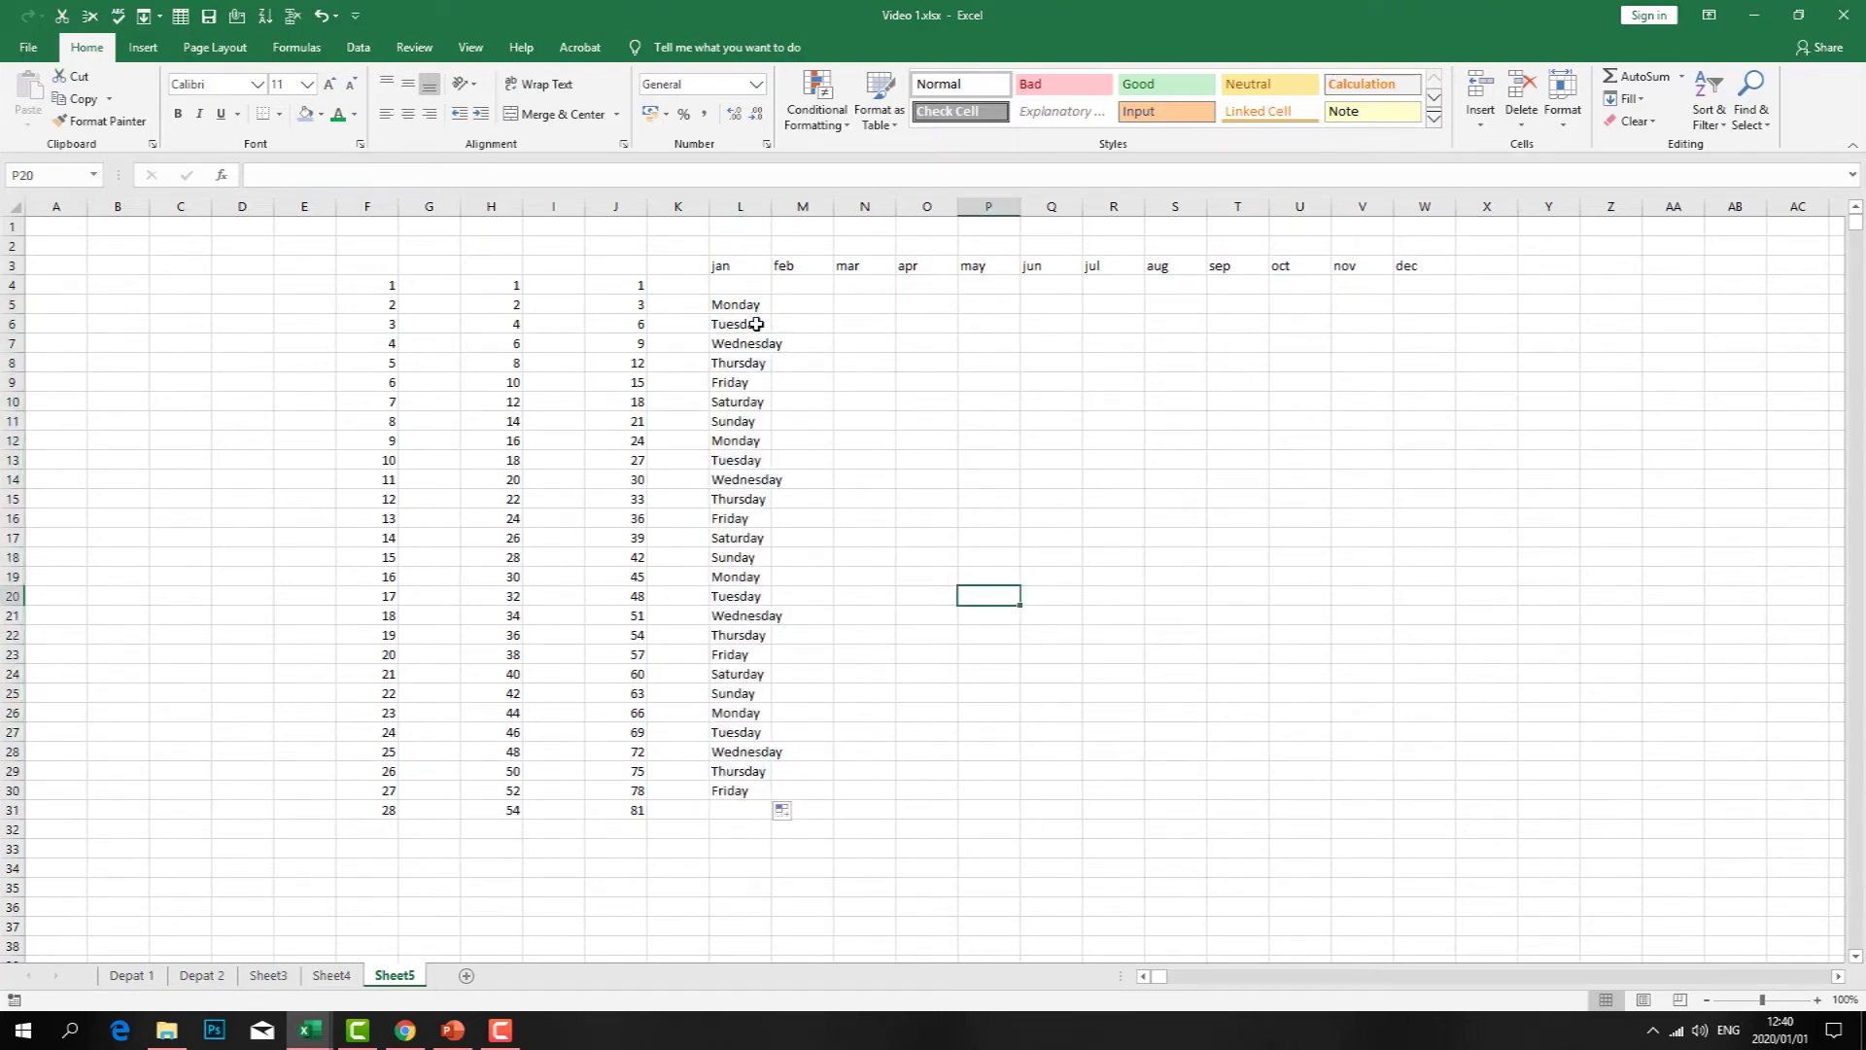
- Enter 22 in O6 and O7, fill it down to O31, and clear the filled values
{"action": "left_click", "coordinate": [938, 322]}
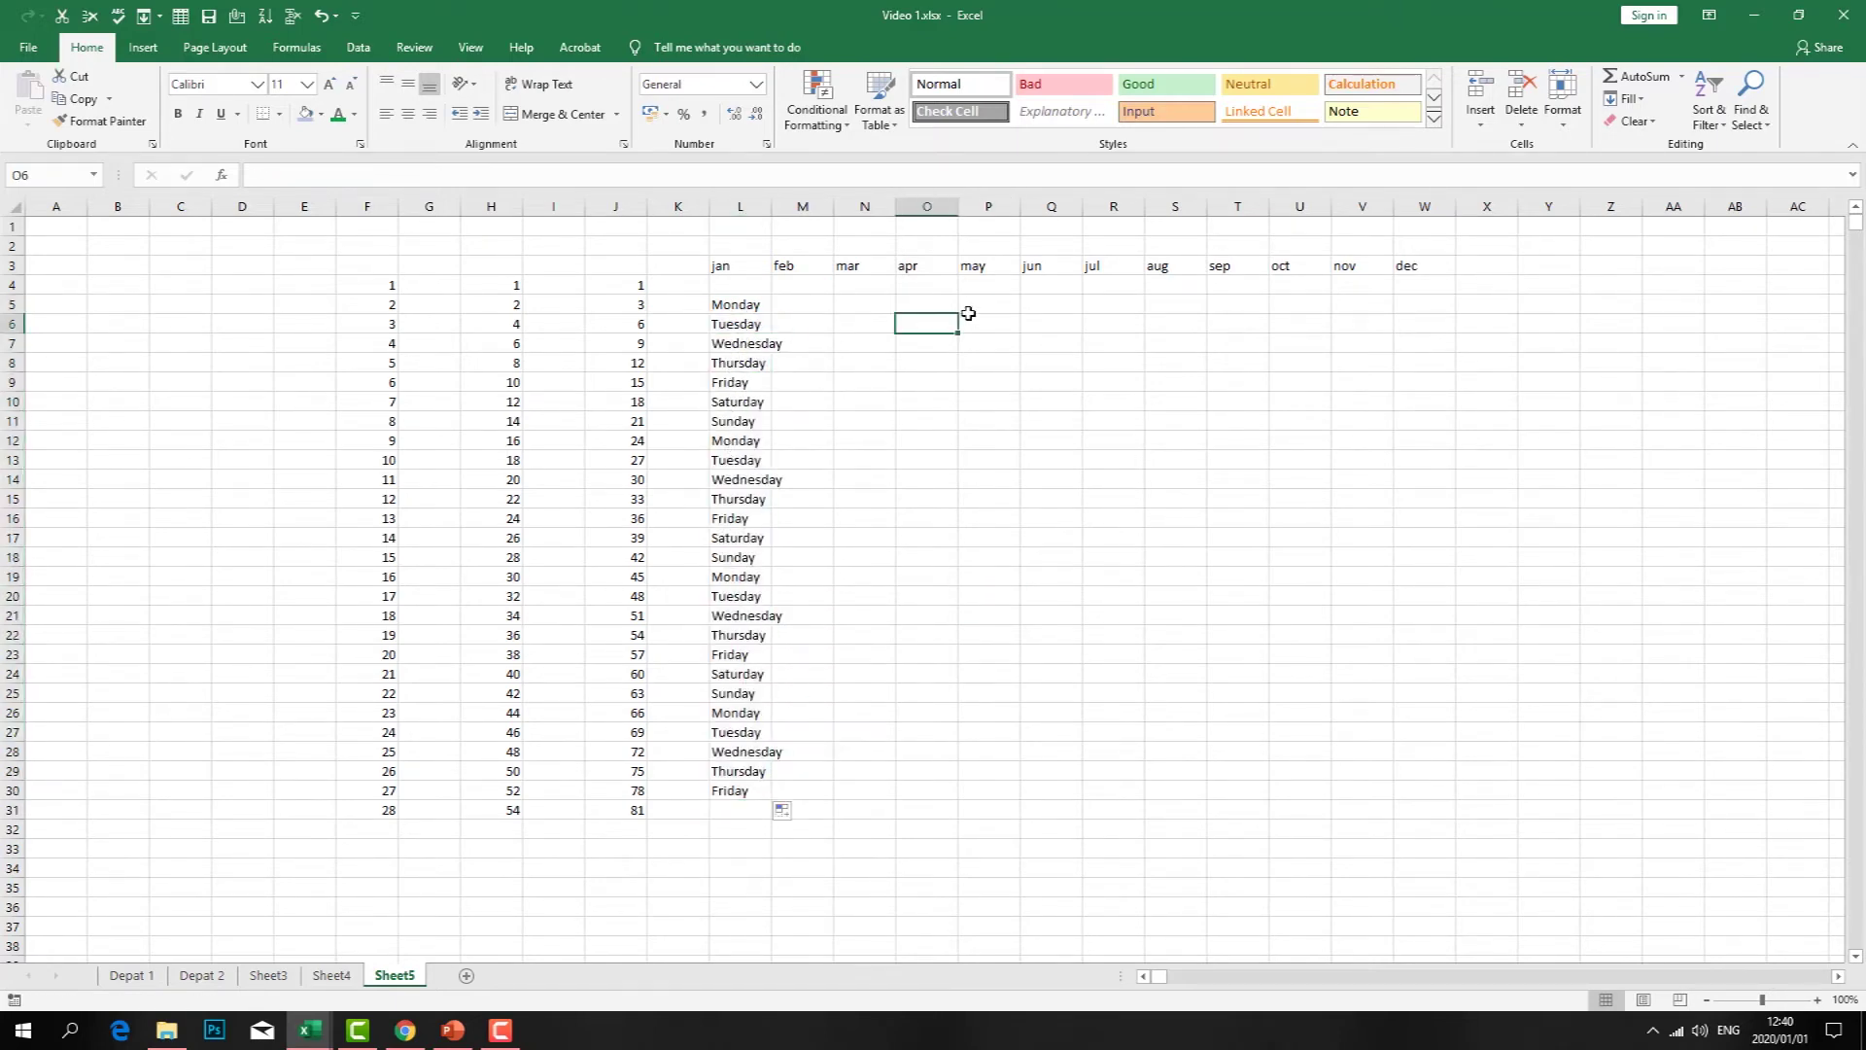
{"action": "type", "text": "22"}
{"action": "key", "text": "Return"}
{"action": "type", "text": "22"}
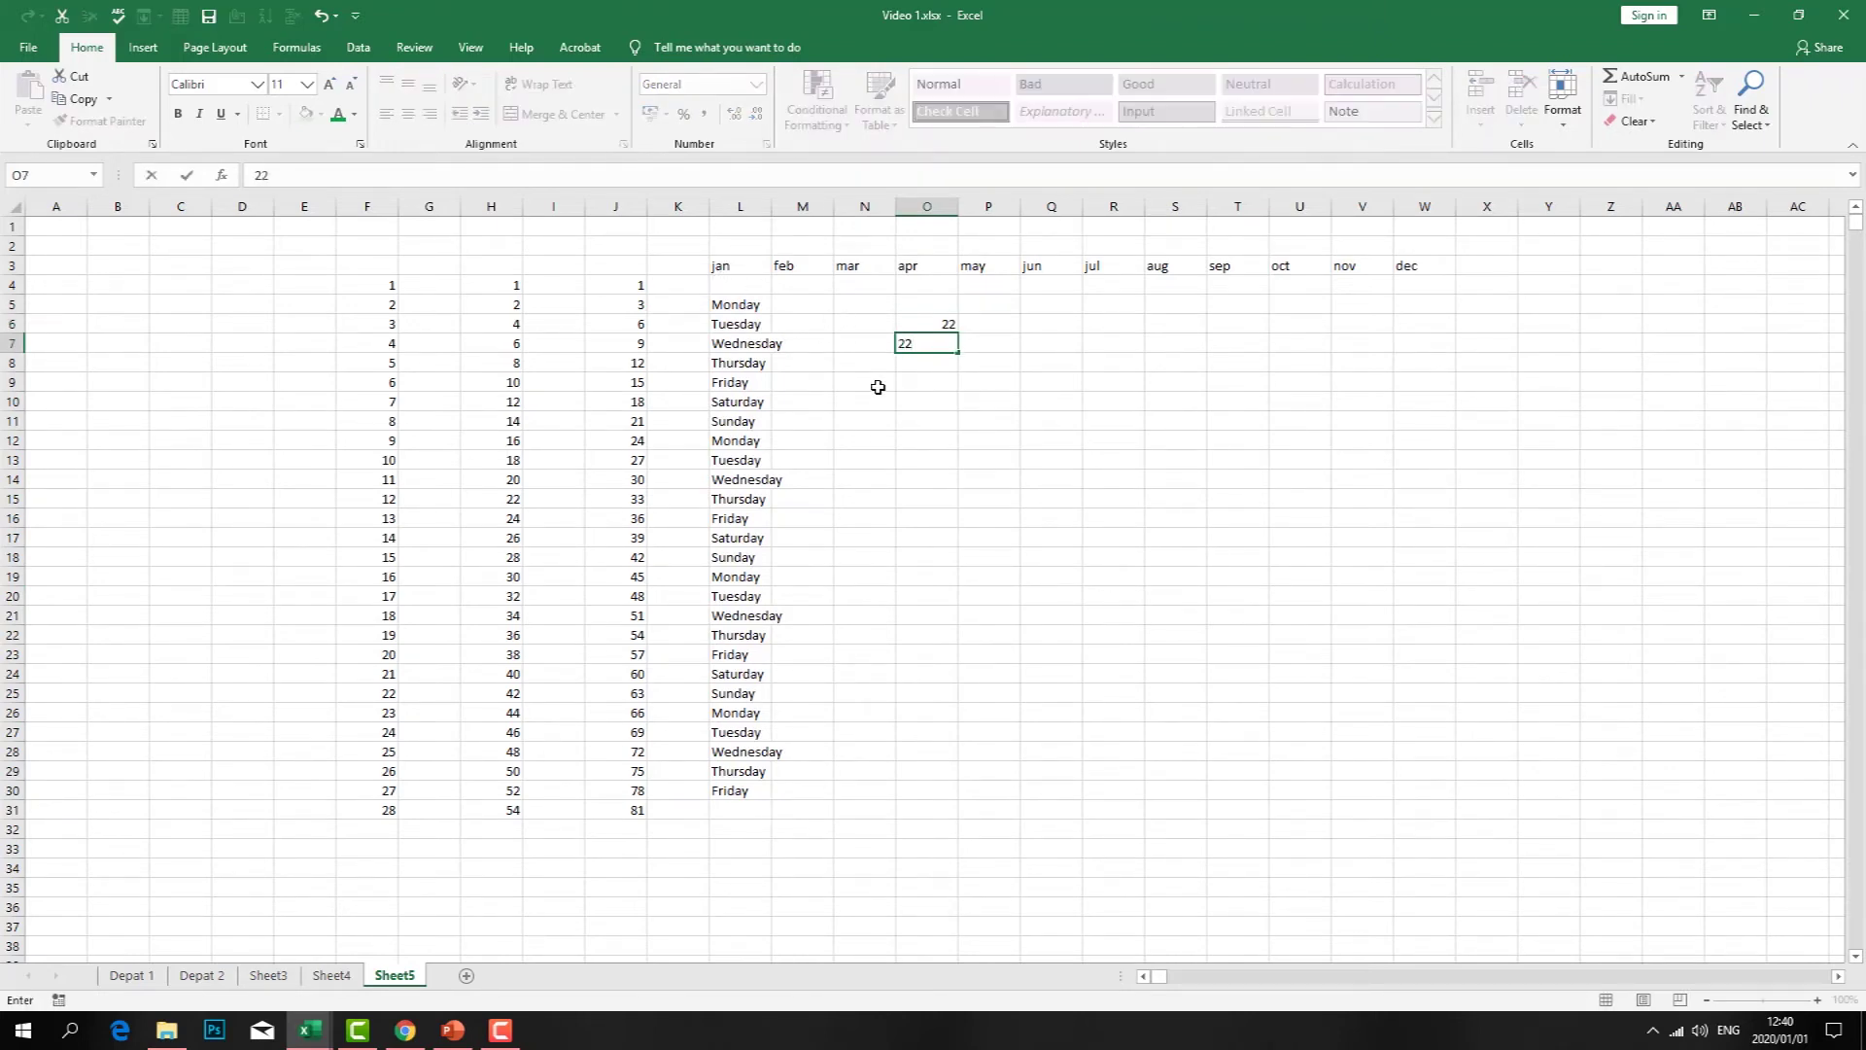
{"action": "left_click", "coordinate": [960, 403]}
{"action": "left_click_drag", "start_coordinate": [939, 329], "coordinate": [957, 811]}
{"action": "left_click", "coordinate": [1132, 598]}
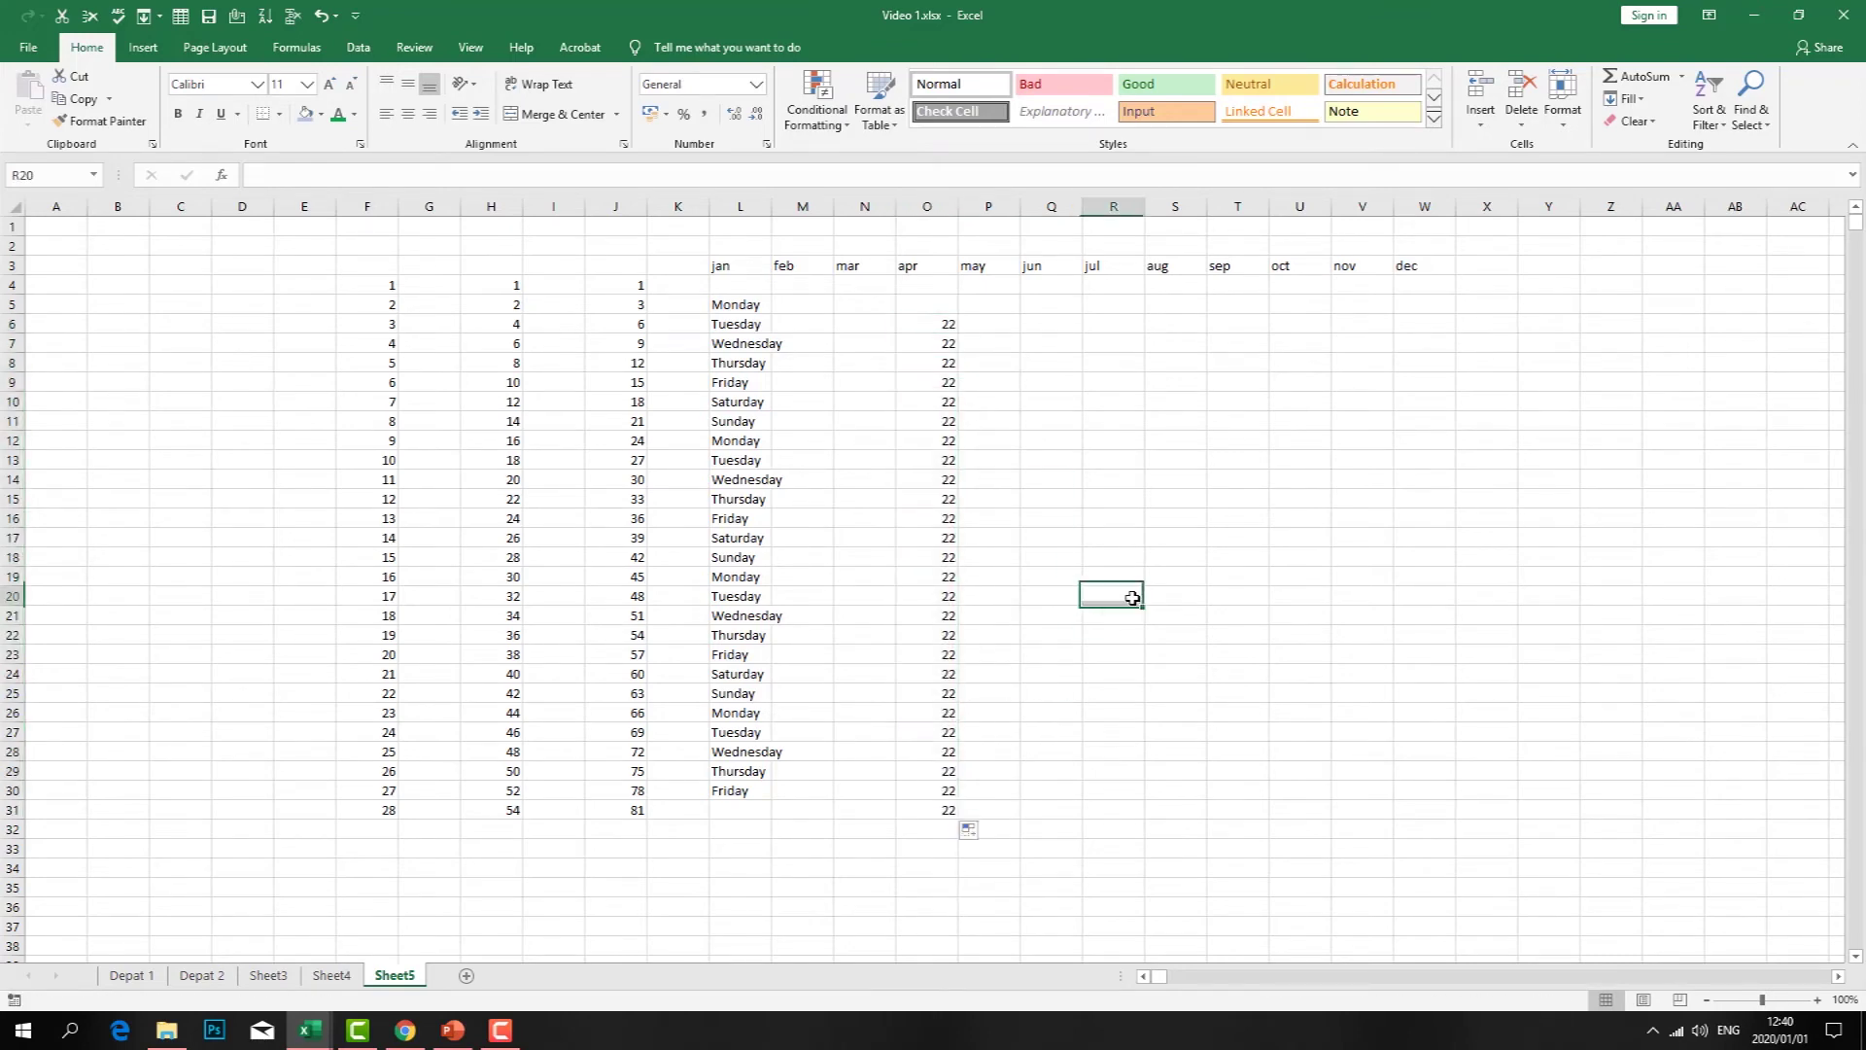
{"action": "left_click_drag", "start_coordinate": [934, 328], "coordinate": [931, 803]}
{"action": "key", "text": "Delete"}
- Add two cells in O10 with the formula =H5+F6 and open that formula for review
{"action": "double_click", "coordinate": [920, 394]}
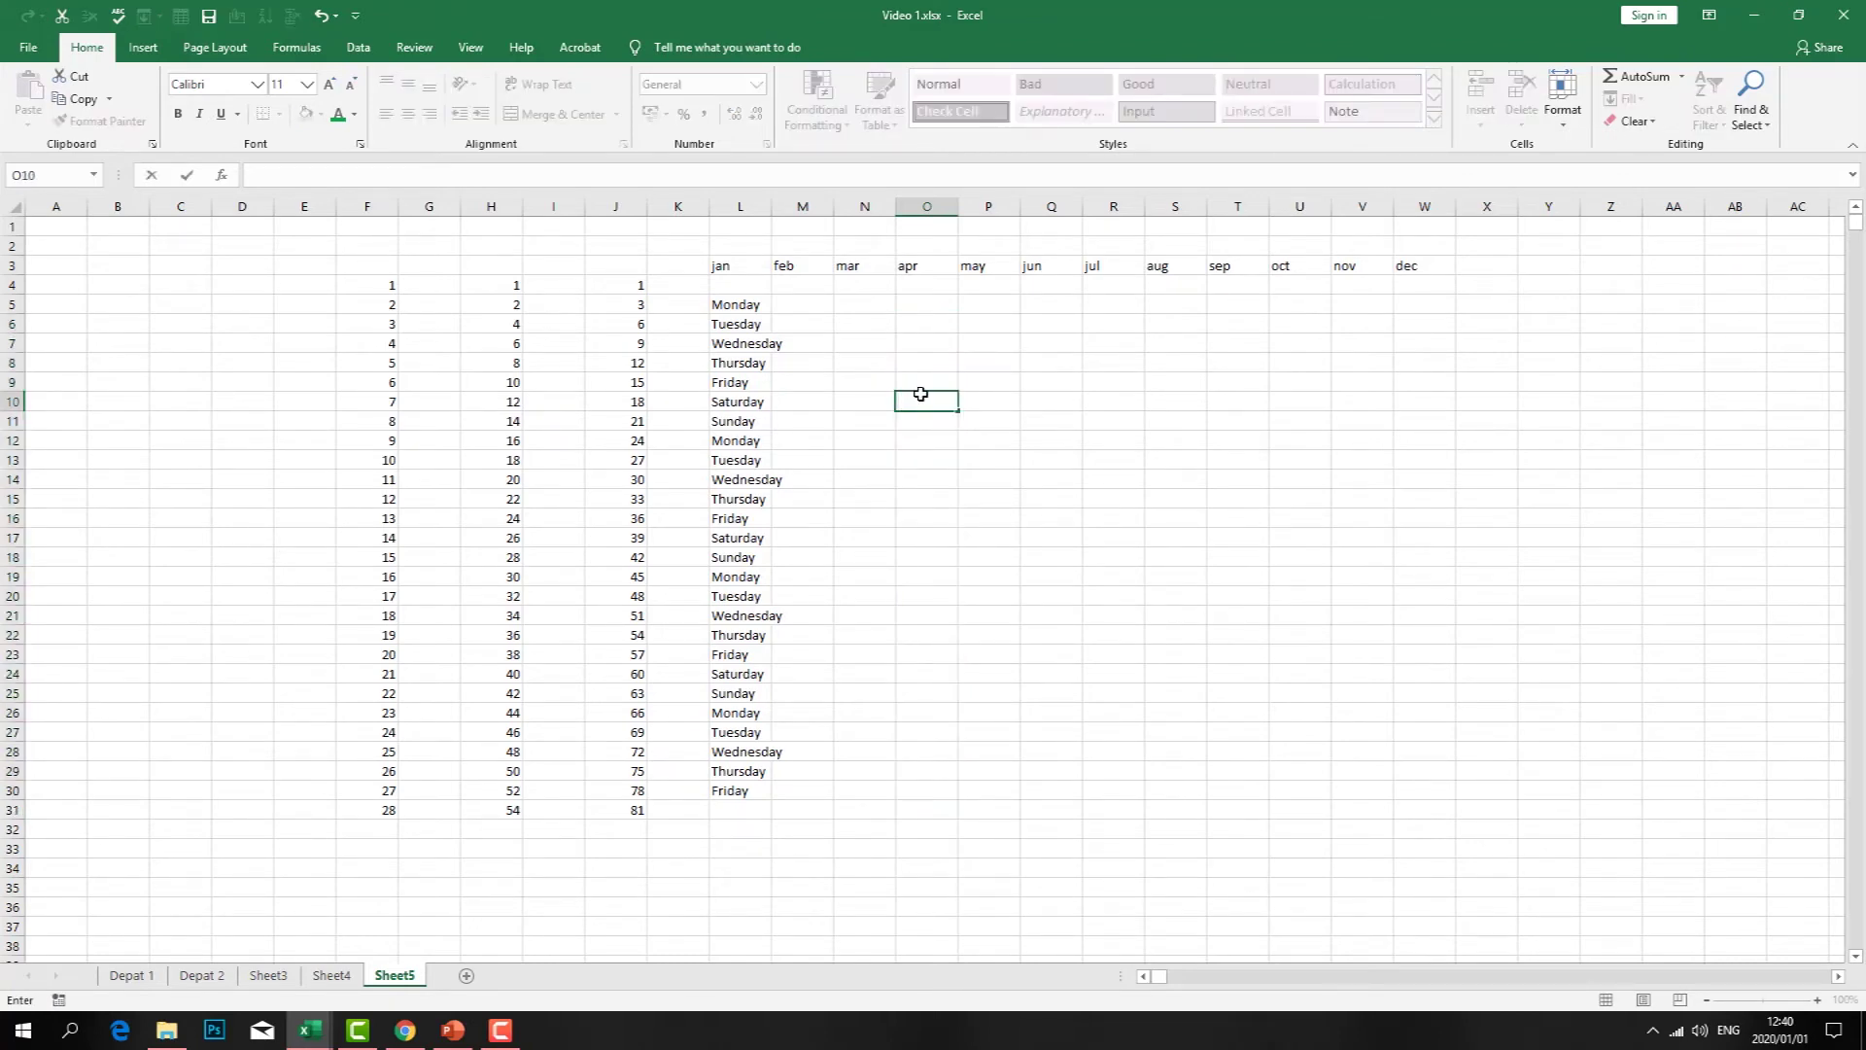
{"action": "type", "text": "="}
{"action": "left_click", "coordinate": [513, 306]}
{"action": "type", "text": "+"}
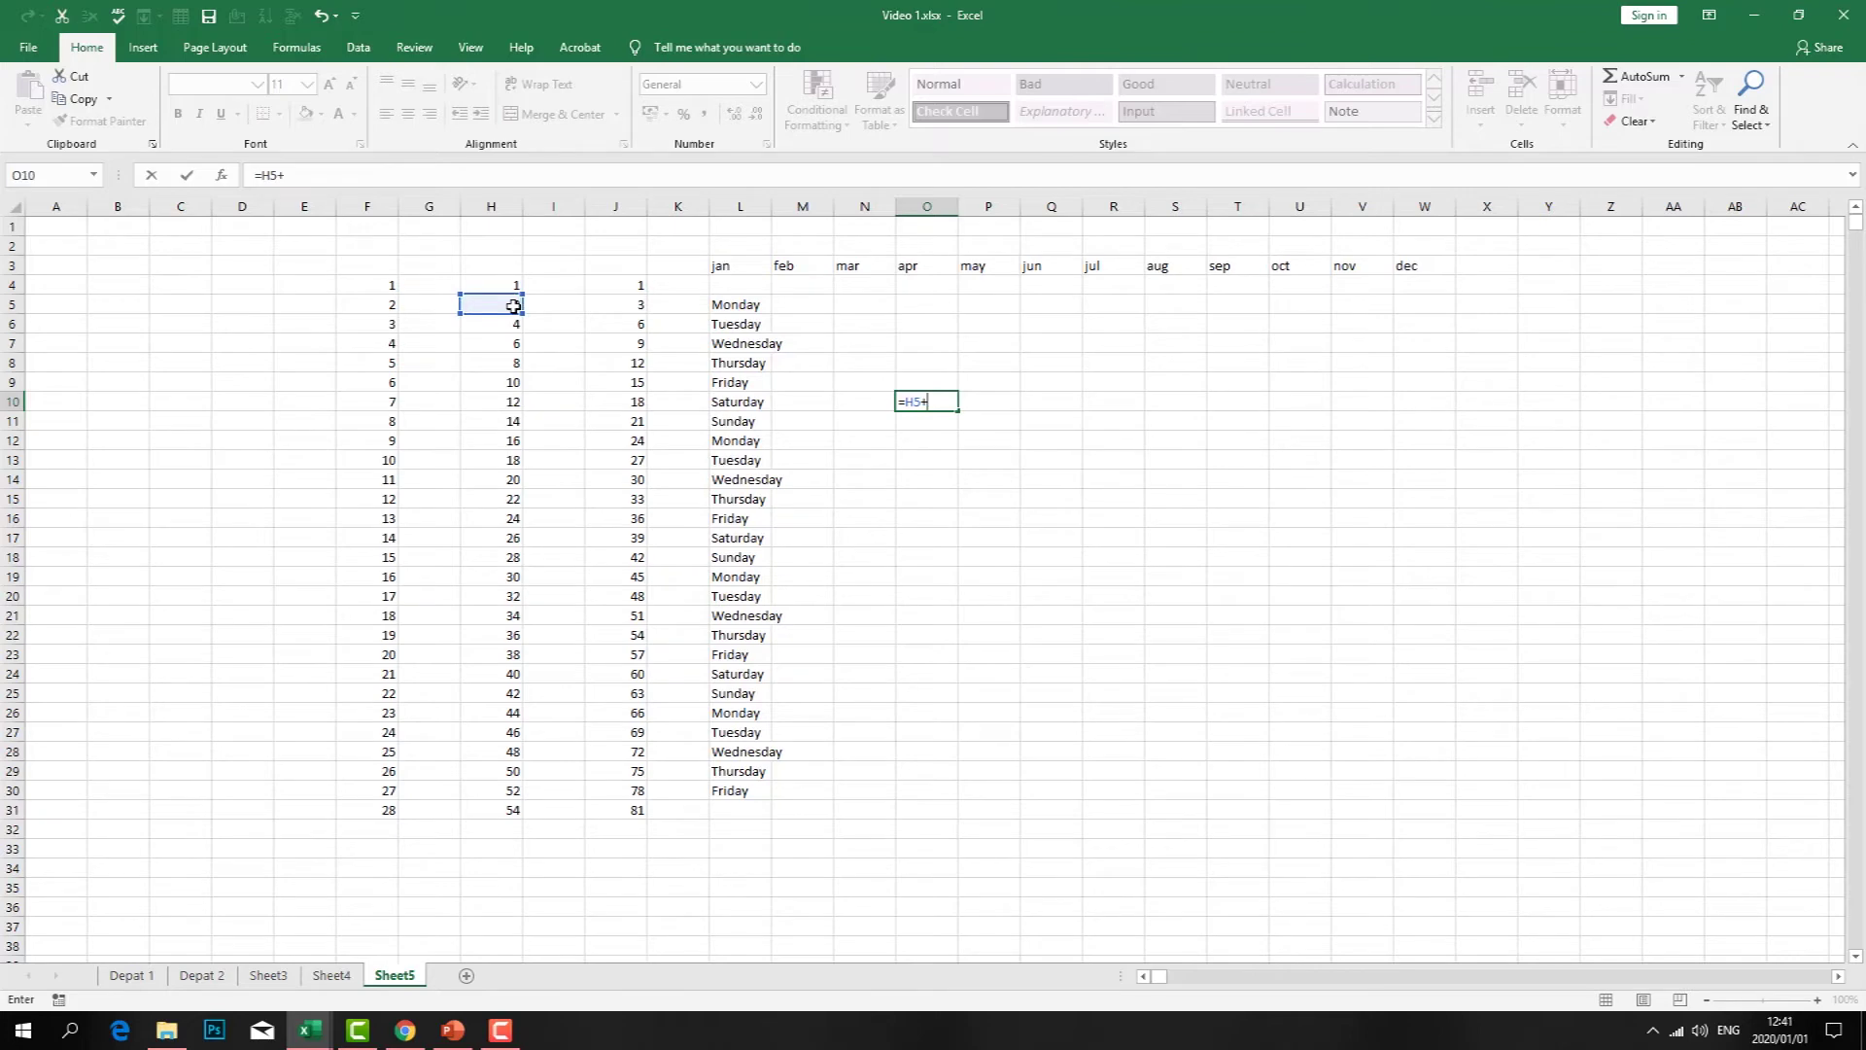
{"action": "left_click", "coordinate": [389, 322]}
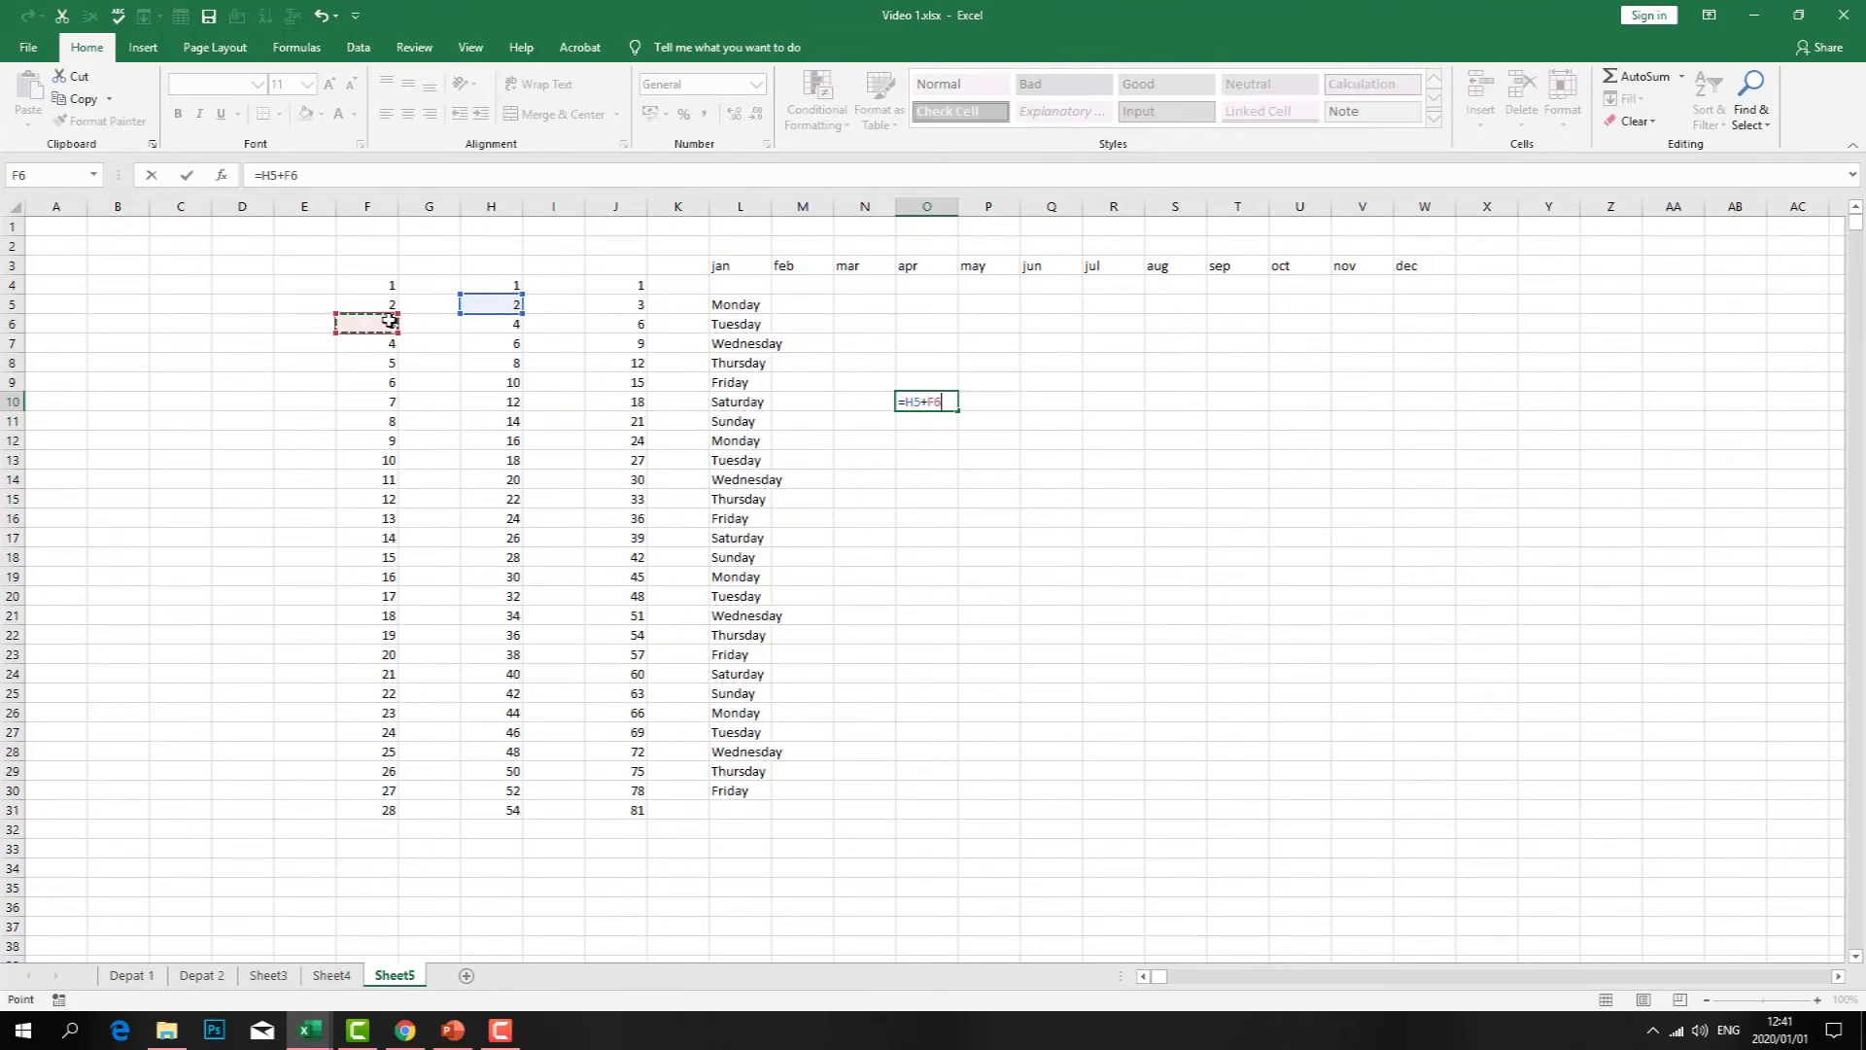
{"action": "key", "text": "Return"}
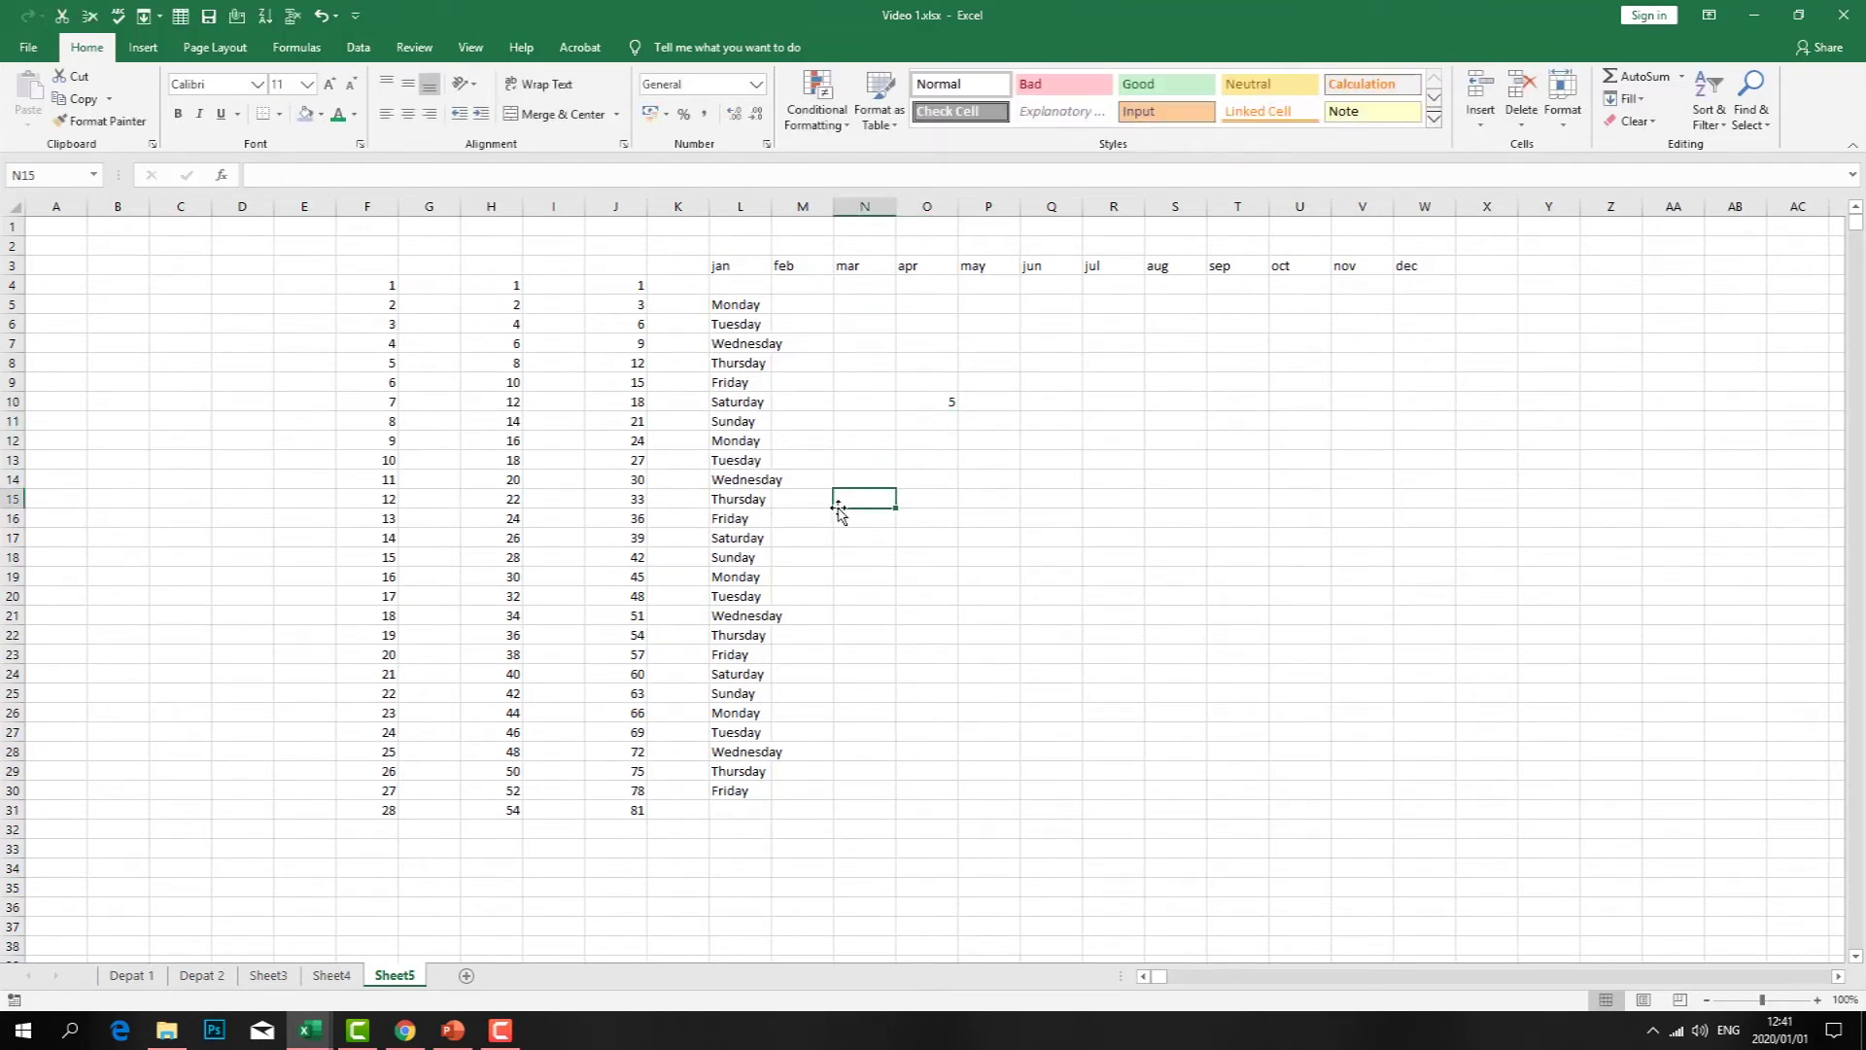
{"action": "left_click", "coordinate": [941, 401]}
{"action": "left_click", "coordinate": [300, 175]}
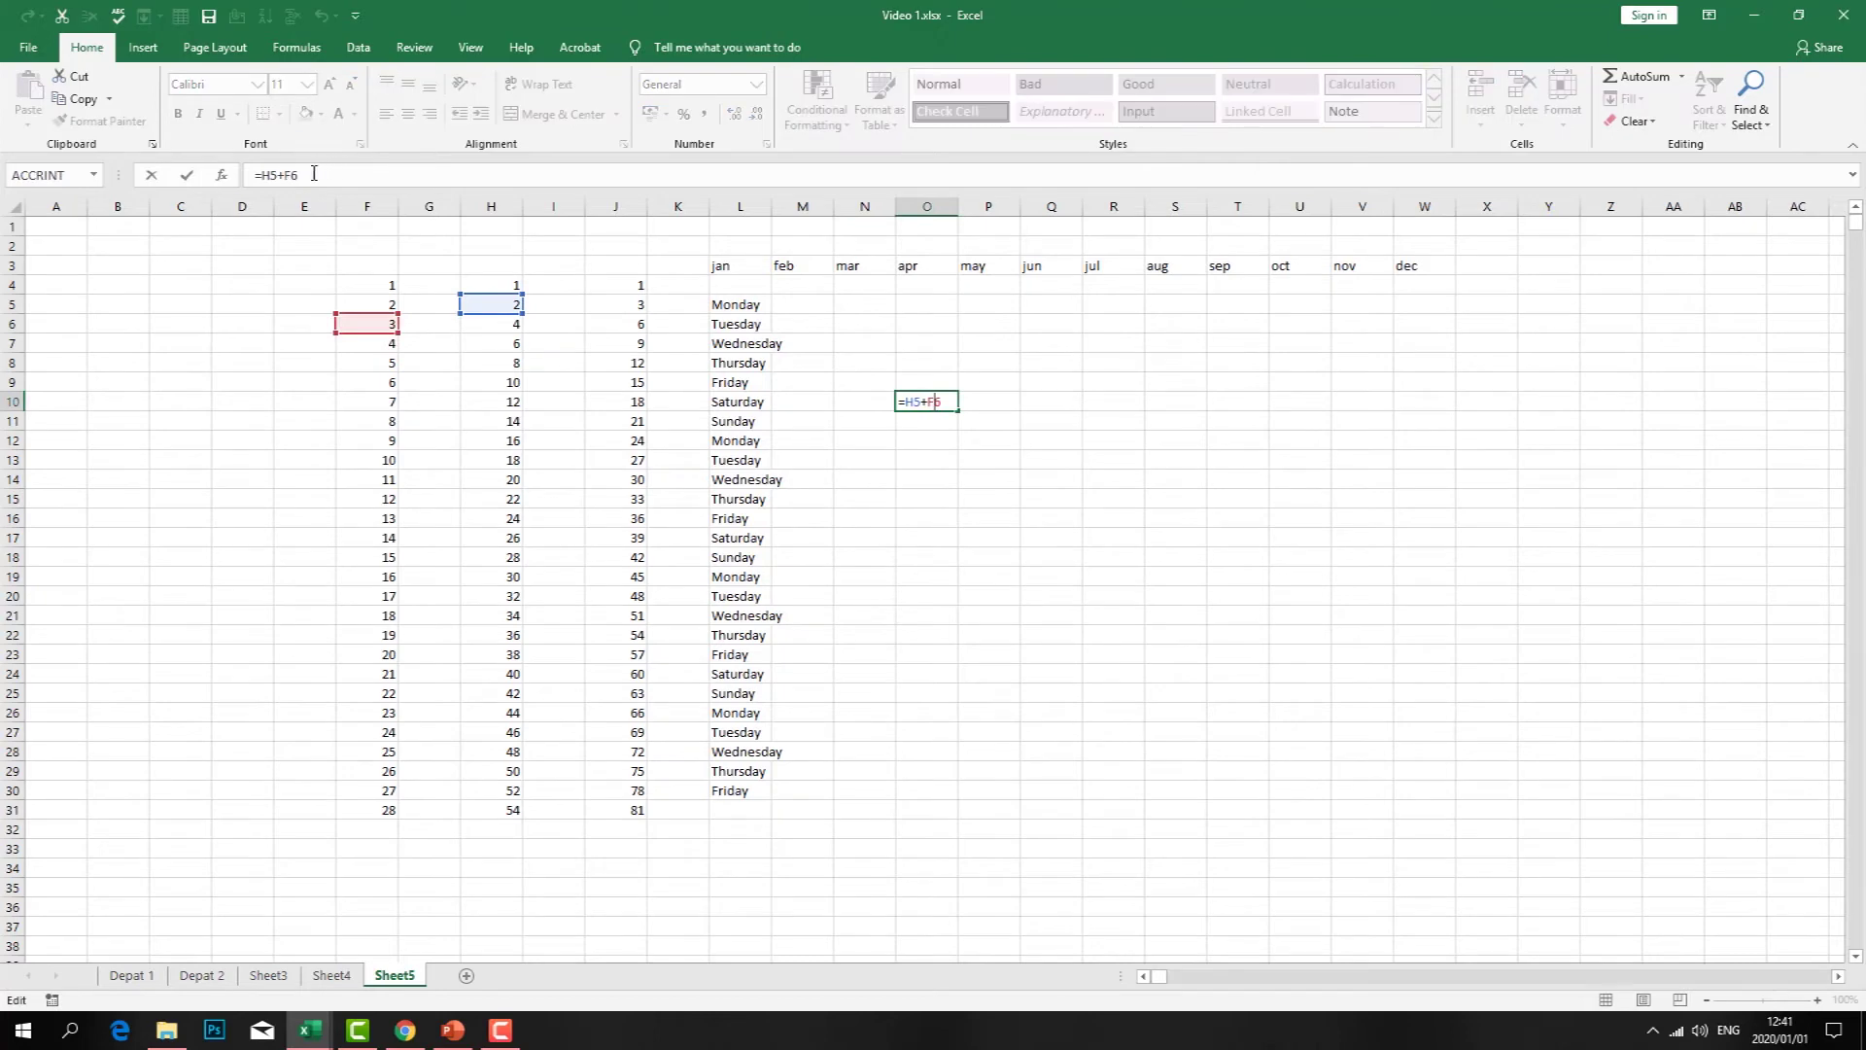
- Change the formula's source values by setting F6 to 20 and H5 to 8
{"action": "left_click", "coordinate": [389, 329]}
{"action": "type", "text": "20"}
{"action": "key", "text": "Return"}
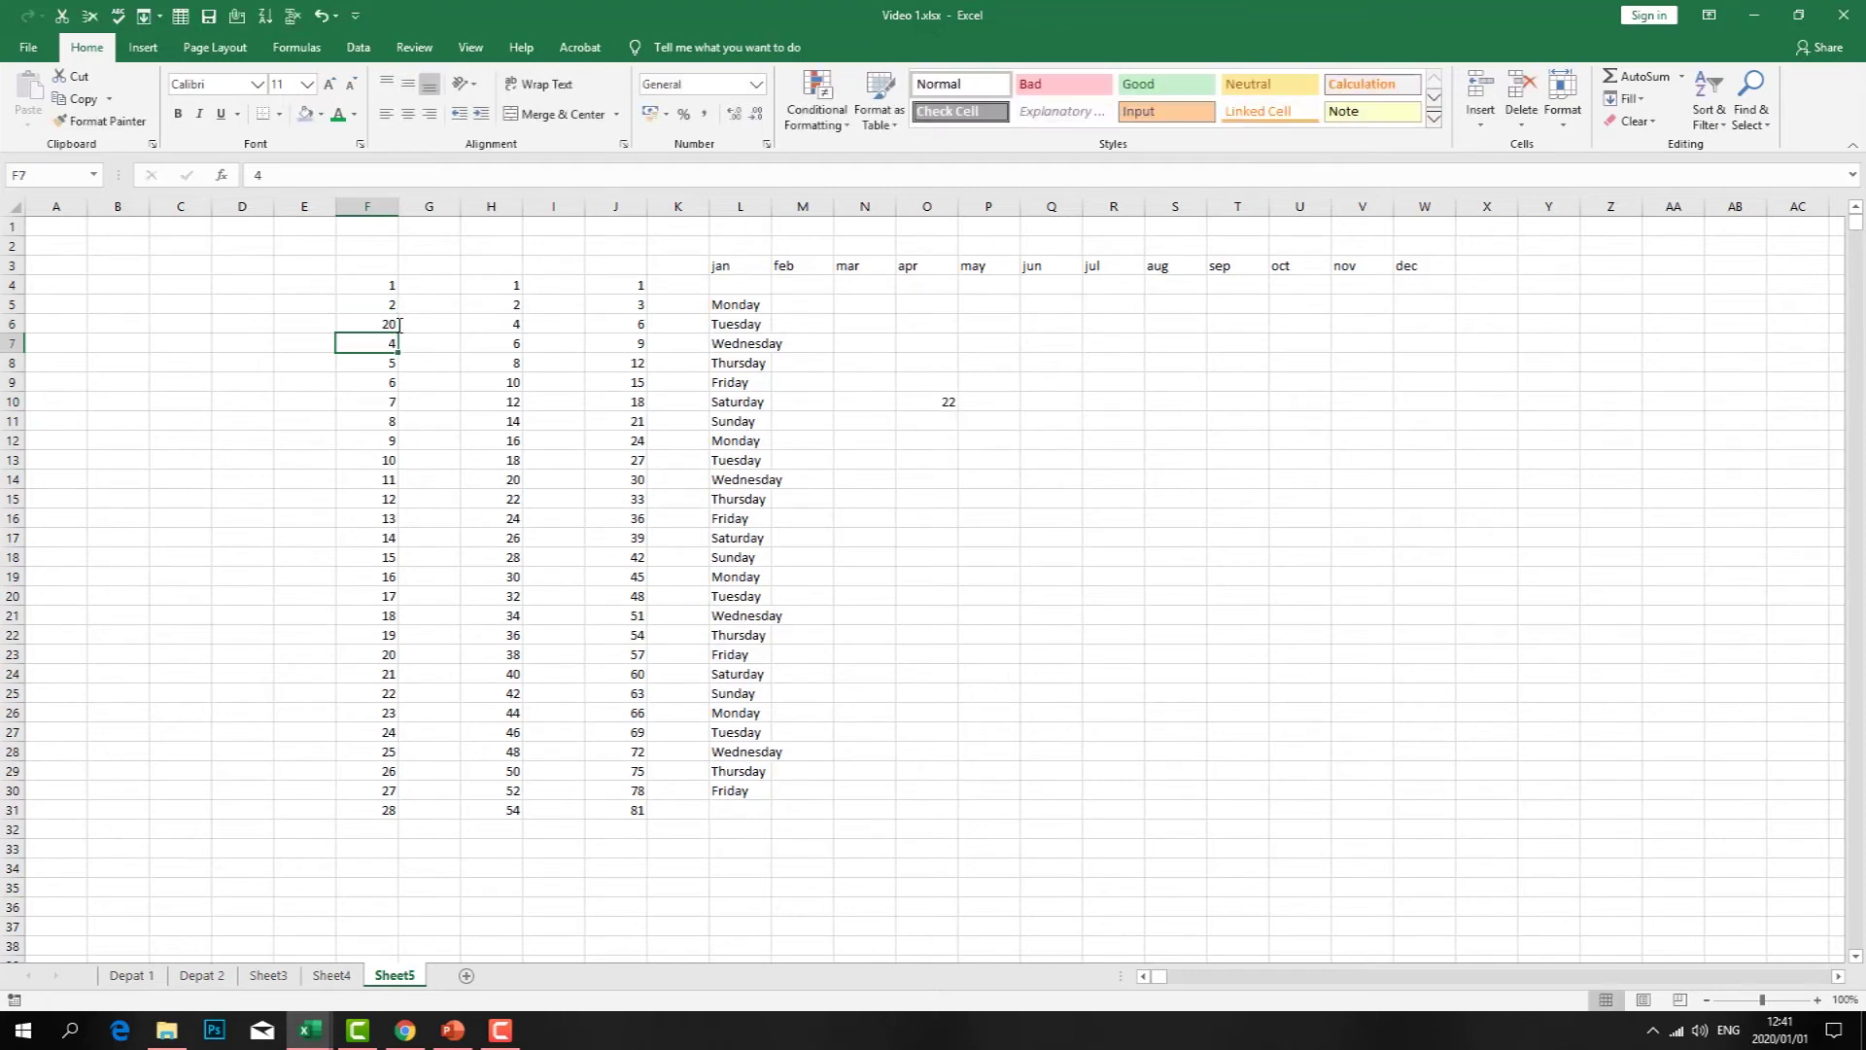
{"action": "double_click", "coordinate": [515, 305]}
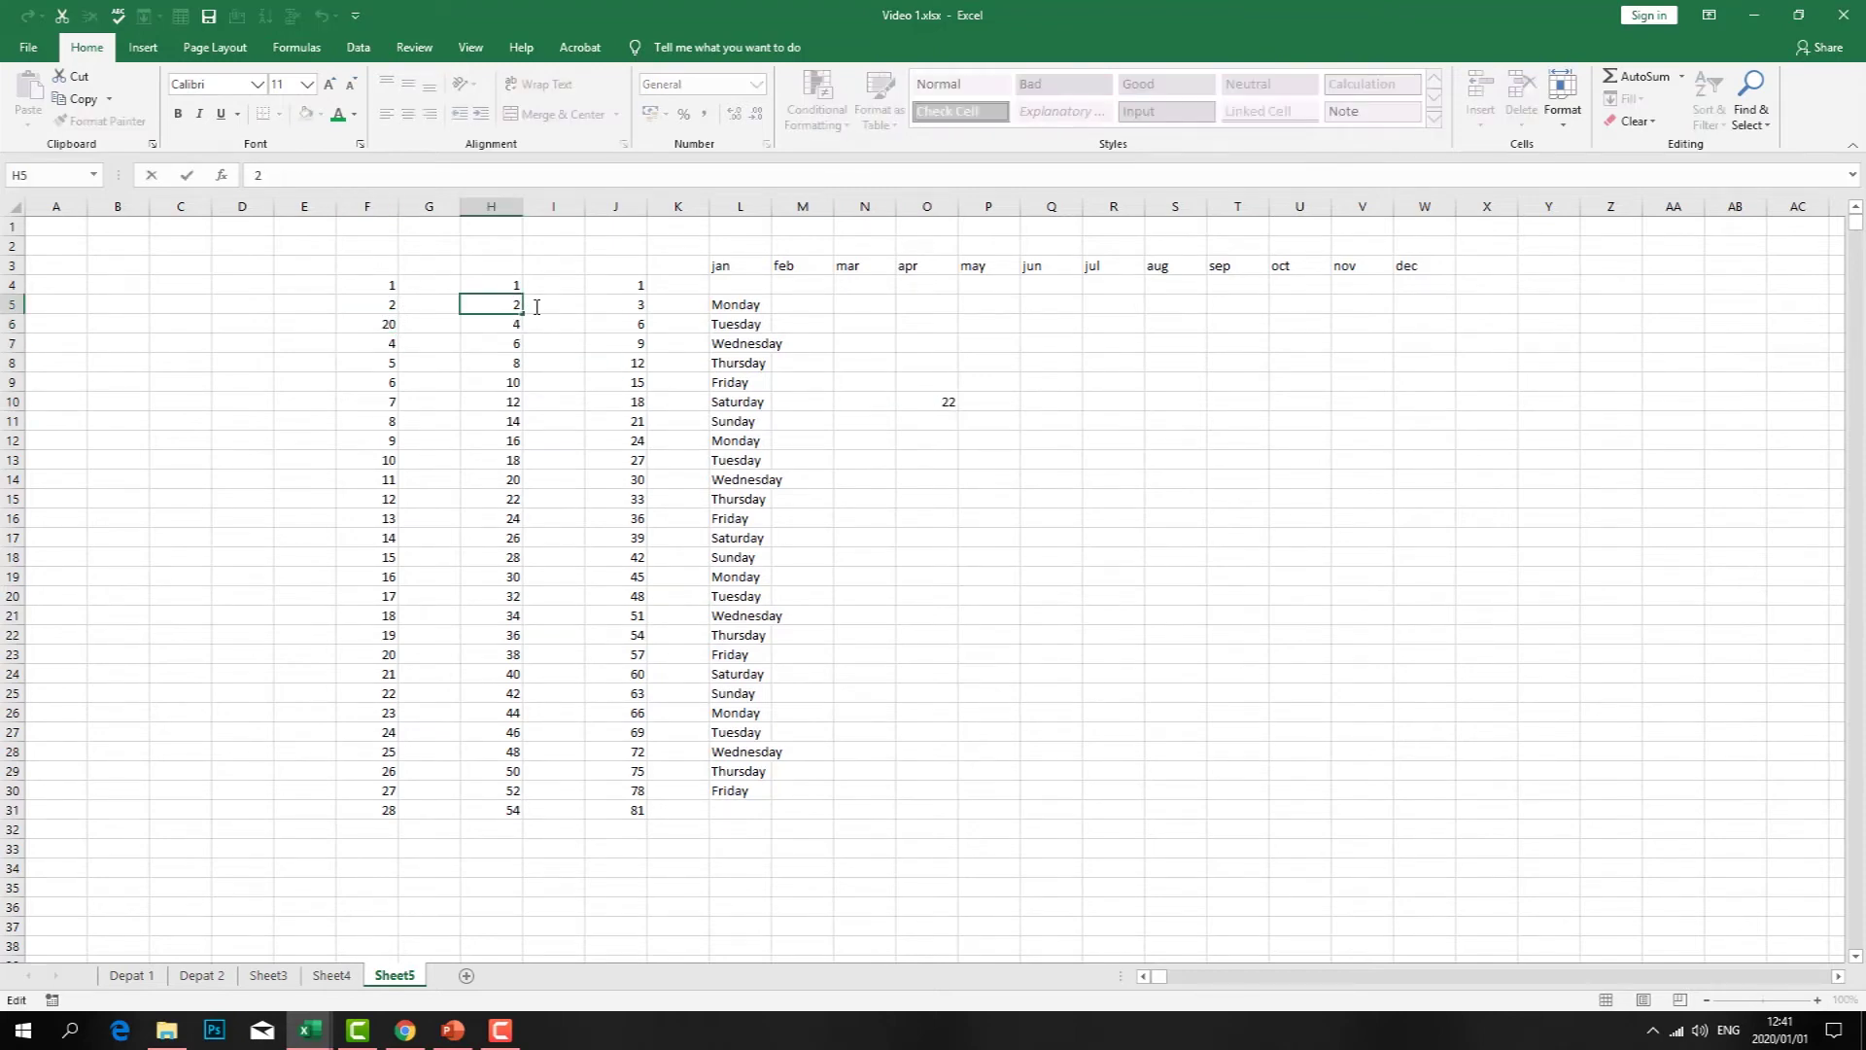
{"action": "type", "text": "8"}
{"action": "key", "text": "Return"}
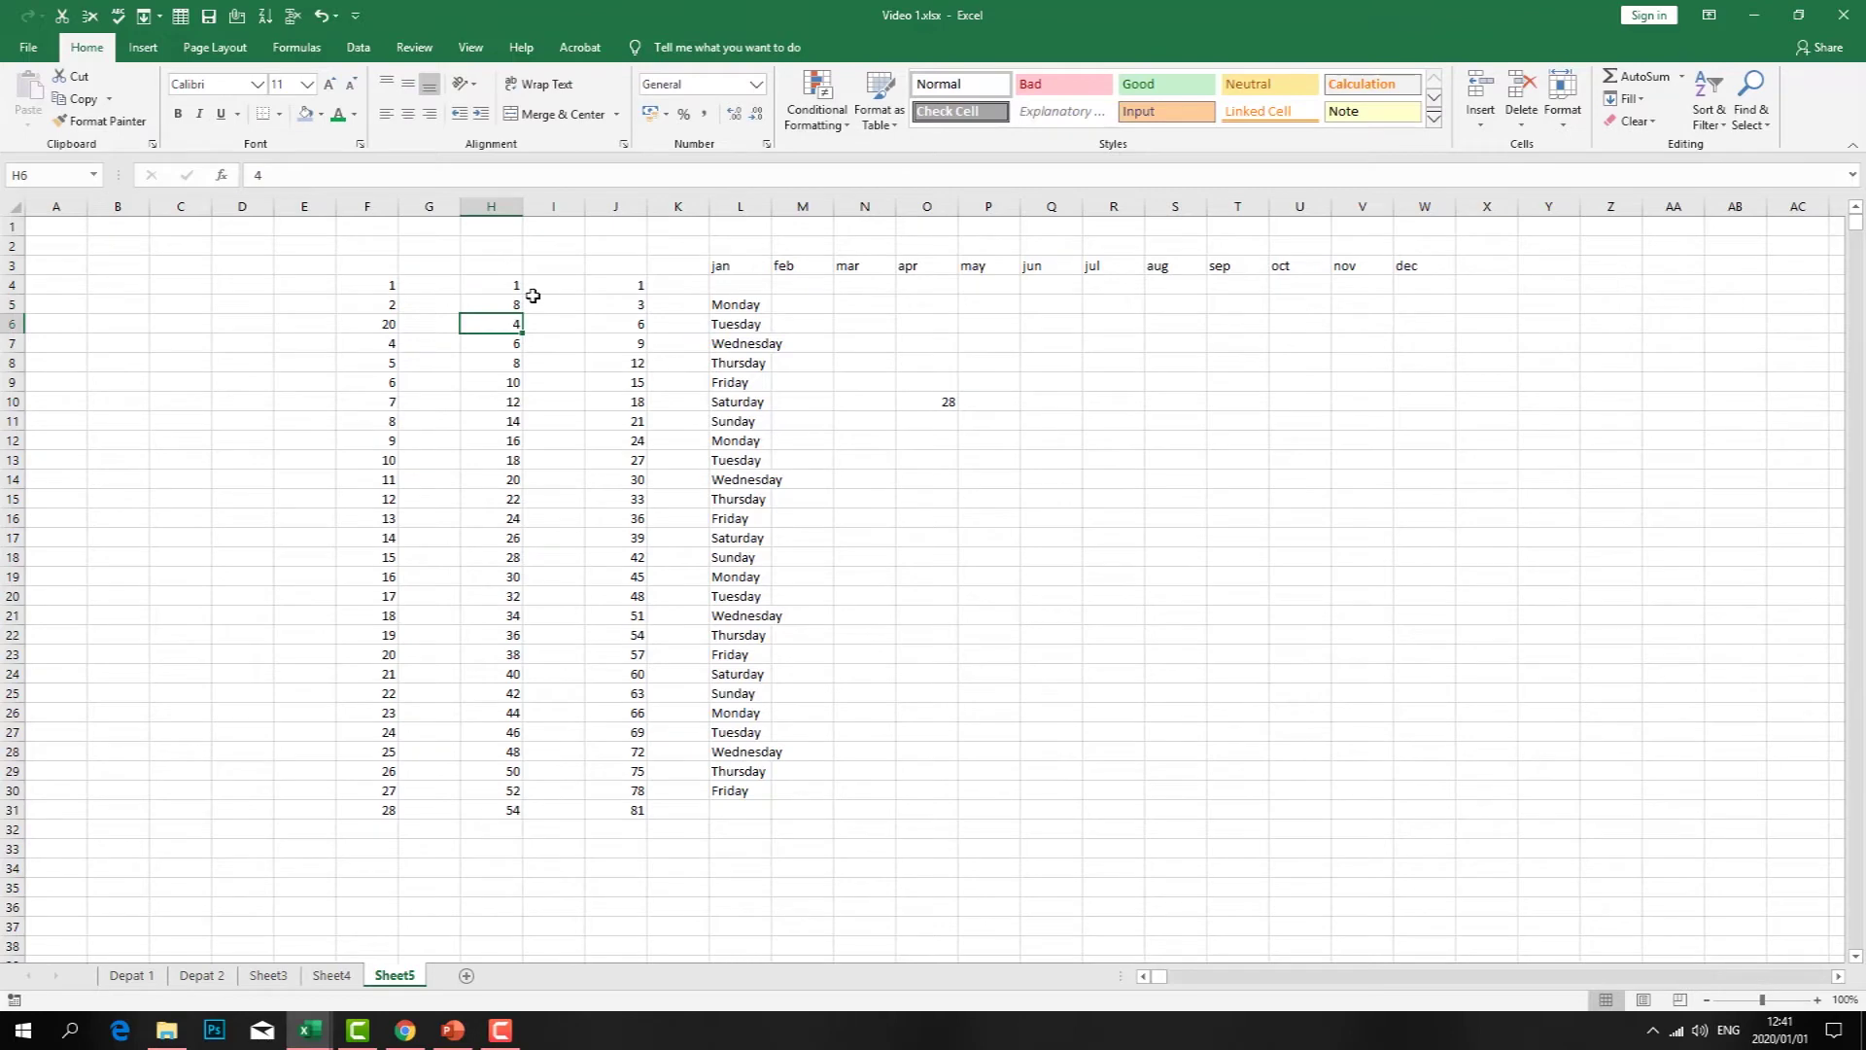
- Clear the addition formula from cell O10
{"action": "left_click", "coordinate": [1062, 493]}
{"action": "left_click", "coordinate": [937, 399]}
{"action": "key", "text": "Delete"}
{"action": "left_click", "coordinate": [615, 382]}
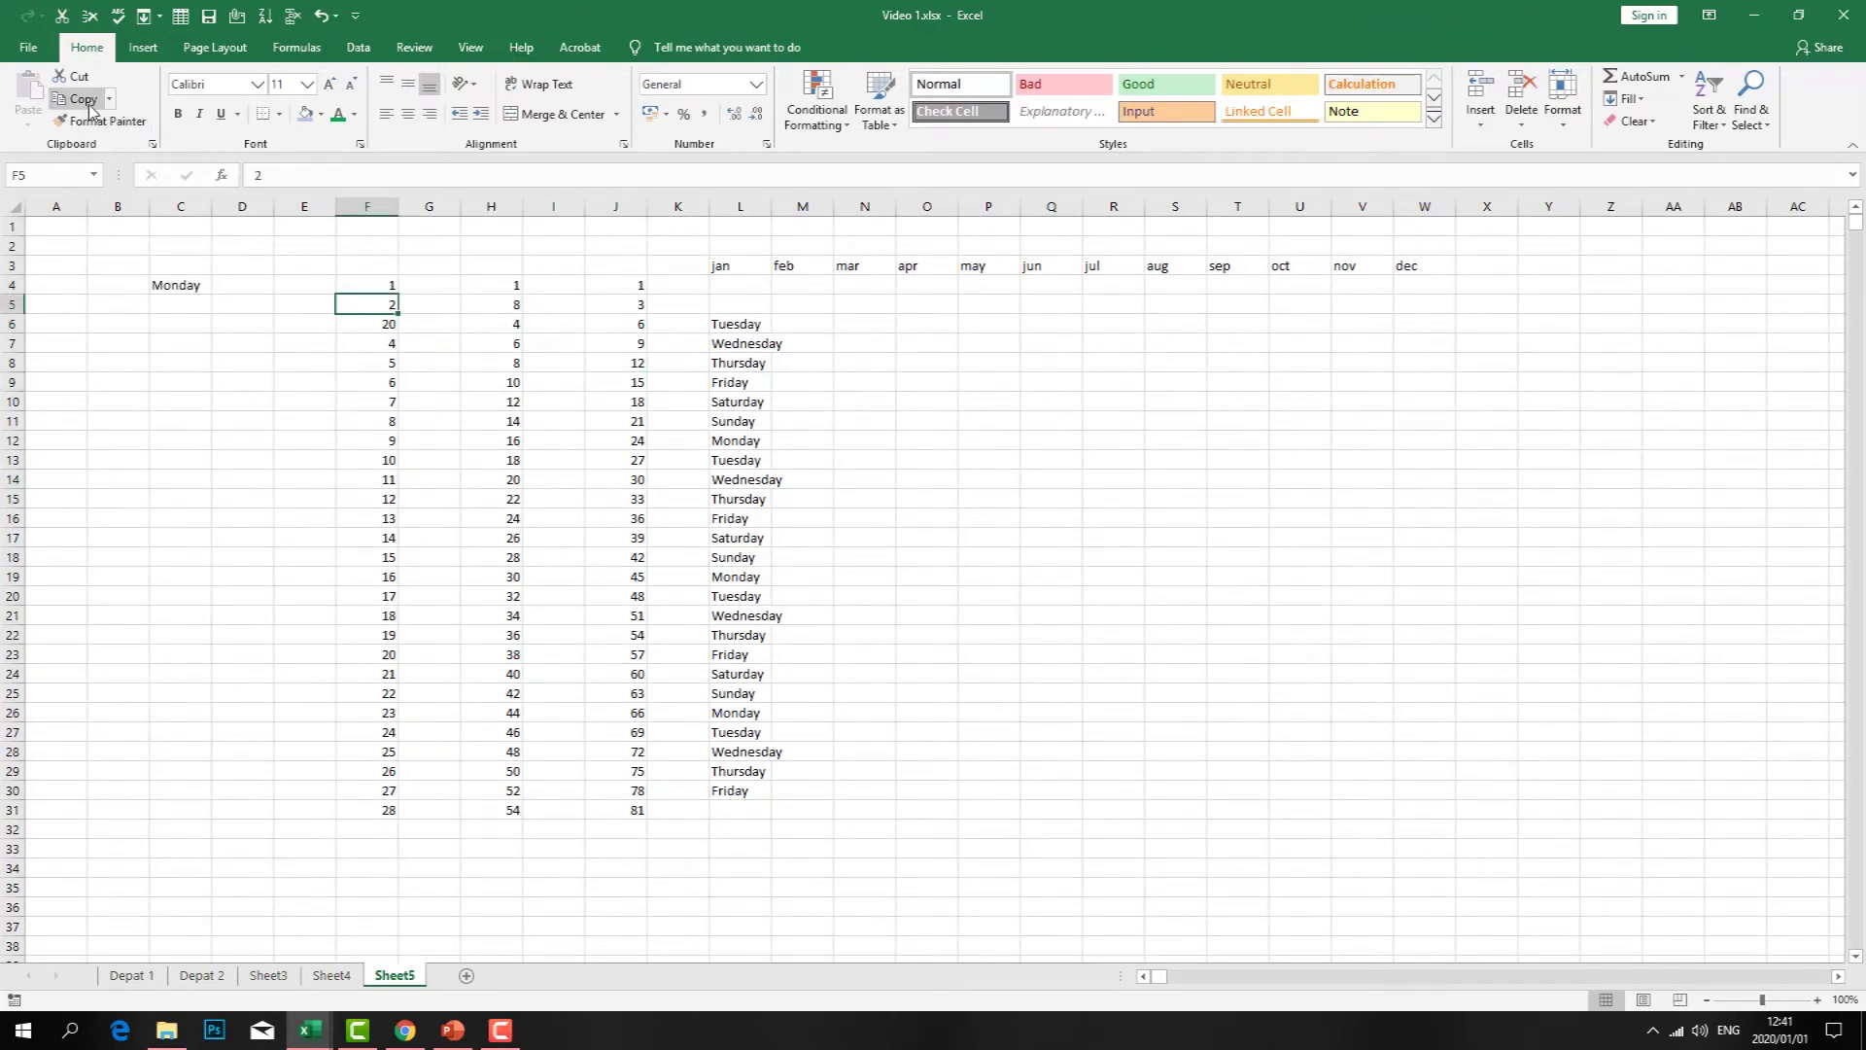
- Undo the last move of Monday, and move it again from L5 to C4 by cutting and pasting
{"action": "key", "text": "ctrl+z"}
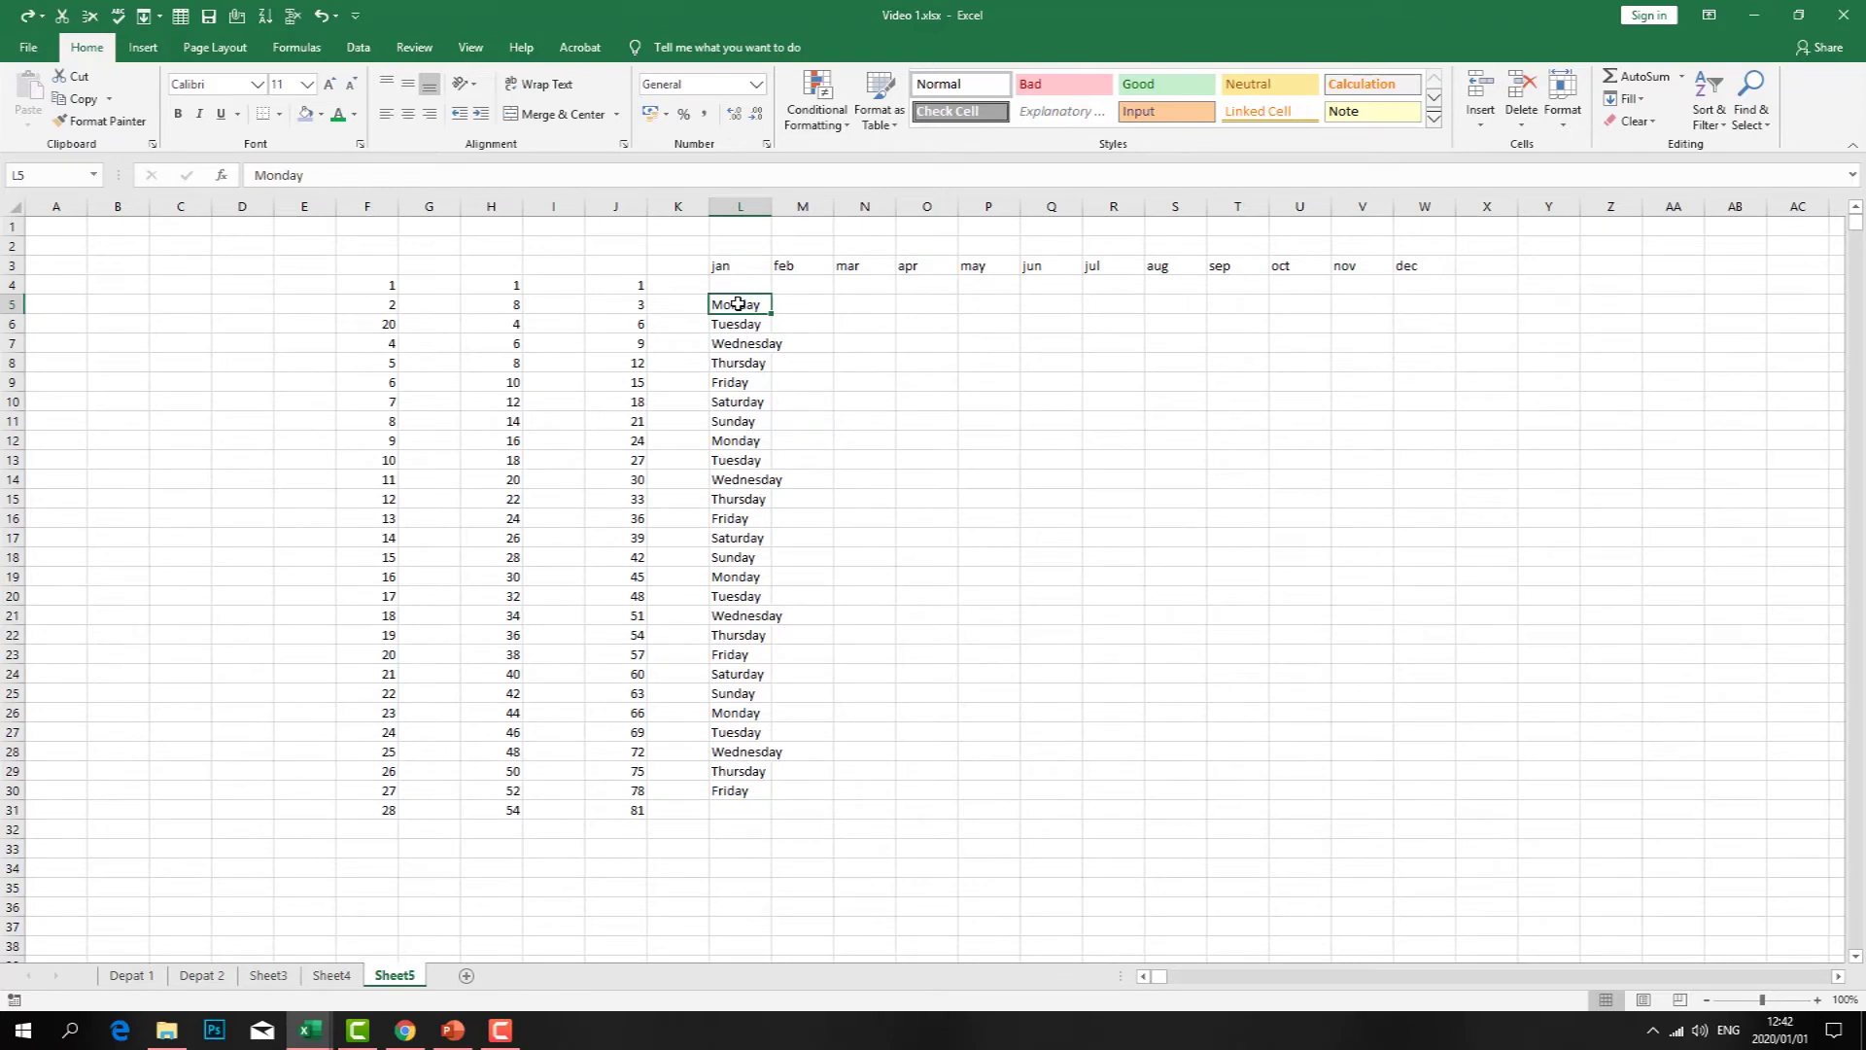
{"action": "double_click", "coordinate": [740, 304]}
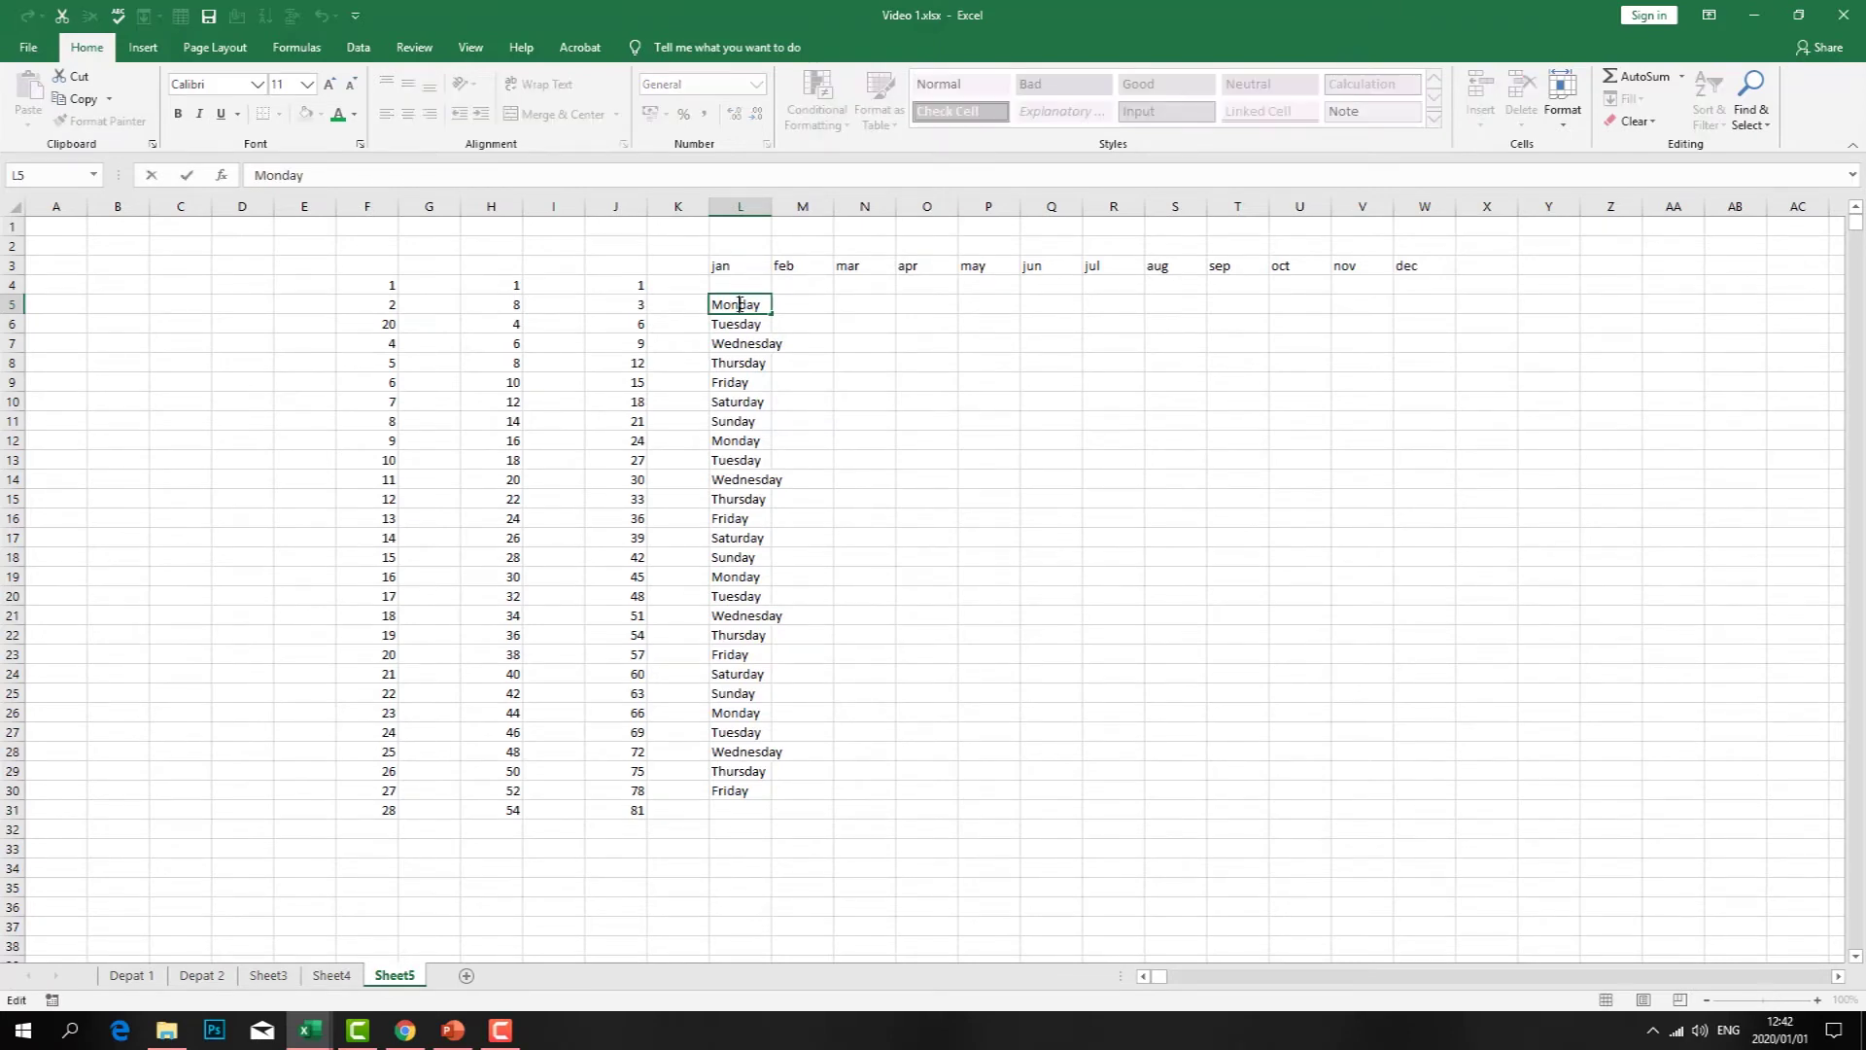
{"action": "key", "text": "Escape"}
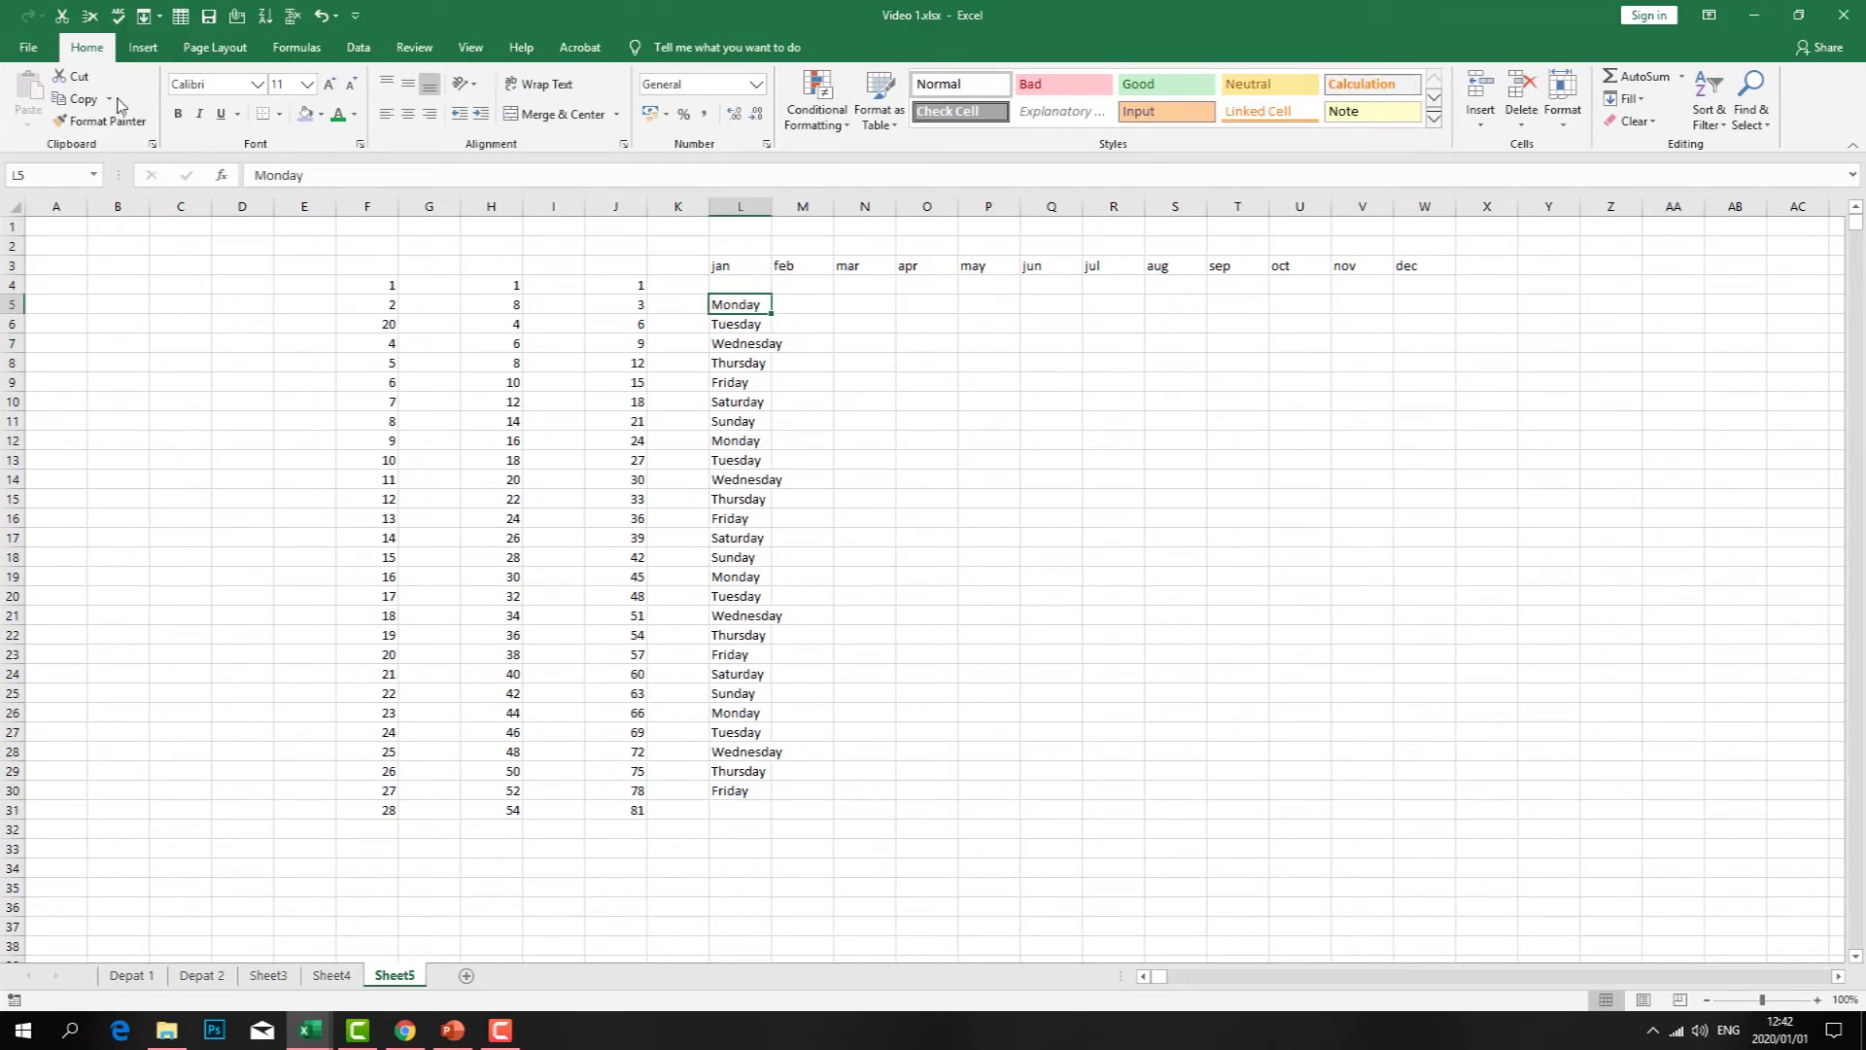
{"action": "left_click", "coordinate": [73, 76]}
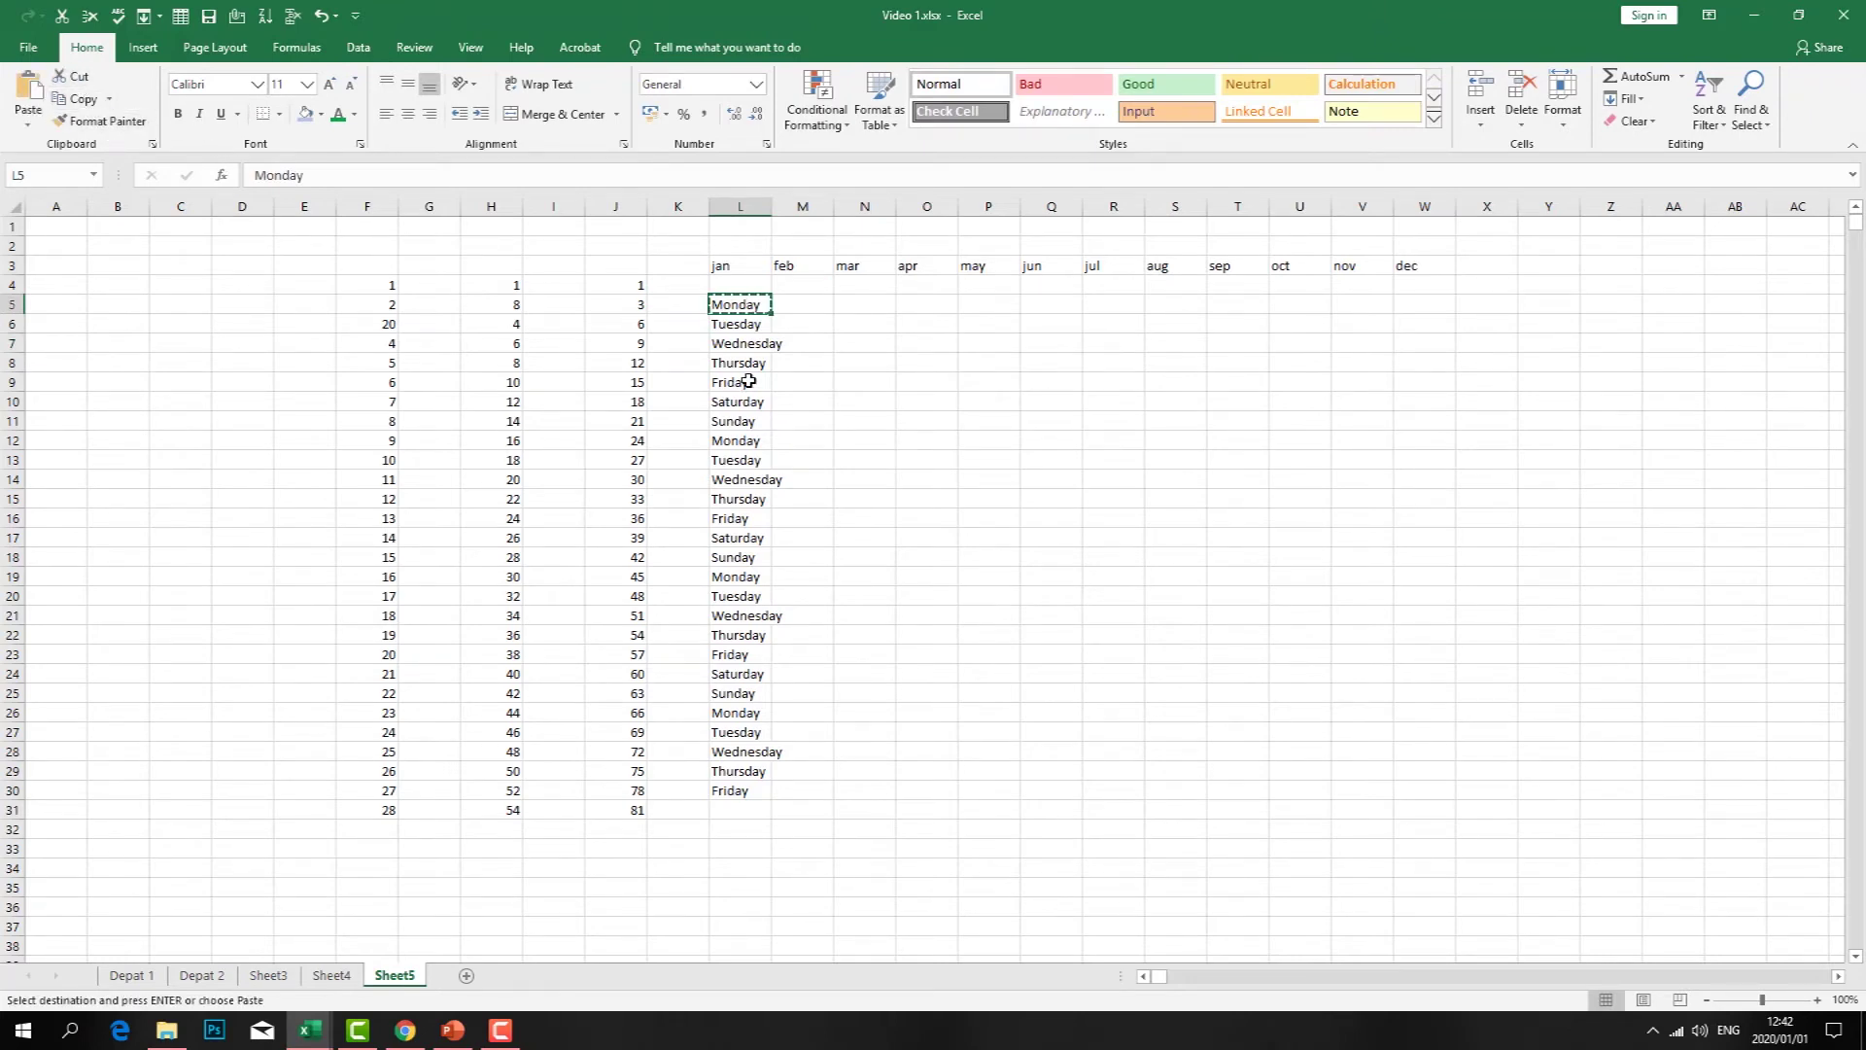
{"action": "key", "text": "Delete"}
{"action": "left_click", "coordinate": [191, 284]}
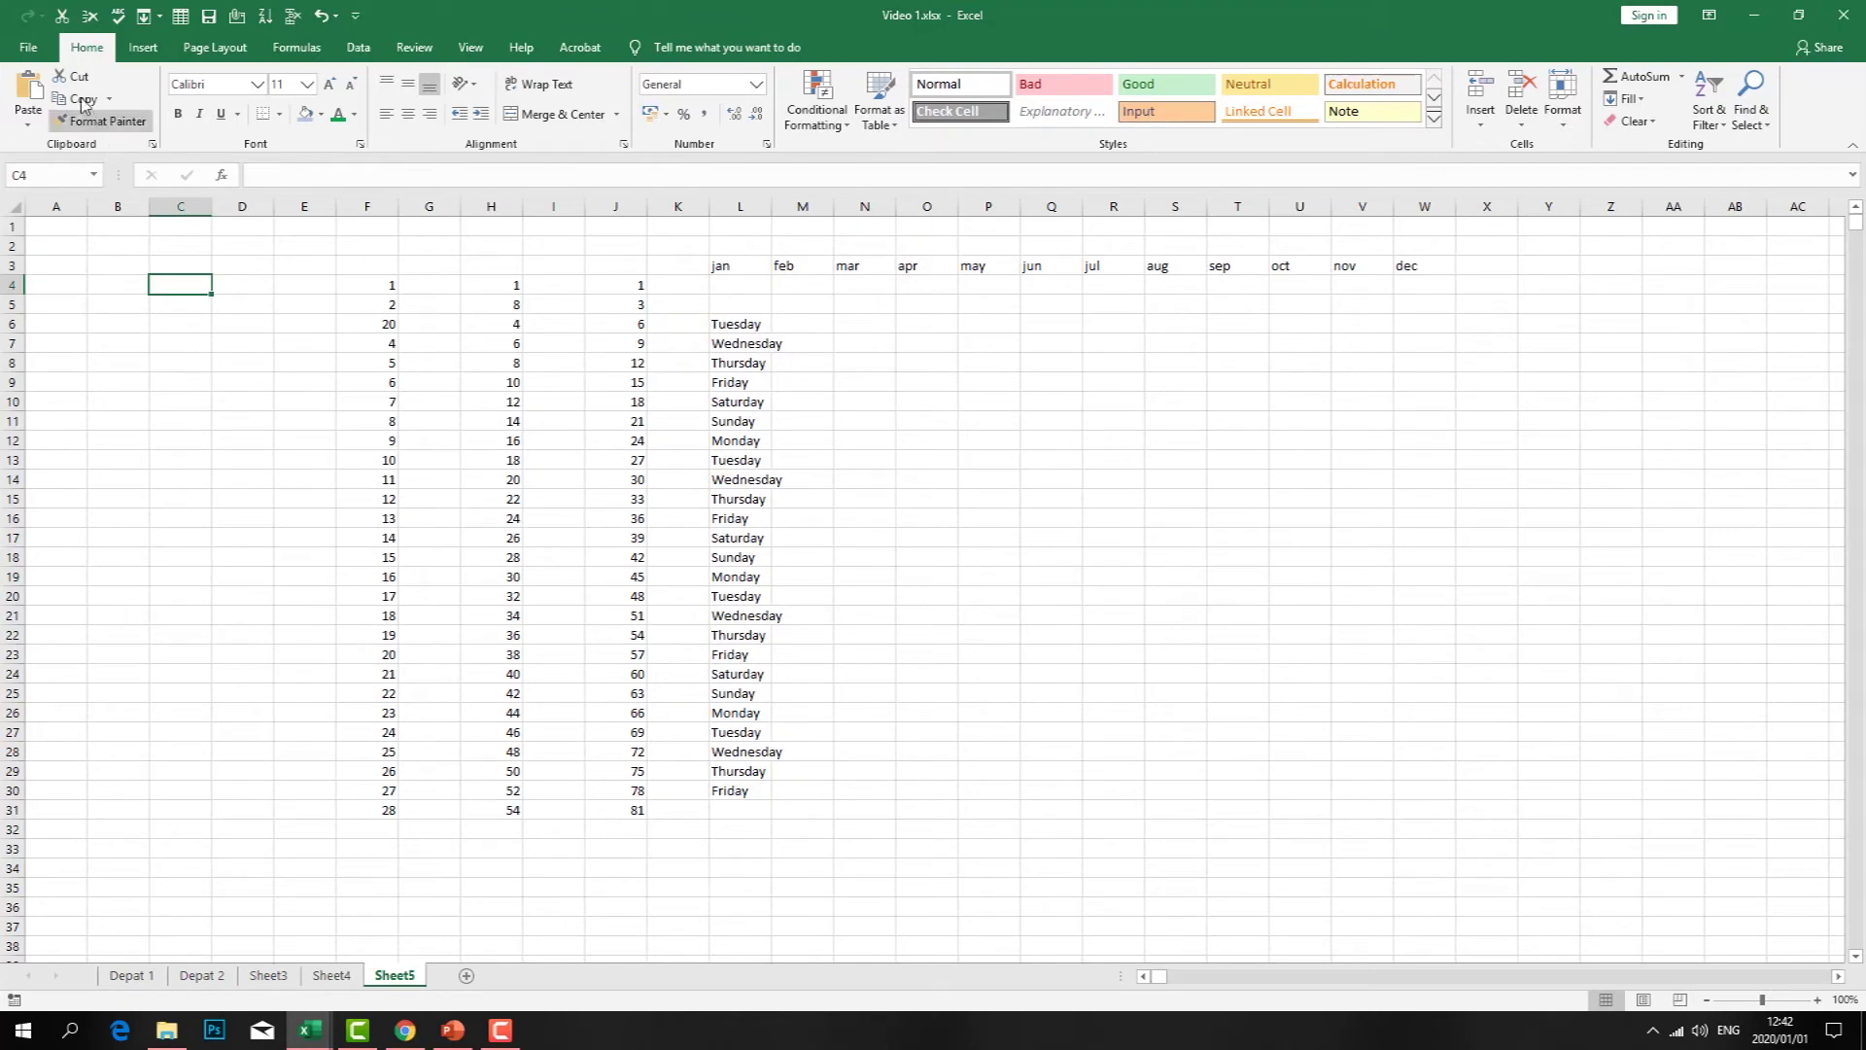
{"action": "left_click", "coordinate": [29, 97]}
{"action": "left_click", "coordinate": [301, 362]}
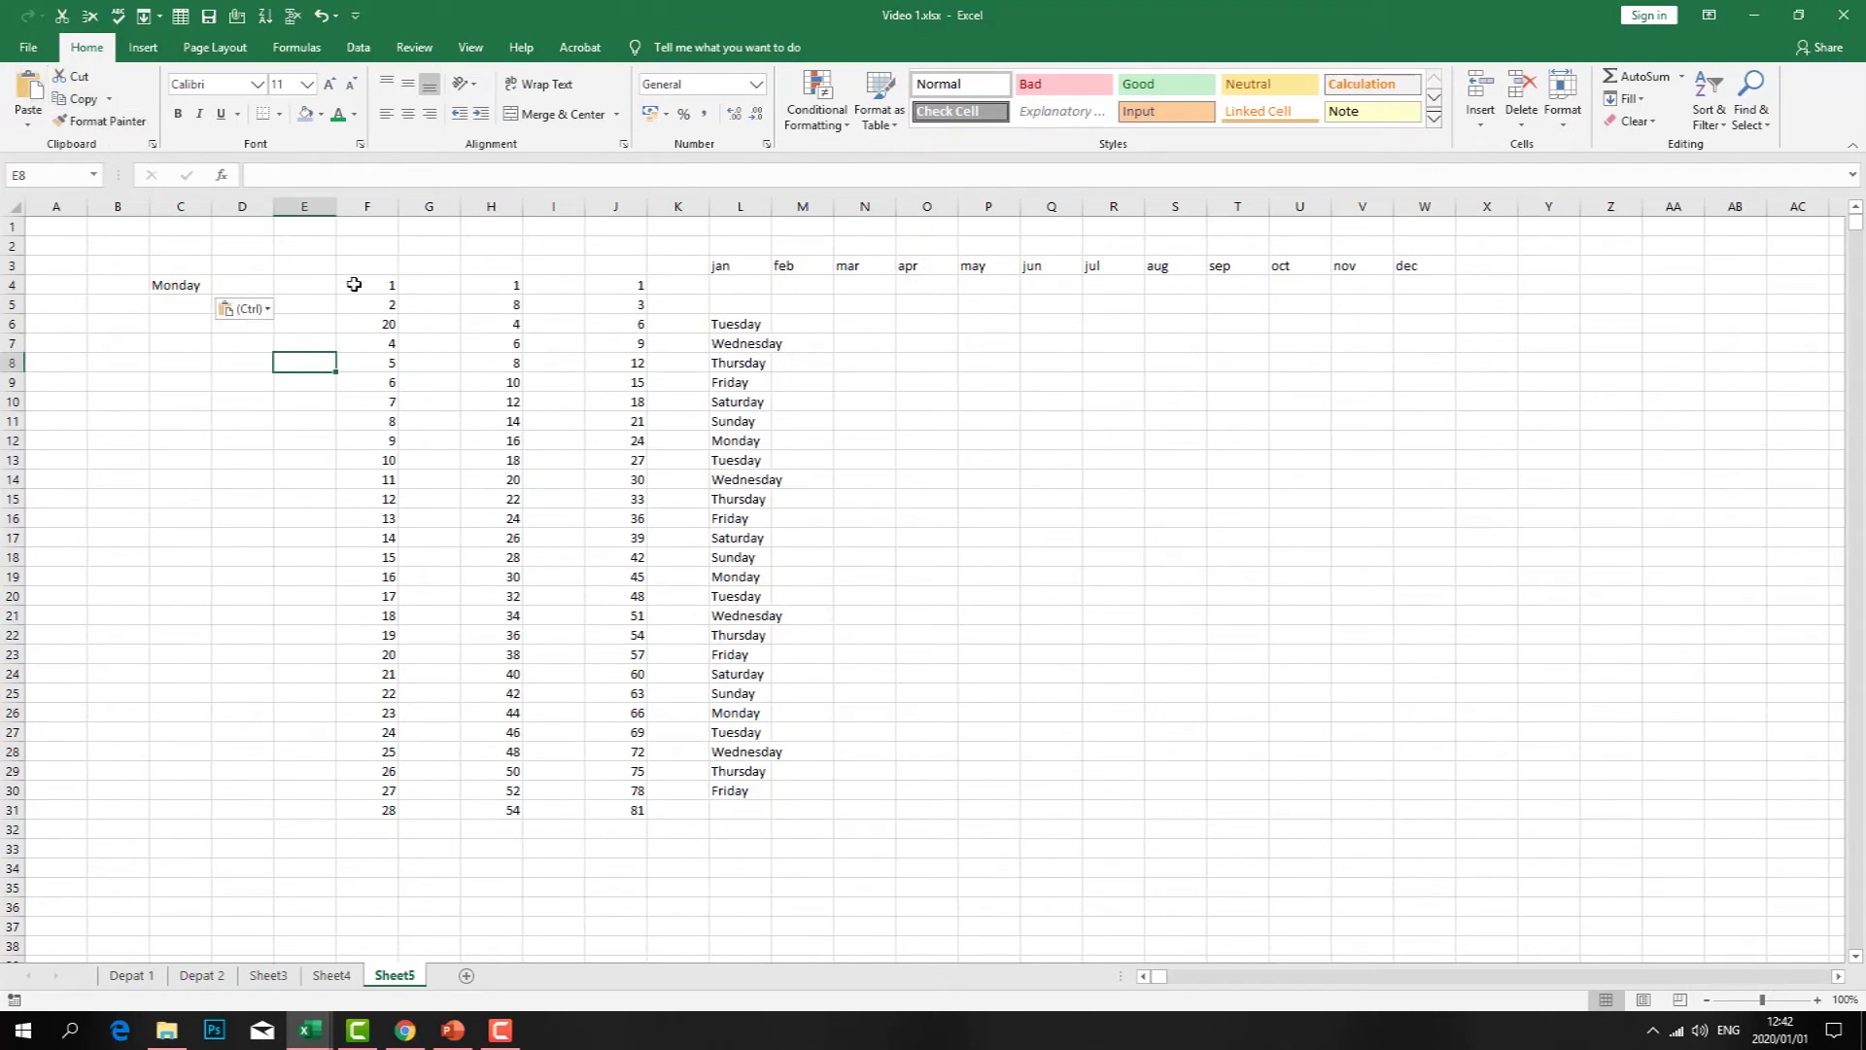
- Copy Monday from C4 into C7, and copy the numbers in F4:F31 to the range starting at N6
{"action": "left_click", "coordinate": [181, 282]}
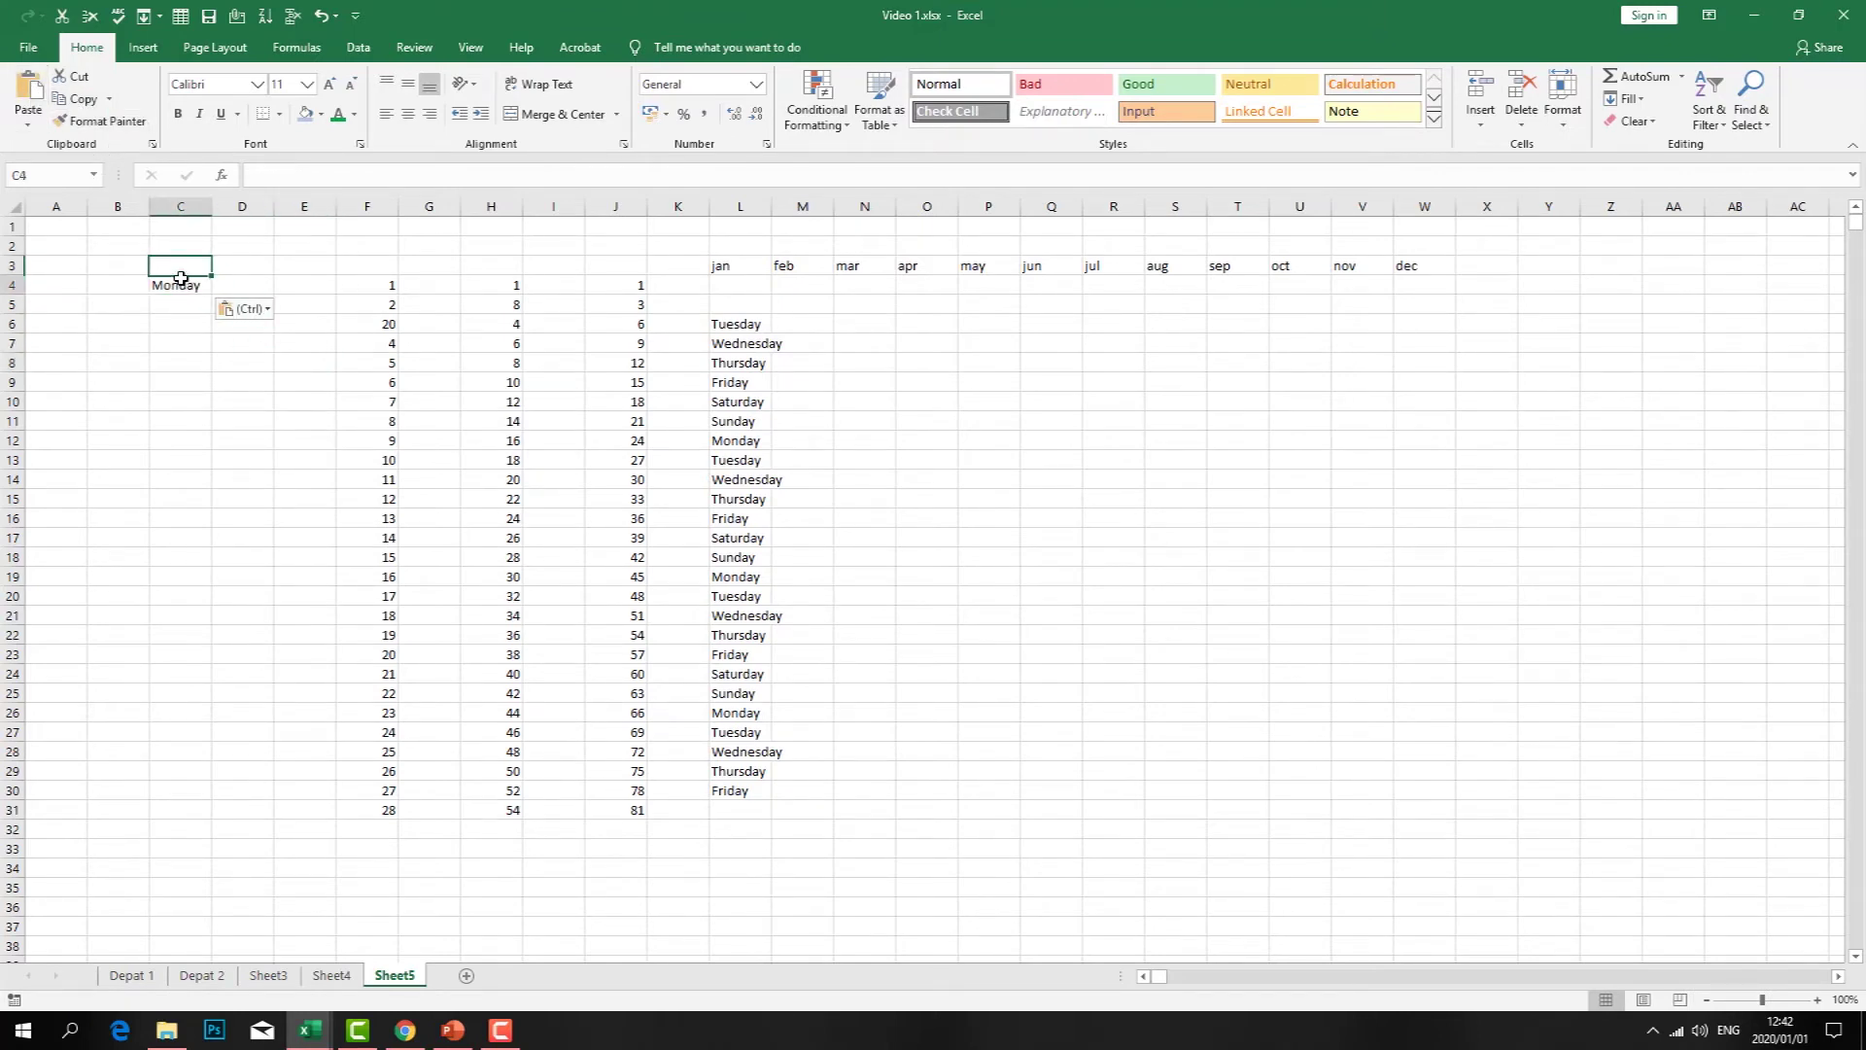
{"action": "left_click", "coordinate": [86, 99]}
{"action": "left_click", "coordinate": [177, 344]}
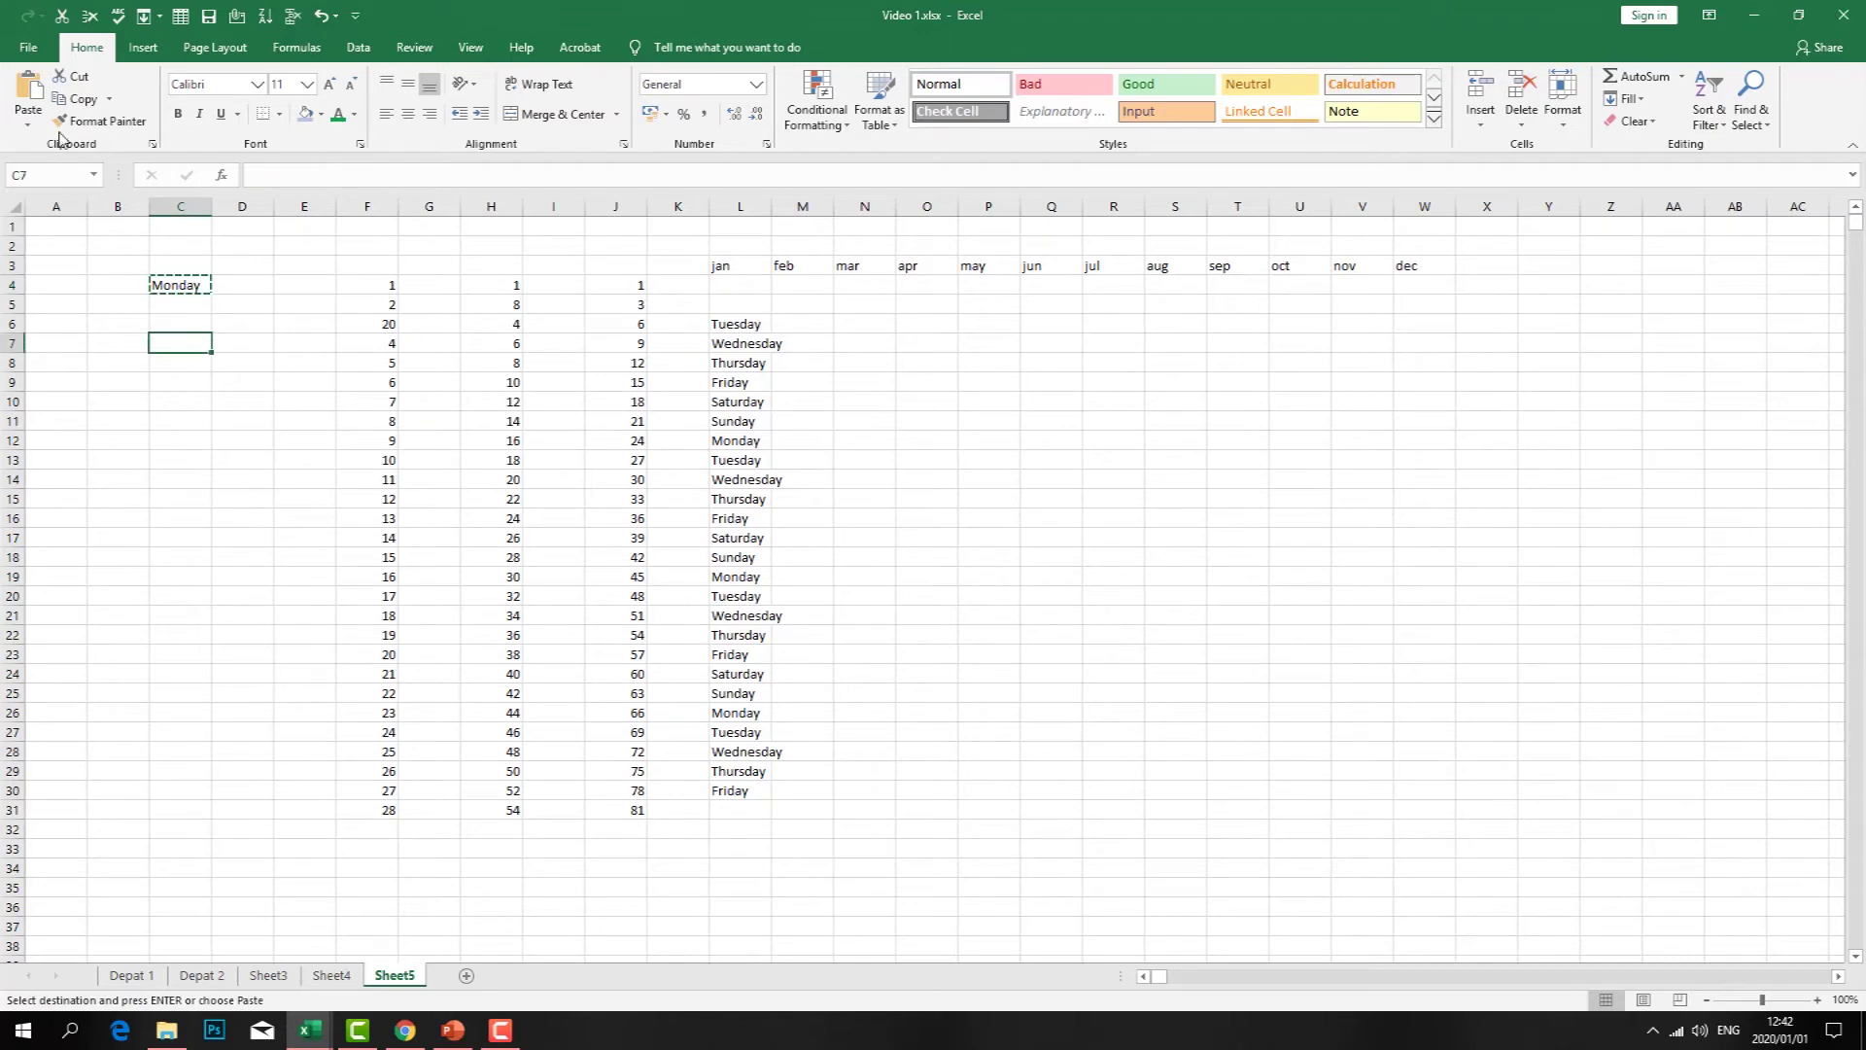
{"action": "left_click", "coordinate": [29, 92]}
{"action": "left_click", "coordinate": [431, 360]}
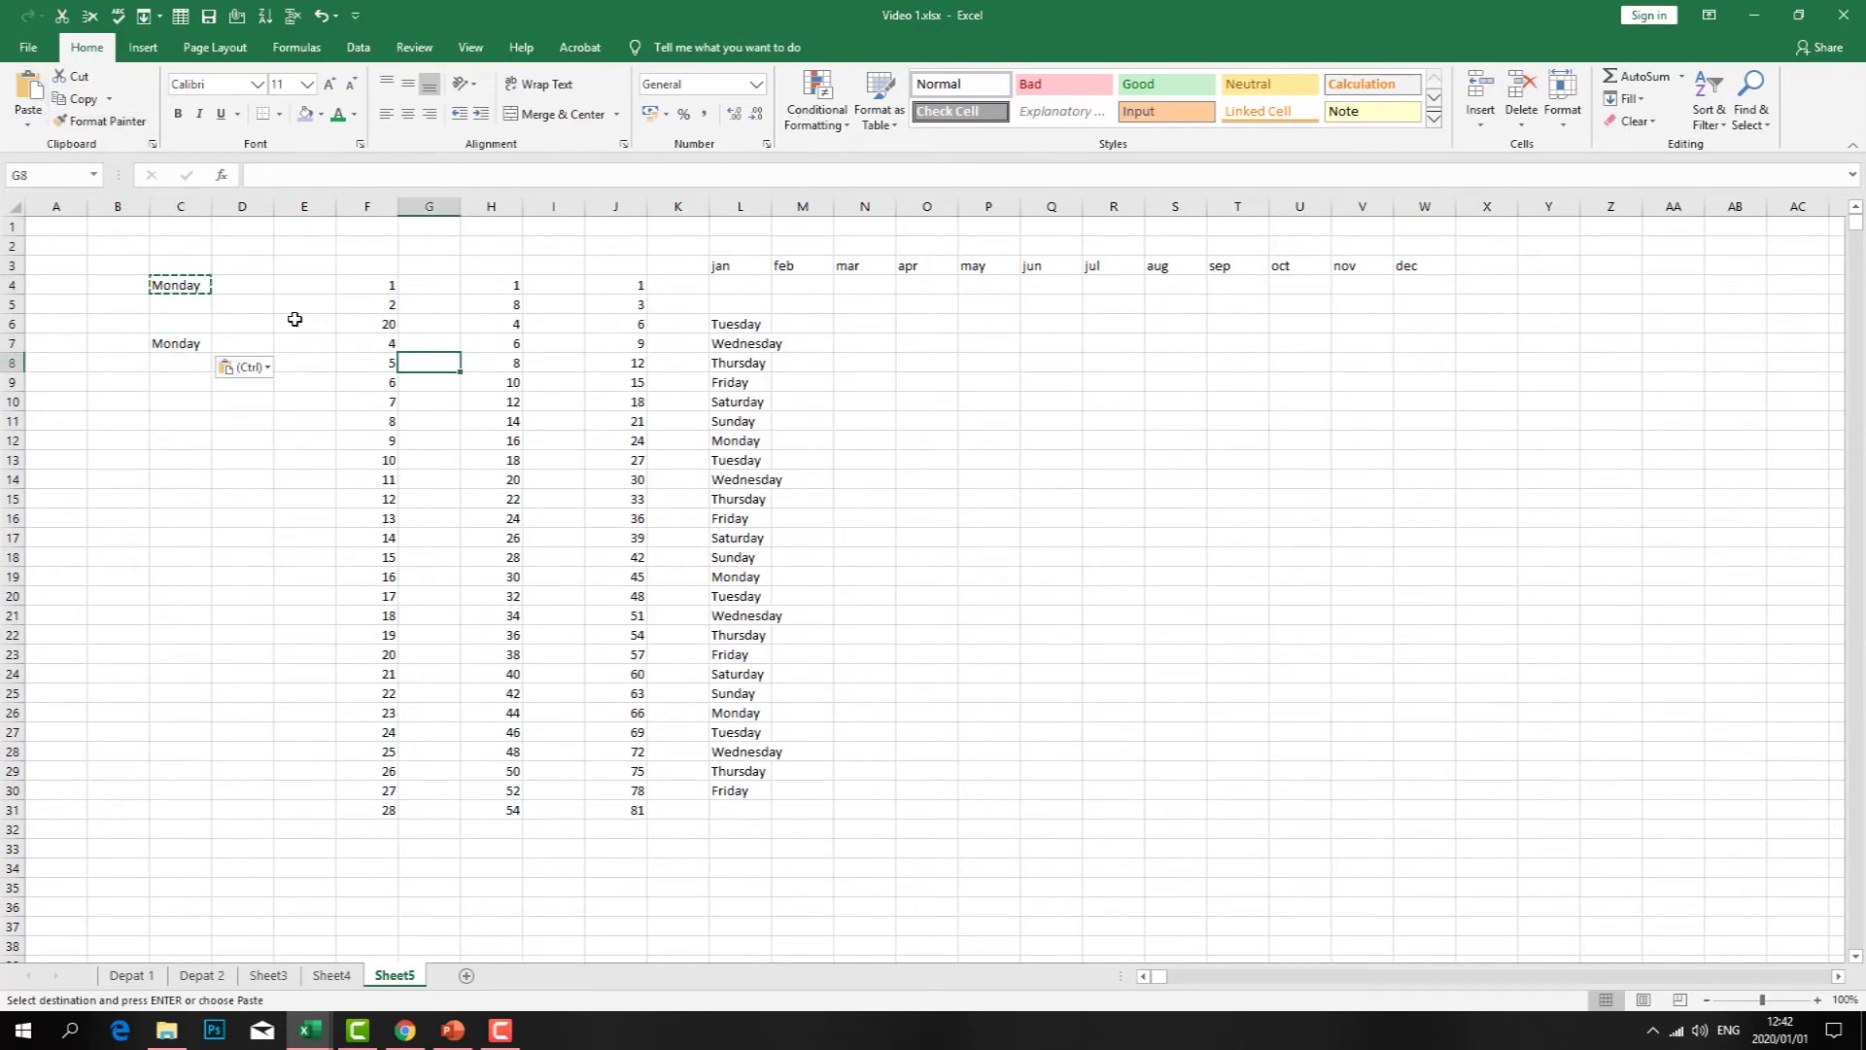
{"action": "left_click", "coordinate": [285, 289]}
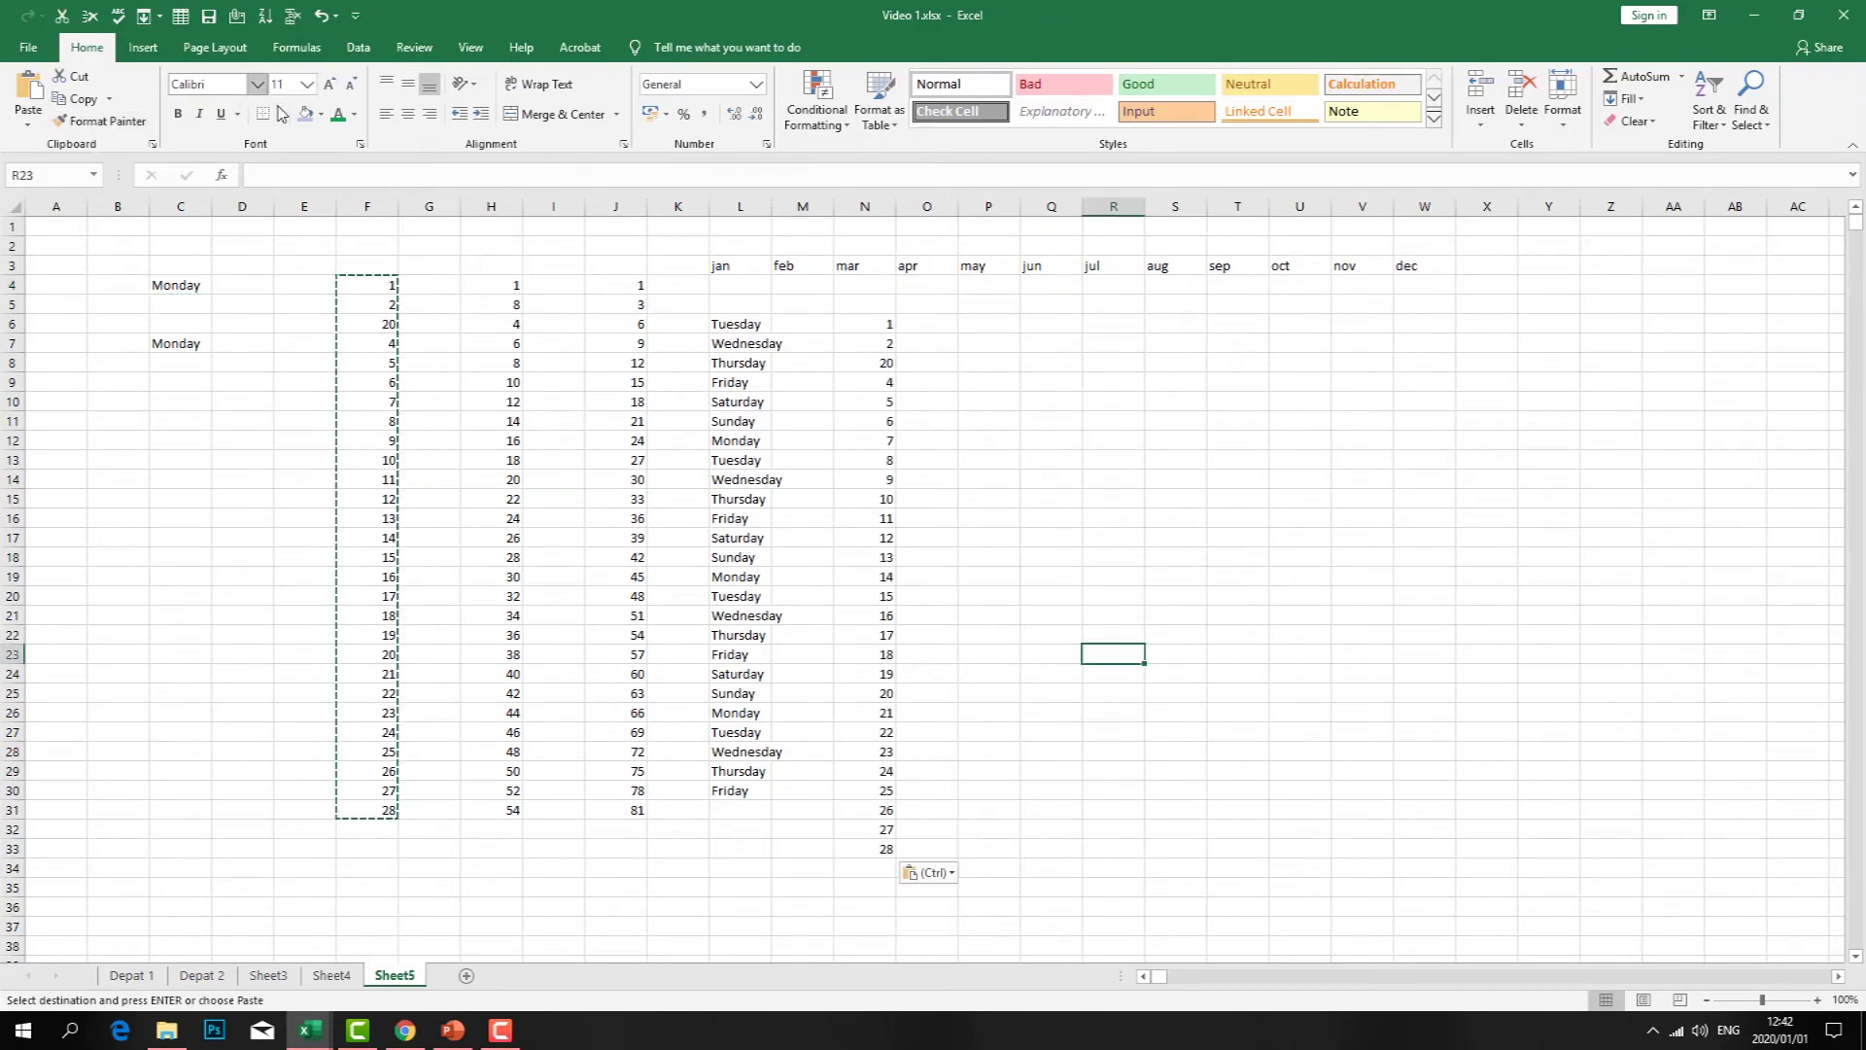
- Apply the Calibri body font to L6:L13, enlarge its text a few sizes and reduce it to size 8
{"action": "left_click_drag", "start_coordinate": [720, 323], "coordinate": [744, 460]}
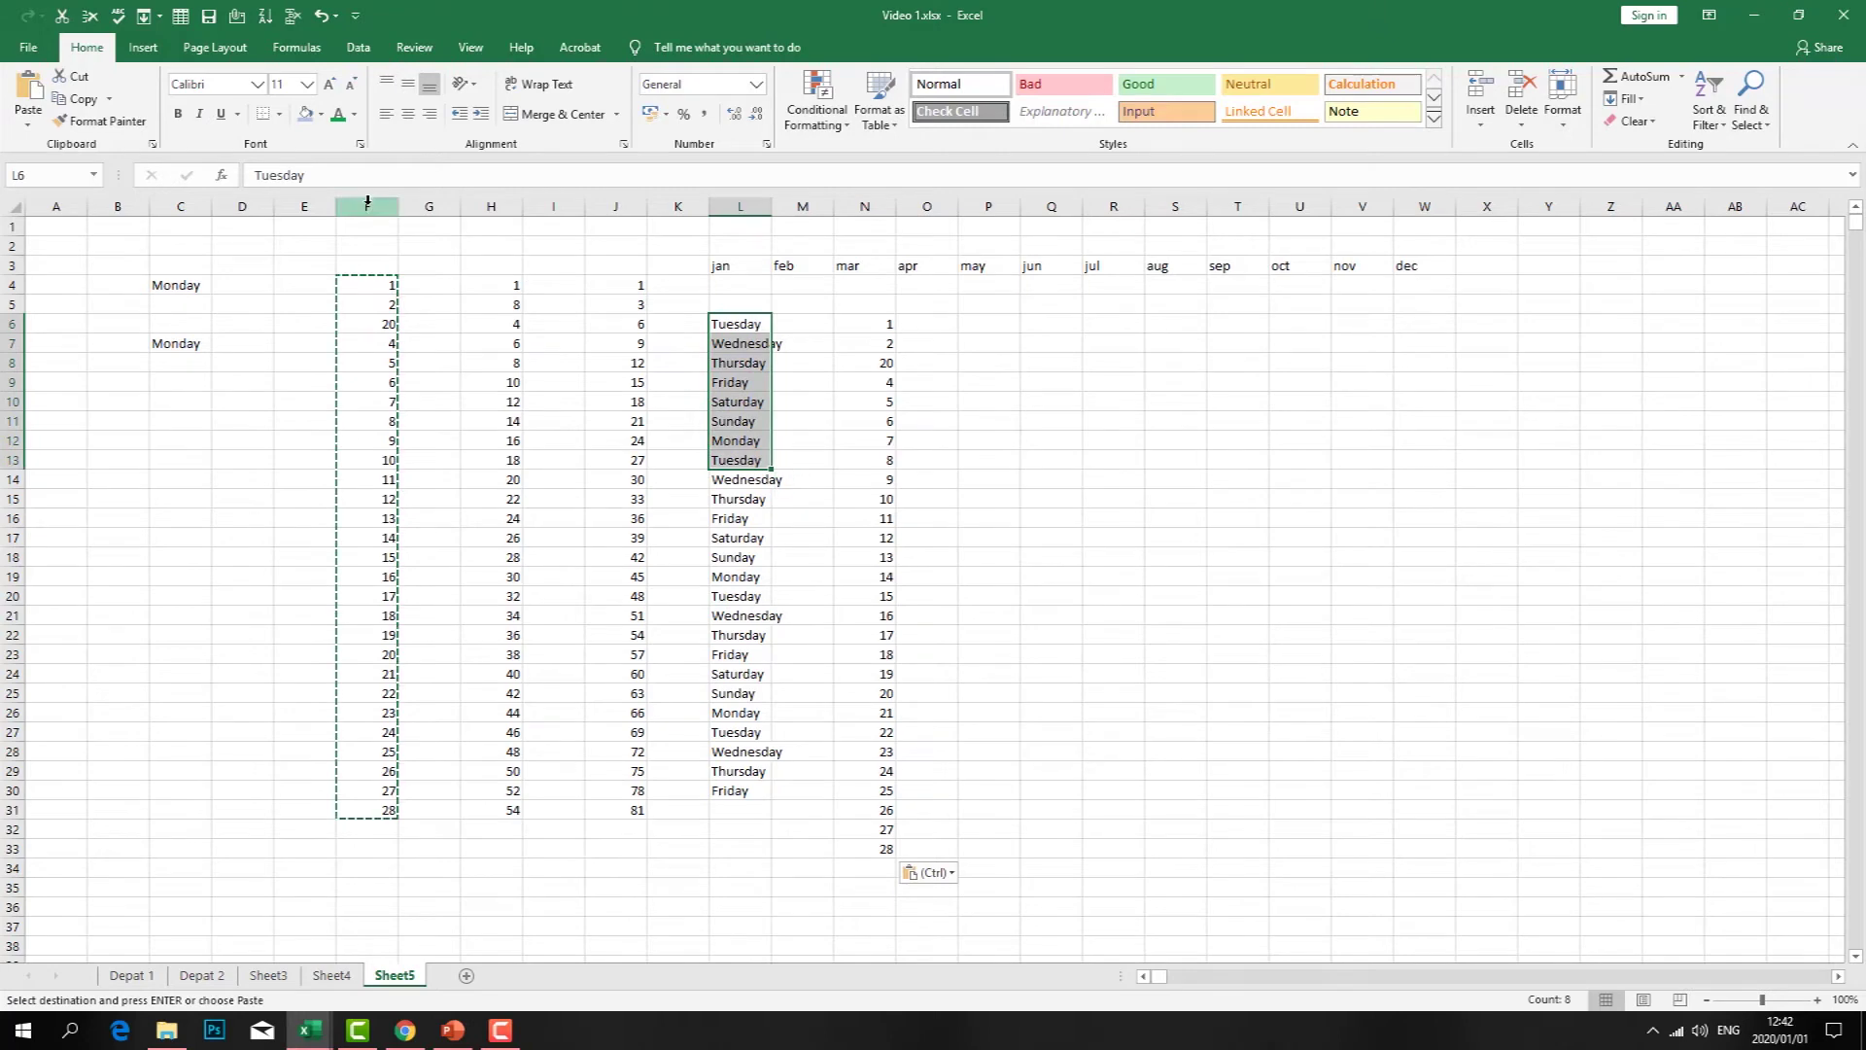
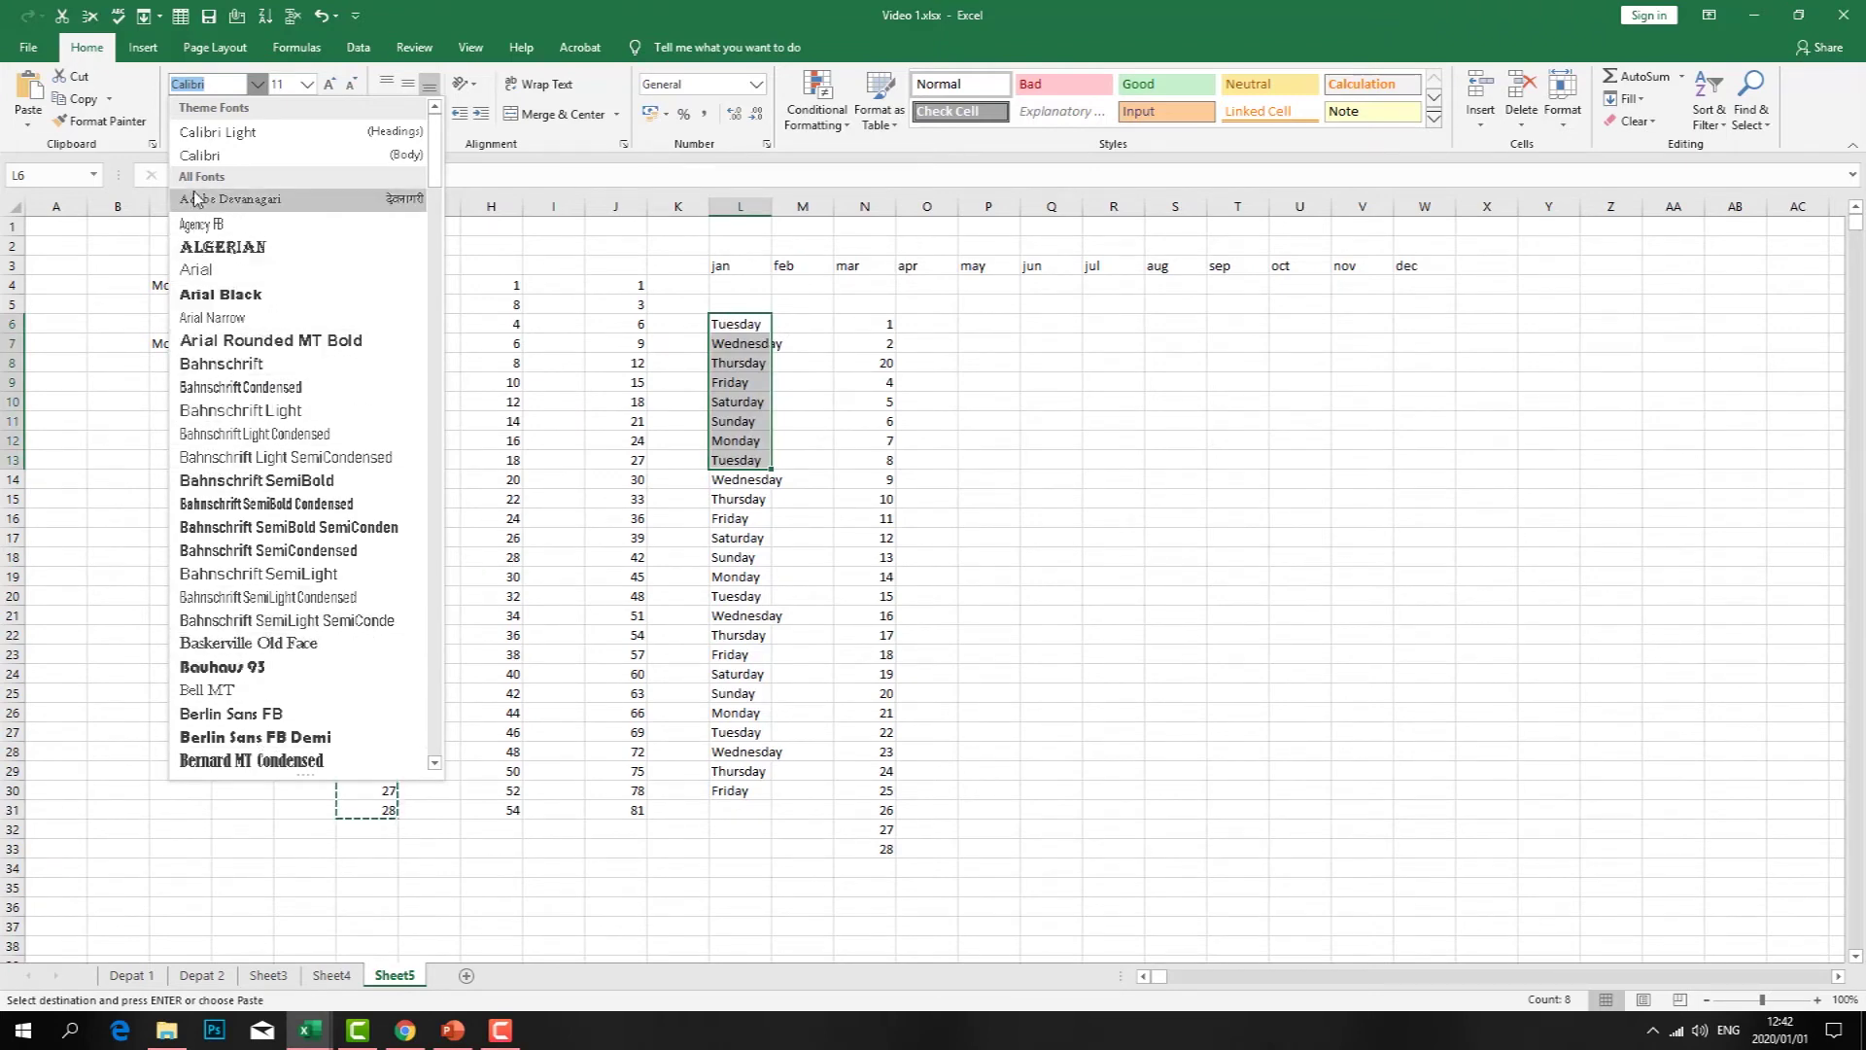
{"action": "left_click", "coordinate": [209, 155]}
{"action": "left_click", "coordinate": [330, 85]}
{"action": "left_click", "coordinate": [331, 85]}
{"action": "left_click", "coordinate": [330, 85]}
{"action": "left_click", "coordinate": [351, 86]}
{"action": "left_click", "coordinate": [351, 86]}
{"action": "left_click", "coordinate": [351, 86]}
{"action": "left_click", "coordinate": [350, 86]}
{"action": "left_click", "coordinate": [351, 85]}
{"action": "left_click", "coordinate": [351, 86]}
{"action": "left_click", "coordinate": [351, 86]}
{"action": "left_click", "coordinate": [351, 85]}
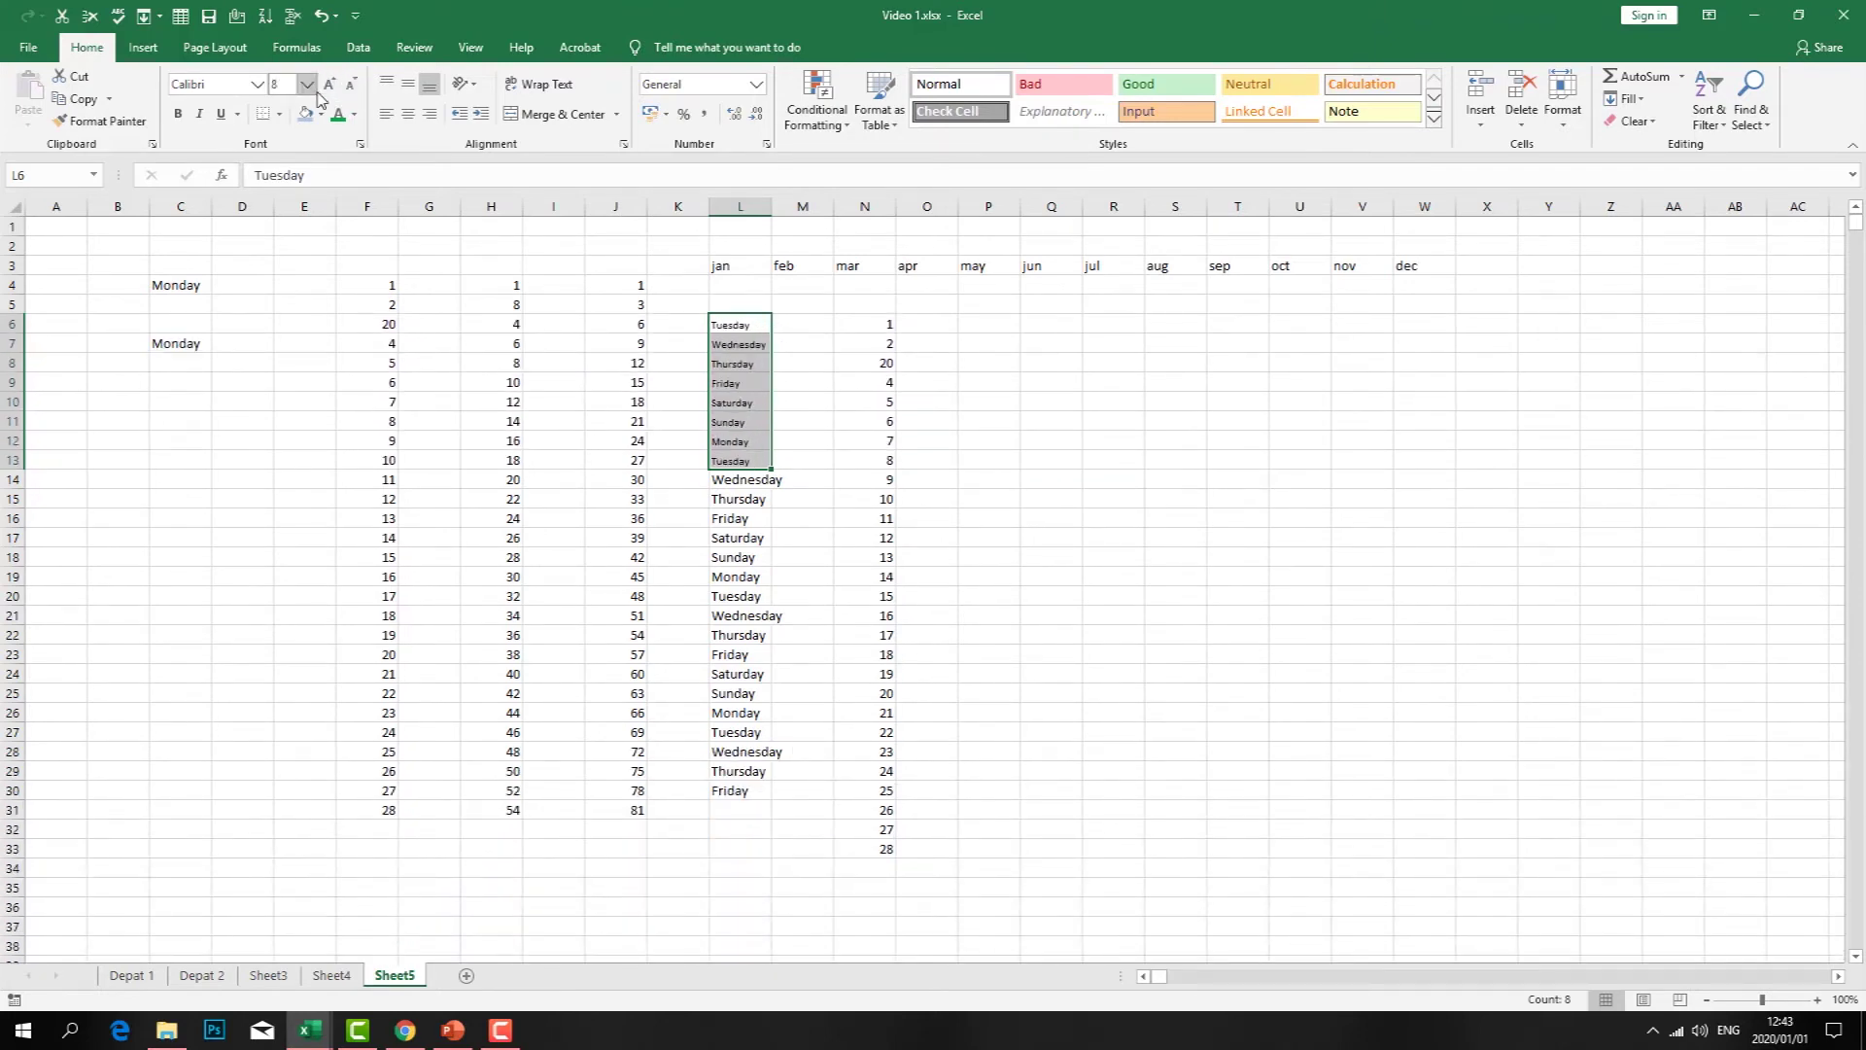
- Set the font size of the weekday names in L6:L13 to 9
{"action": "left_click", "coordinate": [307, 85]}
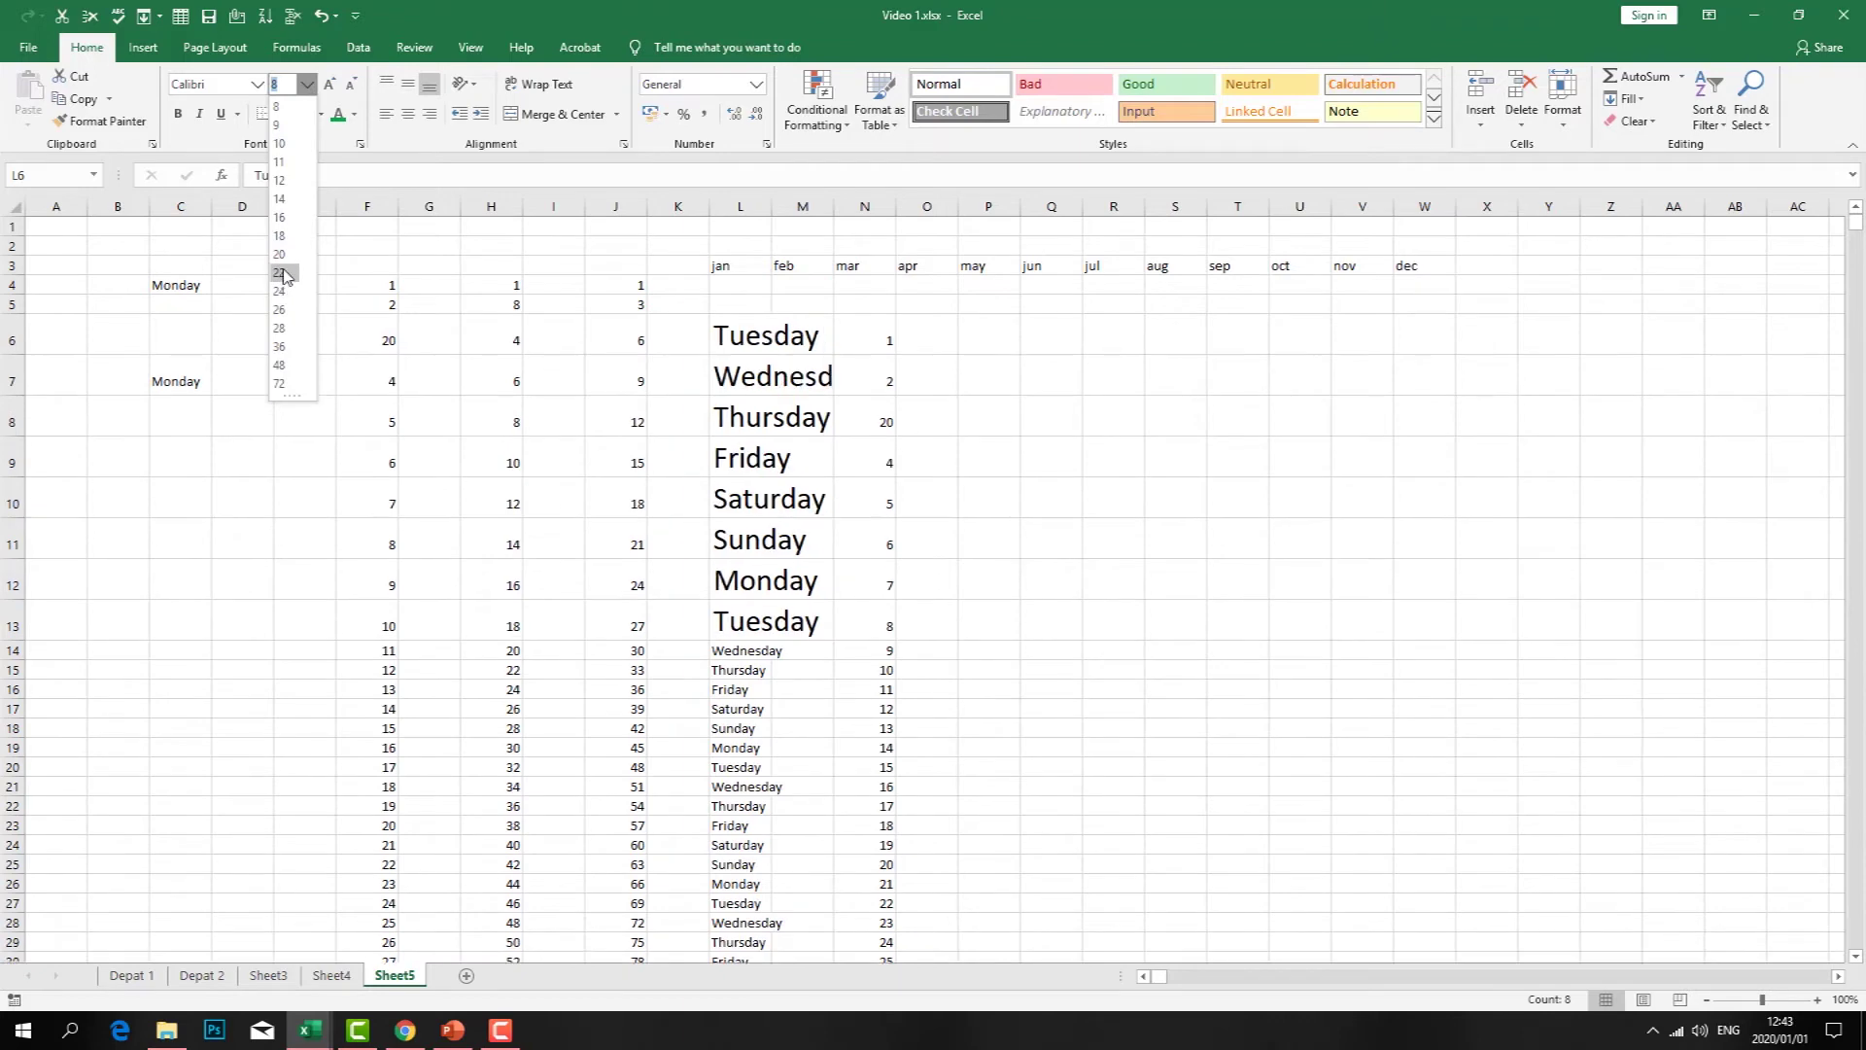
{"action": "left_click", "coordinate": [289, 129]}
{"action": "left_click", "coordinate": [1075, 408]}
{"action": "left_click_drag", "start_coordinate": [752, 460], "coordinate": [671, 326]}
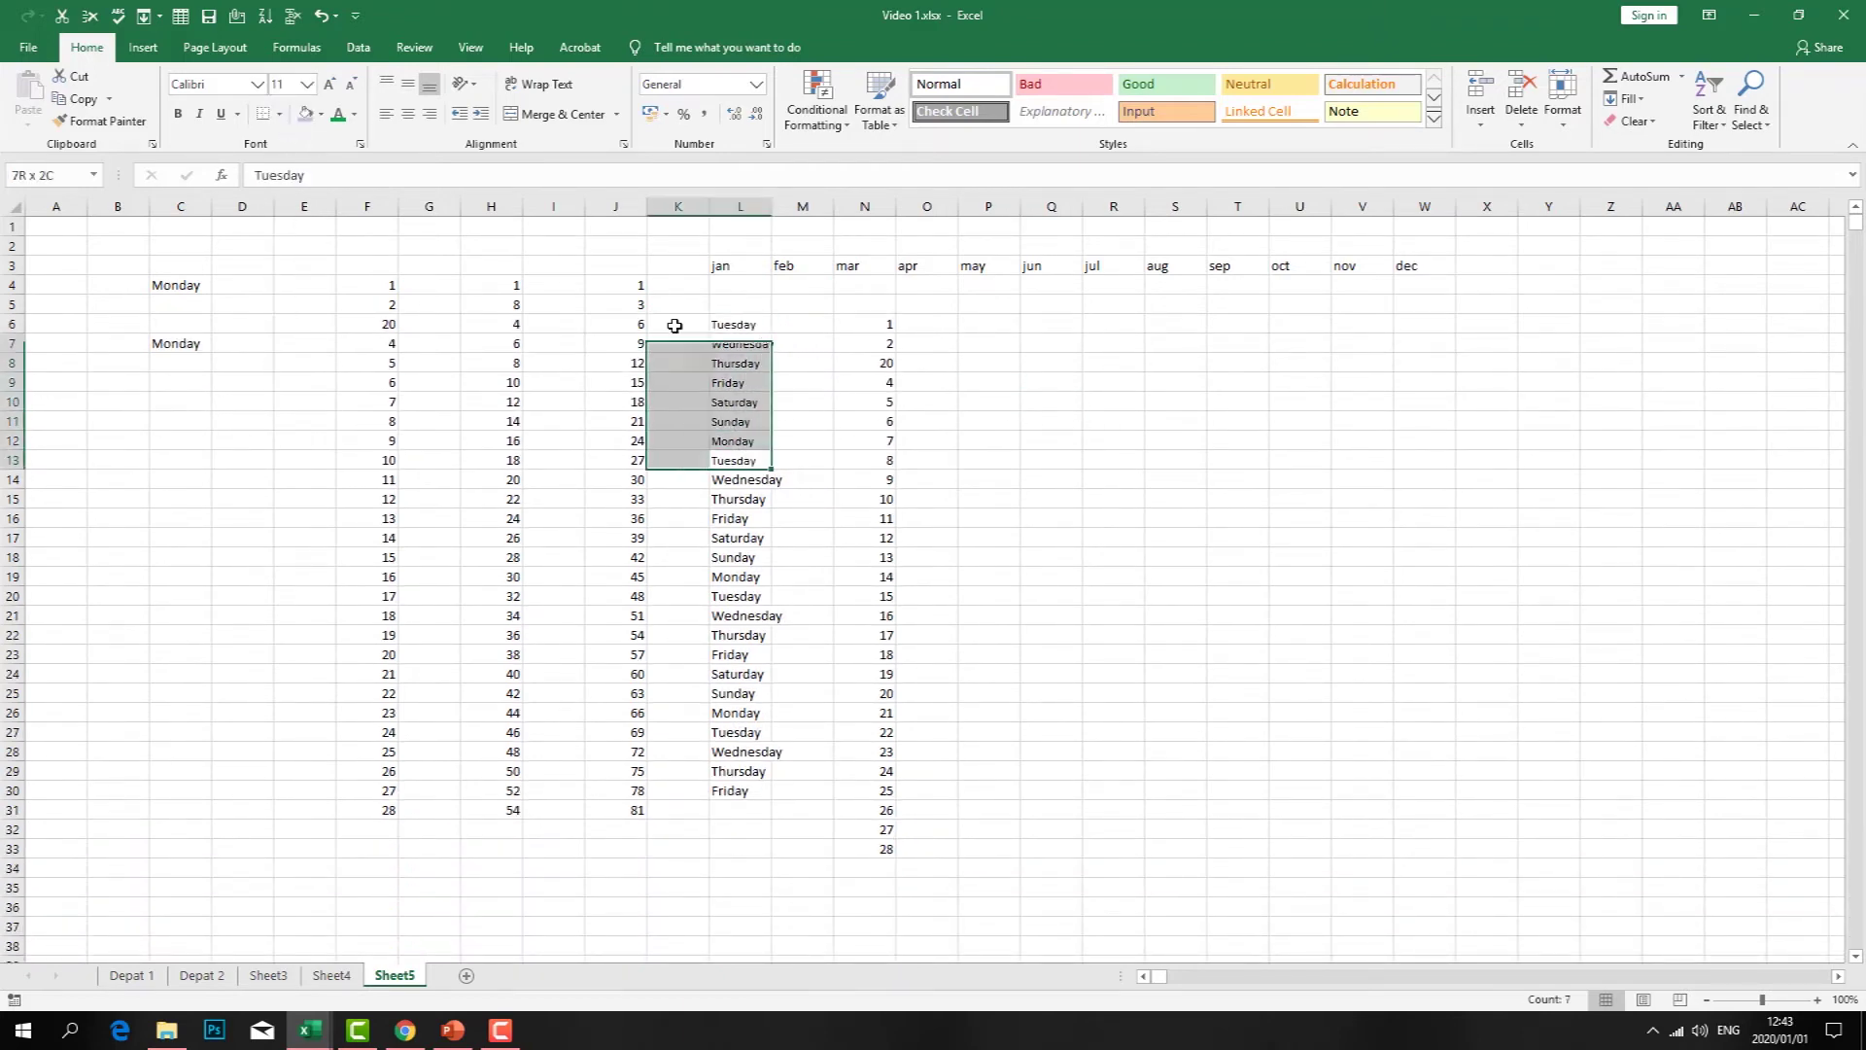
{"action": "left_click", "coordinate": [865, 343]}
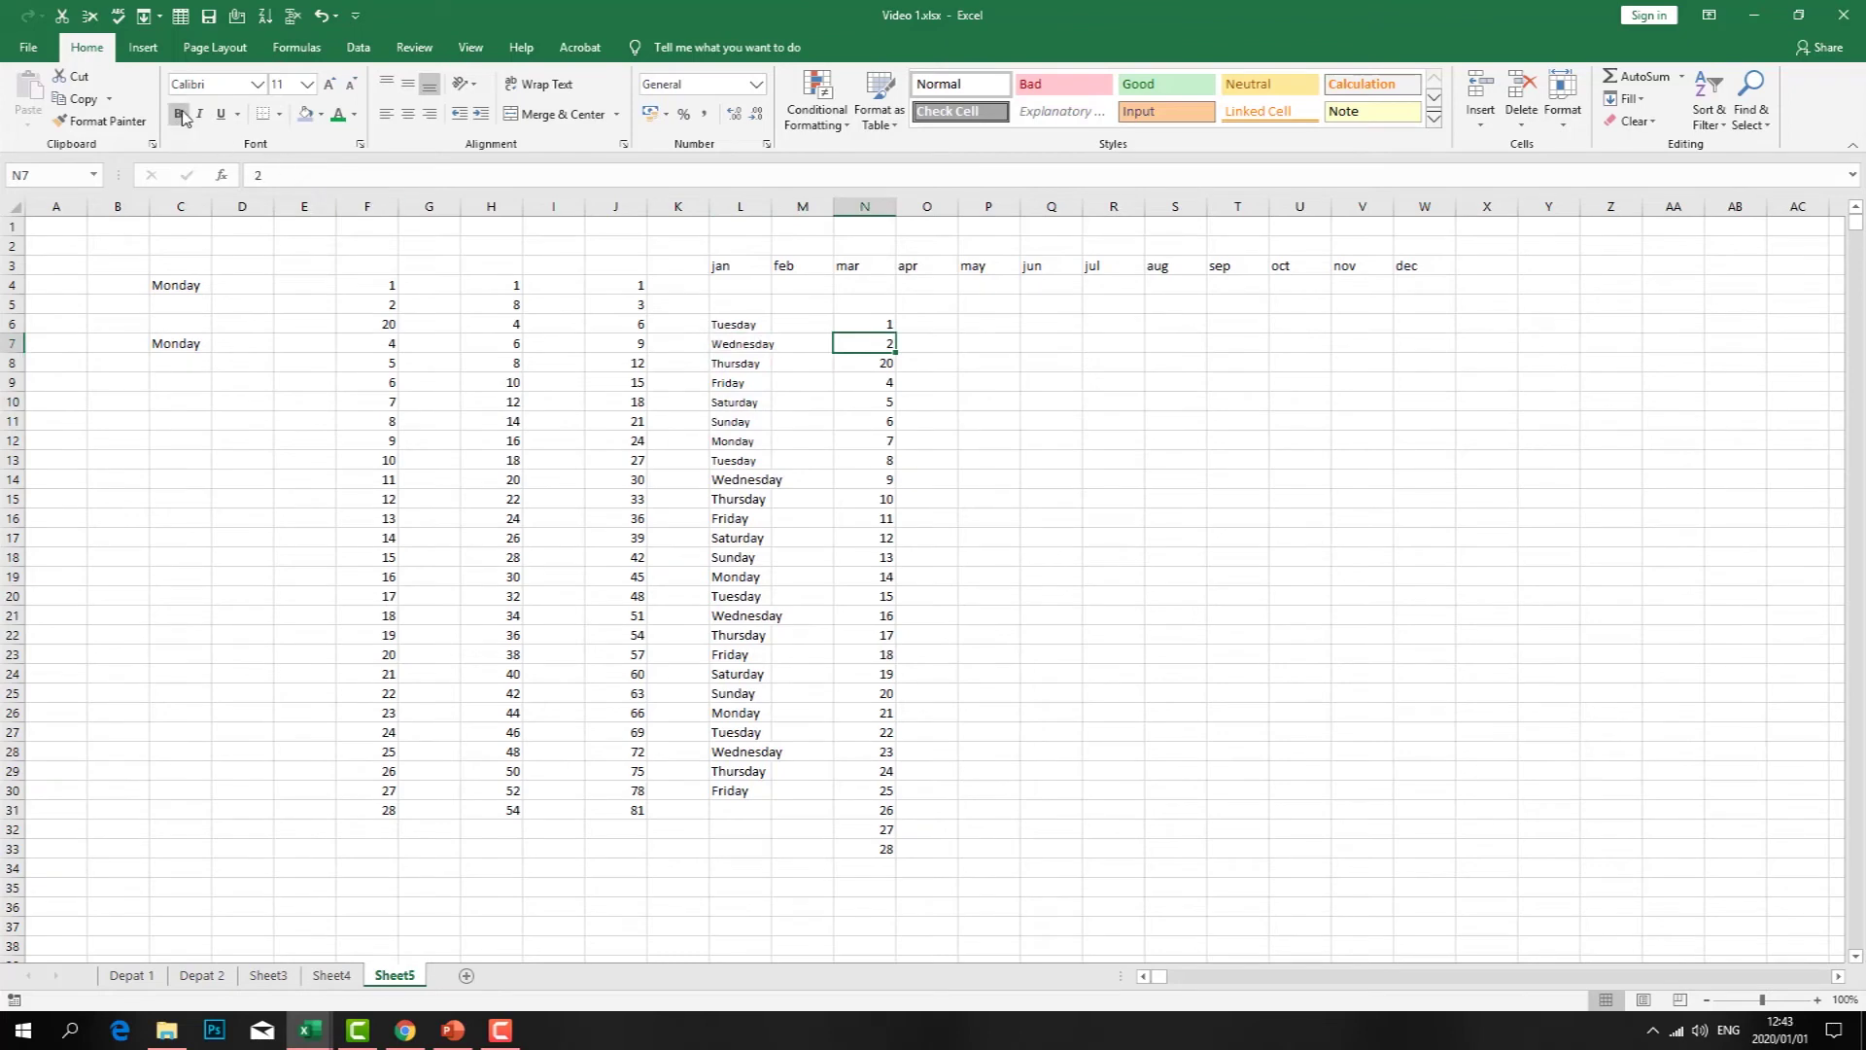
- Make Tuesday in L6 bold and italic, and give it a double underline
{"action": "left_click", "coordinate": [758, 324]}
{"action": "left_click", "coordinate": [178, 114]}
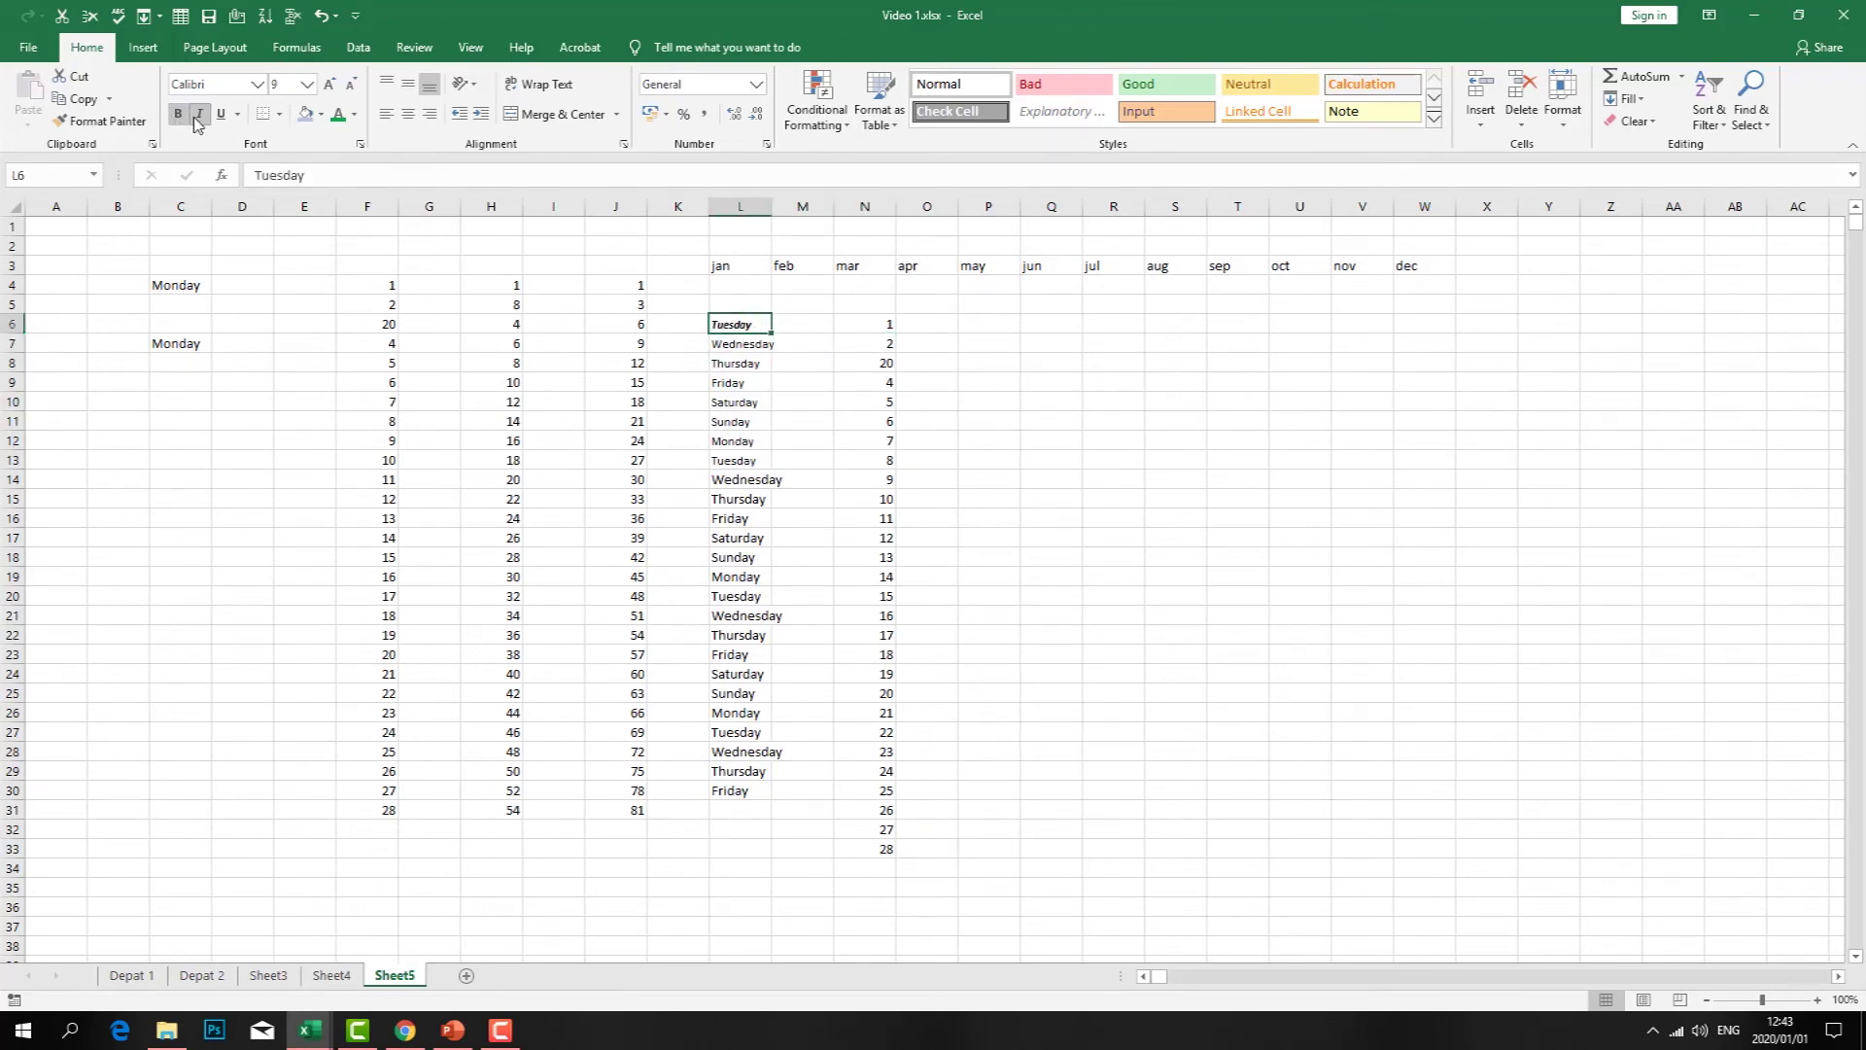
{"action": "left_click", "coordinate": [200, 114]}
{"action": "left_click", "coordinate": [221, 113]}
{"action": "left_click", "coordinate": [237, 113]}
{"action": "left_click", "coordinate": [276, 163]}
{"action": "left_click", "coordinate": [1045, 480]}
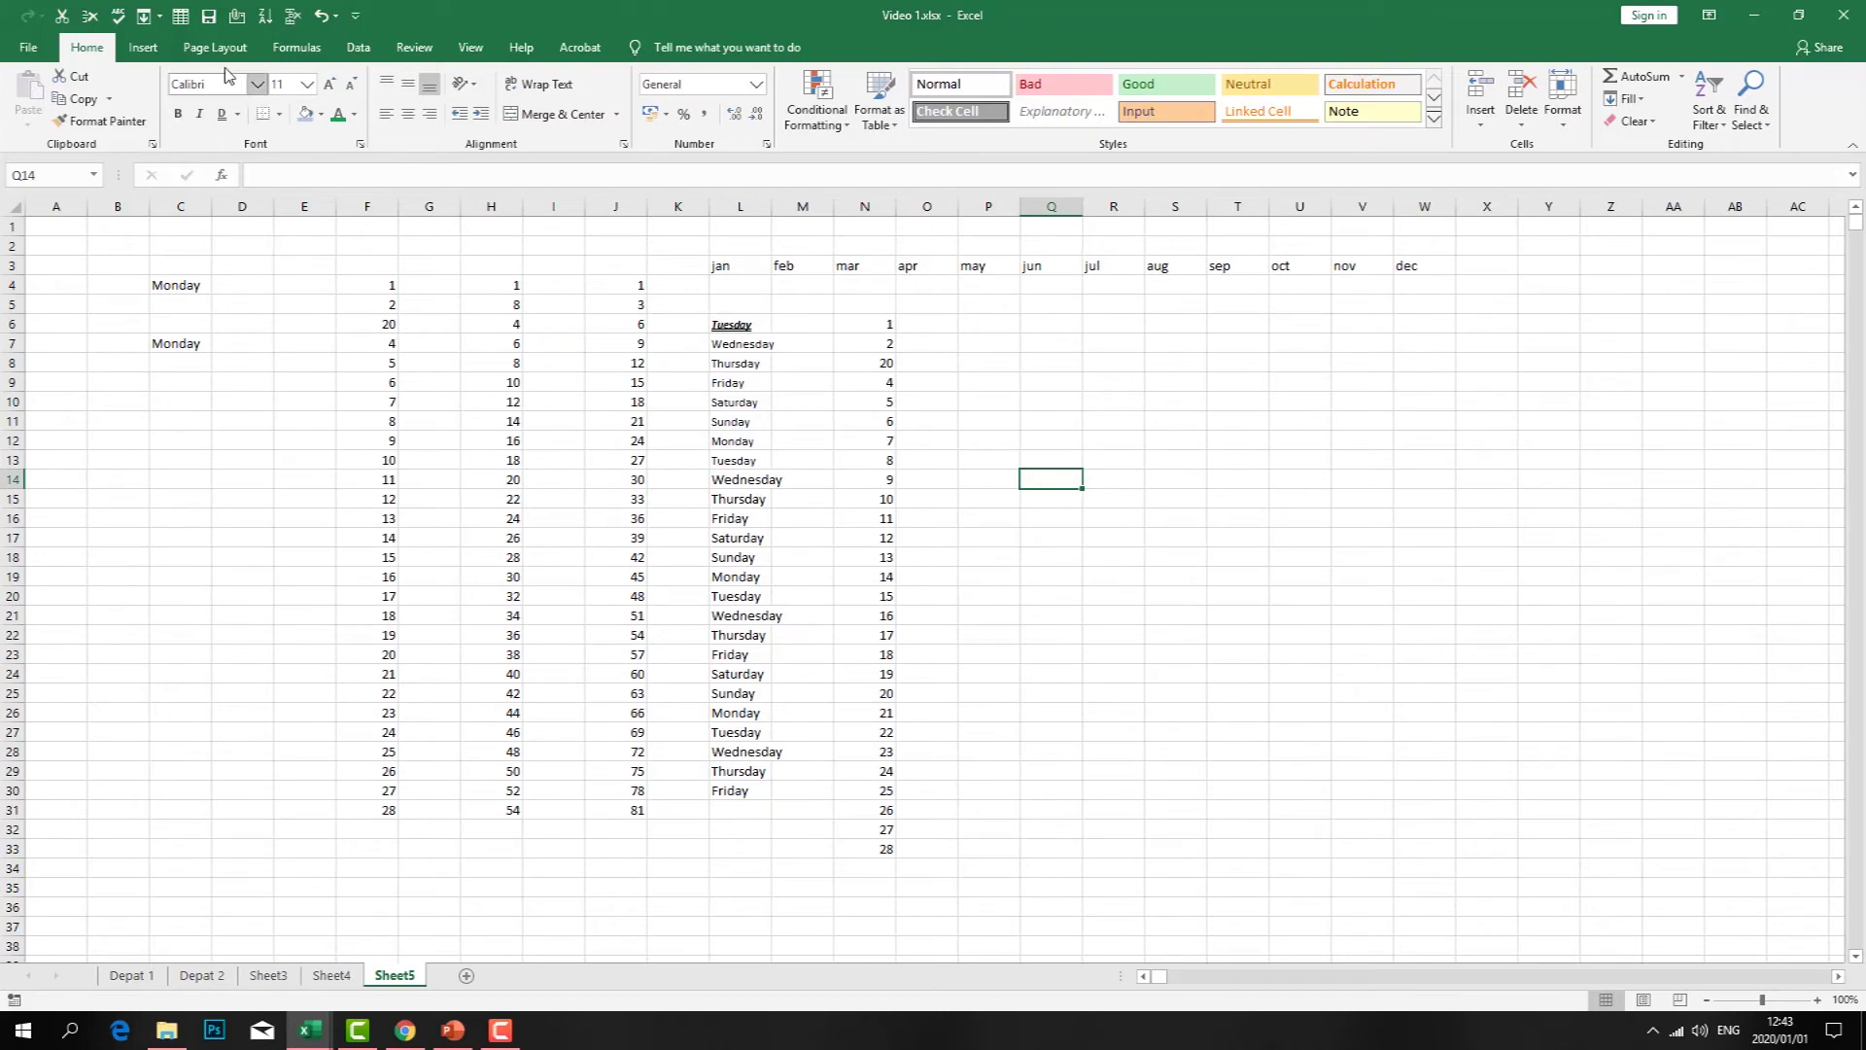
- Zoom the sheet to 190% and remove the bold, italic and underline formatting from Tuesday in L6
{"action": "left_click_drag", "start_coordinate": [1789, 1011], "coordinate": [1777, 1009]}
{"action": "scroll", "coordinate": [819, 624], "scroll_direction": "up", "scroll_amount": 4}
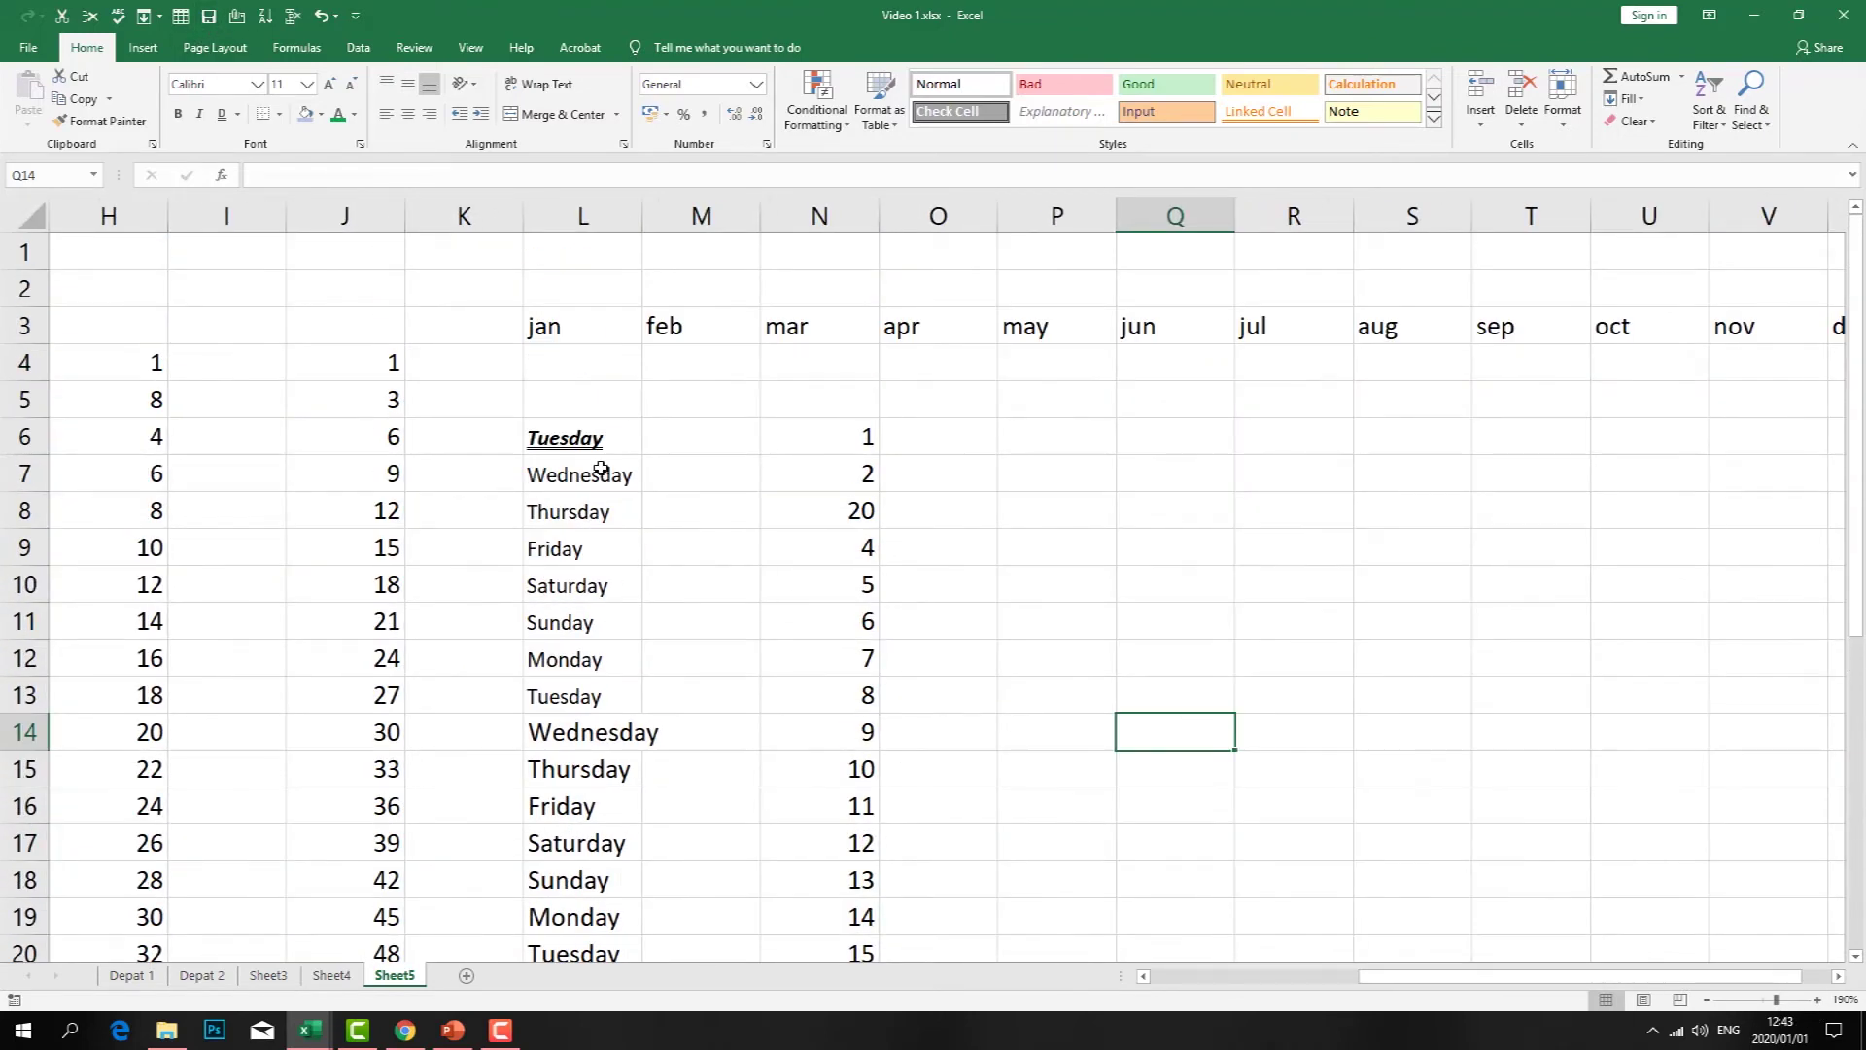
{"action": "left_click", "coordinate": [614, 433]}
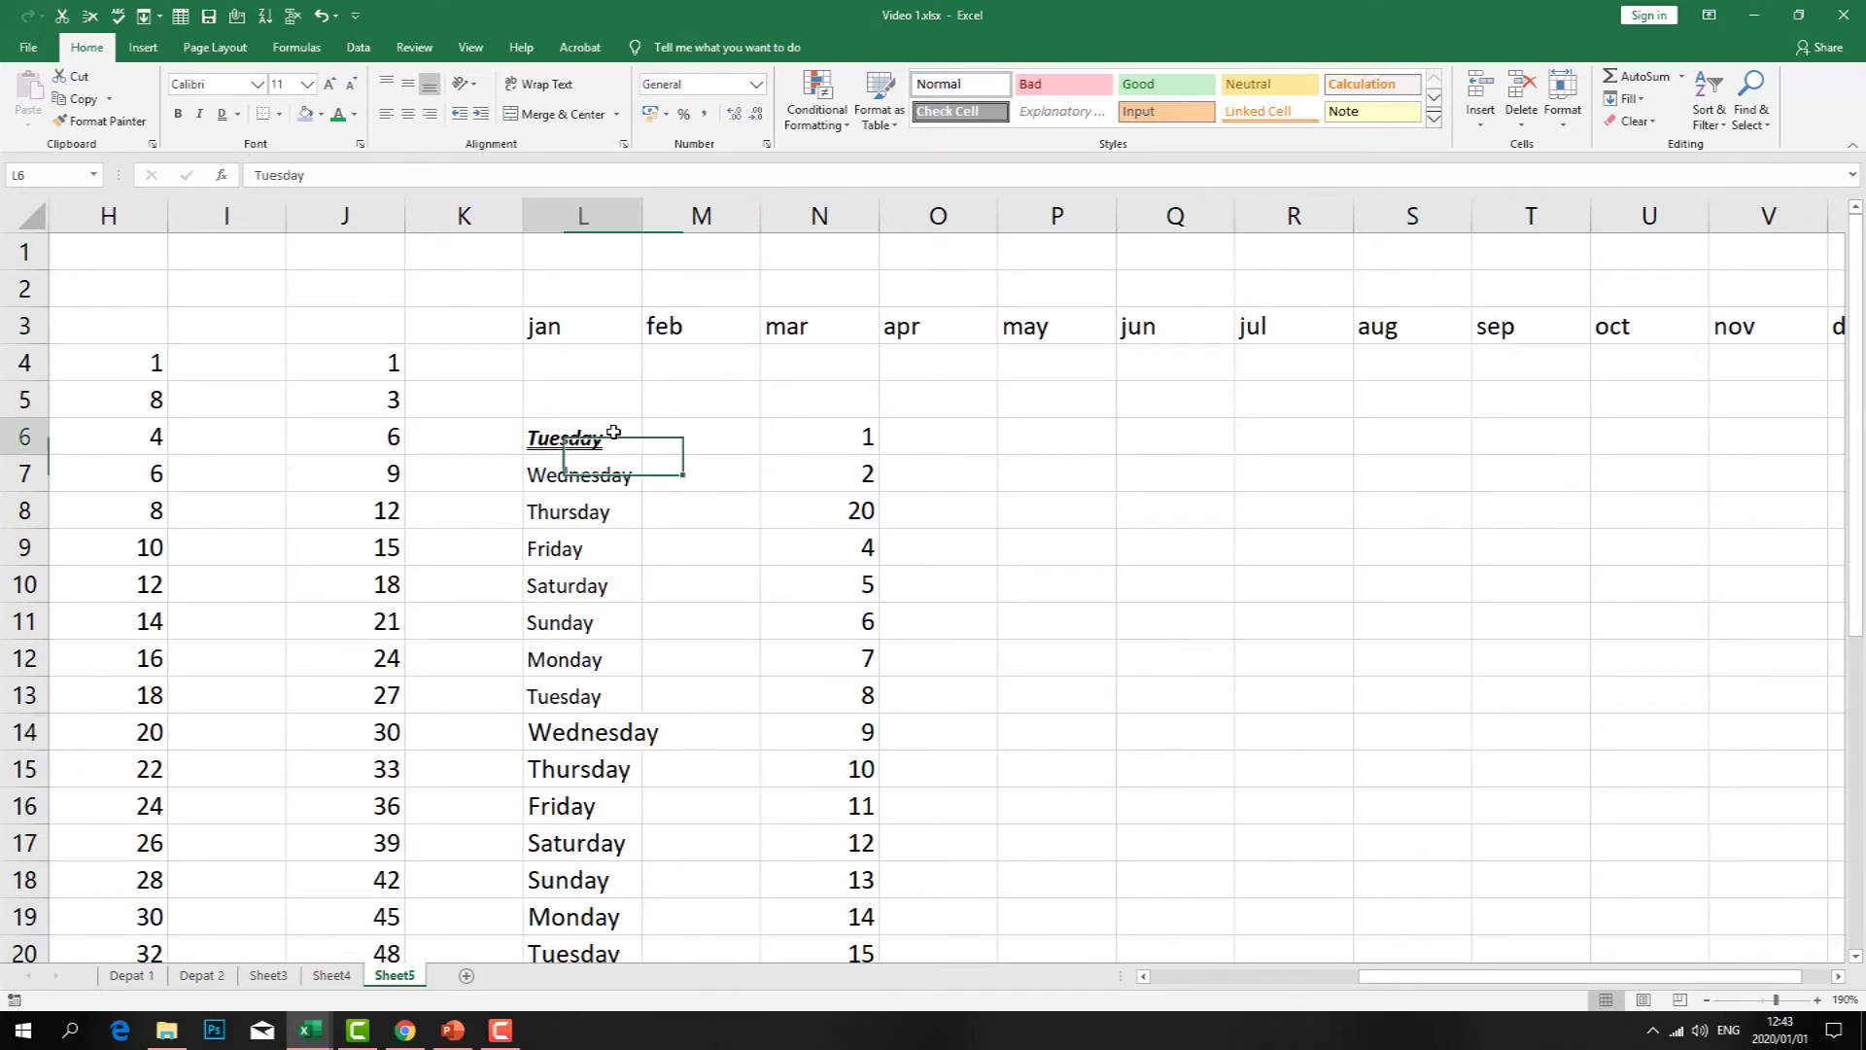
{"action": "double_click", "coordinate": [613, 434]}
{"action": "left_click_drag", "start_coordinate": [614, 435], "coordinate": [320, 199]}
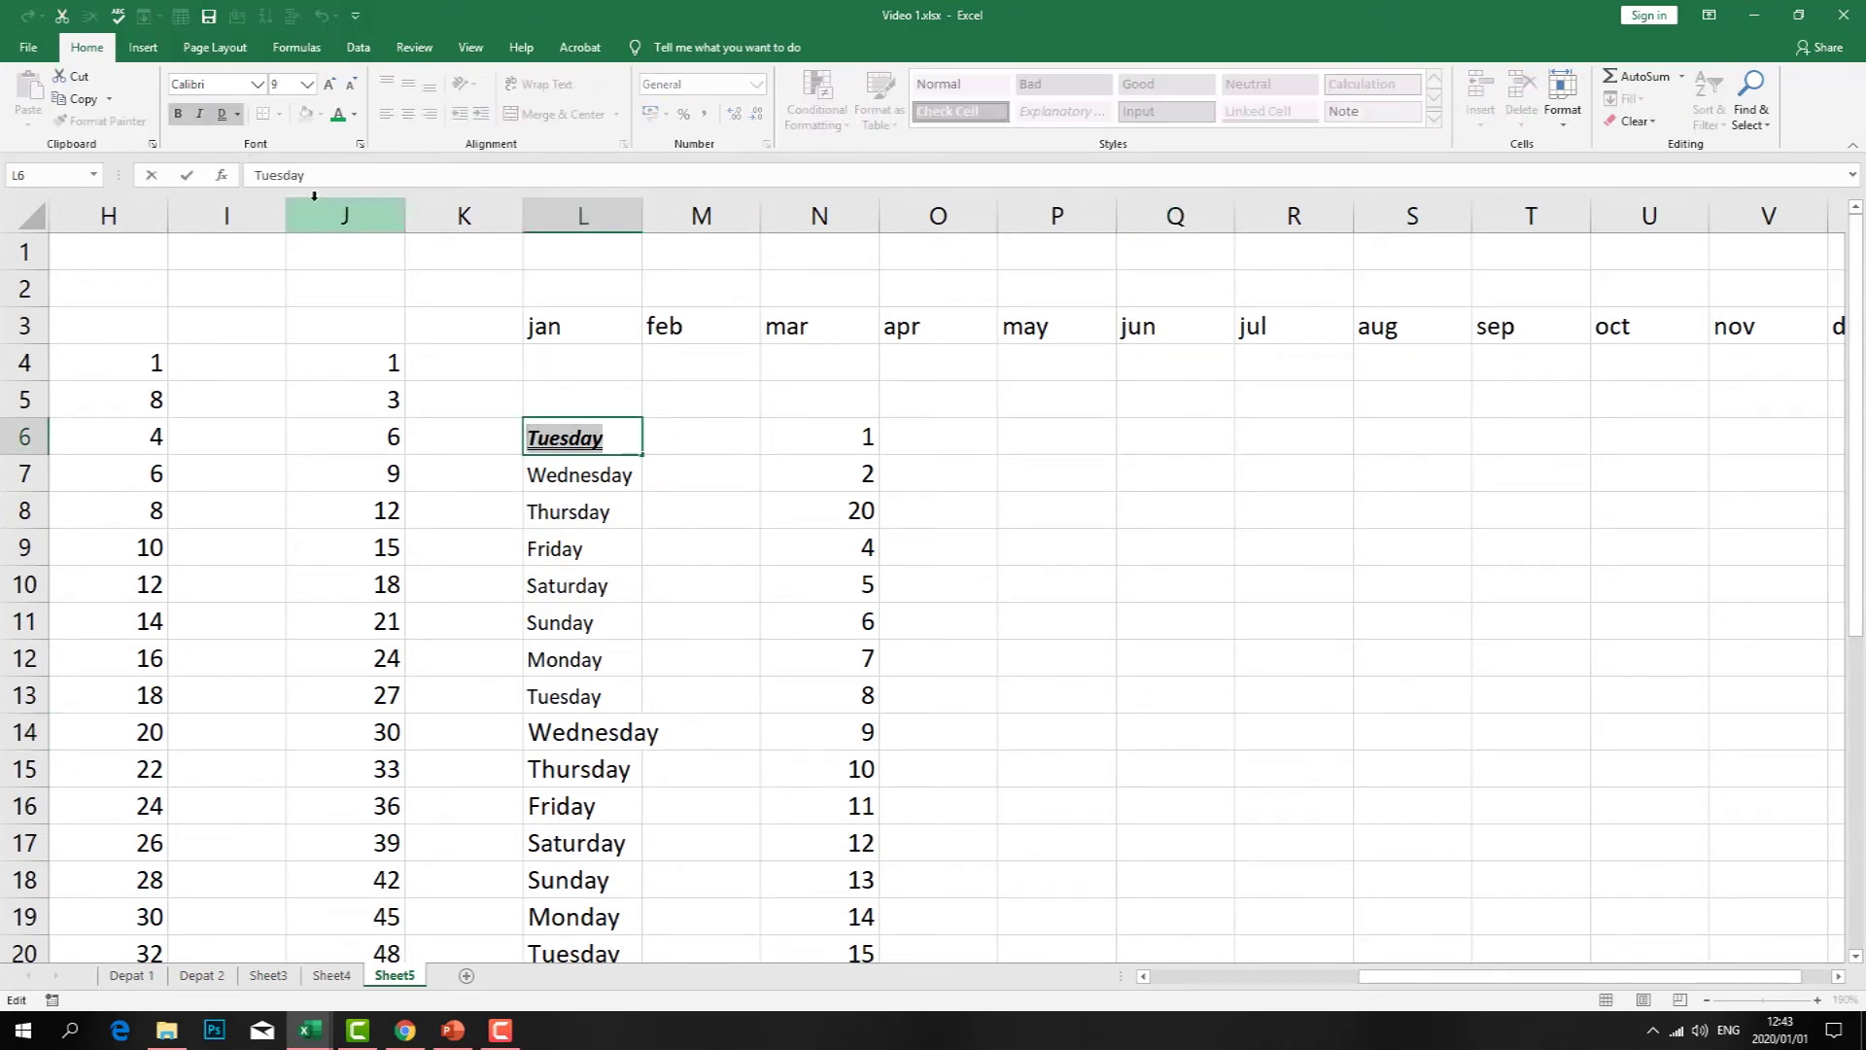
{"action": "left_click", "coordinate": [179, 115]}
{"action": "left_click", "coordinate": [199, 114]}
{"action": "left_click", "coordinate": [222, 114]}
{"action": "left_click", "coordinate": [713, 400]}
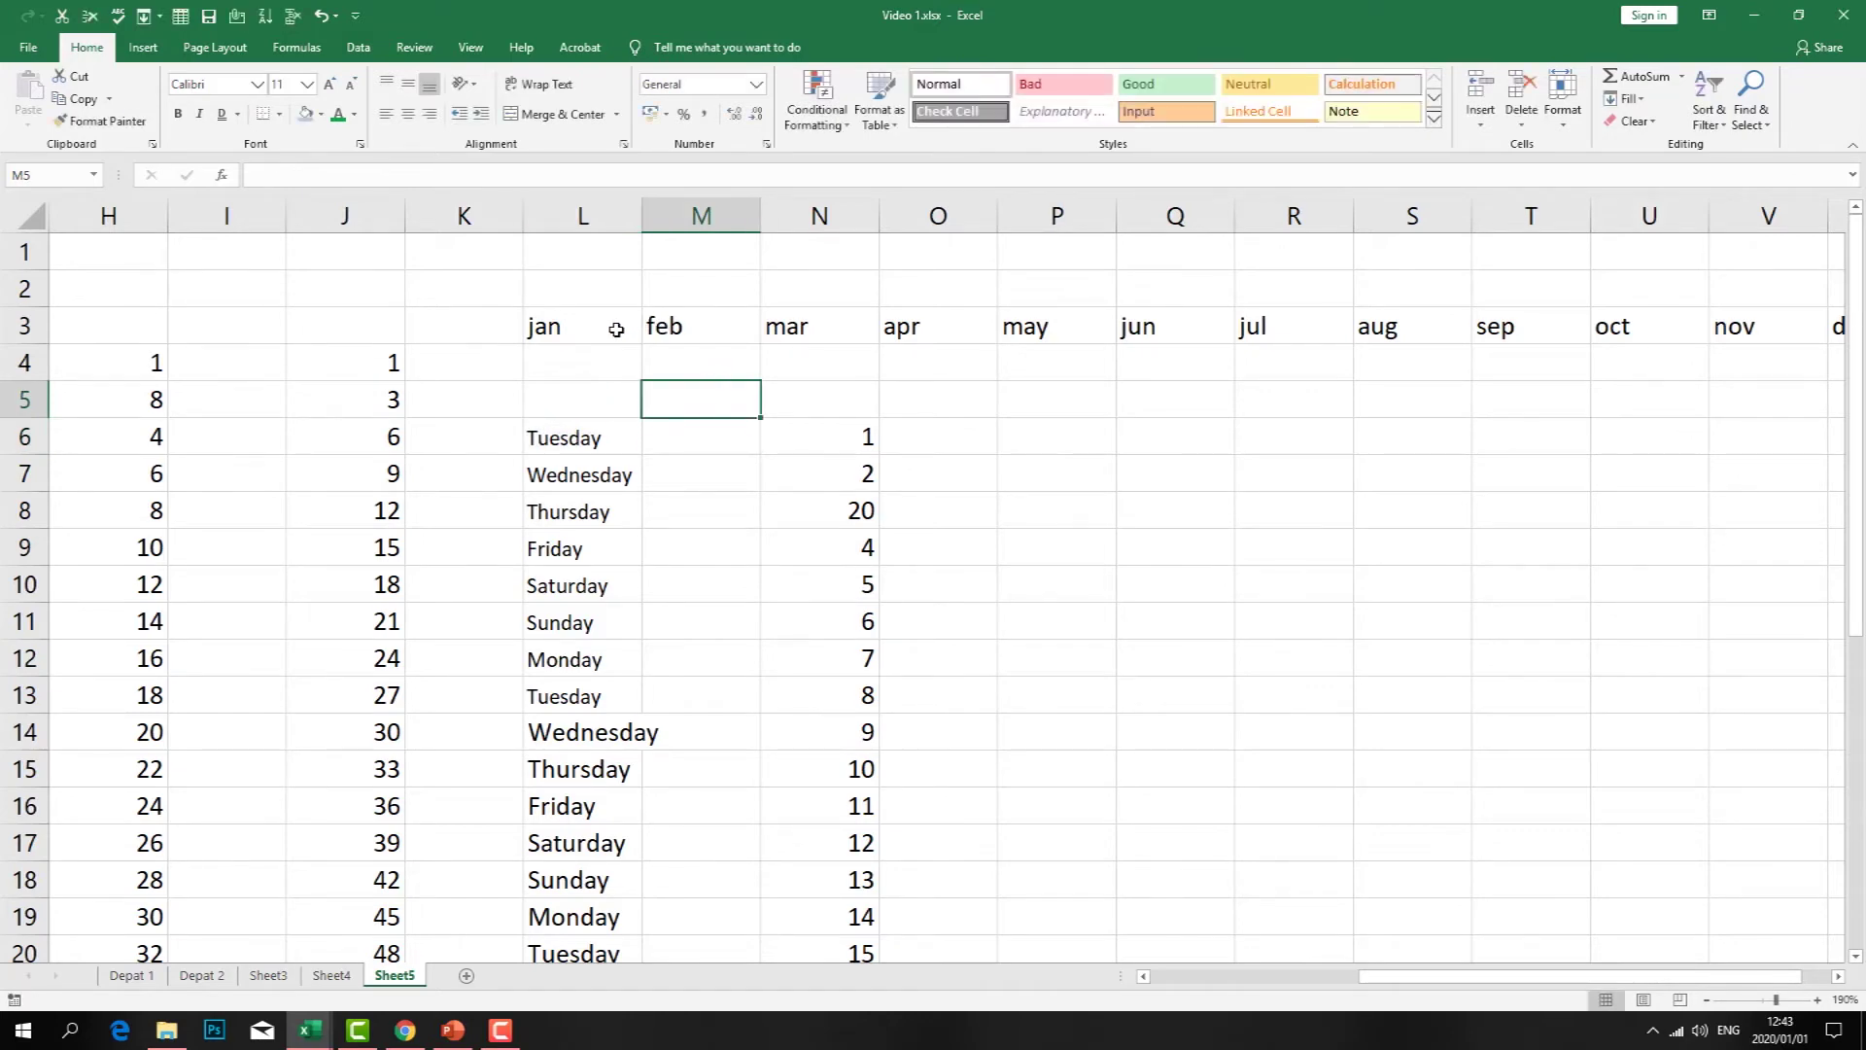
- Widen column L beyond Wednesday in L14, and narrow it back to roughly its original width
{"action": "left_click", "coordinate": [1220, 586]}
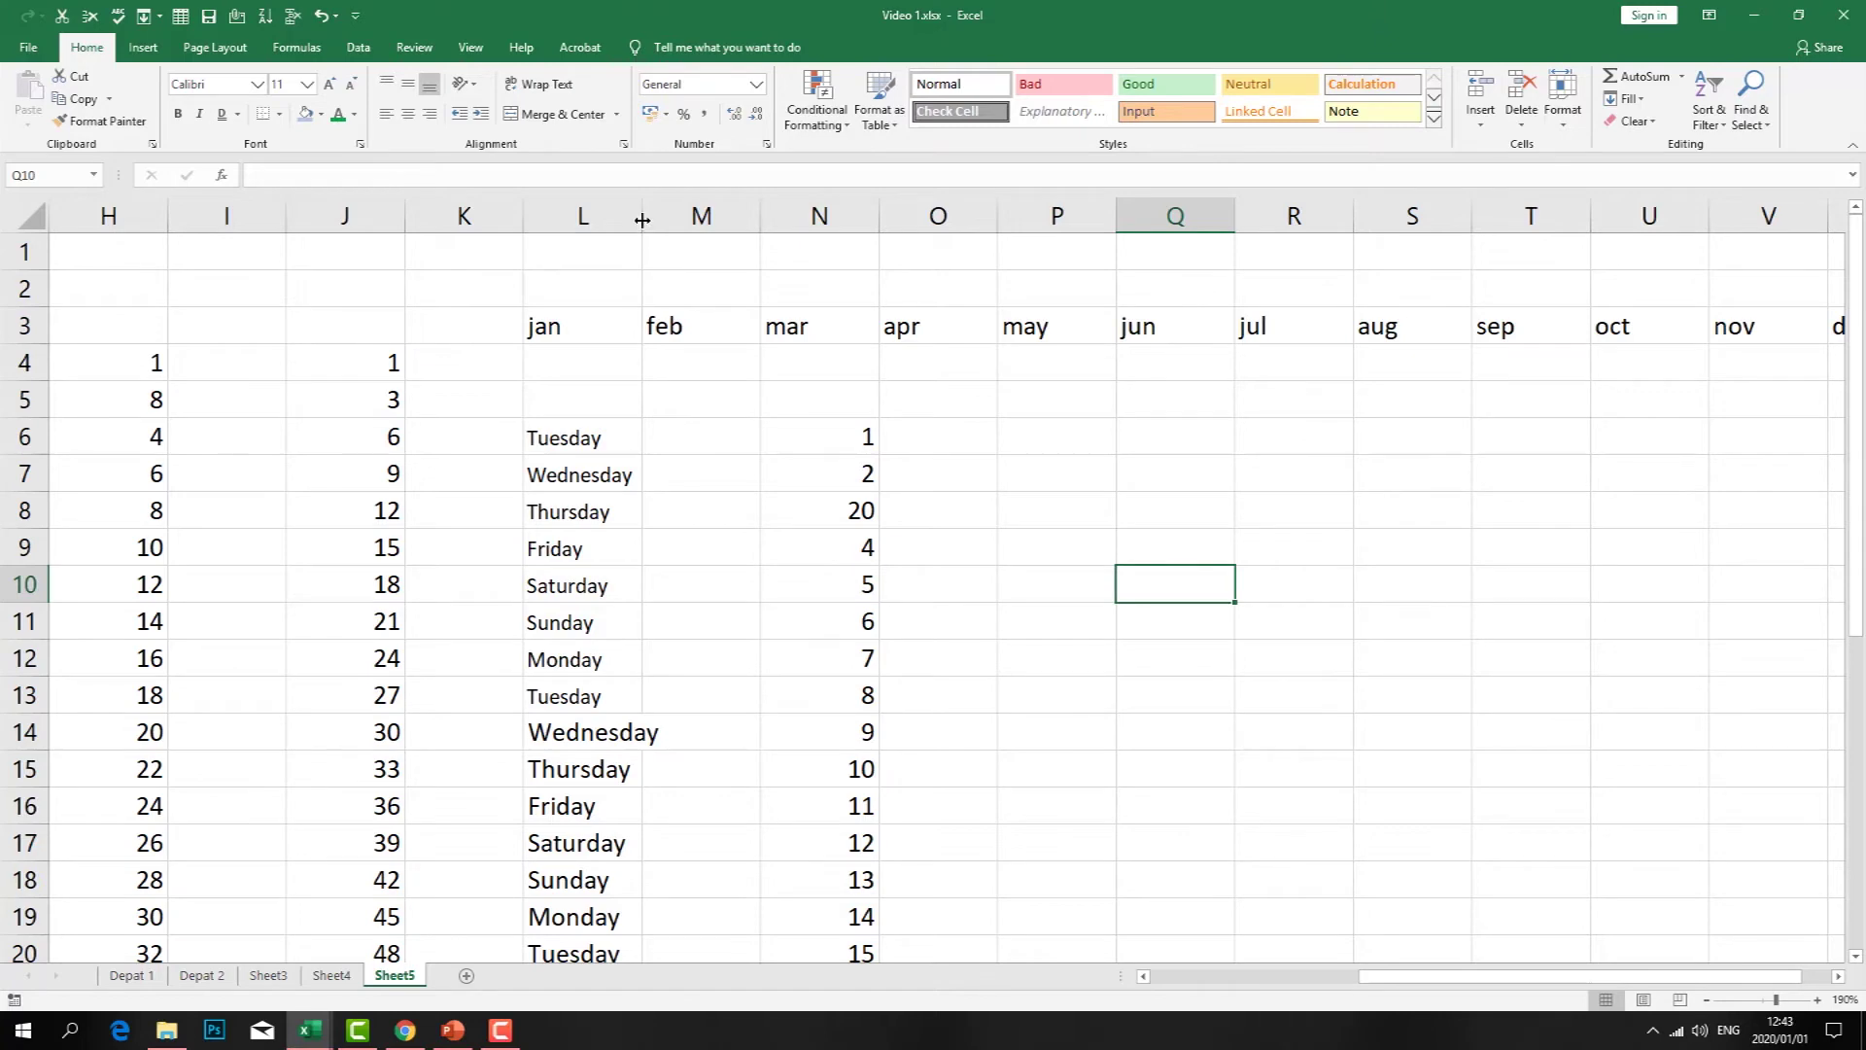
{"action": "left_click_drag", "start_coordinate": [643, 220], "coordinate": [718, 227]}
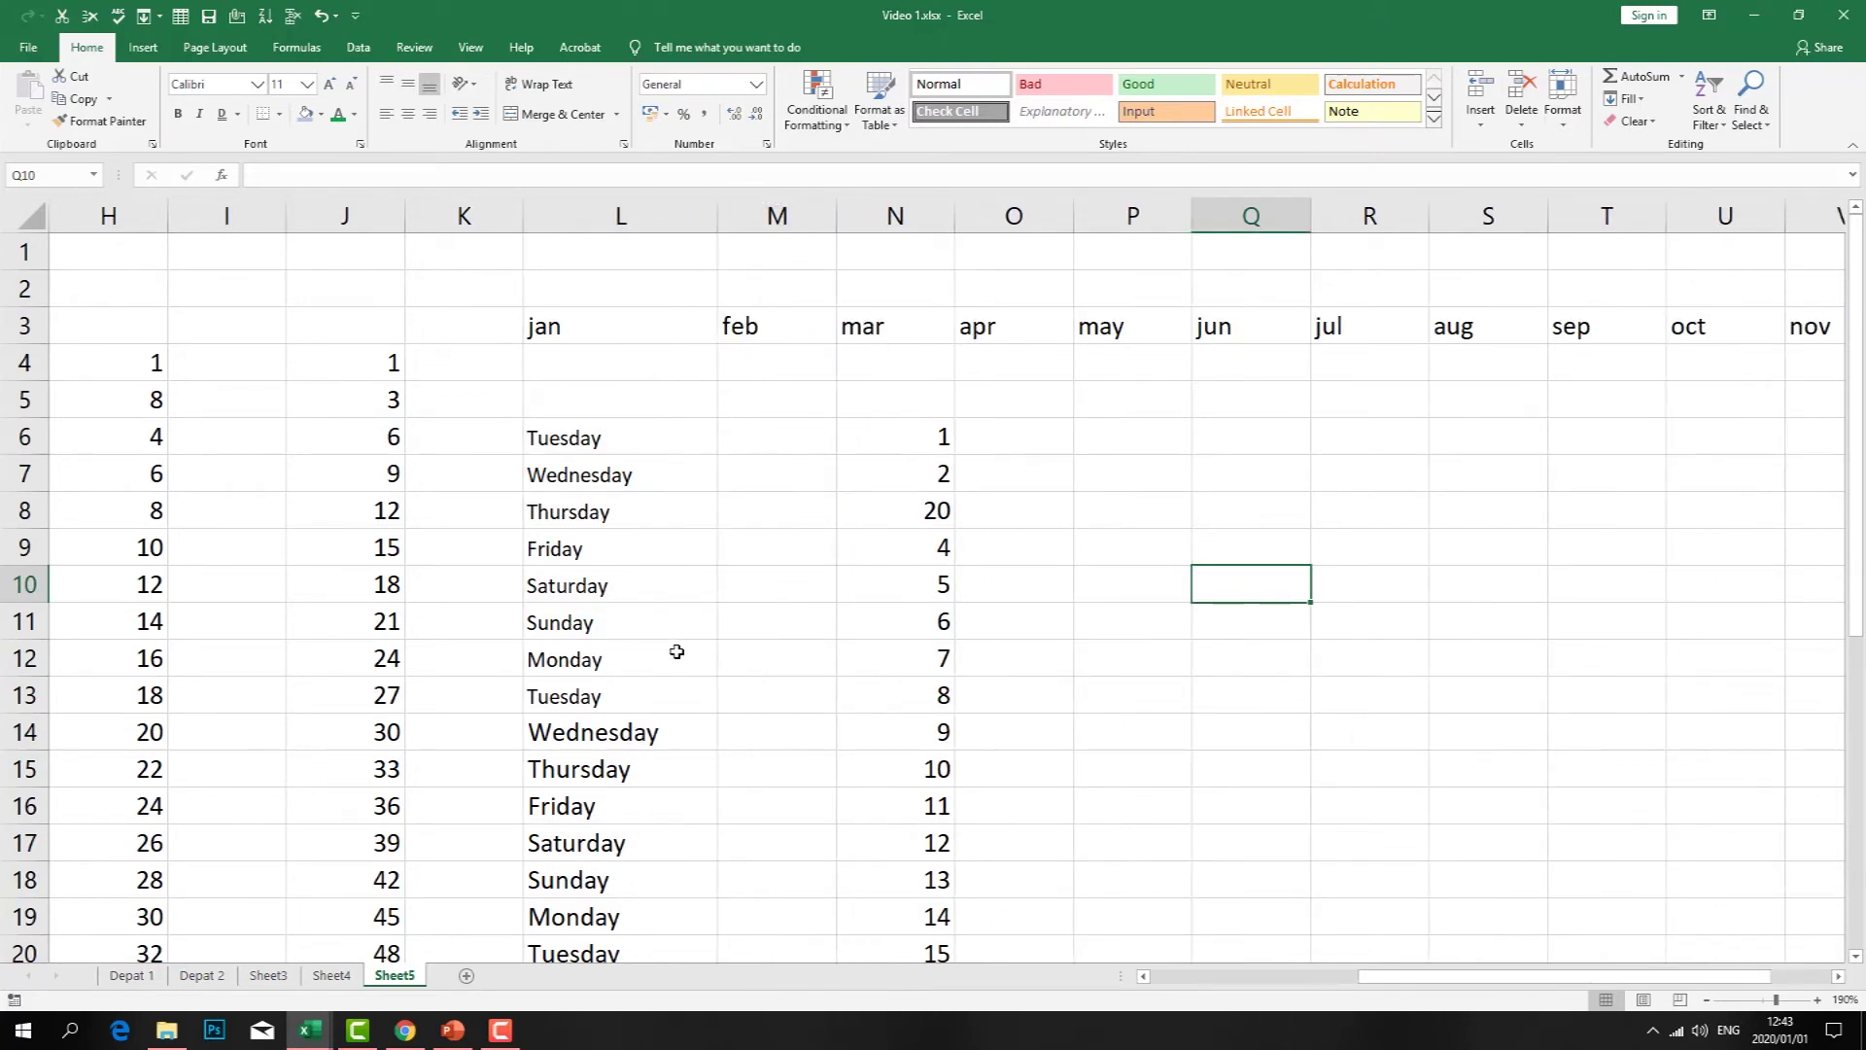
{"action": "double_click", "coordinate": [636, 736]}
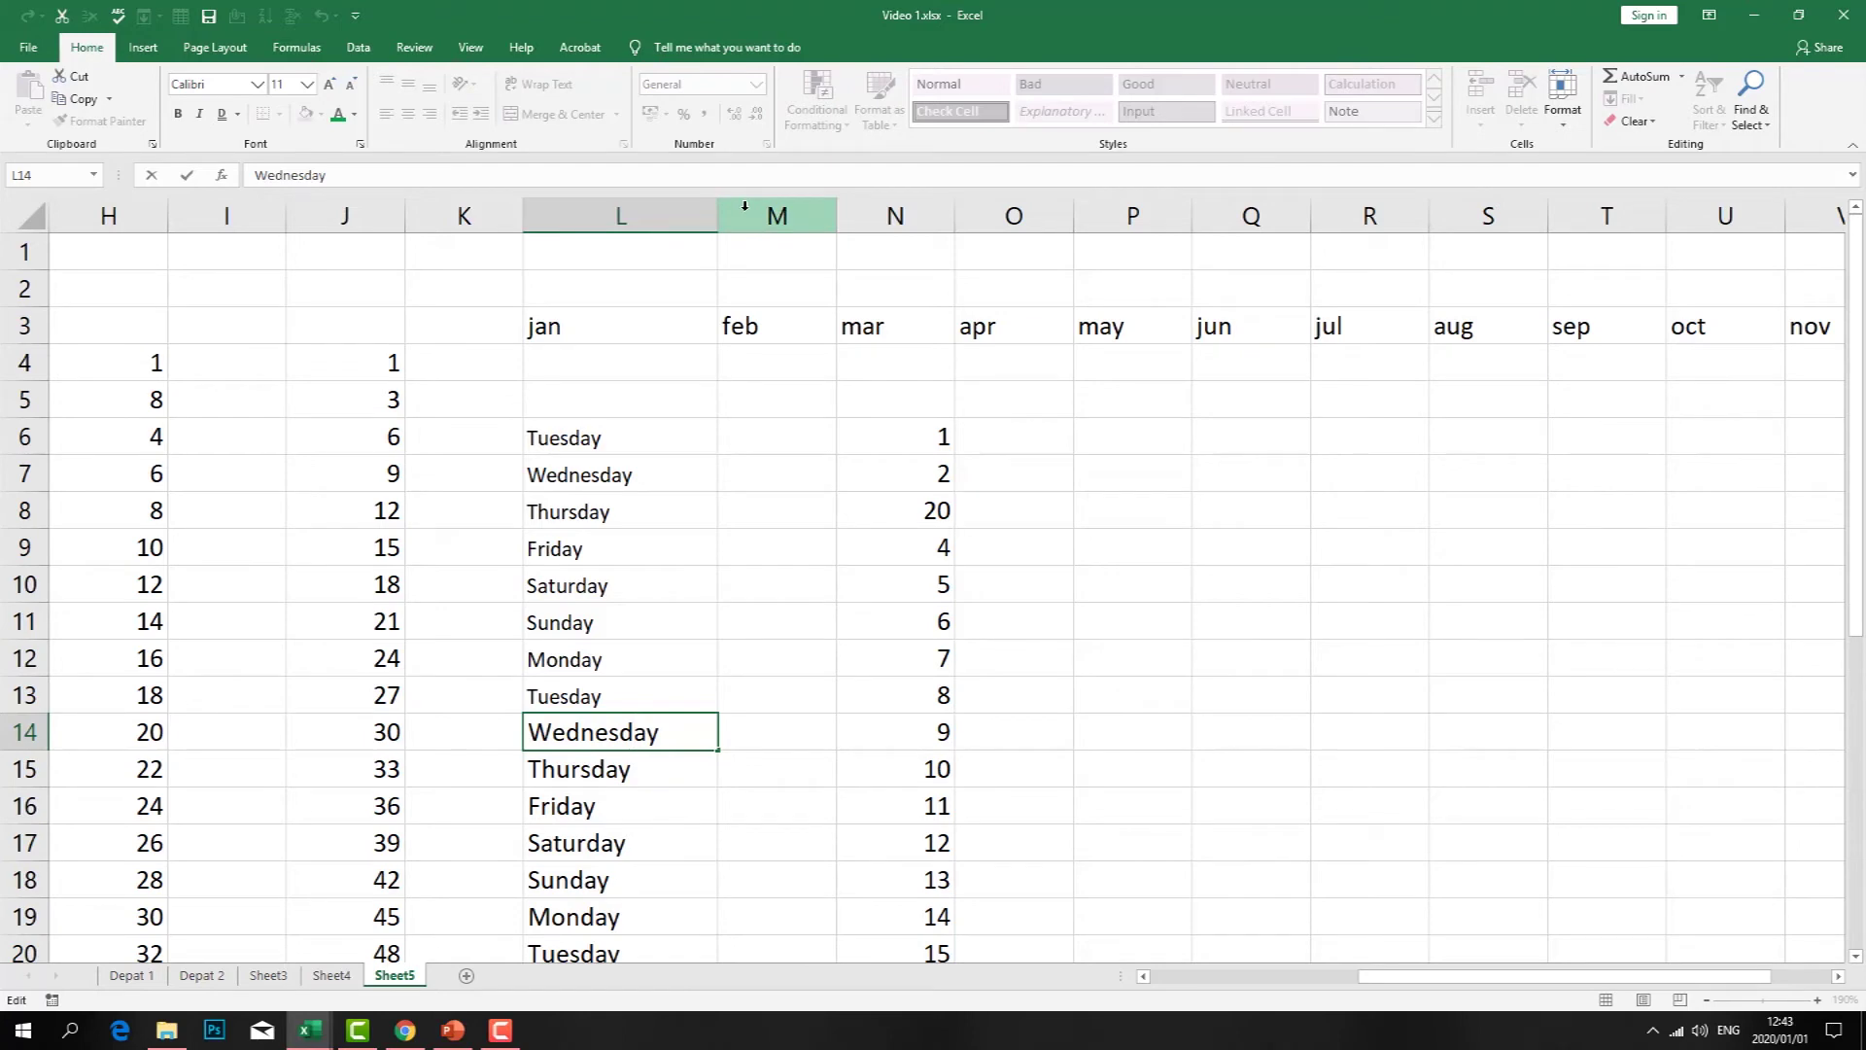
{"action": "left_click", "coordinate": [711, 216]}
{"action": "left_click_drag", "start_coordinate": [712, 216], "coordinate": [646, 216]}
{"action": "left_click", "coordinate": [824, 326]}
- Enter bob in M14, next to Wednesday in L14
{"action": "left_click", "coordinate": [618, 742]}
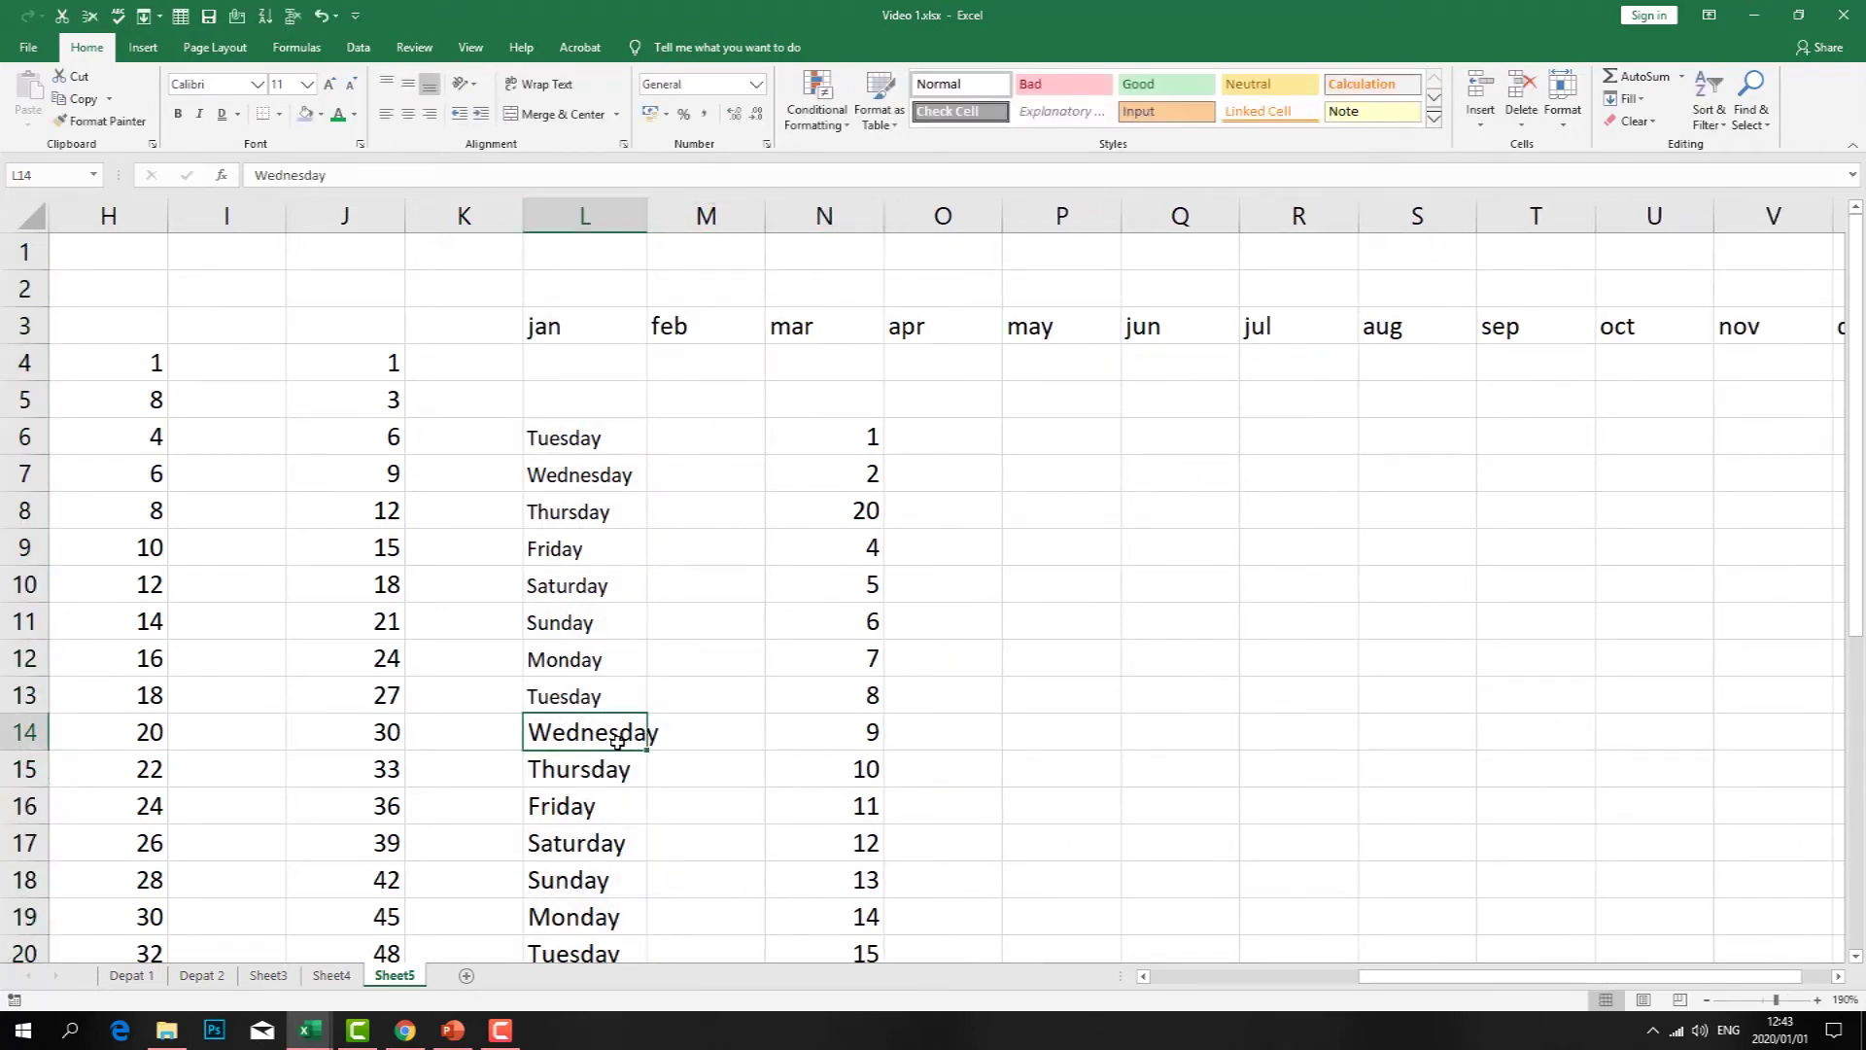
{"action": "double_click", "coordinate": [708, 744]}
{"action": "type", "text": "bob"}
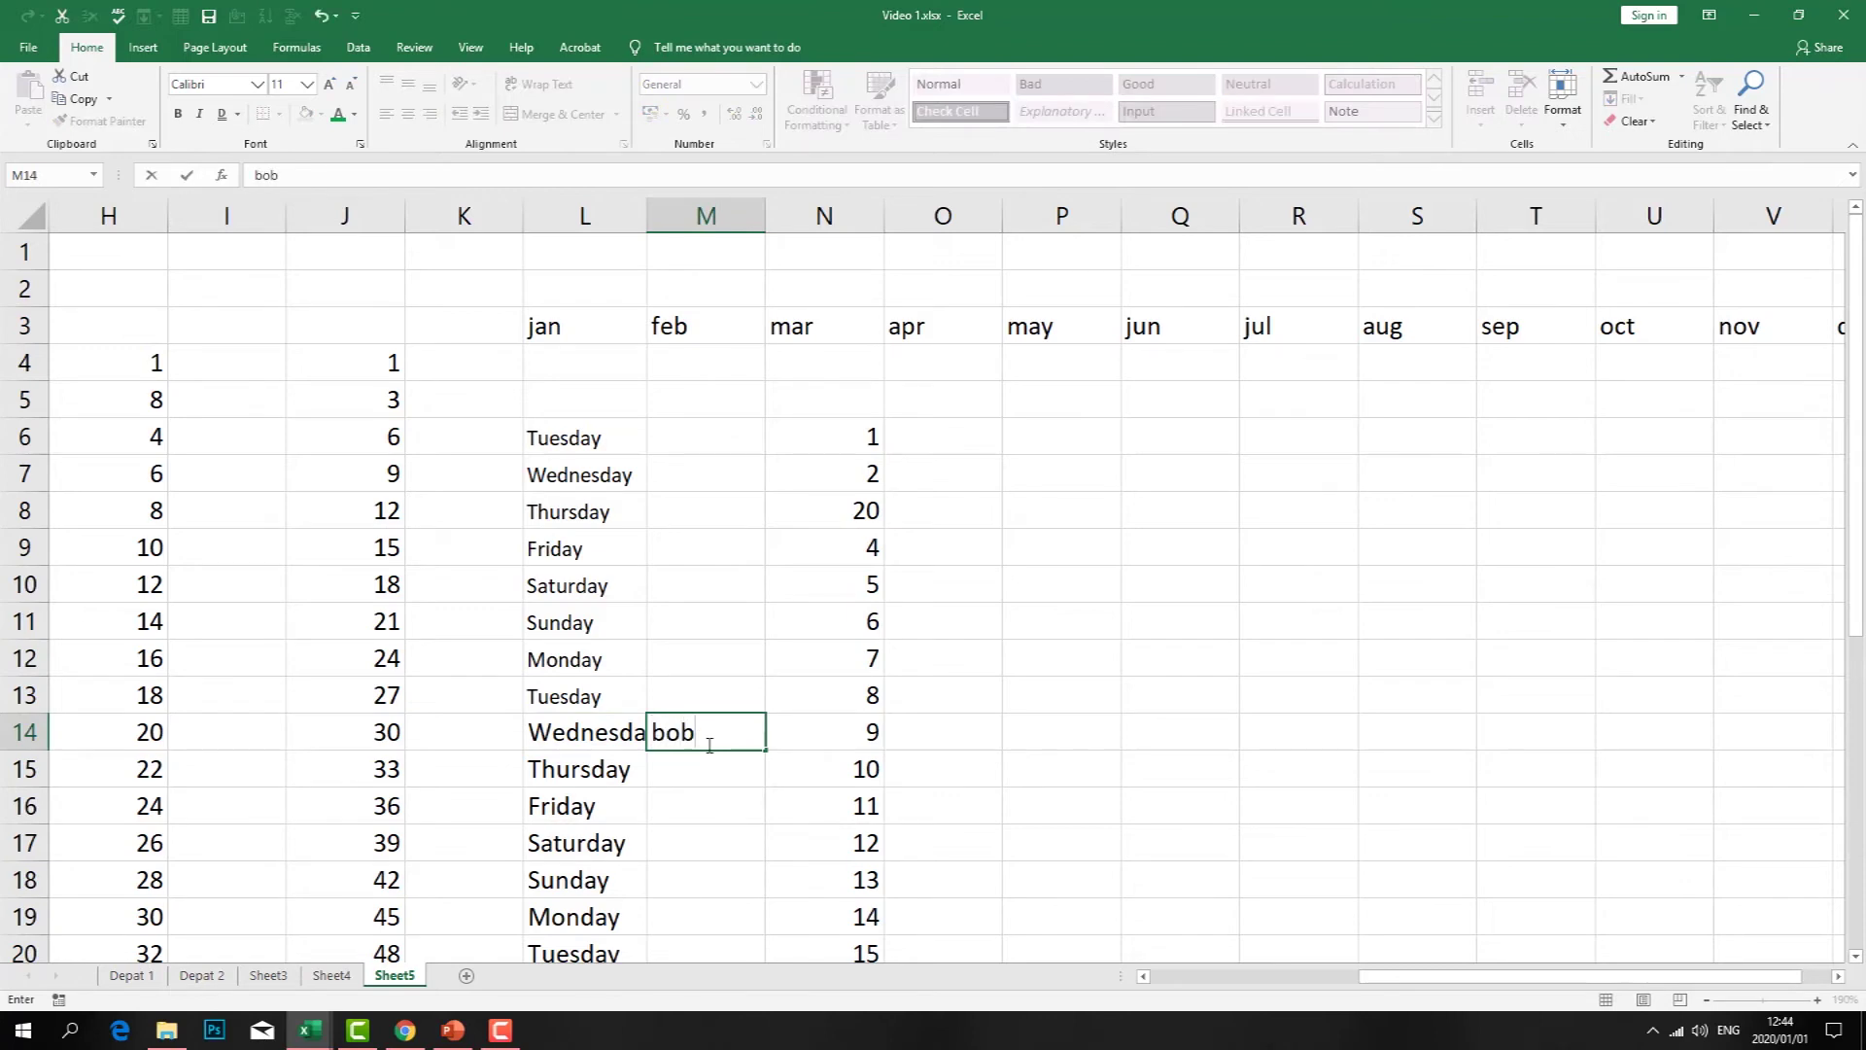
{"action": "left_click", "coordinate": [889, 738]}
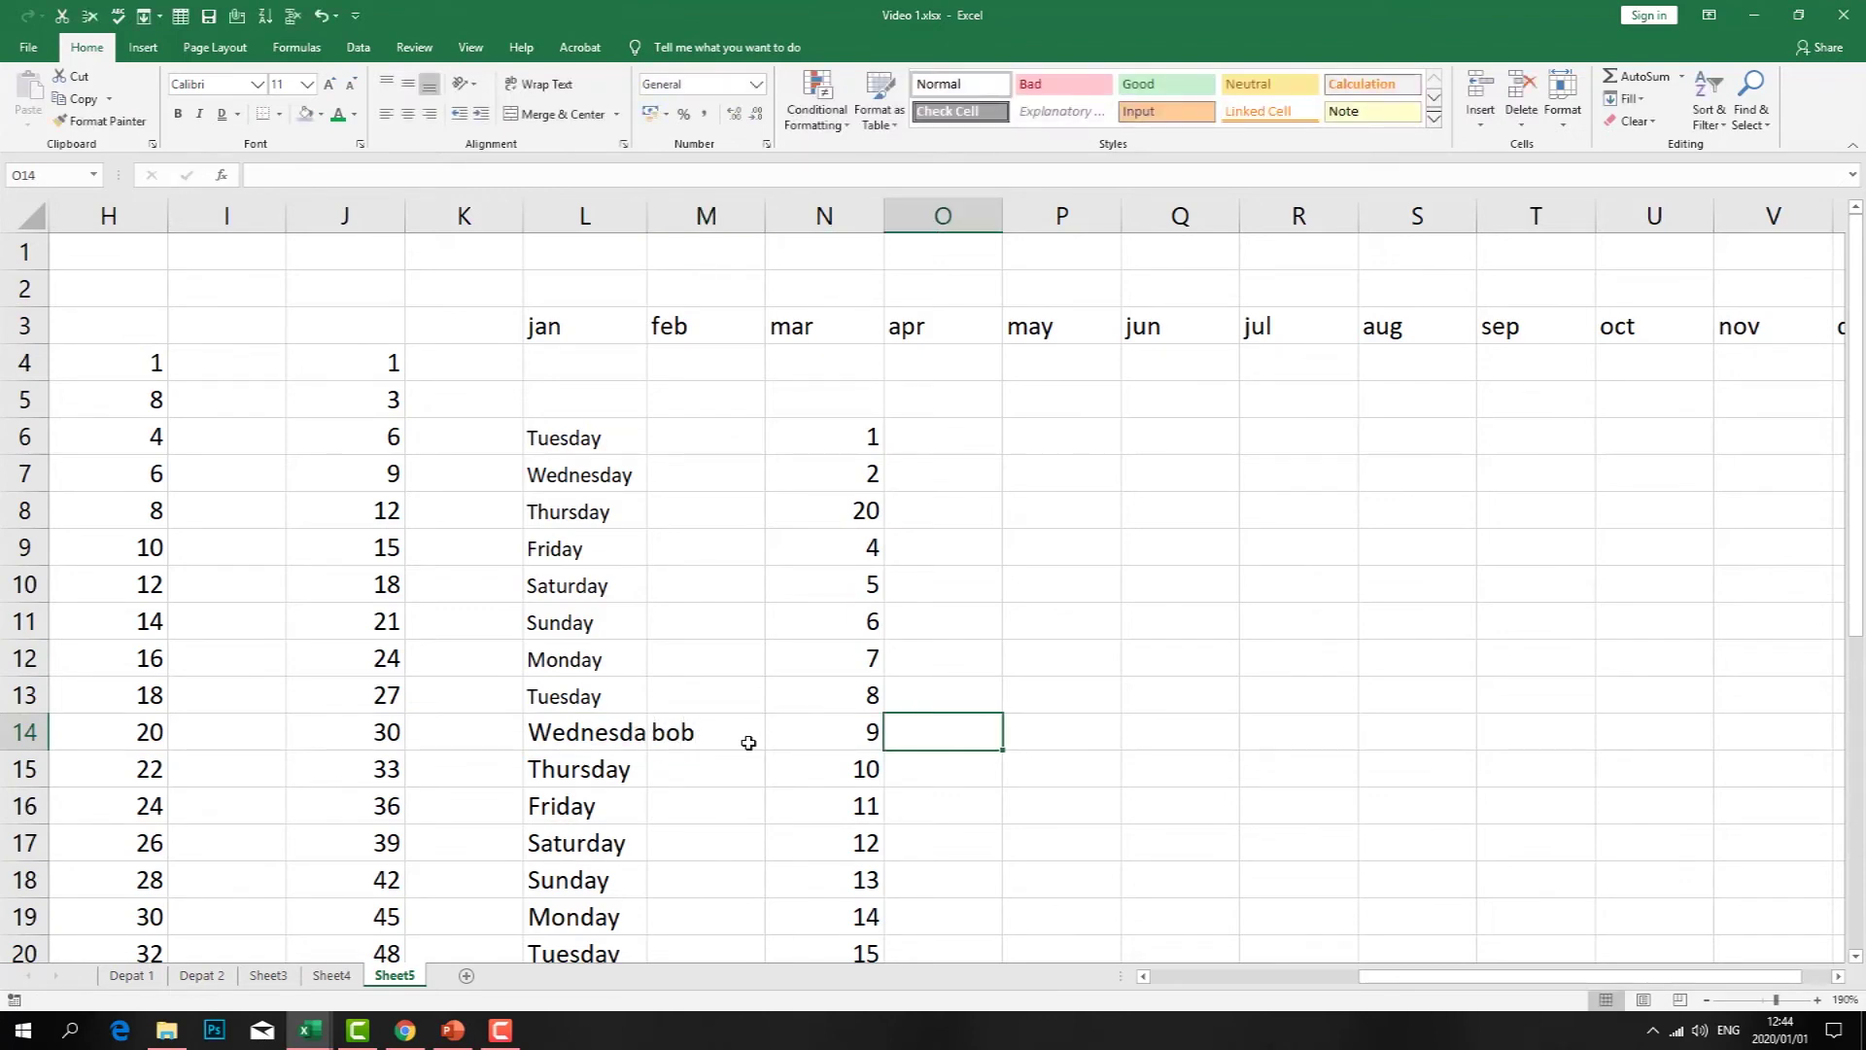
- Auto-fit column L to its contents, and manually widen it well beyond its text while narrowing column K
{"action": "double_click", "coordinate": [644, 229]}
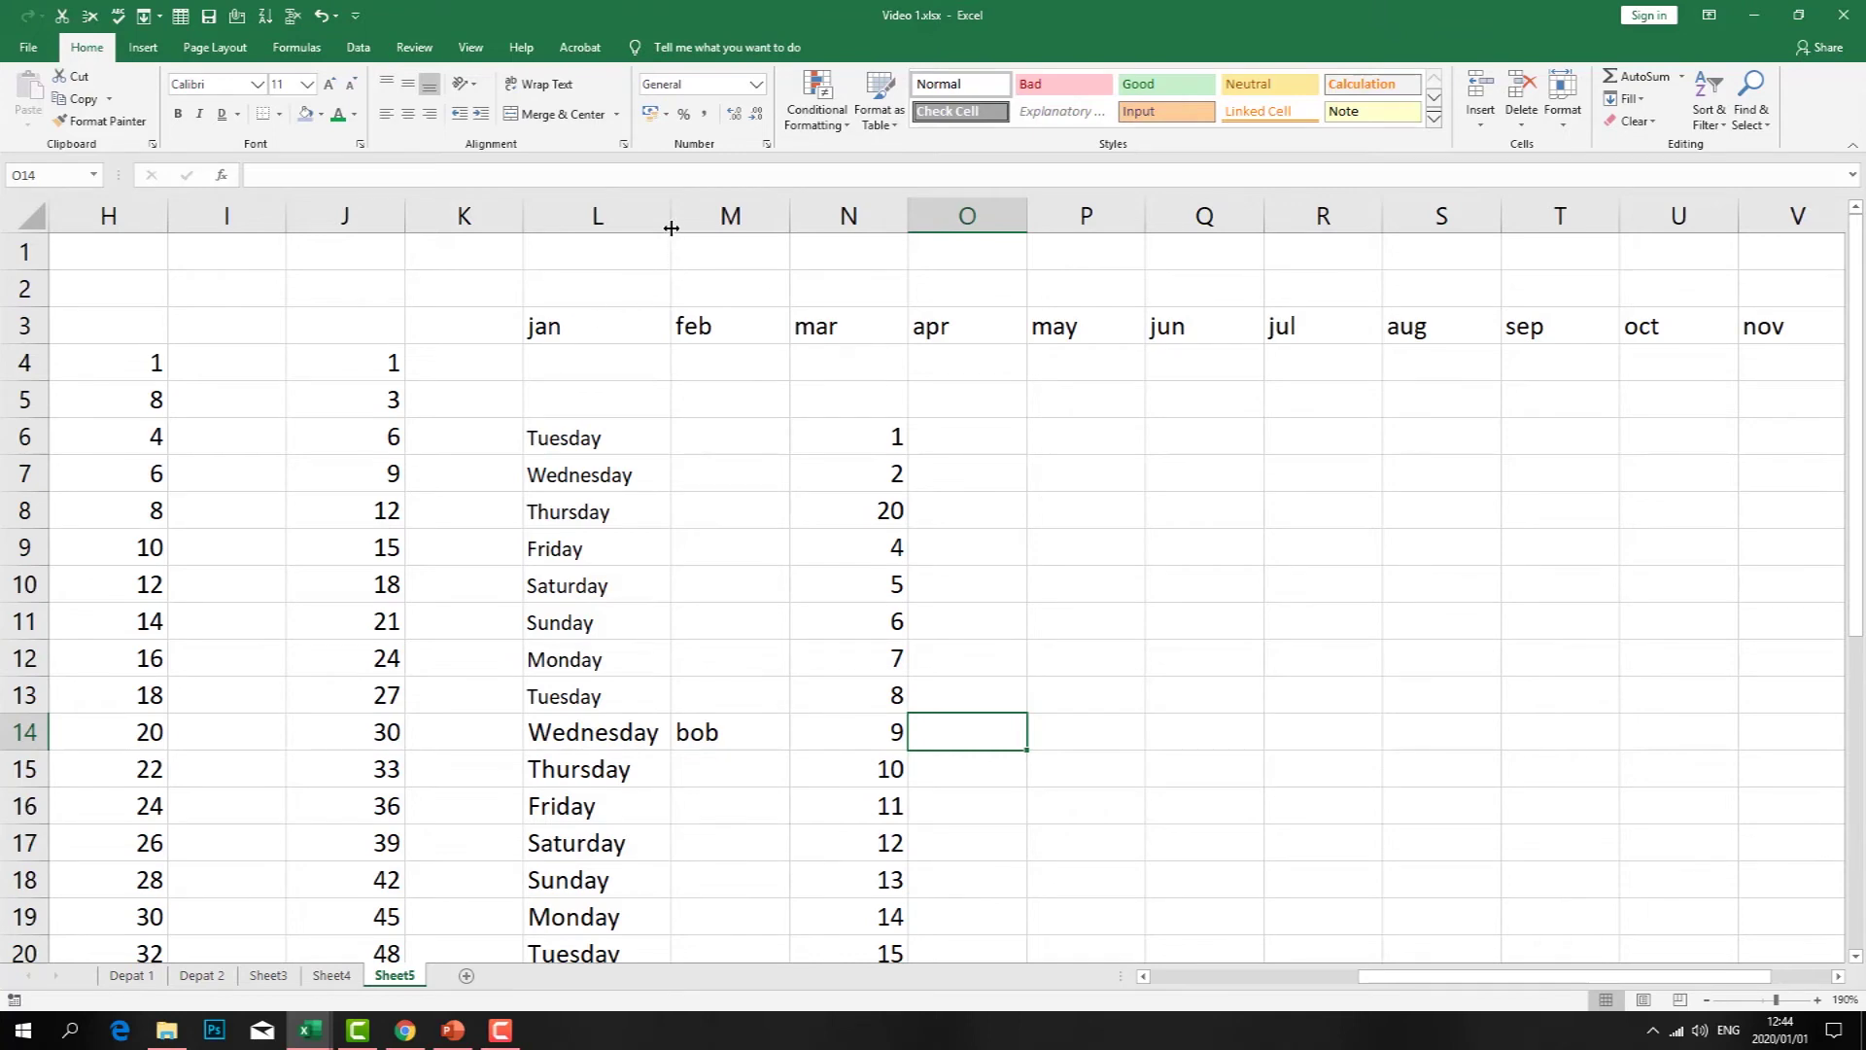
{"action": "left_click_drag", "start_coordinate": [670, 229], "coordinate": [737, 237]}
{"action": "left_click_drag", "start_coordinate": [528, 230], "coordinate": [461, 231]}
{"action": "left_click", "coordinate": [797, 441]}
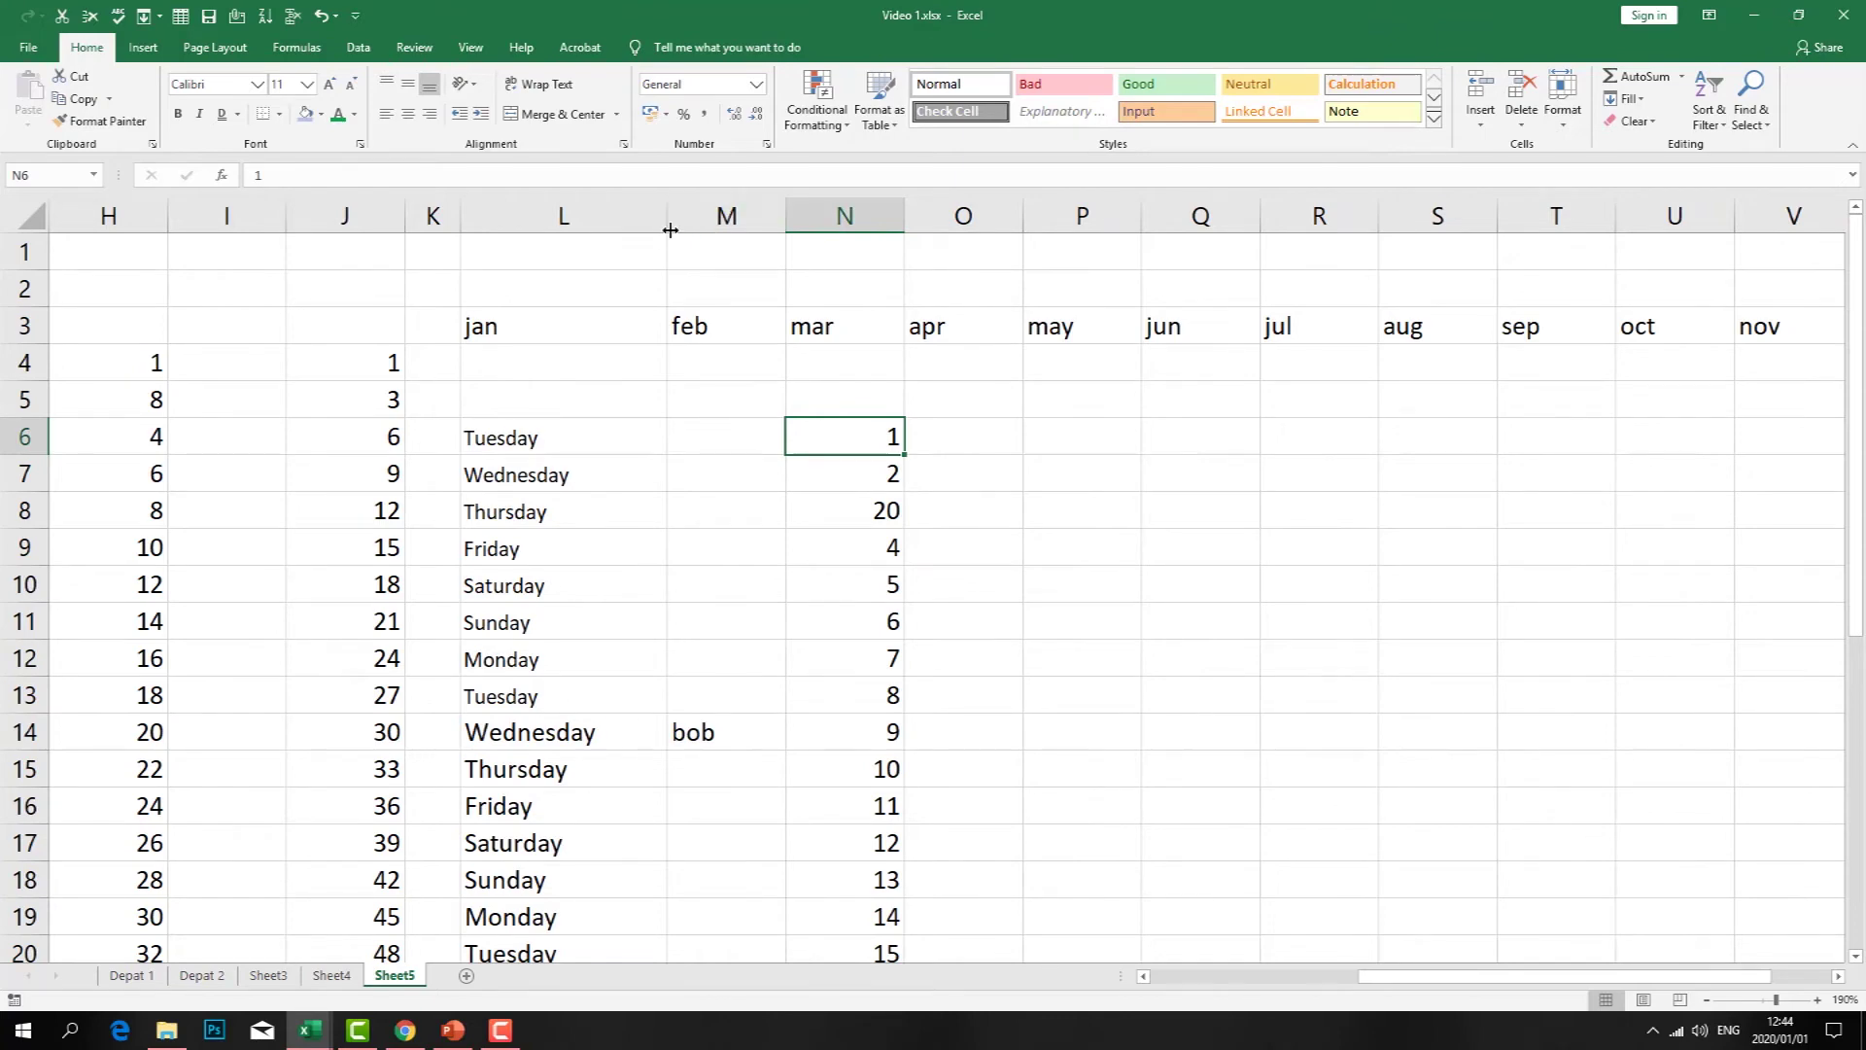
{"action": "left_click_drag", "start_coordinate": [669, 224], "coordinate": [849, 226]}
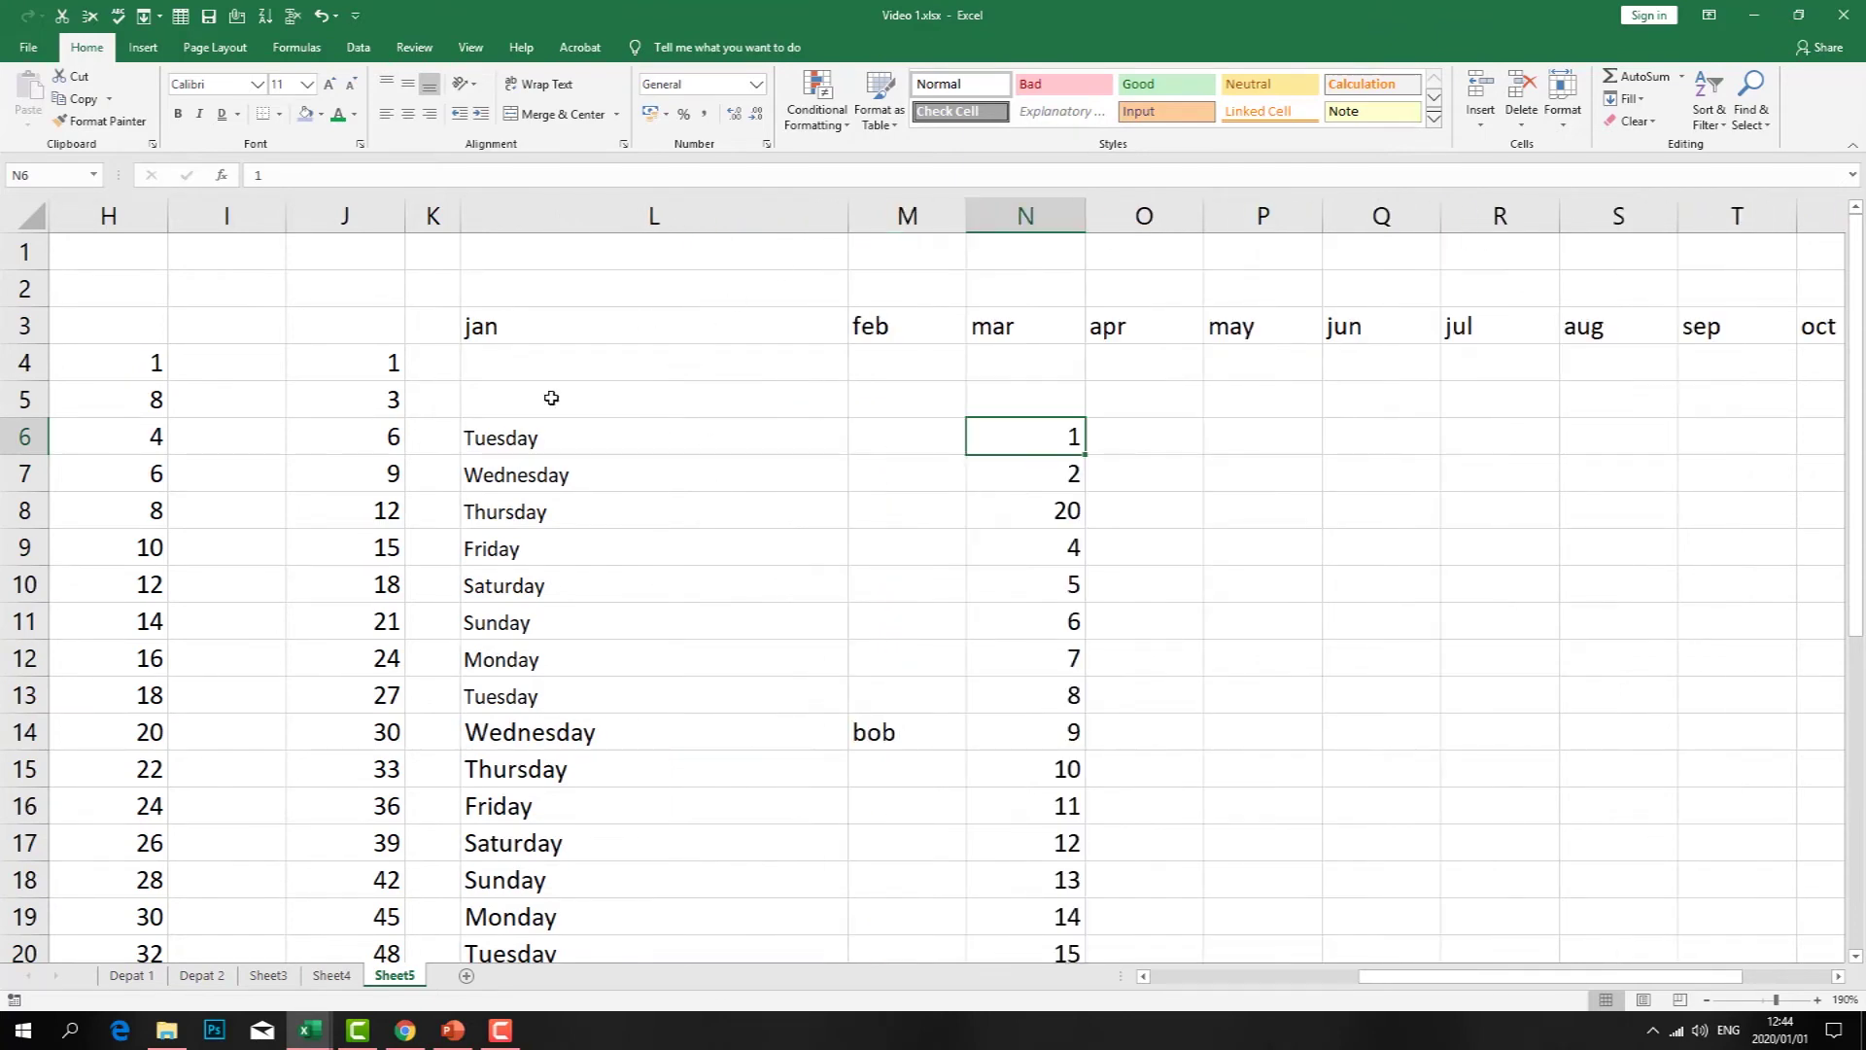
- Try center and right alignment on L5:L16, and finish with left alignment
{"action": "left_click_drag", "start_coordinate": [584, 822], "coordinate": [492, 409]}
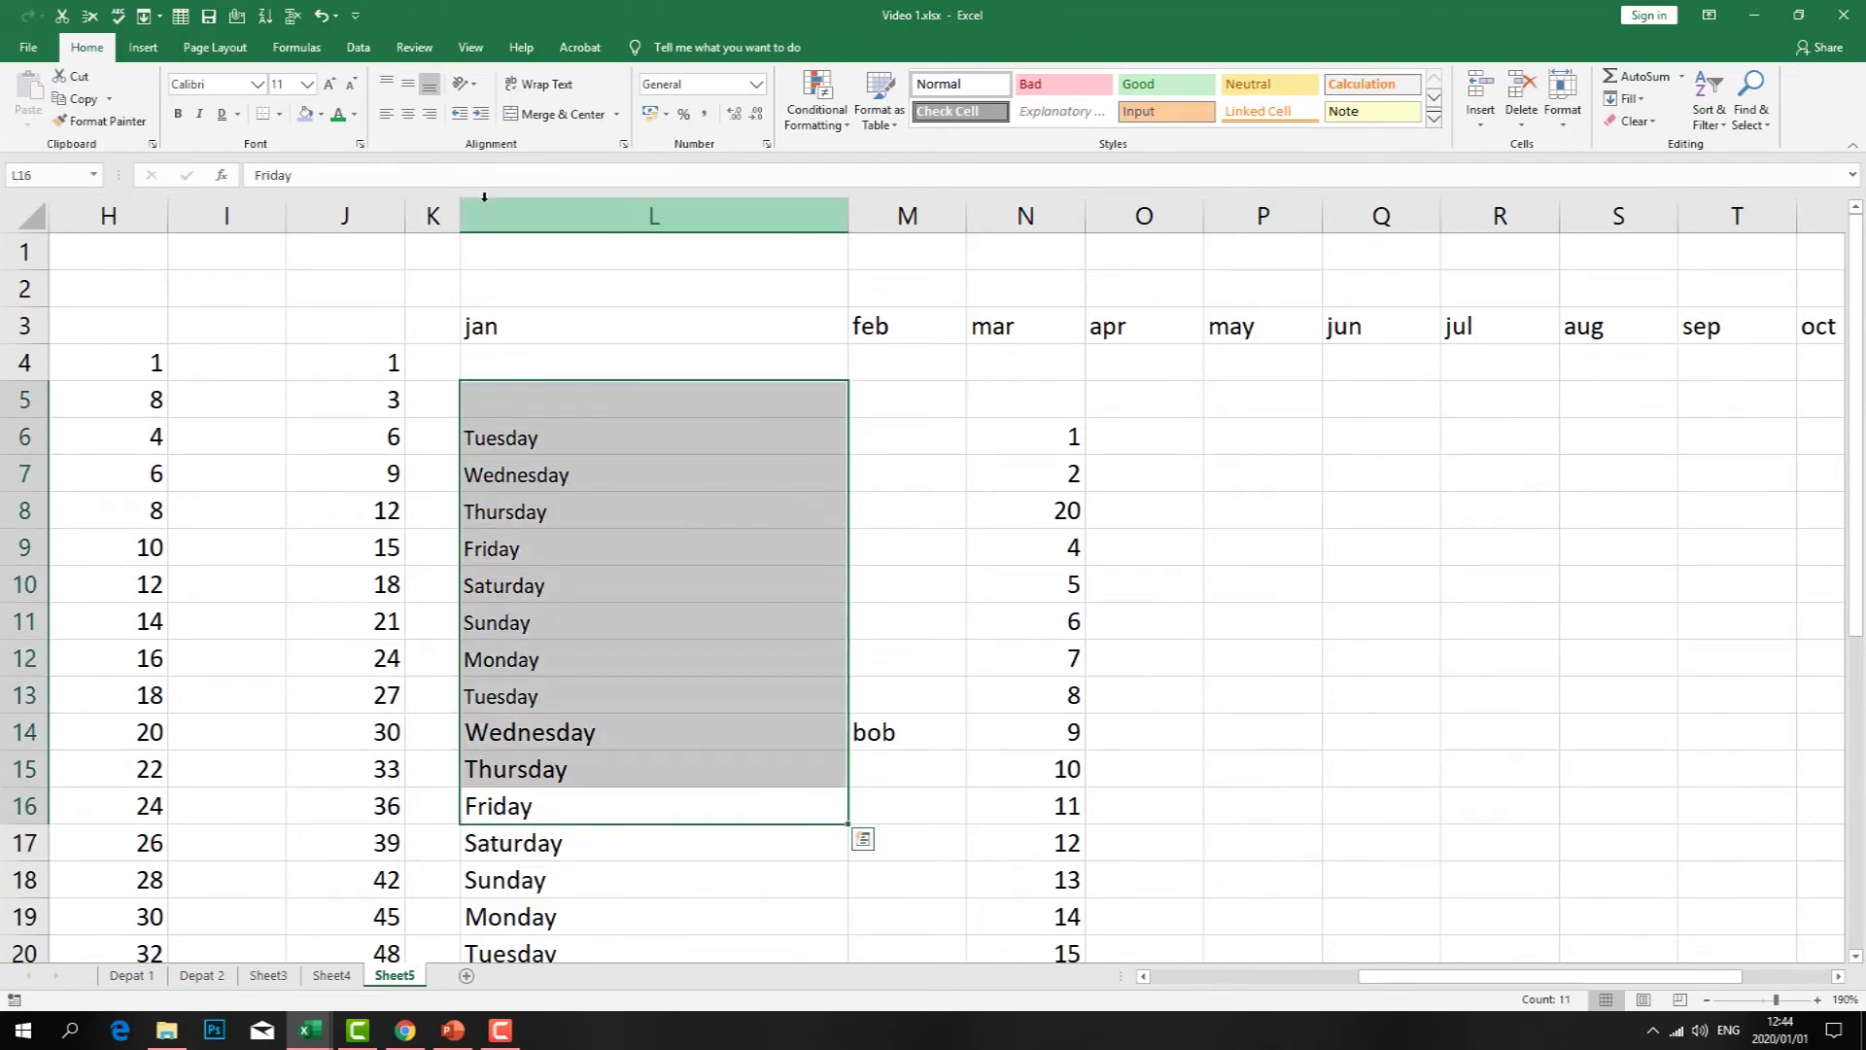
{"action": "left_click", "coordinate": [408, 113]}
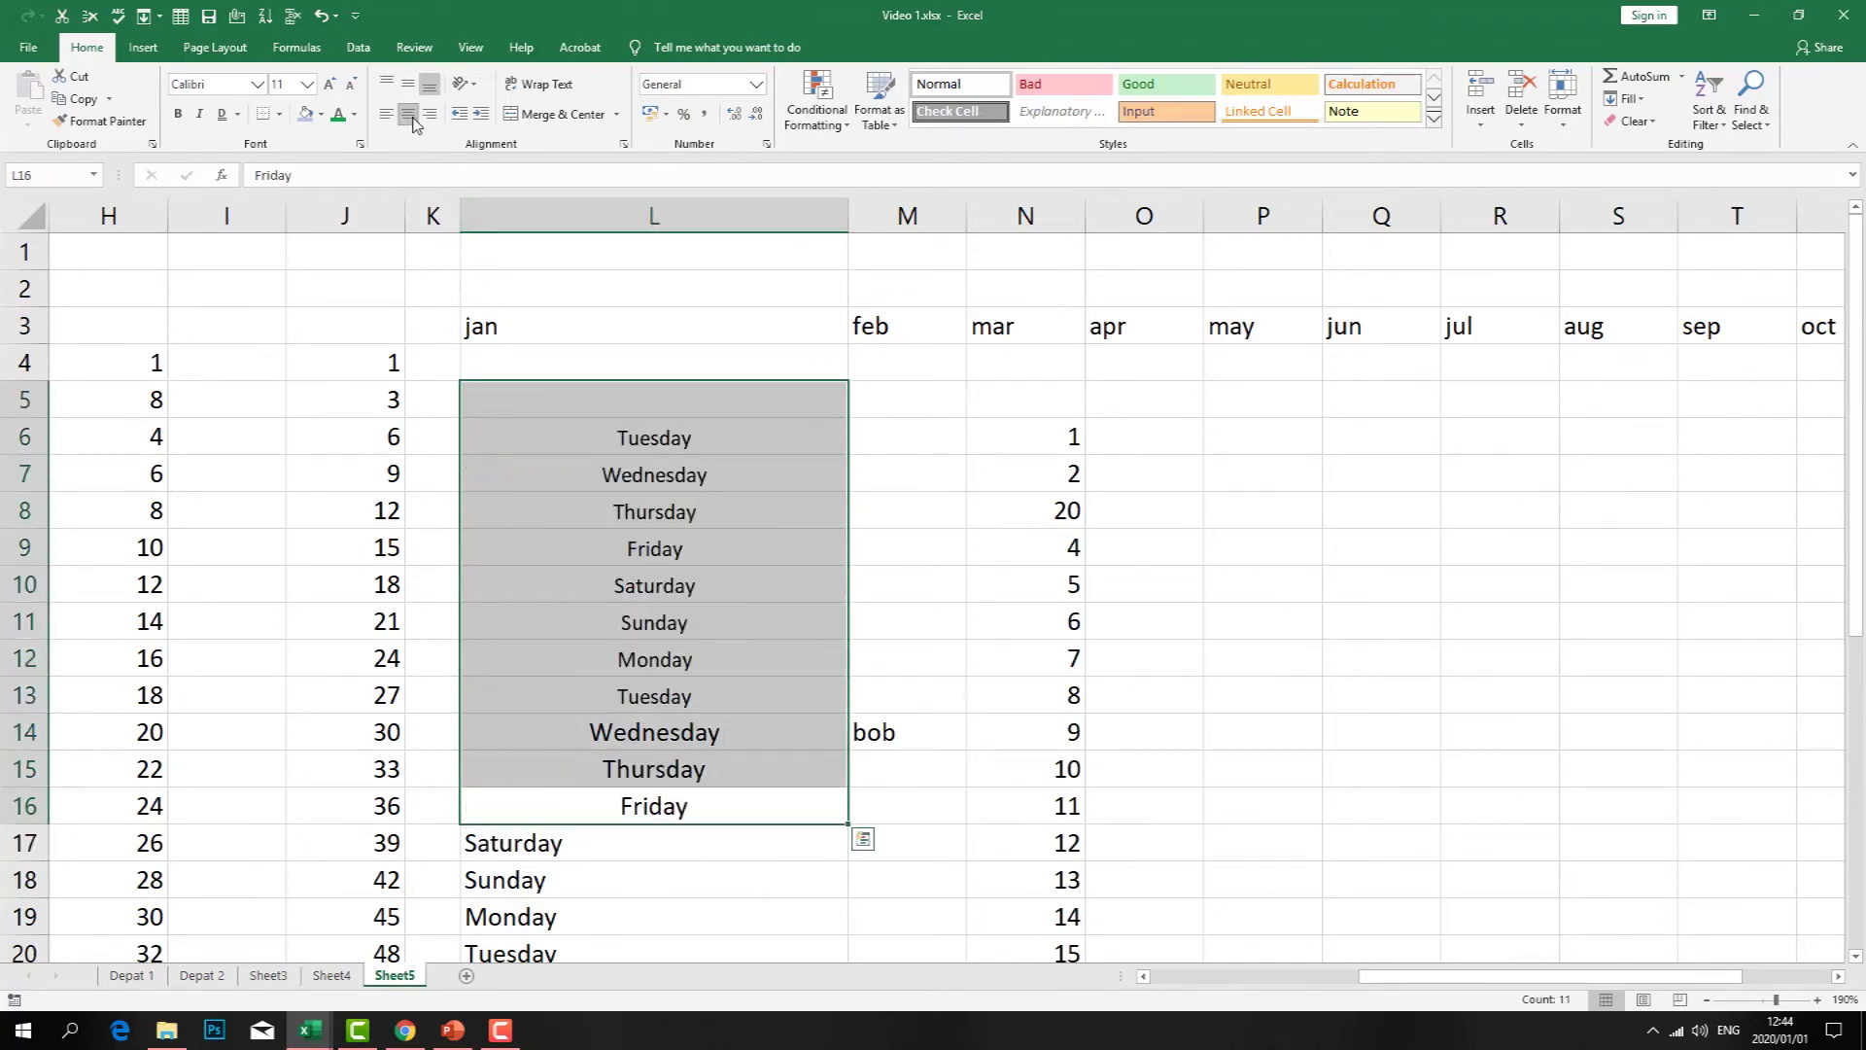
{"action": "left_click", "coordinate": [430, 115]}
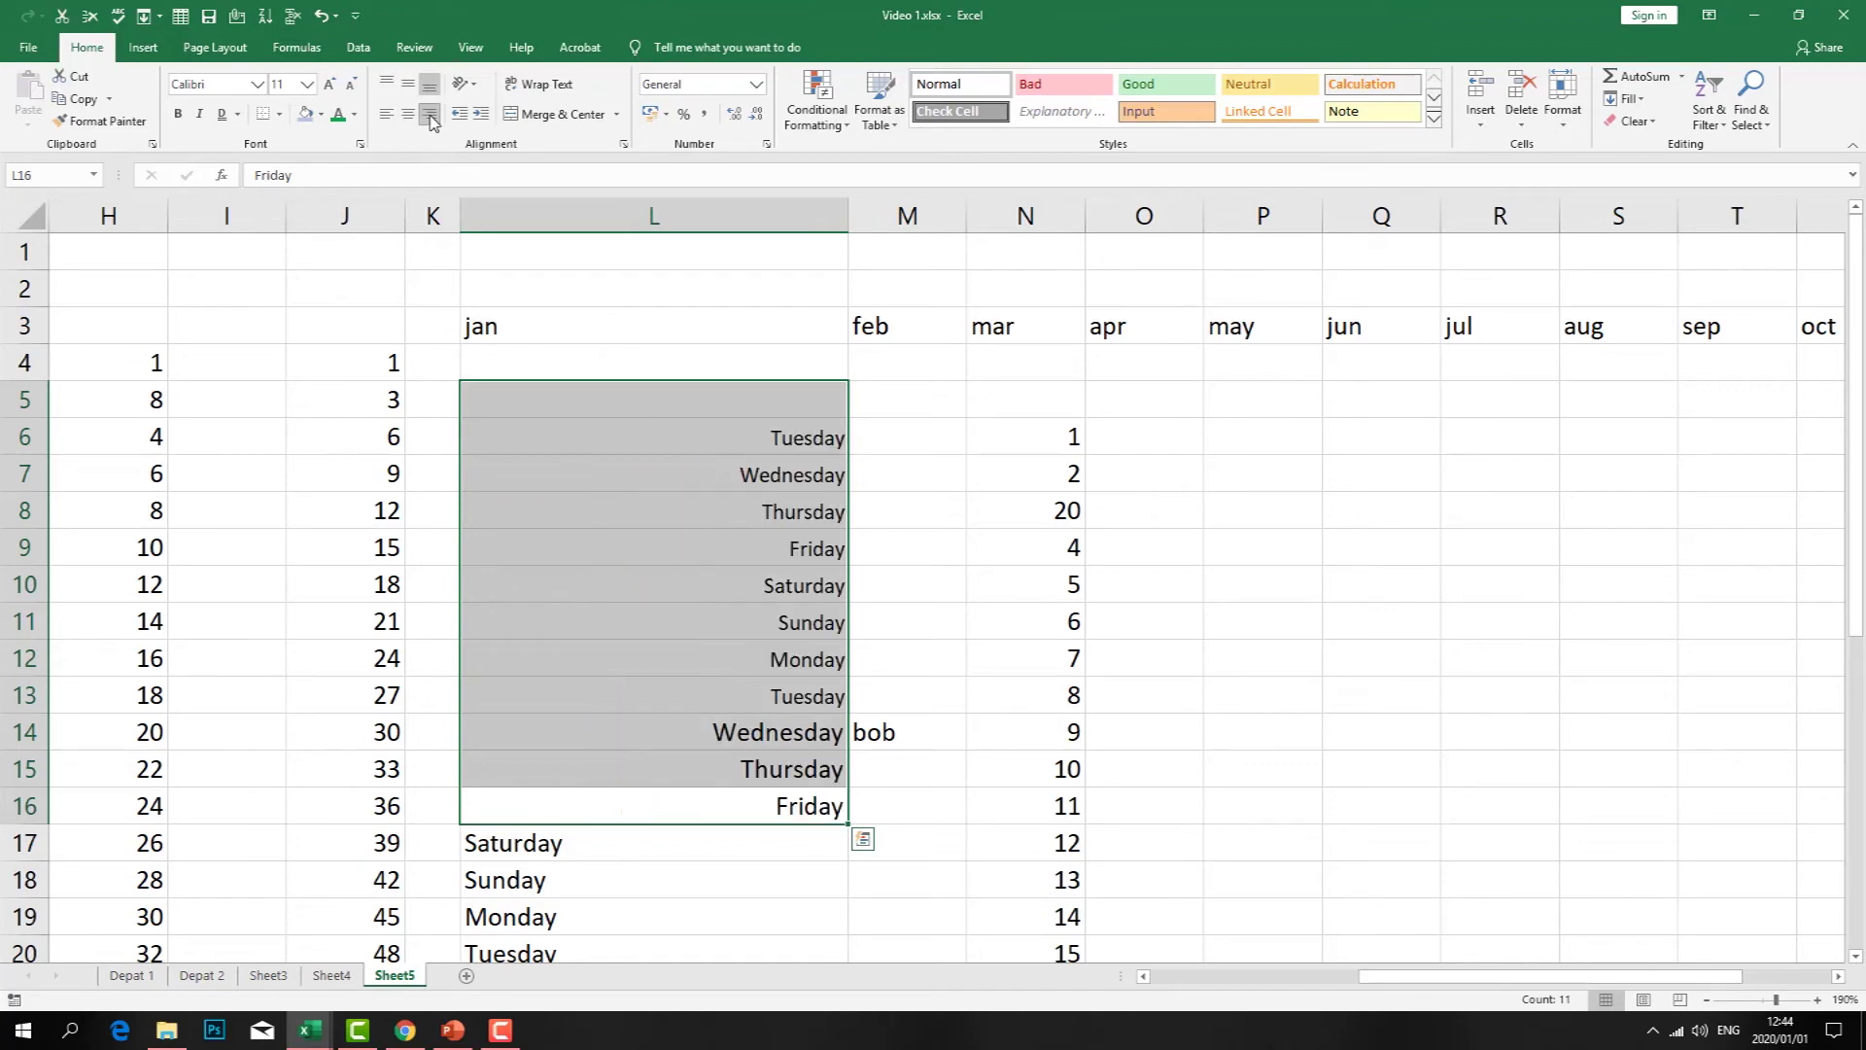
{"action": "left_click", "coordinate": [386, 115]}
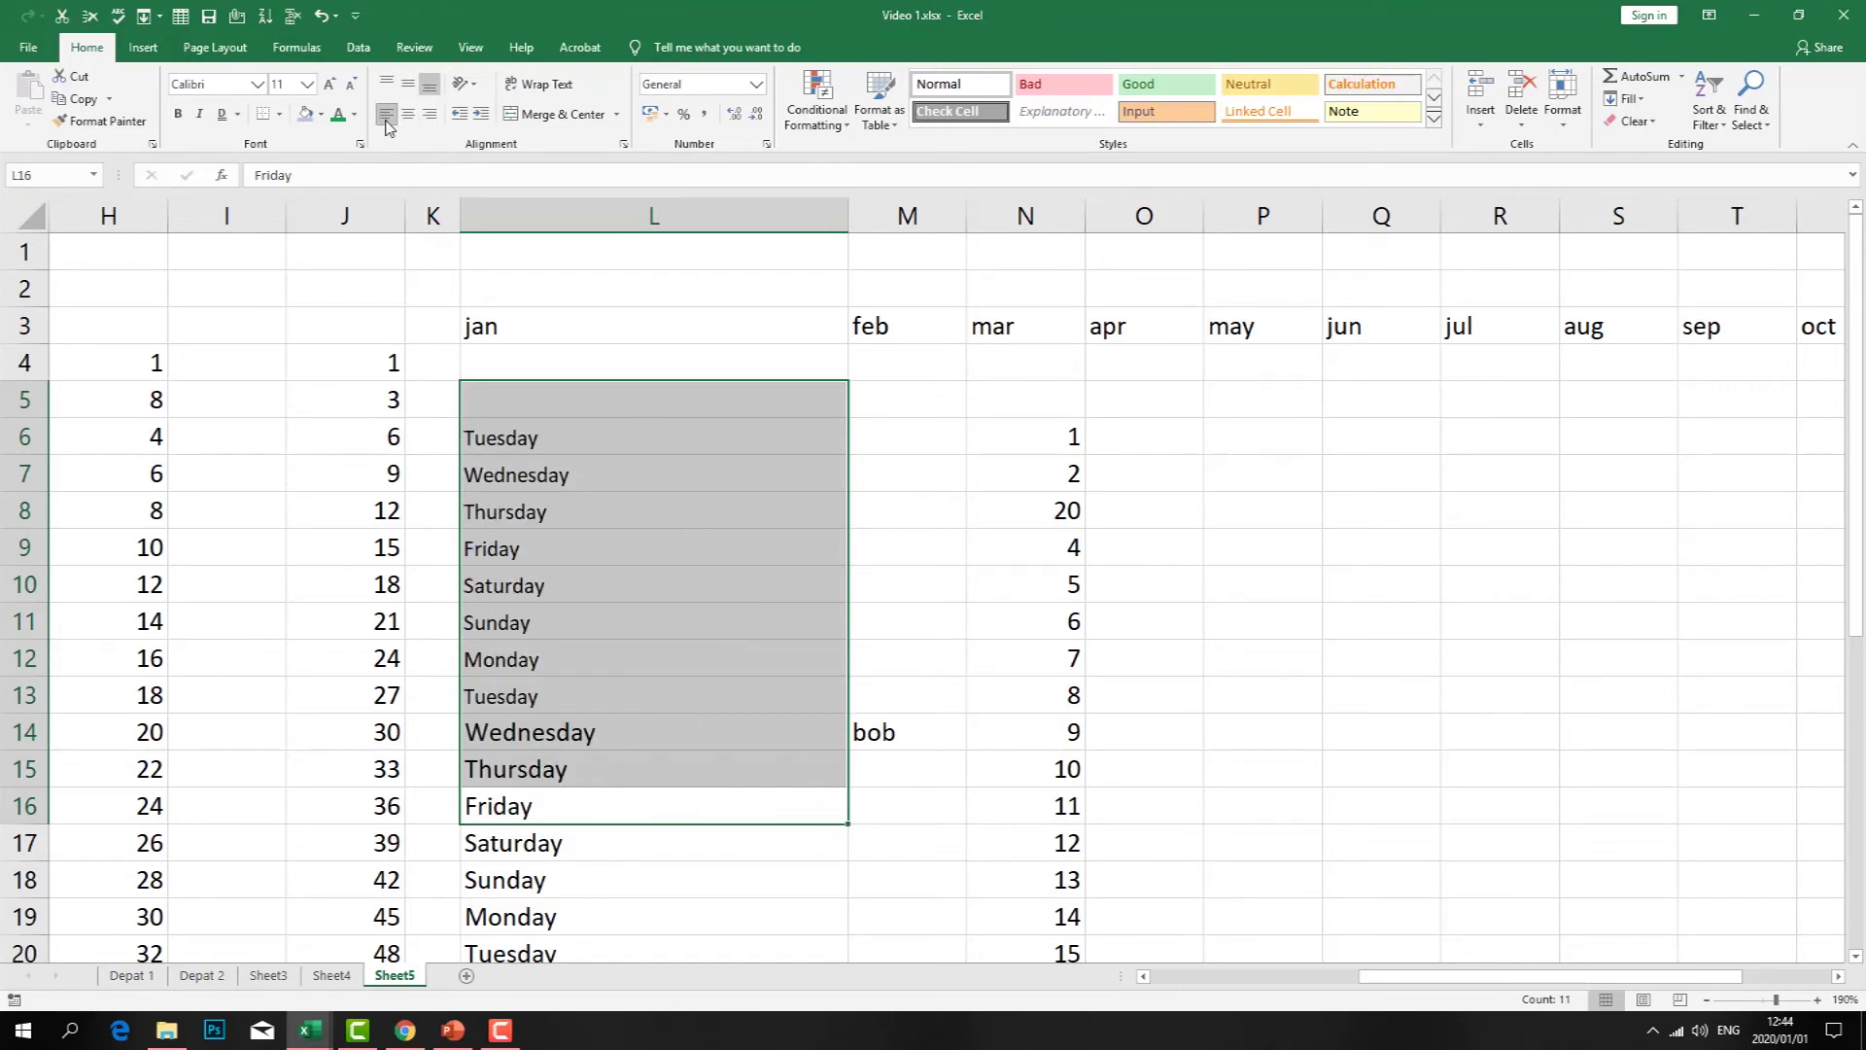
- Try middle and top vertical alignment on L5:L16, and finish with bottom alignment
{"action": "left_click", "coordinate": [408, 87]}
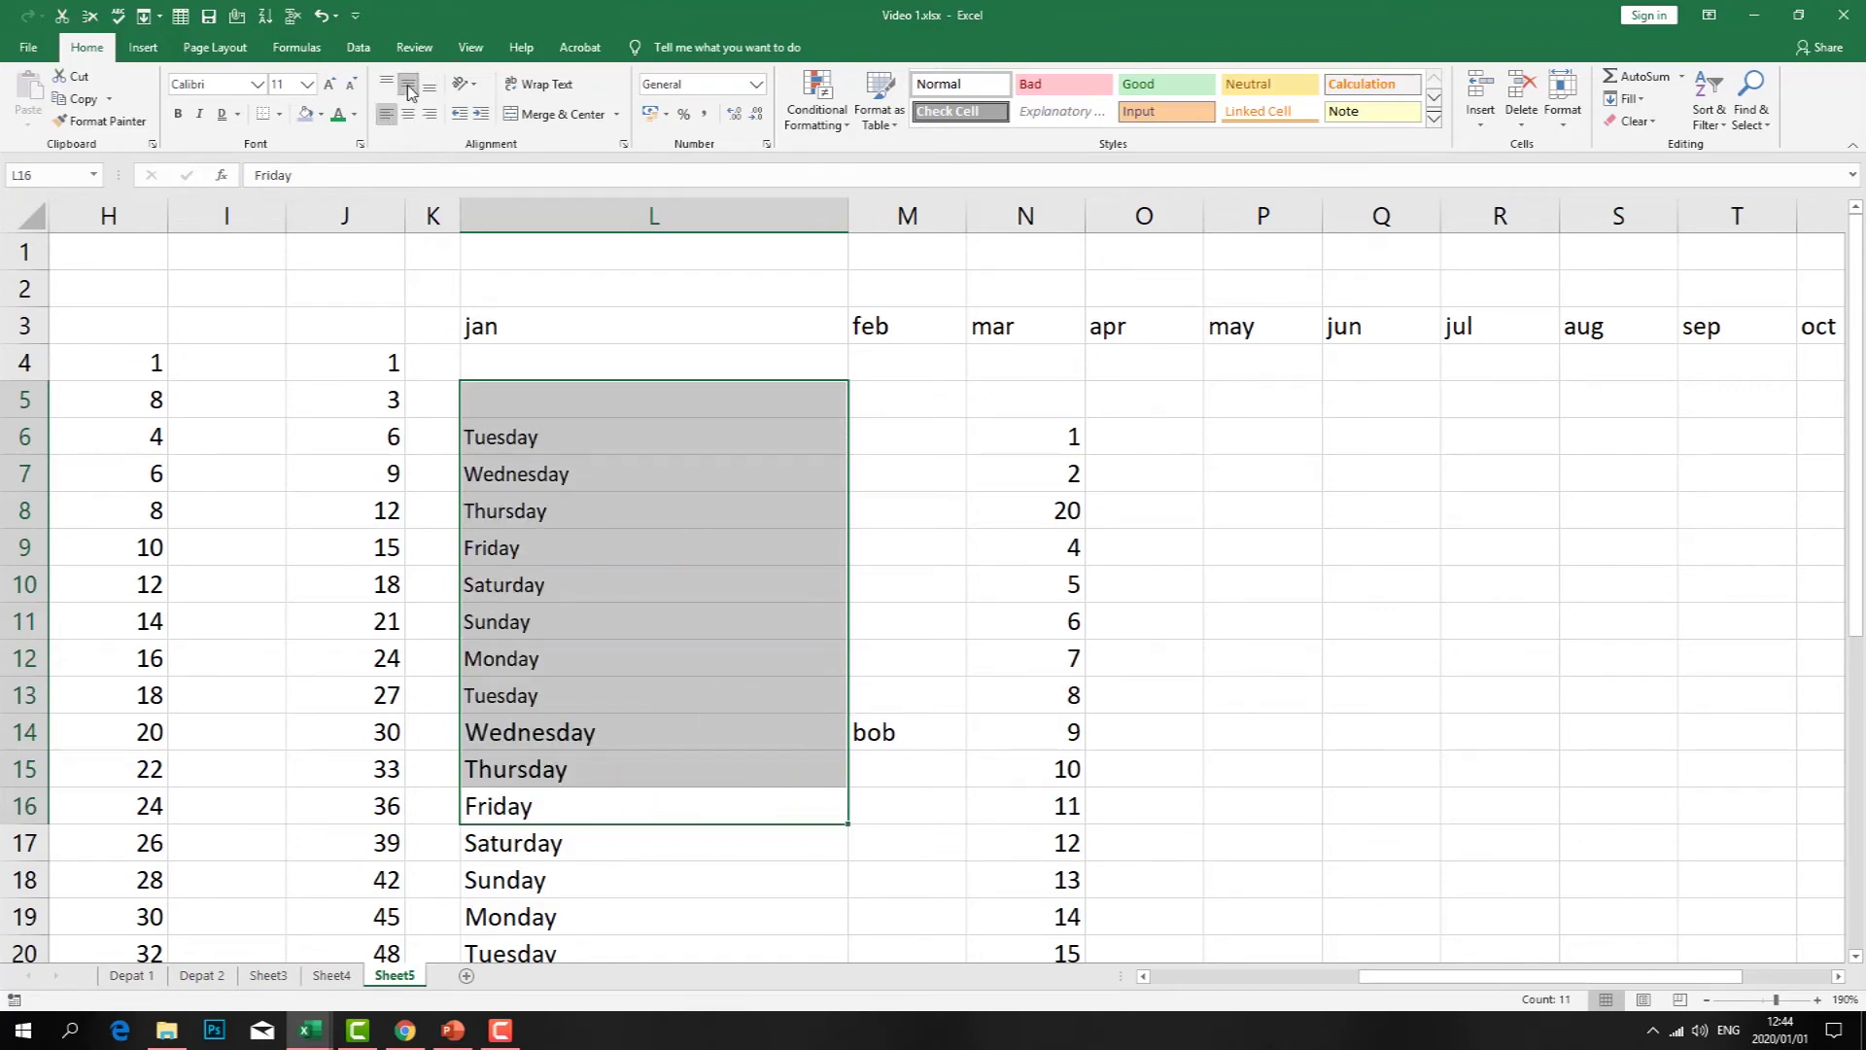
{"action": "left_click", "coordinate": [386, 86]}
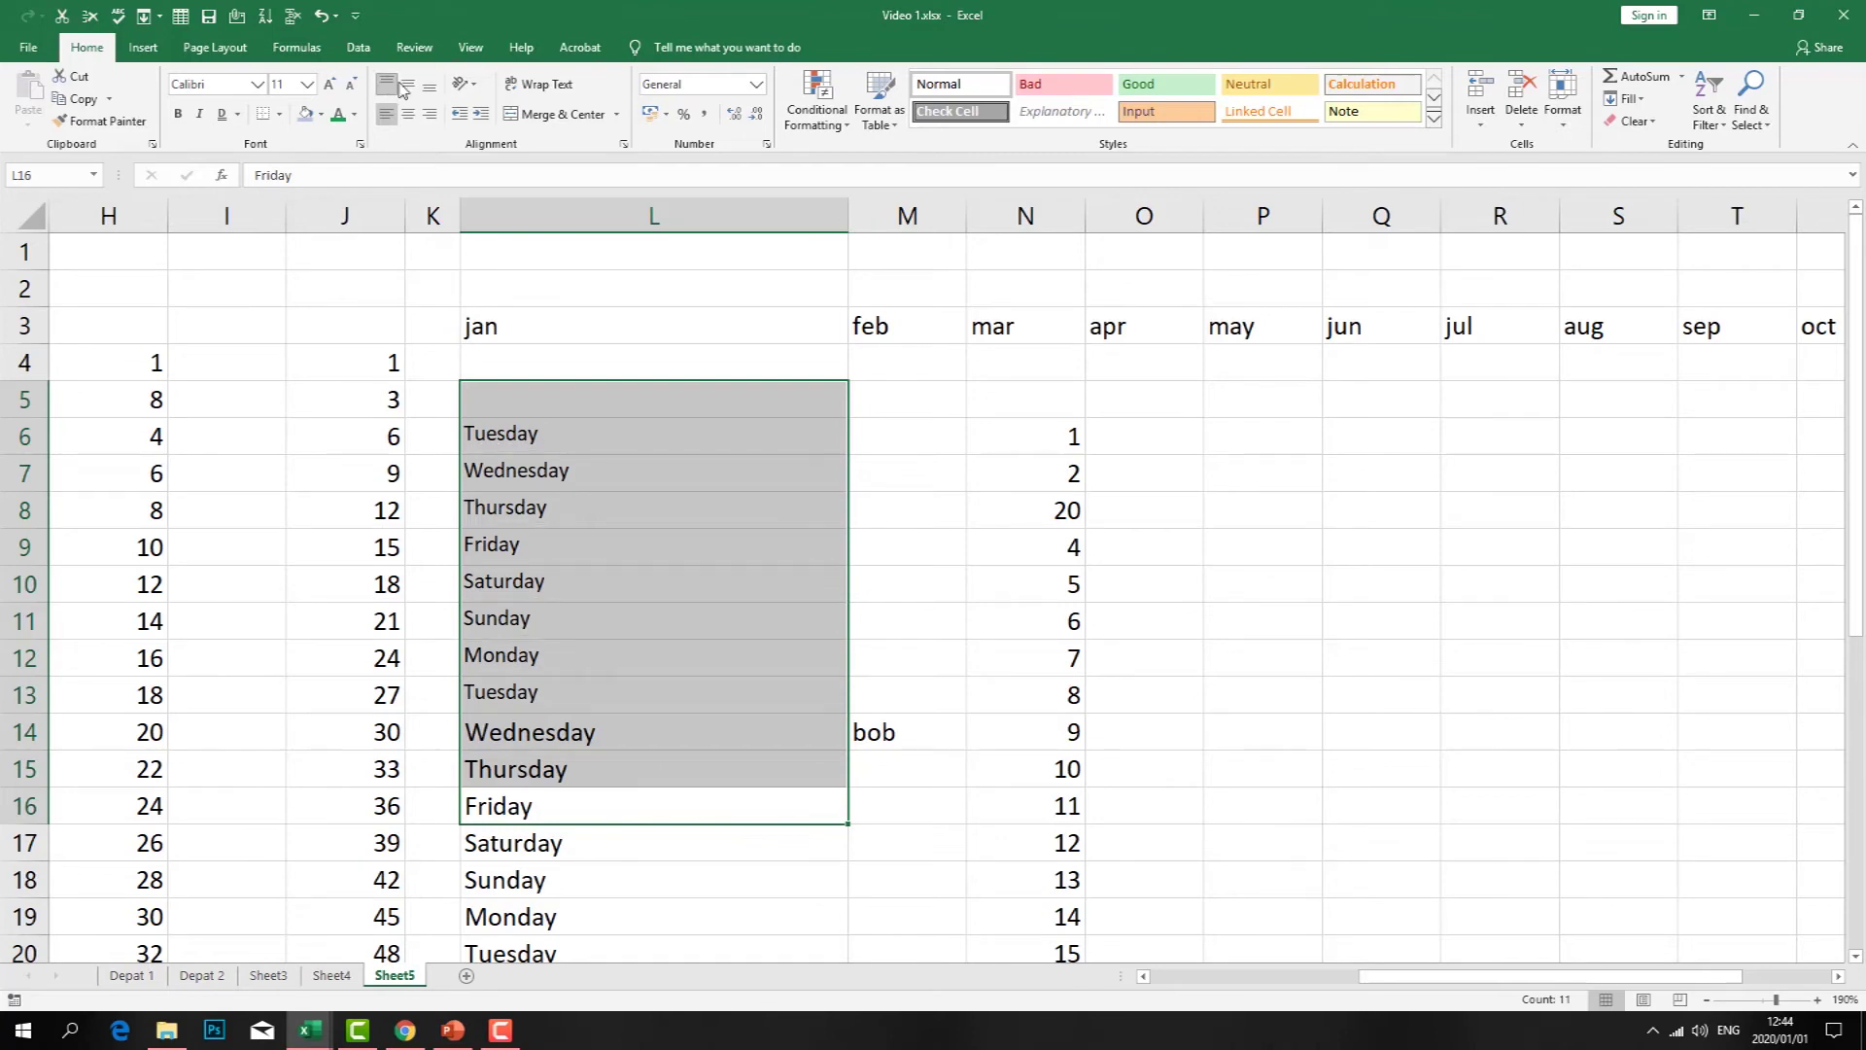
{"action": "left_click", "coordinate": [429, 86]}
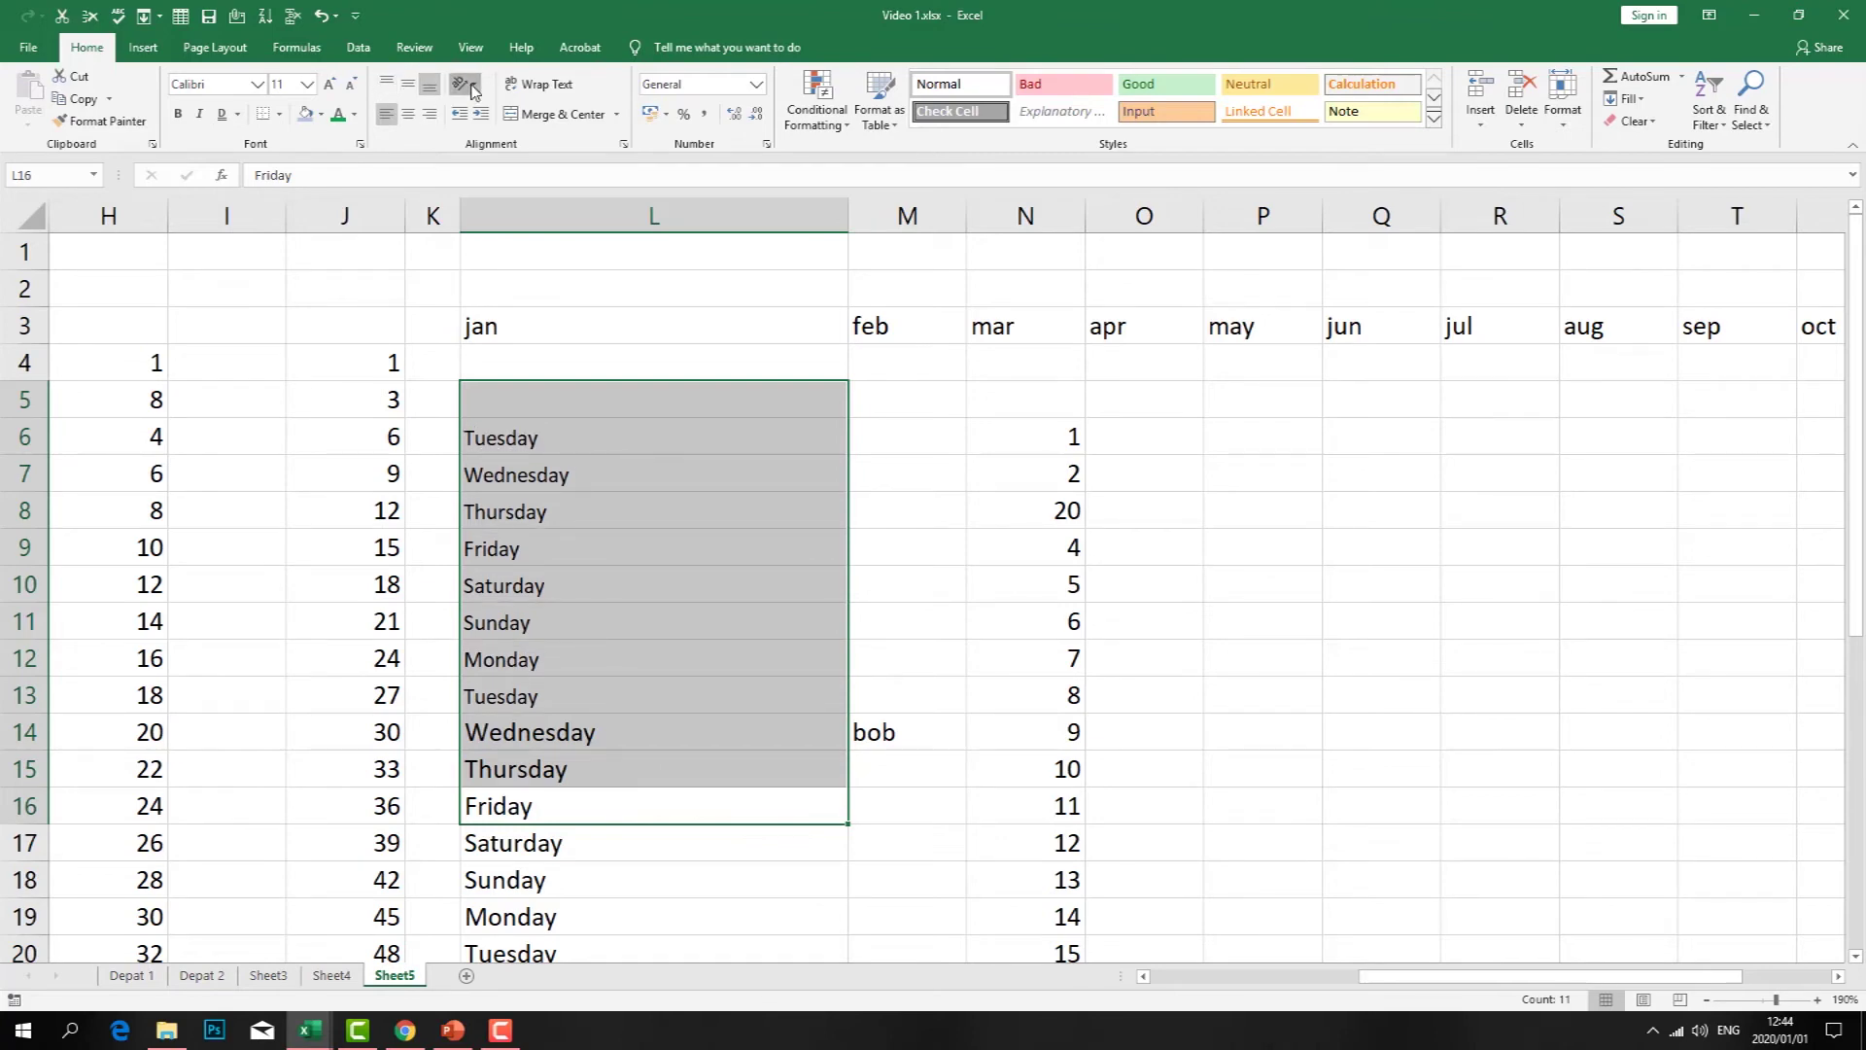
- Try vertical stacked text and a clockwise angle as the text orientation of the weekday cells L5:L16
{"action": "left_click", "coordinate": [473, 88]}
{"action": "left_click", "coordinate": [486, 162]}
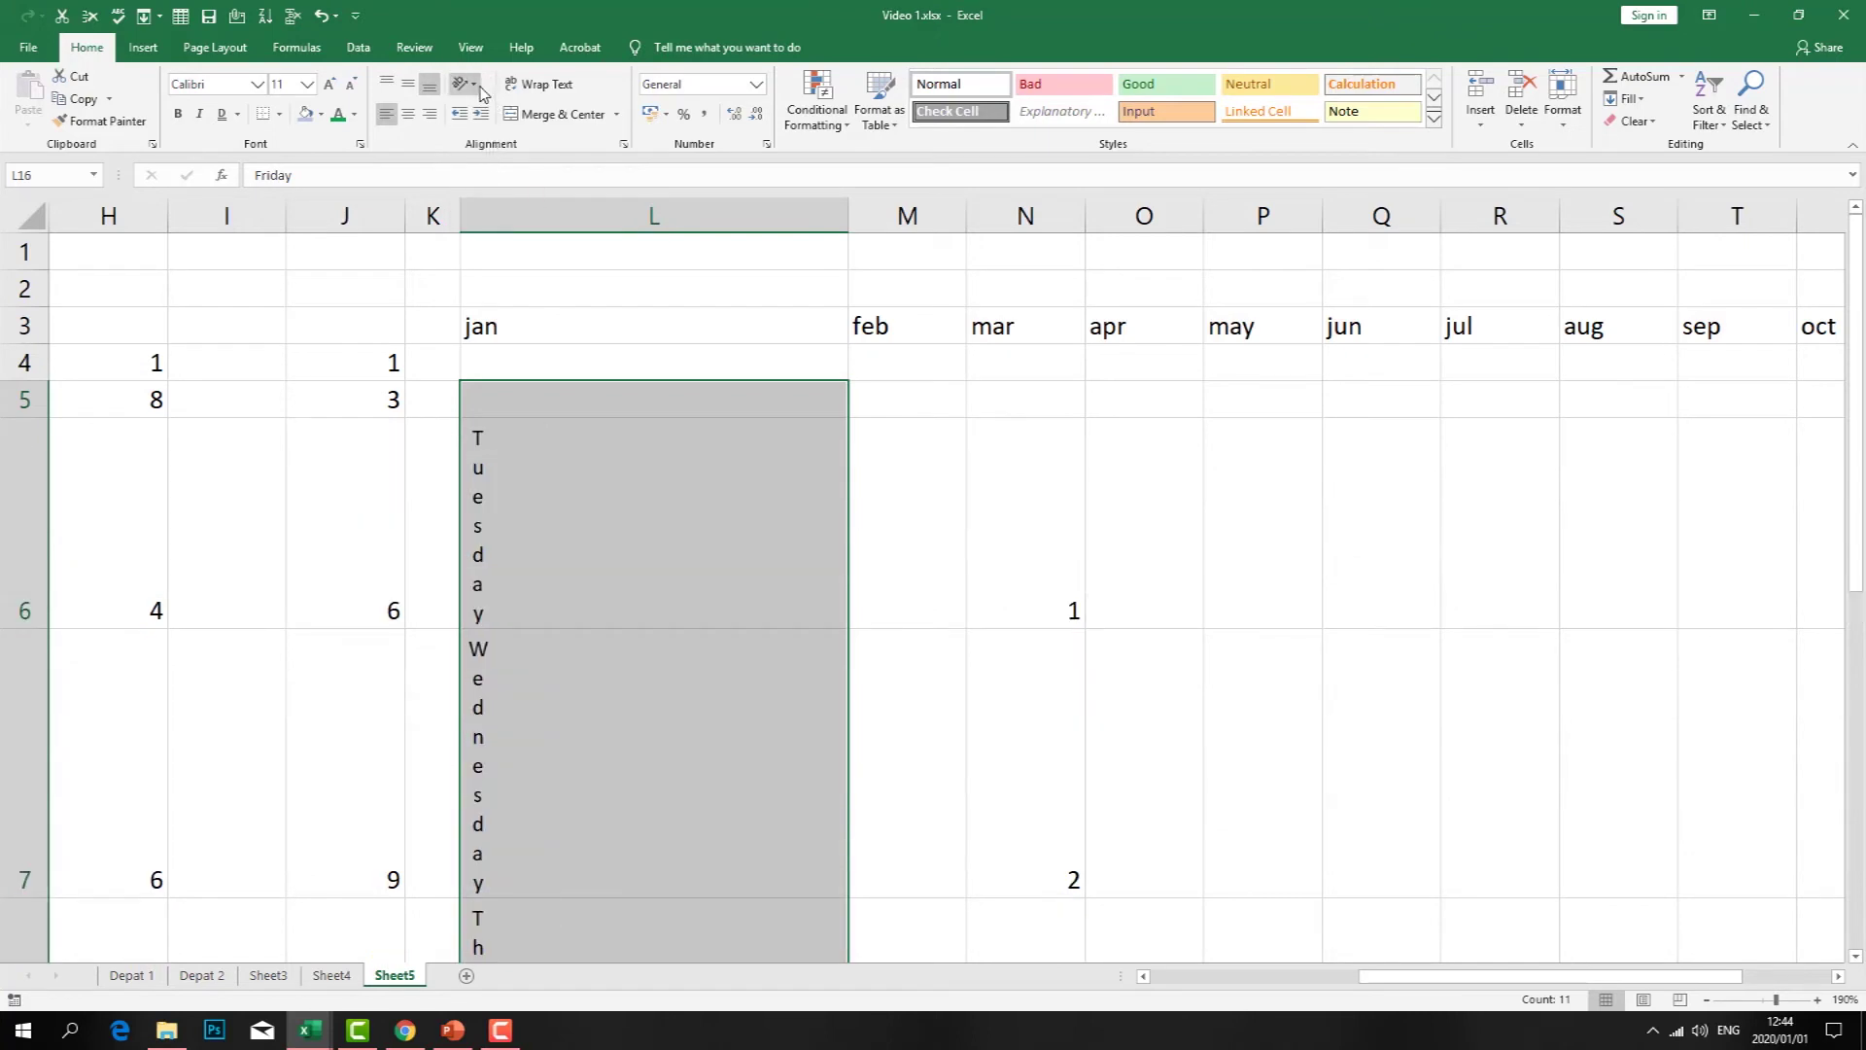
{"action": "left_click", "coordinate": [467, 85]}
{"action": "left_click", "coordinate": [498, 133]}
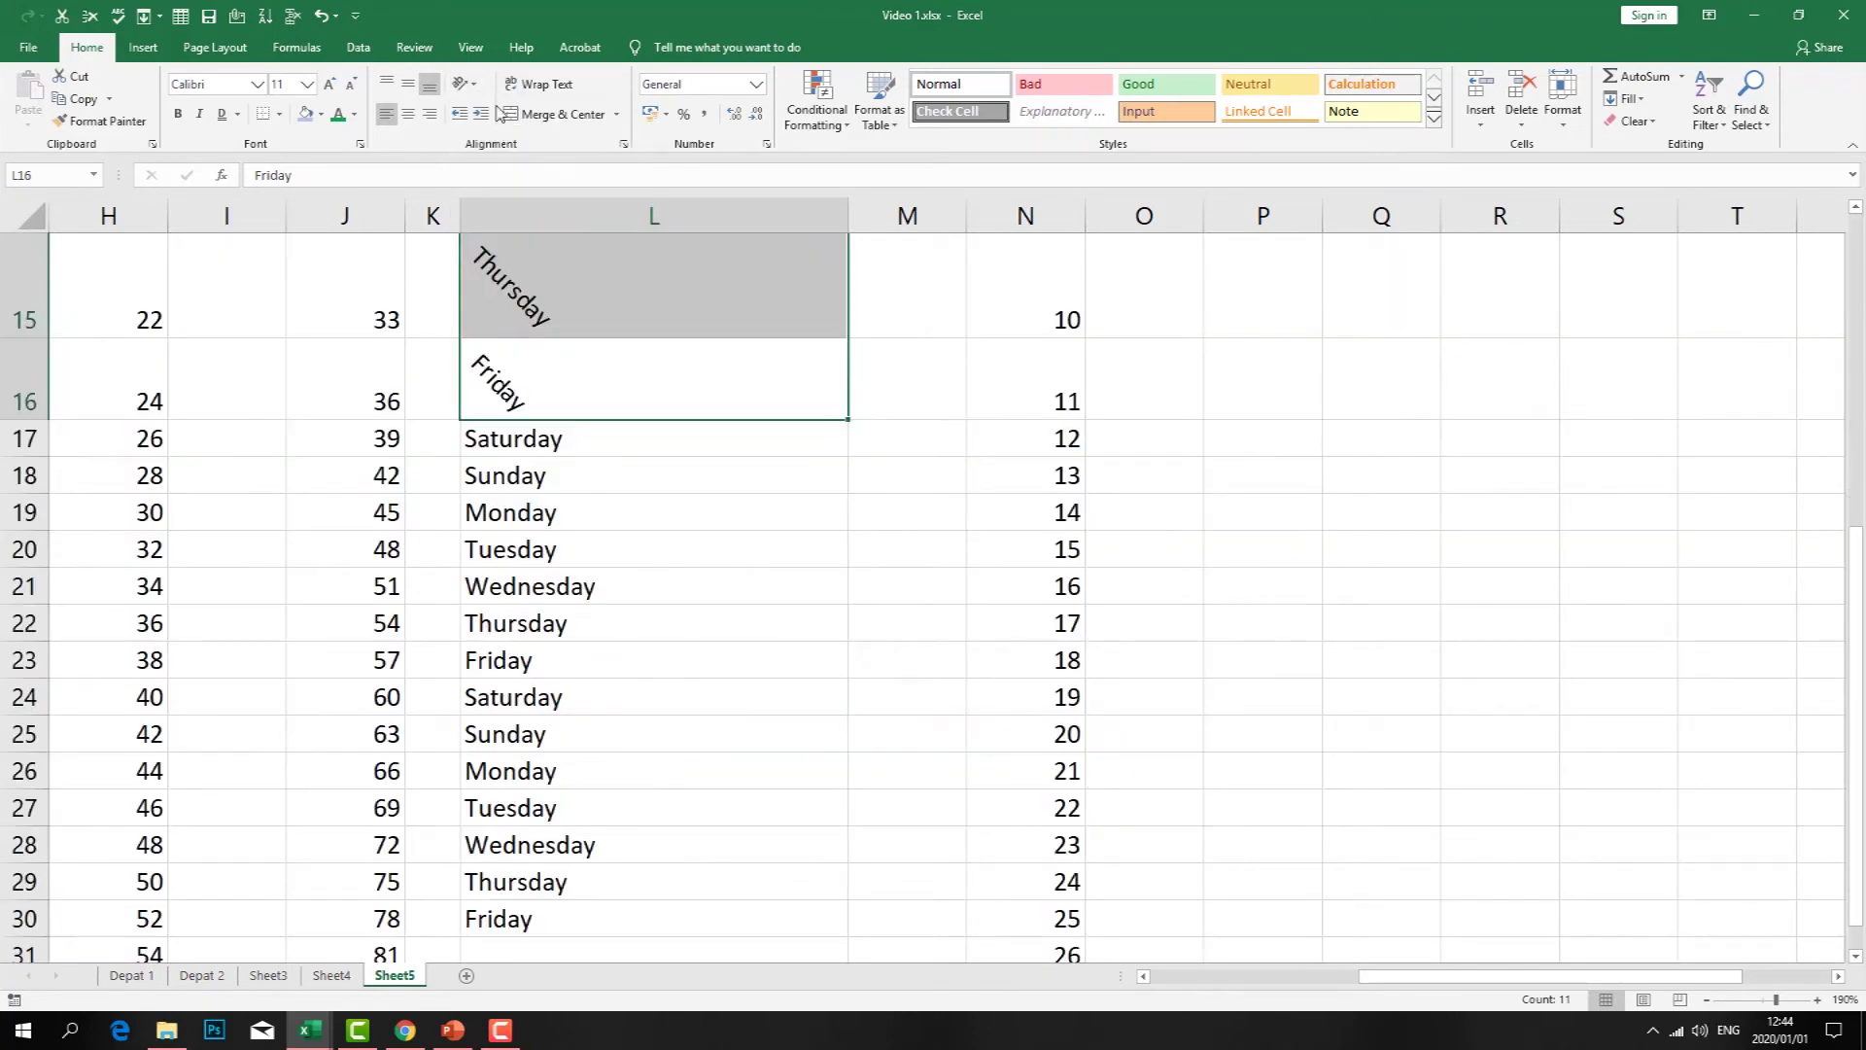
{"action": "left_click", "coordinate": [476, 86]}
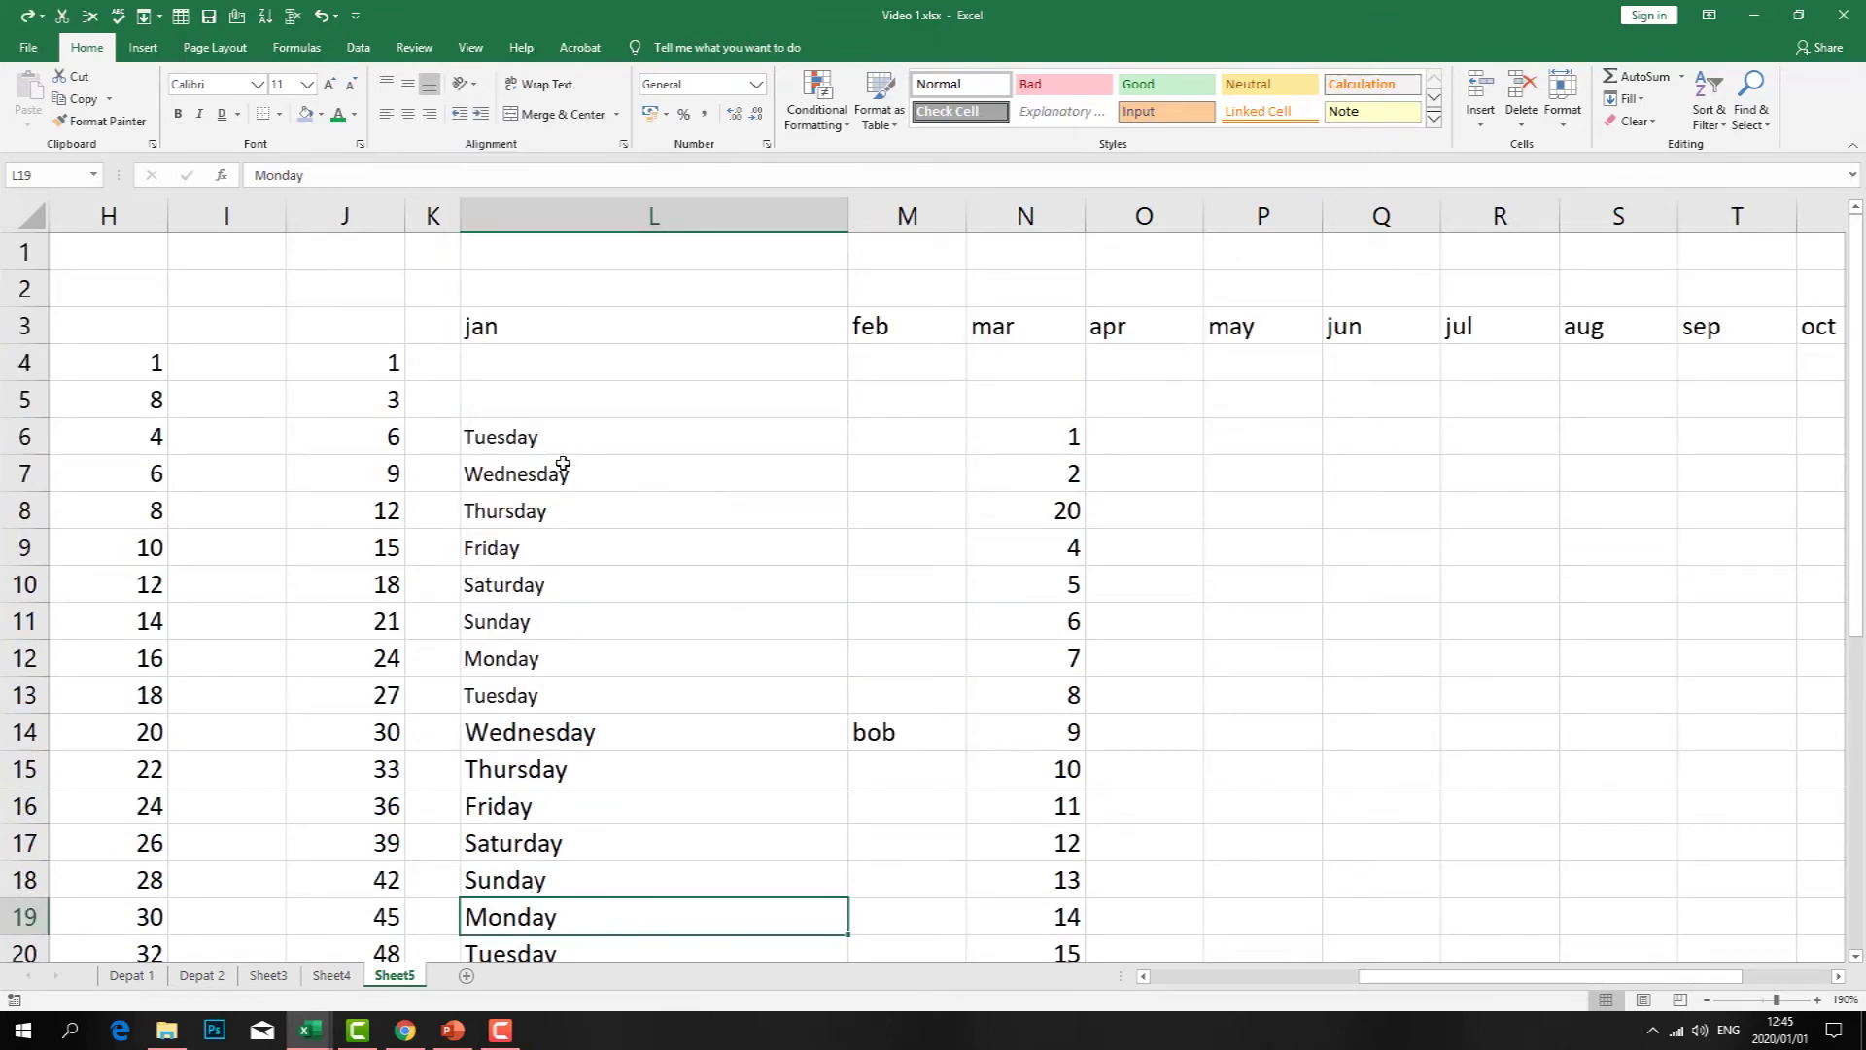
- Extend the Wednesday text in cell L7 to read "Wednesday we went home that ways, see tyou"
{"action": "double_click", "coordinate": [577, 475]}
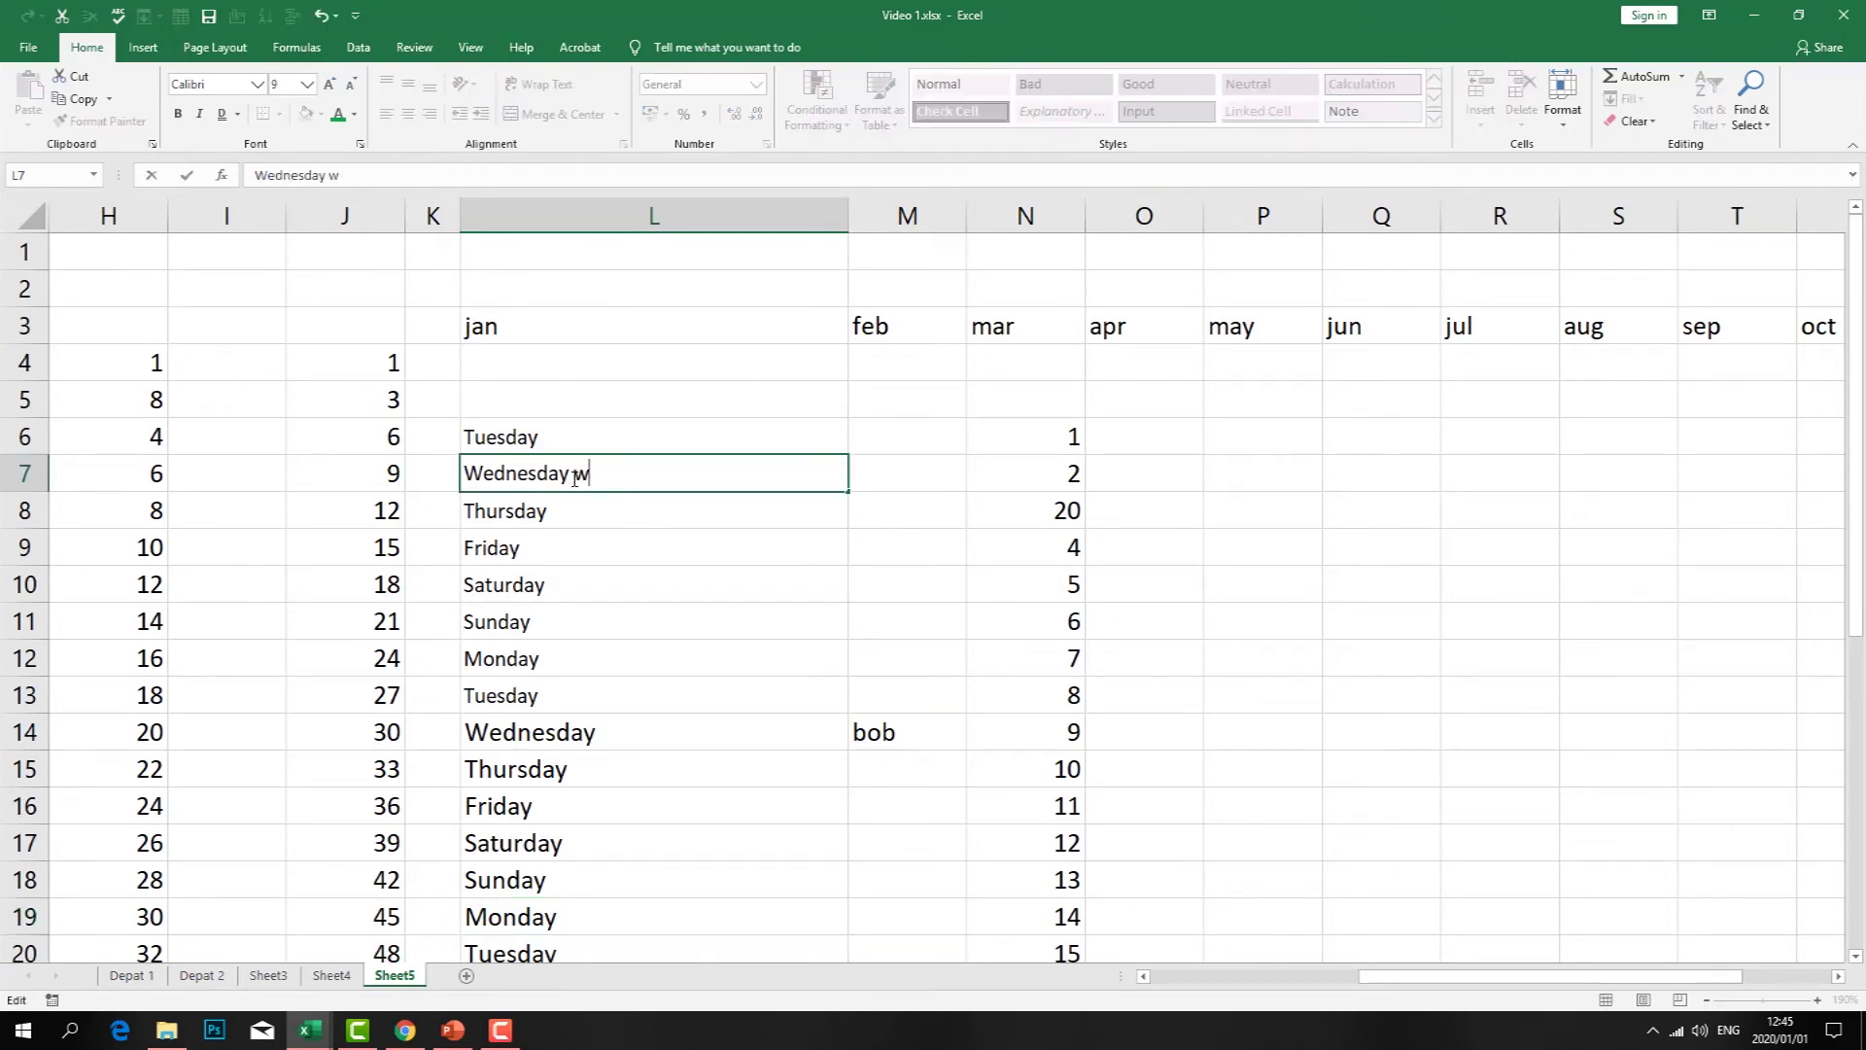
{"action": "type", "text": "we went home that ways, see tyou"}
{"action": "left_click", "coordinate": [907, 584]}
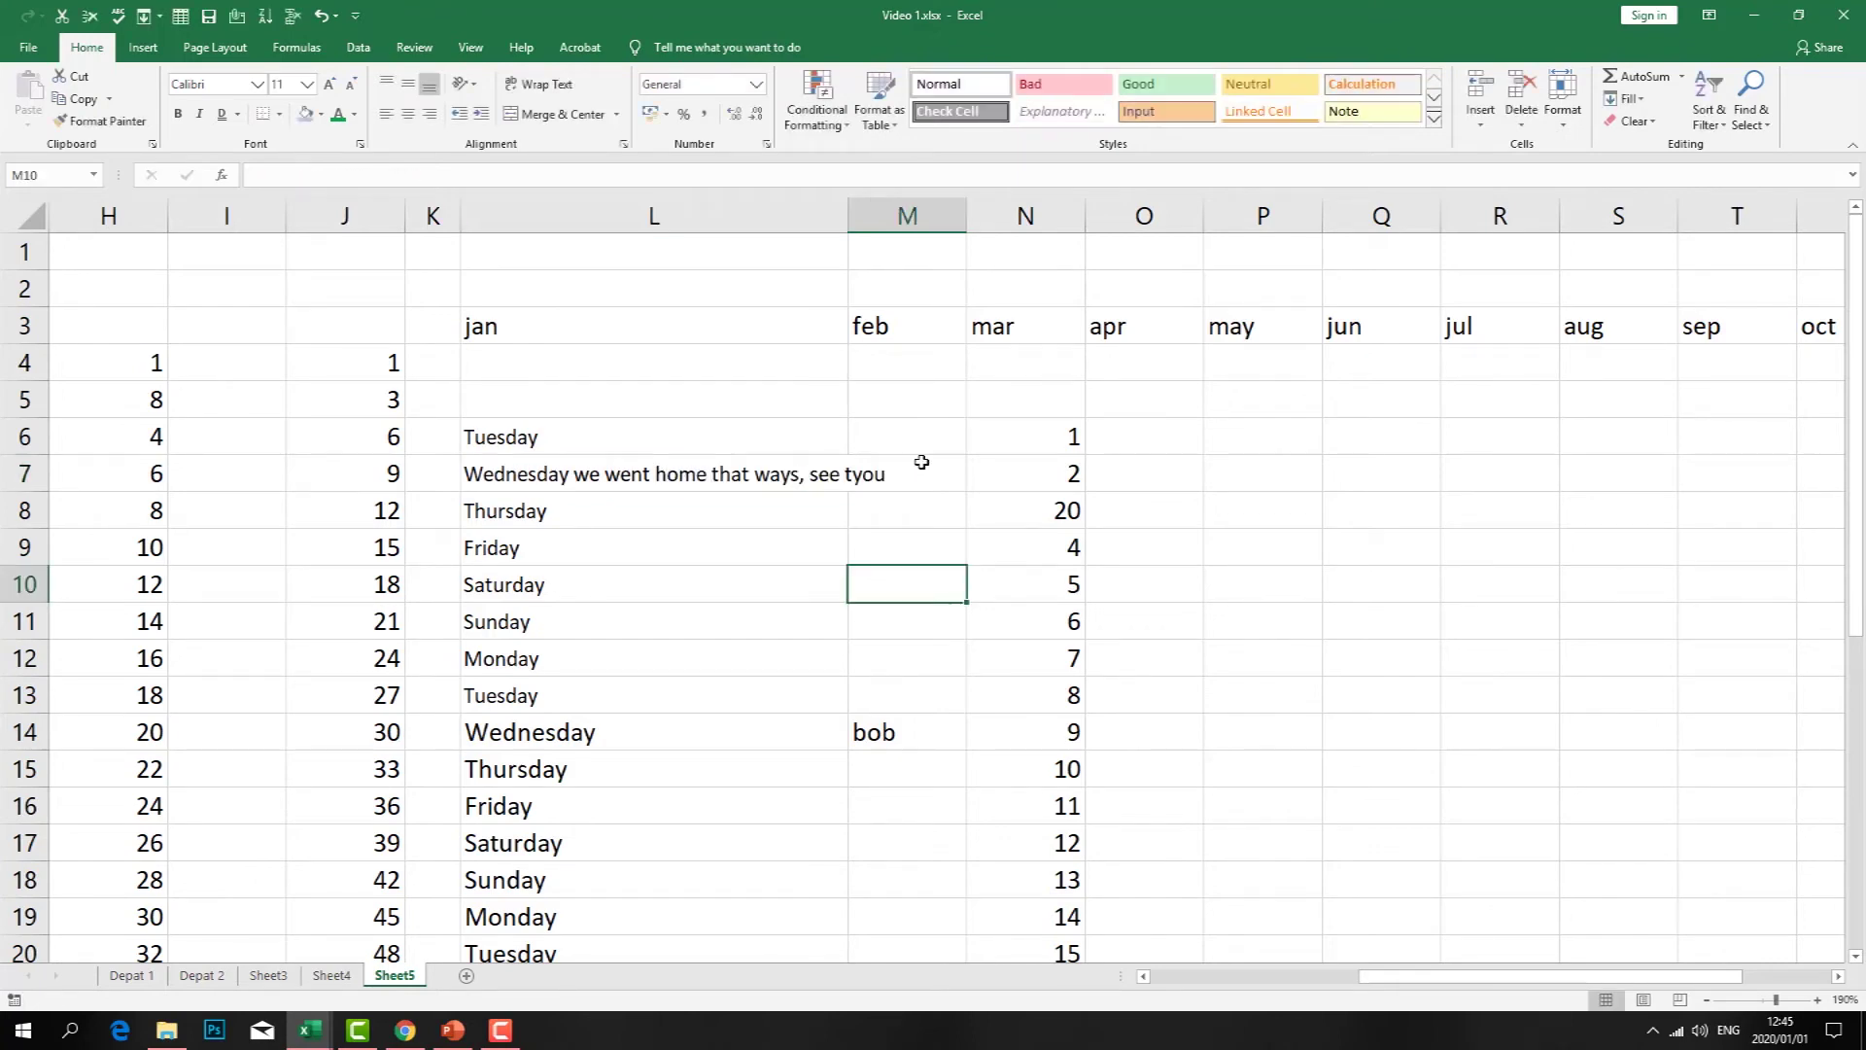
- Enter "bib" in cell M7, beside the long Wednesday text
{"action": "left_click", "coordinate": [858, 475]}
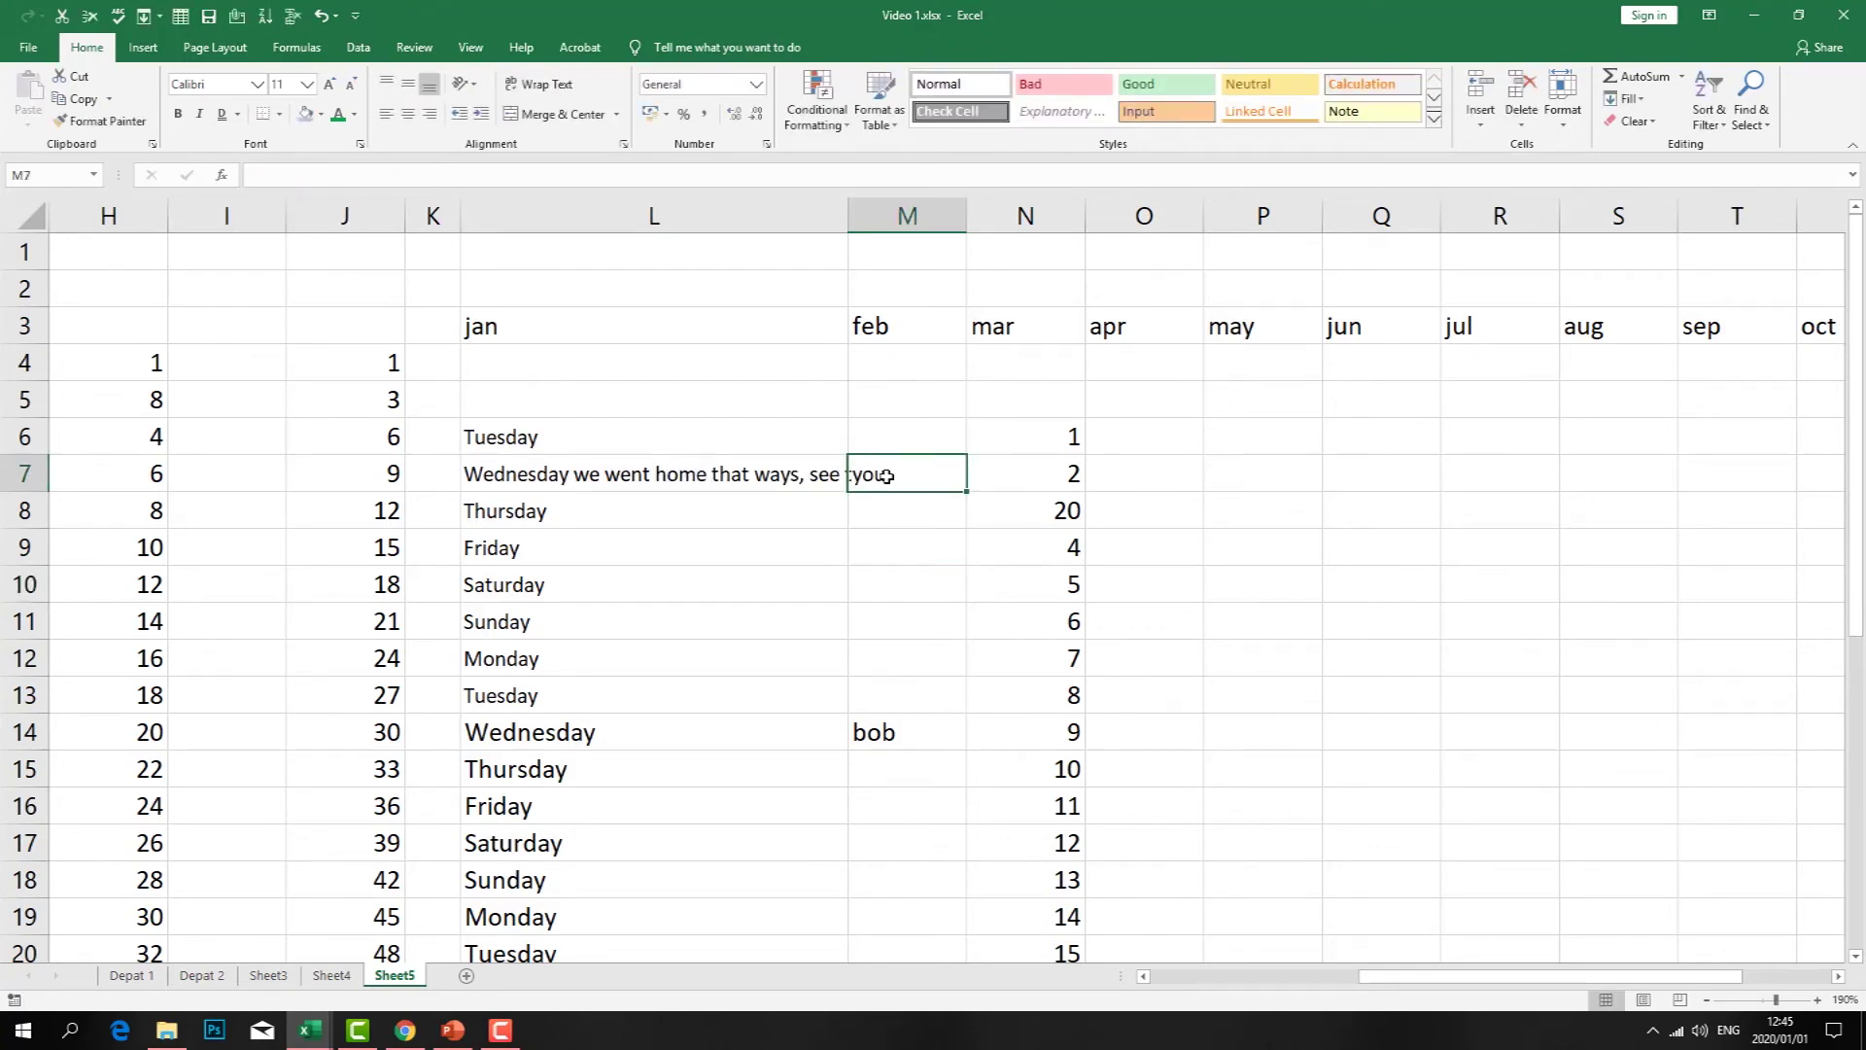
{"action": "double_click", "coordinate": [887, 476]}
{"action": "type", "text": "bib"}
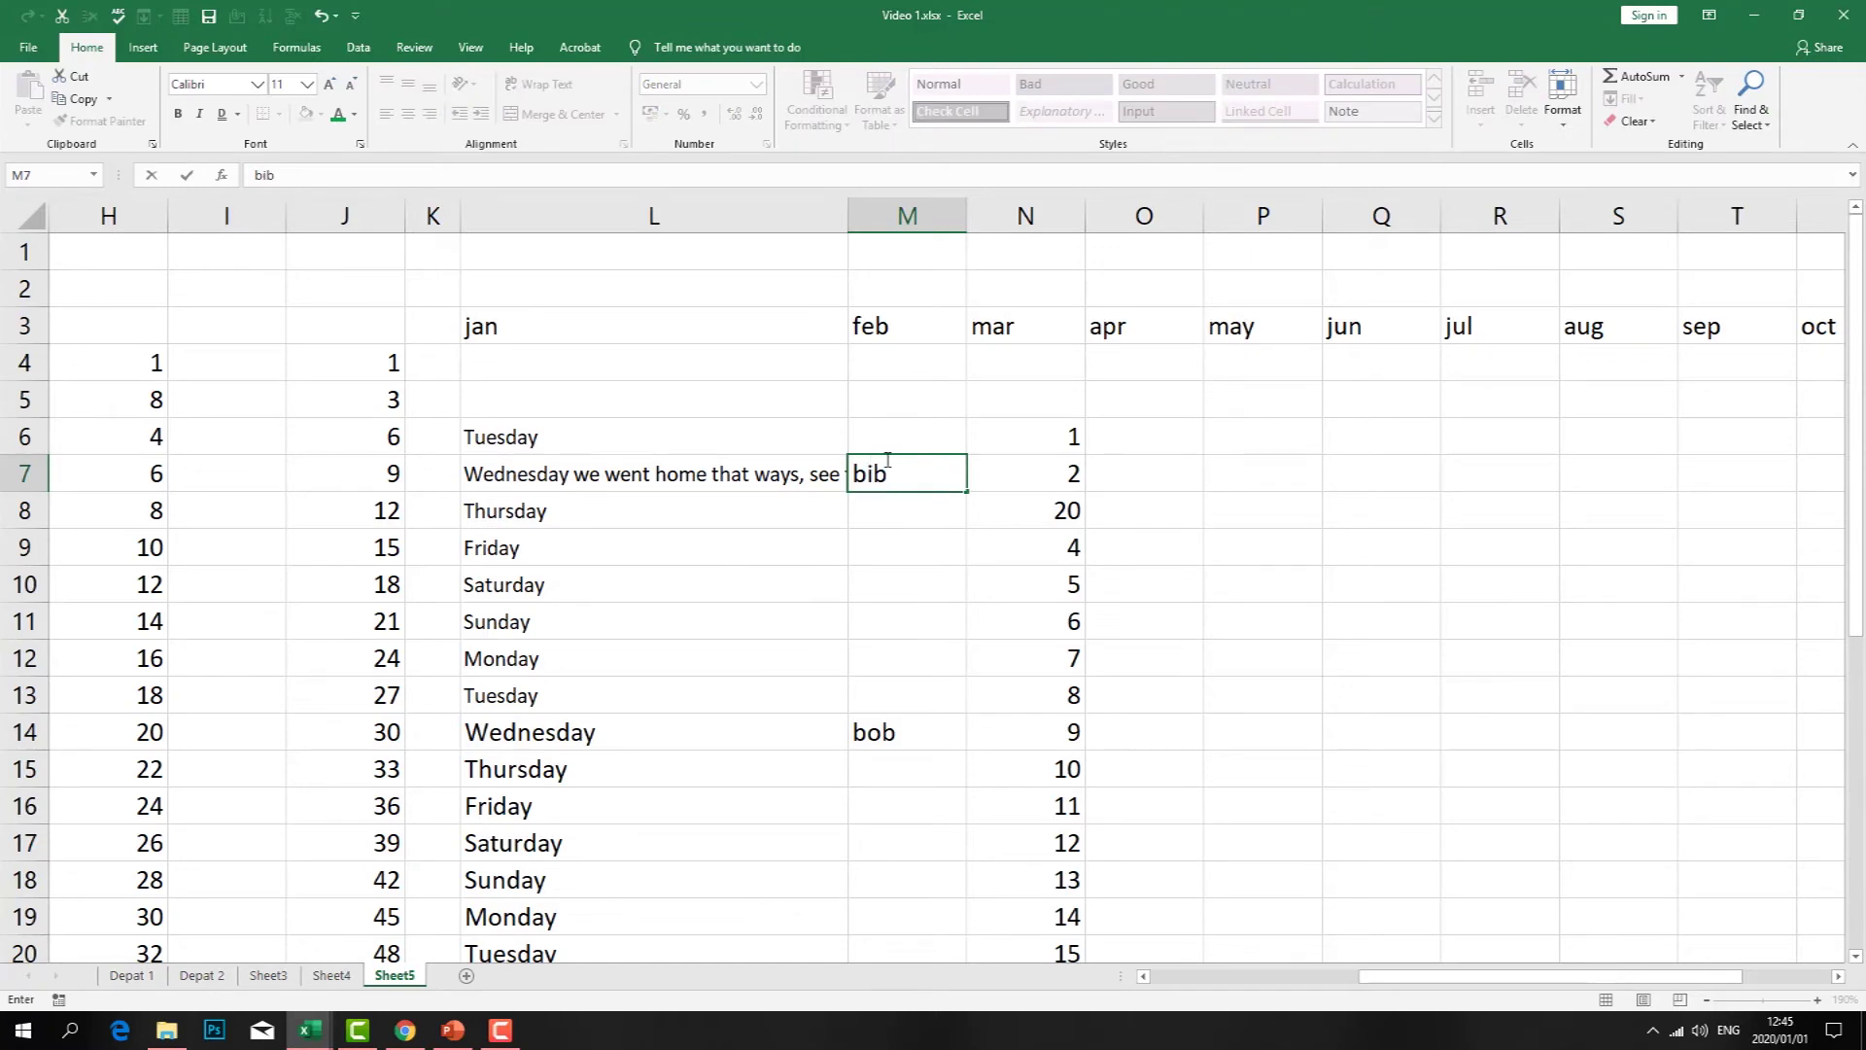
{"action": "key", "text": "Return"}
- Wrap the long Wednesday text in cell L7 so it fits within the column width
{"action": "left_click", "coordinate": [900, 584]}
{"action": "left_click", "coordinate": [773, 474]}
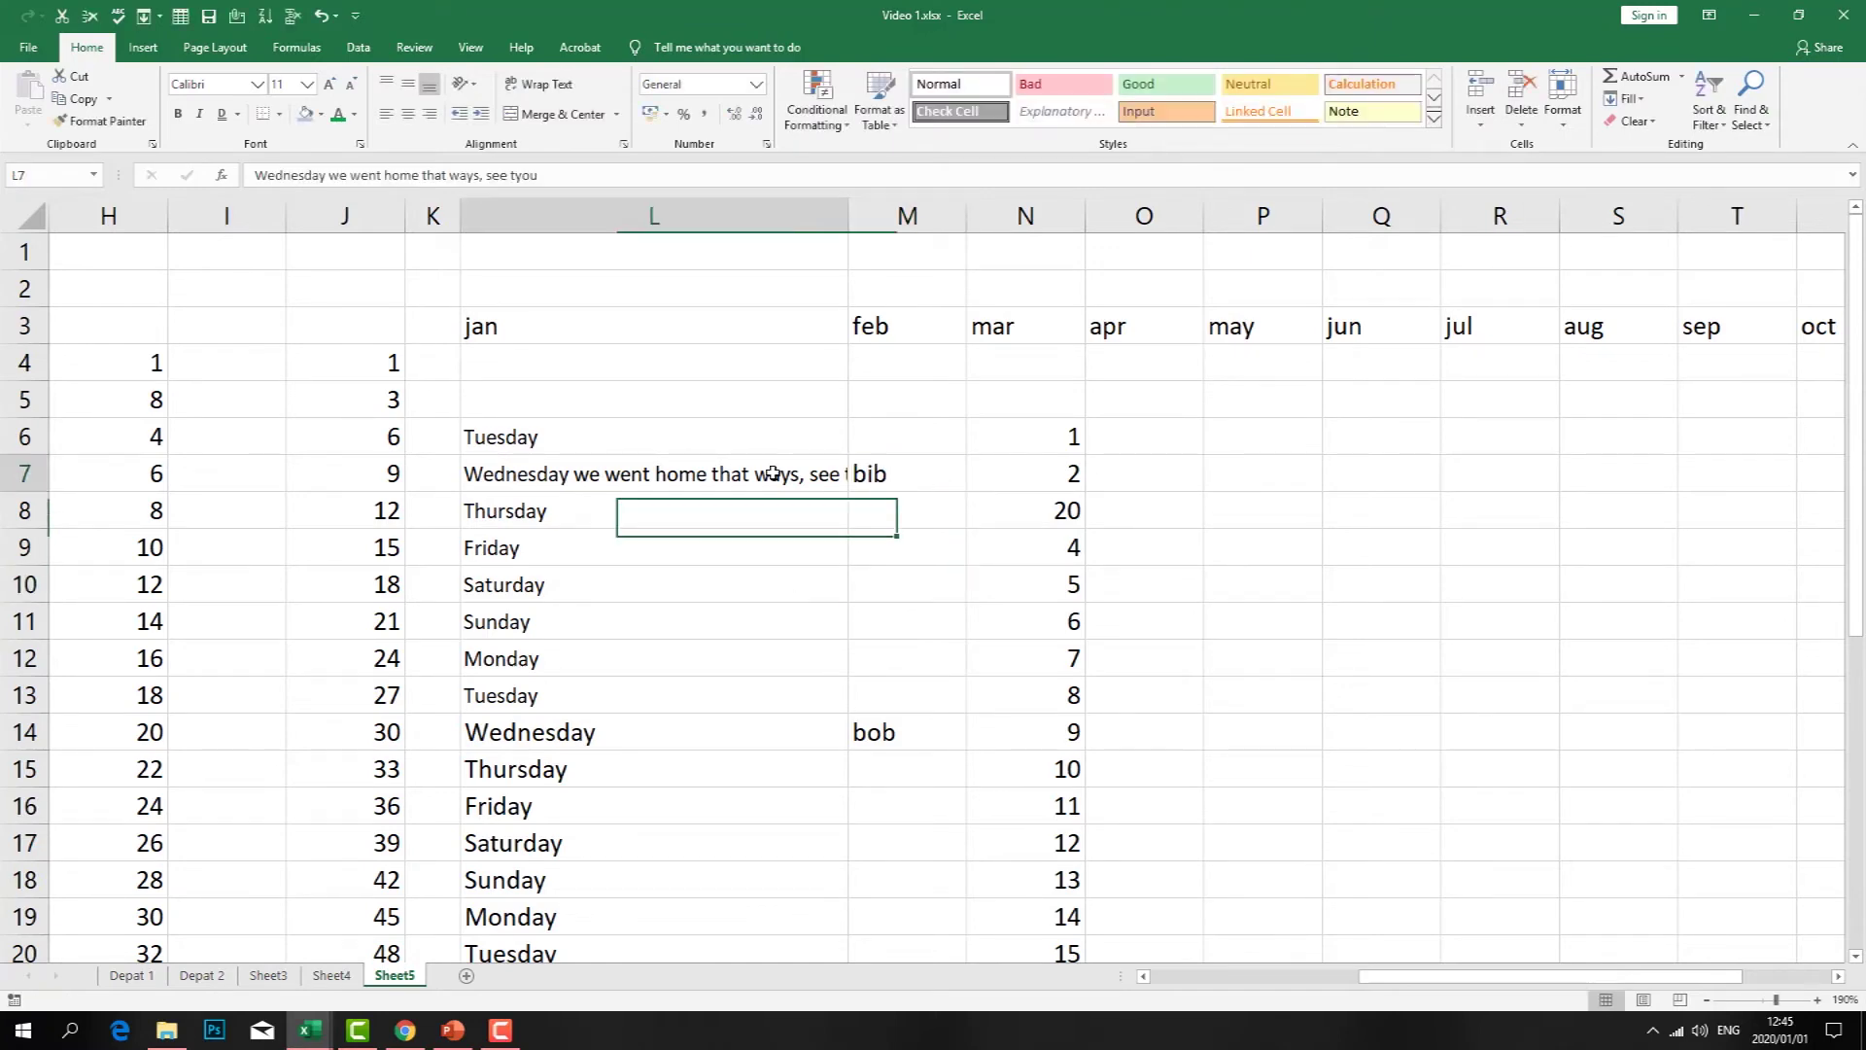
{"action": "left_click", "coordinate": [537, 84]}
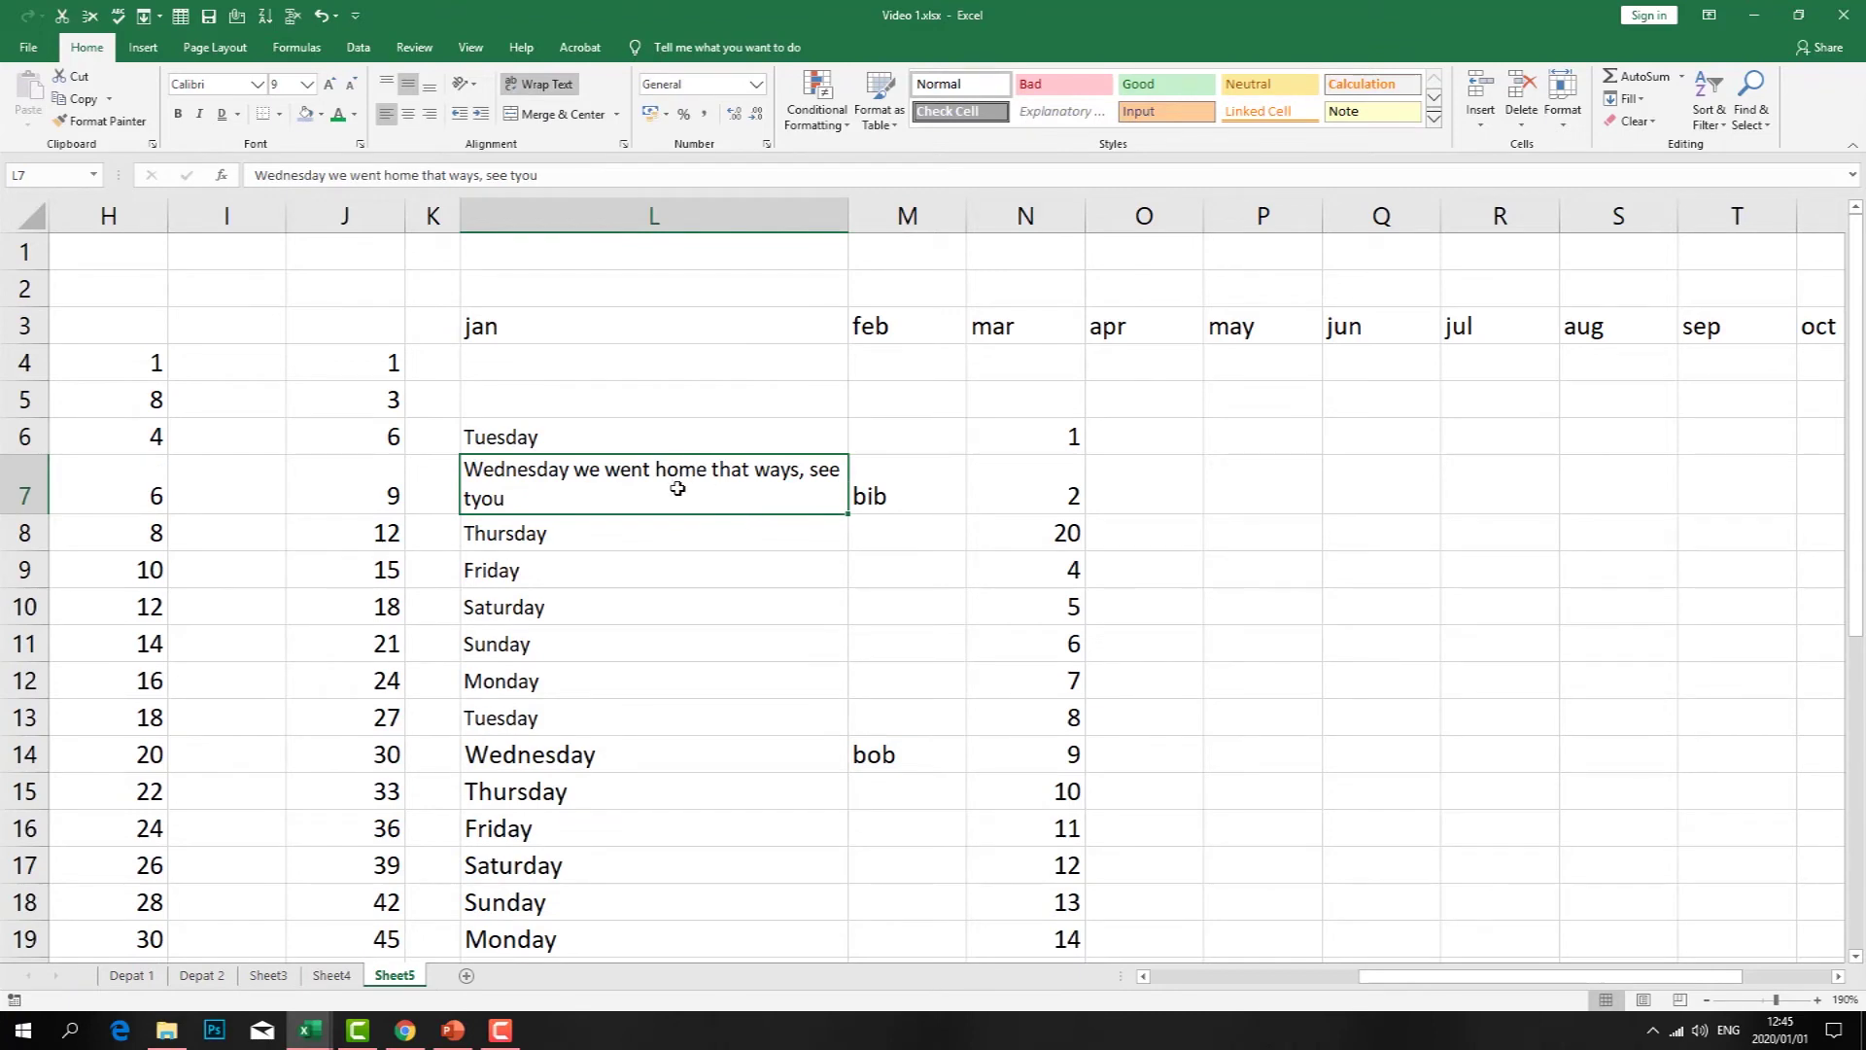
- Enter the title "Weekend budget at home" in cell L5, above the weekday list
{"action": "left_click", "coordinate": [662, 428]}
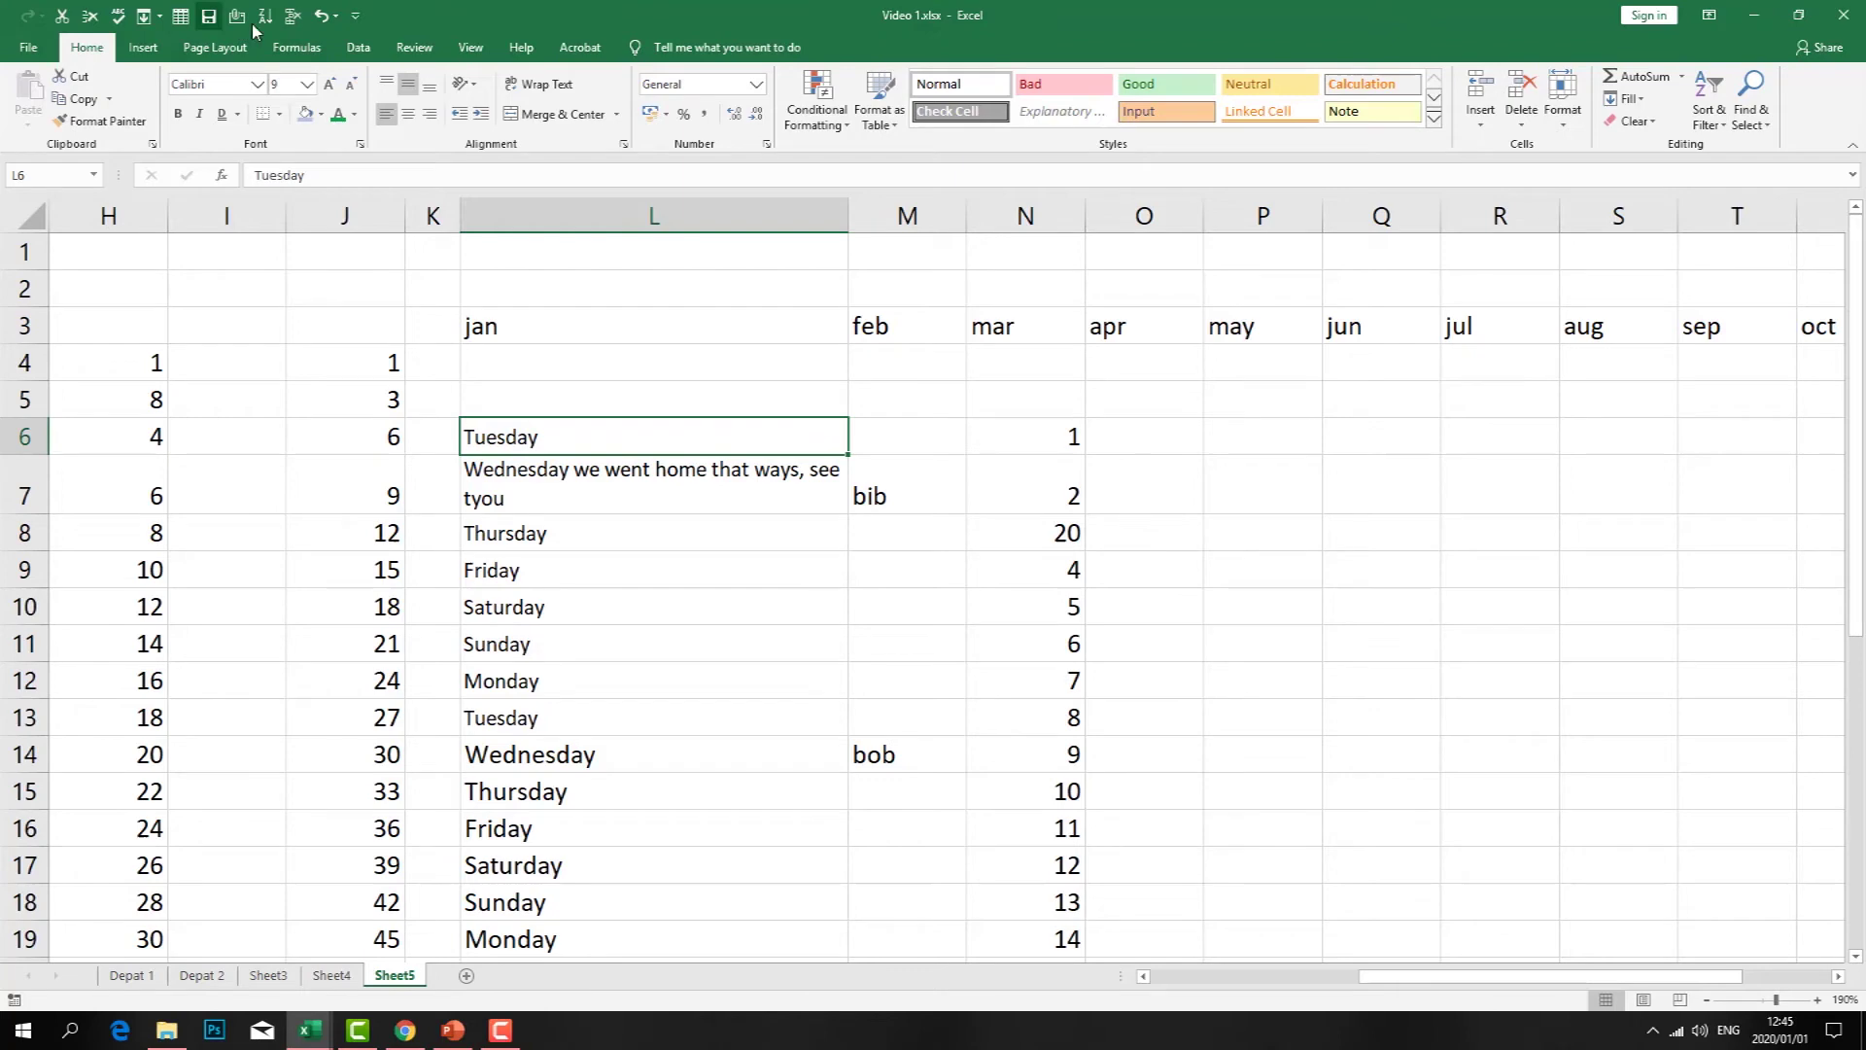
{"action": "left_click", "coordinate": [672, 376]}
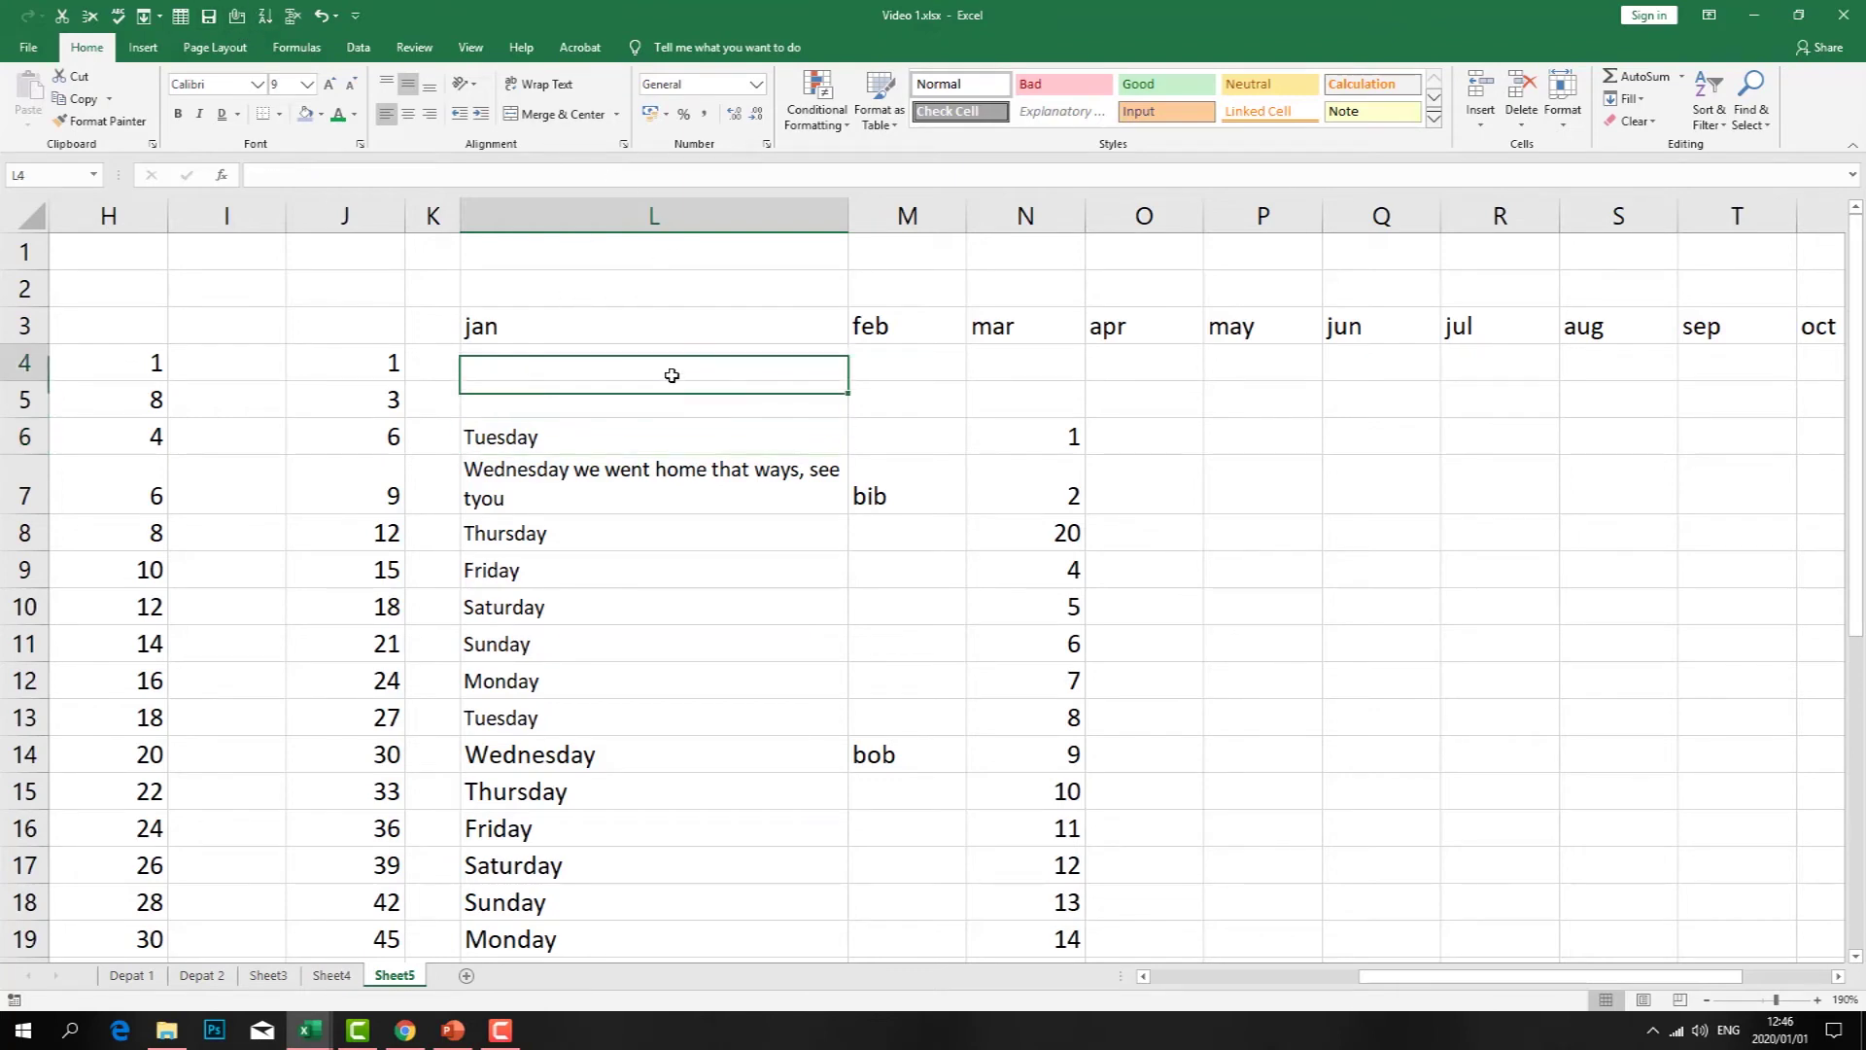
{"action": "type", "text": "Weekend  budget at home"}
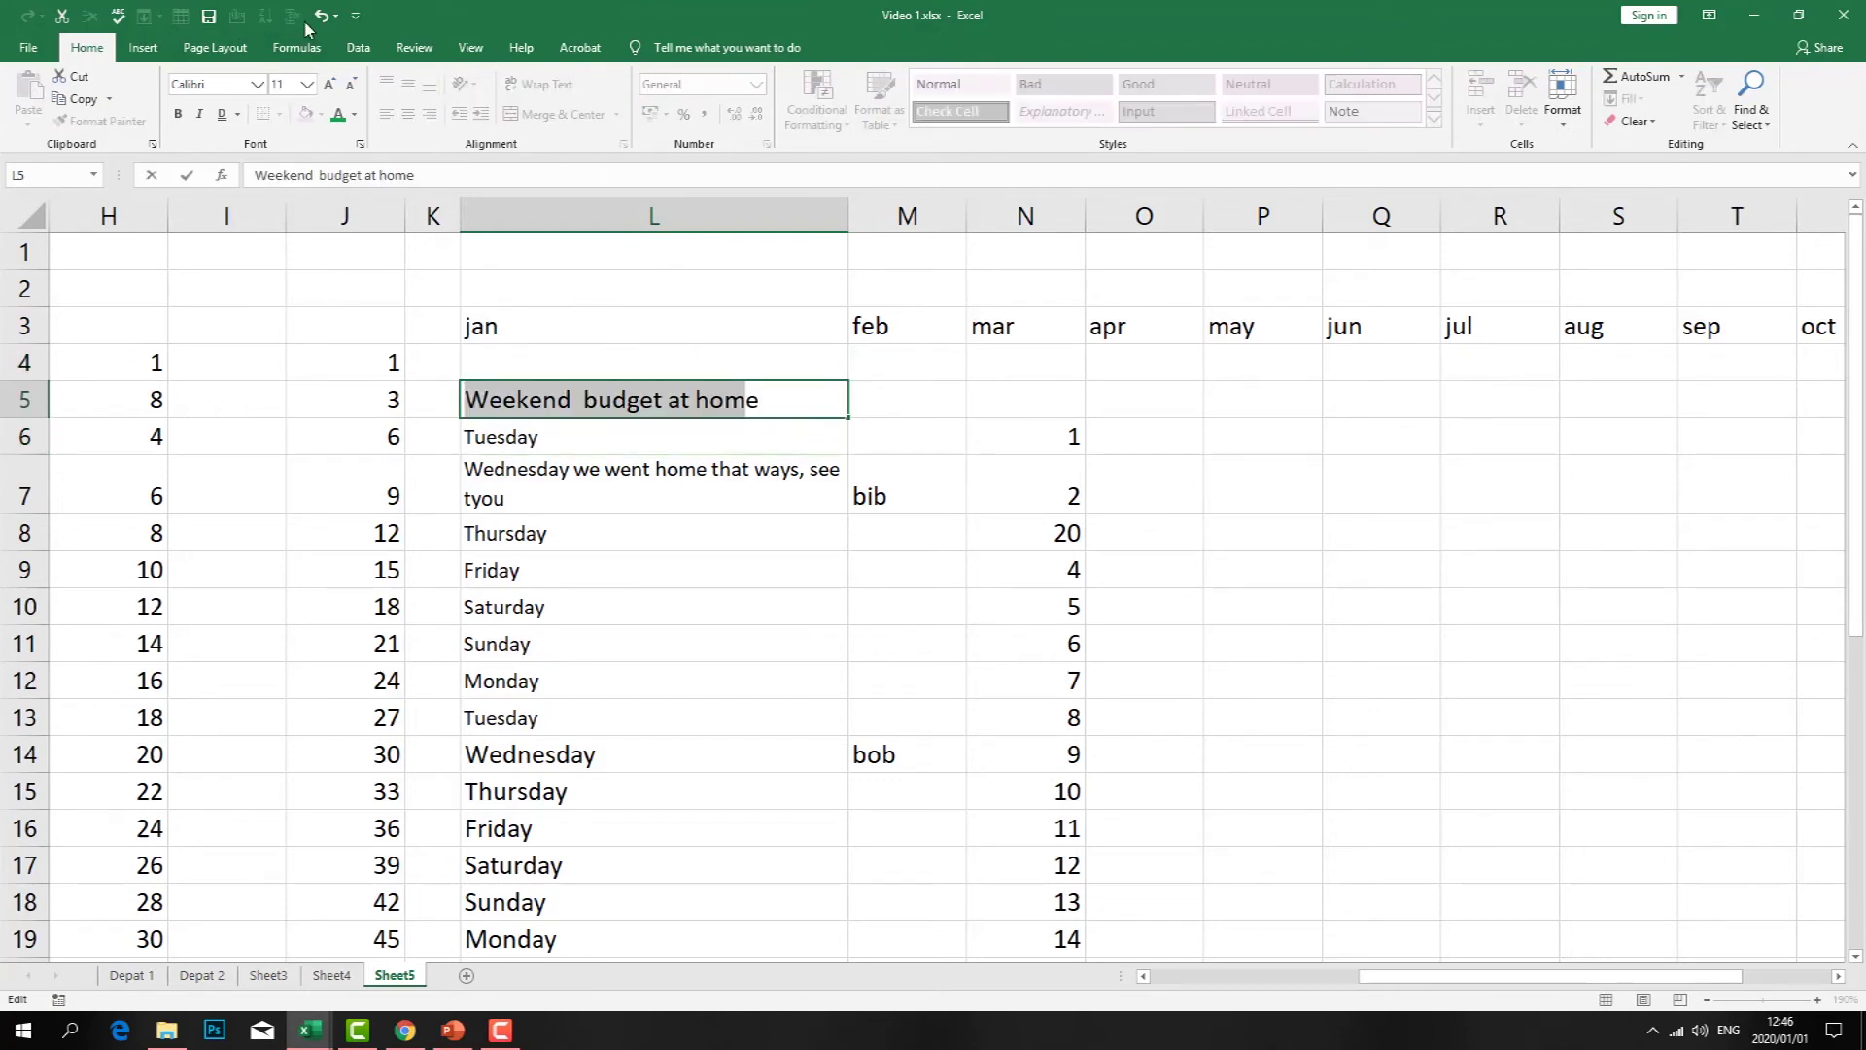
- Enlarge the selected title text in cell L5 to font size 22
{"action": "left_click", "coordinate": [143, 47]}
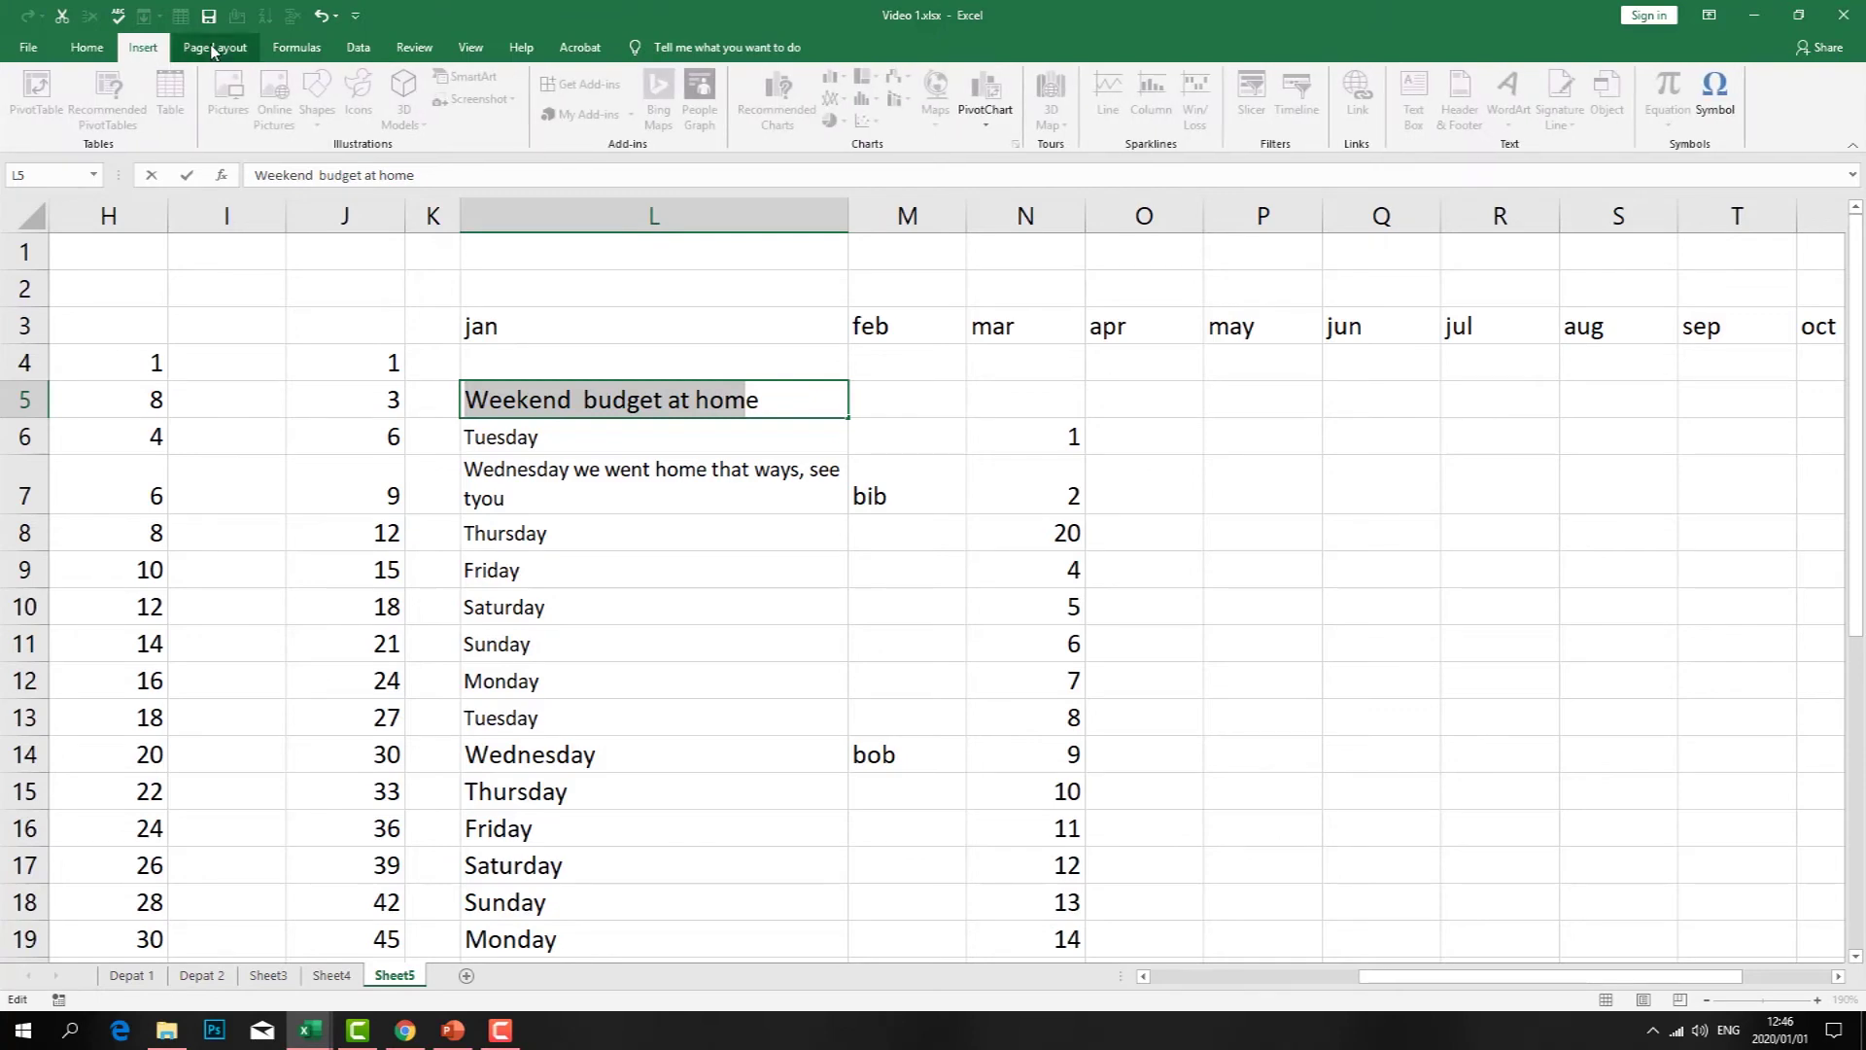
{"action": "left_click", "coordinate": [214, 47]}
{"action": "left_click", "coordinate": [86, 46]}
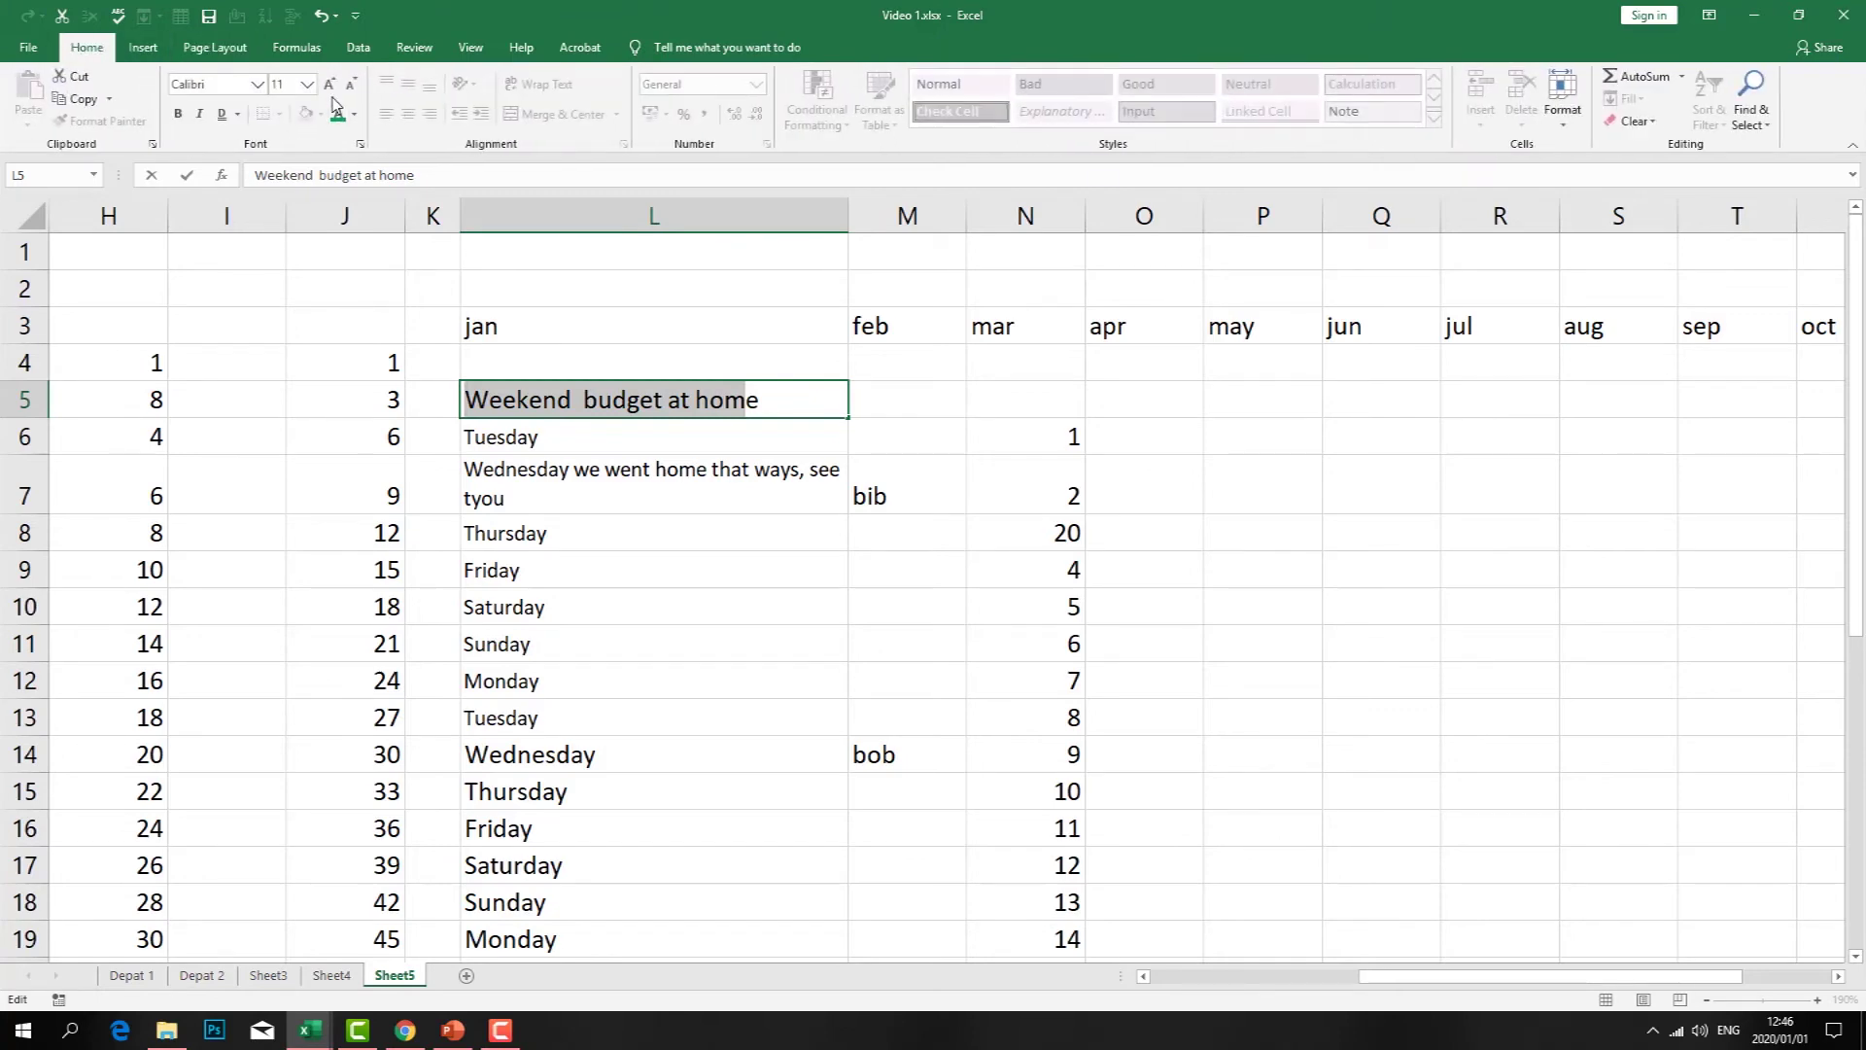
{"action": "left_click", "coordinate": [330, 84]}
{"action": "left_click", "coordinate": [329, 83]}
{"action": "left_click", "coordinate": [329, 83]}
{"action": "left_click", "coordinate": [330, 84]}
{"action": "left_click", "coordinate": [330, 83]}
{"action": "left_click", "coordinate": [330, 83]}
{"action": "left_click", "coordinate": [1210, 477]}
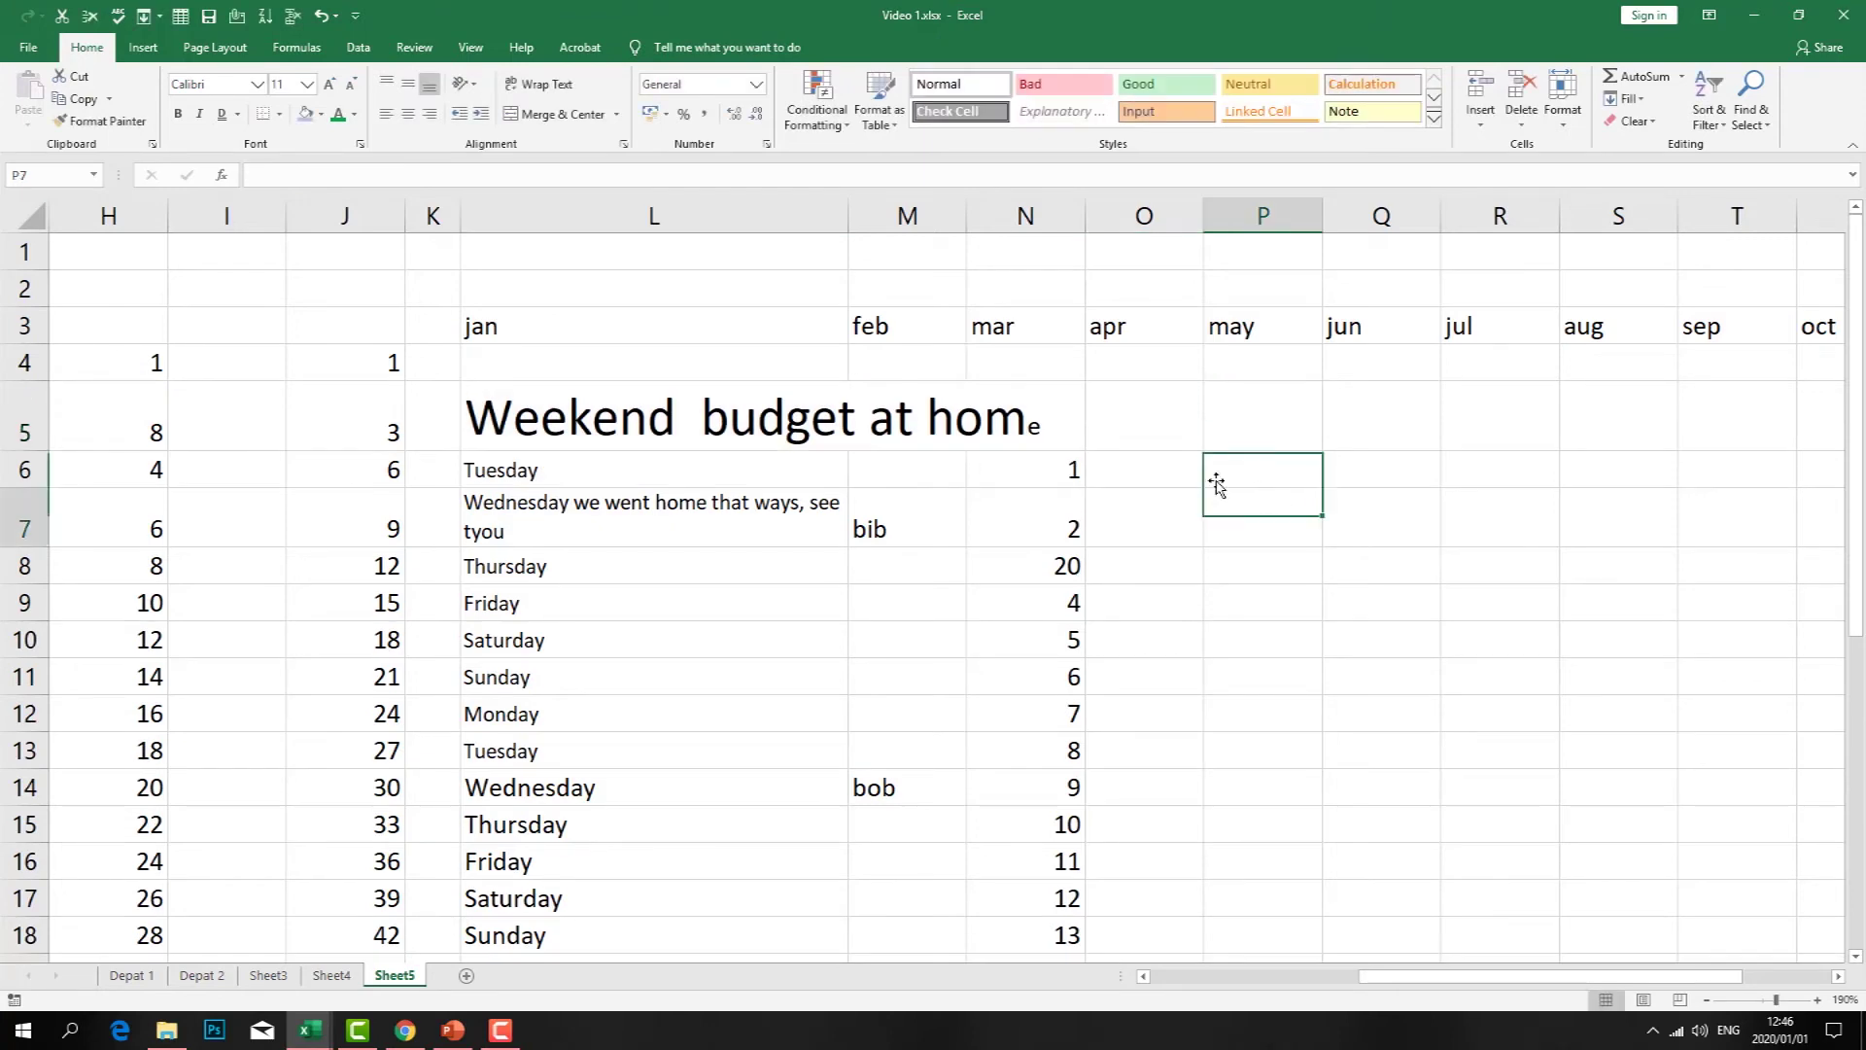
- Try entering "b" in cell M5 beside the enlarged title, and clear the cell again
{"action": "left_click", "coordinate": [1056, 414]}
{"action": "left_click", "coordinate": [907, 406]}
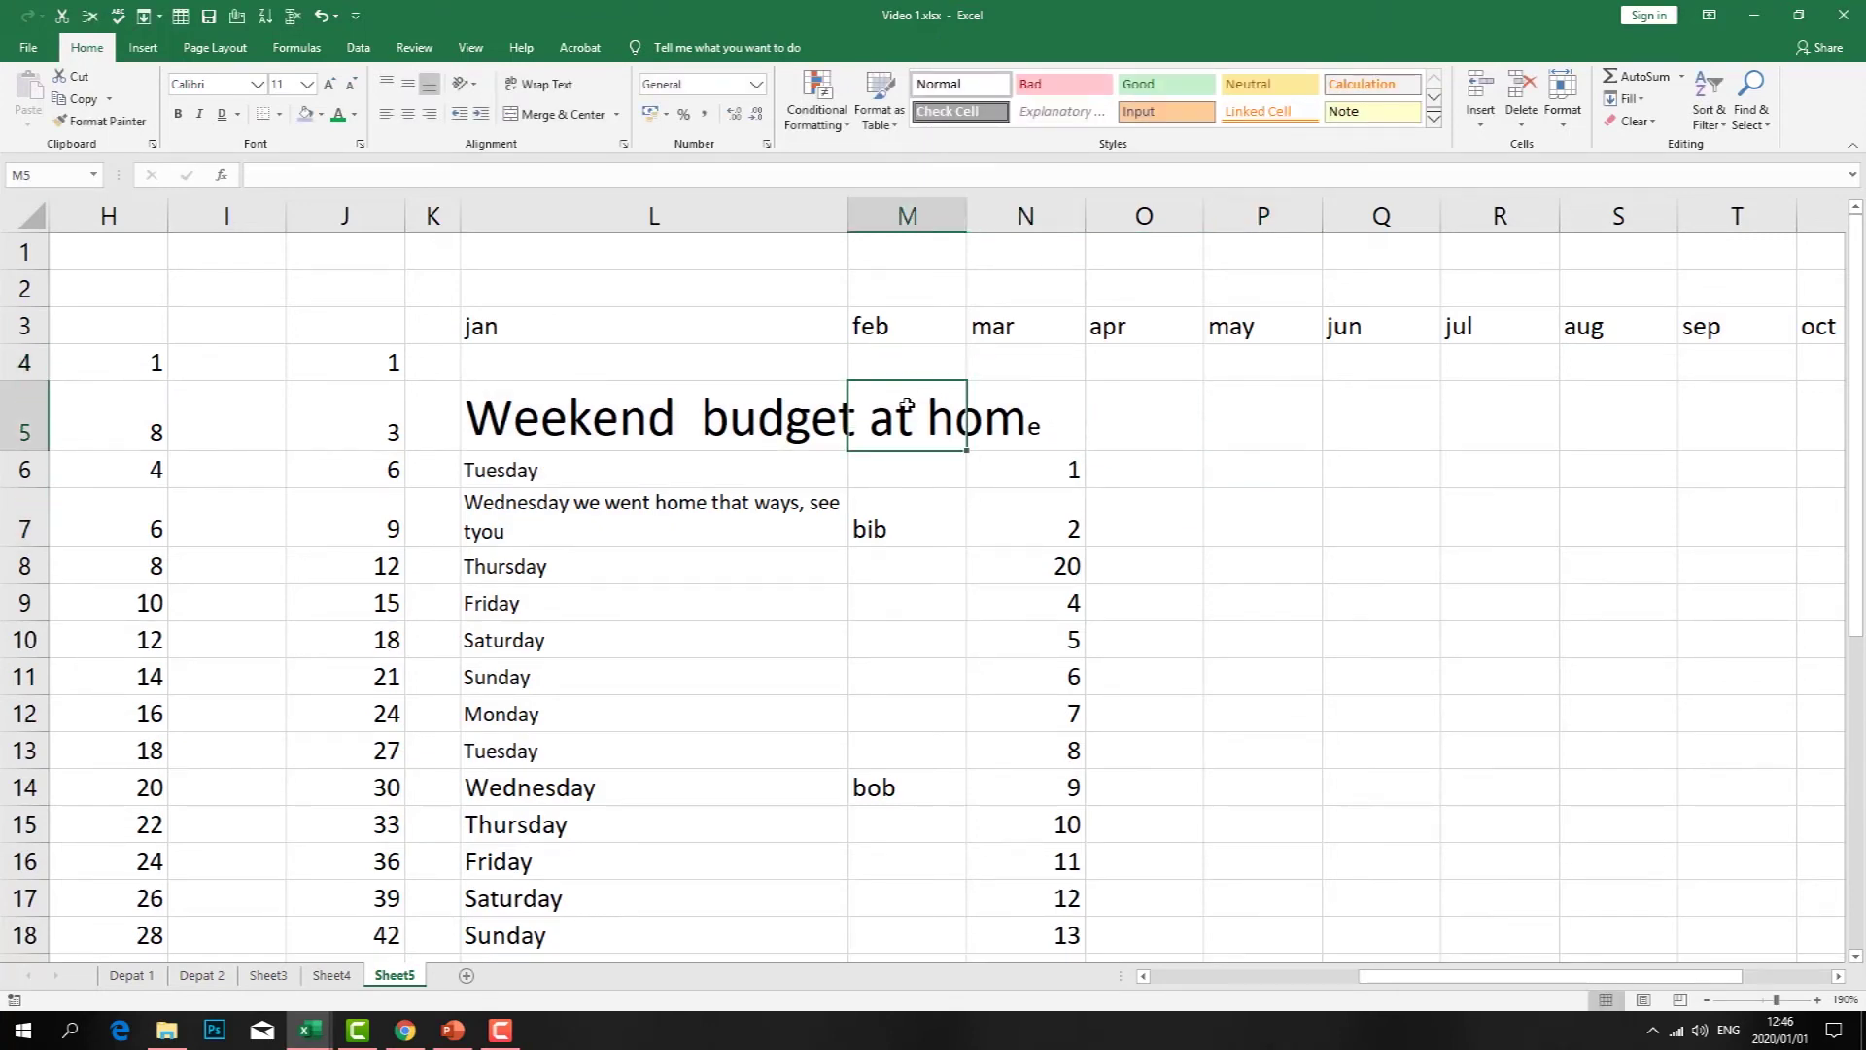
{"action": "type", "text": "b"}
{"action": "key", "text": "Return"}
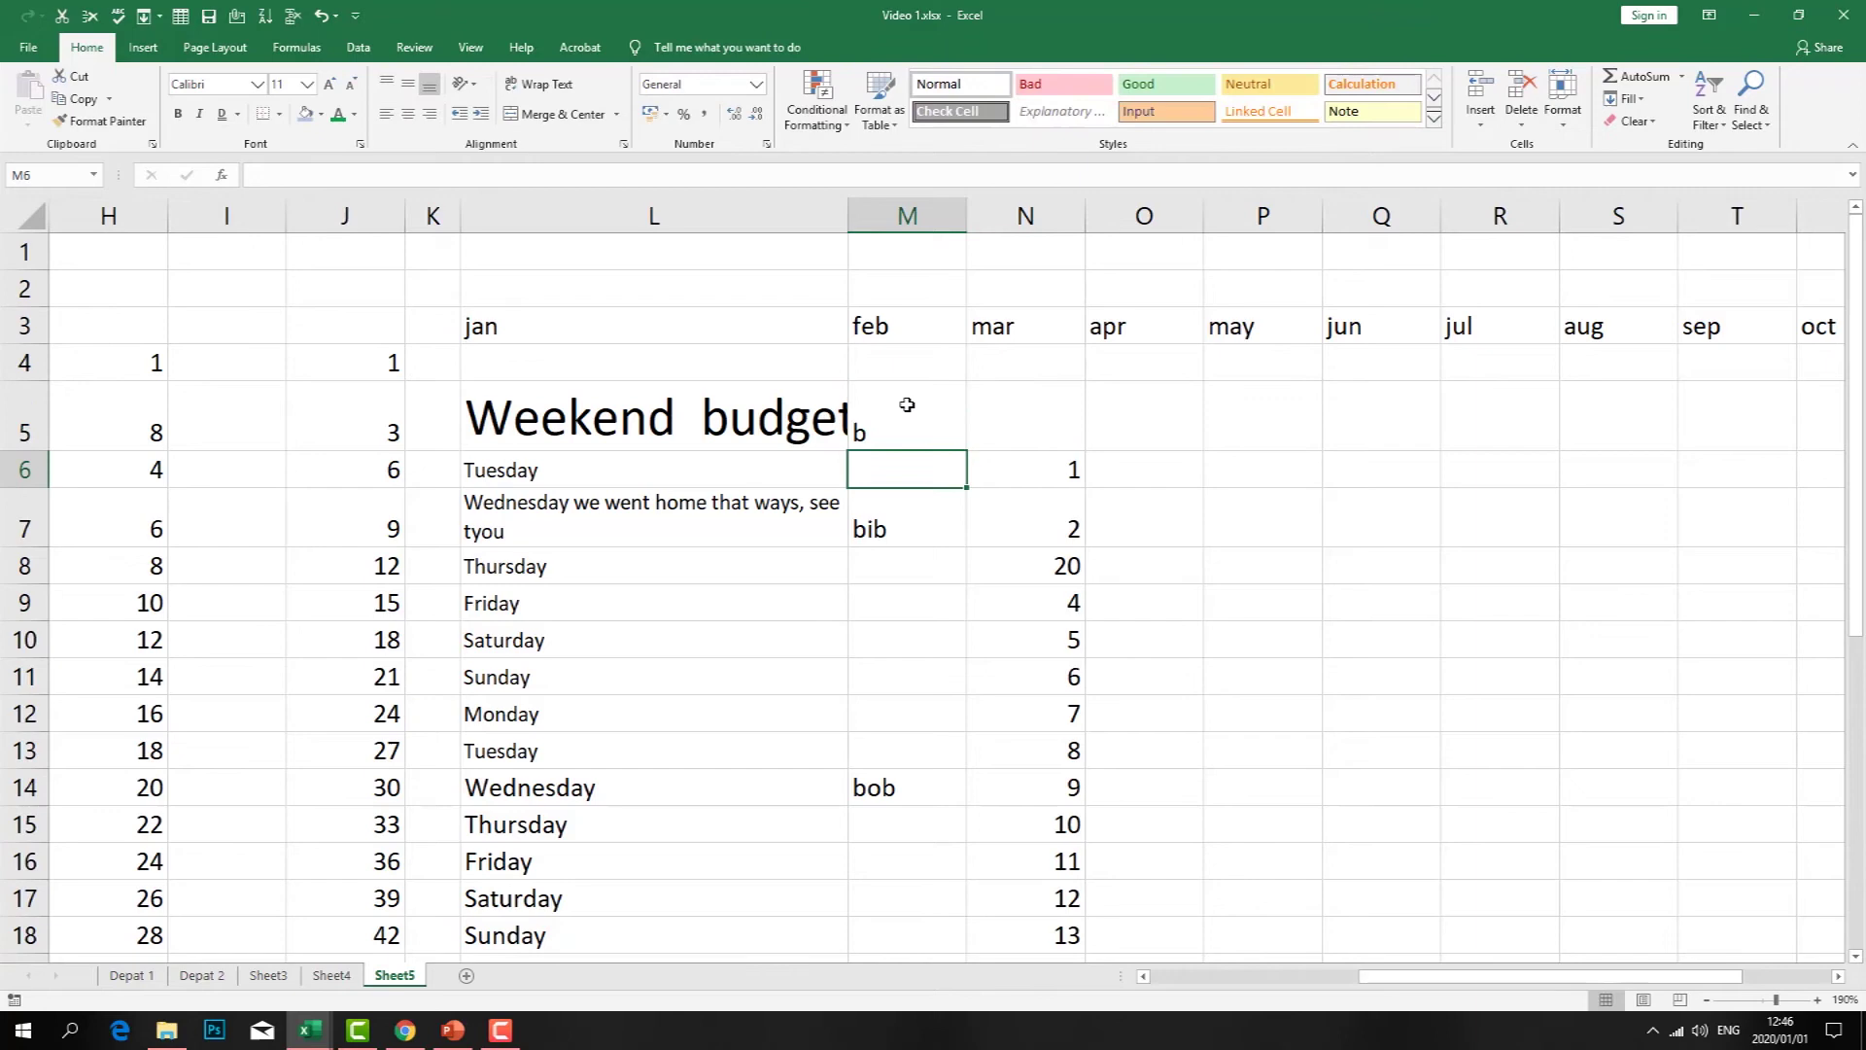
{"action": "left_click", "coordinate": [984, 416]}
{"action": "left_click", "coordinate": [918, 422]}
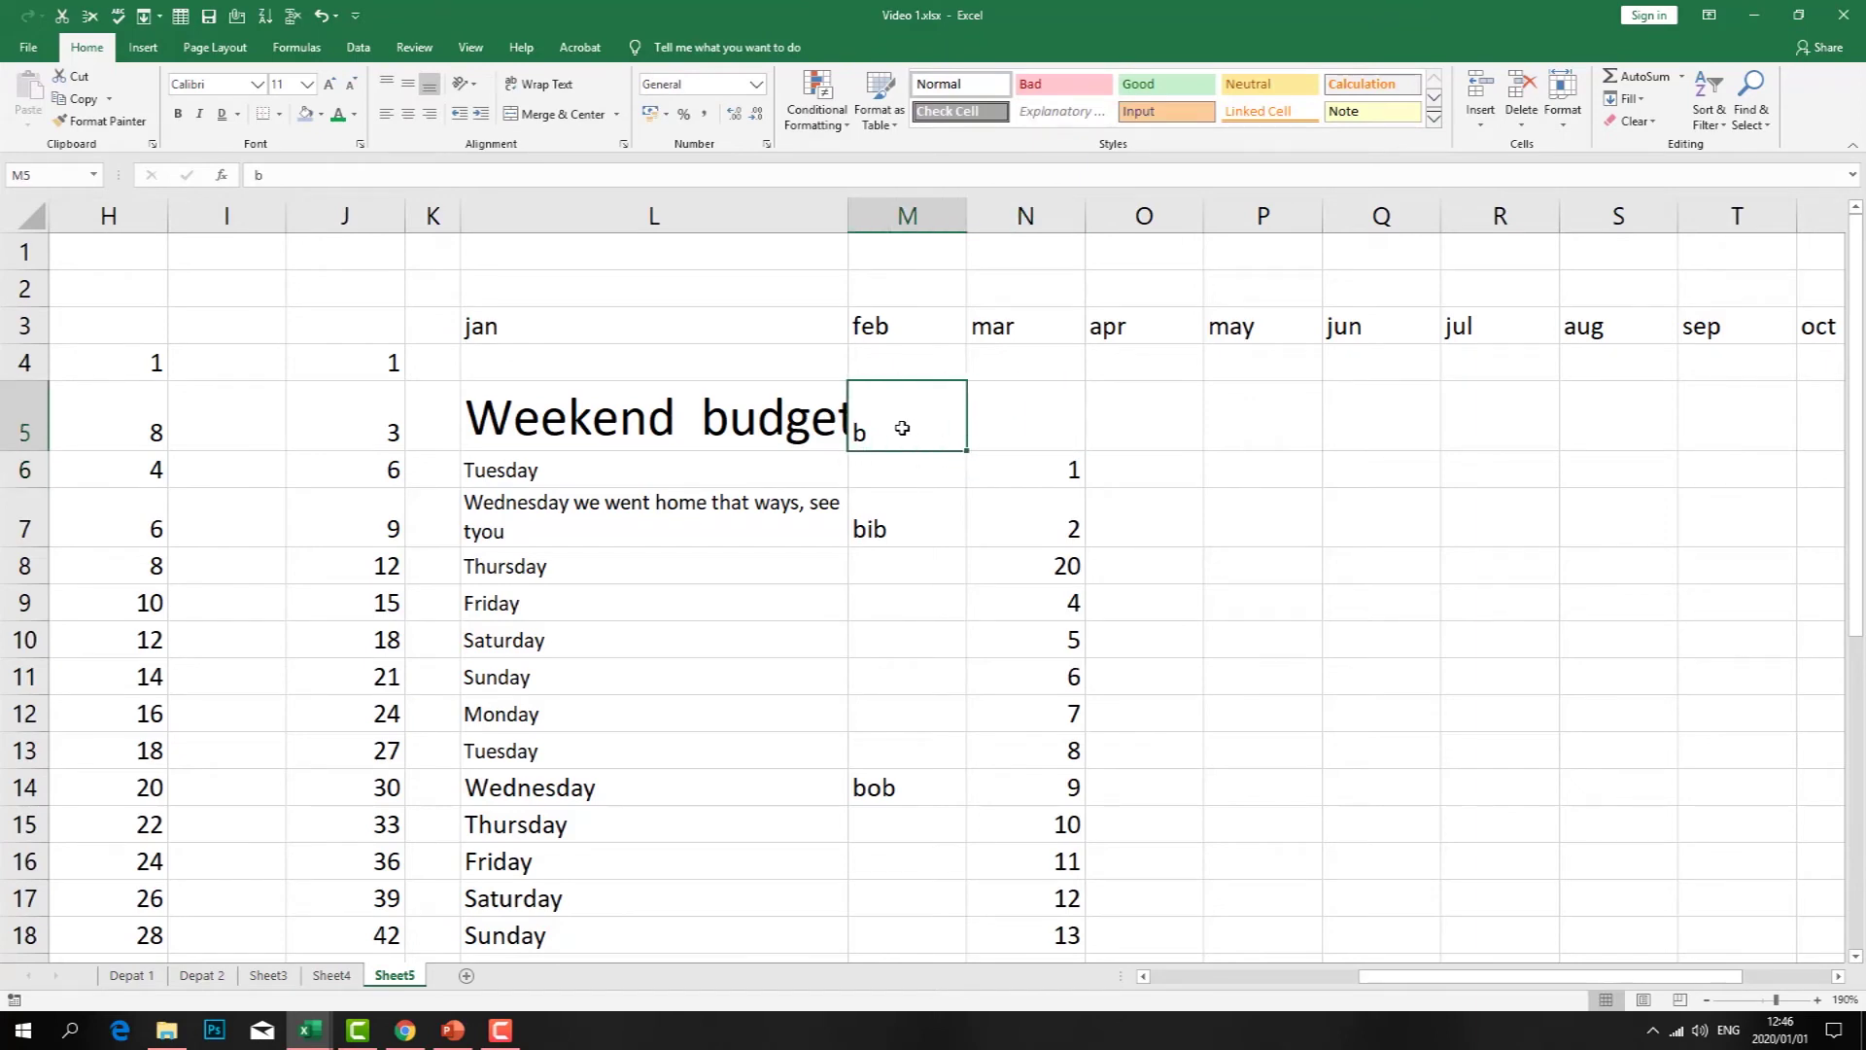
{"action": "double_click", "coordinate": [863, 433]}
{"action": "double_click", "coordinate": [863, 433]}
{"action": "key", "text": "BackSpace"}
- Merge and center the title across cells L5:N5
{"action": "left_click_drag", "start_coordinate": [680, 418], "coordinate": [1040, 418]}
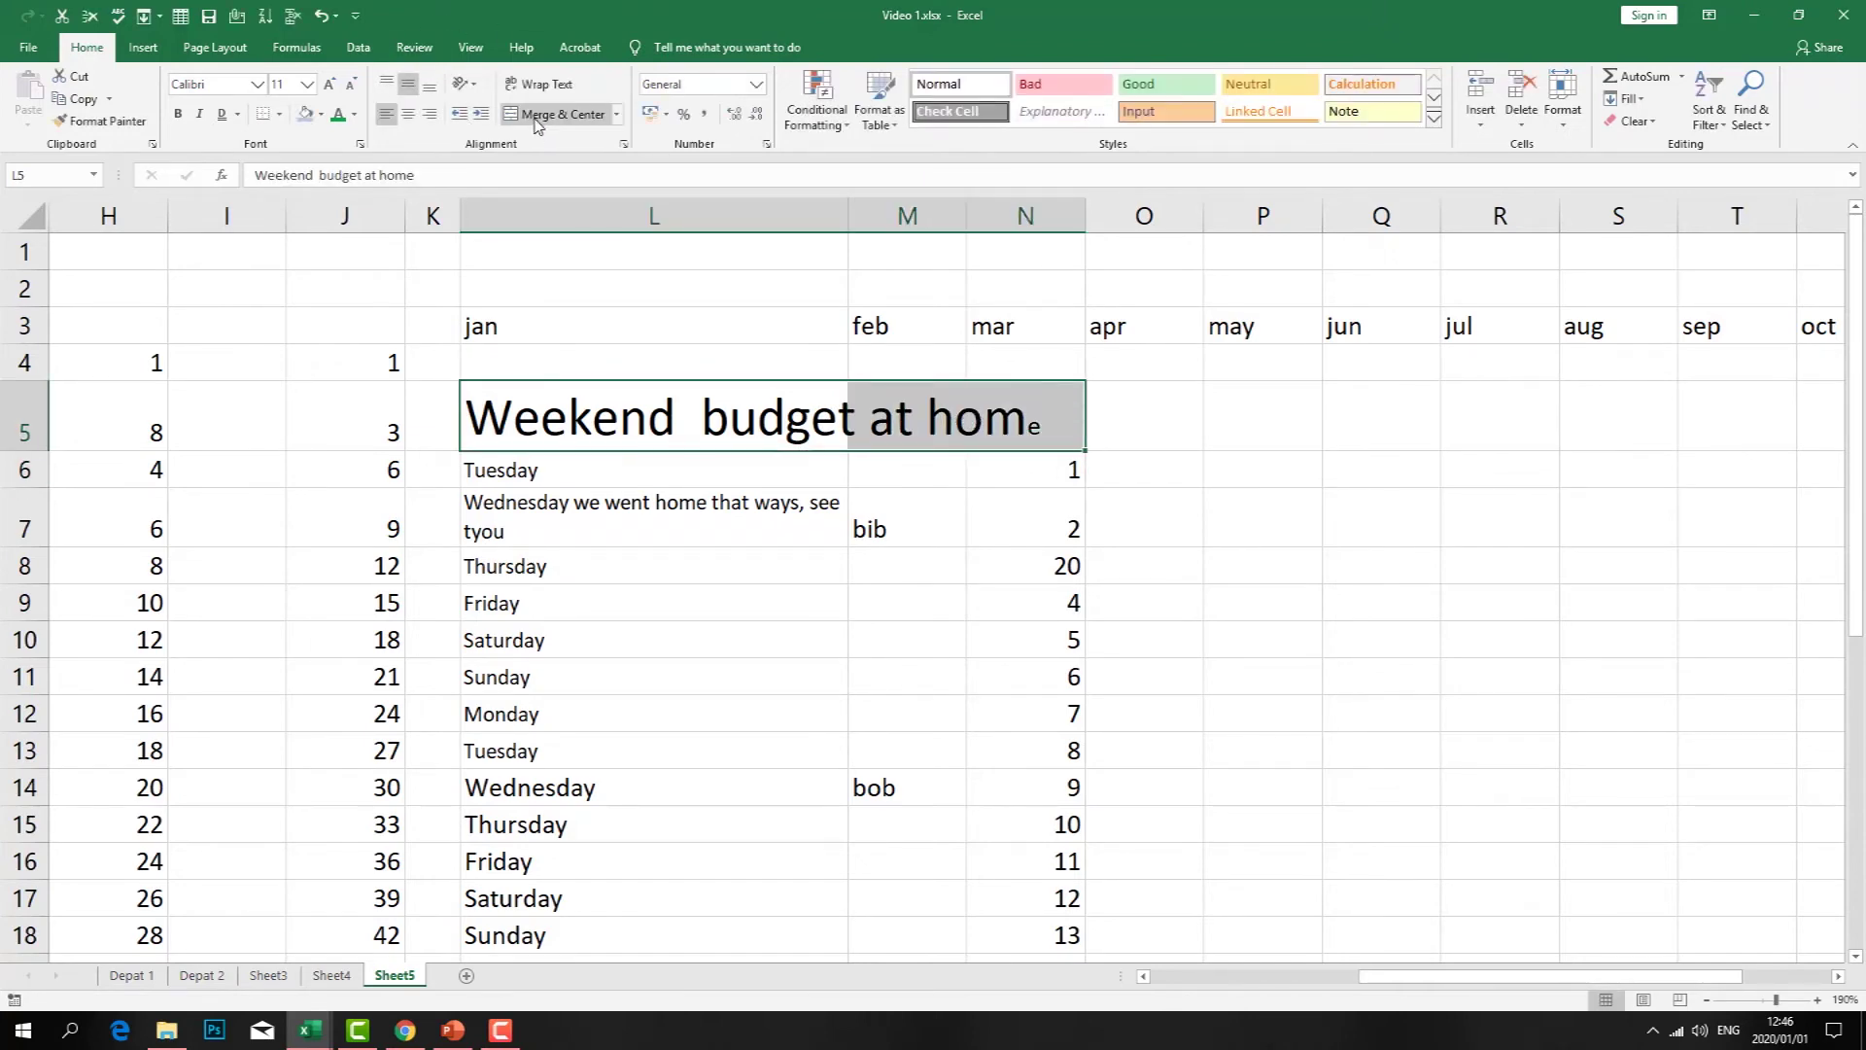
{"action": "left_click", "coordinate": [481, 114]}
{"action": "left_click", "coordinate": [1117, 390]}
- Retype the last letters of "home" in the merged title at the same size 22 as the rest
{"action": "double_click", "coordinate": [1042, 423]}
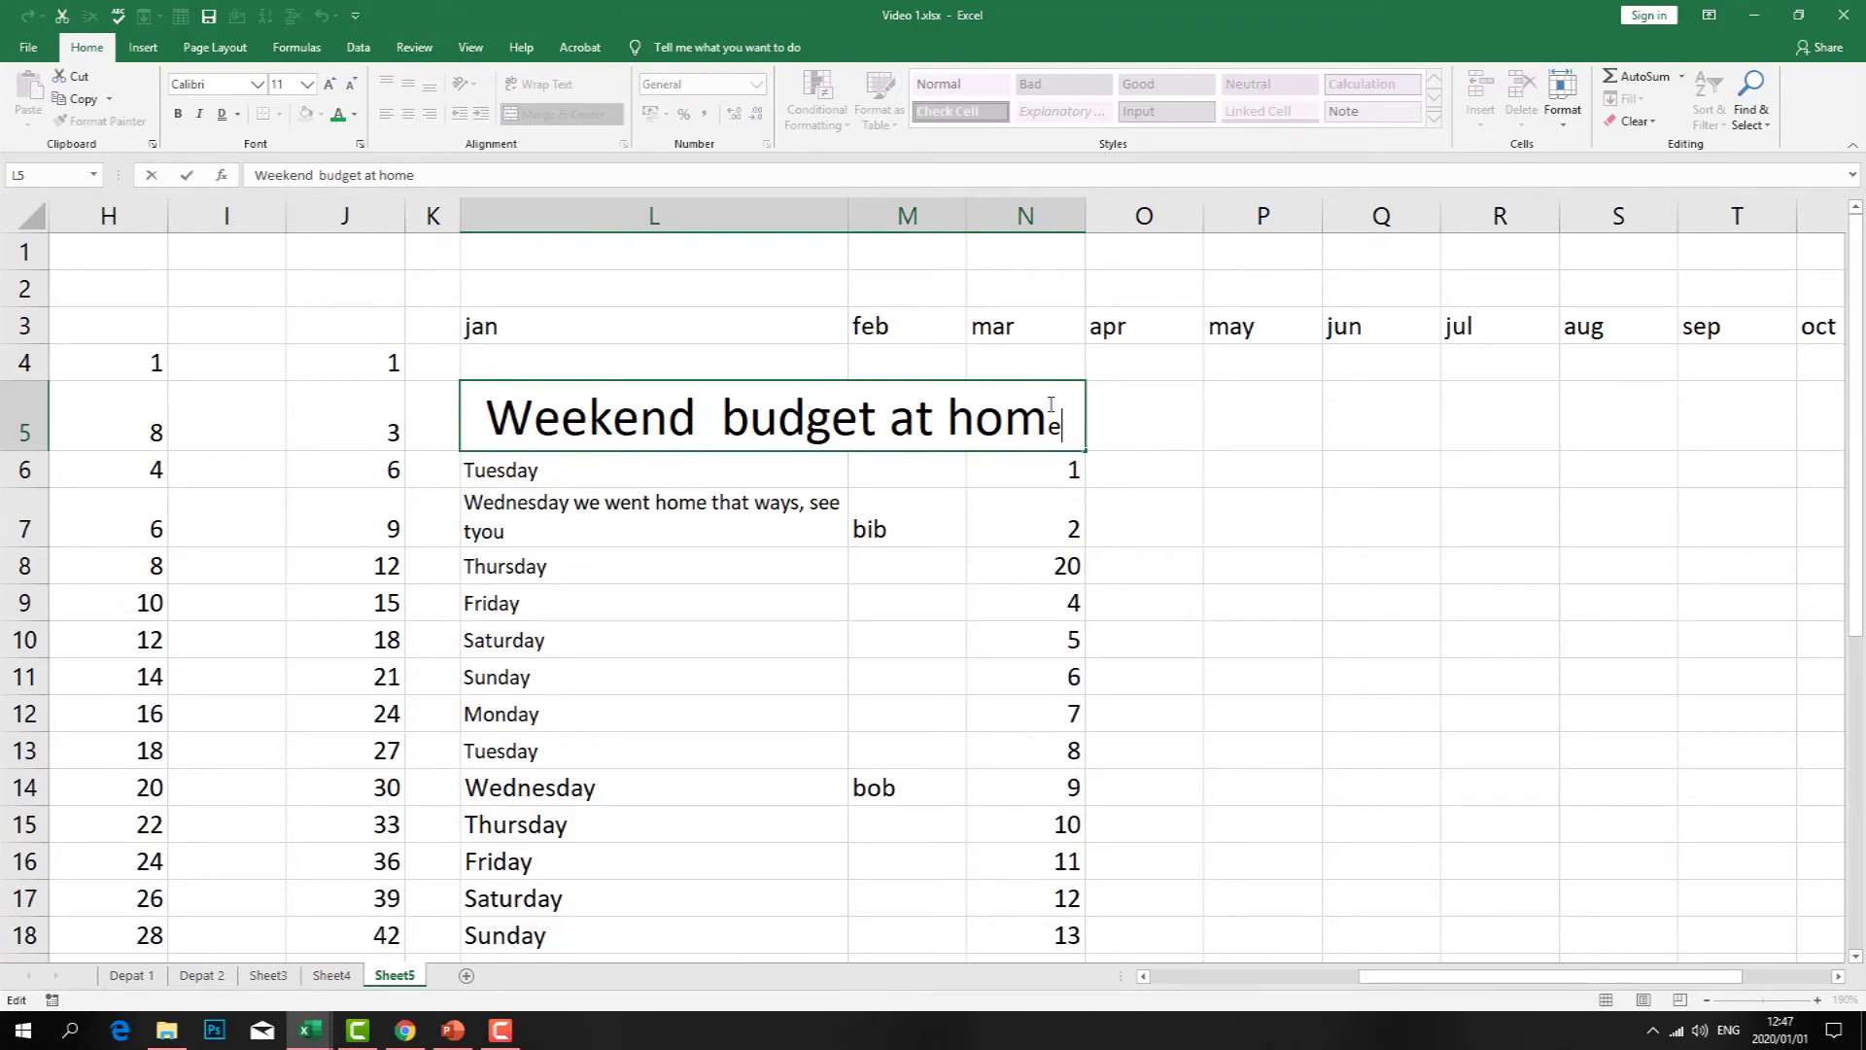
{"action": "key", "text": "BackSpace"}
{"action": "key", "text": "BackSpace"}
{"action": "type", "text": "mw"}
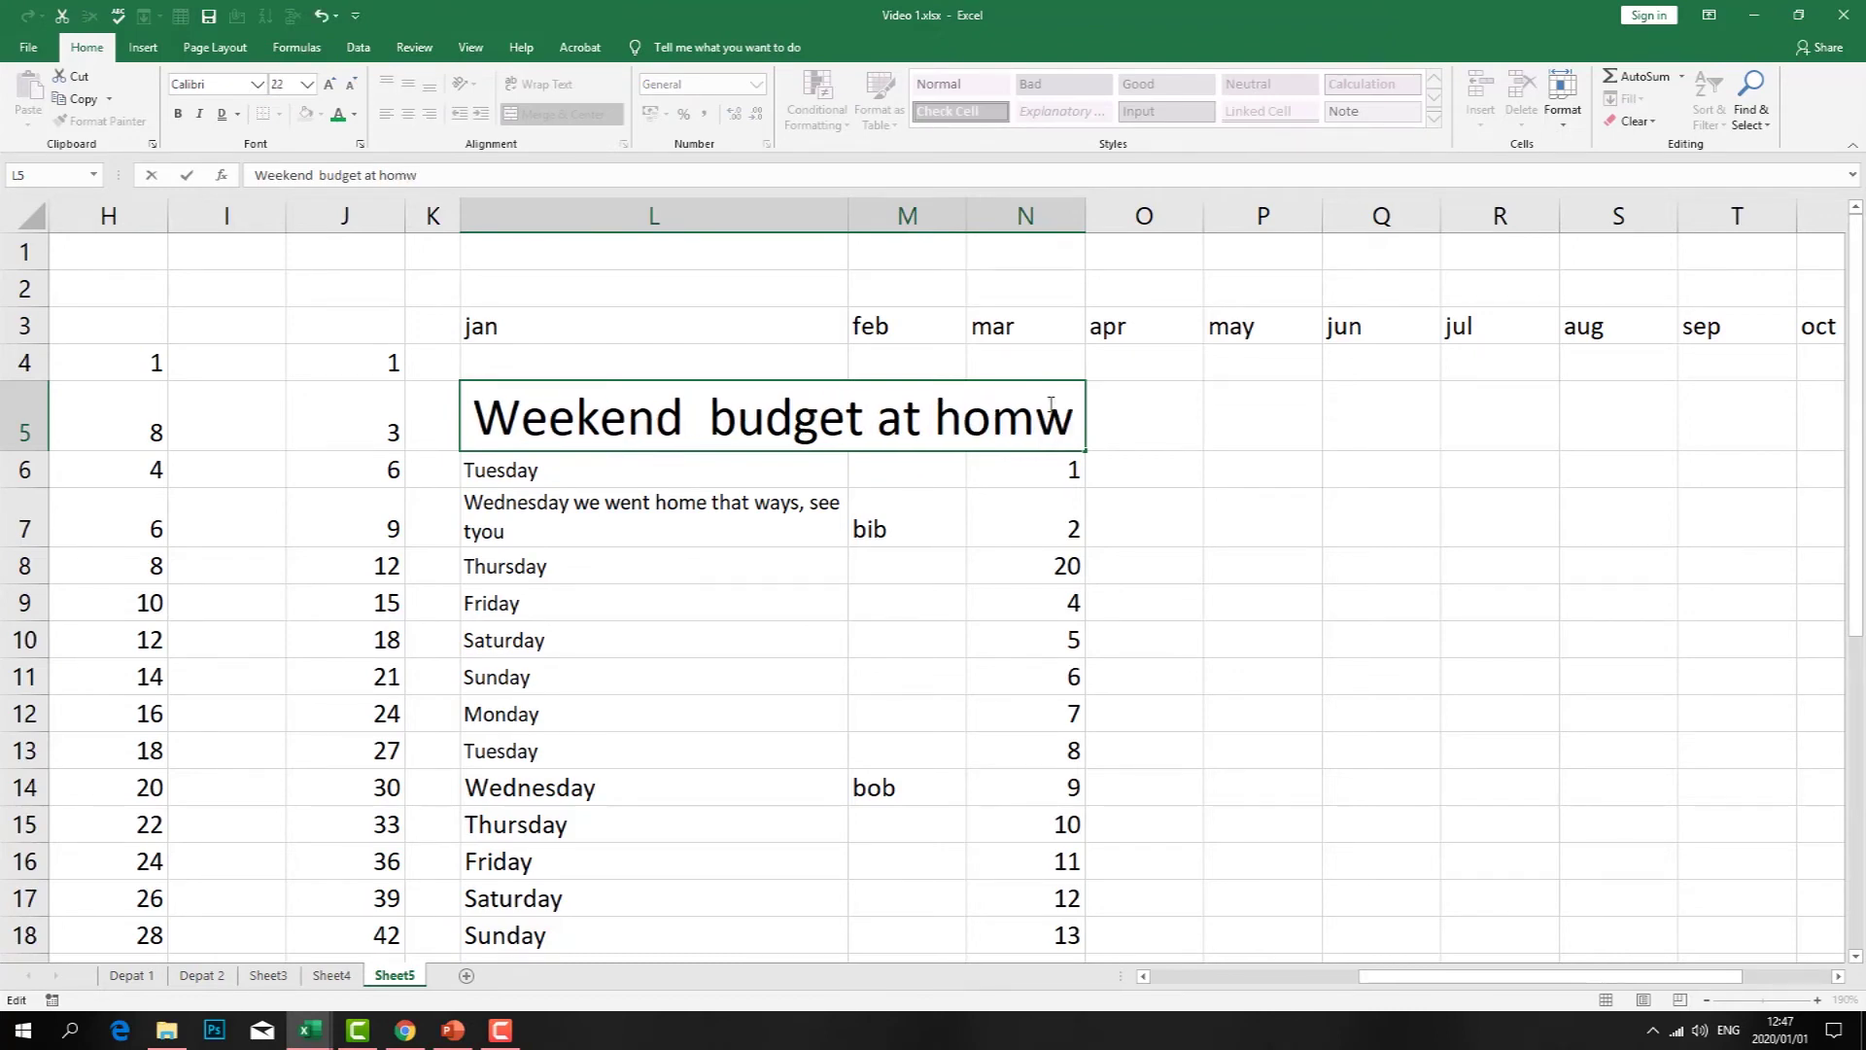
{"action": "key", "text": "BackSpace"}
{"action": "type", "text": "e"}
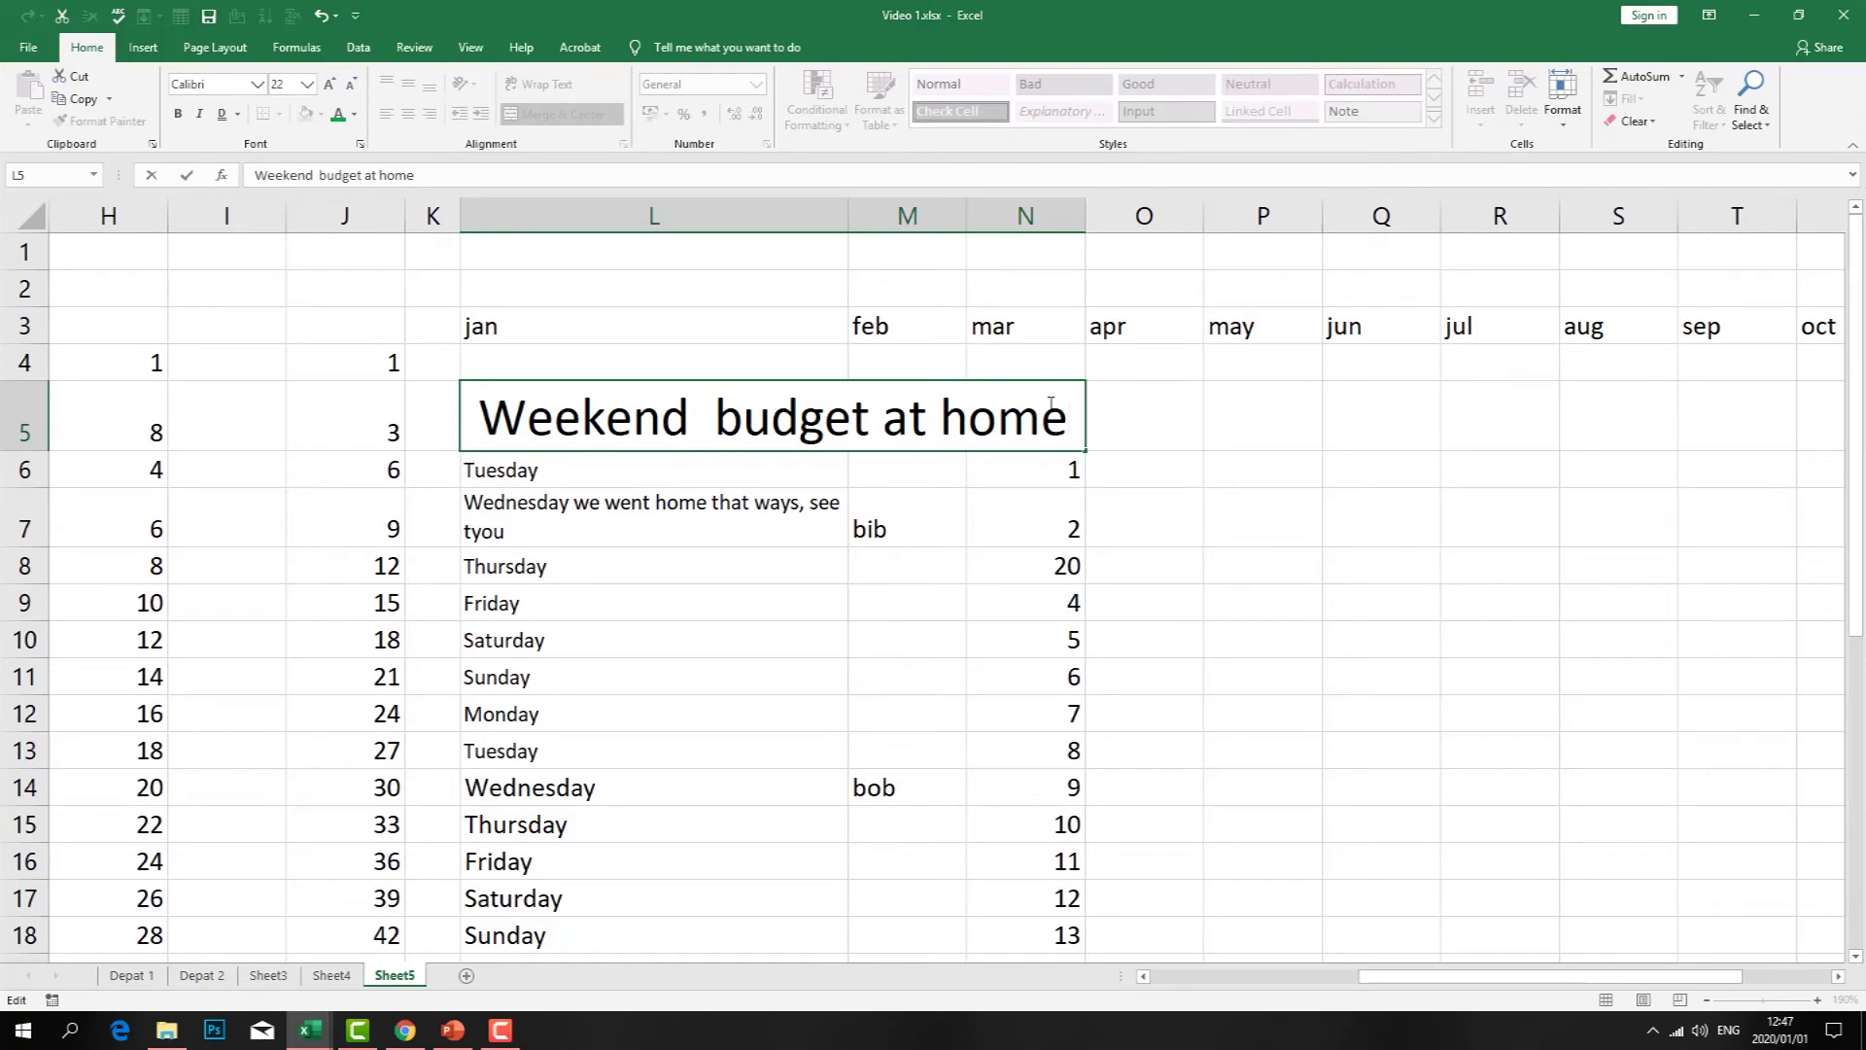
{"action": "left_click", "coordinate": [1264, 505]}
{"action": "left_click_drag", "start_coordinate": [204, 418], "coordinate": [1338, 434]}
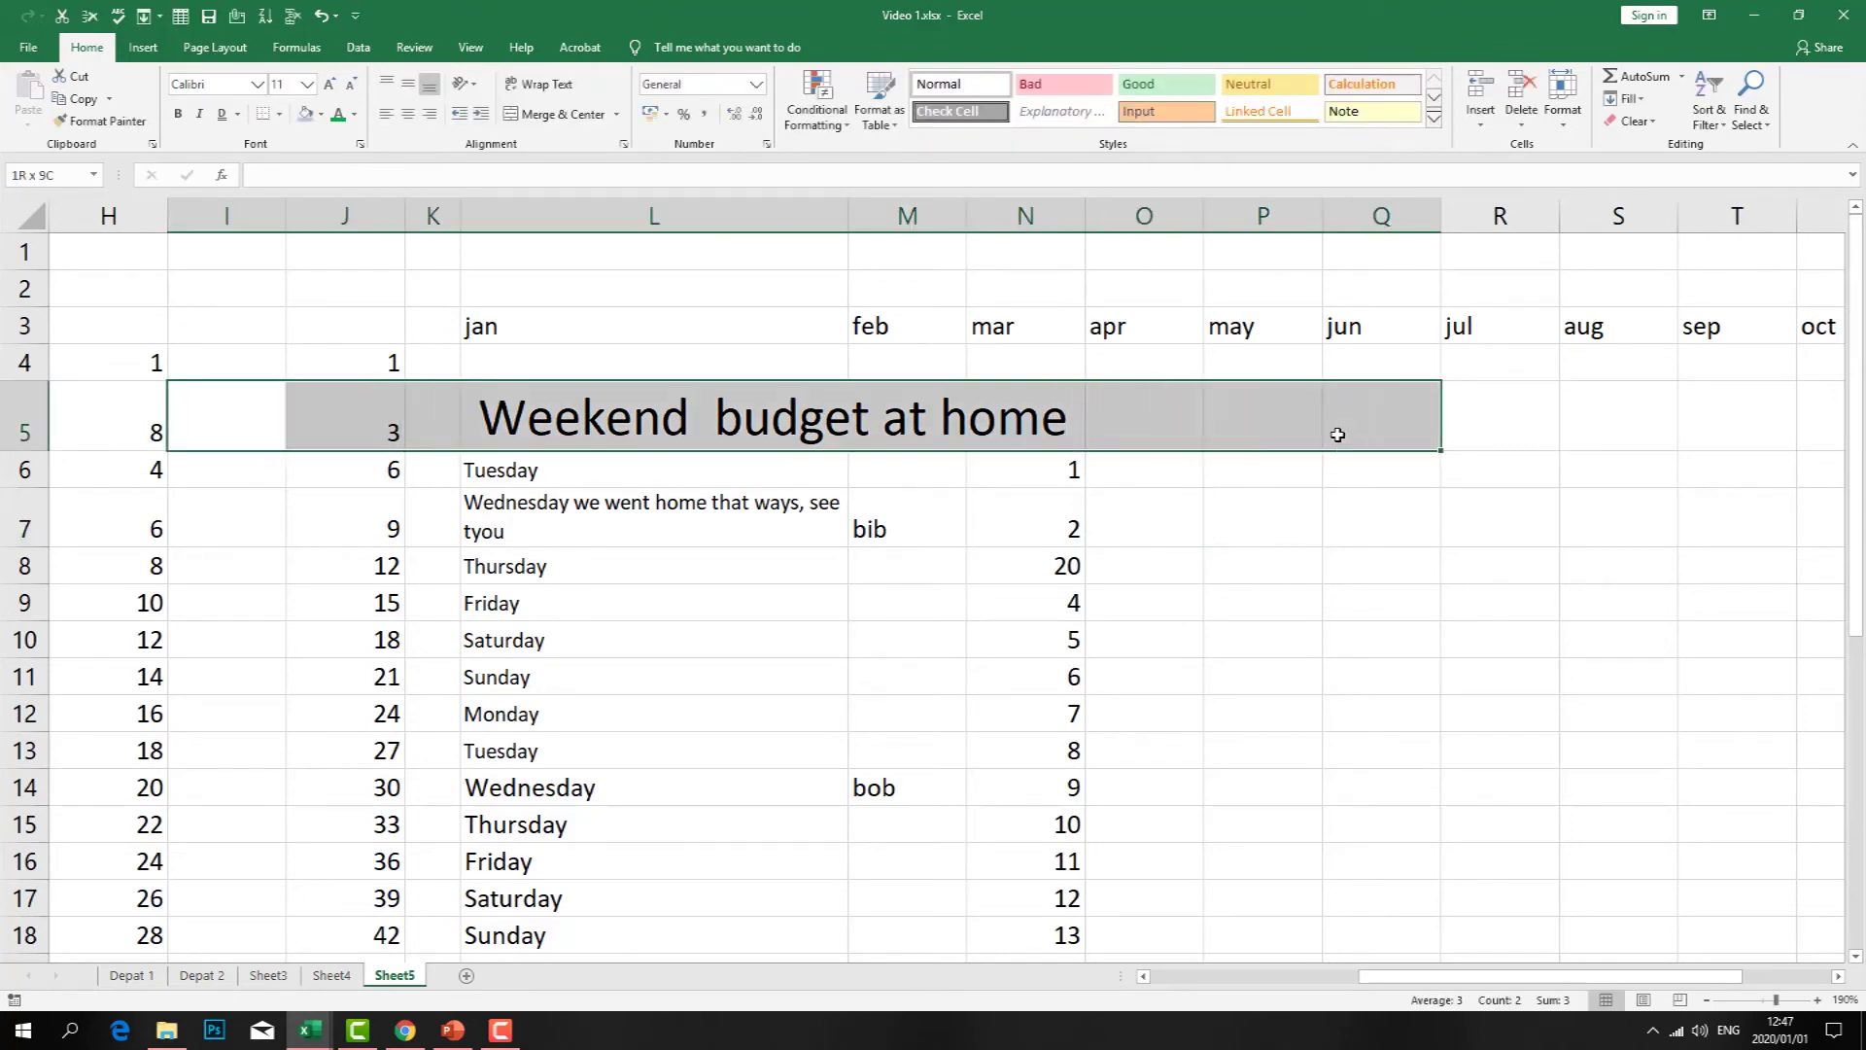
{"action": "left_click", "coordinate": [1272, 511]}
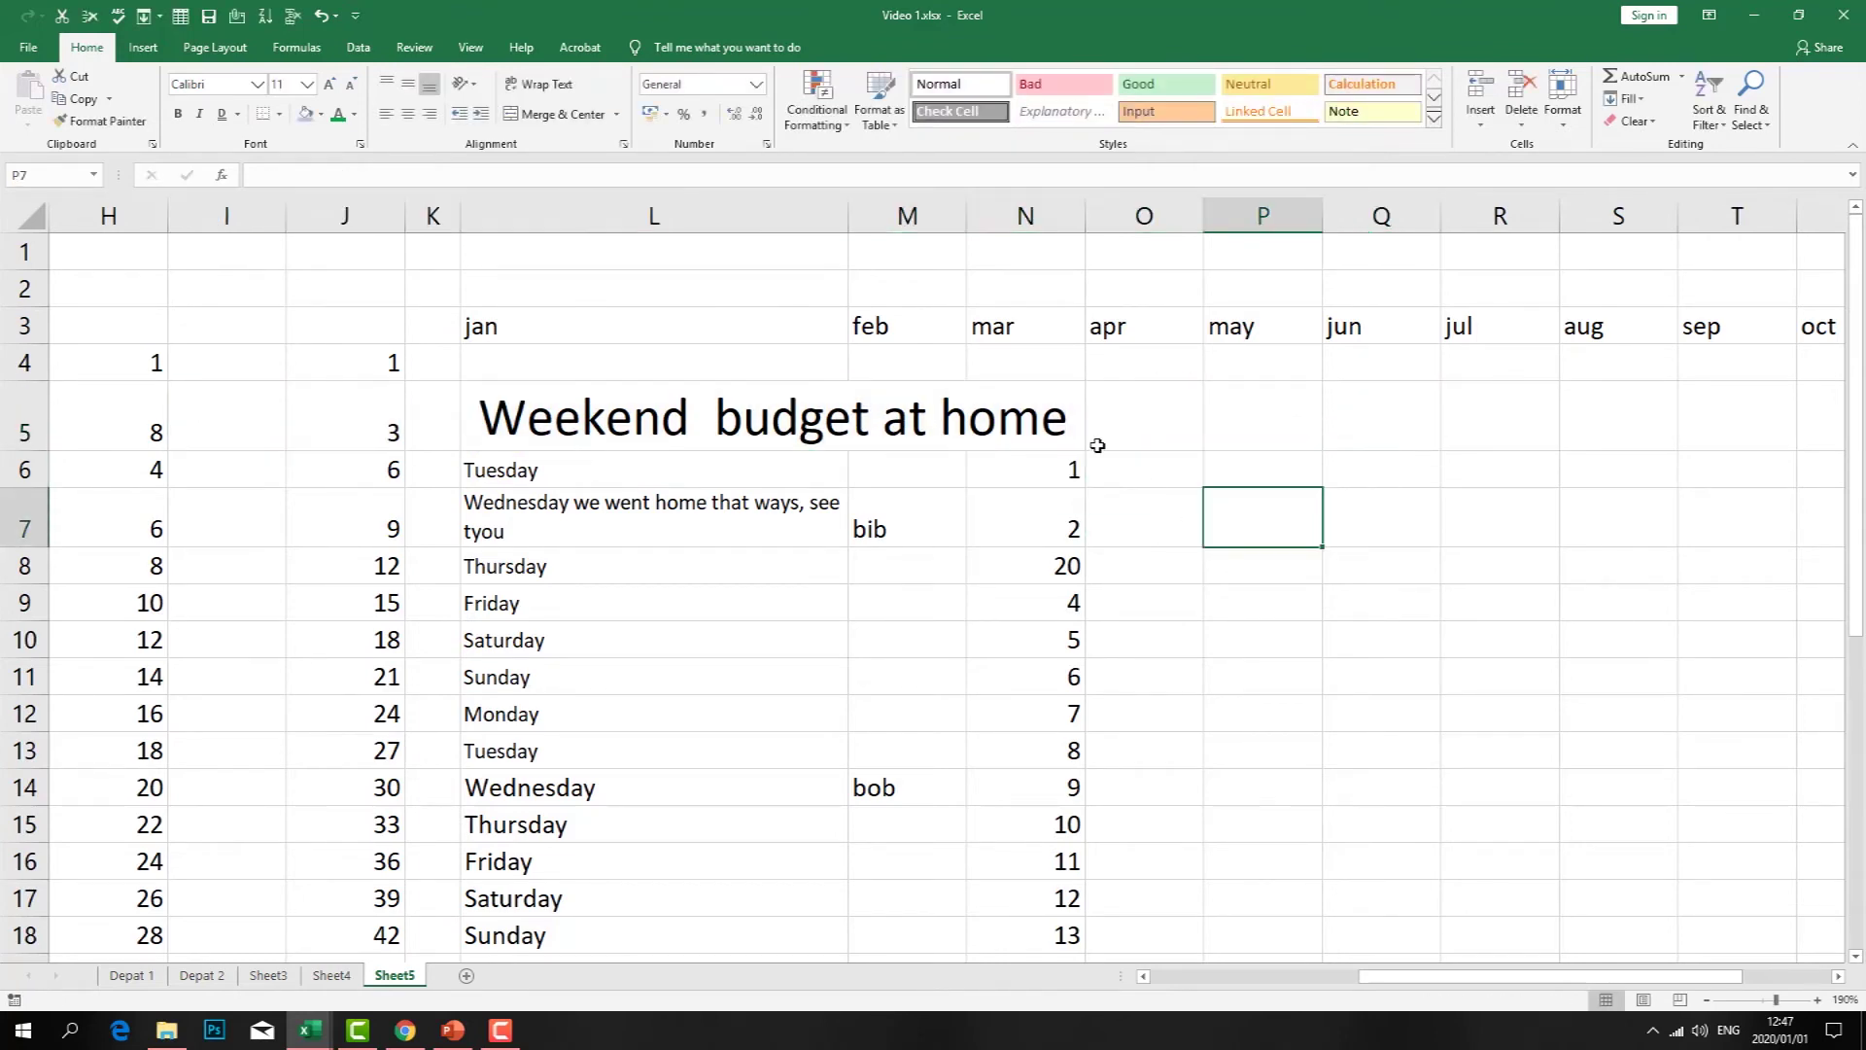
{"action": "left_click", "coordinate": [757, 85]}
{"action": "key", "text": "Escape"}
{"action": "scroll", "coordinate": [1179, 544], "scroll_direction": "down", "scroll_amount": 3}
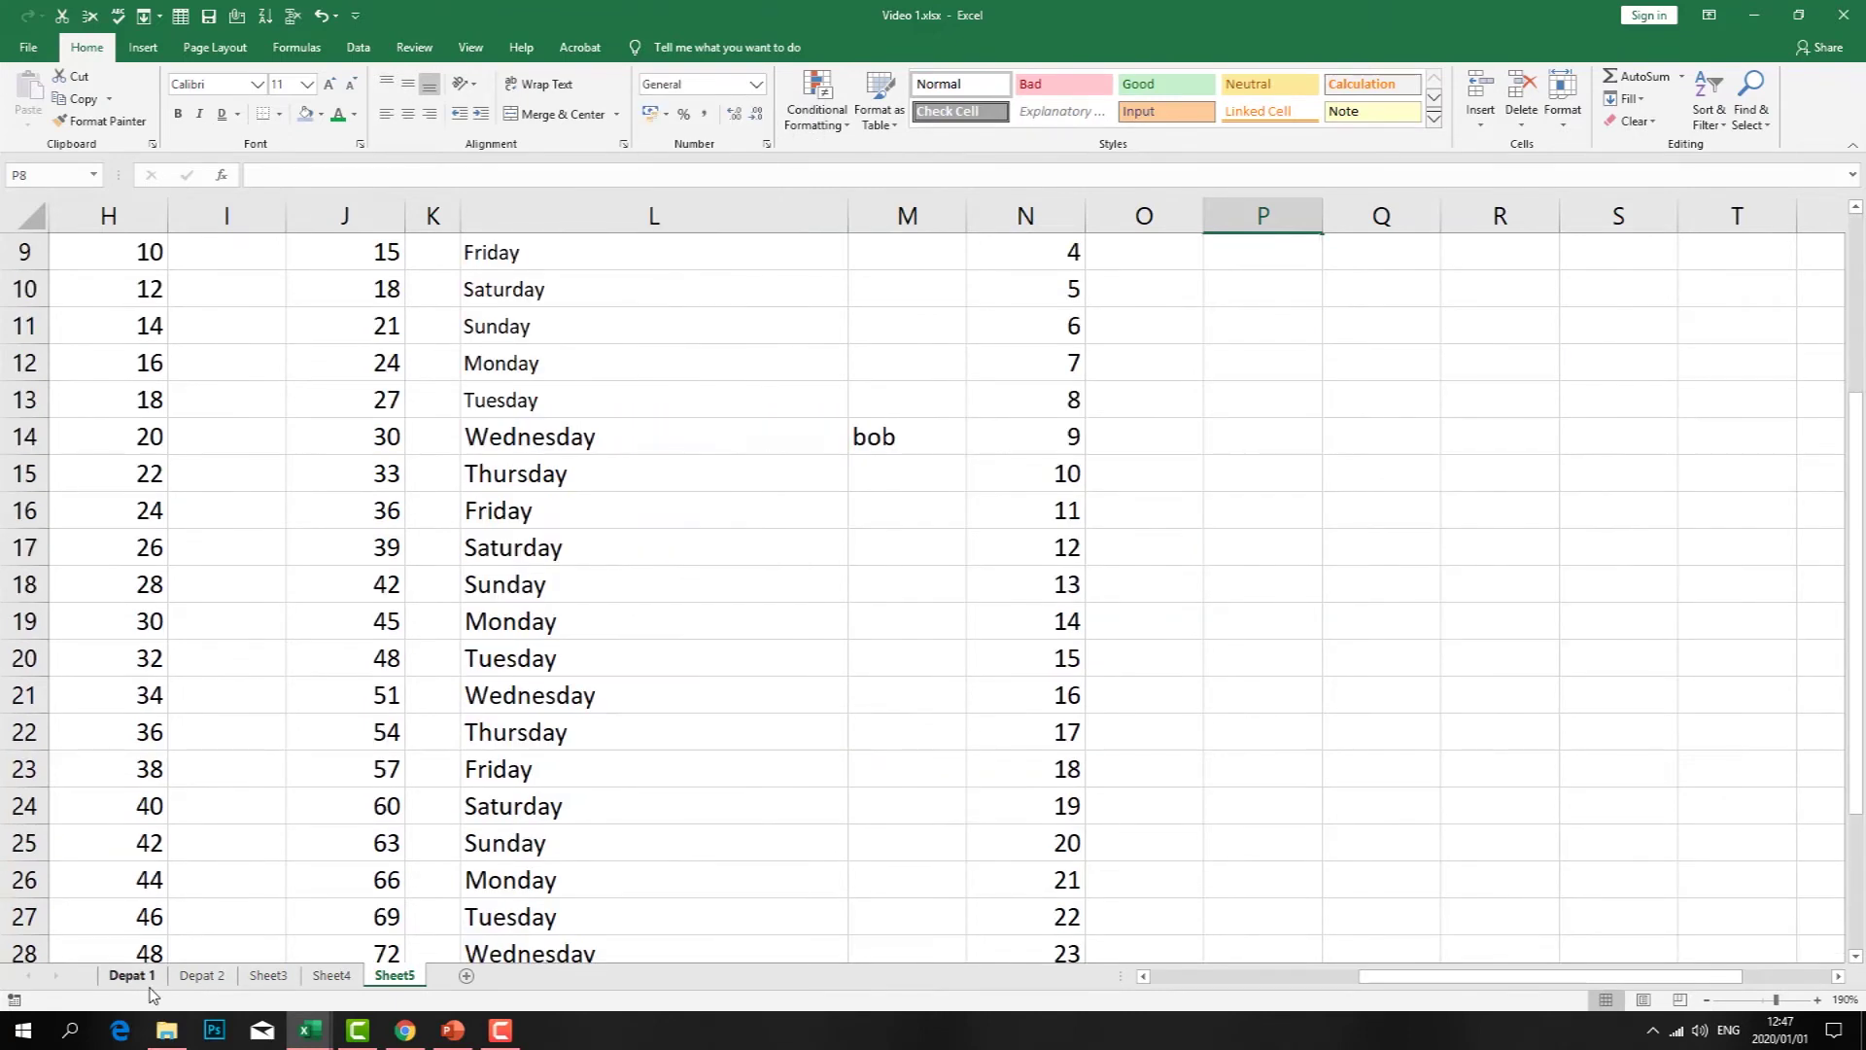
- Open the Depat 1 sheet and enter 1 in cell D21
{"action": "left_click", "coordinate": [134, 977]}
{"action": "left_click", "coordinate": [574, 481]}
{"action": "left_click", "coordinate": [535, 388]}
{"action": "left_click", "coordinate": [389, 309]}
{"action": "left_click", "coordinate": [229, 307]}
{"action": "type", "text": "b2"}
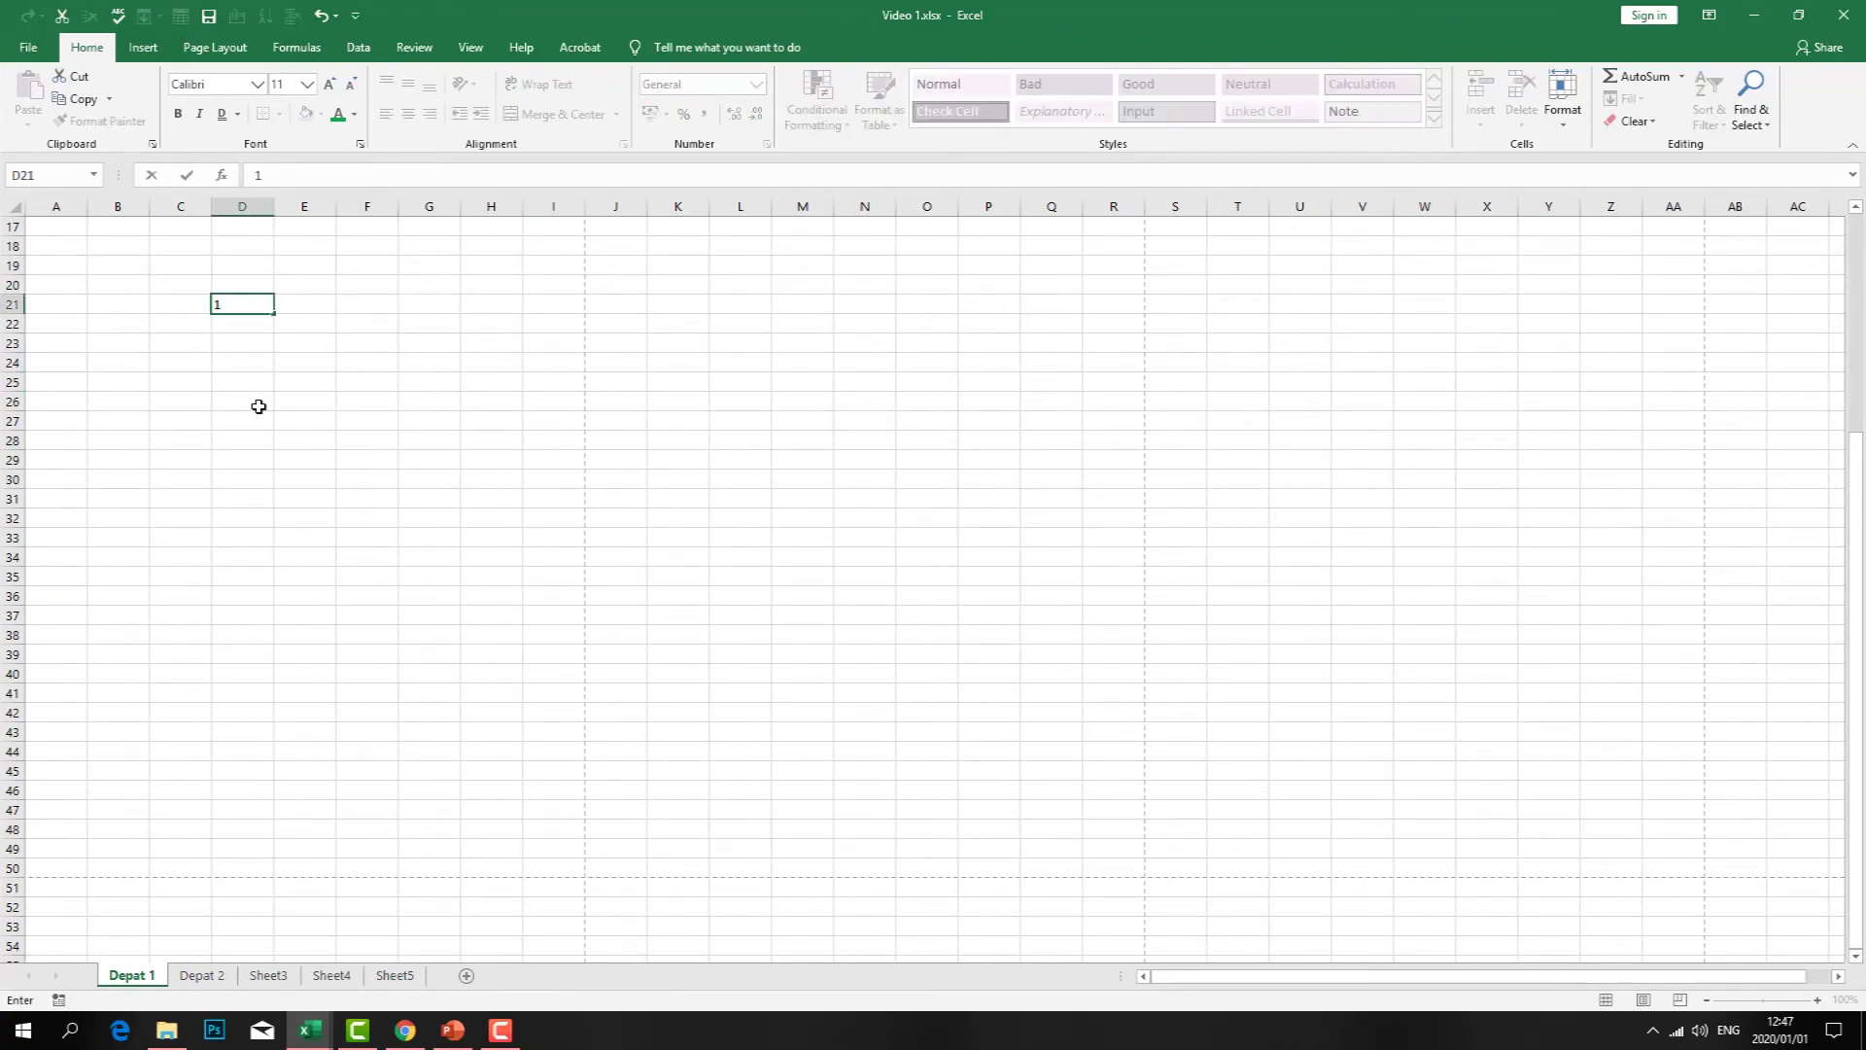
- Enter 2, 3 and 4 in cells D22, D23 and D24
{"action": "left_click", "coordinate": [243, 323]}
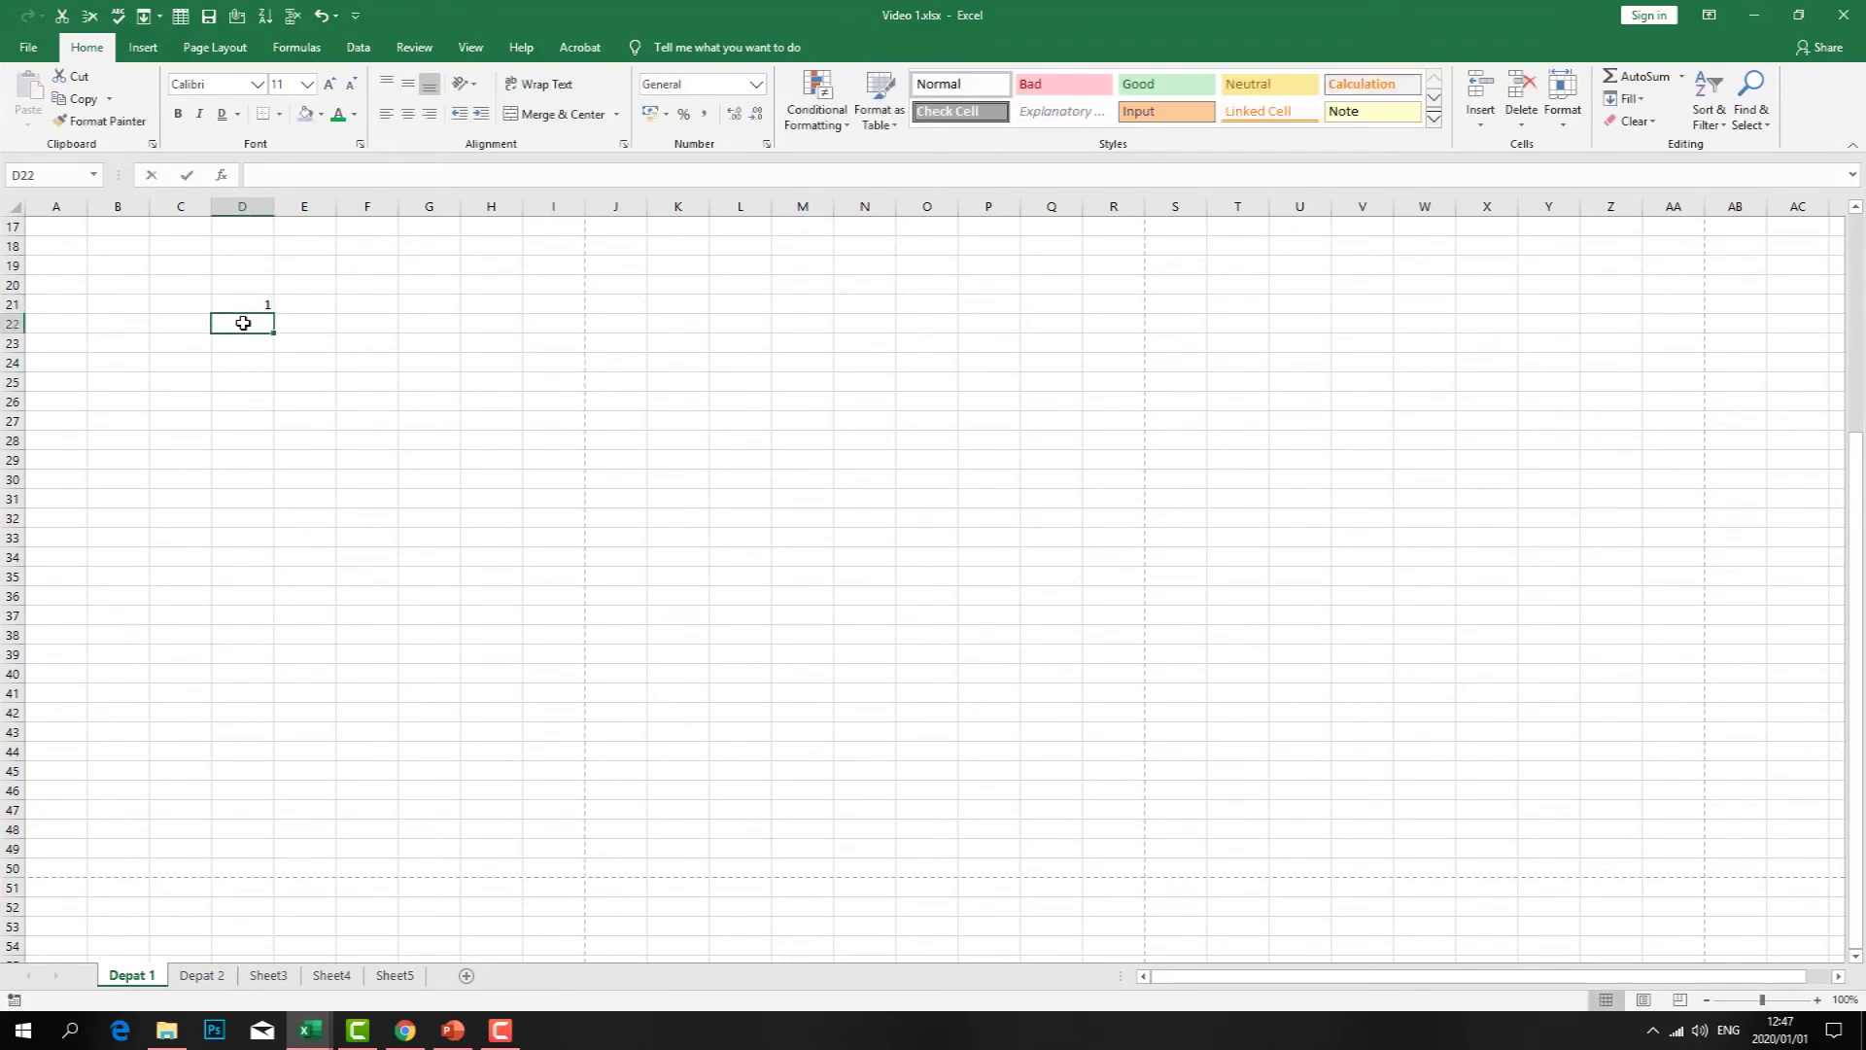
{"action": "type", "text": "2"}
{"action": "left_click", "coordinate": [249, 348]}
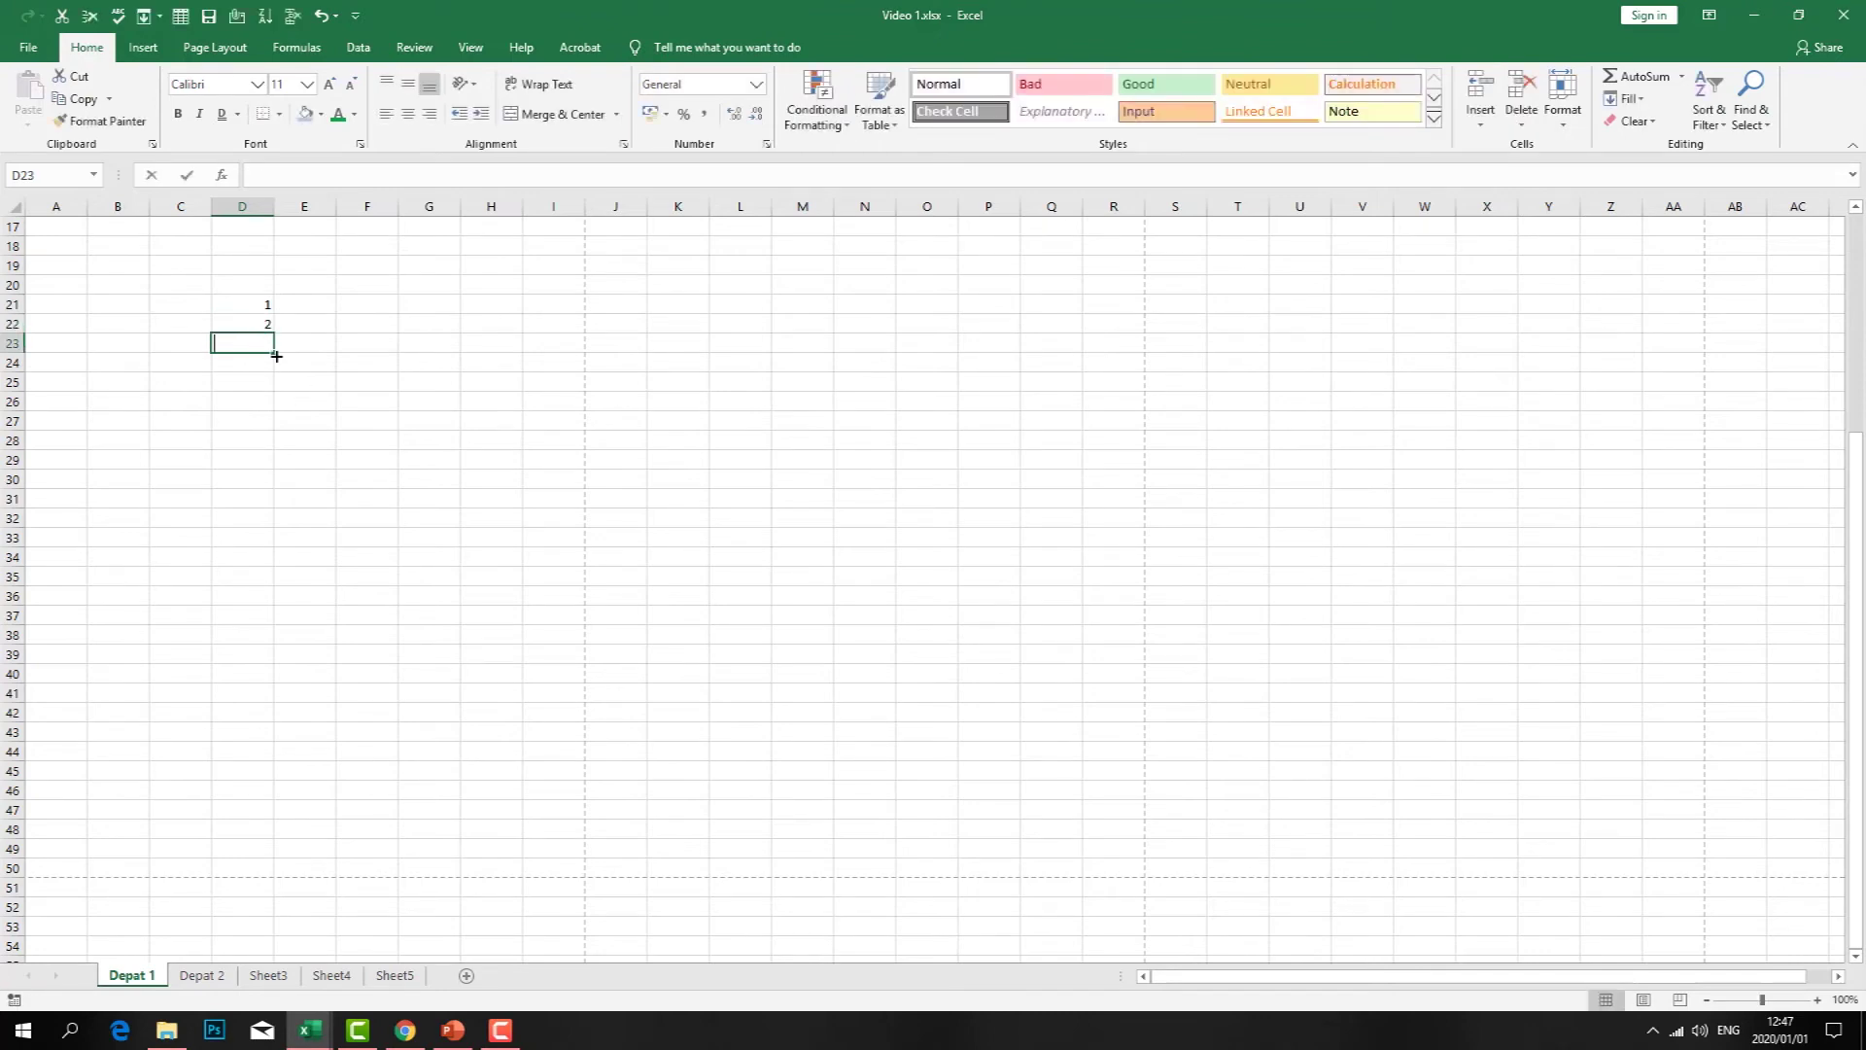
{"action": "type", "text": "3"}
{"action": "left_click", "coordinate": [255, 367]}
{"action": "type", "text": "4"}
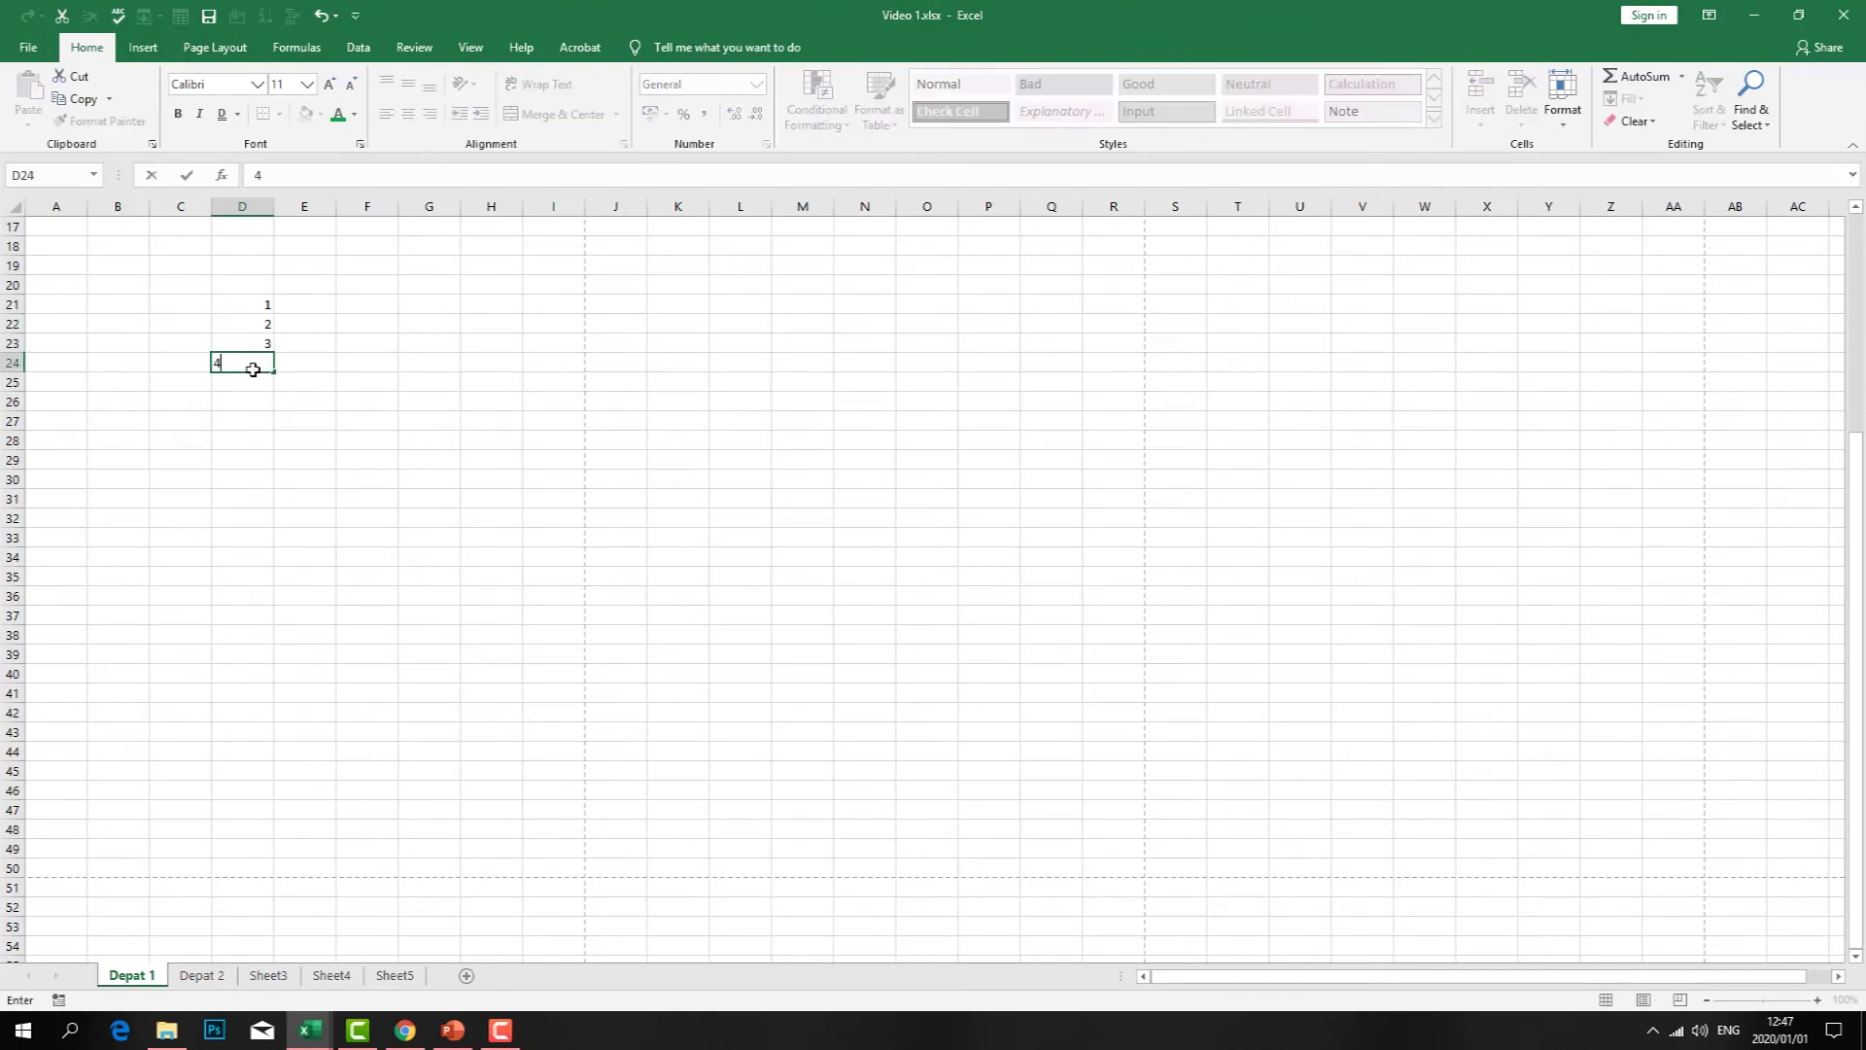
{"action": "key", "text": "Return"}
- Select the numbers in D21:D24 and open the full set of number format options for them
{"action": "left_click_drag", "start_coordinate": [250, 300], "coordinate": [266, 350]}
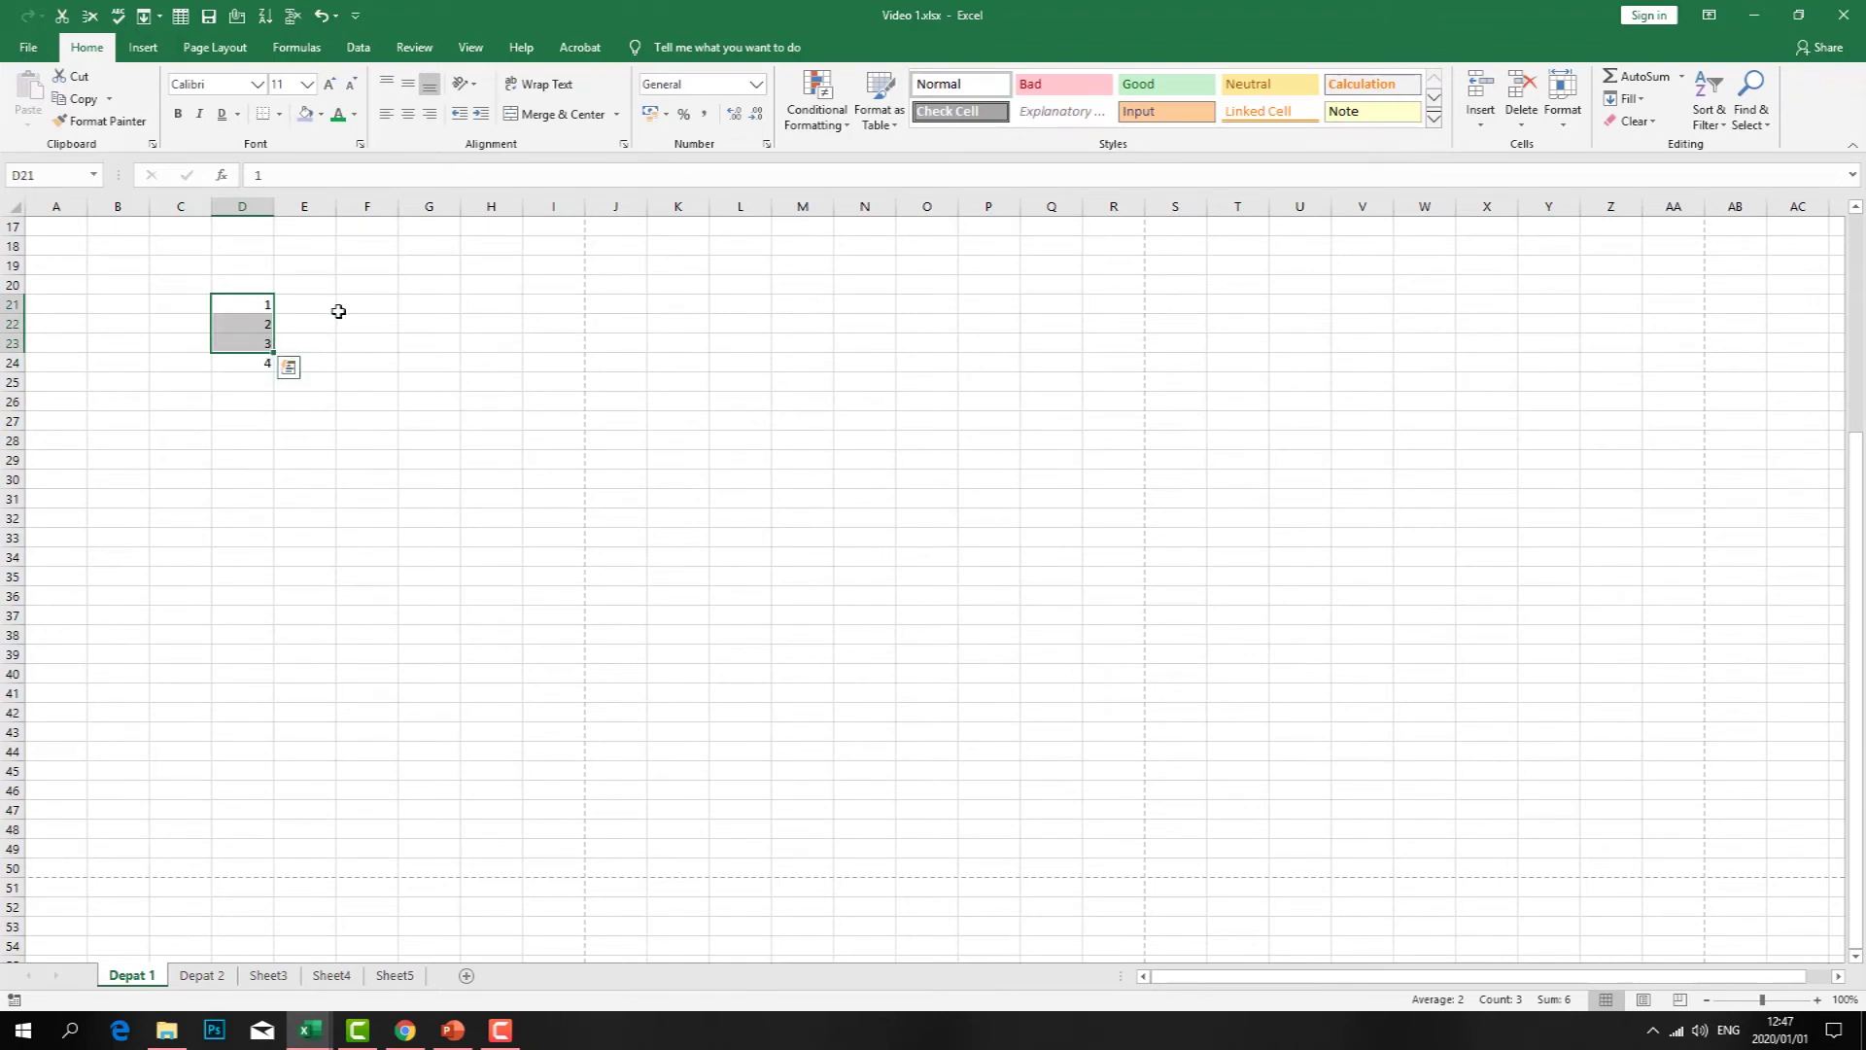
{"action": "left_click", "coordinate": [255, 362]}
{"action": "left_click_drag", "start_coordinate": [258, 305], "coordinate": [261, 367]}
{"action": "left_click", "coordinate": [757, 83]}
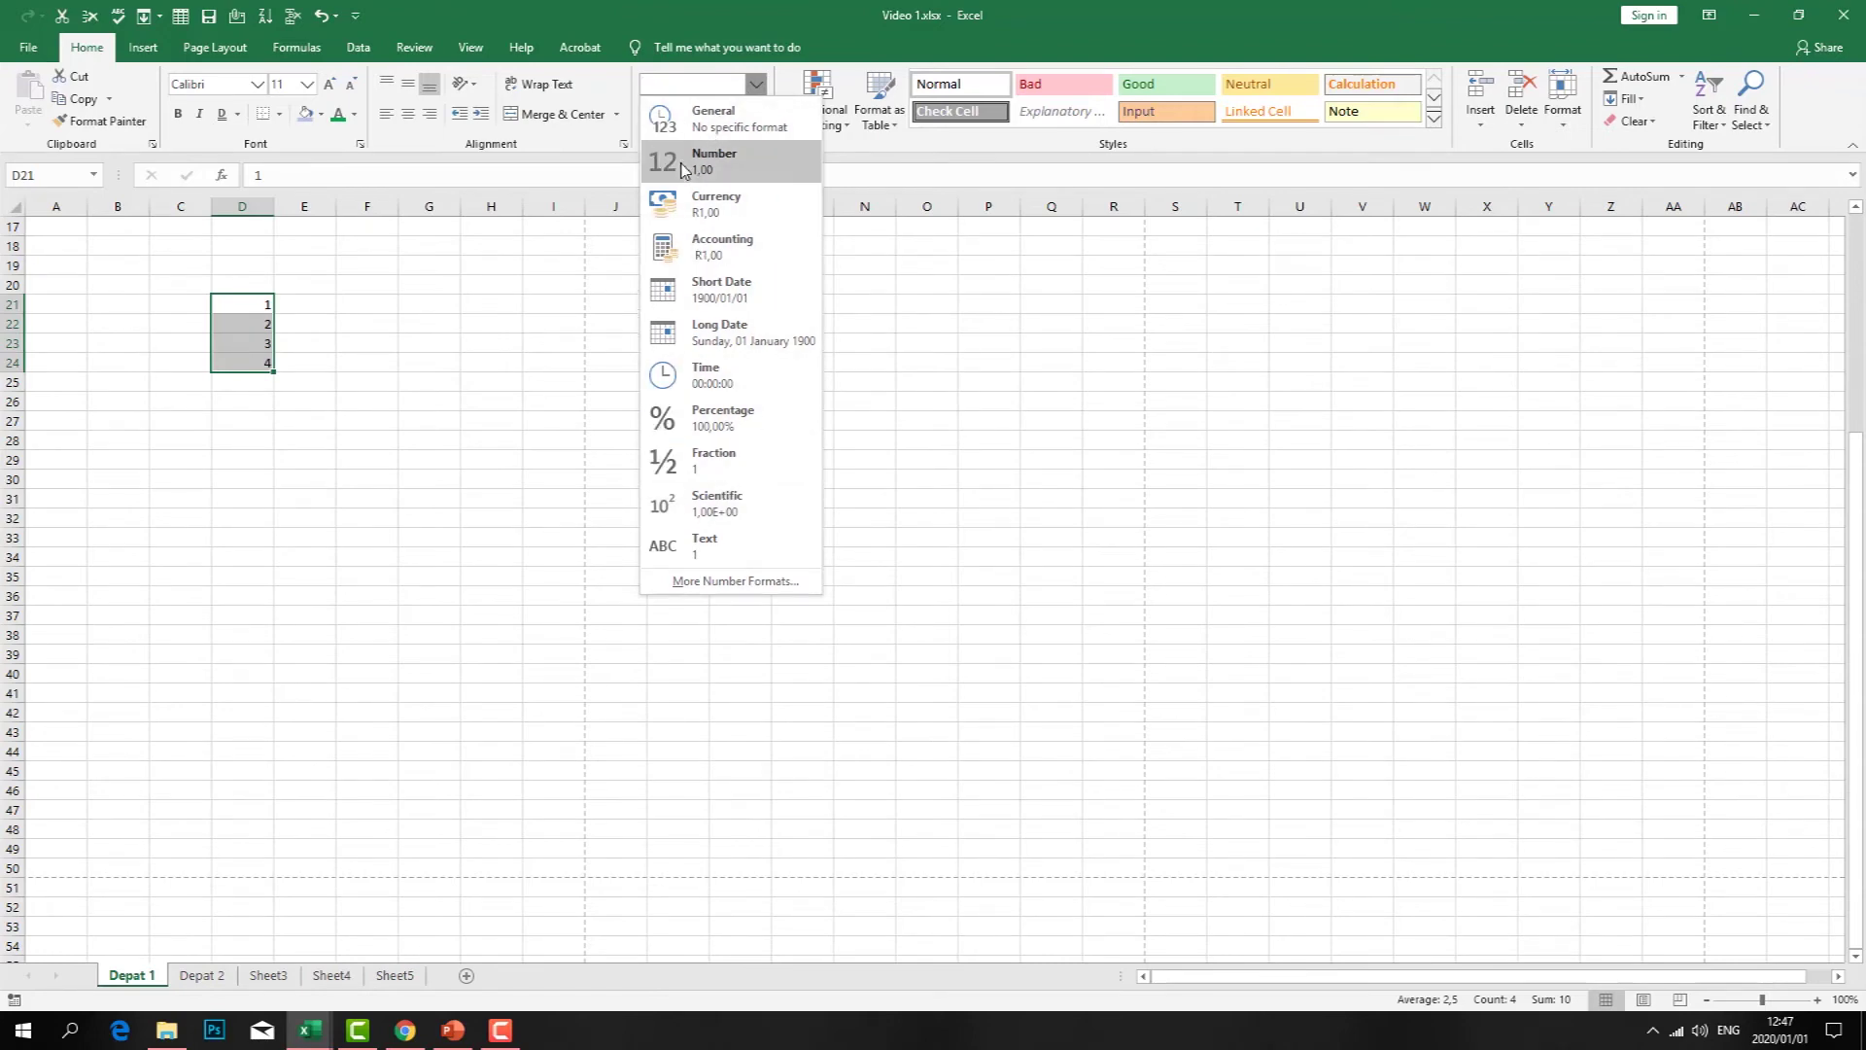
{"action": "left_click", "coordinate": [713, 582]}
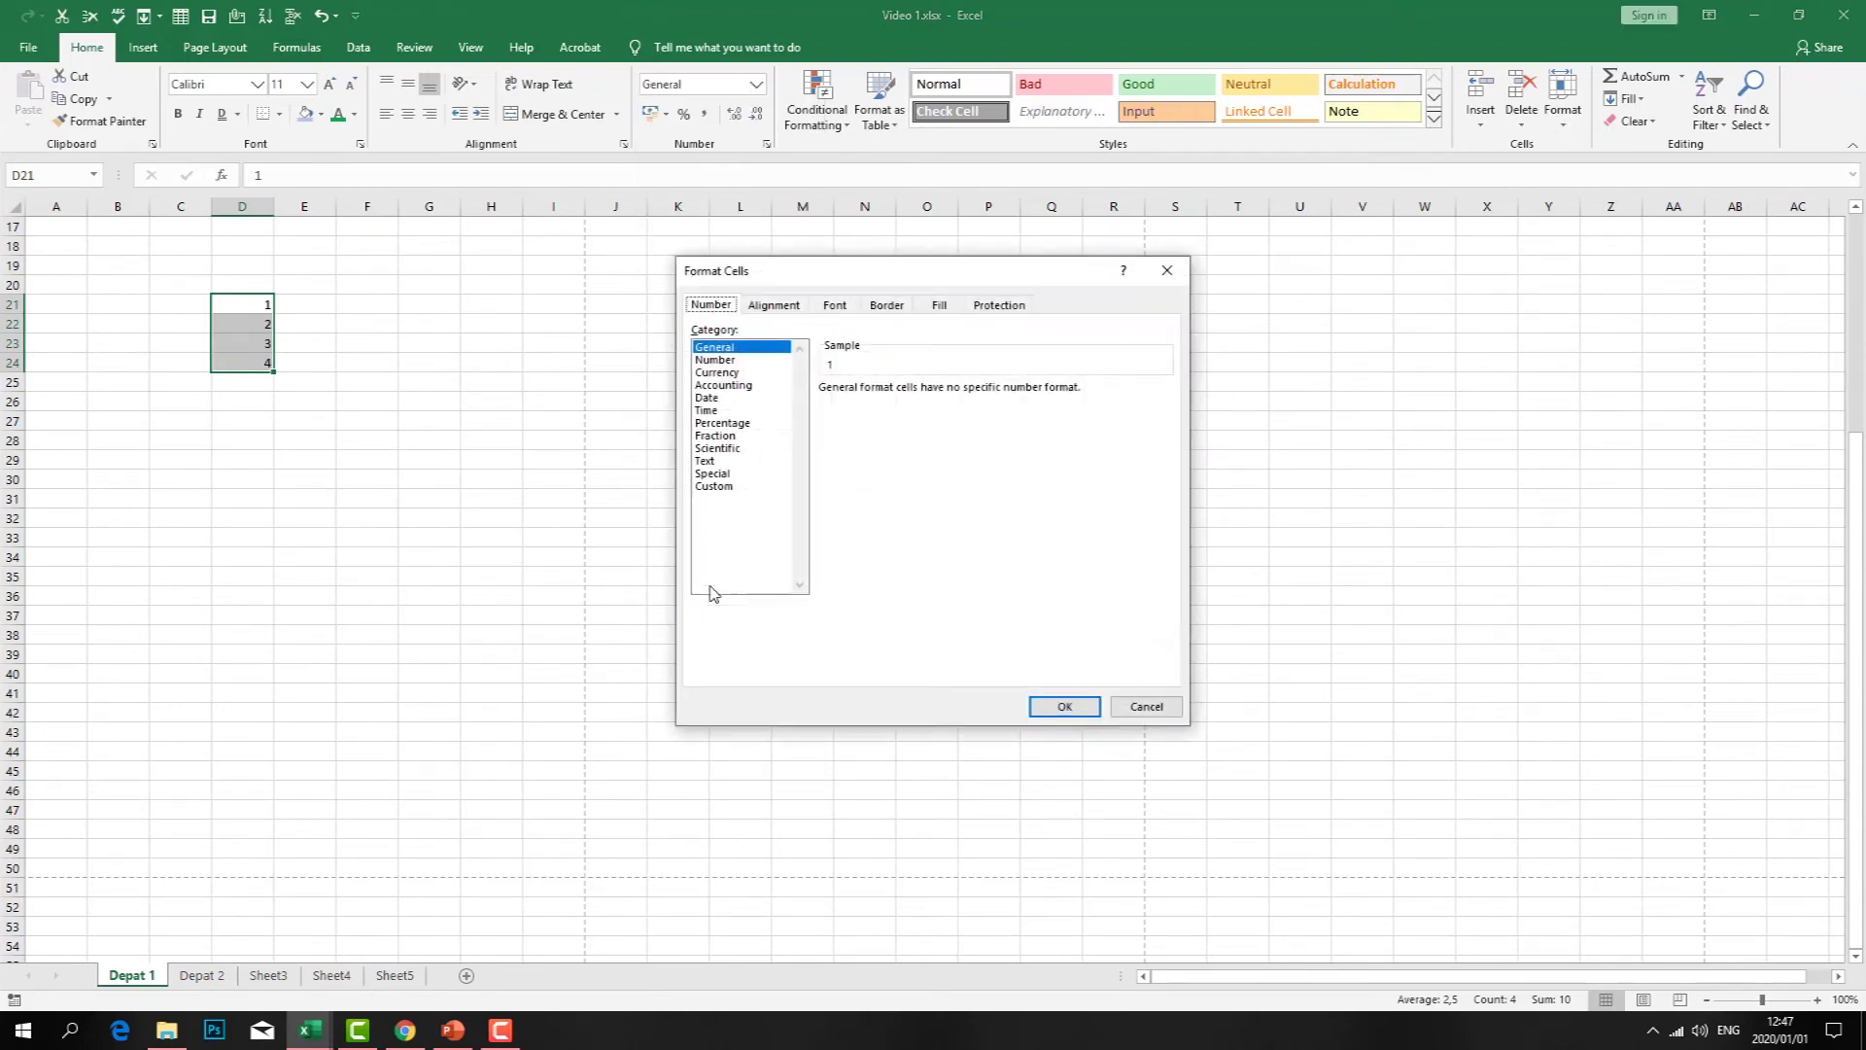
- Look through the options of the Currency, Date, Time, Fraction, Text and Special number categories for the selected cells
{"action": "left_click", "coordinate": [731, 373]}
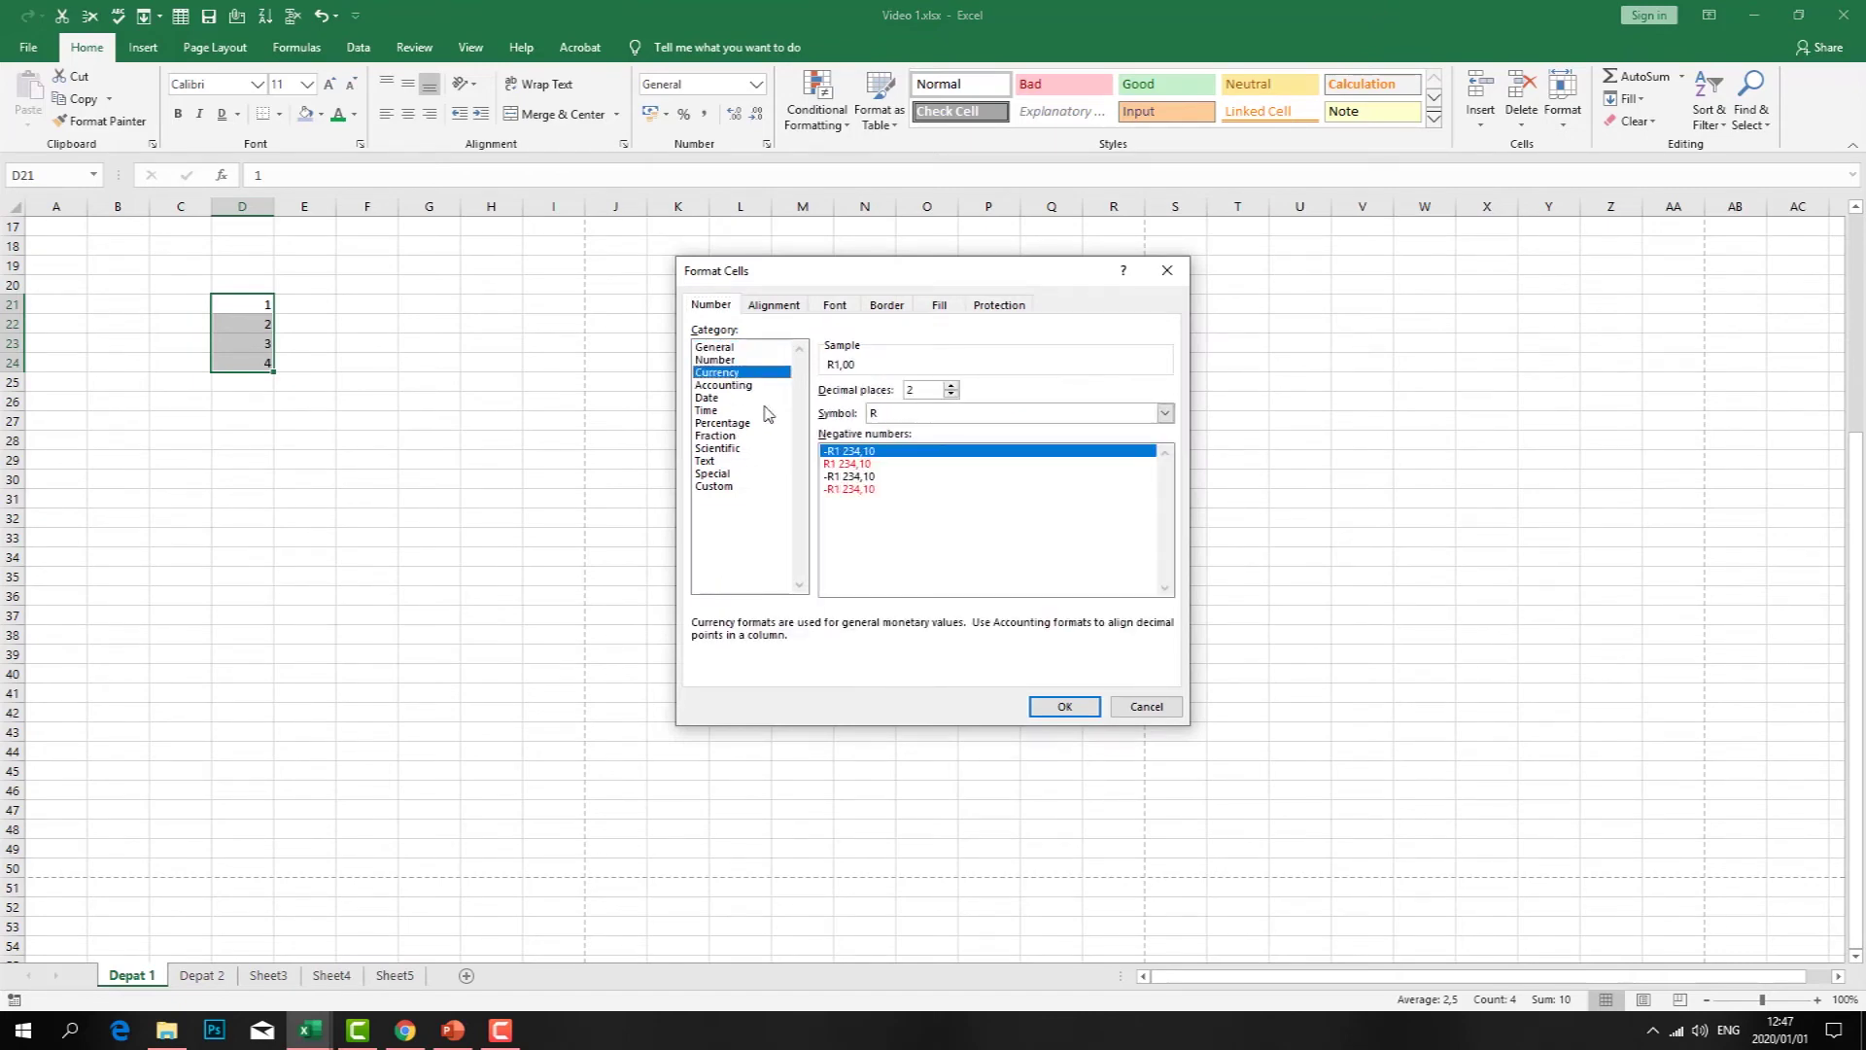
{"action": "left_click", "coordinate": [739, 399]}
{"action": "left_click", "coordinate": [727, 409]}
{"action": "left_click", "coordinate": [712, 399]}
{"action": "left_click", "coordinate": [717, 435]}
{"action": "left_click", "coordinate": [717, 461]}
{"action": "left_click", "coordinate": [720, 475]}
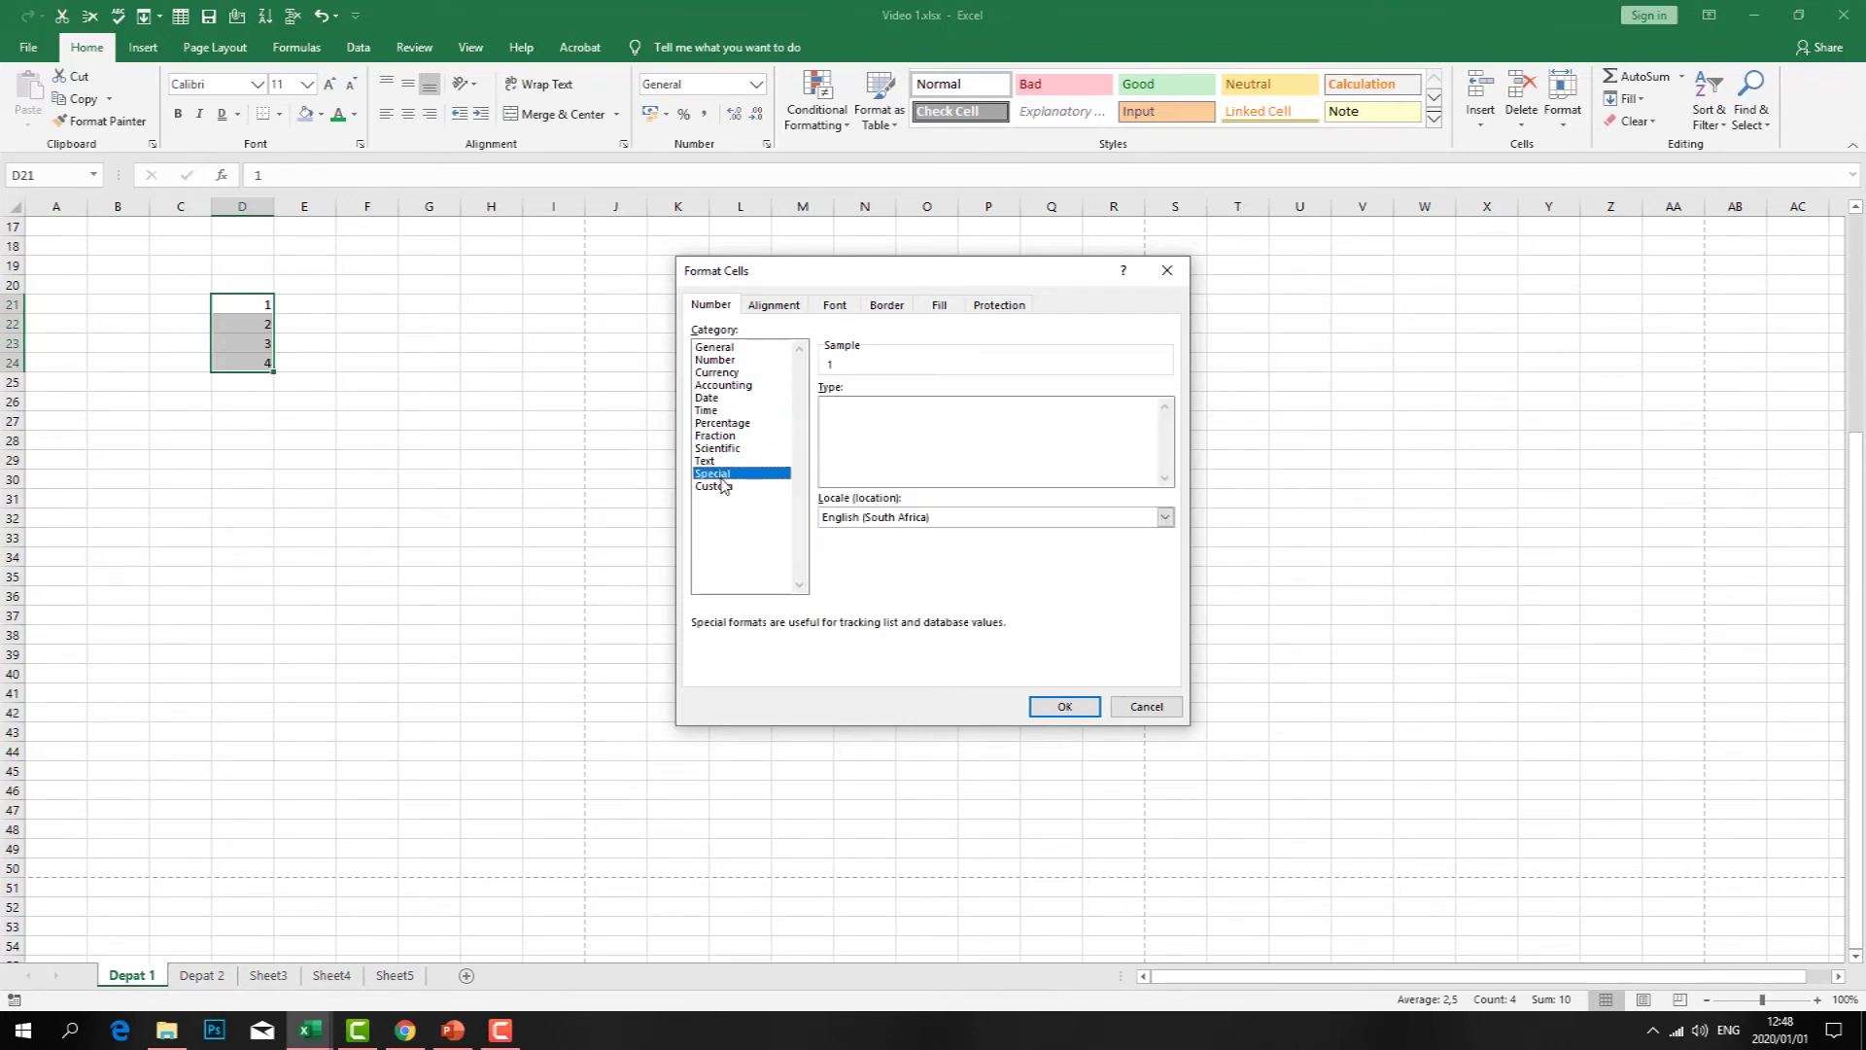
- Format D21:D24 as Currency with the R symbol and 2 decimal places
{"action": "left_click", "coordinate": [729, 373]}
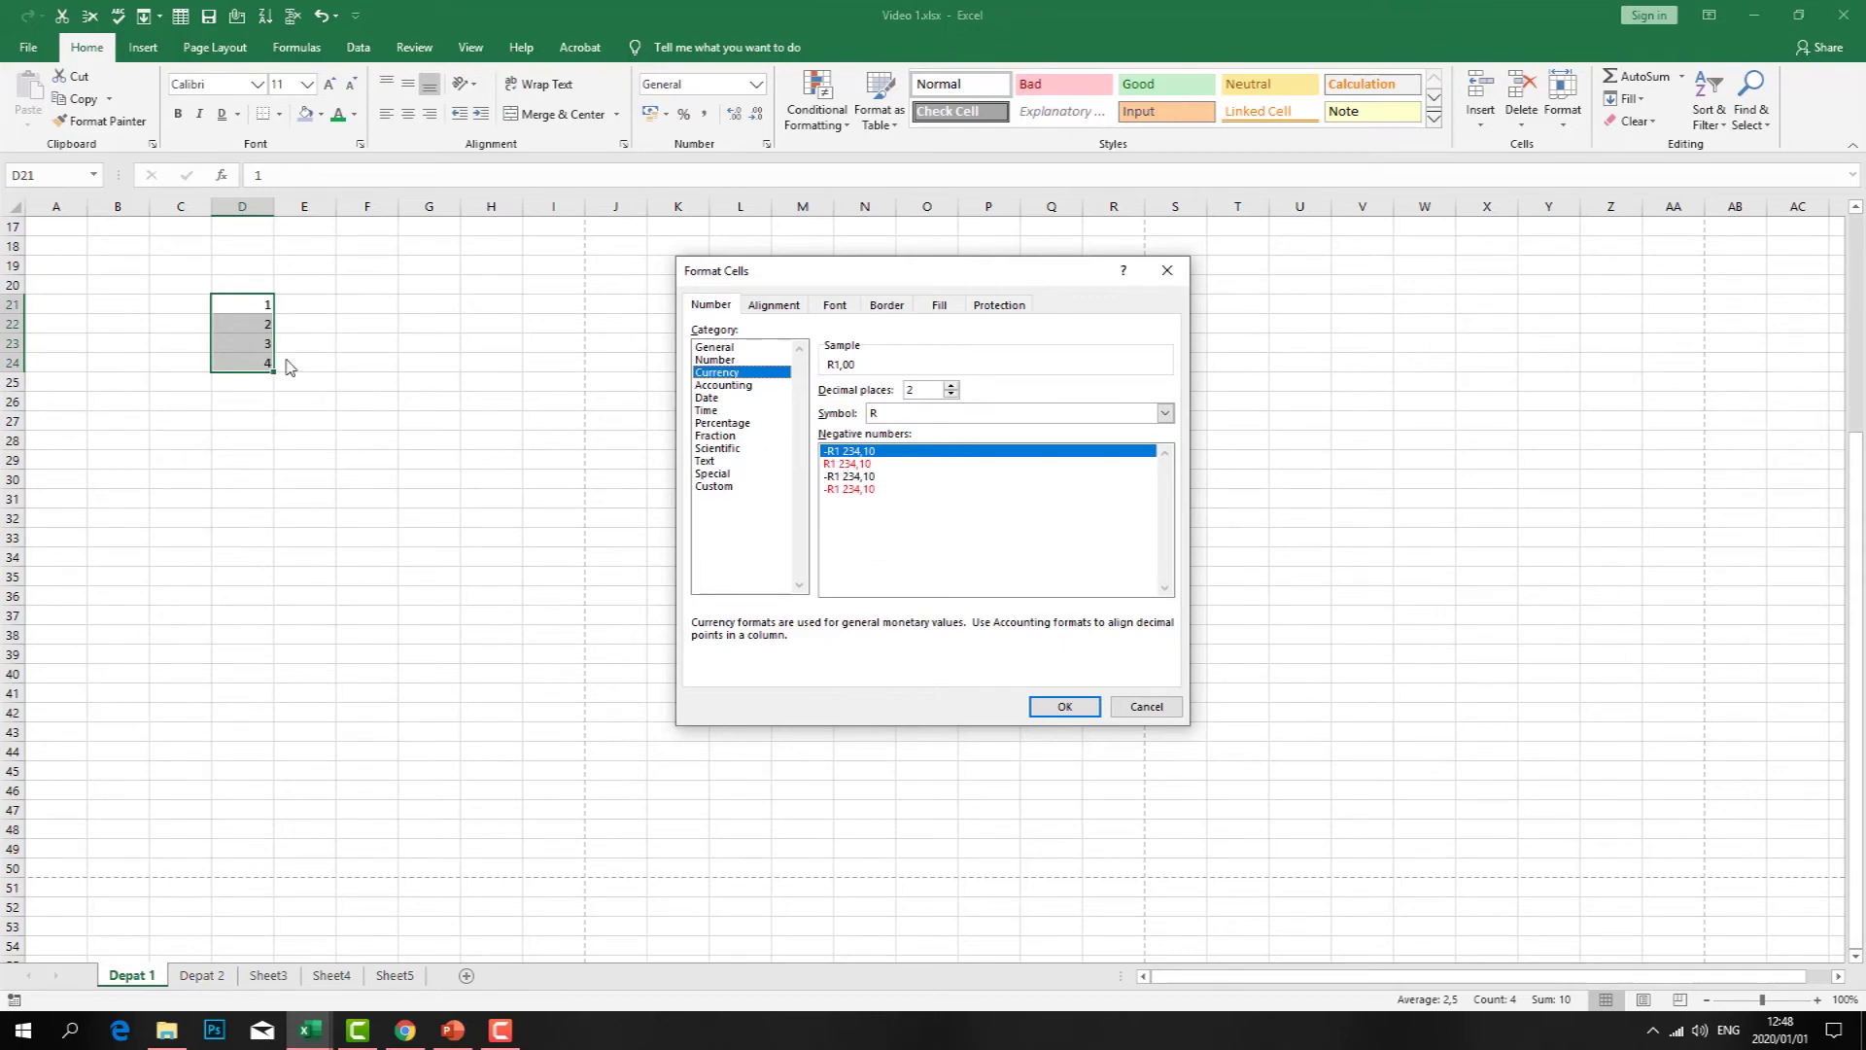
{"action": "left_click", "coordinate": [1164, 413]}
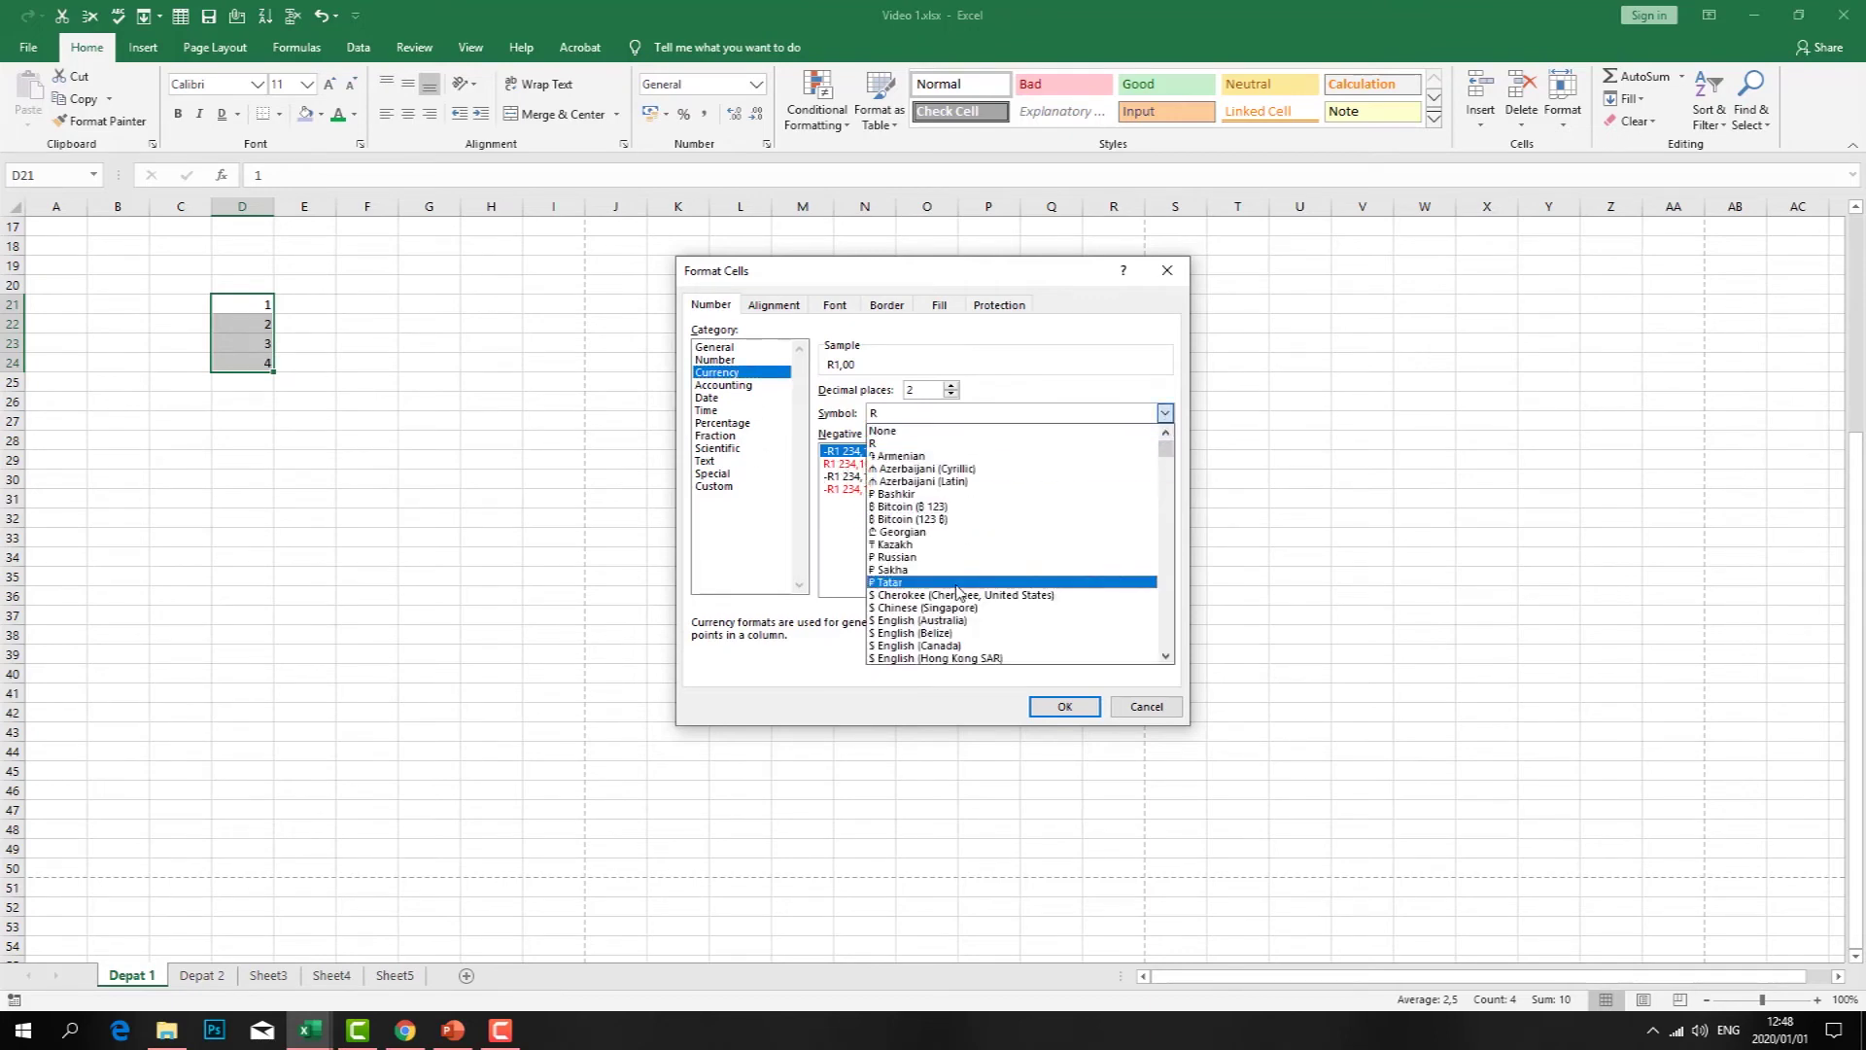
{"action": "left_click_drag", "start_coordinate": [1166, 449], "coordinate": [1208, 455]}
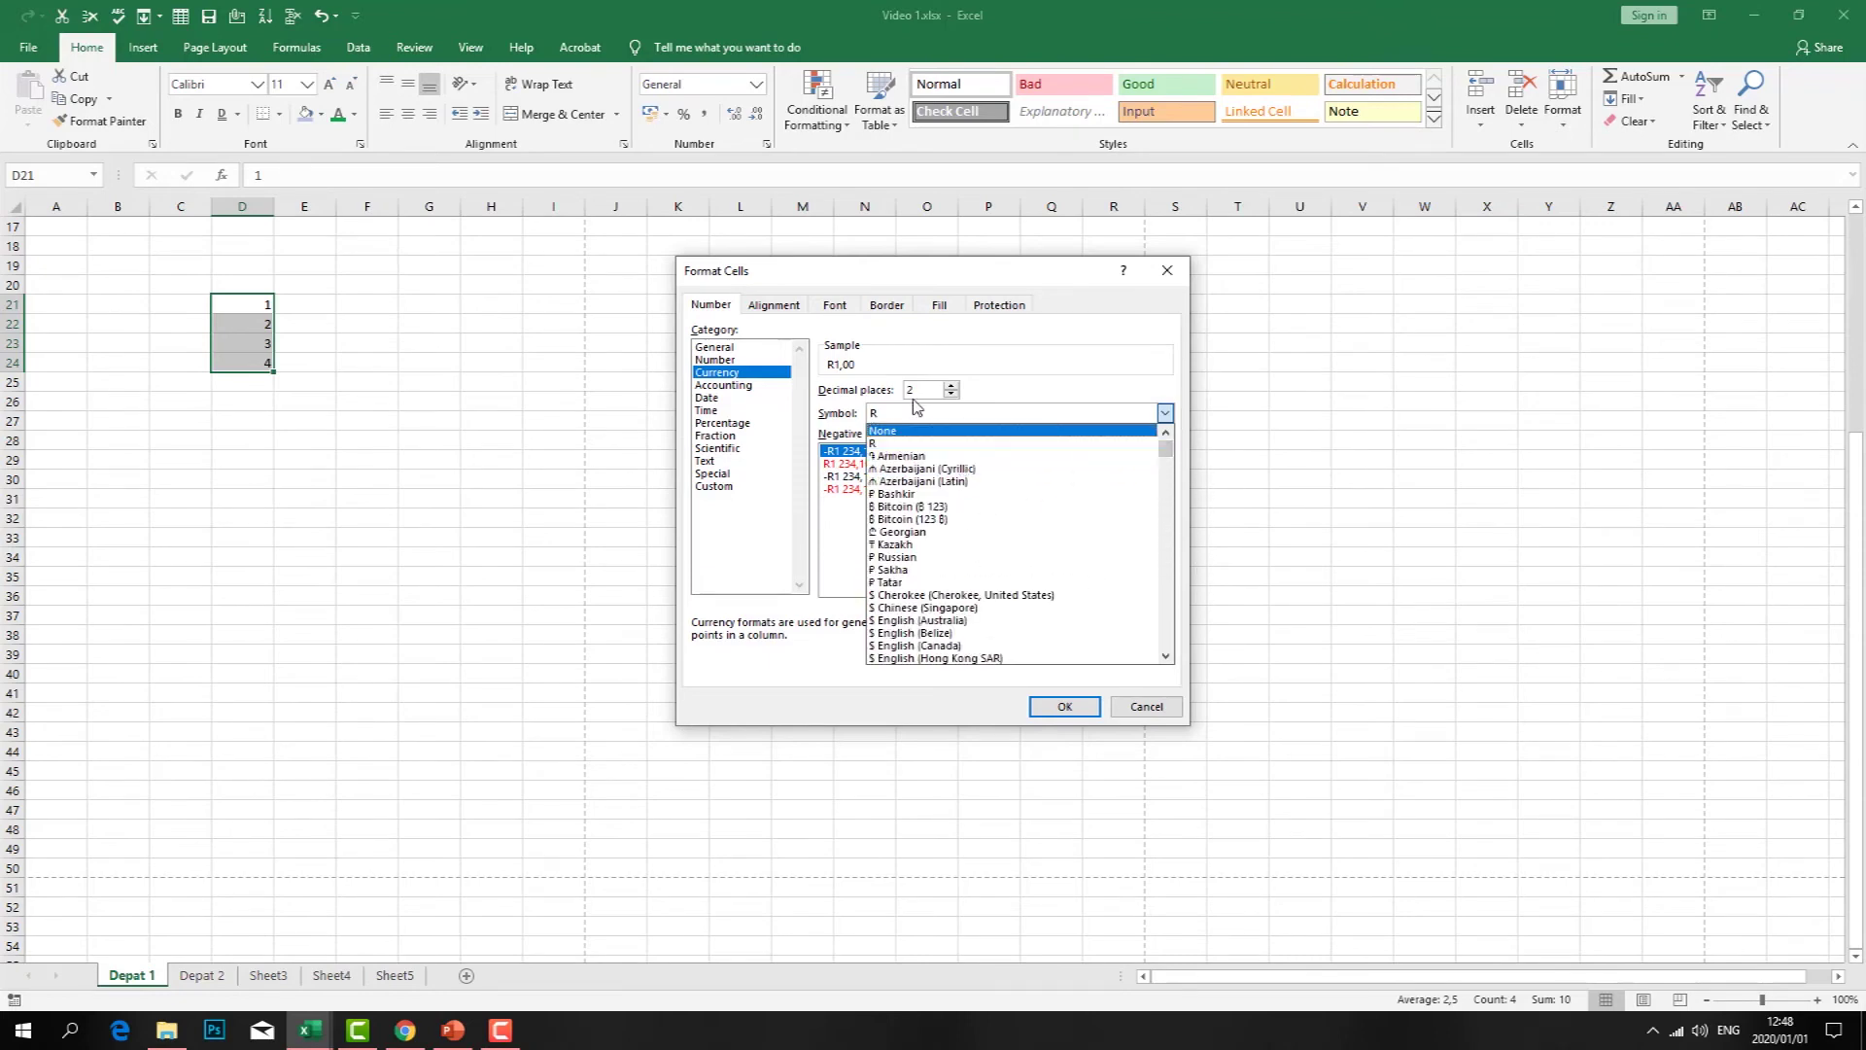
{"action": "left_click", "coordinate": [874, 443]}
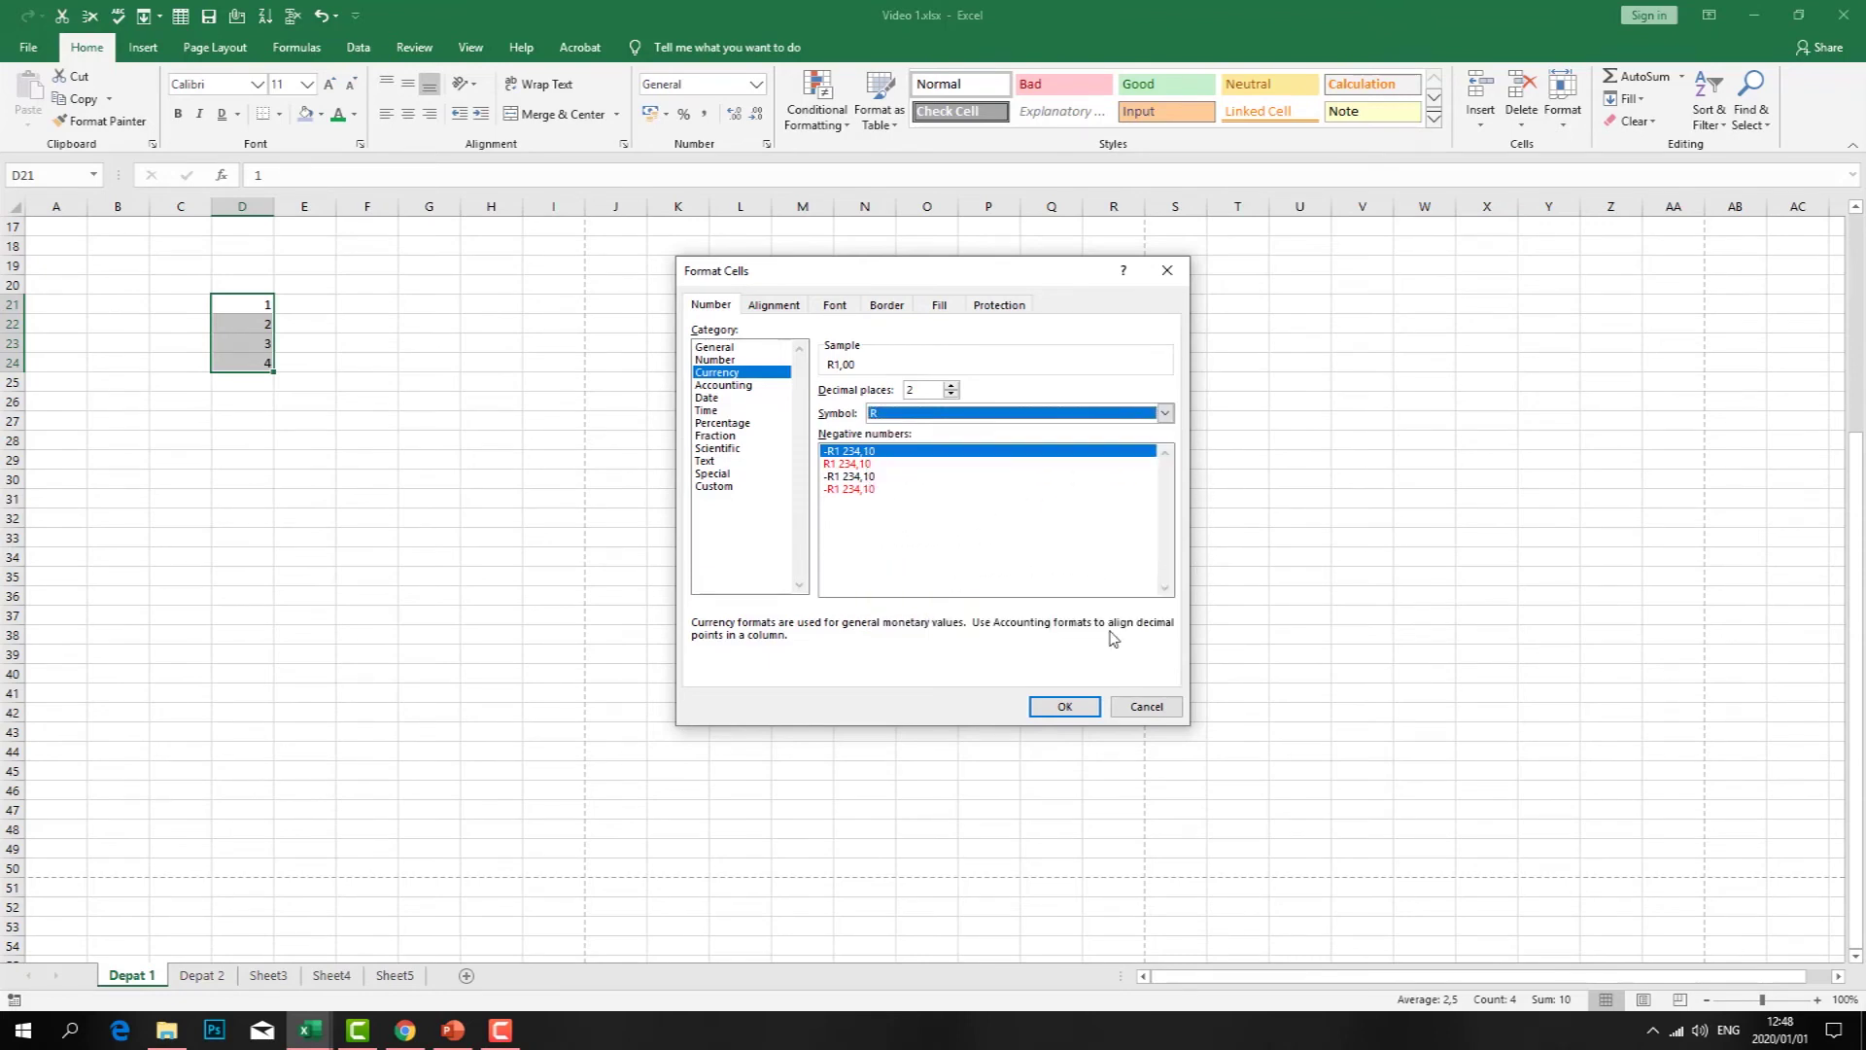
{"action": "left_click", "coordinate": [1073, 708]}
{"action": "left_click", "coordinate": [411, 457]}
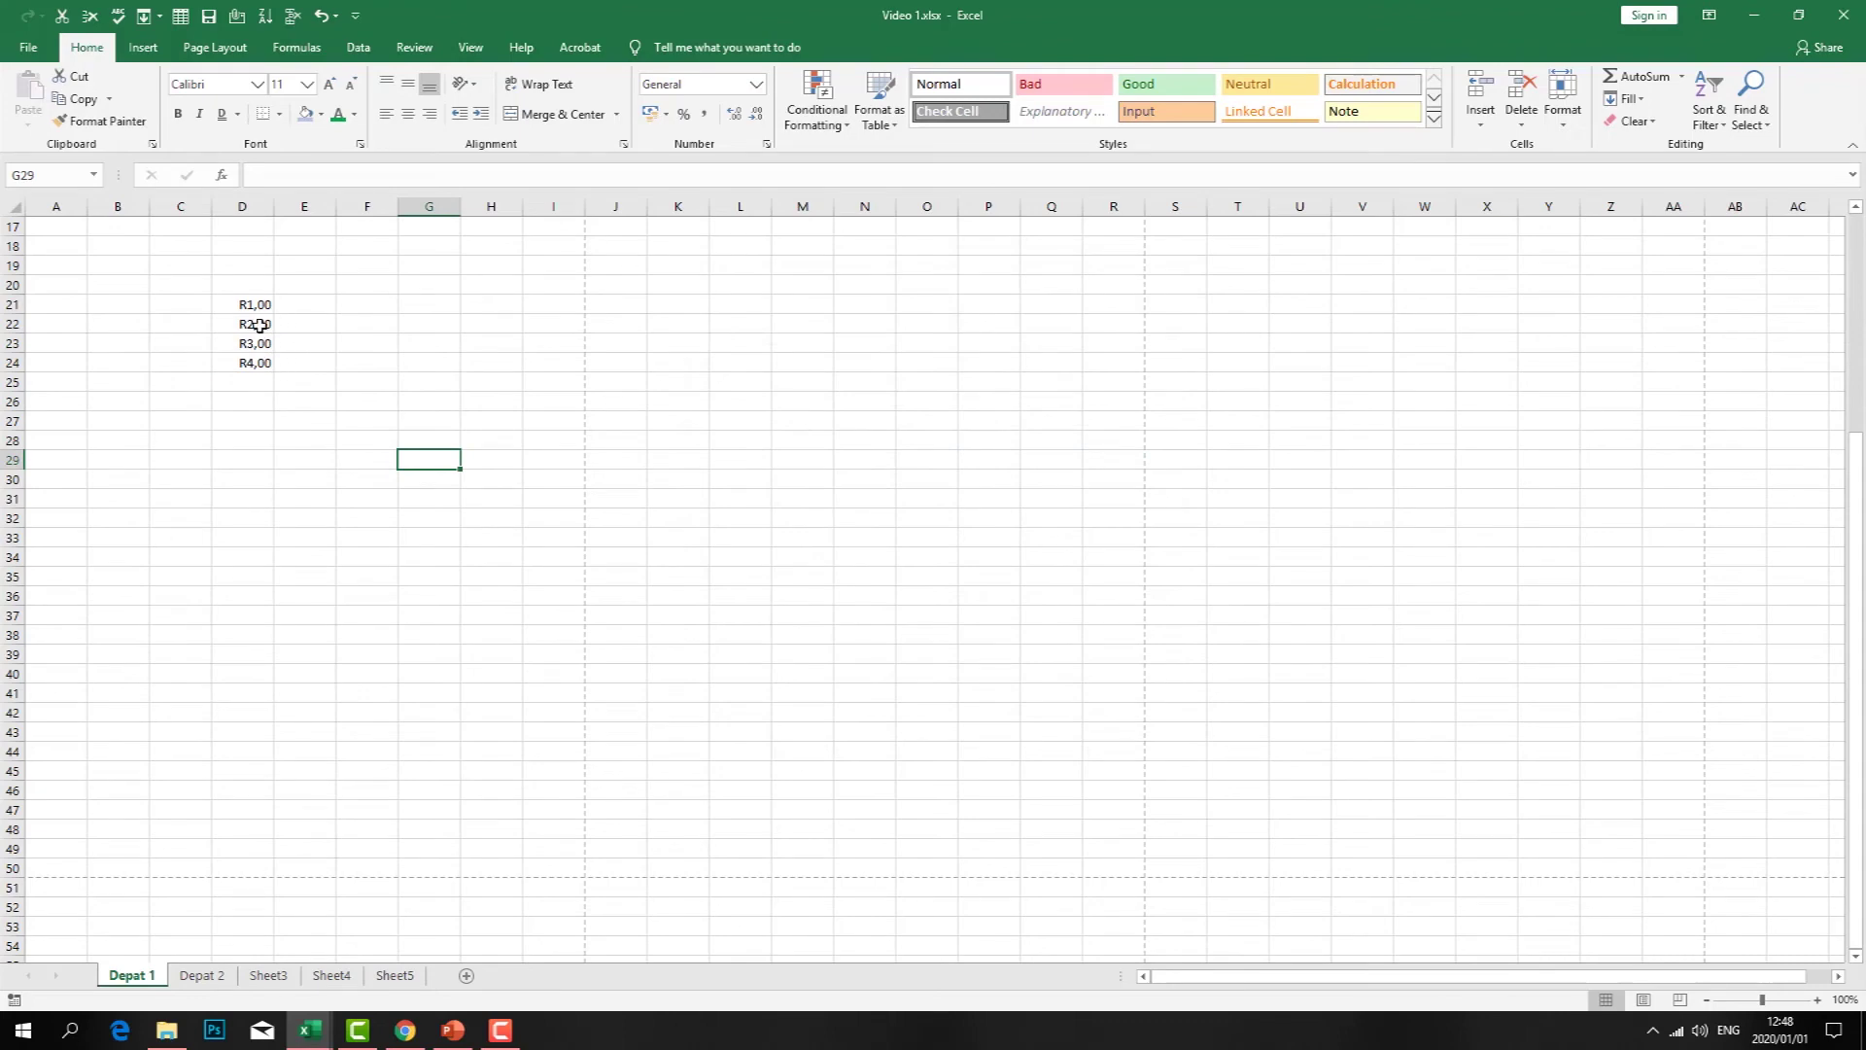
- Change the number format of D21:D24 to Accounting with the R symbol and 5 decimal places
{"action": "left_click", "coordinate": [257, 310]}
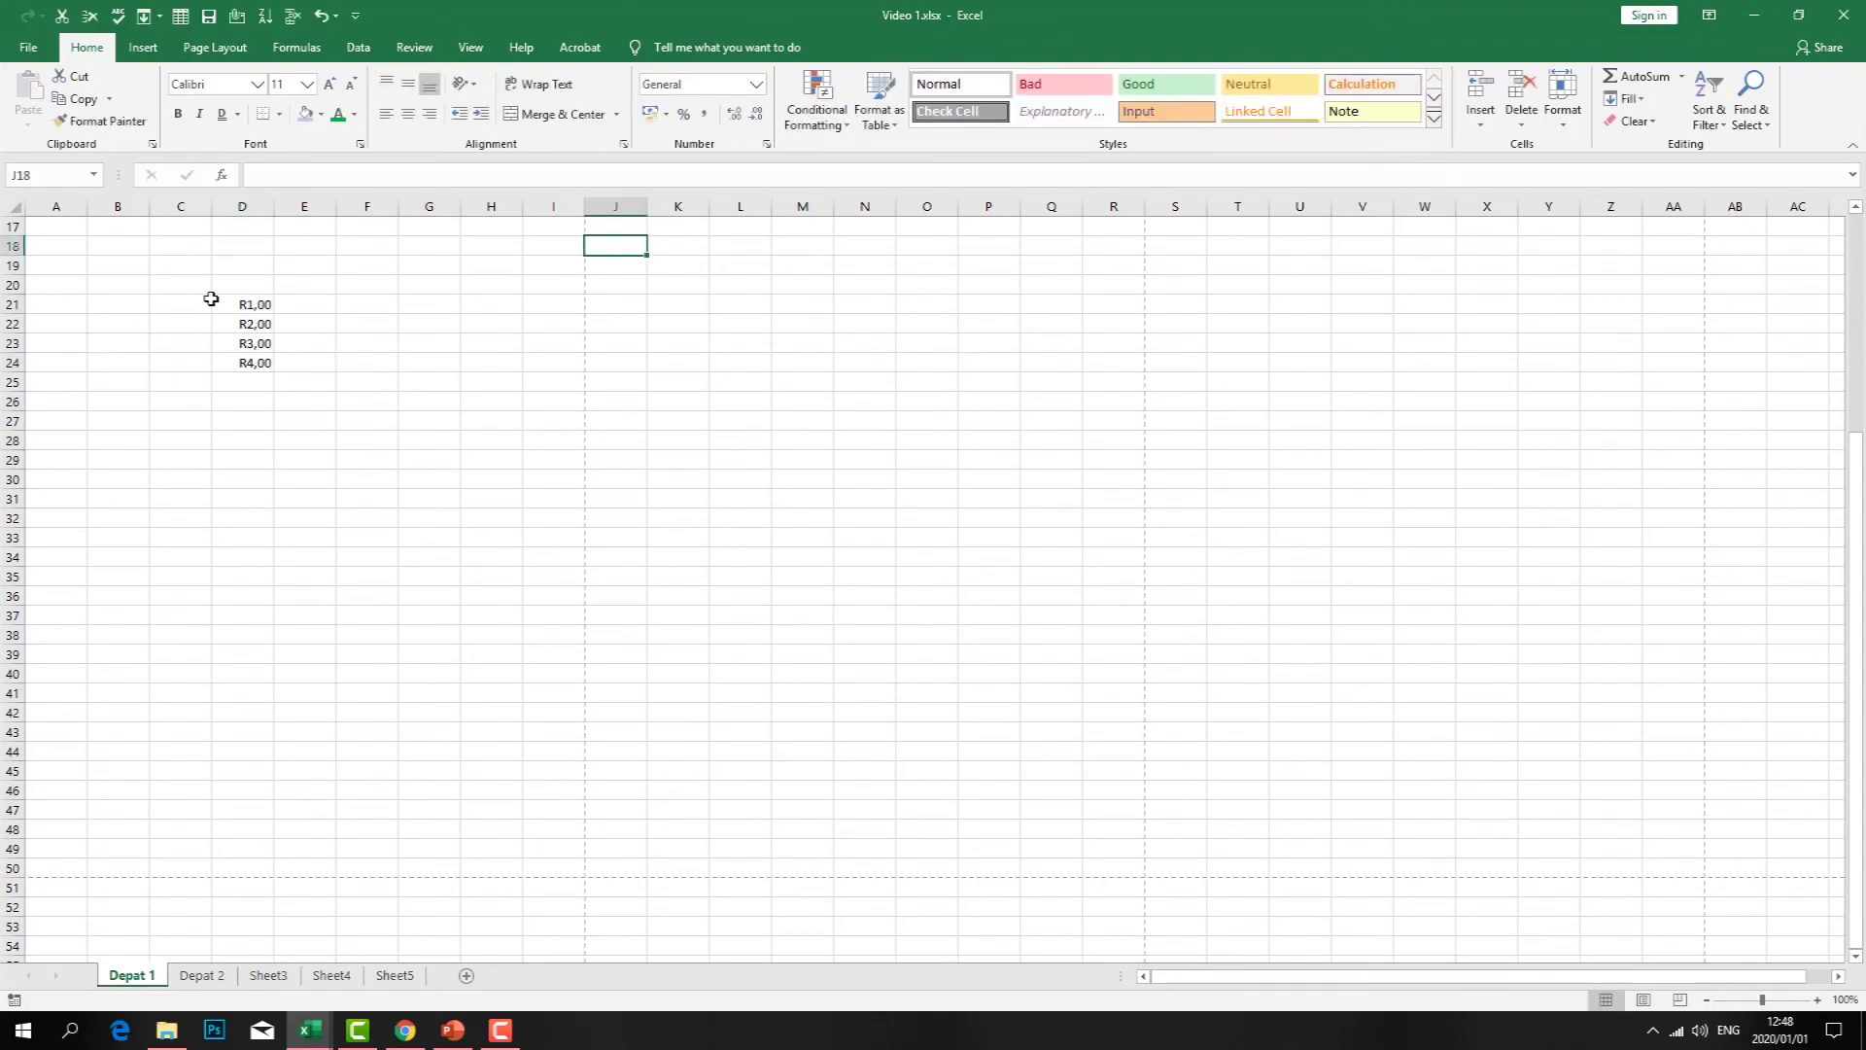
{"action": "left_click", "coordinate": [207, 303]}
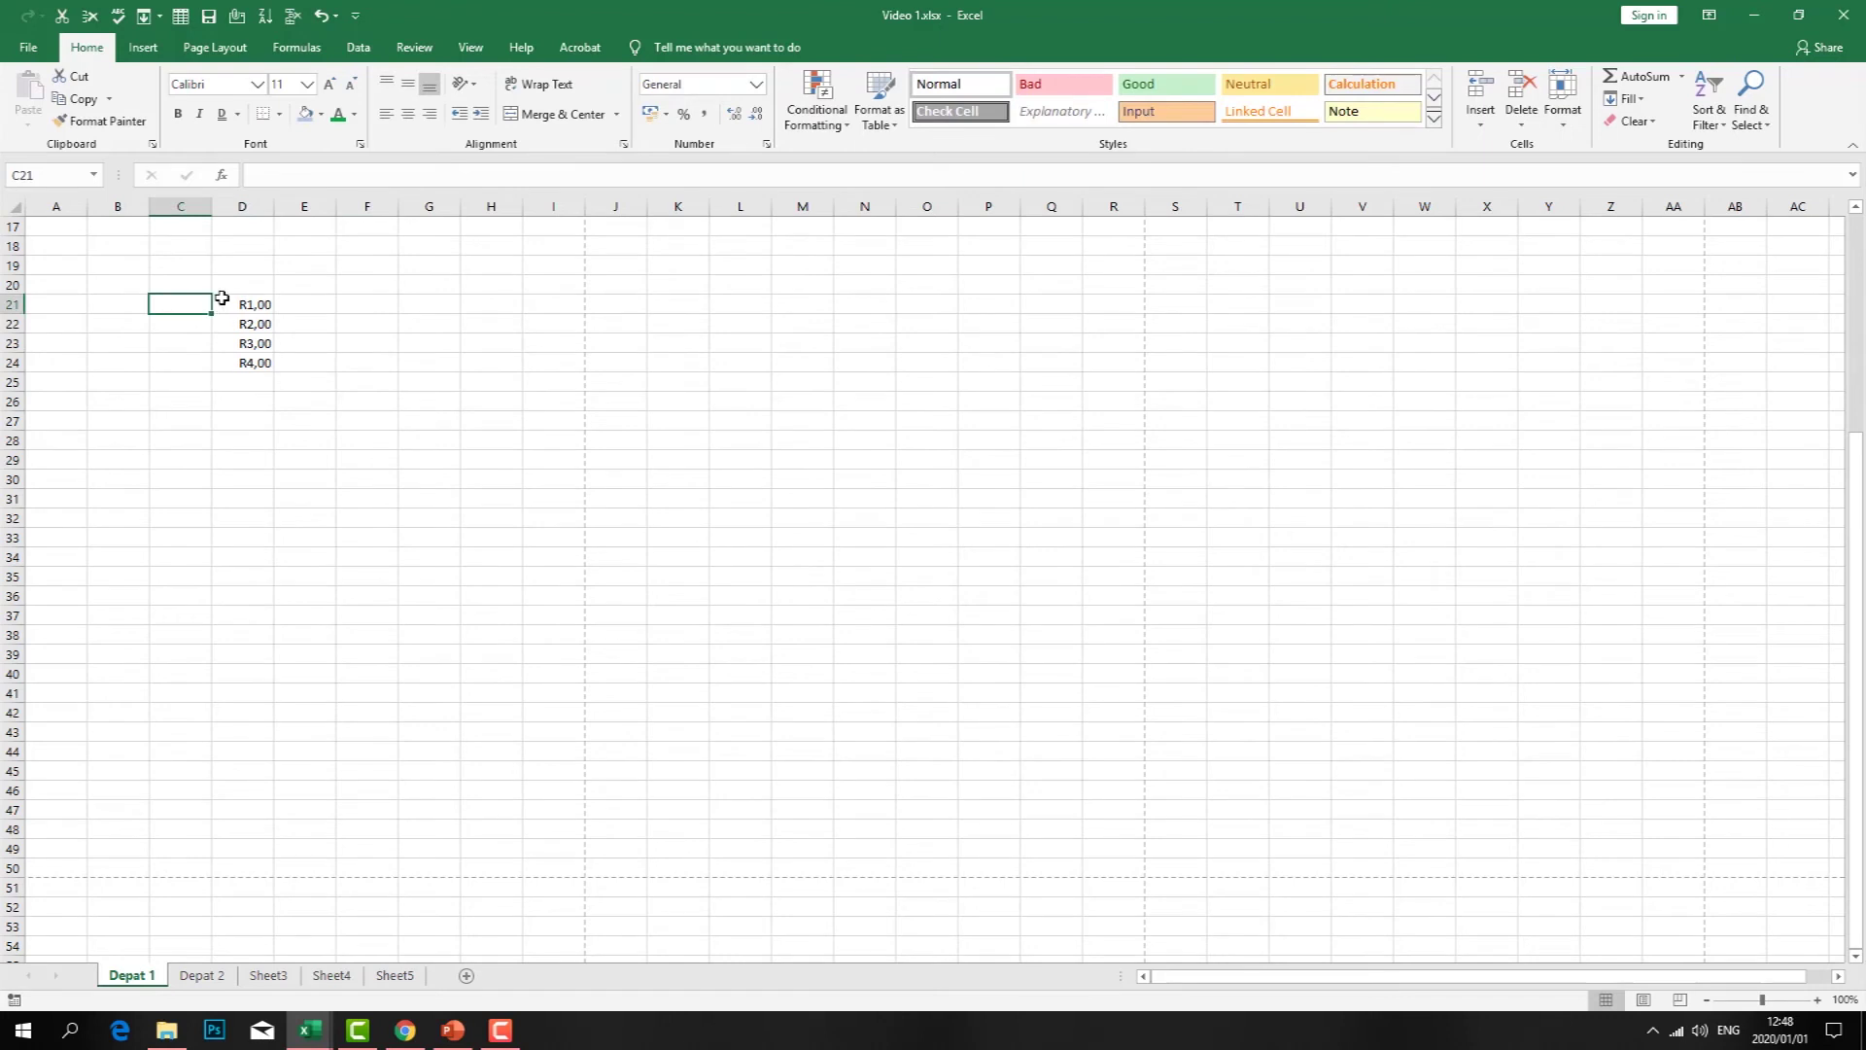
{"action": "left_click_drag", "start_coordinate": [221, 304], "coordinate": [244, 363]}
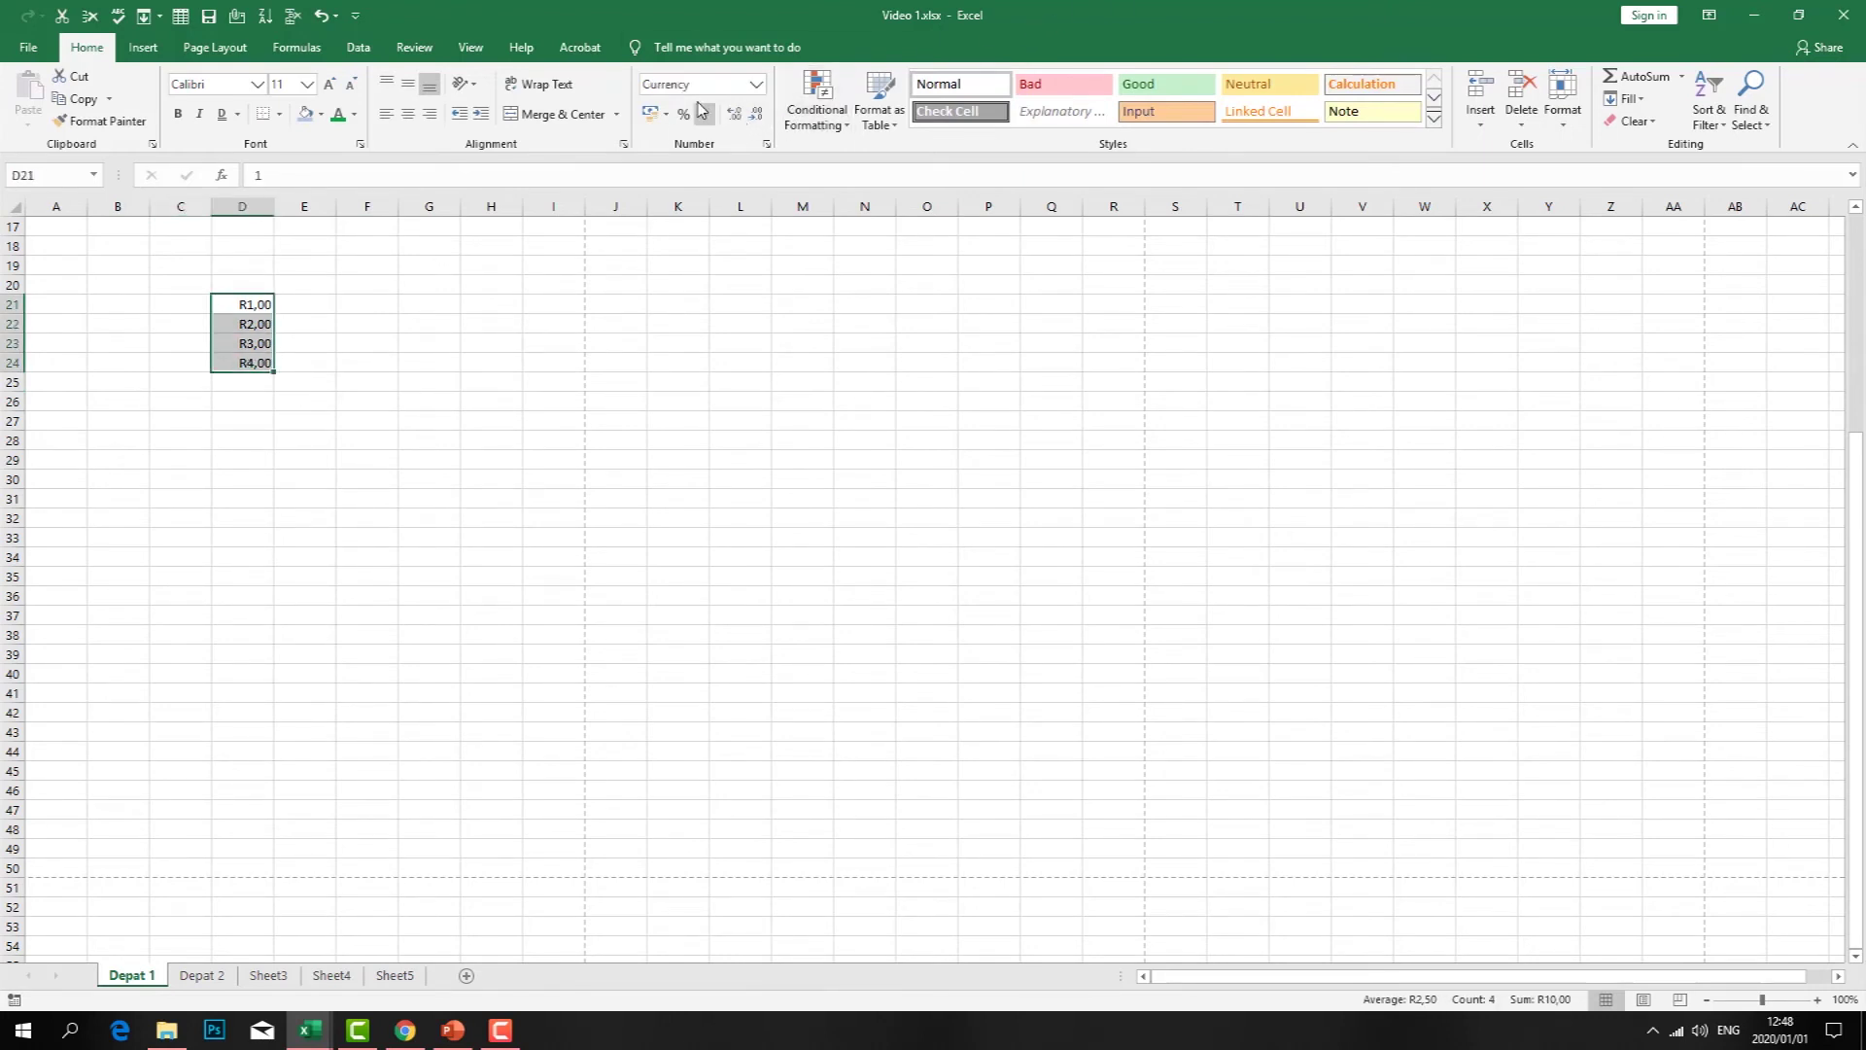
{"action": "left_click", "coordinate": [665, 114]}
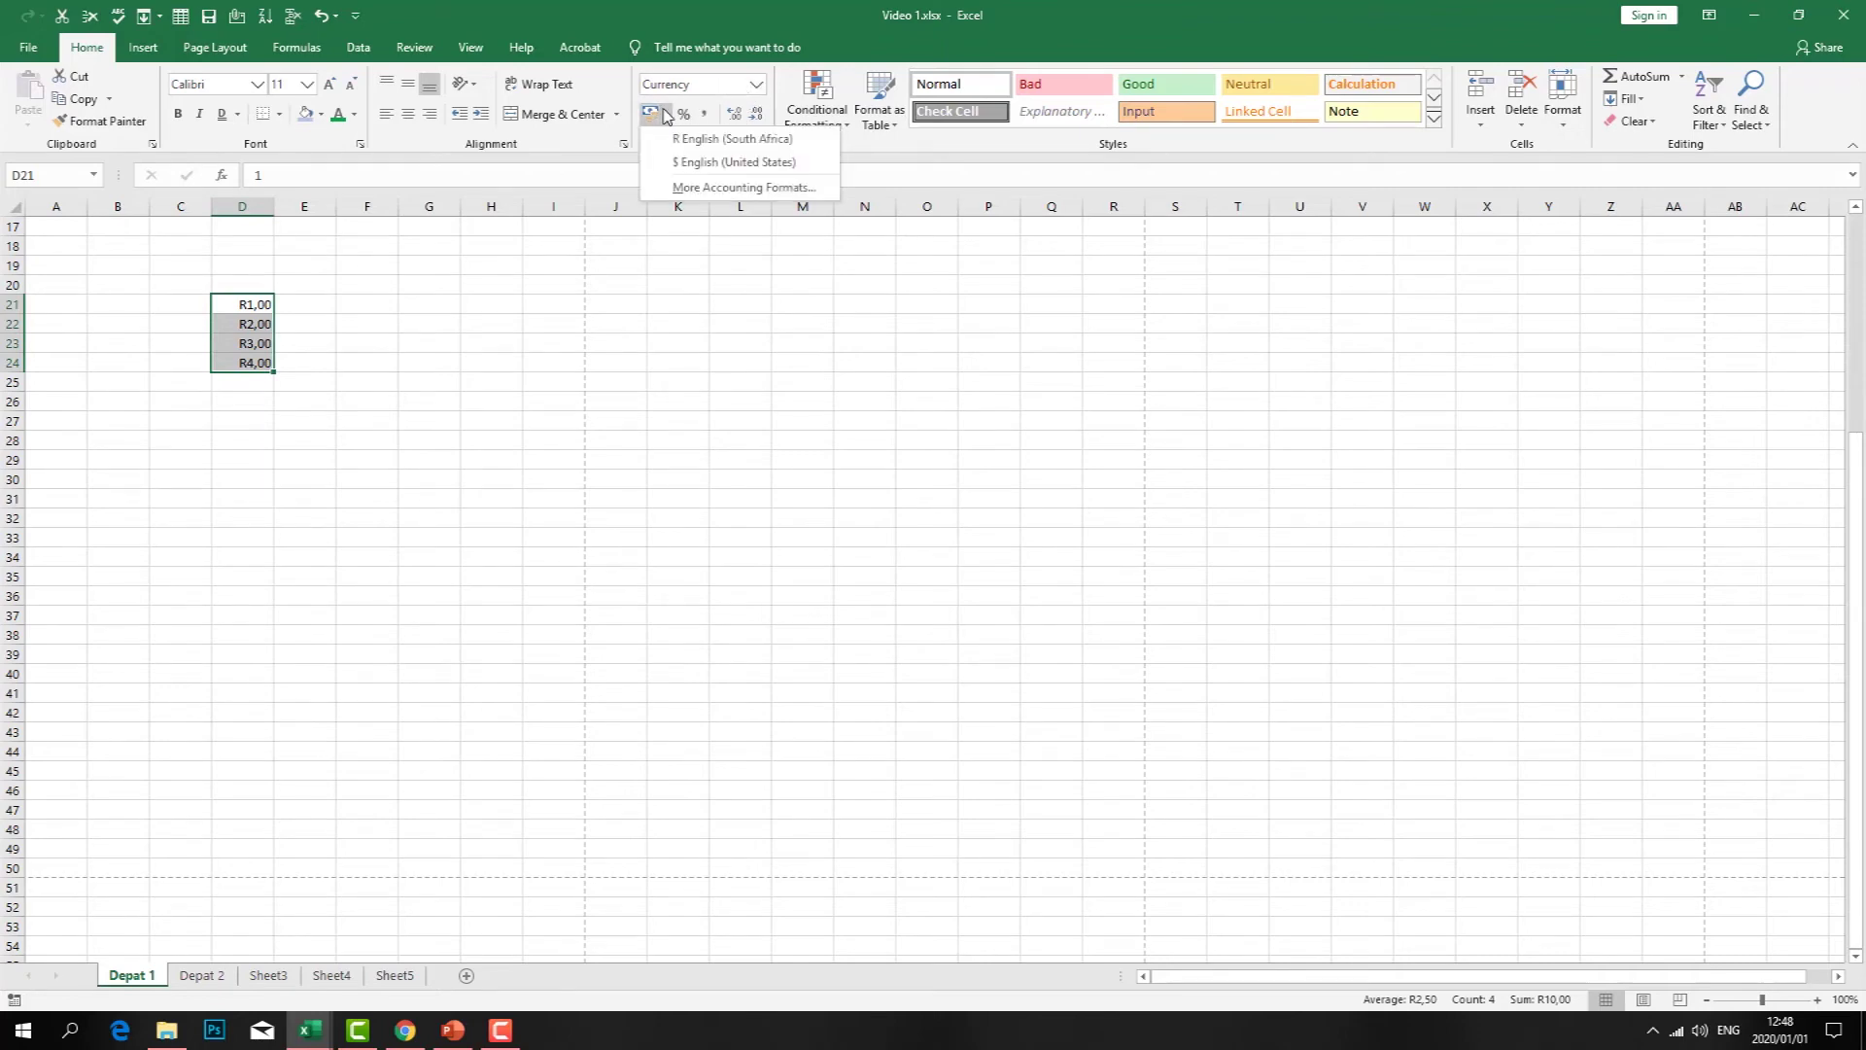
{"action": "left_click", "coordinate": [719, 187]}
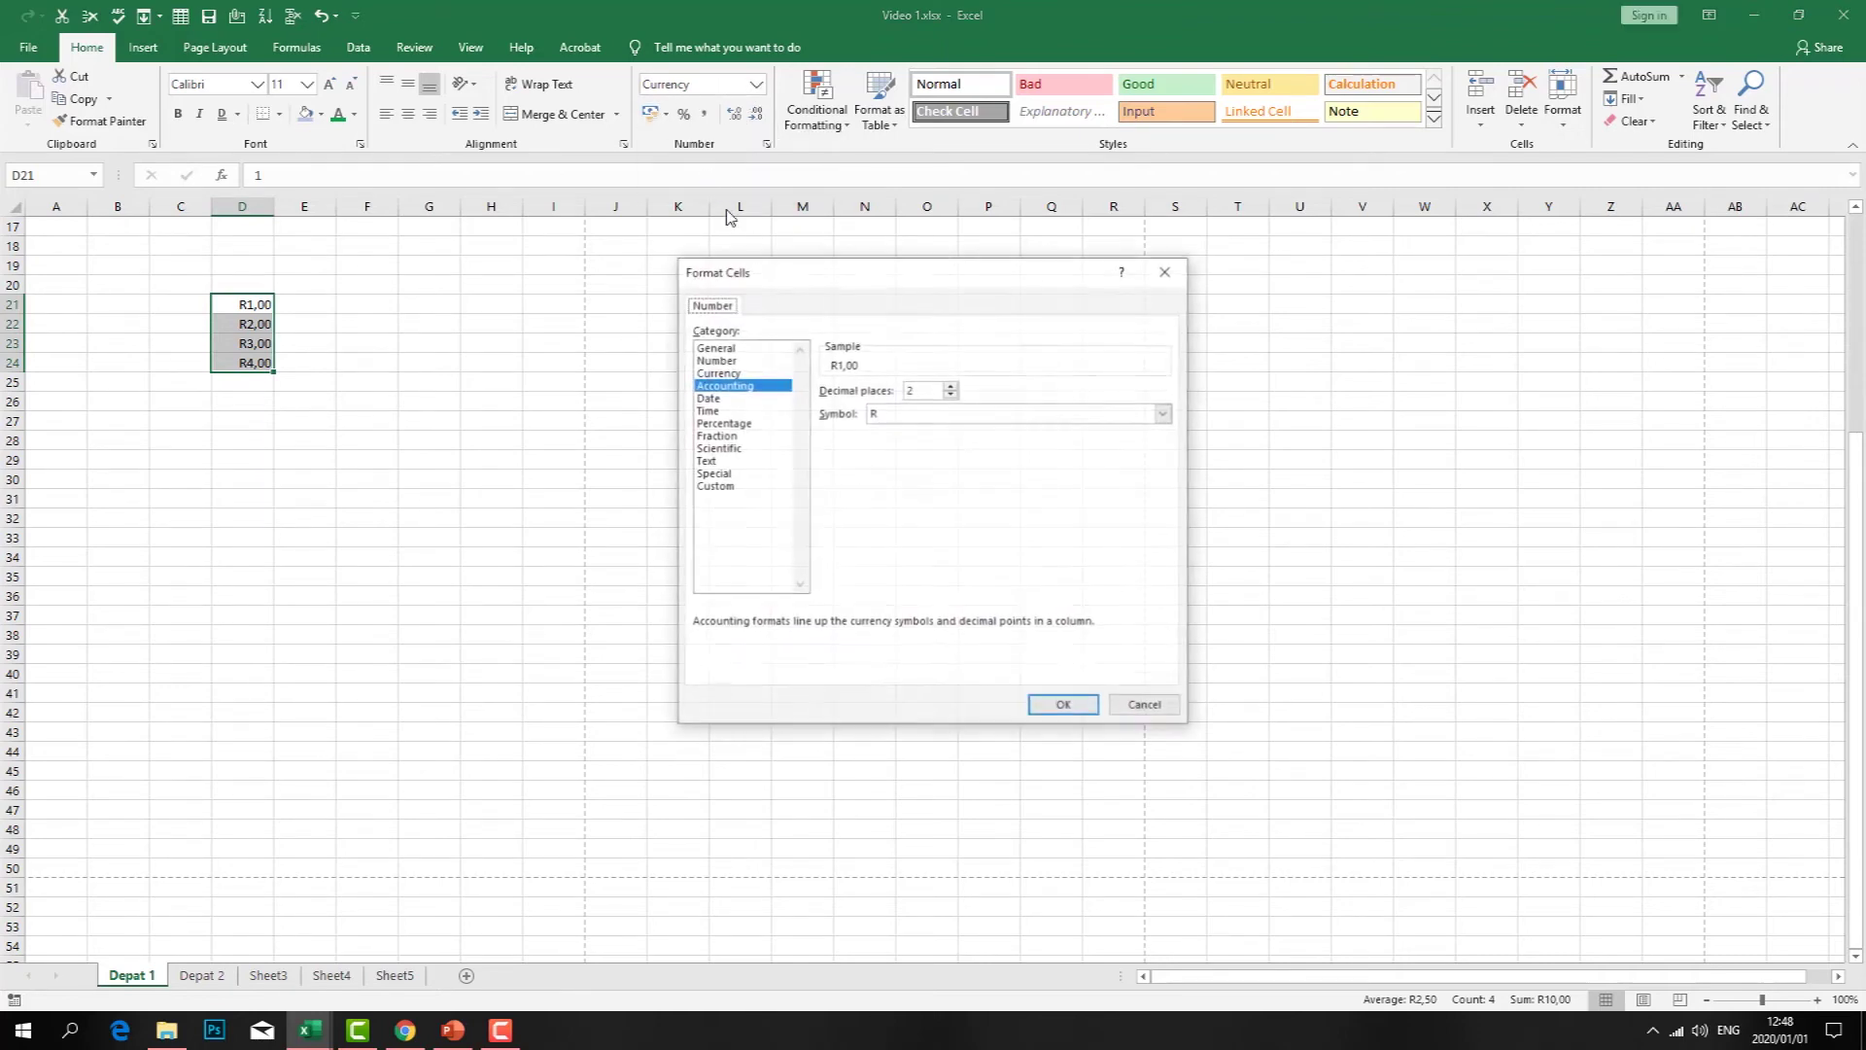
{"action": "left_click", "coordinate": [951, 387]}
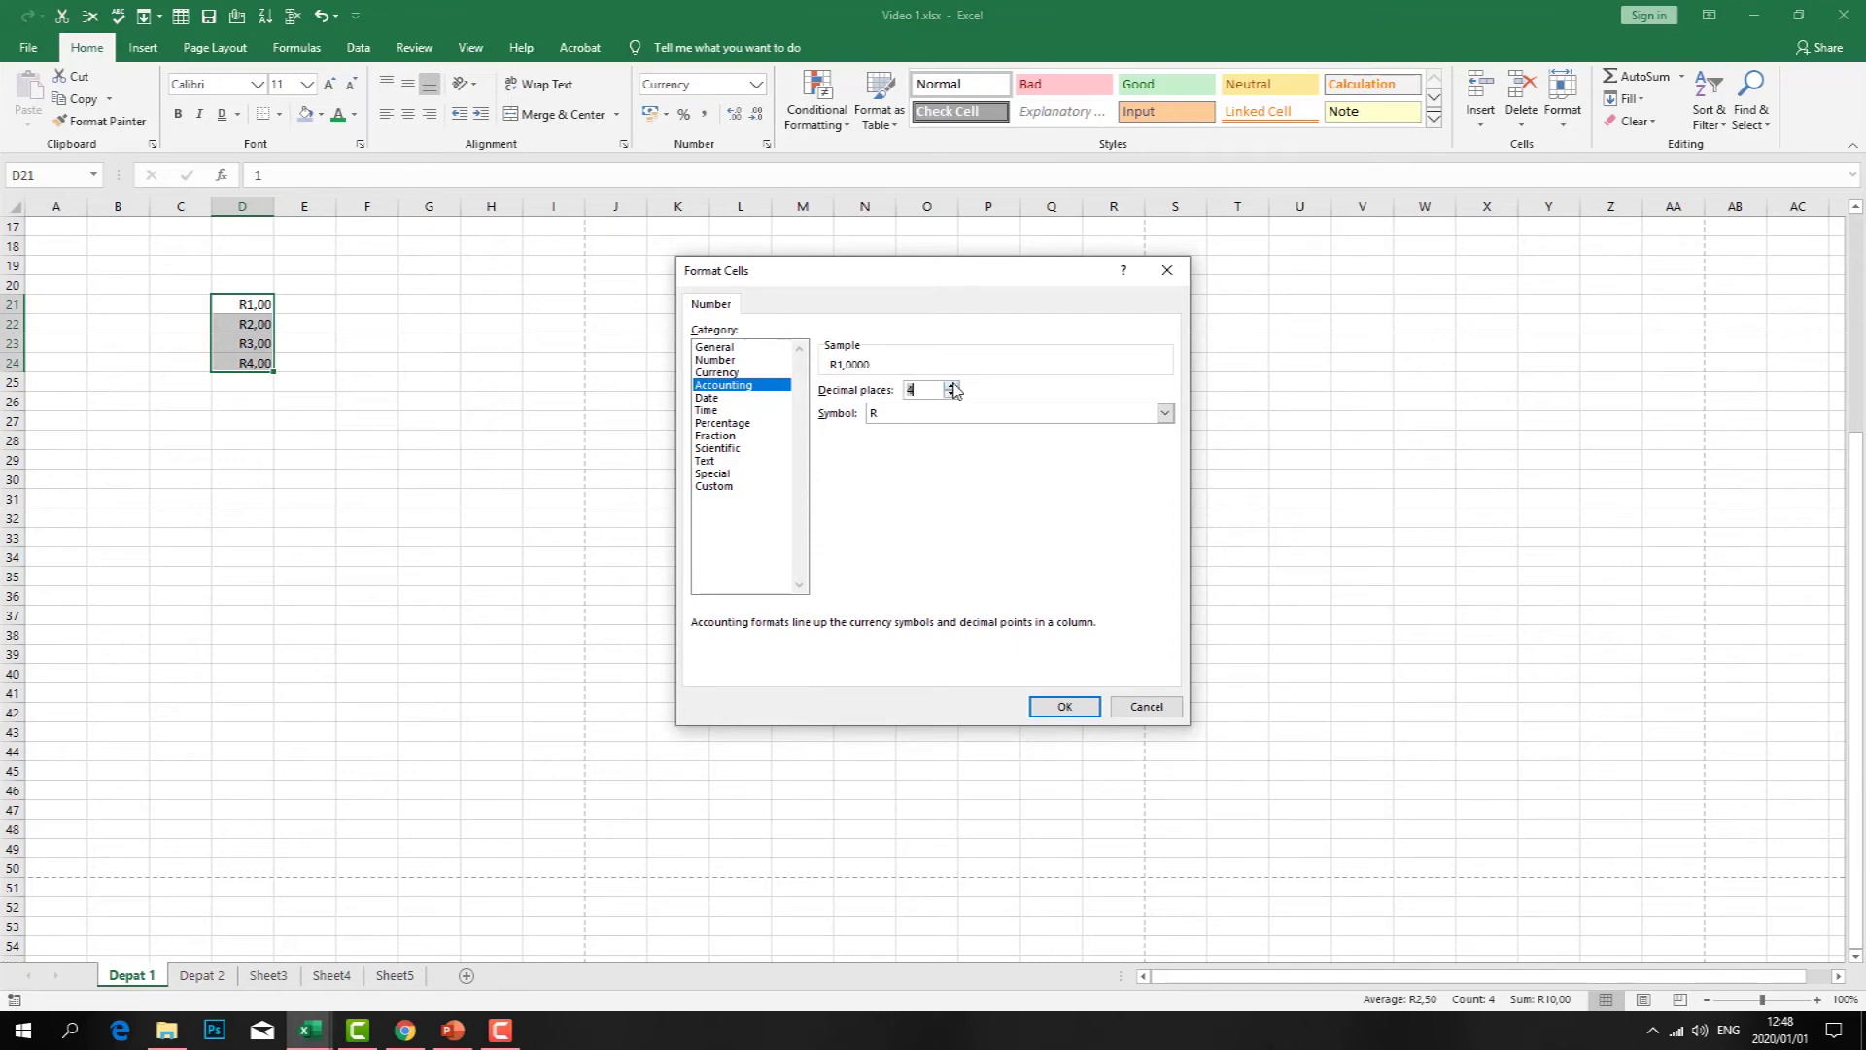
{"action": "left_click", "coordinate": [1064, 707]}
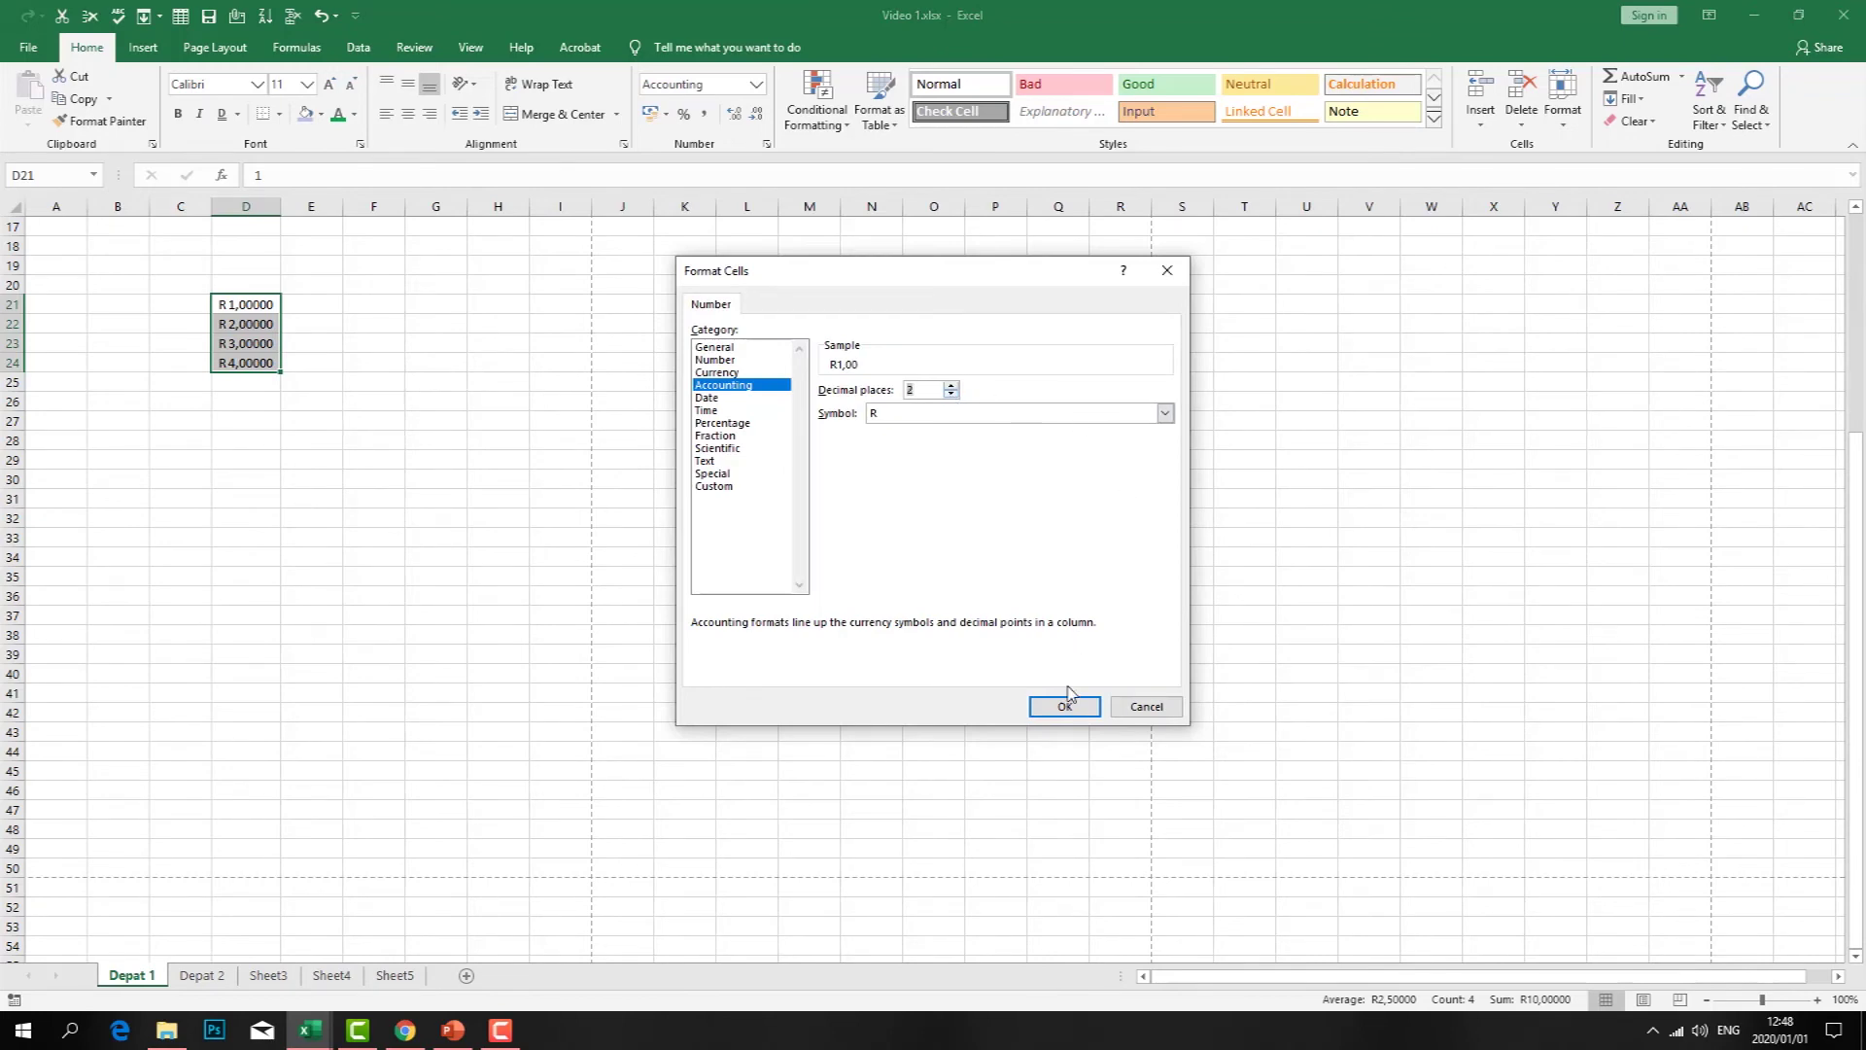
- Set the Accounting format of D21:D24 to 2 decimal places
{"action": "left_click", "coordinate": [1064, 716]}
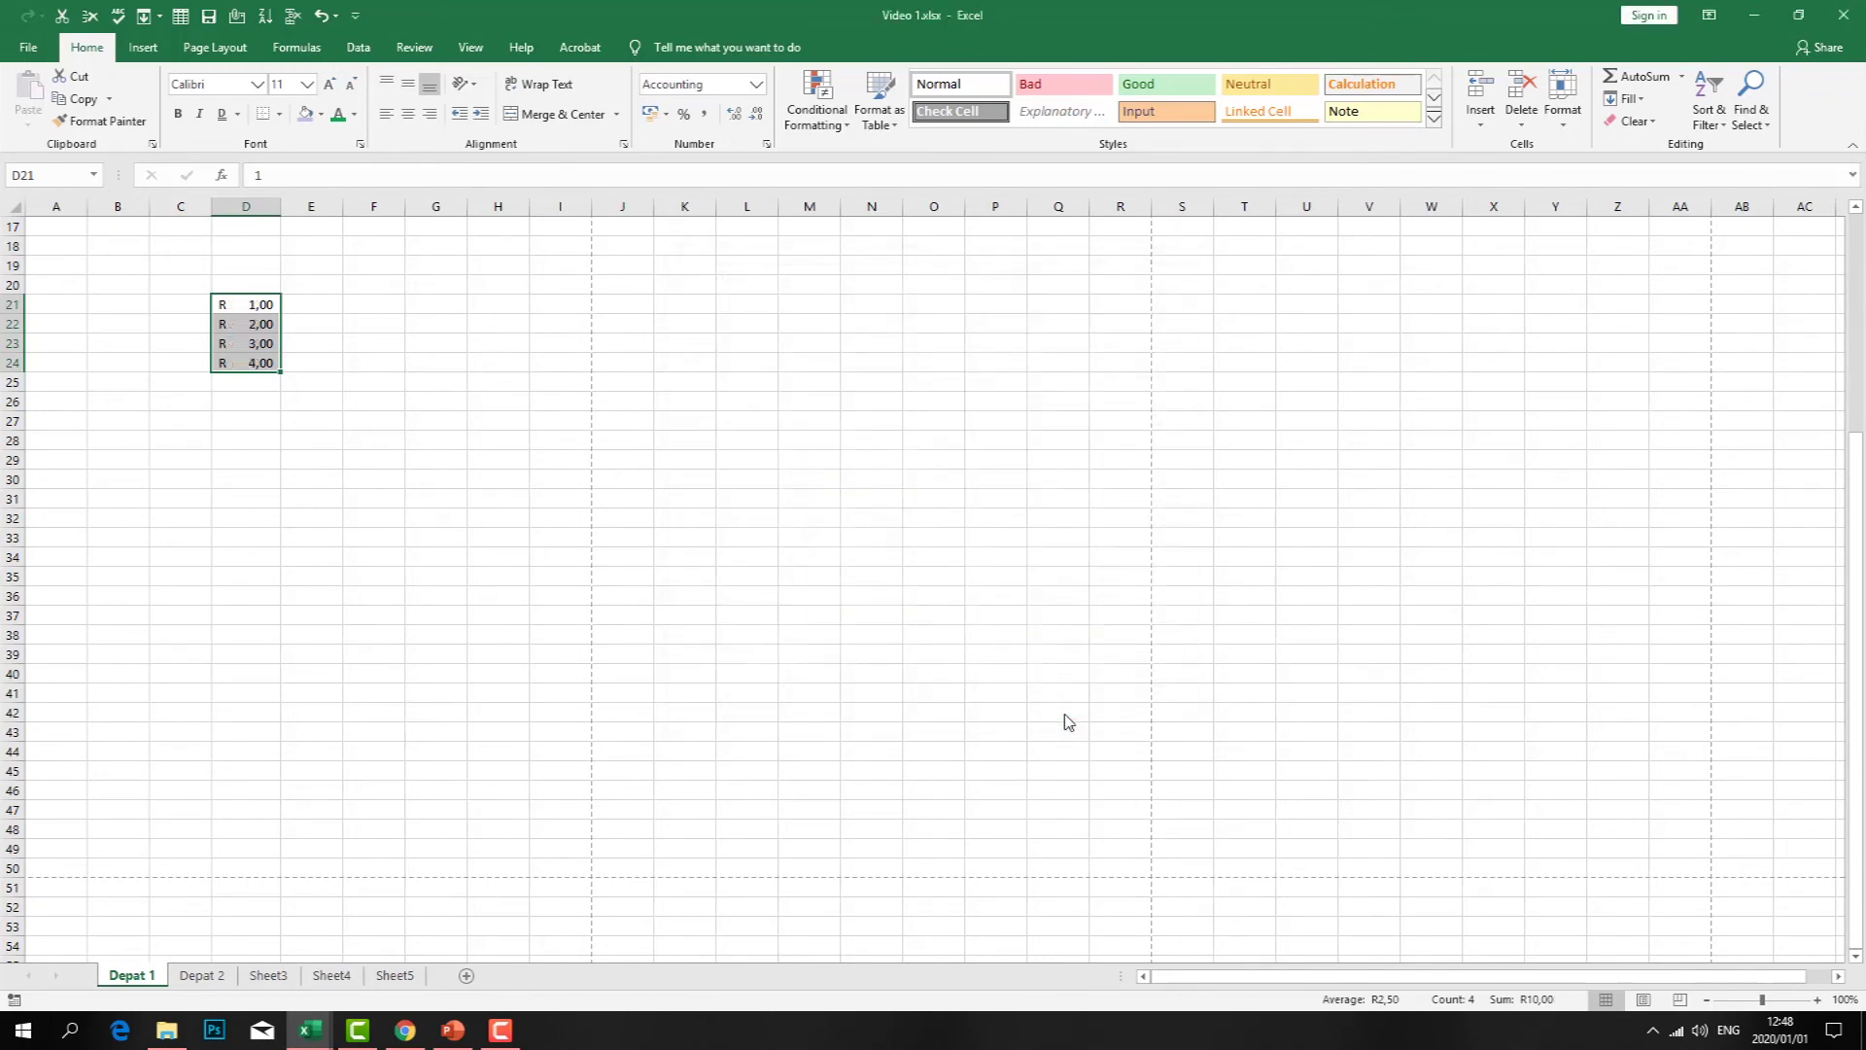
{"action": "left_click", "coordinate": [642, 614]}
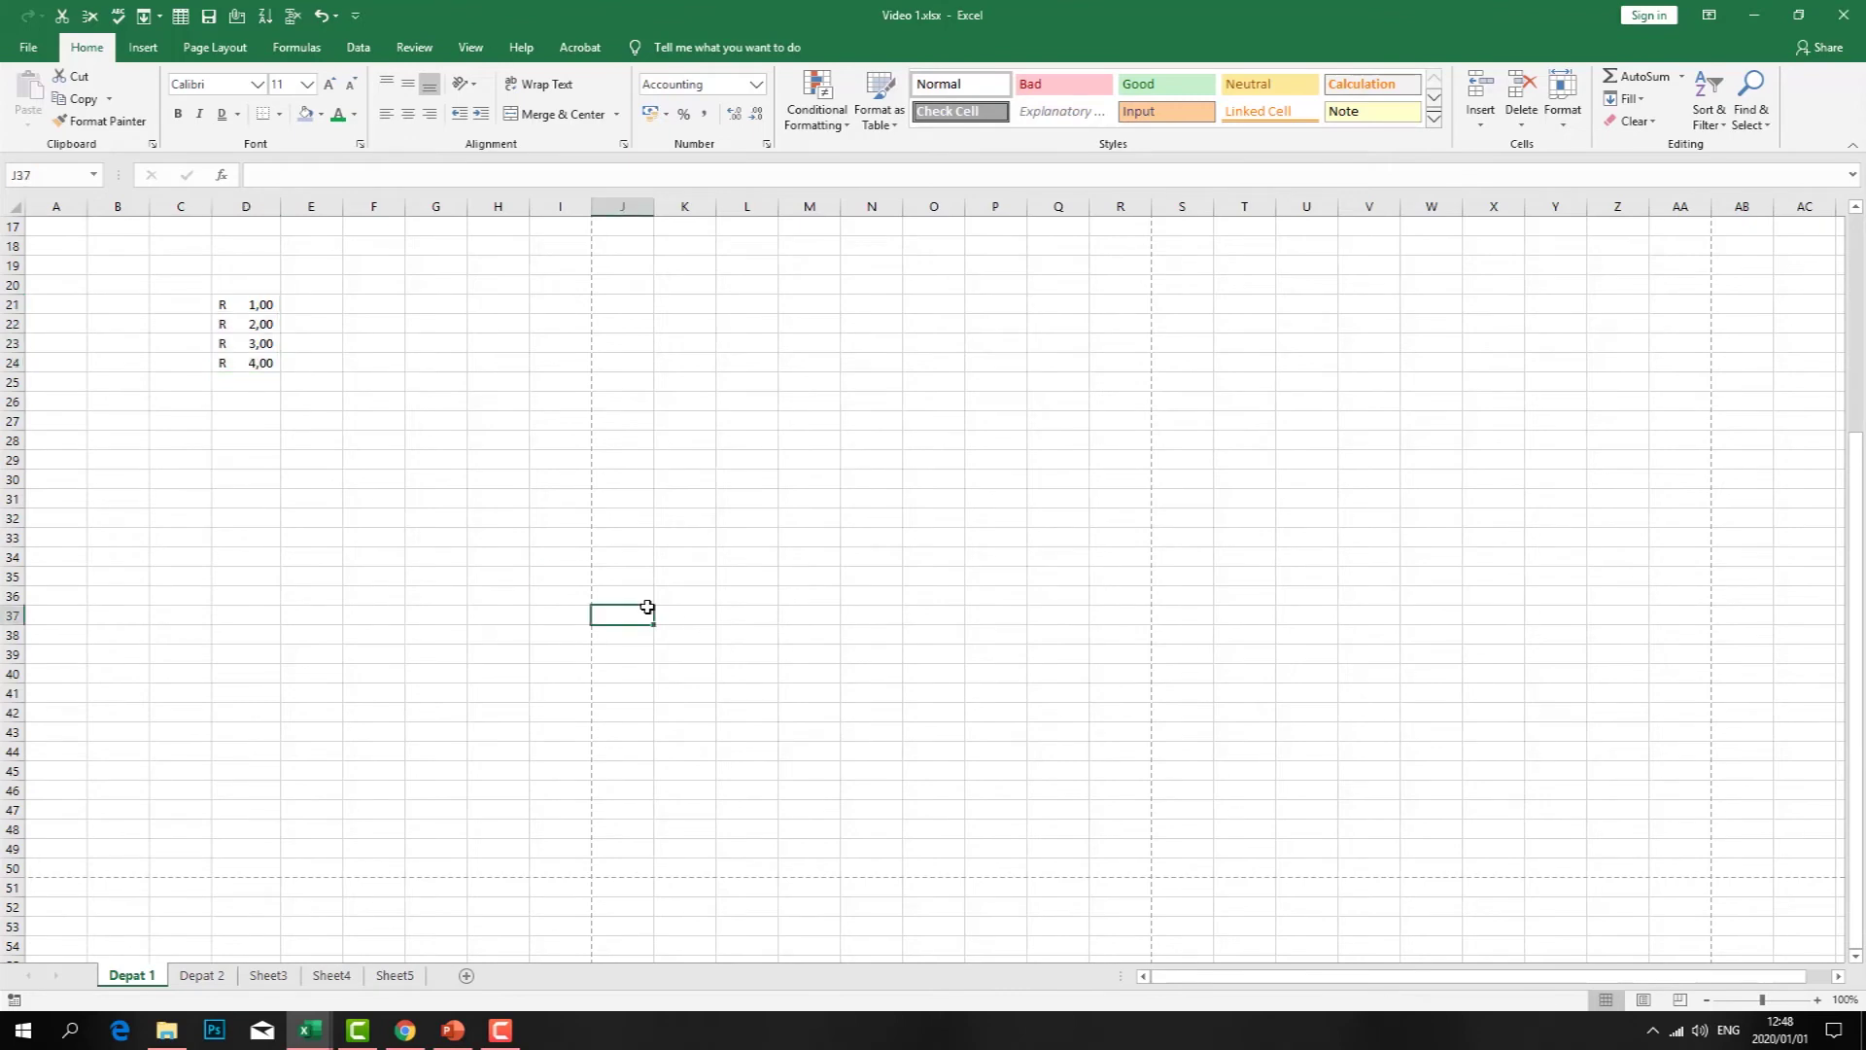
{"action": "left_click", "coordinate": [400, 359]}
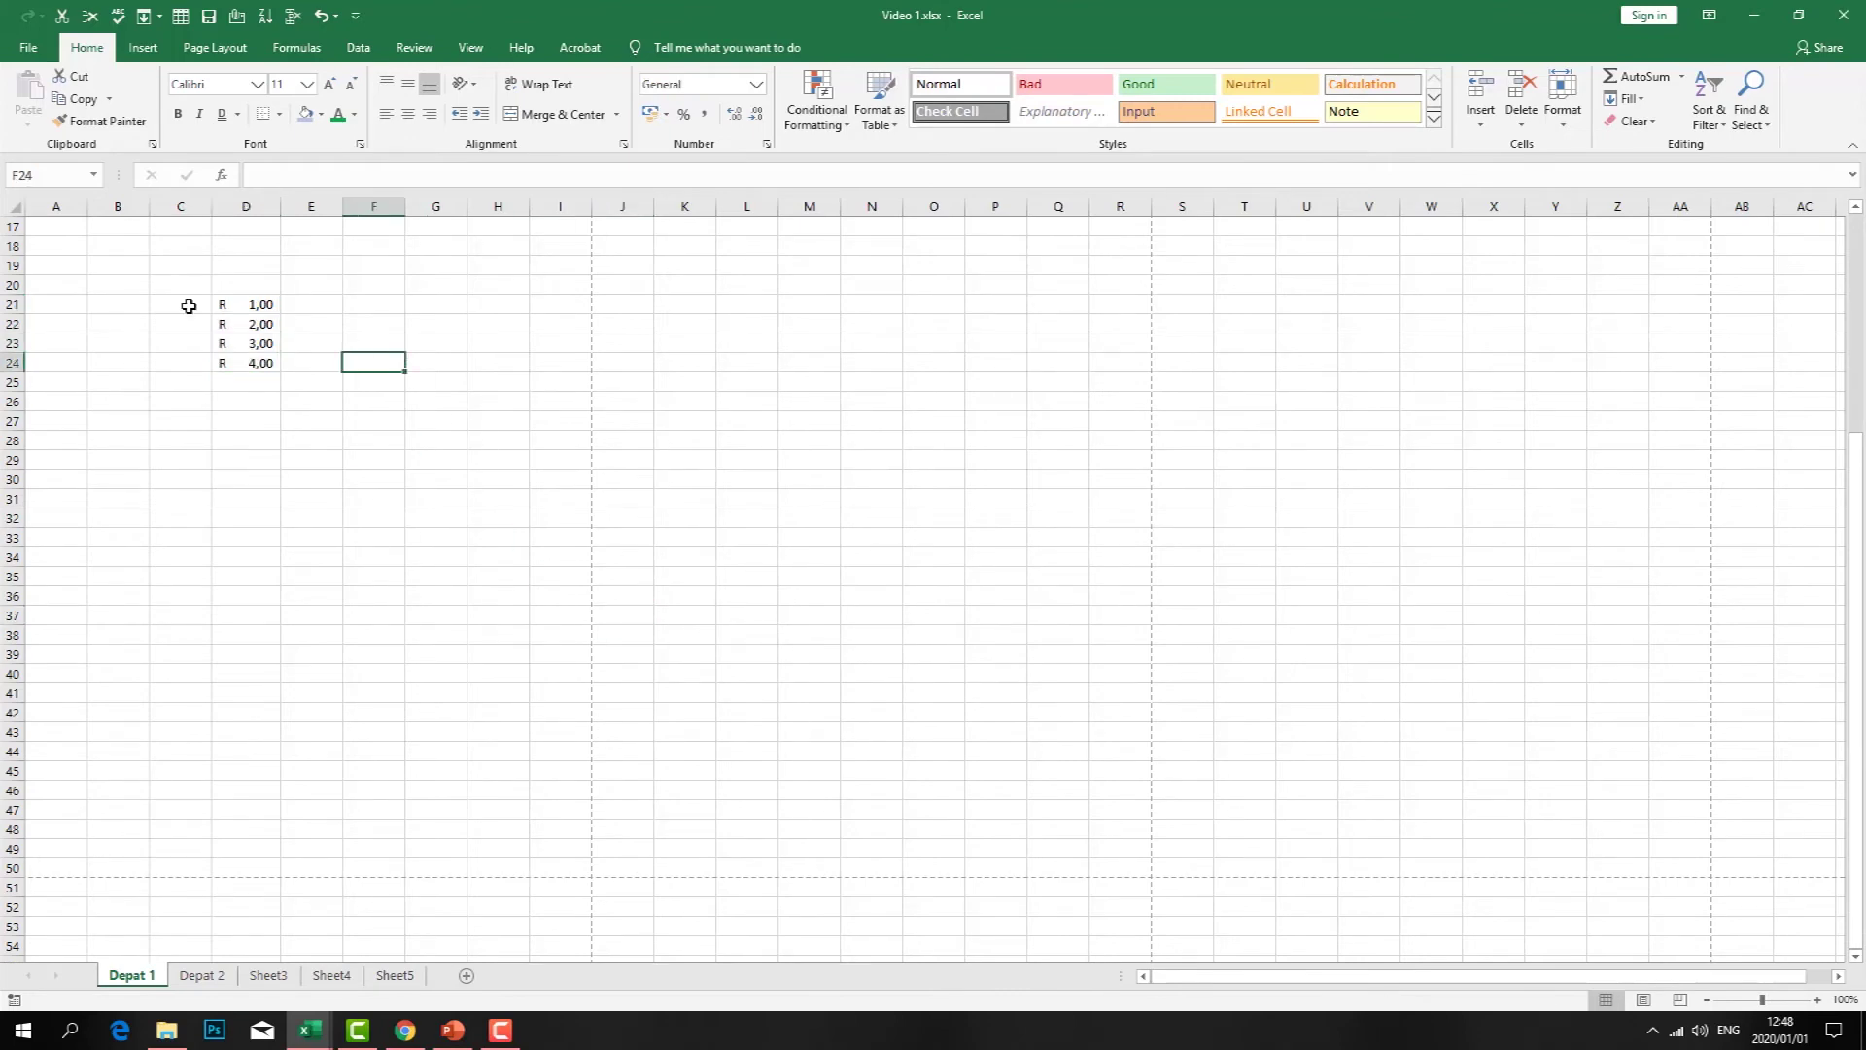
- Extend the number series in D21:D24 down column D to row 35
{"action": "left_click", "coordinate": [250, 385]}
{"action": "left_click_drag", "start_coordinate": [272, 306], "coordinate": [272, 364]}
{"action": "left_click", "coordinate": [355, 363]}
{"action": "left_click", "coordinate": [270, 360]}
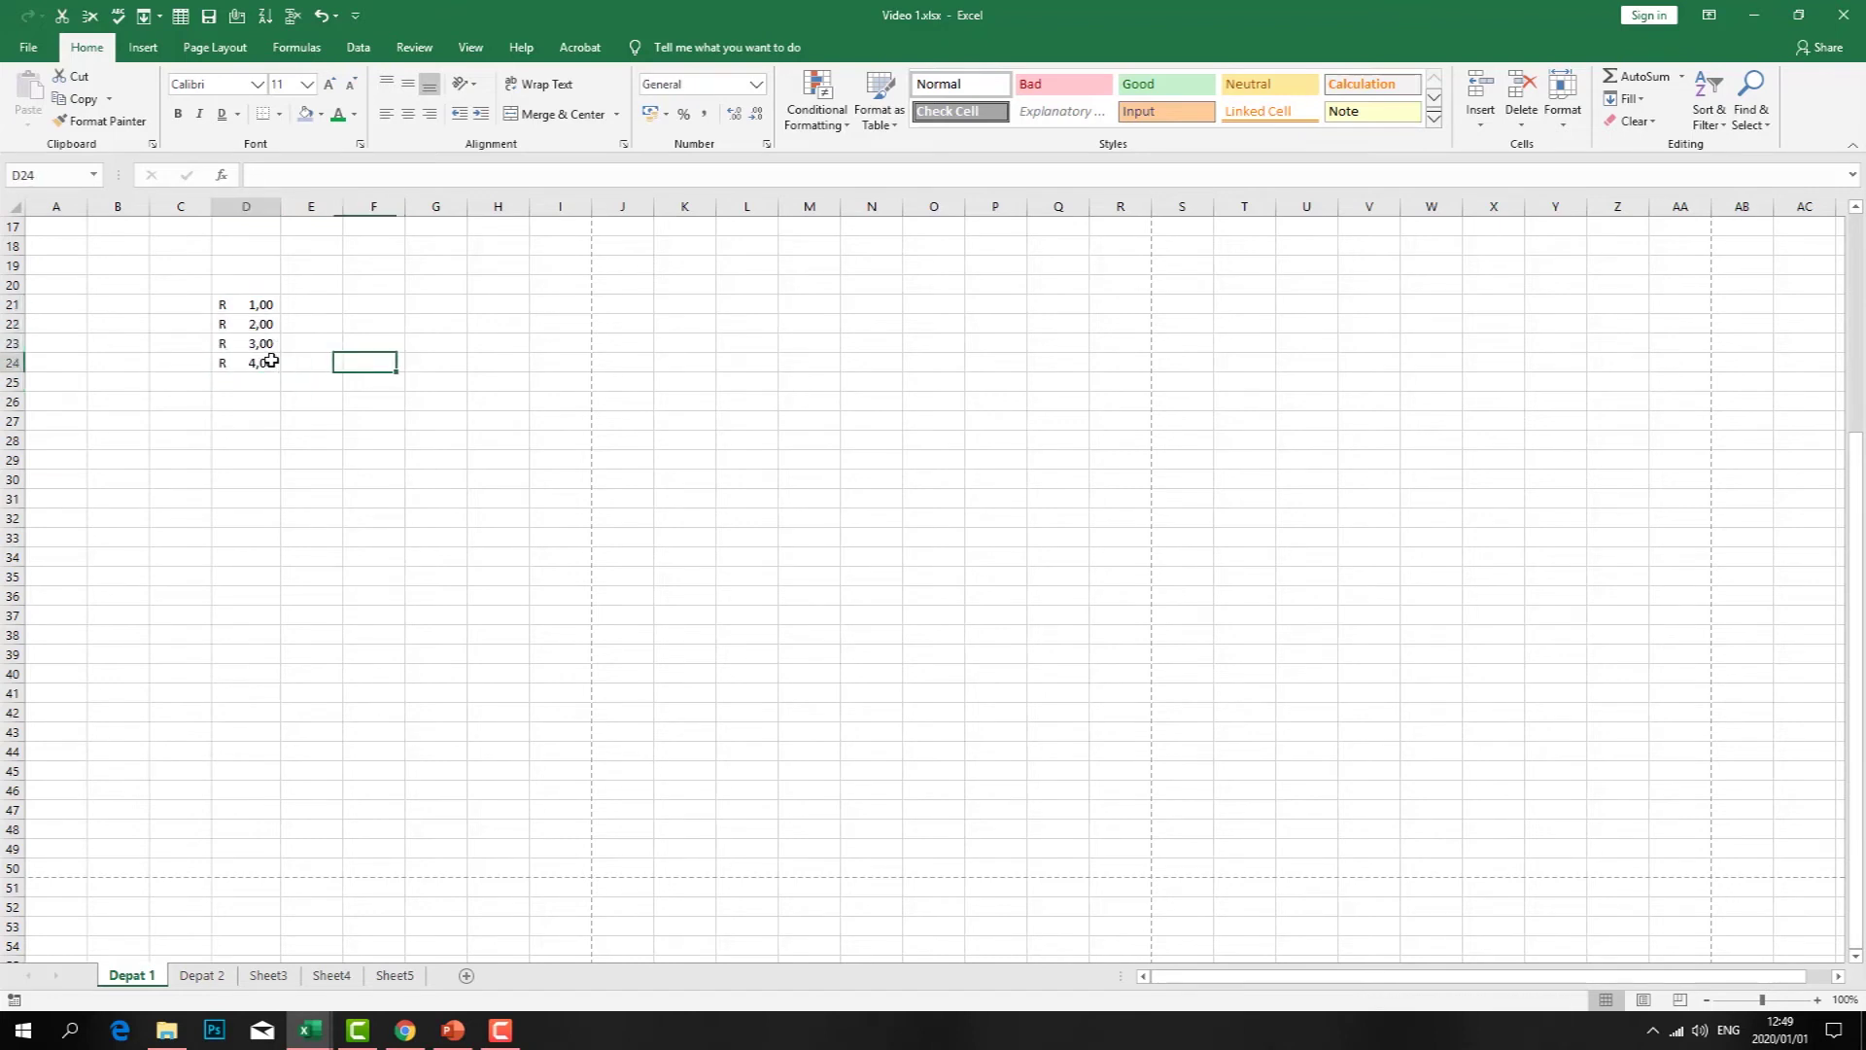
{"action": "left_click_drag", "start_coordinate": [283, 374], "coordinate": [274, 584]}
{"action": "left_click", "coordinate": [418, 421]}
{"action": "left_click", "coordinate": [488, 379]}
{"action": "left_click", "coordinate": [312, 304]}
{"action": "left_click", "coordinate": [312, 321]}
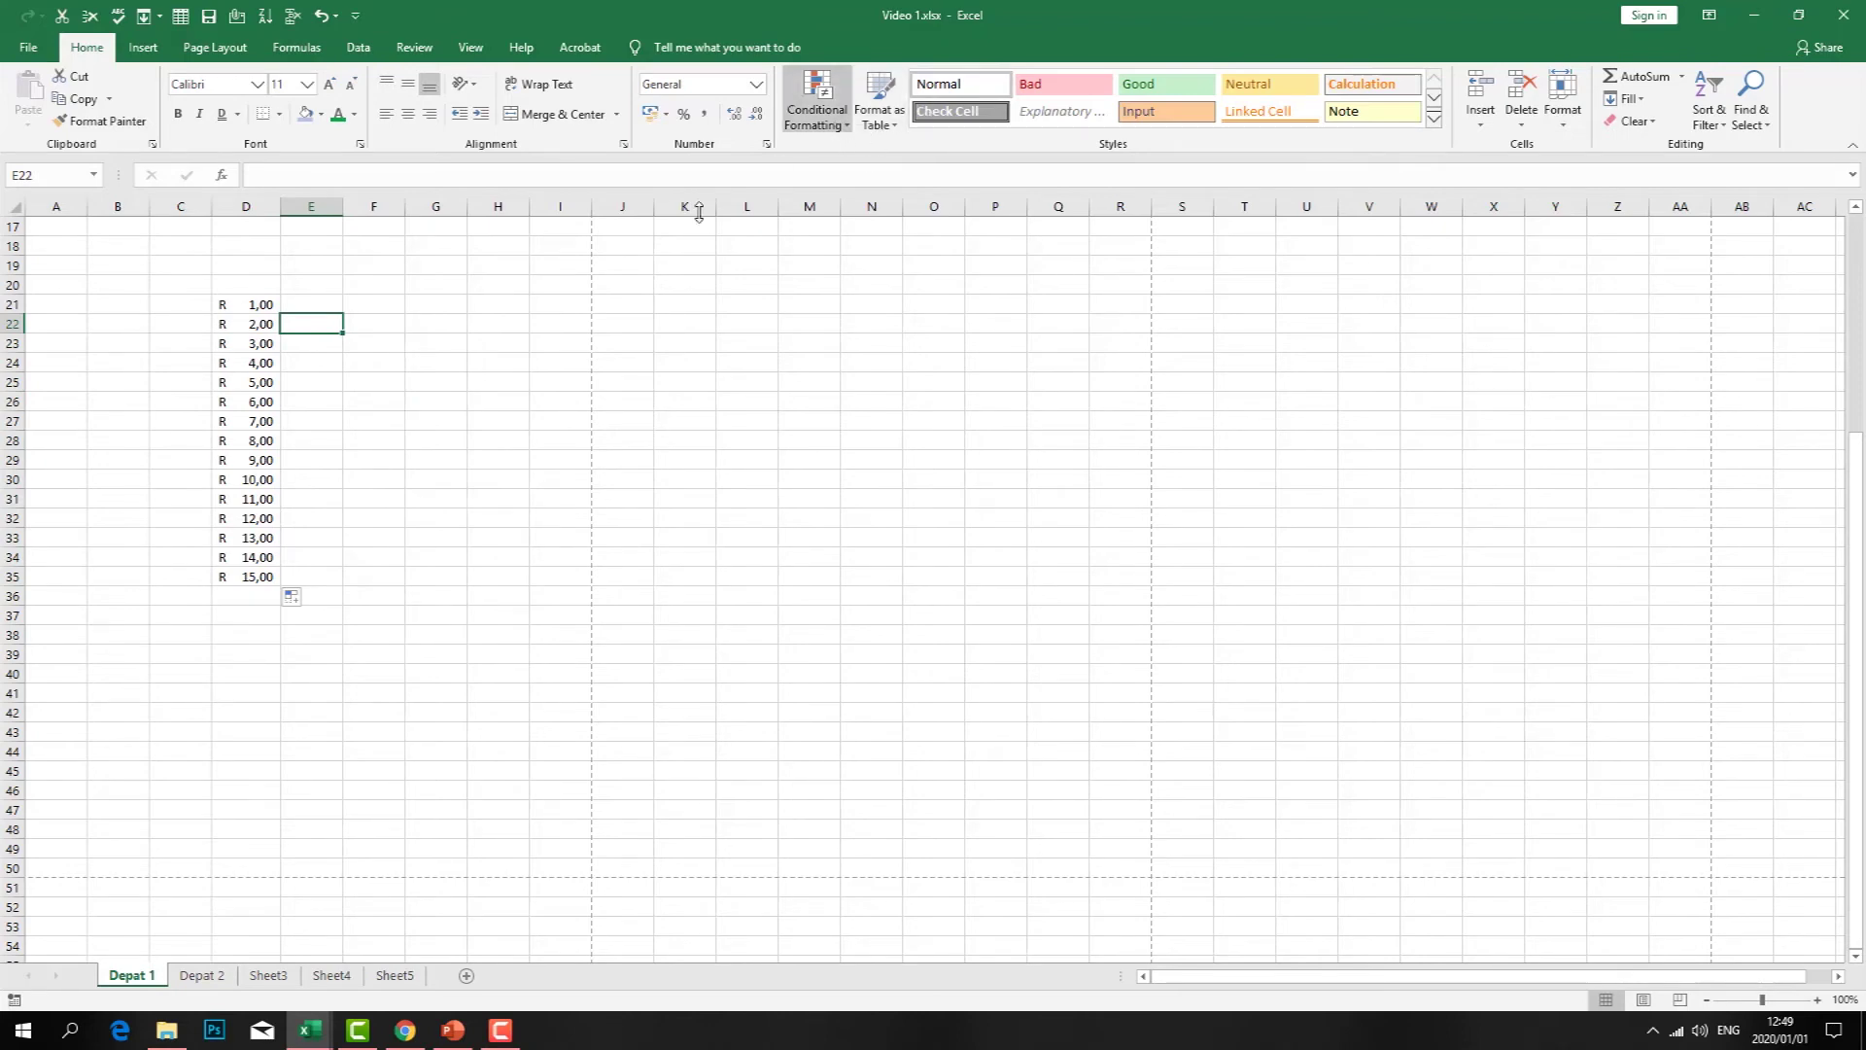
- Apply conditional formatting with magenta gradient-fill data bars to the amounts in D21:D35
{"action": "left_click", "coordinate": [623, 265]}
{"action": "left_click", "coordinate": [316, 305]}
{"action": "left_click_drag", "start_coordinate": [251, 308], "coordinate": [262, 582]}
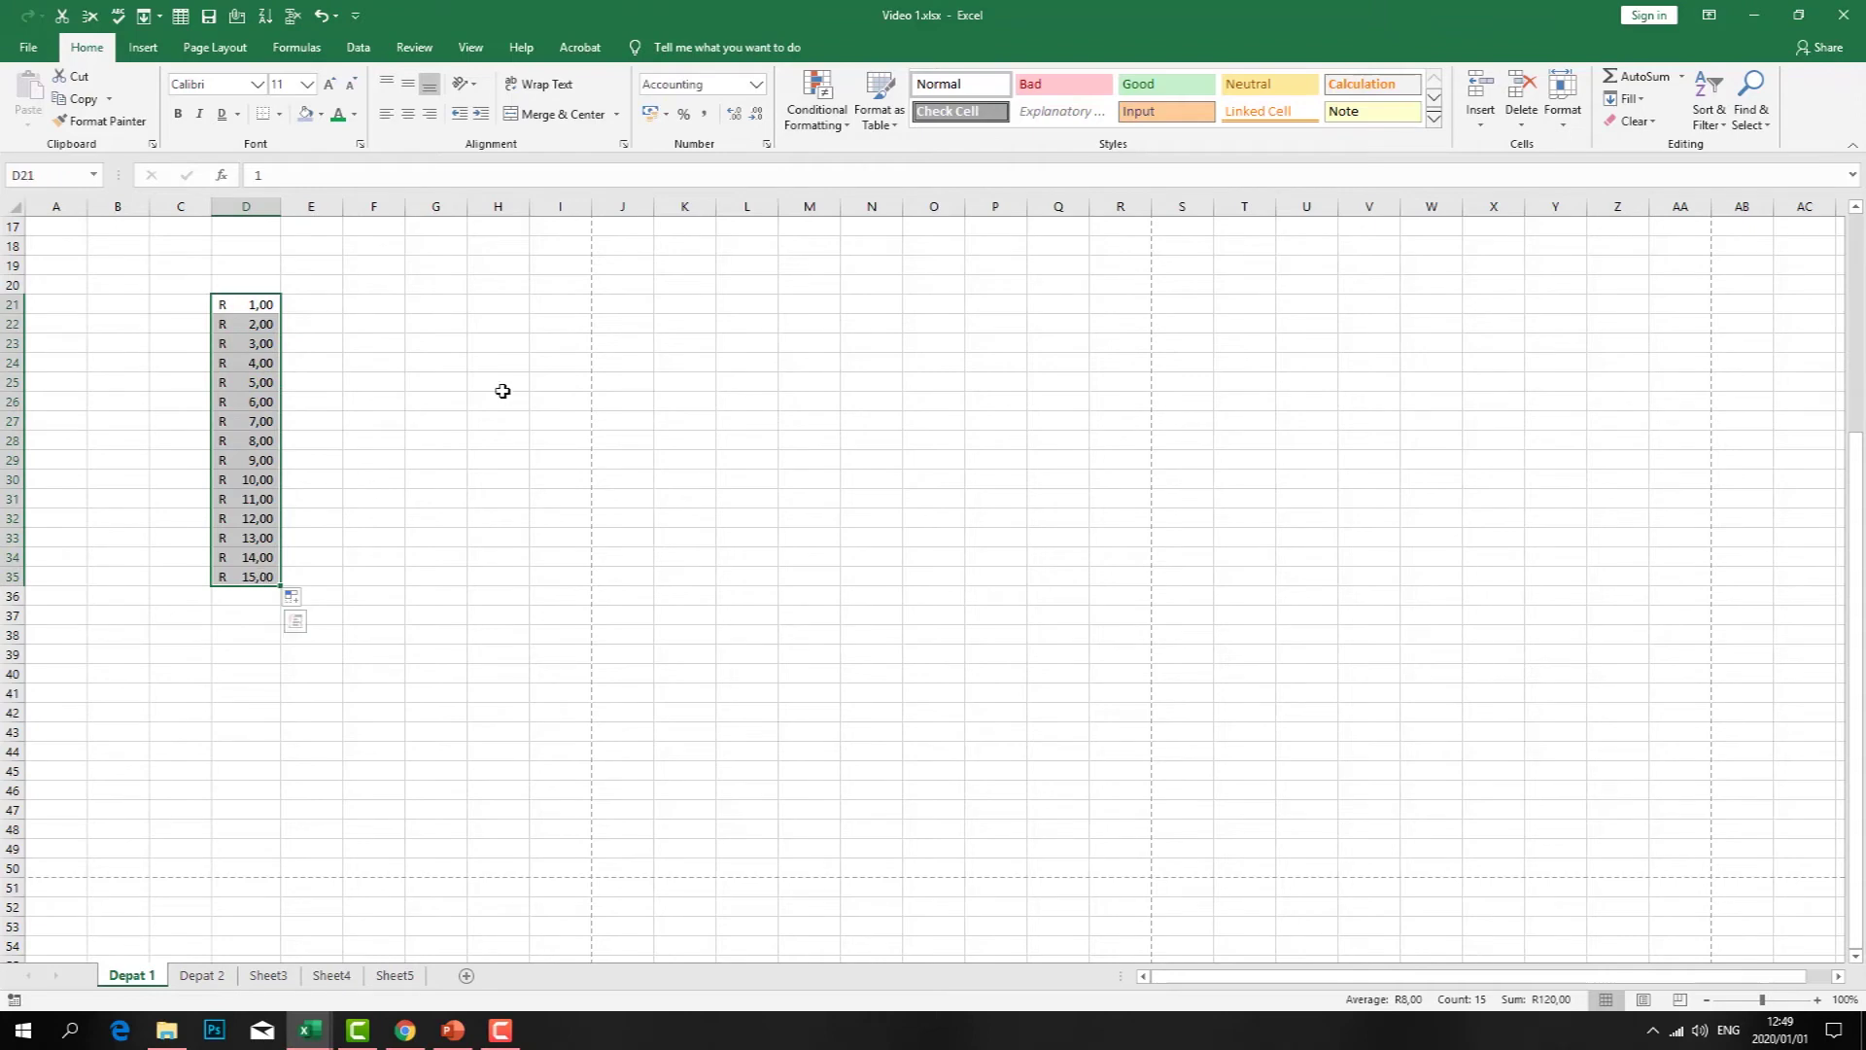
{"action": "left_click", "coordinate": [818, 107]}
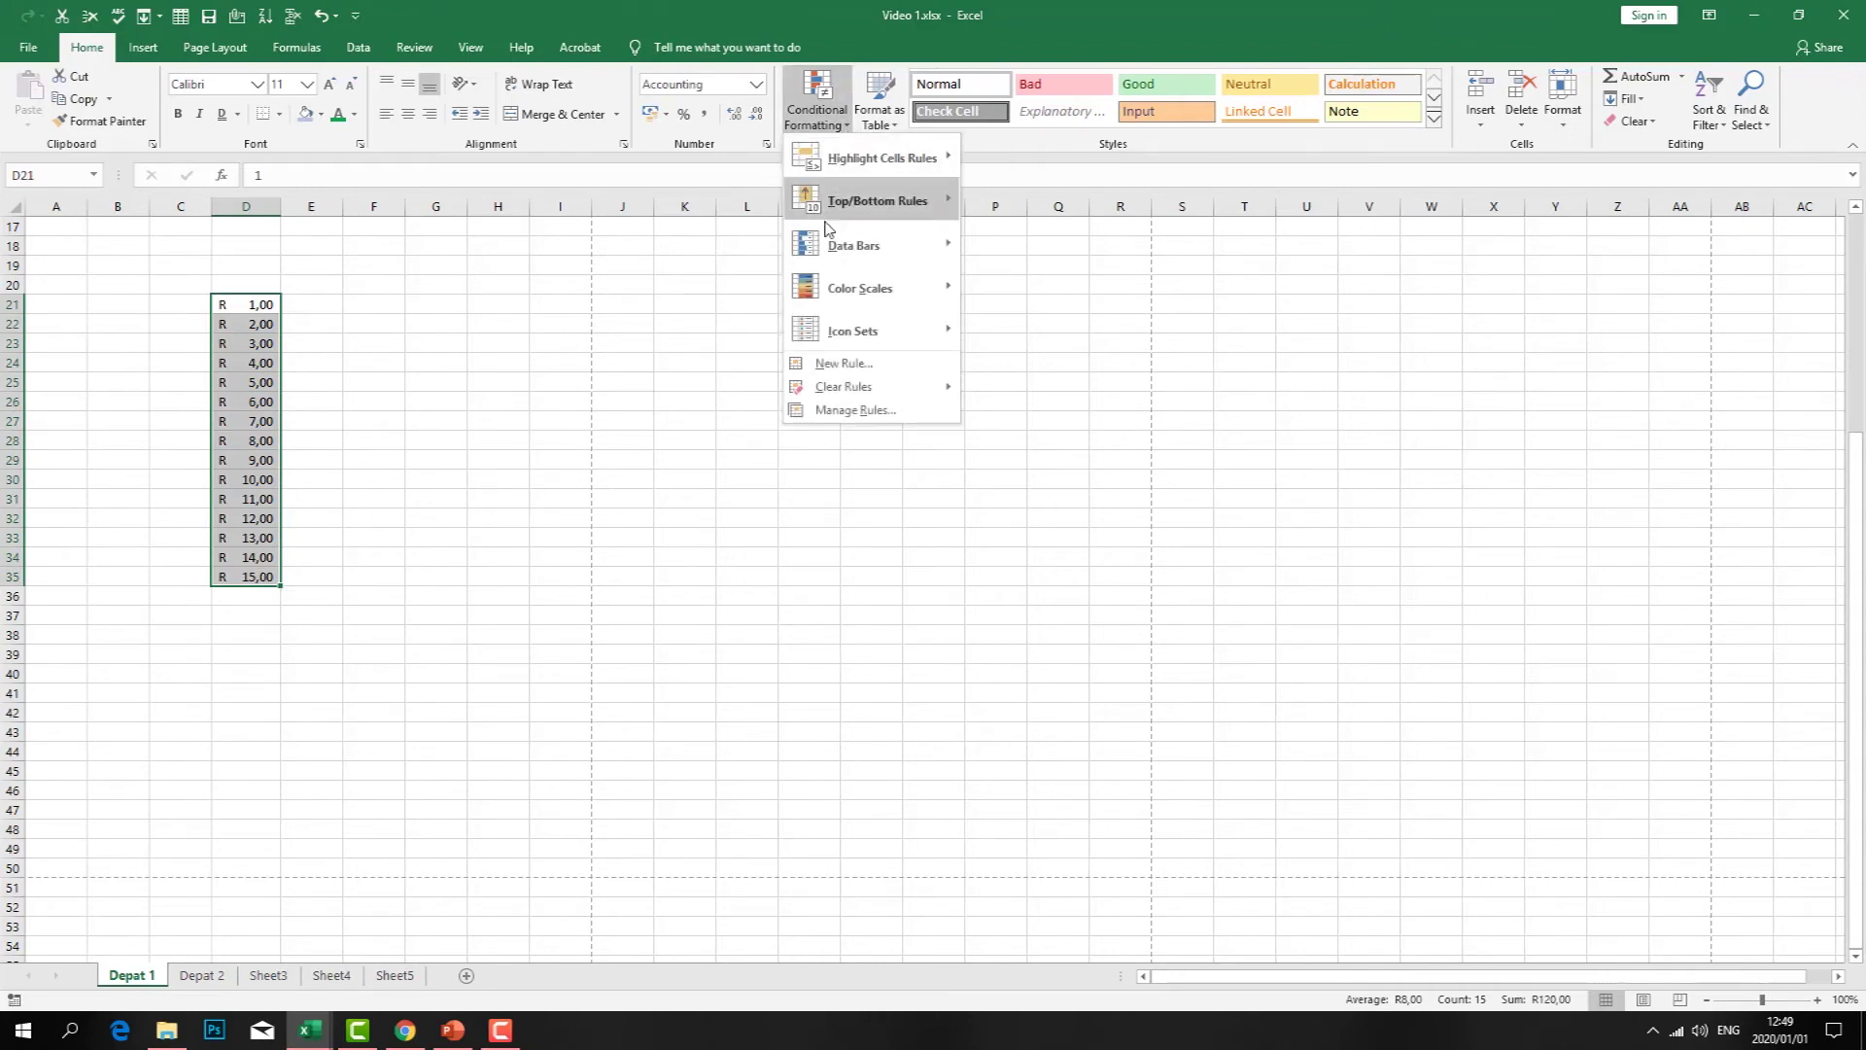
{"action": "mouse_move", "coordinate": [832, 161]}
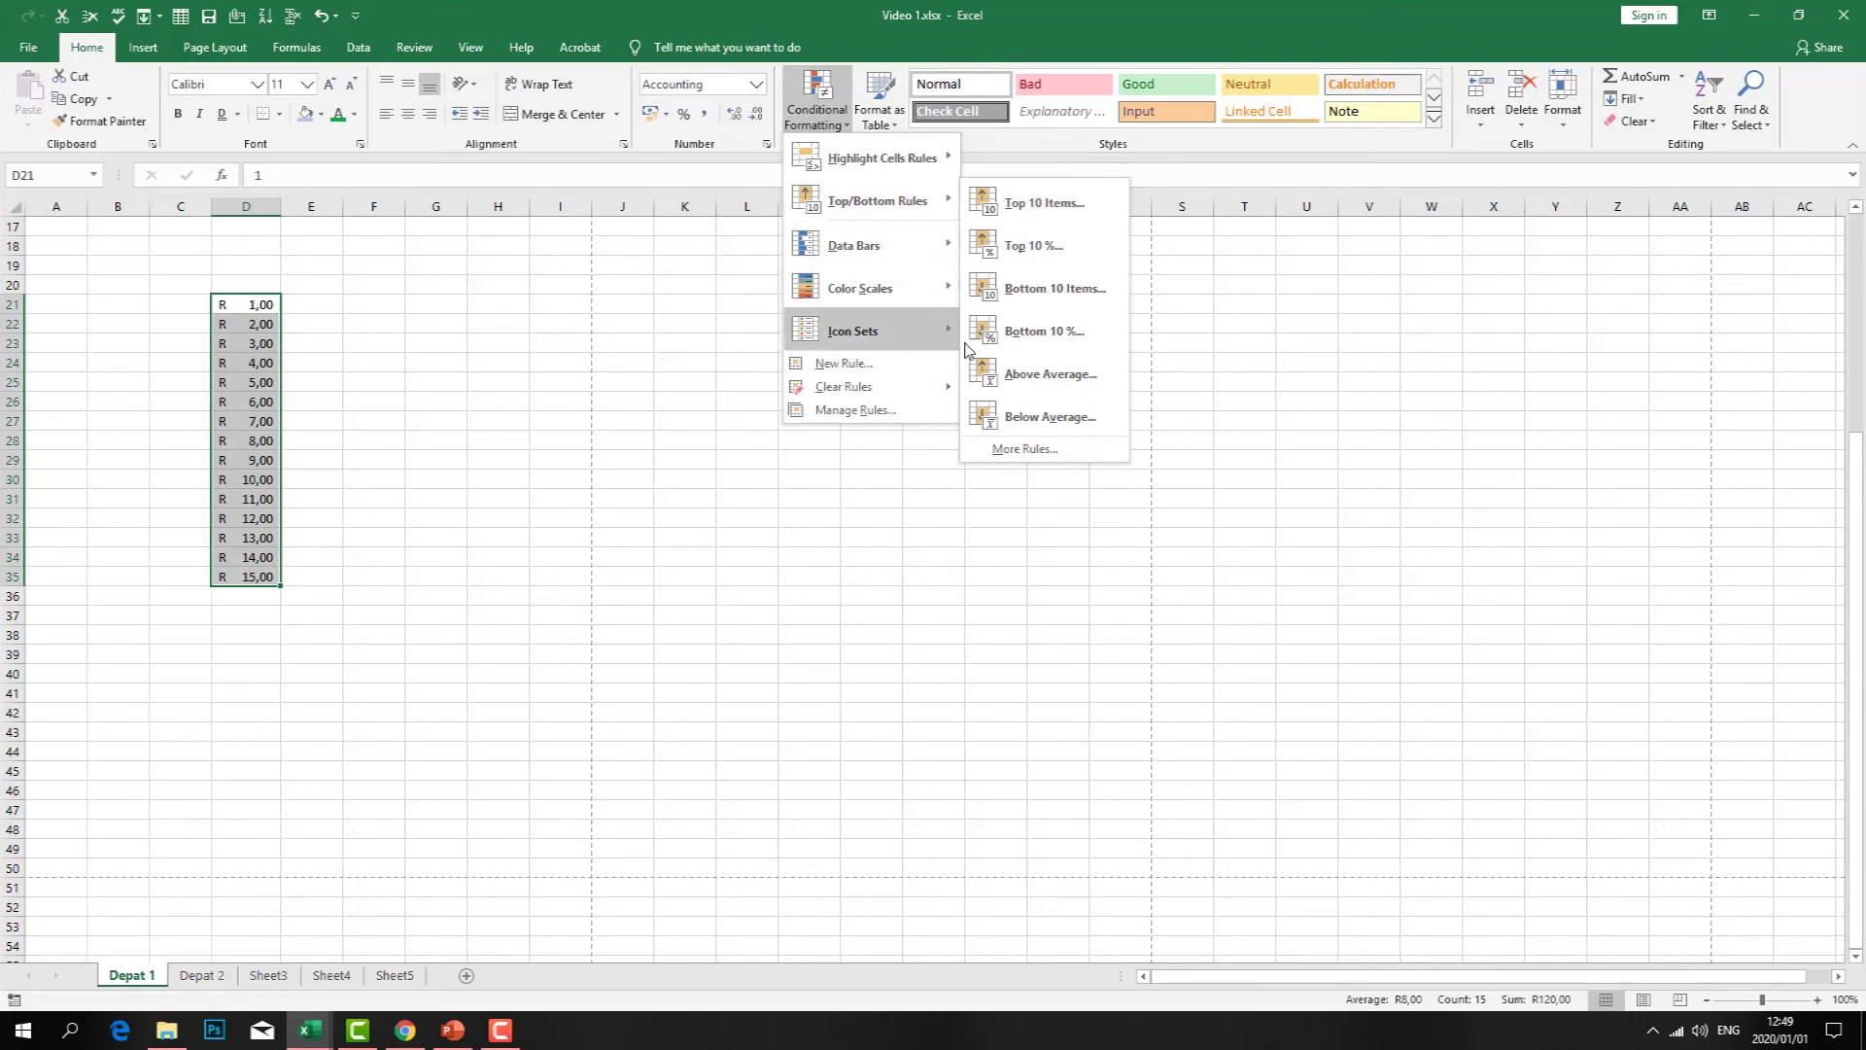
{"action": "mouse_move", "coordinate": [891, 293]}
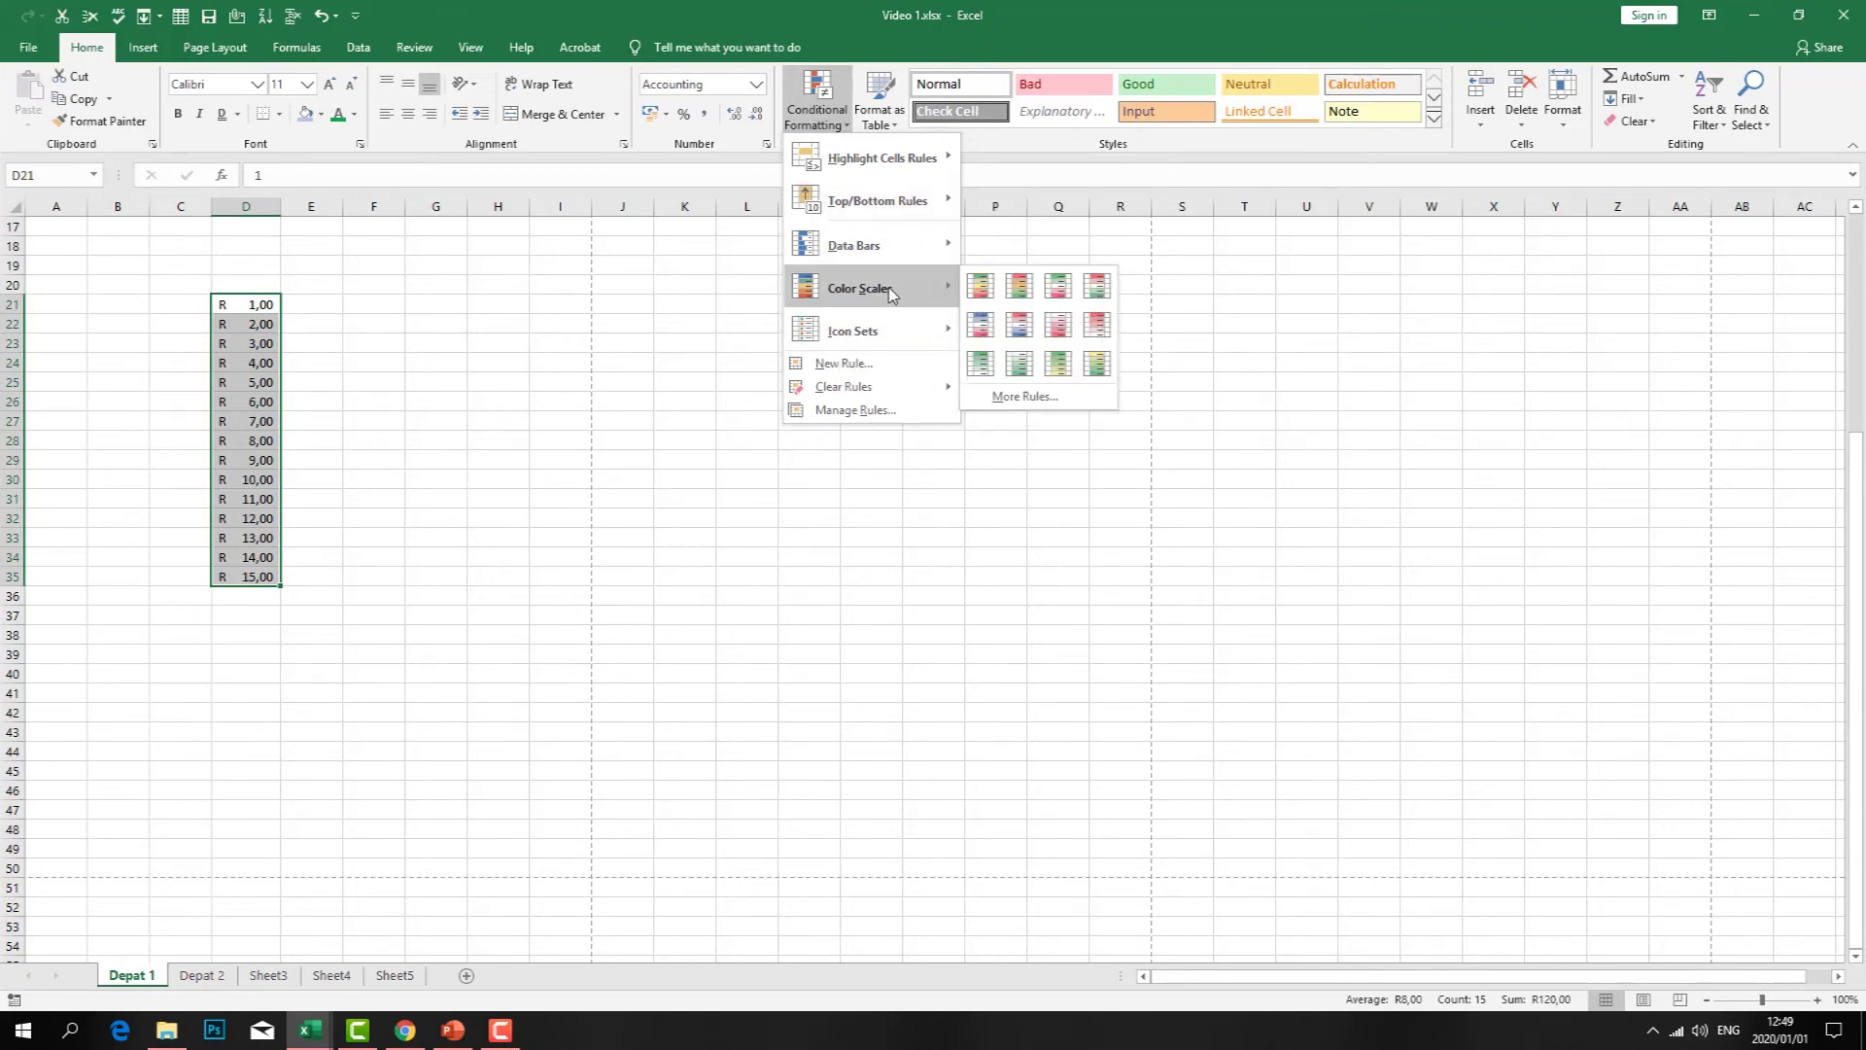
{"action": "mouse_move", "coordinate": [906, 241]}
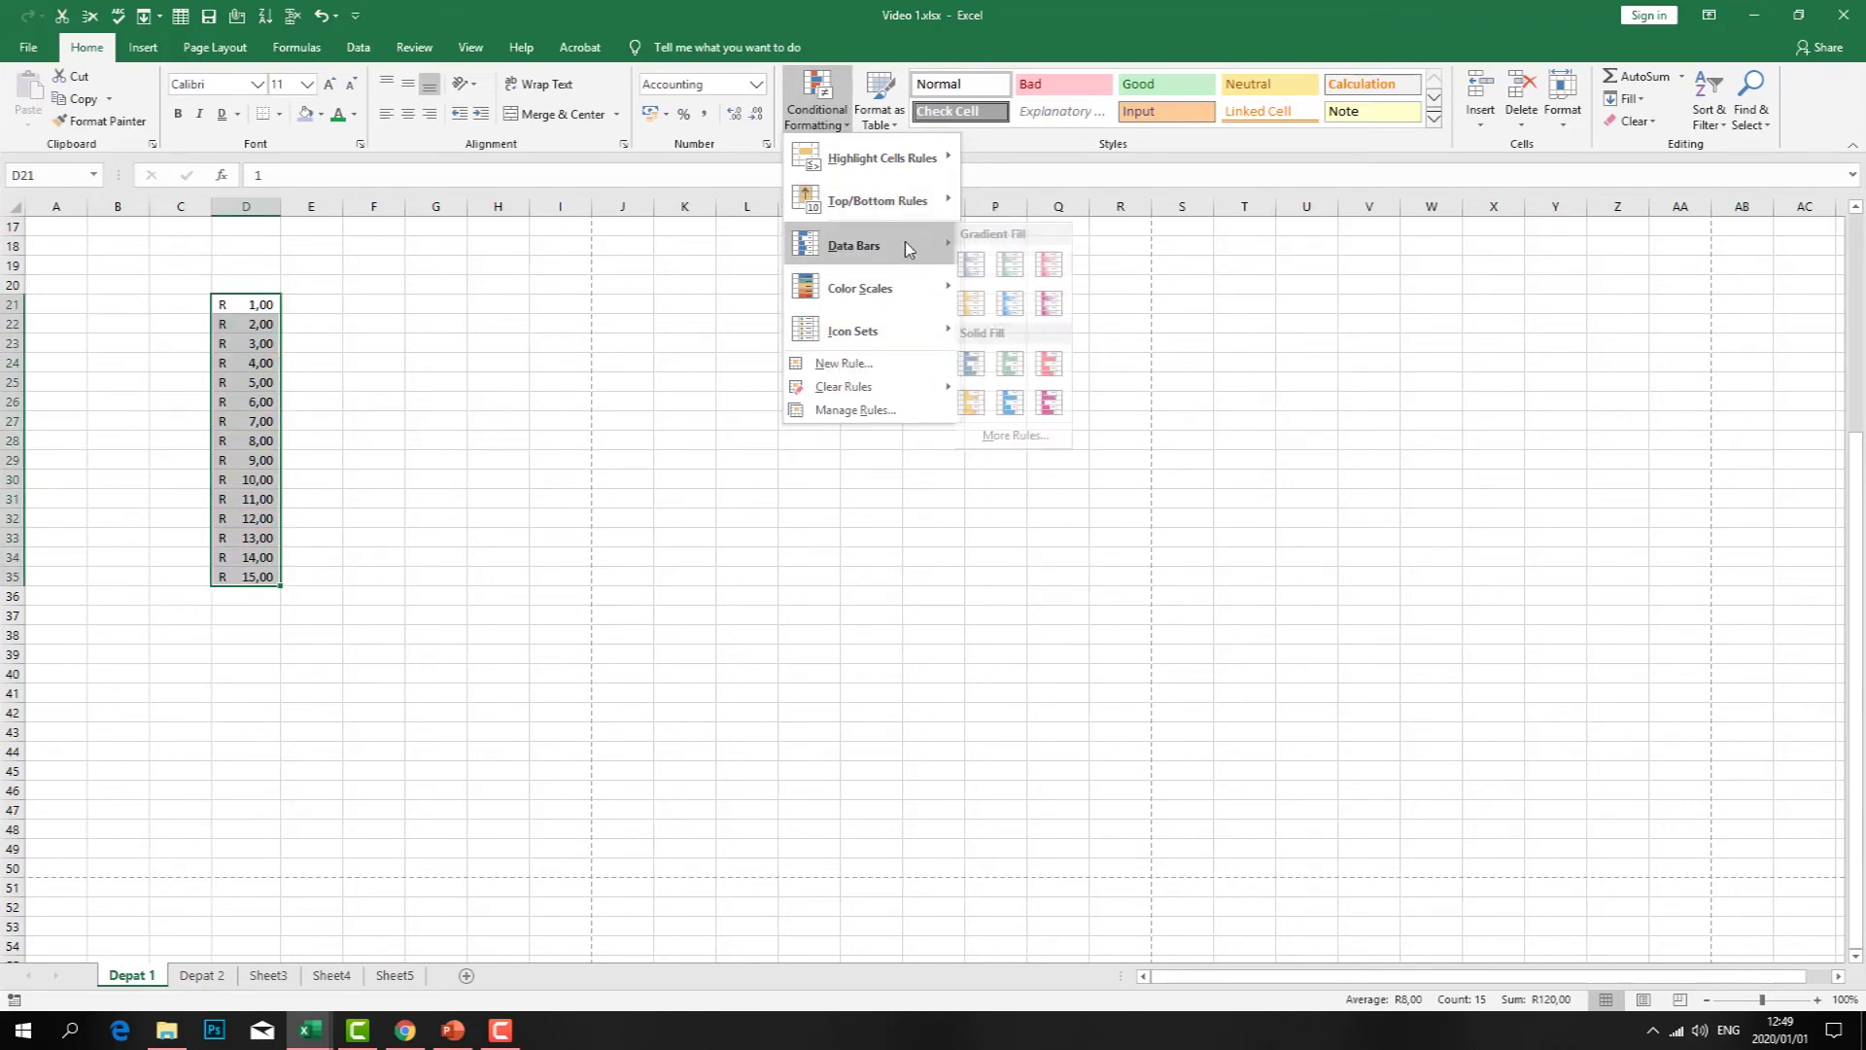
{"action": "left_click", "coordinate": [1058, 298]}
{"action": "left_click", "coordinate": [739, 523]}
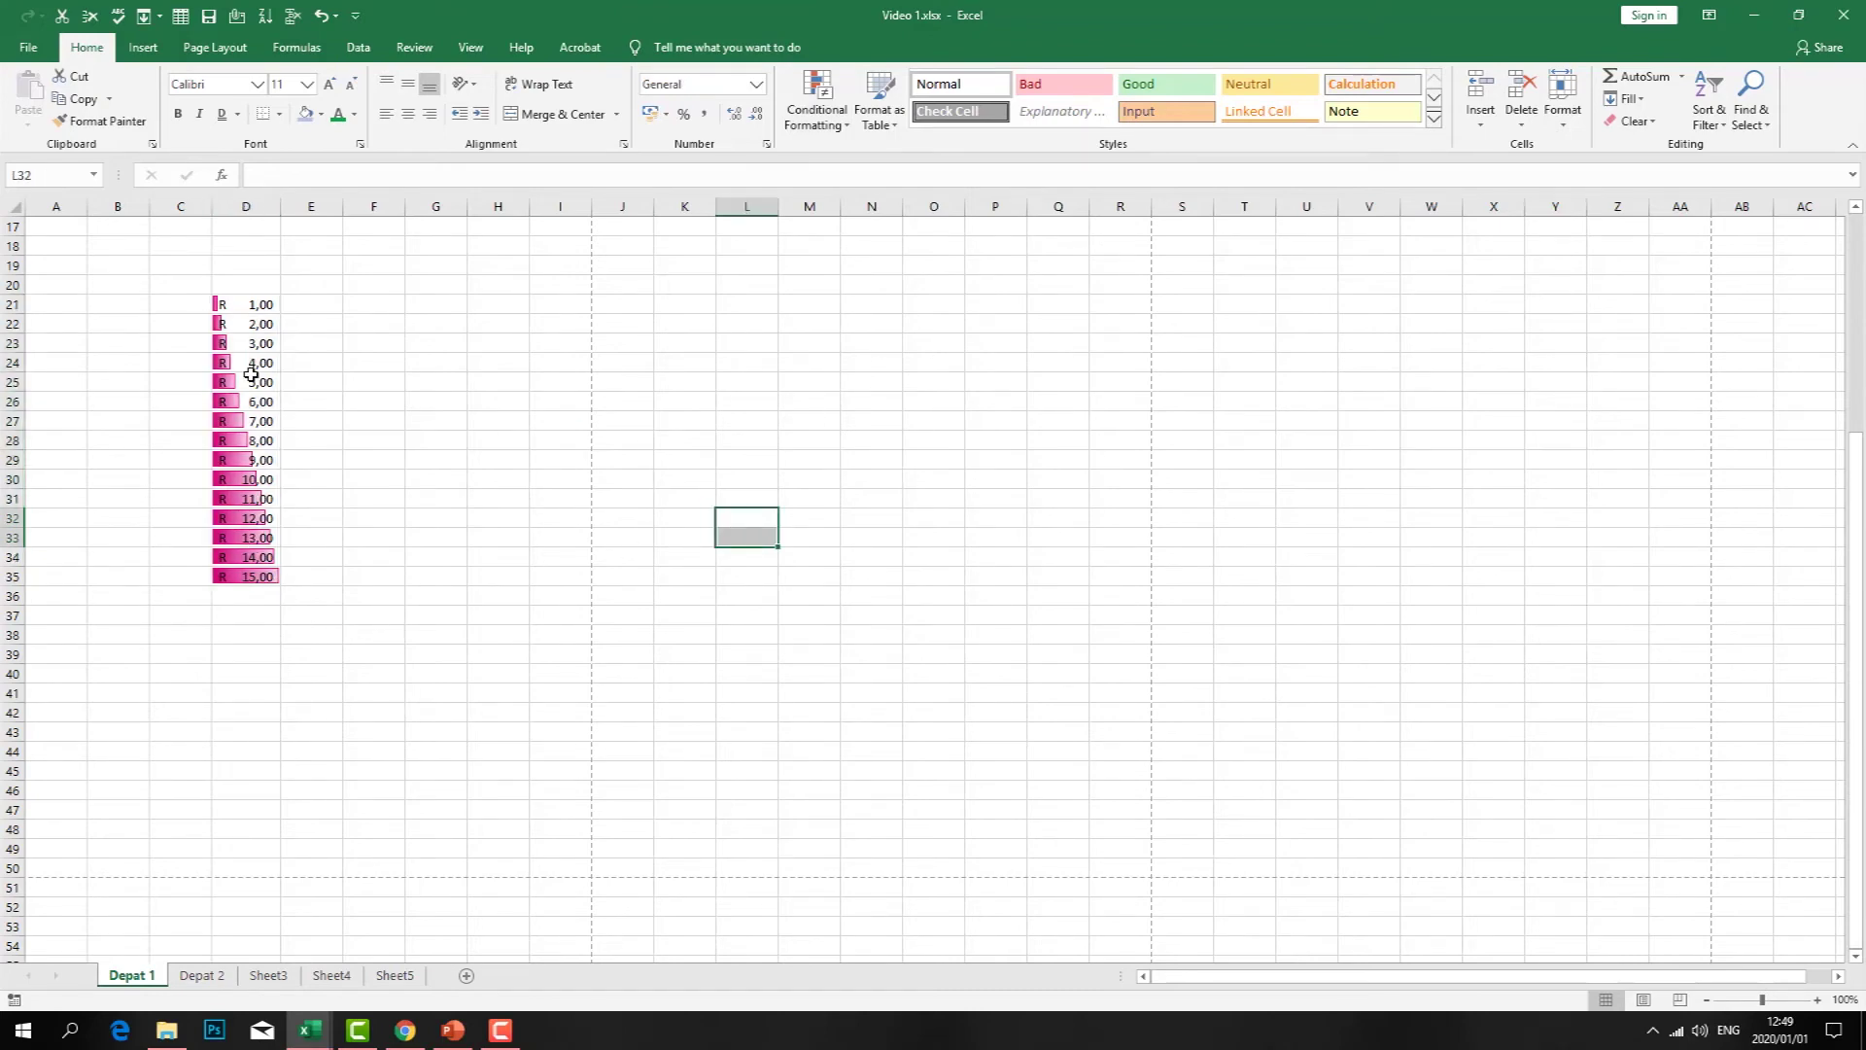
- Set the value in cell D23 to 65 to see how the data bars respond
{"action": "double_click", "coordinate": [251, 343]}
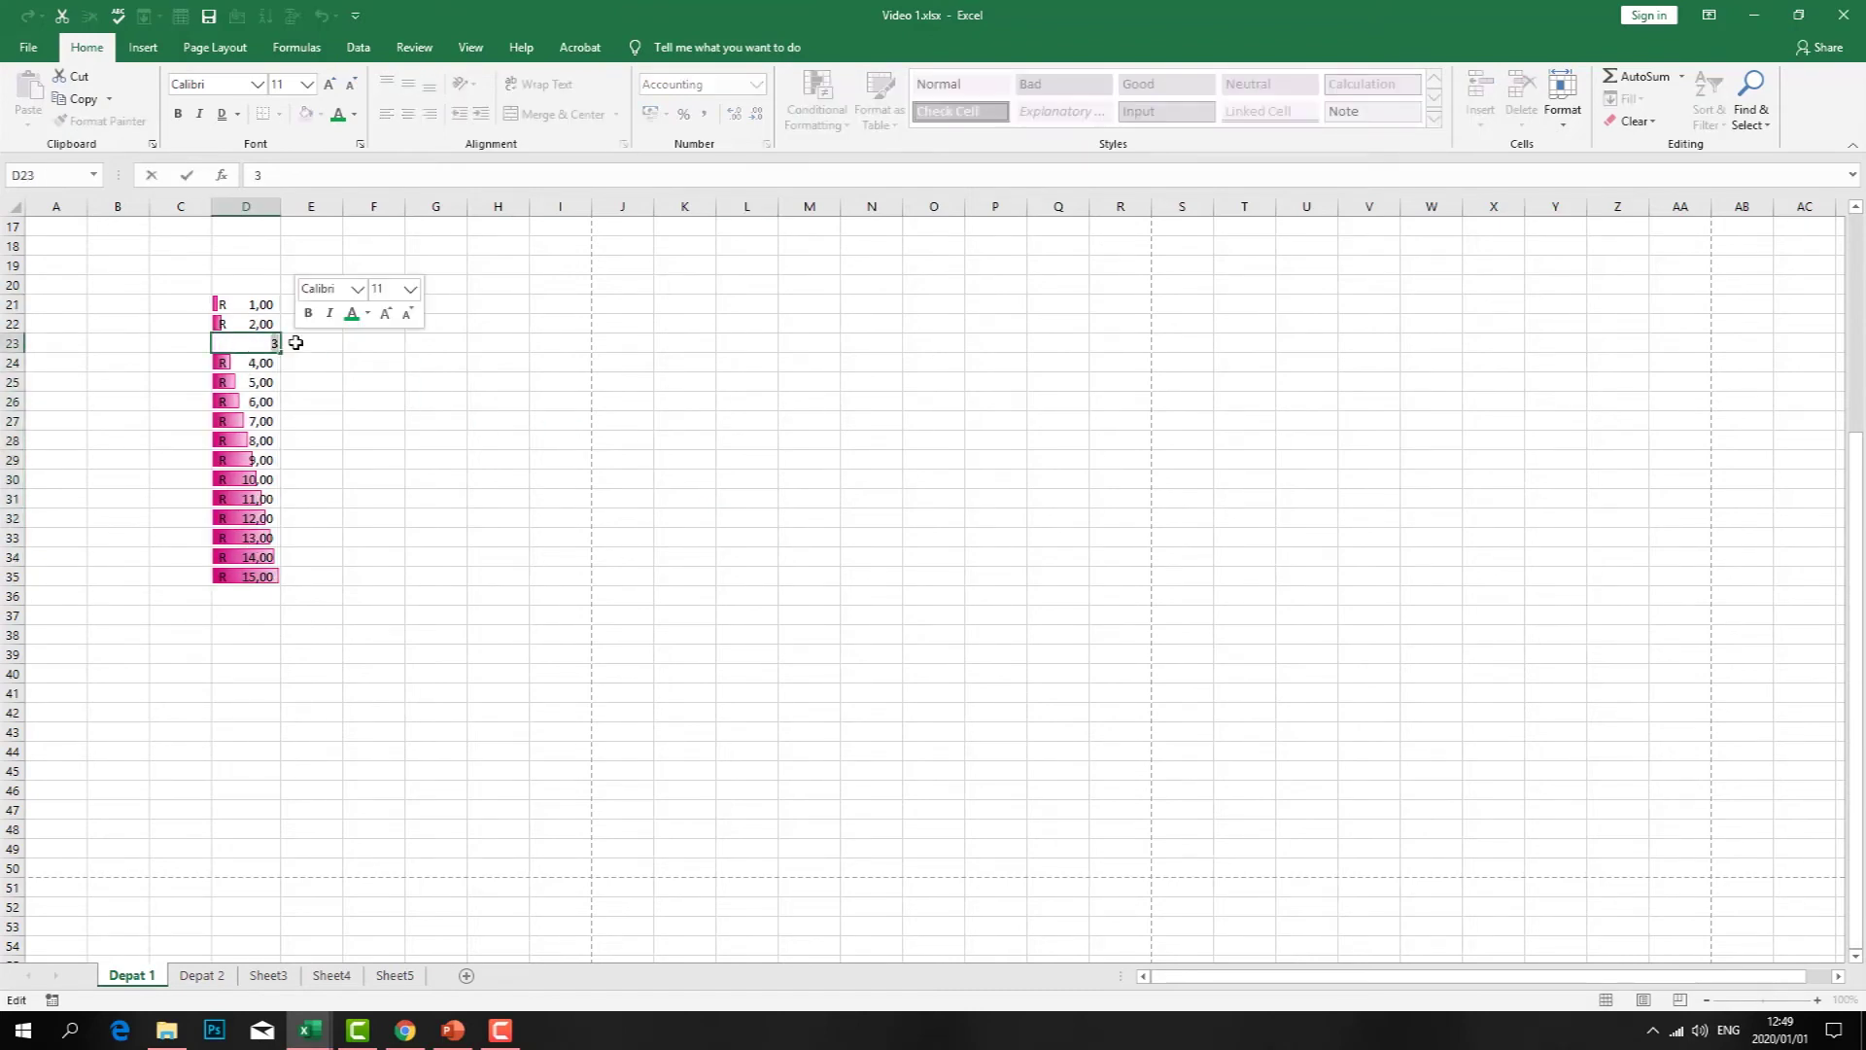
{"action": "key", "text": "BackSpace"}
{"action": "type", "text": "65"}
{"action": "key", "text": "Return"}
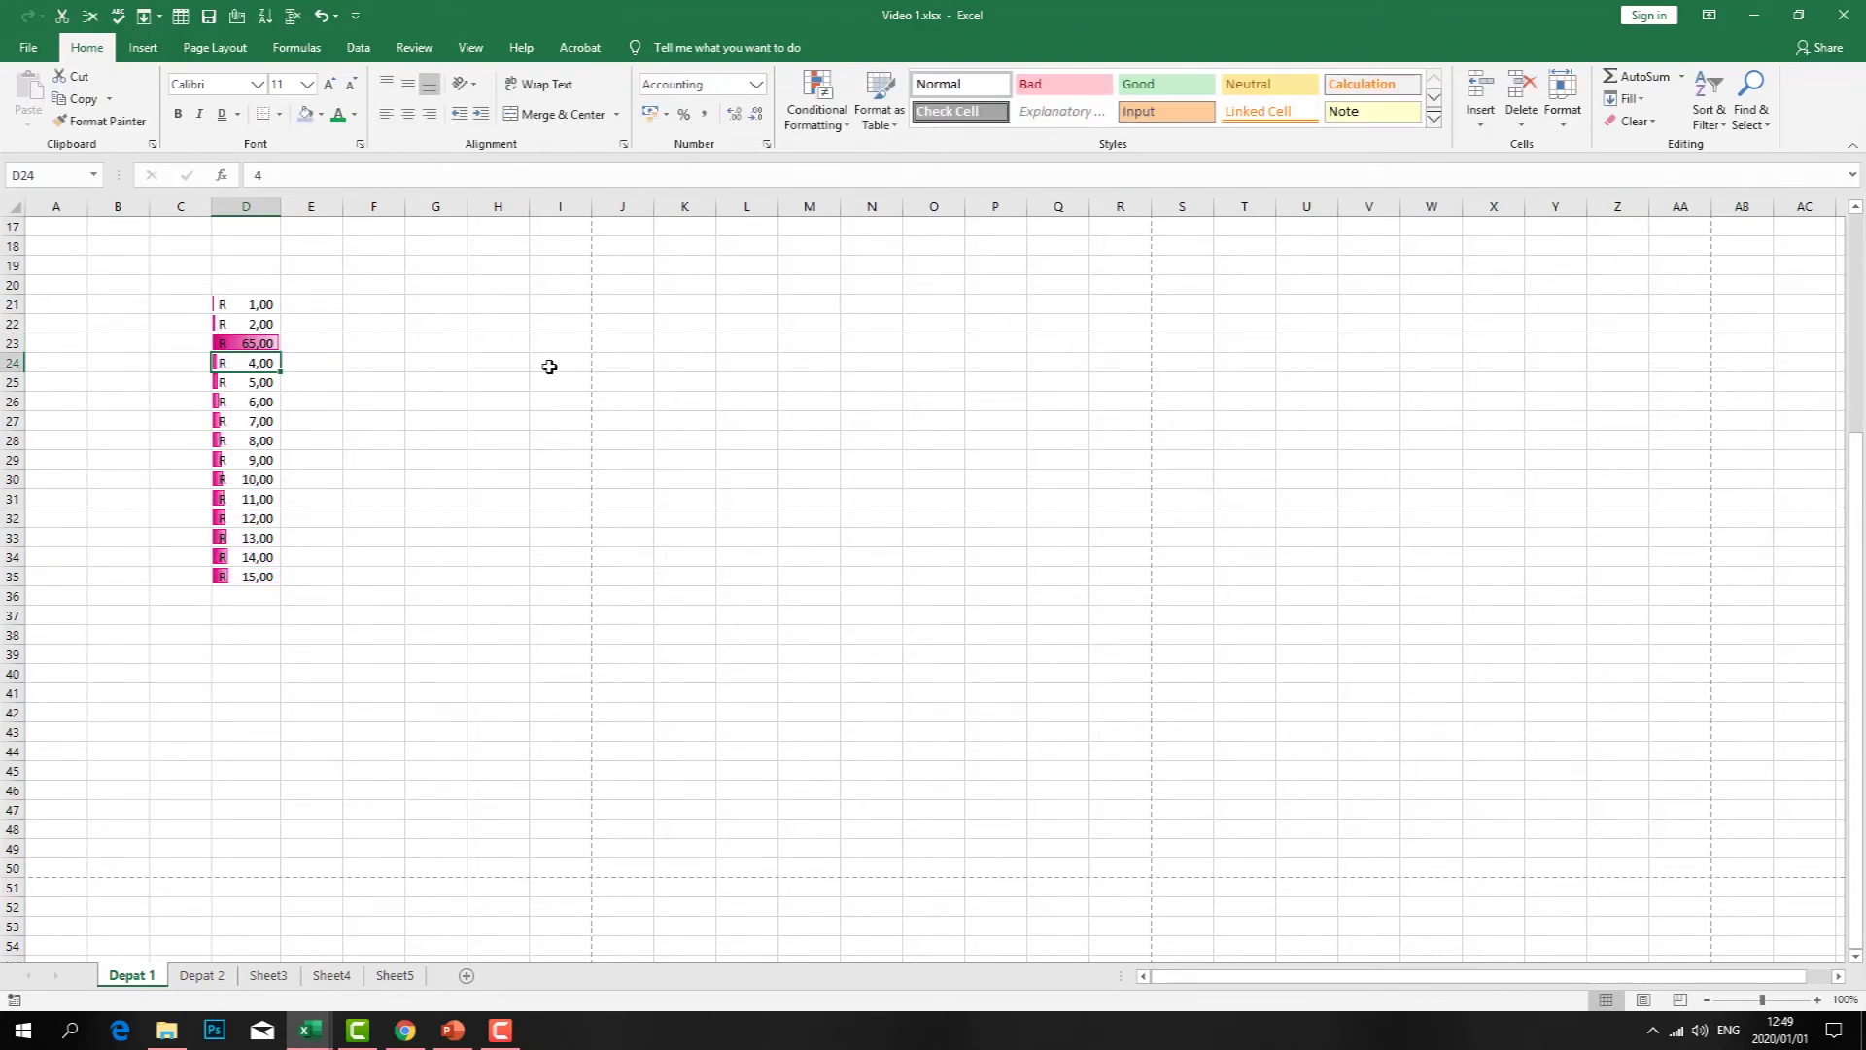
{"action": "left_click", "coordinate": [552, 379]}
- Set the value in cell D23 to 5
{"action": "double_click", "coordinate": [265, 345]}
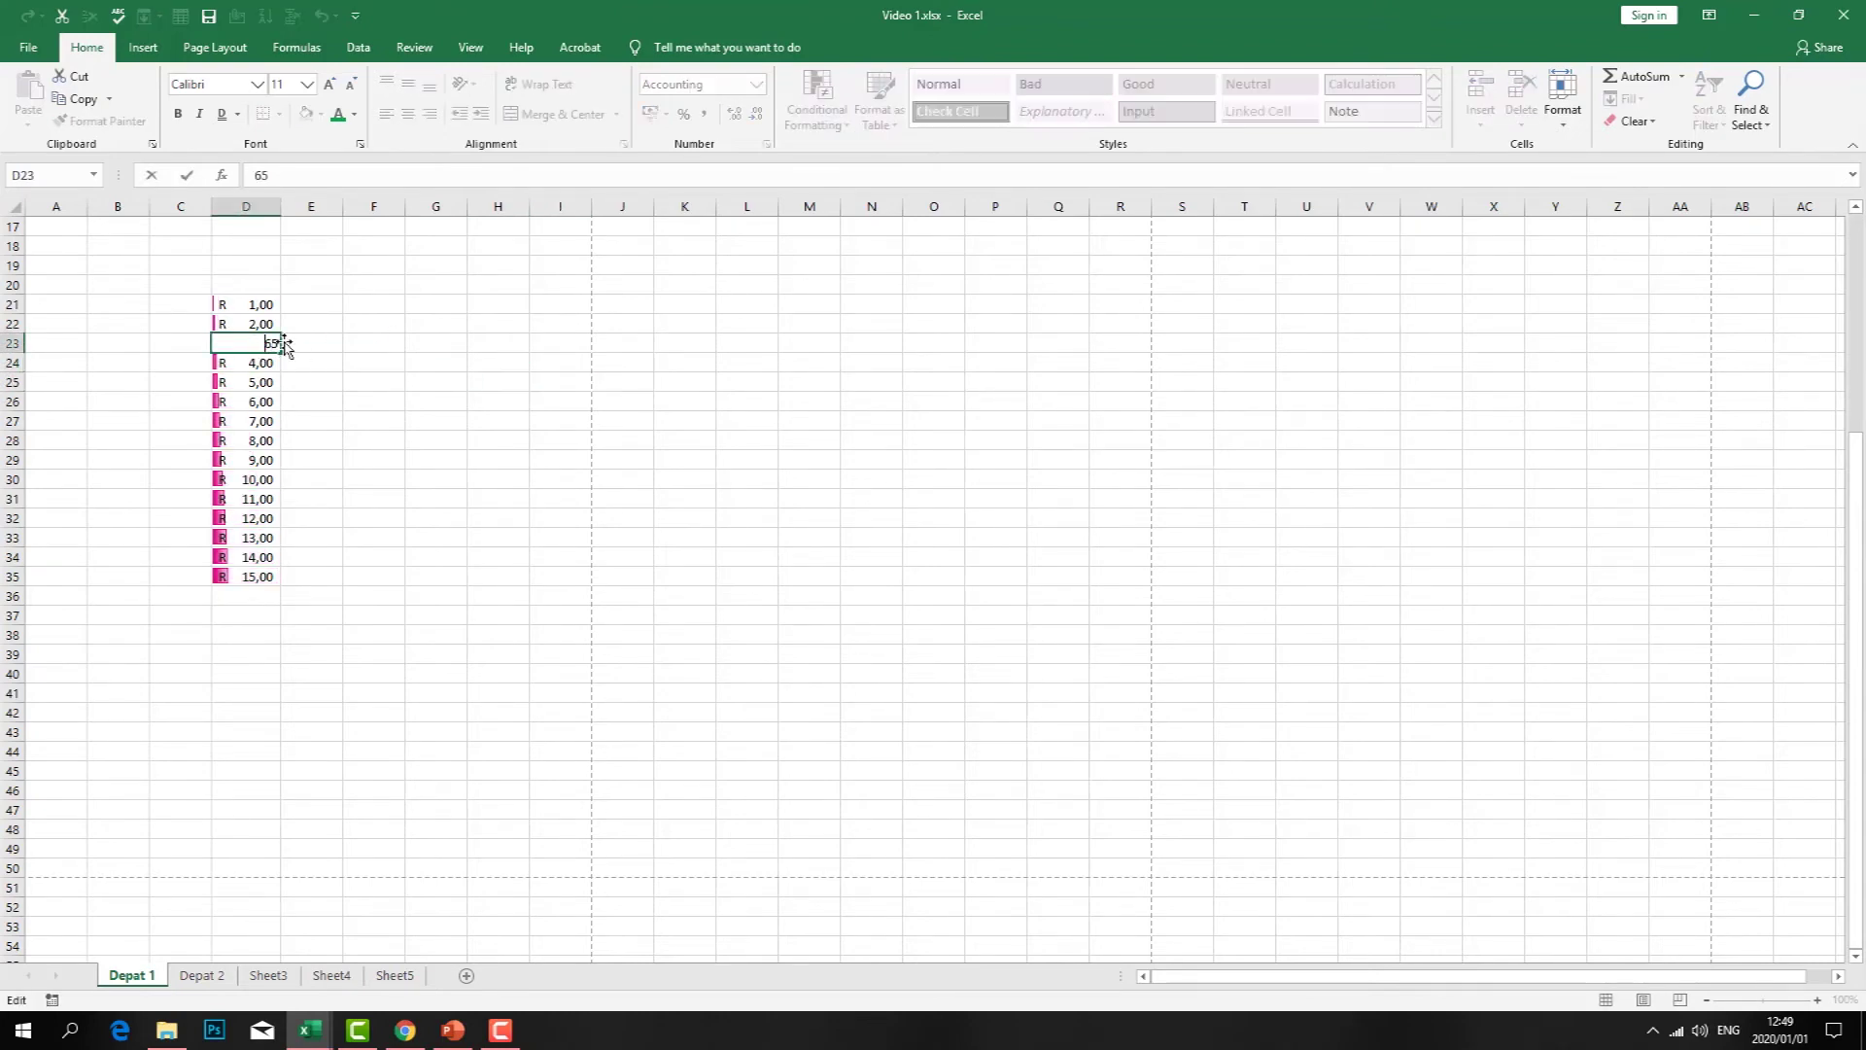
{"action": "key", "text": "BackSpace"}
{"action": "key", "text": "Return"}
{"action": "left_click", "coordinate": [374, 380]}
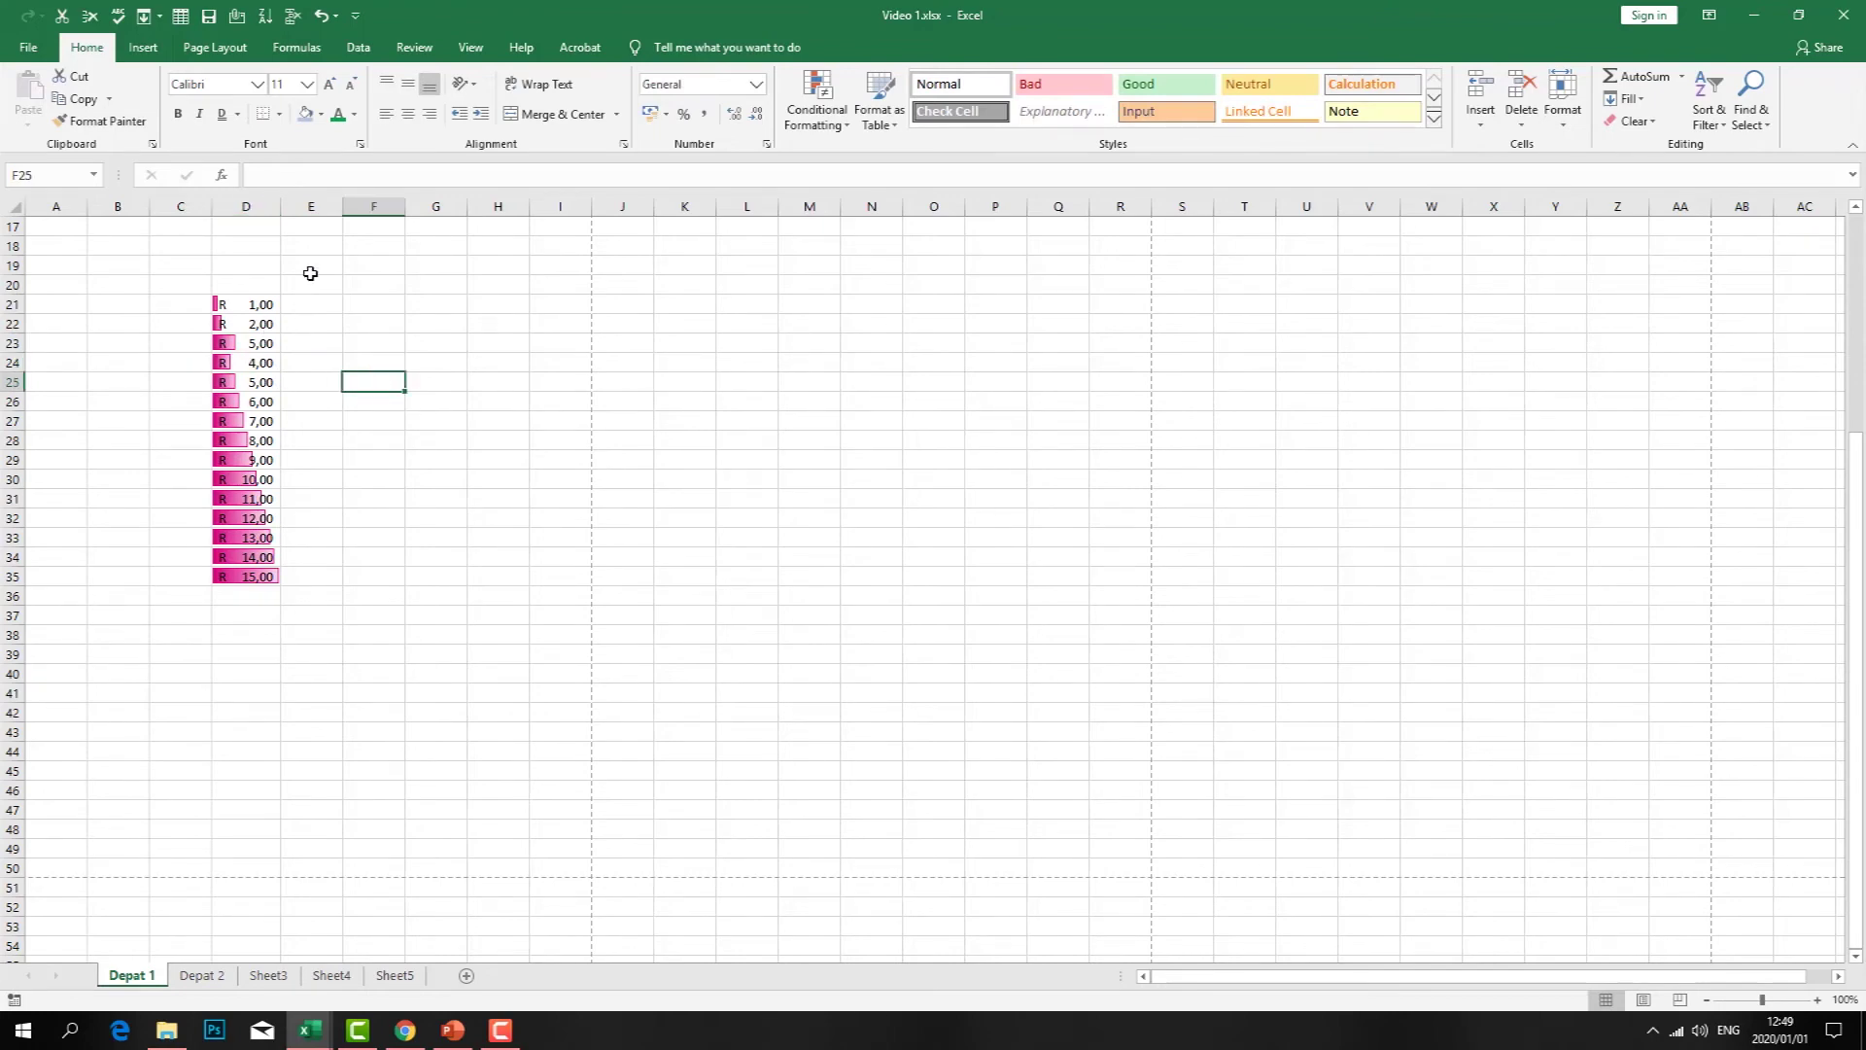
- Enter Monday in cell C21 beside the first amount
{"action": "left_click", "coordinate": [170, 303]}
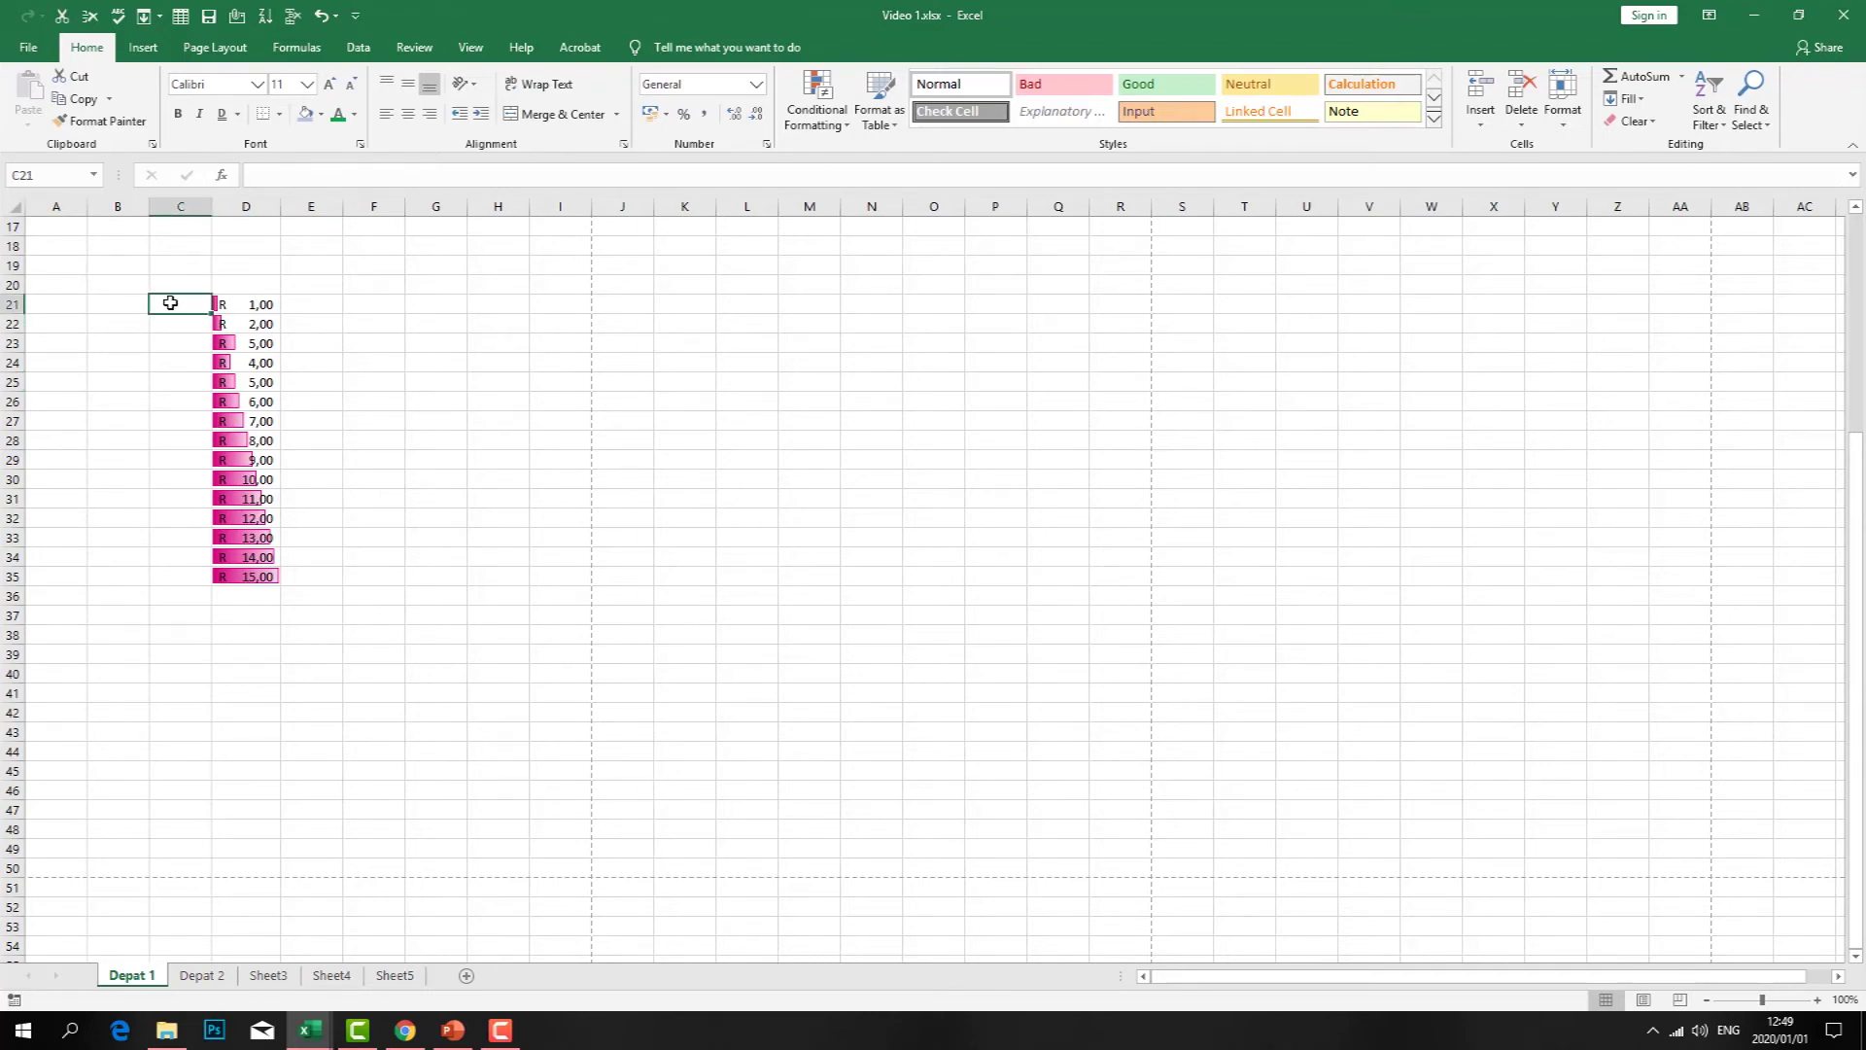
{"action": "type", "text": "mpday"}
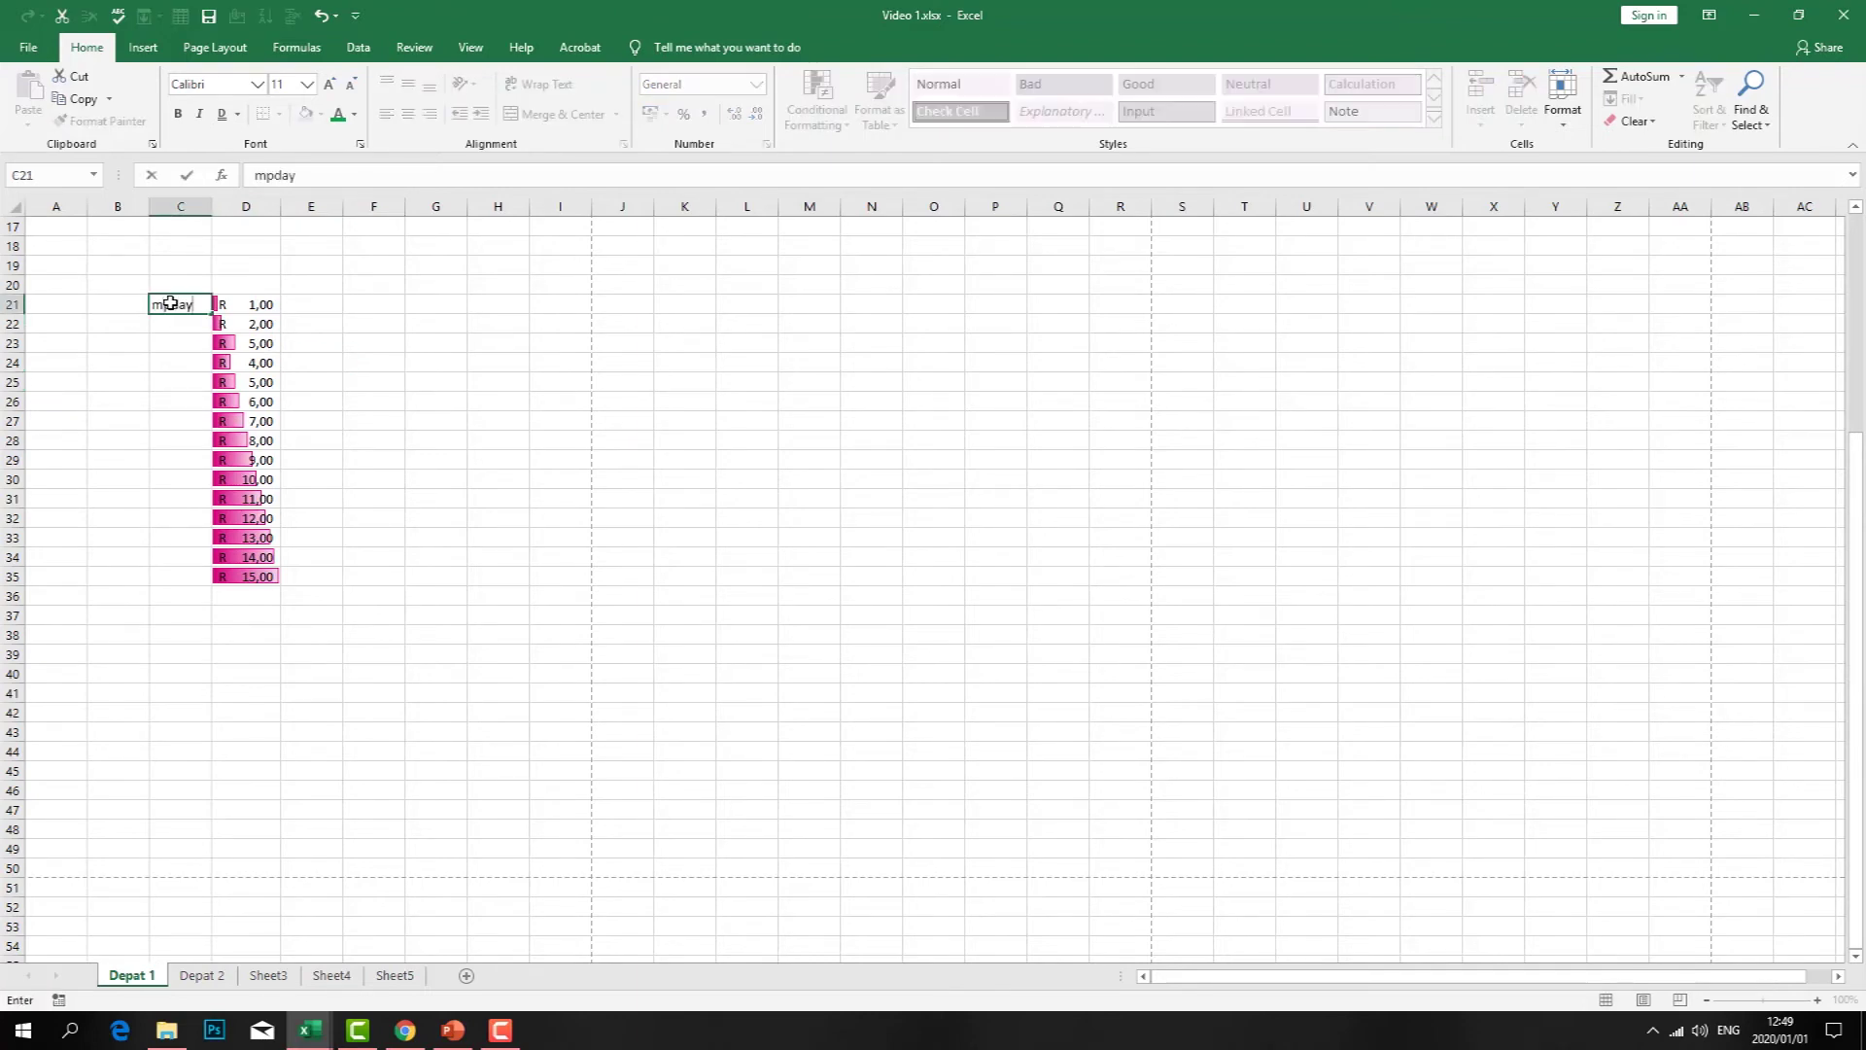
{"action": "double_click", "coordinate": [195, 305]}
{"action": "type", "text": "Monday"}
{"action": "left_click", "coordinate": [293, 333]}
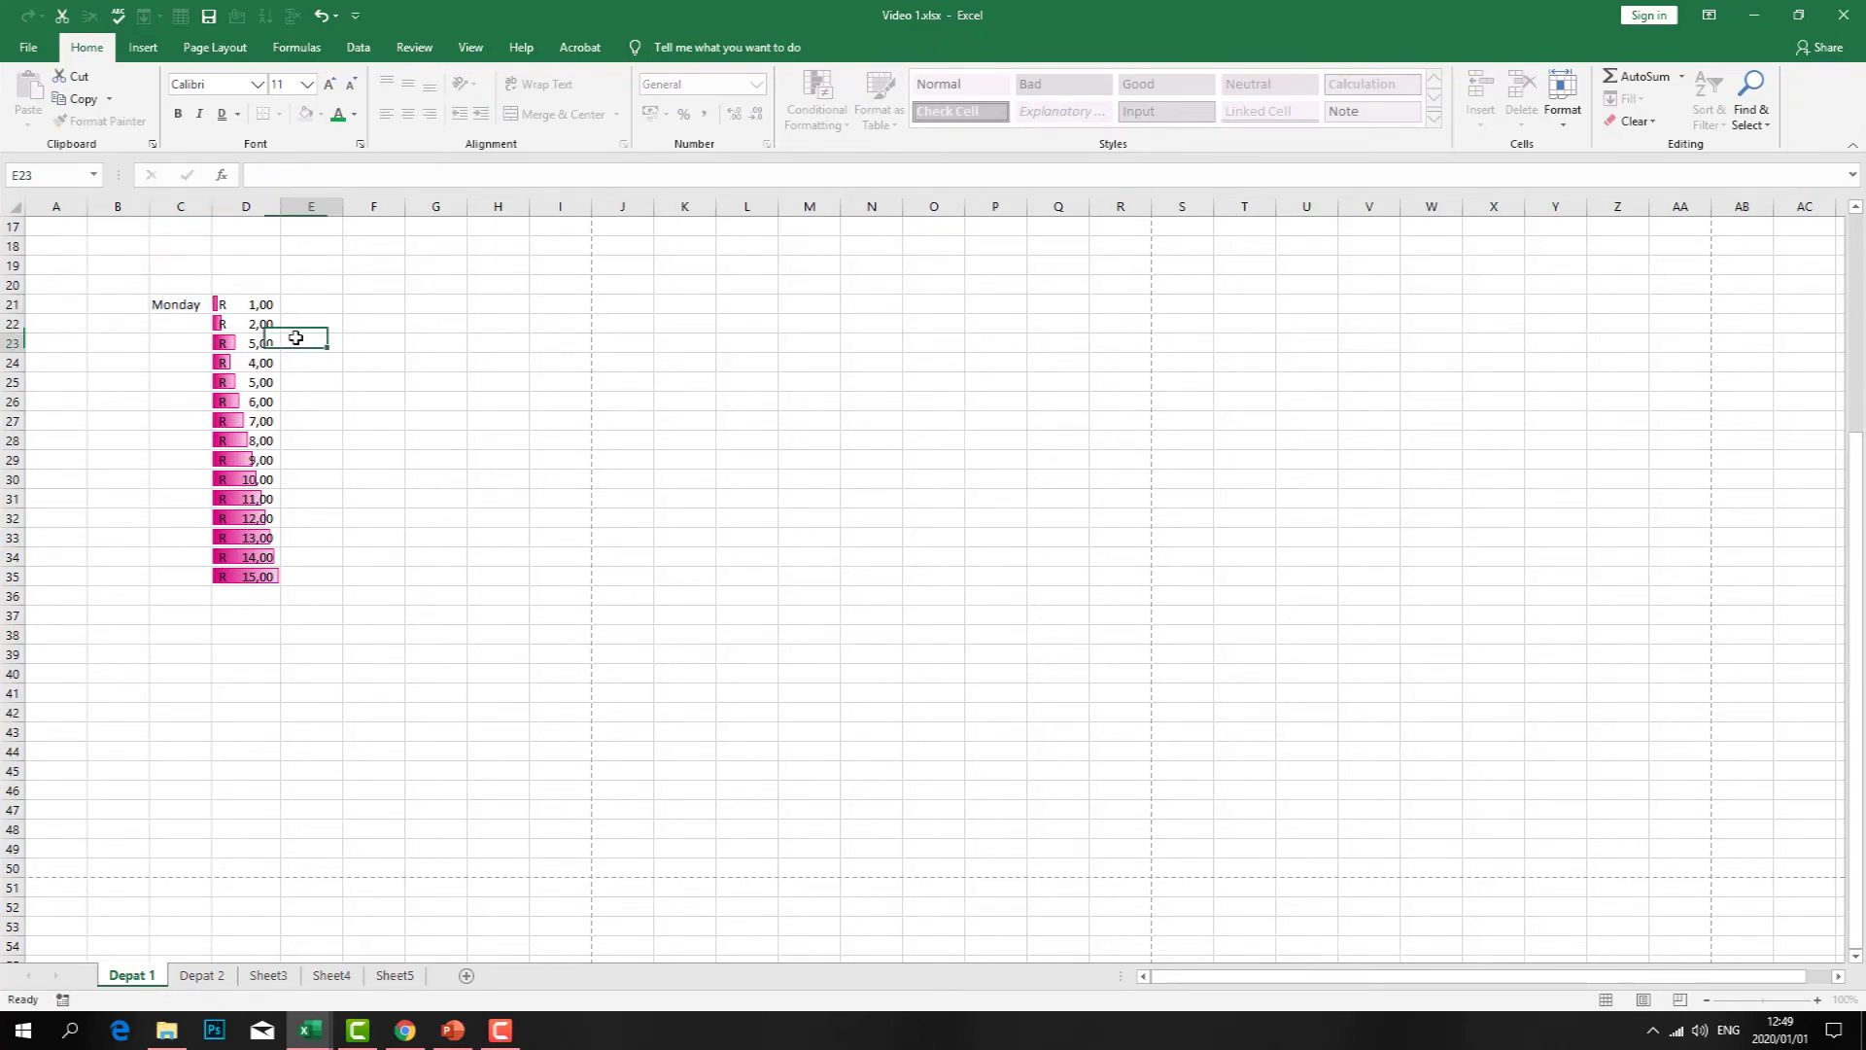
- Enter Tuasday in cell C22 and fill the pair of day names in C21:C22 down to C35
{"action": "left_click", "coordinate": [180, 321]}
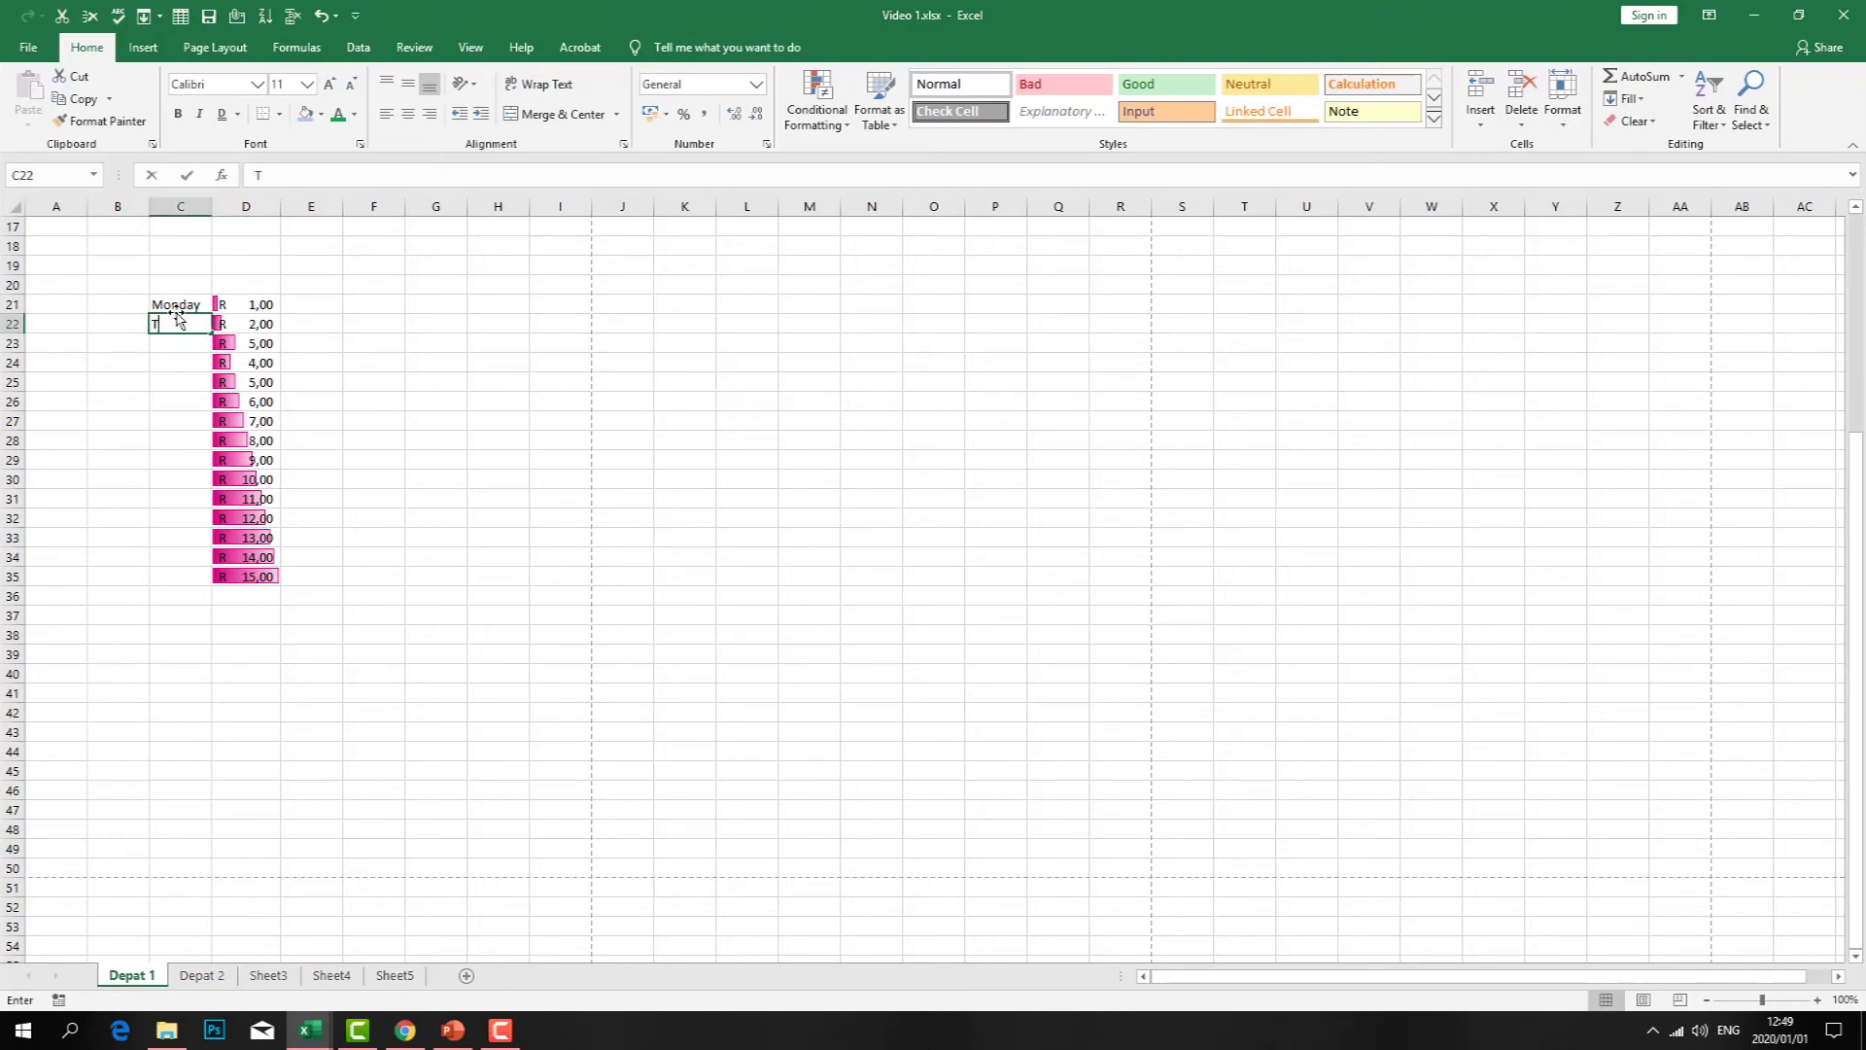
{"action": "type", "text": "Tuasday"}
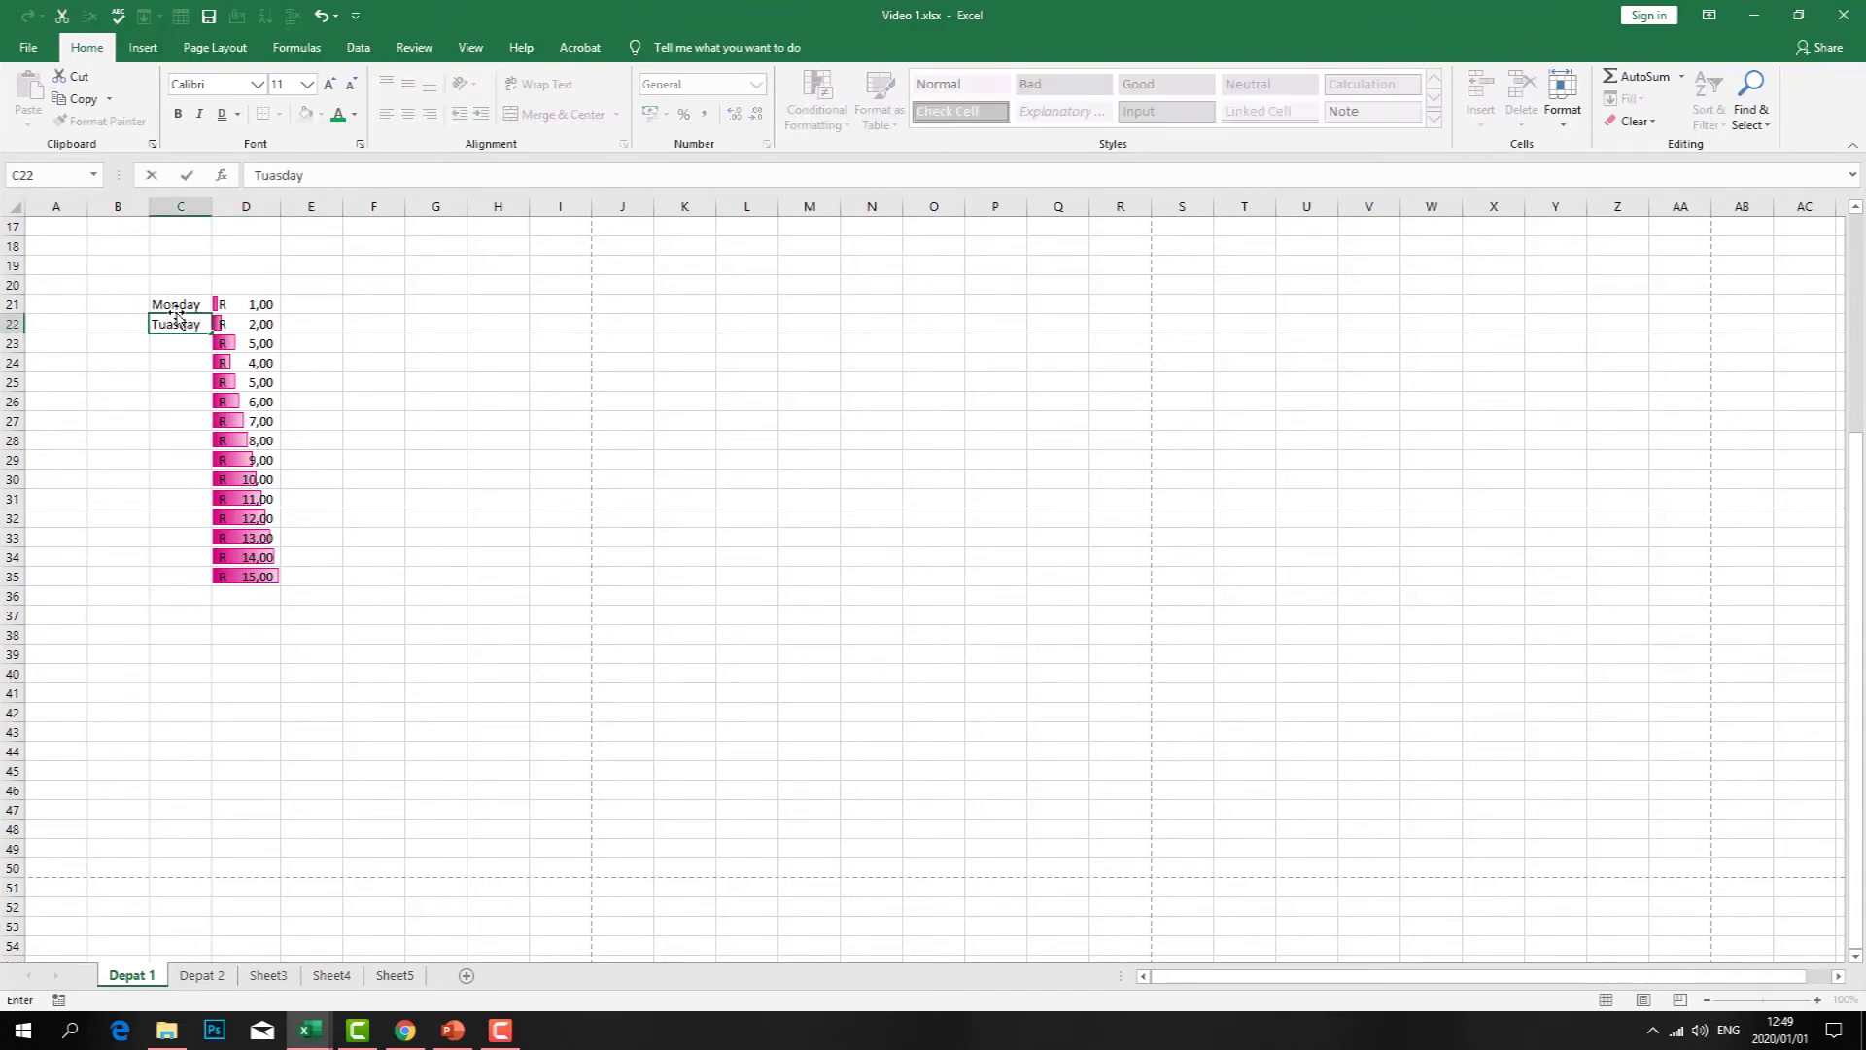
{"action": "left_click", "coordinate": [671, 413]}
{"action": "left_click_drag", "start_coordinate": [182, 304], "coordinate": [210, 586]}
{"action": "left_click", "coordinate": [467, 523]}
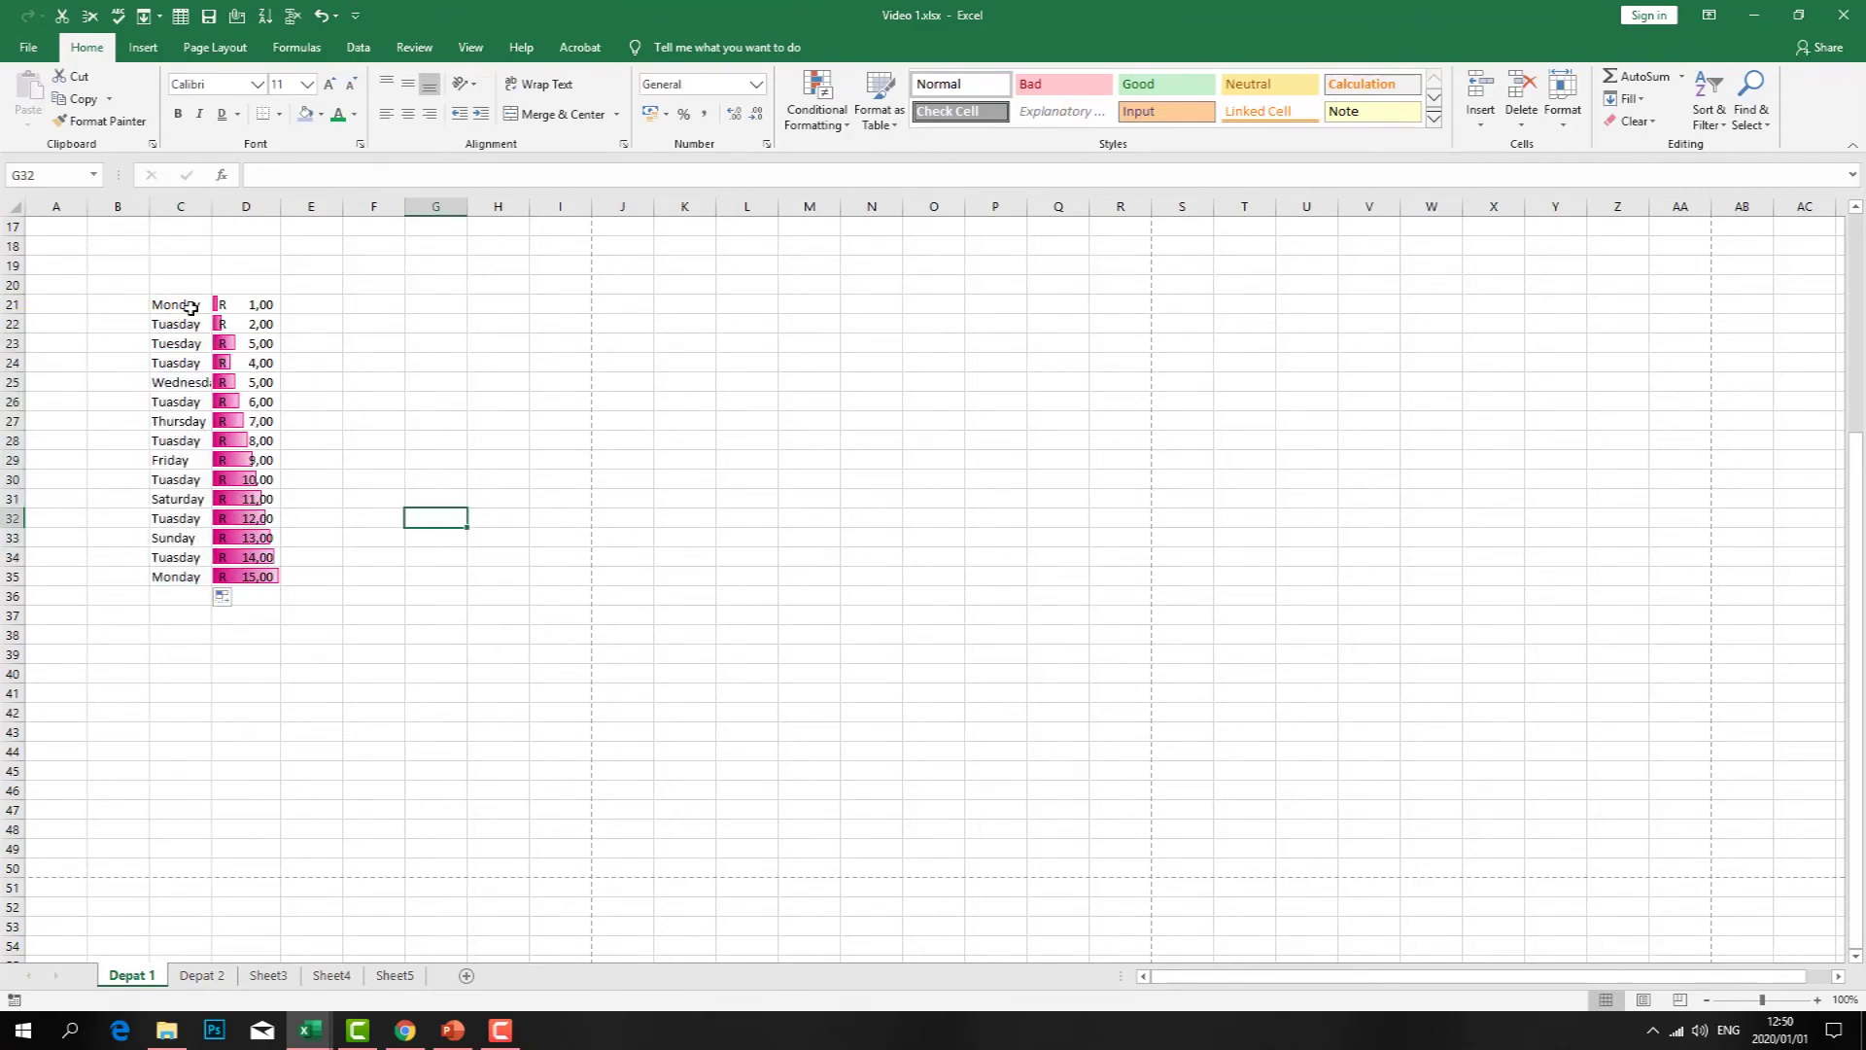
- Set the amount in cell D21 to 20 and the amount in cell D22 to 50
{"action": "left_click", "coordinate": [251, 309]}
{"action": "double_click", "coordinate": [251, 308]}
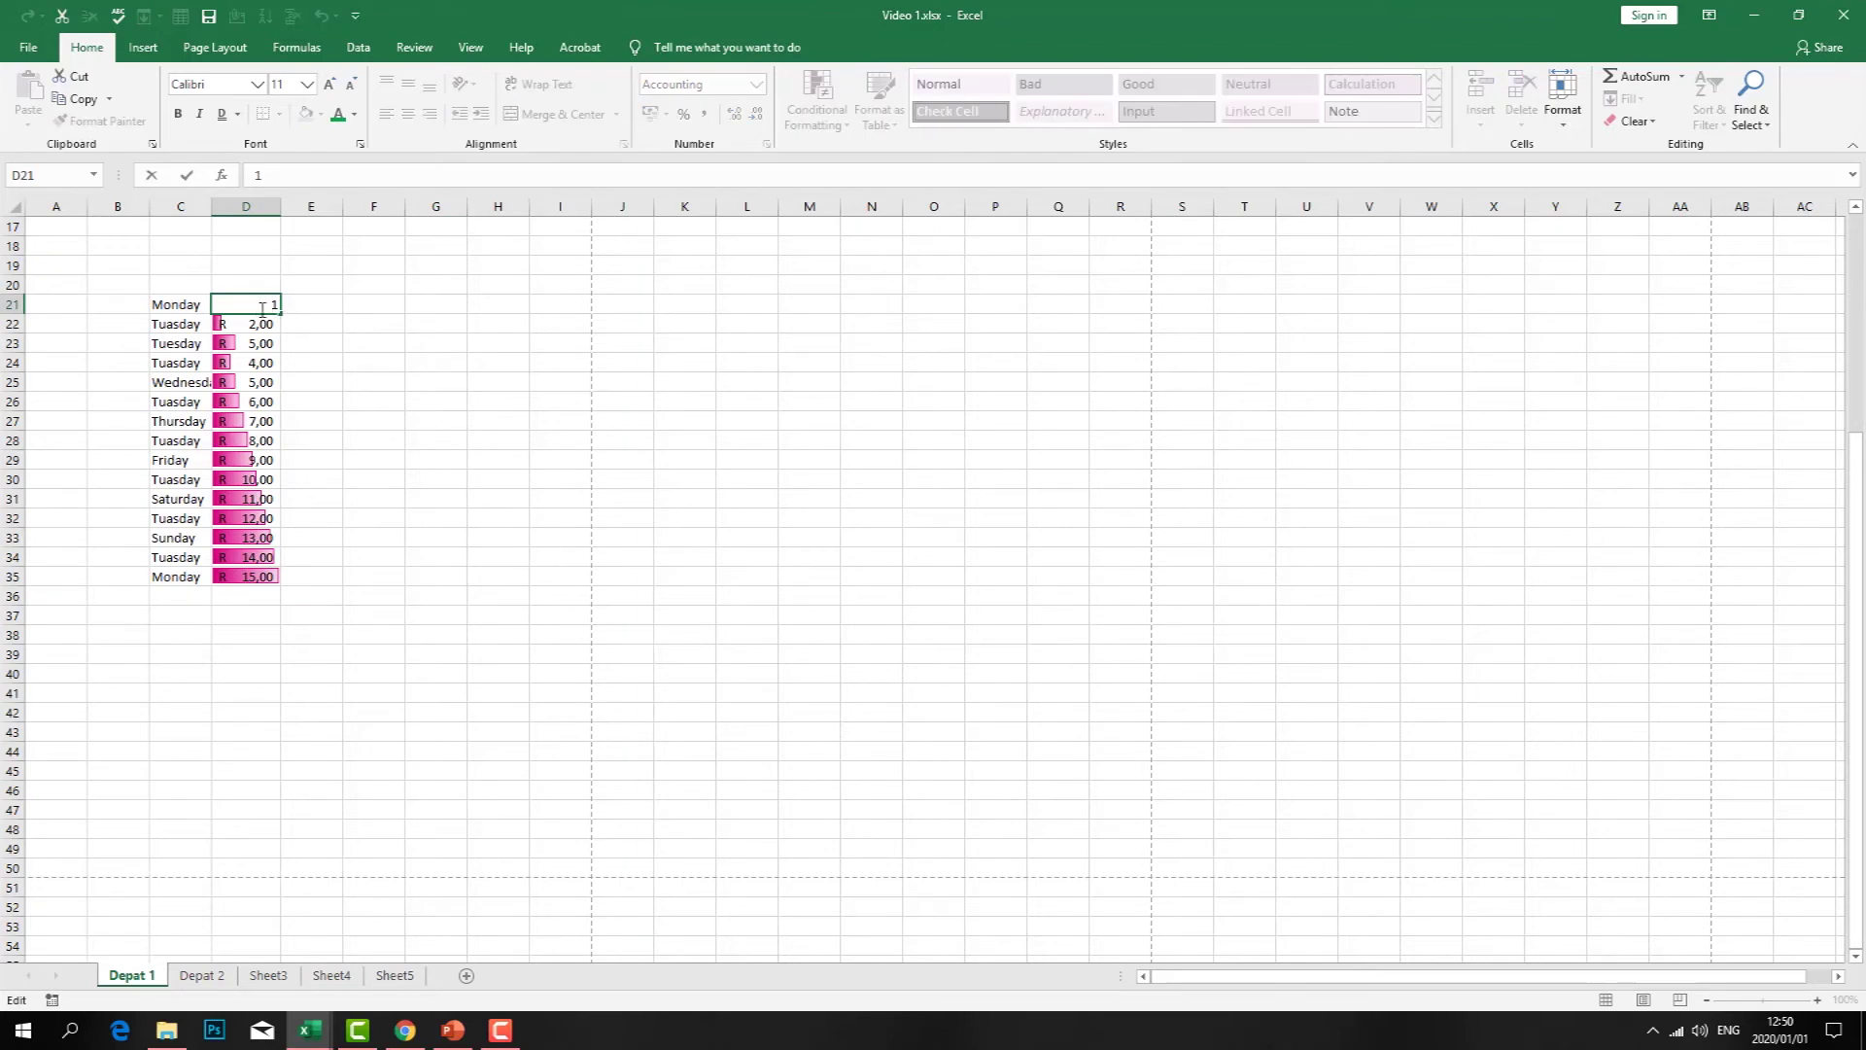
{"action": "key", "text": "BackSpace"}
{"action": "type", "text": "20"}
{"action": "key", "text": "ctrl+Return"}
{"action": "double_click", "coordinate": [246, 323]}
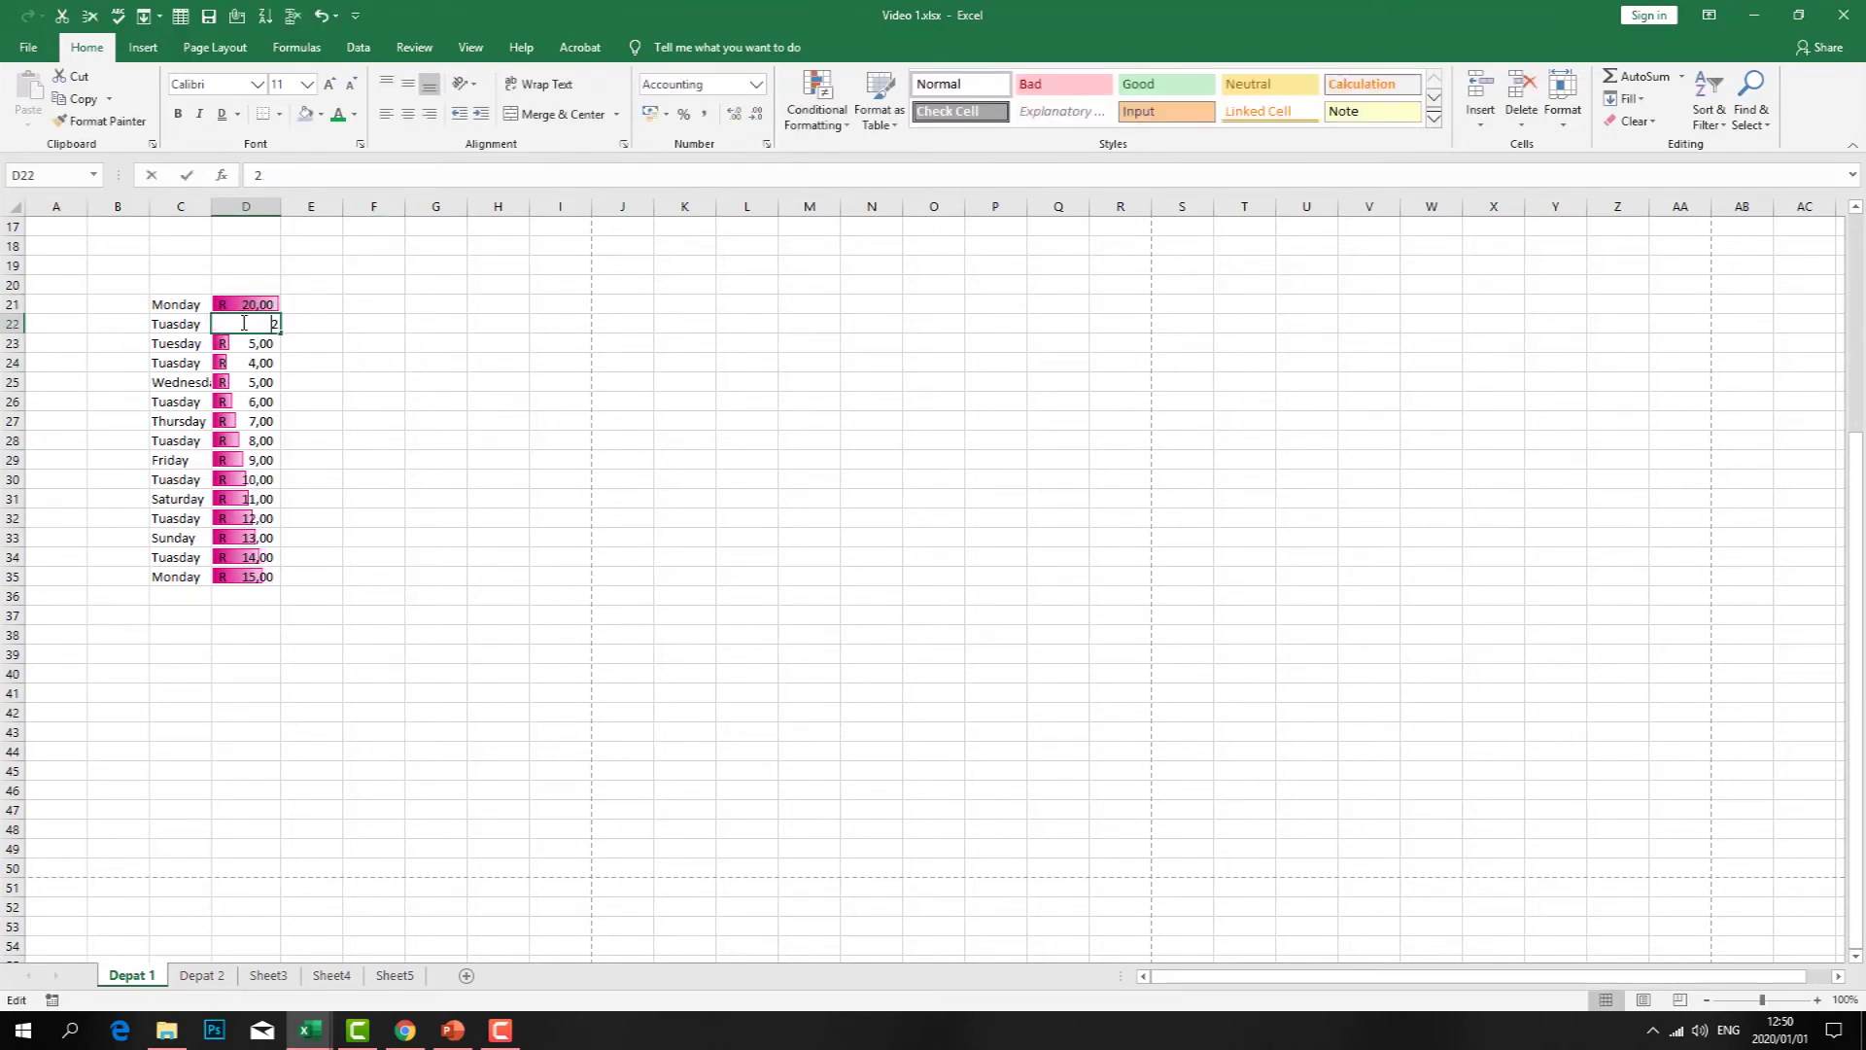
{"action": "key", "text": "BackSpace"}
{"action": "type", "text": "50"}
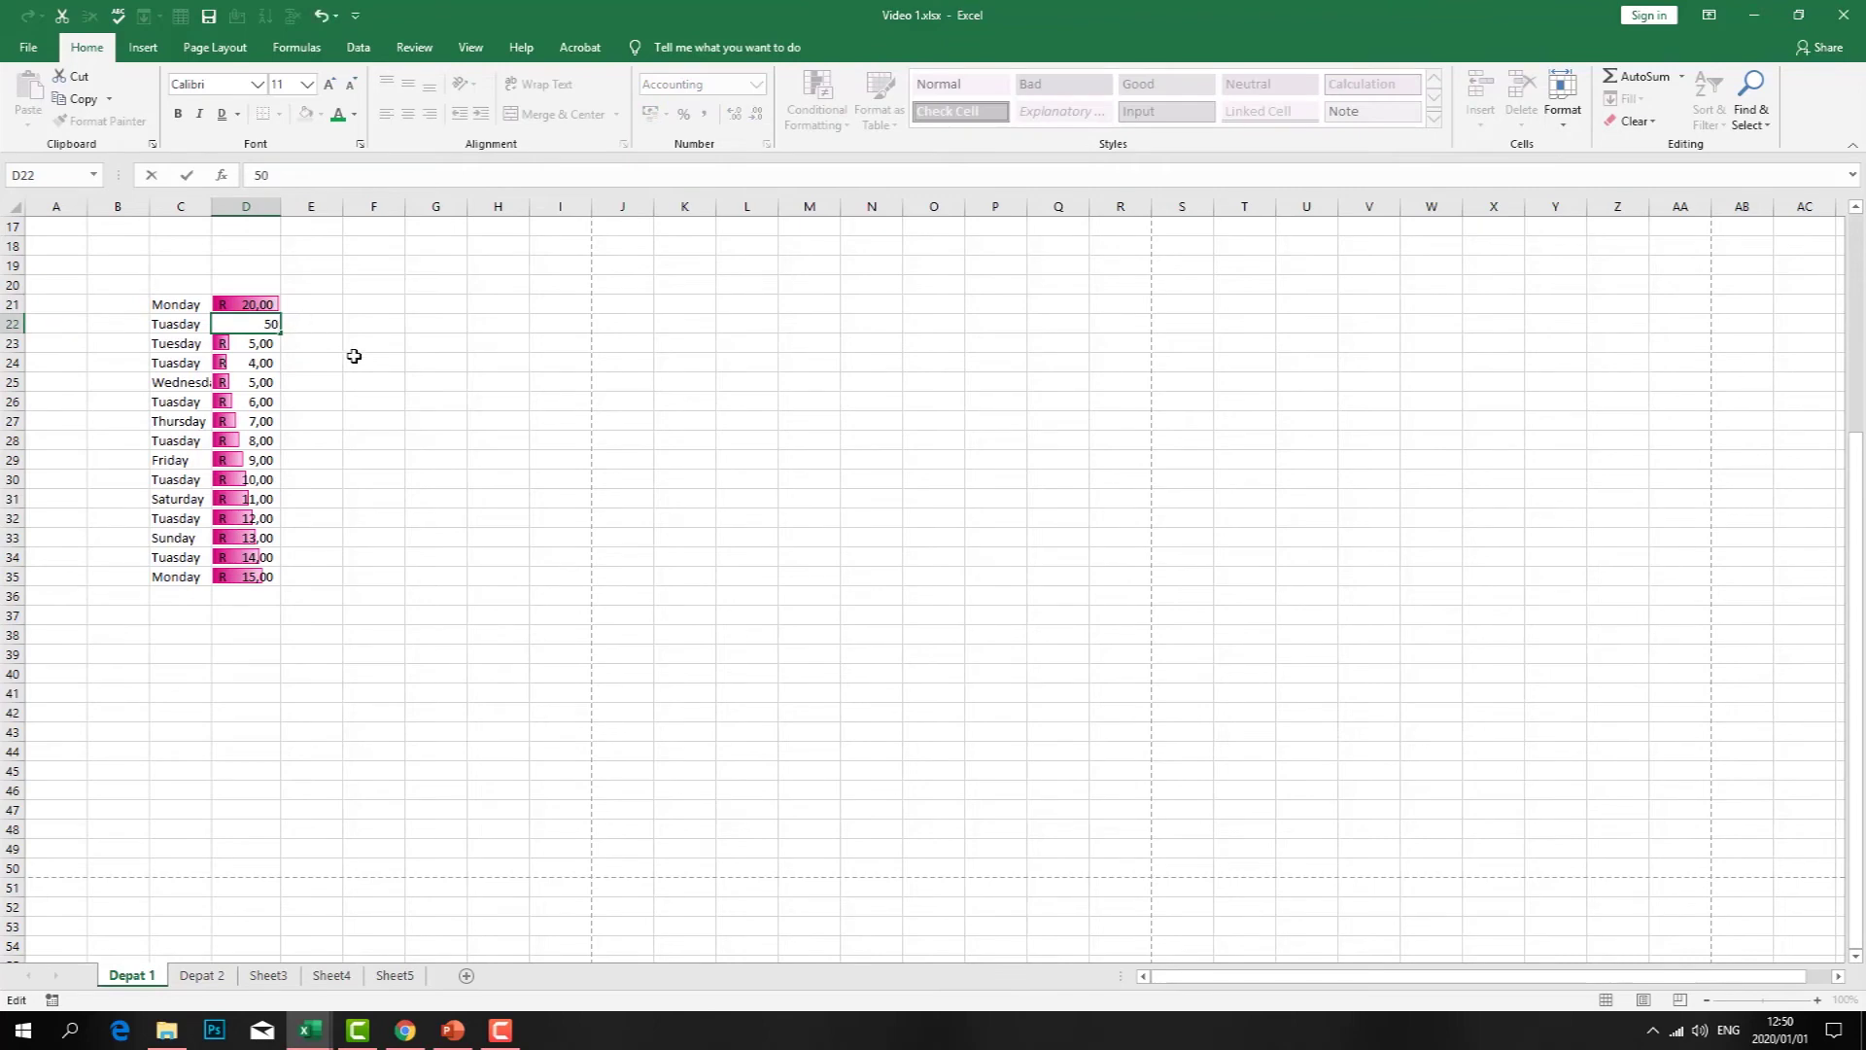
{"action": "left_click", "coordinate": [352, 367]}
- Set the amount in cell D24 to 6534 to exaggerate its data bar
{"action": "double_click", "coordinate": [248, 345]}
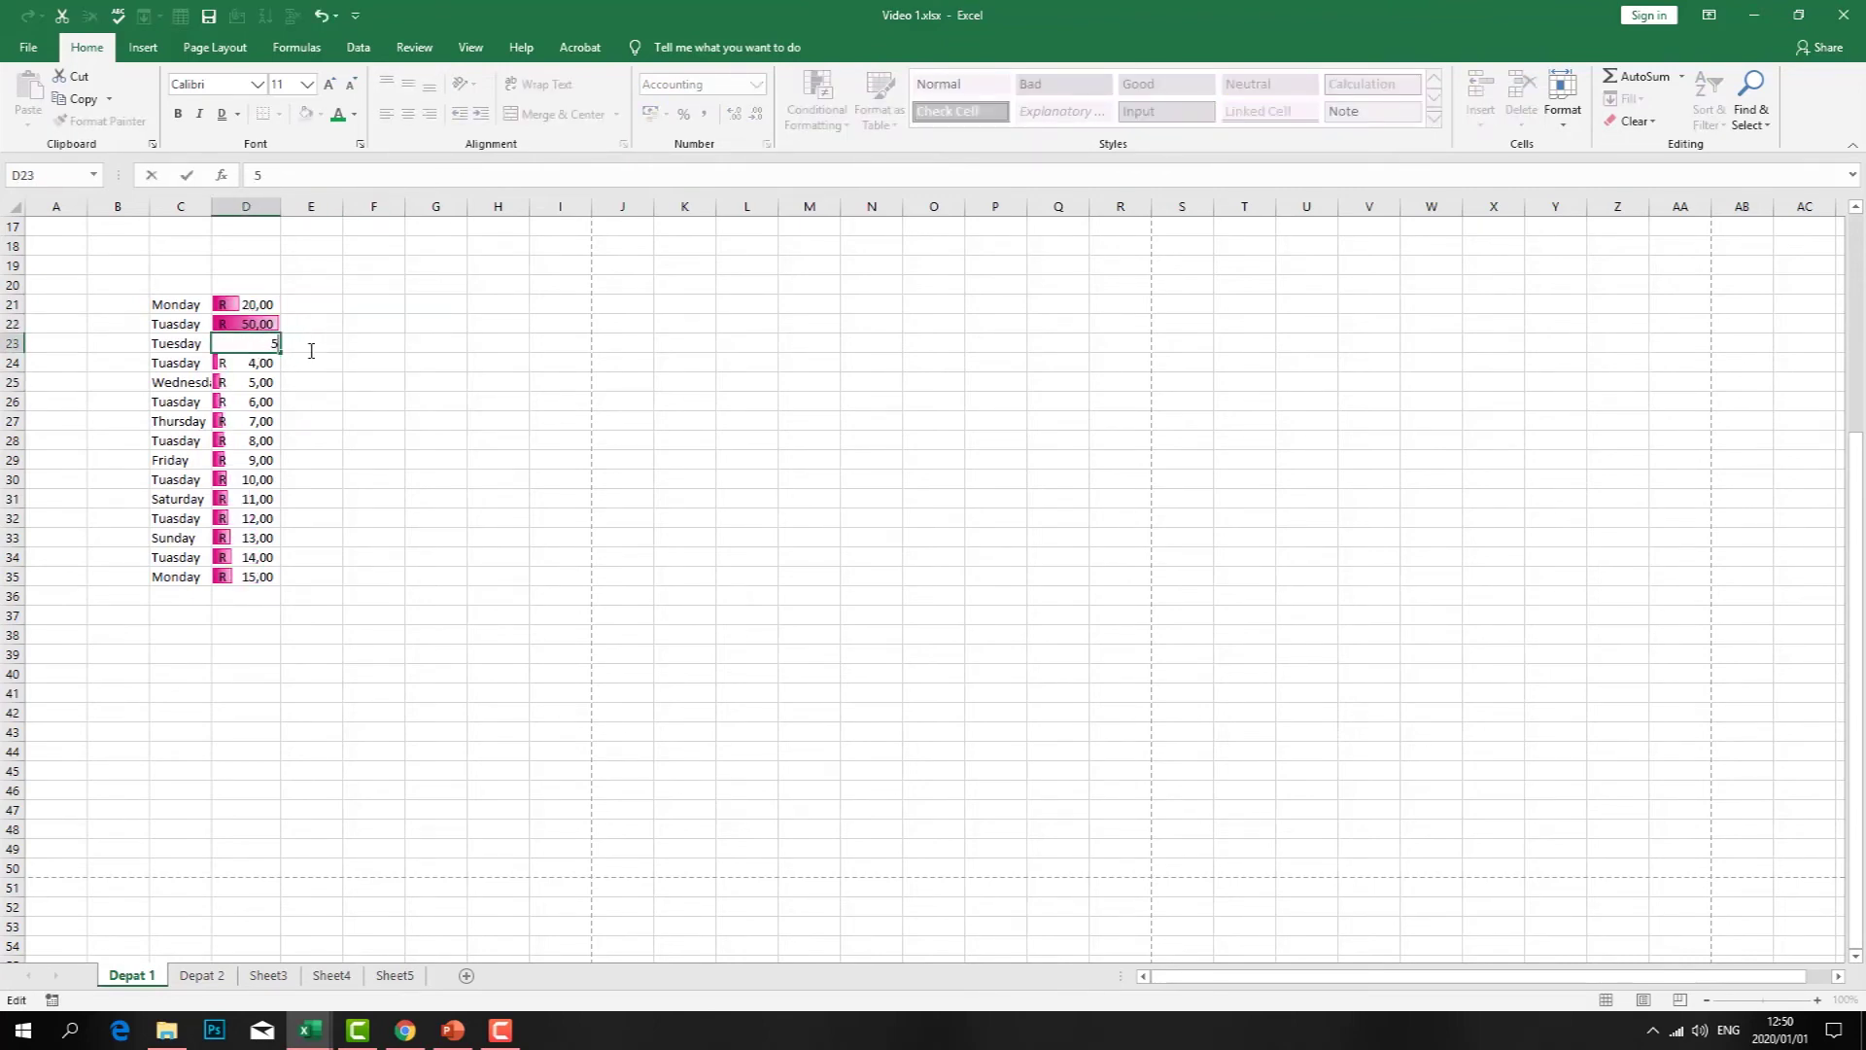
{"action": "left_click", "coordinate": [405, 411]}
{"action": "double_click", "coordinate": [243, 361]}
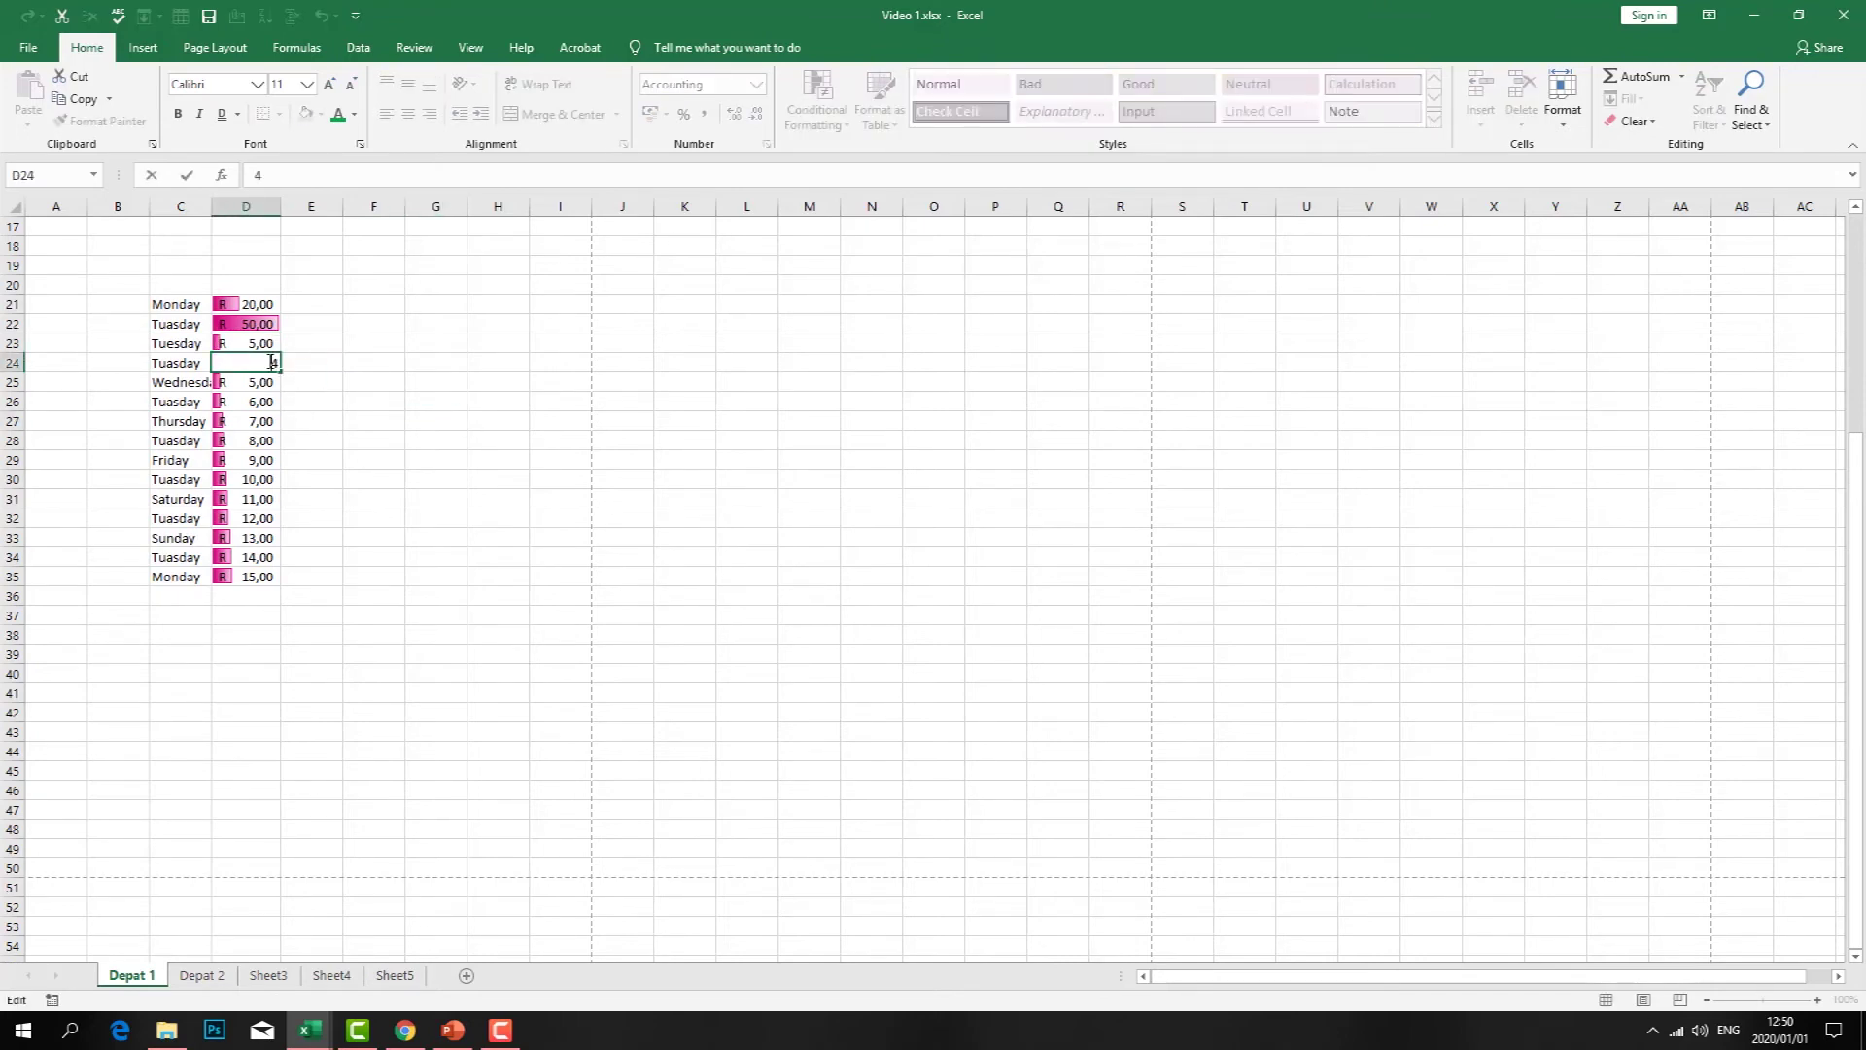
{"action": "type", "text": "653"}
{"action": "left_click", "coordinate": [395, 413]}
- Reduce the amount in cell D24 to 634 and finally to 64
{"action": "left_click", "coordinate": [257, 379]}
{"action": "double_click", "coordinate": [250, 364]}
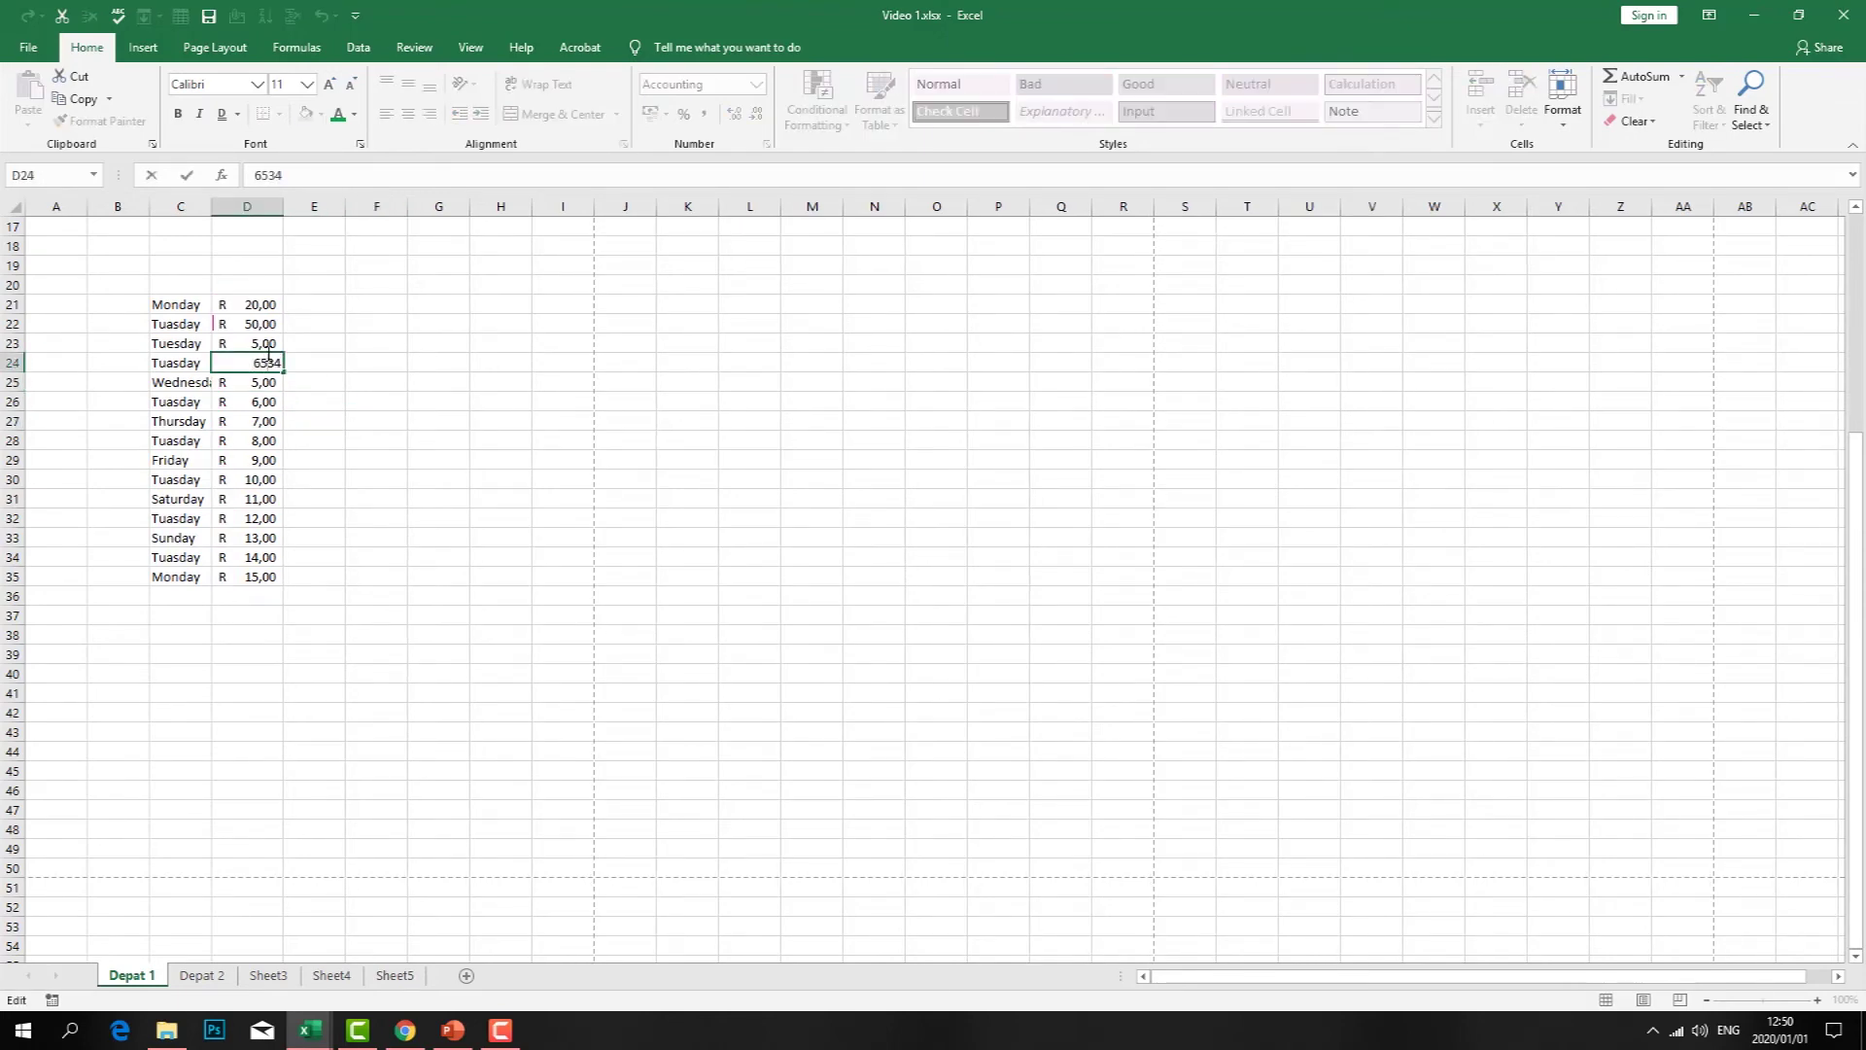
{"action": "key", "text": "Return"}
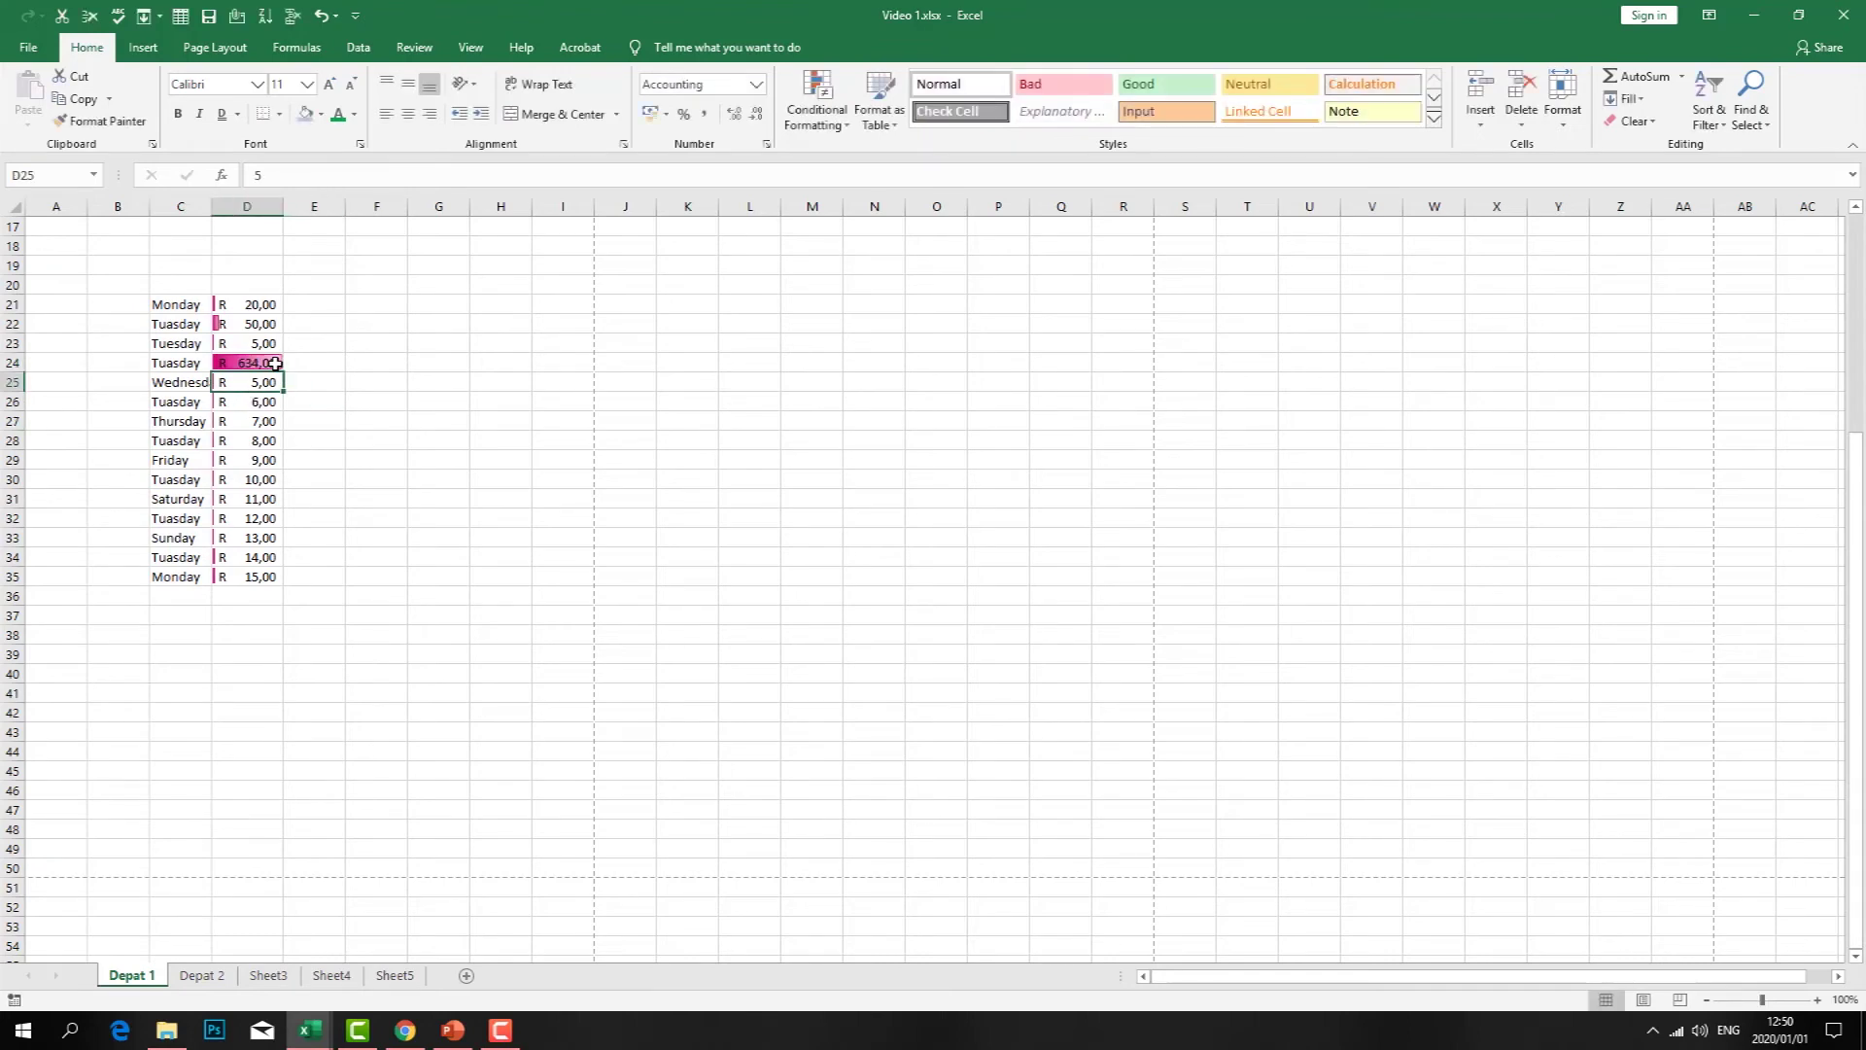
{"action": "double_click", "coordinate": [264, 362]}
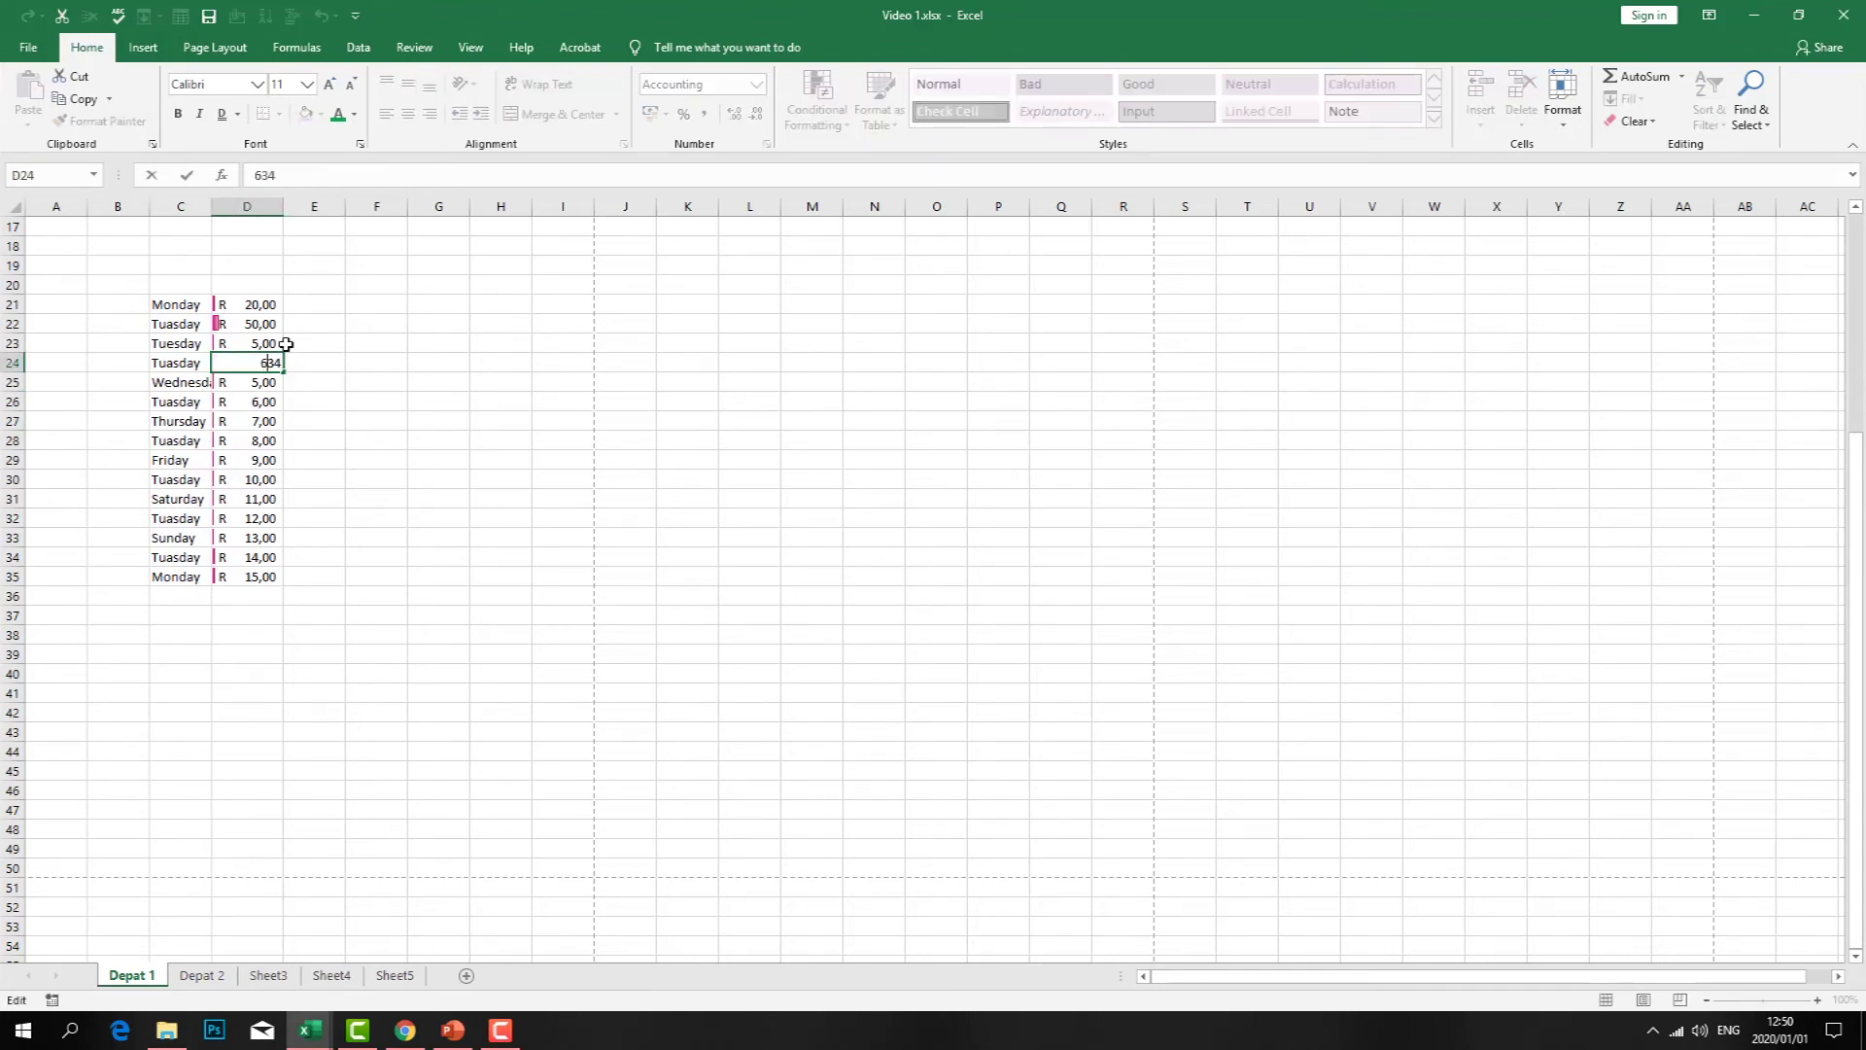
{"action": "left_click", "coordinate": [432, 459]}
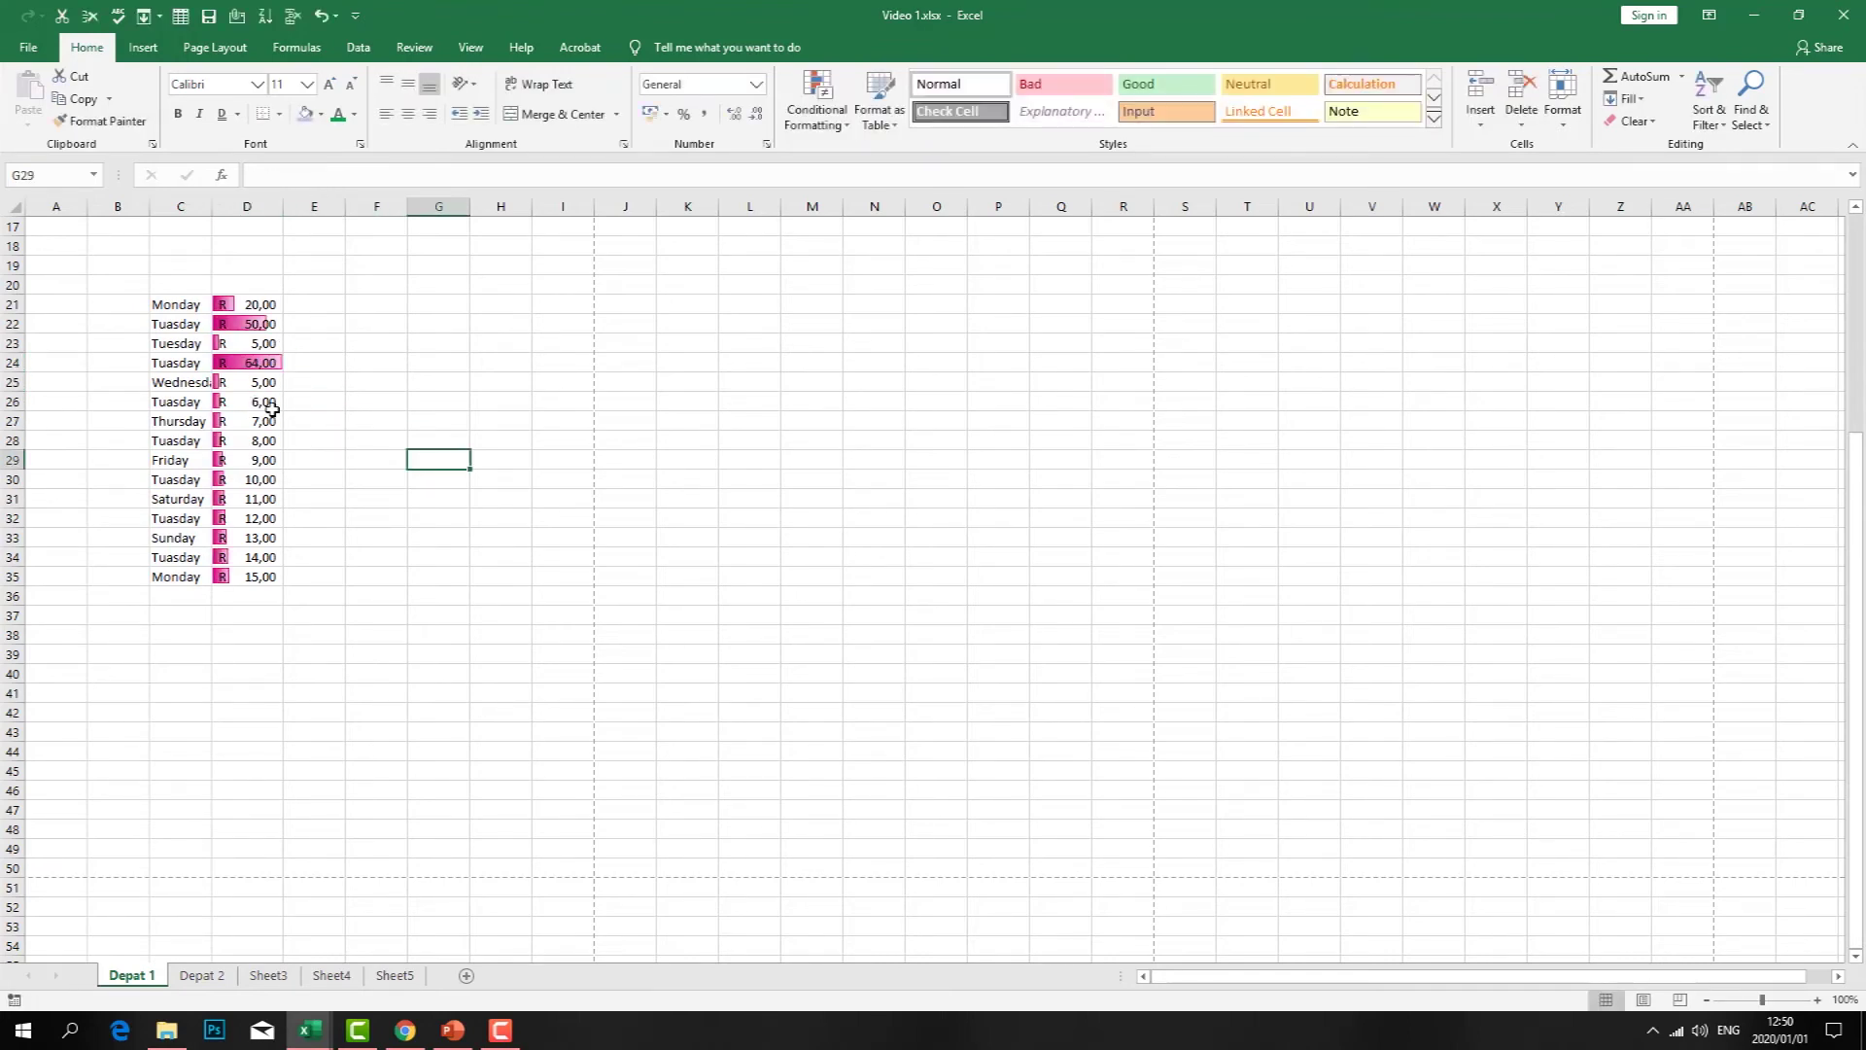
- Set the amount in cell D25, beside Wednesday, to 20
{"action": "left_click", "coordinate": [242, 383]}
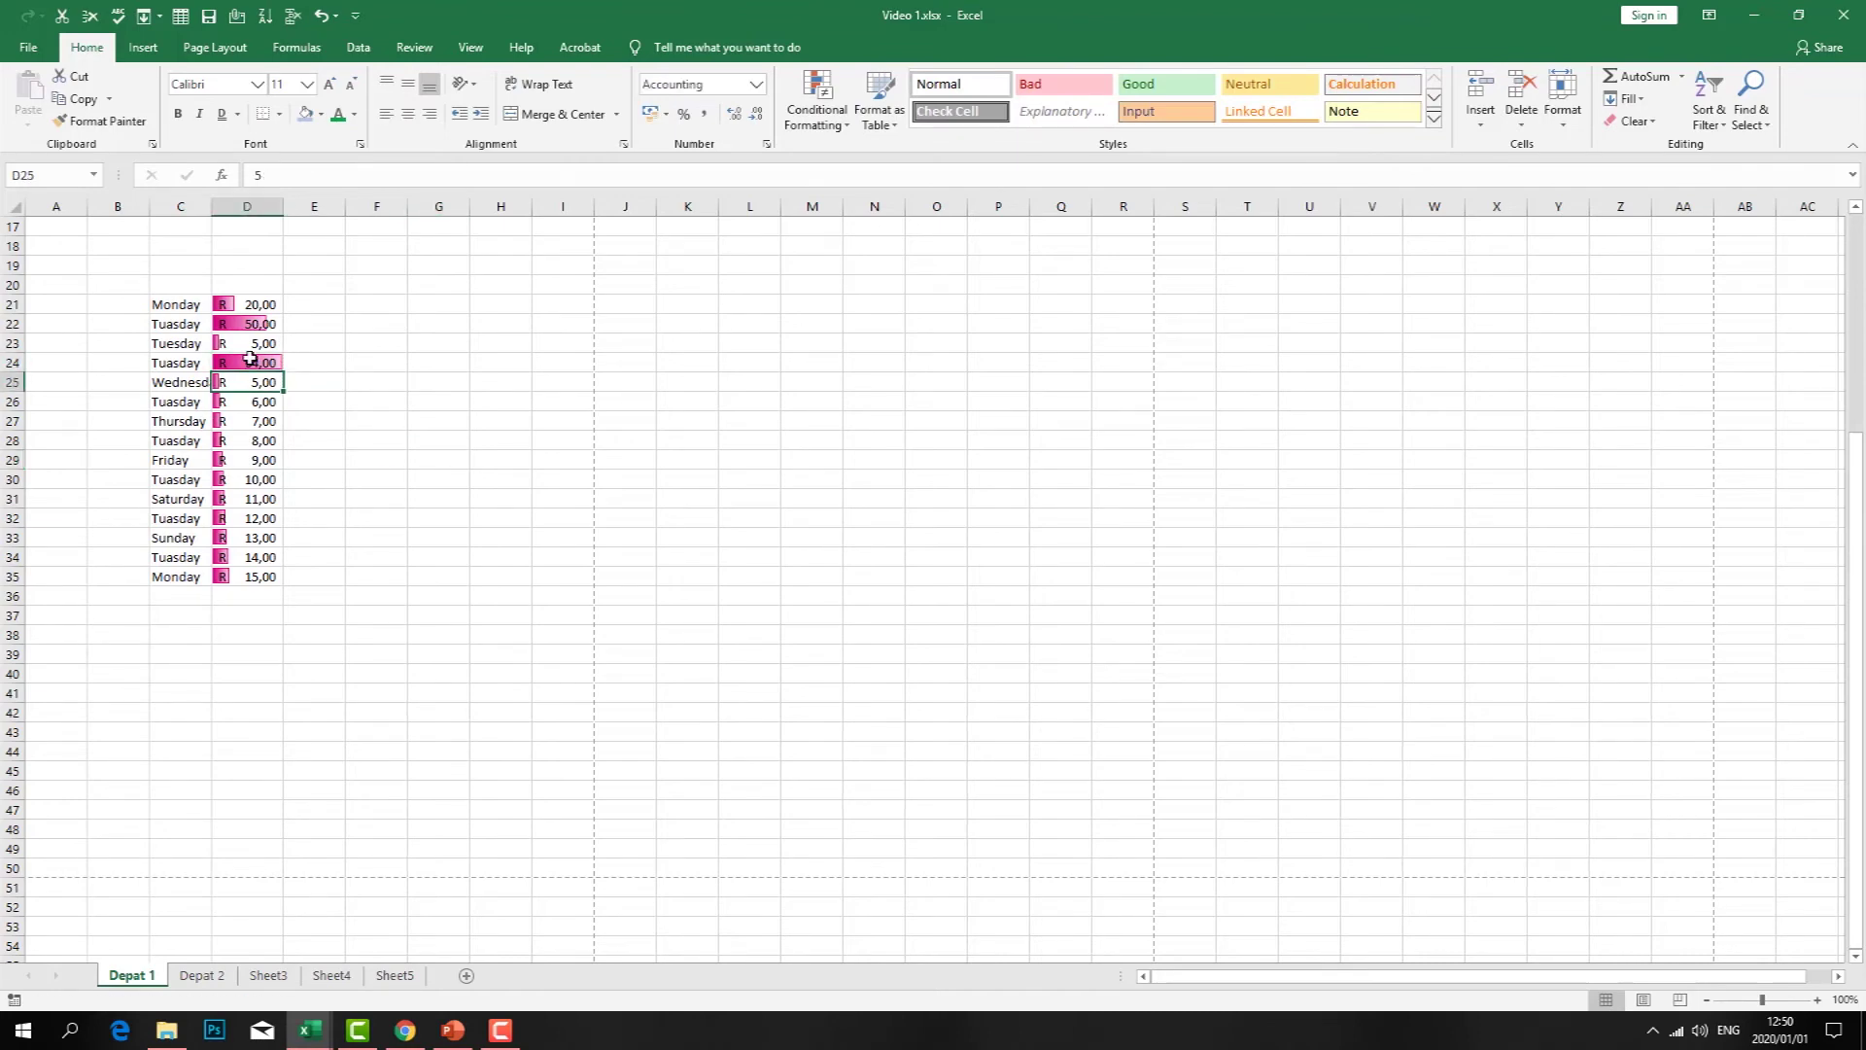
{"action": "double_click", "coordinate": [256, 381]}
{"action": "double_click", "coordinate": [278, 382]}
{"action": "type", "text": "20"}
{"action": "key", "text": "Return"}
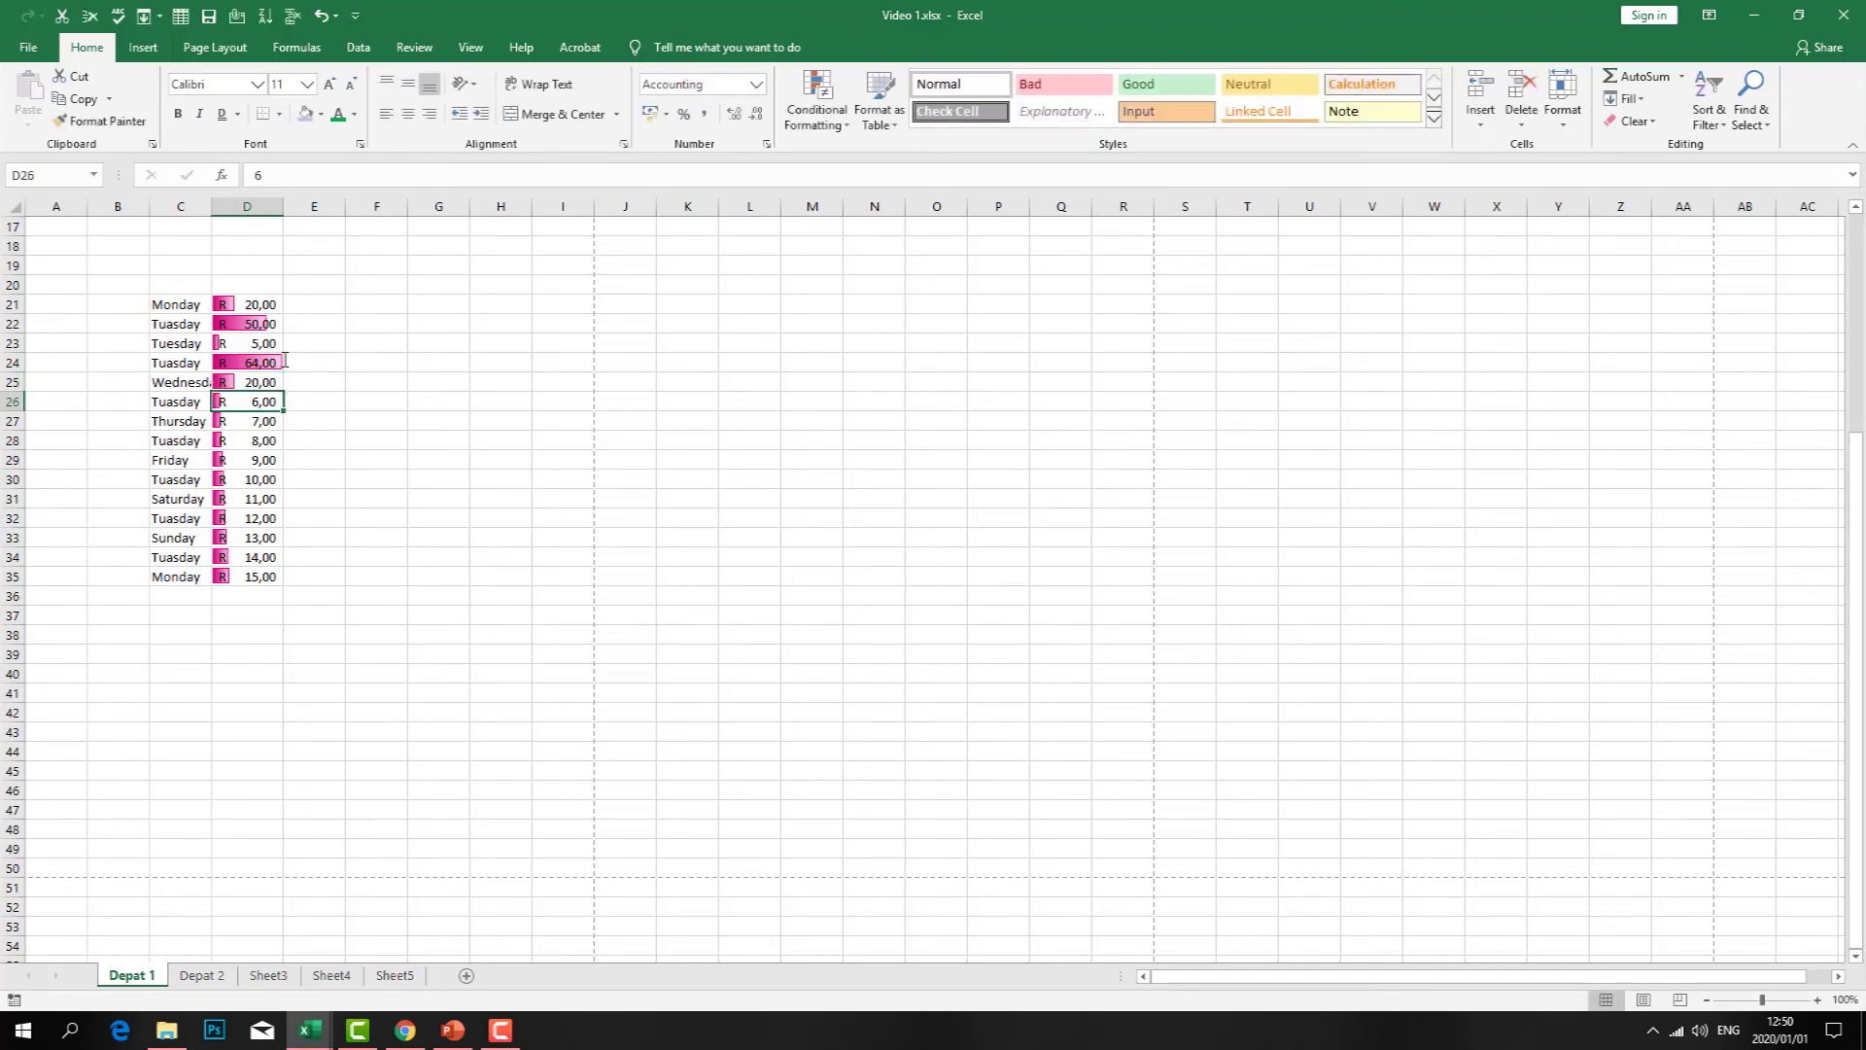
{"action": "left_click", "coordinate": [433, 517]}
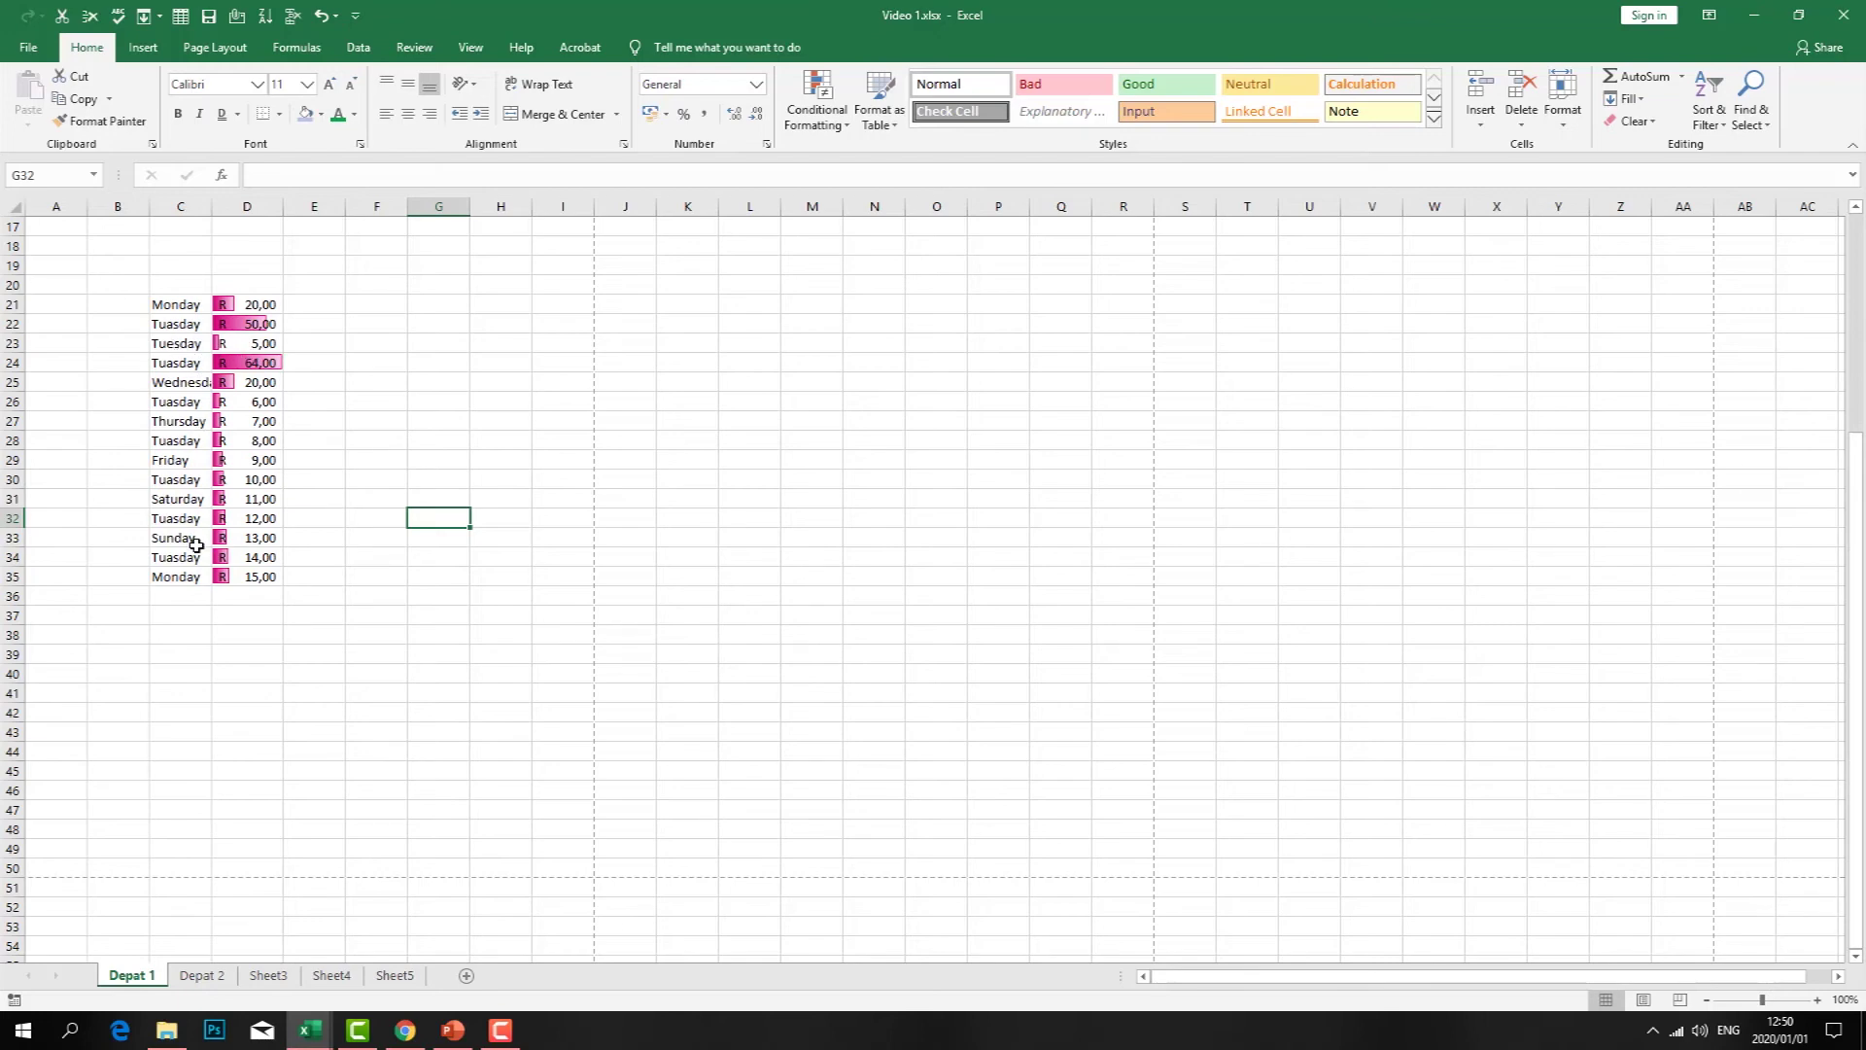
- Clear the day names in C22:C35 and enter Tuesday in cell C22
{"action": "left_click_drag", "start_coordinate": [172, 330], "coordinate": [193, 577]}
{"action": "key", "text": "Delete"}
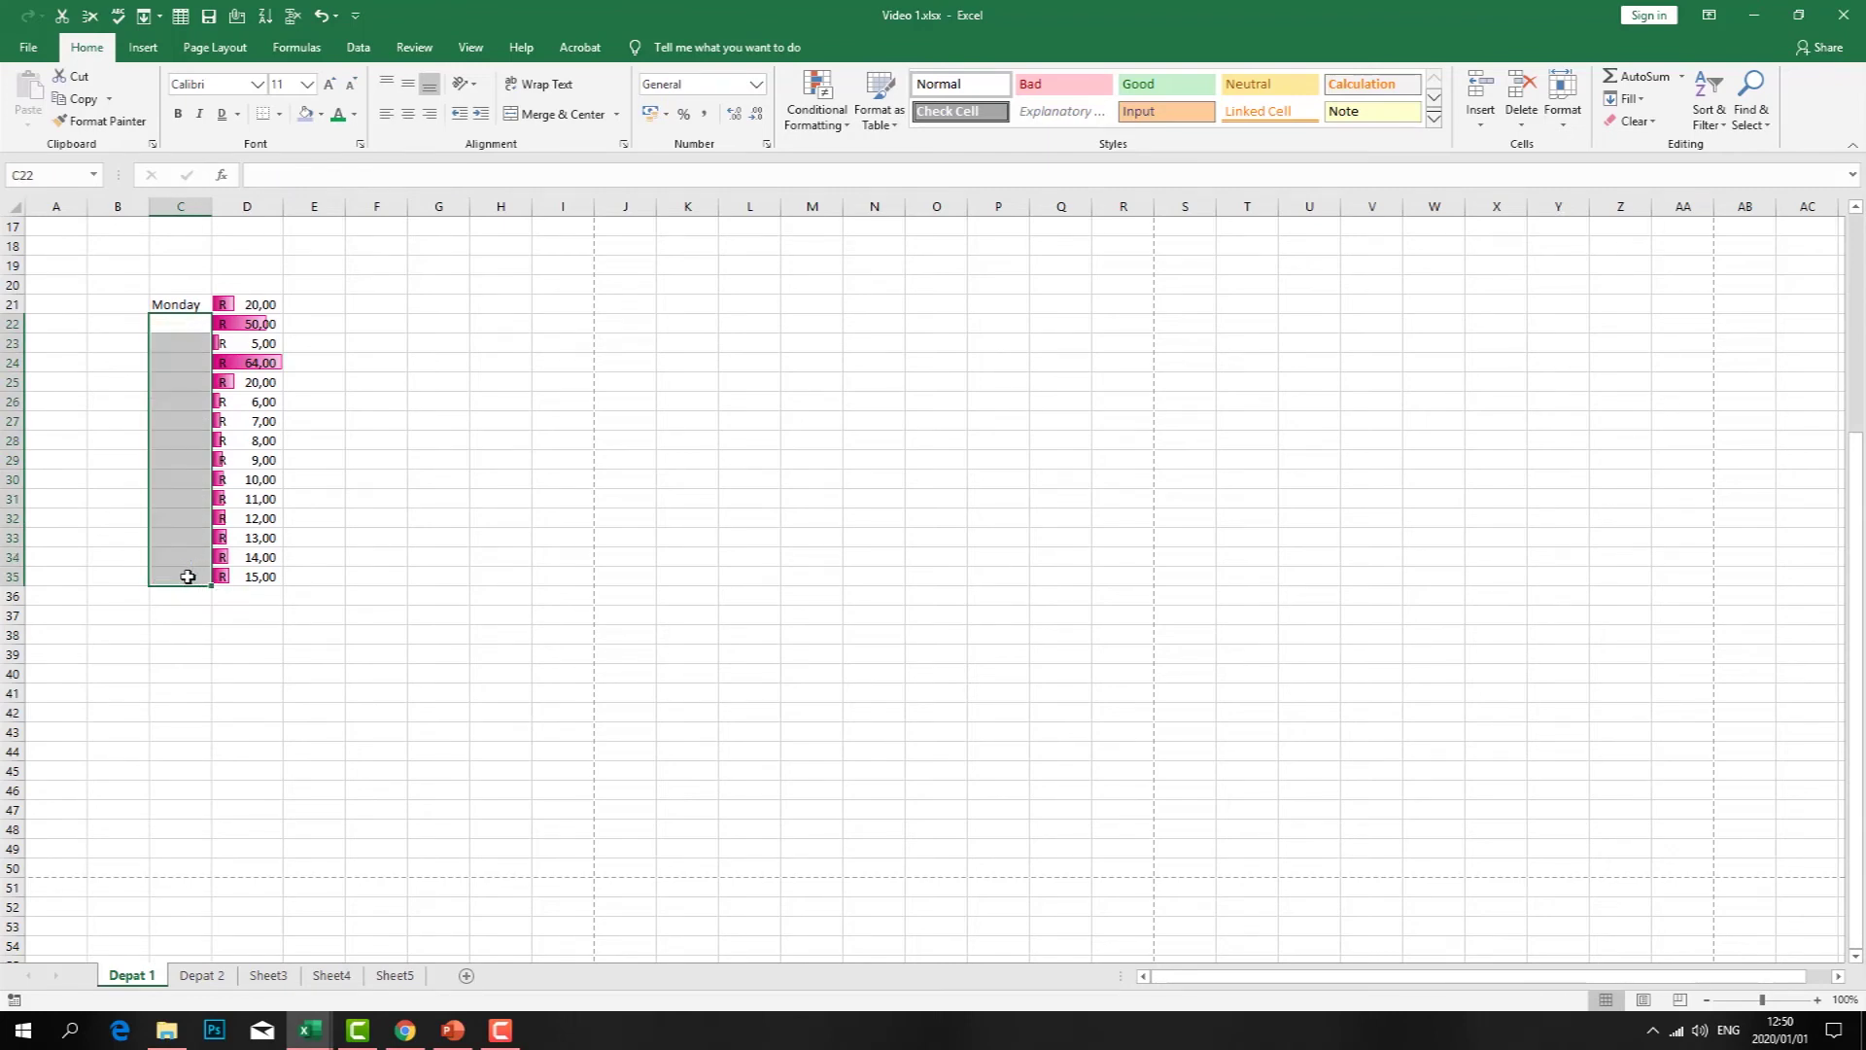
{"action": "left_click", "coordinate": [176, 310]}
{"action": "double_click", "coordinate": [178, 322]}
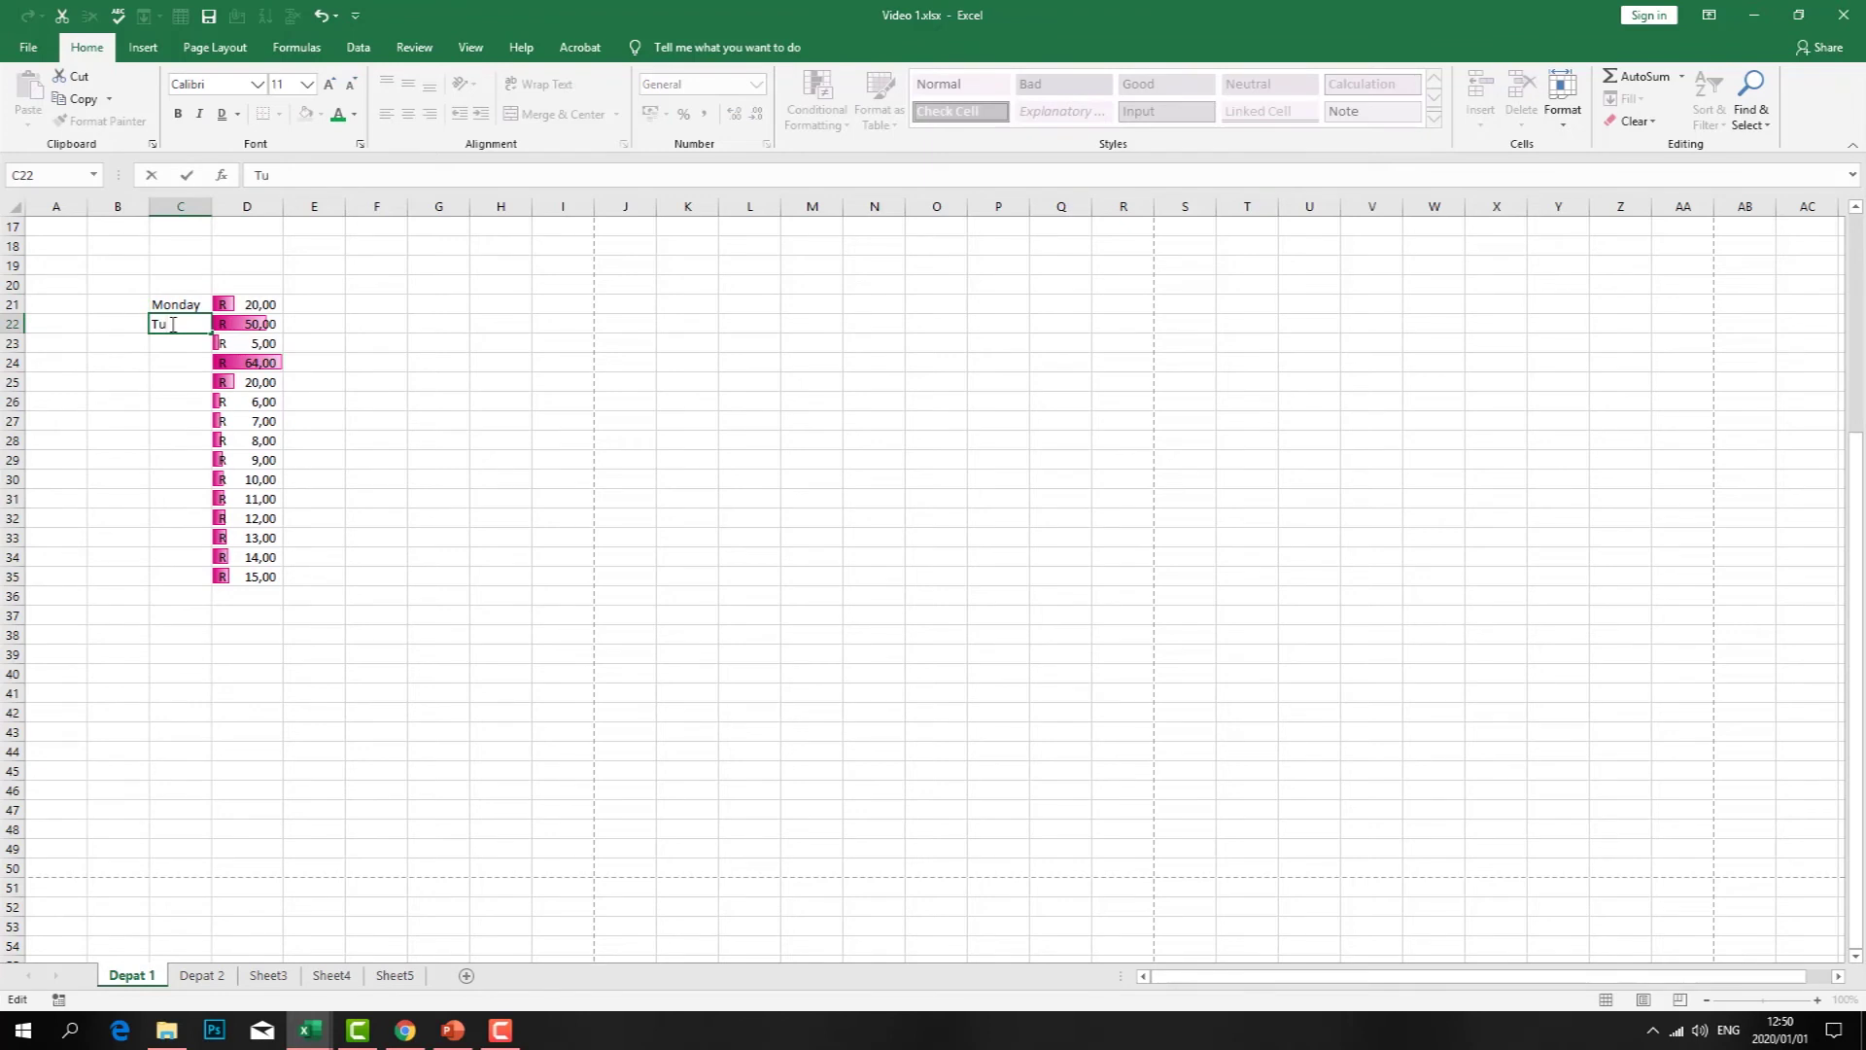
{"action": "type", "text": "Tuesday"}
{"action": "key", "text": "Return"}
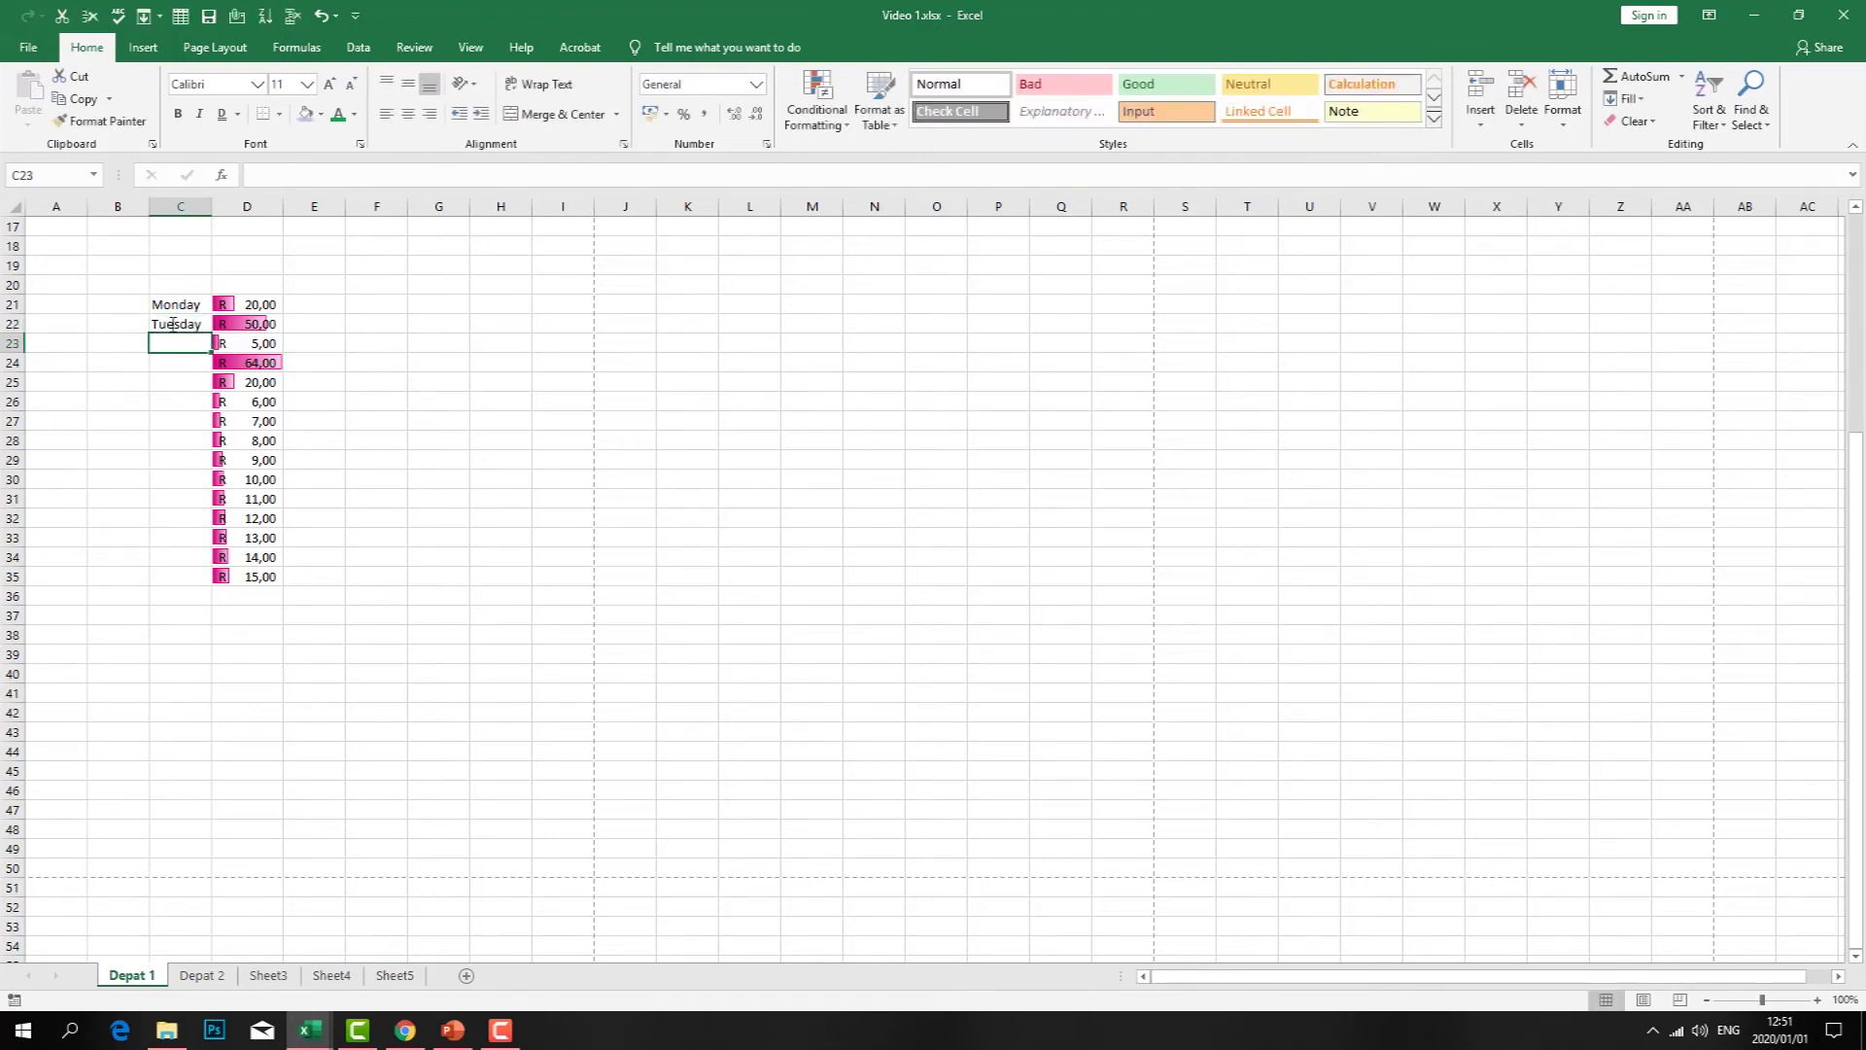
- Fill the Monday and Tuesday pair in C21:C22 down to C35 as a weekday series
{"action": "left_click", "coordinate": [600, 336]}
{"action": "left_click", "coordinate": [190, 311]}
{"action": "left_click_drag", "start_coordinate": [190, 311], "coordinate": [192, 583]}
{"action": "left_click", "coordinate": [500, 400]}
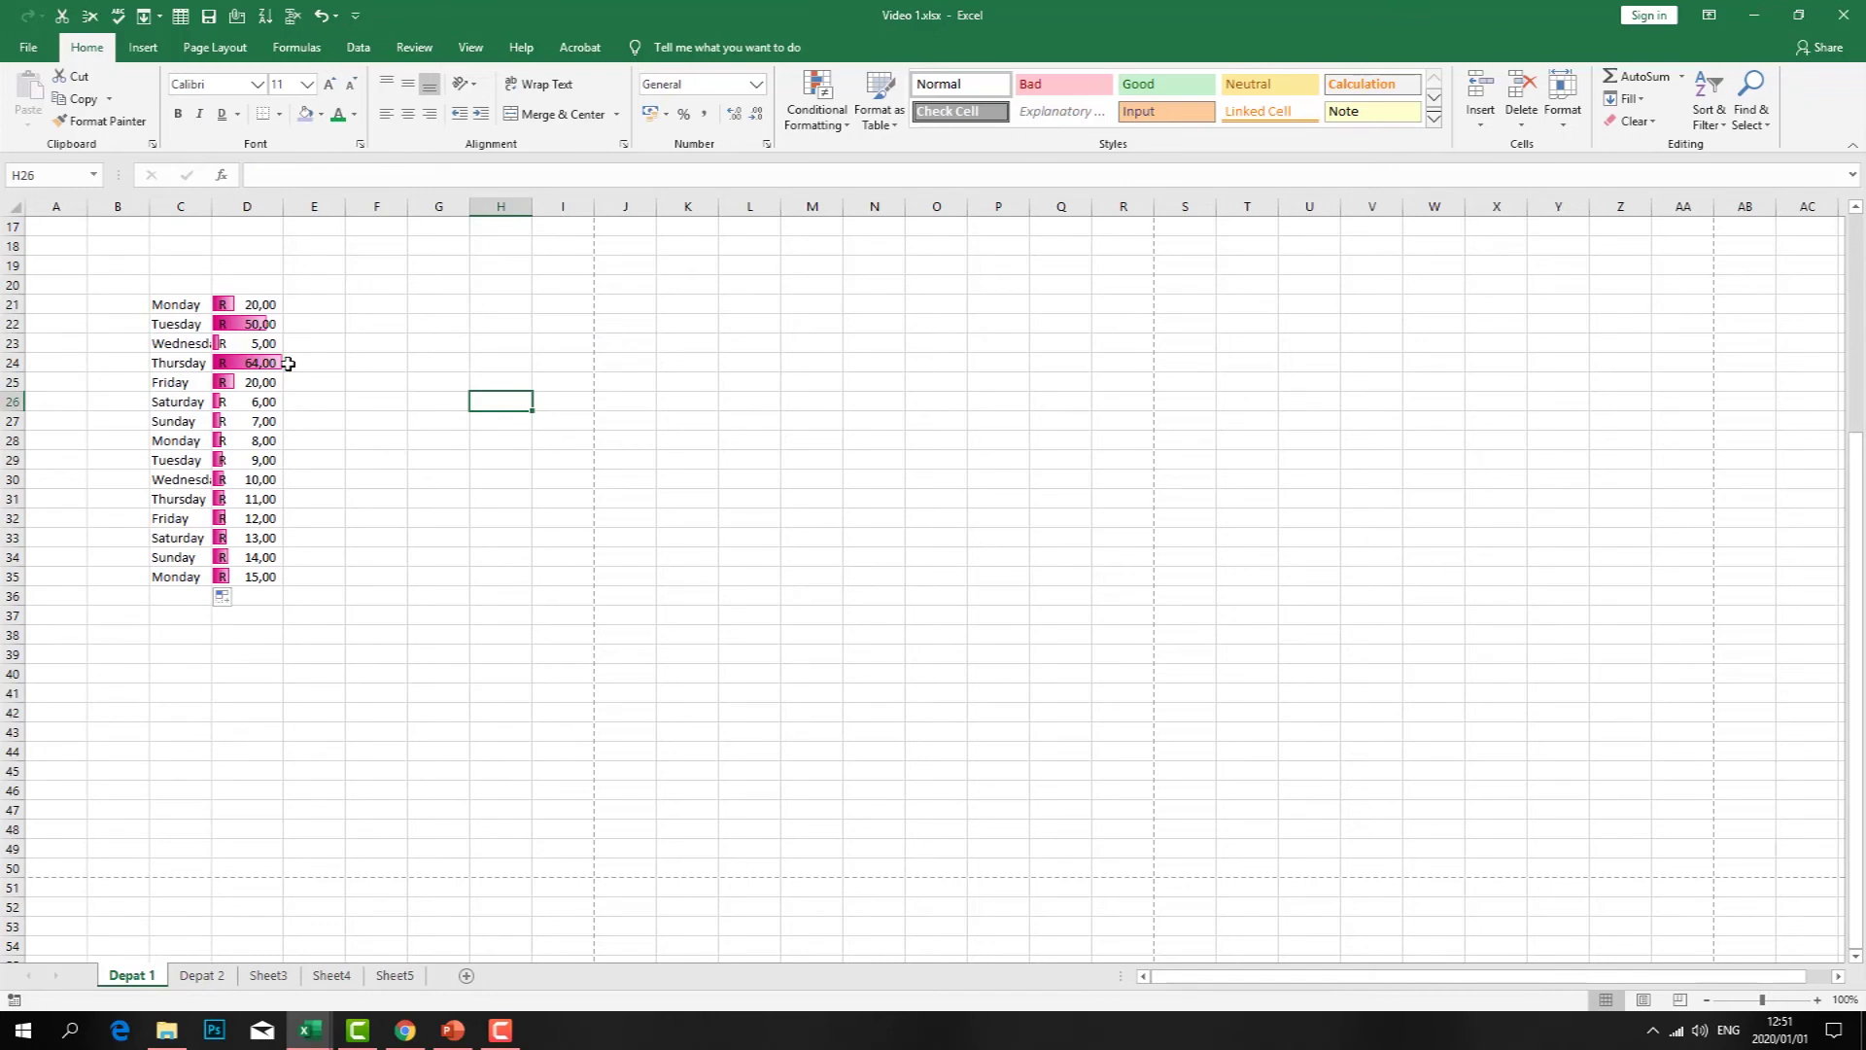
- Format the day names and amounts in C21:D34 as a blue table with a generated header row
{"action": "left_click", "coordinate": [882, 116]}
{"action": "left_click", "coordinate": [607, 423]}
{"action": "left_click_drag", "start_coordinate": [159, 304], "coordinate": [260, 559]}
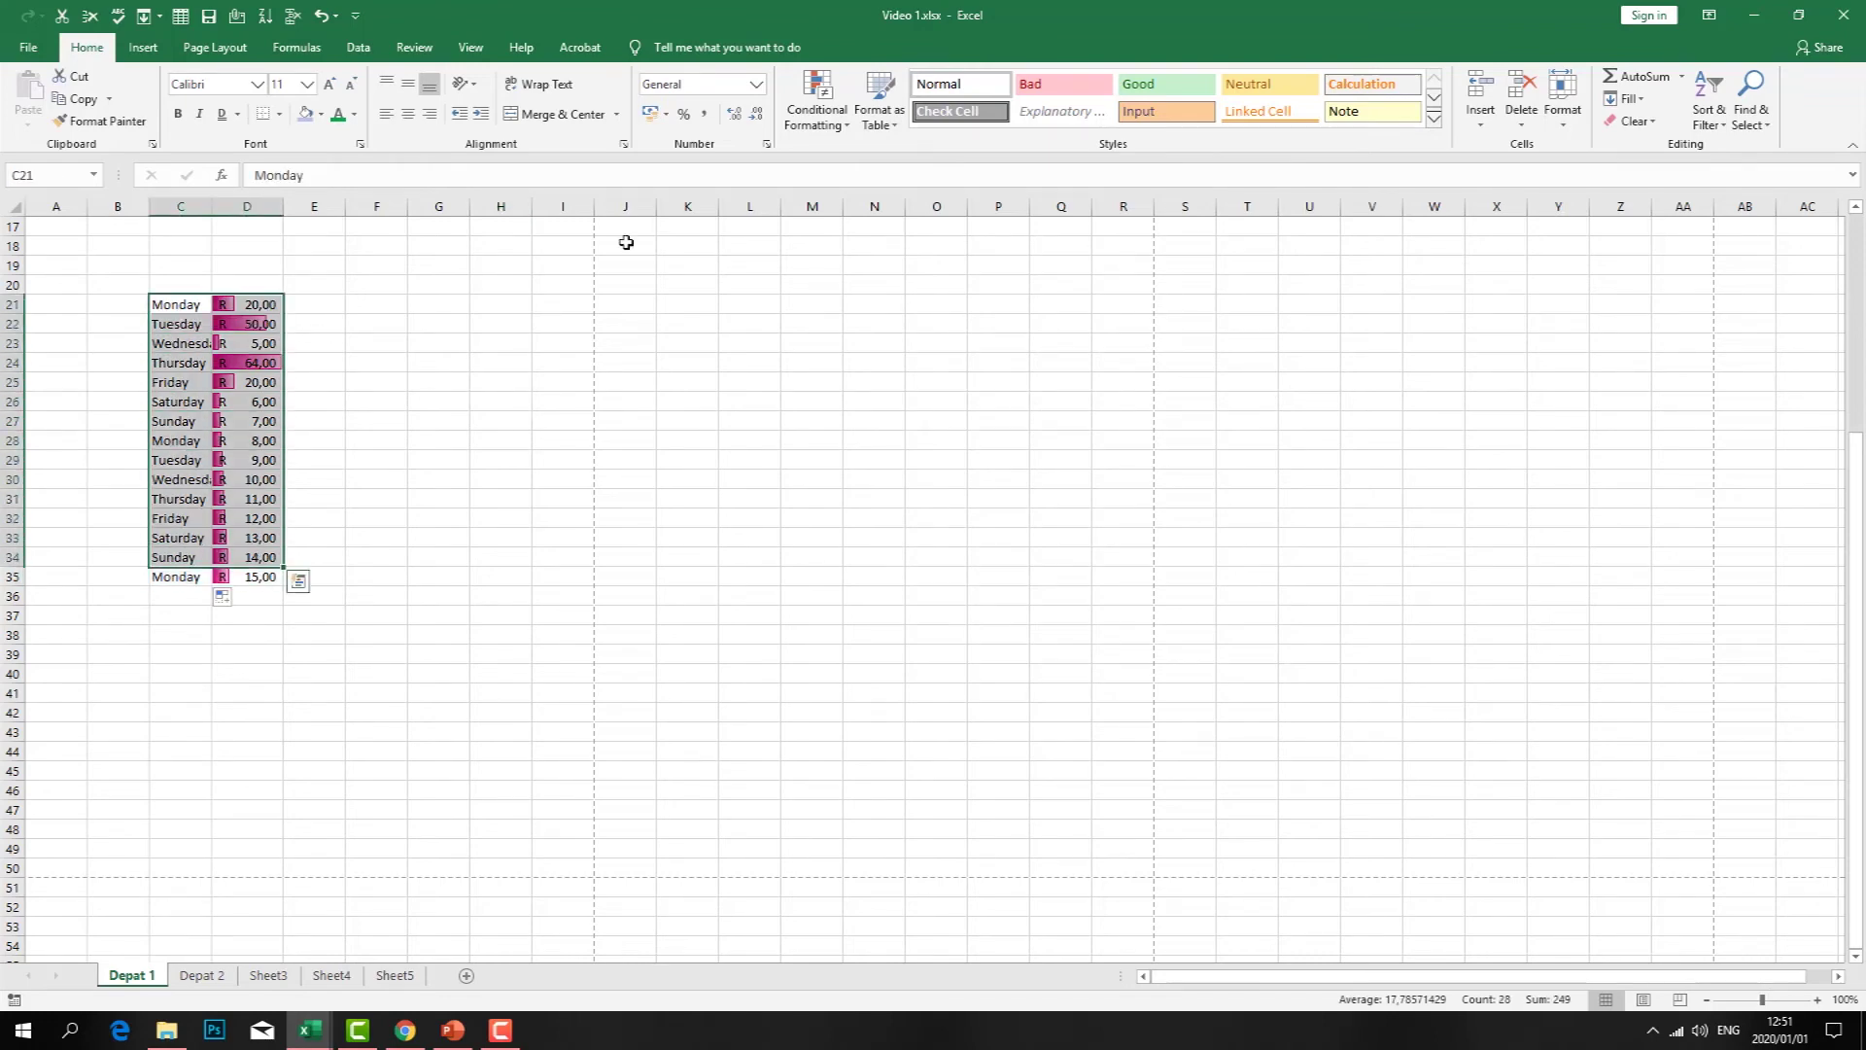
{"action": "left_click", "coordinate": [893, 124]}
{"action": "left_click", "coordinate": [949, 235]}
{"action": "left_click", "coordinate": [908, 476]}
{"action": "left_click", "coordinate": [714, 345]}
- Rename the table headers in C21 and D21 as Days and INCOME
{"action": "left_click", "coordinate": [176, 304]}
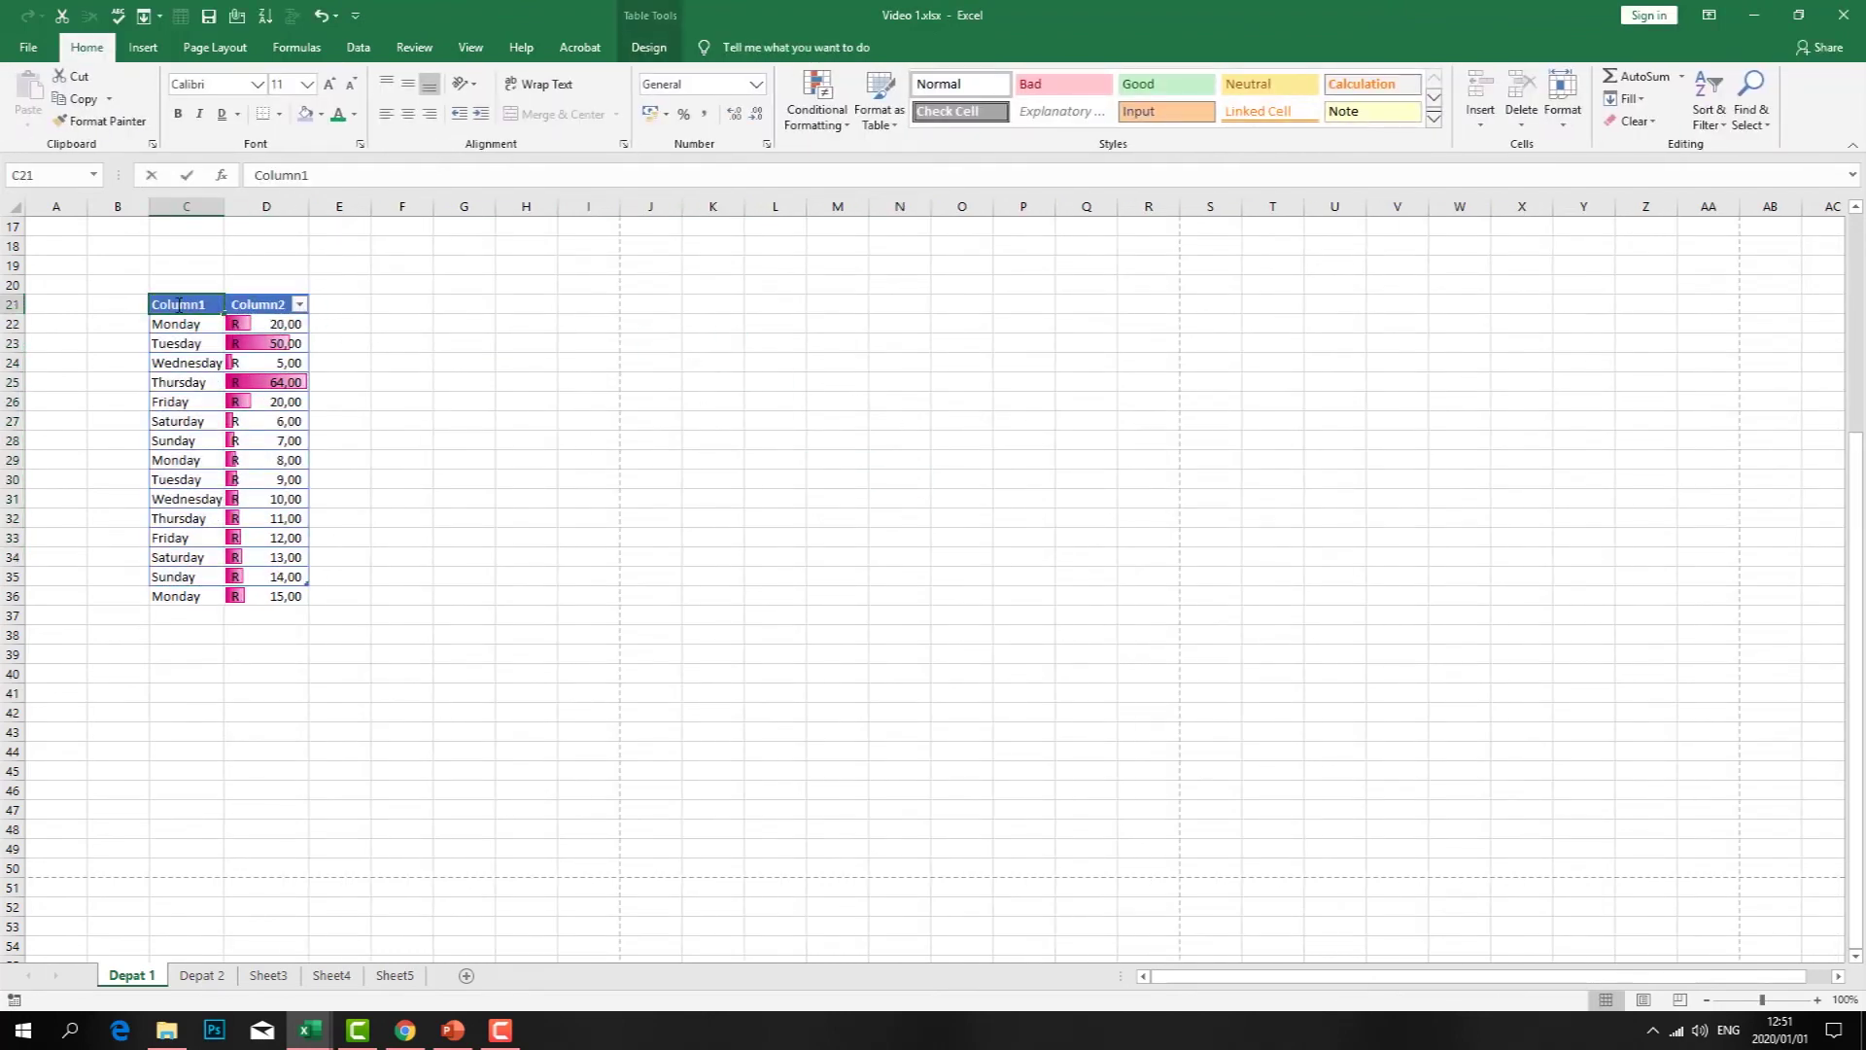
{"action": "double_click", "coordinate": [202, 307]}
{"action": "double_click", "coordinate": [202, 307]}
{"action": "type", "text": "D1"}
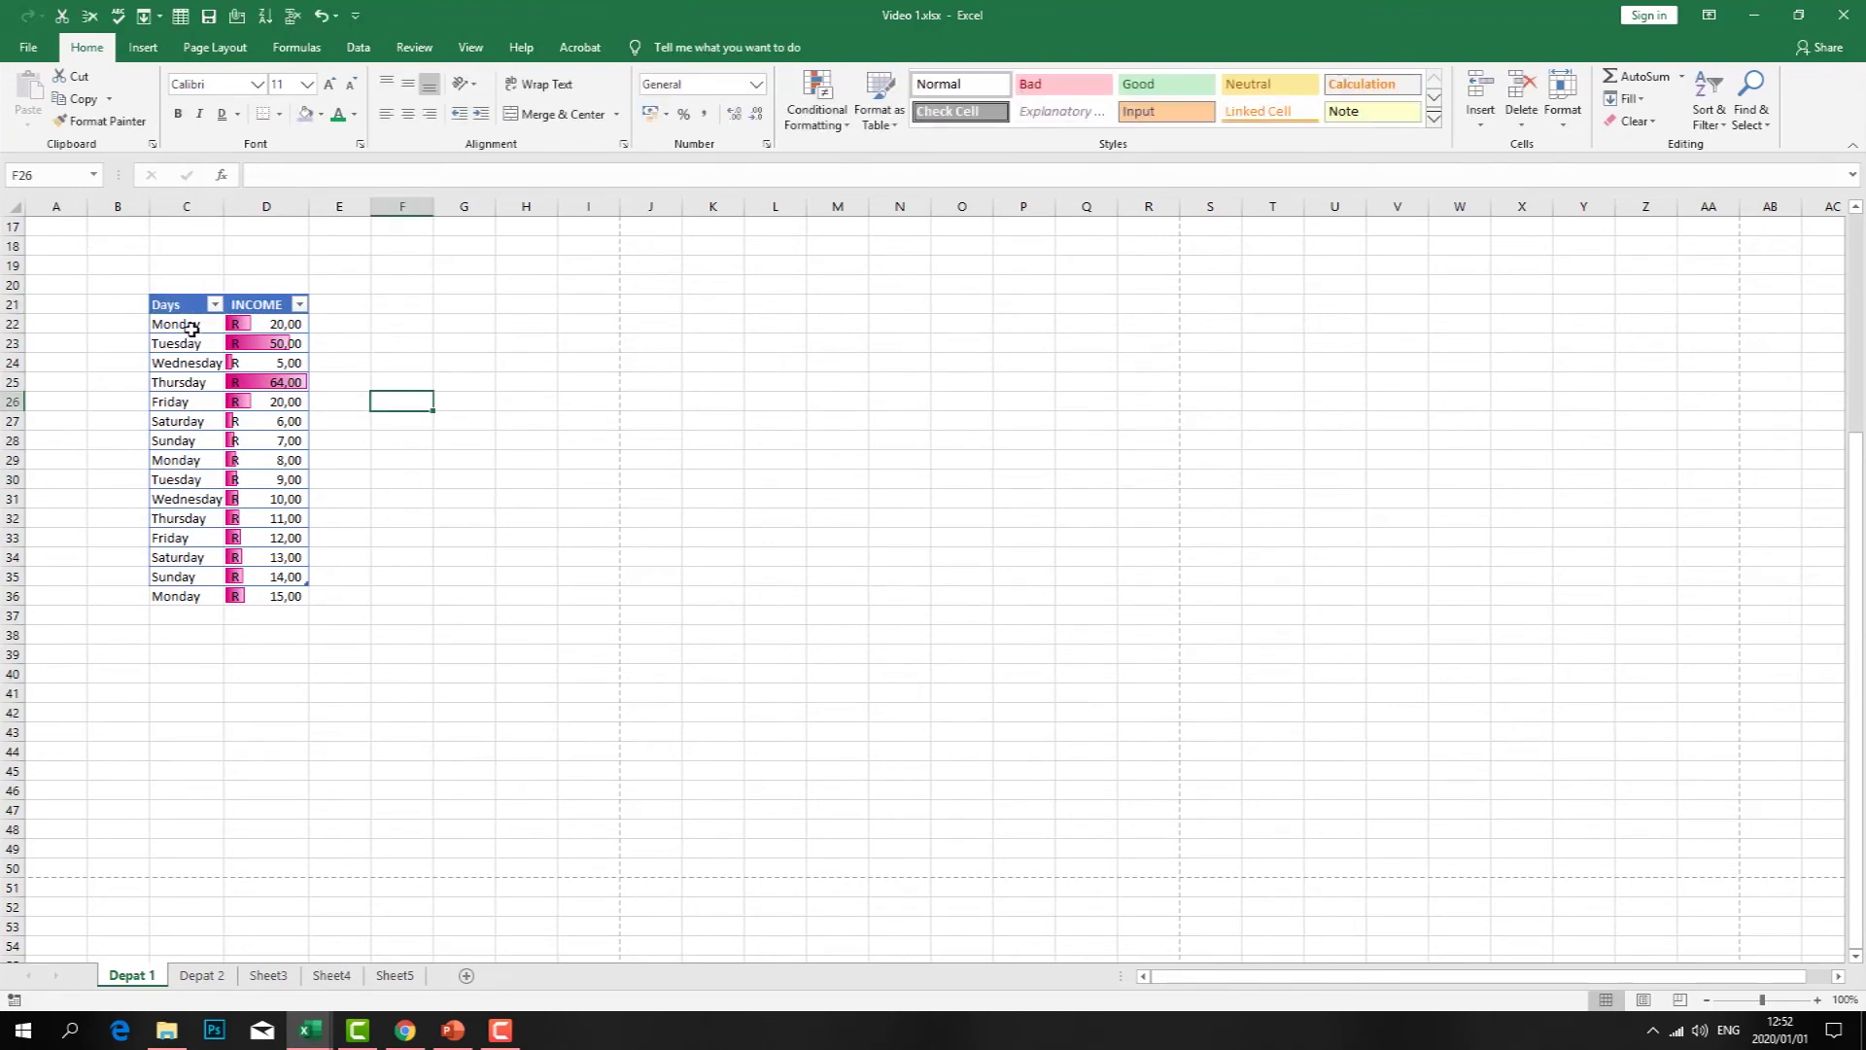
- Try the Good cell style on the day names in C22:C35, and settle on the Calculation style
{"action": "left_click_drag", "start_coordinate": [189, 326], "coordinate": [179, 577]}
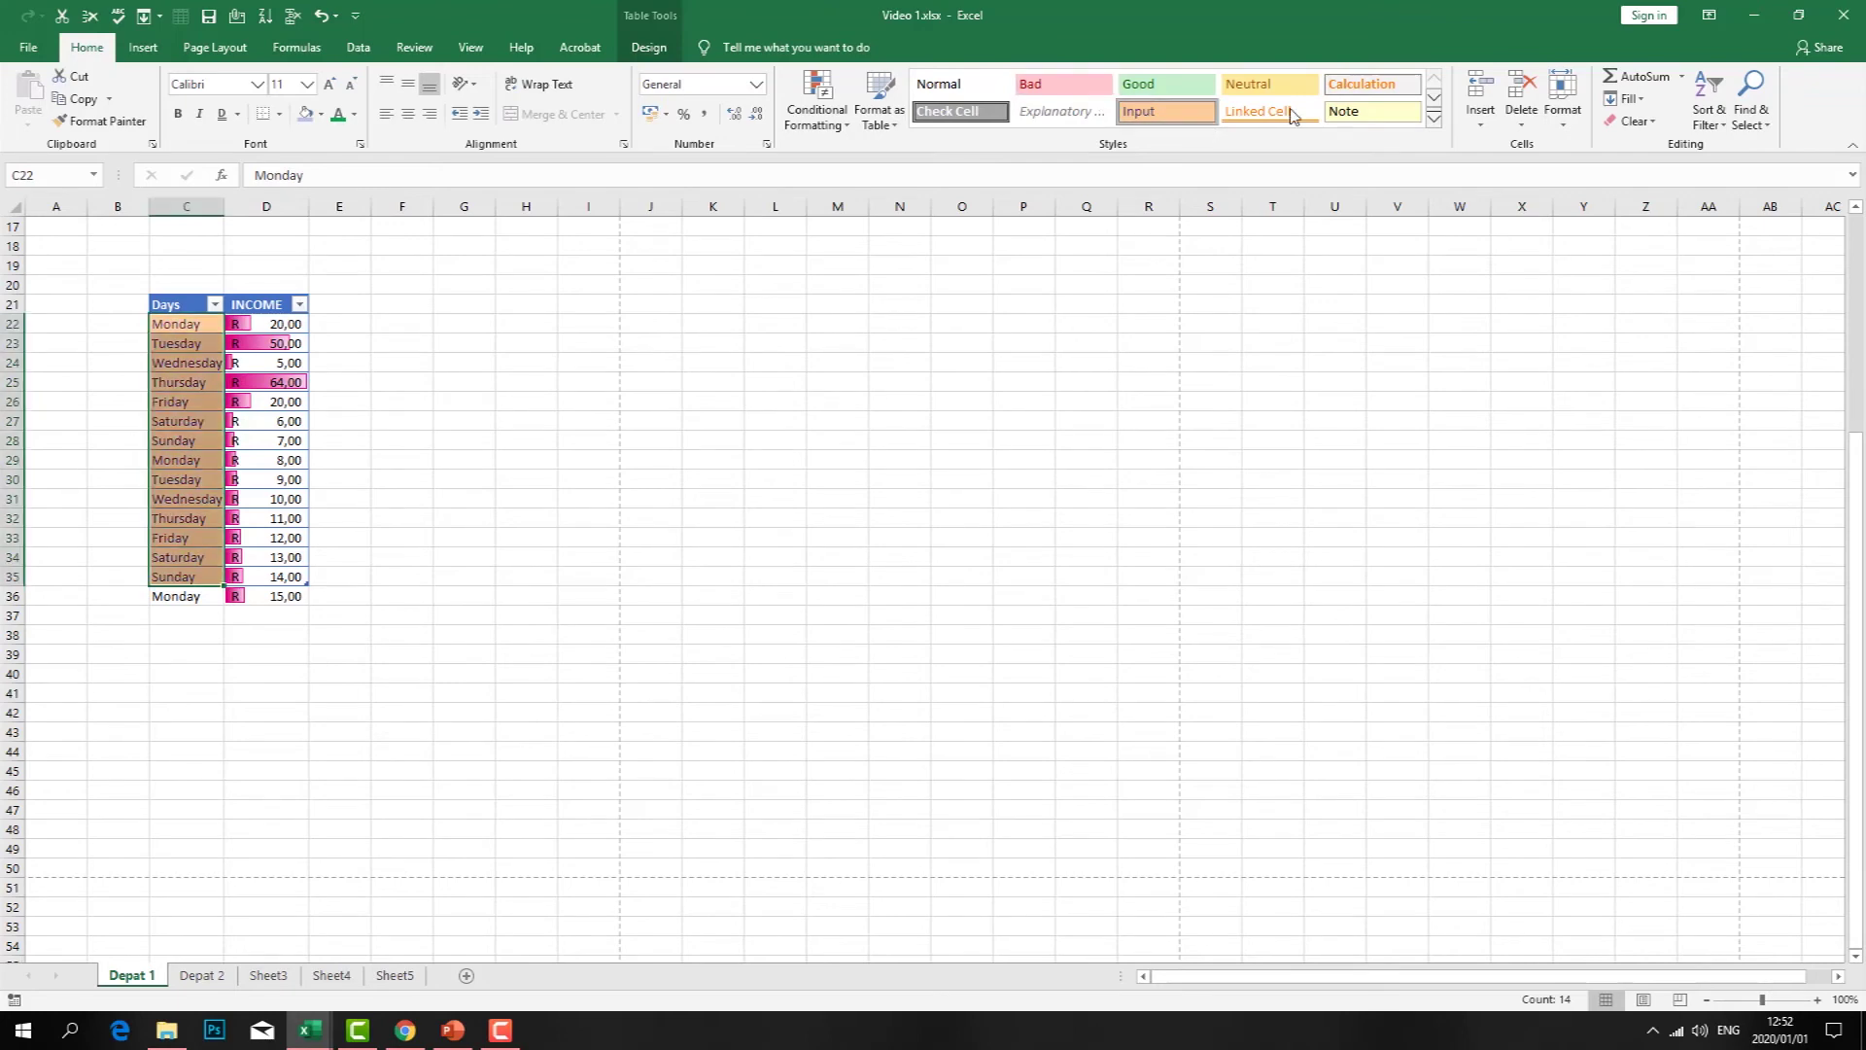
{"action": "left_click", "coordinate": [1186, 84]}
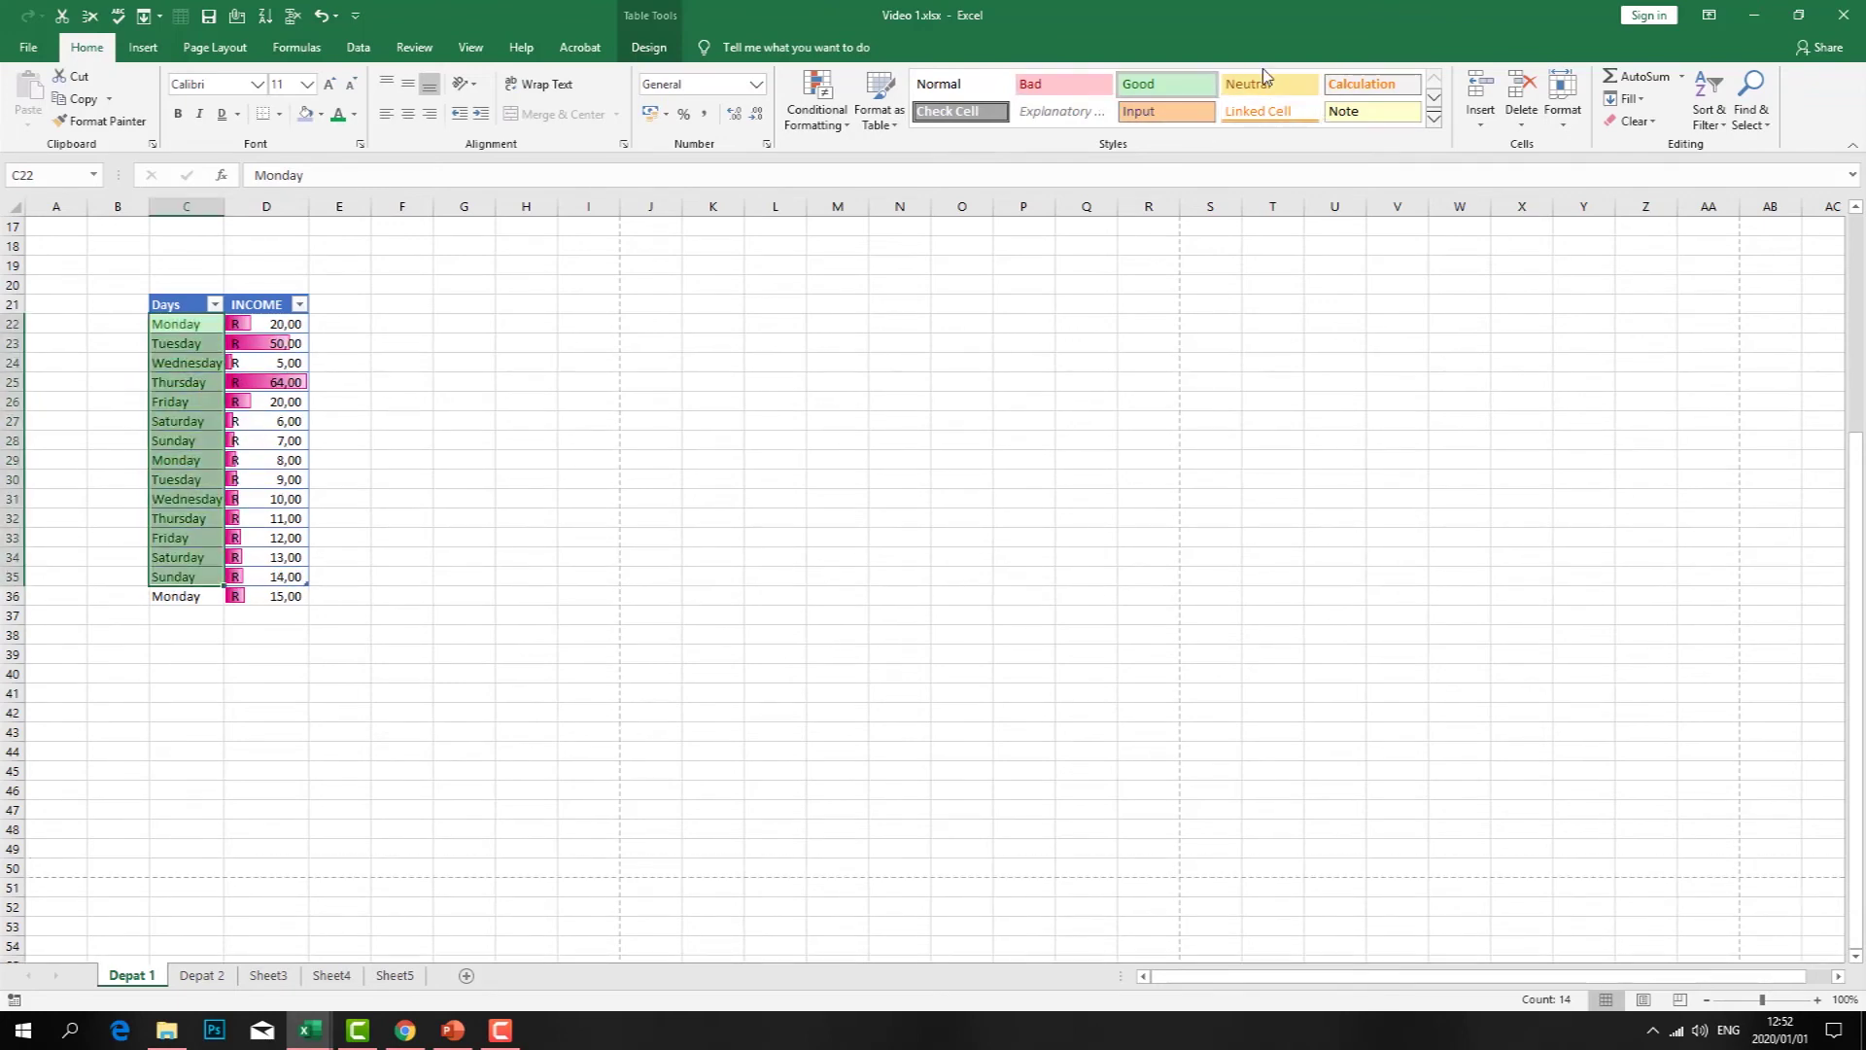
{"action": "left_click", "coordinate": [1371, 84]}
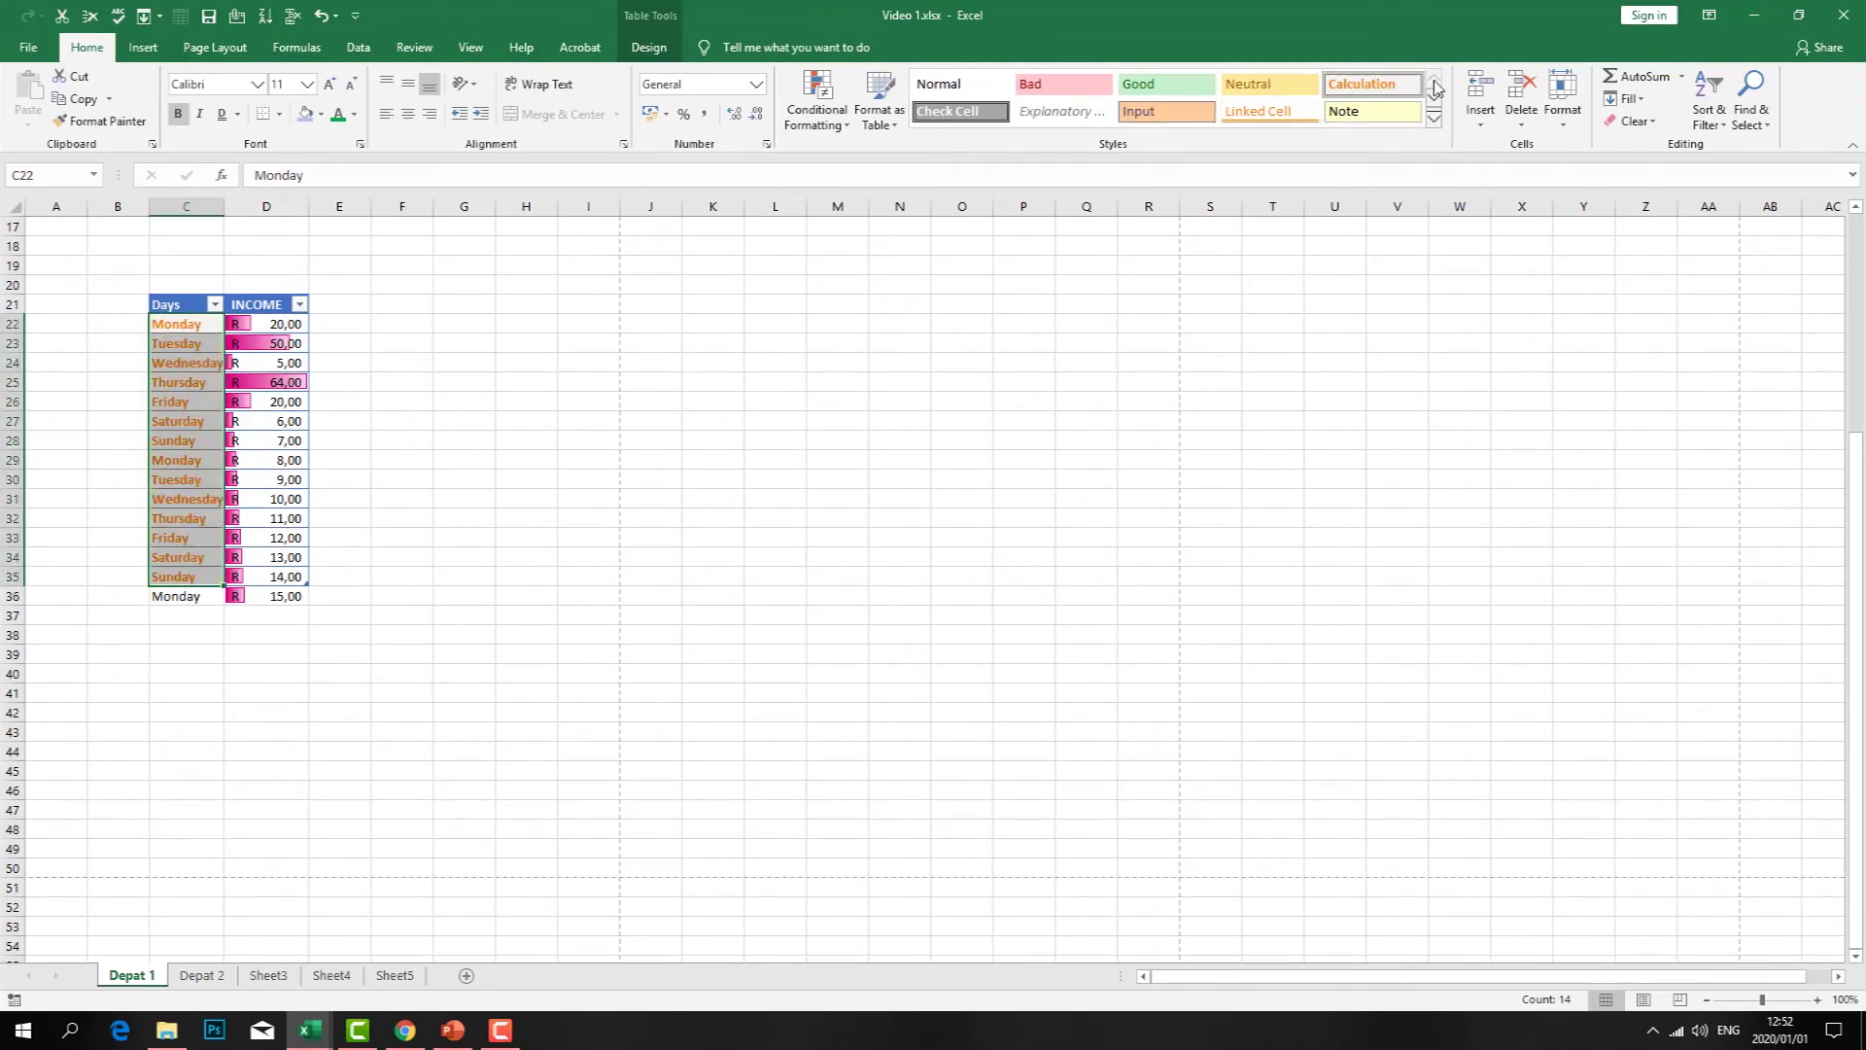
{"action": "left_click", "coordinate": [838, 460]}
{"action": "left_click", "coordinate": [581, 439]}
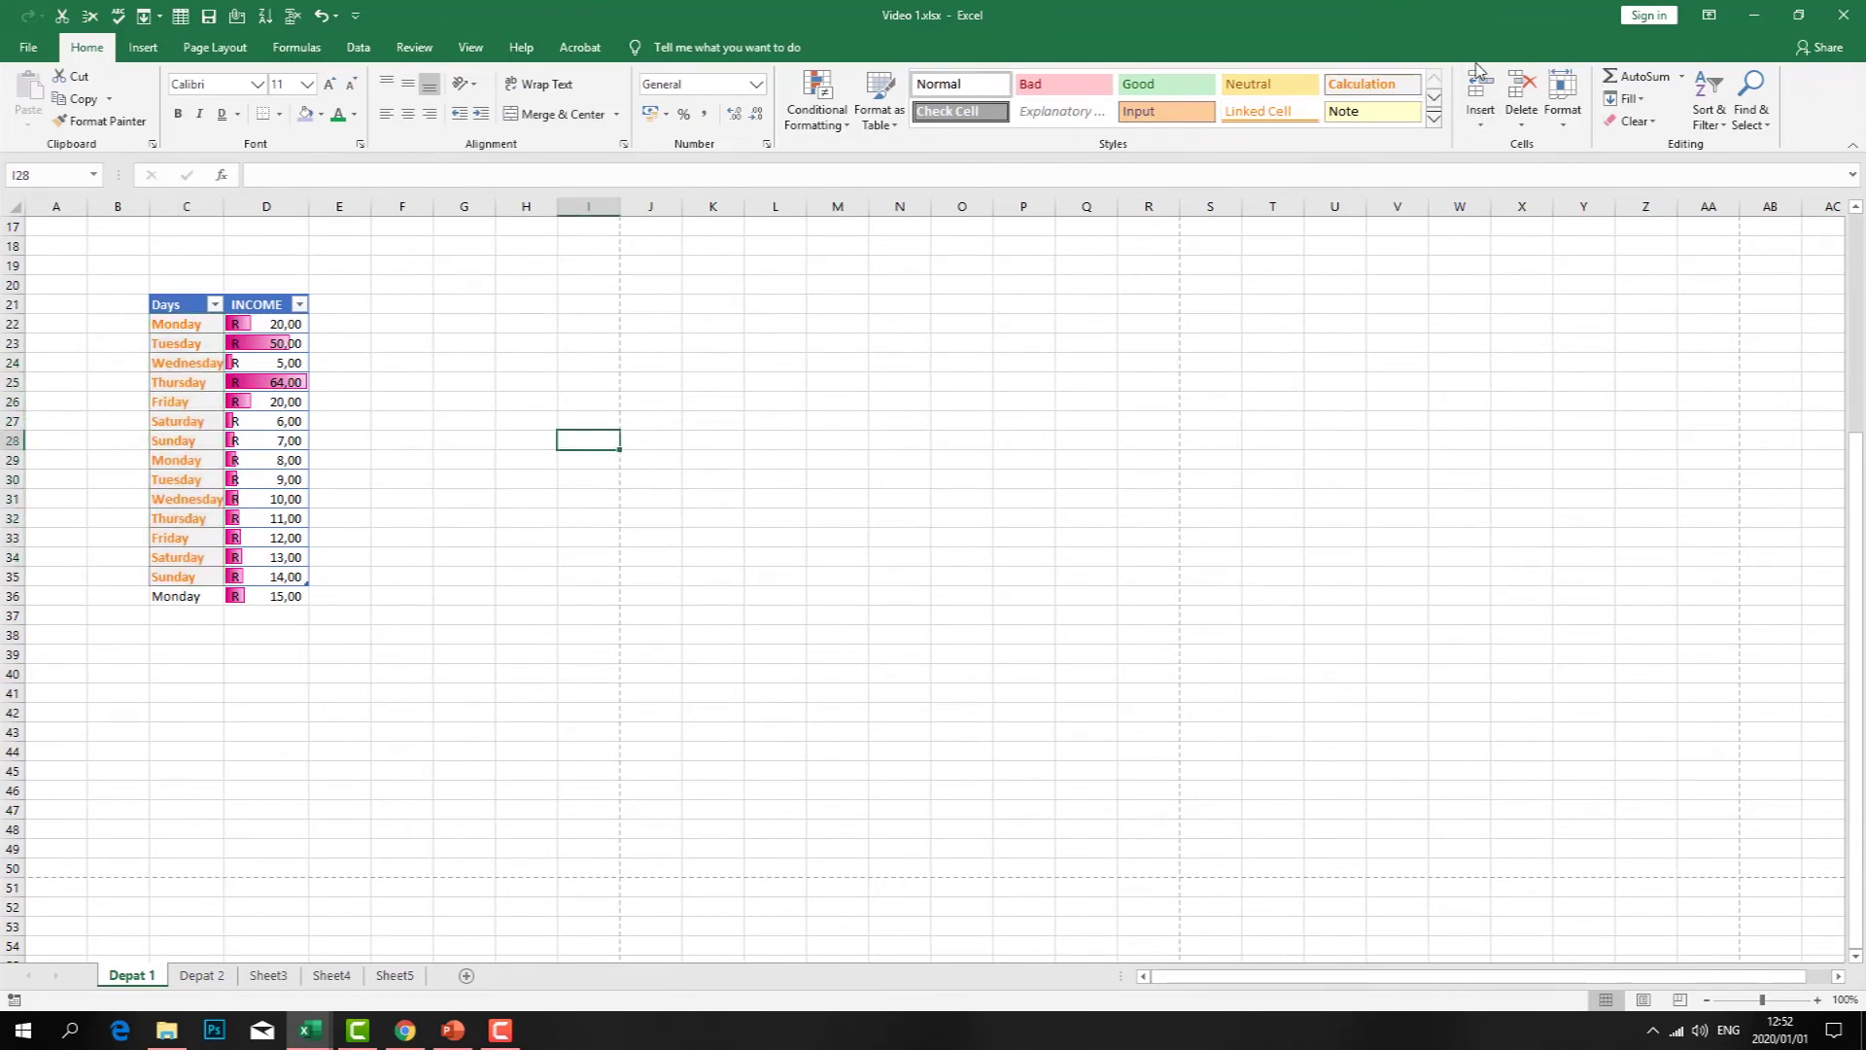
- Insert a blank sheet row at row 27, between Friday and Saturday
{"action": "left_click", "coordinate": [11, 284]}
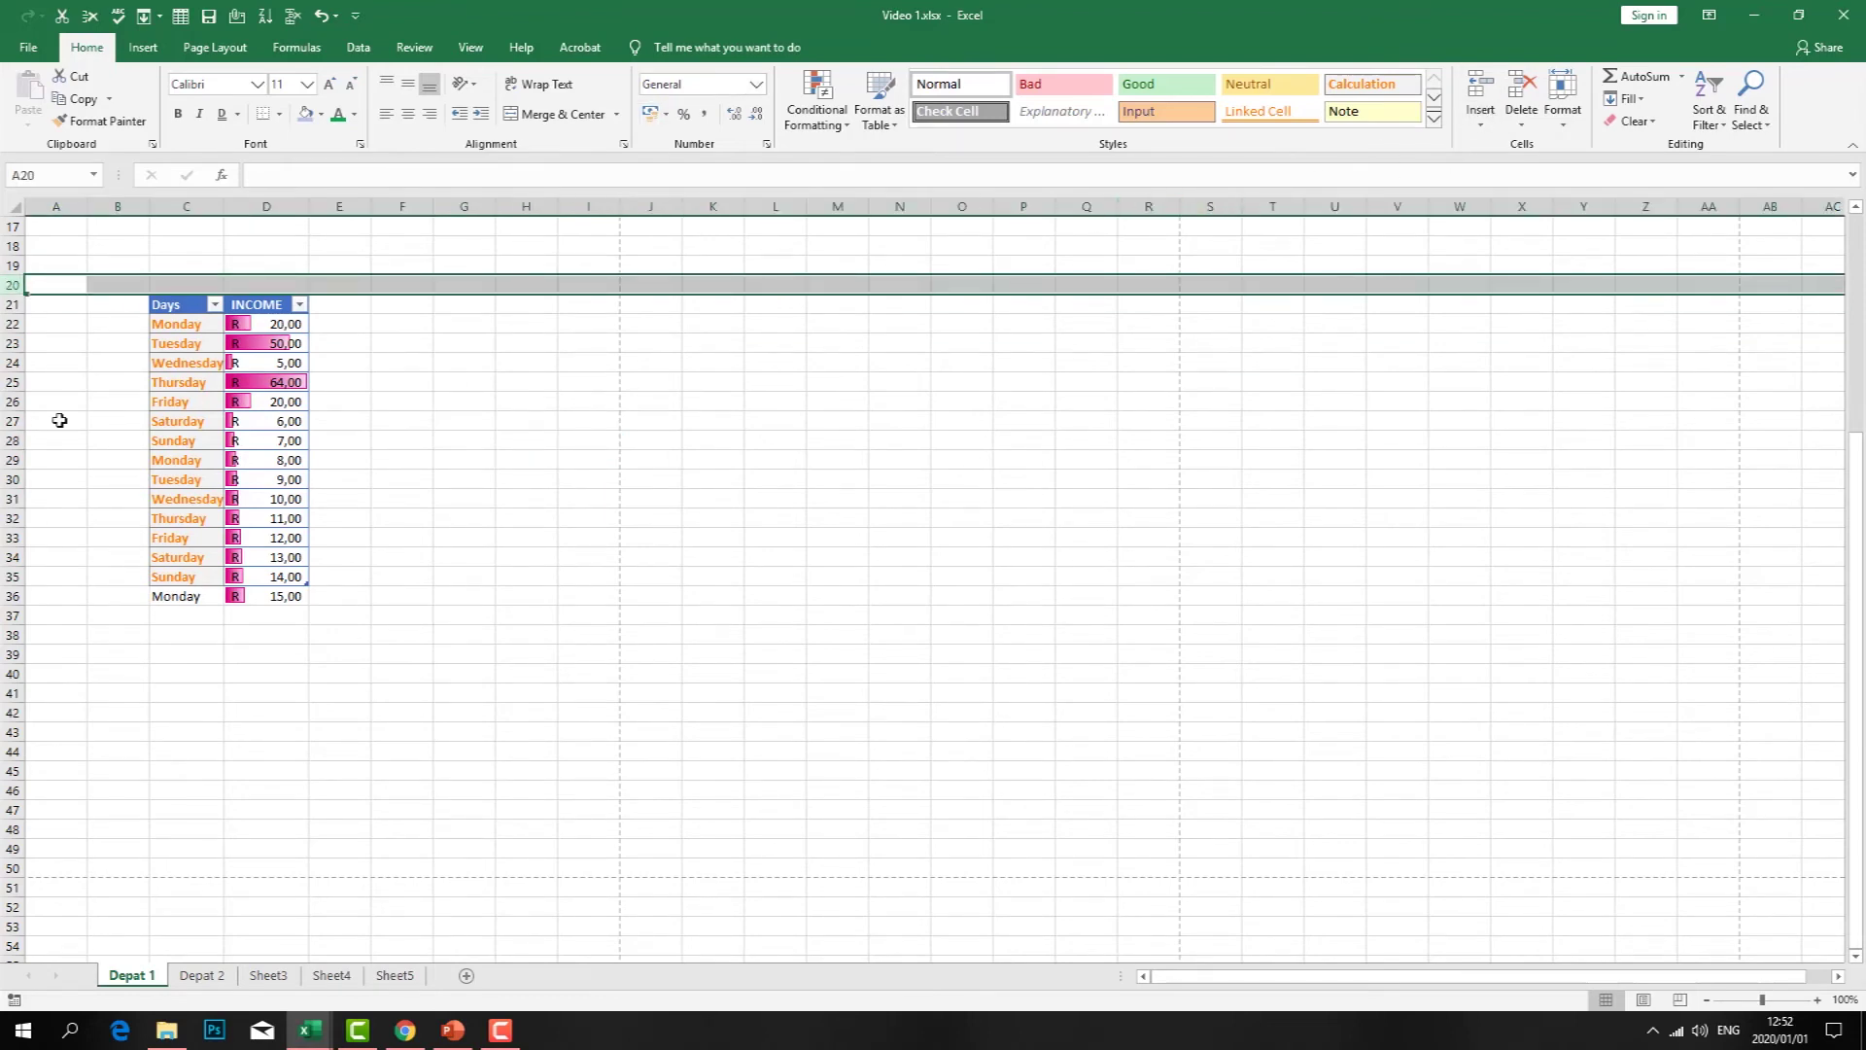
{"action": "left_click", "coordinate": [428, 481]}
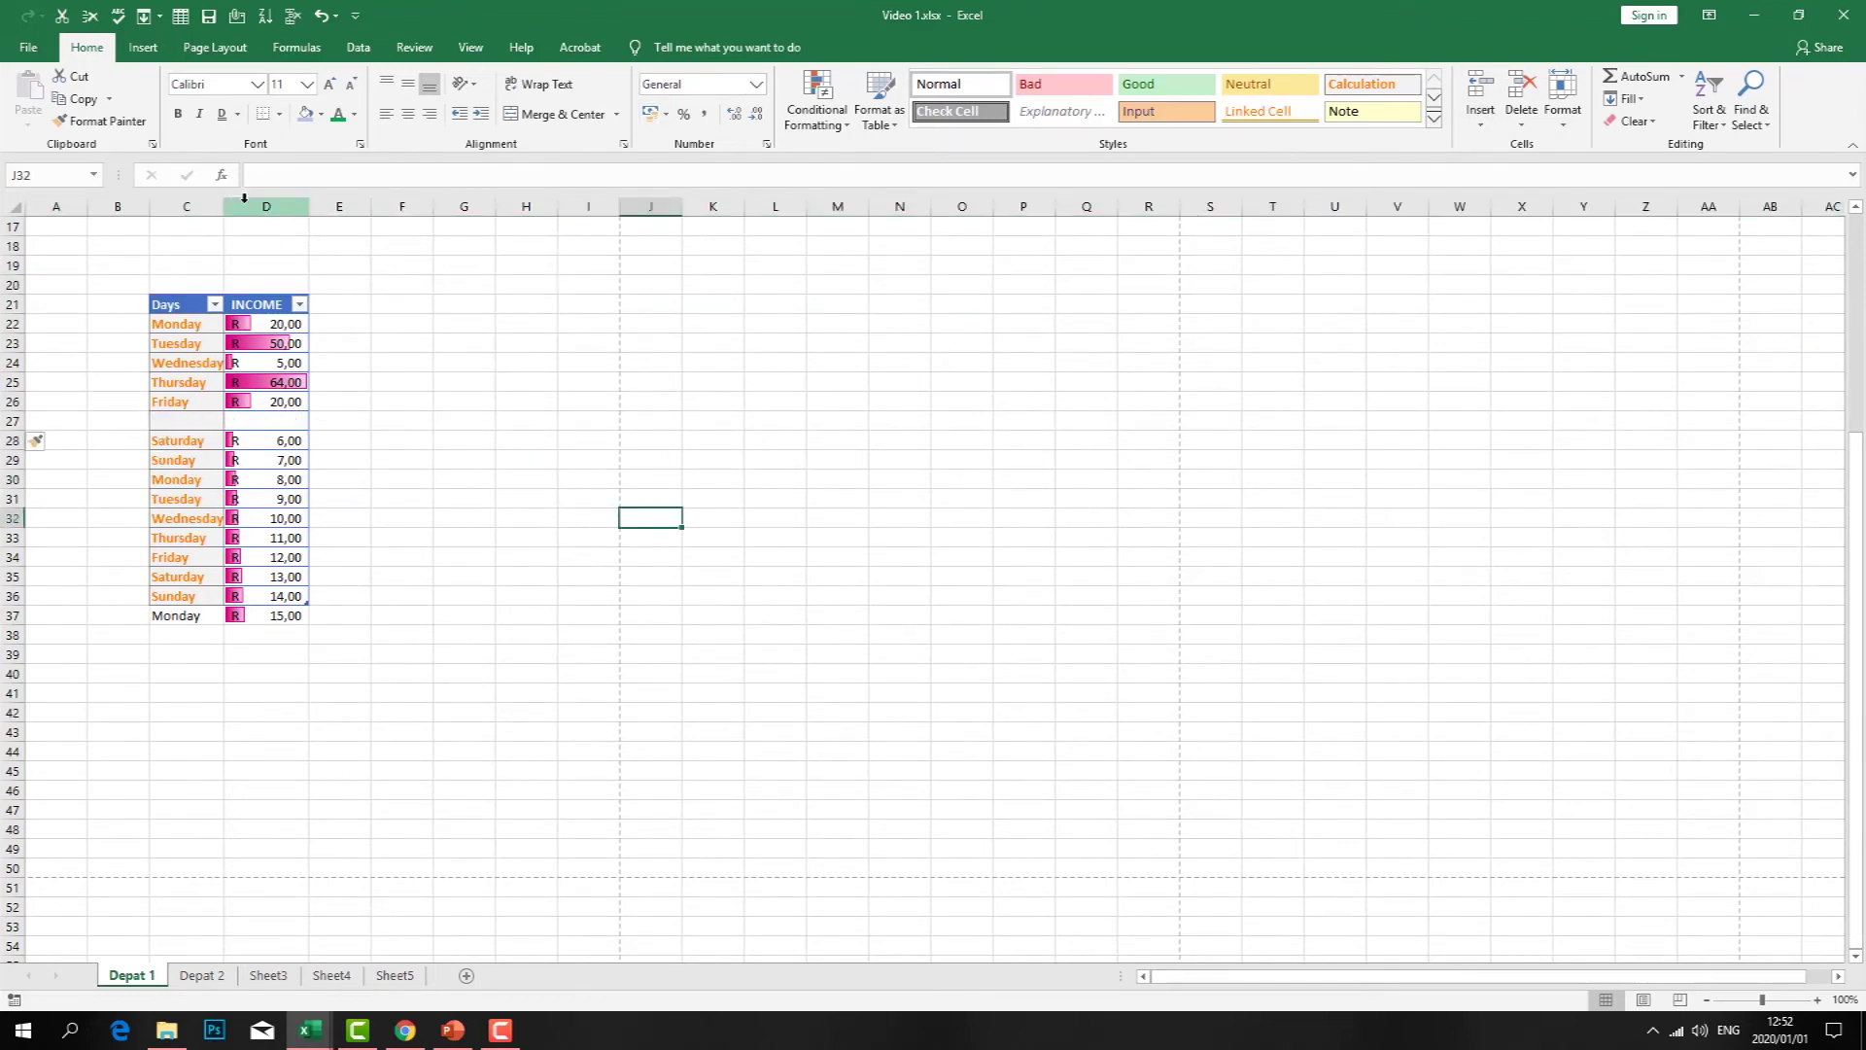
- Insert two blank sheet columns between the Days and INCOME columns
{"action": "left_click", "coordinate": [260, 200]}
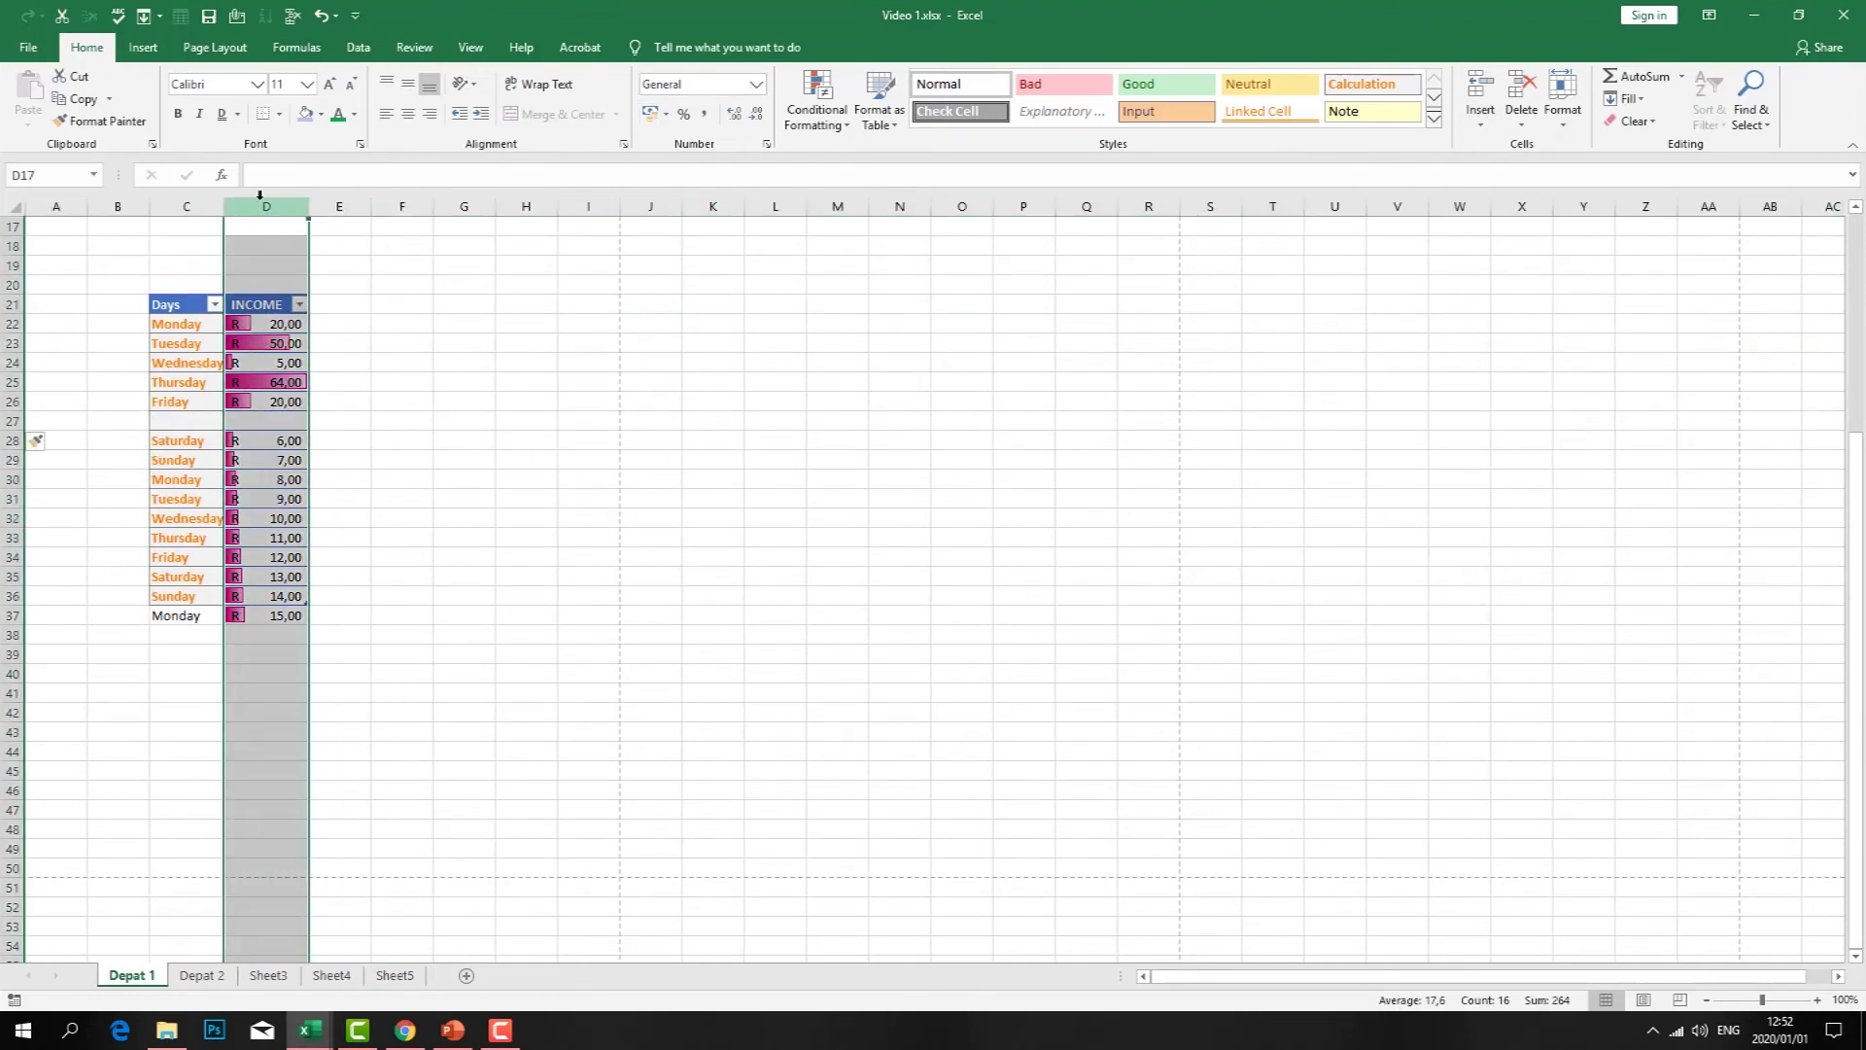
{"action": "left_click", "coordinate": [1482, 129]}
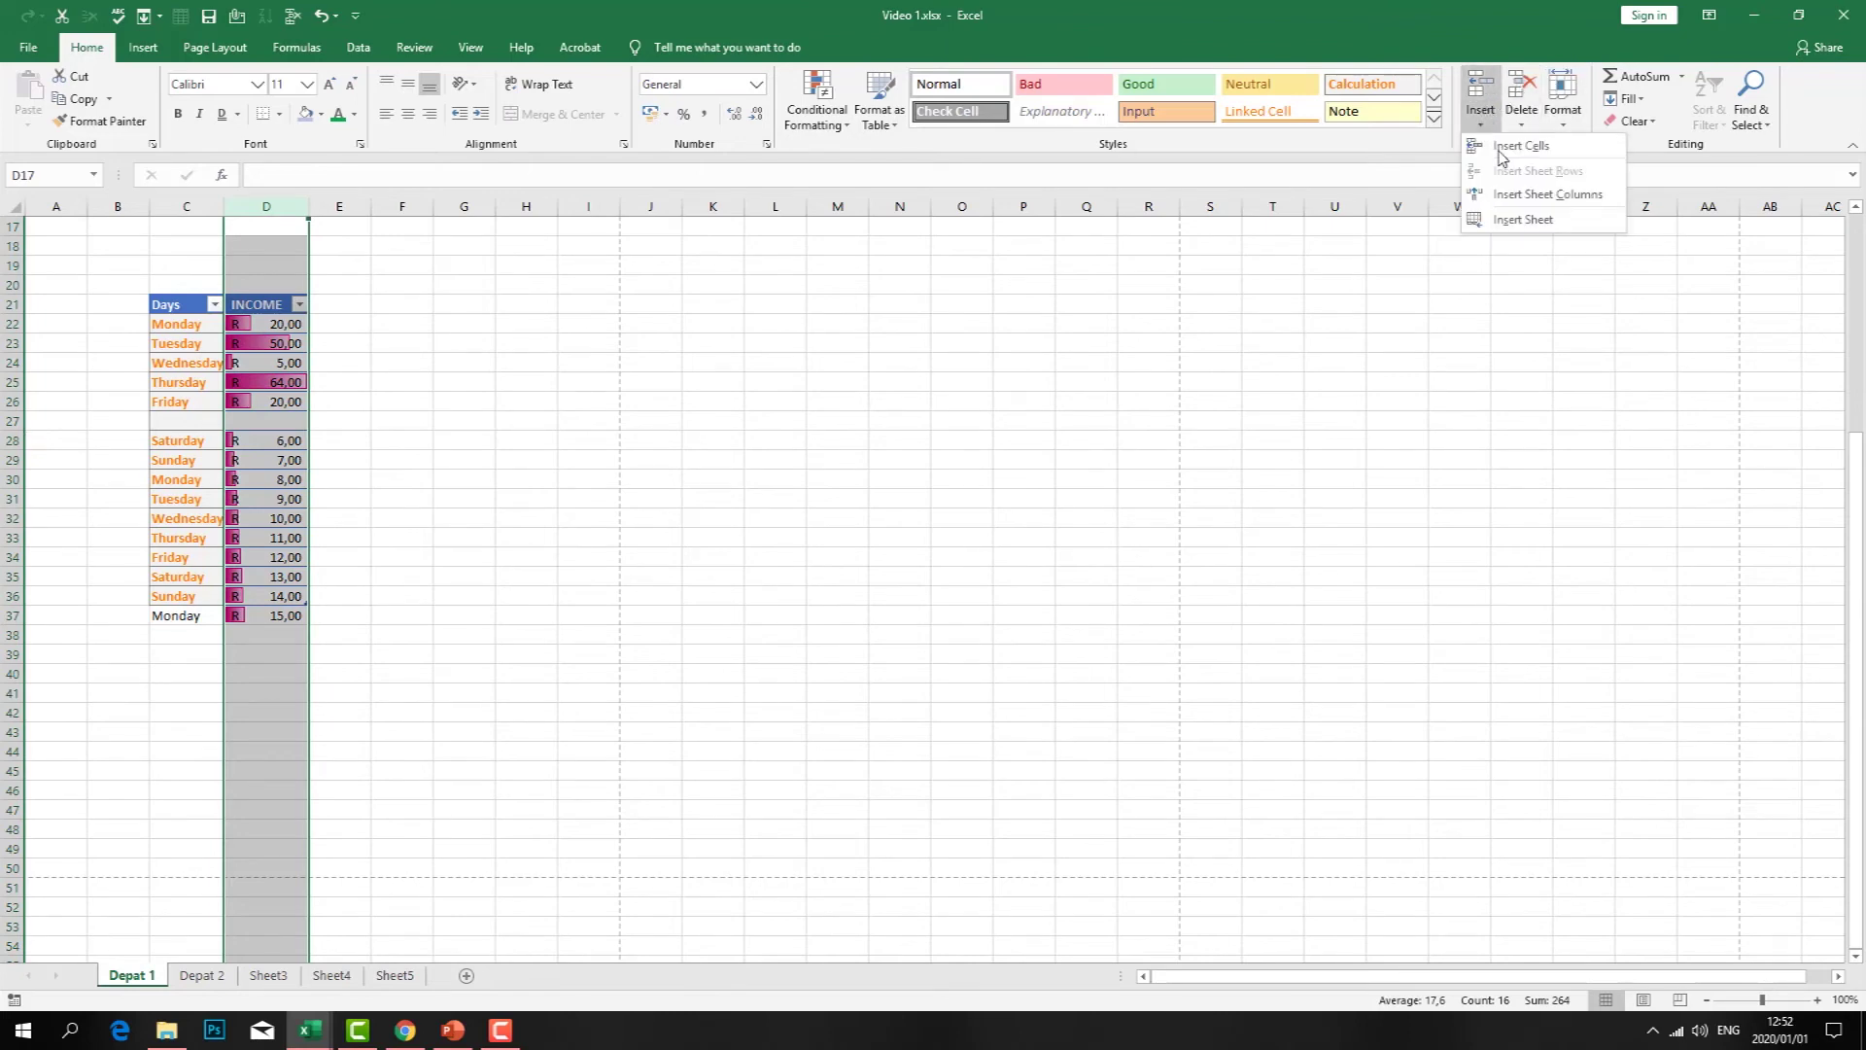
{"action": "left_click", "coordinate": [1550, 194]}
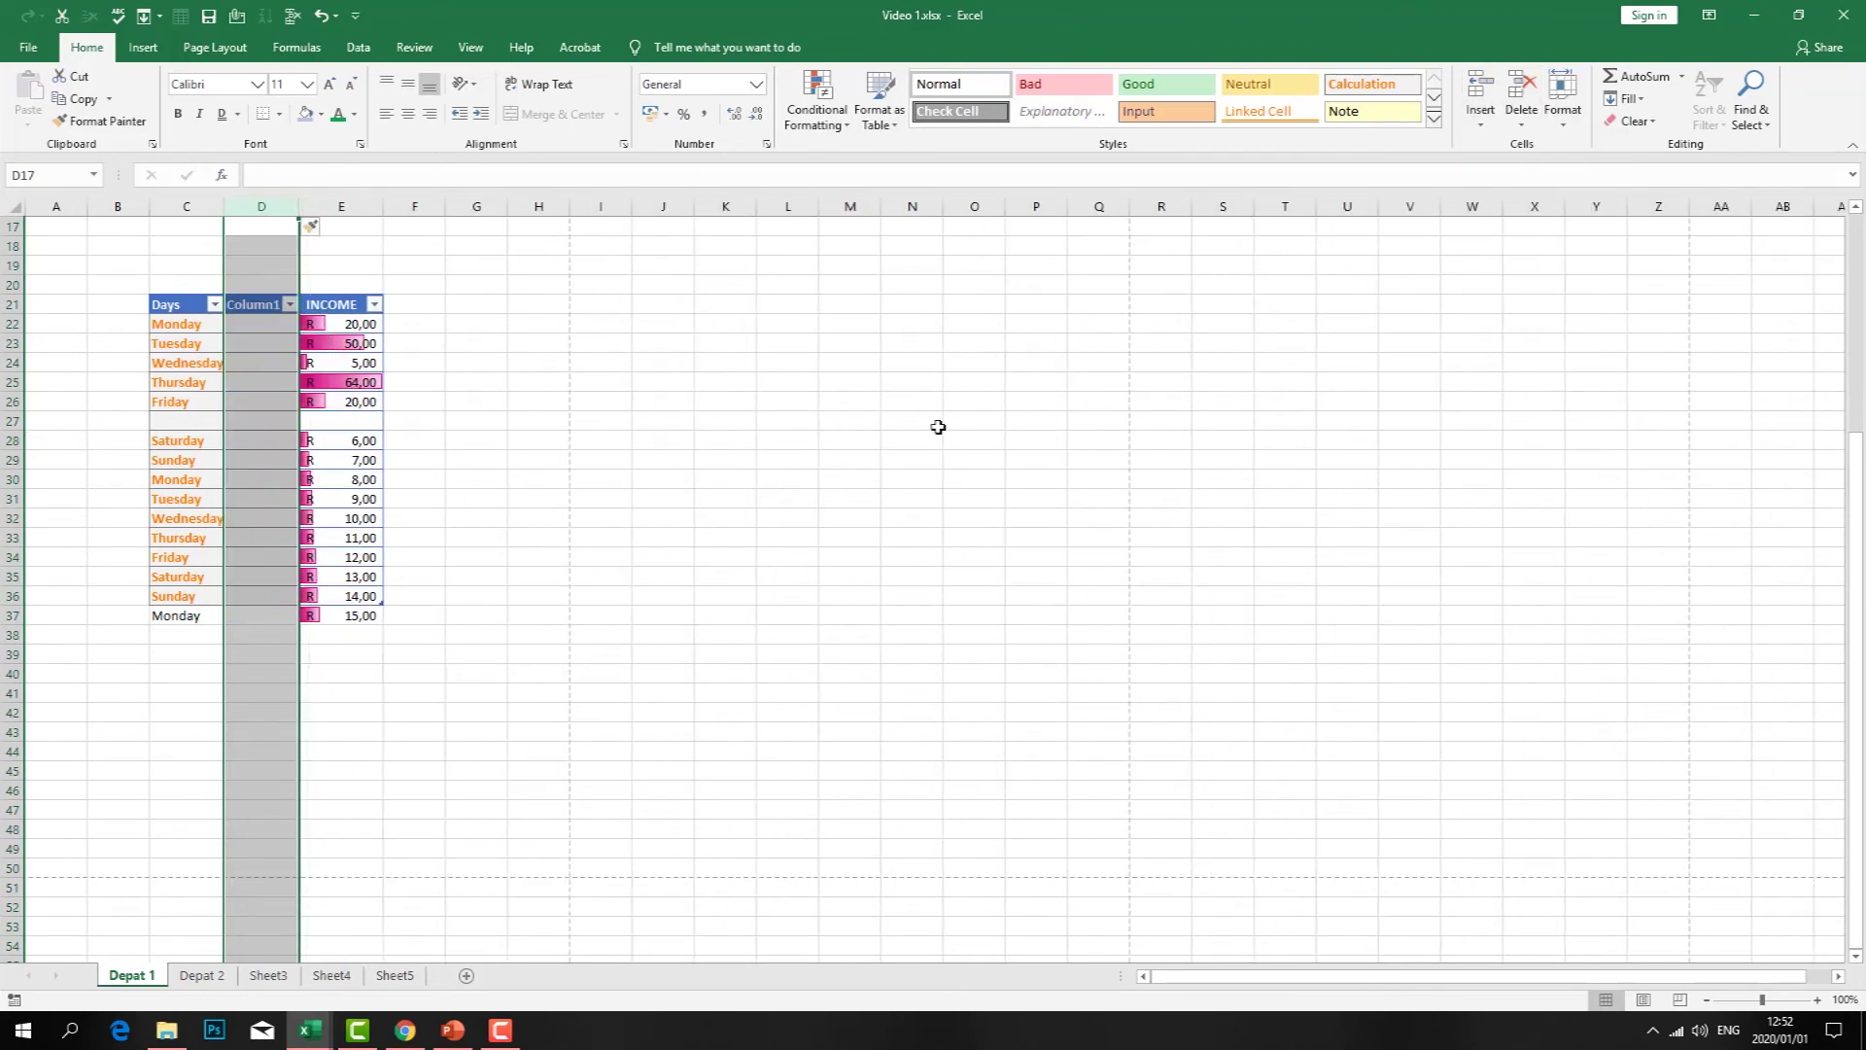
{"action": "left_click", "coordinate": [1481, 127]}
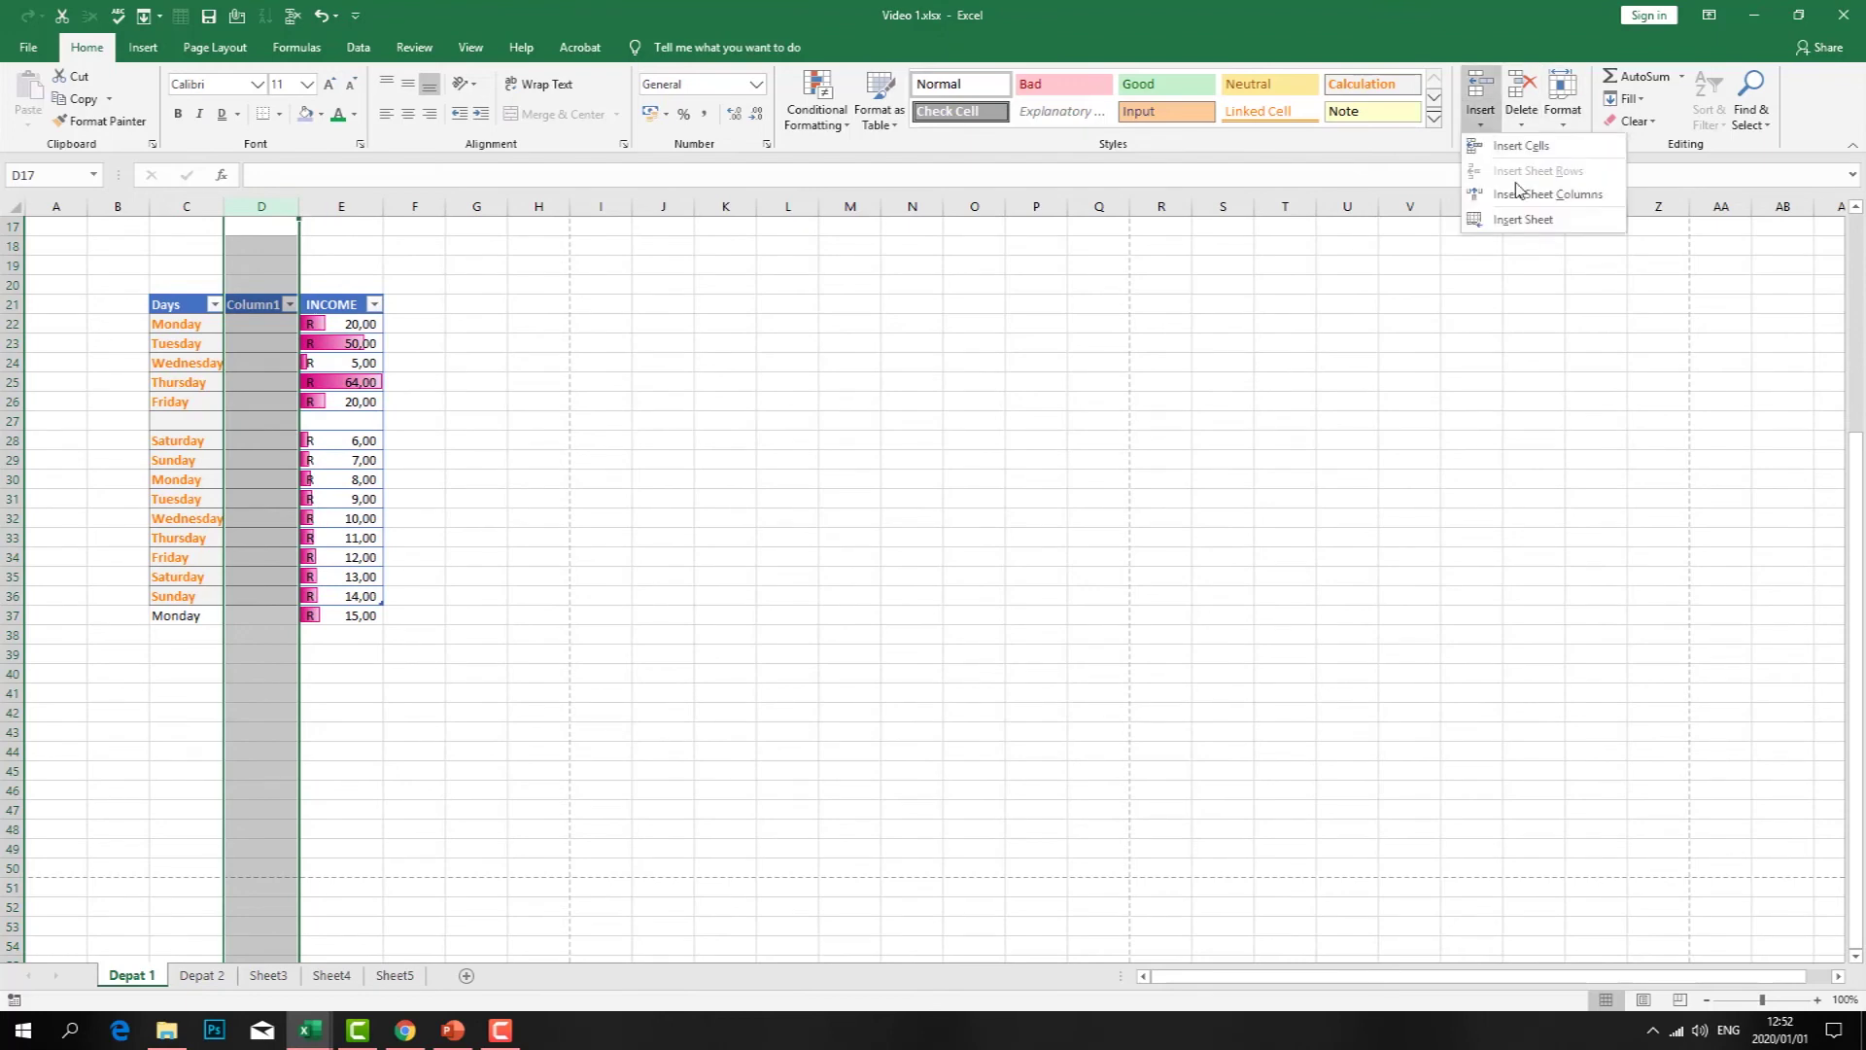
{"action": "left_click", "coordinate": [1524, 196]}
{"action": "left_click", "coordinate": [695, 419]}
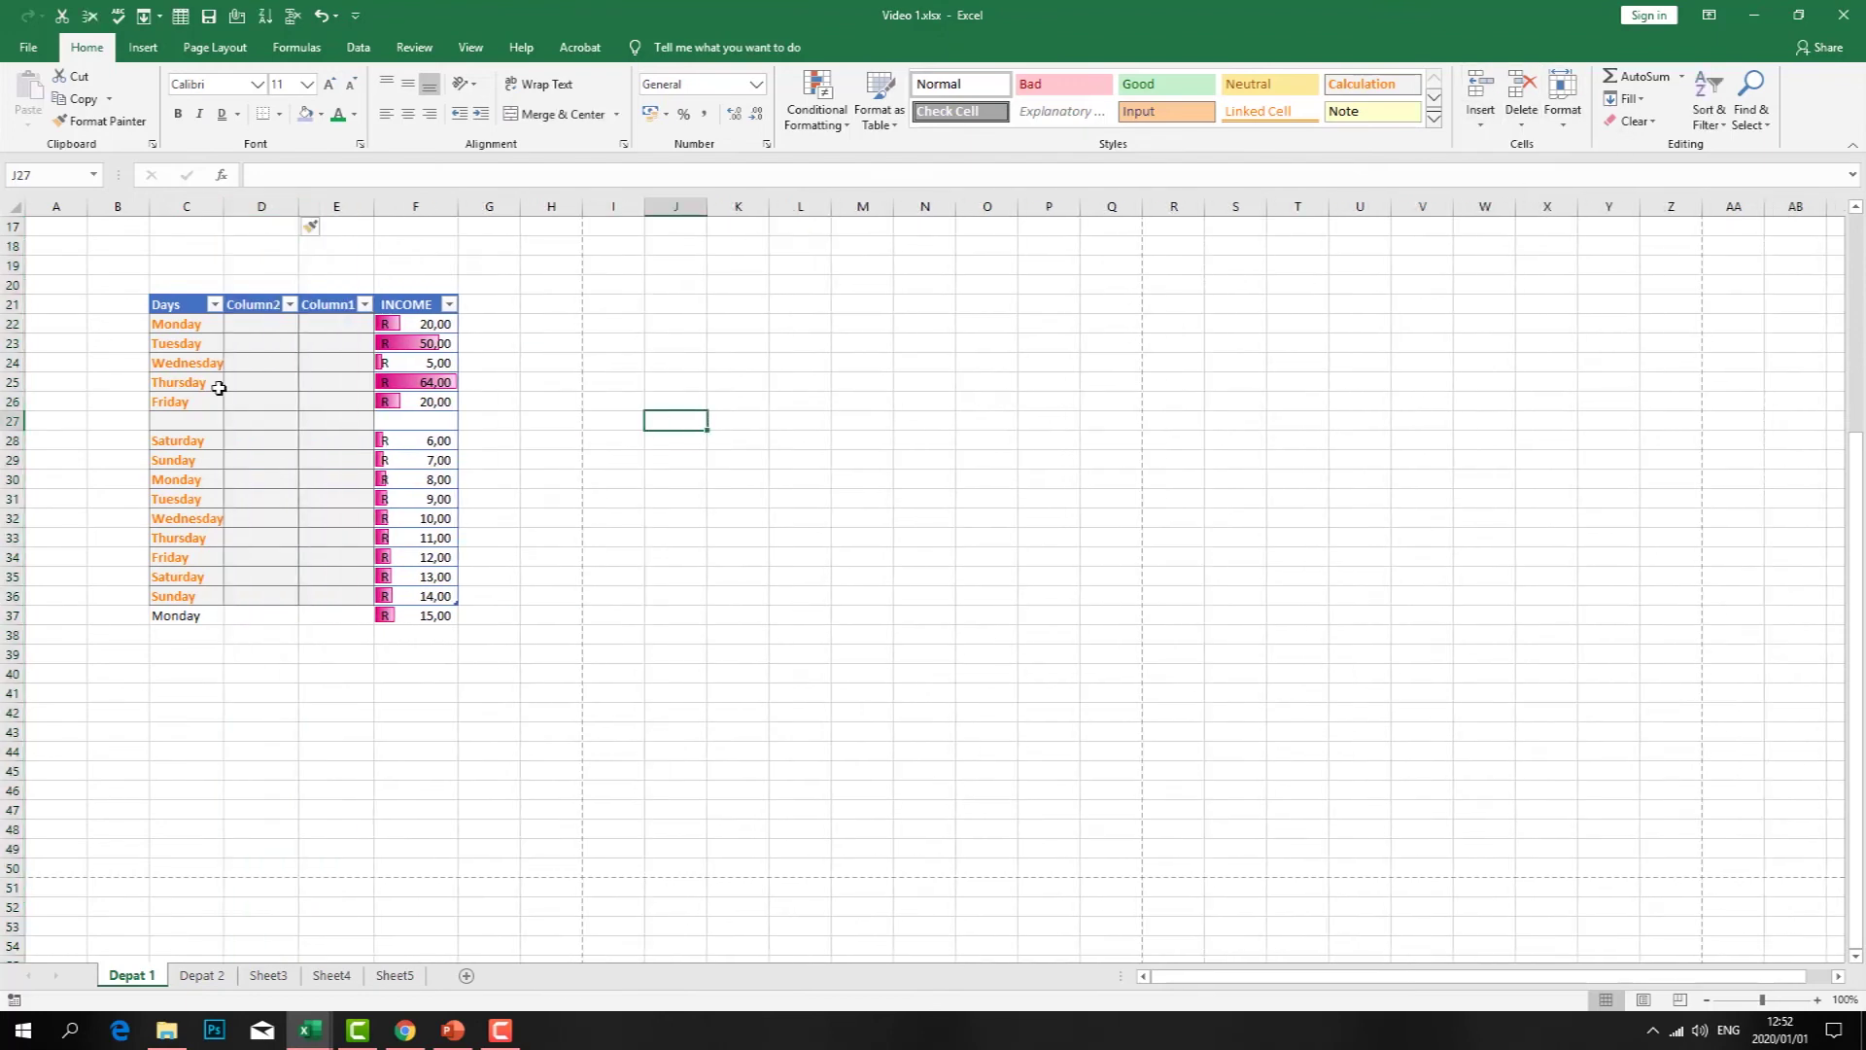
- Insert a blank sheet row at row 24, above Wednesday
{"action": "left_click", "coordinate": [11, 362]}
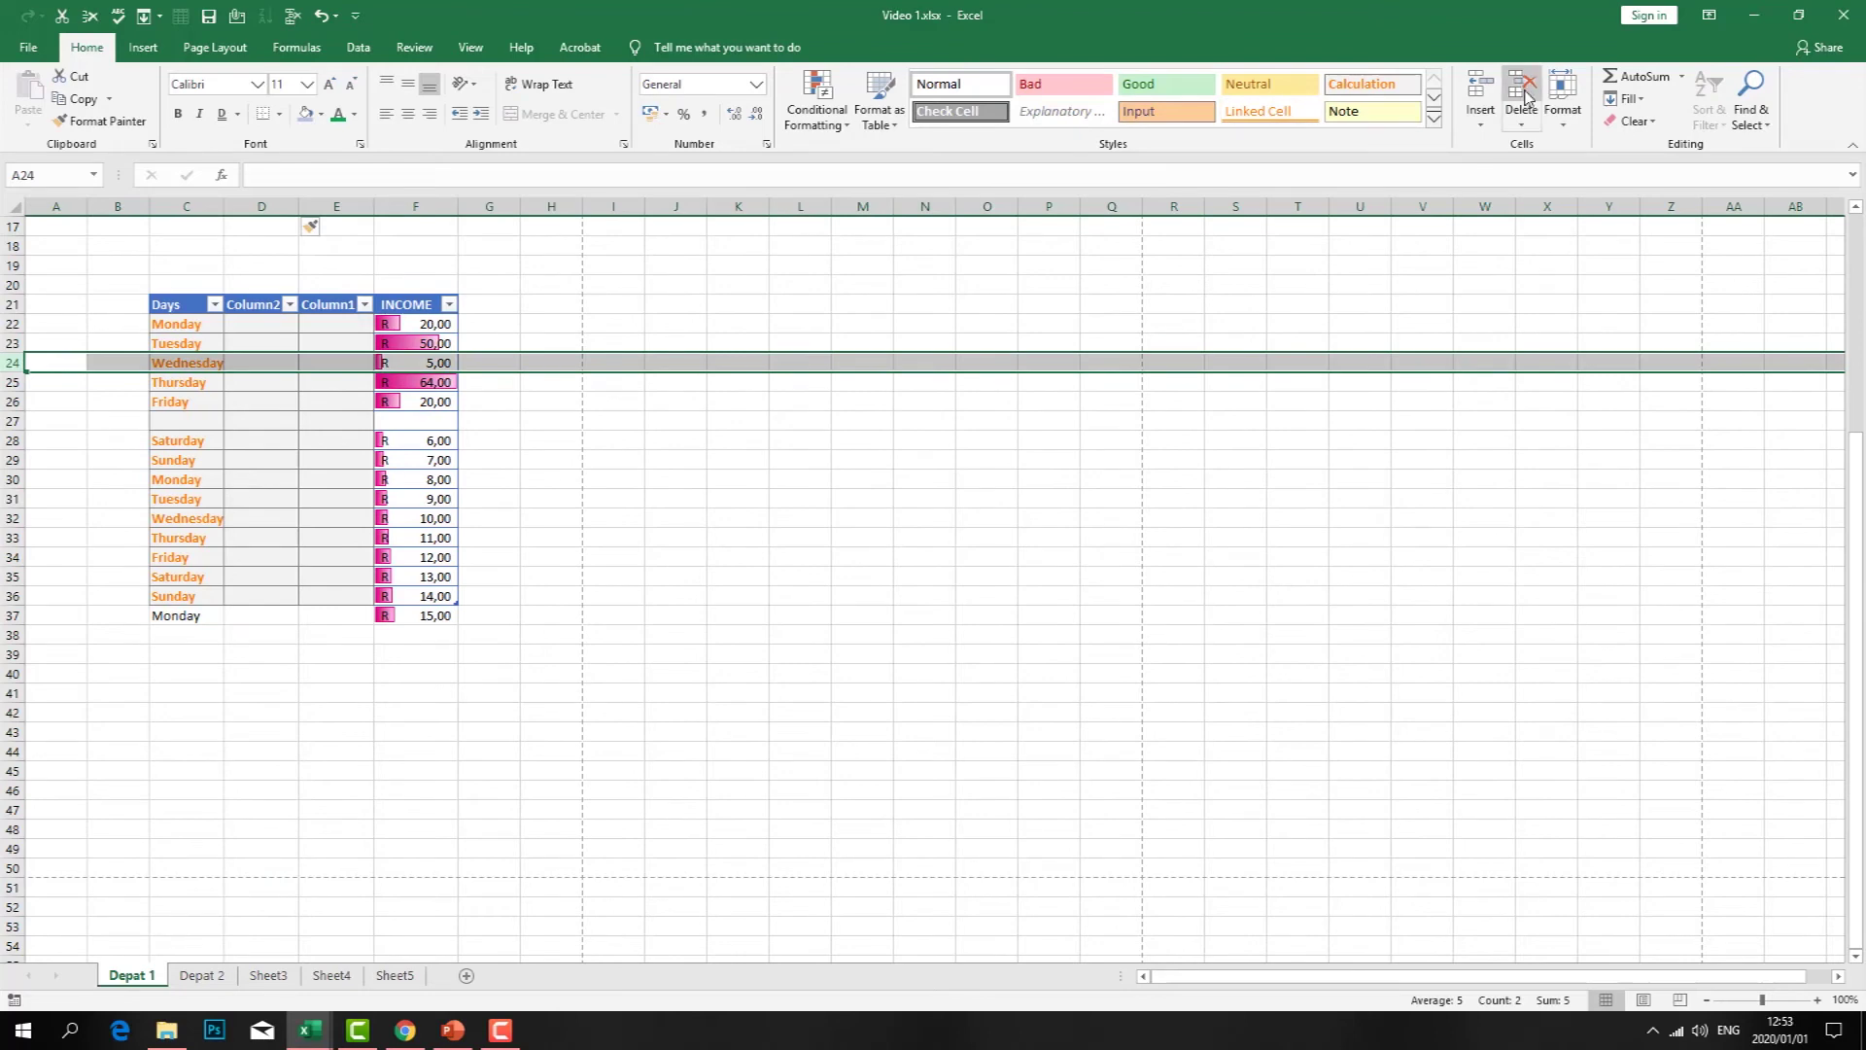
{"action": "left_click", "coordinate": [1529, 127]}
{"action": "left_click", "coordinate": [1481, 124]}
{"action": "left_click", "coordinate": [1512, 172]}
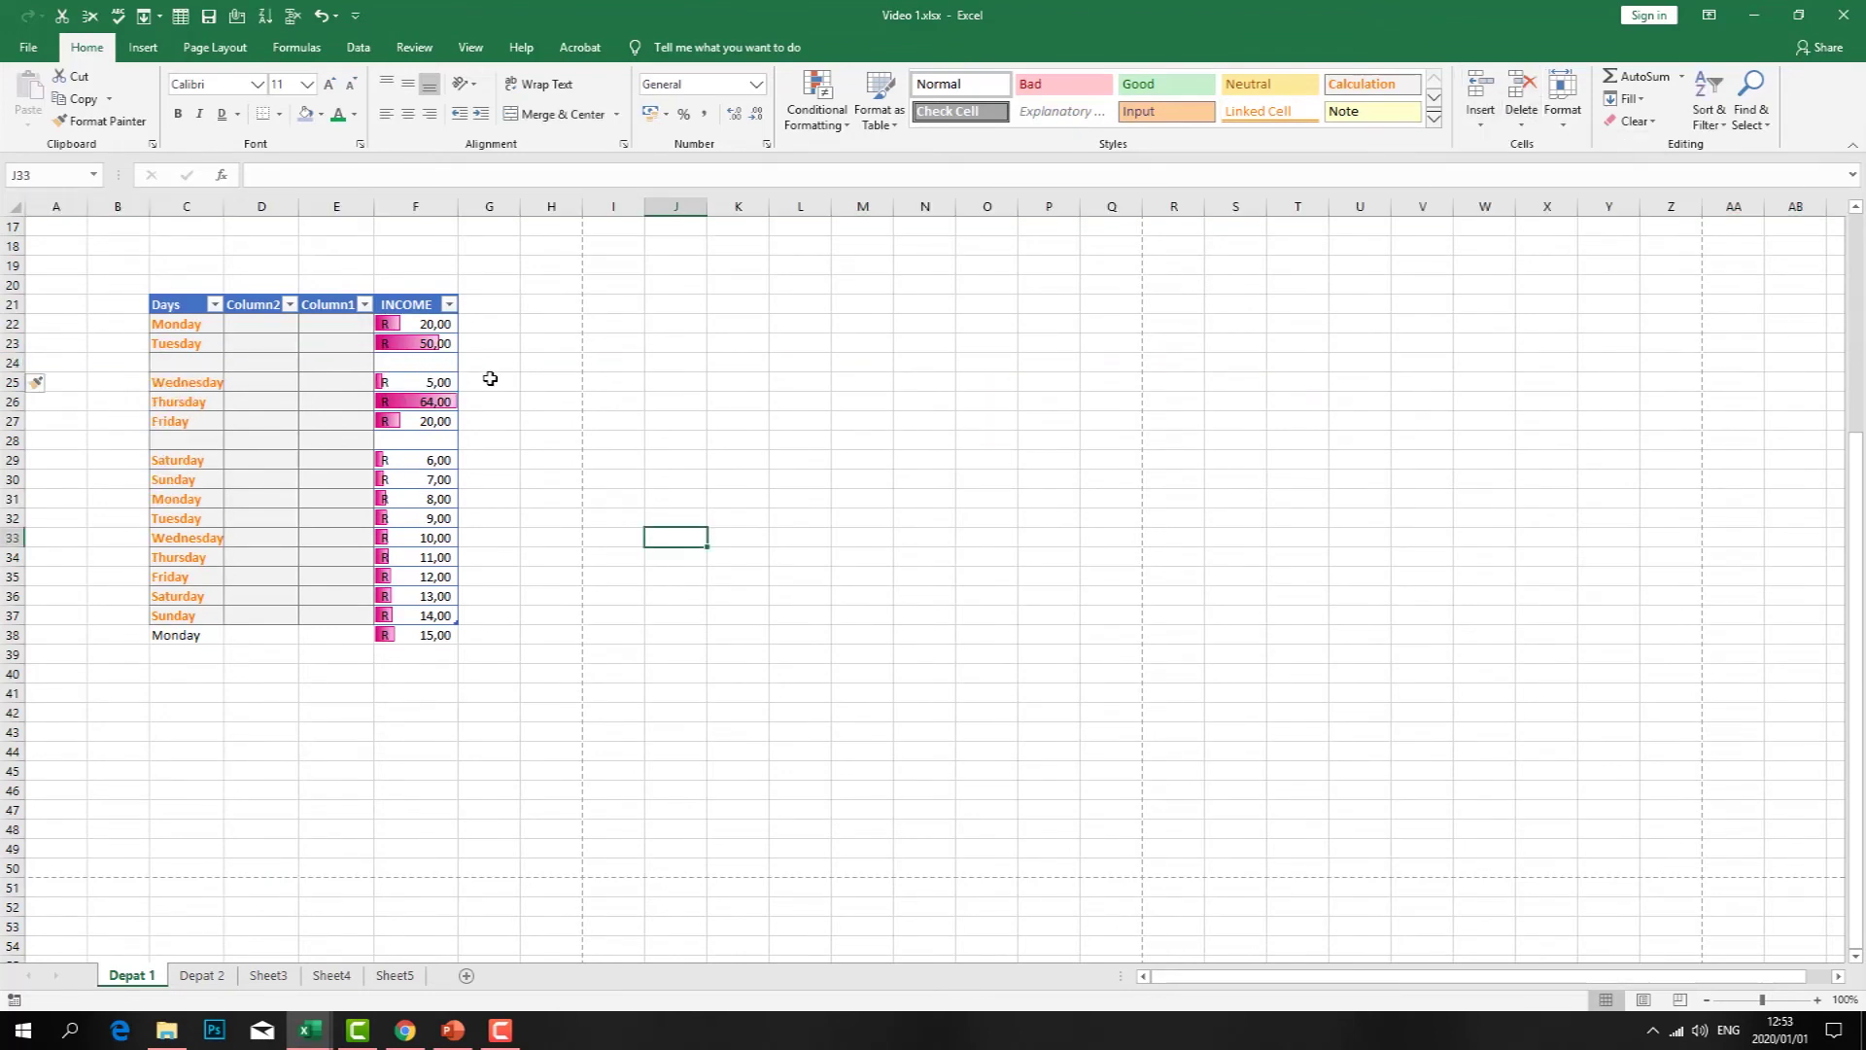
- Delete the blank row 24 between Tuesday and Wednesday
{"action": "left_click", "coordinate": [12, 362]}
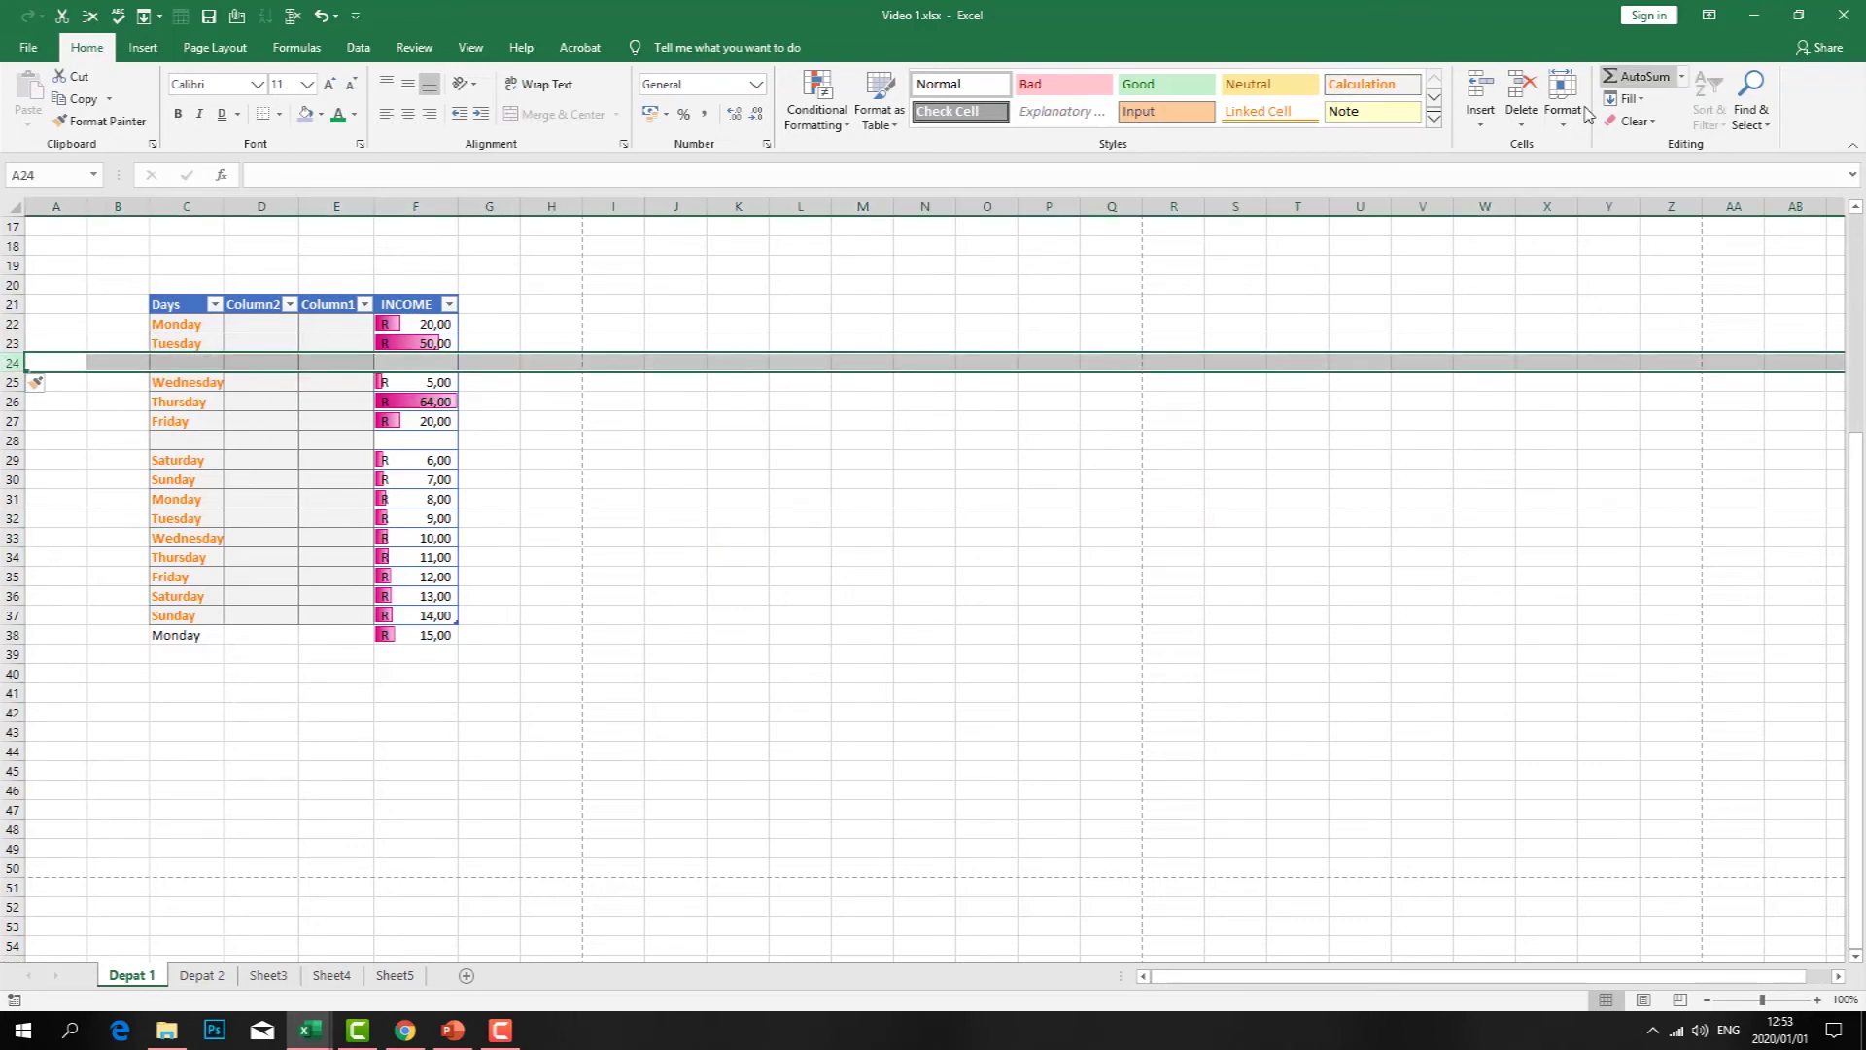
{"action": "left_click", "coordinate": [1529, 125]}
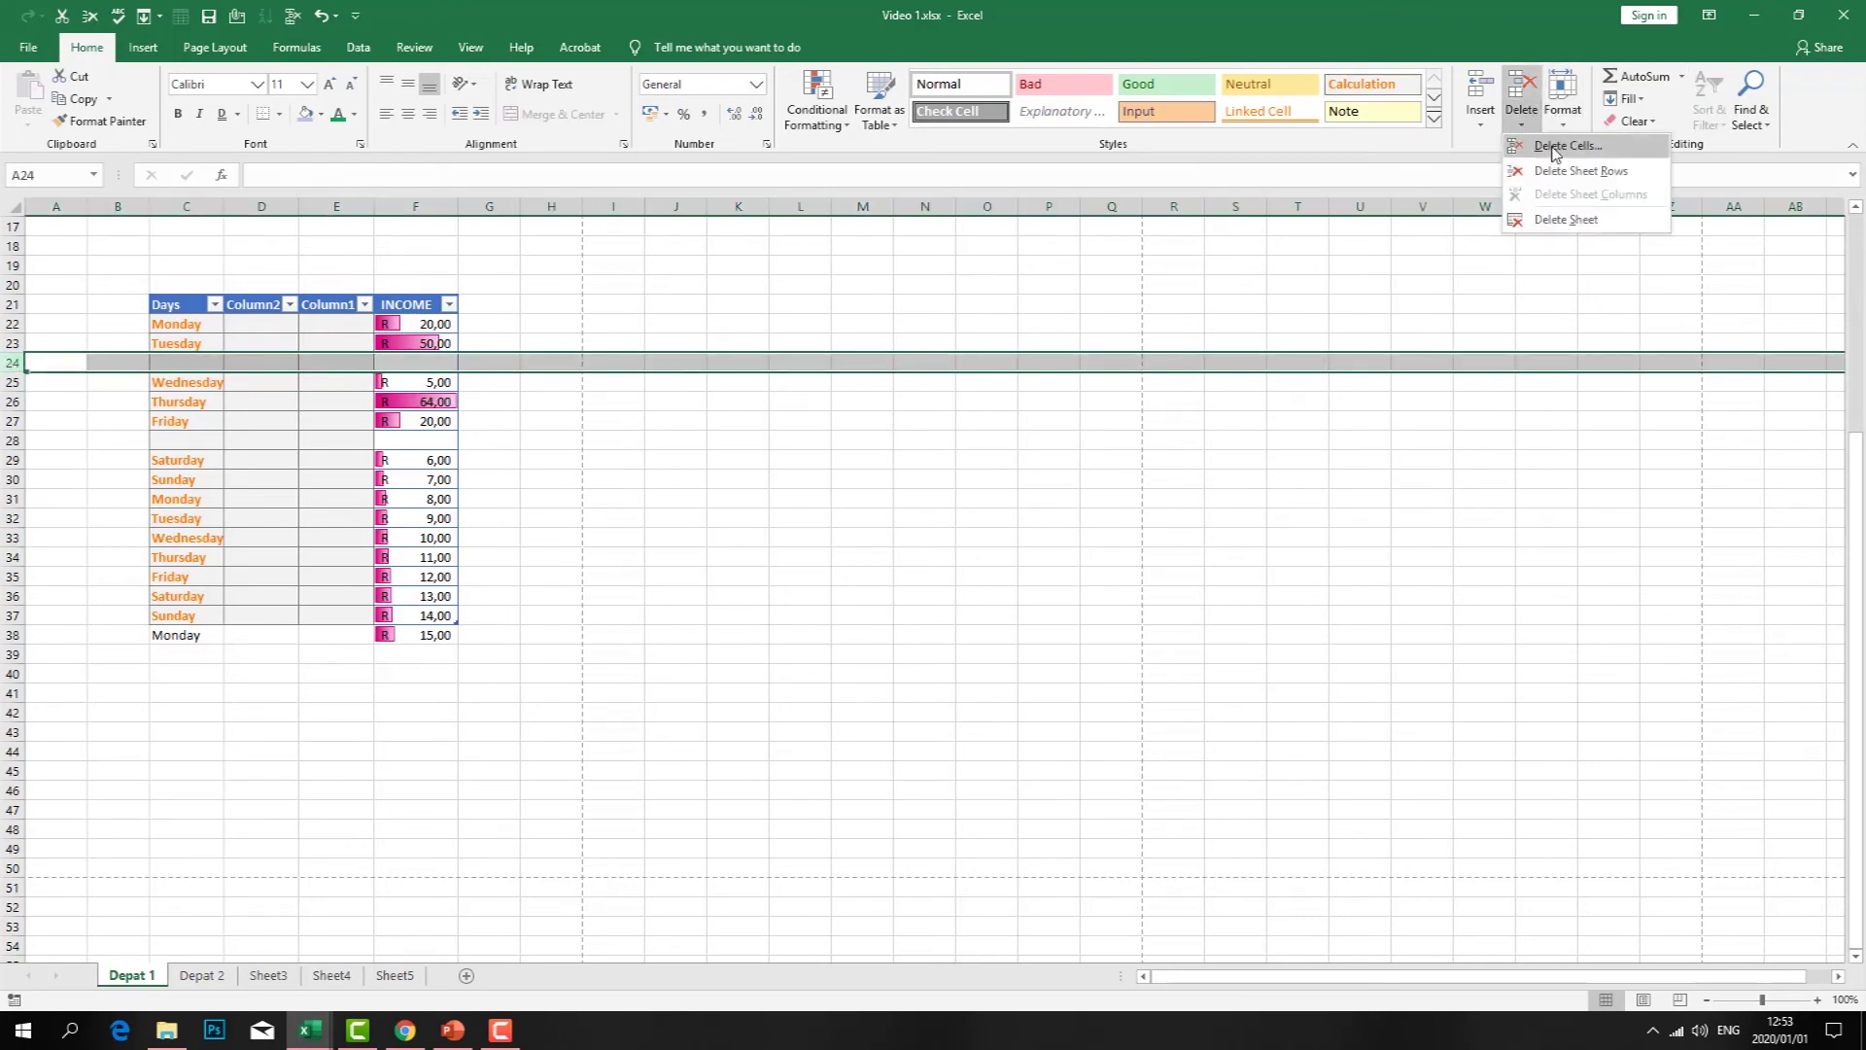
{"action": "left_click", "coordinate": [1554, 147]}
- Delete the blank sheet row 27 between Friday and Saturday
{"action": "left_click", "coordinate": [20, 418]}
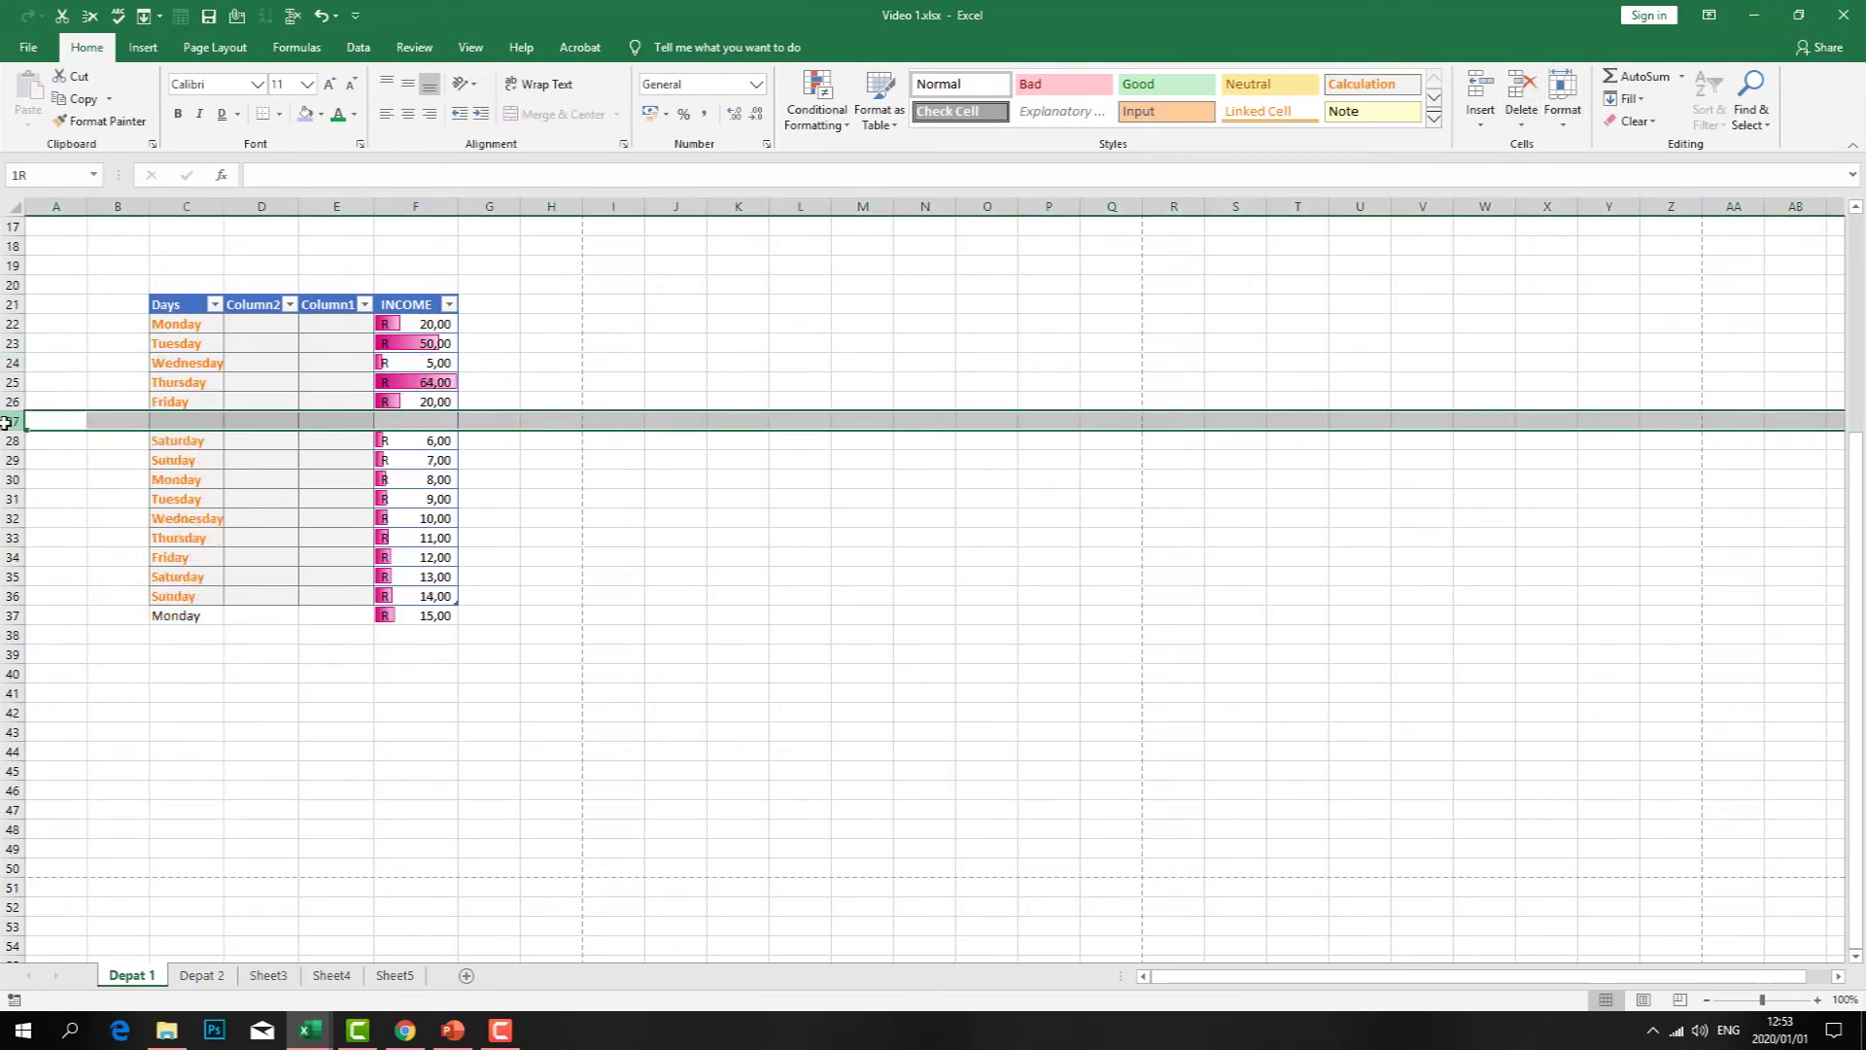
{"action": "left_click", "coordinate": [1522, 124]}
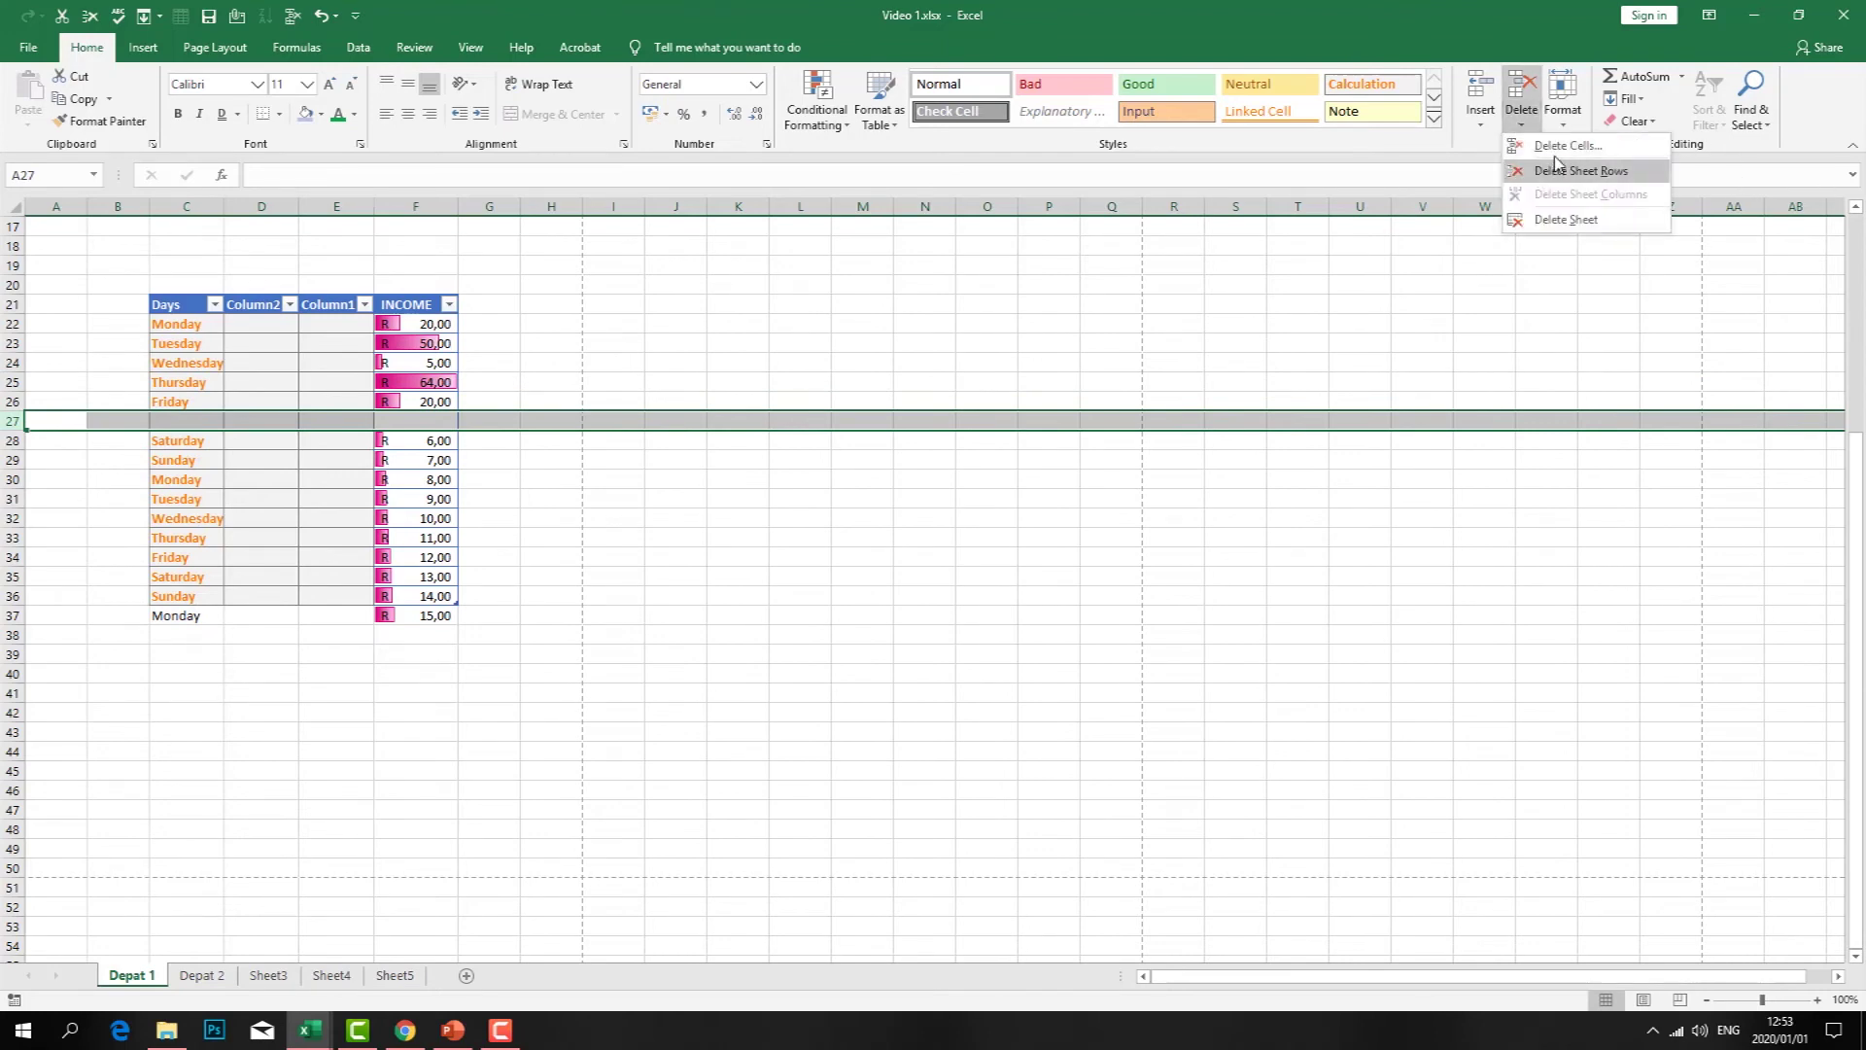
{"action": "left_click", "coordinate": [1561, 170]}
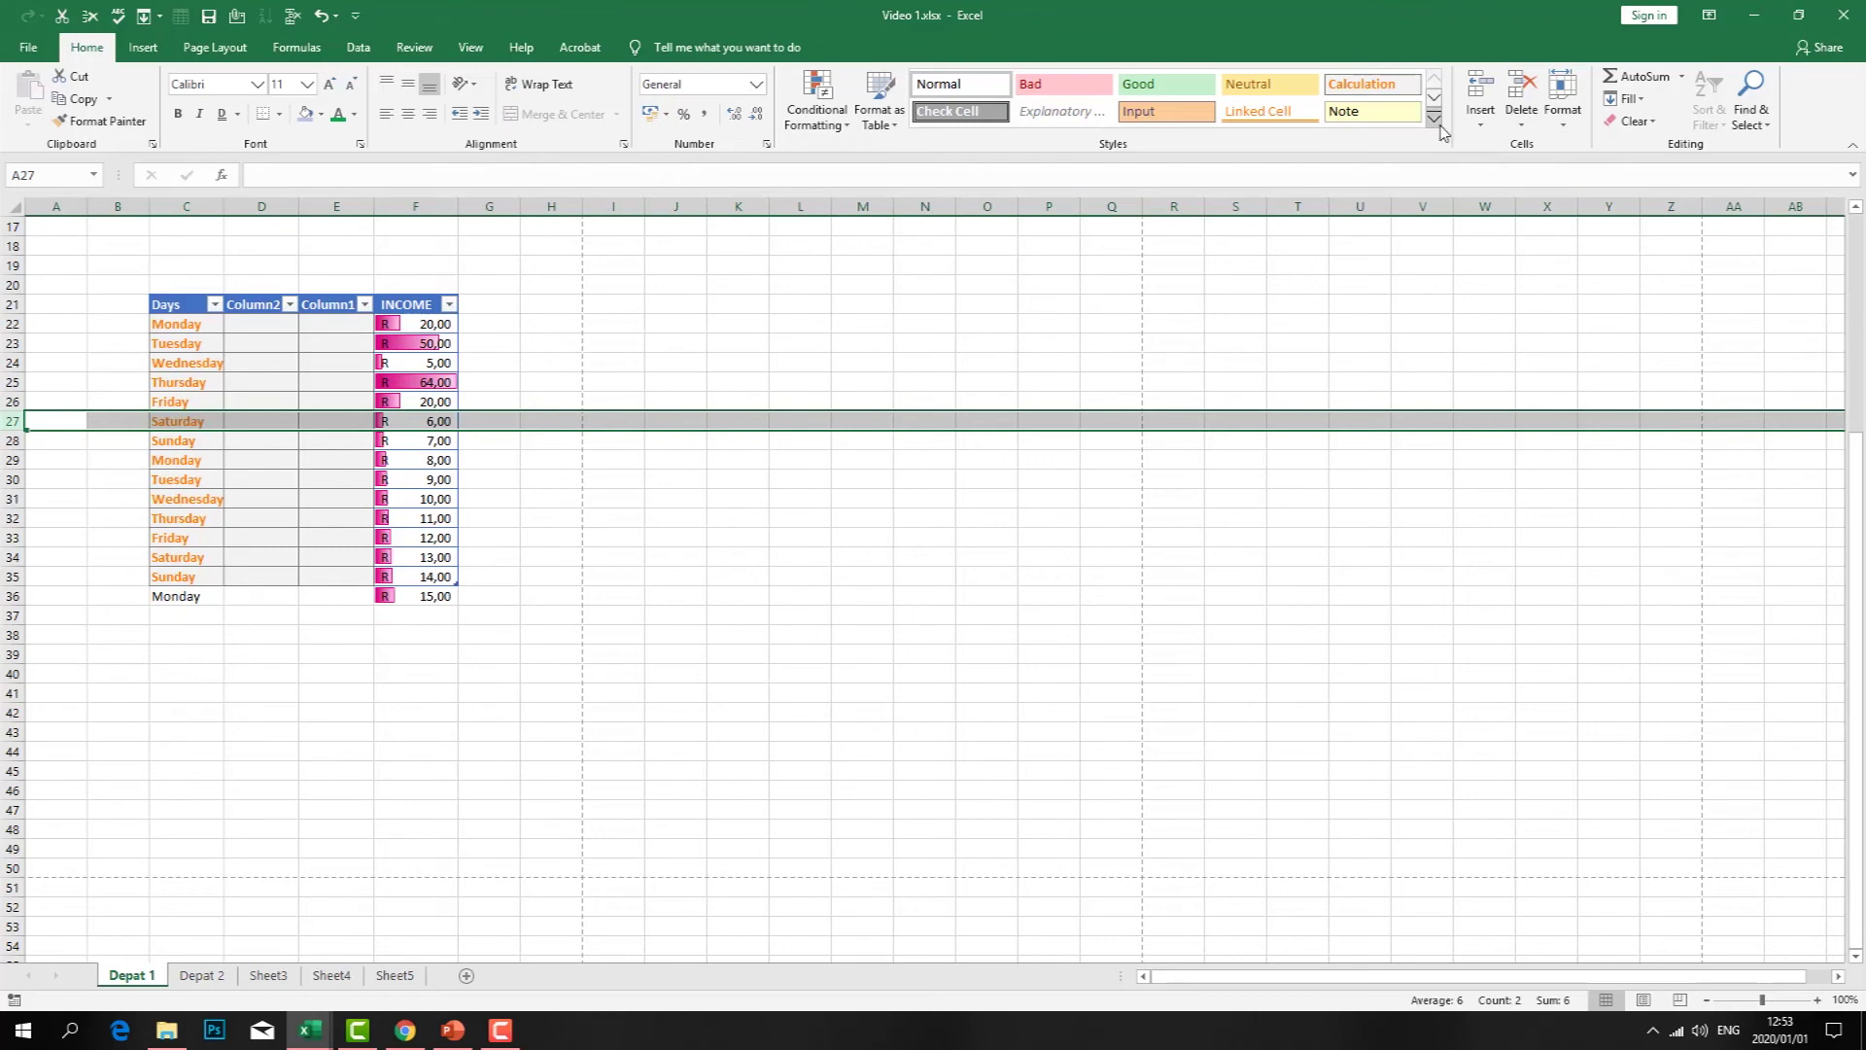
{"action": "left_click", "coordinate": [1296, 245]}
- Delete the empty Column2 sheet column next to the Days column
{"action": "left_click", "coordinate": [260, 206]}
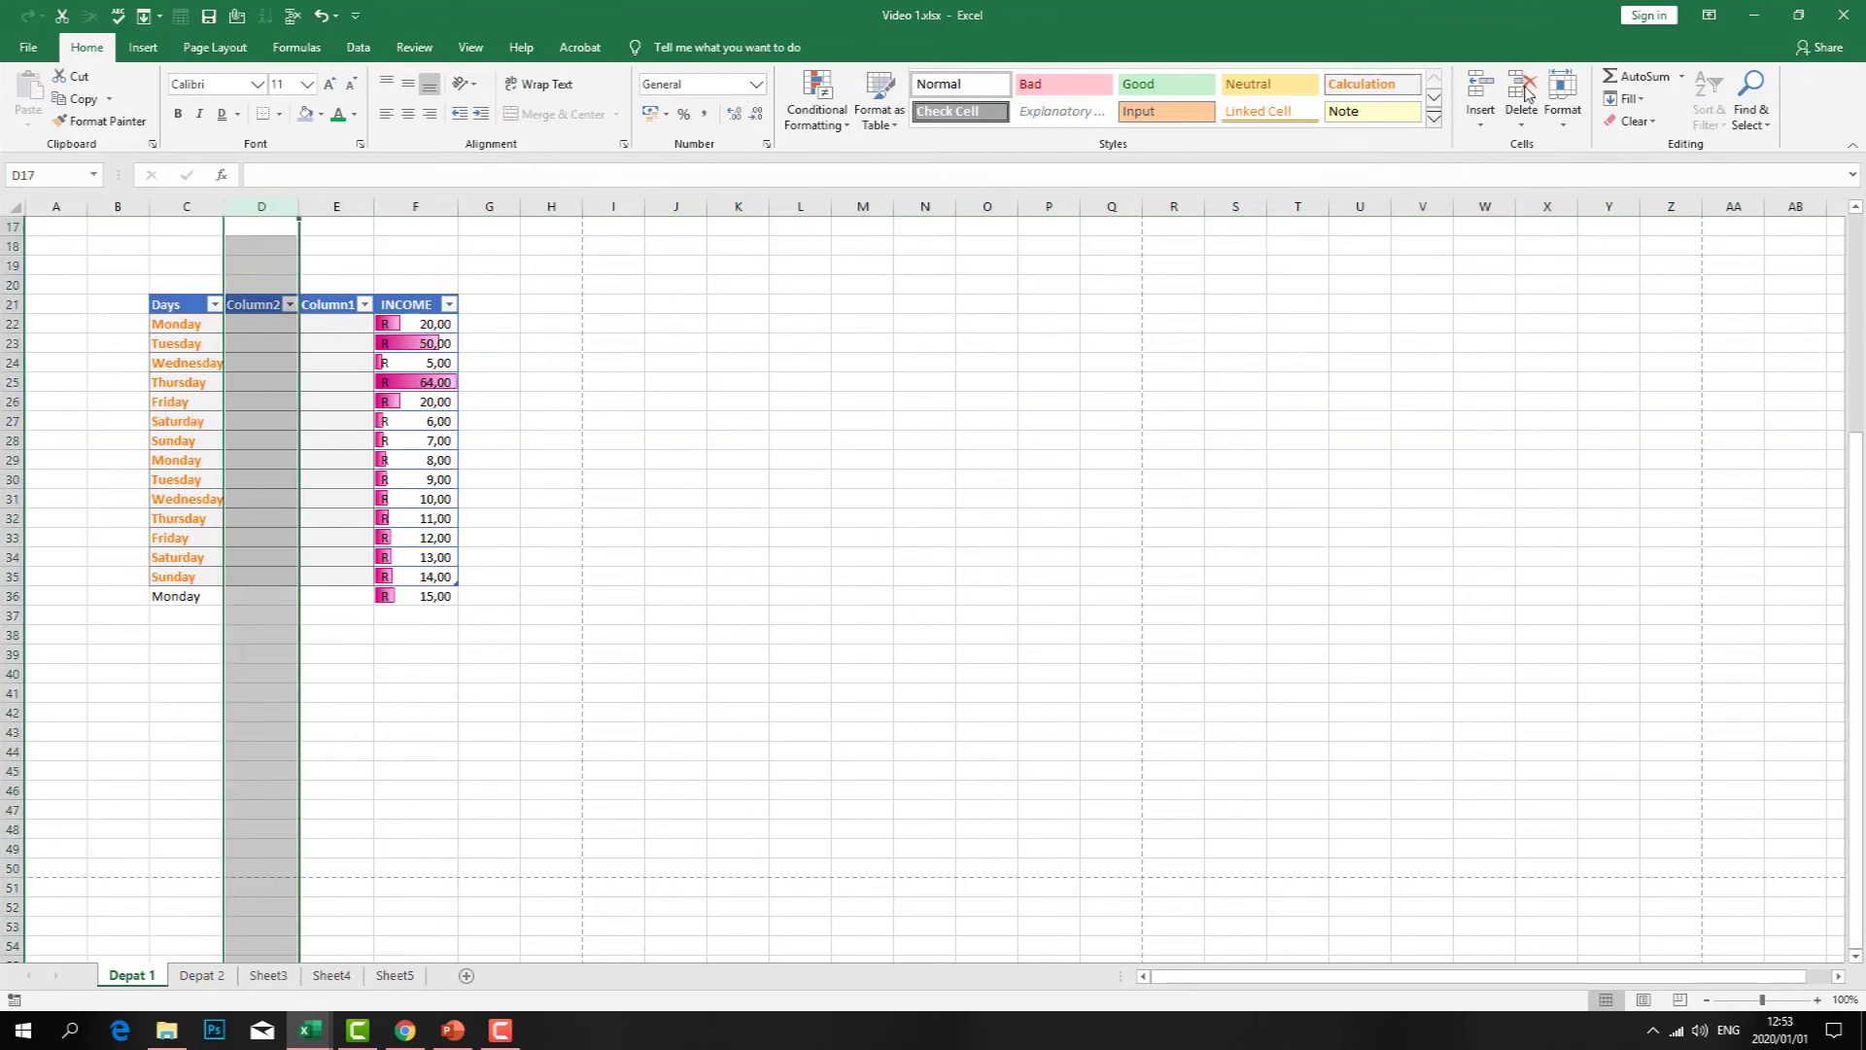
{"action": "left_click", "coordinate": [1522, 121]}
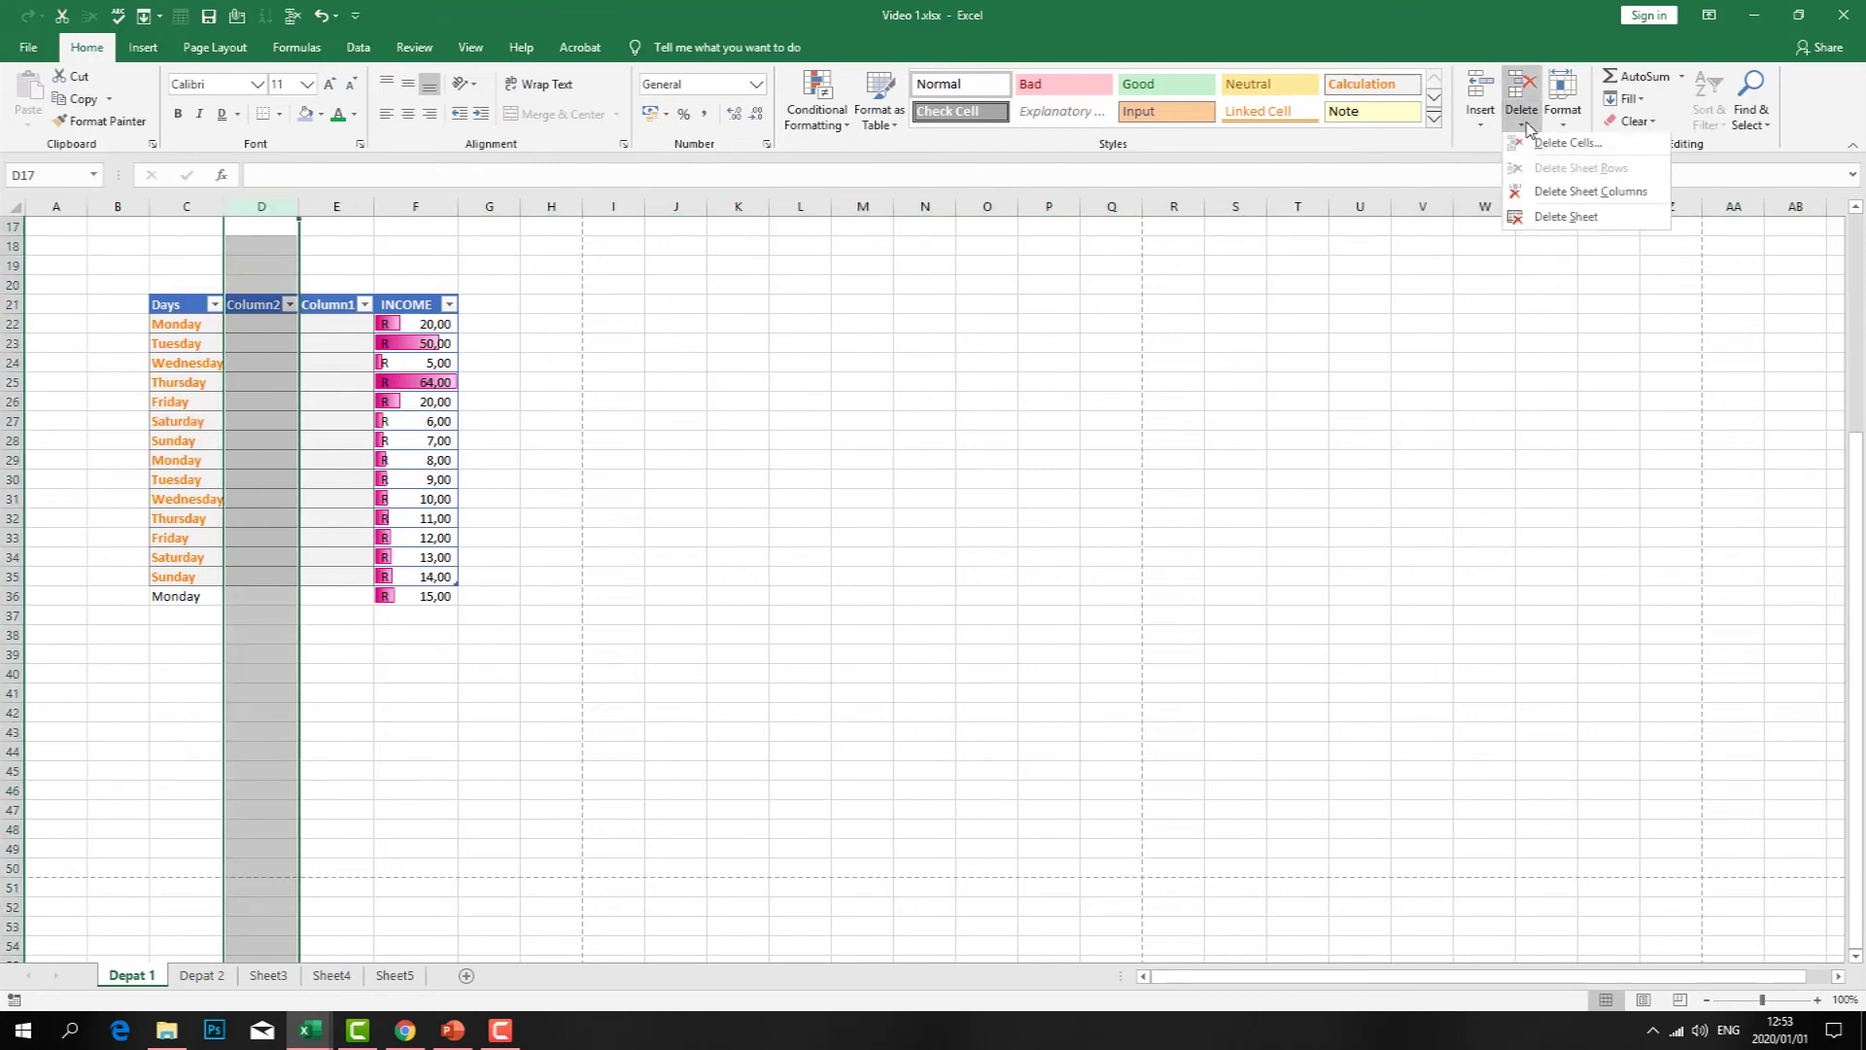
{"action": "left_click", "coordinate": [1558, 198]}
{"action": "left_click", "coordinate": [1491, 260]}
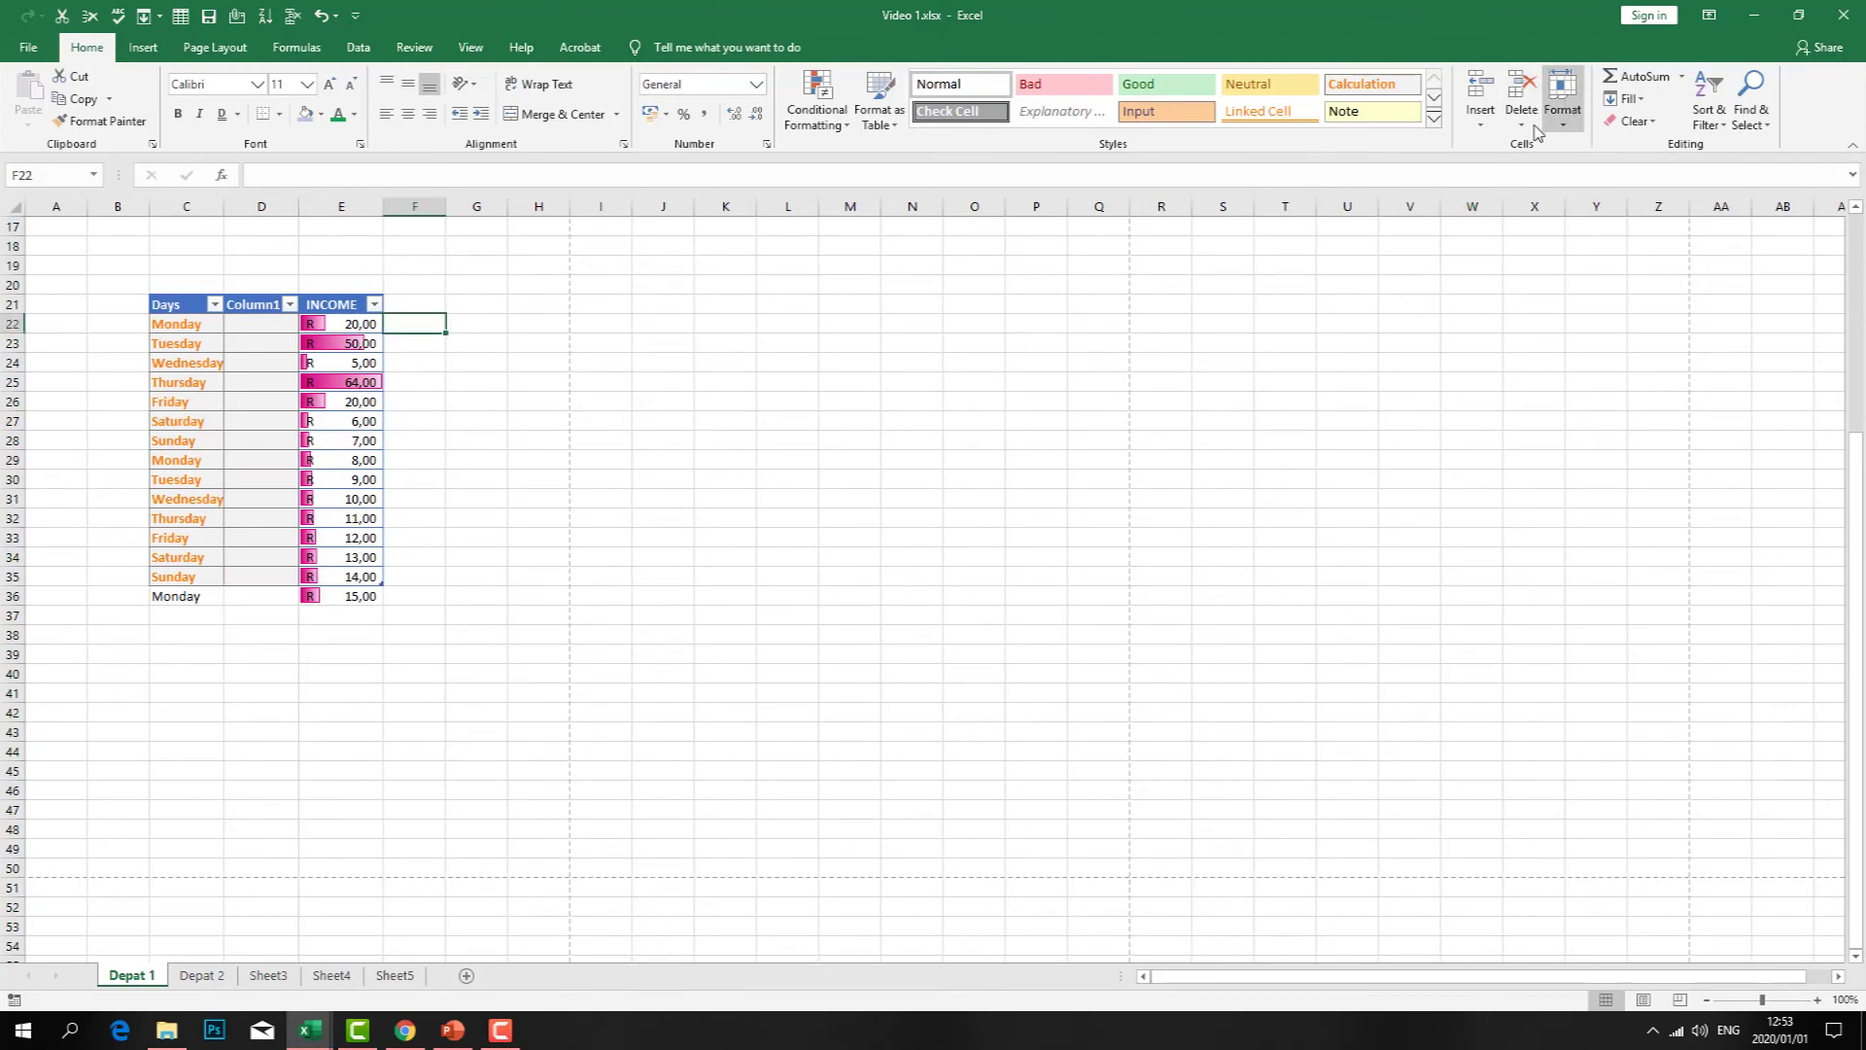
- Set the height of row 22, the first Monday row, to 20
{"action": "left_click", "coordinate": [1563, 127]}
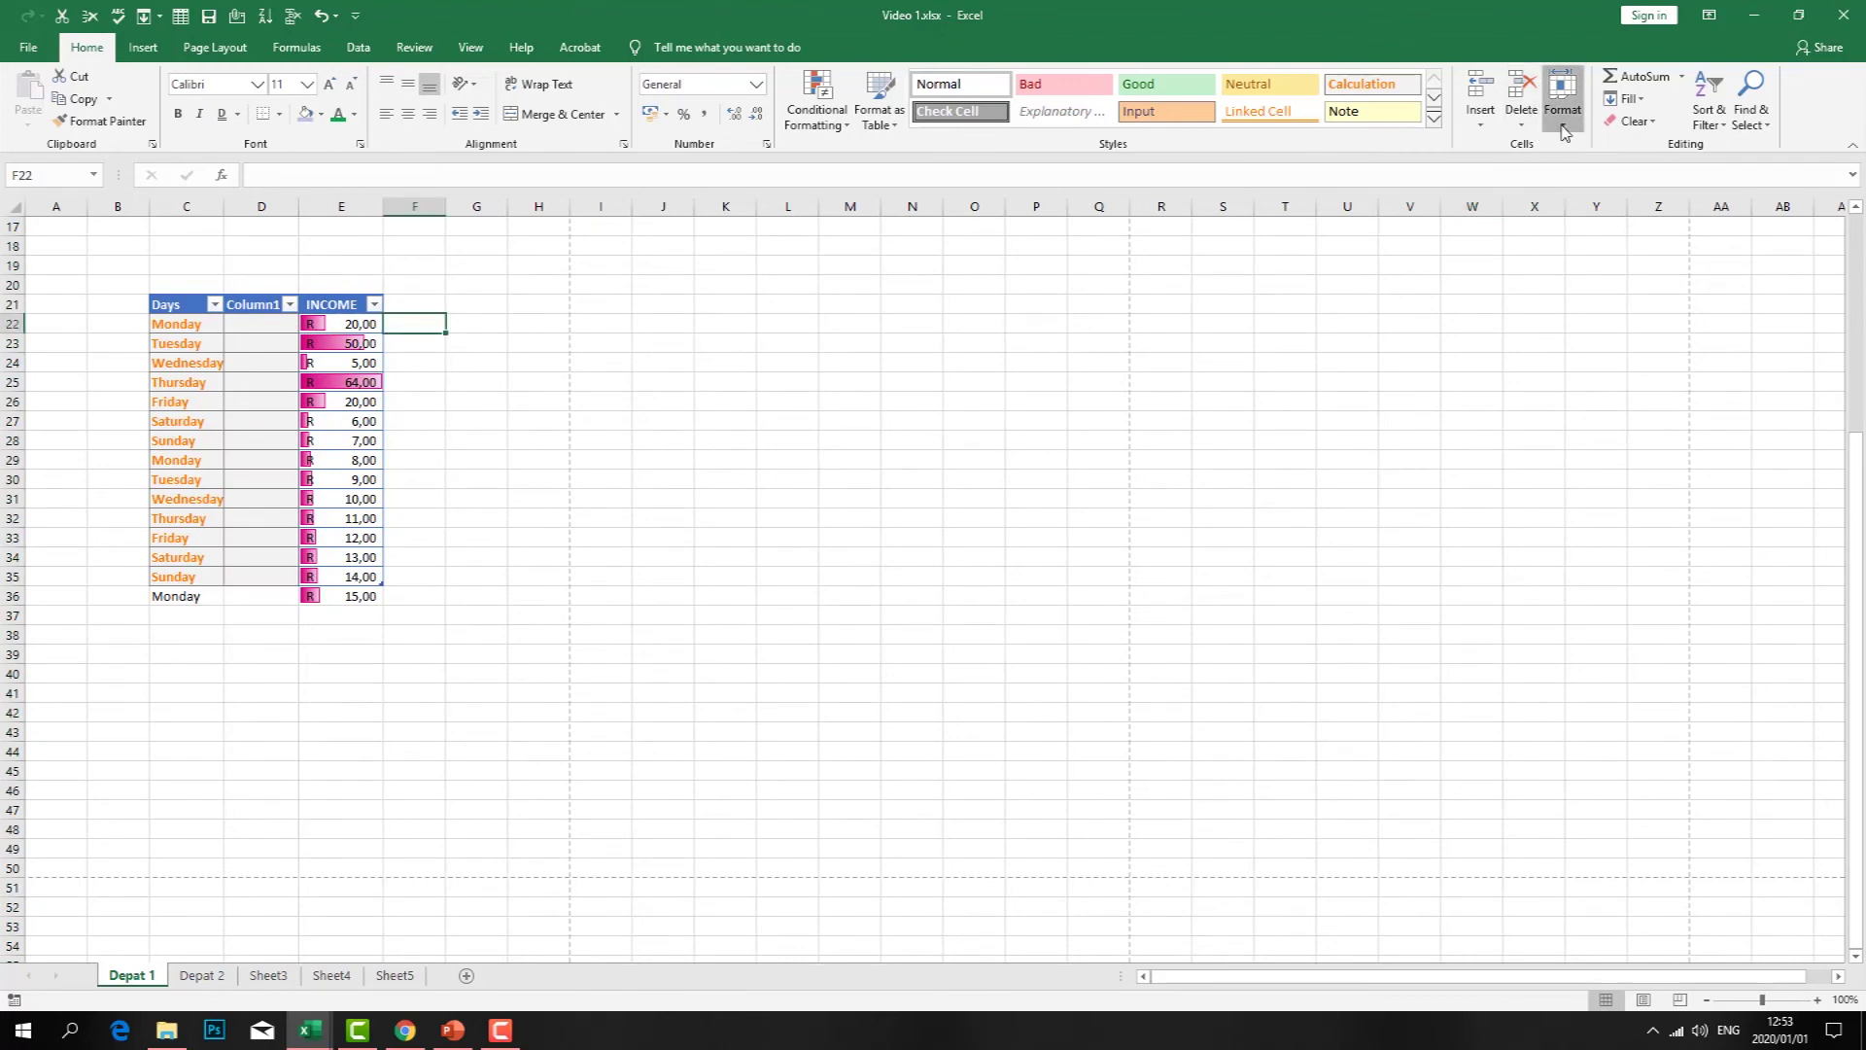
{"action": "left_click", "coordinate": [1589, 168]}
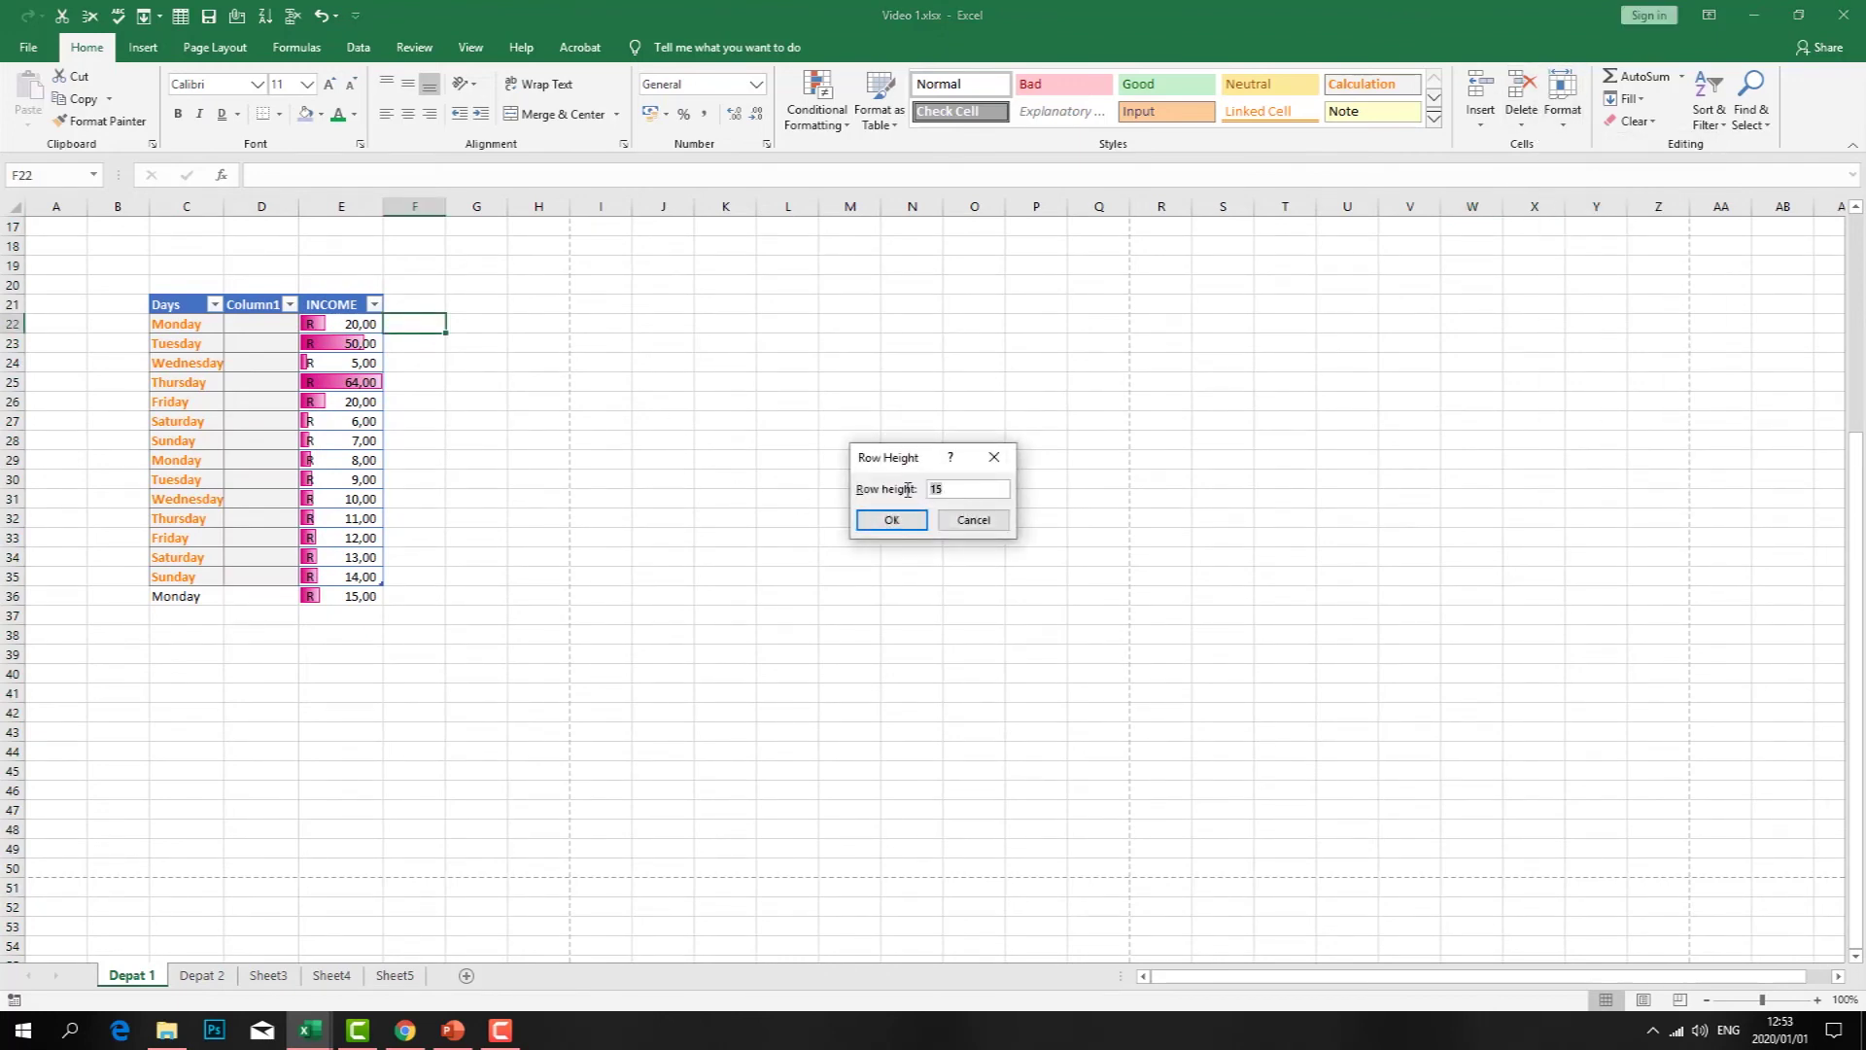
{"action": "type", "text": "20"}
{"action": "key", "text": "Return"}
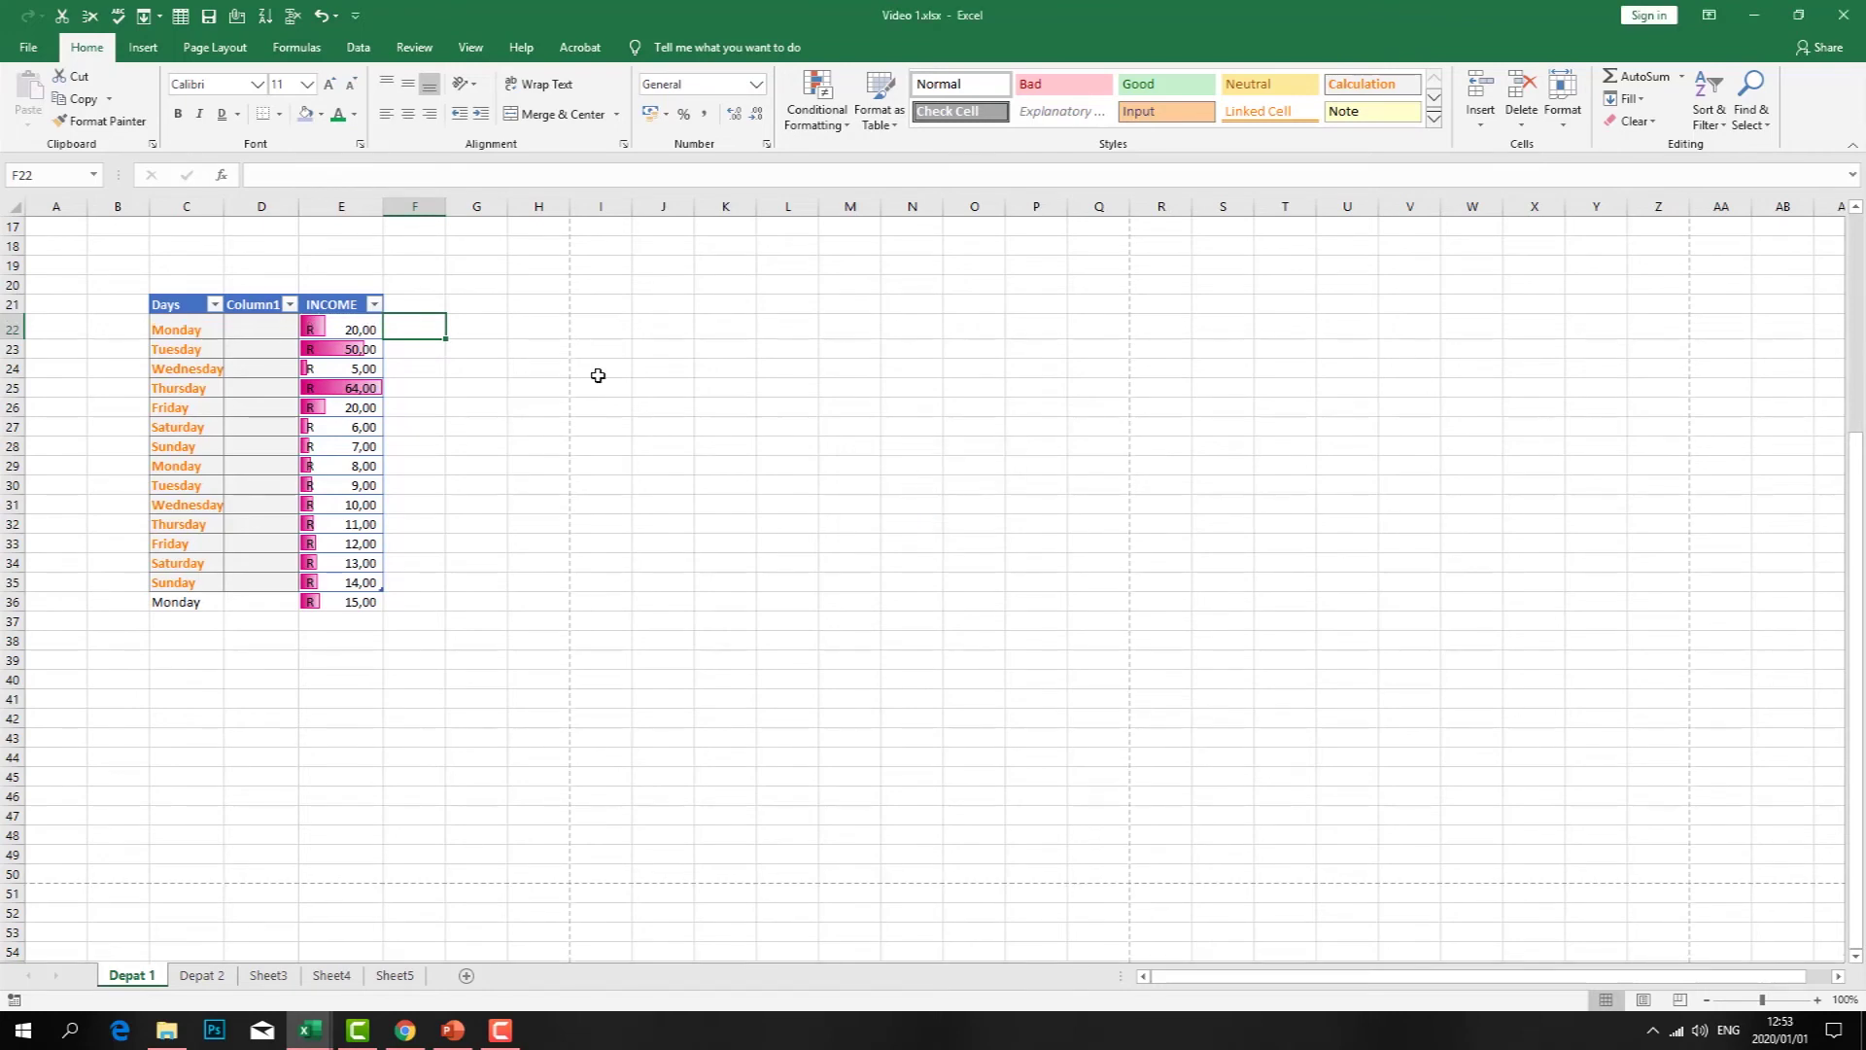
- Try a column width of 100 on columns J to L and undo the change
{"action": "left_click_drag", "start_coordinate": [681, 284], "coordinate": [806, 558]}
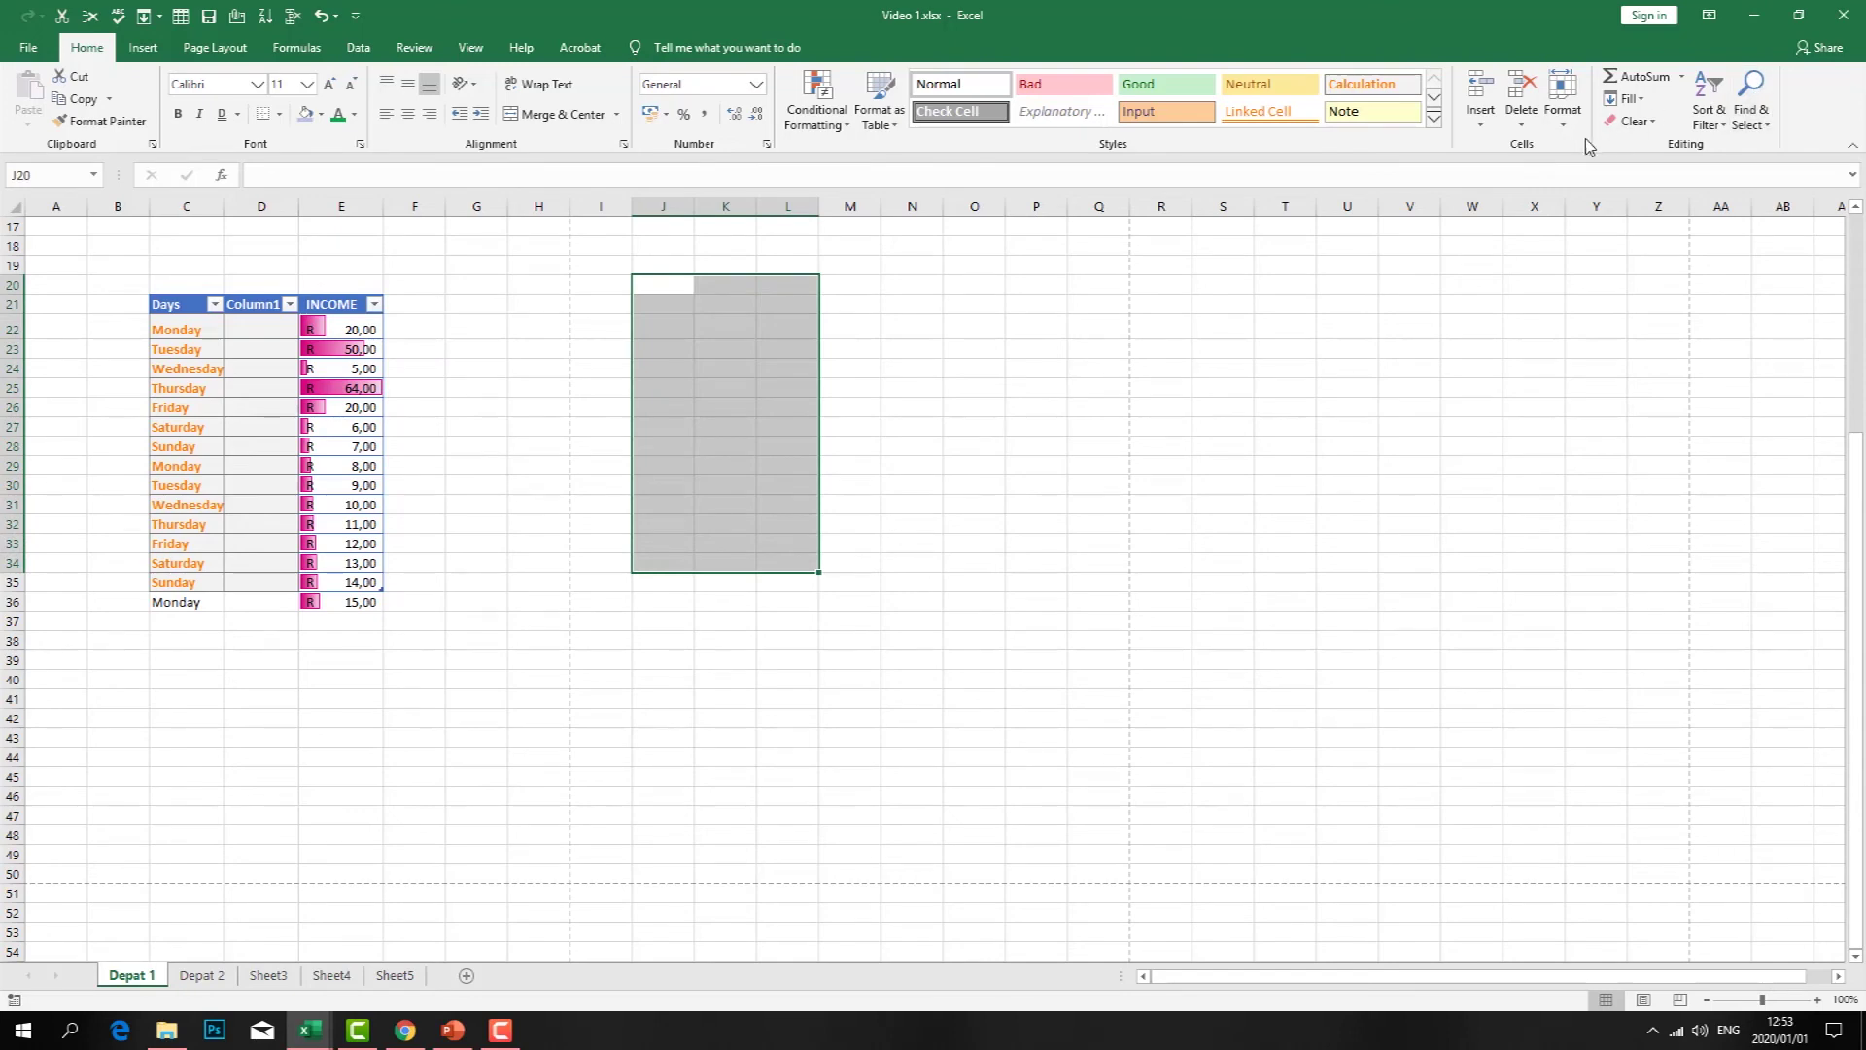
{"action": "left_click", "coordinate": [1563, 102]}
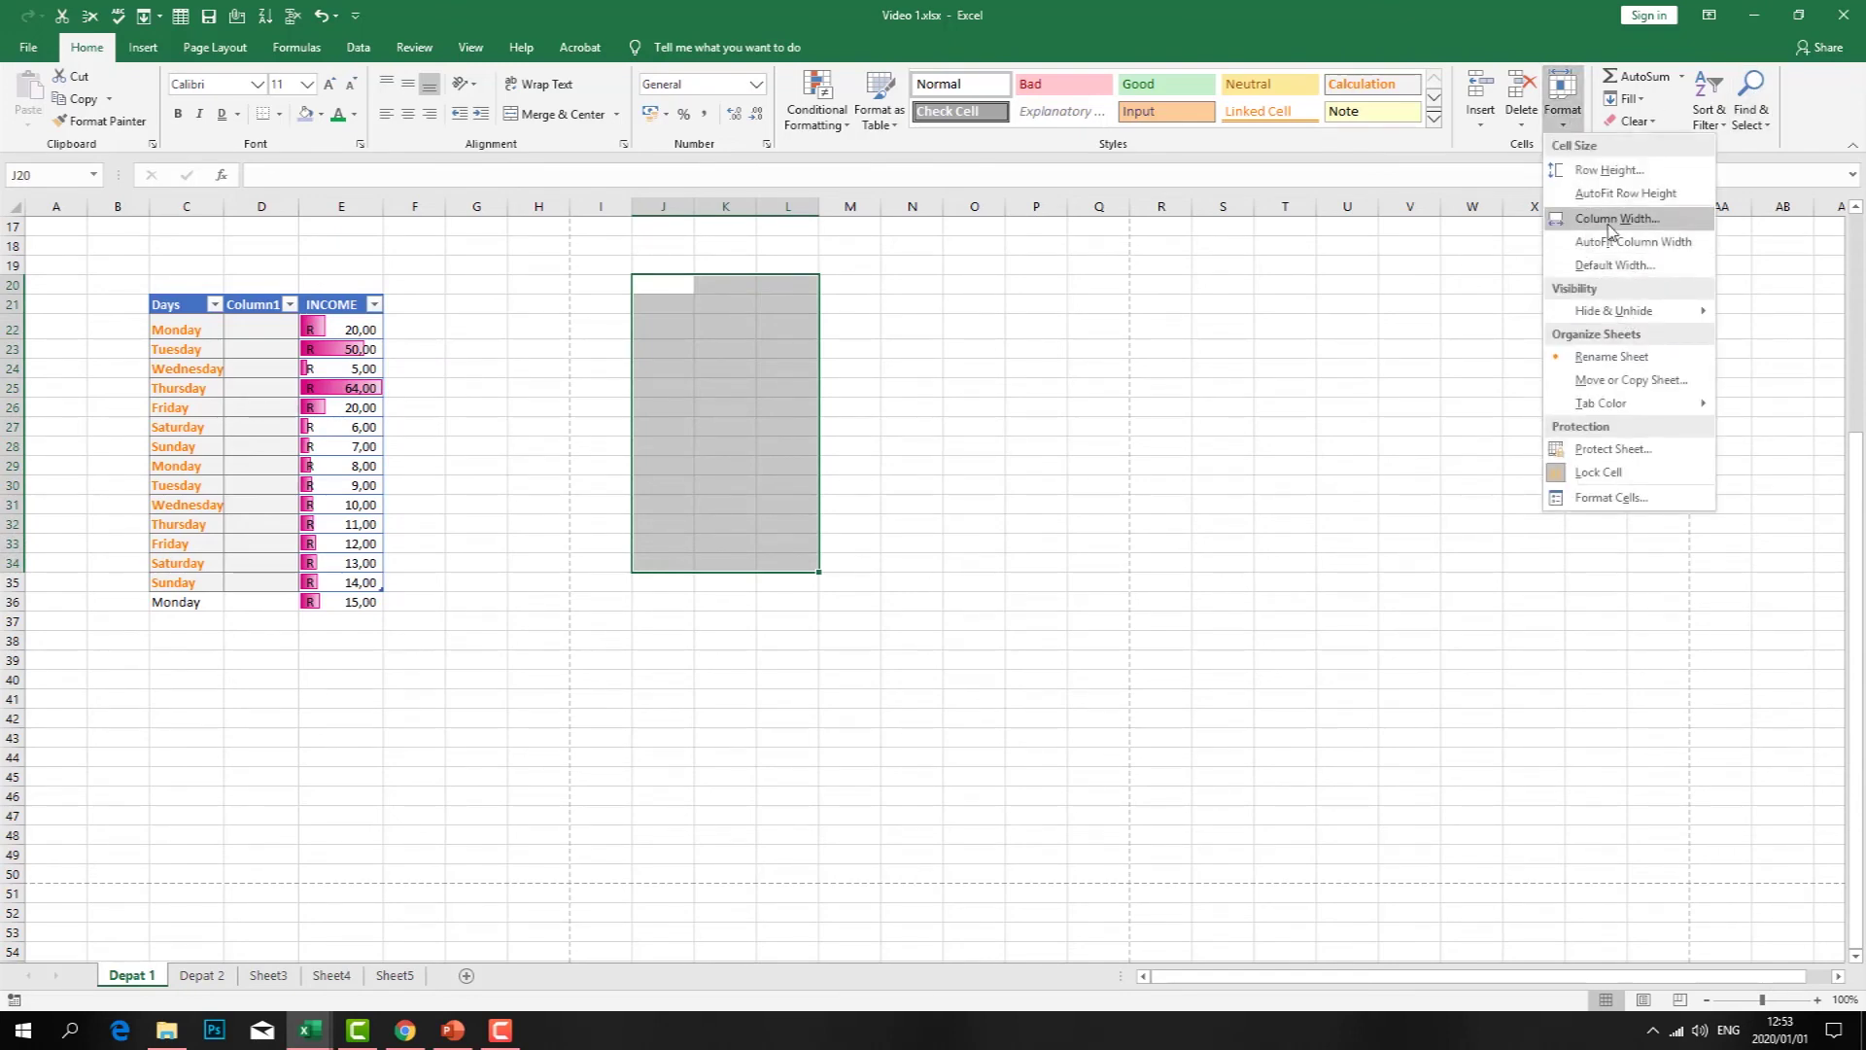
{"action": "left_click", "coordinate": [1609, 229]}
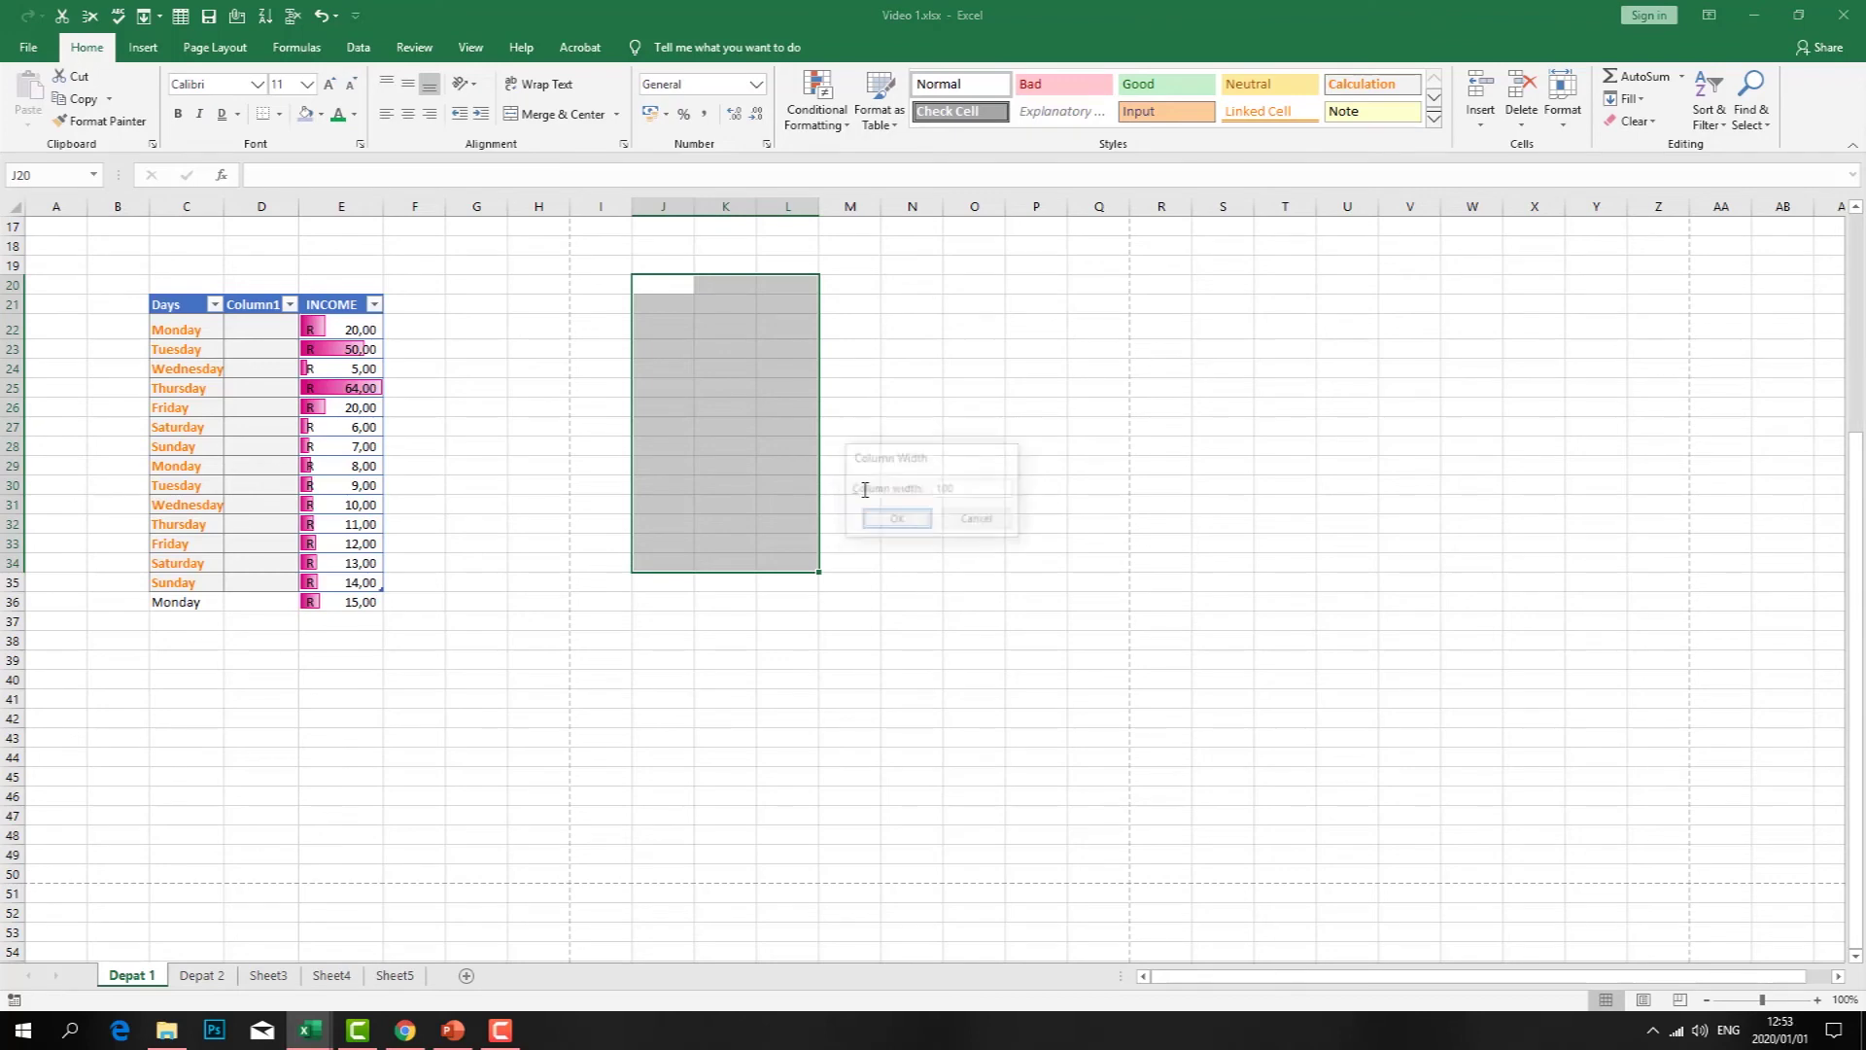
{"action": "key", "text": "Return"}
{"action": "left_click_drag", "start_coordinate": [1326, 557], "coordinate": [1325, 542]}
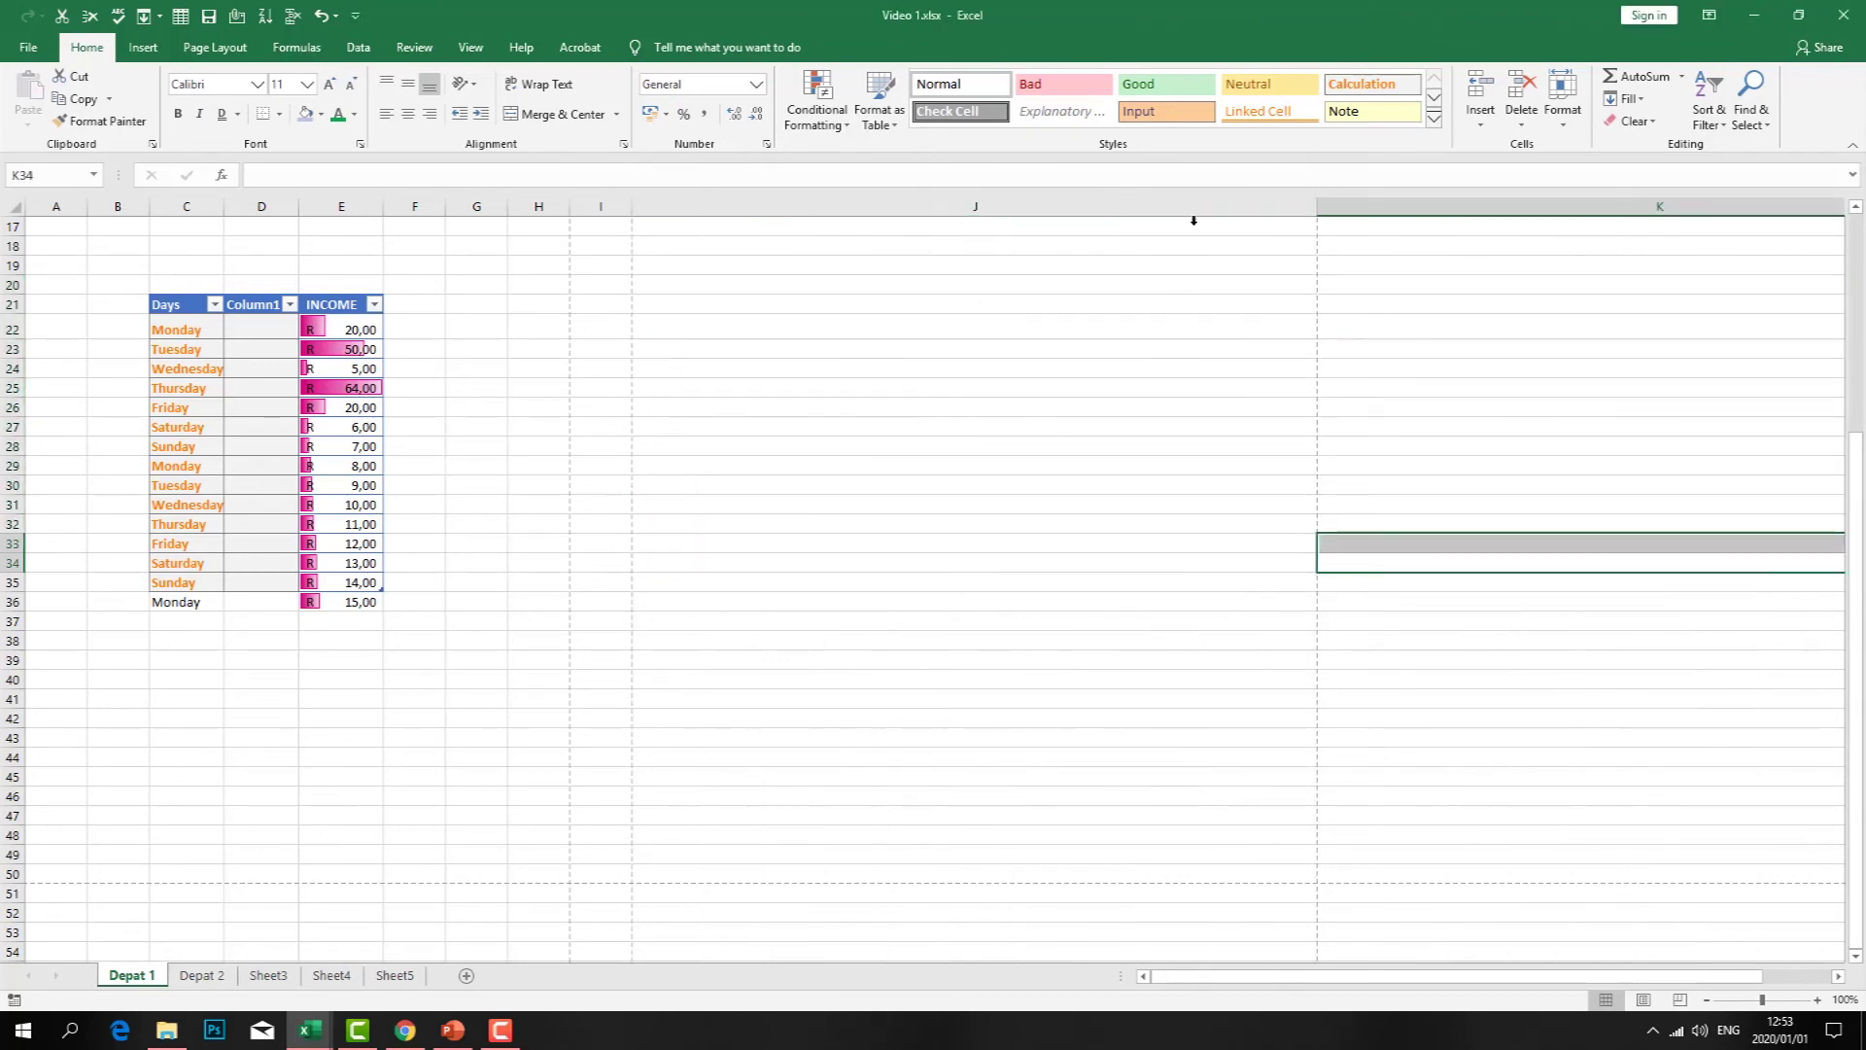
{"action": "key", "text": "ctrl+z"}
{"action": "key", "text": "ctrl+z"}
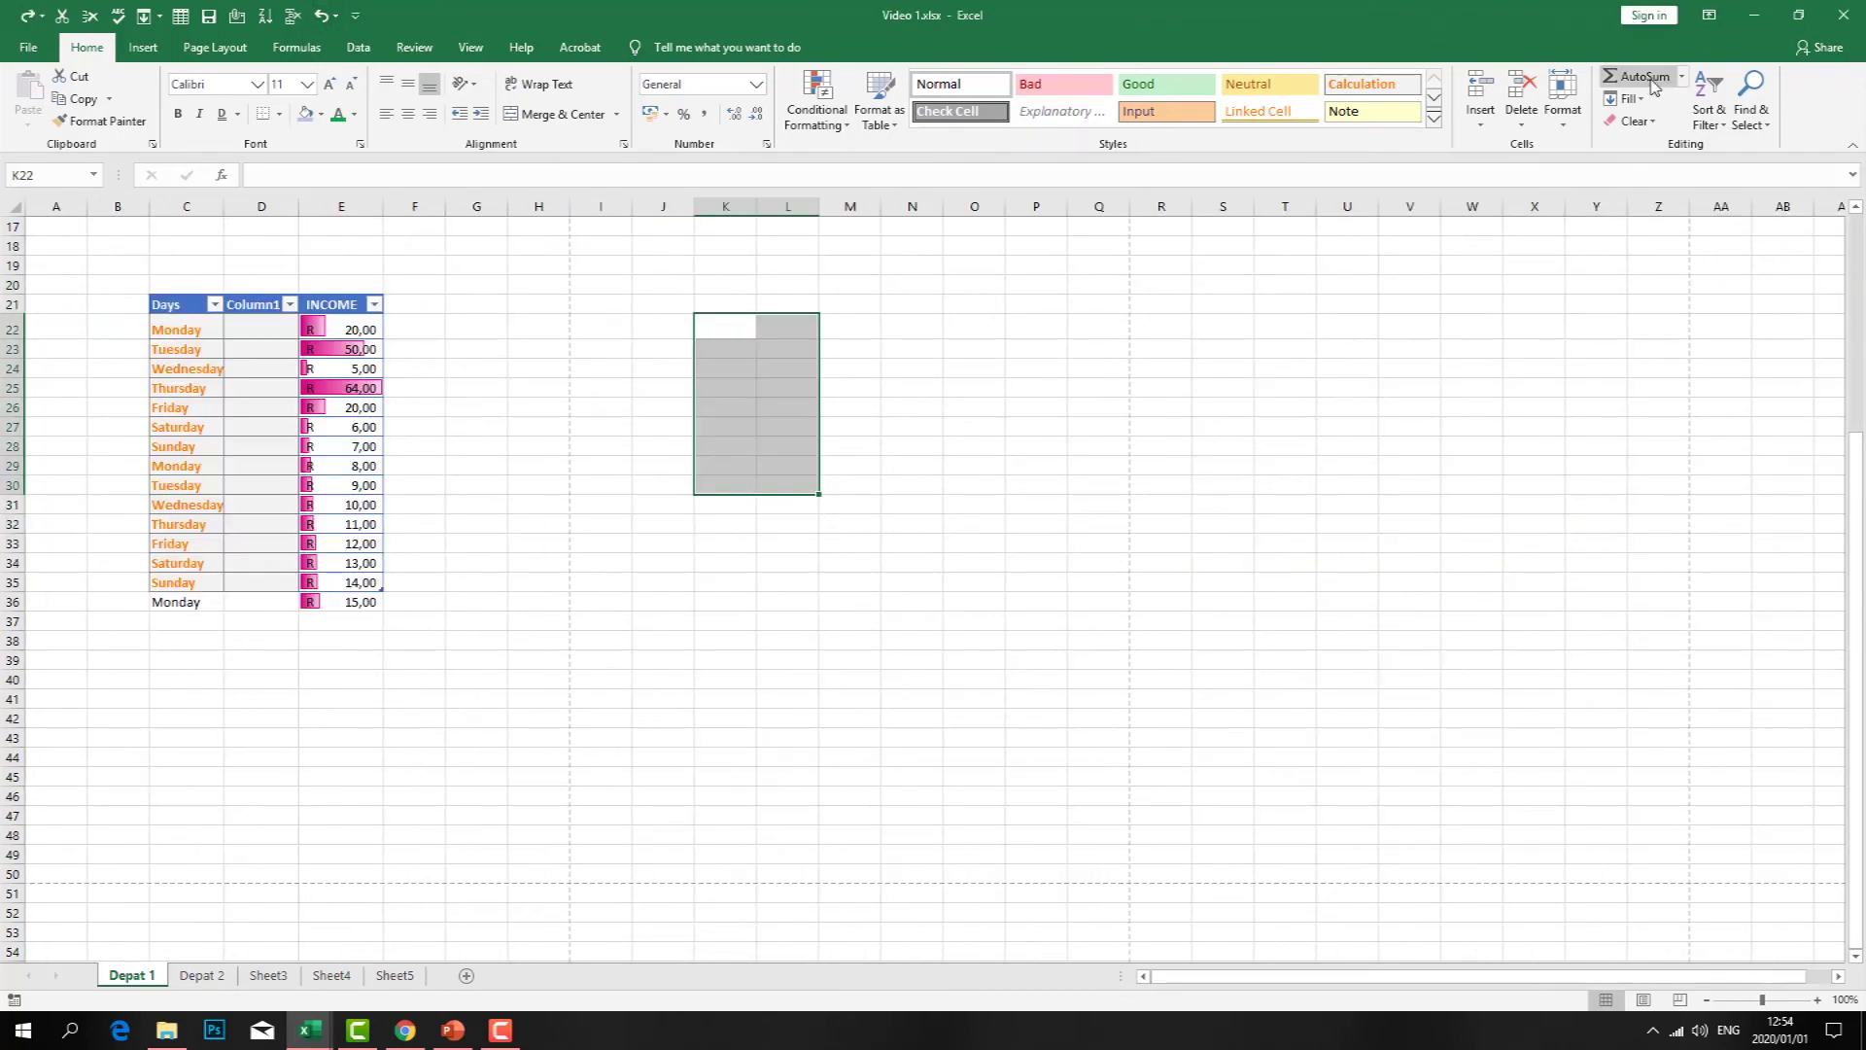
- Total the INCOME values in cell E37 with AutoSum over the range E22:E36
{"action": "left_click", "coordinate": [273, 620]}
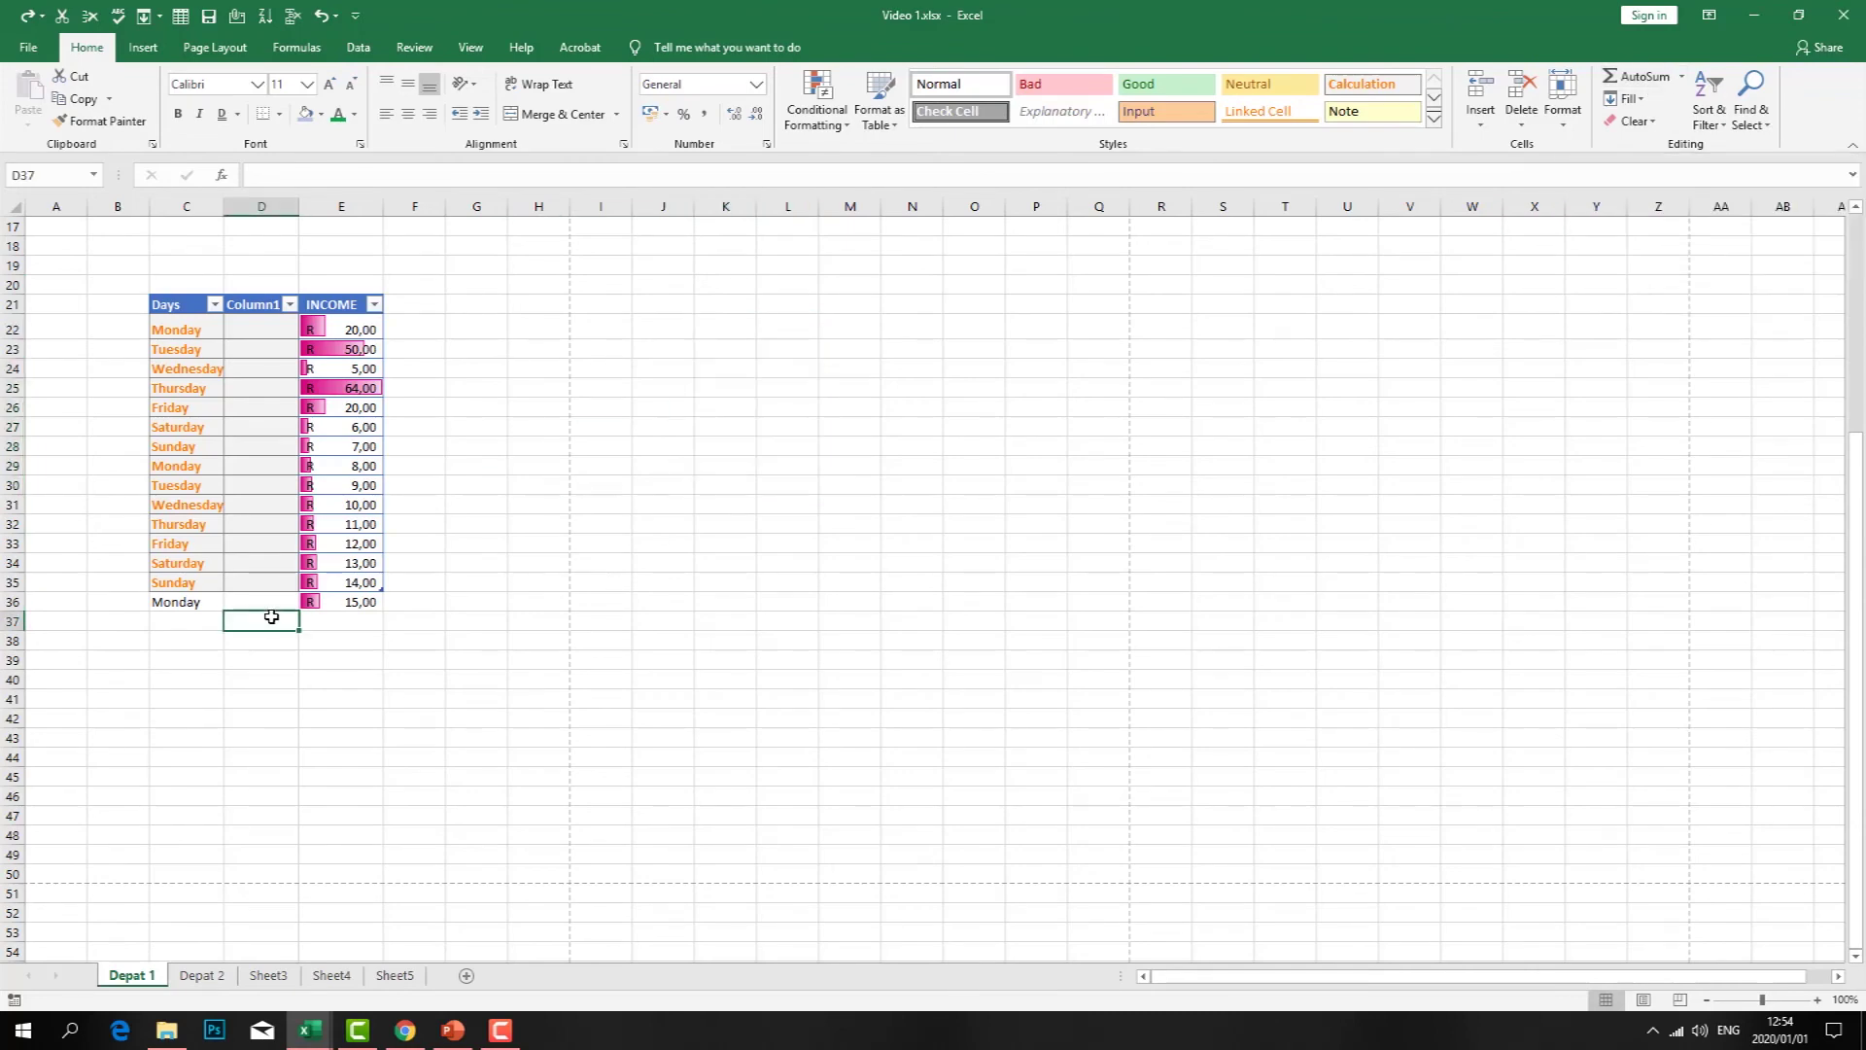
{"action": "left_click", "coordinate": [322, 620]}
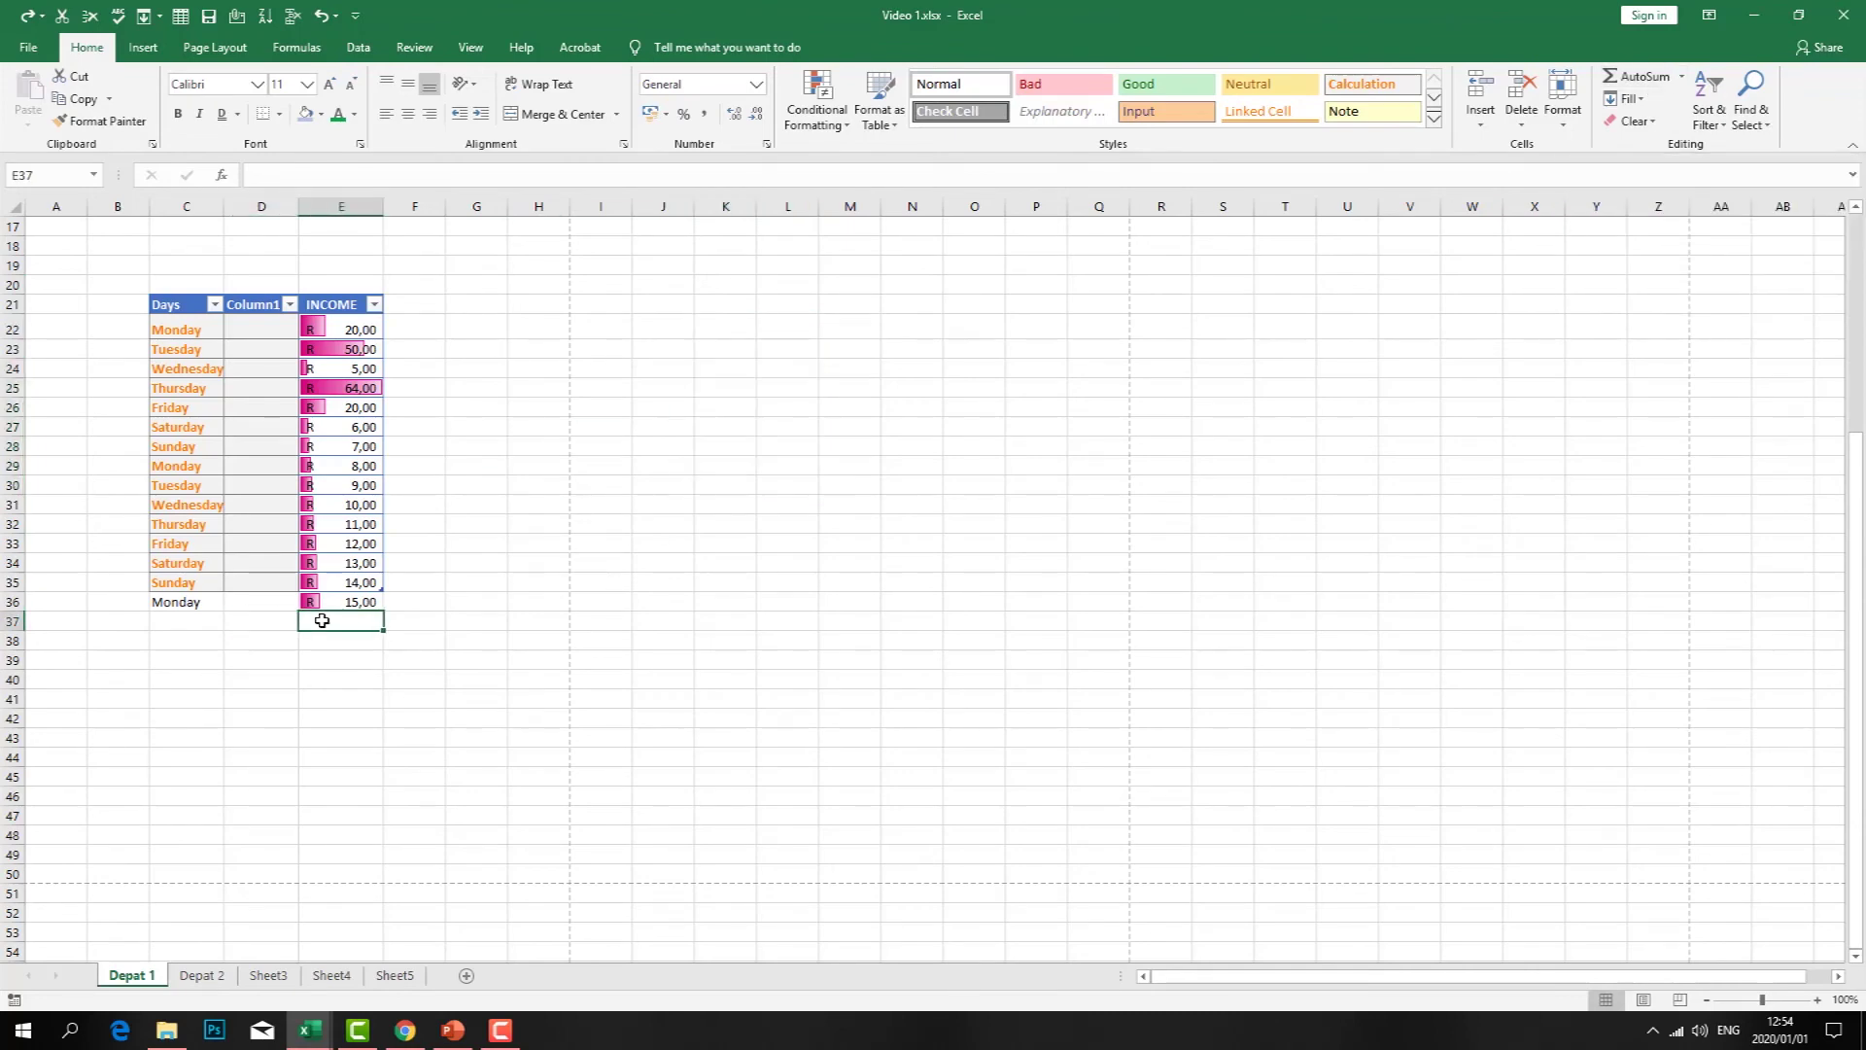
{"action": "type", "text": "="}
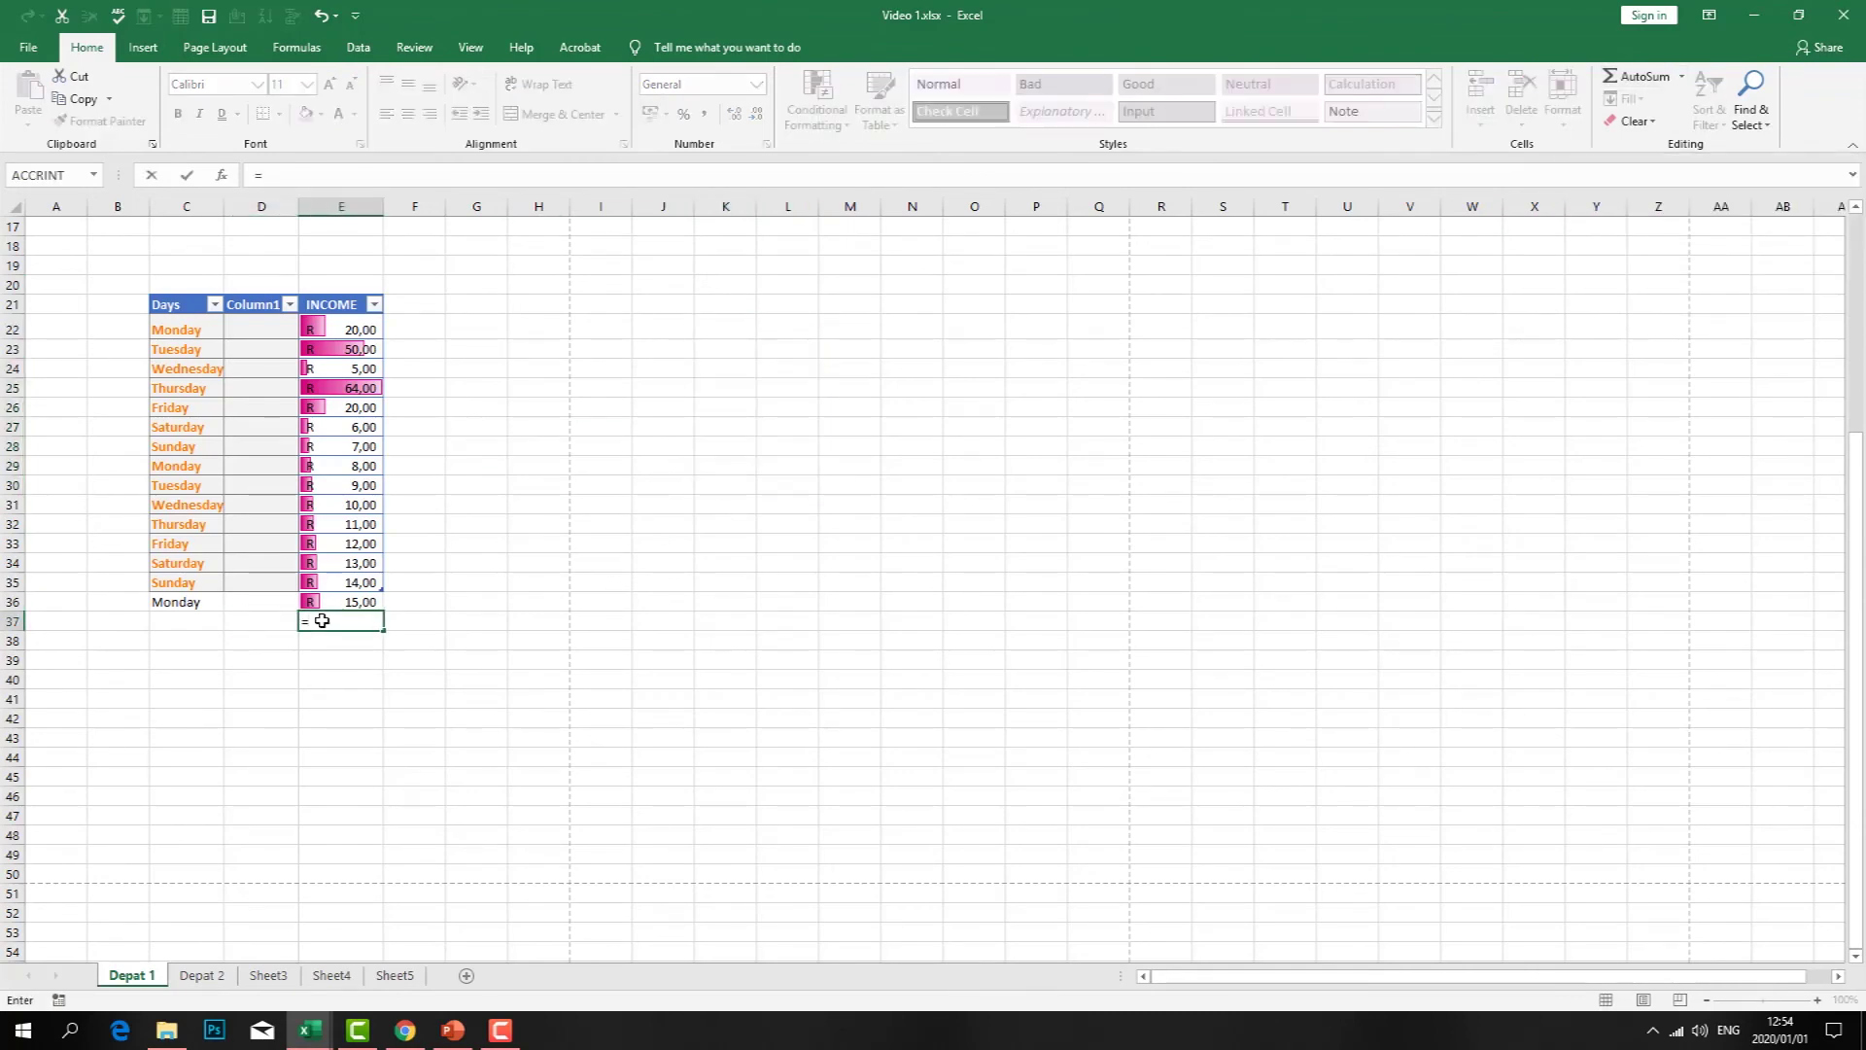
{"action": "left_click", "coordinate": [1647, 78]}
{"action": "left_click", "coordinate": [1674, 81]}
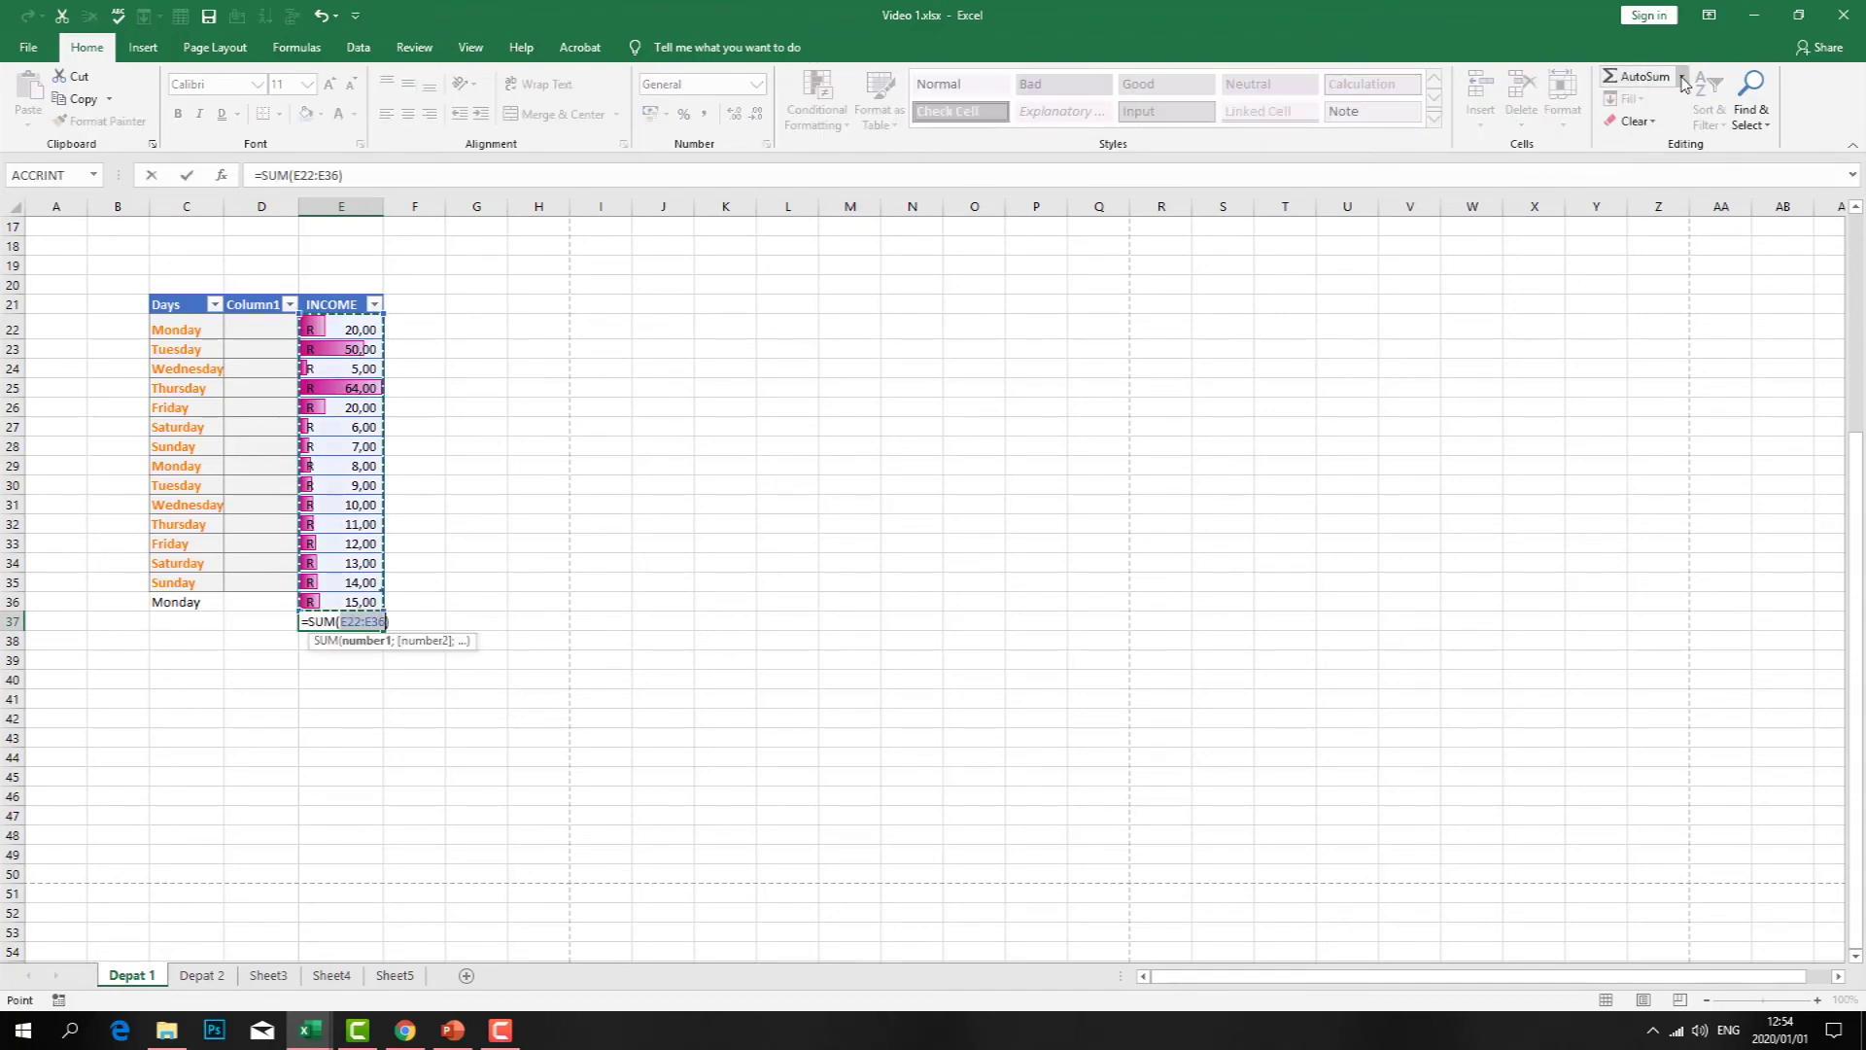
{"action": "left_click", "coordinate": [1682, 77]}
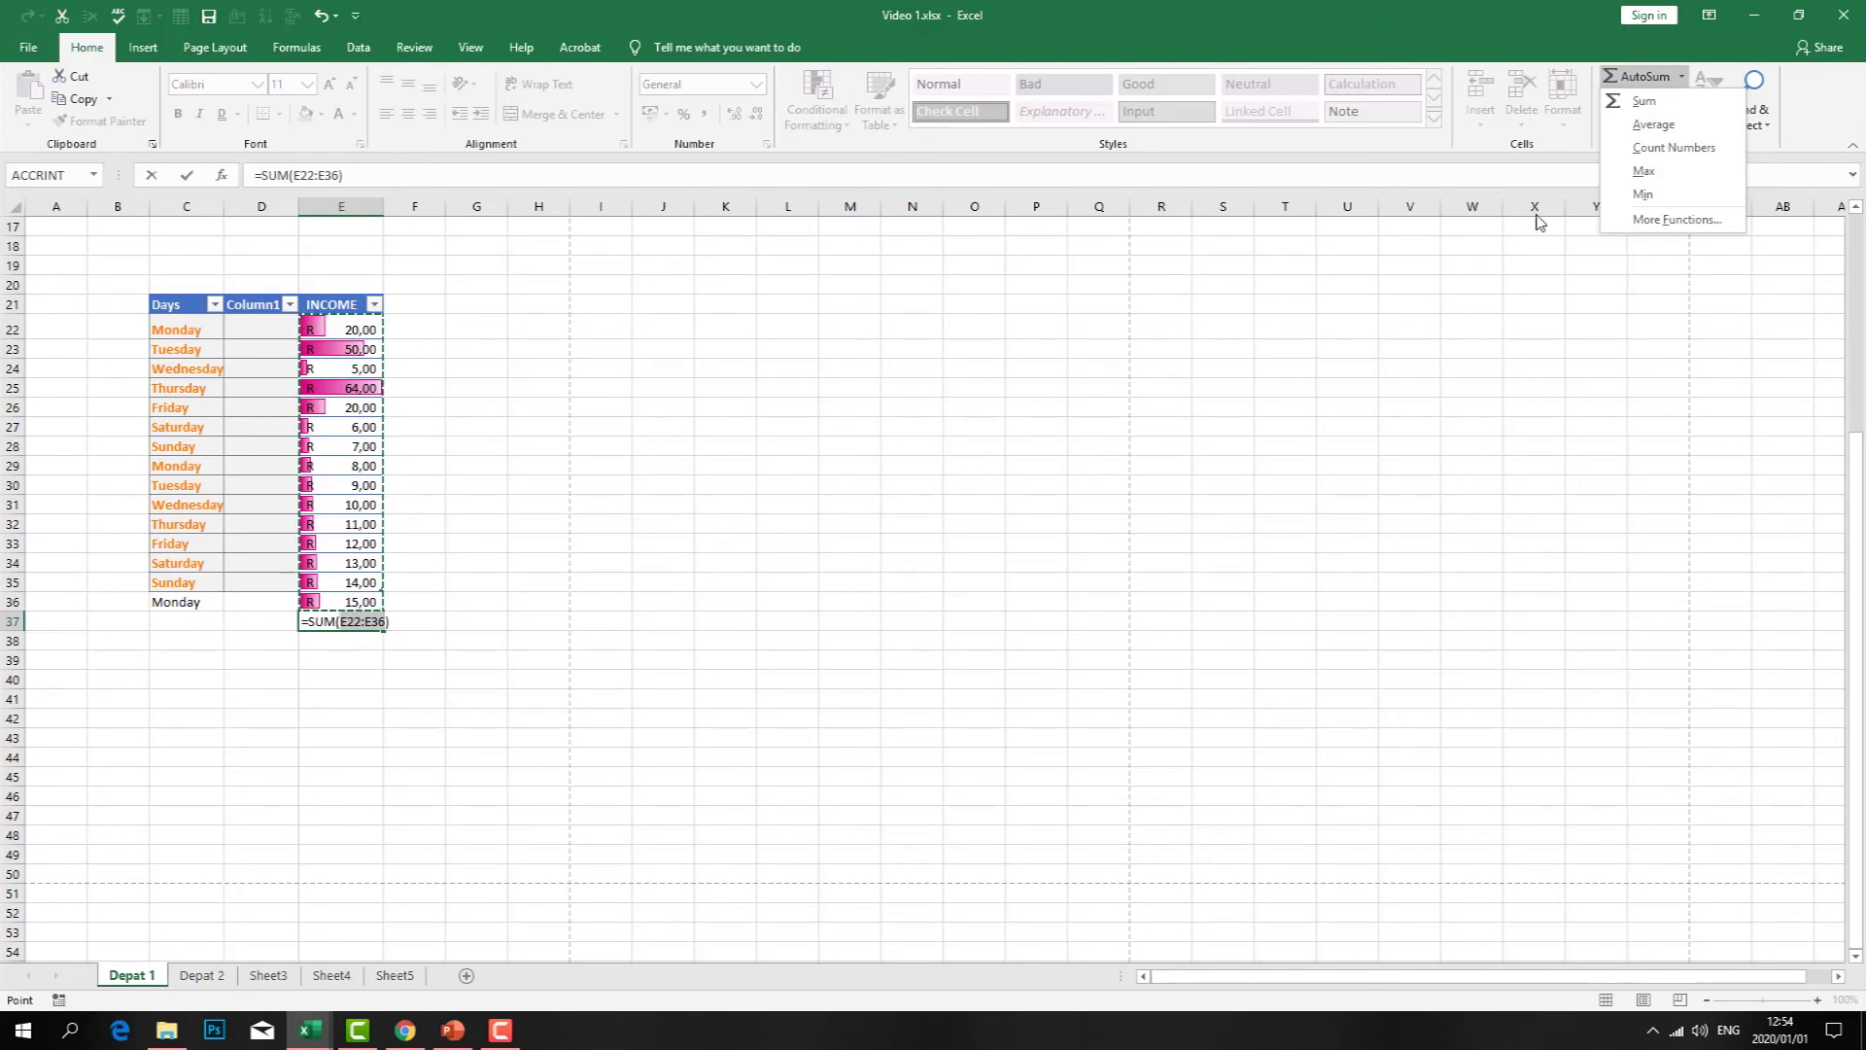
{"action": "left_click", "coordinate": [1650, 174]}
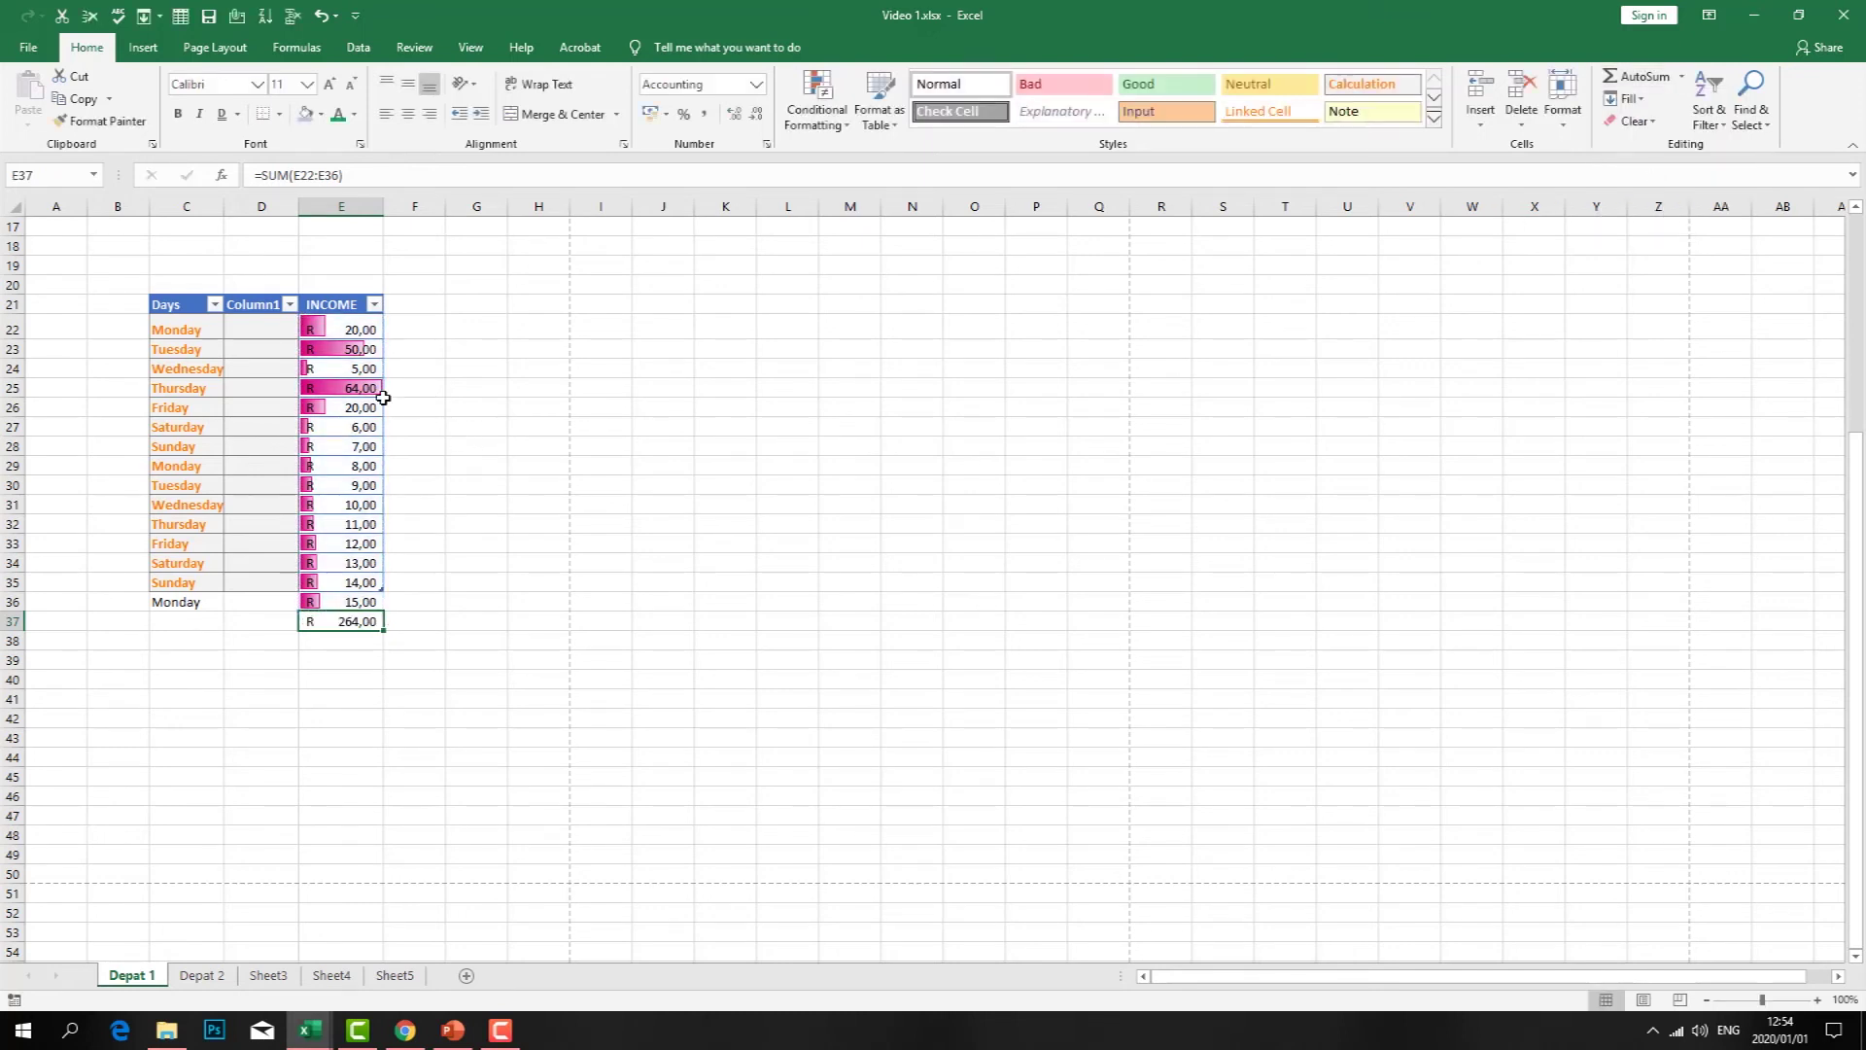
{"action": "left_click", "coordinate": [644, 505]}
- Try another AutoSum in cell E38, below the income total, using the formula =SUM(E37)
{"action": "left_click", "coordinate": [329, 644]}
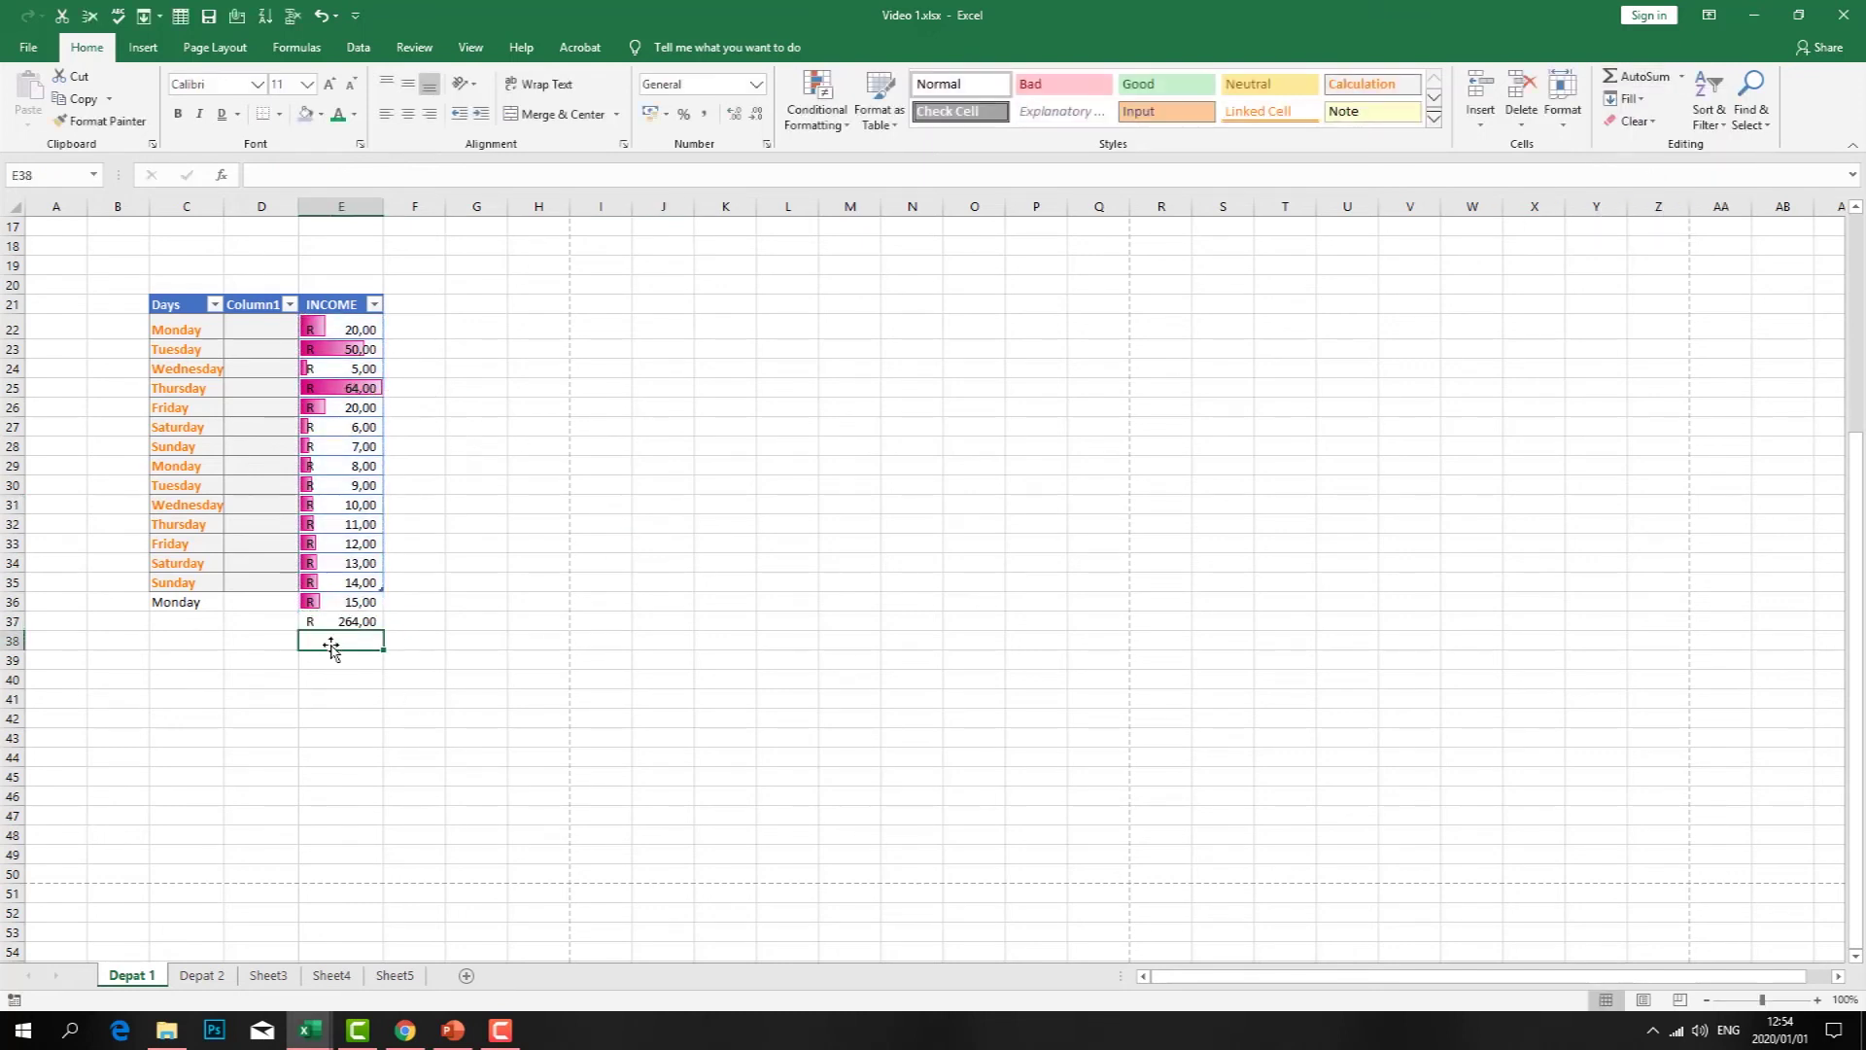
{"action": "type", "text": "="}
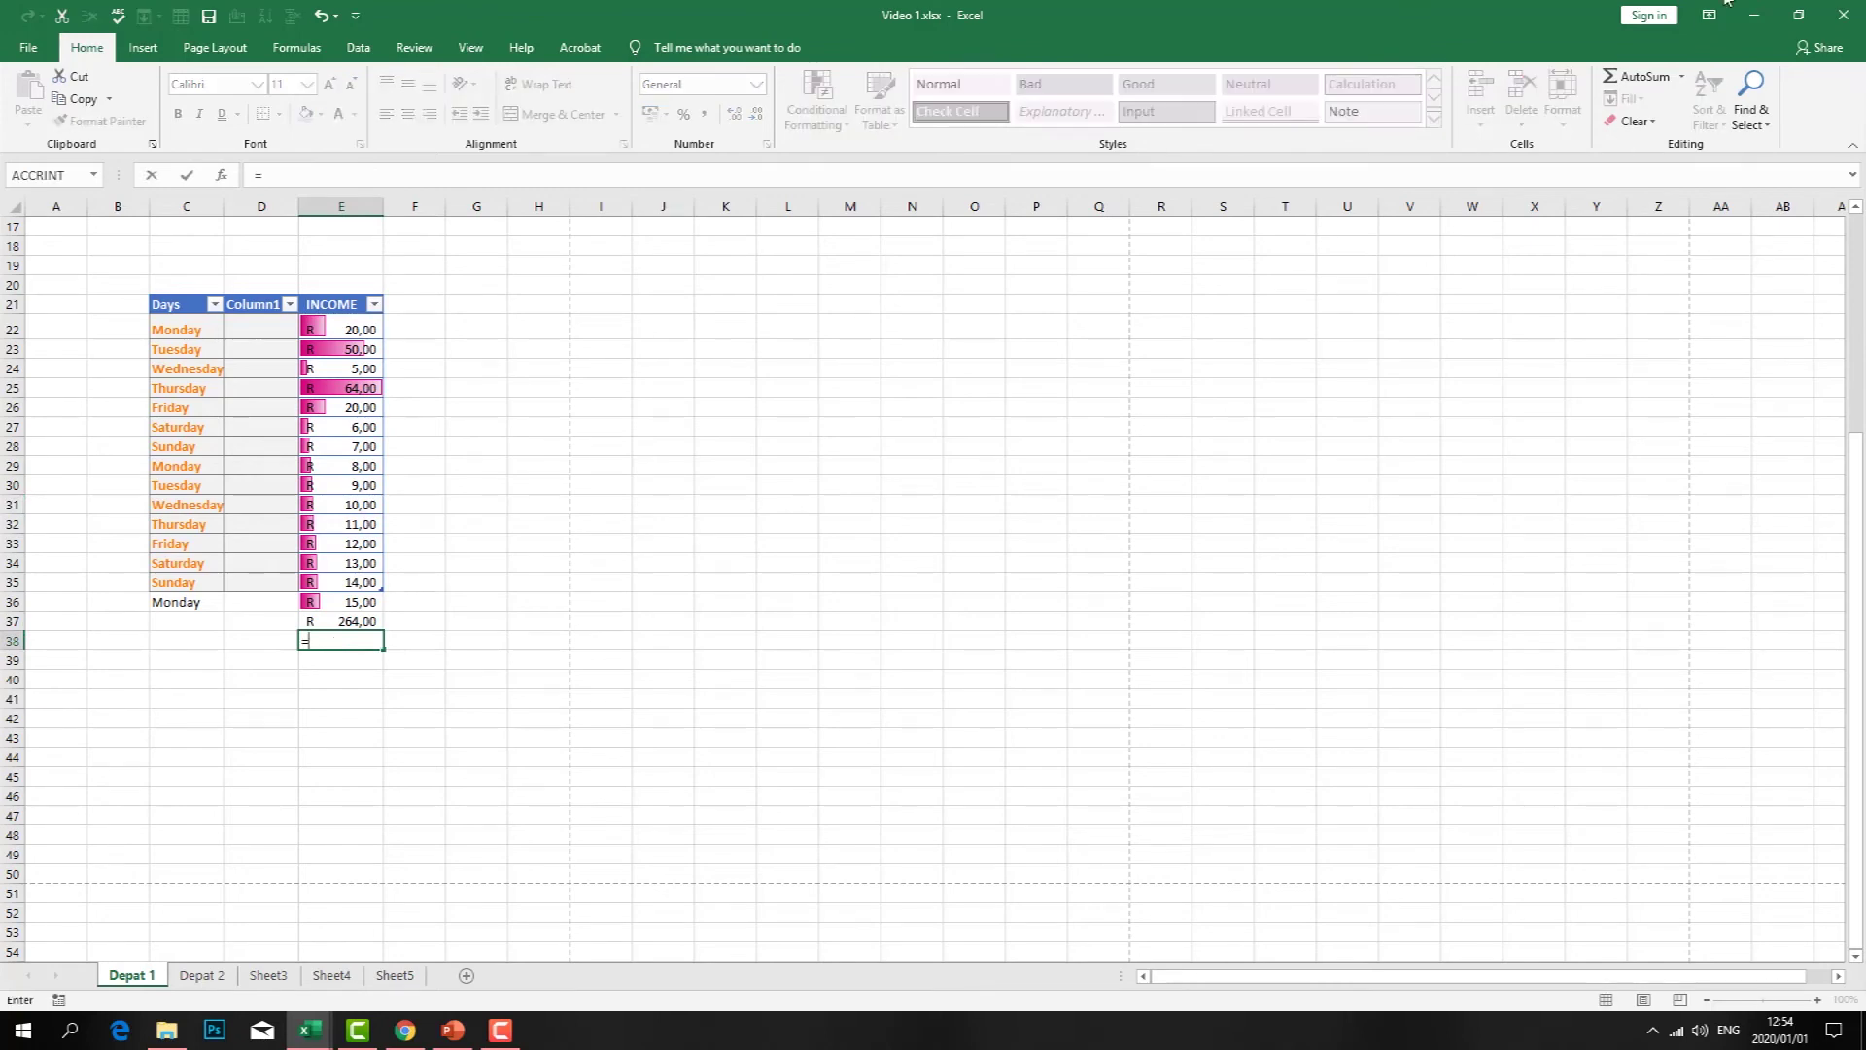
{"action": "left_click", "coordinate": [1681, 76]}
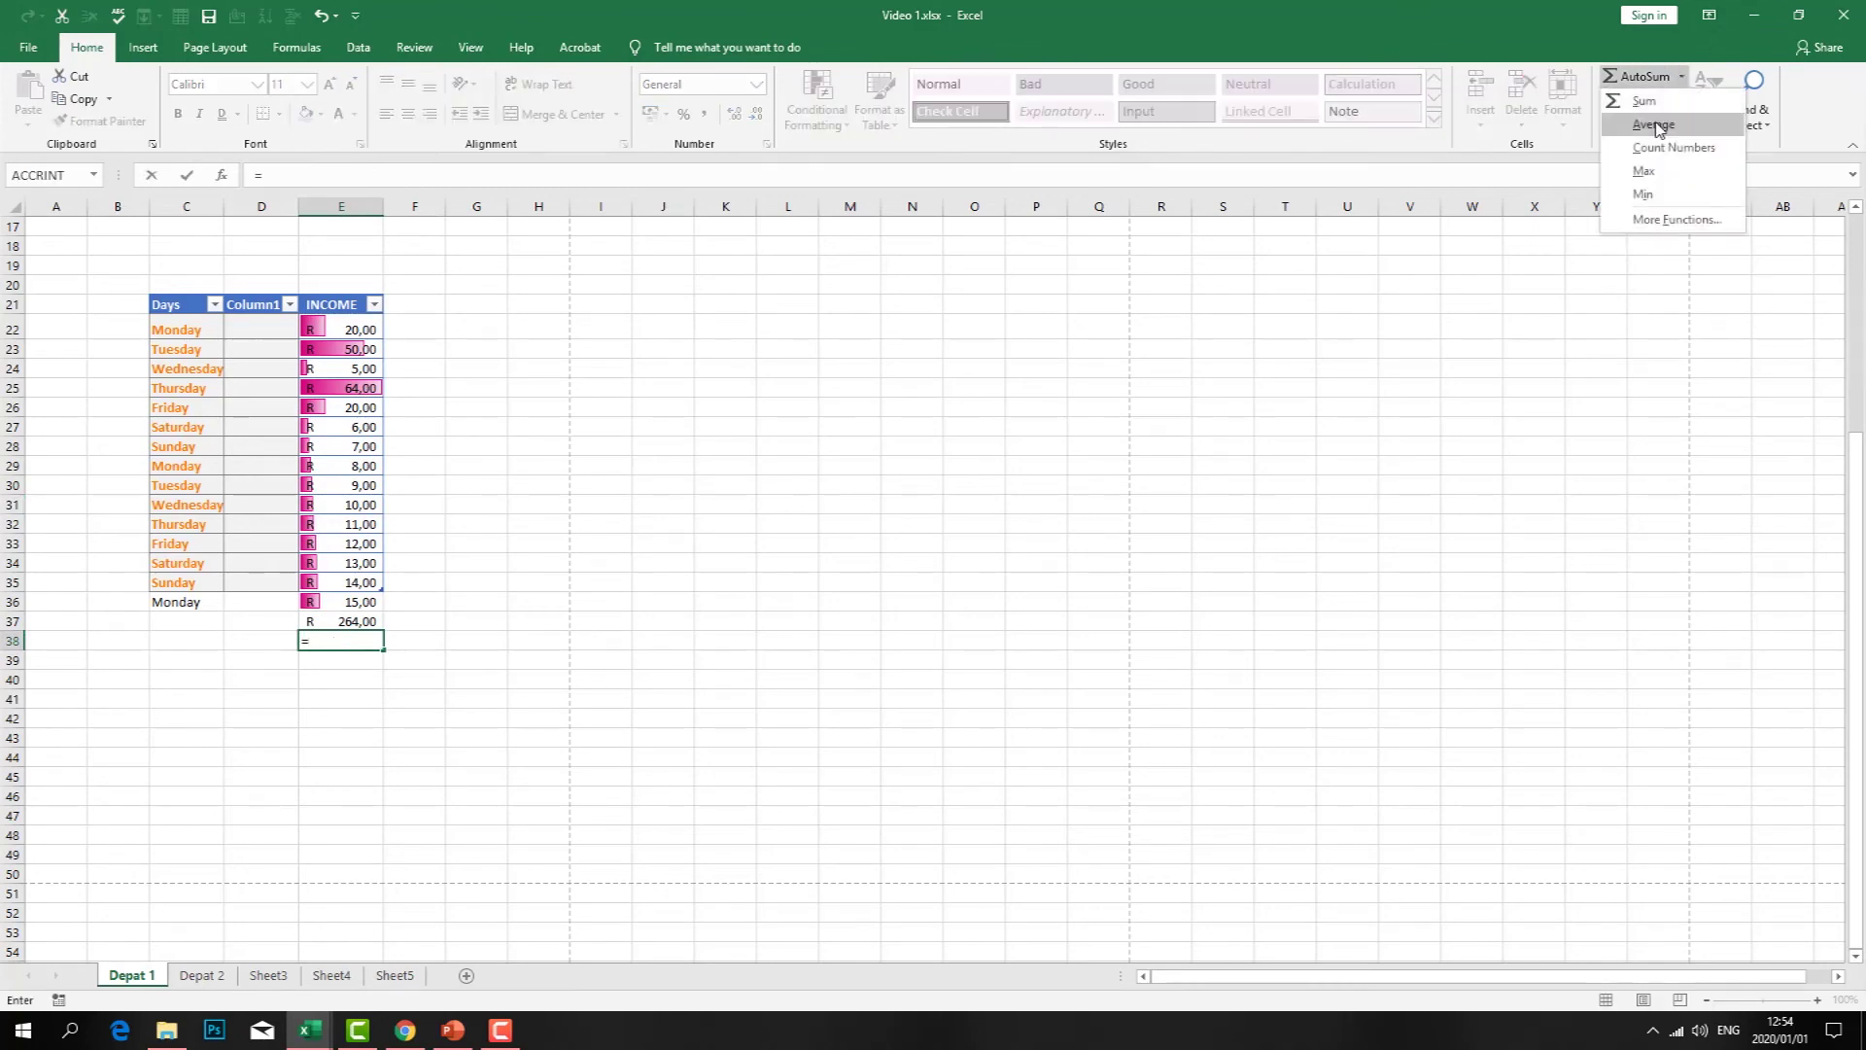
{"action": "left_click", "coordinate": [1659, 106]}
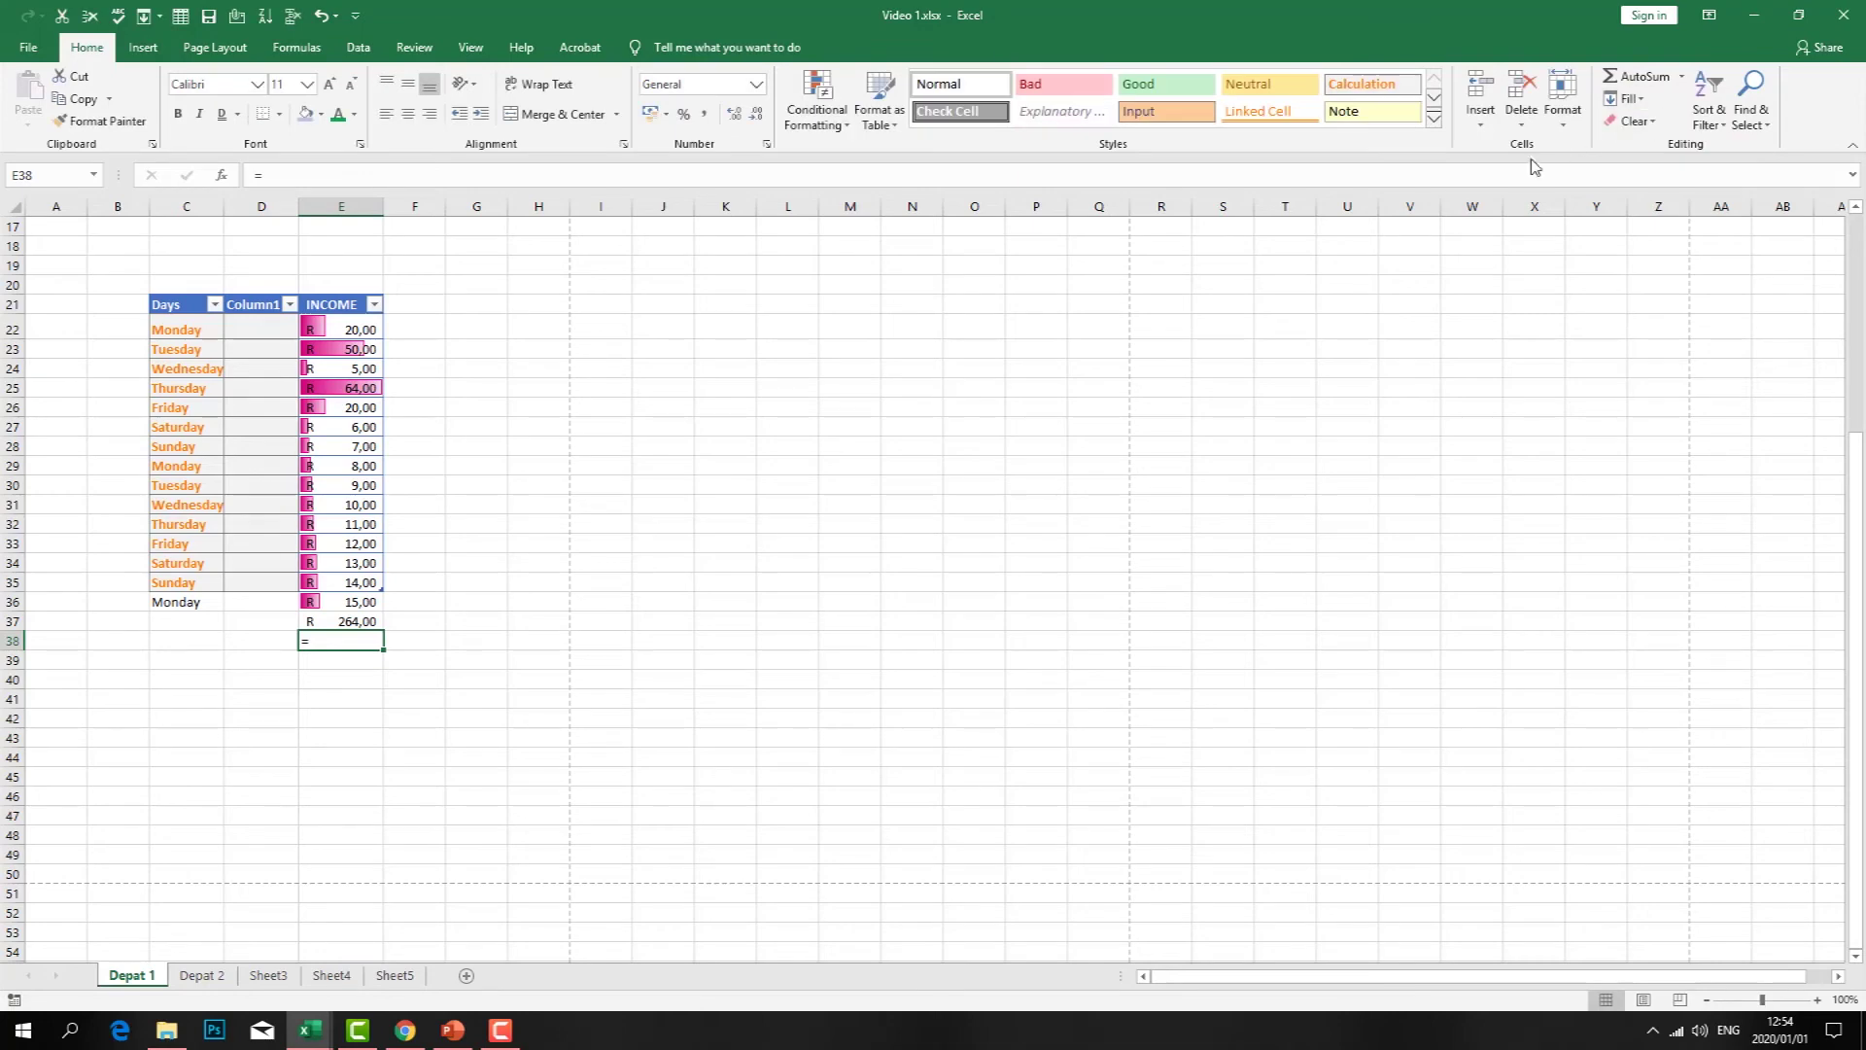
{"action": "double_click", "coordinate": [326, 638]}
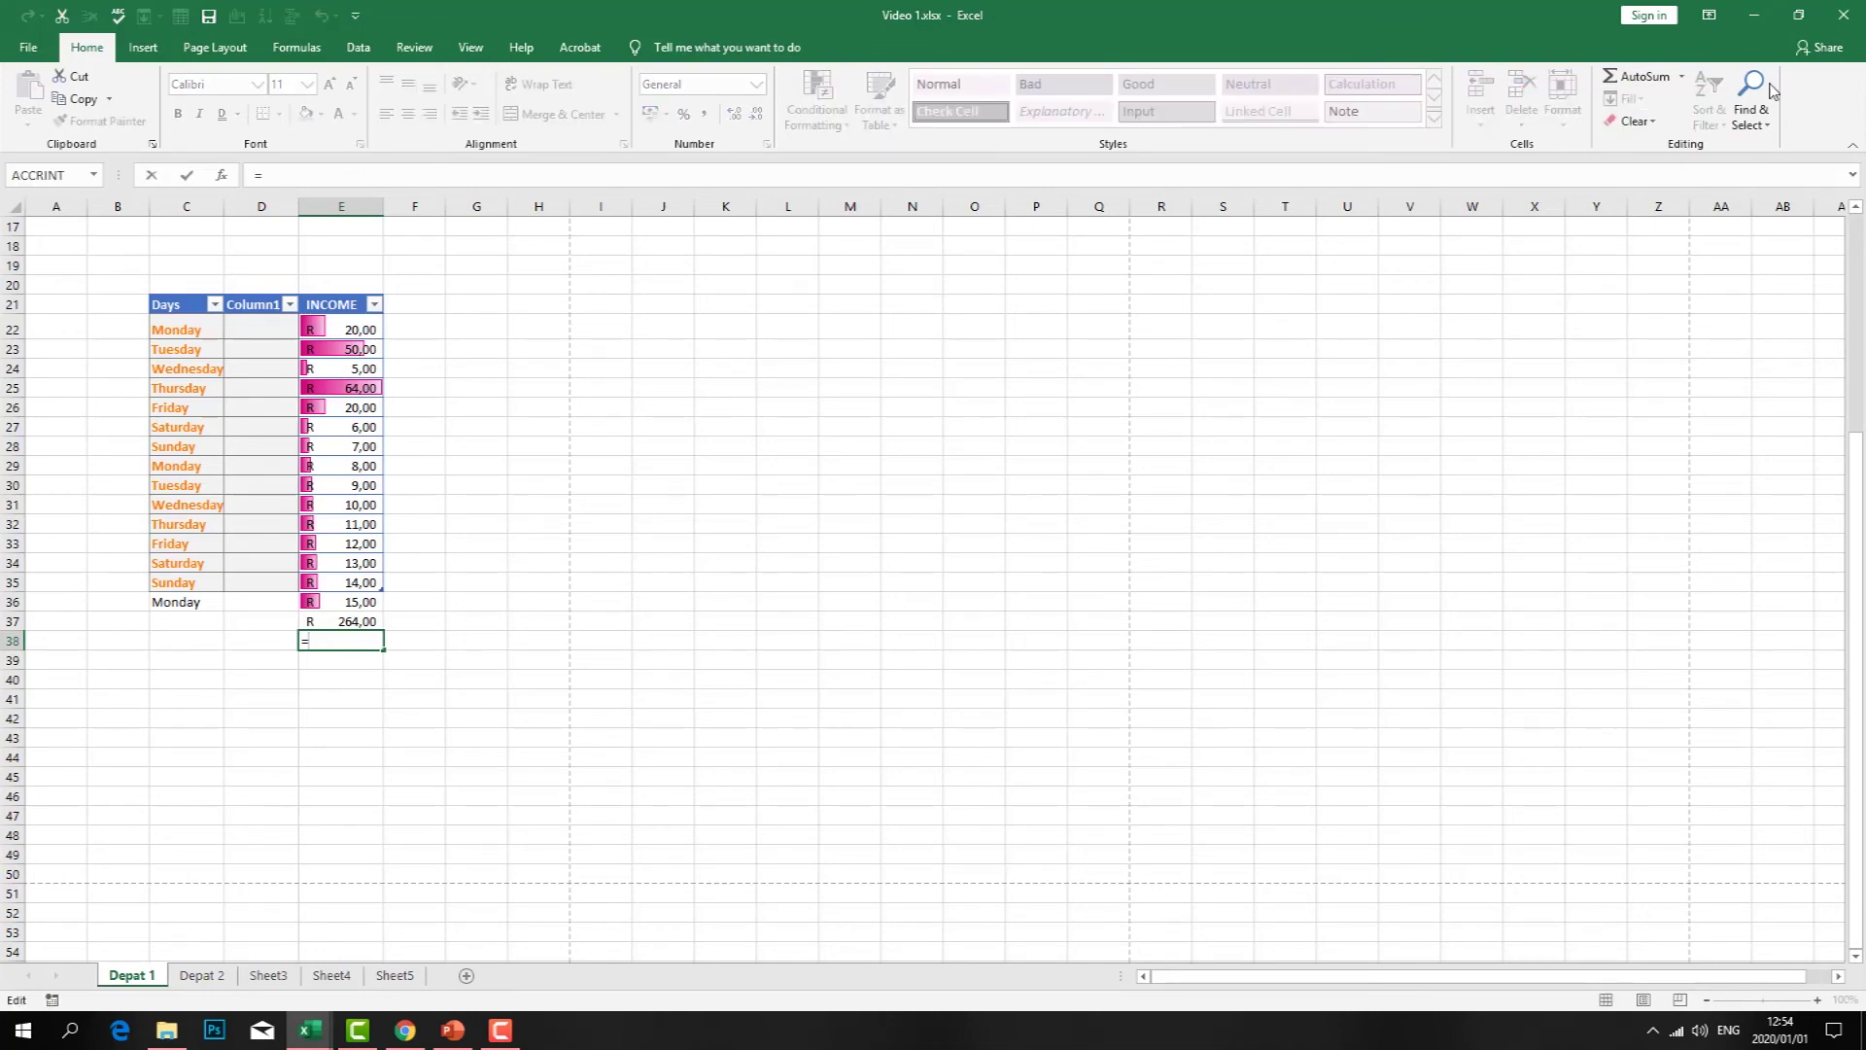
{"action": "left_click", "coordinate": [1648, 76]}
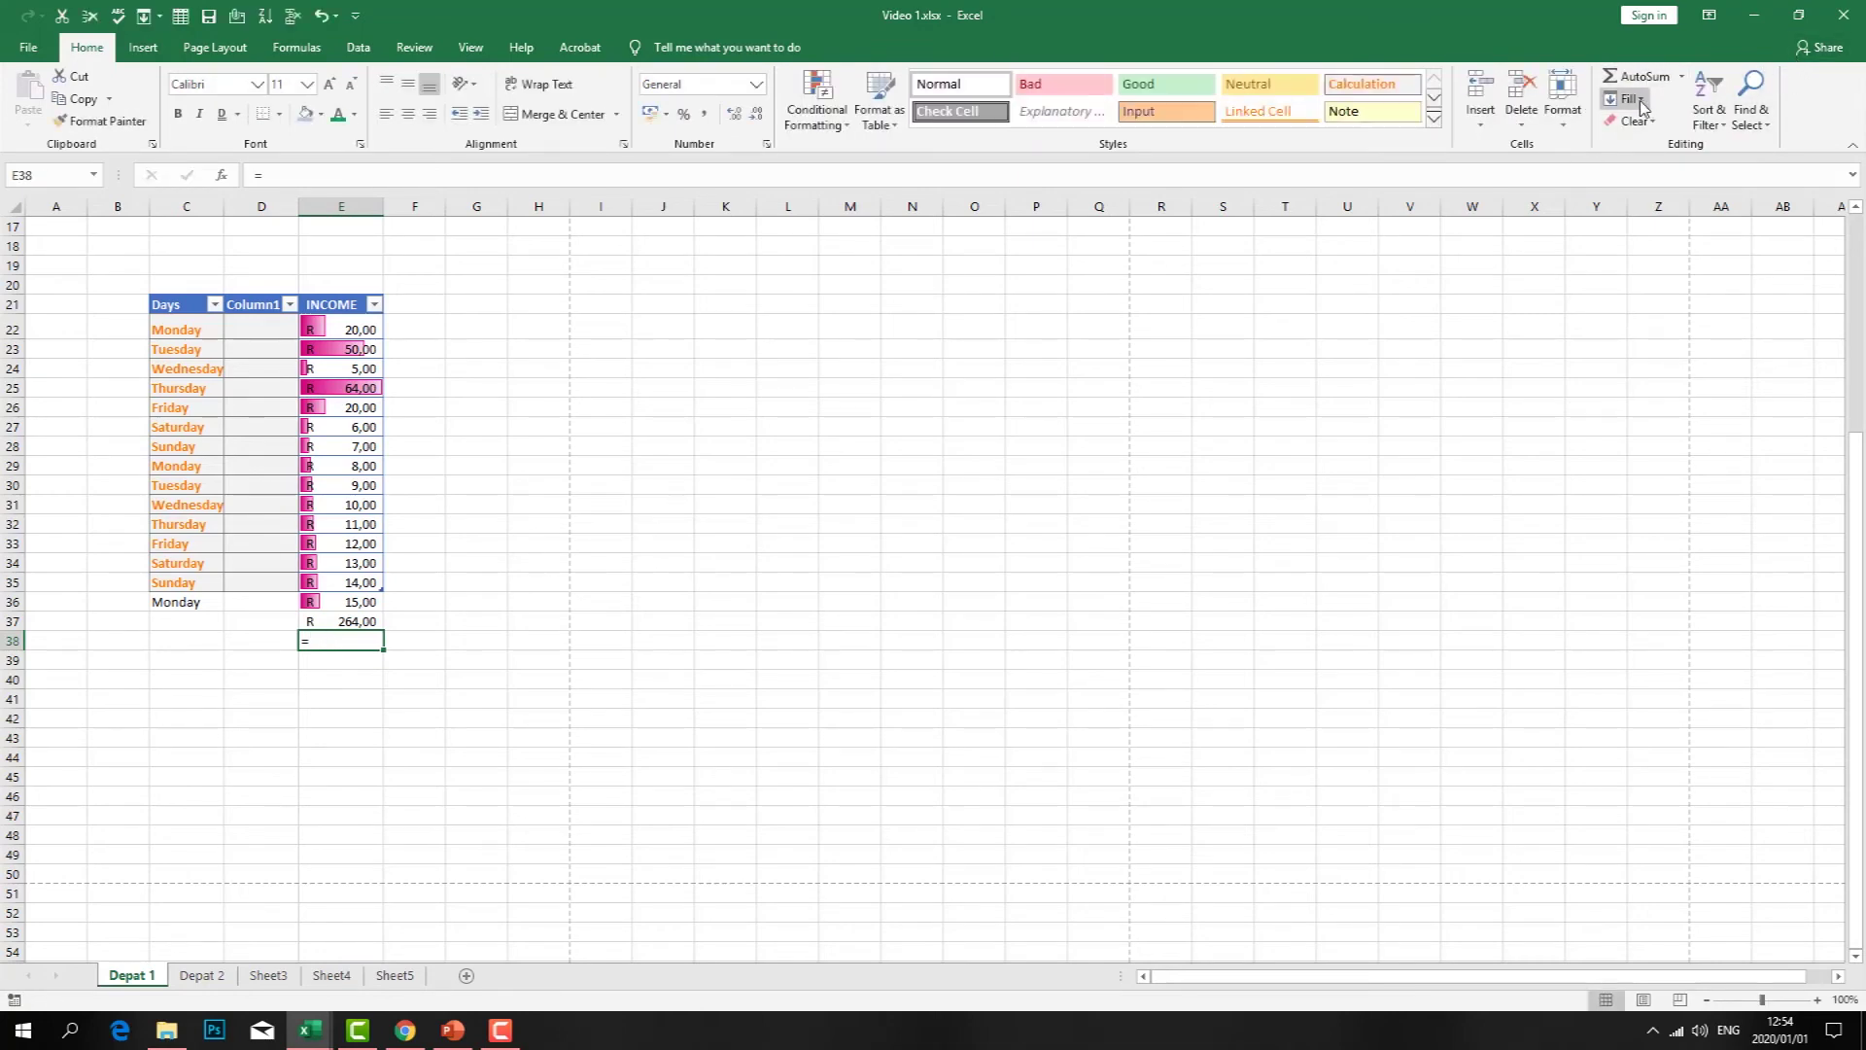
{"action": "left_click", "coordinate": [1681, 78]}
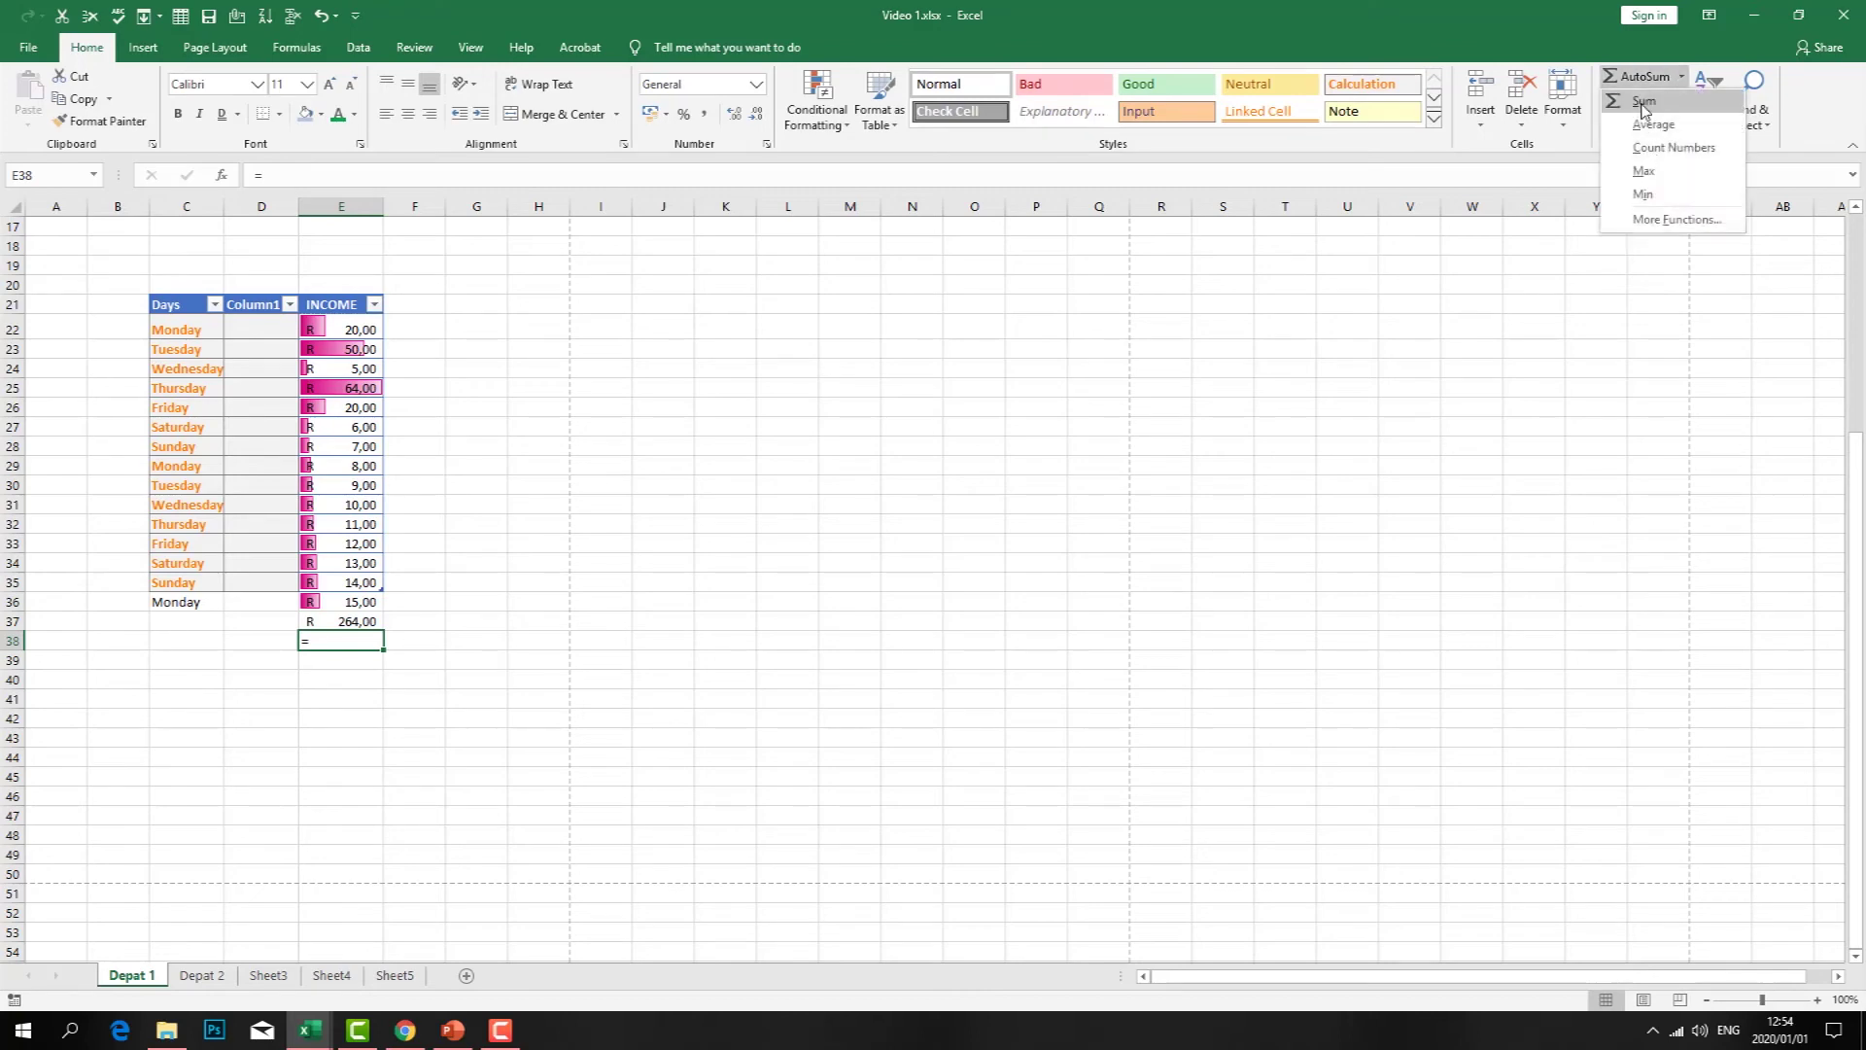
{"action": "left_click", "coordinate": [1648, 101]}
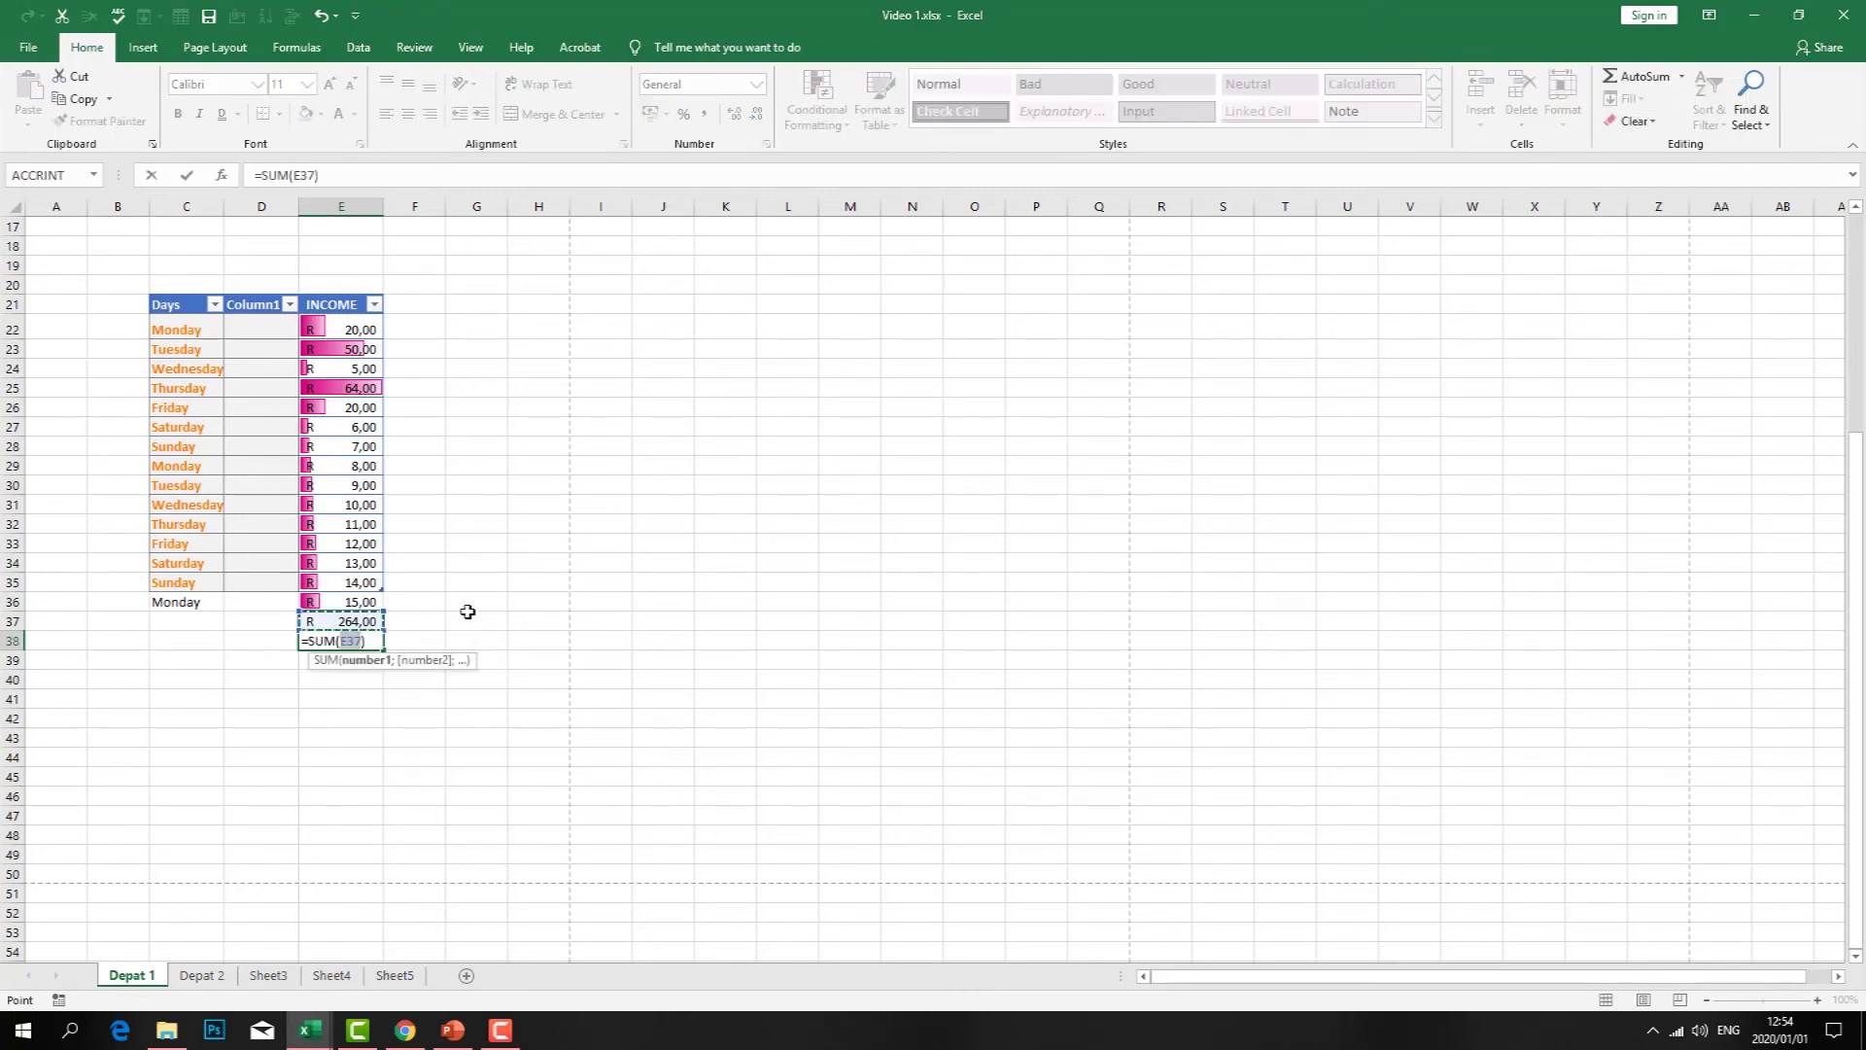
{"action": "key", "text": "Return"}
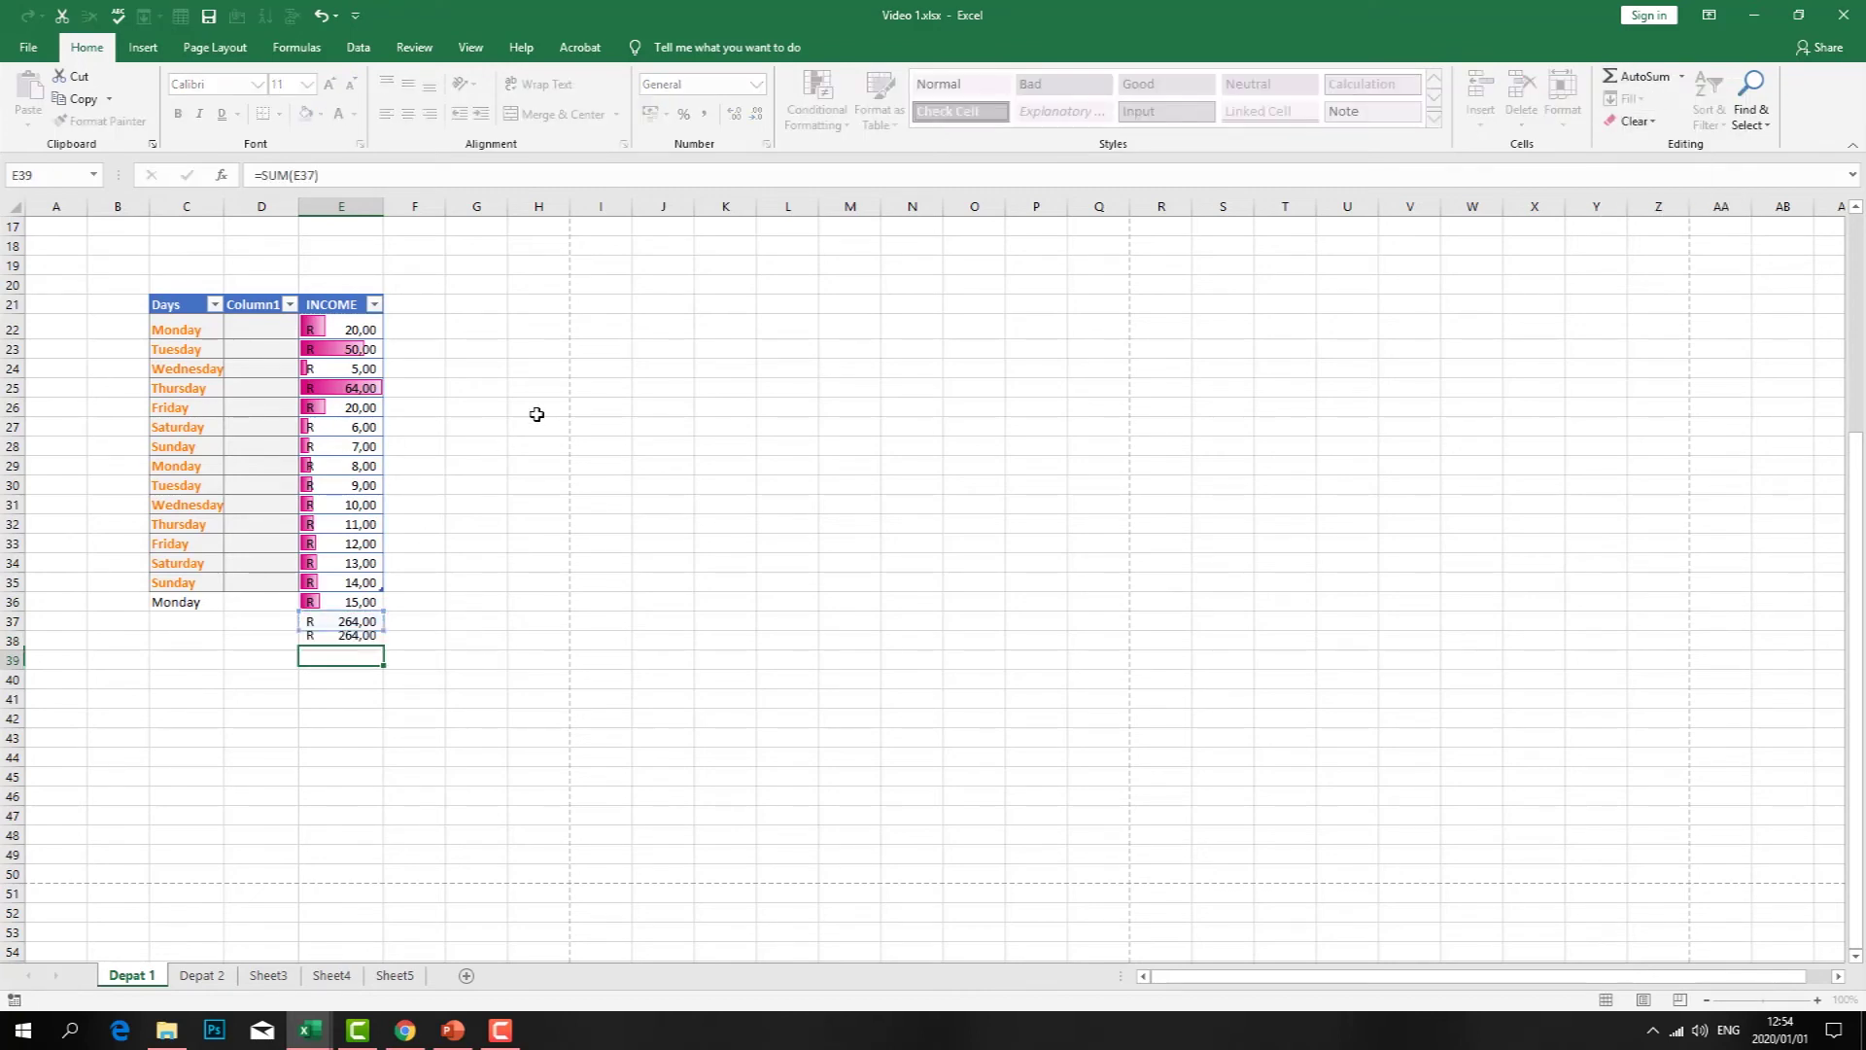
{"action": "left_click", "coordinate": [539, 524]}
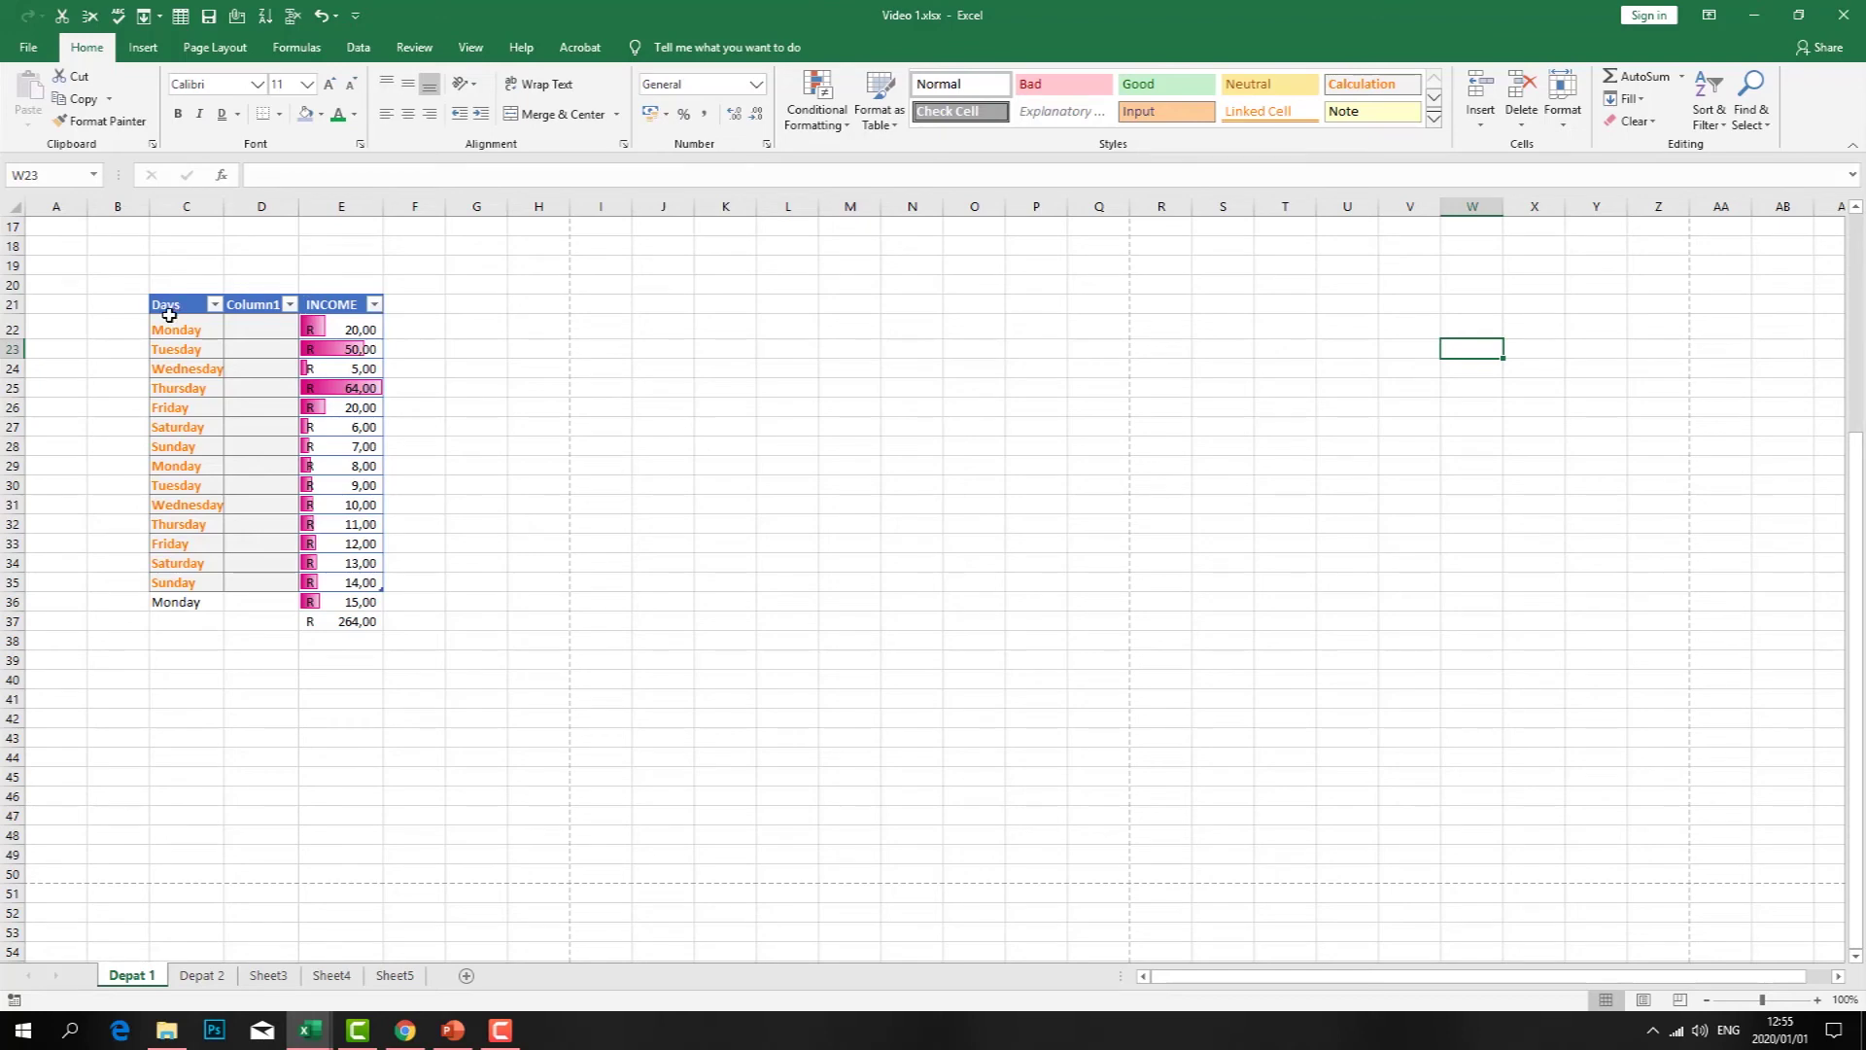
- Clear all formats from the income table and its total row, range C21:E37, keeping the contents
{"action": "left_click_drag", "start_coordinate": [170, 315], "coordinate": [301, 308]}
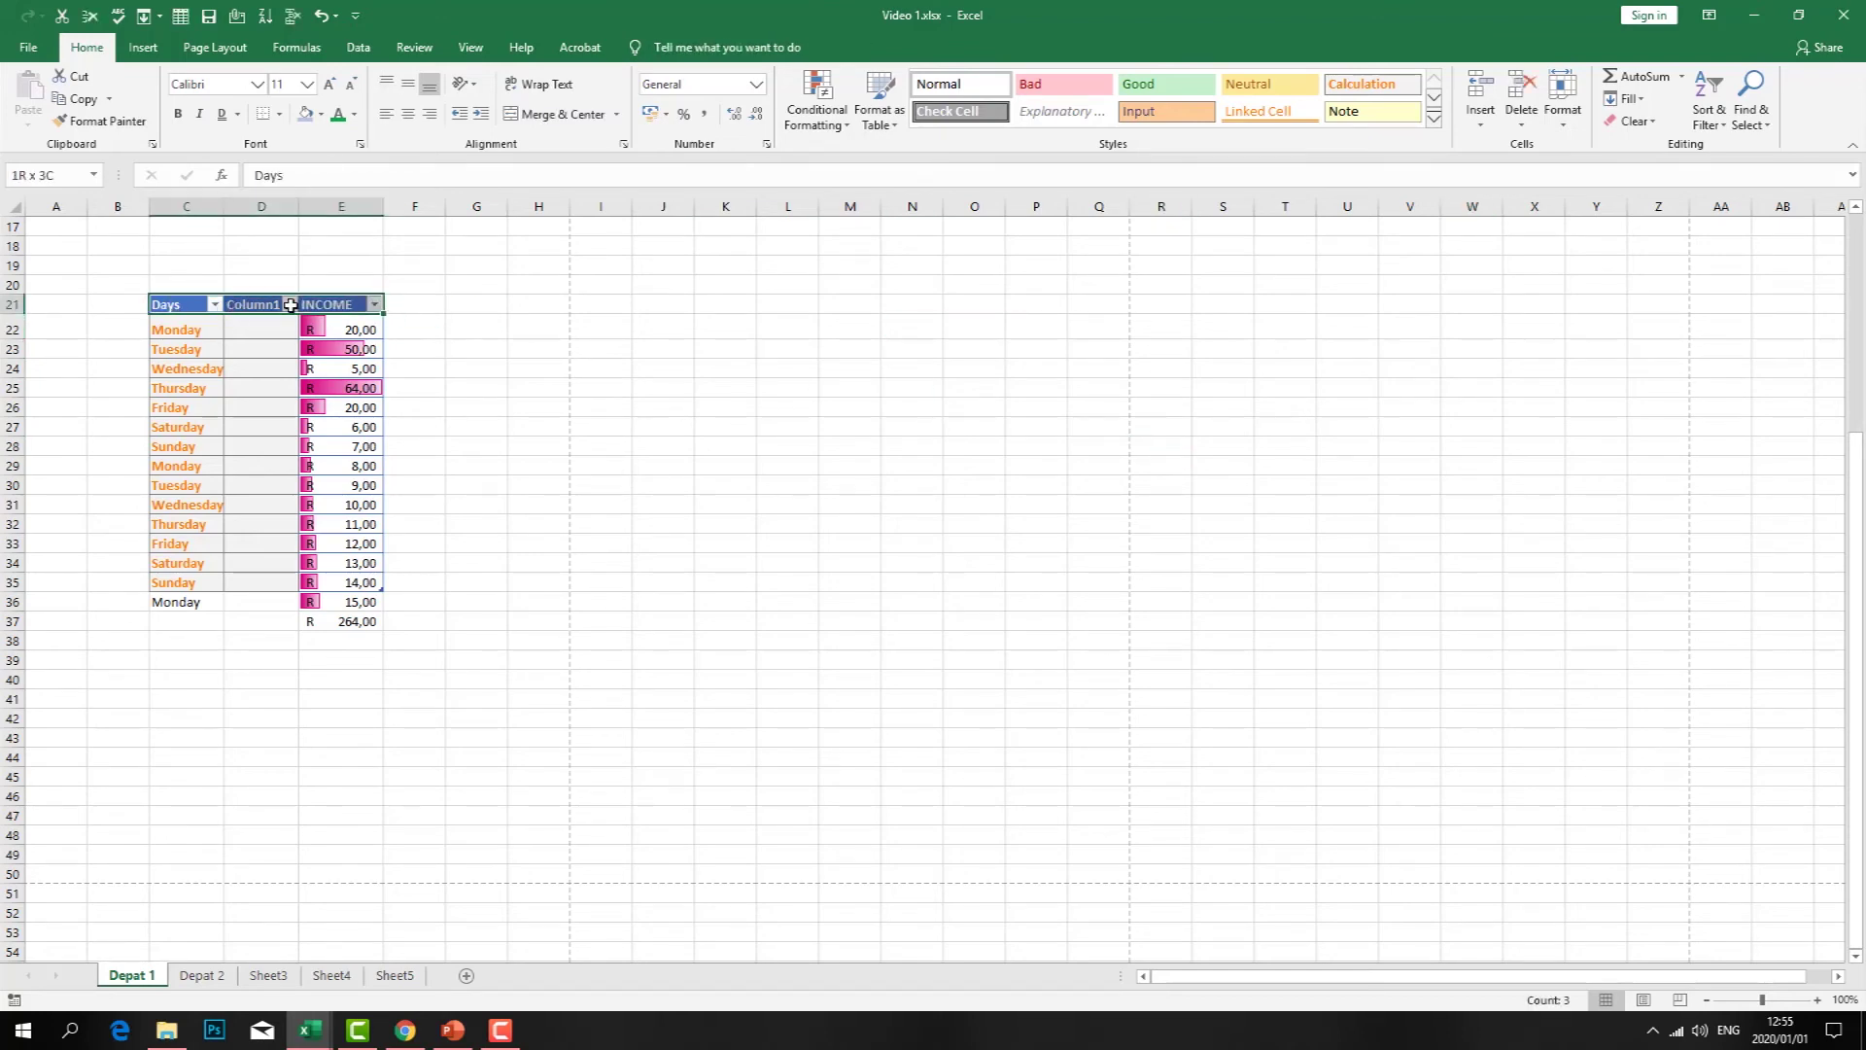
{"action": "left_click_drag", "start_coordinate": [315, 330], "coordinate": [341, 627]}
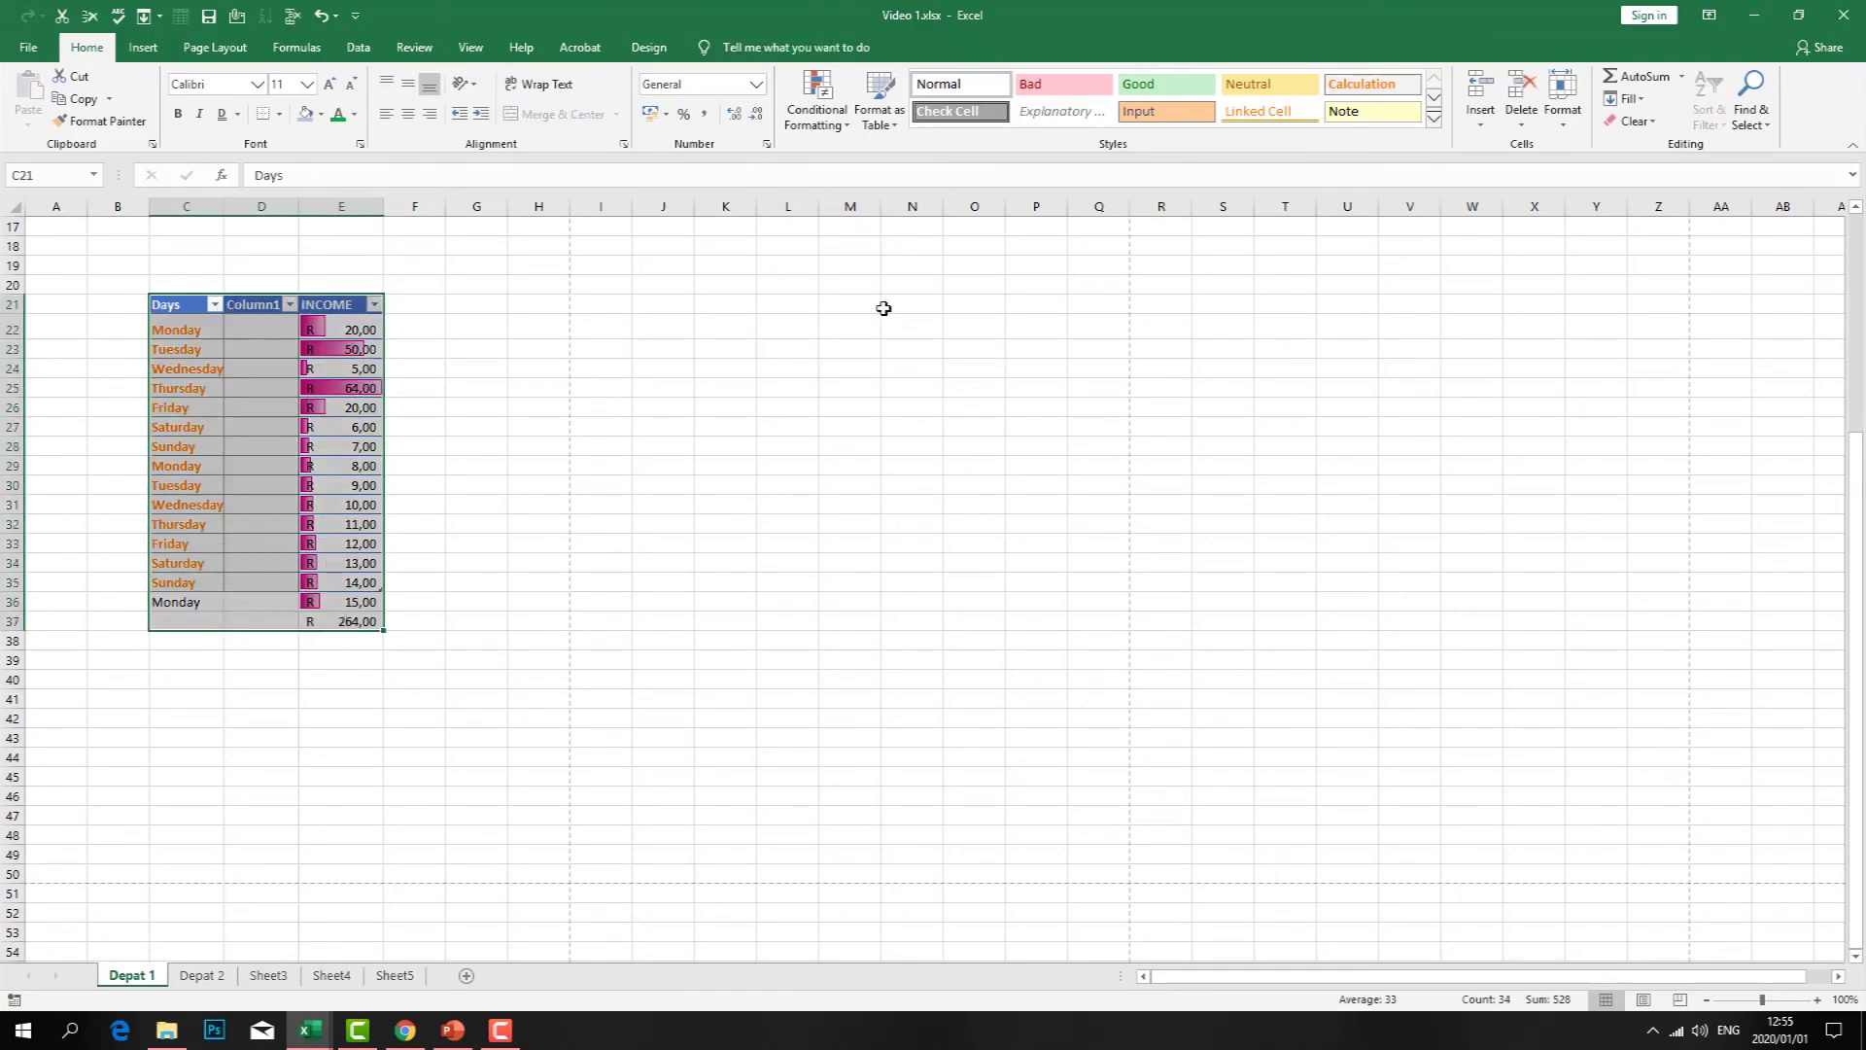
{"action": "left_click", "coordinate": [1633, 120]}
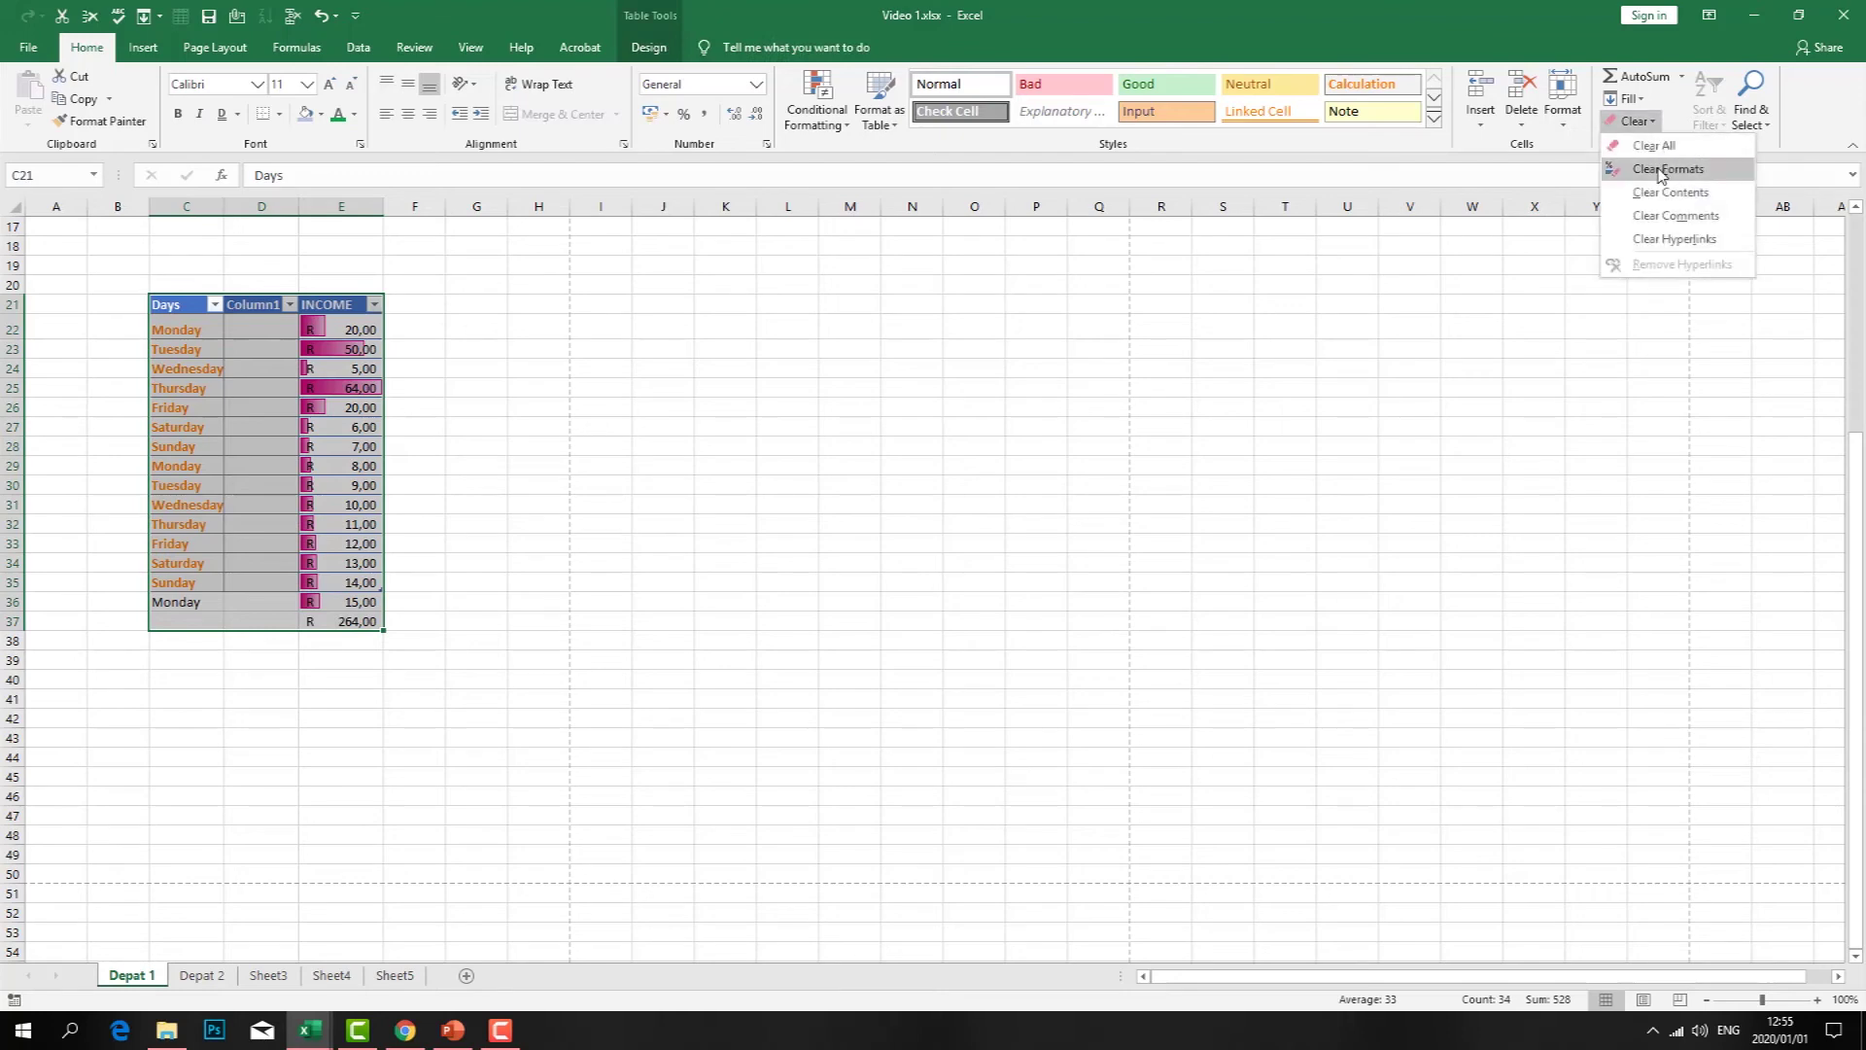
{"action": "left_click", "coordinate": [1668, 169]}
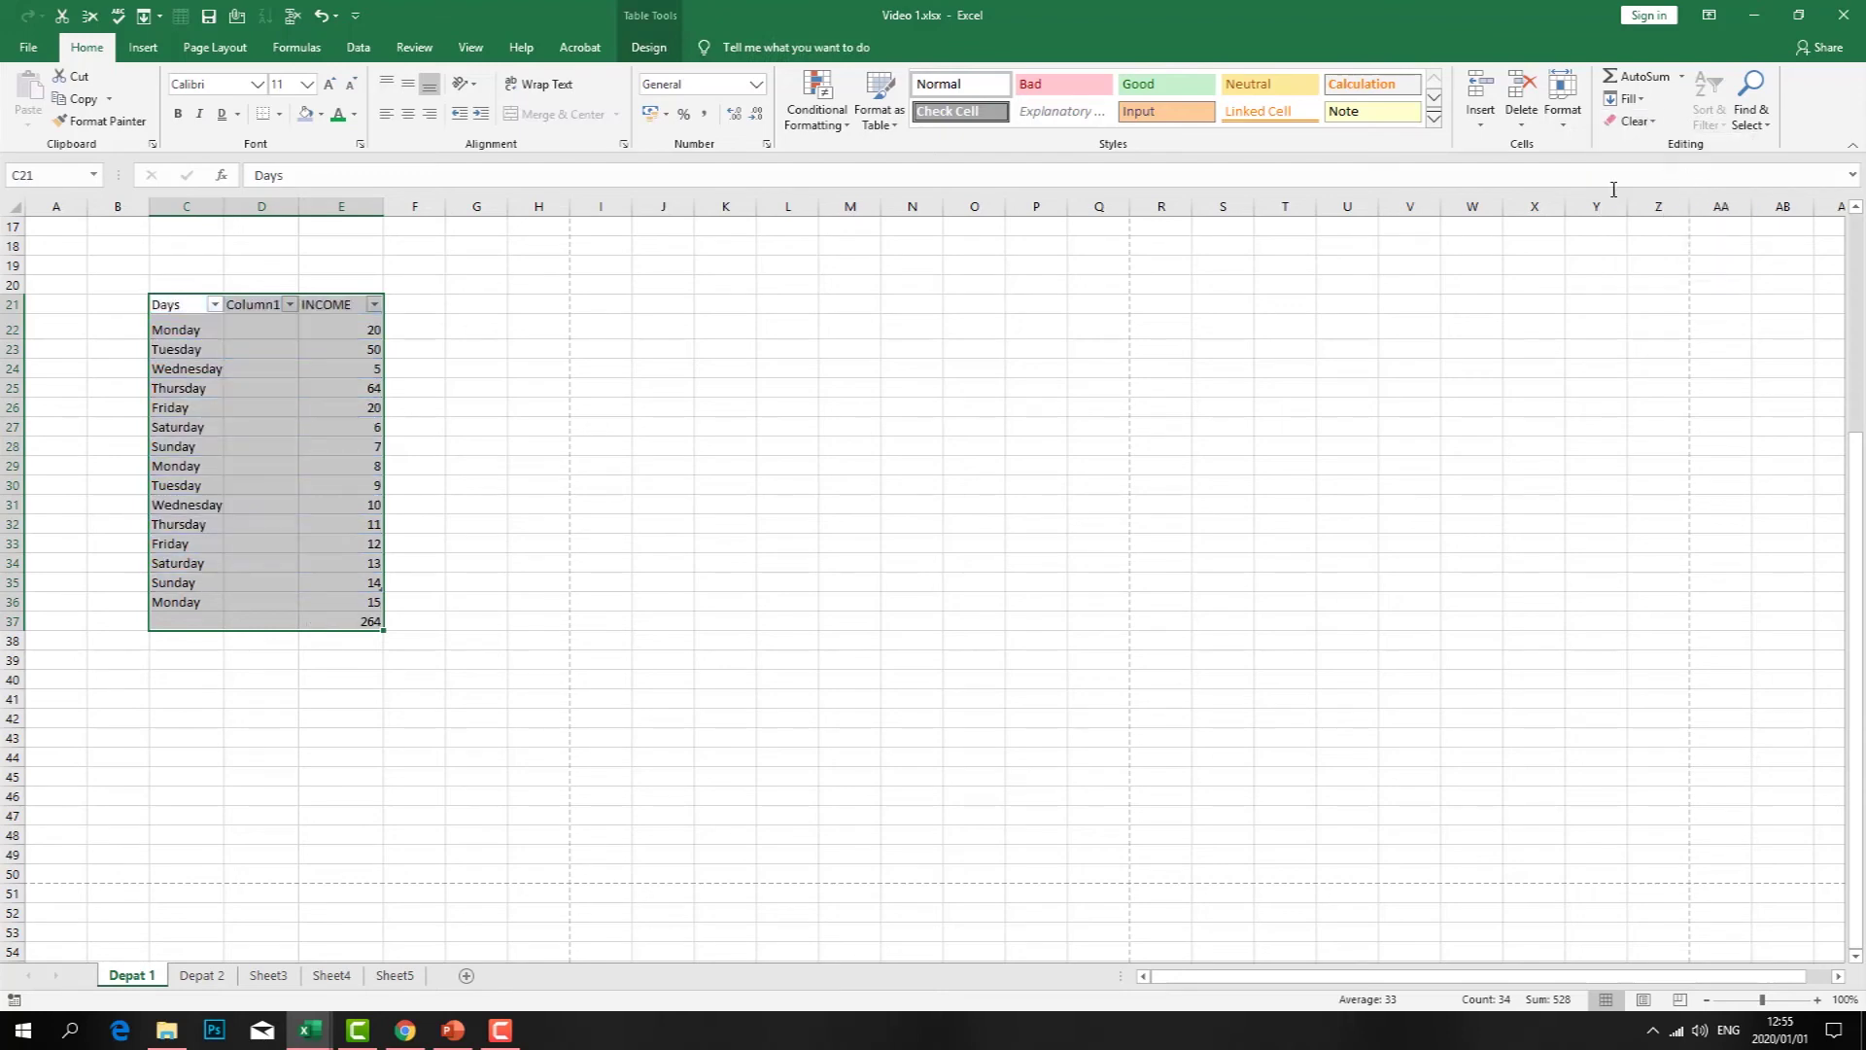
{"action": "left_click", "coordinate": [1037, 657]}
- Apply a color scale to the INCOME column, range E21:E36, with red for the highest values and green for the lowest
{"action": "left_click_drag", "start_coordinate": [357, 319], "coordinate": [379, 604]}
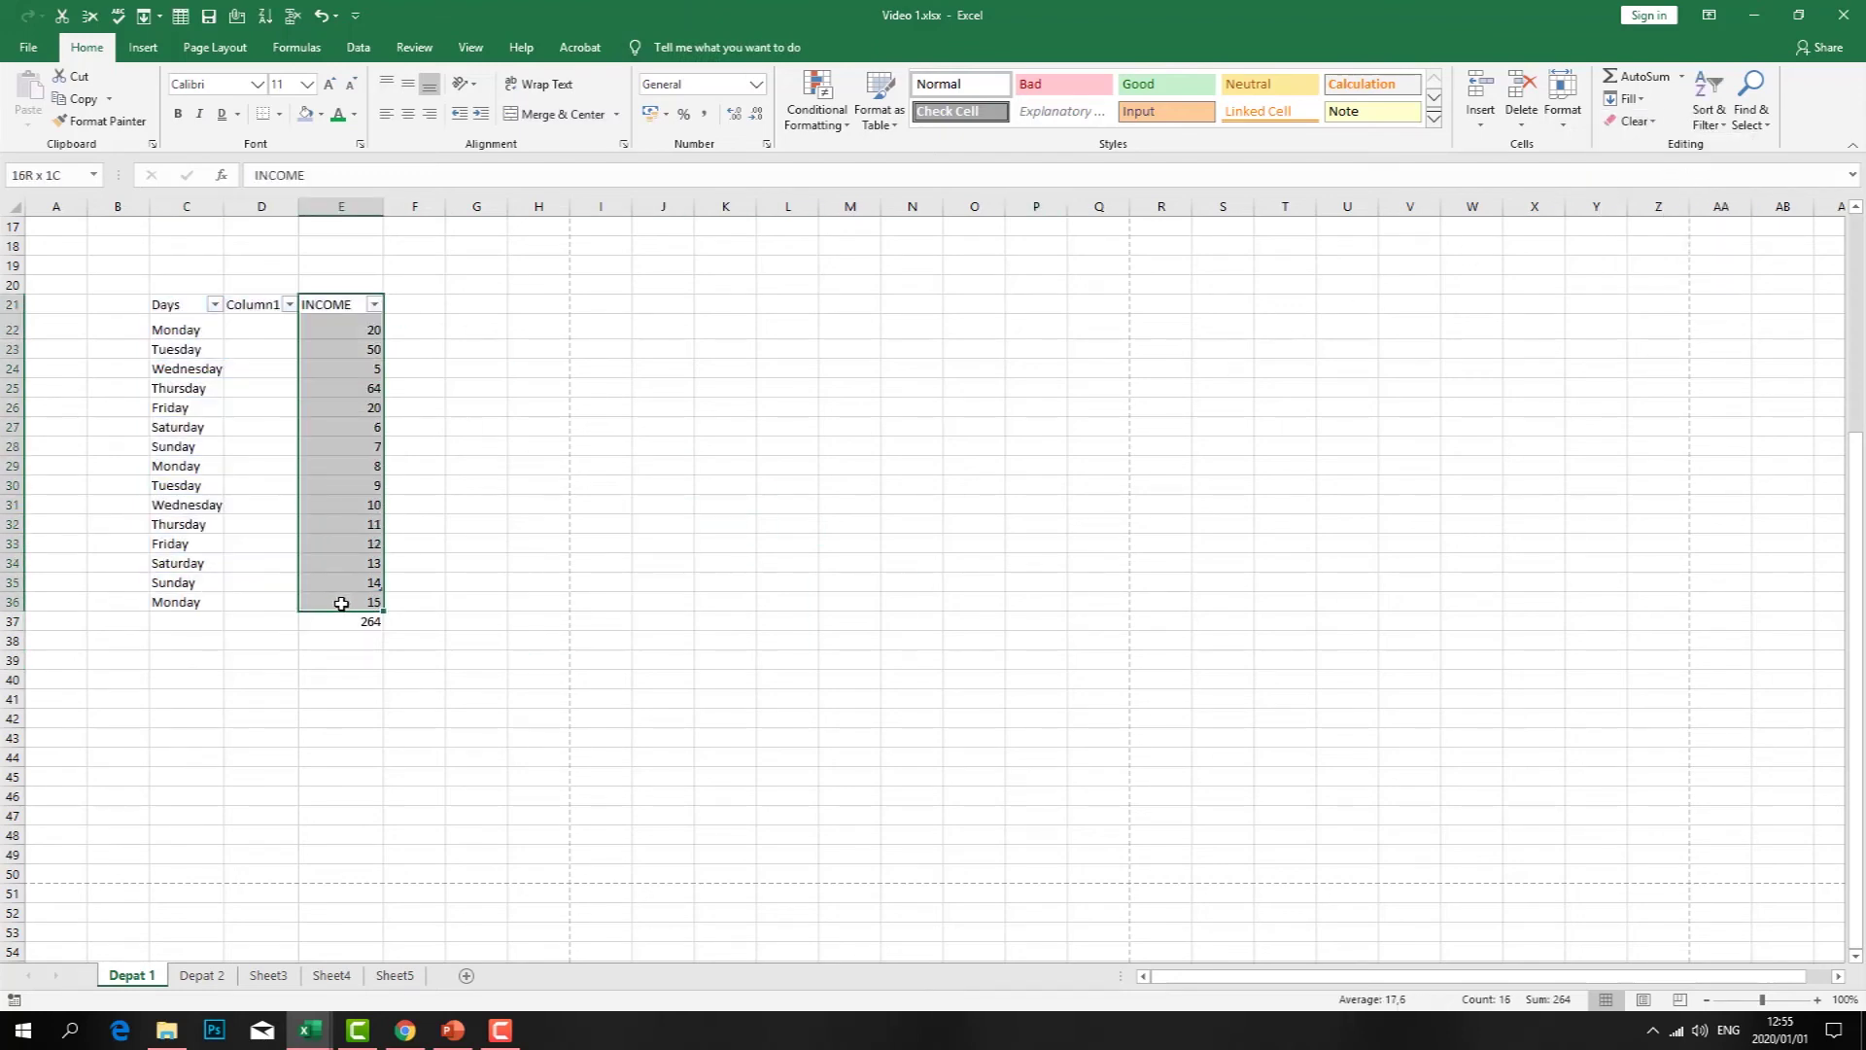
{"action": "left_click", "coordinate": [846, 126]}
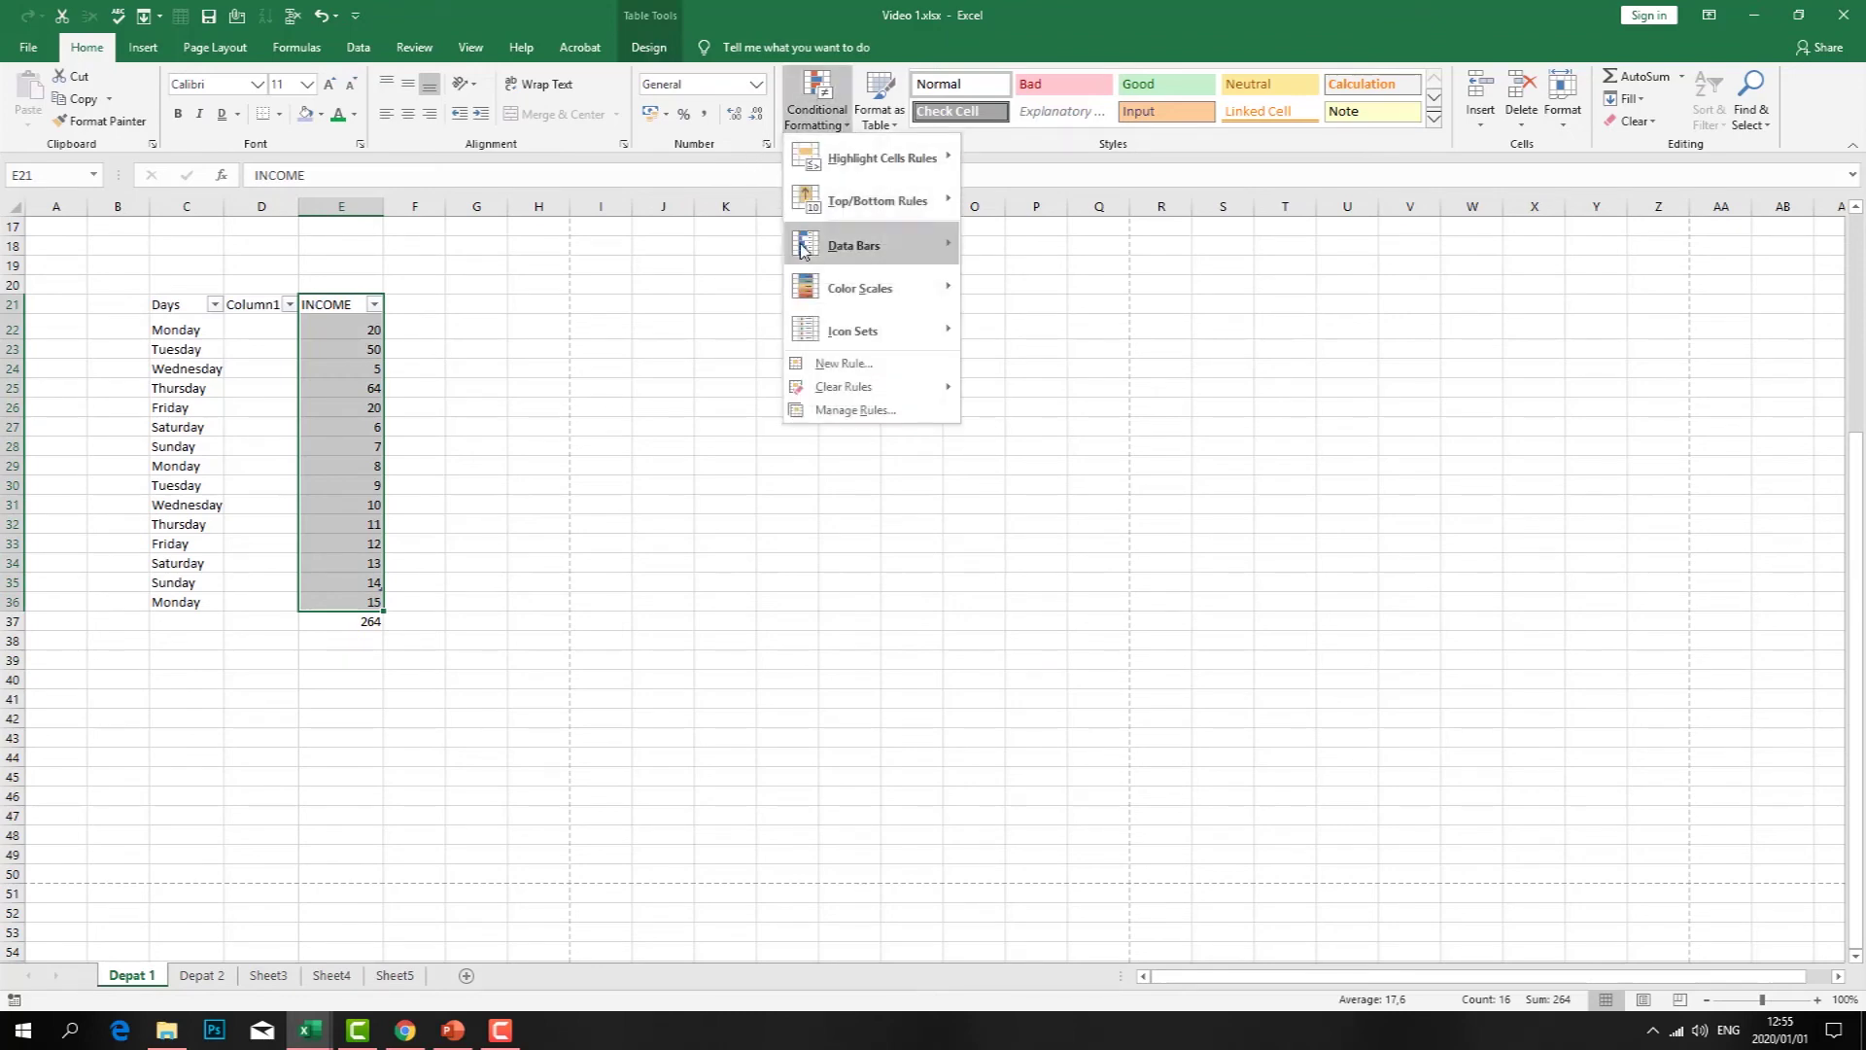
{"action": "mouse_move", "coordinate": [808, 292]}
{"action": "left_click", "coordinate": [1019, 285]}
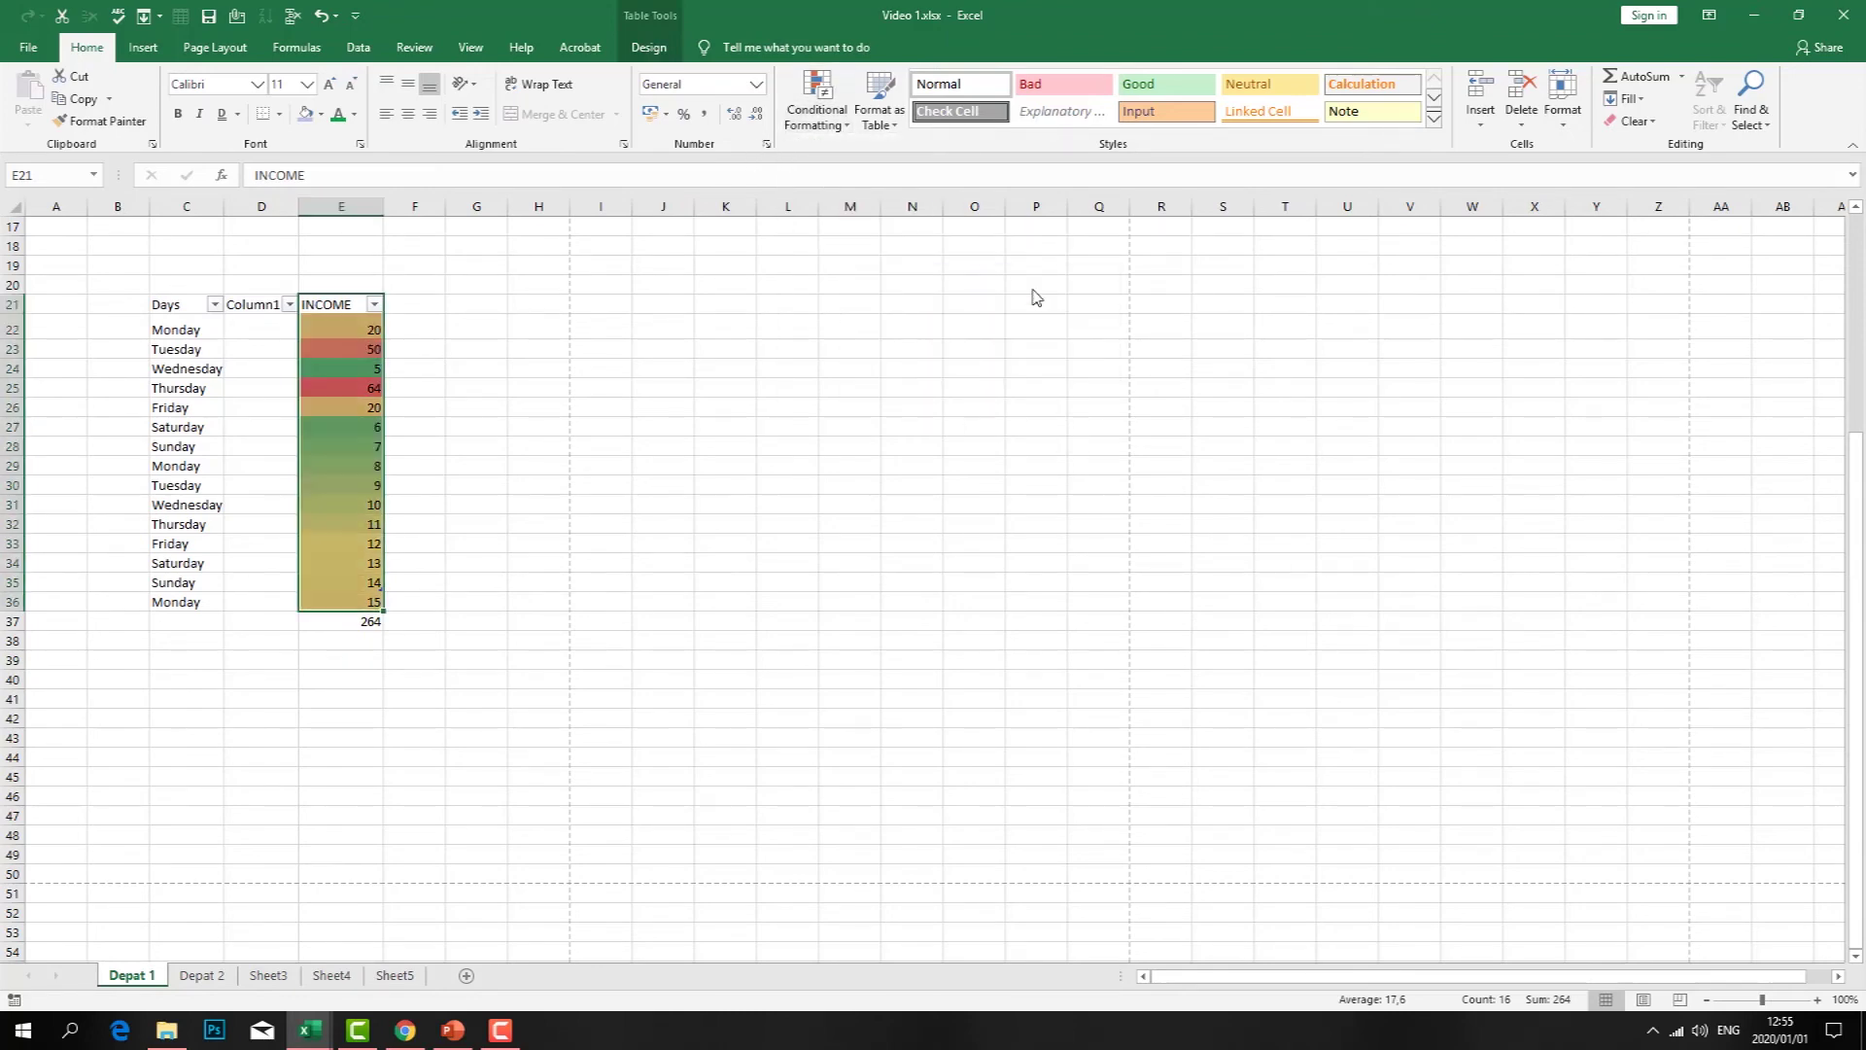
- Add magenta solid-fill data bars to the INCOME column, range E21:E36, on top of the color scale
{"action": "left_click", "coordinate": [848, 126]}
{"action": "mouse_move", "coordinate": [846, 247]}
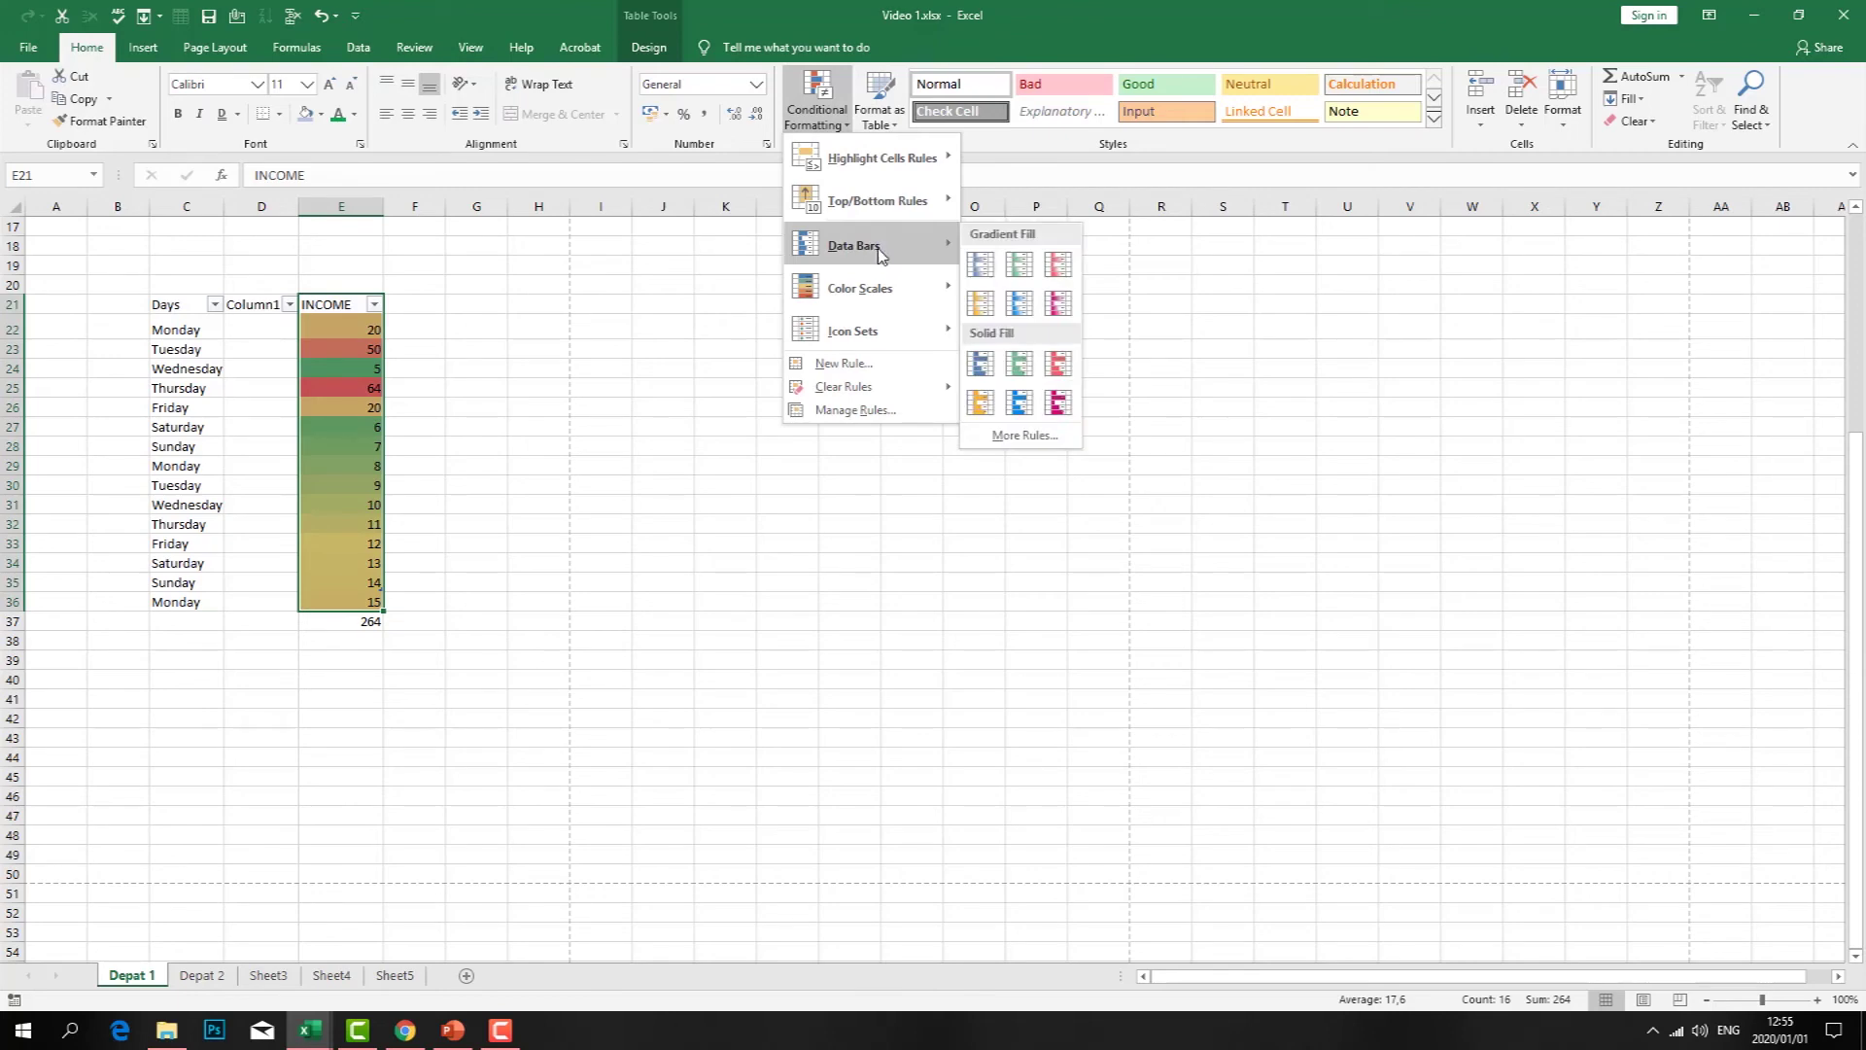
{"action": "left_click", "coordinate": [1056, 406]}
{"action": "left_click", "coordinate": [1152, 389]}
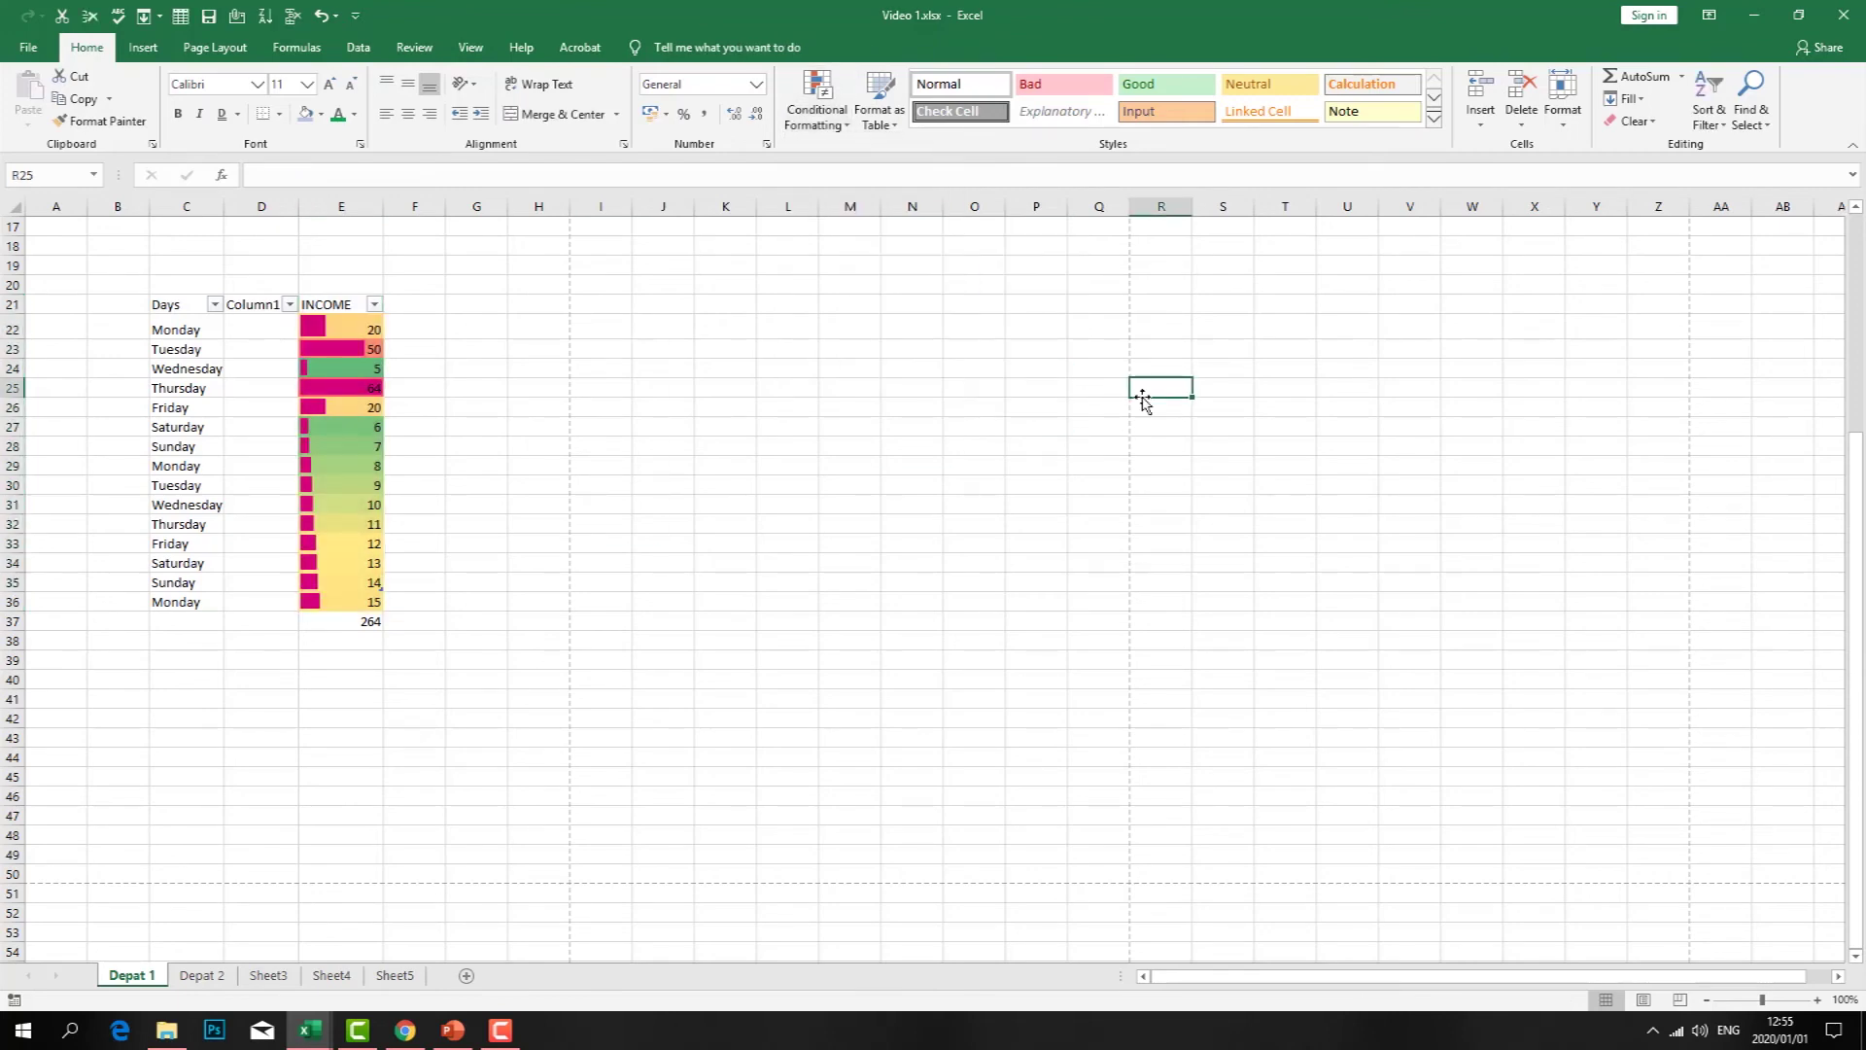
- Search the sheet for the next cell containing "Sunday" with Find and Replace
{"action": "left_click", "coordinate": [1709, 107]}
{"action": "left_click", "coordinate": [1599, 384]}
{"action": "left_click", "coordinate": [1755, 129]}
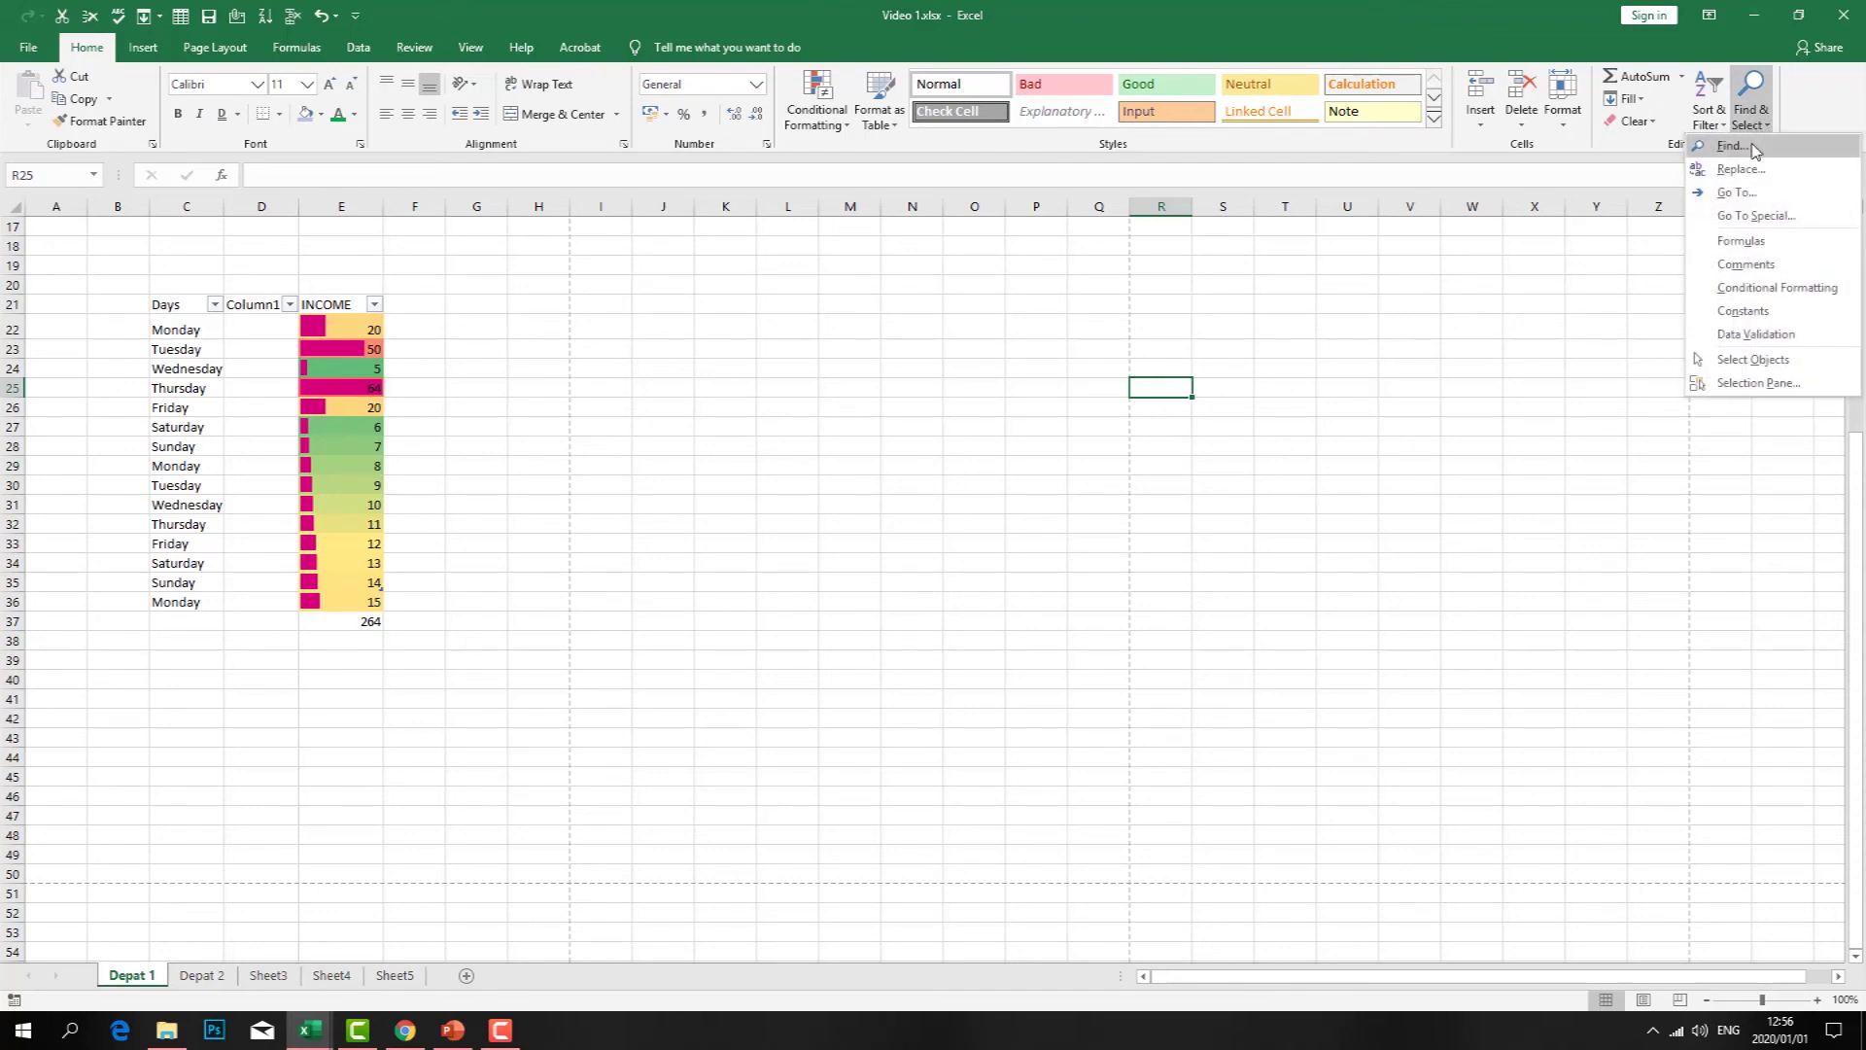
{"action": "left_click", "coordinate": [1756, 148]}
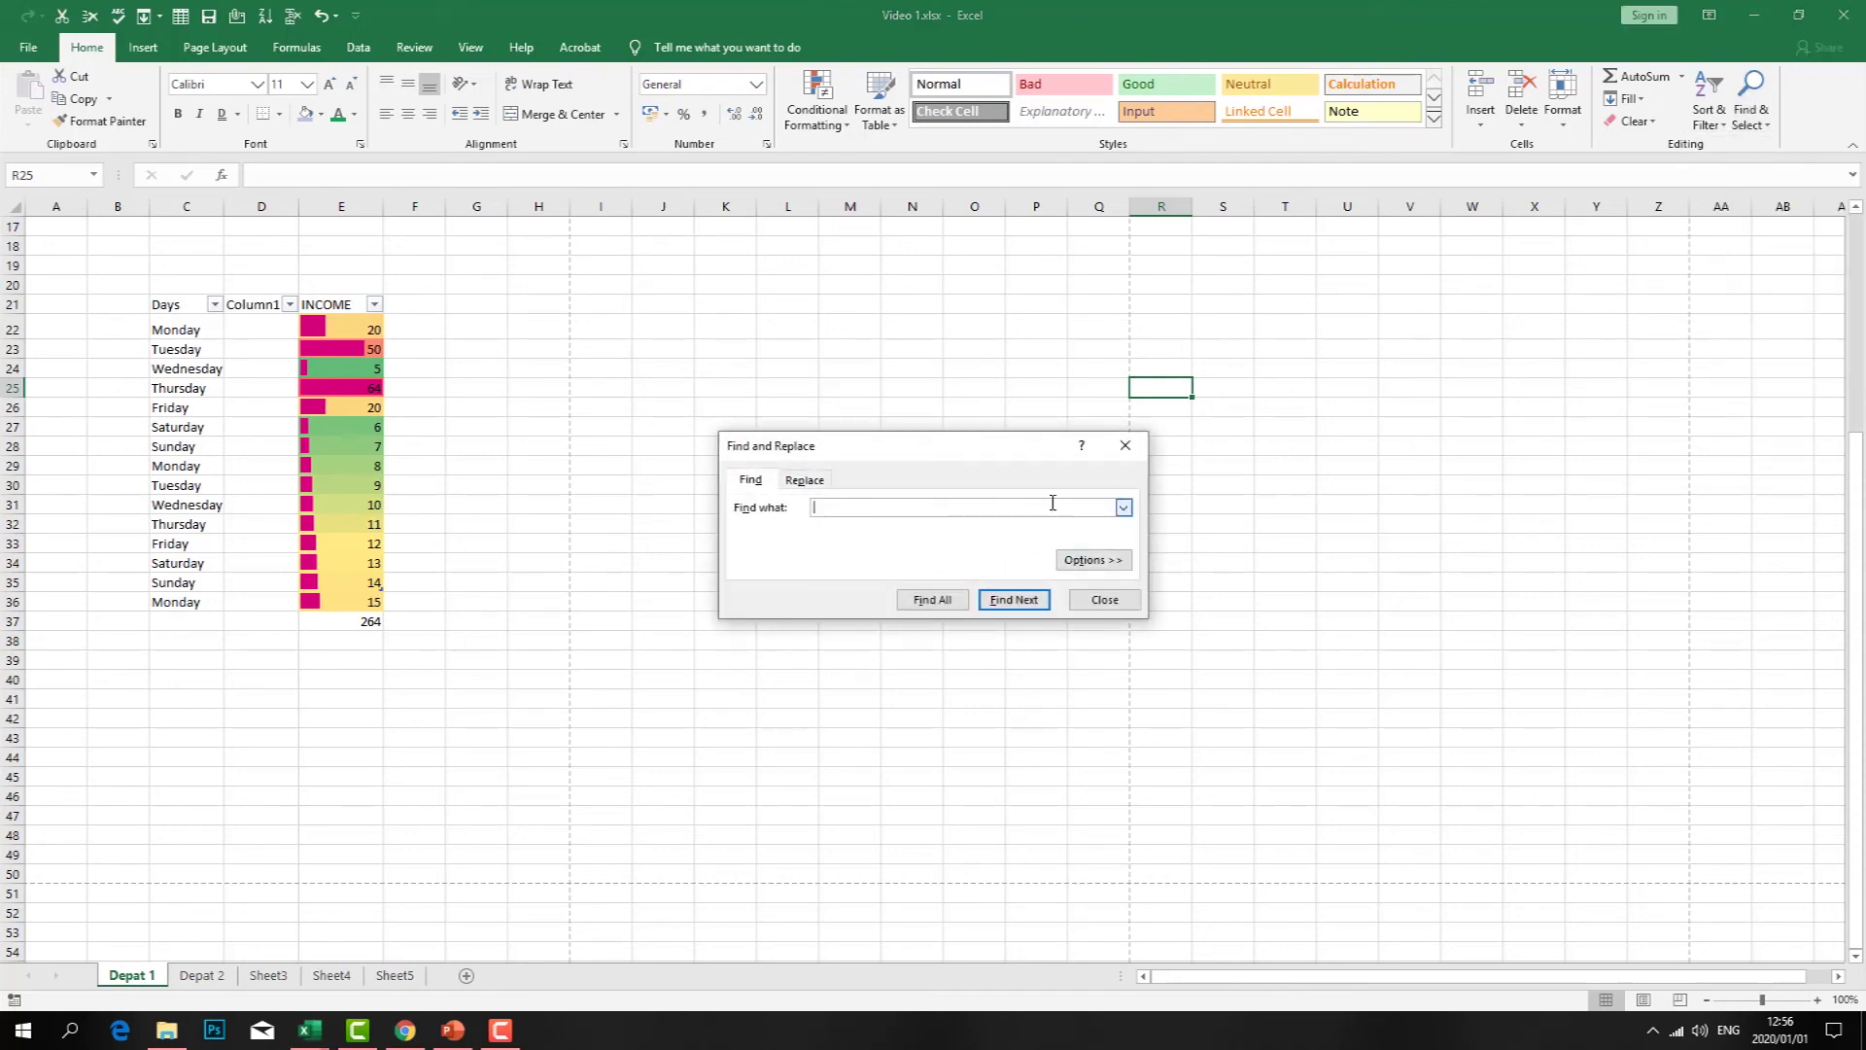
{"action": "type", "text": "Mond"}
{"action": "key", "text": "BackSpace"}
{"action": "key", "text": "BackSpace"}
{"action": "key", "text": "BackSpace"}
{"action": "key", "text": "BackSpace"}
{"action": "type", "text": "Sunday"}
{"action": "left_click", "coordinate": [1011, 601]}
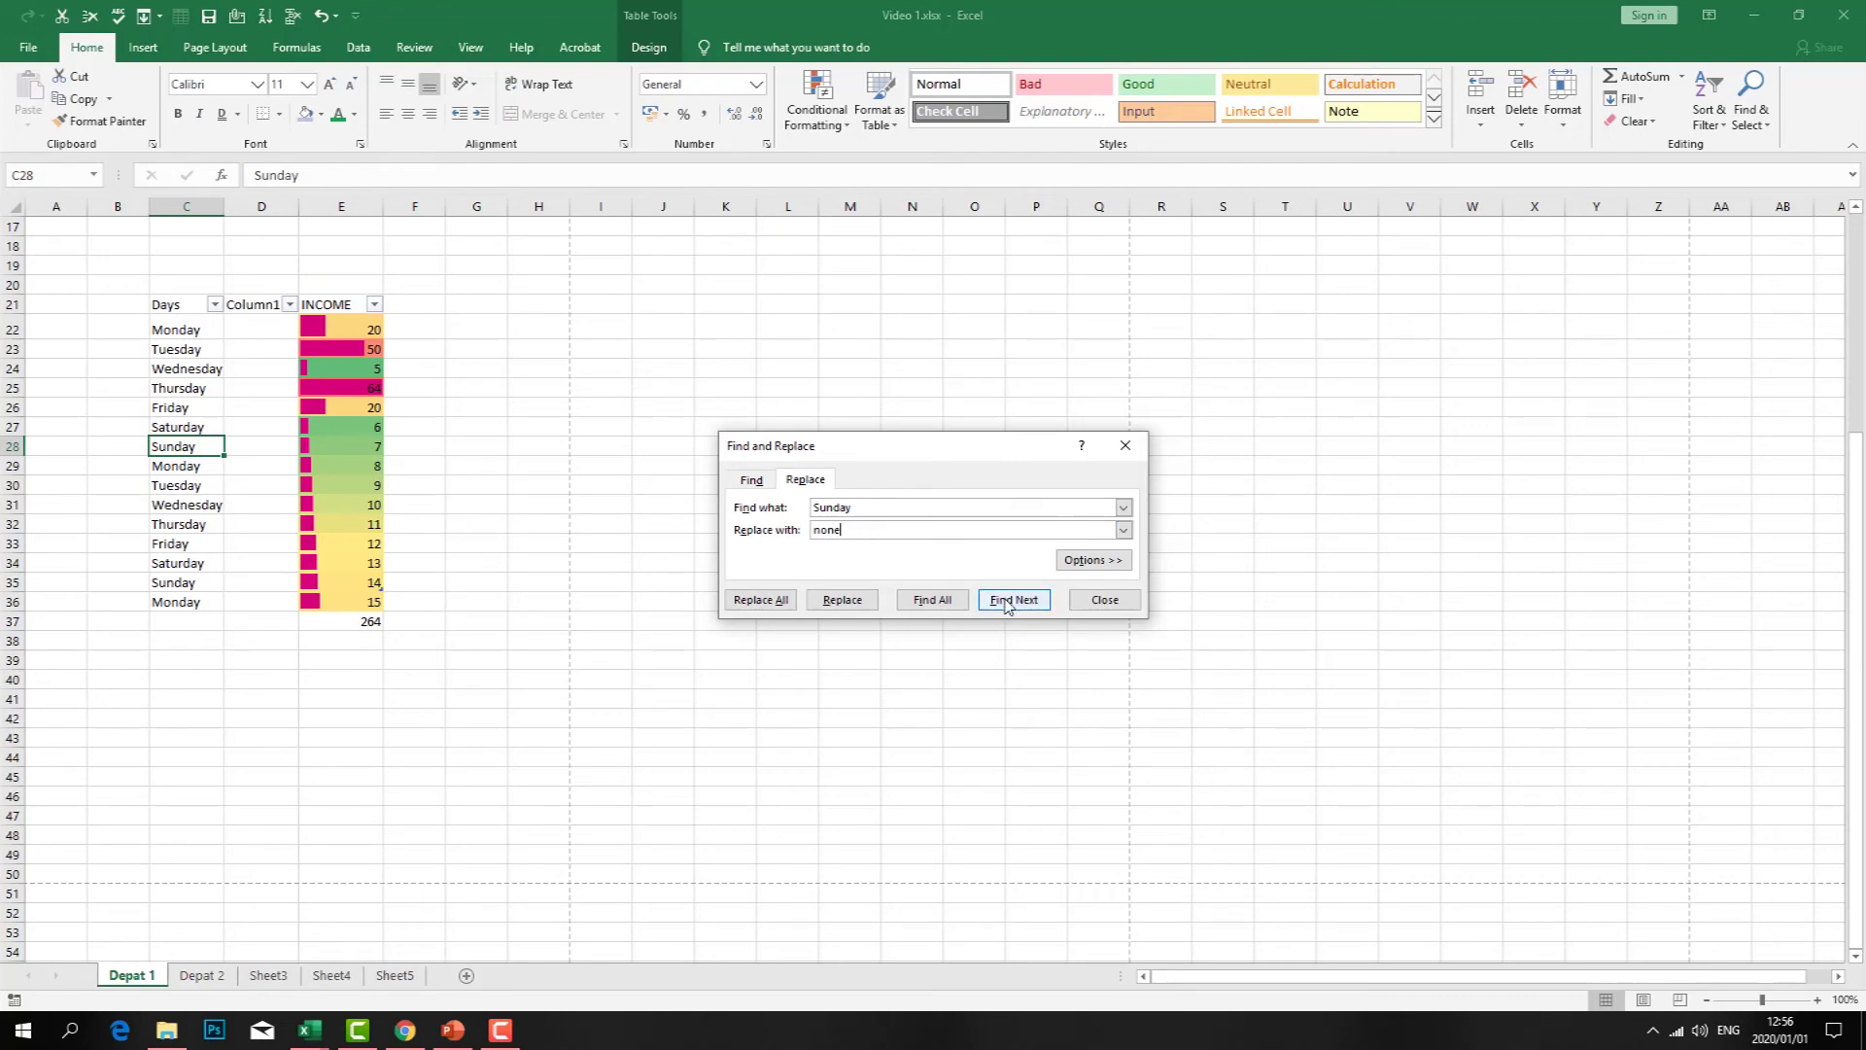
- Replace the "Sunday" entries in the Days column with "none" and check cells C28 and C35
{"action": "key", "text": "alt+r"}
{"action": "left_click", "coordinate": [933, 600]}
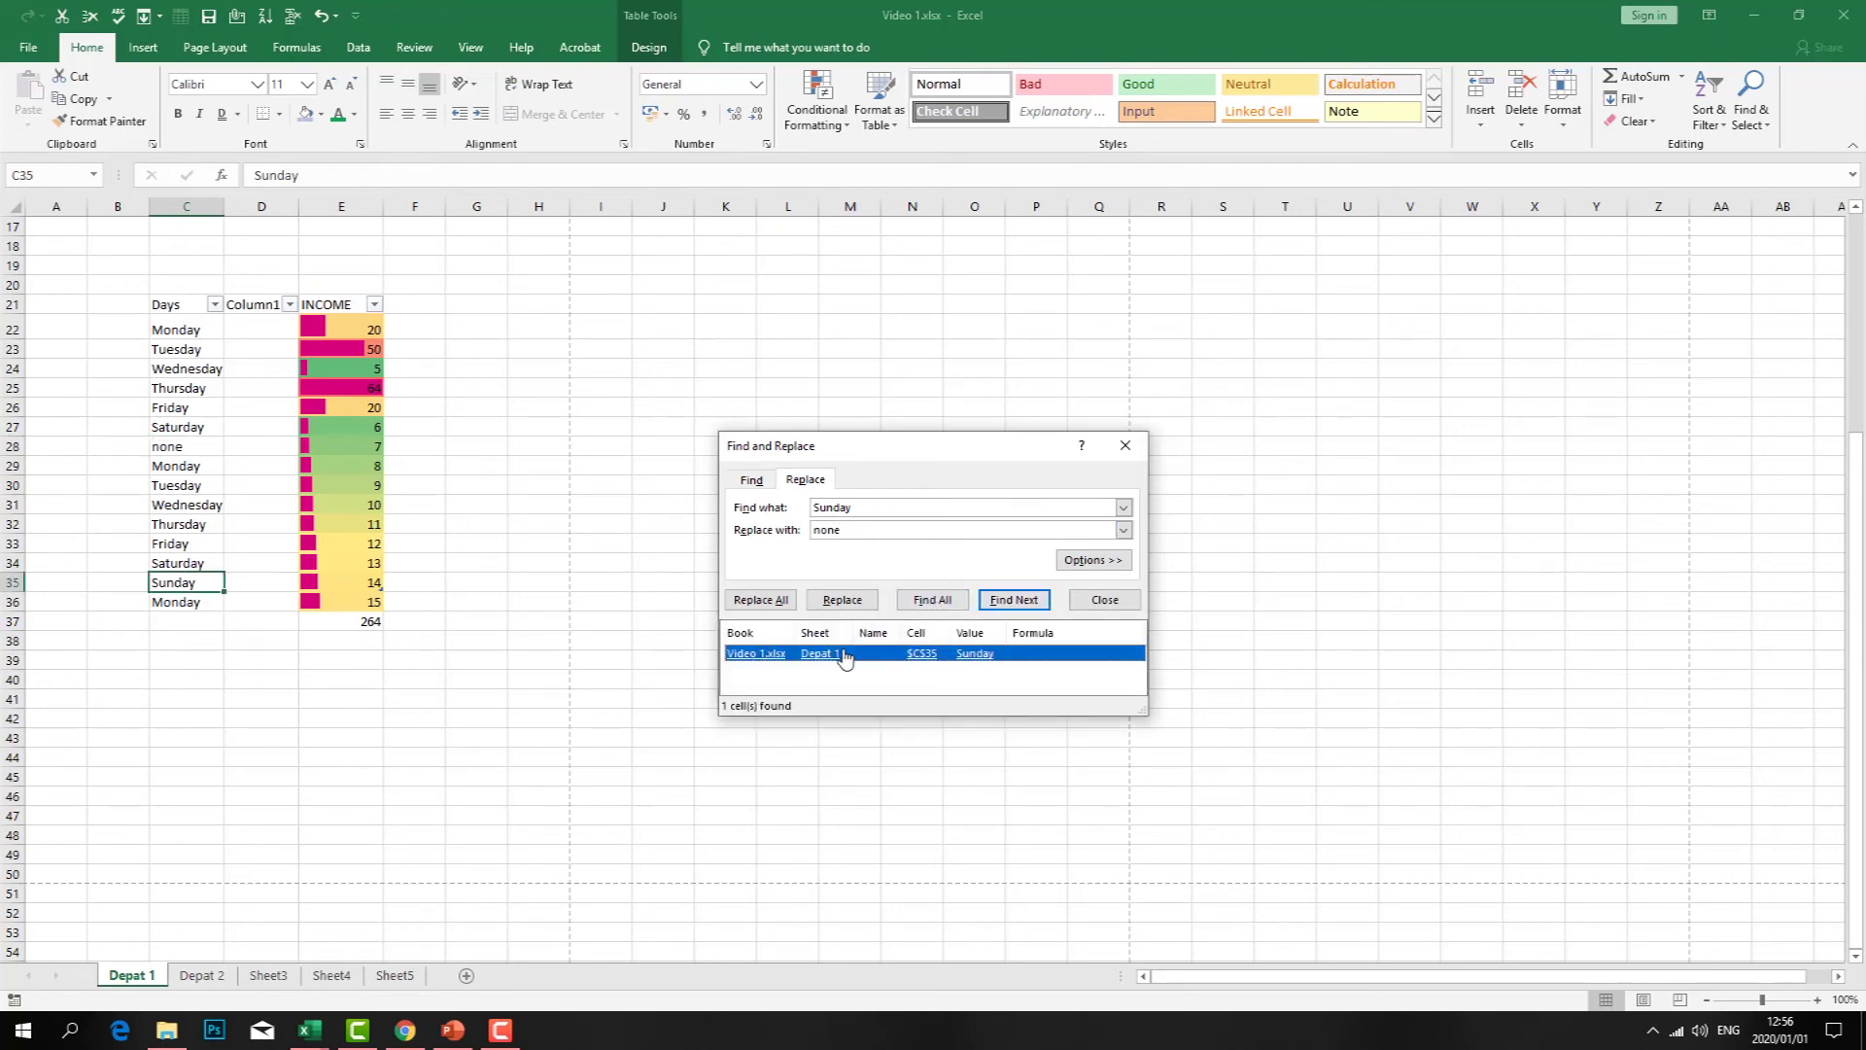
{"action": "left_click", "coordinate": [930, 603]}
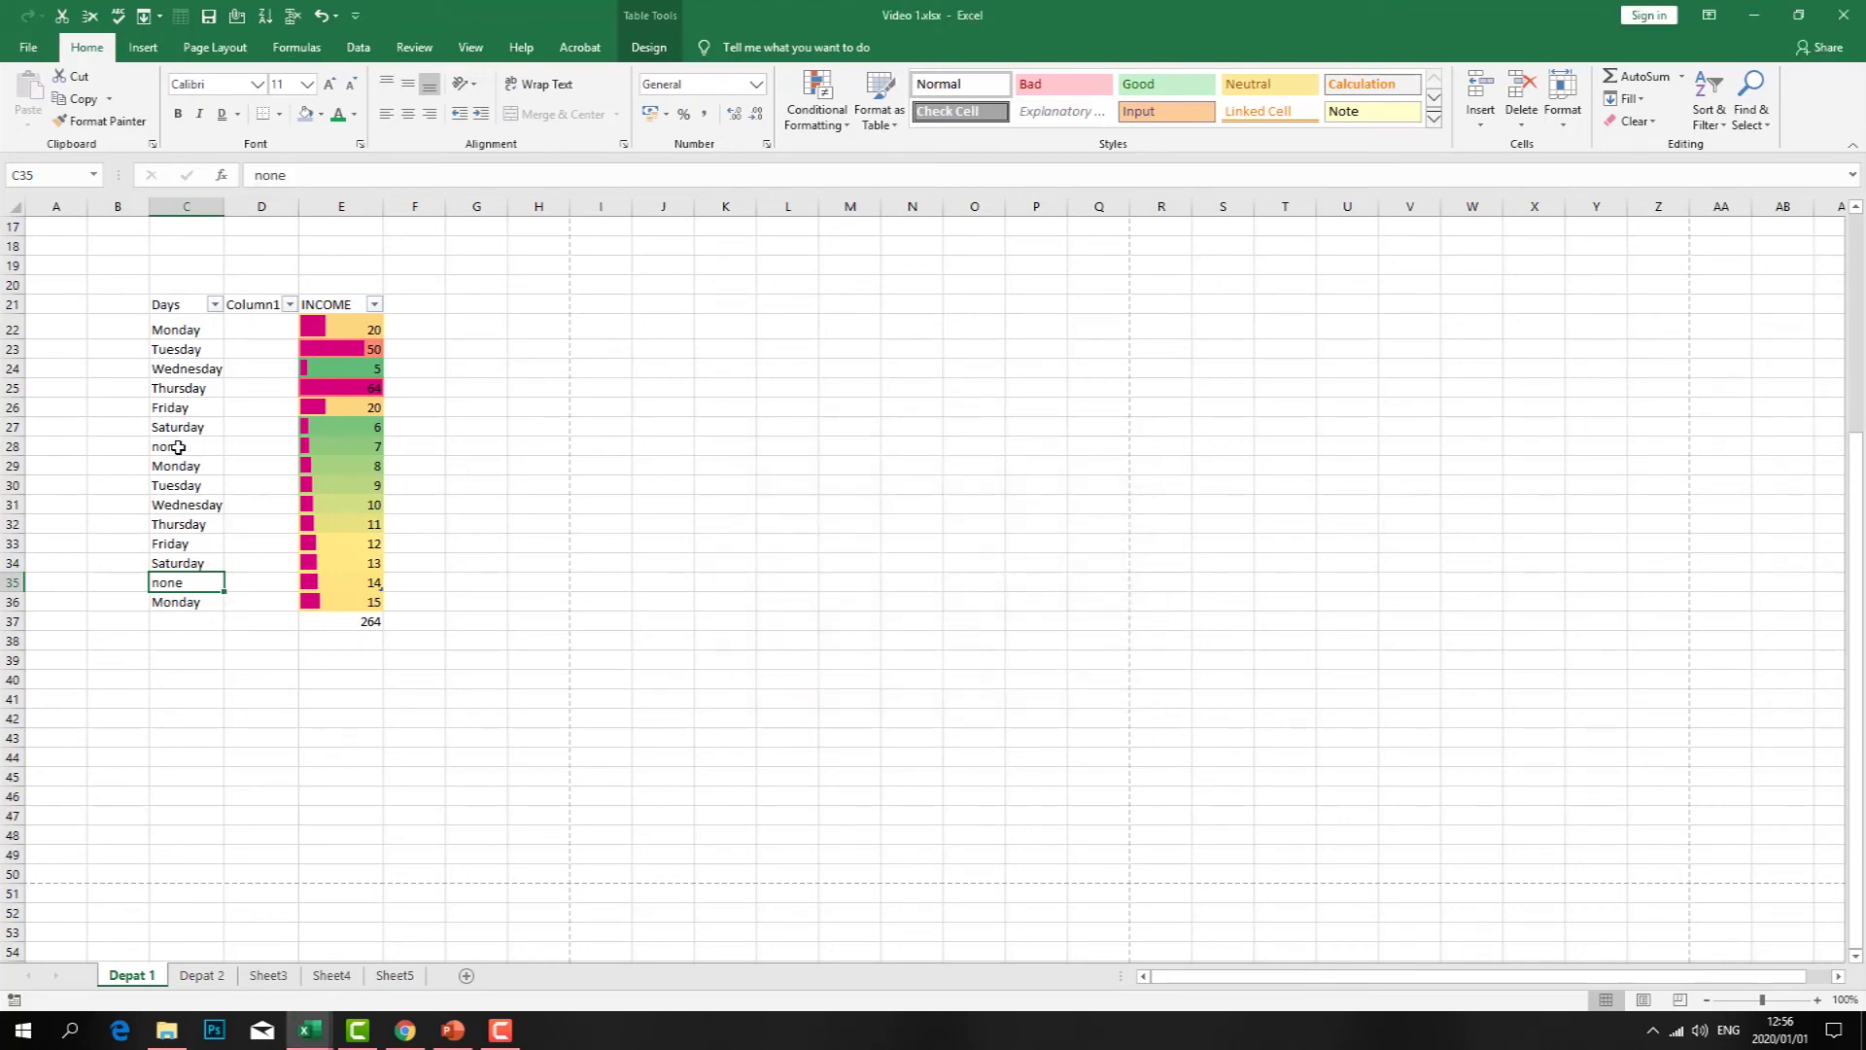
{"action": "left_click", "coordinate": [178, 447]}
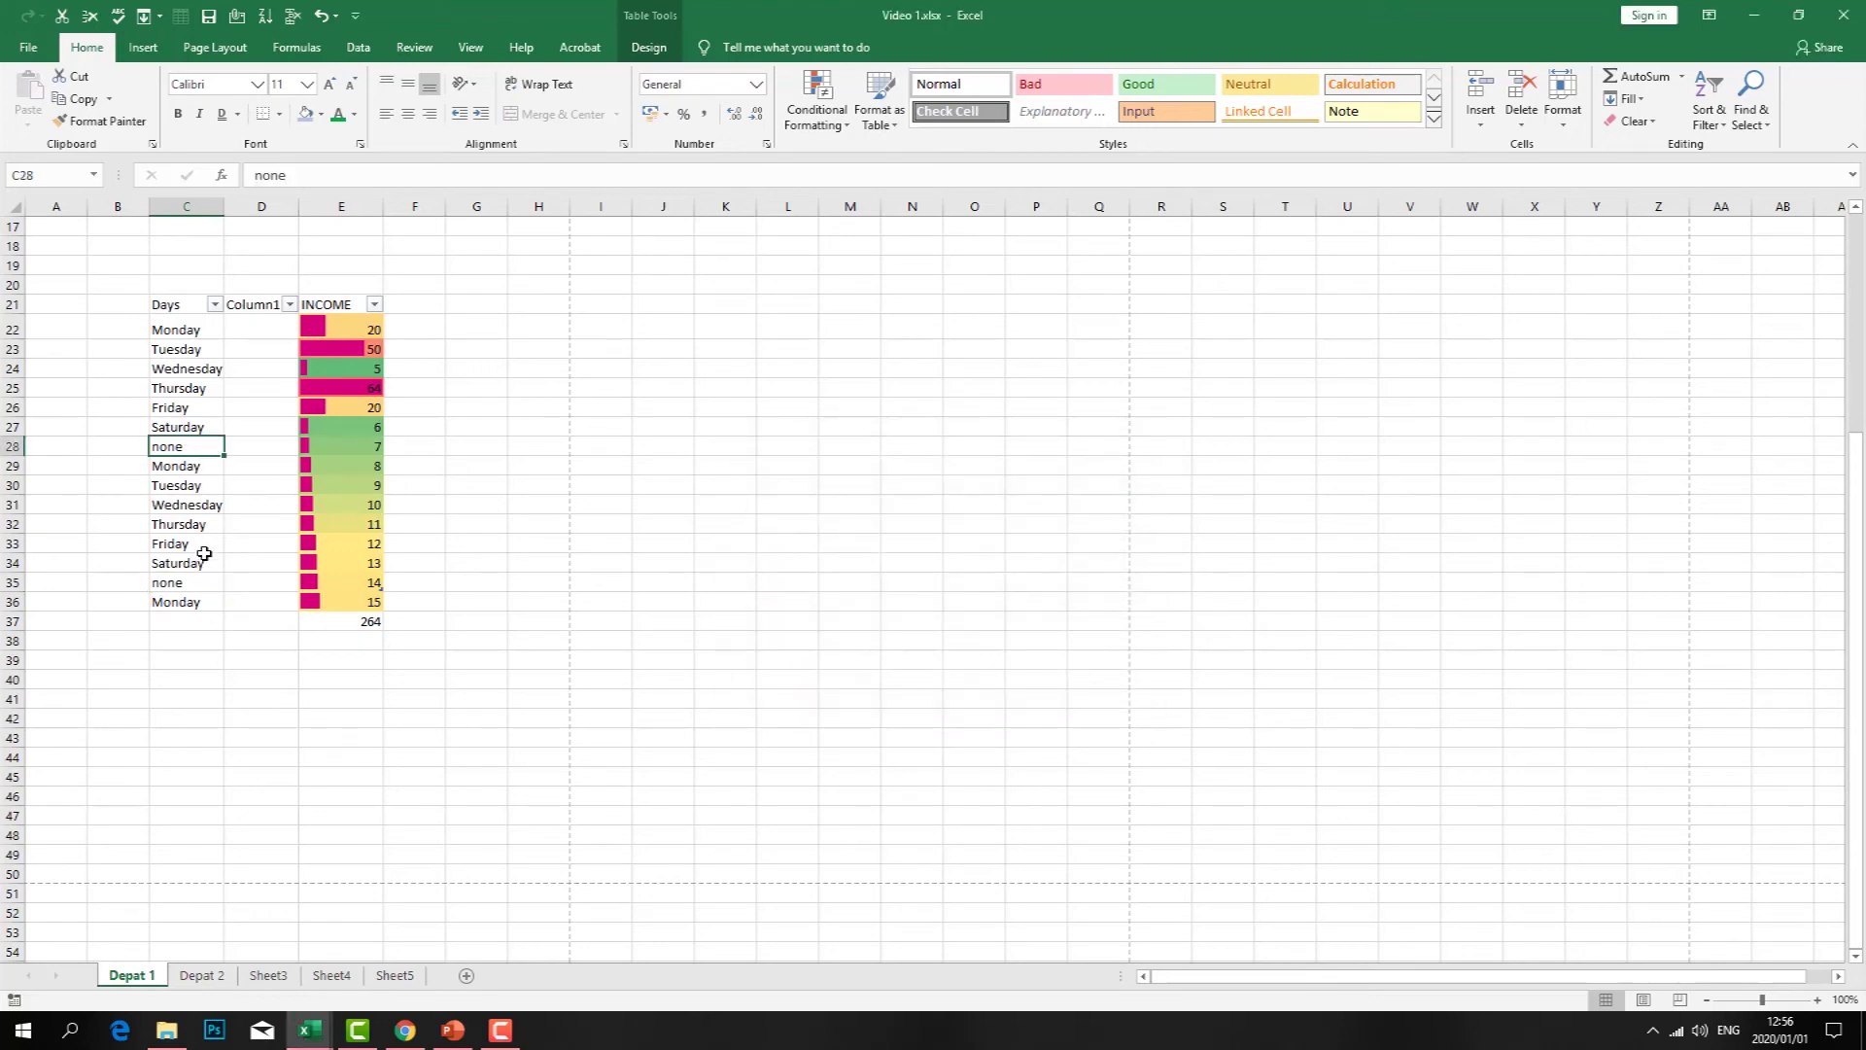
{"action": "left_click", "coordinate": [163, 587]}
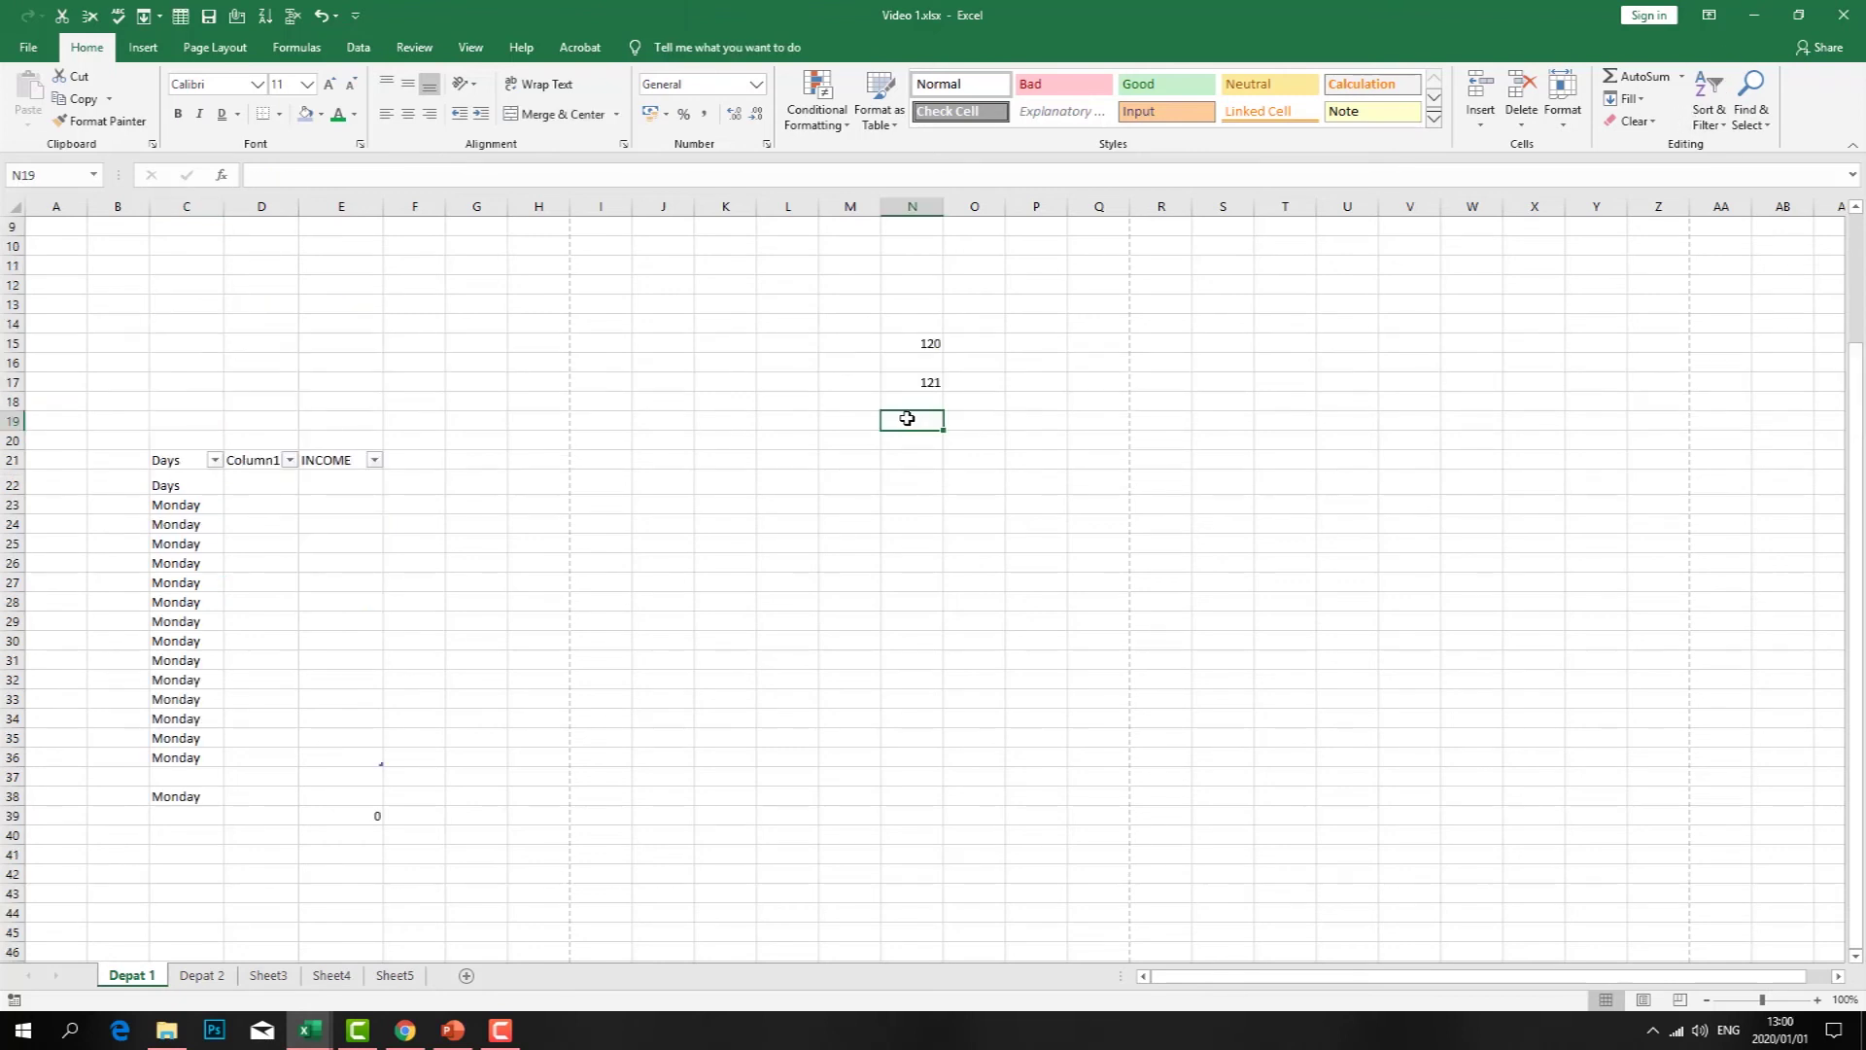
- Try filling the empty cell N18 rightward from M18 and upward from N19
{"action": "double_click", "coordinate": [907, 418]}
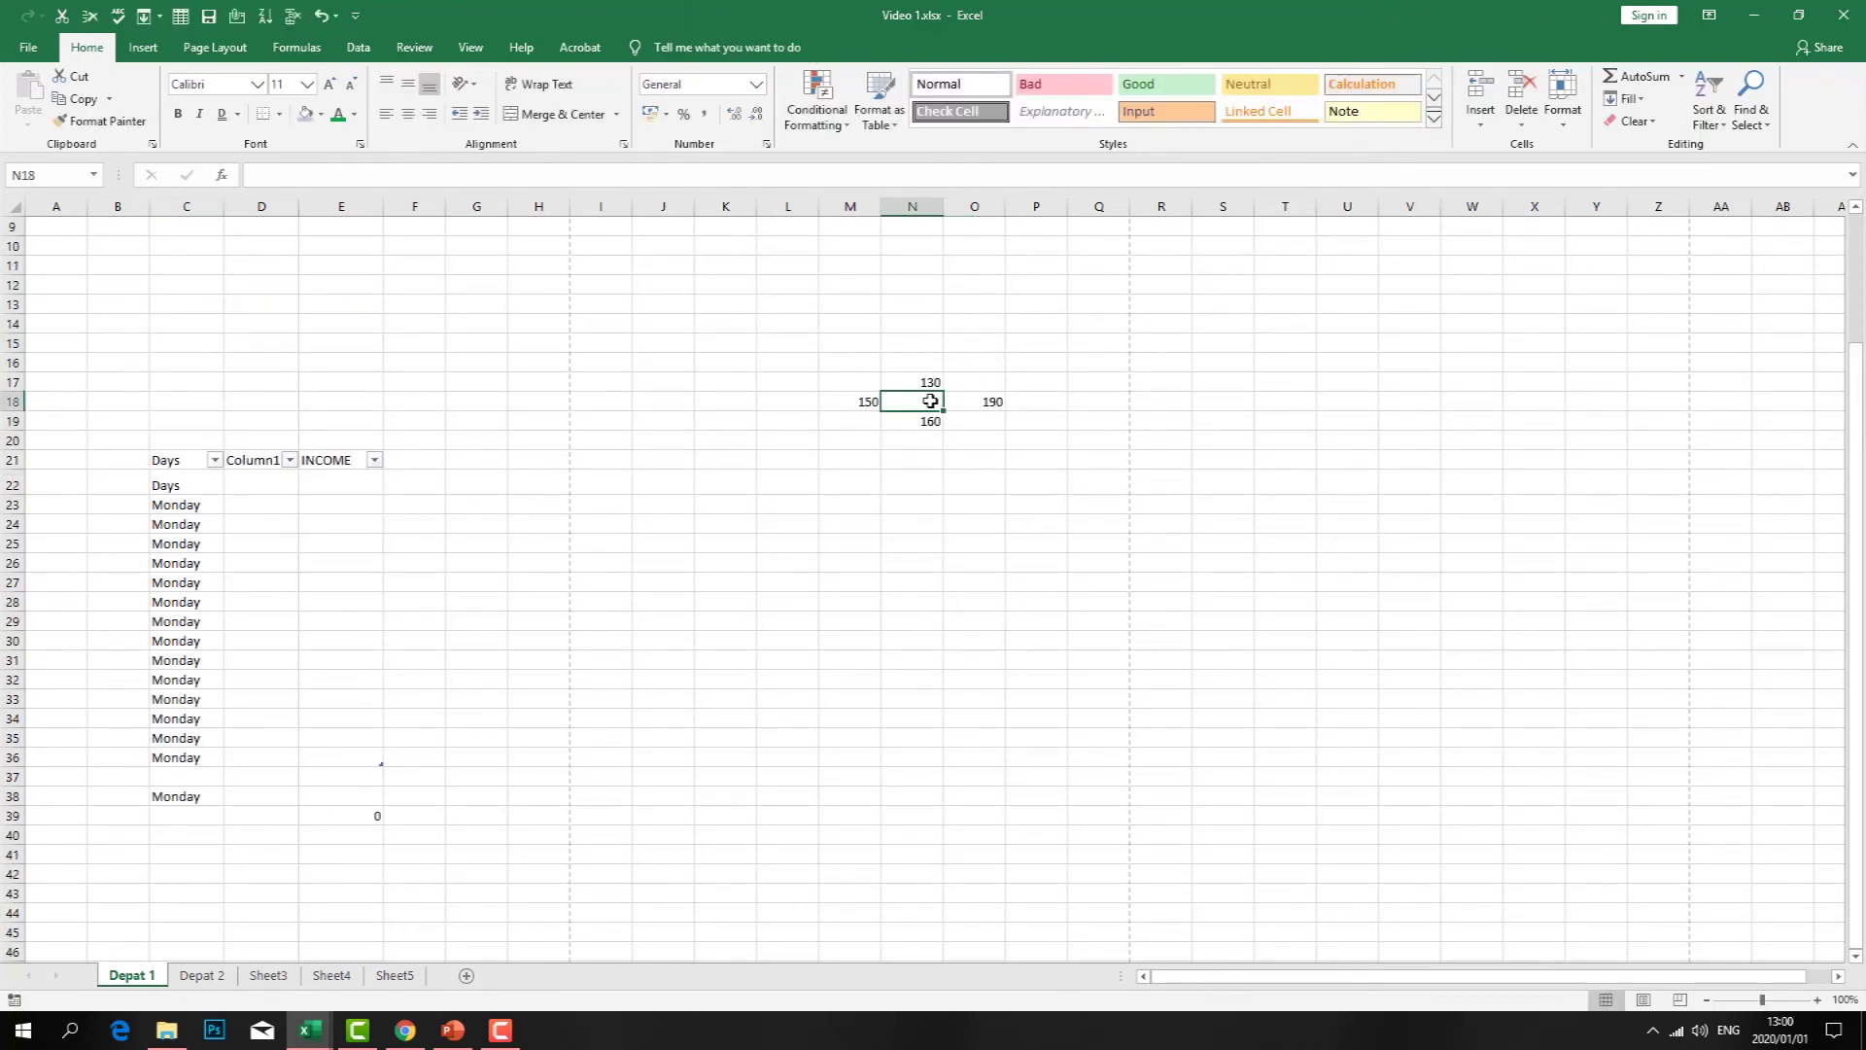
{"action": "left_click", "coordinate": [1626, 99]}
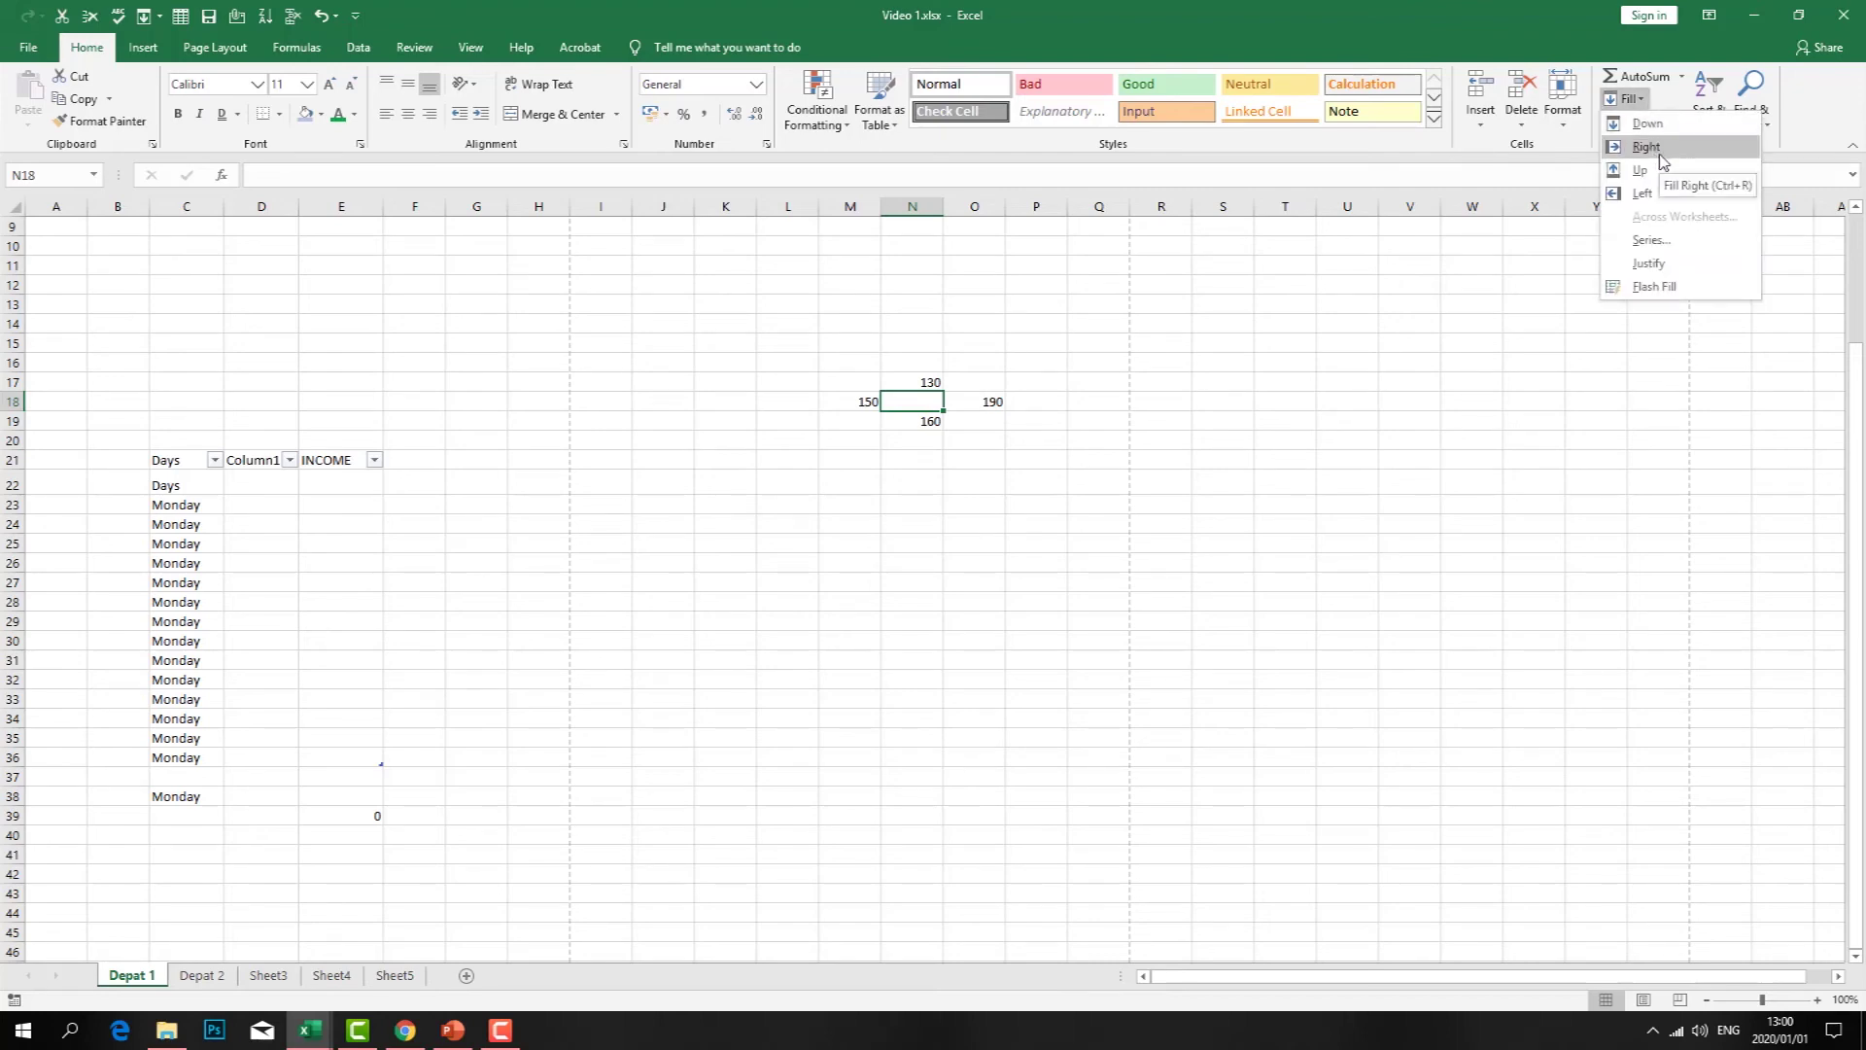
{"action": "left_click", "coordinate": [1647, 147]}
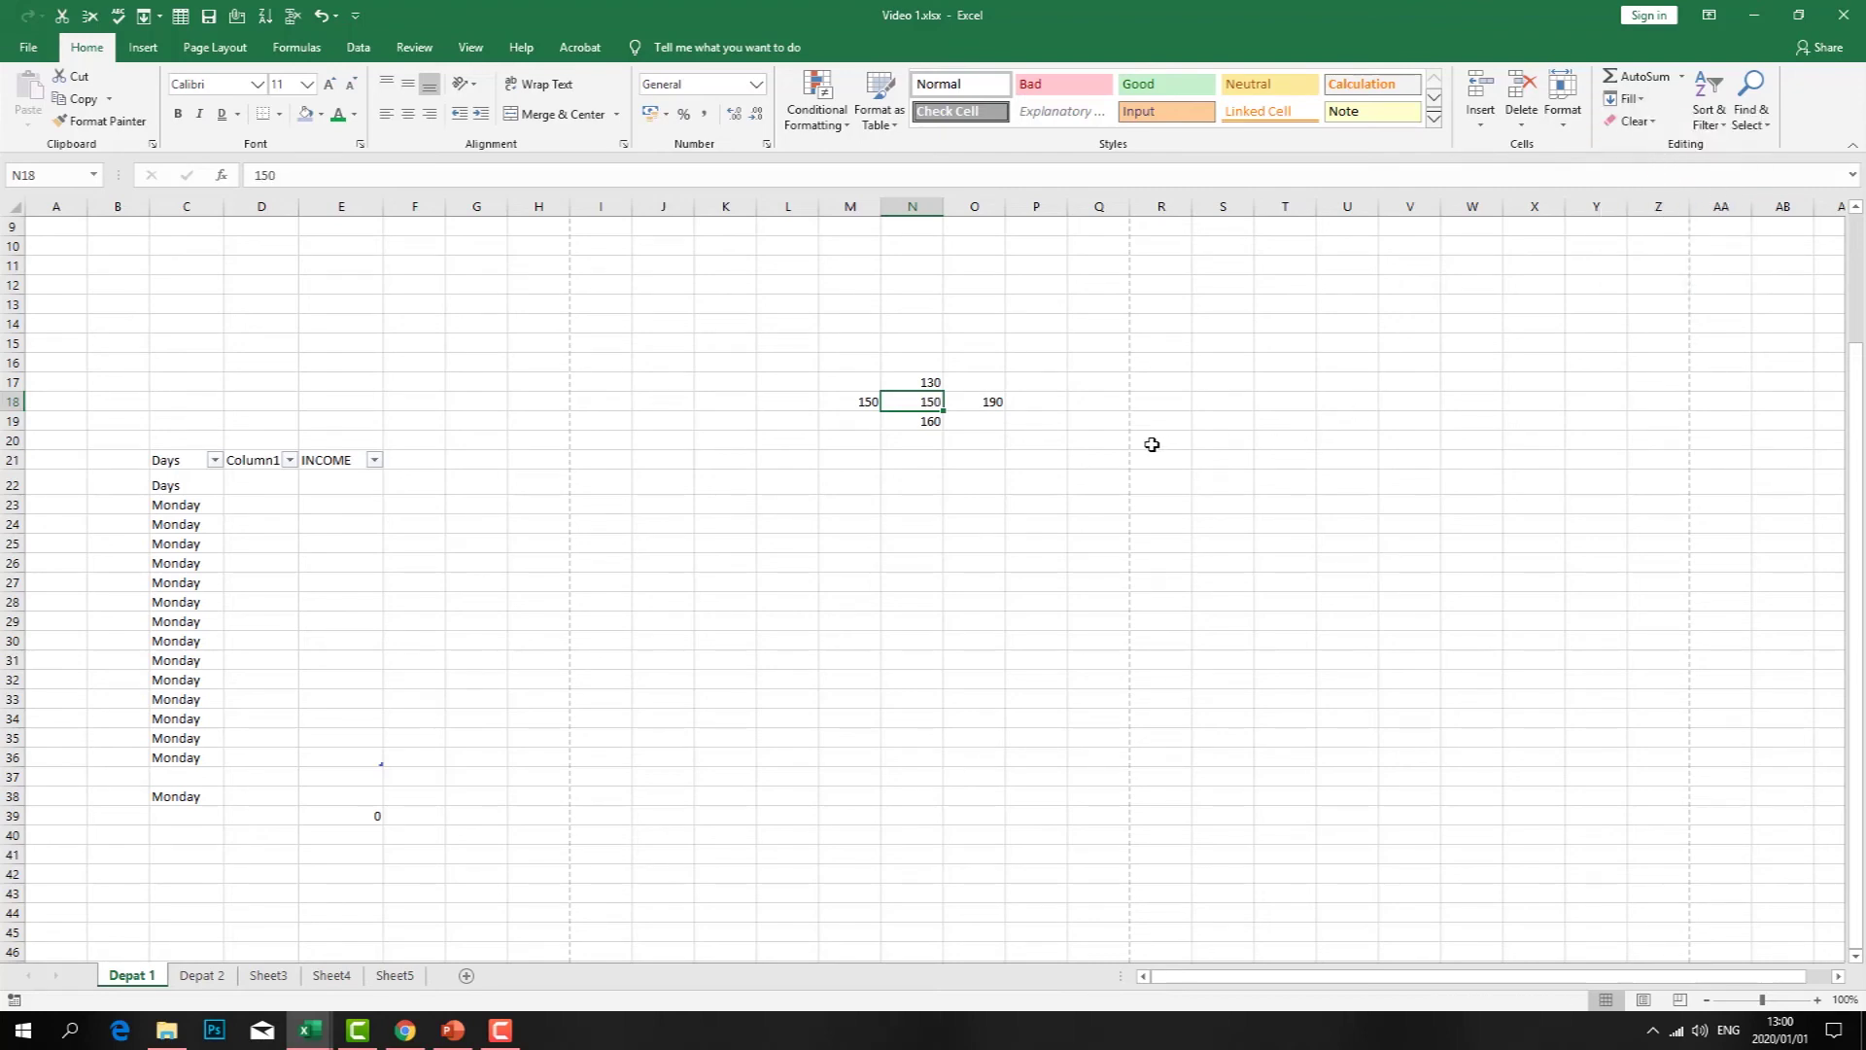
{"action": "left_click", "coordinate": [1625, 98]}
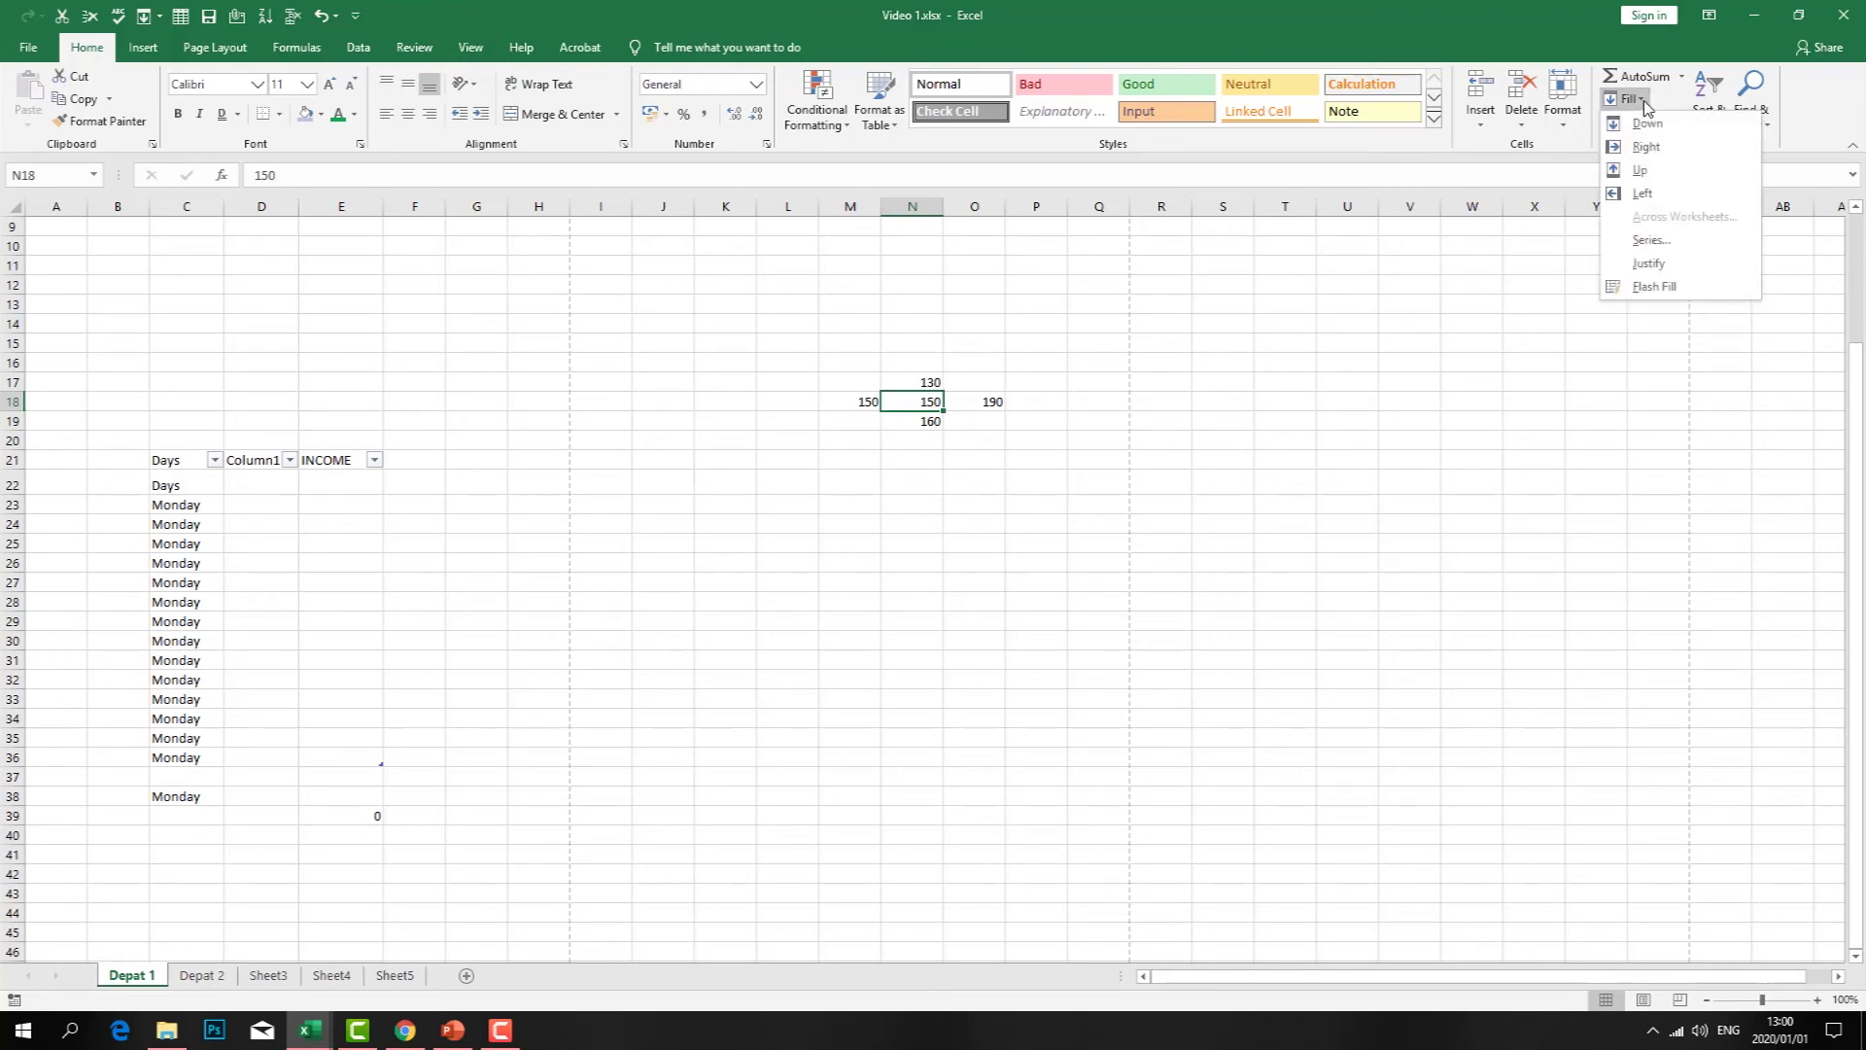
{"action": "left_click", "coordinate": [1641, 170]}
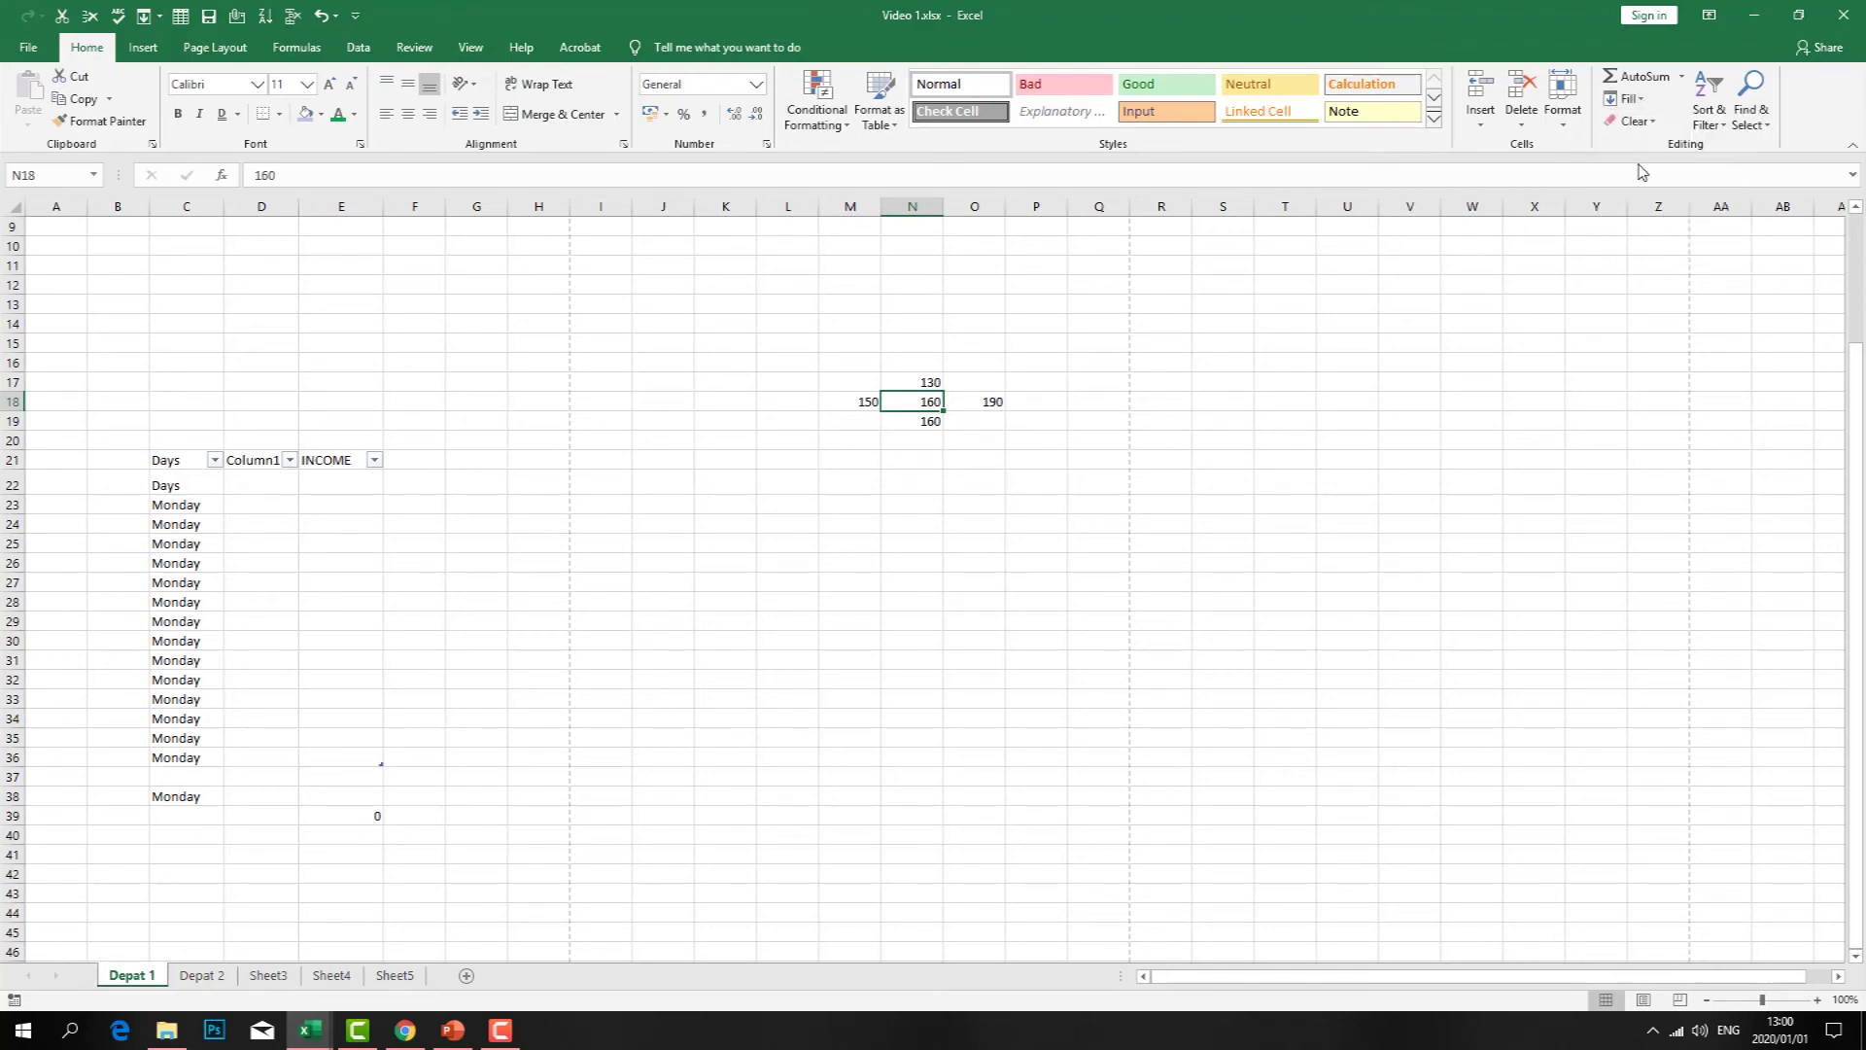
- Fill cell N18 leftward with the value from O18
{"action": "left_click", "coordinate": [1641, 101]}
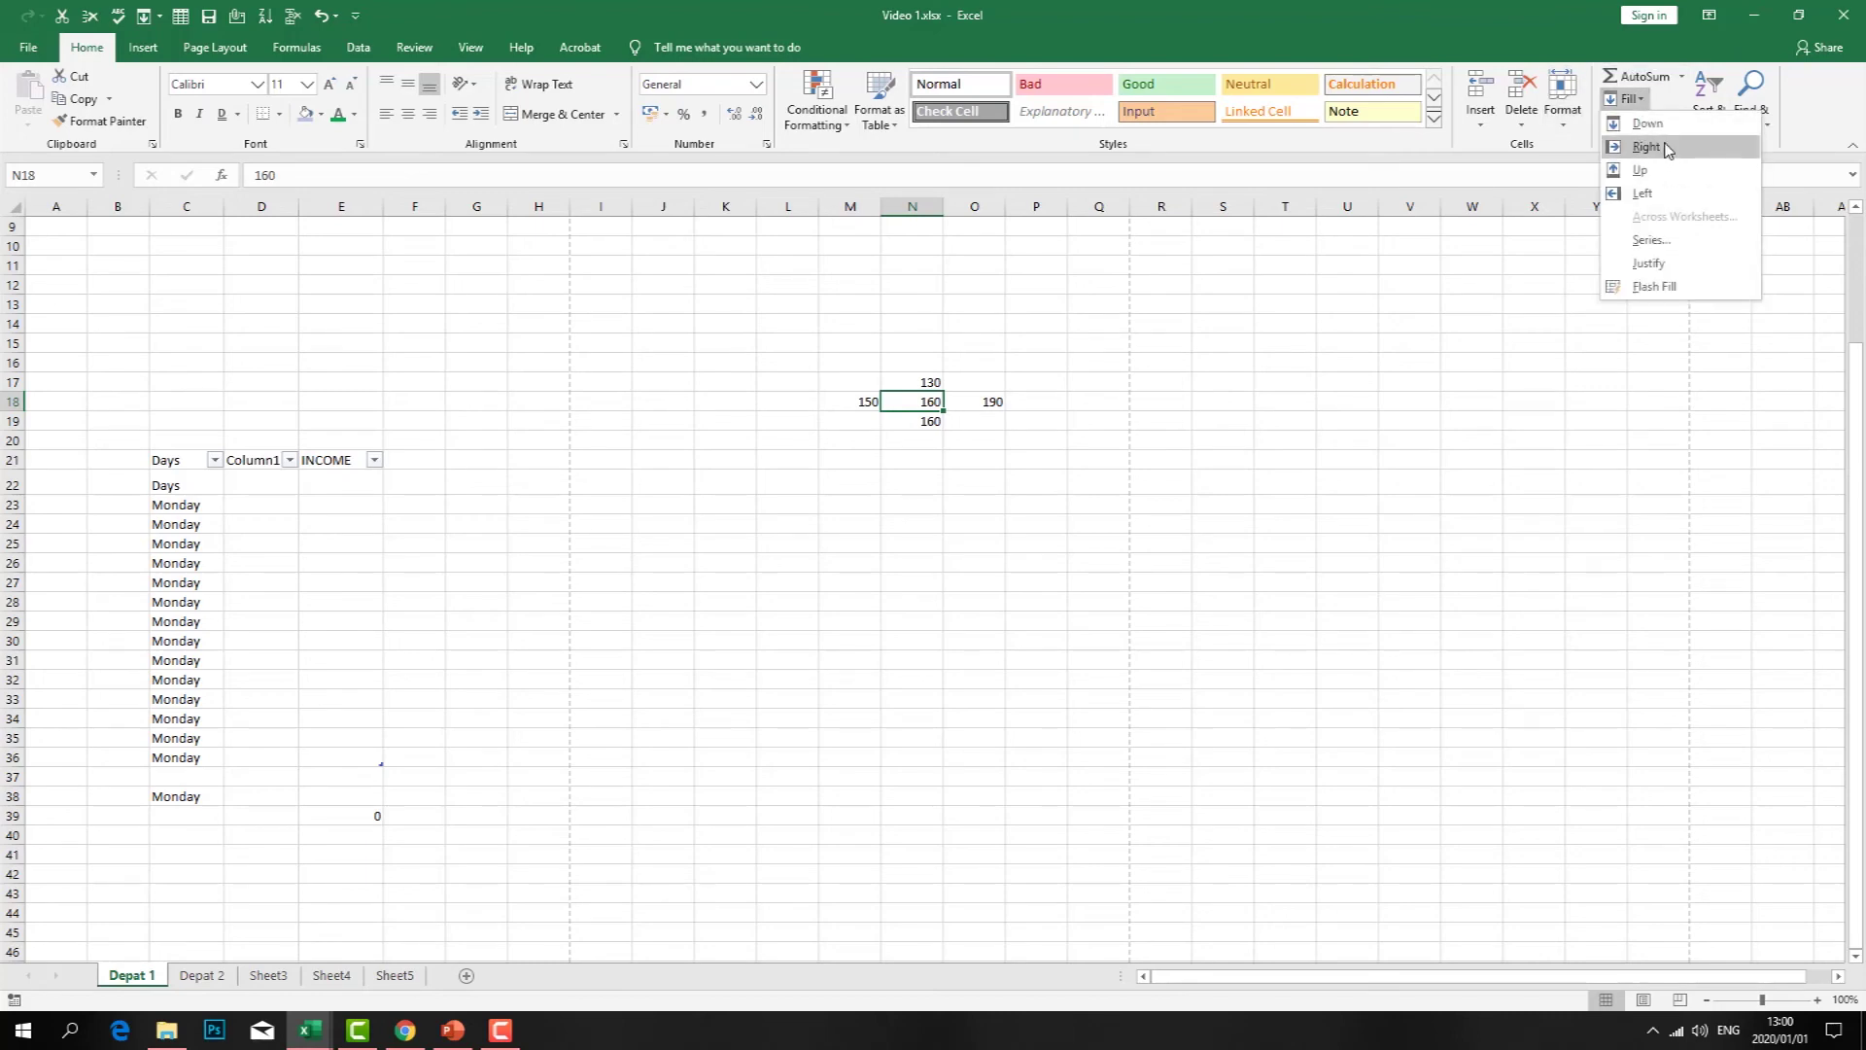
{"action": "left_click", "coordinate": [1642, 193]}
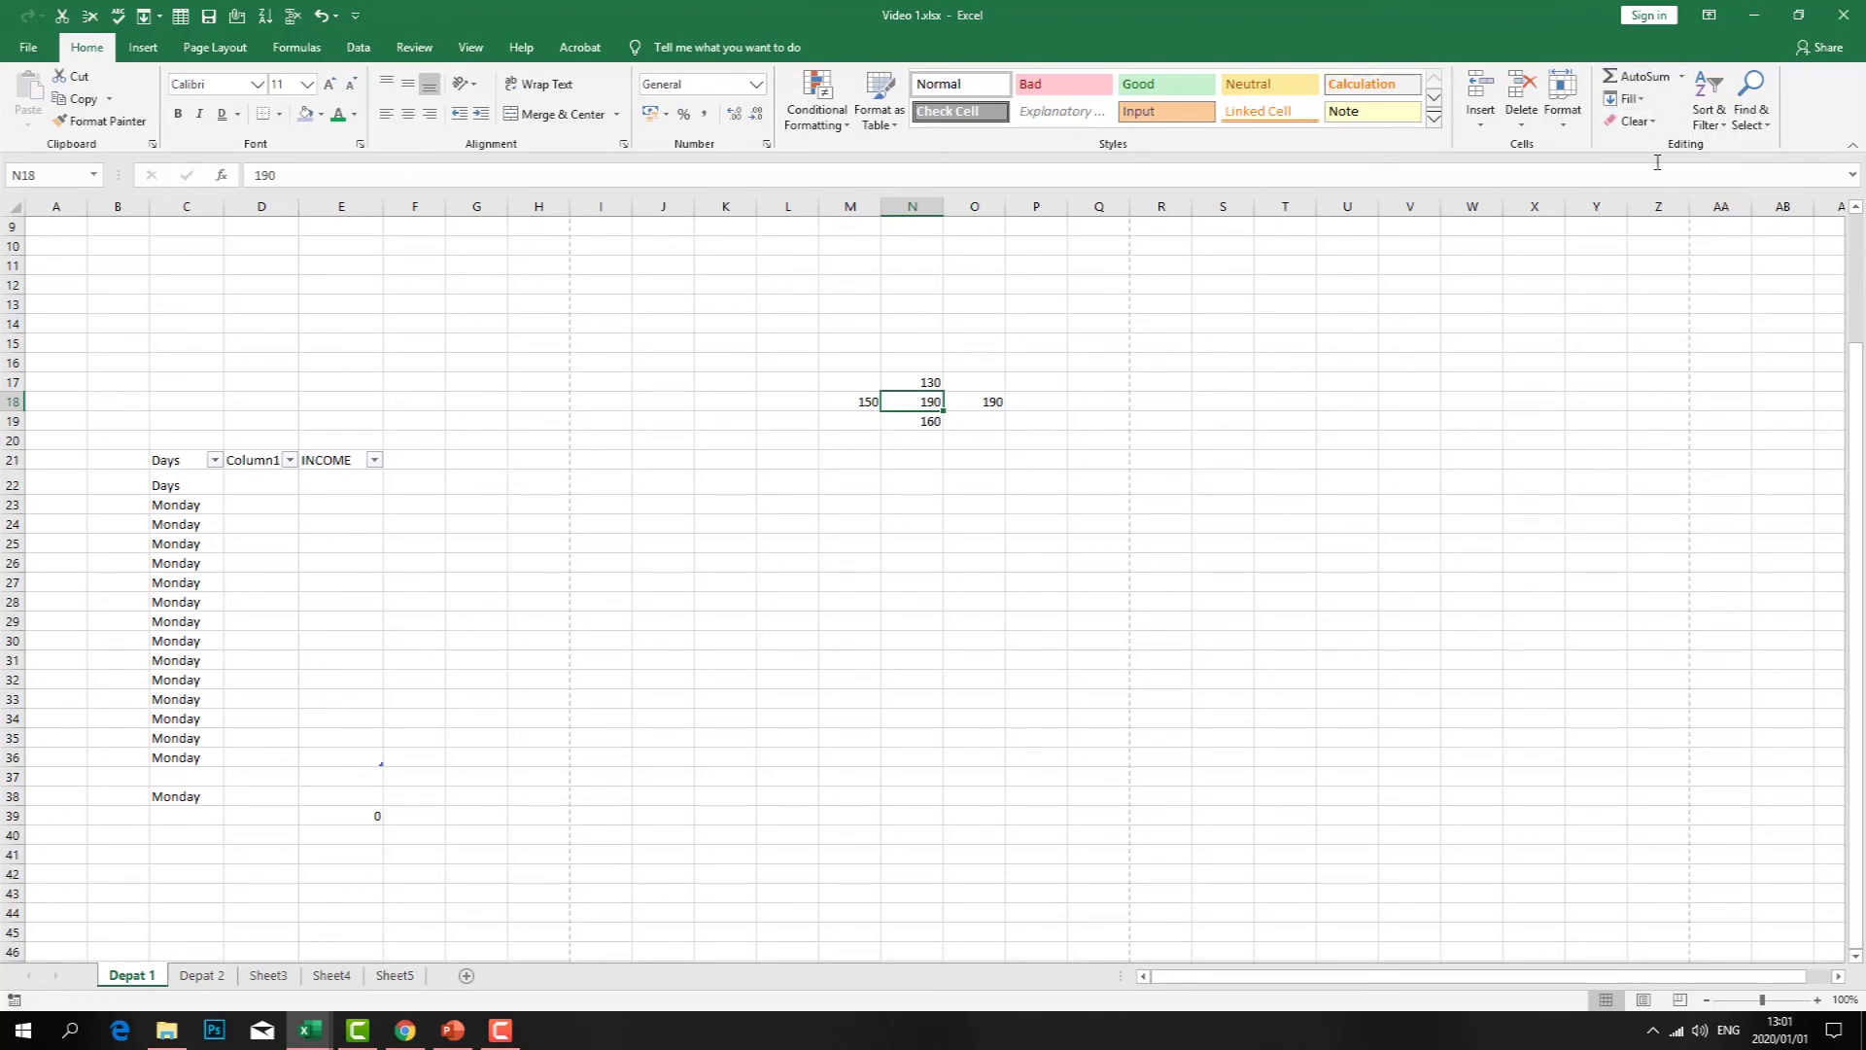
{"action": "left_click", "coordinate": [1048, 441]}
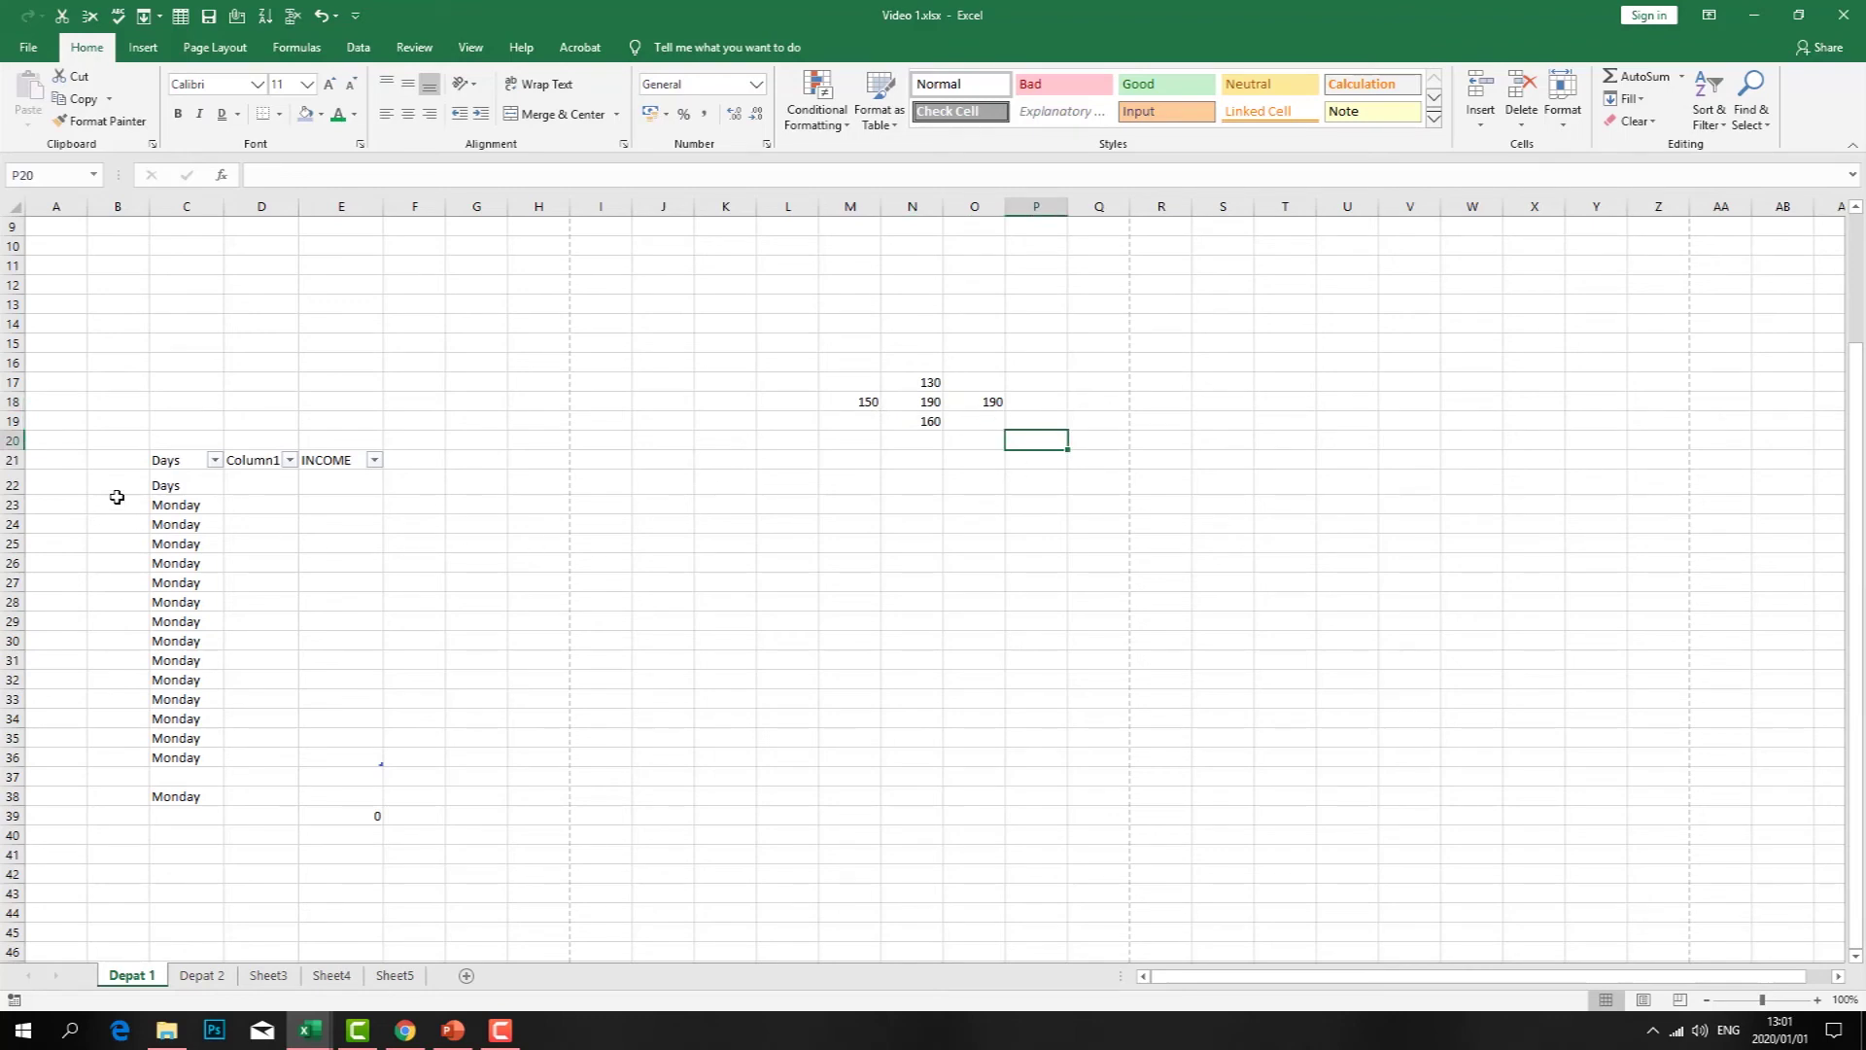
- Fill the range B22:B36 leftward with the day names from column C
{"action": "left_click_drag", "start_coordinate": [117, 490], "coordinate": [115, 756]}
{"action": "left_click", "coordinate": [1626, 98]}
{"action": "left_click", "coordinate": [1635, 190]}
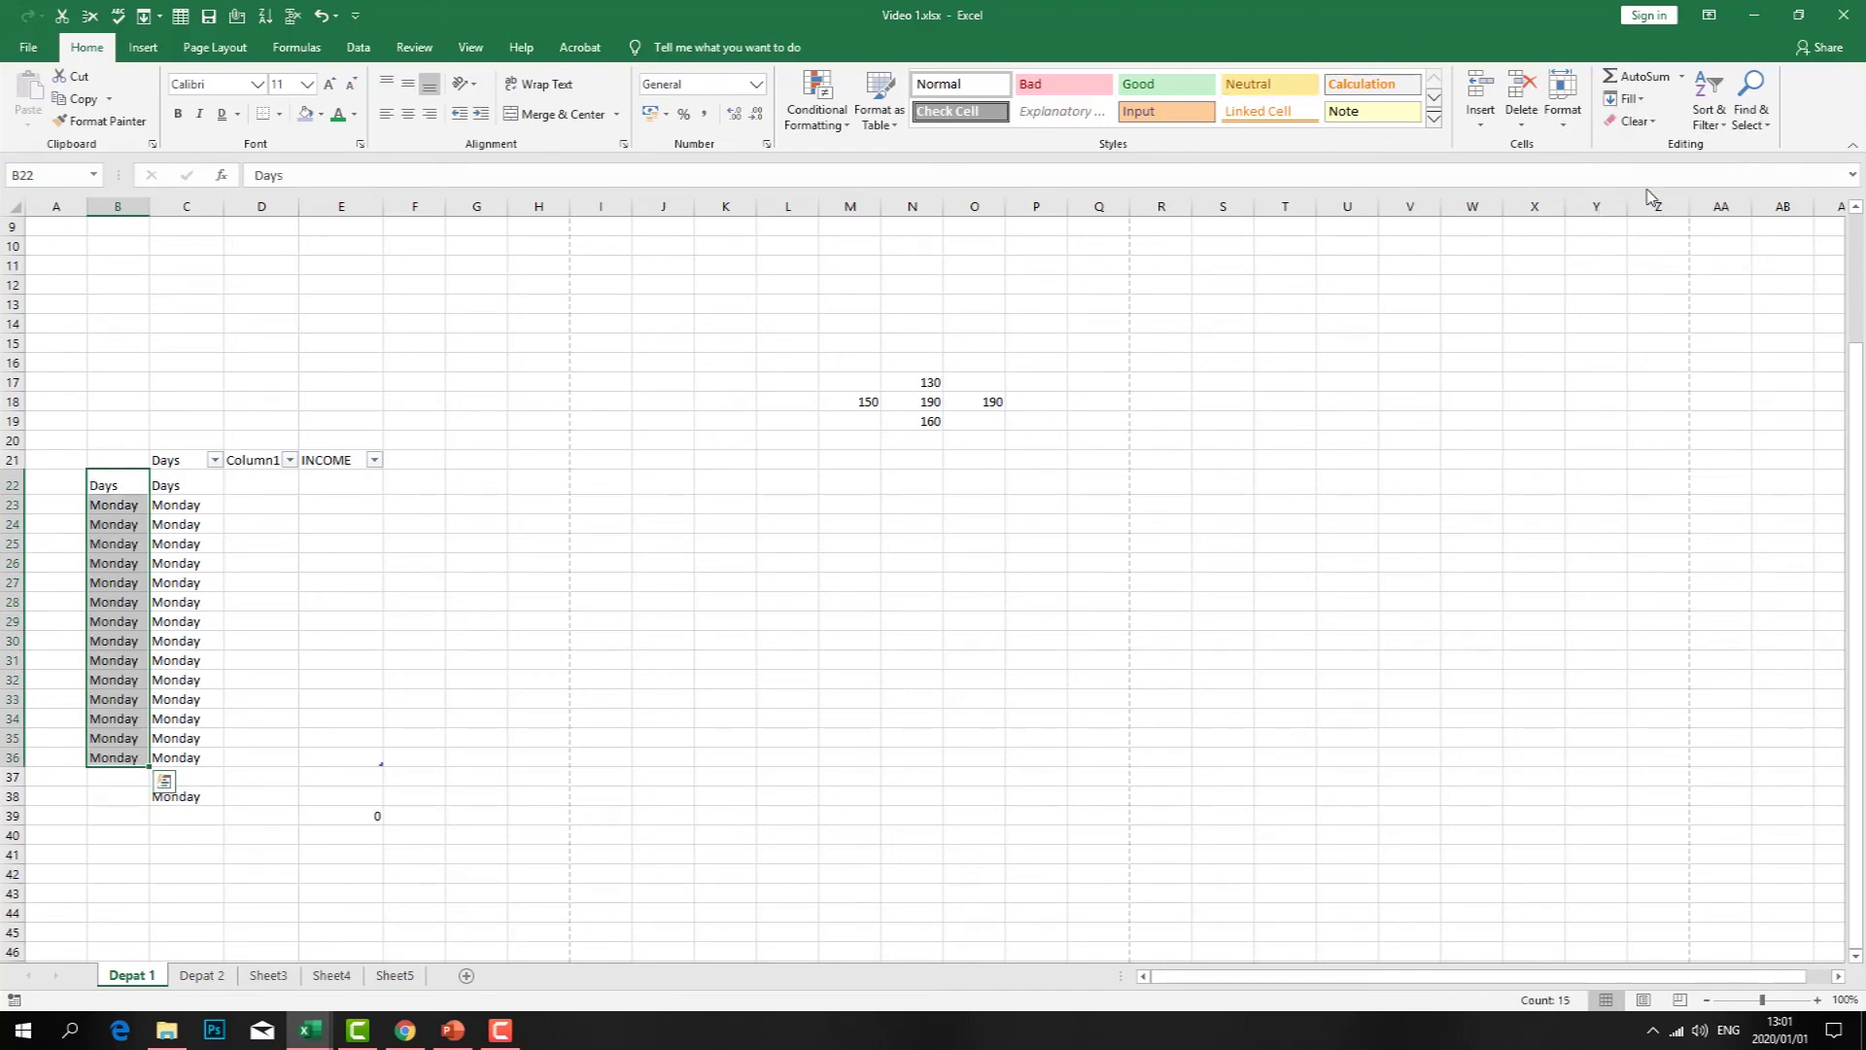
{"action": "left_click", "coordinate": [1412, 484]}
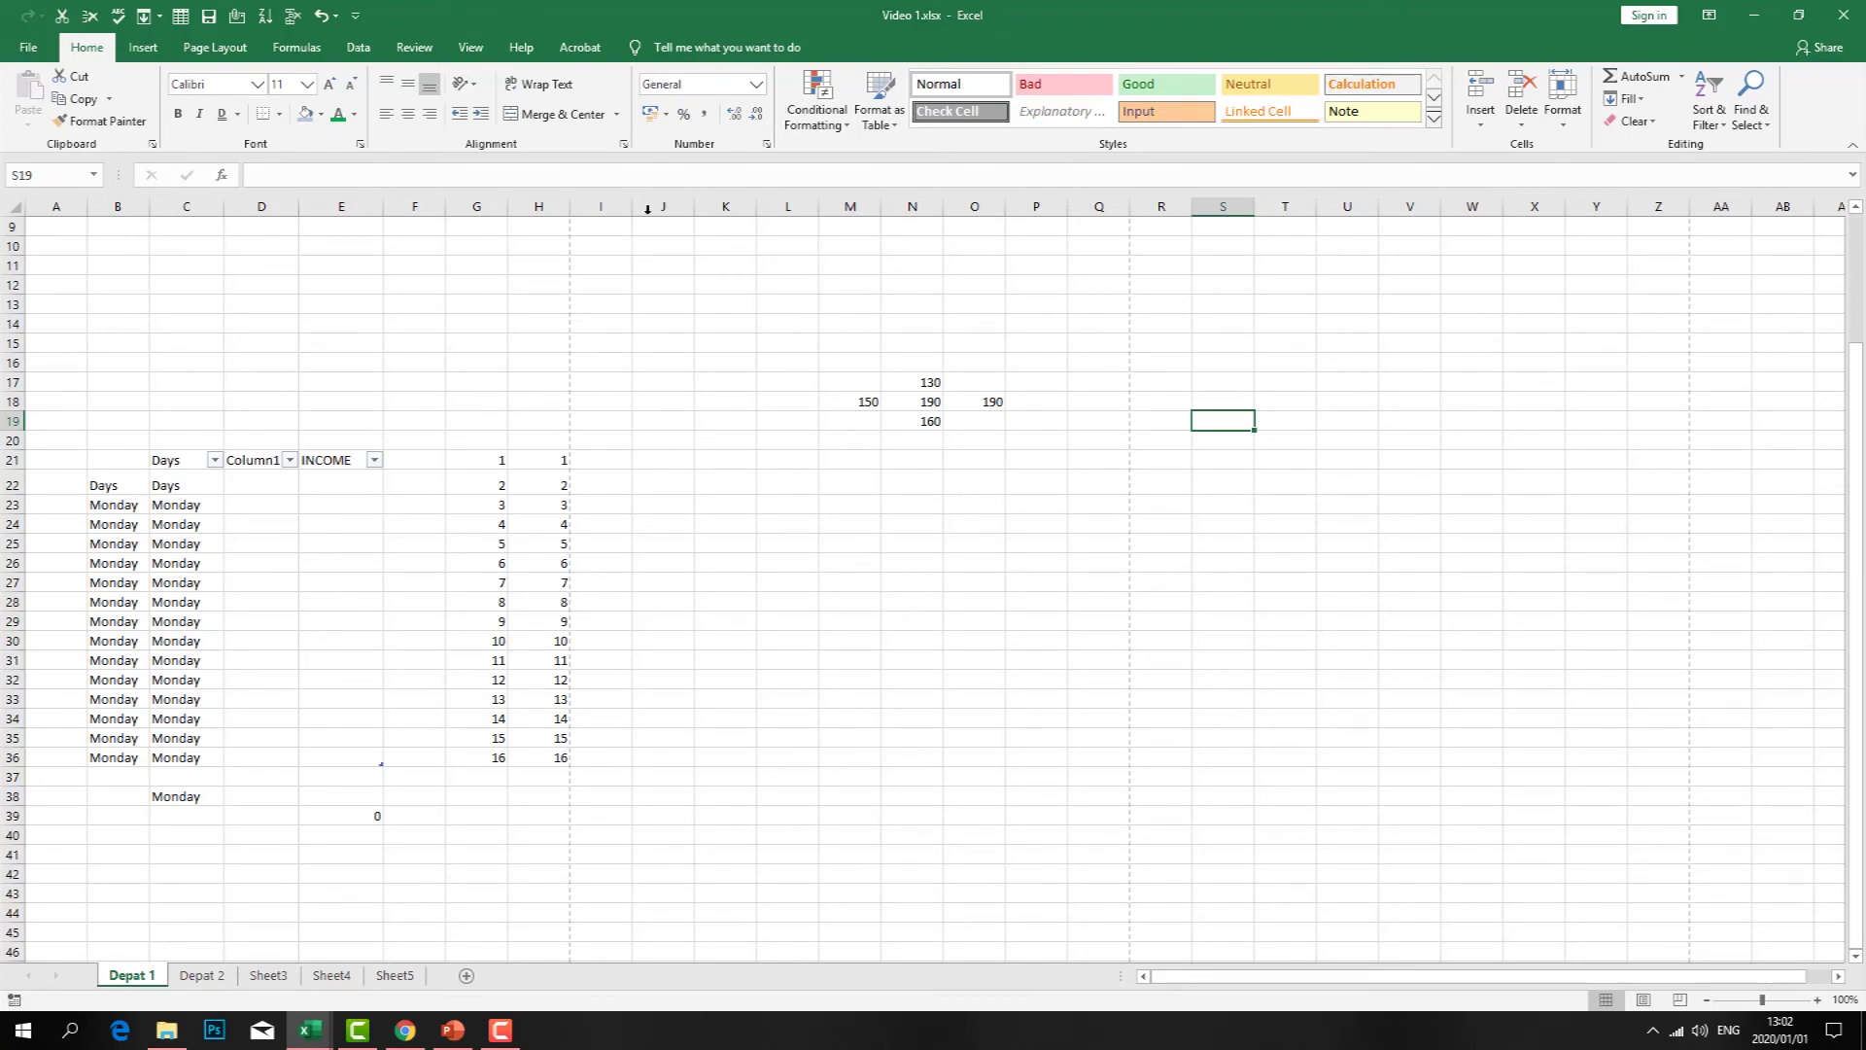
{"action": "left_click", "coordinate": [172, 305]}
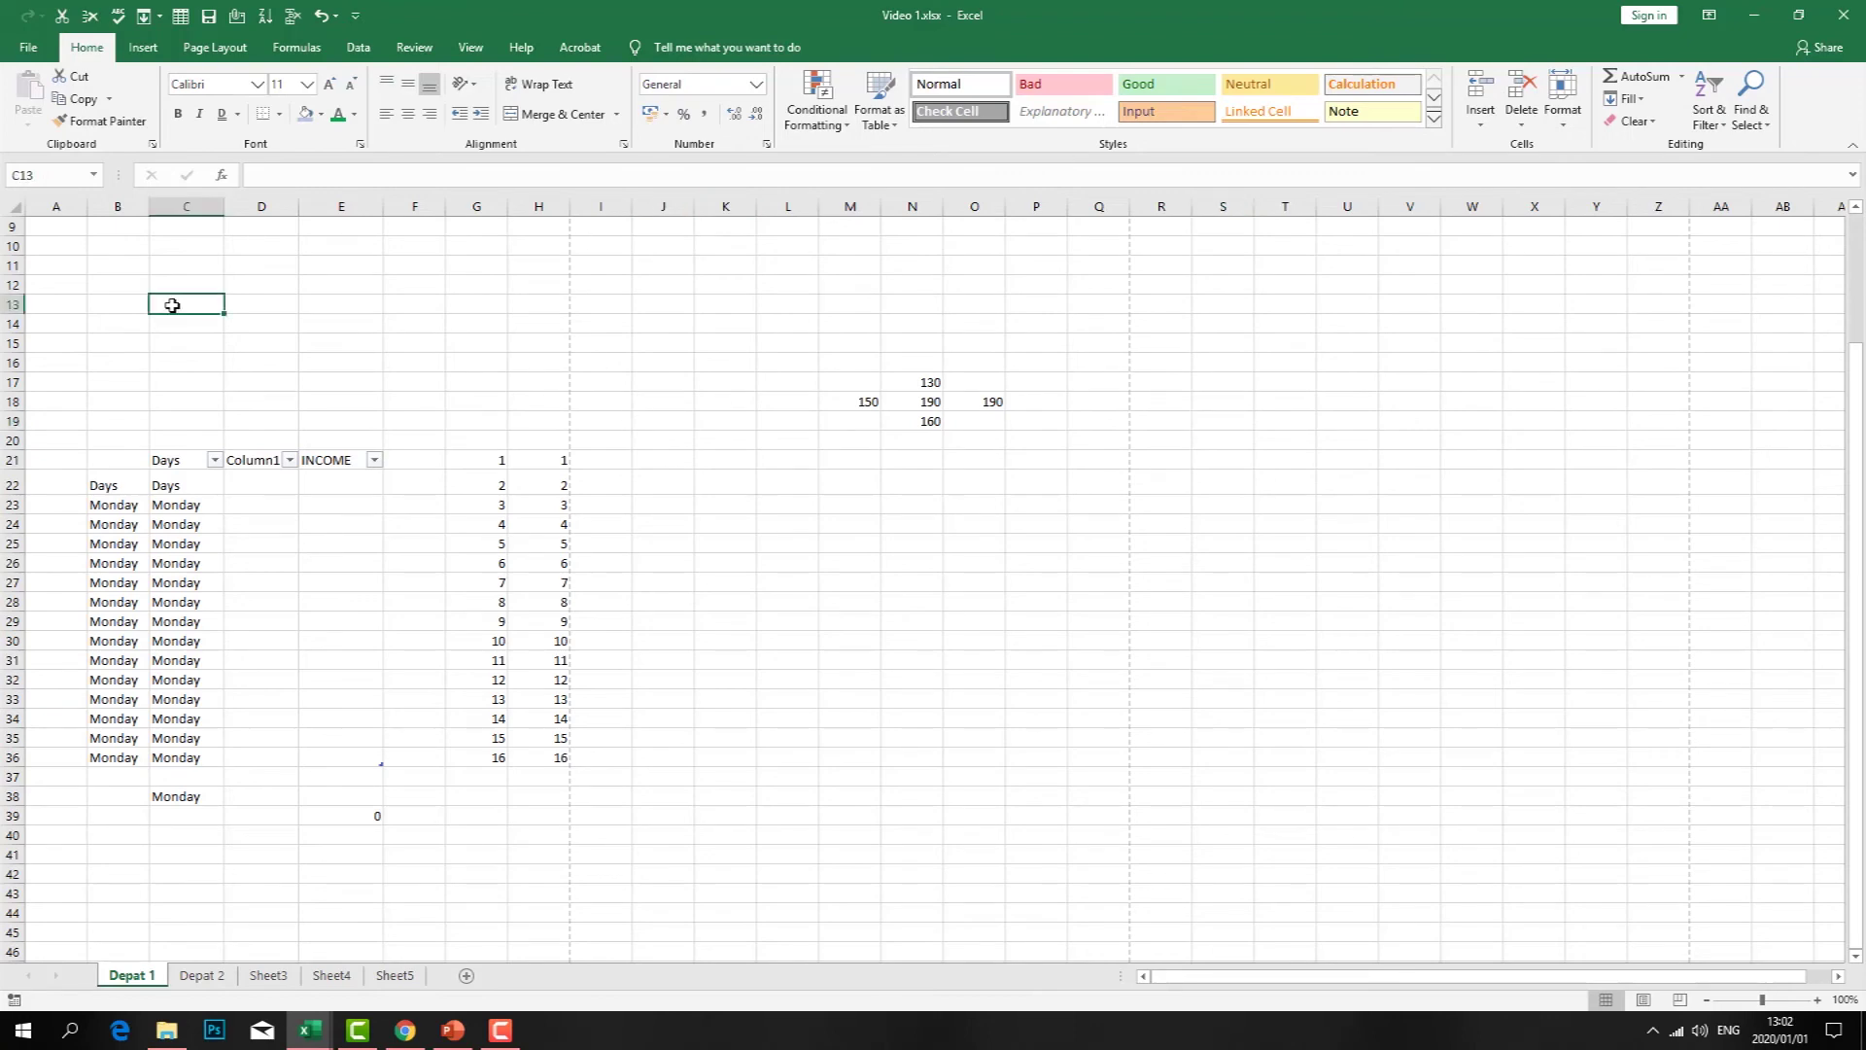
{"action": "key", "text": "Return"}
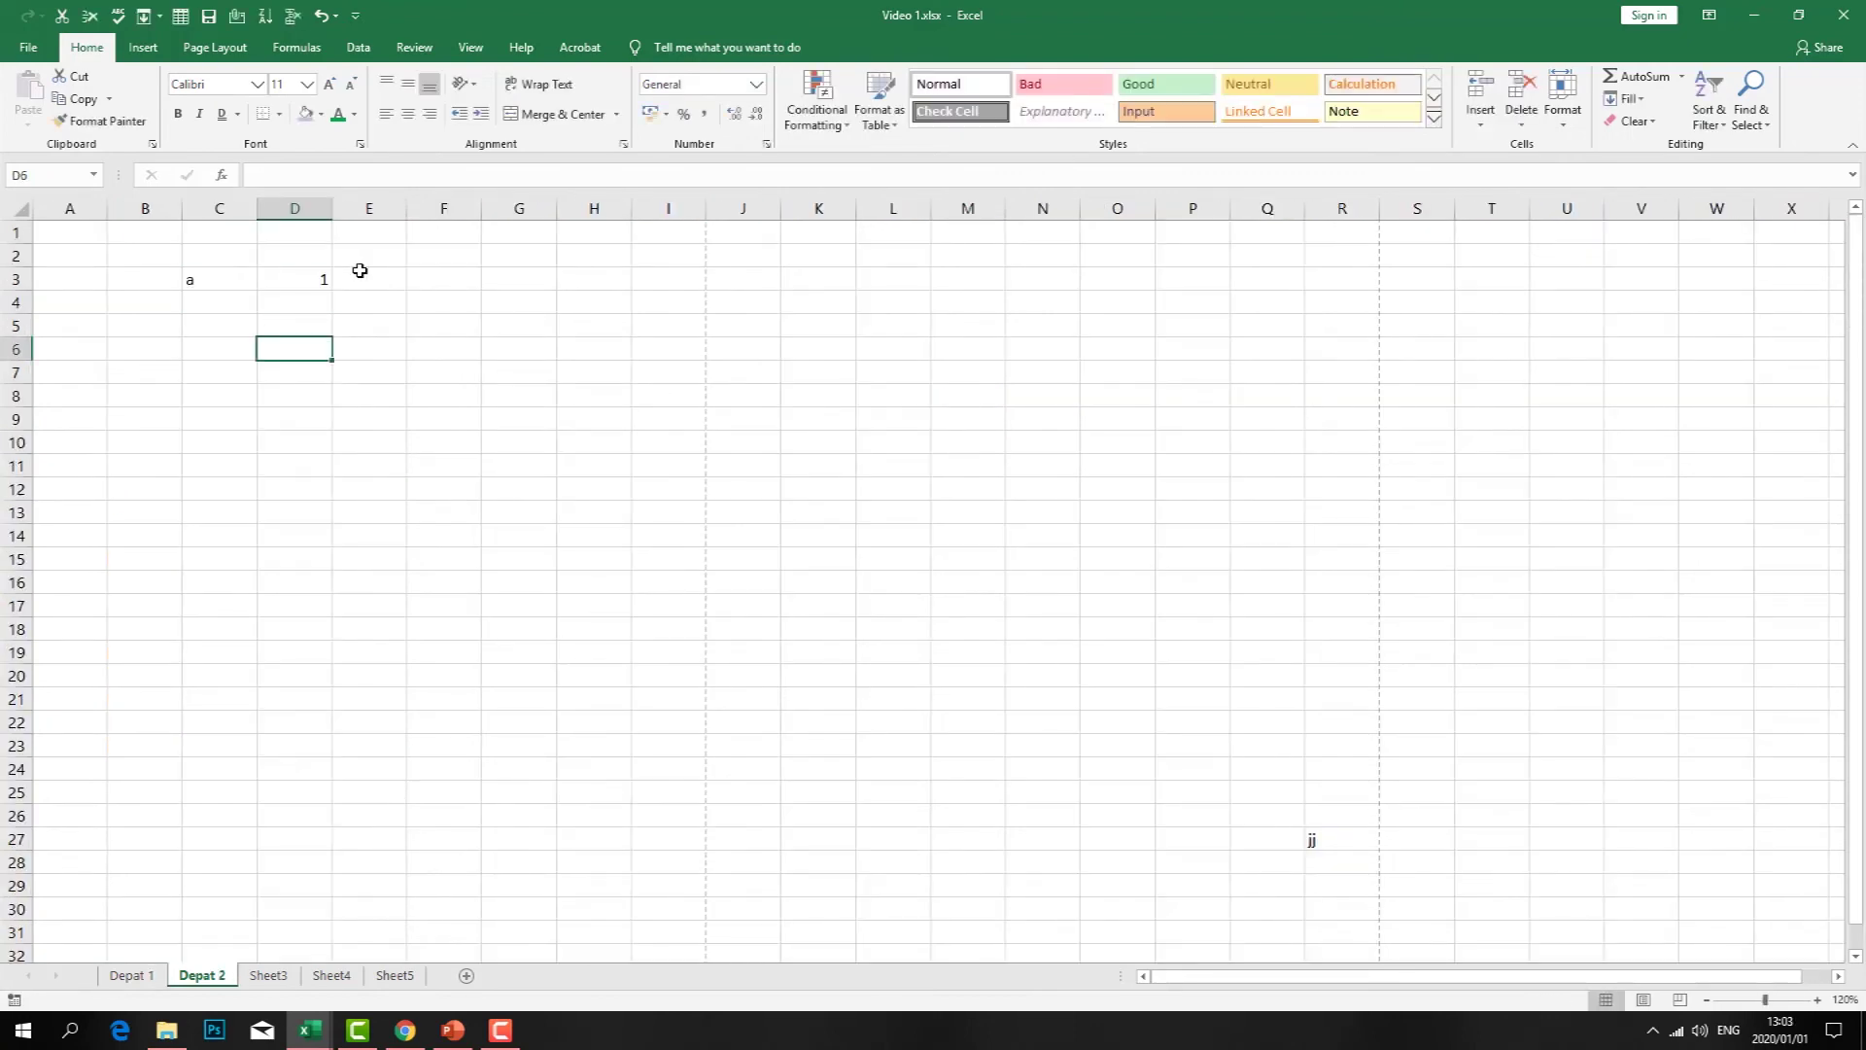
- Enter 2 in cell E3 of the Depat 2 sheet and extend the series from D3:E3 across to K3
{"action": "left_click", "coordinate": [366, 276]}
{"action": "type", "text": "2"}
{"action": "key", "text": "Return"}
{"action": "left_click_drag", "start_coordinate": [311, 279], "coordinate": [851, 290]}
{"action": "left_click", "coordinate": [671, 389]}
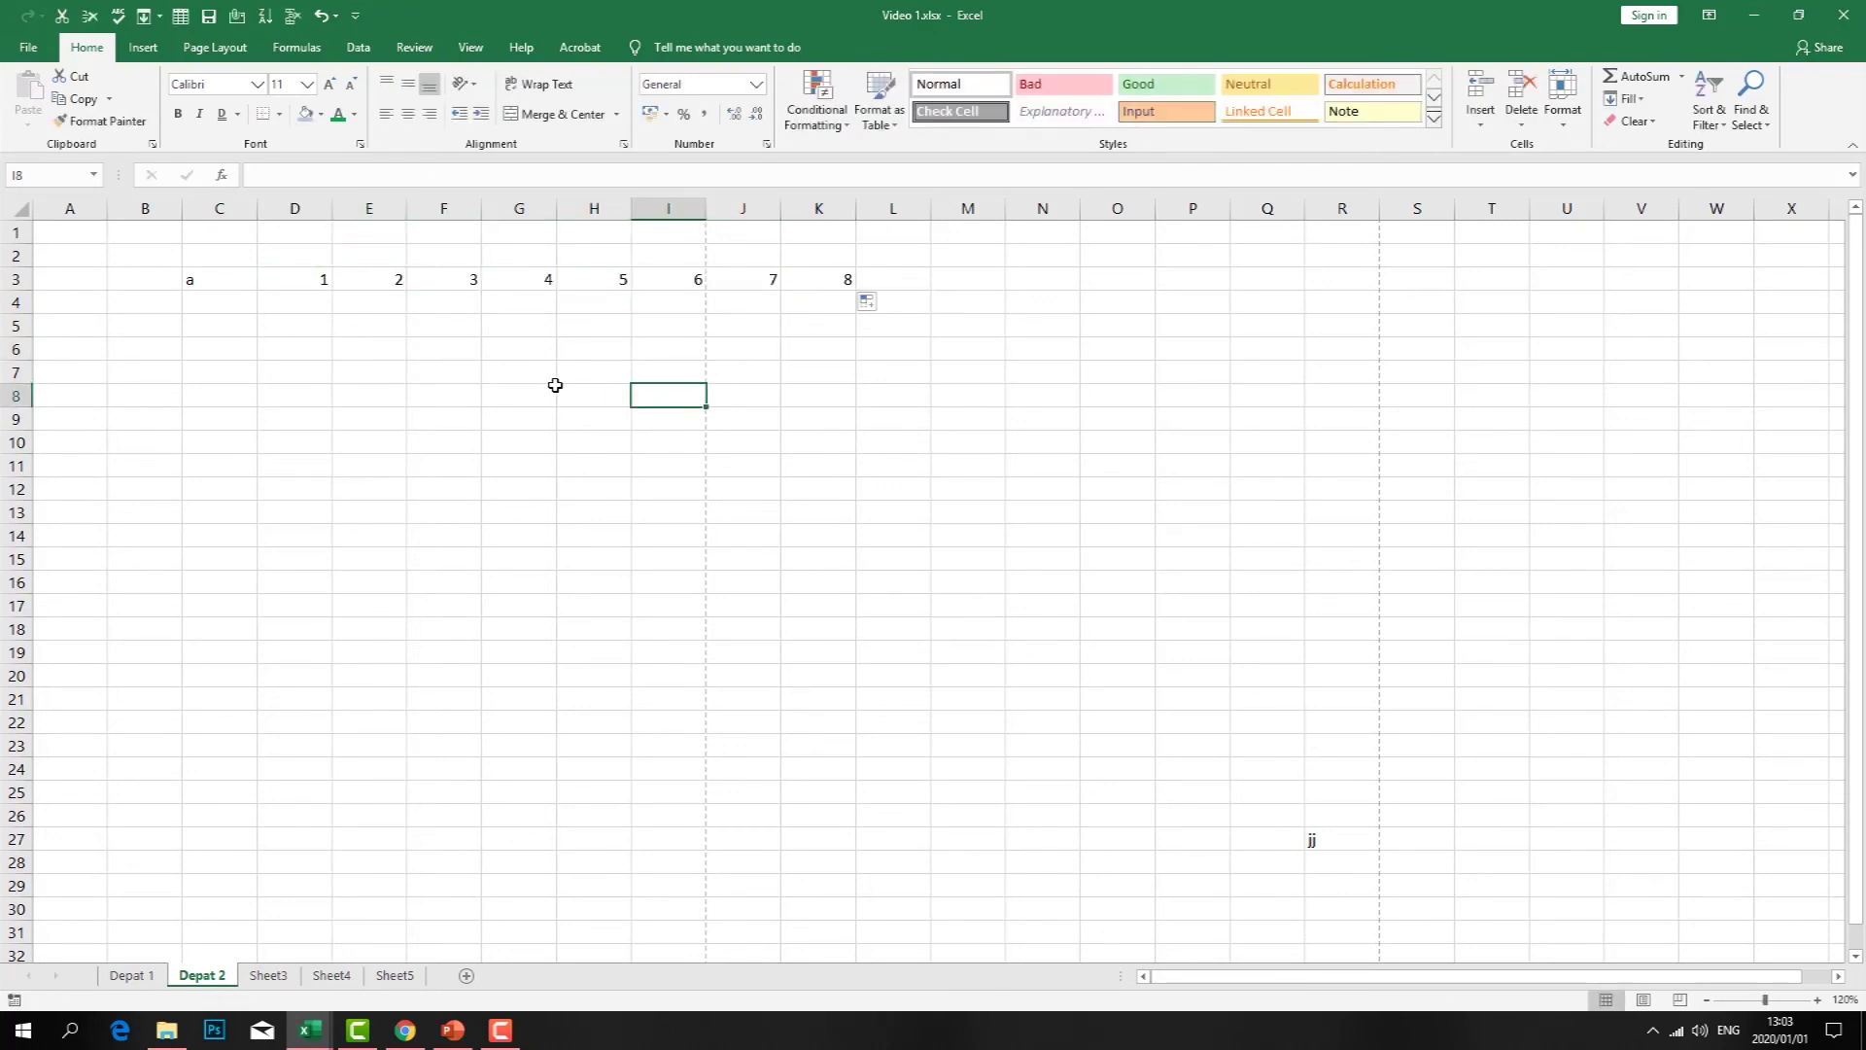
- Enter the letters A, B, C and D in cells D5 to G5
{"action": "left_click", "coordinate": [299, 330]}
{"action": "type", "text": "A"}
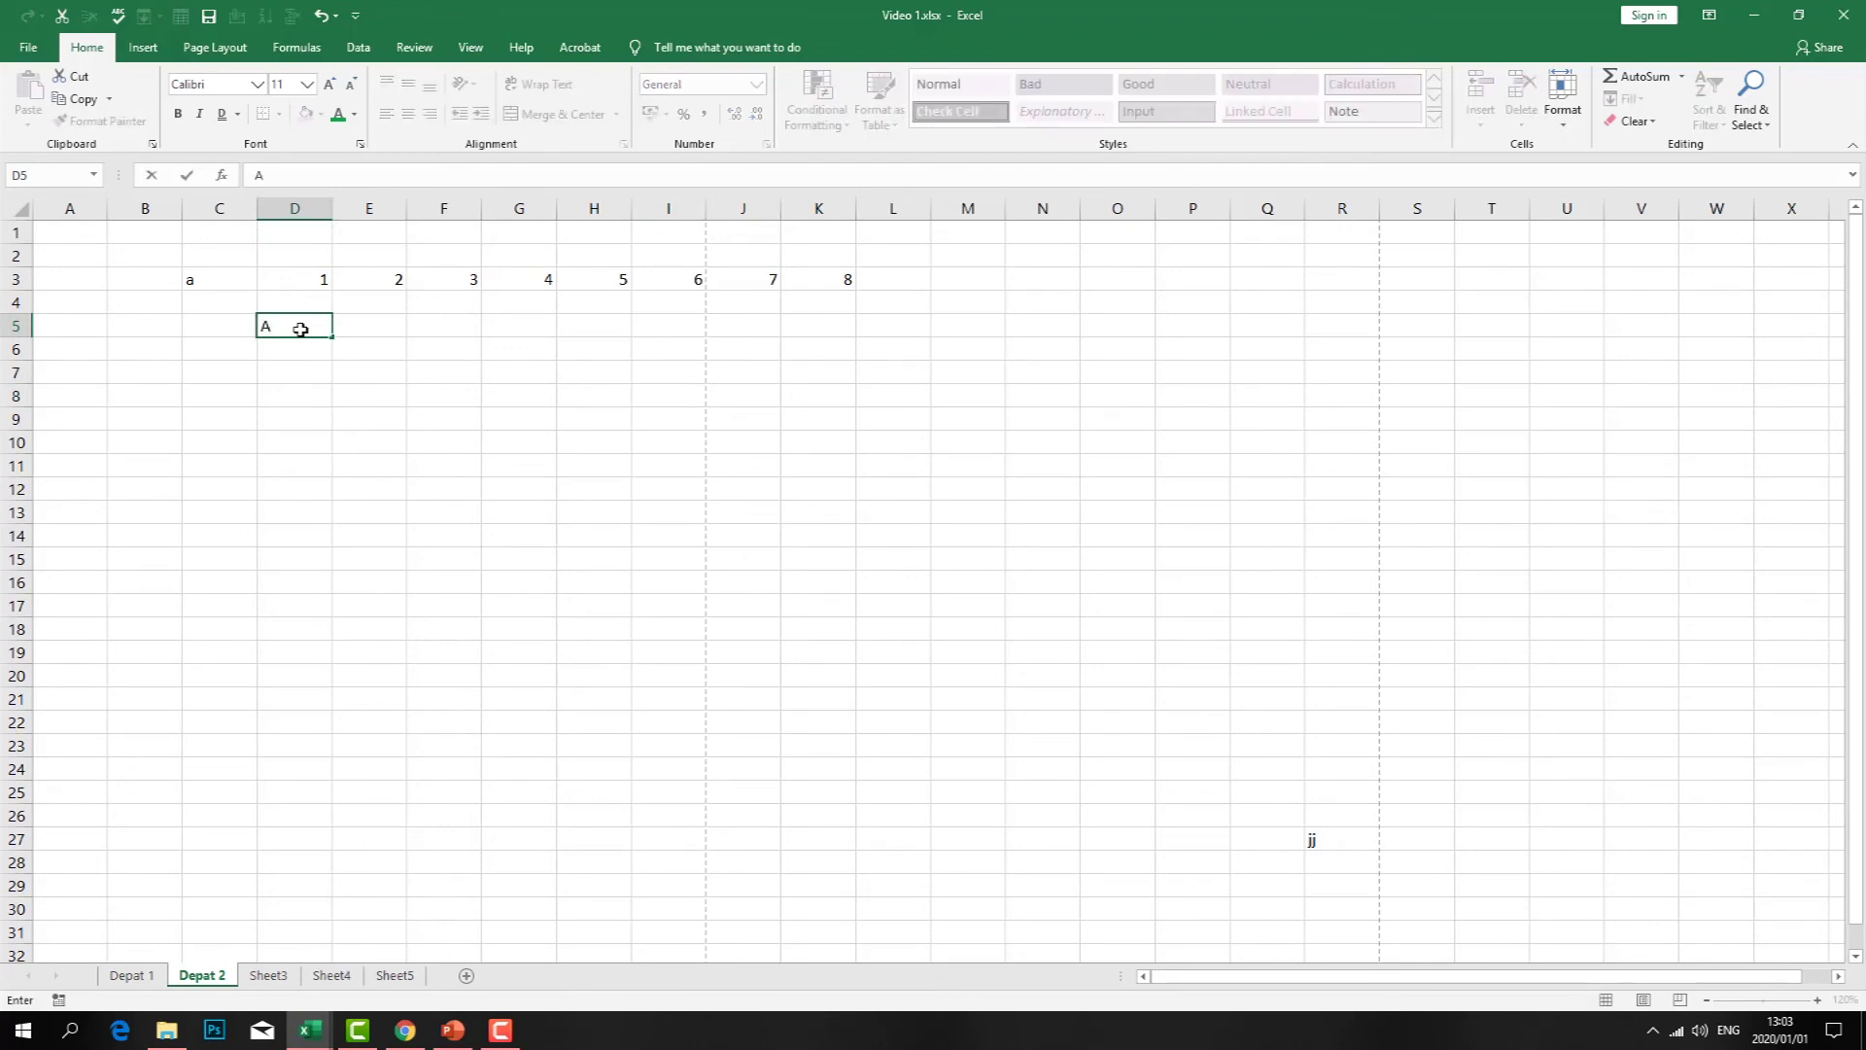
{"action": "left_click", "coordinate": [383, 329]}
{"action": "type", "text": "B"}
{"action": "left_click", "coordinate": [450, 329]}
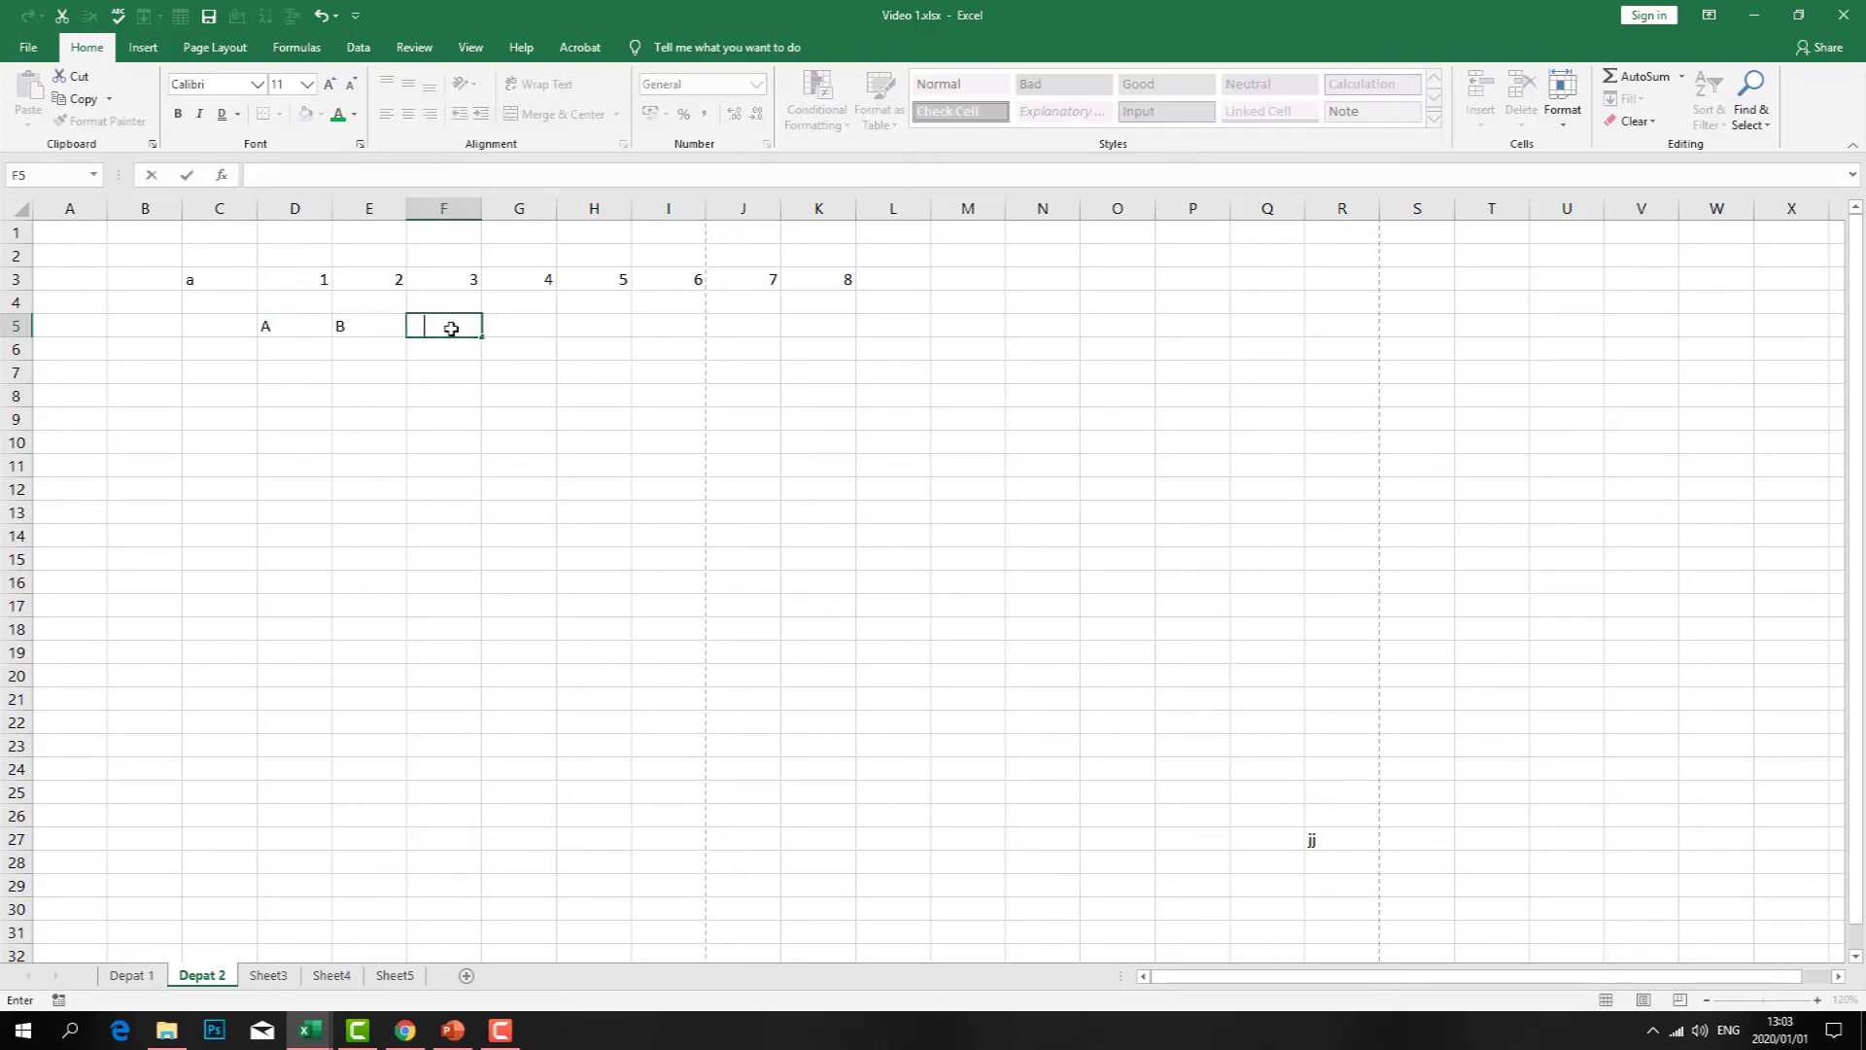
{"action": "left_click", "coordinate": [521, 321]}
{"action": "type", "text": "D"}
- Try extending the letters C and D from F5:G5 across row 5 to M5 with the fill handle
{"action": "left_click_drag", "start_coordinate": [447, 326], "coordinate": [1005, 350]}
{"action": "left_click", "coordinate": [972, 413]}
{"action": "left_click", "coordinate": [566, 321]}
{"action": "left_click_drag", "start_coordinate": [434, 328], "coordinate": [614, 331]}
{"action": "left_click", "coordinate": [646, 353]}
{"action": "left_click", "coordinate": [789, 332]}
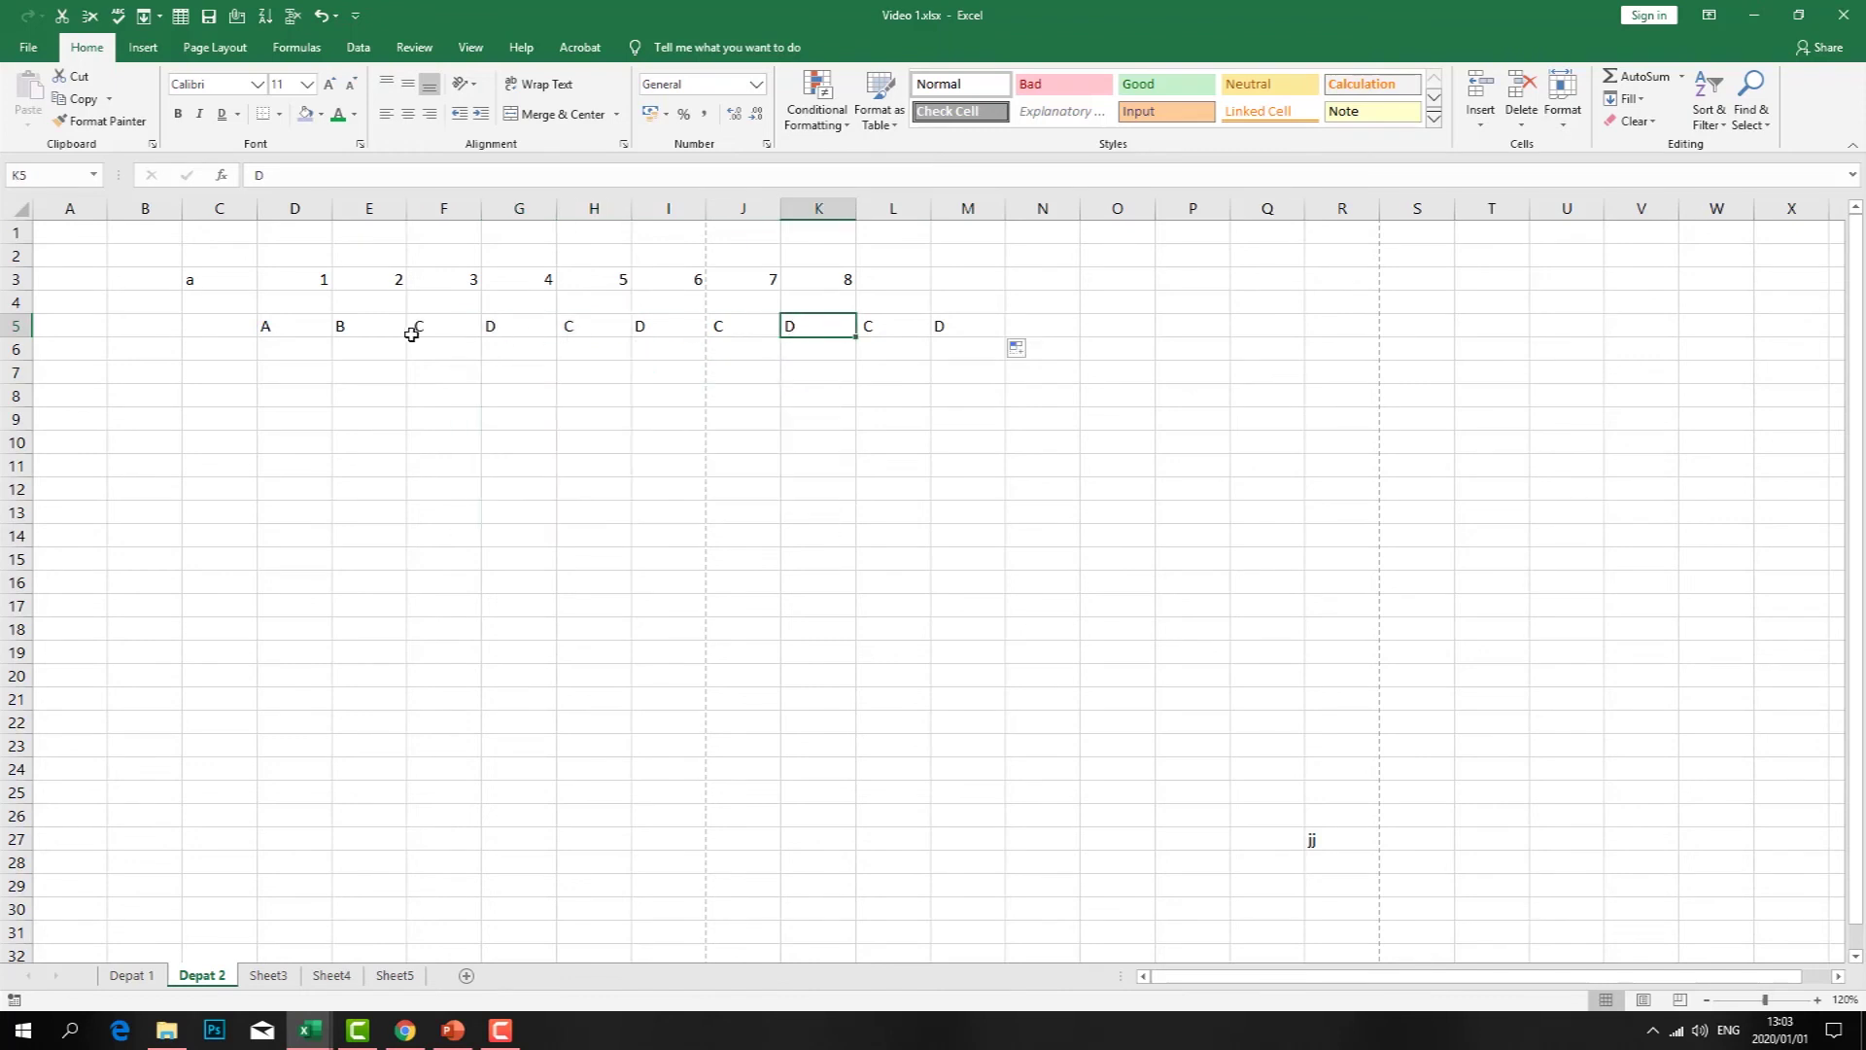
- Replace the repeated letters after D in row 5 with E, F and G in H5:J5, clearing K5 and L5
{"action": "left_click", "coordinate": [729, 433]}
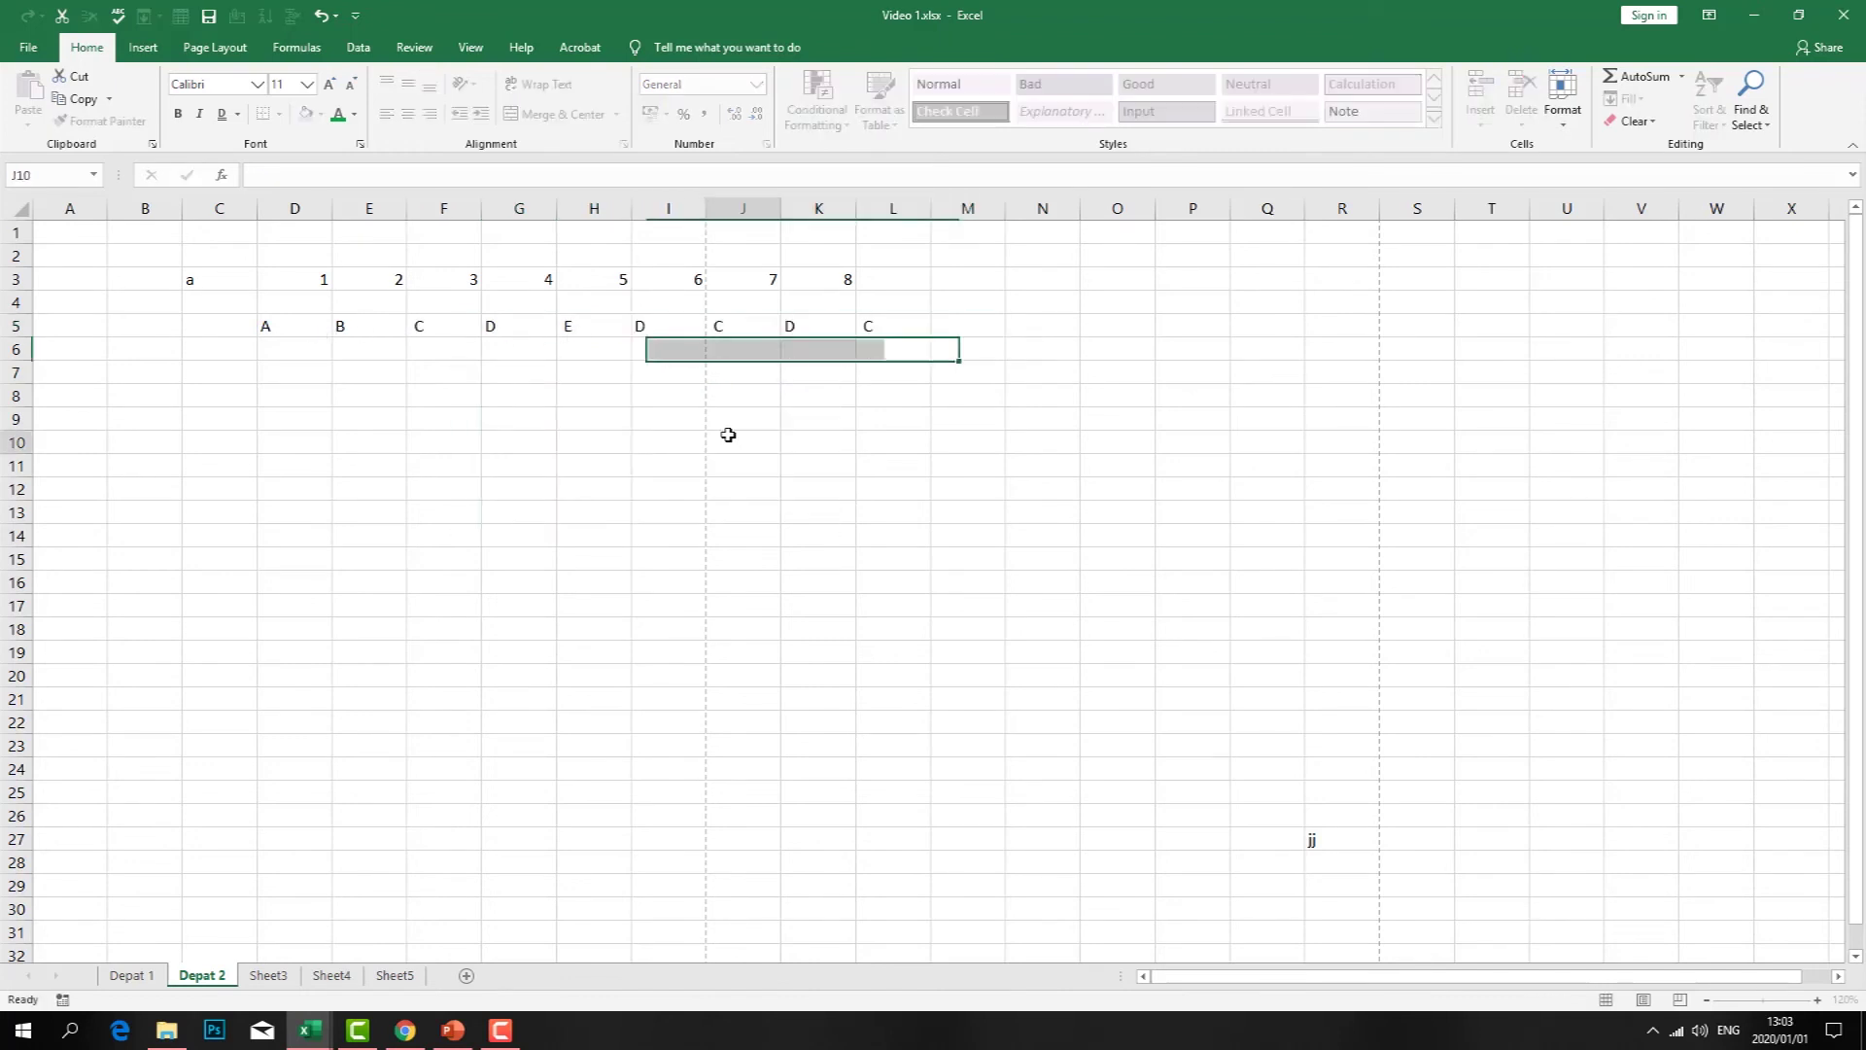
{"action": "left_click", "coordinate": [723, 328]}
{"action": "key", "text": "Delete"}
{"action": "left_click", "coordinate": [793, 330]}
{"action": "key", "text": "Delete"}
{"action": "left_click", "coordinate": [875, 329]}
{"action": "key", "text": "Delete"}
{"action": "left_click", "coordinate": [658, 332]}
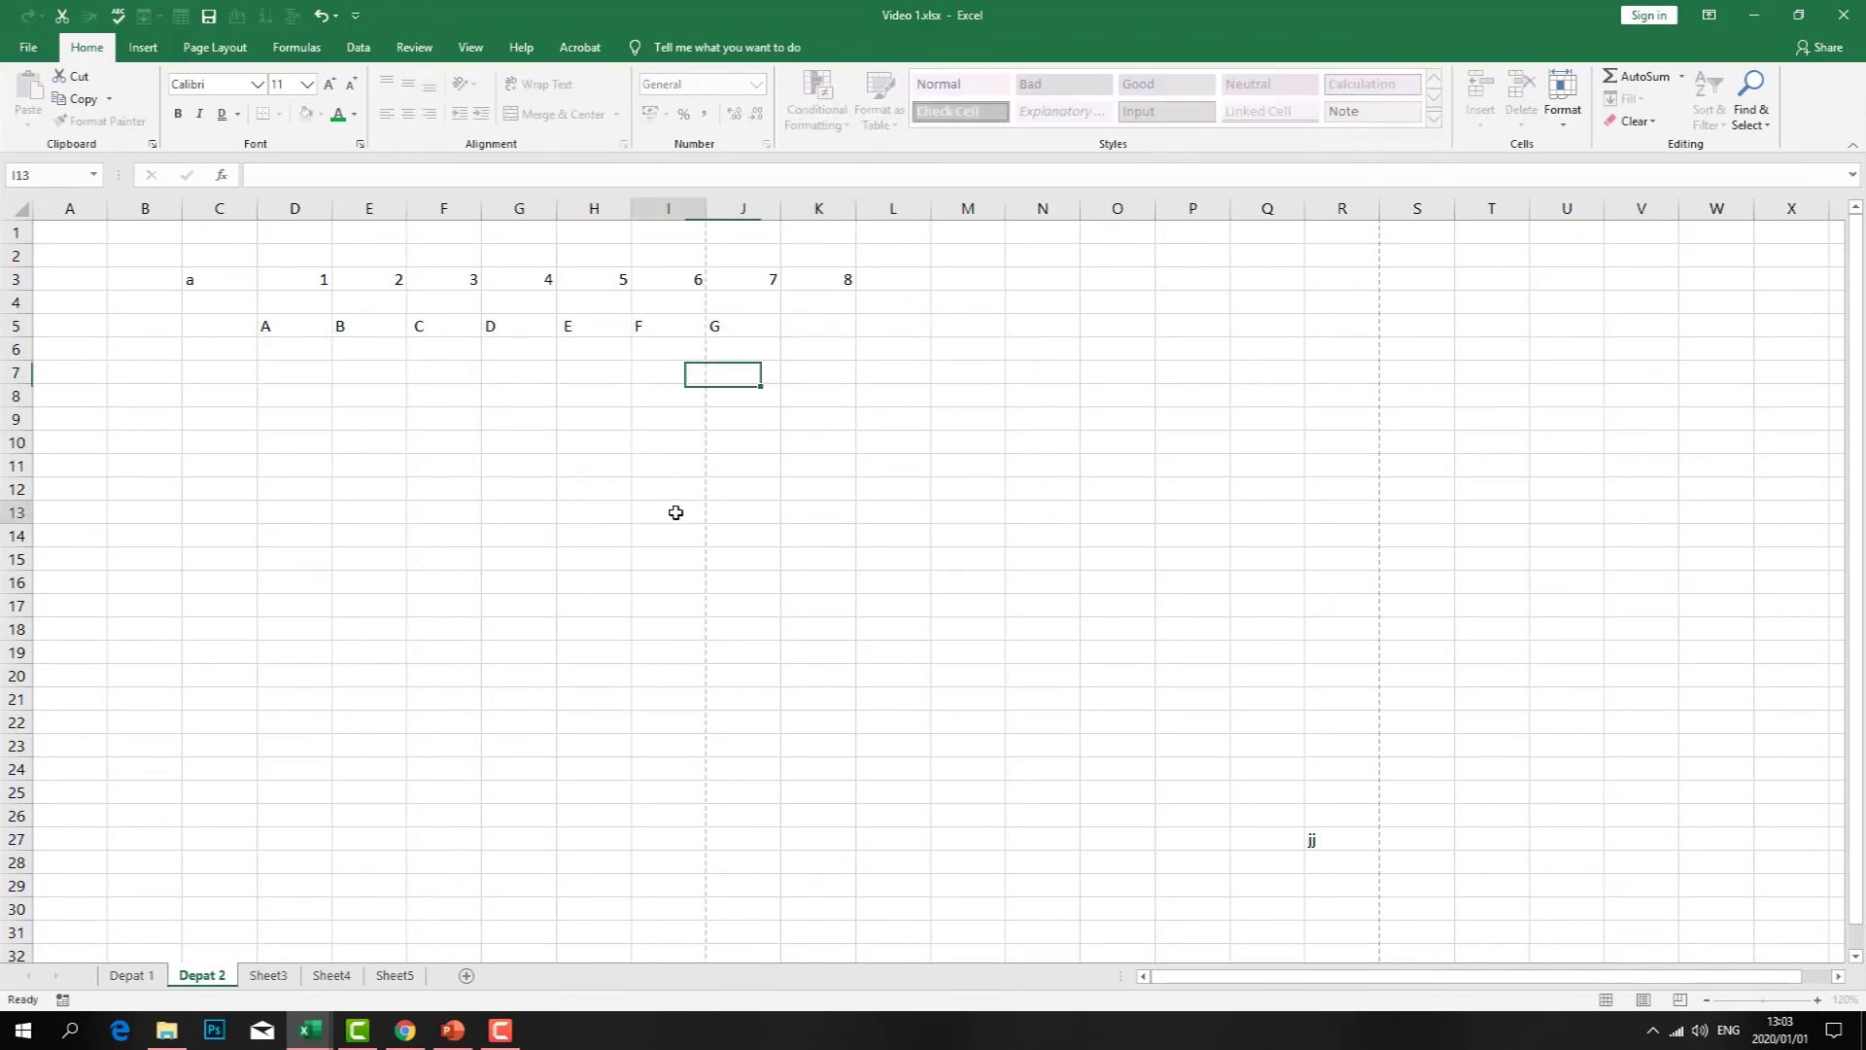
{"action": "left_click", "coordinate": [675, 509]}
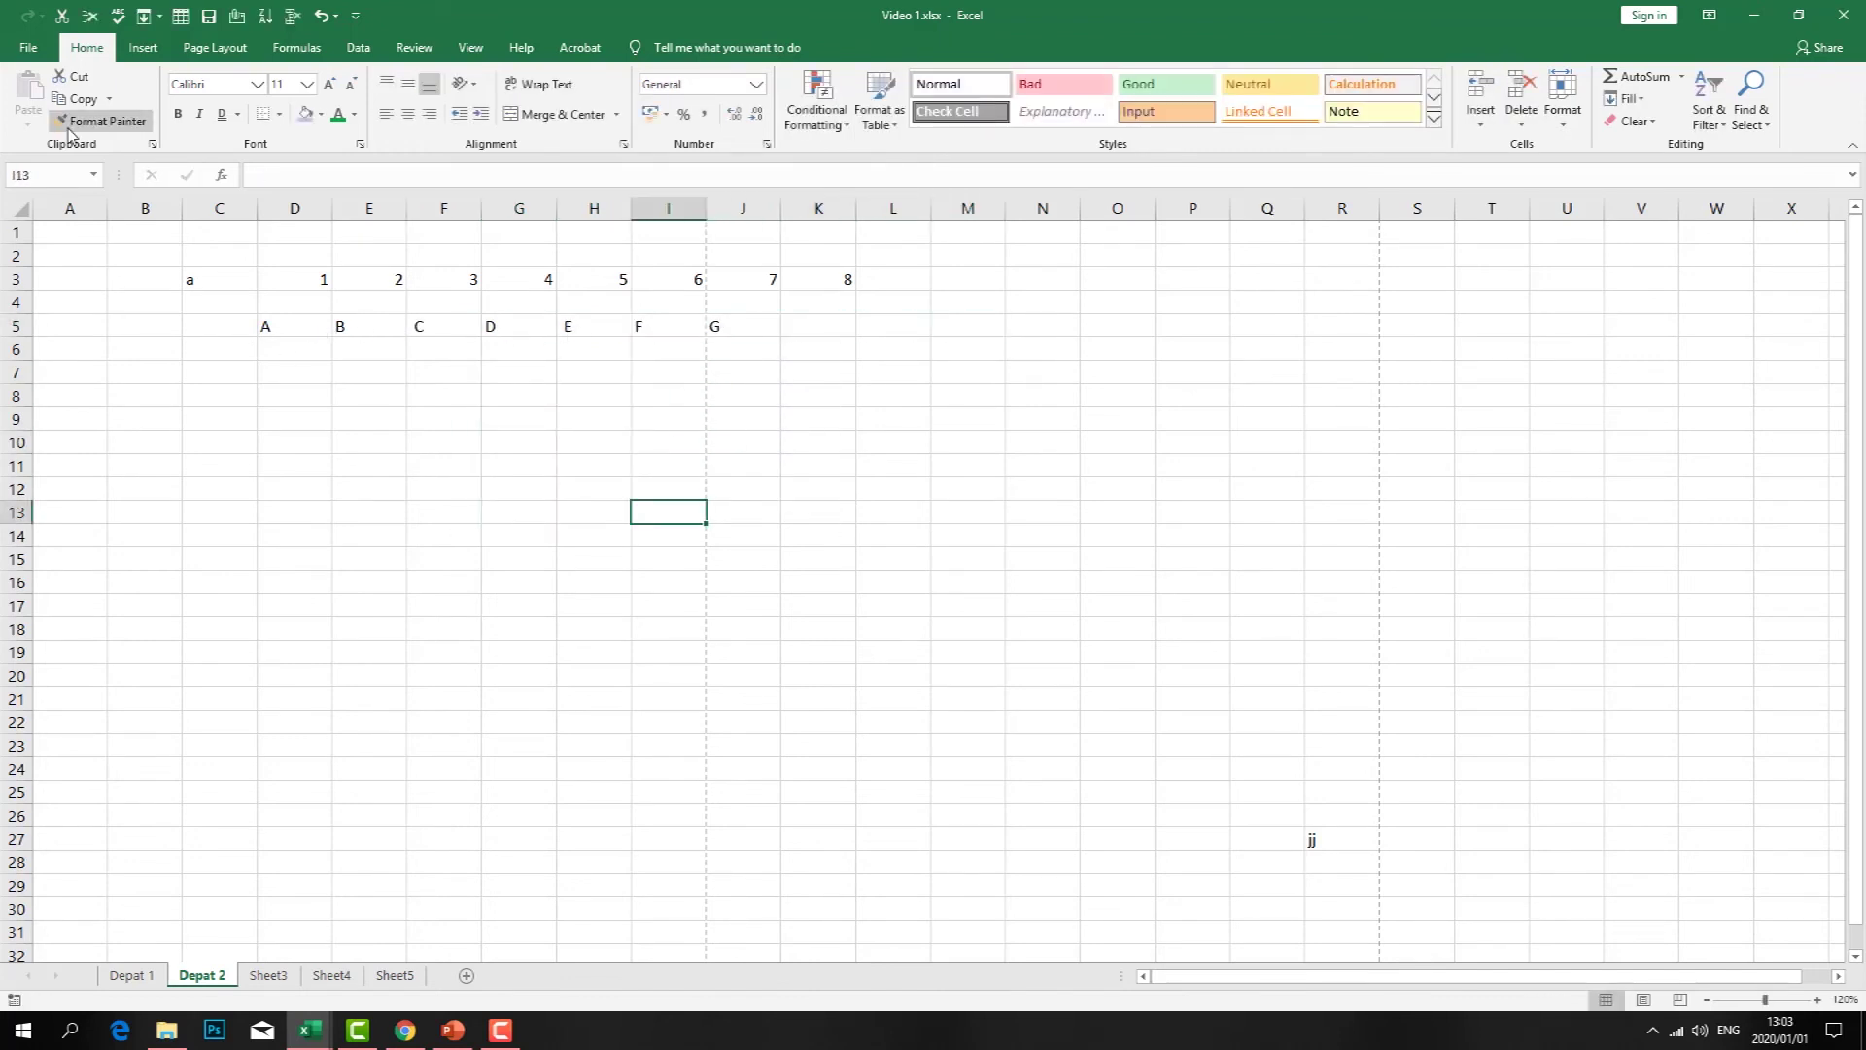
- Open the Custom Lists editor from Excel's advanced options, ready for a new list
{"action": "left_click", "coordinate": [28, 46]}
{"action": "left_click", "coordinate": [19, 976]}
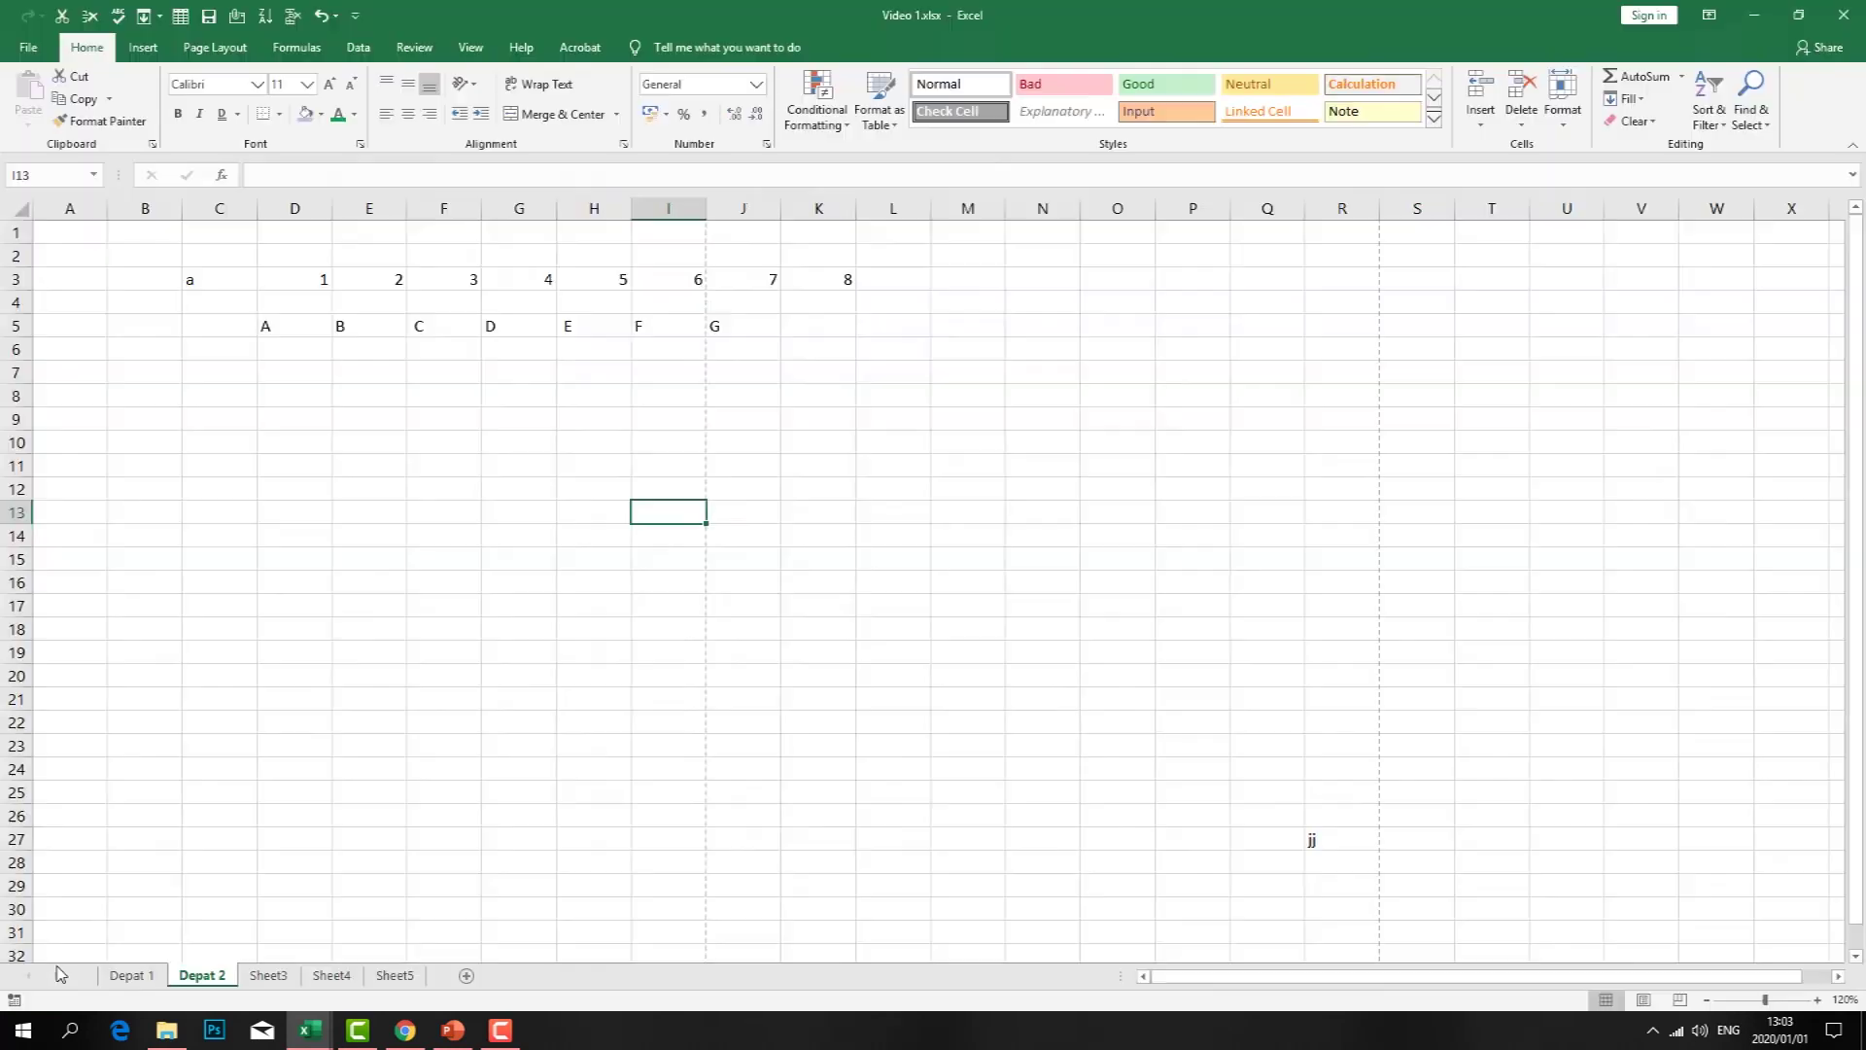
{"action": "scroll", "coordinate": [694, 473], "scroll_direction": "down", "scroll_amount": 2}
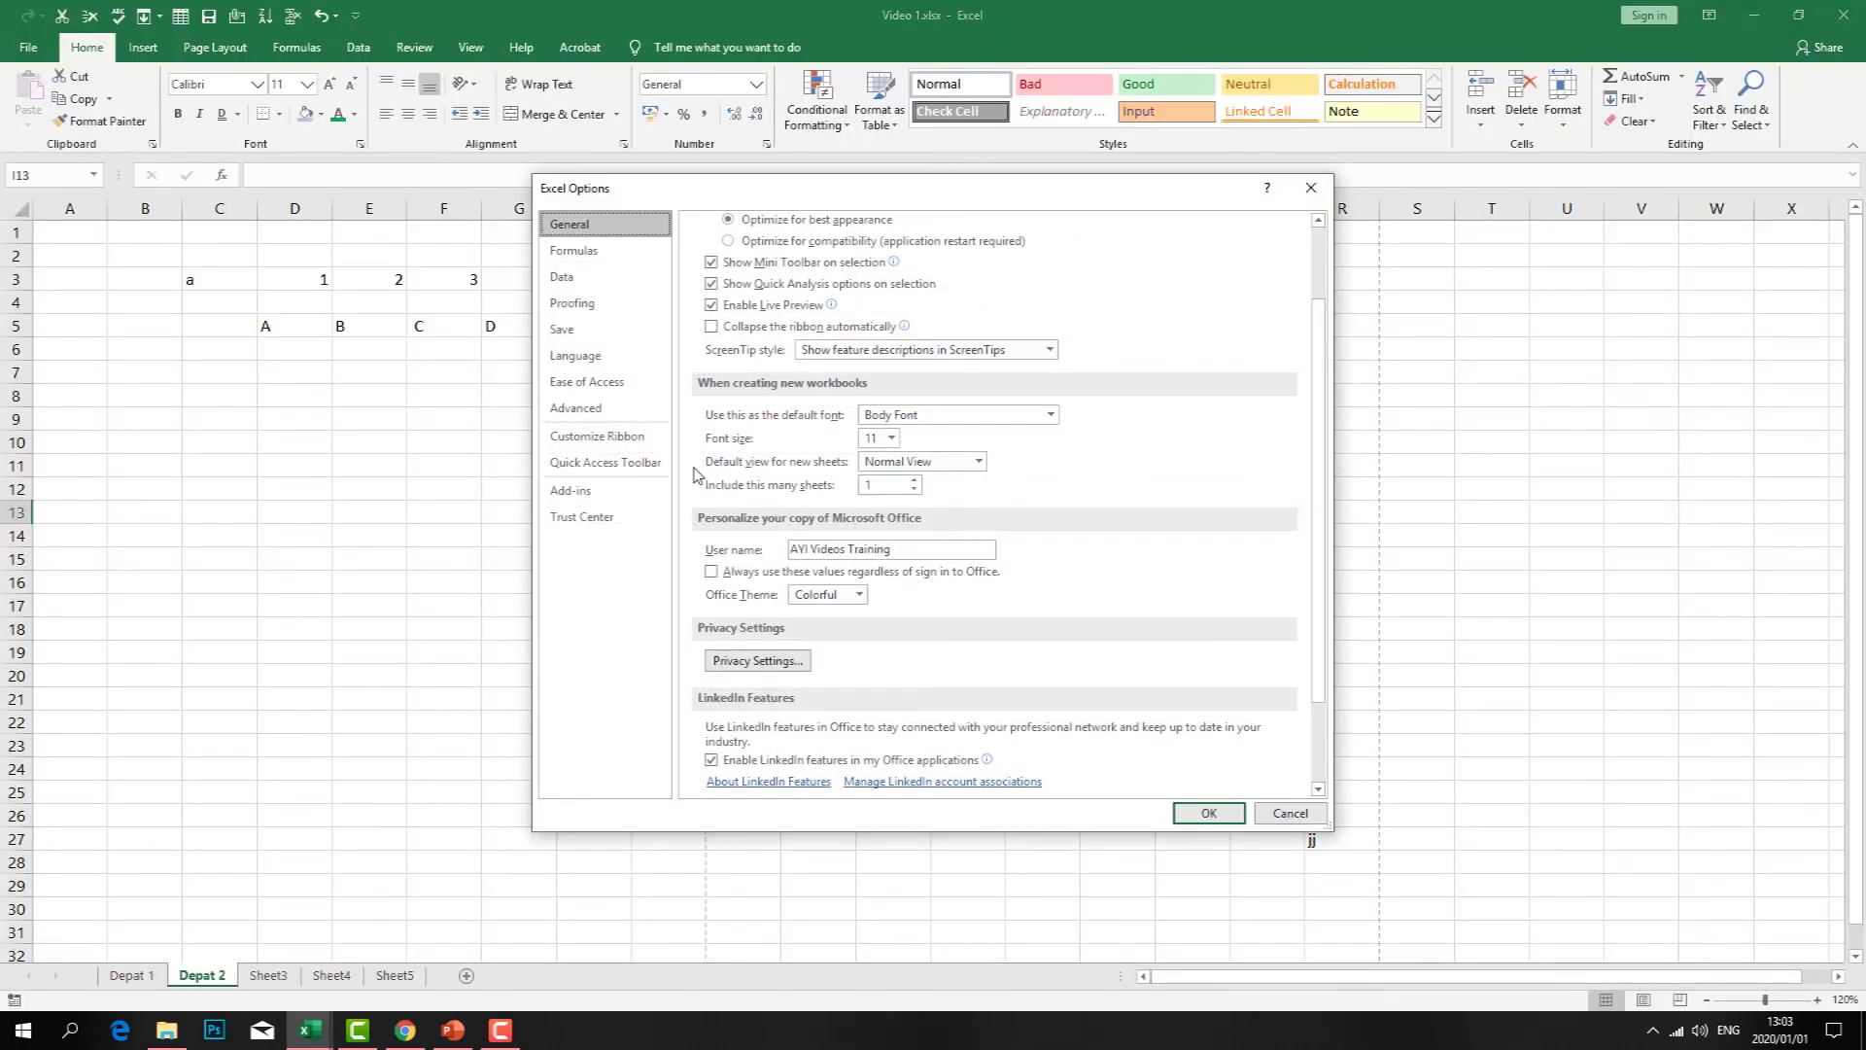
{"action": "left_click", "coordinate": [583, 408]}
{"action": "scroll", "coordinate": [1013, 532], "scroll_direction": "down", "scroll_amount": 10}
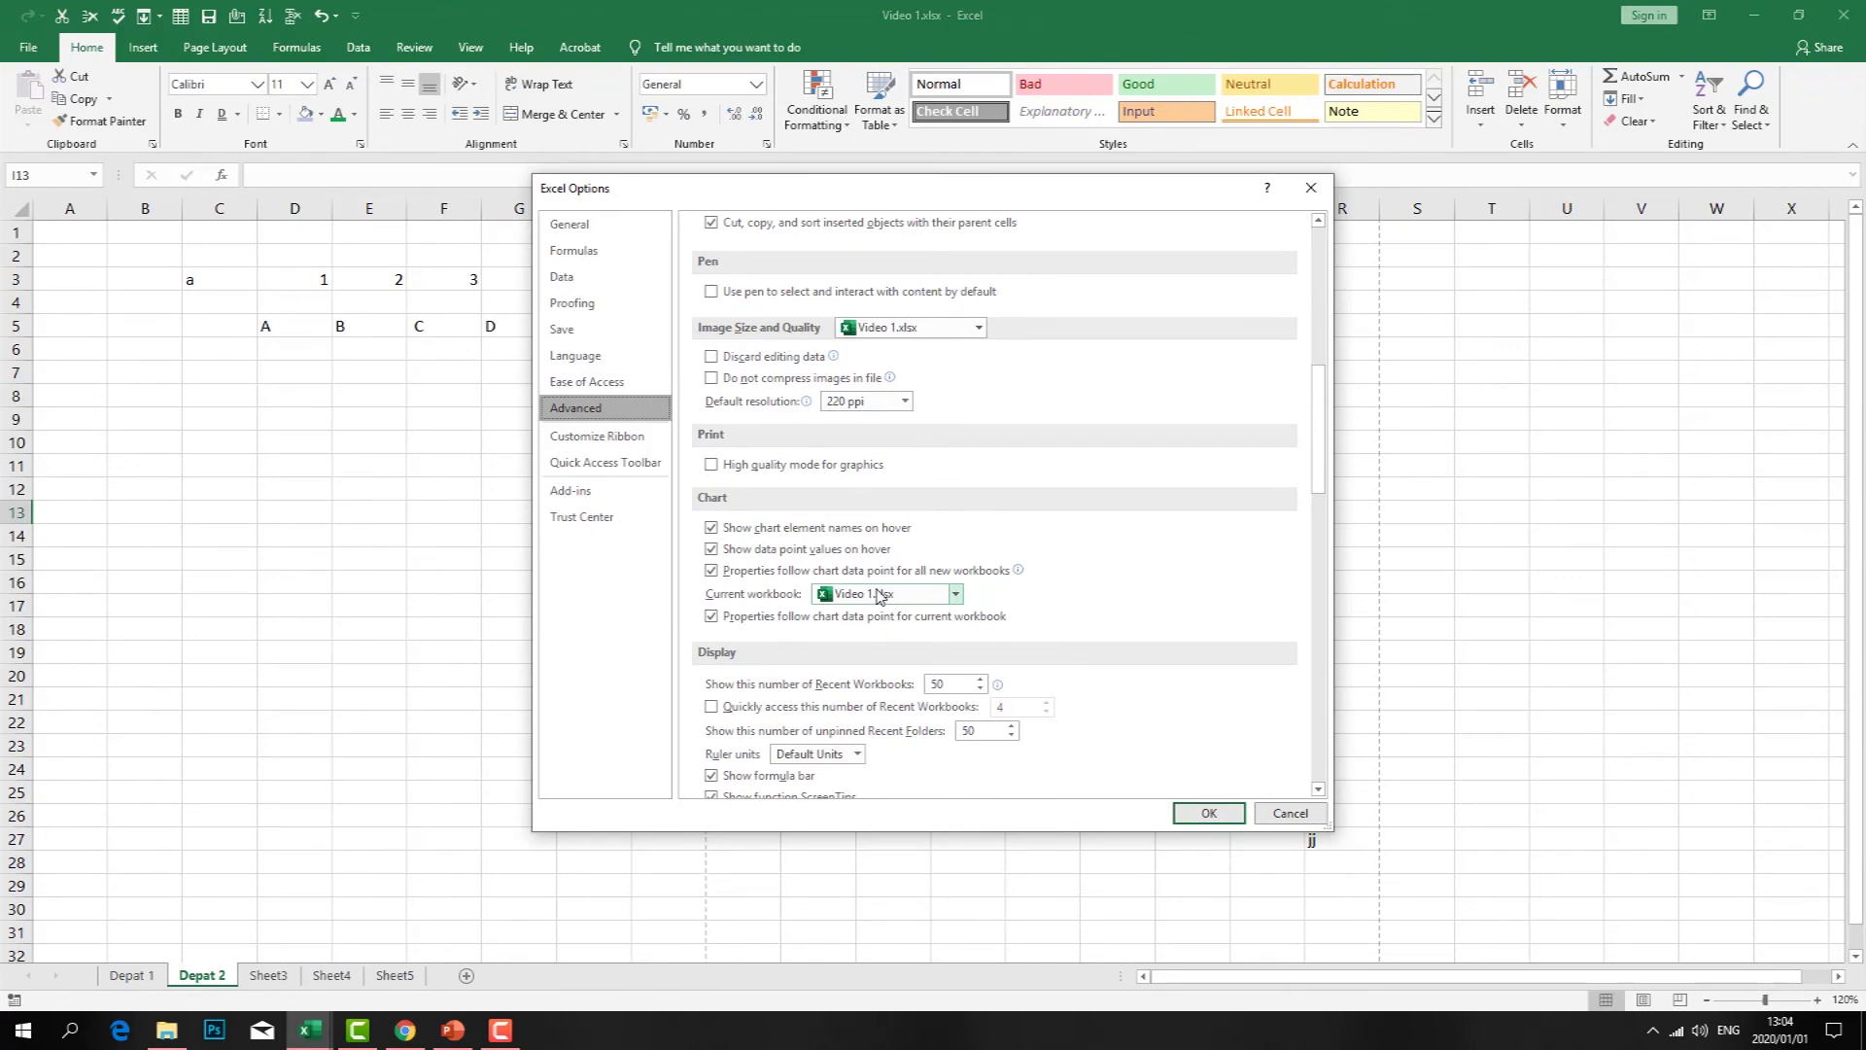
{"action": "scroll", "coordinate": [831, 624], "scroll_direction": "down", "scroll_amount": 4}
{"action": "scroll", "coordinate": [831, 624], "scroll_direction": "down", "scroll_amount": 20}
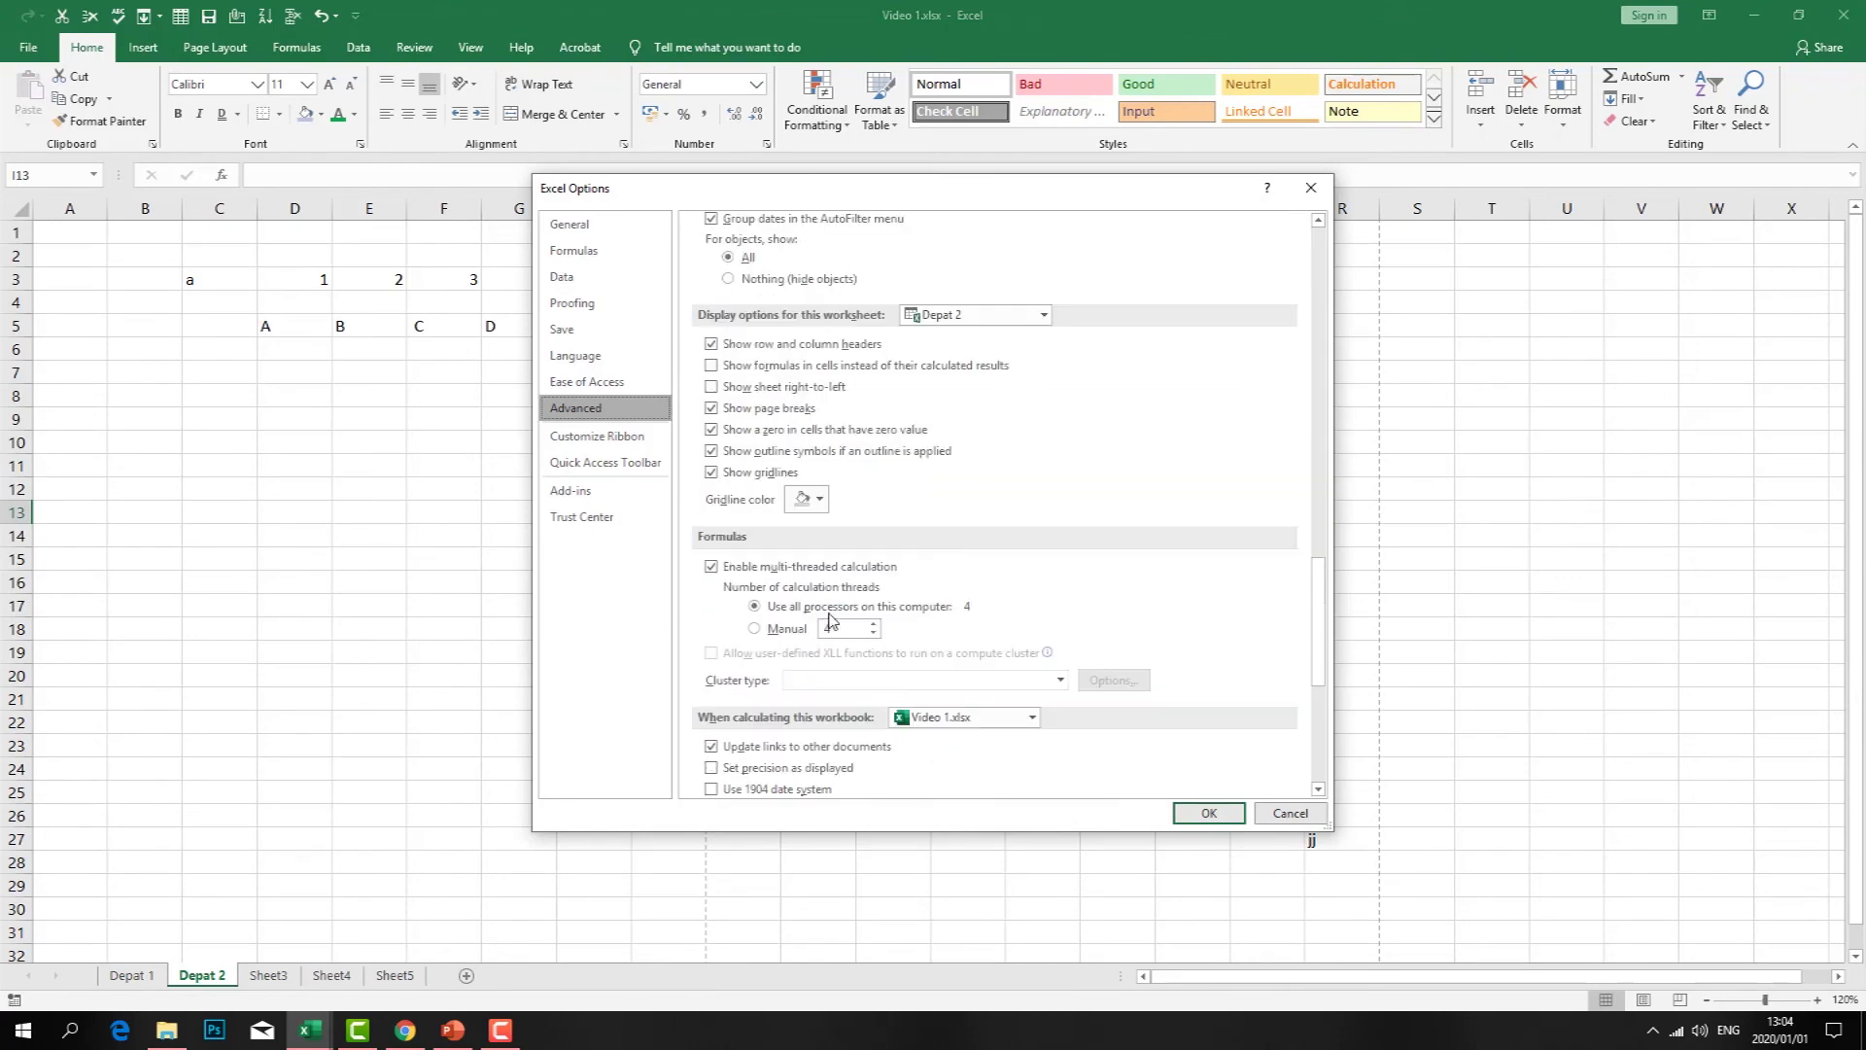
{"action": "left_click", "coordinate": [998, 599]}
{"action": "left_click", "coordinate": [1120, 400]}
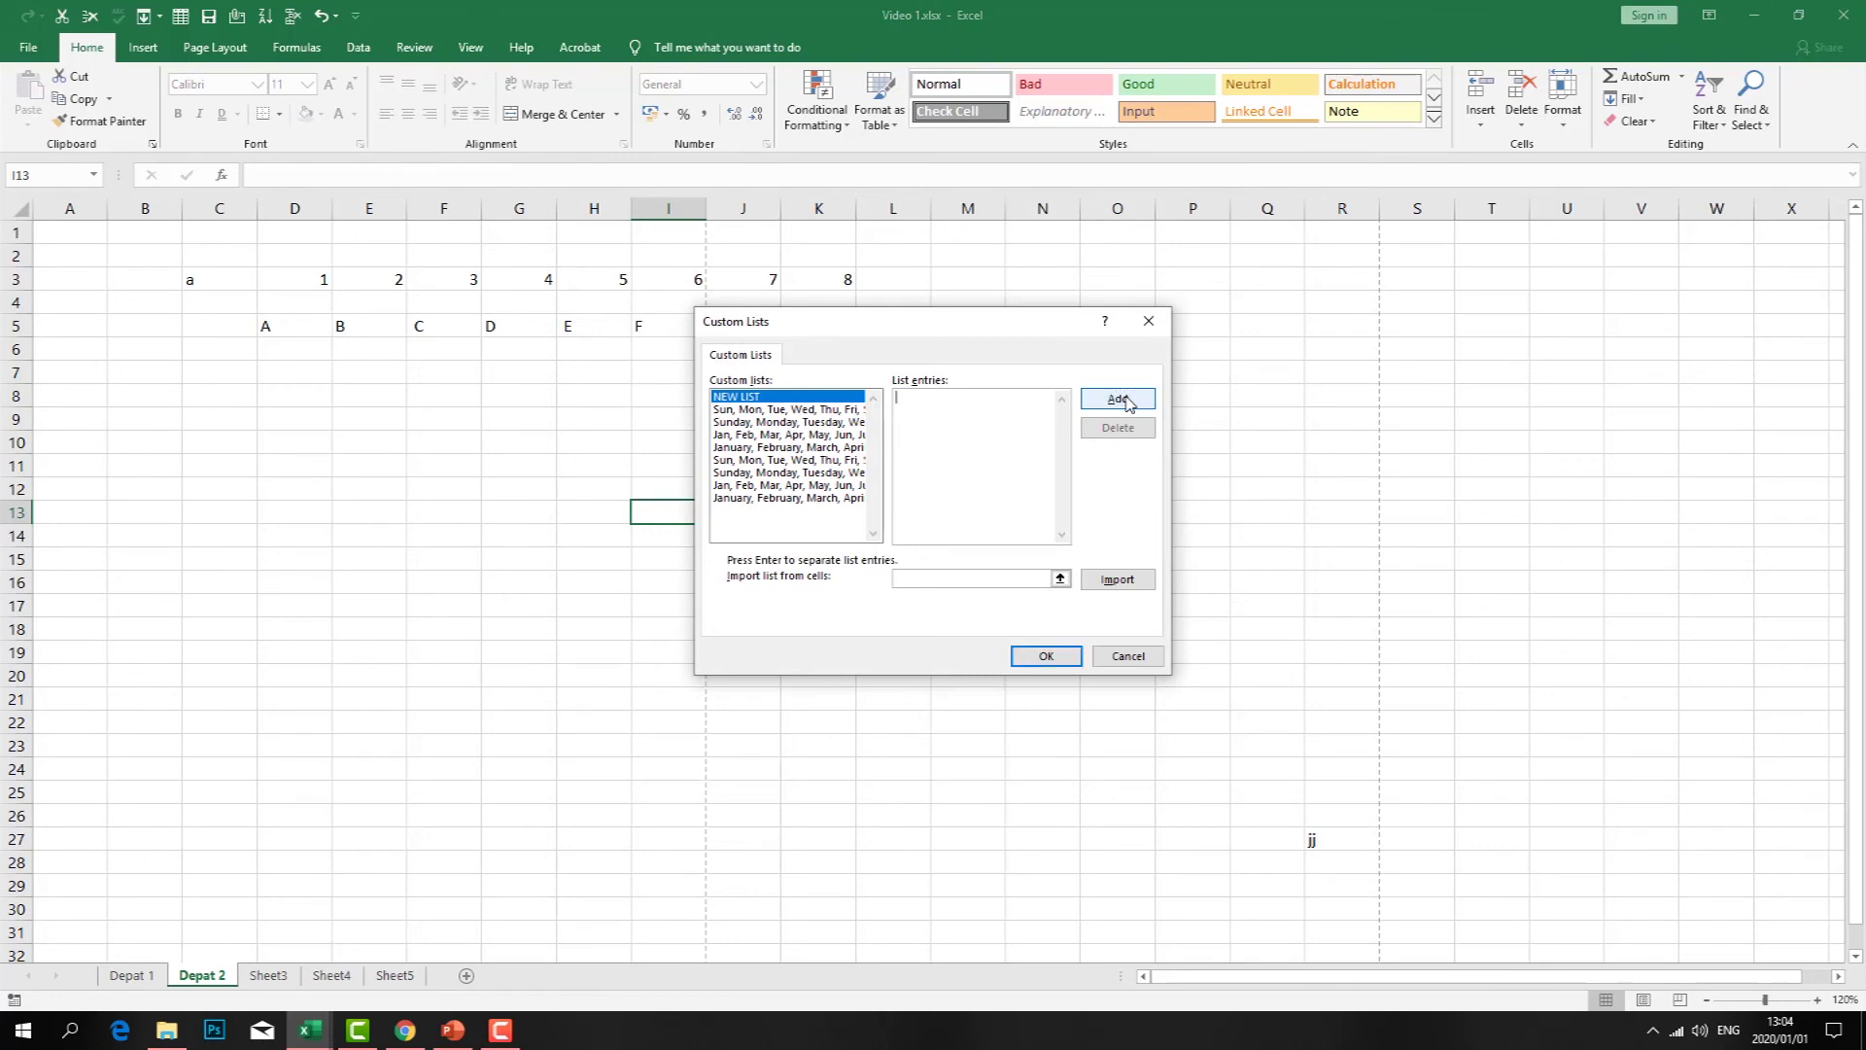
- Import cells D5:J5 as the source of a new custom list and accept it
{"action": "left_click", "coordinate": [1061, 578]}
{"action": "left_click_drag", "start_coordinate": [792, 326], "coordinate": [966, 308]}
{"action": "left_click_drag", "start_coordinate": [279, 326], "coordinate": [738, 328]}
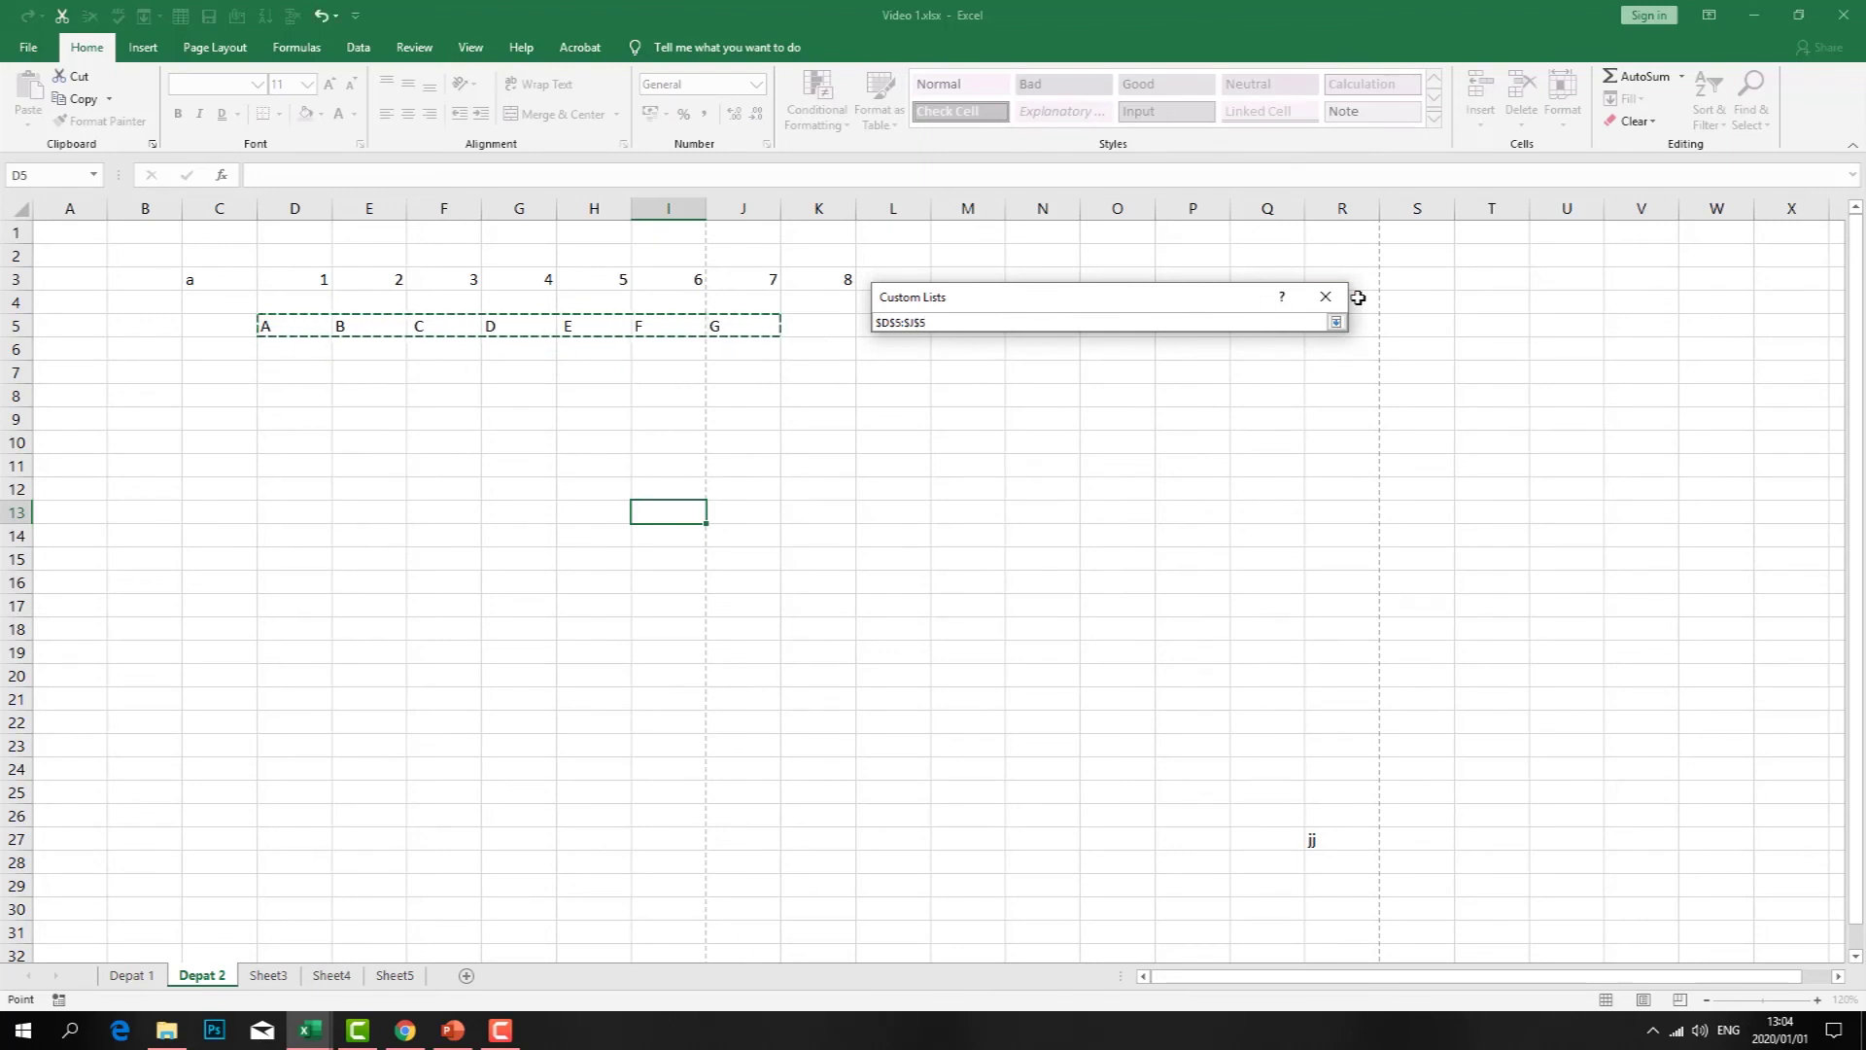
{"action": "left_click", "coordinate": [1337, 322]}
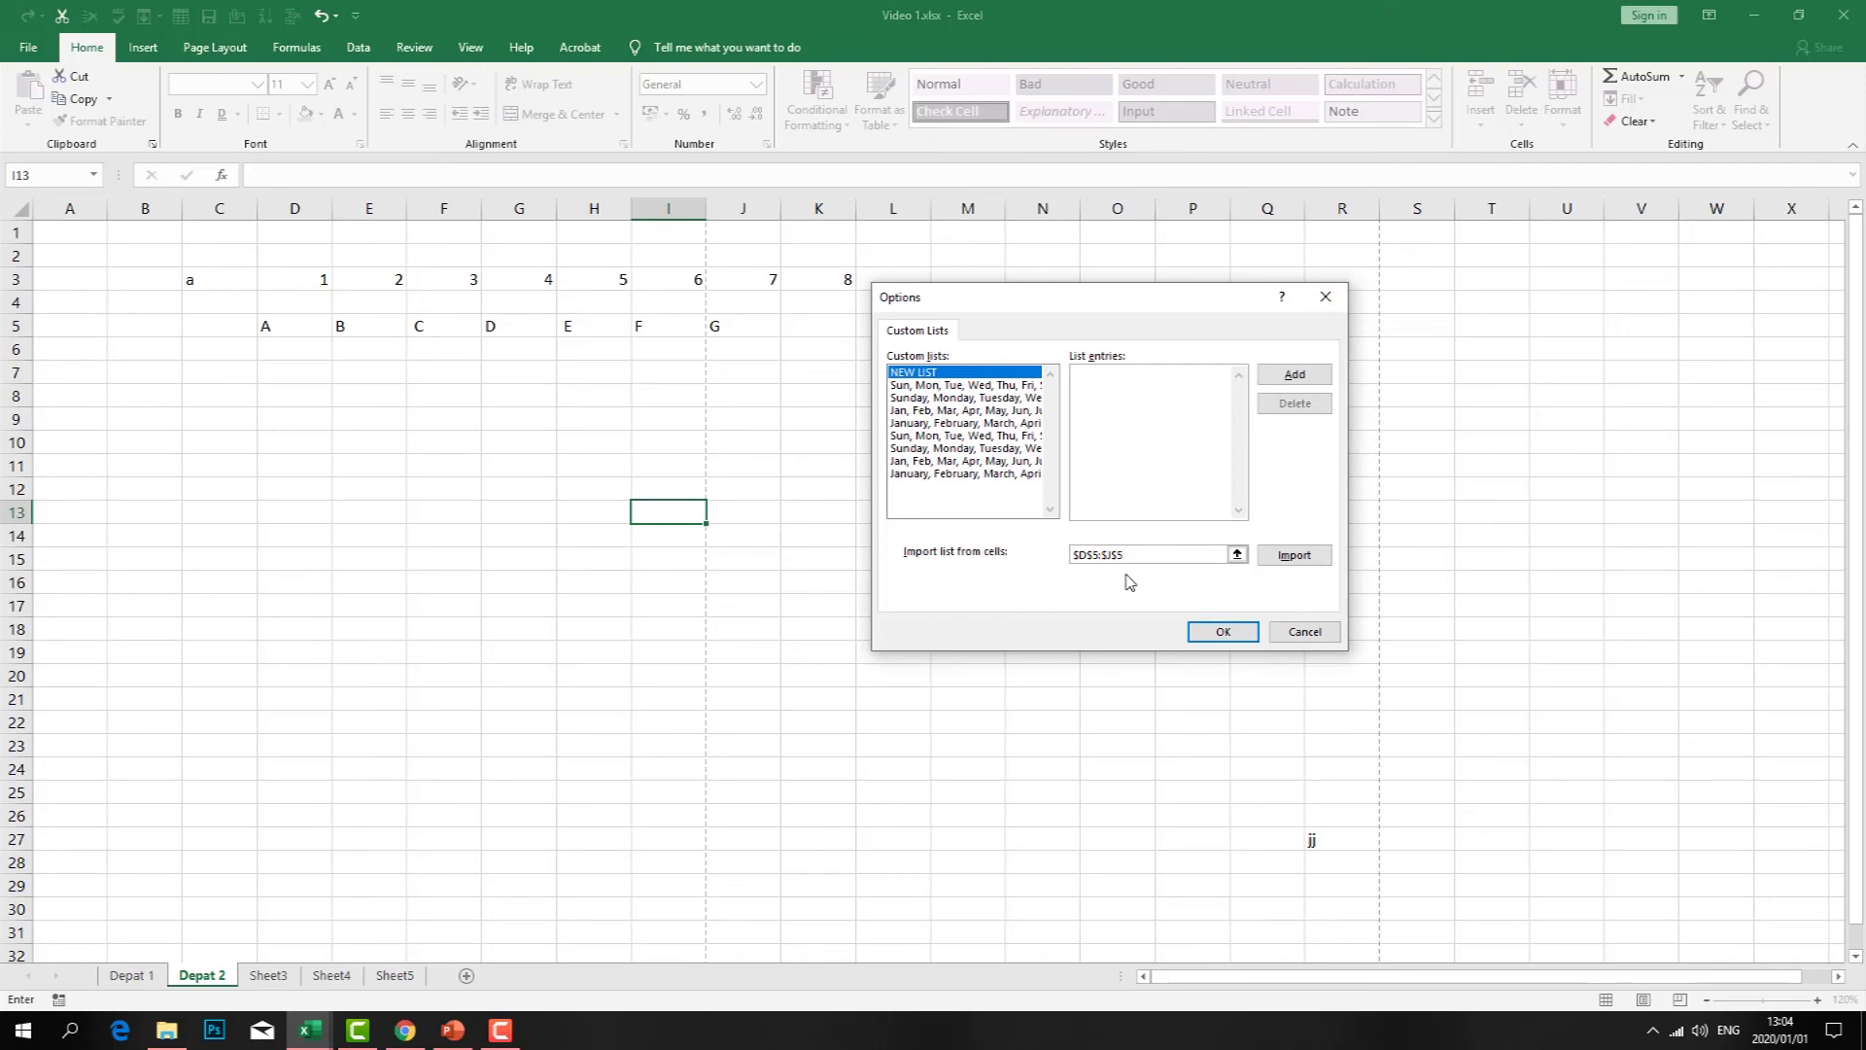
{"action": "key", "text": "Return"}
- Clear cells A1:K5 on the Depat 2 sheet and enter A in C4 and b in D4
{"action": "left_click_drag", "start_coordinate": [816, 326], "coordinate": [39, 230]}
{"action": "key", "text": "Delete"}
{"action": "left_click", "coordinate": [237, 303]}
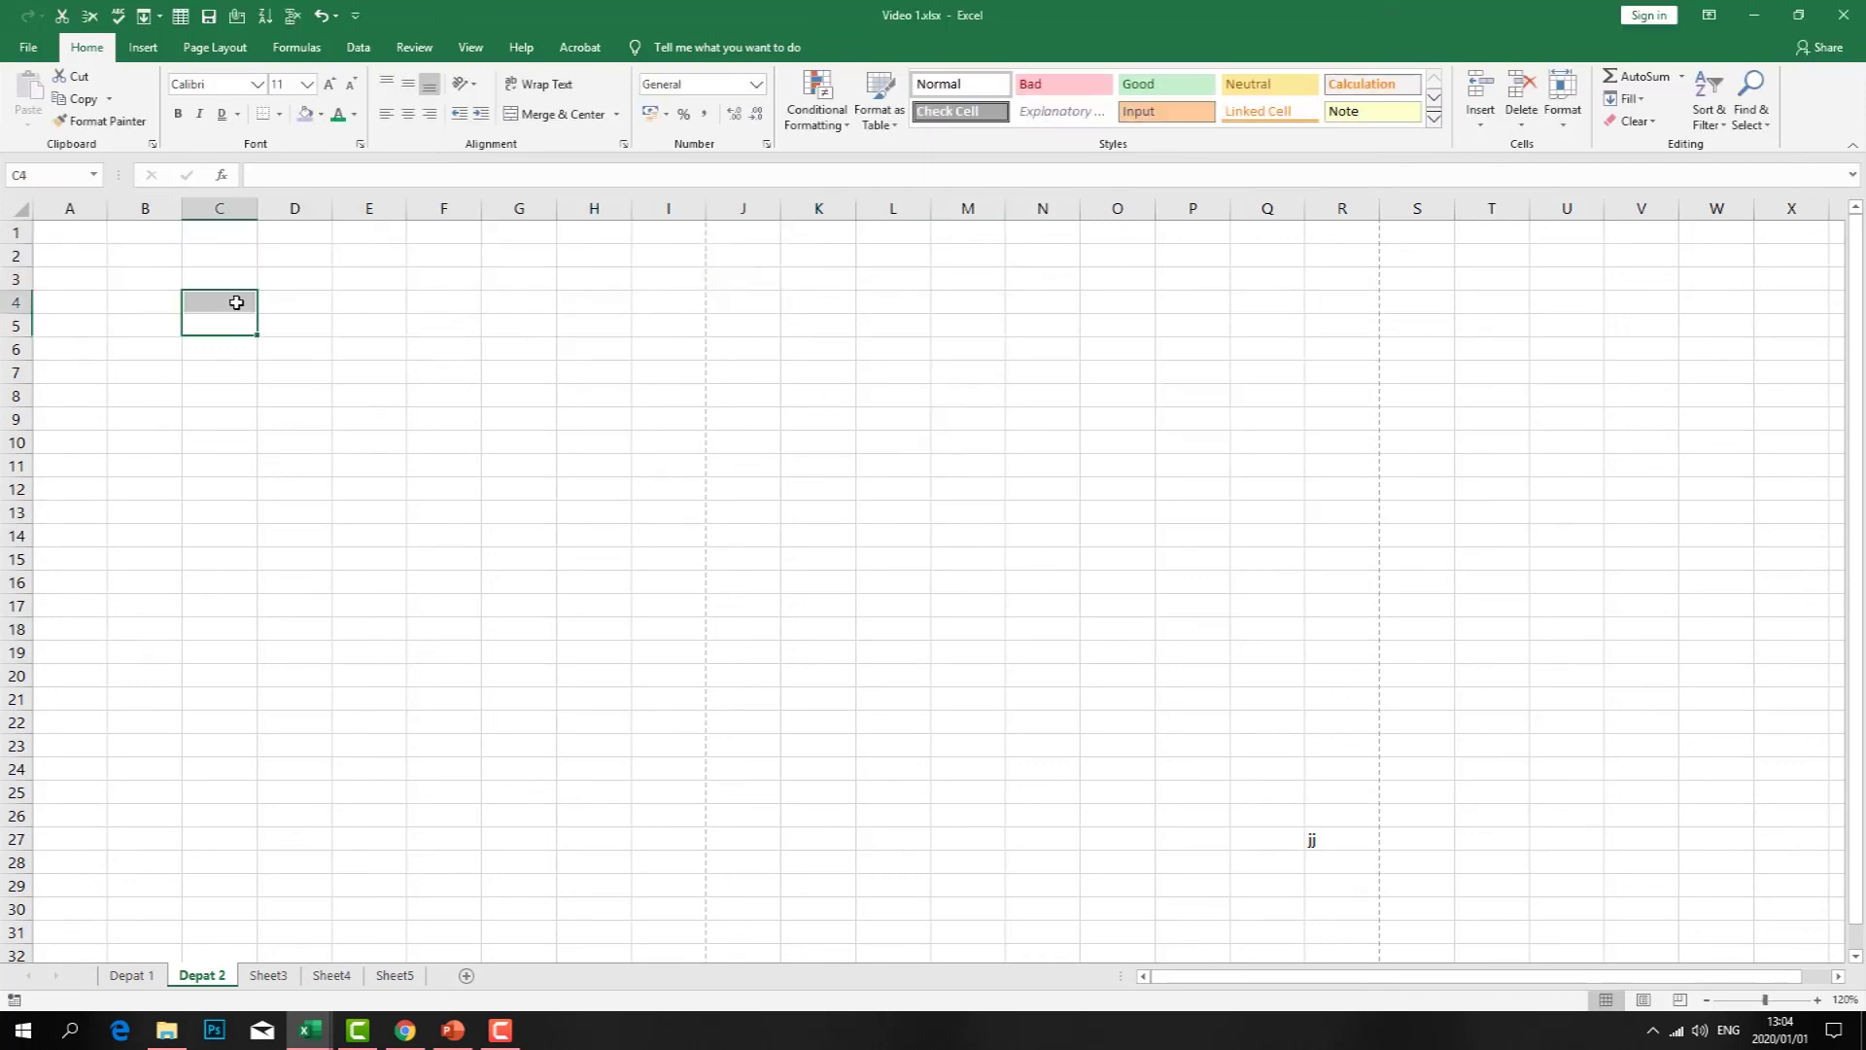
{"action": "type", "text": "A"}
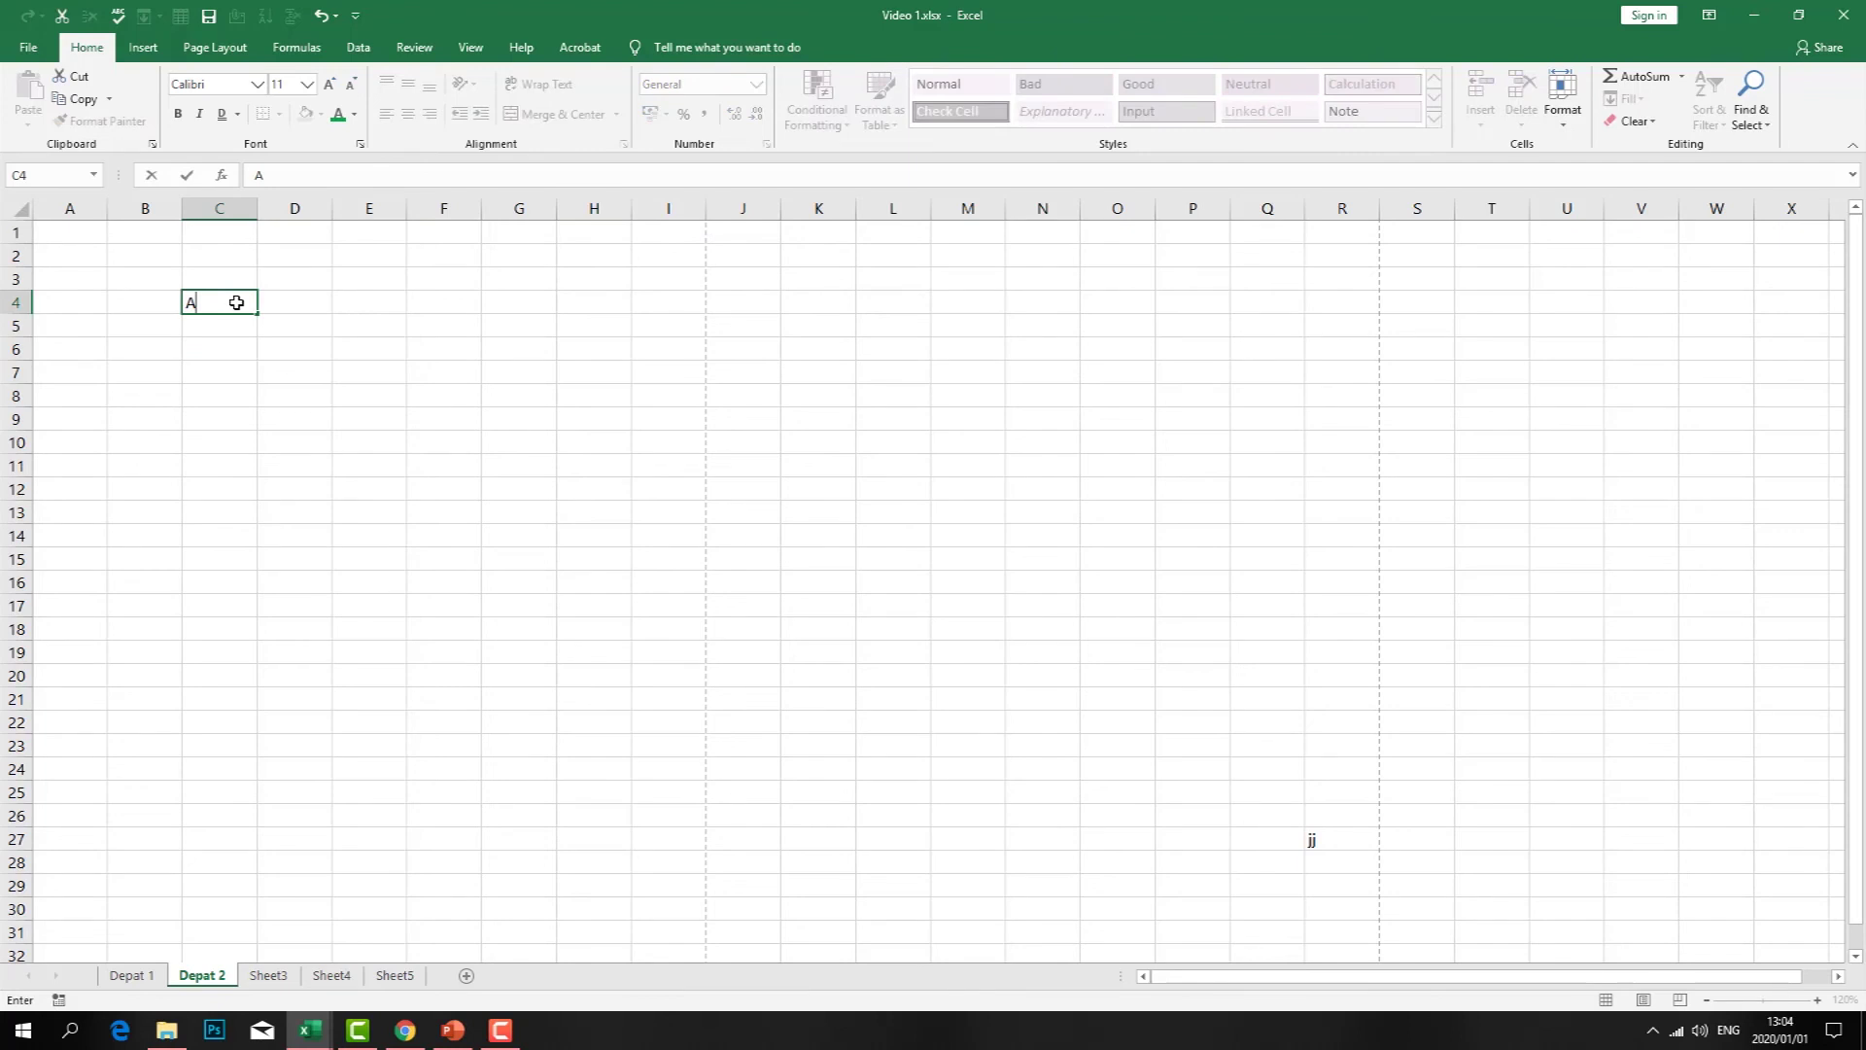
{"action": "left_click", "coordinate": [306, 307]}
{"action": "type", "text": "b"}
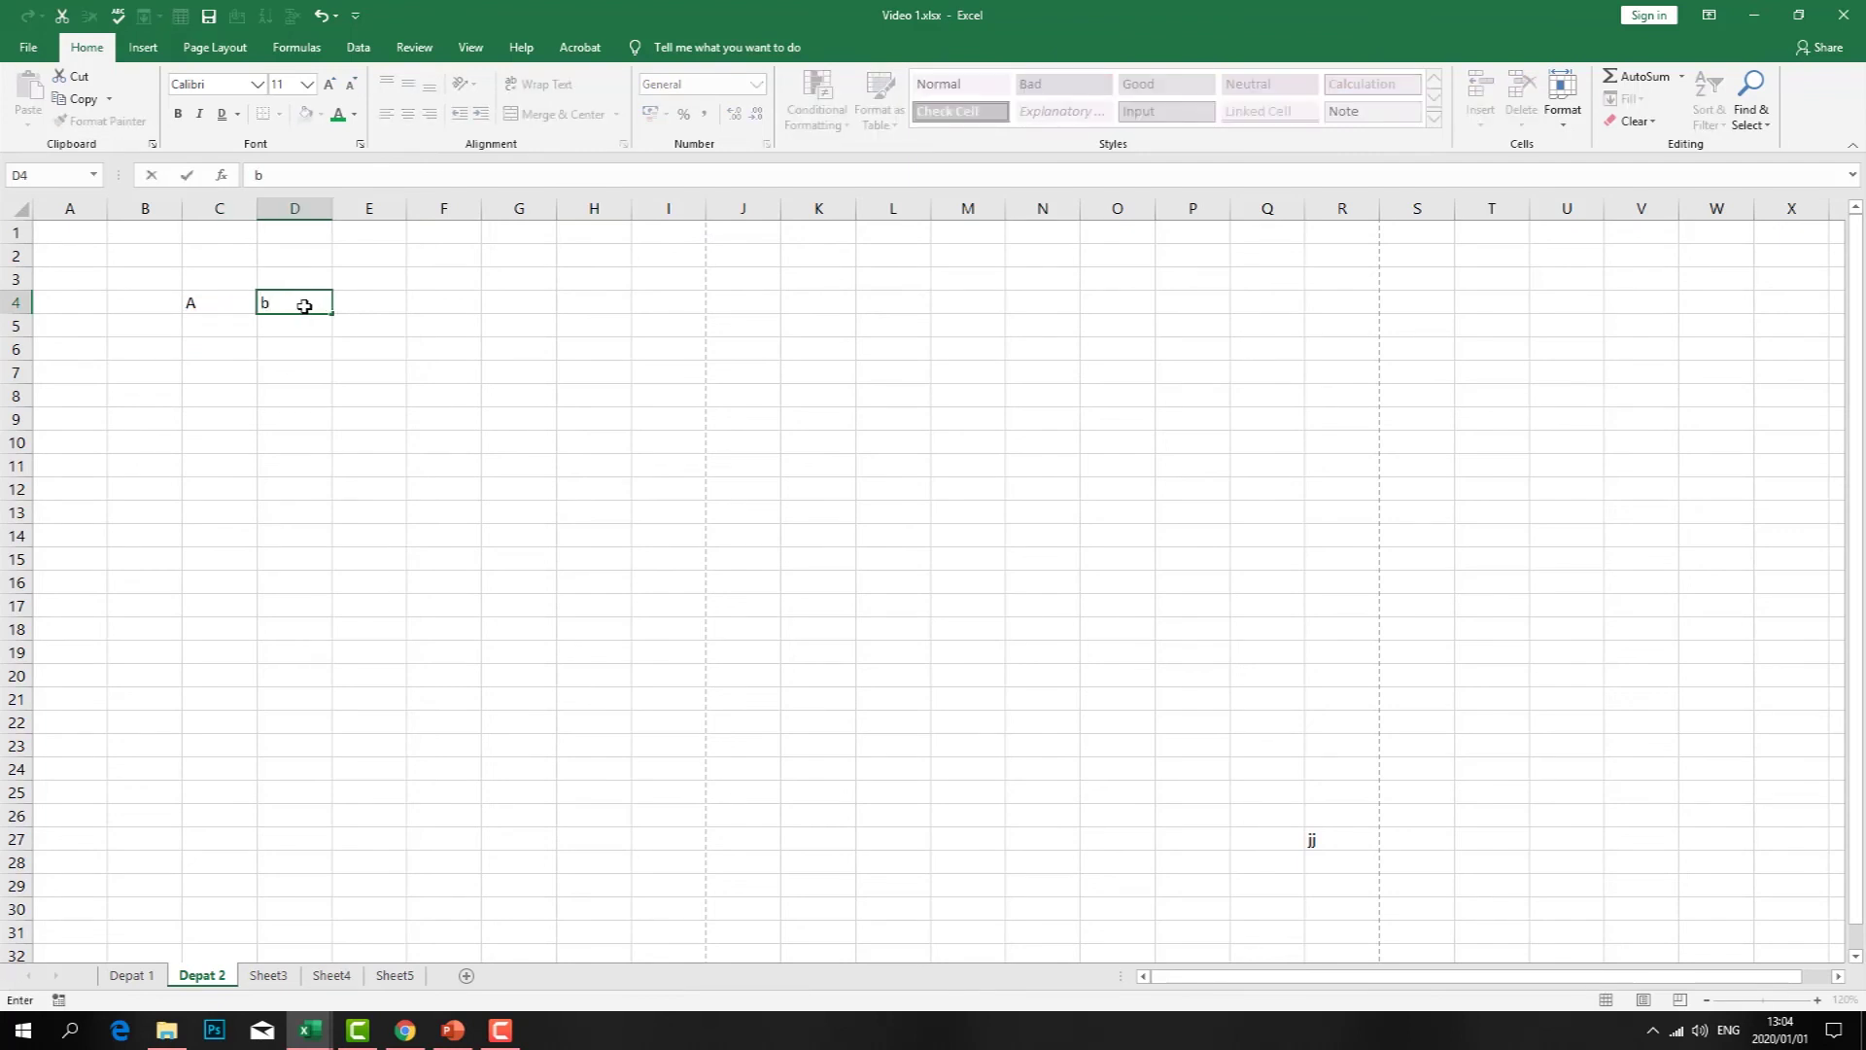
- Extend the letter series across row 4 to column M with the fill handle
{"action": "left_click", "coordinate": [336, 368]}
{"action": "left_click_drag", "start_coordinate": [224, 296], "coordinate": [429, 292]}
{"action": "left_click_drag", "start_coordinate": [482, 313], "coordinate": [1001, 346]}
{"action": "left_click", "coordinate": [992, 421]}
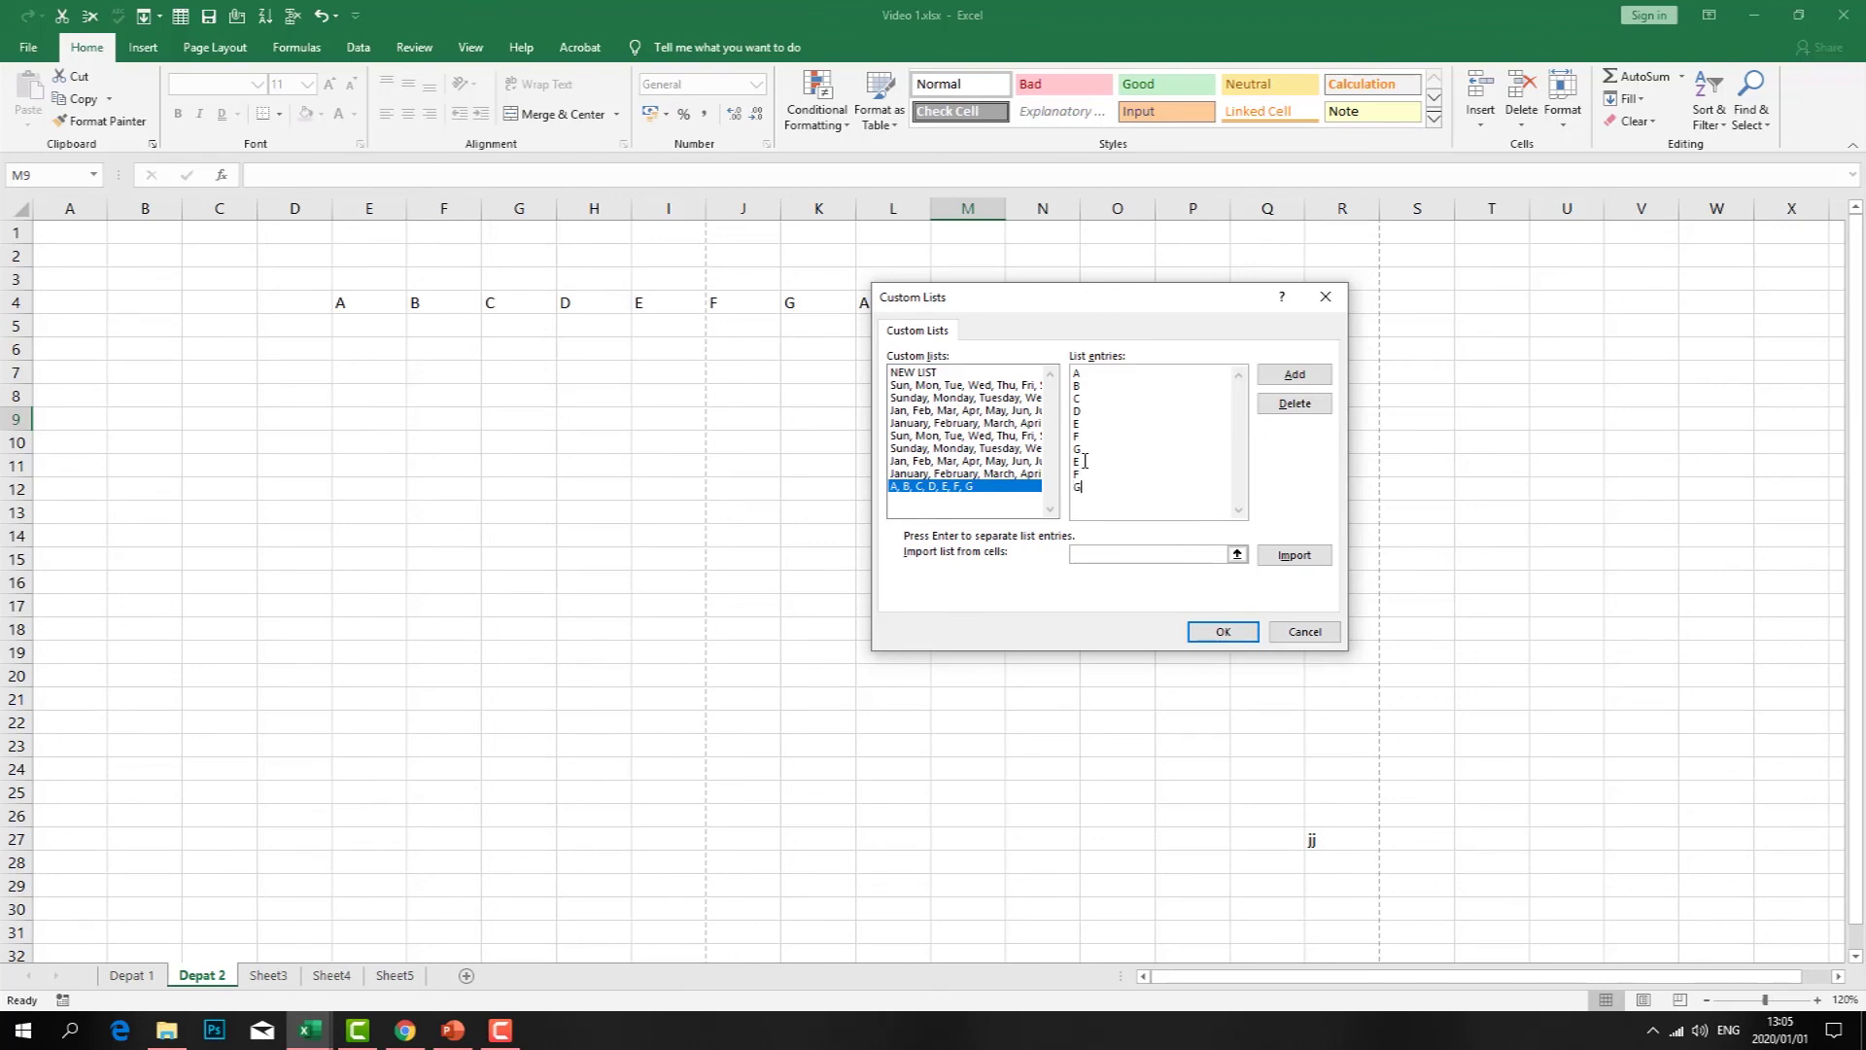
- Save the further letter entries added to the custom A to G list and accept the Excel options
{"action": "left_click", "coordinate": [1295, 374]}
{"action": "left_click", "coordinate": [1235, 633]}
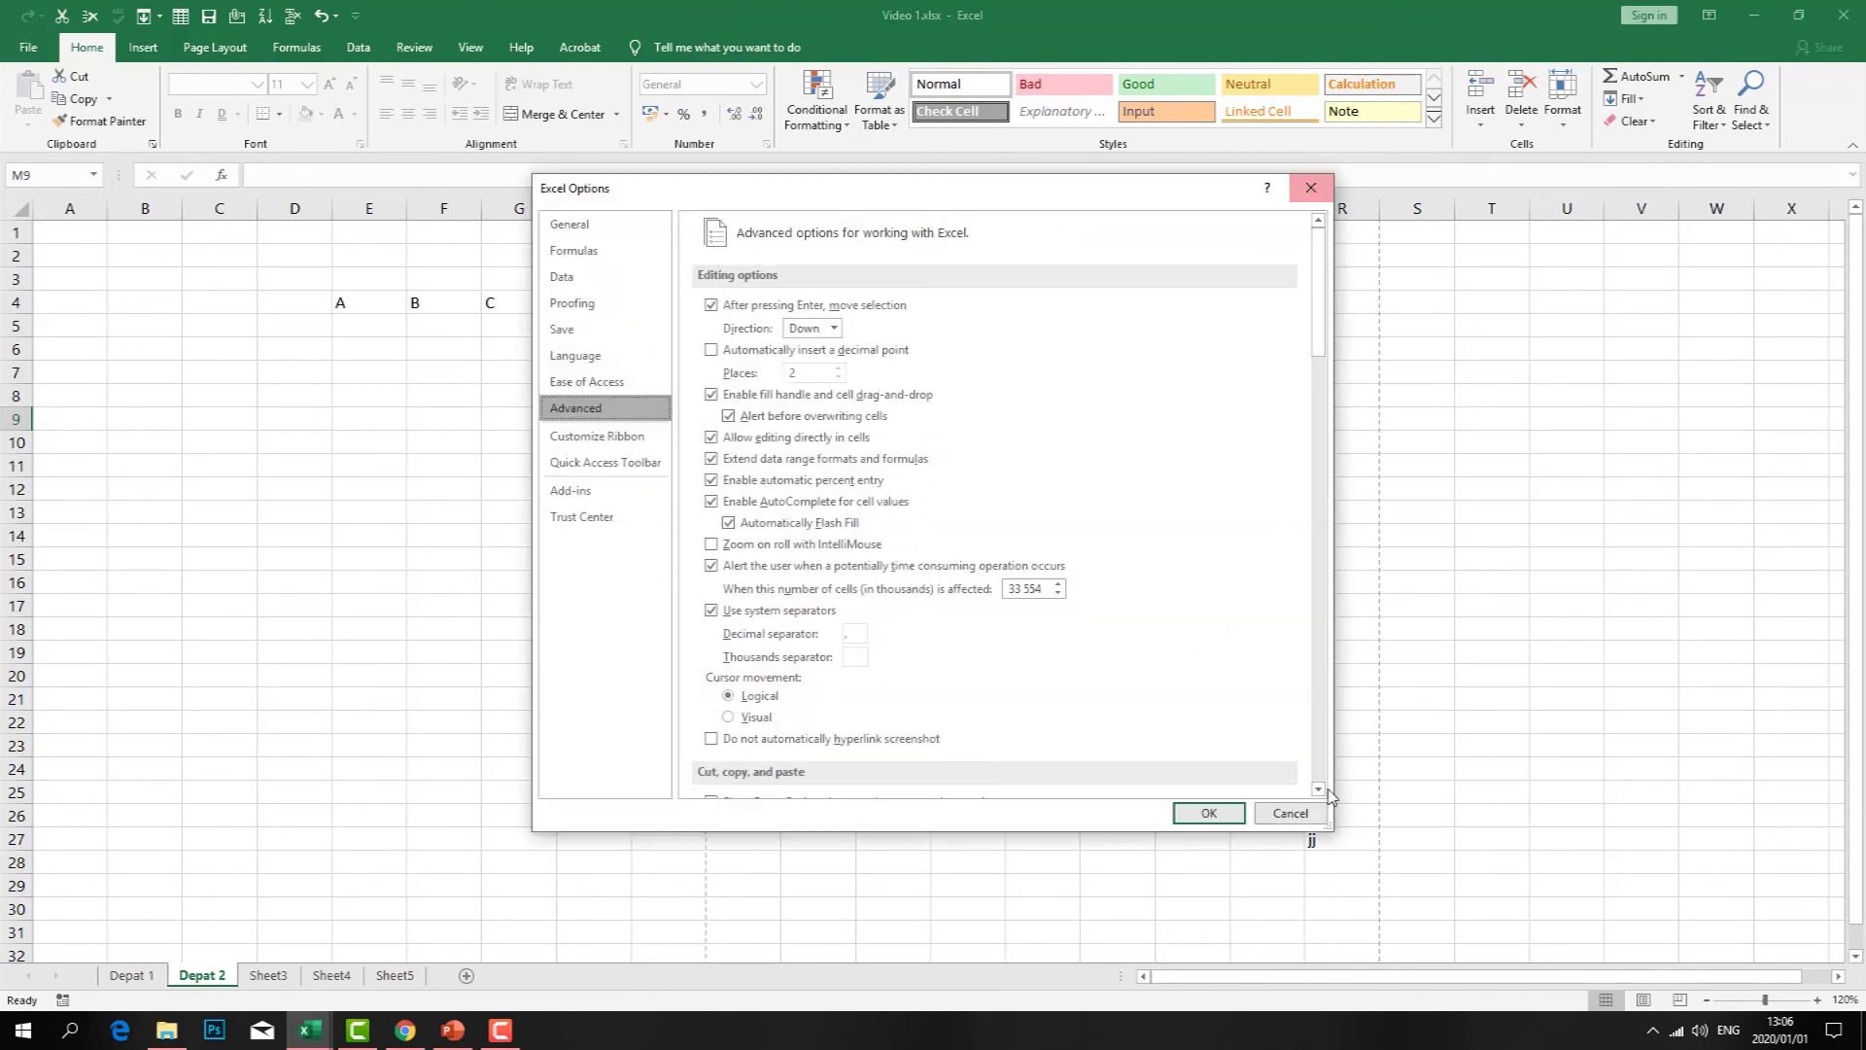
{"action": "left_click", "coordinate": [1202, 812]}
- Clear the letter series from row 4, leaving no new entry in M4
{"action": "left_click_drag", "start_coordinate": [978, 306], "coordinate": [259, 308]}
{"action": "type", "text": "A"}
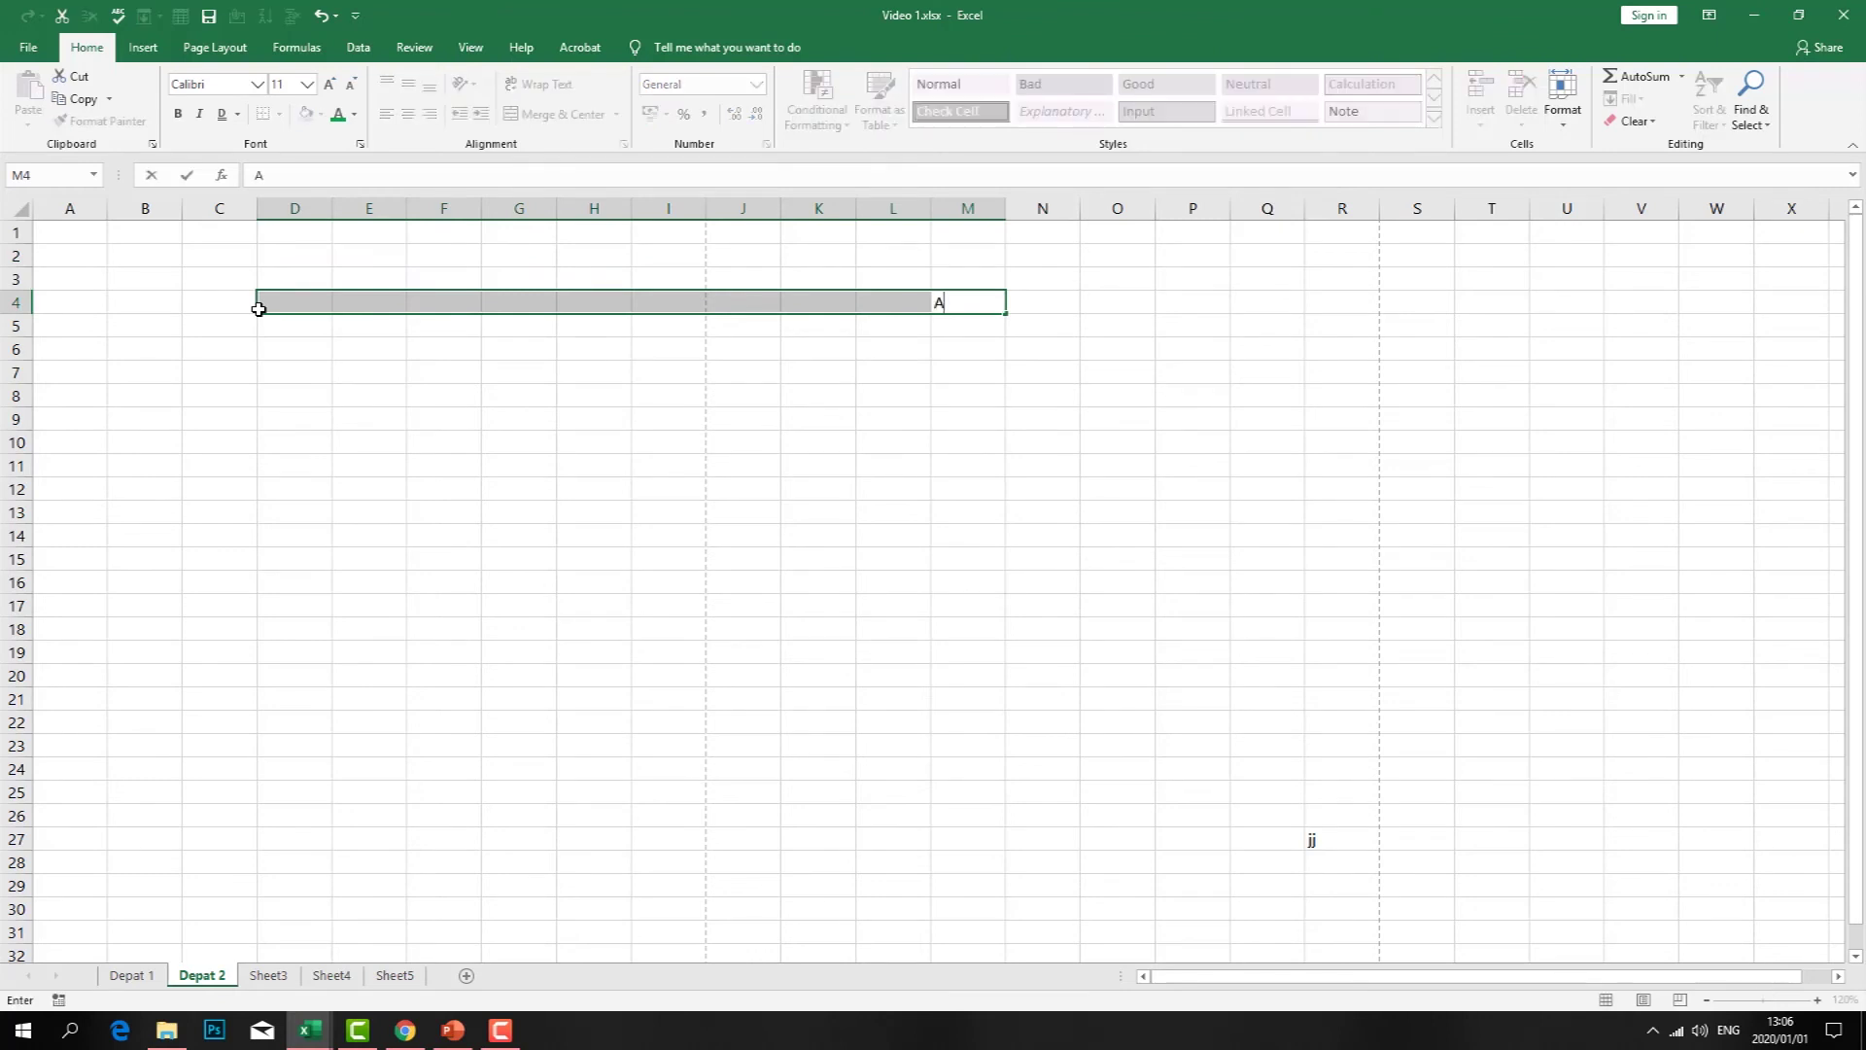
{"action": "left_click_drag", "start_coordinate": [117, 426], "coordinate": [190, 408]}
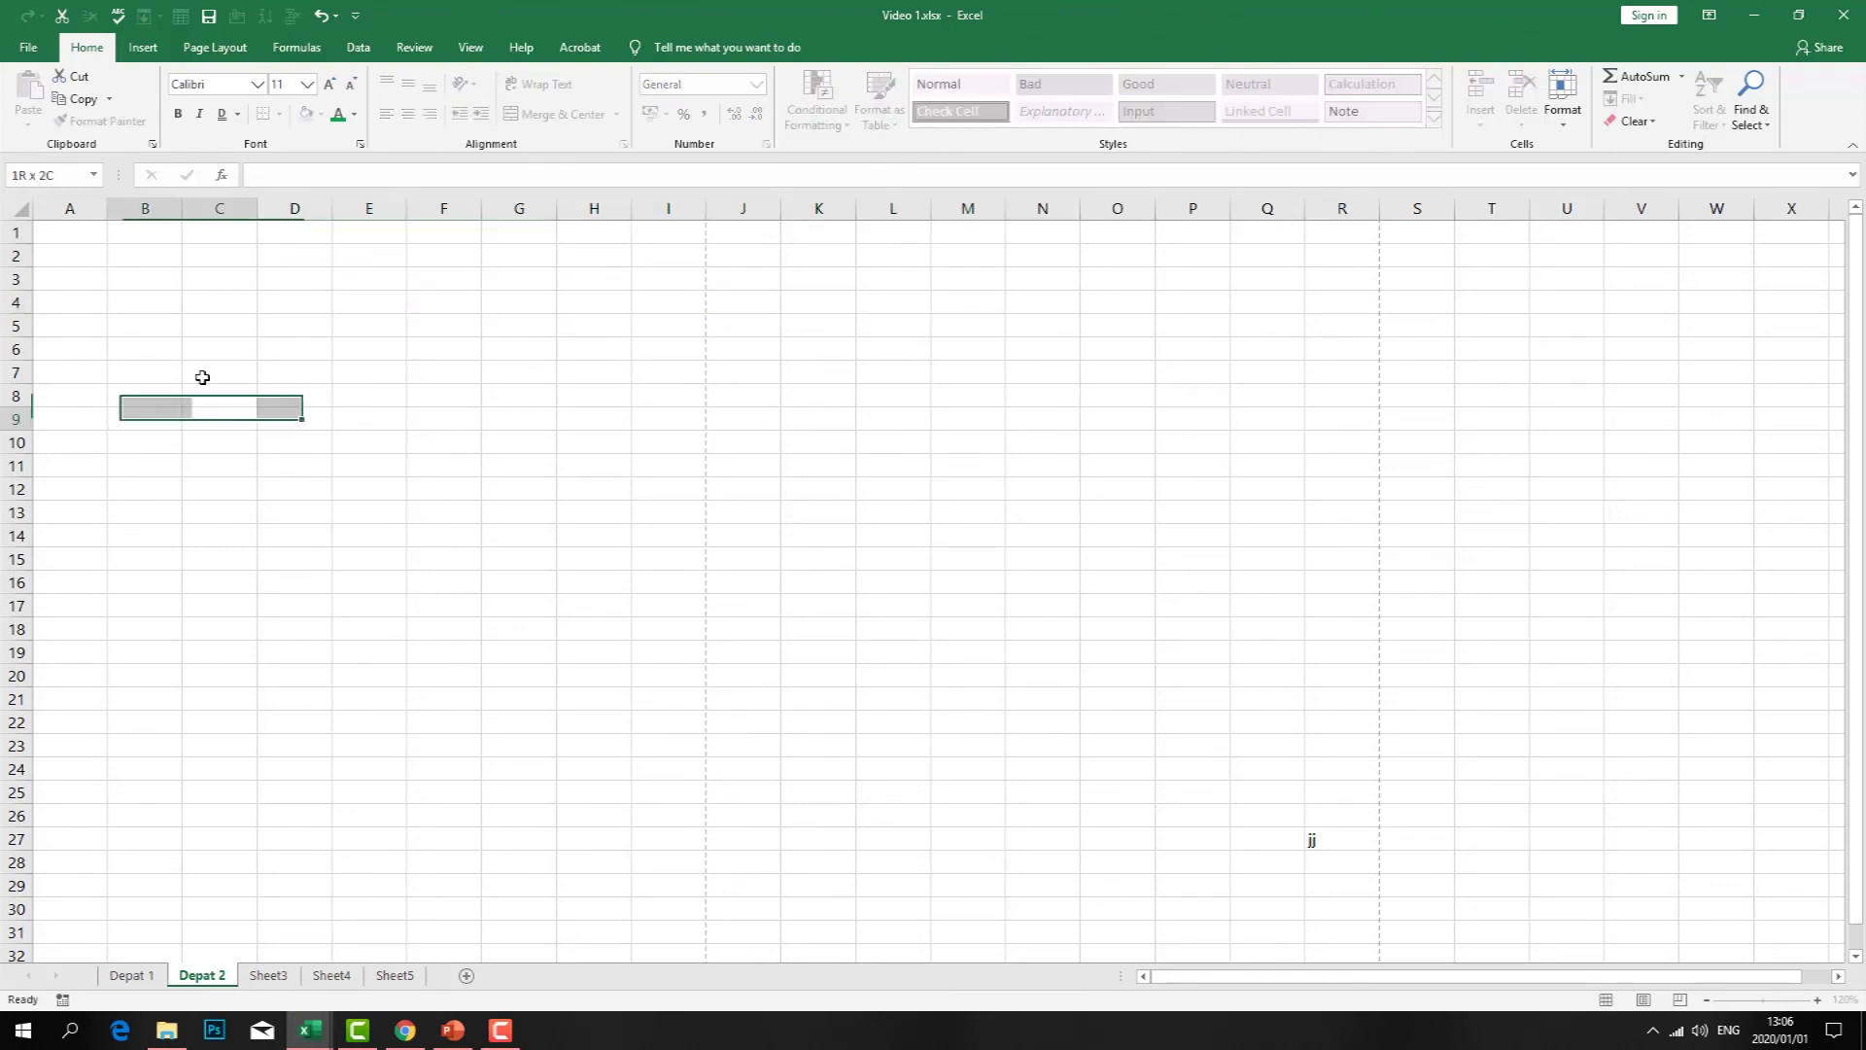
- Enter A in C5 and B in D5 and extend the letter series across row 5 to W5
{"action": "double_click", "coordinate": [221, 323]}
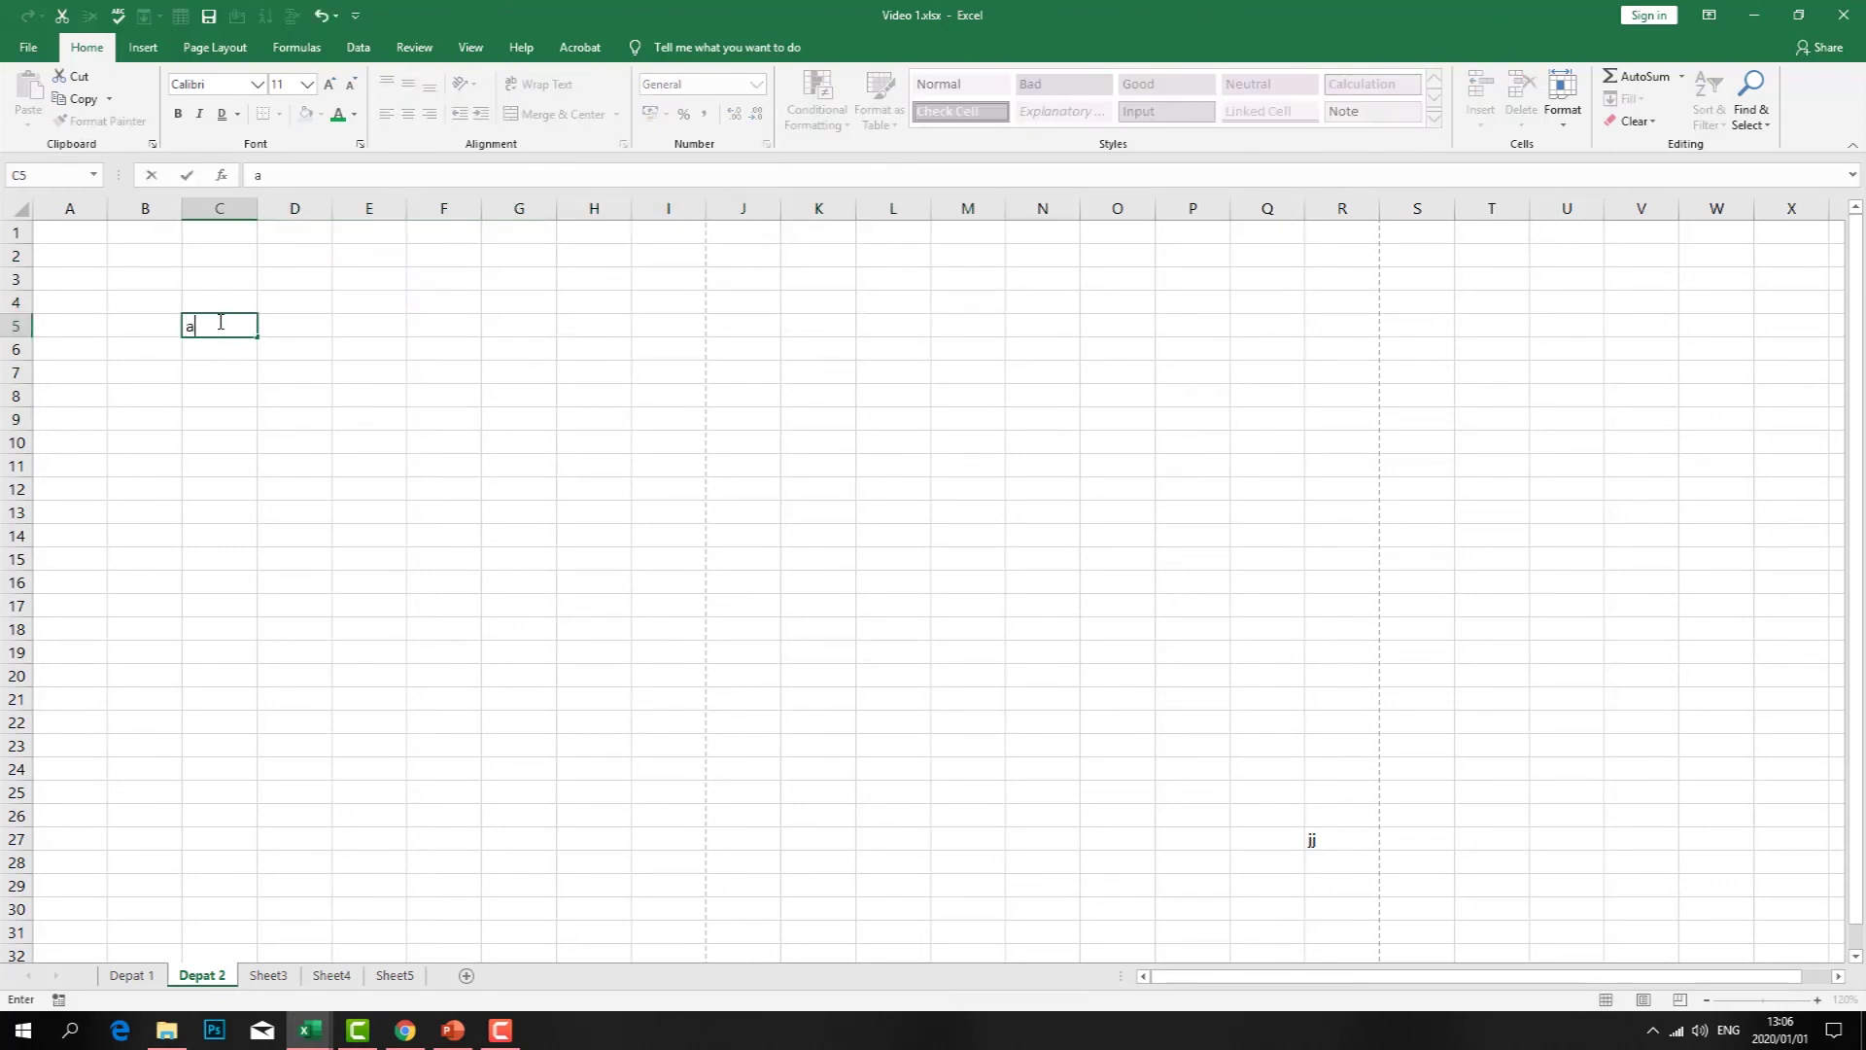
{"action": "type", "text": "A"}
{"action": "left_click", "coordinate": [280, 324]}
{"action": "type", "text": "B"}
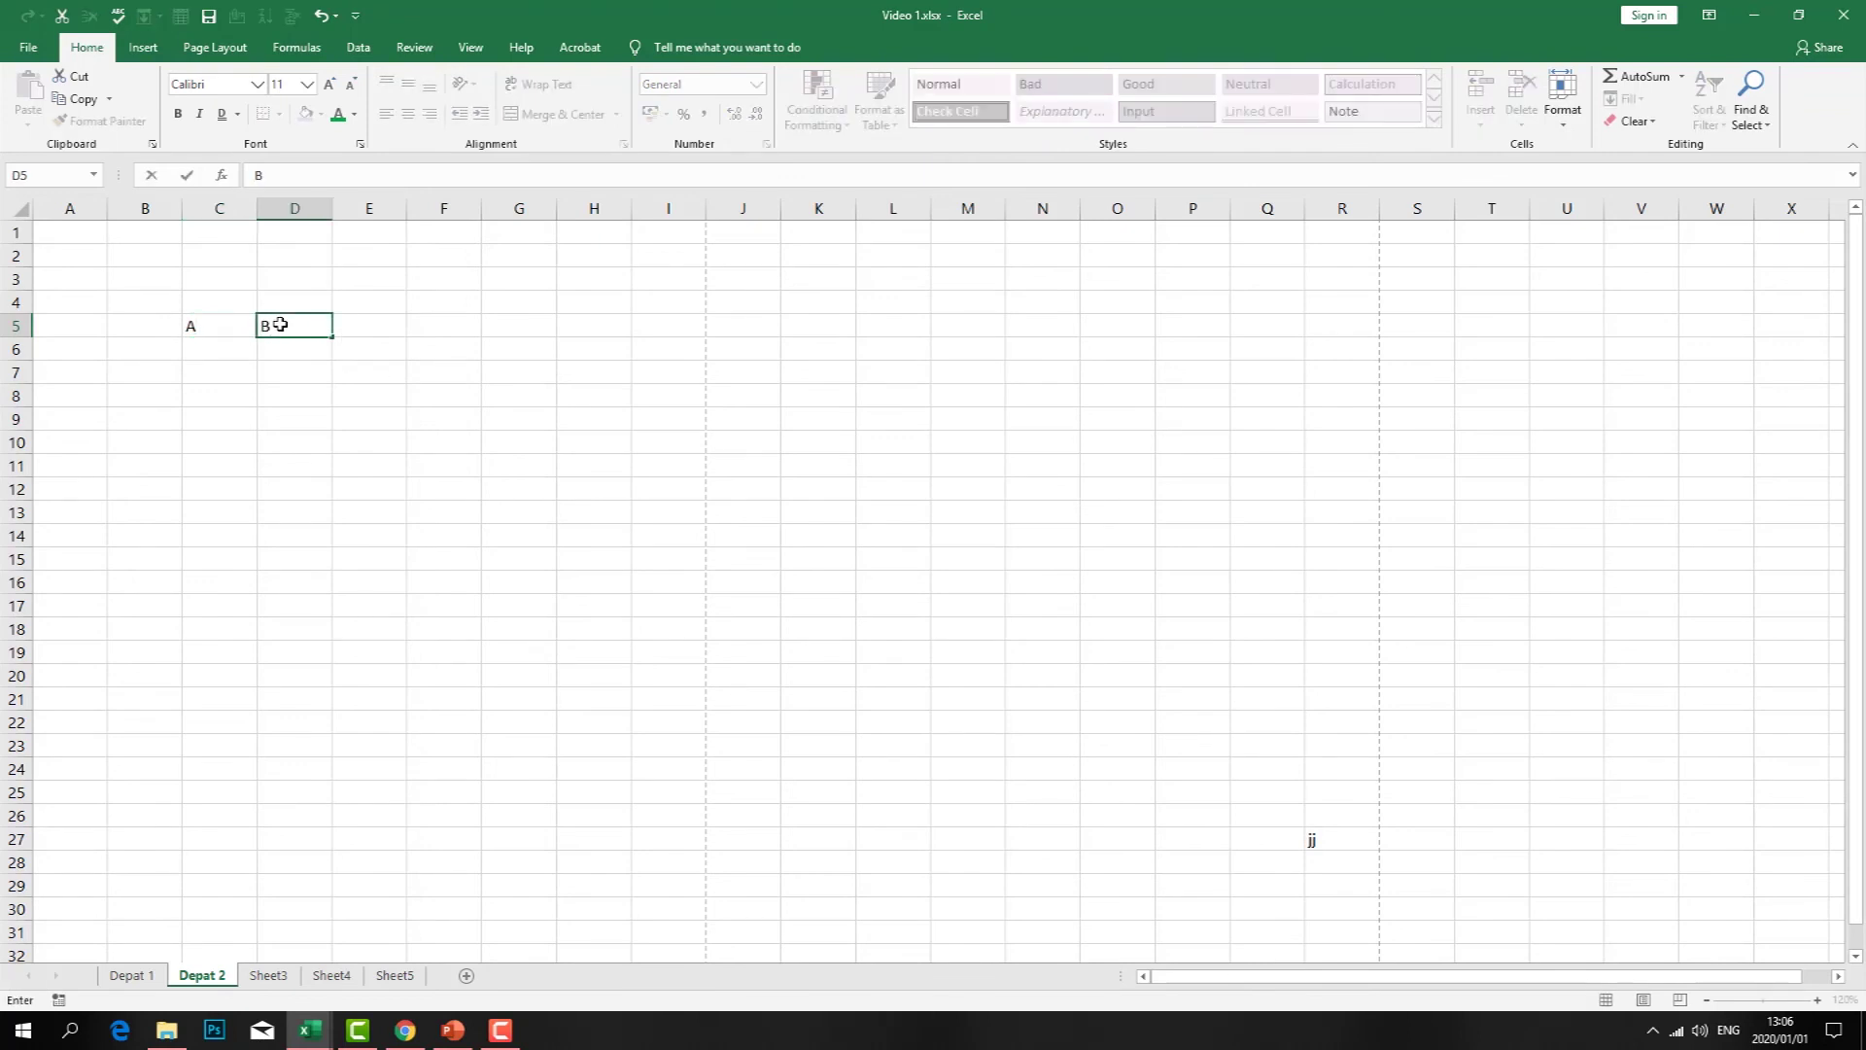
{"action": "left_click", "coordinate": [363, 329]}
{"action": "left_click_drag", "start_coordinate": [215, 319], "coordinate": [1737, 428]}
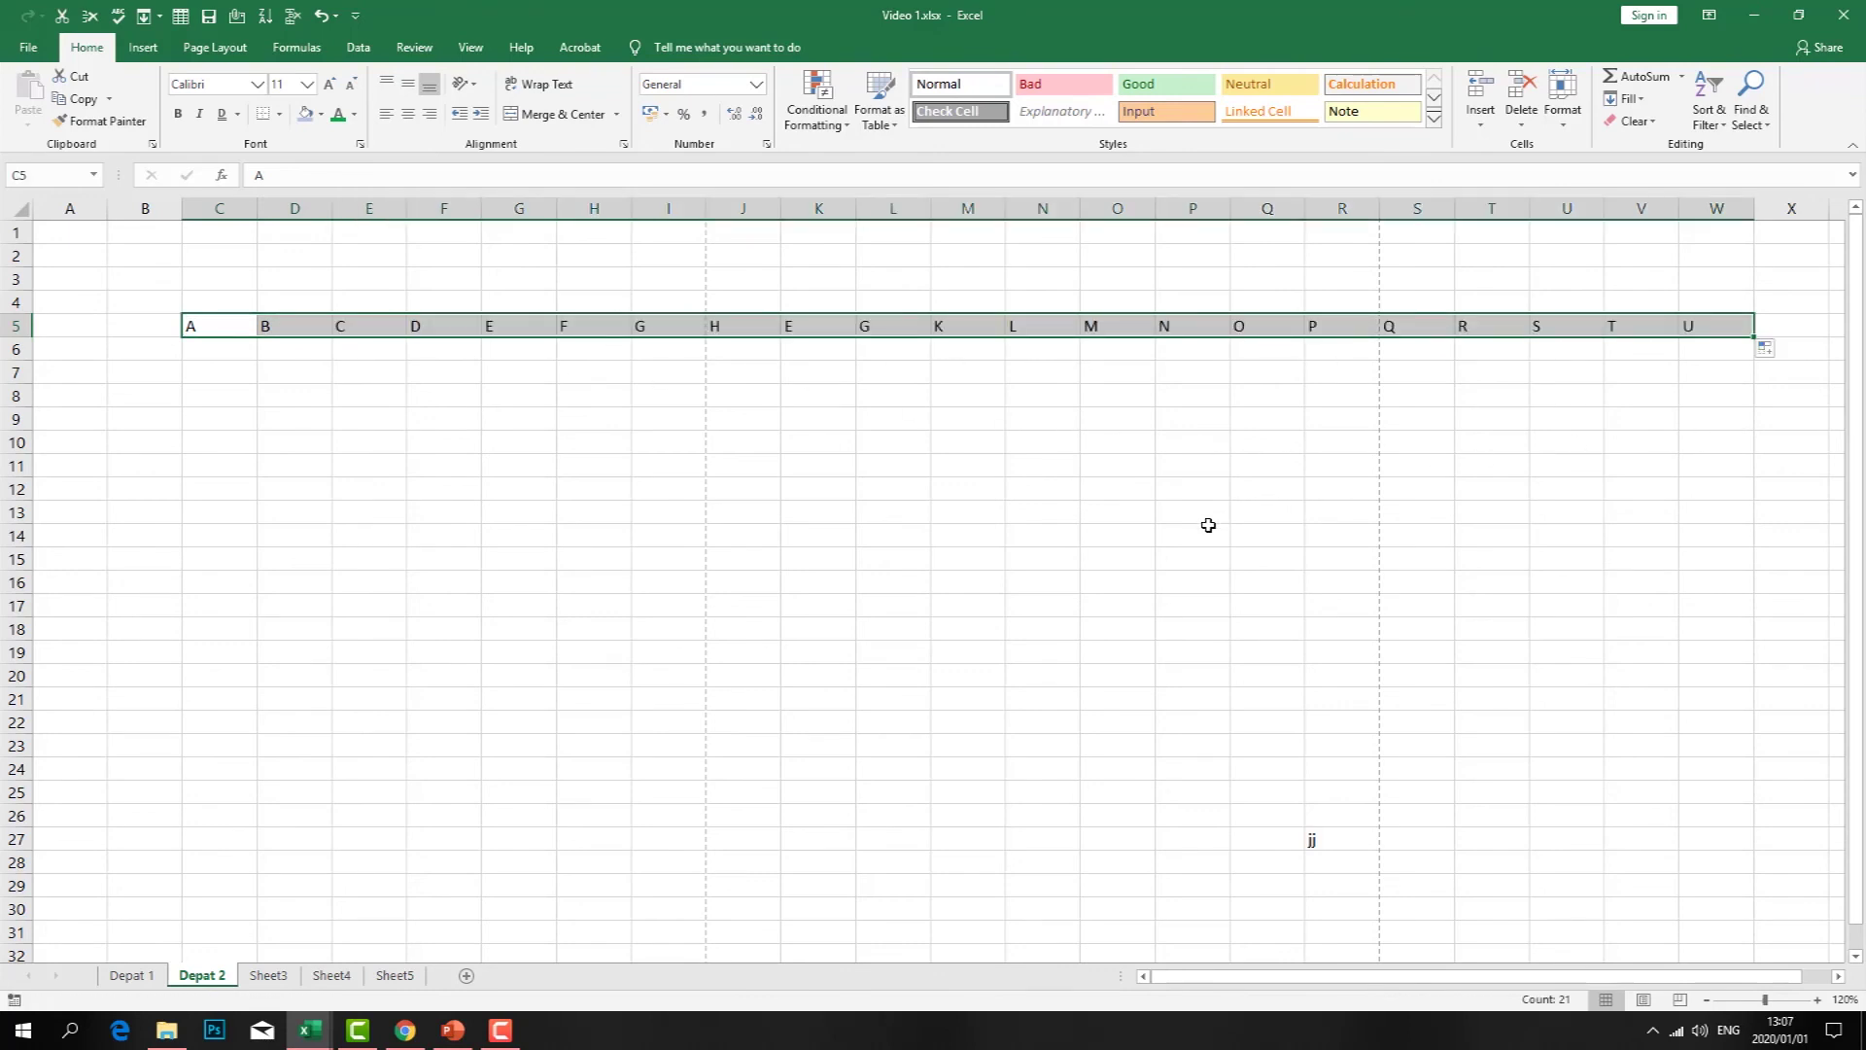
- Clear the letter series from B5:W5
{"action": "left_click_drag", "start_coordinate": [145, 326], "coordinate": [1754, 330]}
{"action": "key", "text": "Delete"}
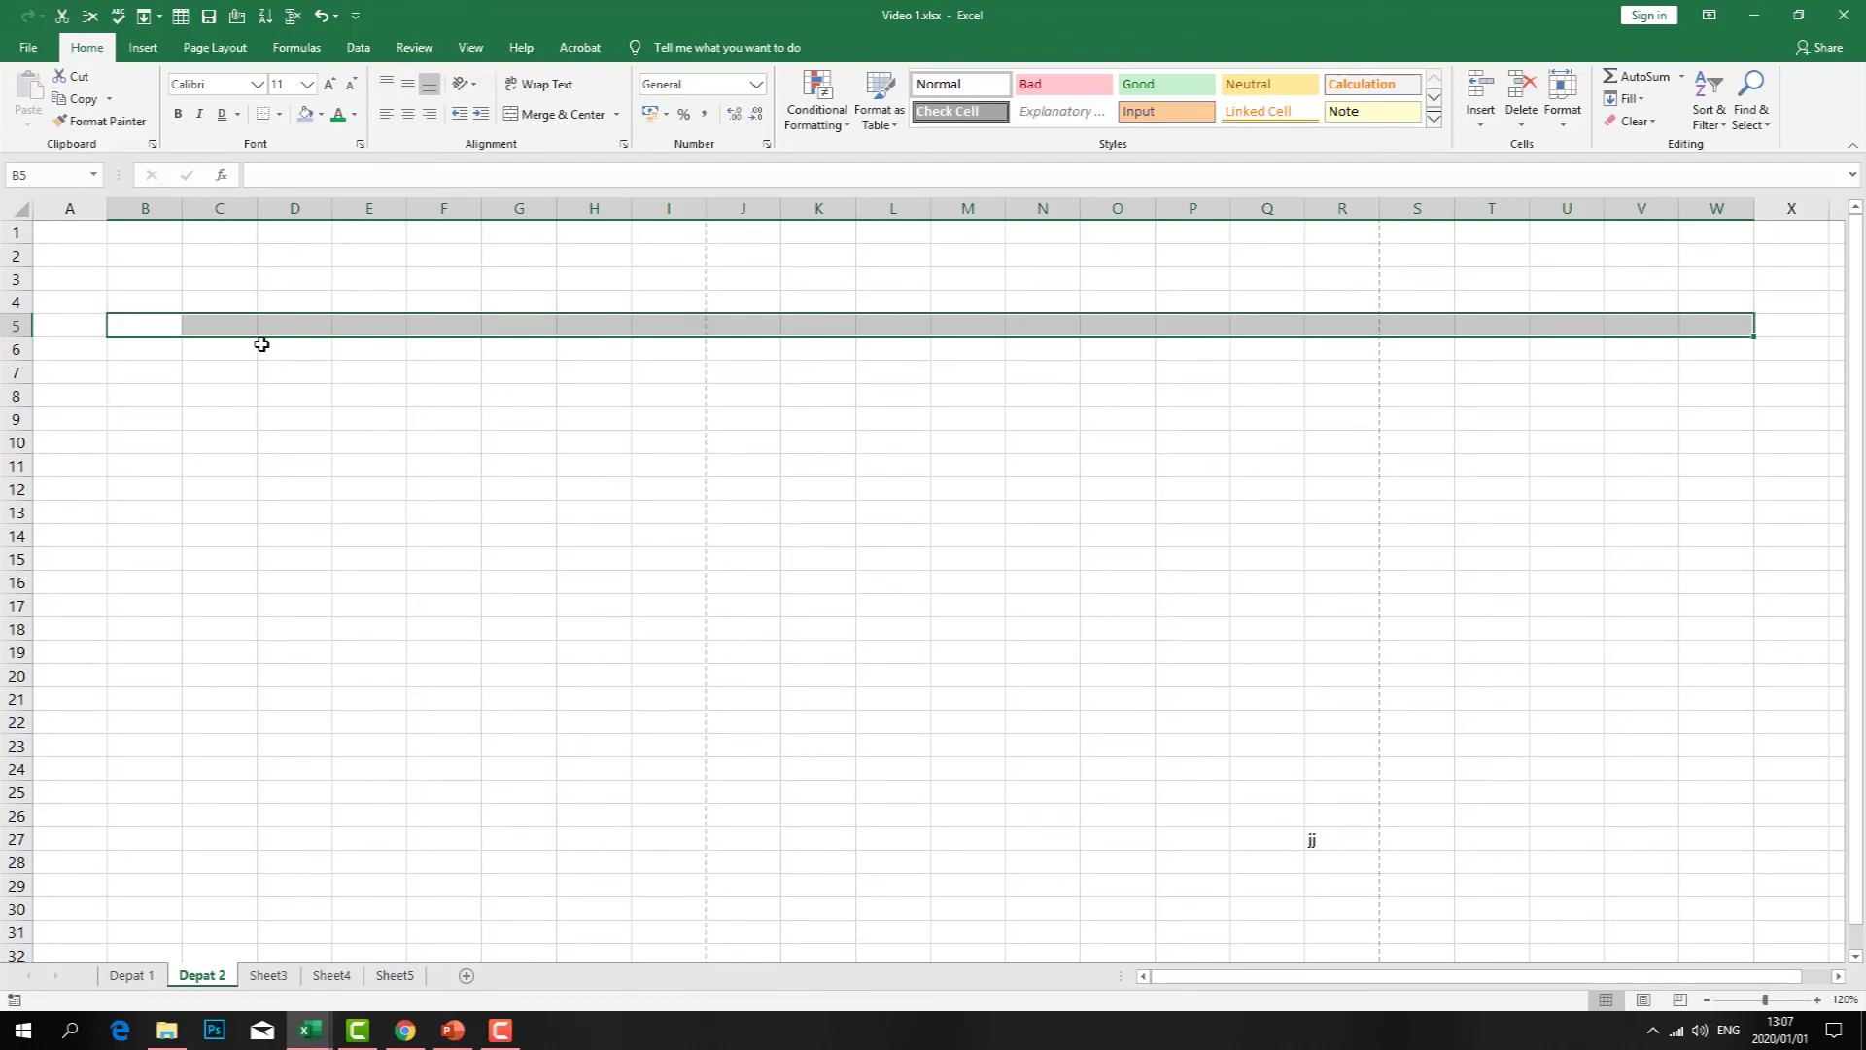
{"action": "left_click", "coordinate": [240, 421]}
- Enter Mon in D7 and extend the weekday series across row 7 to Sat in I7
{"action": "left_click", "coordinate": [233, 377]}
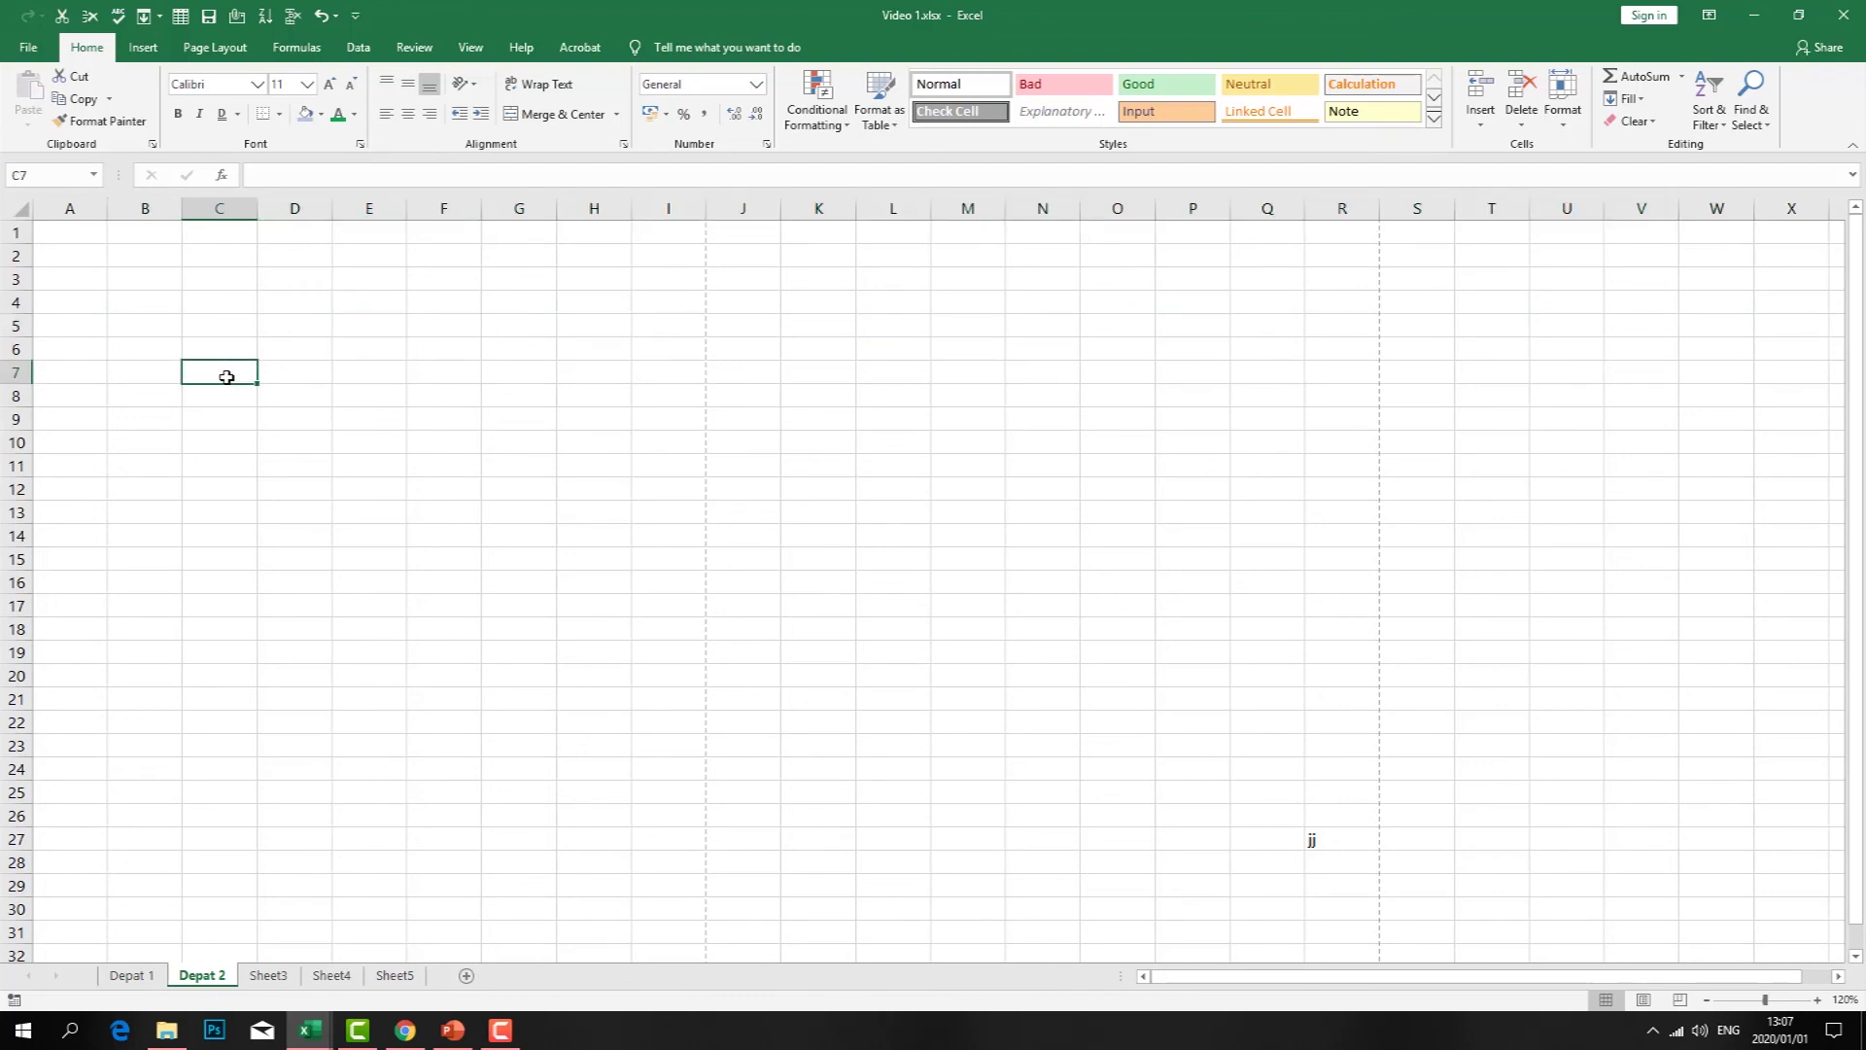
{"action": "type", "text": "mON"}
{"action": "type", "text": "D"}
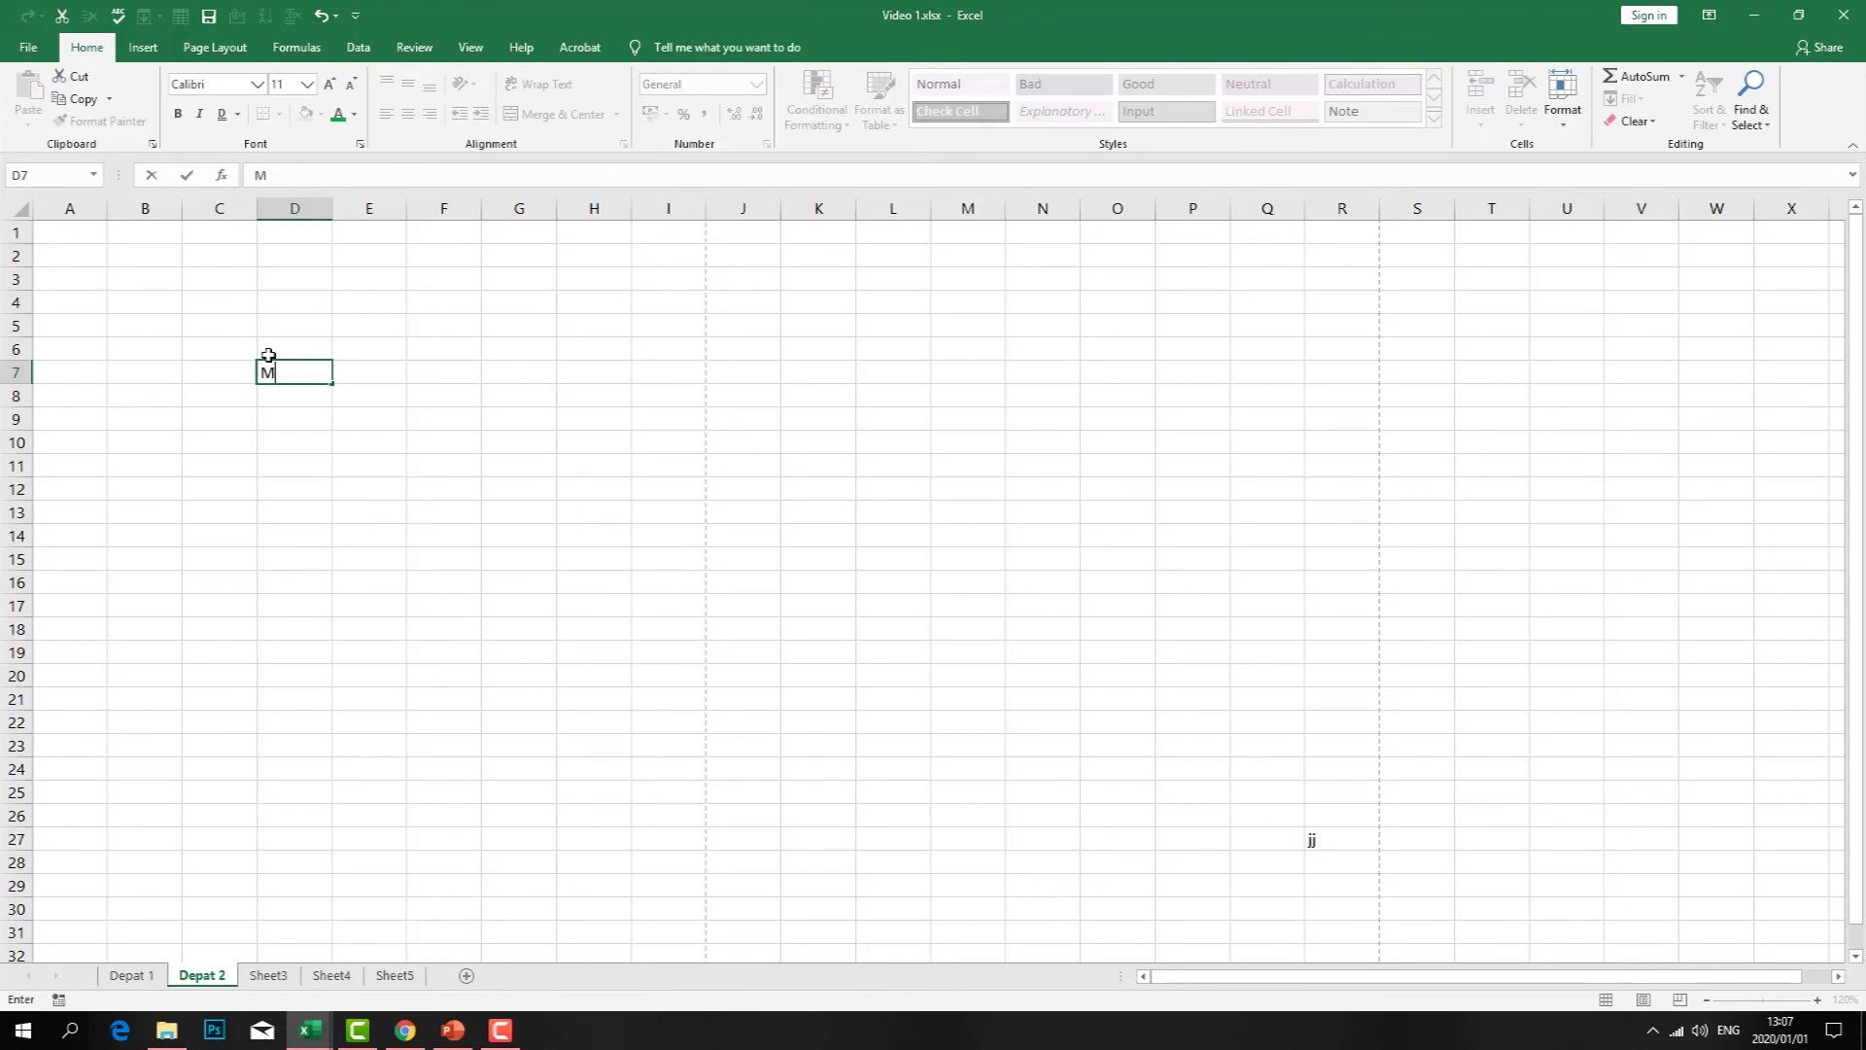
{"action": "type", "text": "on"}
{"action": "key", "text": "Return"}
{"action": "left_click", "coordinate": [311, 371]}
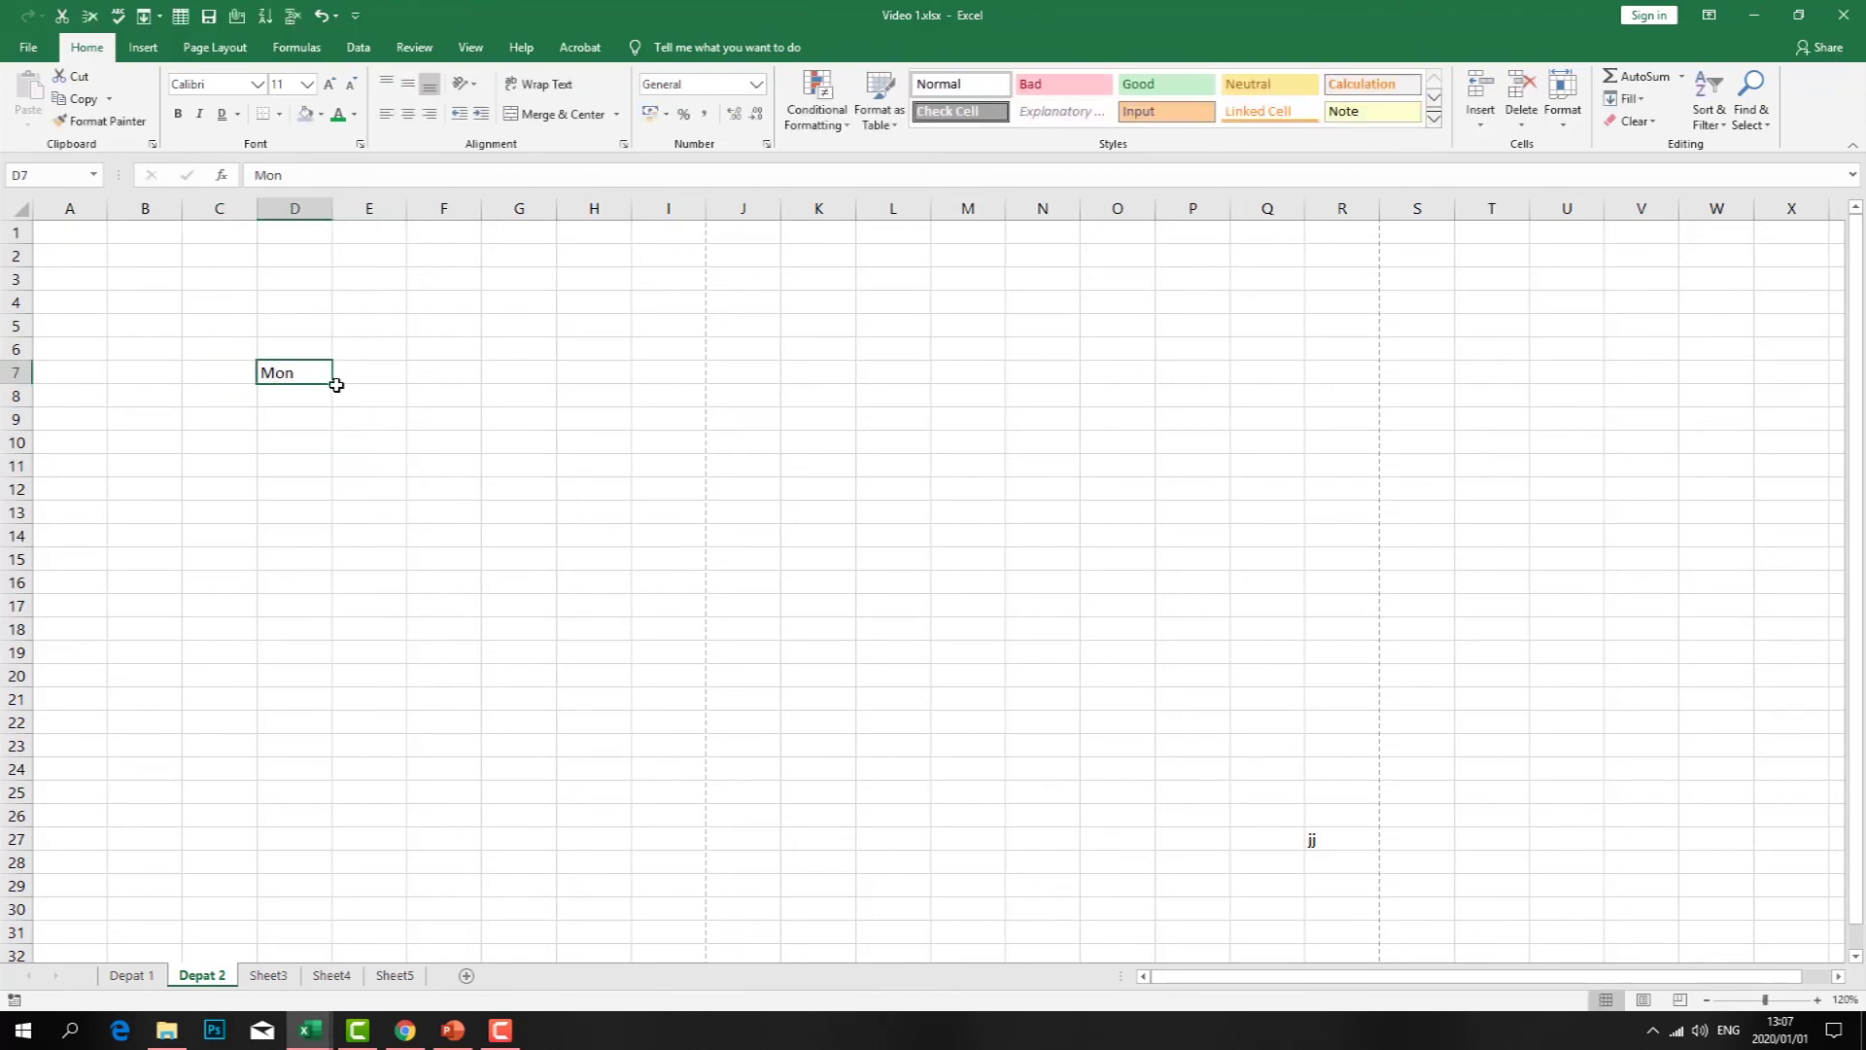
{"action": "left_click_drag", "start_coordinate": [335, 386], "coordinate": [695, 392]}
{"action": "left_click", "coordinate": [427, 438]}
- Enter the fruit names Mengo, Banana, Orange and Apple in cells C8 to C11
{"action": "left_click", "coordinate": [209, 377]}
{"action": "left_click", "coordinate": [210, 392]}
{"action": "type", "text": "Mengo"}
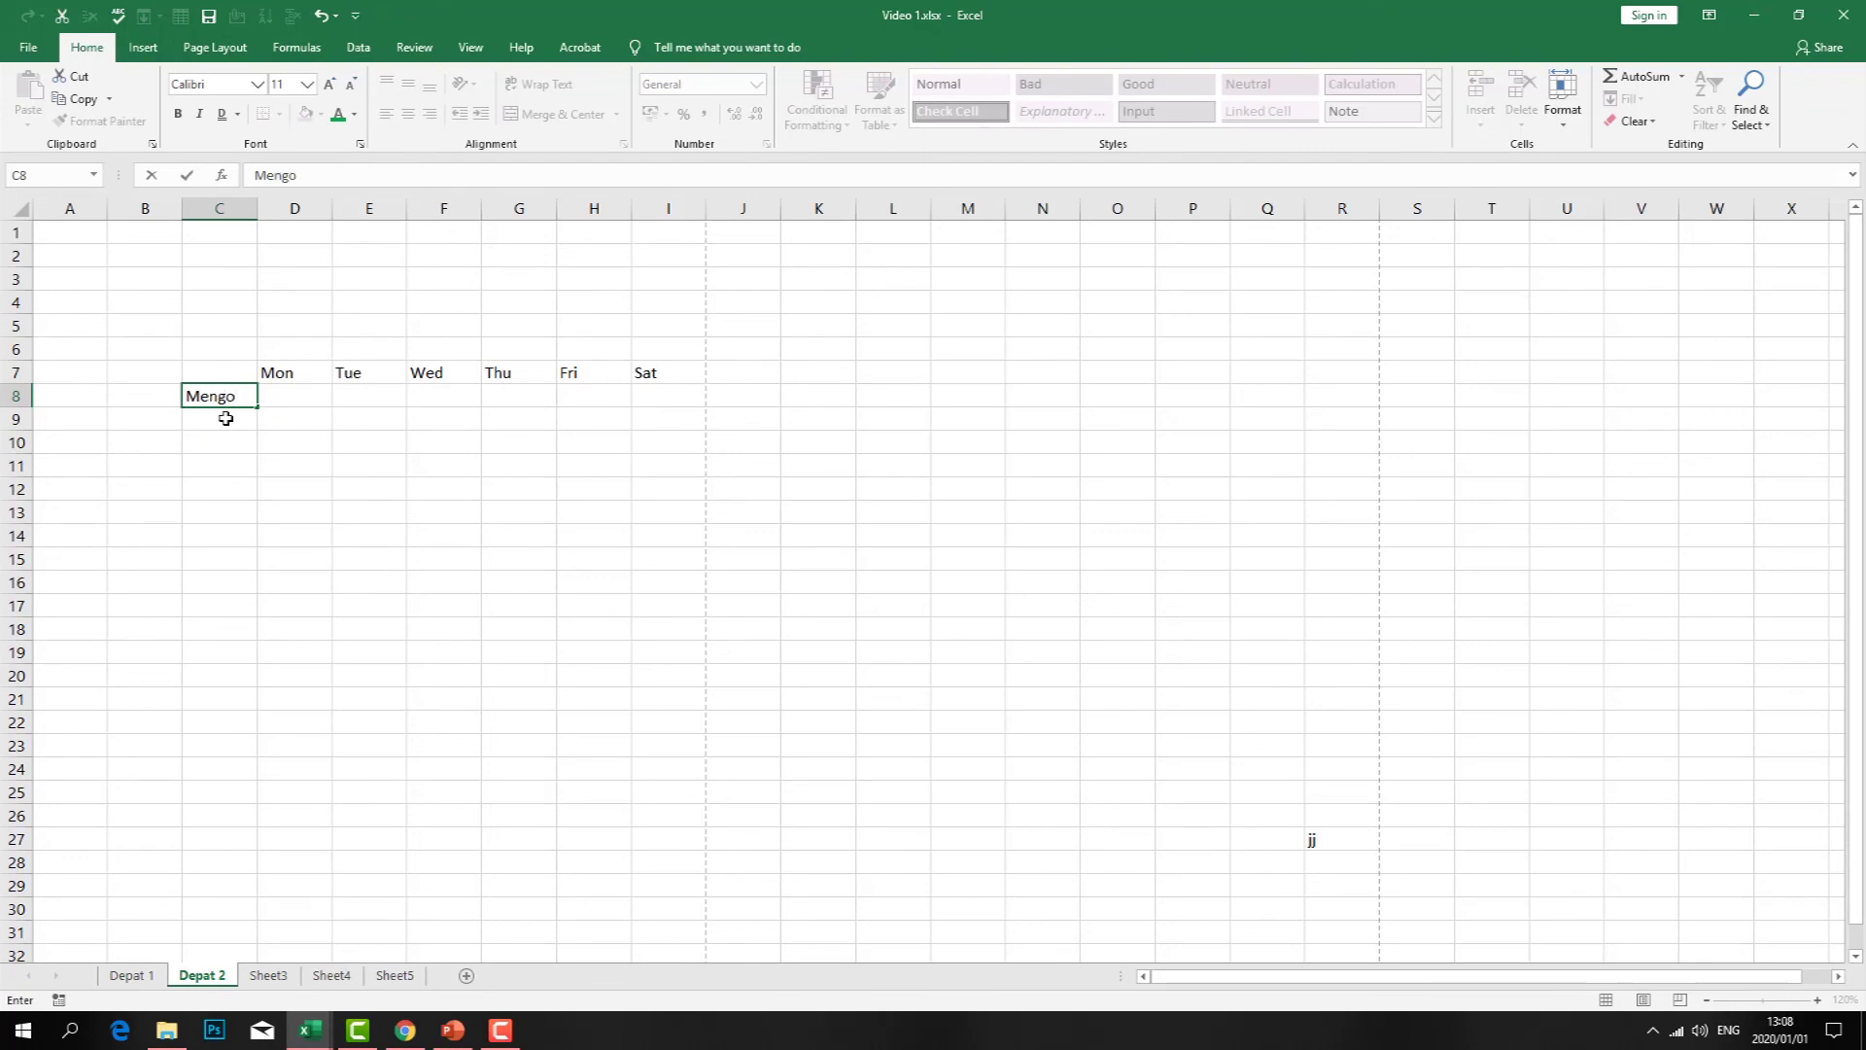
{"action": "key", "text": "Return"}
{"action": "type", "text": "Banana"}
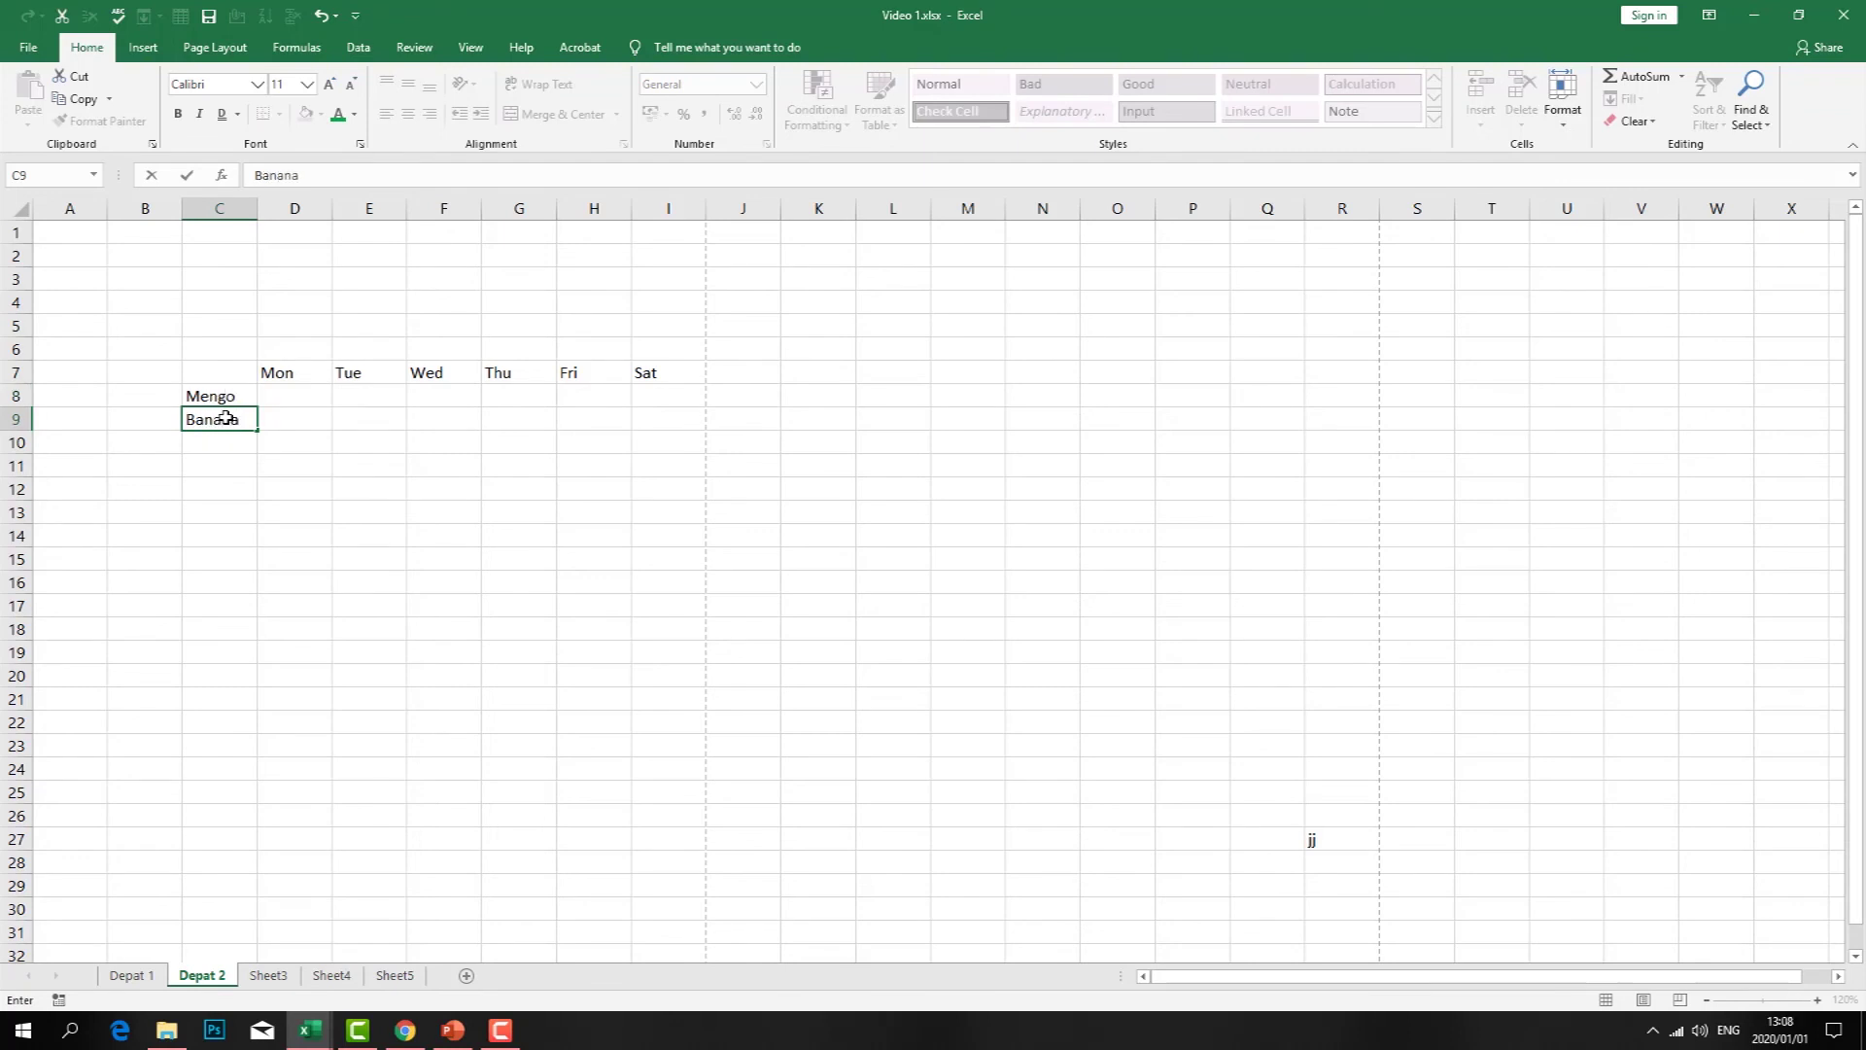
{"action": "left_click", "coordinate": [228, 444]}
{"action": "type", "text": "O"}
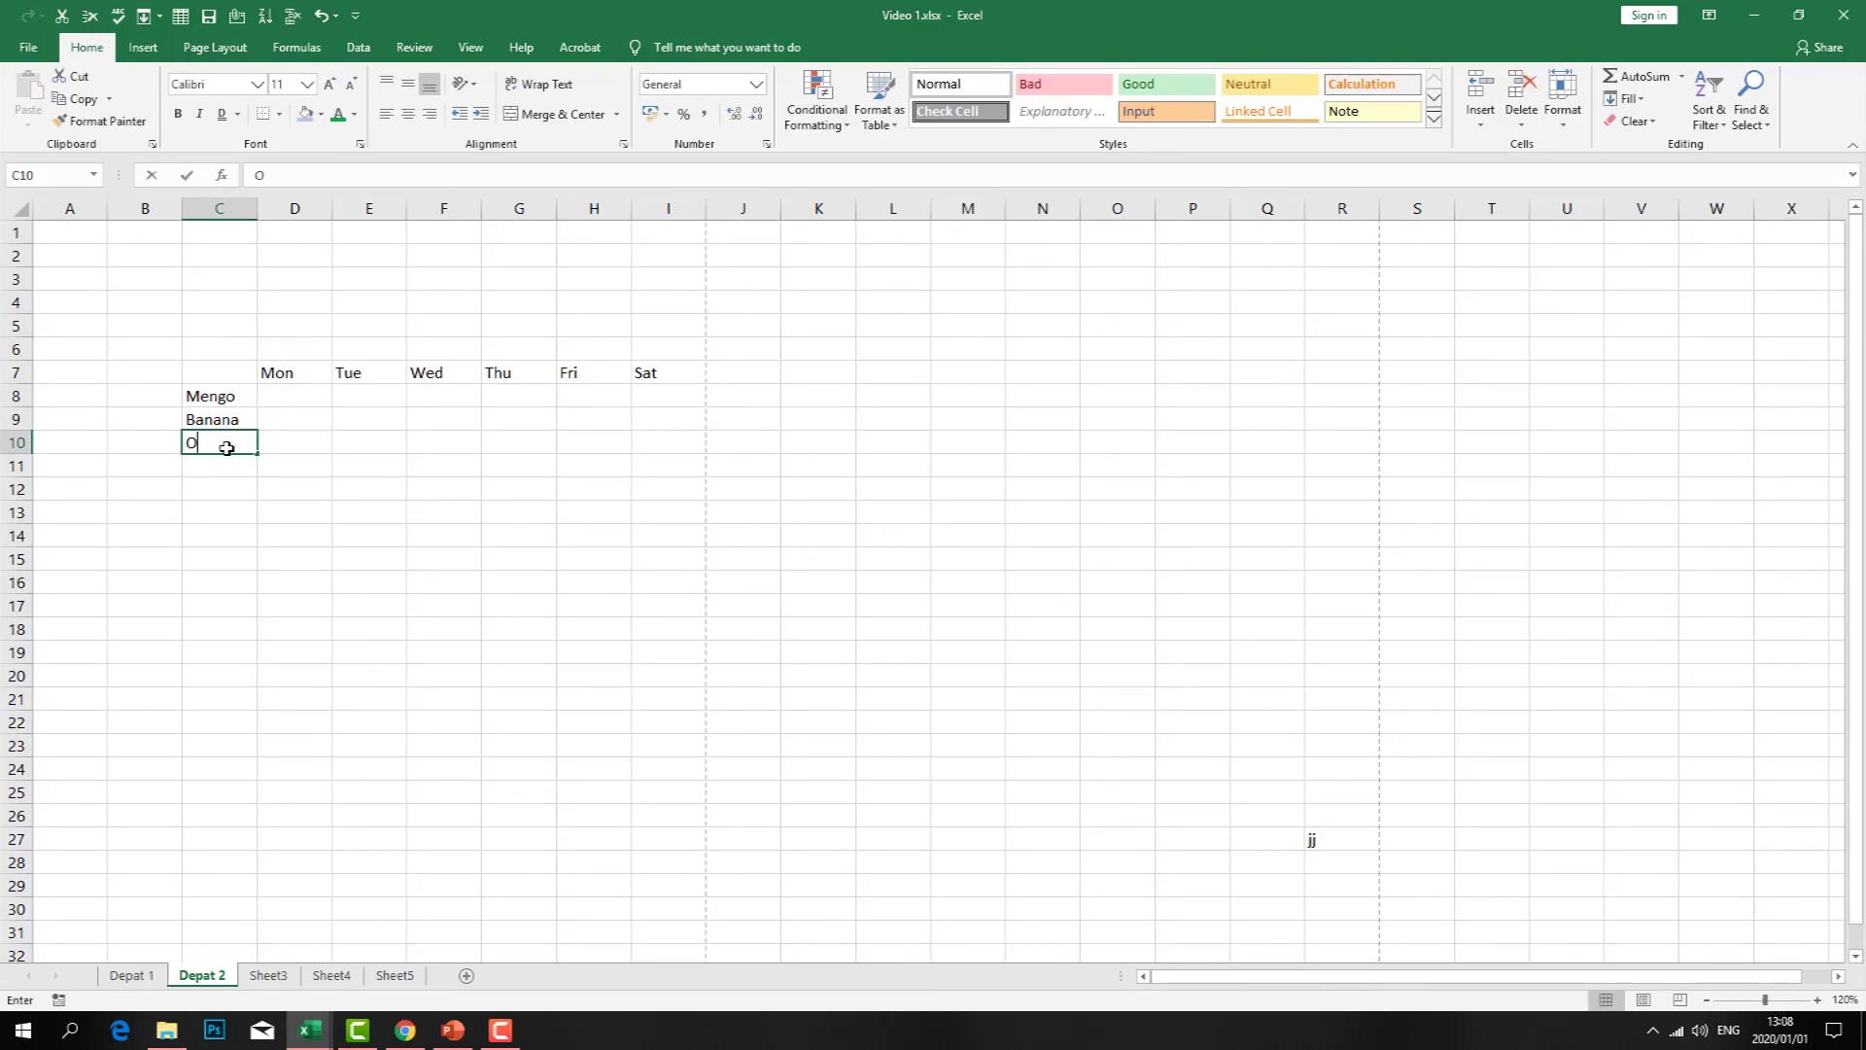
{"action": "type", "text": "range"}
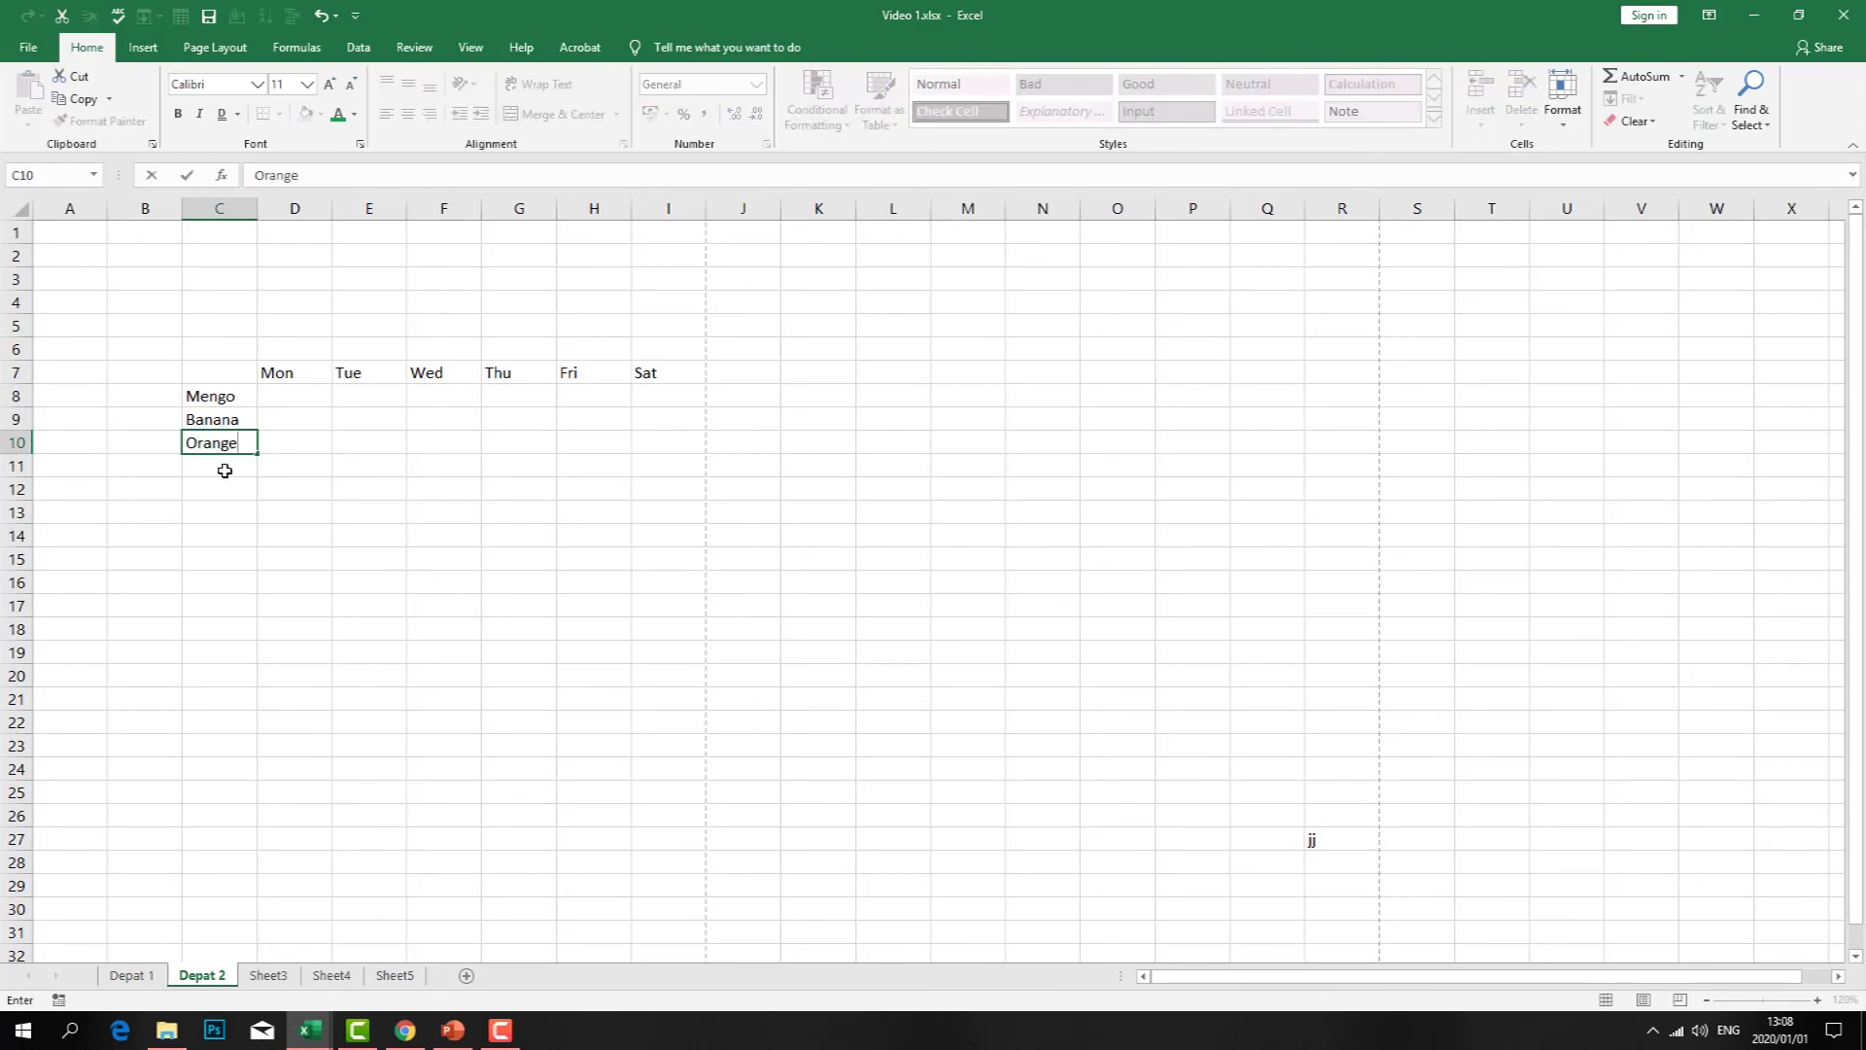
{"action": "left_click", "coordinate": [225, 470]}
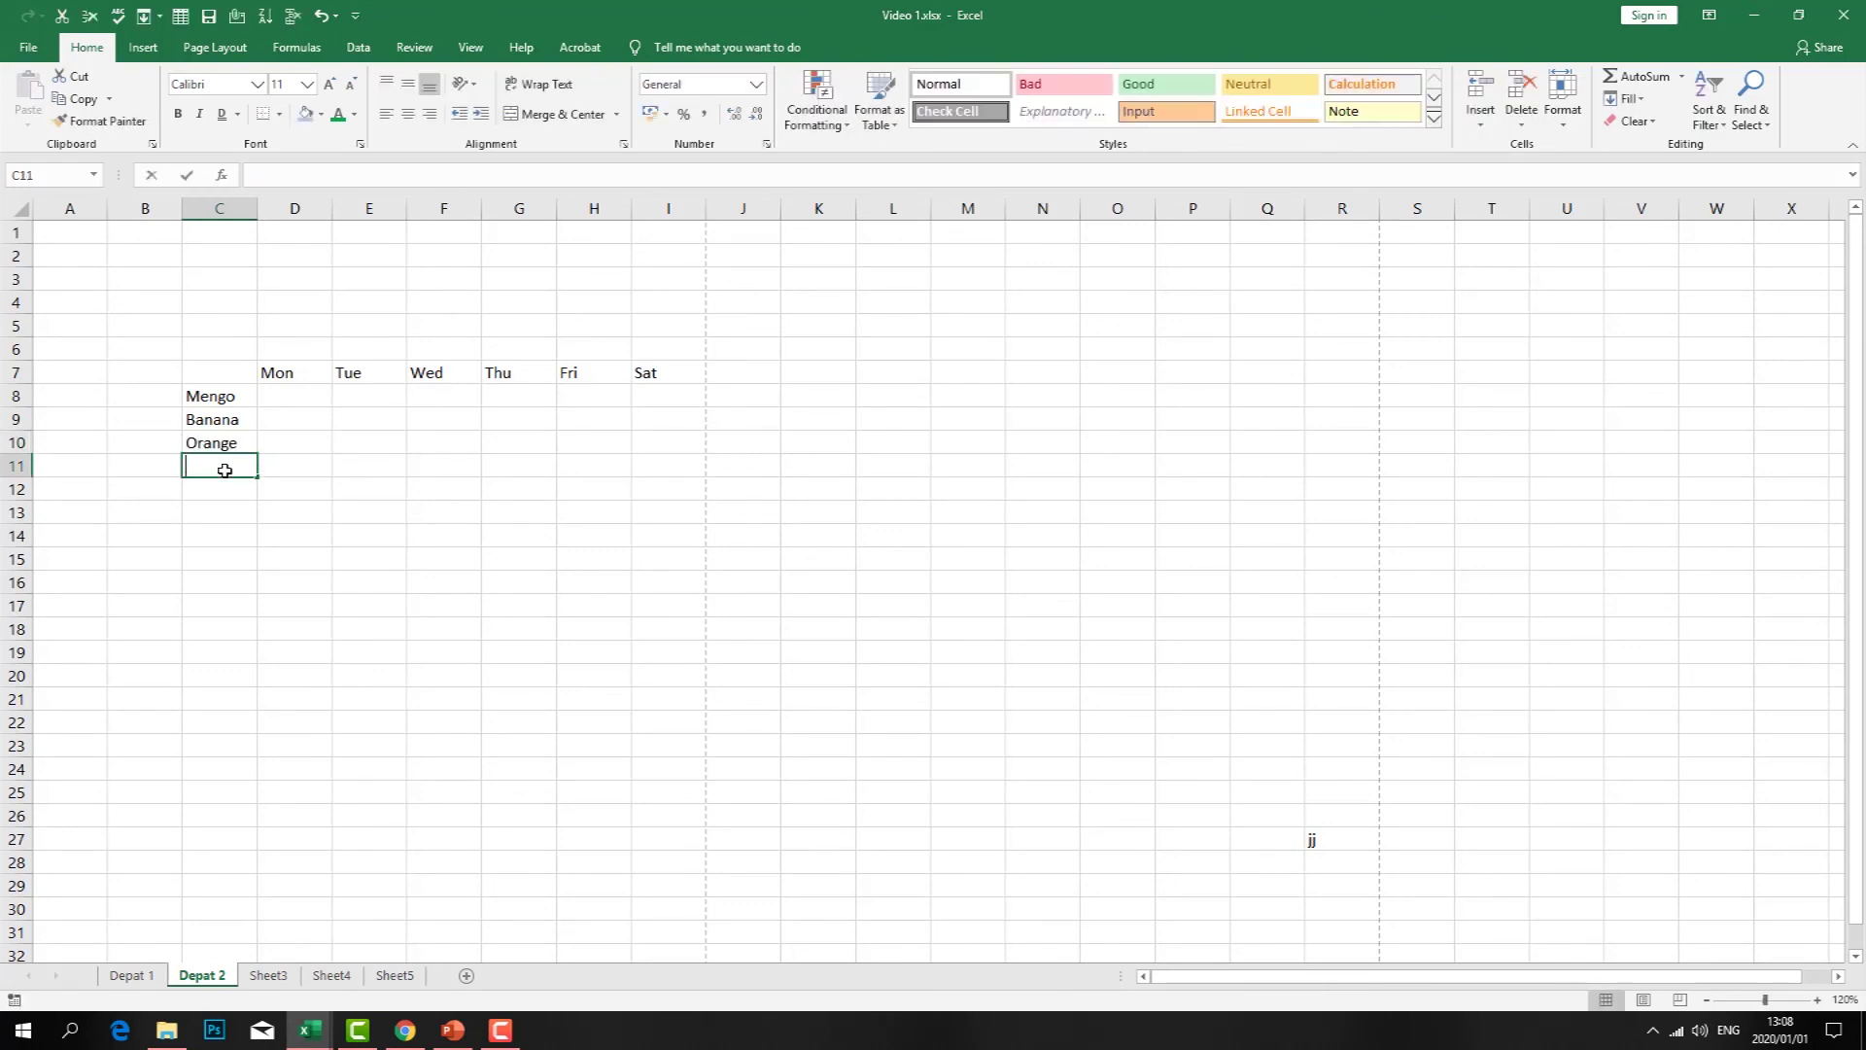
{"action": "type", "text": "Apple"}
- Fill the header row C7:I7 with the standard light green colour
{"action": "left_click_drag", "start_coordinate": [219, 373], "coordinate": [668, 372]}
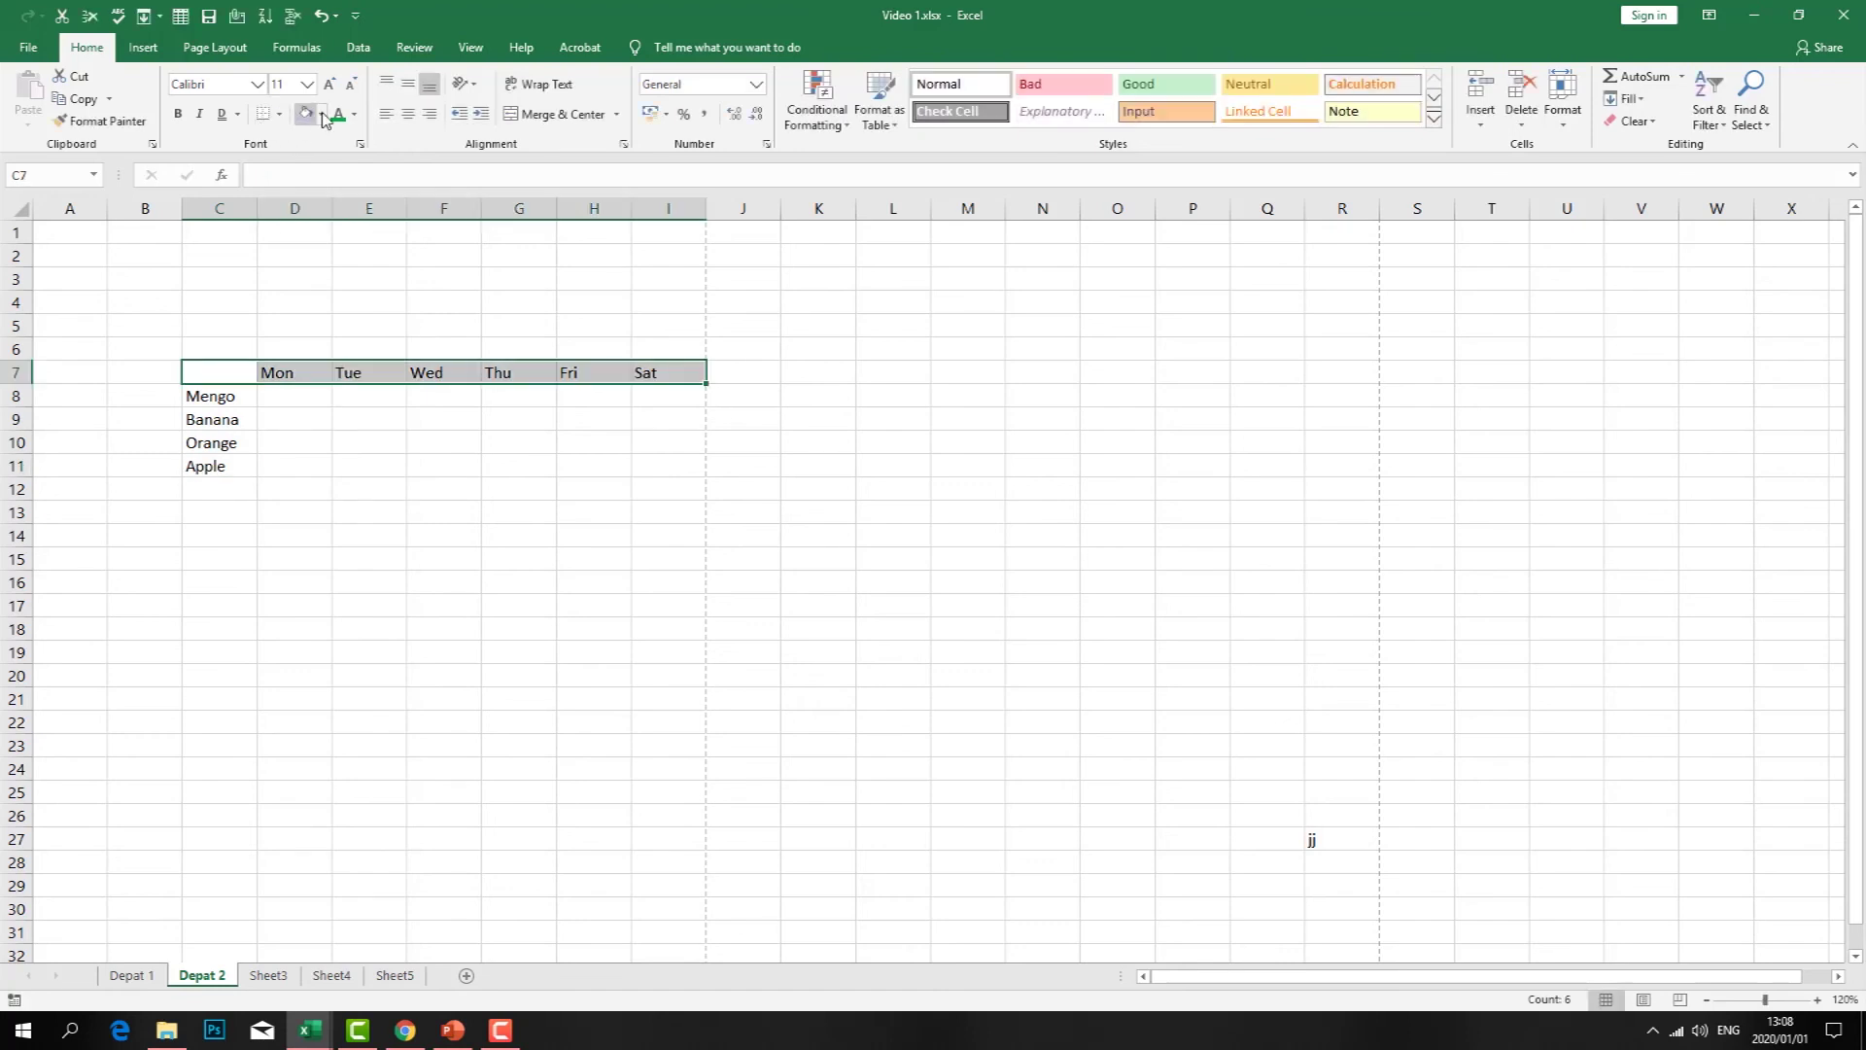
{"action": "left_click", "coordinate": [321, 113]}
{"action": "left_click", "coordinate": [371, 265]}
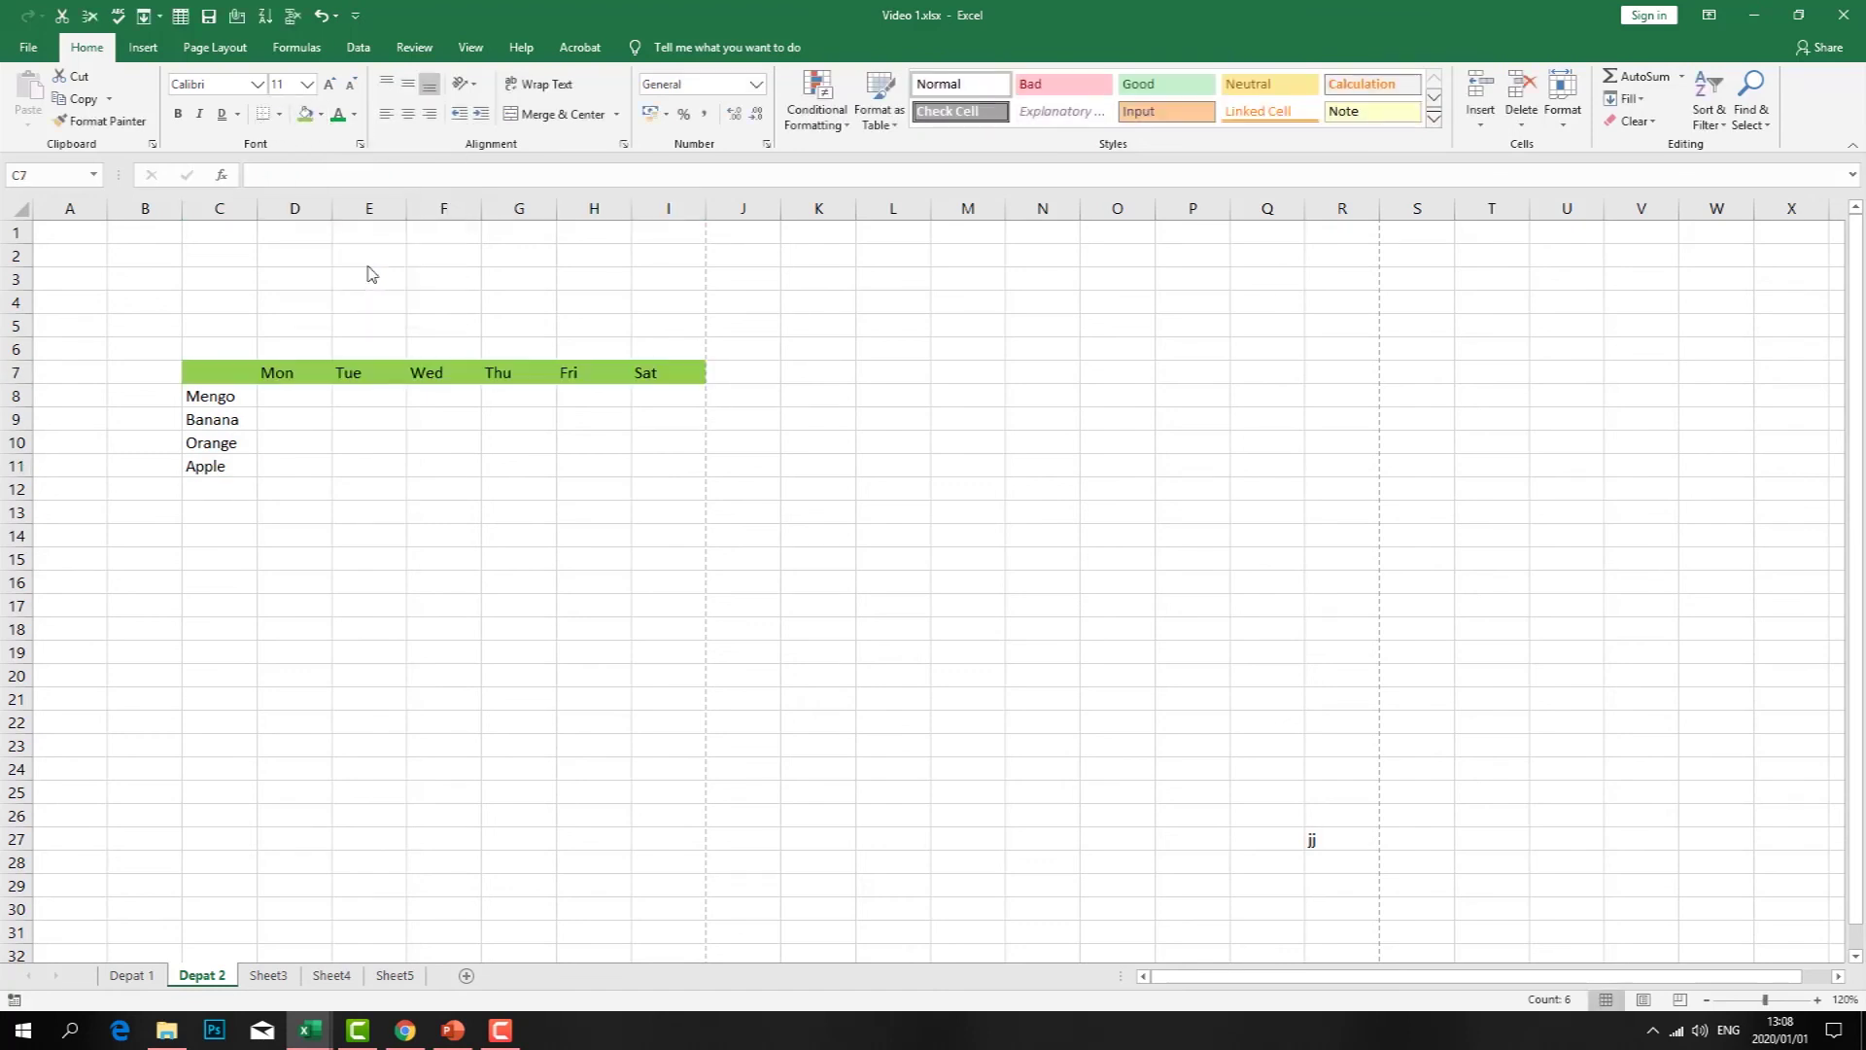
{"action": "left_click", "coordinate": [449, 481]}
- Set the font colour of the weekday headers in row 7 to black
{"action": "mouse_move", "coordinate": [264, 369]}
{"action": "left_mouse_down"}
{"action": "mouse_move", "coordinate": [629, 366]}
{"action": "mouse_move", "coordinate": [312, 366]}
{"action": "mouse_move", "coordinate": [291, 349]}
{"action": "left_mouse_up"}
{"action": "left_click", "coordinate": [593, 371]}
{"action": "left_click", "coordinate": [664, 371]}
{"action": "left_click", "coordinate": [354, 113]}
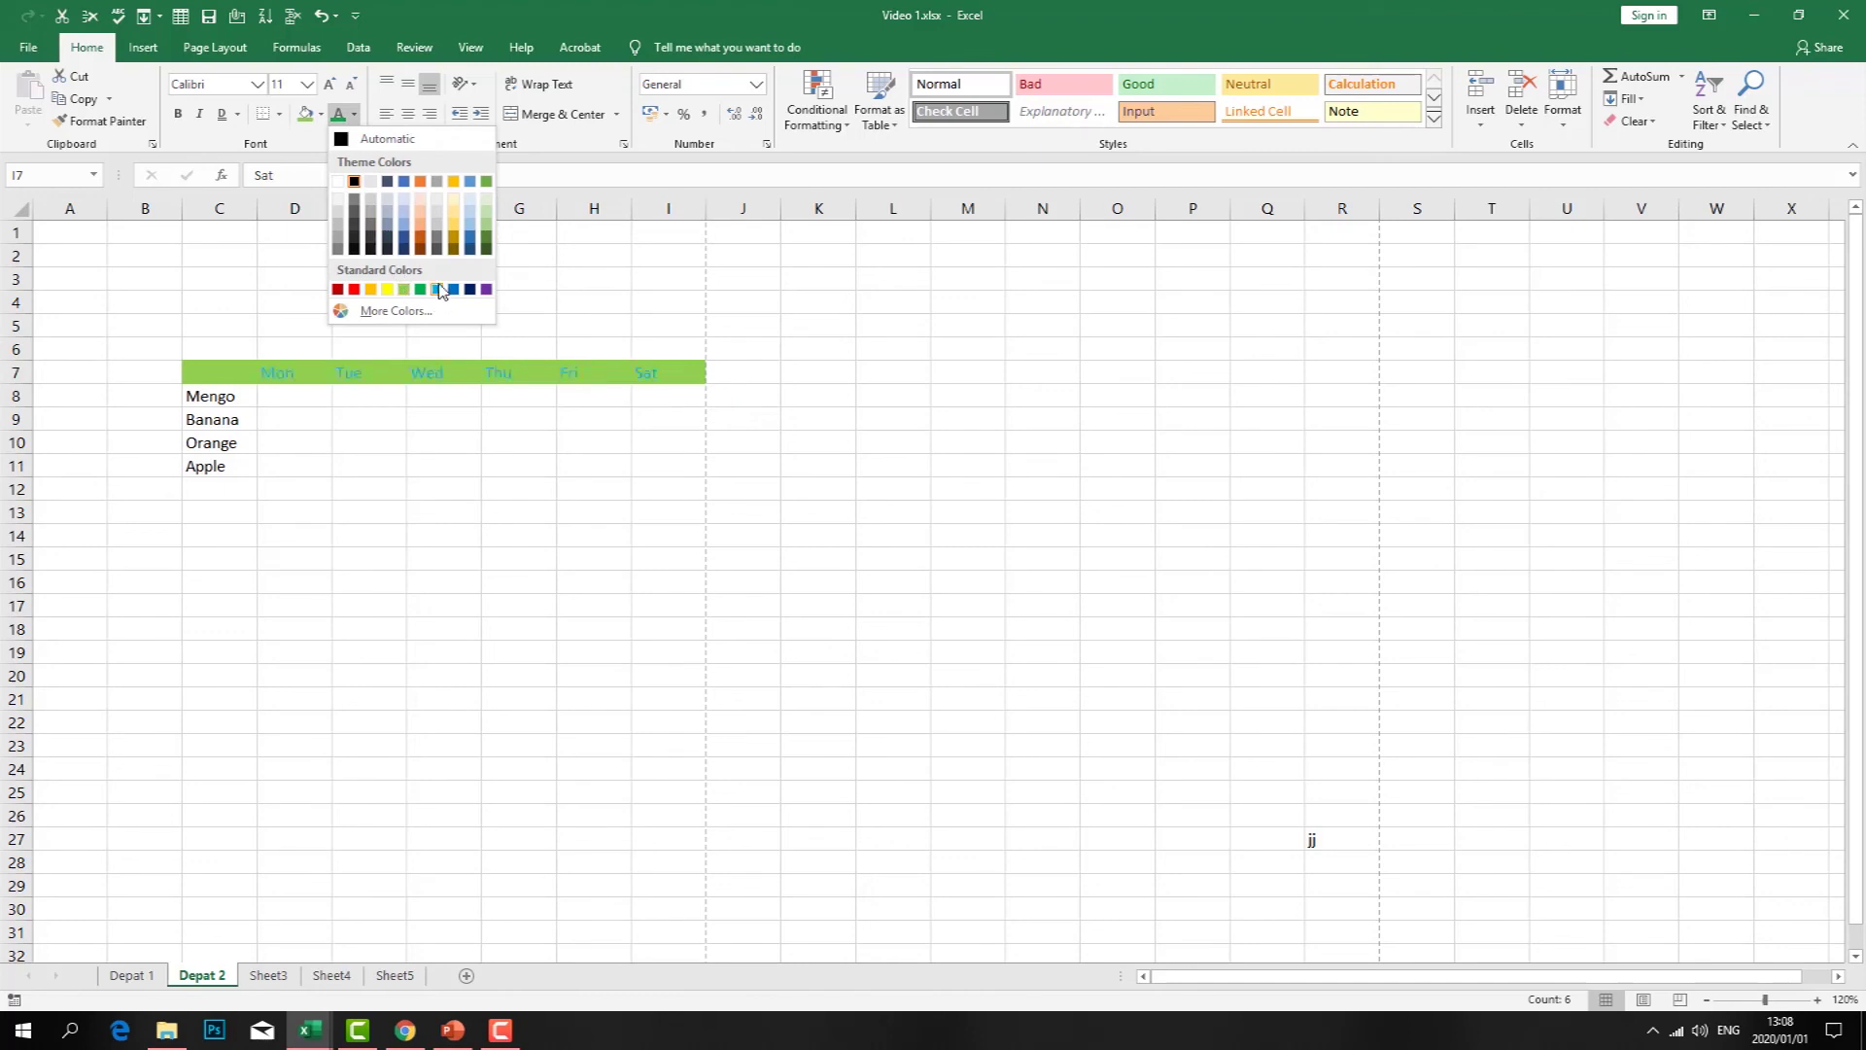
{"action": "left_click", "coordinate": [353, 181]}
{"action": "left_click", "coordinate": [369, 489]}
- Fill the fruit name column C8:C12 with standard yellow
{"action": "left_click_drag", "start_coordinate": [205, 400], "coordinate": [228, 491]}
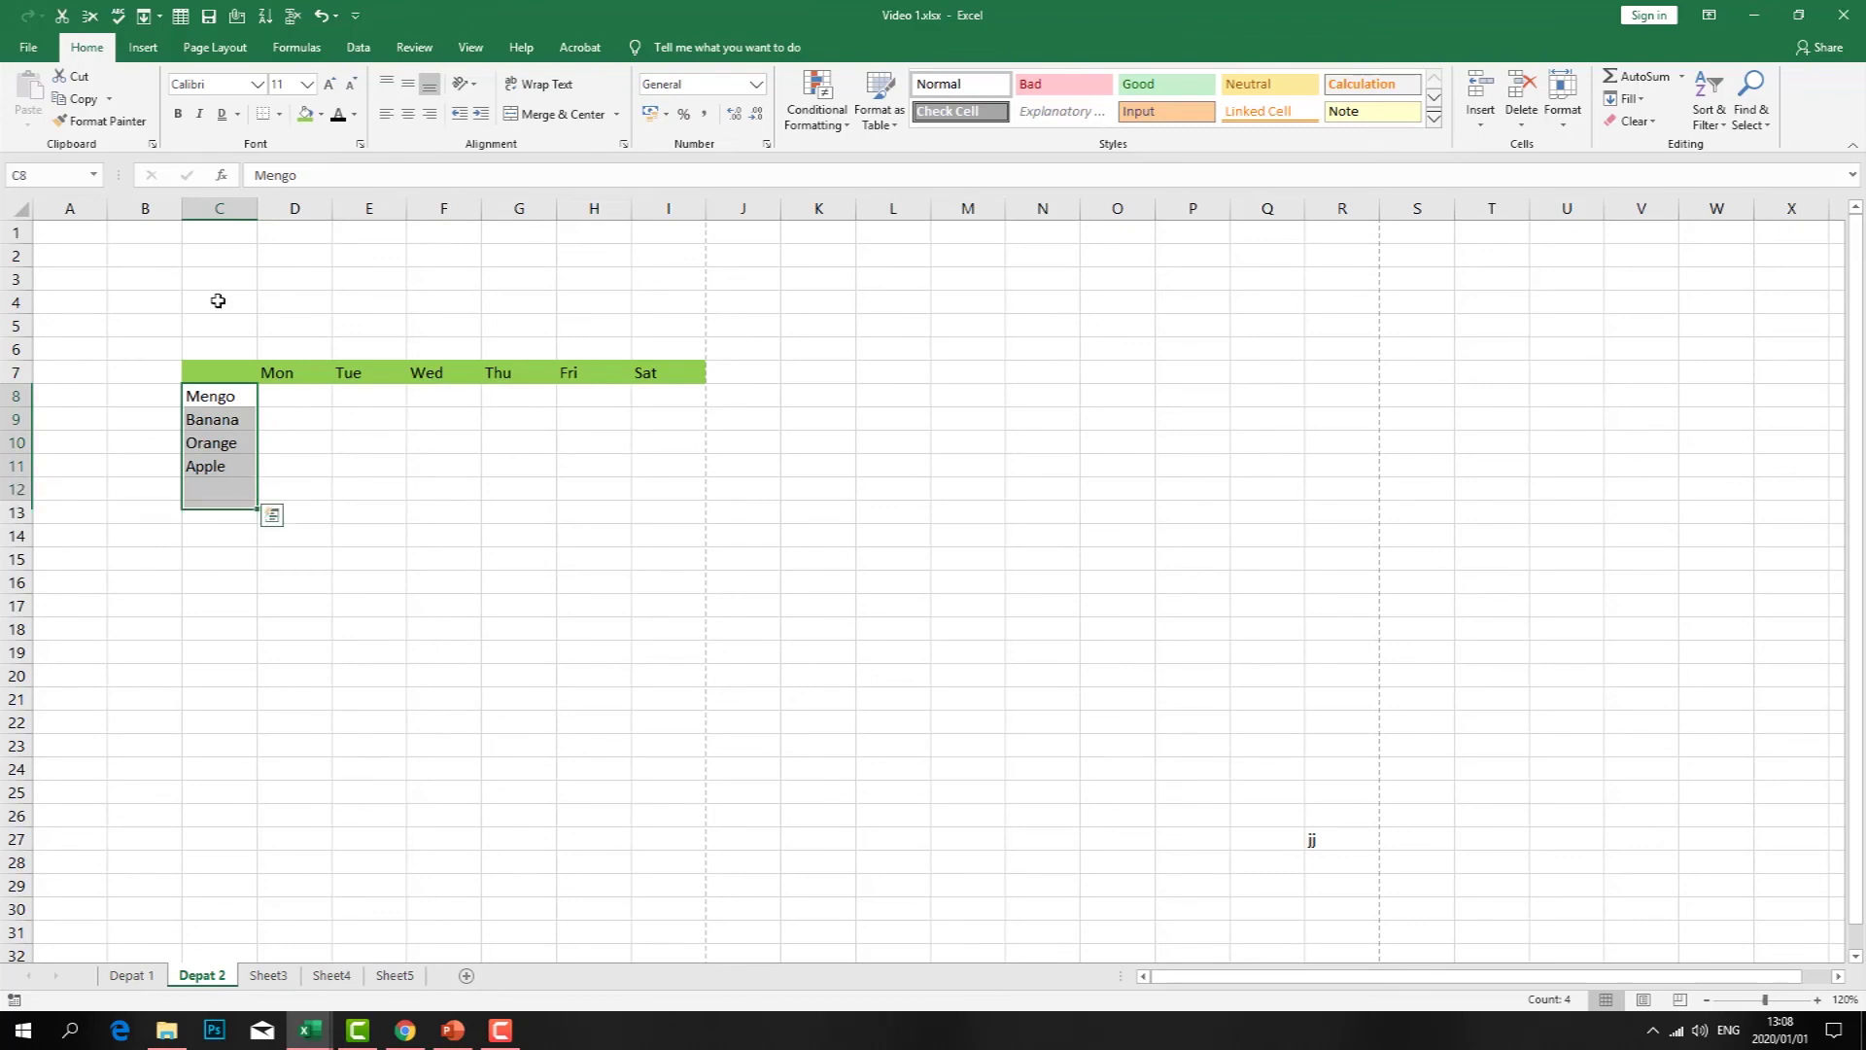
{"action": "left_click", "coordinate": [321, 113]}
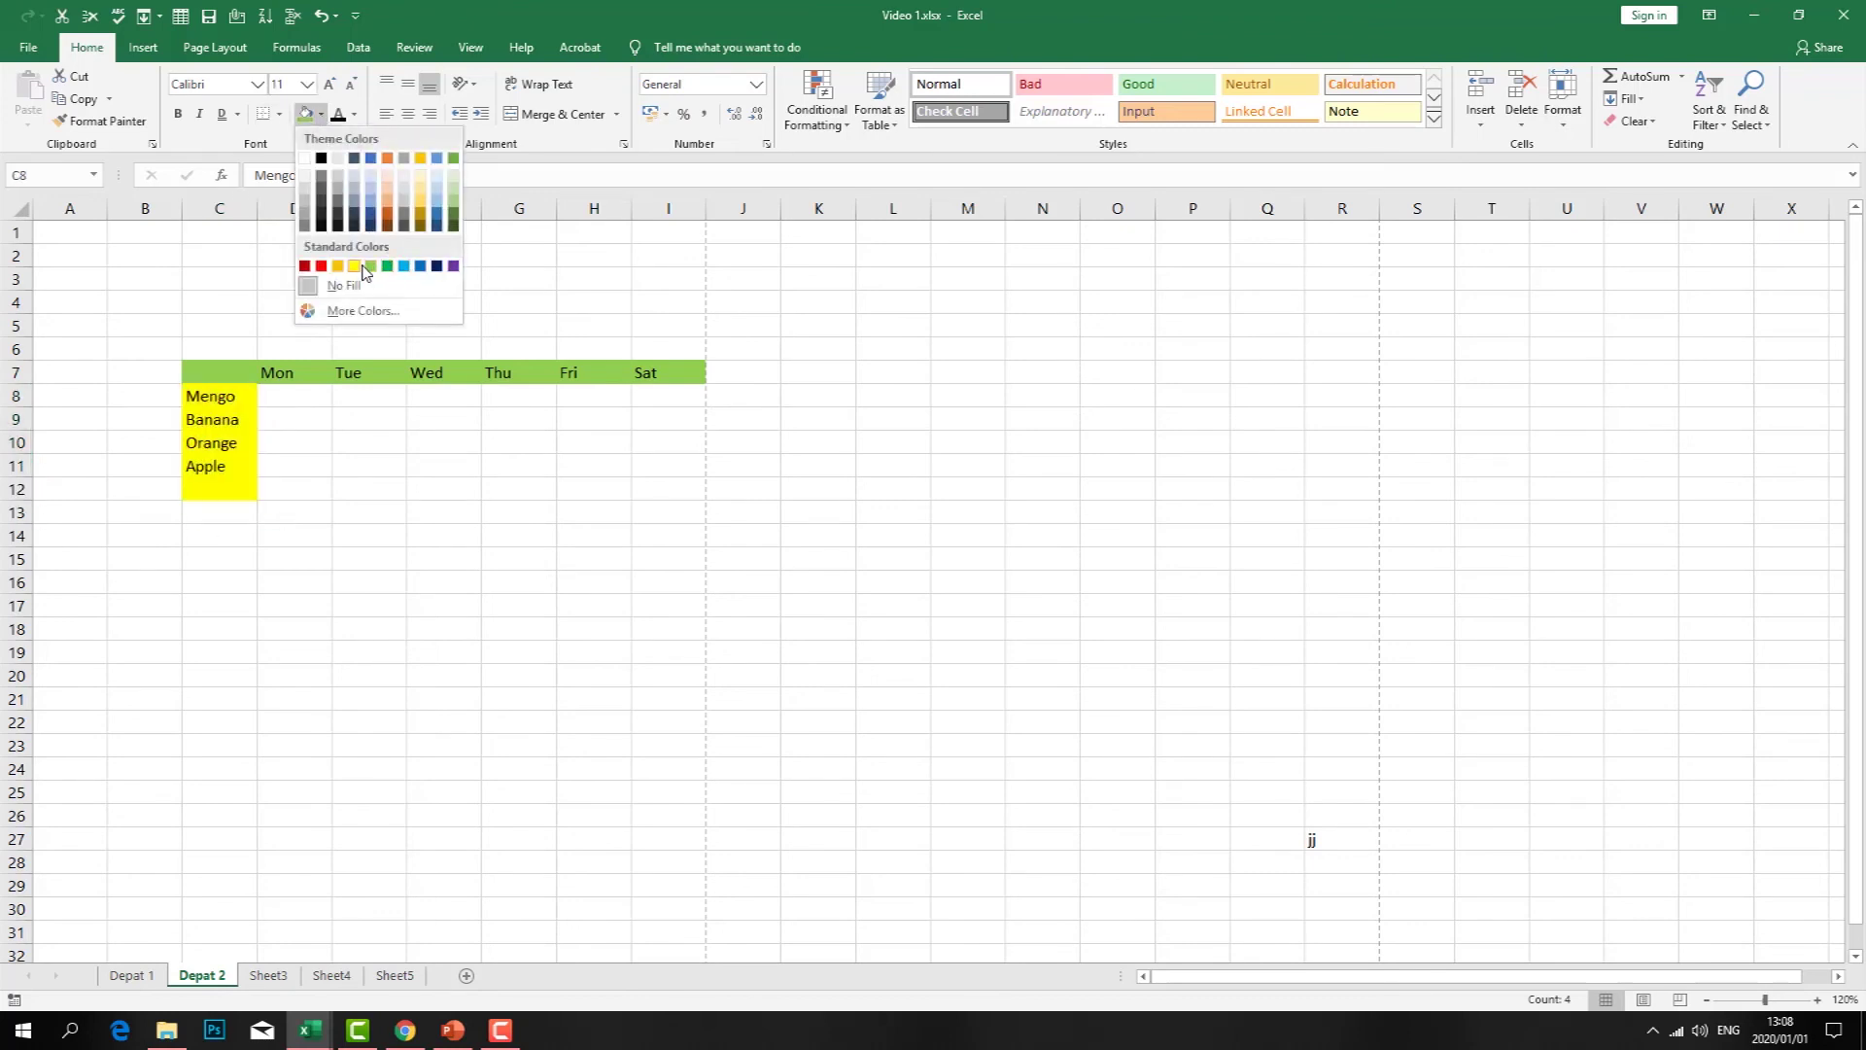
{"action": "left_click", "coordinate": [361, 268]}
{"action": "left_click", "coordinate": [408, 481]}
- Enter the Mengo values 50, 100 and 25 for Mon, Tue and Wed in cells D8 to F8
{"action": "left_click", "coordinate": [311, 401]}
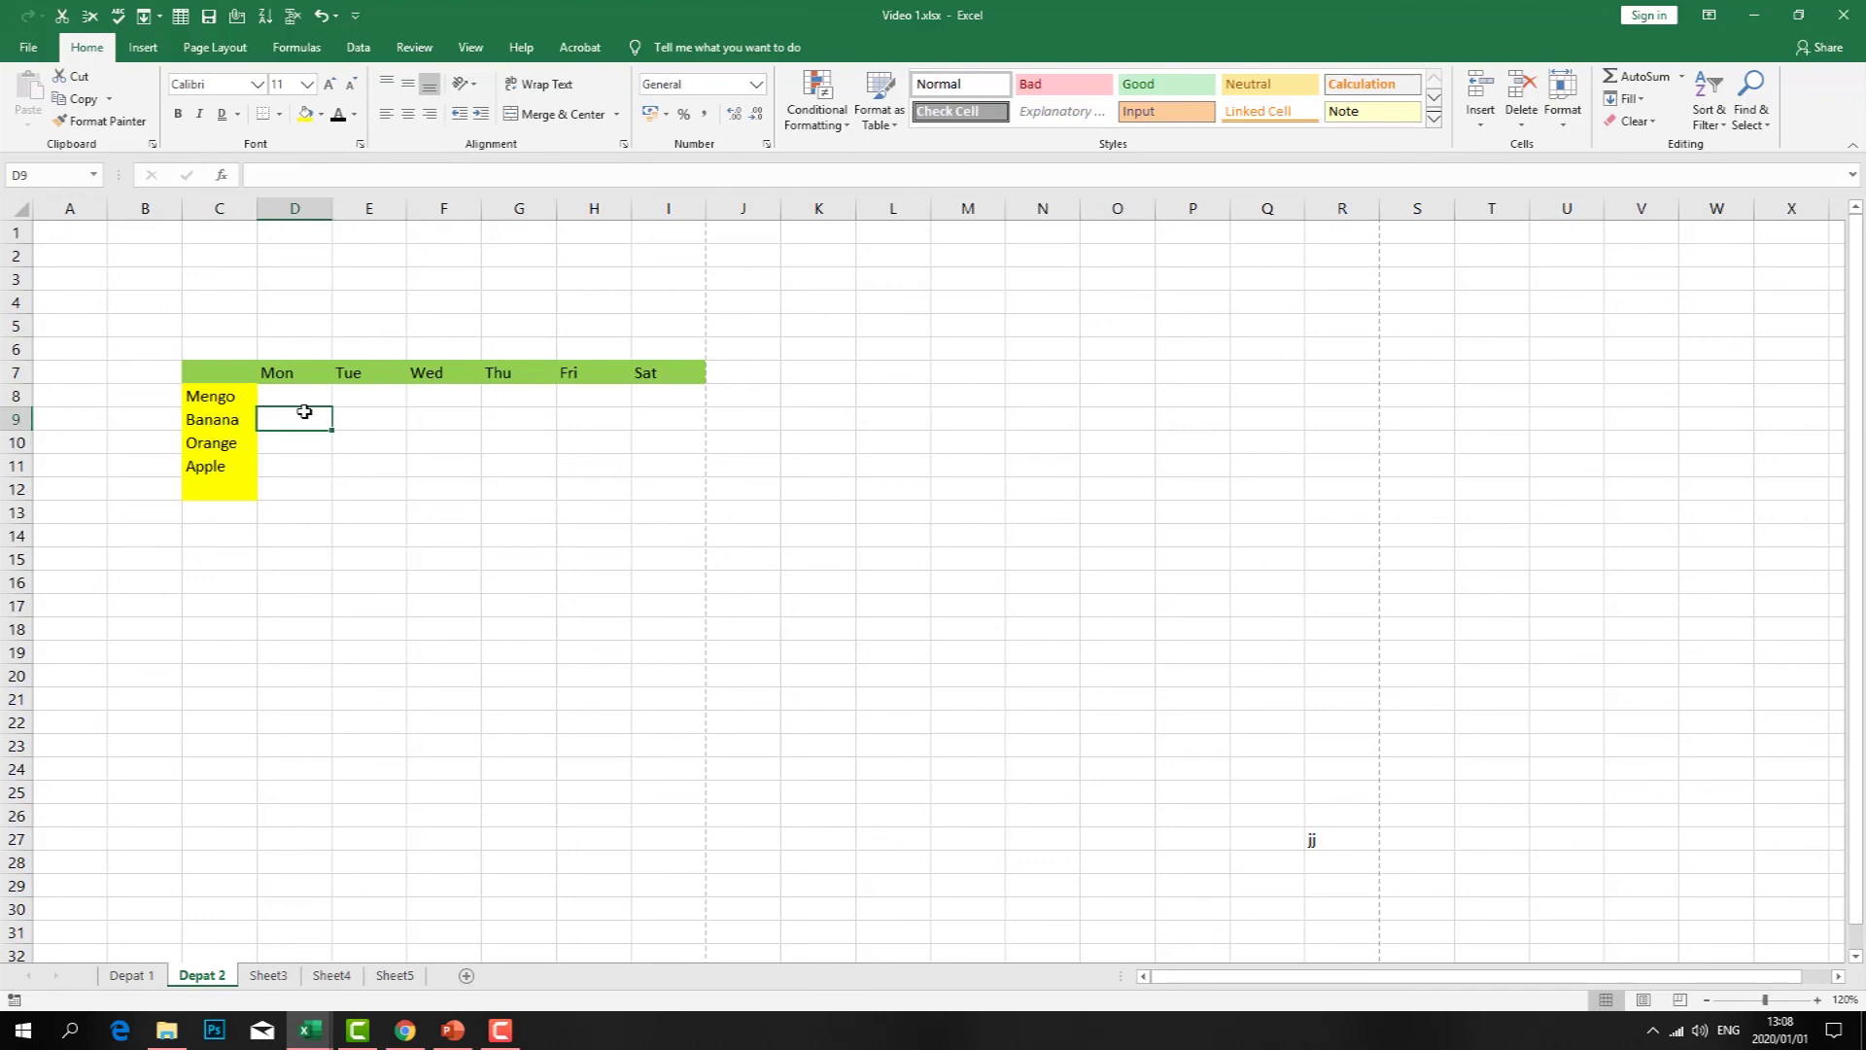
{"action": "type", "text": "1"}
{"action": "key", "text": "BackSpace"}
{"action": "type", "text": "50"}
{"action": "left_click", "coordinate": [367, 504]}
{"action": "left_click", "coordinate": [375, 396]}
{"action": "type", "text": "100"}
{"action": "left_click", "coordinate": [440, 398]}
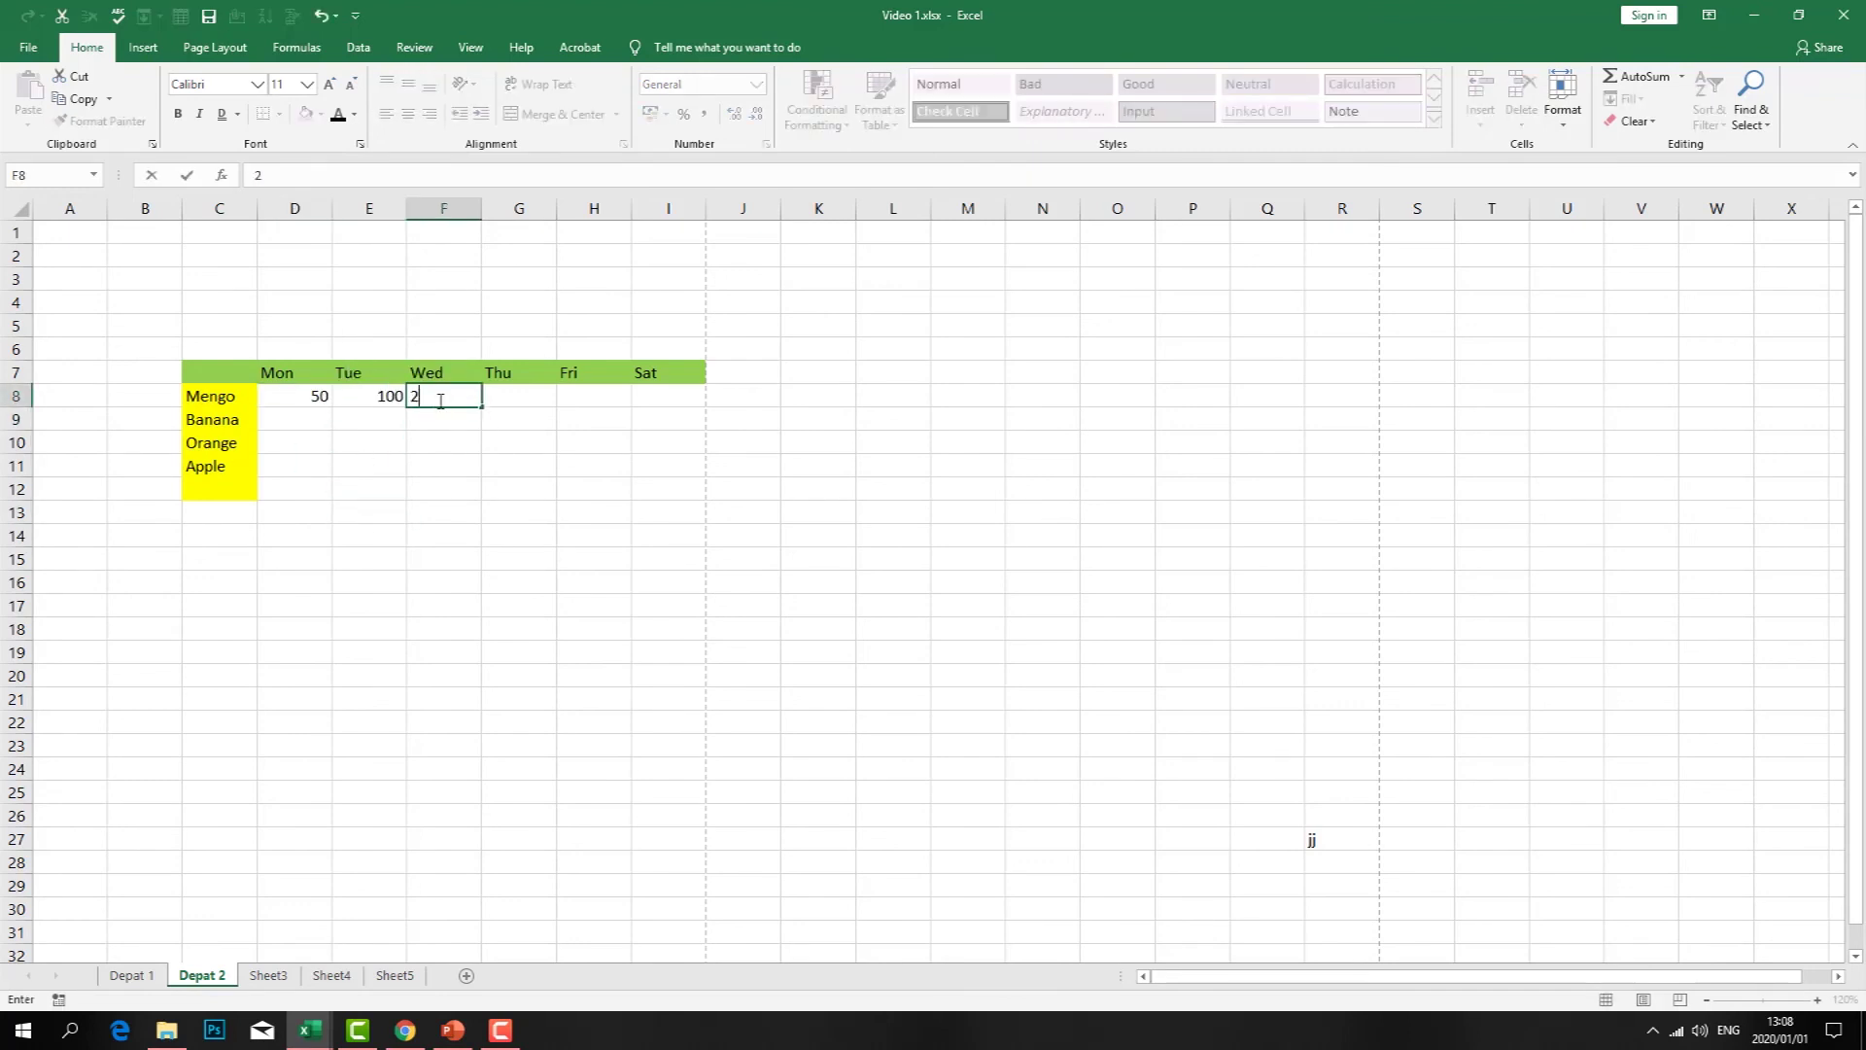
{"action": "left_click", "coordinate": [528, 457]}
- Enter the Mengo values 36, 53 and 86 for Thu, Fri and Sat in cells G8 to I8
{"action": "left_click", "coordinate": [512, 391]}
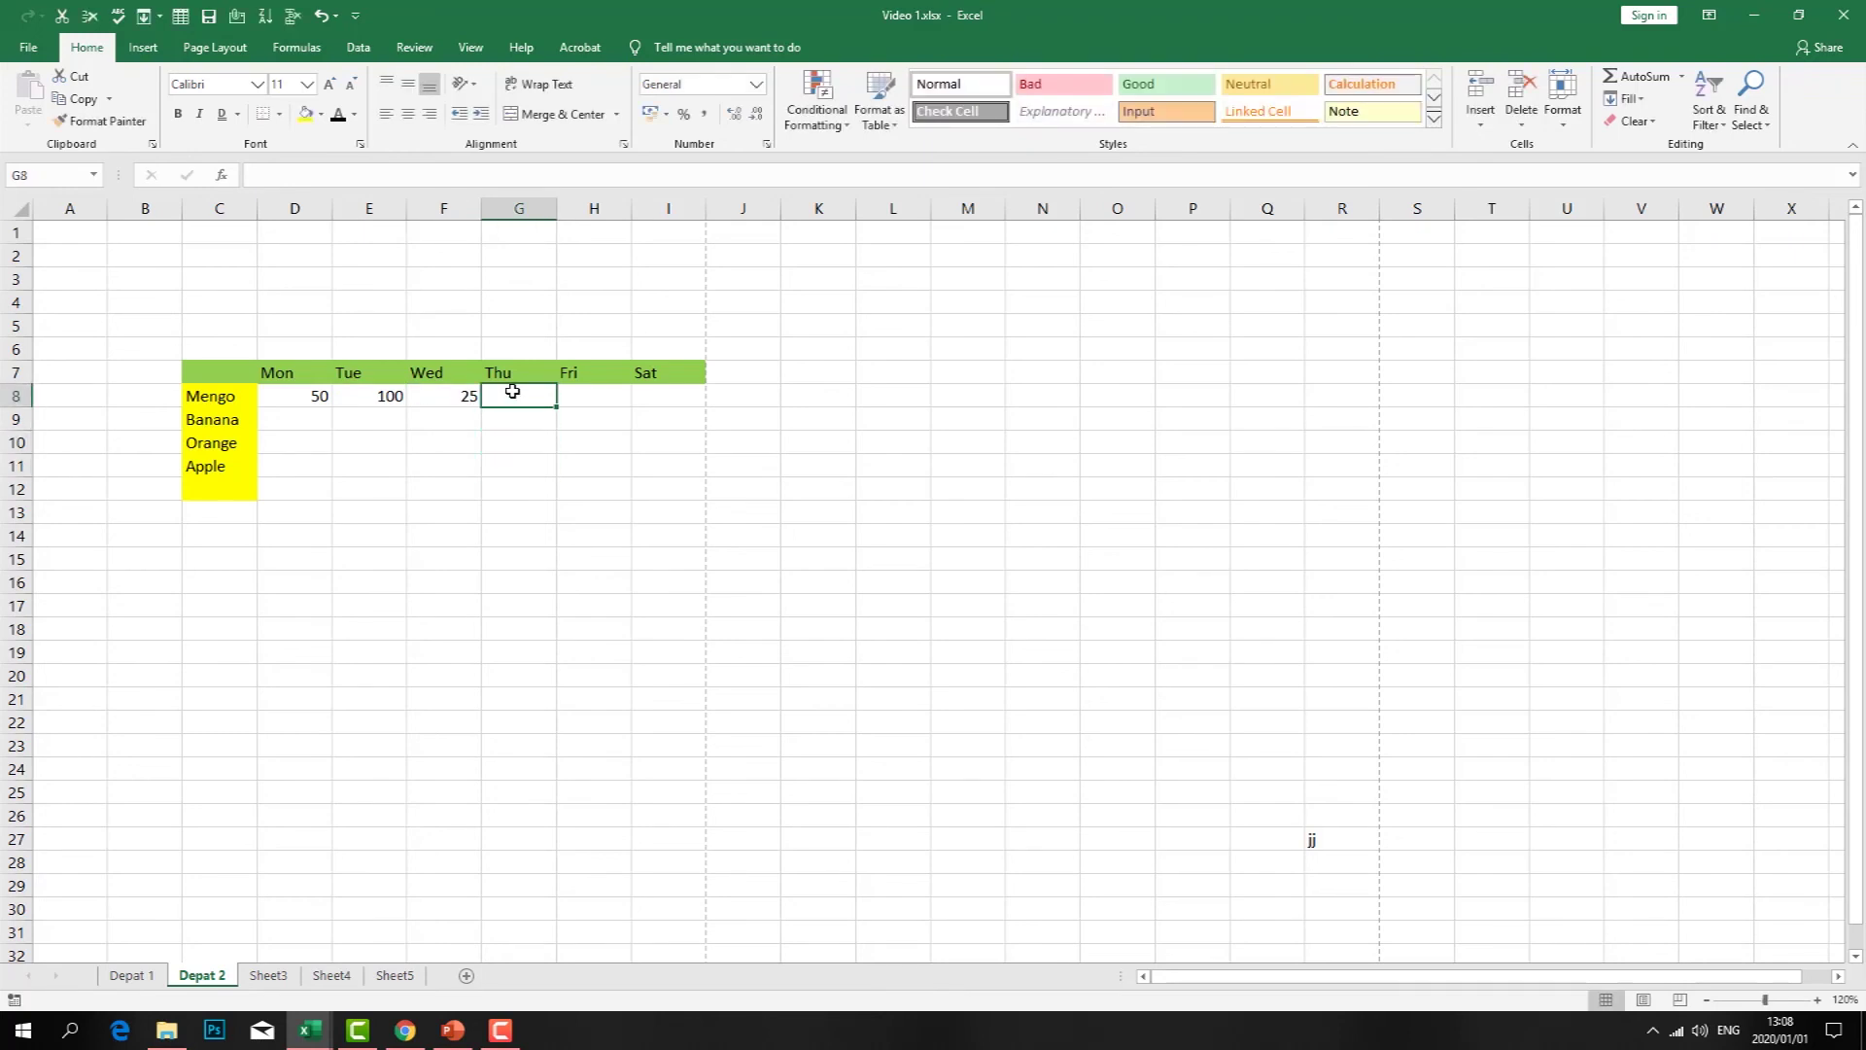
{"action": "type", "text": "36"}
{"action": "left_click", "coordinate": [607, 402]}
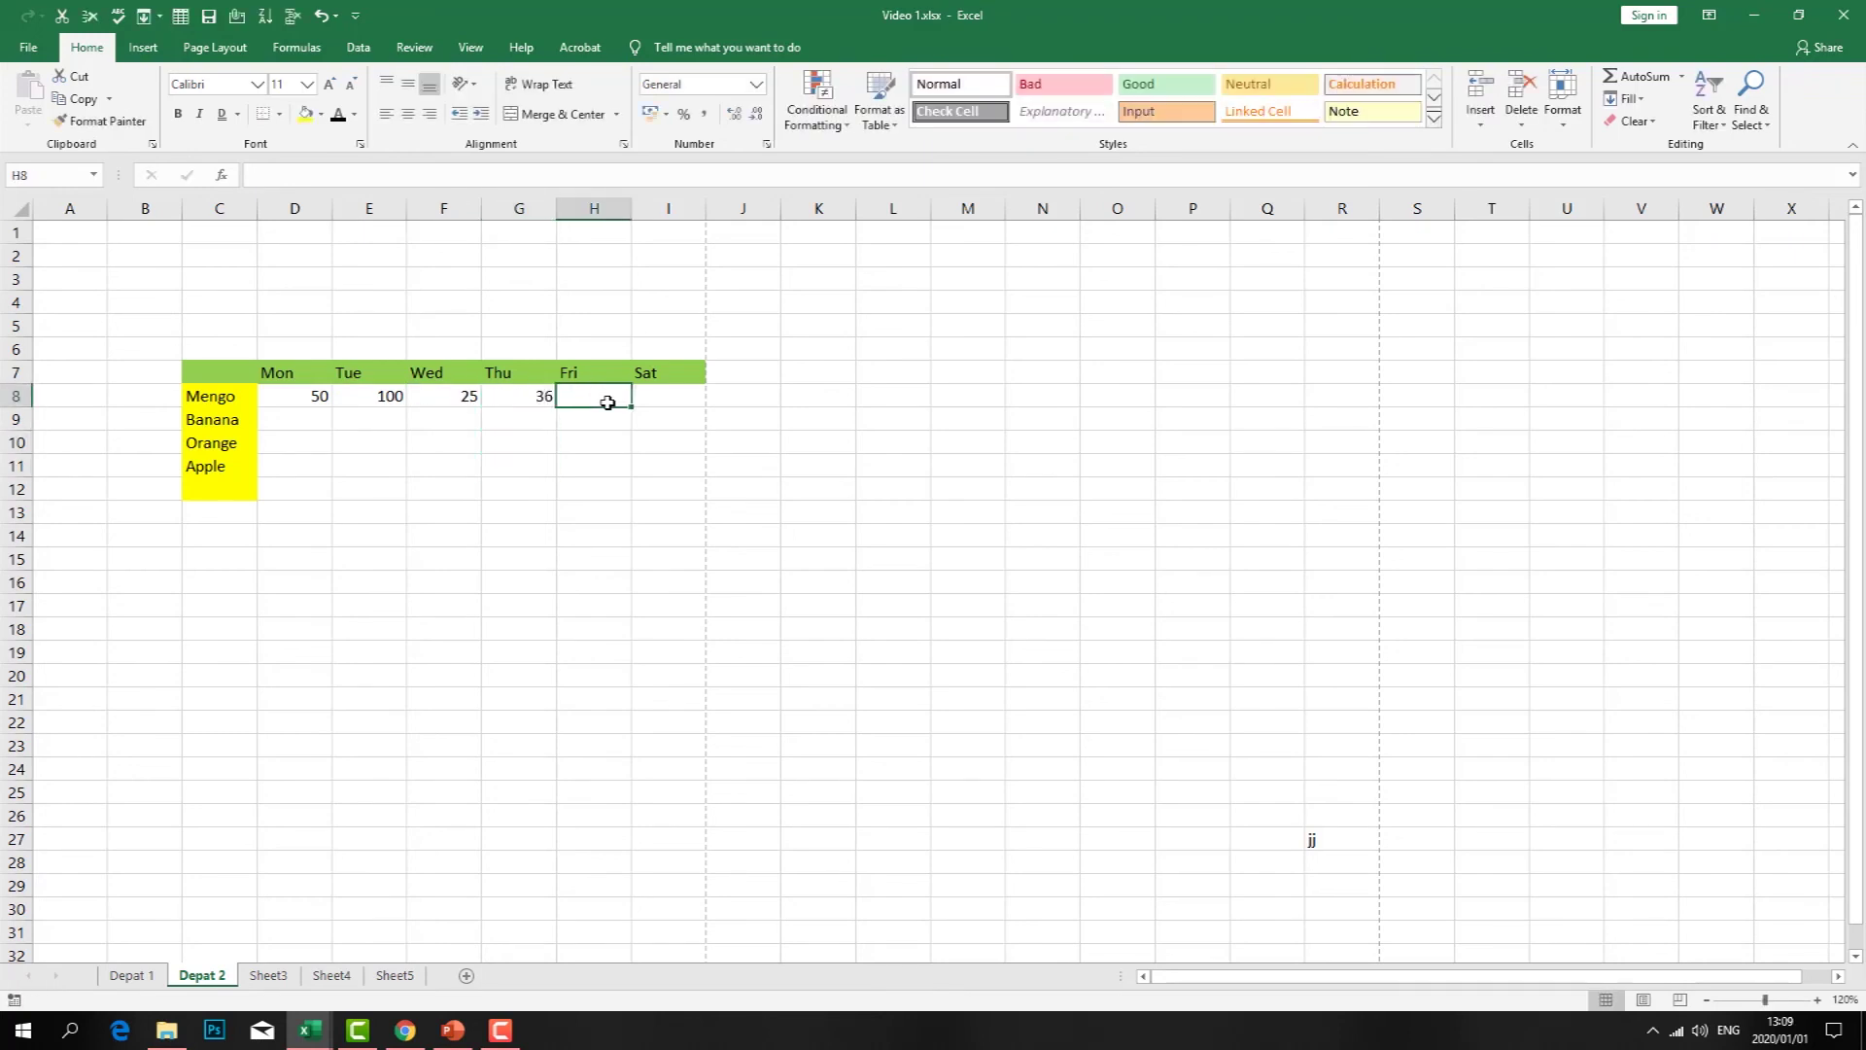
{"action": "type", "text": "53"}
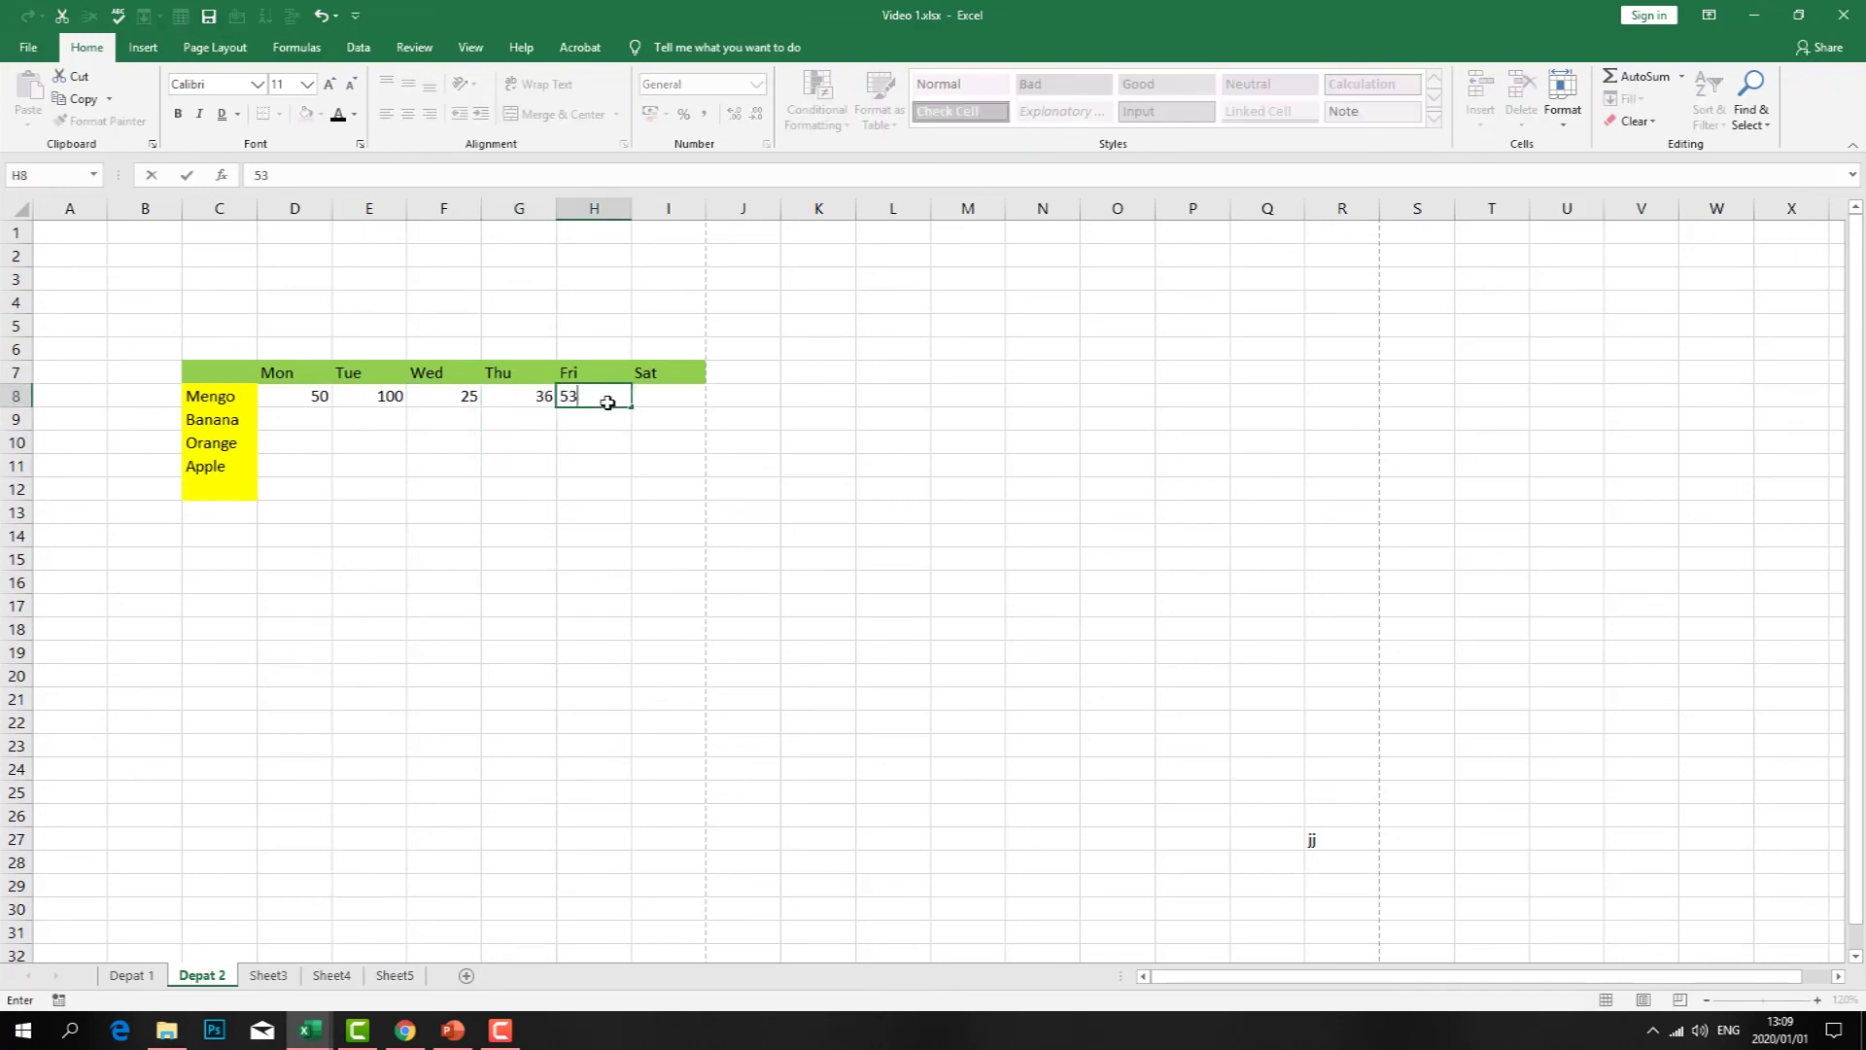
{"action": "left_click", "coordinate": [671, 402]}
{"action": "type", "text": "86"}
- Enter 56 as the Banana value for Mon in cell D9
{"action": "left_click_drag", "start_coordinate": [594, 512], "coordinate": [525, 512]}
{"action": "left_click", "coordinate": [296, 414]}
{"action": "type", "text": "56"}
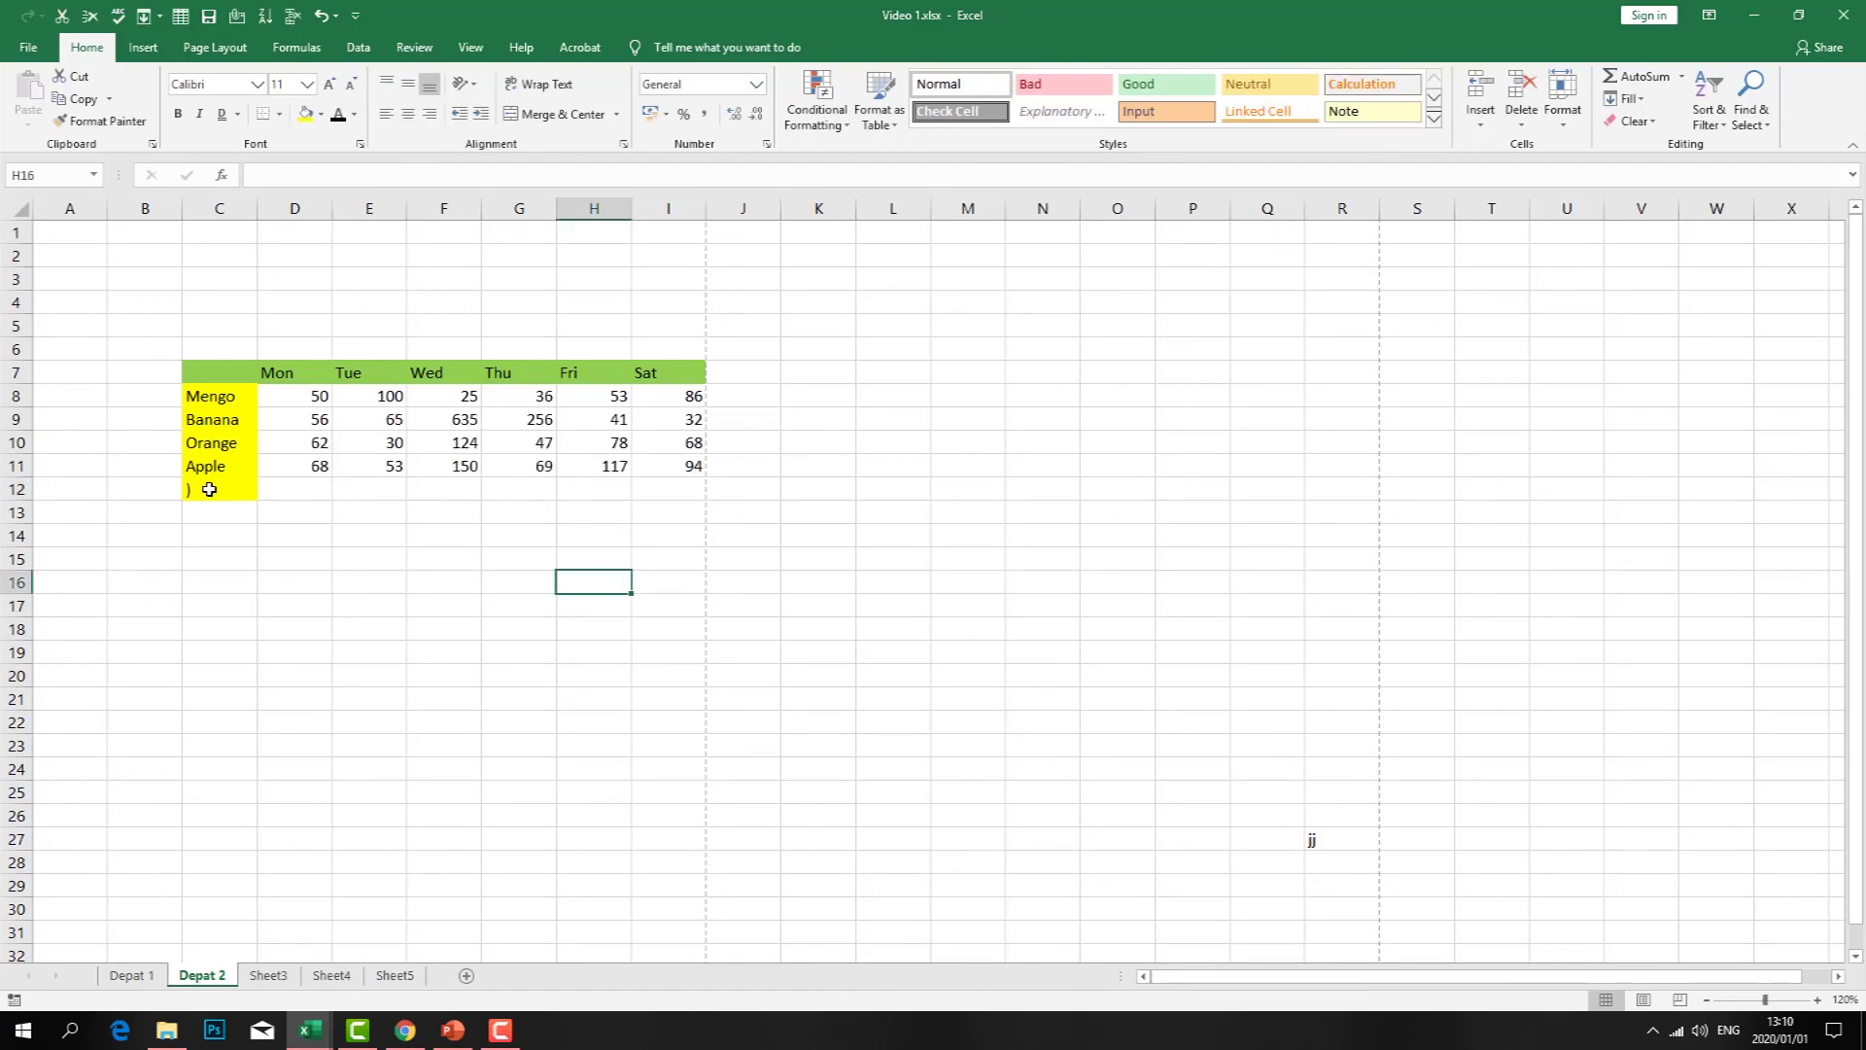
- Replace the stray bracket in cell C12 with the label Total
{"action": "double_click", "coordinate": [211, 489]}
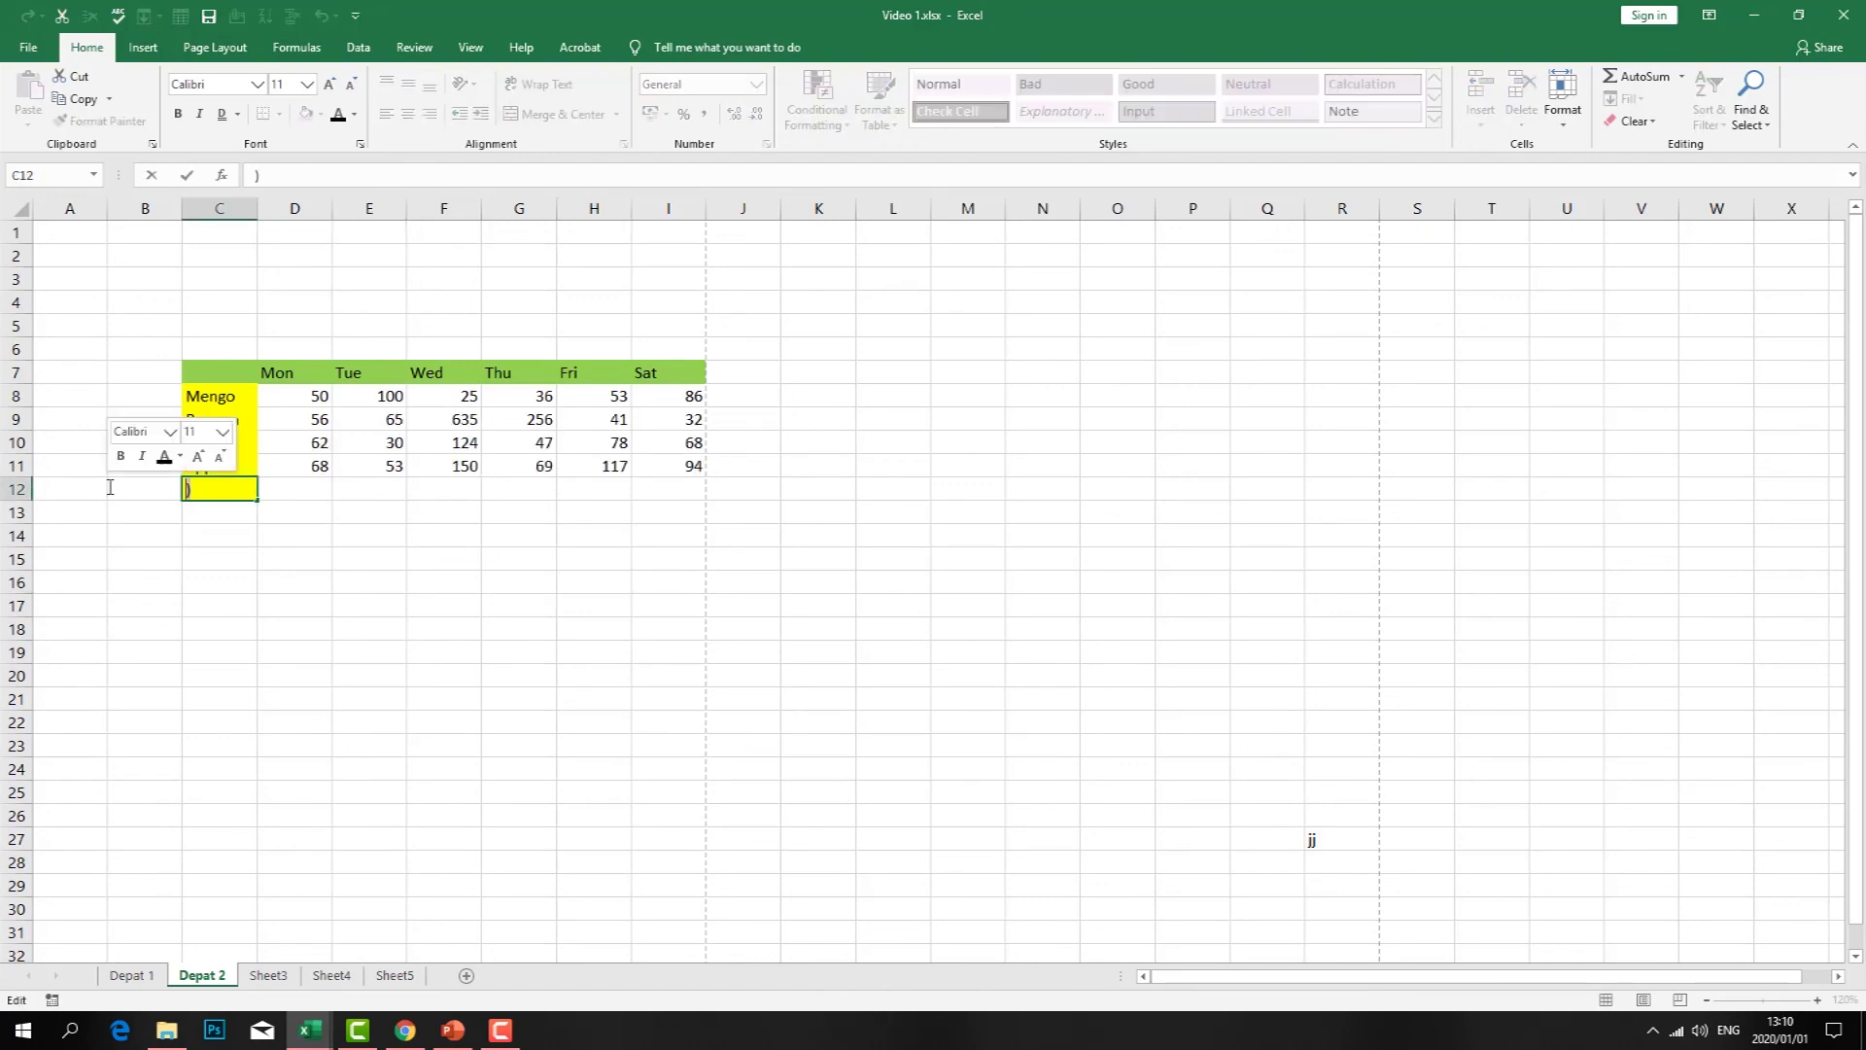
{"action": "type", "text": "Tota"}
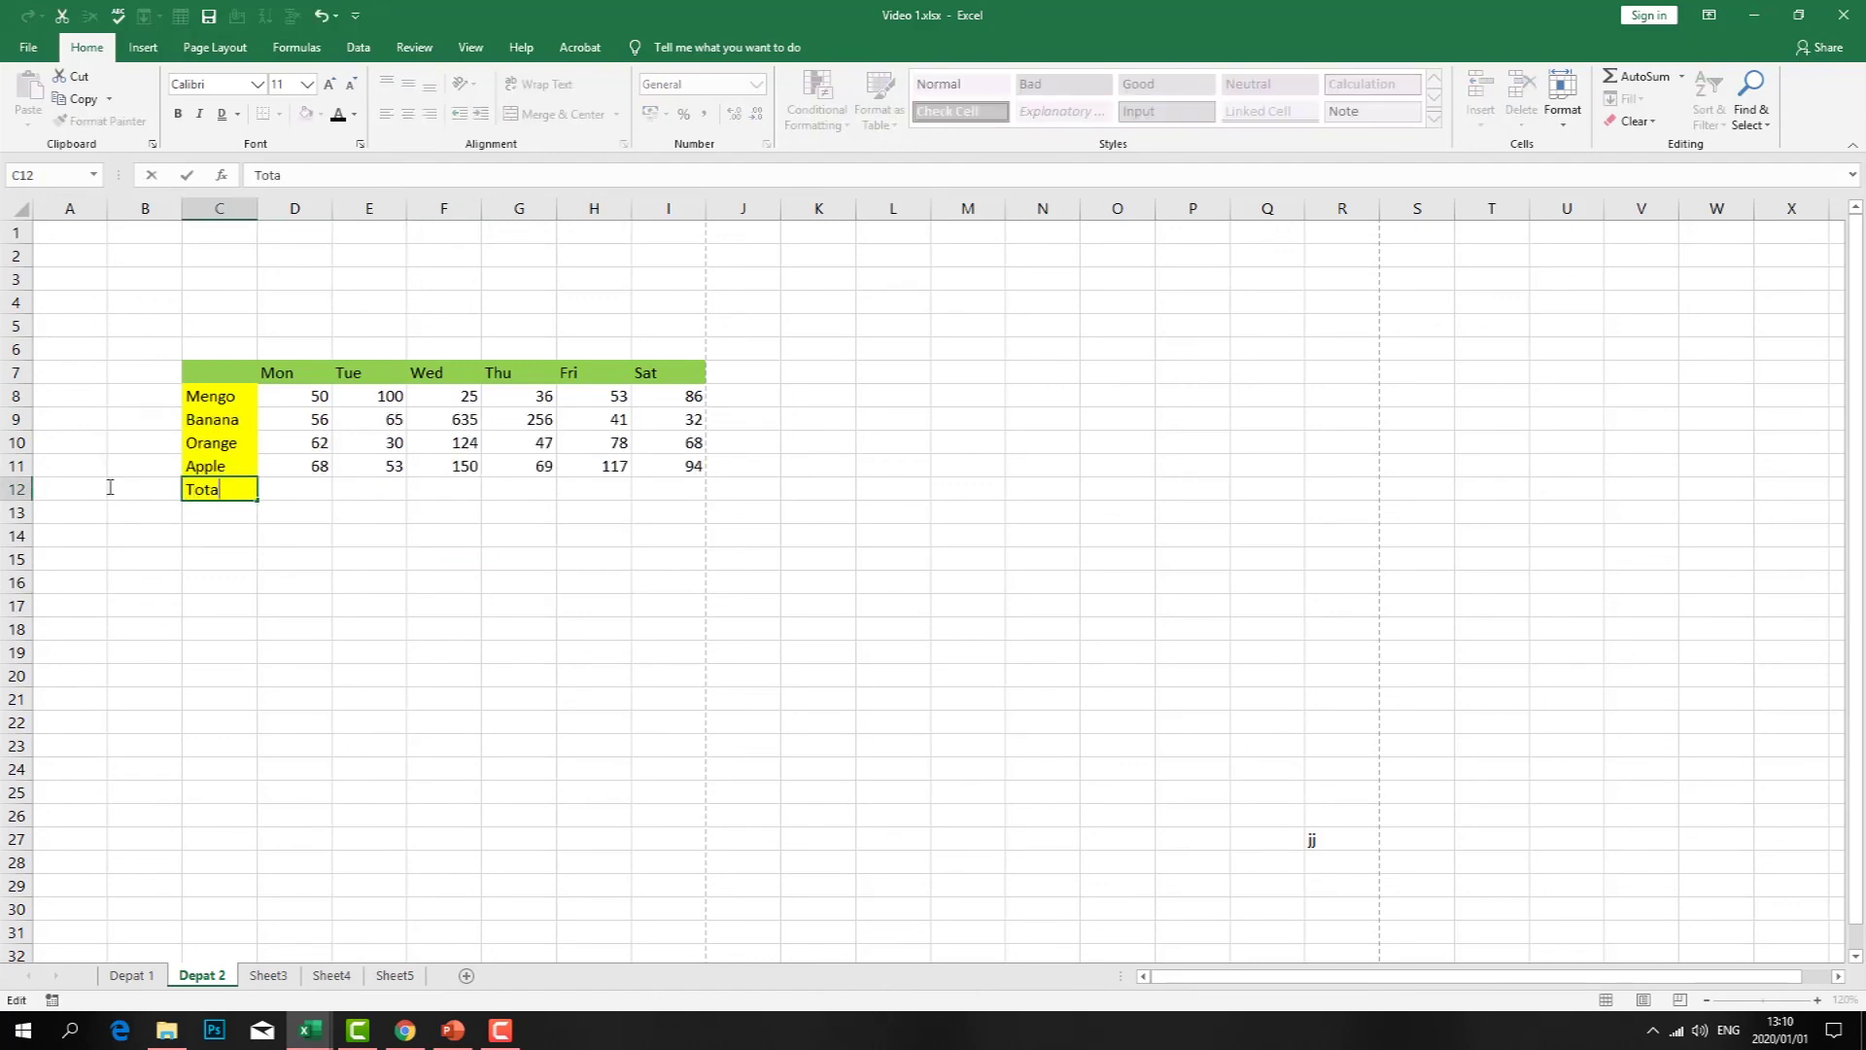
{"action": "type", "text": "l"}
- Sum the Mon values D8:D11 in cell D12 with AutoSum
{"action": "left_click", "coordinate": [288, 489]}
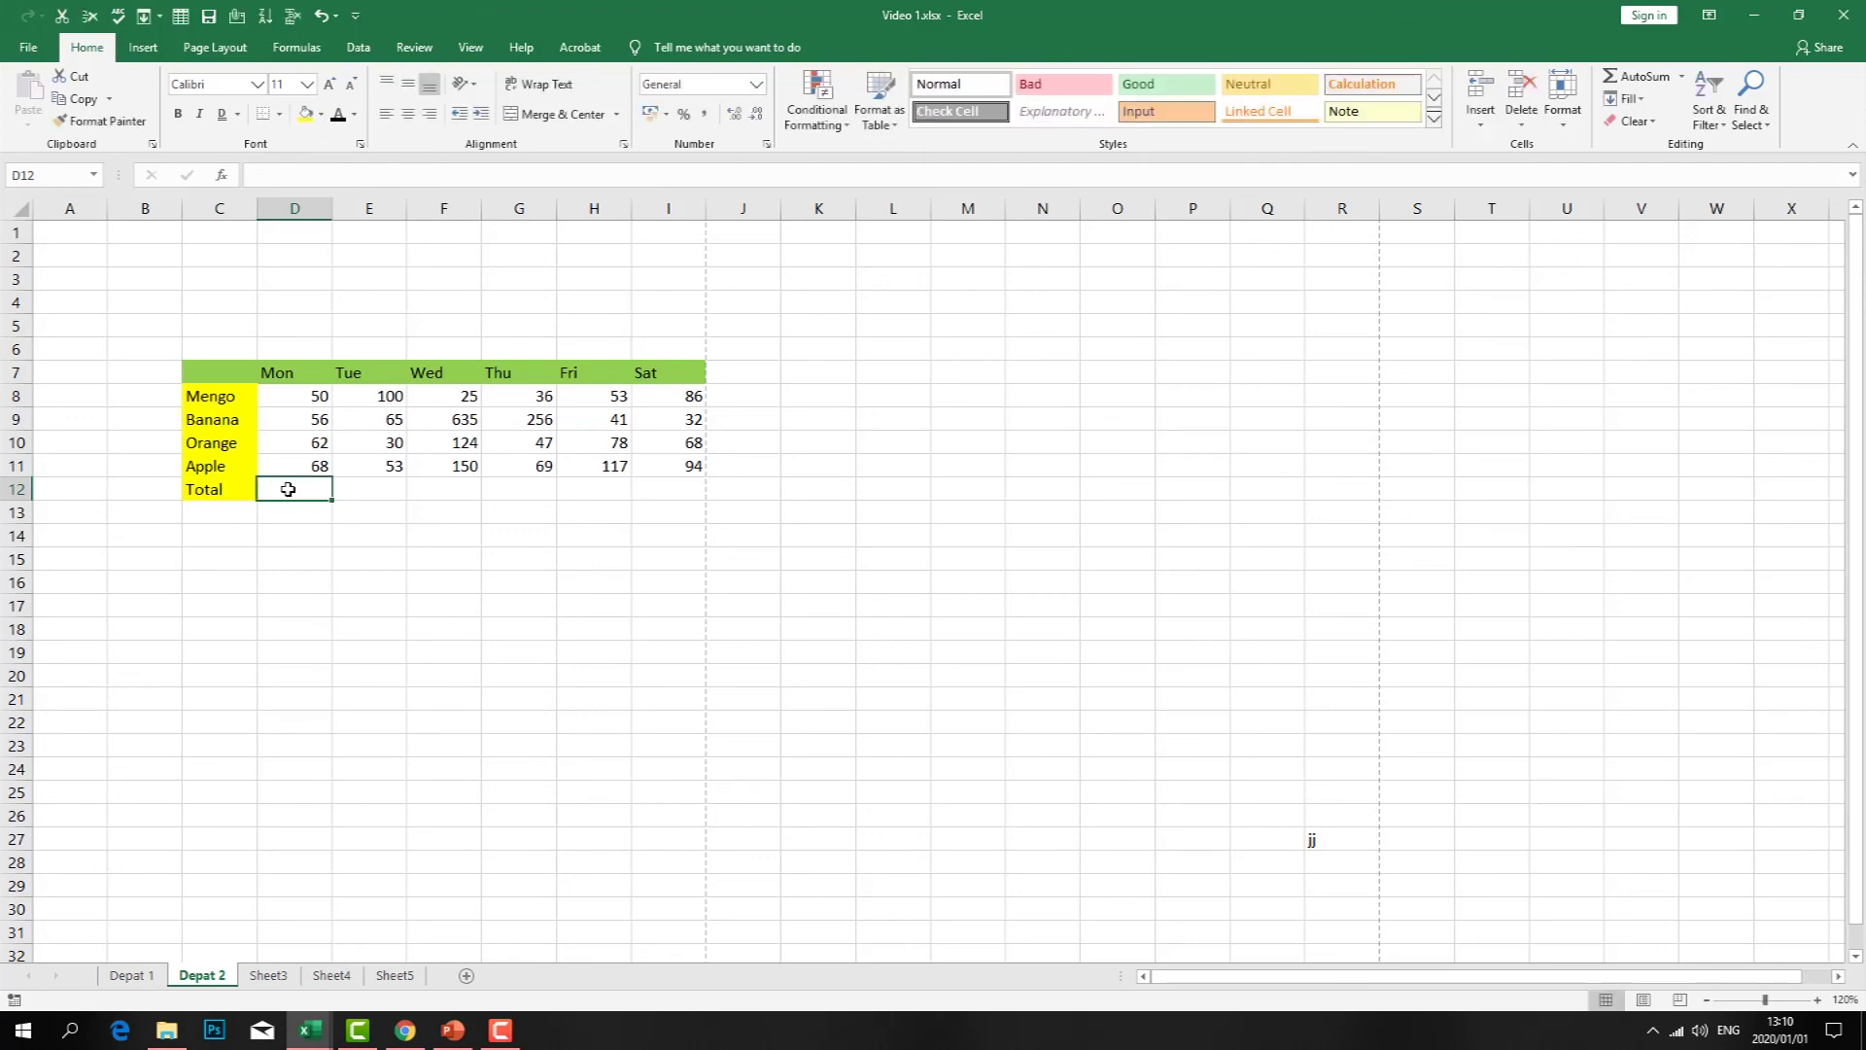
{"action": "type", "text": "="}
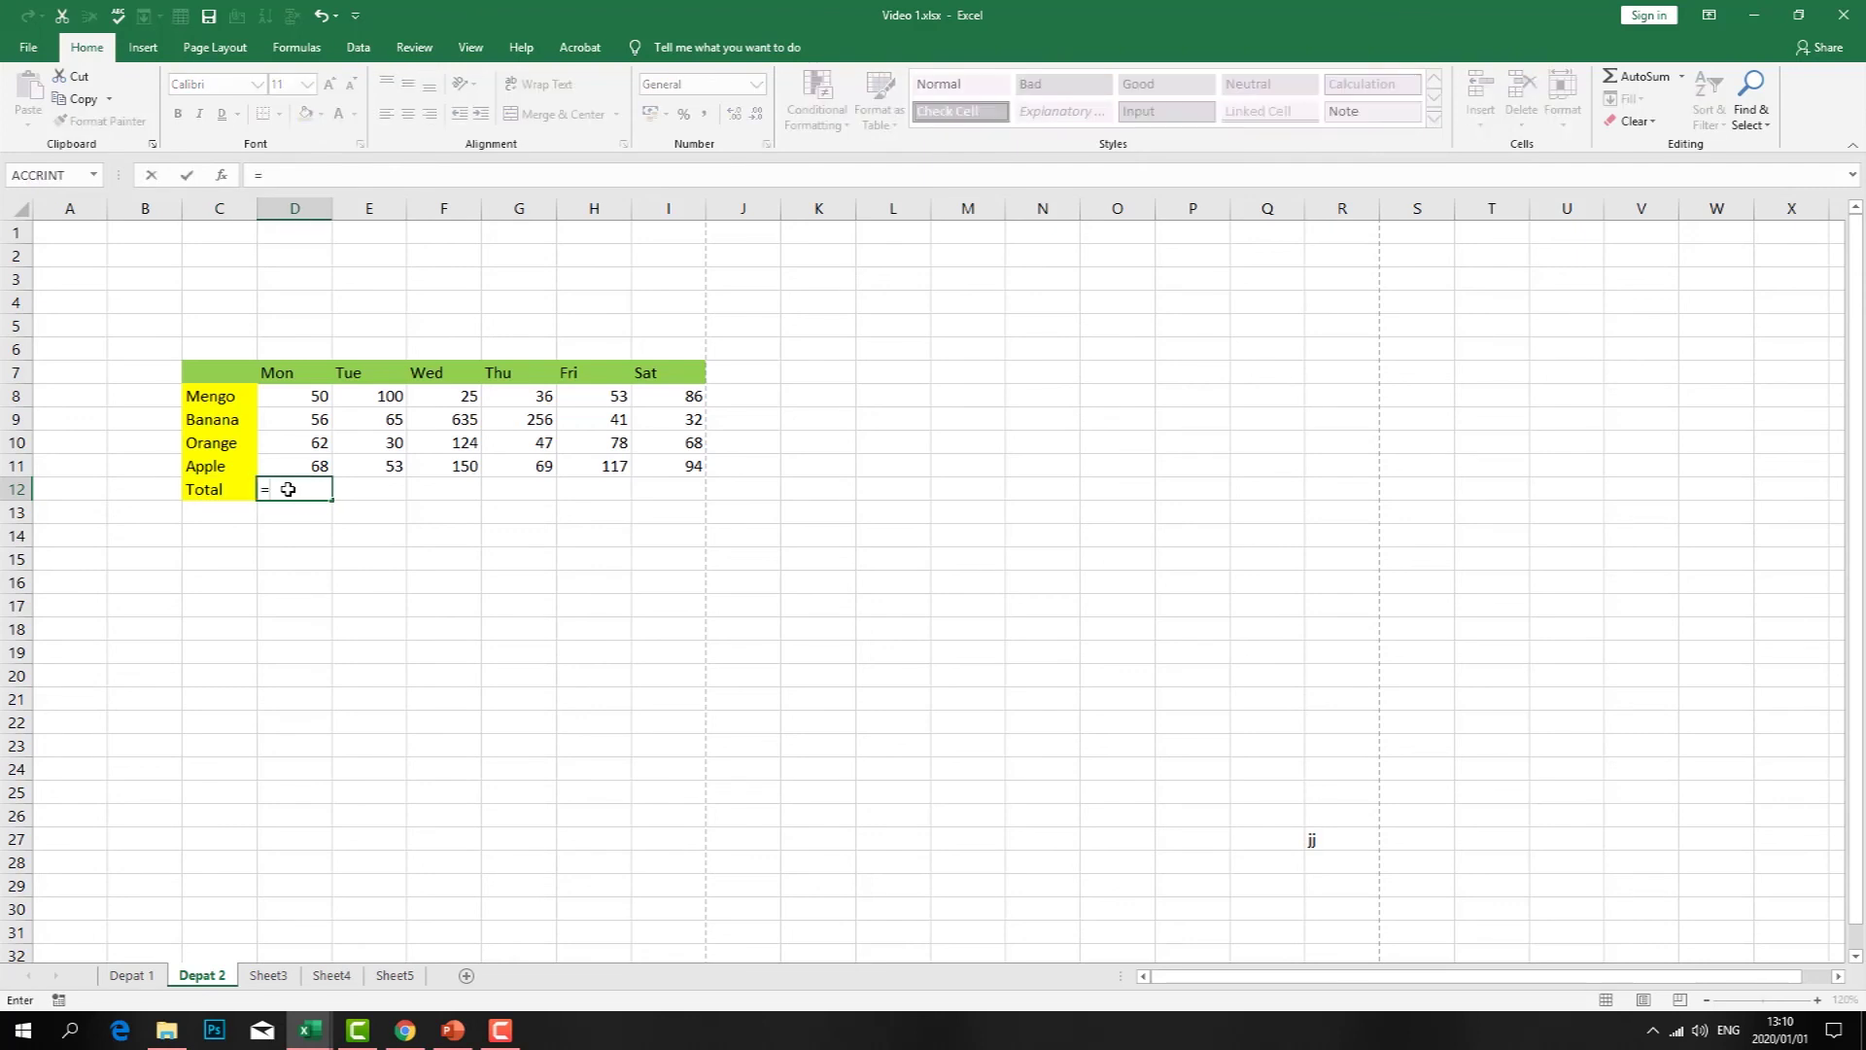
{"action": "left_click", "coordinate": [1664, 87]}
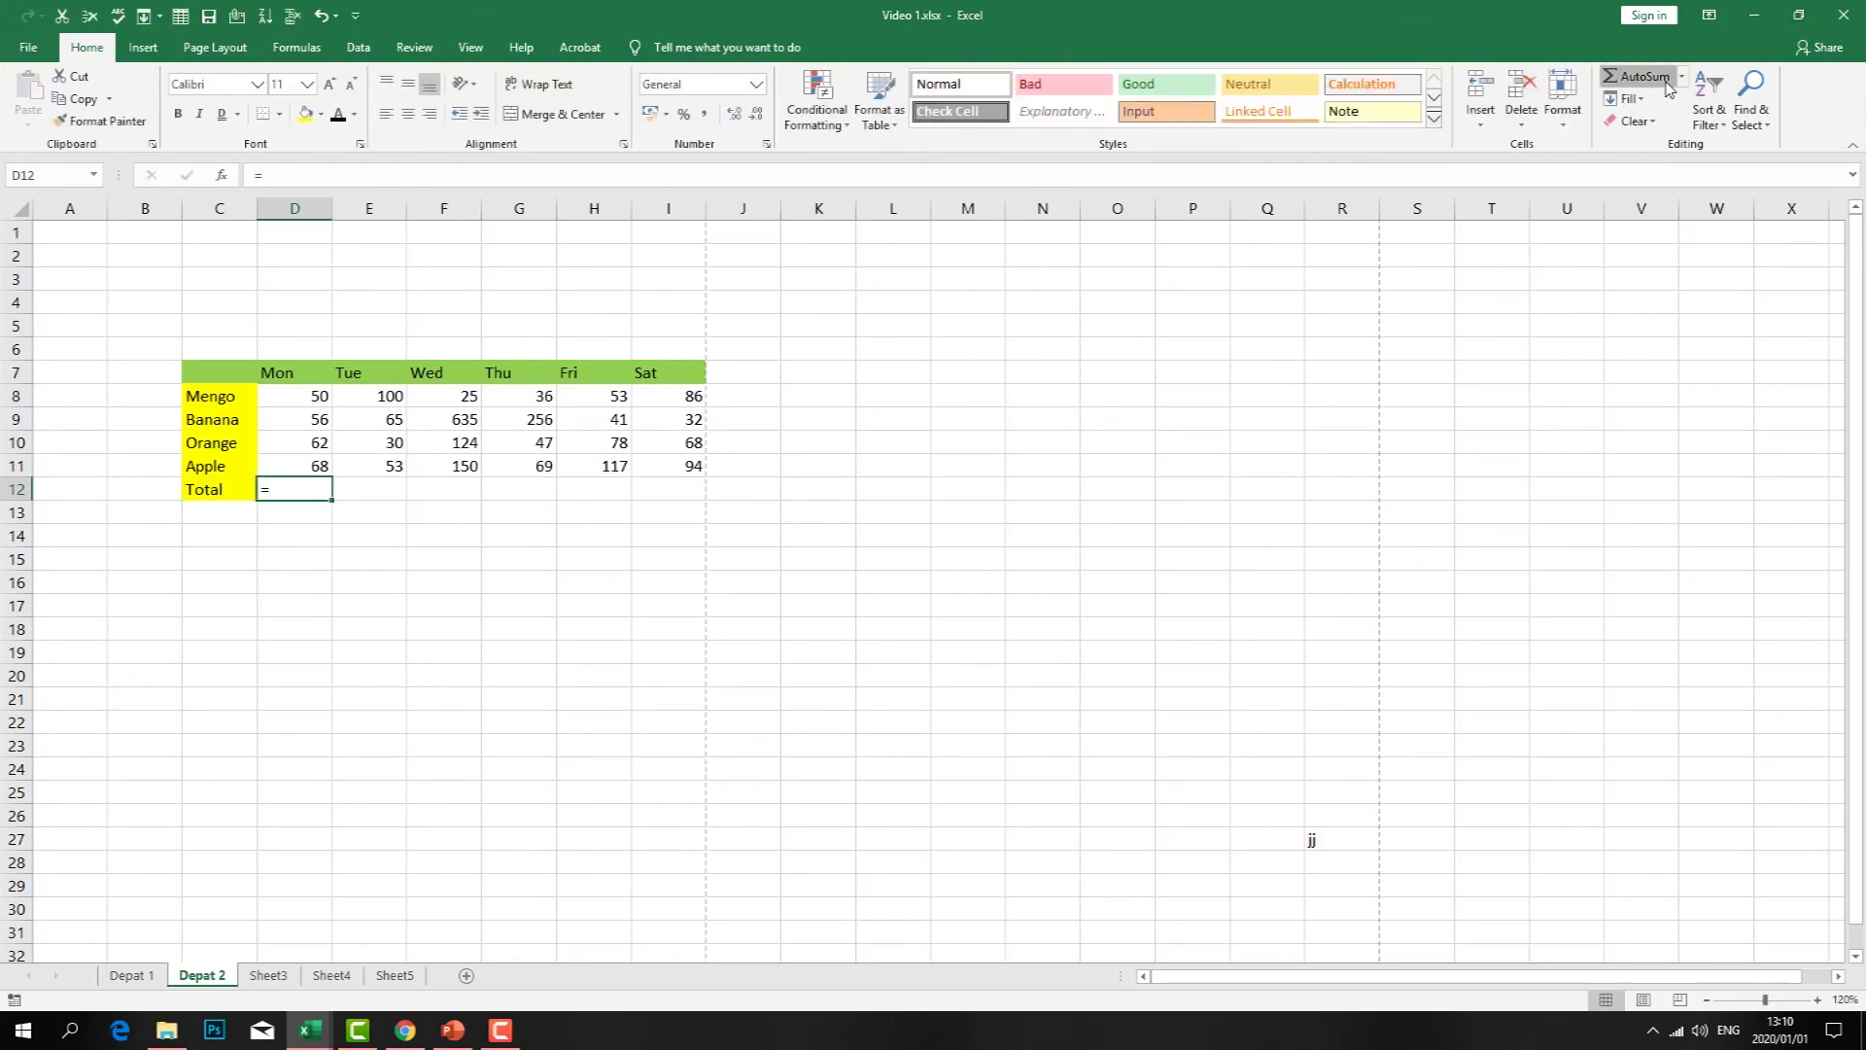
{"action": "left_click", "coordinate": [1638, 76]}
{"action": "left_click", "coordinate": [1680, 75]}
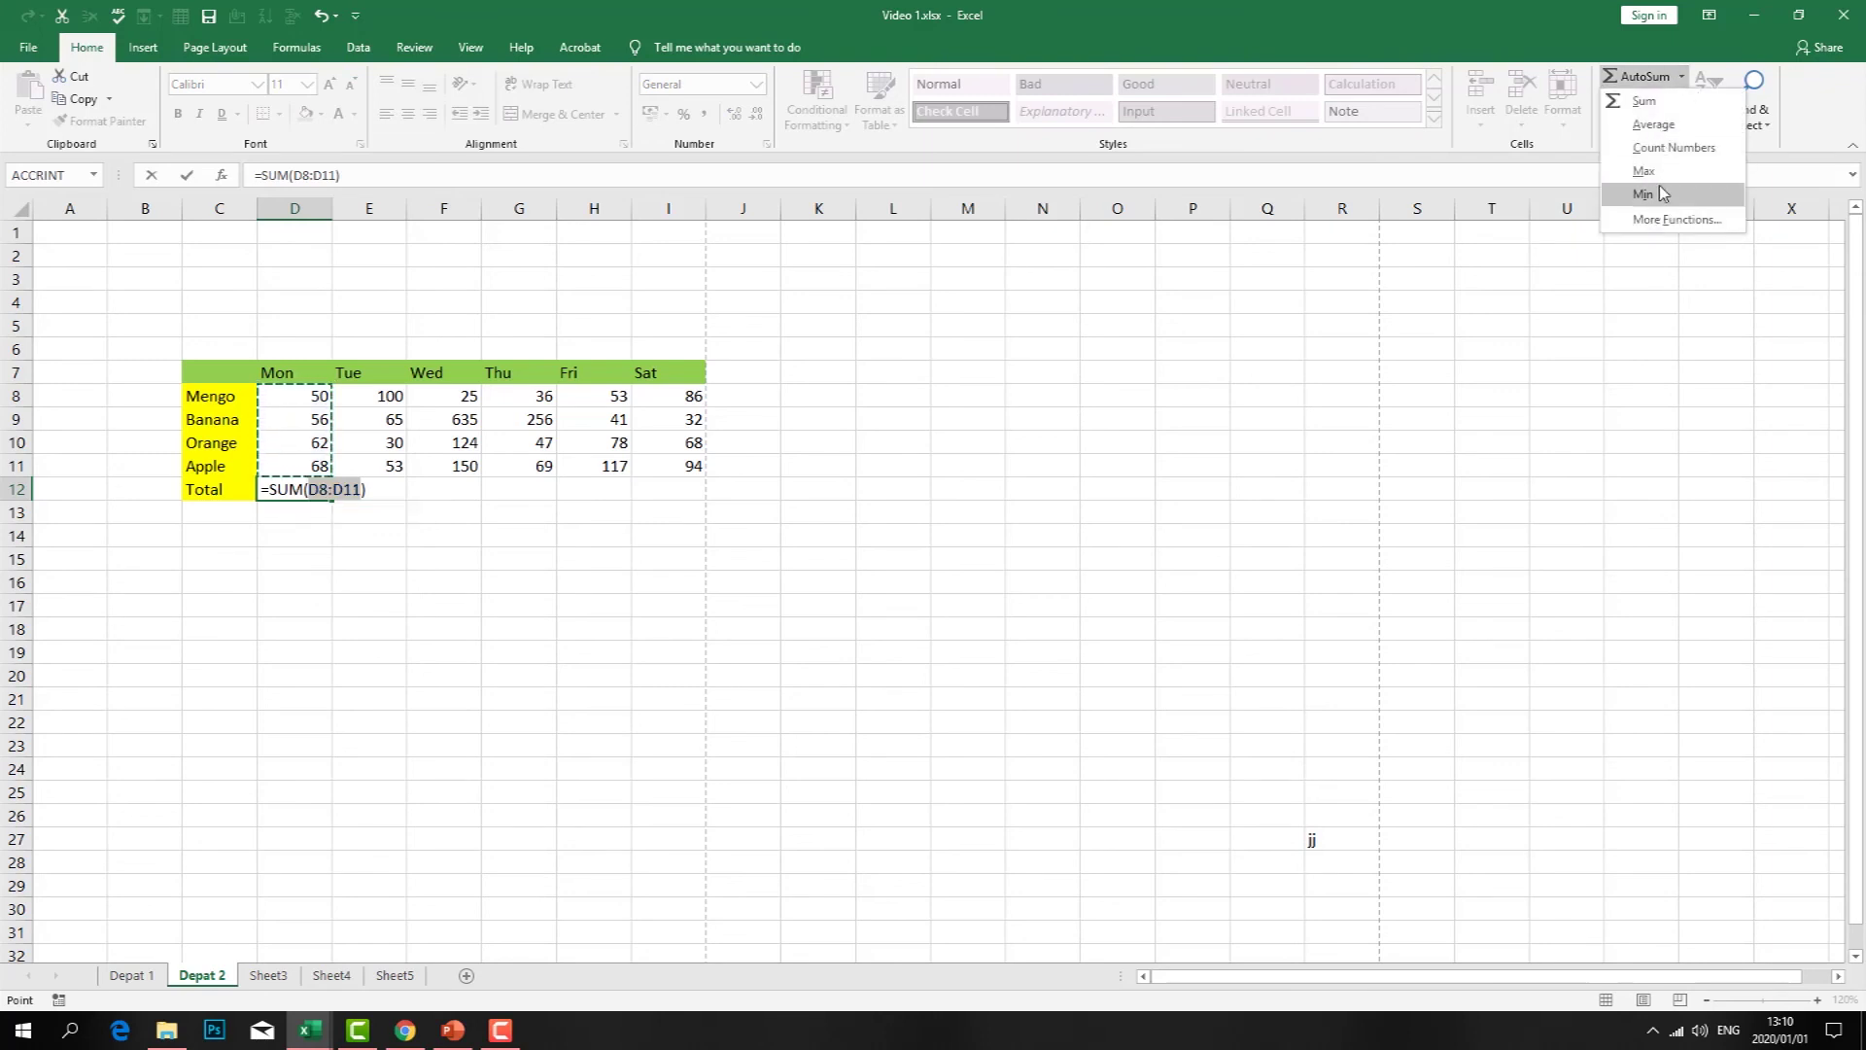
{"action": "left_click", "coordinate": [1655, 102]}
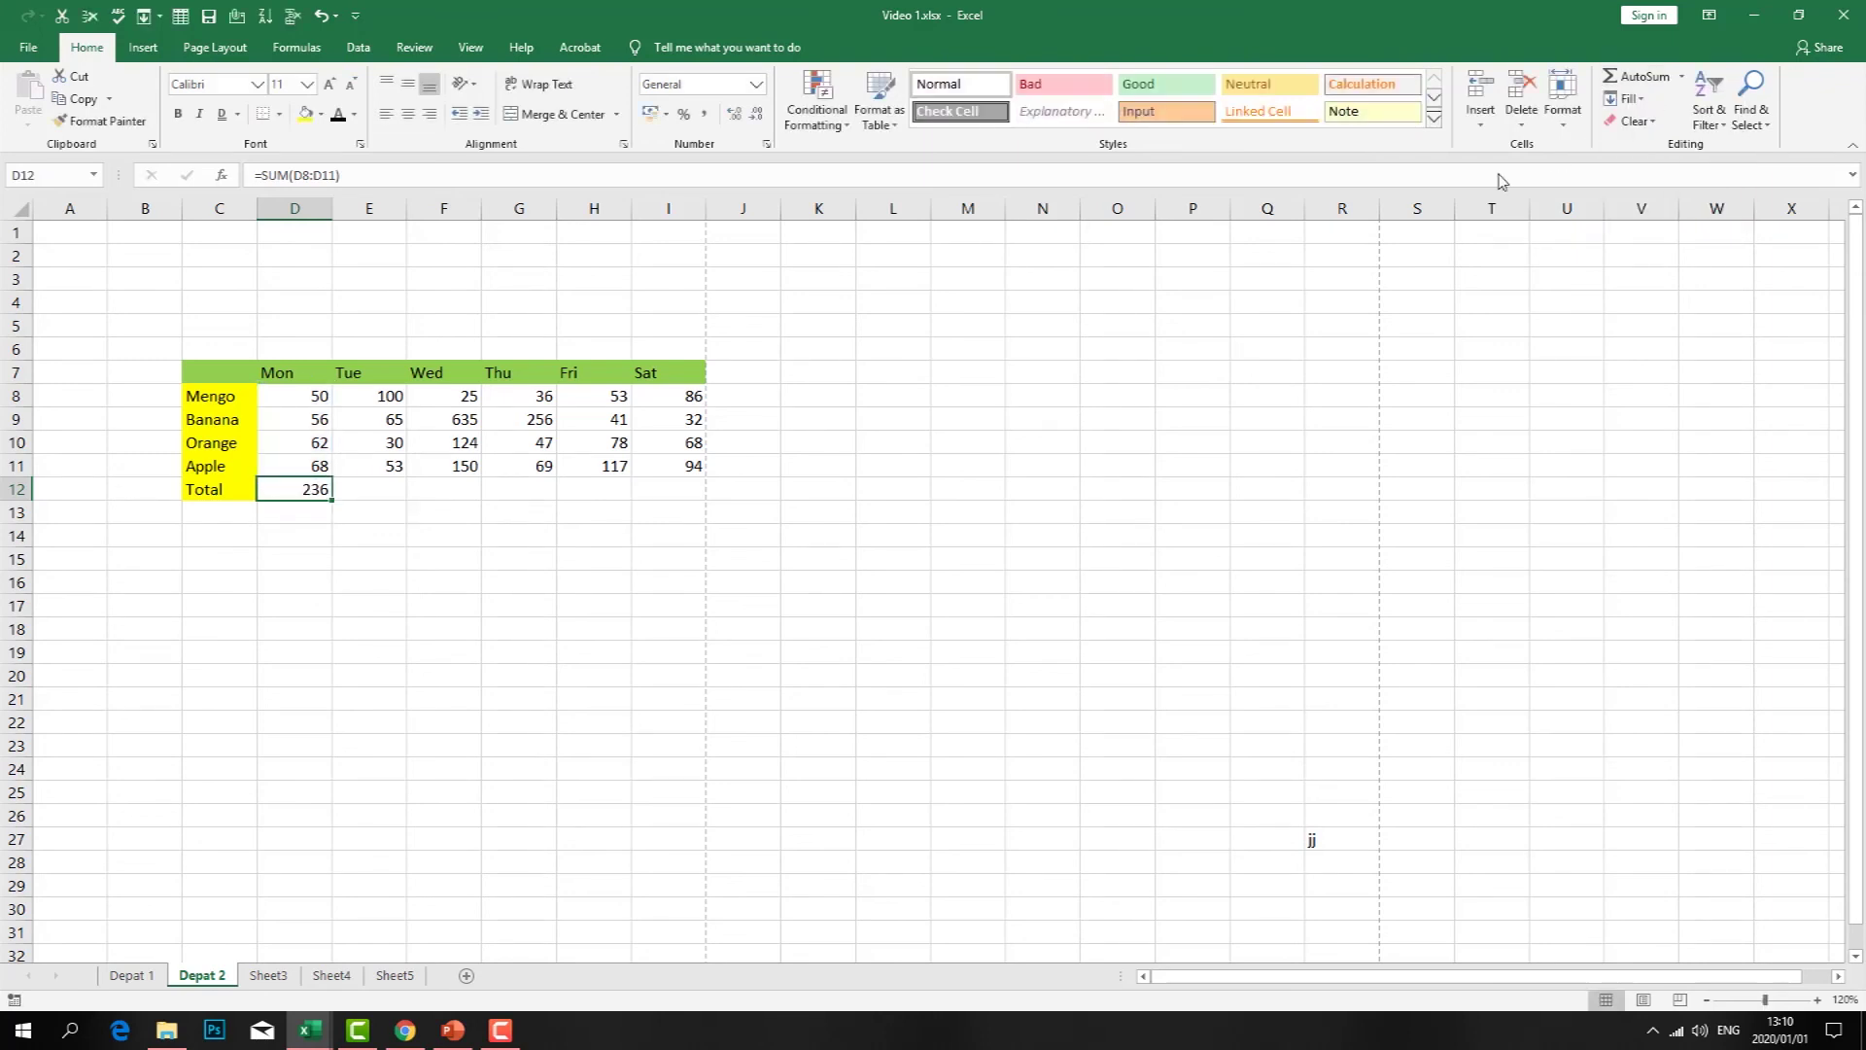
- Fill the Total row C12:I12 with the standard light blue colour
{"action": "left_click", "coordinate": [1055, 620]}
{"action": "left_click_drag", "start_coordinate": [246, 486], "coordinate": [638, 492]}
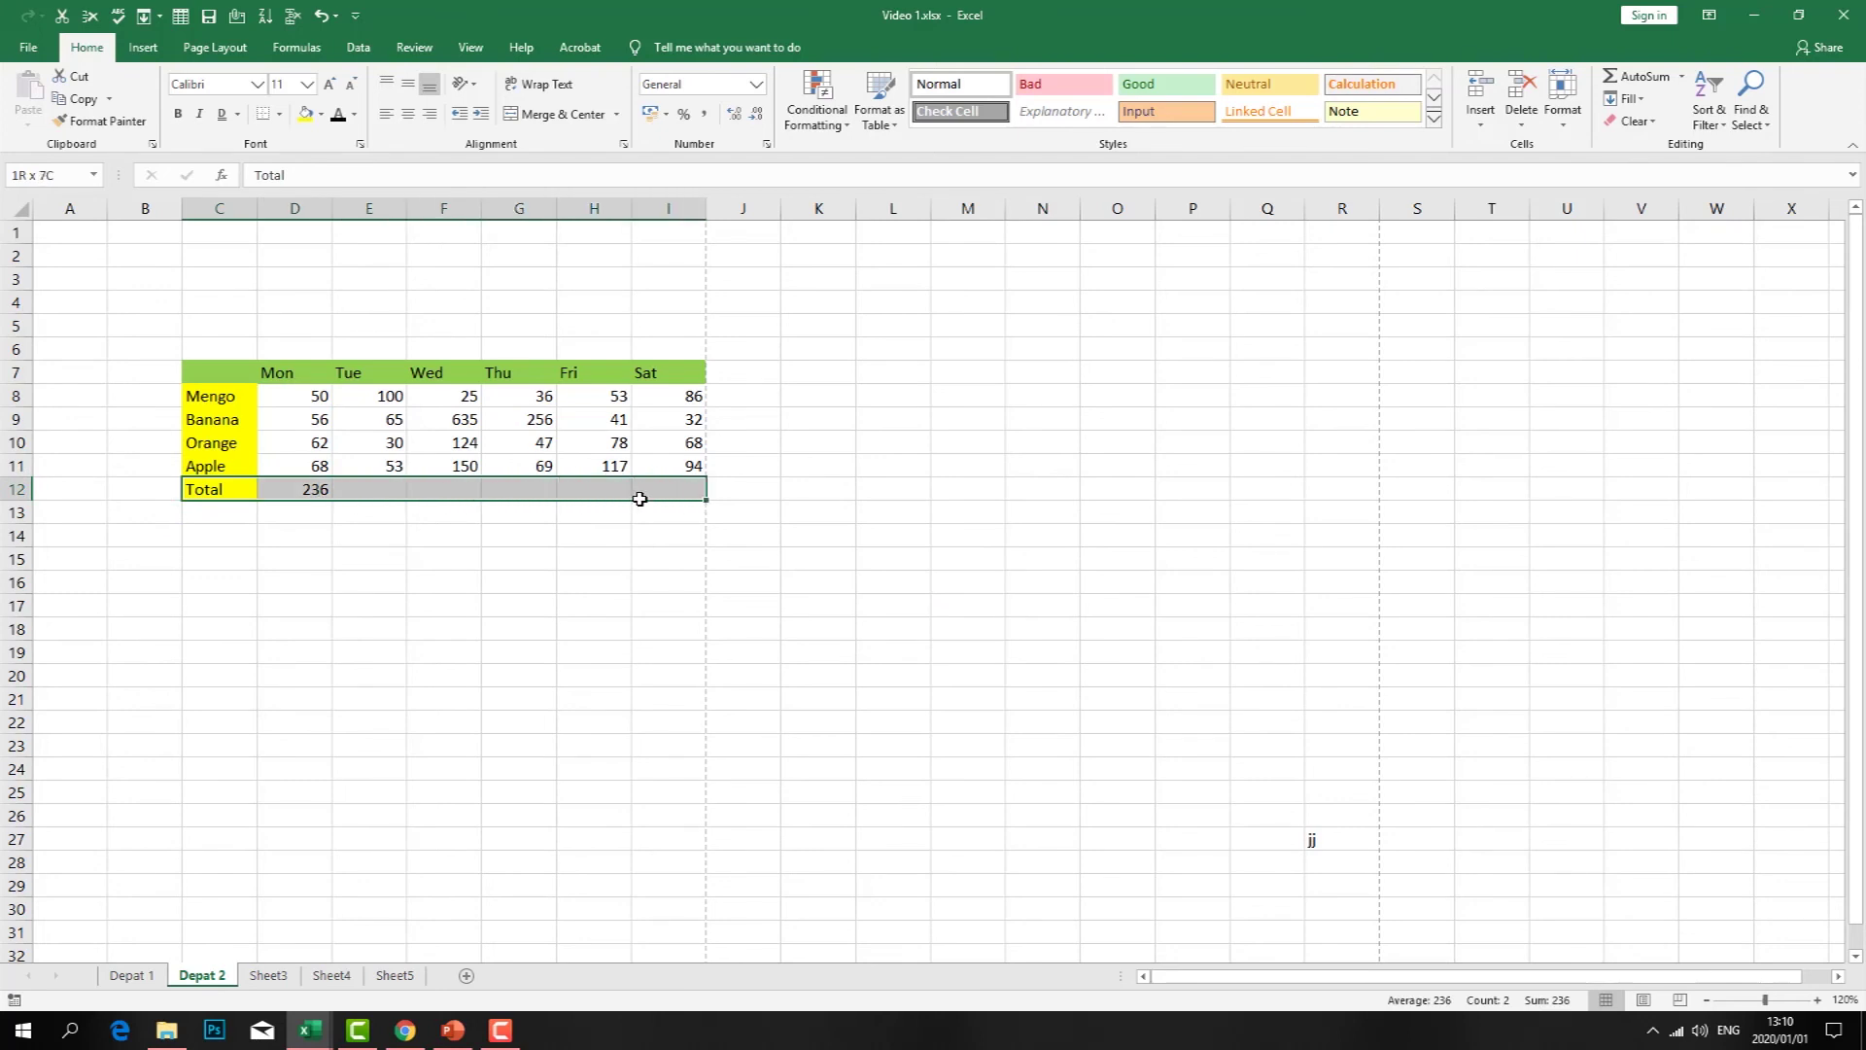
{"action": "left_click", "coordinate": [321, 114]}
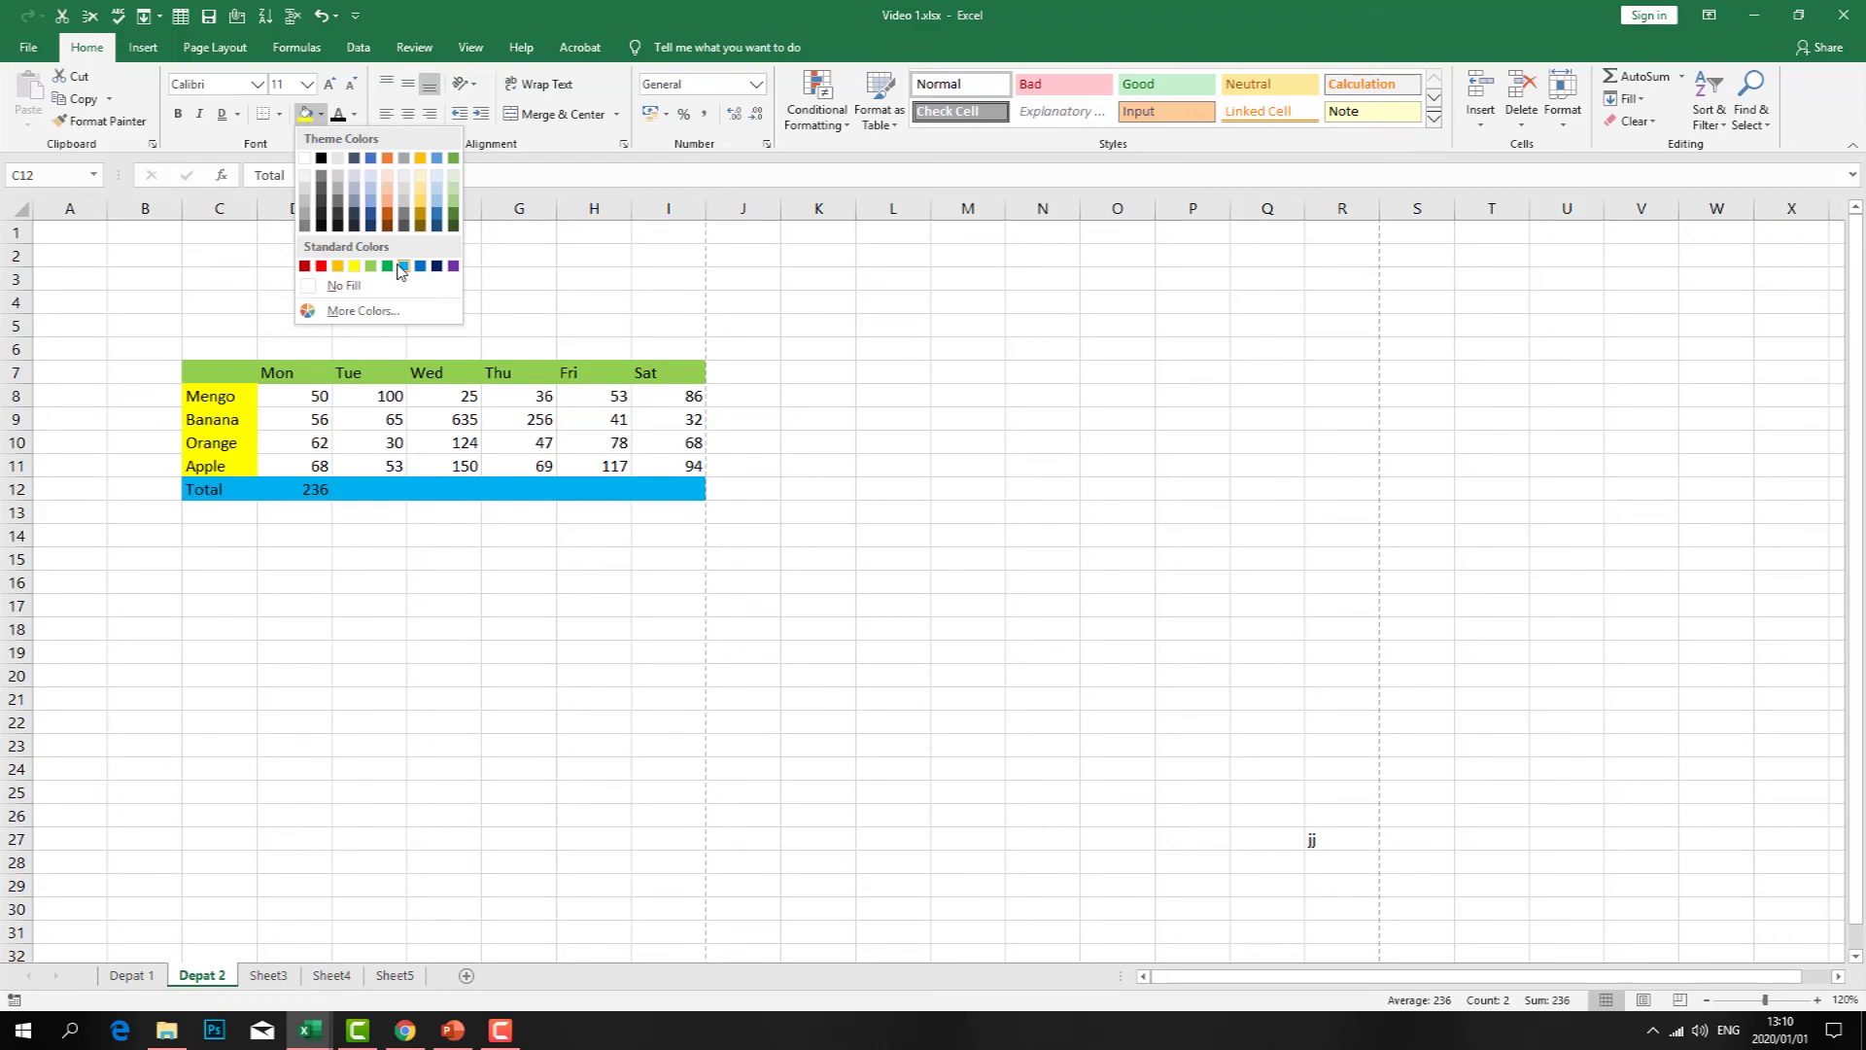
{"action": "left_click", "coordinate": [401, 270]}
- Sum the Tue, Wed and Thu columns with AutoSum in cells E12, F12 and G12
{"action": "left_click", "coordinate": [380, 486]}
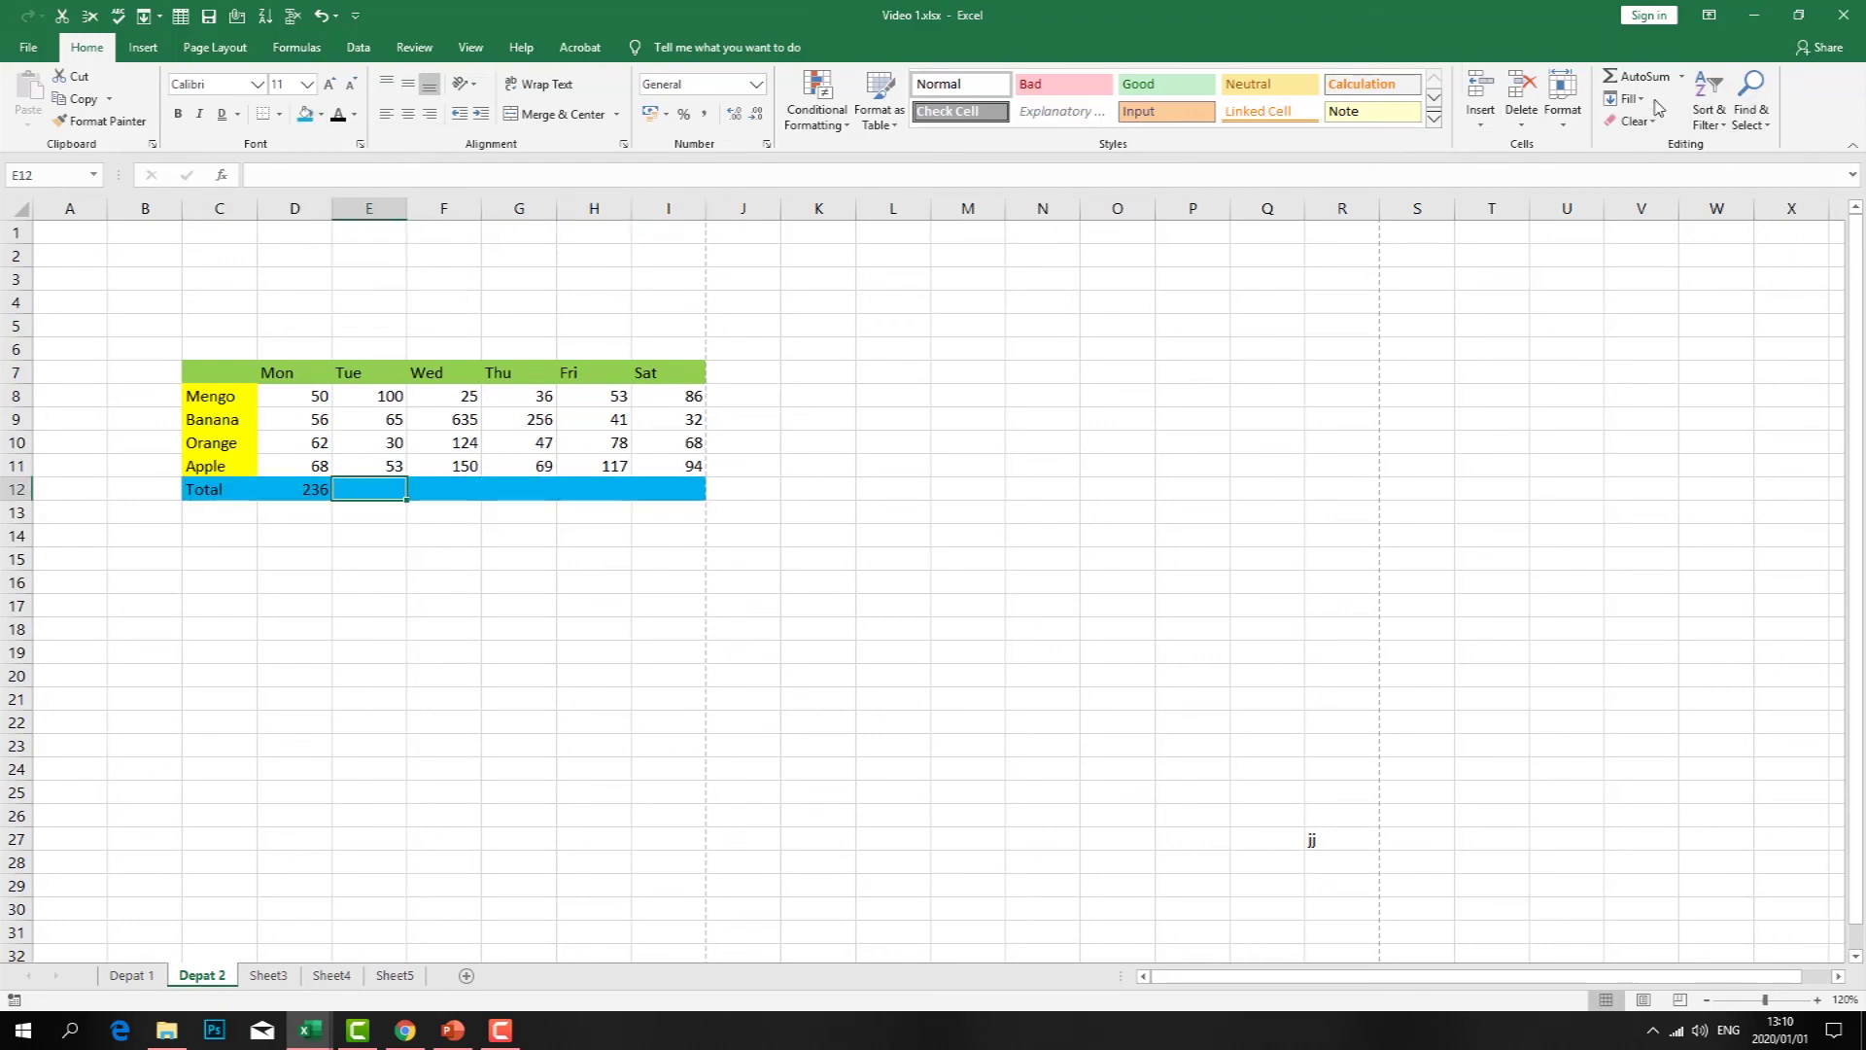
{"action": "left_click", "coordinate": [1641, 75]}
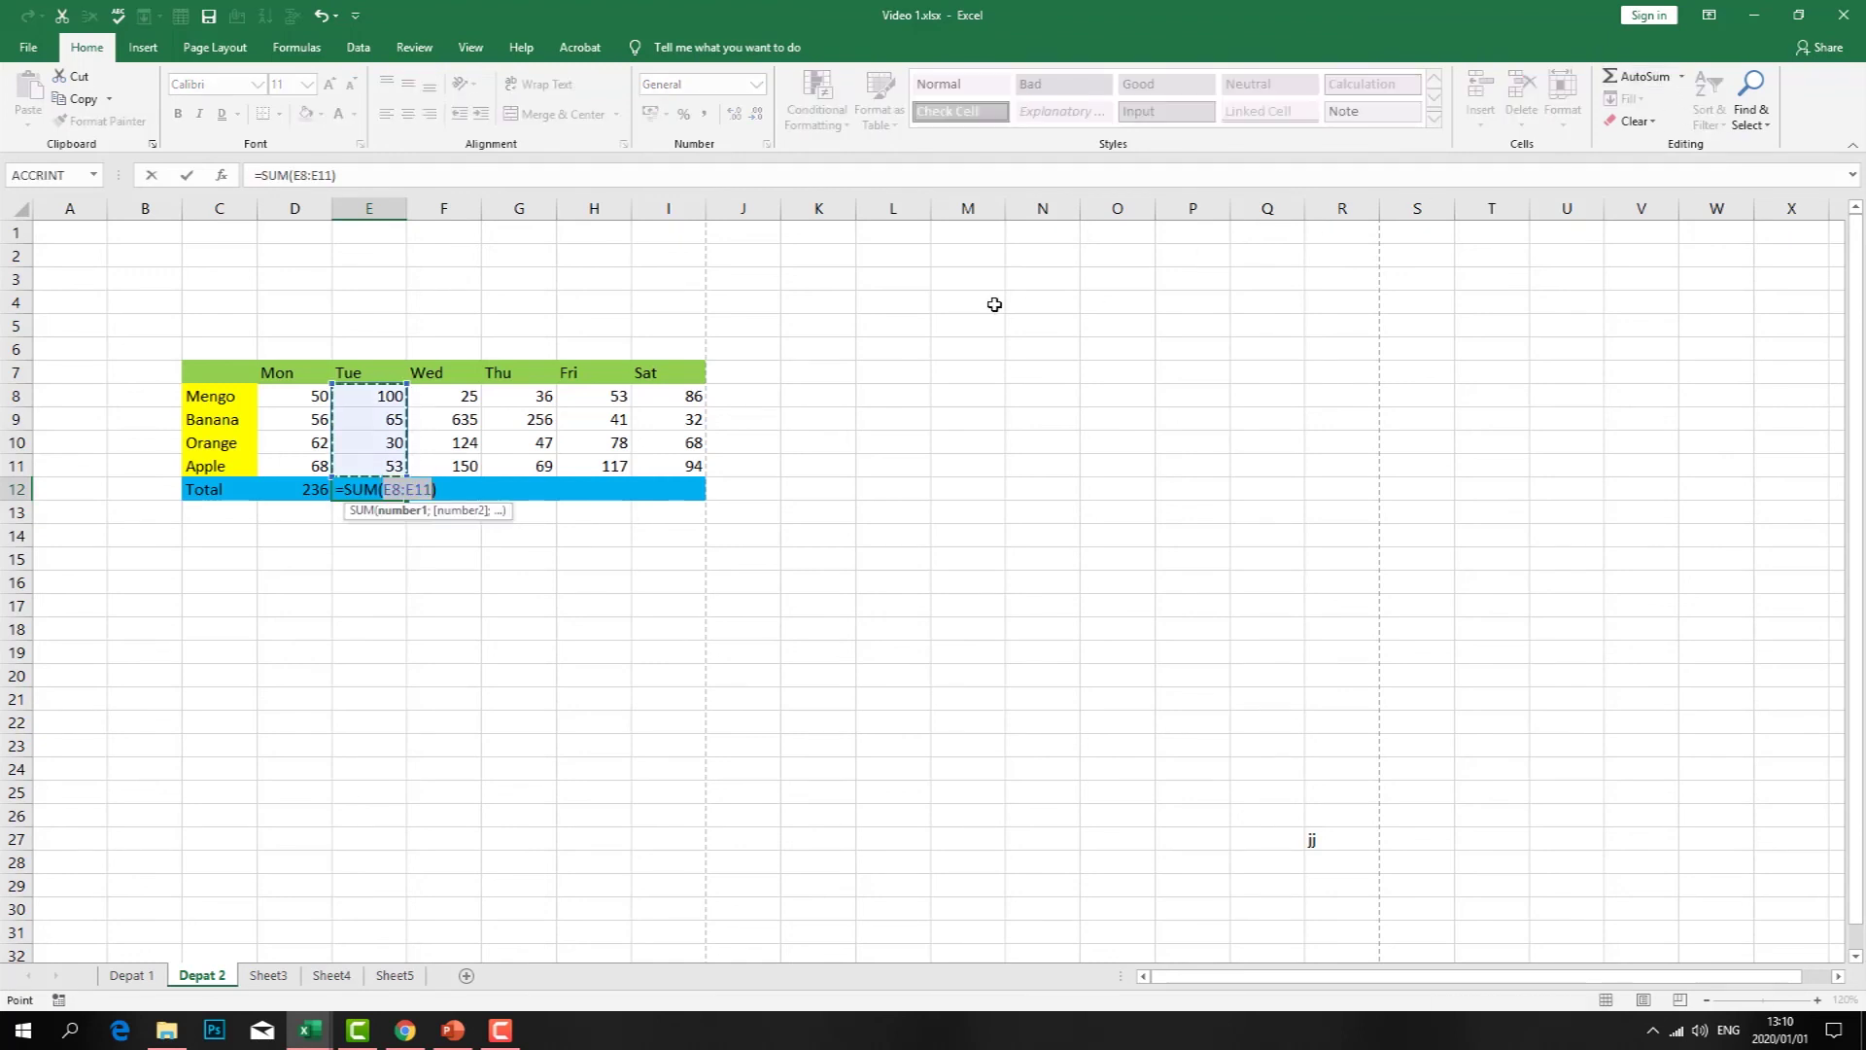
{"action": "key", "text": "Return"}
{"action": "left_click", "coordinate": [467, 489]}
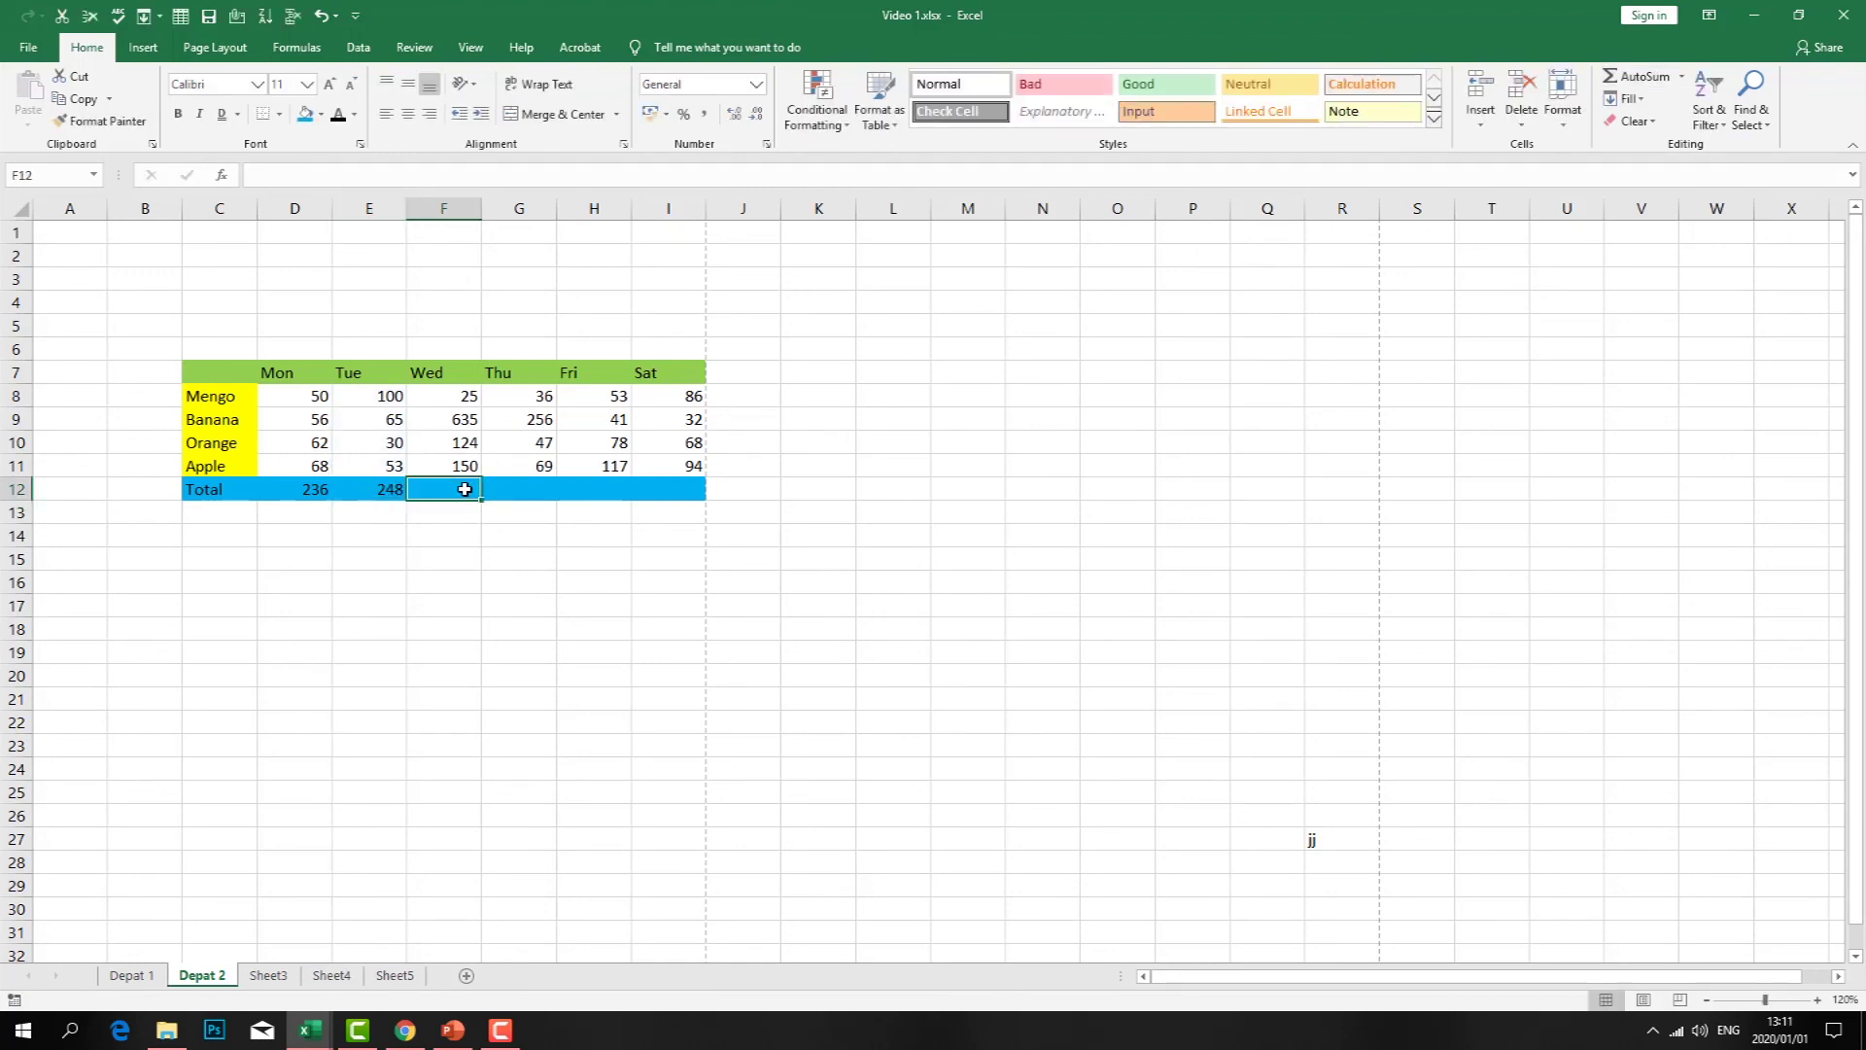
{"action": "left_click", "coordinate": [1642, 80]}
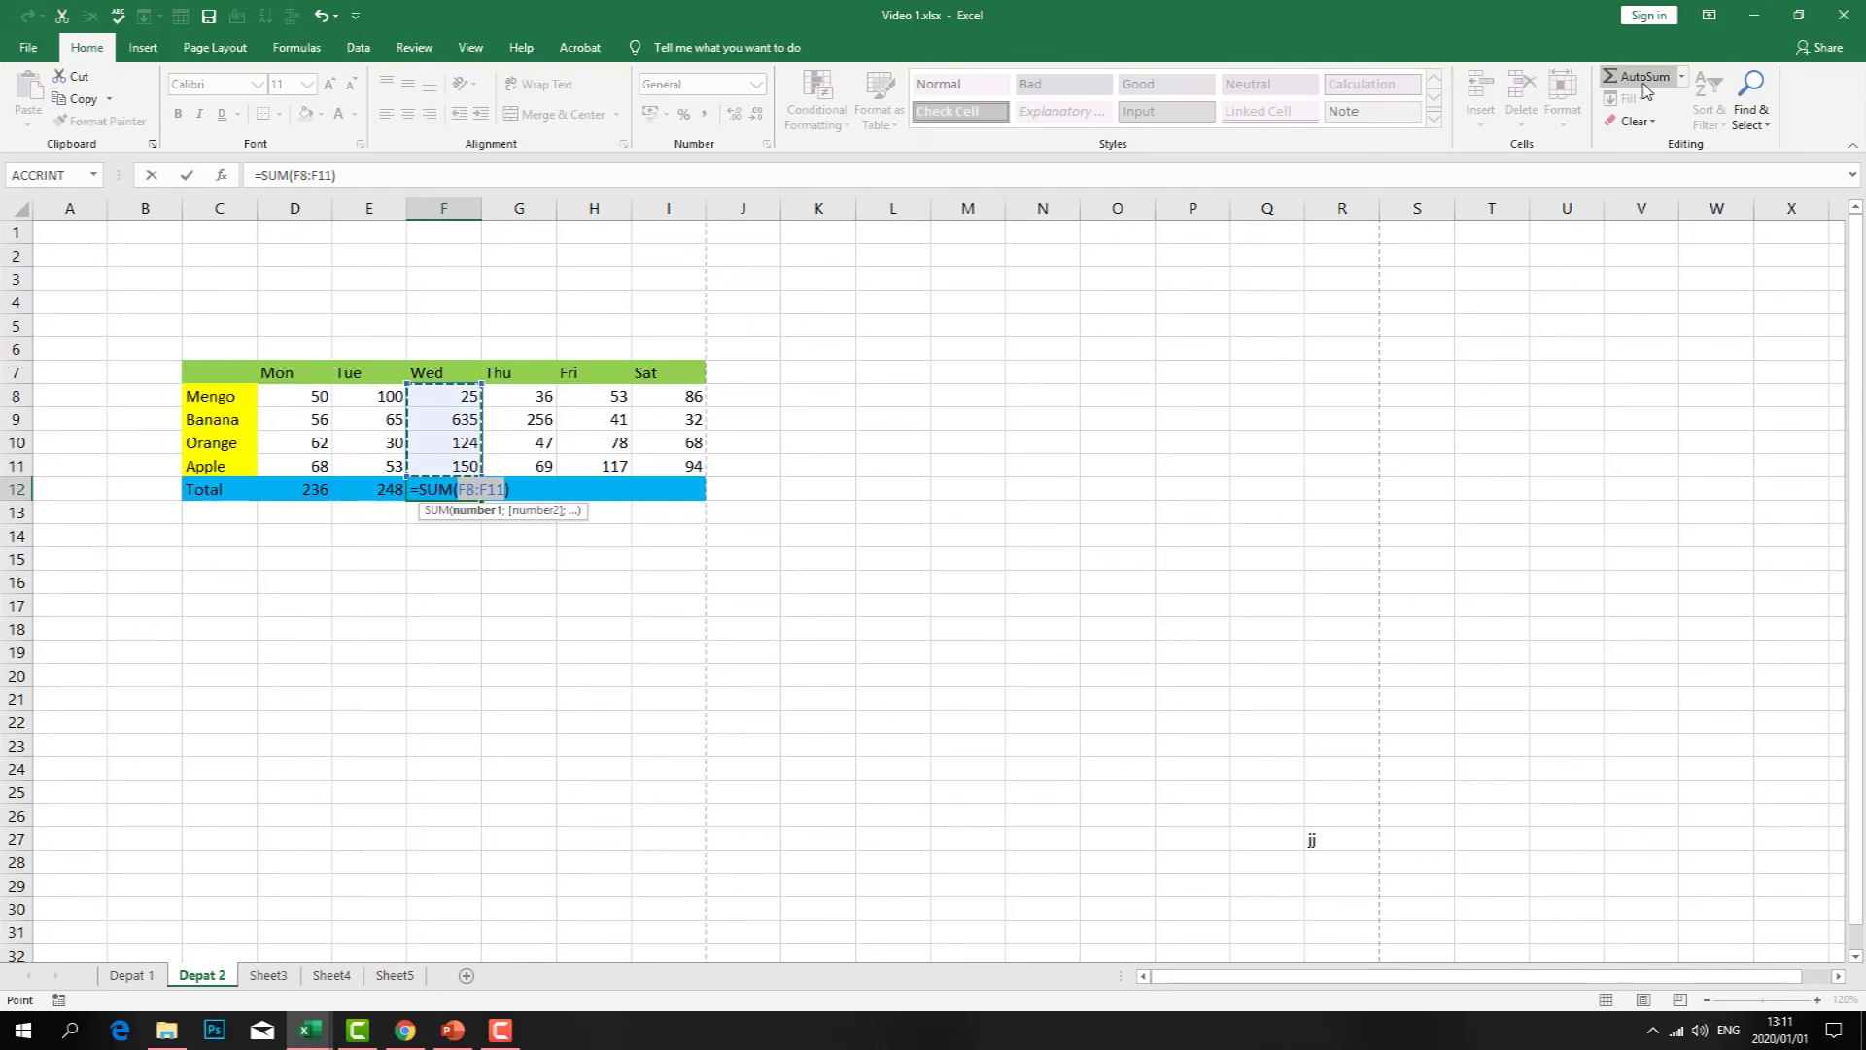
{"action": "key", "text": "Return"}
{"action": "left_click", "coordinate": [531, 498]}
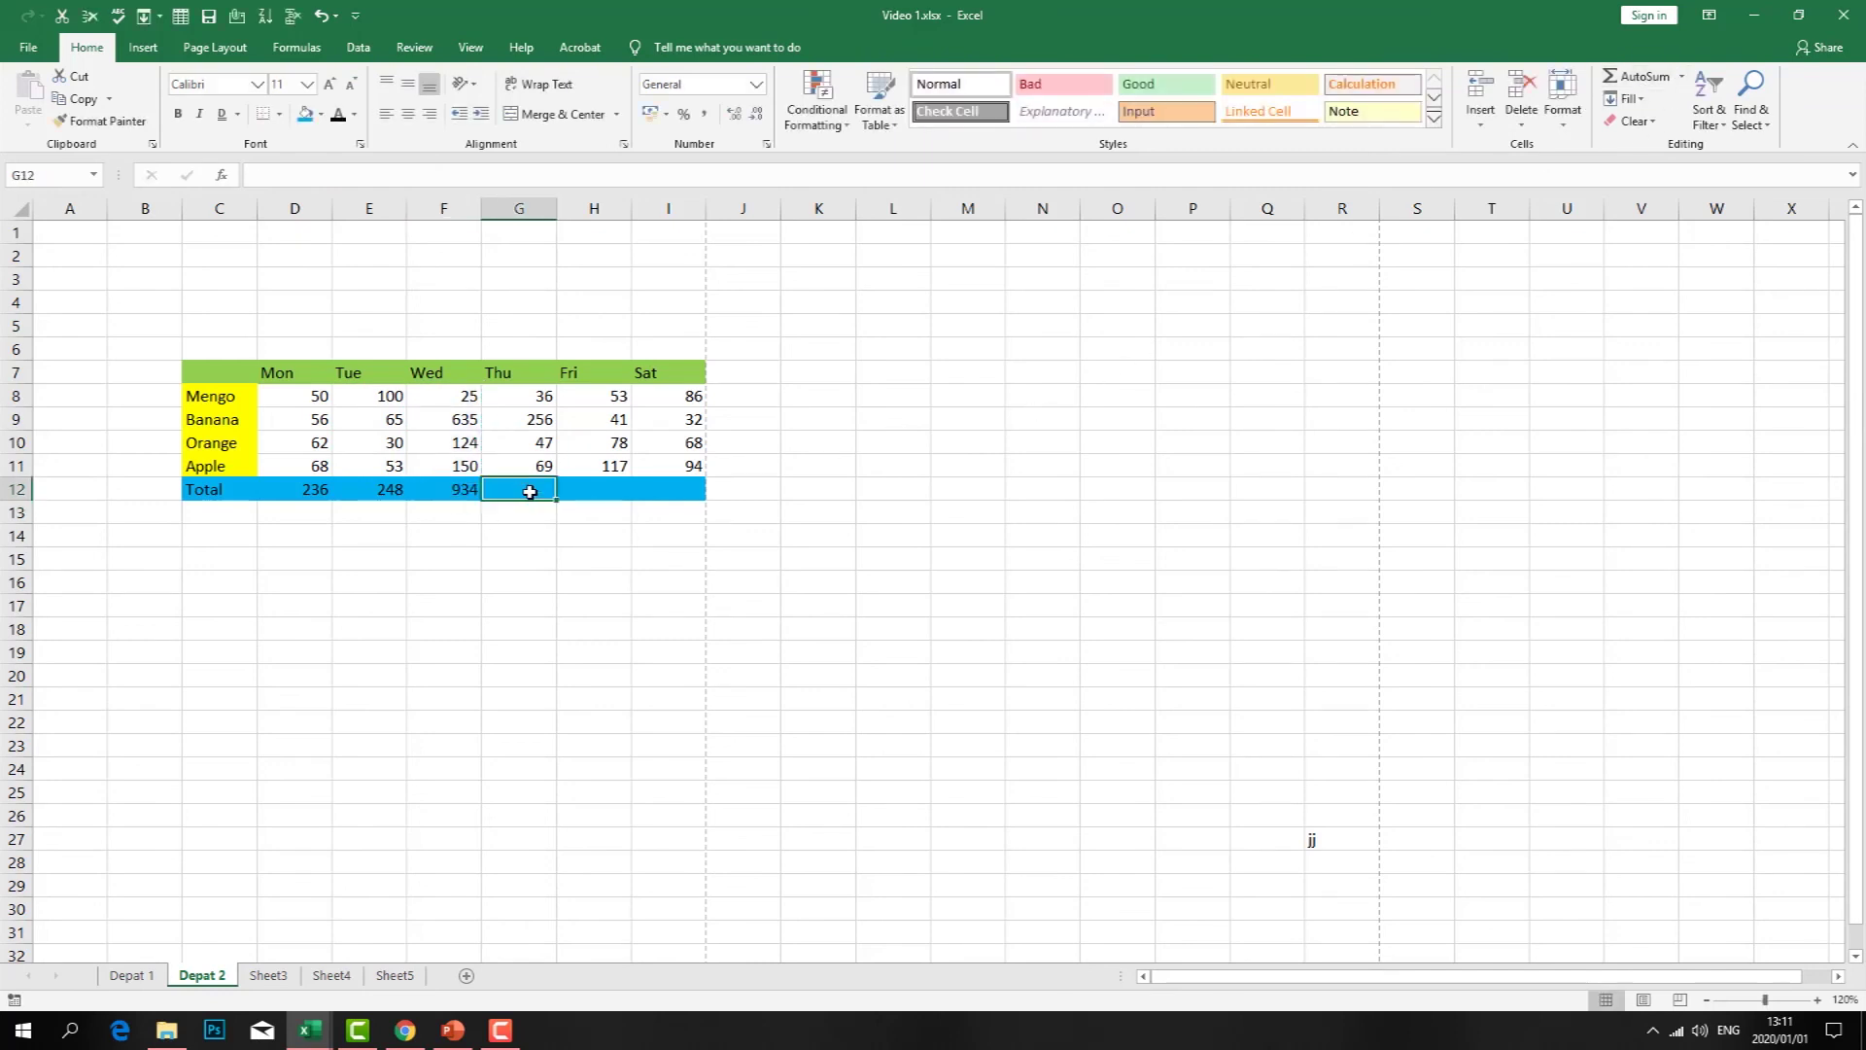
{"action": "left_click", "coordinate": [1628, 80]}
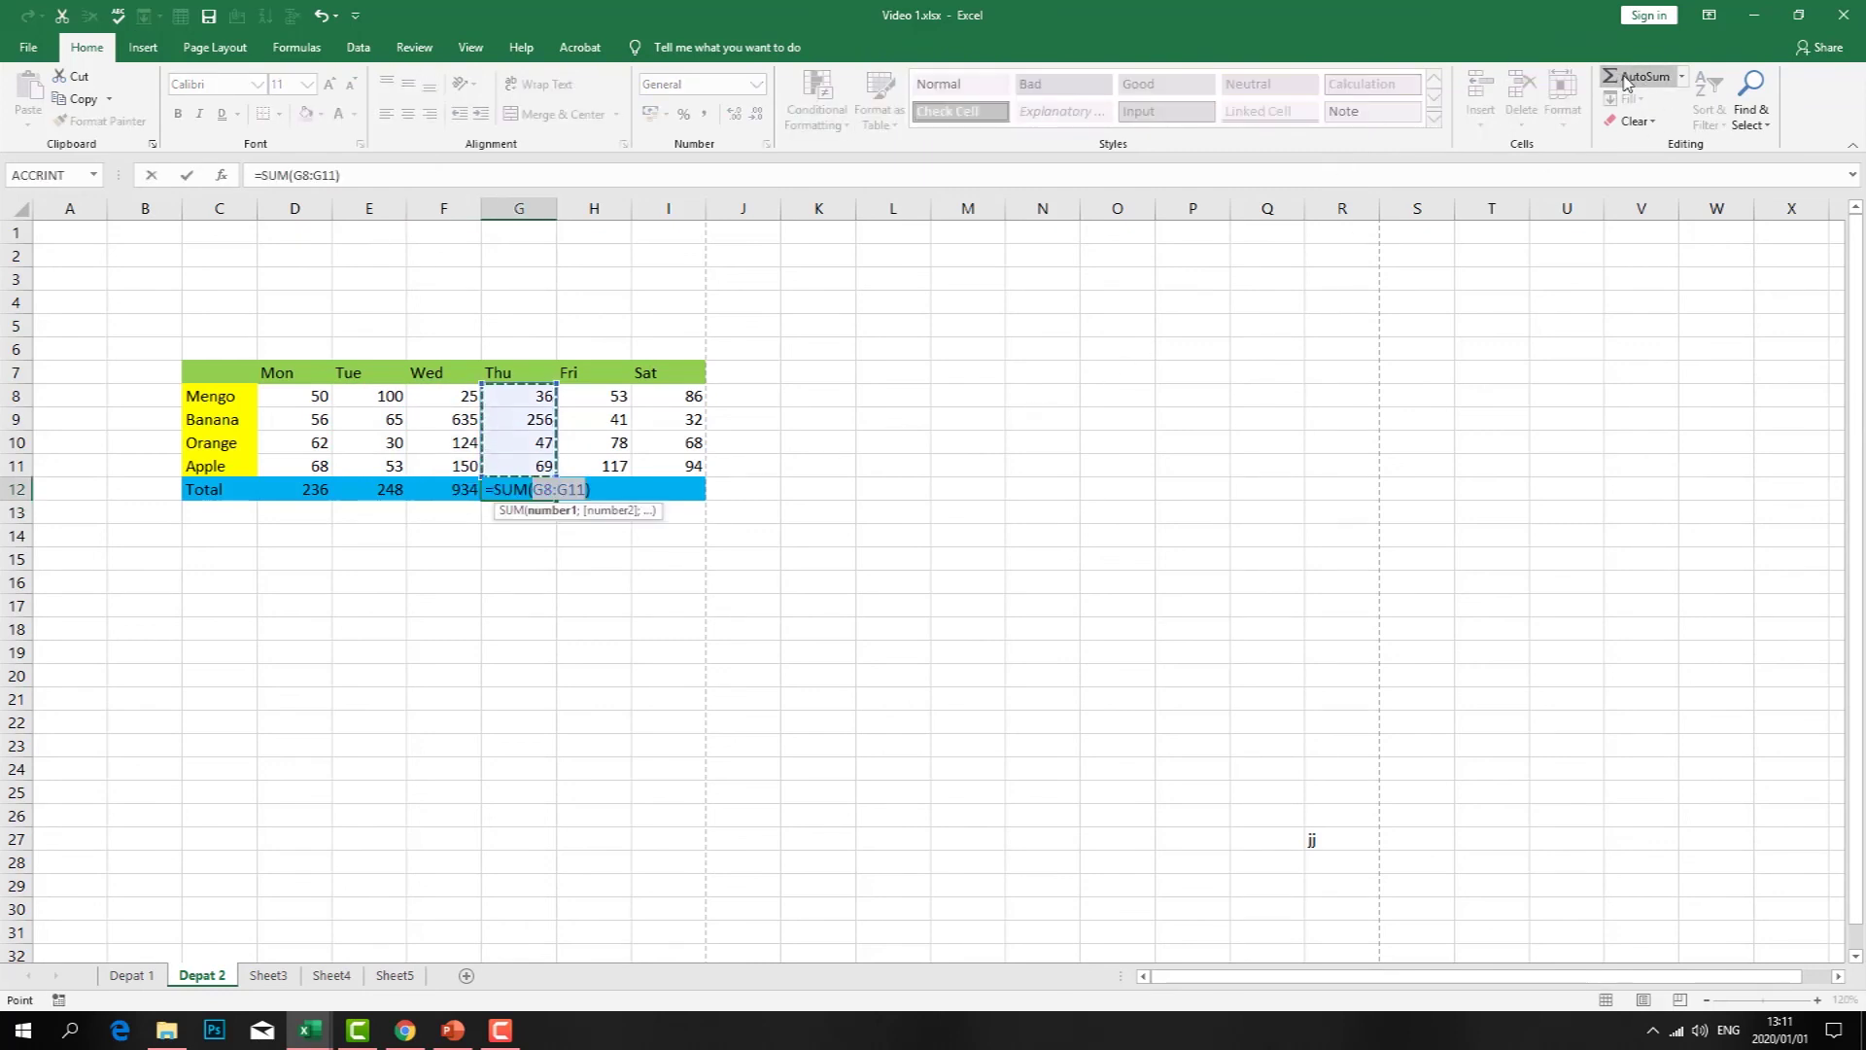
{"action": "key", "text": "Return"}
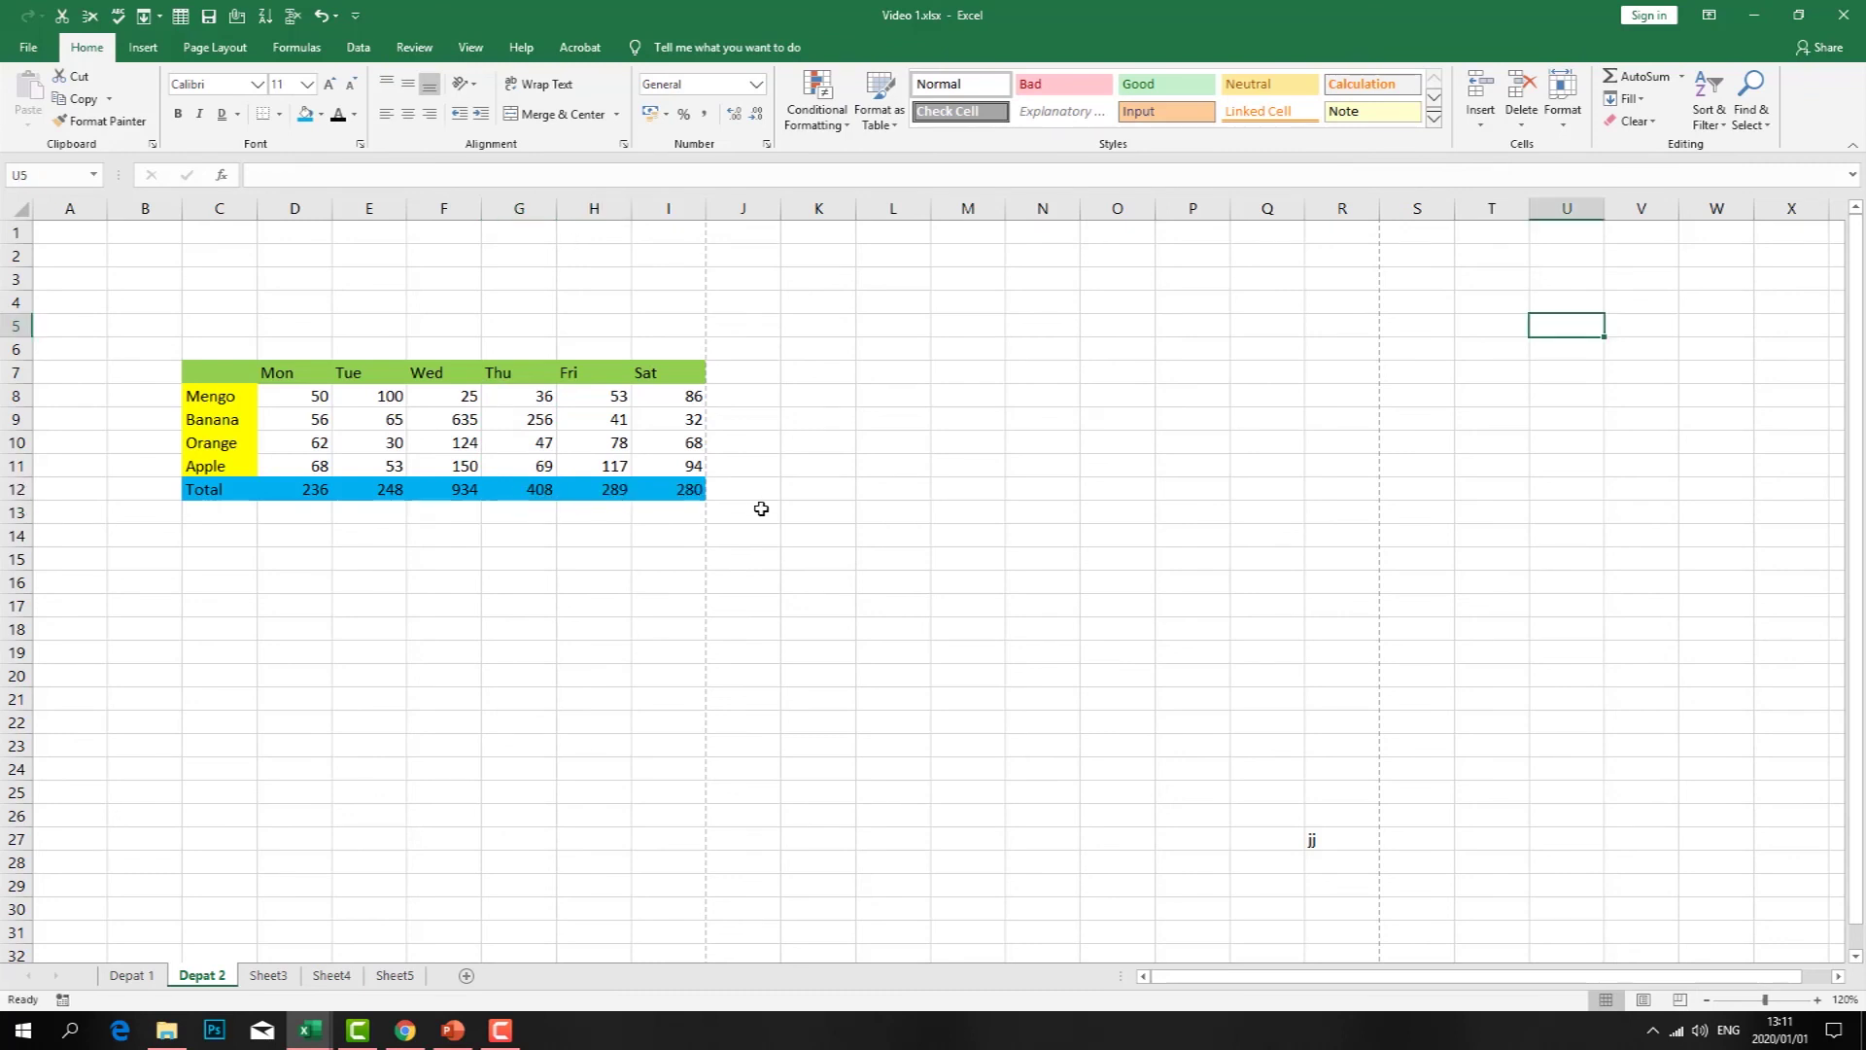
{"action": "left_click", "coordinate": [755, 505]}
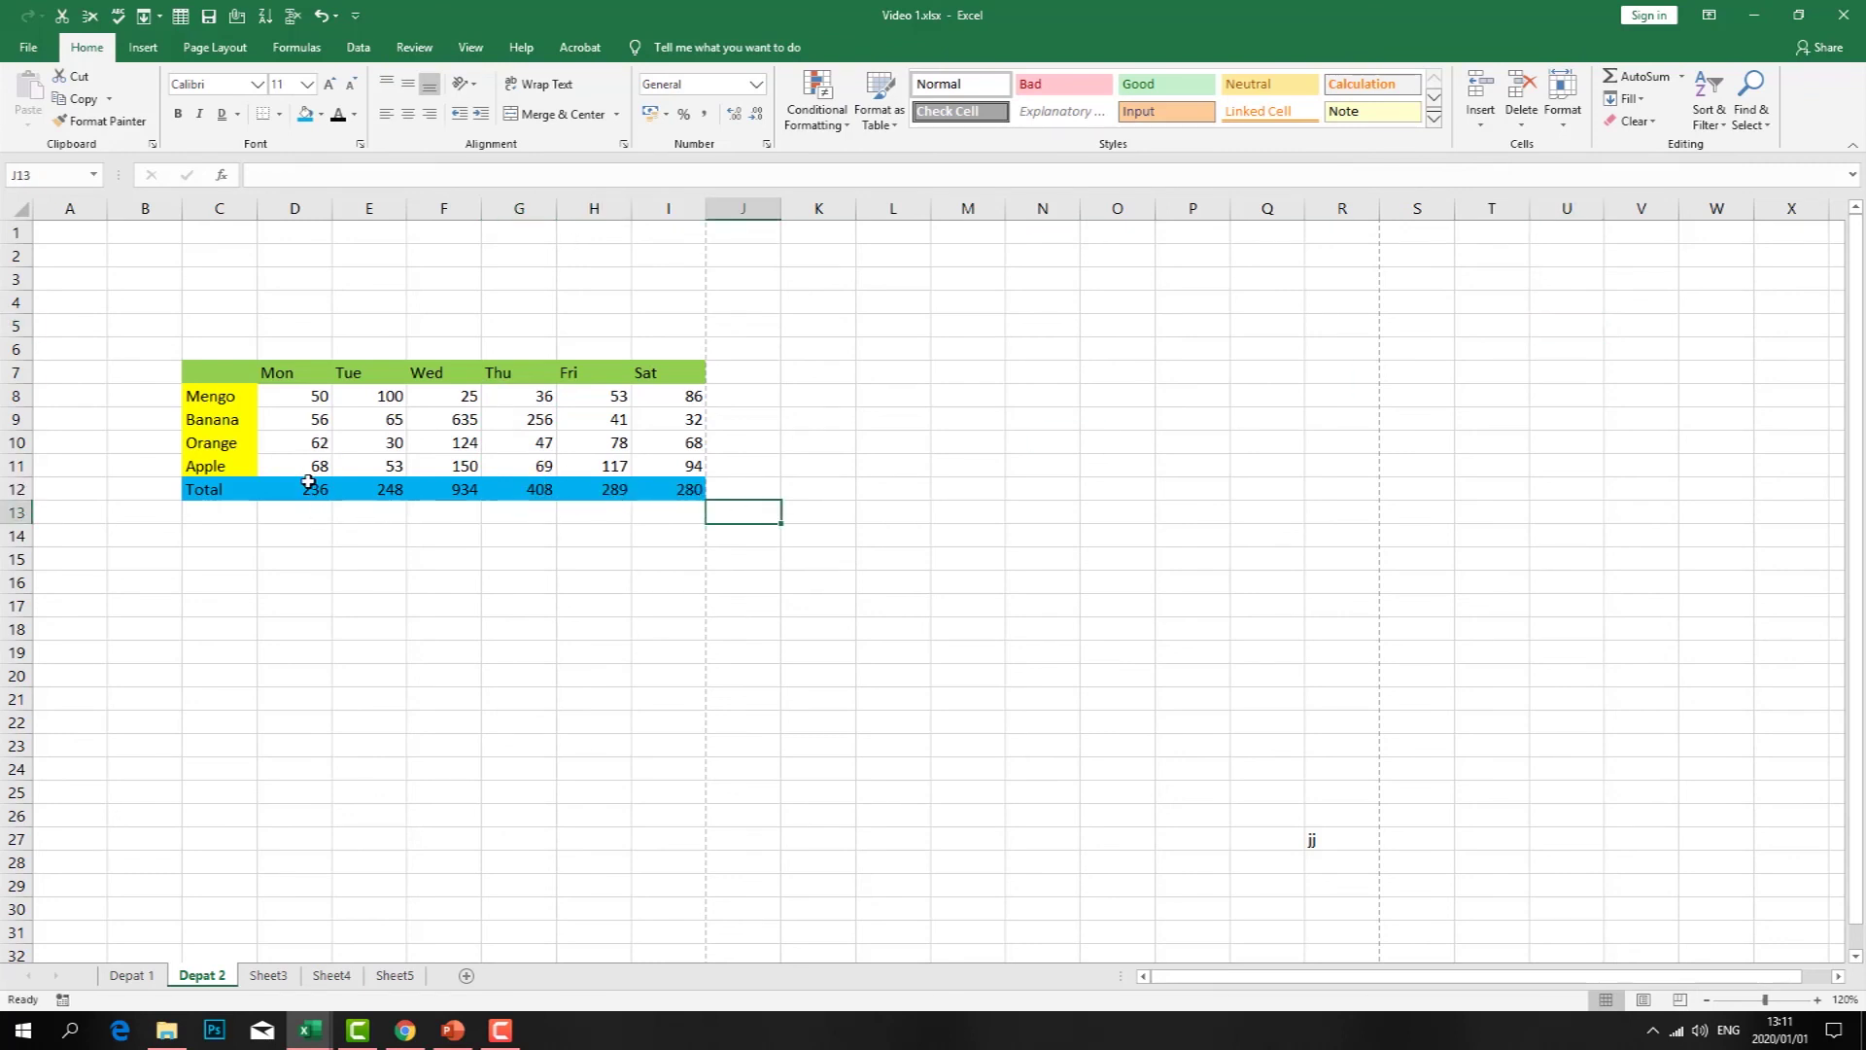
{"action": "left_click_drag", "start_coordinate": [305, 491], "coordinate": [645, 488]}
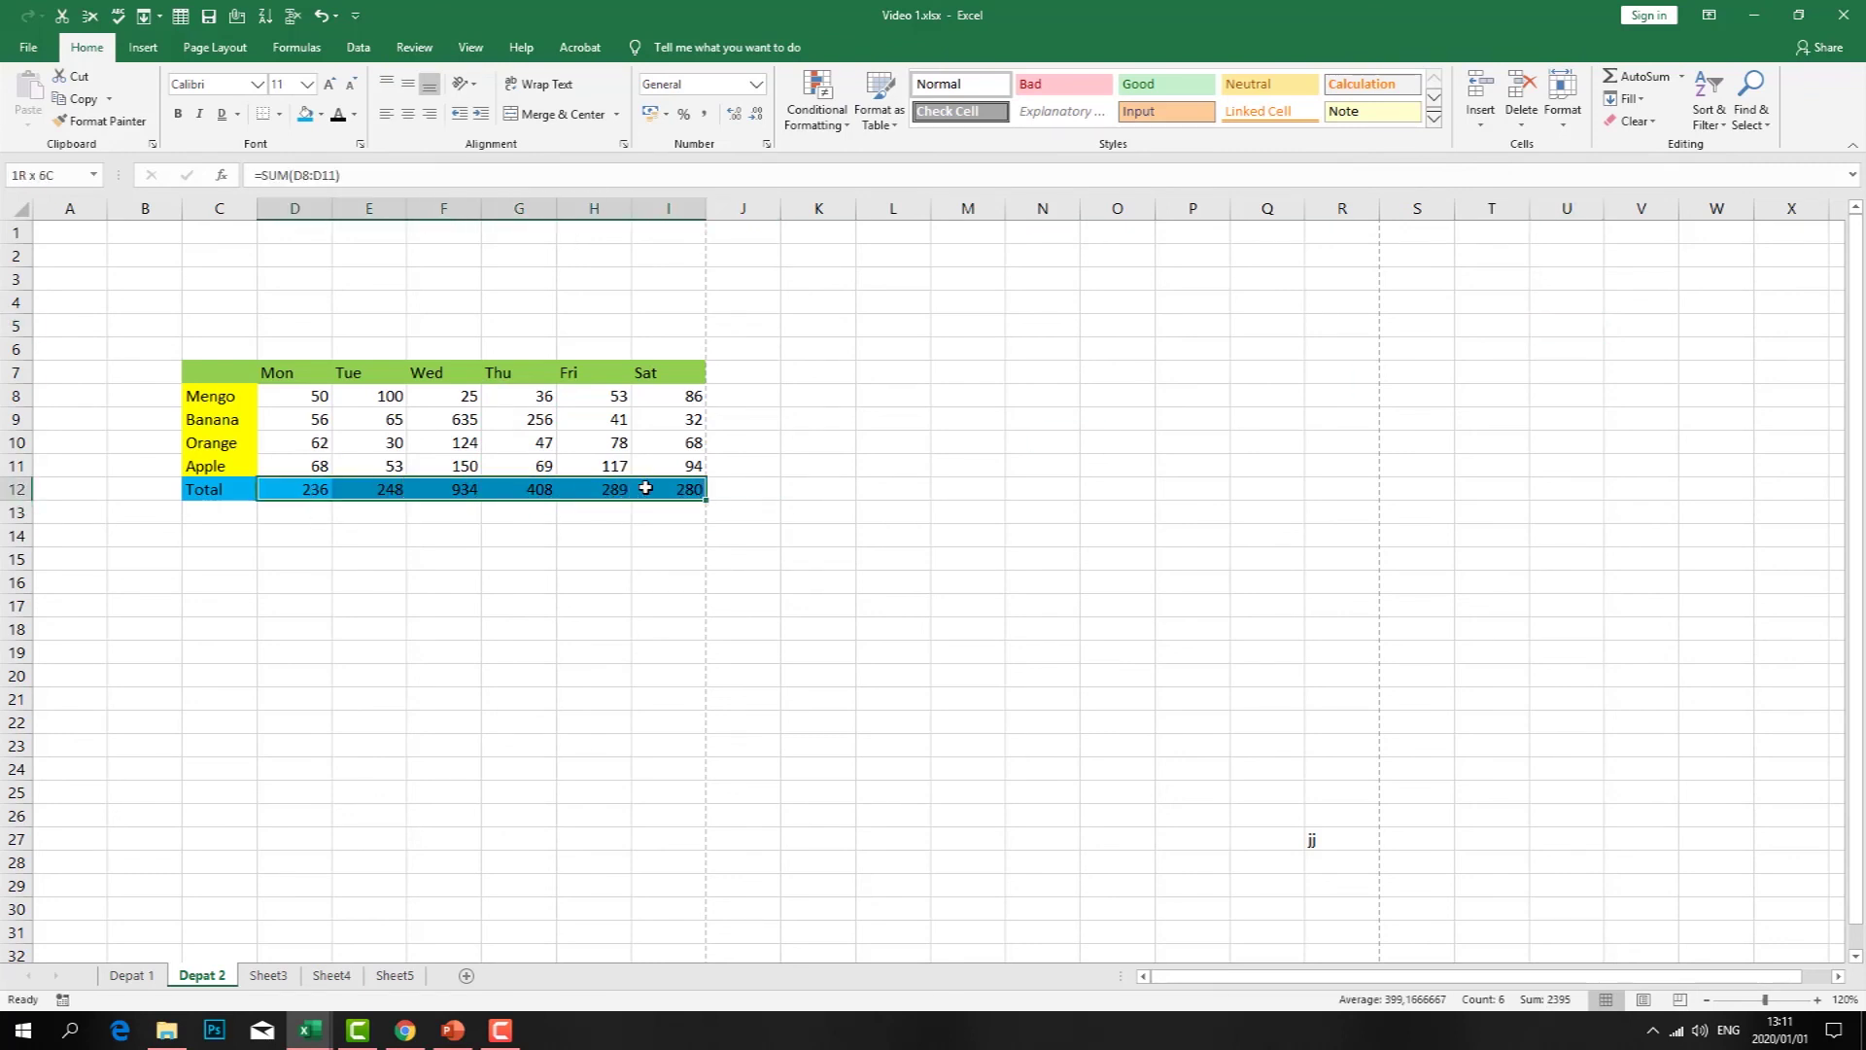
{"action": "left_click", "coordinate": [143, 46]}
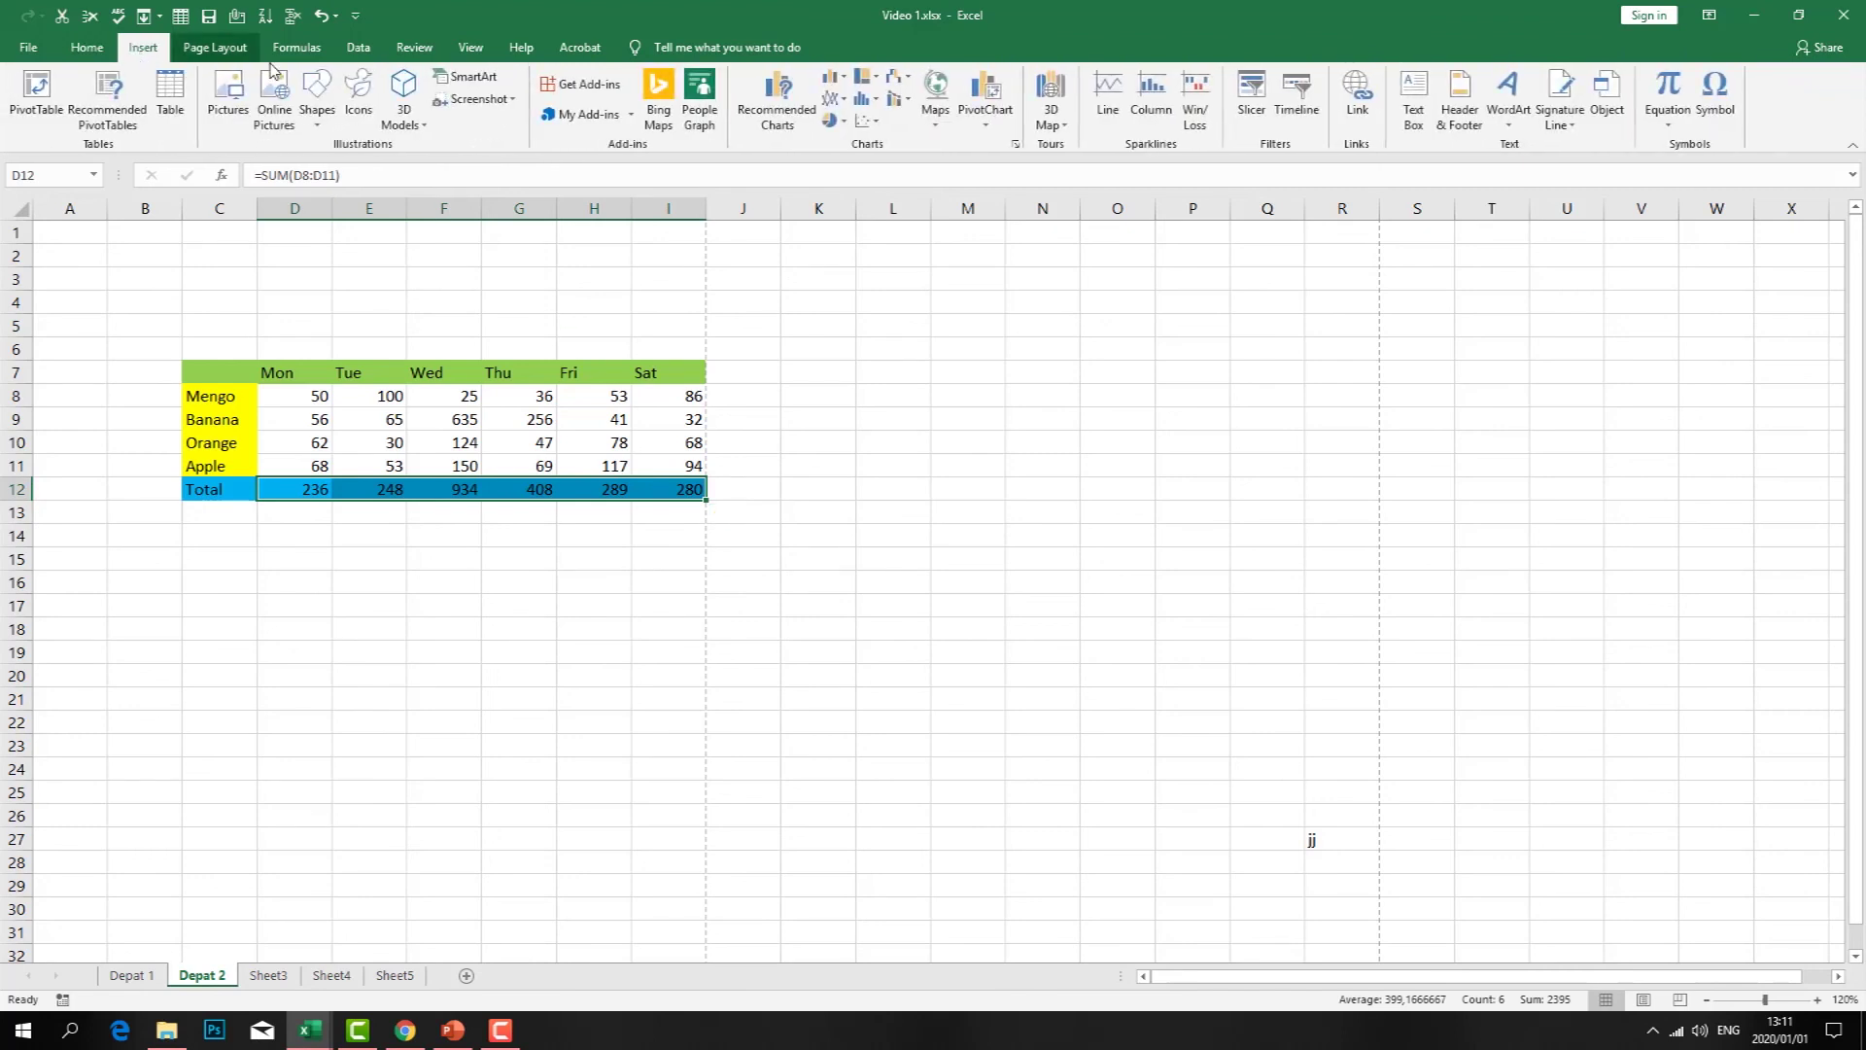
{"action": "left_click", "coordinate": [780, 112]}
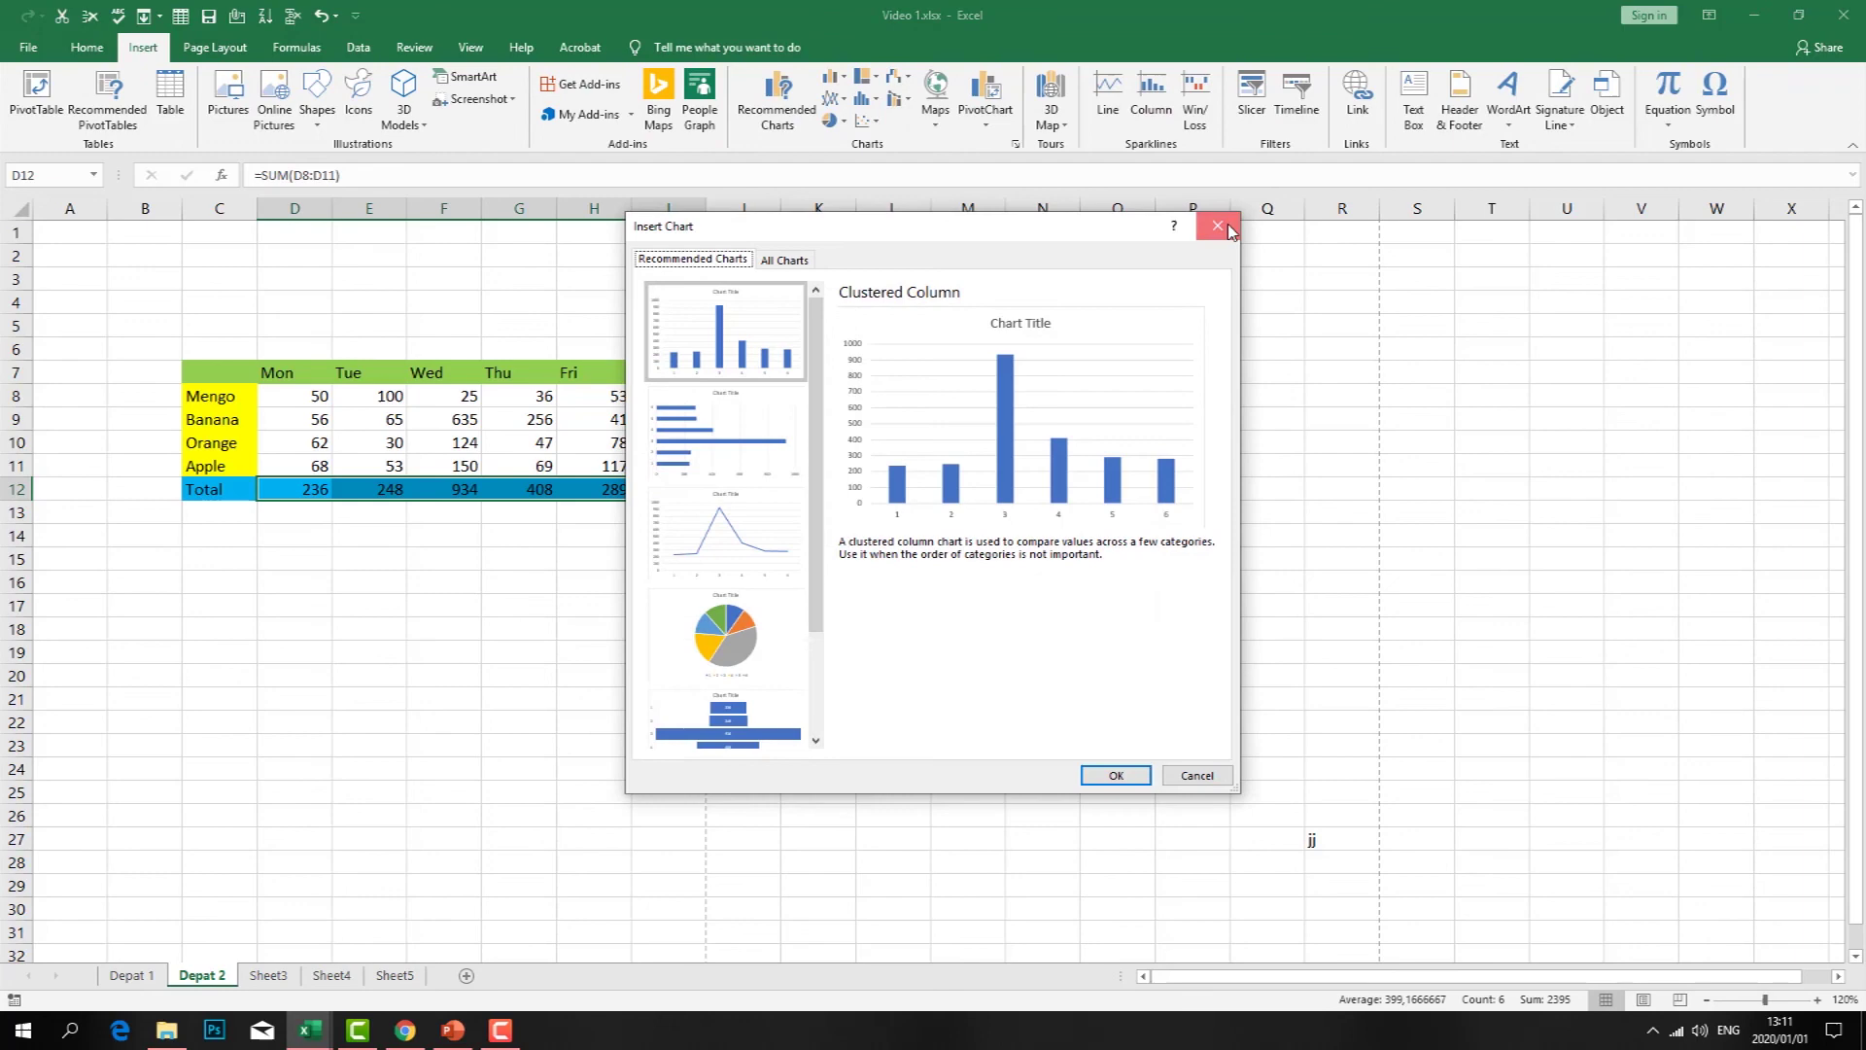
{"action": "key", "text": "Escape"}
- Insert the recommended Clustered Column chart for the whole table C7:I12 and move it beside the table, starting at about cell K4
{"action": "left_click", "coordinate": [329, 391]}
{"action": "left_click_drag", "start_coordinate": [209, 372], "coordinate": [645, 482]}
{"action": "left_click", "coordinate": [819, 109]}
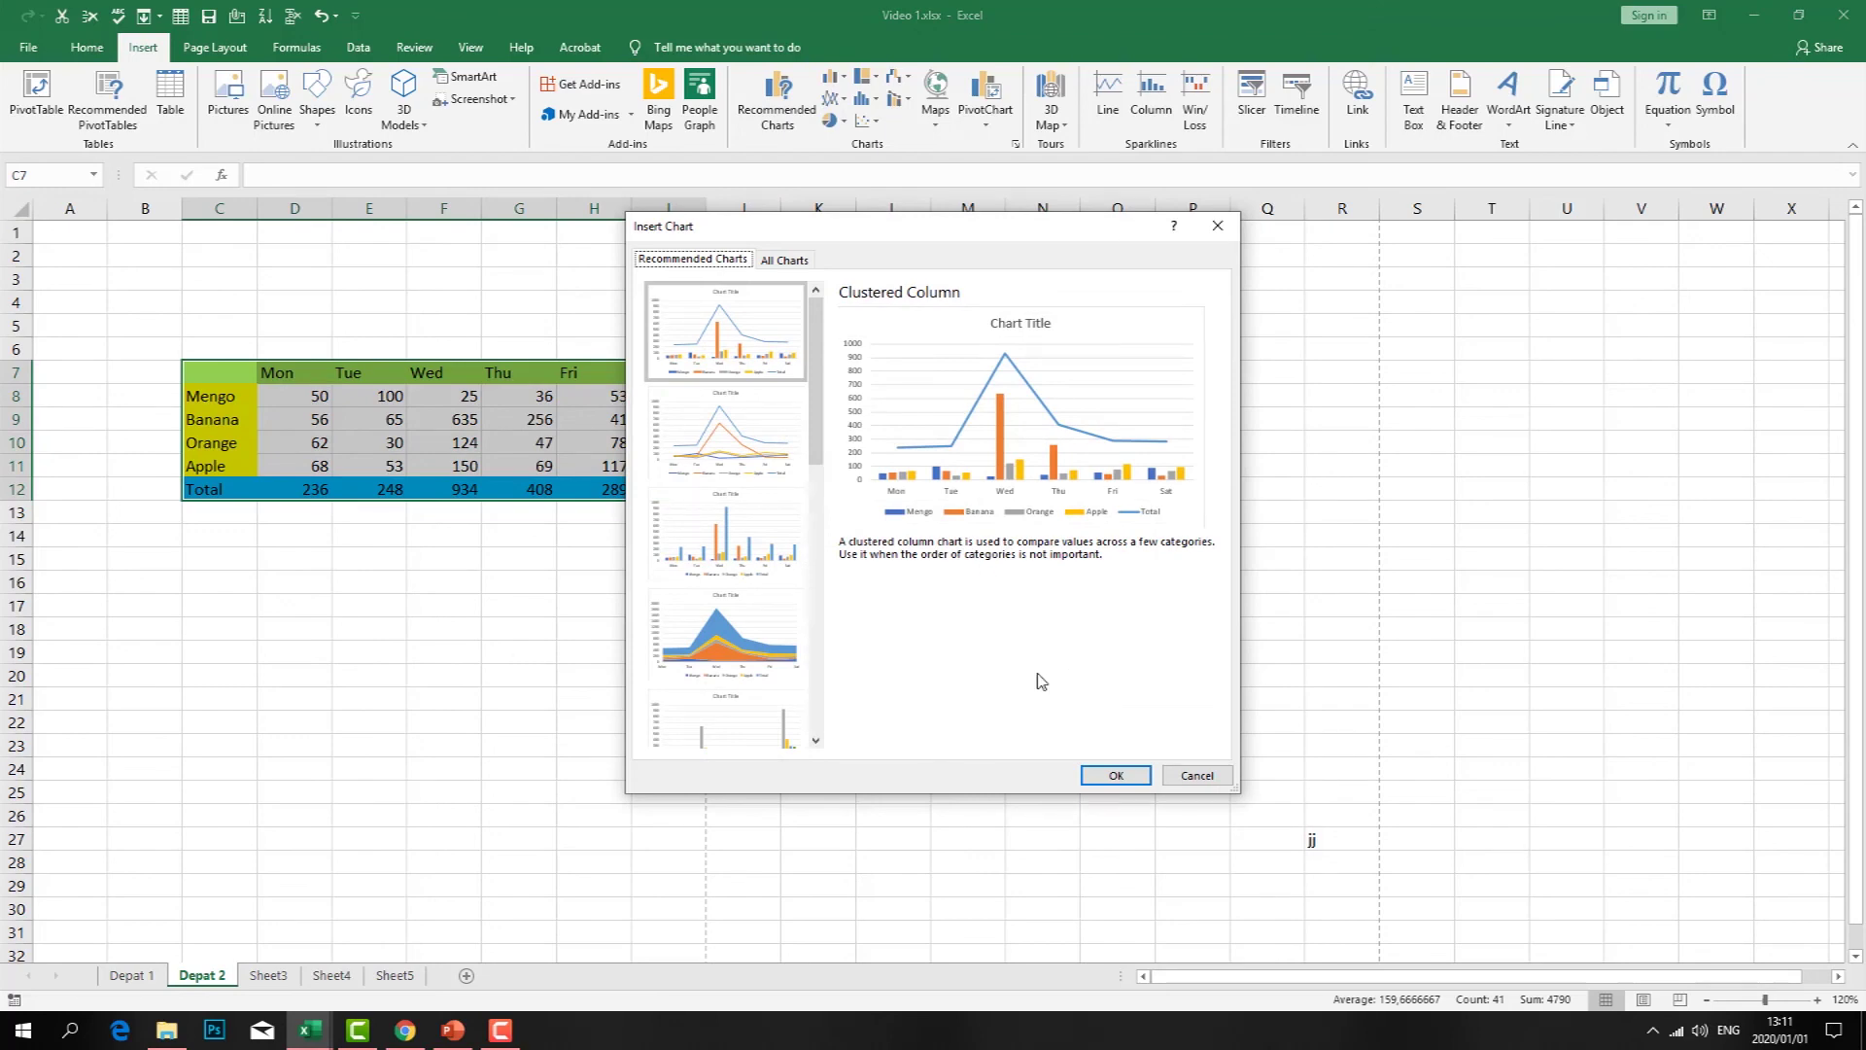
{"action": "left_click", "coordinate": [1113, 775]}
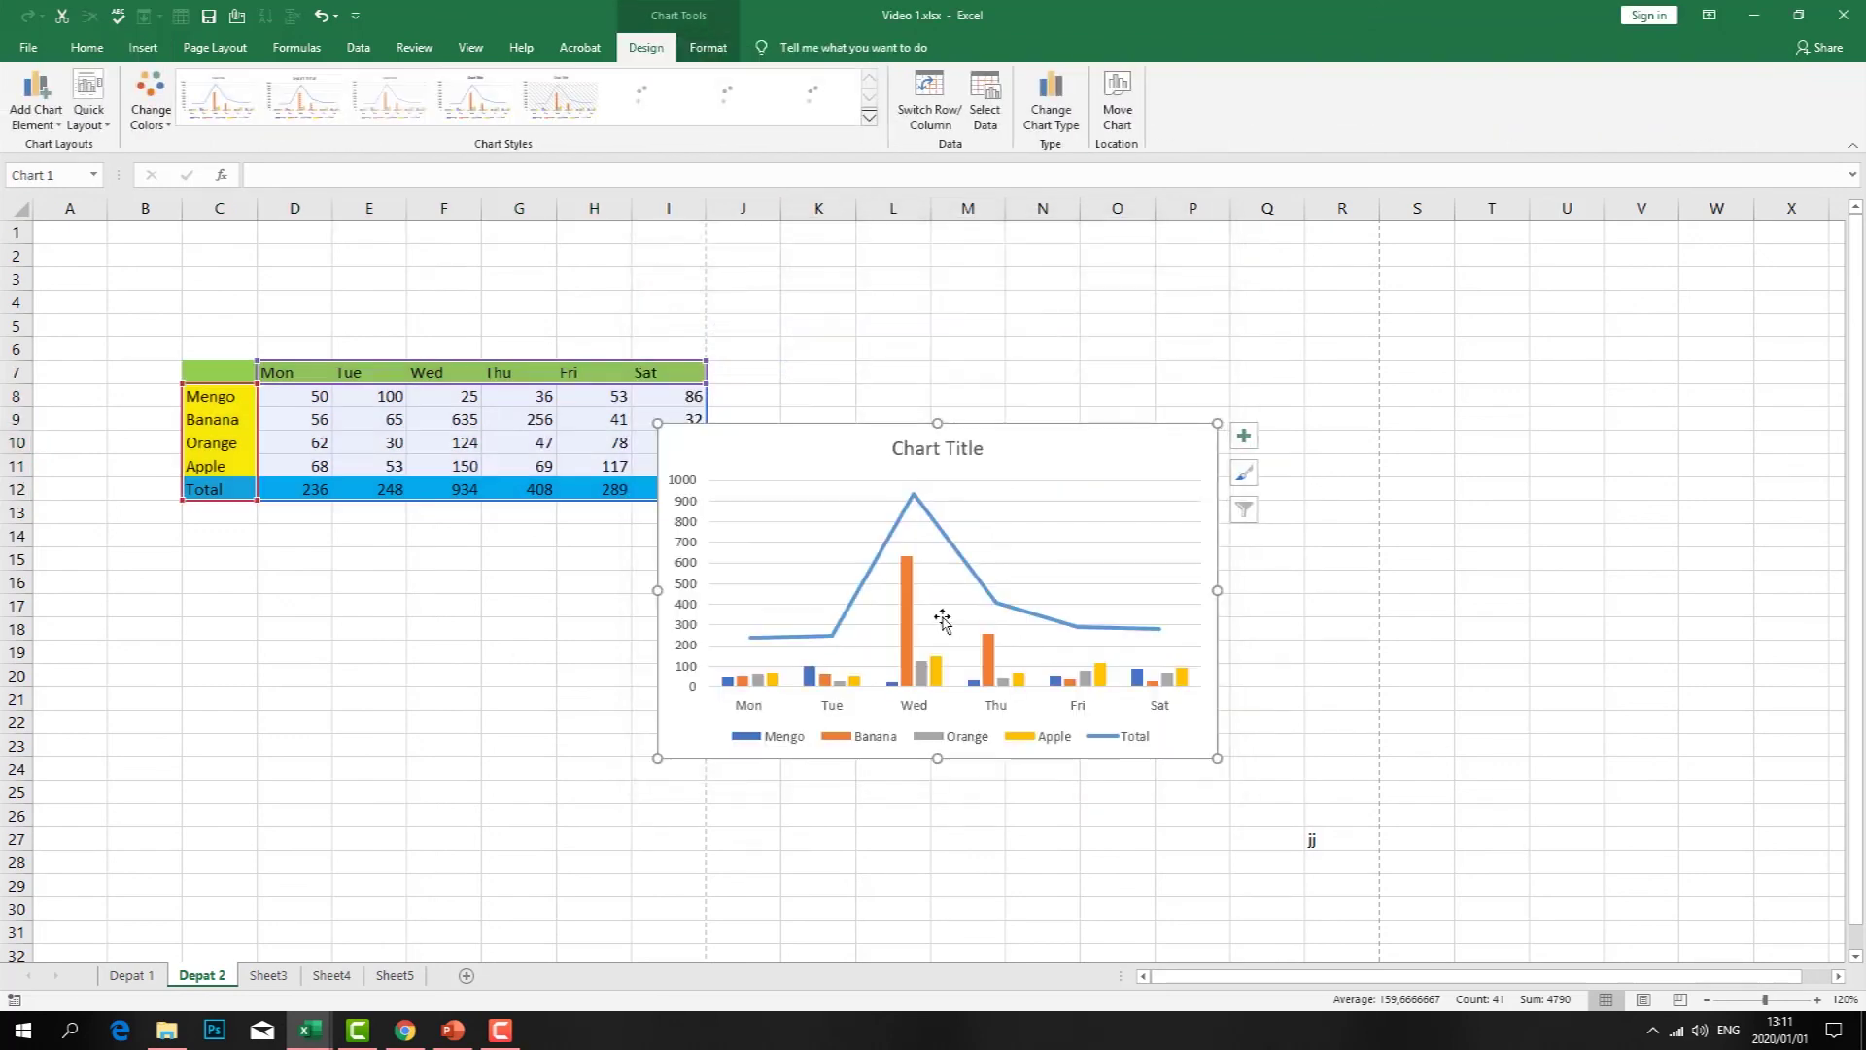
{"action": "left_click_drag", "start_coordinate": [828, 433], "coordinate": [972, 309]}
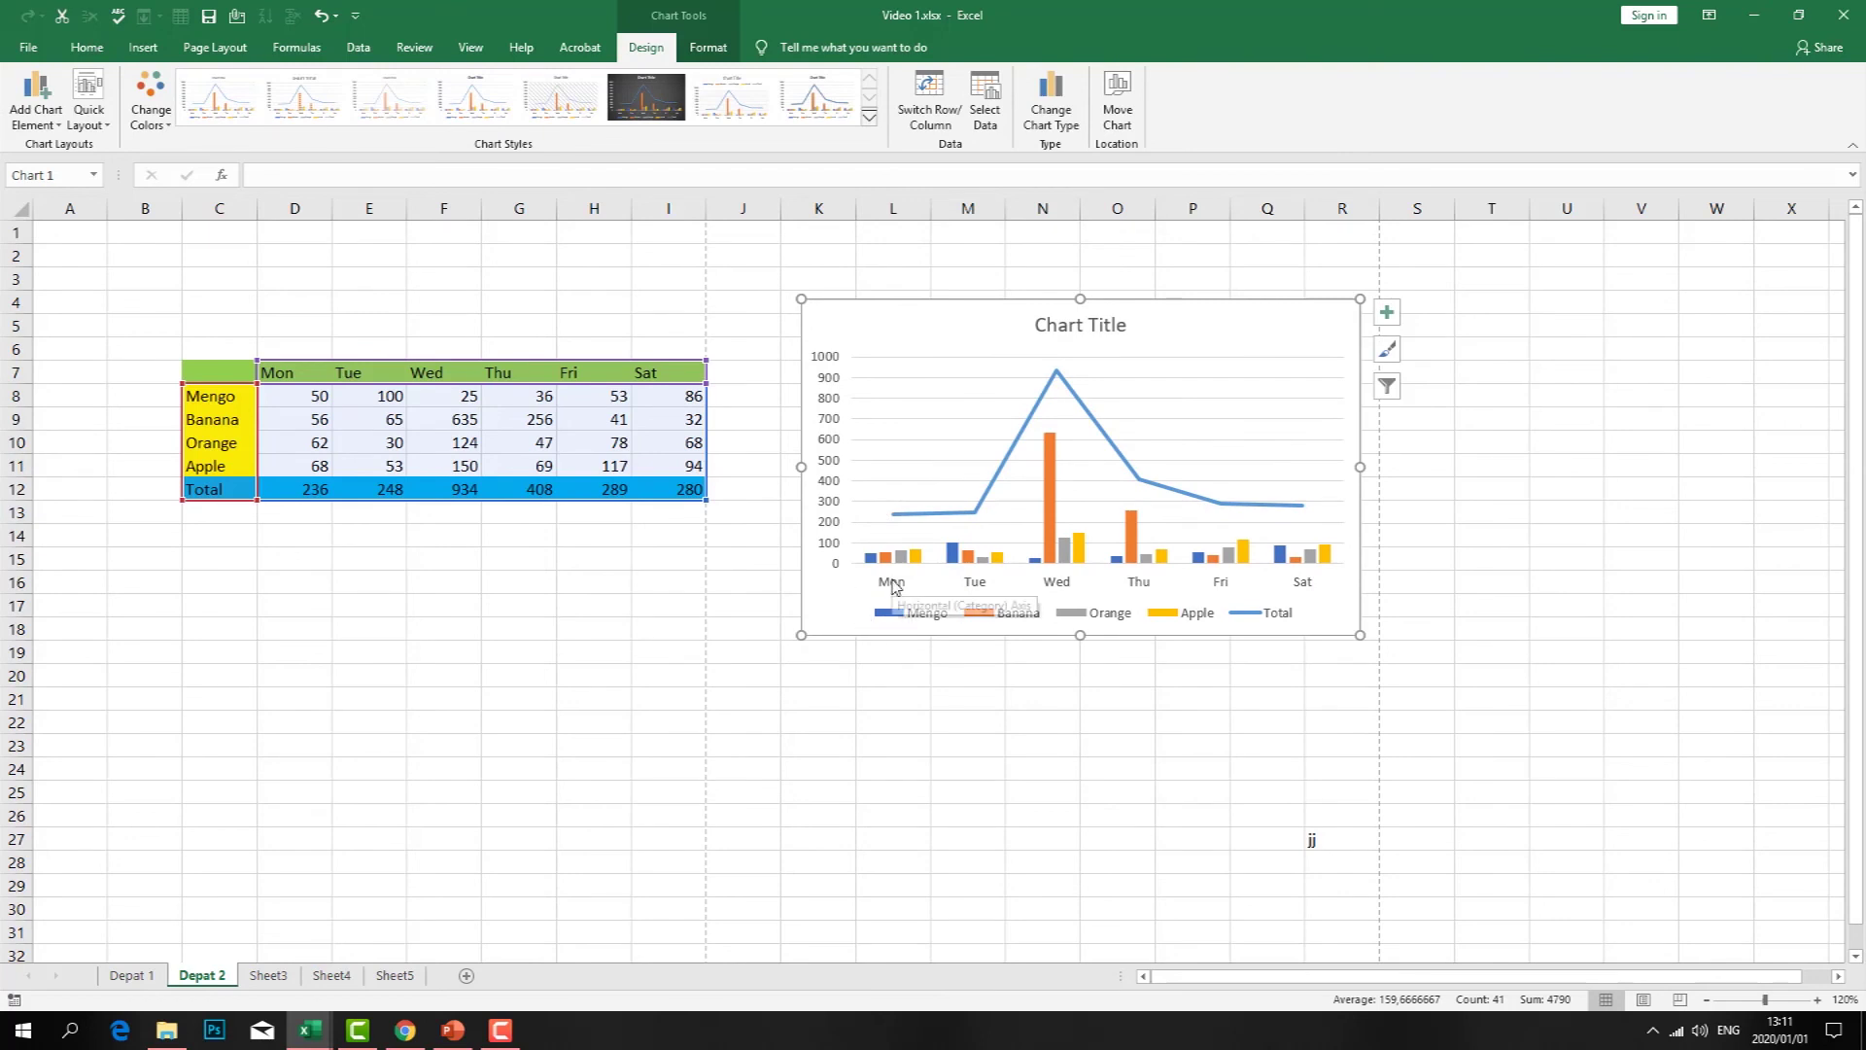
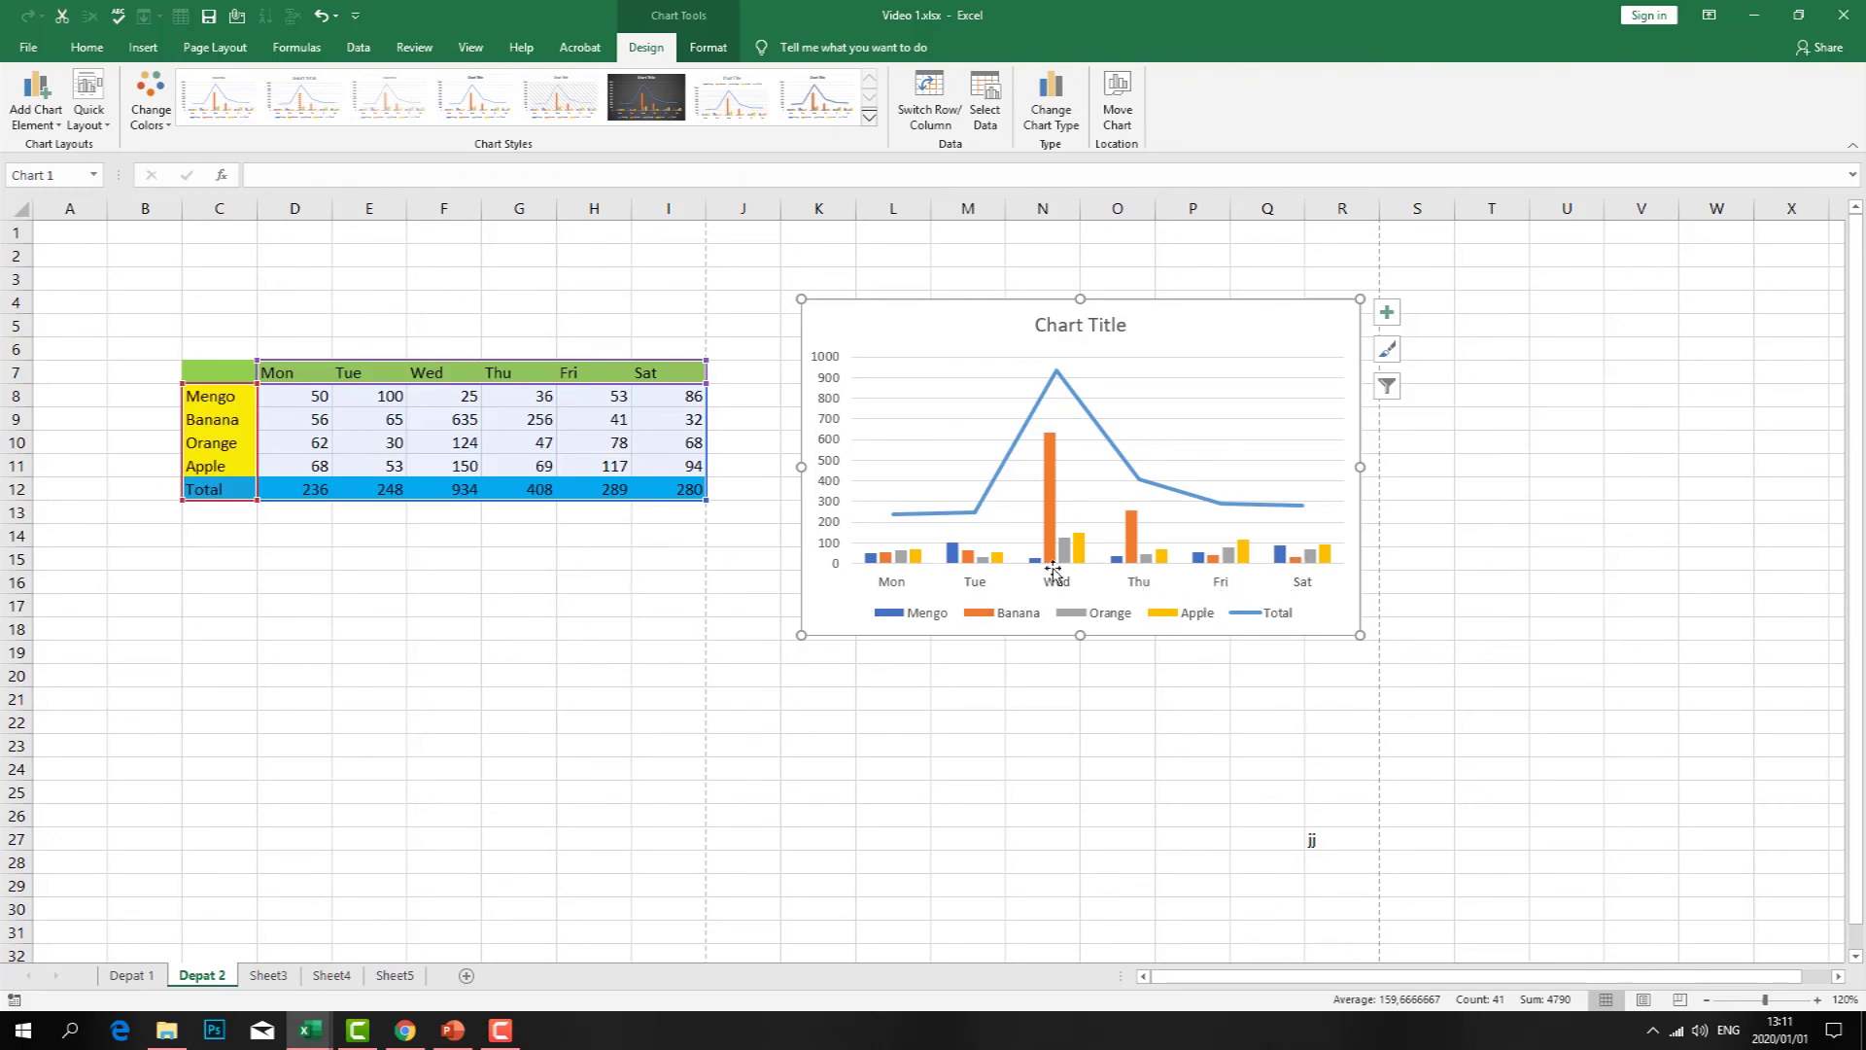
- Shift the chart slightly up and closer to the table, so its corner sits at about cell J3
{"action": "mouse_move", "coordinate": [1057, 444]}
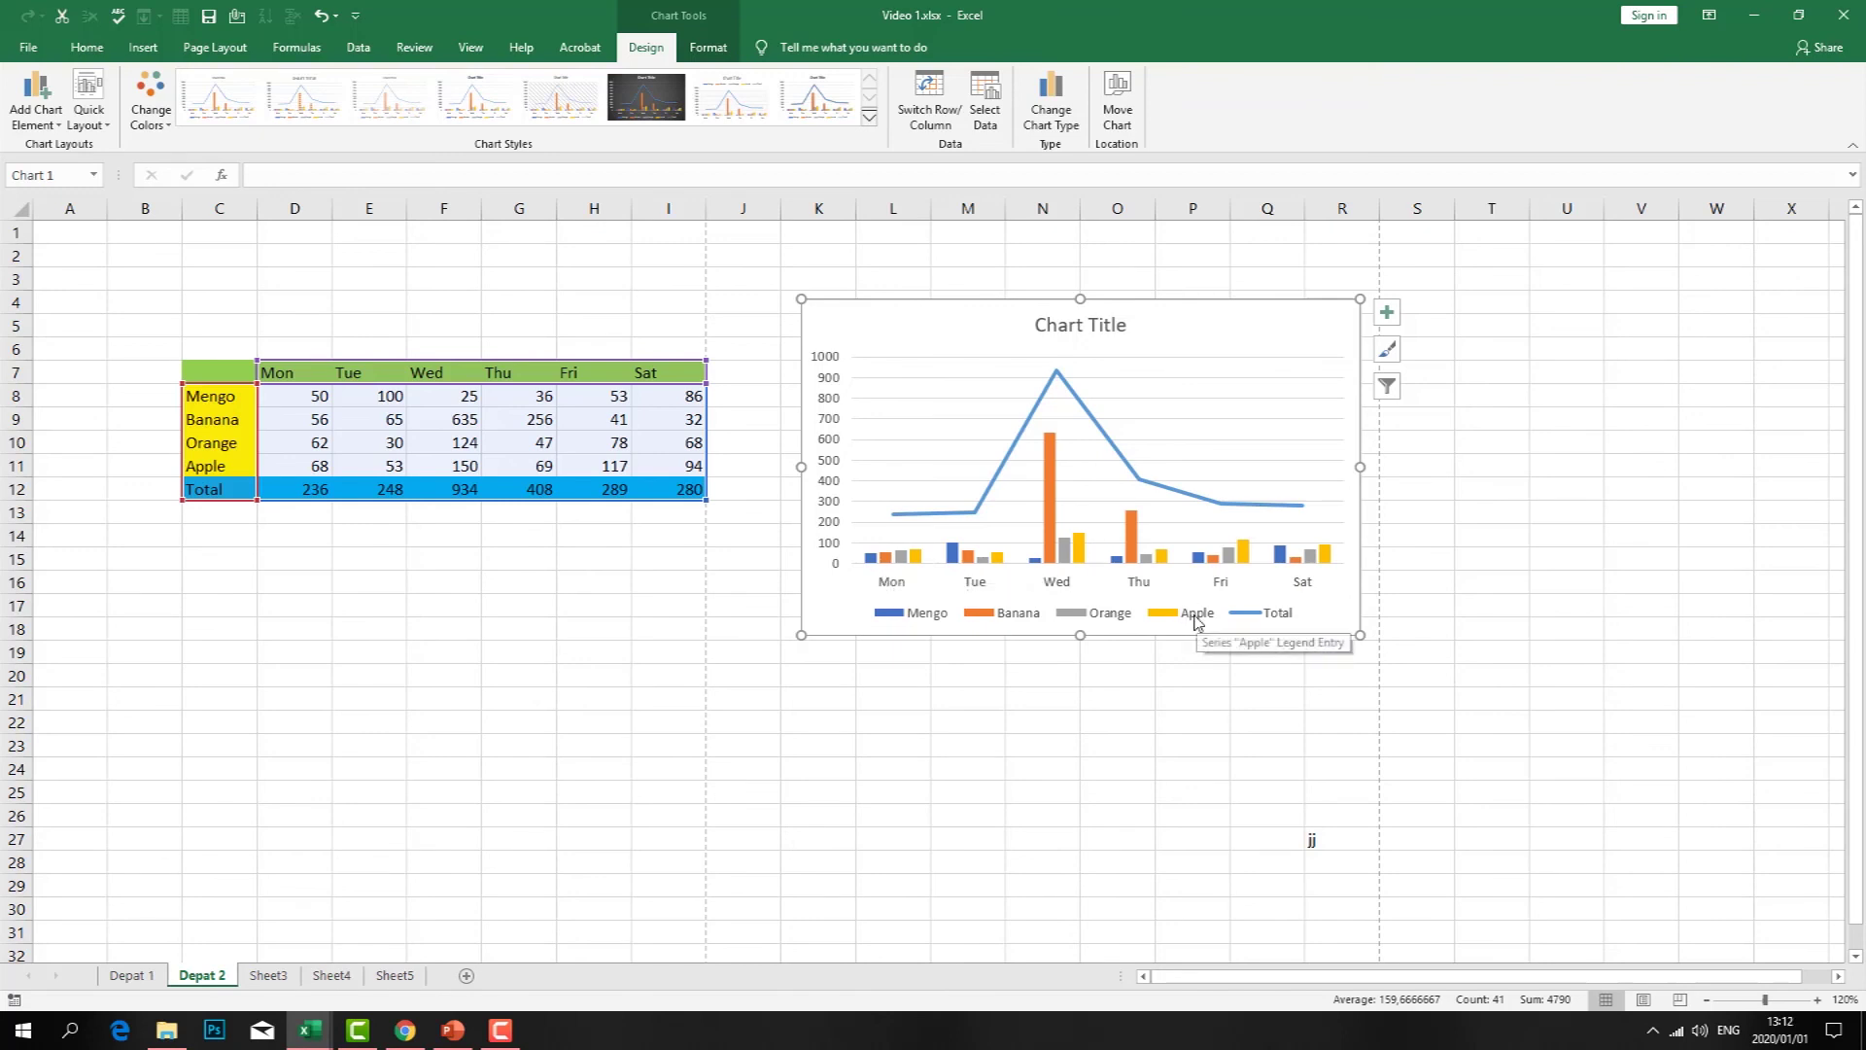
{"action": "mouse_move", "coordinate": [1050, 494]}
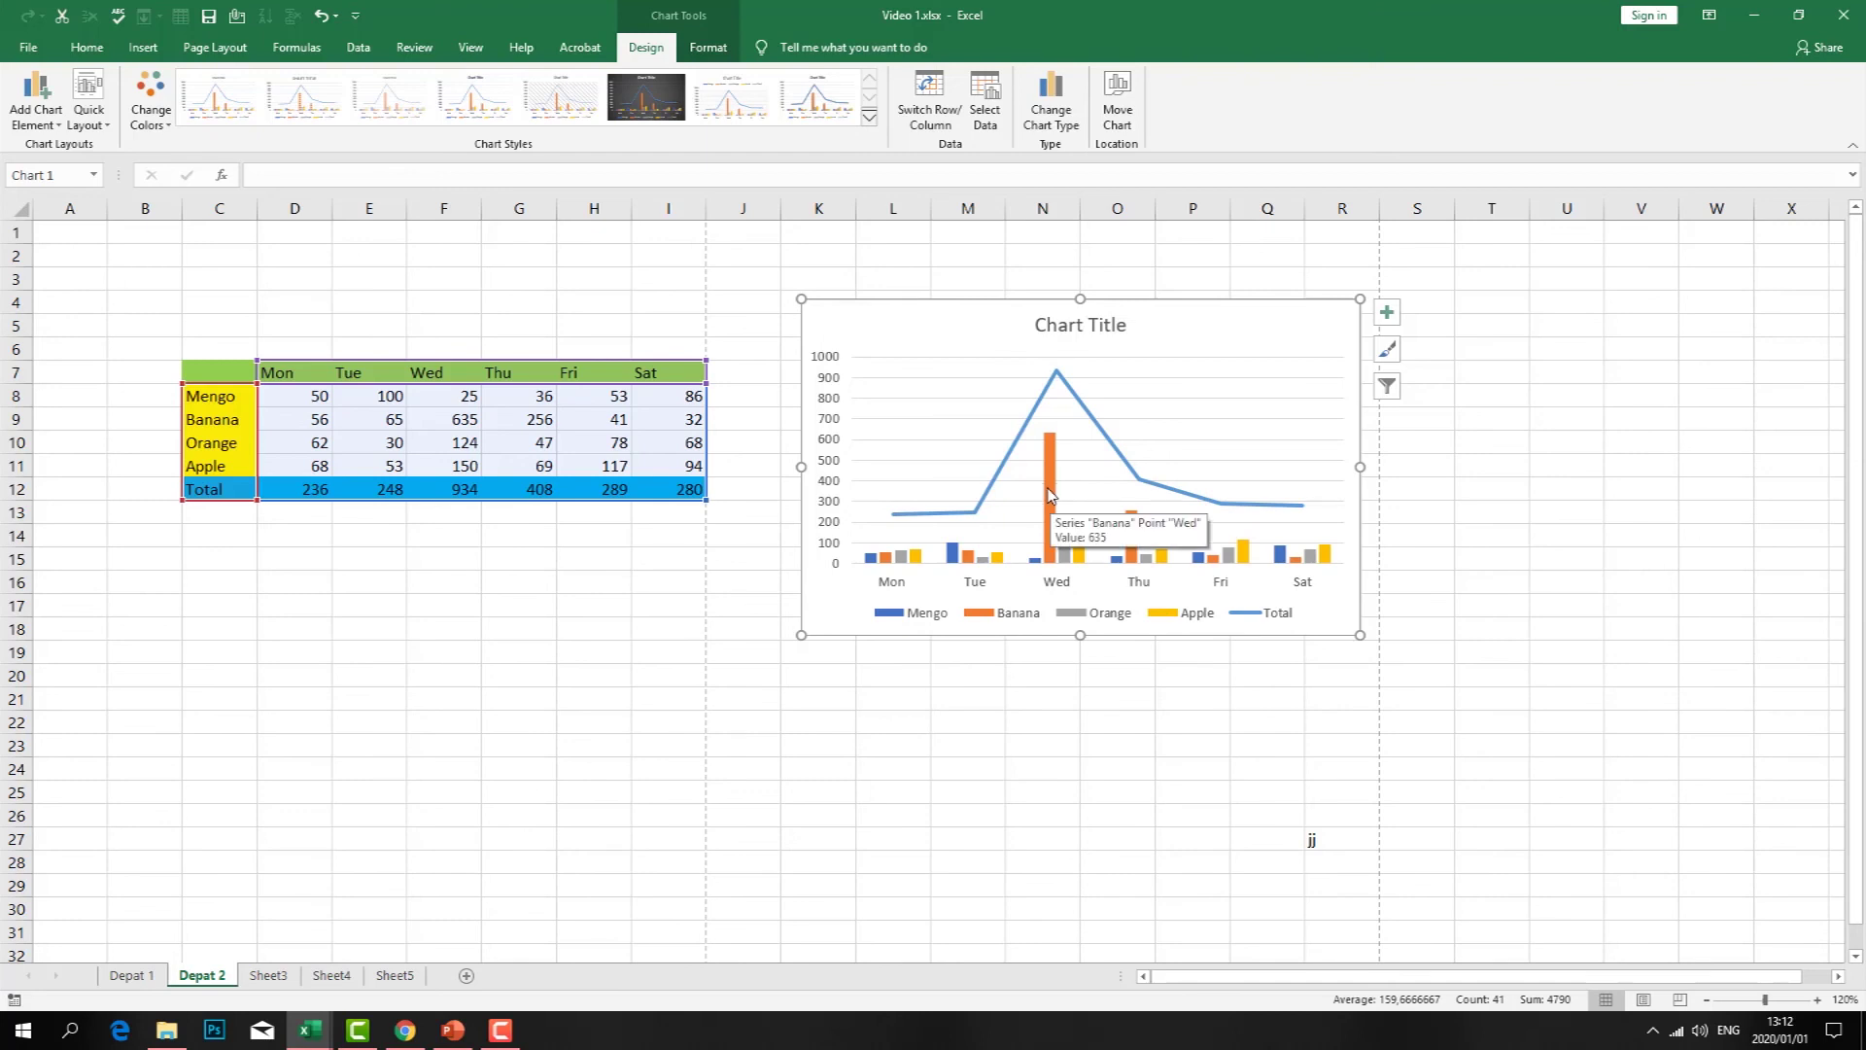
{"action": "left_click_drag", "start_coordinate": [904, 368], "coordinate": [876, 281]}
- Examine the chart's Banana series and the Orange entry in its legend
{"action": "left_click", "coordinate": [1012, 477]}
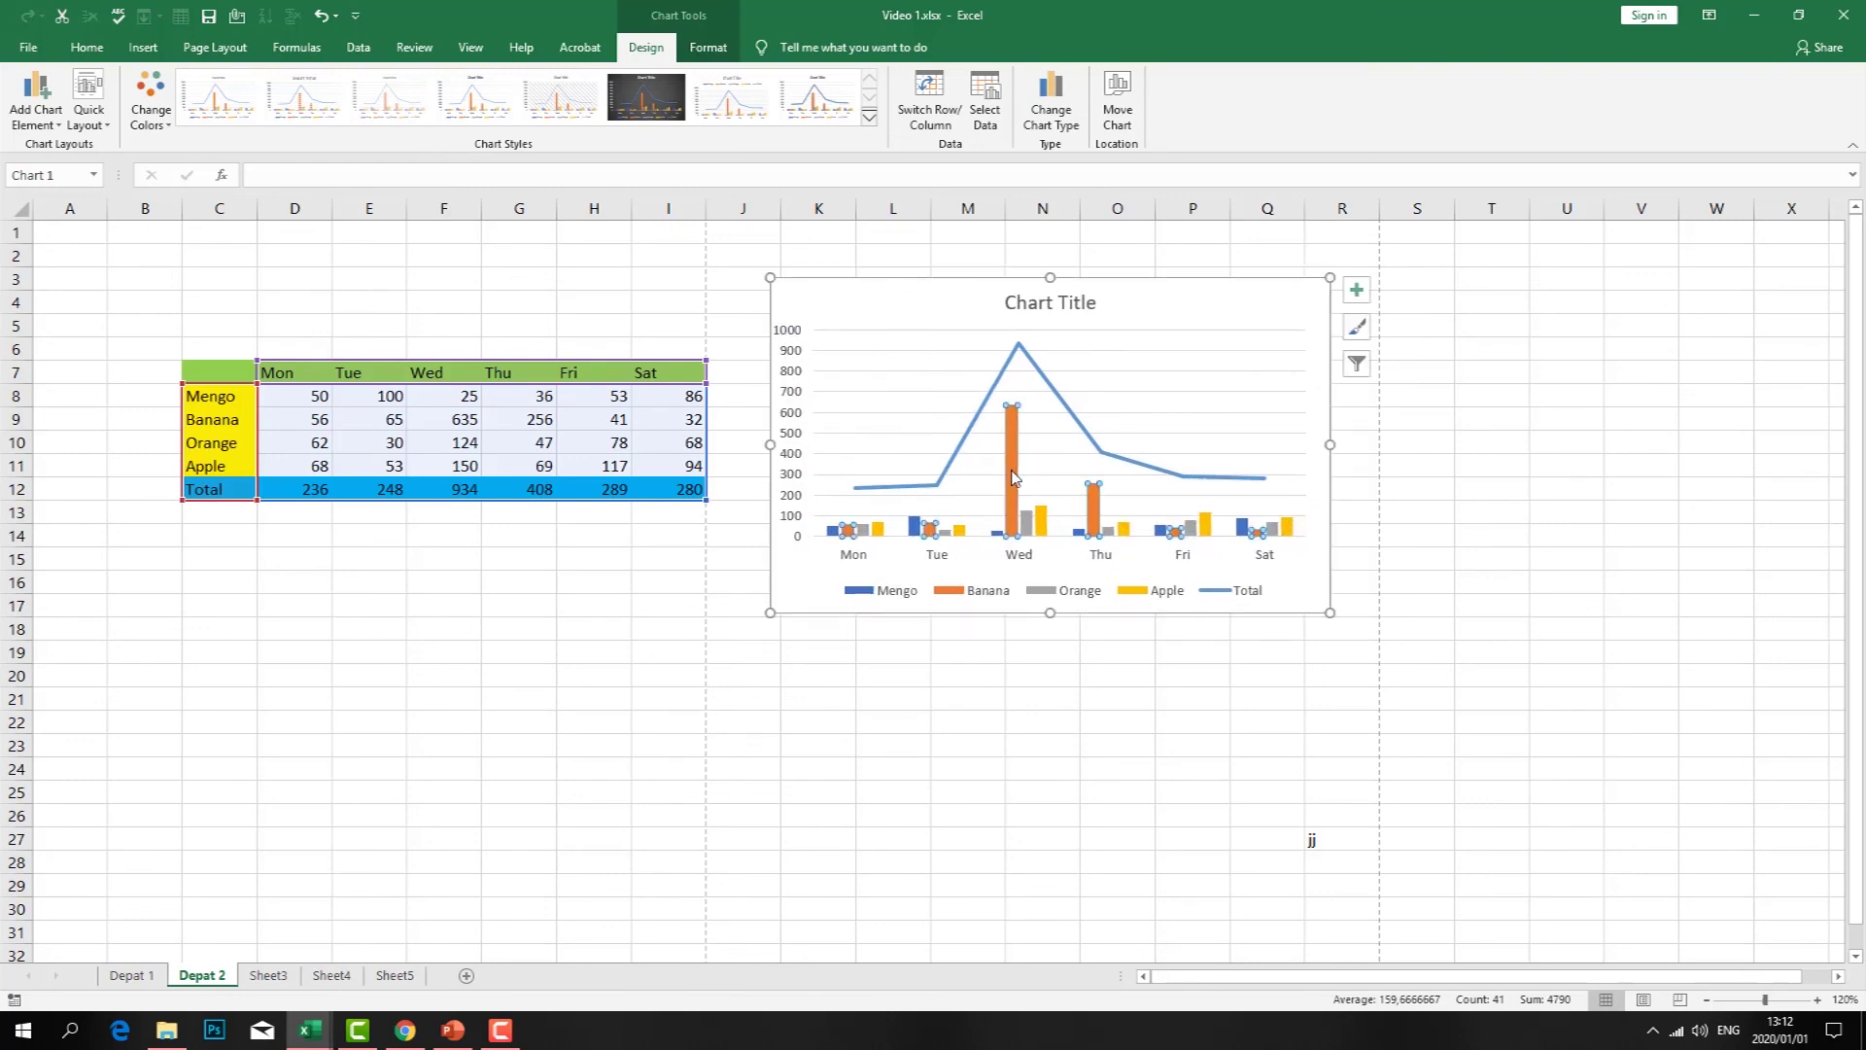
{"action": "left_click", "coordinate": [981, 600]}
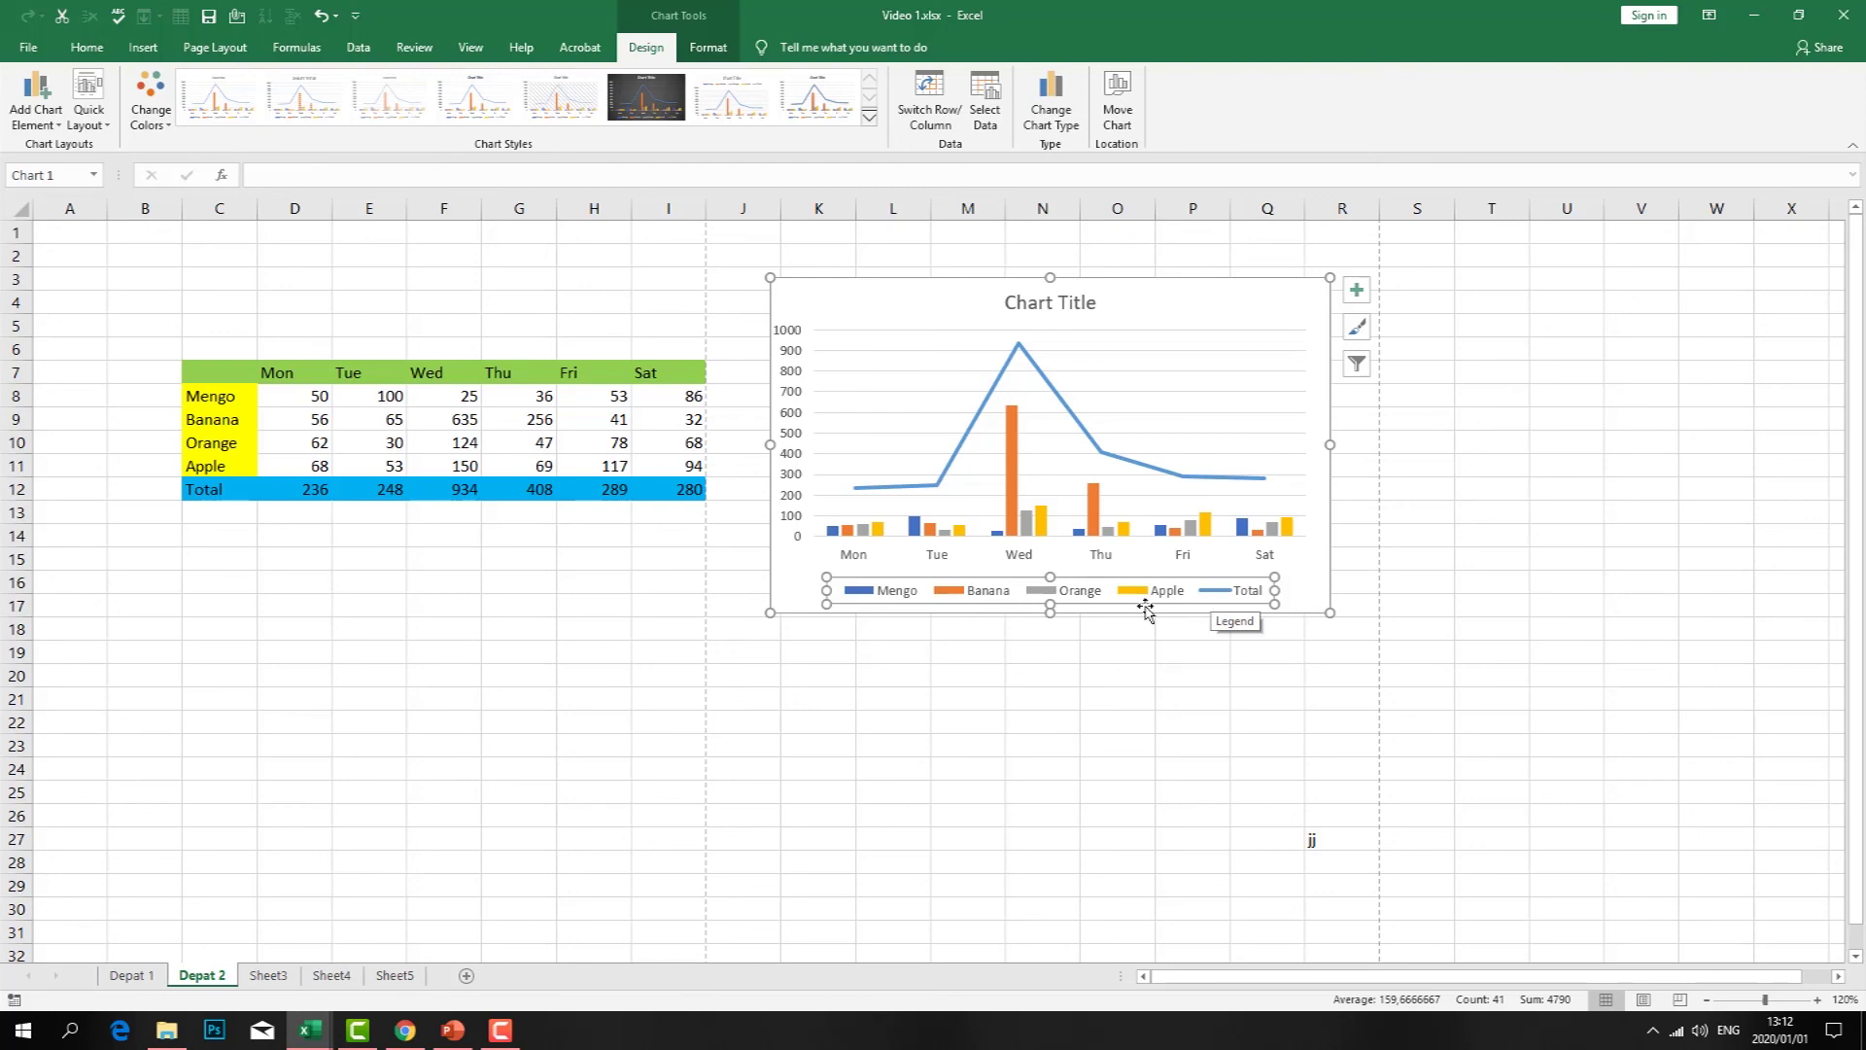
{"action": "left_click", "coordinate": [1063, 595]}
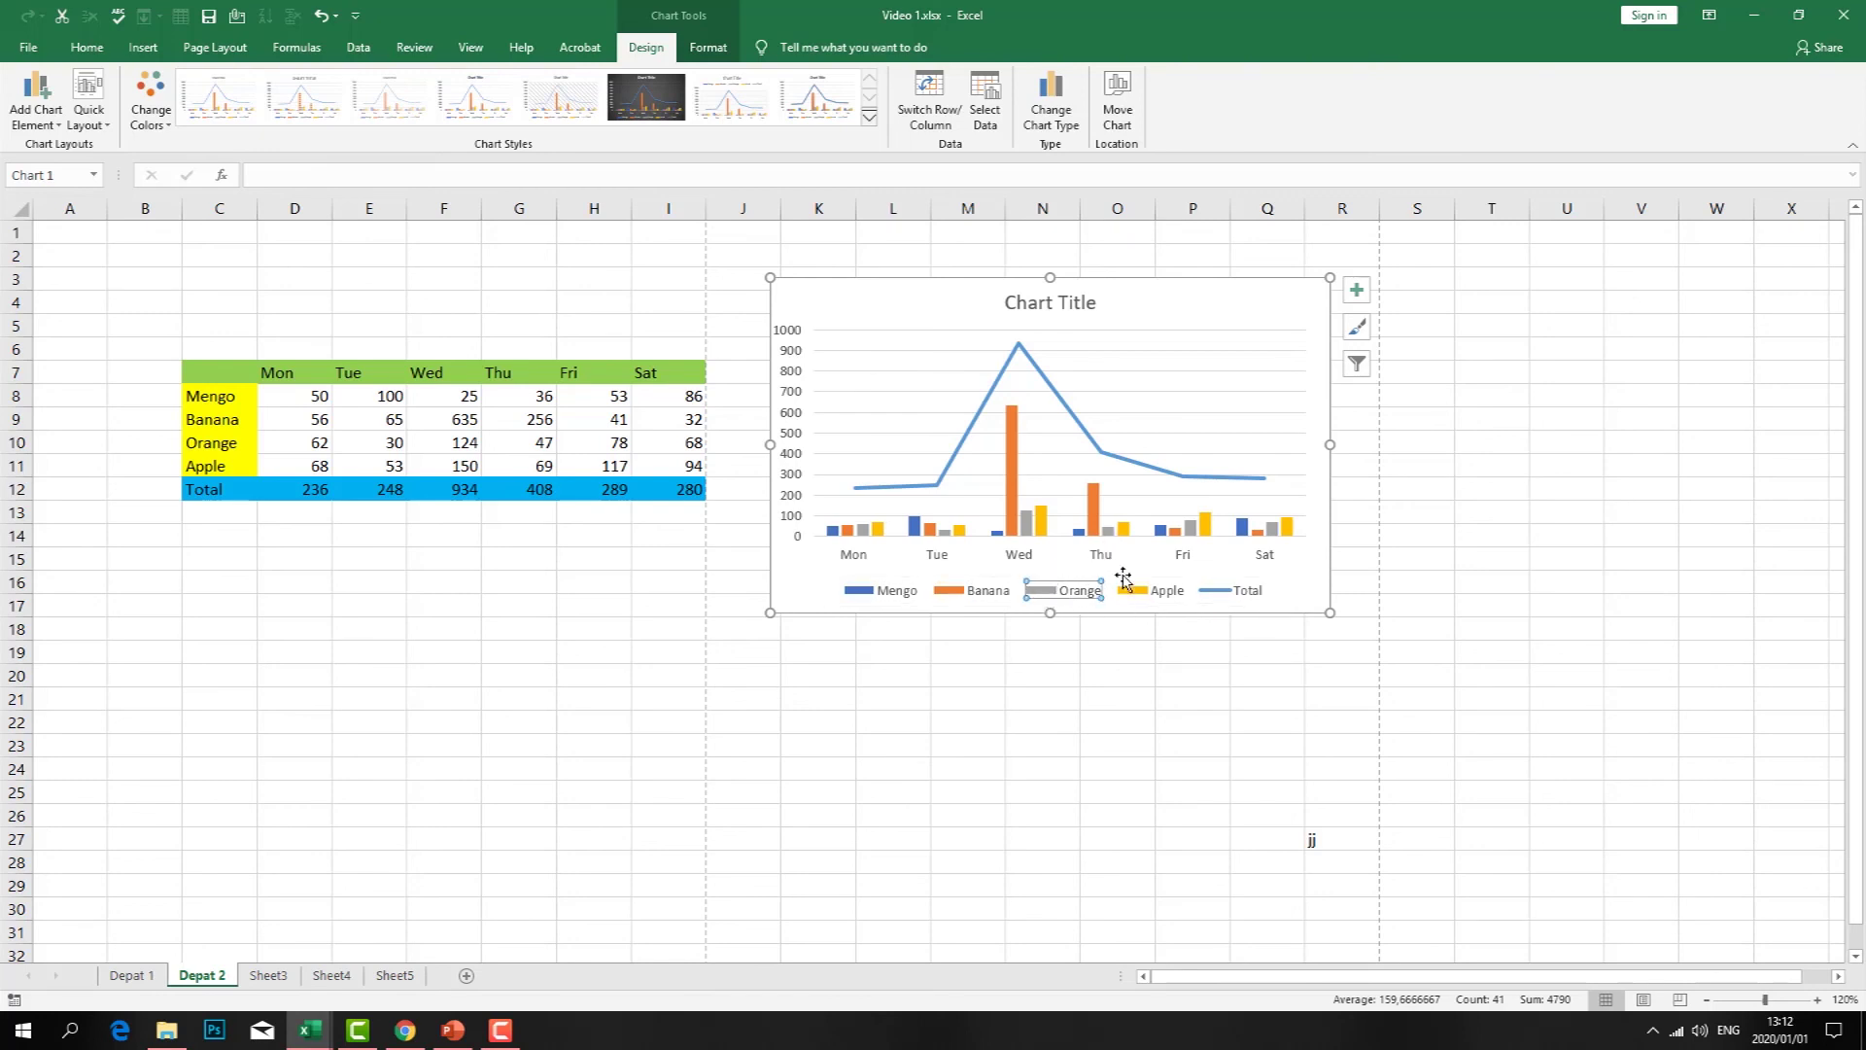
- Examine the Banana, Apple and Total entries in the chart's legend
{"action": "left_click", "coordinate": [1215, 595]}
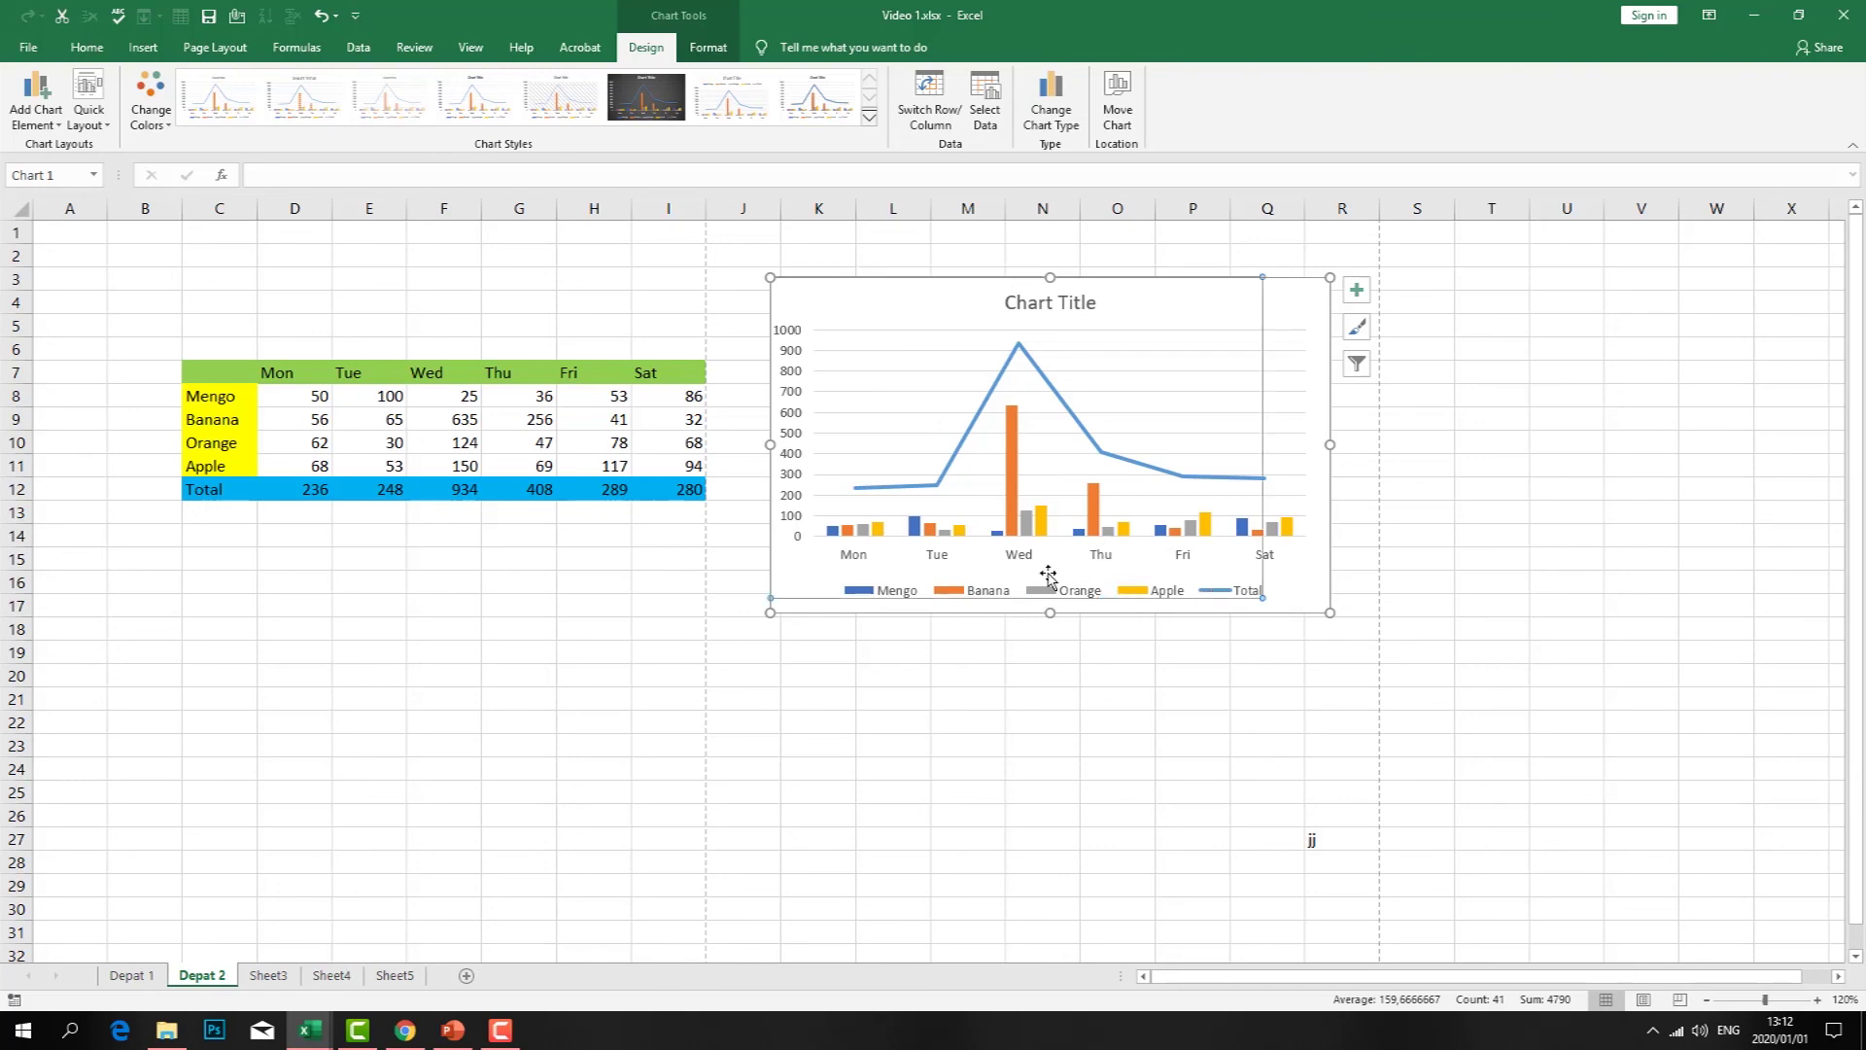
{"action": "left_click", "coordinate": [958, 593]}
{"action": "left_click", "coordinate": [1157, 590]}
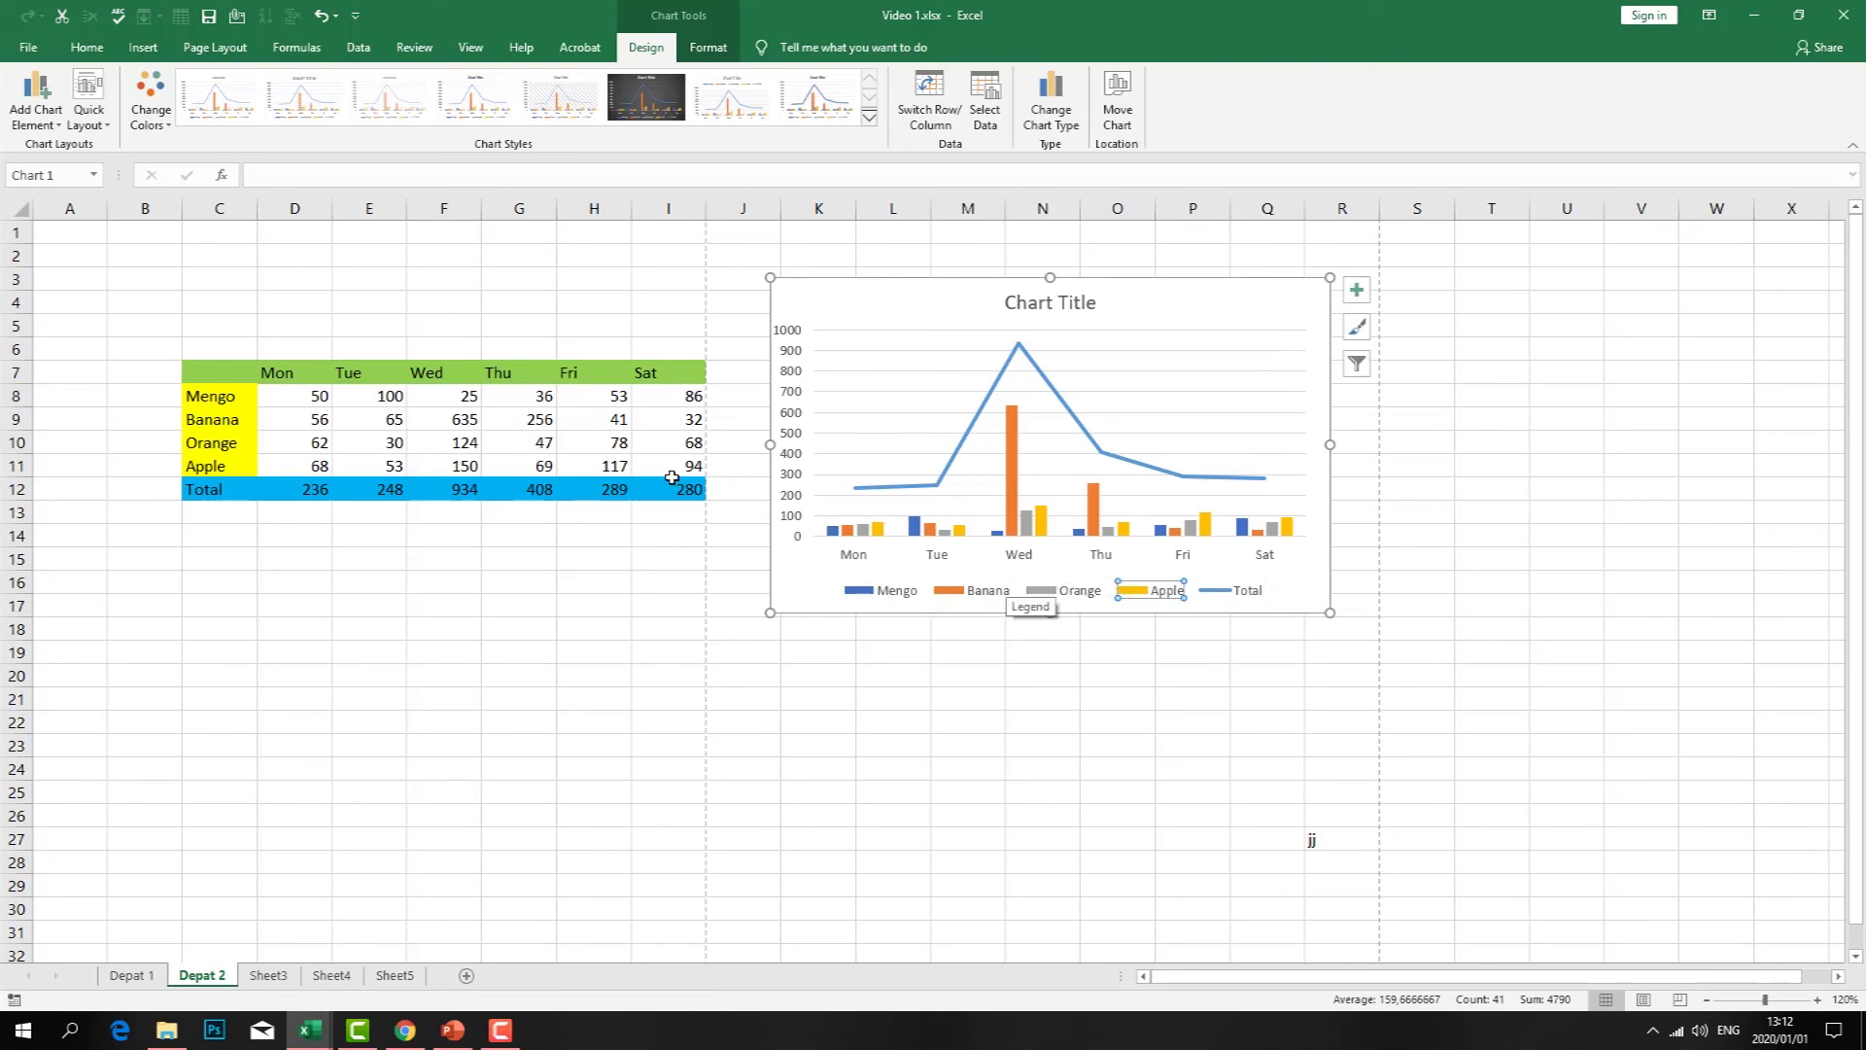
{"action": "left_click", "coordinate": [834, 292]}
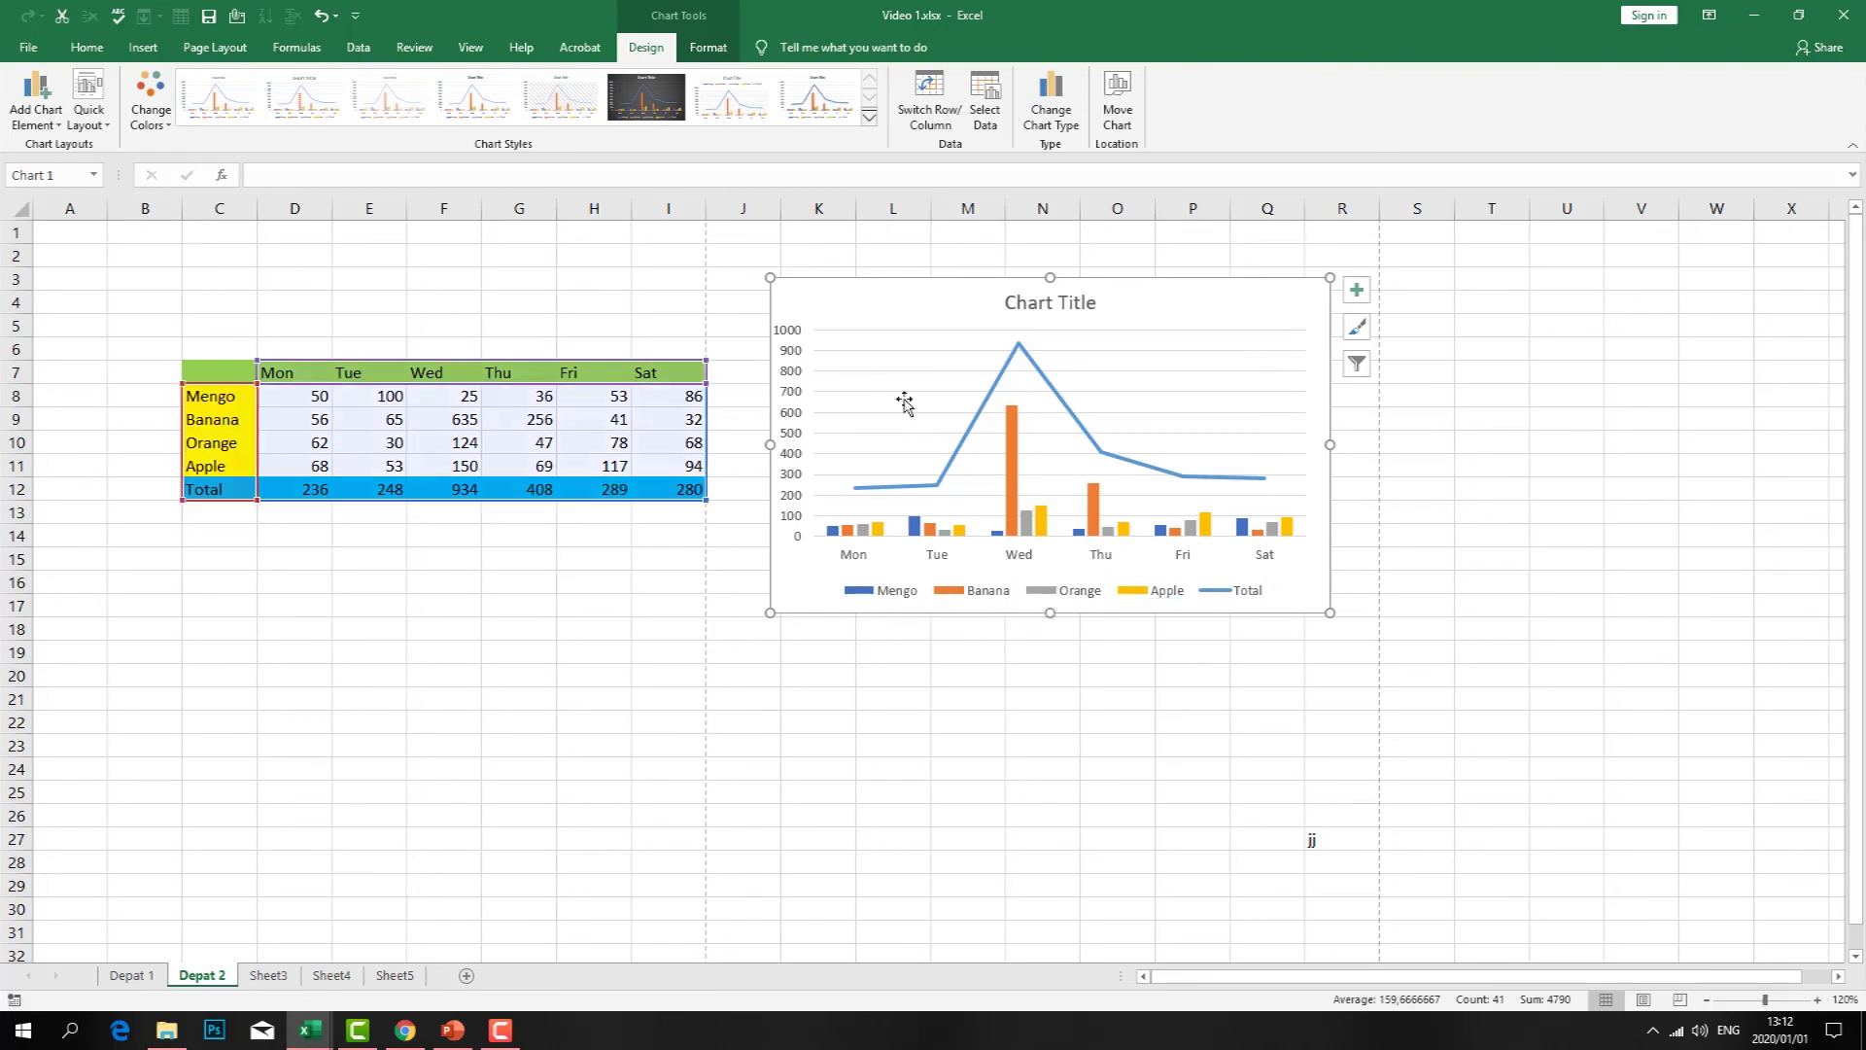
- Delete the stray text "jj" from cell R27
{"action": "left_click", "coordinate": [1312, 837]}
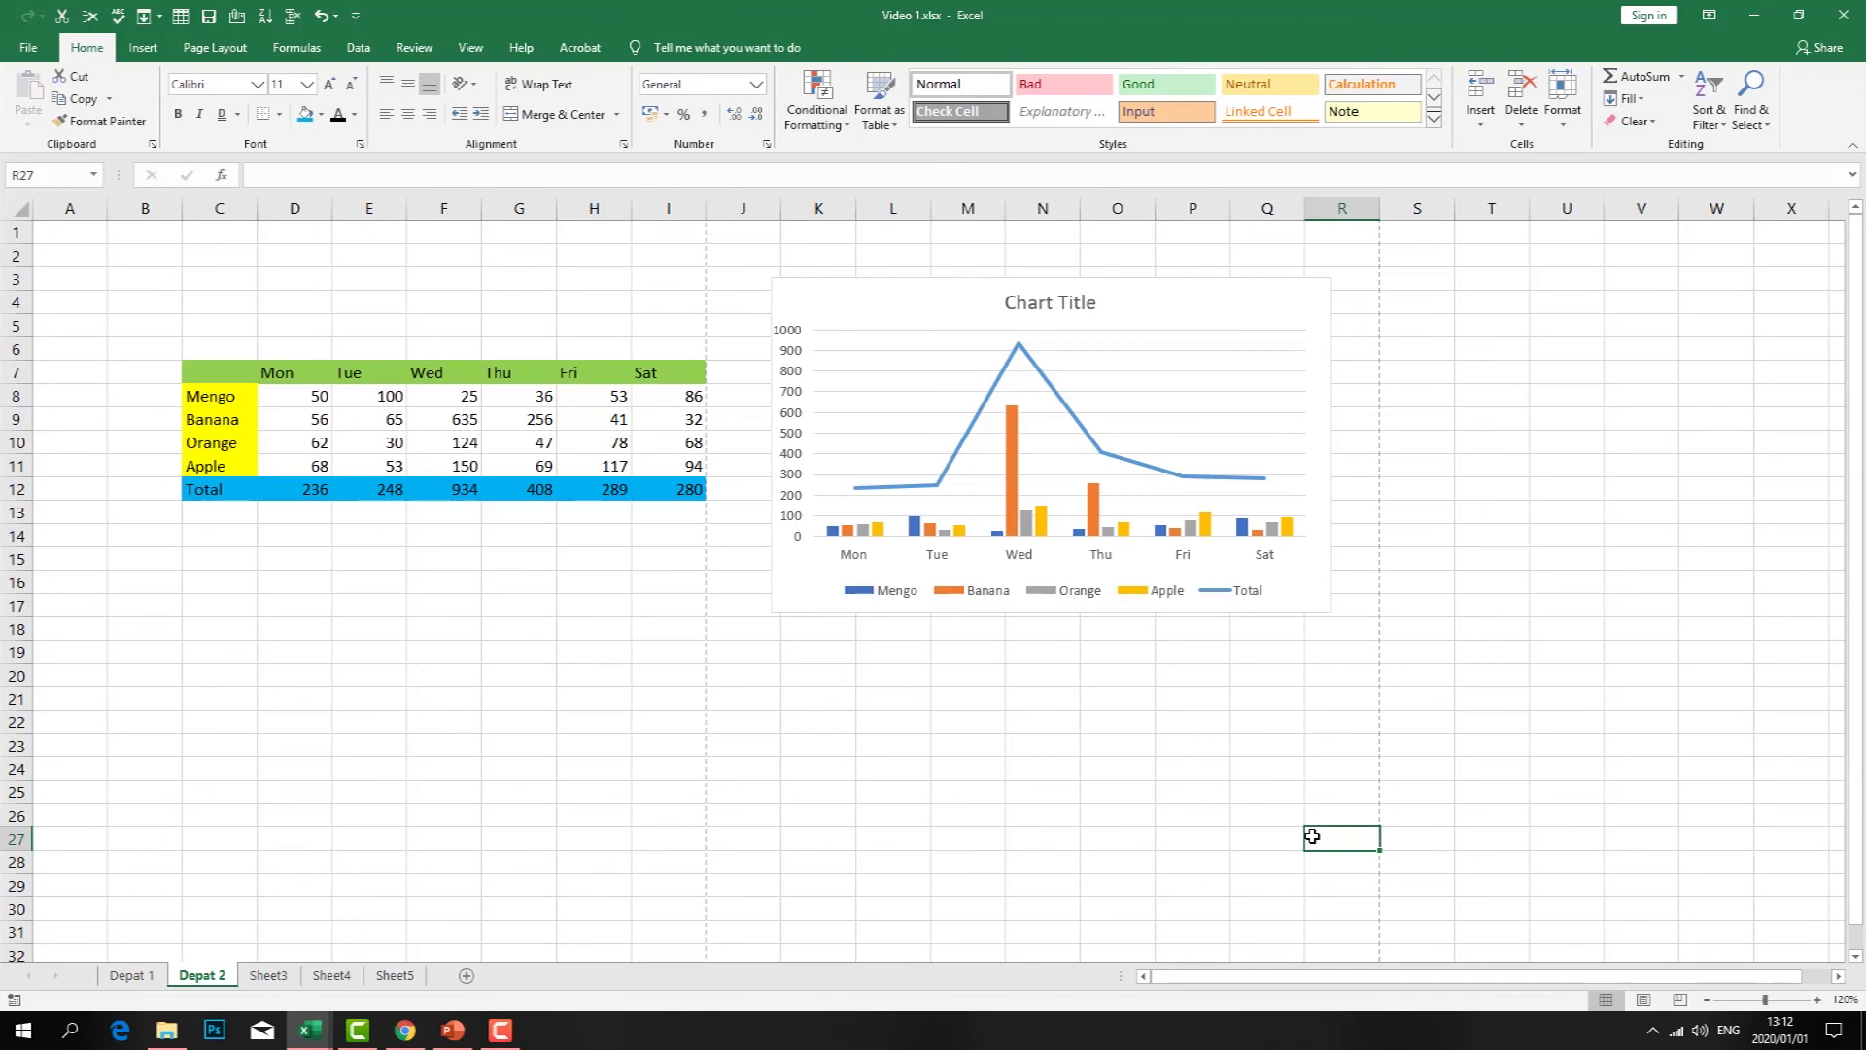
{"action": "left_click", "coordinate": [593, 581]}
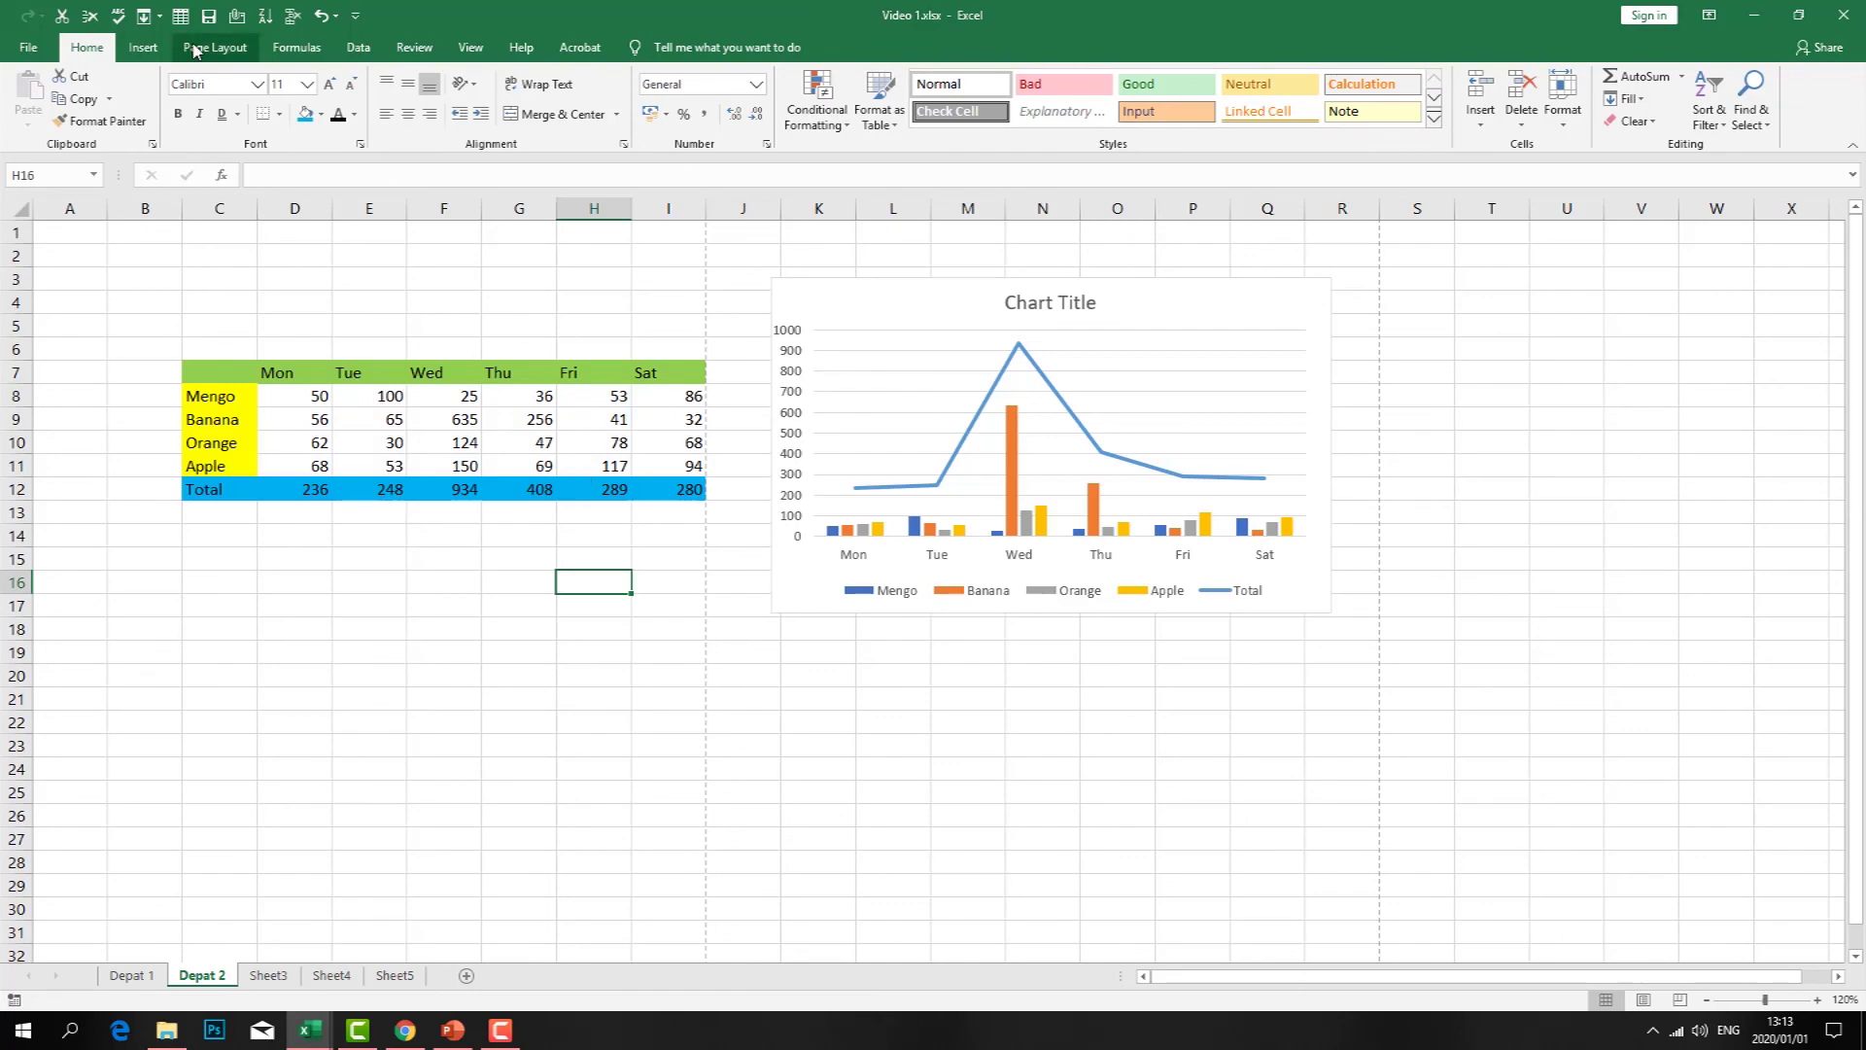
- Check the print preview of the sheet with the chart placed beside the table, and return to the sheet
{"action": "left_click", "coordinate": [27, 51]}
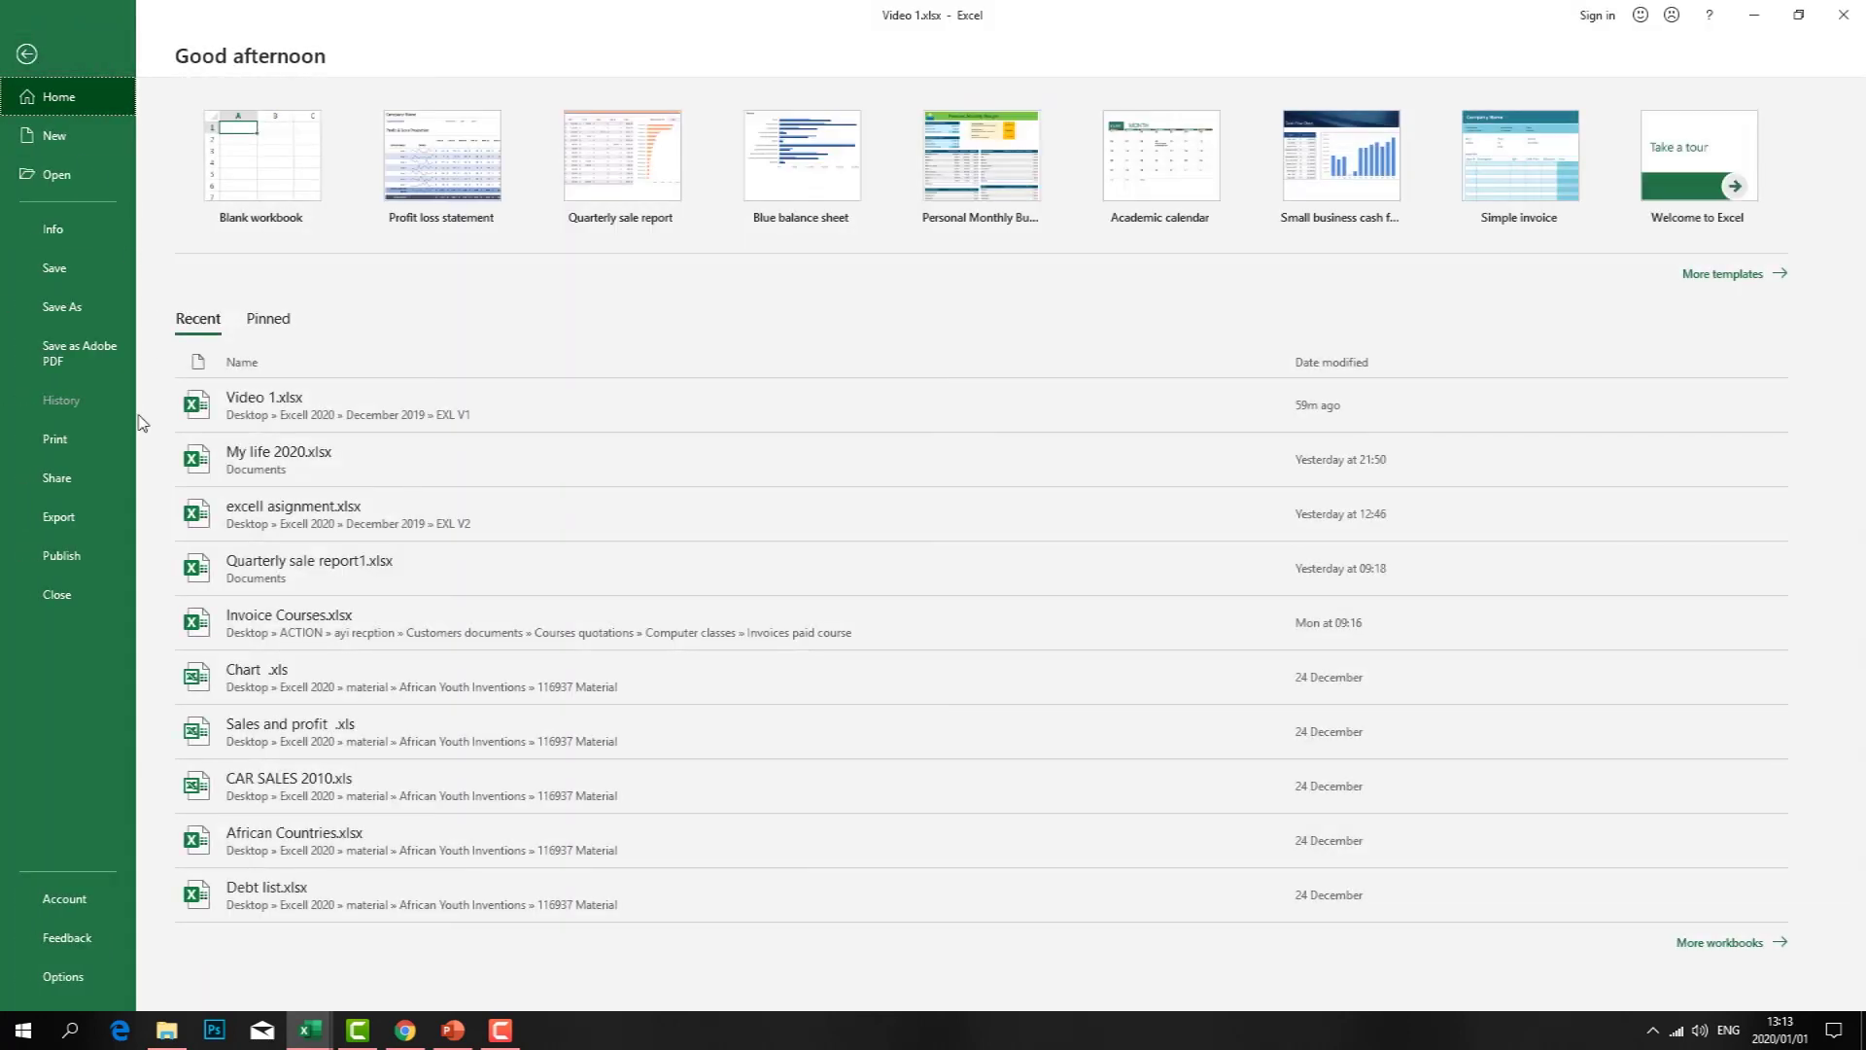
{"action": "left_click", "coordinate": [54, 437]}
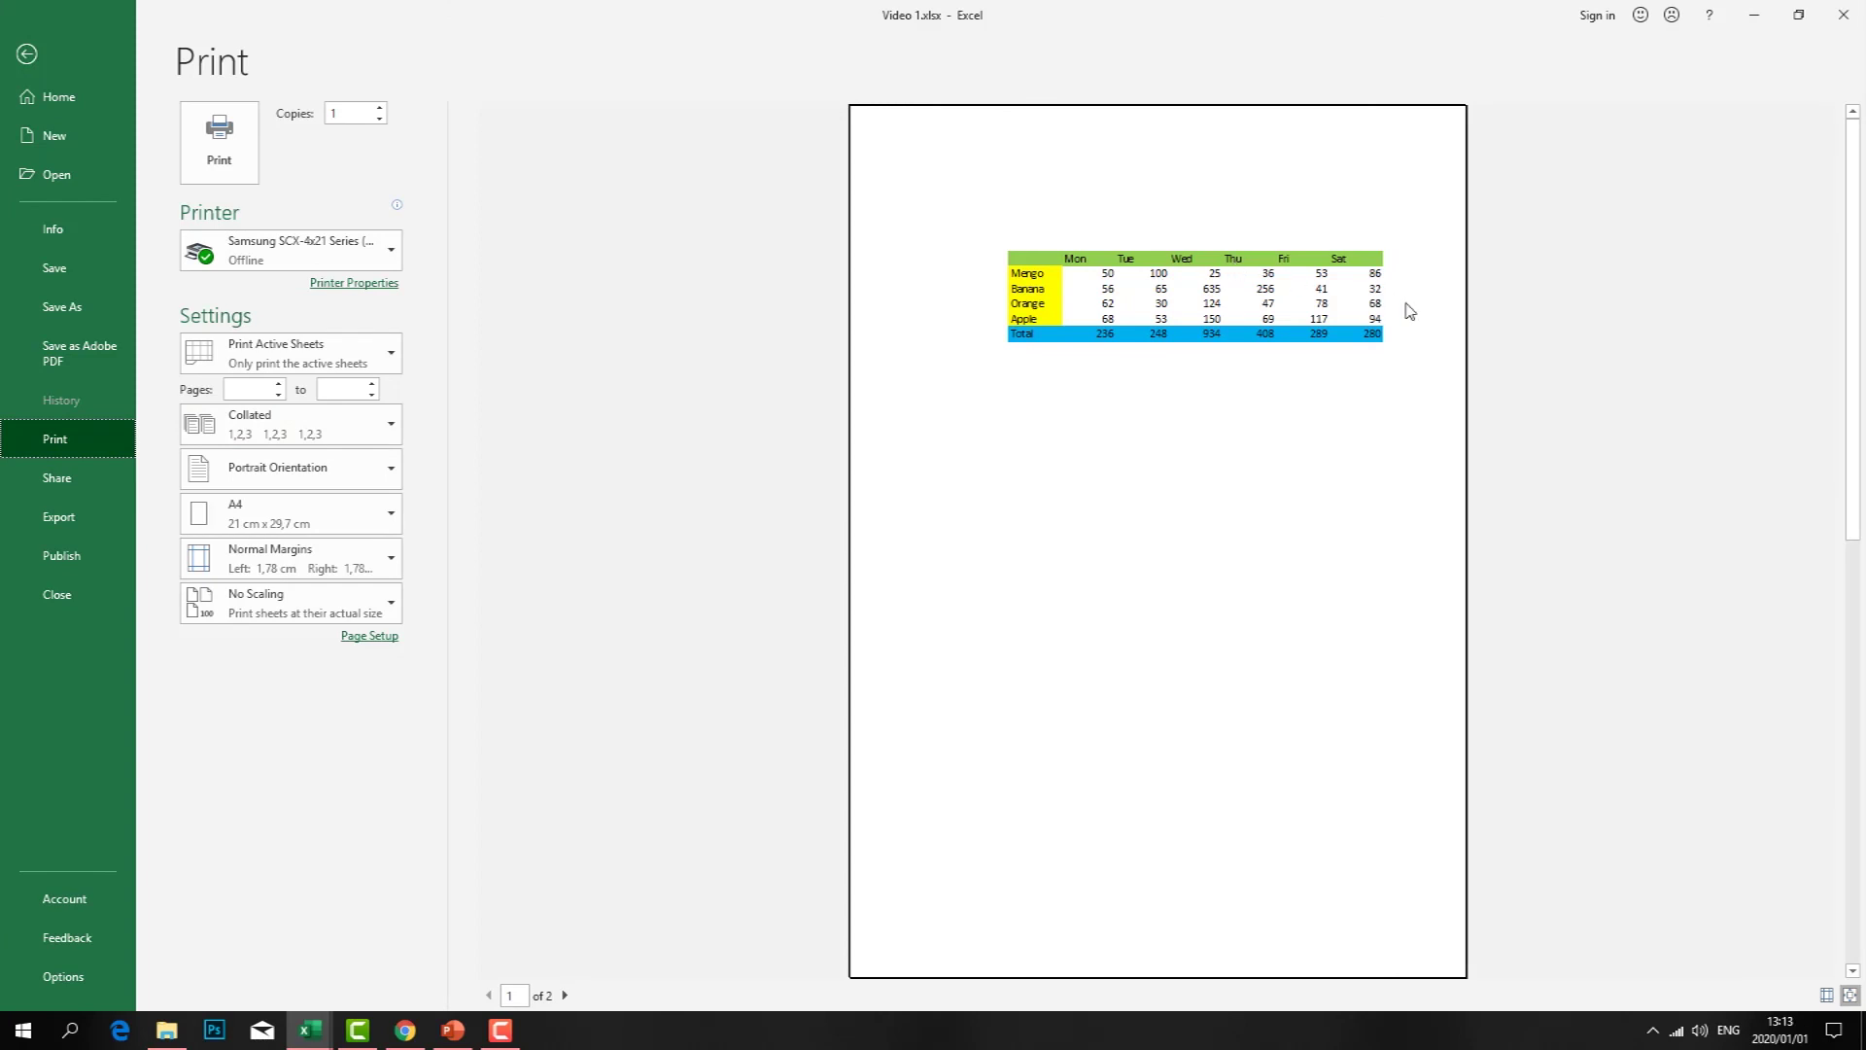
{"action": "left_click", "coordinate": [27, 54]}
- Move the chart below the table, with its corner at about cell B14
{"action": "left_click", "coordinate": [974, 466]}
{"action": "left_click", "coordinate": [859, 700]}
{"action": "left_click", "coordinate": [971, 442]}
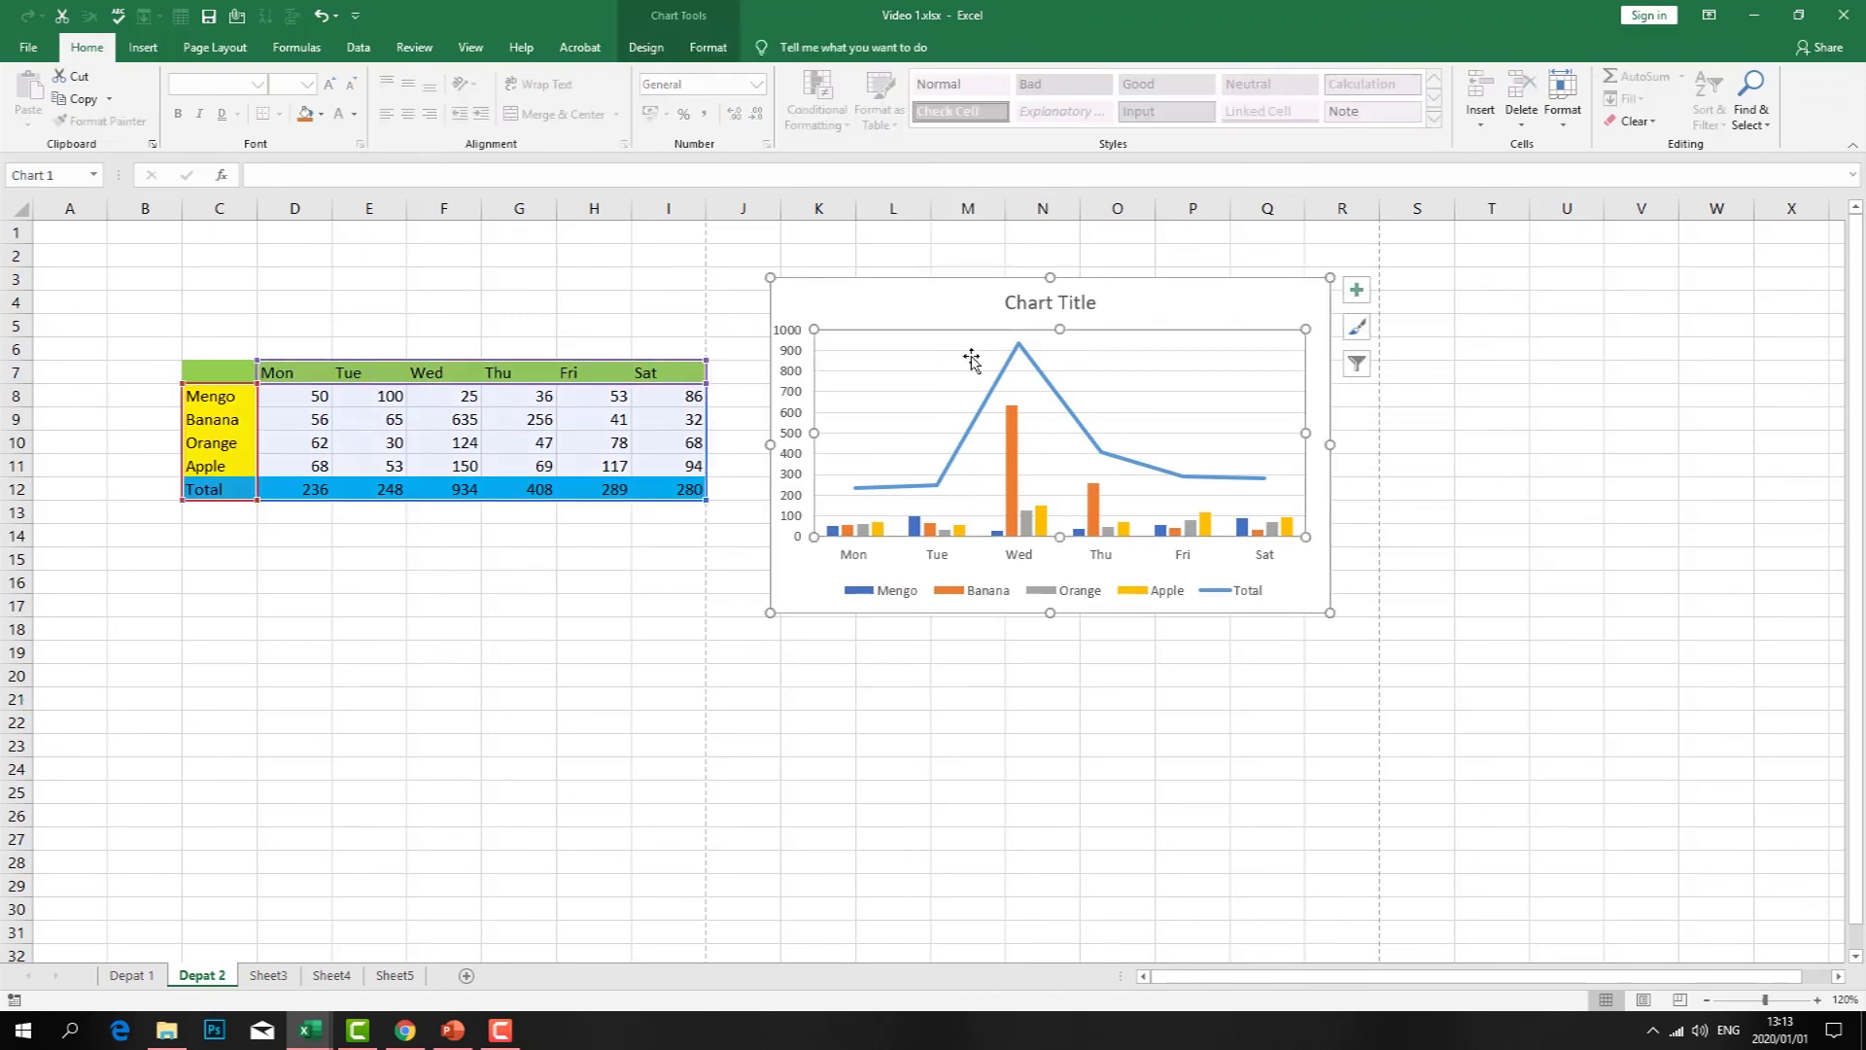
{"action": "left_click_drag", "start_coordinate": [955, 281], "coordinate": [291, 538]}
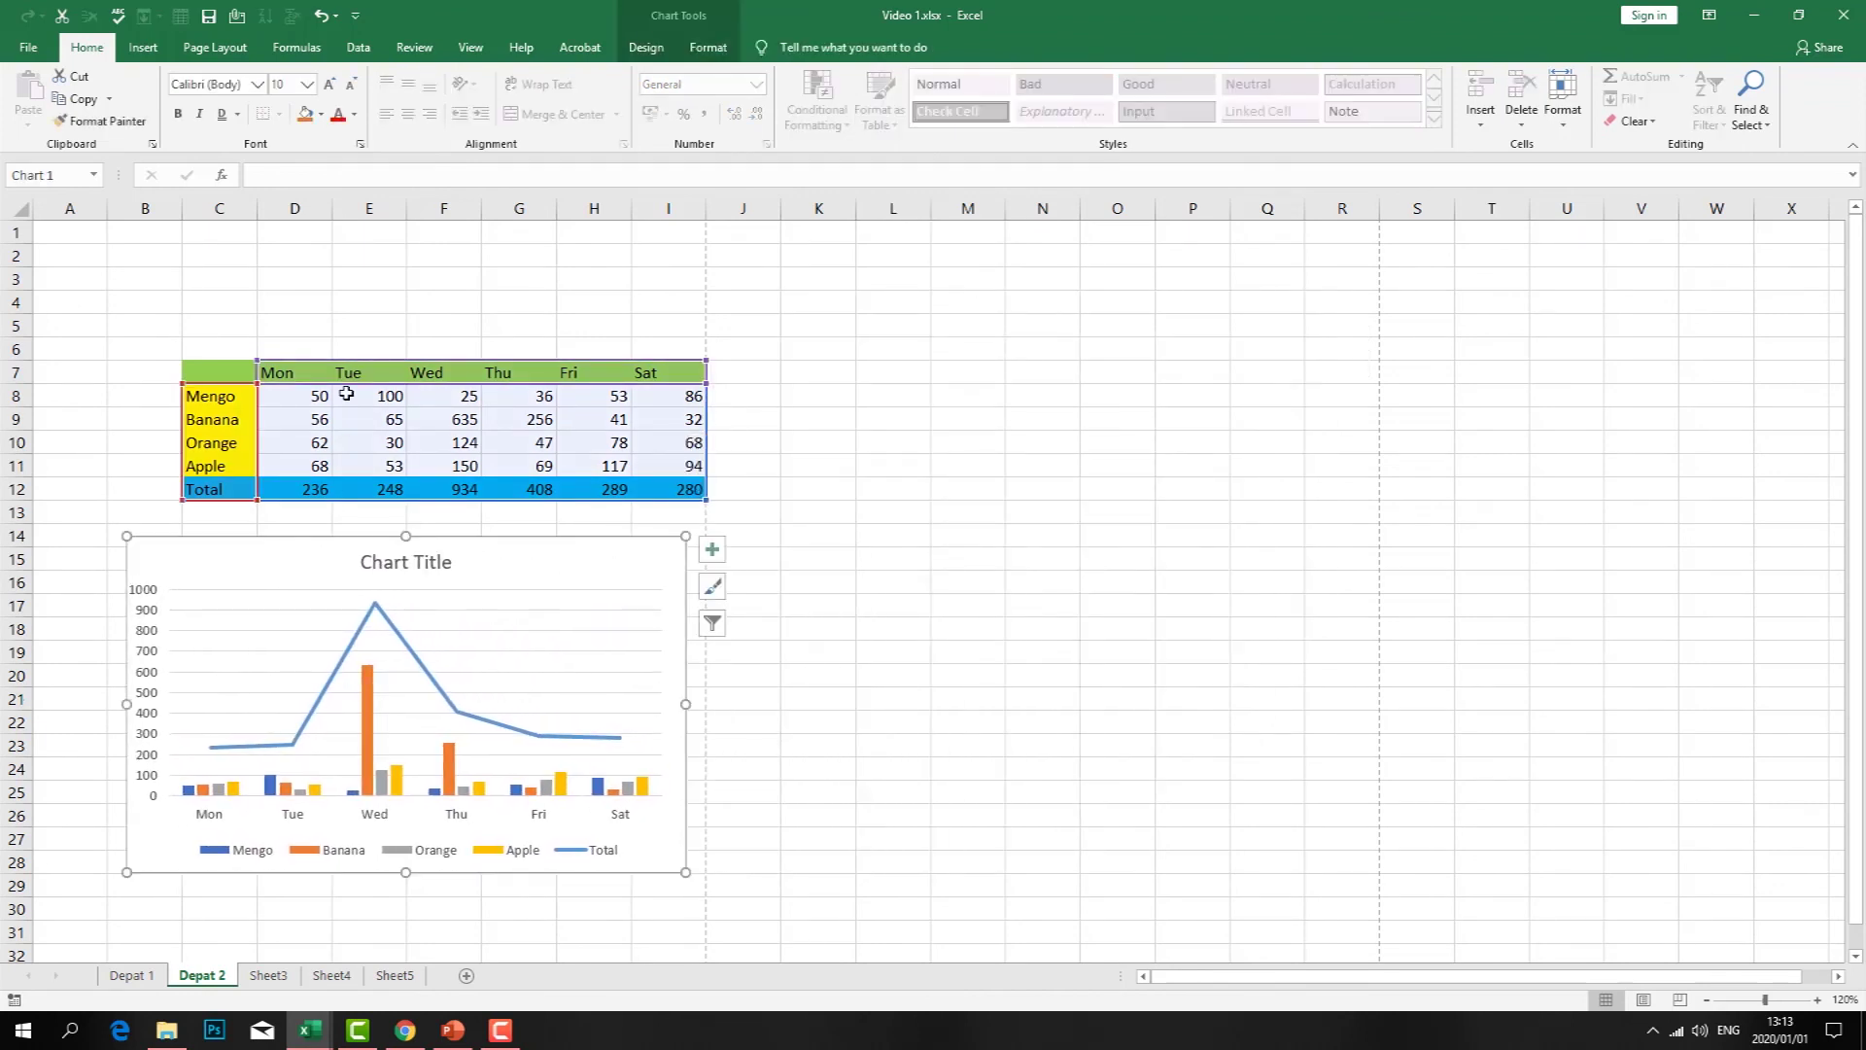
{"action": "left_click", "coordinate": [903, 339]}
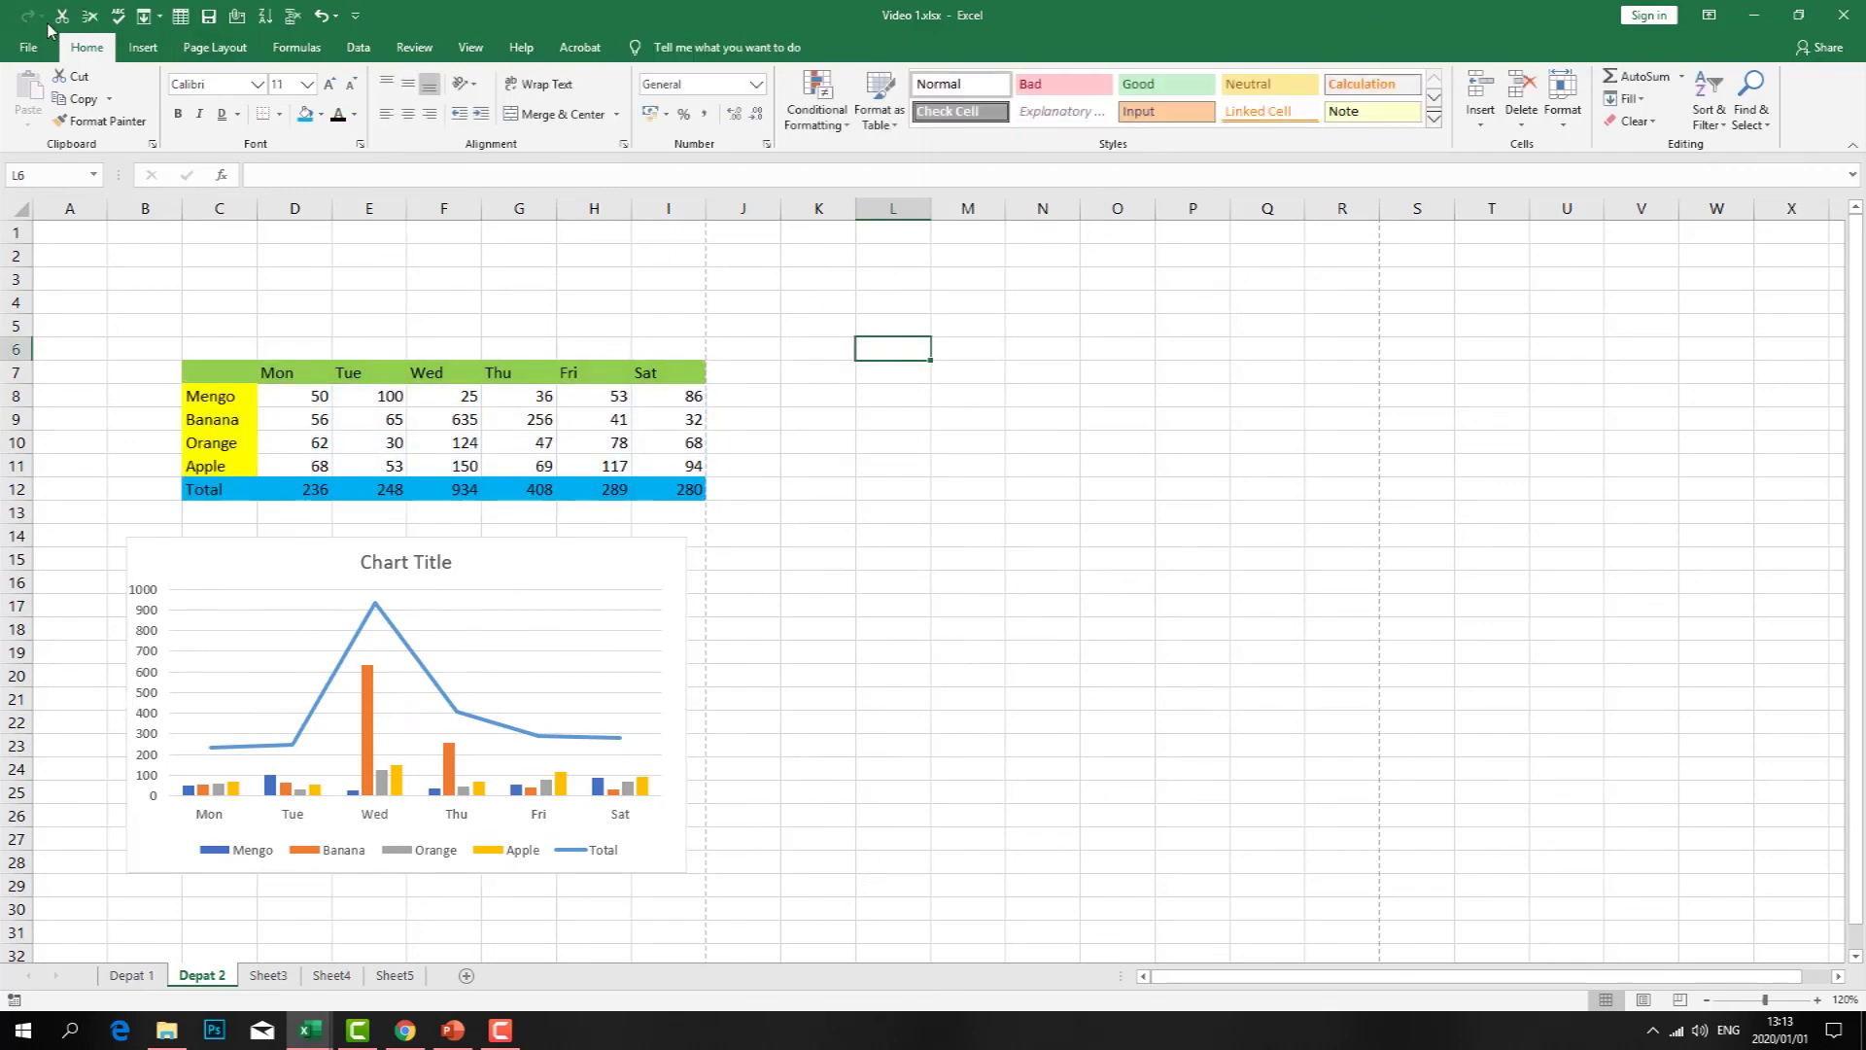
- Check the print preview of the sheet with the chart placed below the table, and return to the sheet
{"action": "left_click", "coordinate": [33, 46]}
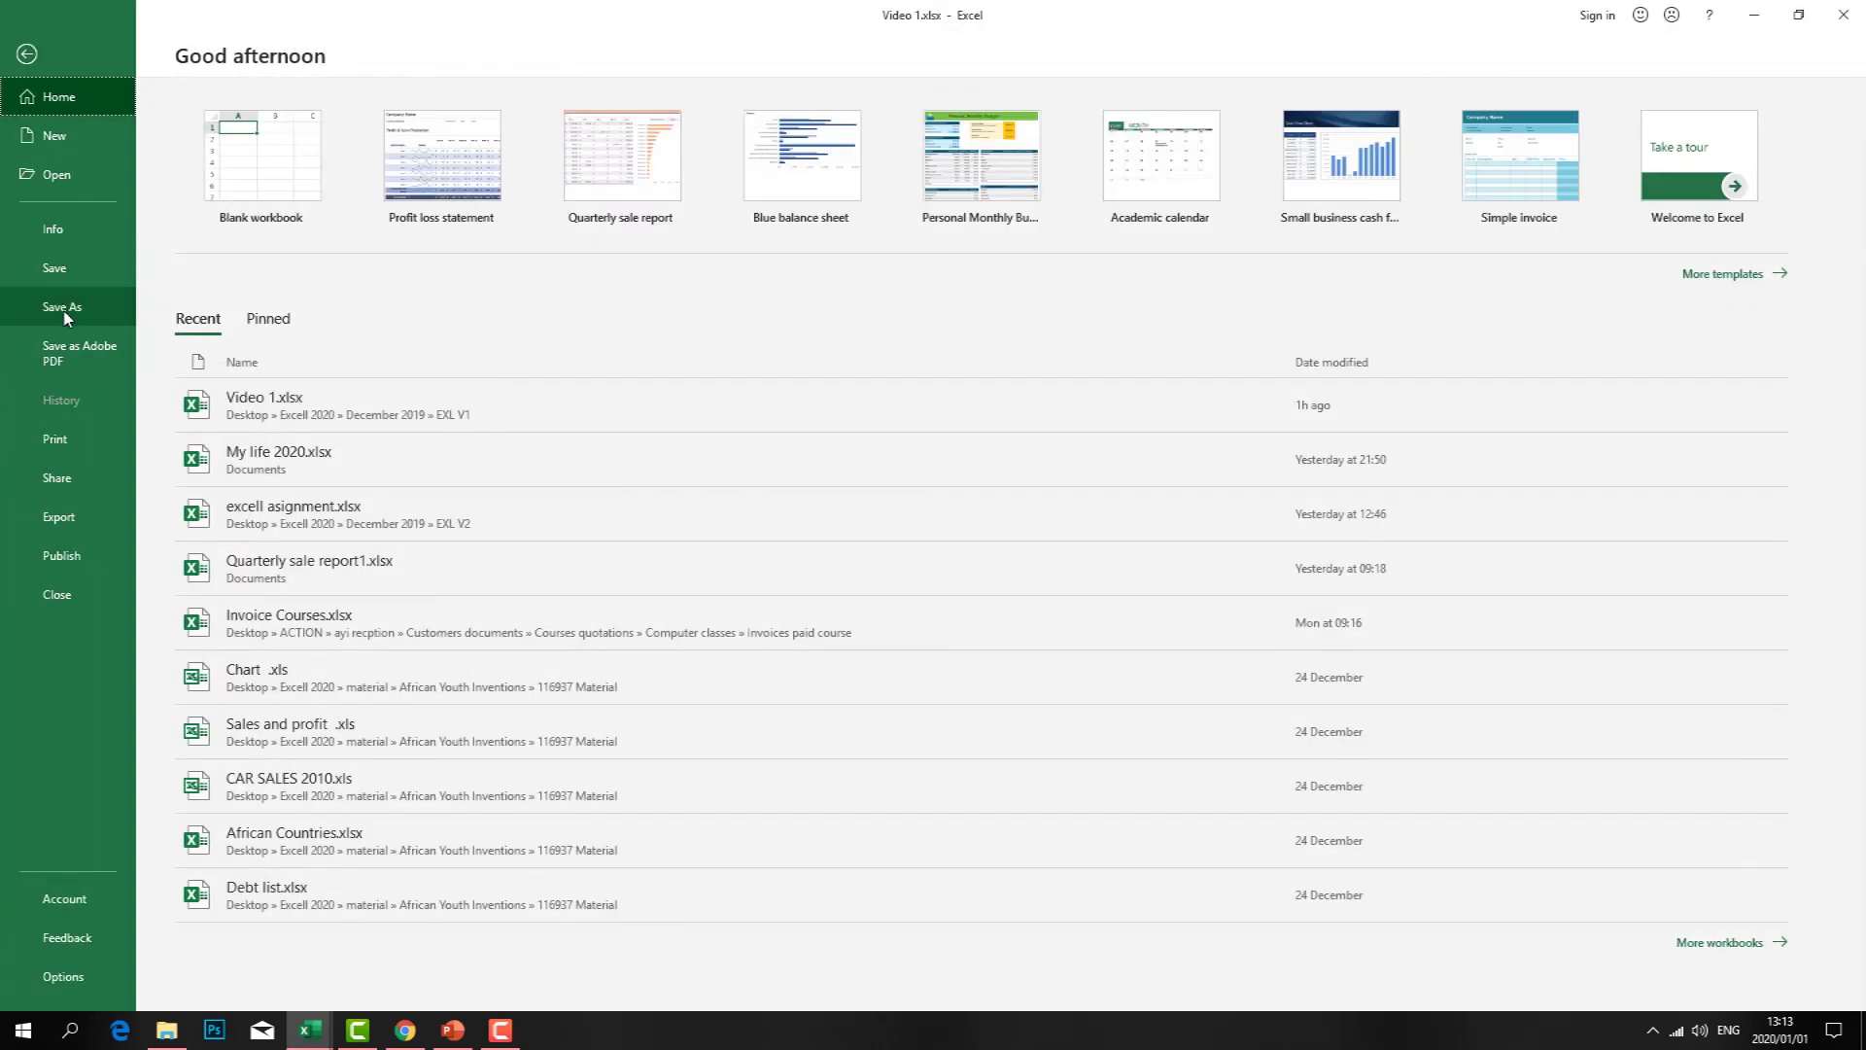
{"action": "left_click", "coordinate": [78, 438]}
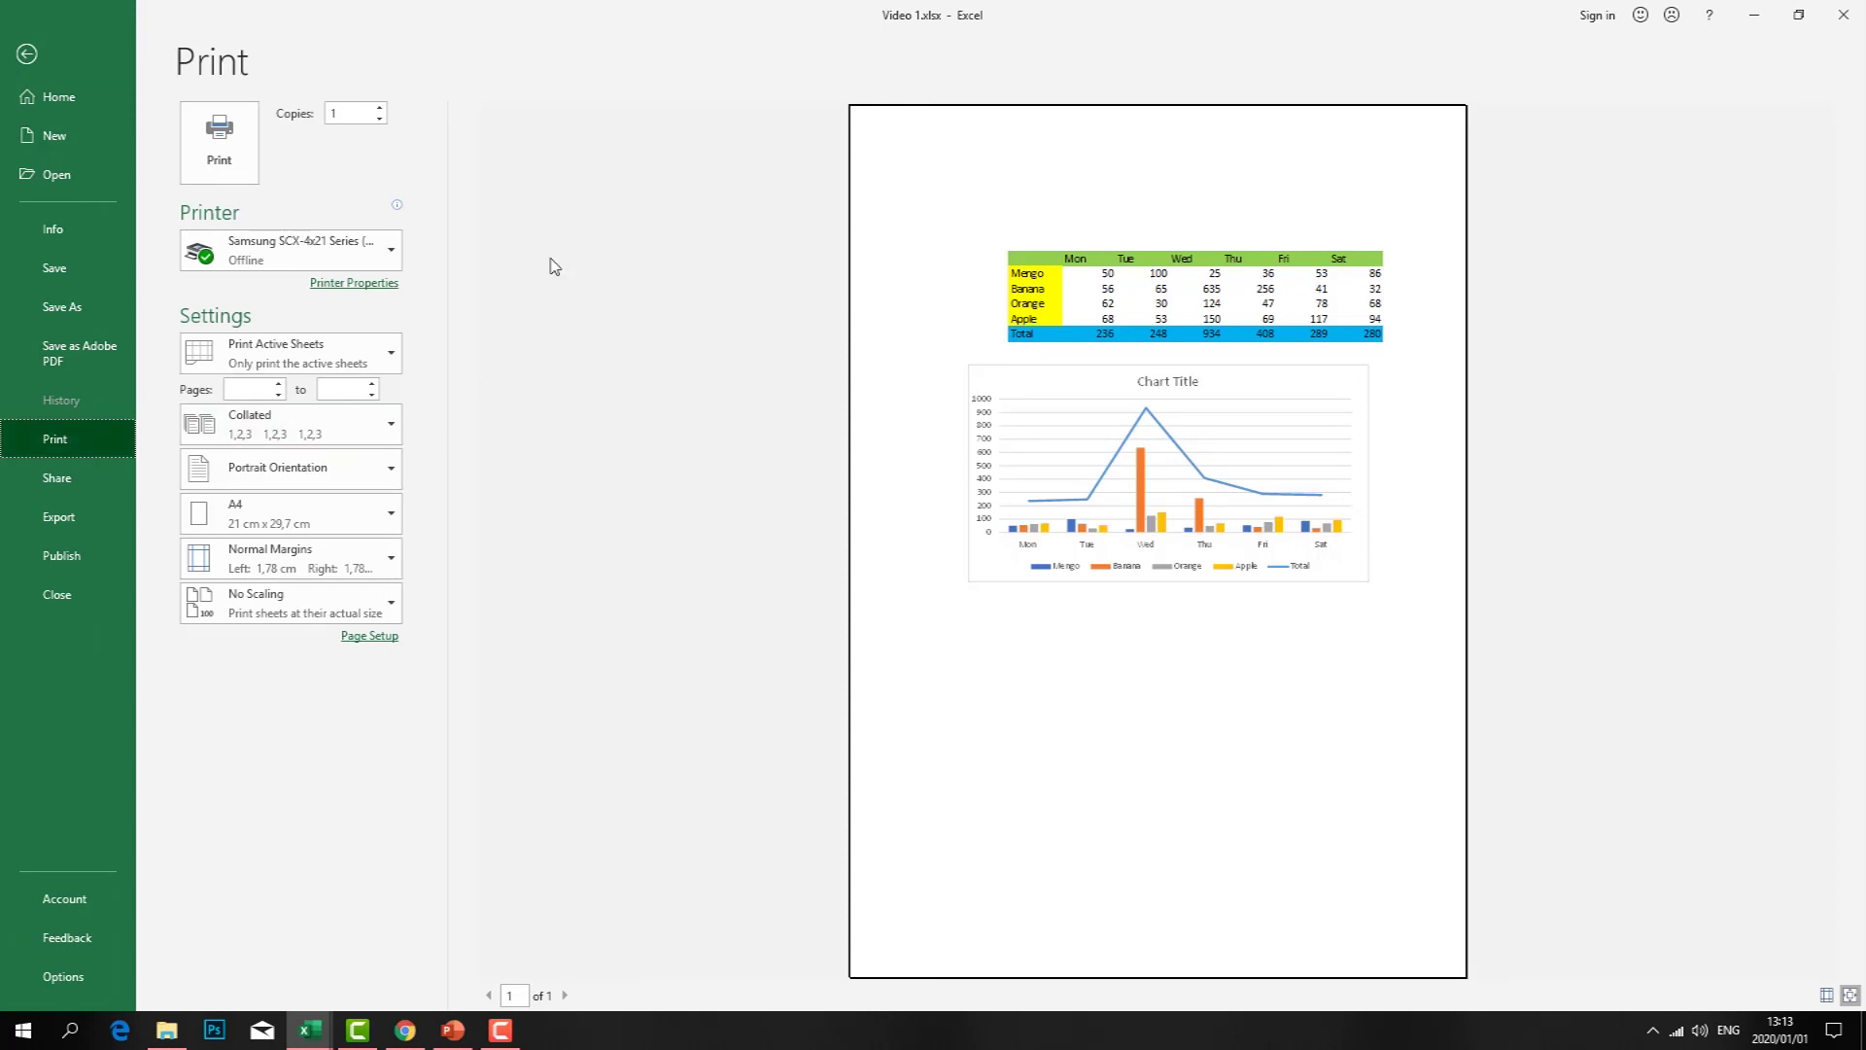
{"action": "key", "text": "Escape"}
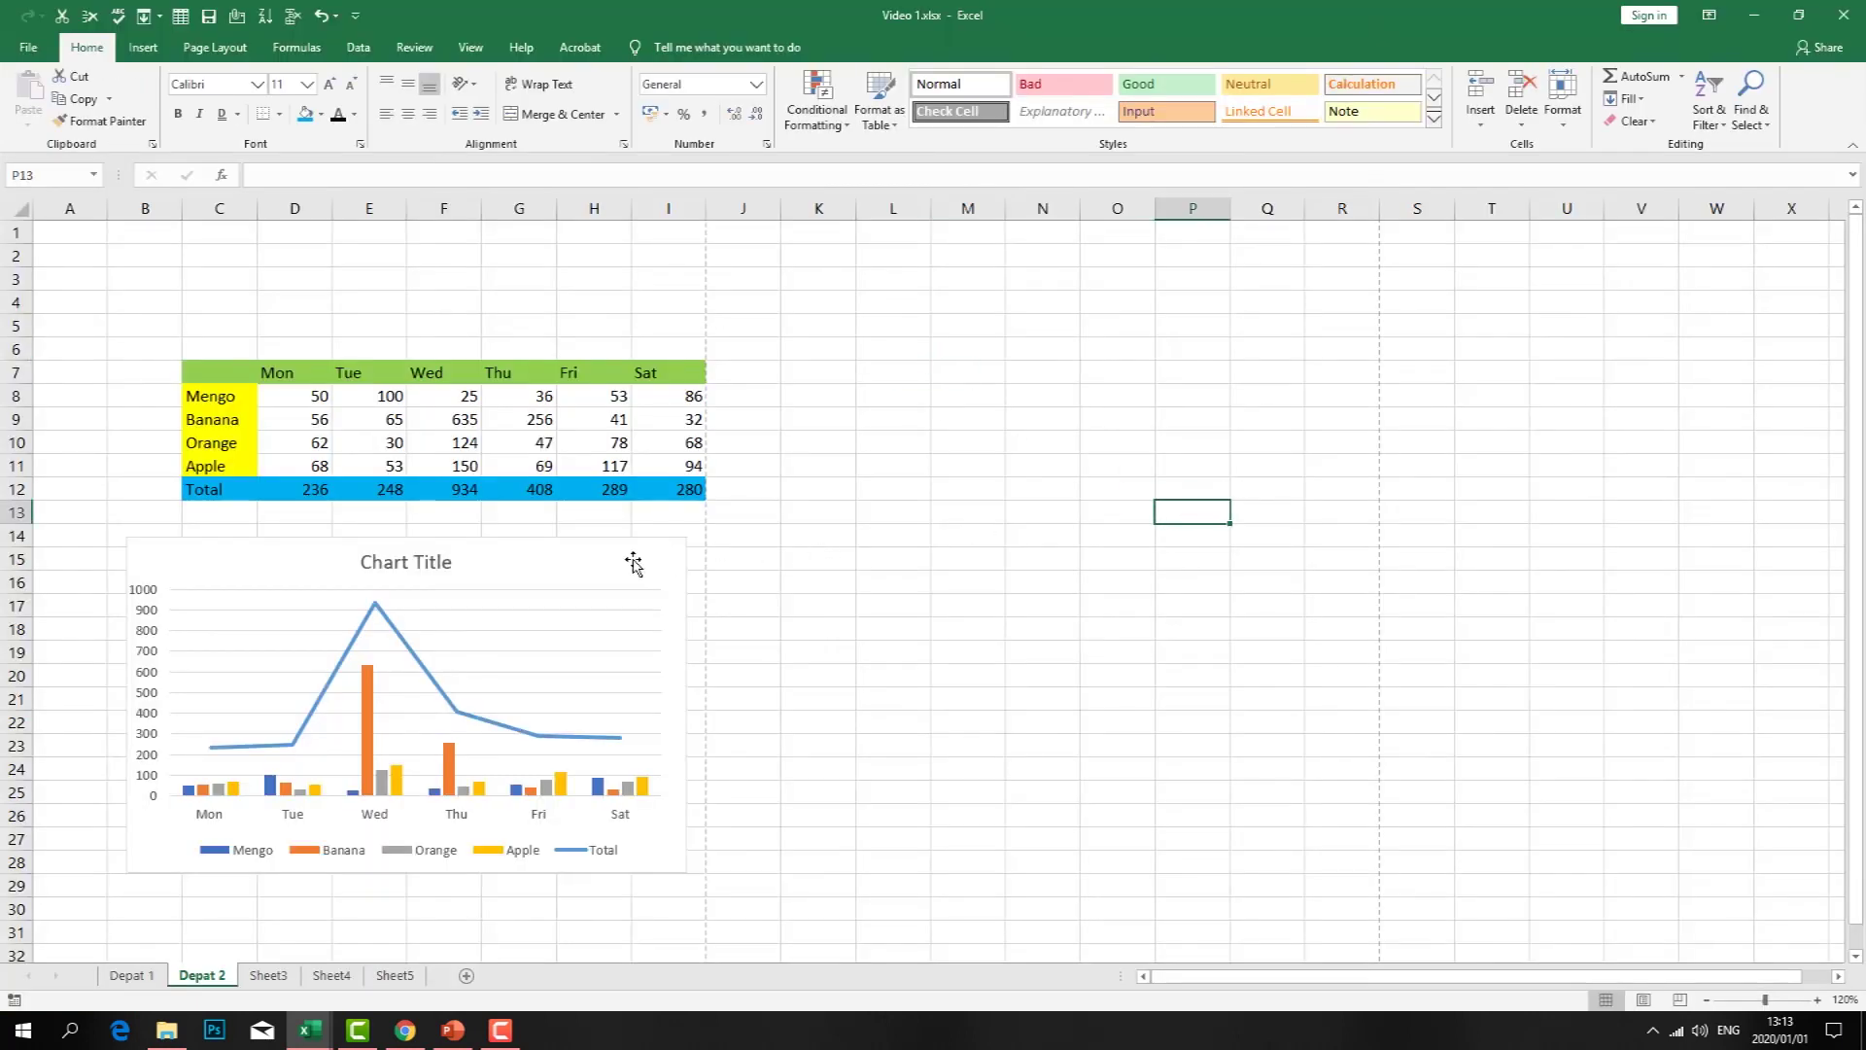
- Shift the chart down to start at about row 15 and show the sheet in Page Layout view
{"action": "left_click_drag", "start_coordinate": [632, 564], "coordinate": [648, 588]}
{"action": "left_click", "coordinate": [894, 466]}
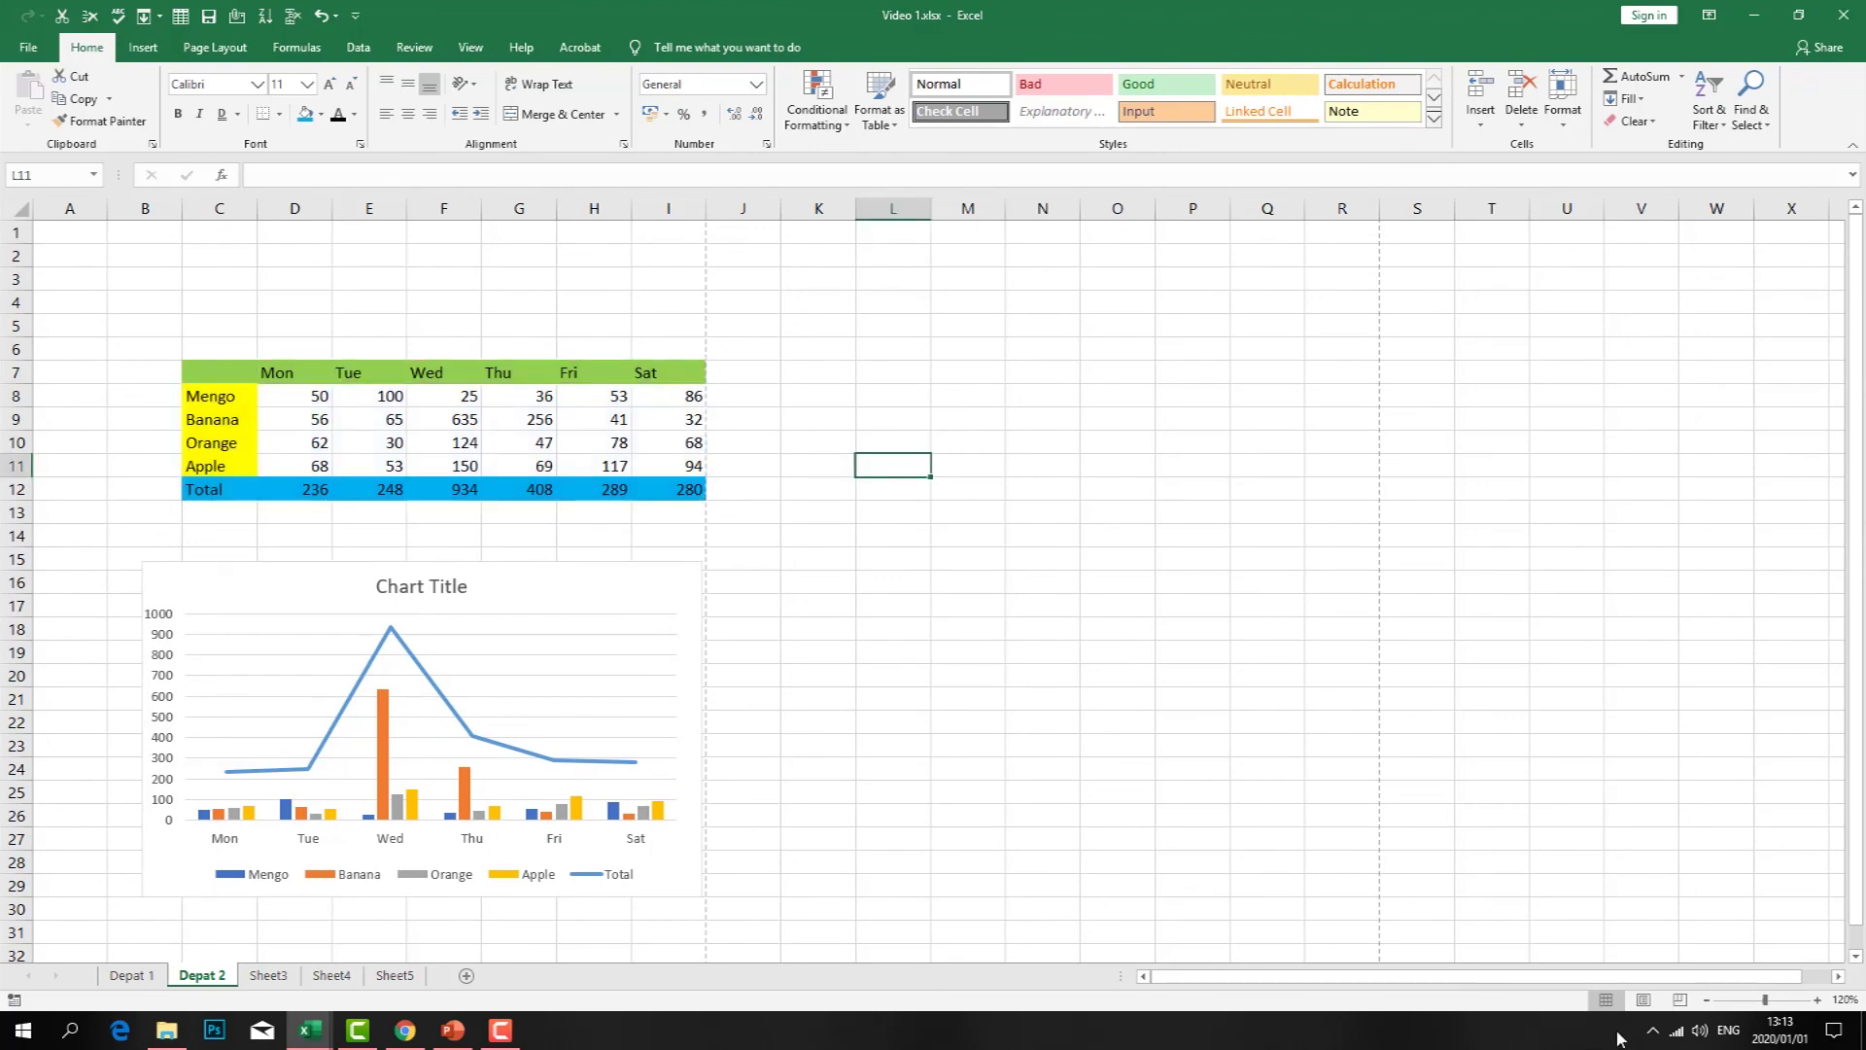
{"action": "left_click", "coordinate": [1642, 1010]}
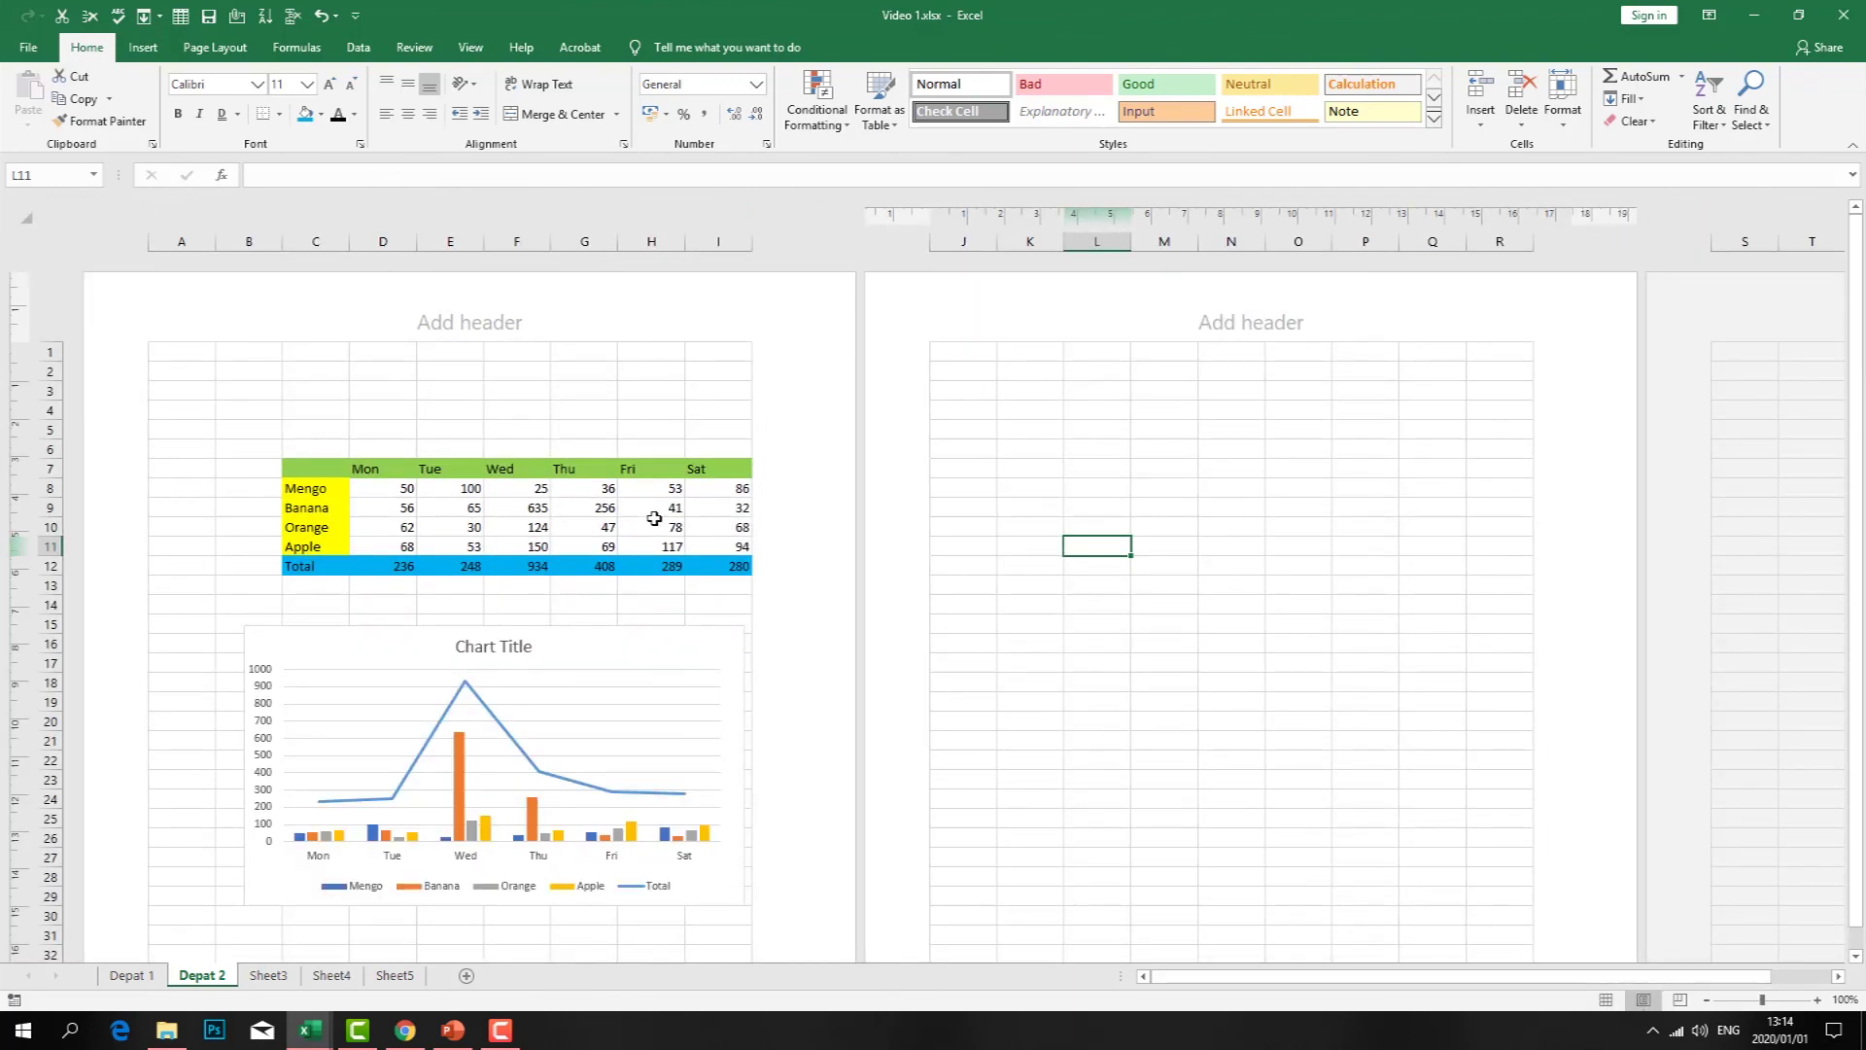
- Delete the empty column B before the table and nudge the chart slightly up and to the right
{"action": "left_click_drag", "start_coordinate": [286, 460], "coordinate": [761, 554]}
{"action": "left_click", "coordinate": [274, 365]}
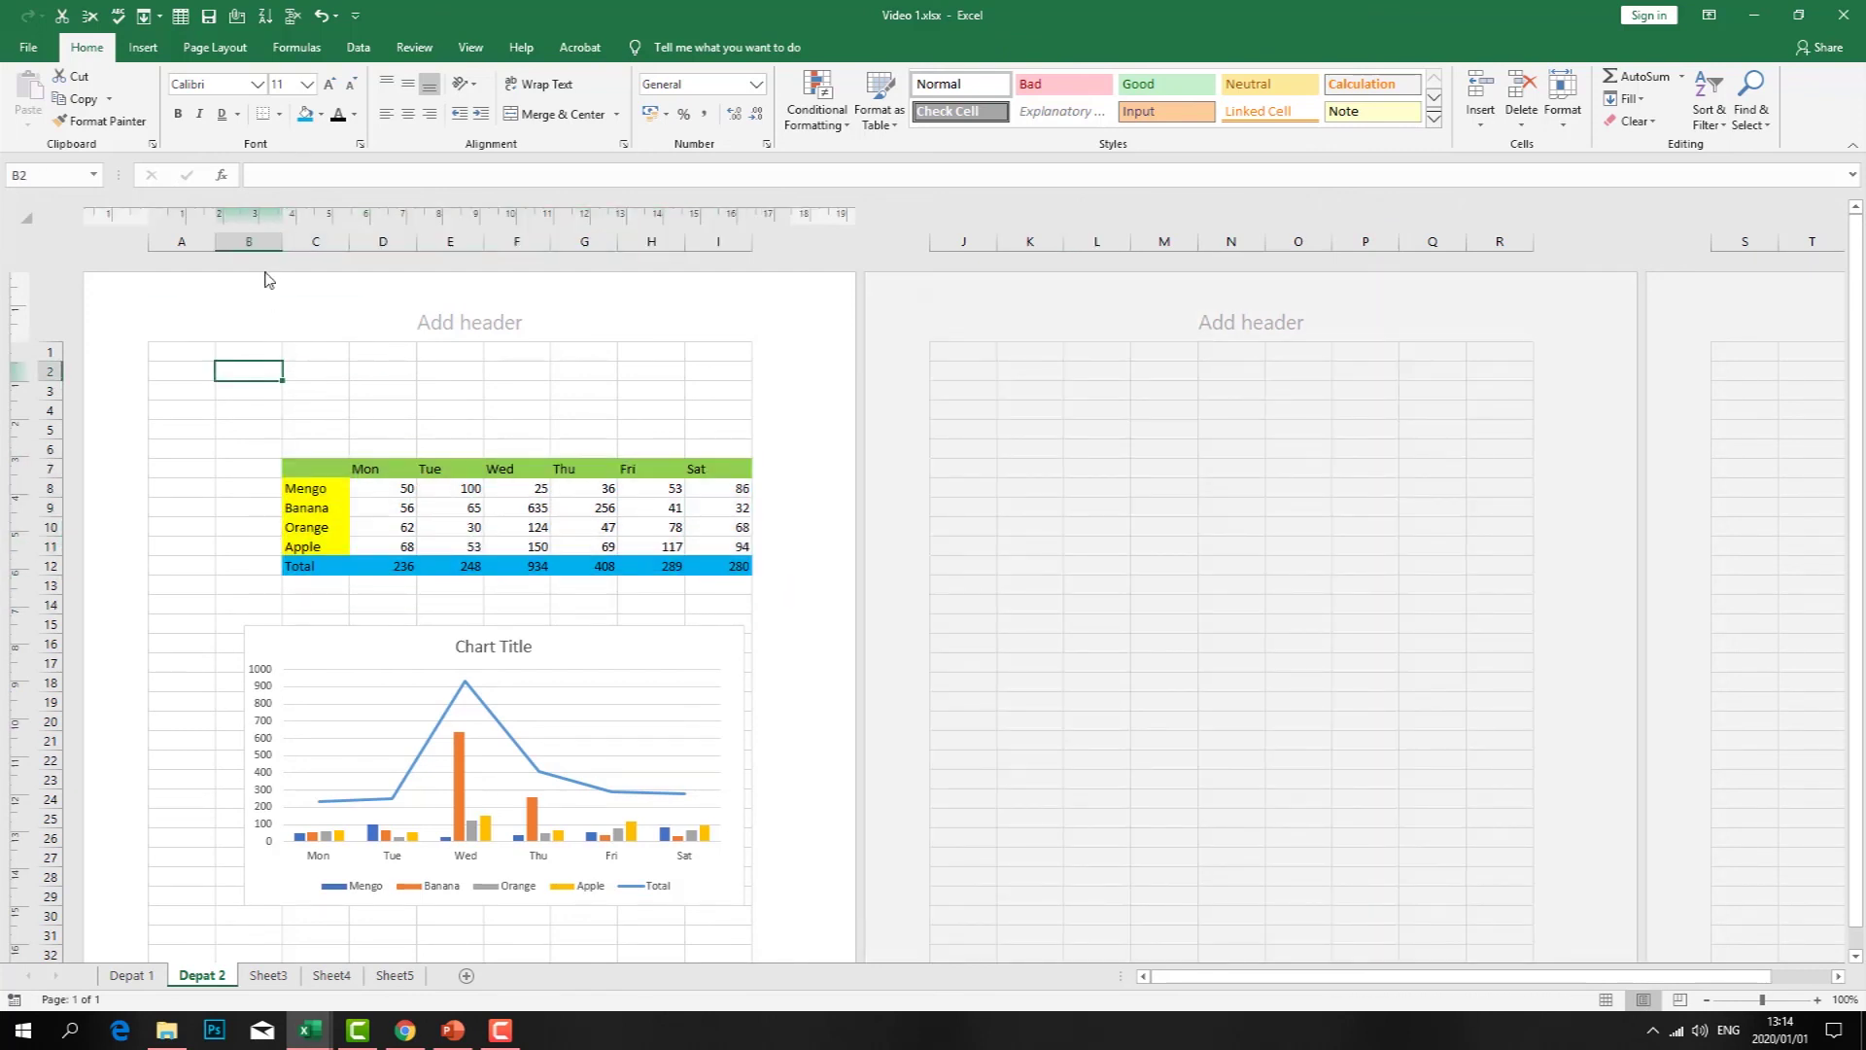
{"action": "left_click", "coordinate": [248, 239]}
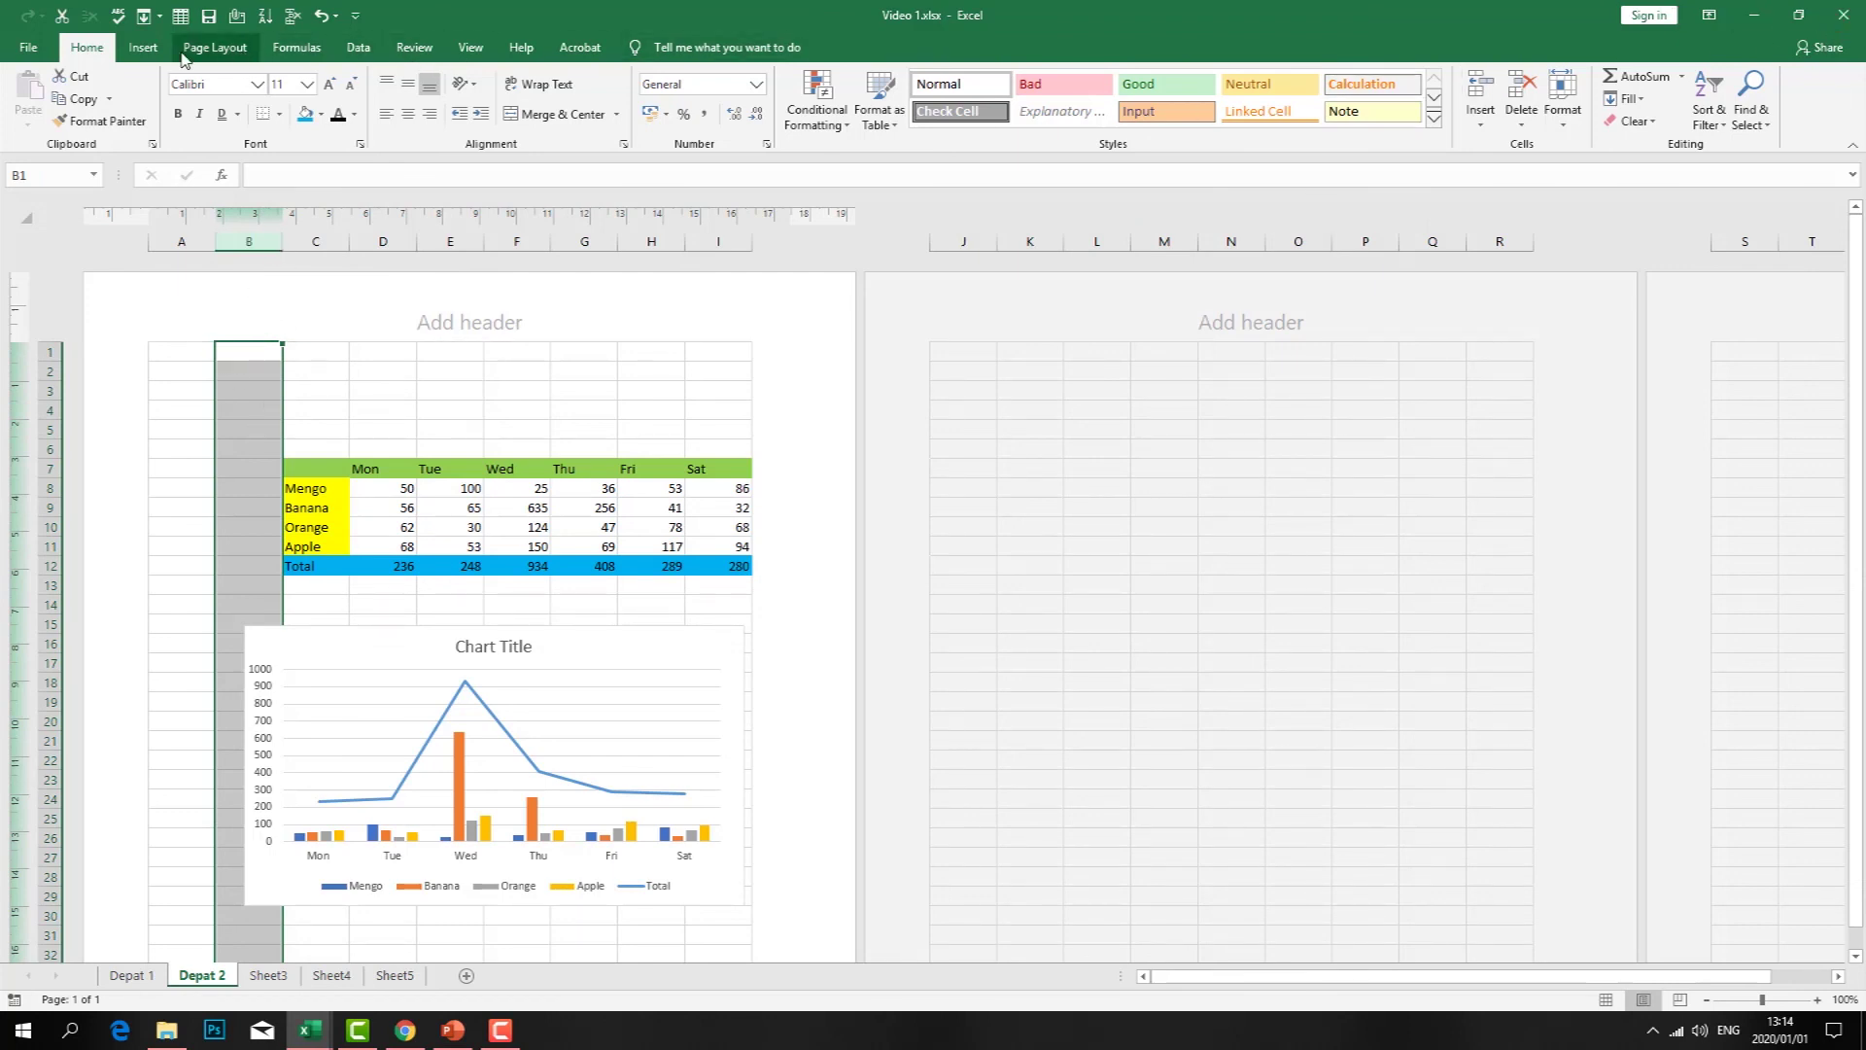
{"action": "left_click", "coordinate": [1521, 115]}
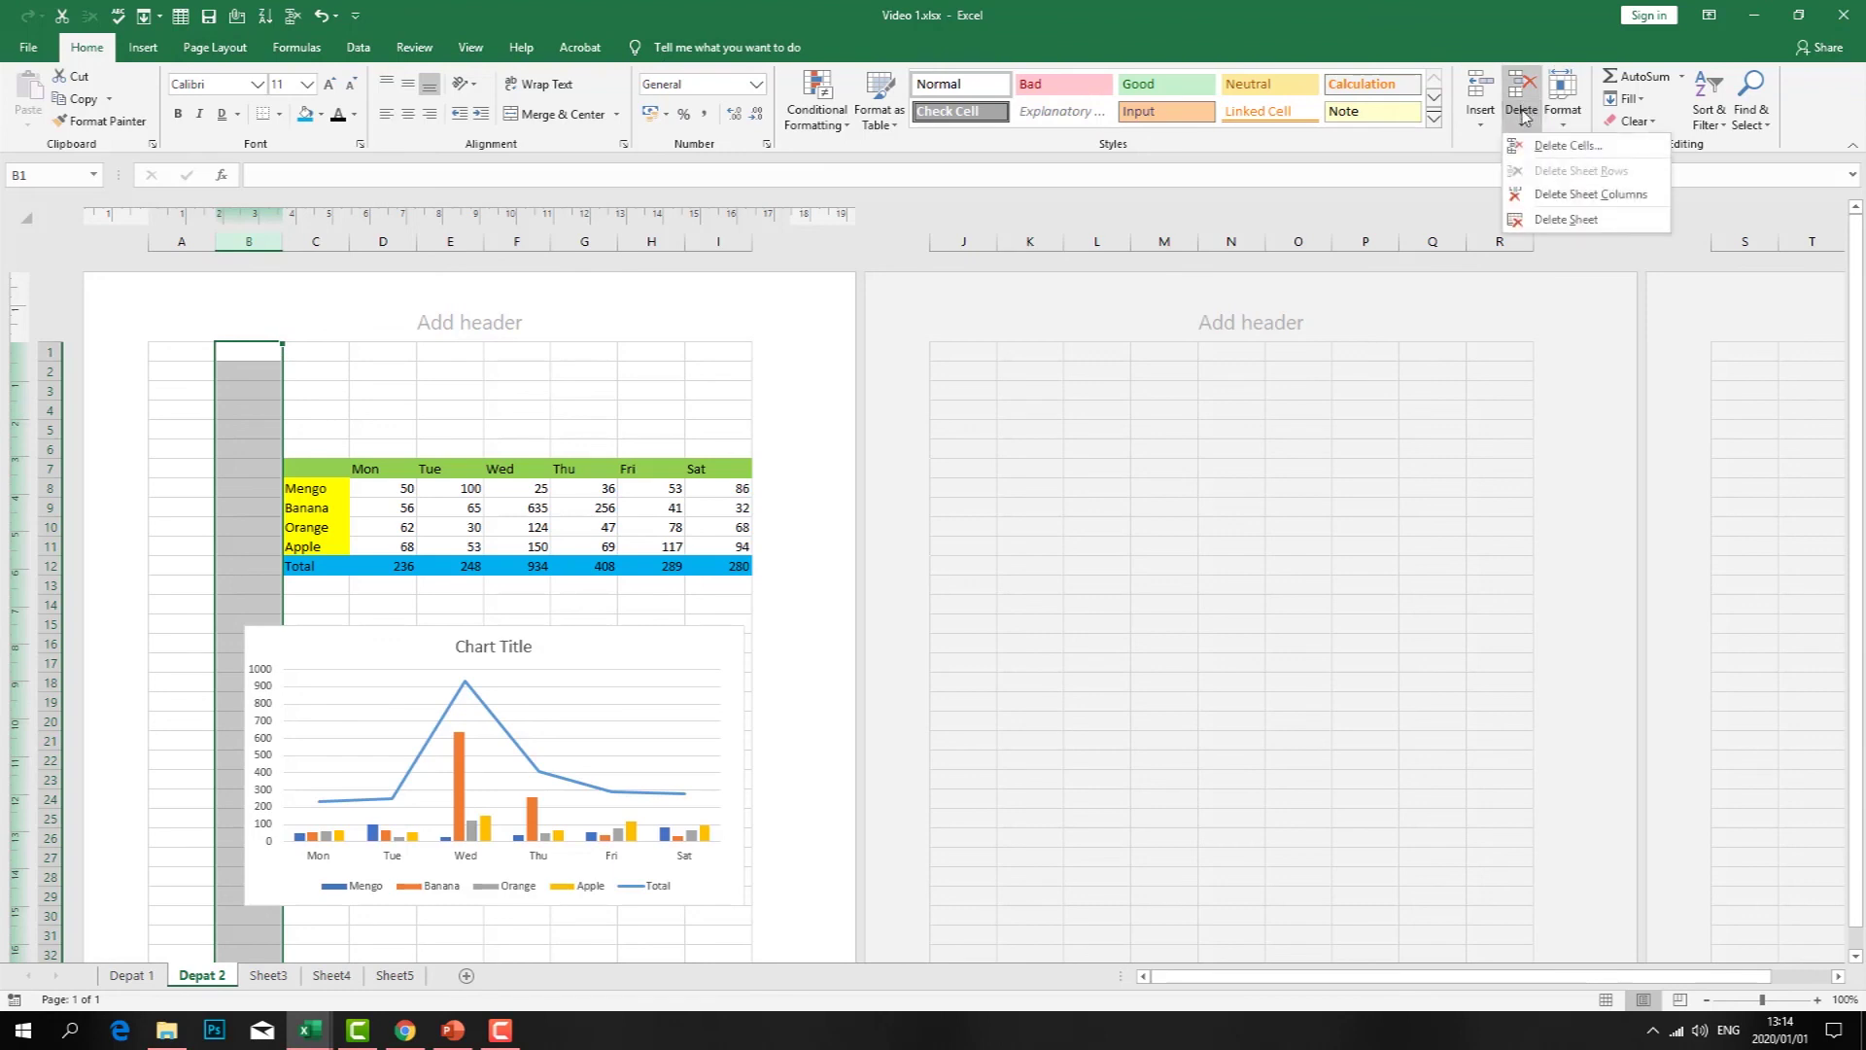
{"action": "left_click", "coordinate": [1560, 196]}
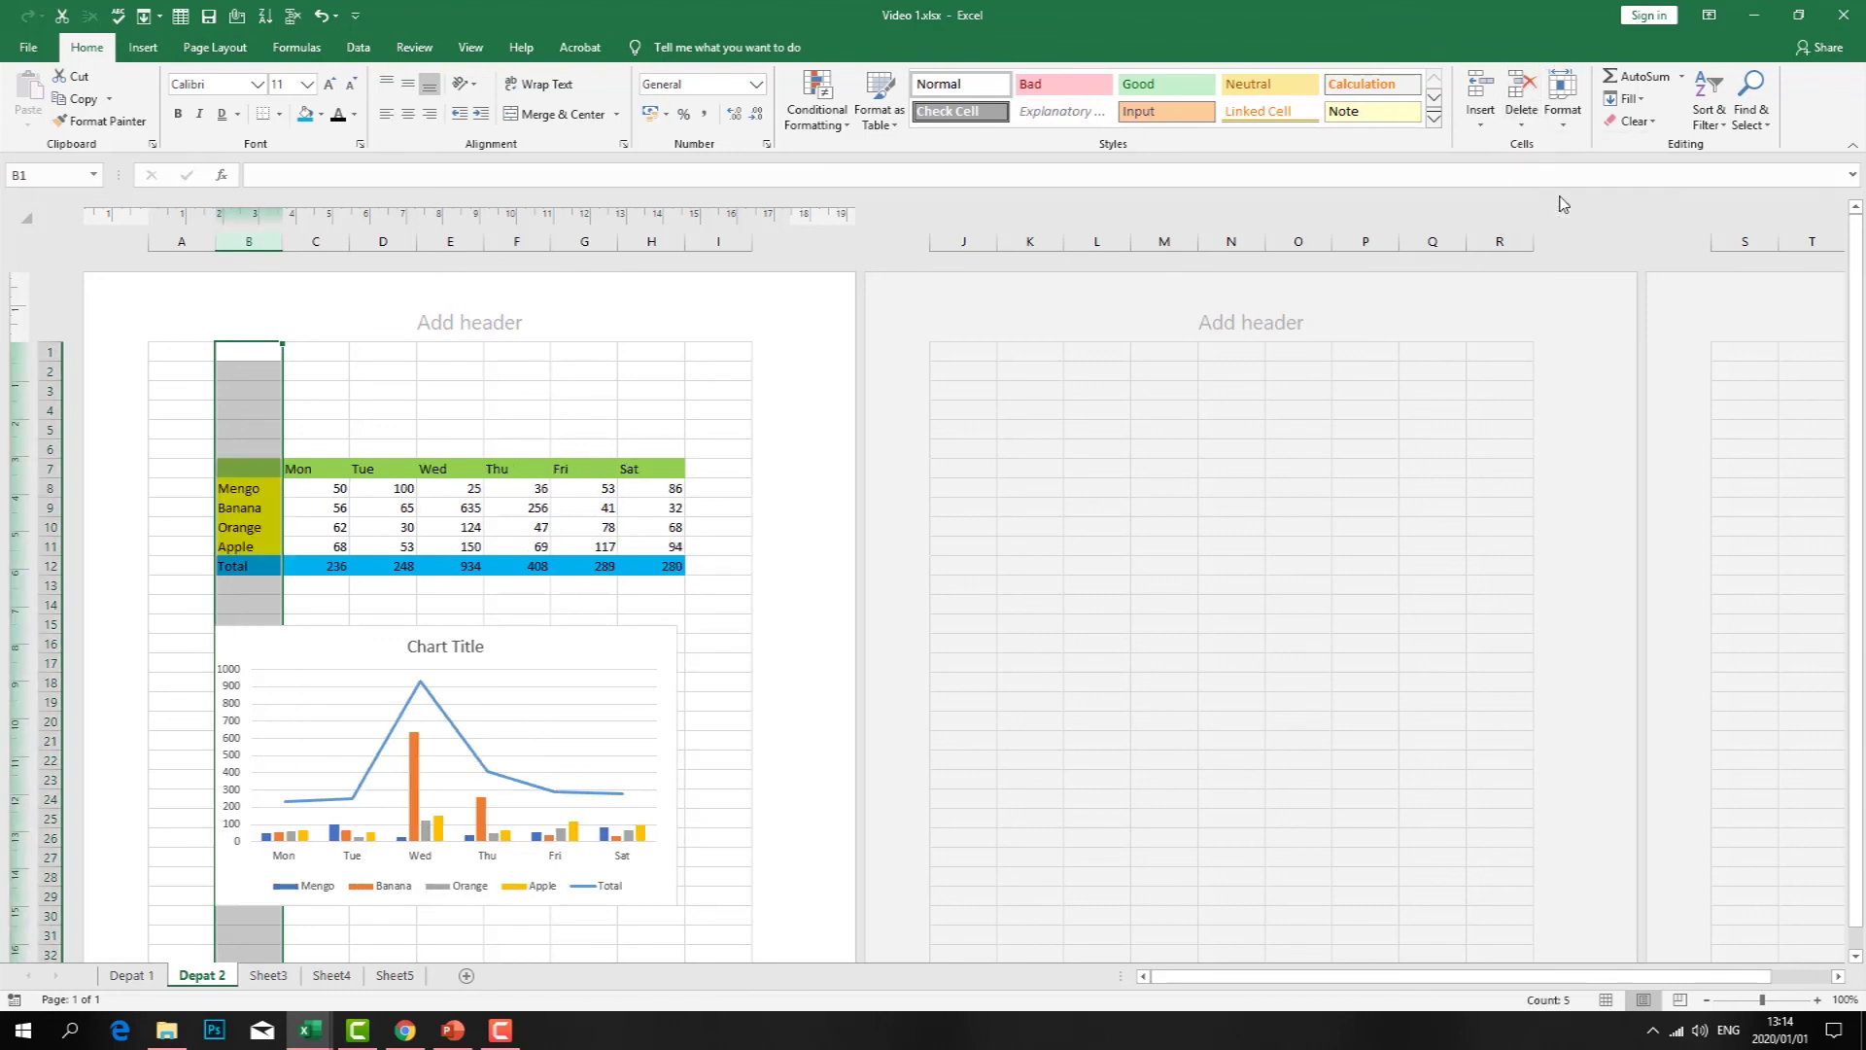
{"action": "left_click", "coordinate": [562, 660]}
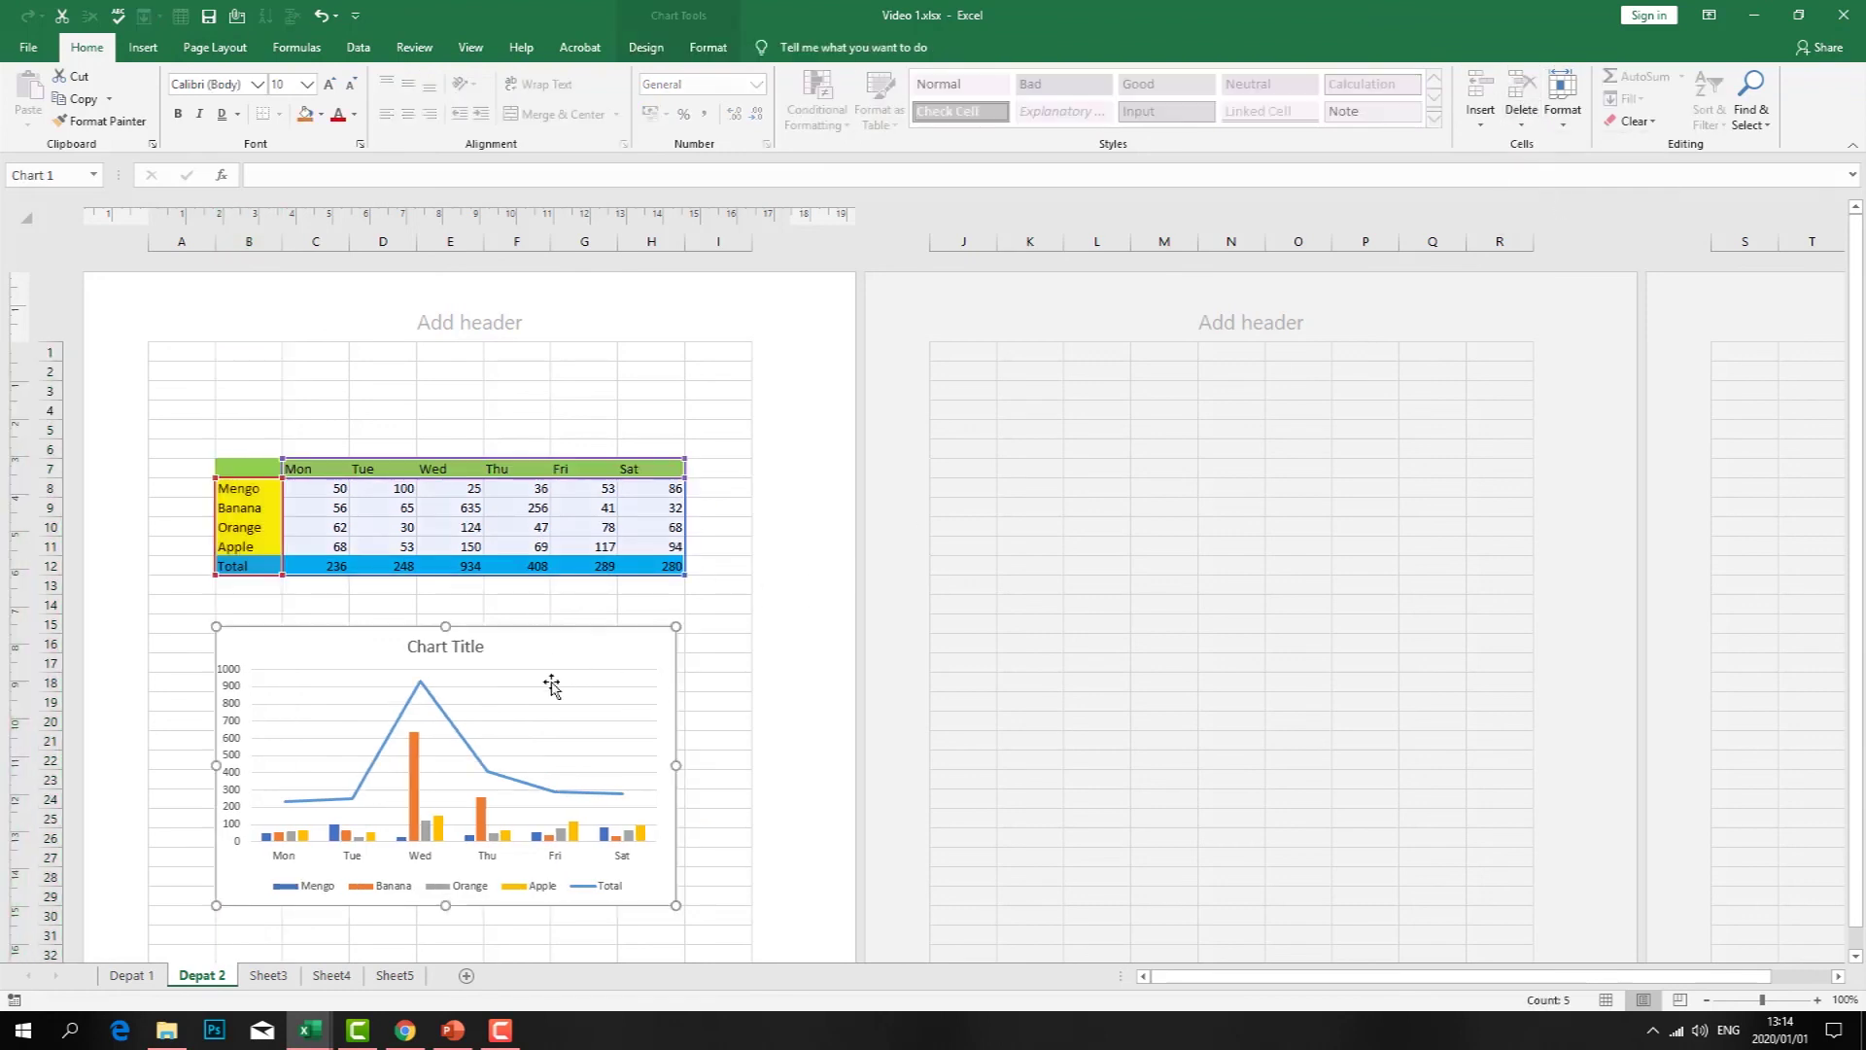
{"action": "left_click_drag", "start_coordinate": [546, 633], "coordinate": [572, 619]}
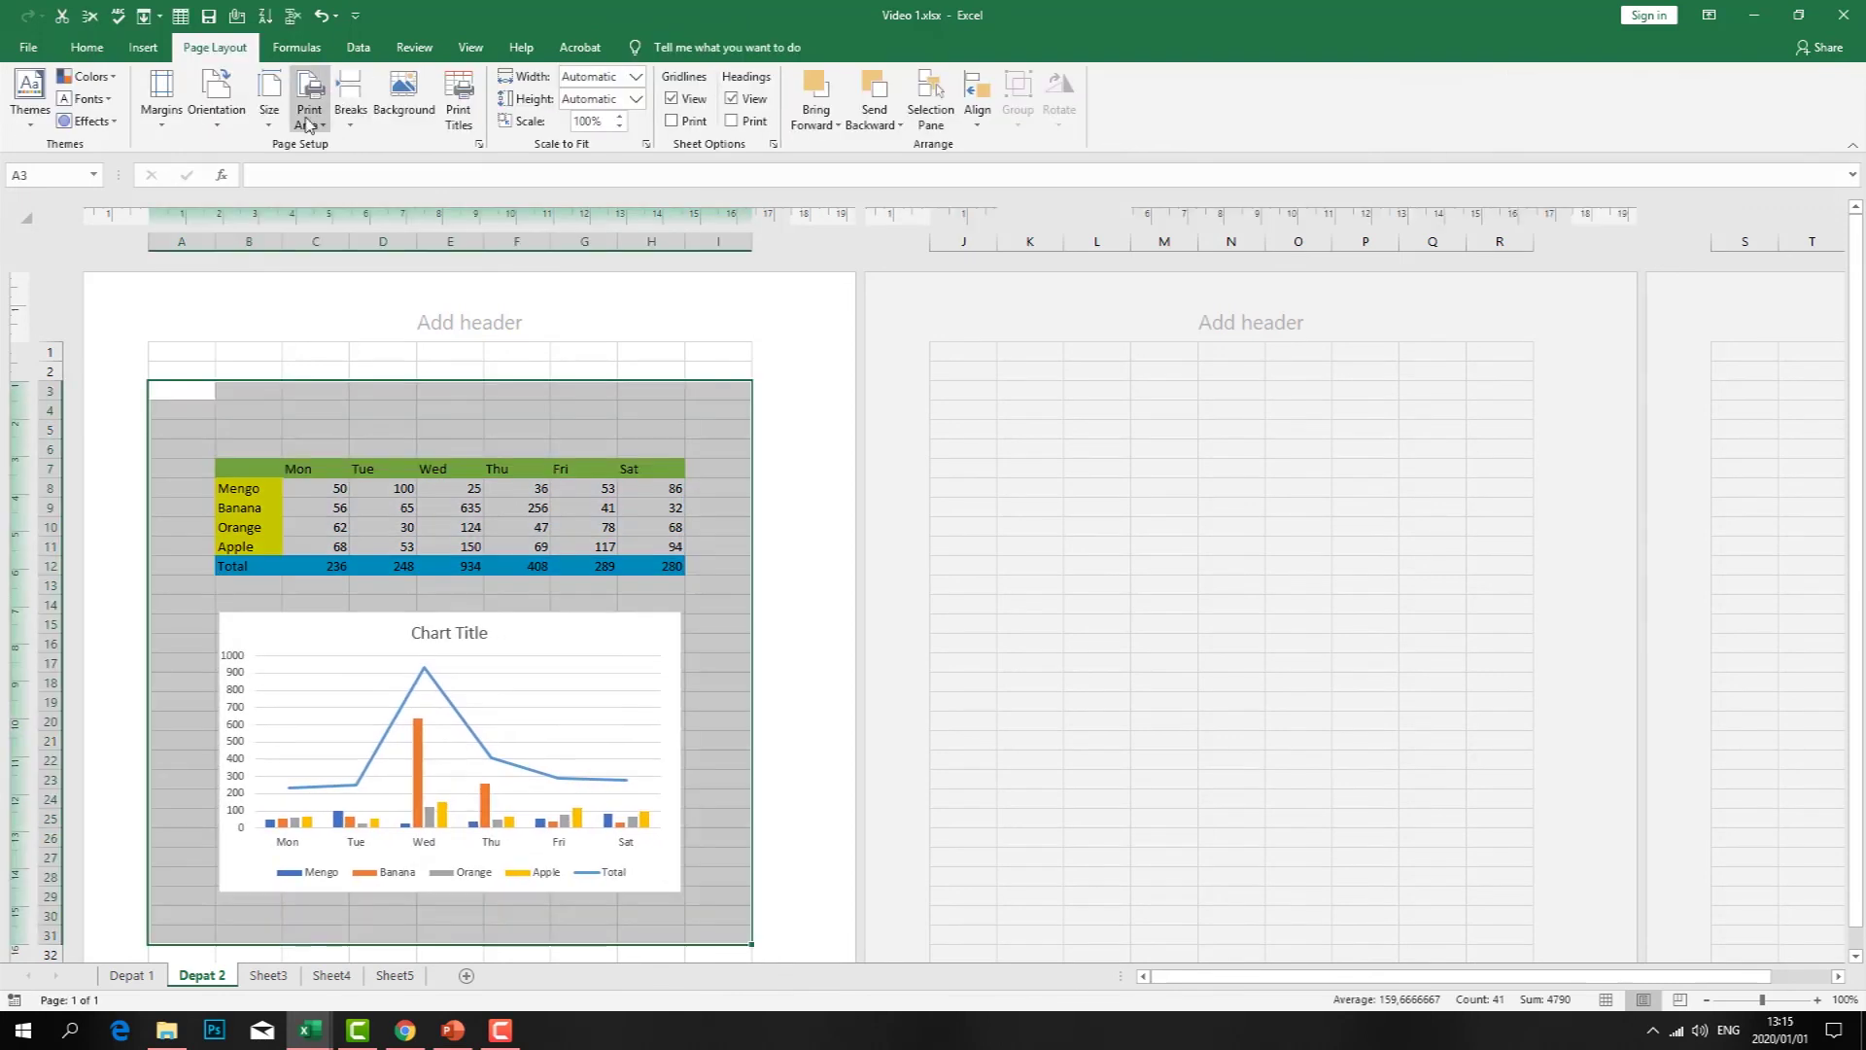
{"action": "left_click", "coordinate": [517, 370]}
{"action": "left_click", "coordinate": [309, 112]}
{"action": "left_click", "coordinate": [357, 151]}
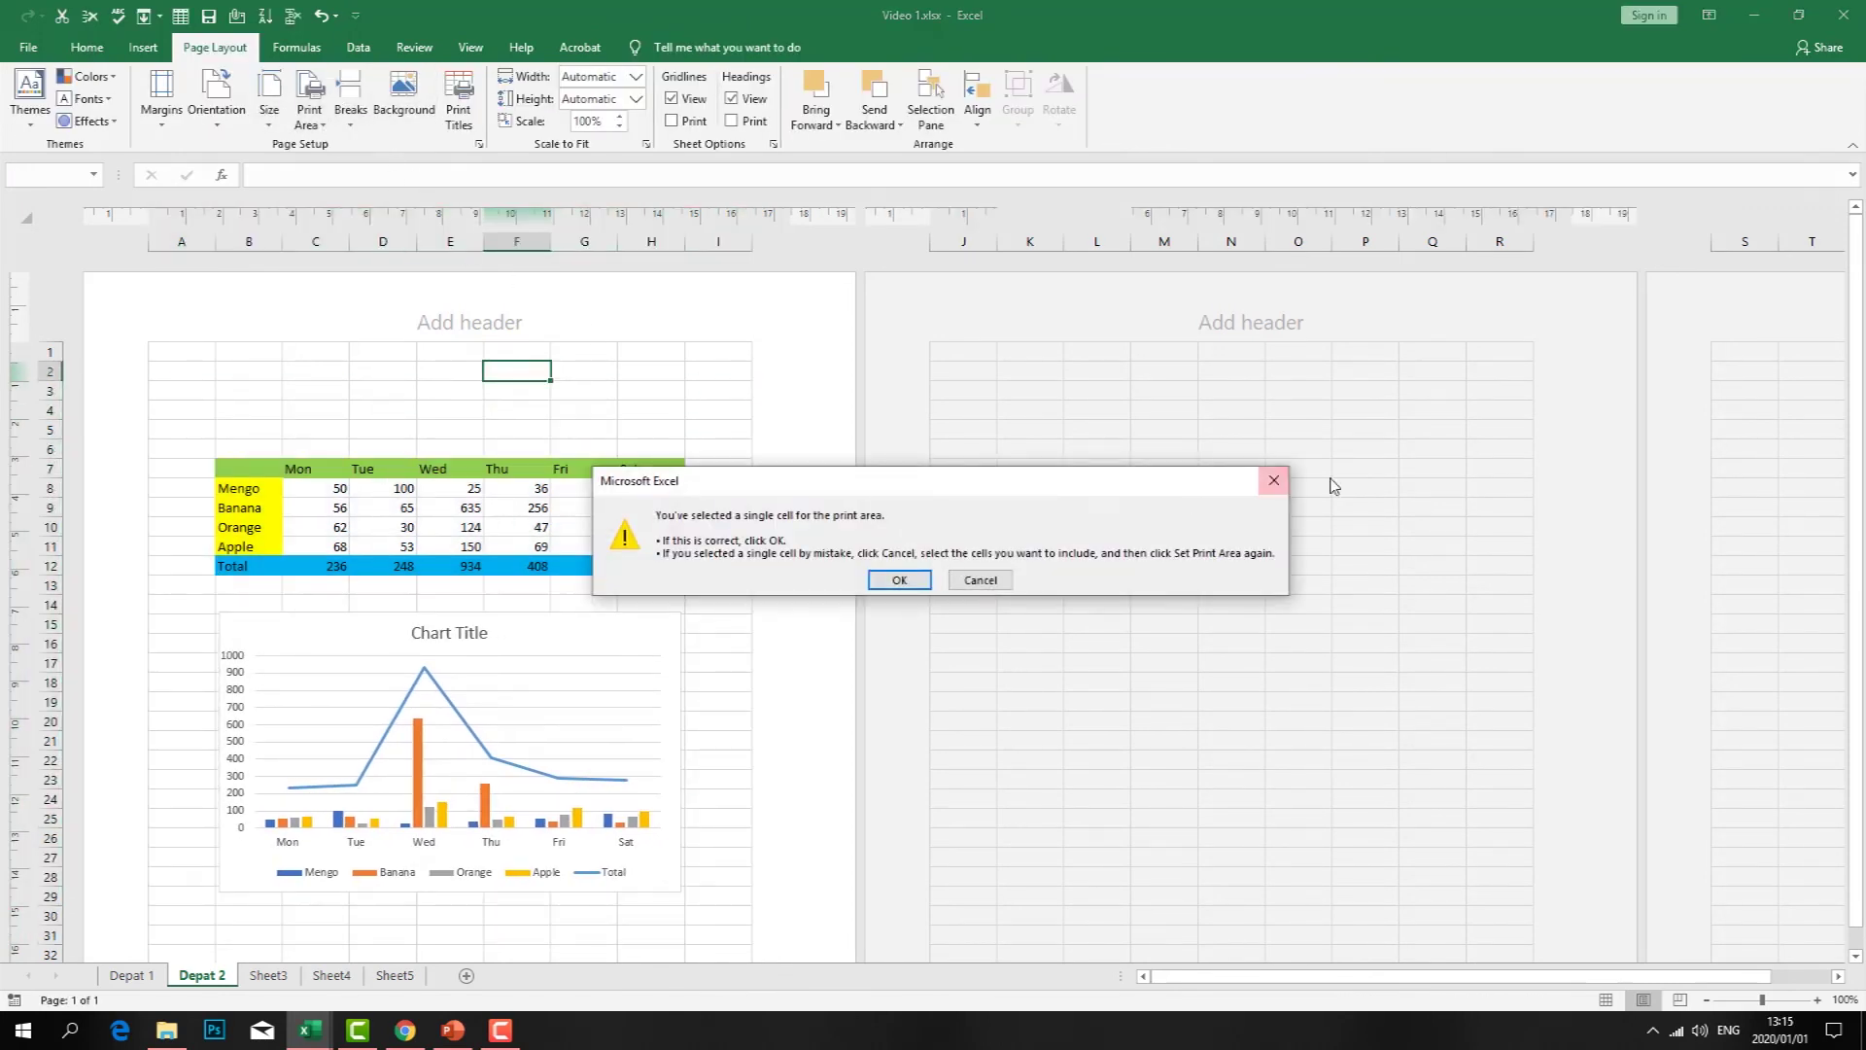
{"action": "left_click", "coordinate": [1281, 482]}
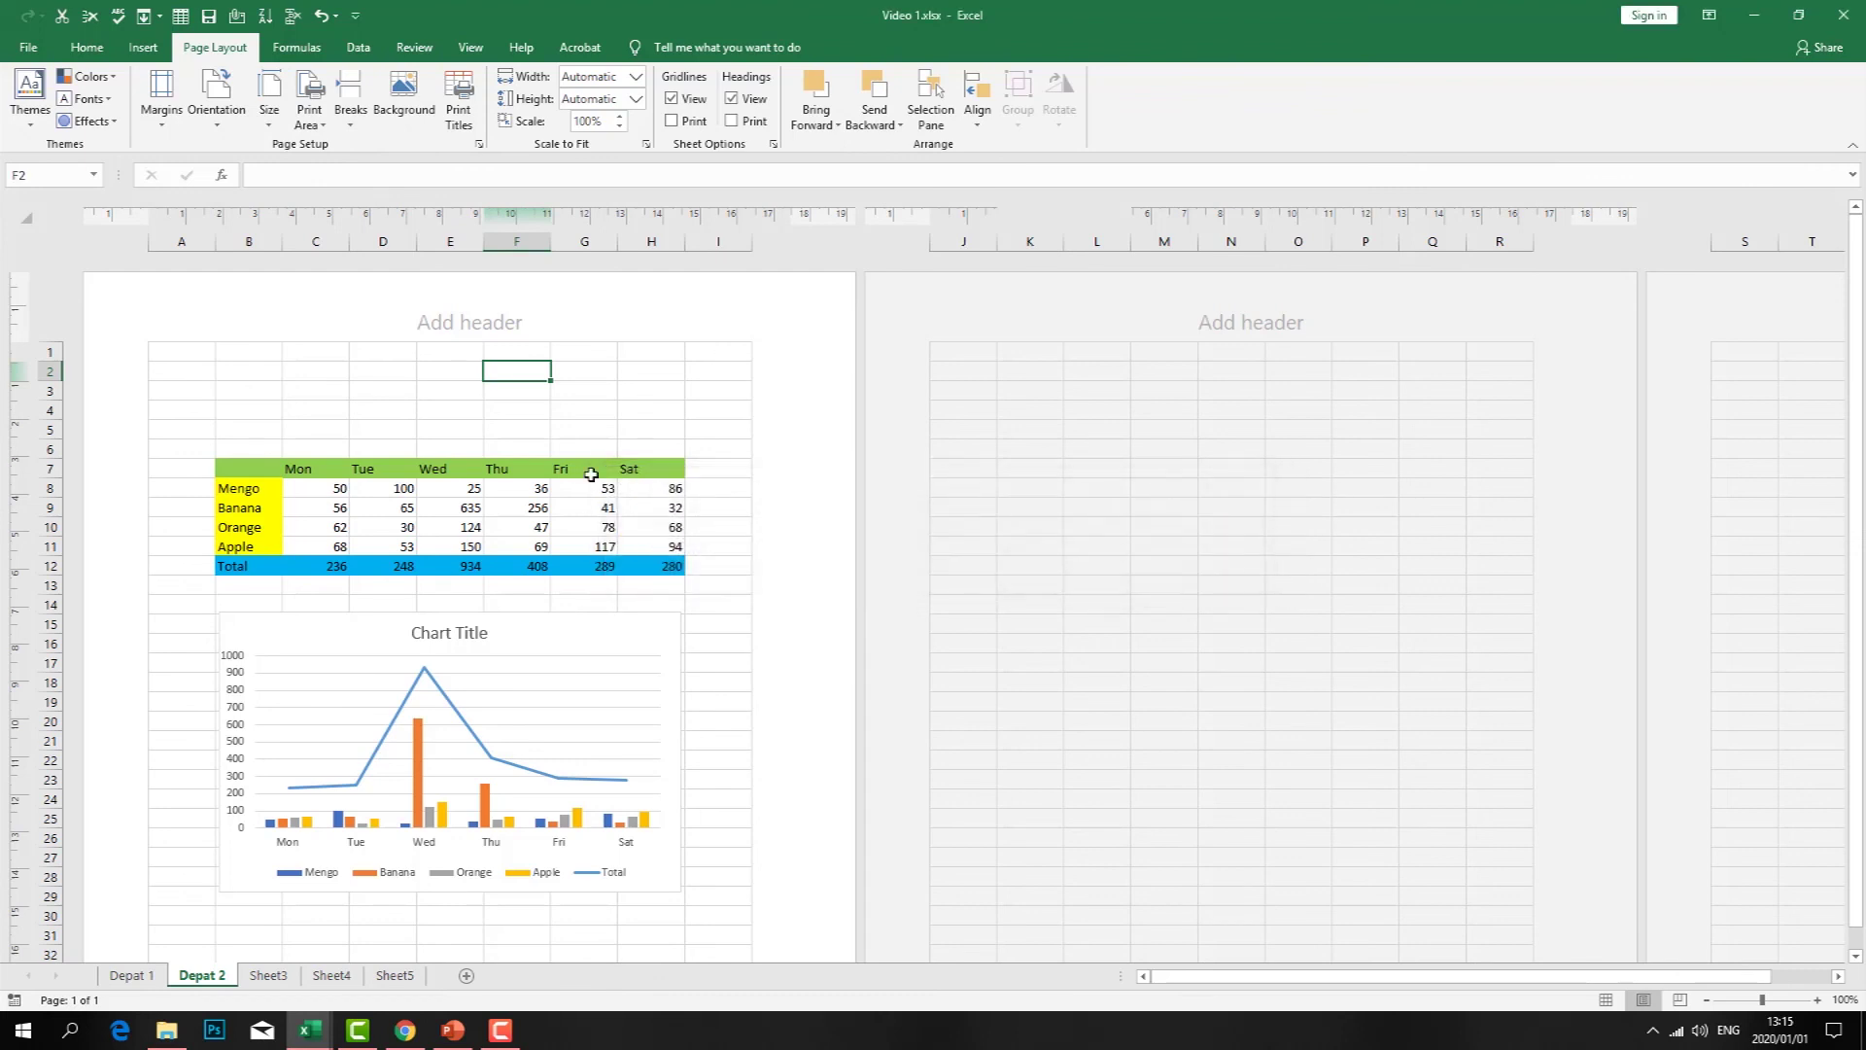
- Set the range A4:I31, covering both the table and the chart, as the print area
{"action": "left_click", "coordinate": [189, 392]}
{"action": "left_click_drag", "start_coordinate": [189, 391], "coordinate": [593, 643]}
{"action": "left_click", "coordinate": [423, 368]}
{"action": "left_click", "coordinate": [180, 391]}
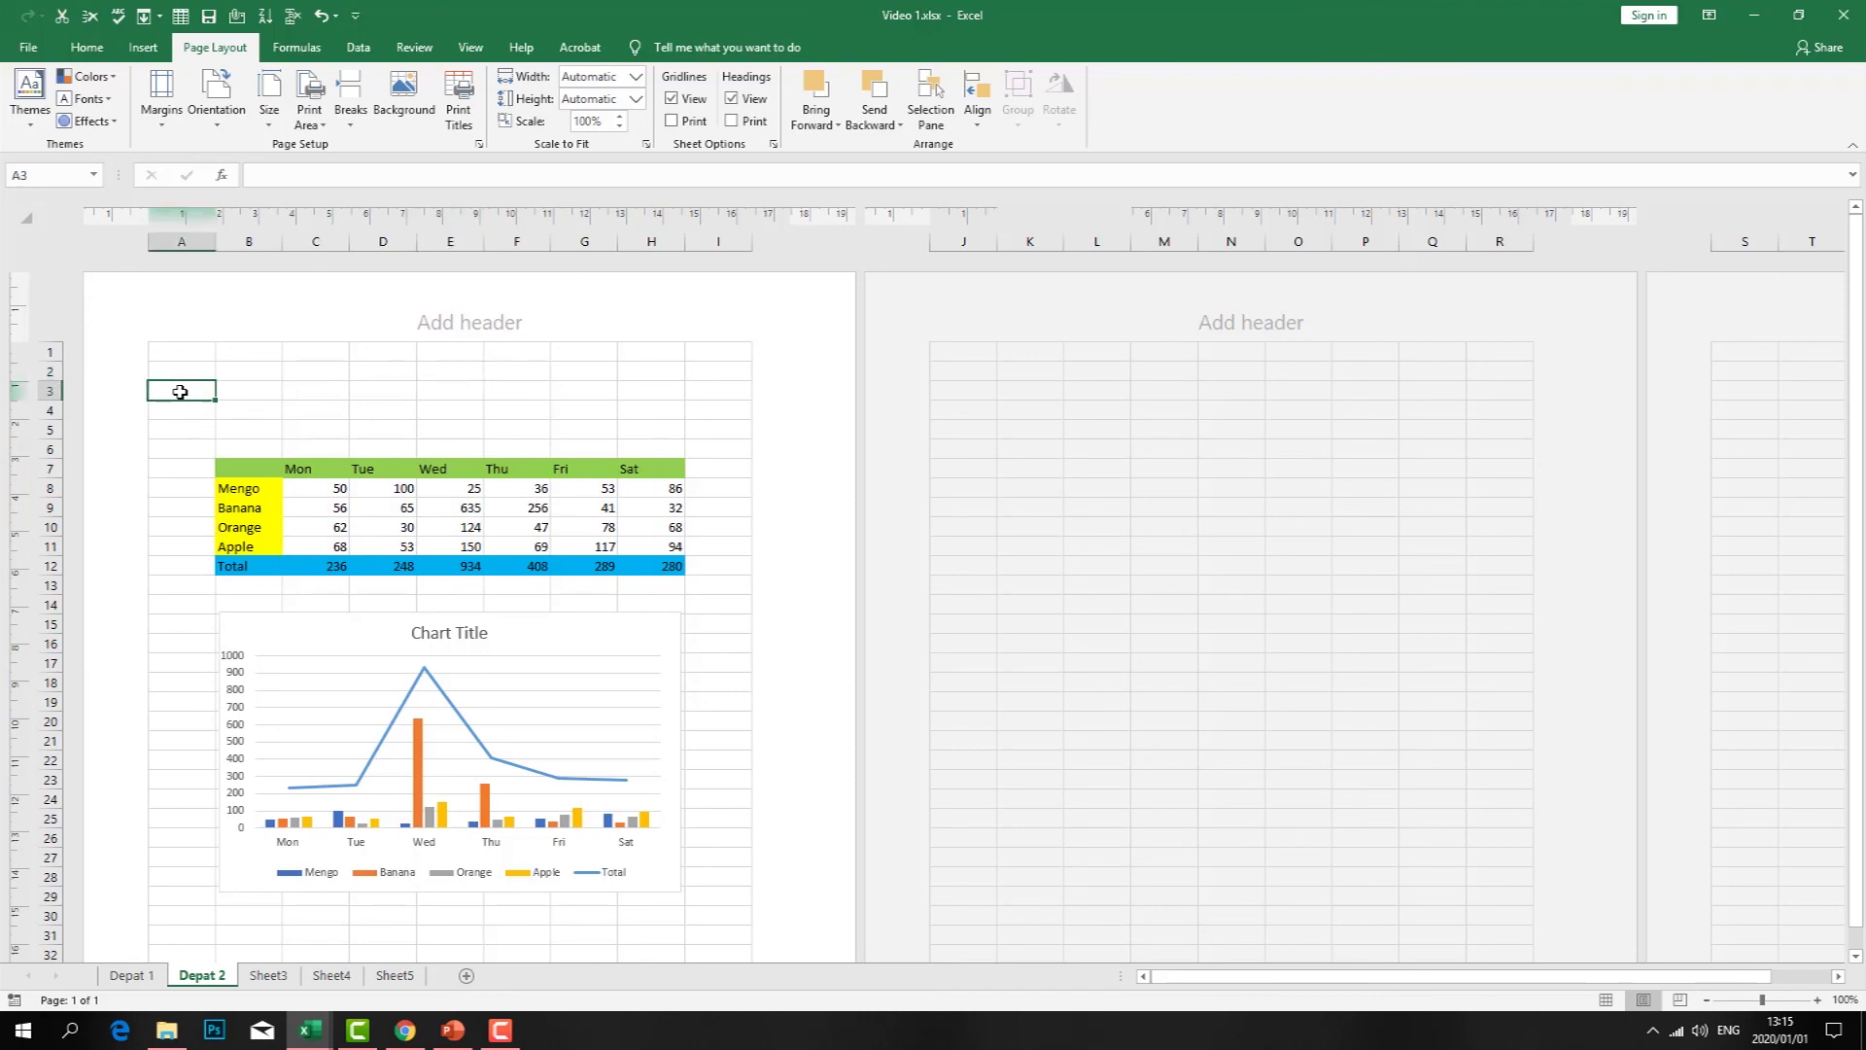
{"action": "left_click_drag", "start_coordinate": [257, 425], "coordinate": [729, 438]}
{"action": "left_click", "coordinate": [729, 445]}
{"action": "left_click_drag", "start_coordinate": [172, 409], "coordinate": [696, 933]}
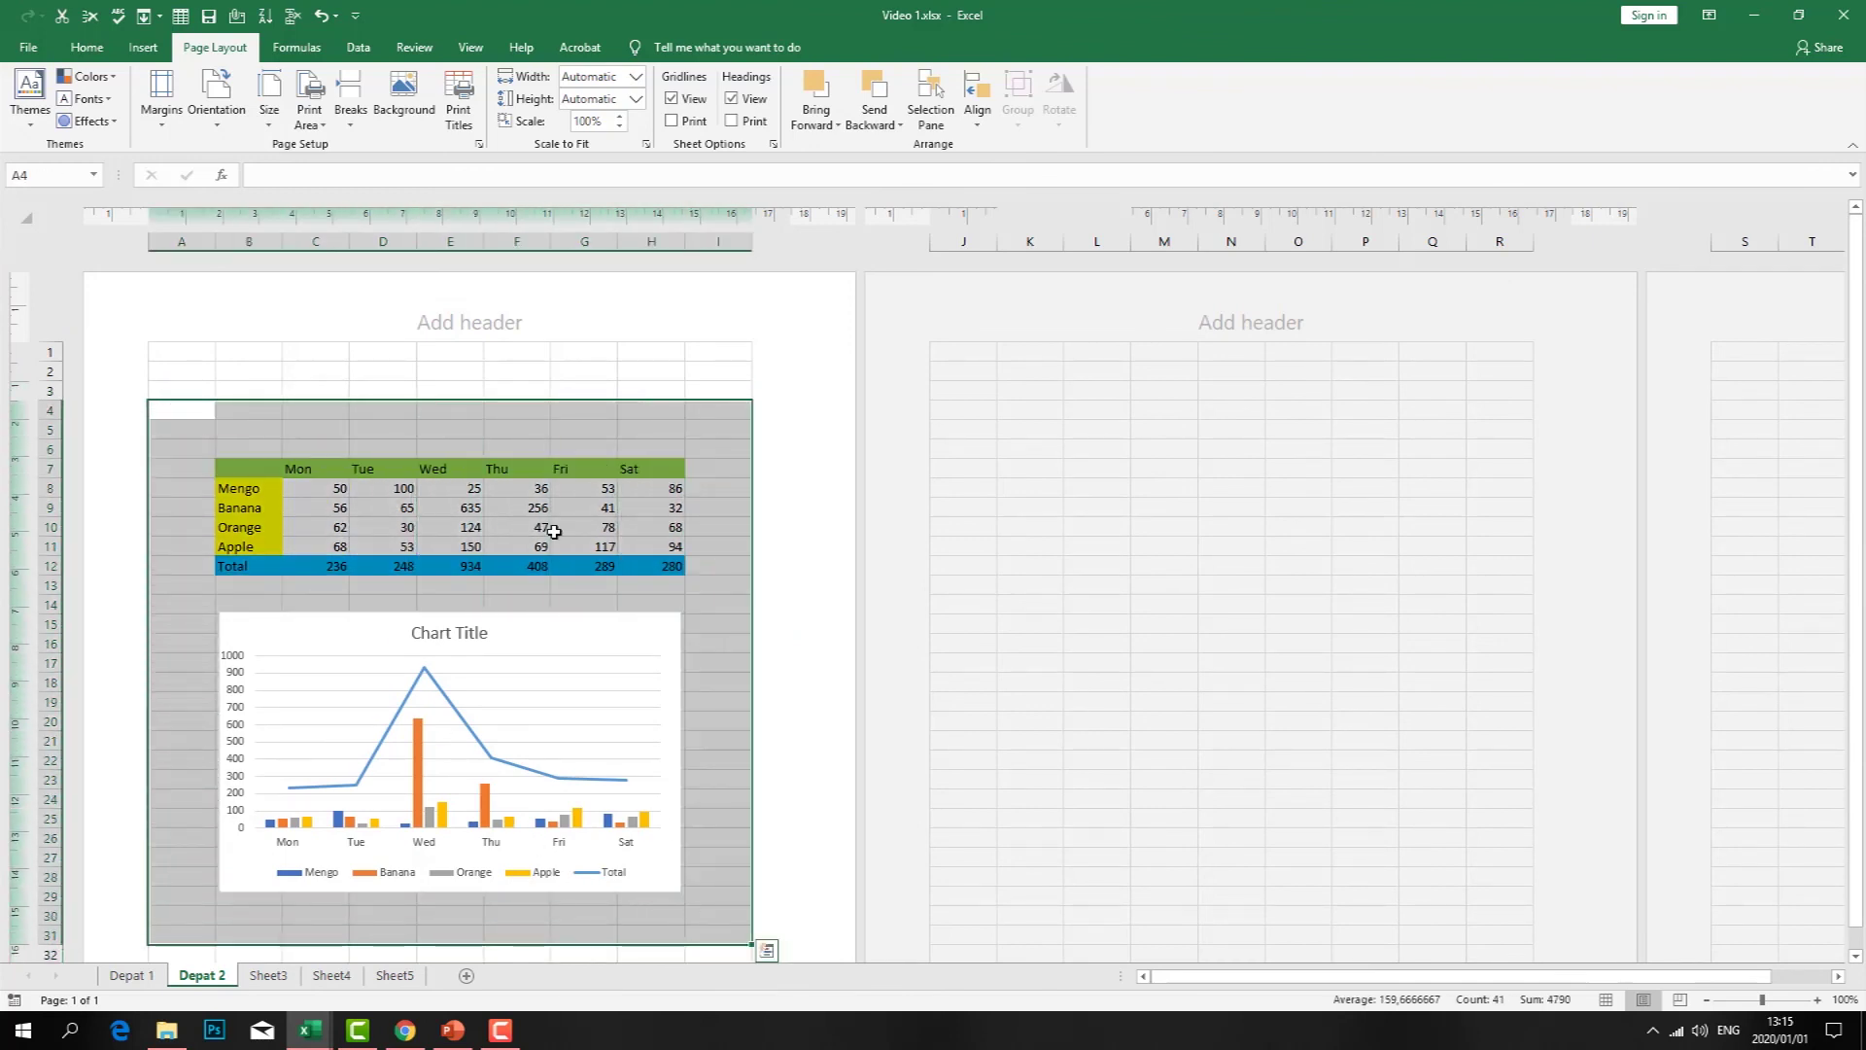
{"action": "left_click", "coordinate": [310, 115]}
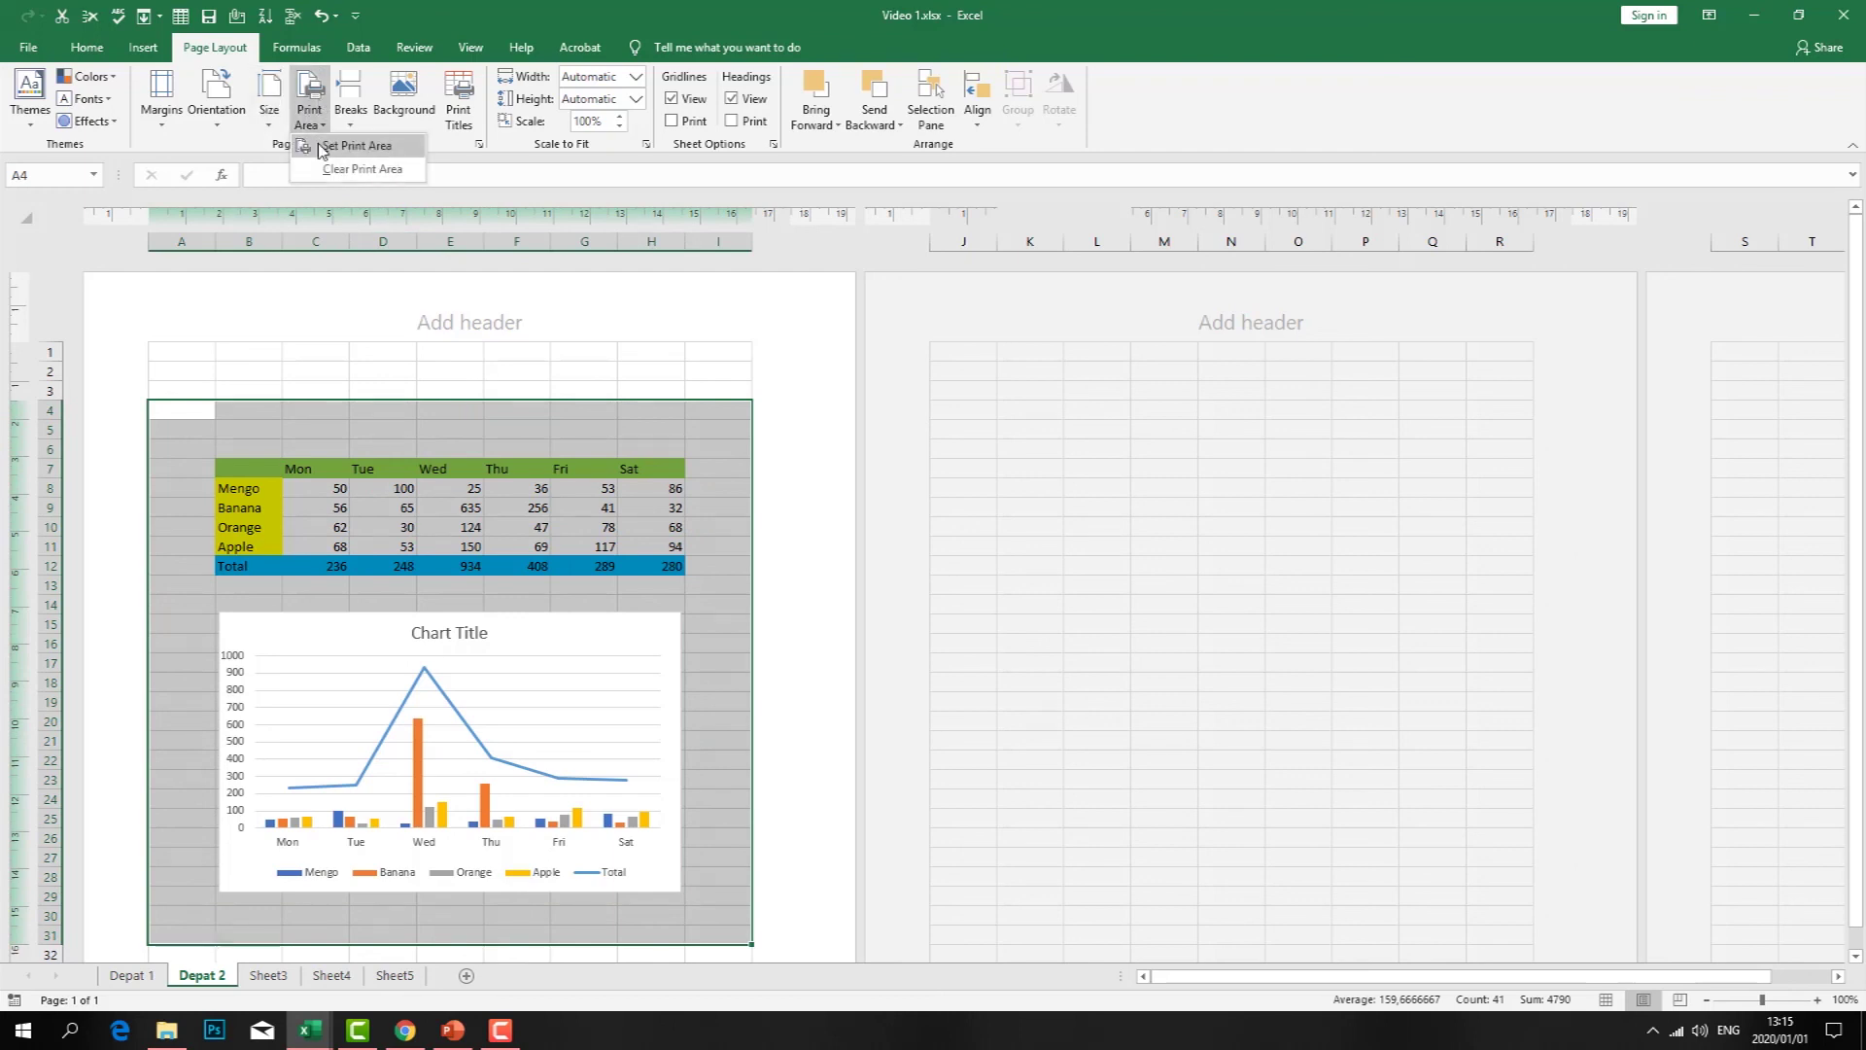
{"action": "left_click", "coordinate": [321, 146]}
- Check the print preview of the defined print area and return to the sheet, leaving the page header empty
{"action": "left_click", "coordinate": [25, 48]}
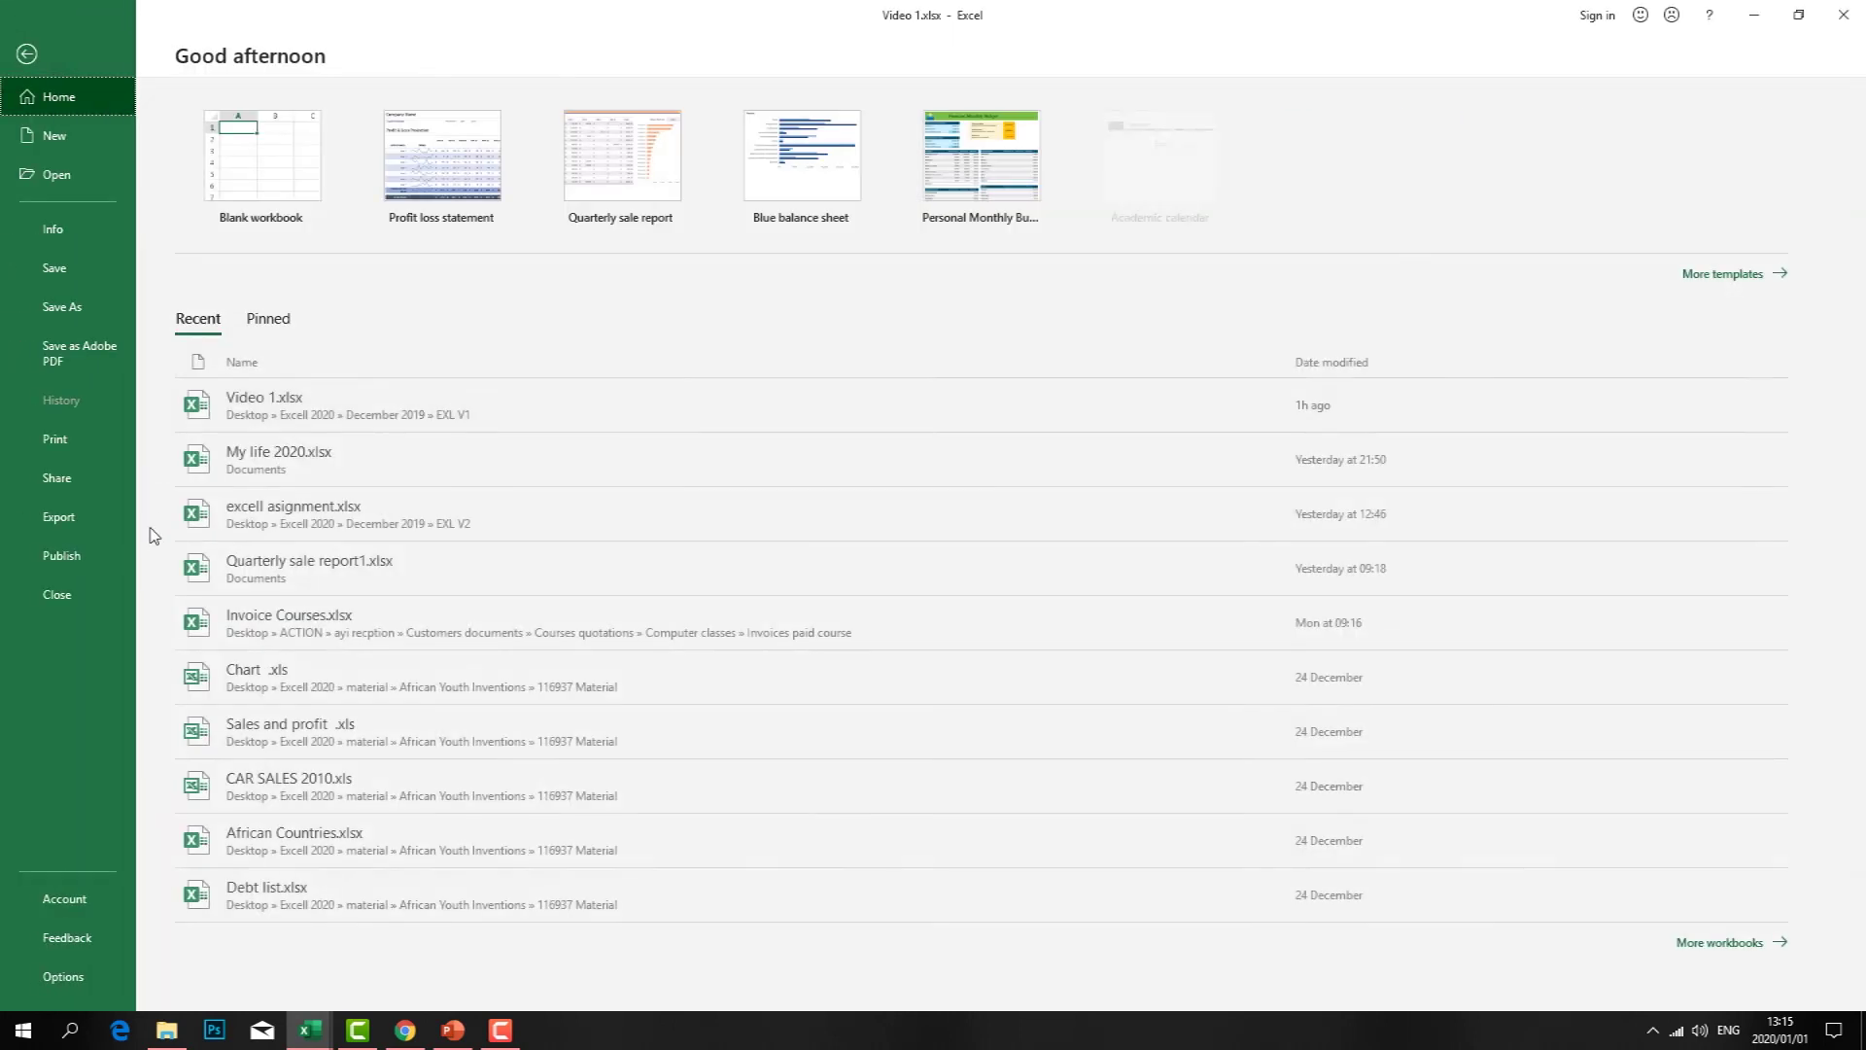
{"action": "left_click", "coordinate": [62, 443]}
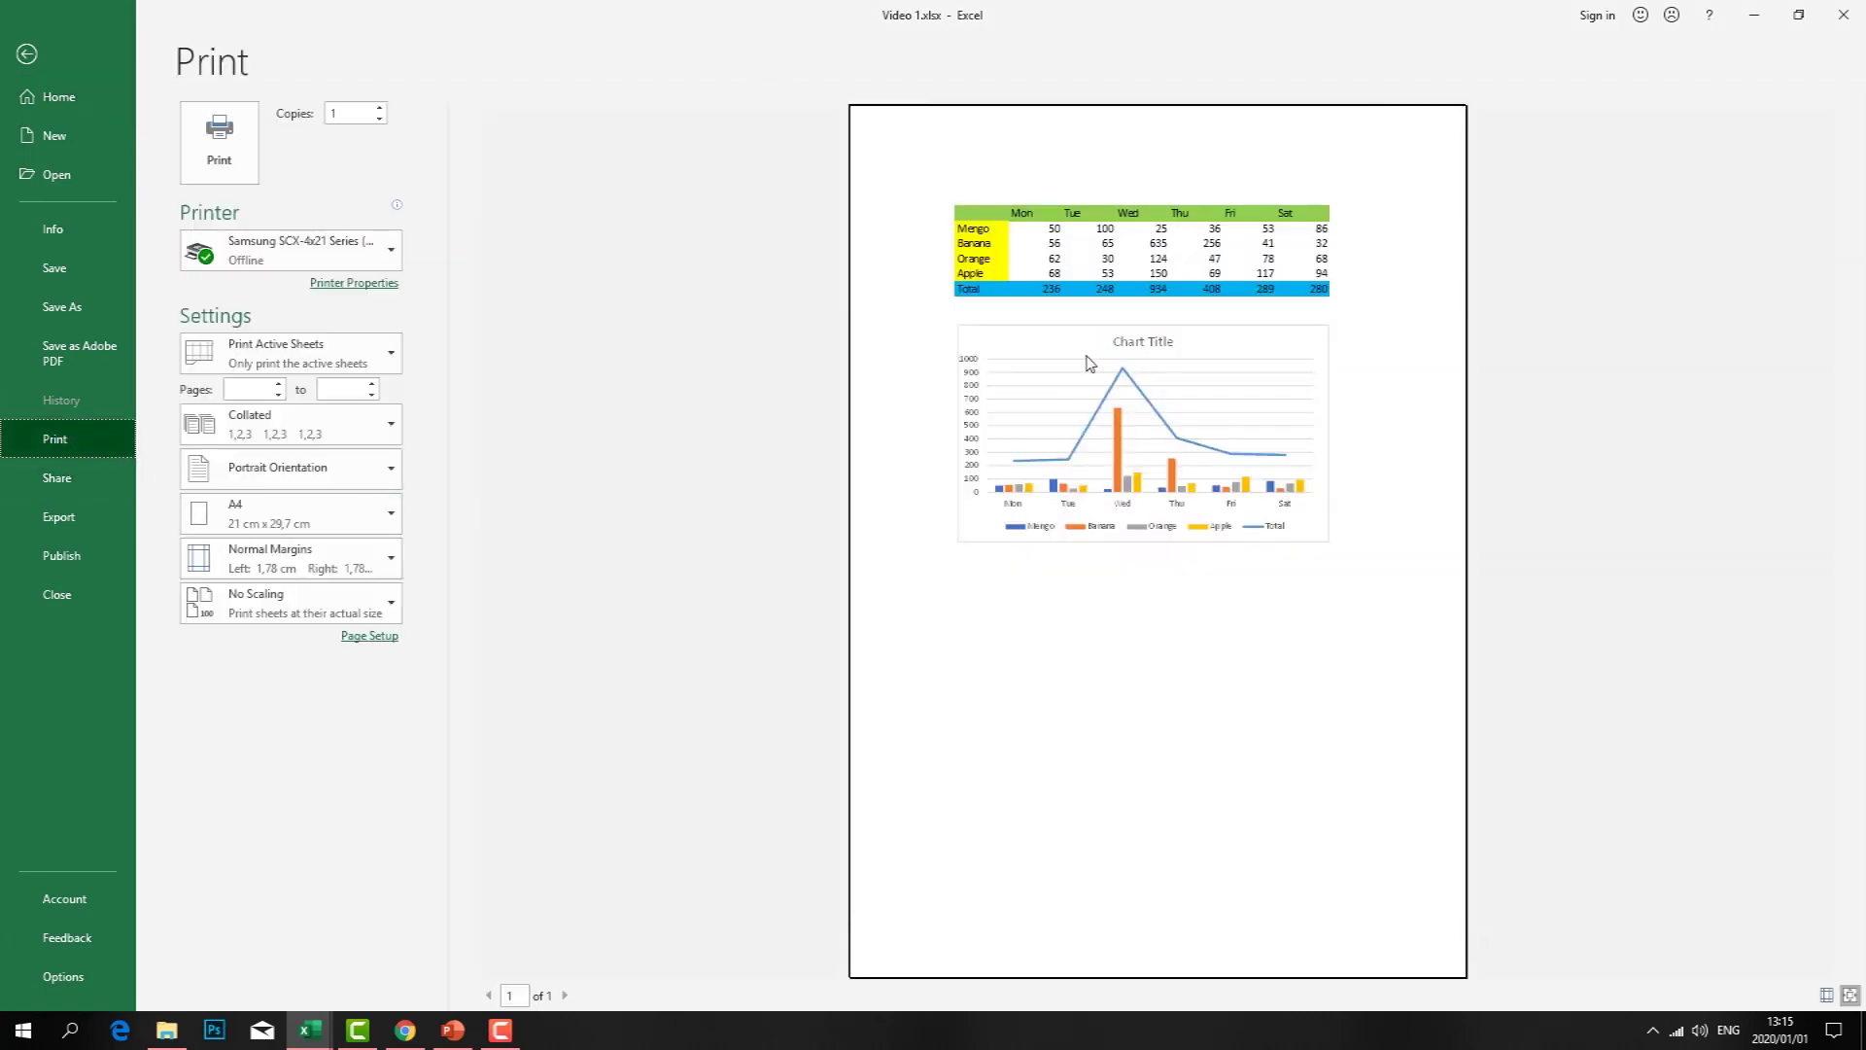
{"action": "key", "text": "Escape"}
{"action": "left_click", "coordinate": [709, 342]}
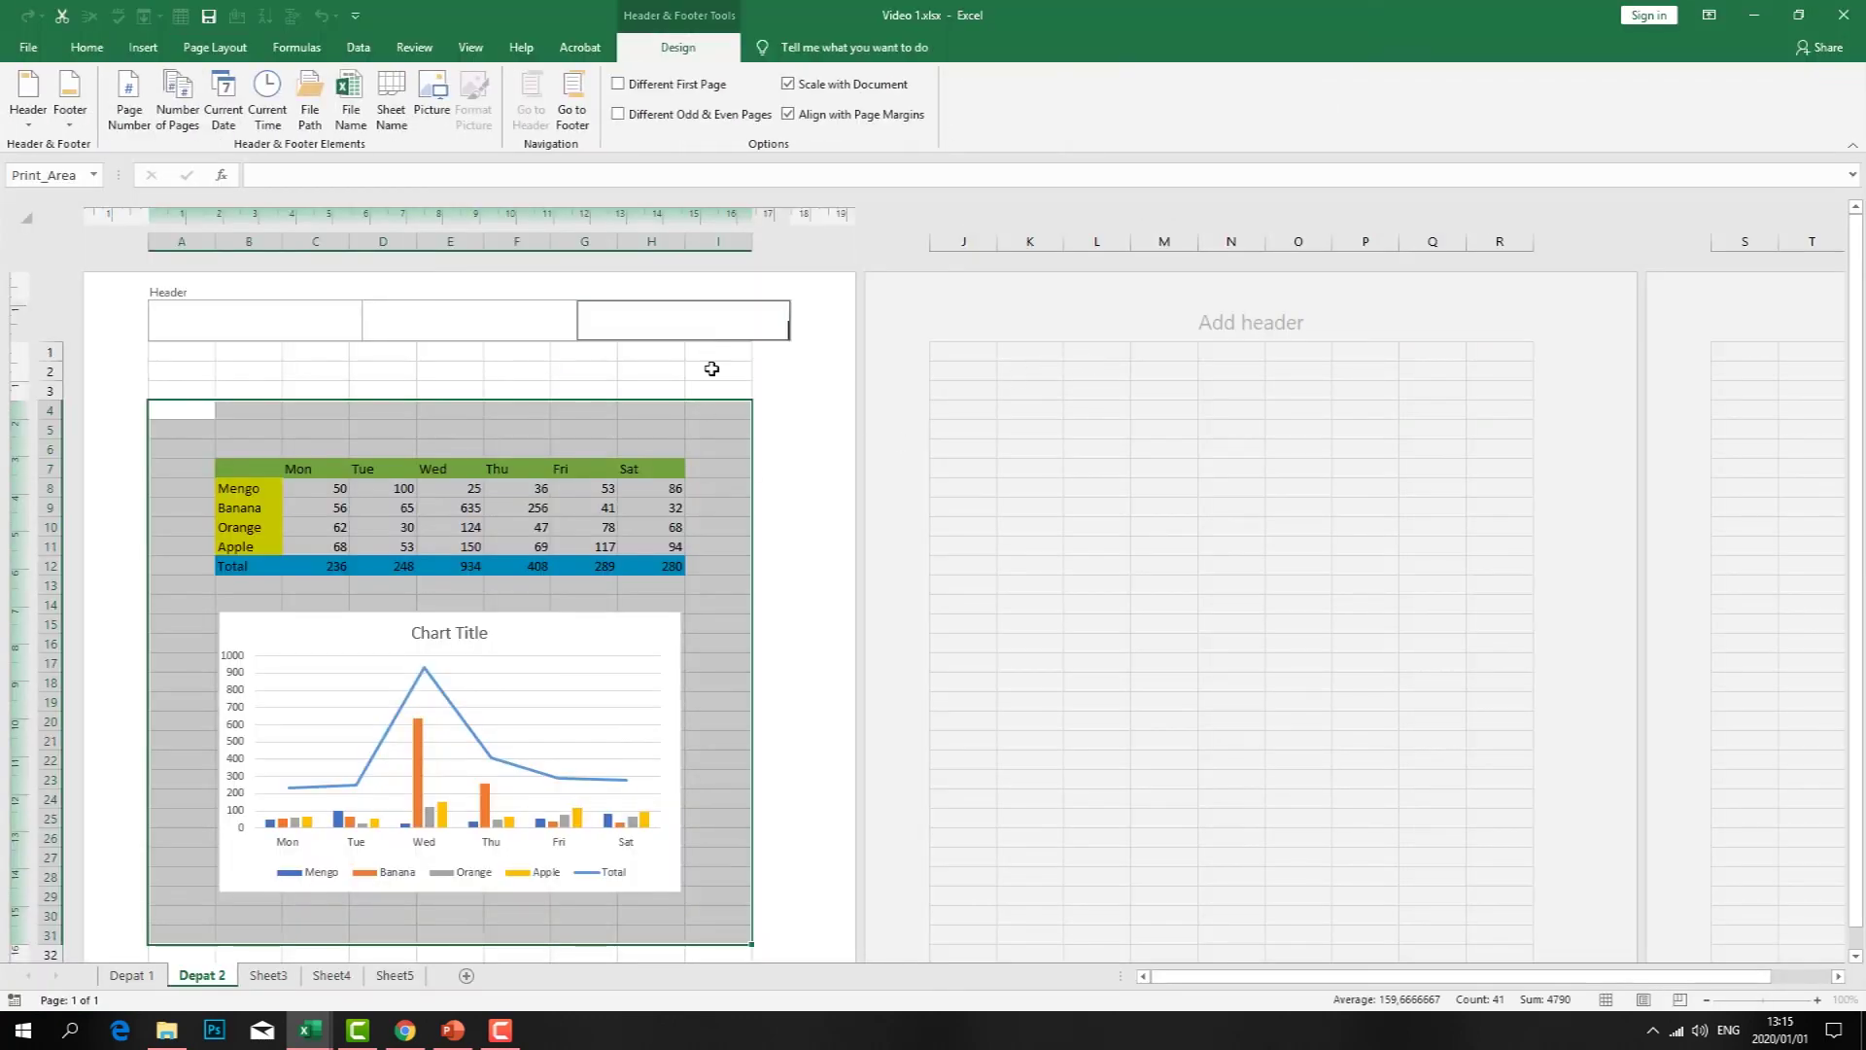
{"action": "left_click", "coordinate": [709, 368]}
- Select only the chart, check its print preview on its own, and return to the sheet
{"action": "left_click", "coordinate": [590, 634]}
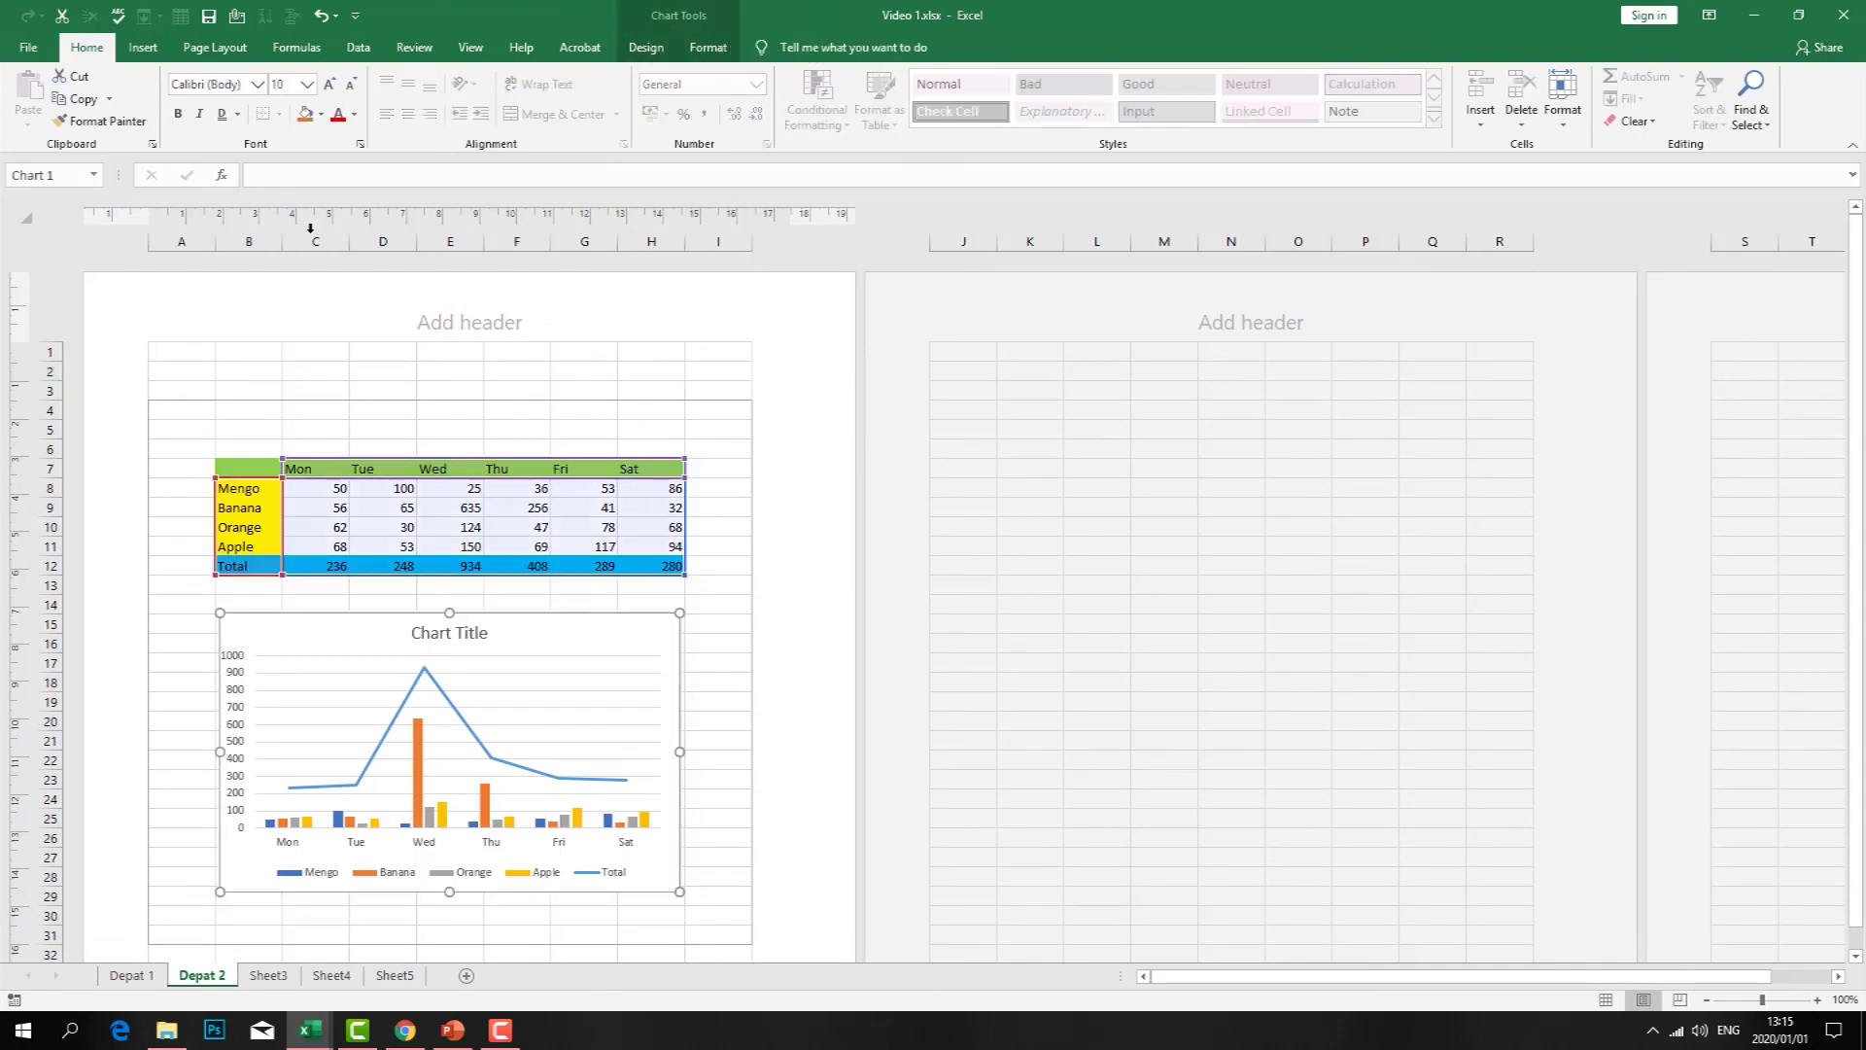
{"action": "left_click", "coordinate": [23, 50]}
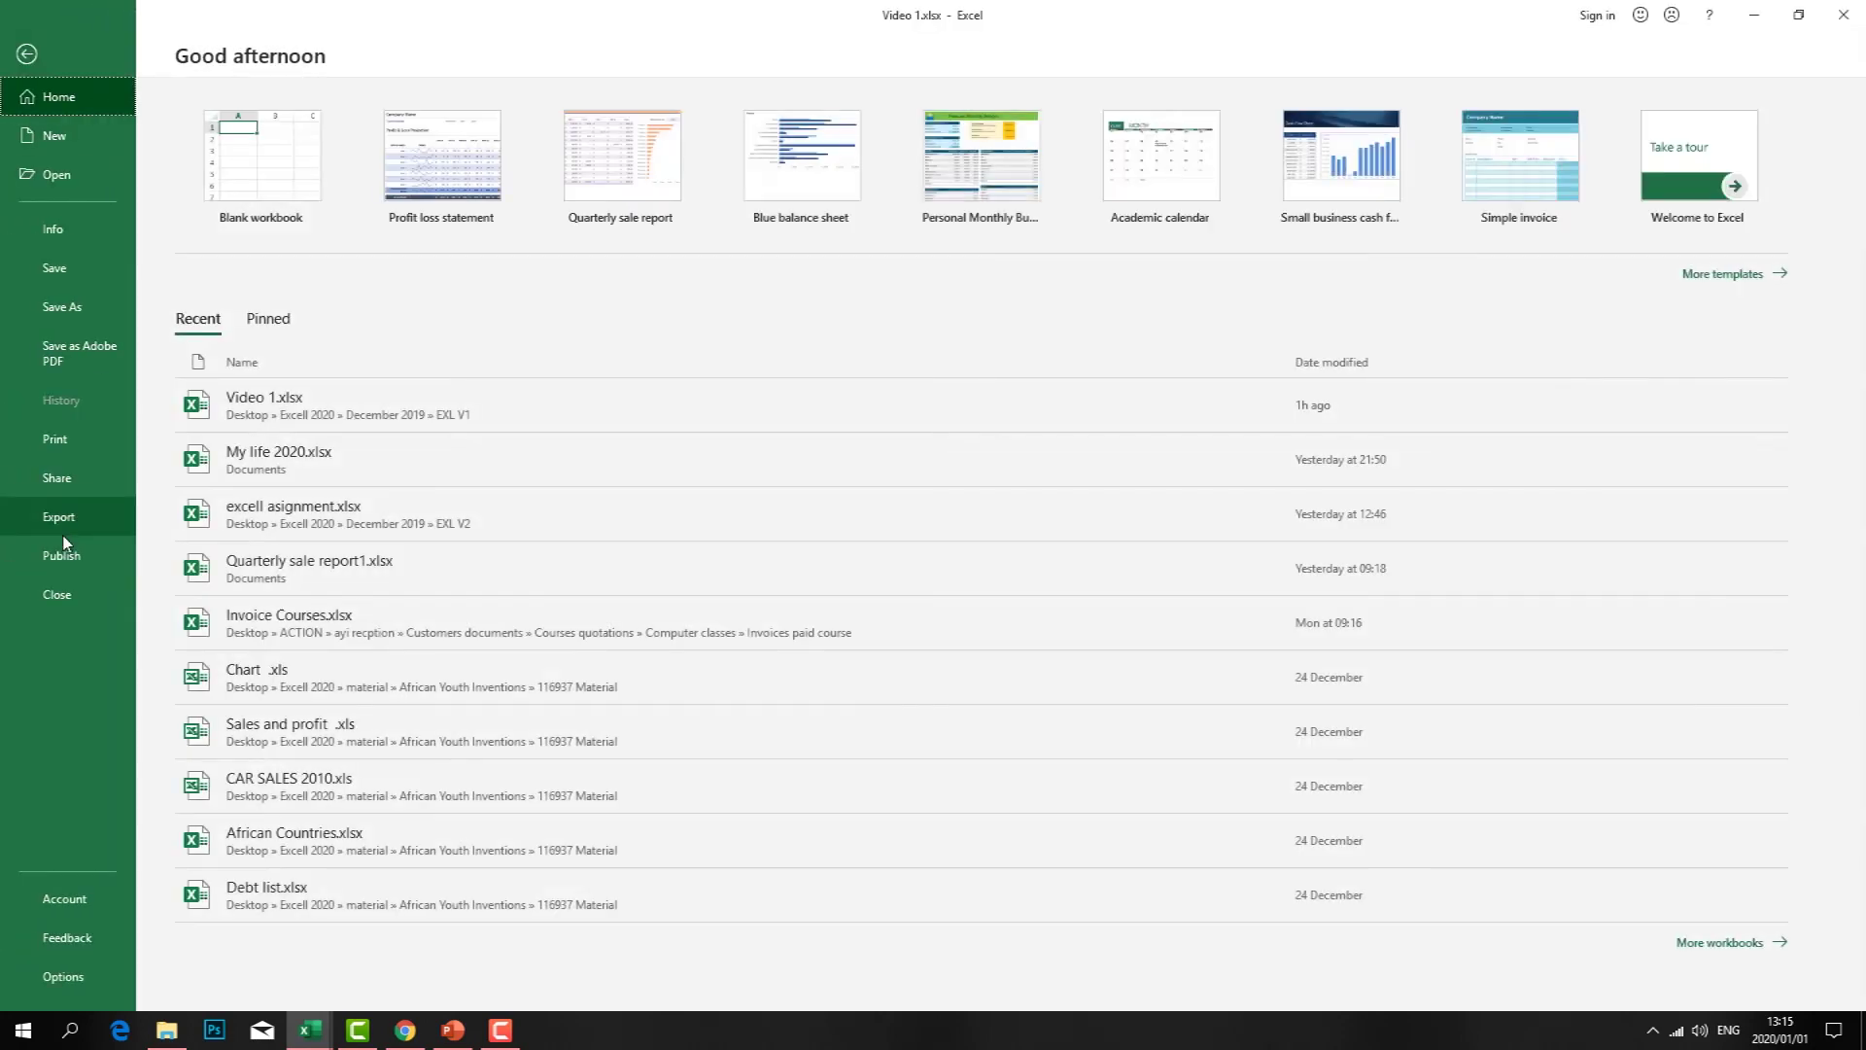
{"action": "left_click", "coordinate": [60, 453]}
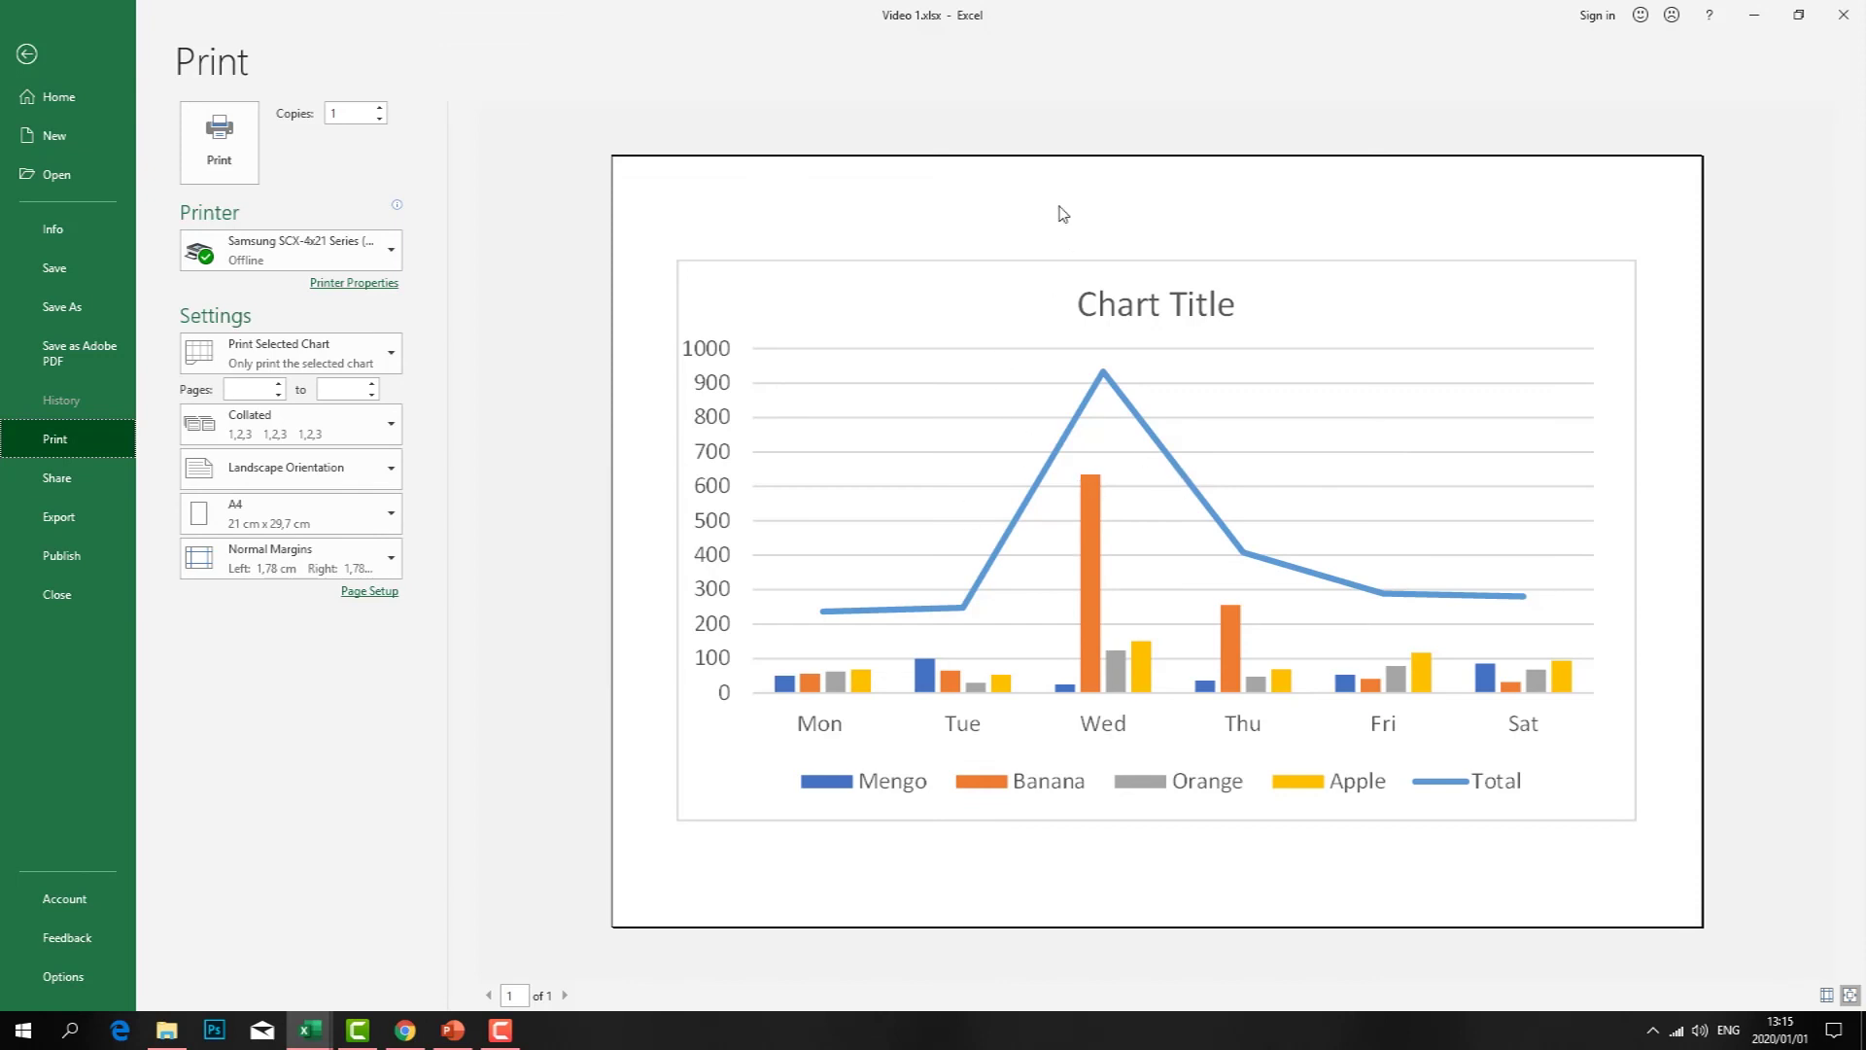
{"action": "left_click", "coordinate": [26, 50]}
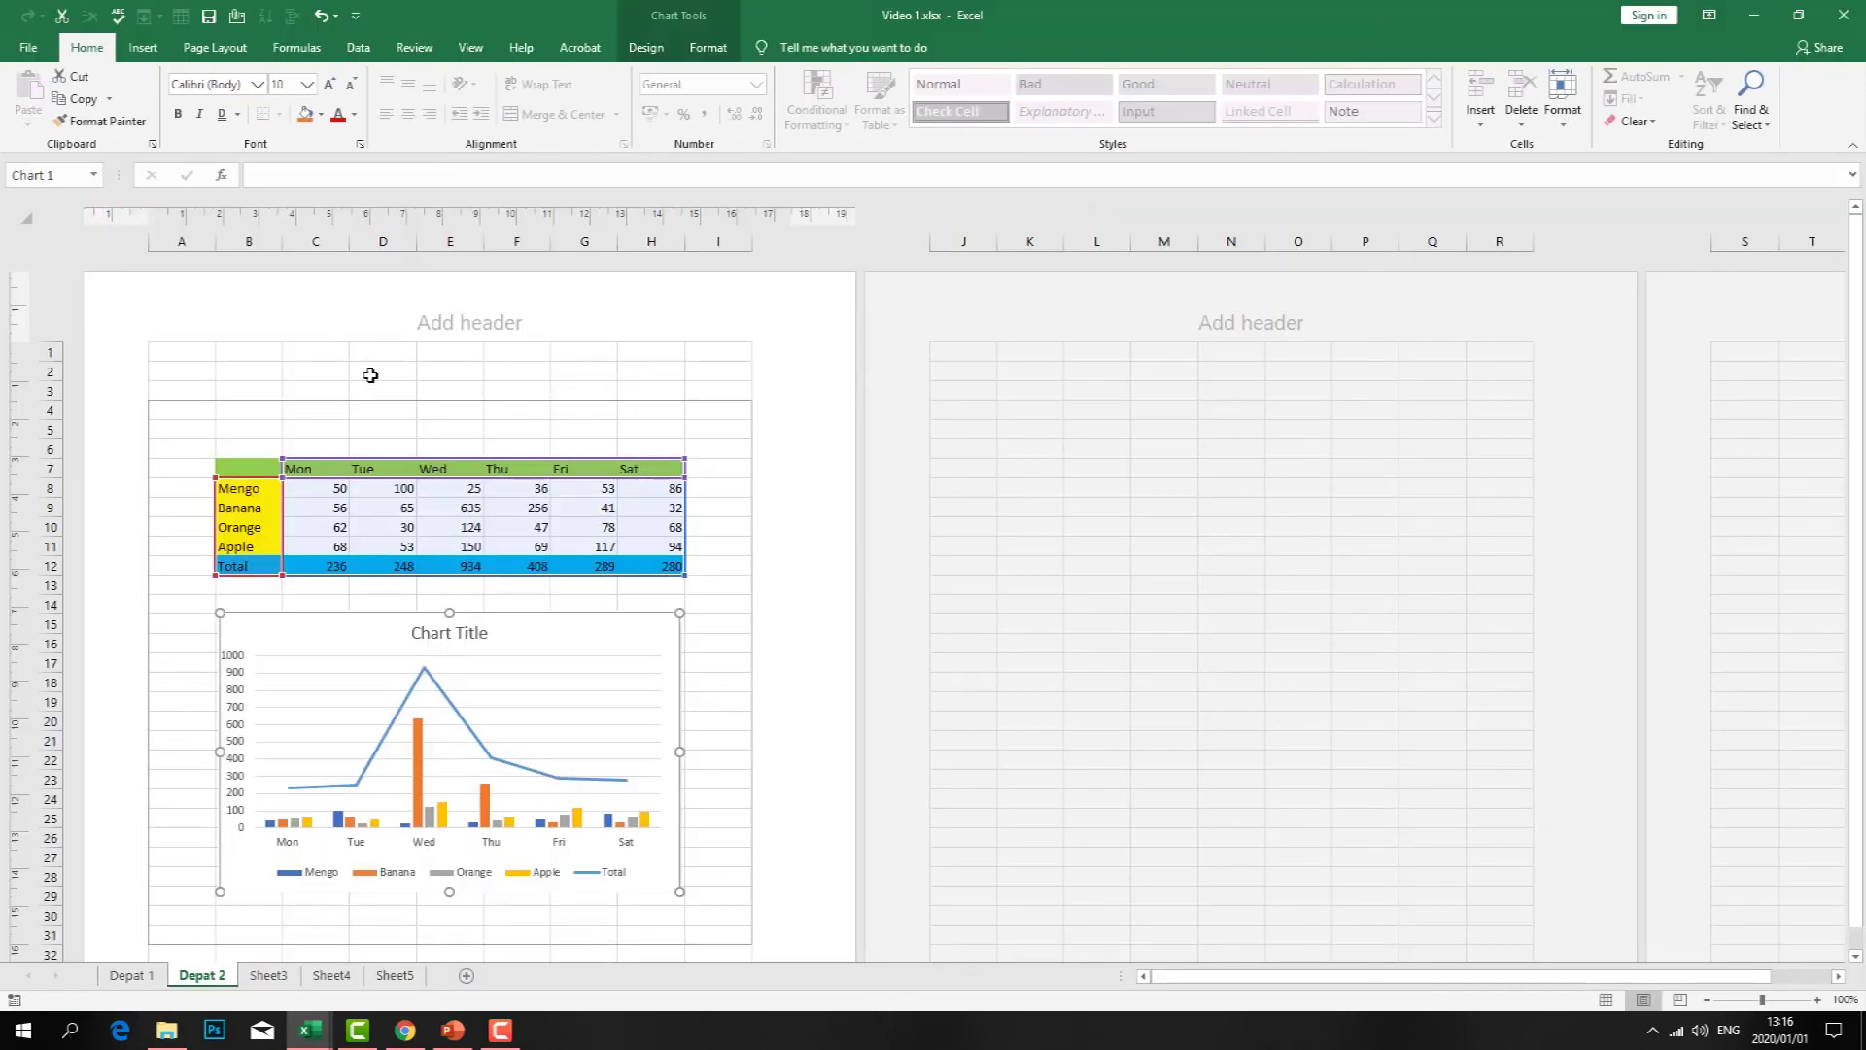
- Select the range A4:I31, covering the table and chart, and examine its print preview
{"action": "left_click", "coordinate": [241, 415]}
{"action": "left_click_drag", "start_coordinate": [185, 409], "coordinate": [708, 698]}
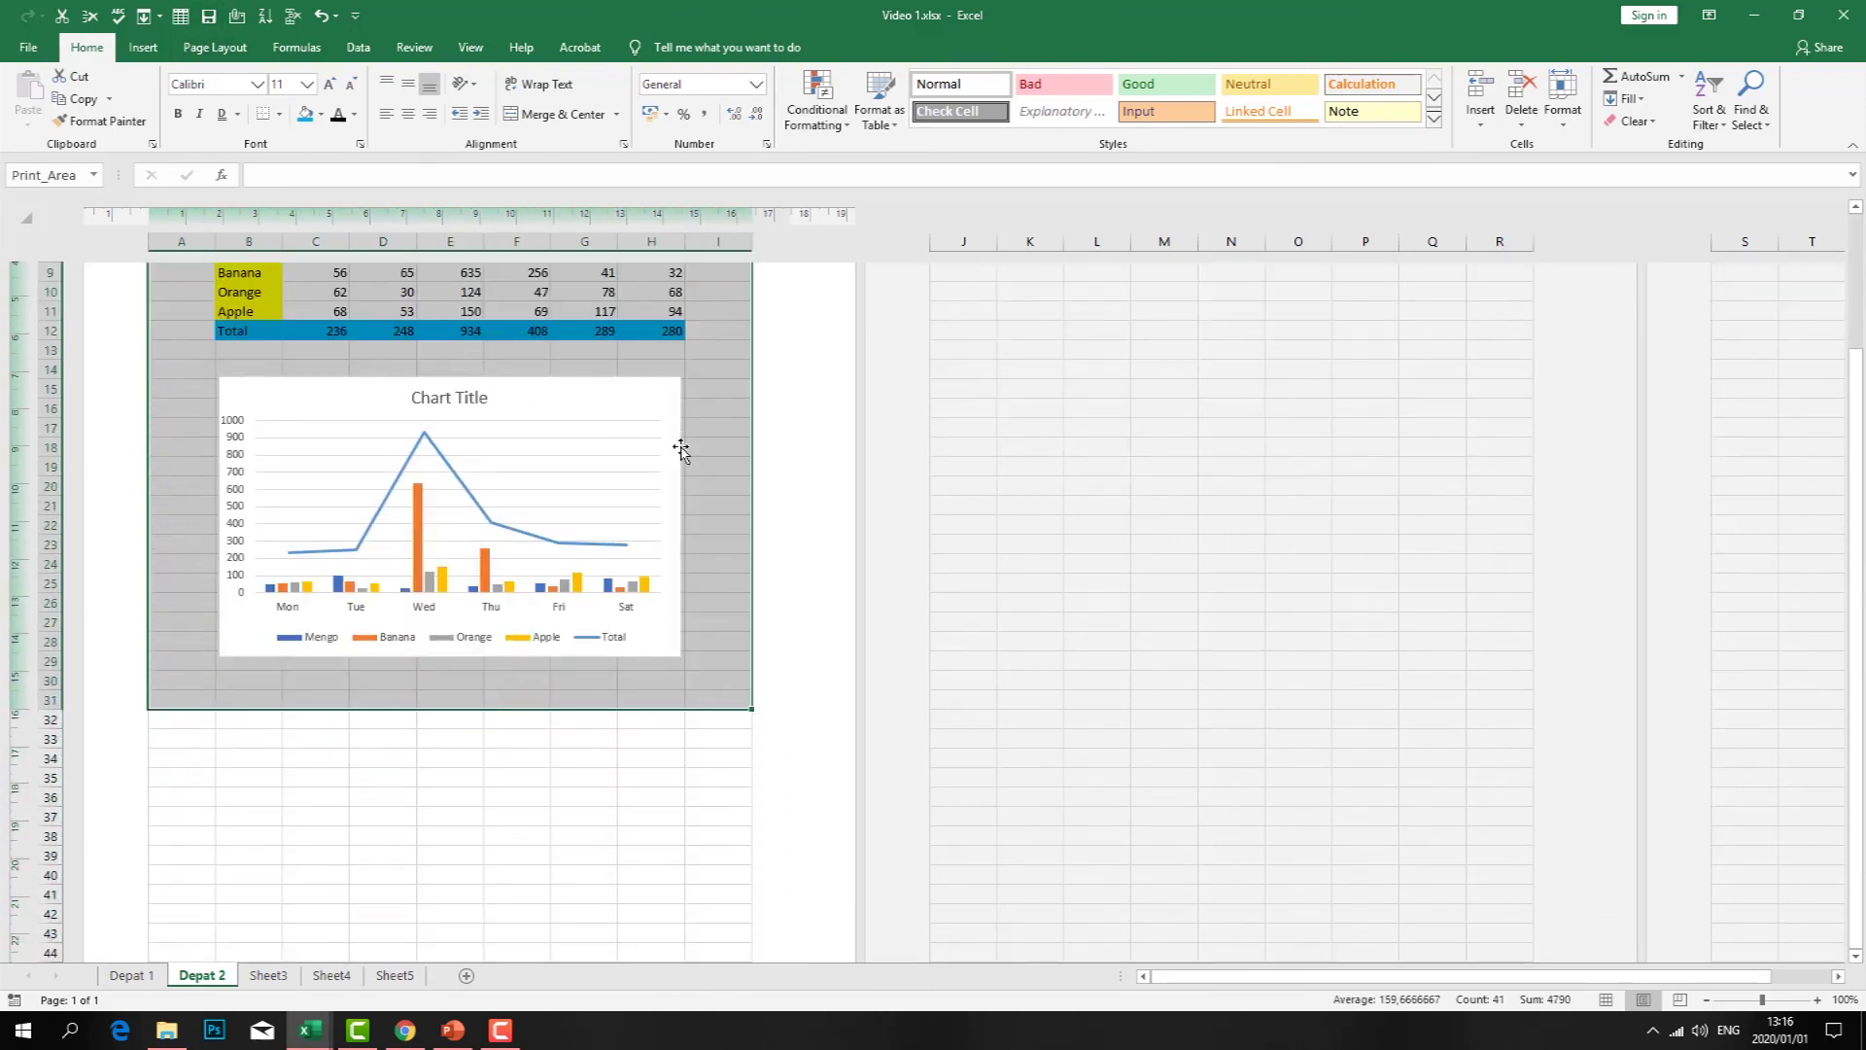
{"action": "scroll", "coordinate": [681, 449], "scroll_direction": "up", "scroll_amount": 3}
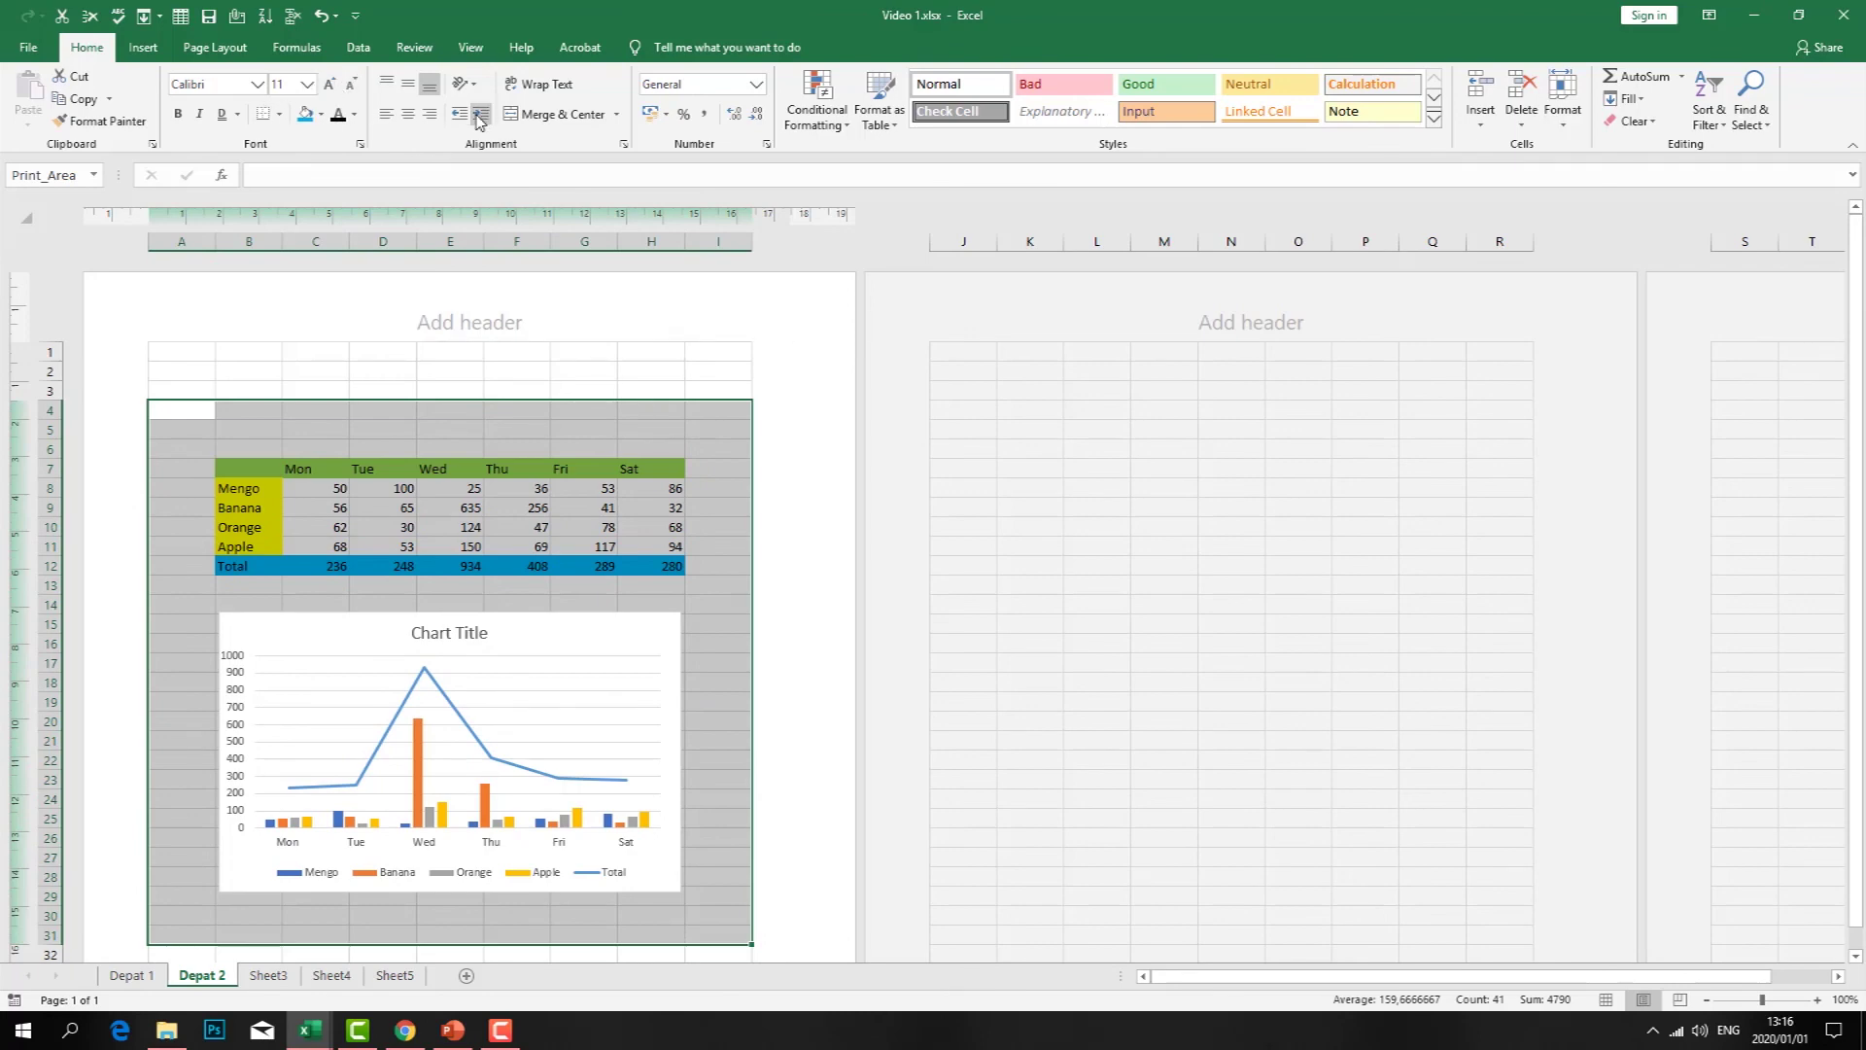
{"action": "left_click", "coordinate": [29, 47]}
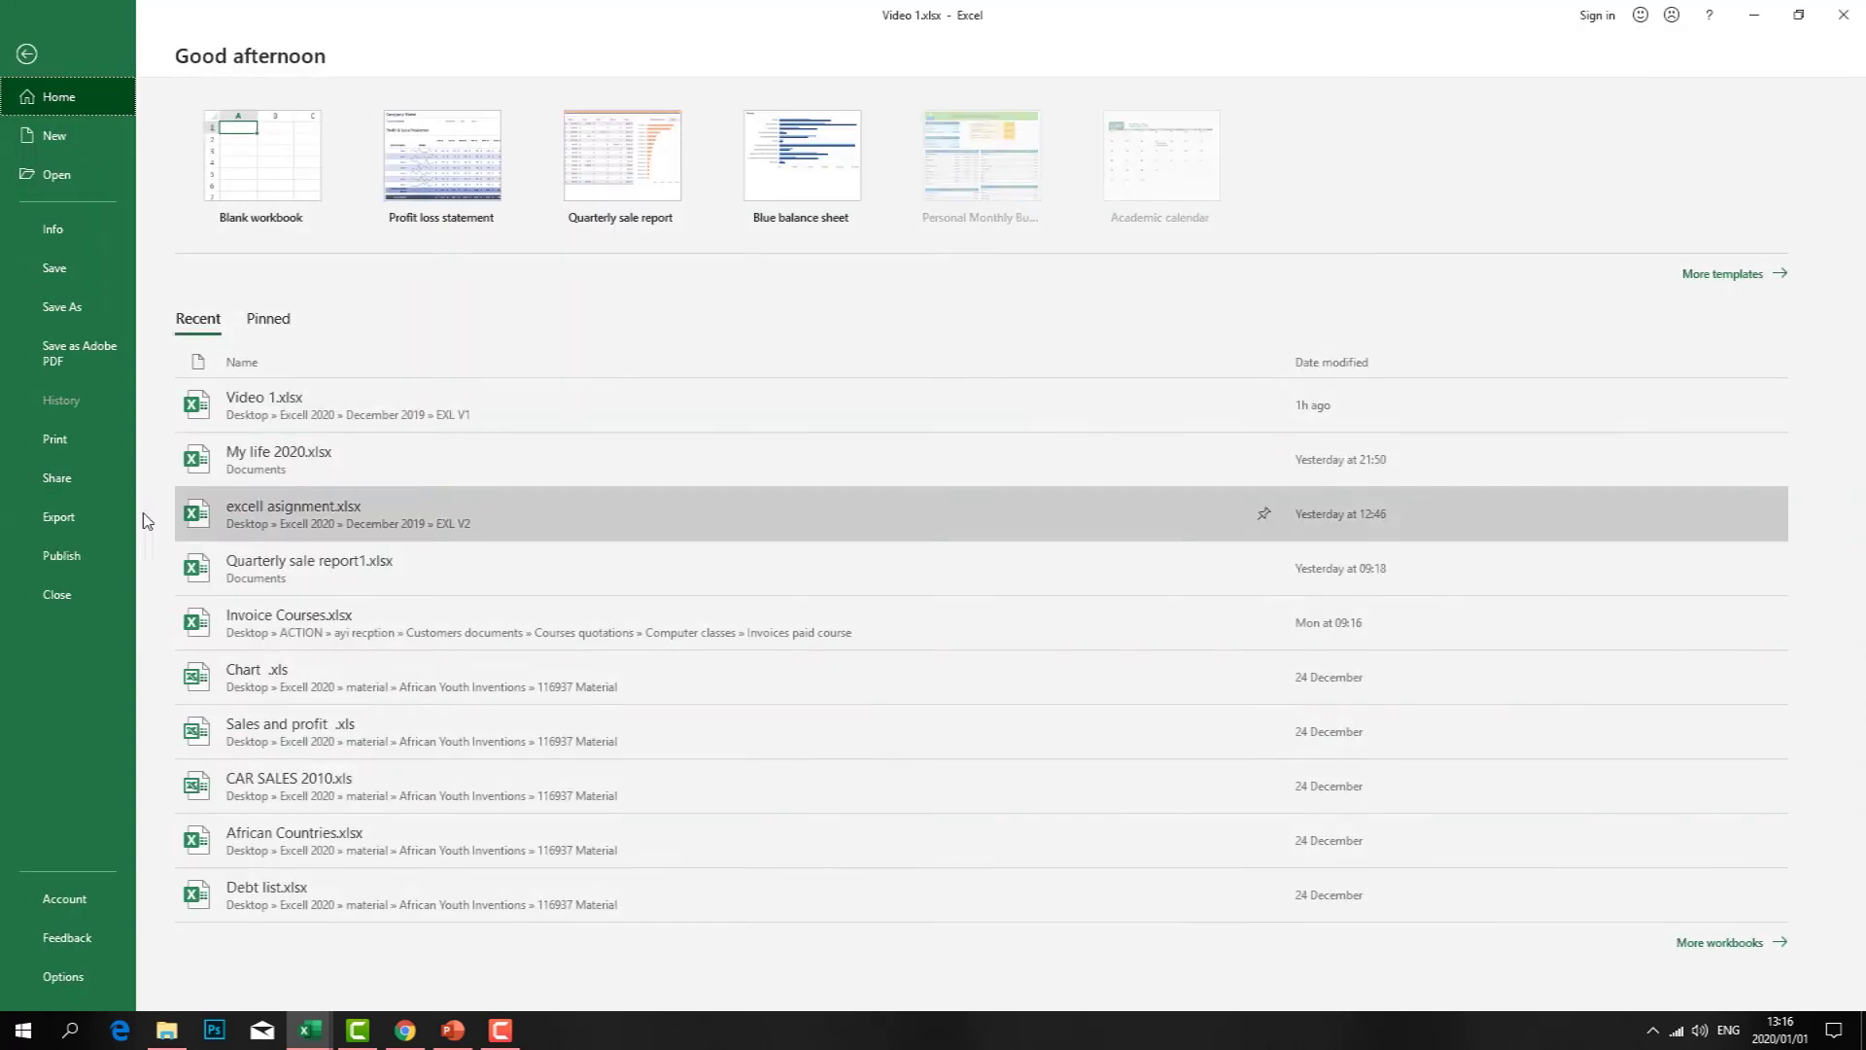
{"action": "left_click", "coordinate": [60, 449]}
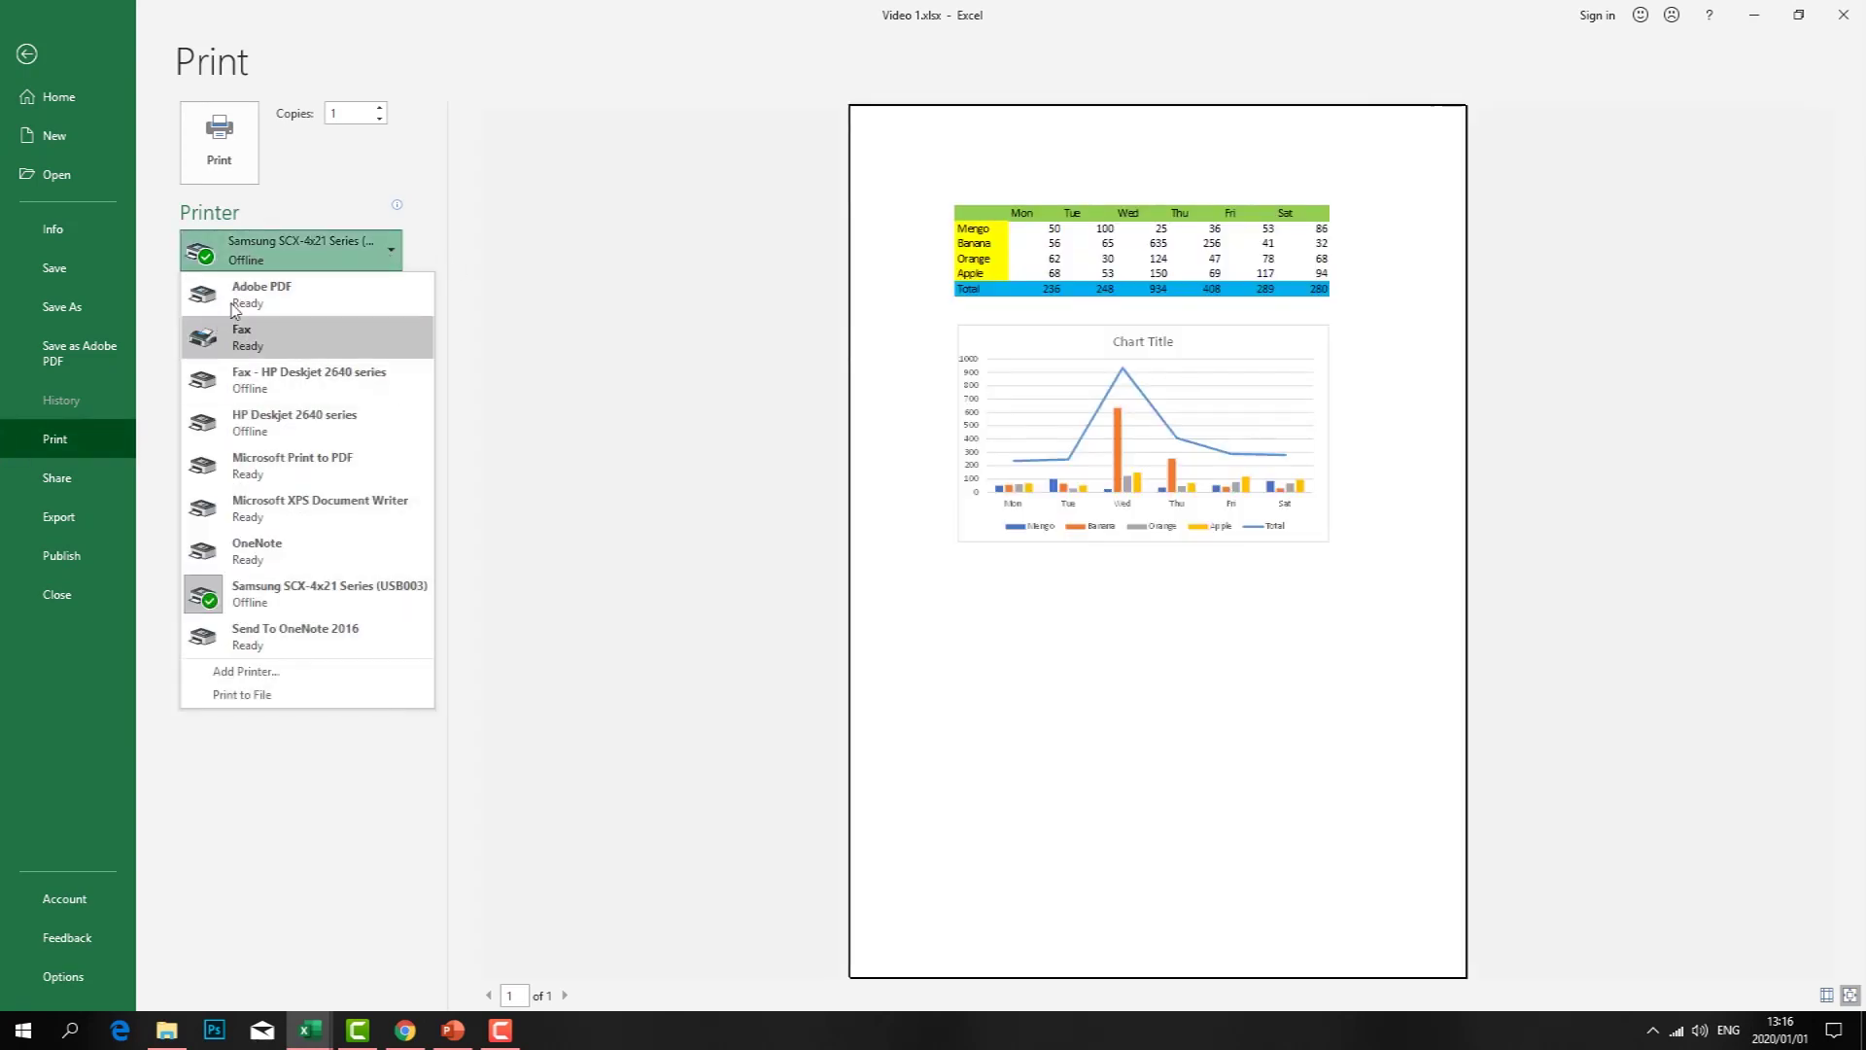
- Review the printer and print-scope choices, set the first page to print to 1, and return to the sheet
{"action": "left_click", "coordinate": [364, 107]}
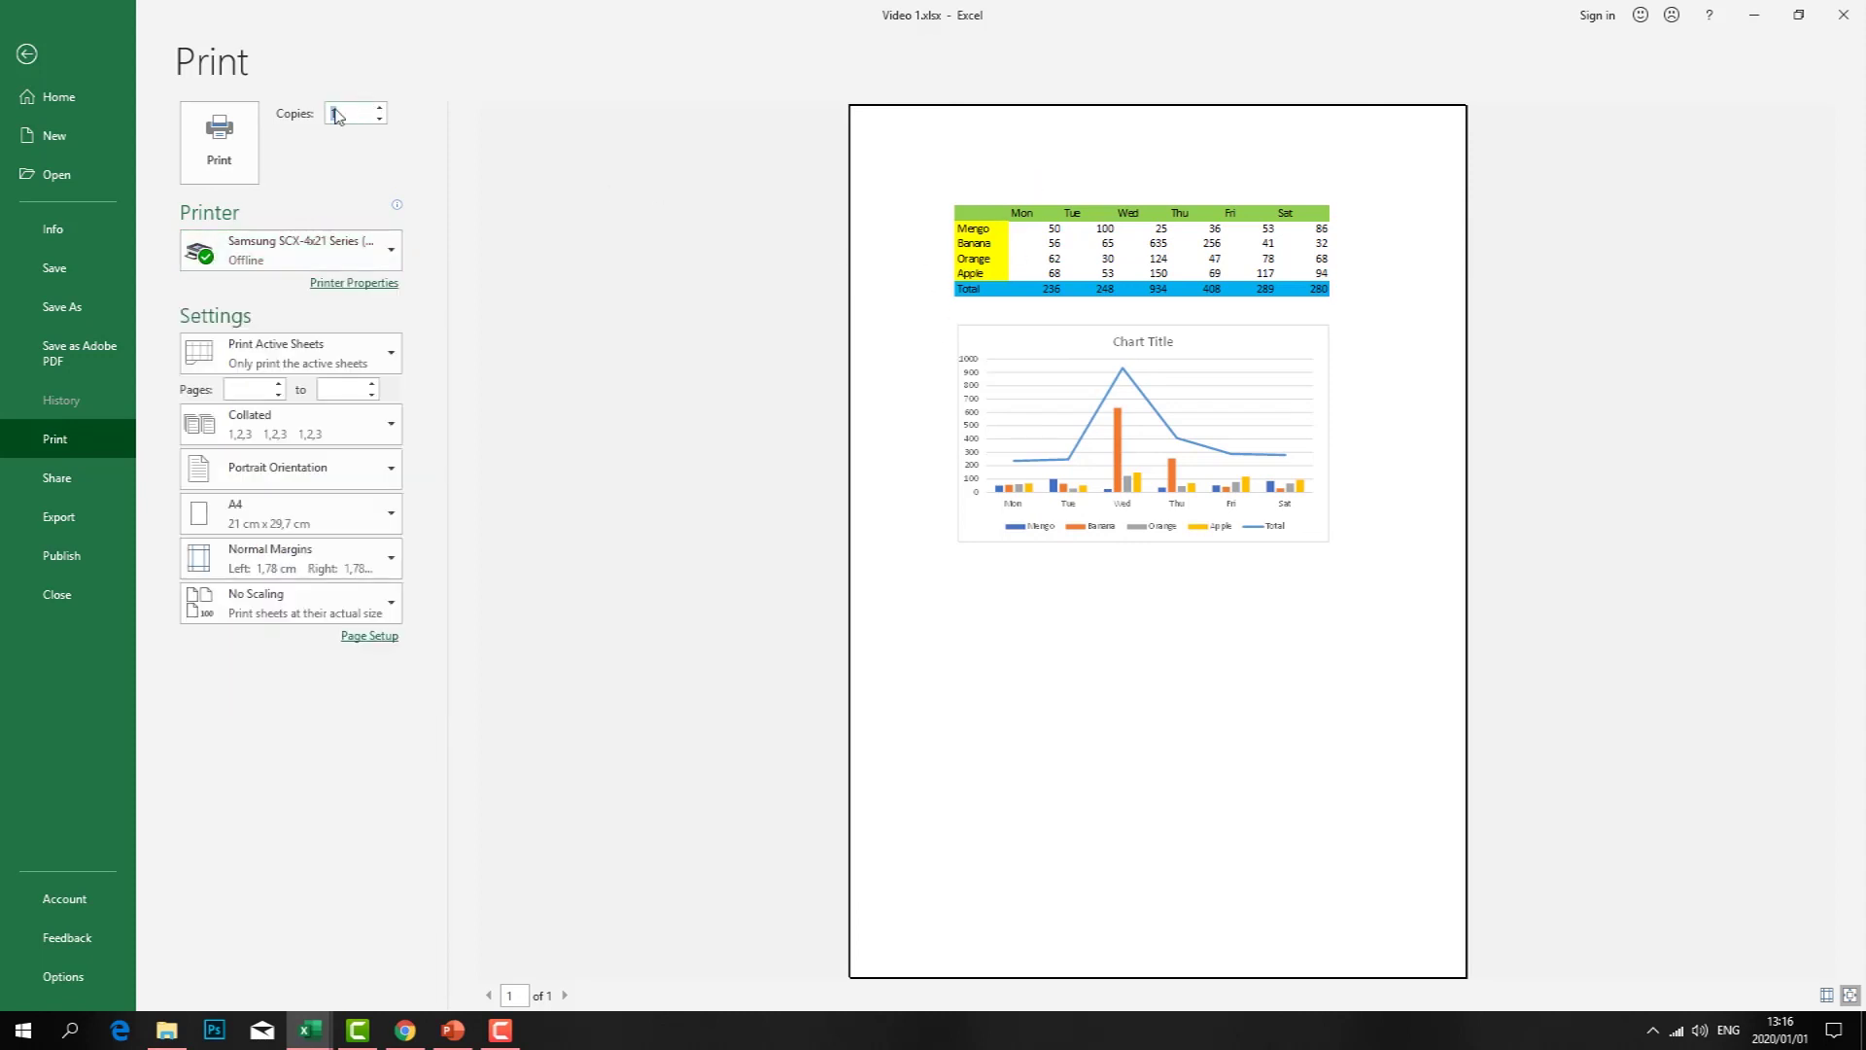
{"action": "left_click", "coordinate": [389, 354]}
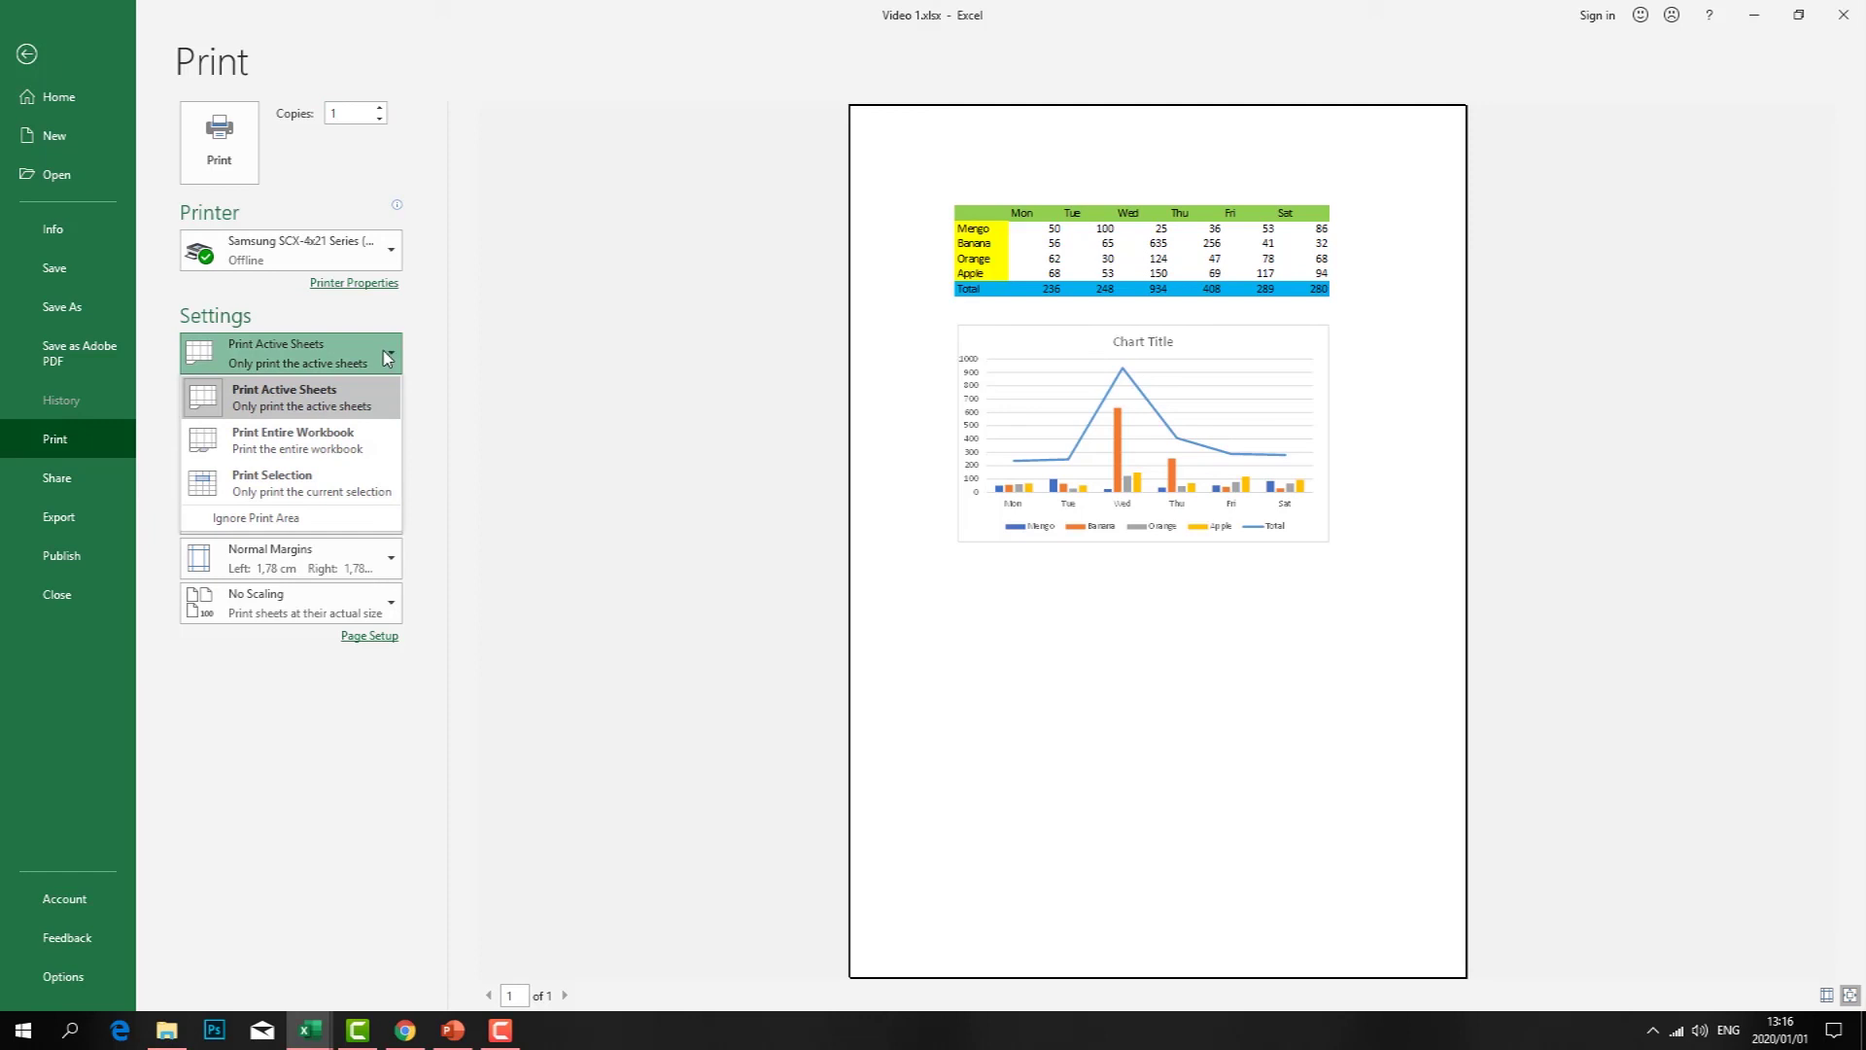
{"action": "left_click", "coordinate": [526, 252]}
{"action": "left_click", "coordinate": [277, 386]}
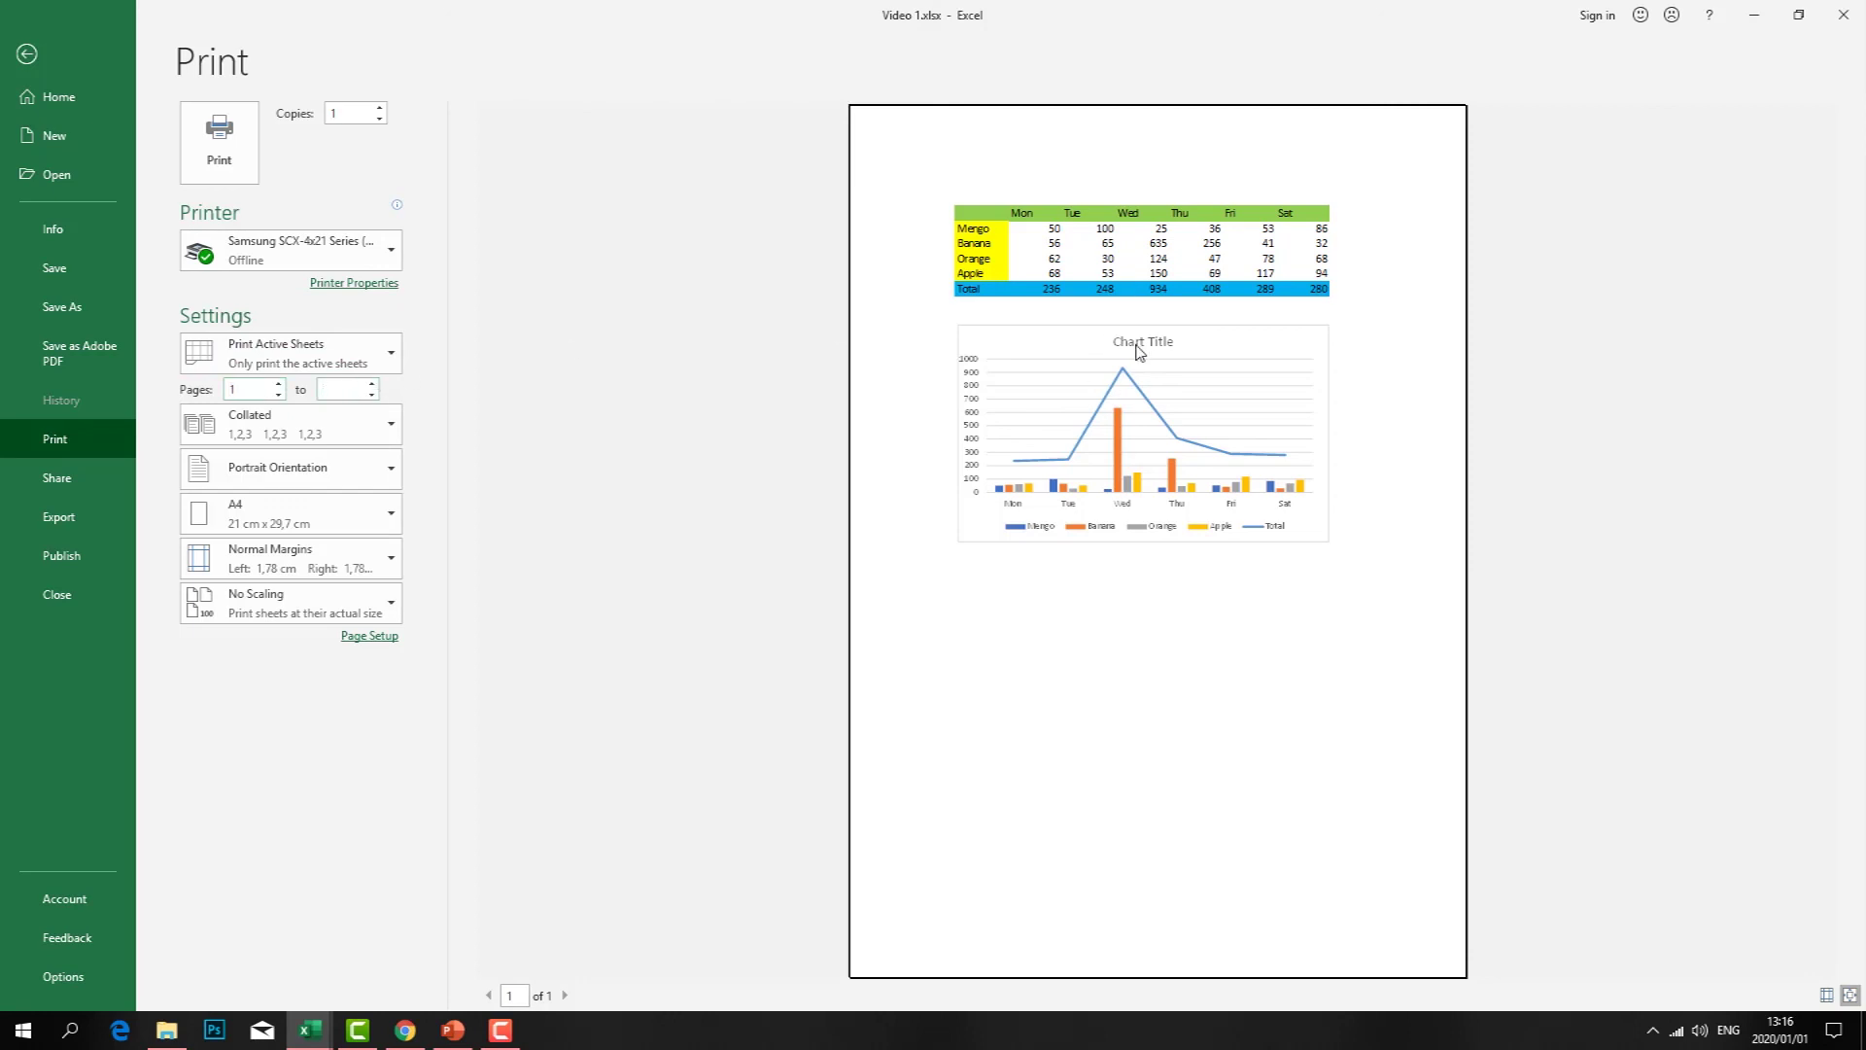
{"action": "left_click", "coordinate": [44, 52]}
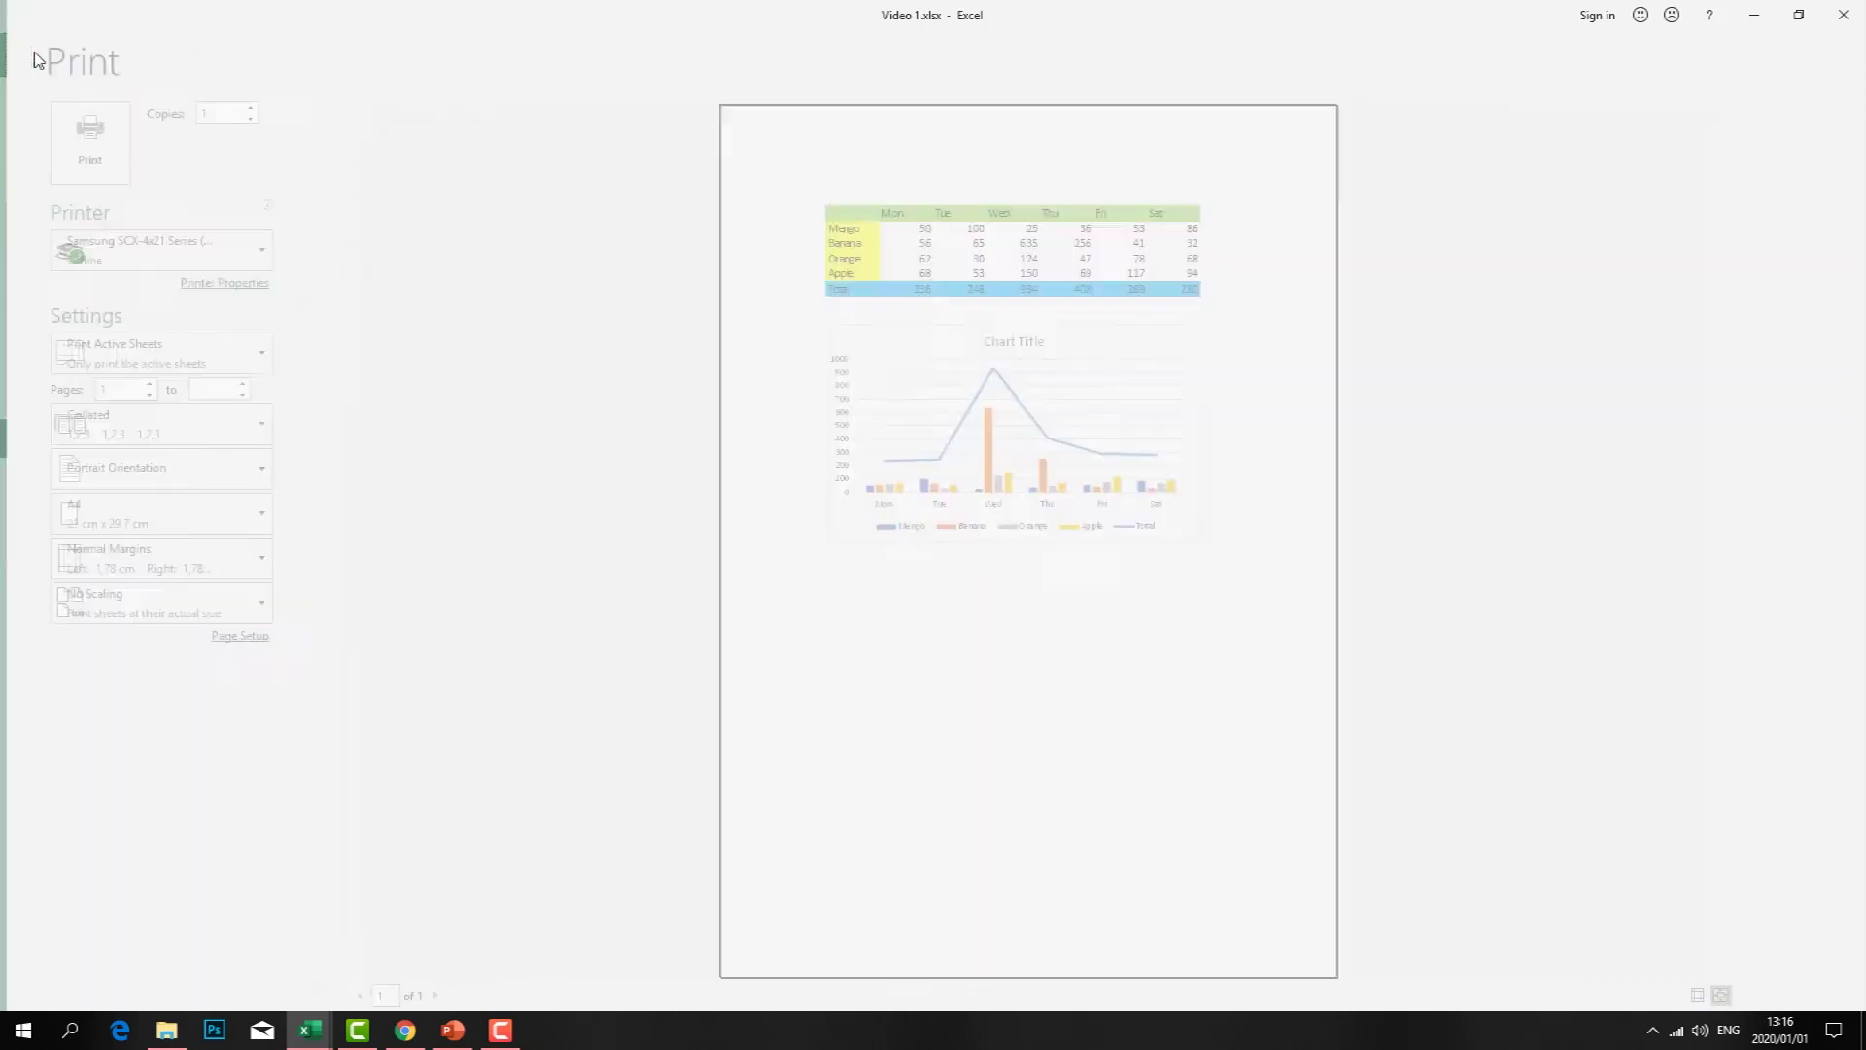
- Set the range A1:H82 as the print area
{"action": "left_click", "coordinate": [213, 351]}
{"action": "left_click_drag", "start_coordinate": [188, 362], "coordinate": [664, 797]}
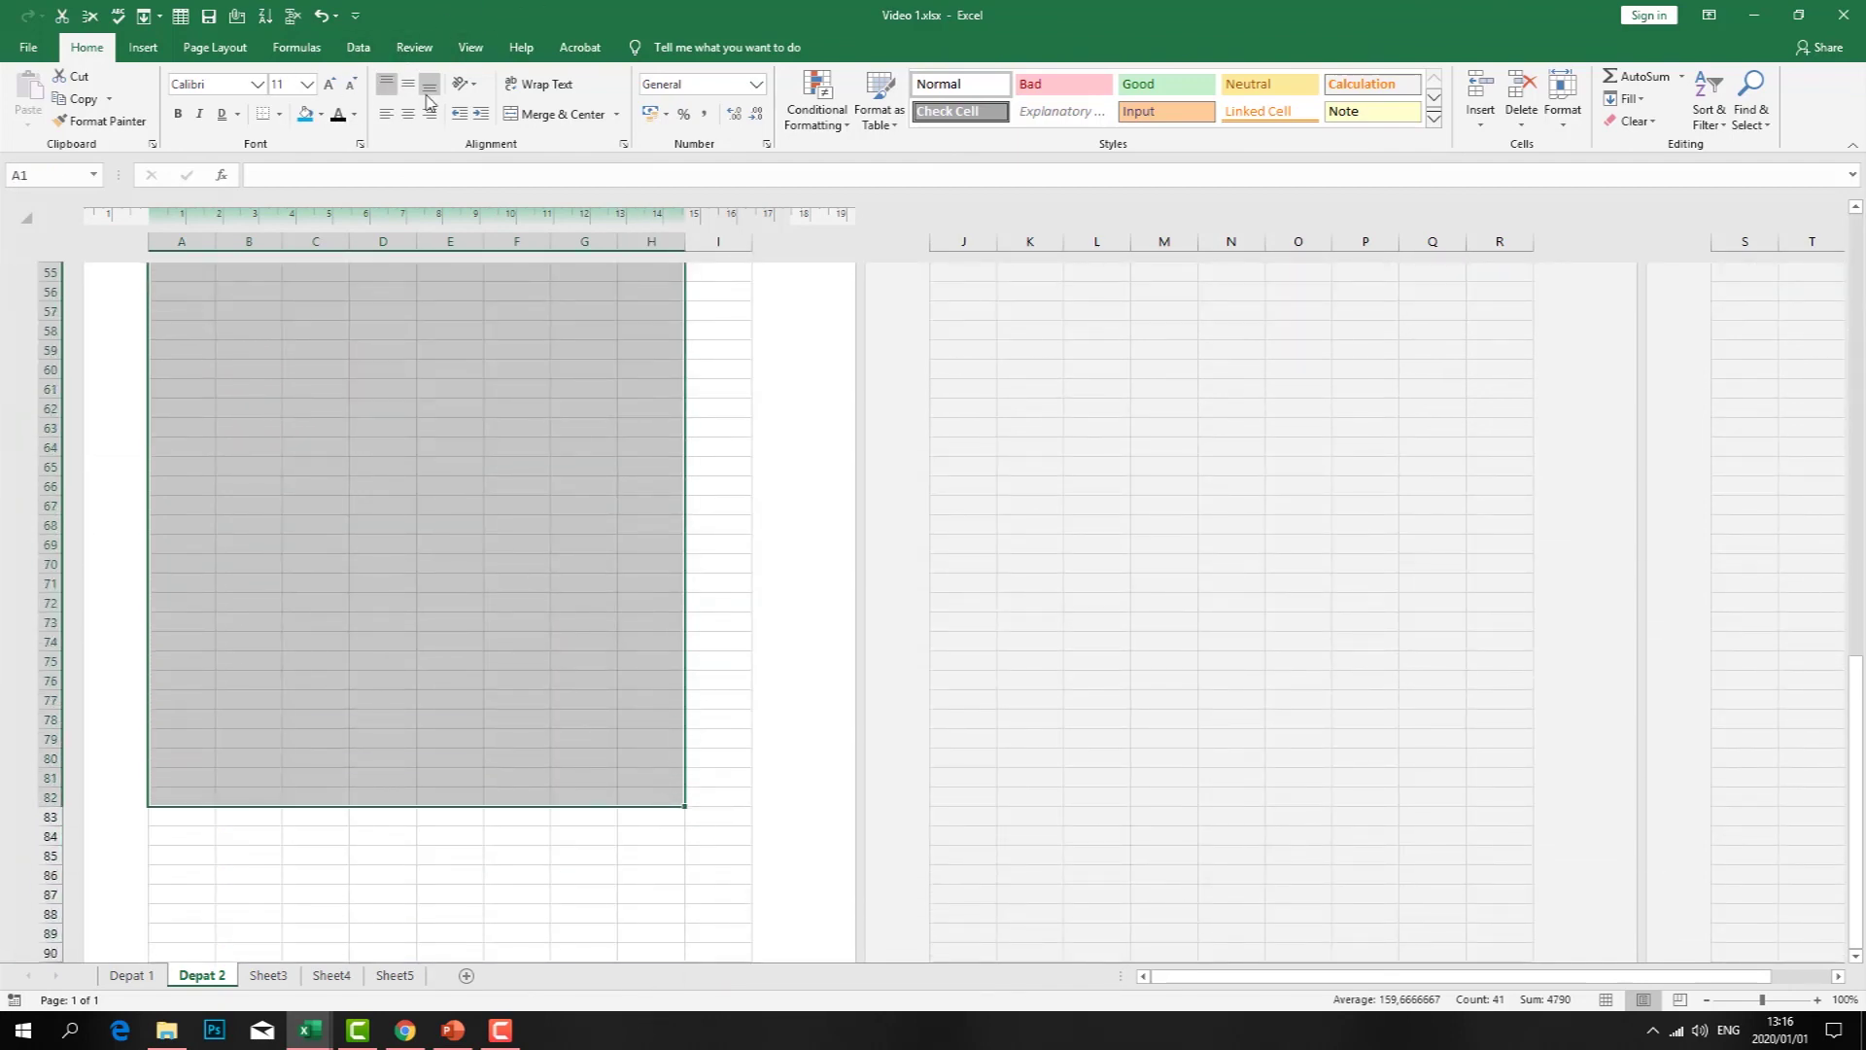
{"action": "left_click", "coordinate": [214, 48]}
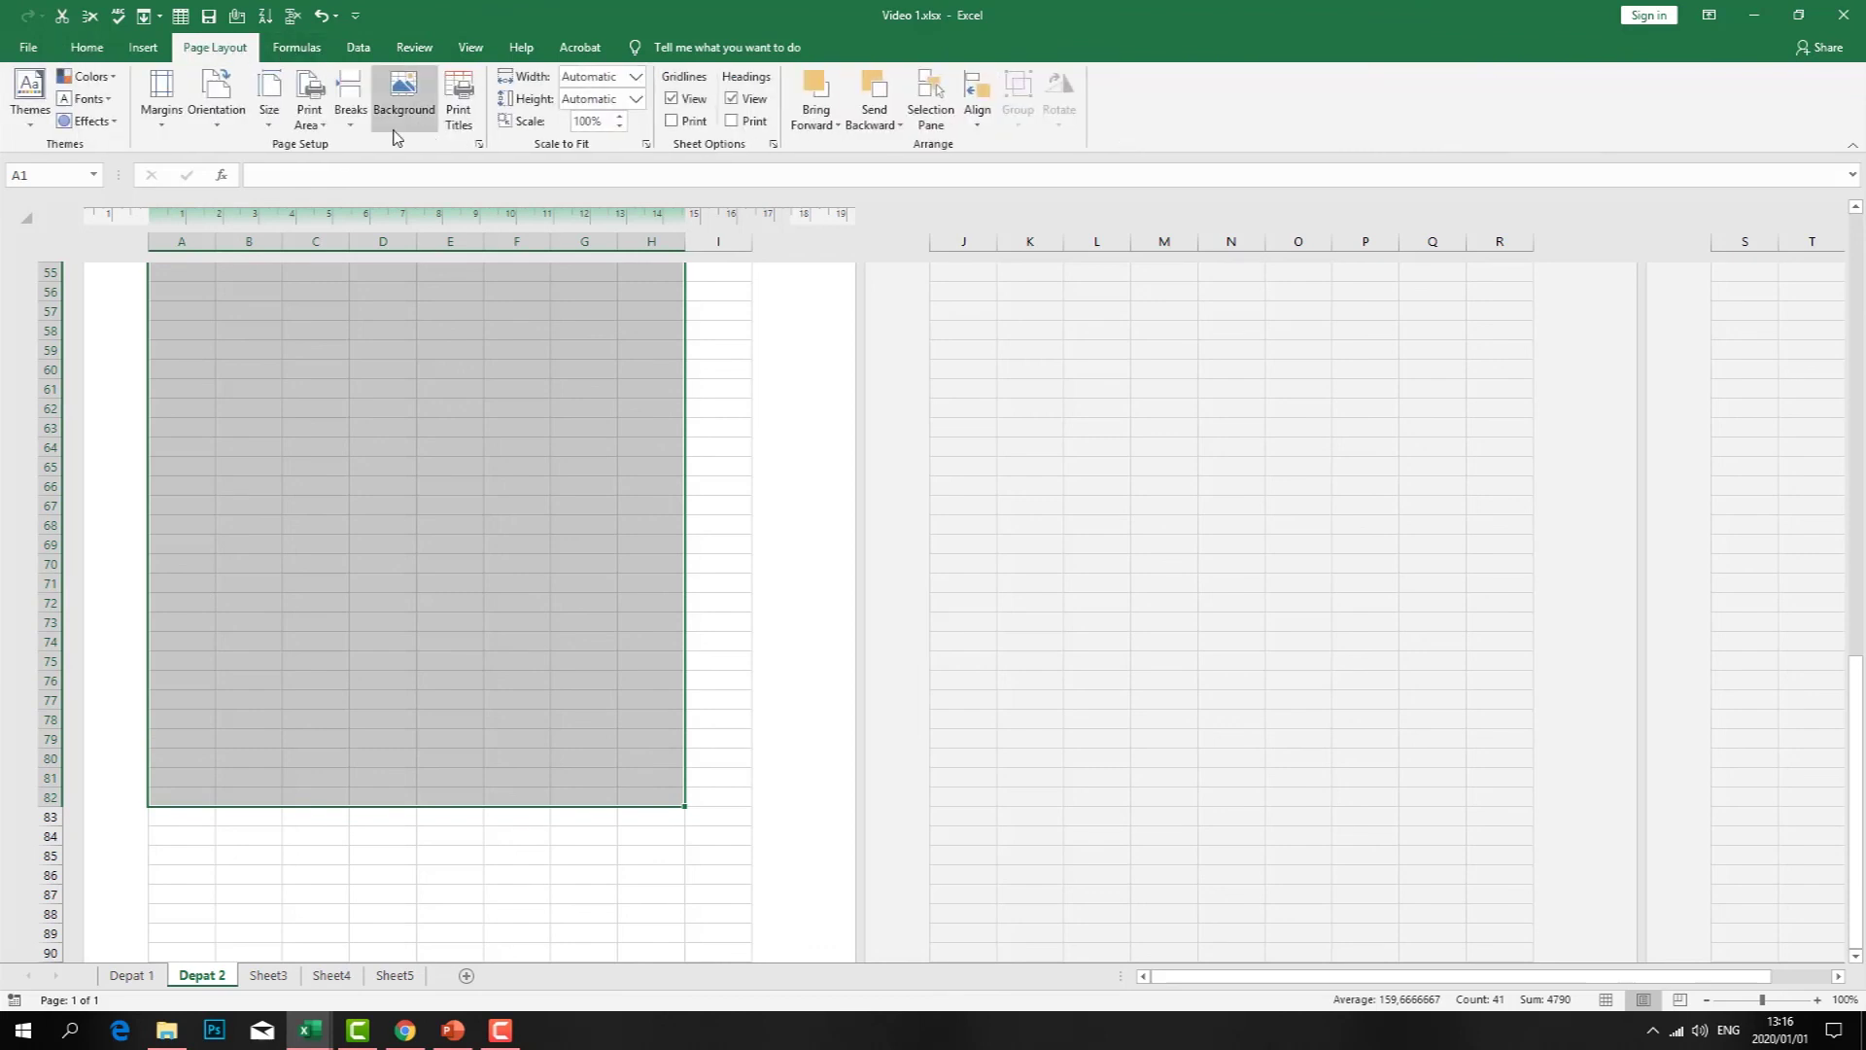
{"action": "left_click", "coordinate": [309, 109]}
{"action": "left_click", "coordinate": [342, 145]}
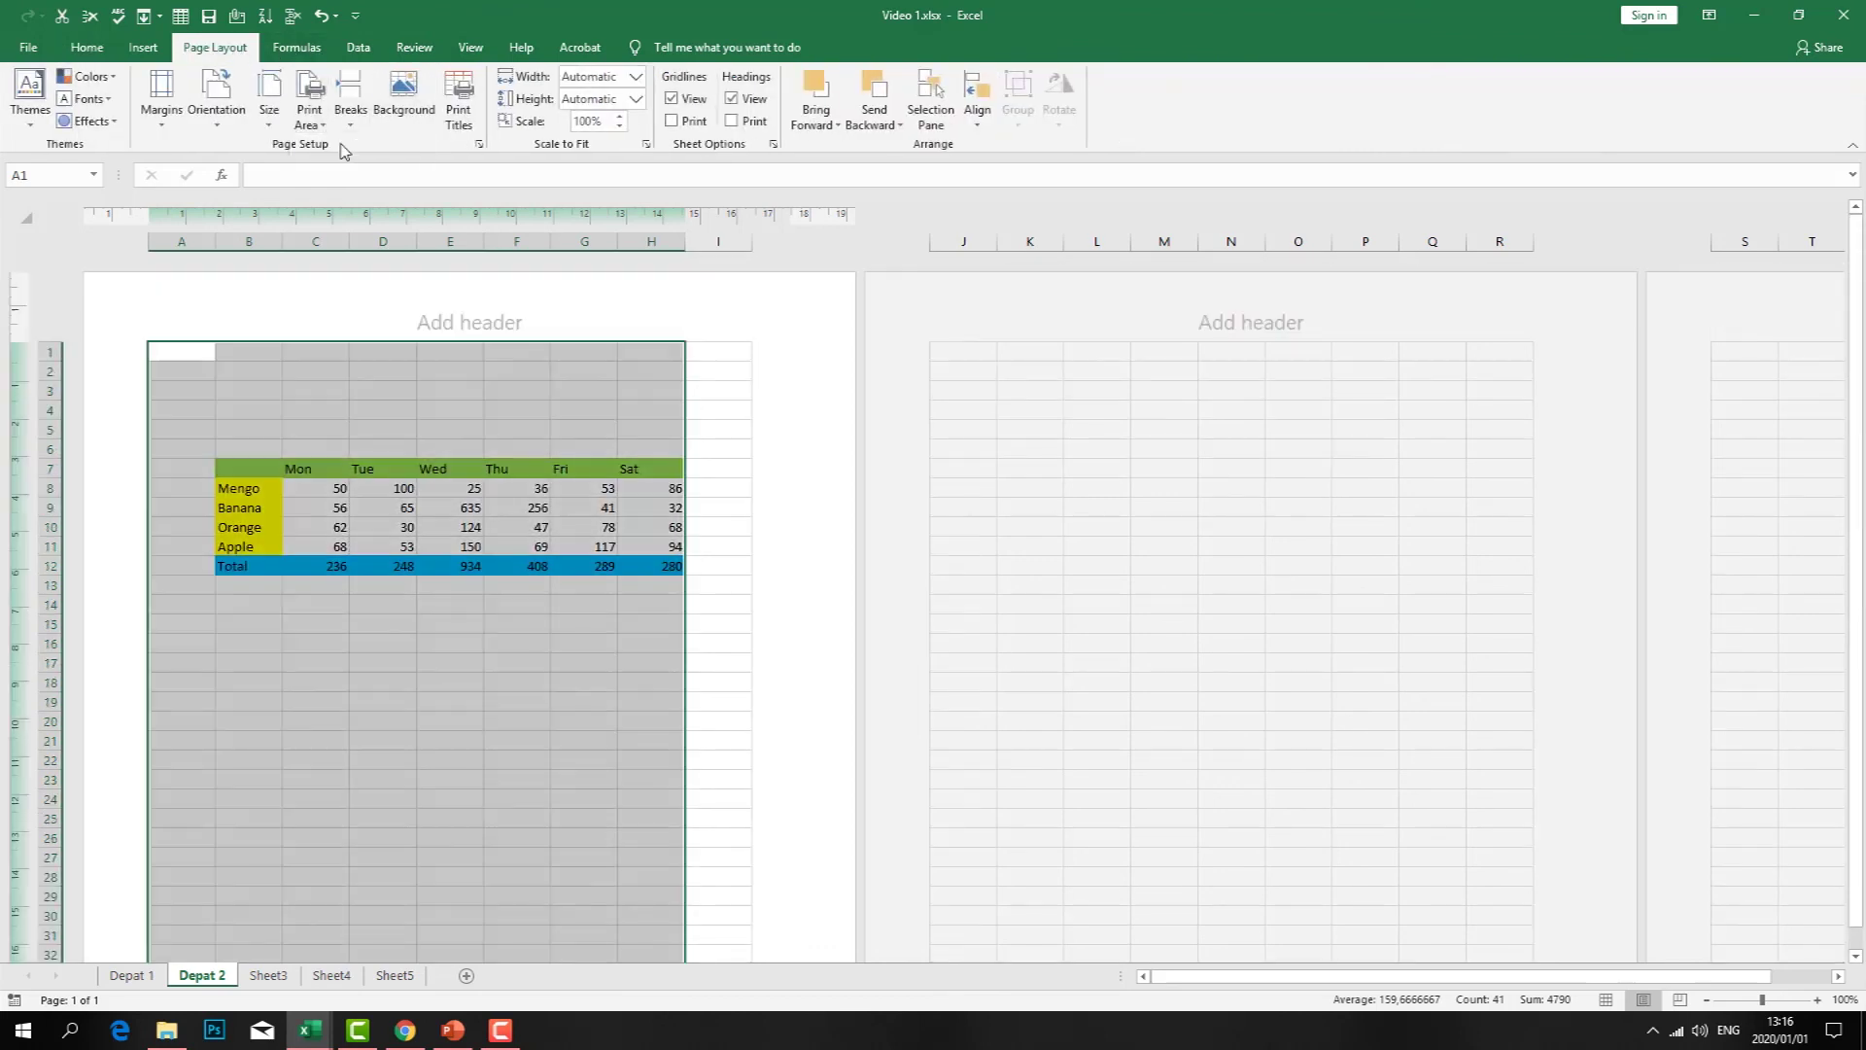
{"action": "scroll", "coordinate": [710, 400], "scroll_direction": "down", "scroll_amount": 6}
{"action": "scroll", "coordinate": [709, 401], "scroll_direction": "down", "scroll_amount": 10}
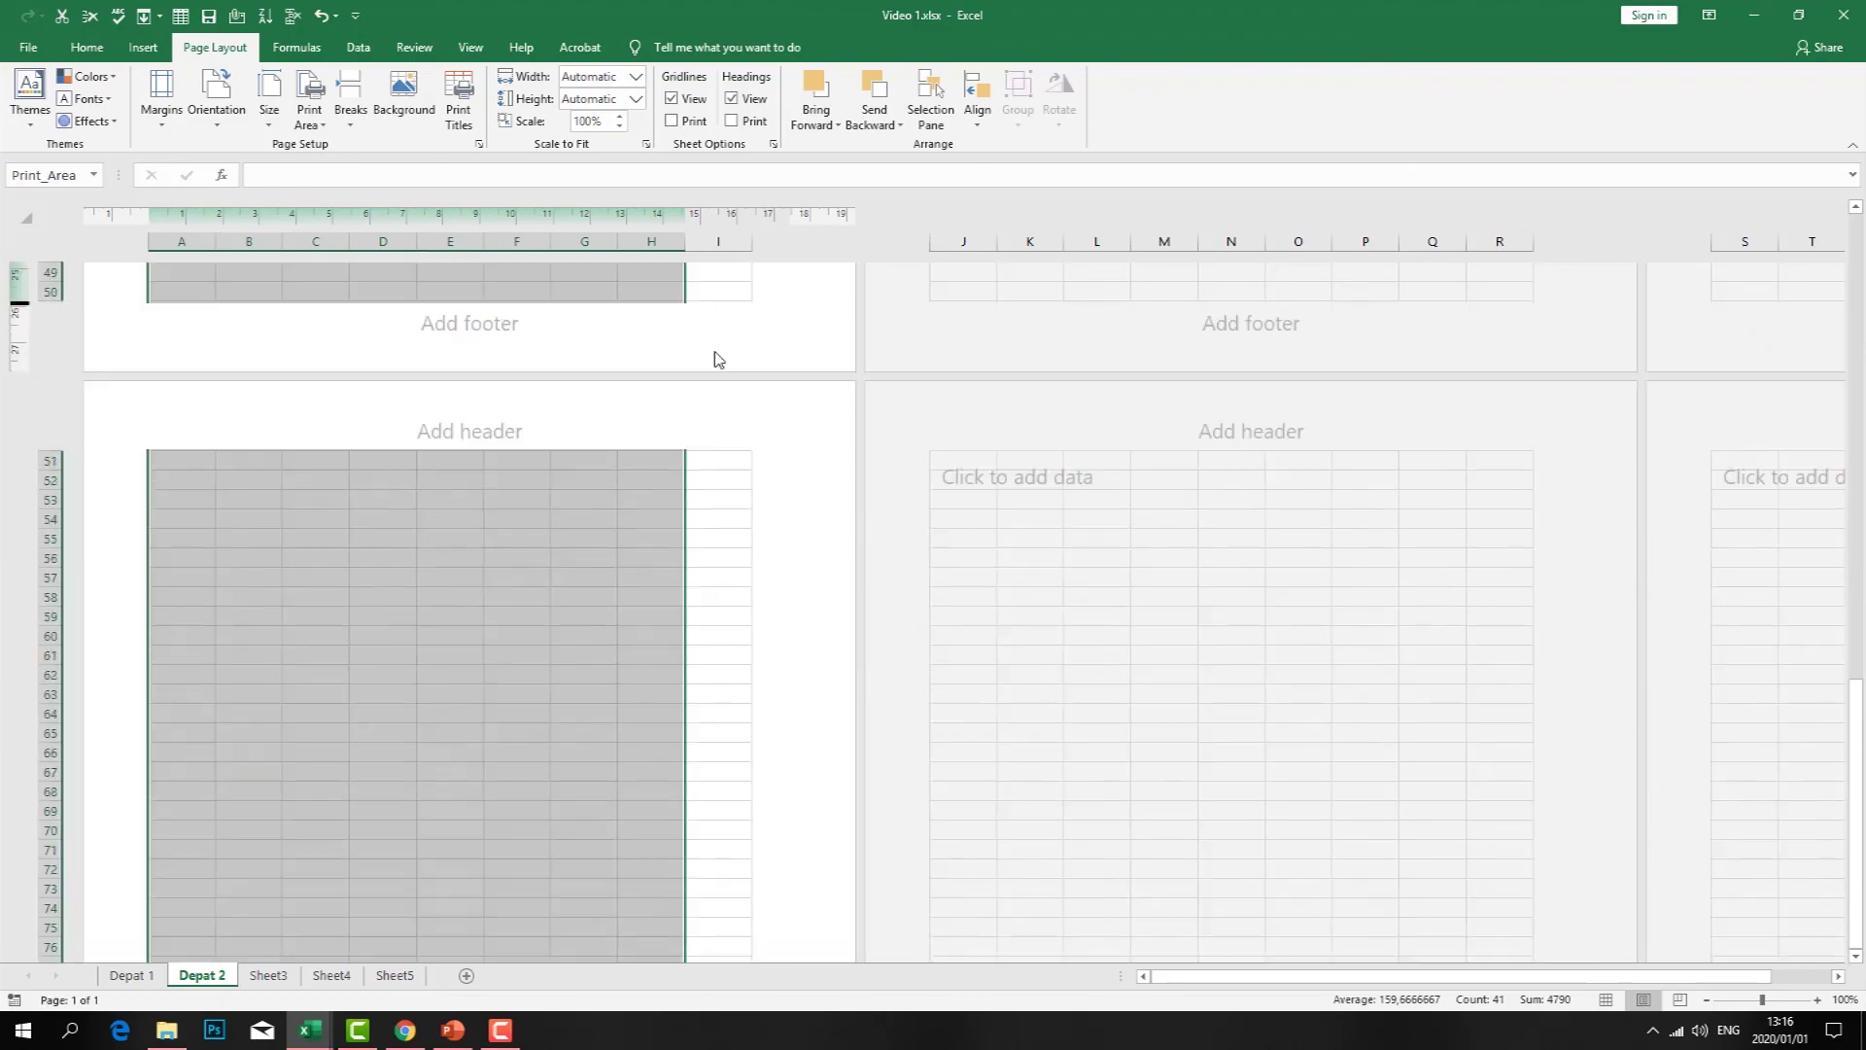
{"action": "scroll", "coordinate": [716, 358], "scroll_direction": "up", "scroll_amount": 15}
- Check both pages of the new print area in the print preview and set the pages to print from 1 to 2
{"action": "left_click", "coordinate": [28, 47]}
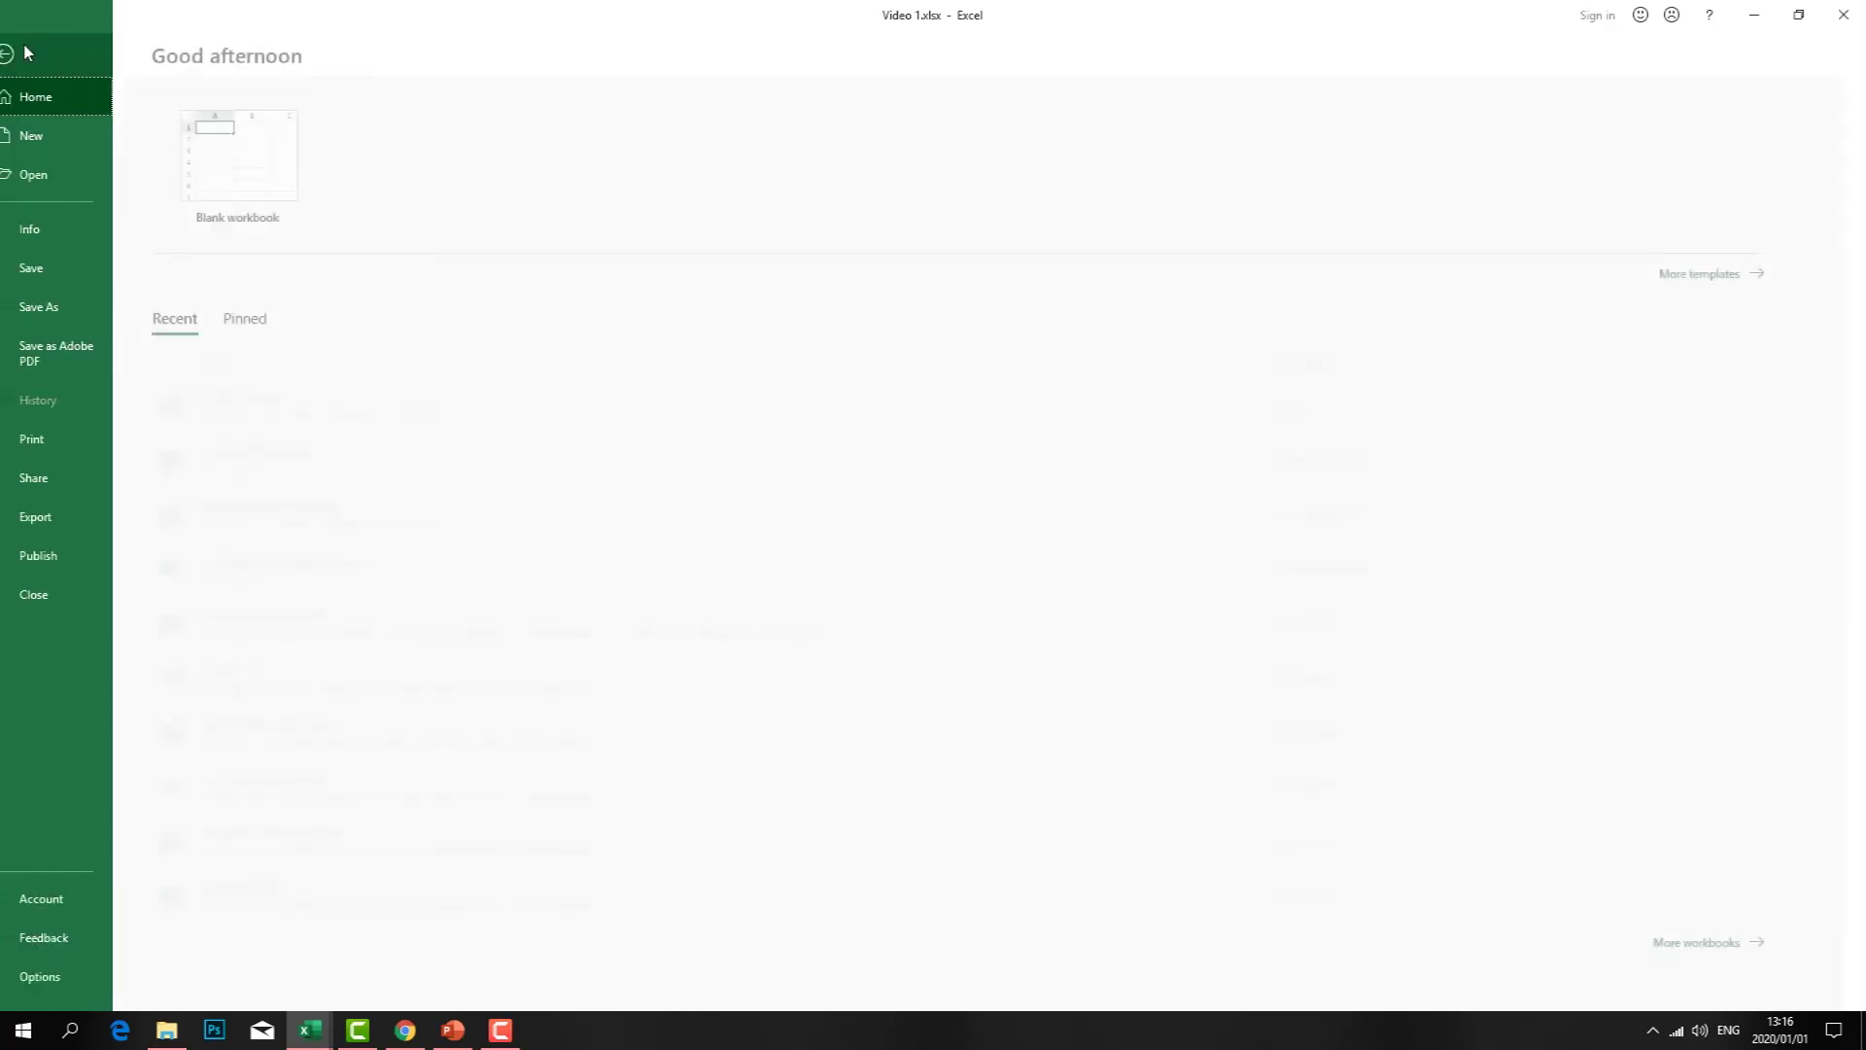
{"action": "left_click", "coordinate": [57, 439]}
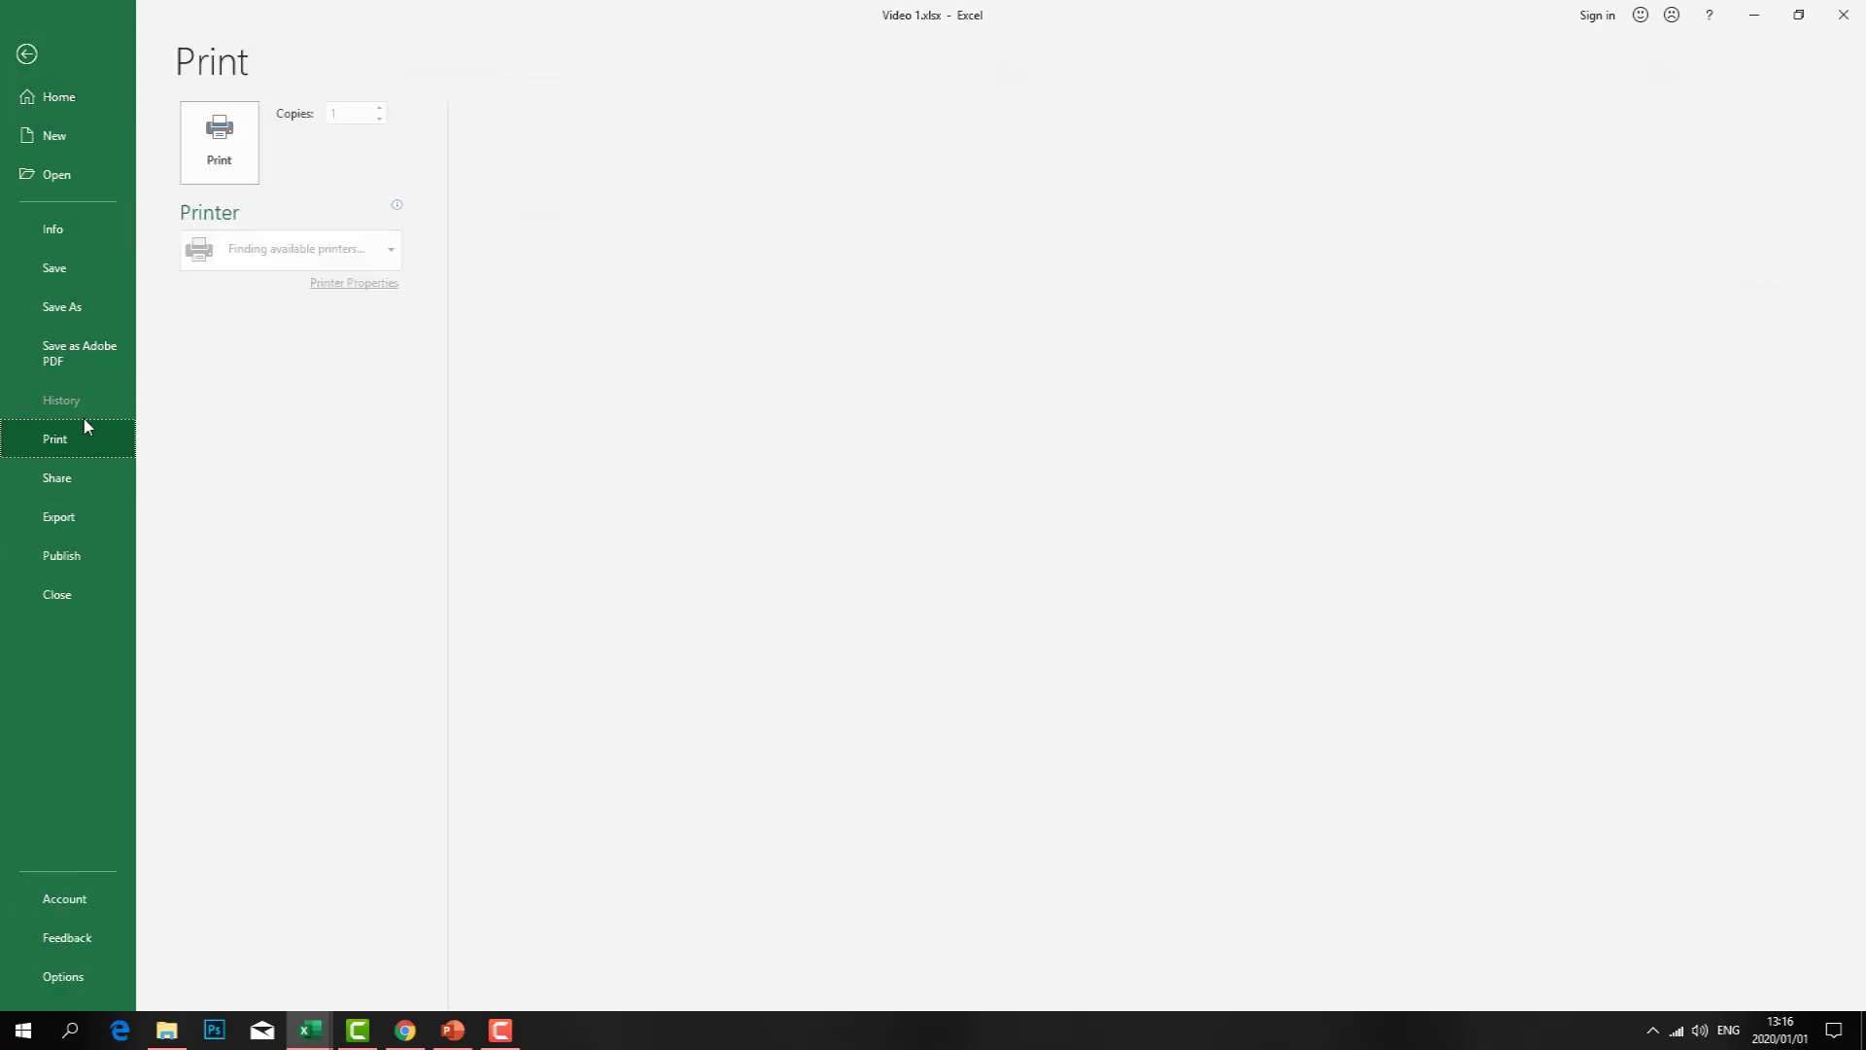
{"action": "scroll", "coordinate": [956, 673], "scroll_direction": "down", "scroll_amount": 2}
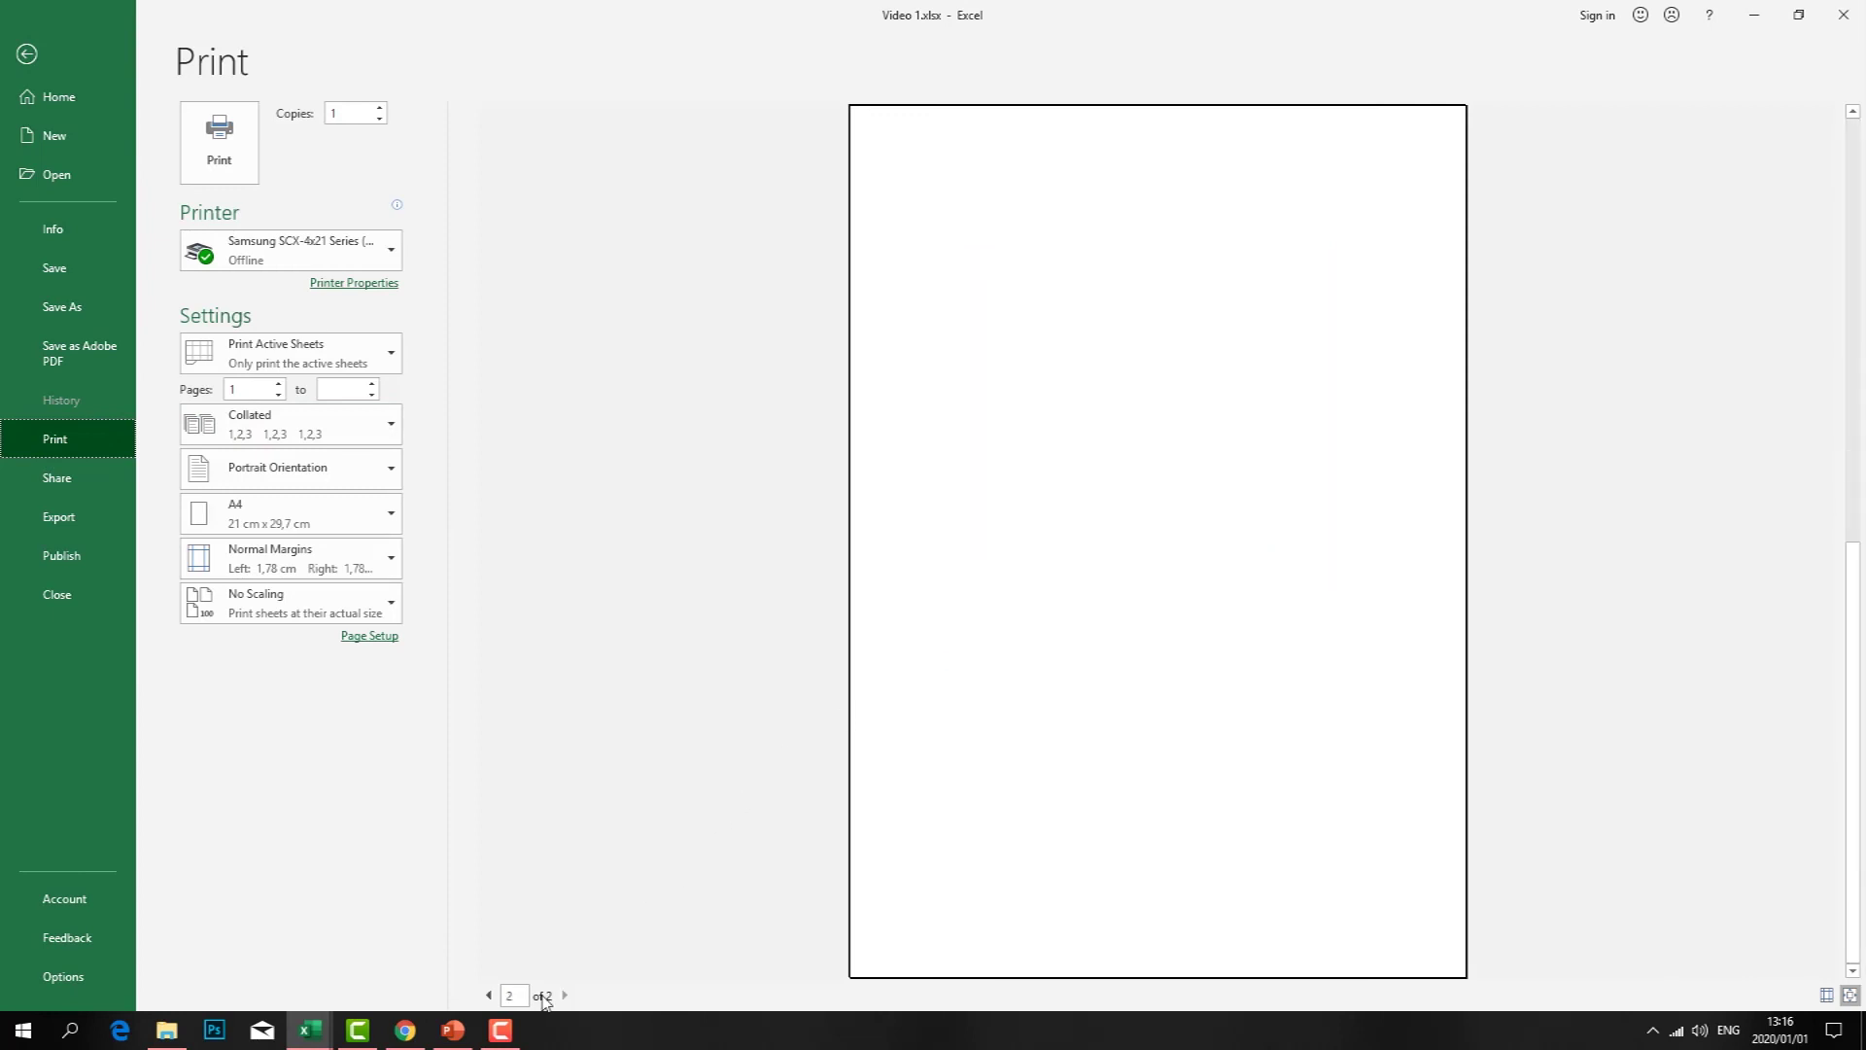
{"action": "left_click", "coordinate": [490, 996]}
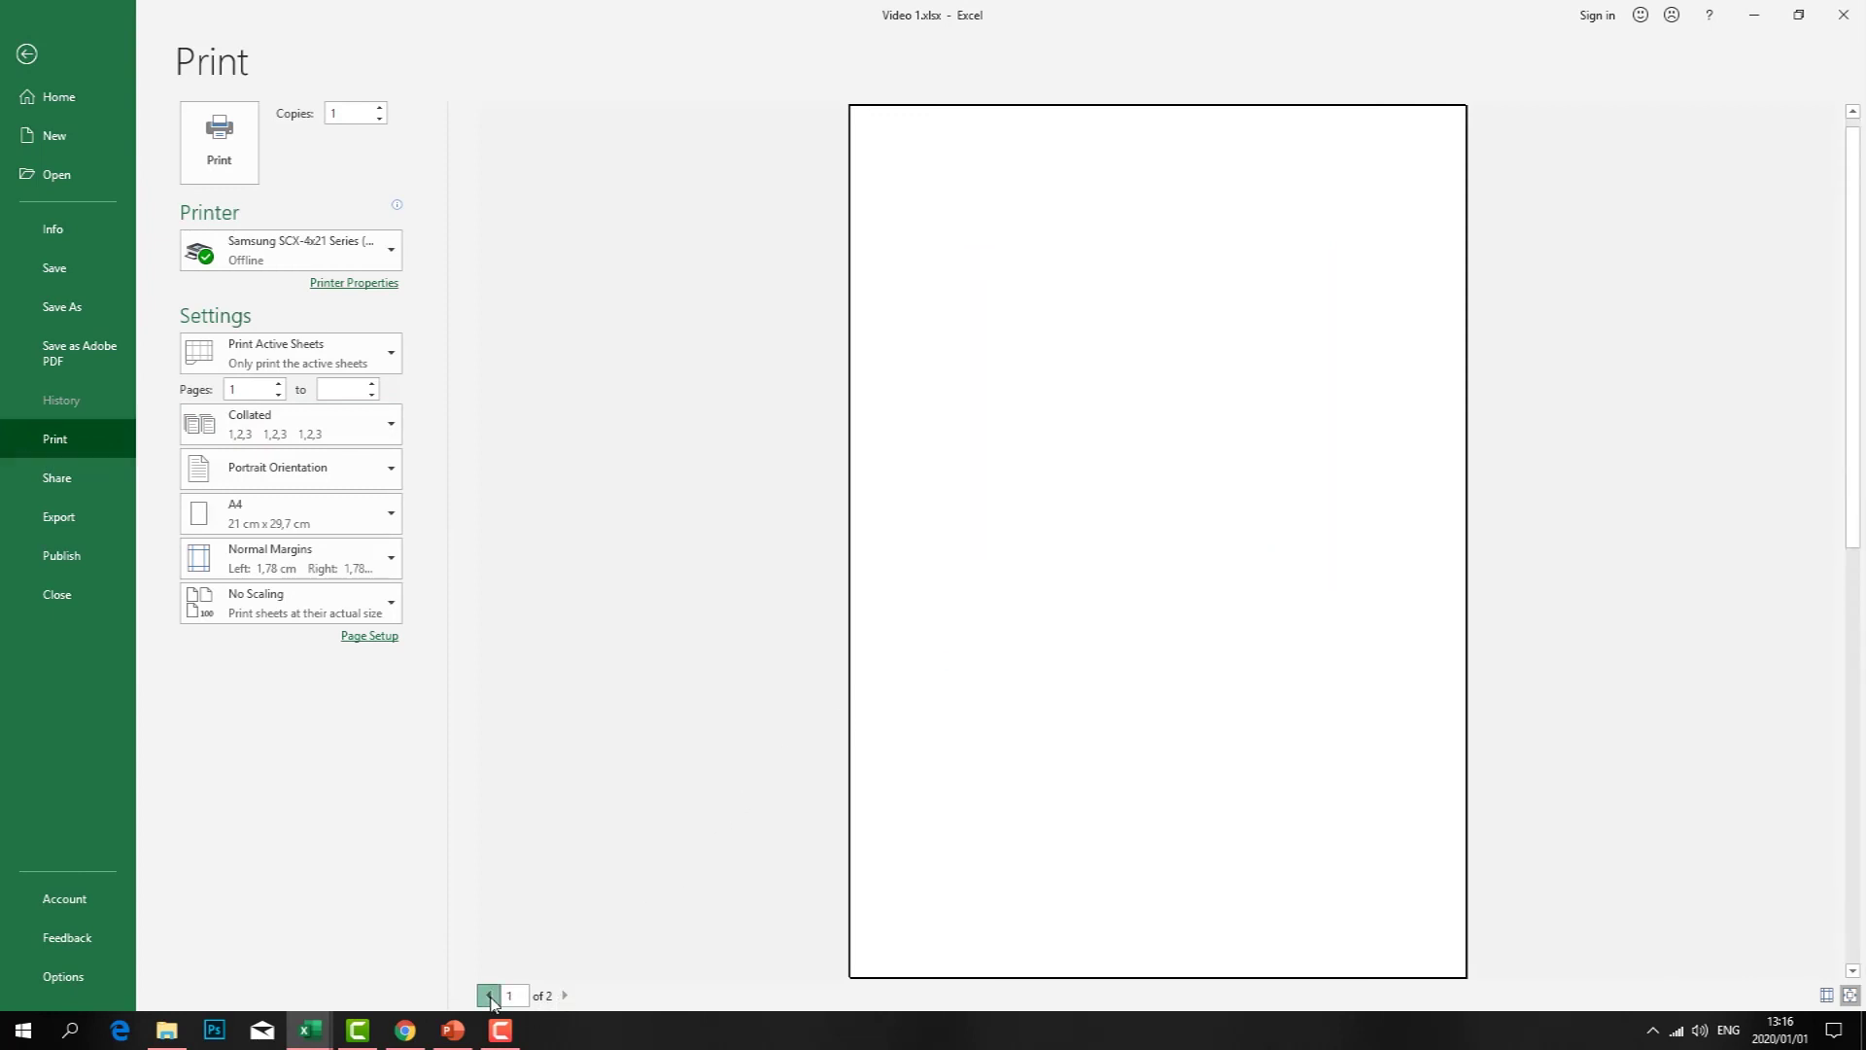
{"action": "left_click", "coordinate": [565, 995]}
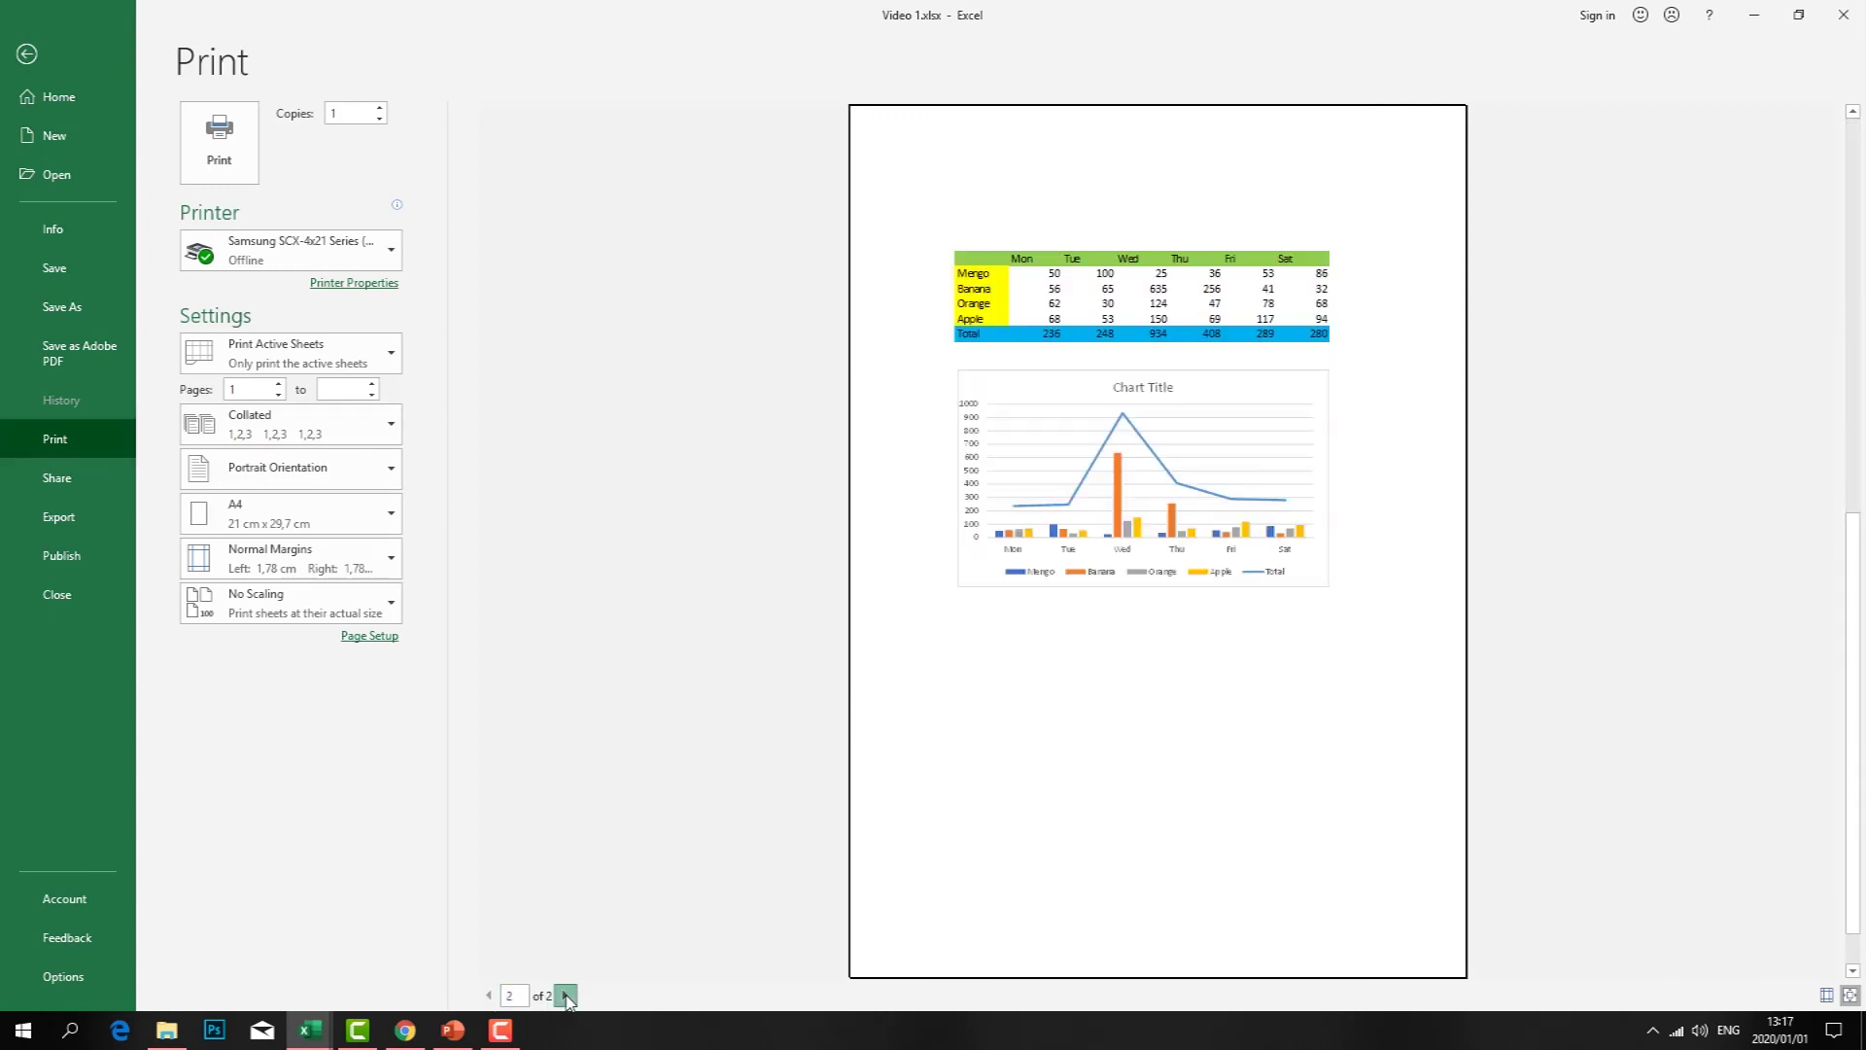
{"action": "left_click", "coordinate": [373, 384]}
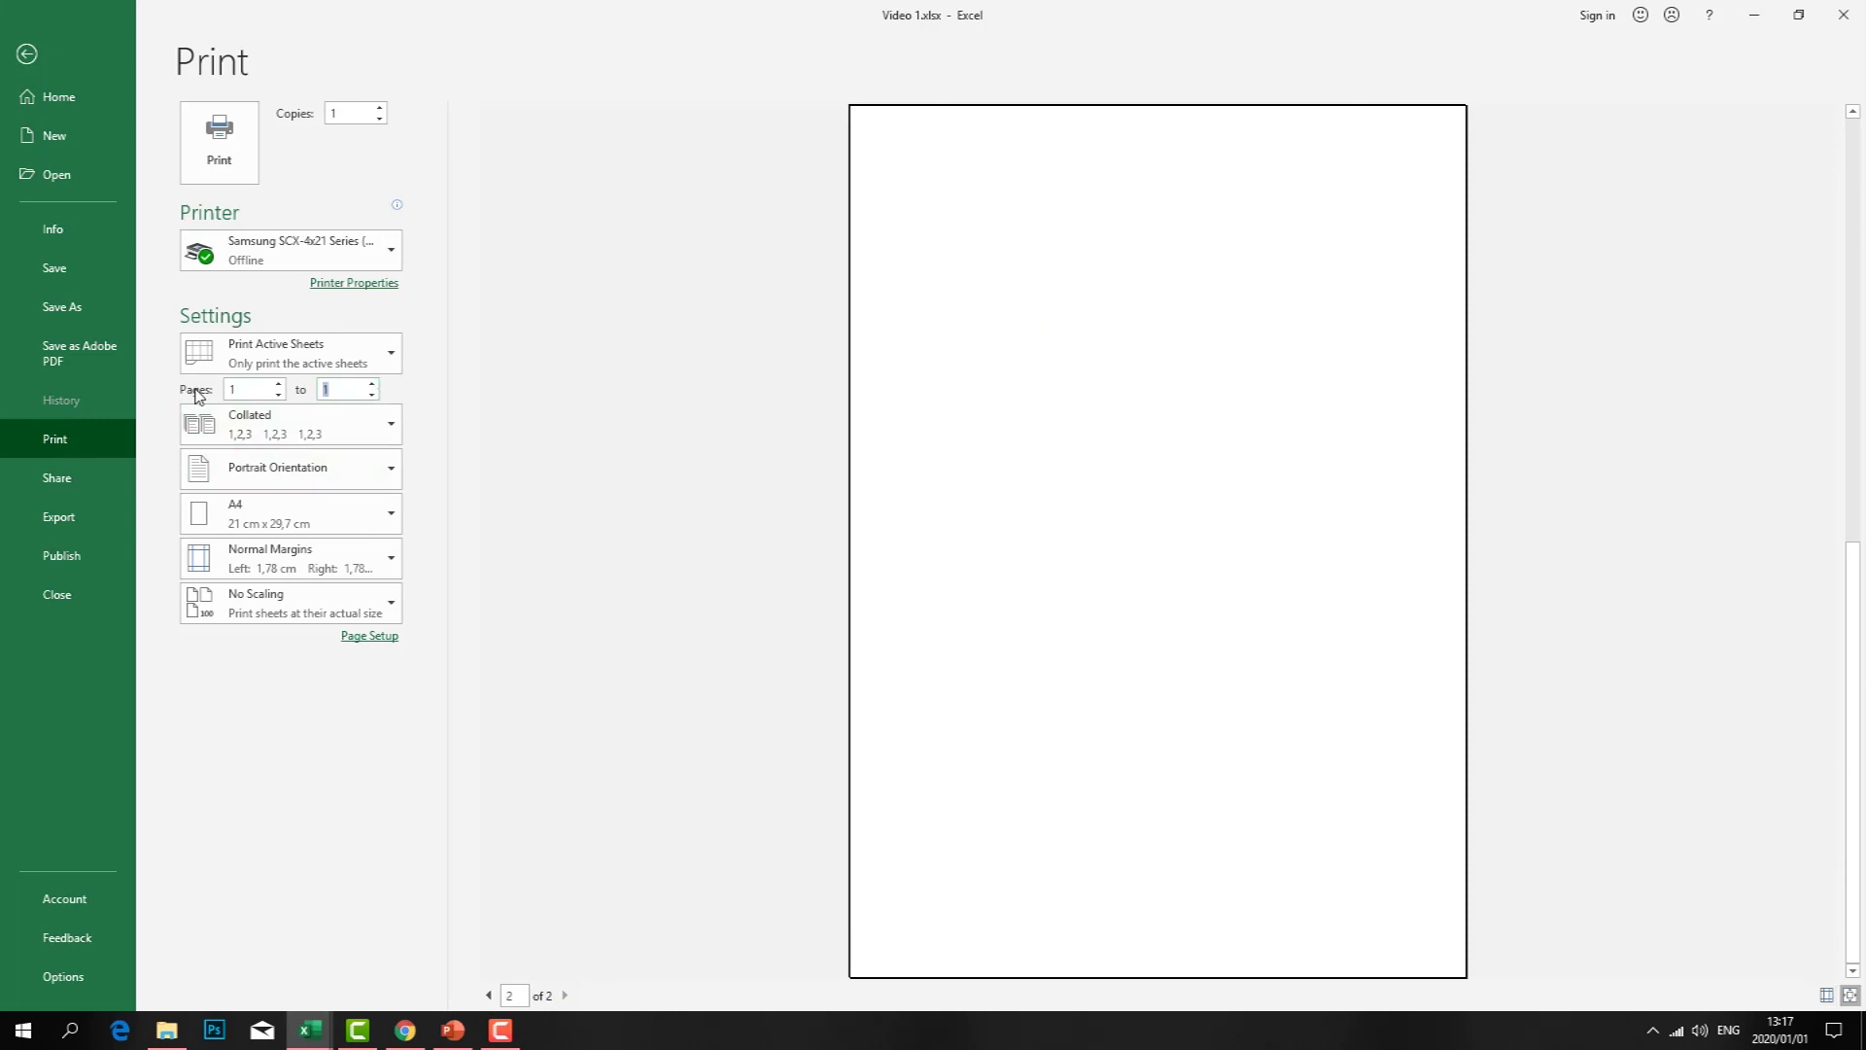
{"action": "left_click", "coordinate": [373, 385]}
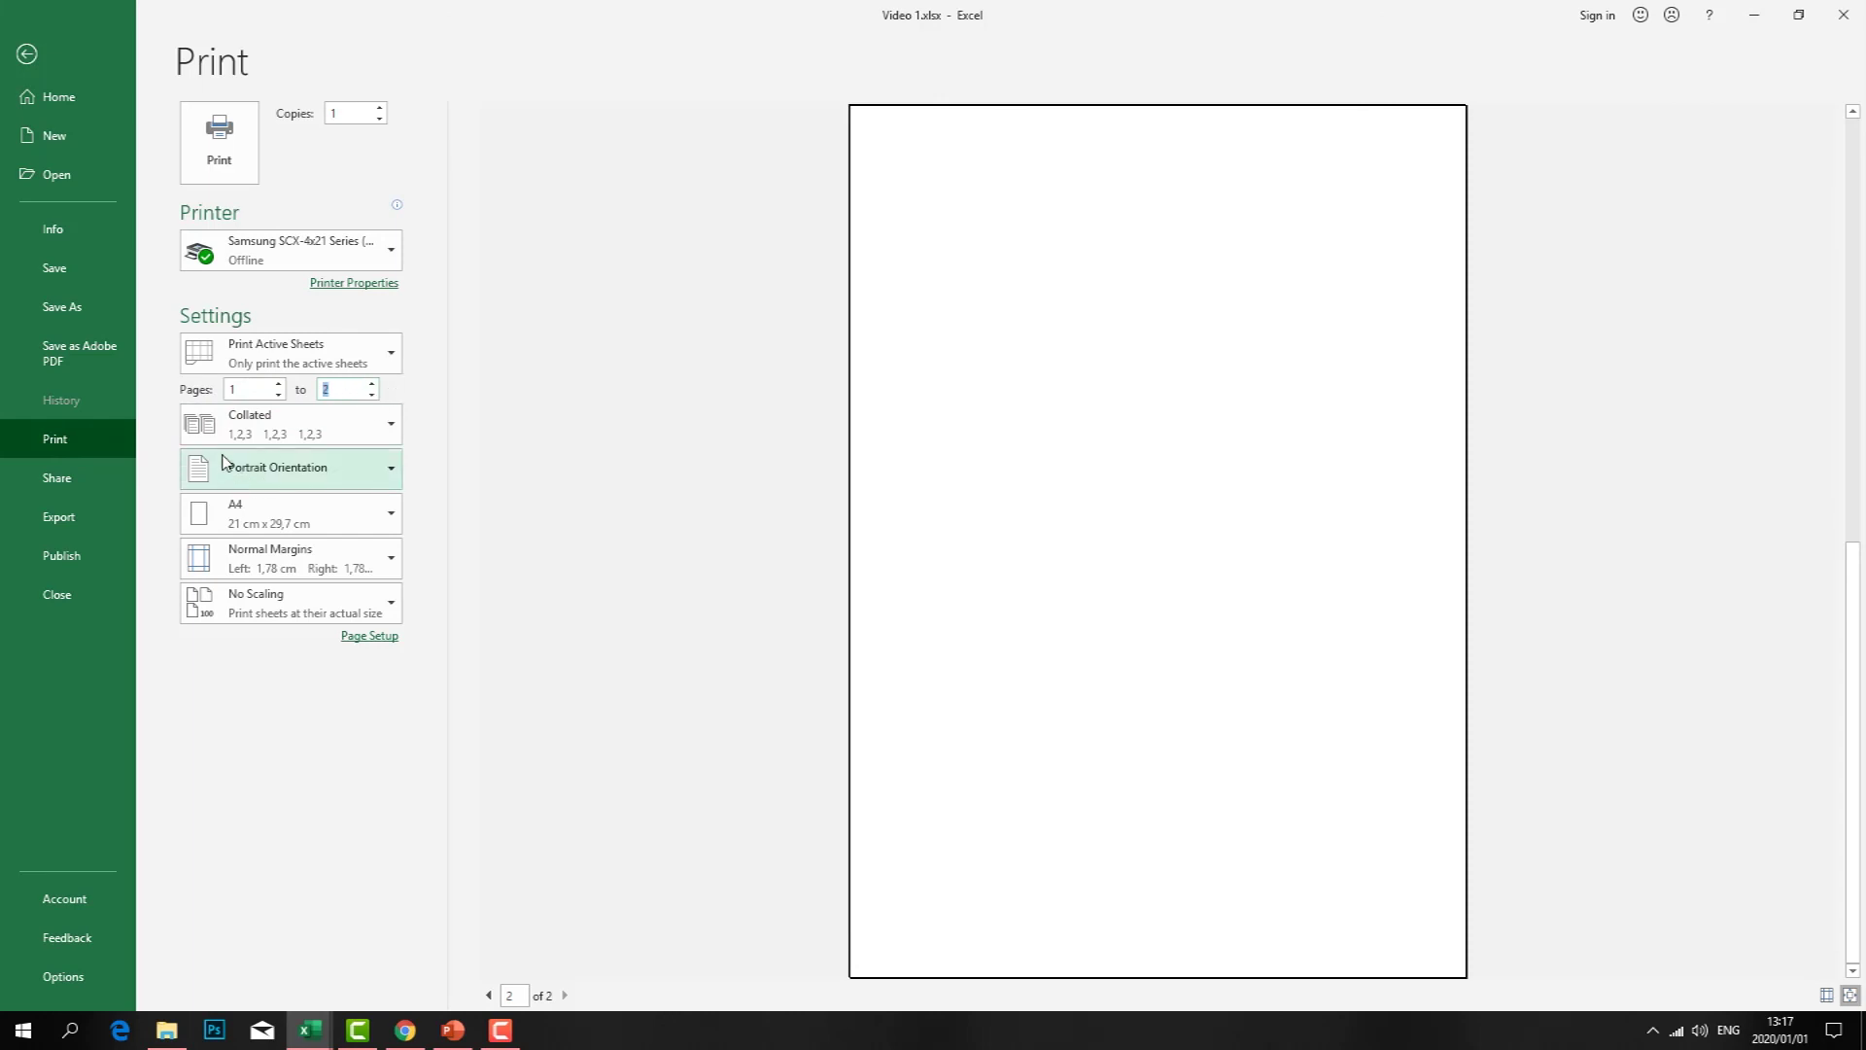
- Try landscape orientation in the print settings and switch back to portrait
{"action": "left_click", "coordinate": [396, 472]}
{"action": "left_click", "coordinate": [317, 550]}
{"action": "left_click", "coordinate": [388, 469]}
{"action": "left_click", "coordinate": [323, 505]}
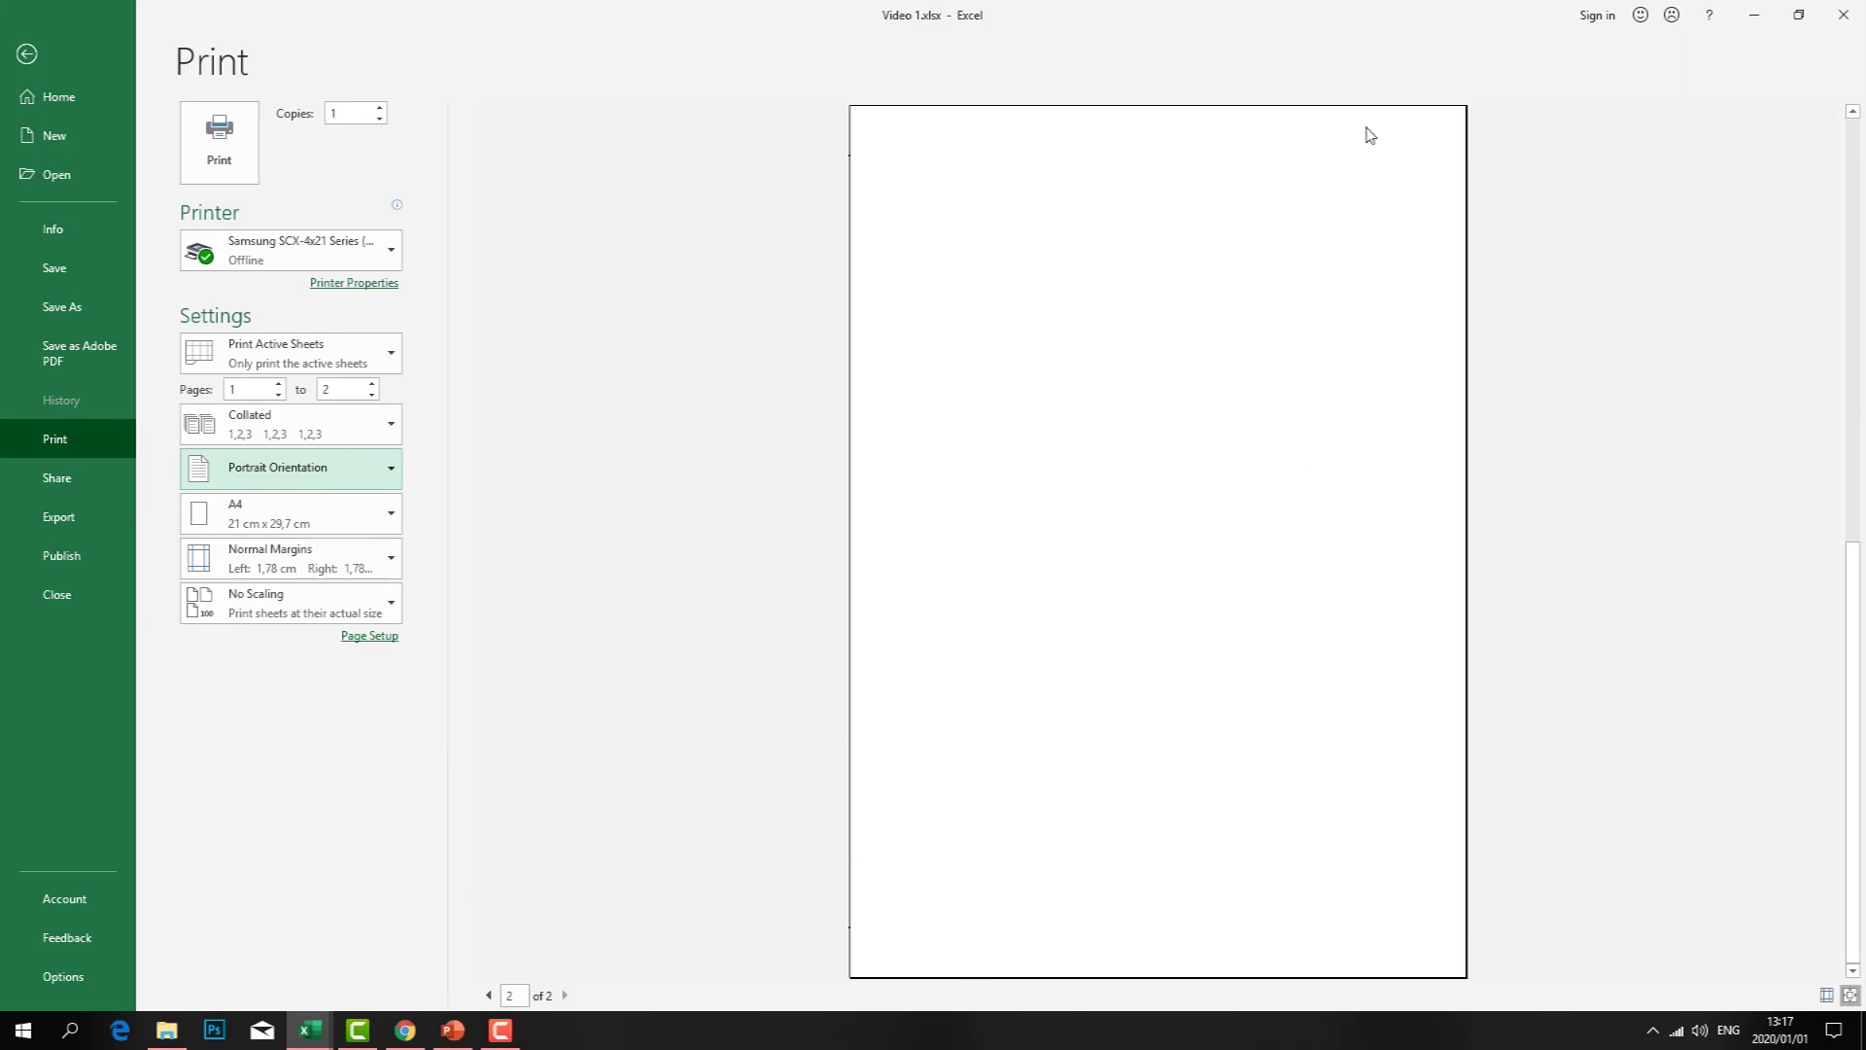
- Show the first page in the print preview, set the orientation to landscape, and return to the sheet
{"action": "left_click", "coordinate": [488, 995]}
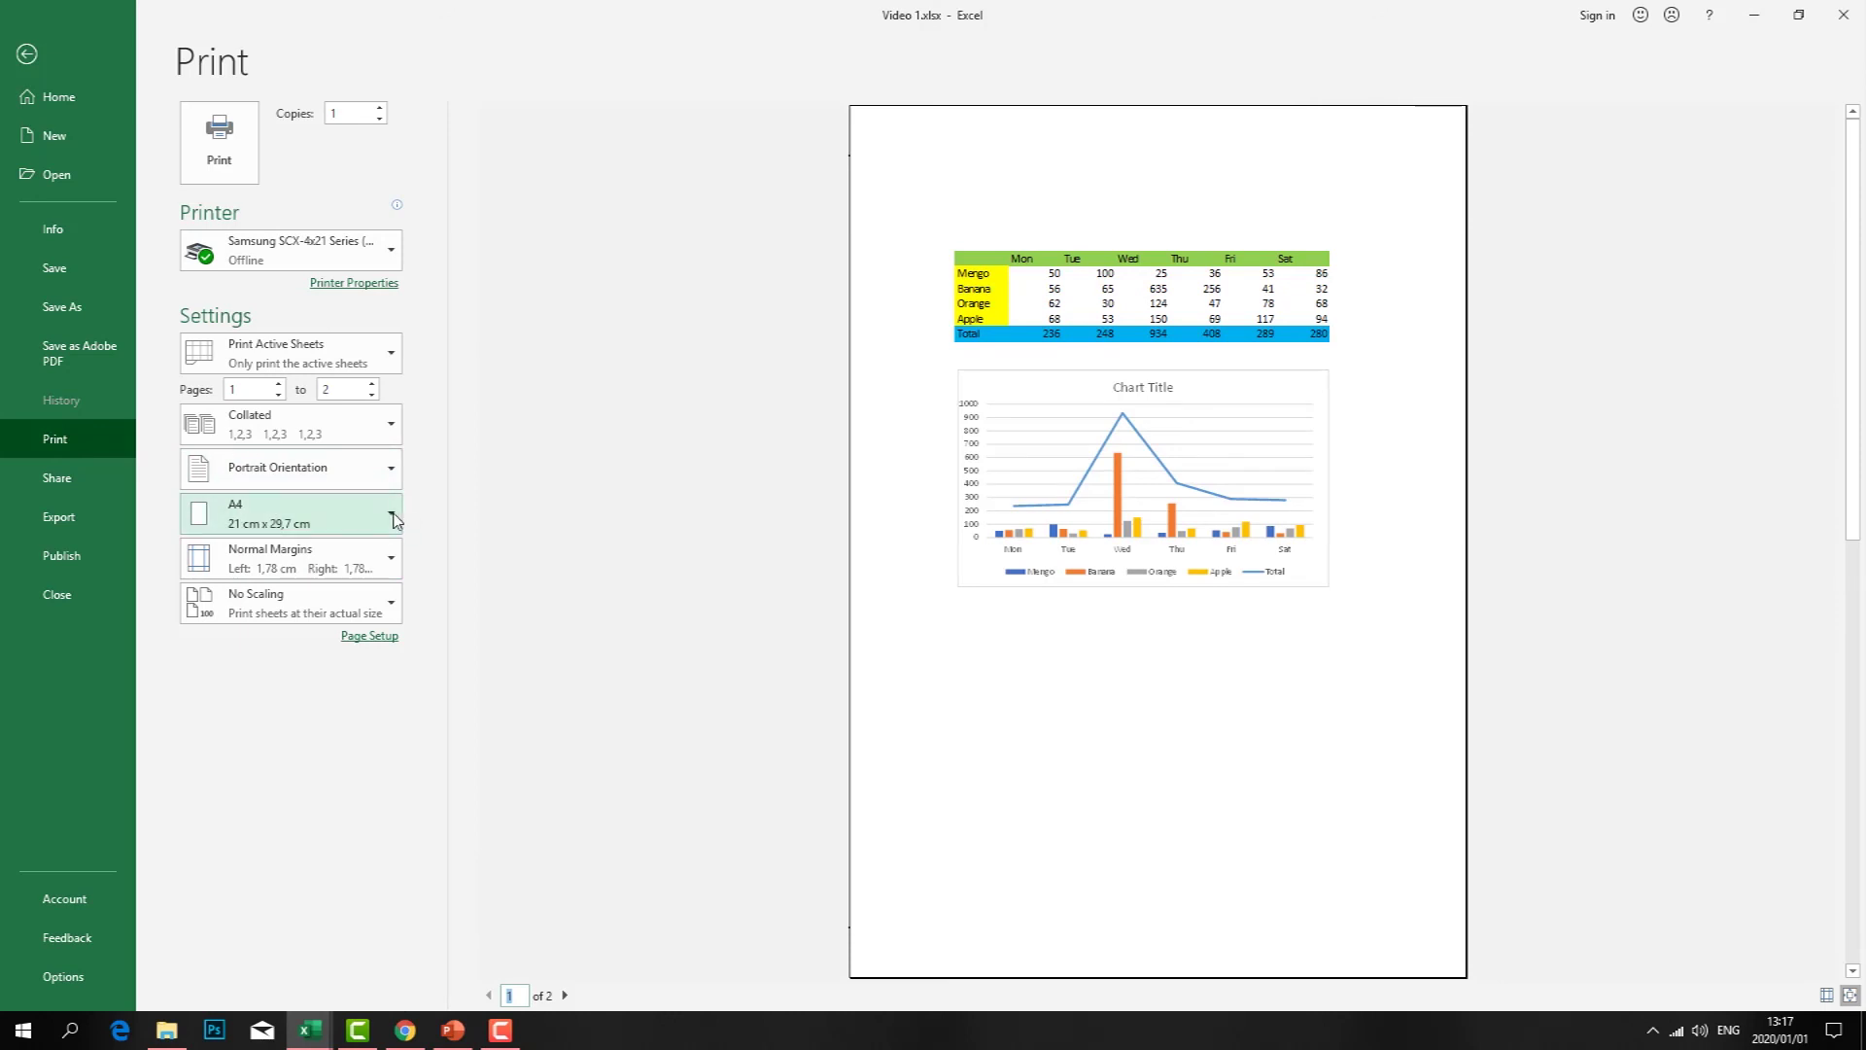
{"action": "left_click", "coordinate": [389, 472]}
{"action": "left_click", "coordinate": [307, 550]}
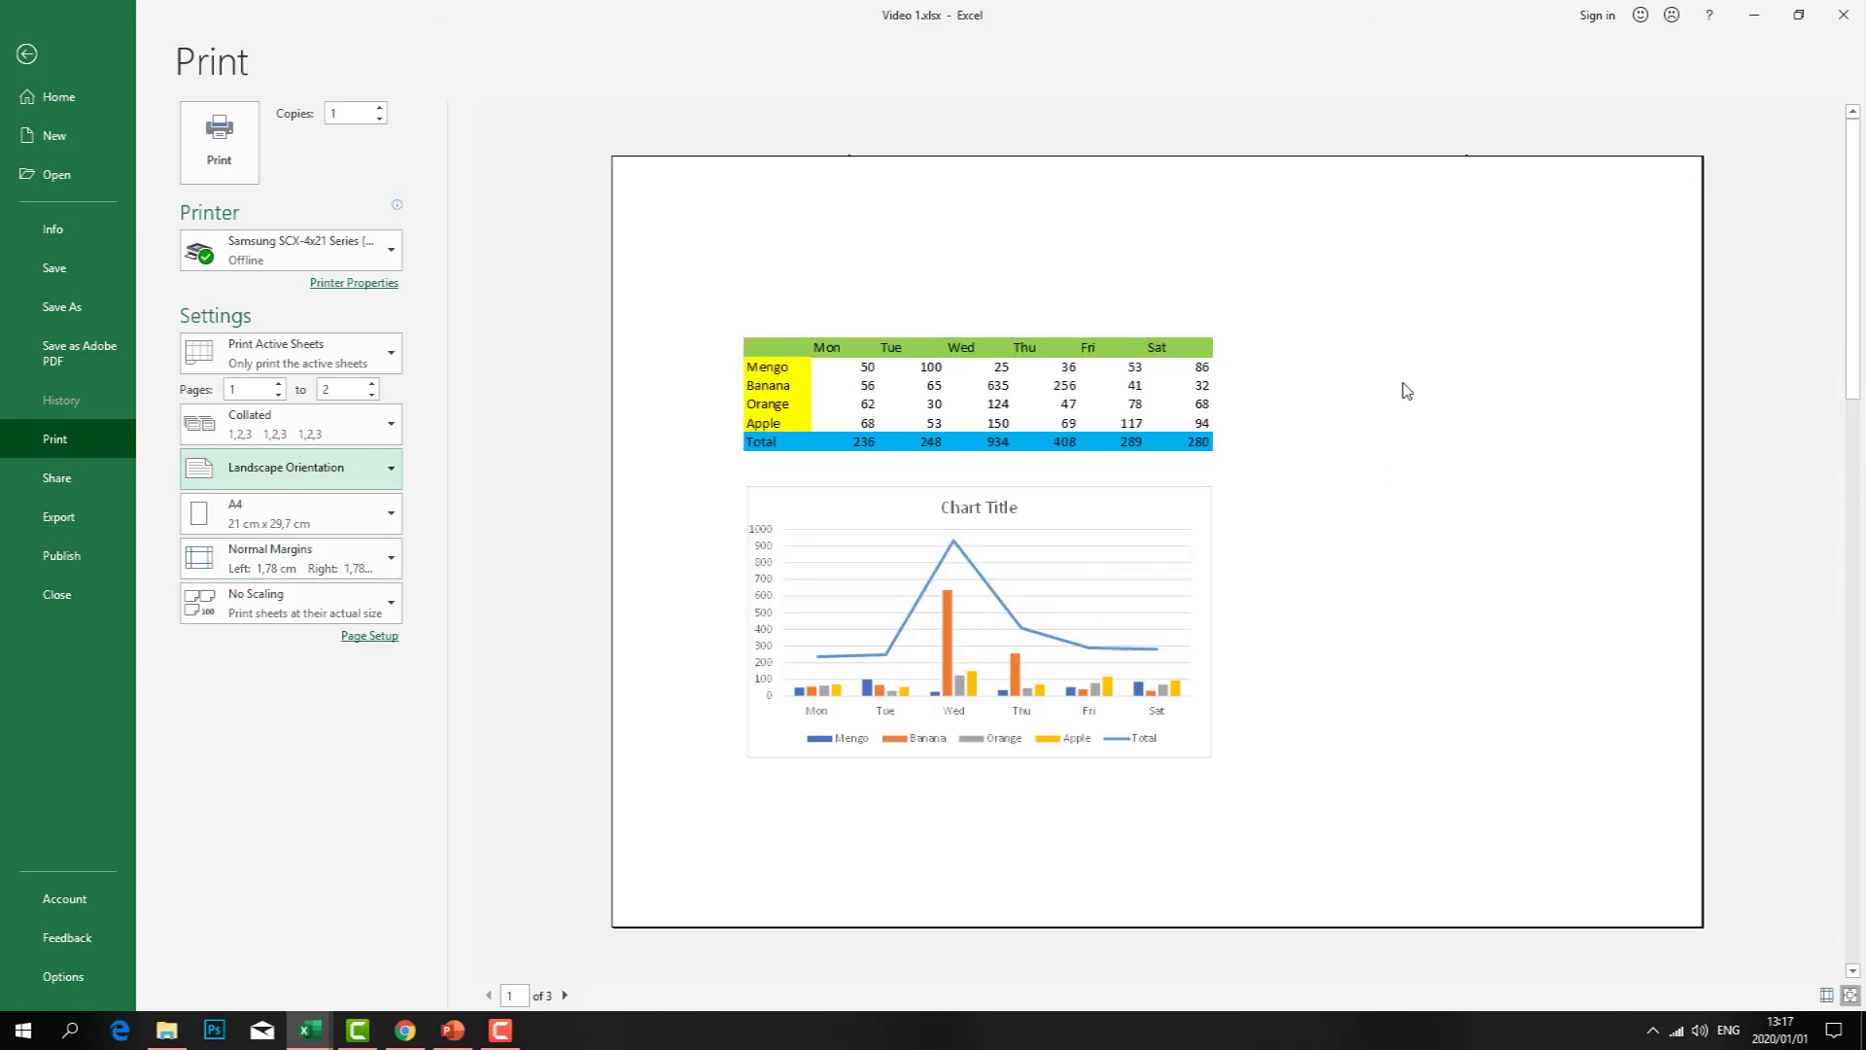
{"action": "left_click", "coordinate": [27, 53]}
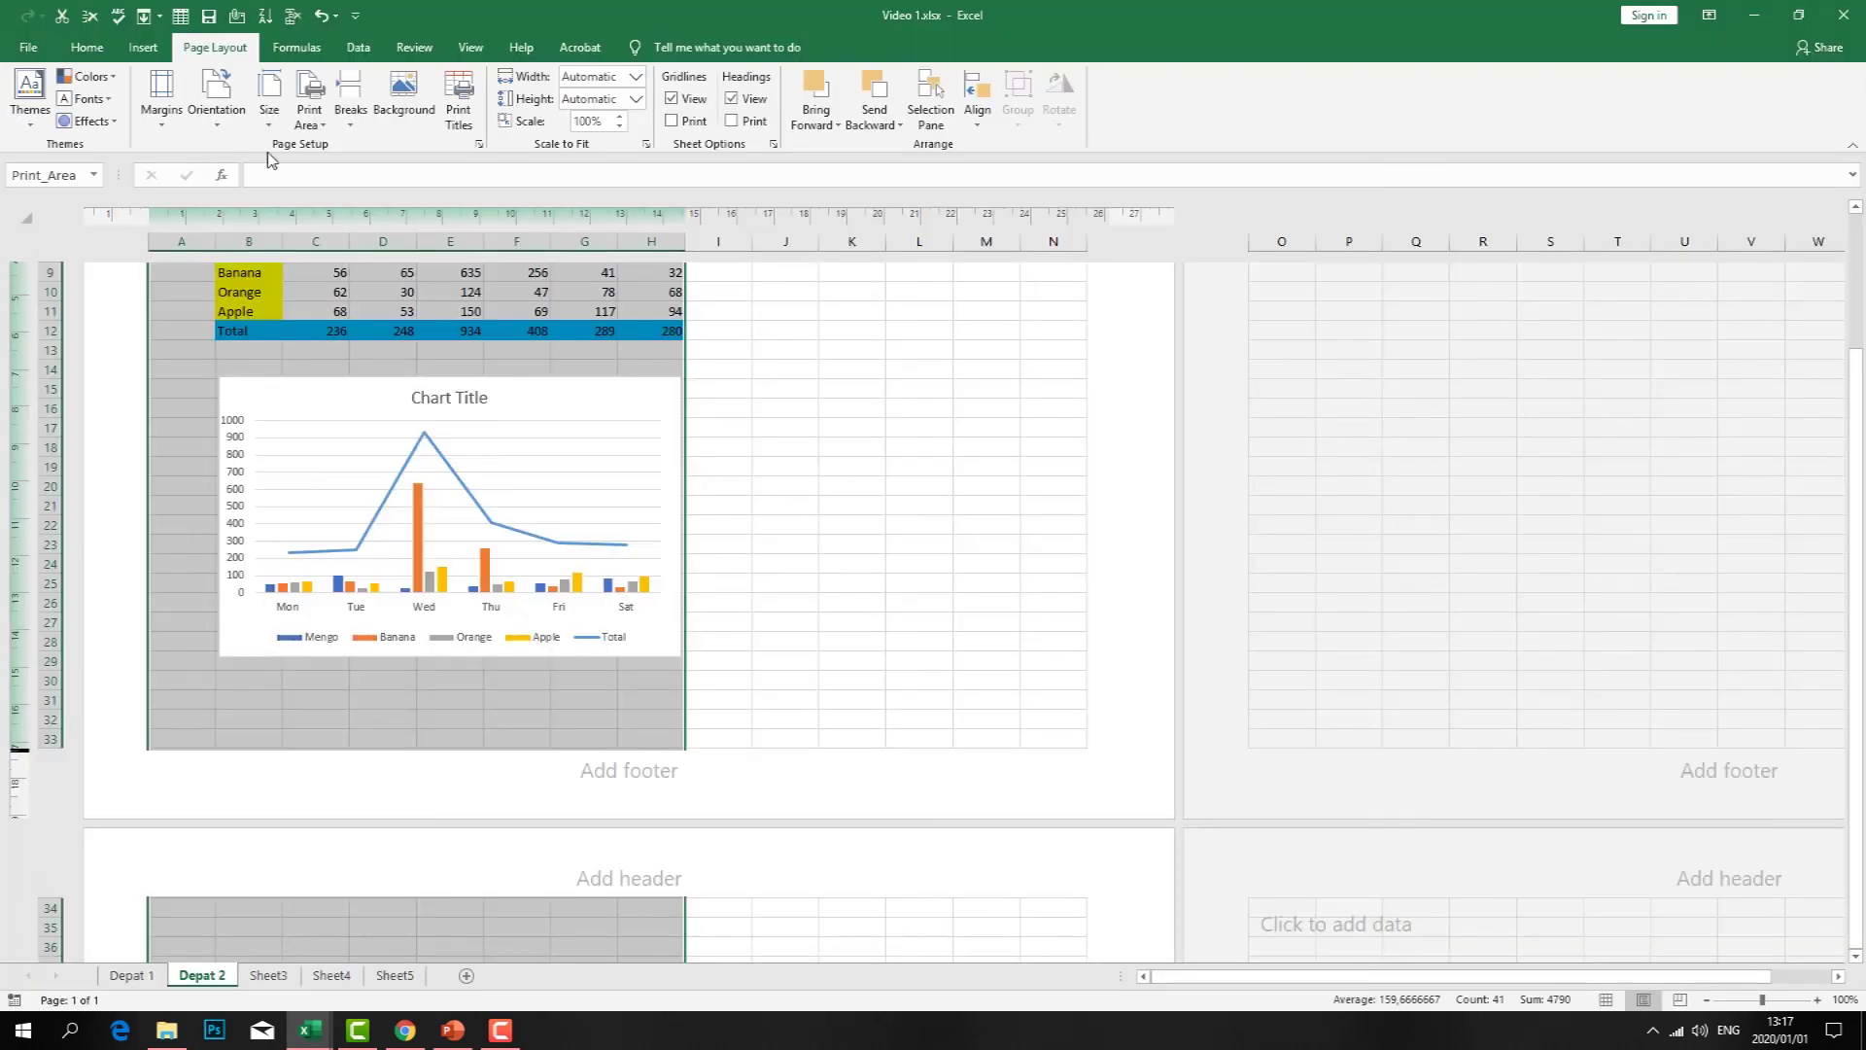
- Move the chart sideways below the table so it spans columns F to M
{"action": "left_click", "coordinate": [559, 511]}
{"action": "left_click_drag", "start_coordinate": [507, 383], "coordinate": [801, 382]}
{"action": "left_click_drag", "start_coordinate": [1345, 368], "coordinate": [1338, 385]}
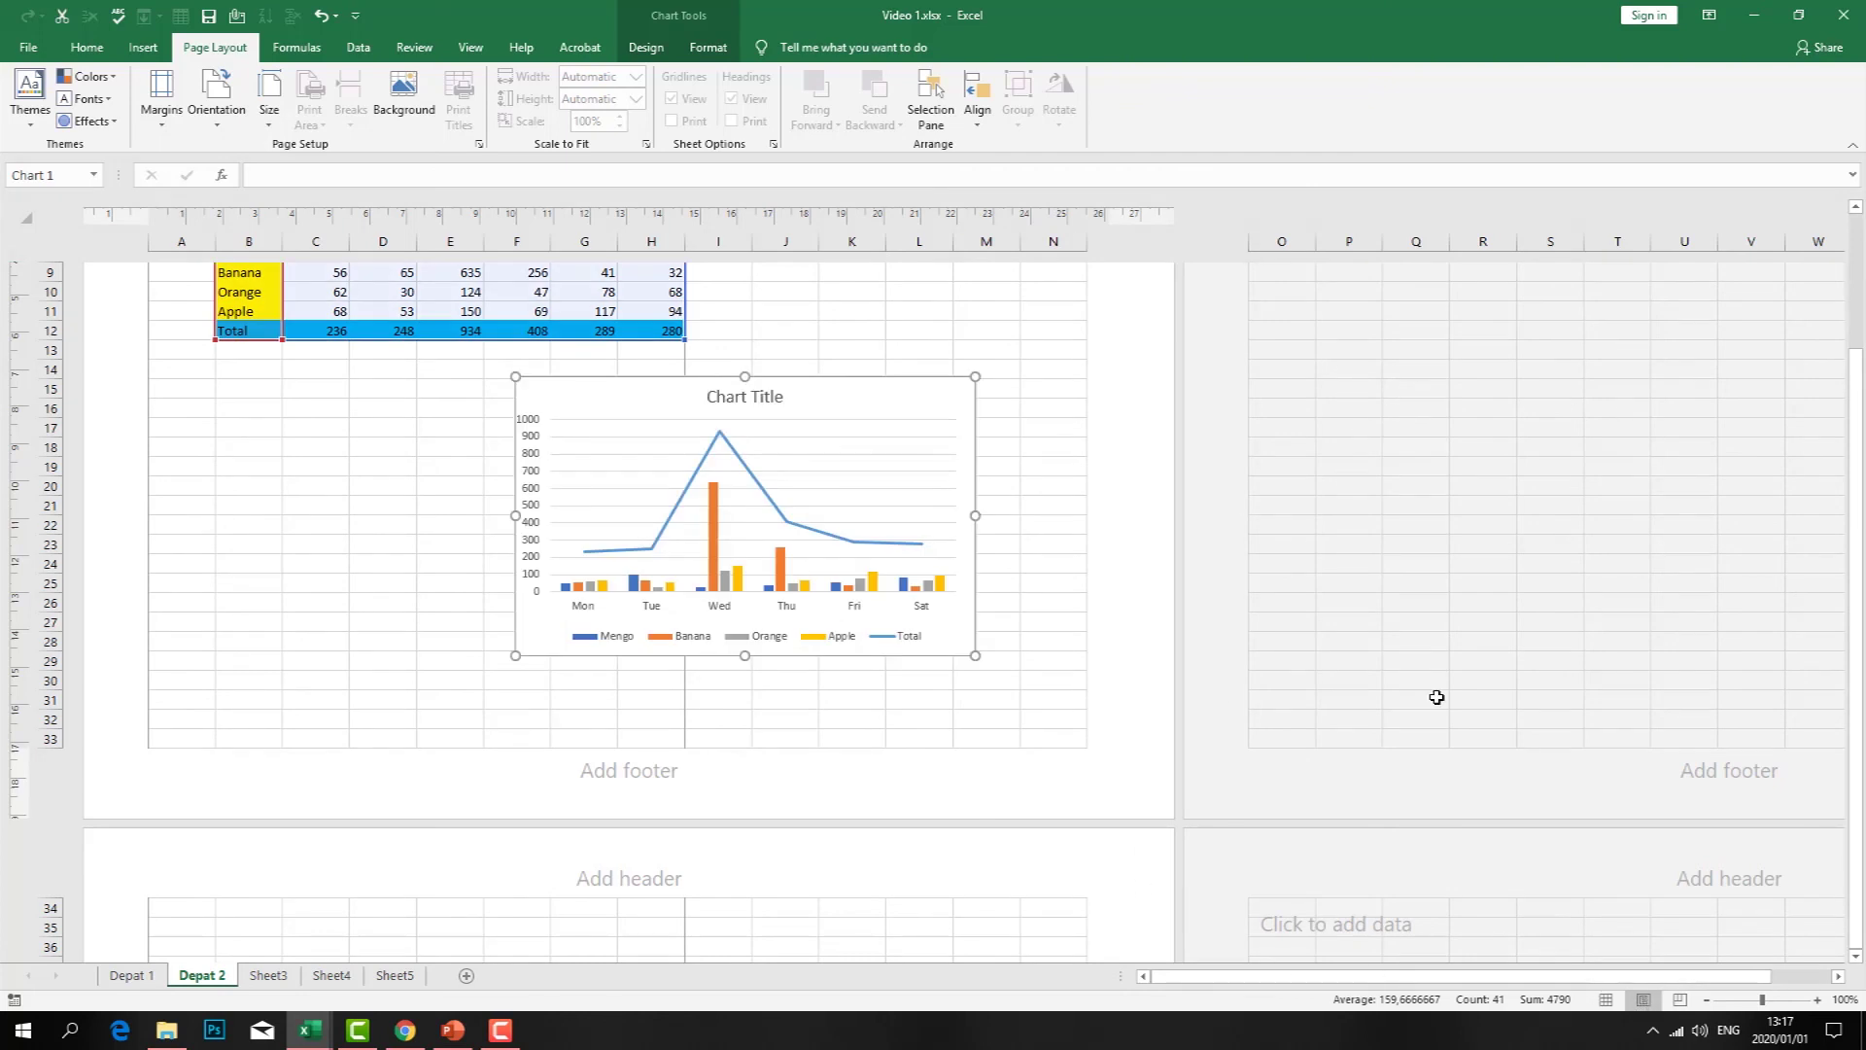
- Examine the page break lines around the table and chart in Normal view, and return to Page Layout view
{"action": "left_click", "coordinate": [1606, 1000]}
{"action": "left_click", "coordinate": [269, 98]}
{"action": "left_click", "coordinate": [302, 288]}
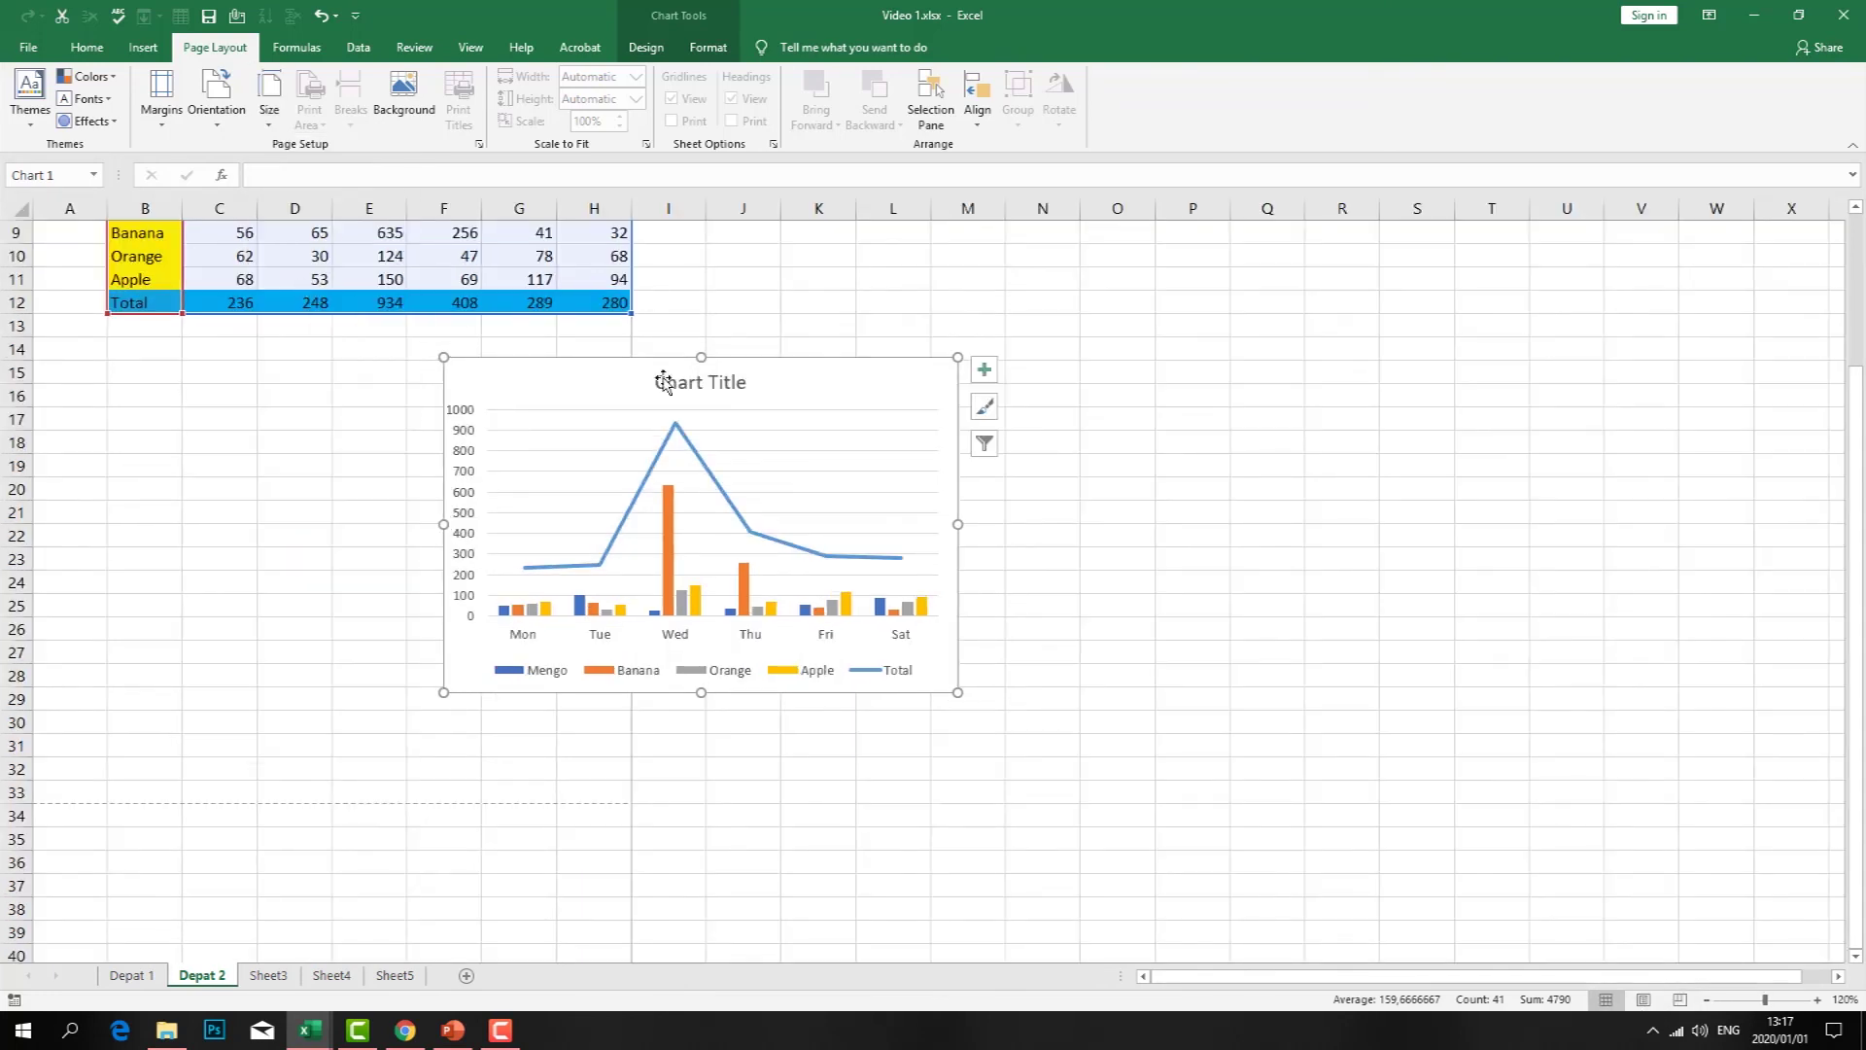
{"action": "scroll", "coordinate": [1070, 627], "scroll_direction": "down", "scroll_amount": 3}
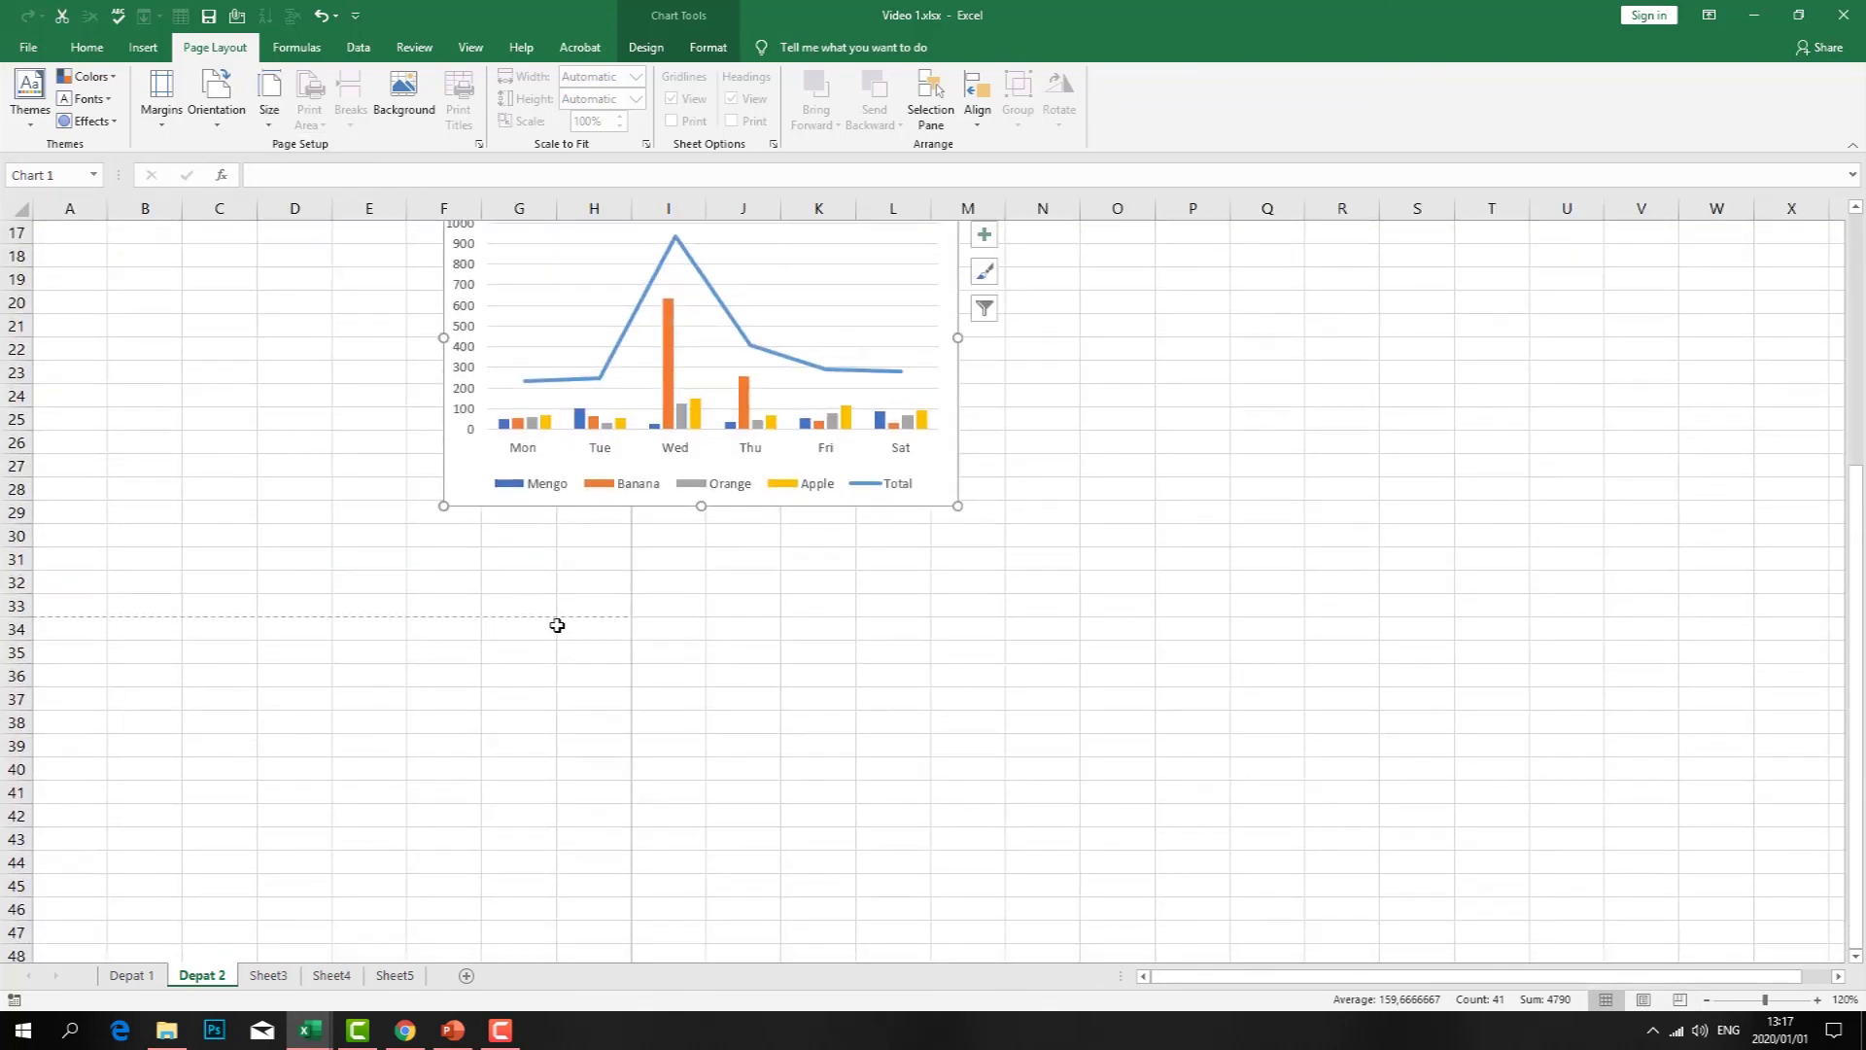
{"action": "scroll", "coordinate": [1004, 479], "scroll_direction": "up", "scroll_amount": 5}
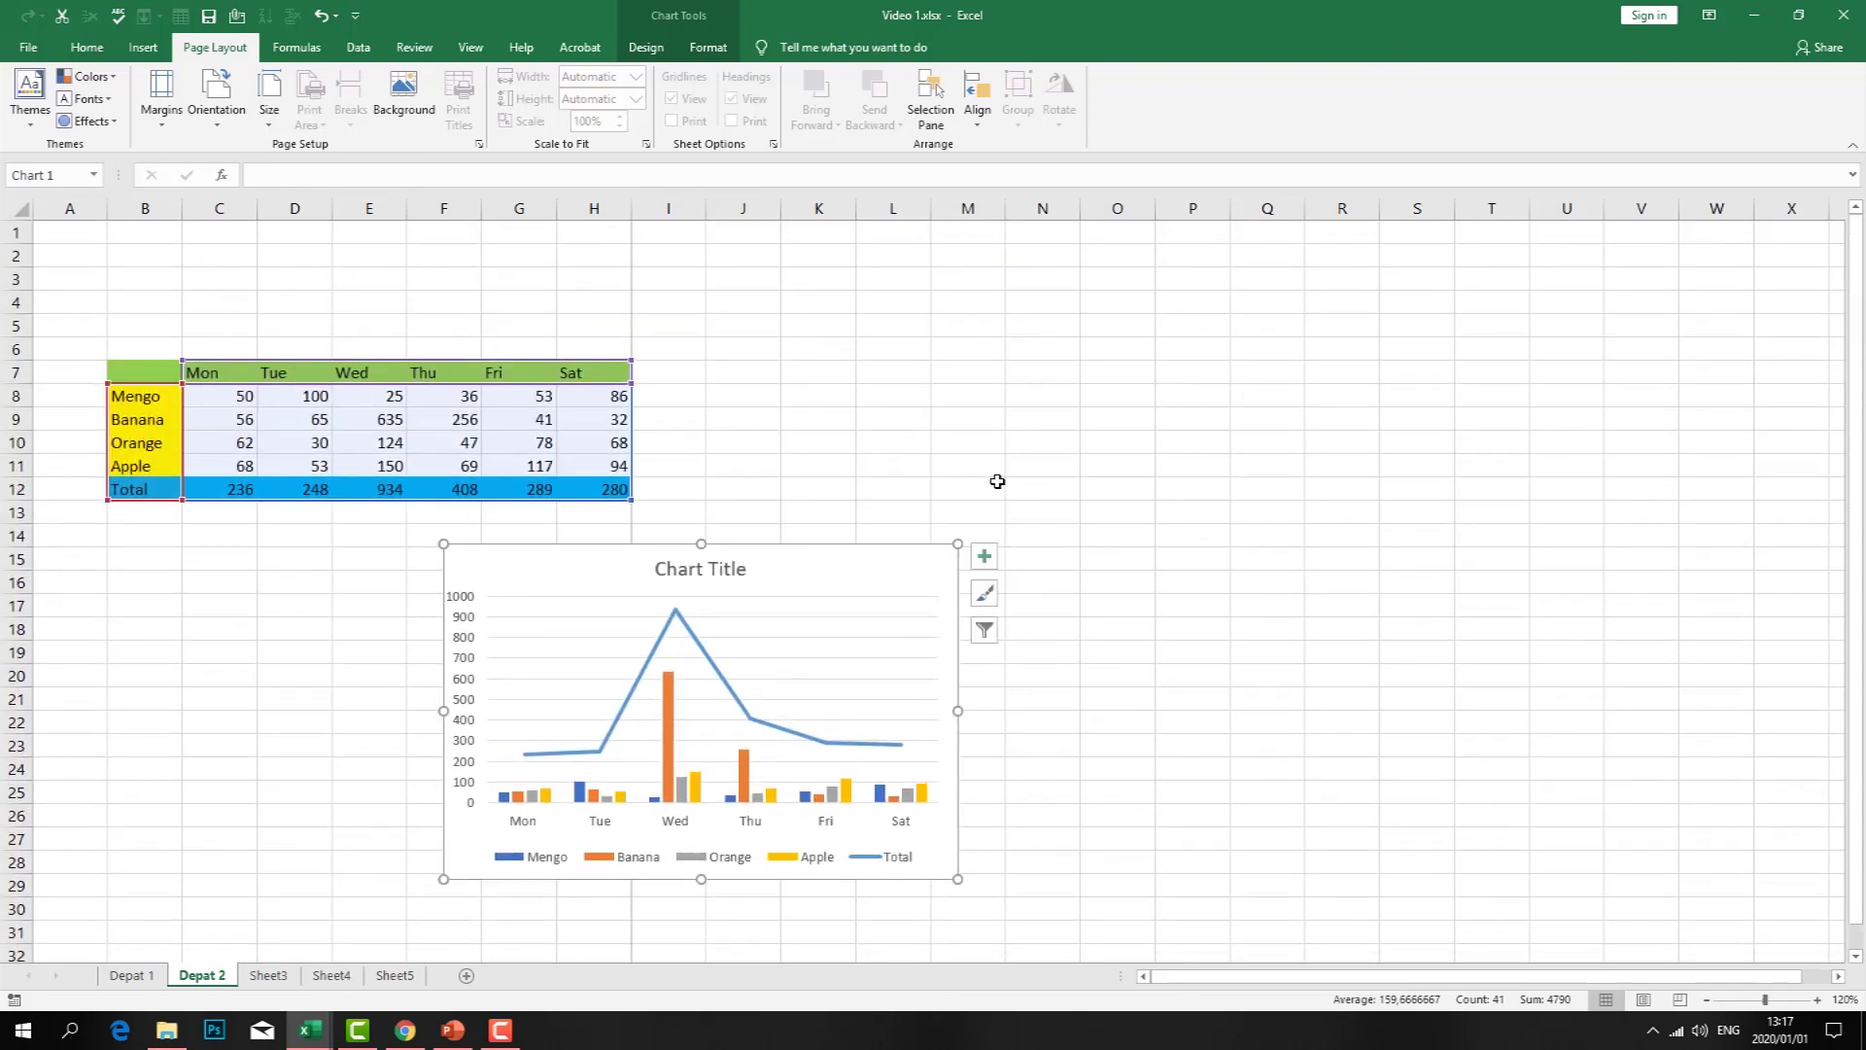
{"action": "left_click", "coordinate": [1643, 999]}
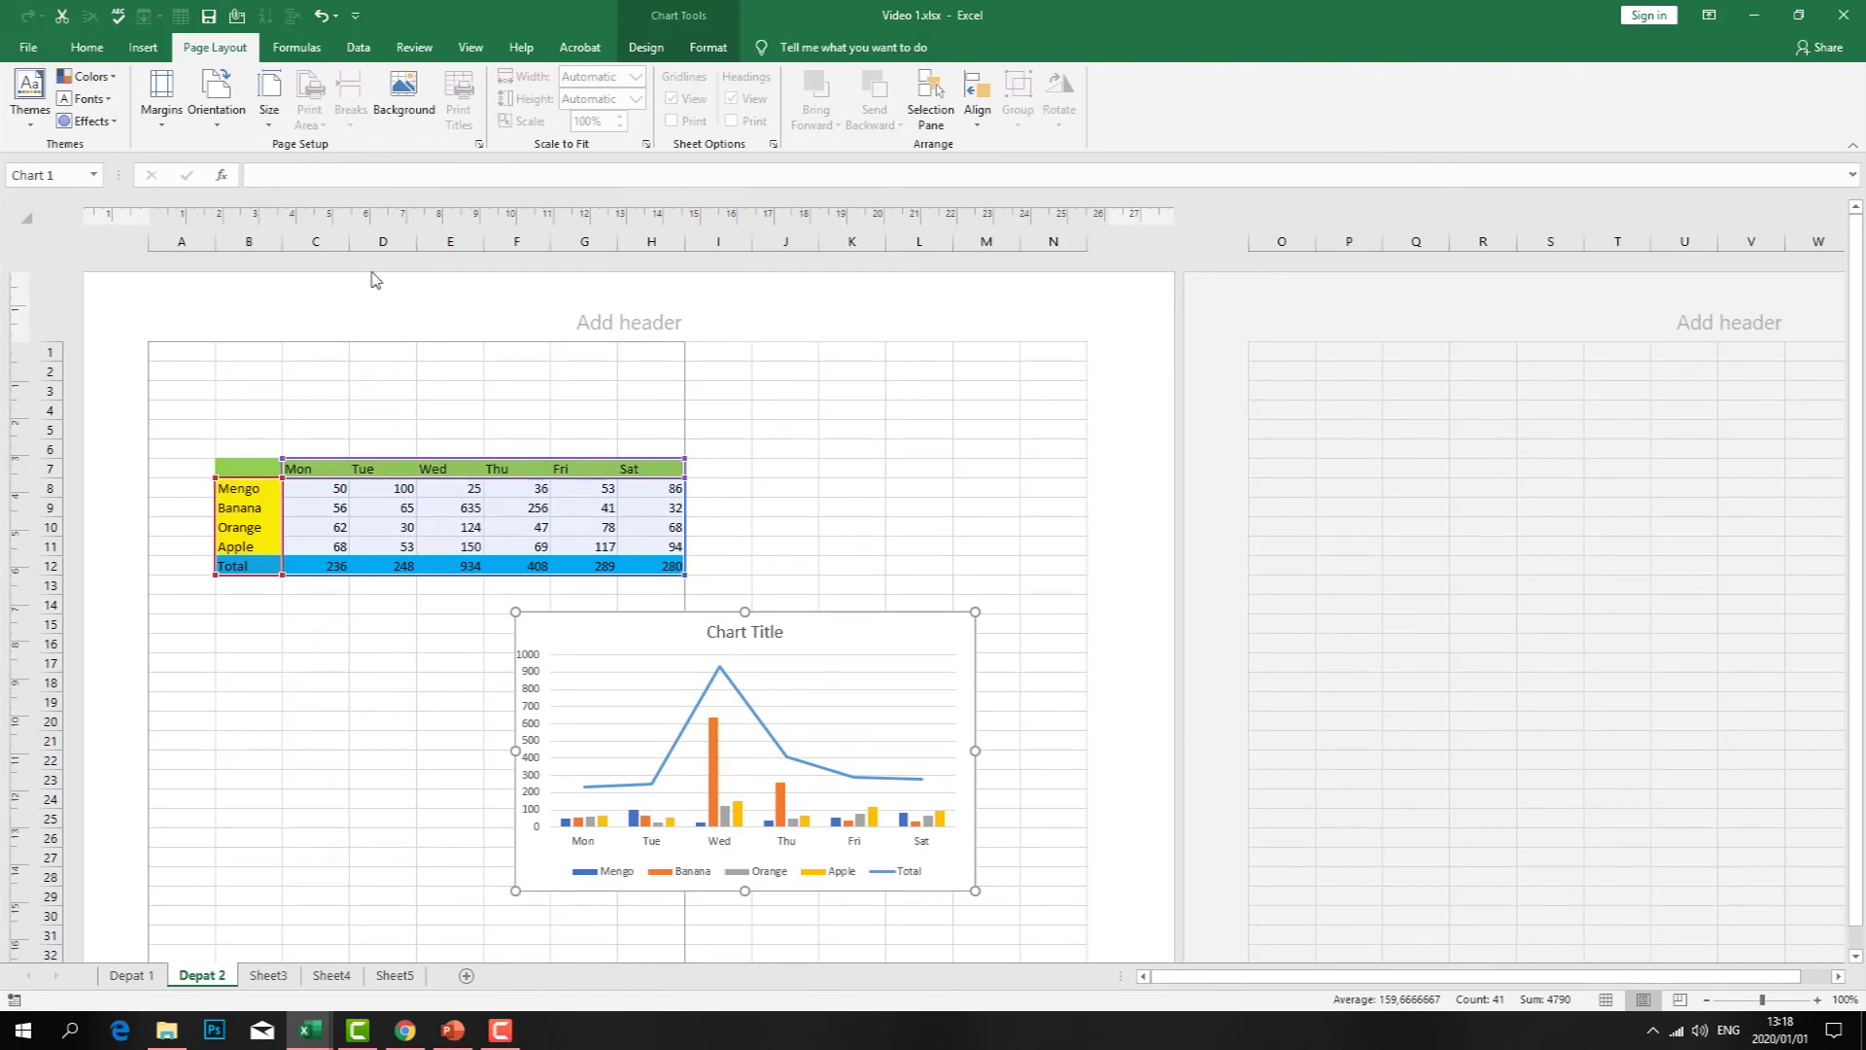
- Check the landscape print preview of the selected chart alone and return to the sheet
{"action": "left_click", "coordinate": [29, 46]}
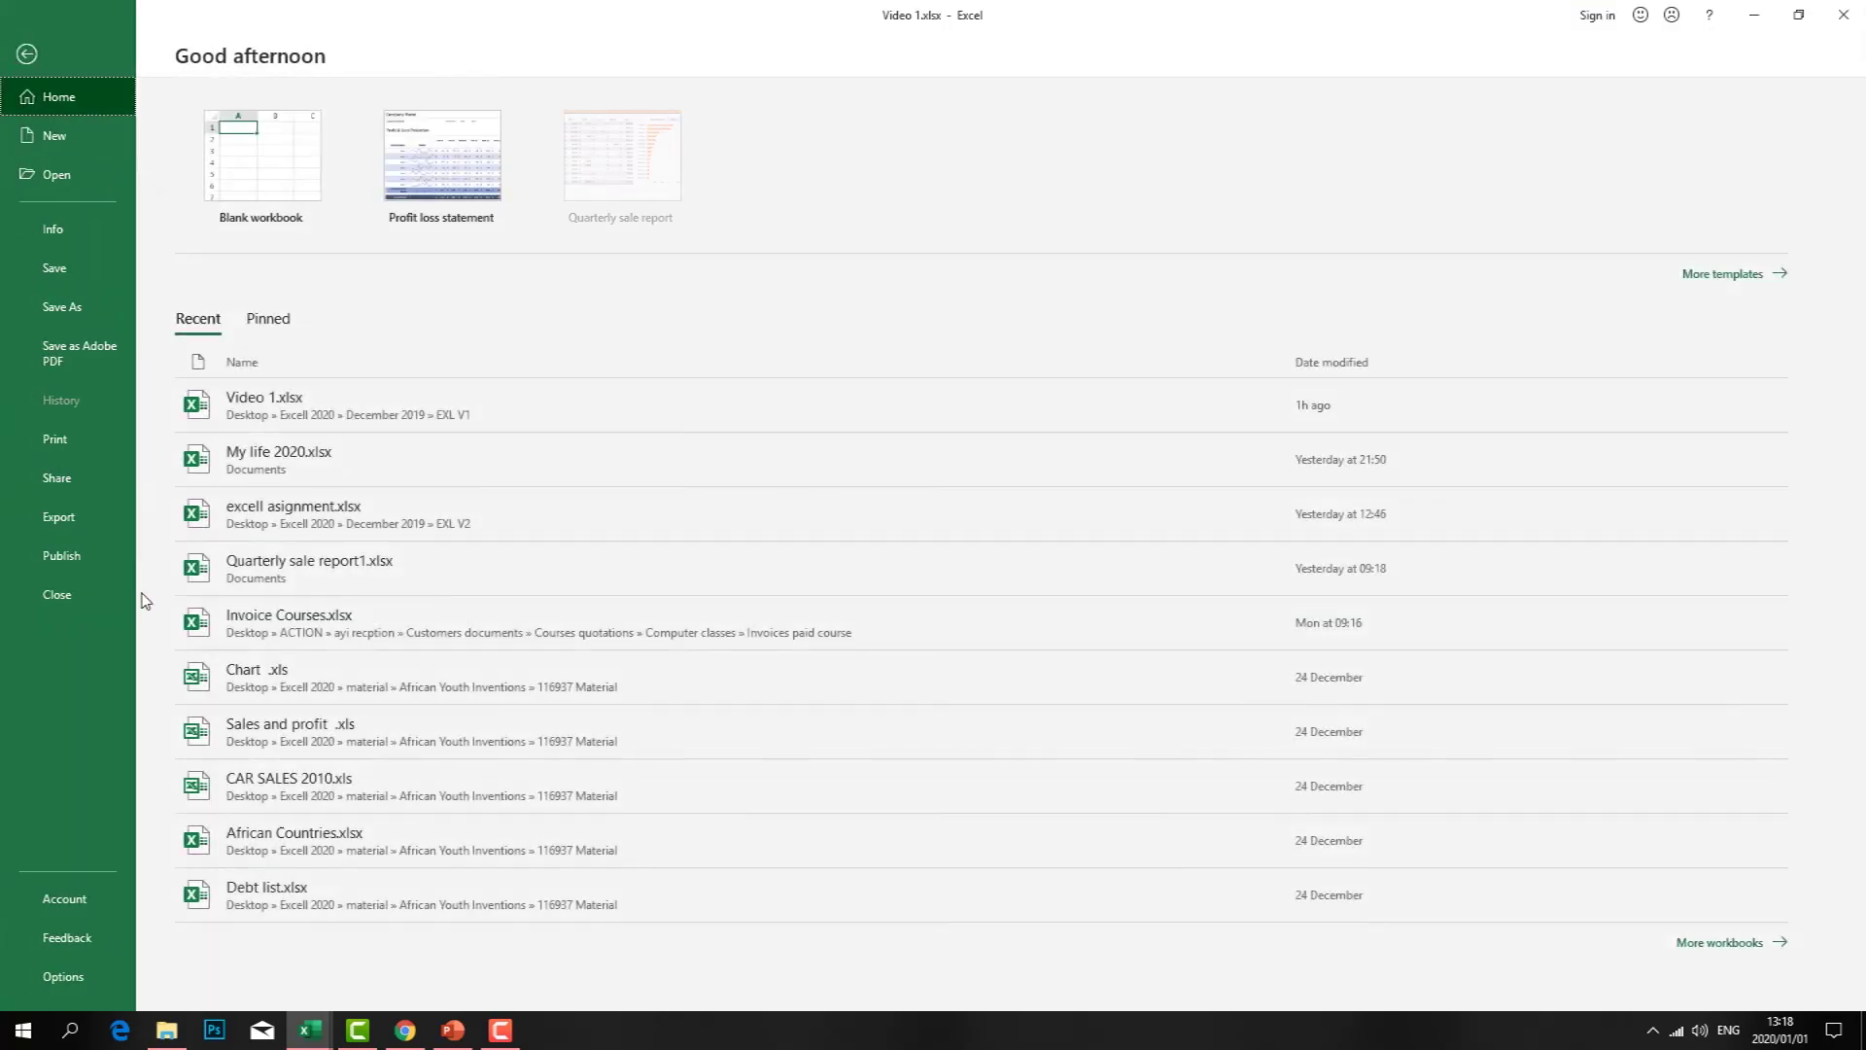
{"action": "left_click", "coordinate": [57, 439]}
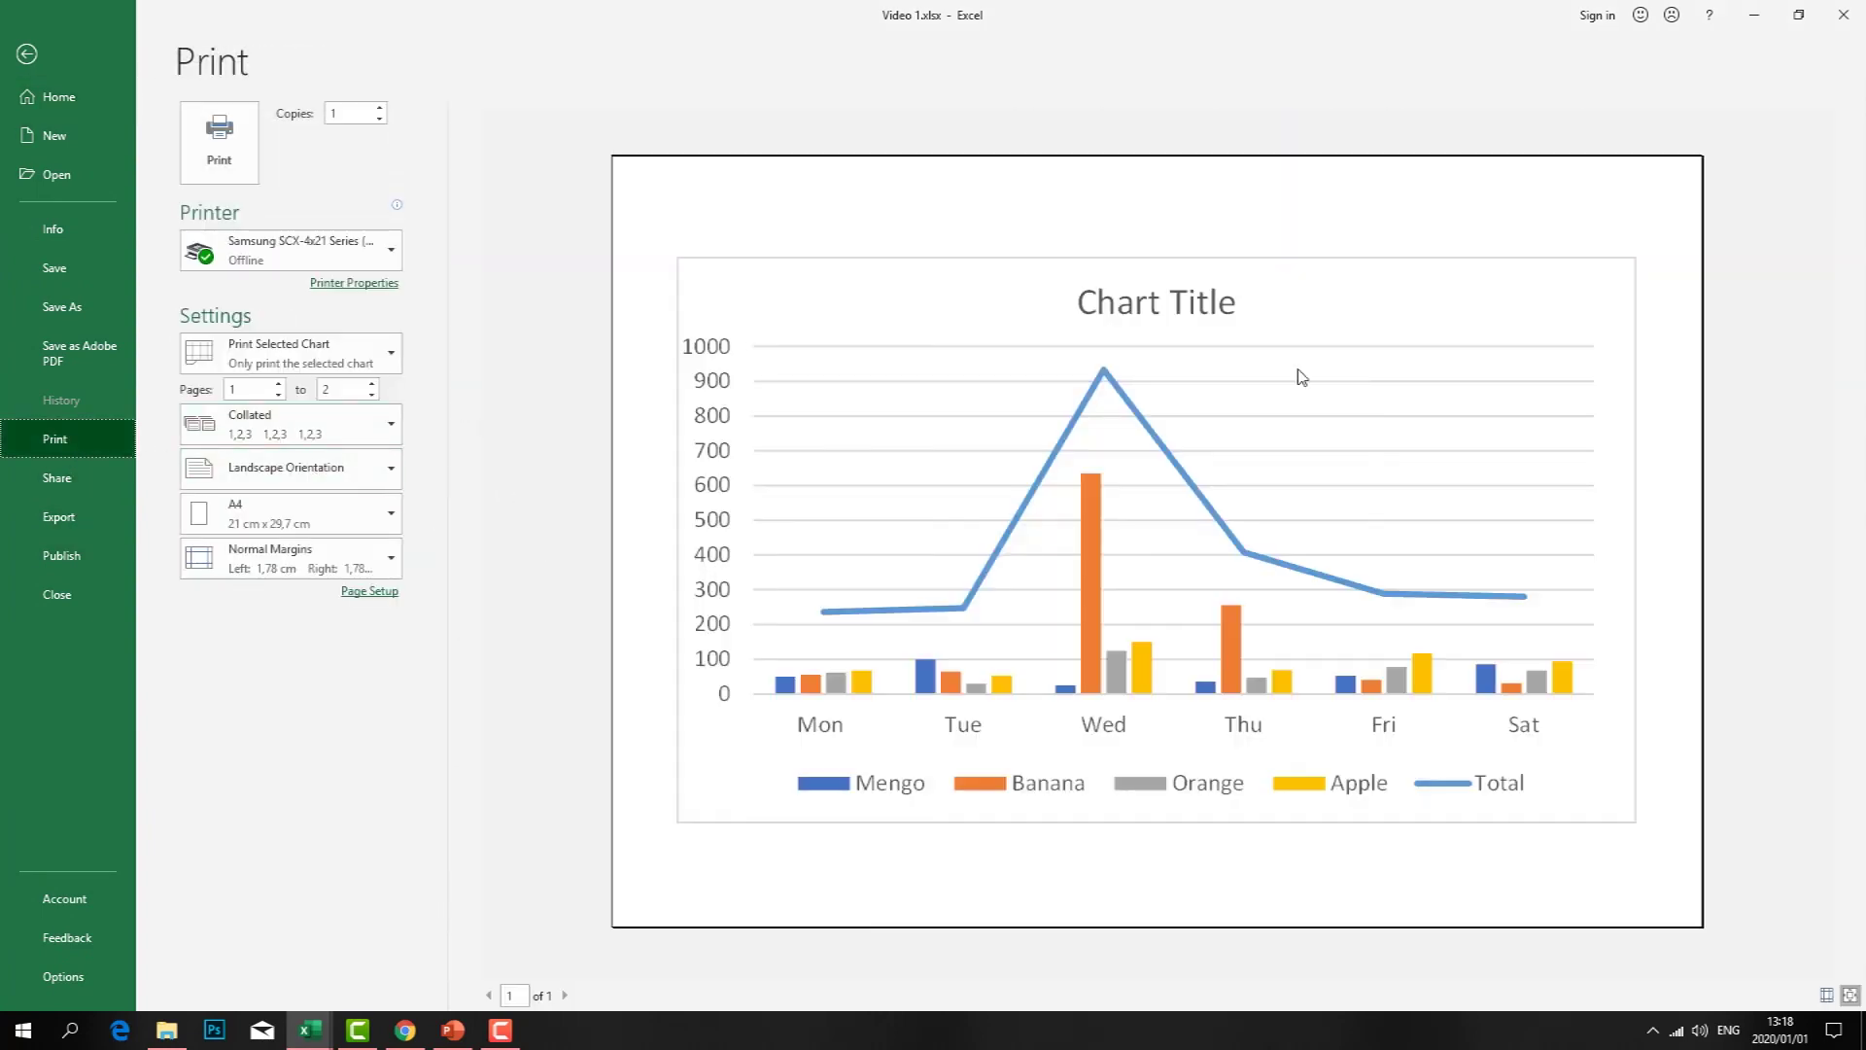
{"action": "key", "text": "Escape"}
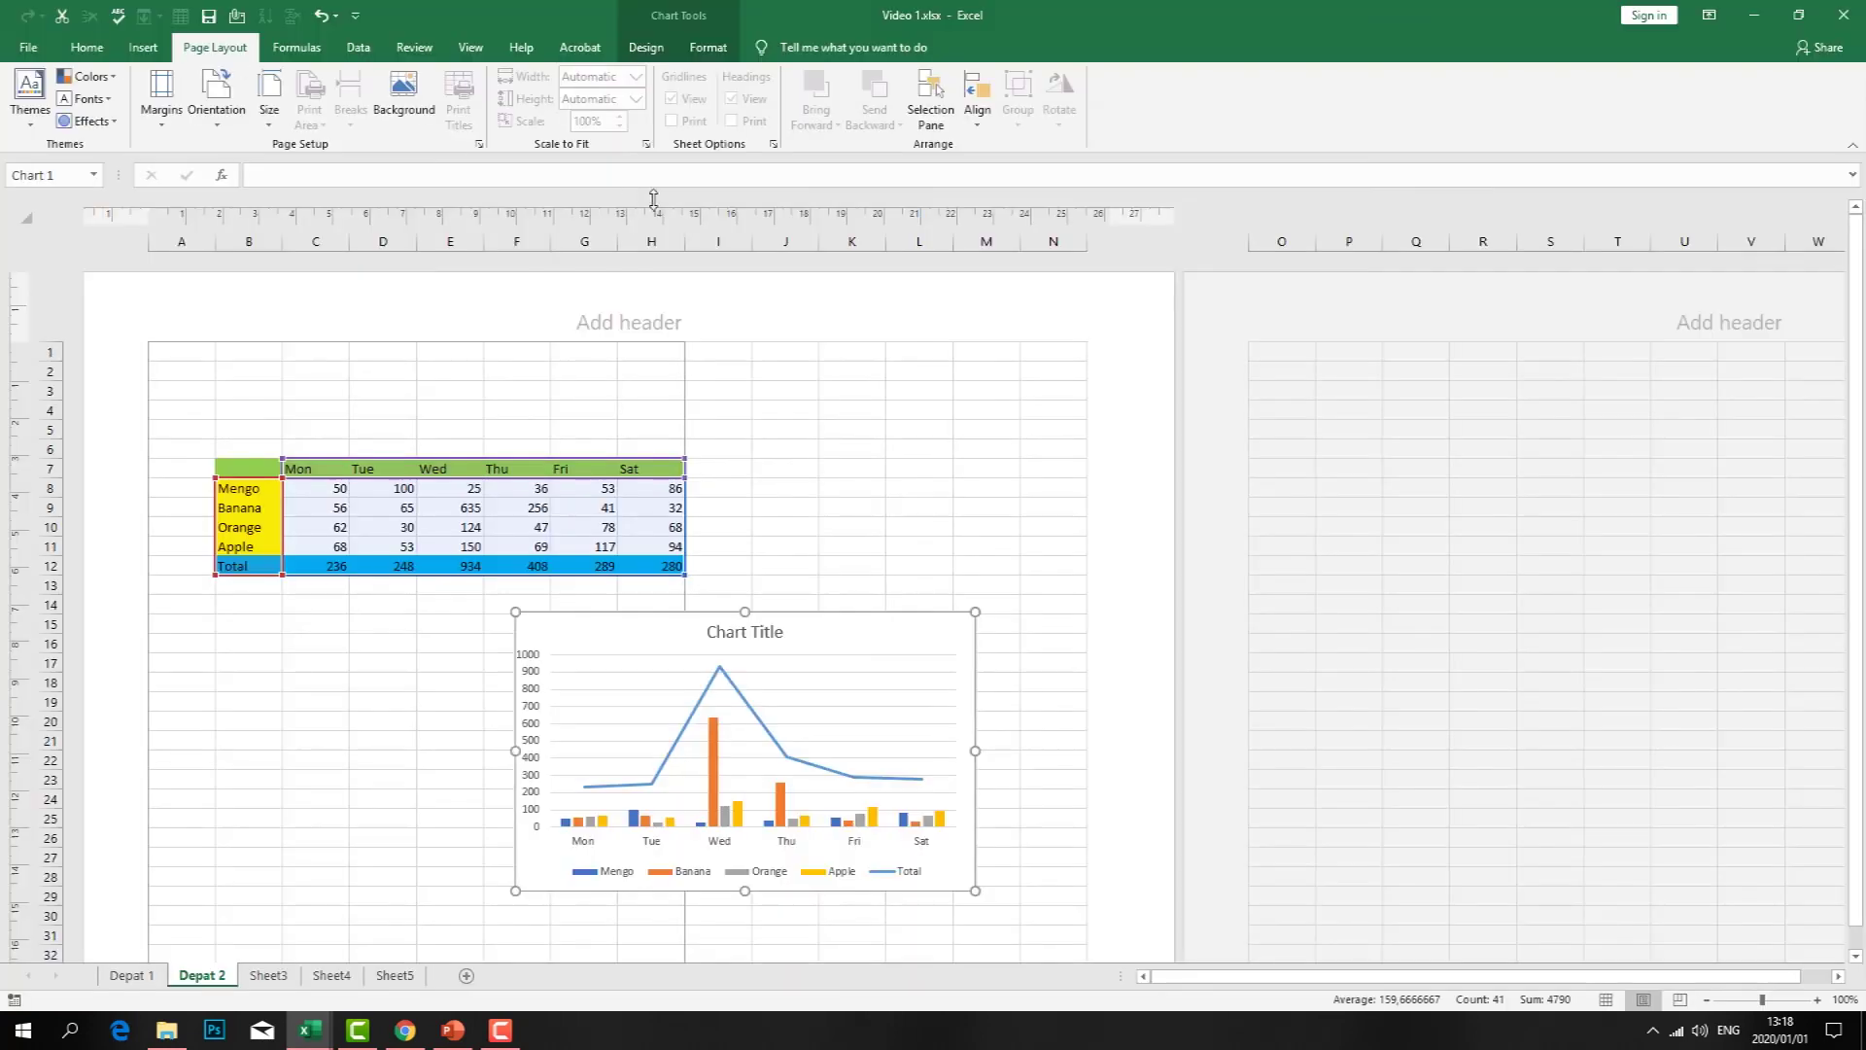
- Select the range A1:N35, preview the sheet for printing, and set the page orientation to portrait
{"action": "left_click", "coordinate": [834, 428]}
{"action": "left_click_drag", "start_coordinate": [206, 355], "coordinate": [1056, 958]}
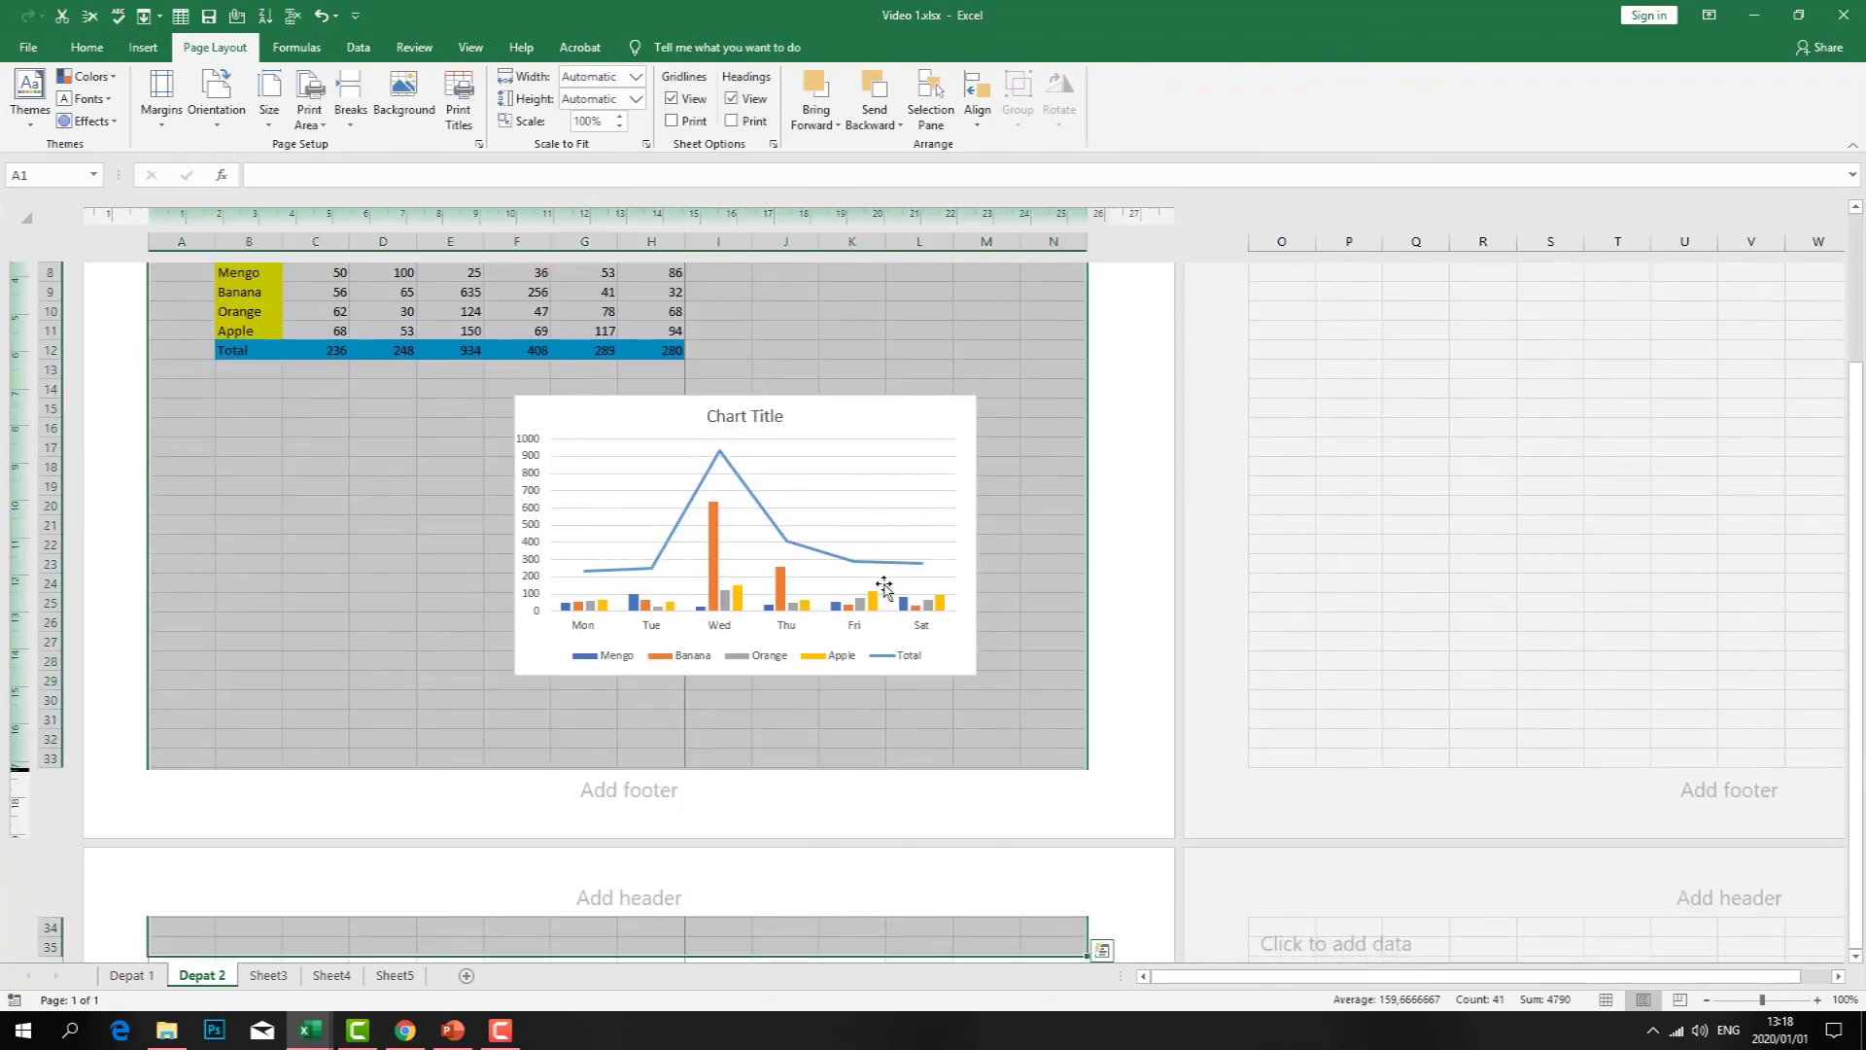
{"action": "key", "text": "ctrl+p"}
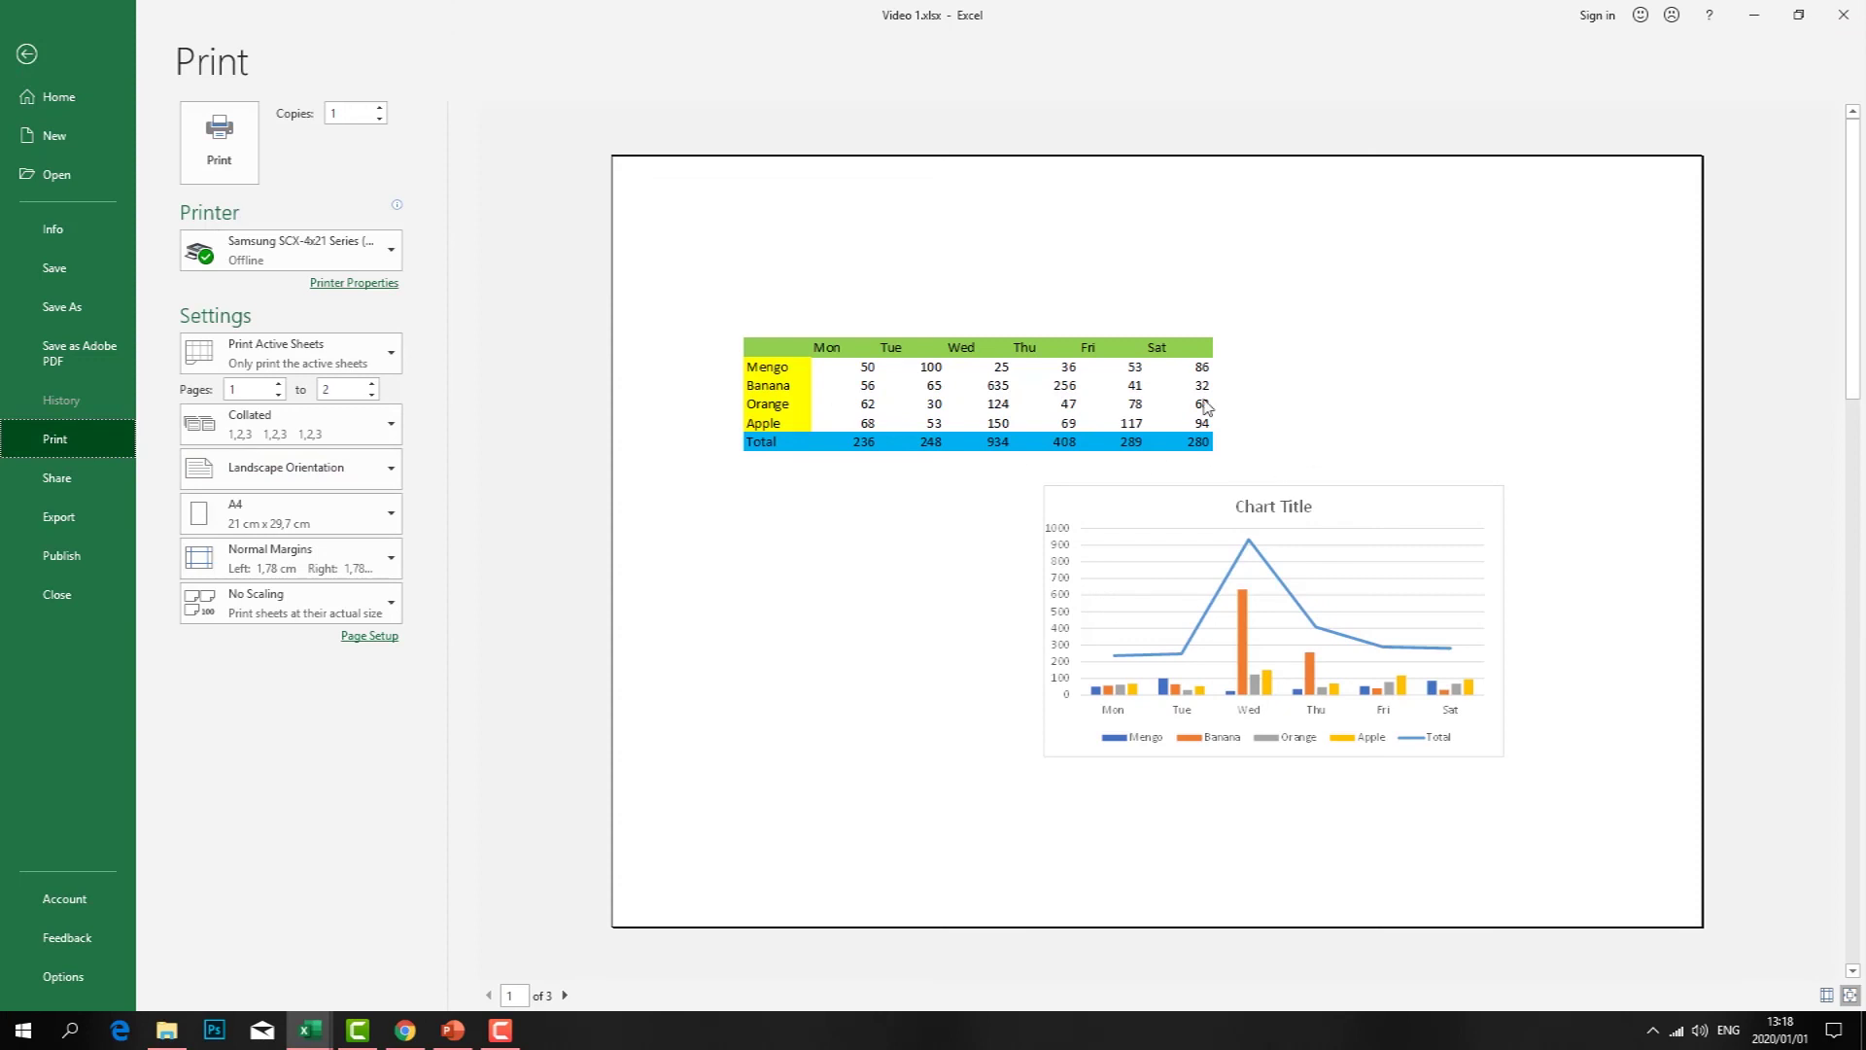
{"action": "left_click", "coordinate": [388, 473]}
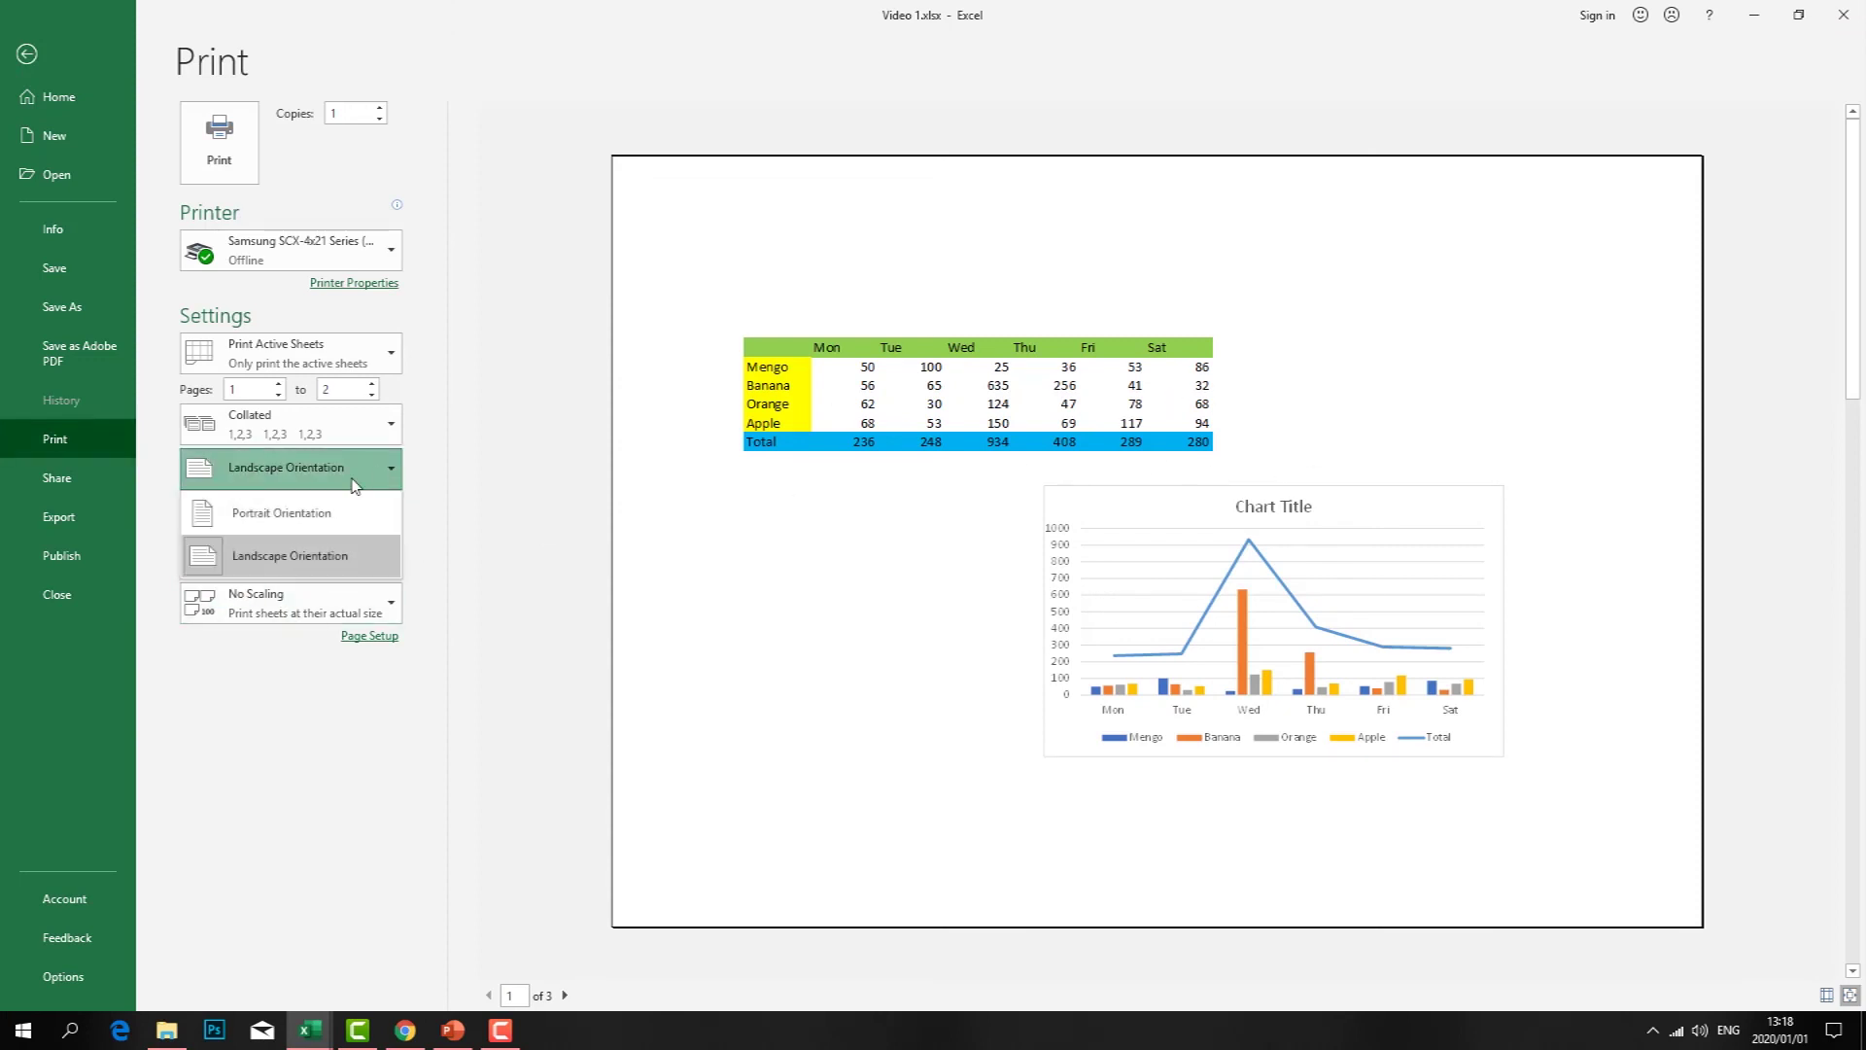
{"action": "left_click", "coordinate": [288, 514]}
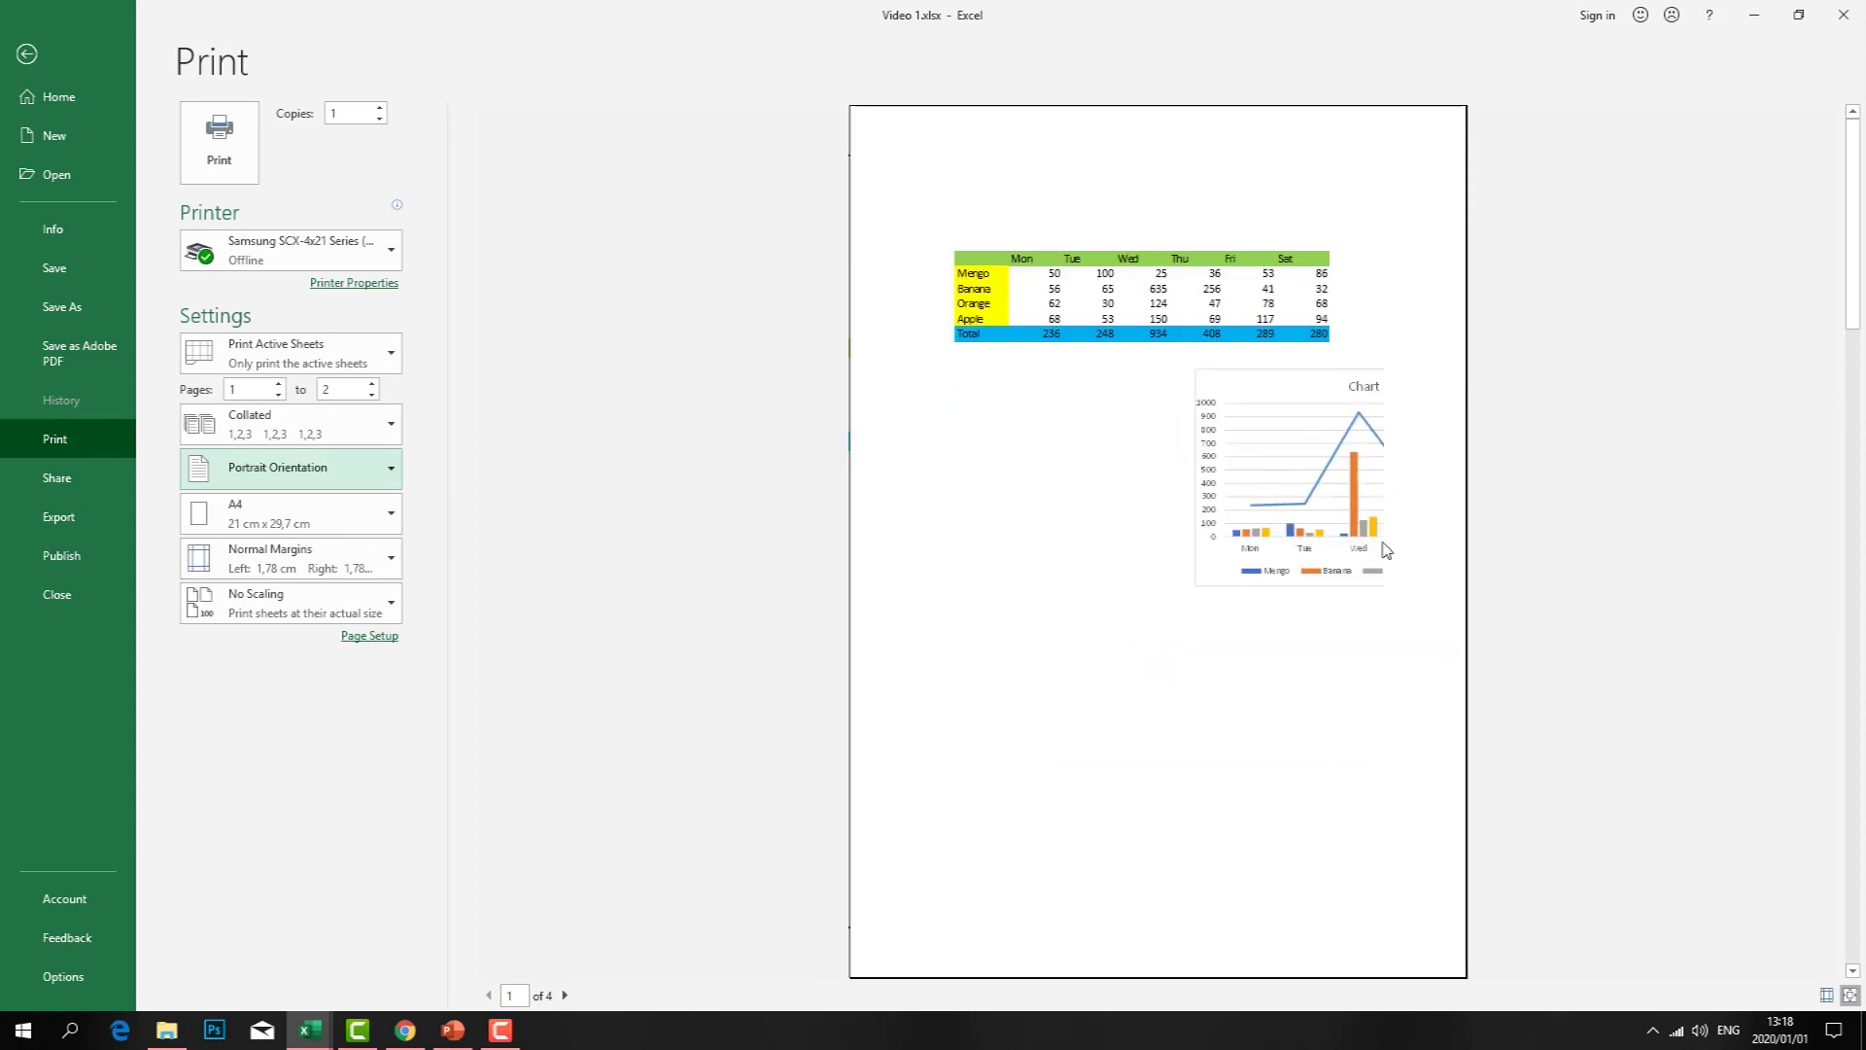
- Set the page orientation to landscape for printing the fruit table and chart
{"action": "left_click", "coordinate": [391, 477]}
{"action": "left_click", "coordinate": [304, 530]}
{"action": "left_click", "coordinate": [385, 474]}
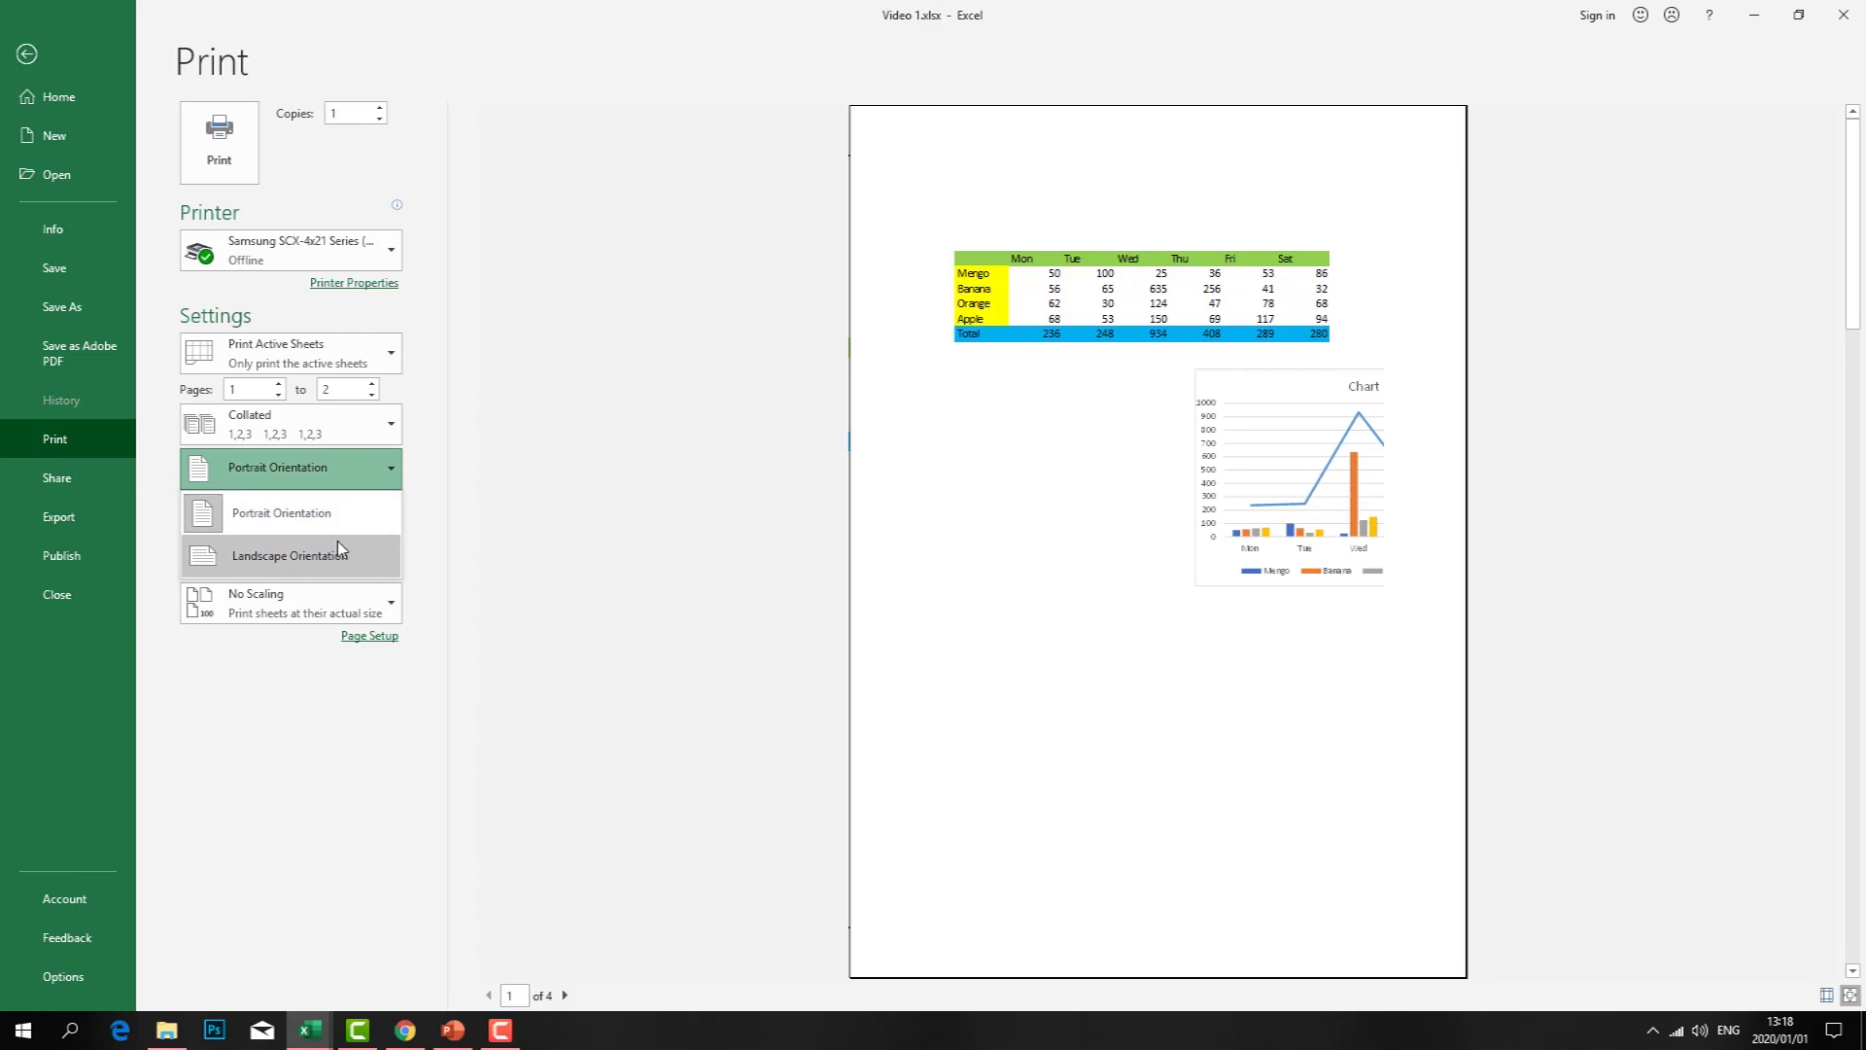
{"action": "left_click", "coordinate": [337, 550]}
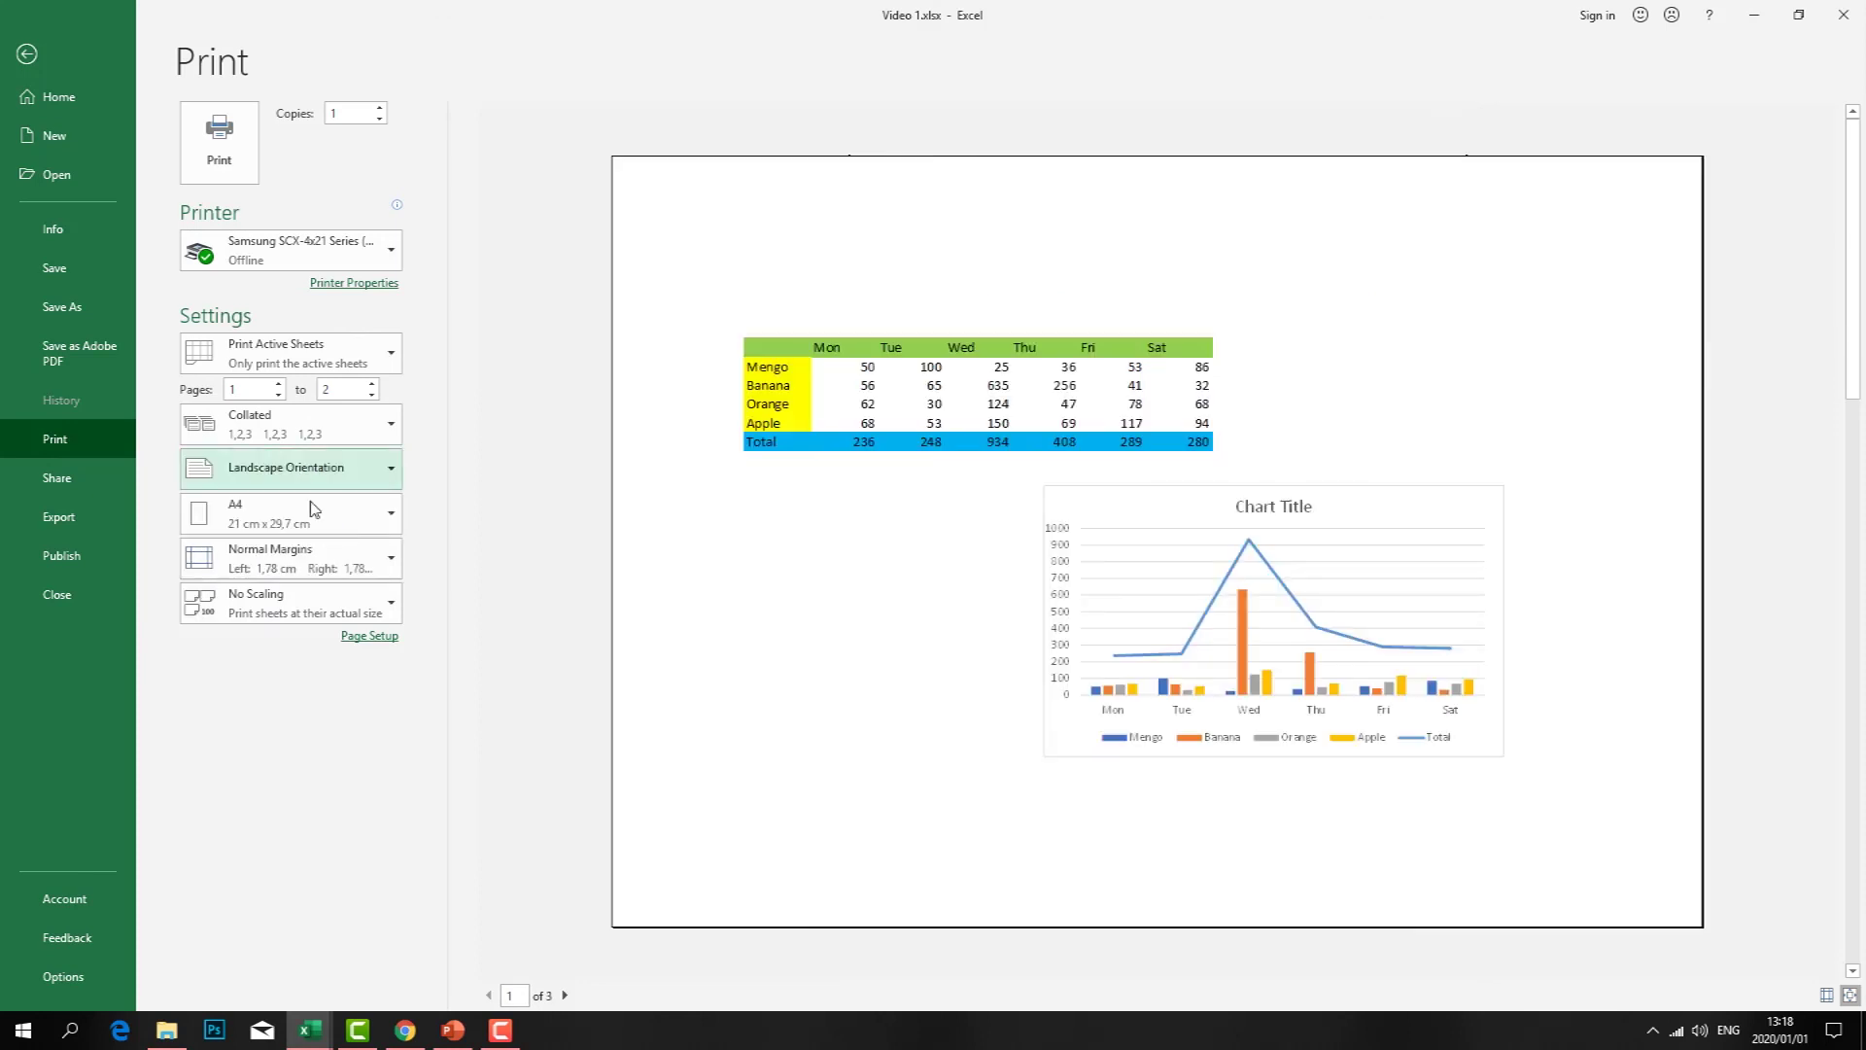
- Set narrow margins and uncollated copies for the printout, and return to the sheet to view its page layout
{"action": "left_click", "coordinate": [385, 558]}
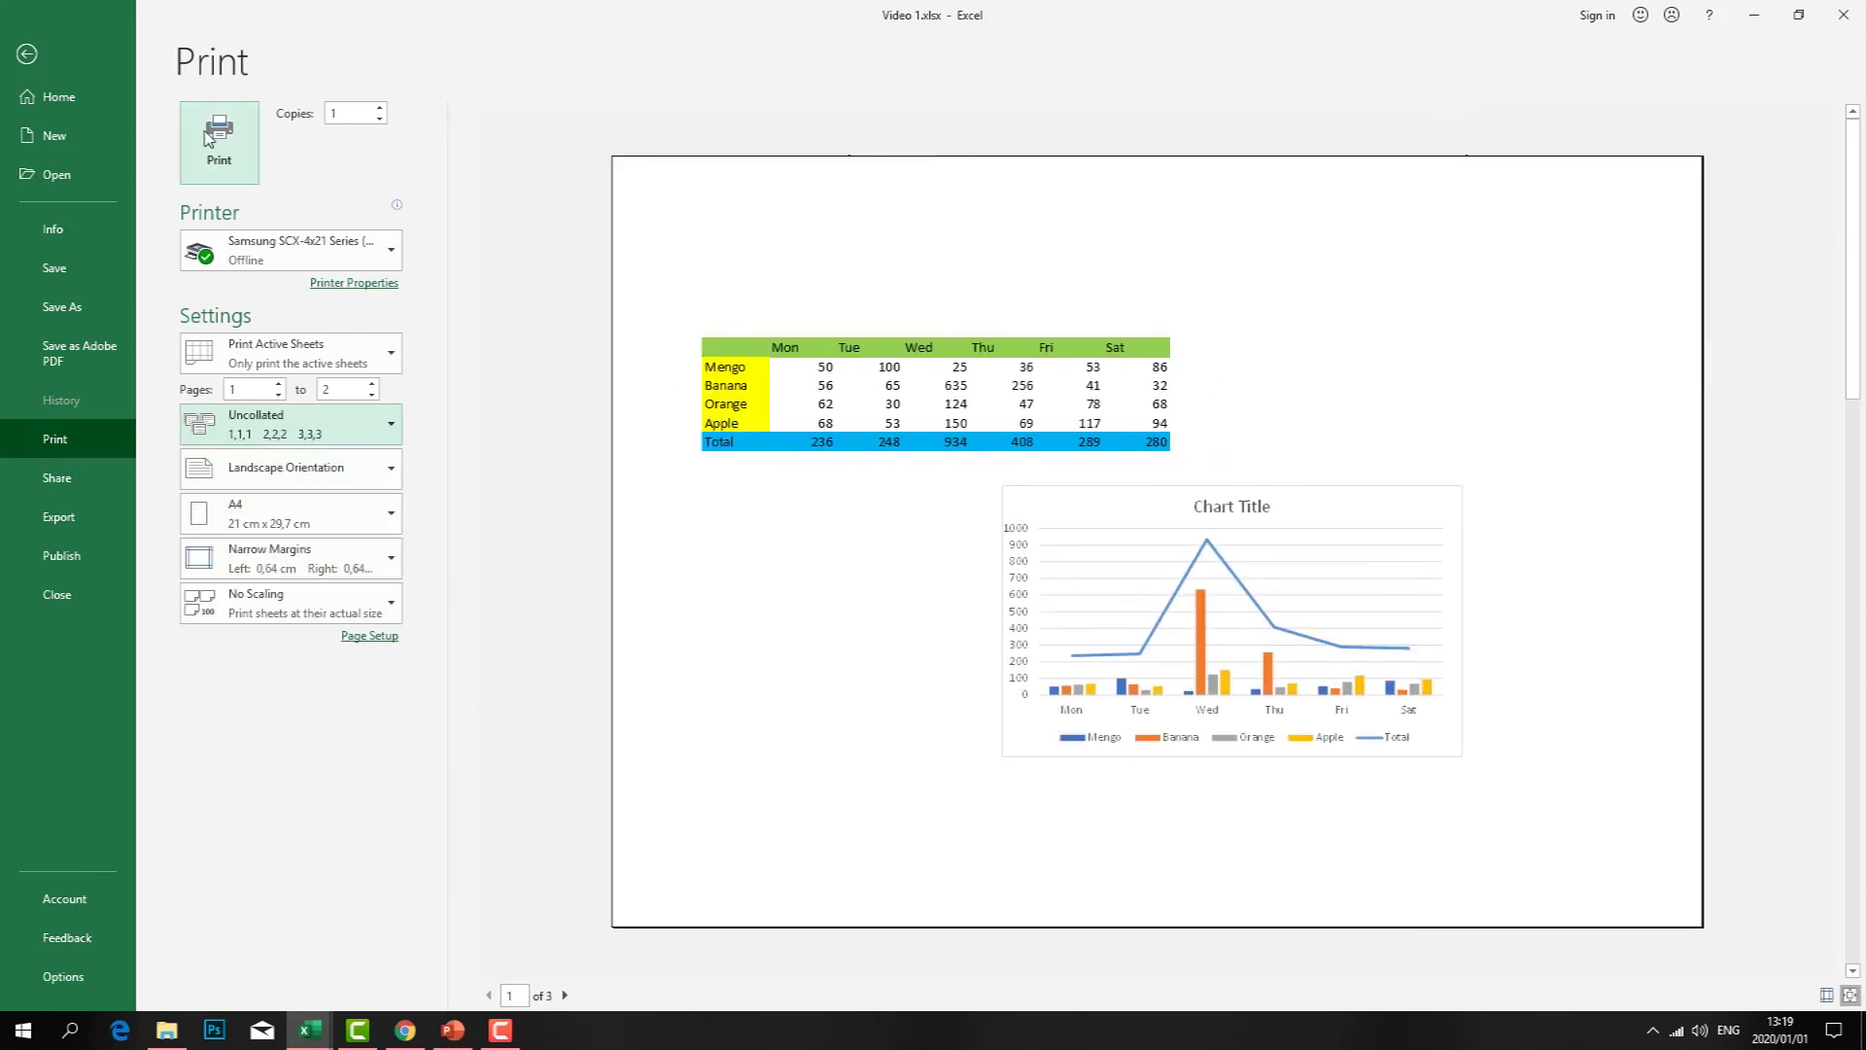
{"action": "left_click", "coordinate": [28, 56]}
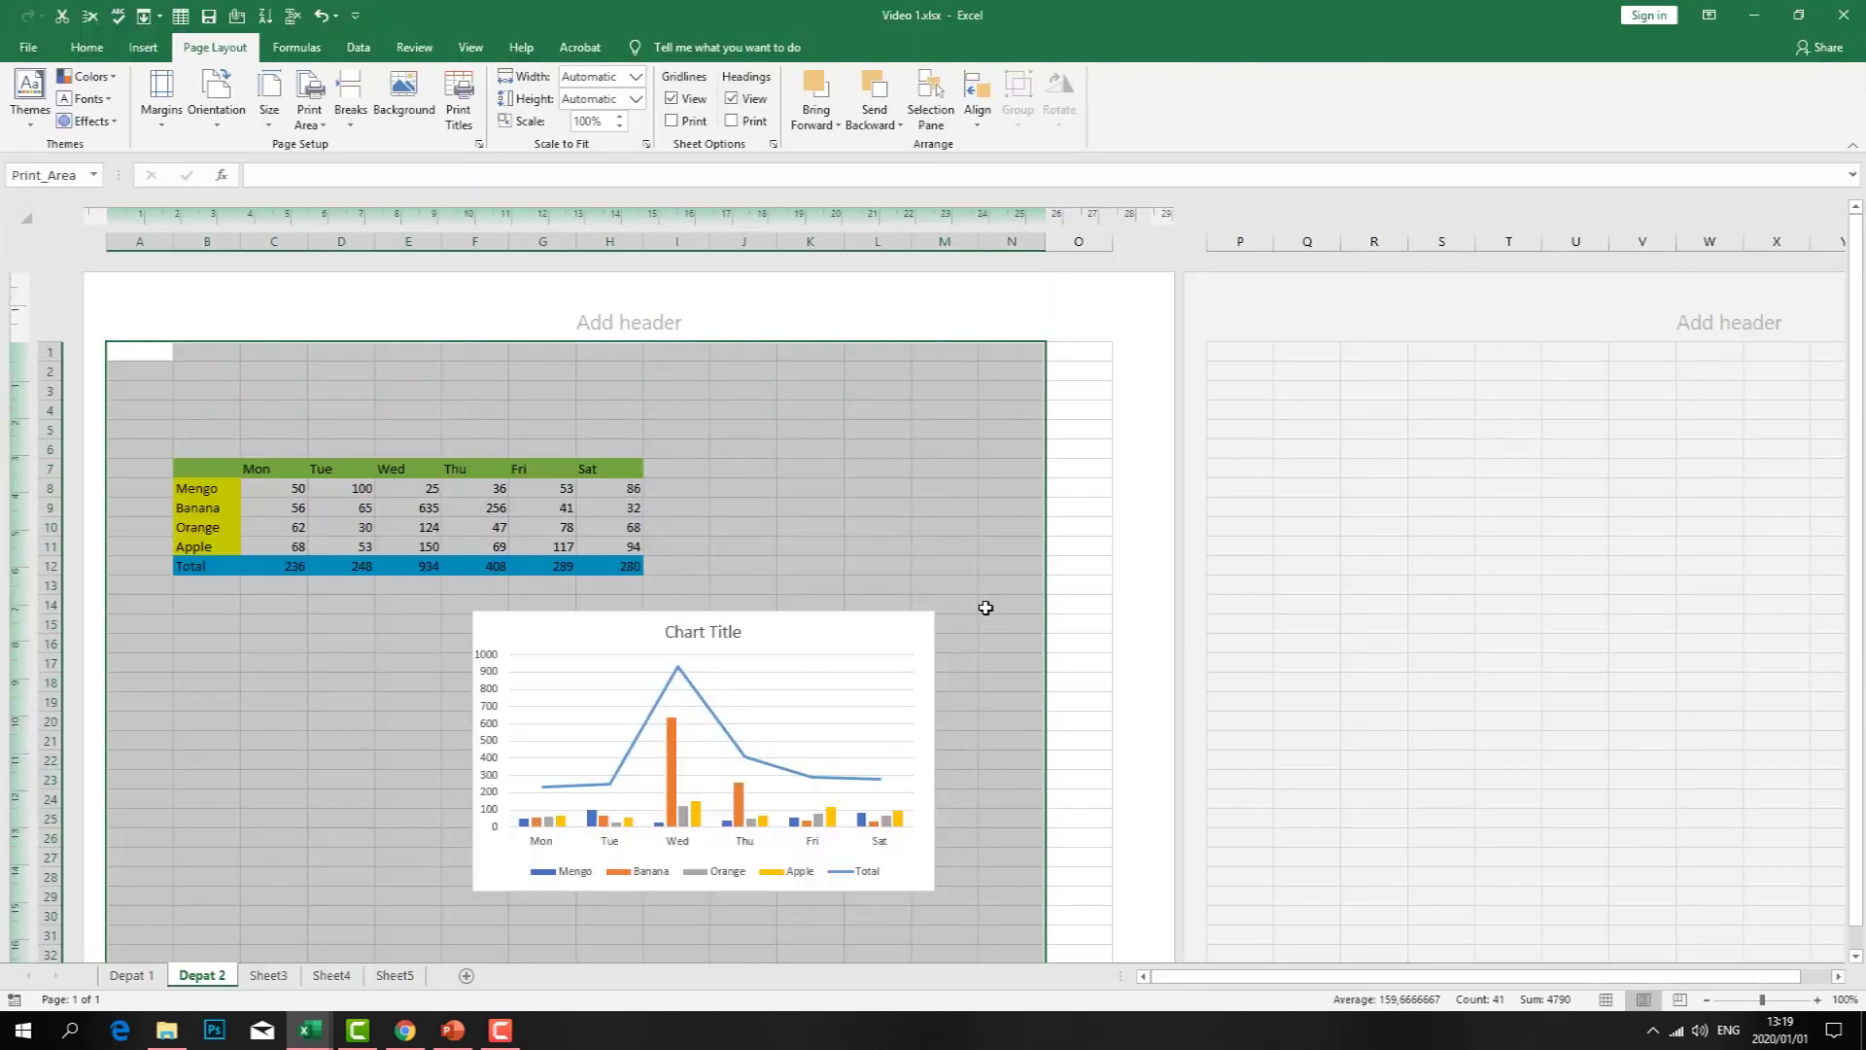
{"action": "left_click", "coordinate": [1425, 463]}
{"action": "scroll", "coordinate": [763, 567], "scroll_direction": "down", "scroll_amount": 5}
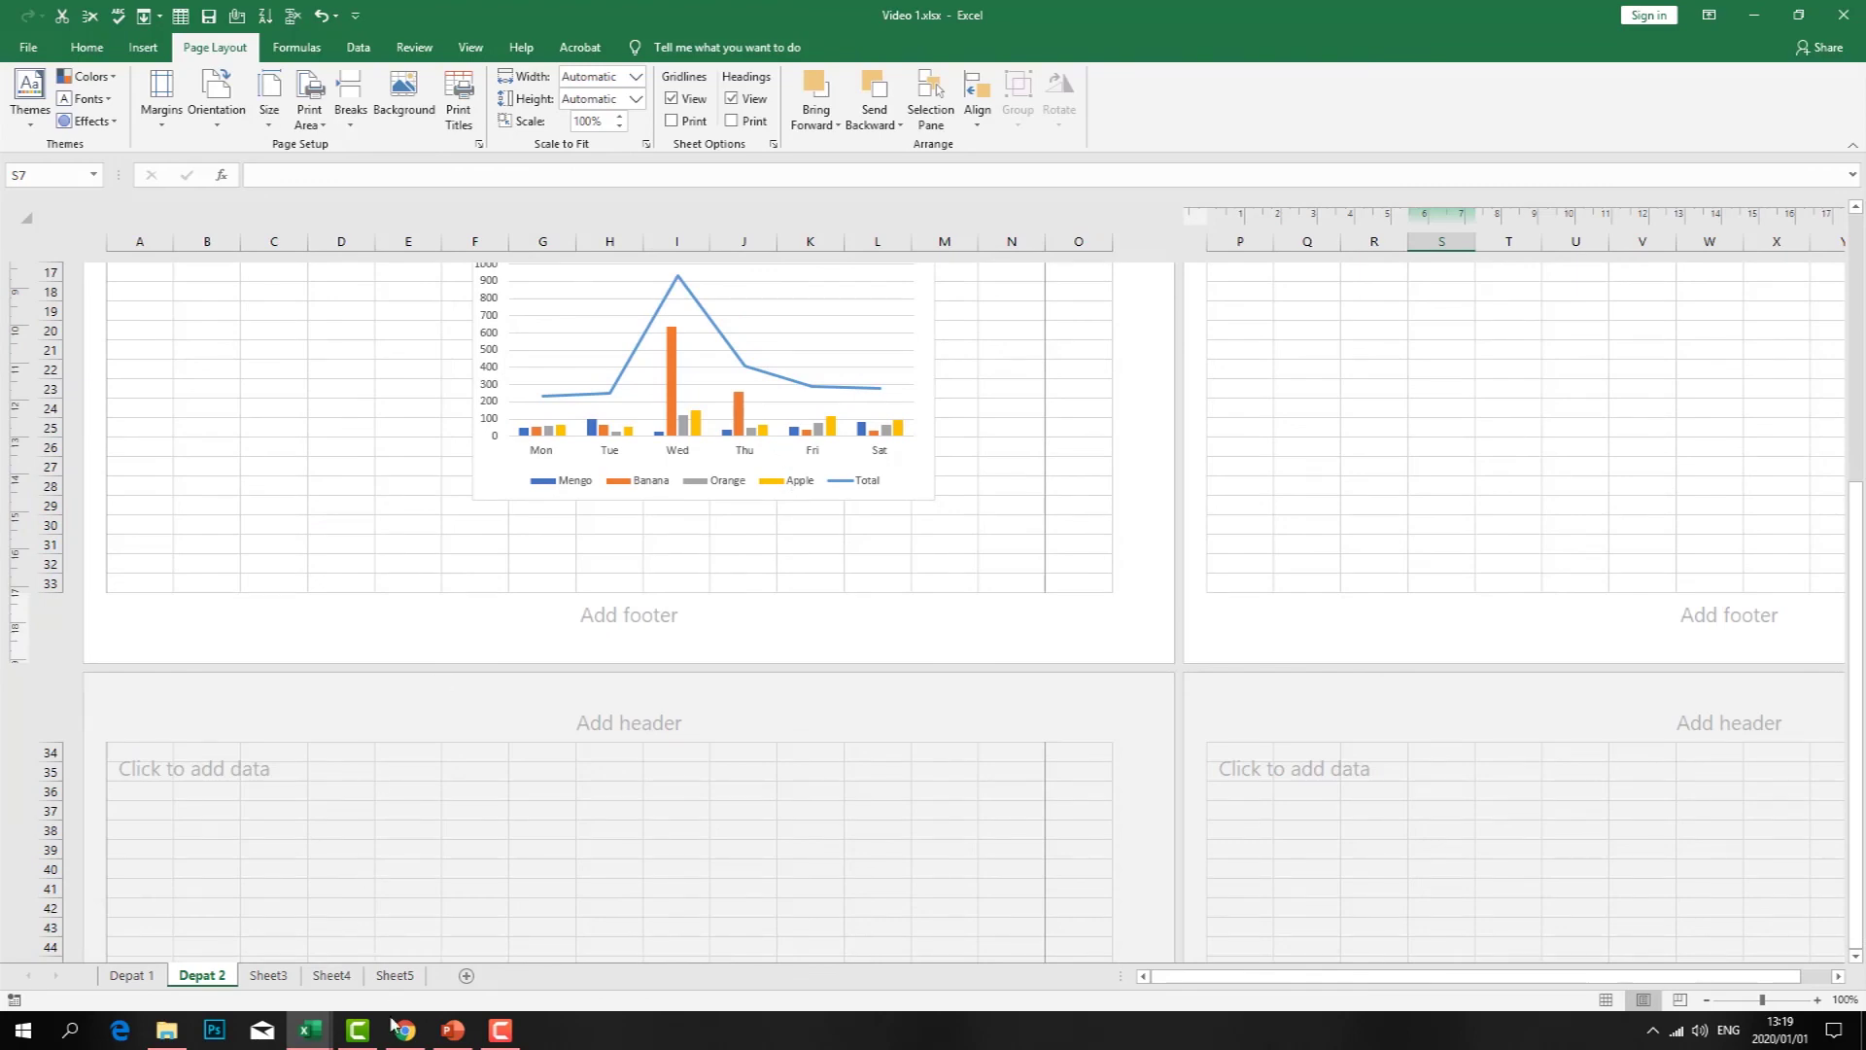
- Switch to the Class 1.pptx presentation in PowerPoint and view the Excel Class 2 & Video 2 slide about formulas
{"action": "left_click", "coordinate": [455, 1030]}
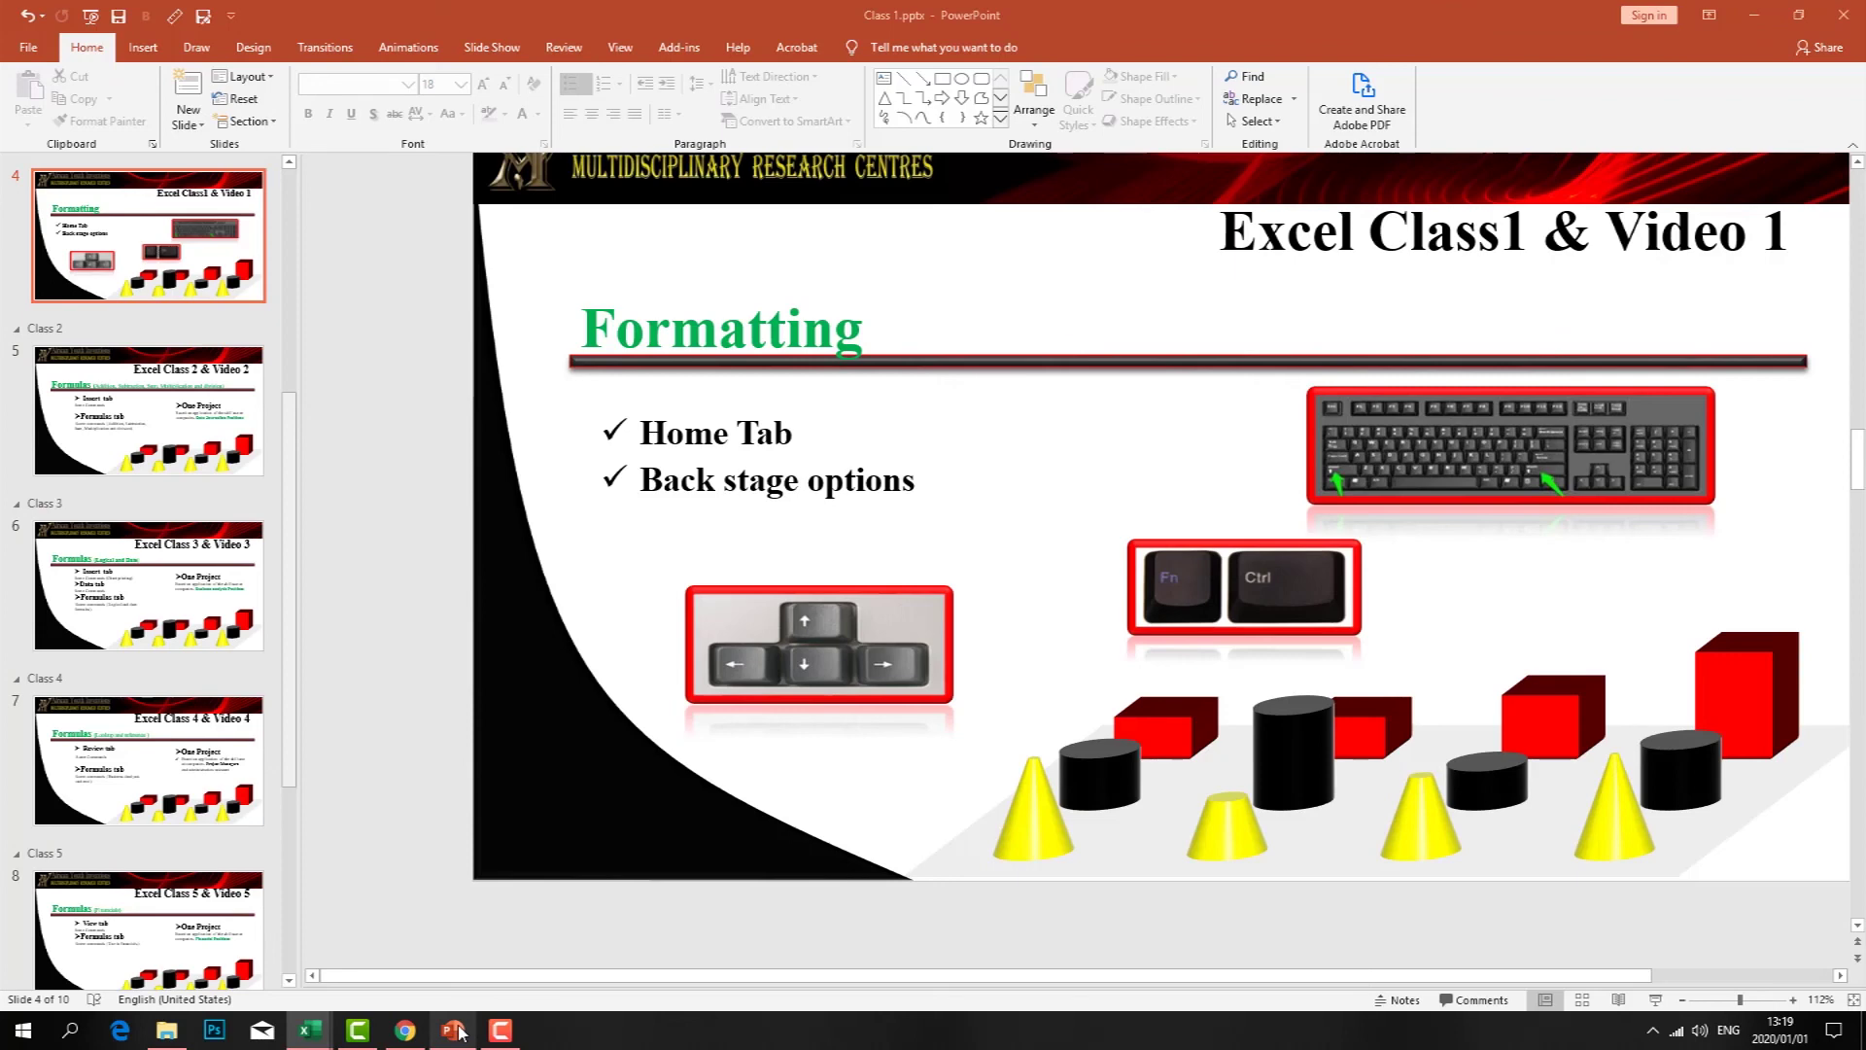
{"action": "left_click", "coordinate": [151, 442]}
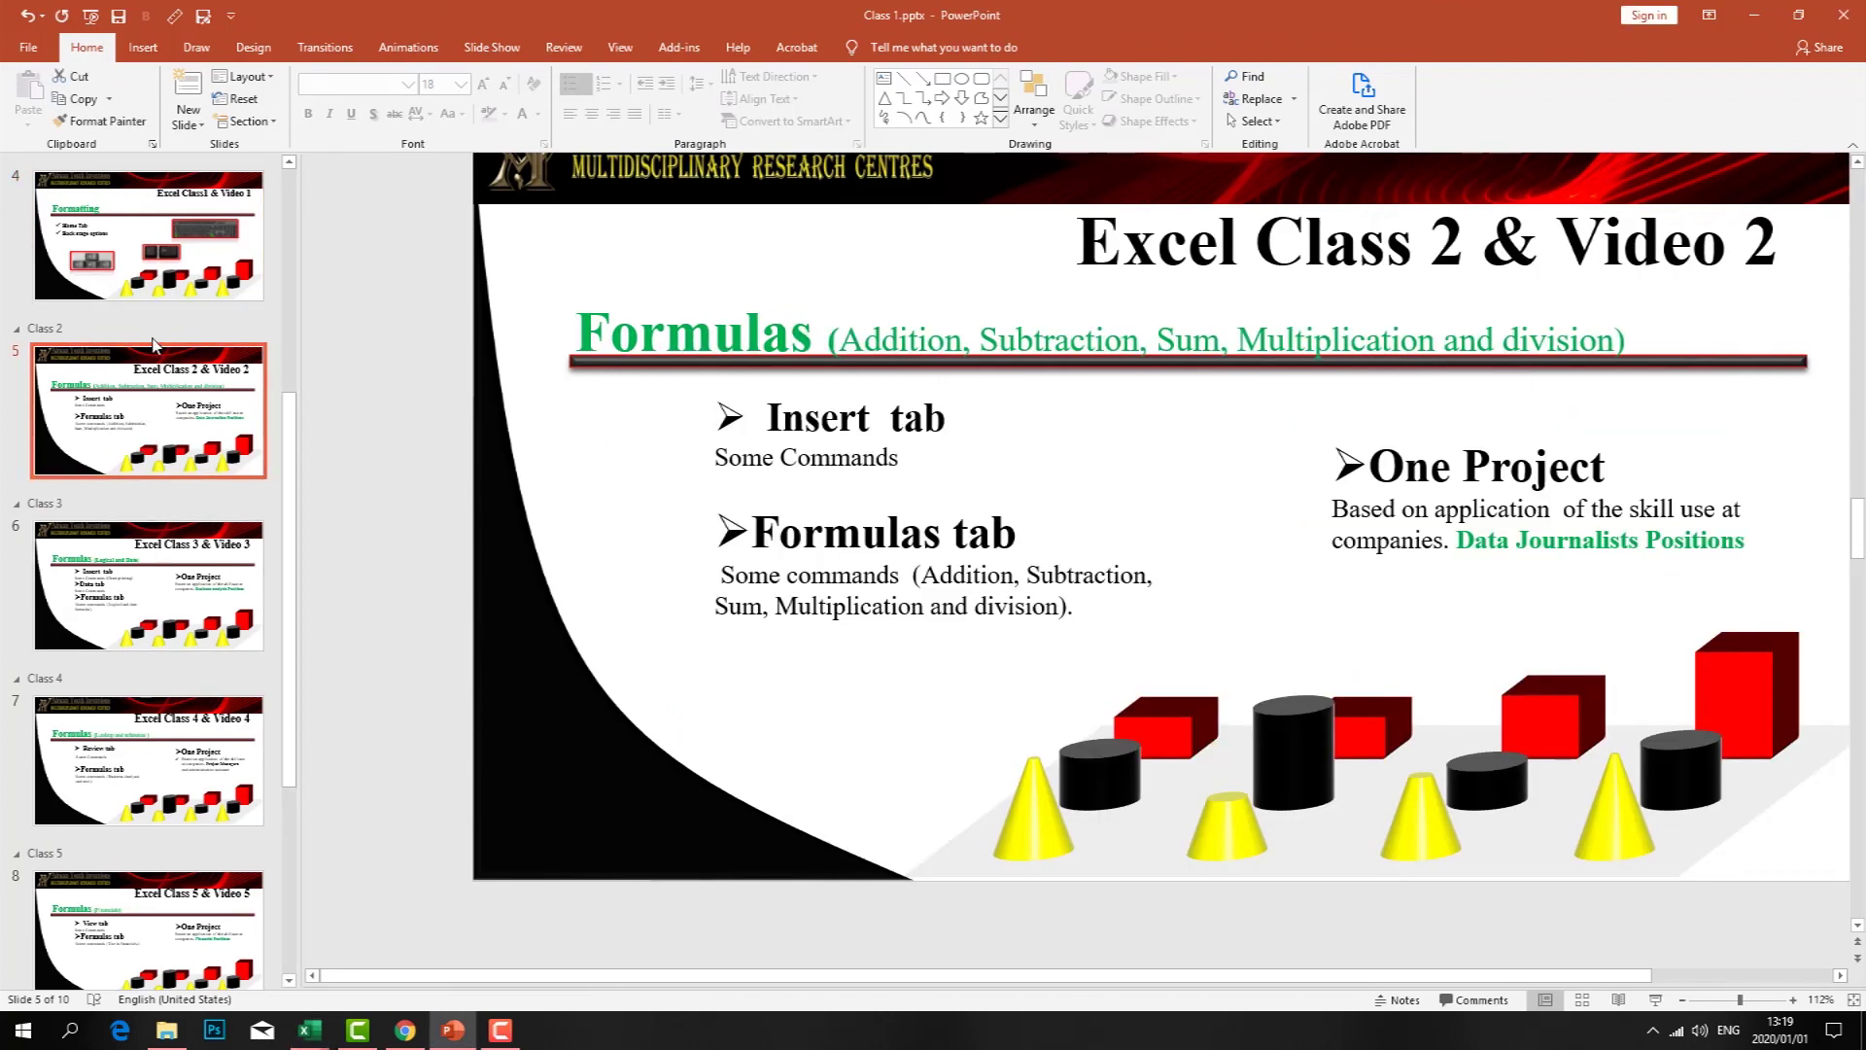
{"action": "left_click", "coordinate": [933, 338]}
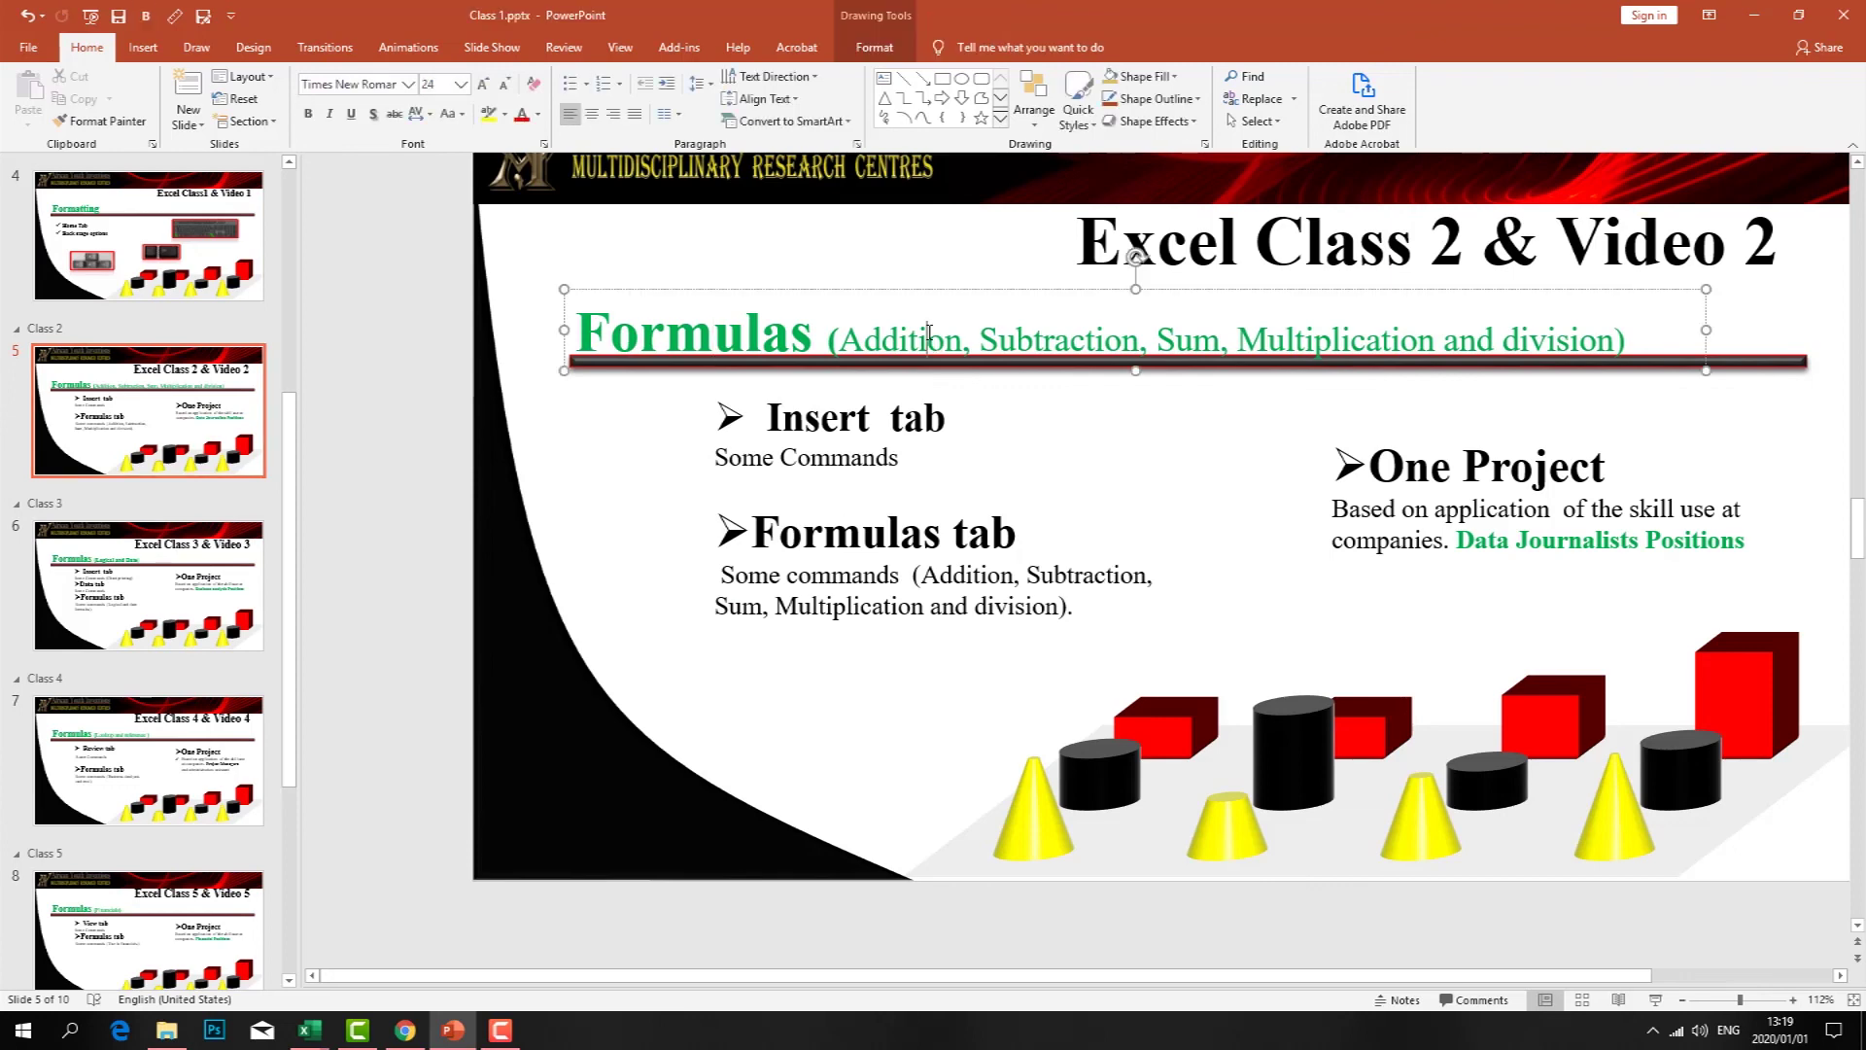